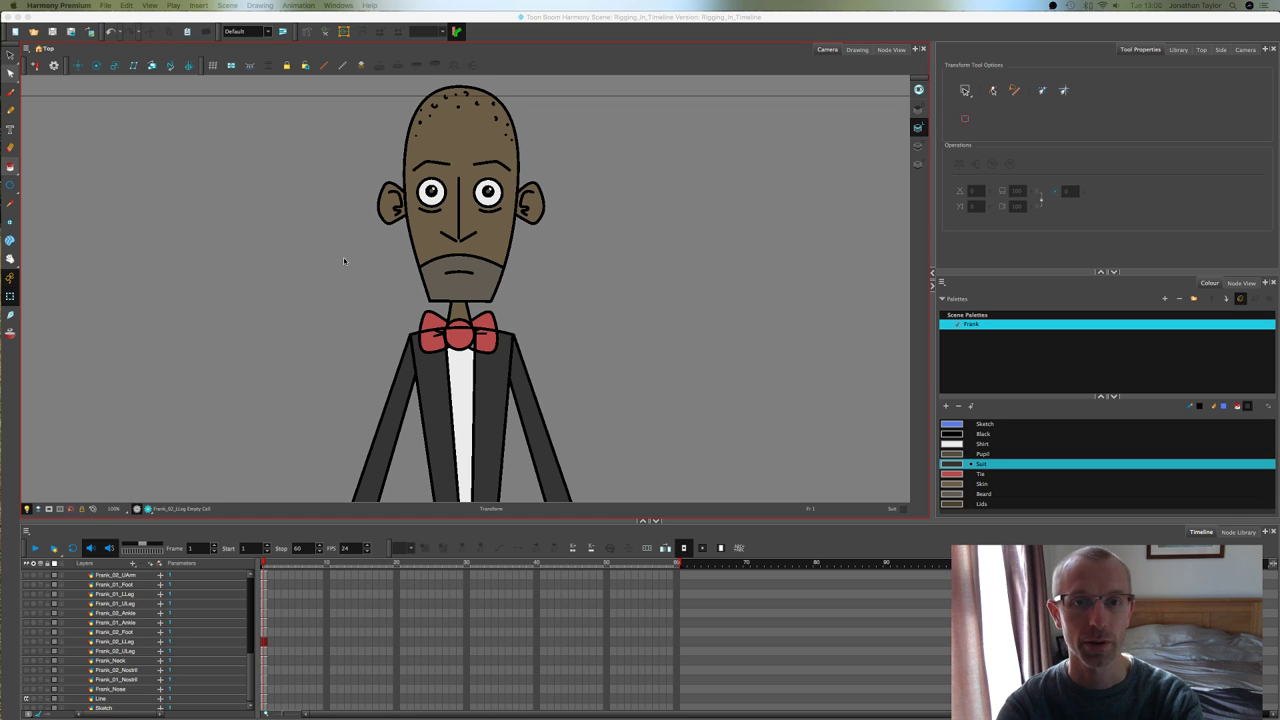
# Step: Examine the complete coloured character from head to feet in the Camera view
pyautogui.scroll(-5, 344, 258)
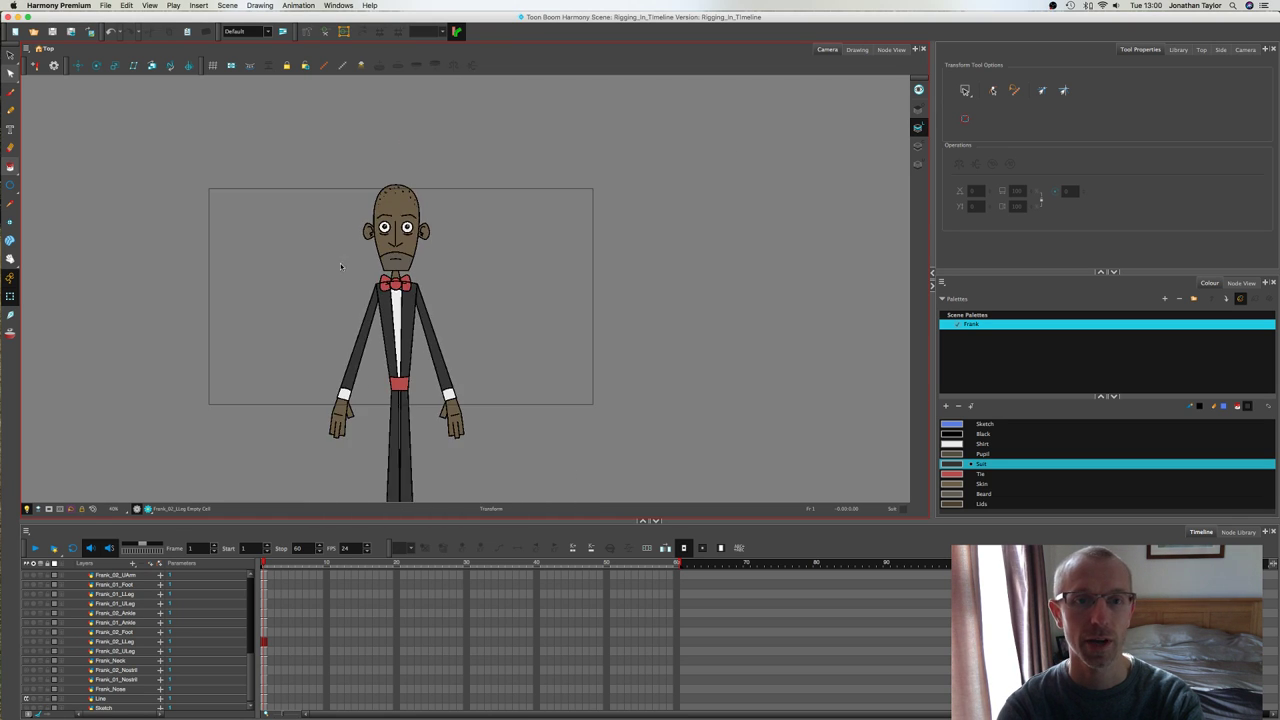
pyautogui.press('space')
pyautogui.moveTo(345, 262); pyautogui.dragTo(437, 214)
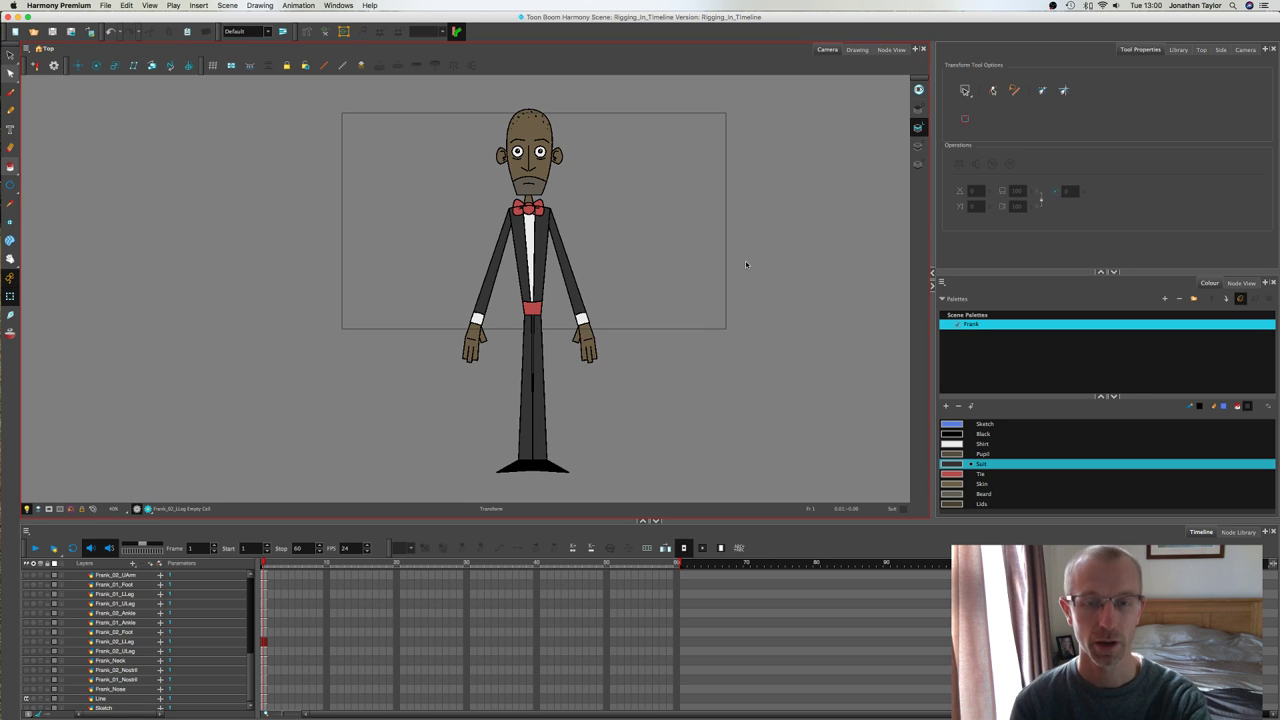
pyautogui.moveTo(642, 311)
pyautogui.mouseDown()
pyautogui.moveTo(654, 321)
pyautogui.moveTo(644, 301)
pyautogui.mouseUp()
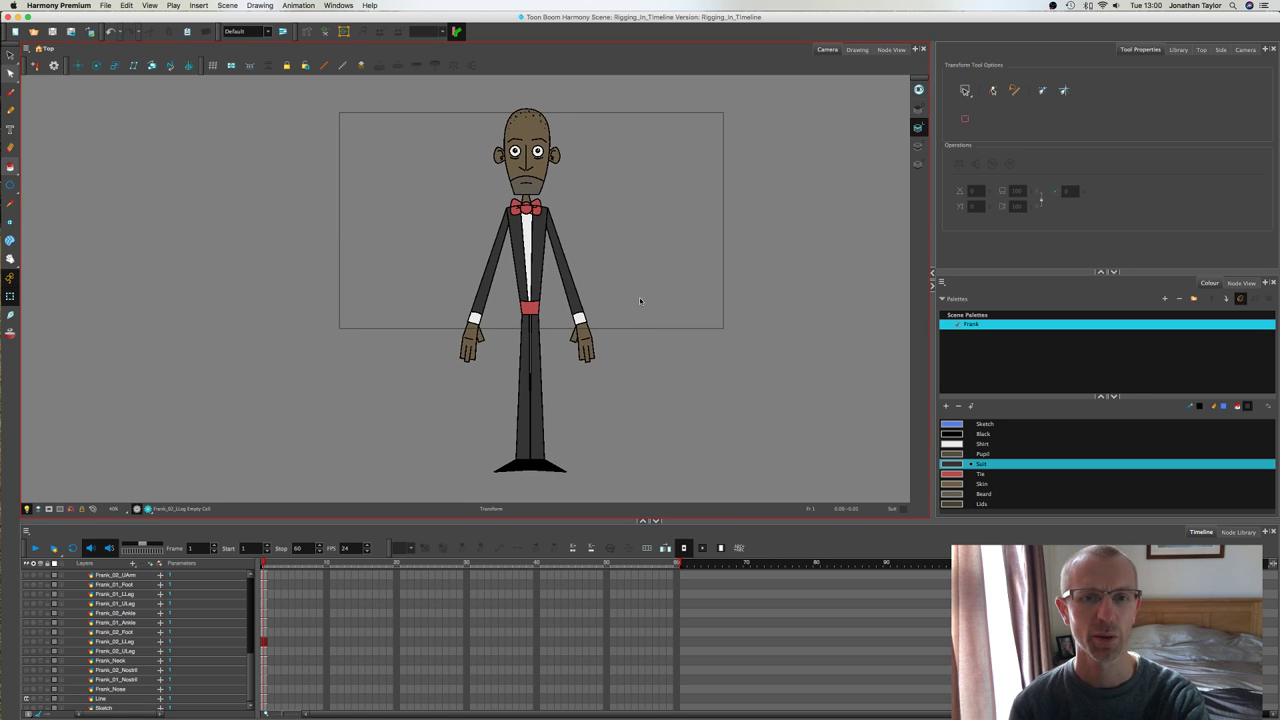
pyautogui.press('2')
pyautogui.moveTo(622, 242); pyautogui.dragTo(652, 283)
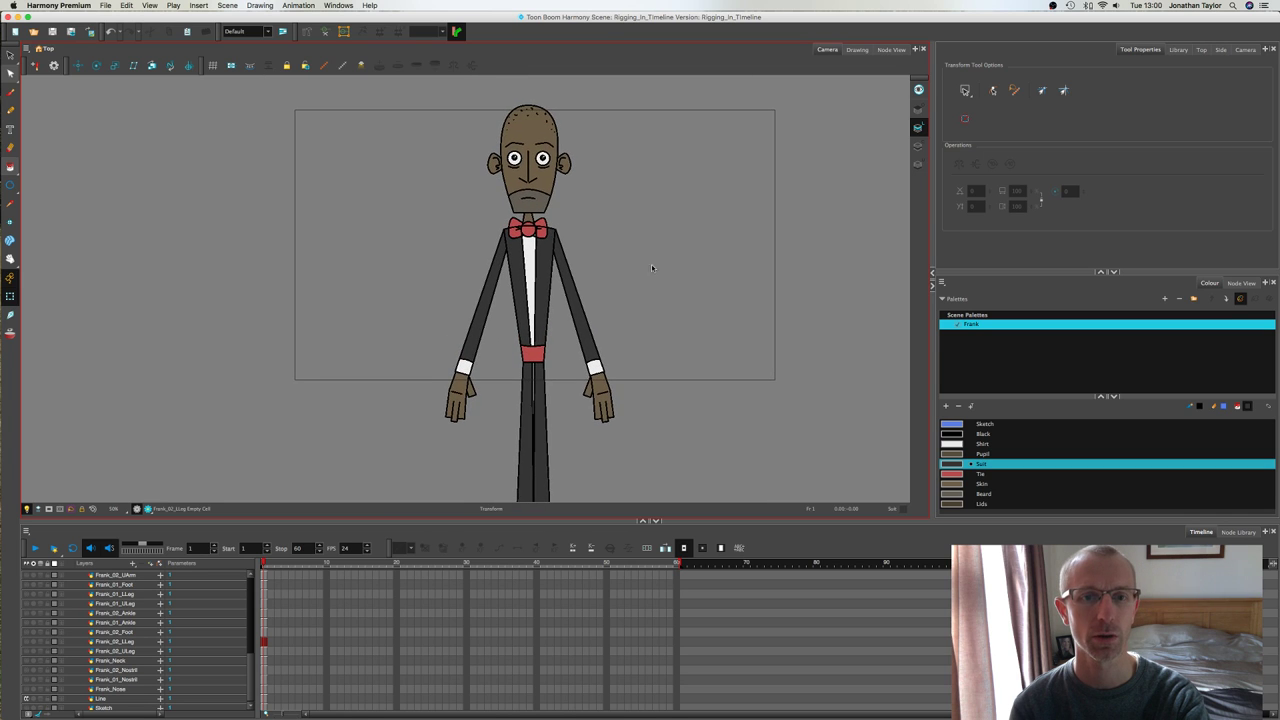
pyautogui.press('1')
pyautogui.scroll(-3, 659, 308)
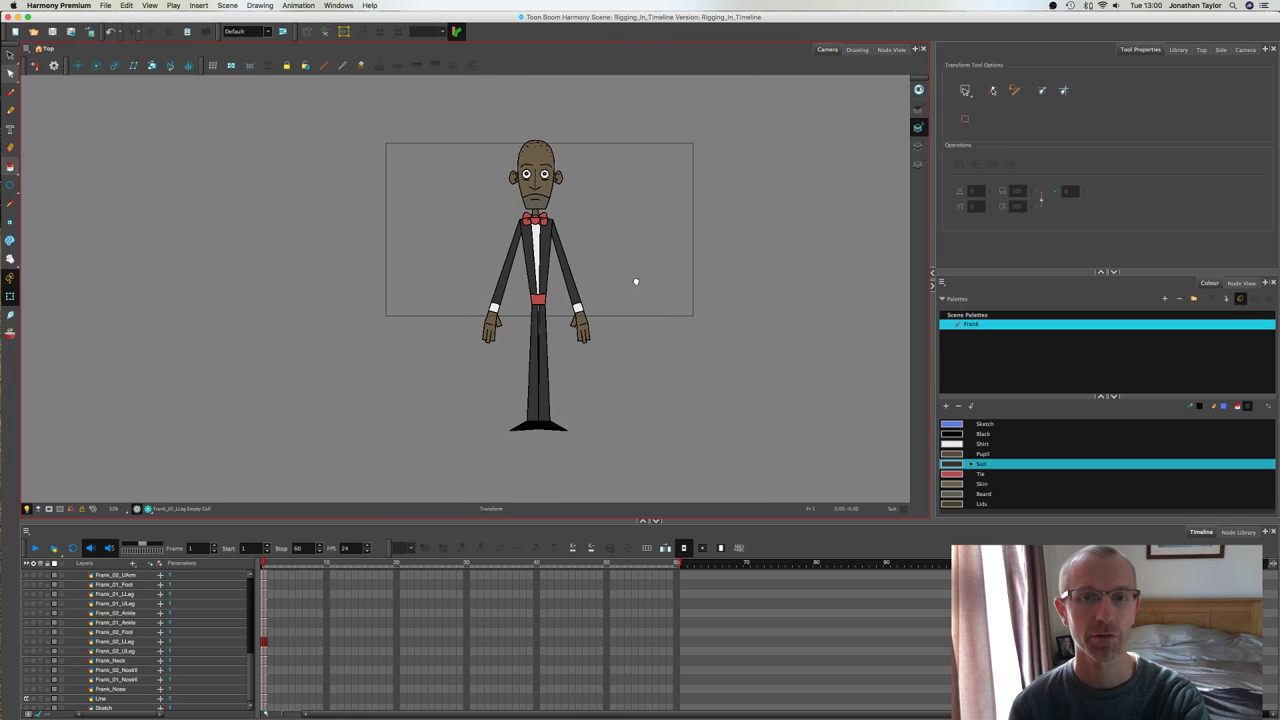
pyautogui.scroll(-1, 126, 619)
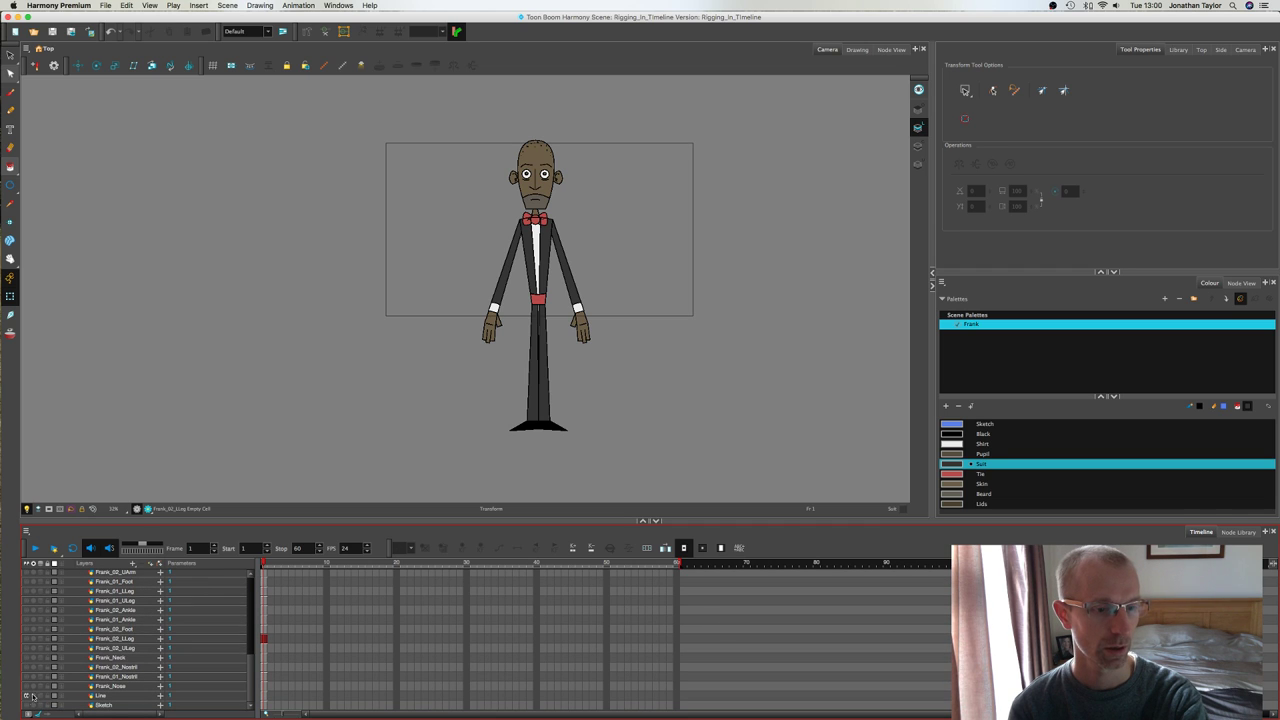
# Step: Show the Sketch layer in place of the Line layer and examine the blue character sketch in the Drawing view
pyautogui.click(27, 705)
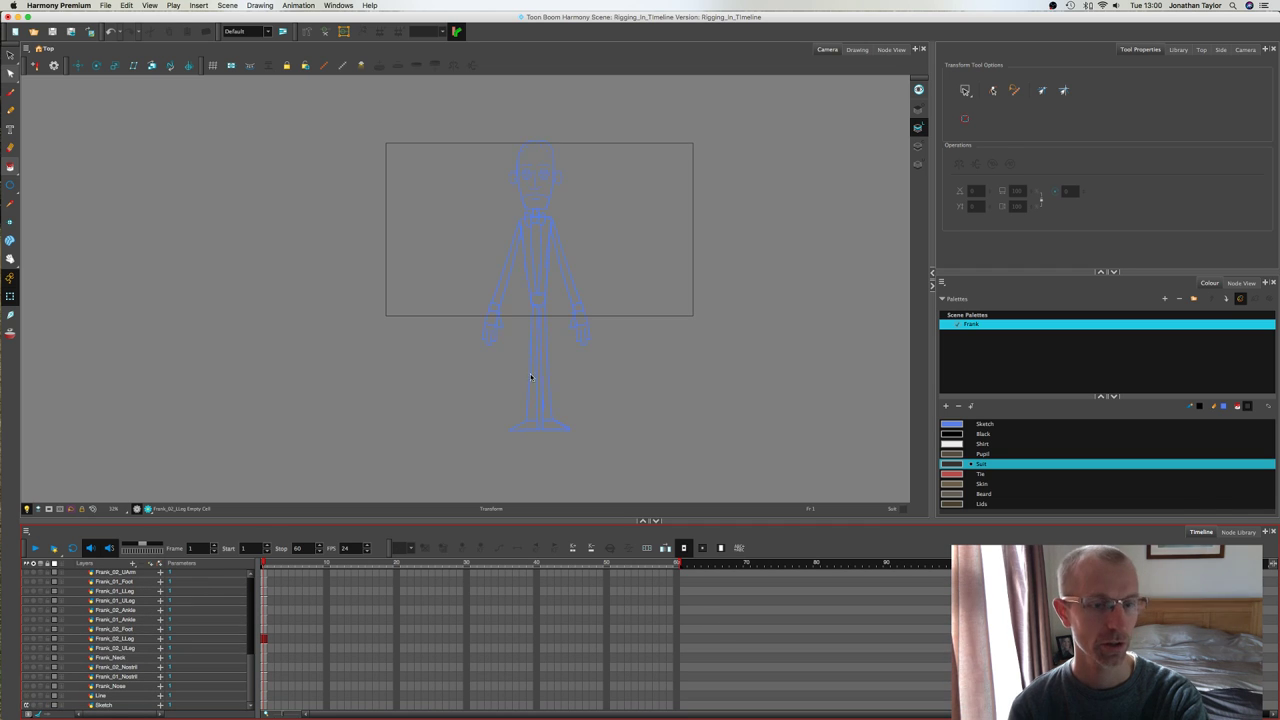
pyautogui.scroll(2, 580, 362)
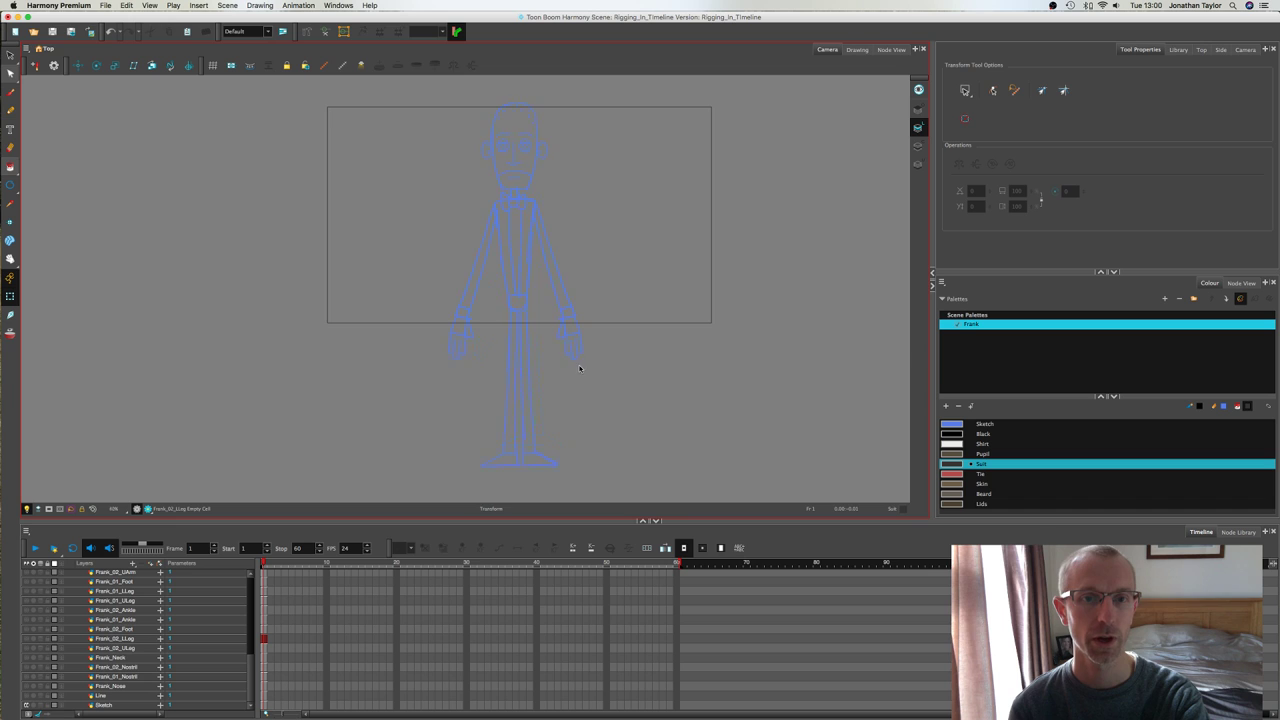
pyautogui.click(857, 49)
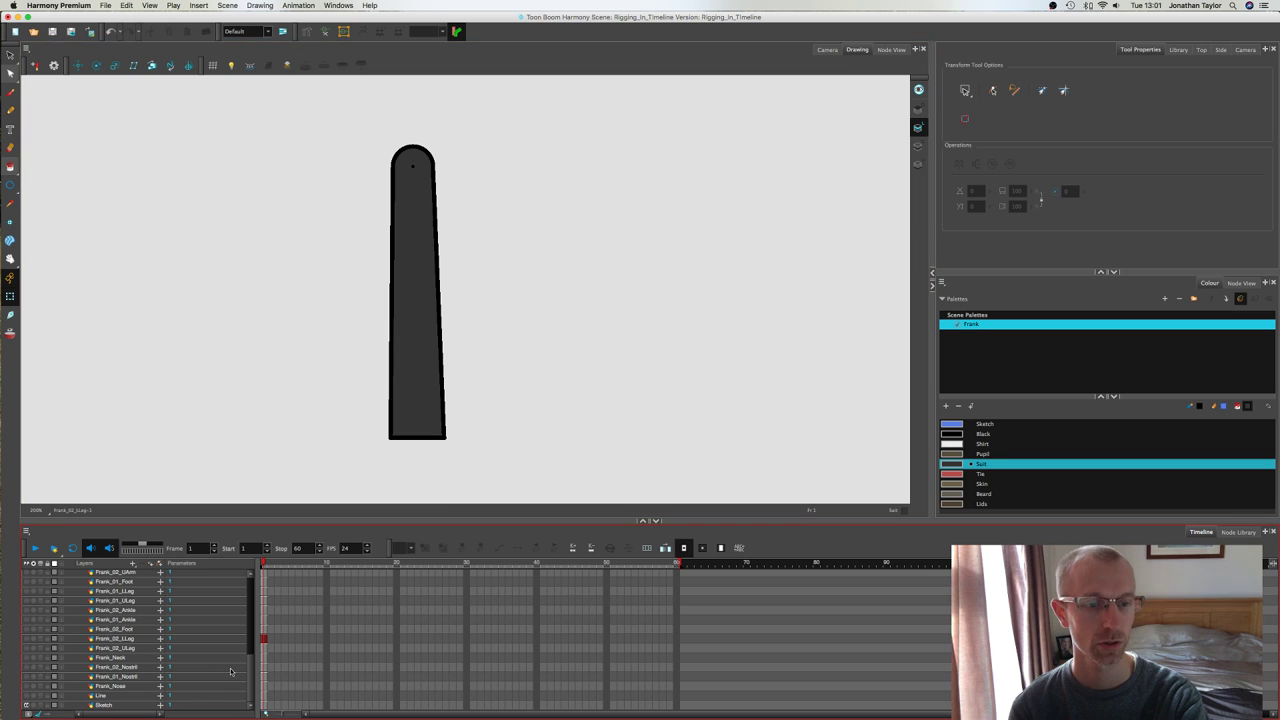
pyautogui.click(120, 705)
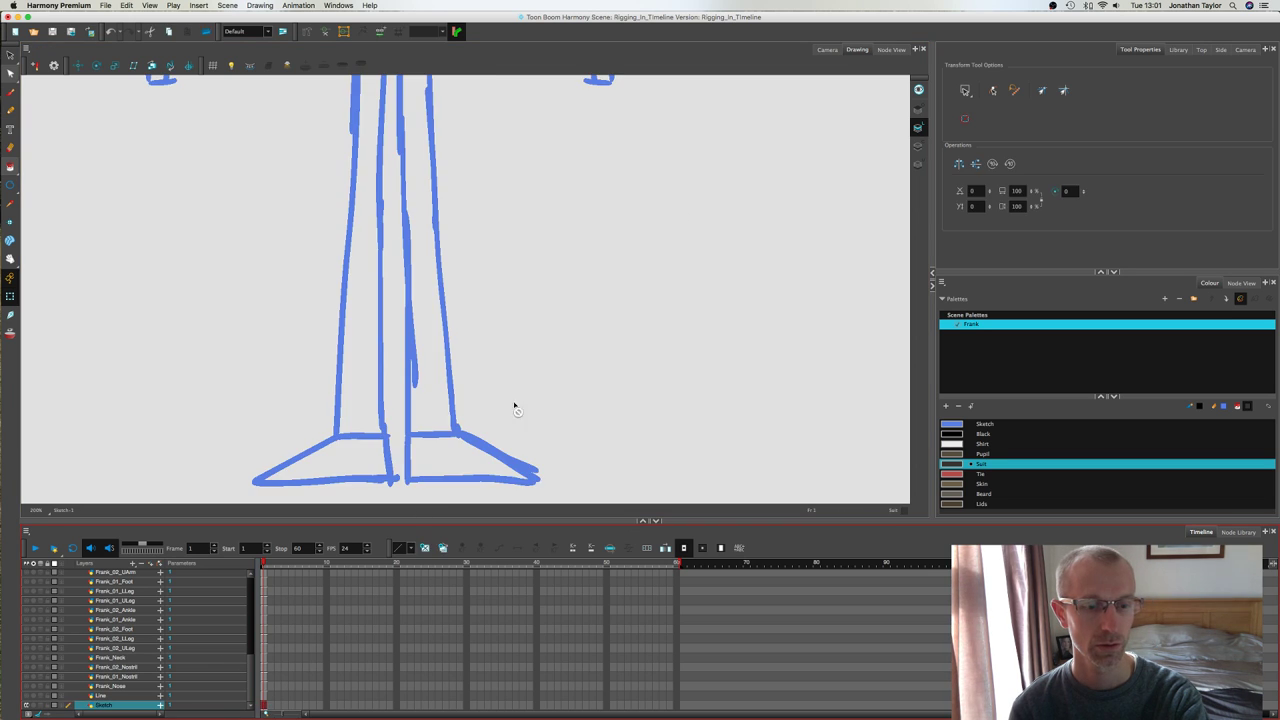
pyautogui.scroll(-5, 611, 346)
pyautogui.moveTo(574, 231); pyautogui.dragTo(599, 352)
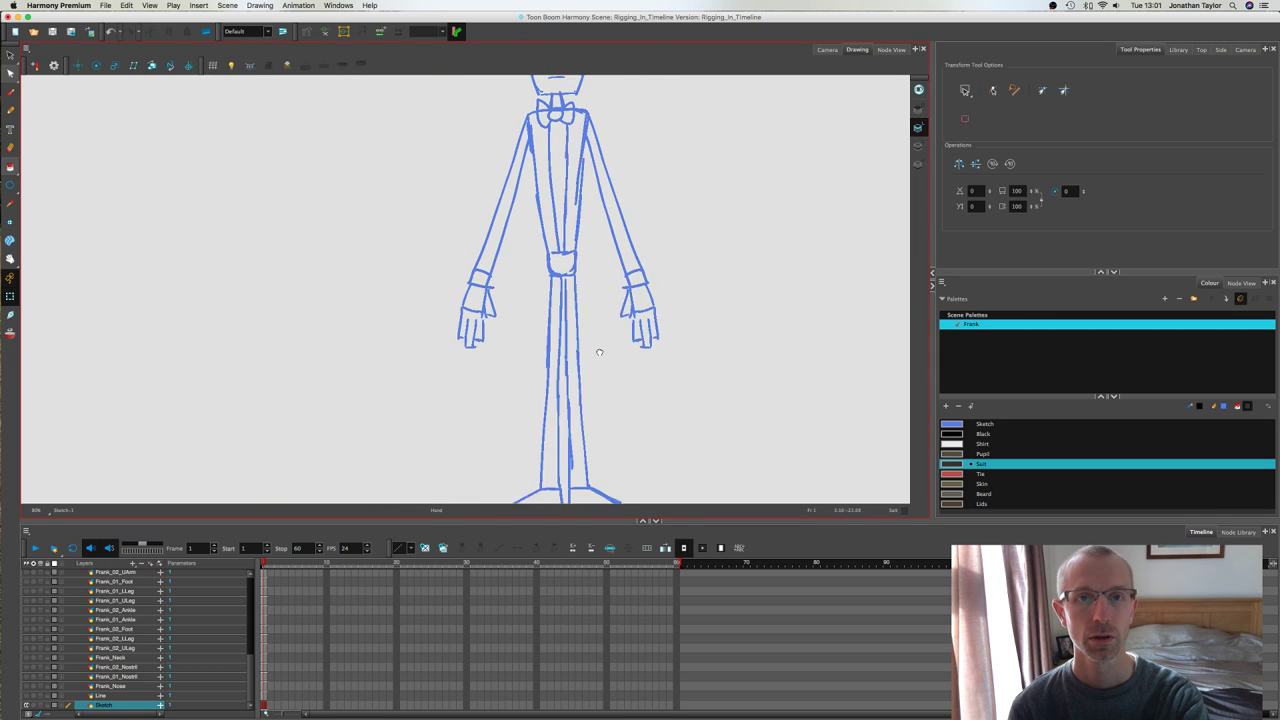
pyautogui.moveTo(602, 200)
pyautogui.mouseDown()
pyautogui.moveTo(600, 331)
pyautogui.moveTo(563, 313)
pyautogui.mouseUp()
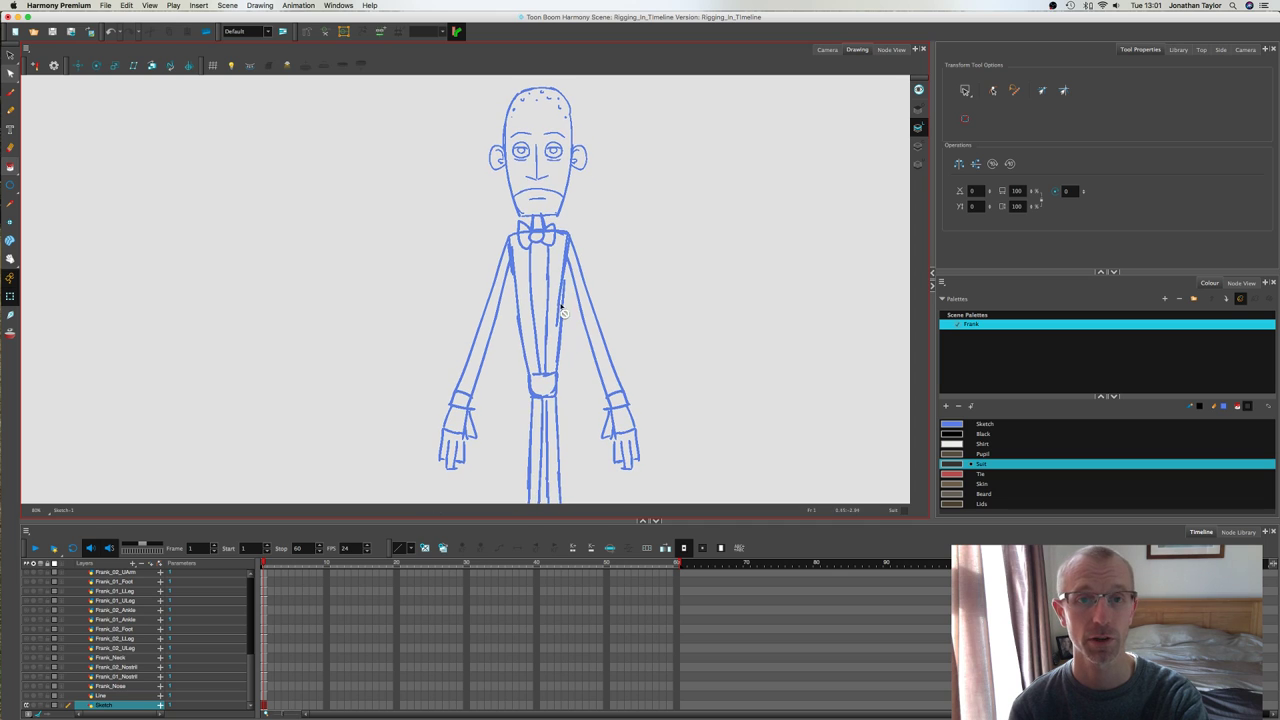
# Step: Show the Line layer in place of the Sketch layer and examine its full-body artwork in the Drawing view
pyautogui.click(27, 695)
pyautogui.click(105, 695)
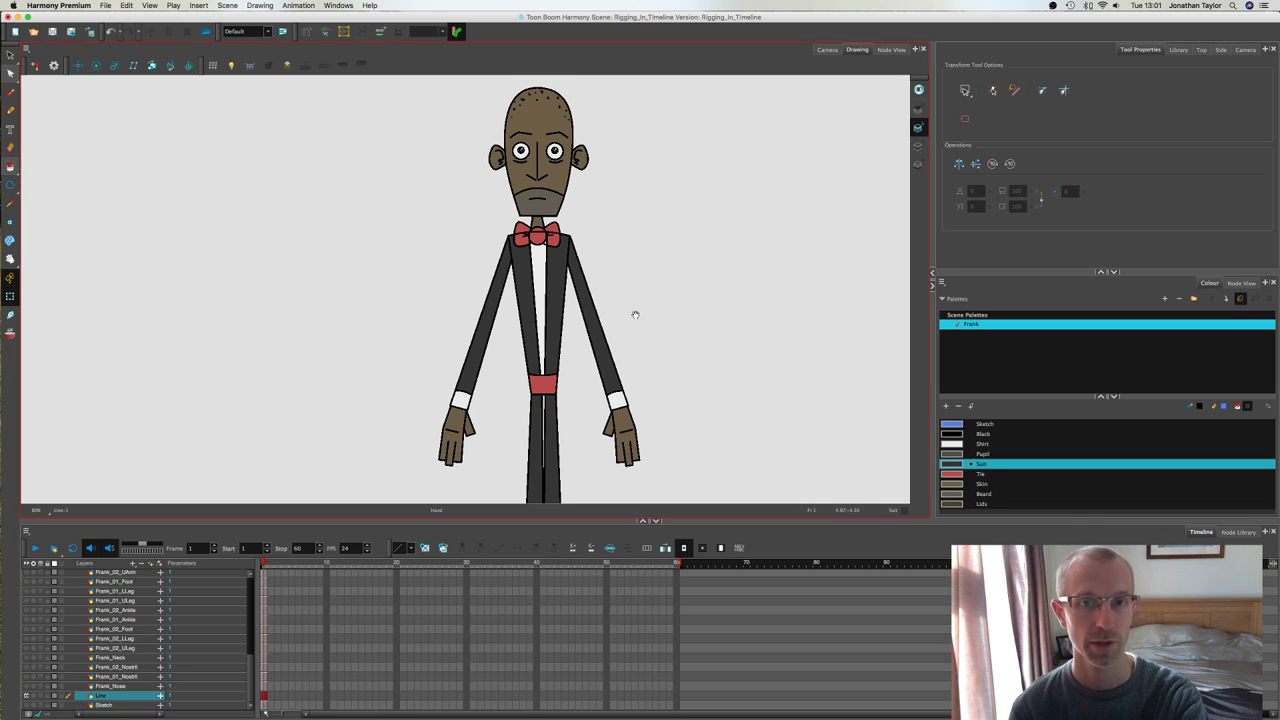
pyautogui.scroll(-3, 635, 315)
pyautogui.moveTo(629, 302); pyautogui.dragTo(586, 269)
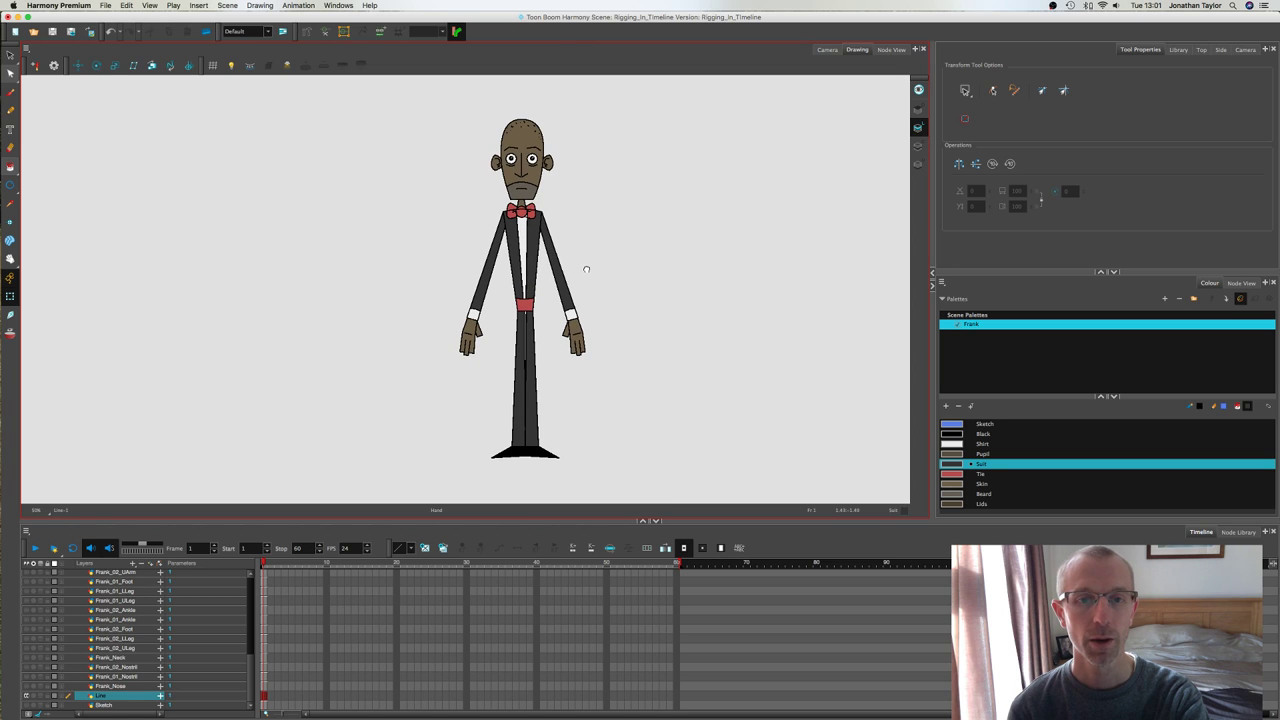
pyautogui.scroll(1, 598, 286)
pyautogui.scroll(1, 590, 275)
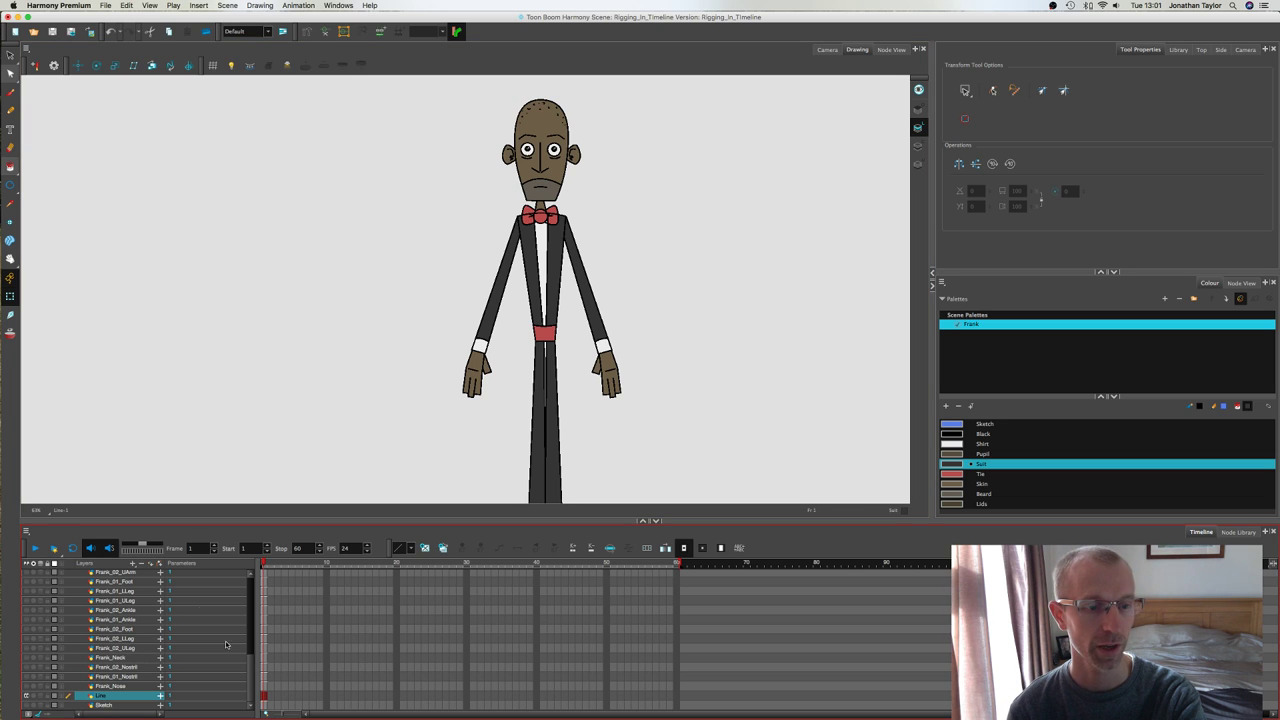
pyautogui.moveTo(250, 668)
pyautogui.mouseDown()
pyautogui.moveTo(253, 582)
pyautogui.moveTo(256, 646)
pyautogui.mouseUp()
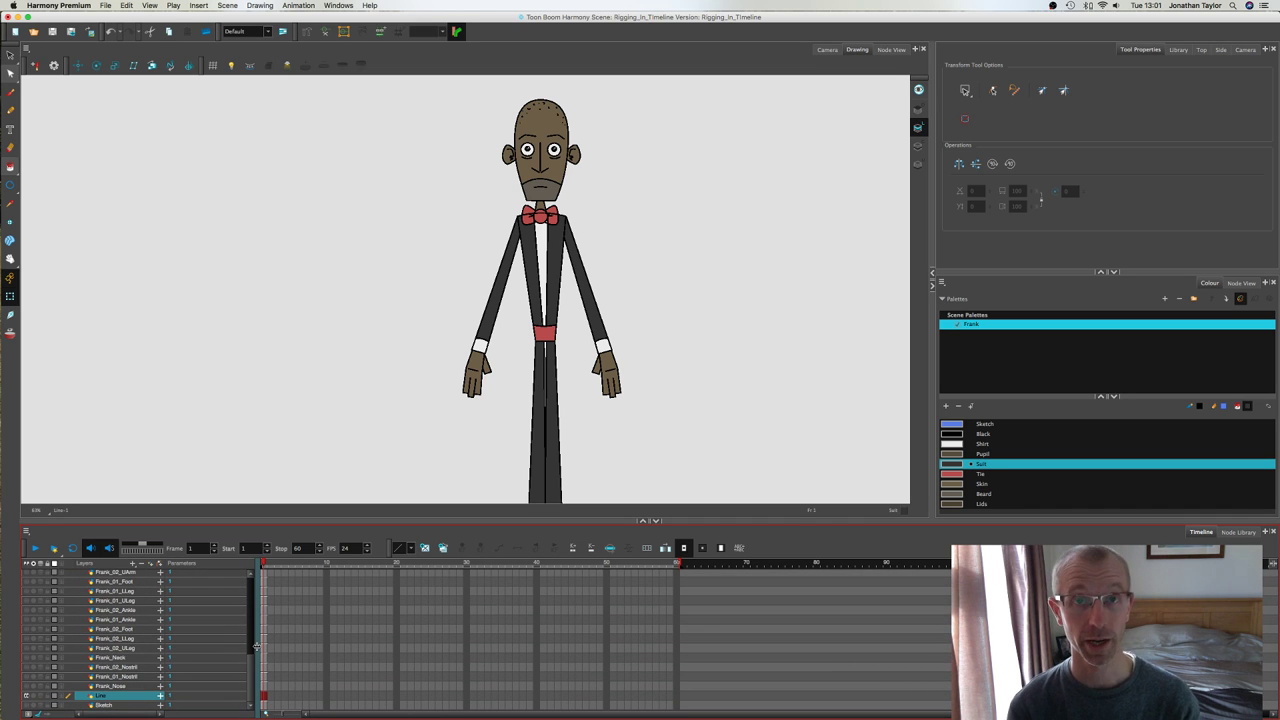
pyautogui.click(389, 425)
pyautogui.click(252, 680)
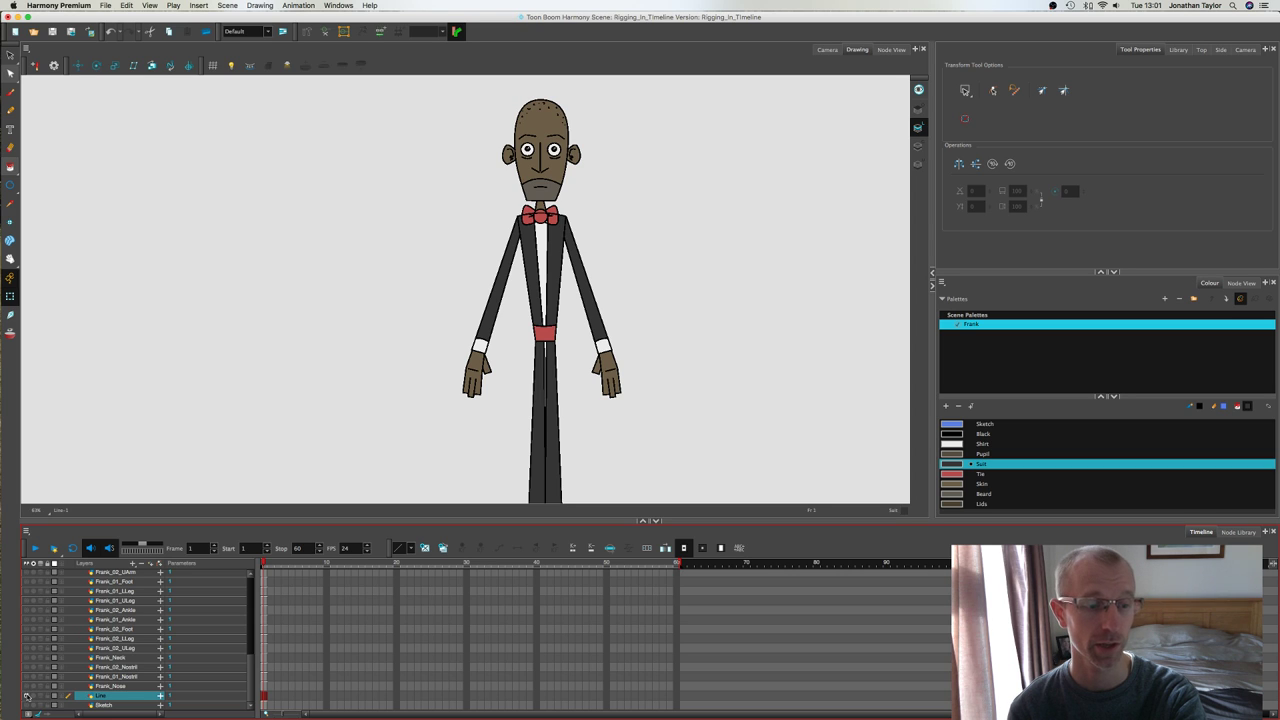
# Step: Show all of Frank's separate body-part layers, hide the Line and Sketch layers, and display the character in the Camera view
pyautogui.click(26, 565)
pyautogui.click(26, 565)
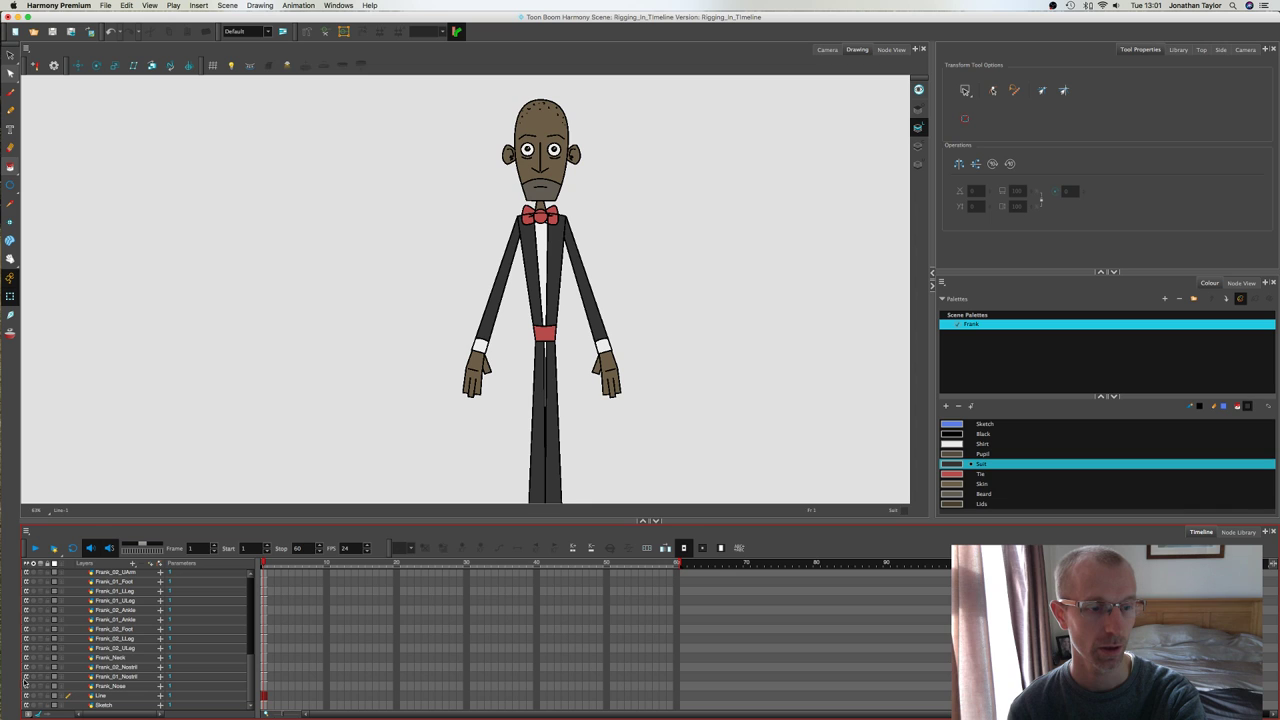
pyautogui.click(560, 362)
pyautogui.click(828, 50)
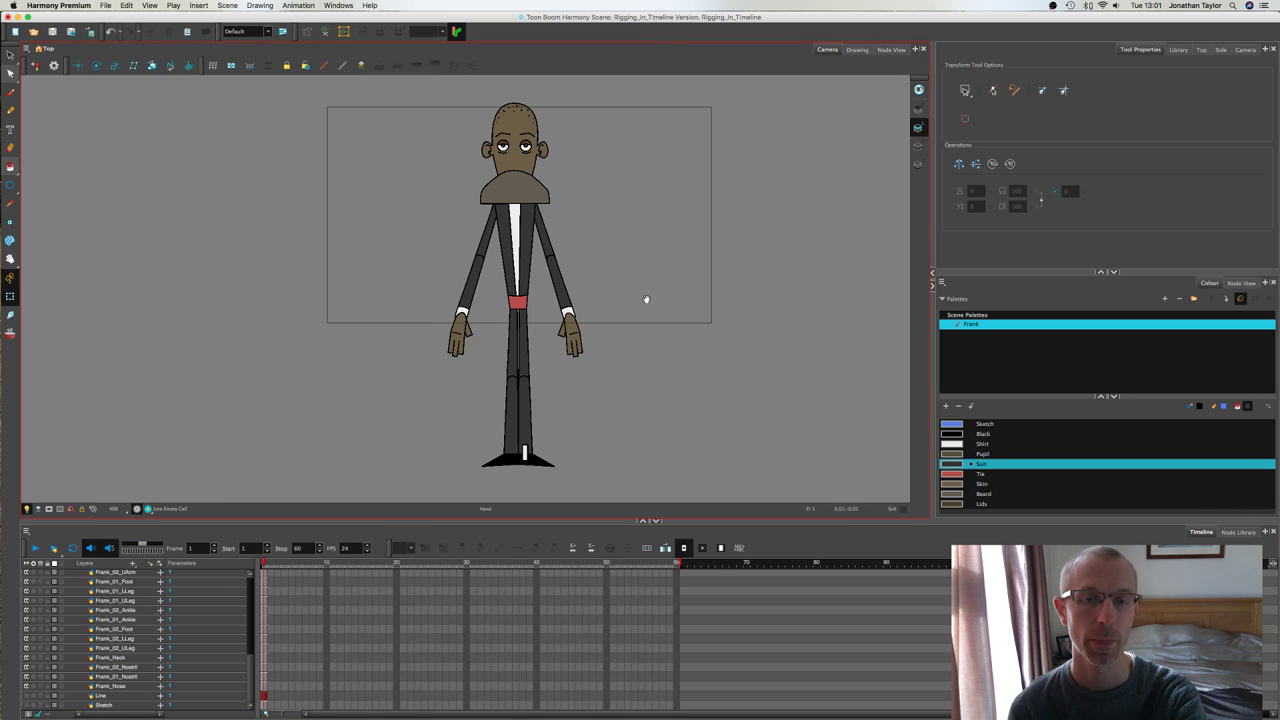
pyautogui.moveTo(646, 297)
pyautogui.mouseDown()
pyautogui.moveTo(660, 323)
pyautogui.moveTo(659, 298)
pyautogui.mouseUp()
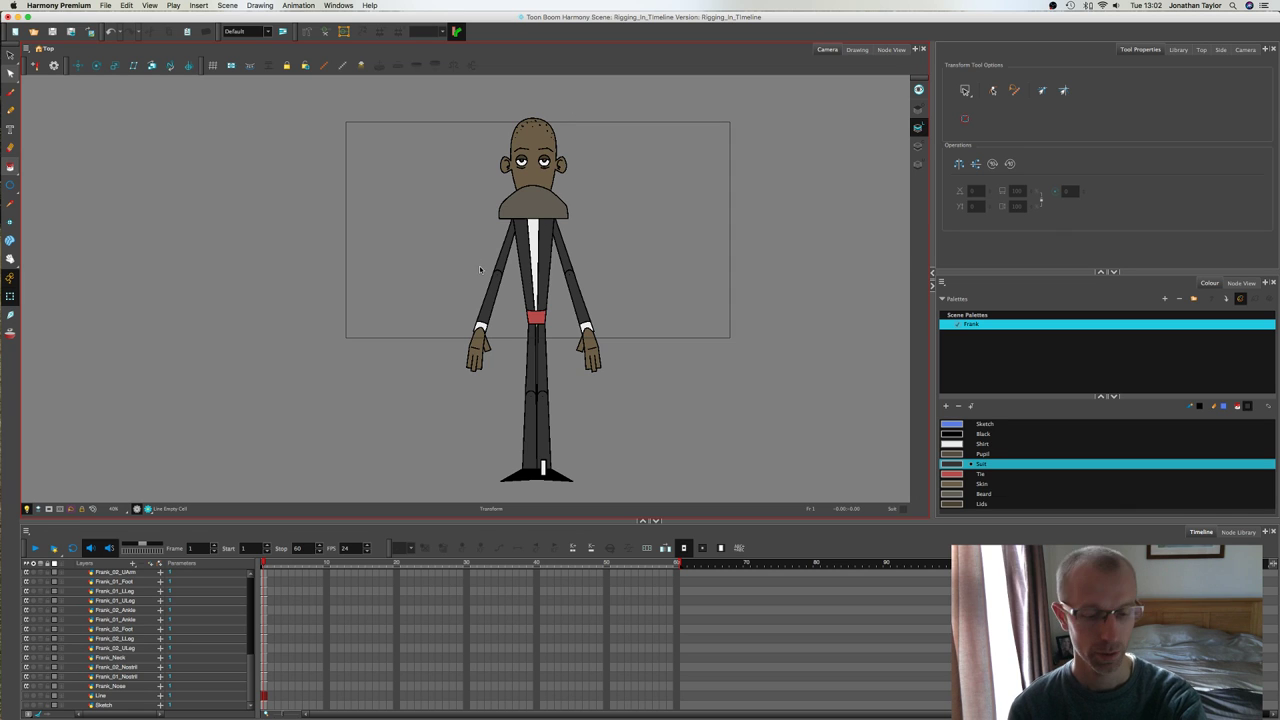
pyautogui.rightClick(28, 274)
pyautogui.click(9, 203)
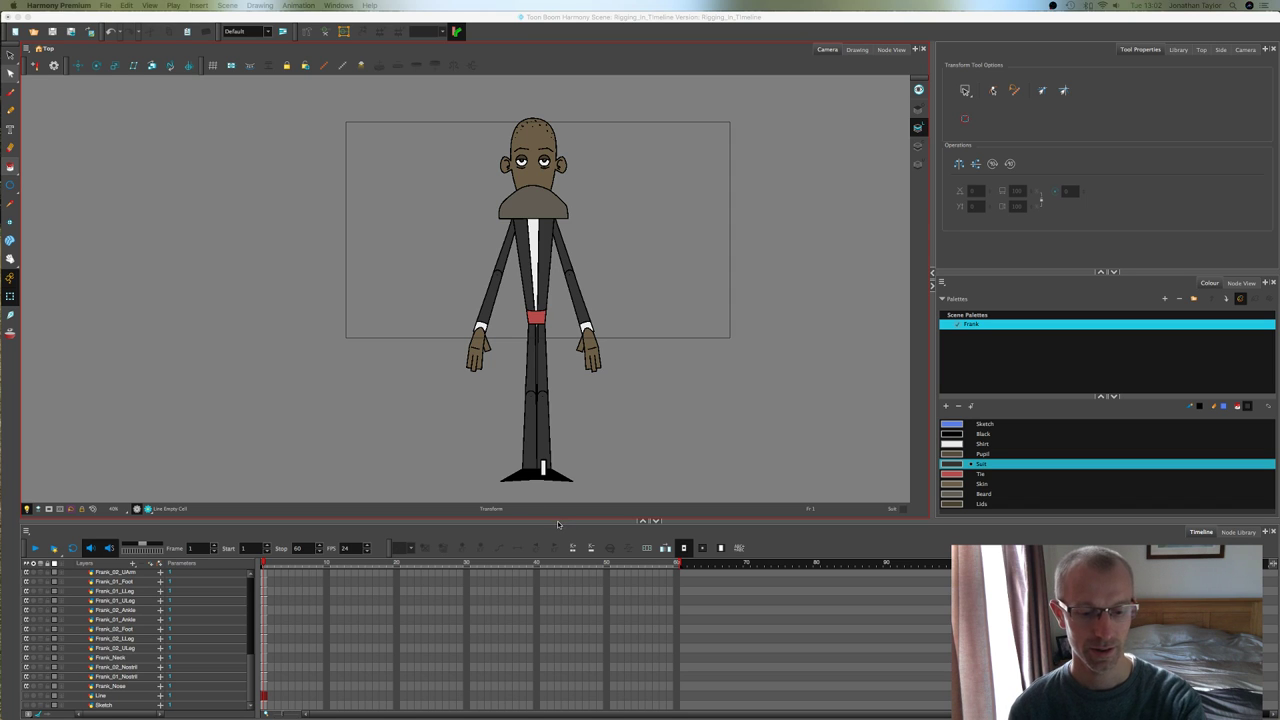
# Step: Enlarge the Timeline area to show more layers and bring the Hair layer at the start of the list into view
pyautogui.click(556, 526)
pyautogui.moveTo(556, 526); pyautogui.dragTo(557, 535)
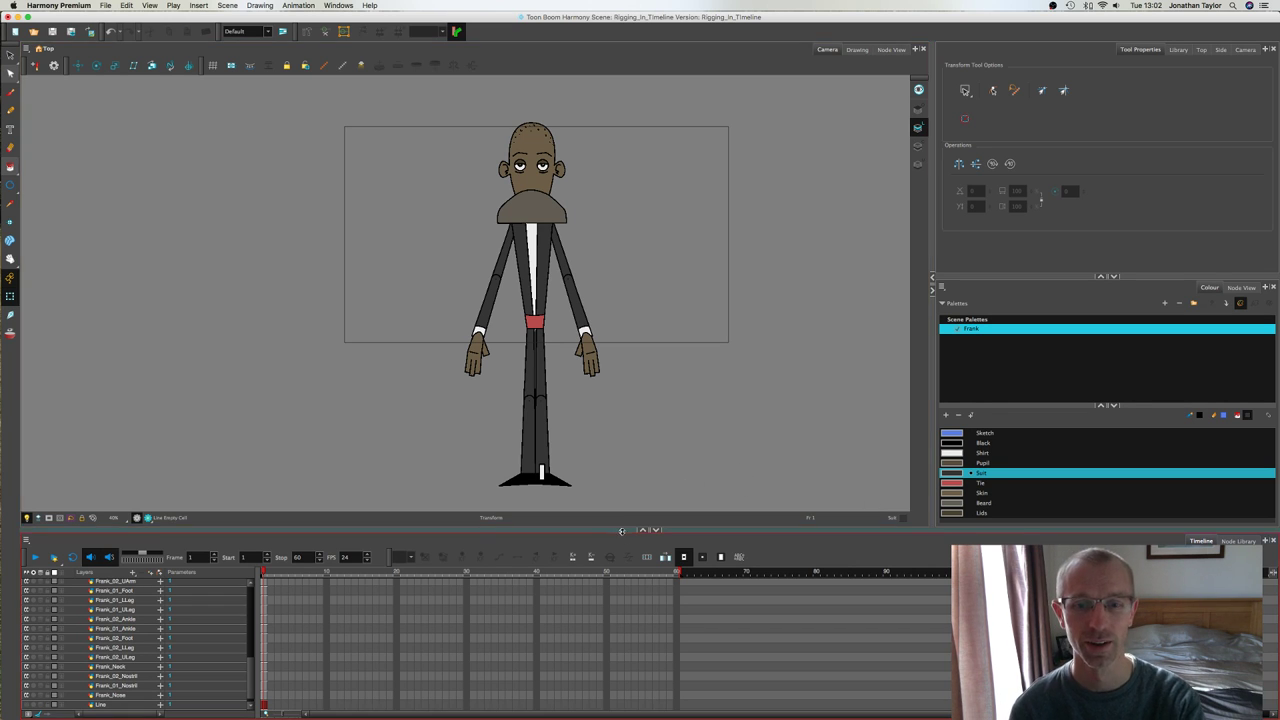
pyautogui.moveTo(621, 520); pyautogui.dragTo(630, 455)
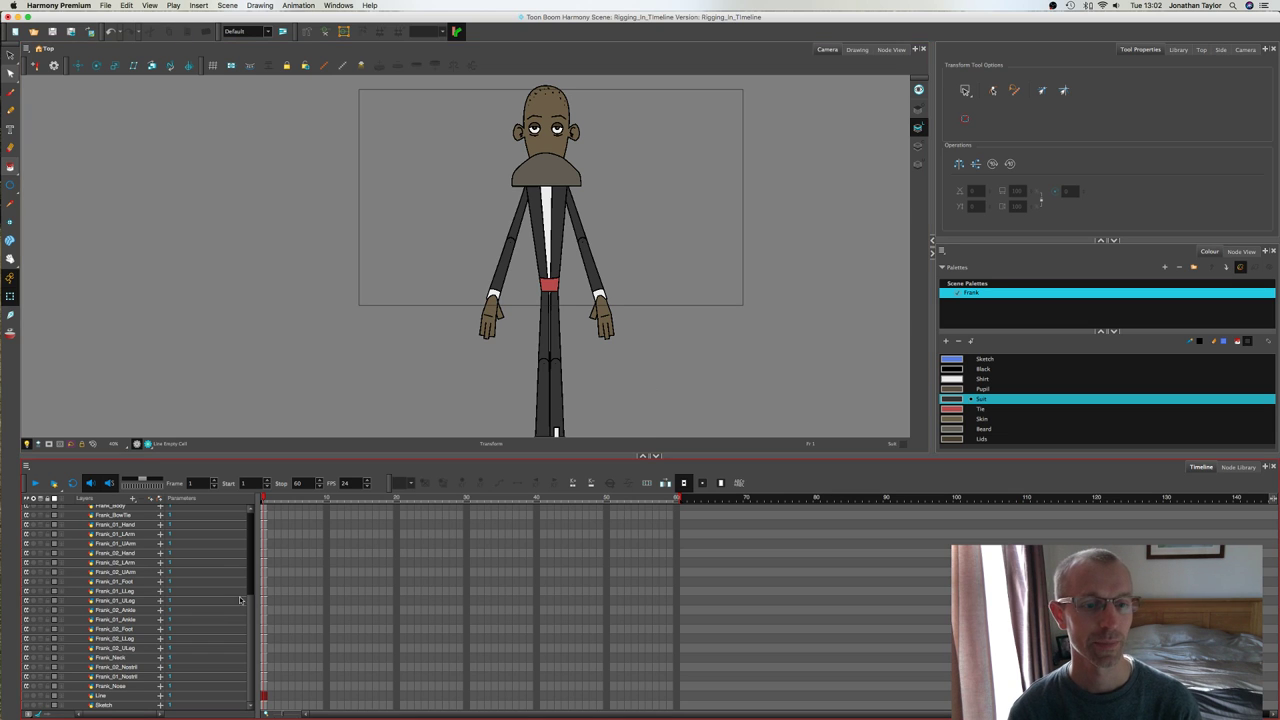
pyautogui.moveTo(251, 603); pyautogui.dragTo(249, 510)
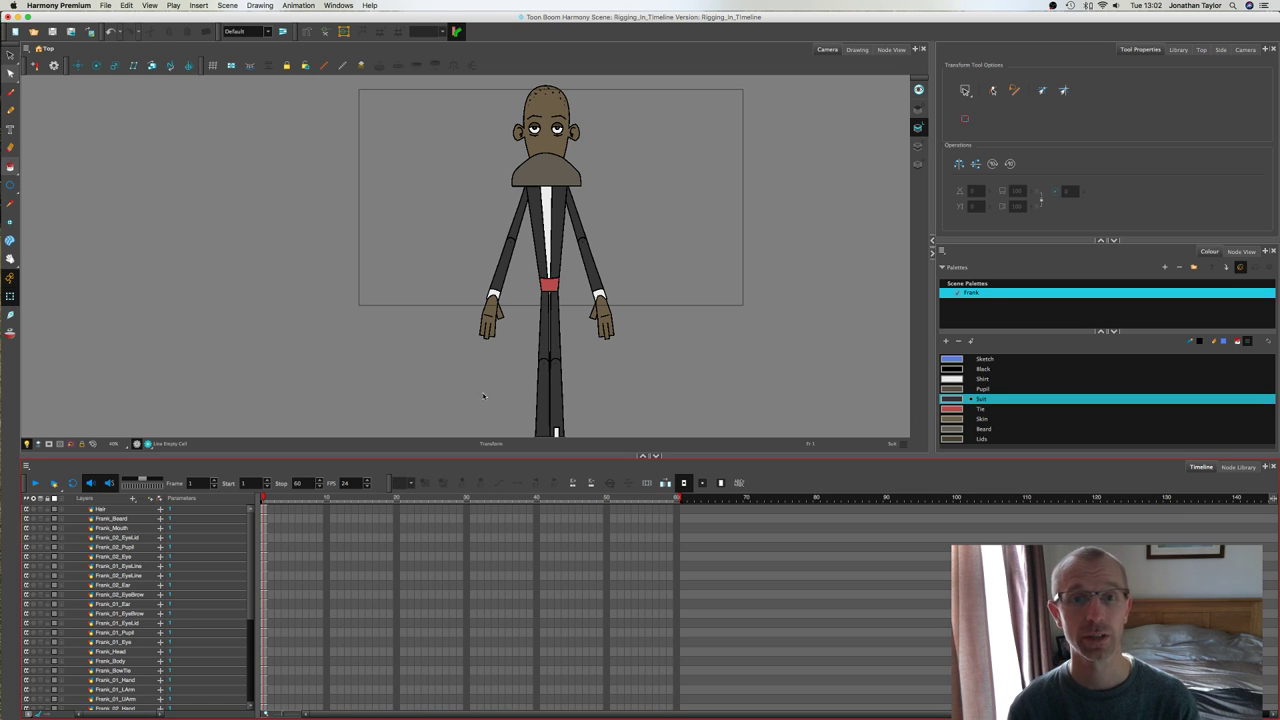
# Step: Switch to the Drawing view and inspect the Hair layer's drawing at frame 1
pyautogui.click(863, 68)
pyautogui.click(852, 51)
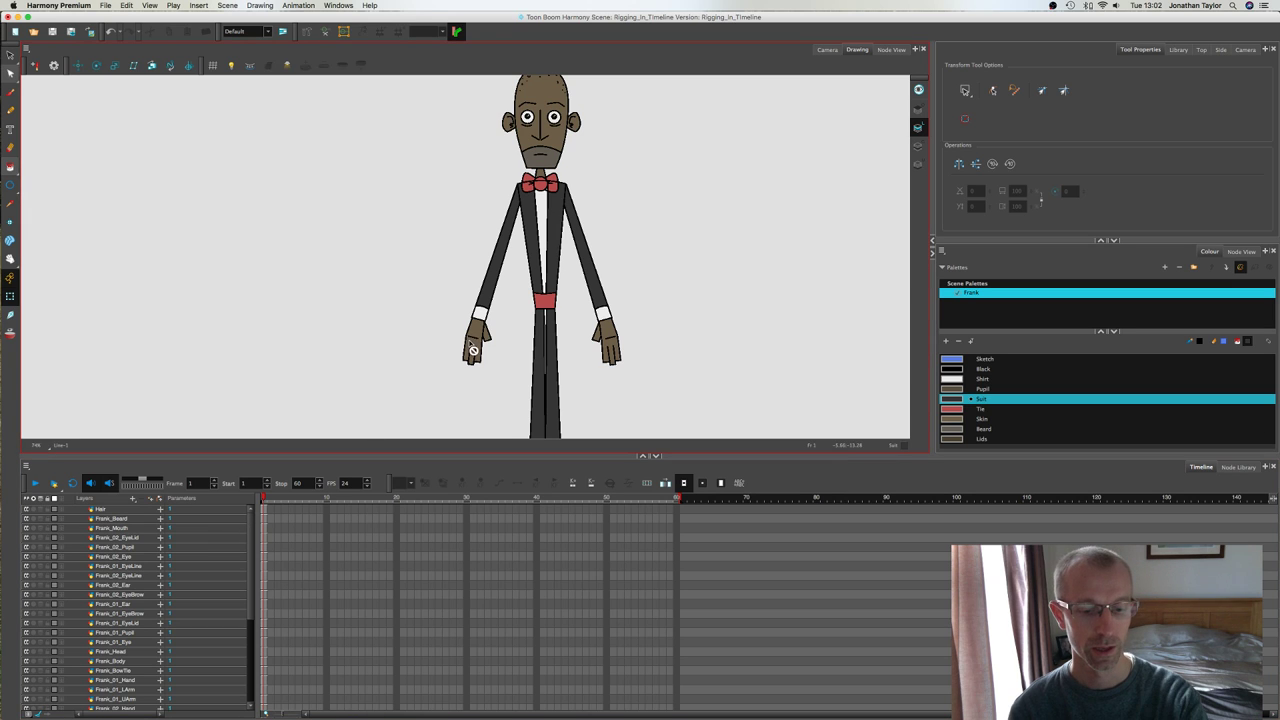
pyautogui.scroll(-3, 470, 342)
pyautogui.moveTo(468, 340); pyautogui.dragTo(478, 316)
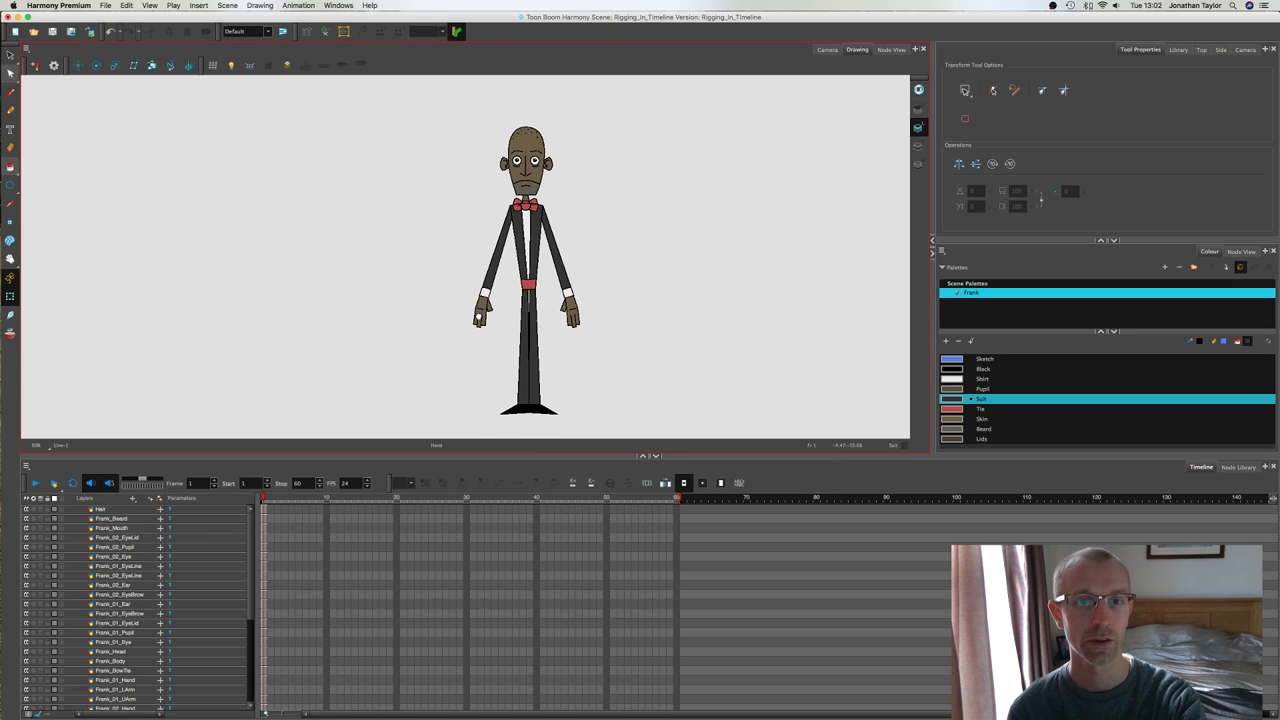
pyautogui.click(267, 511)
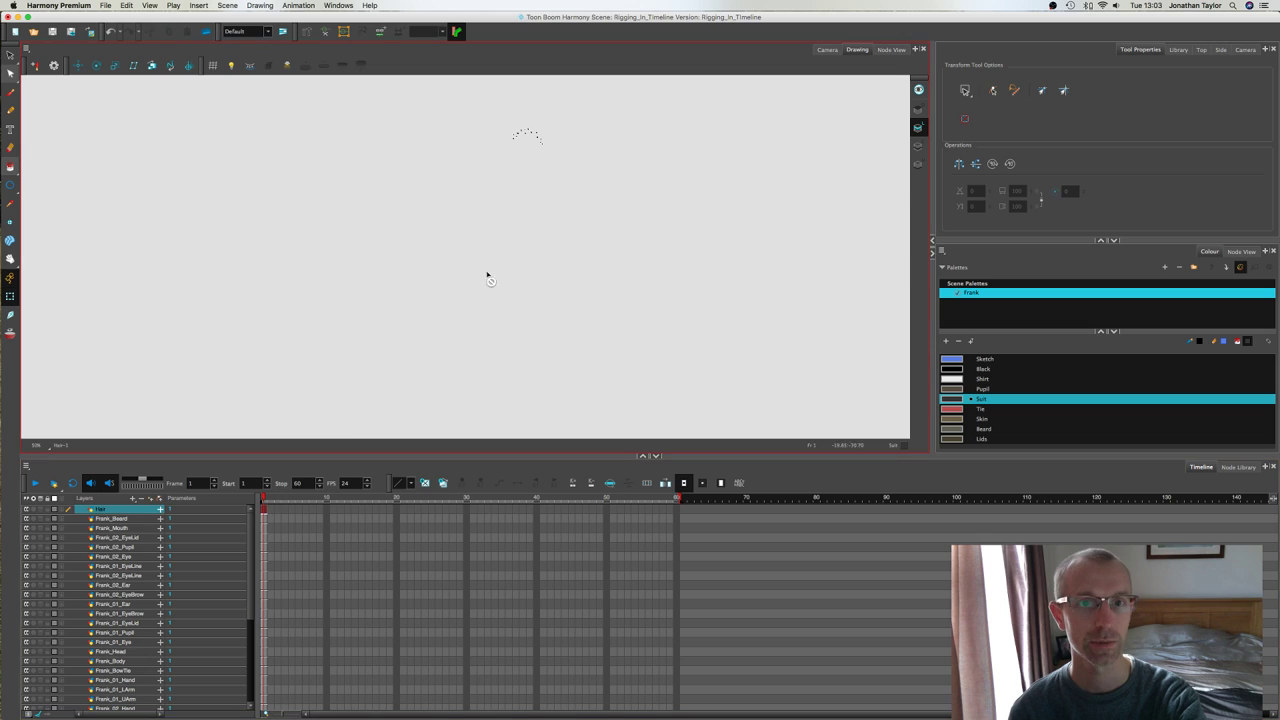
pyautogui.scroll(4, 545, 200)
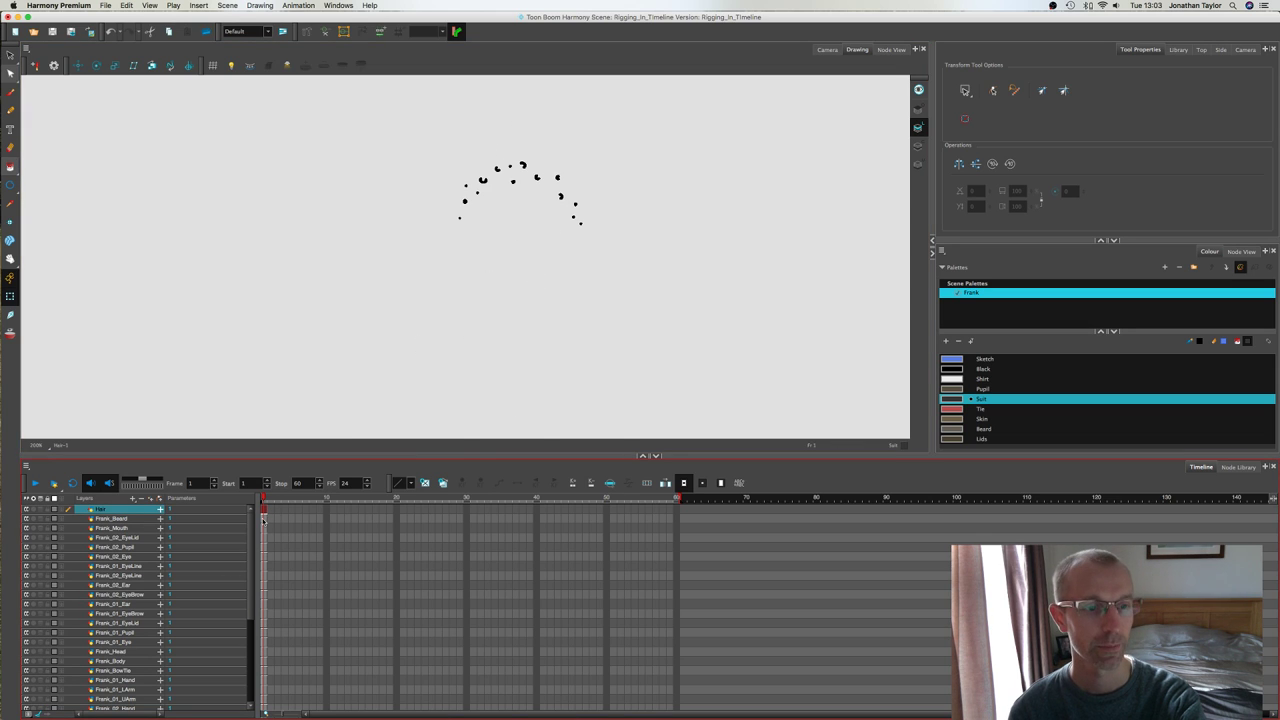
# Step: Inspect the separate frame 1 drawings on the Frank_Beard and Frank_Mouth layers
pyautogui.click(267, 519)
pyautogui.moveTo(408, 346); pyautogui.dragTo(416, 233)
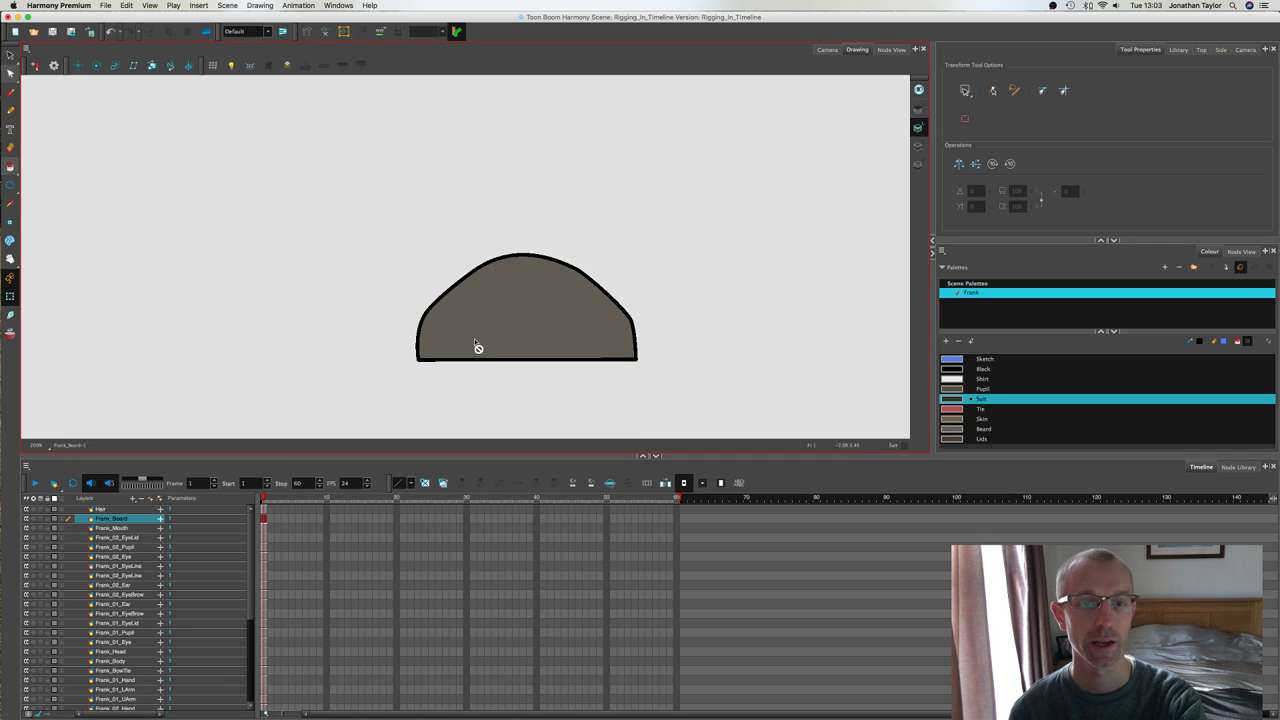
pyautogui.scroll(-1, 477, 343)
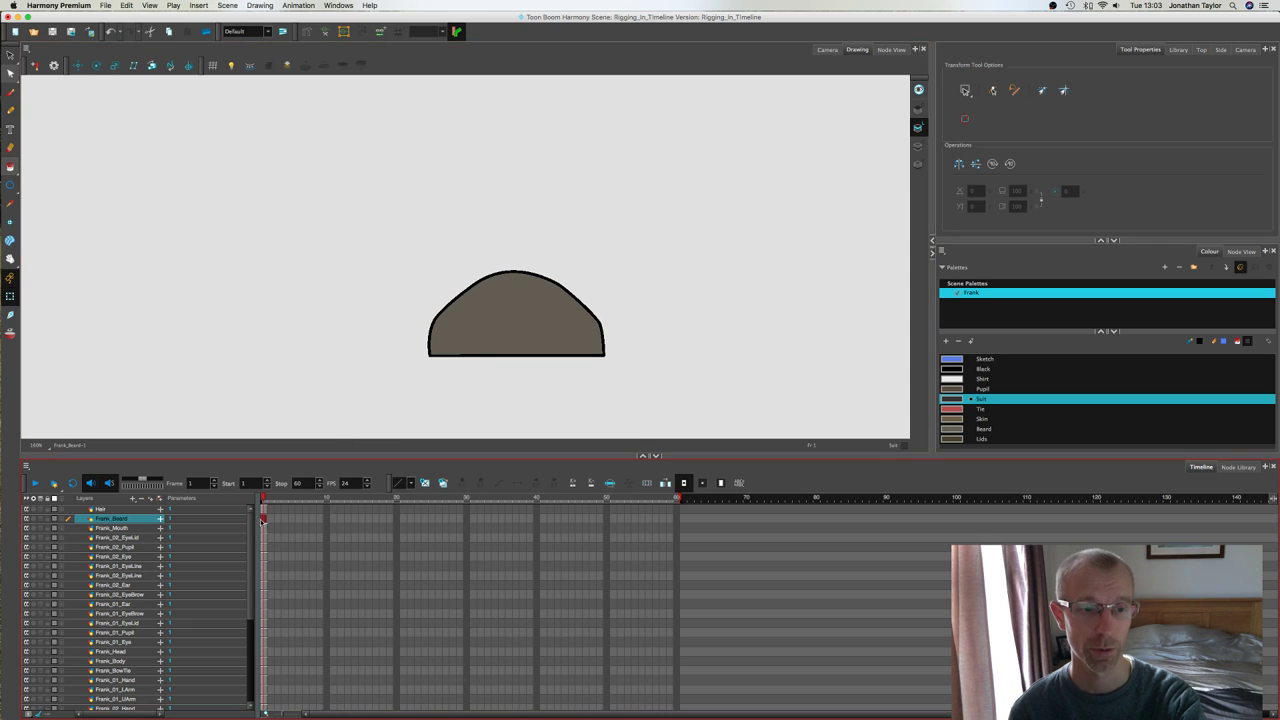
pyautogui.click(264, 528)
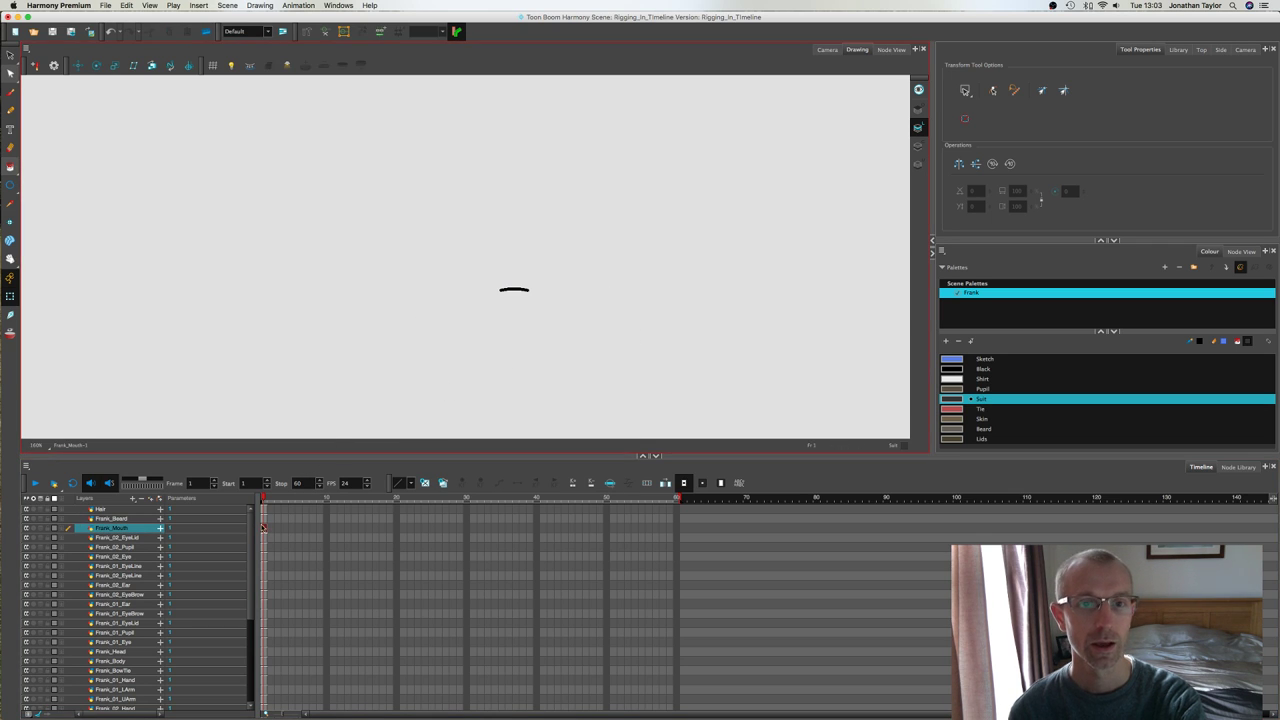
# Step: Inspect the frame 1 drawings on the Frank_02_EyeLid, Frank_02_Pupil, Frank_02_Eye, Frank_01_EyeLine and Frank_02_EyeLine layers
pyautogui.click(264, 538)
pyautogui.click(264, 547)
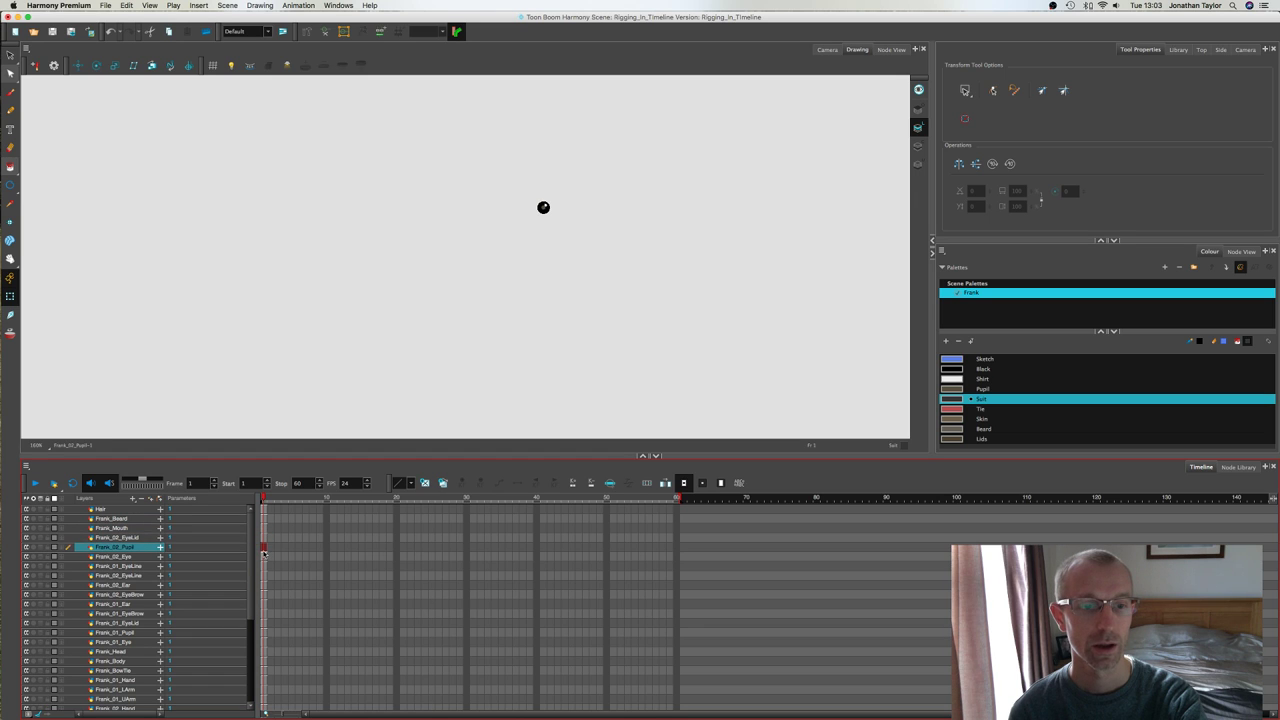
pyautogui.click(264, 557)
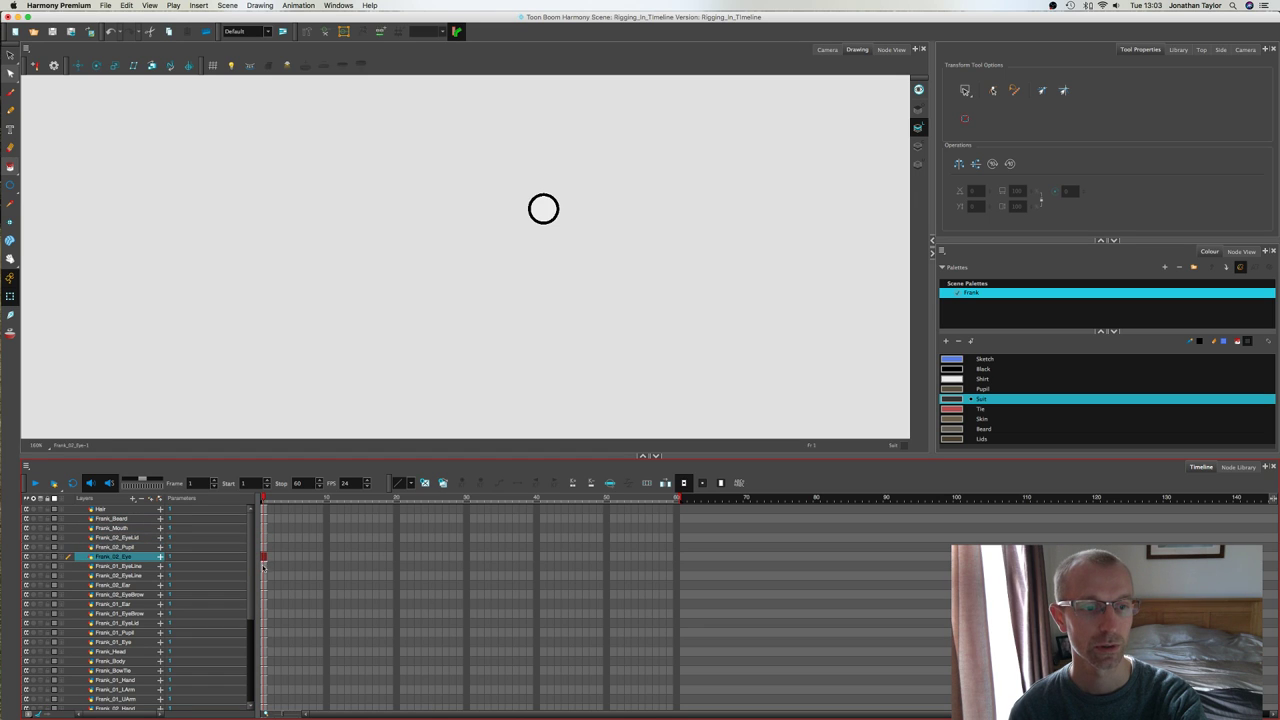
pyautogui.click(264, 566)
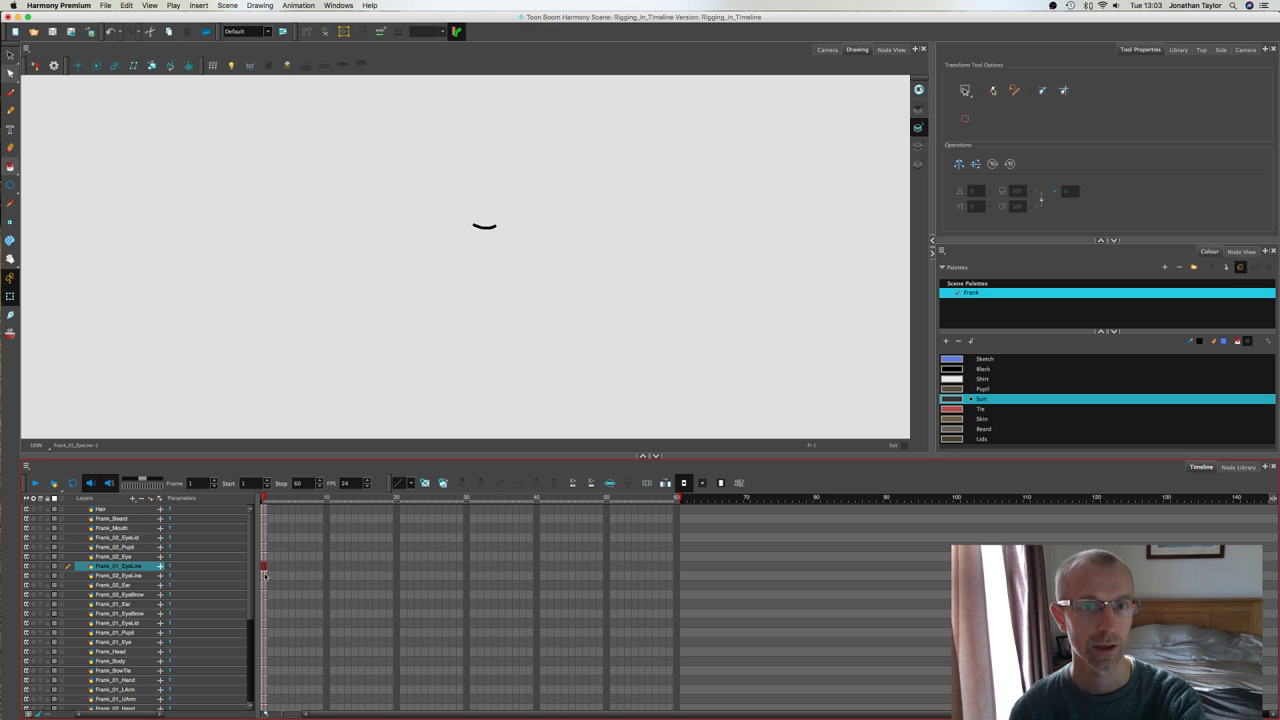
pyautogui.click(264, 576)
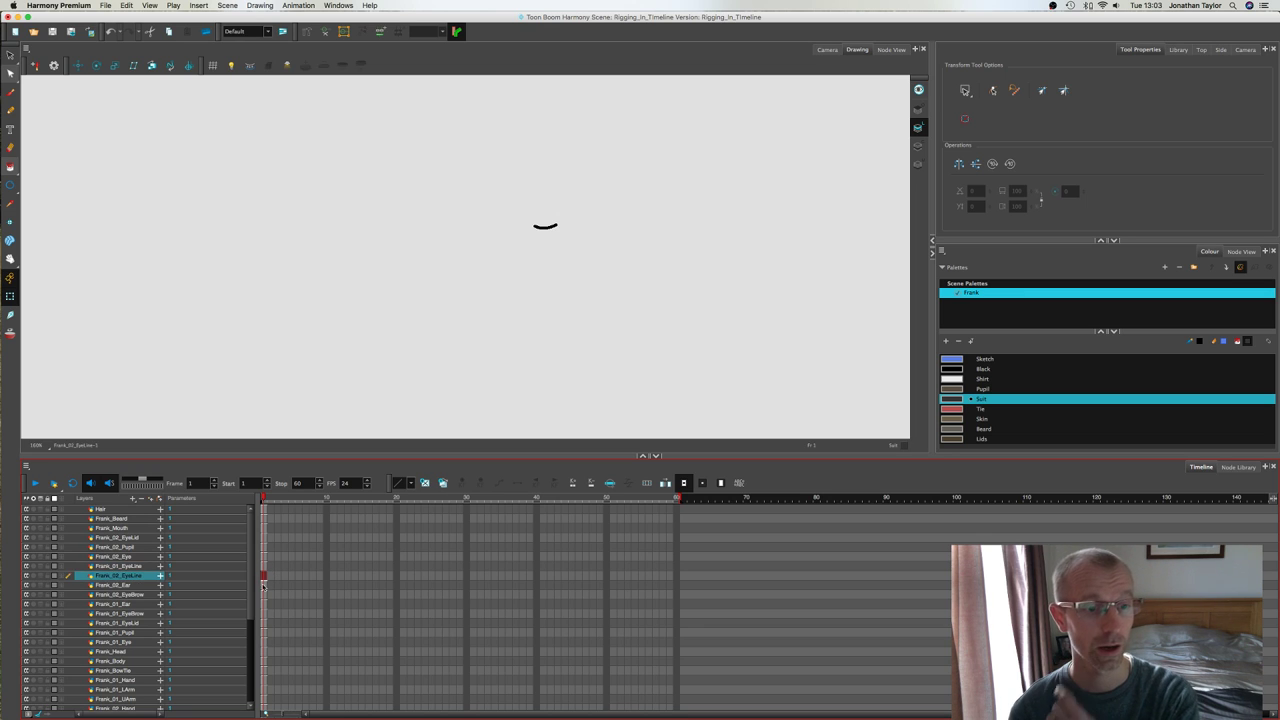
# Step: Inspect the frame 1 drawings on the Frank_02_Ear, Frank_02_EyeBrow and Frank_01_Ear layers
pyautogui.click(264, 586)
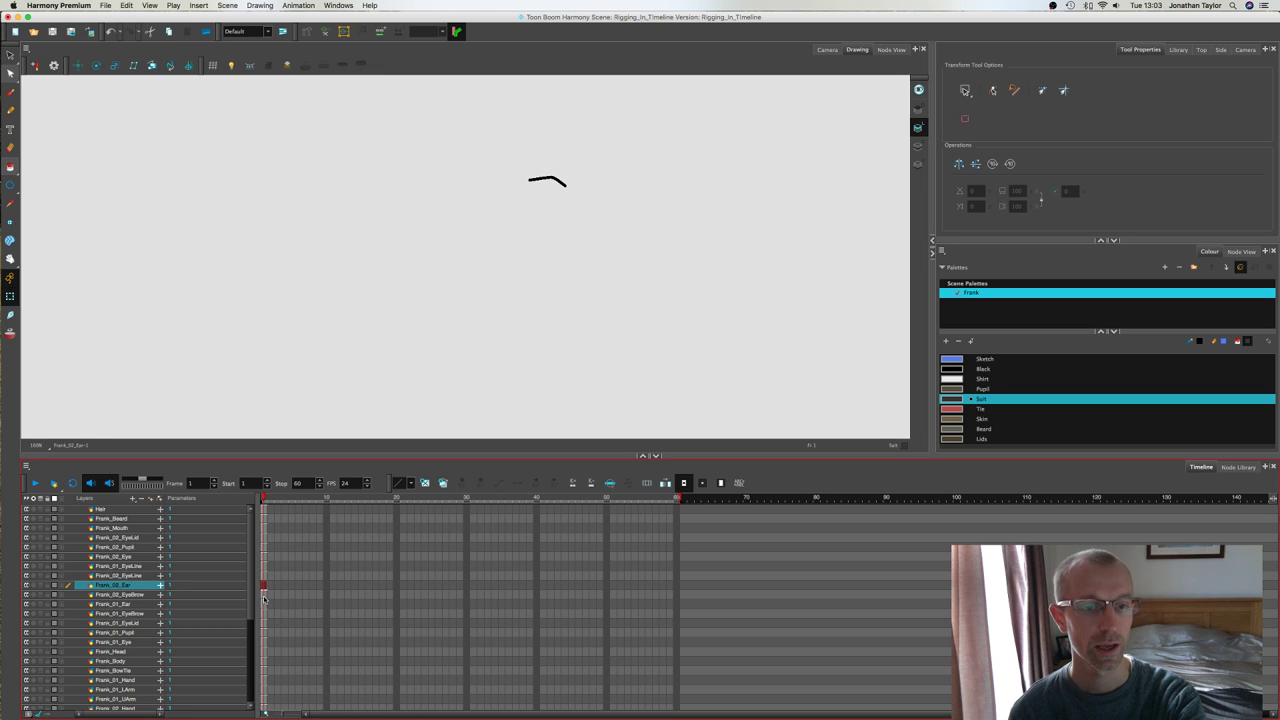
pyautogui.click(264, 595)
pyautogui.click(264, 604)
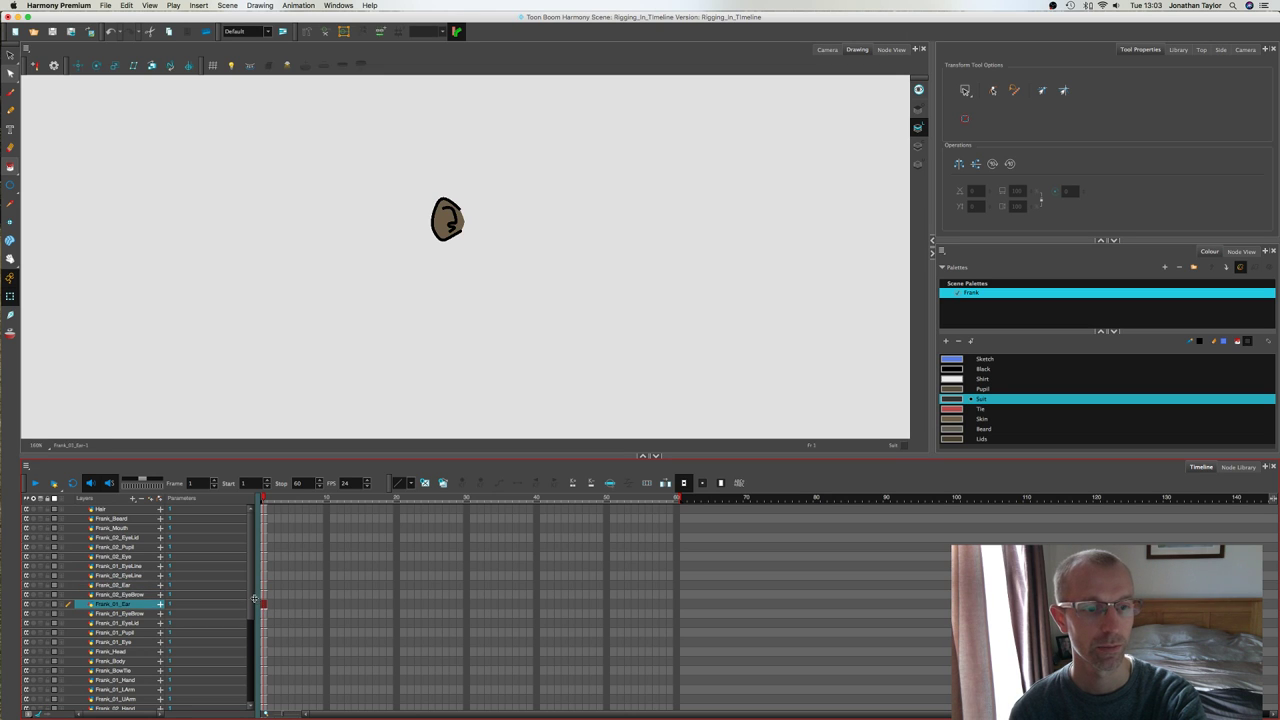
# Step: Inspect the frame 1 drawings on the Frank_01_EyeBrow, Frank_01_EyeLid, Frank_01_Pupil and Frank_01_Eye layers
pyautogui.scroll(-2, 256, 603)
pyautogui.click(263, 596)
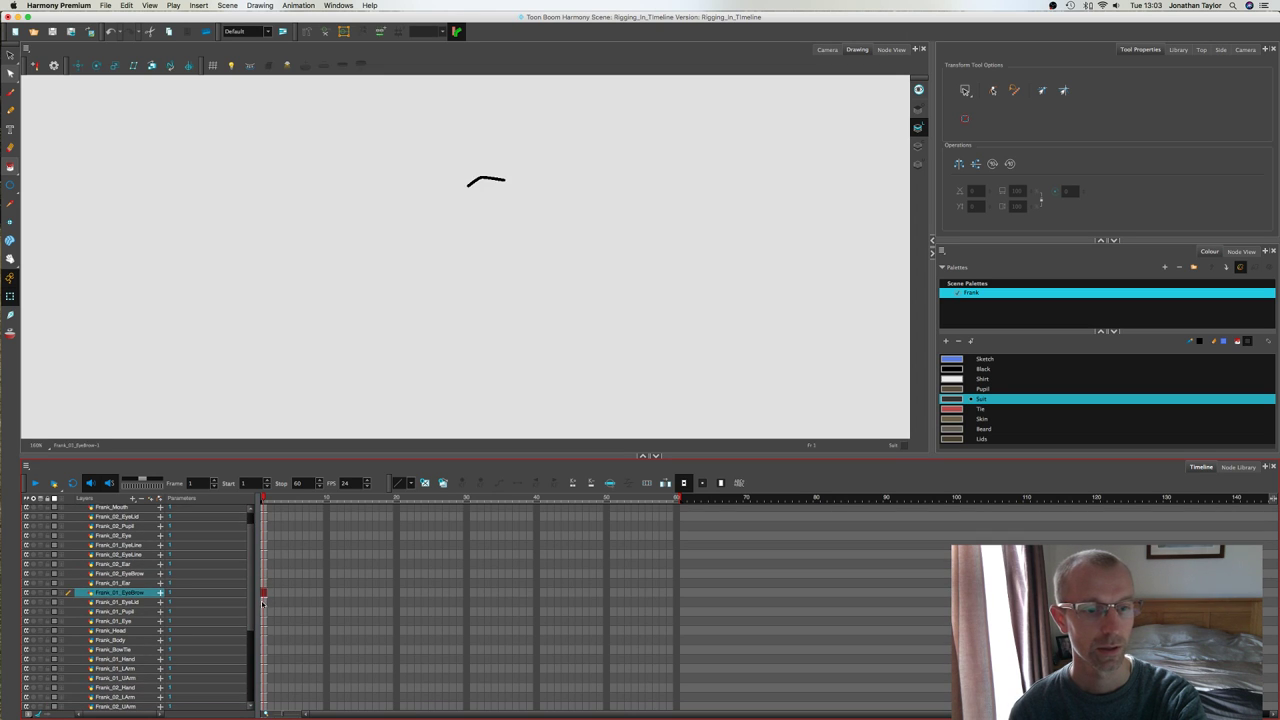
pyautogui.click(263, 602)
pyautogui.click(263, 612)
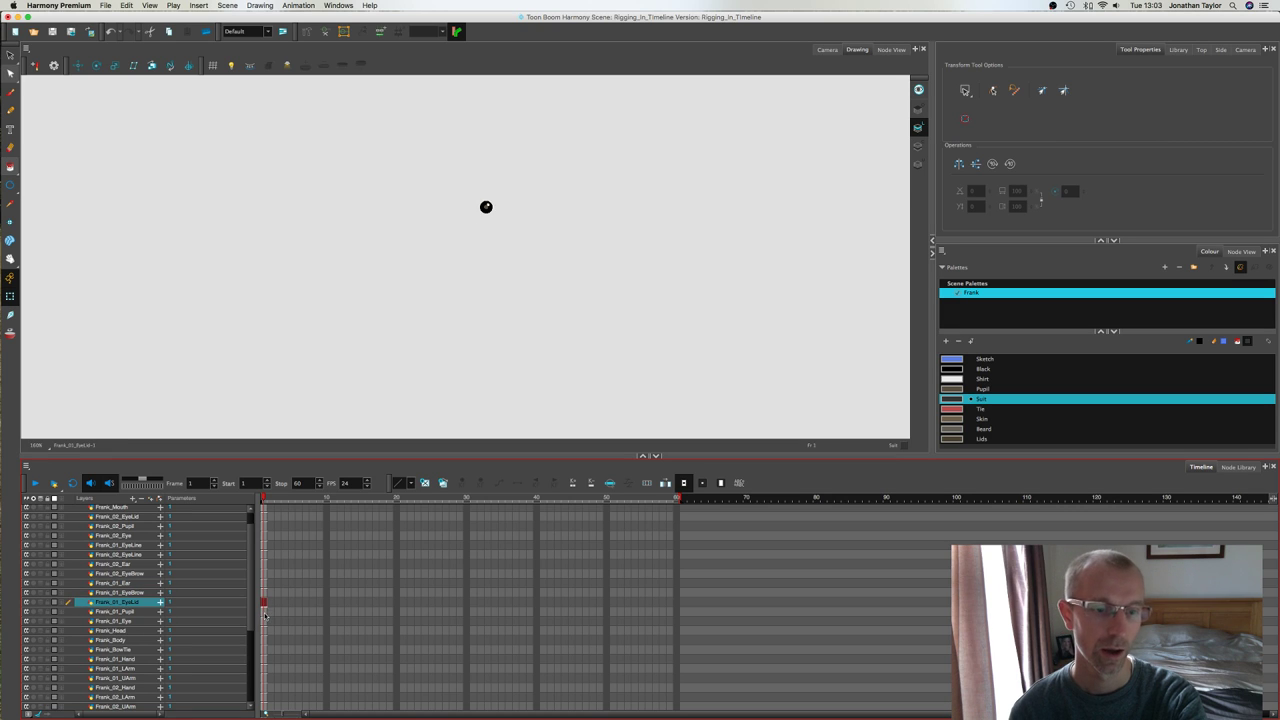
pyautogui.click(264, 622)
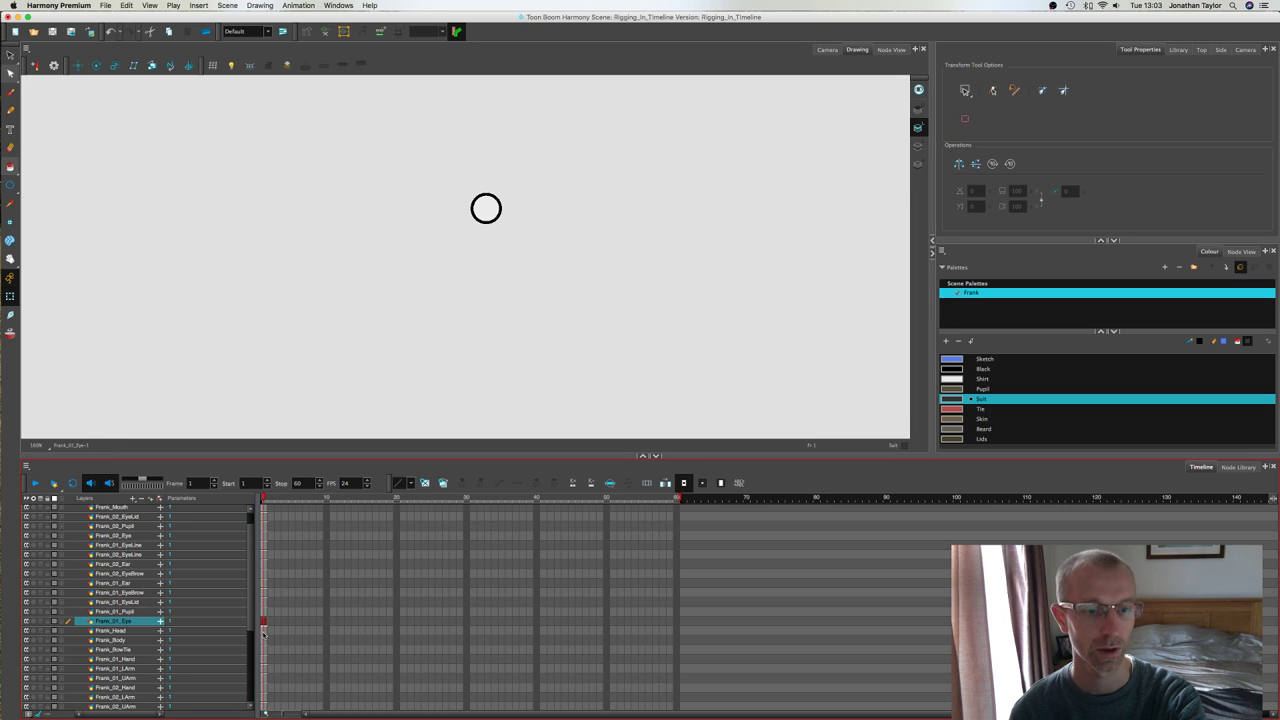
# Step: Inspect the Frank_Head drawing, recheck Frank_01_EyeBrow, and view the whole Frank_Body drawing at frame 1
pyautogui.click(264, 631)
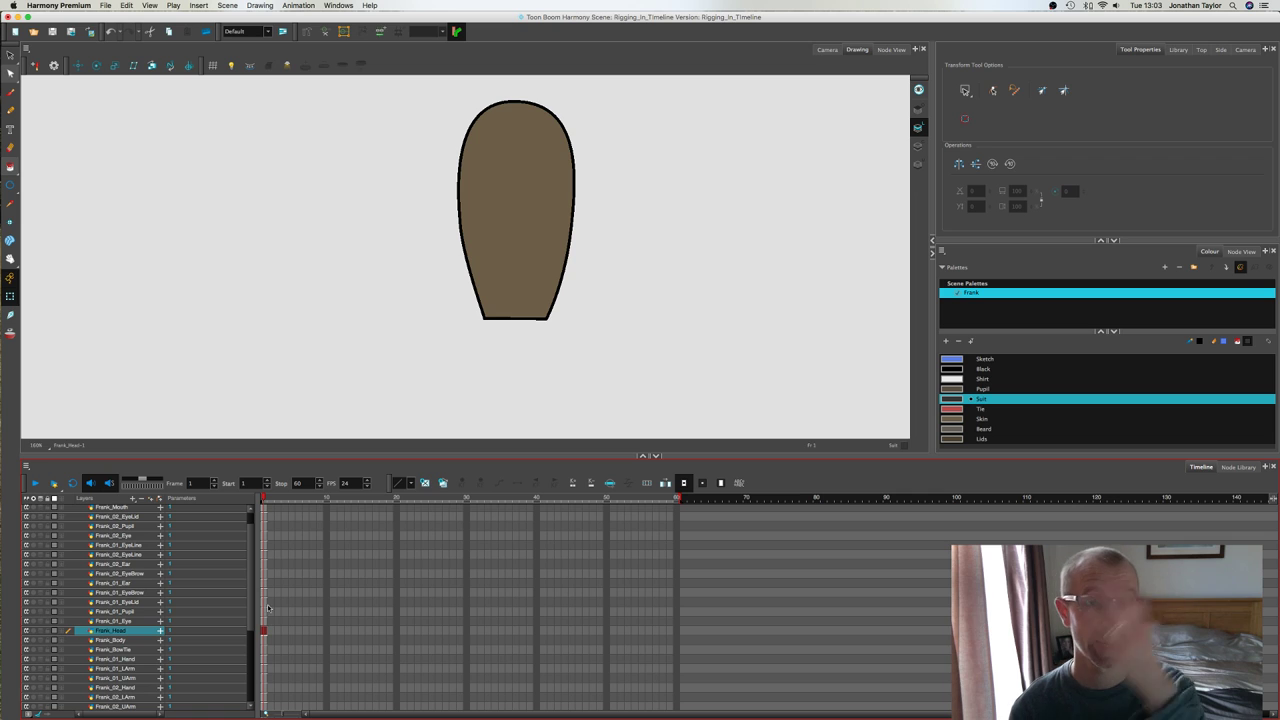
pyautogui.click(264, 593)
pyautogui.click(265, 641)
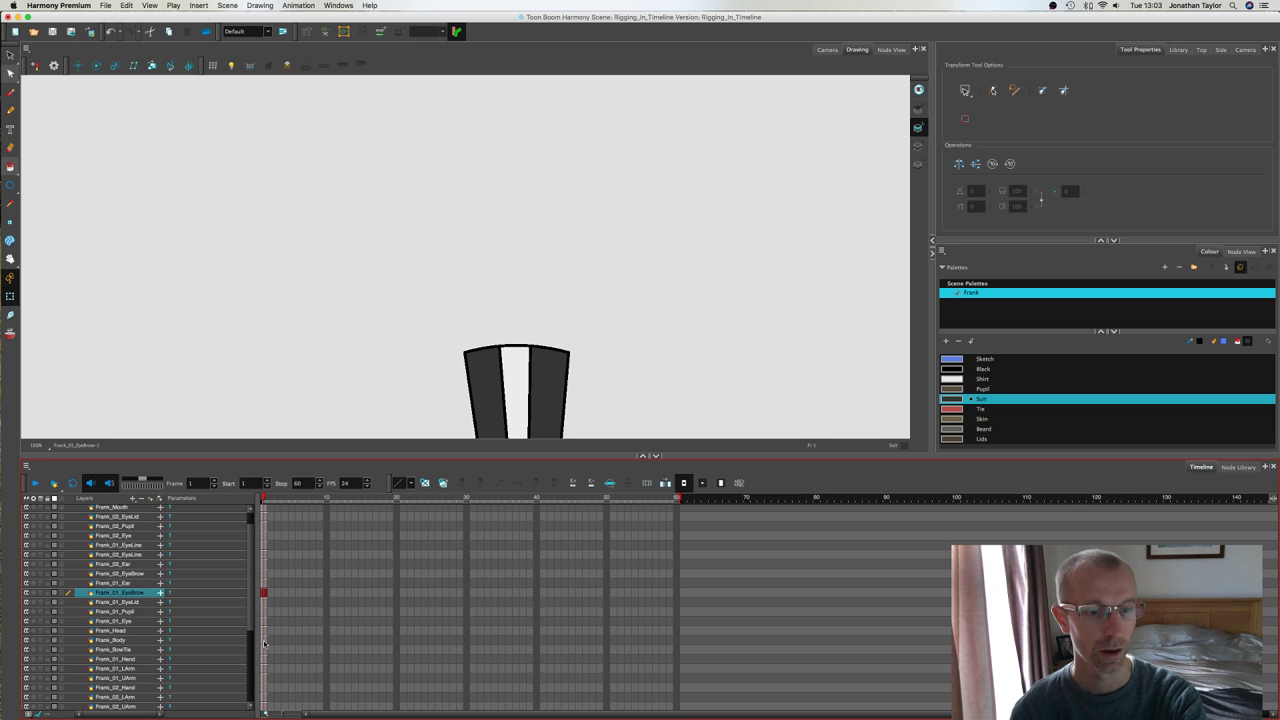
pyautogui.scroll(-3, 508, 280)
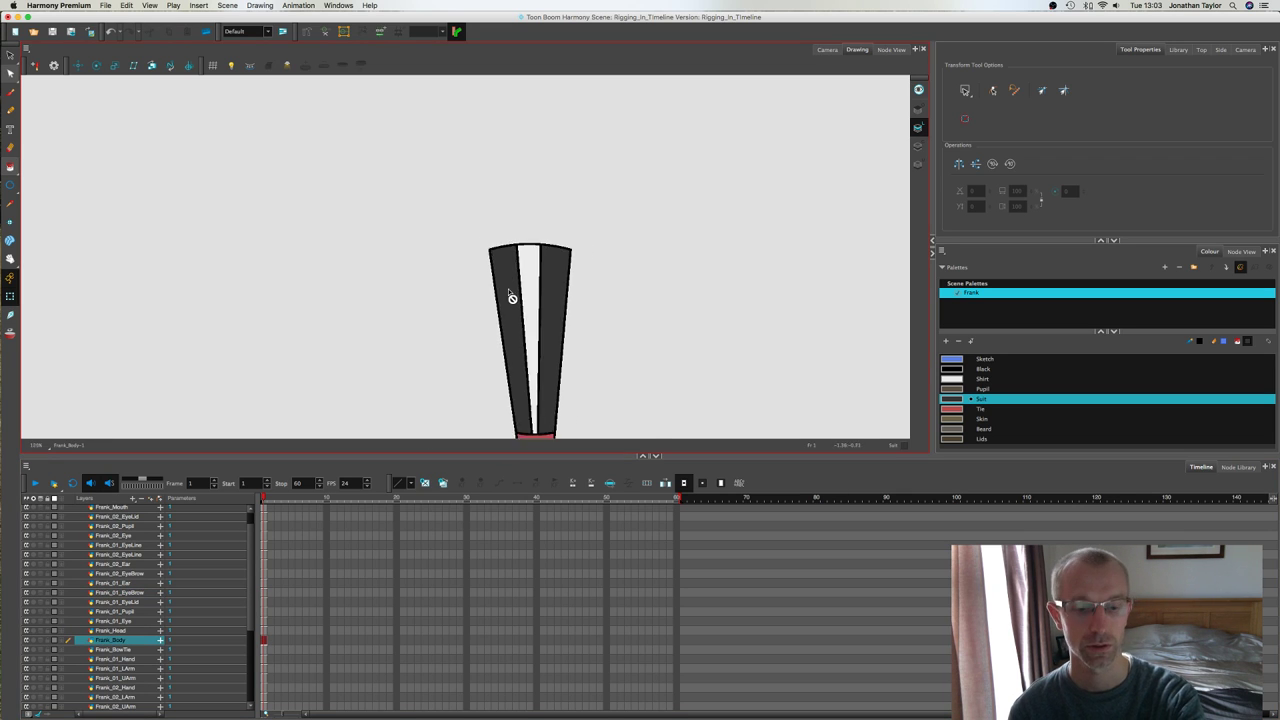
pyautogui.moveTo(518, 332); pyautogui.dragTo(512, 249)
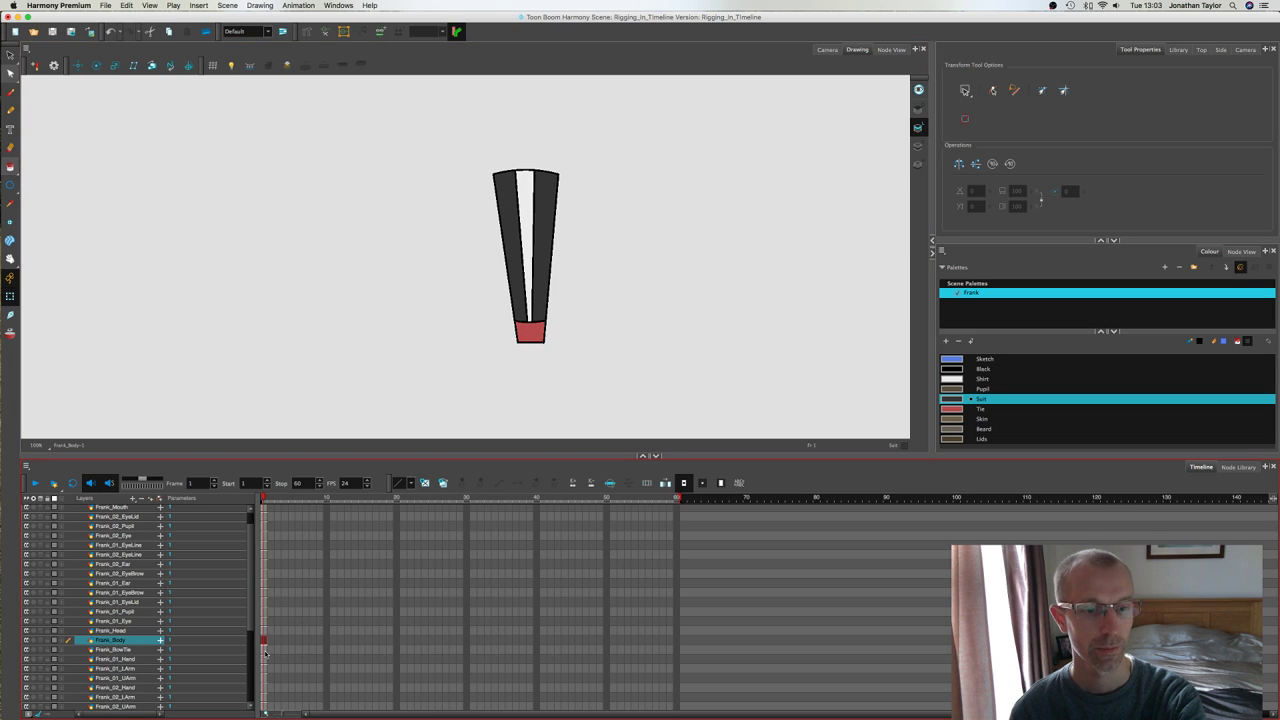
# Step: Inspect the frame 1 drawings on the Frank_BowTie, Frank_01_Hand, Frank_01_LArm and Frank_01_UArm layers
pyautogui.click(264, 650)
pyautogui.click(264, 660)
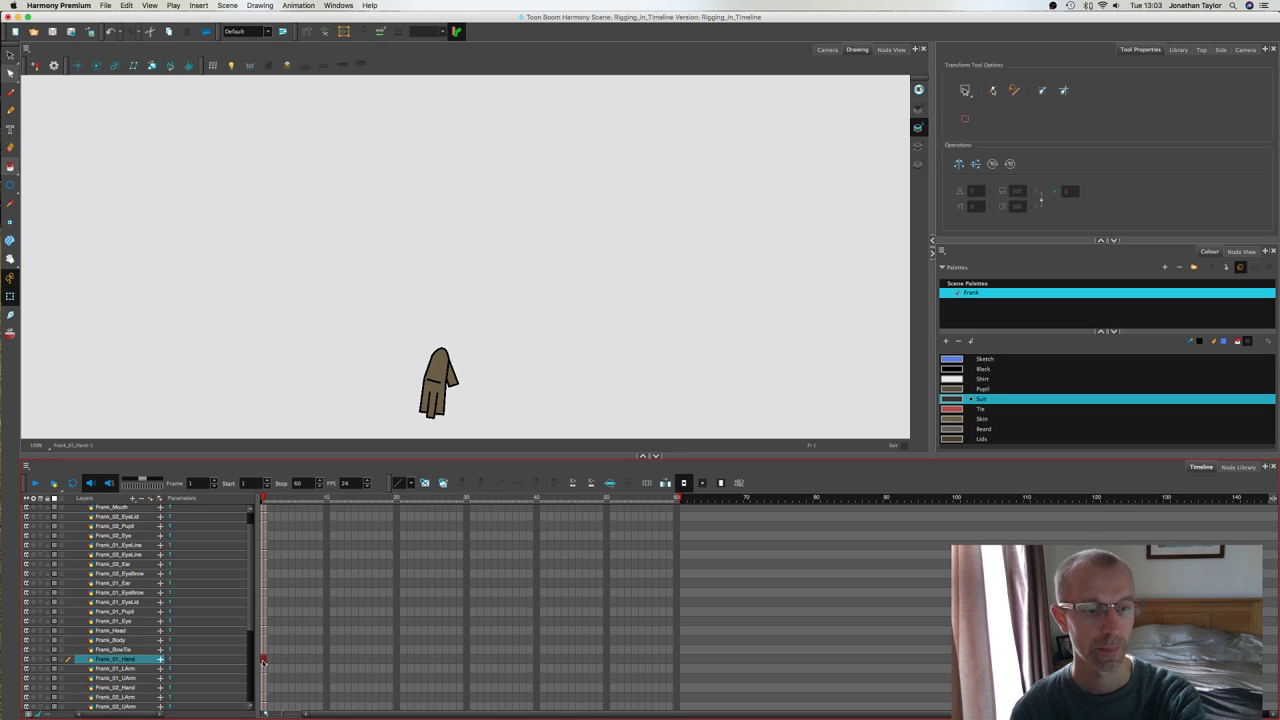
pyautogui.click(264, 669)
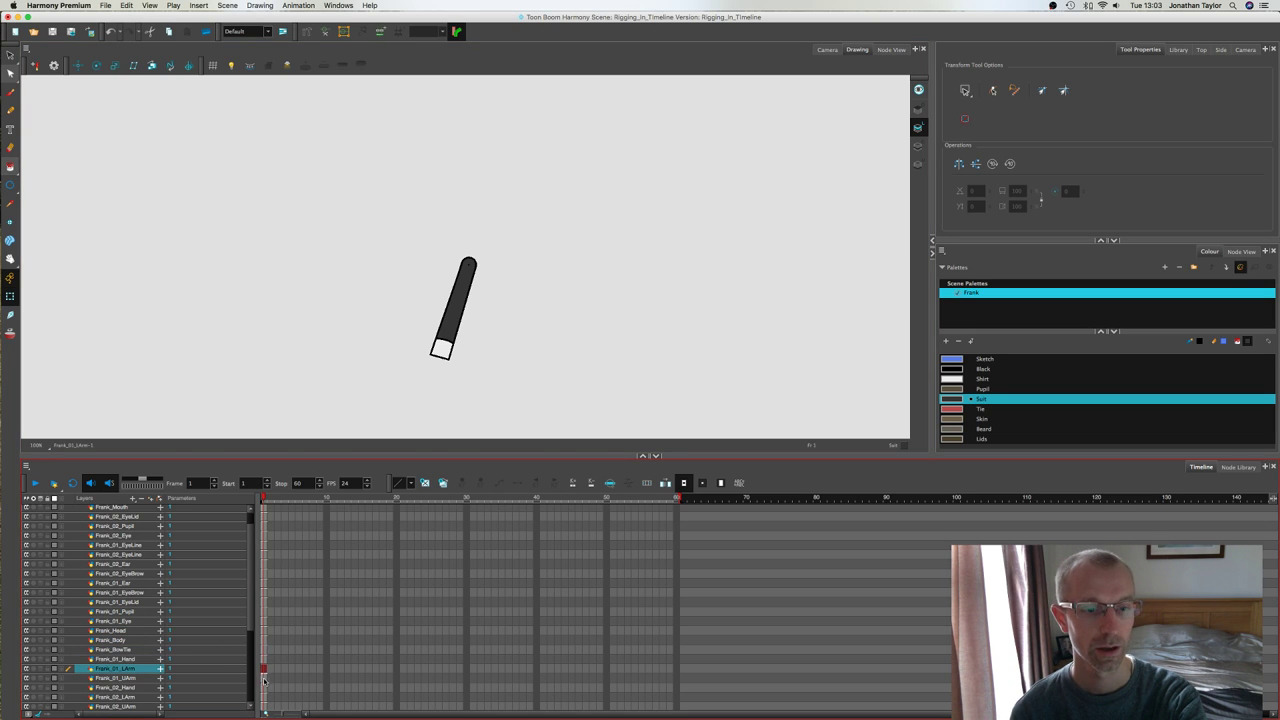
pyautogui.click(264, 679)
# Step: Inspect the frame 1 drawings on the Frank_02_Hand, Frank_02_LArm and Frank_02_UArm layers
pyautogui.click(264, 688)
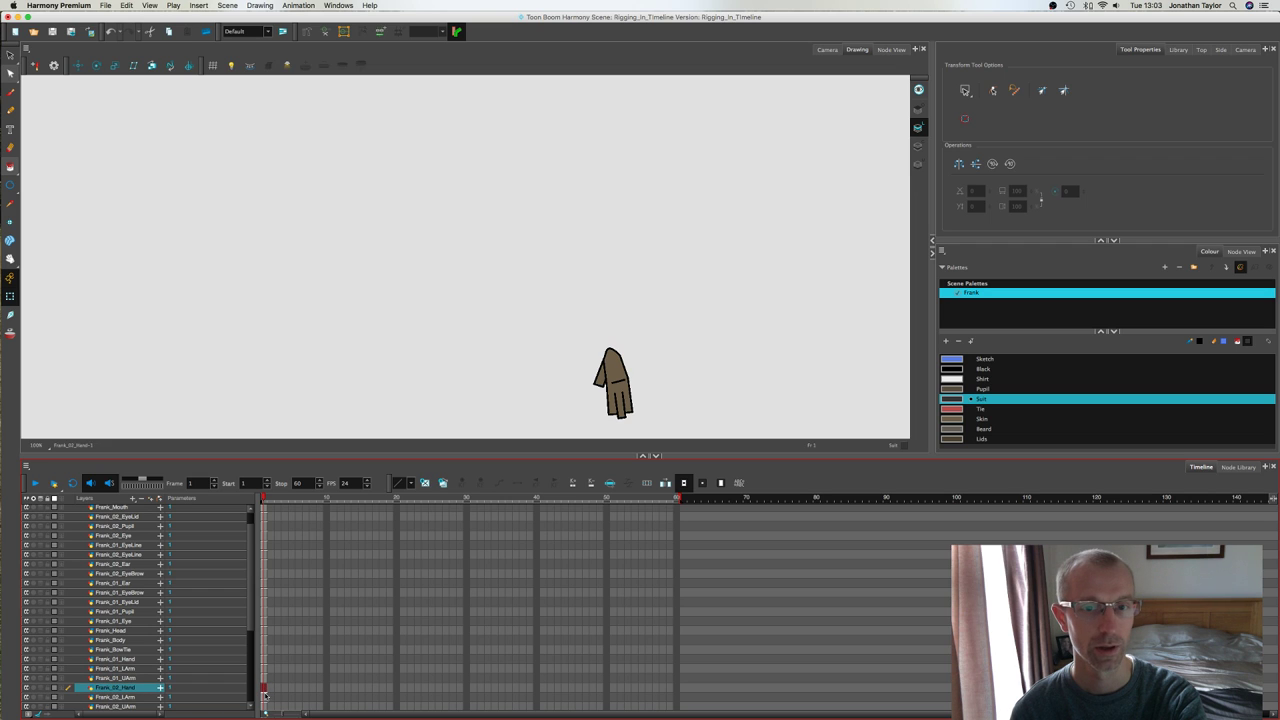
pyautogui.click(264, 697)
pyautogui.scroll(-4, 250, 622)
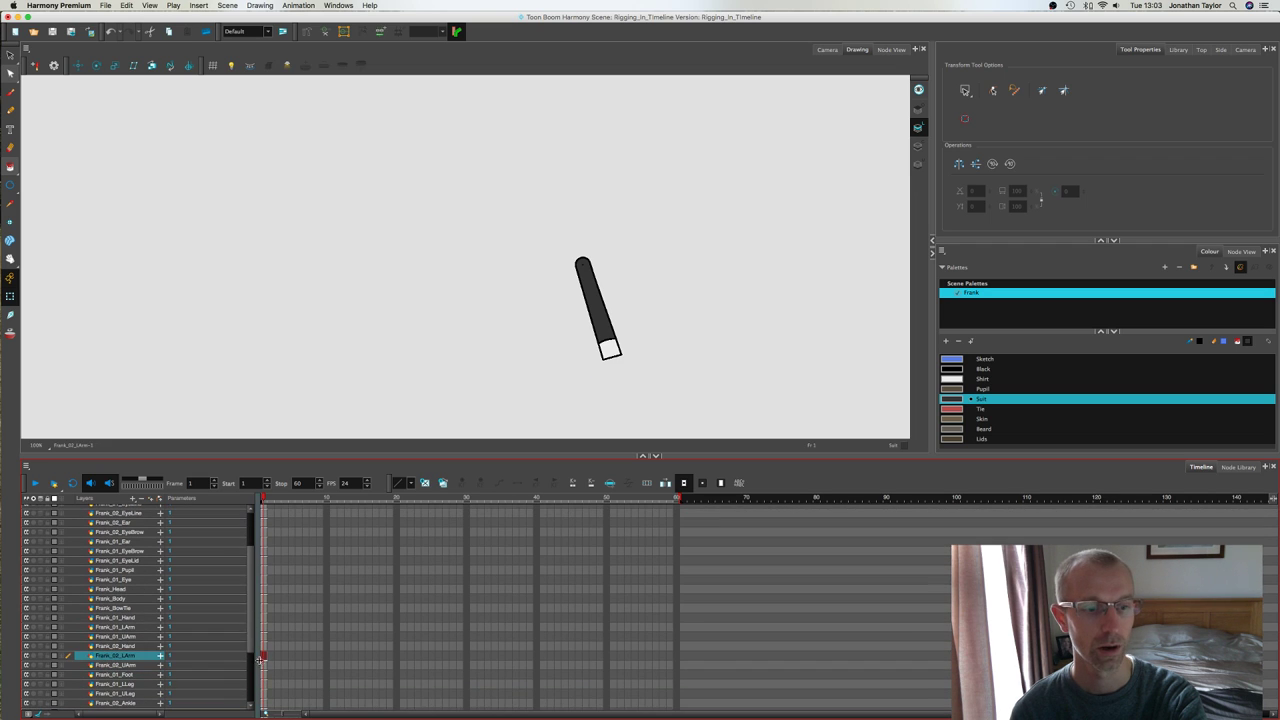
pyautogui.click(264, 665)
# Step: Inspect the frame 1 drawings on the Frank_01_Foot, Frank_01_LLeg and Frank_01_ULeg layers
pyautogui.click(264, 675)
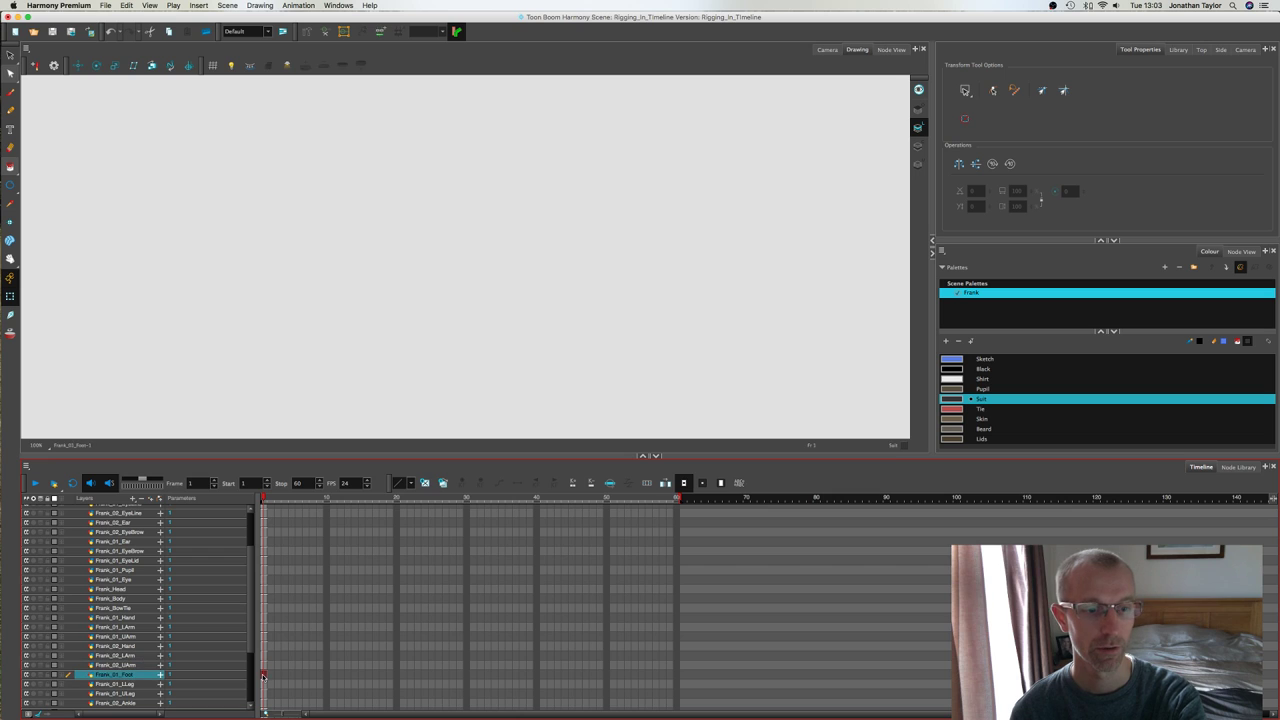
pyautogui.click(524, 322)
pyautogui.moveTo(524, 322); pyautogui.dragTo(530, 222)
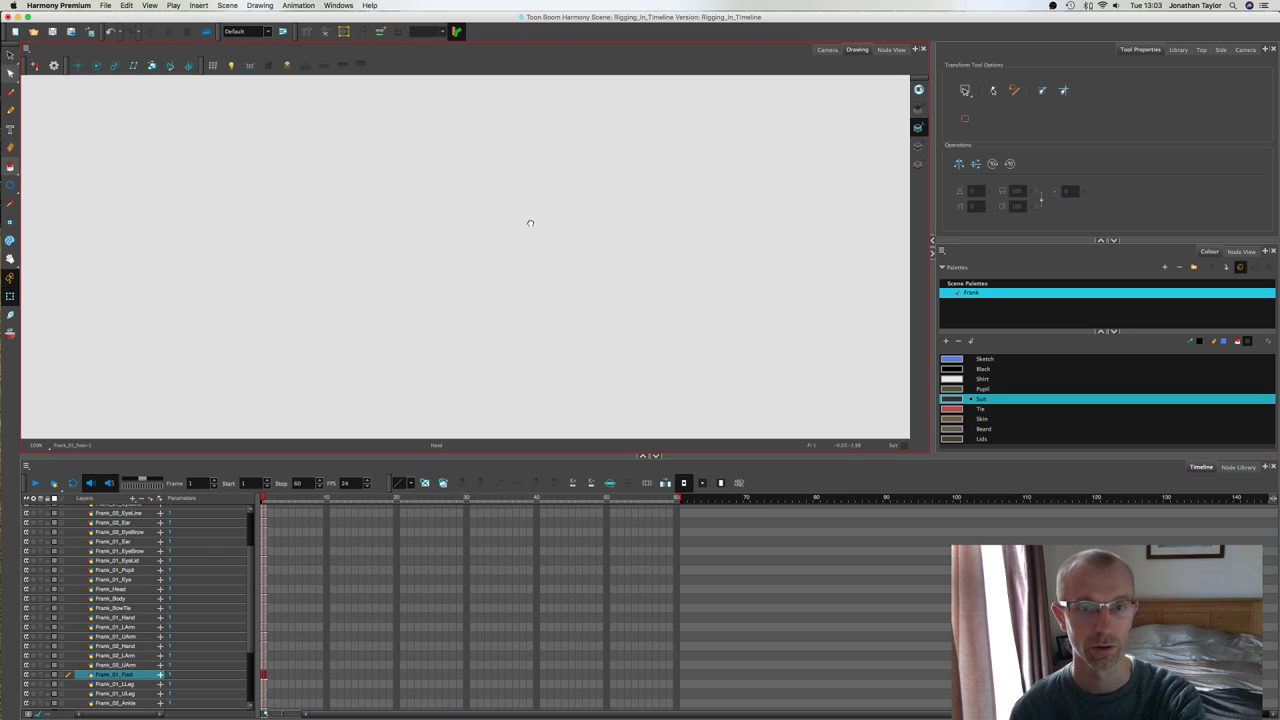
pyautogui.scroll(-1, 524, 264)
pyautogui.moveTo(517, 328); pyautogui.dragTo(491, 261)
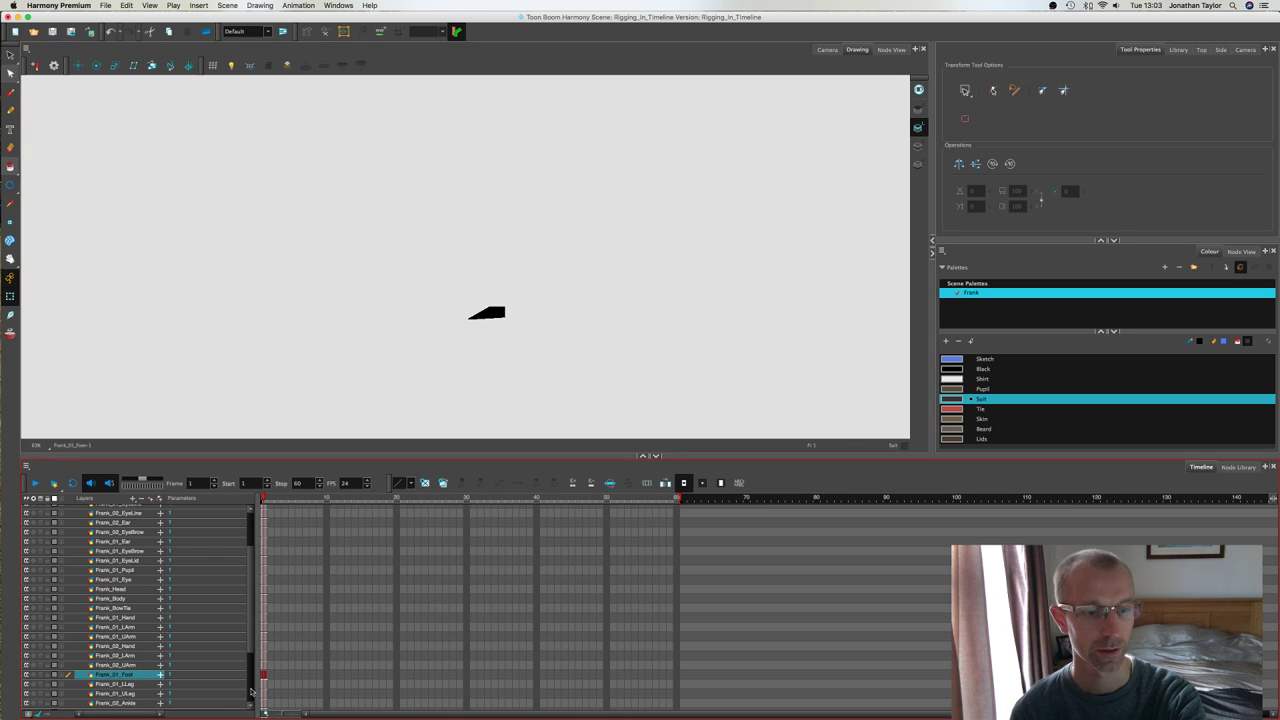
pyautogui.click(264, 684)
pyautogui.click(264, 693)
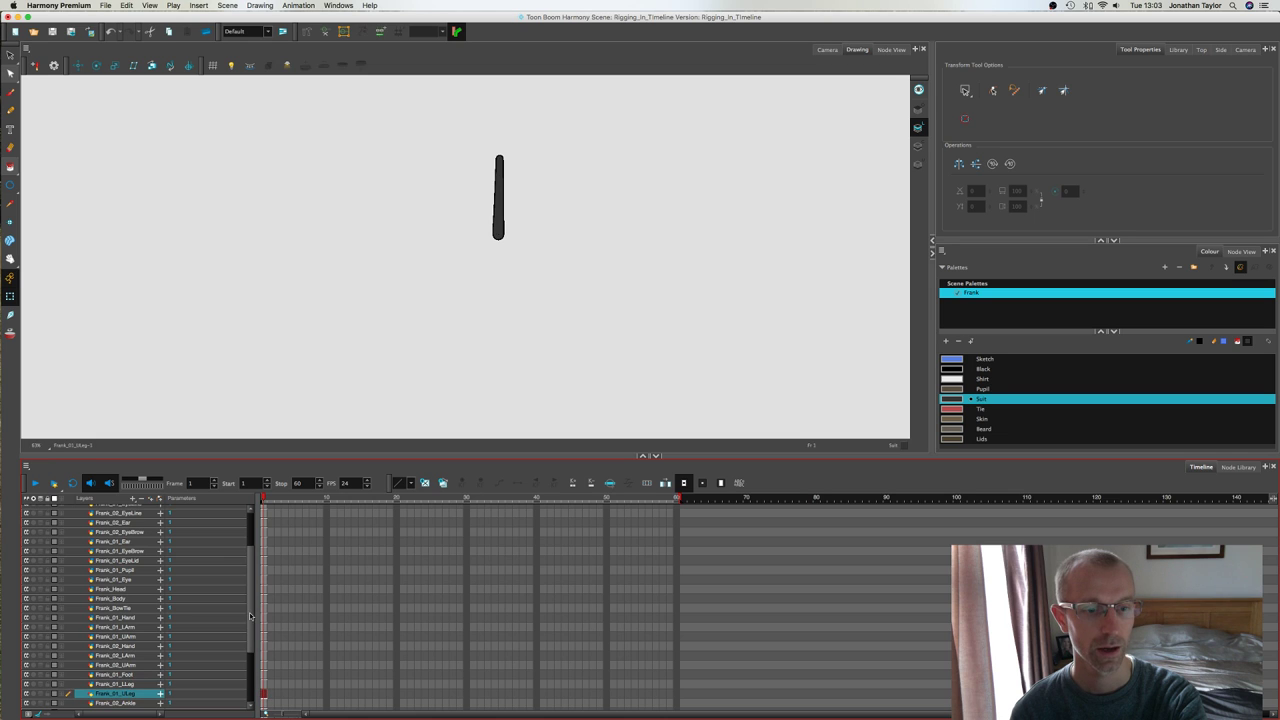
# Step: Inspect the frame 1 drawings on the Frank_02_Ankle, Frank_01_Ankle, Frank_02_Foot, Frank_02_LLeg and Frank_02_ULeg layers
pyautogui.scroll(-3, 252, 642)
pyautogui.click(264, 660)
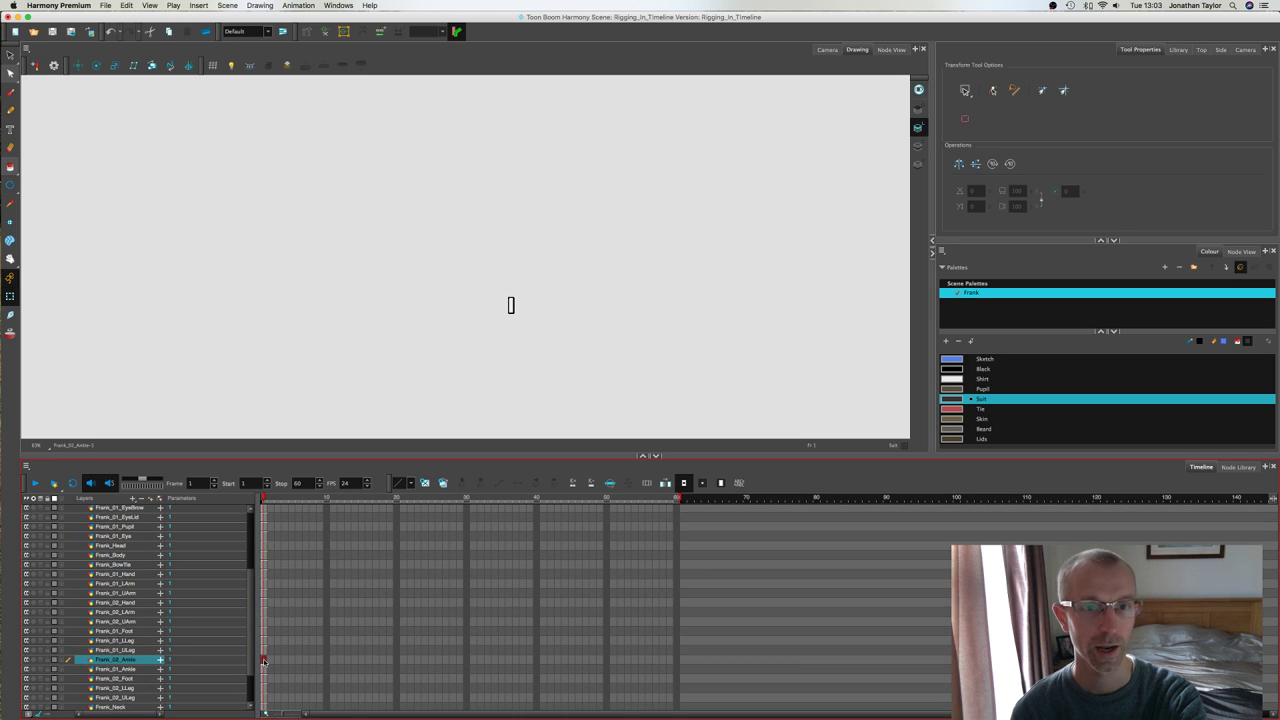
pyautogui.moveTo(539, 370); pyautogui.dragTo(524, 341)
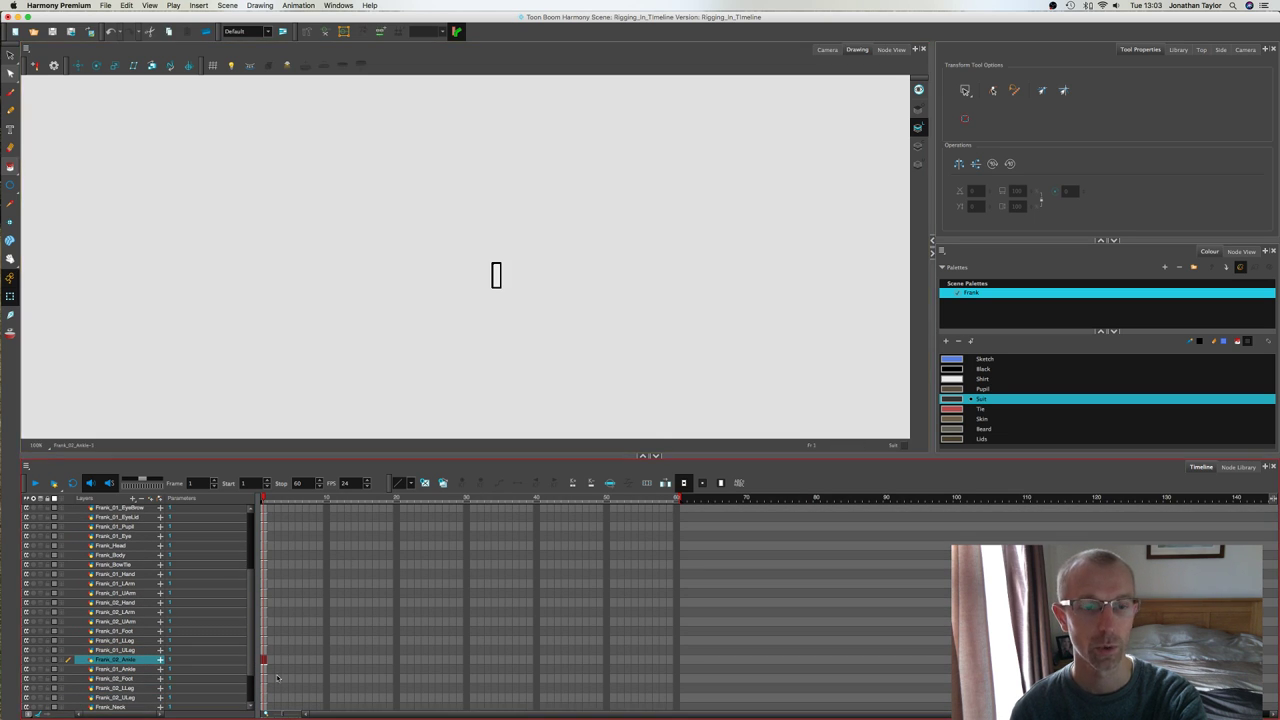
pyautogui.click(264, 669)
pyautogui.click(264, 679)
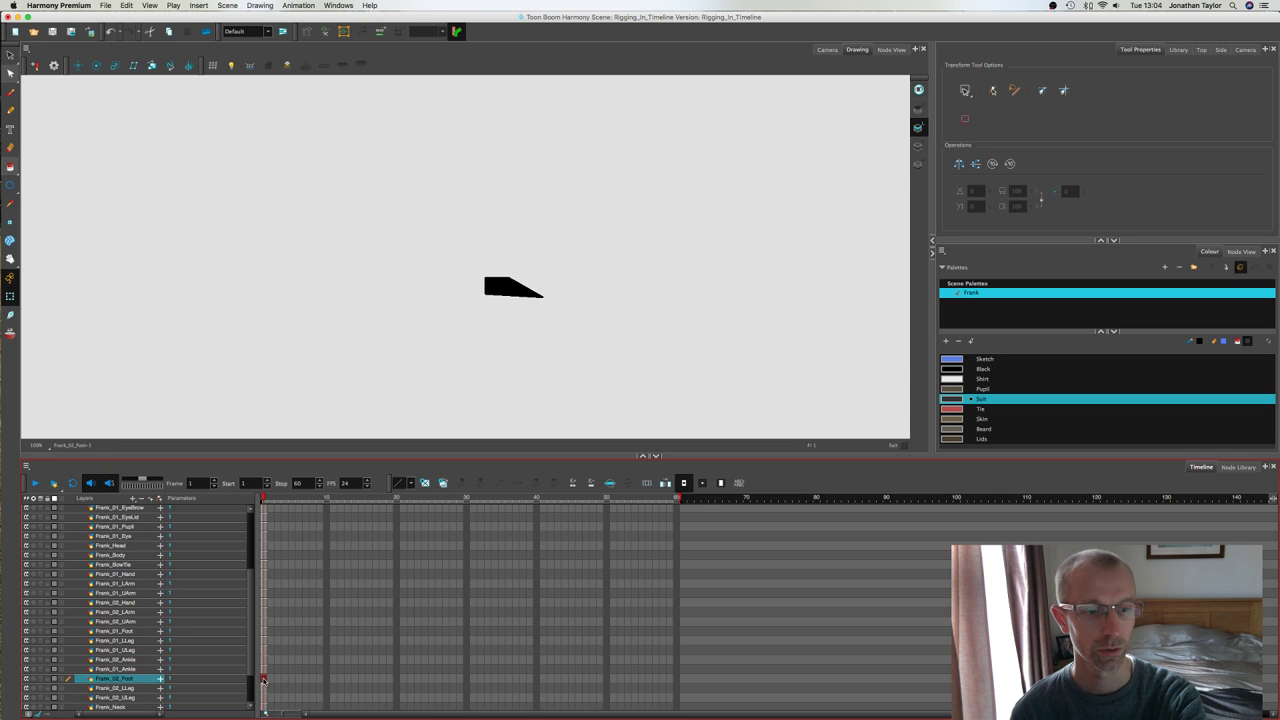
pyautogui.click(265, 688)
pyautogui.click(265, 697)
# Step: Inspect the Frank_Neck layer's drawing at frame 1
pyautogui.moveTo(251, 598); pyautogui.dragTo(251, 612)
pyautogui.scroll(-2, 250, 612)
pyautogui.click(264, 661)
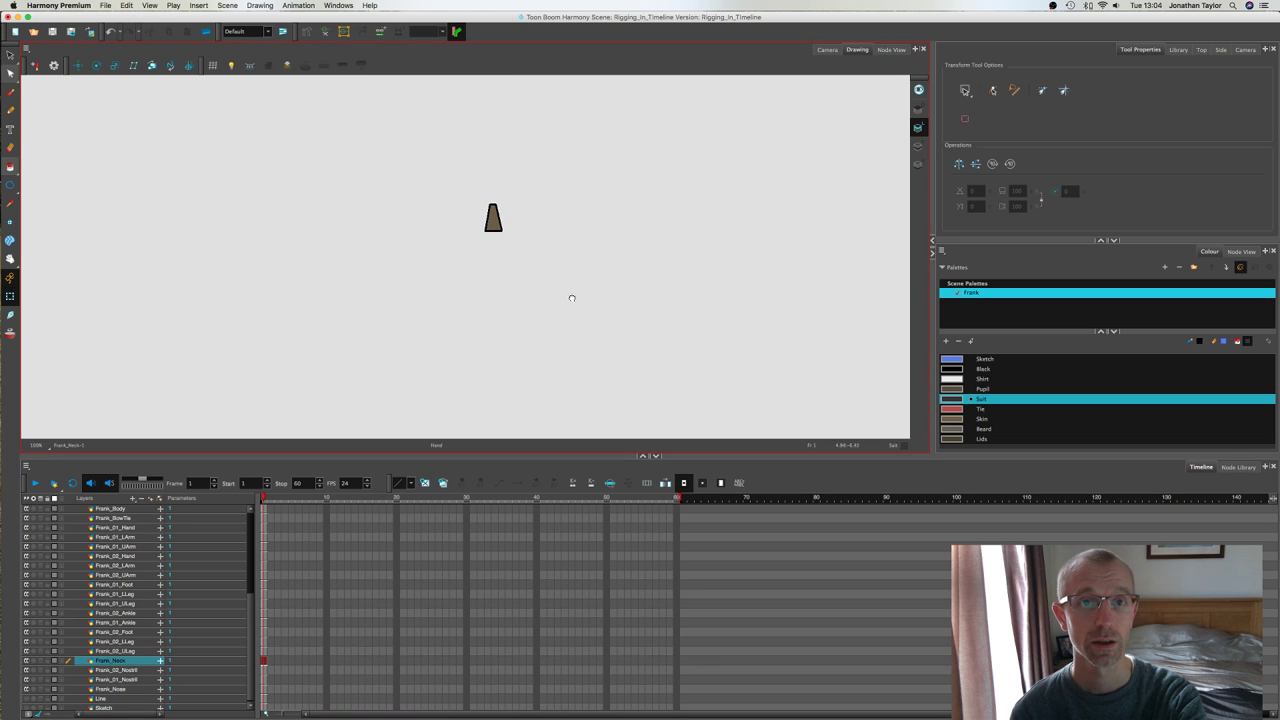
# Step: Inspect the frame 1 drawings on the Frank_Nose, Frank_01_Nostril and Frank_02_Nostril layers
pyautogui.scroll(-1, 248, 640)
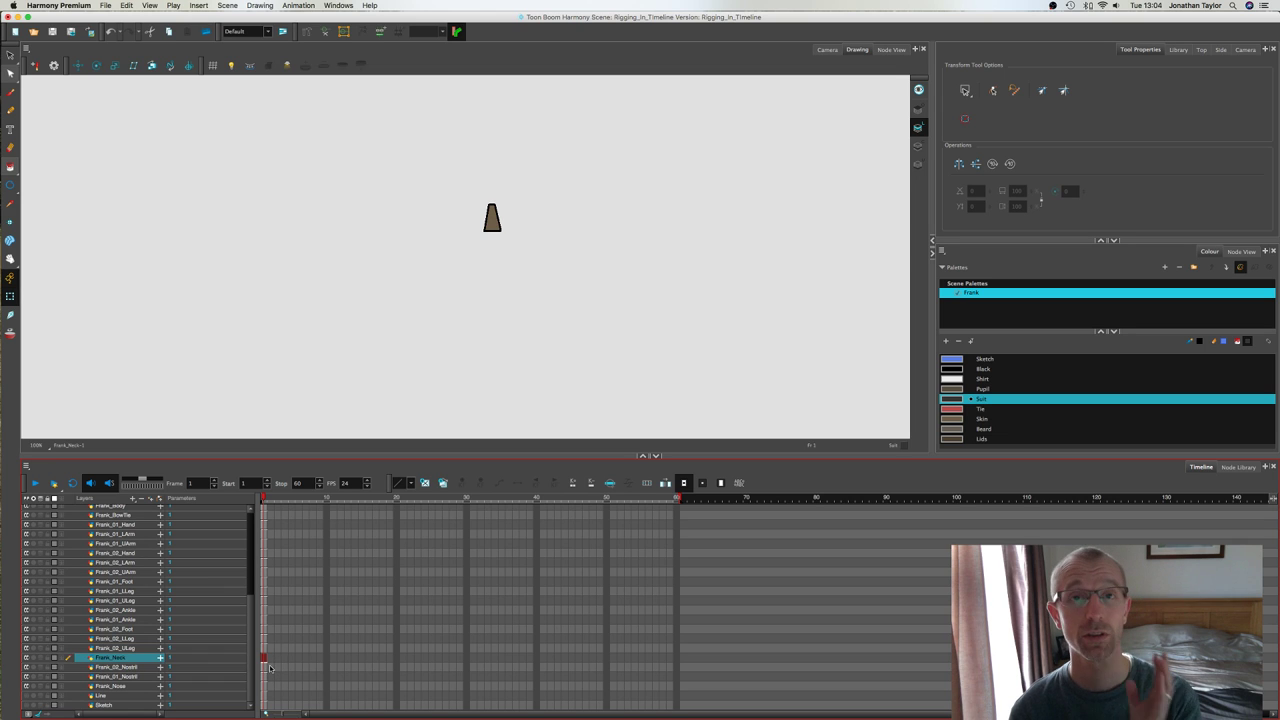
pyautogui.click(263, 686)
pyautogui.click(516, 254)
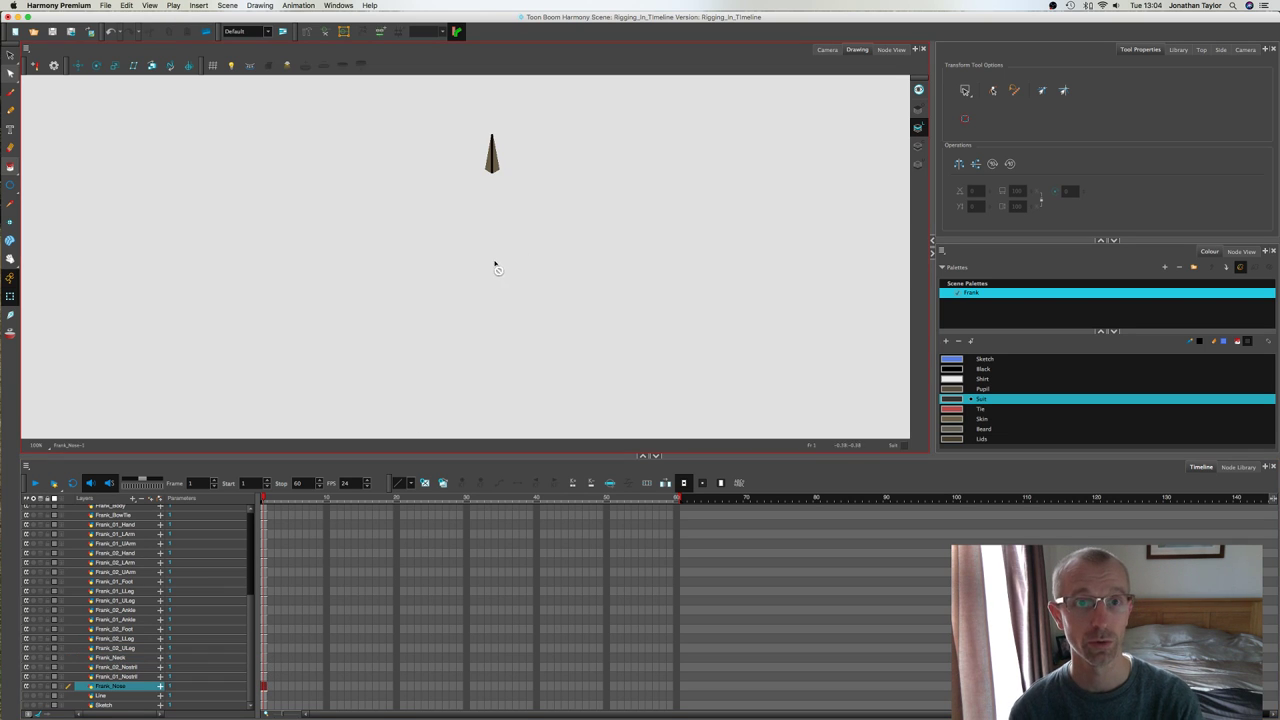
pyautogui.moveTo(485, 217); pyautogui.dragTo(496, 293)
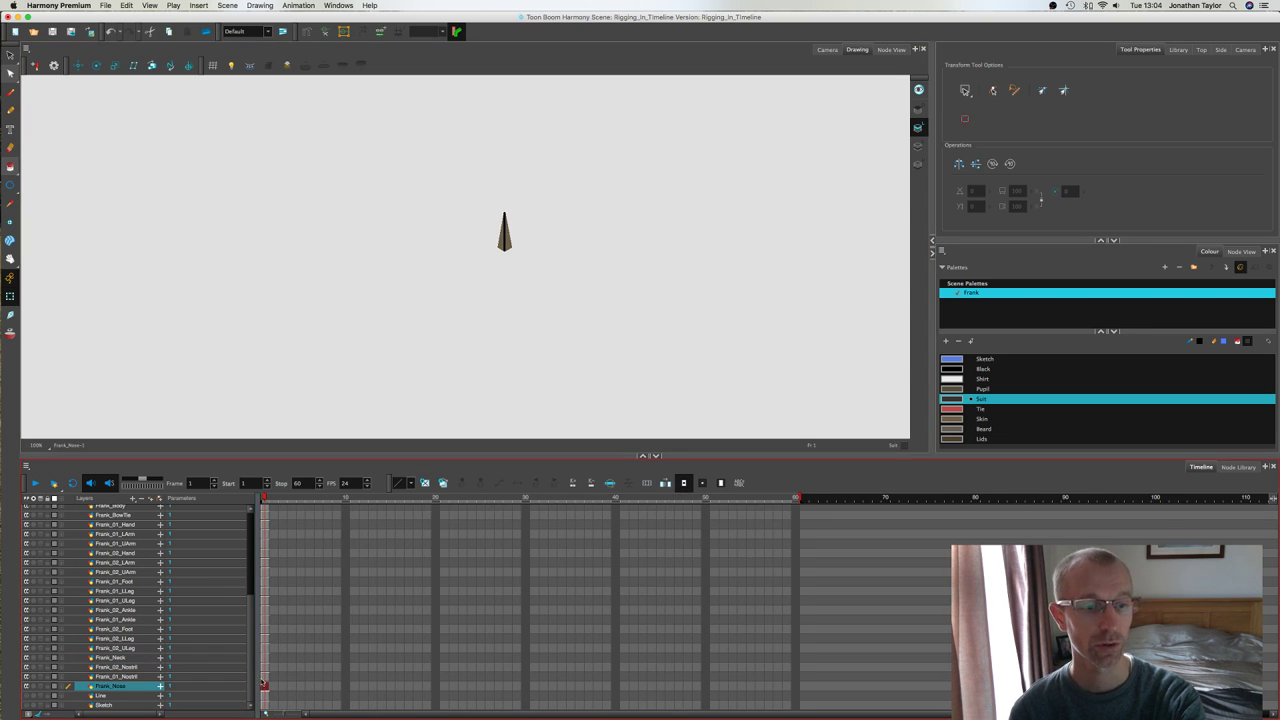
pyautogui.click(264, 677)
pyautogui.click(264, 667)
pyautogui.click(265, 676)
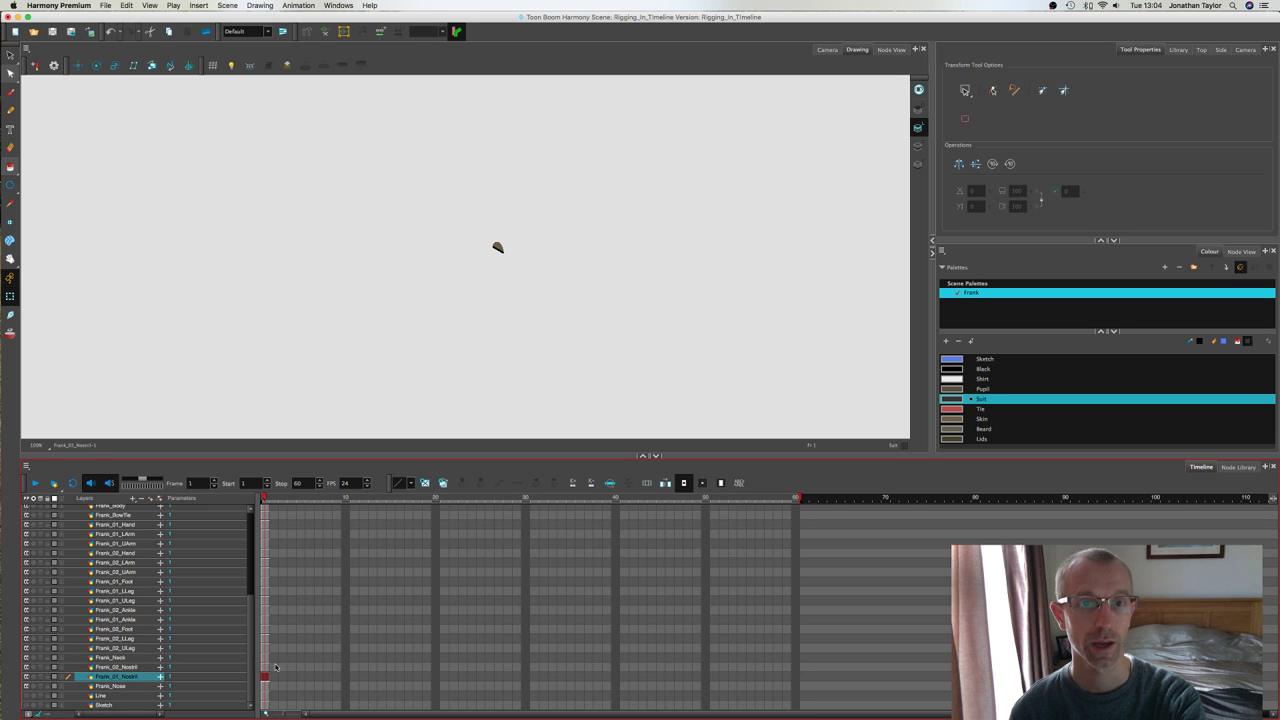
# Step: Select the Hair layer at the start of the layer list and make the Timeline area slightly shorter
pyautogui.scroll(10, 252, 604)
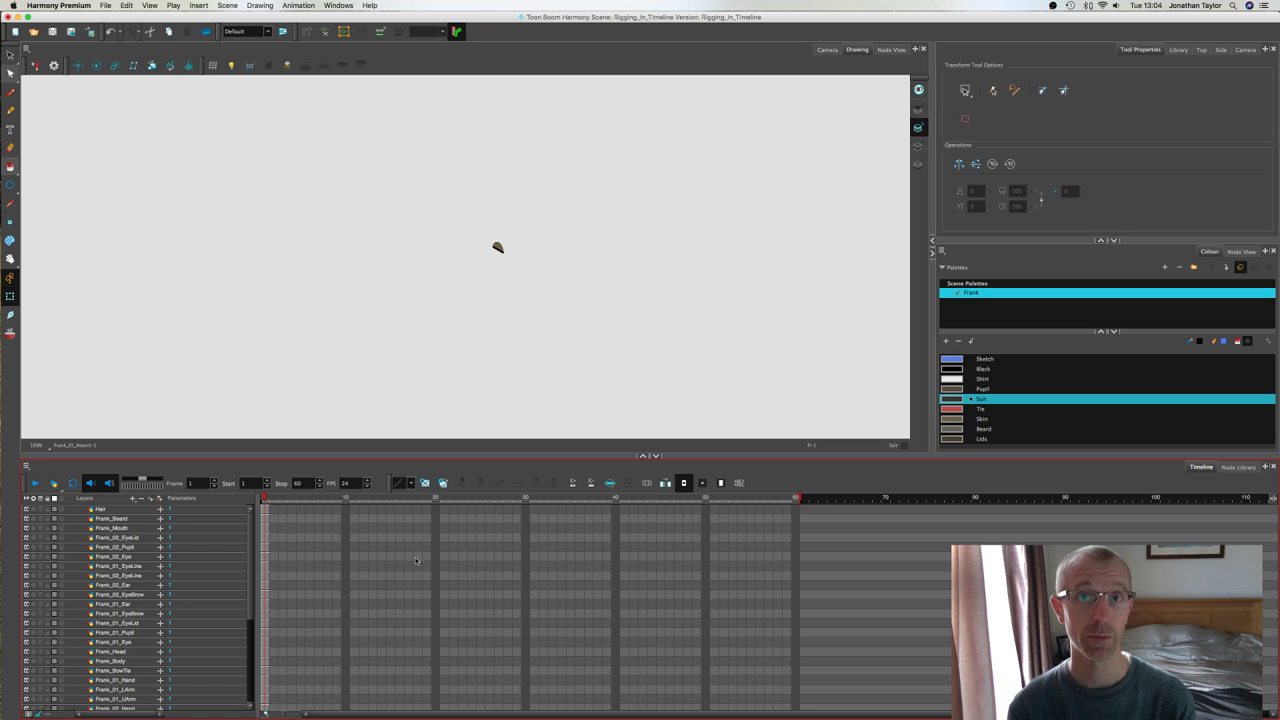
pyautogui.click(112, 509)
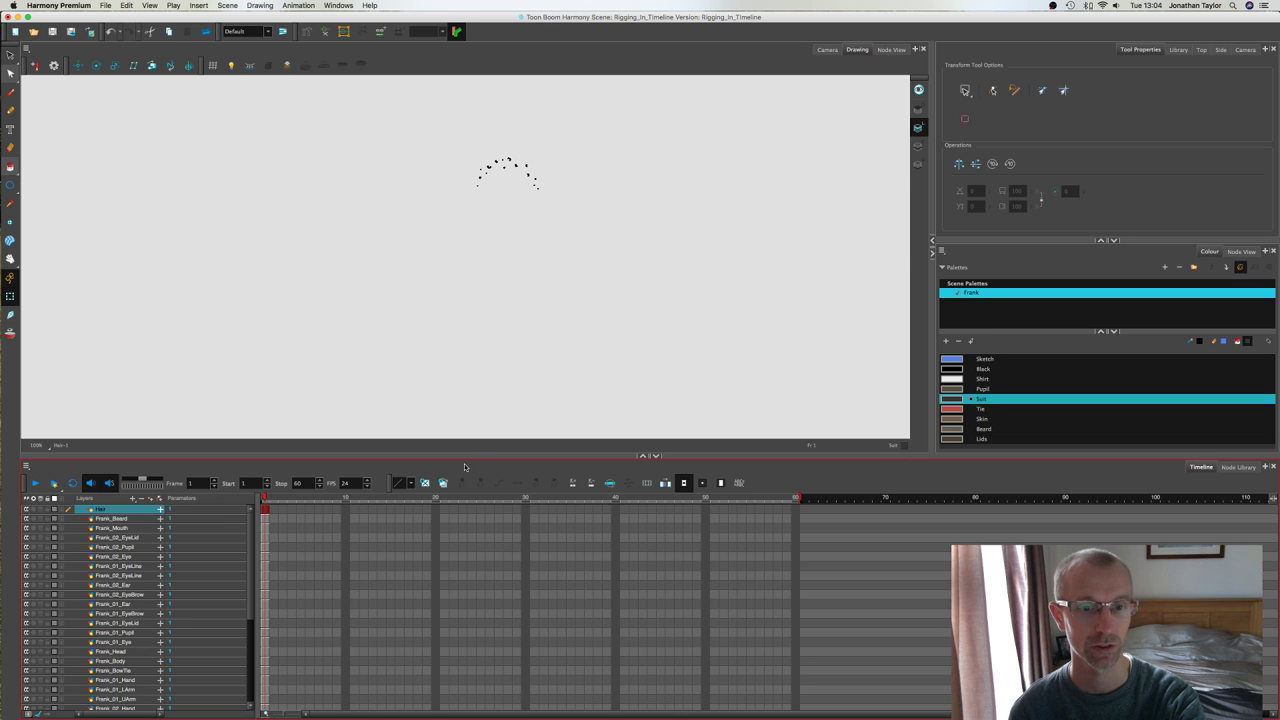
pyautogui.moveTo(465, 462); pyautogui.dragTo(464, 476)
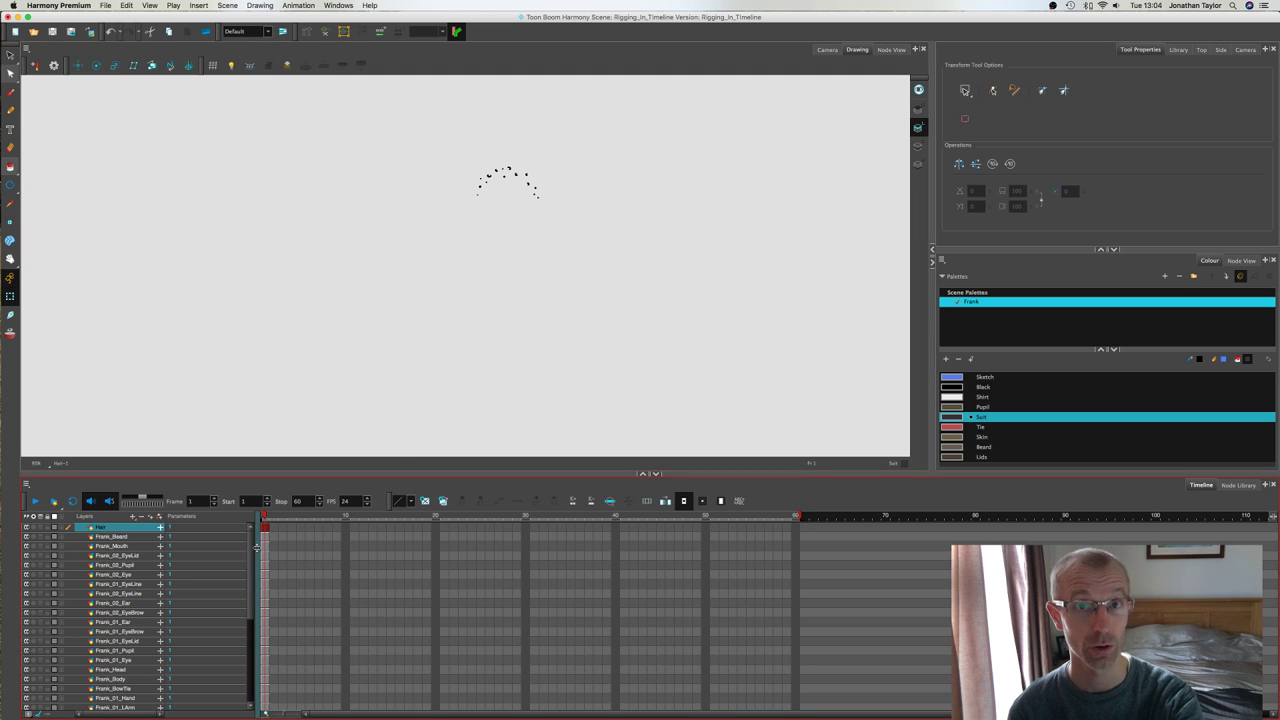
pyautogui.scroll(-2, 252, 555)
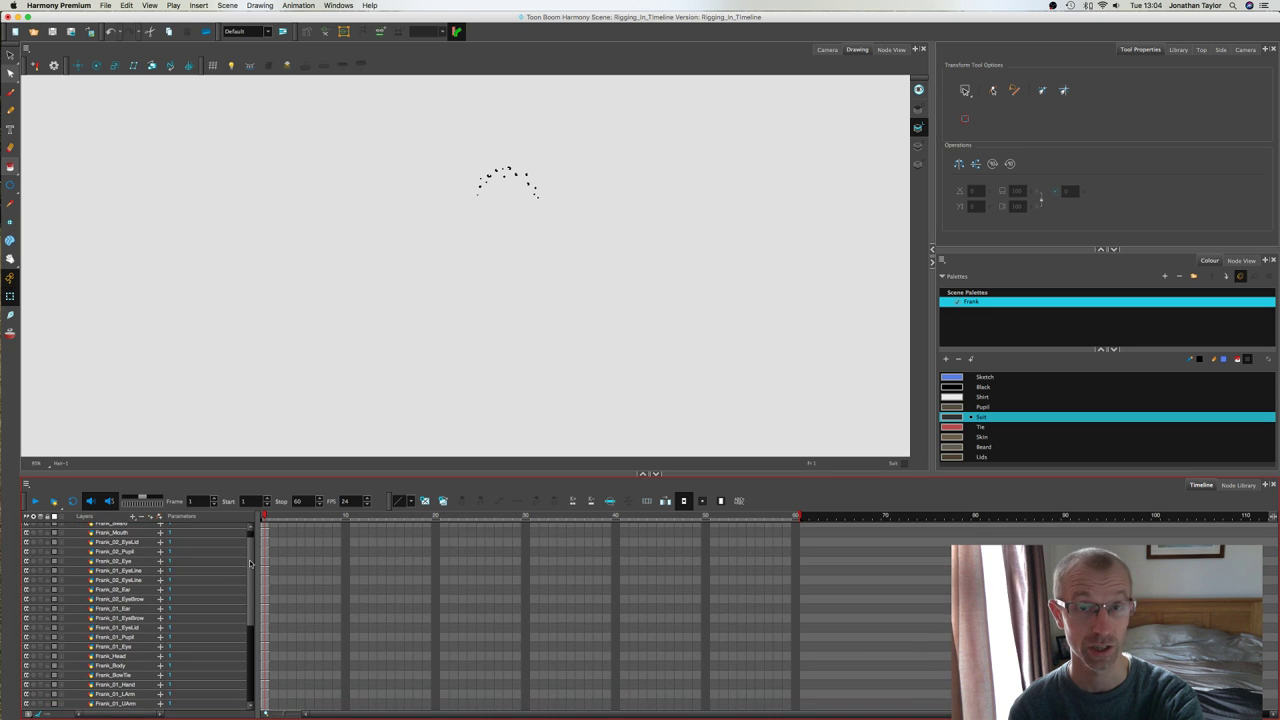
pyautogui.moveTo(250, 563); pyautogui.dragTo(253, 527)
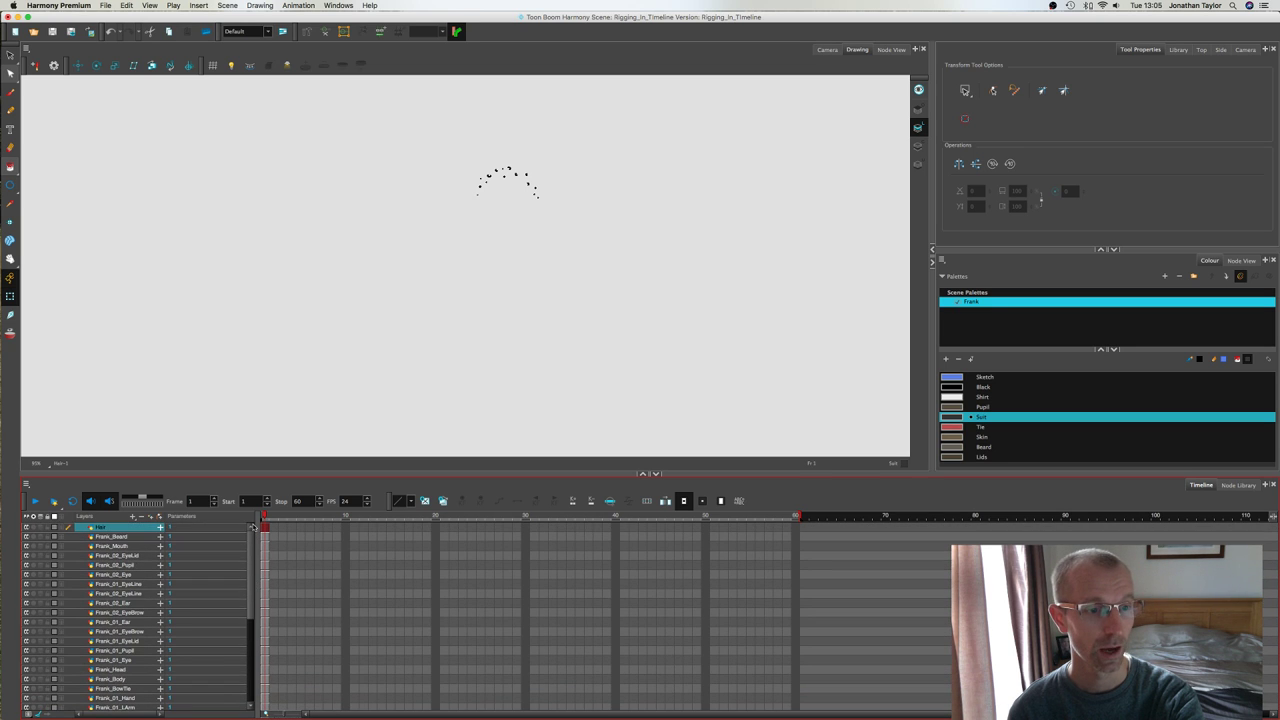
# Step: Switch to the Camera view and move the Frank_Nose layer above Hair, to the start of the layer list
pyautogui.click(827, 49)
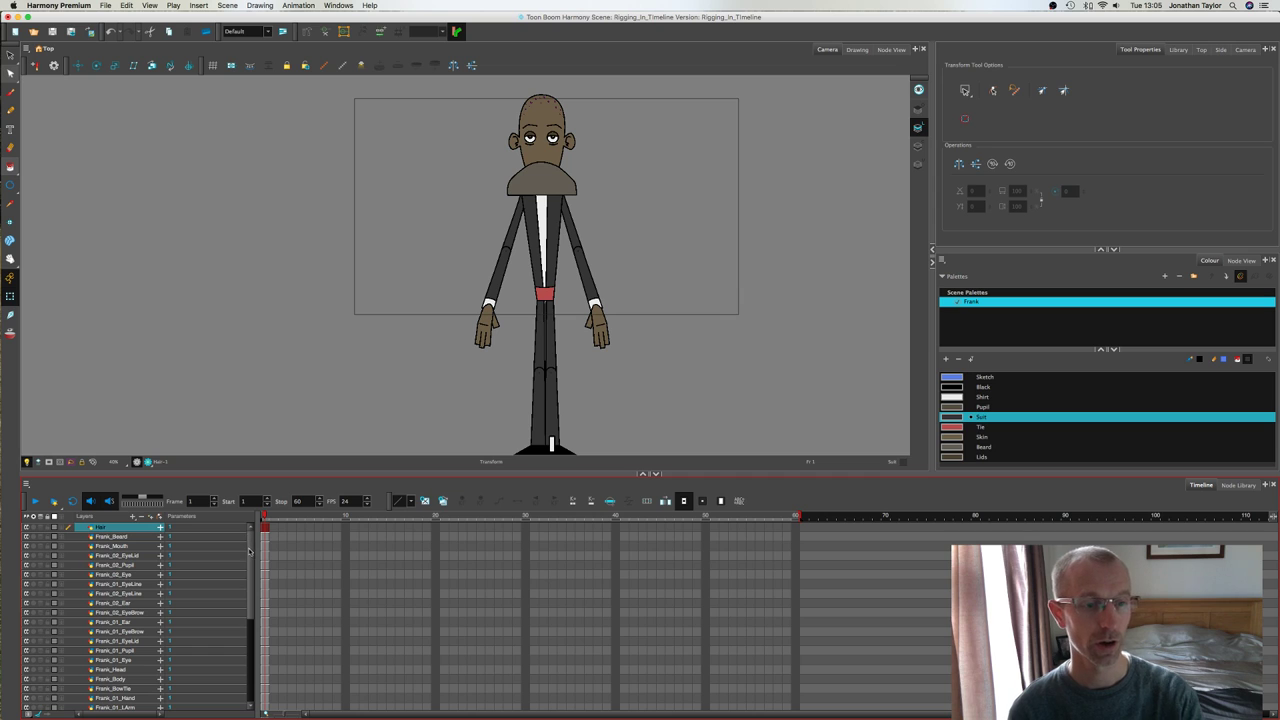
pyautogui.moveTo(250, 557); pyautogui.dragTo(242, 649)
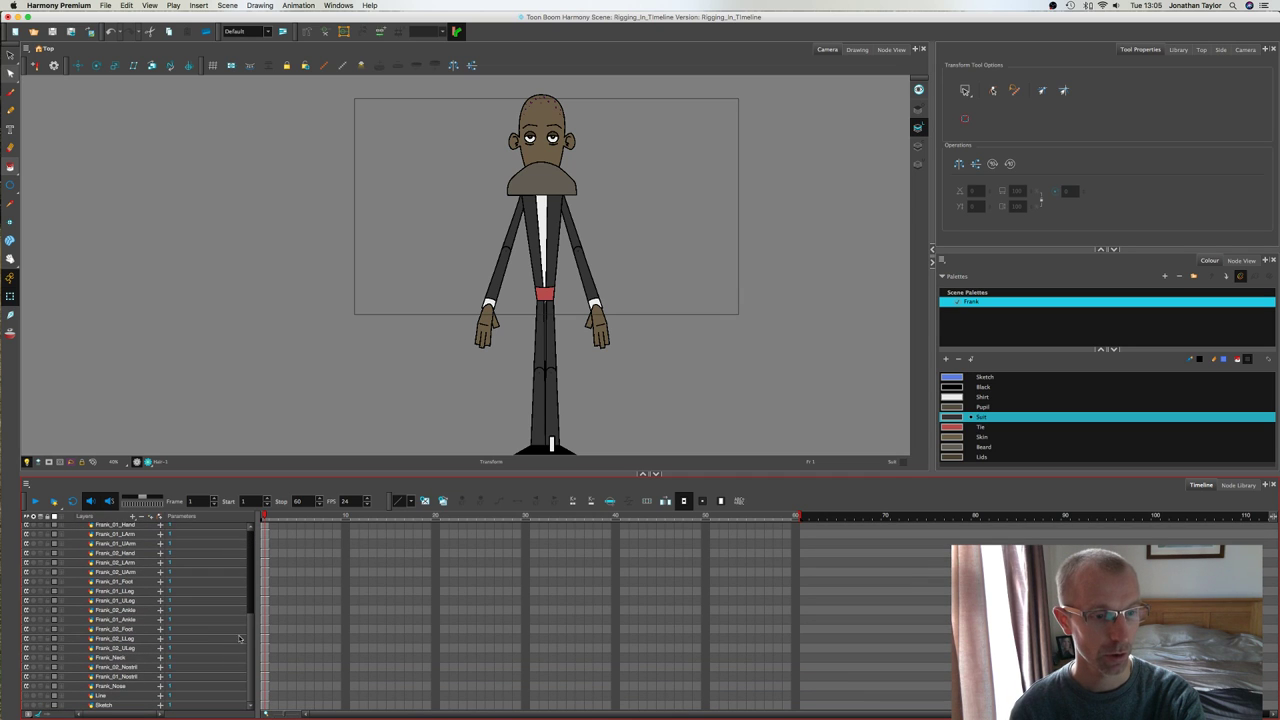
pyautogui.click(120, 688)
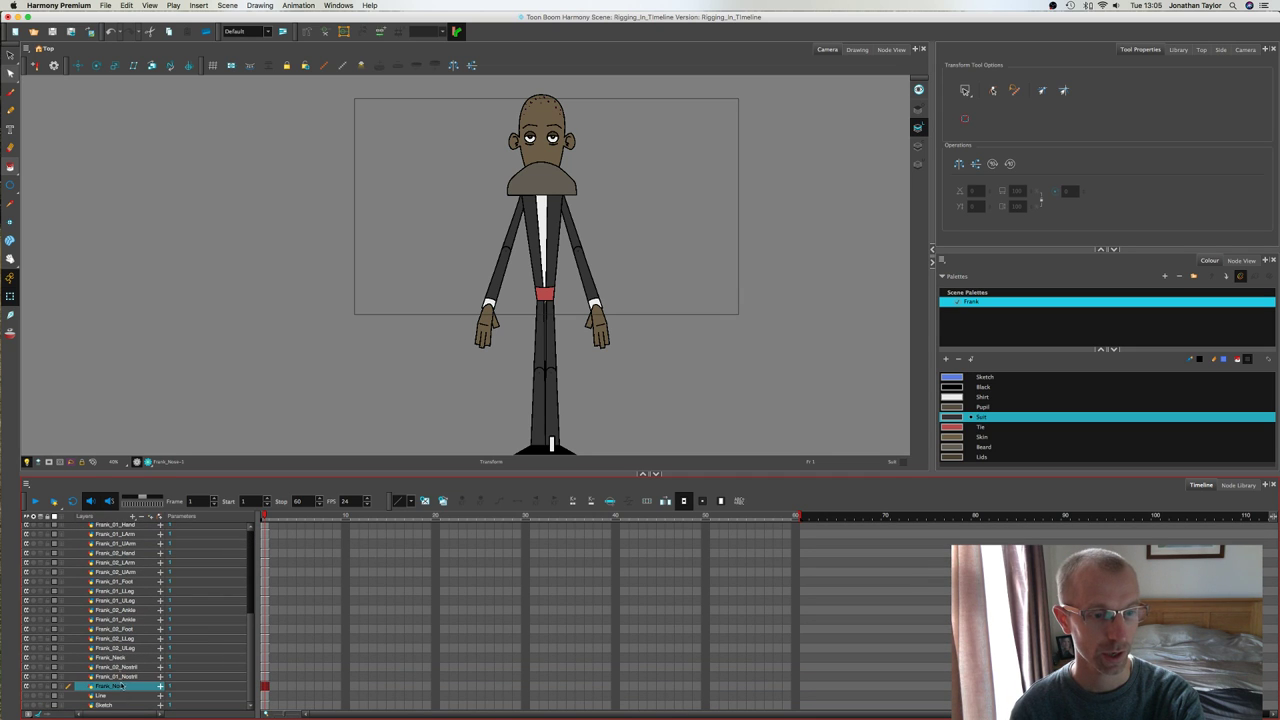
pyautogui.scroll(10, 125, 600)
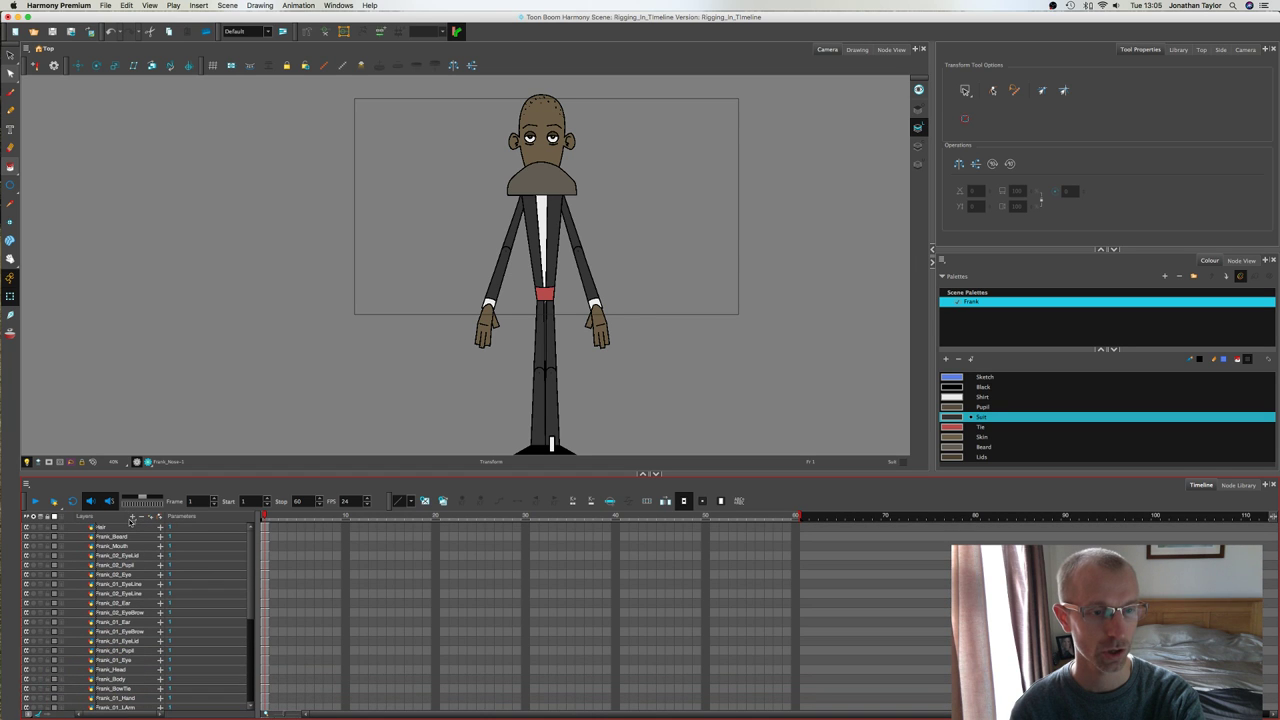
pyautogui.moveTo(130, 526); pyautogui.dragTo(130, 527)
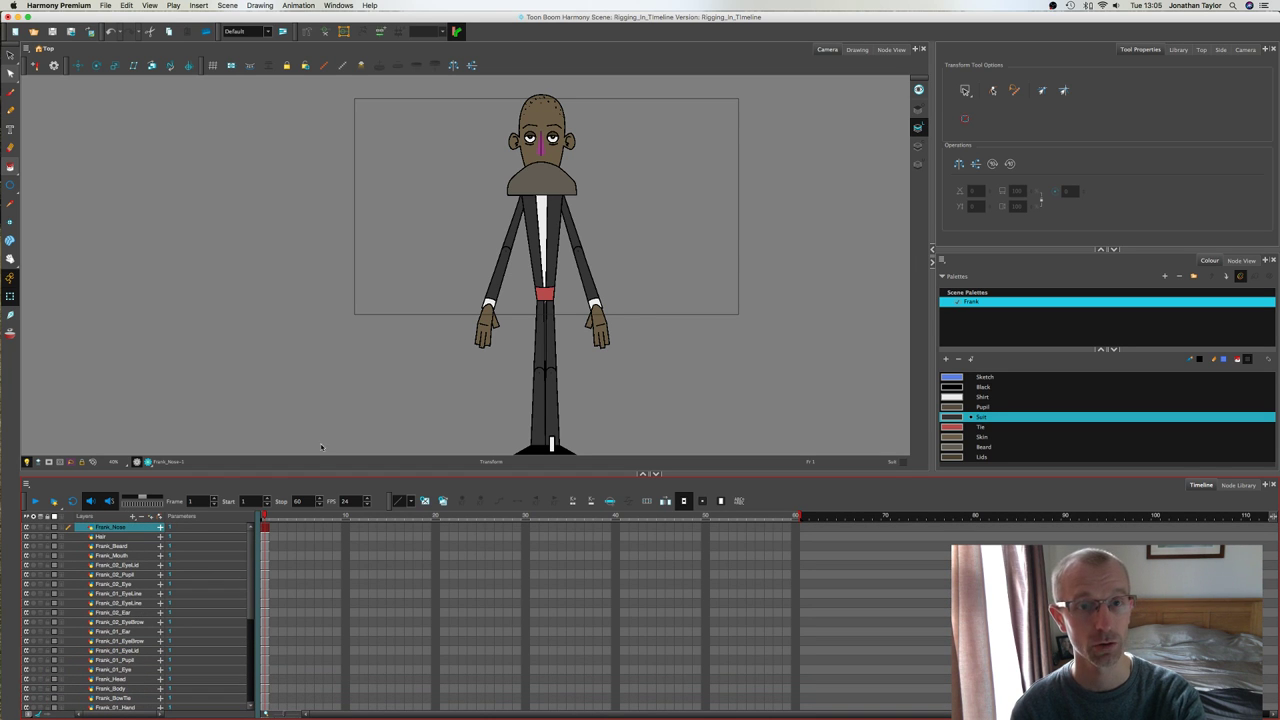
# Step: Move the Frank_01_Nostril layer from near the end of the layer list to directly below Frank_Nose
pyautogui.press('2')
pyautogui.press('2')
pyautogui.press('2')
pyautogui.press('space')
pyautogui.moveTo(535, 161); pyautogui.dragTo(529, 221)
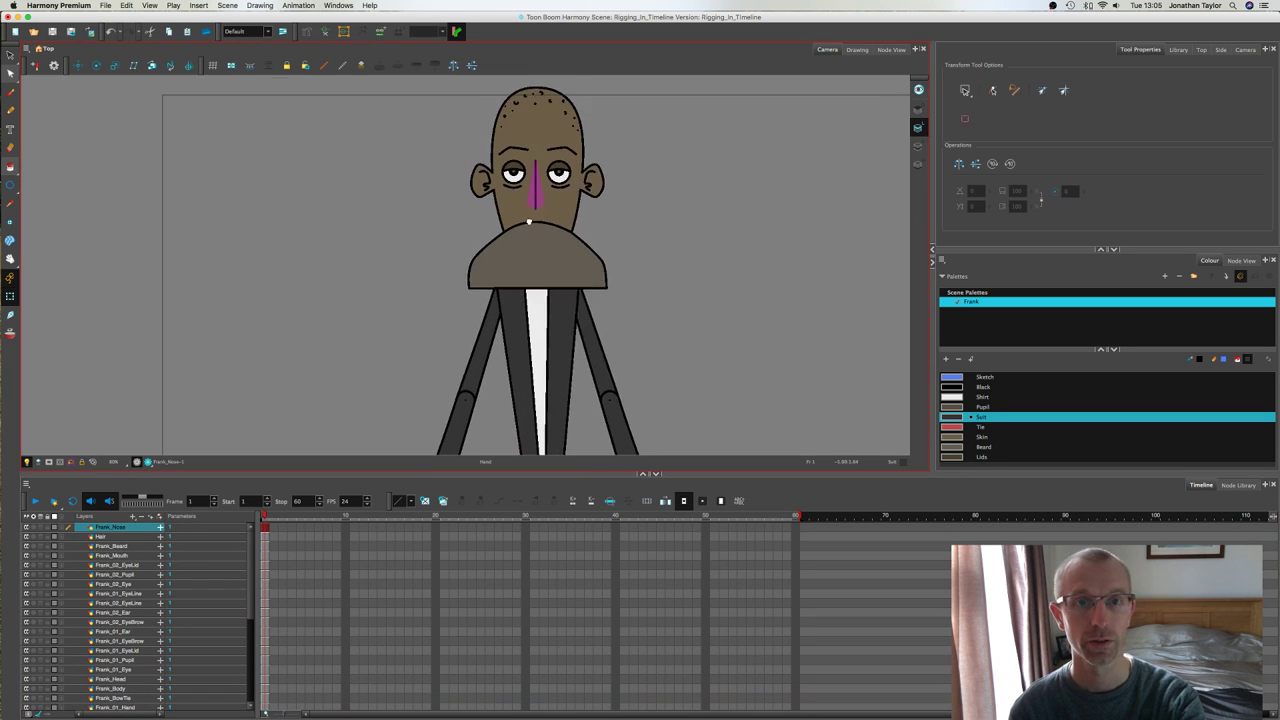
pyautogui.click(615, 232)
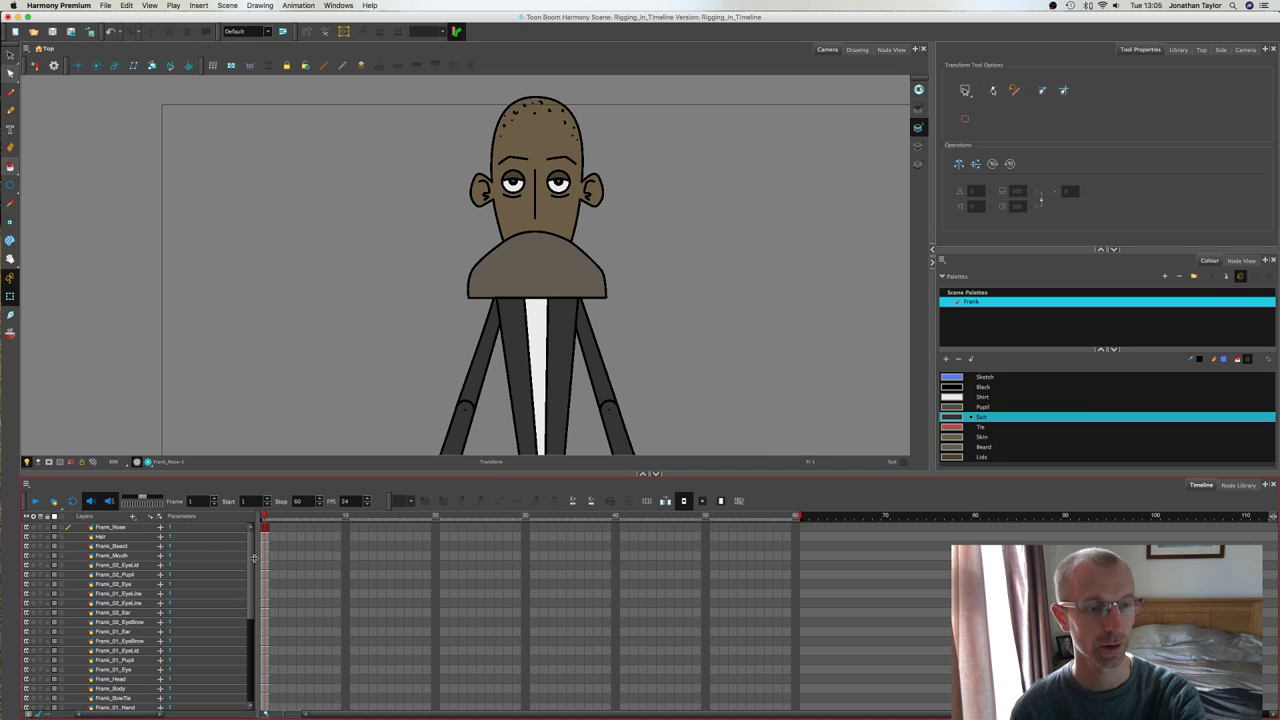
pyautogui.moveTo(251, 563); pyautogui.dragTo(259, 672)
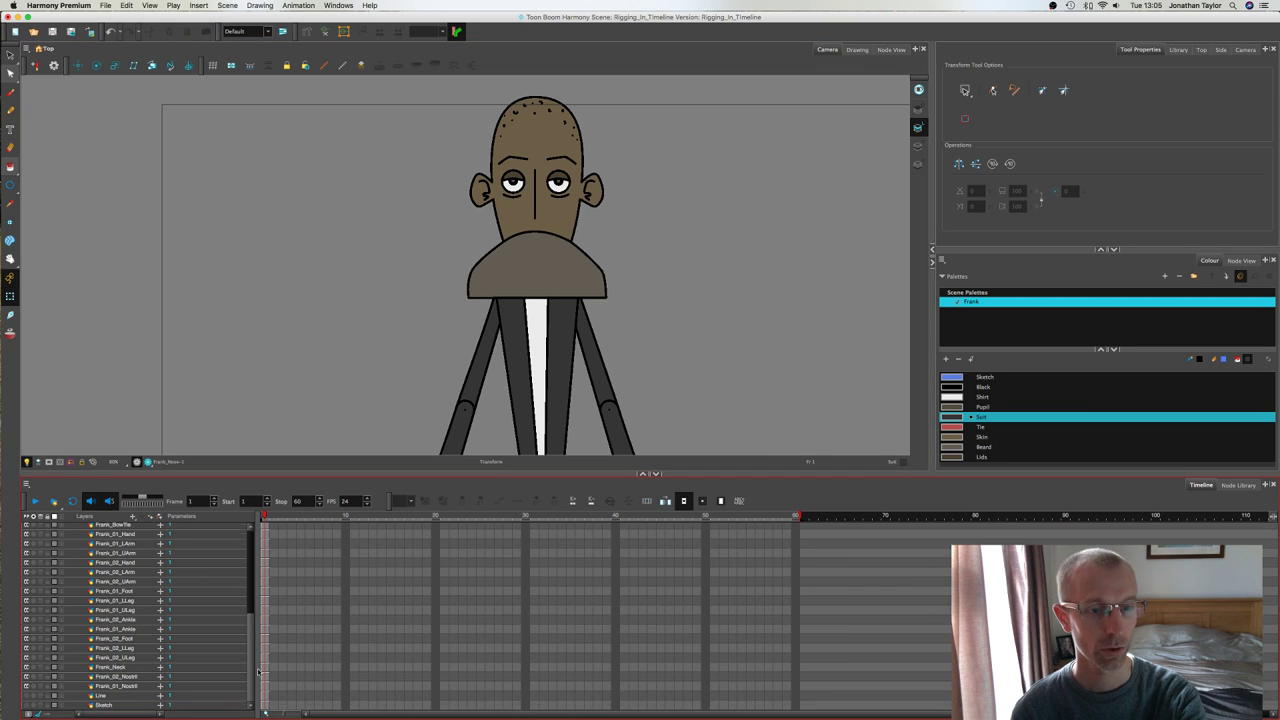
pyautogui.click(128, 688)
pyautogui.scroll(2, 146, 540)
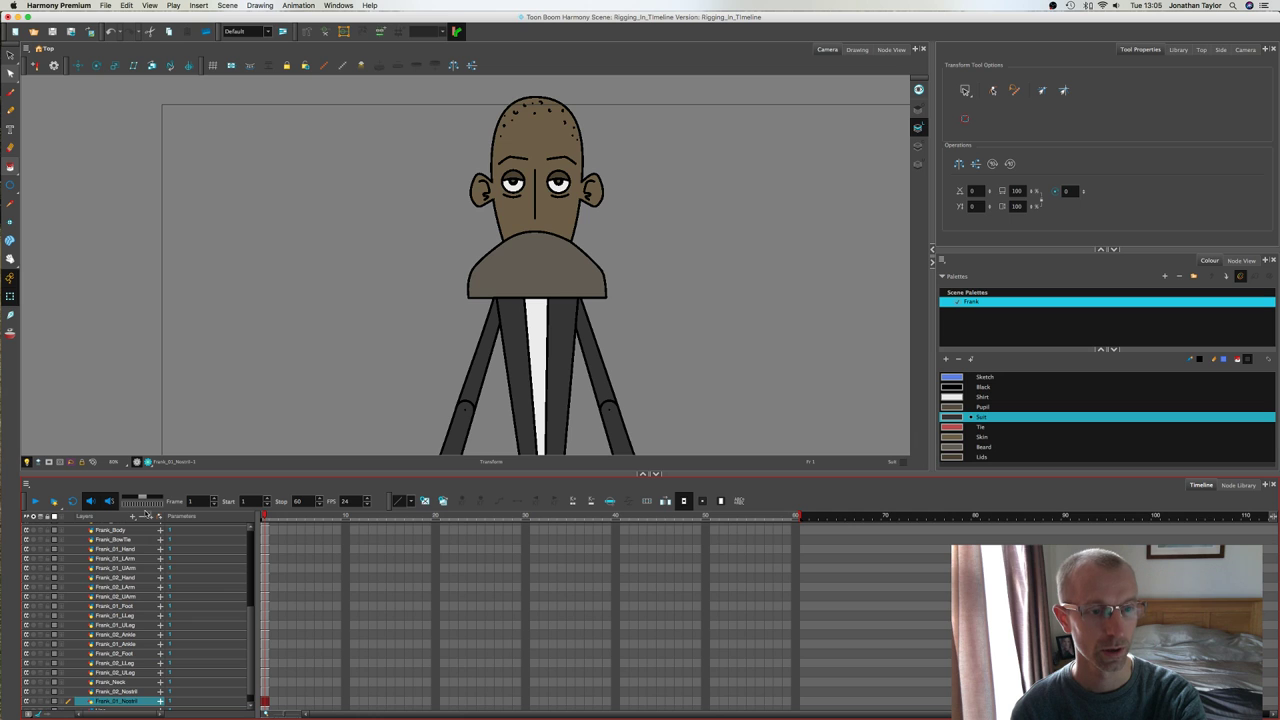
pyautogui.scroll(8, 146, 521)
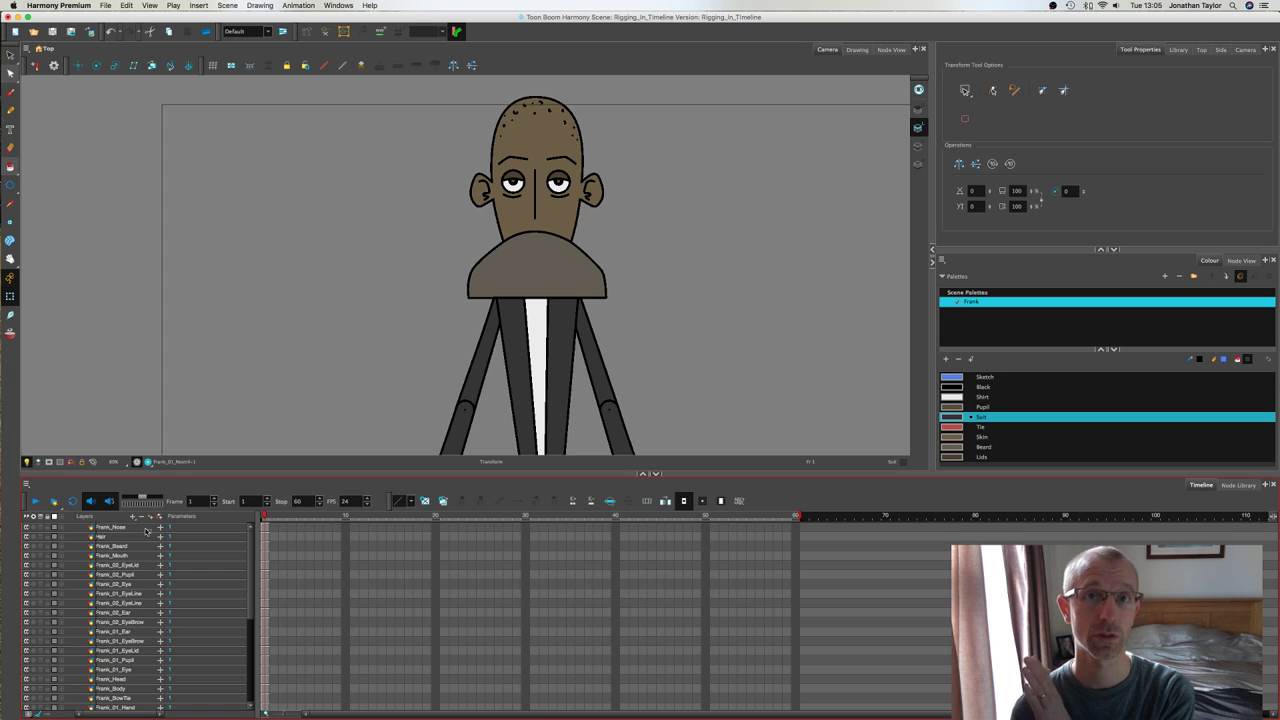
pyautogui.press('super+z')
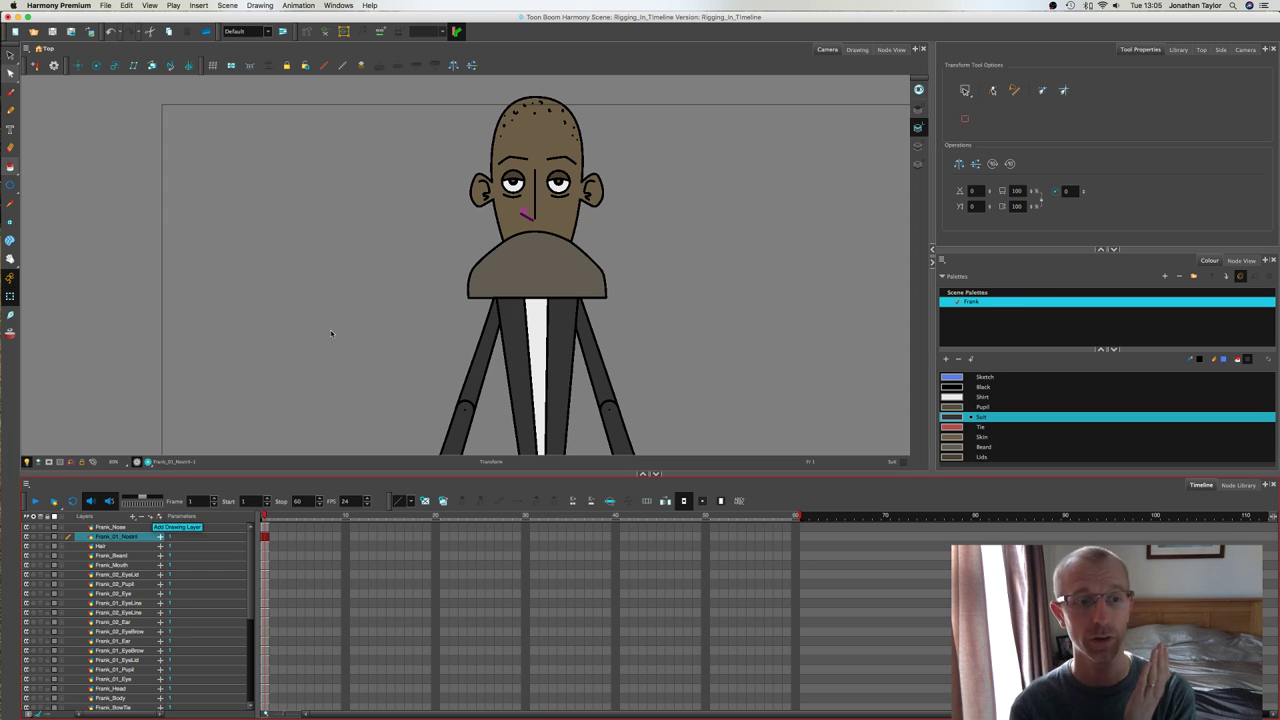
# Step: Move the Frank_02_Nostril layer up the layer list to directly below Frank_01_Nostril
pyautogui.scroll(-2, 253, 603)
pyautogui.scroll(-4, 253, 603)
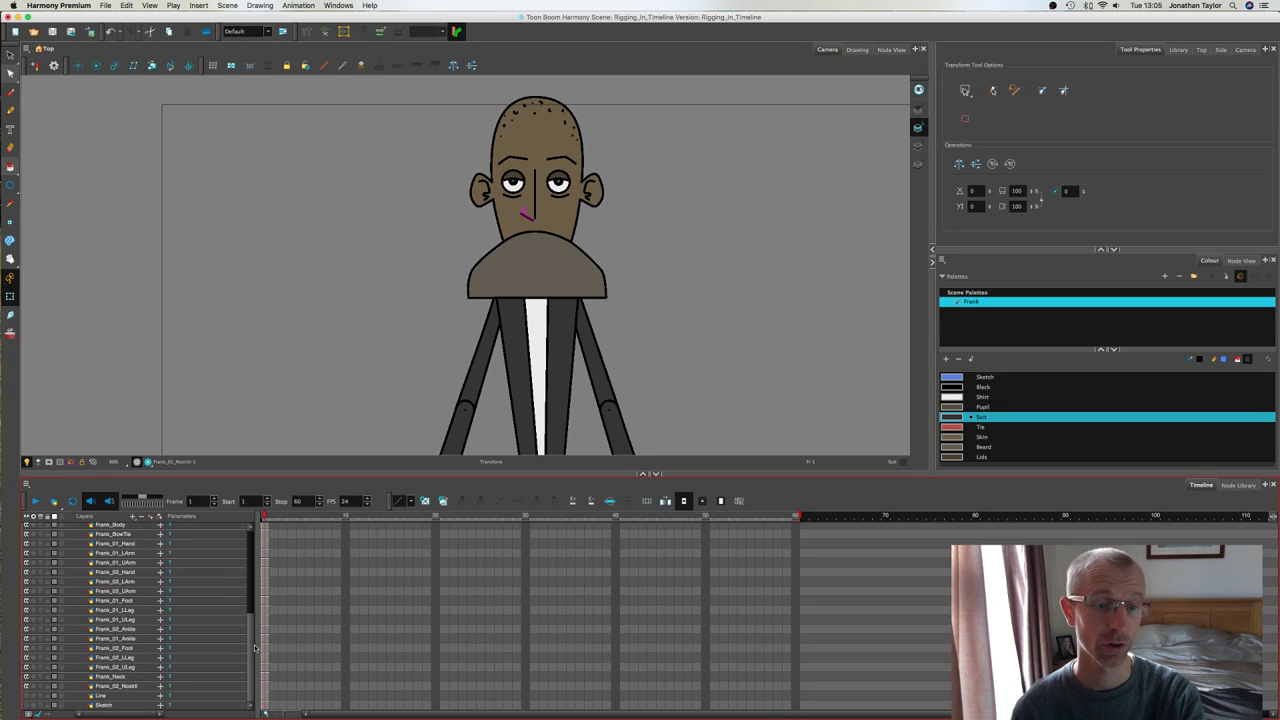
pyautogui.click(121, 690)
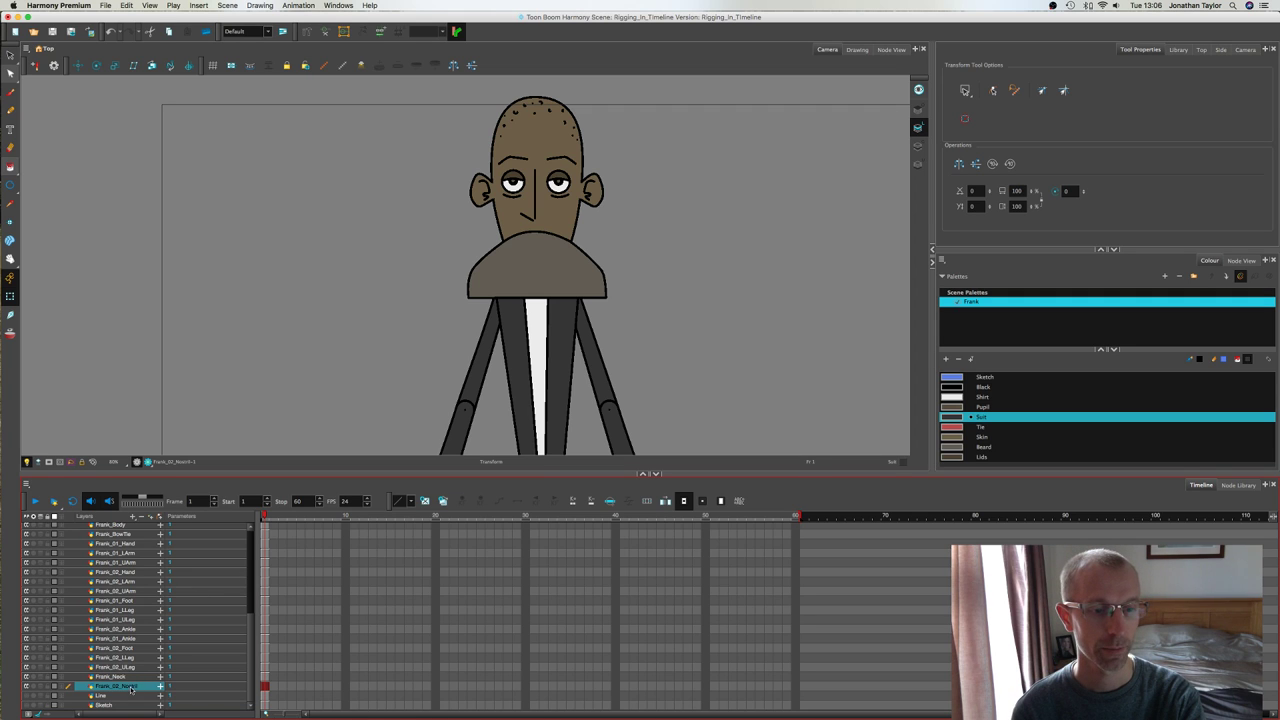
pyautogui.scroll(1, 130, 520)
pyautogui.scroll(5, 130, 520)
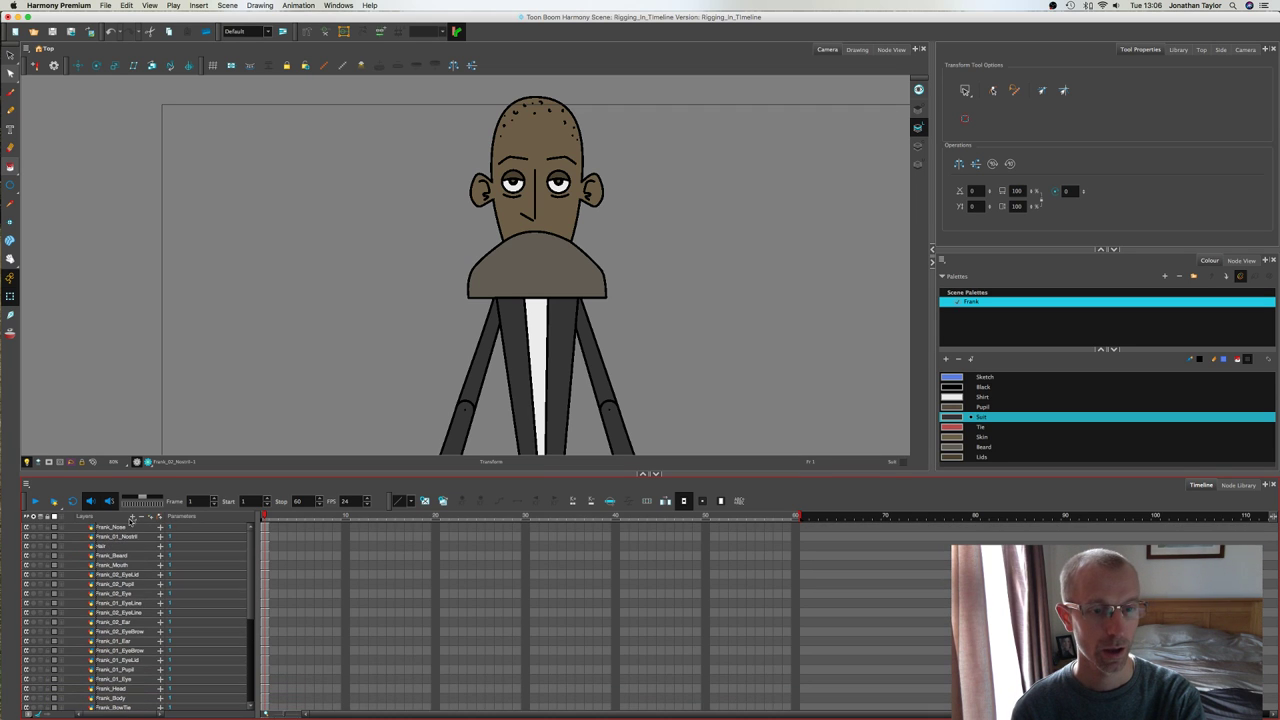
pyautogui.moveTo(128, 541); pyautogui.dragTo(129, 543)
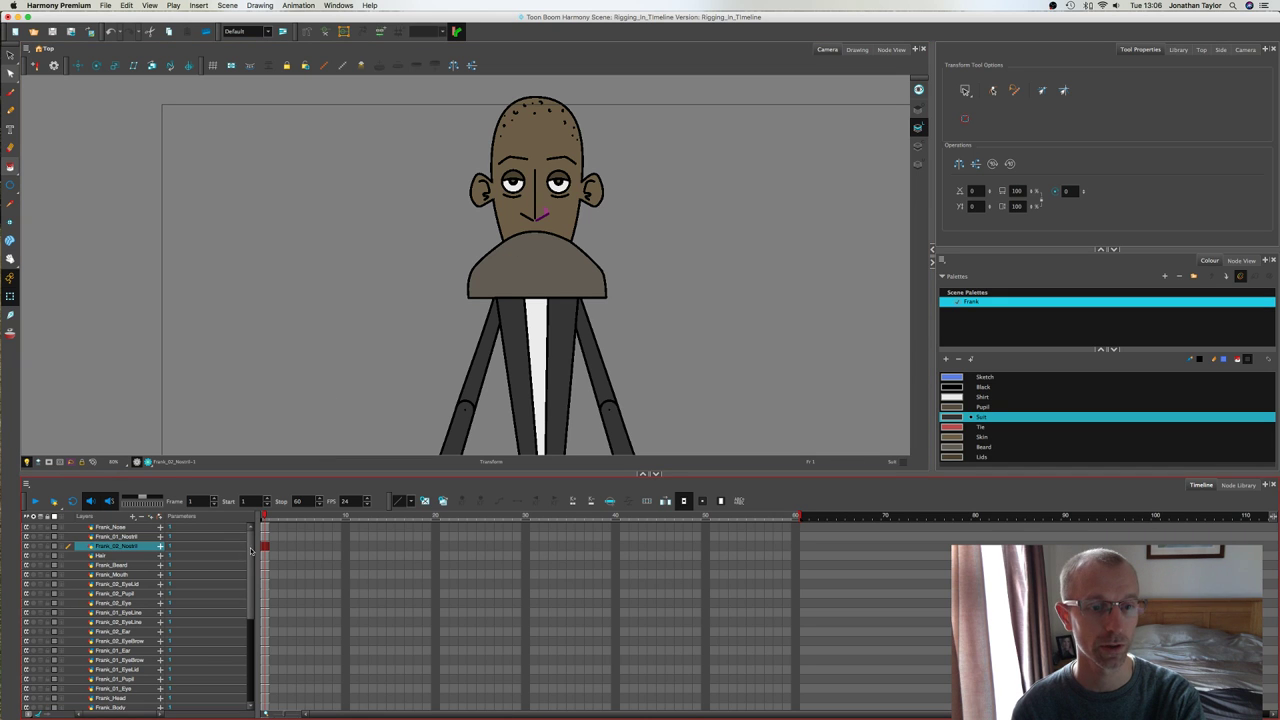
# Step: Move the Frank_Neck layer up the layer list so it sits between Frank_Head and Frank_Body
pyautogui.scroll(-3, 253, 603)
pyautogui.scroll(-1, 253, 603)
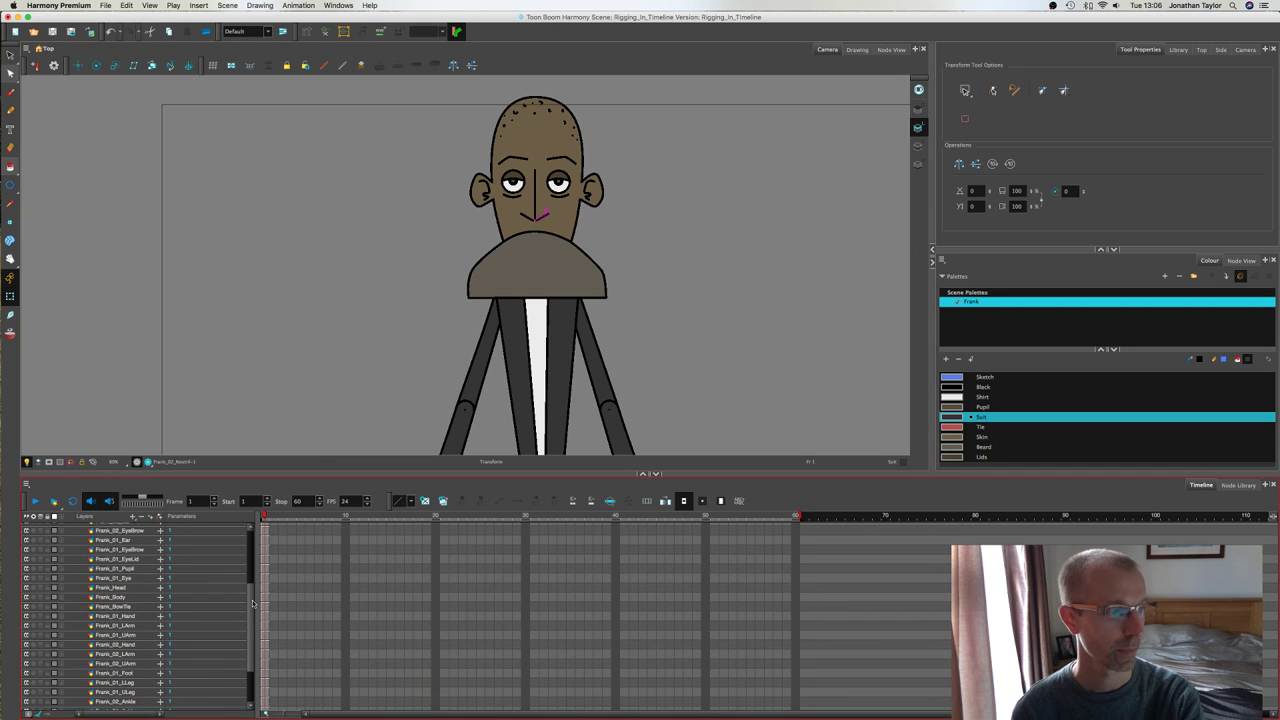
pyautogui.scroll(-1, 253, 603)
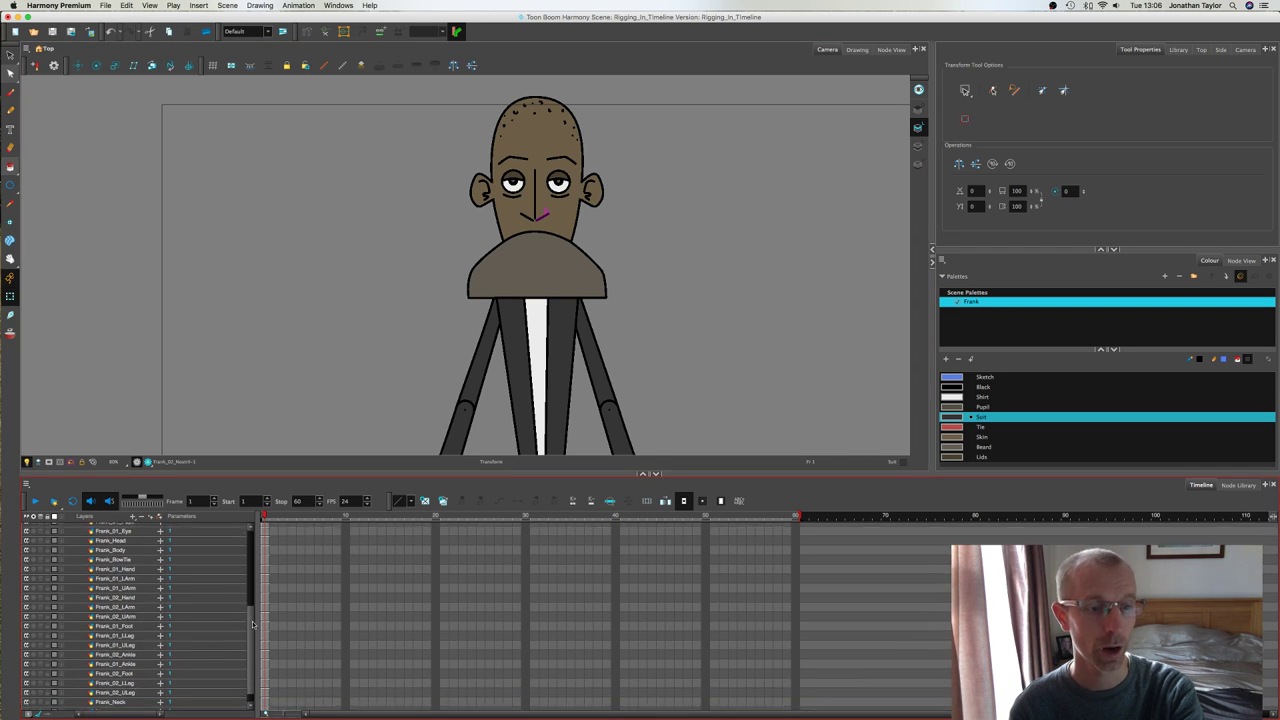
pyautogui.moveTo(251, 601); pyautogui.dragTo(253, 633)
pyautogui.moveTo(253, 637); pyautogui.dragTo(252, 609)
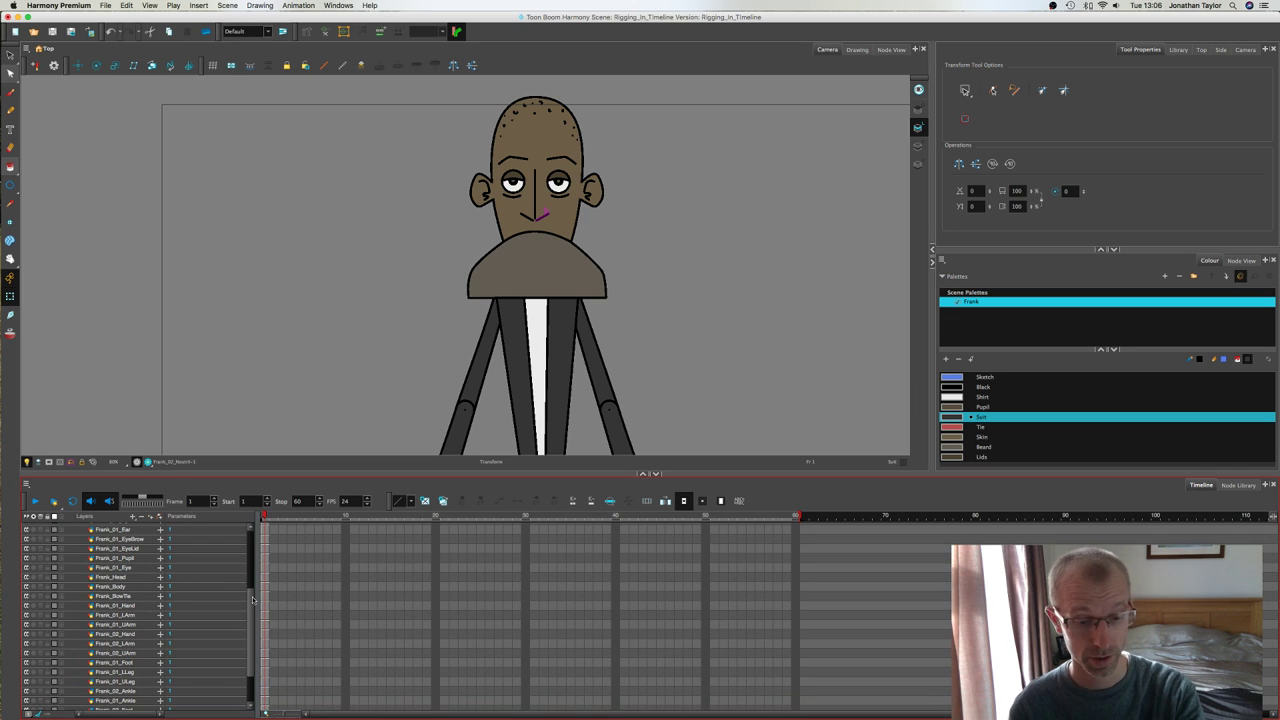
pyautogui.moveTo(252, 610); pyautogui.dragTo(250, 620)
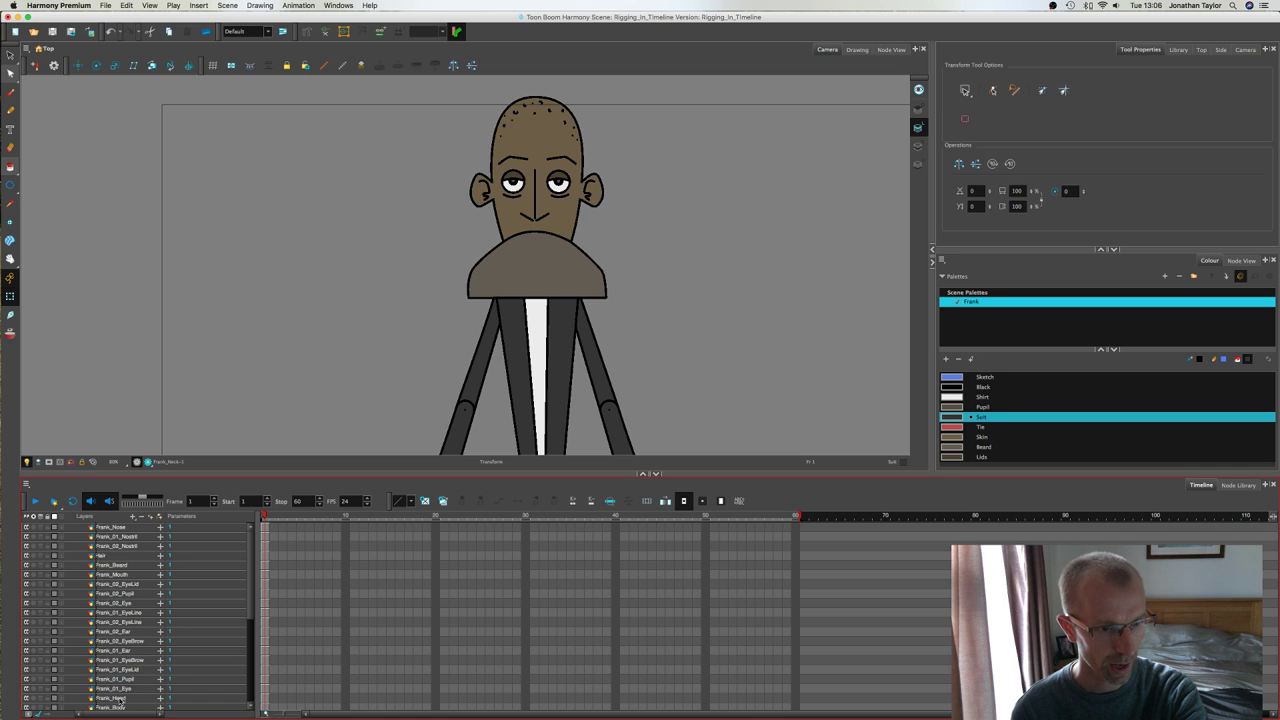
pyautogui.click(118, 706)
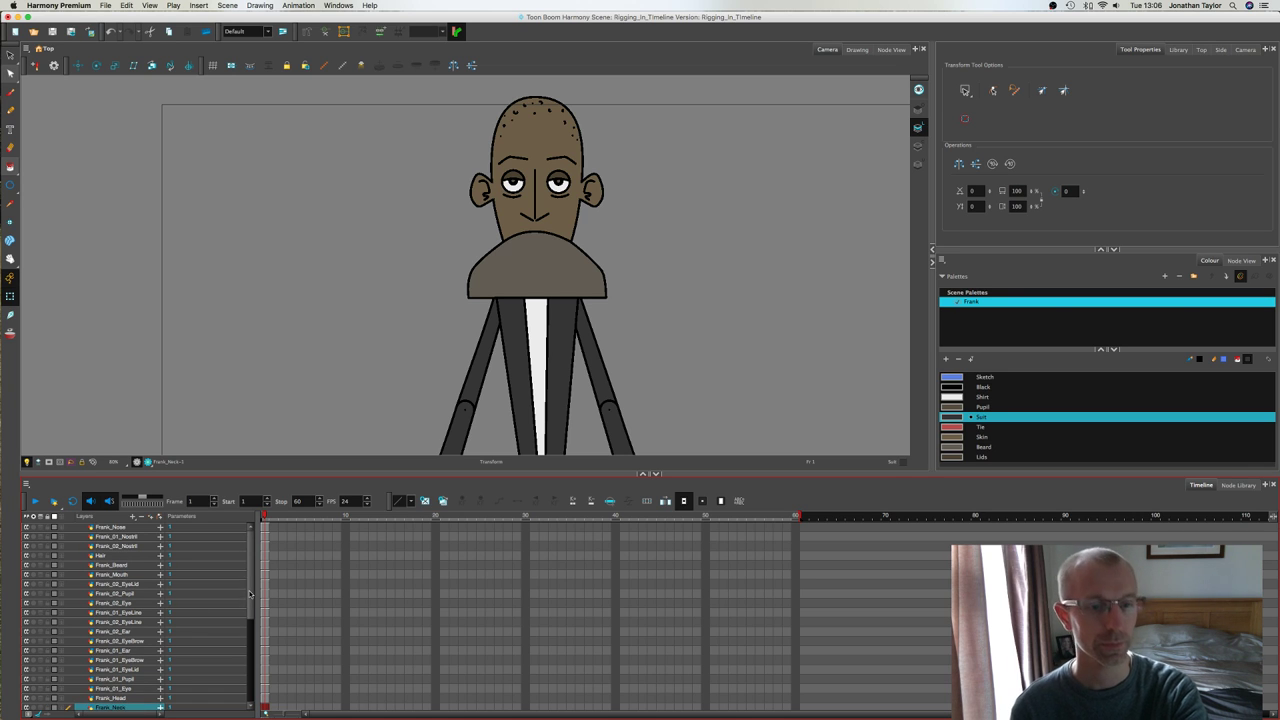
# Step: Place the Frank_02_Foot and Frank_02_Ankle layers below Frank_02_ULeg, and Frank_01_Foot between Frank_01_ULeg and Frank_01_Ankle
pyautogui.scroll(-6, 148, 679)
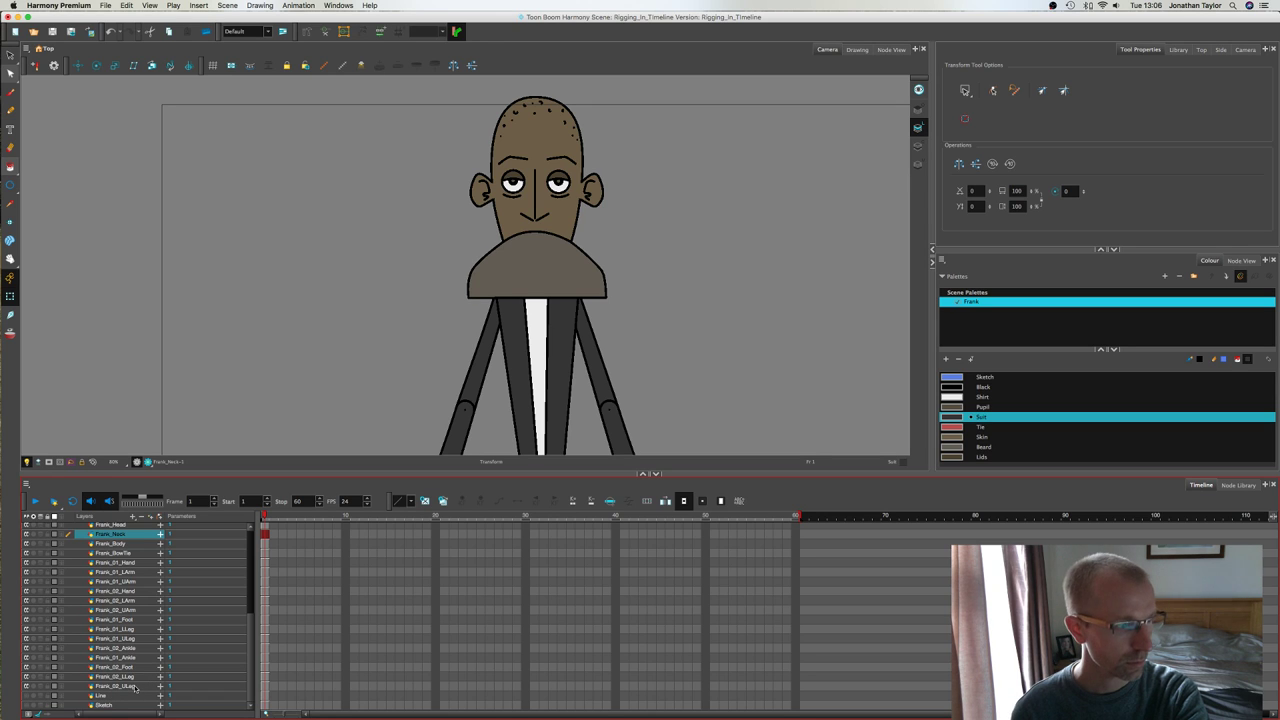
pyautogui.click(135, 687)
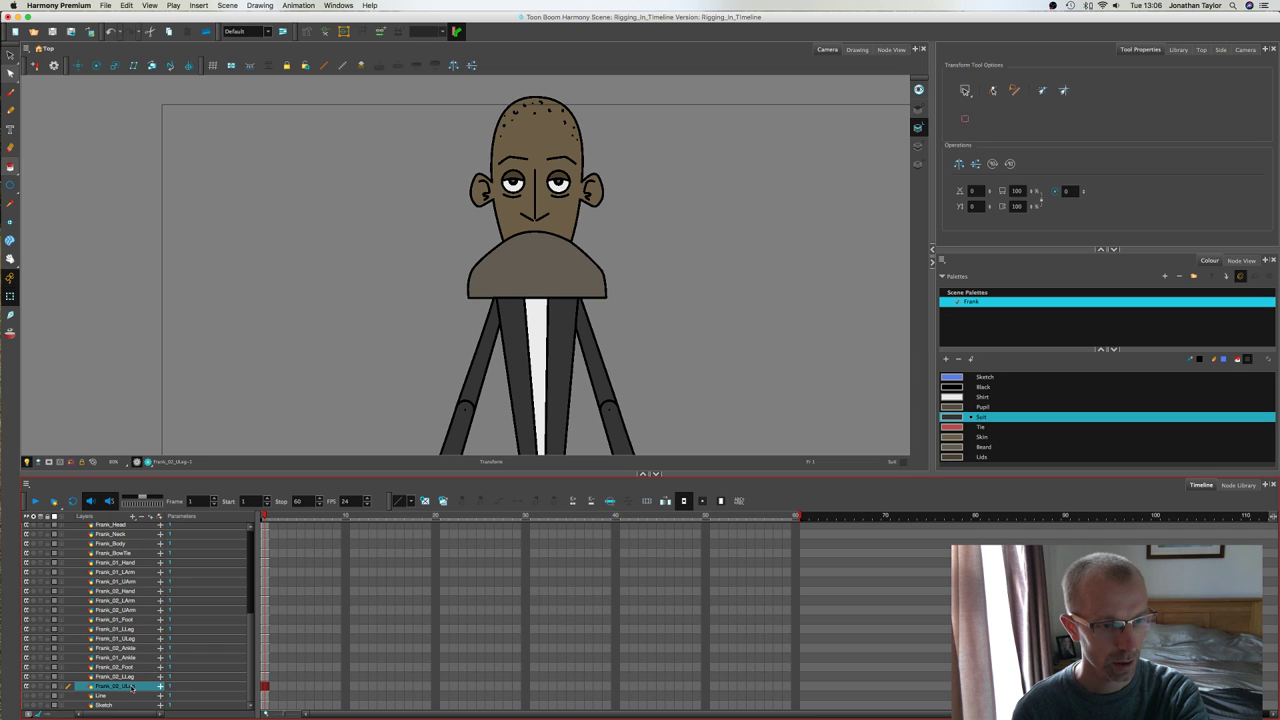
pyautogui.click(135, 677)
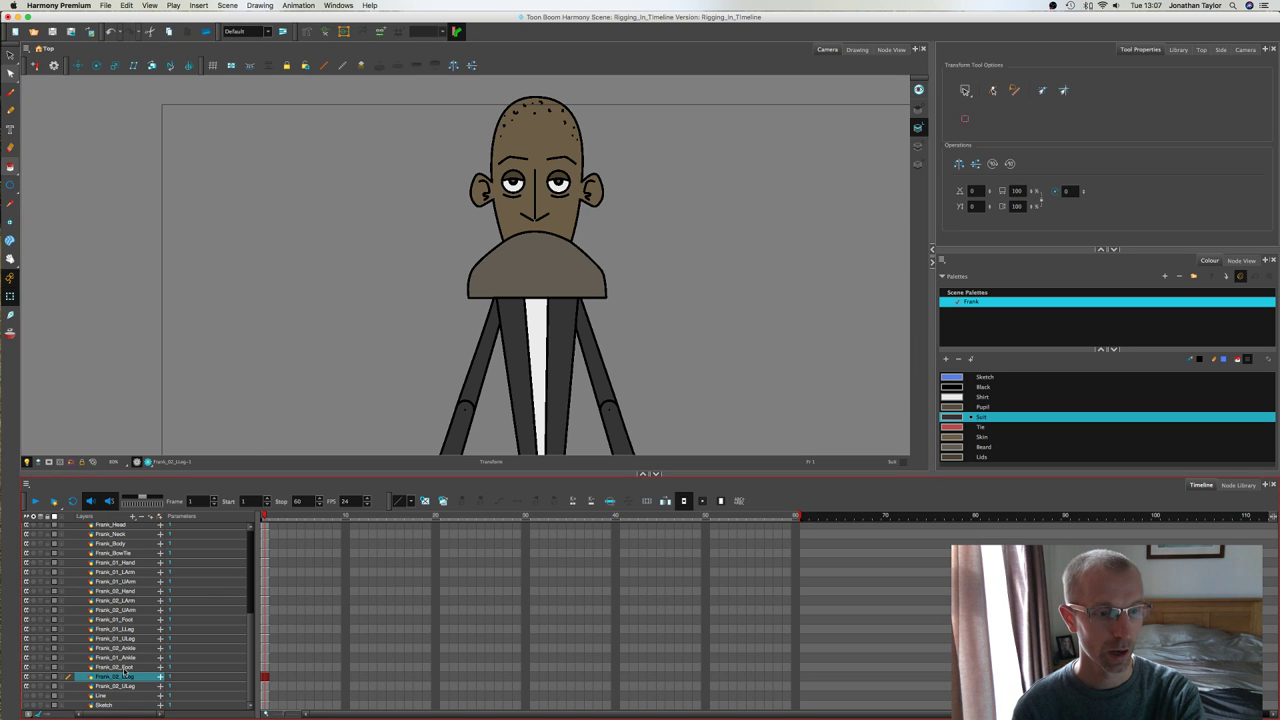
pyautogui.moveTo(124, 669); pyautogui.dragTo(99, 684)
pyautogui.click(120, 648)
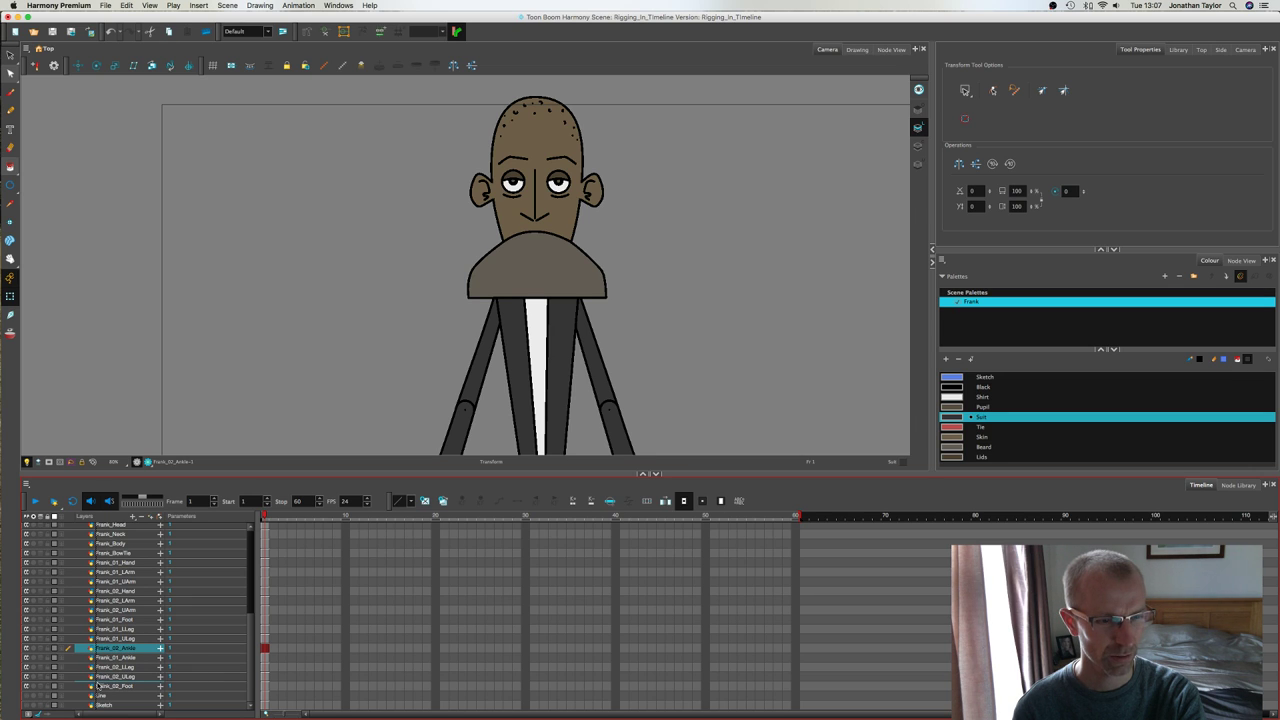
pyautogui.moveTo(98, 686); pyautogui.dragTo(90, 694)
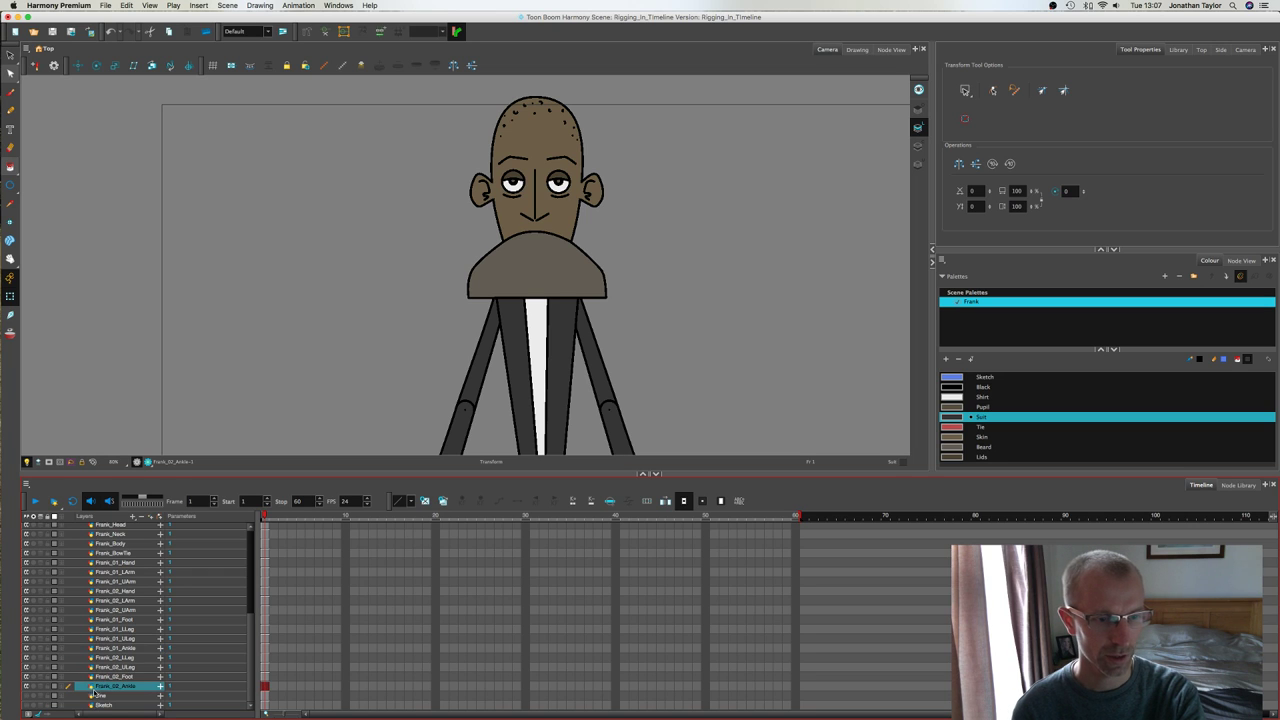
pyautogui.click(128, 621)
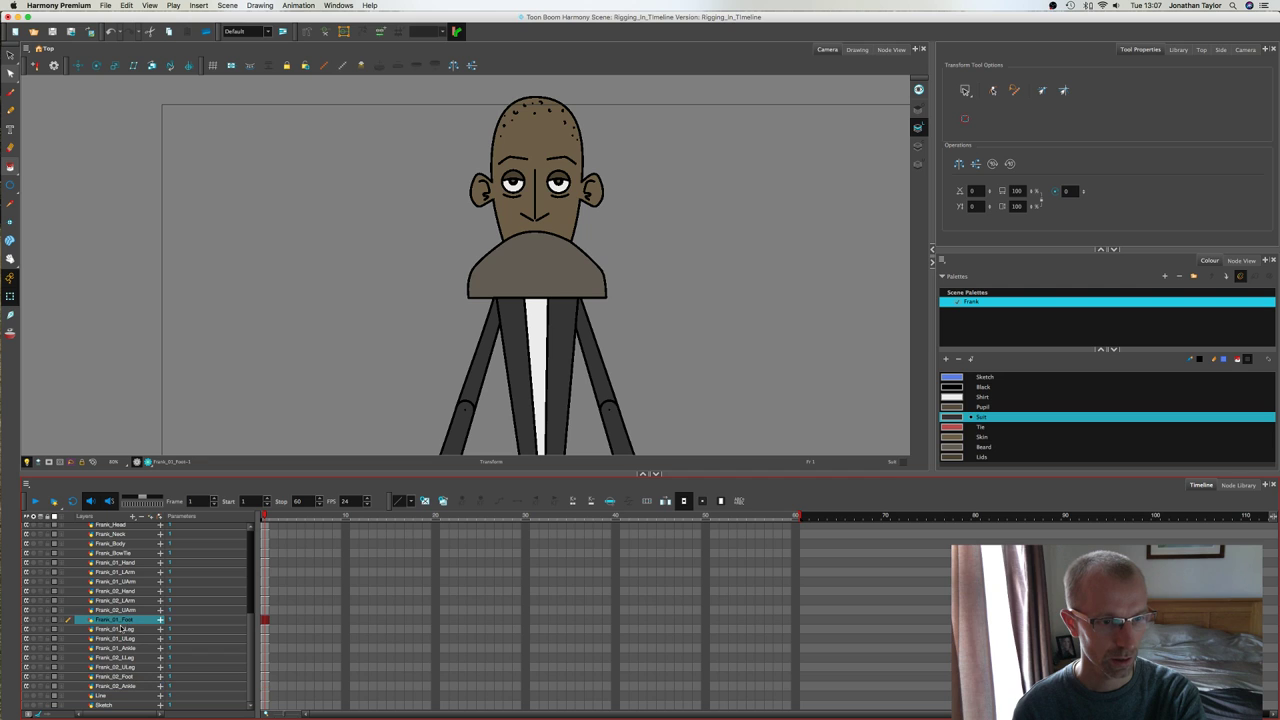
pyautogui.moveTo(117, 645); pyautogui.dragTo(116, 631)
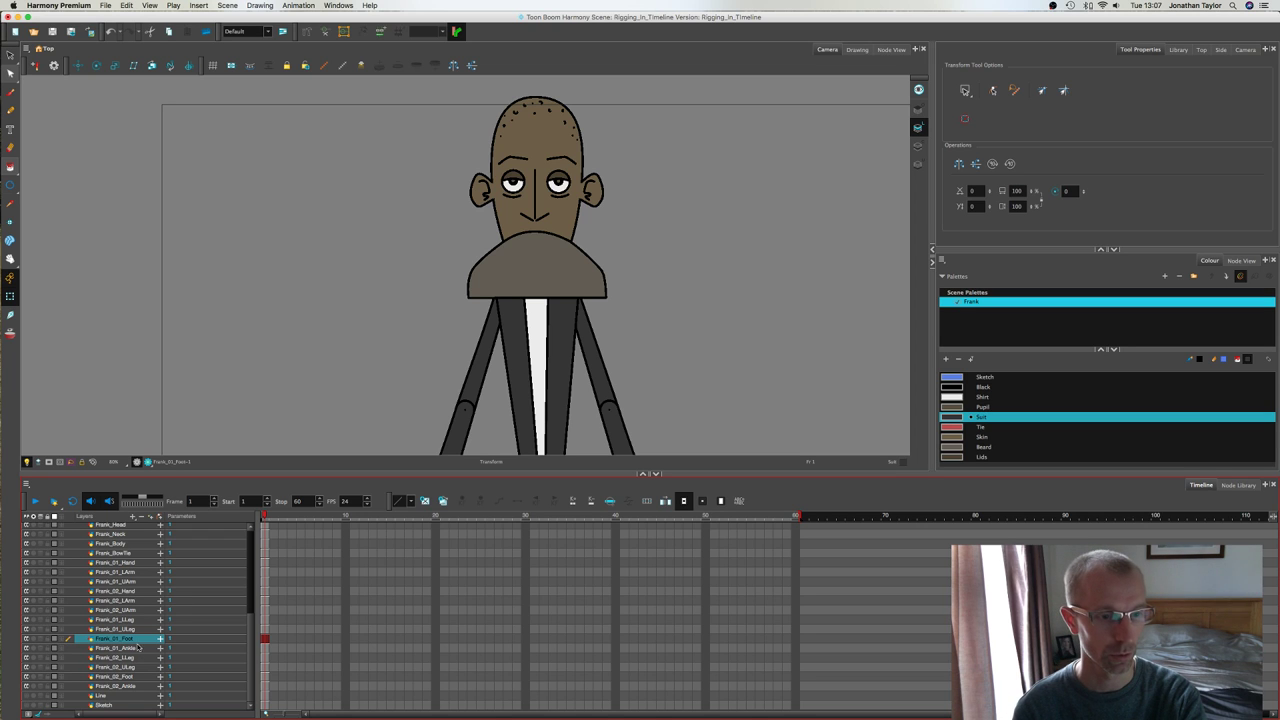
# Step: Move the Frank_02_Hand layer directly below Frank_02_LArm and the Frank_01_Hand layer directly below Frank_01_LArm
pyautogui.scroll(2, 129, 637)
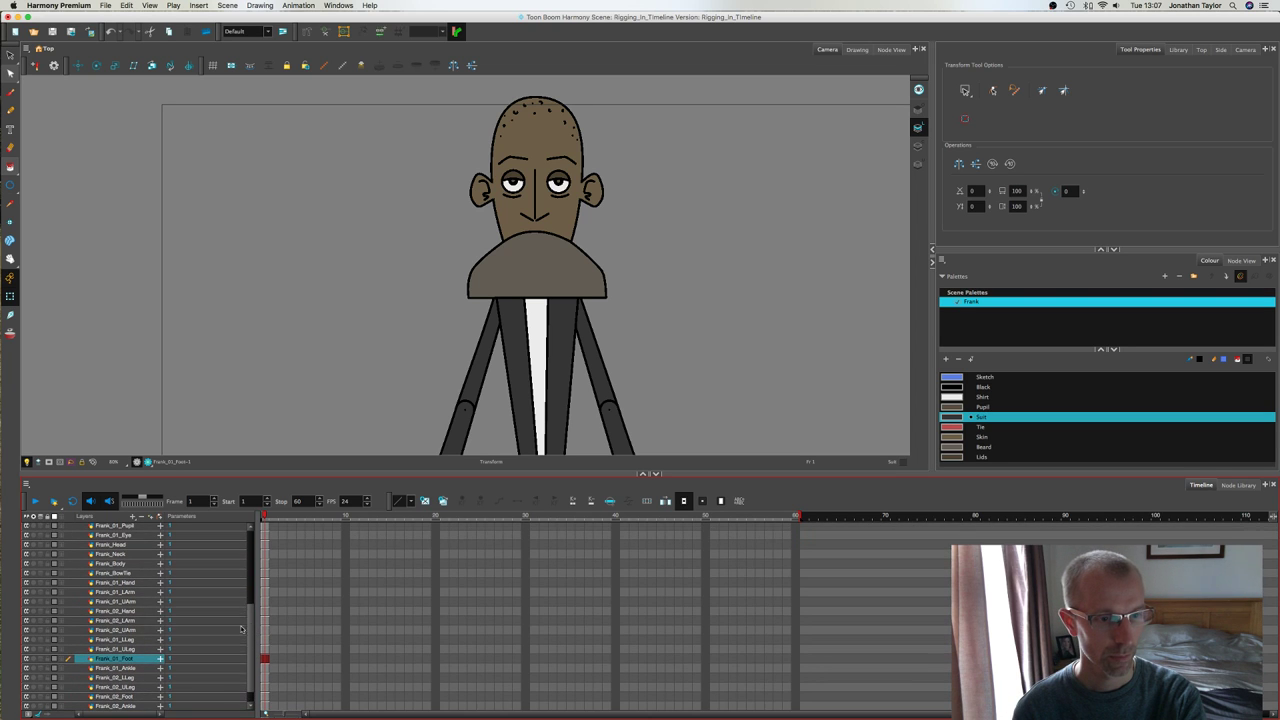
pyautogui.click(128, 630)
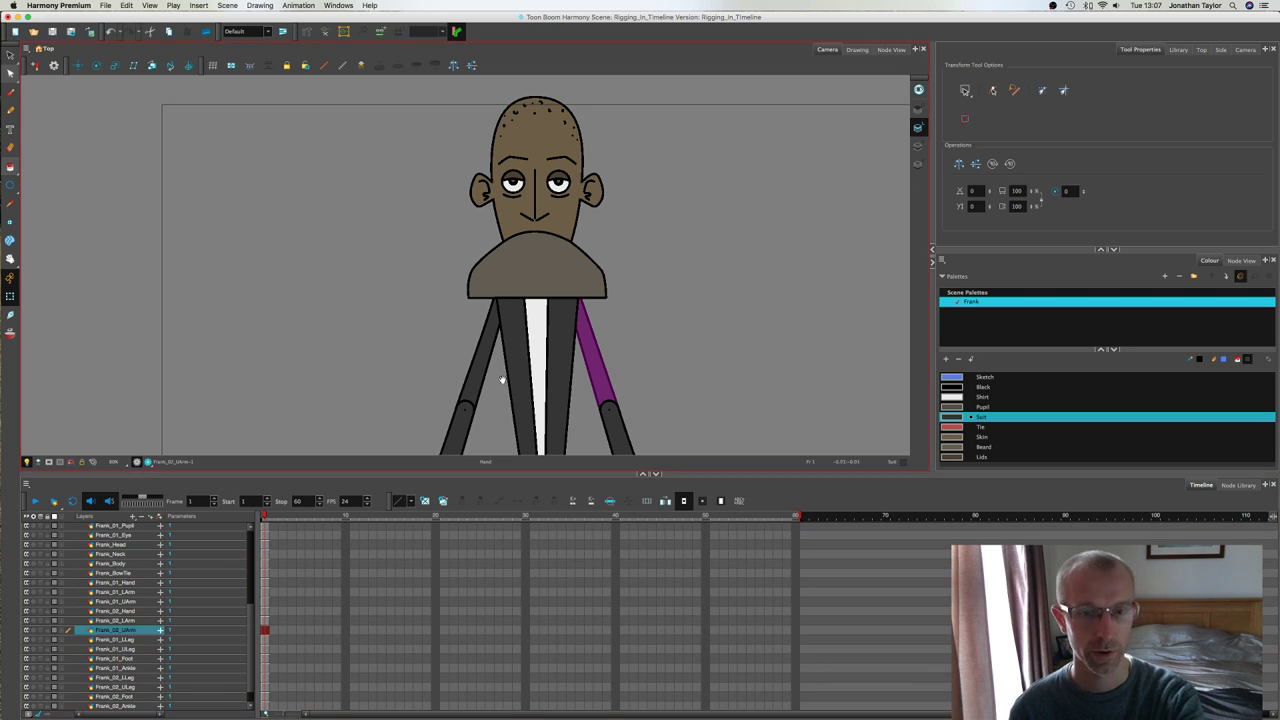
pyautogui.moveTo(495, 379); pyautogui.dragTo(477, 262)
pyautogui.scroll(-1, 477, 262)
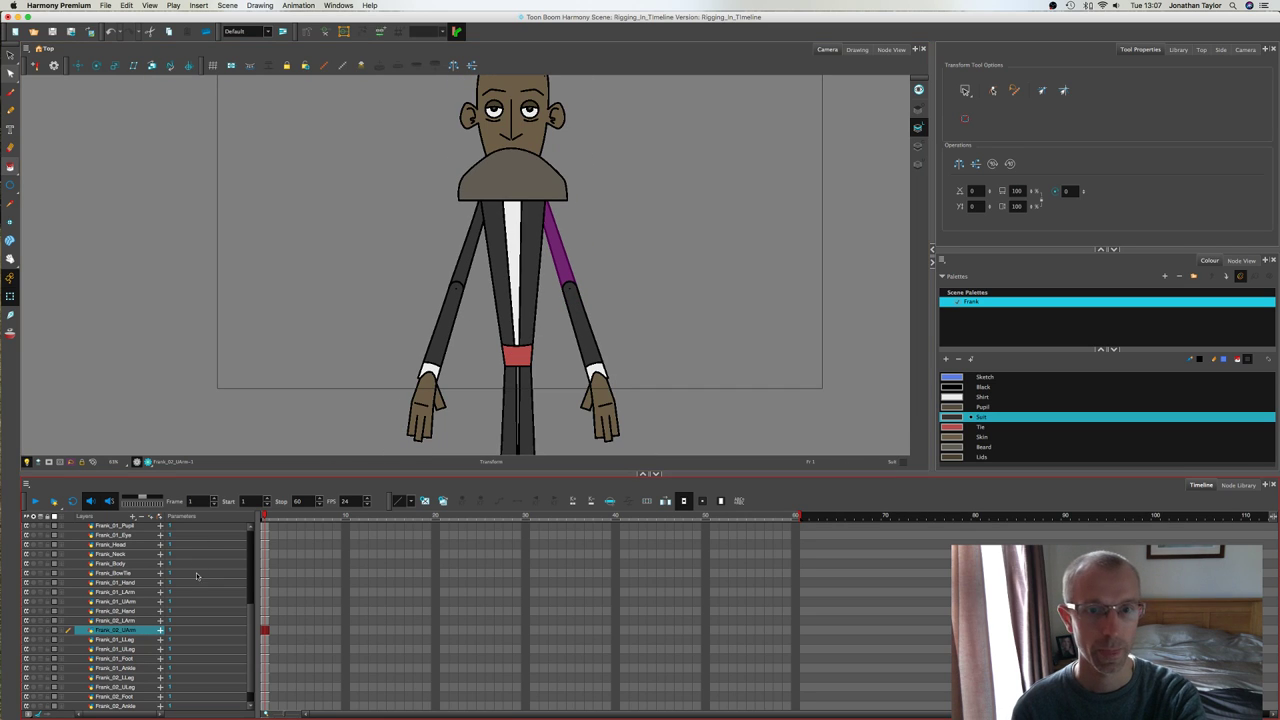
pyautogui.click(131, 621)
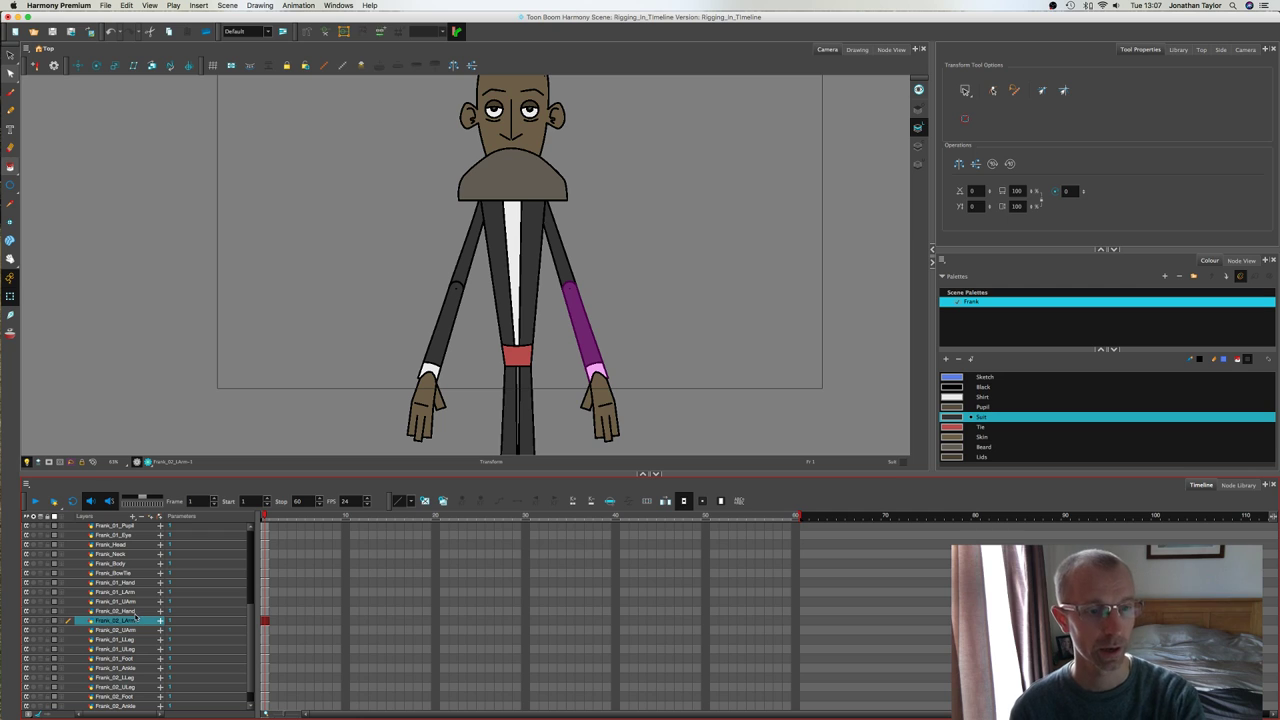
pyautogui.click(131, 612)
pyautogui.moveTo(130, 619); pyautogui.dragTo(131, 598)
pyautogui.click(131, 584)
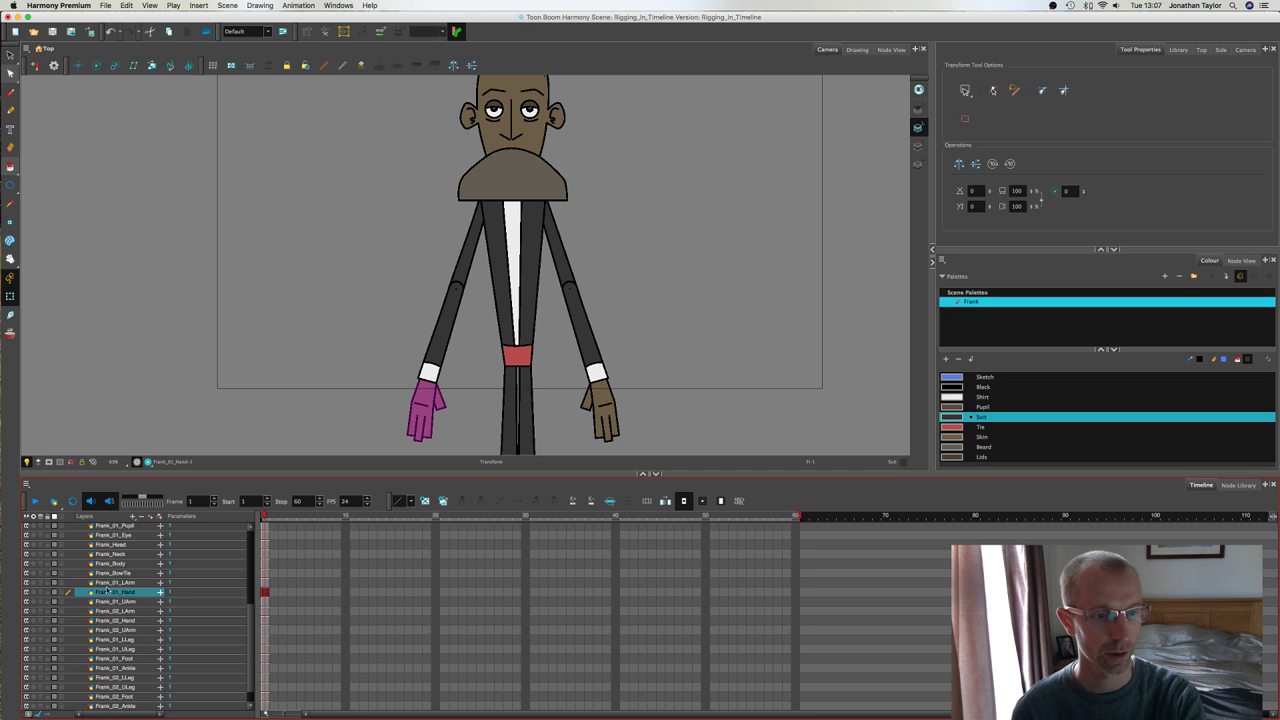
# Step: Delete the beard drawing that covers the neck and bow tie at frame 1
pyautogui.scroll(3, 253, 603)
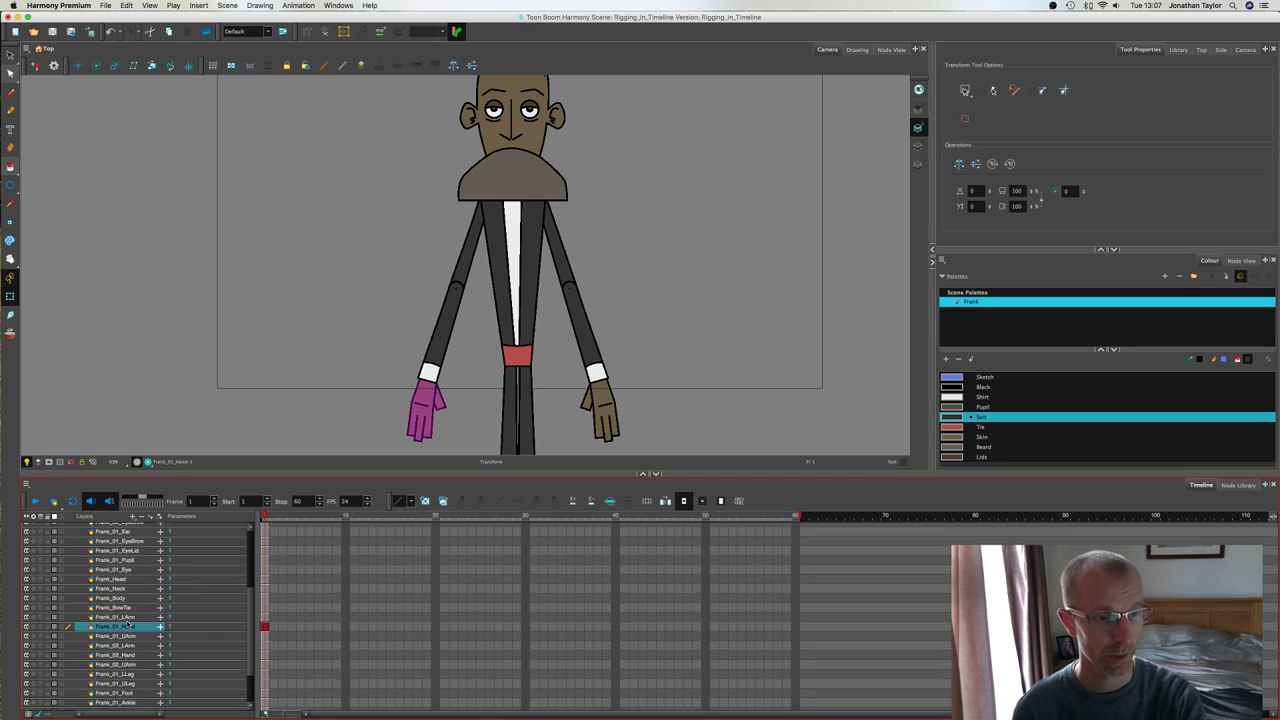
pyautogui.click(131, 618)
pyautogui.click(130, 607)
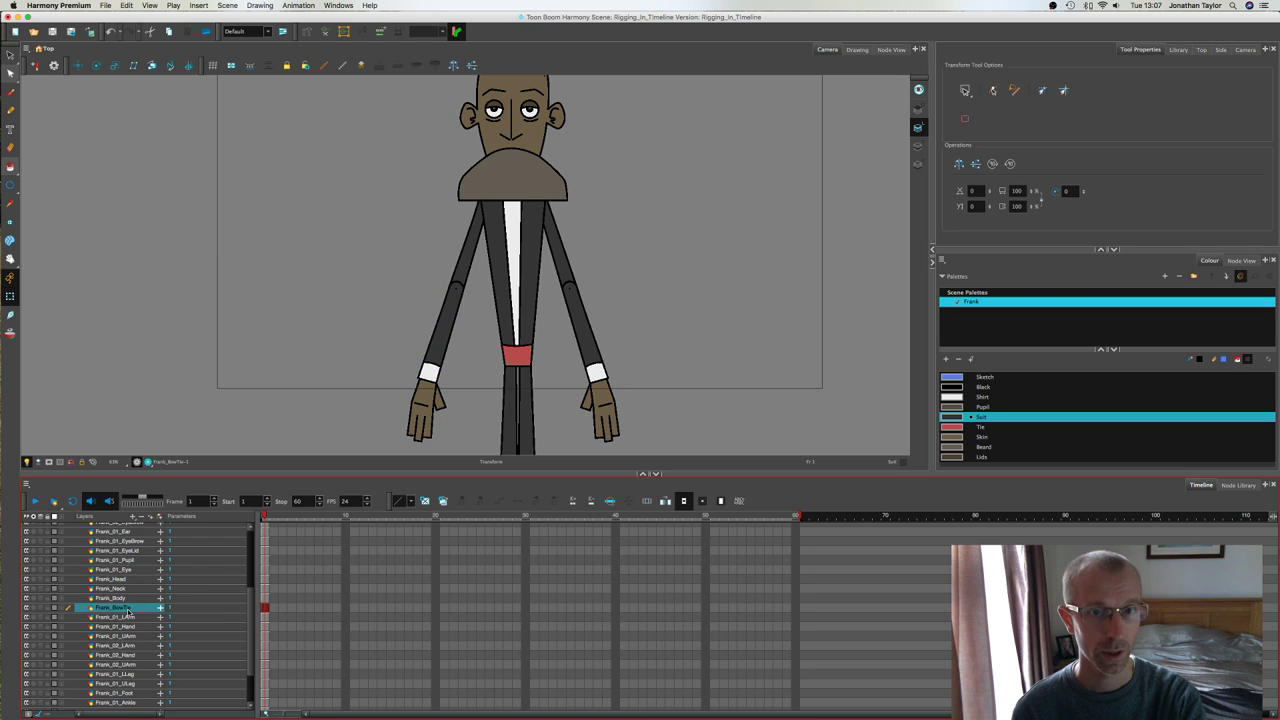
pyautogui.scroll(1, 253, 612)
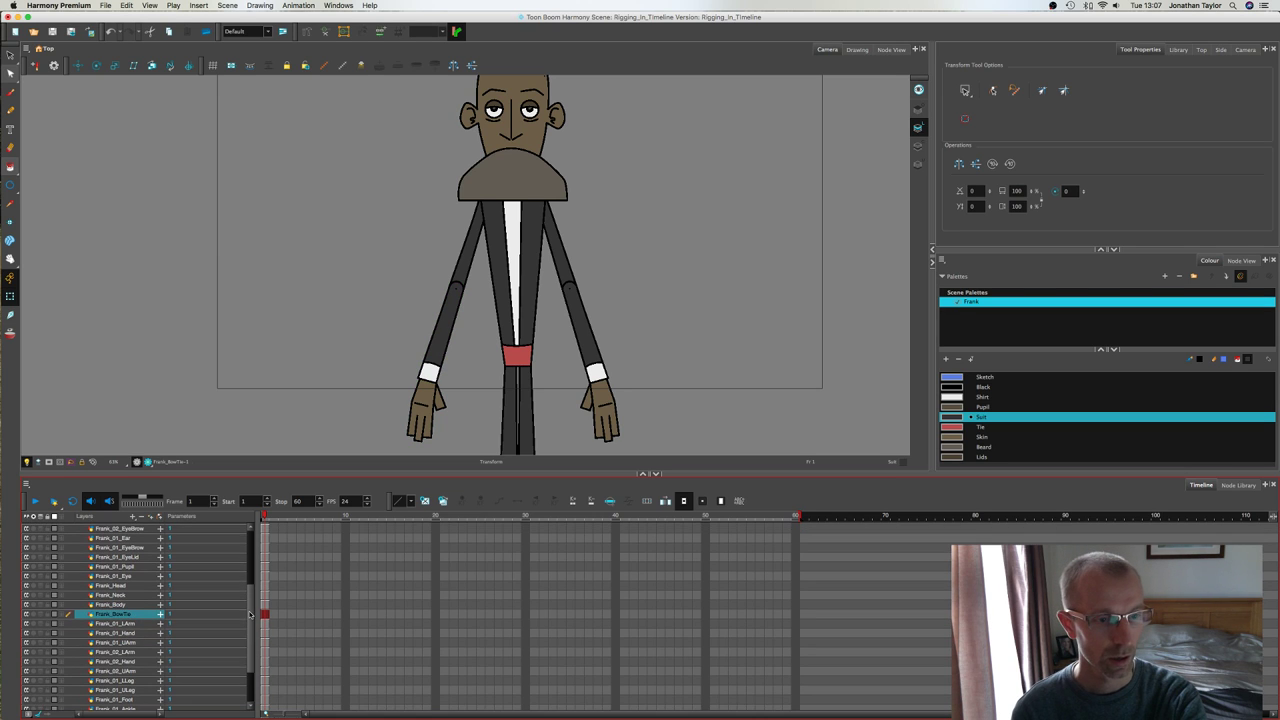
pyautogui.click(496, 181)
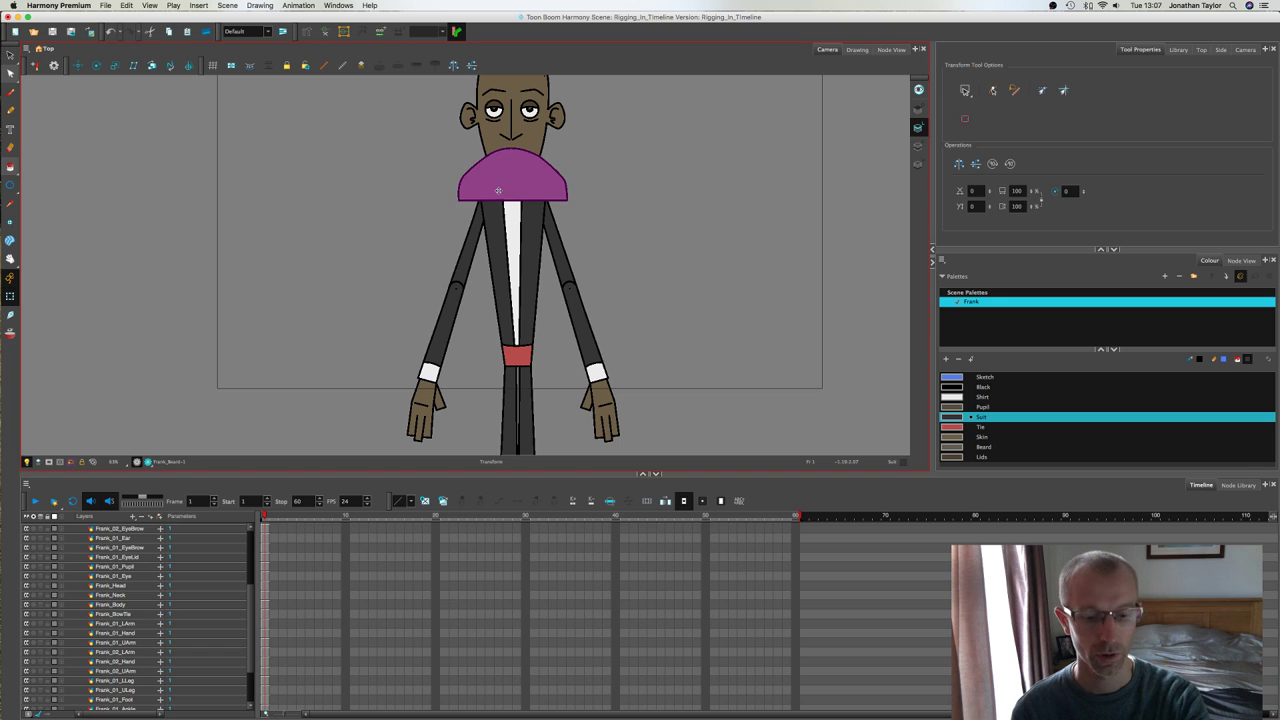
pyautogui.press('Delete')
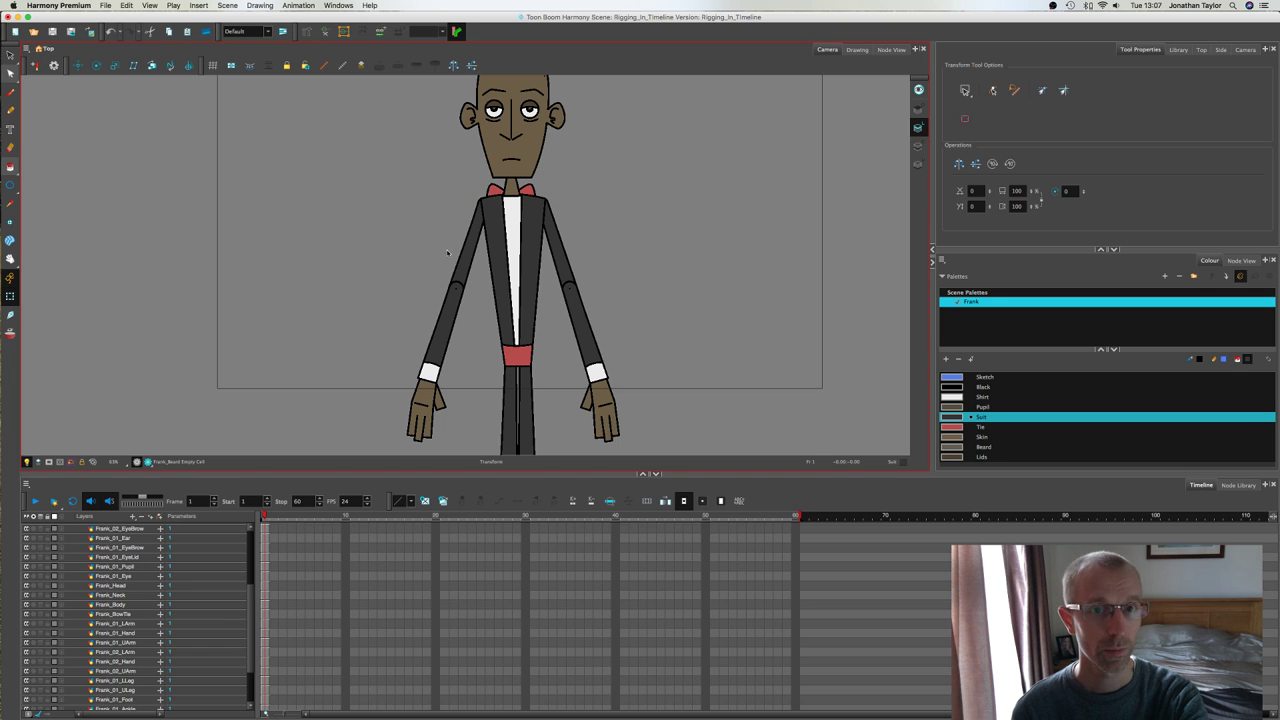
# Step: Move the Frank_BowTie layer above Frank_Neck, directly below Frank_Head
pyautogui.click(489, 199)
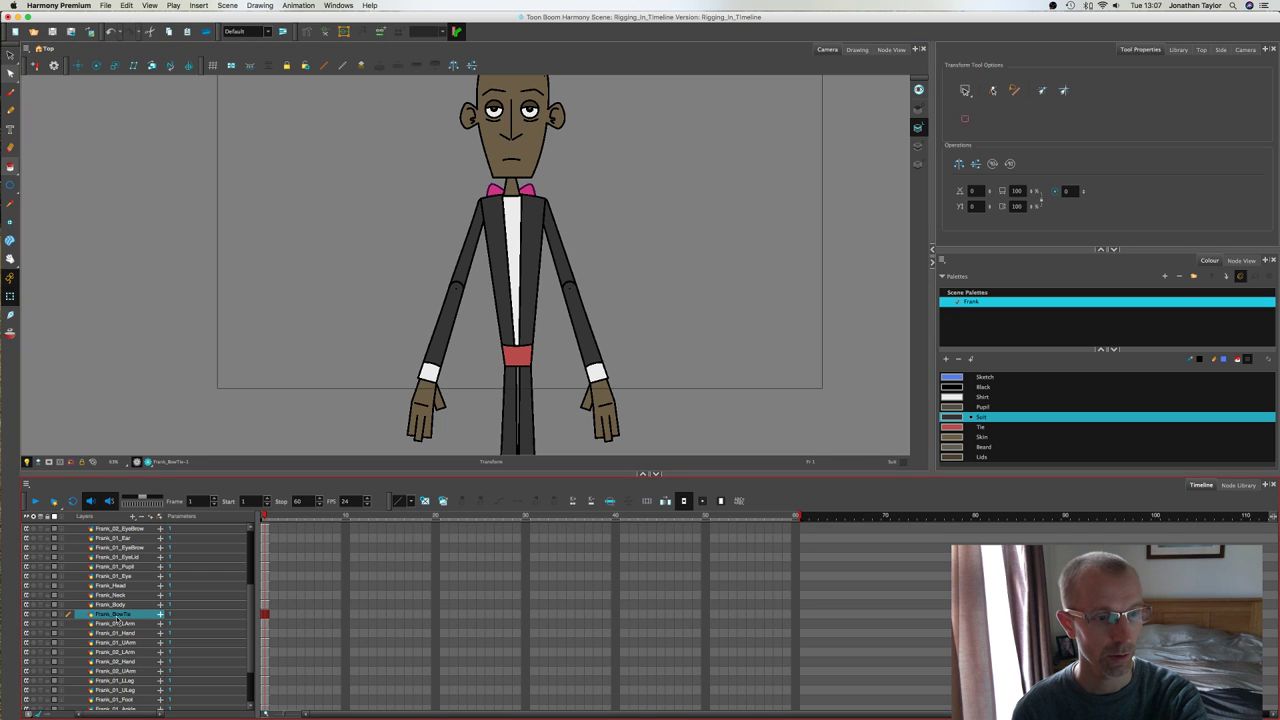
pyautogui.moveTo(118, 604); pyautogui.dragTo(119, 594)
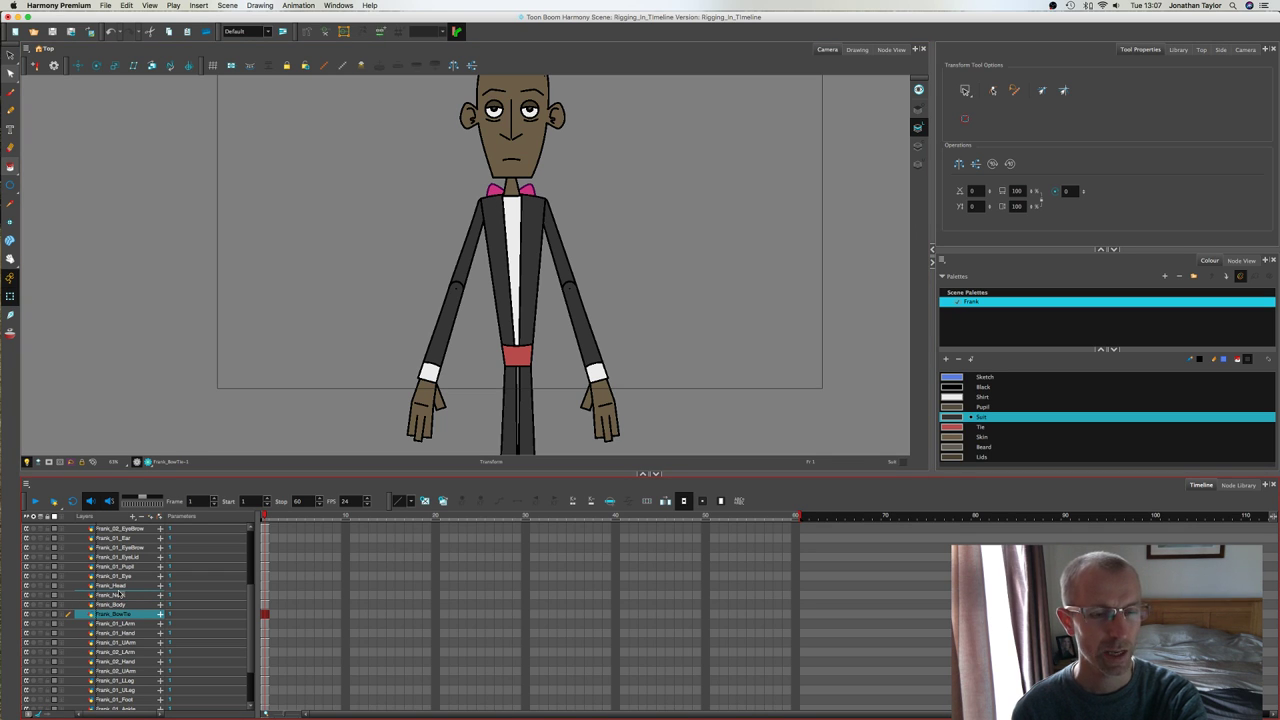
pyautogui.moveTo(118, 592); pyautogui.dragTo(118, 593)
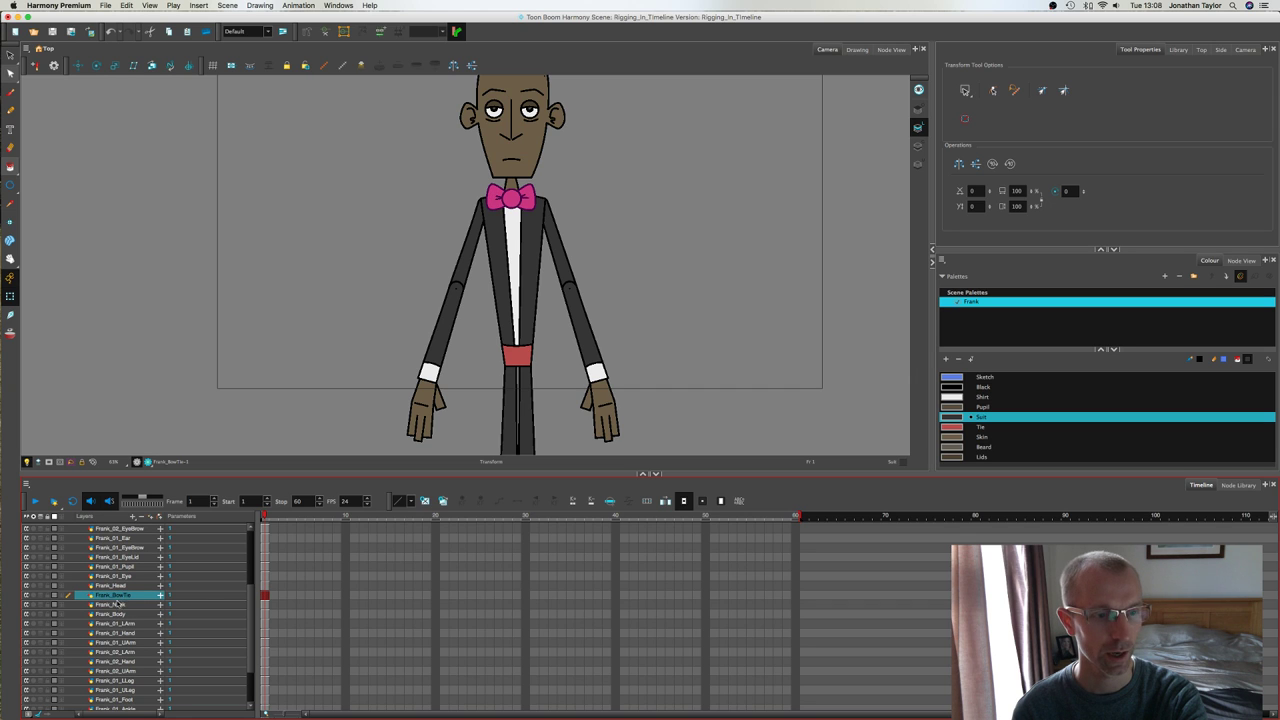
# Step: Turn the visibility of the Frank_Beard layer back on
pyautogui.scroll(4, 250, 600)
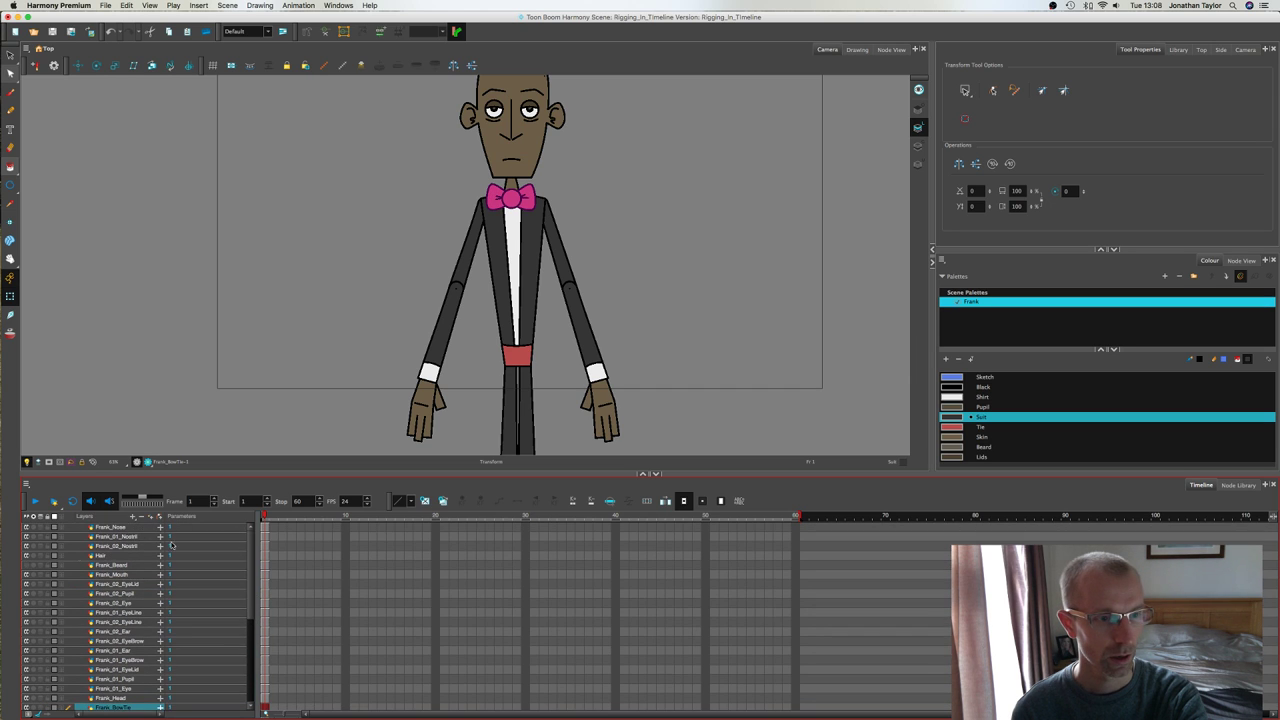
pyautogui.click(26, 565)
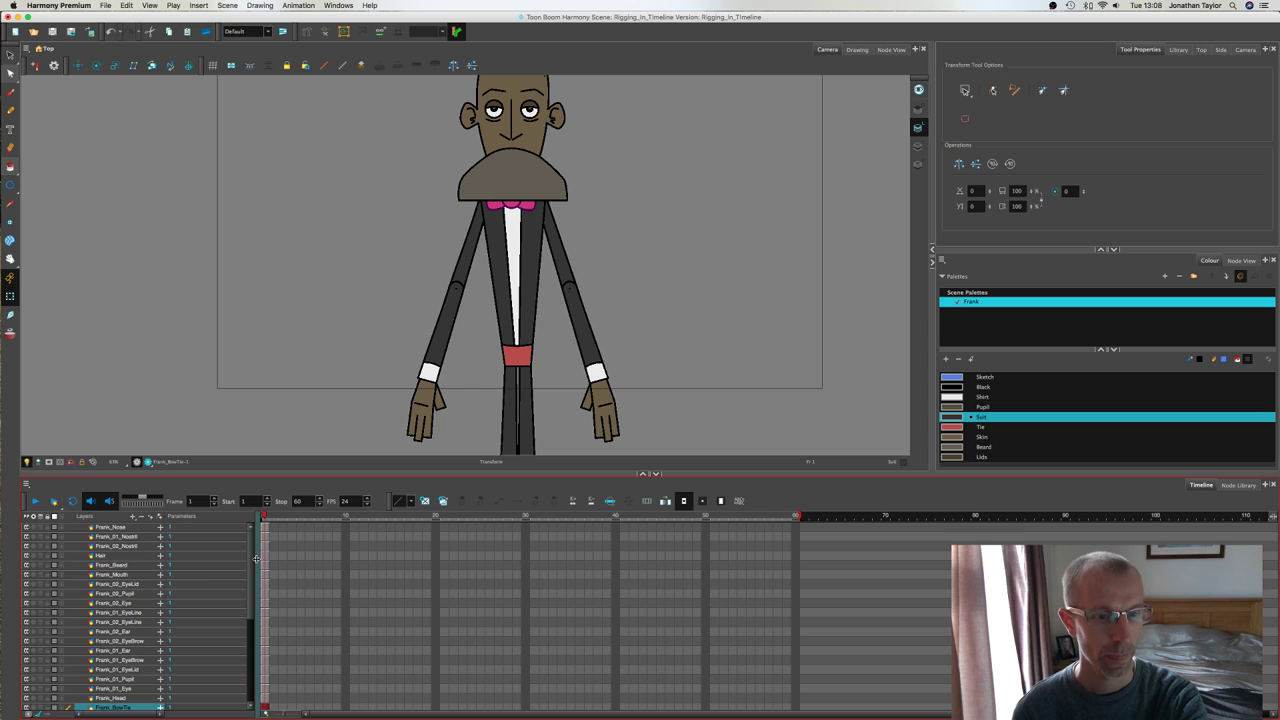
pyautogui.scroll(-2, 252, 555)
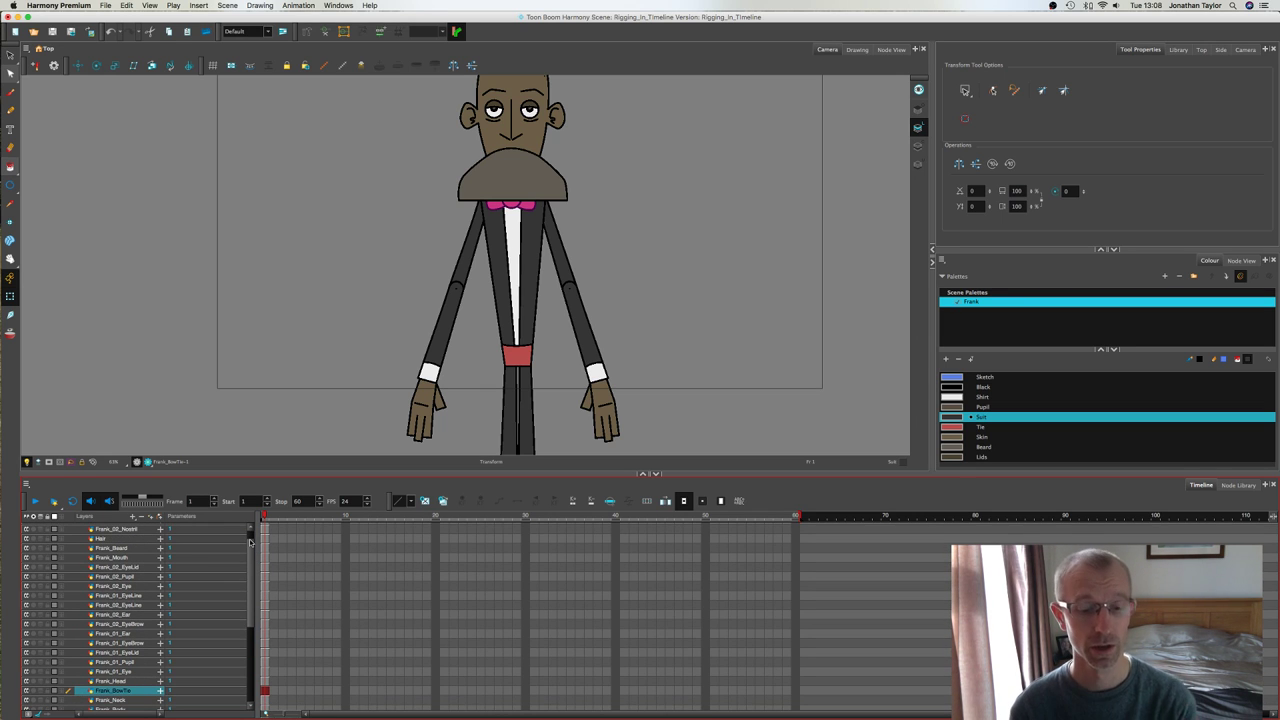
pyautogui.moveTo(252, 563); pyautogui.dragTo(252, 562)
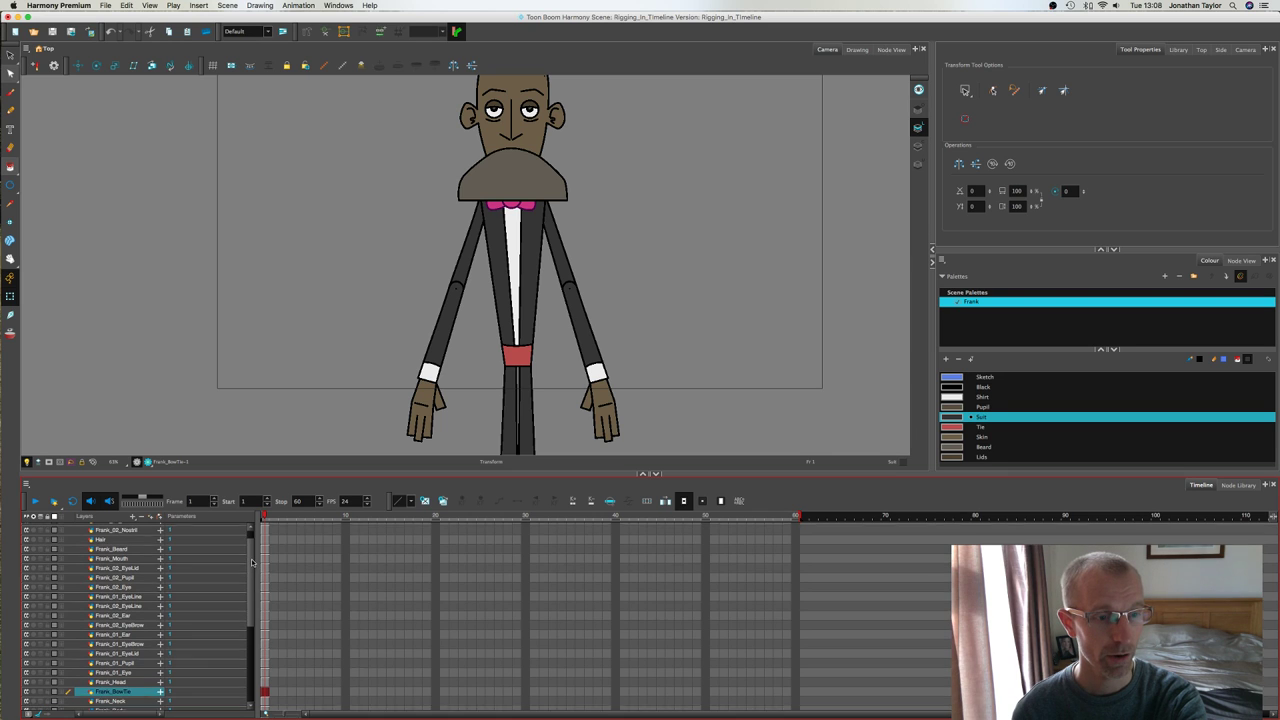
pyautogui.scroll(1, 252, 562)
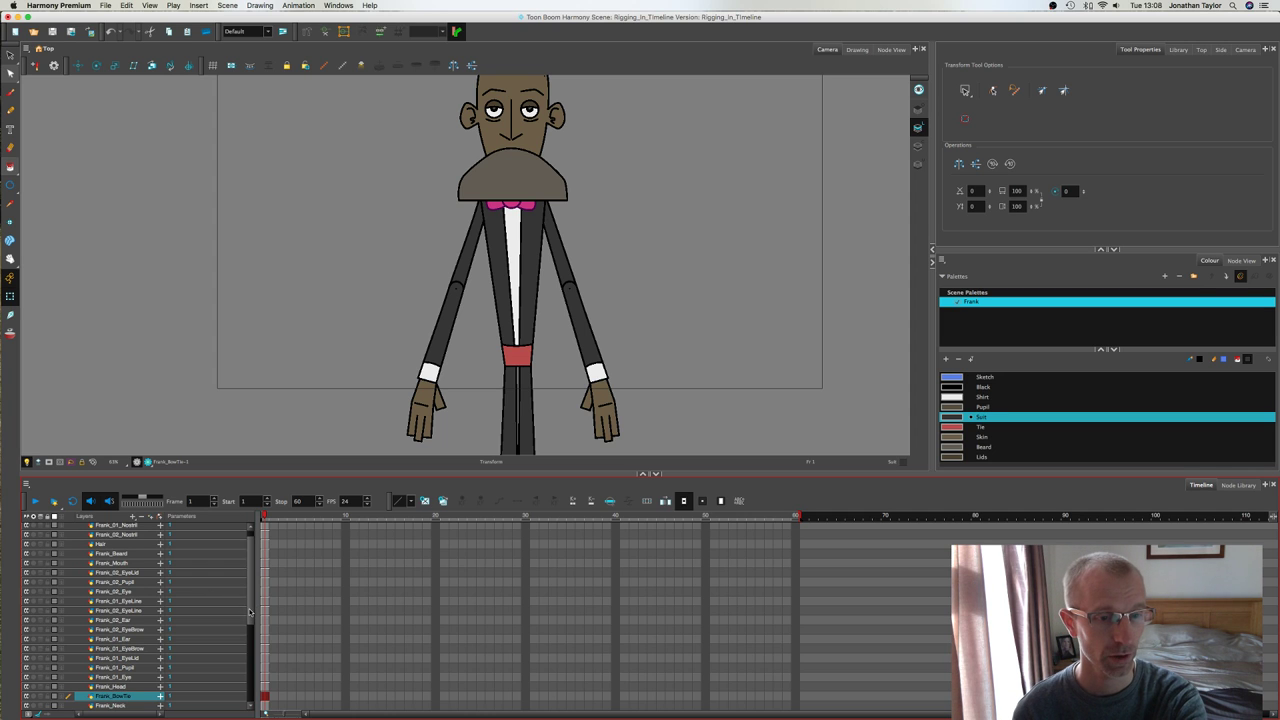
pyautogui.scroll(2, 249, 609)
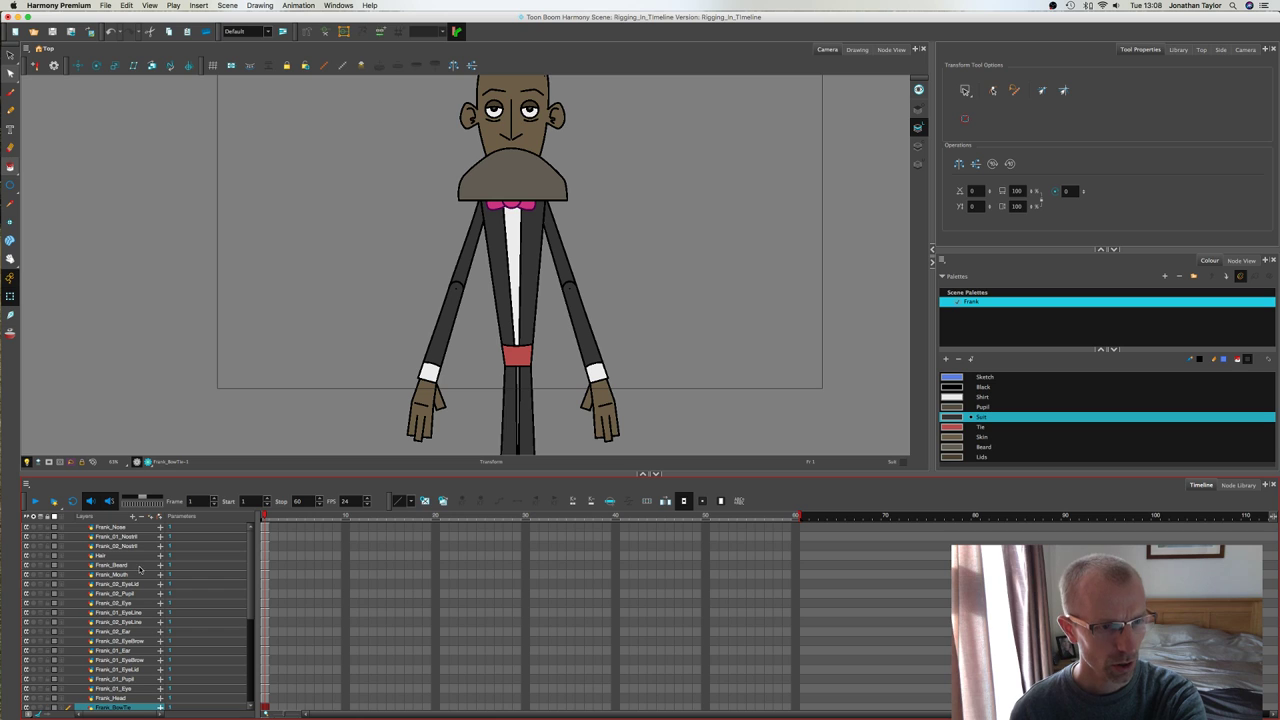
# Step: Check which head parts the lowest face layers hold and move Frank_01_Ear directly above Frank_Head
pyautogui.click(127, 697)
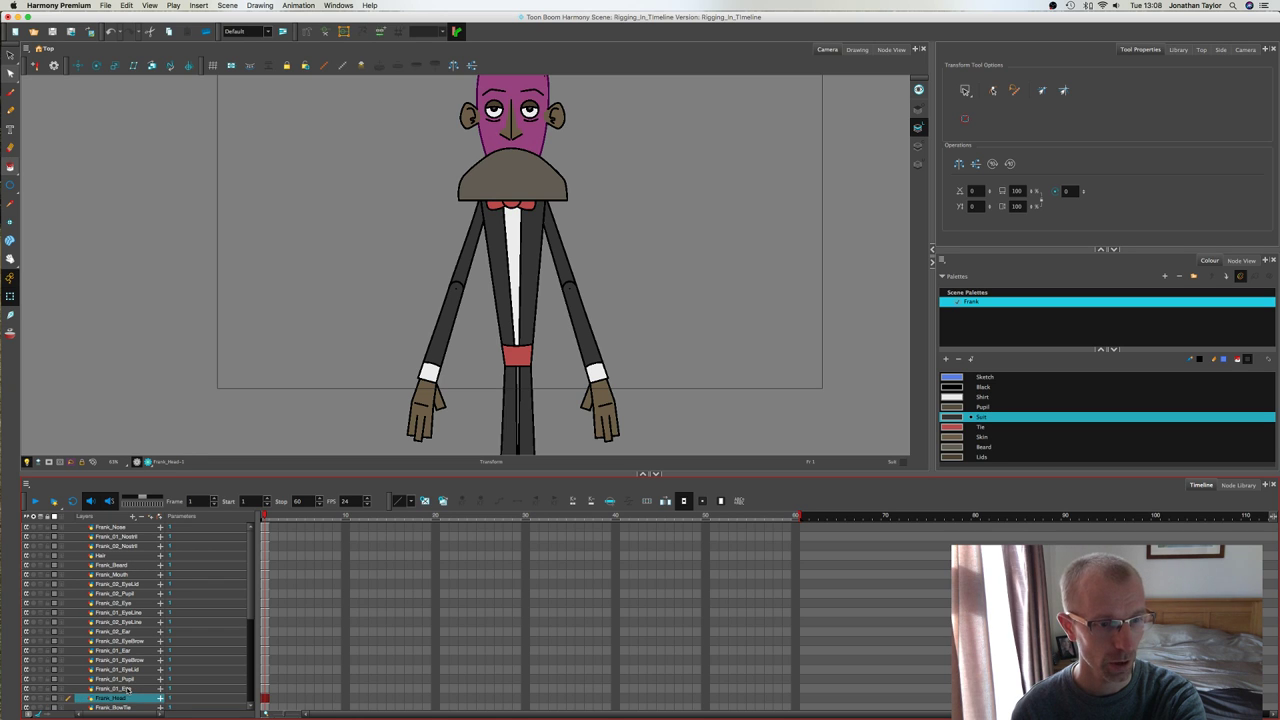
pyautogui.click(127, 689)
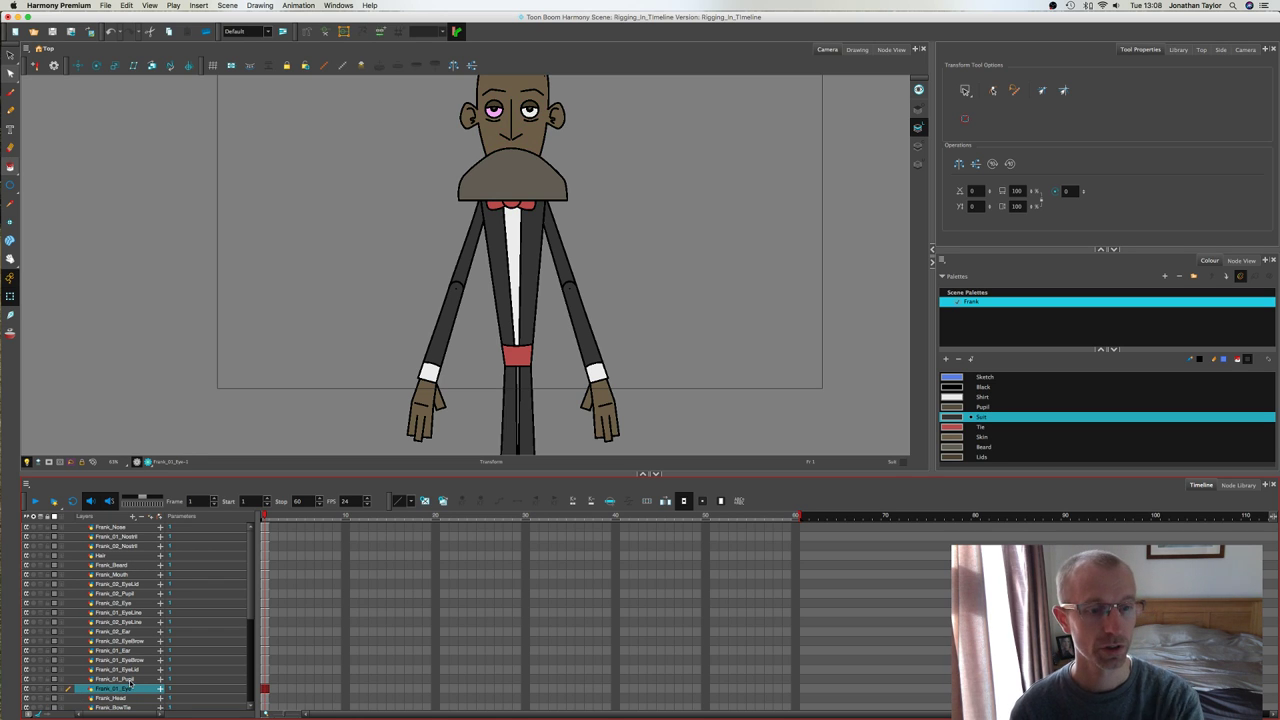
pyautogui.click(129, 680)
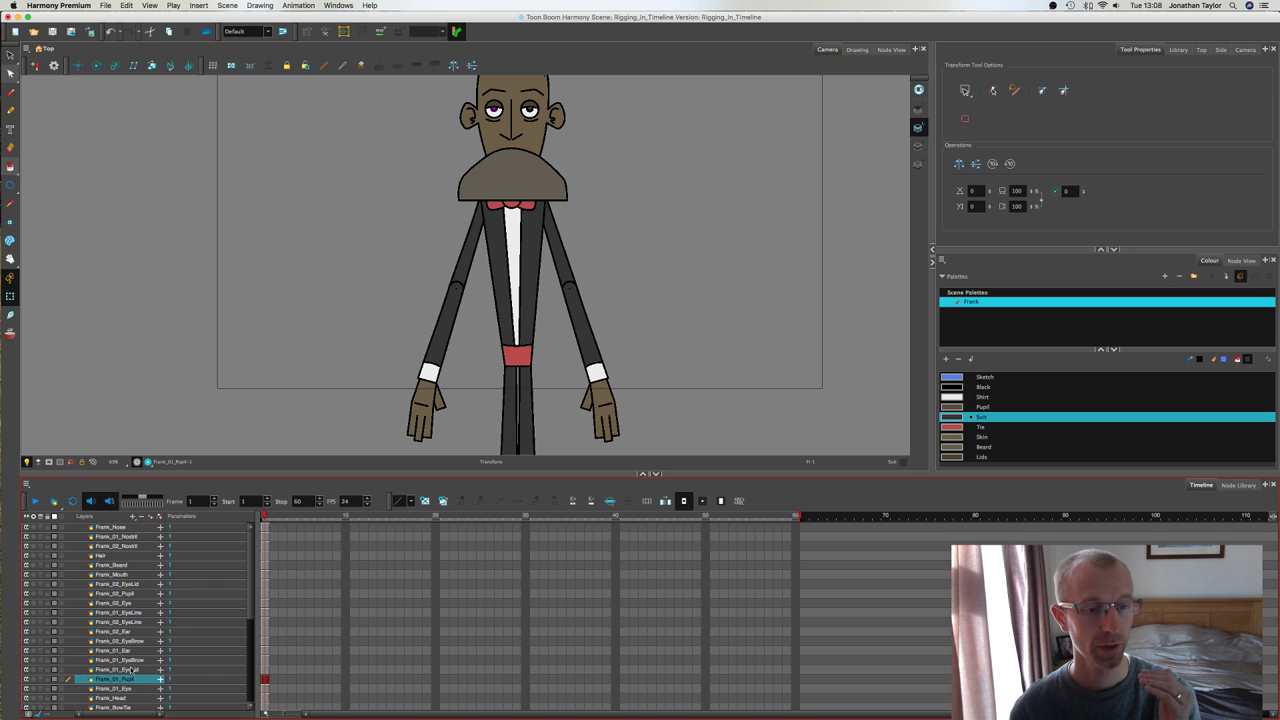
pyautogui.click(131, 670)
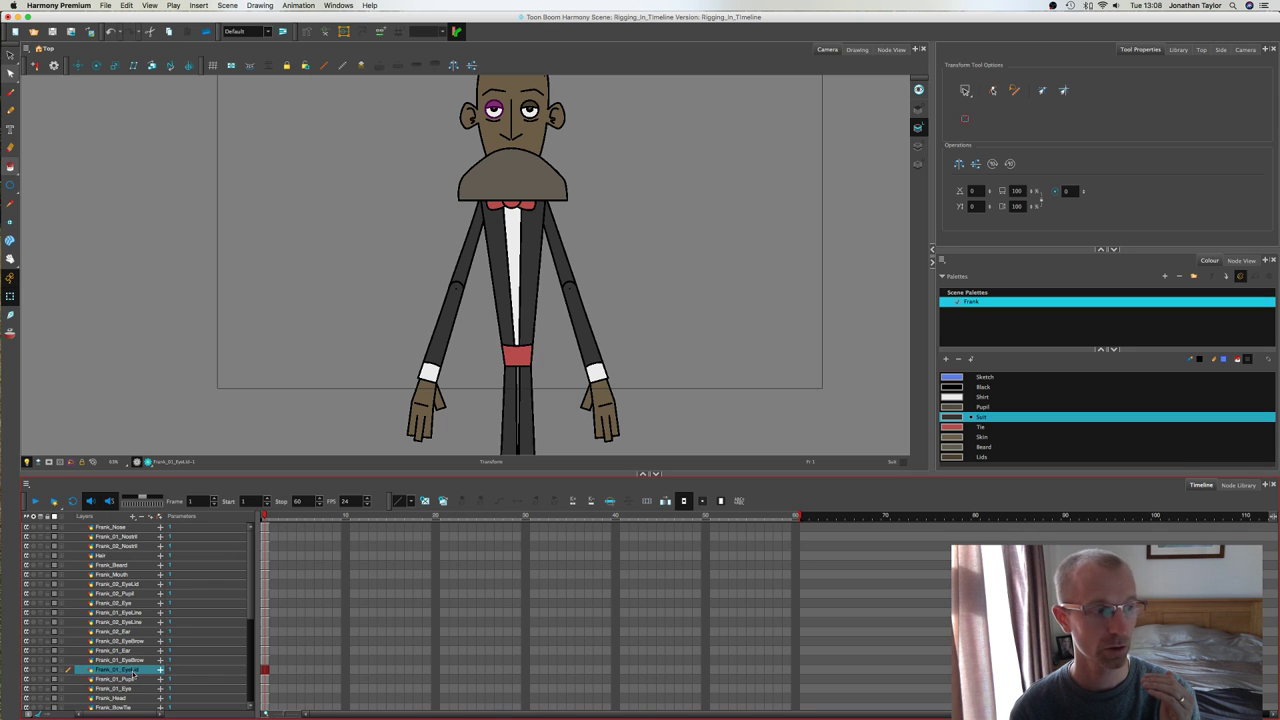
pyautogui.click(132, 661)
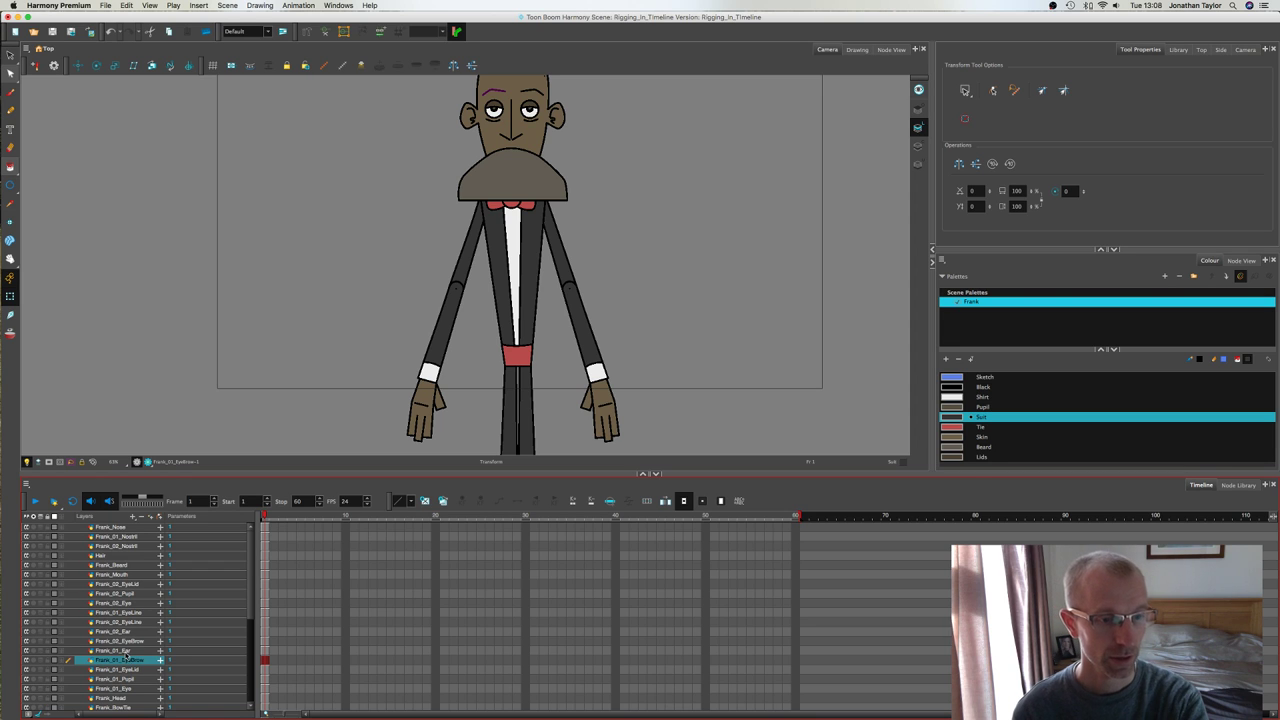
pyautogui.click(125, 651)
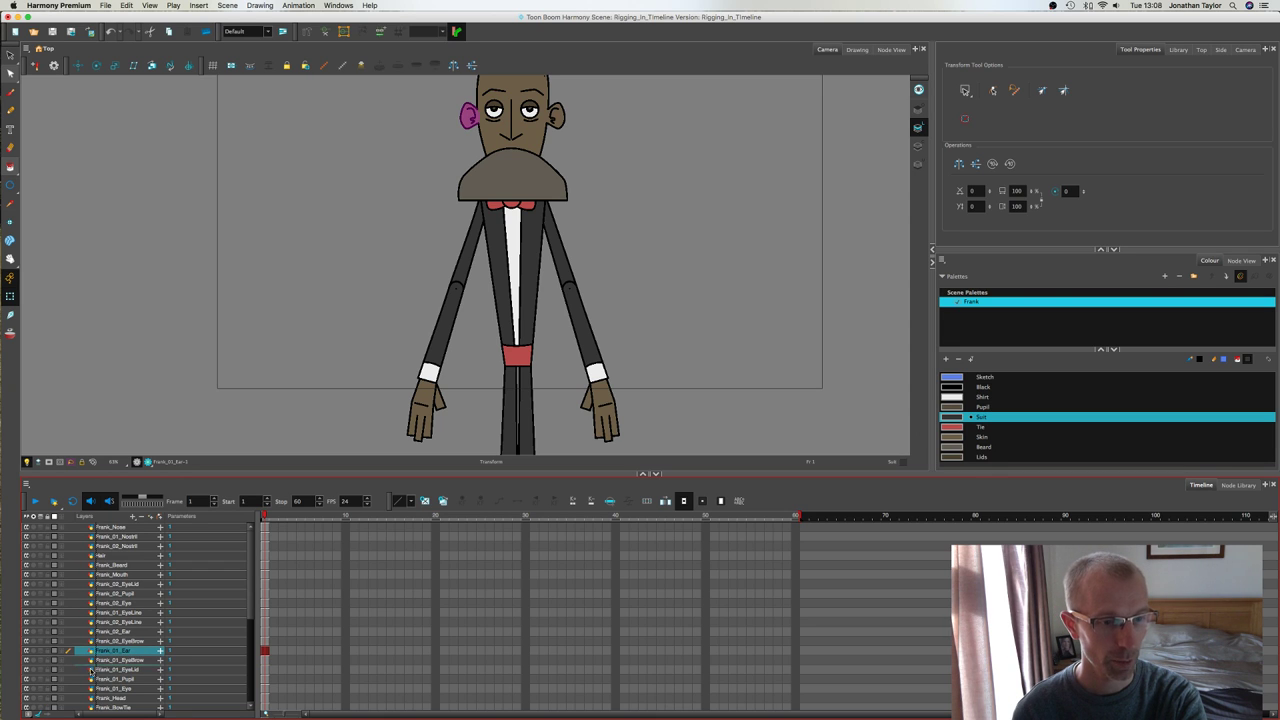
pyautogui.moveTo(79, 692); pyautogui.dragTo(80, 693)
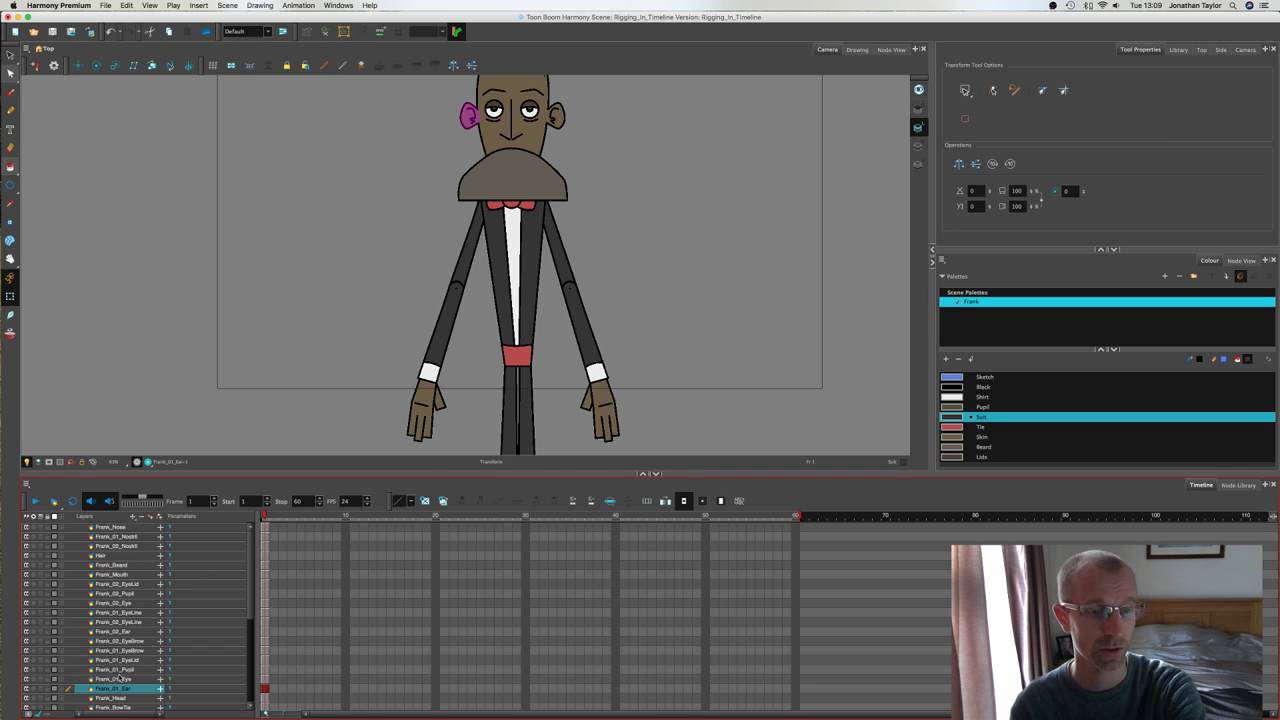
# Step: Move Frank_01_EyeBrow, Frank_01_EyeLid, Frank_01_Pupil and Frank_01_Eye together directly below Frank_Mouth, and place Frank_01_EyeLine directly beneath them
pyautogui.click(121, 680)
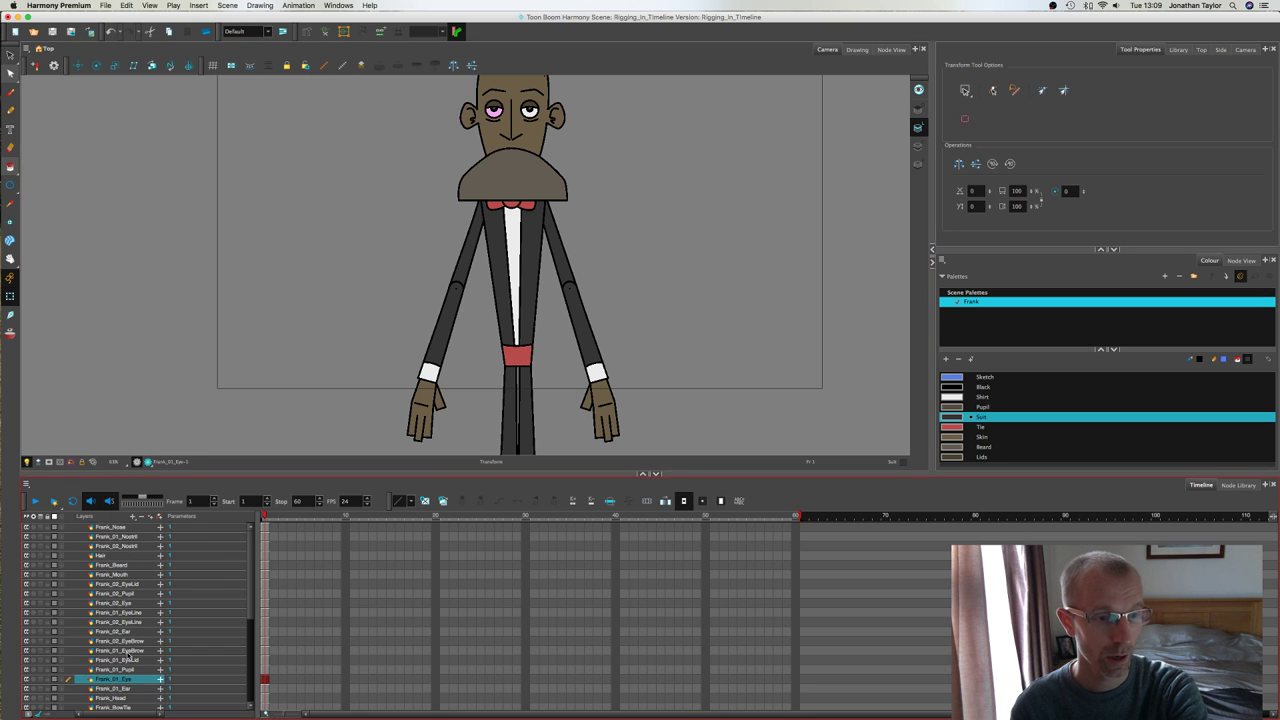
pyautogui.click(129, 651)
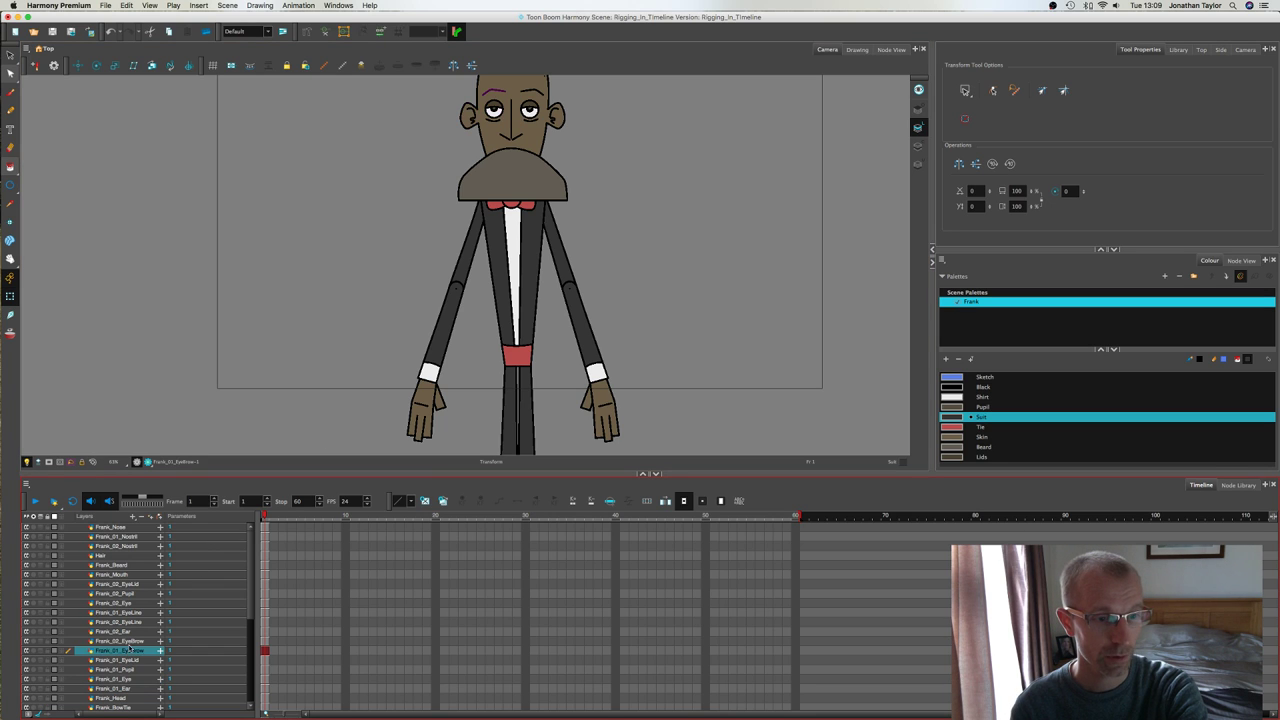
pyautogui.click(129, 642)
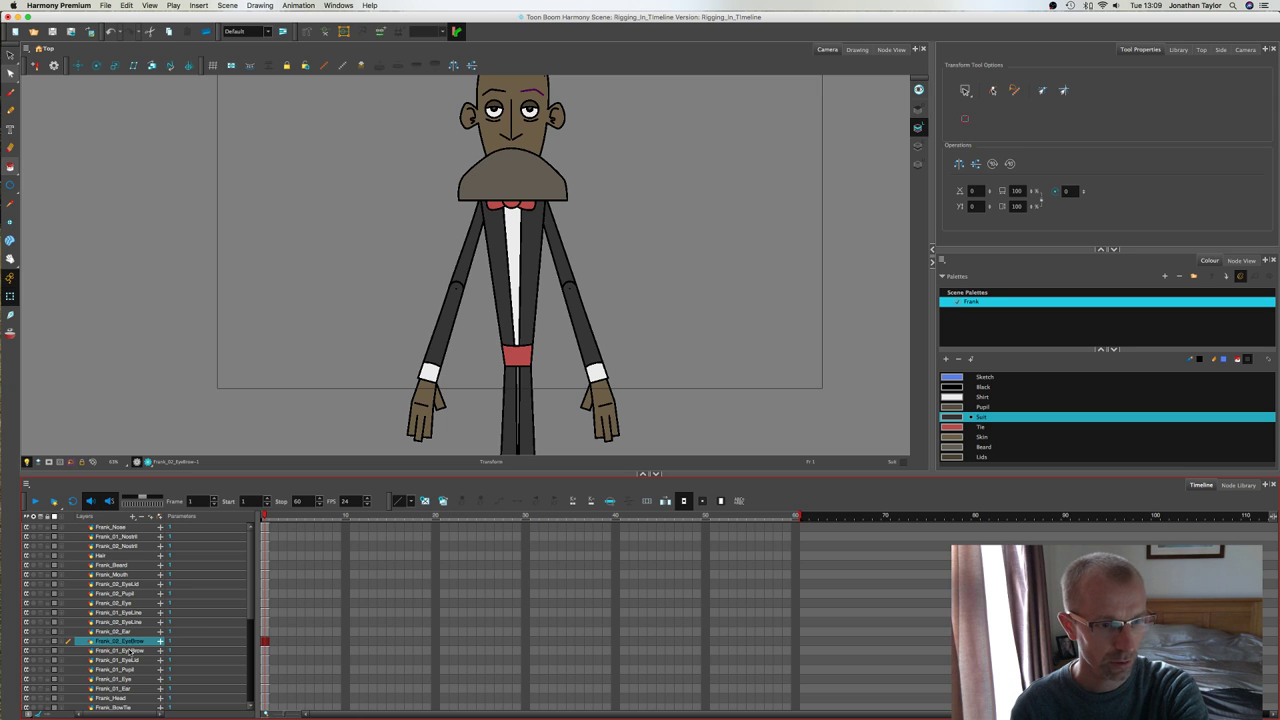
pyautogui.click(129, 651)
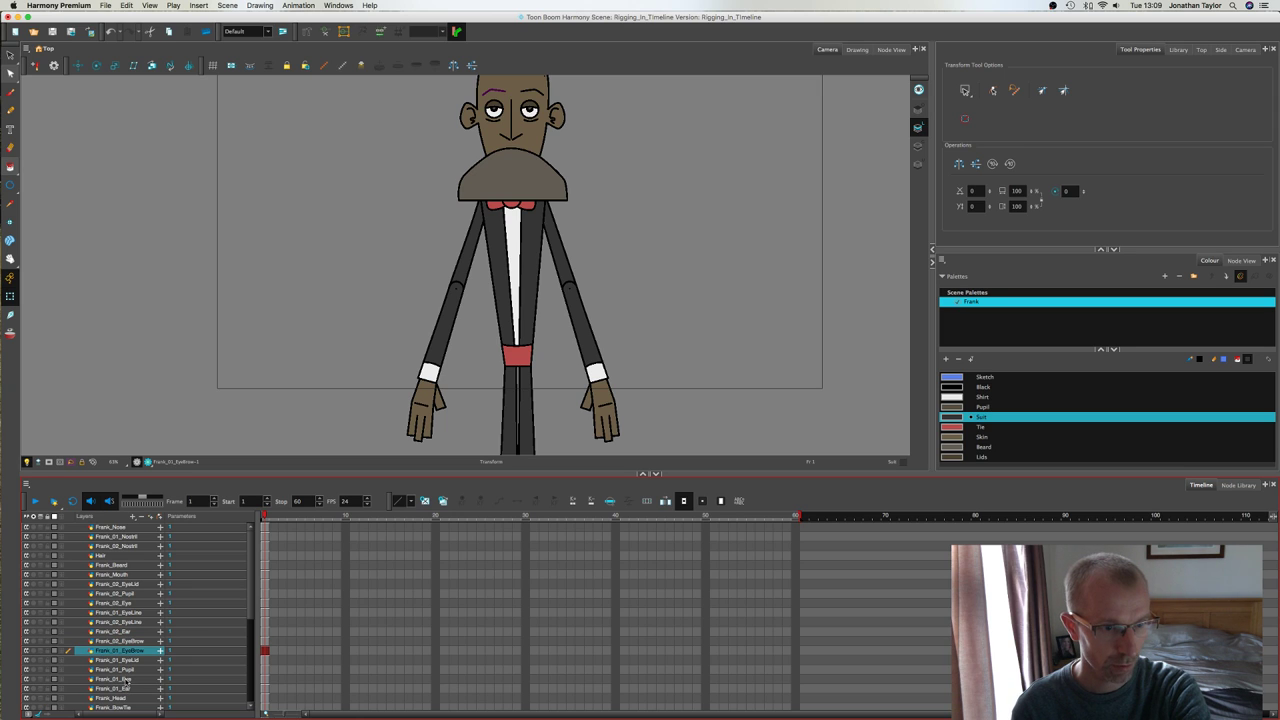
pyautogui.keyDown('shift'); pyautogui.click(127, 679); pyautogui.keyUp('shift')
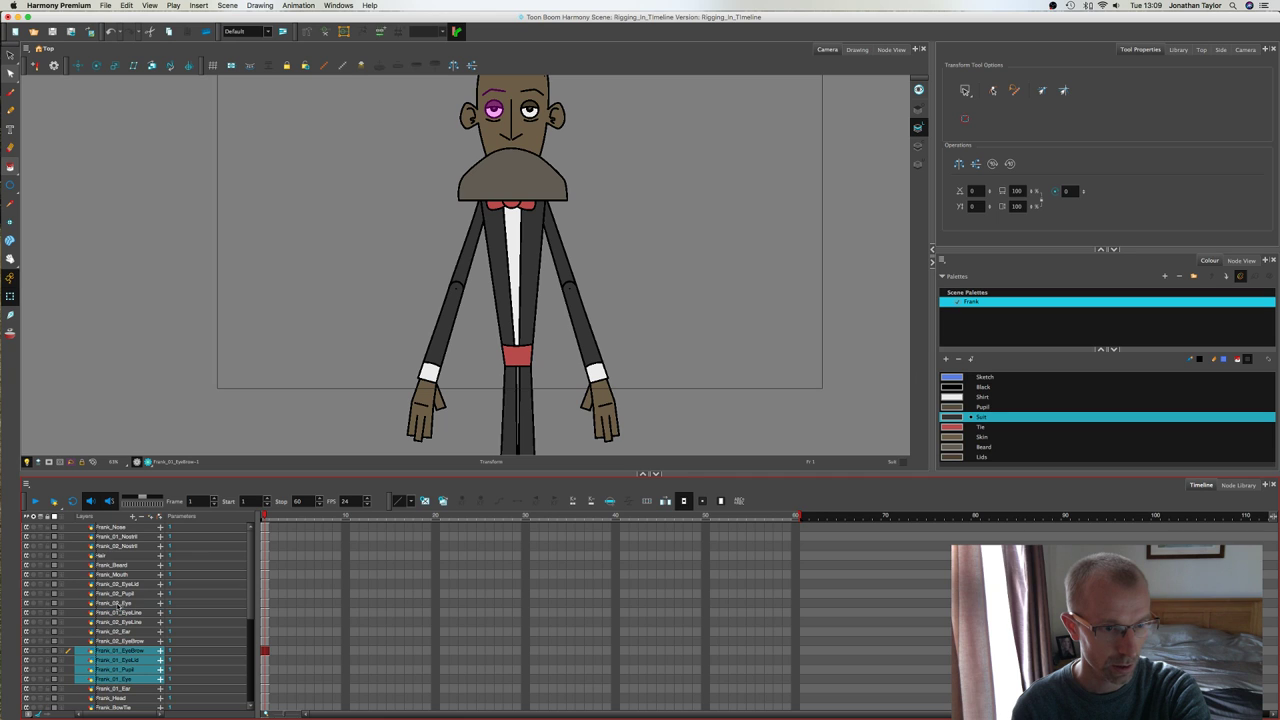
pyautogui.moveTo(120, 608); pyautogui.dragTo(116, 580)
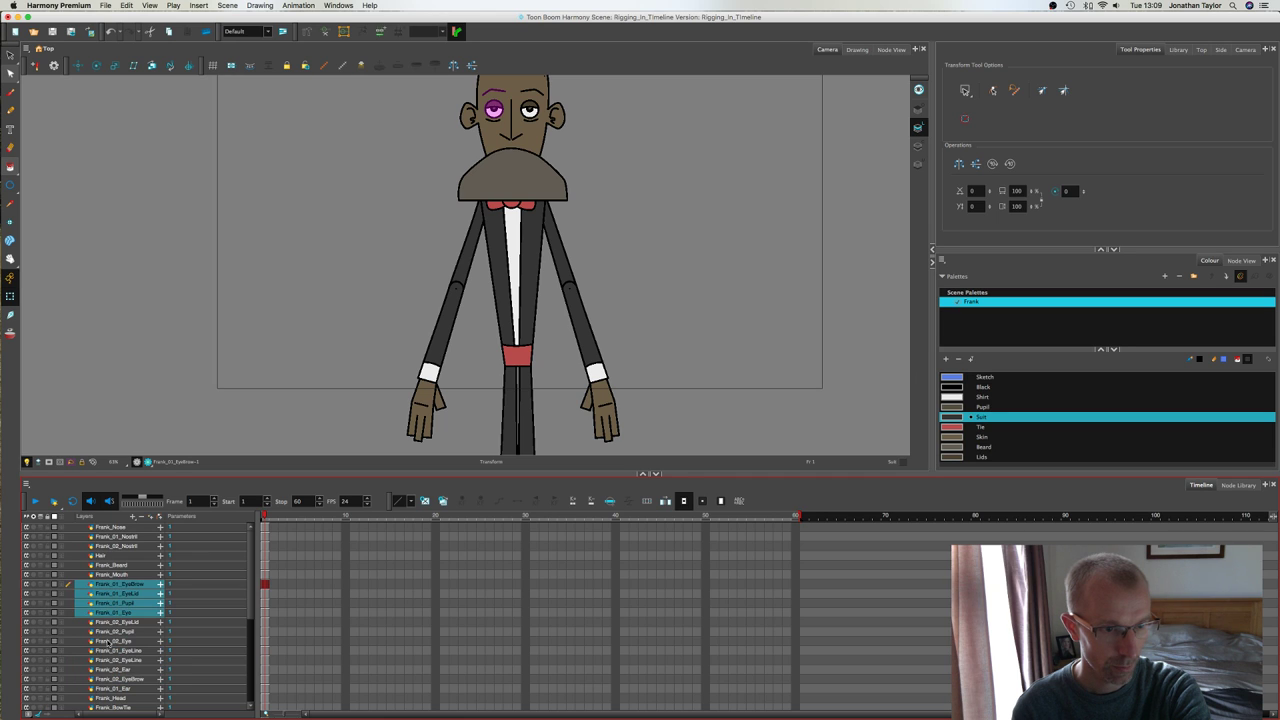
pyautogui.moveTo(120, 651); pyautogui.dragTo(120, 622)
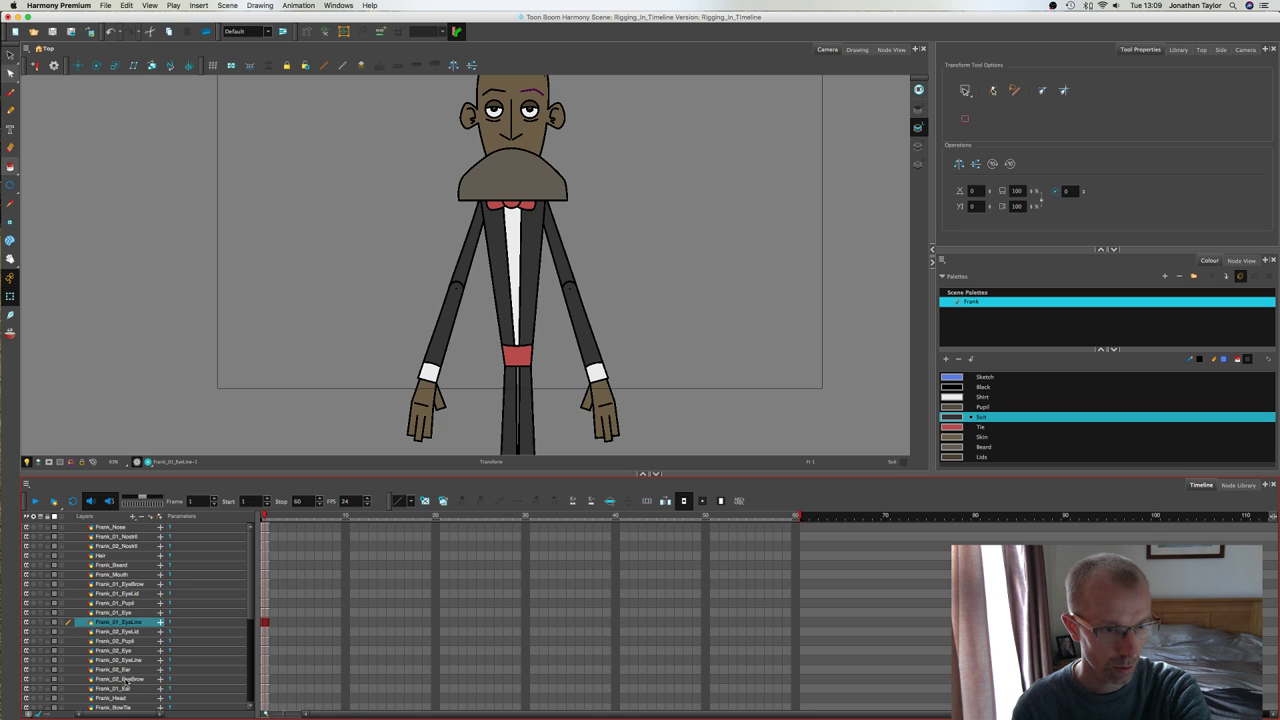
pyautogui.click(127, 680)
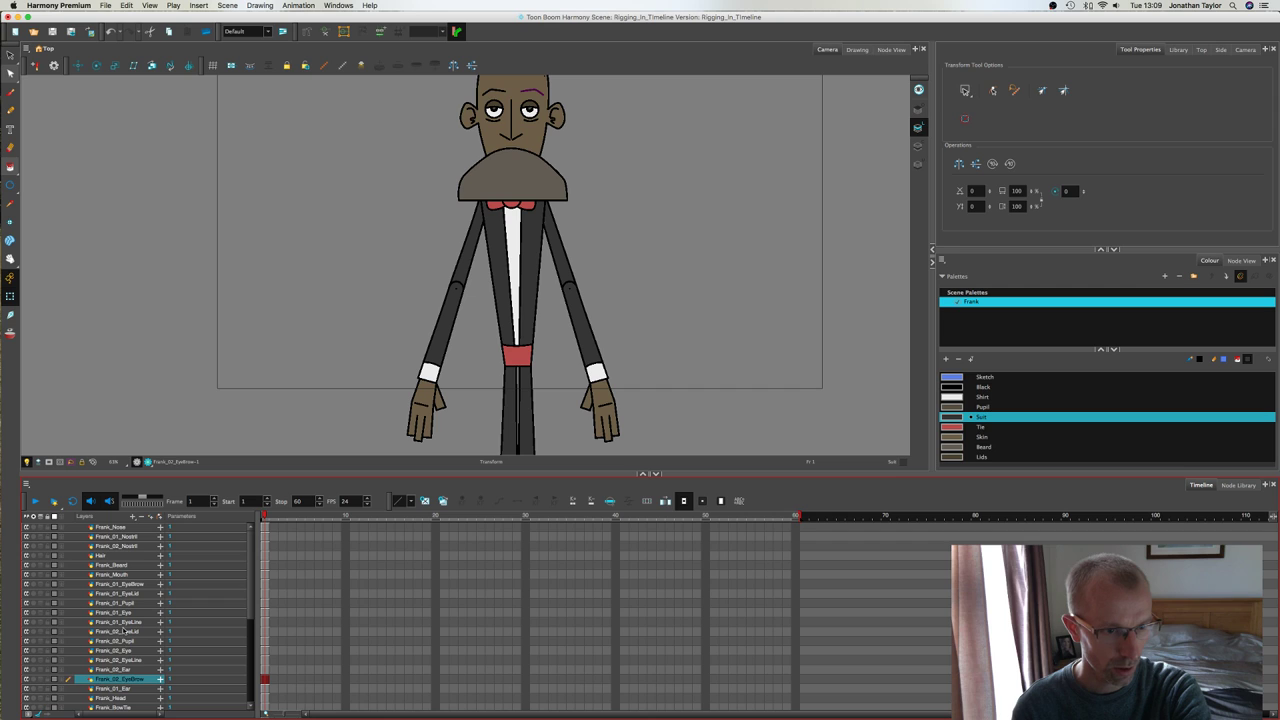
pyautogui.click(131, 650)
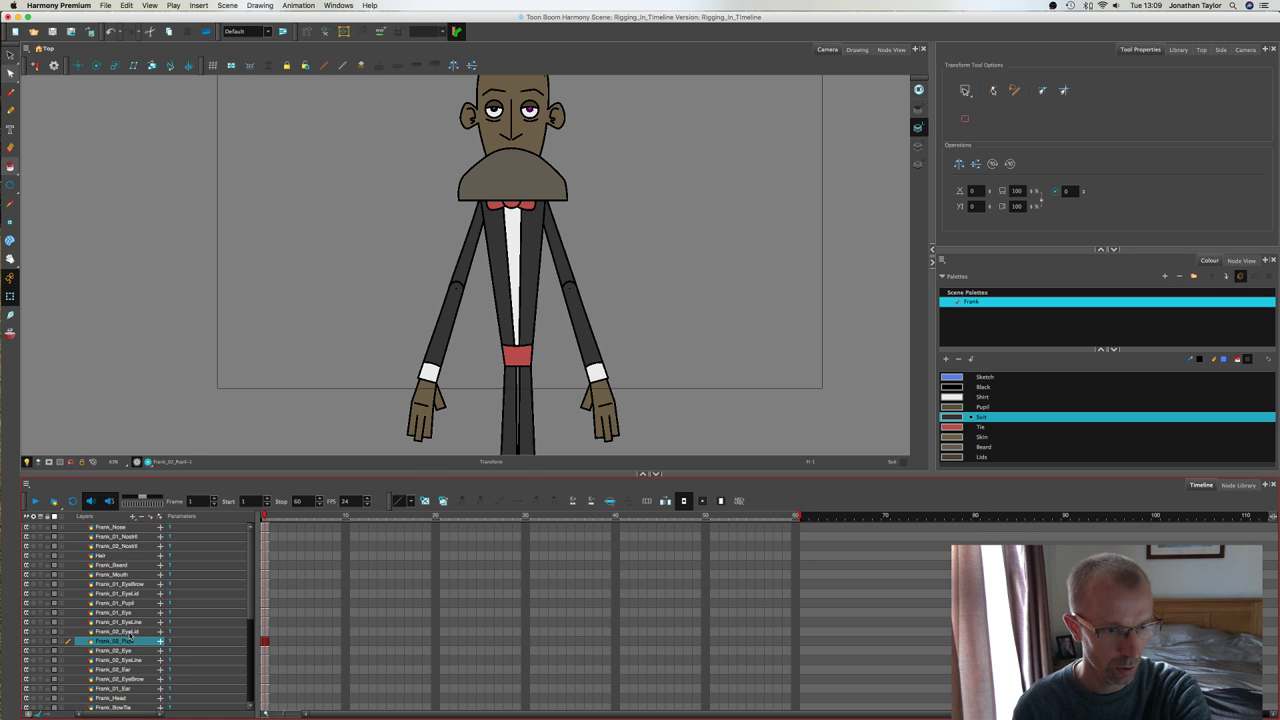
pyautogui.doubleClick(128, 641)
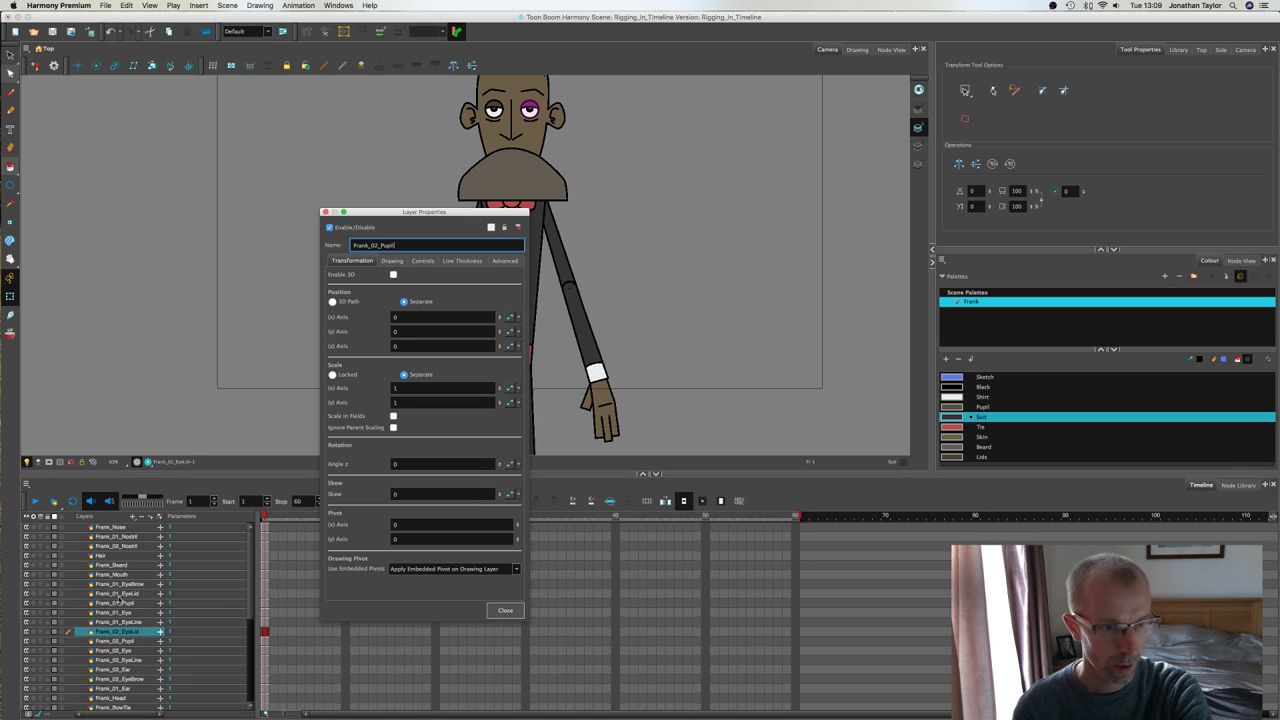
pyautogui.click(505, 611)
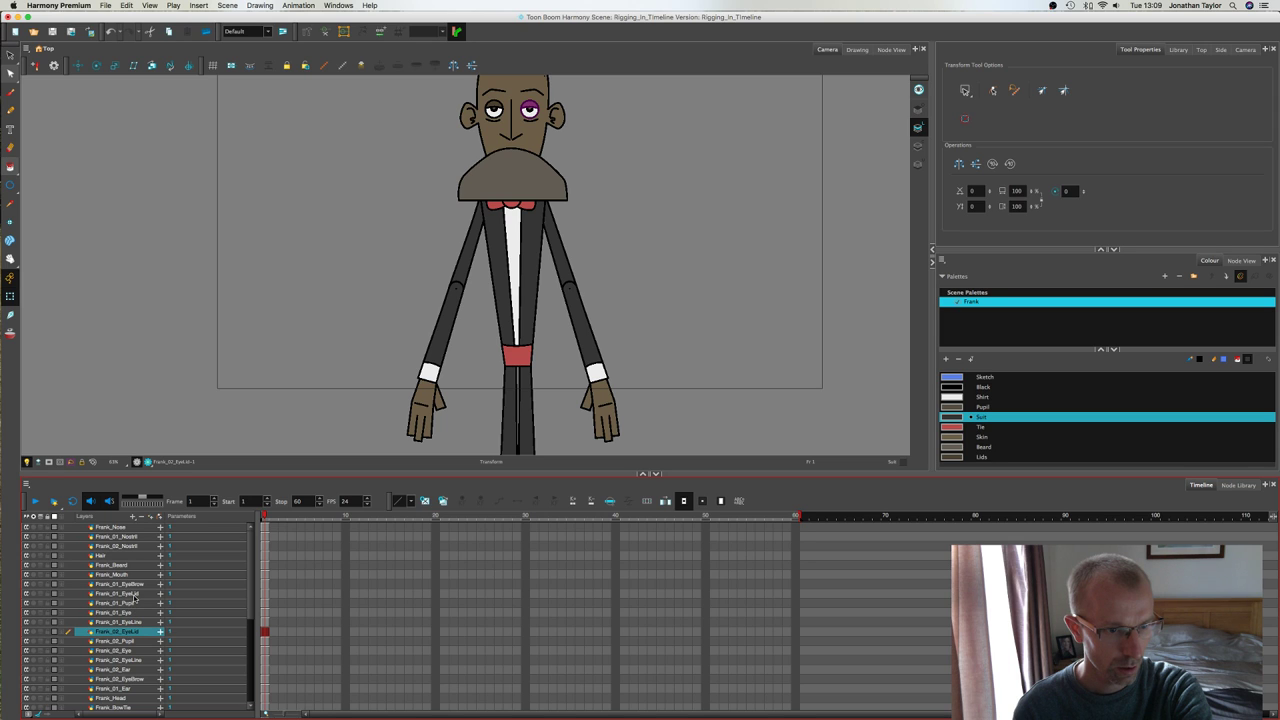
# Step: Move the Frank_Mouth layer directly above Frank_Beard
pyautogui.click(132, 586)
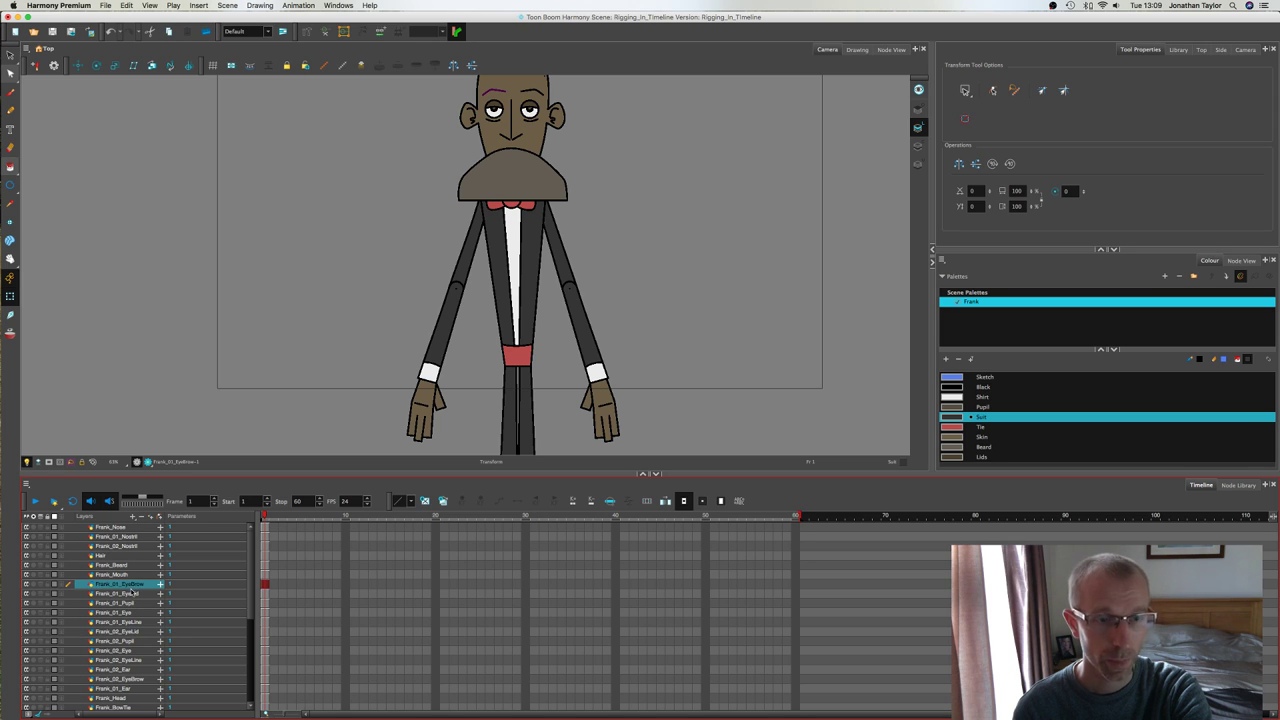
pyautogui.click(128, 577)
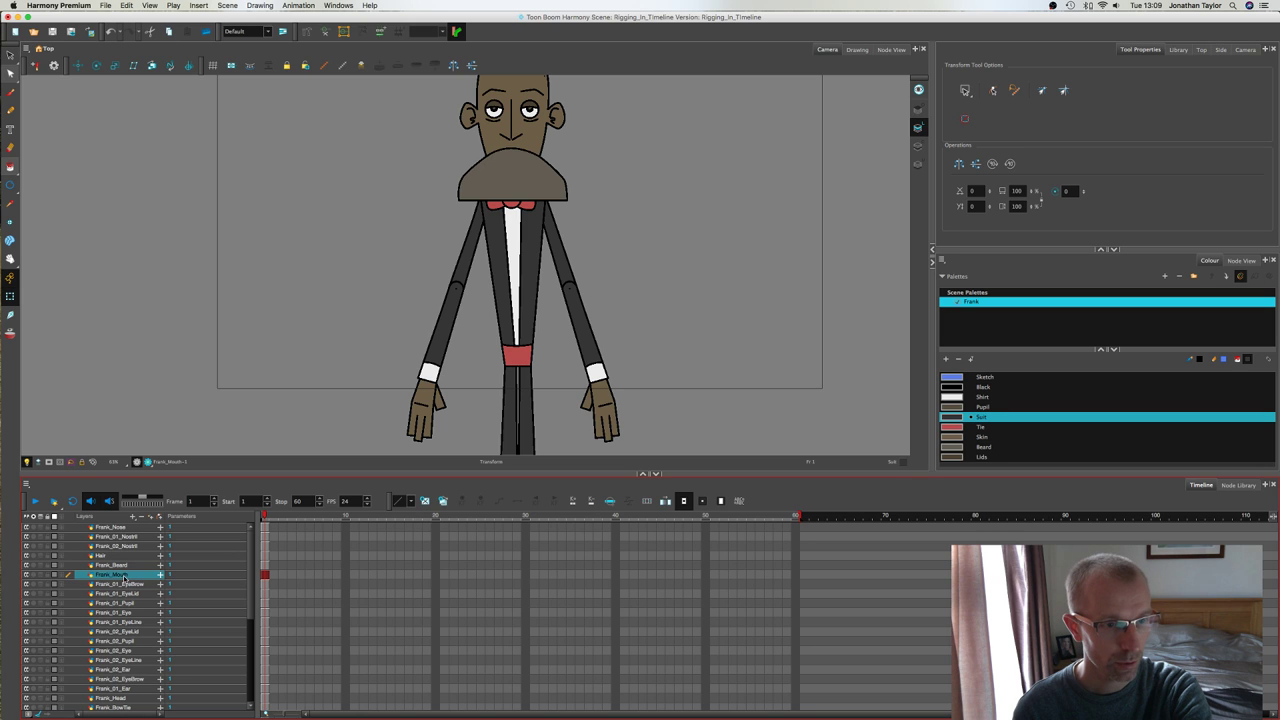
pyautogui.moveTo(124, 578); pyautogui.dragTo(124, 563)
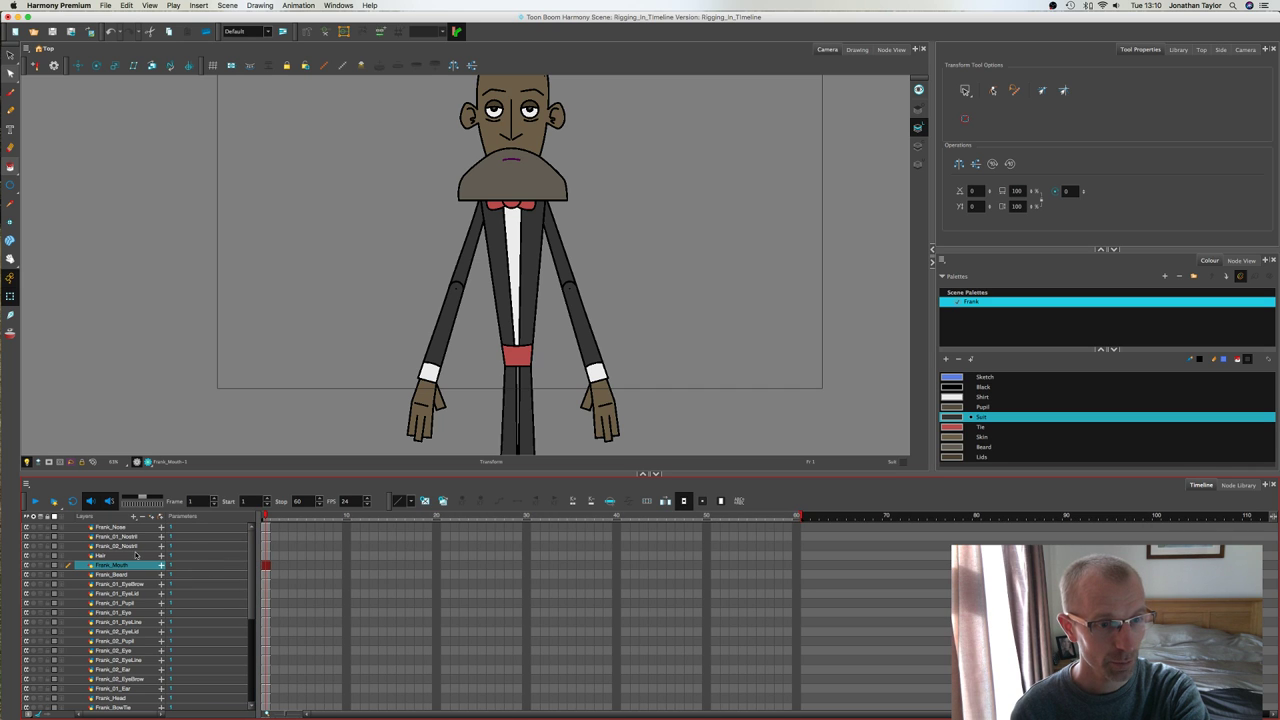
# Step: Check which facial parts the Frank_Nose, Frank_01 and Frank_02 nostril, Hair and Frank_Mouth layers hold, one layer at a time
pyautogui.click(136, 555)
pyautogui.moveTo(394, 329); pyautogui.dragTo(391, 414)
pyautogui.click(127, 546)
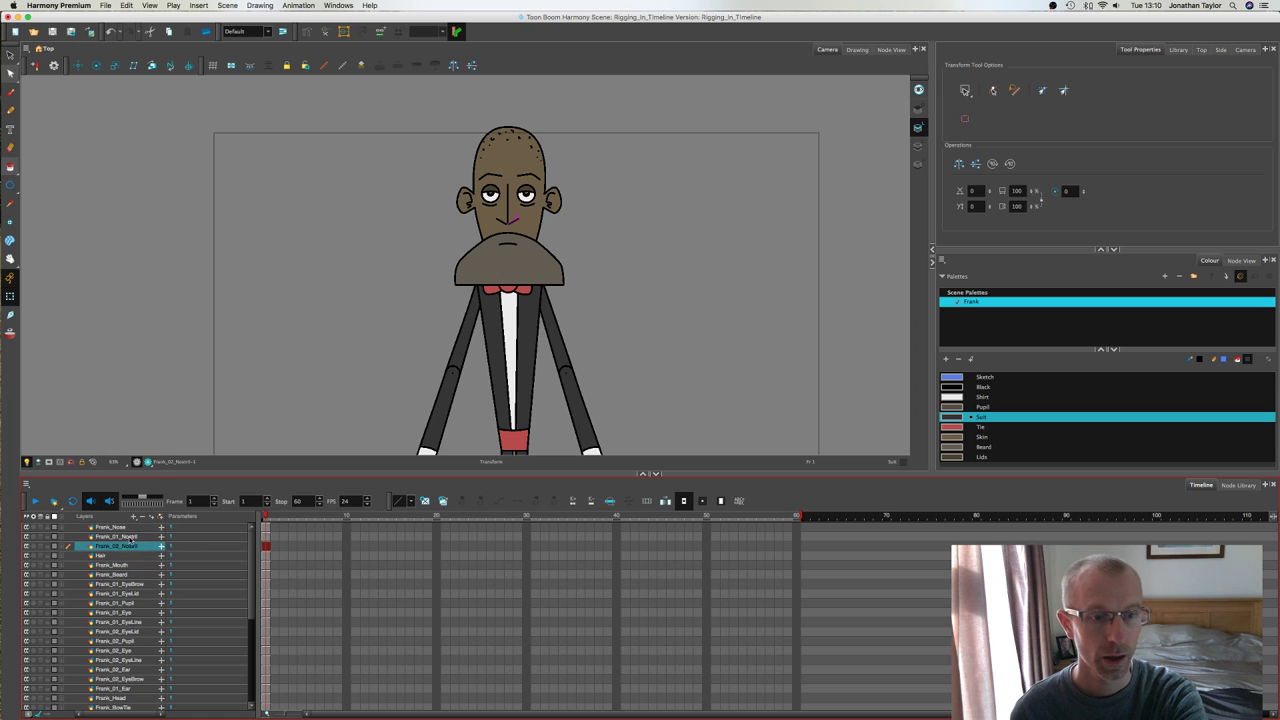
pyautogui.click(130, 537)
pyautogui.click(130, 528)
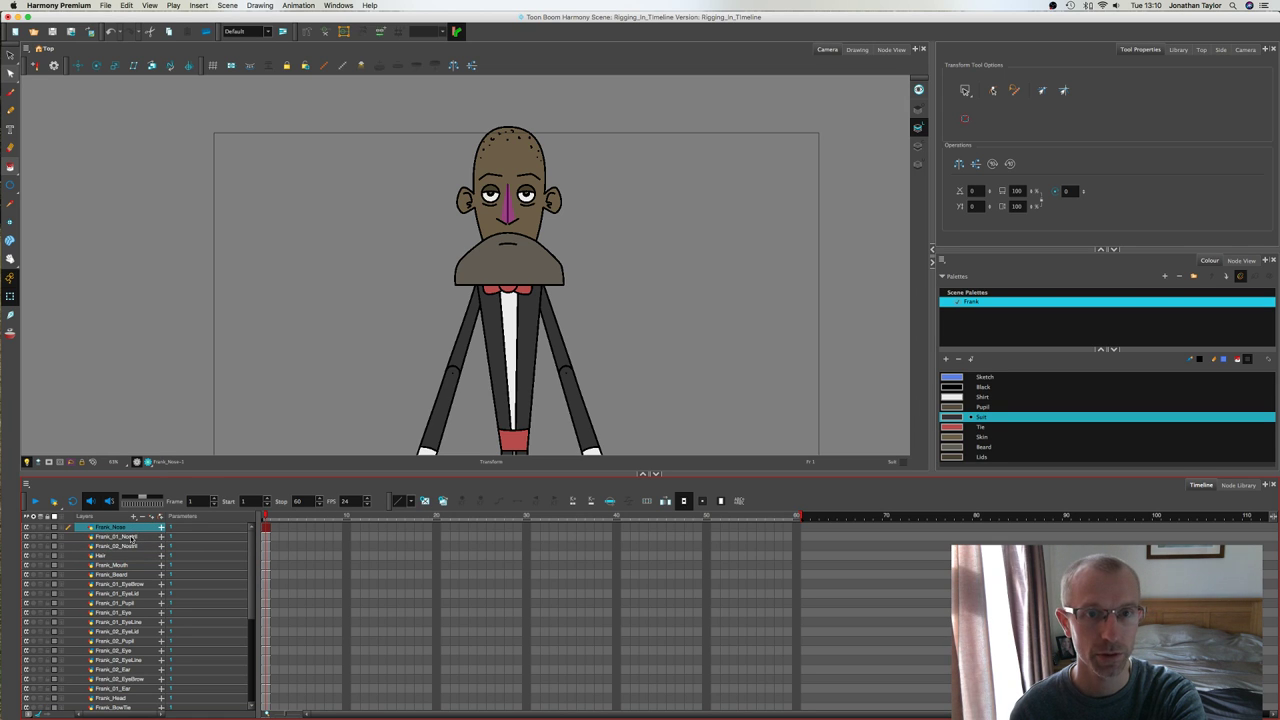
pyautogui.click(131, 537)
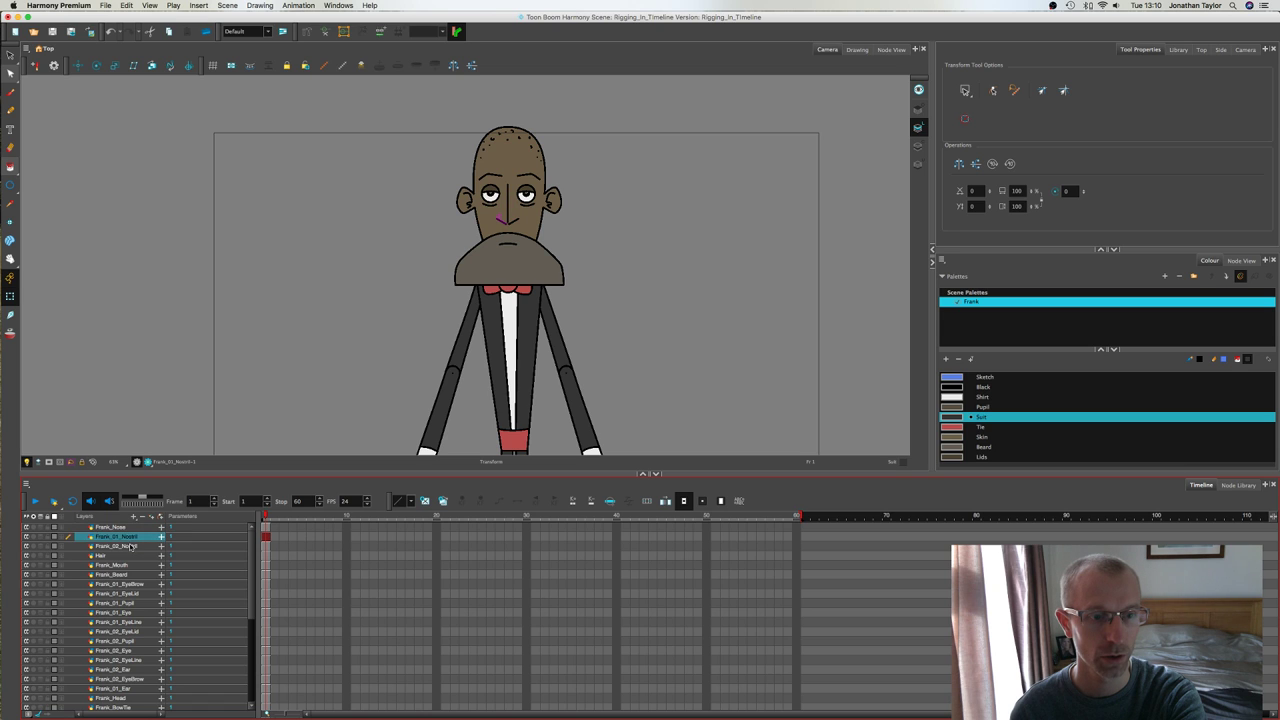
pyautogui.click(129, 547)
pyautogui.click(125, 557)
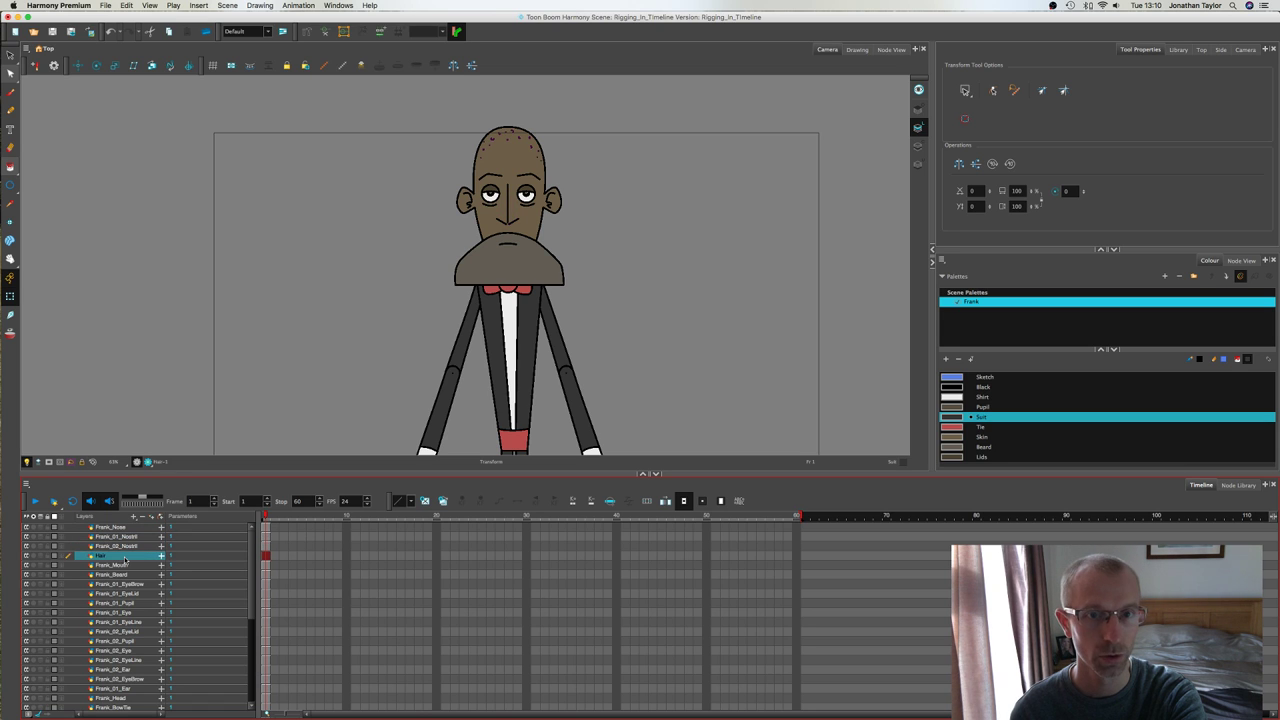
pyautogui.click(124, 565)
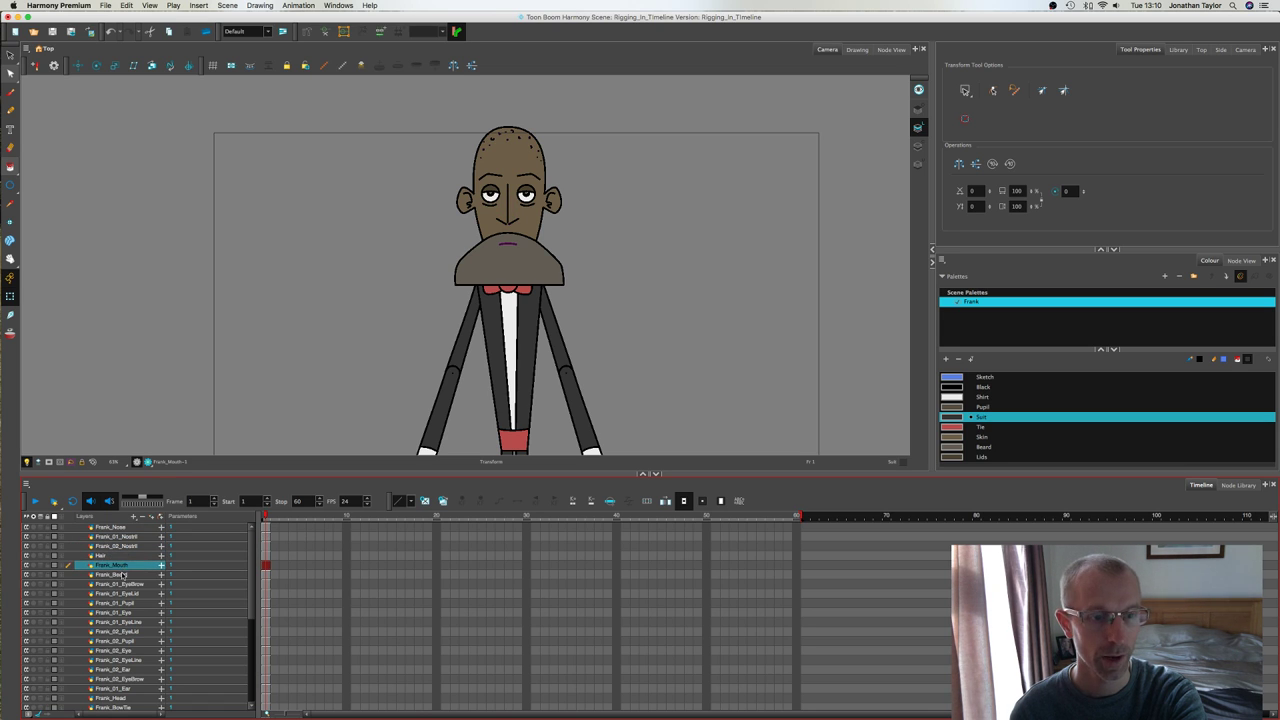
# Step: Check the Frank_Beard layer and the Frank_01 eyebrow, eyelid, pupil, eye and eye line layers beneath it against the artwork
pyautogui.click(123, 575)
pyautogui.click(125, 585)
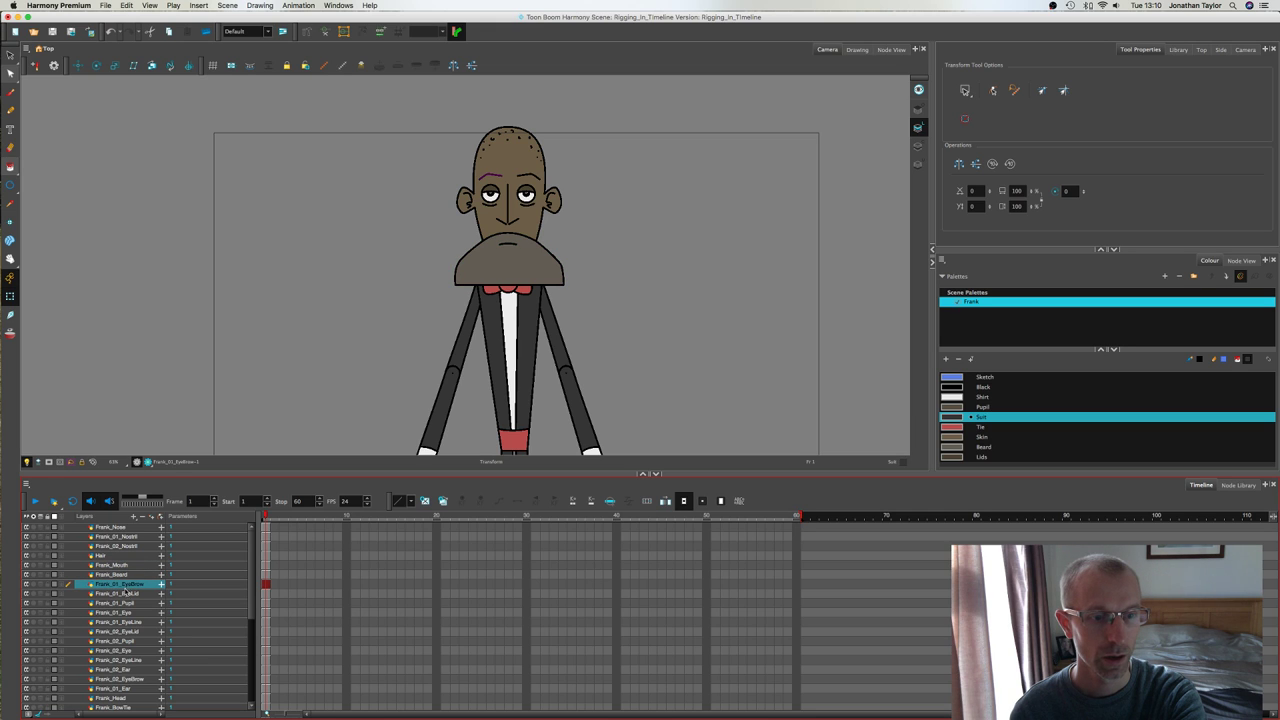
pyautogui.click(128, 594)
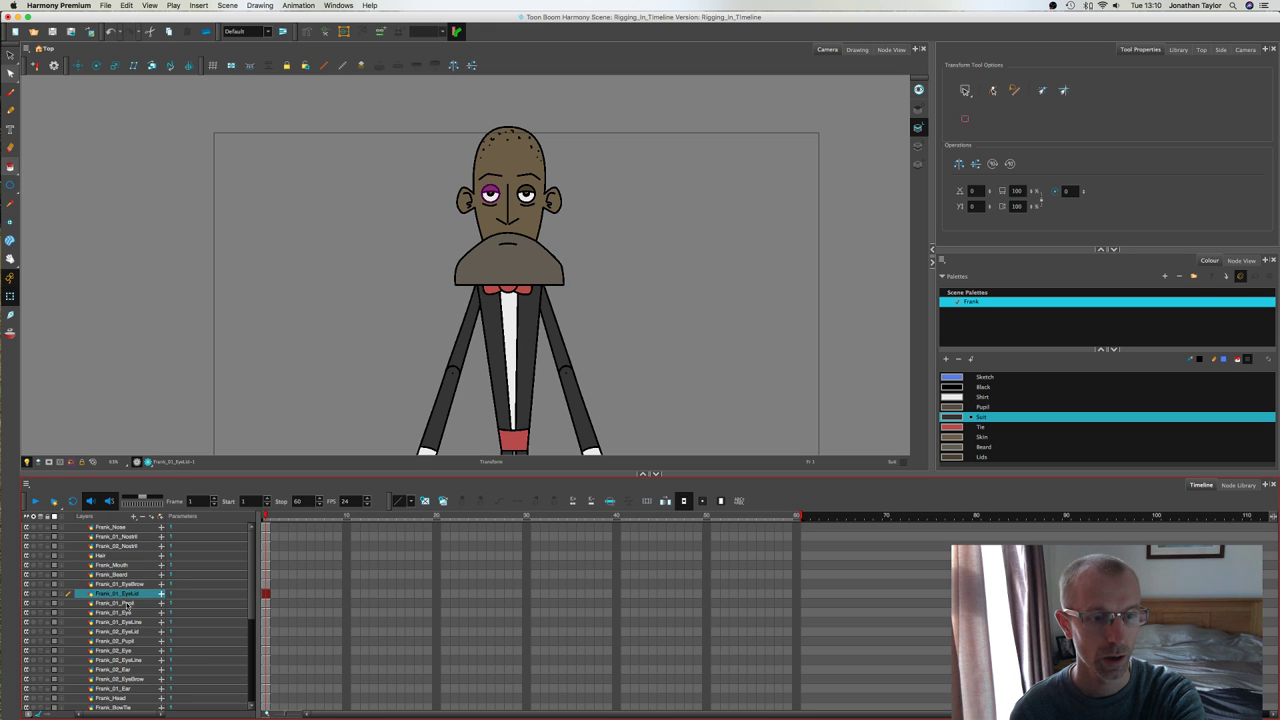
pyautogui.click(128, 604)
pyautogui.click(129, 613)
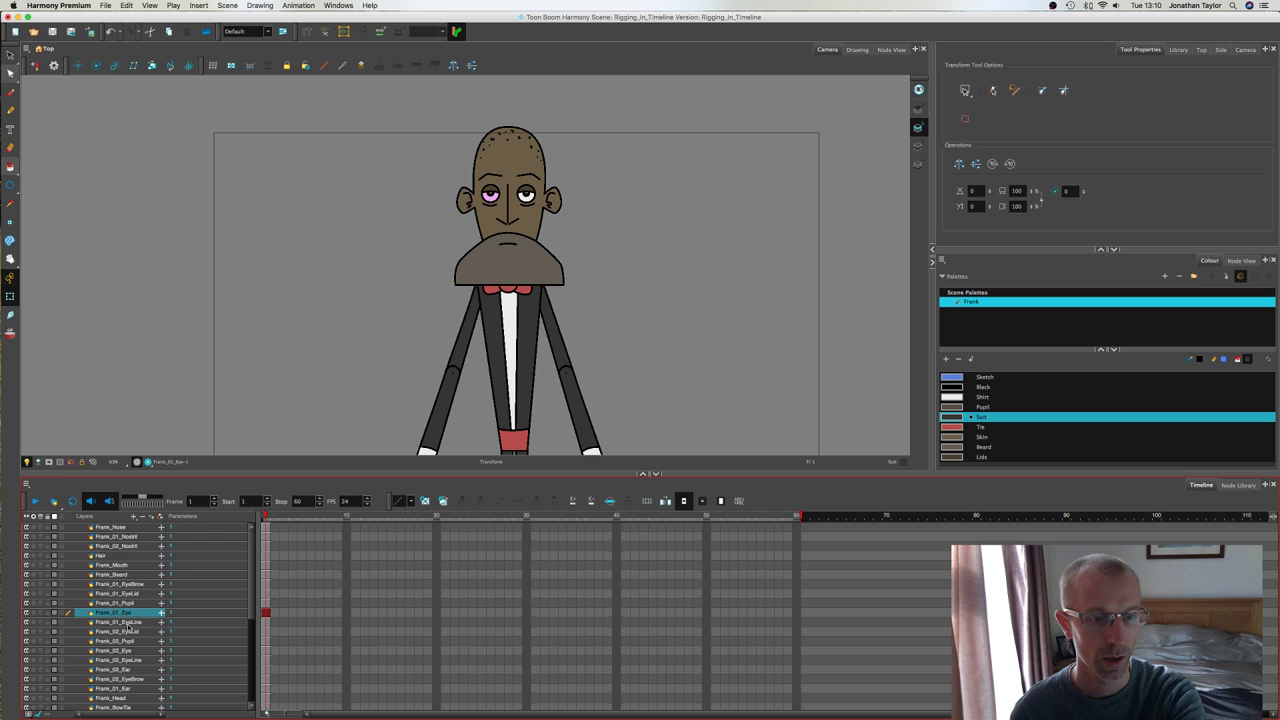
pyautogui.click(129, 622)
pyautogui.scroll(-3, 258, 583)
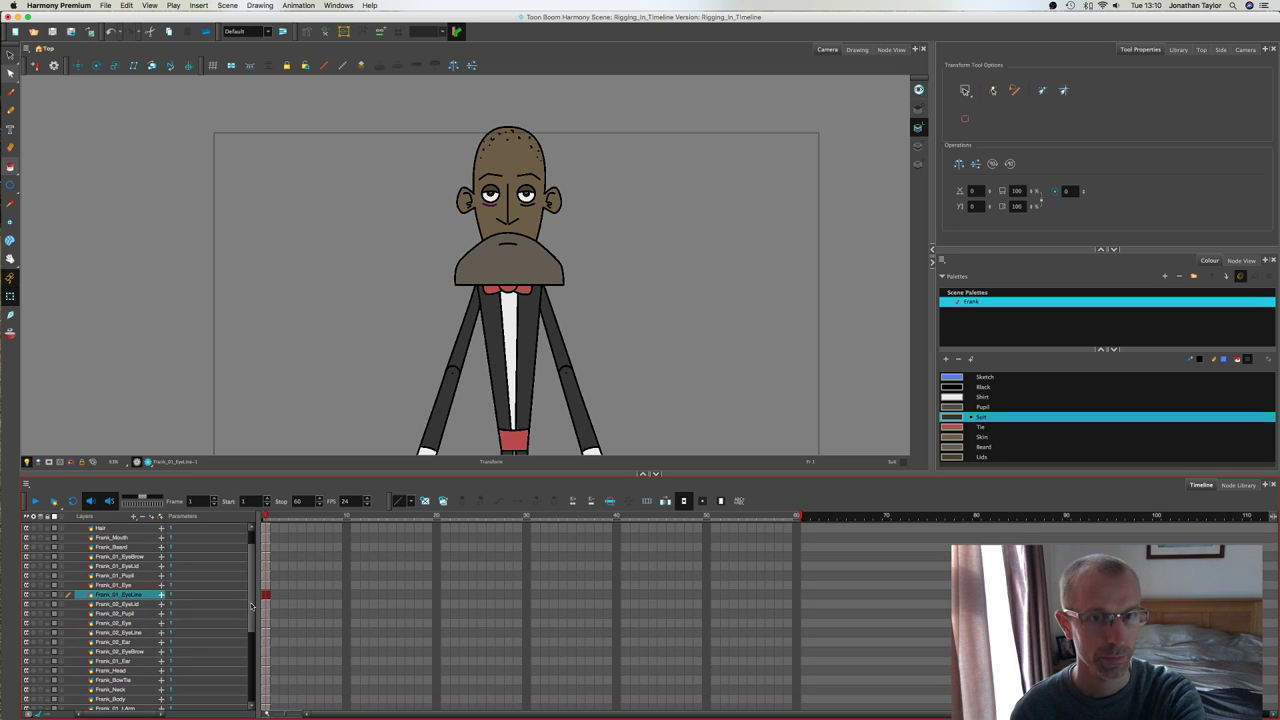
# Step: Move the Frank_02_EyeBrow layer directly above Frank_02_EyeLid, below Frank_01_EyeLine
pyautogui.scroll(2, 514, 316)
pyautogui.scroll(1, 514, 316)
pyautogui.moveTo(498, 323); pyautogui.dragTo(500, 381)
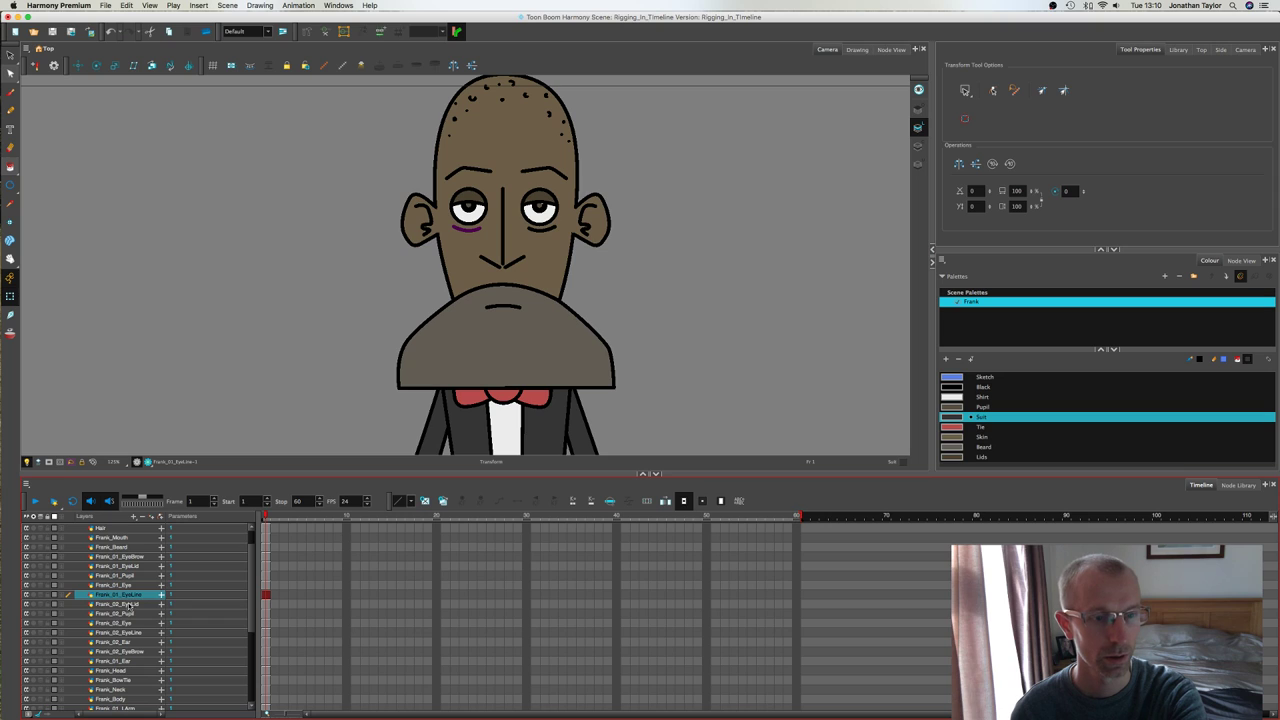
pyautogui.click(129, 605)
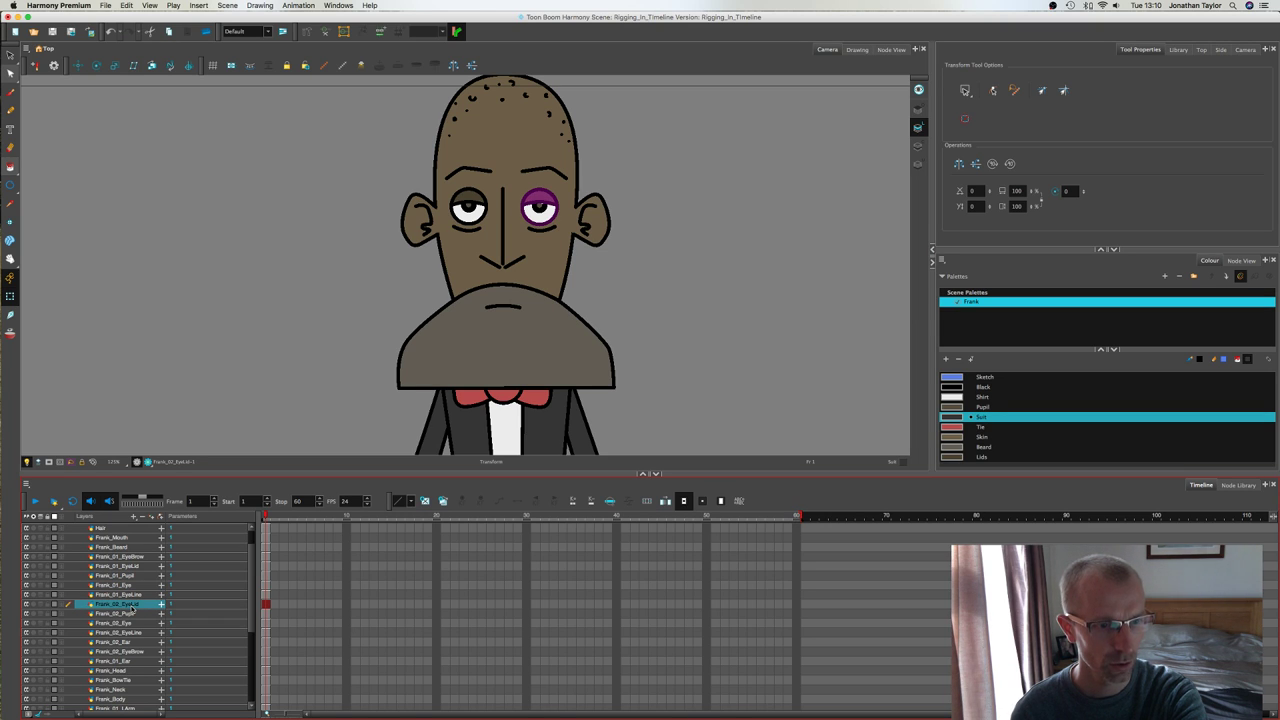
pyautogui.click(129, 652)
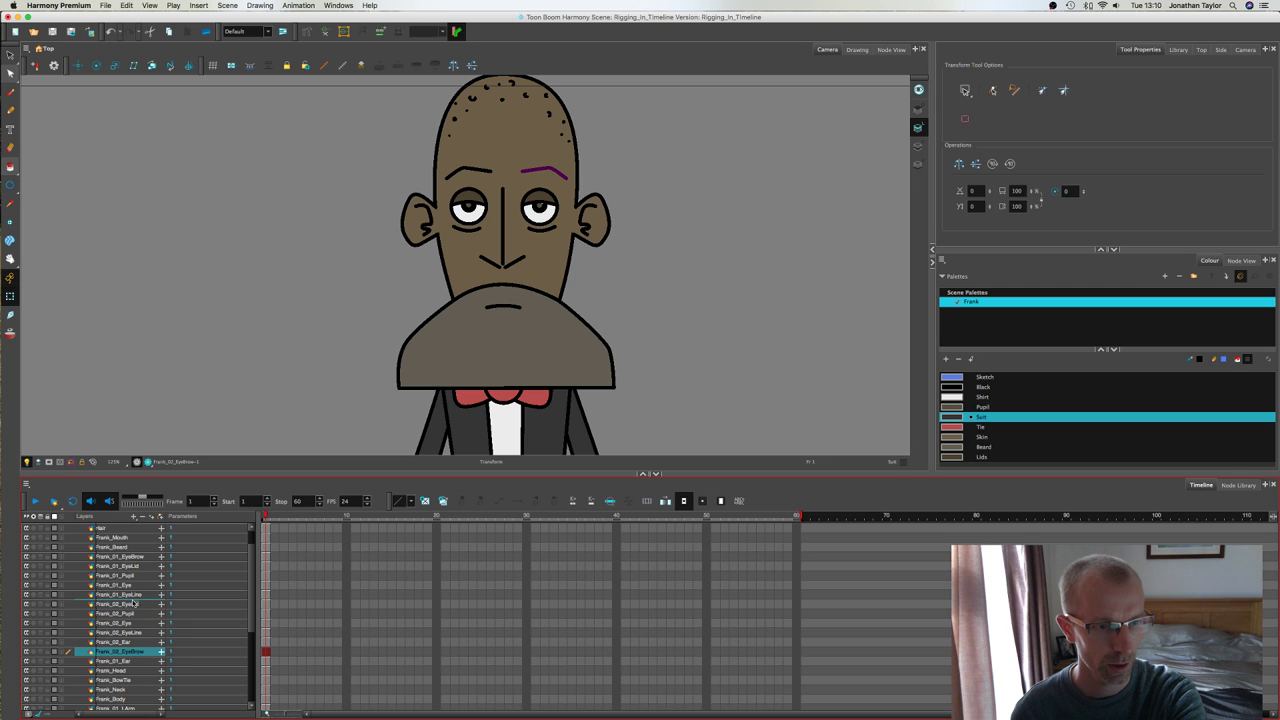
pyautogui.moveTo(133, 604); pyautogui.dragTo(125, 600)
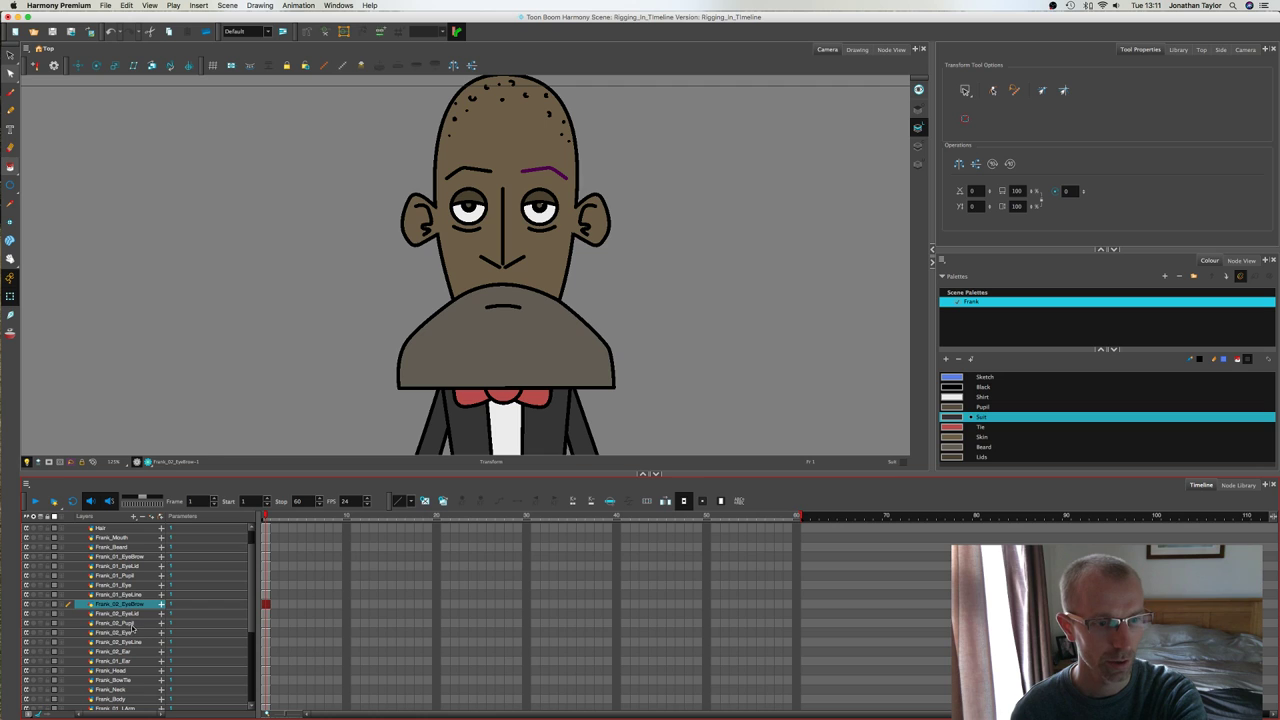
# Step: Check the Frank_02 pupil, eye, eye line and ear layers and move Frank_01_Ear directly above Frank_02_Ear
pyautogui.click(132, 625)
pyautogui.click(132, 633)
pyautogui.click(134, 643)
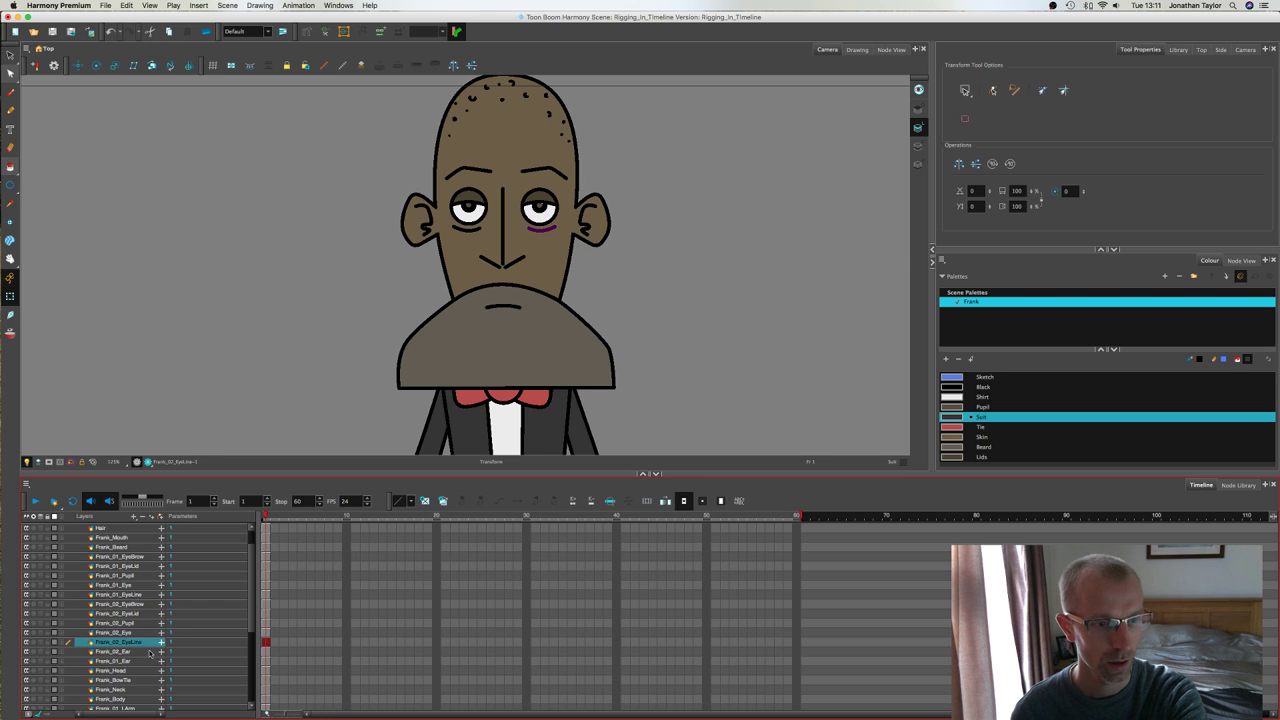
pyautogui.click(137, 653)
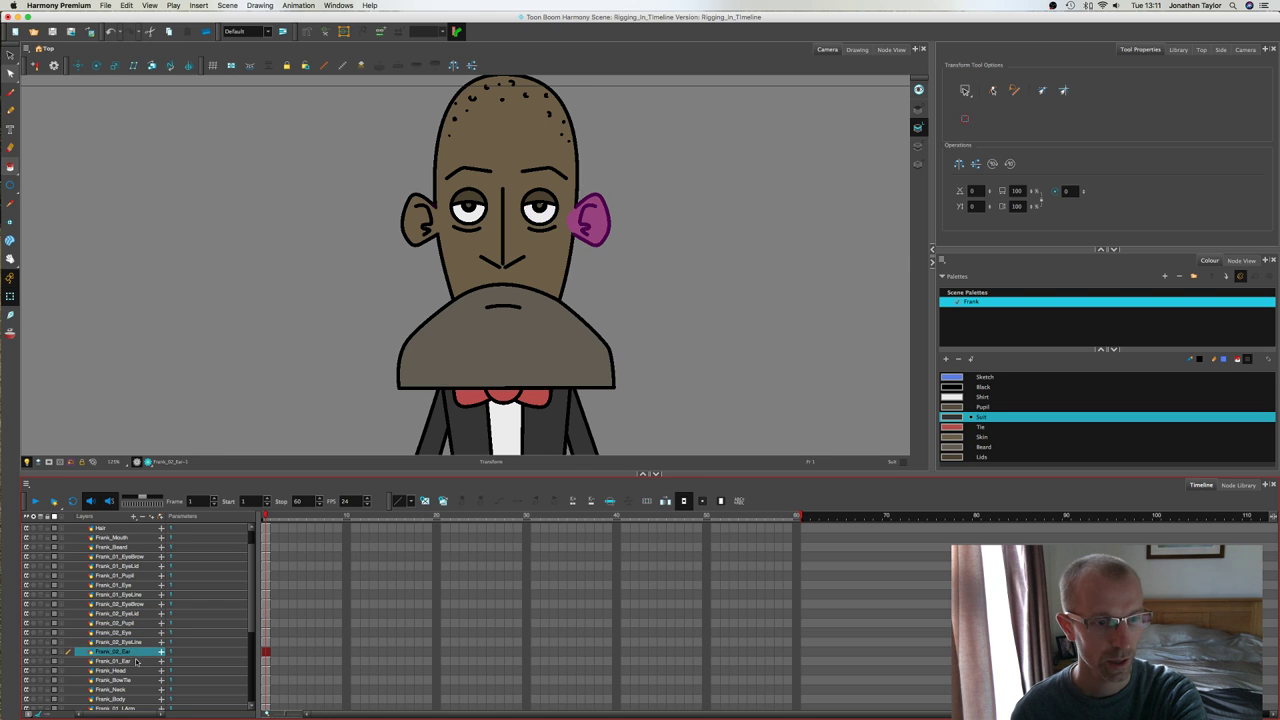
pyautogui.moveTo(137, 661); pyautogui.dragTo(131, 648)
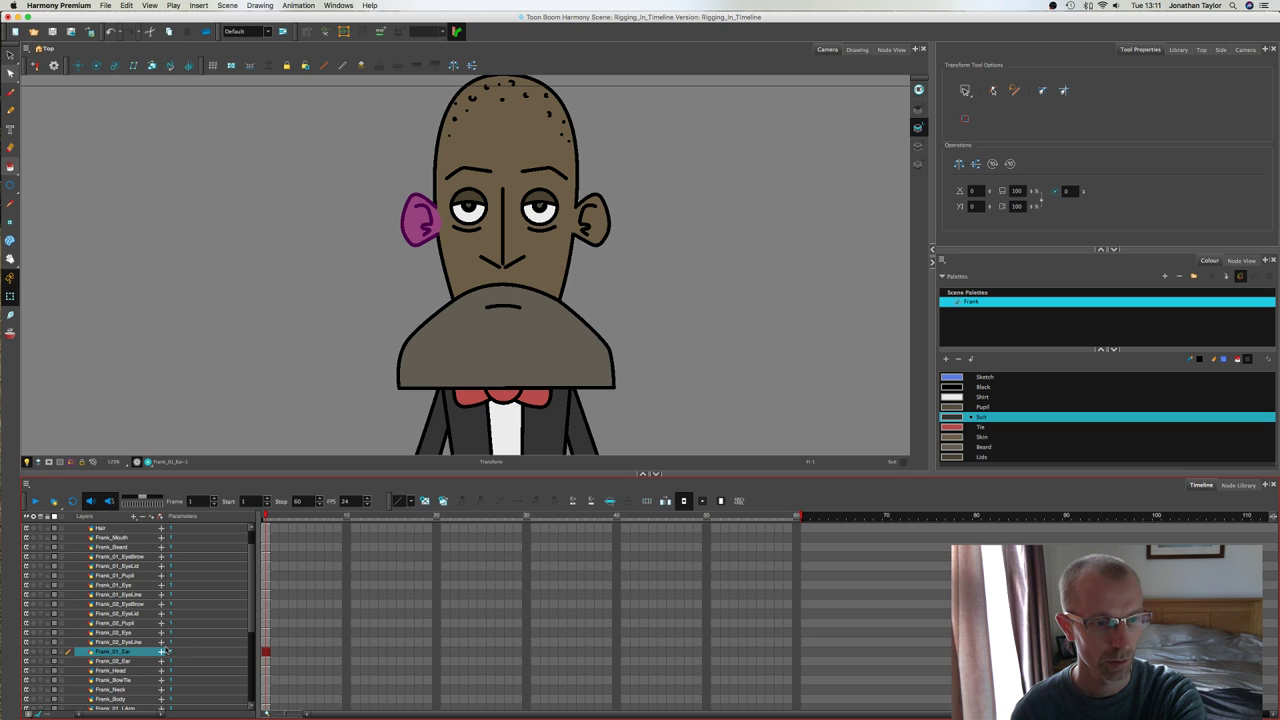
# Step: Check which parts the Frank_Head, Frank_BowTie, Frank_Neck and Frank_Body layers hold
pyautogui.scroll(-3, 140, 645)
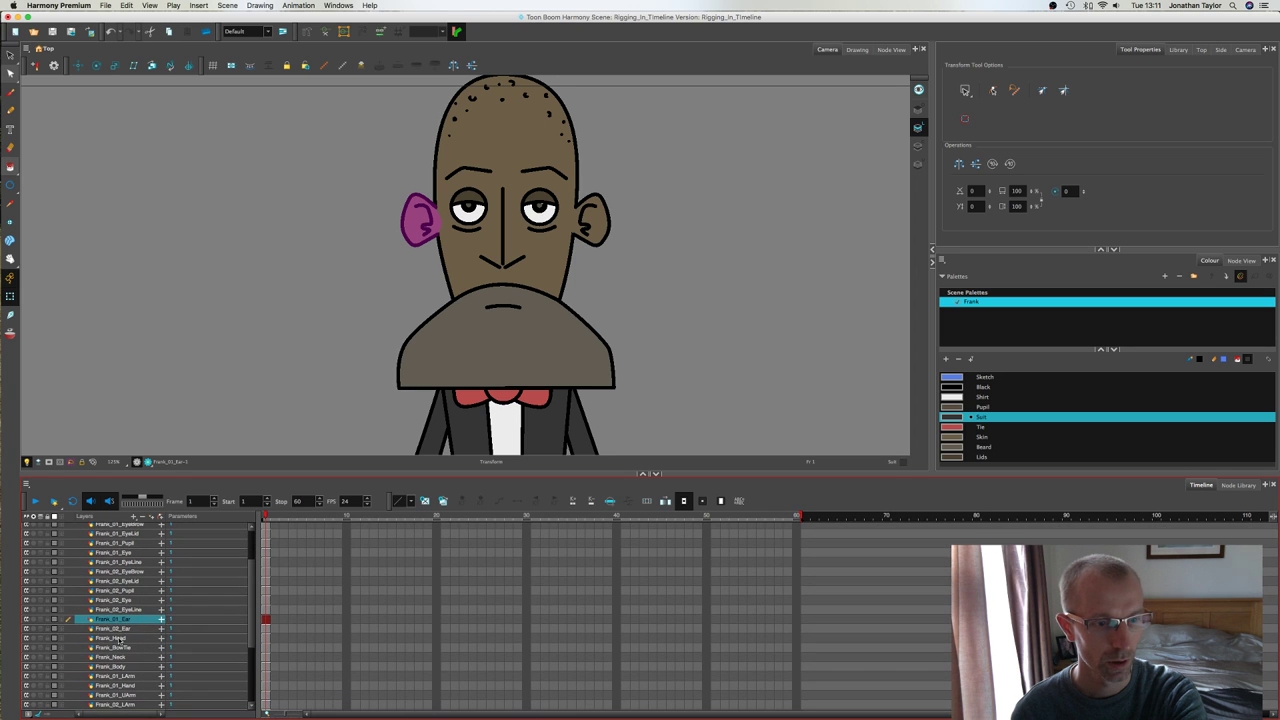
pyautogui.click(120, 638)
pyautogui.click(126, 648)
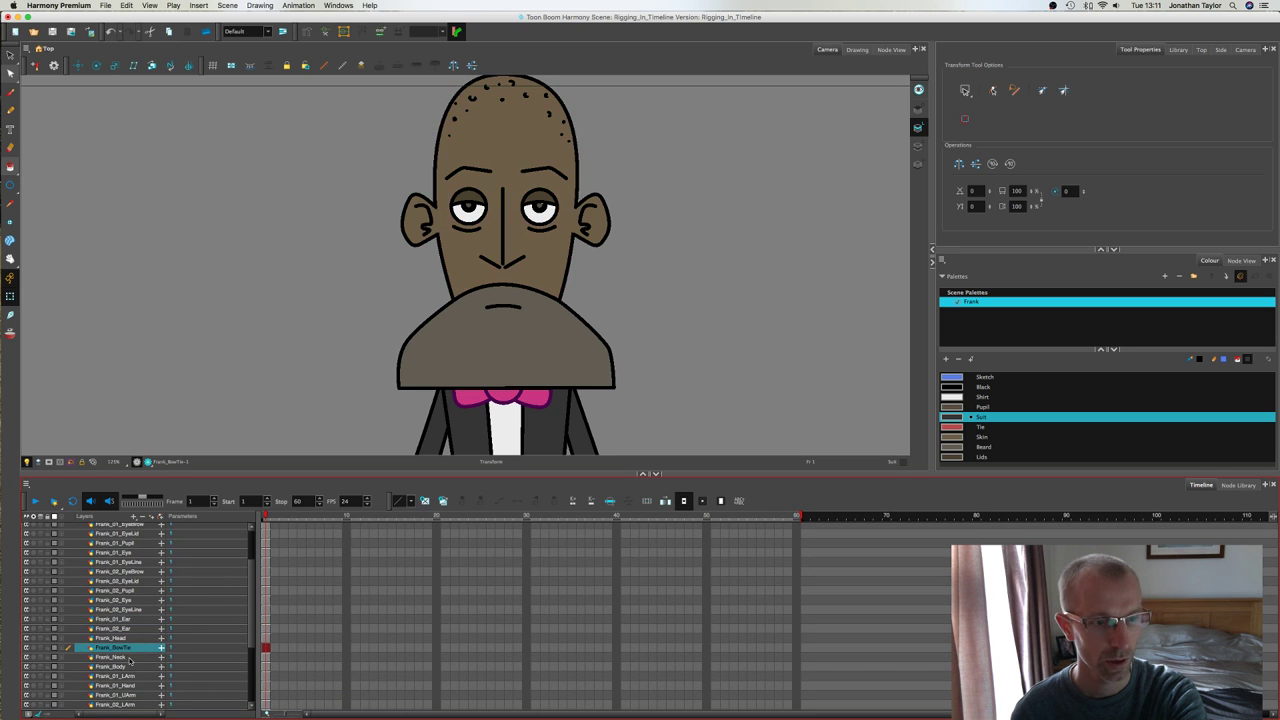
pyautogui.click(129, 657)
pyautogui.click(133, 666)
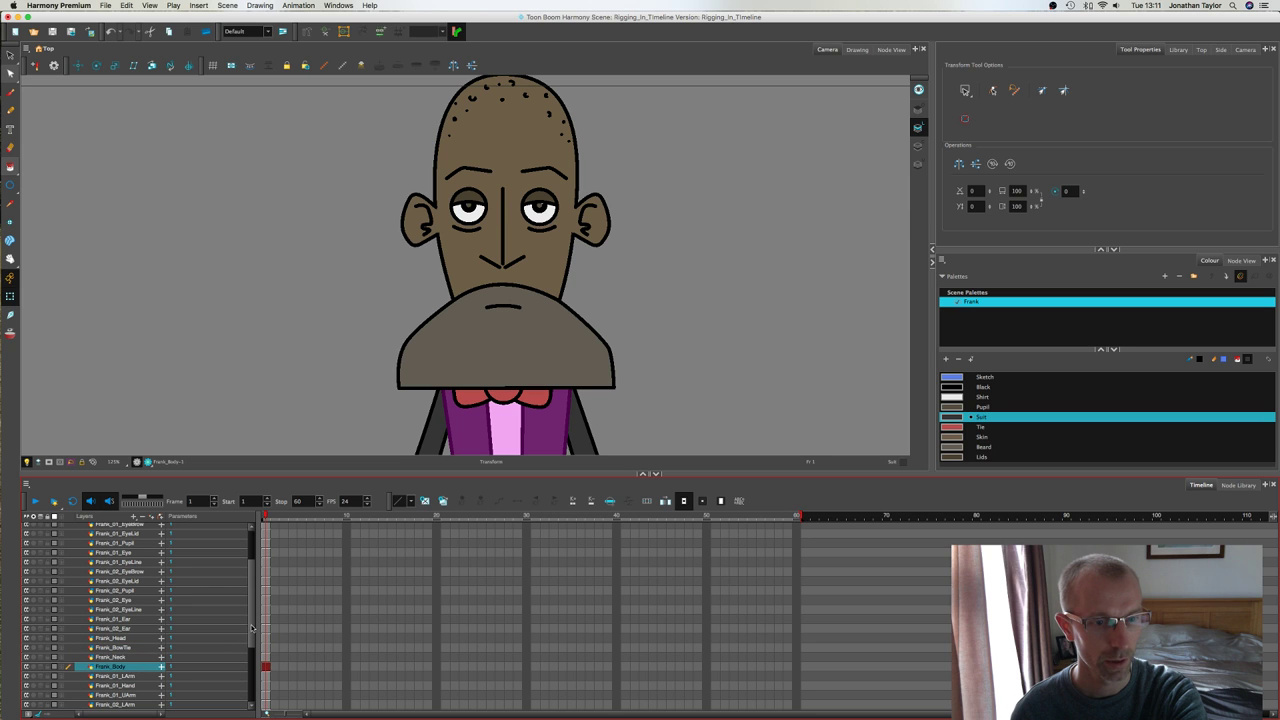
# Step: Check that the lower arm, hand and upper arm layers of Frank_01 and Frank_02 match the character's two arms
pyautogui.scroll(-8, 230, 625)
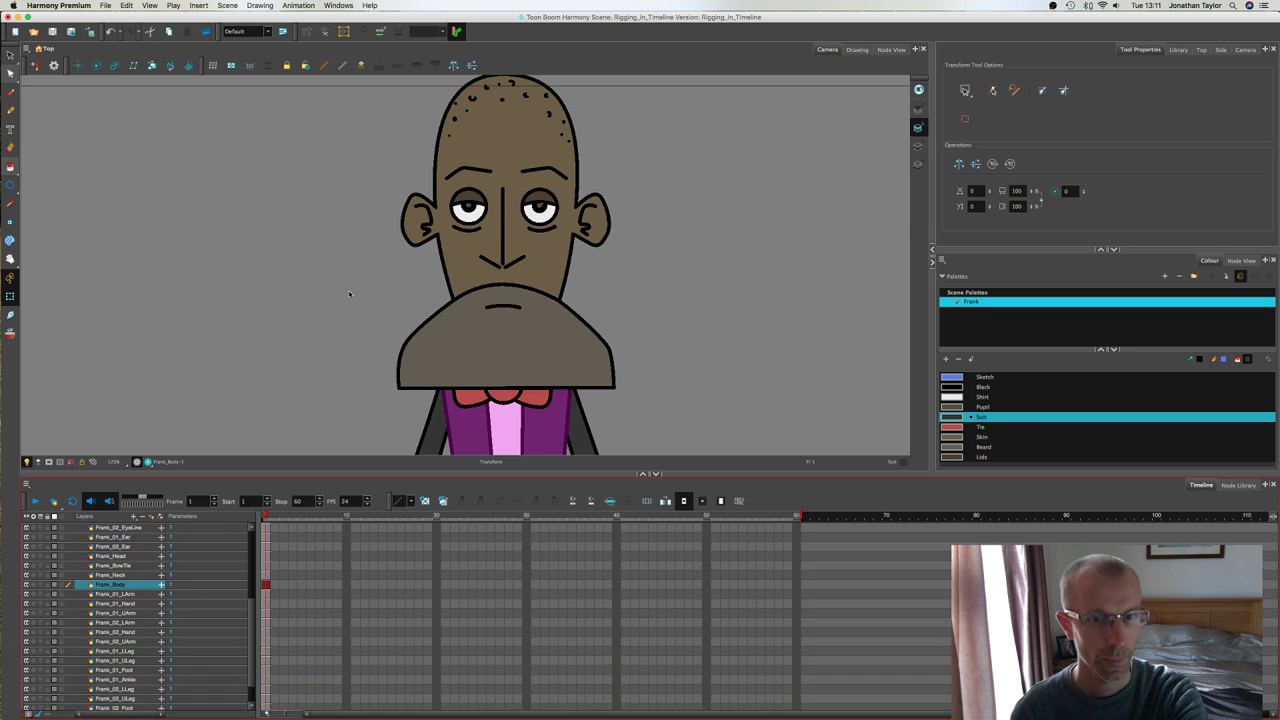
pyautogui.moveTo(349, 294); pyautogui.dragTo(350, 62)
pyautogui.scroll(-4, 390, 312)
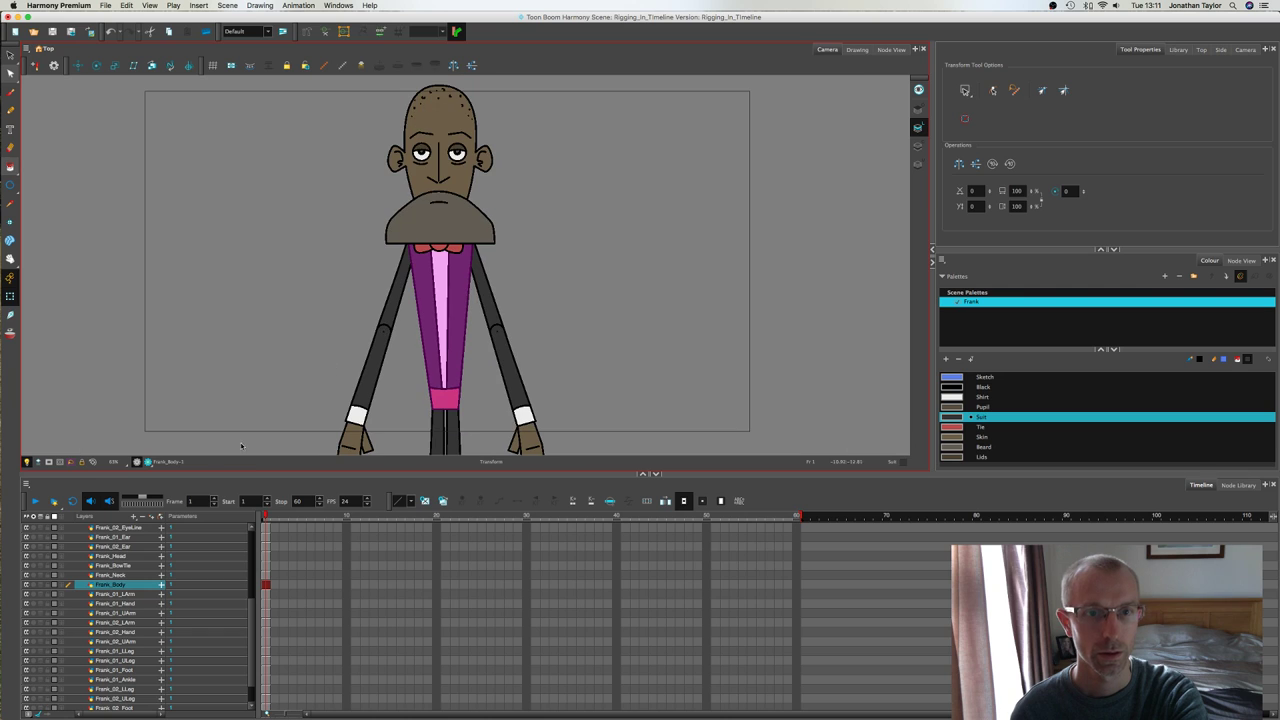
pyautogui.click(118, 594)
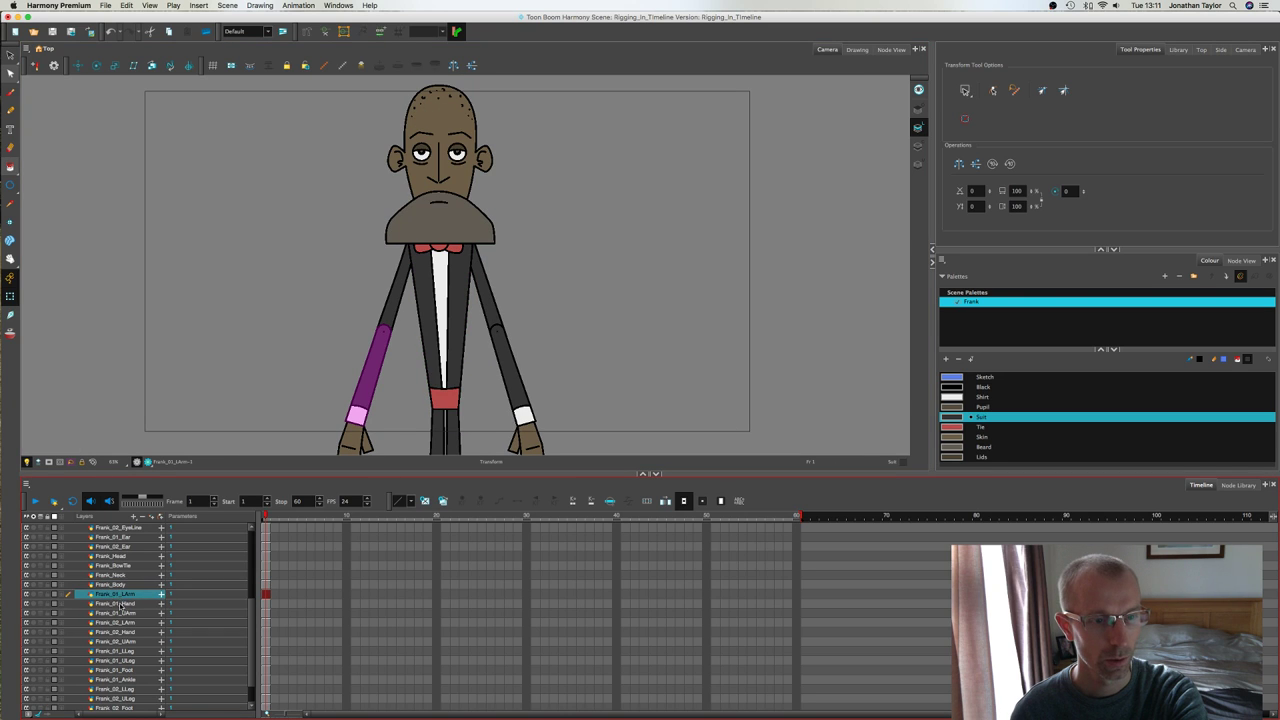
pyautogui.click(120, 603)
pyautogui.click(121, 613)
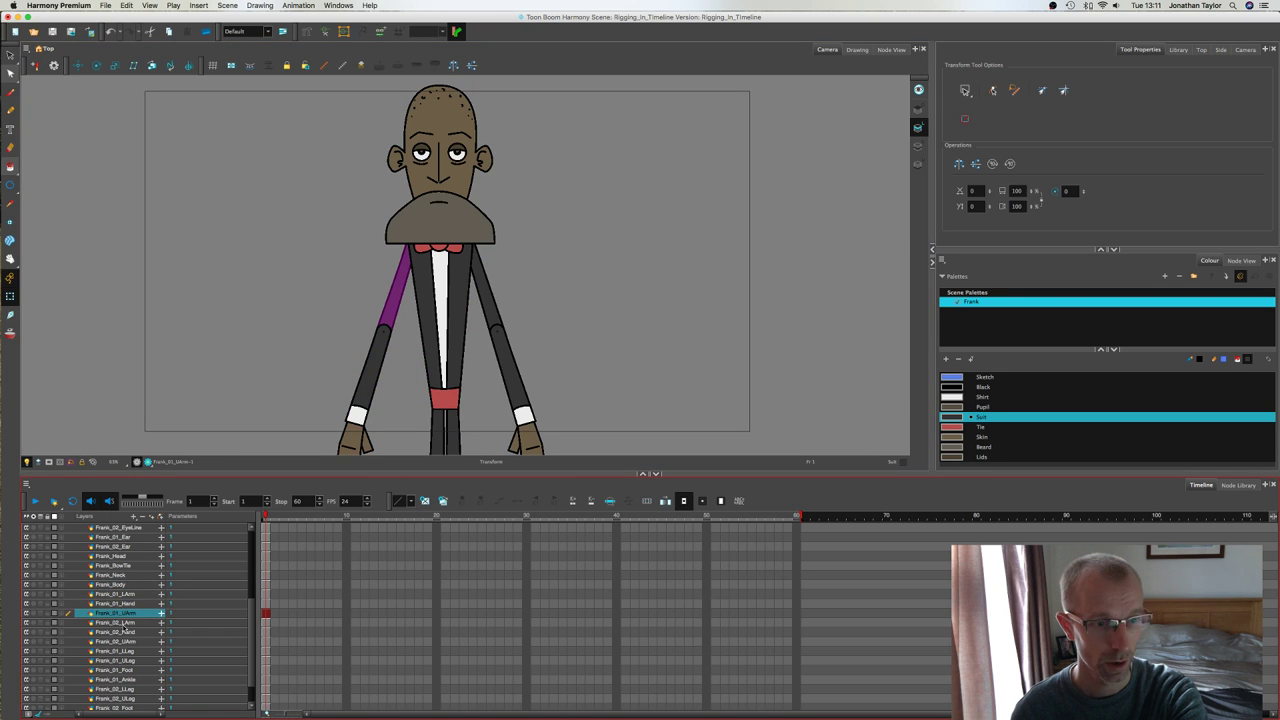
pyautogui.click(122, 623)
pyautogui.click(125, 632)
pyautogui.click(127, 642)
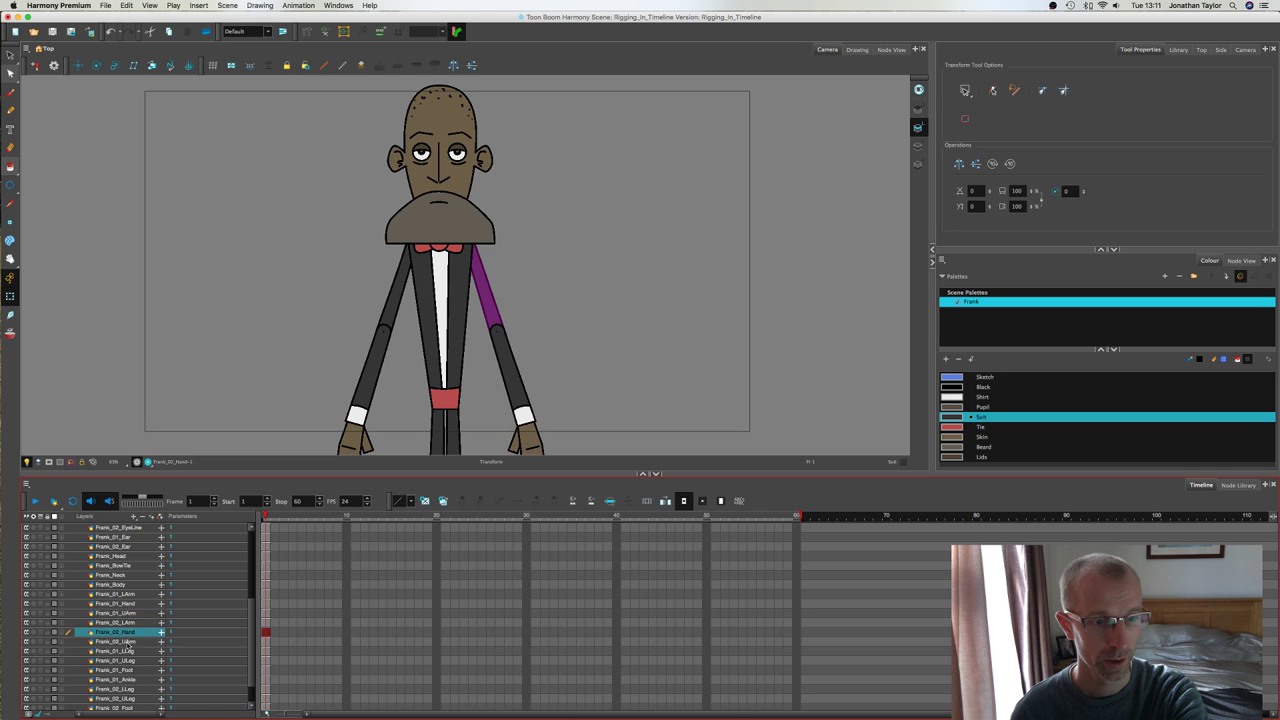
pyautogui.click(128, 642)
# Step: Check the lower leg, upper leg, foot and ankle layers of Frank_01 and Frank_02 against the character's legs
pyautogui.click(137, 652)
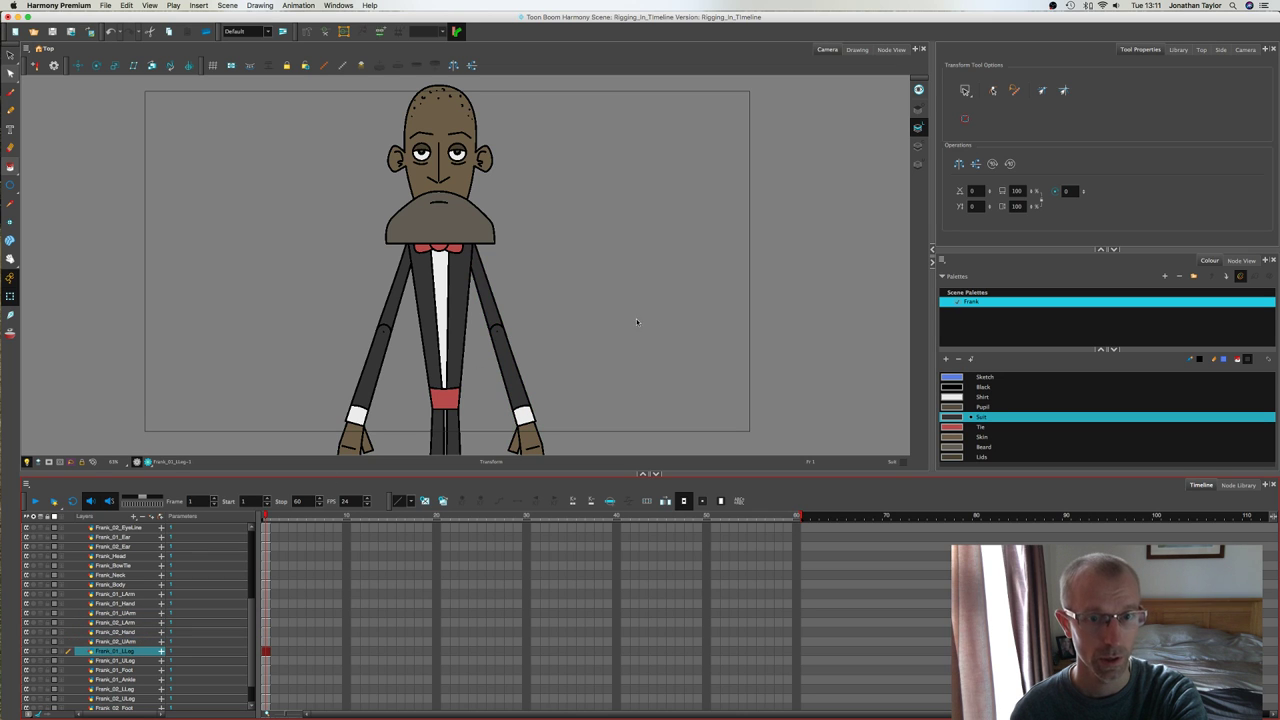
pyautogui.moveTo(637, 320); pyautogui.dragTo(651, 190)
pyautogui.scroll(-1, 608, 266)
pyautogui.scroll(-1, 605, 270)
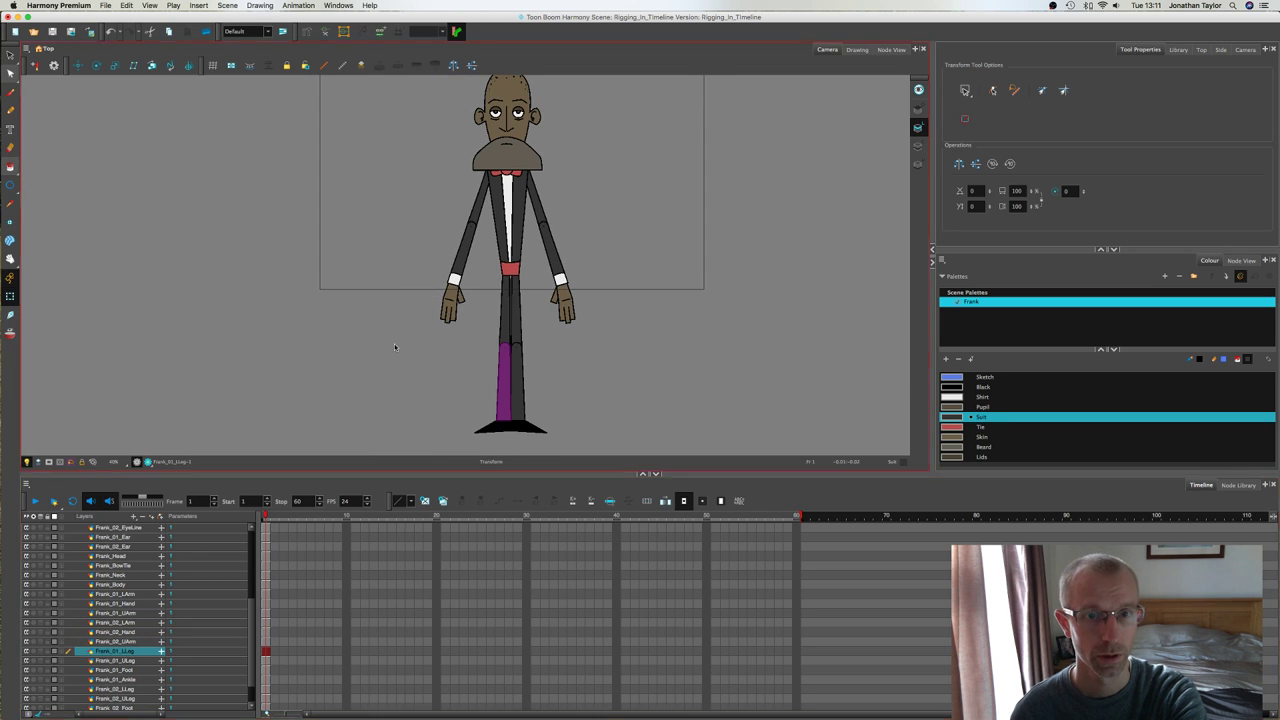
pyautogui.moveTo(366, 366); pyautogui.dragTo(365, 335)
pyautogui.click(131, 661)
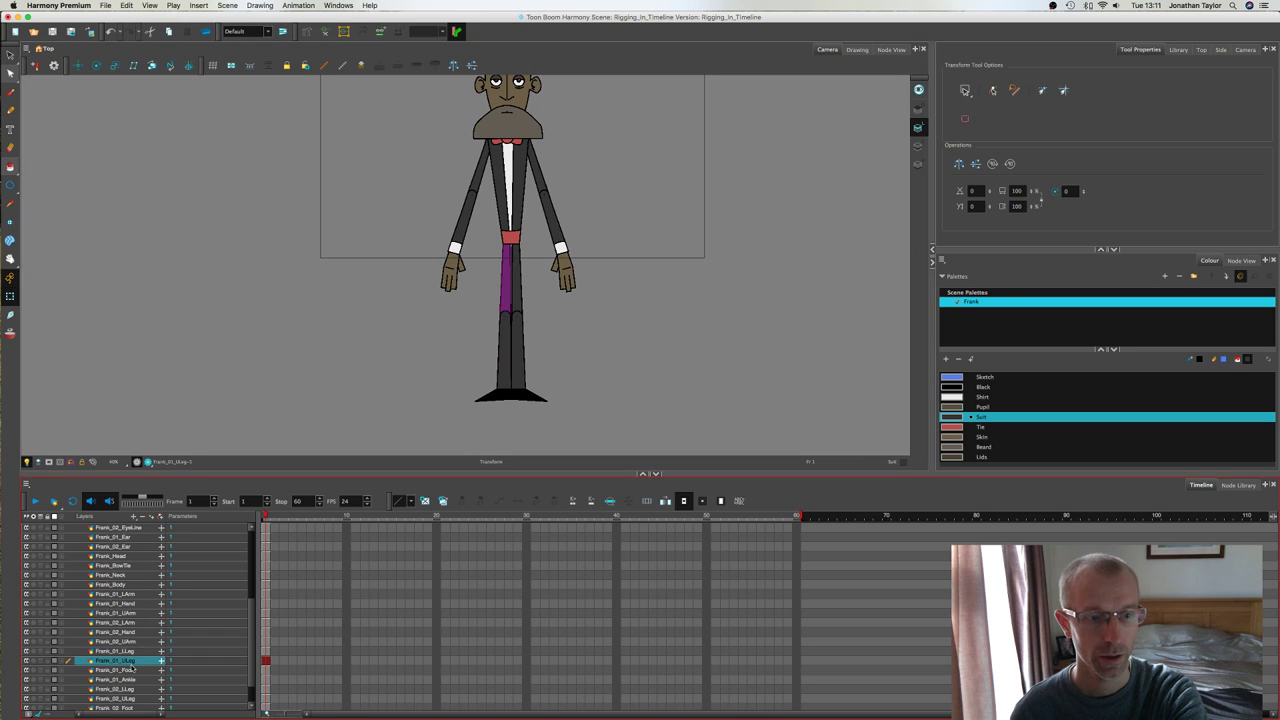
pyautogui.click(134, 670)
pyautogui.click(134, 680)
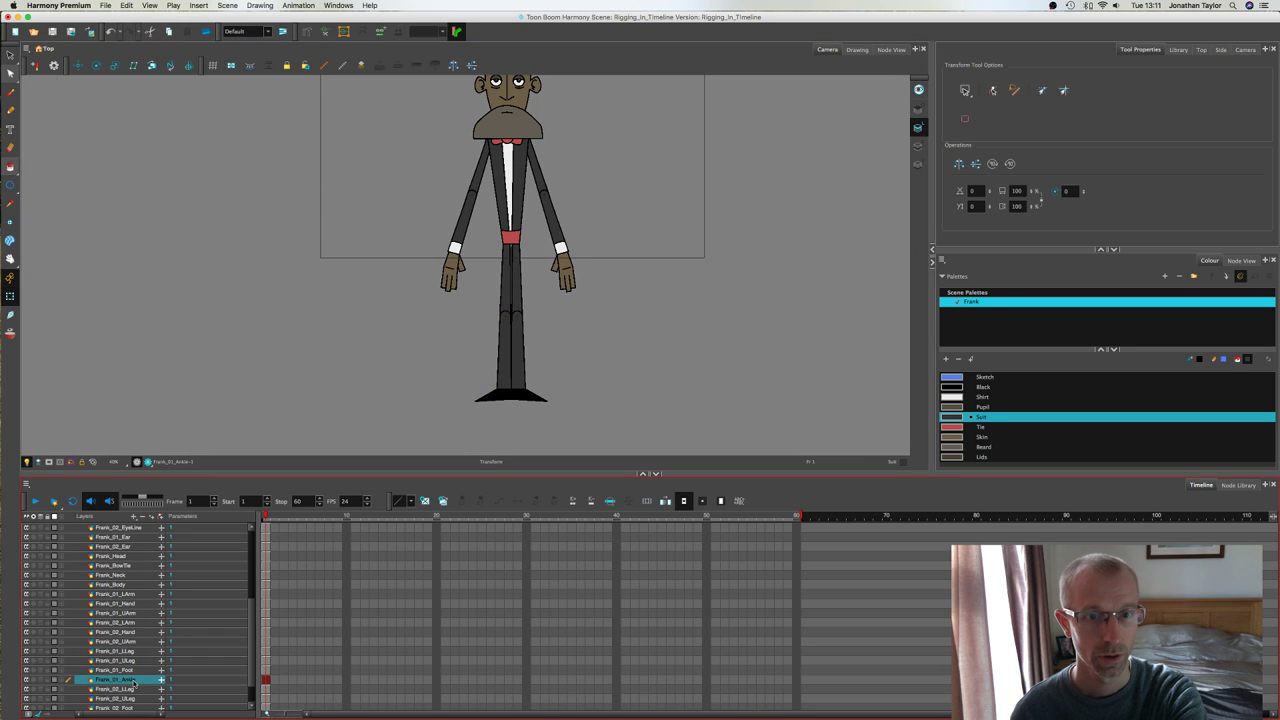
pyautogui.click(134, 690)
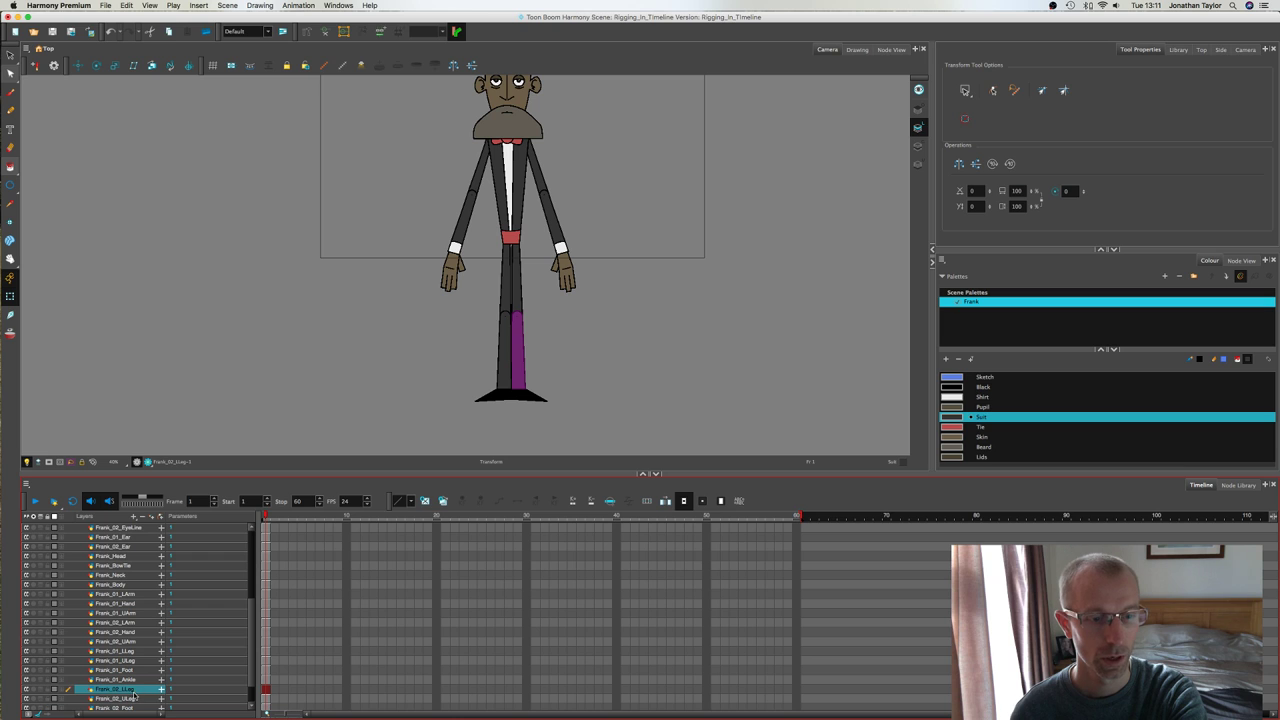
pyautogui.click(134, 698)
pyautogui.scroll(-2, 250, 640)
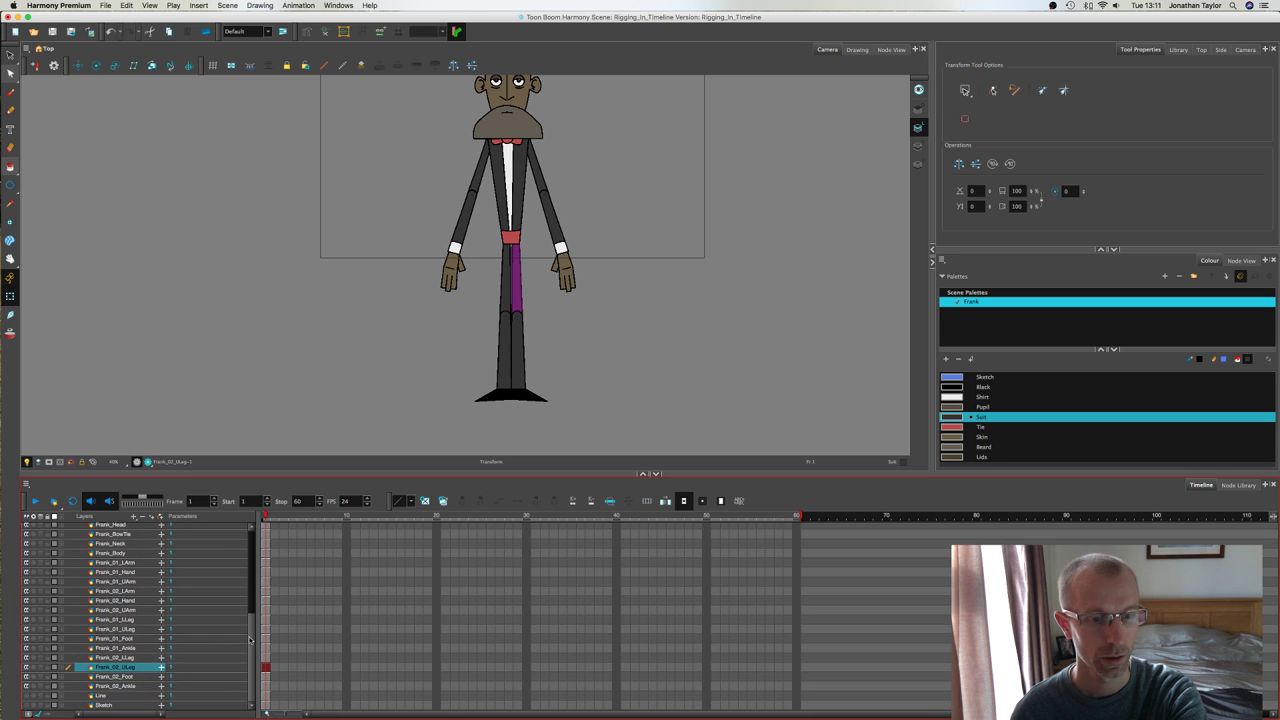
pyautogui.click(134, 676)
pyautogui.doubleClick(136, 685)
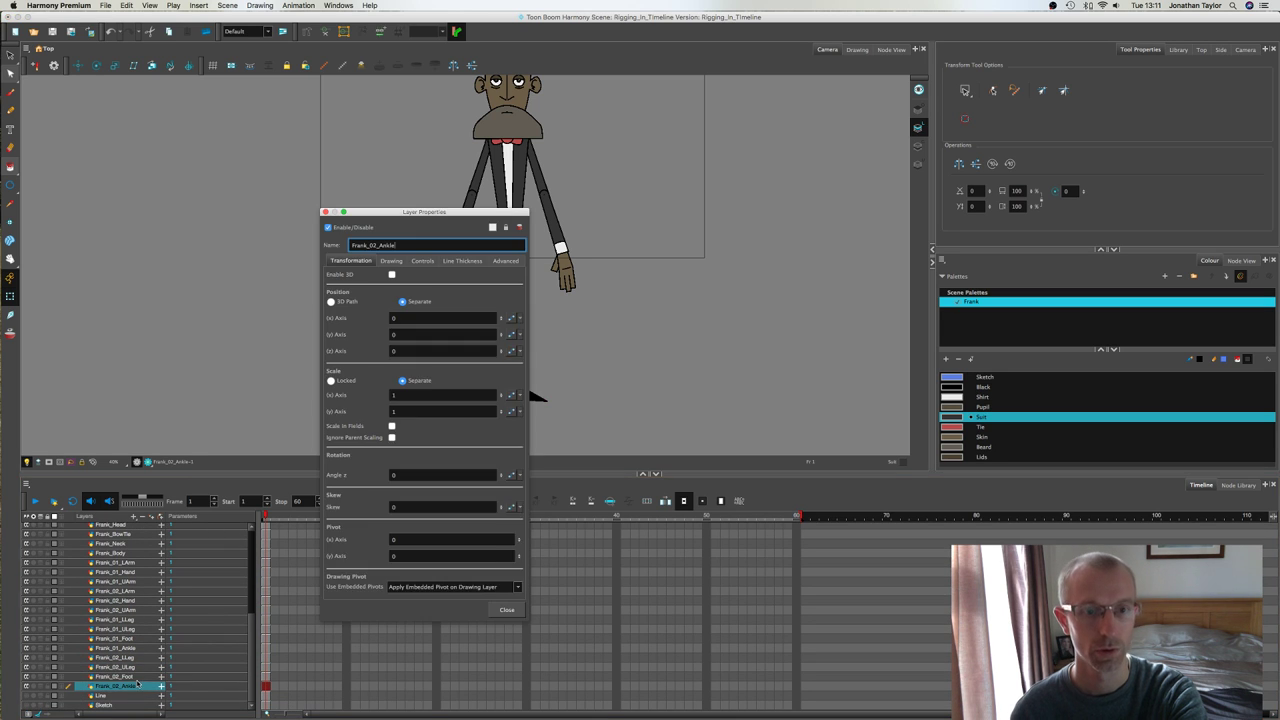
pyautogui.click(507, 609)
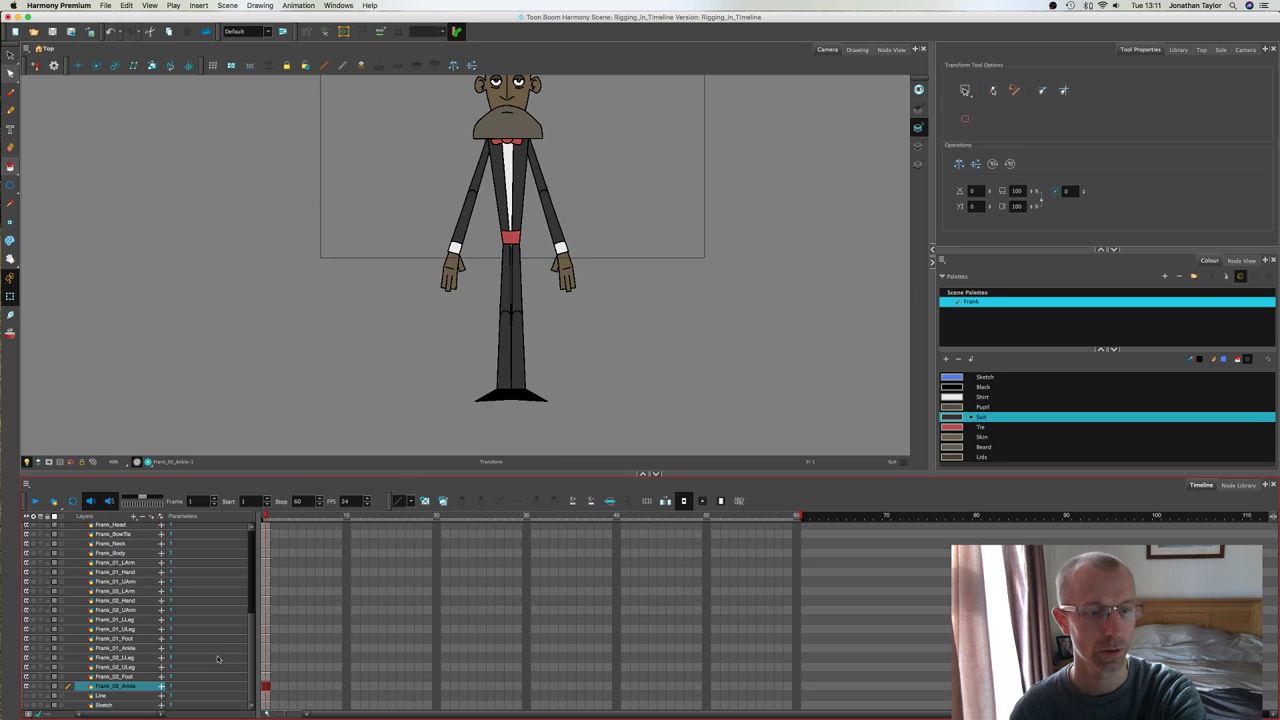
pyautogui.scroll(6, 218, 655)
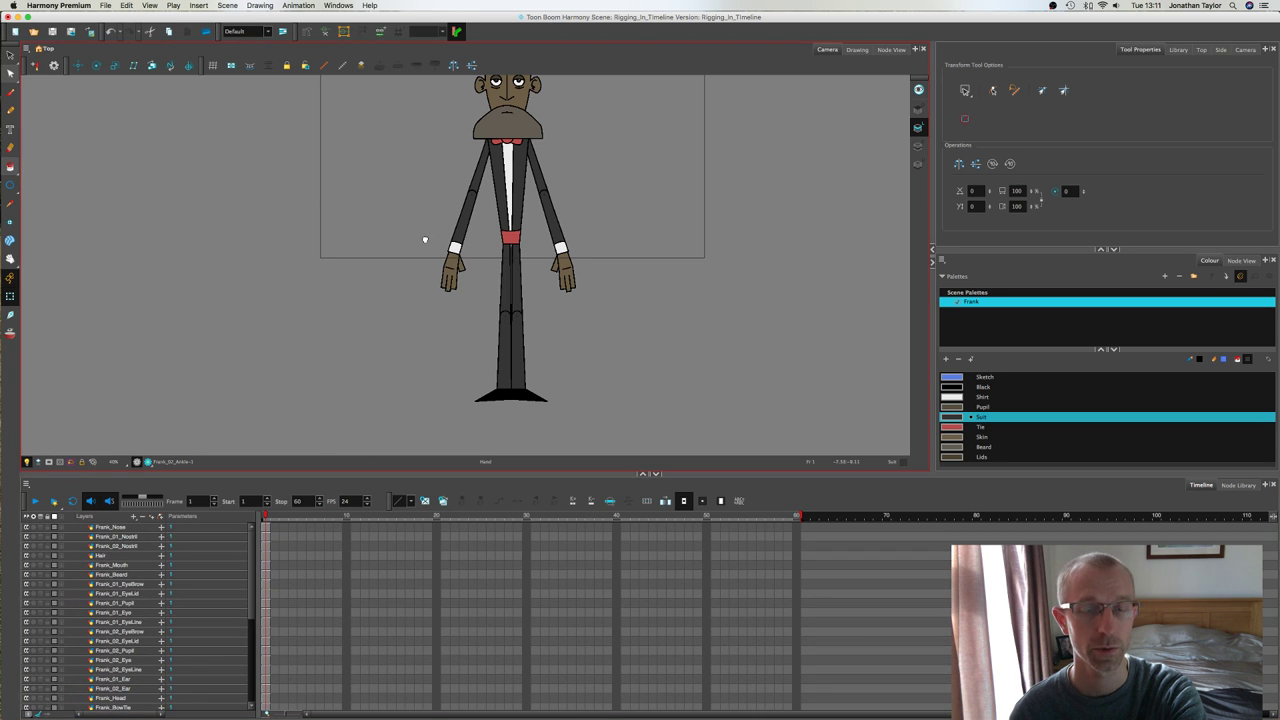
pyautogui.moveTo(425, 240); pyautogui.dragTo(429, 280)
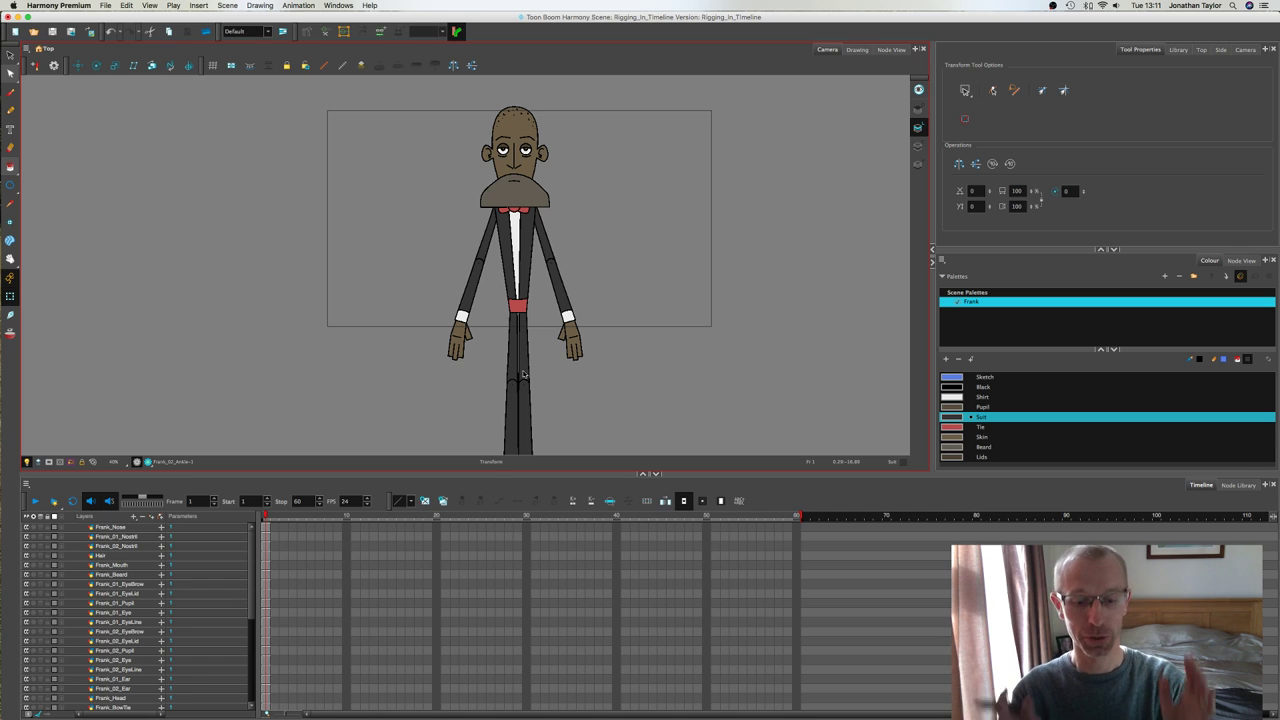
pyautogui.moveTo(623, 323)
pyautogui.mouseDown()
pyautogui.moveTo(631, 286)
pyautogui.moveTo(620, 335)
pyautogui.mouseUp()
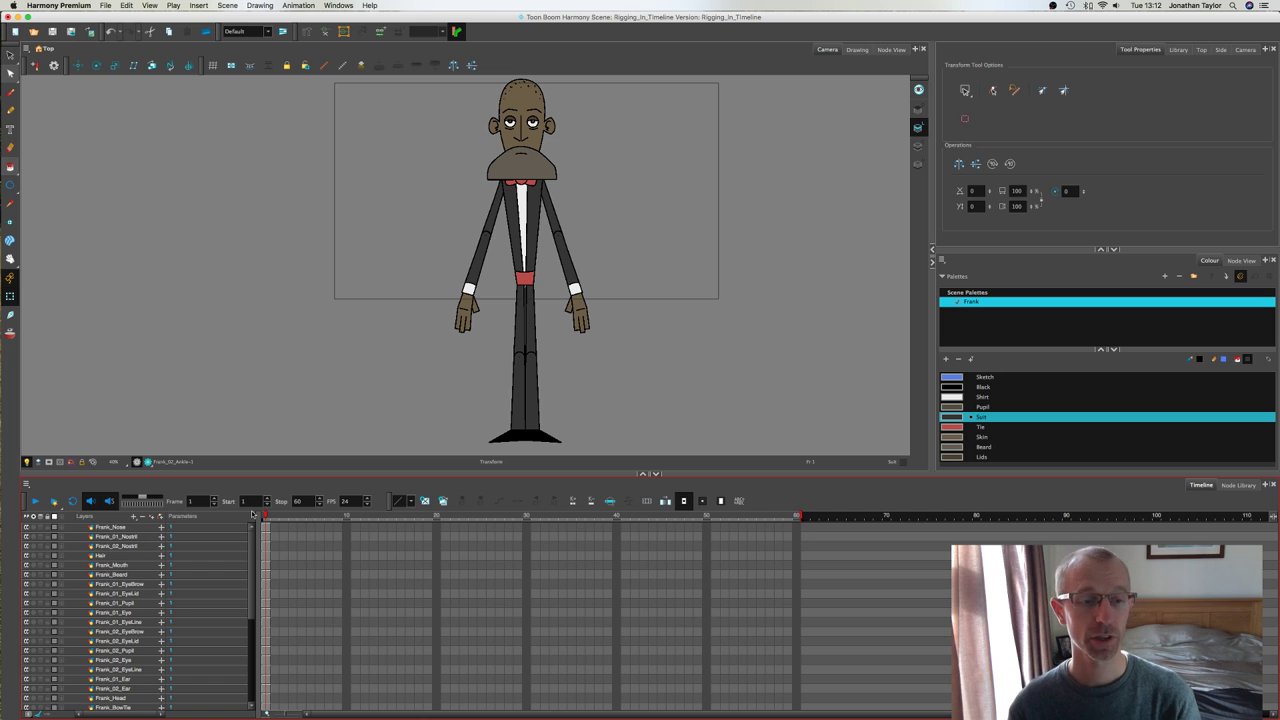
# Step: Add a parent peg to every Frank layer from Frank_Nose through Frank_02_Ankle
pyautogui.click(112, 528)
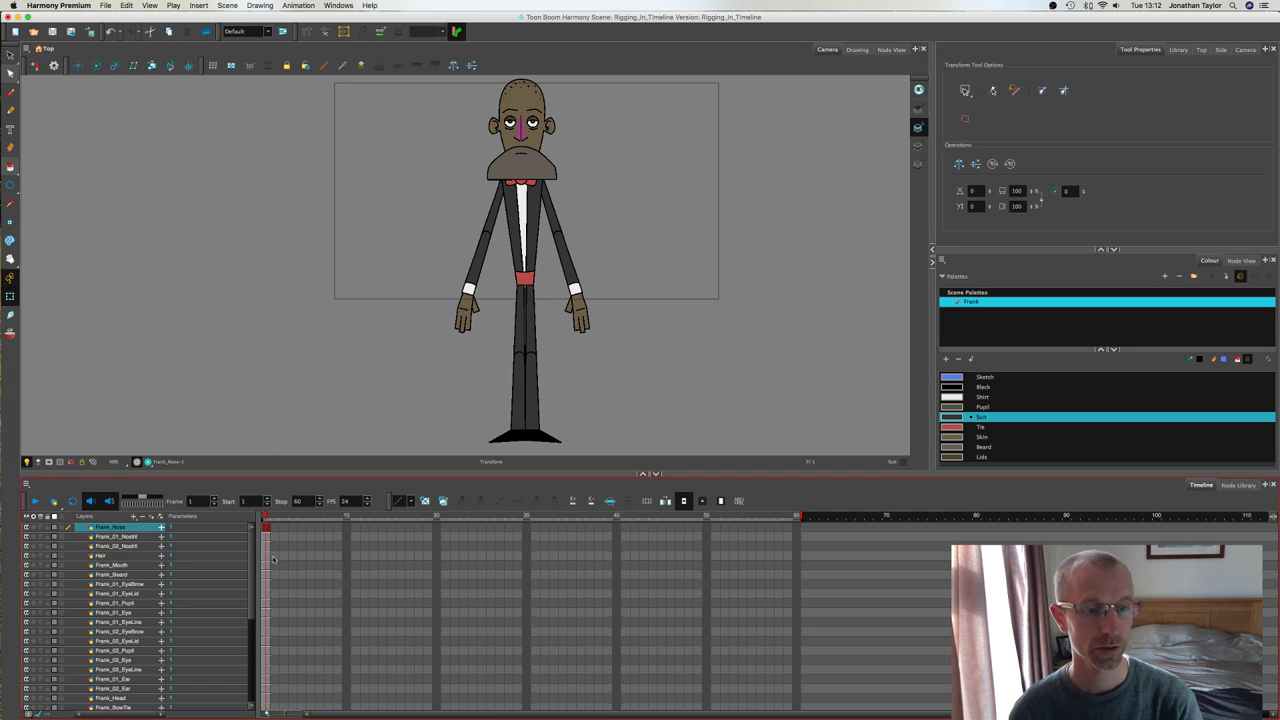
pyautogui.moveTo(256, 558); pyautogui.dragTo(257, 645)
pyautogui.keyDown('shift'); pyautogui.click(138, 685); pyautogui.keyUp('shift')
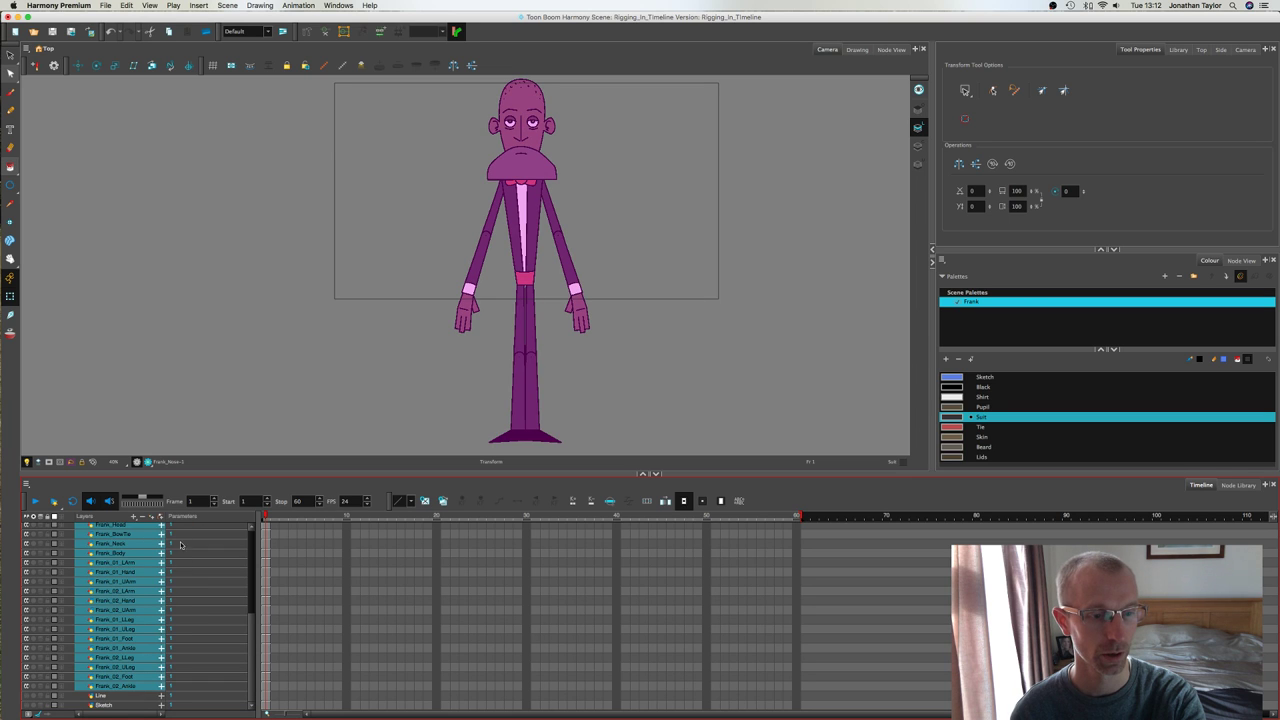
pyautogui.click(160, 517)
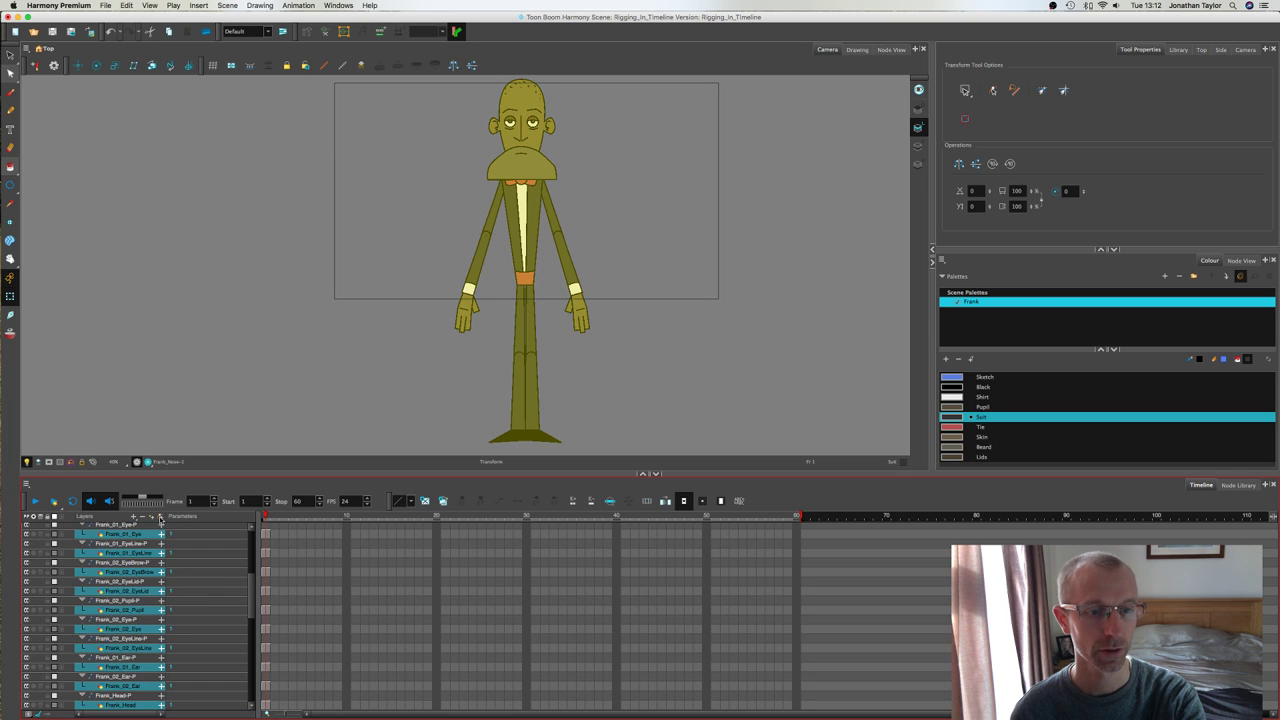
# Step: Collapse the new pegs of the nose, both nostrils, hair, mouth and beard layers
pyautogui.moveTo(253, 593); pyautogui.dragTo(252, 530)
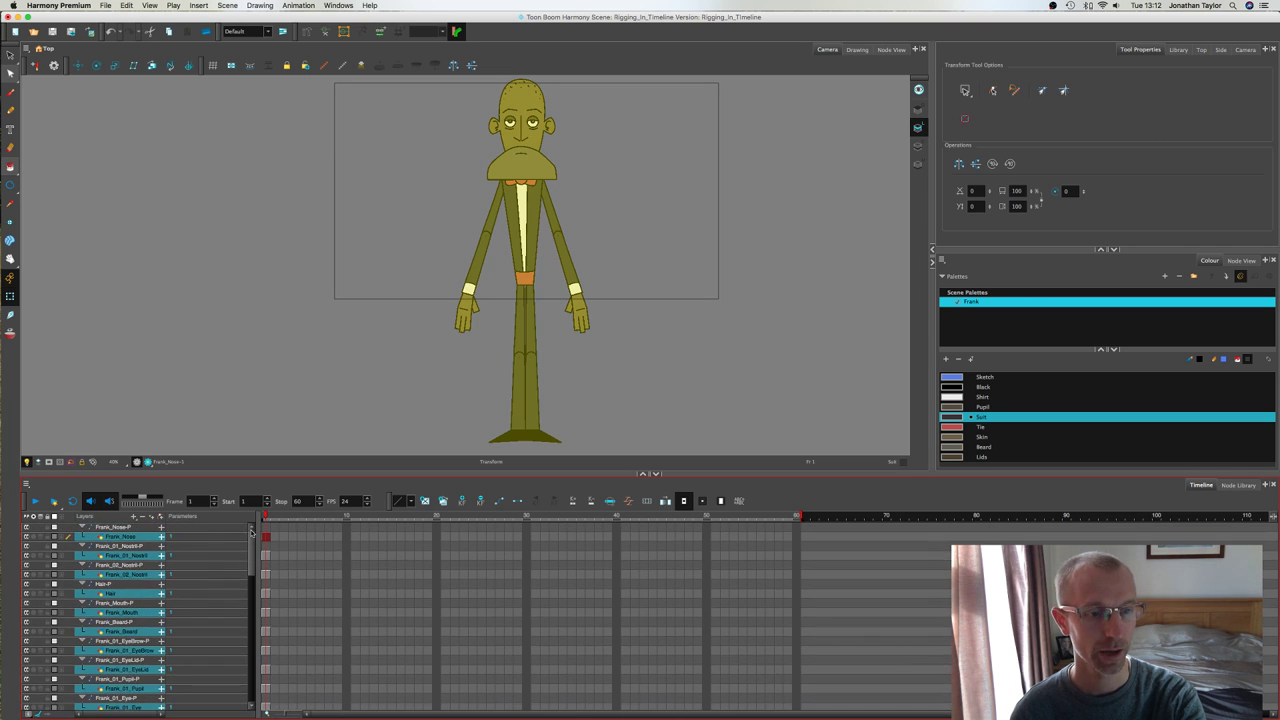
pyautogui.click(125, 537)
pyautogui.click(83, 527)
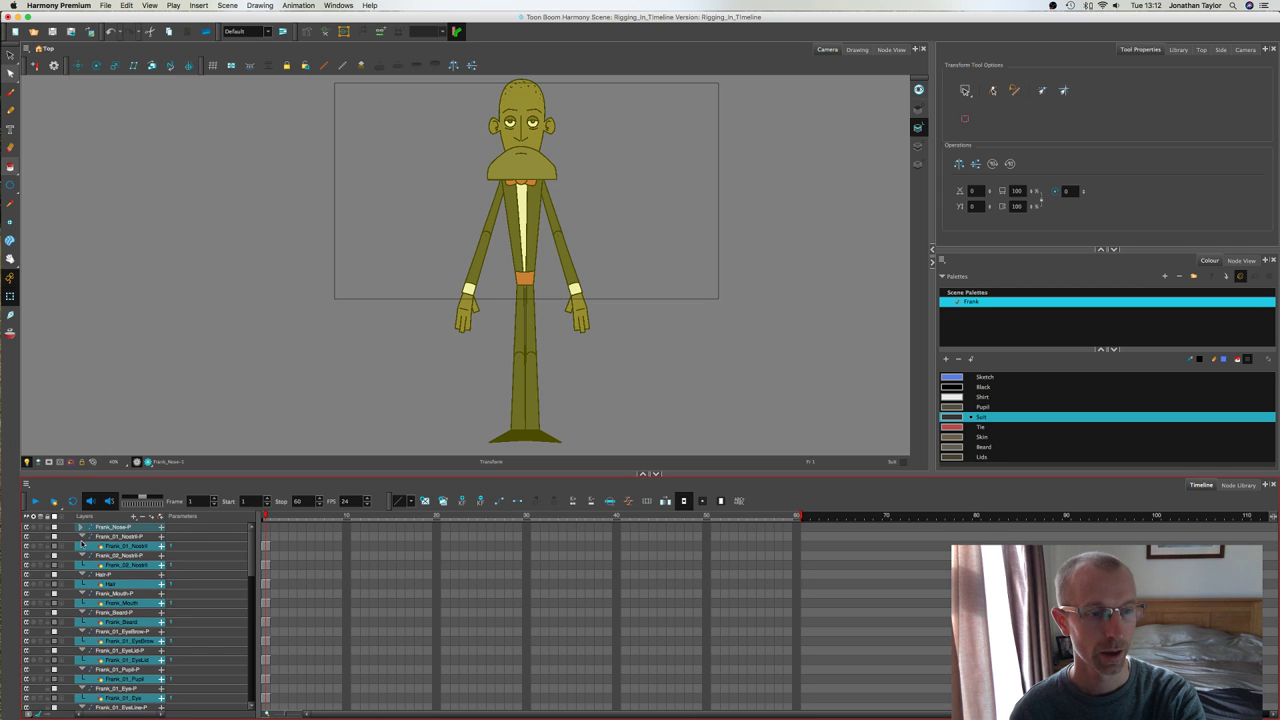
pyautogui.click(83, 537)
pyautogui.click(84, 547)
pyautogui.doubleClick(84, 548)
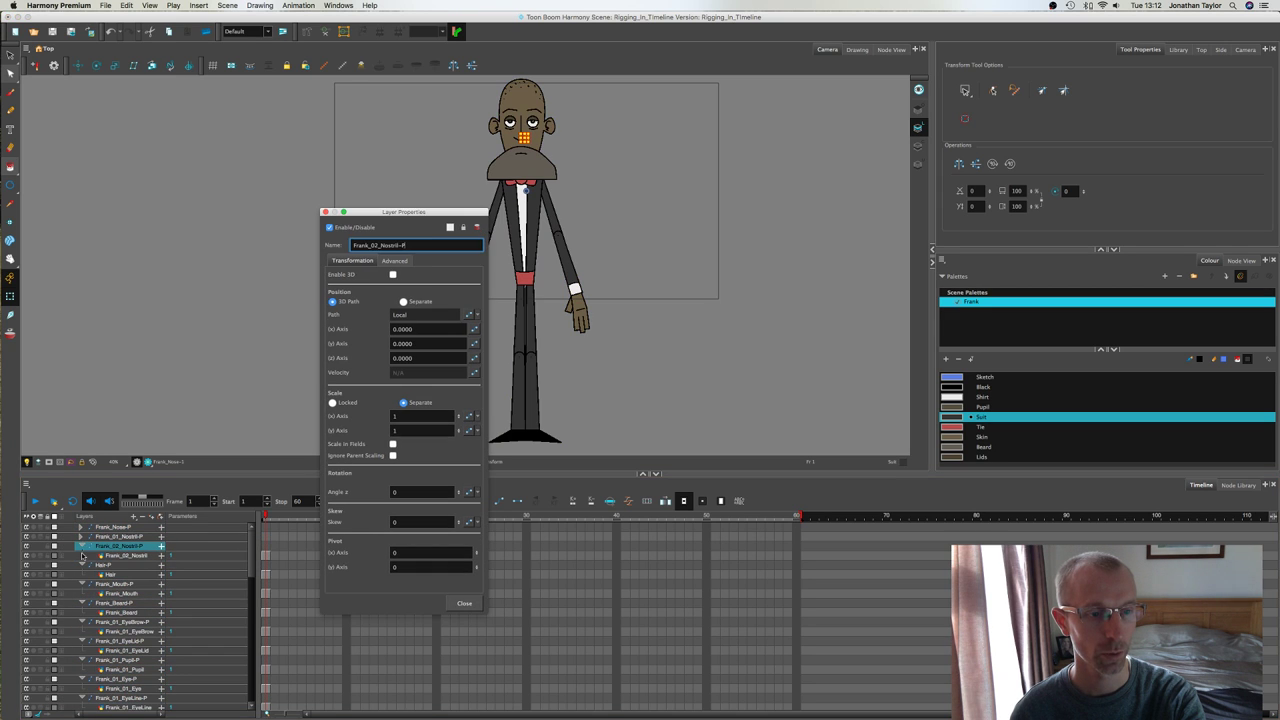
pyautogui.press('Escape')
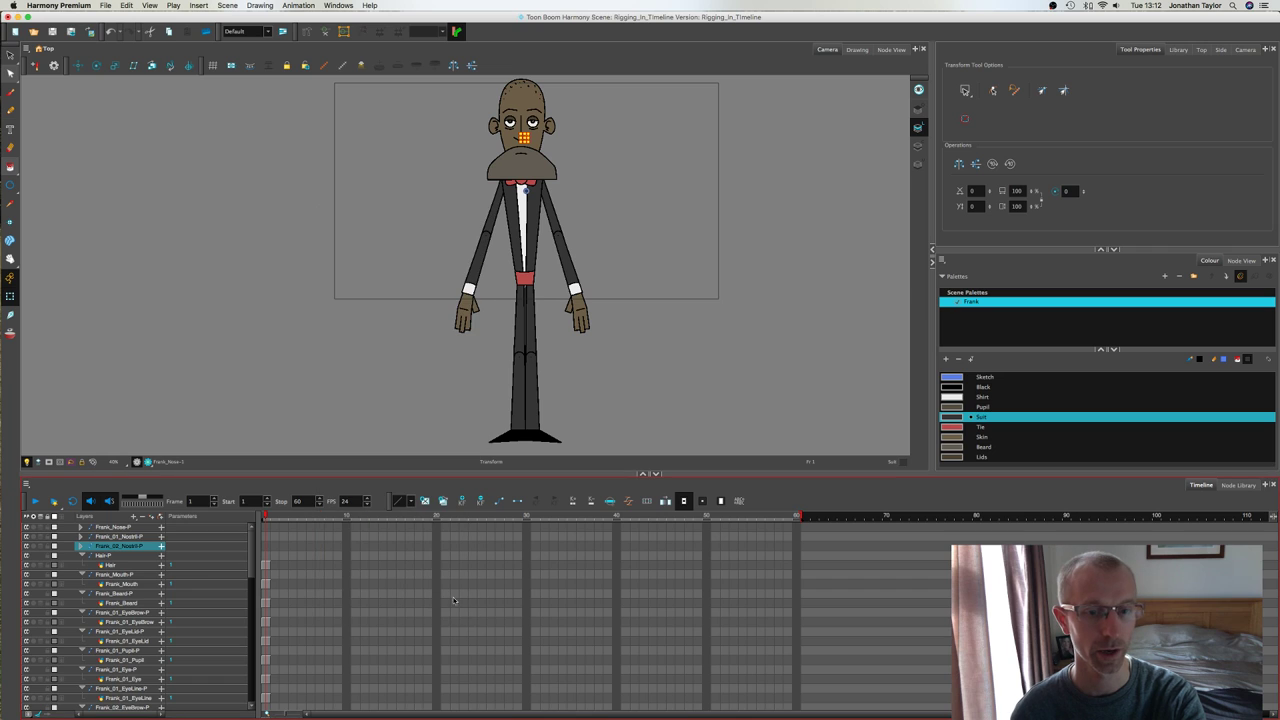
pyautogui.click(81, 556)
pyautogui.click(81, 565)
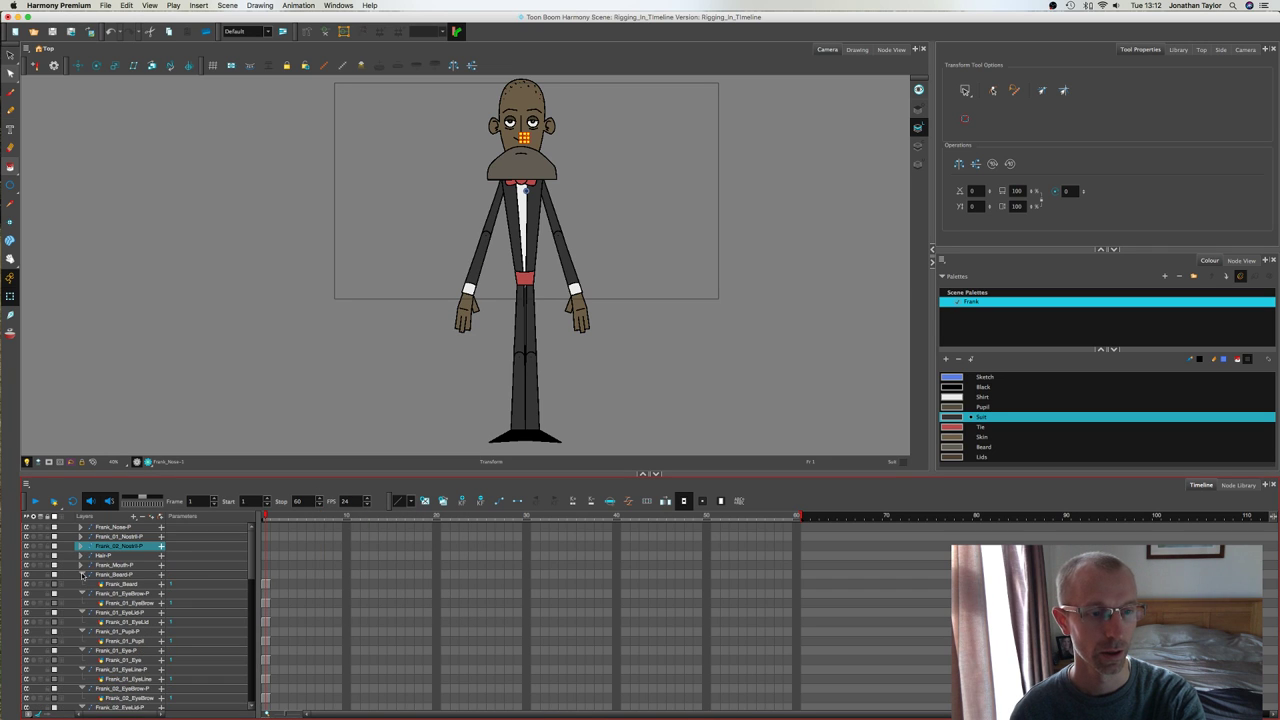
pyautogui.click(82, 575)
# Step: Collapse the Frank_01 eyebrow, eyelid, pupil, eye and eye line pegs
pyautogui.click(83, 584)
pyautogui.click(83, 594)
pyautogui.click(83, 603)
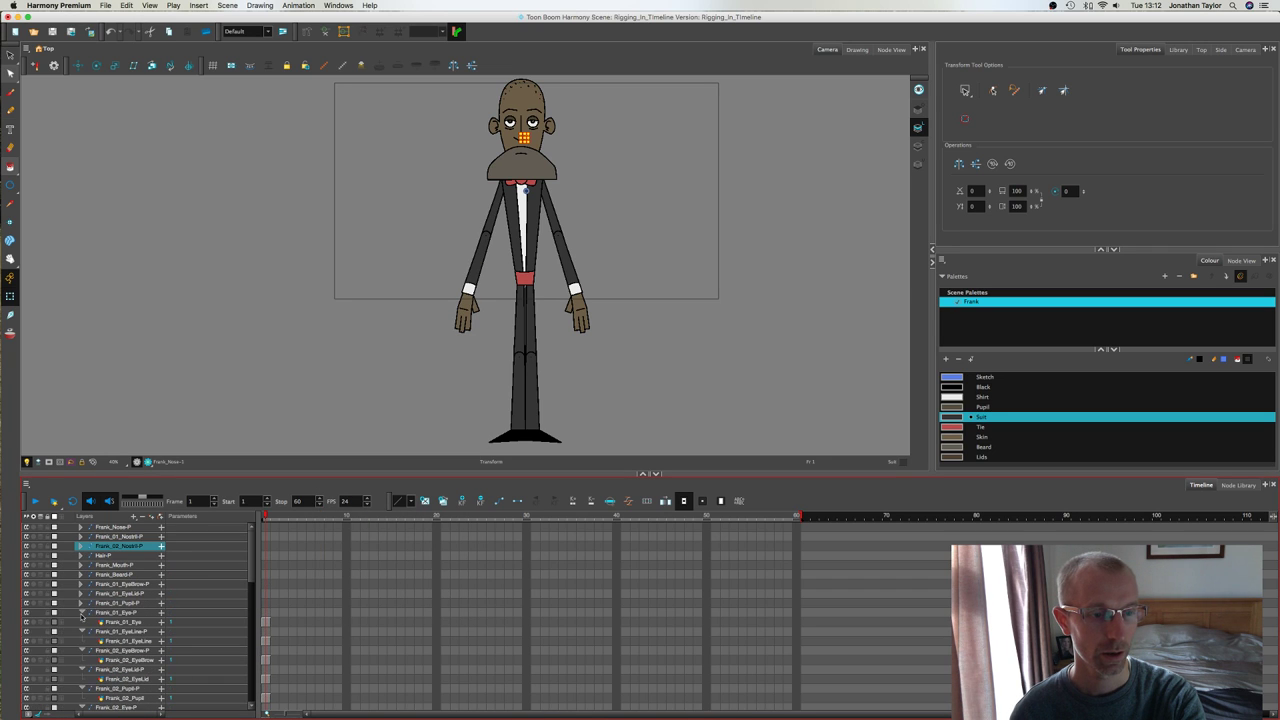
pyautogui.click(83, 612)
pyautogui.click(83, 622)
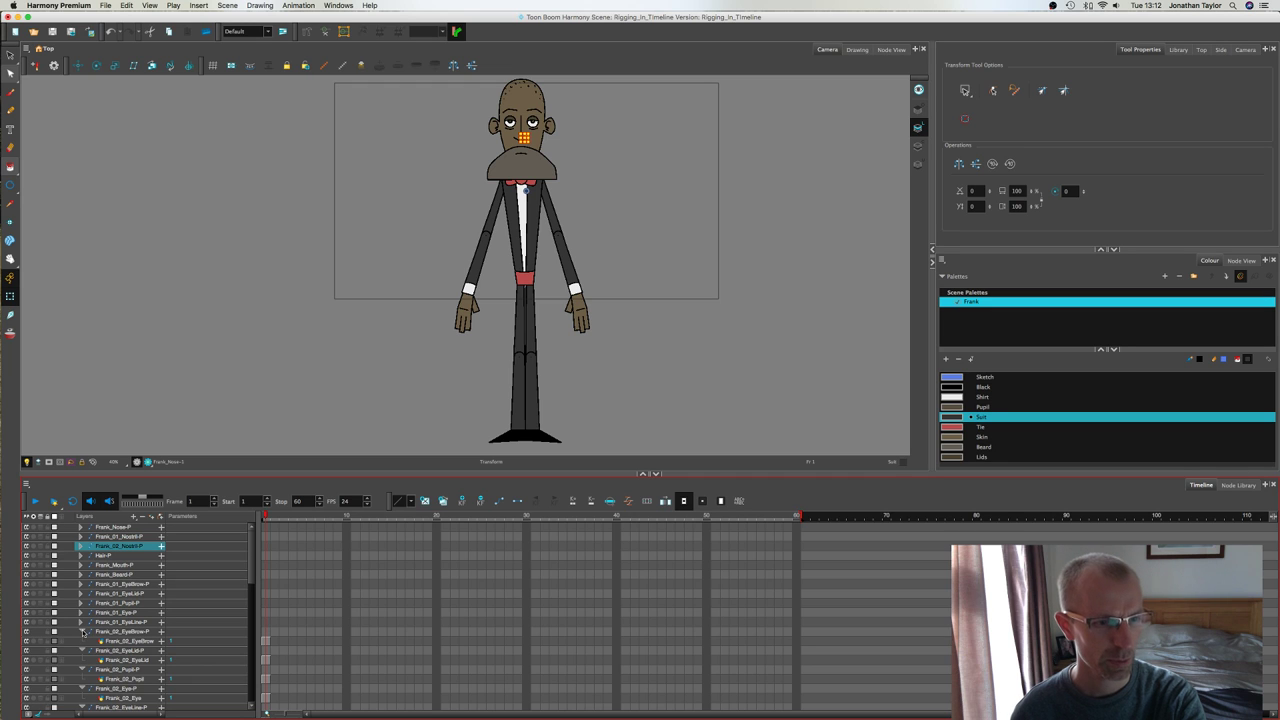
# Step: Collapse the Frank_02 eyebrow, eyelid, pupil, eye and eye line pegs
pyautogui.click(83, 631)
pyautogui.click(83, 641)
pyautogui.click(82, 650)
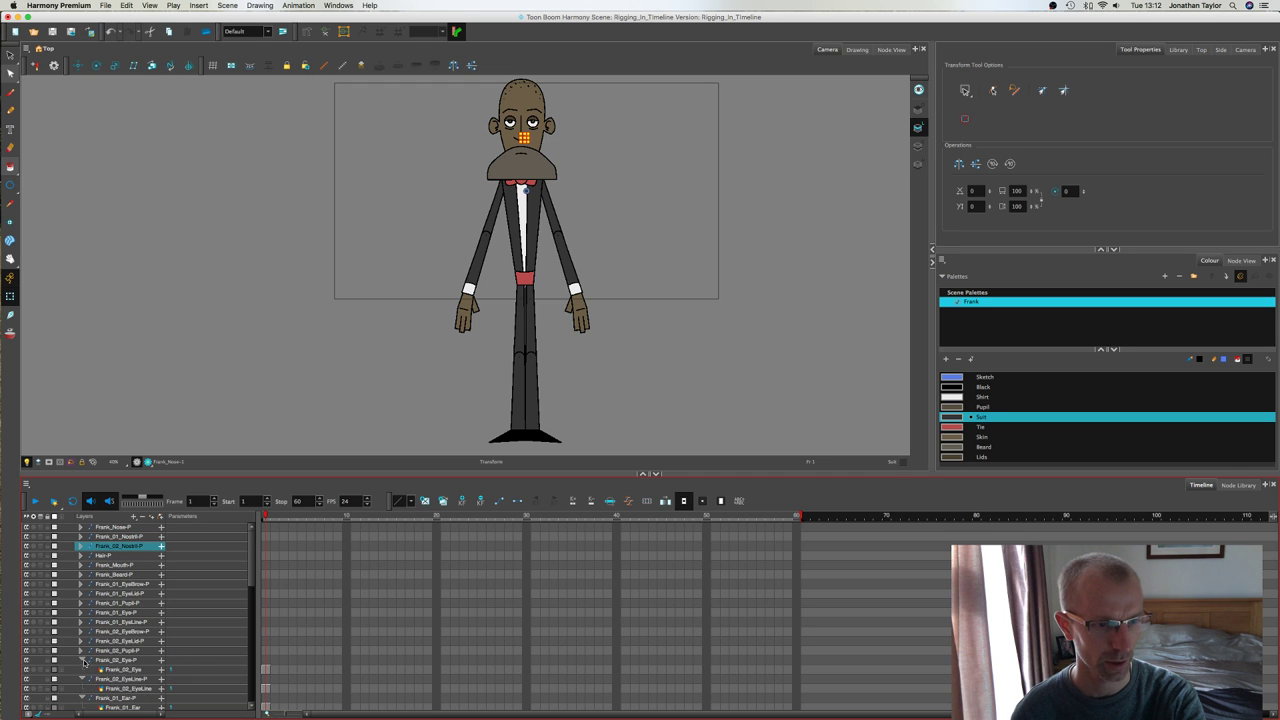
pyautogui.click(83, 660)
pyautogui.click(83, 669)
# Step: Collapse the pegs of both ears, the head, bow tie, neck and body
pyautogui.scroll(-3, 225, 608)
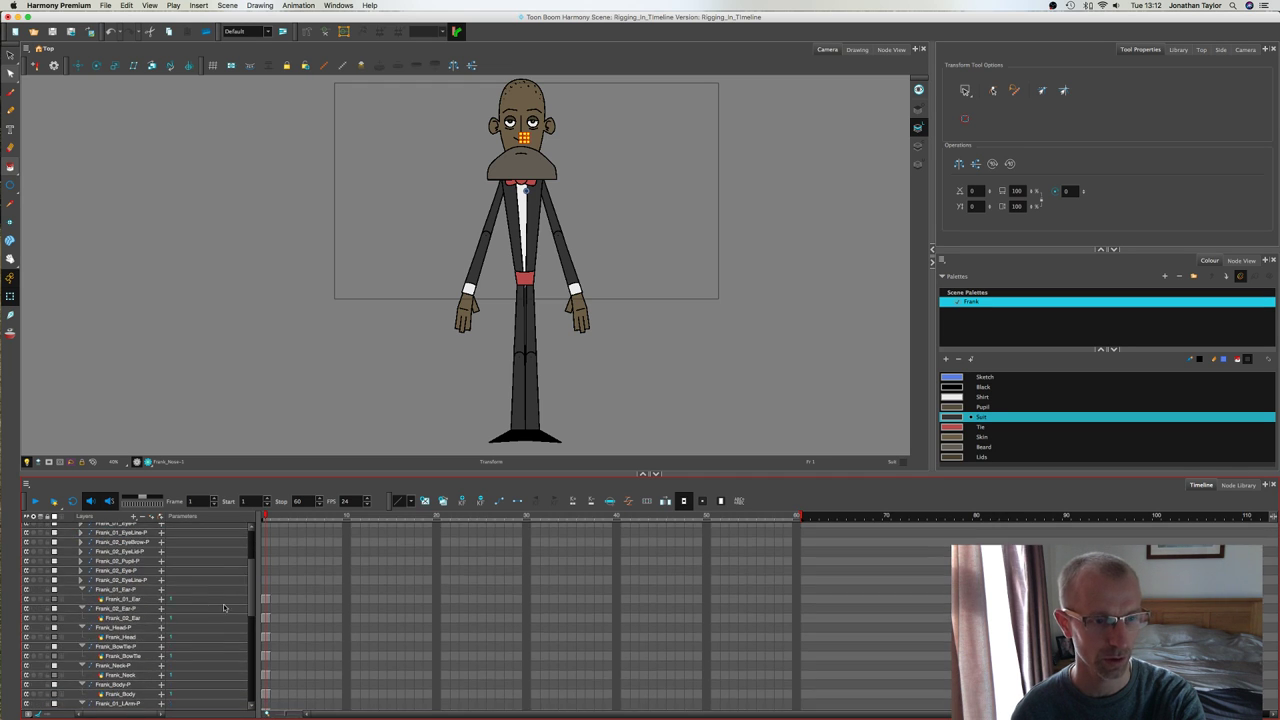
pyautogui.click(81, 589)
pyautogui.click(83, 599)
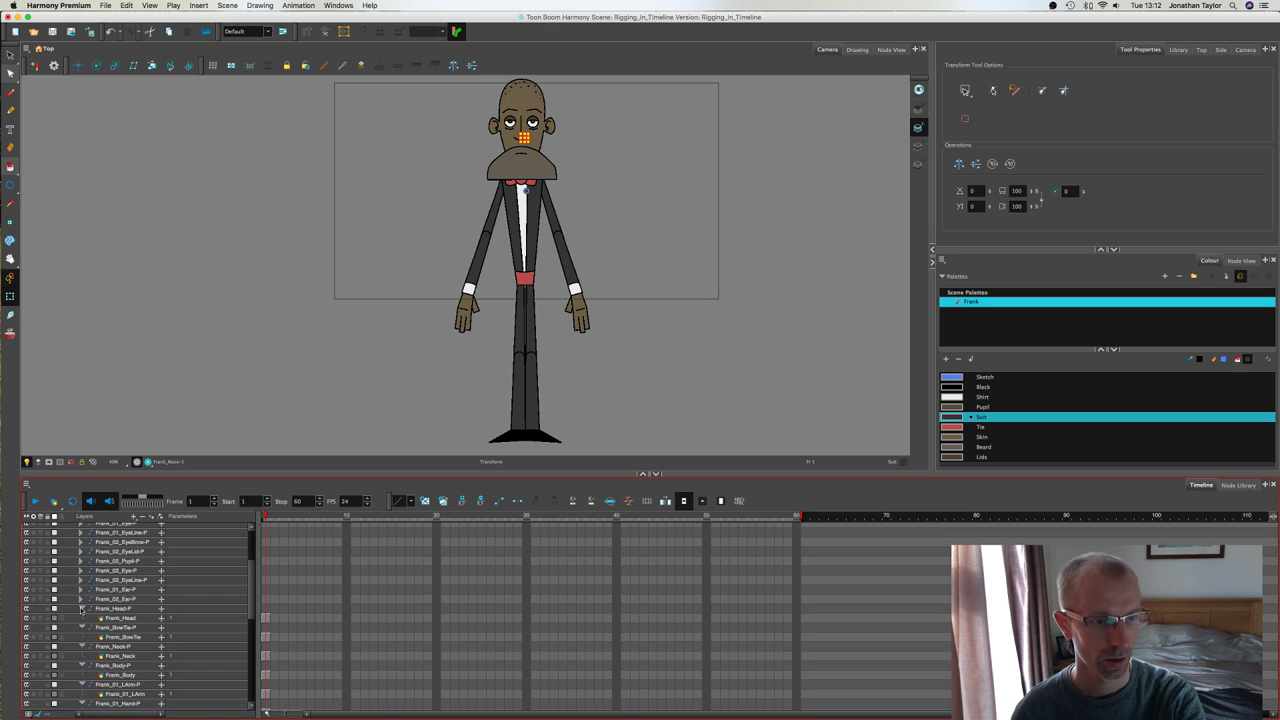
pyautogui.click(82, 609)
pyautogui.click(82, 618)
pyautogui.click(82, 618)
pyautogui.click(82, 627)
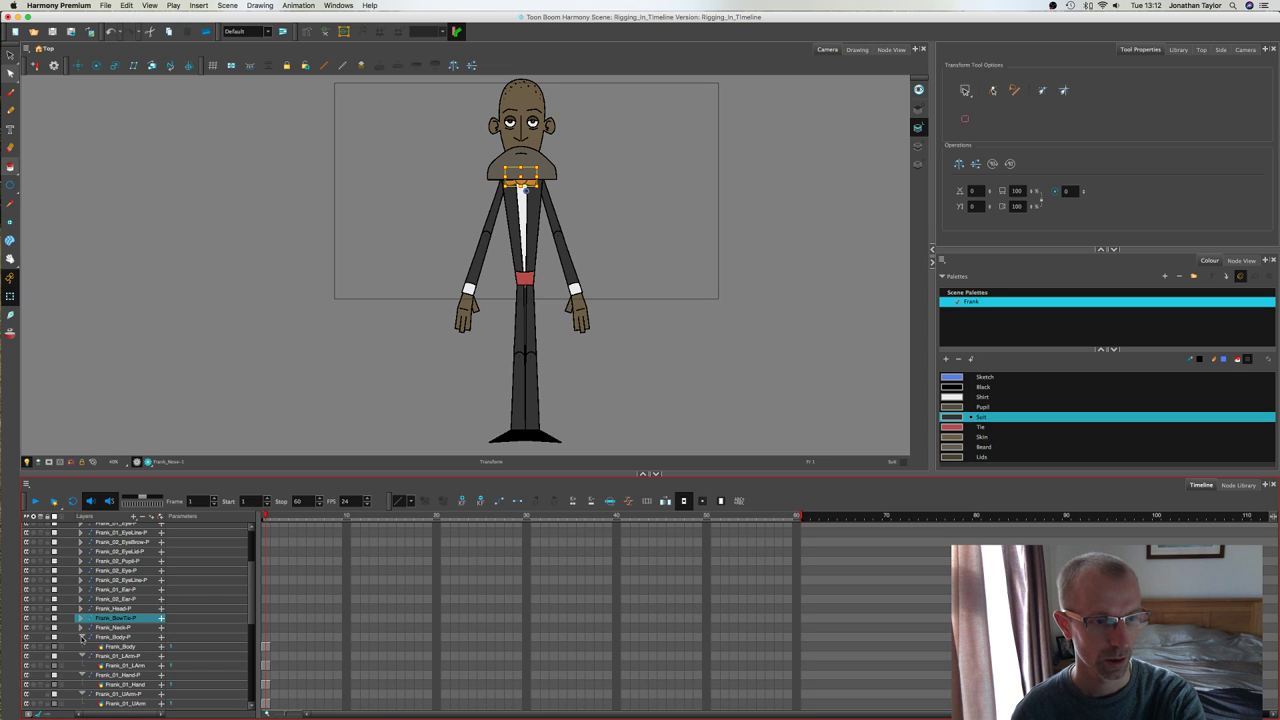
pyautogui.click(82, 637)
# Step: Collapse the lower arm, hand and upper arm pegs of Frank_01 and Frank_02
pyautogui.click(82, 646)
pyautogui.click(82, 656)
pyautogui.click(82, 665)
pyautogui.click(84, 675)
pyautogui.moveTo(255, 594); pyautogui.dragTo(253, 616)
pyautogui.click(82, 632)
pyautogui.click(82, 642)
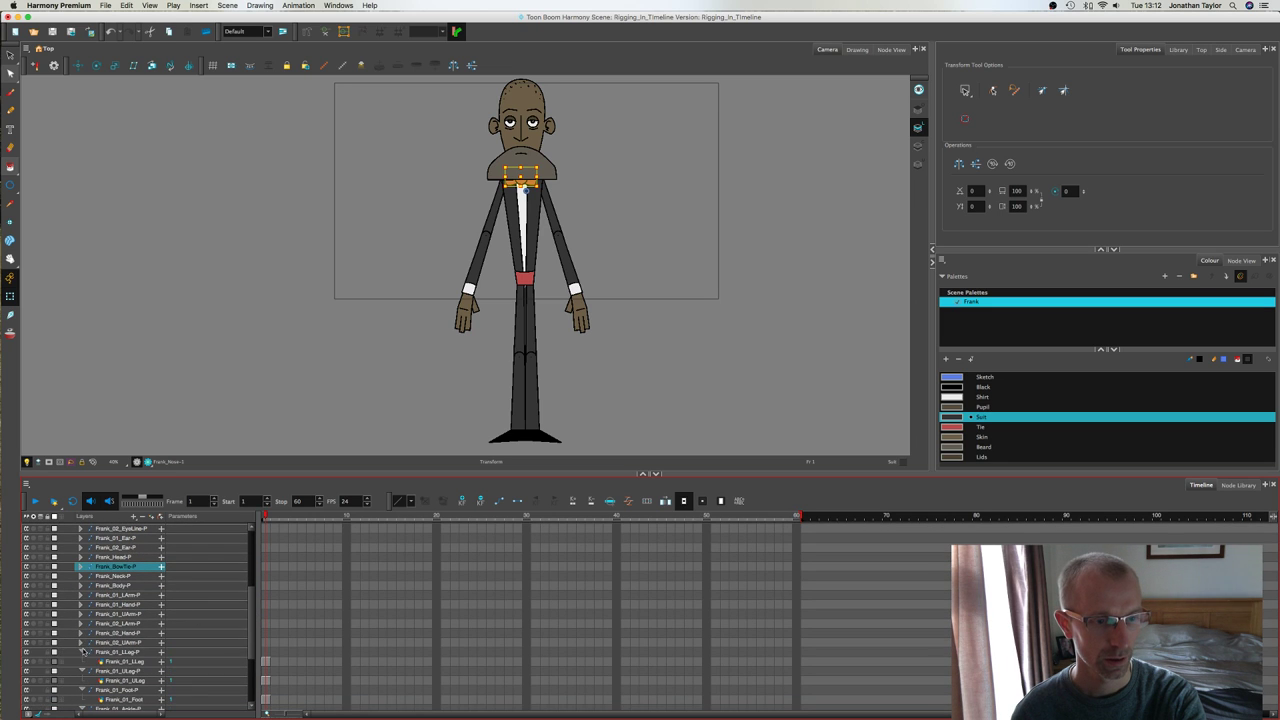
# Step: Collapse the Frank_01 lower leg, upper leg, foot and ankle pegs
pyautogui.click(84, 652)
pyautogui.click(82, 652)
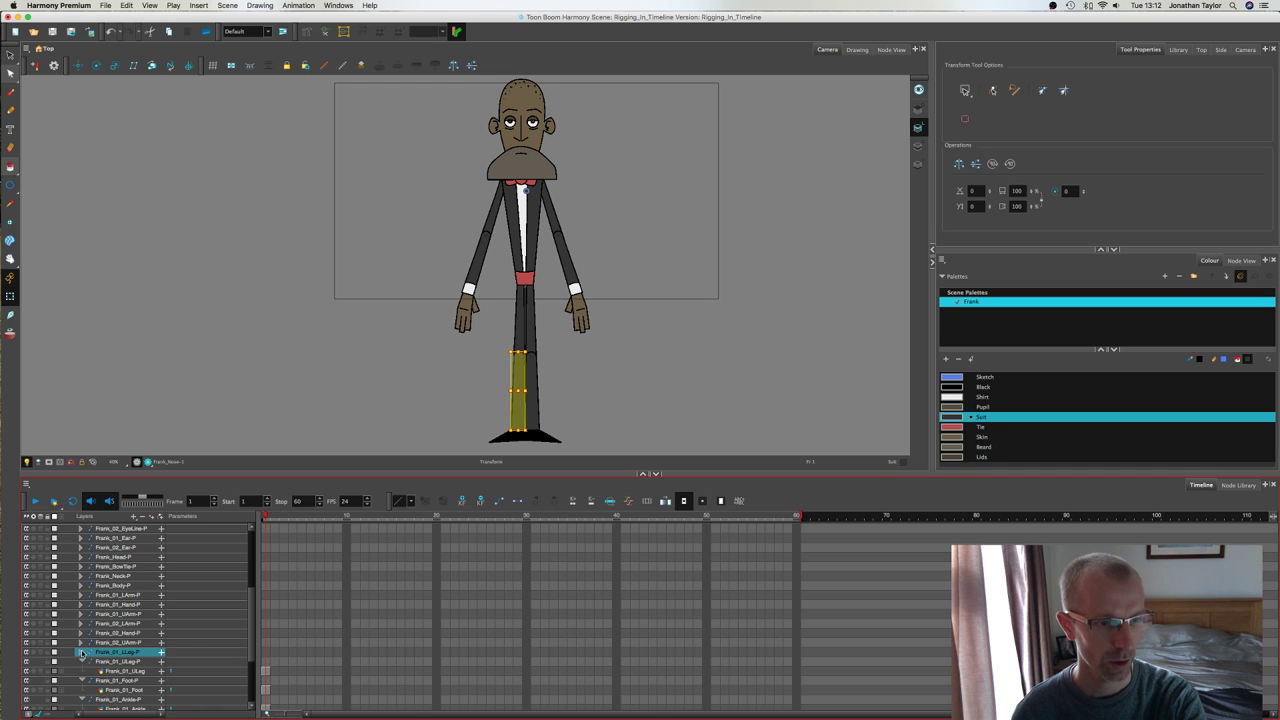
pyautogui.click(82, 661)
pyautogui.click(82, 670)
pyautogui.click(82, 680)
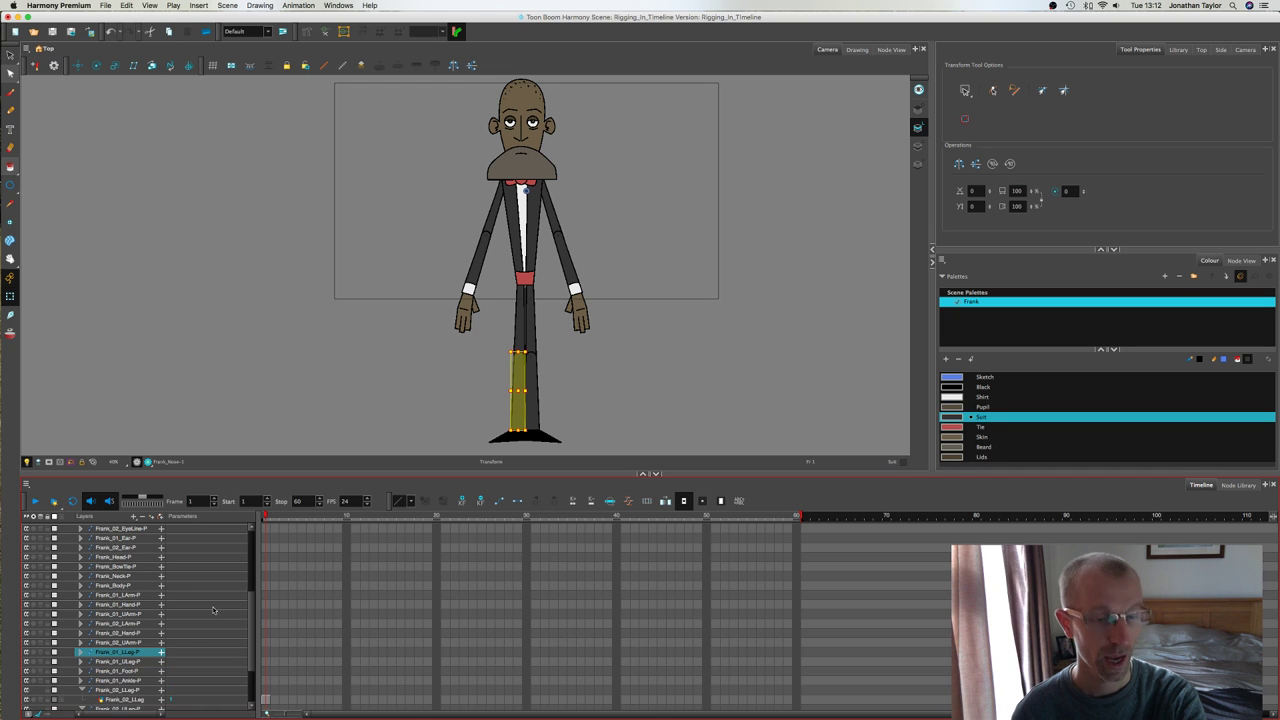
# Step: Collapse the Frank_02 lower leg, upper leg, foot and ankle pegs
pyautogui.scroll(-5, 252, 600)
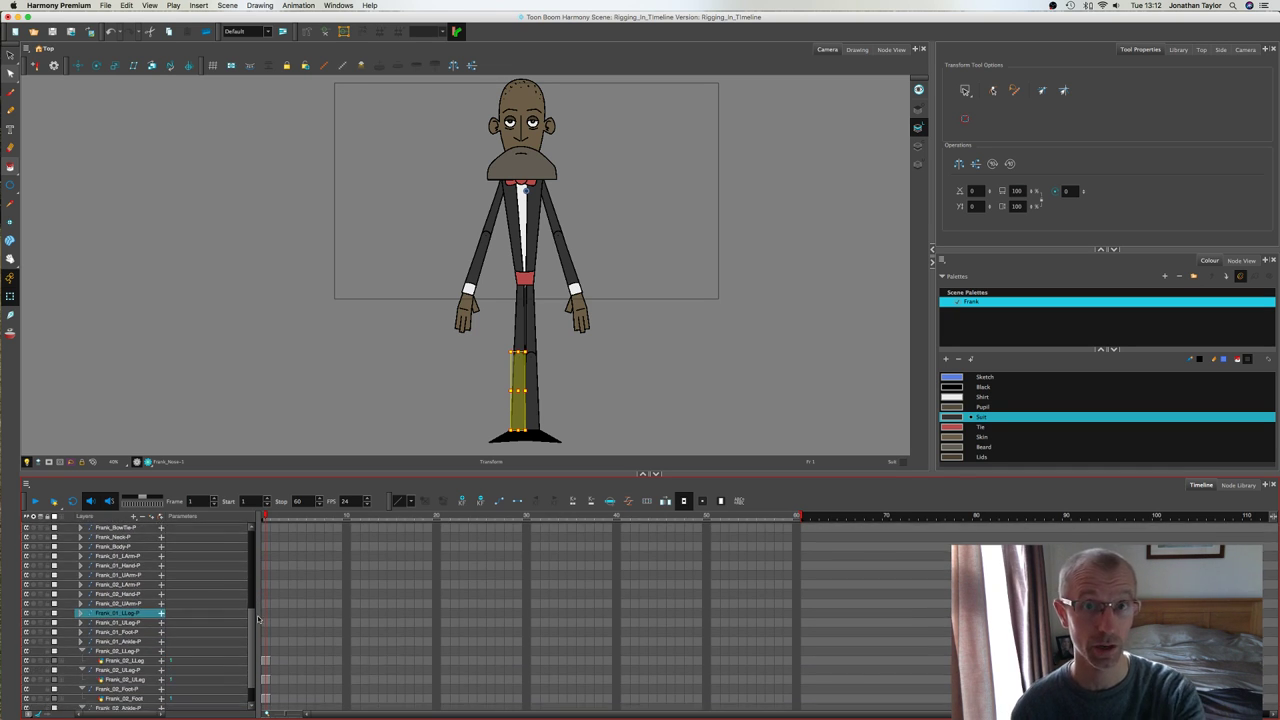
pyautogui.click(82, 619)
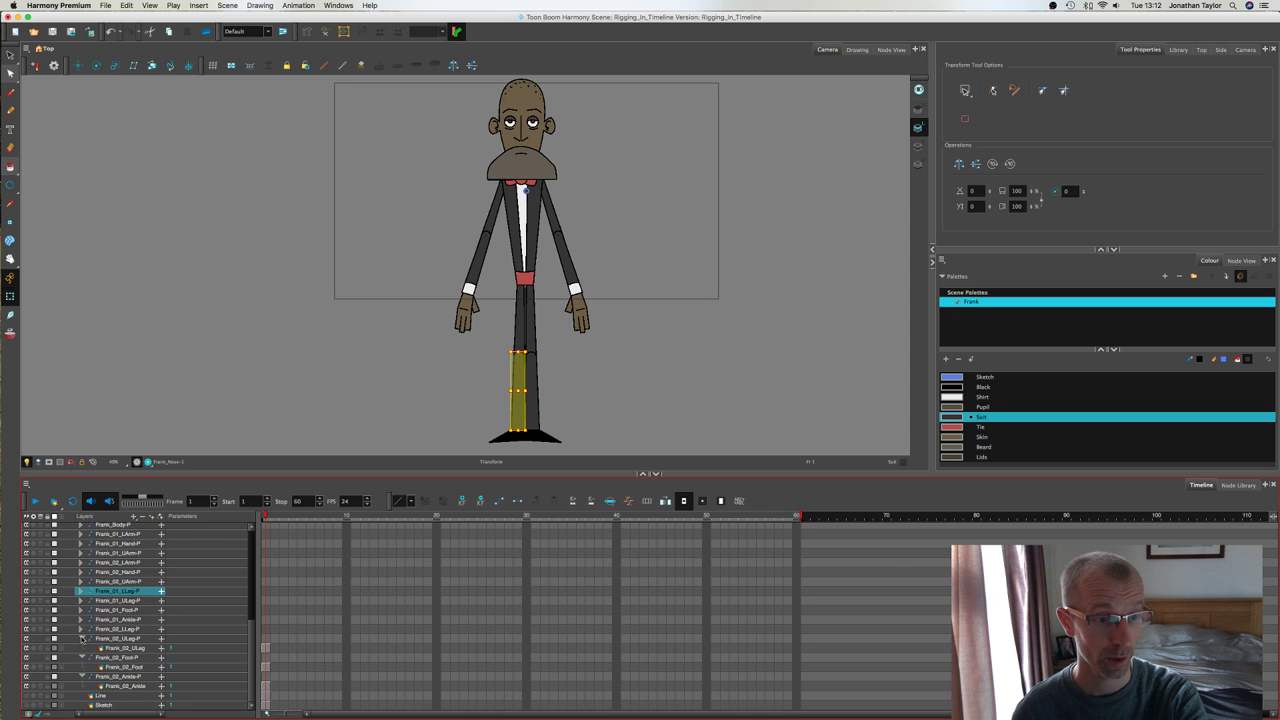
pyautogui.click(82, 638)
pyautogui.click(82, 657)
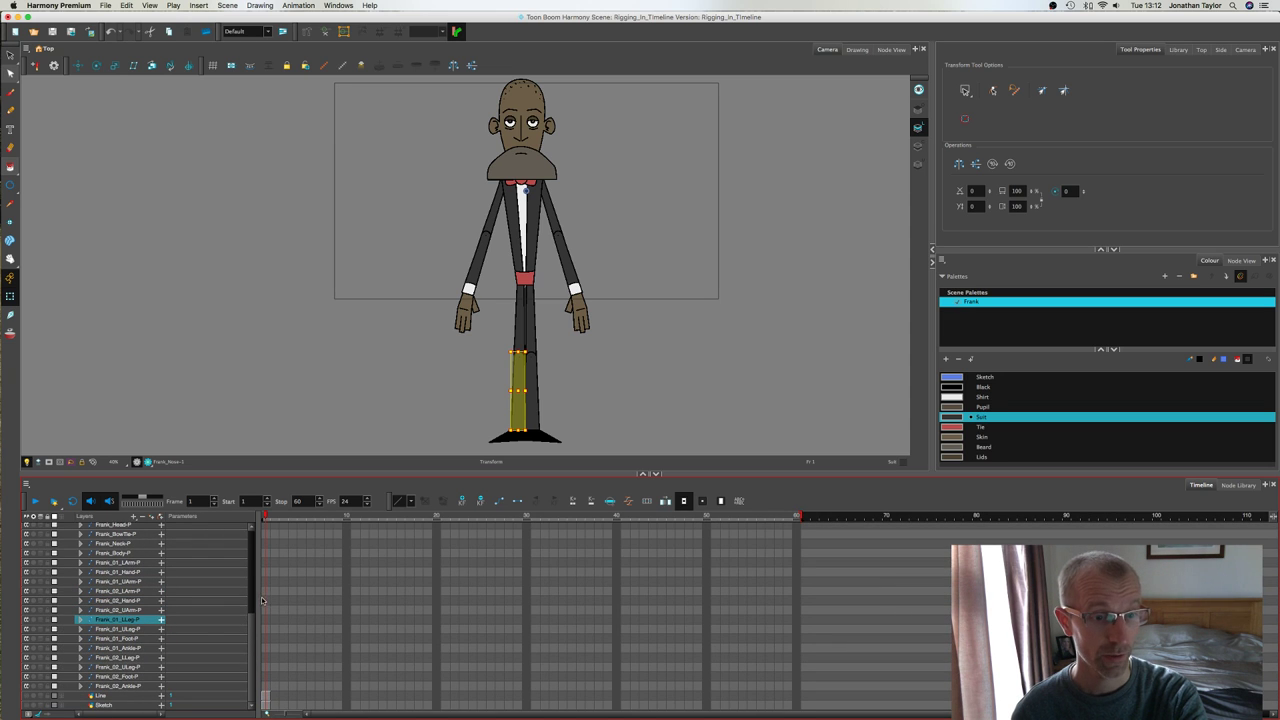
# Step: Select the Frank_Nose-P and Frank_02_Nostril-P pegs in turn to examine them and their pivot on the character
pyautogui.scroll(8, 255, 580)
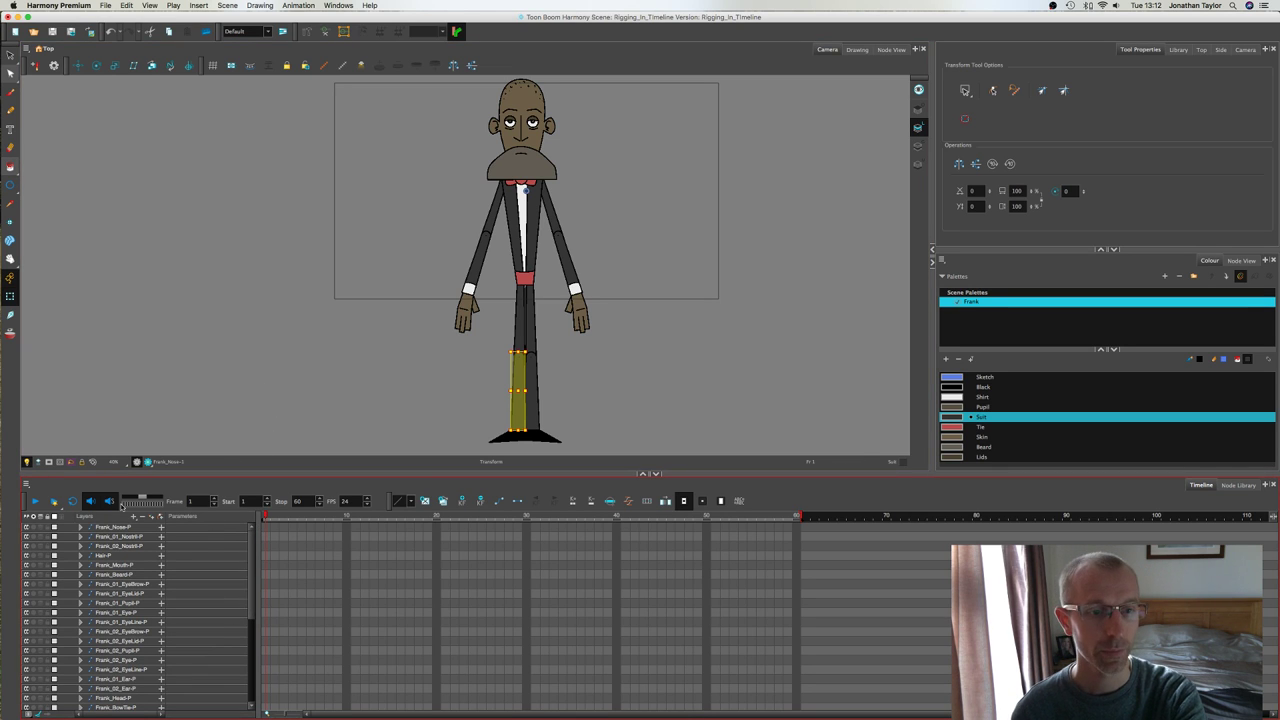
pyautogui.click(121, 537)
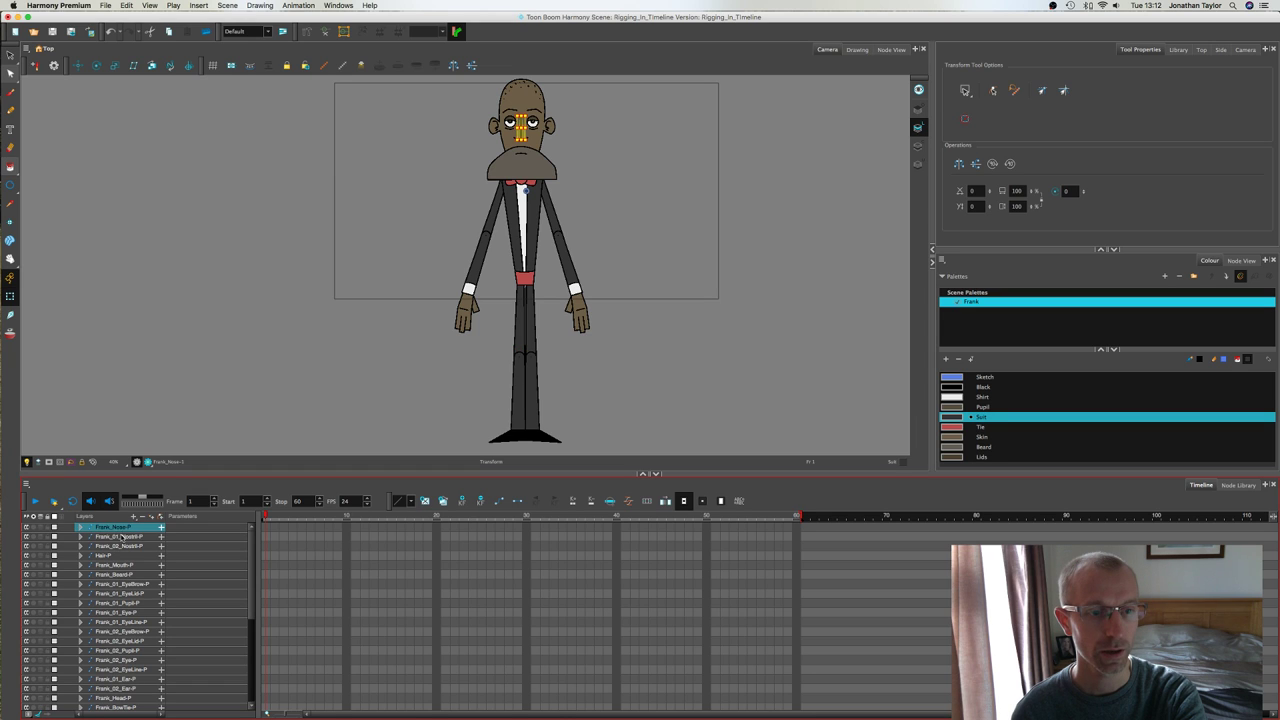
pyautogui.click(121, 546)
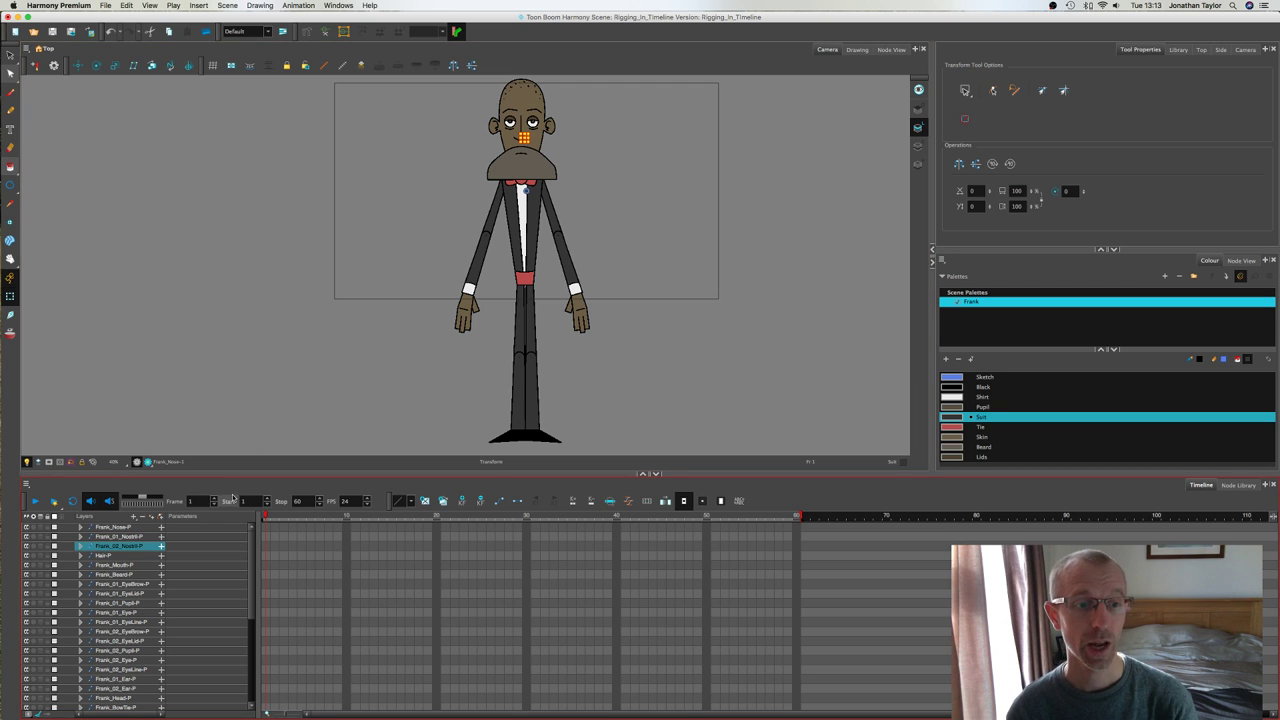
# Step: Display the reference grid with the Select tool to examine the scene's centre, hide it again and return to the Transform tool
pyautogui.click(178, 334)
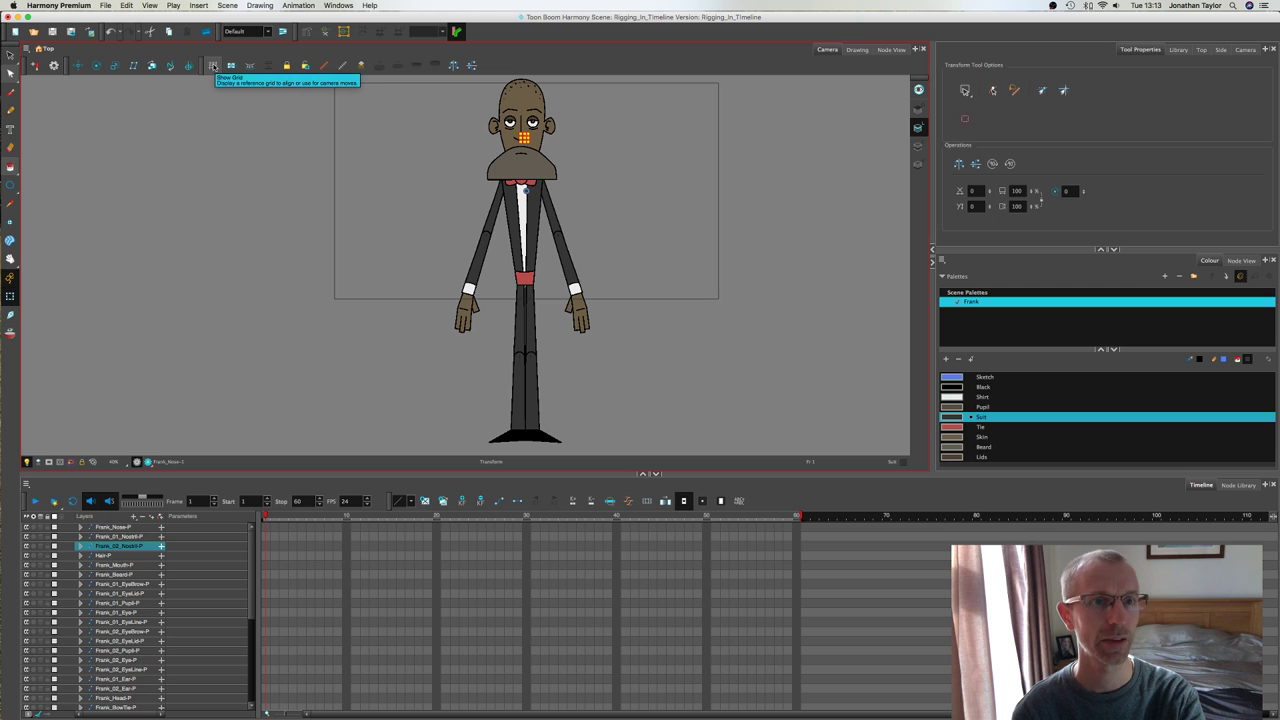
pyautogui.click(615, 147)
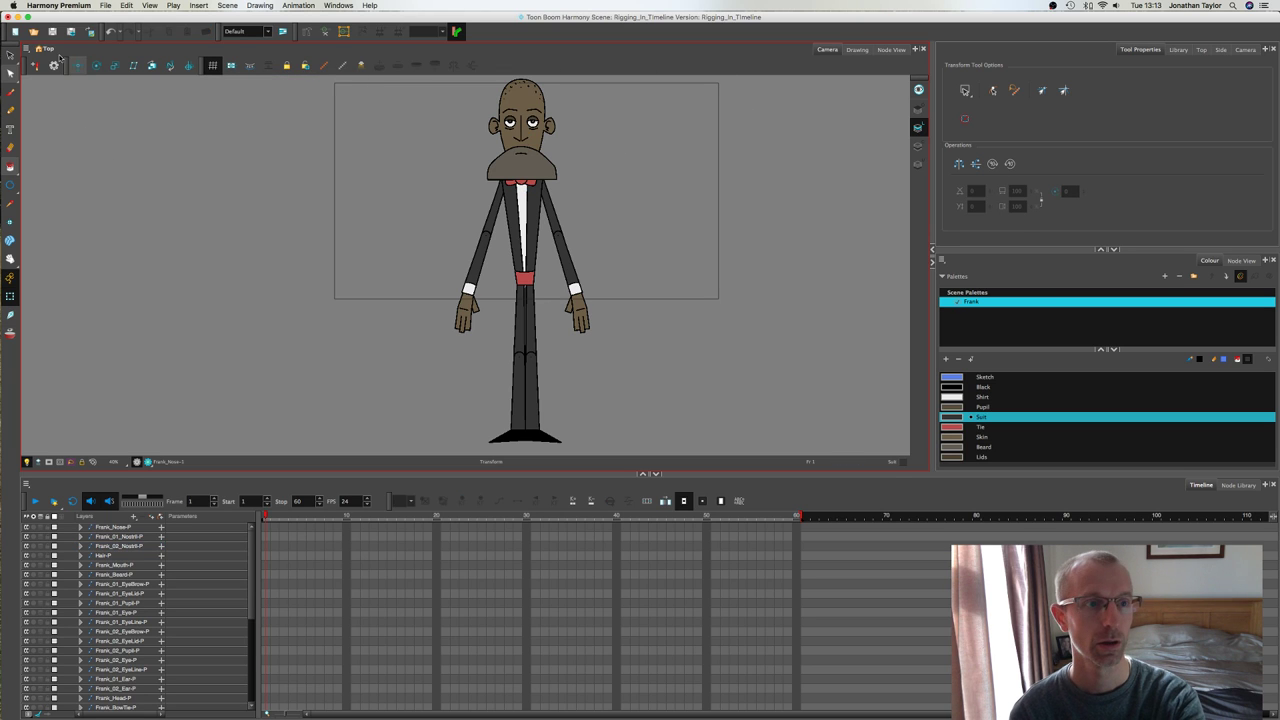
pyautogui.click(10, 56)
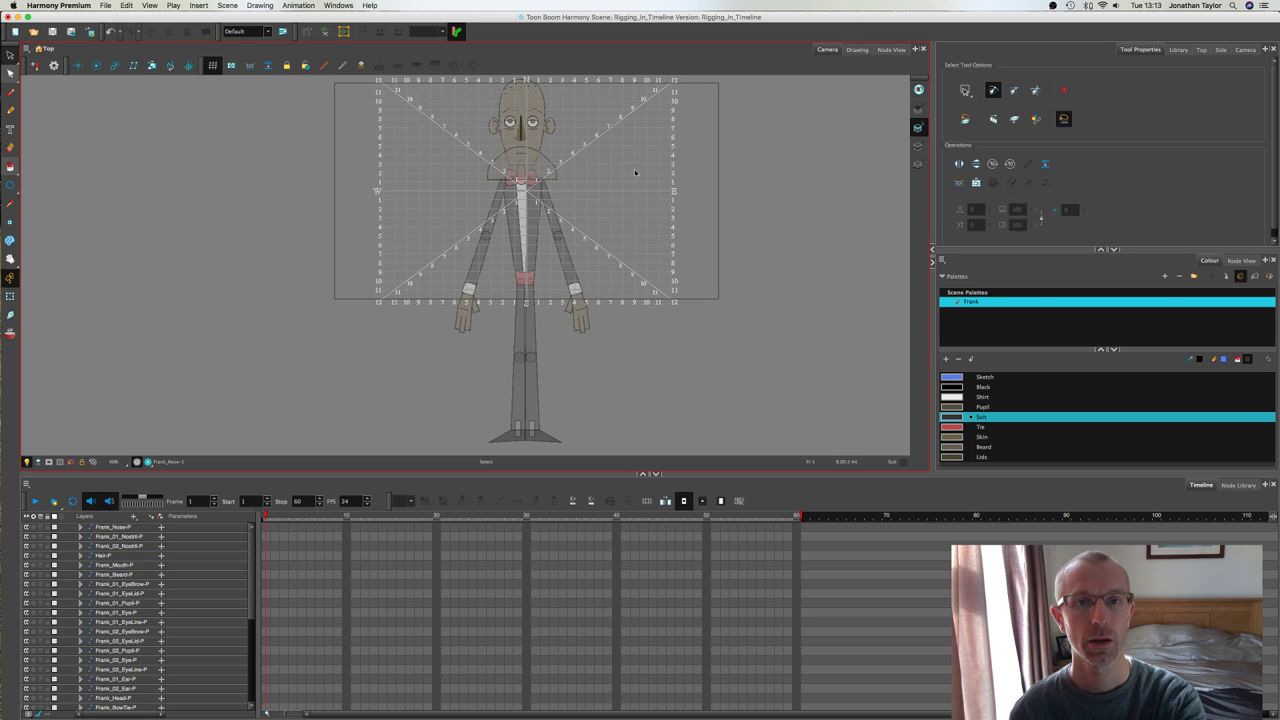
pyautogui.moveTo(634, 172); pyautogui.dragTo(634, 223)
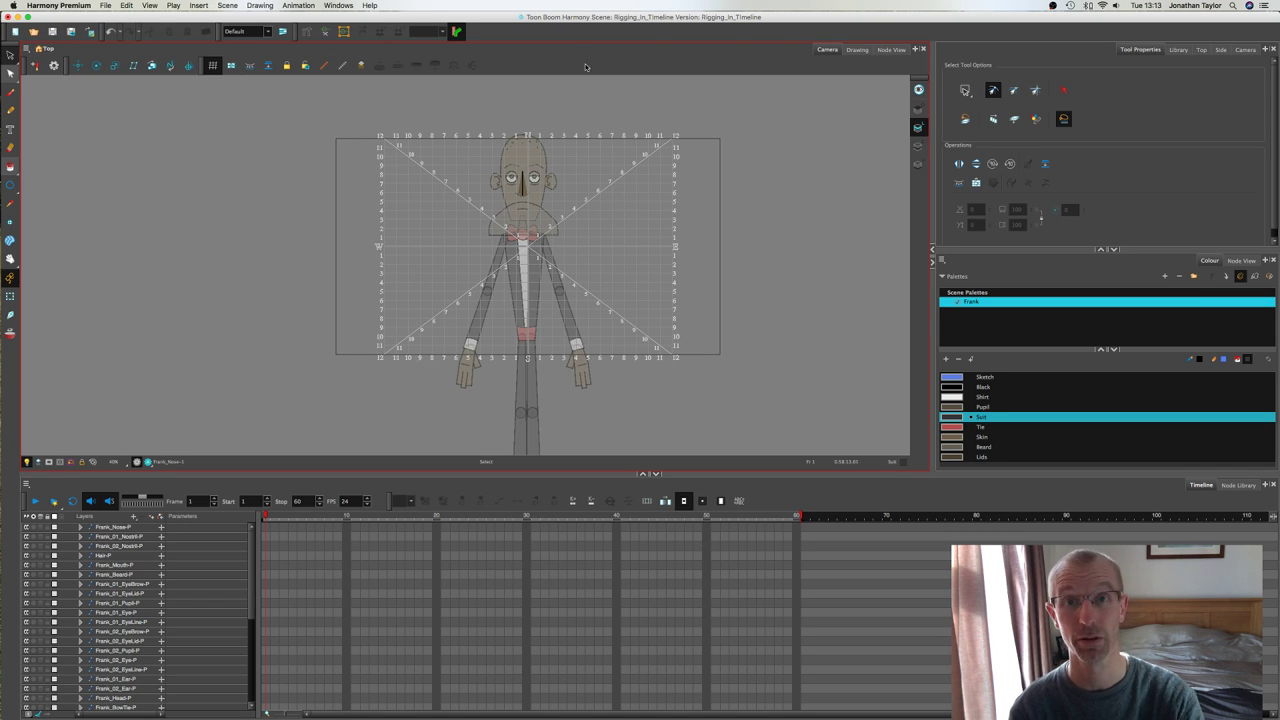
pyautogui.click(212, 65)
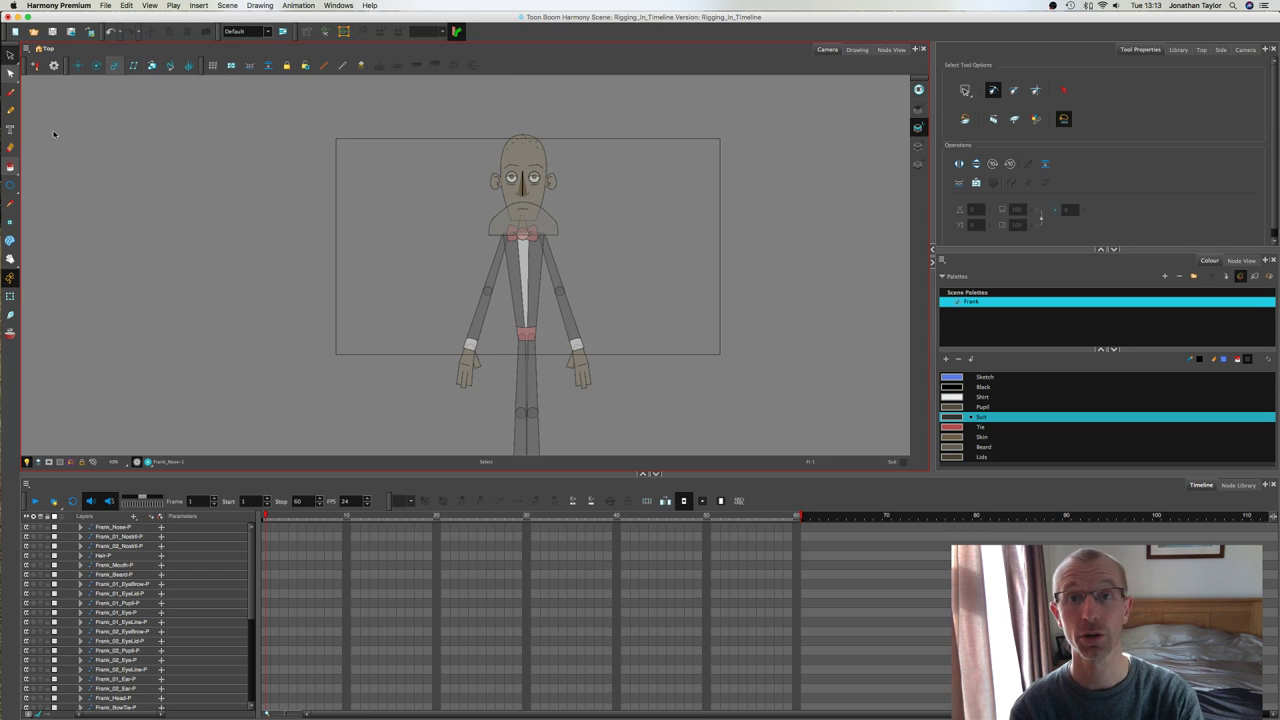
pyautogui.click(10, 296)
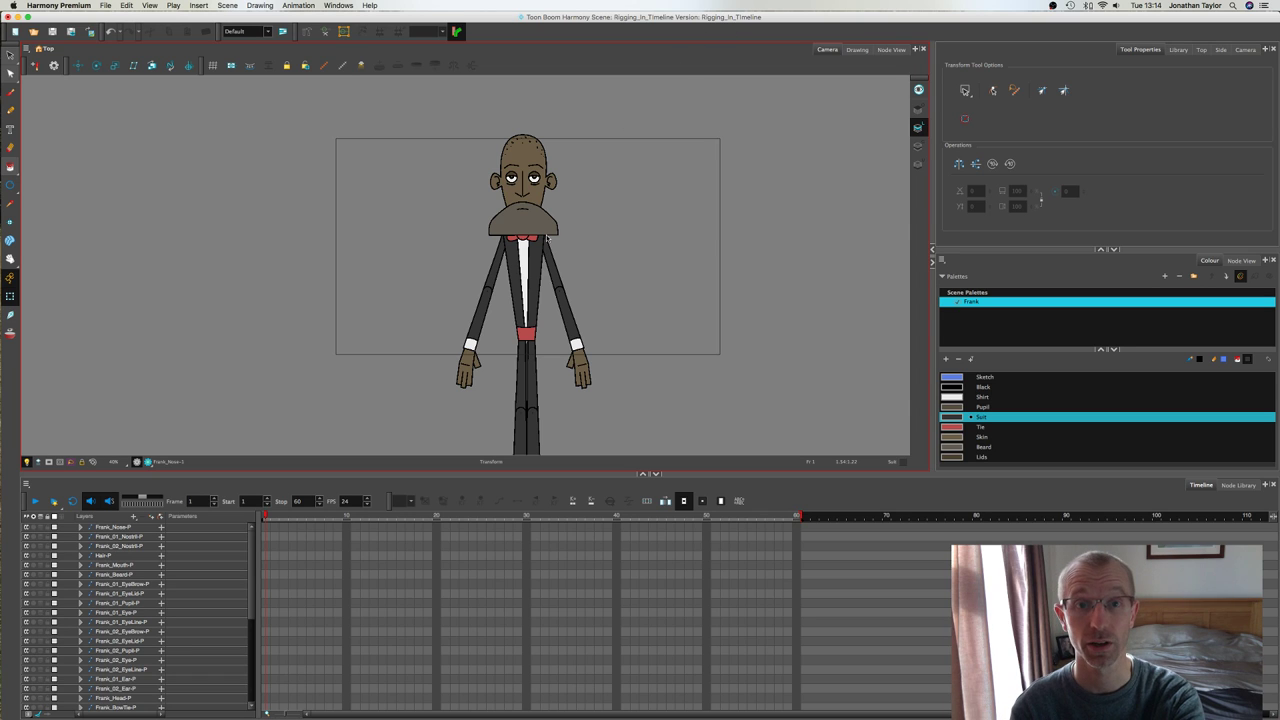
# Step: Select the Frank_Nose-P and Frank_Head-P pegs to check where their pivots sit on the character, and clear the selection
pyautogui.moveTo(620, 248); pyautogui.dragTo(629, 215)
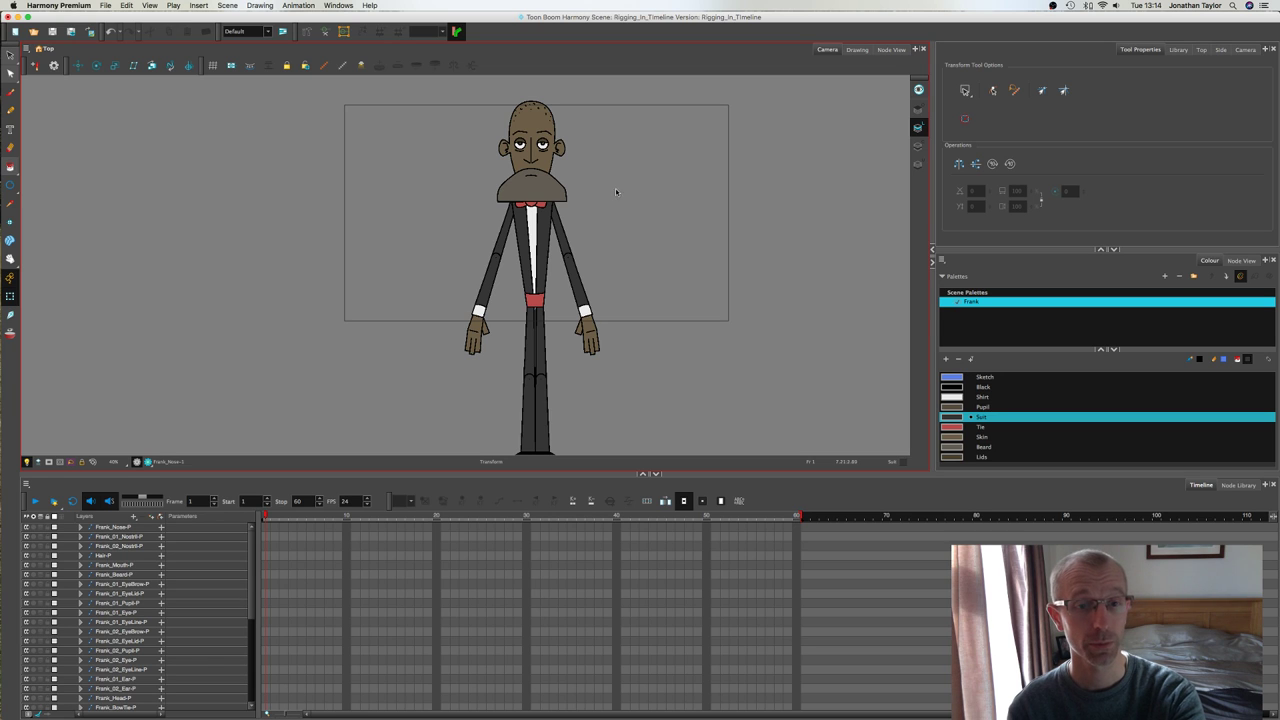
pyautogui.click(118, 526)
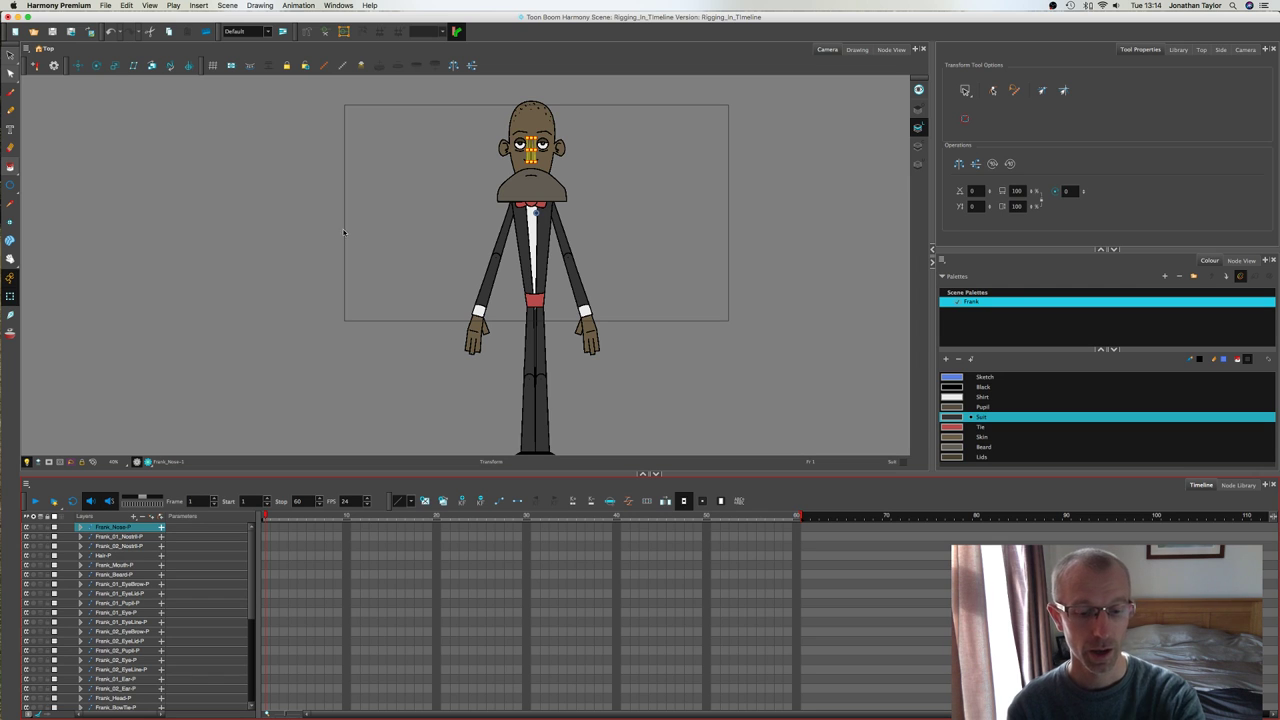
pyautogui.moveTo(252, 575); pyautogui.dragTo(252, 577)
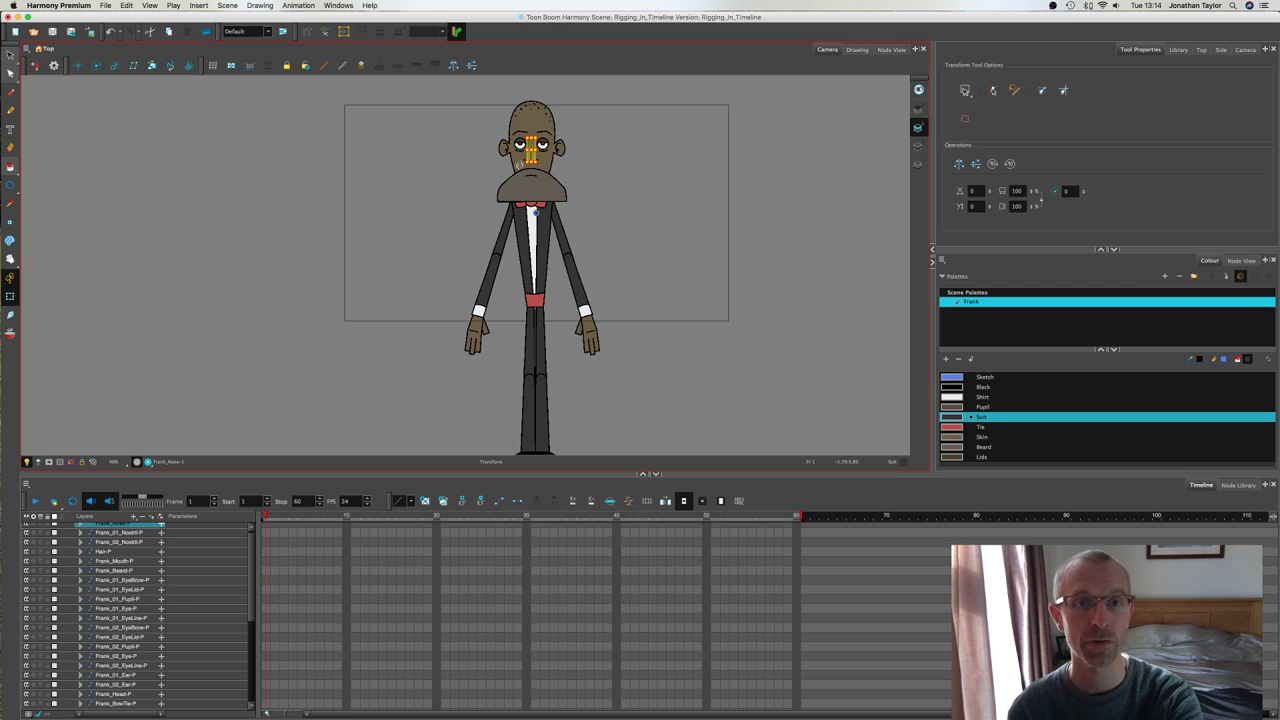
pyautogui.click(527, 124)
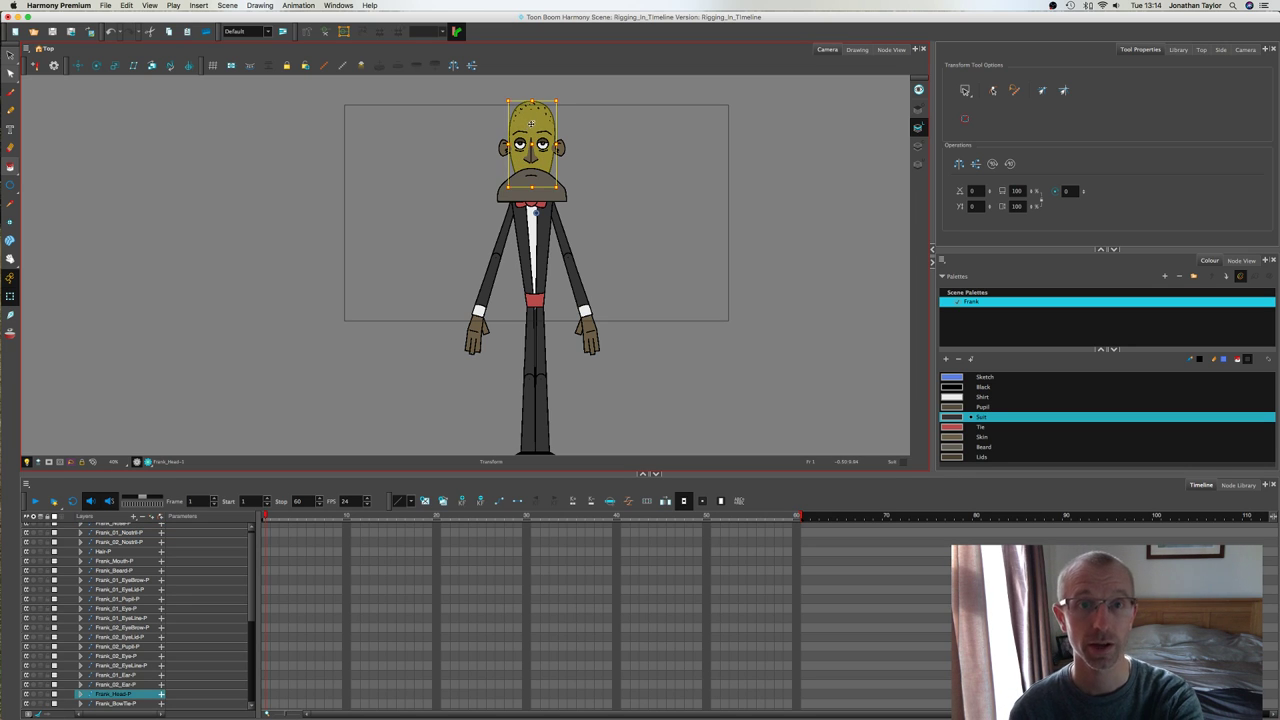
pyautogui.moveTo(533, 123)
pyautogui.mouseDown()
pyautogui.moveTo(564, 119)
pyautogui.moveTo(511, 111)
pyautogui.moveTo(533, 110)
pyautogui.mouseUp()
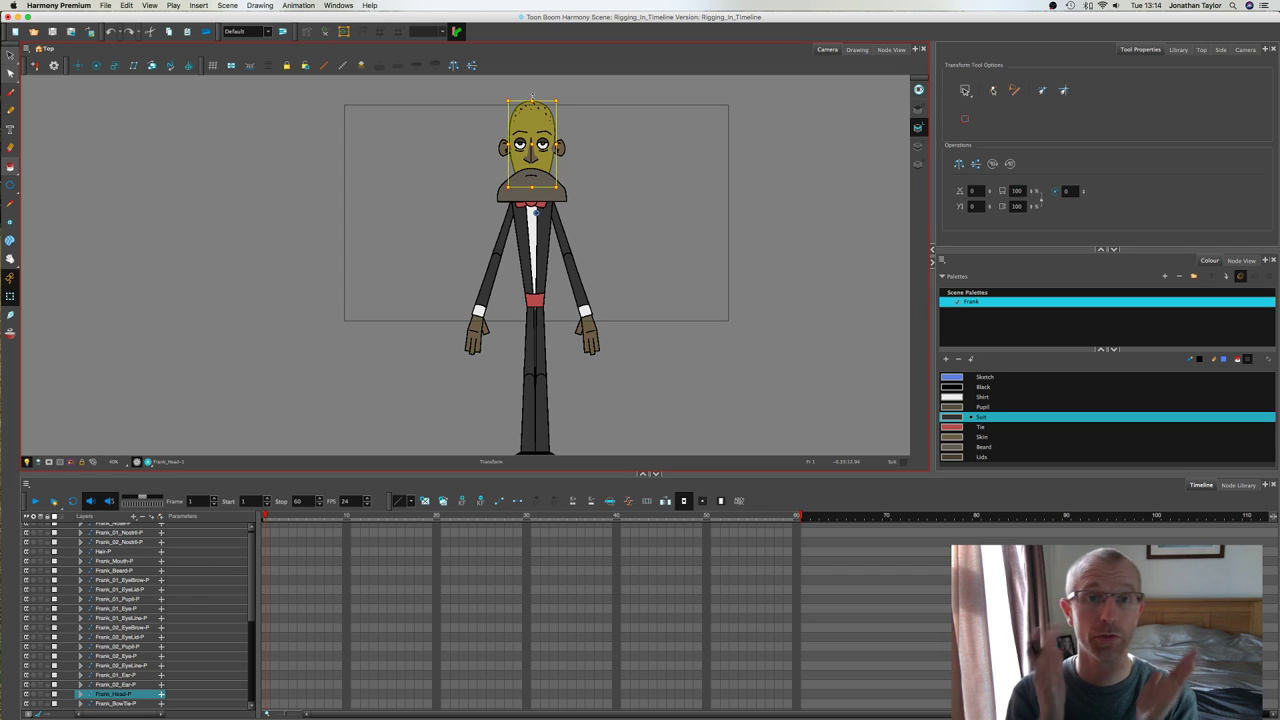
pyautogui.click(290, 325)
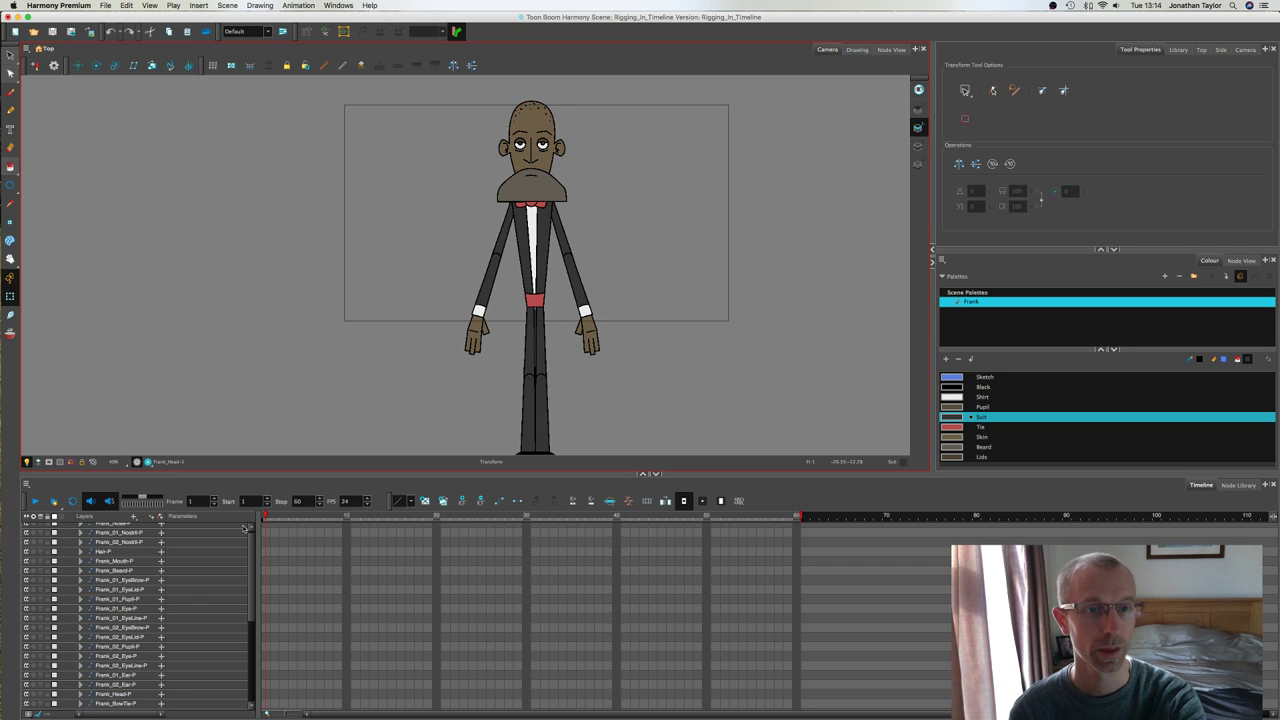
# Step: Add a parent peg above the Frank_Head-P peg
pyautogui.moveTo(252, 549); pyautogui.dragTo(253, 531)
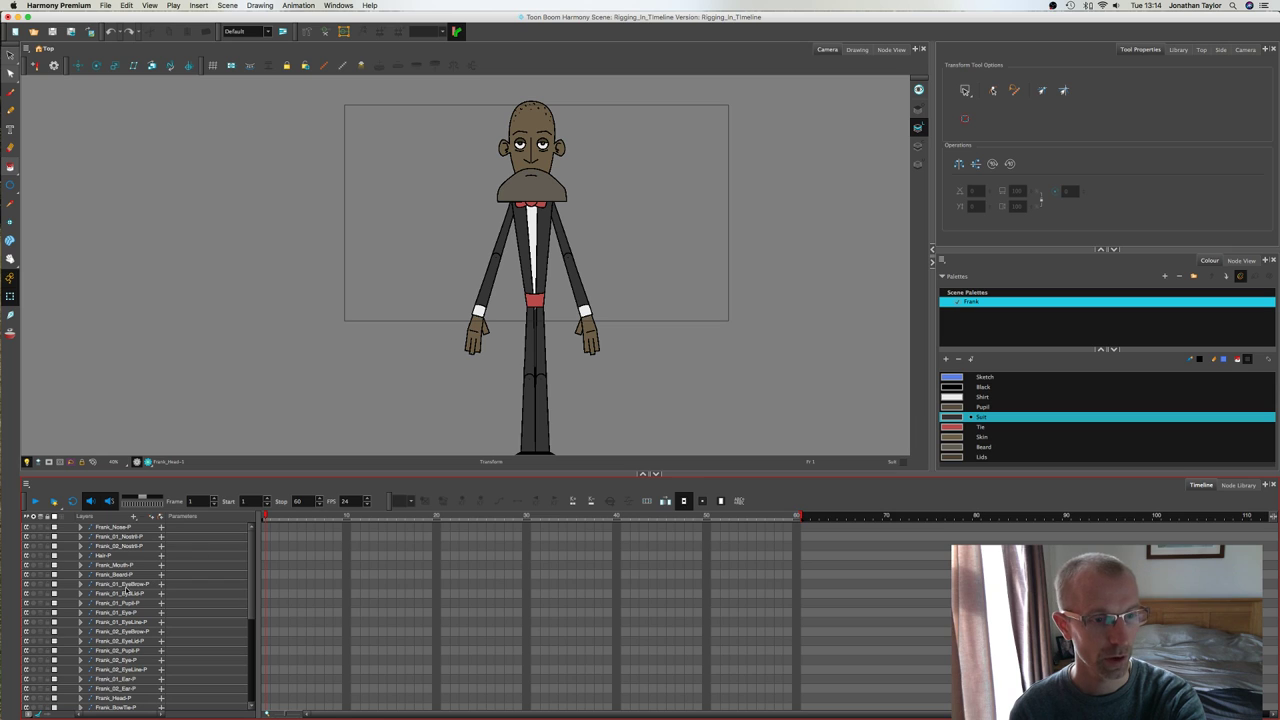
pyautogui.click(126, 698)
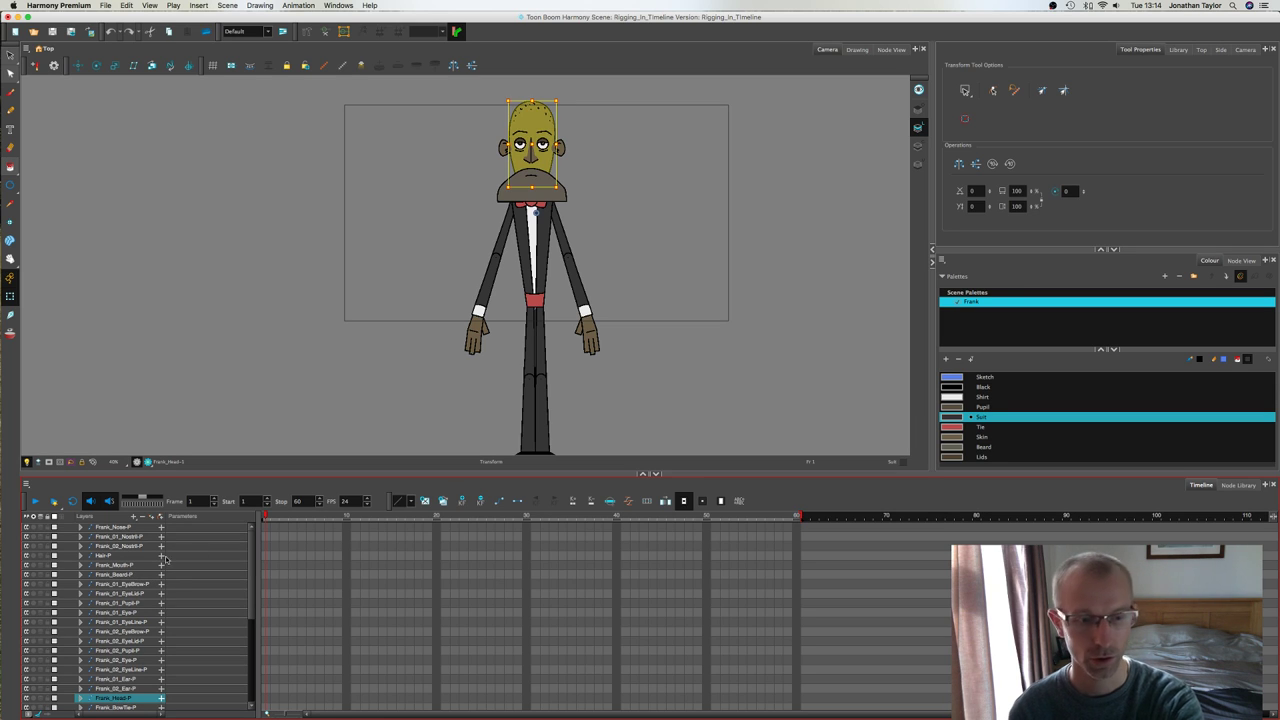
pyautogui.click(160, 517)
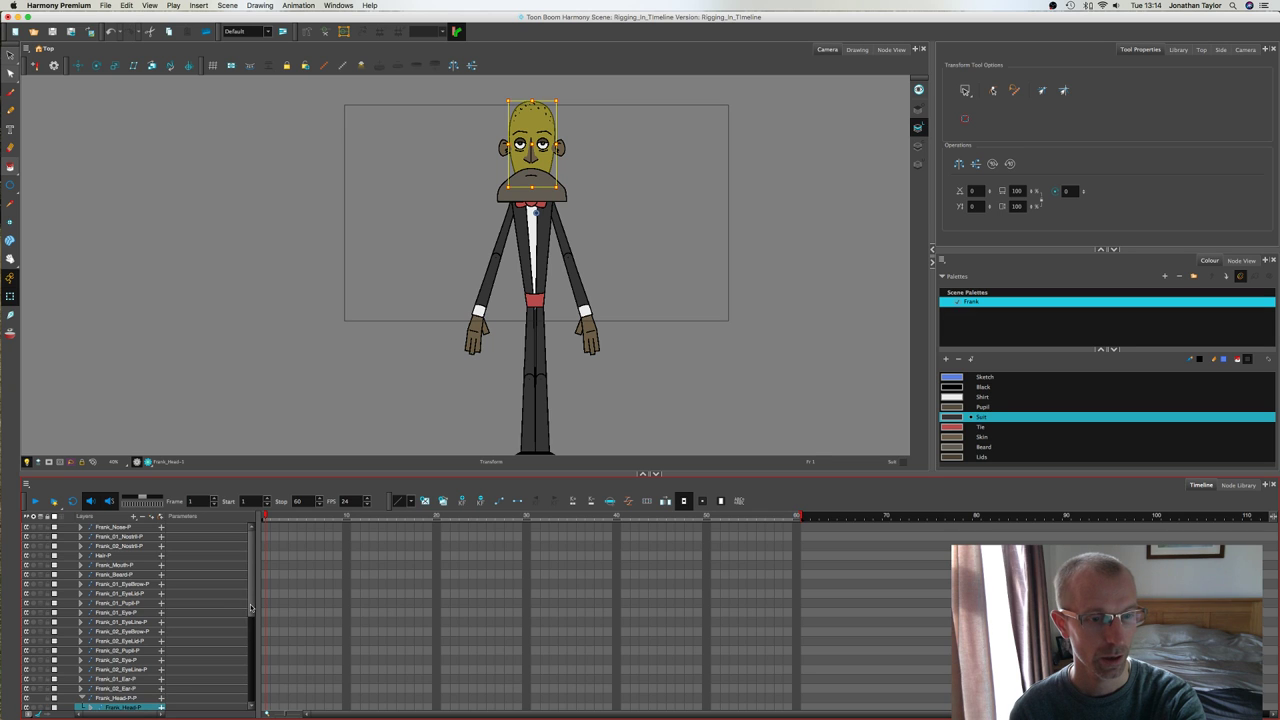
# Step: Rename the head's new parent peg as Frank_Head-MASTER-P and widen the layer list slightly
pyautogui.scroll(-2, 252, 620)
pyautogui.scroll(-1, 252, 620)
pyautogui.click(124, 665)
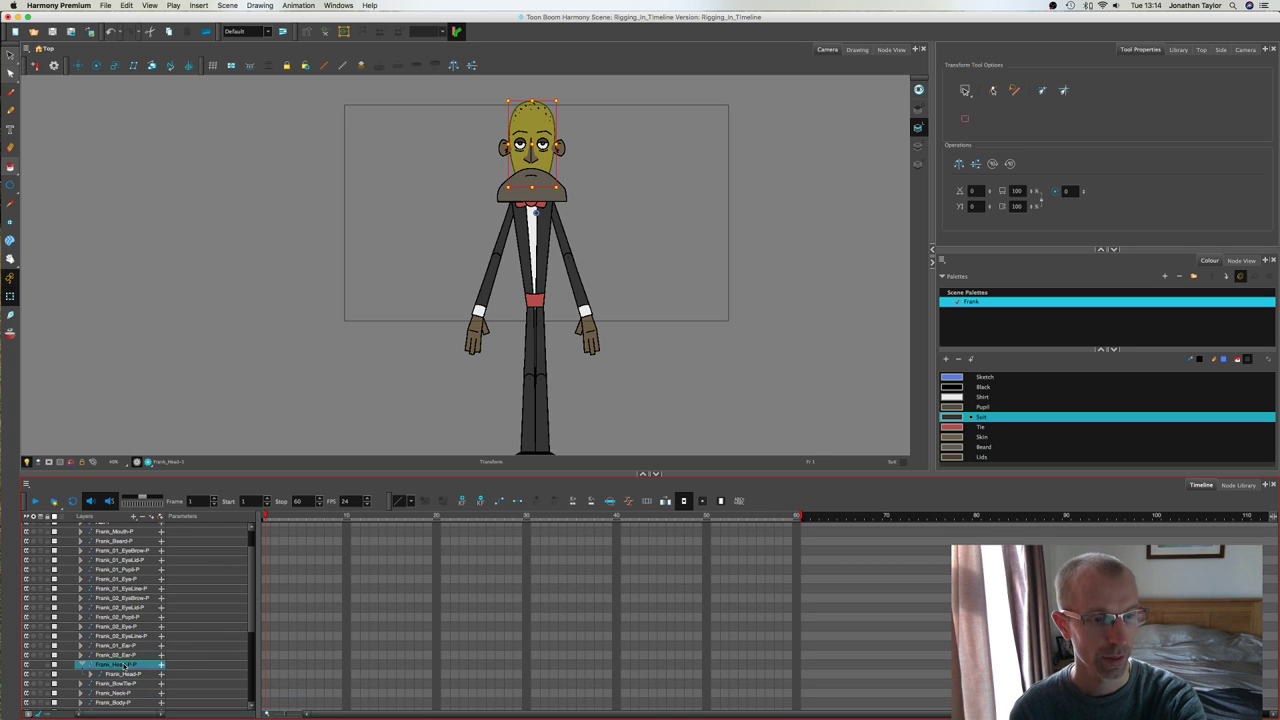
pyautogui.scroll(-3, 155, 621)
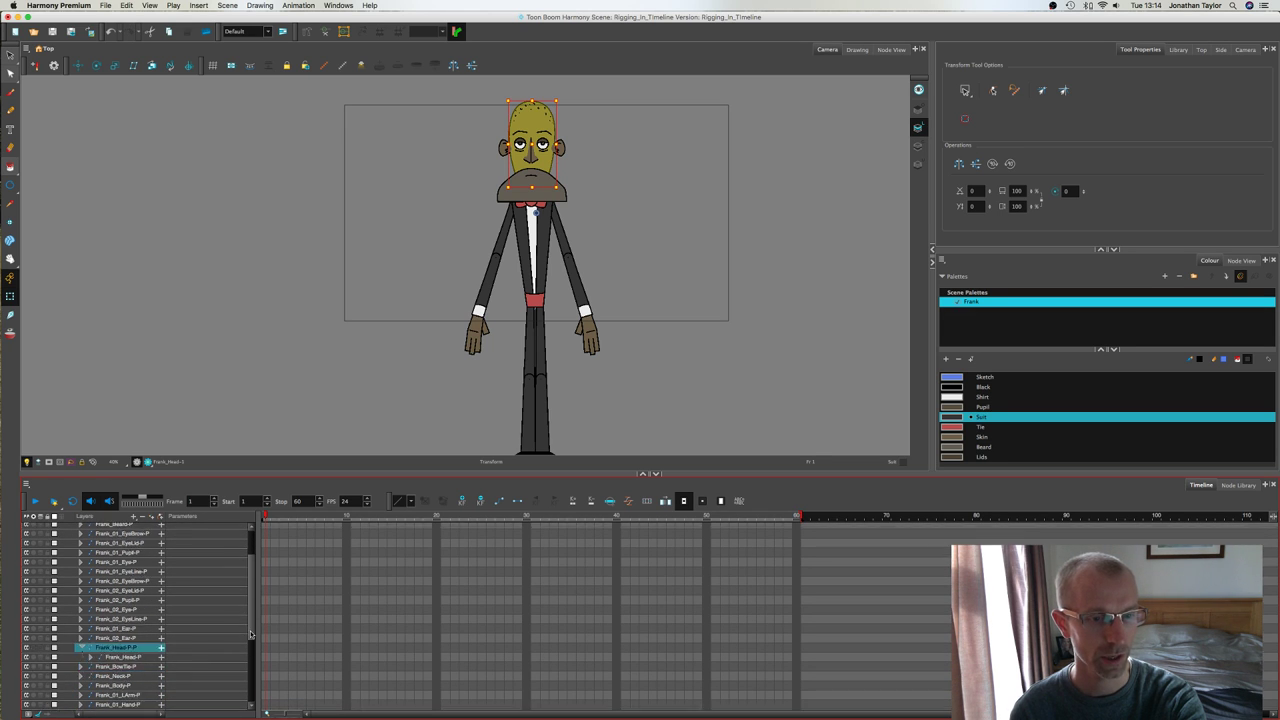
pyautogui.doubleClick(125, 601)
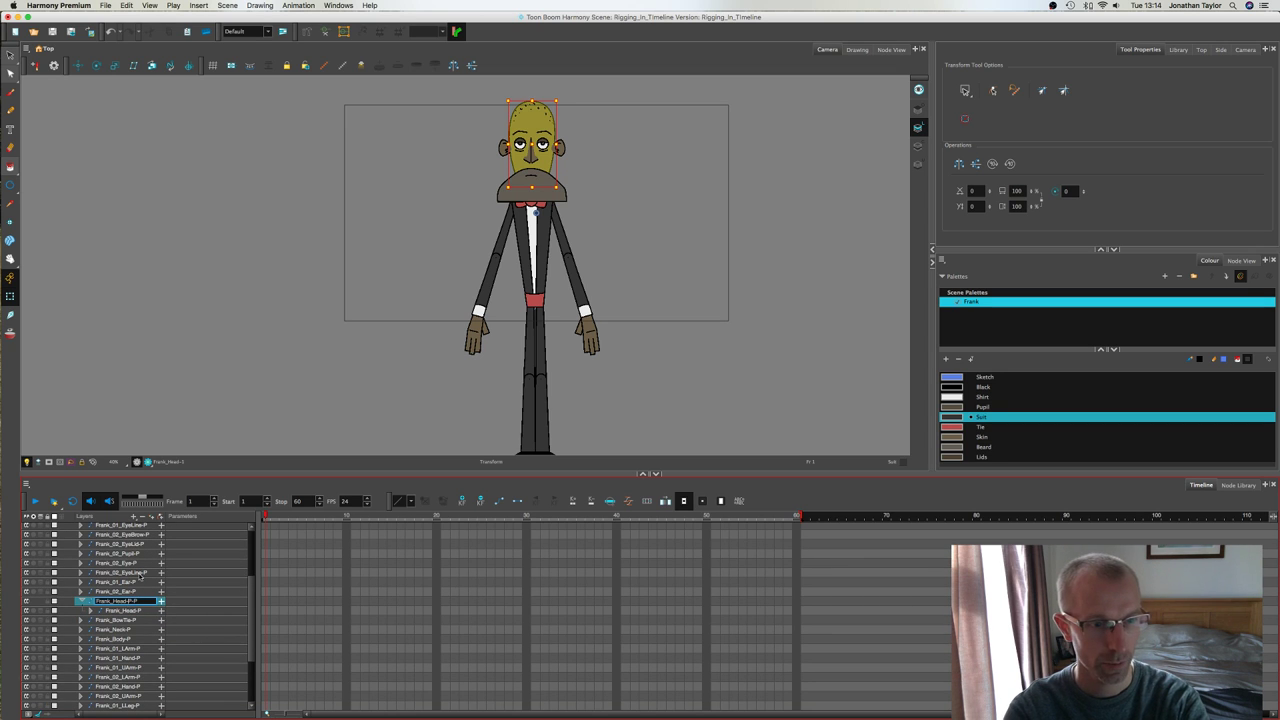
pyautogui.press('BackSpace')
pyautogui.write('MASTER-')
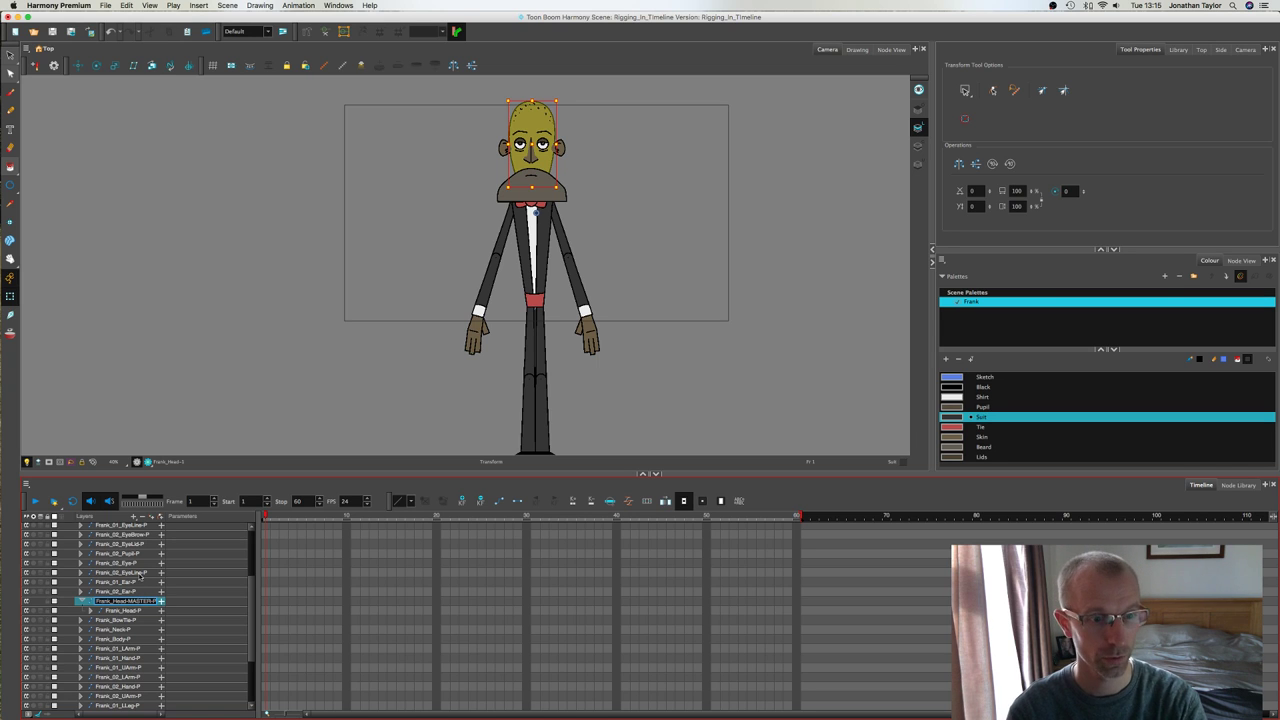
pyautogui.press('Return')
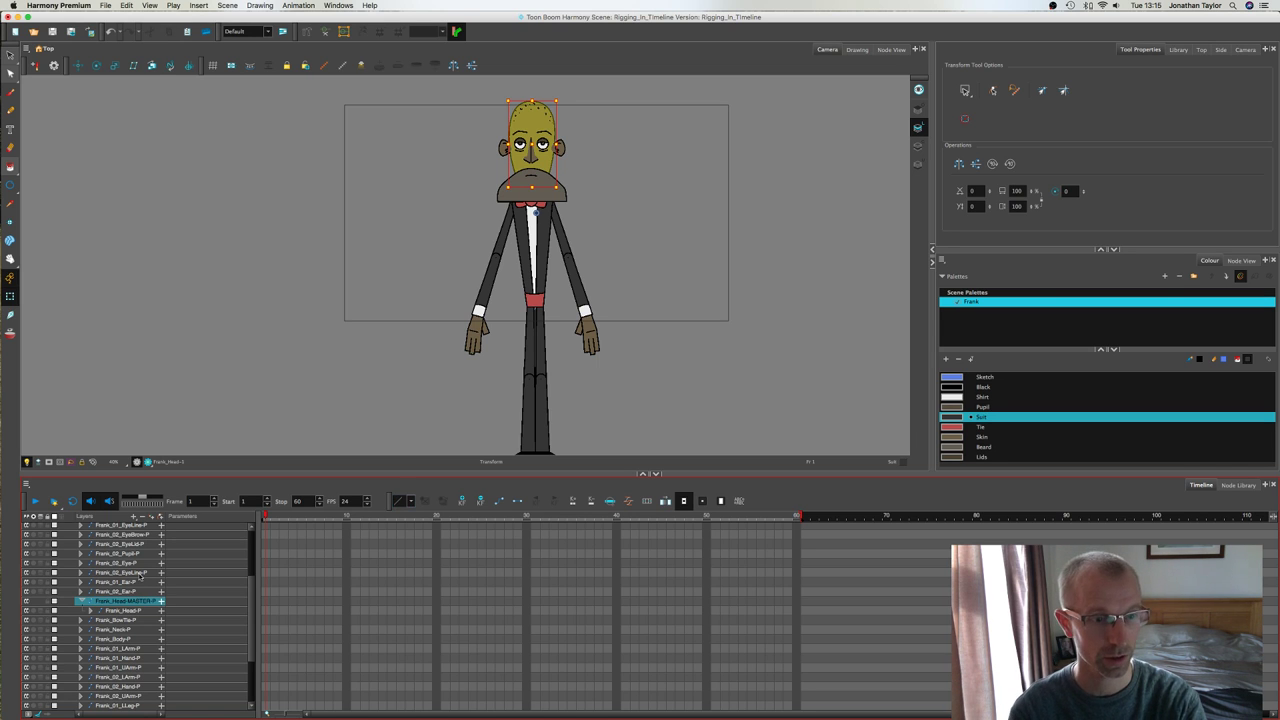
pyautogui.moveTo(257, 570); pyautogui.dragTo(282, 569)
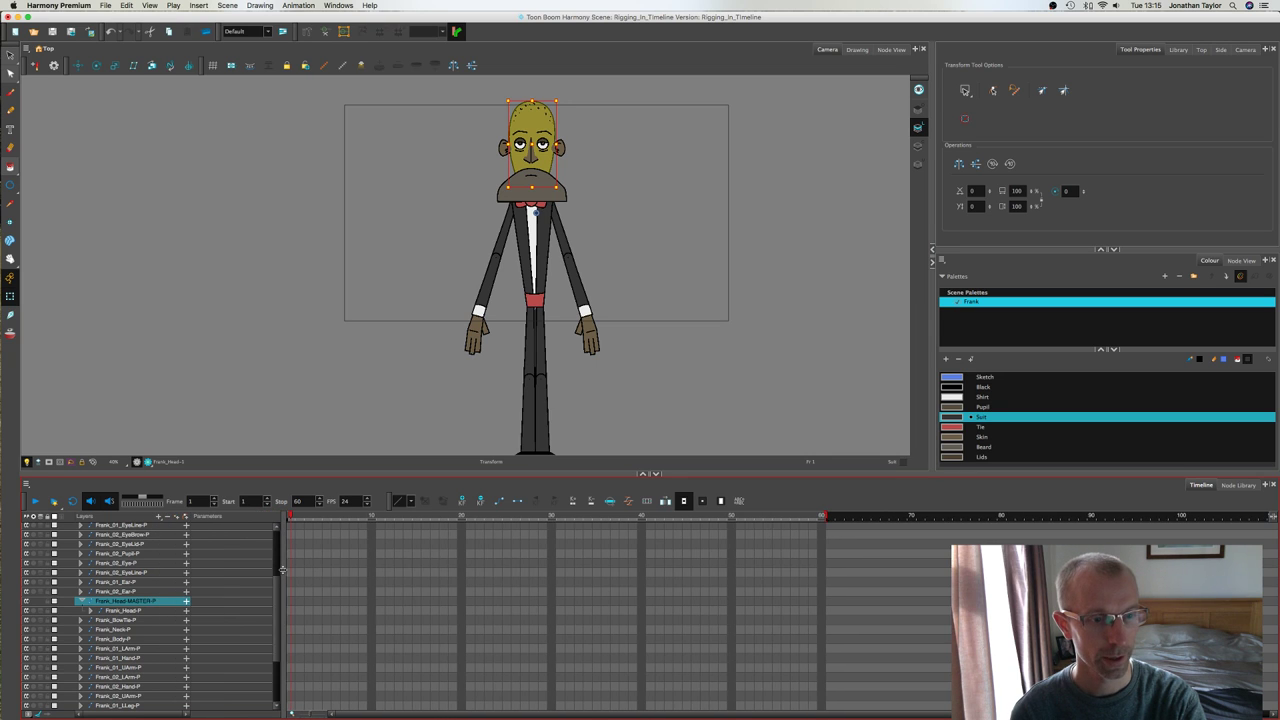
# Step: Parent all the facial pegs from Frank_Nose-P through Frank_02_Ear-P to Frank_Head-MASTER-P, keeping them above Frank_Head-P
pyautogui.click(120, 592)
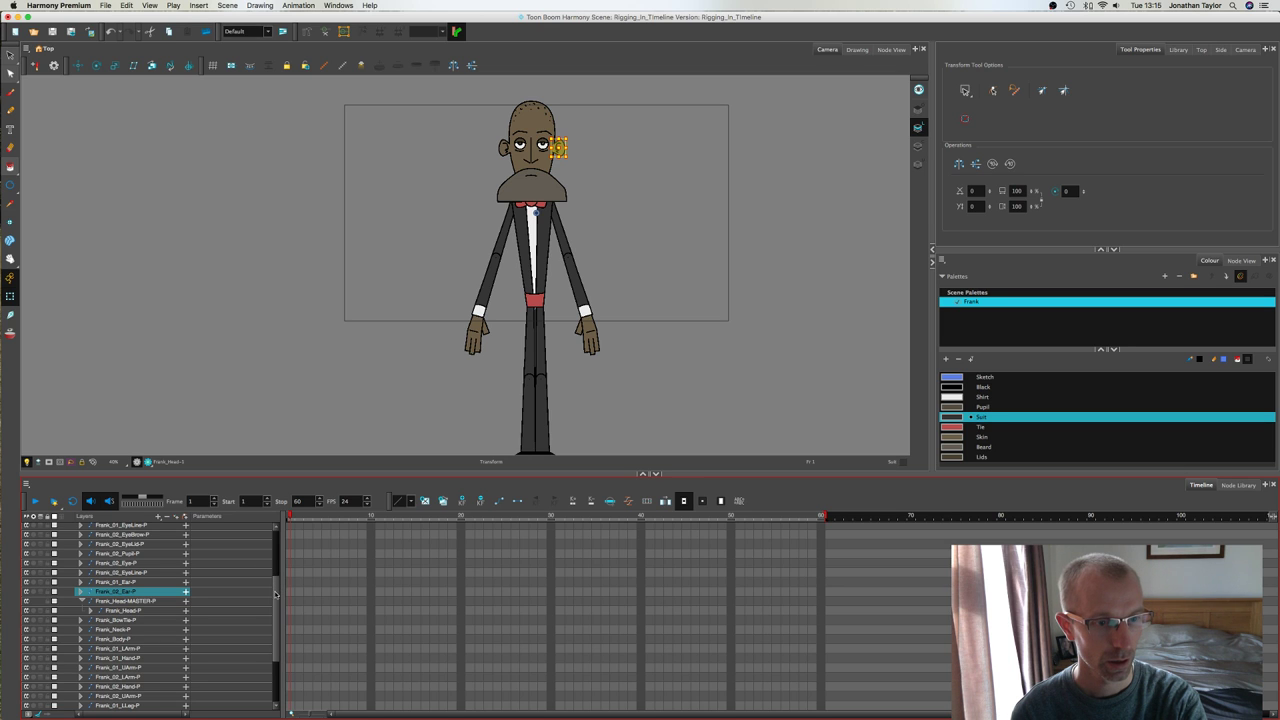
pyautogui.moveTo(276, 595); pyautogui.dragTo(272, 525)
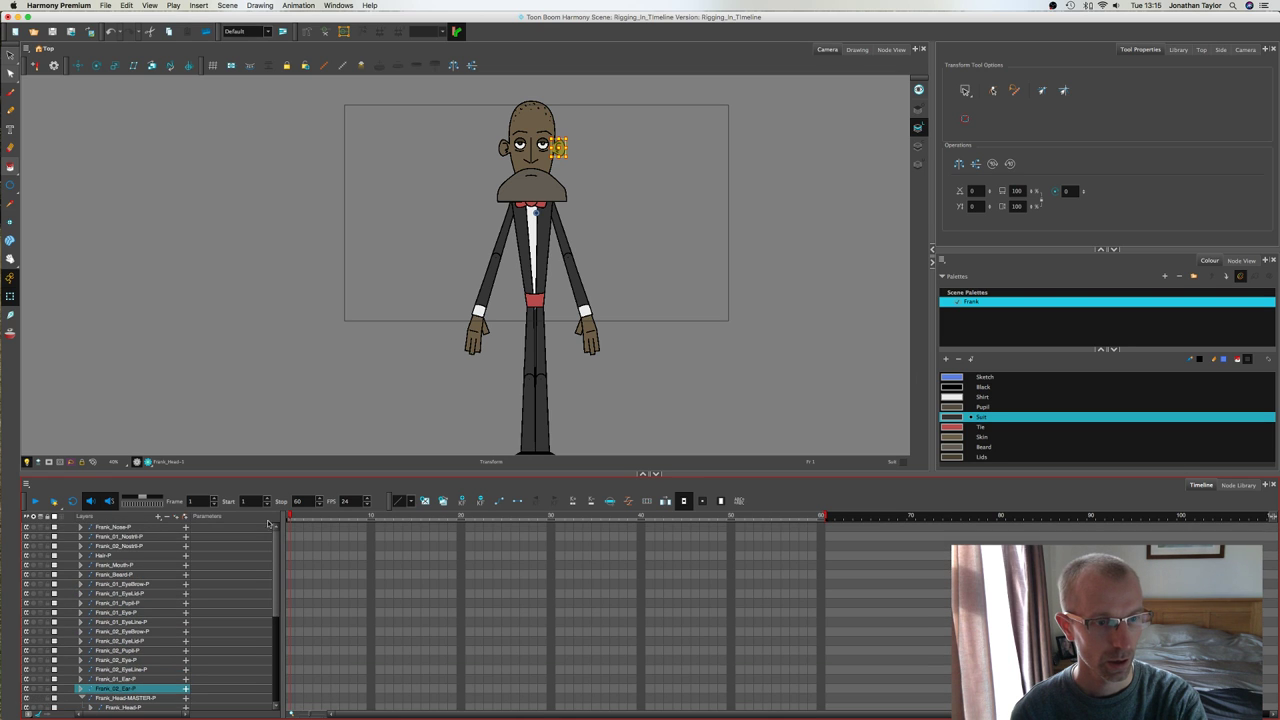
pyautogui.keyDown('shift'); pyautogui.click(137, 529); pyautogui.keyUp('shift')
pyautogui.scroll(-4, 260, 590)
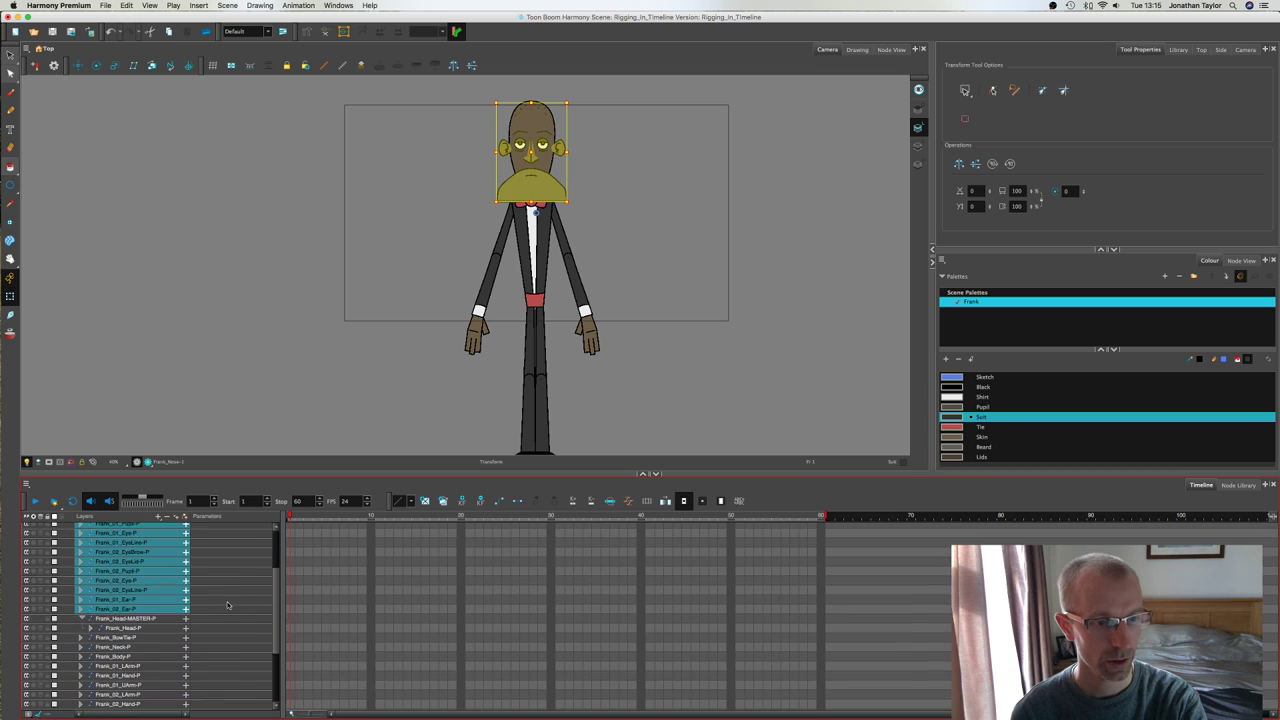
pyautogui.moveTo(120, 612); pyautogui.dragTo(122, 622)
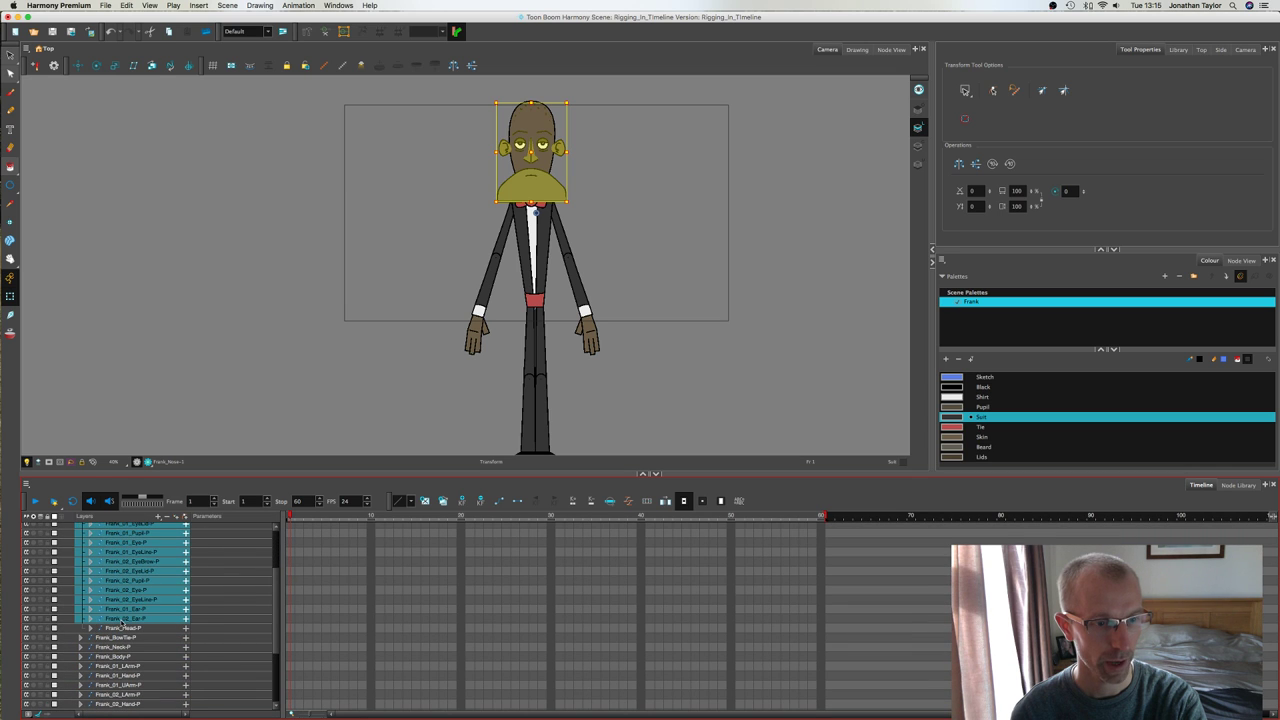
pyautogui.moveTo(276, 600); pyautogui.dragTo(275, 540)
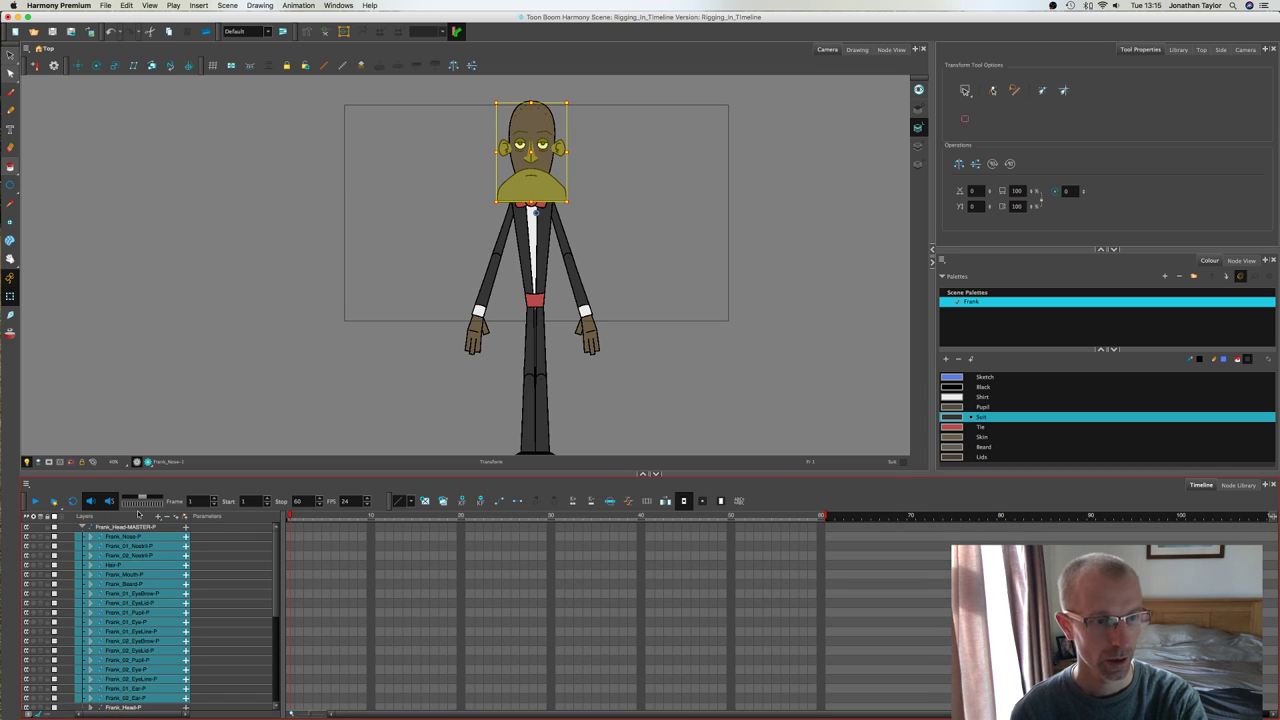
# Step: Test-move the whole head with the Frank_Head-MASTER-P peg and undo the move
pyautogui.click(135, 529)
pyautogui.click(135, 529)
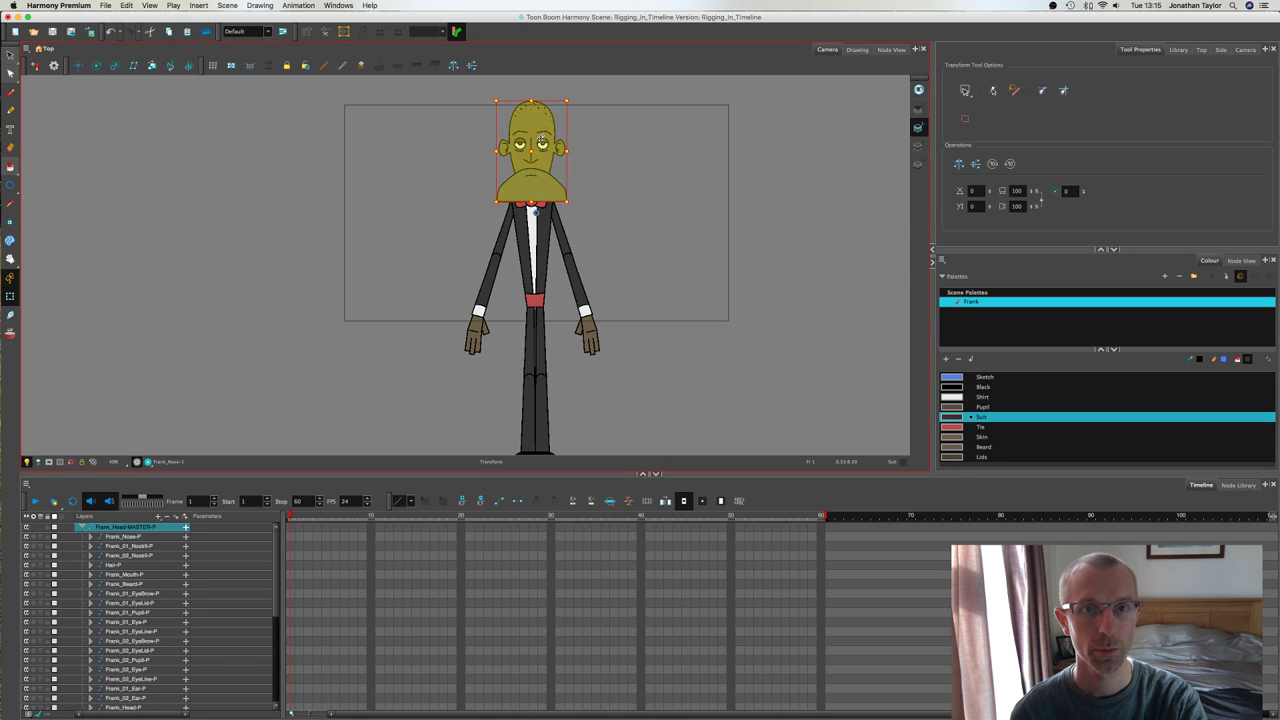
pyautogui.moveTo(541, 137)
pyautogui.mouseDown()
pyautogui.moveTo(594, 137)
pyautogui.moveTo(495, 137)
pyautogui.moveTo(572, 137)
pyautogui.moveTo(556, 137)
pyautogui.mouseUp()
pyautogui.press('super+z')
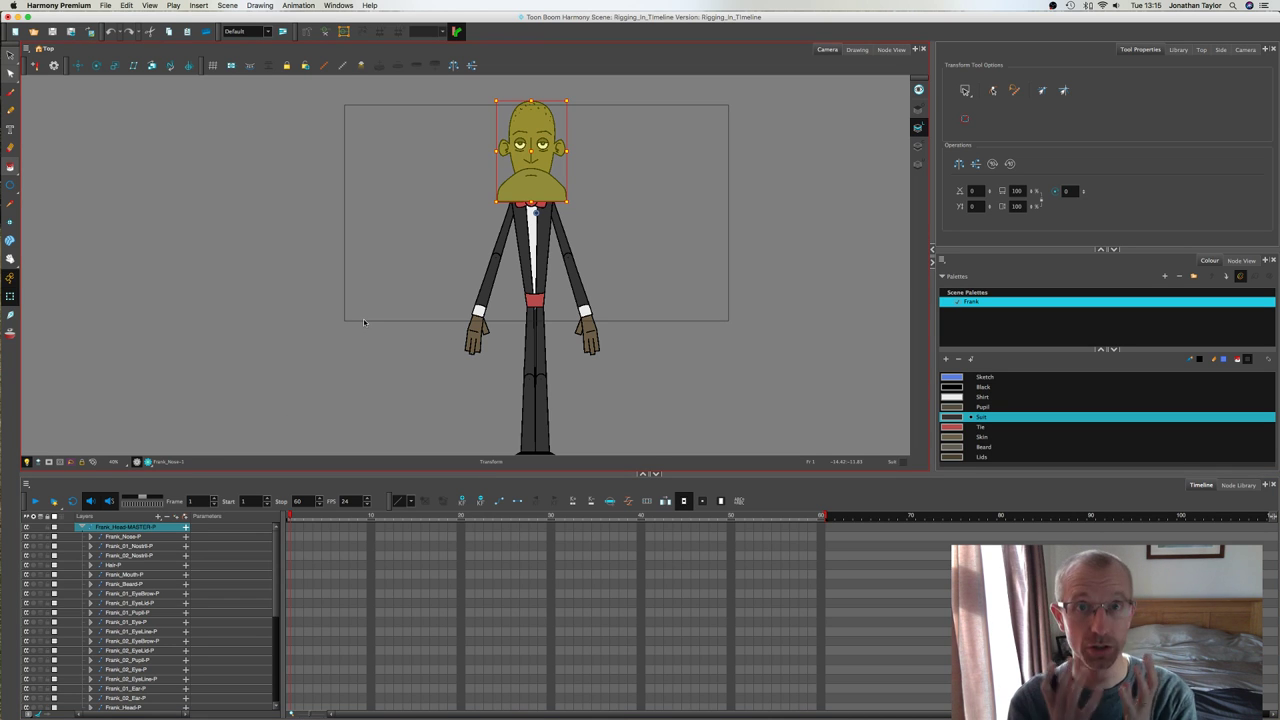
# Step: Select the Frank_Nose-P and Frank_02_Nostril-P pegs in turn, and view and close the nostril peg's layer properties
pyautogui.click(138, 546)
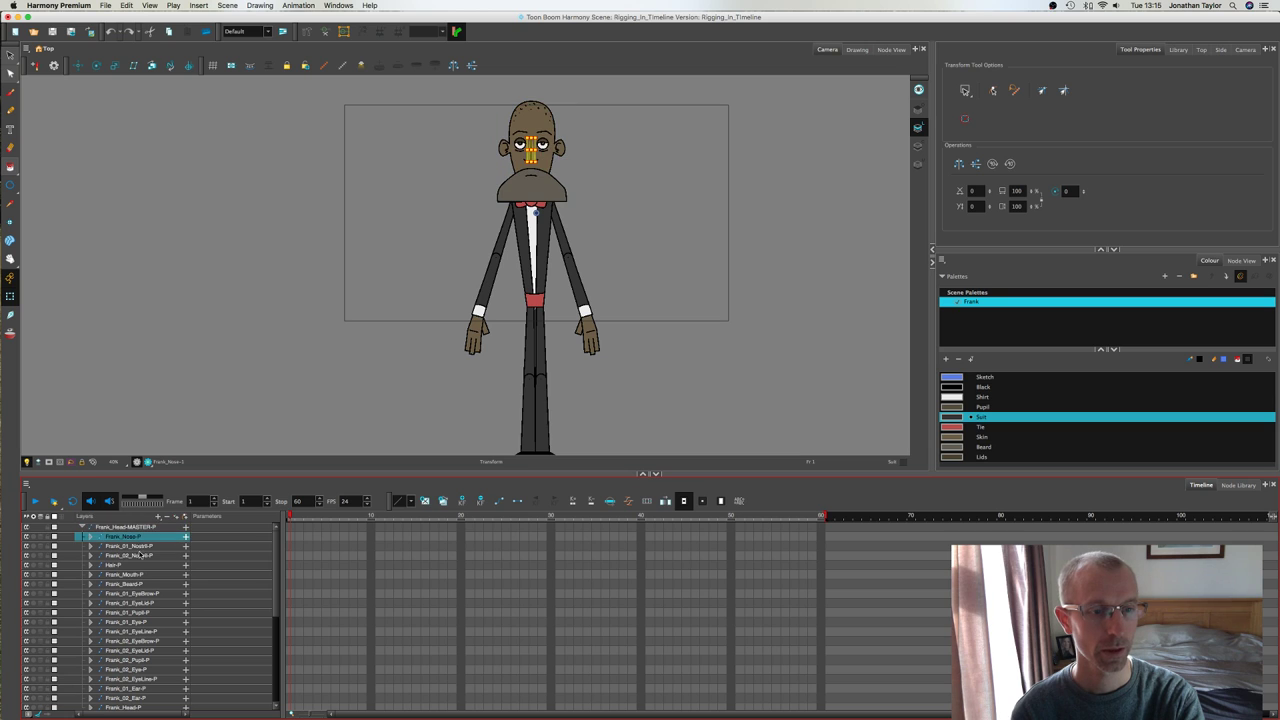
pyautogui.doubleClick(145, 555)
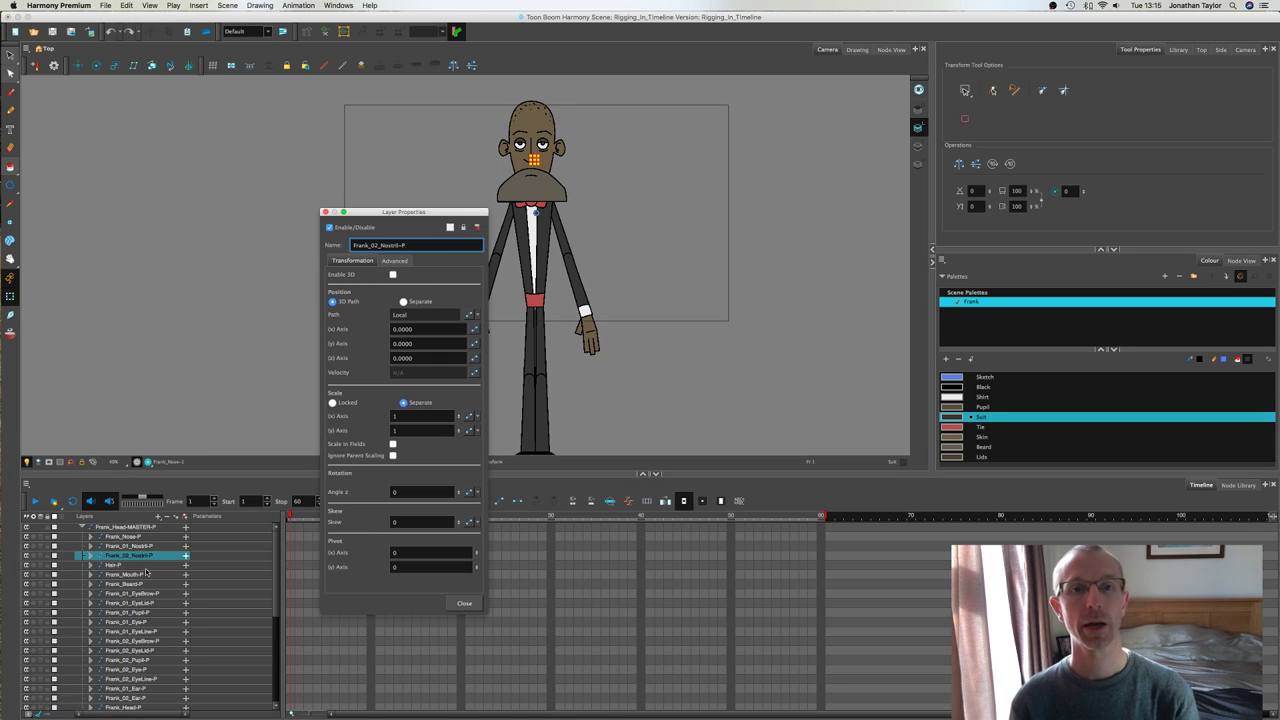
pyautogui.click(464, 603)
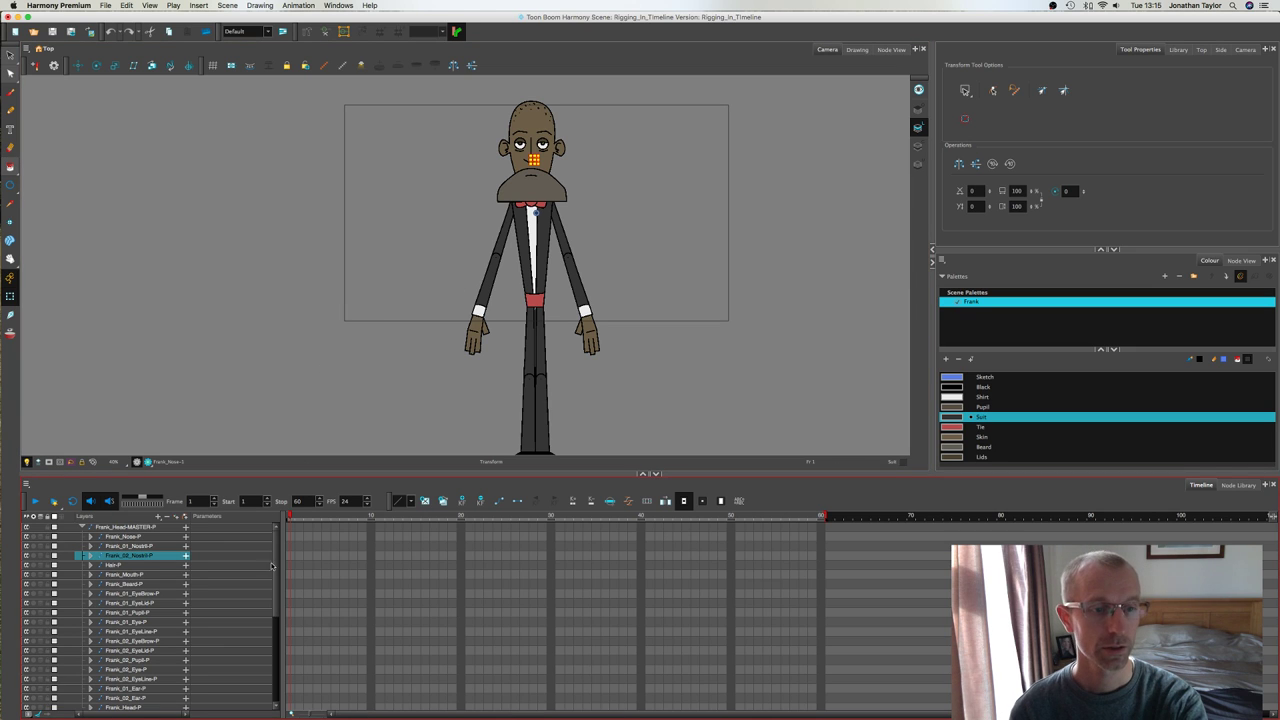
# Step: Add a parent peg above Frank_01_Eye-P and name it Frank_01_Eye-MASTER-P
pyautogui.click(146, 622)
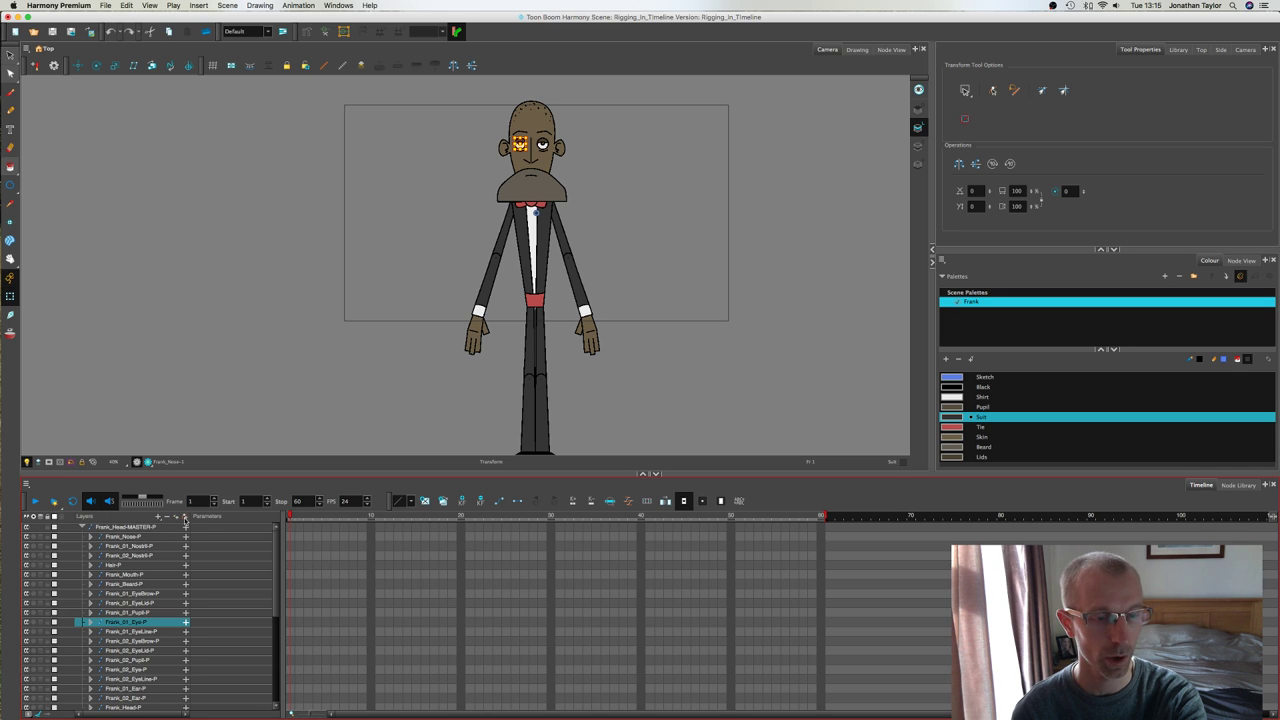
pyautogui.click(185, 518)
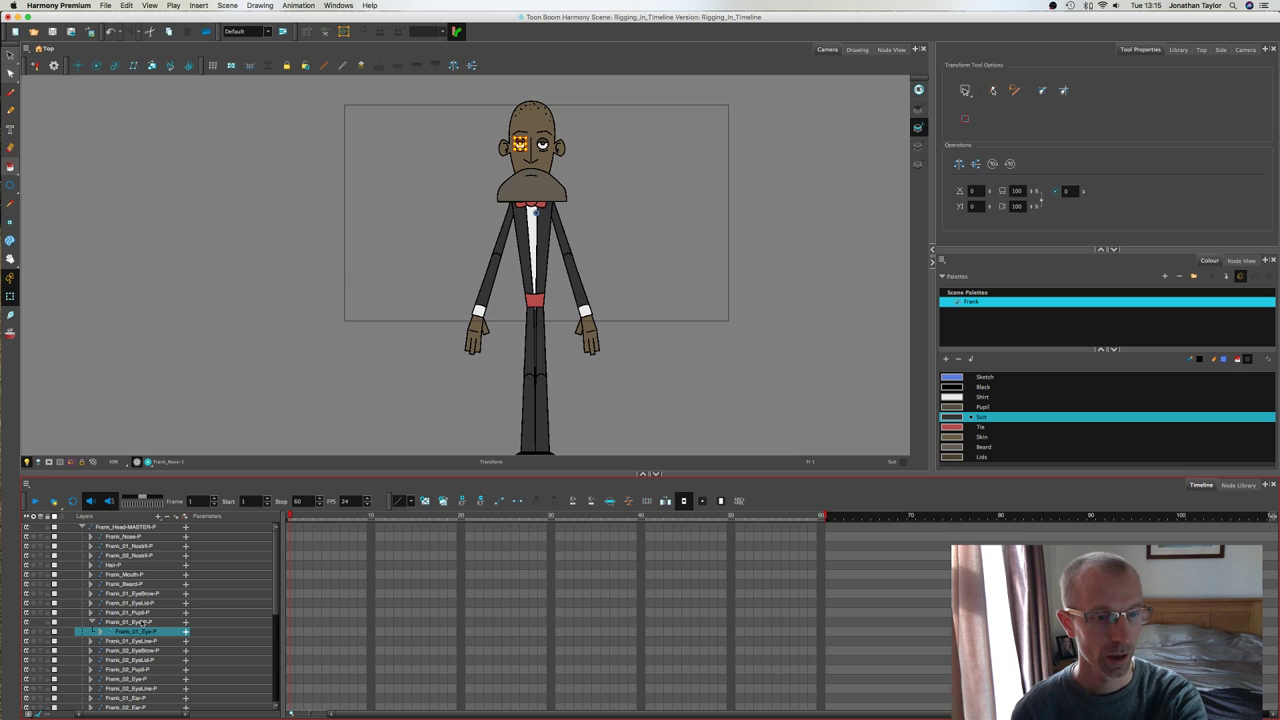
pyautogui.click(145, 624)
pyautogui.doubleClick(145, 622)
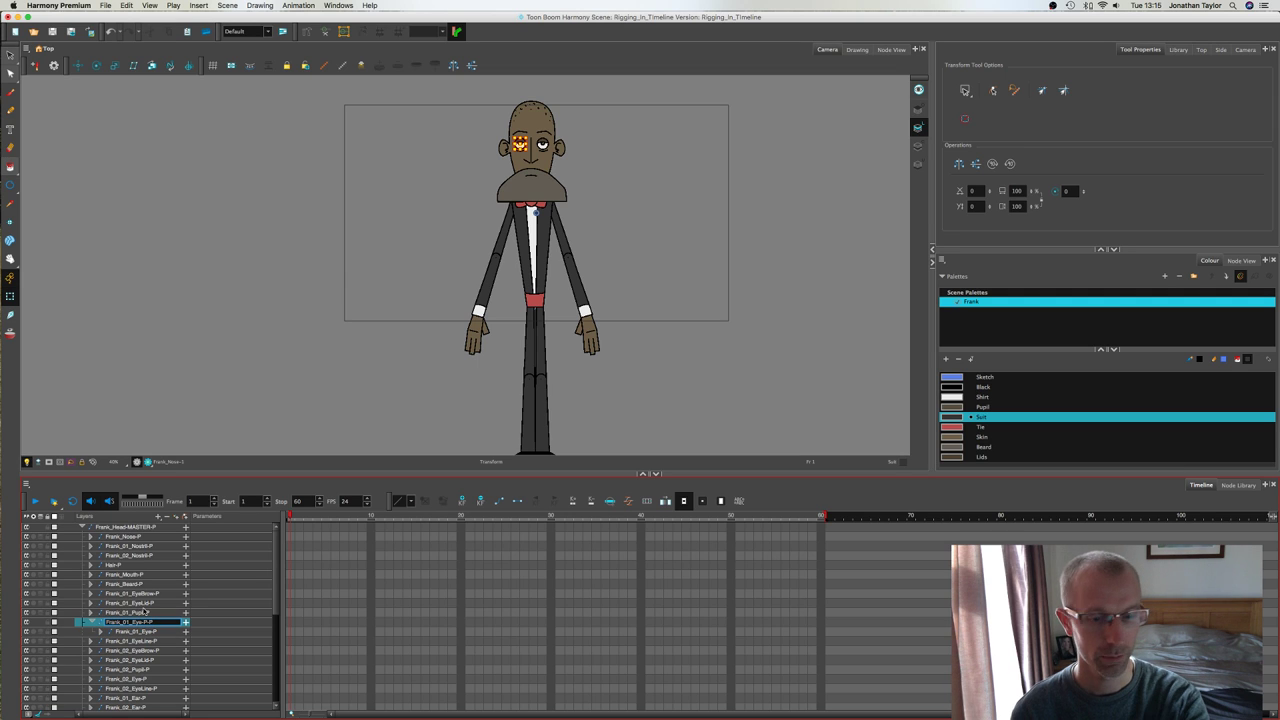
pyautogui.write('MASTER-')
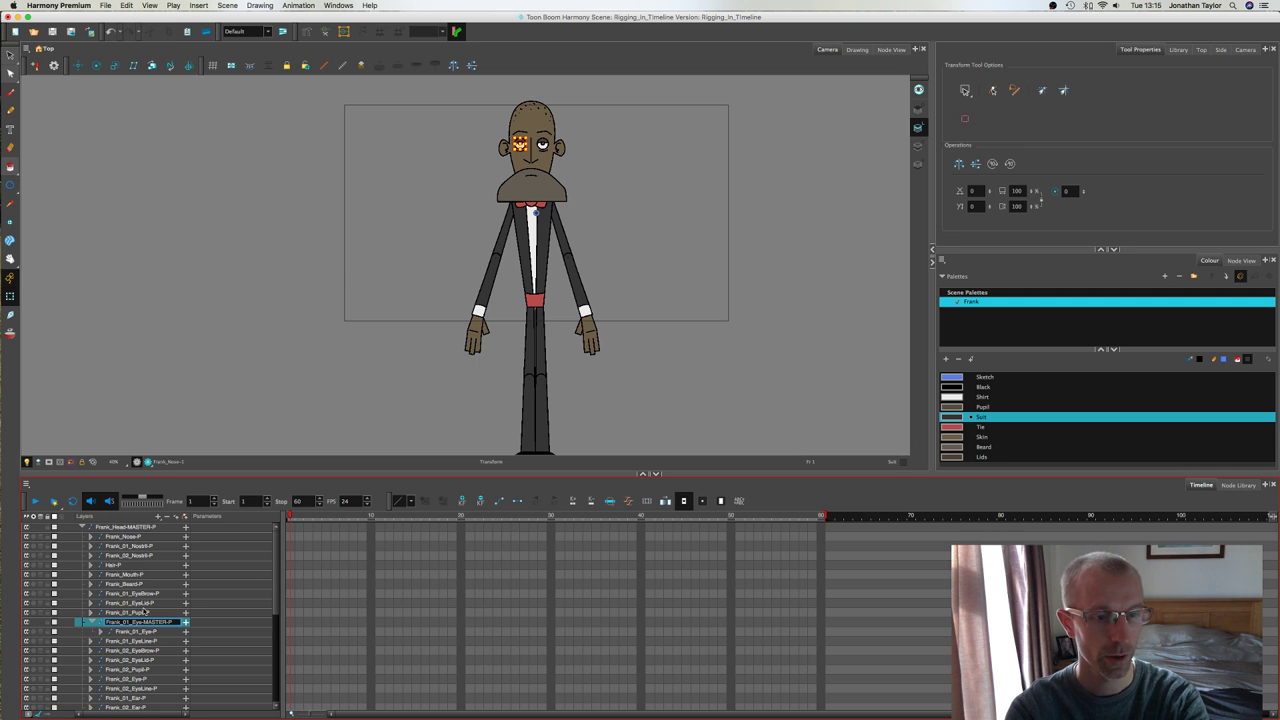
pyautogui.press('Return')
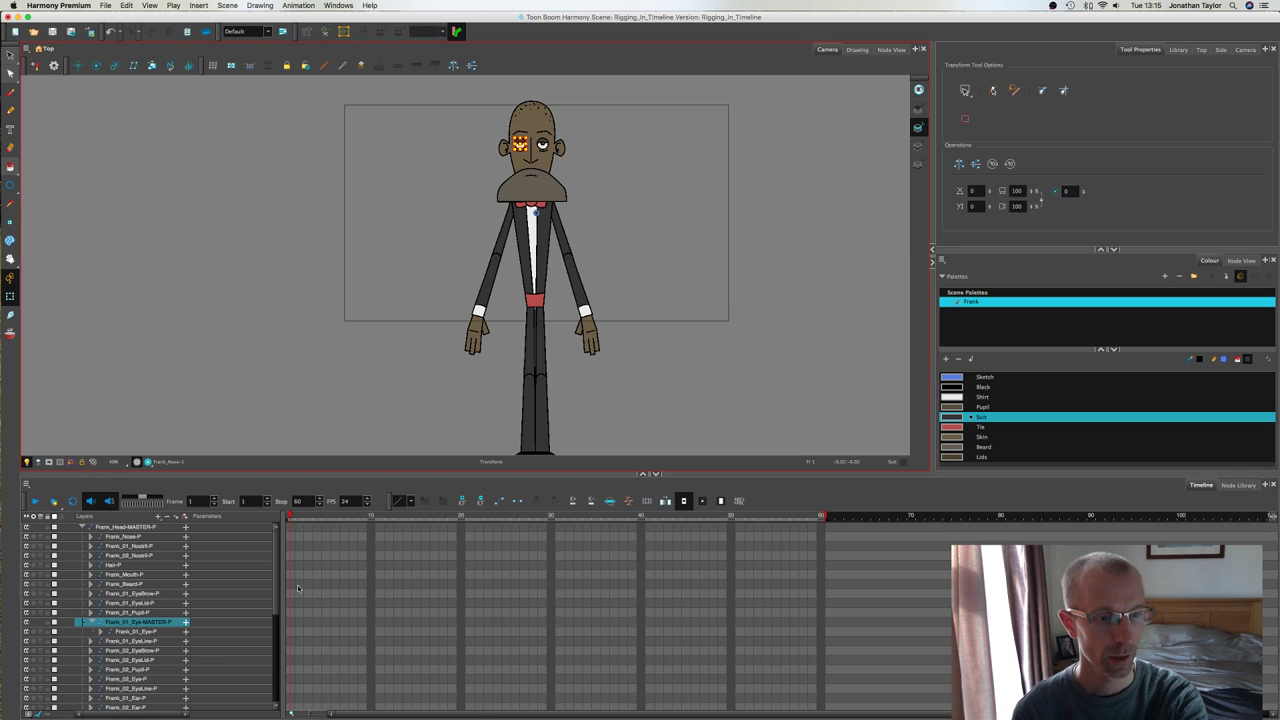
# Step: Parent the Frank_01 eyebrow, eyelid, pupil and eye line pegs to Frank_01_Eye-MASTER-P
pyautogui.click(130, 612)
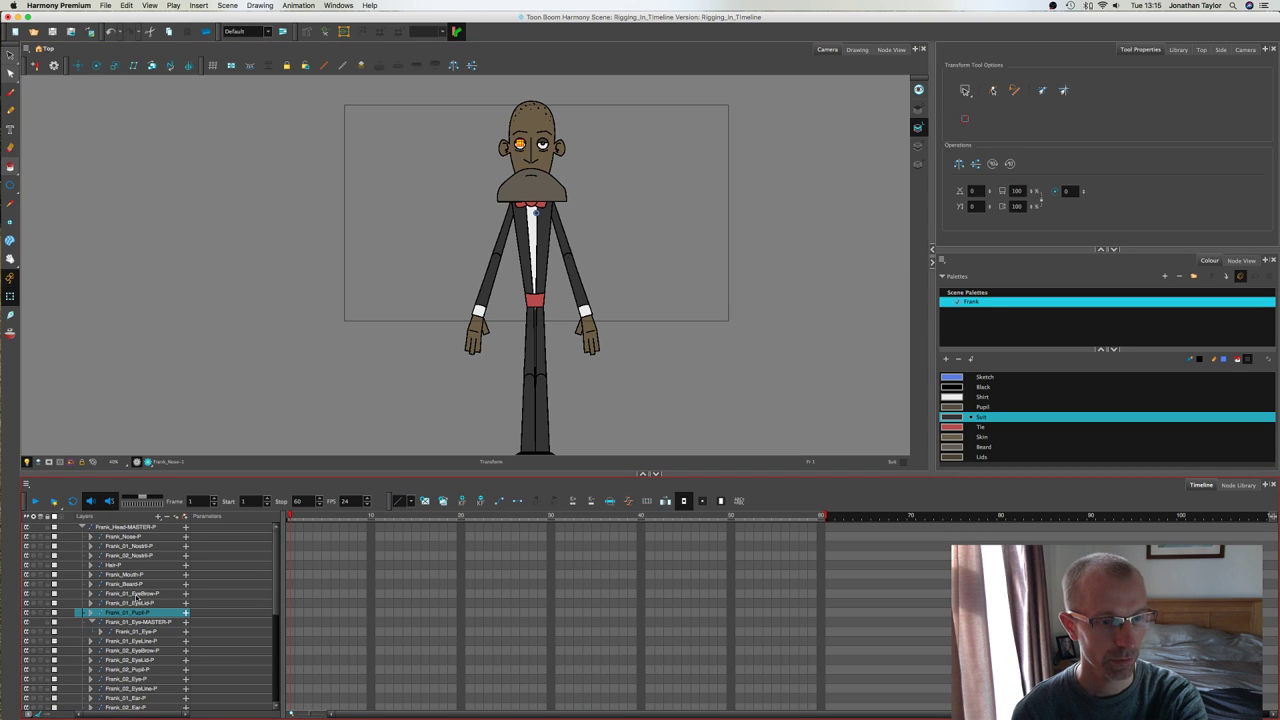
pyautogui.keyDown('shift'); pyautogui.click(140, 595); pyautogui.keyUp('shift')
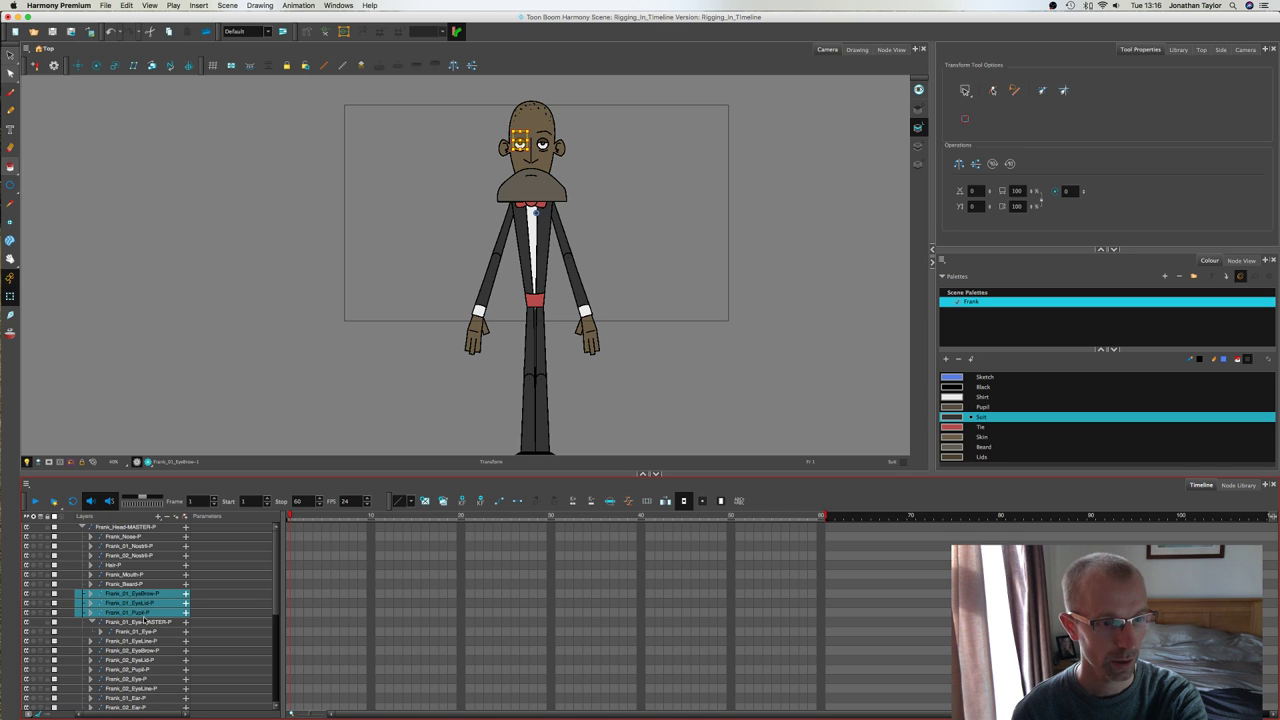
pyautogui.moveTo(142, 619)
pyautogui.mouseDown()
pyautogui.moveTo(142, 632)
pyautogui.moveTo(141, 606)
pyautogui.mouseUp()
pyautogui.click(142, 642)
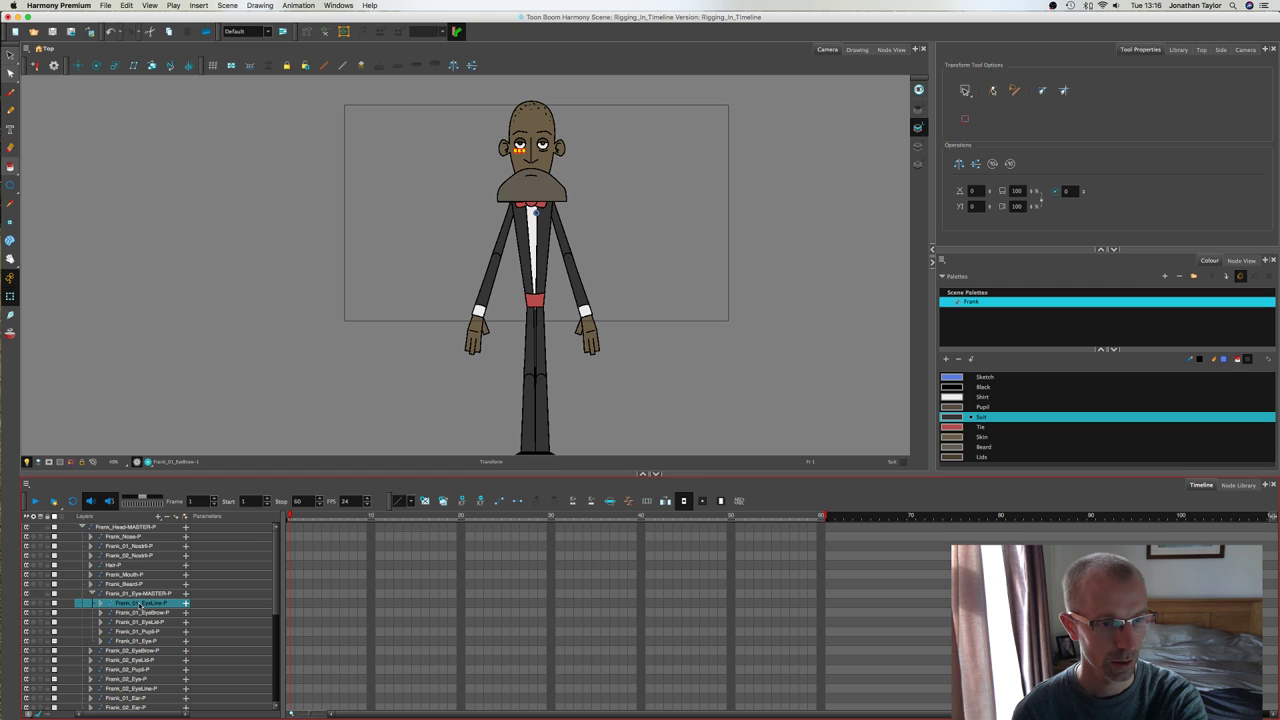
# Step: Move the Frank_01 eyebrow, eyelid, pupil and eye pegs above Frank_01_EyeLine-P inside the eye master peg
pyautogui.click(142, 613)
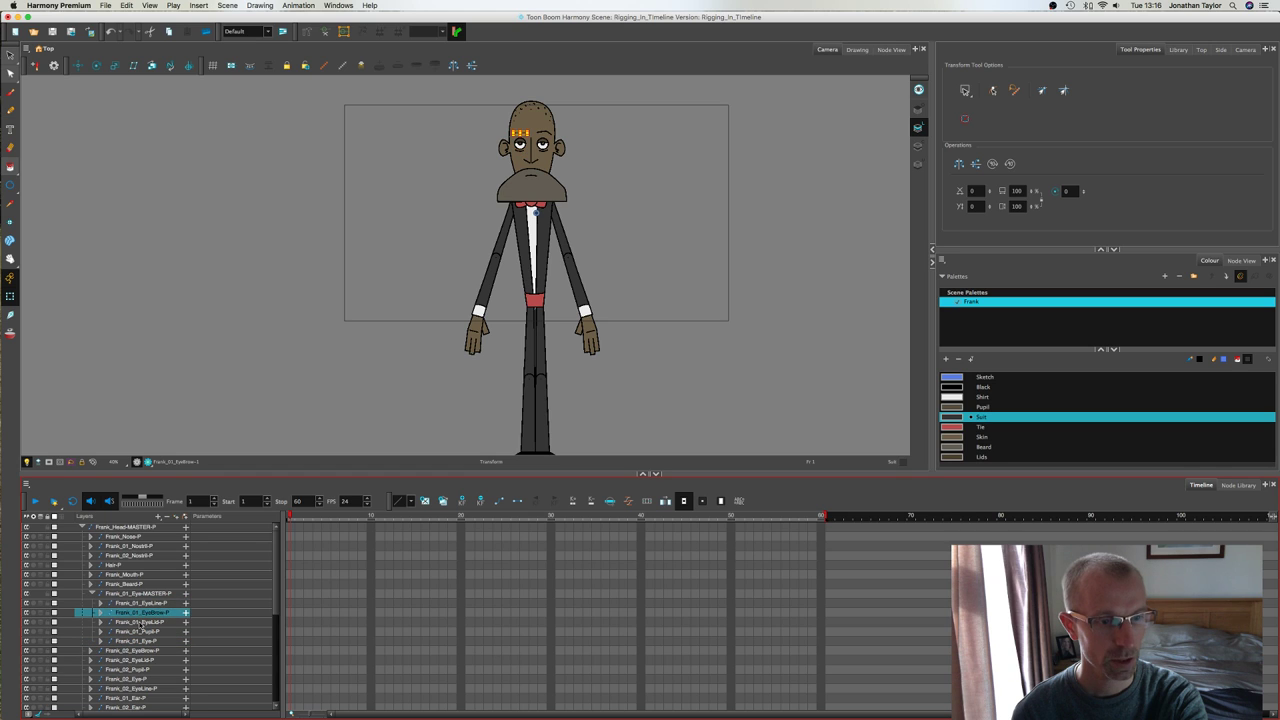
pyautogui.keyDown('shift'); pyautogui.click(142, 641); pyautogui.keyUp('shift')
pyautogui.moveTo(142, 641); pyautogui.dragTo(143, 610)
# Step: Select the Frank_01_Eye-MASTER-P peg, then its pupil and eyelid individually on the character, to examine the eye's grouping
pyautogui.click(150, 594)
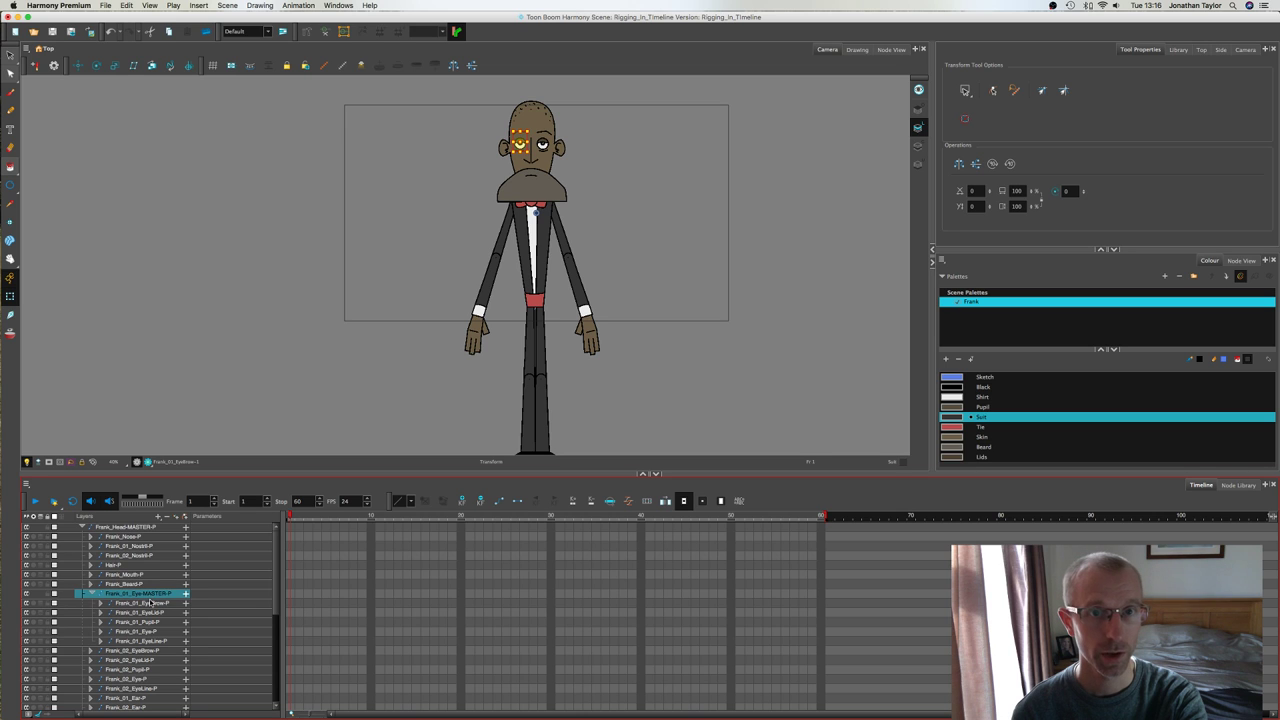
pyautogui.scroll(-2, 559, 176)
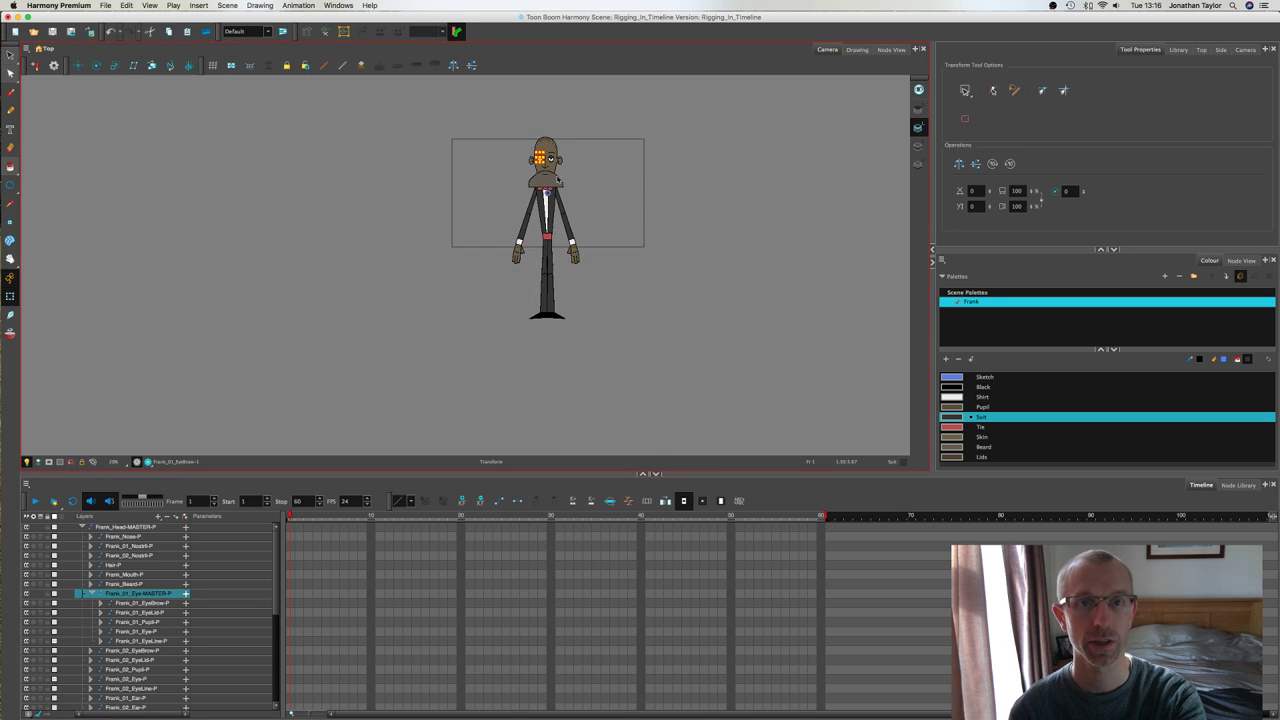
pyautogui.scroll(7, 559, 177)
pyautogui.moveTo(518, 130); pyautogui.dragTo(594, 324)
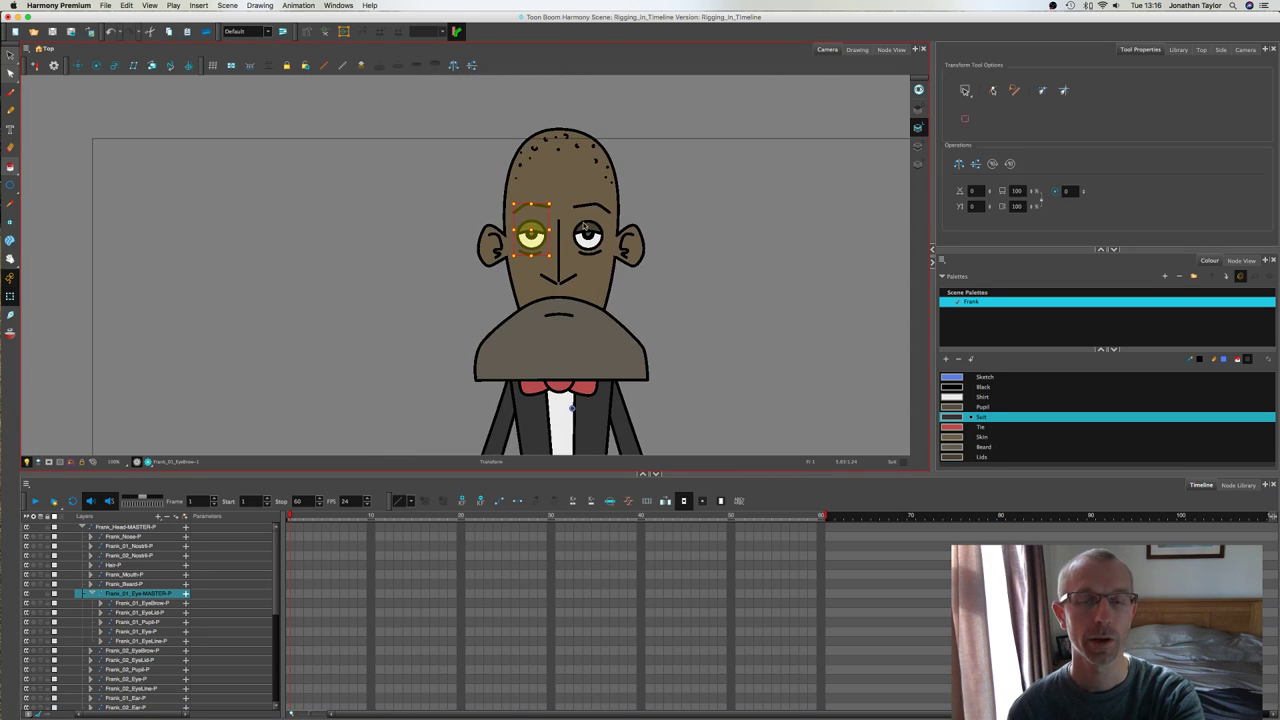
pyautogui.click(684, 262)
pyautogui.click(531, 236)
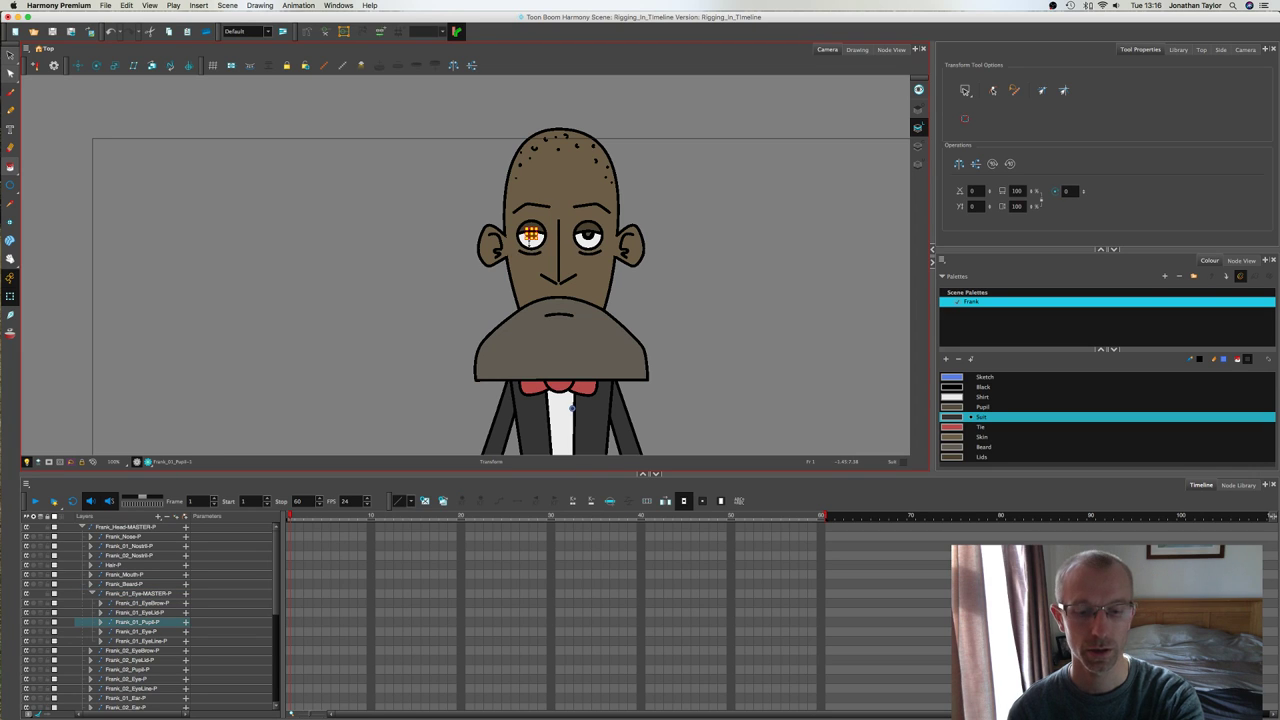
pyautogui.click(530, 254)
pyautogui.click(531, 232)
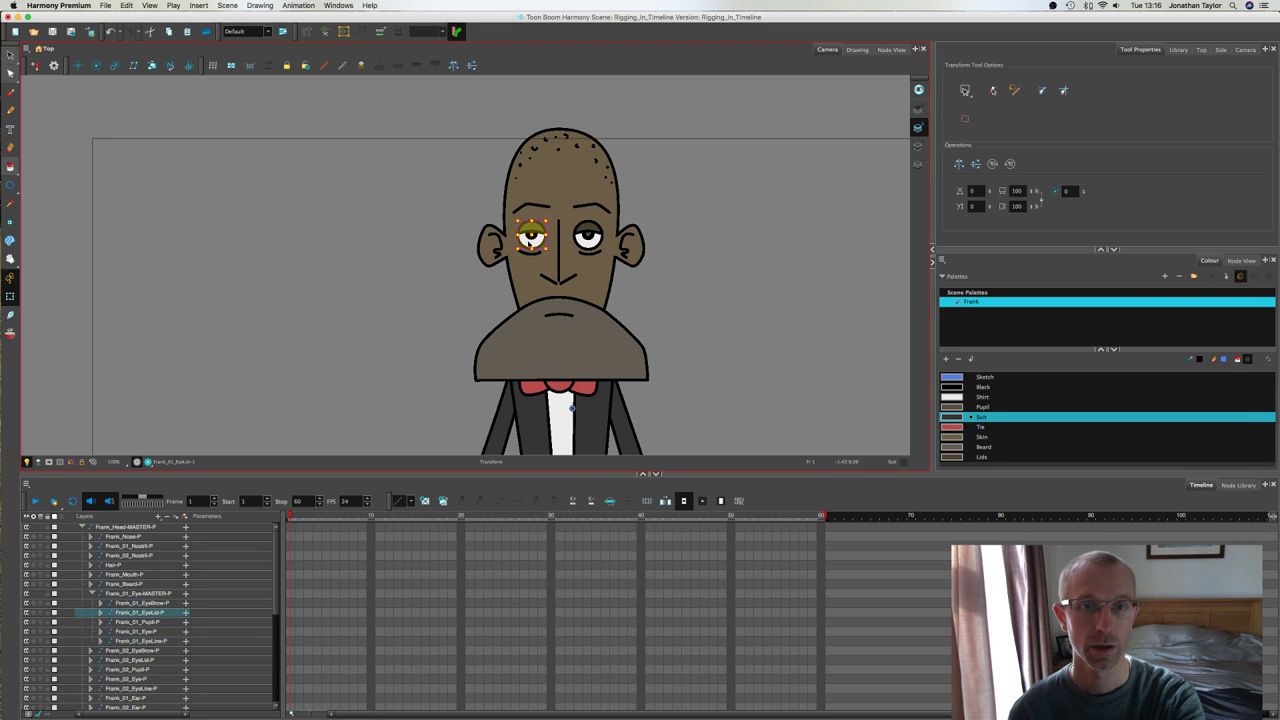
# Step: Test-move the whole Frank_01 eye with its master peg, undo the move and clear the selection
pyautogui.click(528, 245)
pyautogui.moveTo(531, 240)
pyautogui.mouseDown()
pyautogui.moveTo(504, 238)
pyautogui.moveTo(536, 244)
pyautogui.mouseUp()
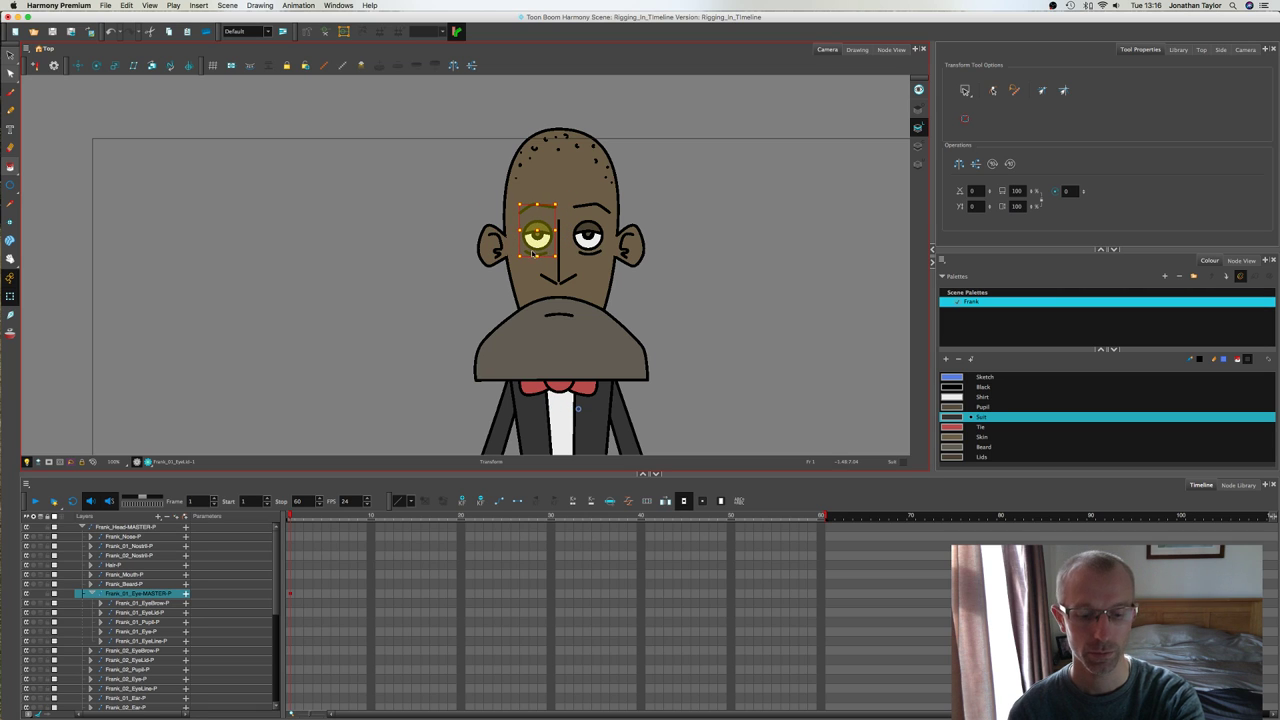
pyautogui.press('super+z')
pyautogui.click(329, 280)
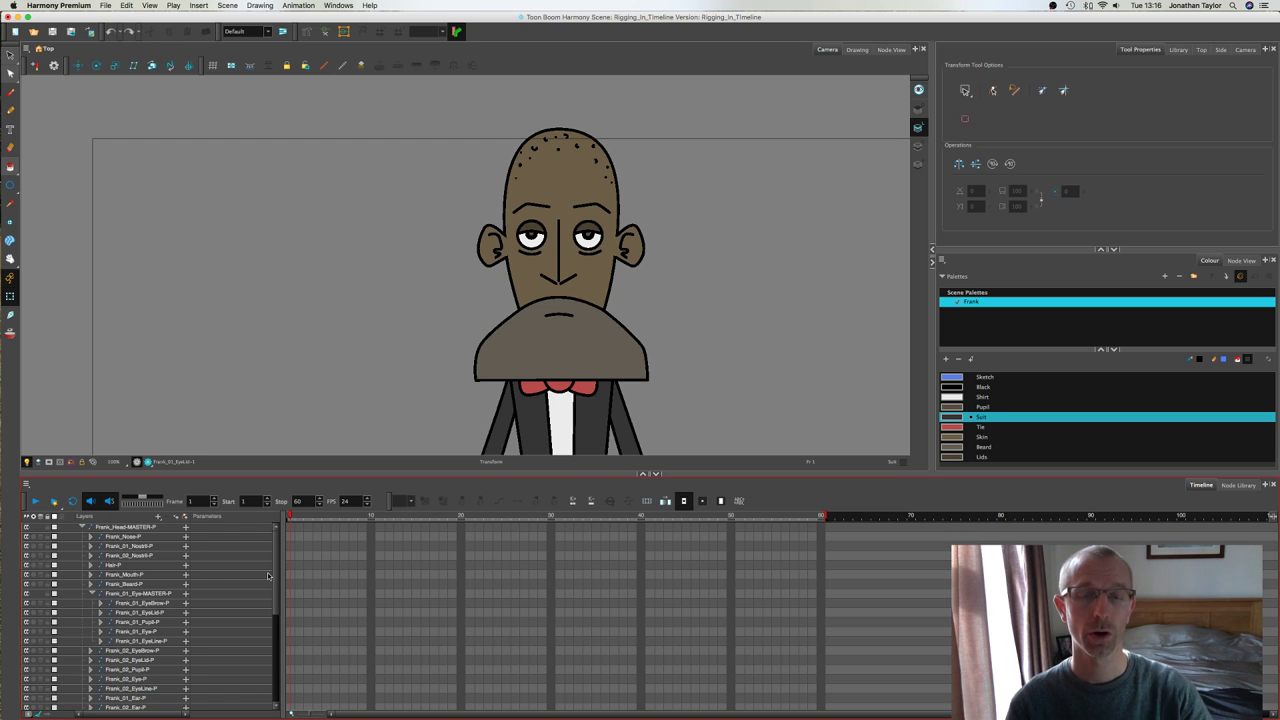
# Step: Add a parent peg to Frank_02_Eye-P and rename it Frank_02_Eye-MASTER-P
pyautogui.click(142, 679)
pyautogui.click(185, 518)
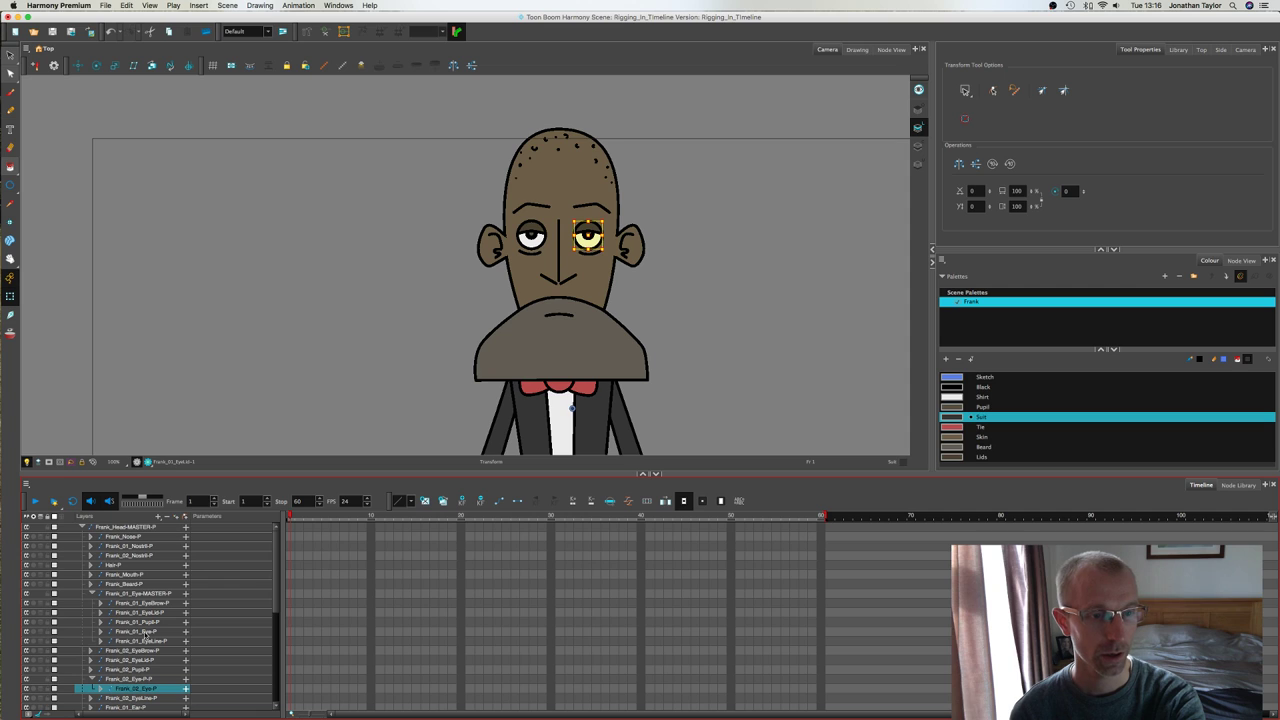
pyautogui.doubleClick(141, 689)
pyautogui.click(139, 679)
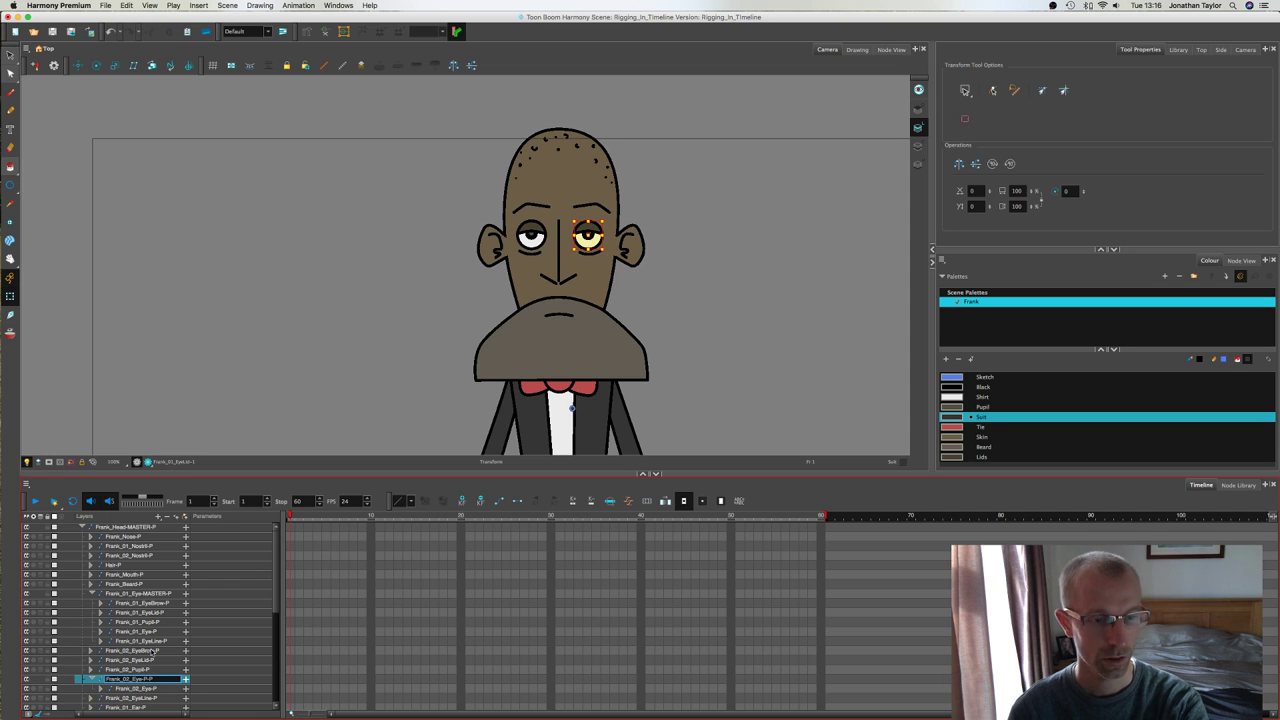
pyautogui.write('TER-P')
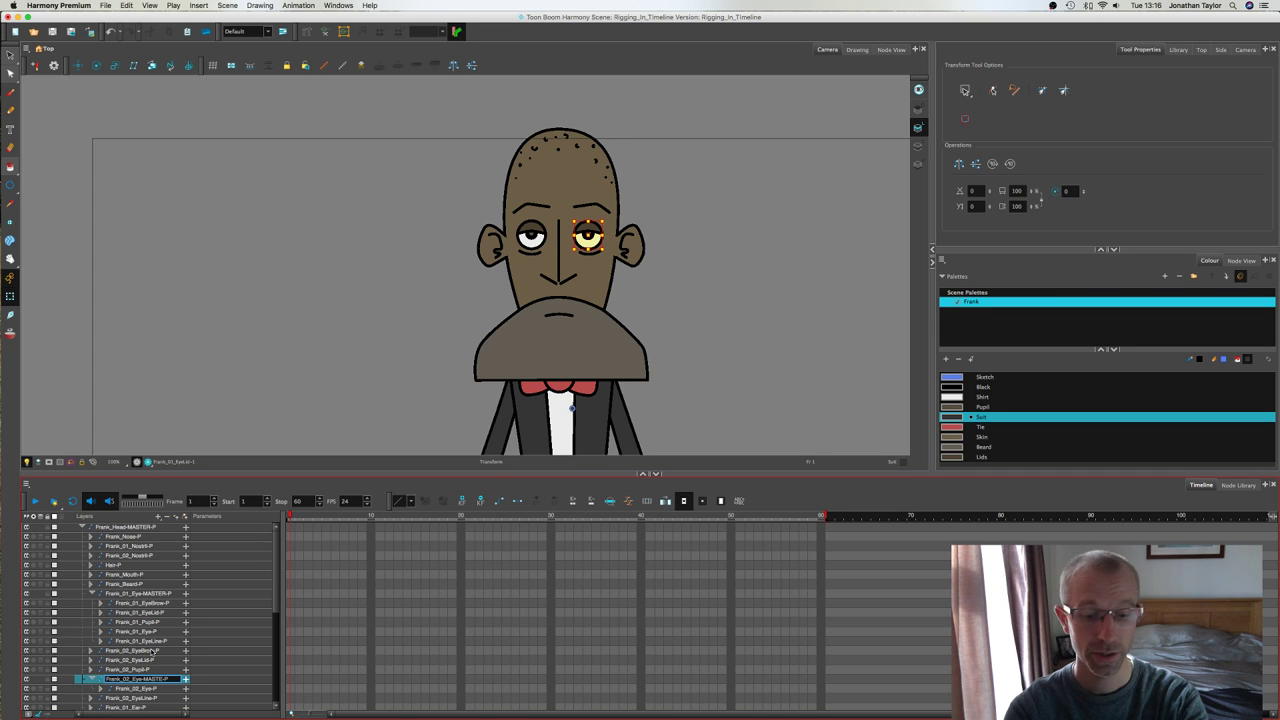
pyautogui.press('Return')
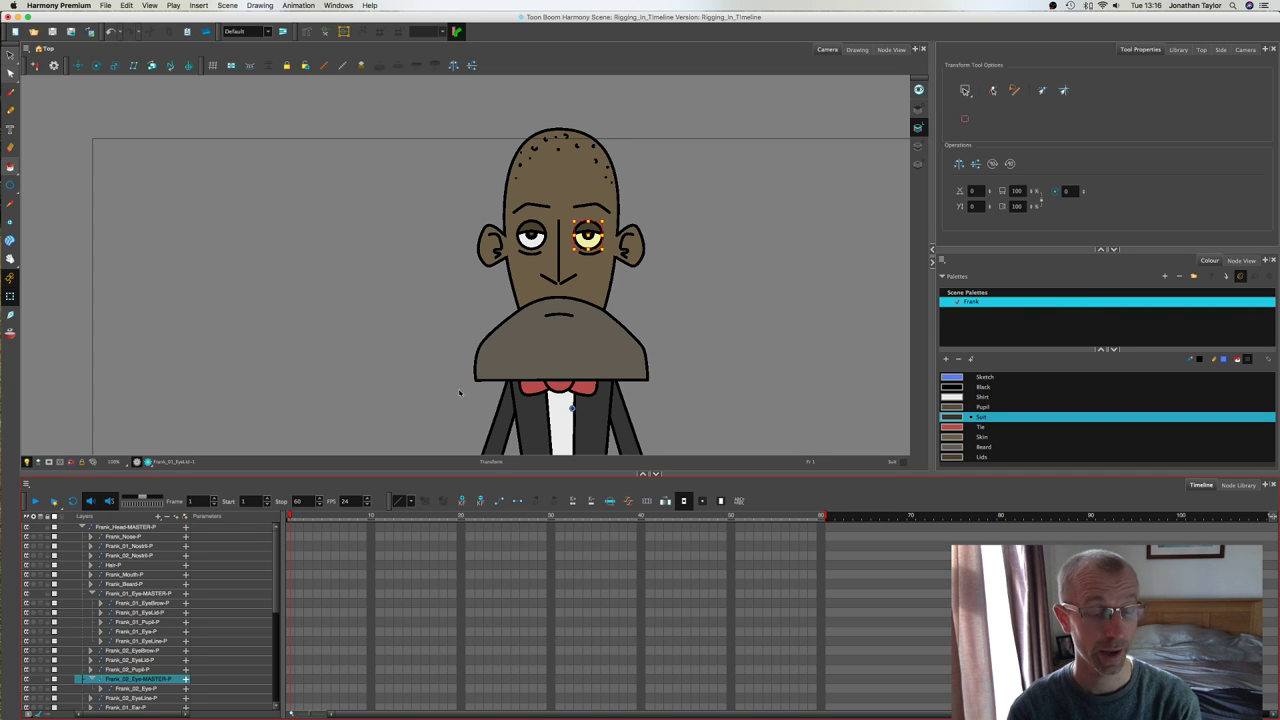
# Step: Parent the Frank_02 eyebrow, eyelid, pupil and eye line pegs to Frank_02_Eye-MASTER-P
pyautogui.scroll(-5, 273, 597)
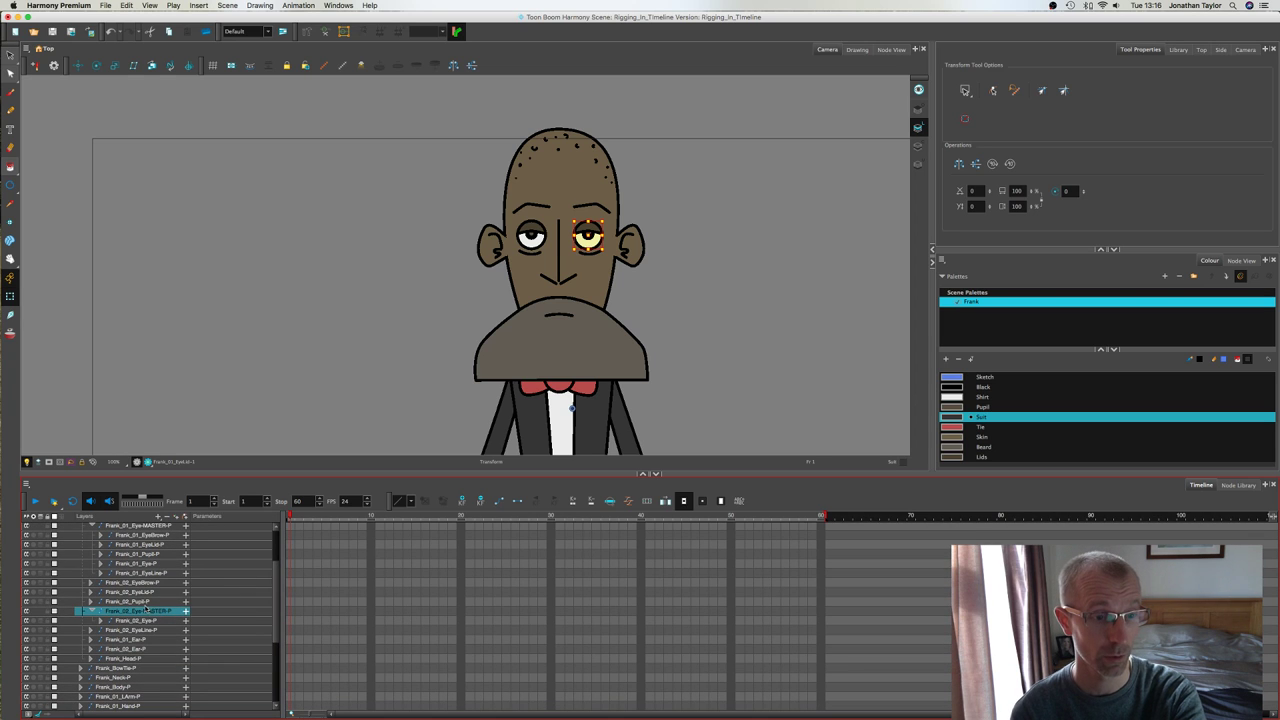
pyautogui.click(145, 601)
pyautogui.keyDown('shift'); pyautogui.click(145, 583); pyautogui.keyUp('shift')
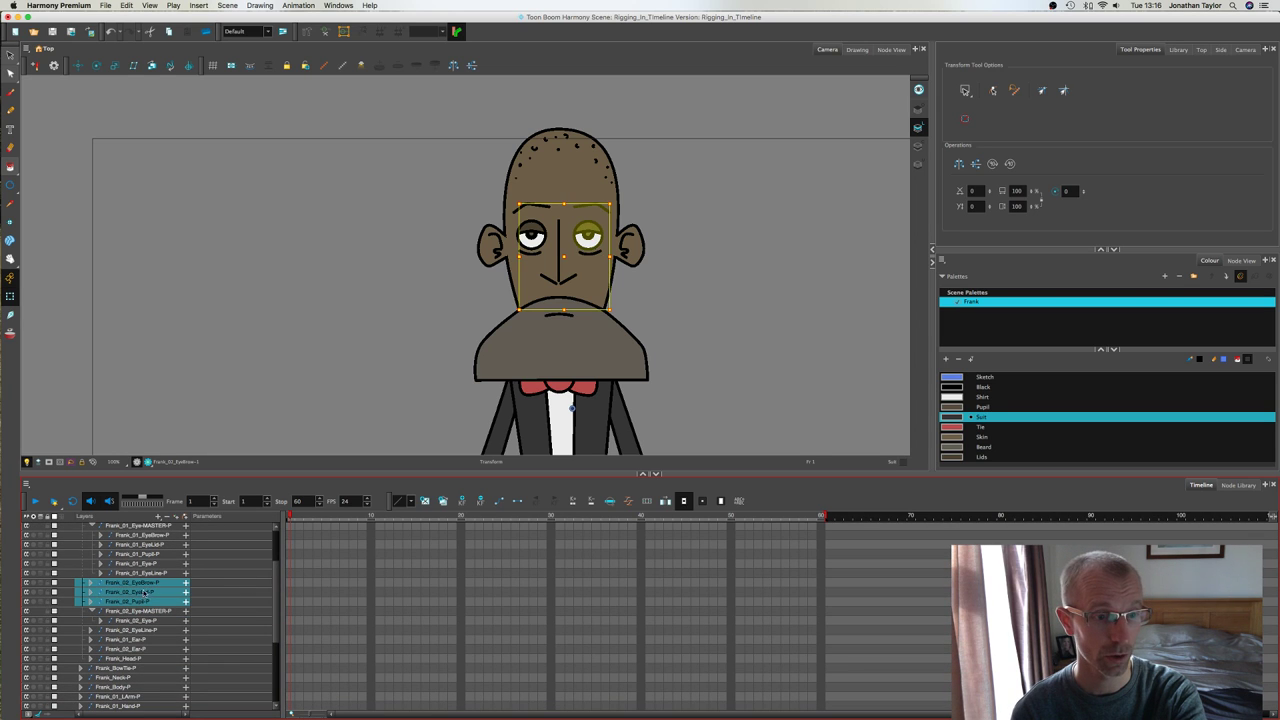
pyautogui.moveTo(145, 610); pyautogui.dragTo(142, 592)
pyautogui.click(143, 633)
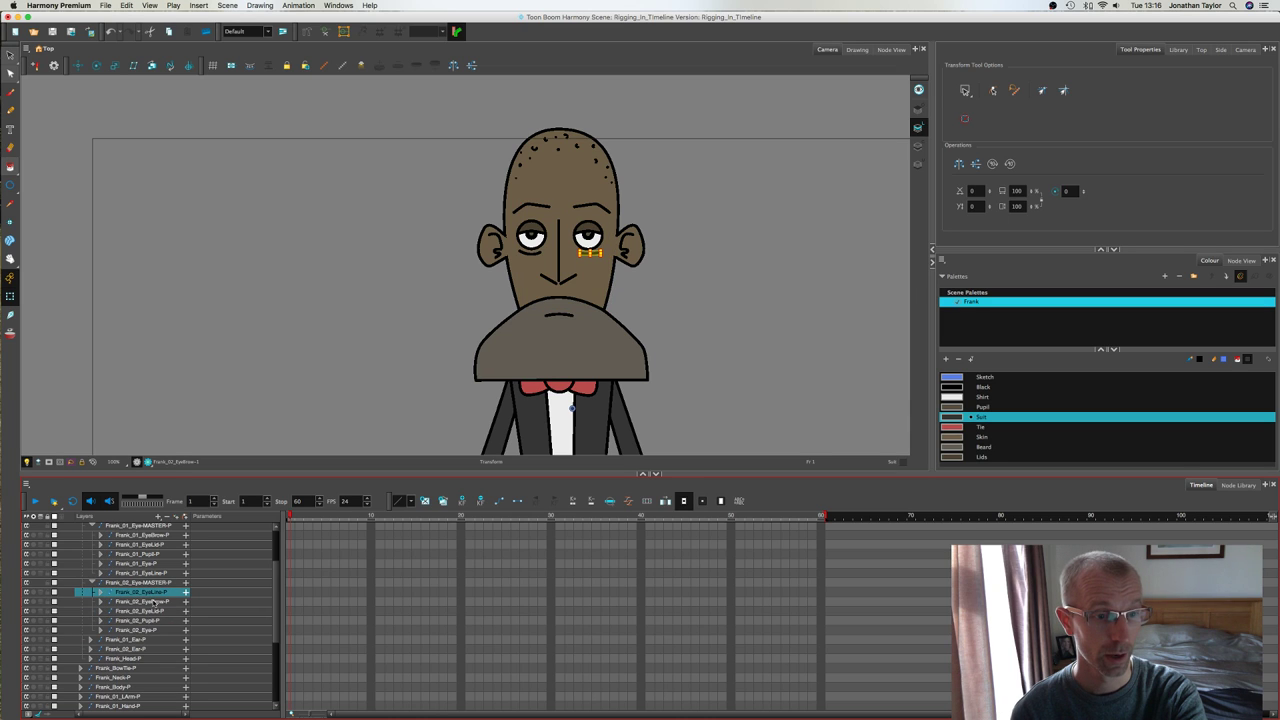
# Step: Move the Frank_02 eyebrow, eyelid, pupil and eye pegs above Frank_02_EyeLine-P inside the eye master peg
pyautogui.click(148, 601)
pyautogui.keyDown('shift'); pyautogui.click(150, 628); pyautogui.keyUp('shift')
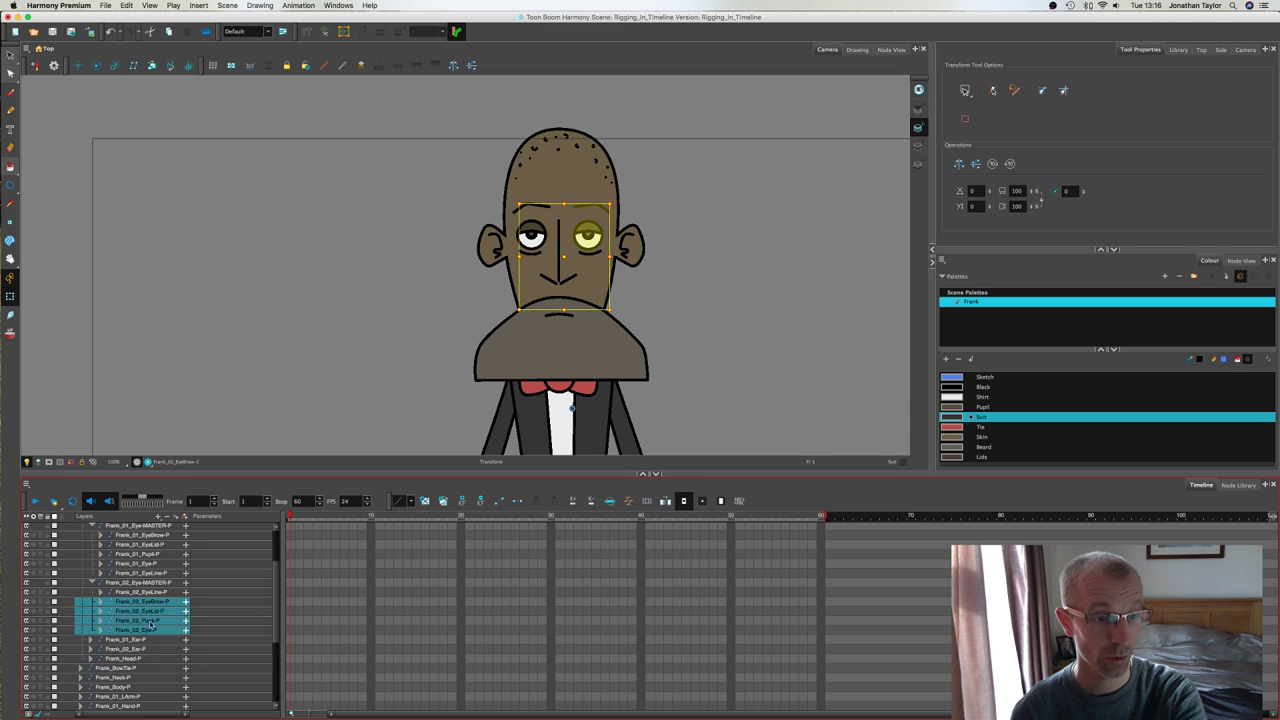
pyautogui.moveTo(152, 604); pyautogui.dragTo(155, 597)
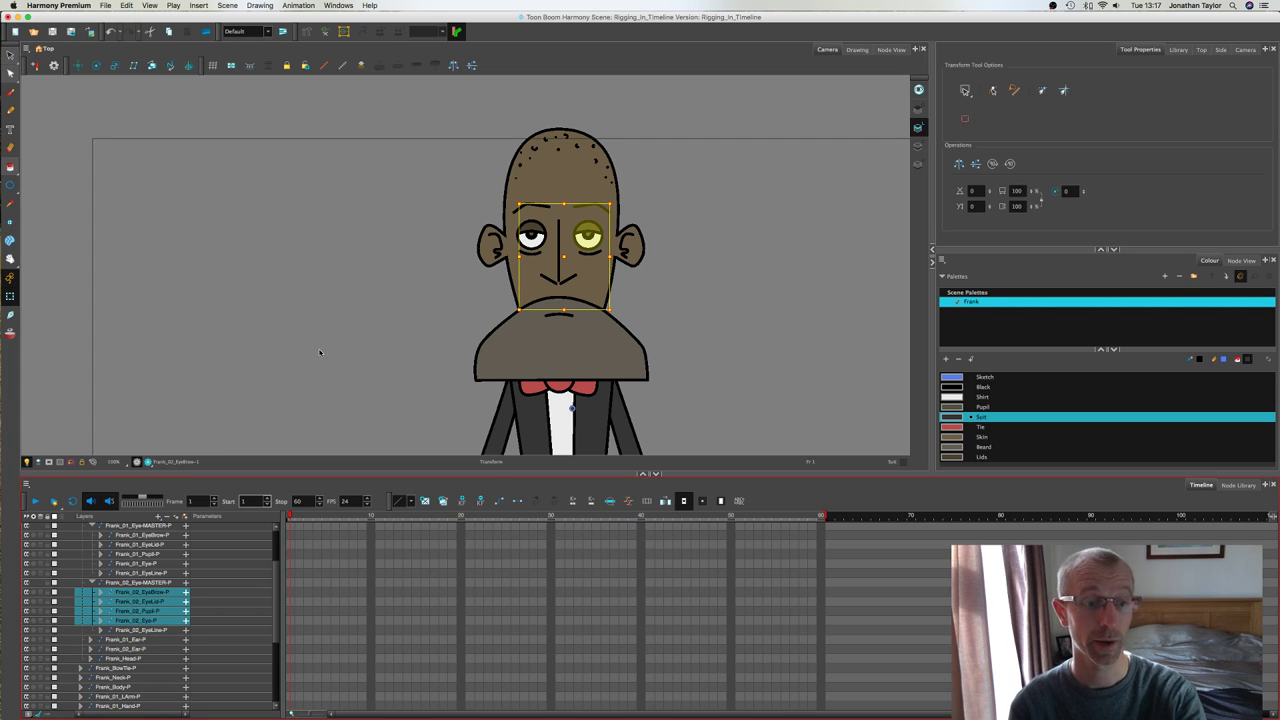
# Step: Select the Frank_02 pupil and eyelid individually on the character to examine their selection bounds
pyautogui.scroll(-2, 276, 580)
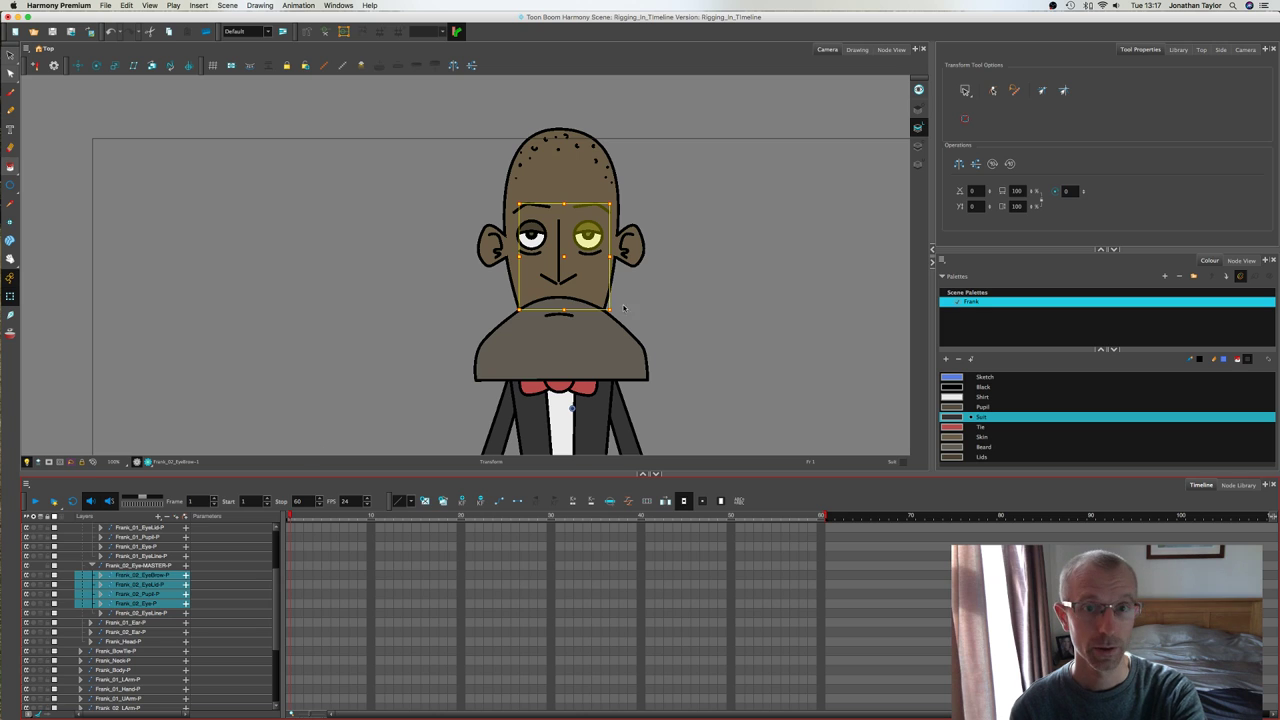
pyautogui.click(588, 237)
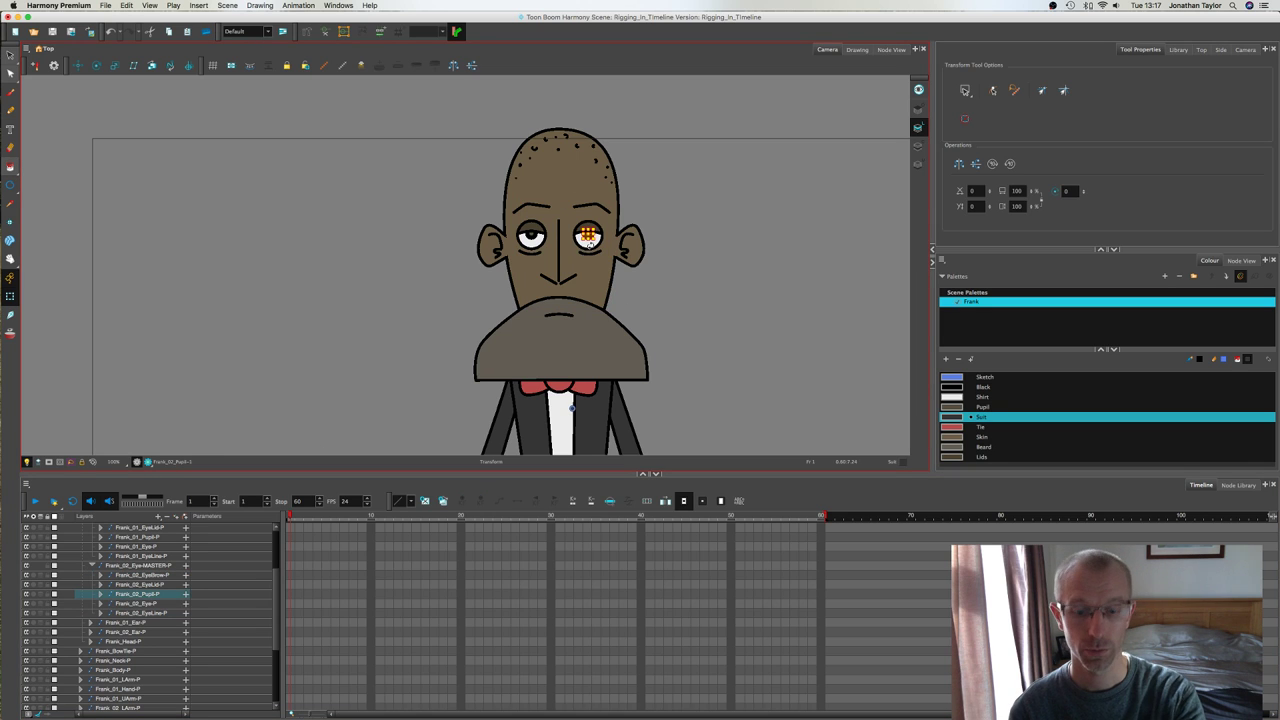
pyautogui.press('Escape')
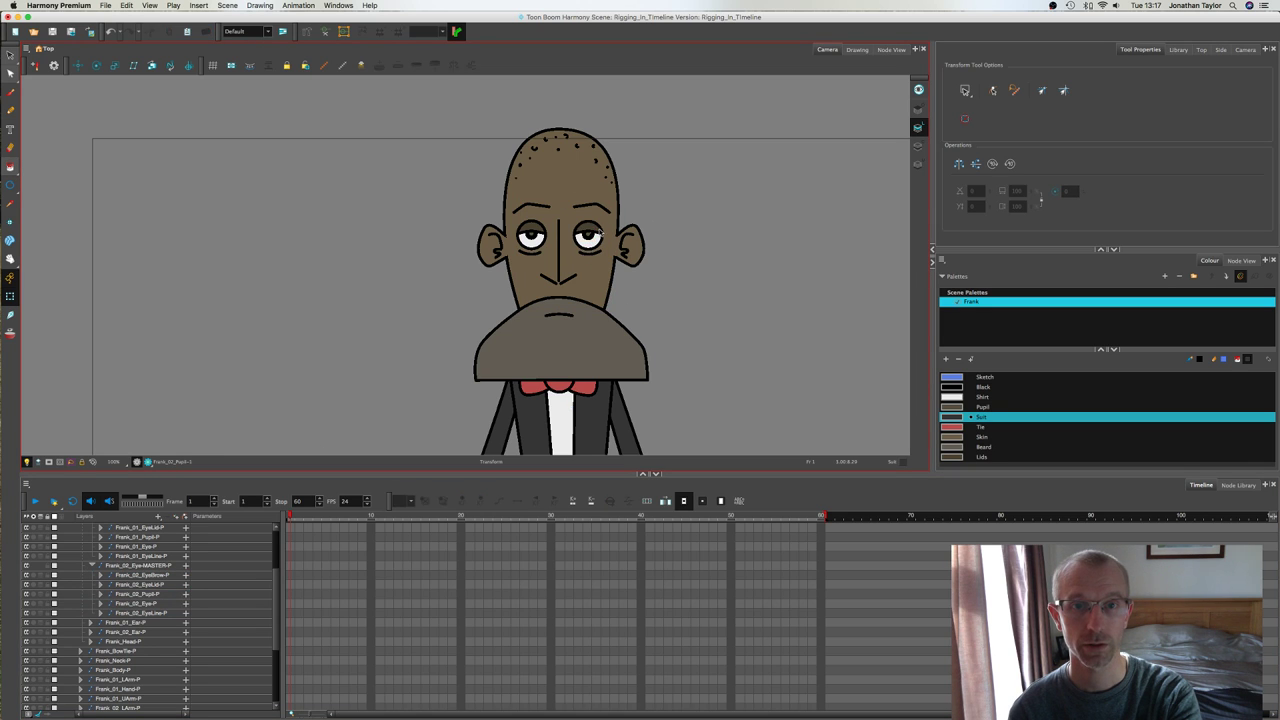
pyautogui.click(598, 232)
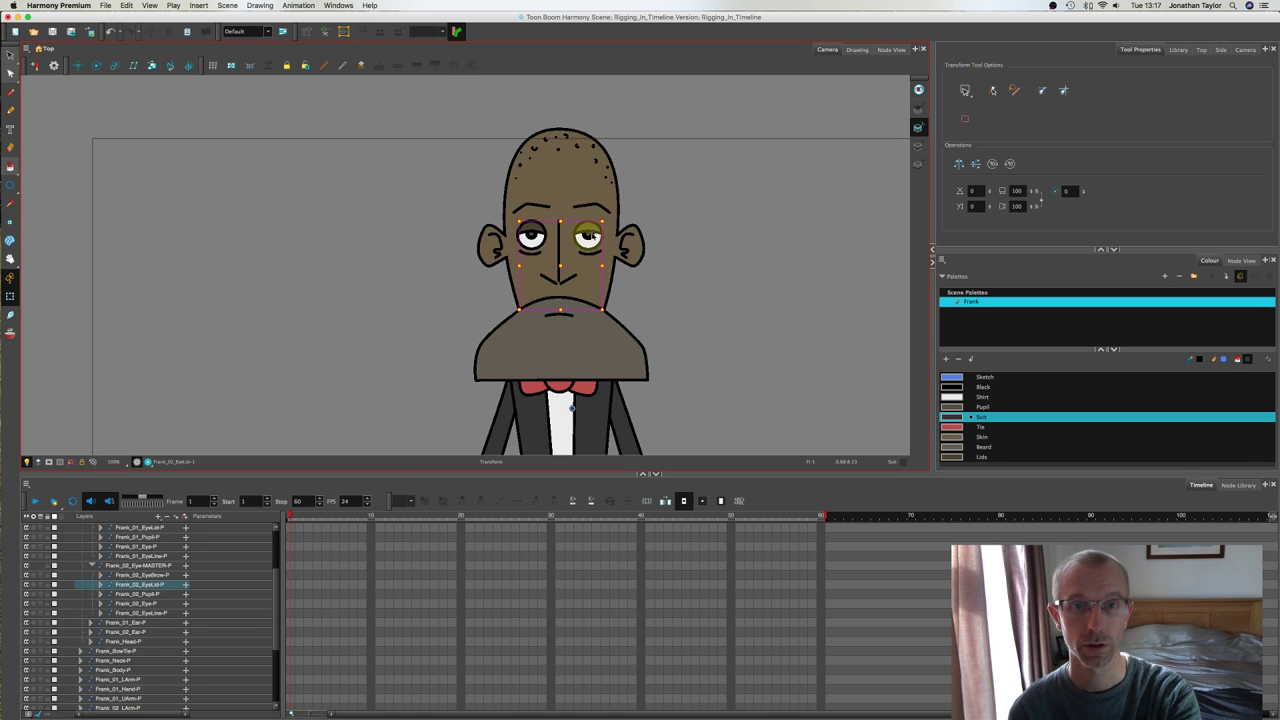
# Step: Remove the stray artwork away from the eyelid in the Frank_02_EyeLid drawing and reselect the eyelid on the character
pyautogui.click(857, 49)
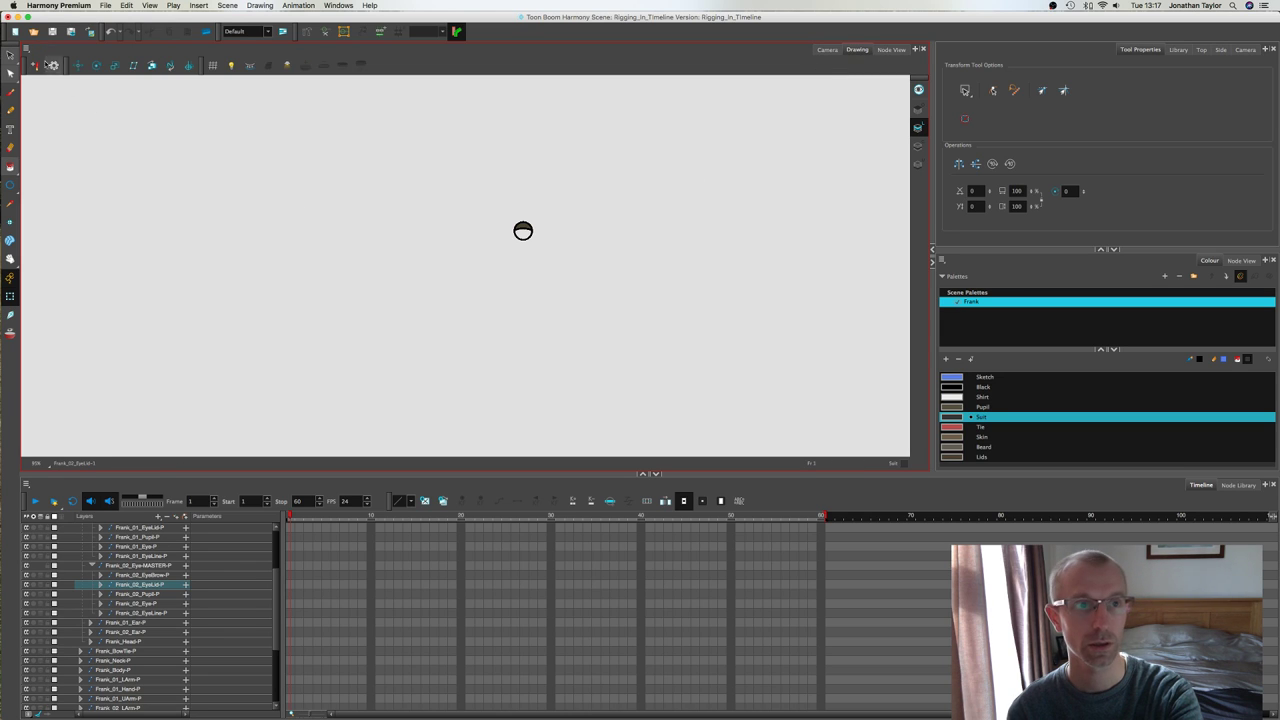
pyautogui.hotkey('alt', 's')
pyautogui.moveTo(436, 211)
pyautogui.mouseDown()
pyautogui.moveTo(520, 306)
pyautogui.moveTo(453, 251)
pyautogui.mouseUp()
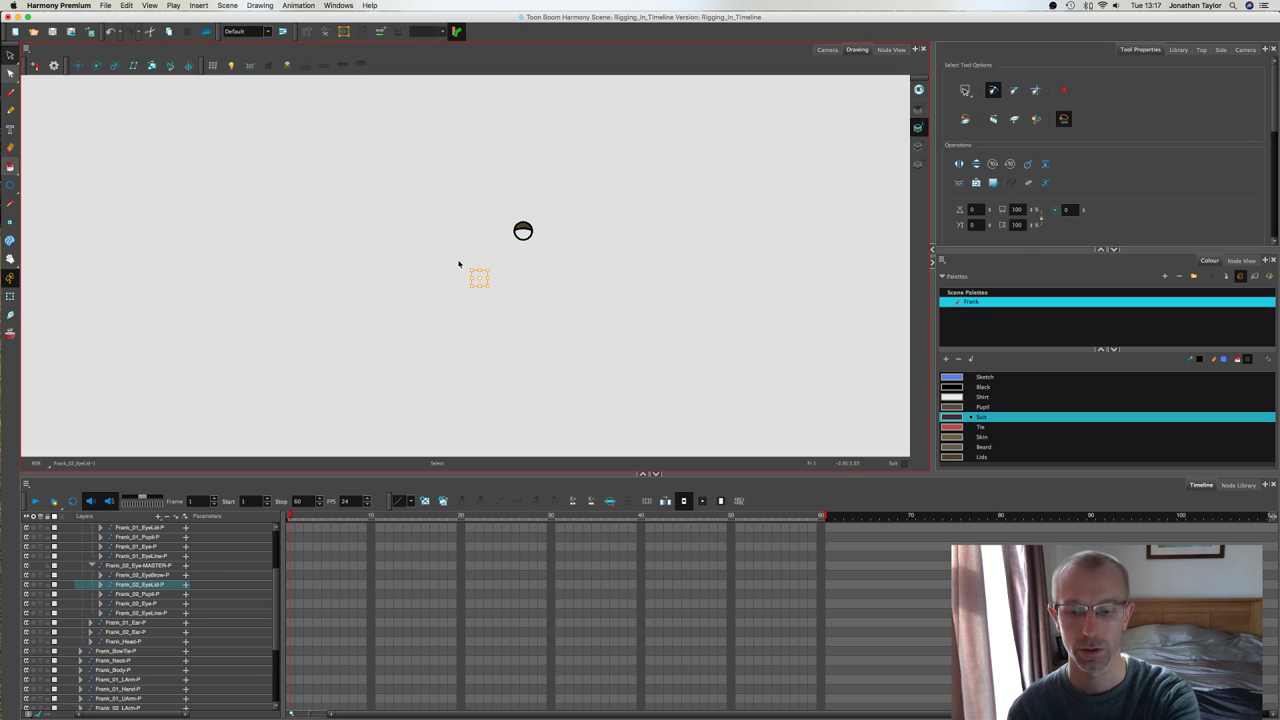
pyautogui.moveTo(443, 177); pyautogui.dragTo(506, 284)
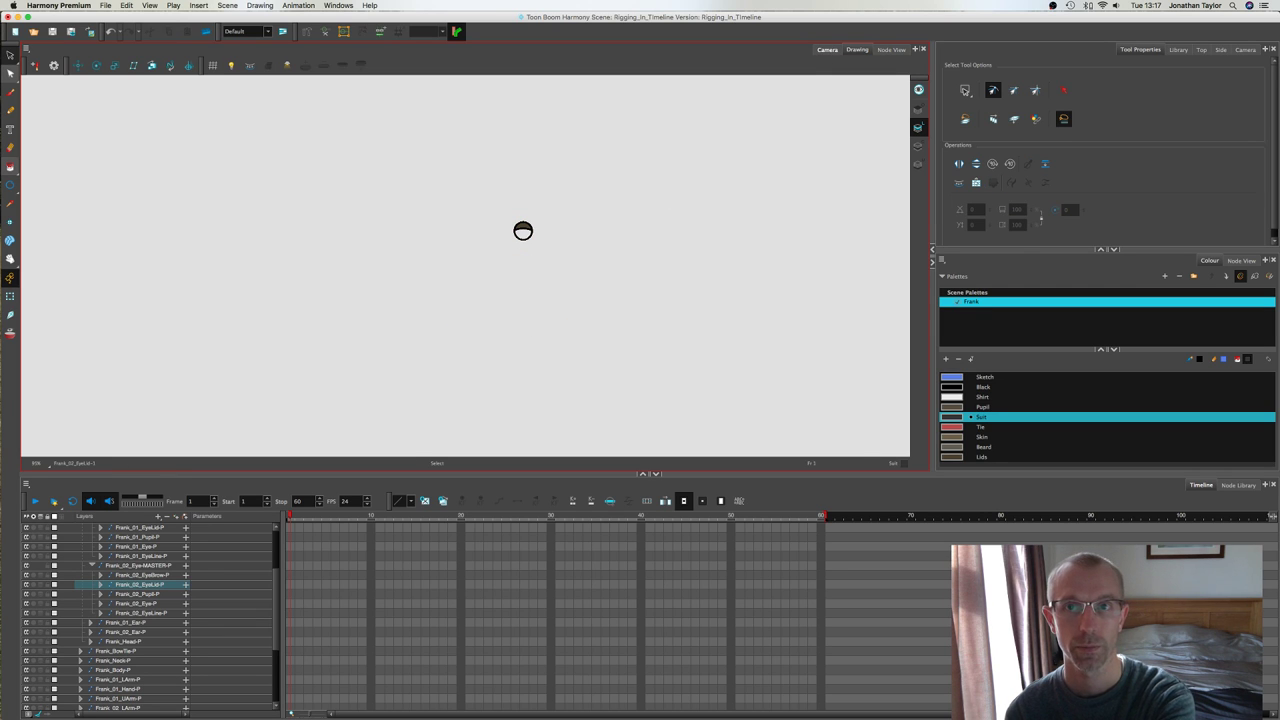
pyautogui.click(828, 50)
pyautogui.click(10, 296)
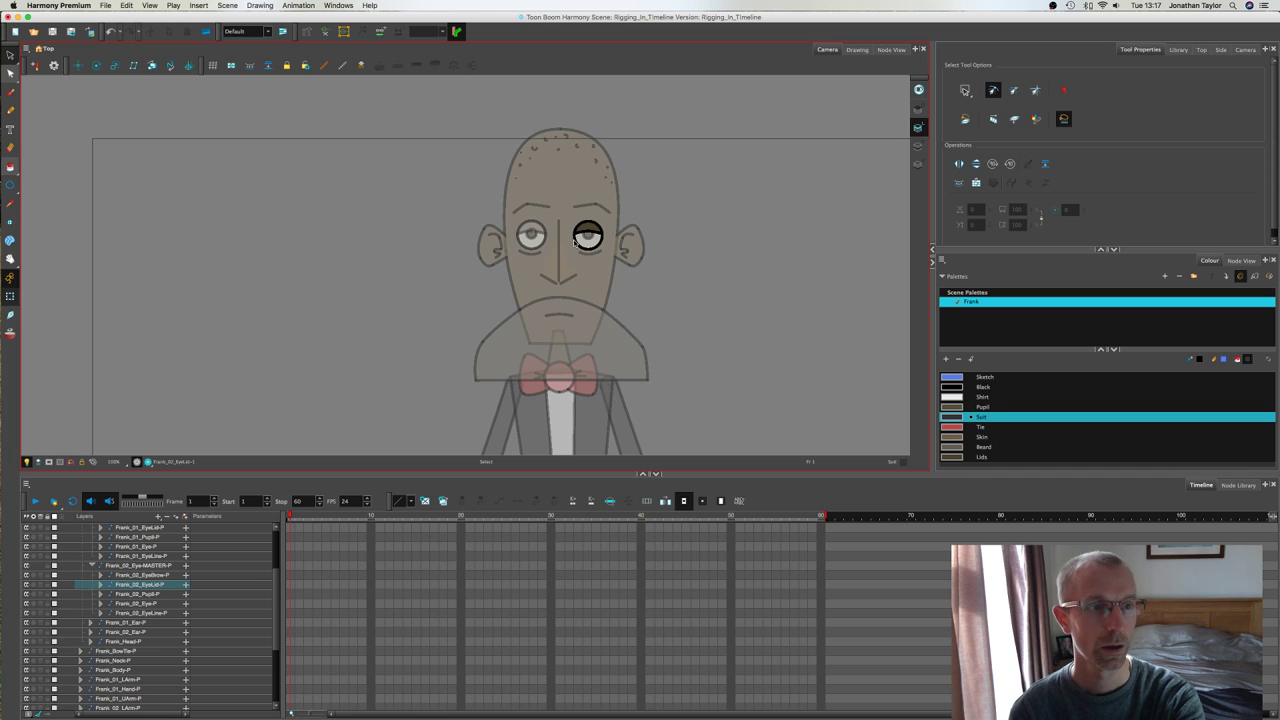
pyautogui.click(590, 238)
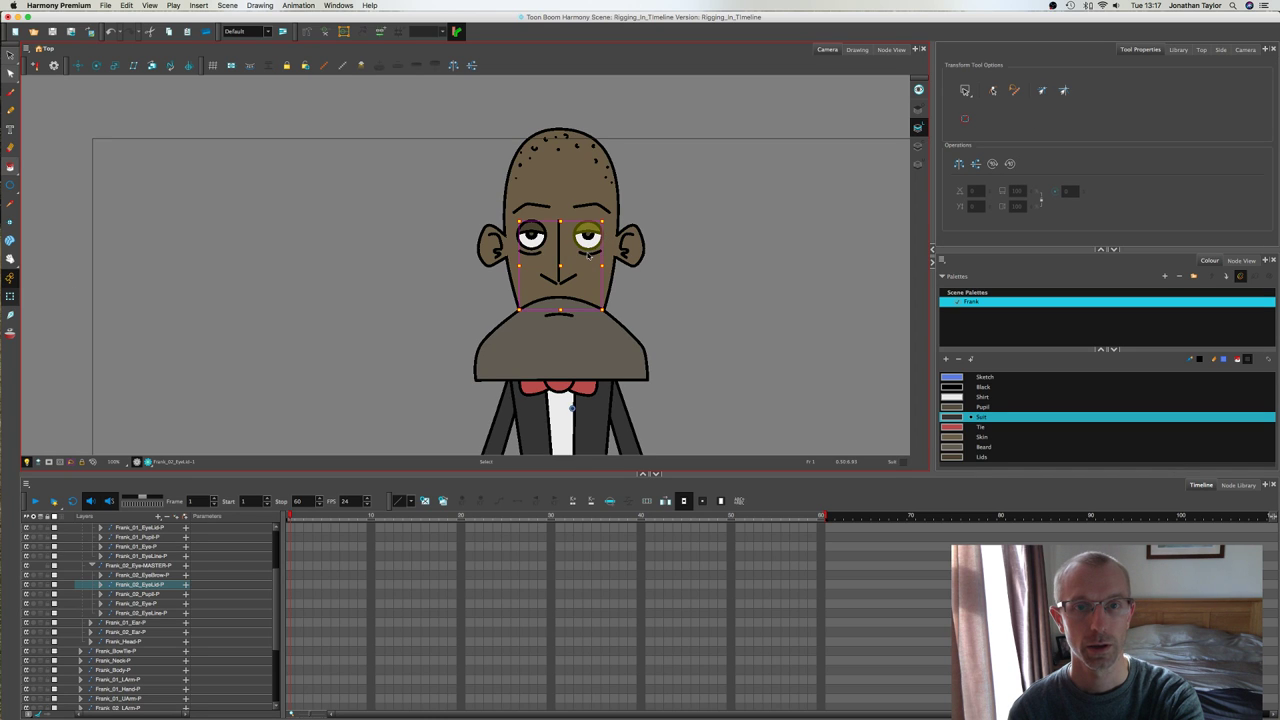
# Step: Test-move the whole Frank_02 eye with its master peg, undo the move and clear the selection
pyautogui.click(590, 256)
pyautogui.press('b')
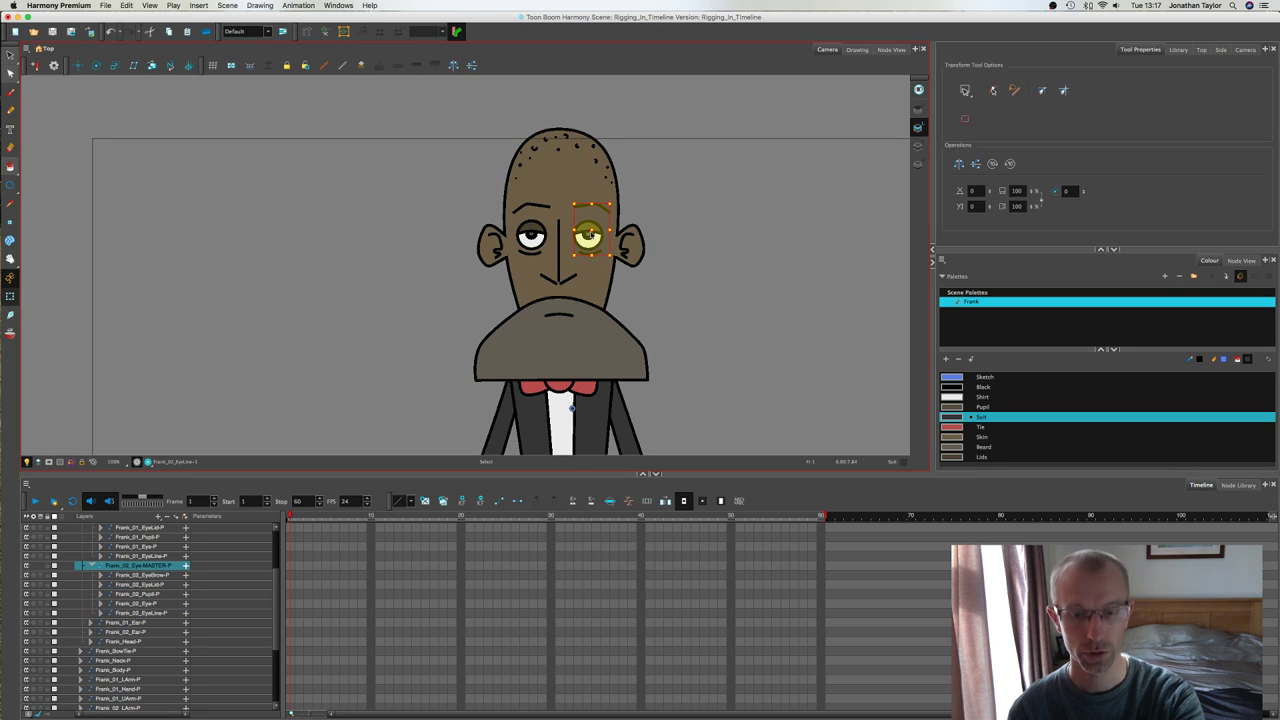
pyautogui.moveTo(590, 235)
pyautogui.mouseDown()
pyautogui.moveTo(620, 231)
pyautogui.moveTo(566, 231)
pyautogui.moveTo(588, 235)
pyautogui.mouseUp()
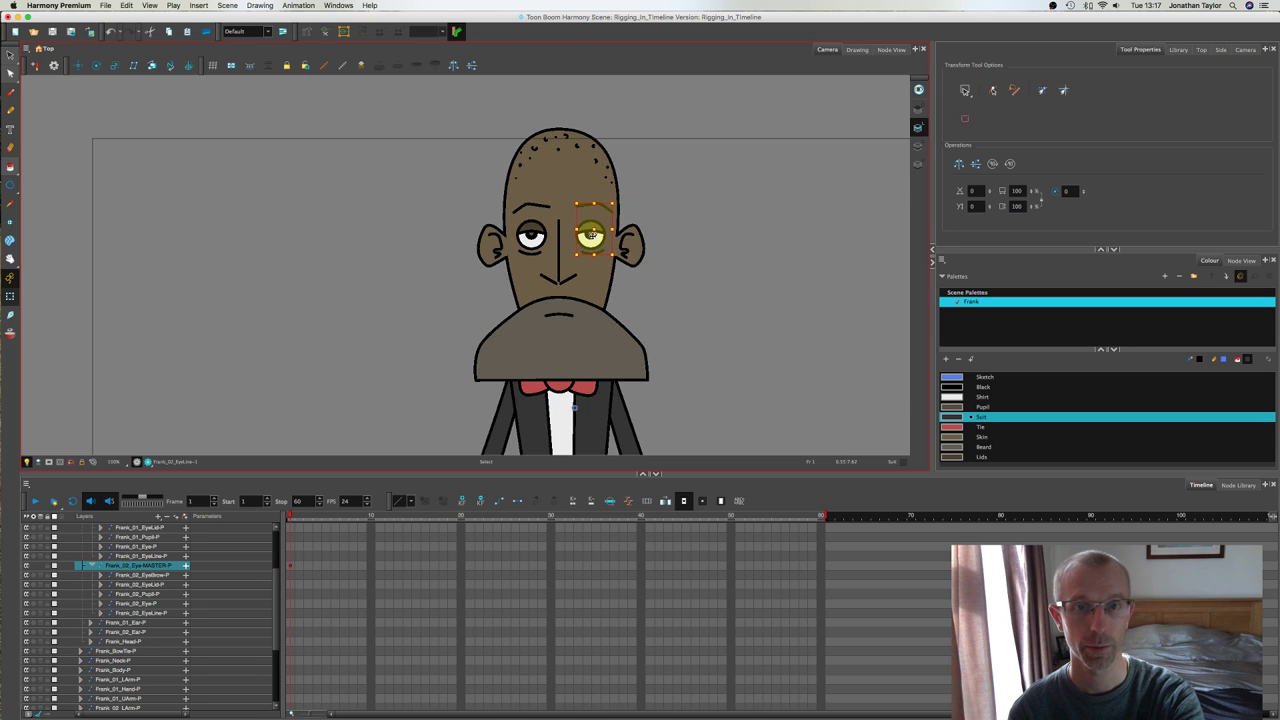
pyautogui.click(370, 268)
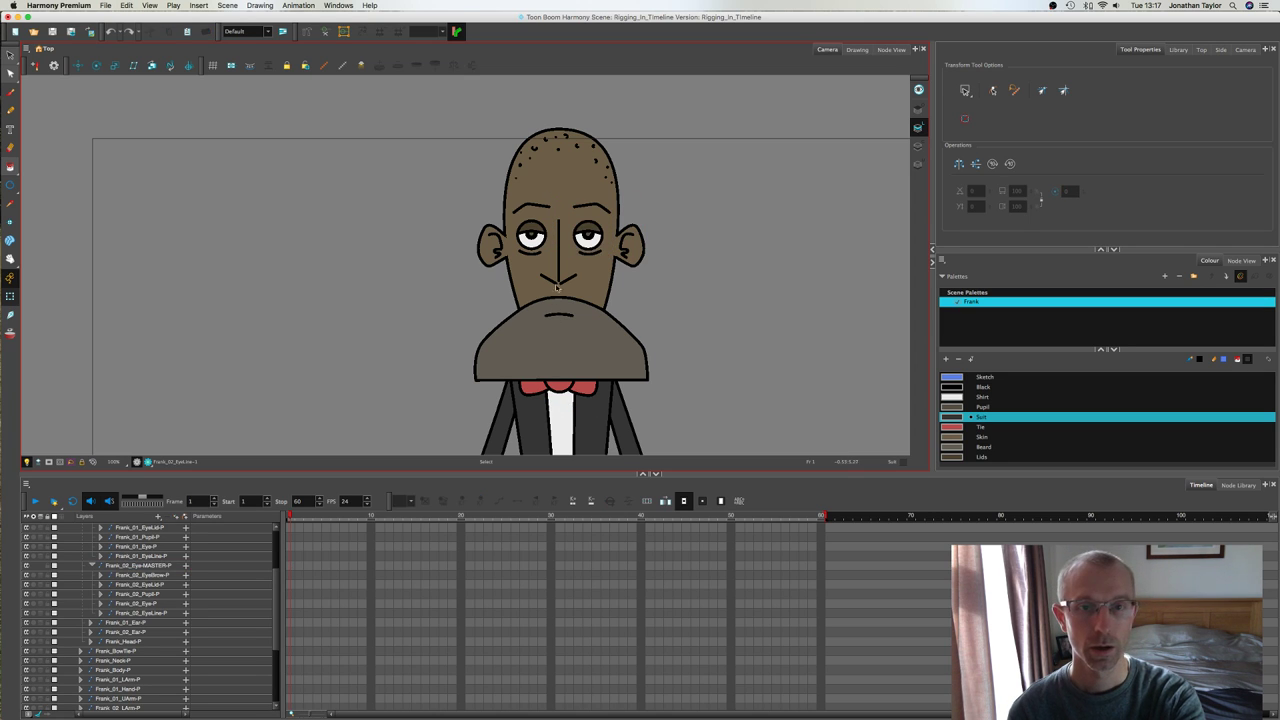
# Step: Add a parent peg to Frank_Nose-P and rename it Frank_Nose-MASTER]-P
pyautogui.moveTo(278, 578); pyautogui.dragTo(279, 537)
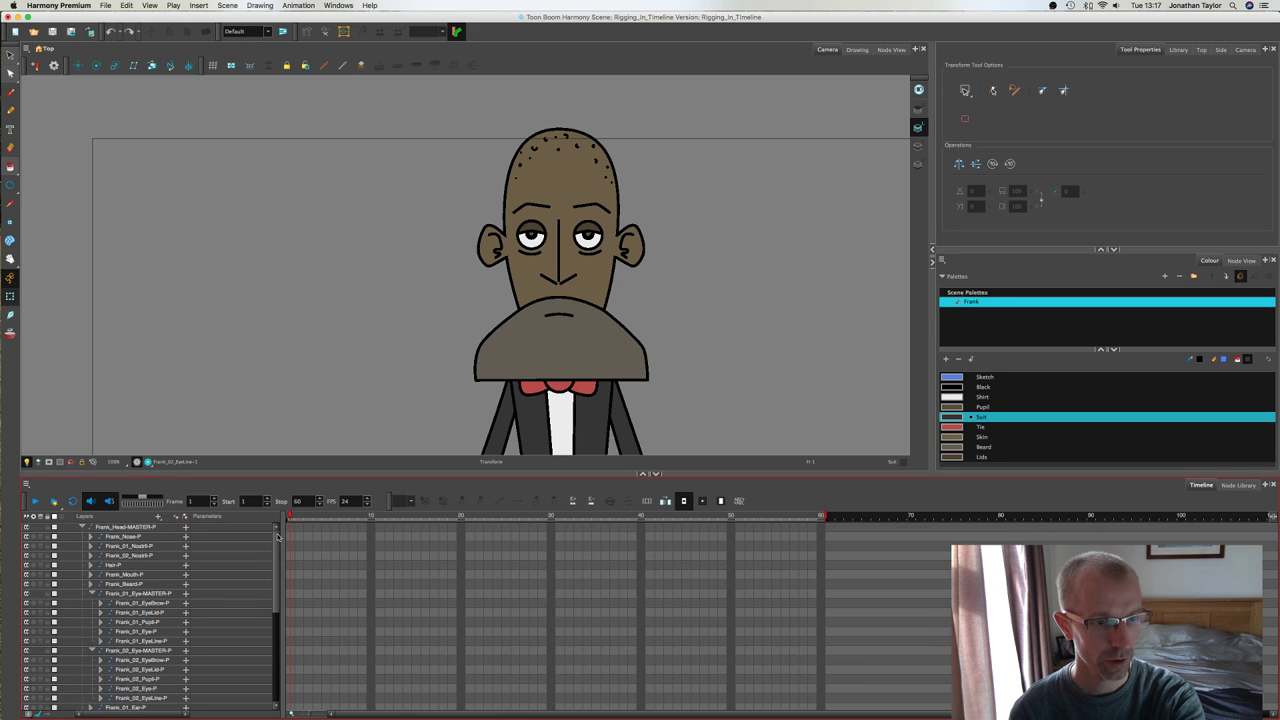
pyautogui.click(158, 539)
pyautogui.click(184, 517)
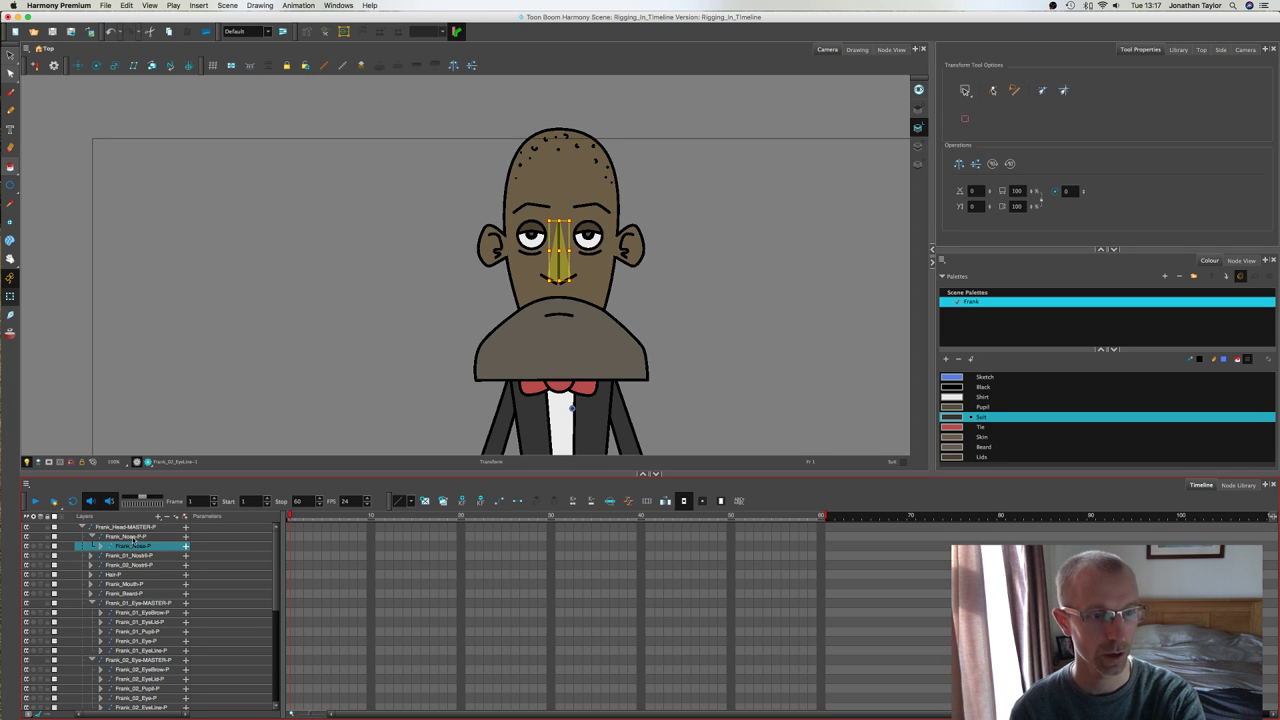
pyautogui.doubleClick(139, 538)
pyautogui.click(142, 537)
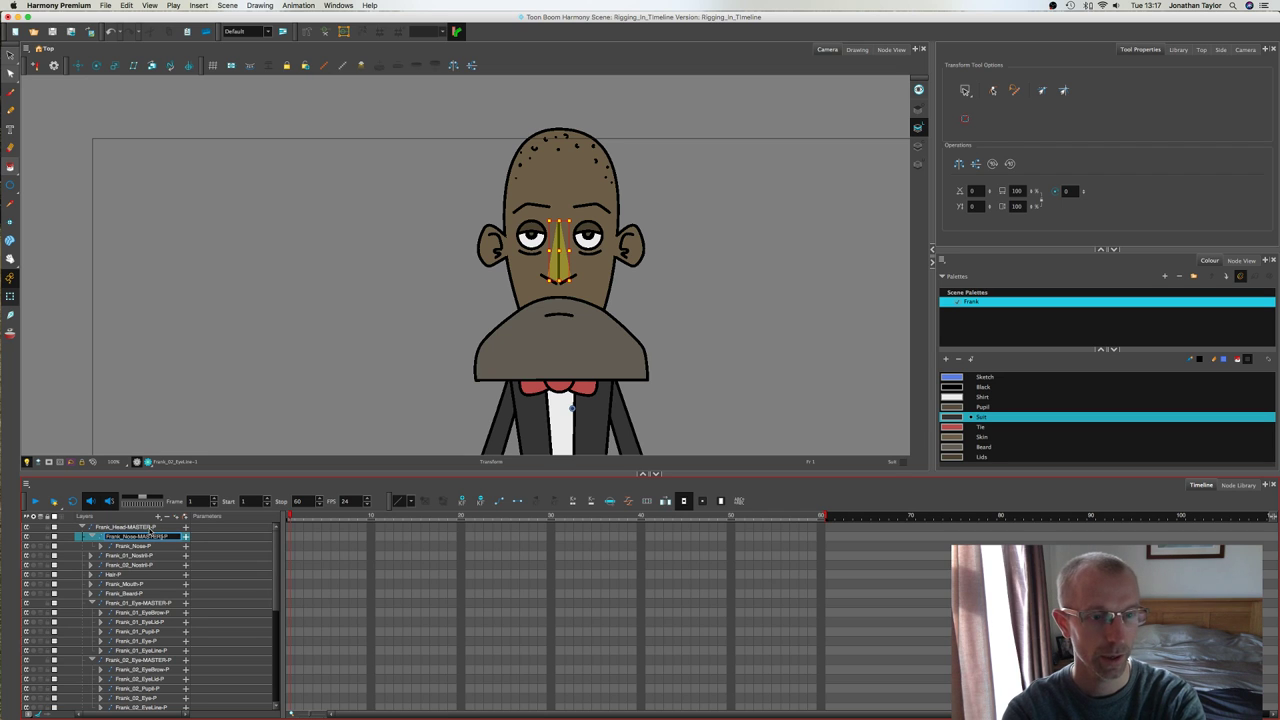
pyautogui.press('Return')
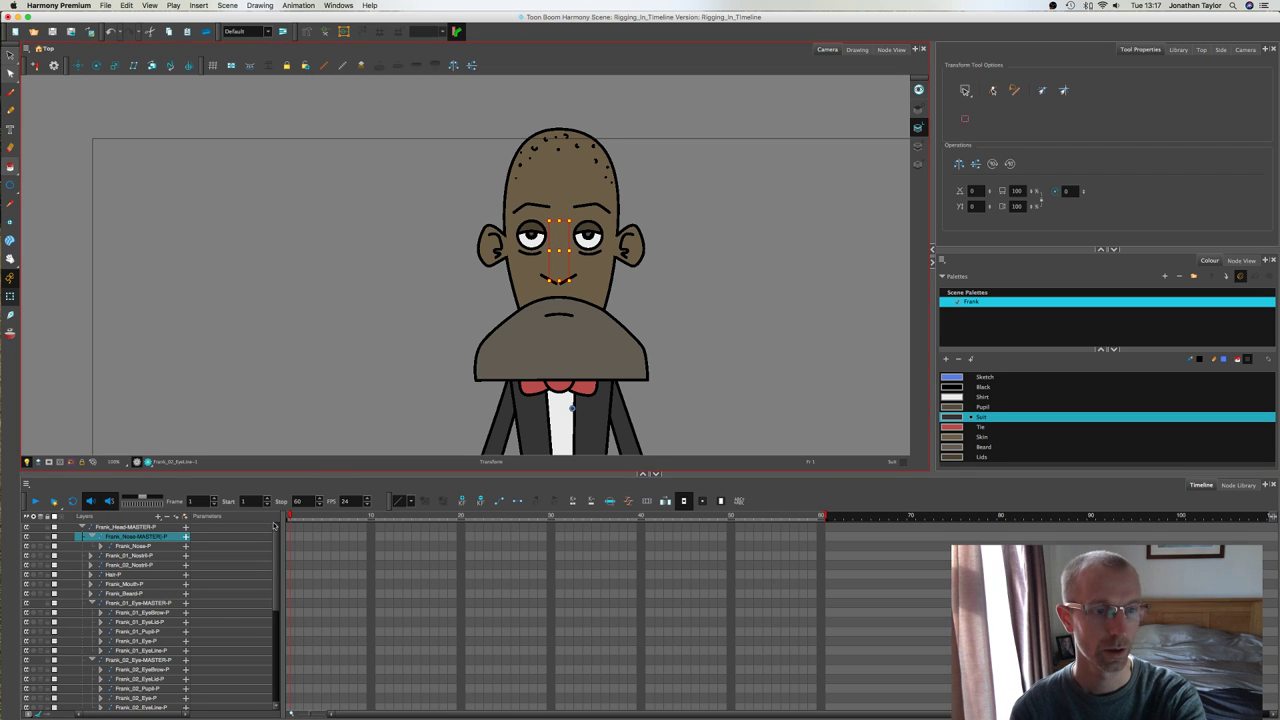
# Step: Parent the Frank_01 and Frank_02 nostril pegs to the nose master peg and move Frank_Nose-P above them
pyautogui.click(145, 555)
pyautogui.keyDown('shift'); pyautogui.click(148, 565); pyautogui.keyUp('shift')
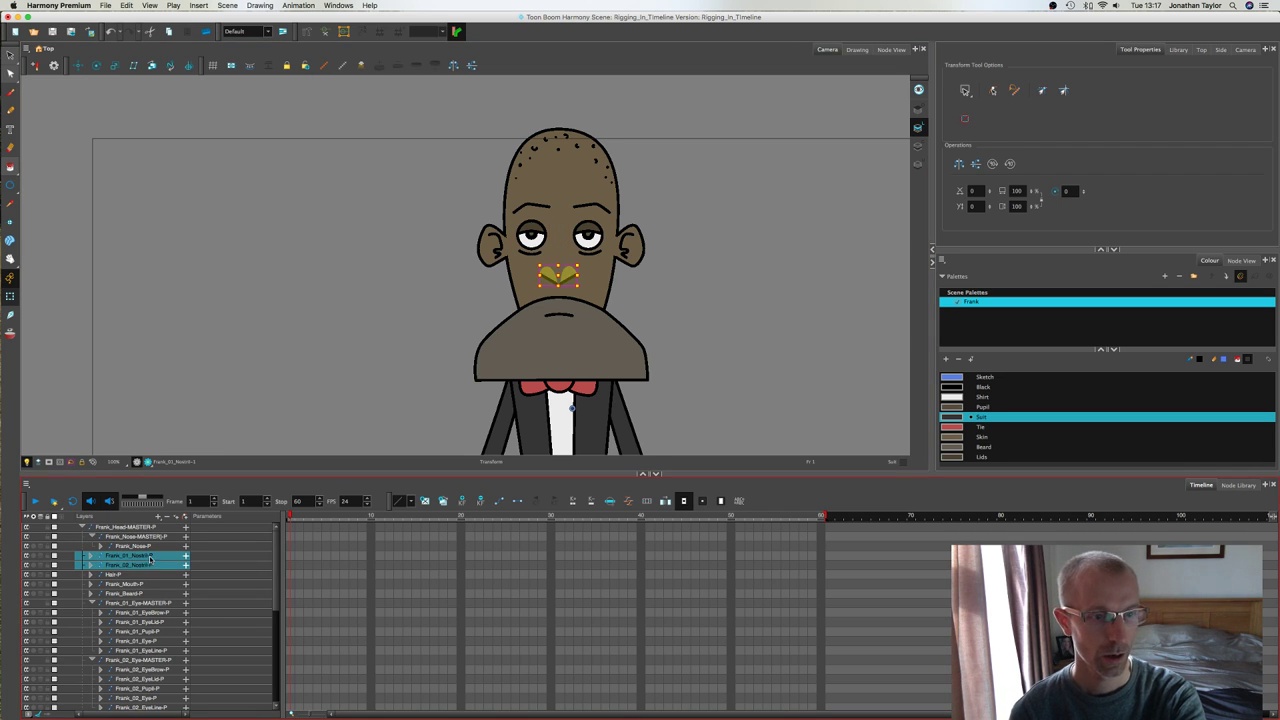
pyautogui.moveTo(152, 540); pyautogui.dragTo(151, 547)
pyautogui.click(148, 565)
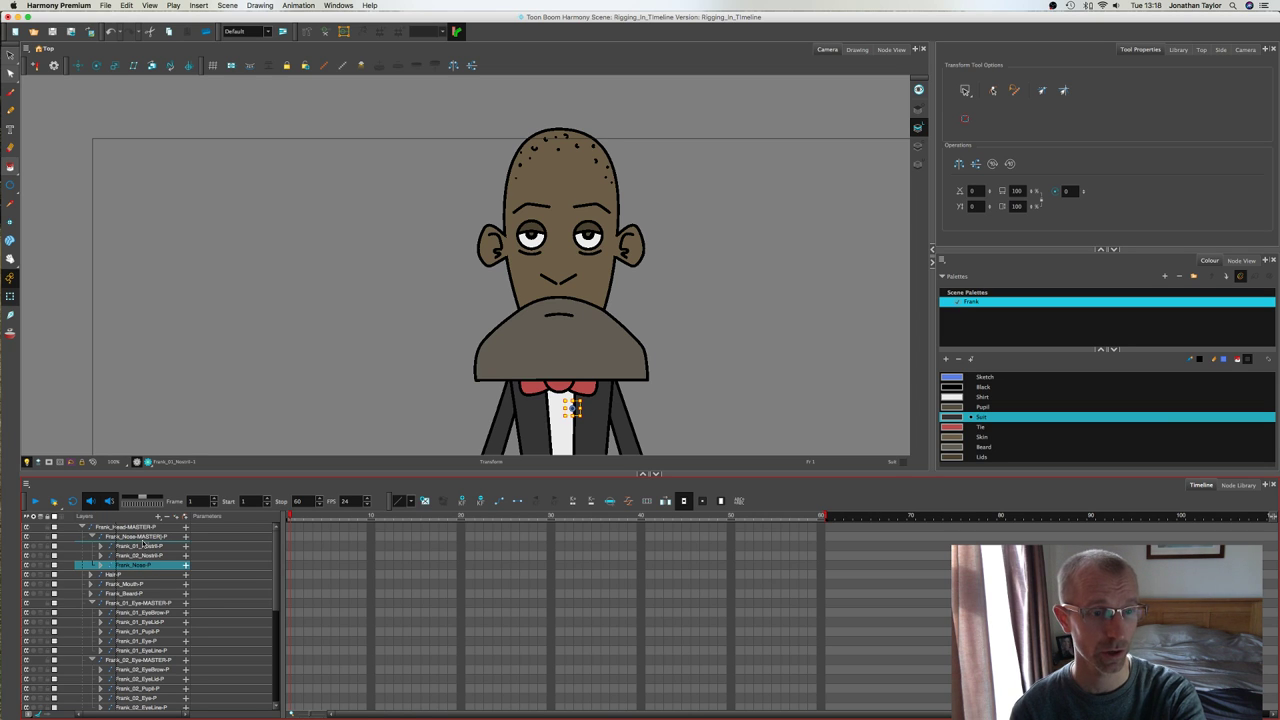
pyautogui.moveTo(143, 545); pyautogui.dragTo(144, 547)
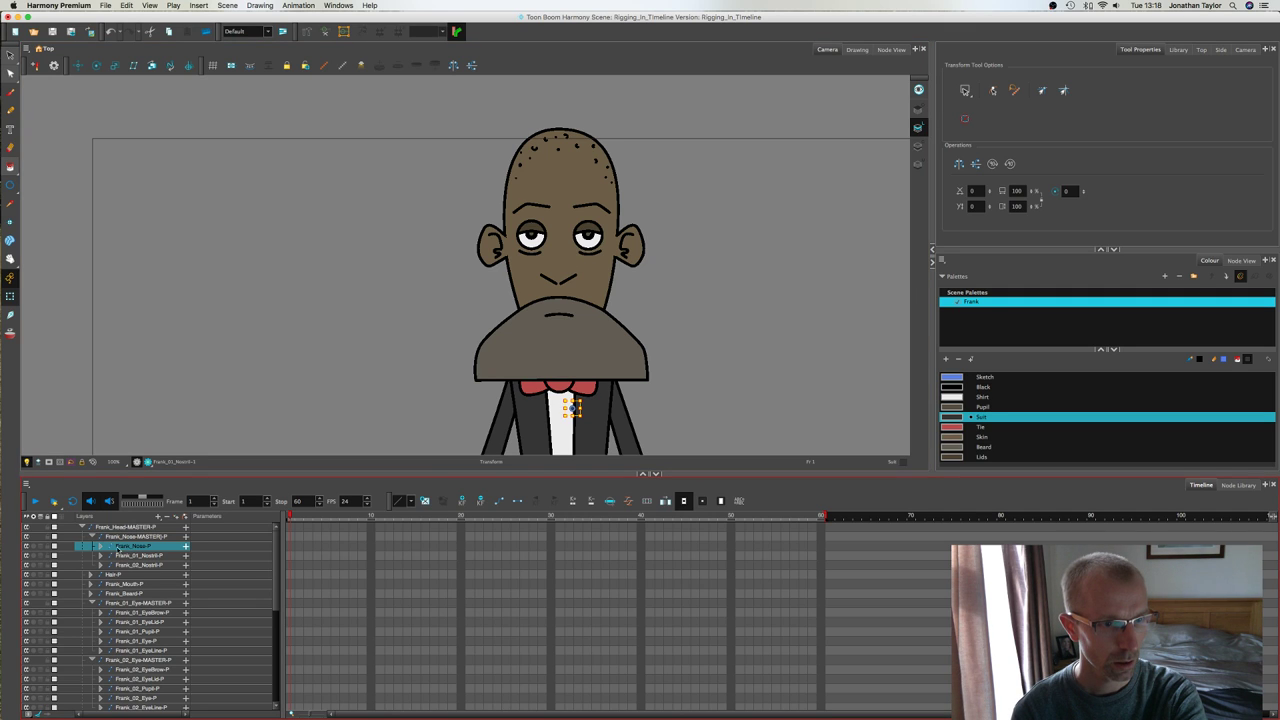
# Step: Expand Frank_Nose-P to check its drawing, and undo the nose reordering, the nostril parenting and the nose drawing's deletion
pyautogui.click(101, 547)
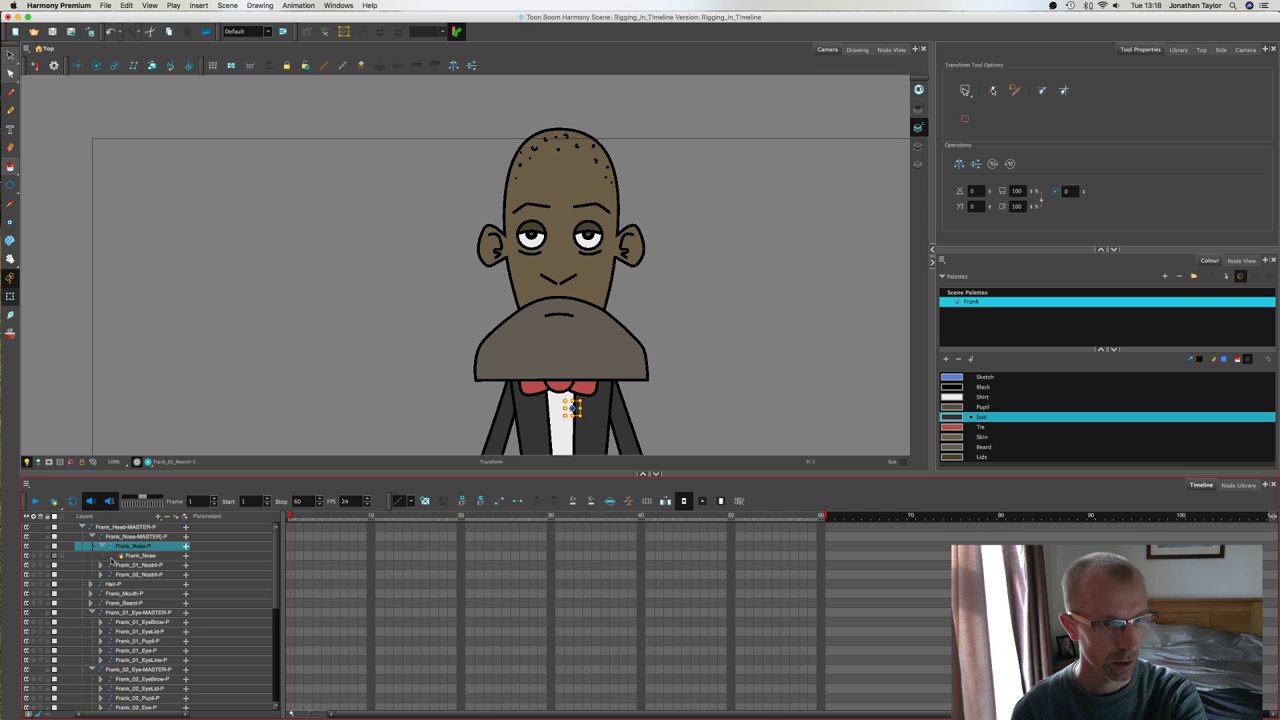
pyautogui.click(289, 549)
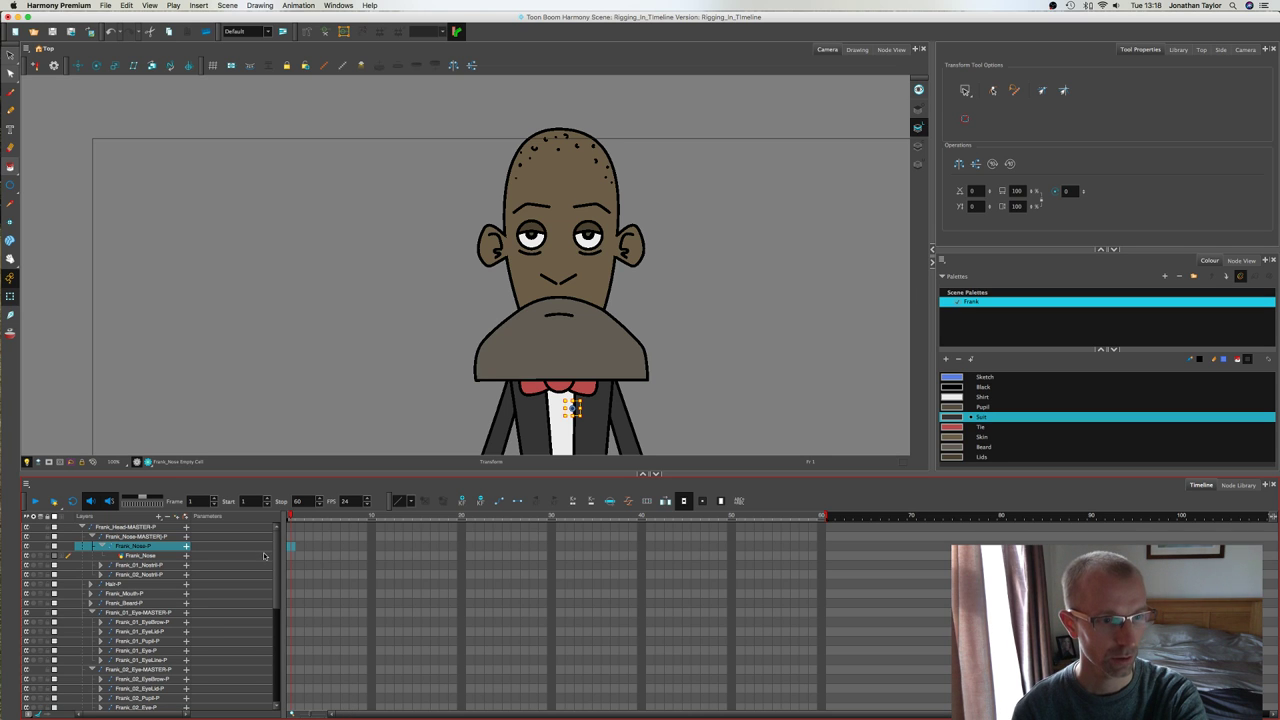
pyautogui.press('super+z')
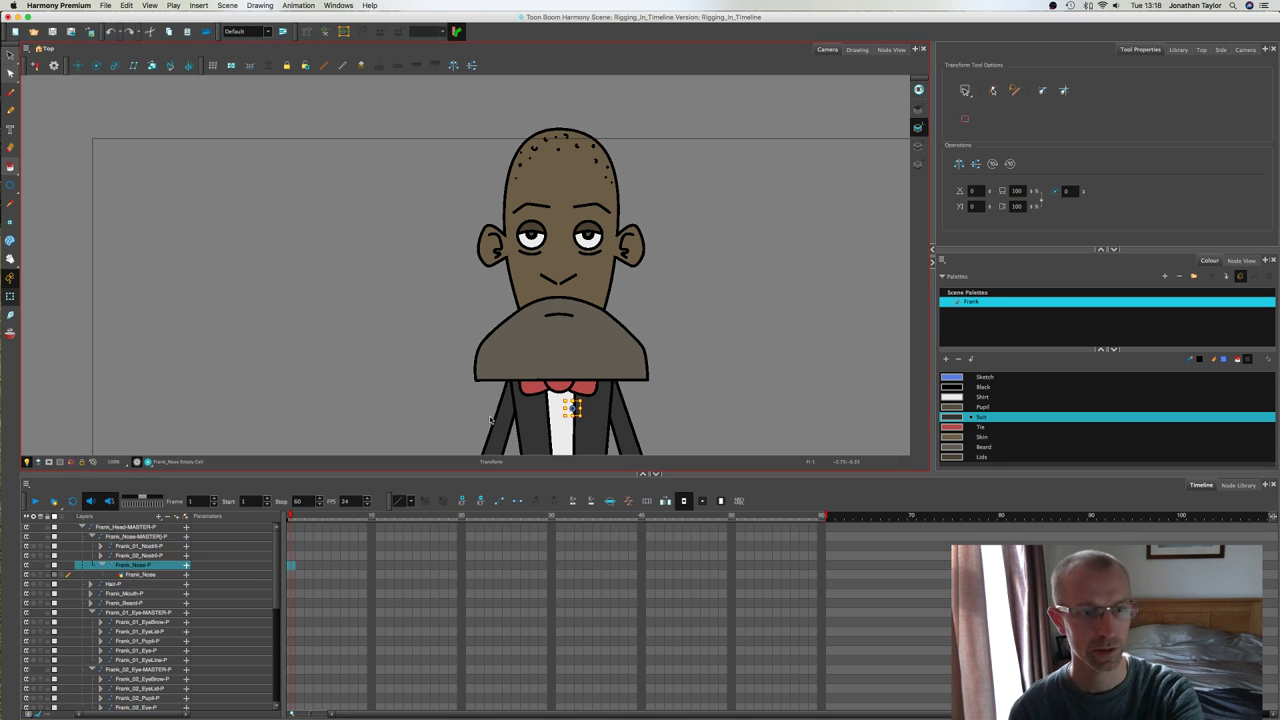
pyautogui.hotkey('ctrl', 'z')
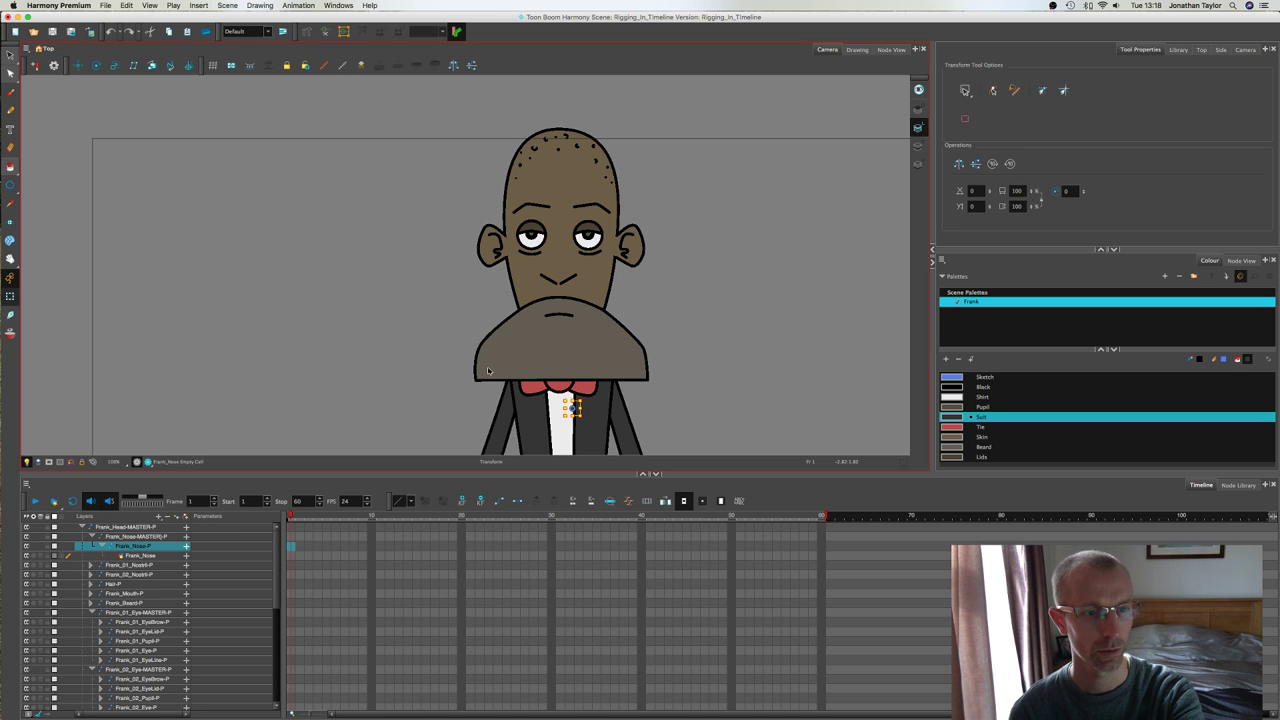
pyautogui.press('super+z')
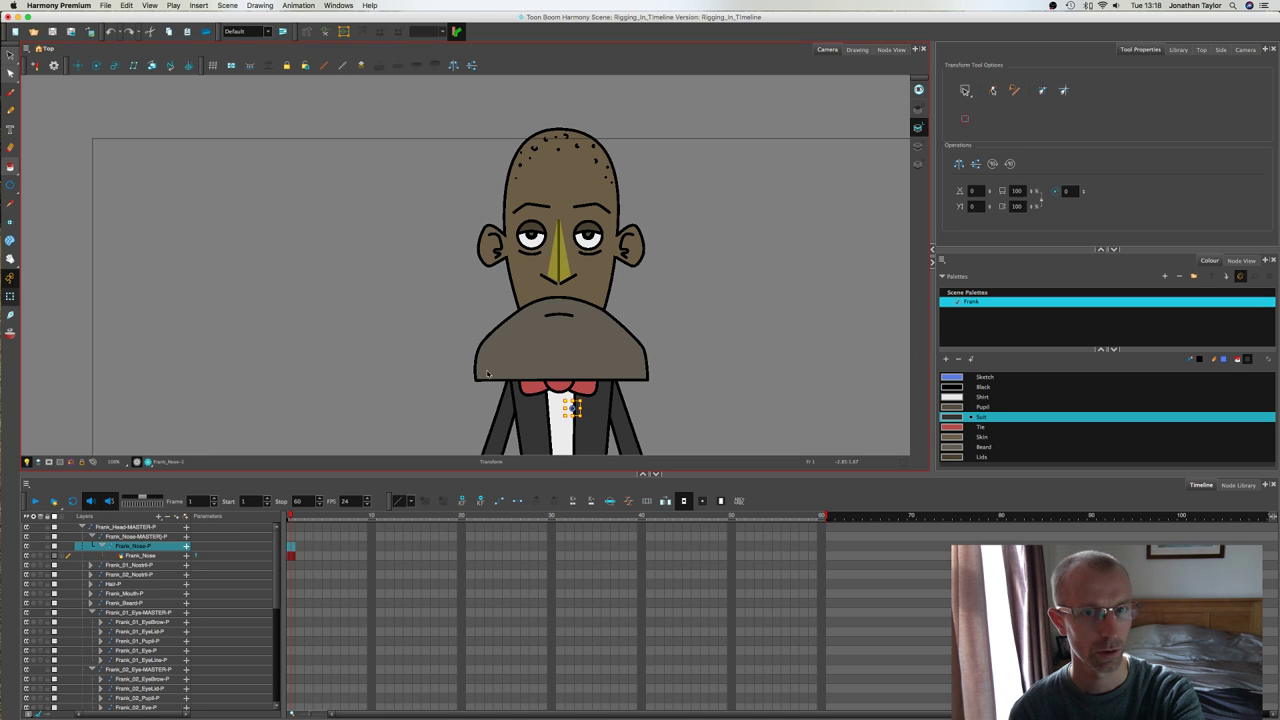
pyautogui.click(450, 322)
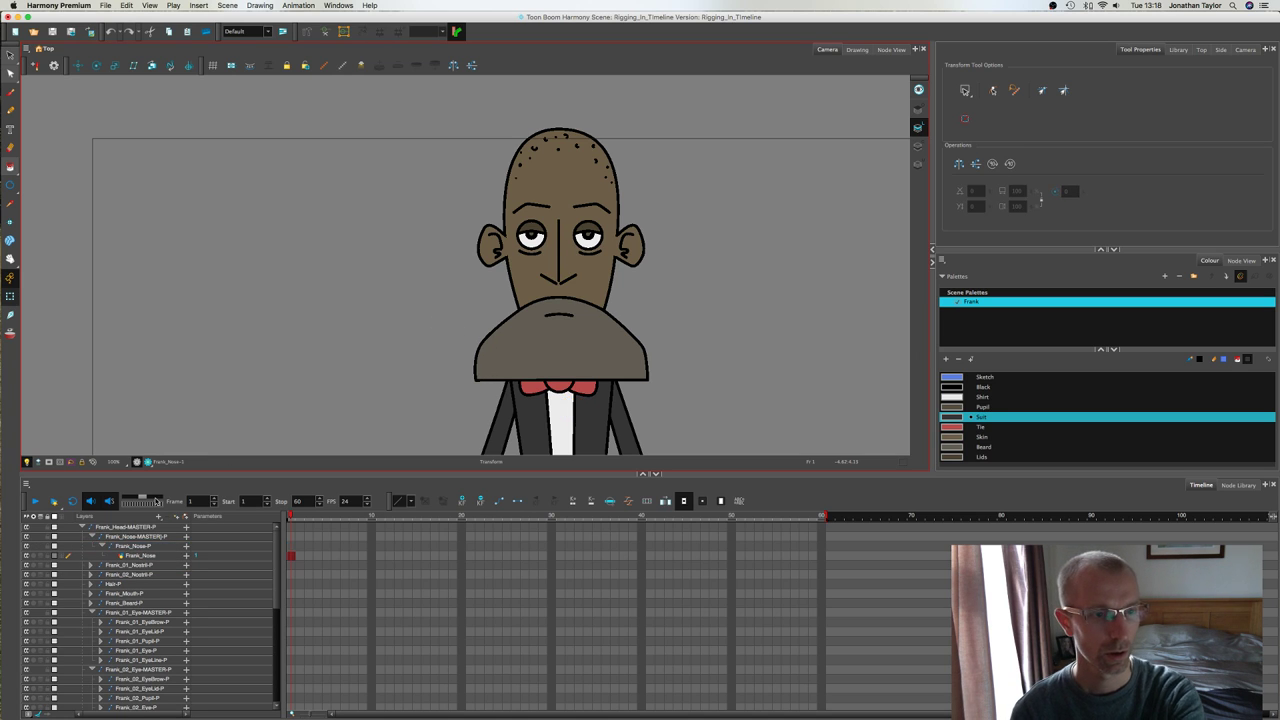
# Step: Parent the Frank_01 and Frank_02 nostril pegs to the nose master peg and collapse Frank_Nose-P
pyautogui.click(136, 565)
pyautogui.keyDown('shift'); pyautogui.click(139, 575); pyautogui.keyUp('shift')
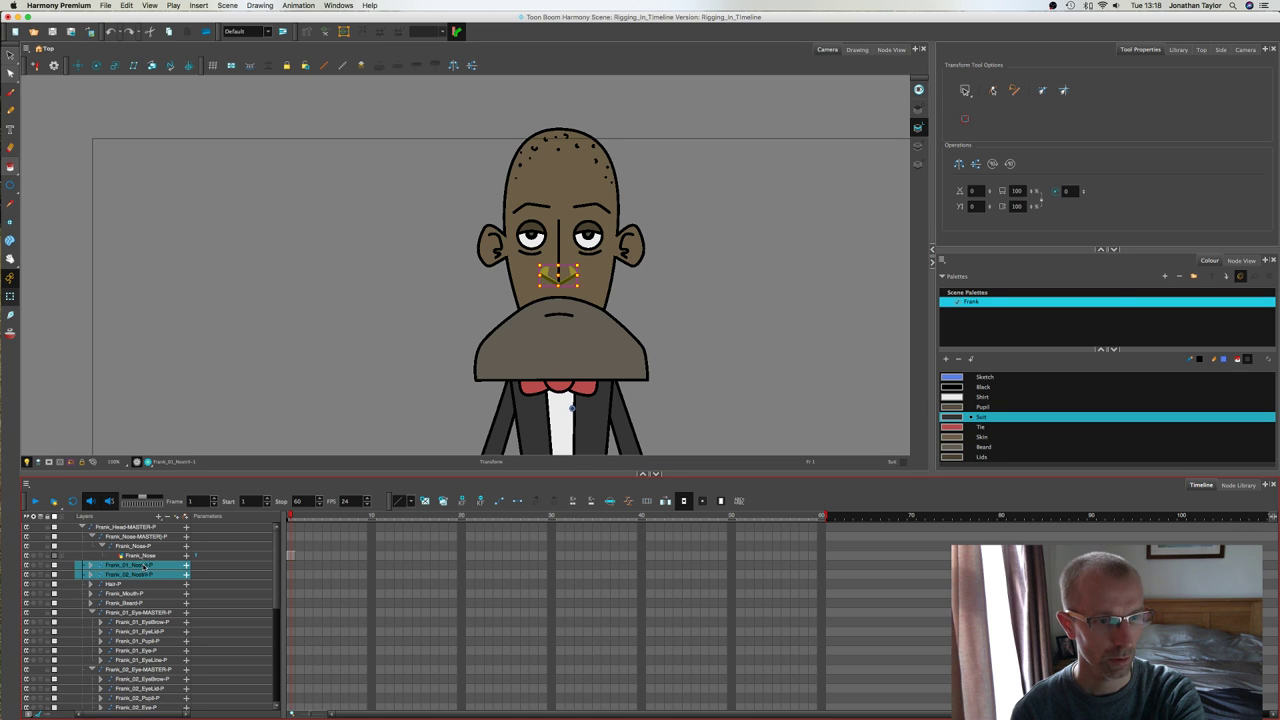
pyautogui.moveTo(146, 540)
pyautogui.mouseDown()
pyautogui.moveTo(132, 555)
pyautogui.moveTo(131, 542)
pyautogui.mouseUp()
pyautogui.click(103, 566)
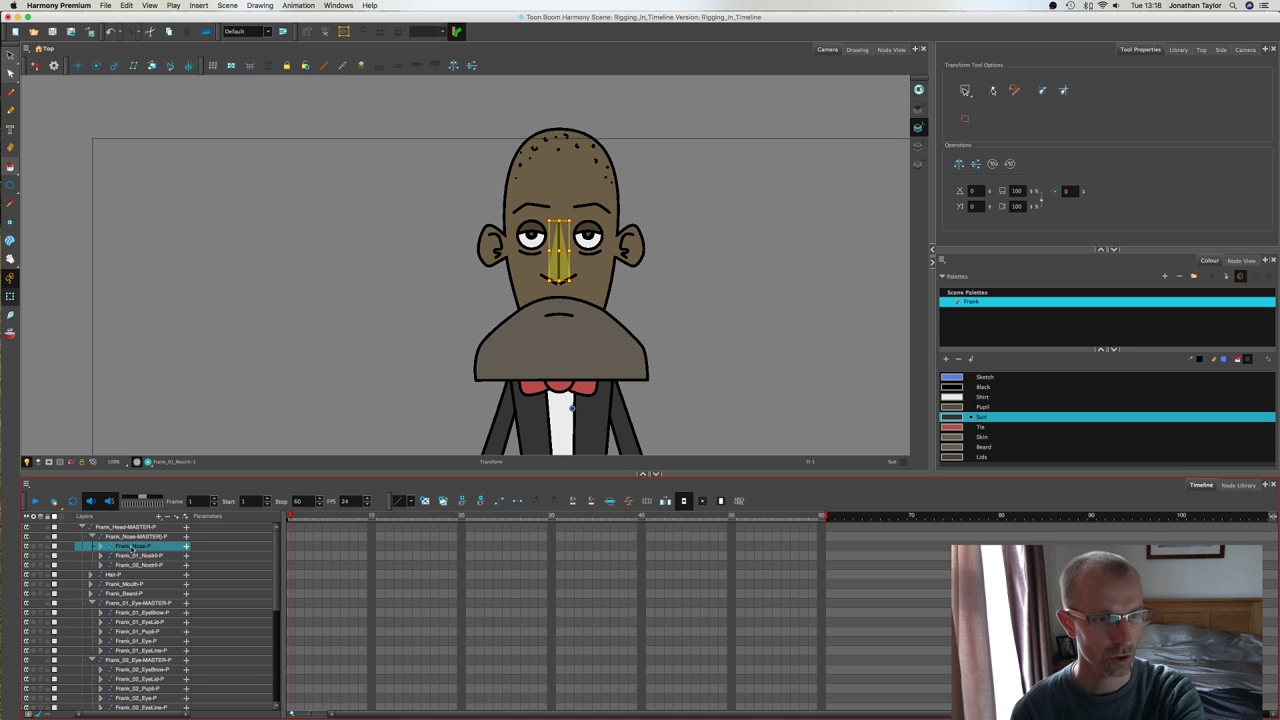
pyautogui.click(430, 318)
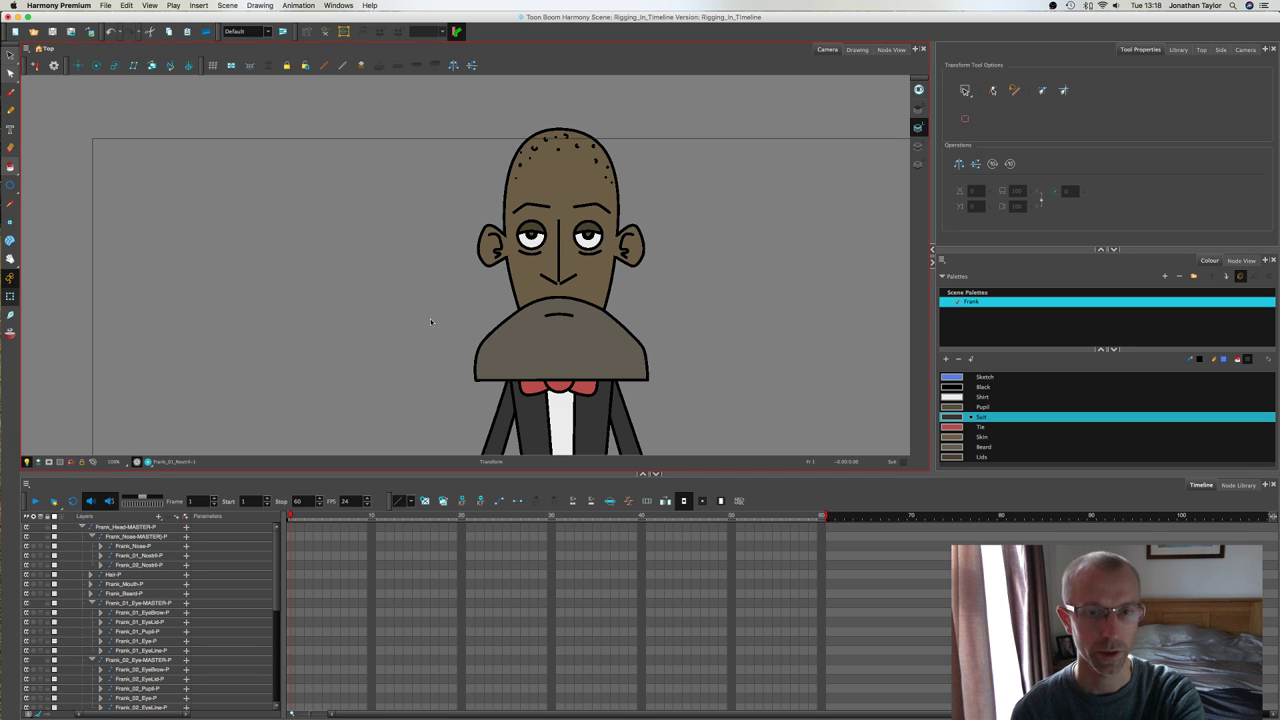
# Step: Select the nostrils and nose in turn, test-move the whole nose with its master peg, undo the move and clear the selection
pyautogui.click(546, 277)
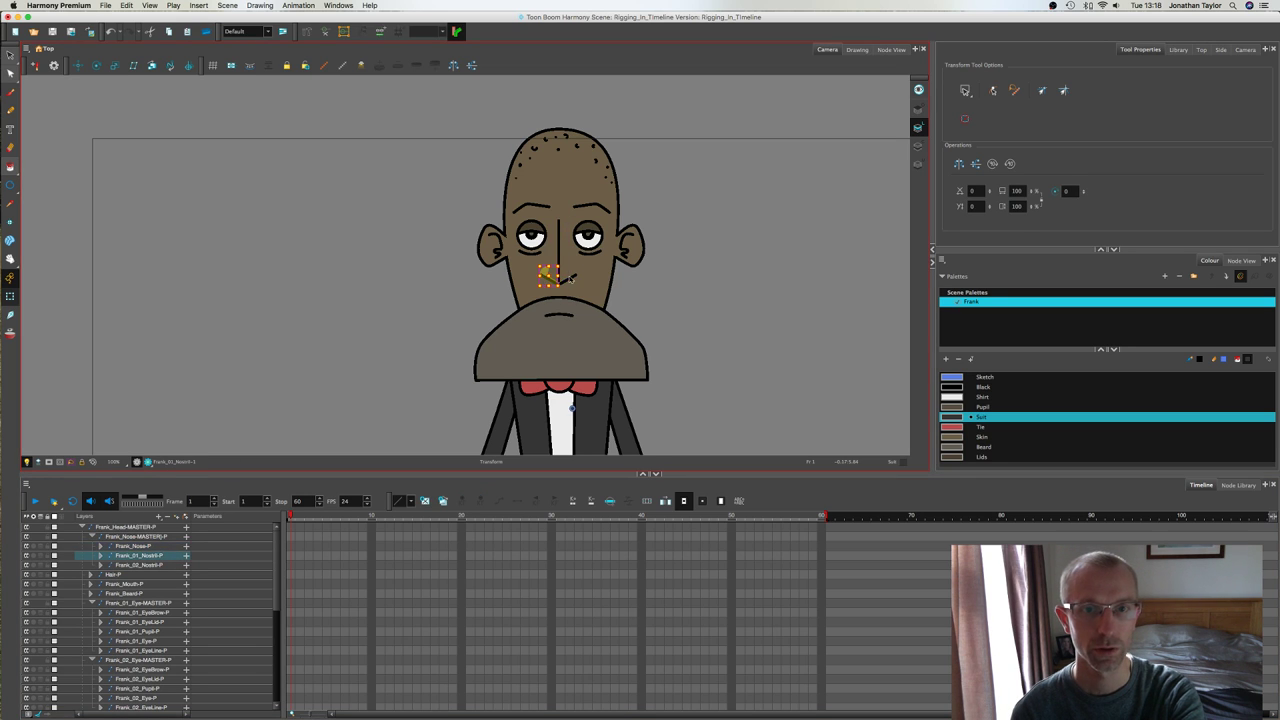
pyautogui.click(572, 278)
pyautogui.click(560, 256)
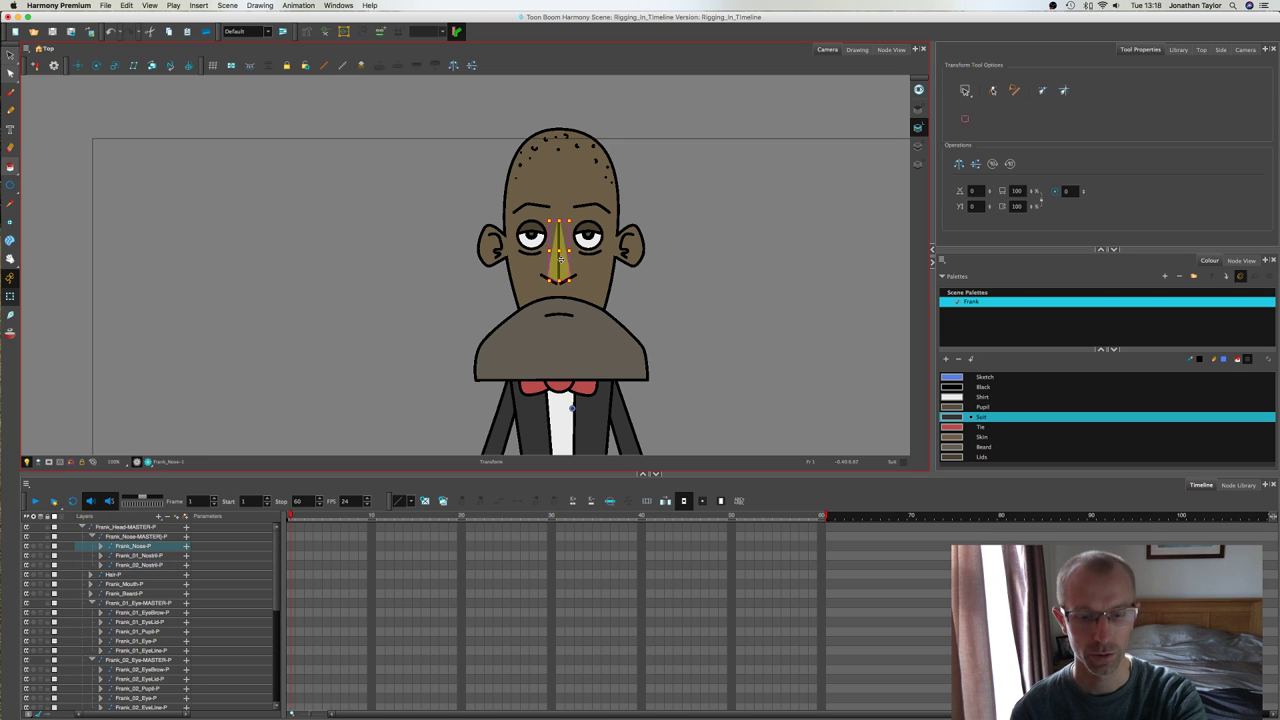
pyautogui.press('b')
pyautogui.press('b')
pyautogui.moveTo(562, 265)
pyautogui.mouseDown()
pyautogui.moveTo(595, 269)
pyautogui.moveTo(545, 268)
pyautogui.moveTo(571, 272)
pyautogui.mouseUp()
pyautogui.press('super+z')
pyautogui.click(434, 296)
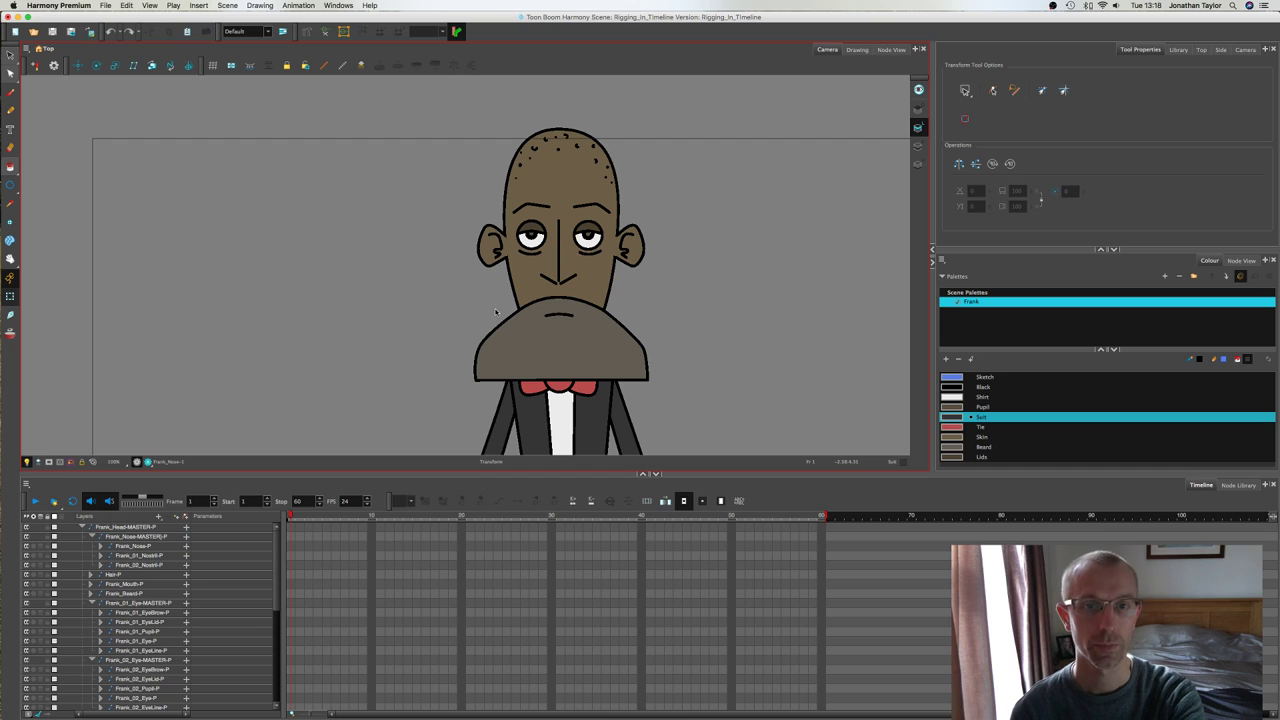
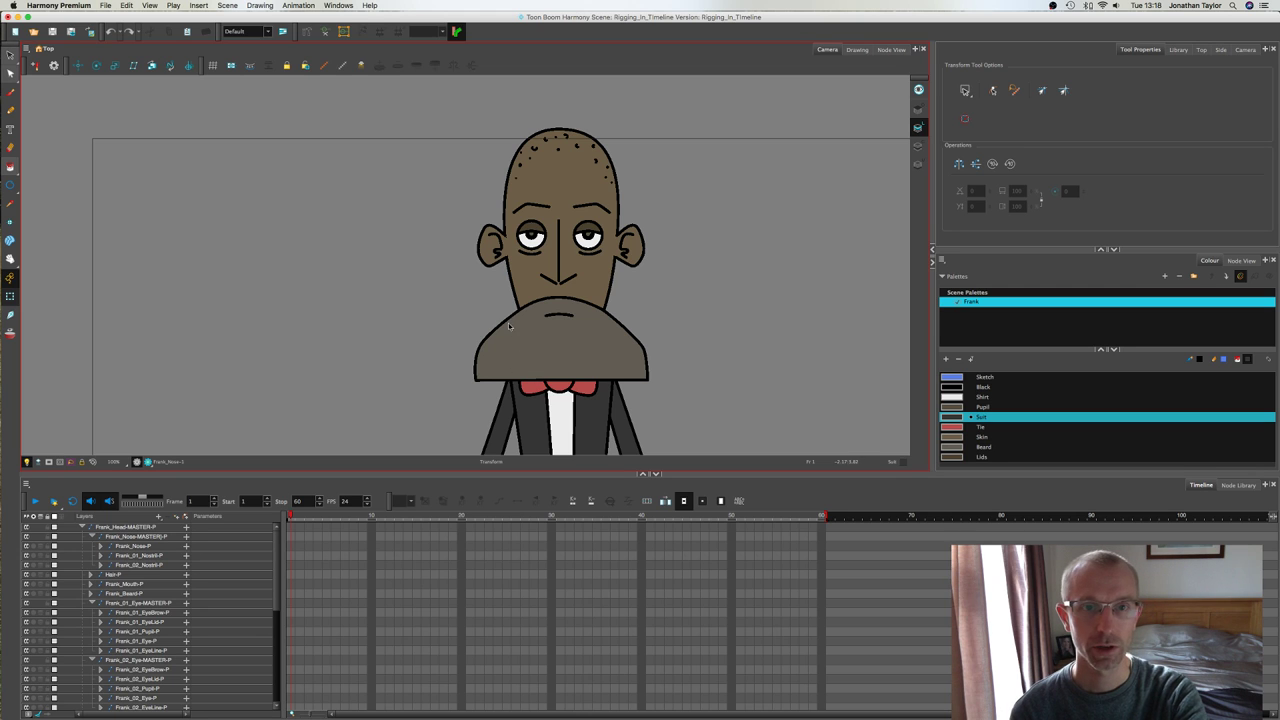
# Step: Collapse the nose master peg and both eye master pegs in the layer list
pyautogui.click(92, 537)
pyautogui.click(91, 575)
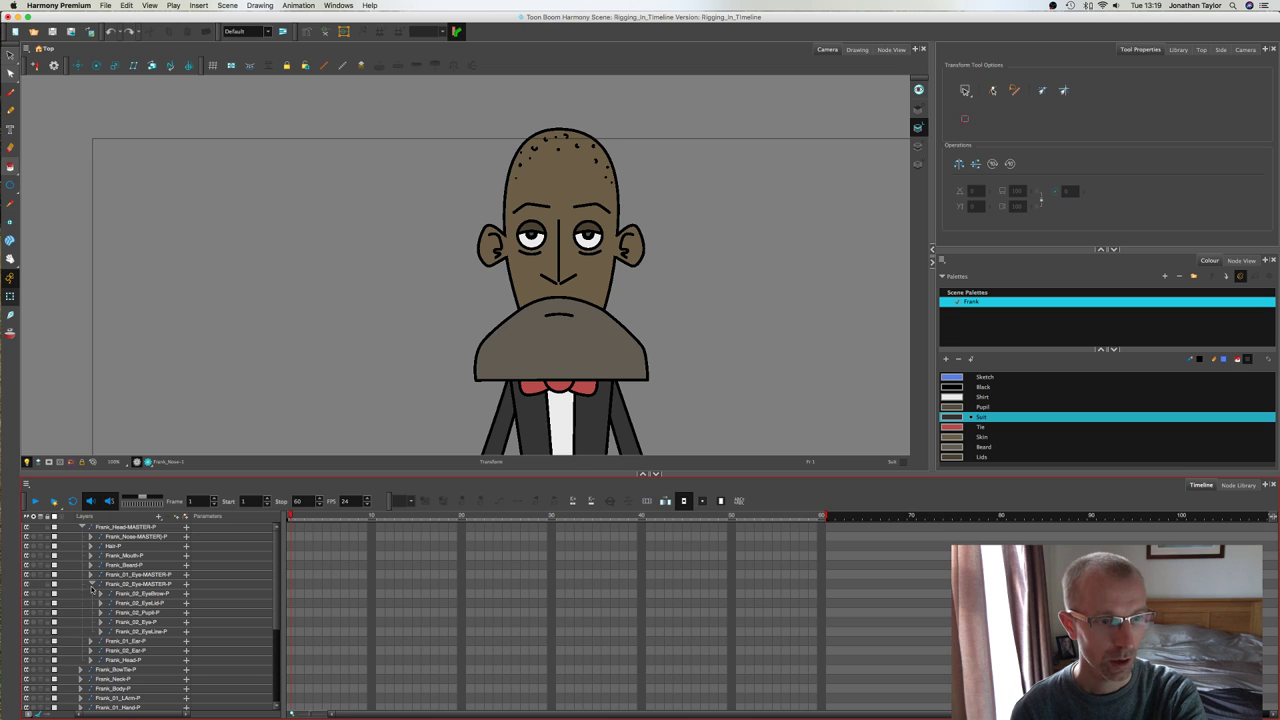
pyautogui.click(91, 584)
# Step: Select the hair, both ear and head pegs one by one to check which parts they control, and clear the selection
pyautogui.click(112, 547)
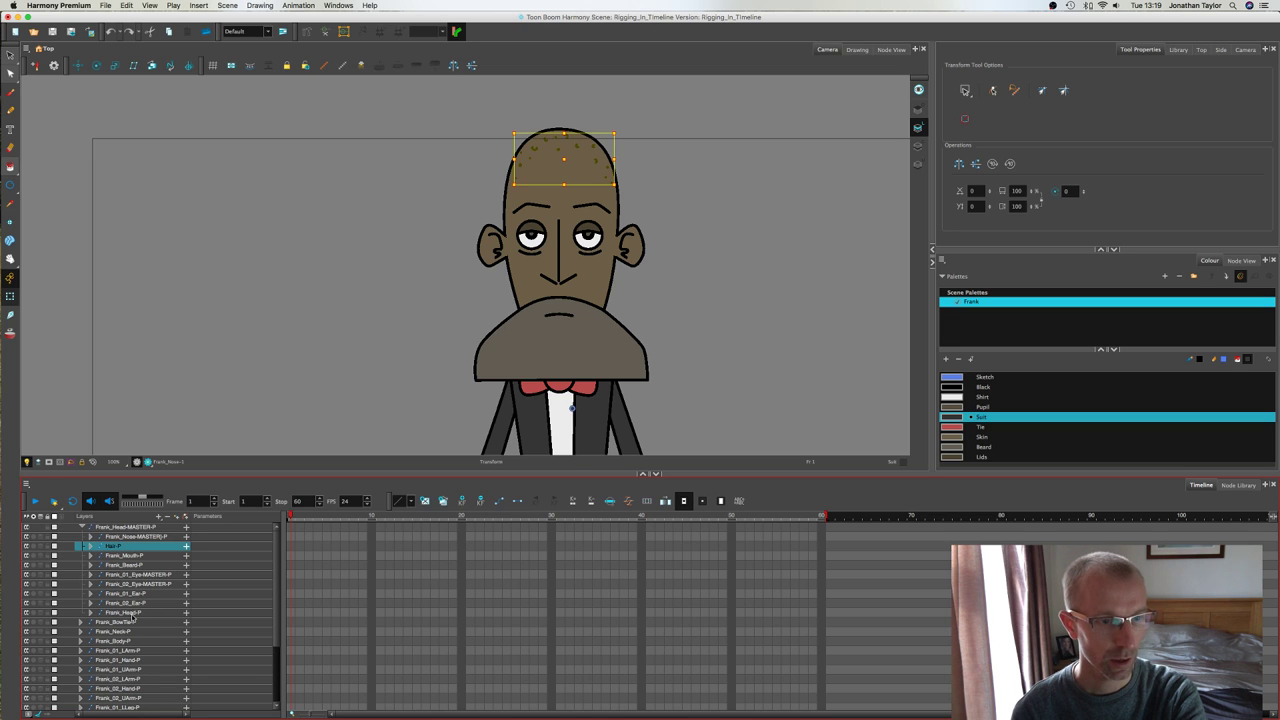
pyautogui.click(129, 593)
pyautogui.click(133, 603)
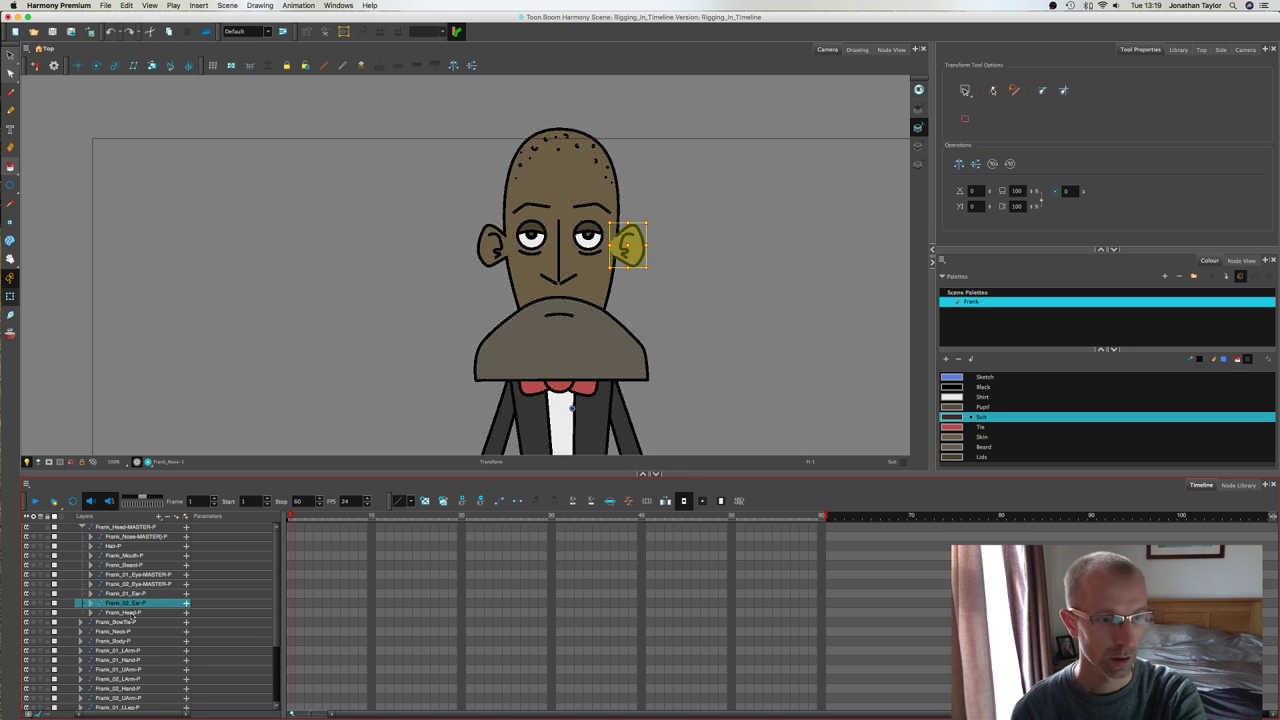
pyautogui.click(128, 612)
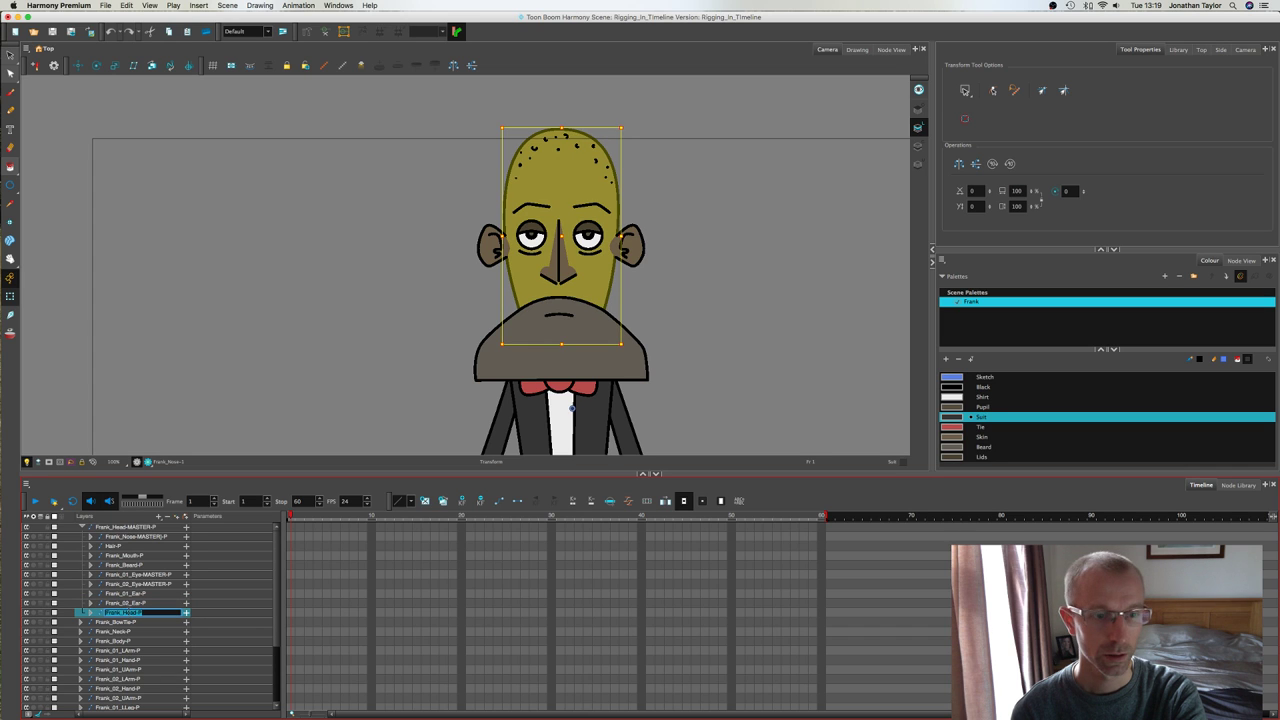
pyautogui.click(434, 287)
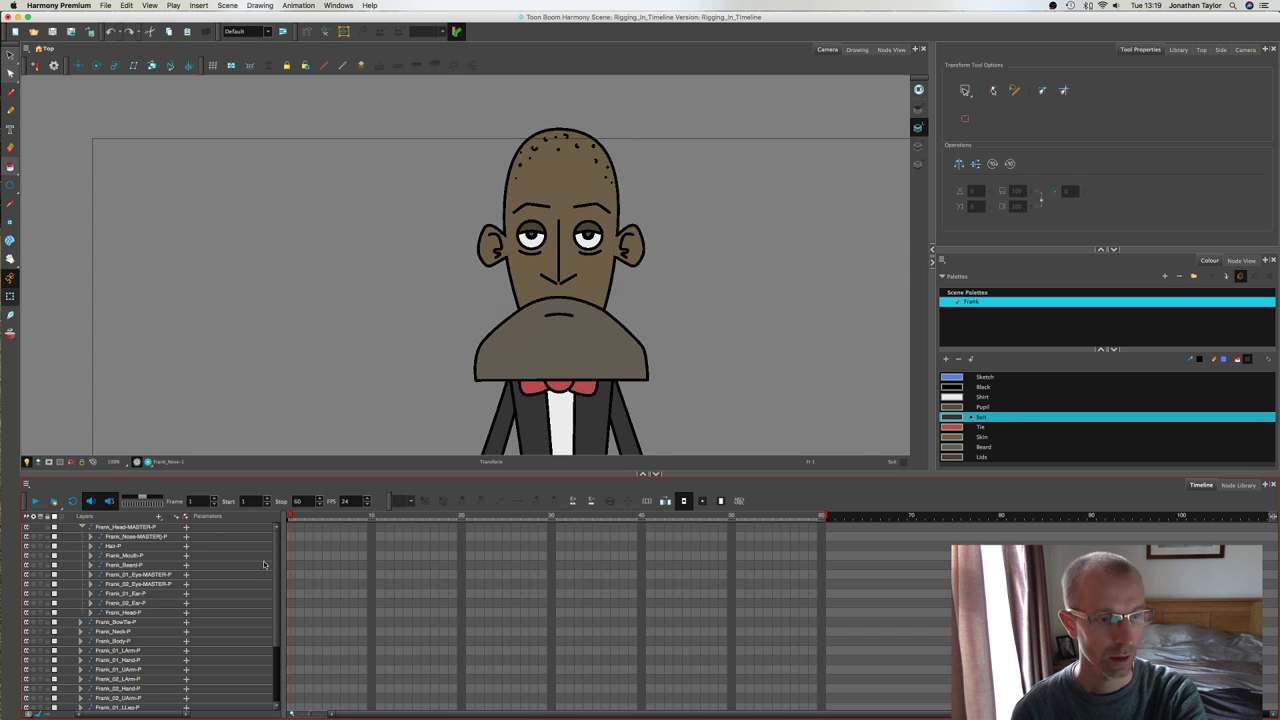
pyautogui.moveTo(277, 562); pyautogui.dragTo(277, 566)
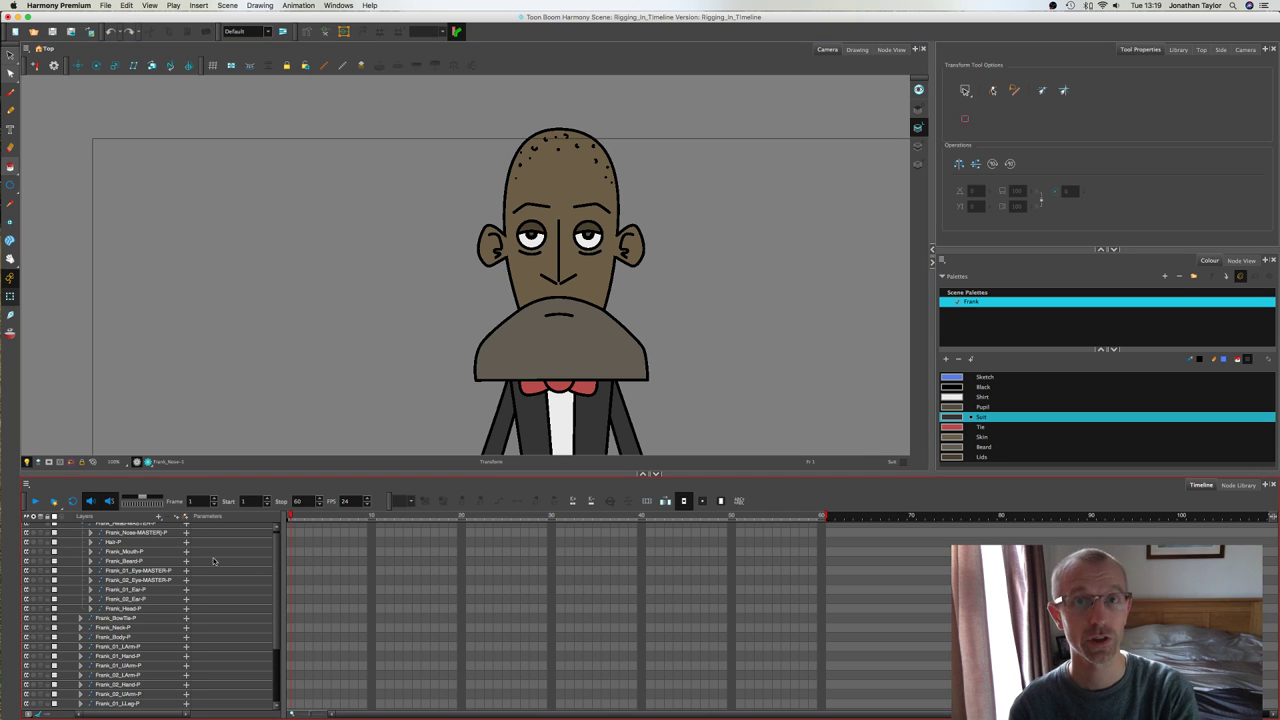
pyautogui.moveTo(277, 543); pyautogui.dragTo(277, 541)
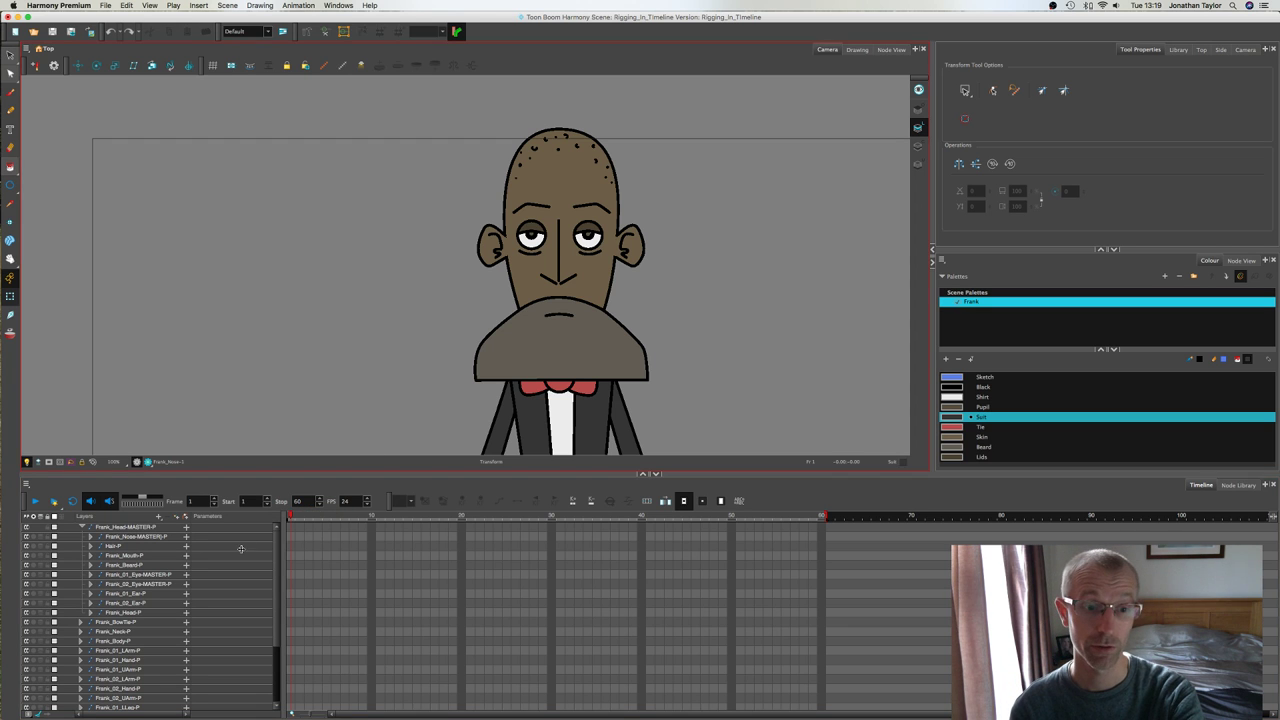
pyautogui.moveTo(277, 538)
pyautogui.mouseDown()
pyautogui.moveTo(278, 570)
pyautogui.moveTo(278, 535)
pyautogui.mouseUp()
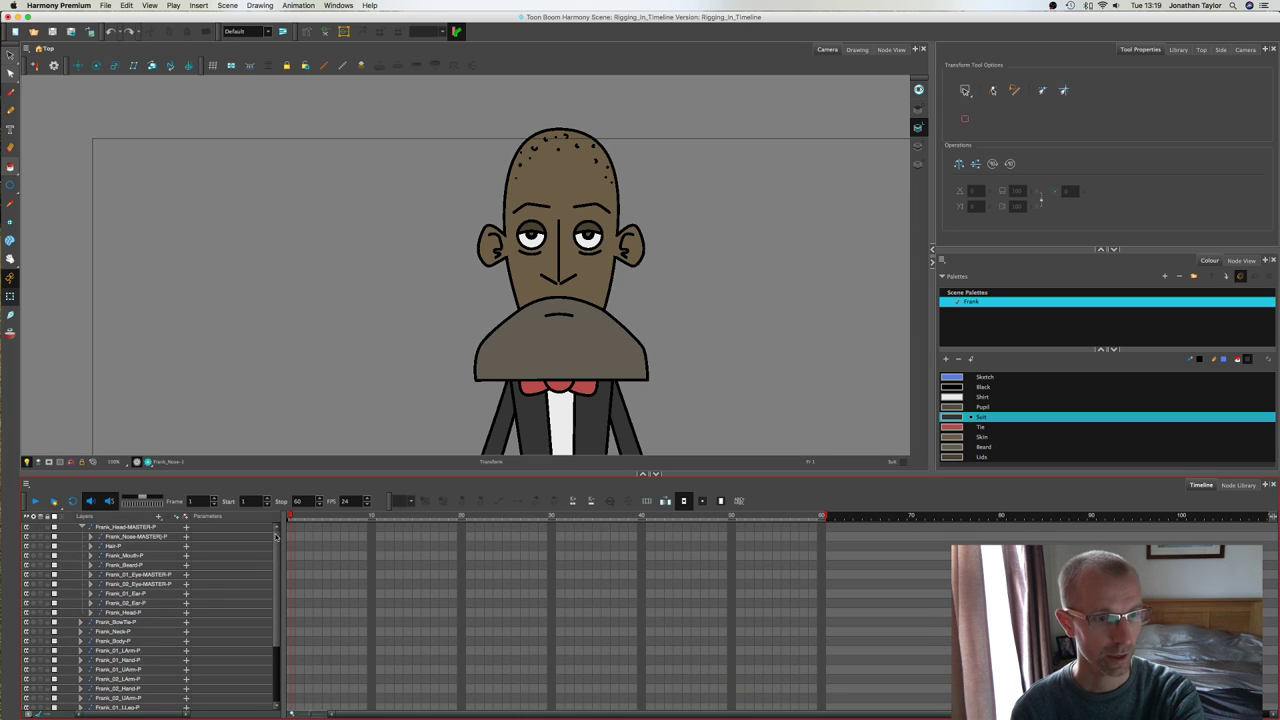
# Step: Select the beard, go up to its parent Frank_Head-MASTER-P to check the whole head's selection, and deselect everything
pyautogui.click(565, 305)
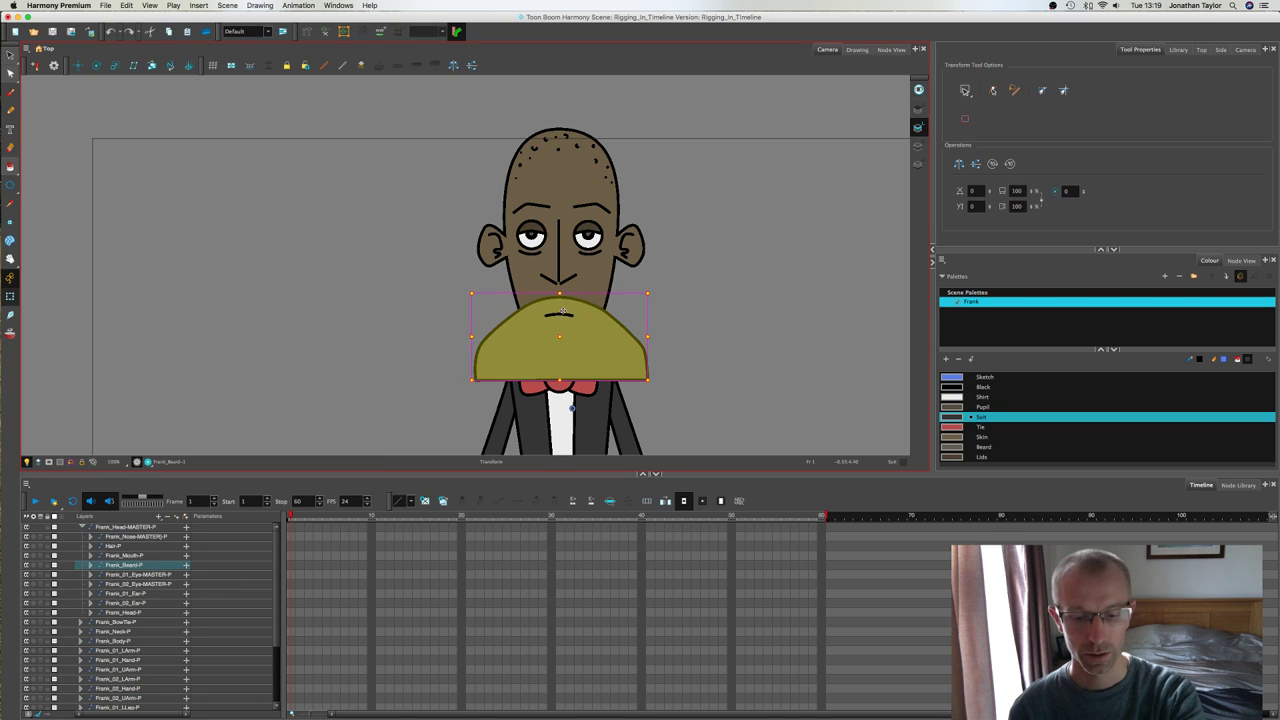
pyautogui.click(560, 313)
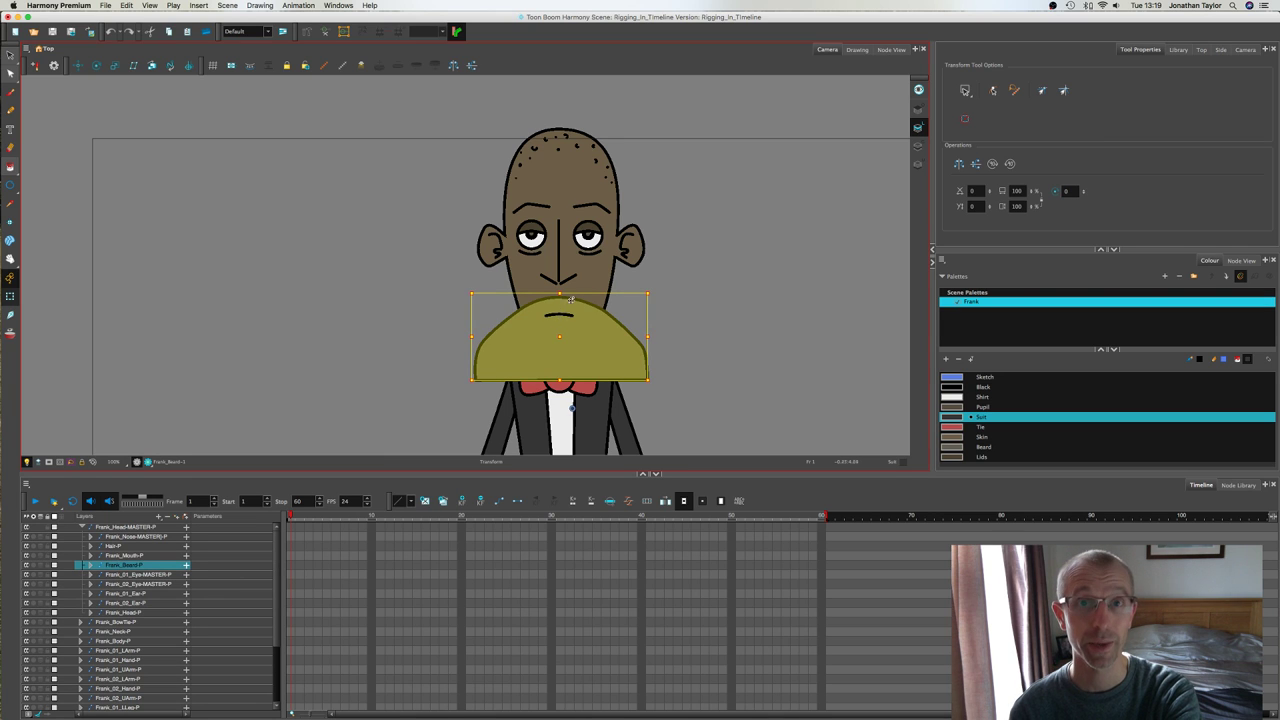
pyautogui.click(706, 269)
pyautogui.click(573, 311)
pyautogui.press('b')
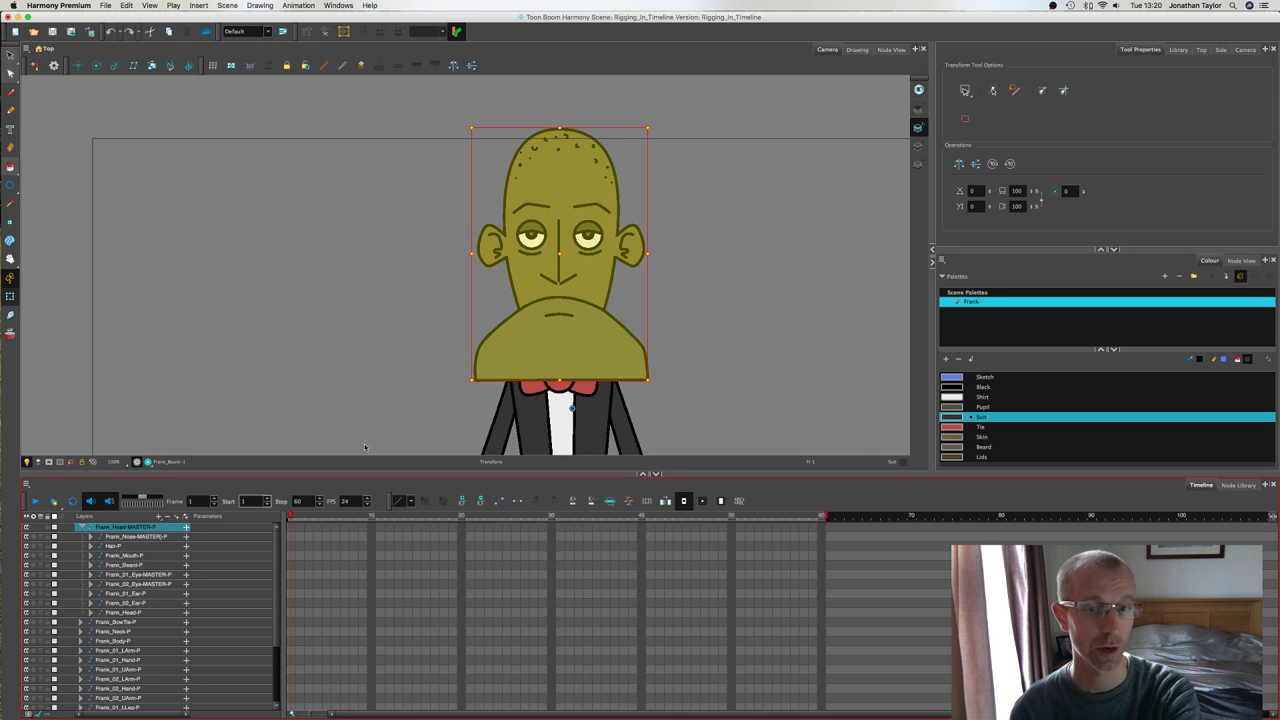
pyautogui.press('Escape')
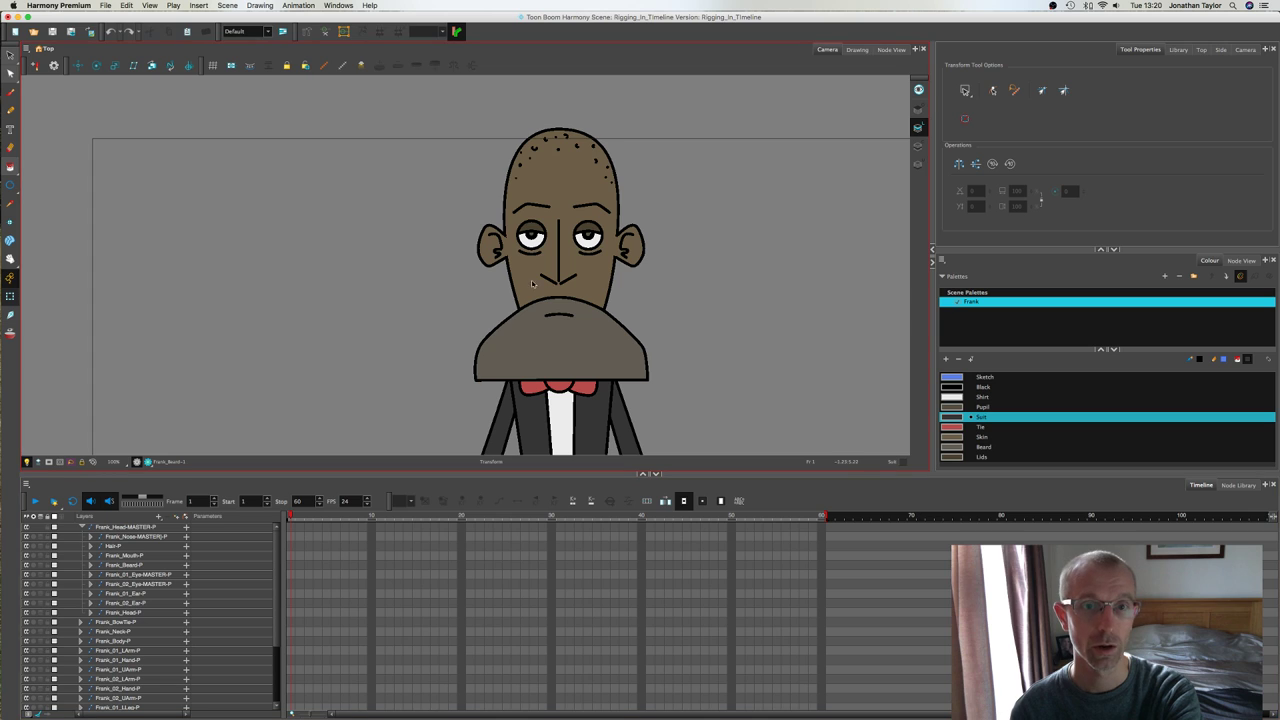
# Step: Go from Frank_Head-P up to the head master peg, test-rotate the whole head, undo the rotation and clear the selection
pyautogui.click(150, 612)
pyautogui.click(128, 615)
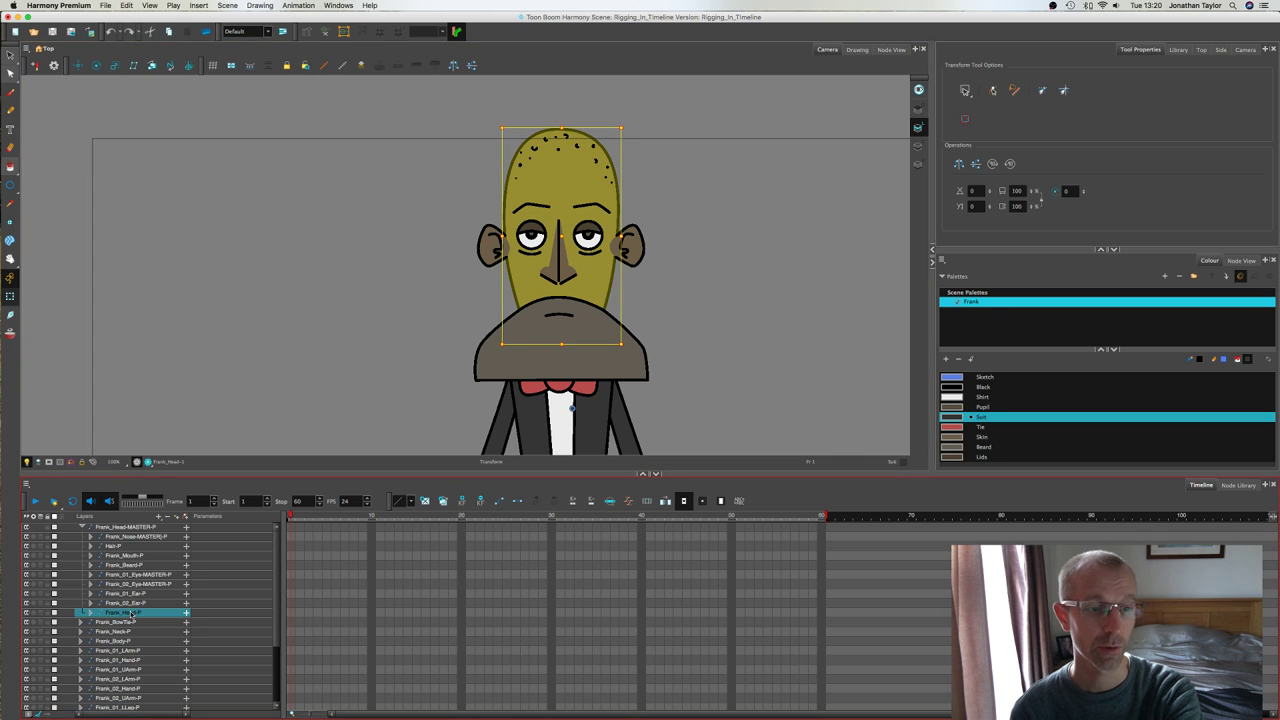
pyautogui.press('b')
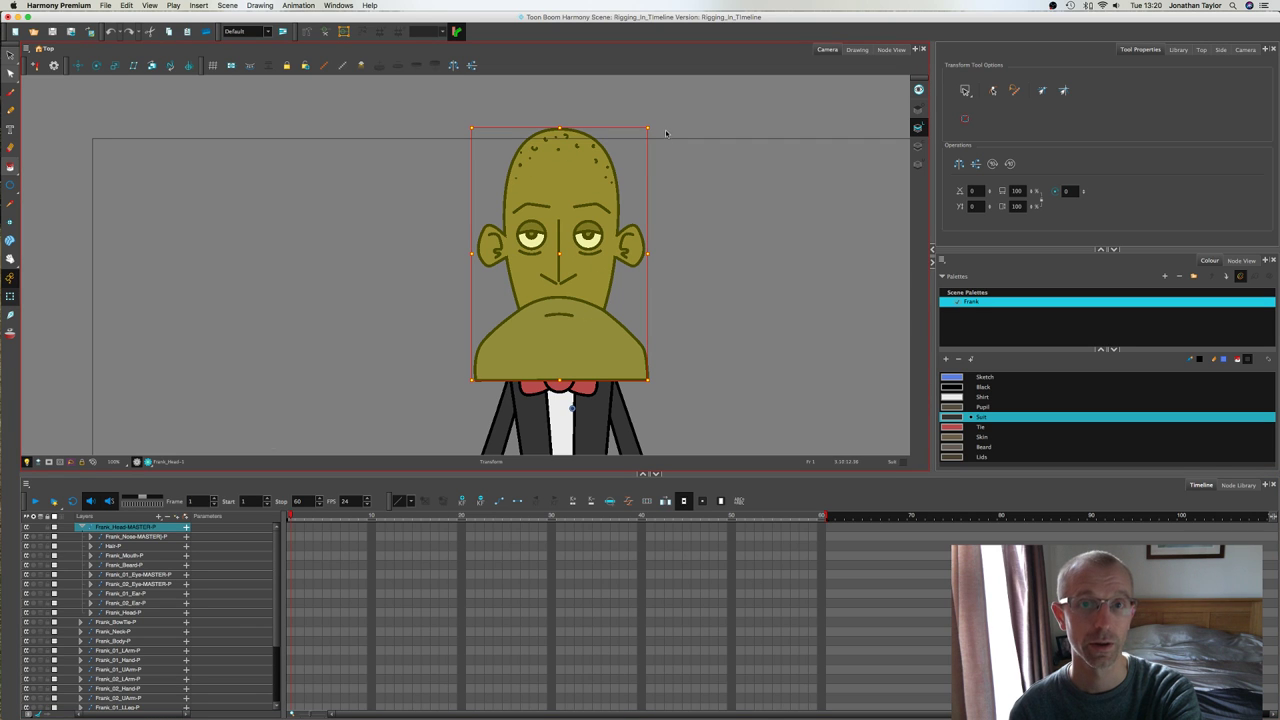
pyautogui.moveTo(657, 128); pyautogui.dragTo(597, 95)
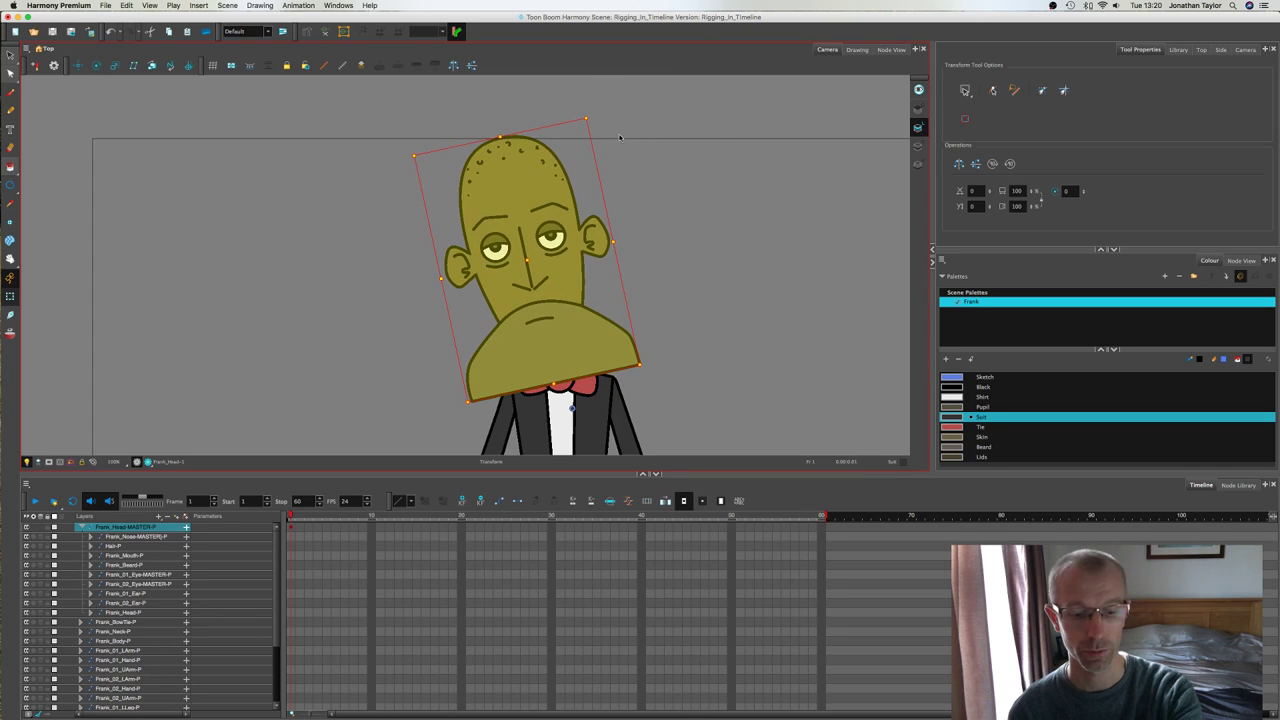
pyautogui.press('super+z')
pyautogui.click(722, 260)
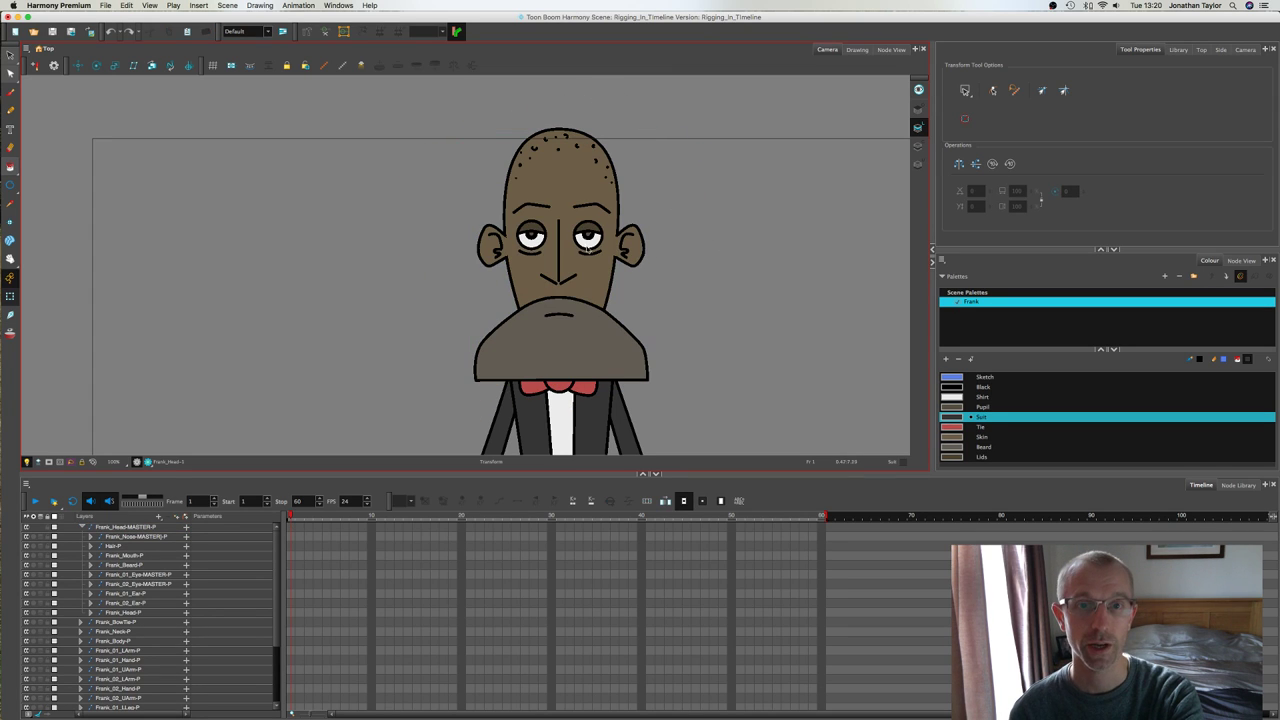
# Step: Check the Frank_02 eye line, eye, pupil, eyelid and eyebrow selections and the eyelid's parent master peg, and clear the selection
pyautogui.click(589, 258)
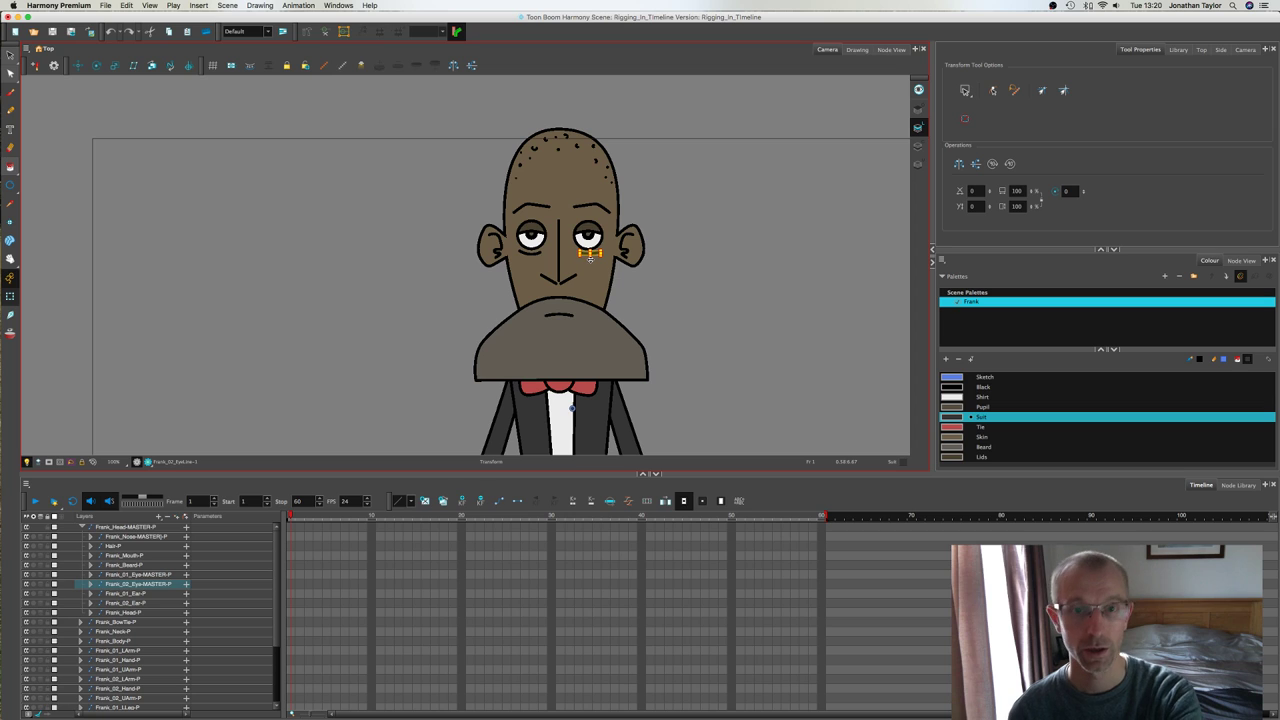
pyautogui.click(688, 230)
pyautogui.click(587, 247)
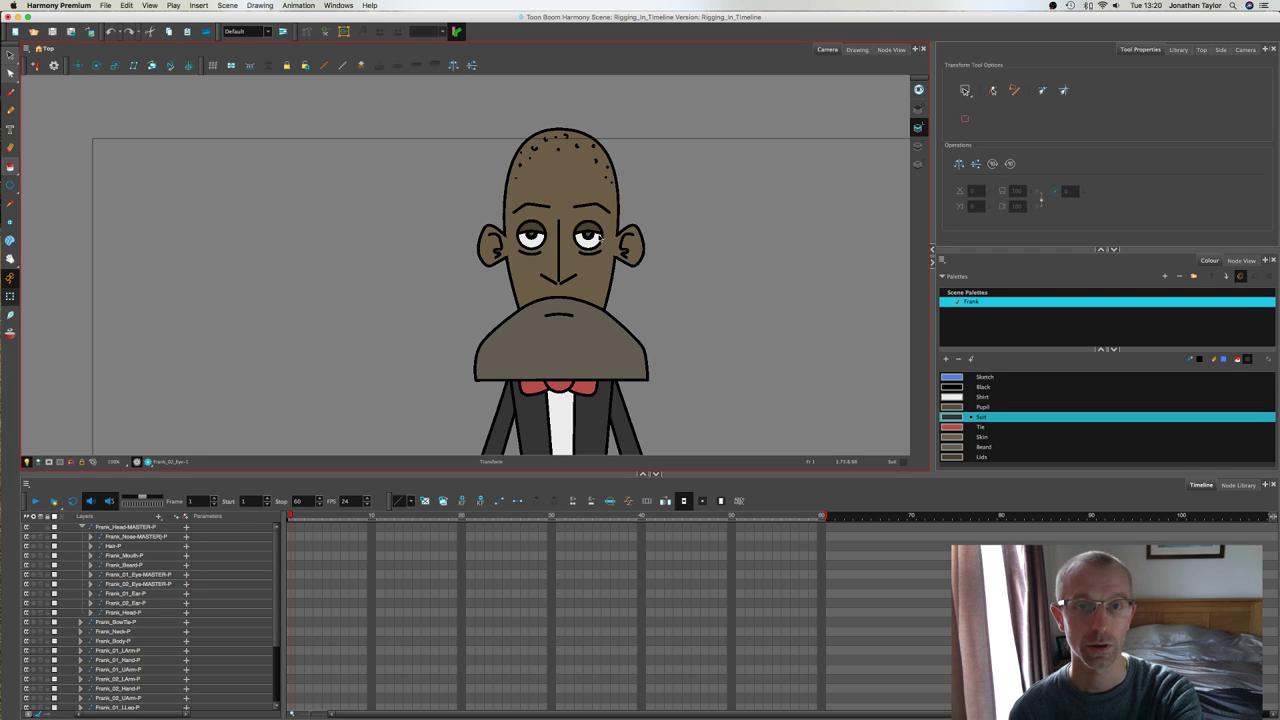
pyautogui.click(591, 238)
pyautogui.click(646, 217)
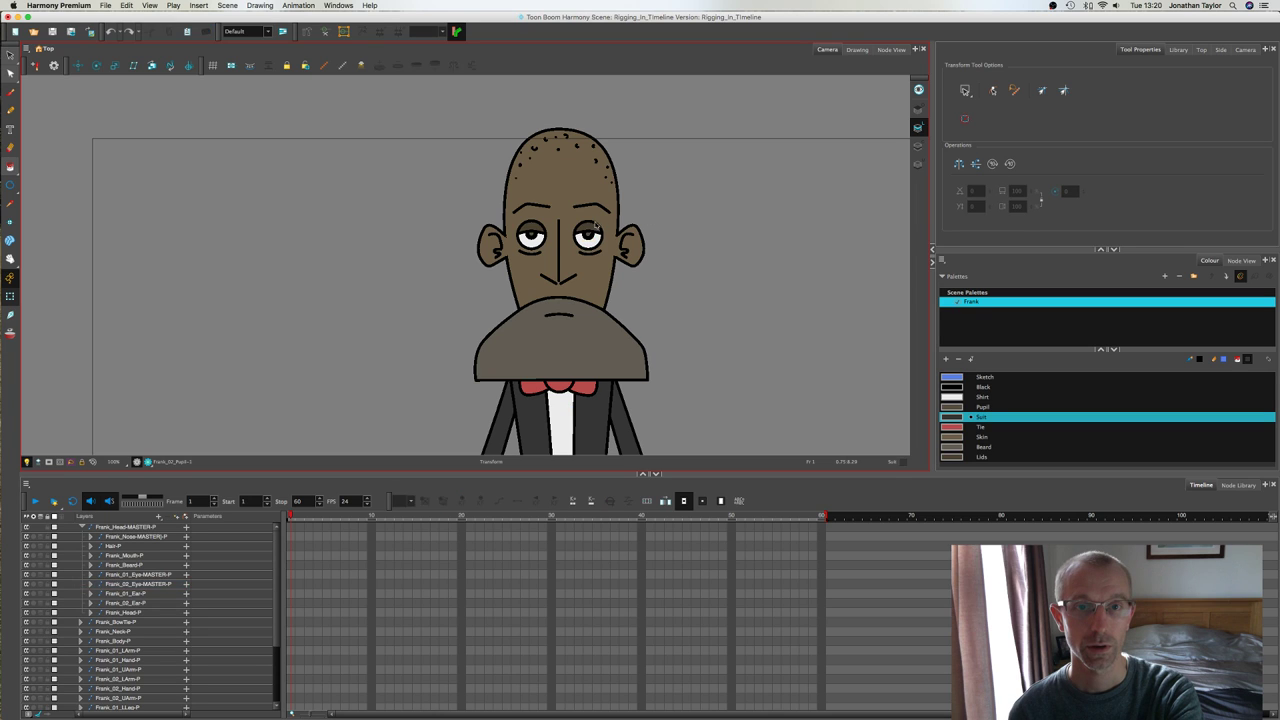
pyautogui.click(596, 226)
pyautogui.press('b')
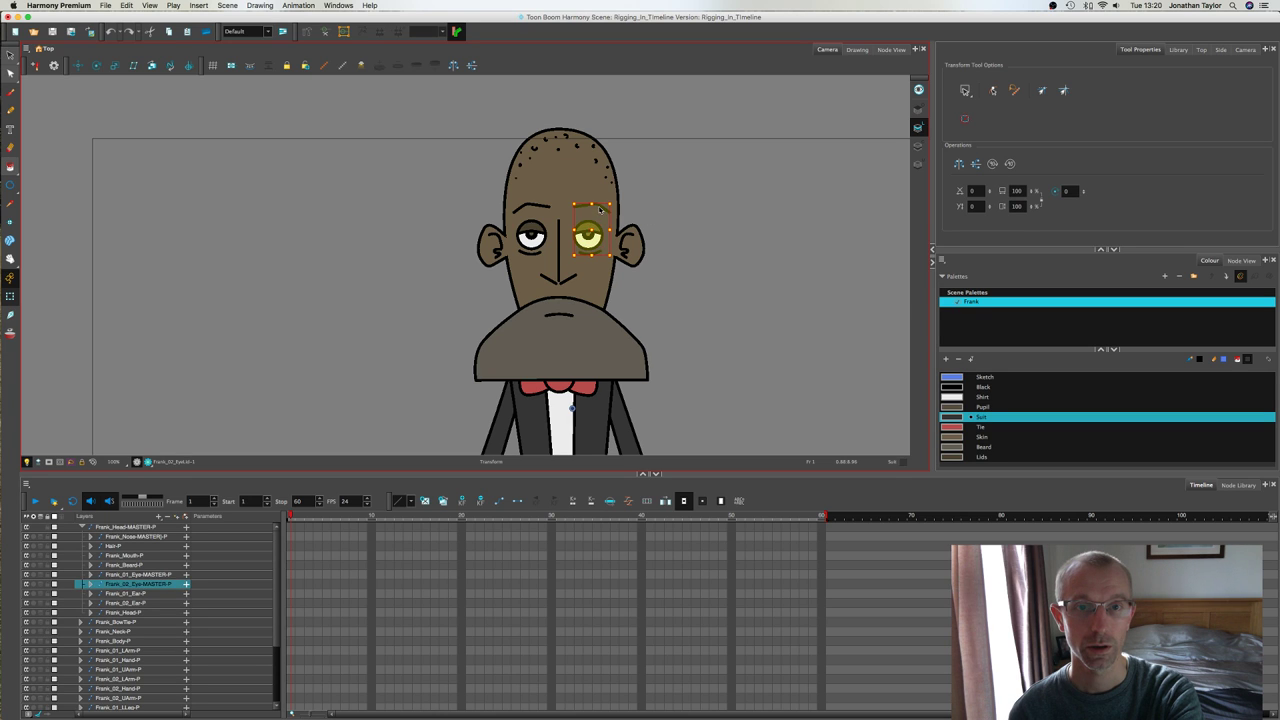
pyautogui.click(671, 202)
pyautogui.click(599, 208)
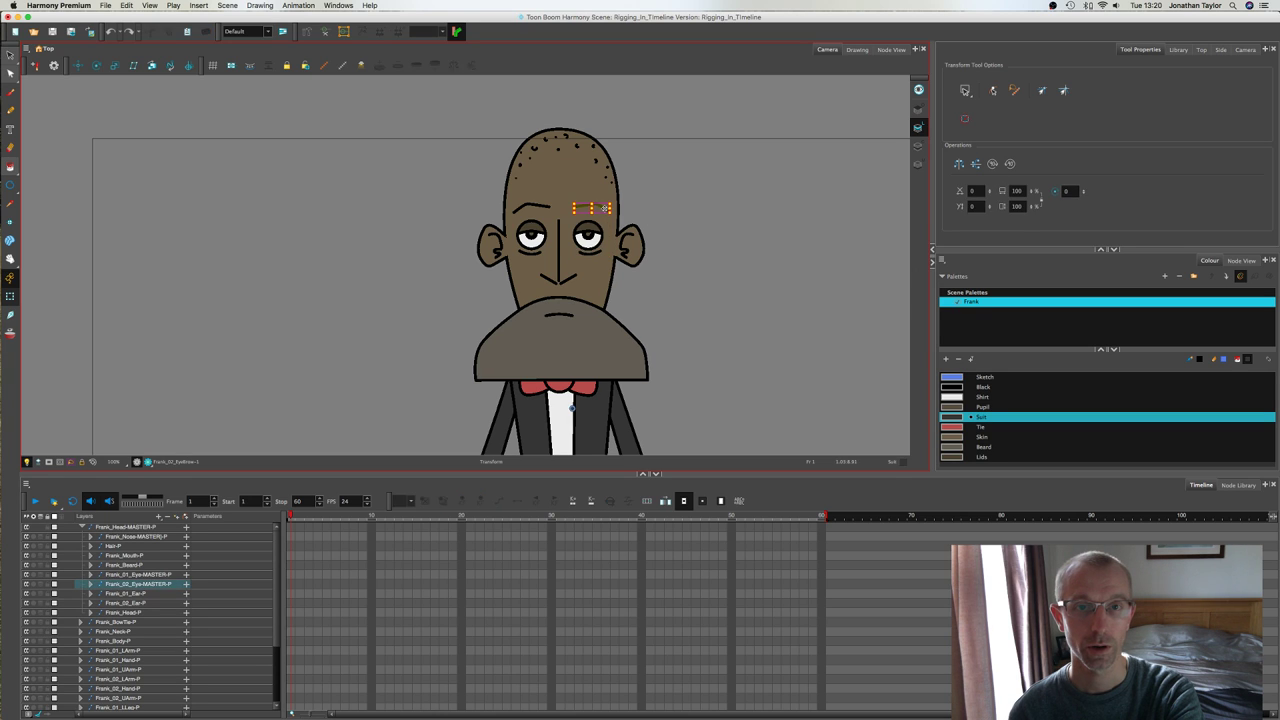
pyautogui.click(659, 212)
# Step: Collapse Frank_Head-MASTER-P so its child pegs are hidden in the layer list
pyautogui.press('1')
pyautogui.press('space')
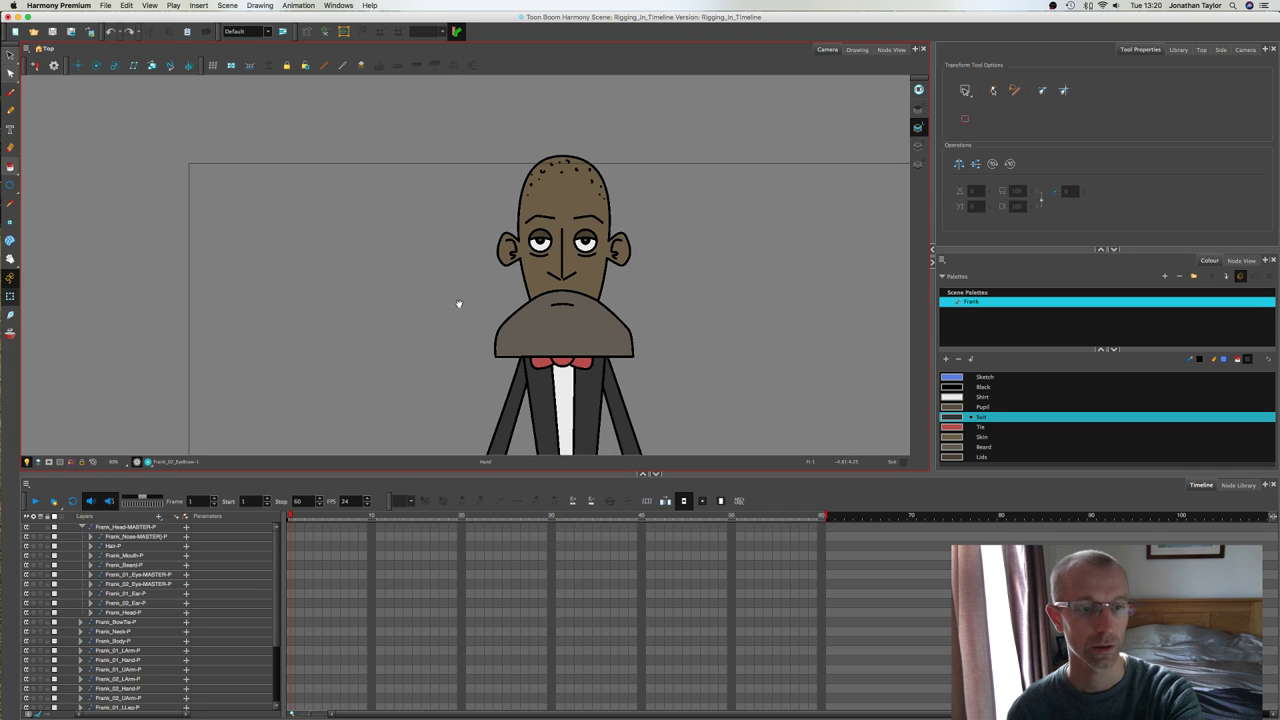
pyautogui.moveTo(457, 303); pyautogui.dragTo(451, 248)
pyautogui.click(82, 527)
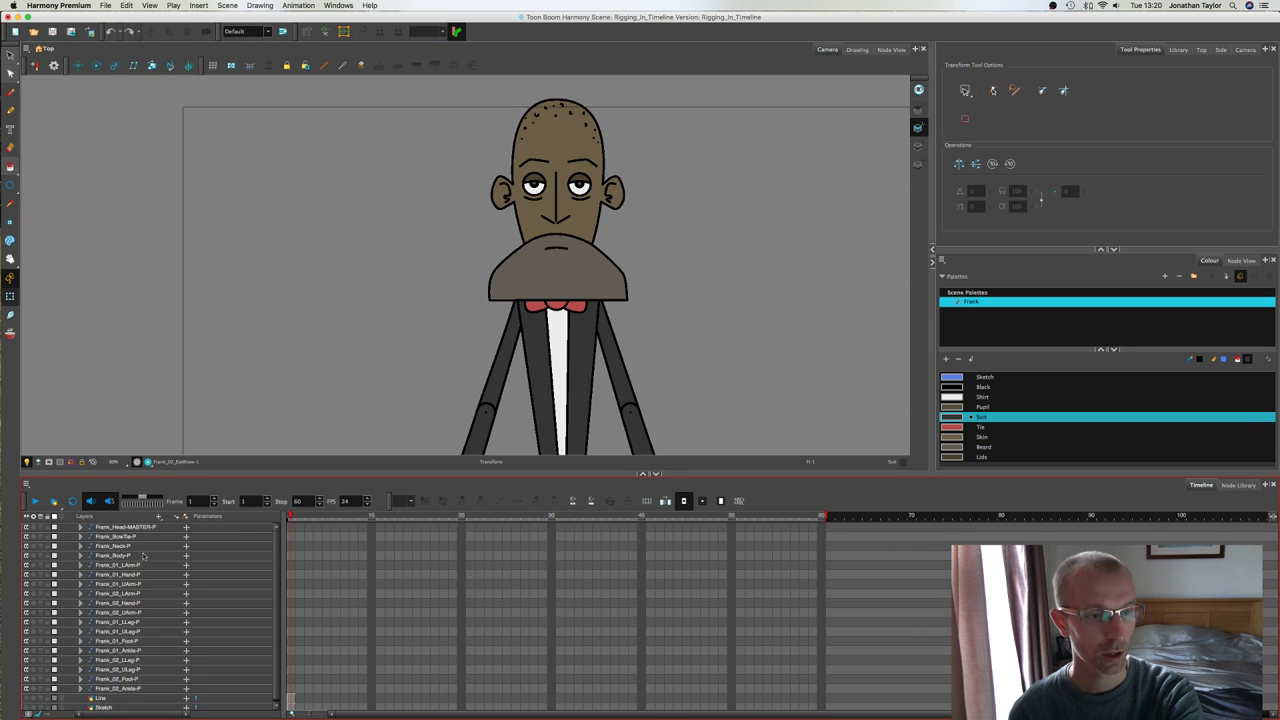
# Step: Check which artwork the Frank_Body-P, Frank_01_LArm-P and Frank_01_UArm-P pegs each select on the character
pyautogui.click(140, 556)
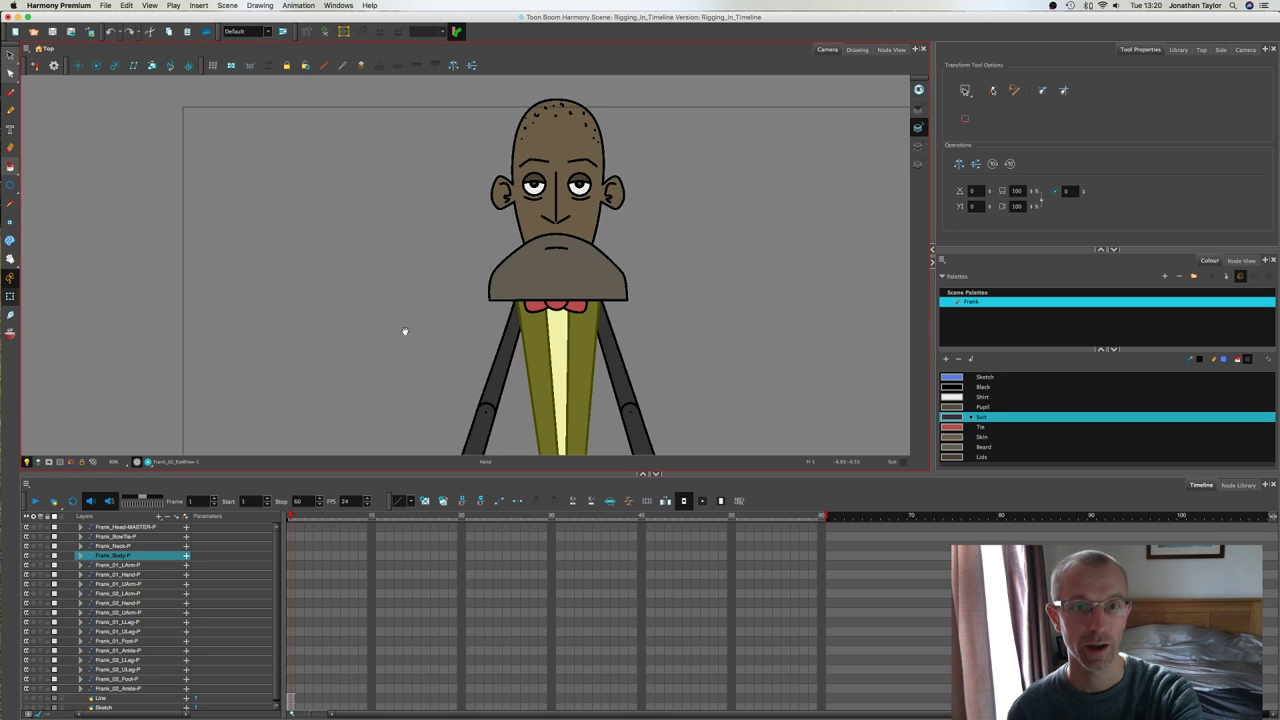
pyautogui.moveTo(403, 329); pyautogui.dragTo(398, 244)
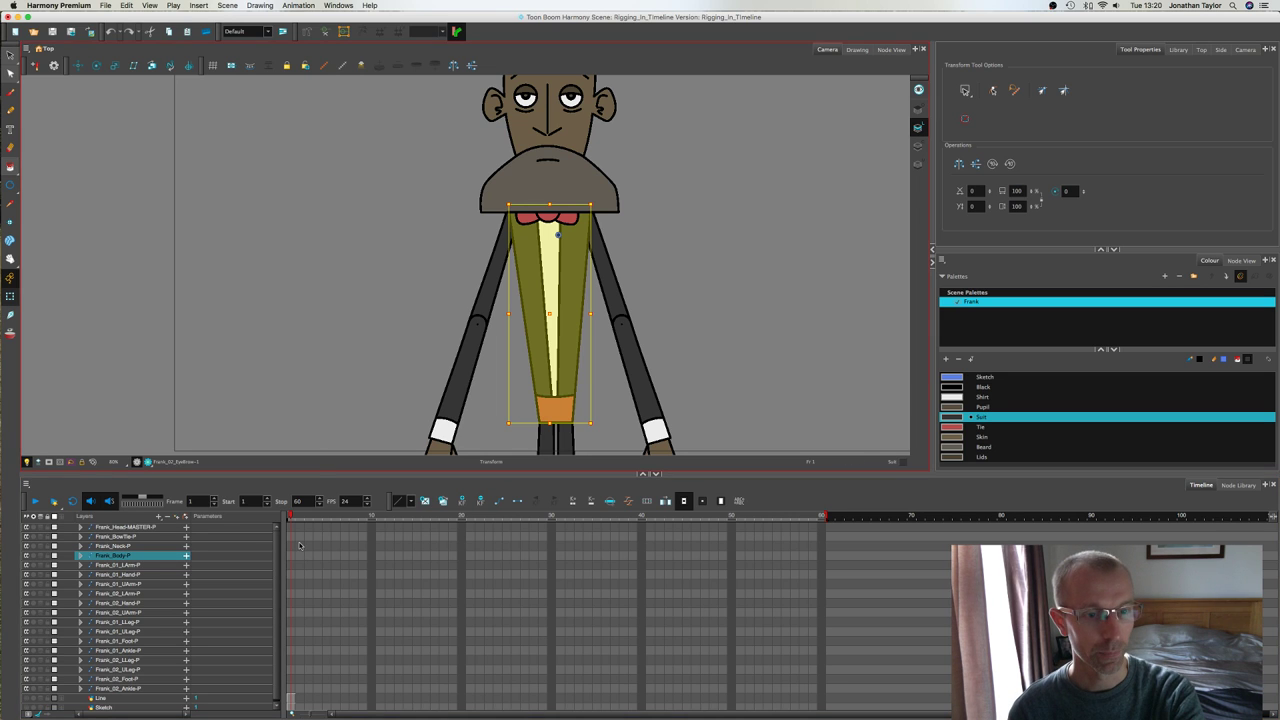
pyautogui.moveTo(277, 536); pyautogui.dragTo(276, 534)
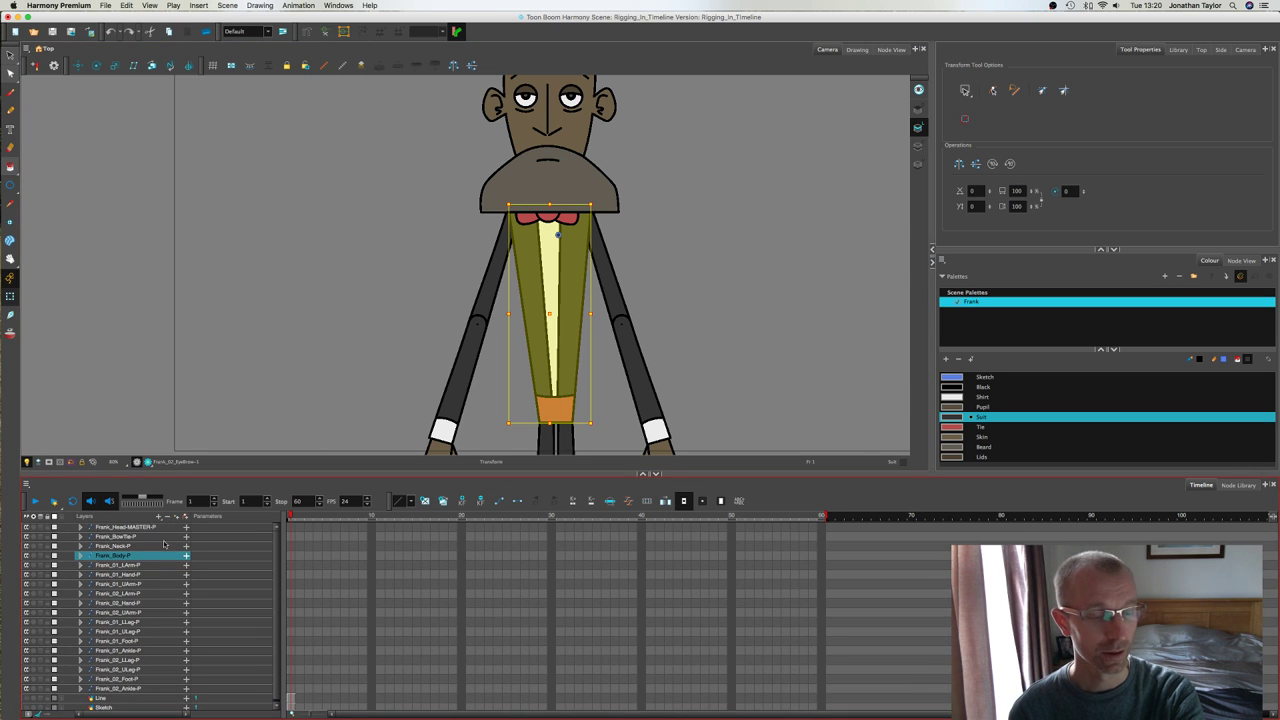
pyautogui.click(117, 565)
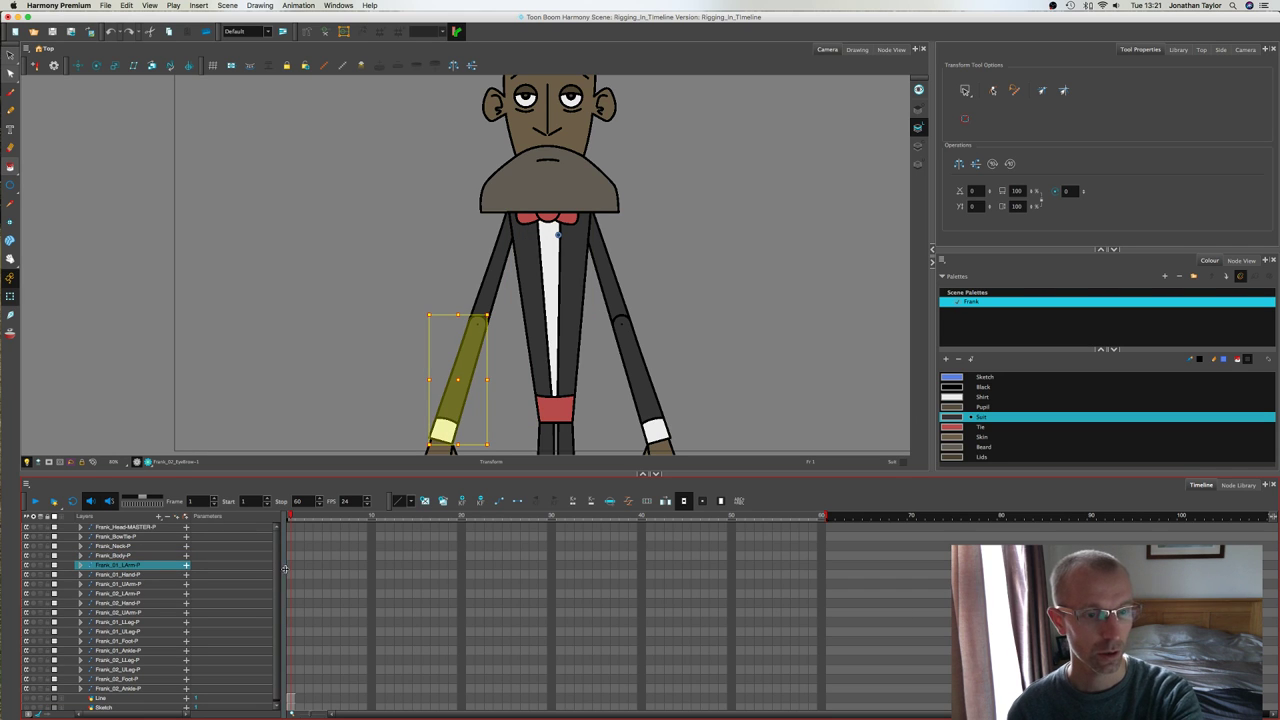
pyautogui.moveTo(277, 560); pyautogui.dragTo(266, 562)
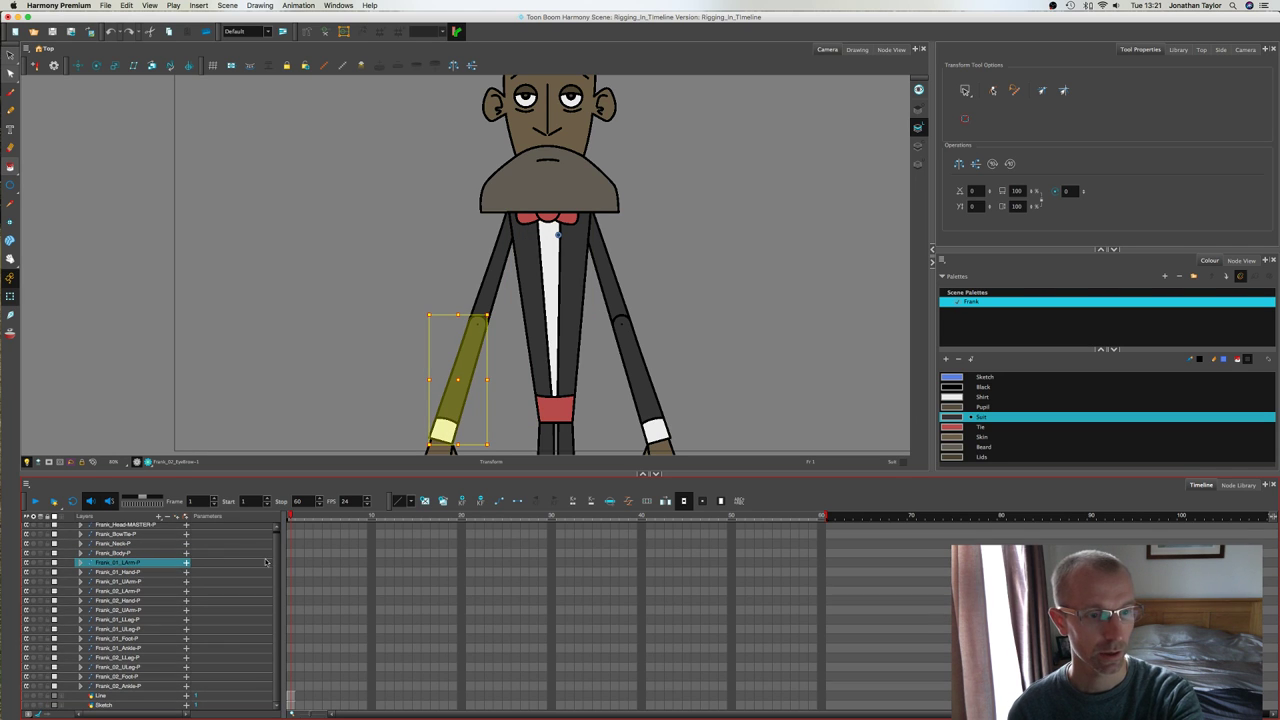
pyautogui.click(133, 582)
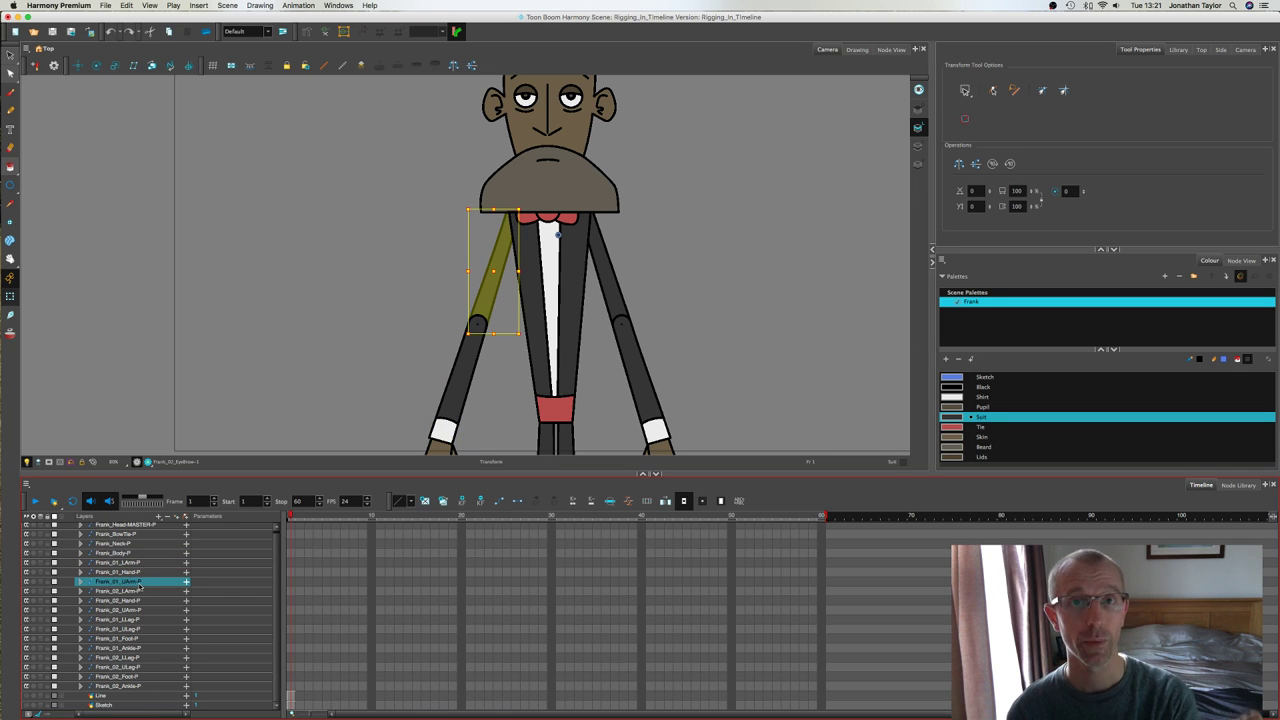
# Step: Parent Frank_01_LArm-P and Frank_01_Hand-P to Frank_01_UArm-P and expand the upper arm peg to show its children
pyautogui.click(135, 563)
pyautogui.keyDown('shift'); pyautogui.click(135, 572); pyautogui.keyUp('shift')
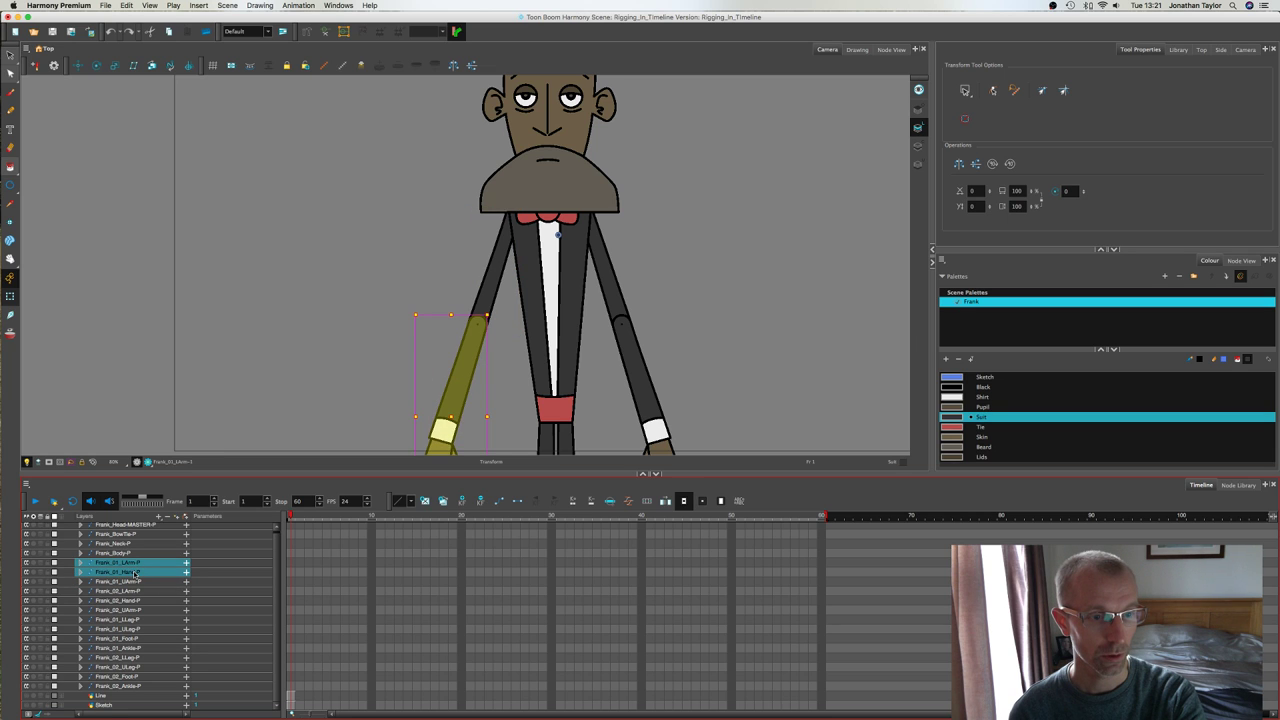
pyautogui.moveTo(135, 573); pyautogui.dragTo(136, 583)
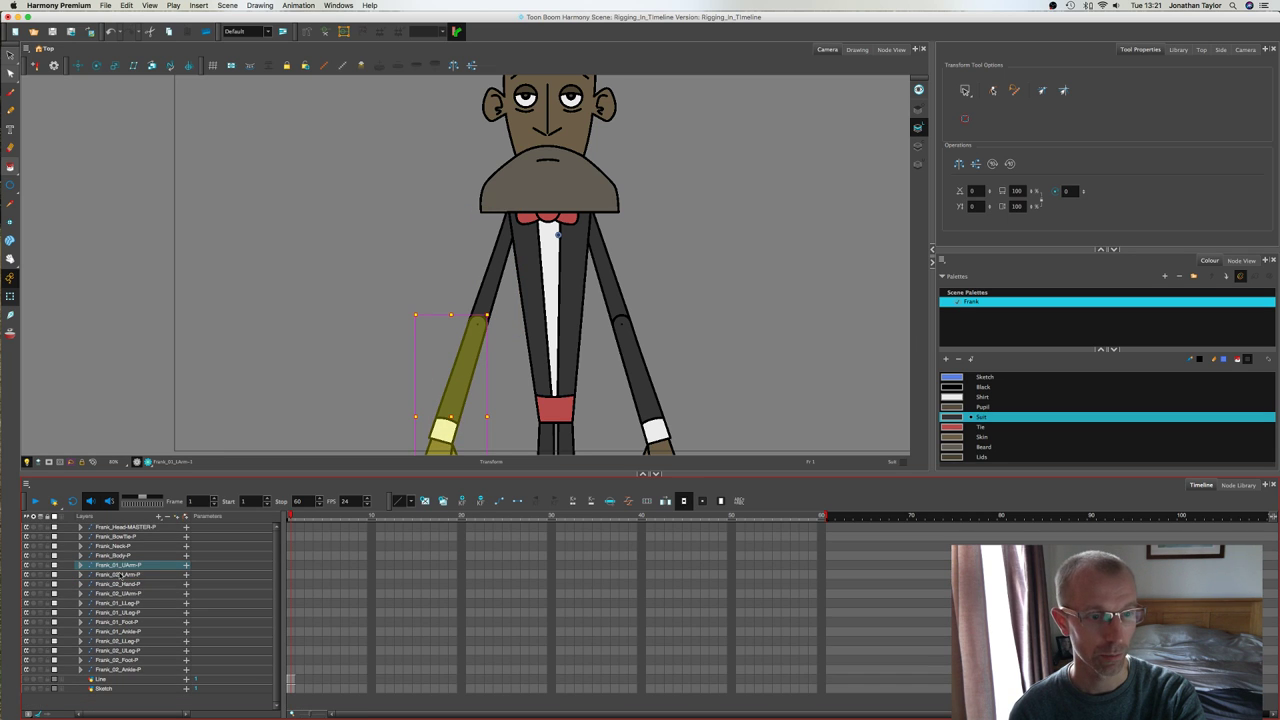
pyautogui.click(81, 565)
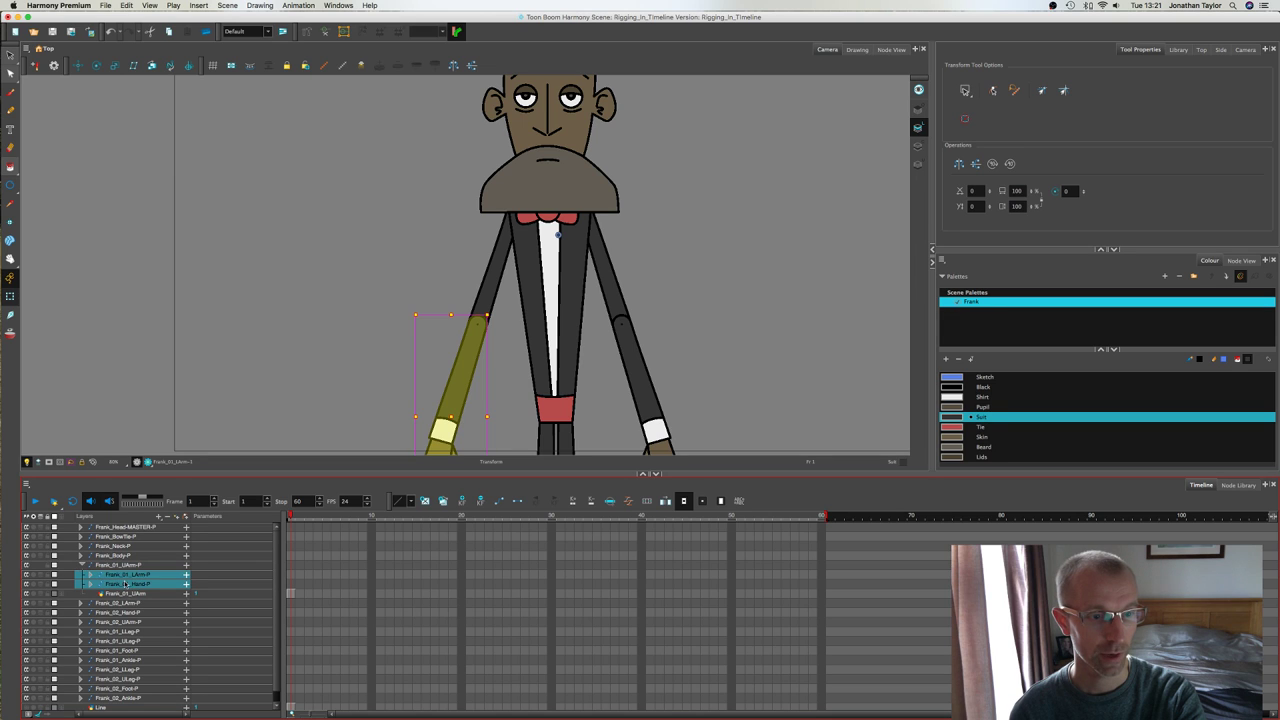
# Step: Test-rotate the whole arm from the Frank_01_UArm-P peg and undo the rotation
pyautogui.click(122, 565)
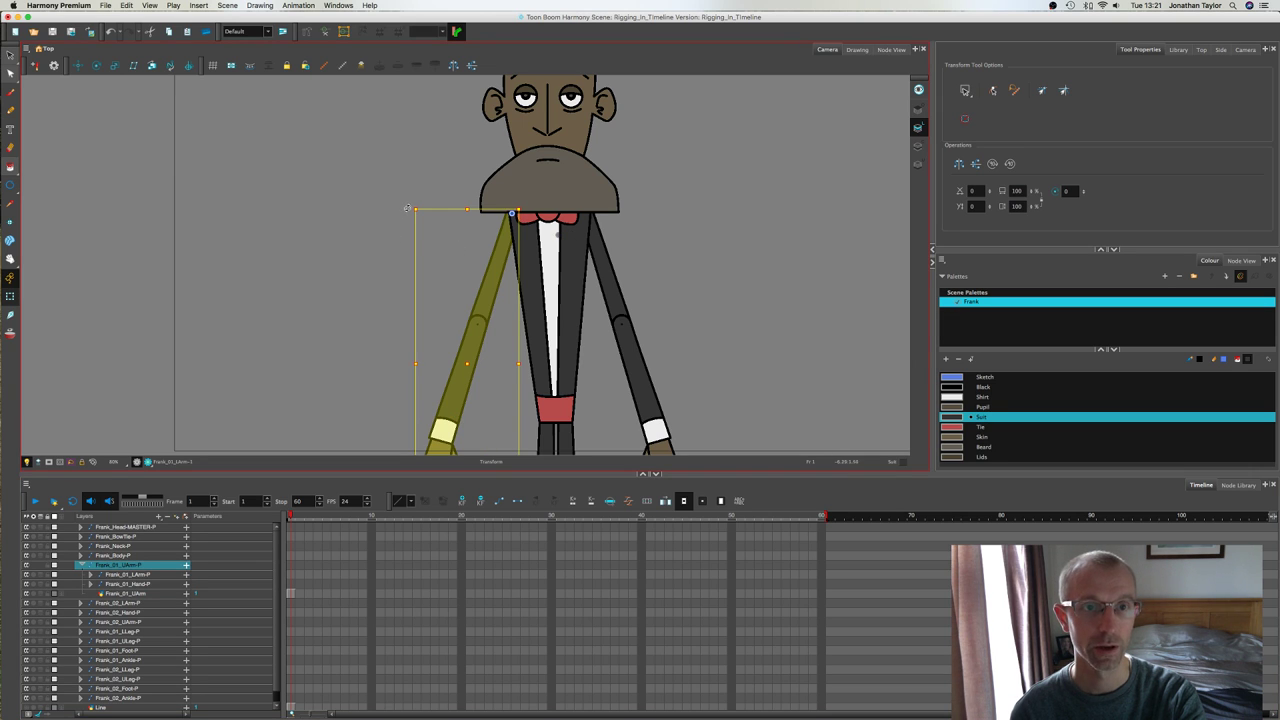
pyautogui.moveTo(407, 209); pyautogui.dragTo(414, 153)
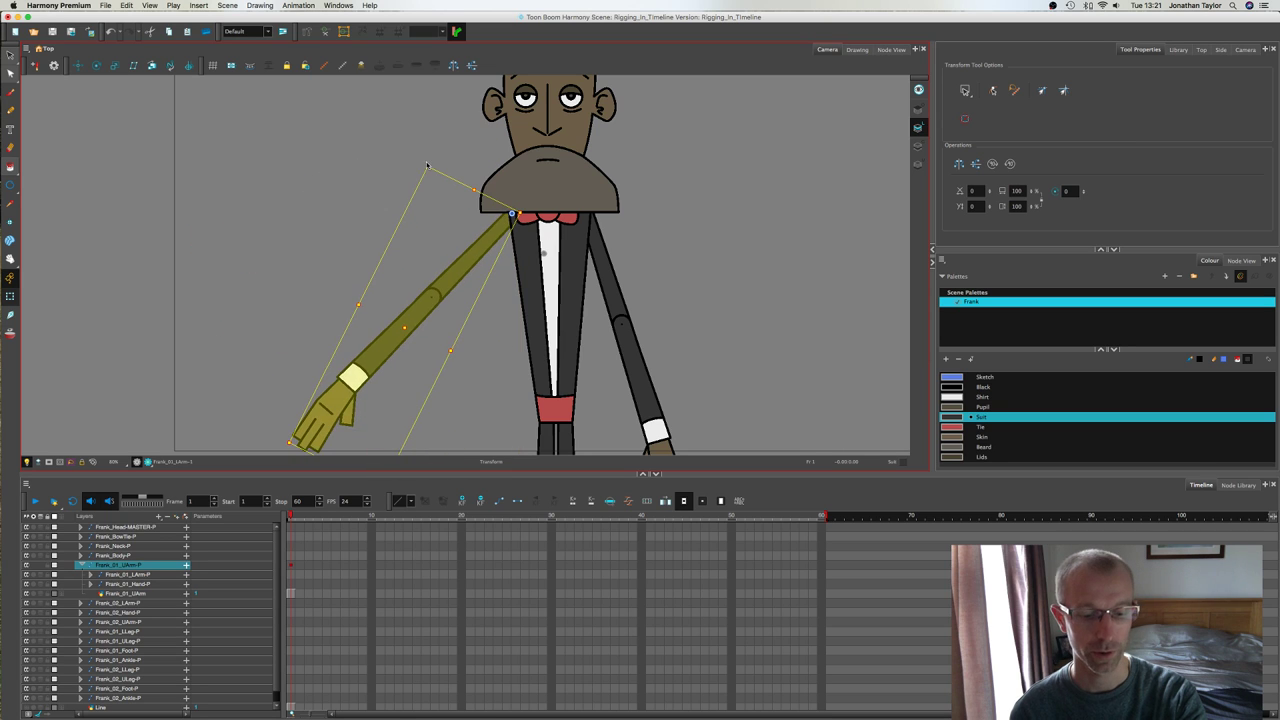
pyautogui.press('super+z')
# Step: Select Frank_01_LArm-P, test-rotate the lower arm to see whether the hand follows, and undo the rotation
pyautogui.click(136, 575)
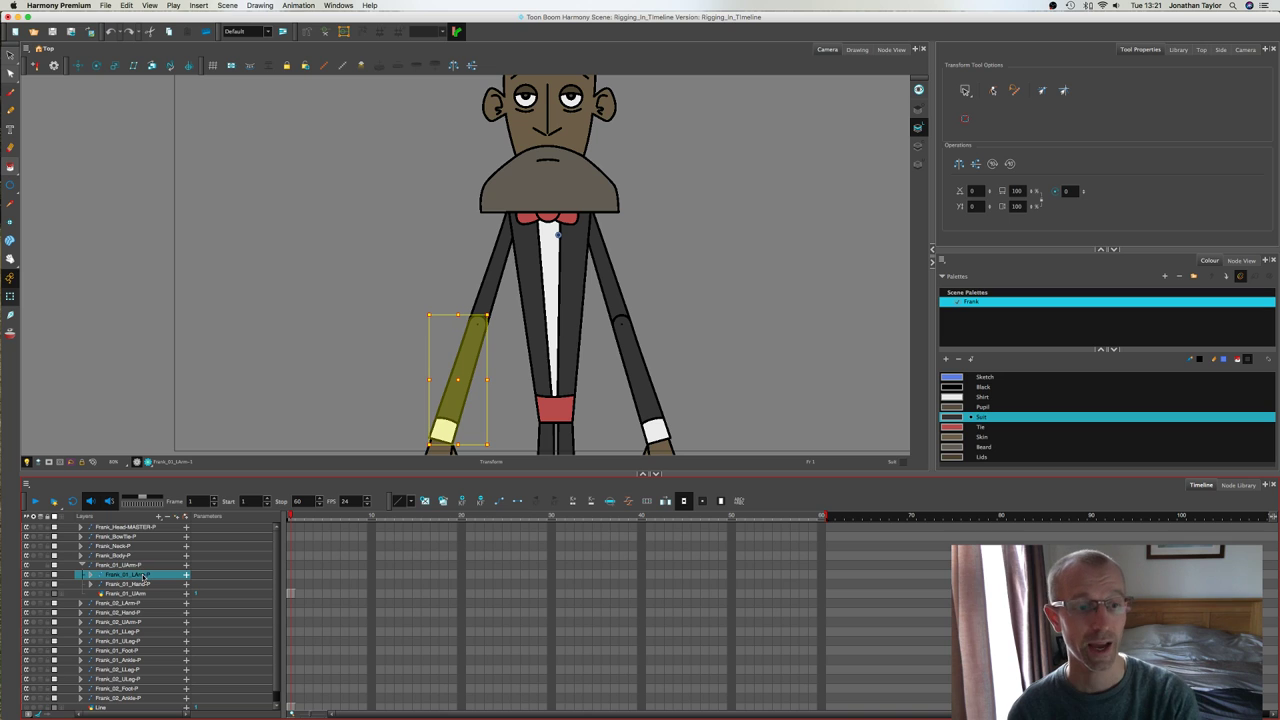
pyautogui.click(414, 311)
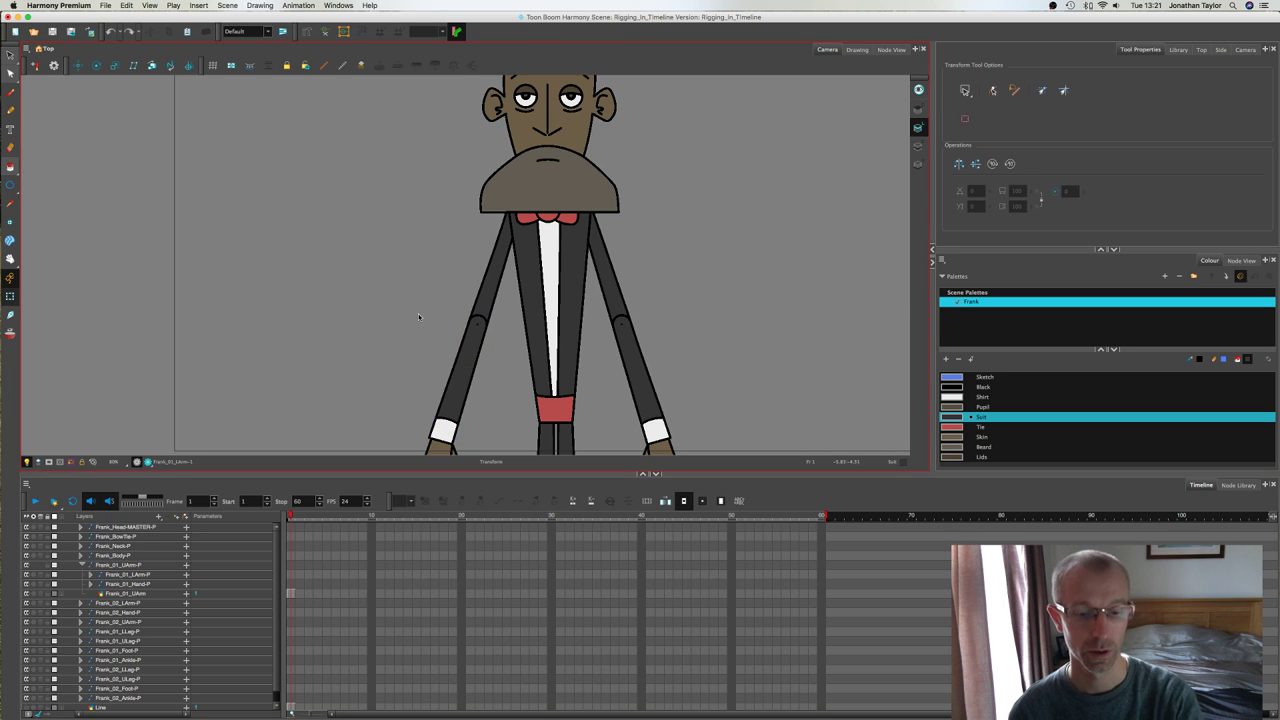
pyautogui.moveTo(412, 308); pyautogui.dragTo(457, 251)
pyautogui.click(462, 255)
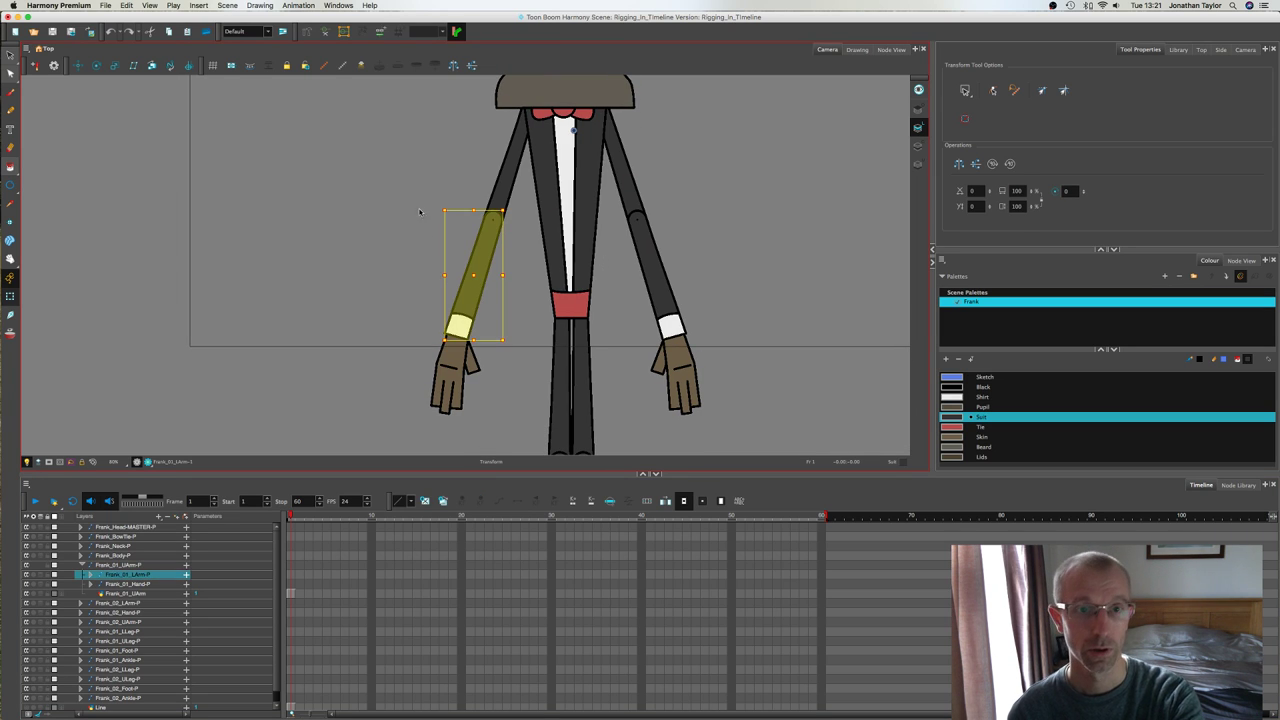
pyautogui.moveTo(436, 197); pyautogui.dragTo(440, 160)
pyautogui.press('super+z')
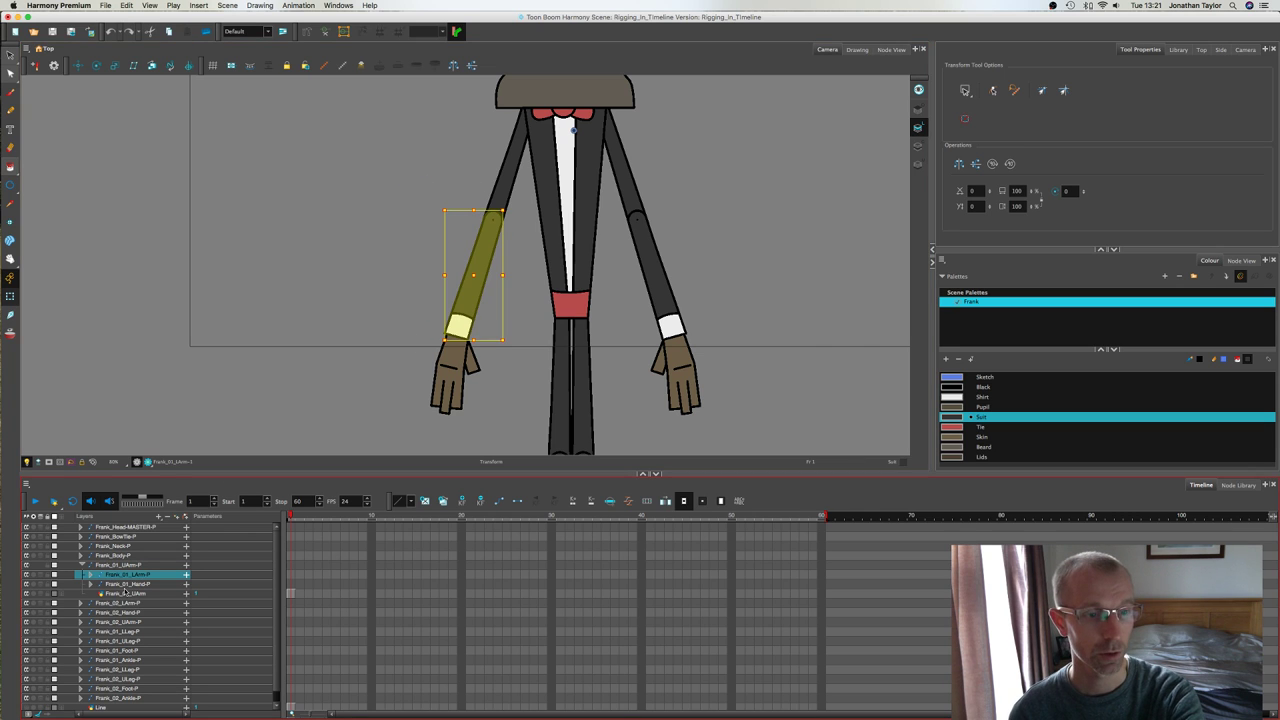
# Step: Parent Frank_01_Hand-P to Frank_01_LArm-P, clear the selection and expand the lower arm peg to show the hand inside it
pyautogui.click(131, 585)
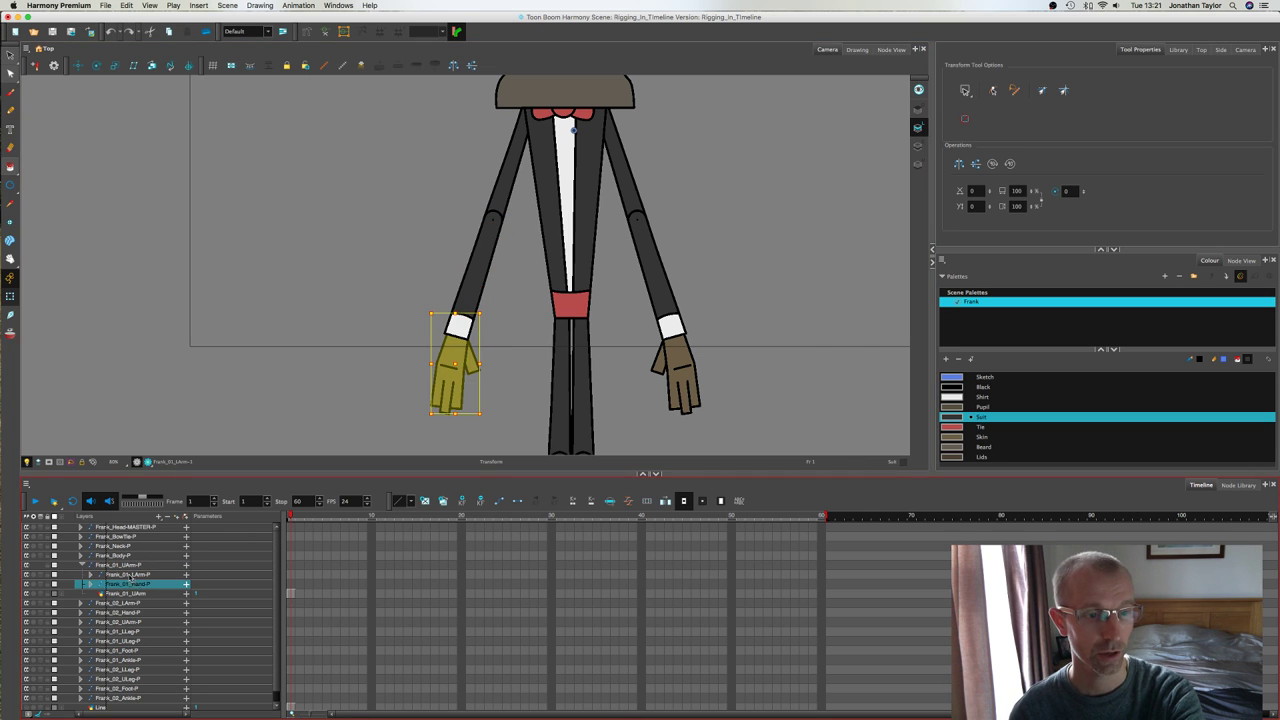
pyautogui.moveTo(131, 585); pyautogui.dragTo(131, 577)
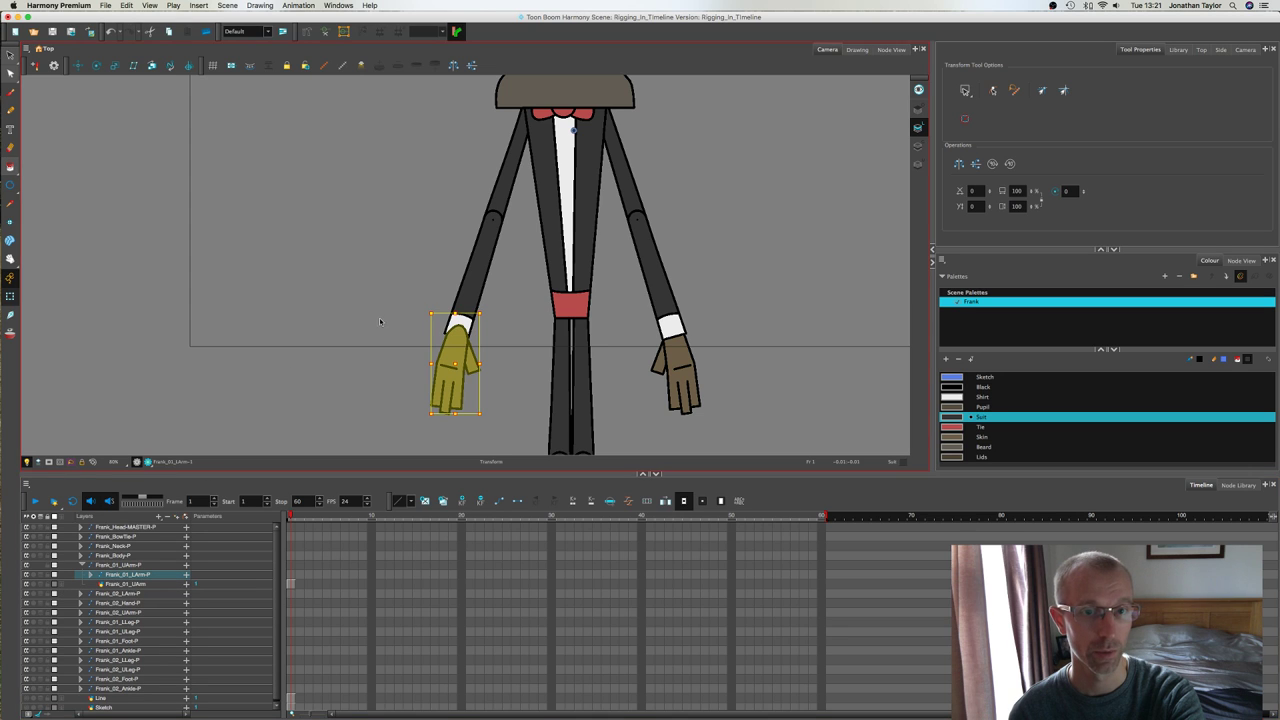
pyautogui.click(378, 314)
pyautogui.click(88, 604)
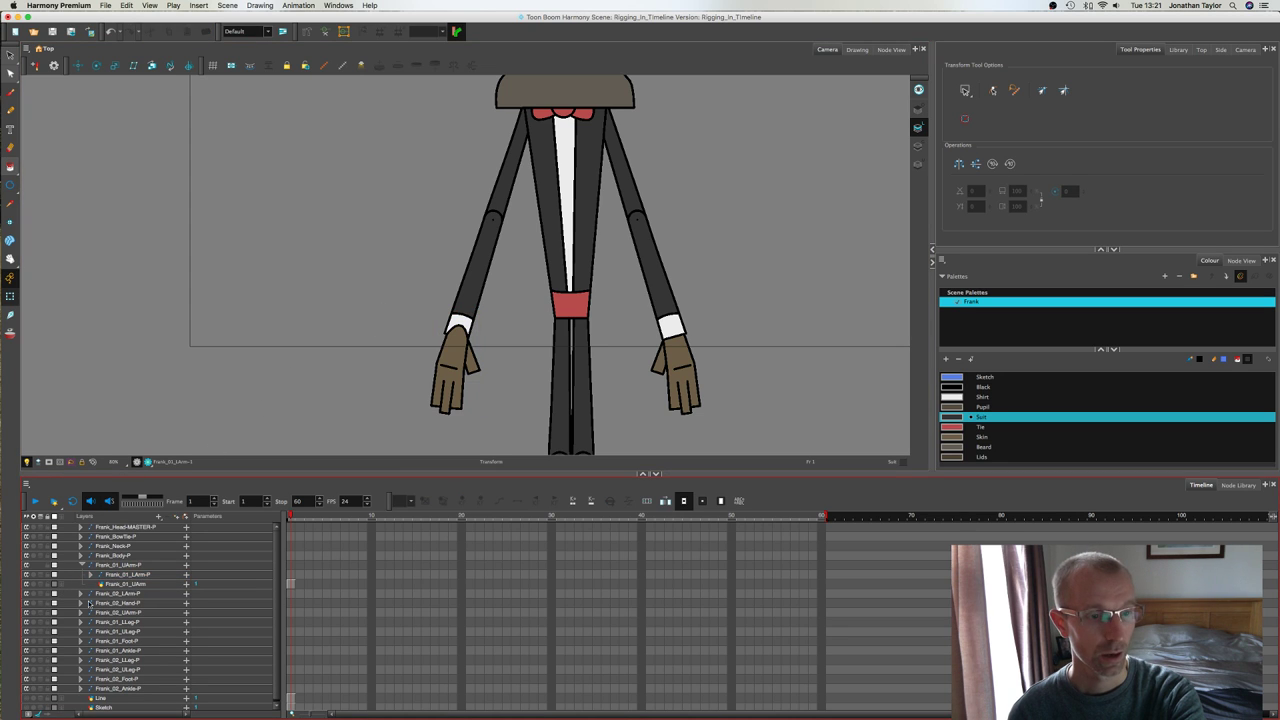
pyautogui.click(91, 575)
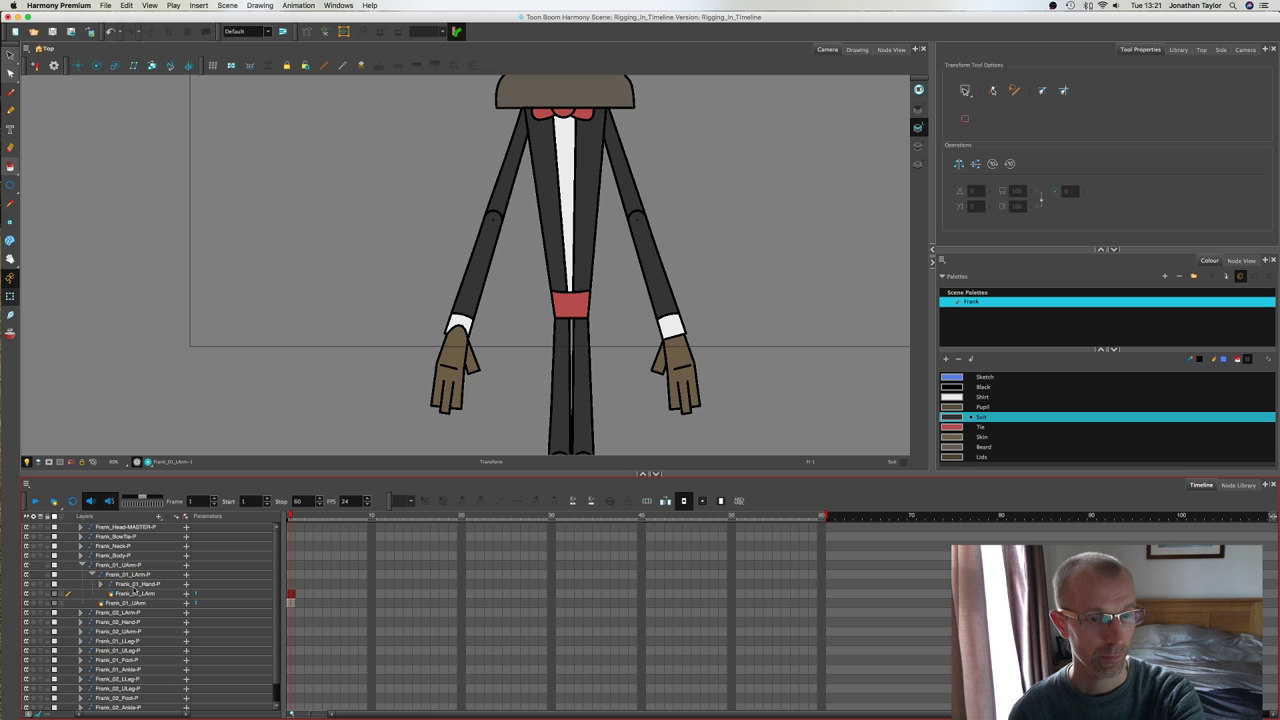
# Step: Try rotating the Frank_01_Hand-P peg around the wrist, and undo the rotation
pyautogui.click(455, 364)
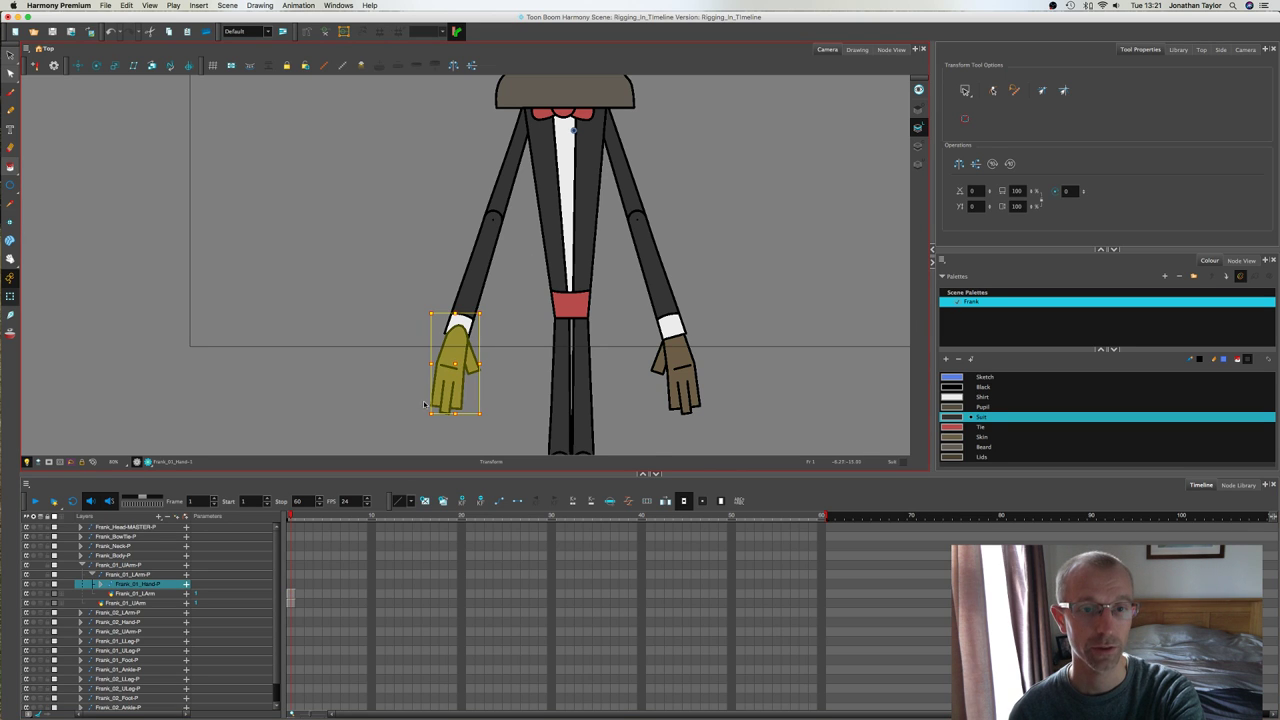
pyautogui.moveTo(425, 418); pyautogui.dragTo(410, 398)
pyautogui.press('super+z')
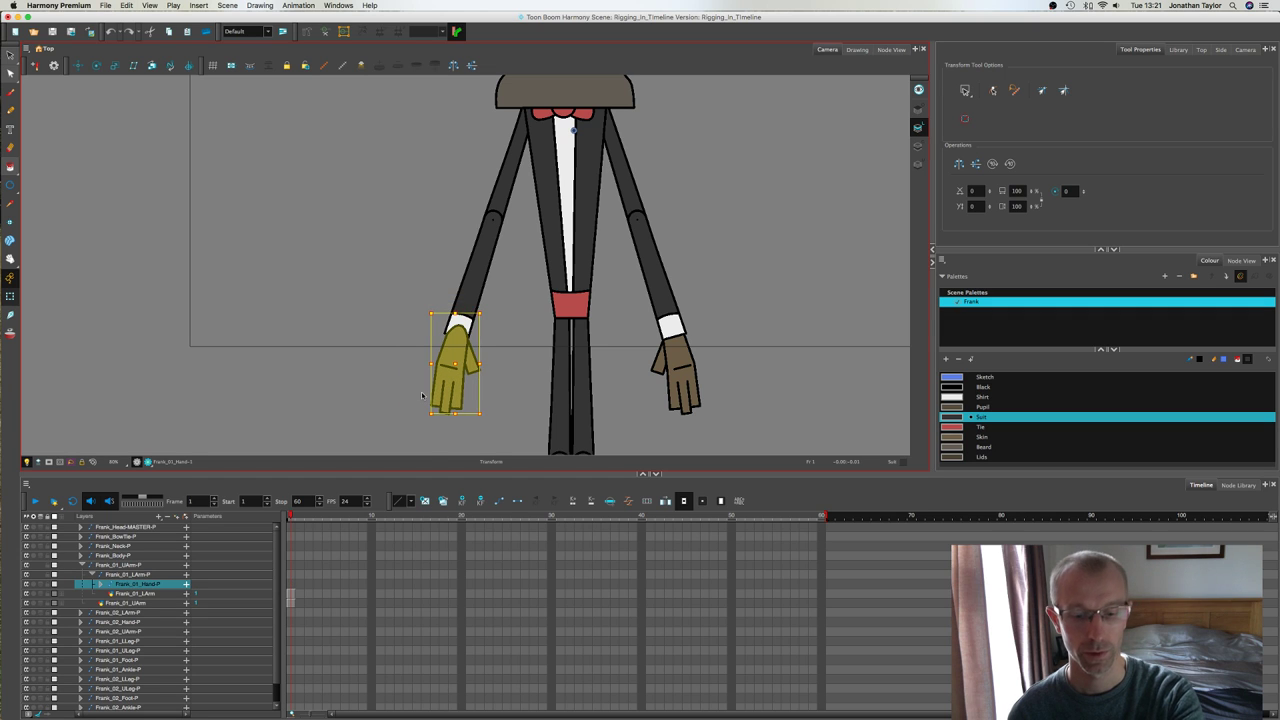
# Step: Step up the peg hierarchy from the hand to try rotating the lower arm and the whole Frank_01 arm, undoing each rotation
pyautogui.press('b')
pyautogui.moveTo(421, 209); pyautogui.dragTo(436, 184)
pyautogui.press('super+z')
pyautogui.press('b')
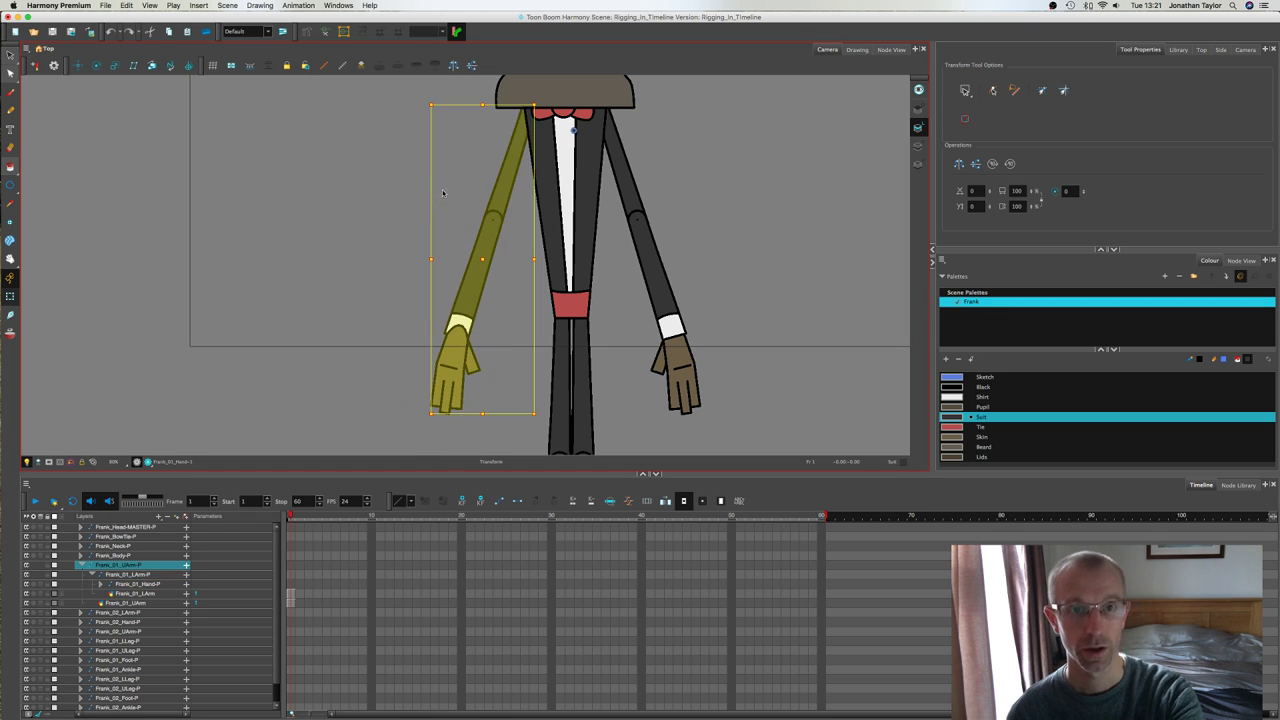
pyautogui.moveTo(421, 101)
pyautogui.mouseDown()
pyautogui.moveTo(424, 77)
pyautogui.moveTo(419, 96)
pyautogui.mouseUp()
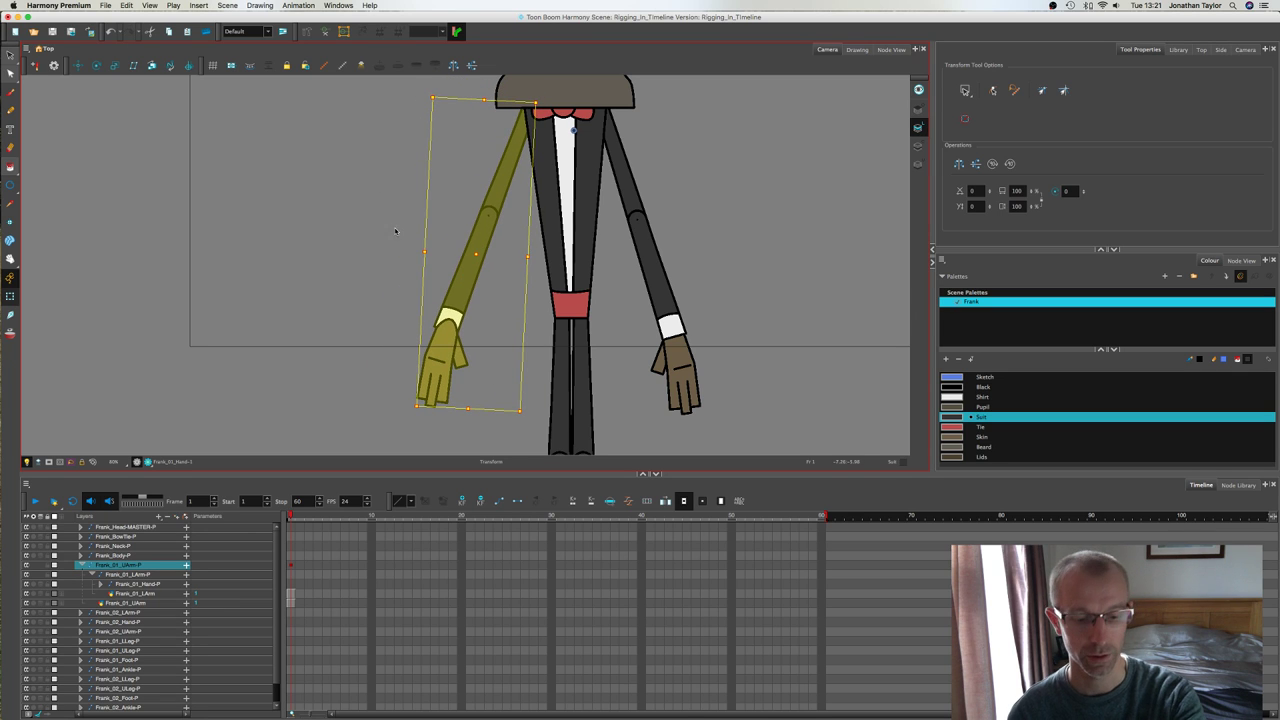
pyautogui.press('super+z')
pyautogui.click(338, 343)
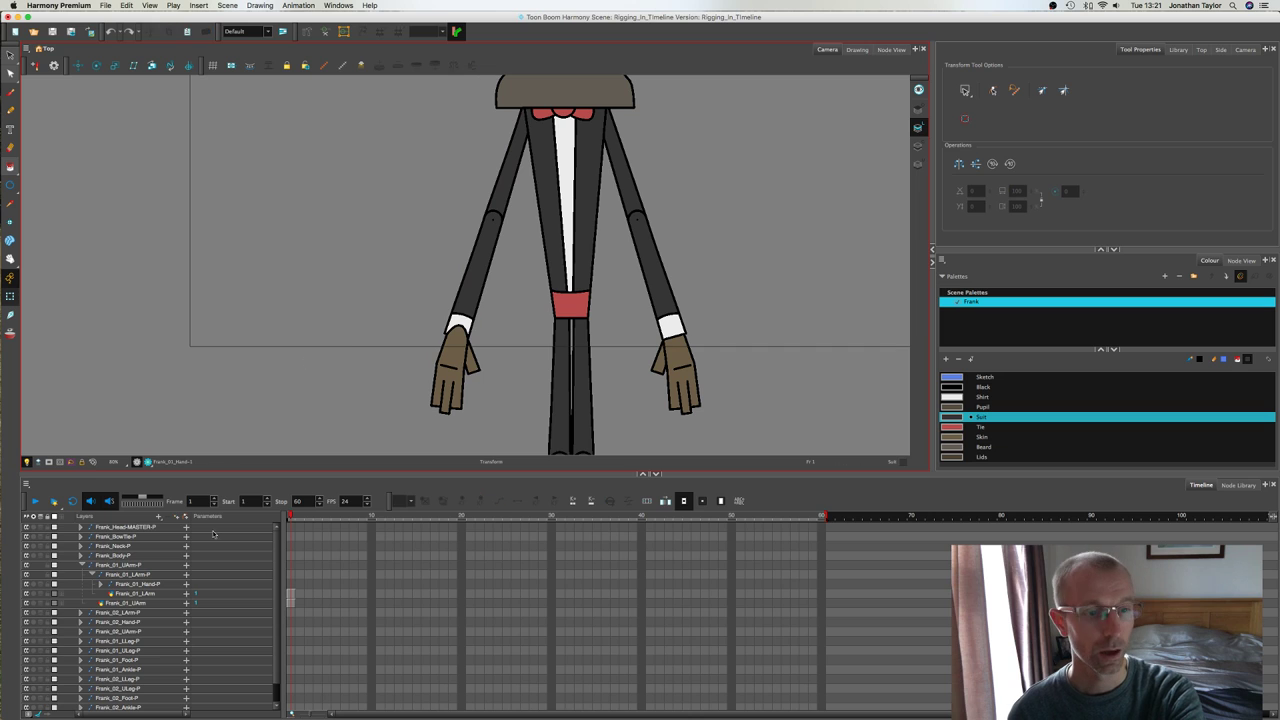
# Step: Examine the Frank_01_LArm drawing and the Frank_01_Hand-P peg inside the first arm's layer hierarchy
pyautogui.click(138, 594)
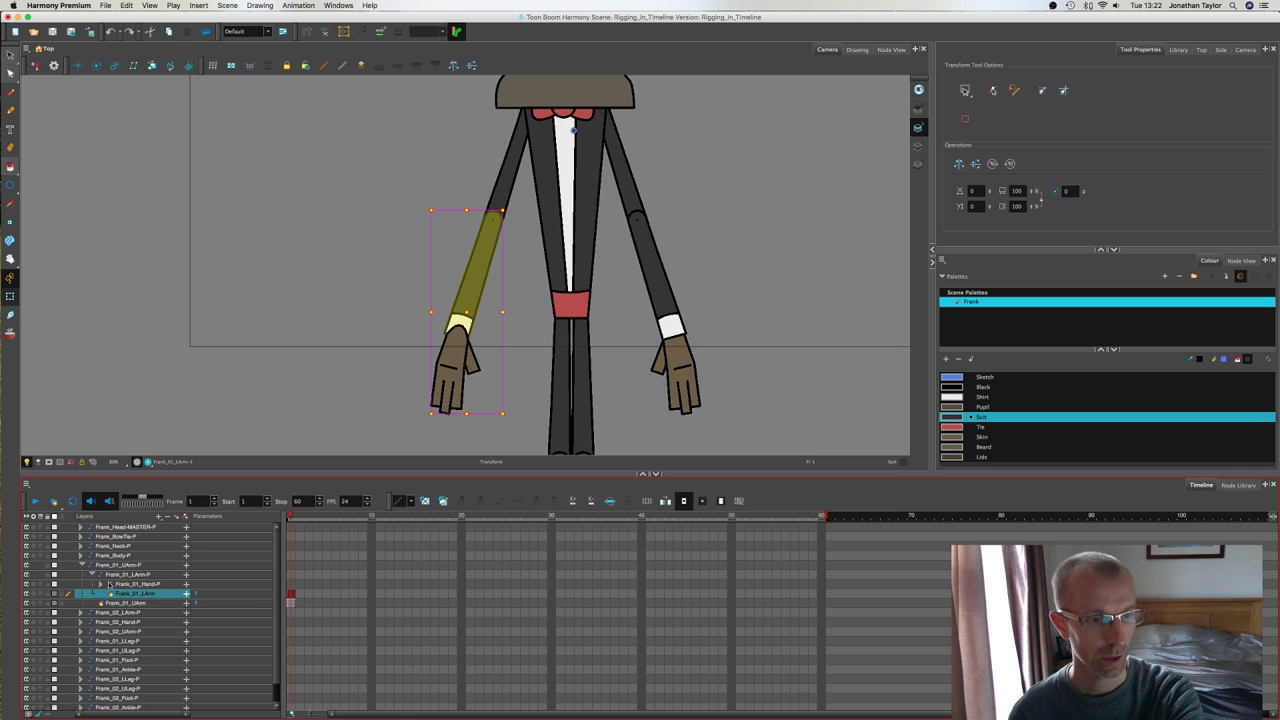
pyautogui.click(101, 584)
pyautogui.click(101, 584)
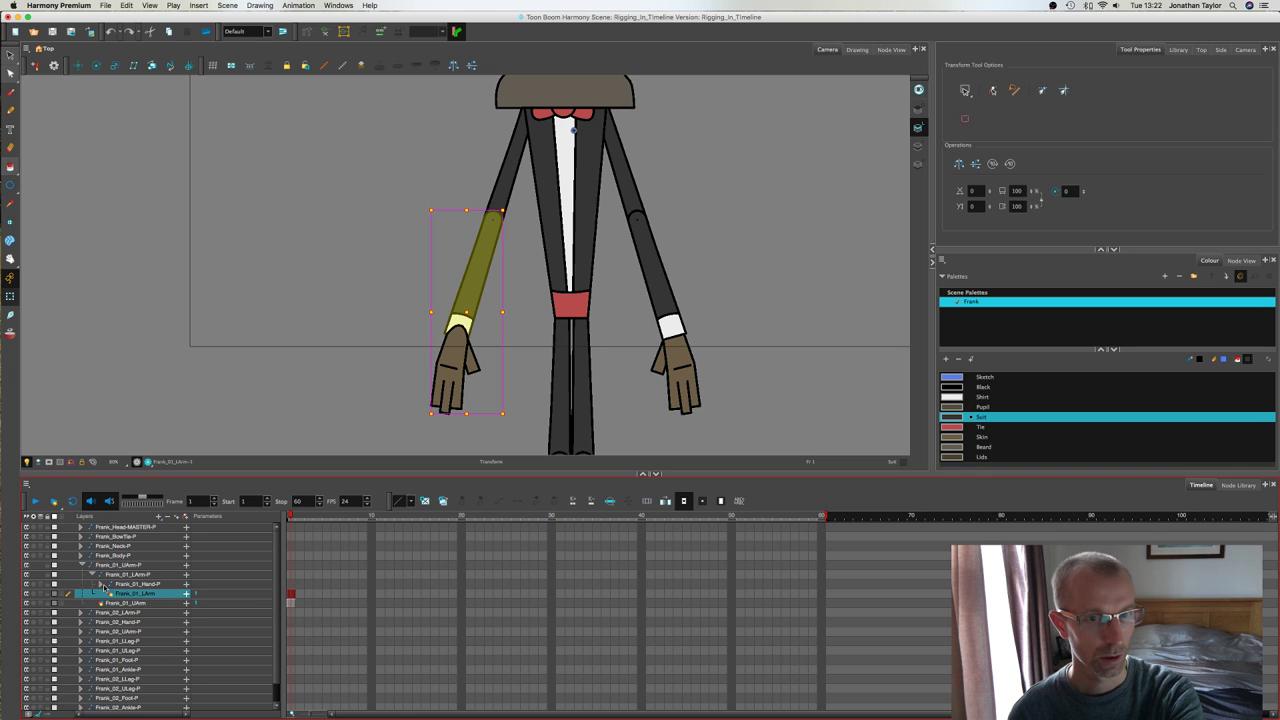
pyautogui.click(131, 585)
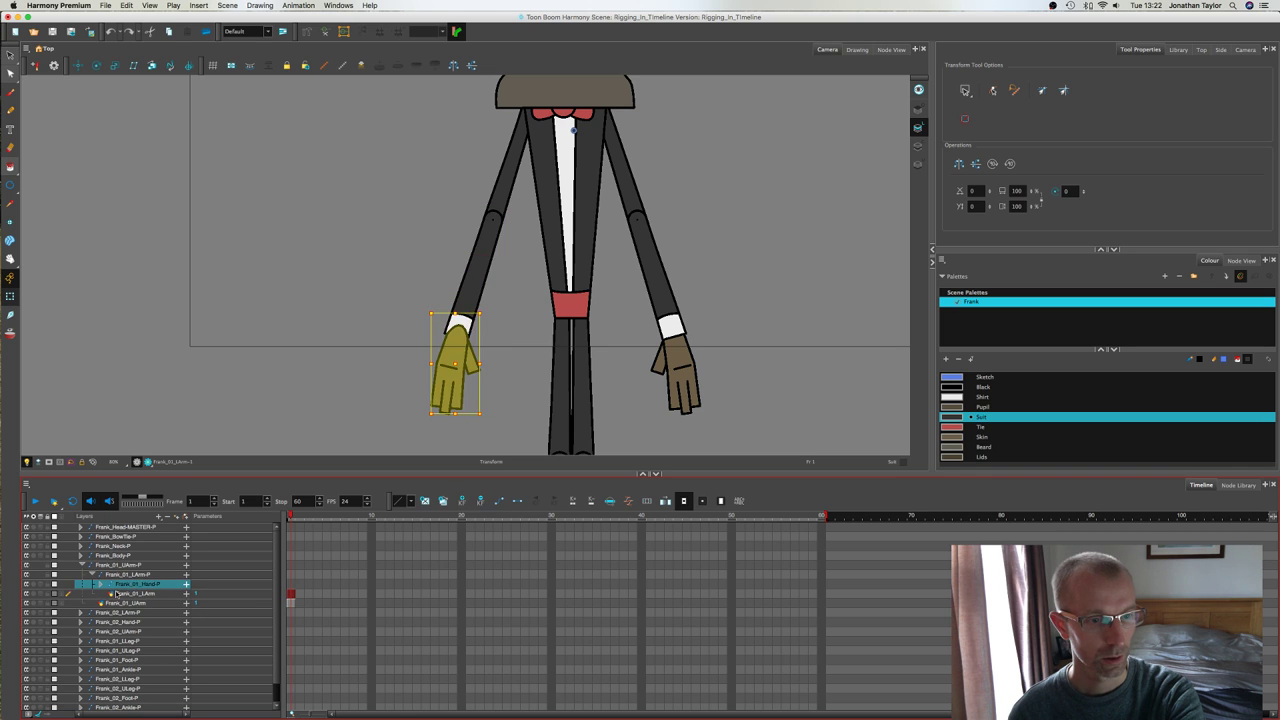
# Step: Parent the Frank_02_LArm-P and Frank_02_Hand-P pegs under Frank_02_UArm-P and expand that peg
pyautogui.click(120, 631)
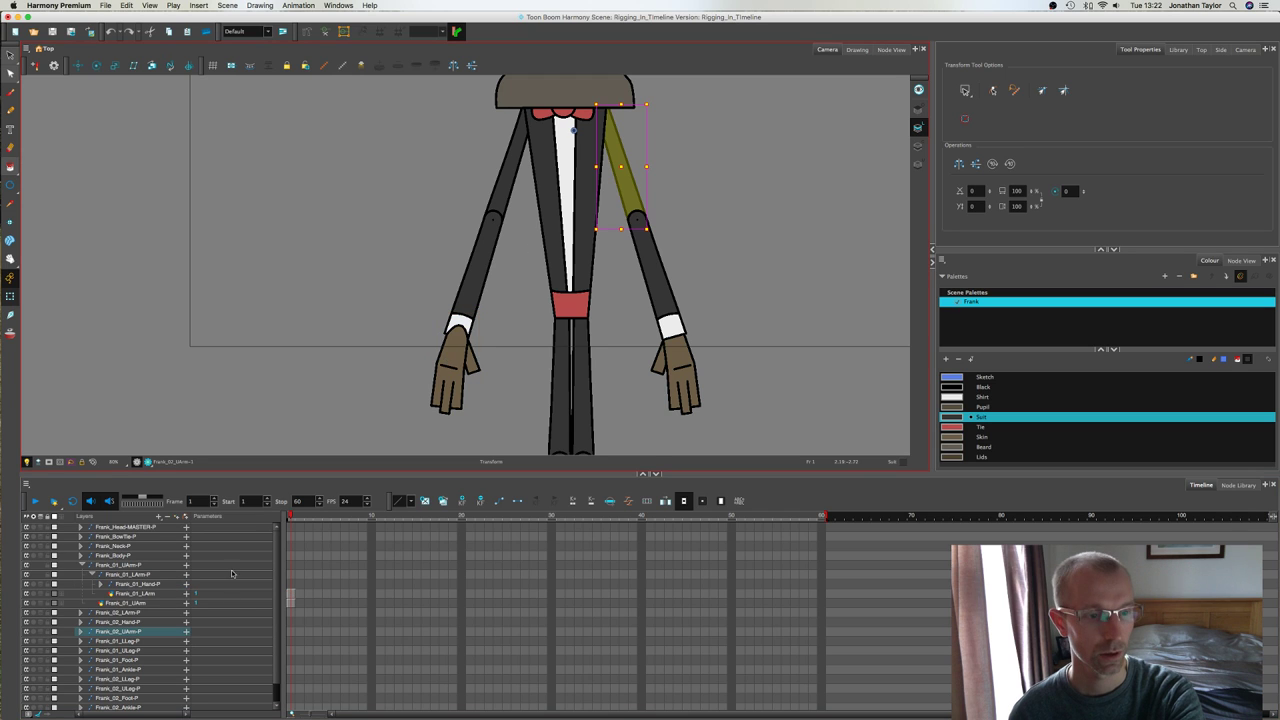
pyautogui.click(135, 642)
pyautogui.click(136, 623)
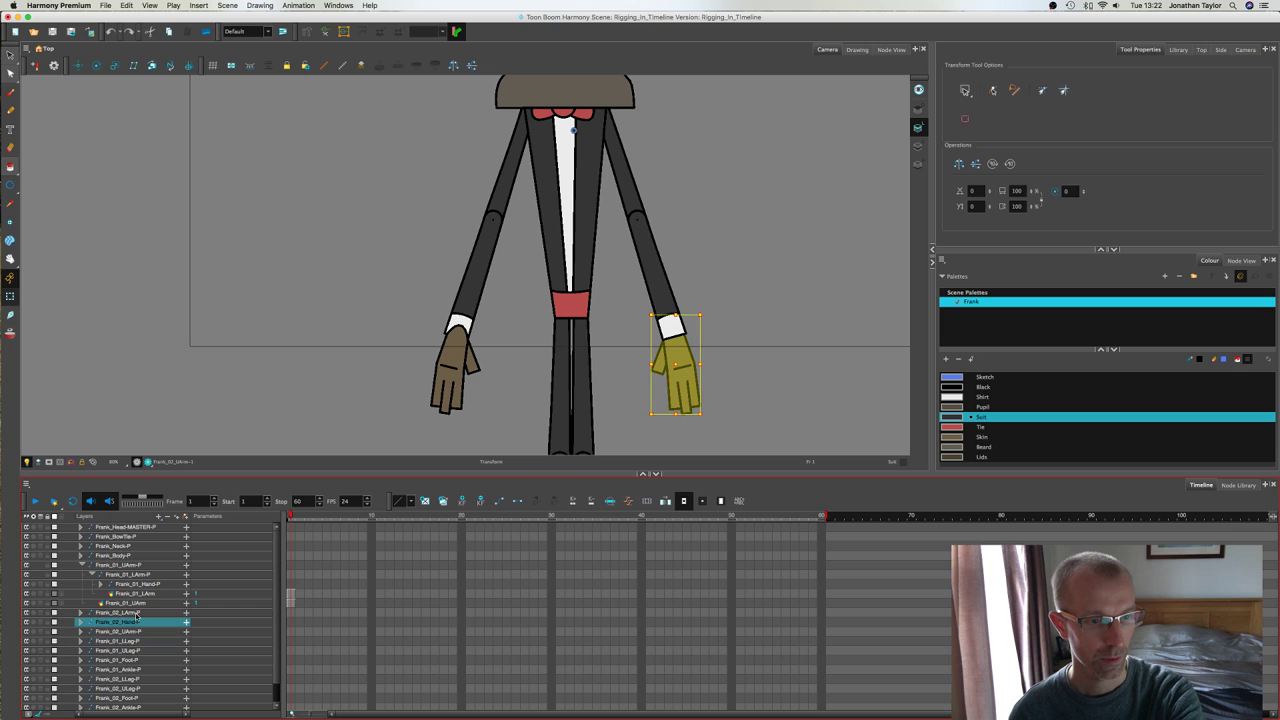
pyautogui.keyDown('shift'); pyautogui.click(136, 614); pyautogui.keyUp('shift')
pyautogui.moveTo(136, 614); pyautogui.dragTo(136, 632)
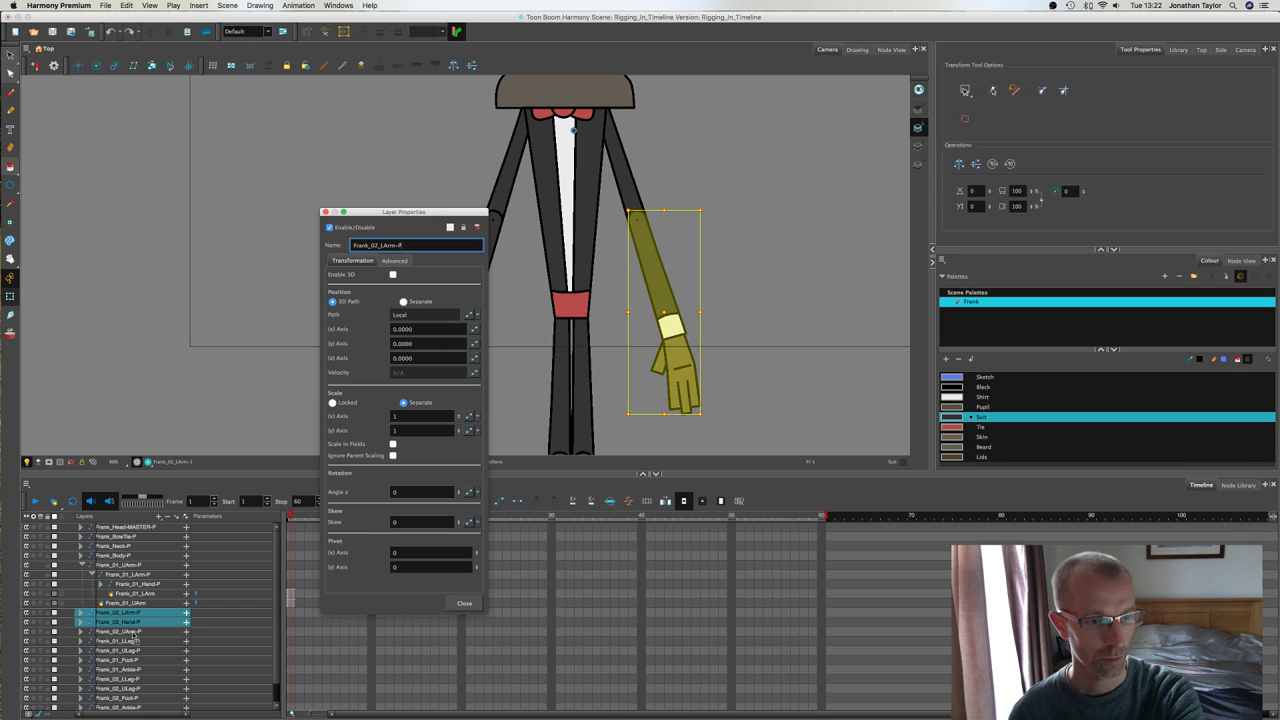
pyautogui.click(464, 603)
pyautogui.click(83, 613)
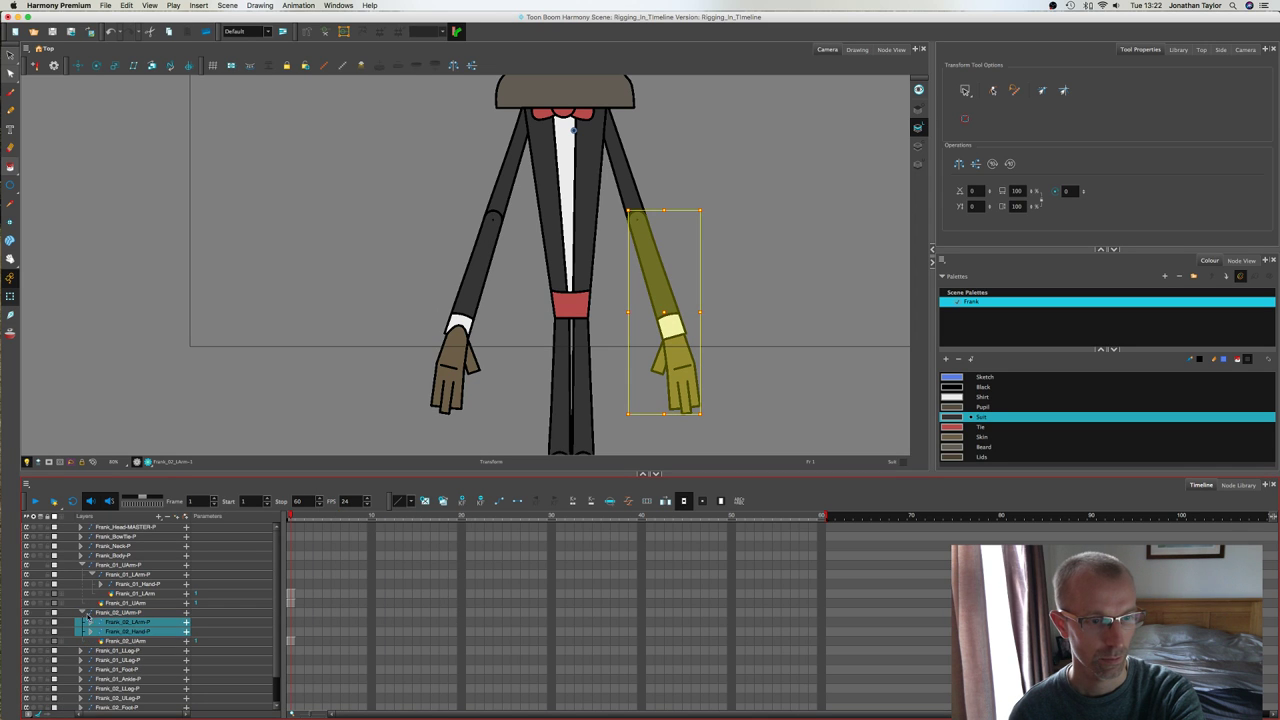
# Step: Parent the Frank_02_Hand-P peg under Frank_02_LArm-P
pyautogui.doubleClick(140, 634)
pyautogui.click(139, 642)
pyautogui.click(140, 634)
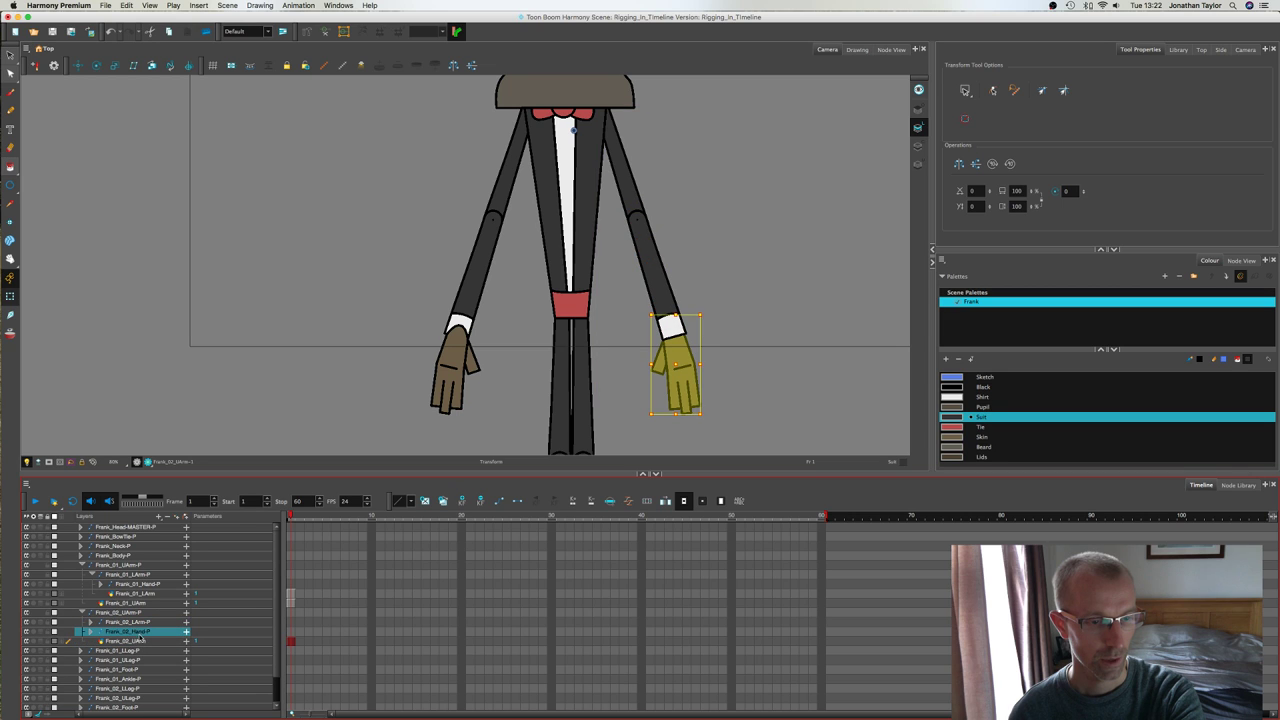
pyautogui.moveTo(138, 630); pyautogui.dragTo(138, 581)
# Step: Reorder both lower arms so Frank_01_LArm sits above Frank_01_Hand-P and Frank_02_LArm sits above Frank_02_Hand-P
pyautogui.click(137, 594)
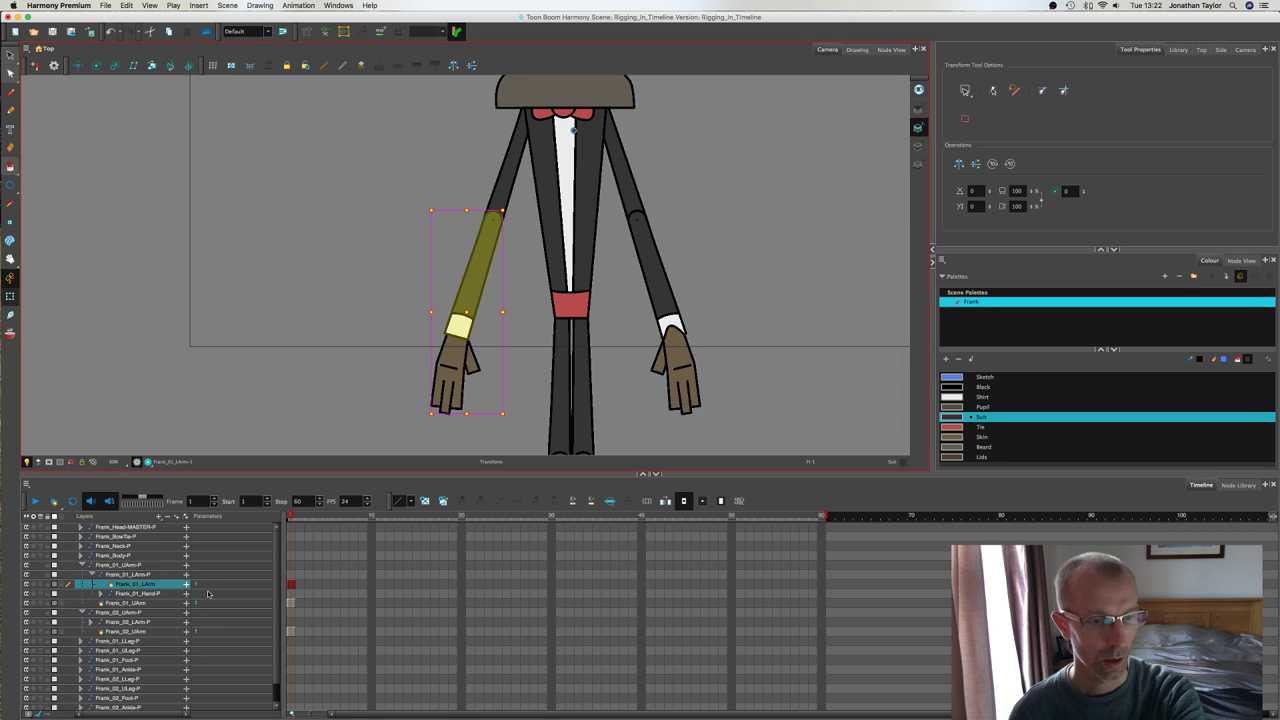
pyautogui.scroll(-1, 208, 594)
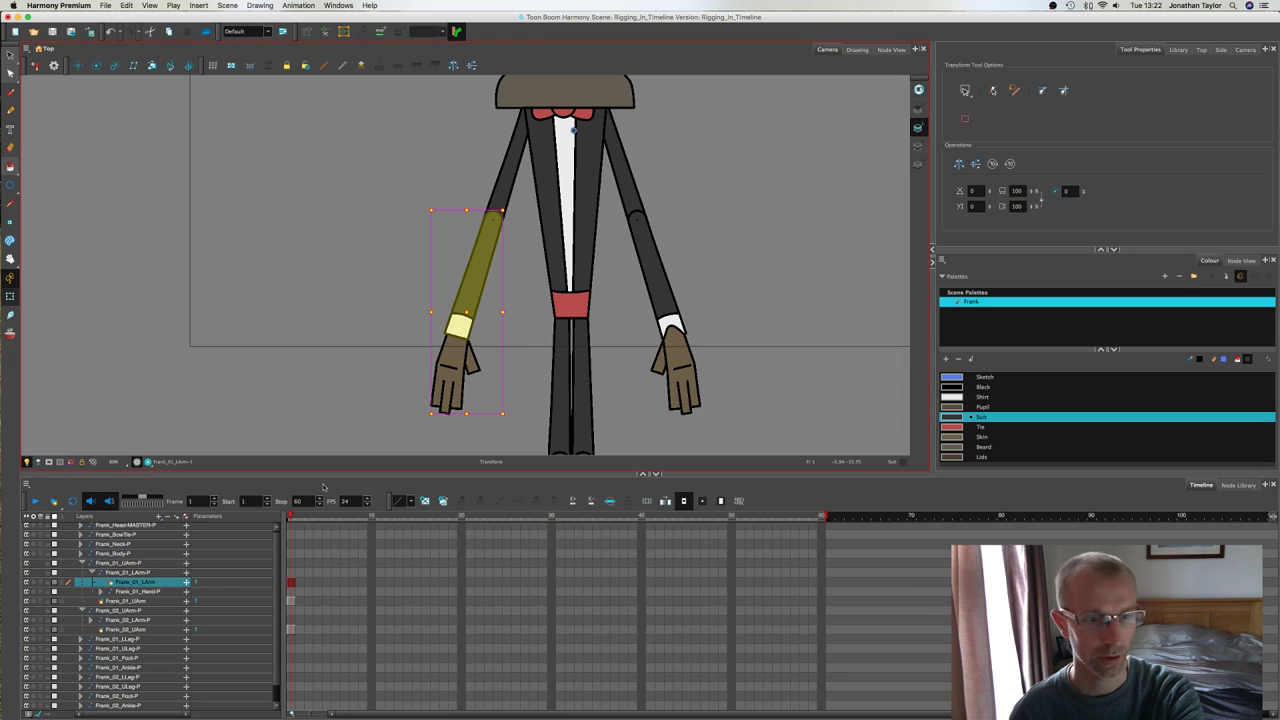
pyautogui.click(121, 630)
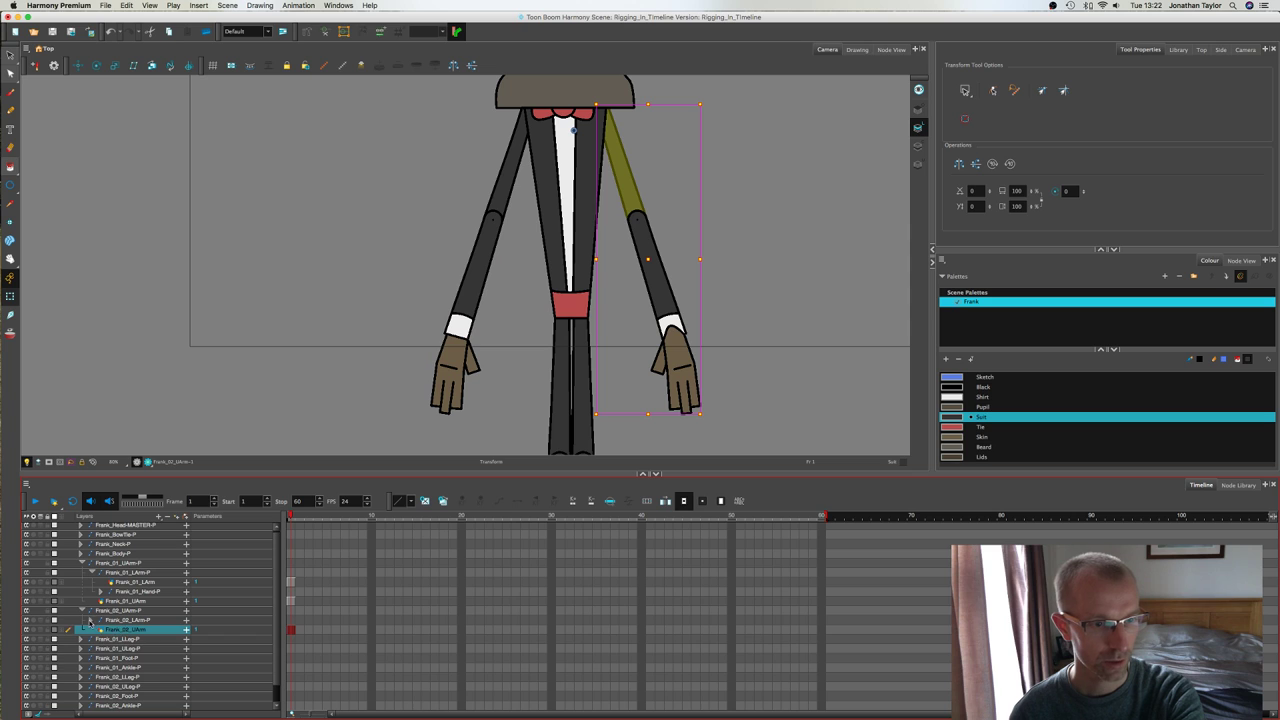
pyautogui.click(95, 621)
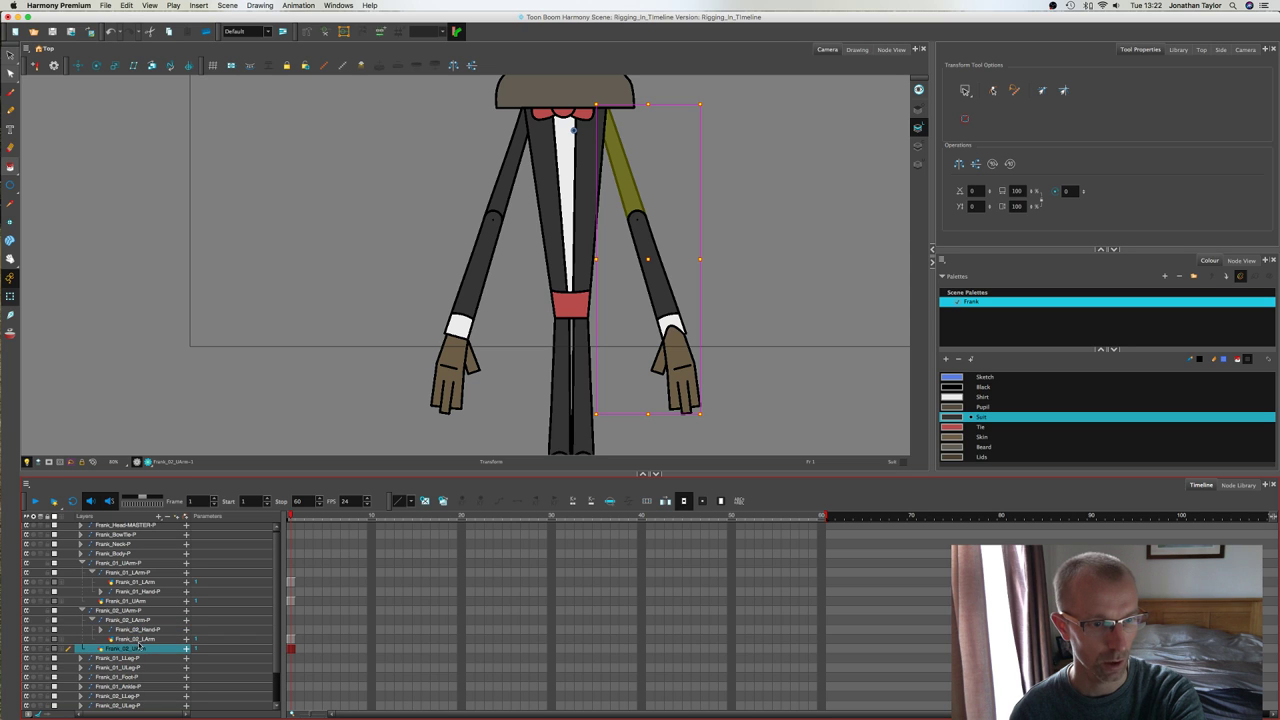
pyautogui.click(138, 639)
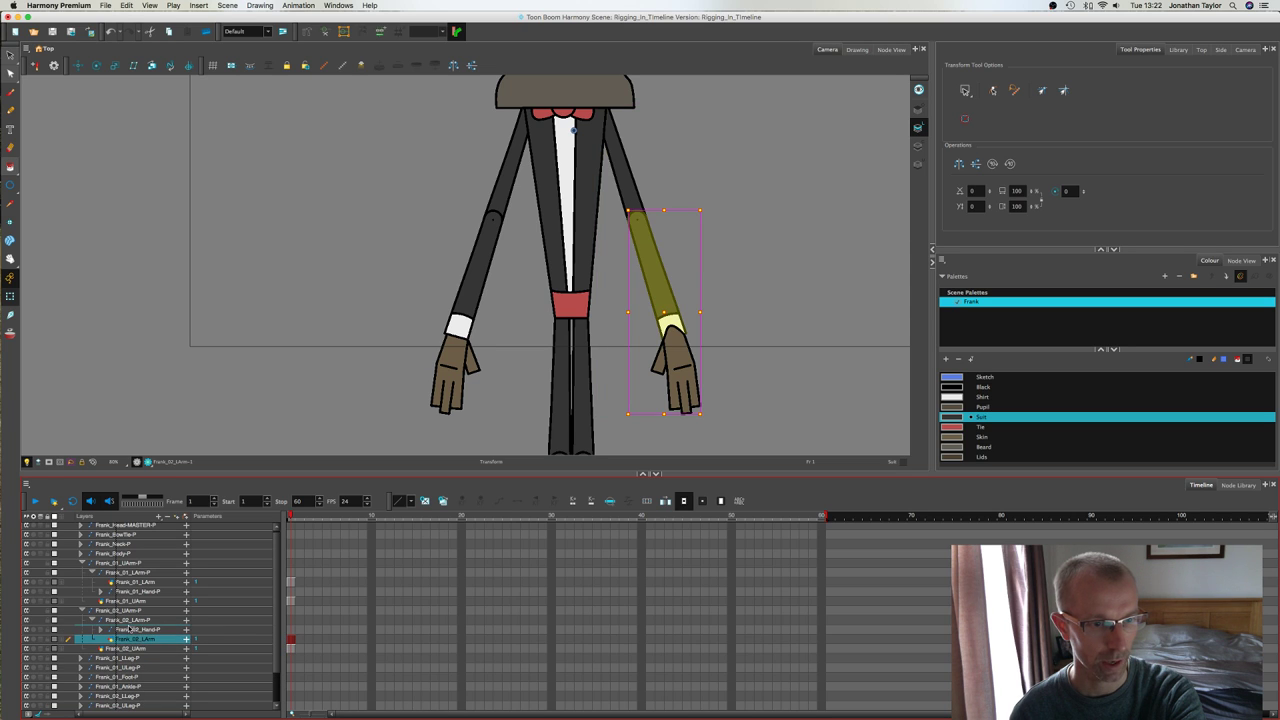
pyautogui.moveTo(129, 628); pyautogui.dragTo(129, 626)
pyautogui.click(410, 289)
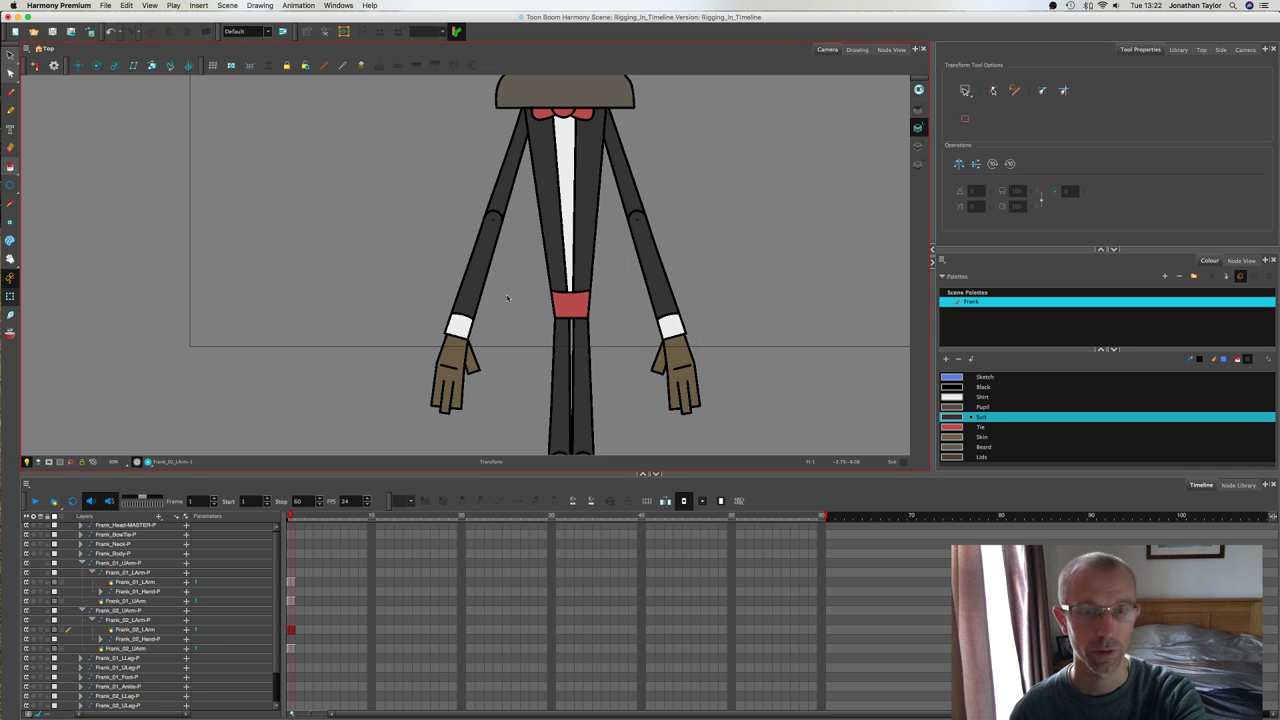
# Step: Check the Frank_02 arm's peg hierarchy by stepping the selection from the hand up to the upper arm
pyautogui.click(680, 382)
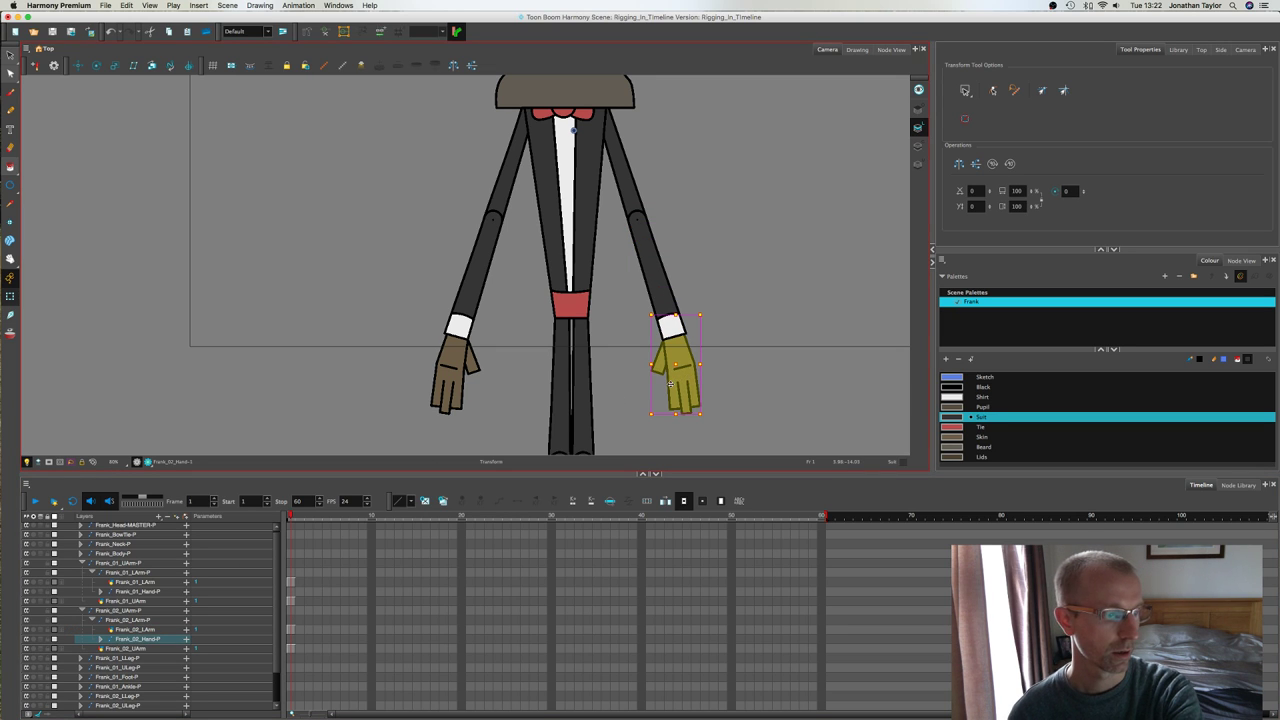
pyautogui.click(668, 386)
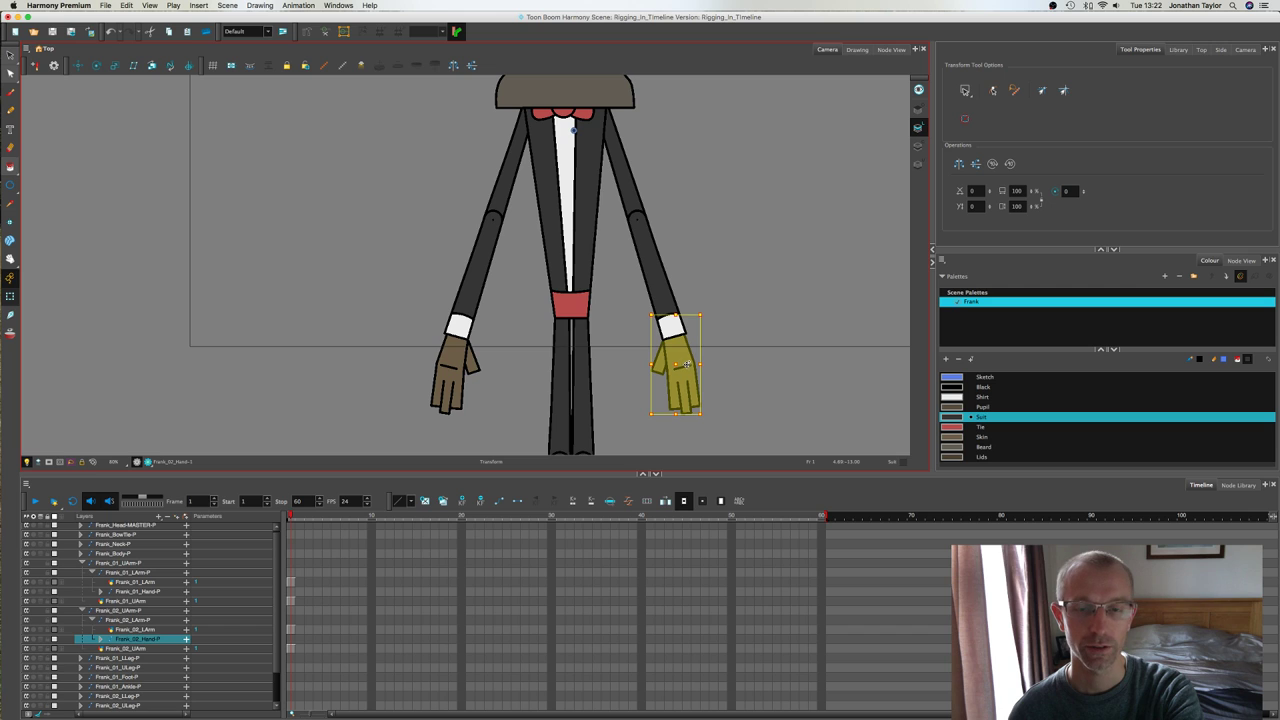
pyautogui.press('b')
pyautogui.press('b')
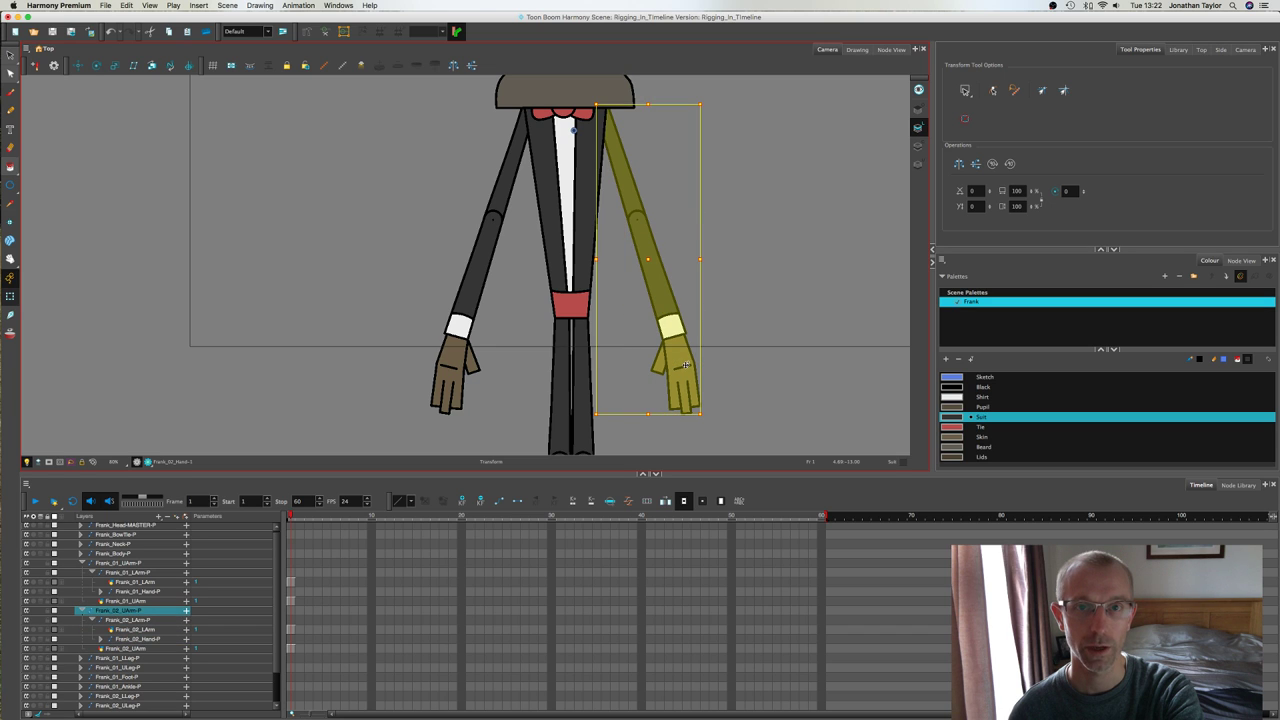
pyautogui.click(746, 310)
# Step: Parent the Frank_01_LLeg-P and Frank_01_Foot-P pegs under Frank_01_ULeg-P and expand that peg
pyautogui.press('1')
pyautogui.press('1')
pyautogui.press('1')
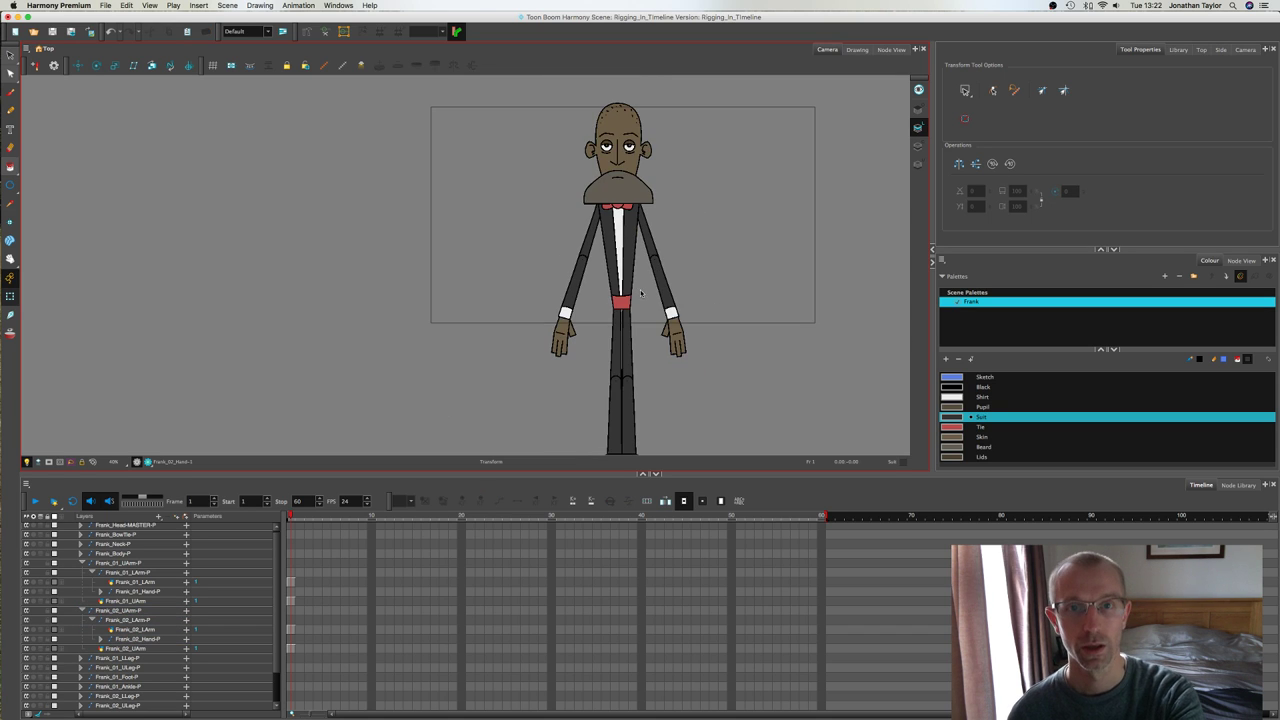
pyautogui.press('space')
pyautogui.moveTo(646, 319); pyautogui.dragTo(640, 269)
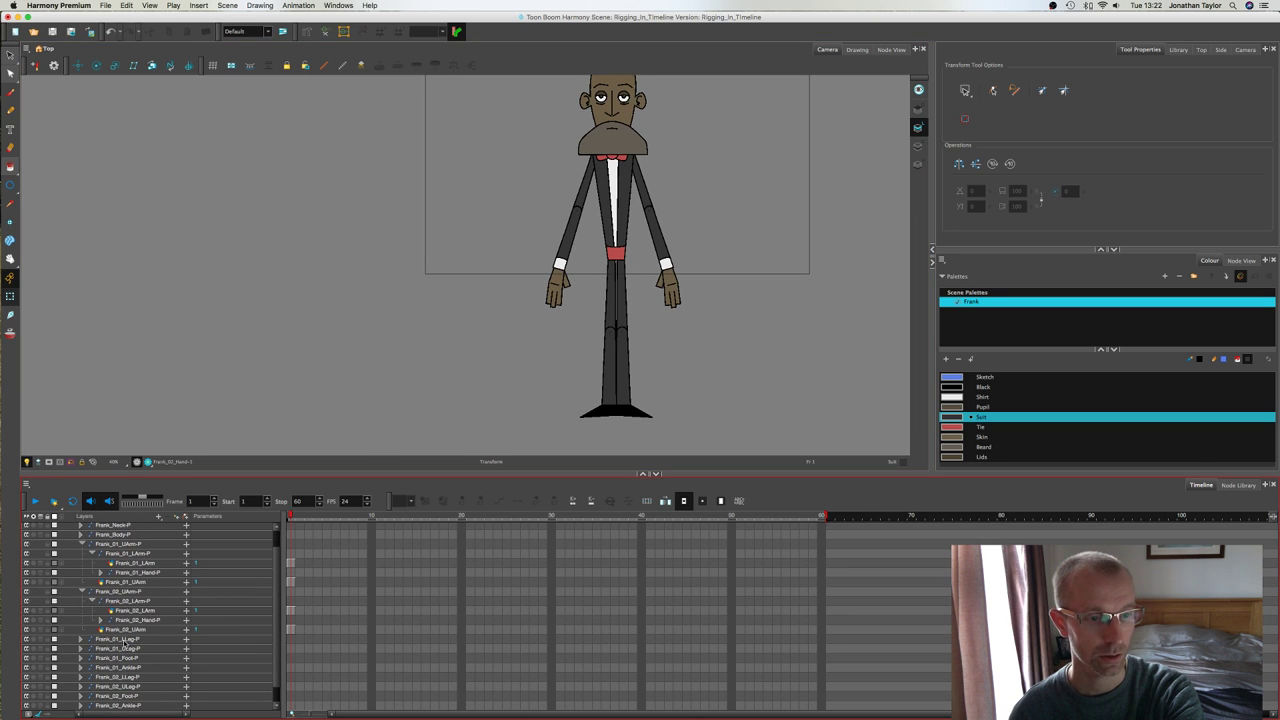
pyautogui.click(136, 649)
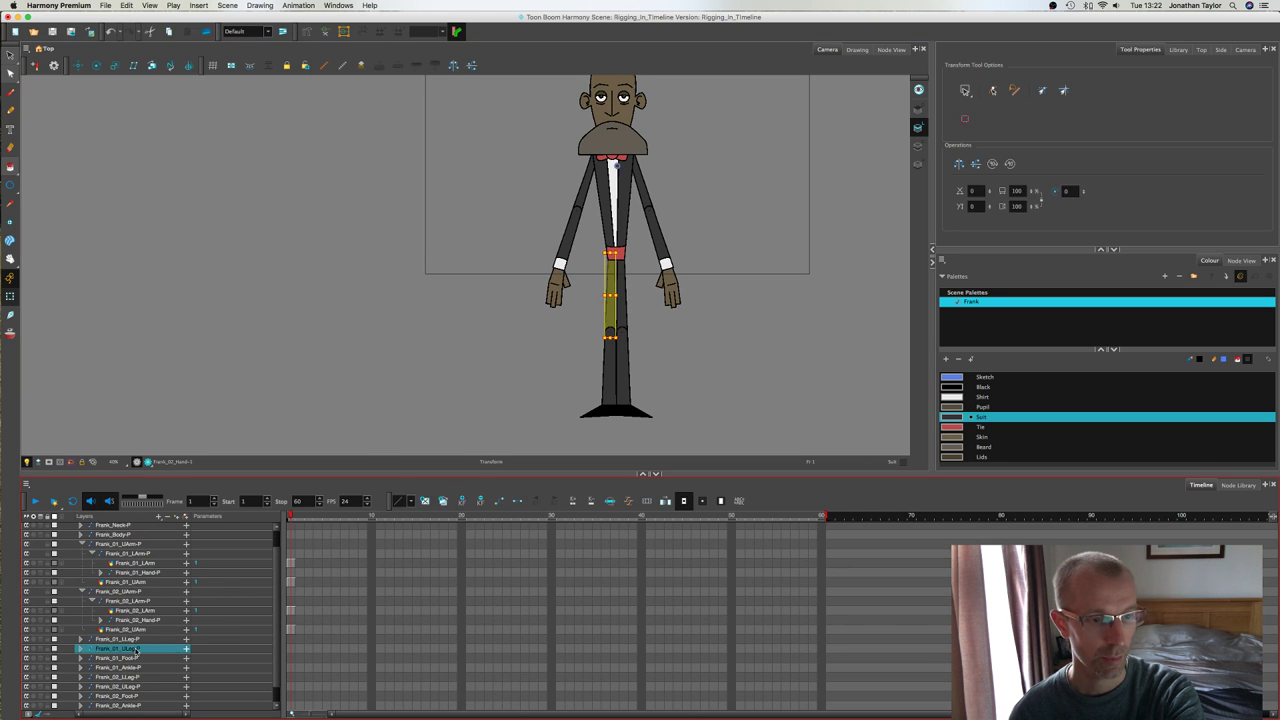
pyautogui.click(128, 639)
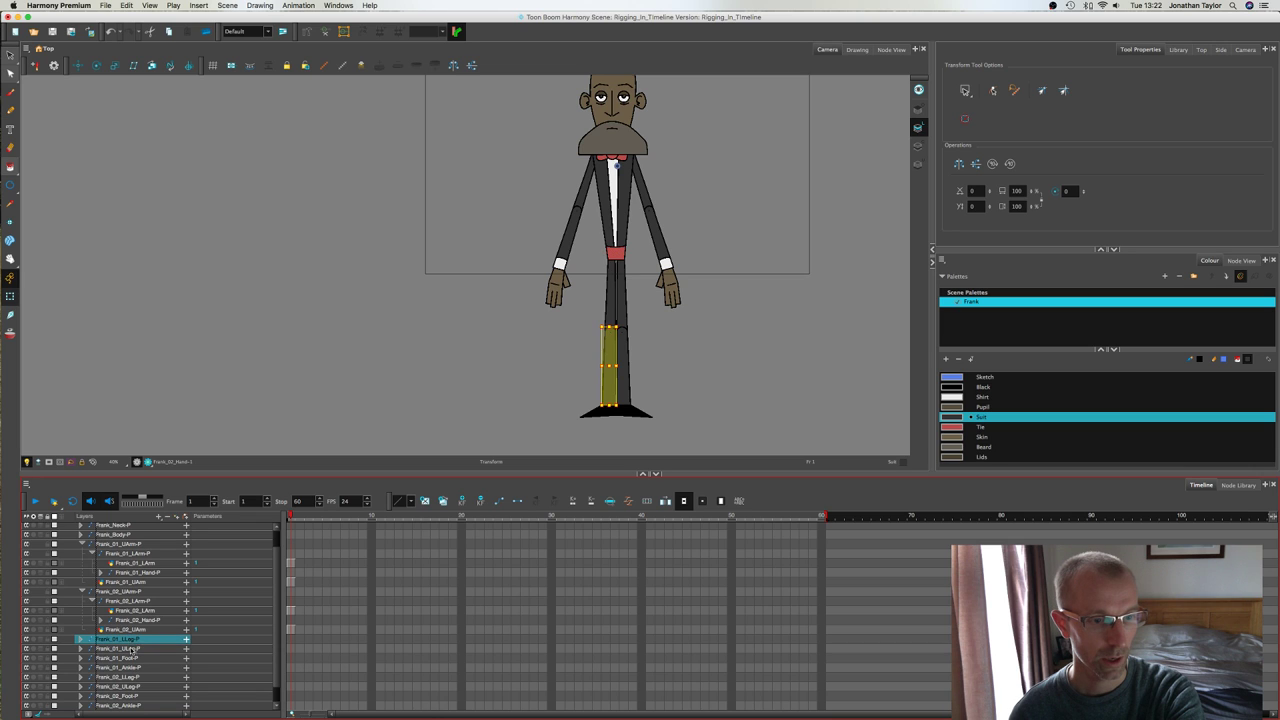
pyautogui.moveTo(130, 650); pyautogui.dragTo(80, 642)
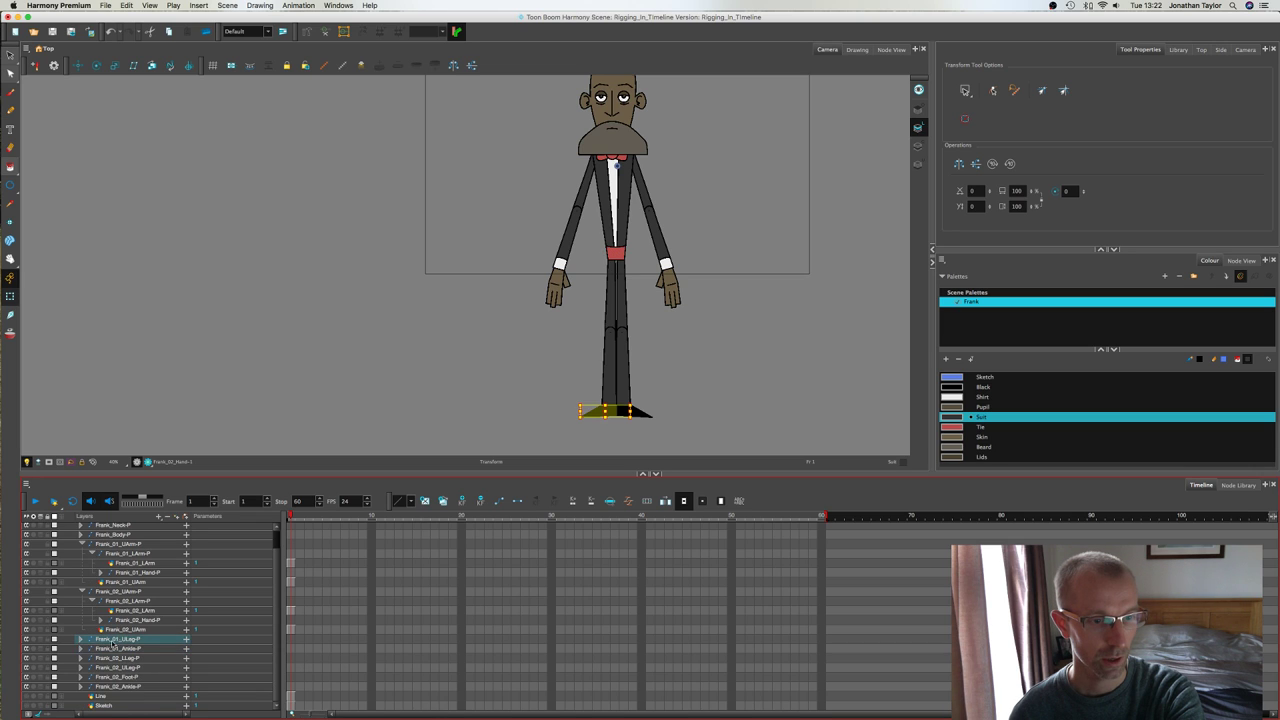
pyautogui.click(80, 639)
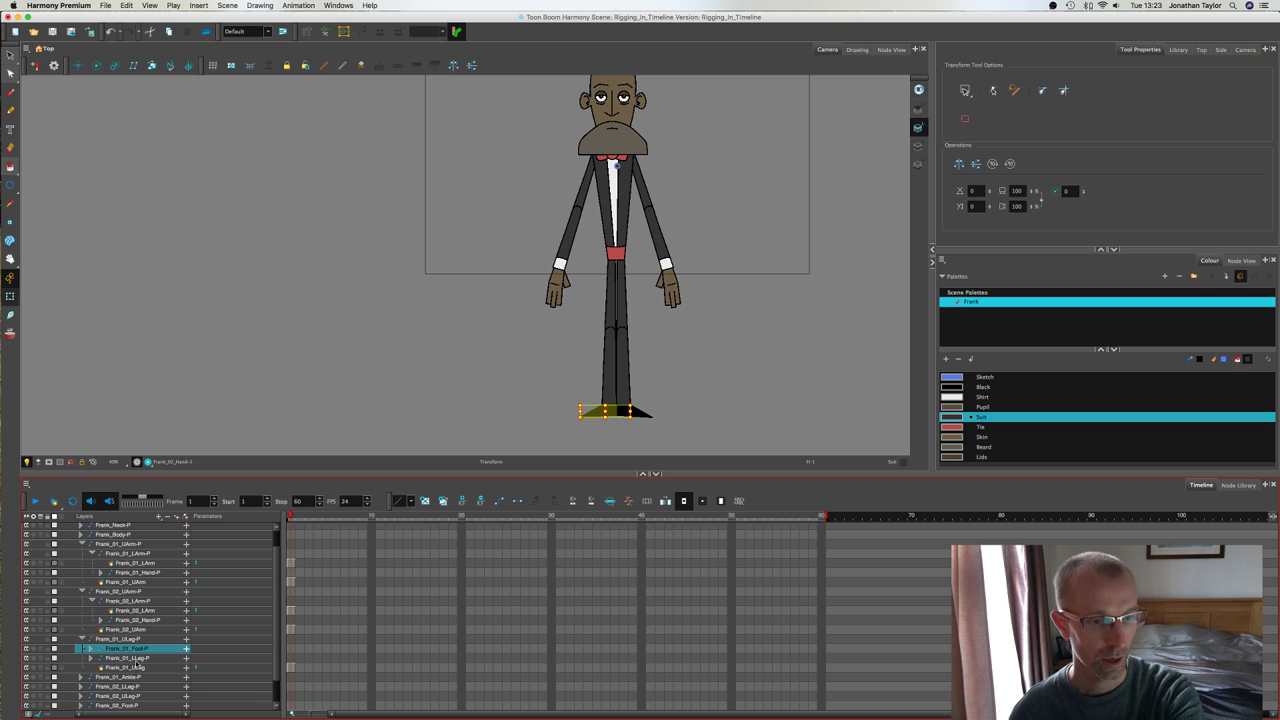
# Step: Parent the Frank_01_Foot-P peg under Frank_01_LLeg-P and expand the lower leg peg
pyautogui.moveTo(134, 649); pyautogui.dragTo(135, 660)
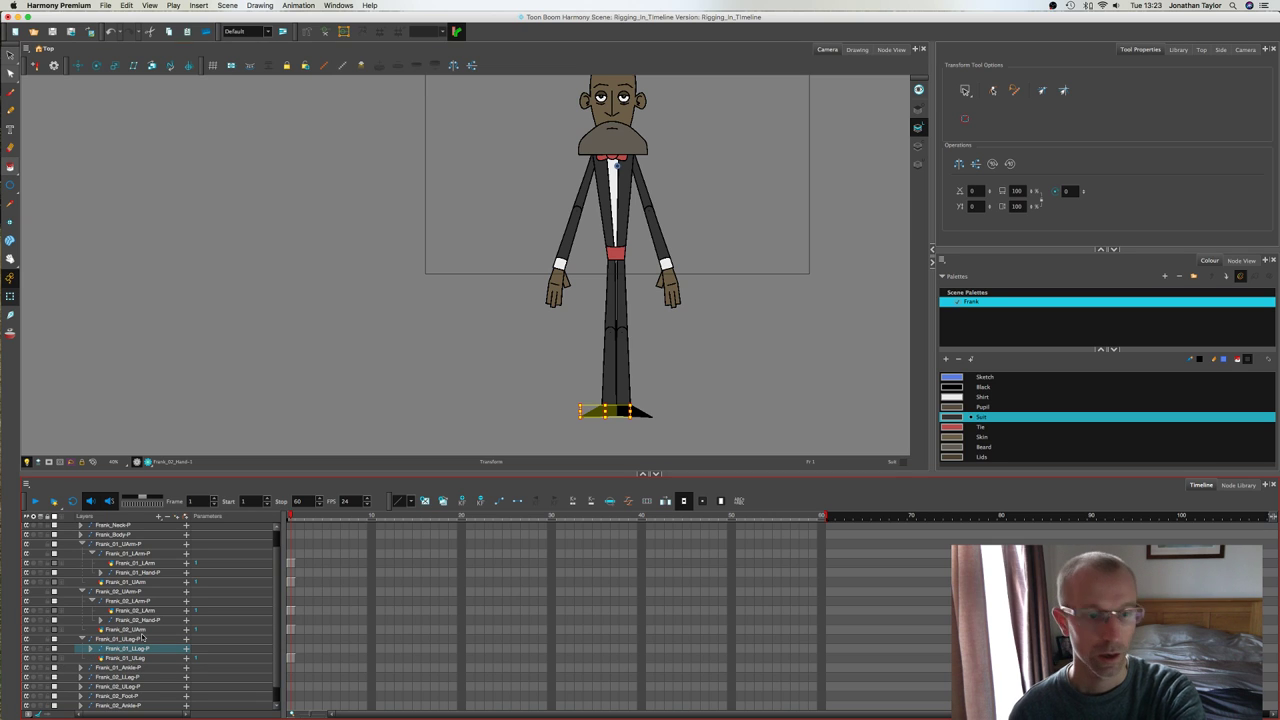
pyautogui.click(101, 657)
pyautogui.click(89, 648)
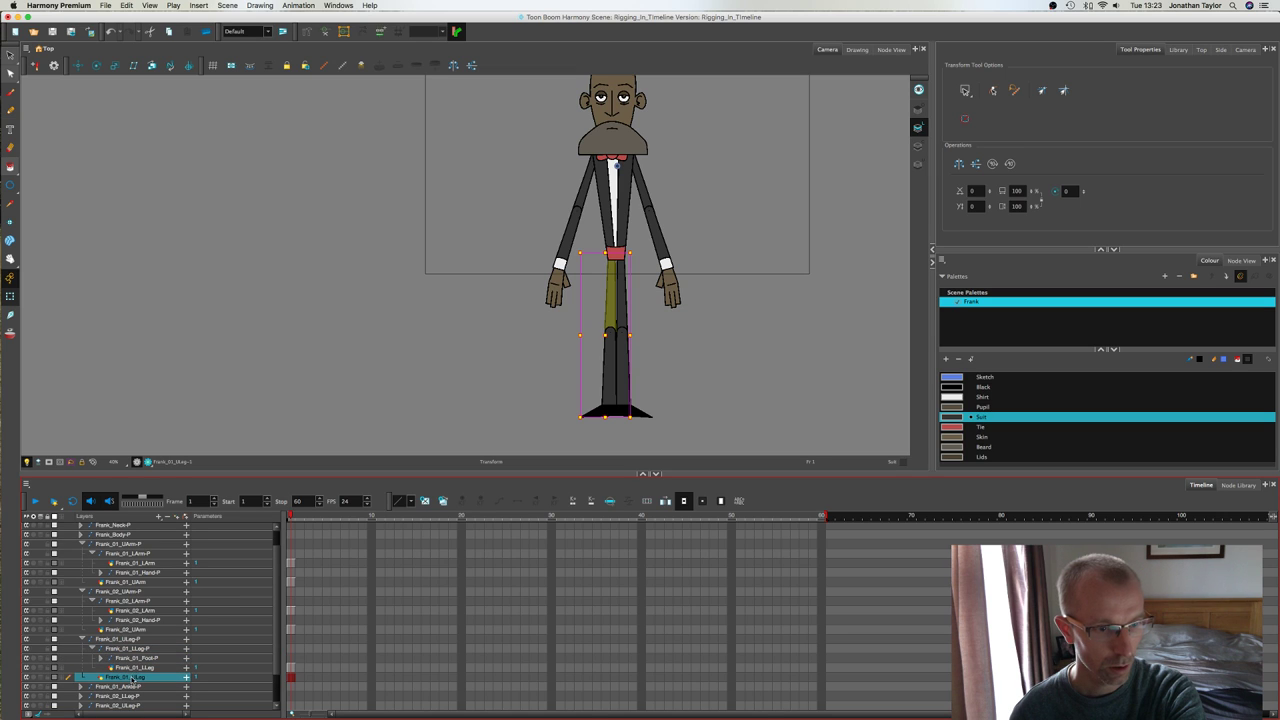
# Step: Move the Frank_01_LLeg drawing above Frank_01_Foot-P within the lower leg peg
pyautogui.click(137, 668)
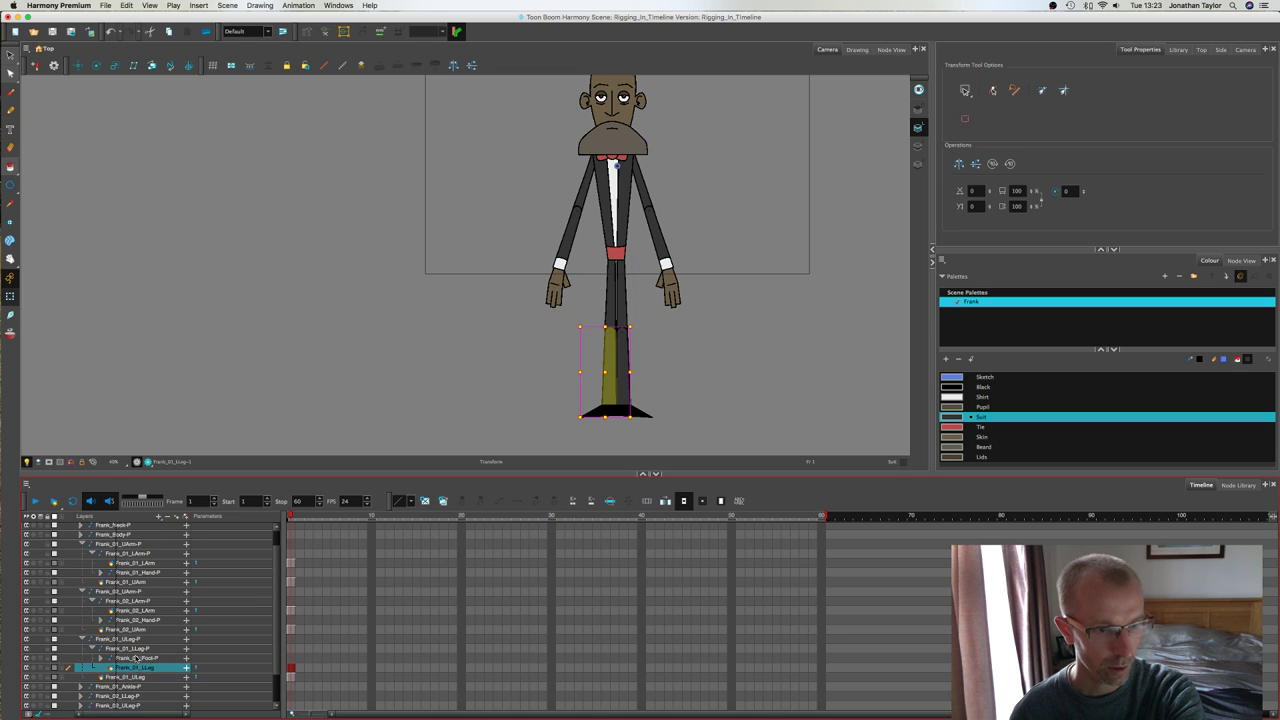
pyautogui.moveTo(137, 668); pyautogui.dragTo(136, 653)
pyautogui.click(452, 357)
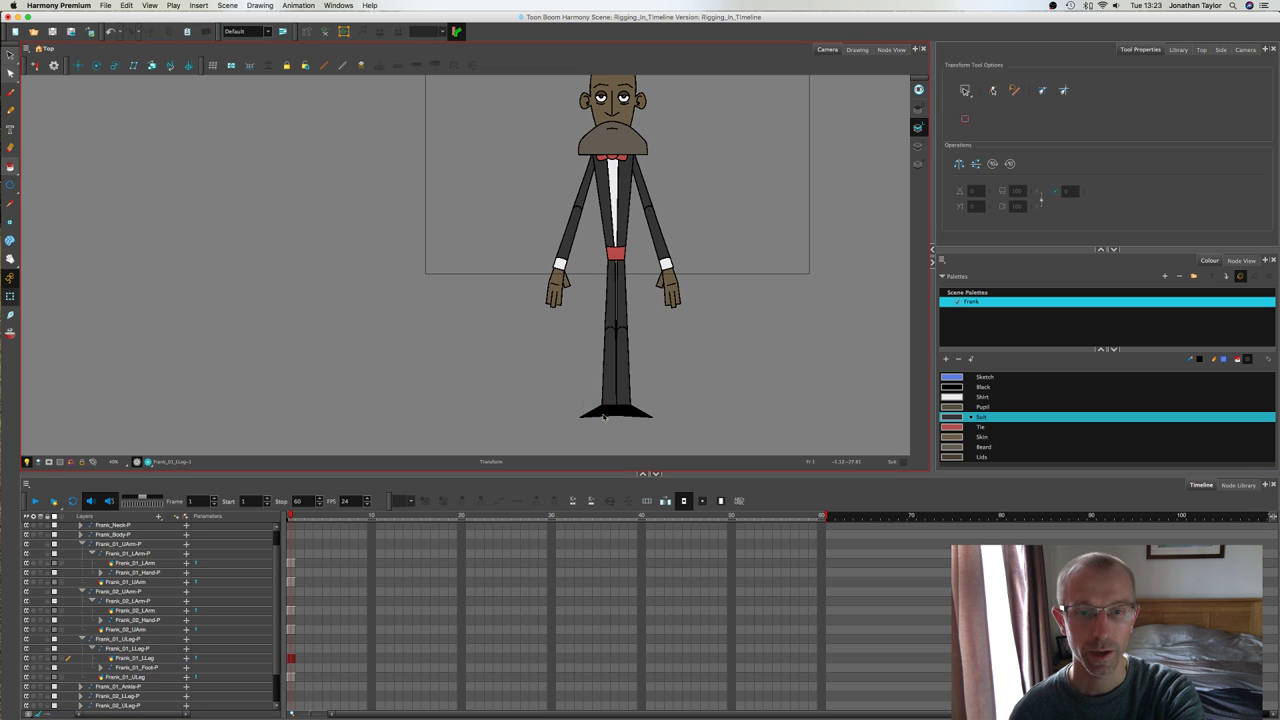
# Step: Check the Frank_01 leg's peg hierarchy by selecting the foot, lower leg and upper leg in turn
pyautogui.click(607, 412)
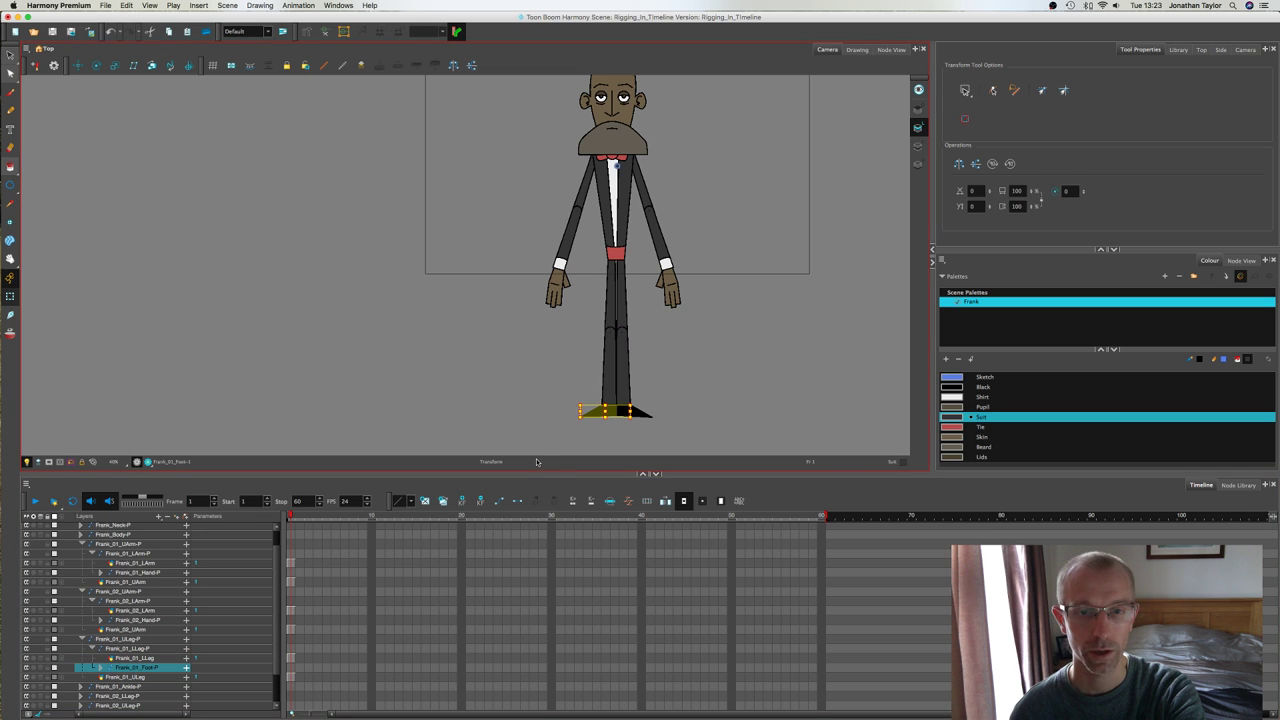
pyautogui.click(600, 408)
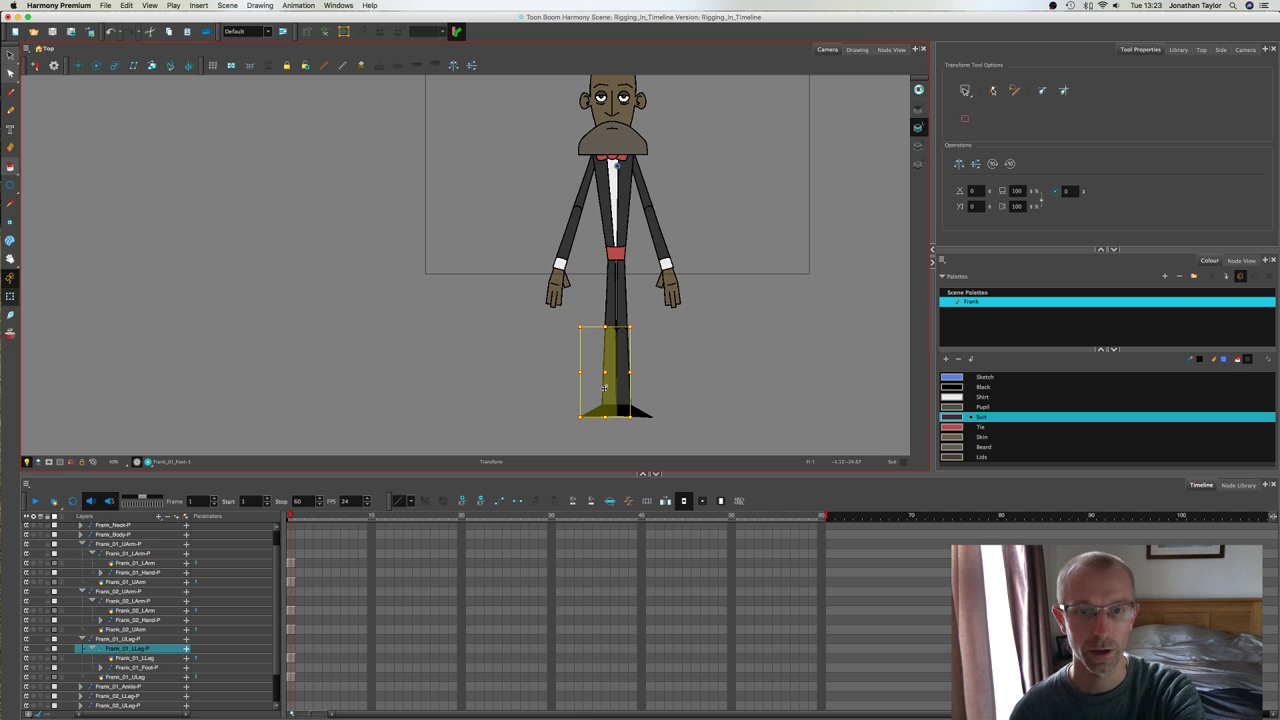
pyautogui.click(606, 272)
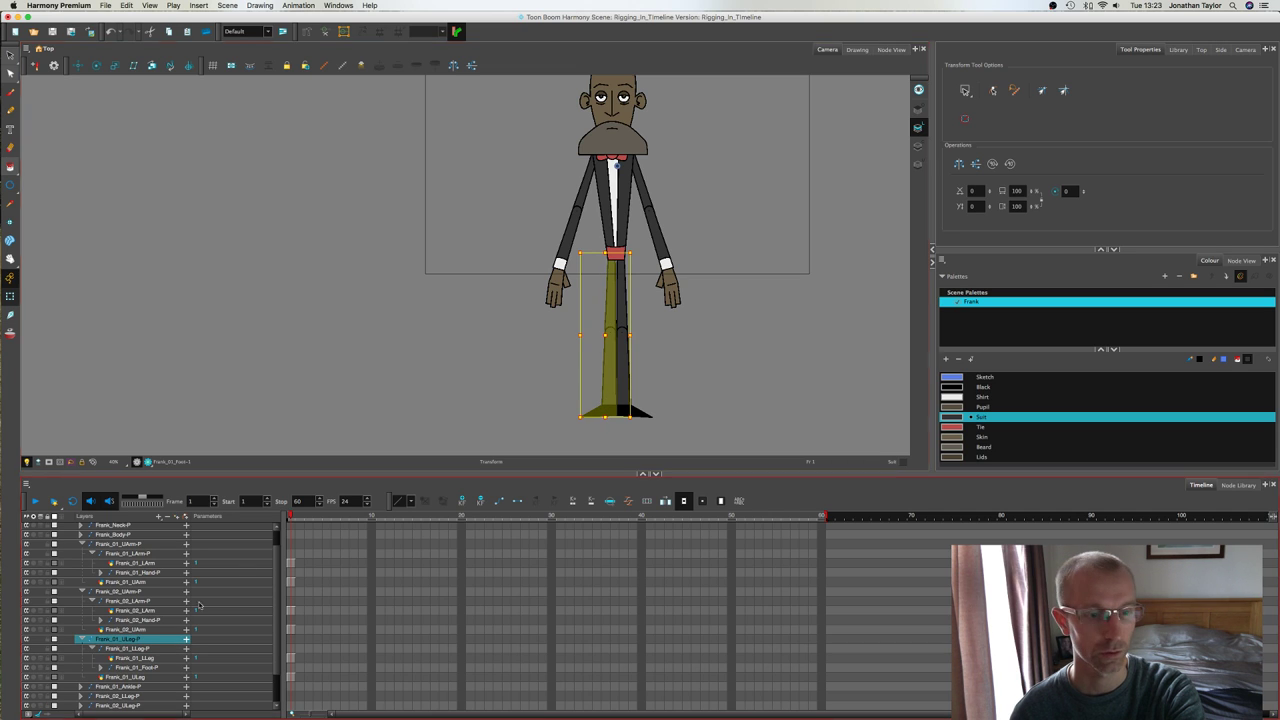
# Step: Collapse the Frank_02_UArm-P, Frank_01_UArm-P and Frank_01_ULeg-P pegs in the timeline
pyautogui.click(84, 591)
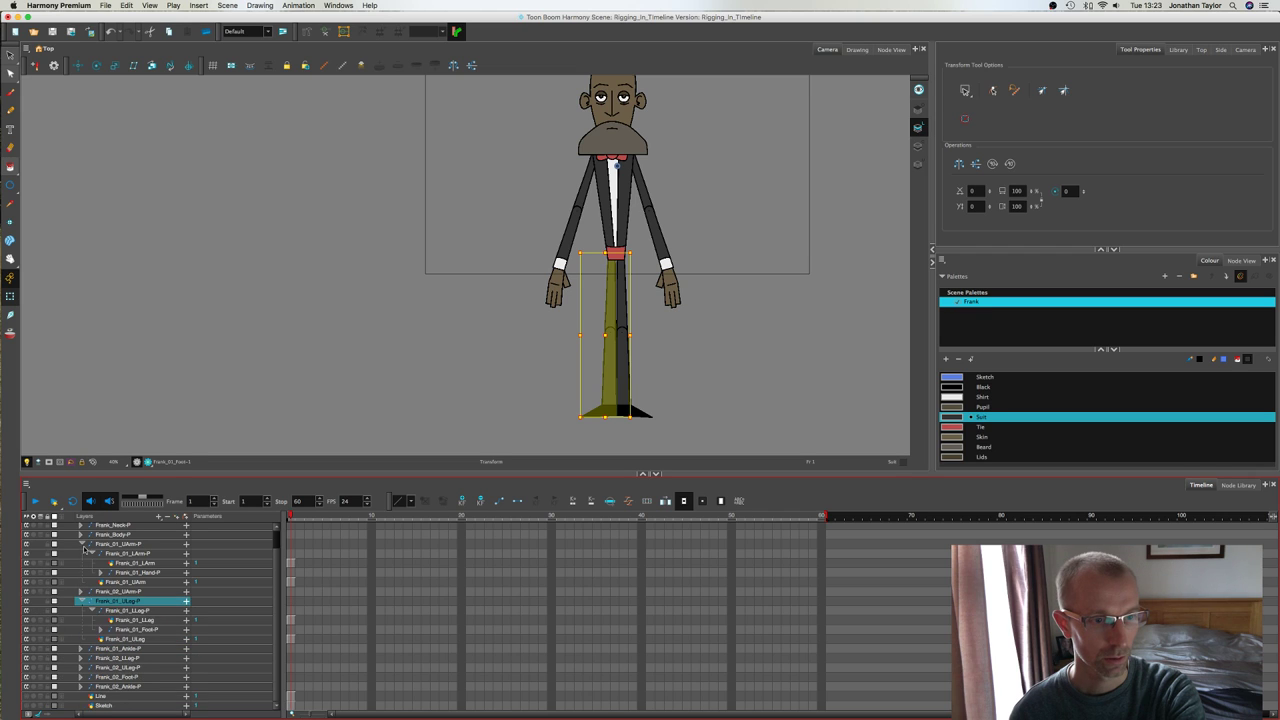
pyautogui.click(83, 545)
pyautogui.click(82, 584)
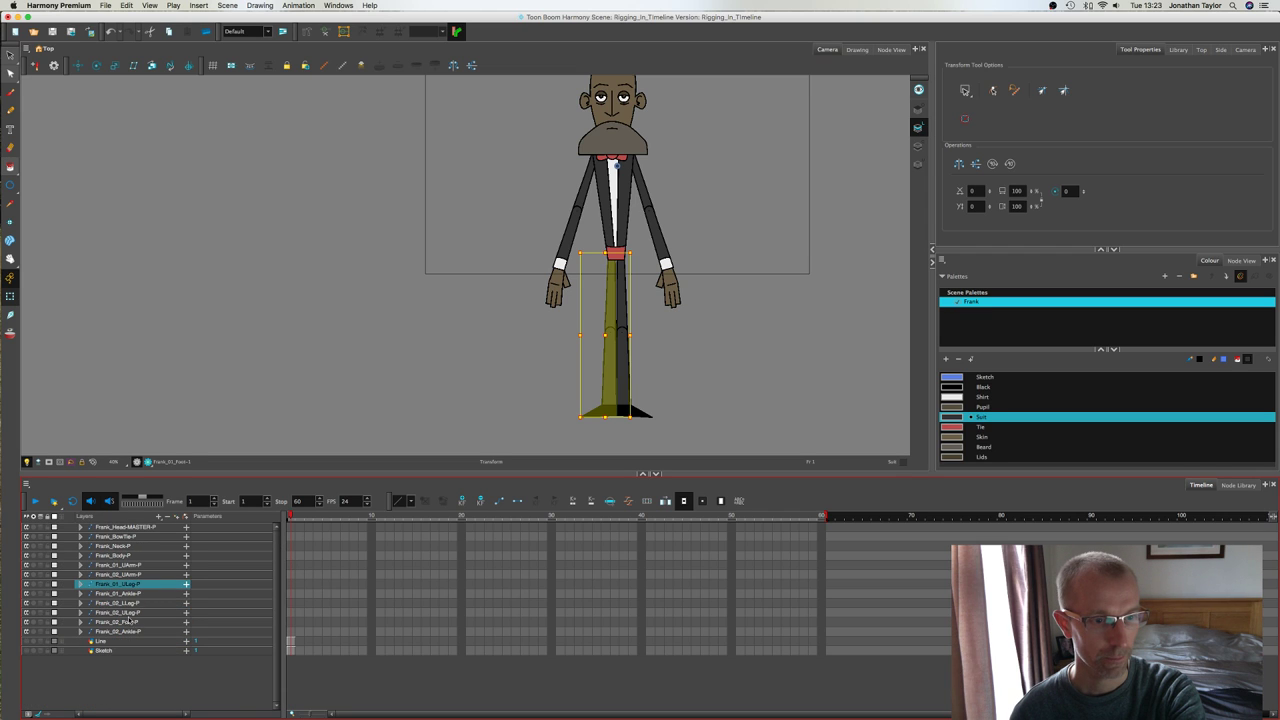
# Step: Parent the Frank_01_Ankle-P peg under Frank_01_ULeg-P and place it below Frank_01_LLeg-P
pyautogui.click(117, 595)
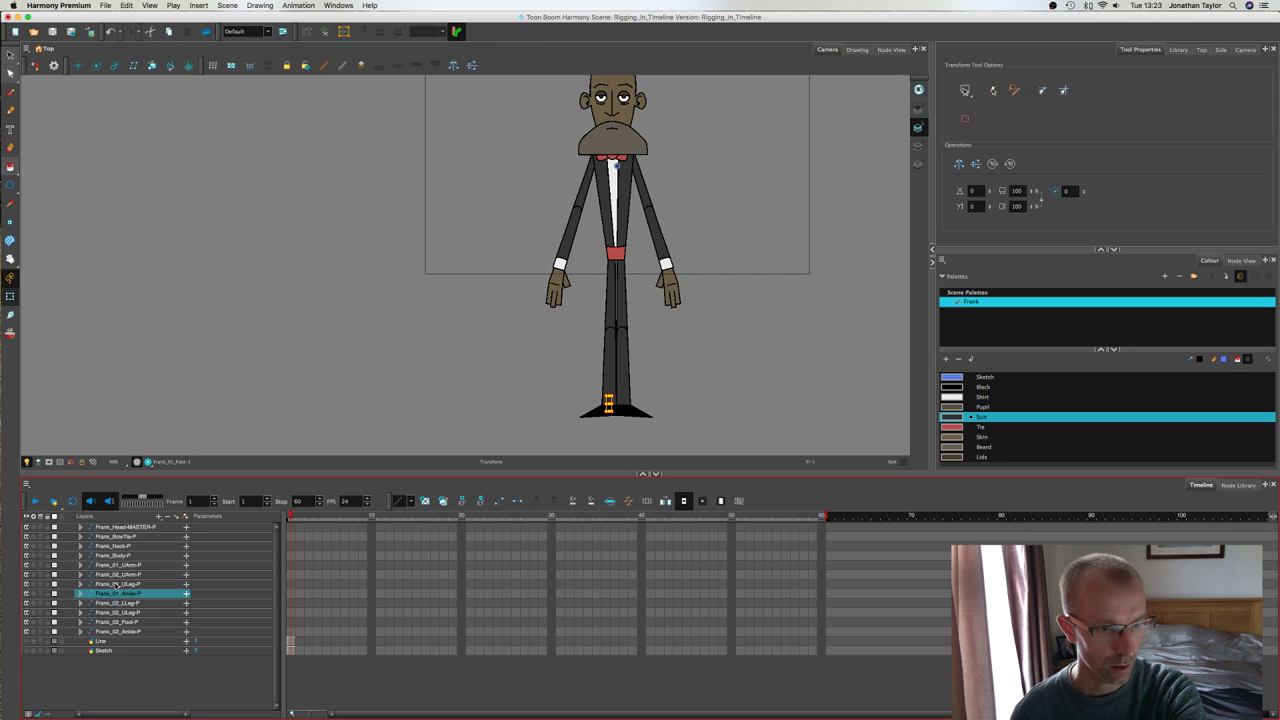
pyautogui.moveTo(115, 586); pyautogui.dragTo(117, 585)
pyautogui.click(81, 584)
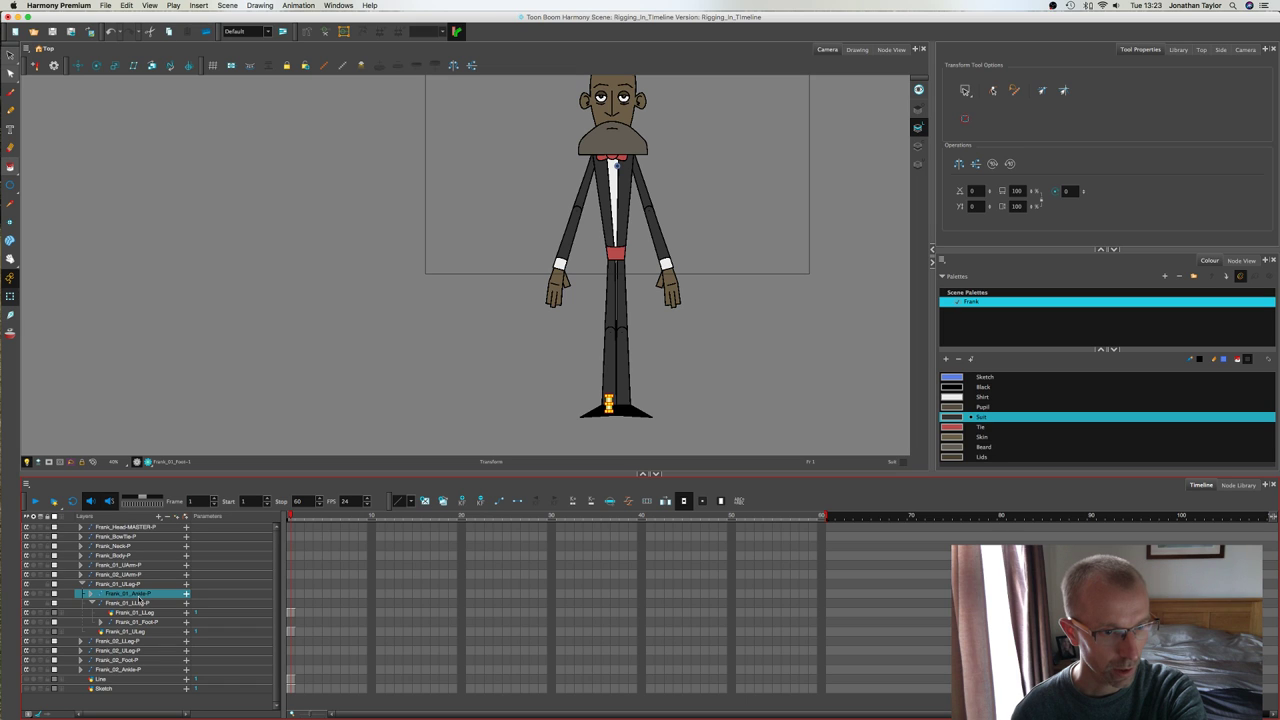
pyautogui.moveTo(141, 604); pyautogui.dragTo(132, 622)
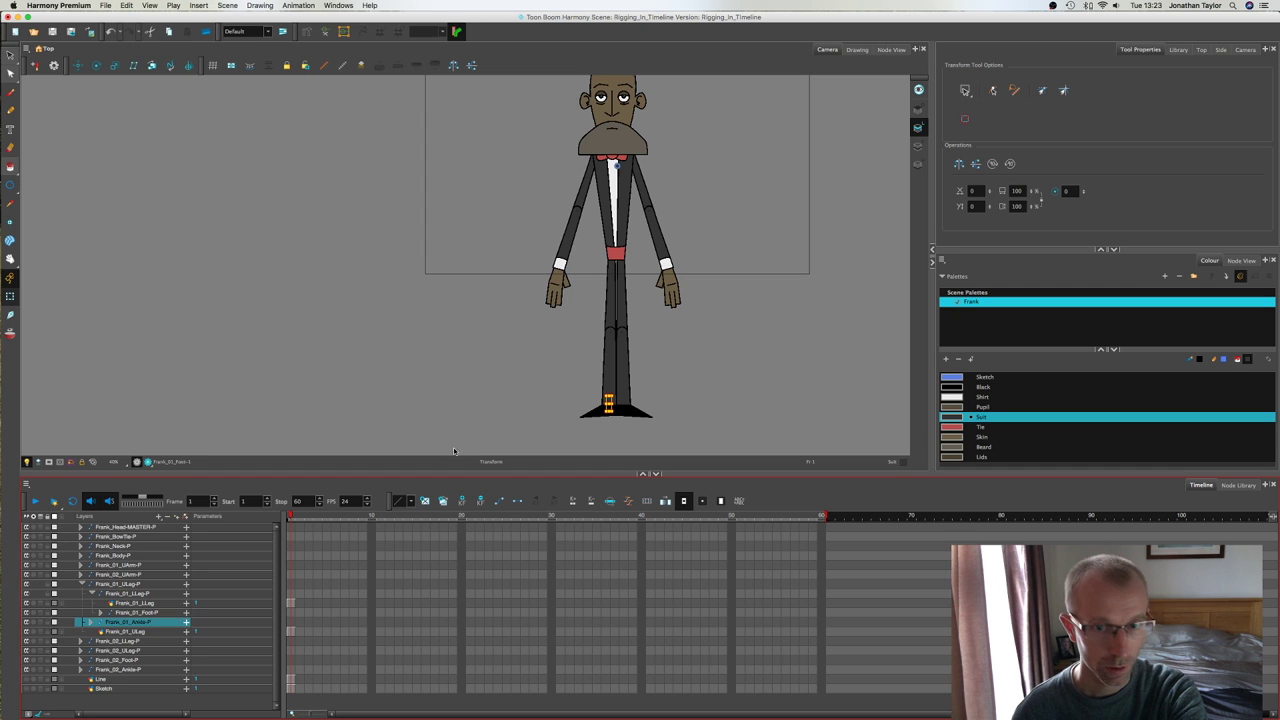
# Step: Try moving the Frank_01 foot in the camera view, and undo the move
pyautogui.click(558, 416)
pyautogui.click(590, 418)
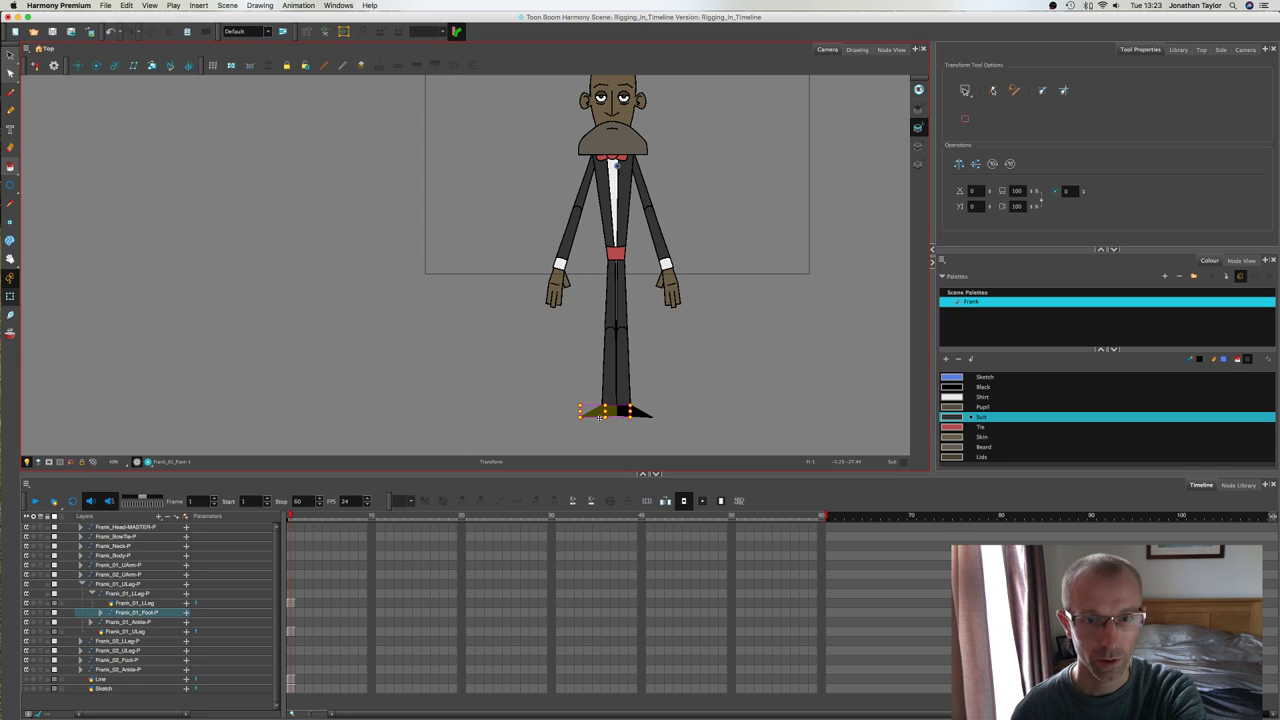
pyautogui.moveTo(587, 428); pyautogui.dragTo(591, 426)
pyautogui.press('super+z')
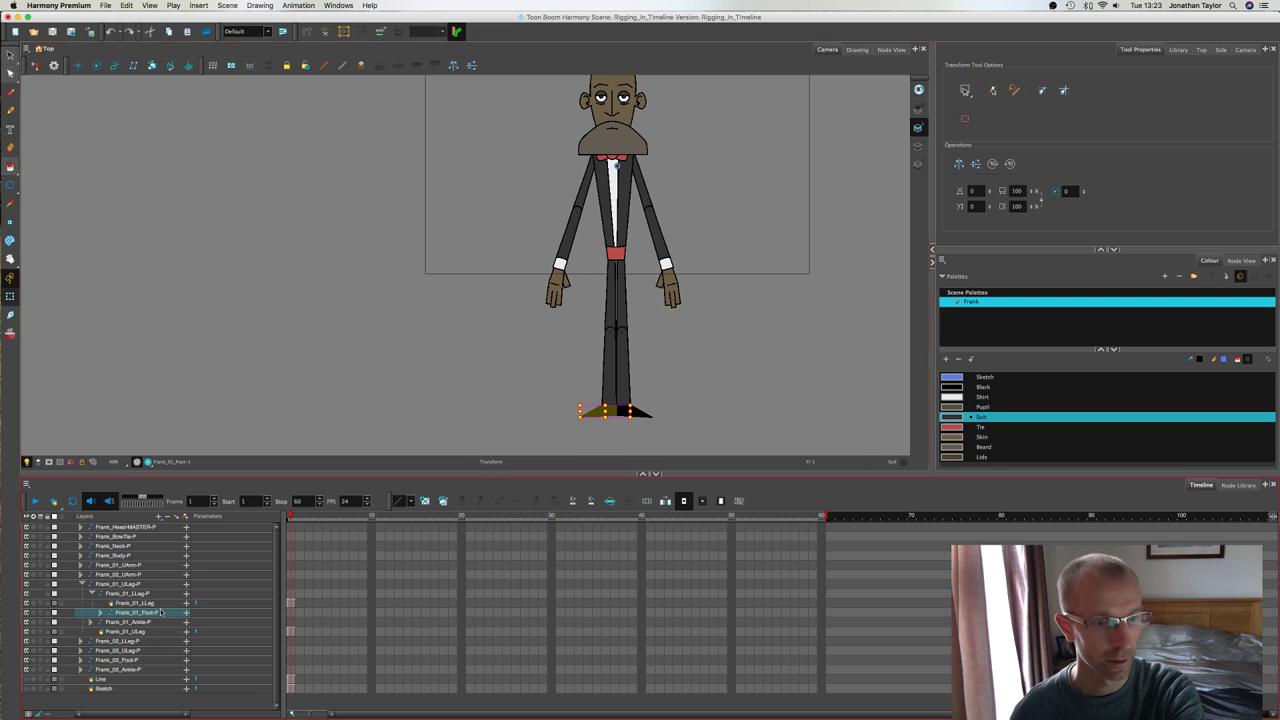
# Step: Collapse Frank_01_ULeg-P and parent the Frank_02 lower leg, foot and ankle pegs under Frank_02_ULeg-P, expanding that peg
pyautogui.click(82, 584)
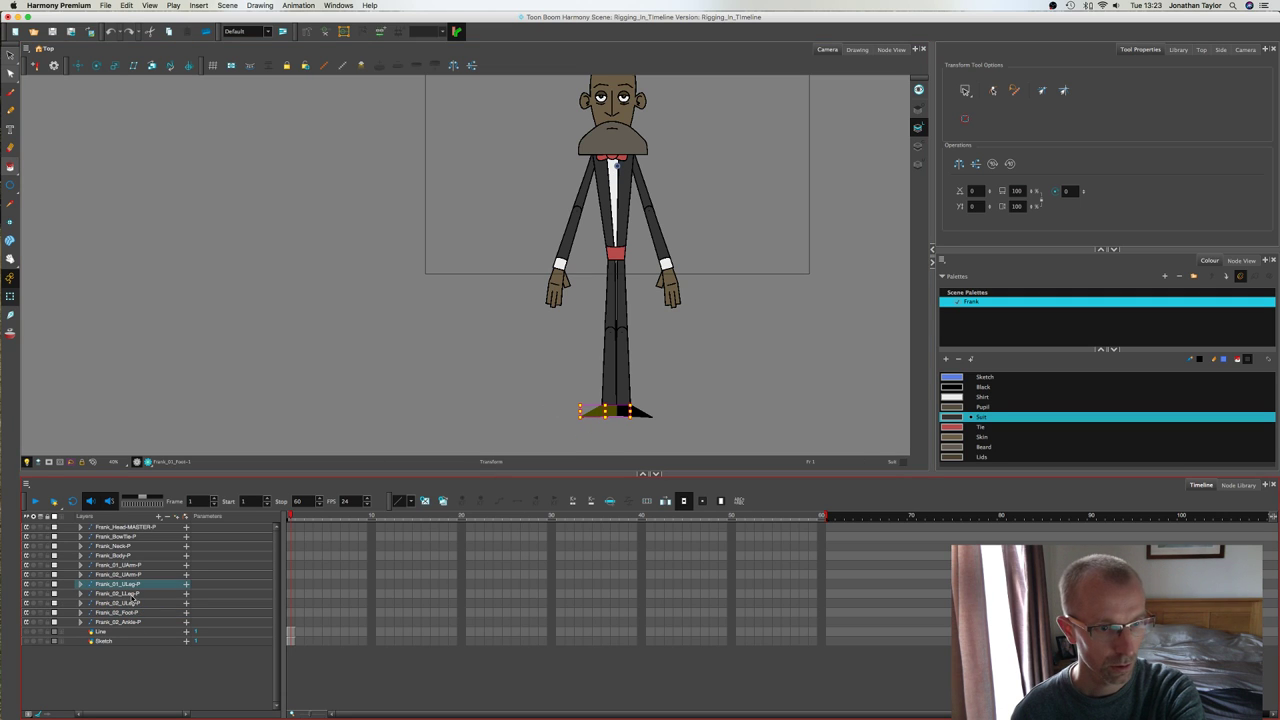
pyautogui.click(134, 595)
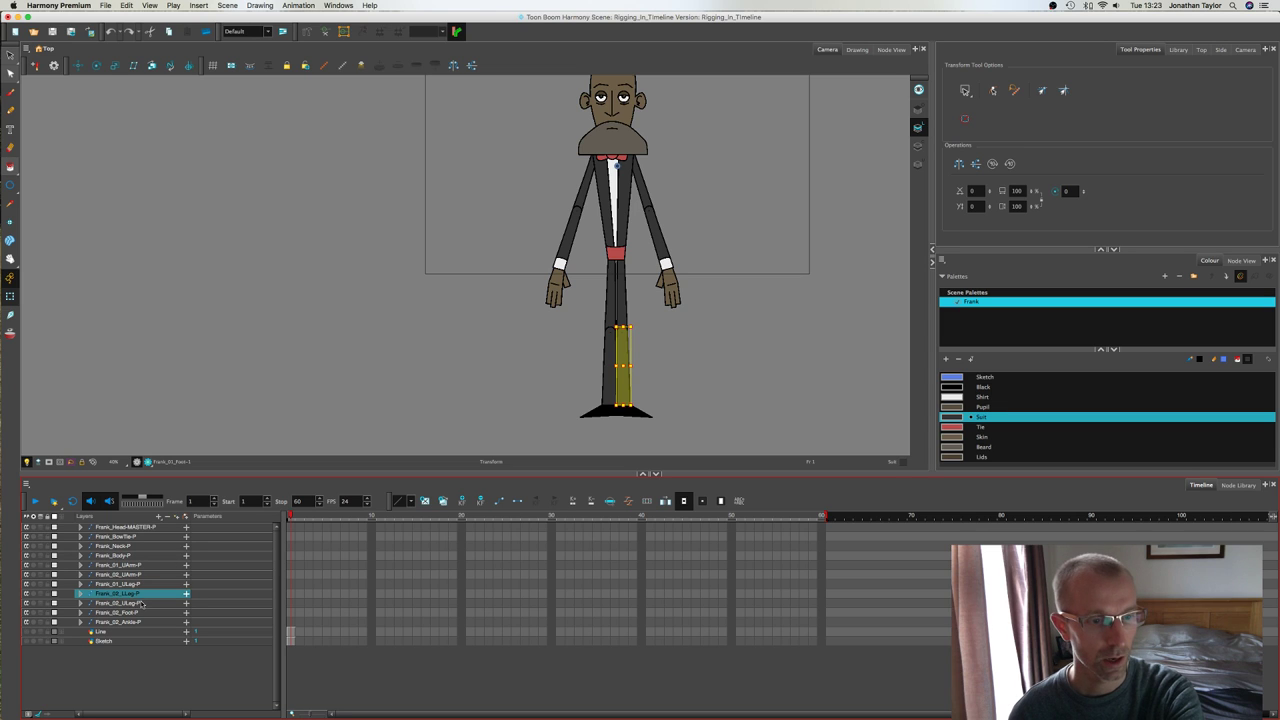
pyautogui.click(137, 603)
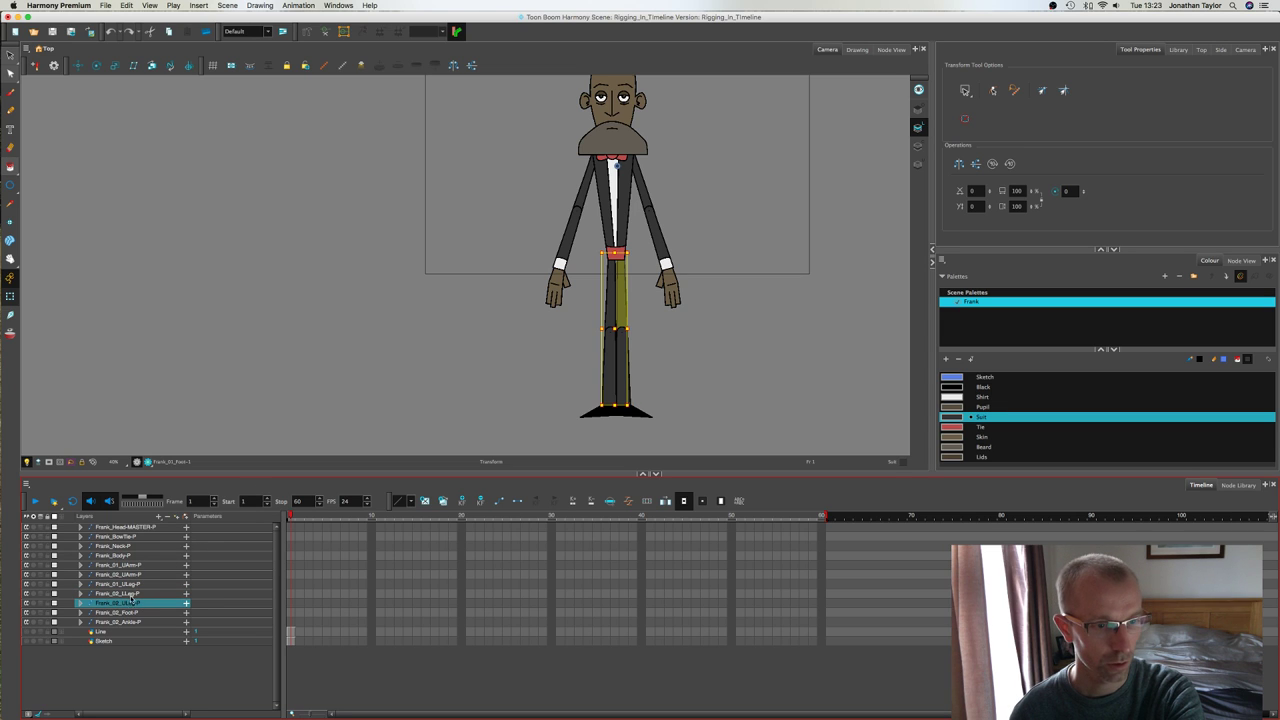
pyautogui.click(131, 594)
pyautogui.moveTo(128, 604); pyautogui.dragTo(131, 594)
pyautogui.click(131, 604)
pyautogui.keyDown('shift'); pyautogui.click(131, 612); pyautogui.keyUp('shift')
pyautogui.click(88, 595)
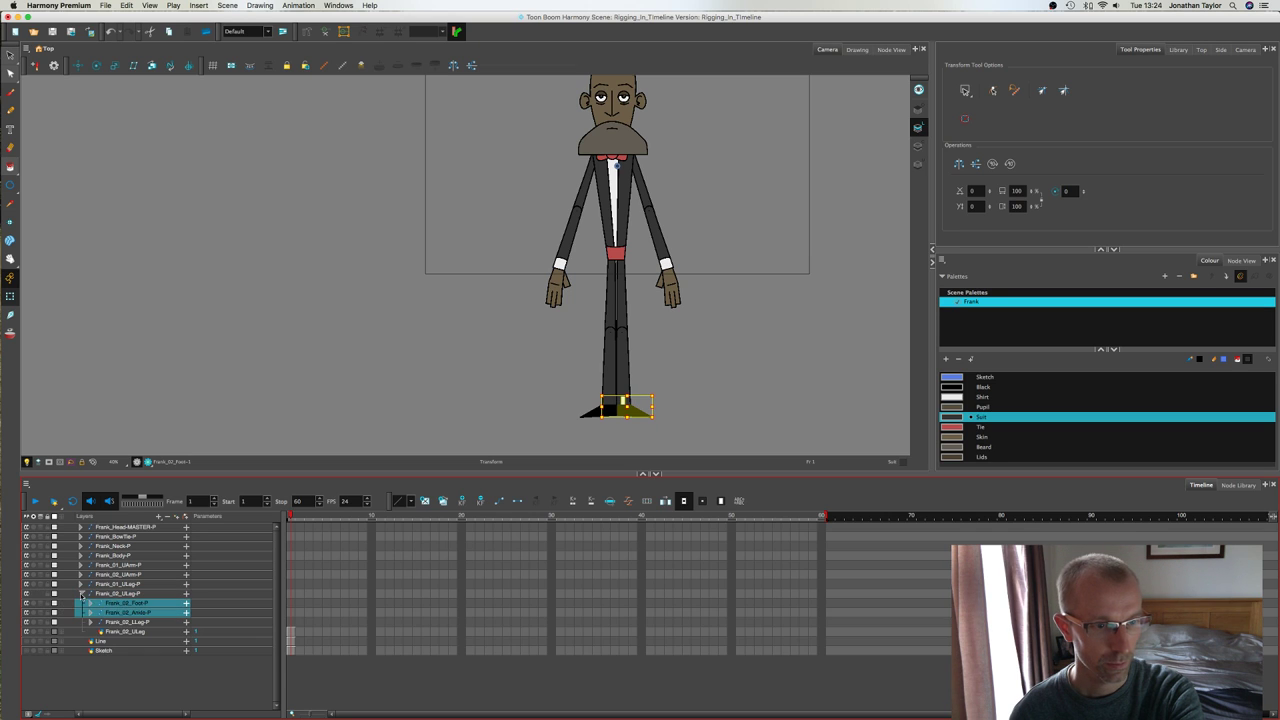
# Step: Parent the Frank_02_Foot-P and Frank_02_Ankle-P pegs under Frank_02_LLeg-P and expand the lower leg peg
pyautogui.click(136, 628)
pyautogui.click(138, 612)
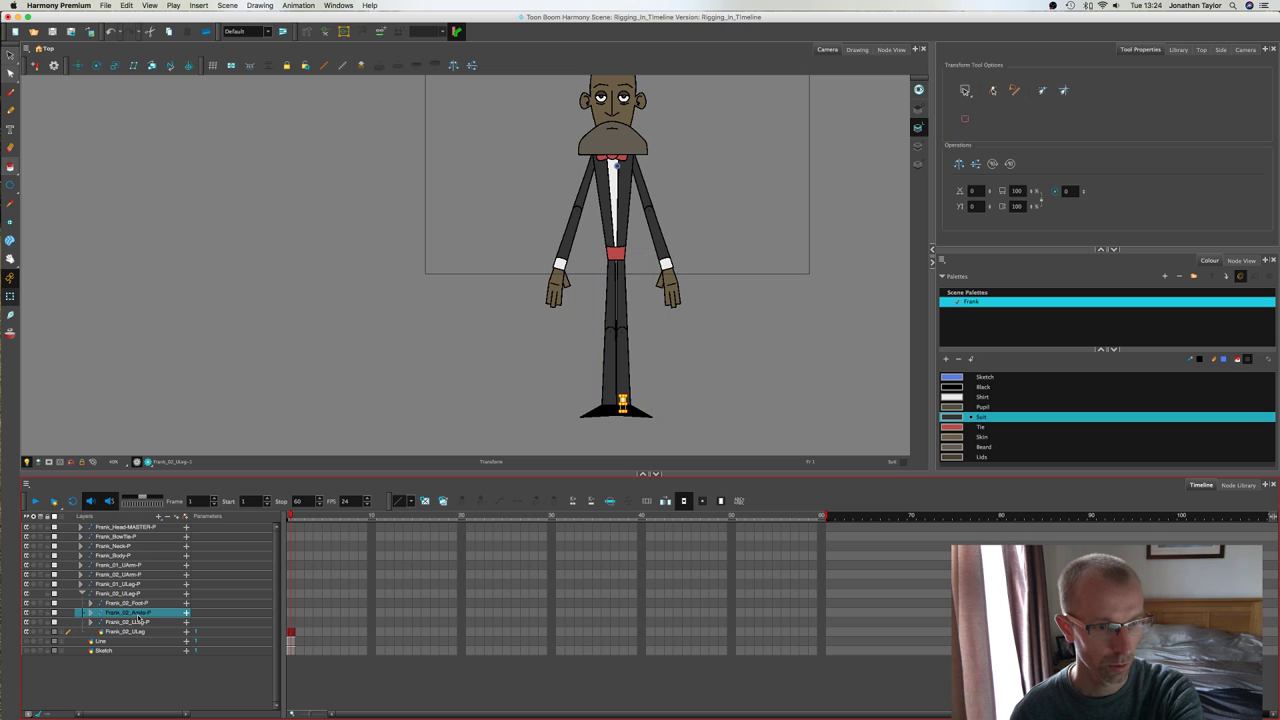
pyautogui.keyDown('shift'); pyautogui.click(138, 604); pyautogui.keyUp('shift')
pyautogui.moveTo(140, 611); pyautogui.dragTo(136, 628)
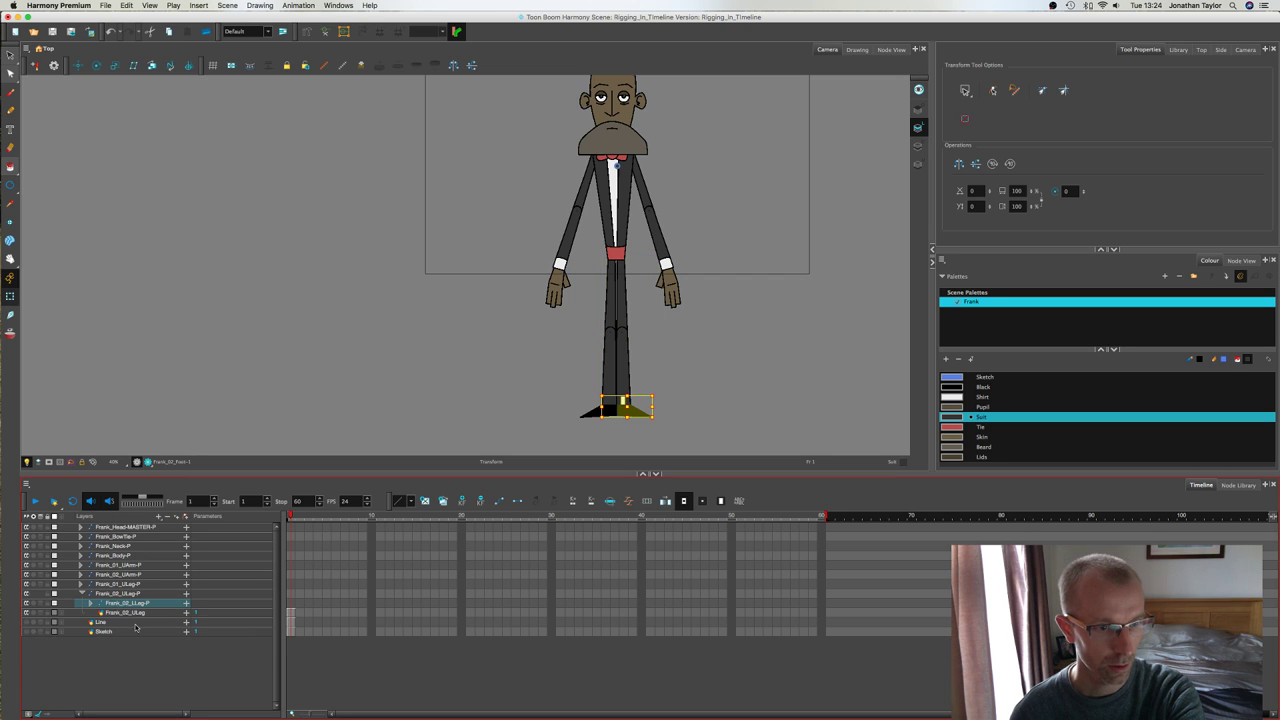
pyautogui.click(91, 604)
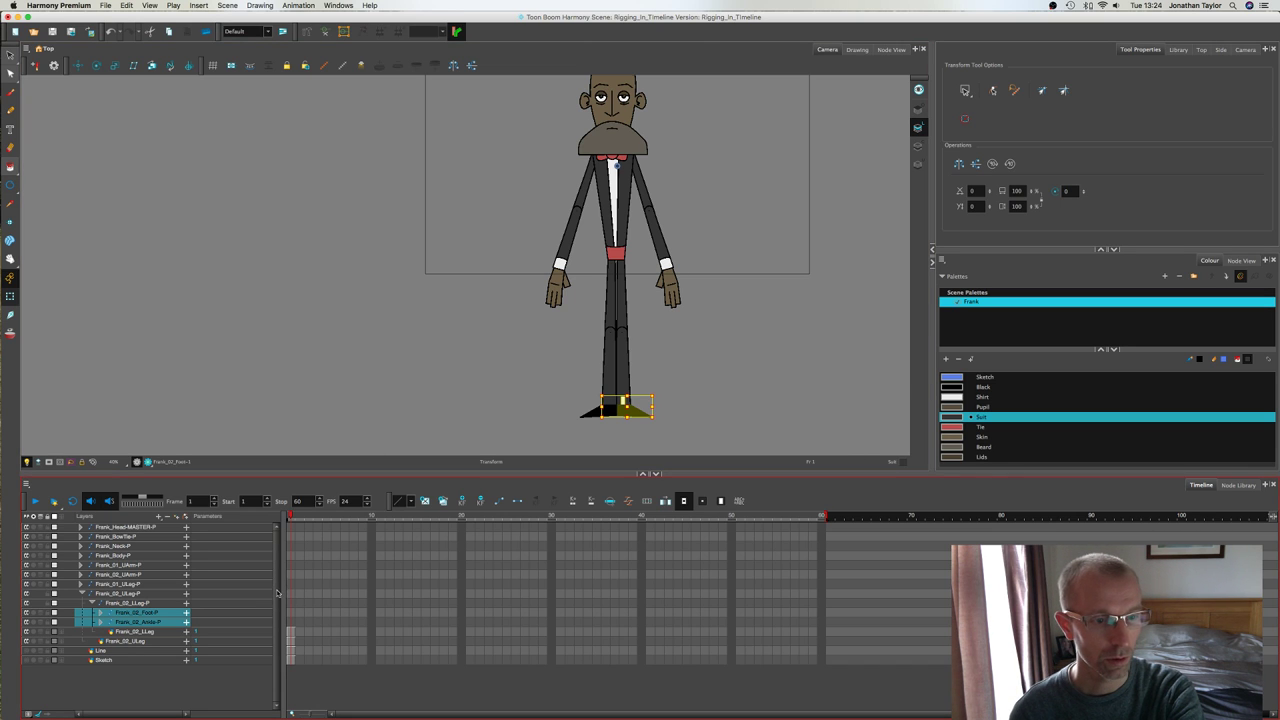
# Step: Move the Frank_02_LLeg drawing above Frank_02_Foot-P and Frank_02_Ankle-P within the lower leg peg
pyautogui.click(153, 632)
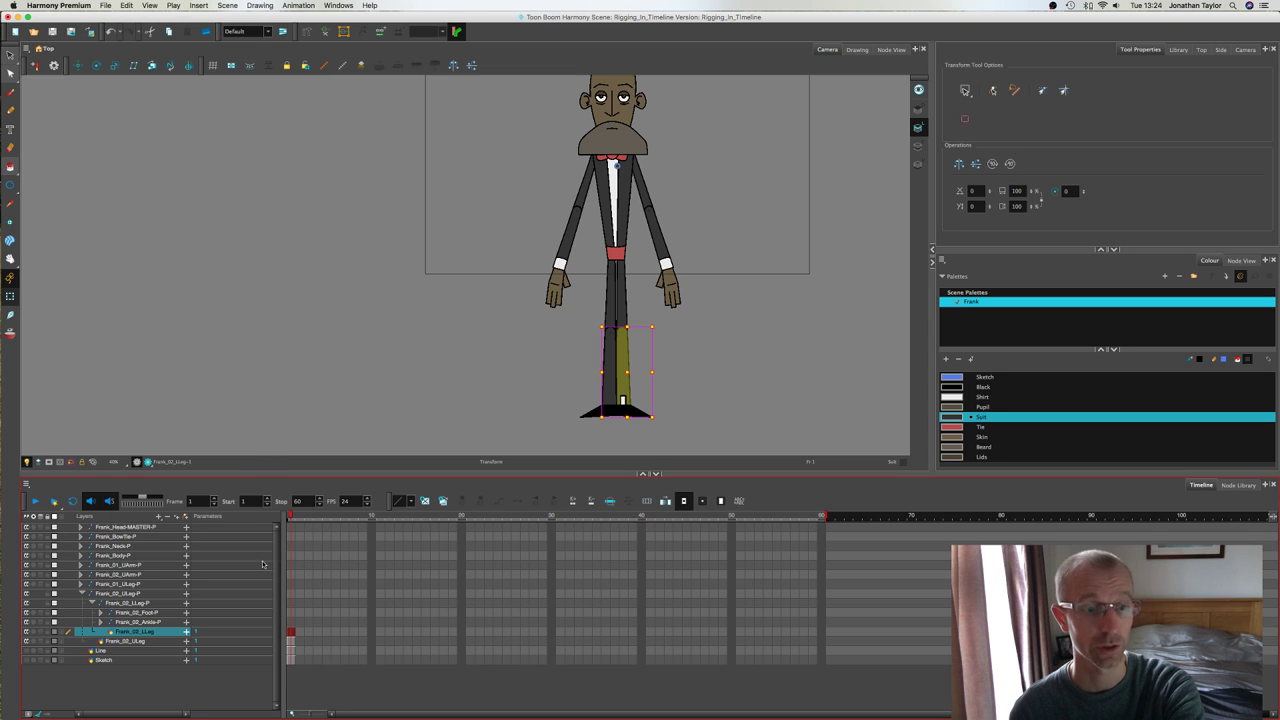
pyautogui.click(136, 641)
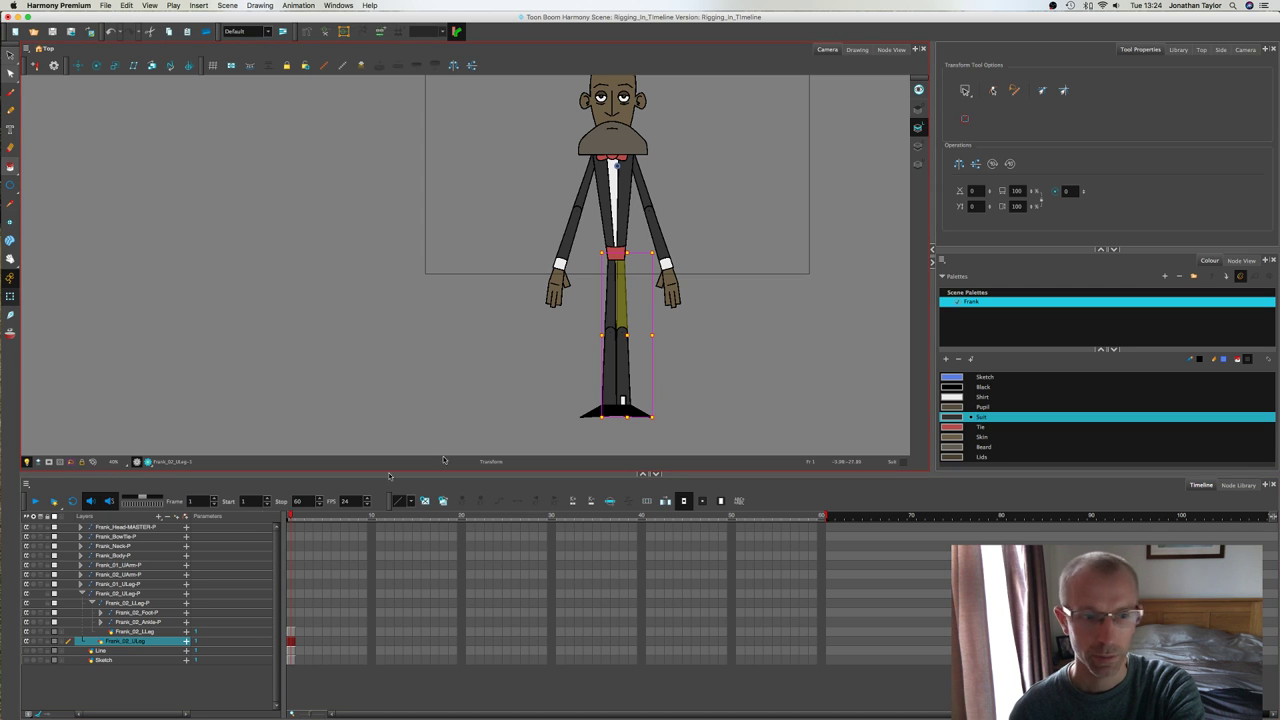
pyautogui.click(145, 632)
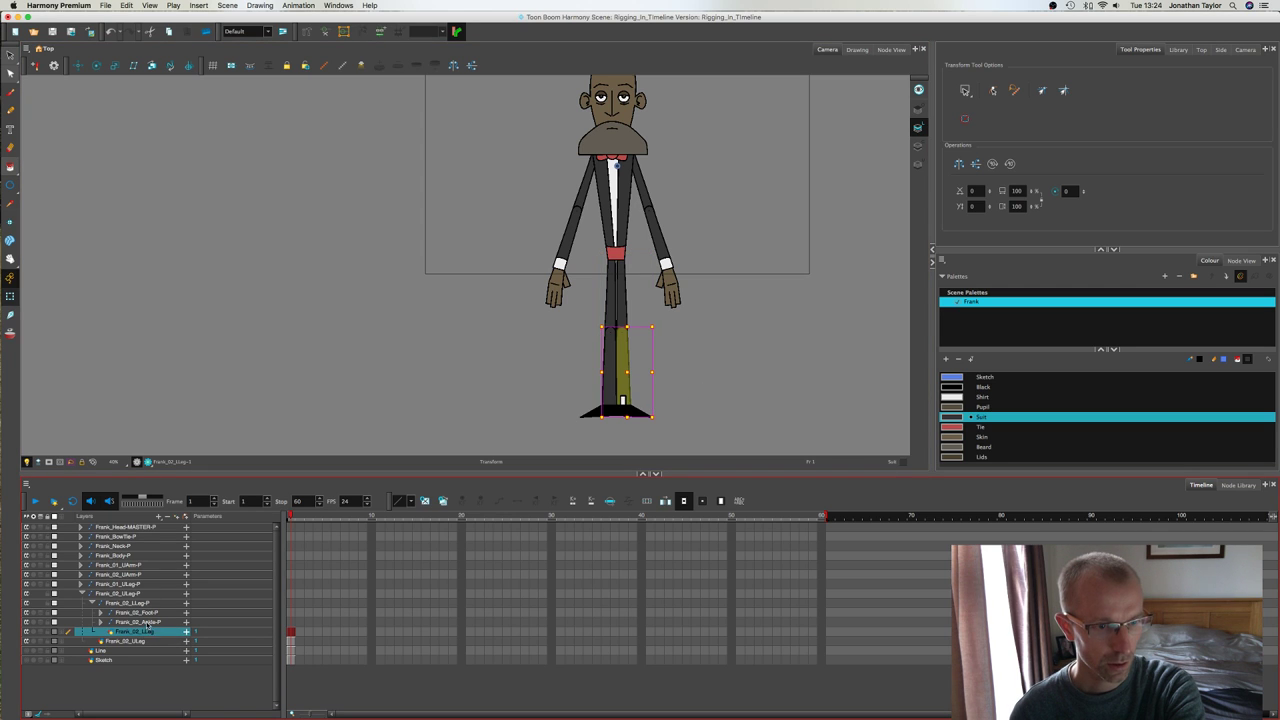
pyautogui.click(148, 623)
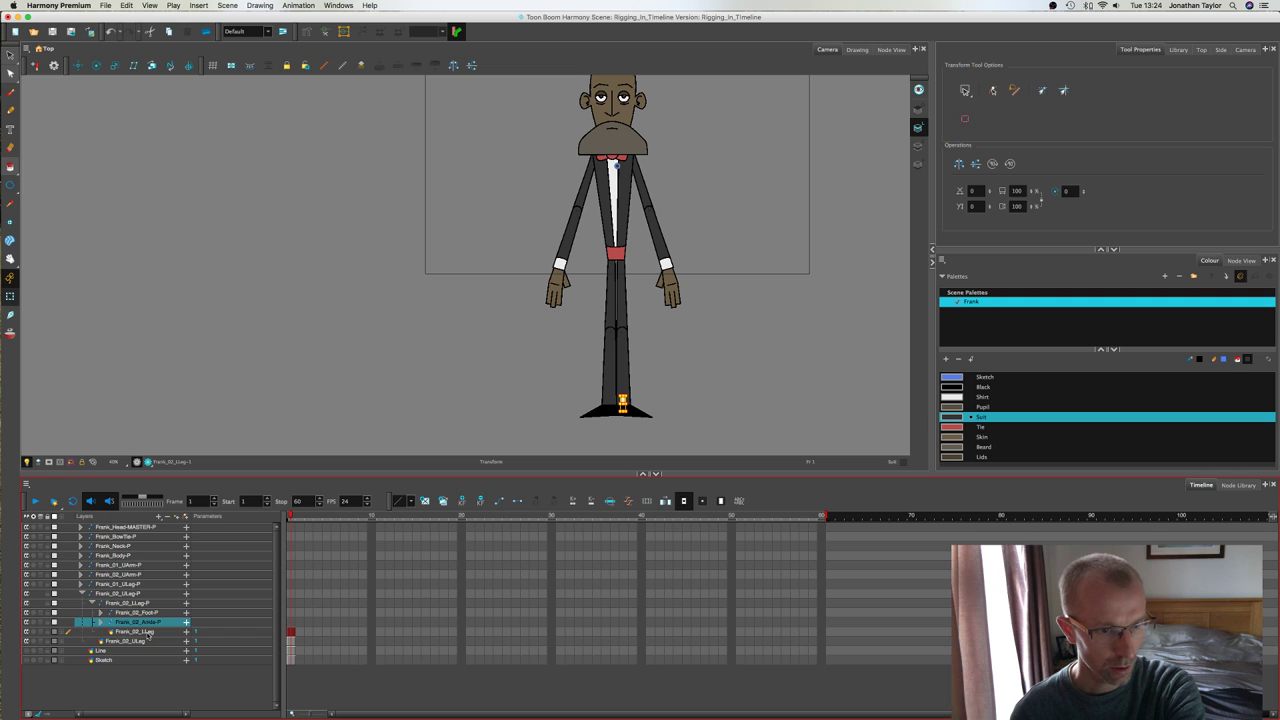
pyautogui.click(148, 632)
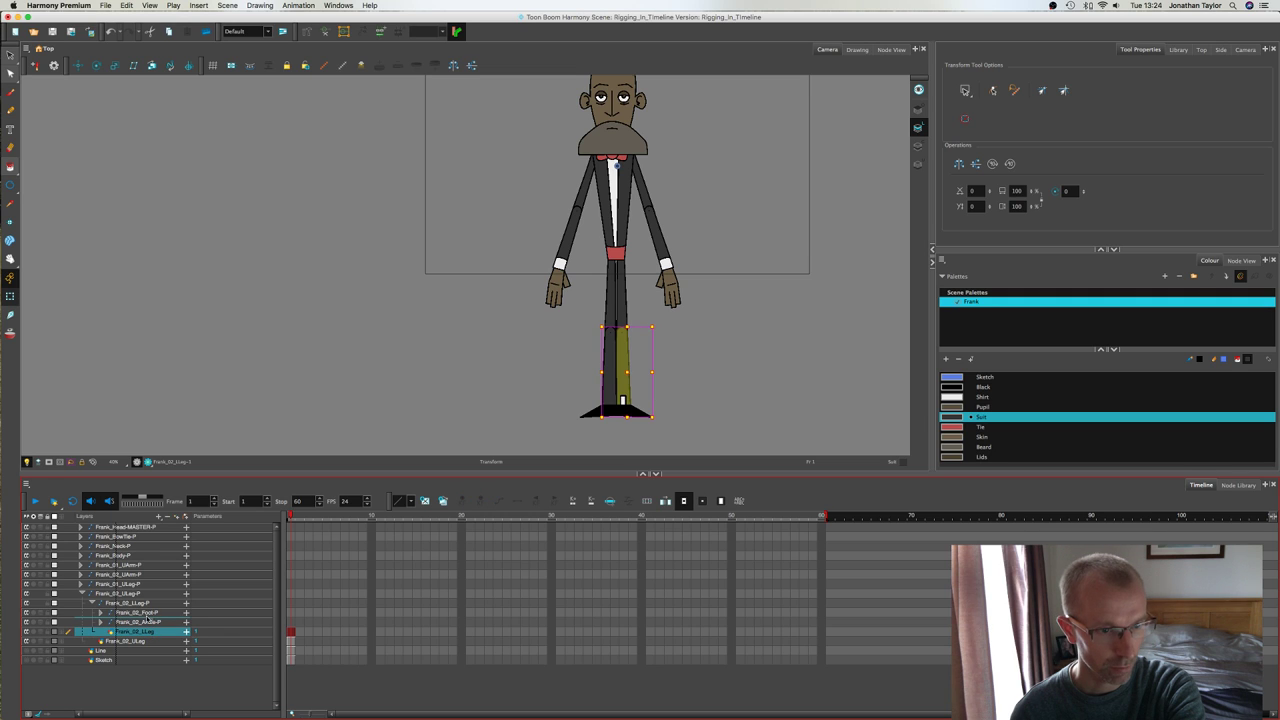
pyautogui.moveTo(147, 612); pyautogui.dragTo(149, 613)
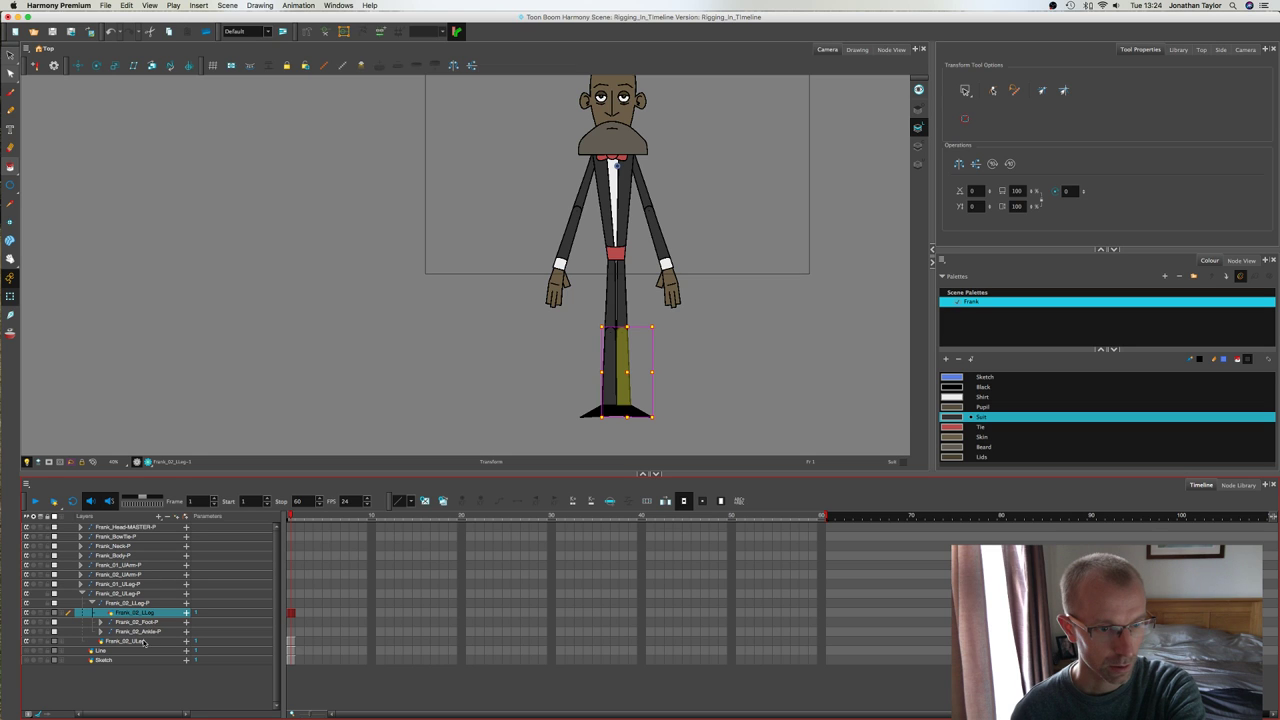
# Step: Check the Frank_02 leg's peg hierarchy by selecting the foot and stepping up through its parent pegs
pyautogui.click(146, 641)
pyautogui.click(630, 413)
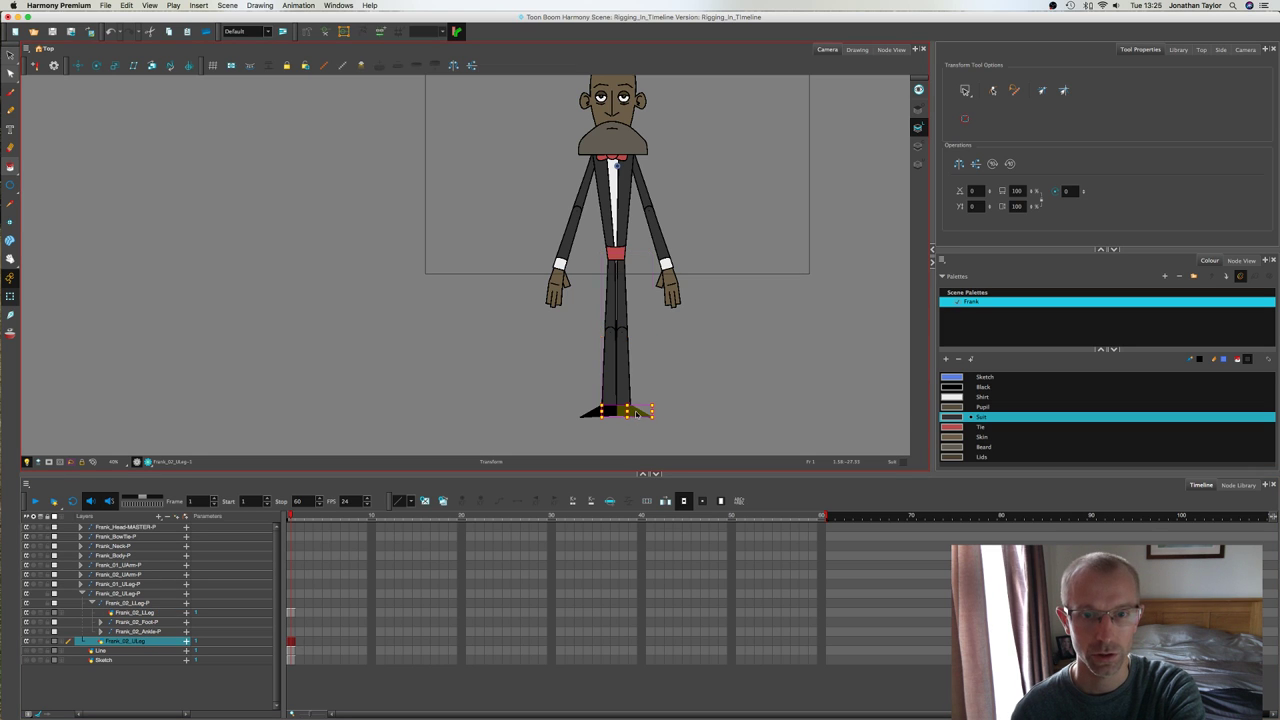
pyautogui.press('b')
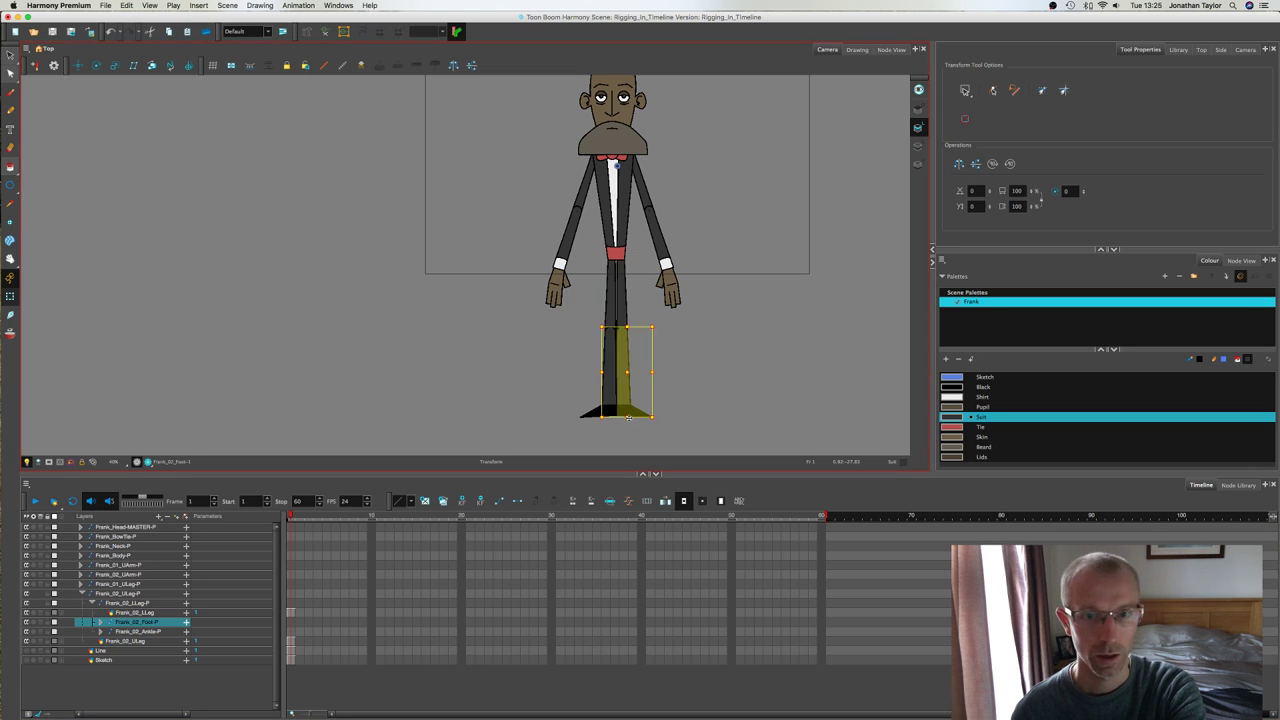
pyautogui.press('b')
pyautogui.click(684, 390)
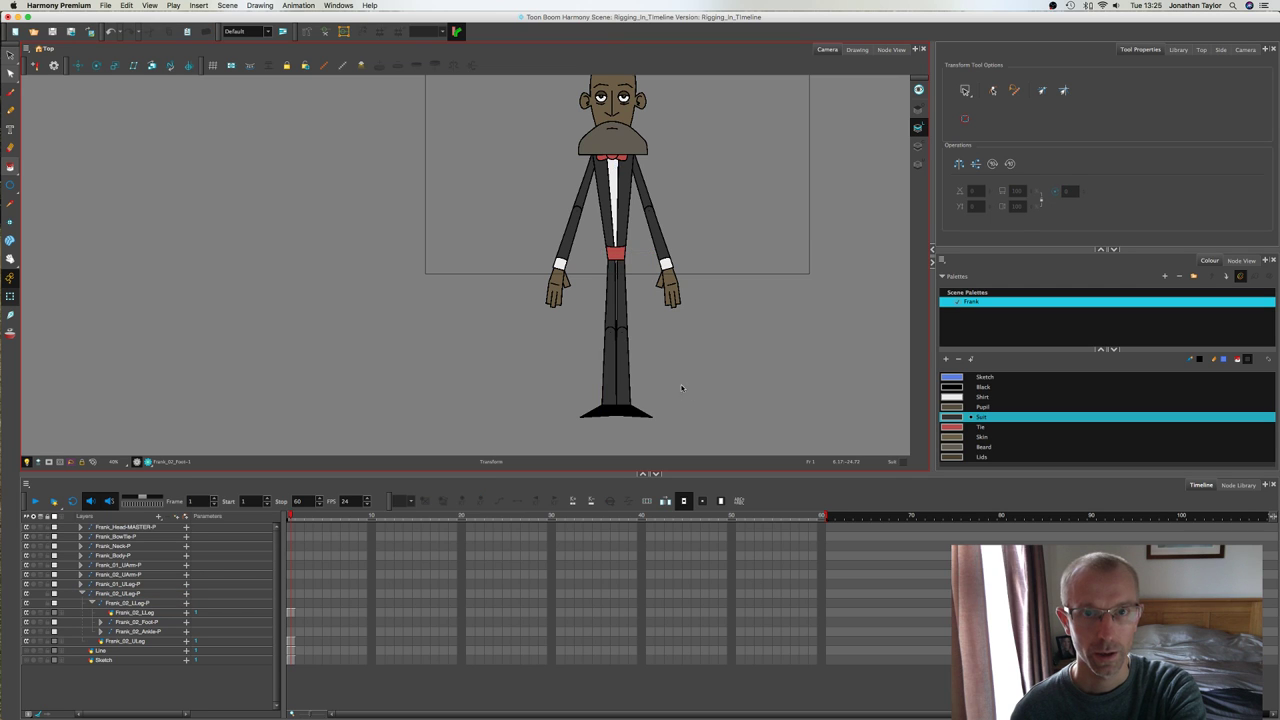
# Step: Collapse the Frank_02_ULeg-P peg in the timeline
pyautogui.press('1')
pyautogui.press('1')
pyautogui.moveTo(498, 296); pyautogui.dragTo(467, 302)
pyautogui.scroll(1, 466, 302)
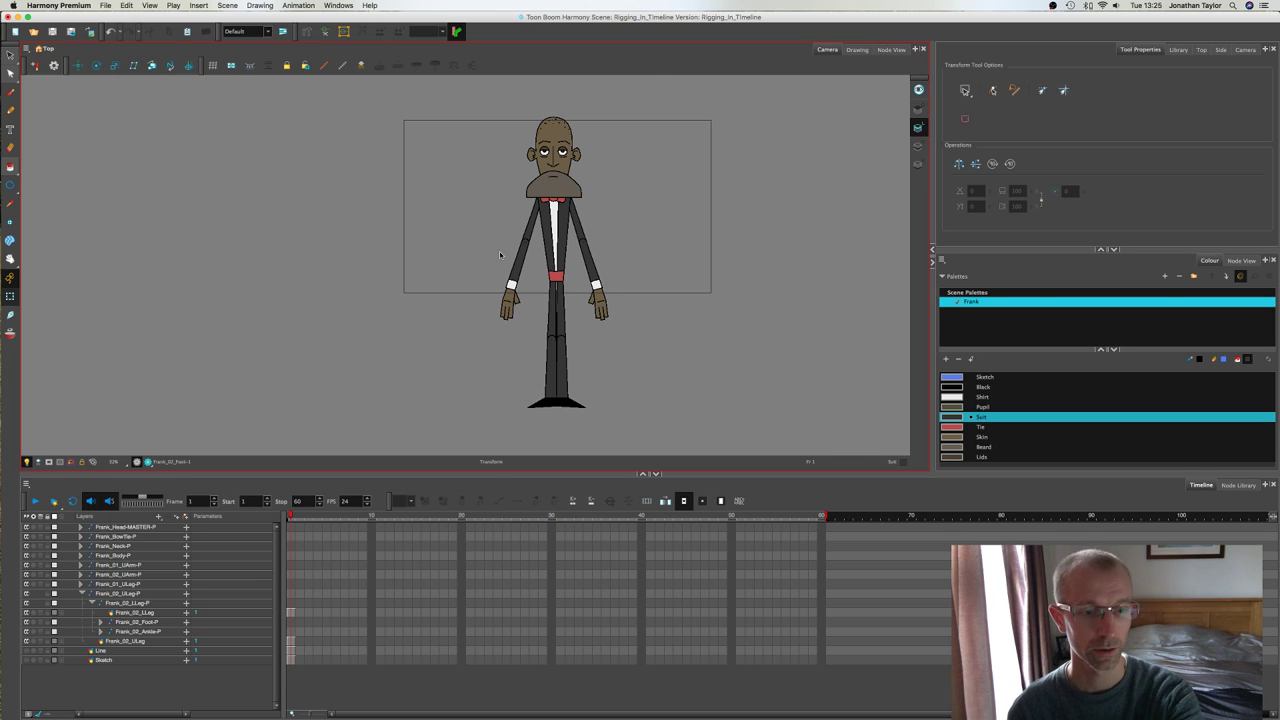
pyautogui.click(83, 594)
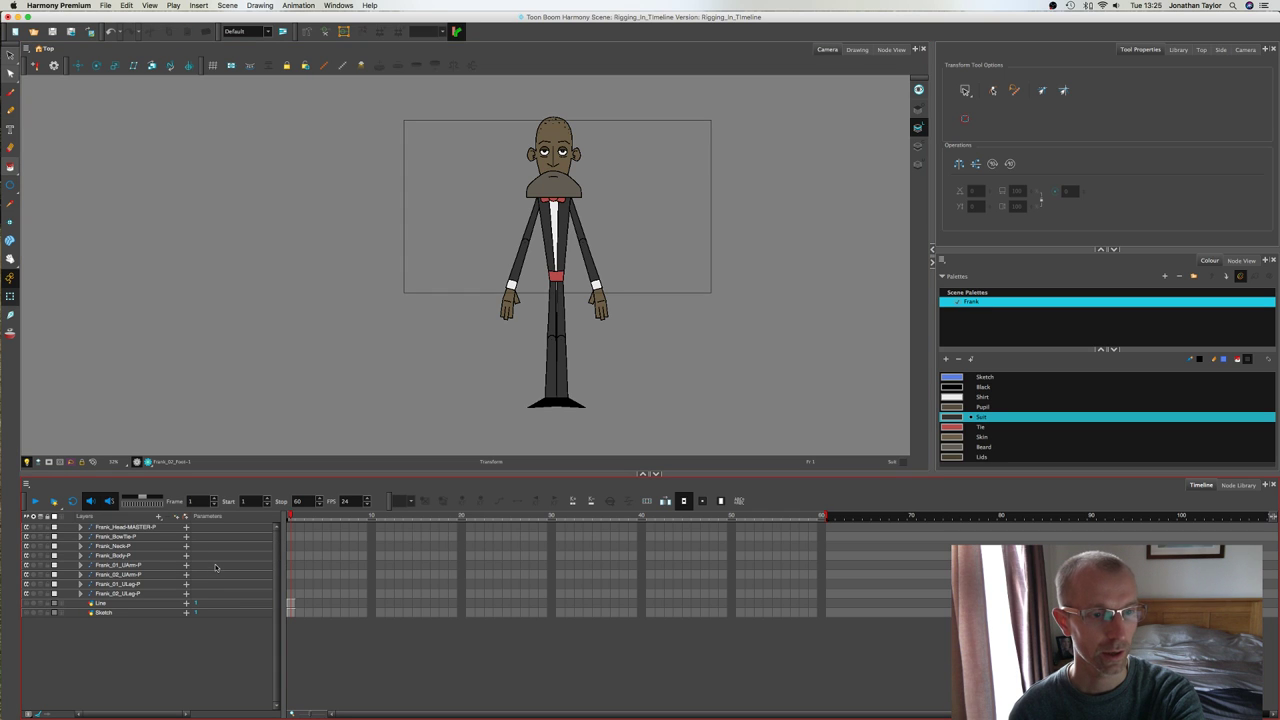
# Step: Add a parent peg to the Frank_Head-MASTER-P peg
pyautogui.click(129, 526)
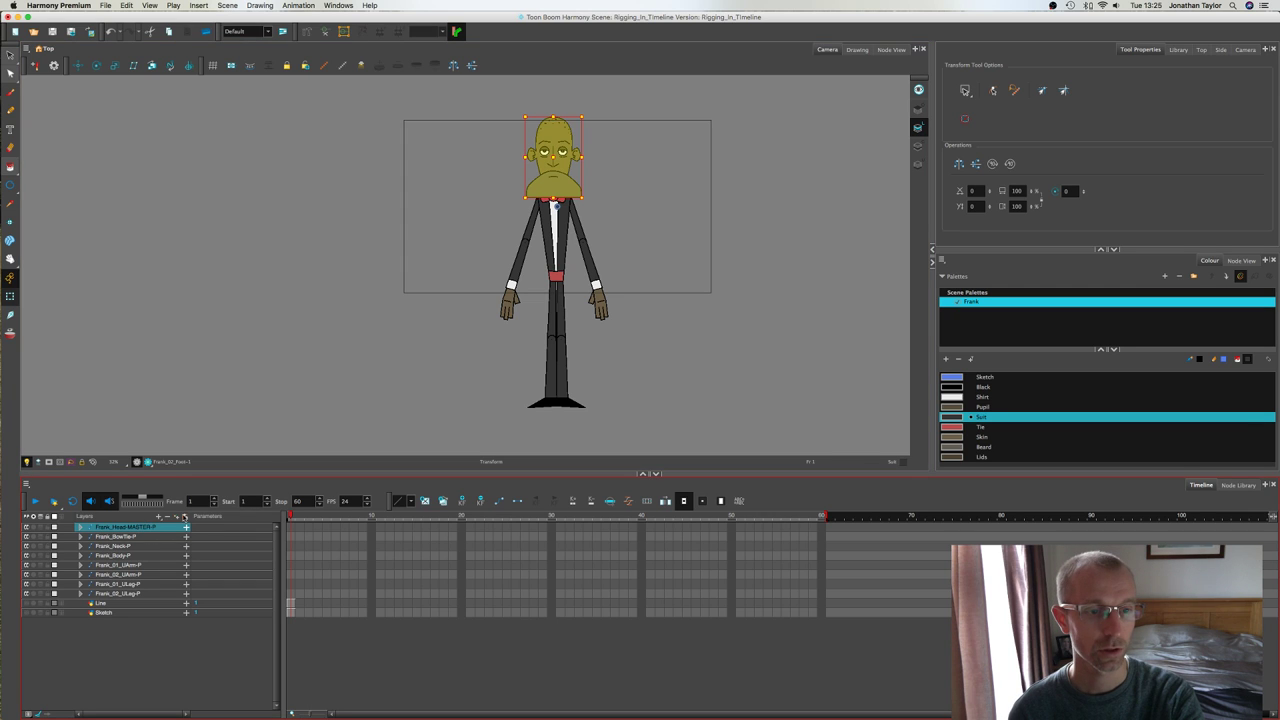
pyautogui.click(185, 516)
pyautogui.click(140, 527)
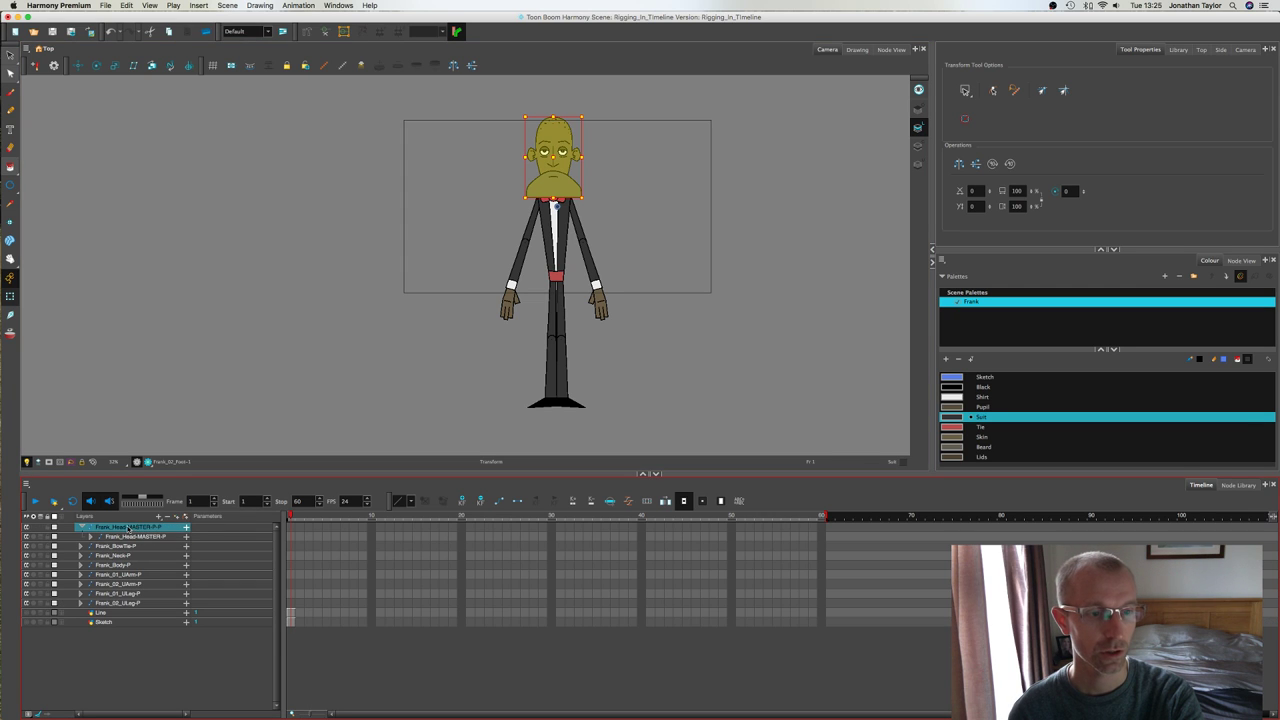
# Step: Rename the new parent peg as FRANK-MASTER-P
pyautogui.doubleClick(130, 527)
pyautogui.click(126, 527)
pyautogui.press('BackSpace')
pyautogui.press('BackSpace')
pyautogui.press('BackSpace')
pyautogui.press('BackSpace')
pyautogui.press('BackSpace')
pyautogui.press('BackSpace')
pyautogui.press('BackSpace')
pyautogui.press('BackSpace')
pyautogui.press('BackSpace')
pyautogui.press('BackSpace')
pyautogui.press('BackSpace')
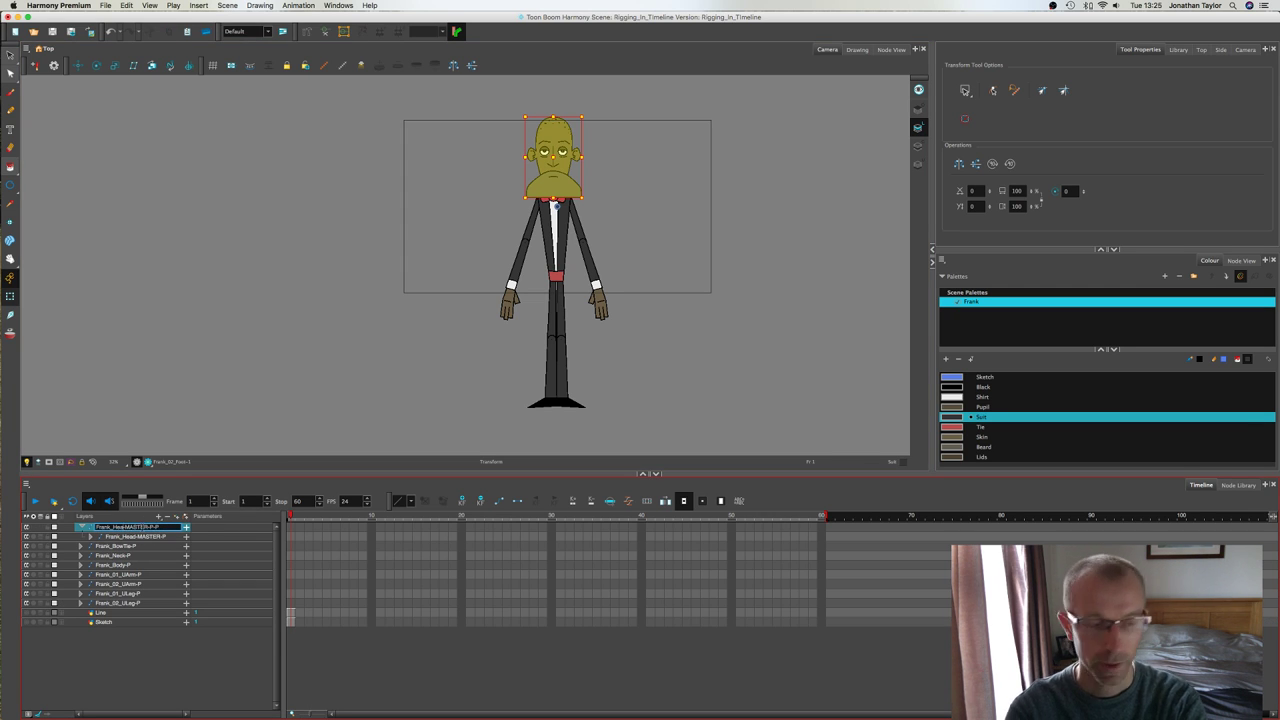
pyautogui.write('FRANK-MASTERP')
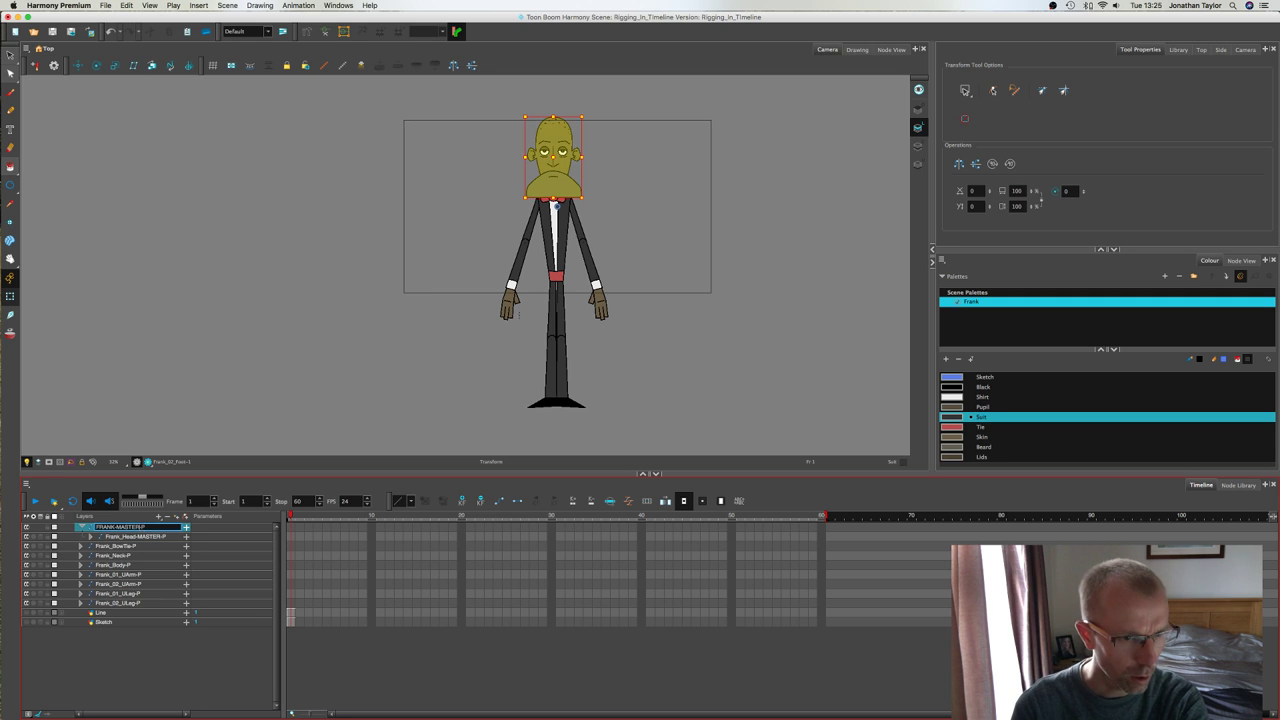
pyautogui.press('Return')
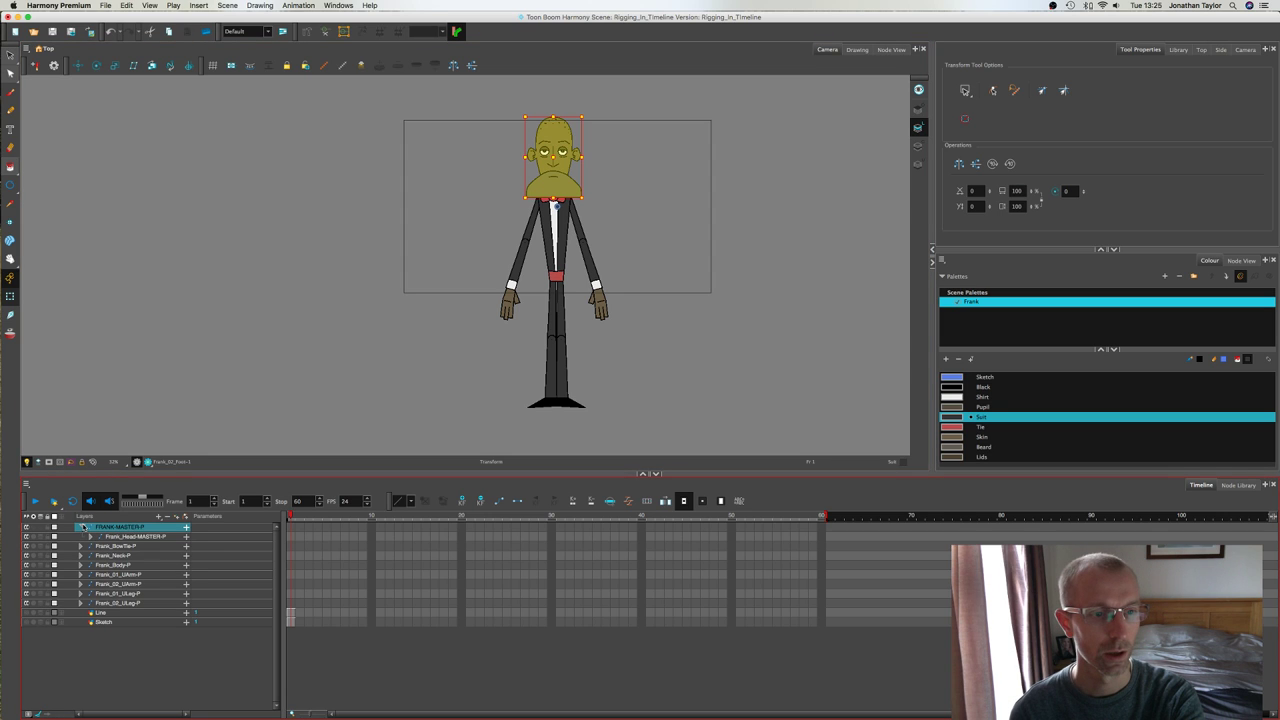
# Step: Parent all remaining Frank body pegs under FRANK-MASTER-P and move Frank_Head-MASTER-P to the first position inside it
pyautogui.click(117, 547)
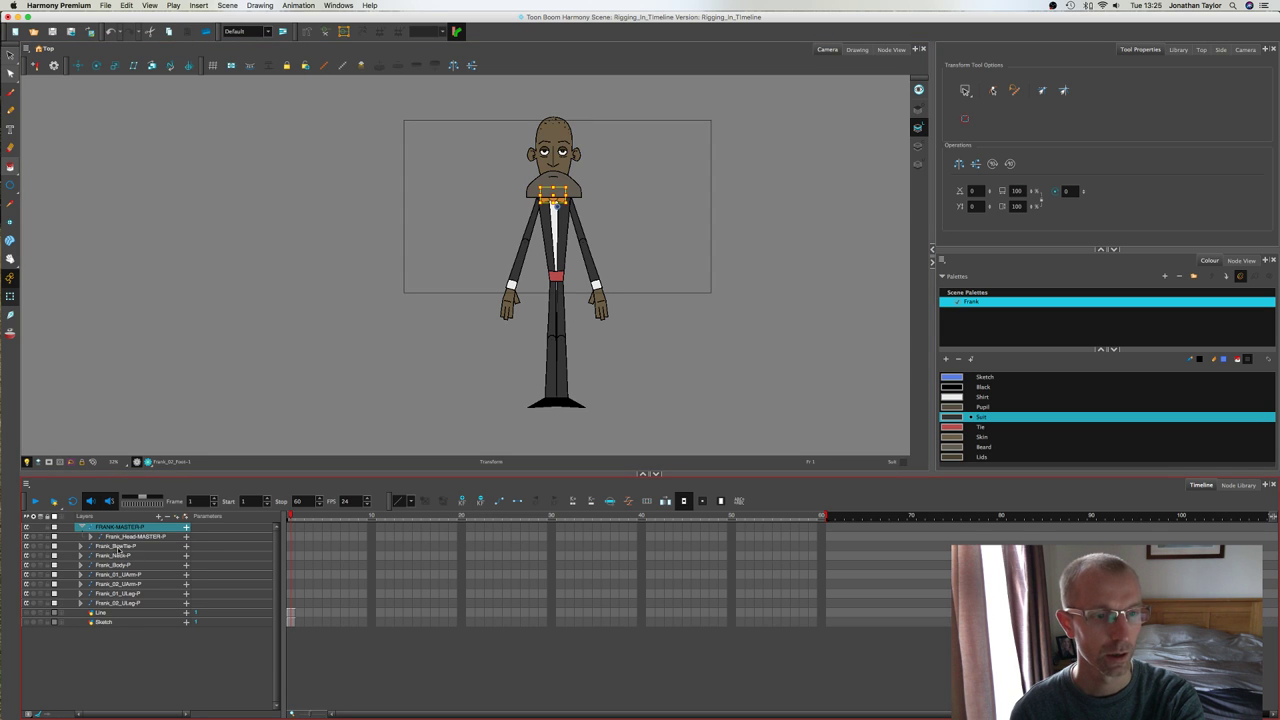
pyautogui.keyDown('shift'); pyautogui.click(126, 603); pyautogui.keyUp('shift')
pyautogui.moveTo(124, 537); pyautogui.dragTo(126, 549)
pyautogui.click(127, 604)
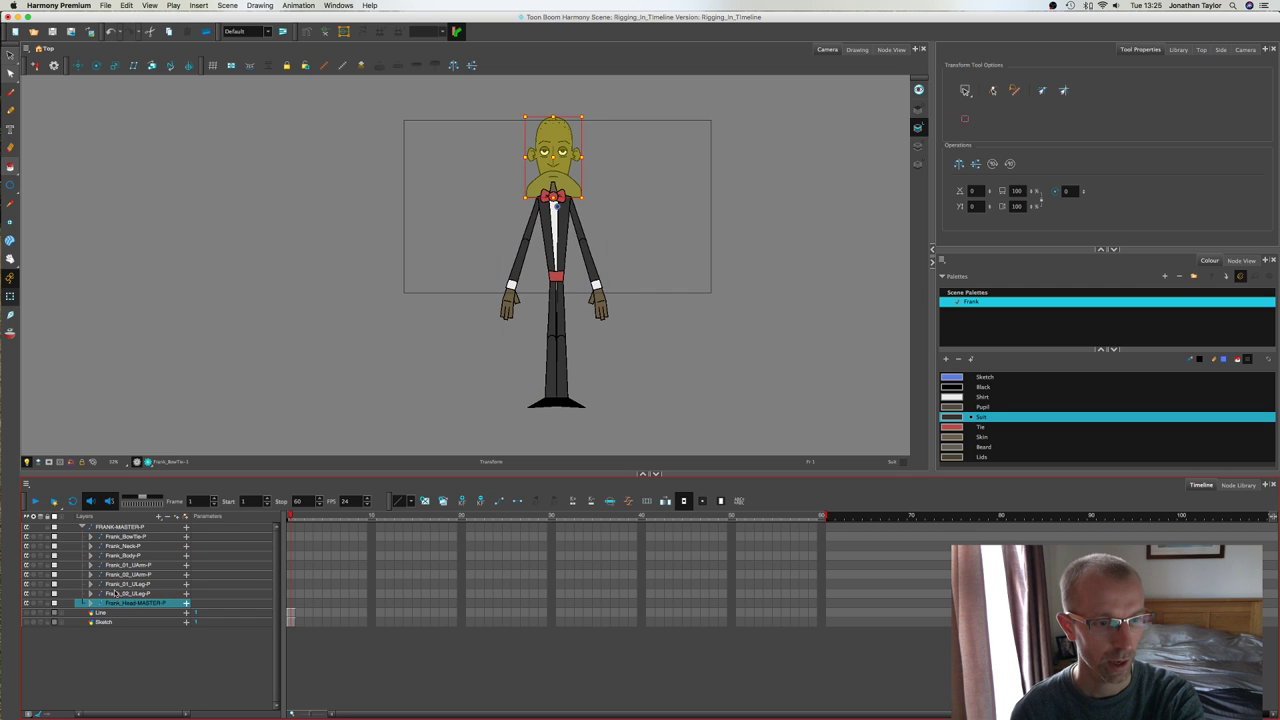
pyautogui.moveTo(115, 593); pyautogui.dragTo(120, 540)
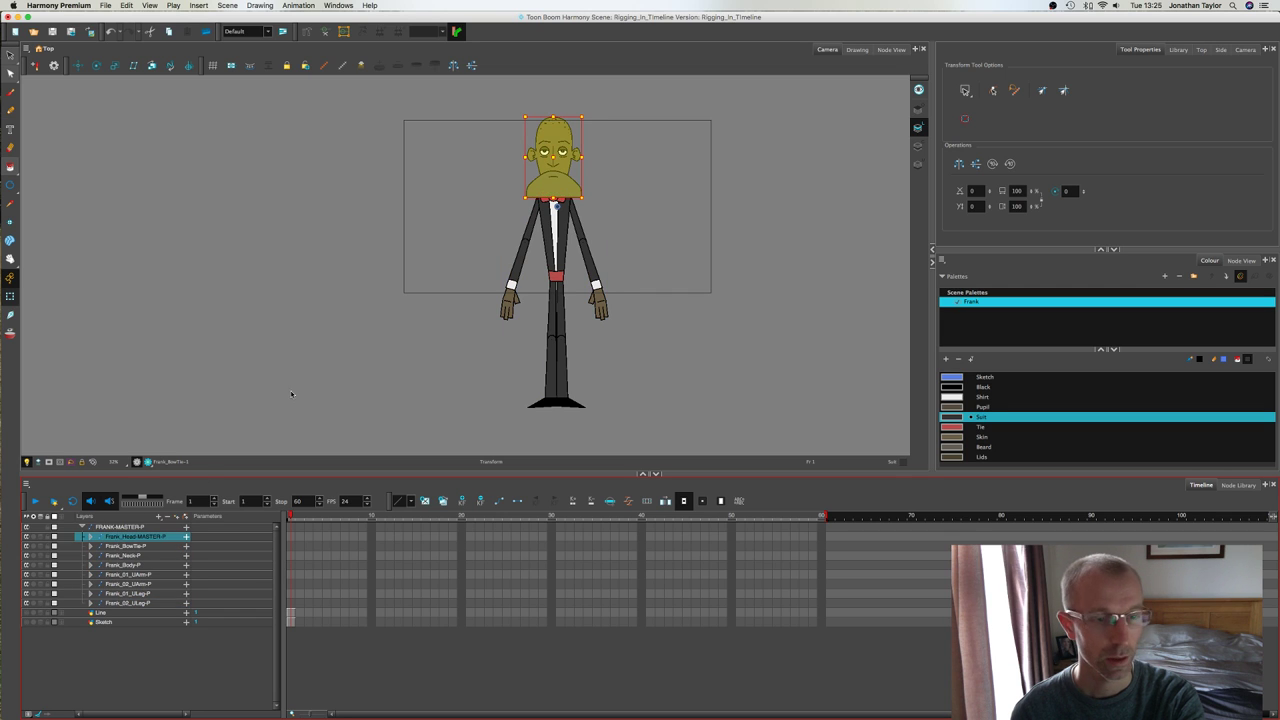
pyautogui.click(446, 280)
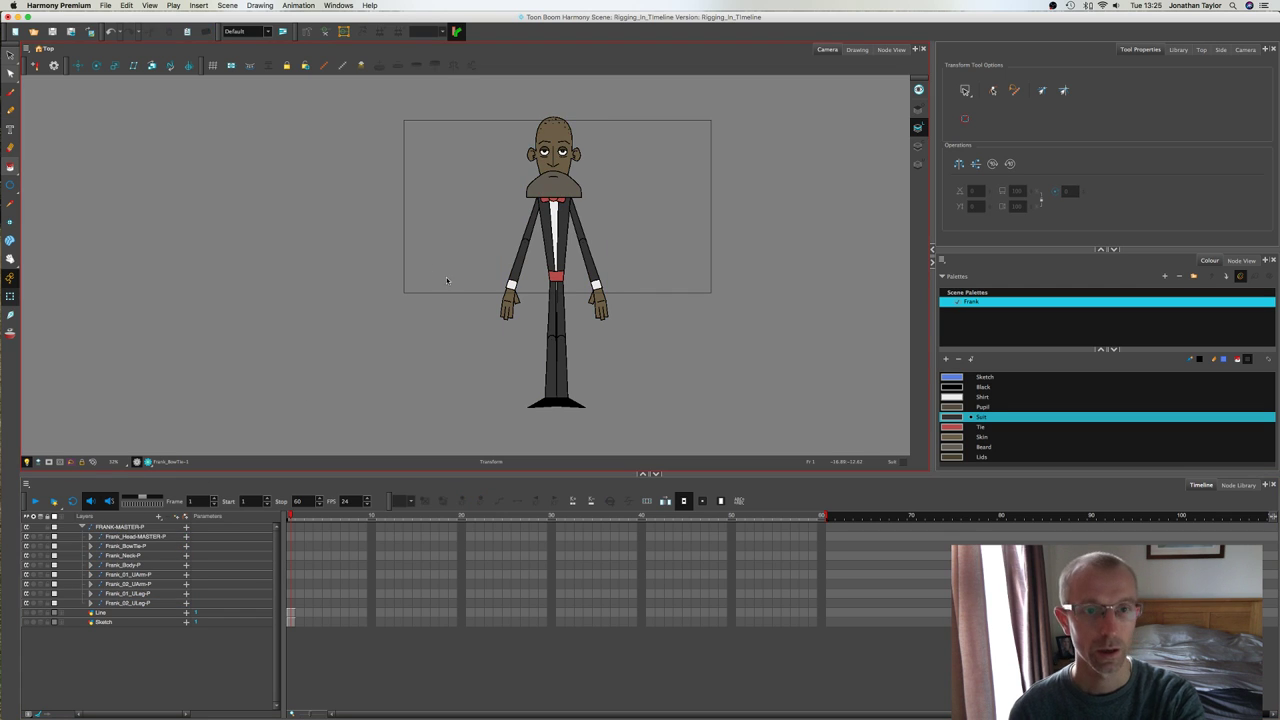
# Step: Try moving the whole character with the FRANK-MASTER-P peg, undo the move, and select the Frank_02 upper arm
pyautogui.click(131, 528)
pyautogui.moveTo(587, 243)
pyautogui.mouseDown()
pyautogui.moveTo(654, 253)
pyautogui.moveTo(522, 252)
pyautogui.moveTo(598, 249)
pyautogui.mouseUp()
pyautogui.press('super+z')
pyautogui.click(643, 226)
pyautogui.click(580, 225)
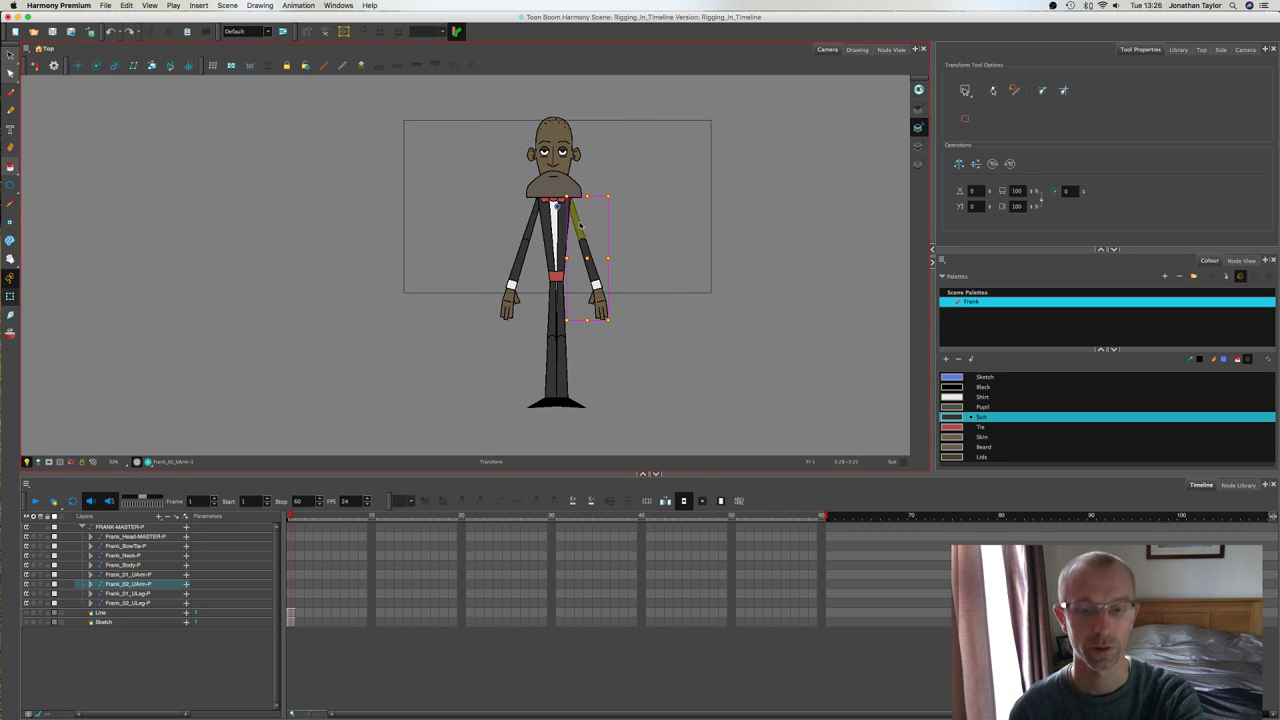
# Step: Try rotating the Frank_02 upper arm with its forearm and hand, undo the rotation, and deselect the arm
pyautogui.moveTo(615, 325); pyautogui.dragTo(680, 245)
pyautogui.press('super+z')
pyautogui.click(672, 235)
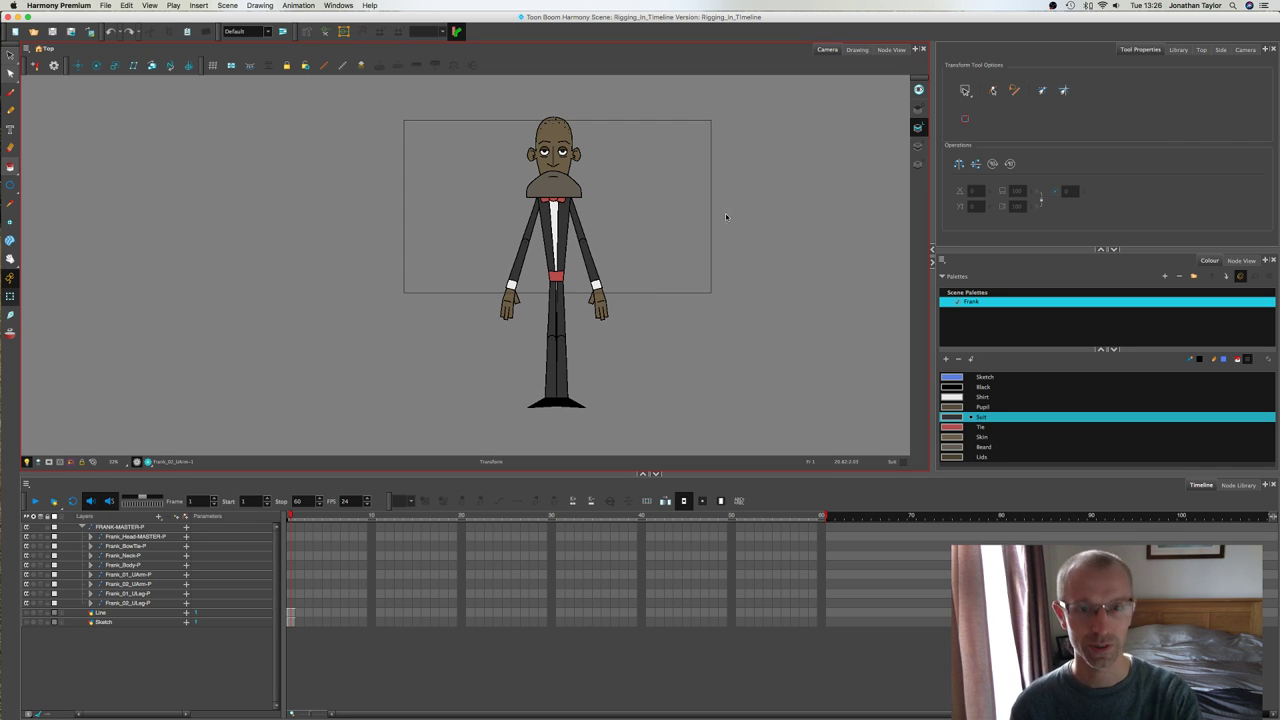
# Step: Select the Frank_Head-MASTER-P peg, try rotating the whole head about its existing pivot, and undo the rotation
pyautogui.scroll(4, 725, 216)
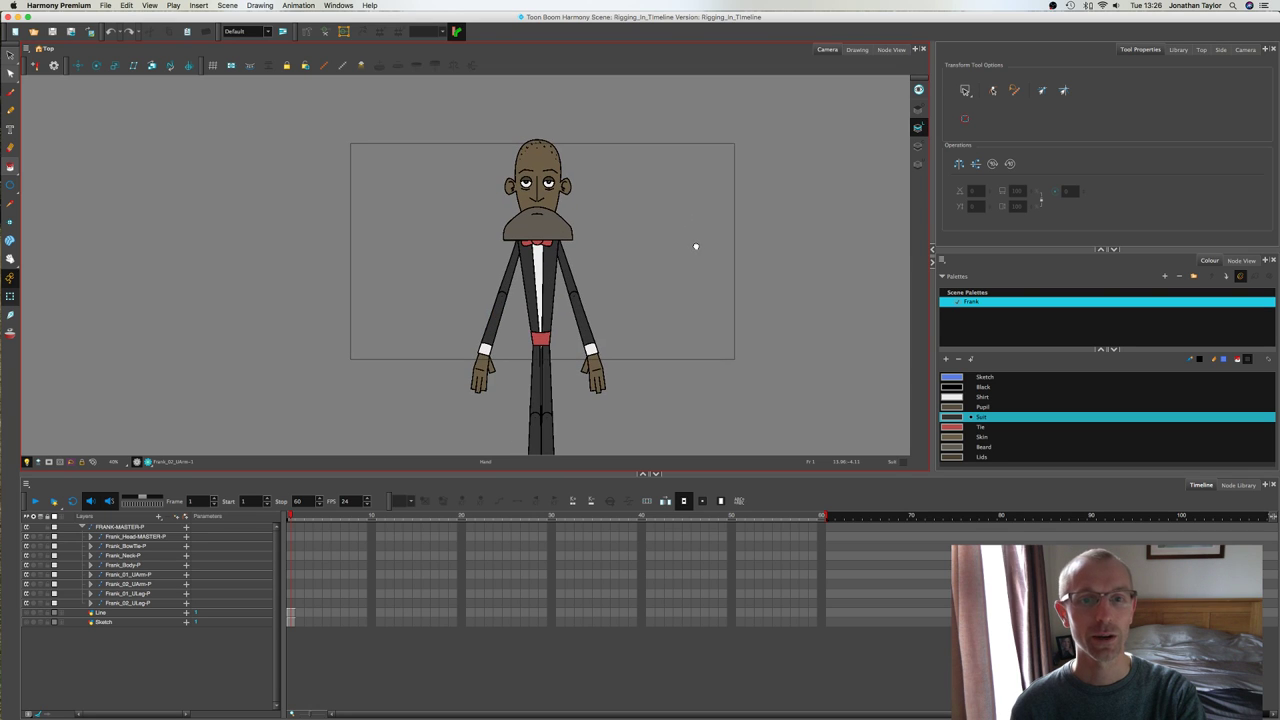
pyautogui.moveTo(693, 247); pyautogui.dragTo(689, 229)
pyautogui.scroll(1, 323, 440)
pyautogui.moveTo(438, 243); pyautogui.dragTo(397, 308)
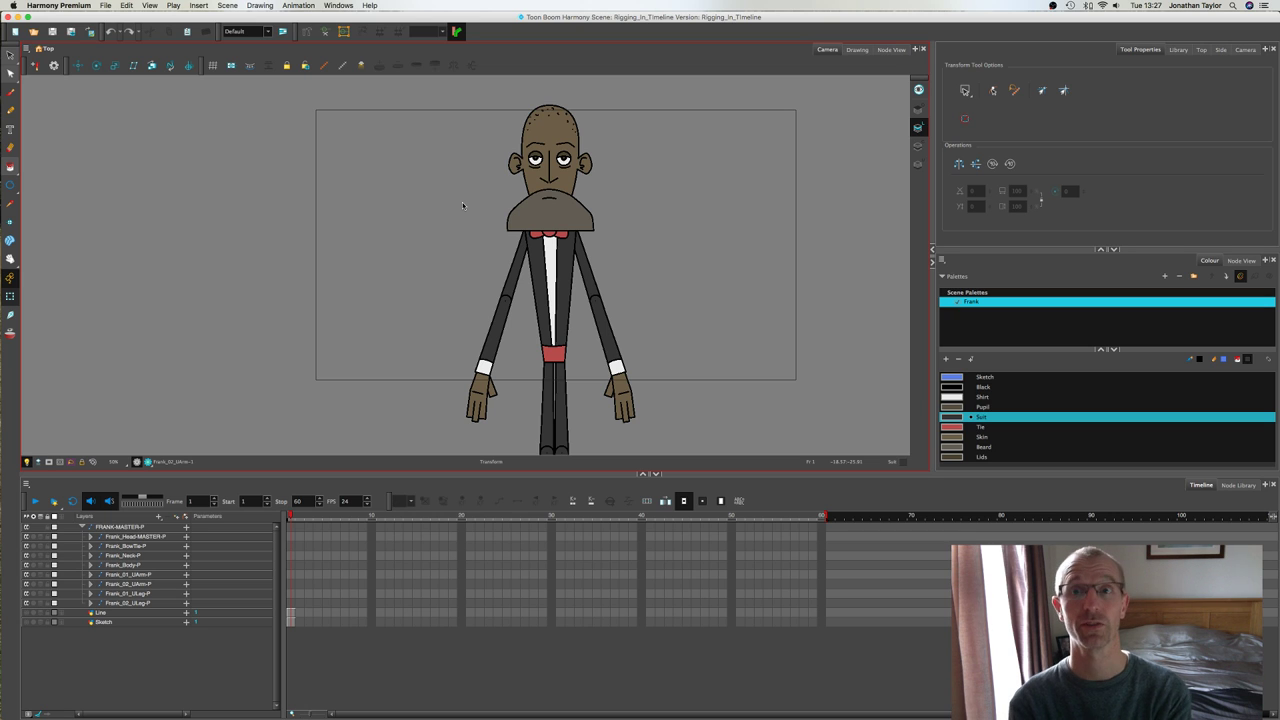
pyautogui.click(564, 188)
pyautogui.press('b')
pyautogui.press('b')
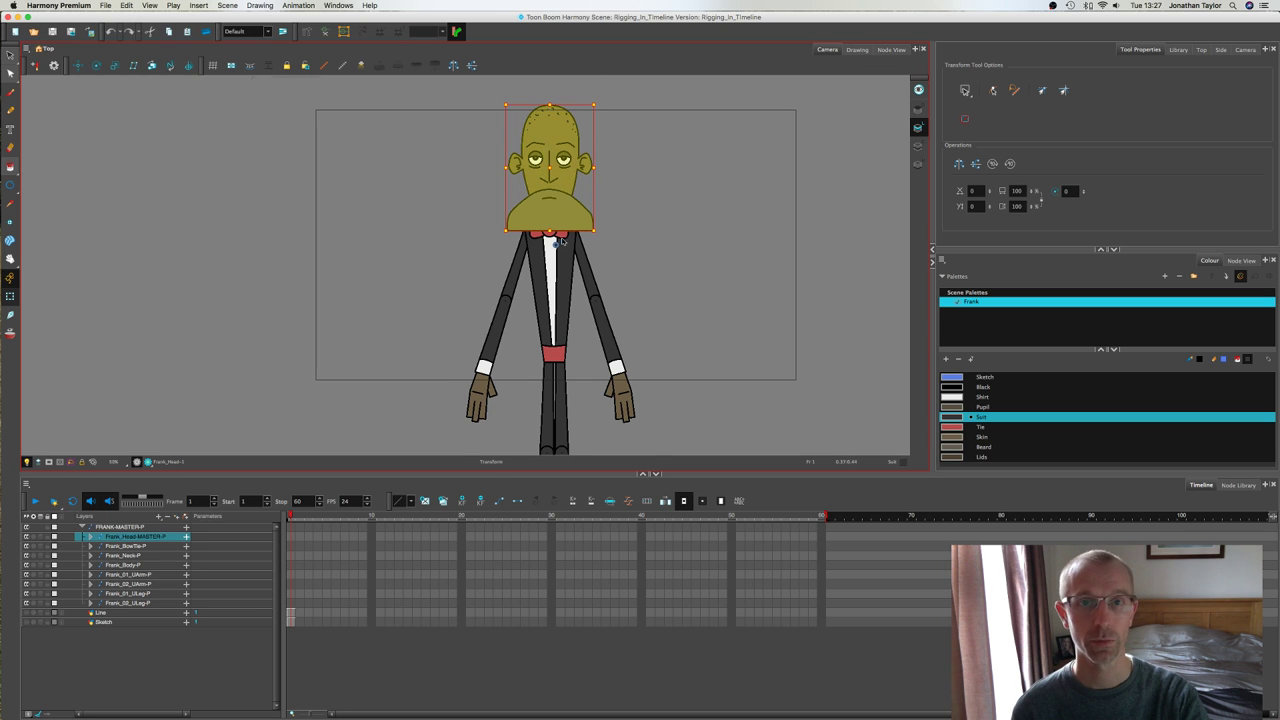
pyautogui.scroll(4, 563, 241)
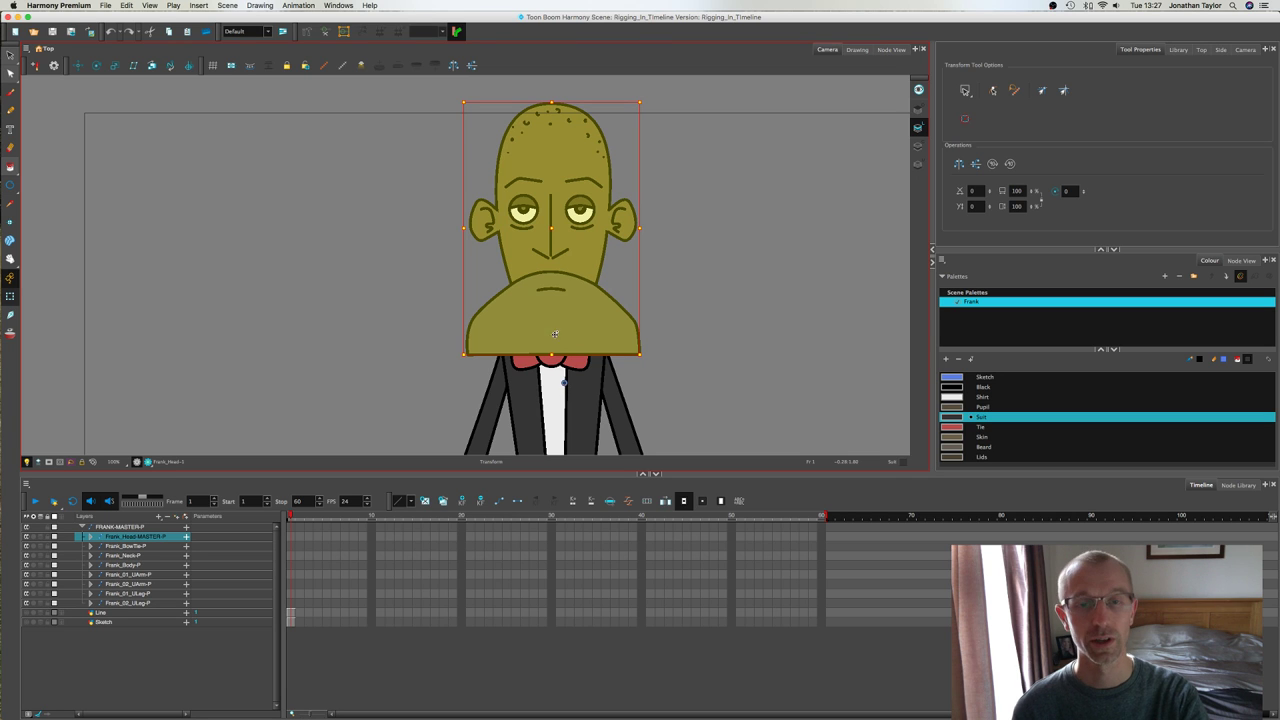
pyautogui.moveTo(648, 357); pyautogui.dragTo(648, 472)
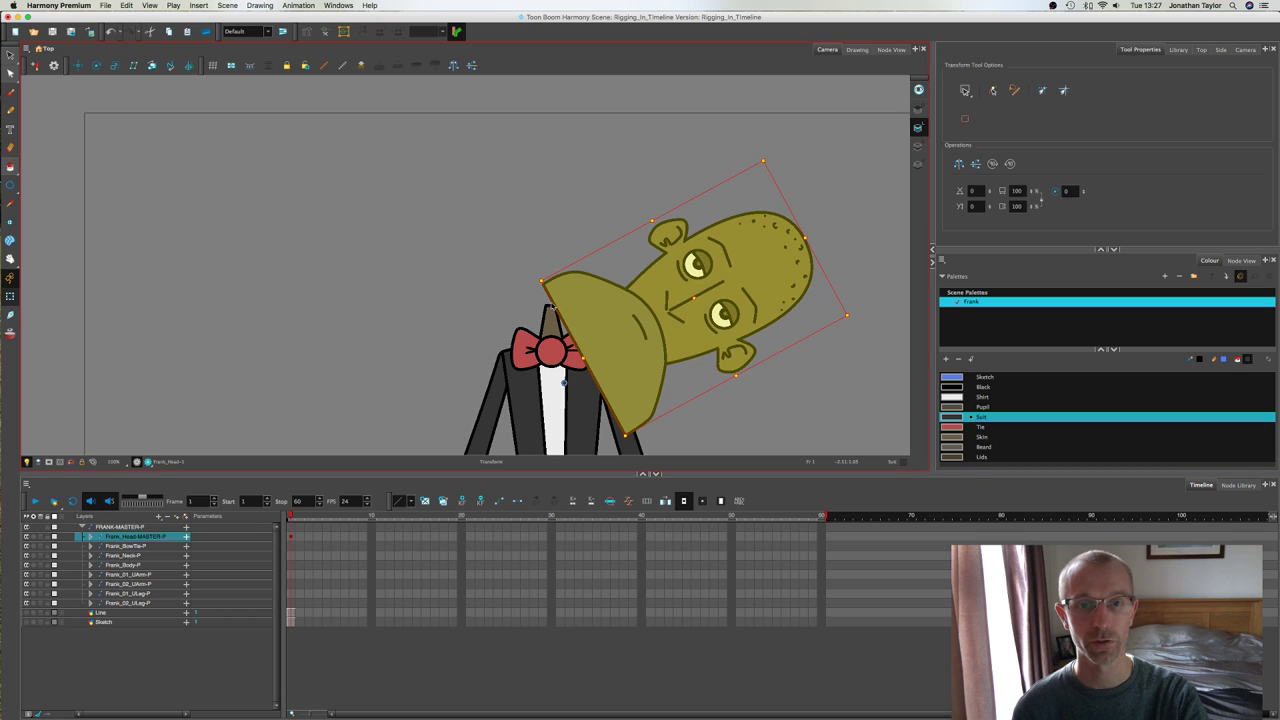
pyautogui.press('super+z')
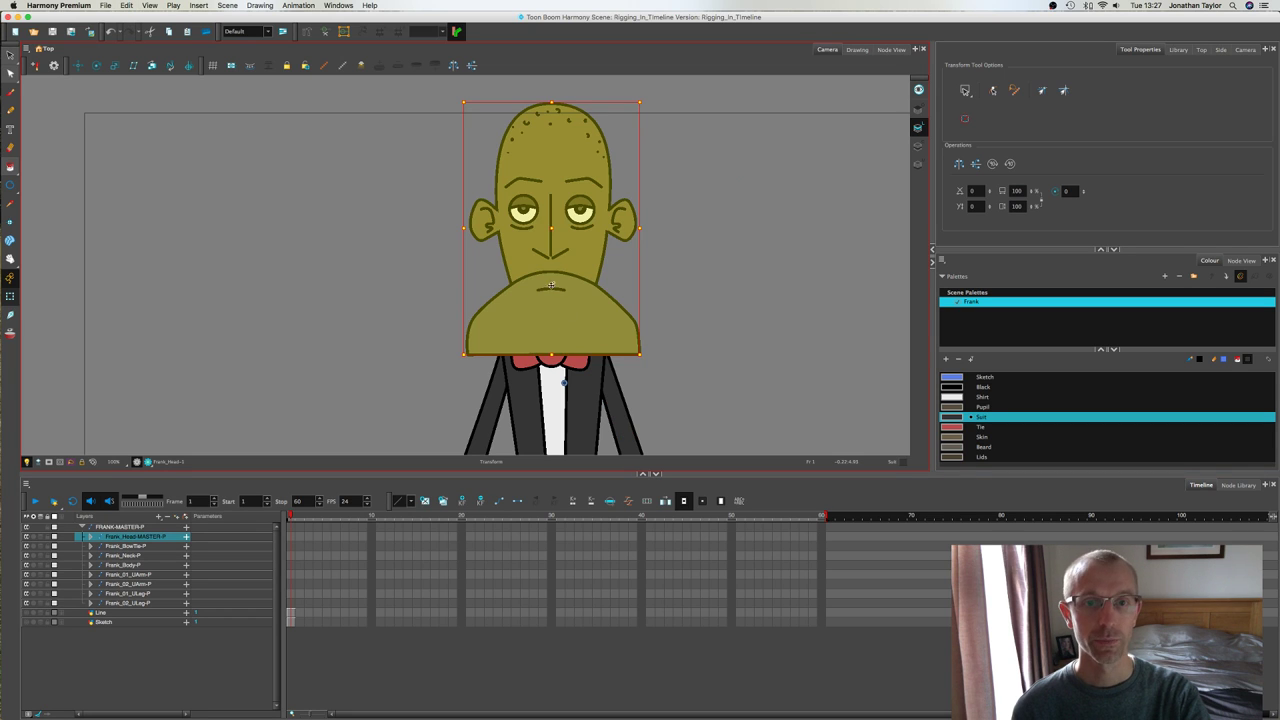
# Step: Move the head master peg's pivot with the Rotate tool to just above the mouth, and deselect the head
pyautogui.click(97, 66)
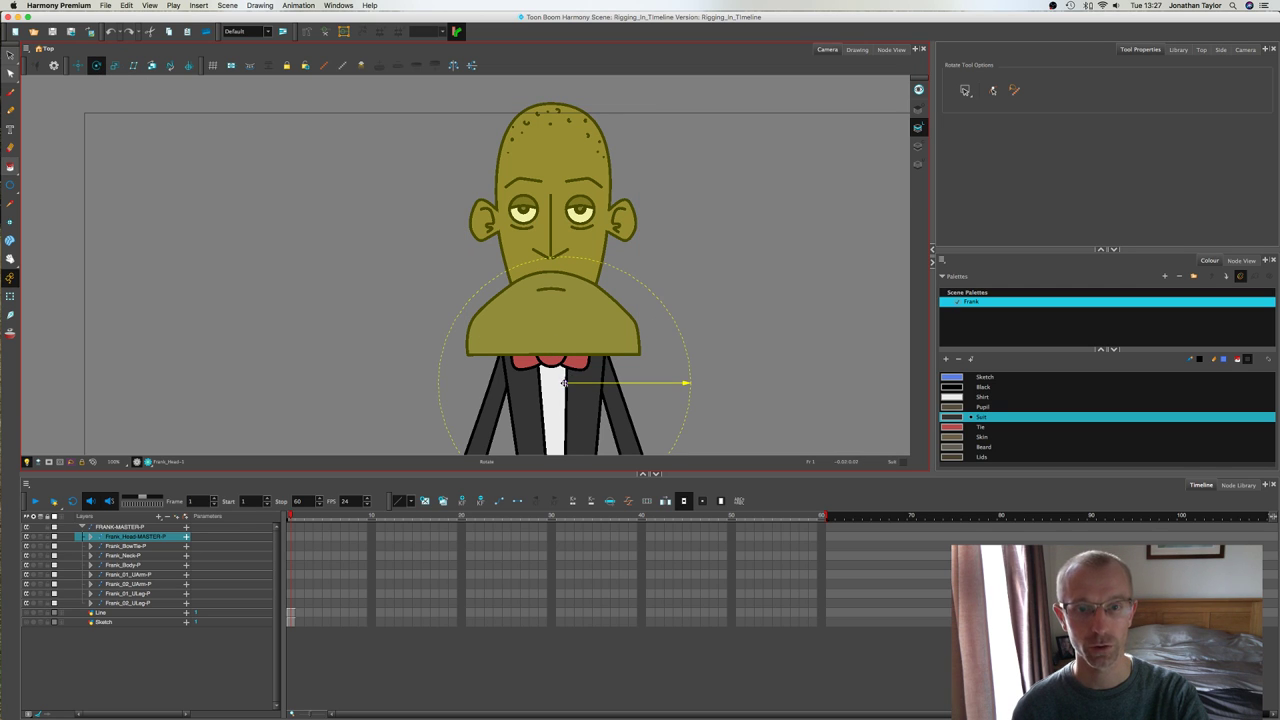
pyautogui.moveTo(564, 383); pyautogui.dragTo(553, 286)
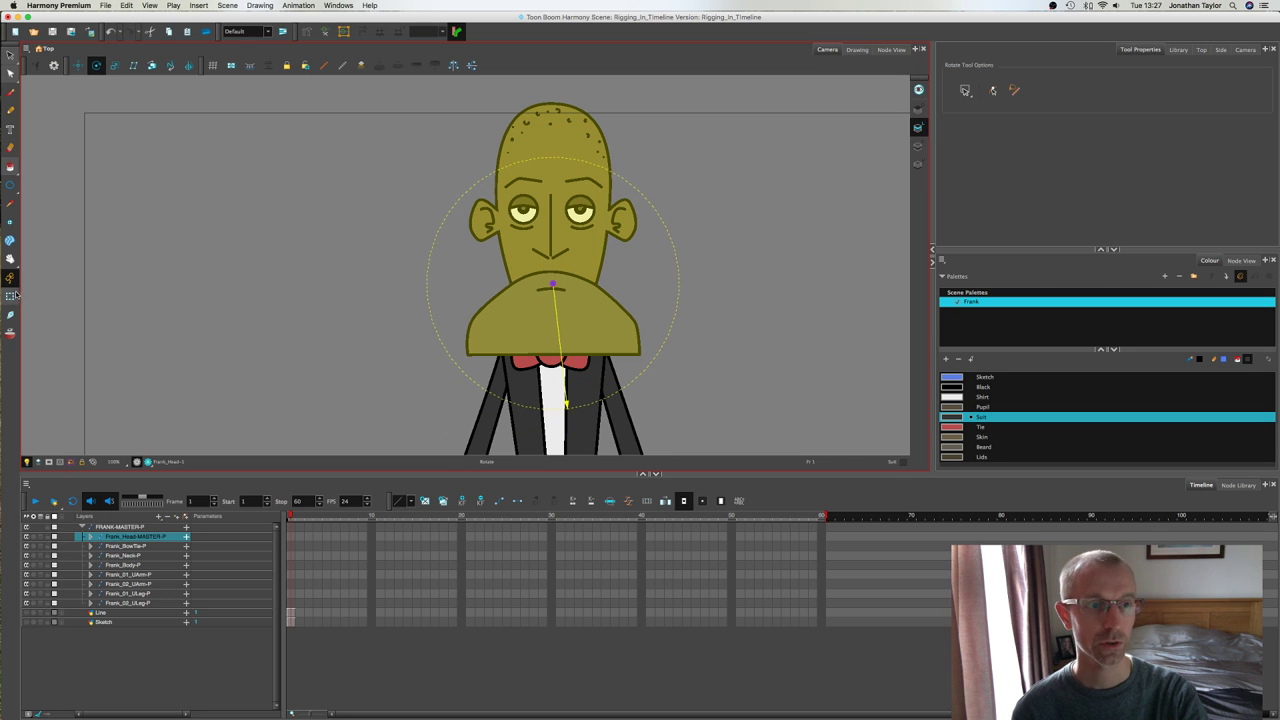
pyautogui.hotkey('shift', 't')
pyautogui.click(390, 279)
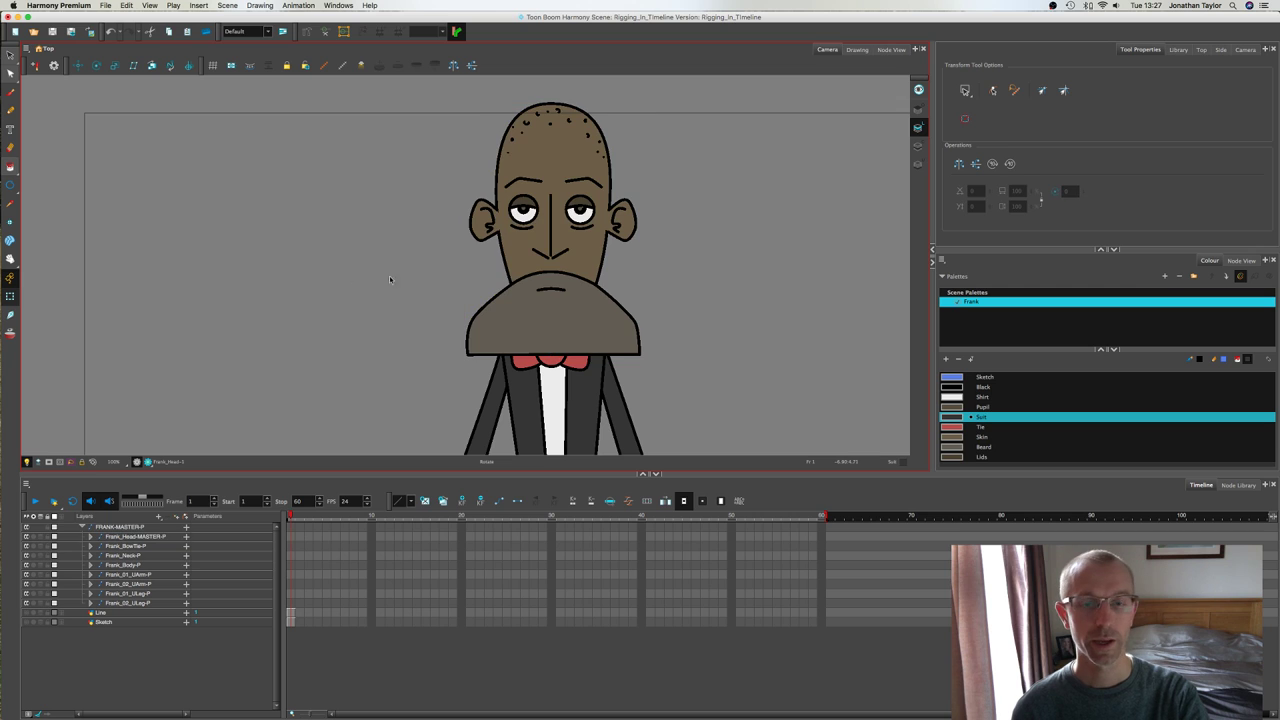
# Step: Reselect the head master peg, try rotating it about the repositioned pivot, undo the rotation, and deselect it
pyautogui.click(571, 277)
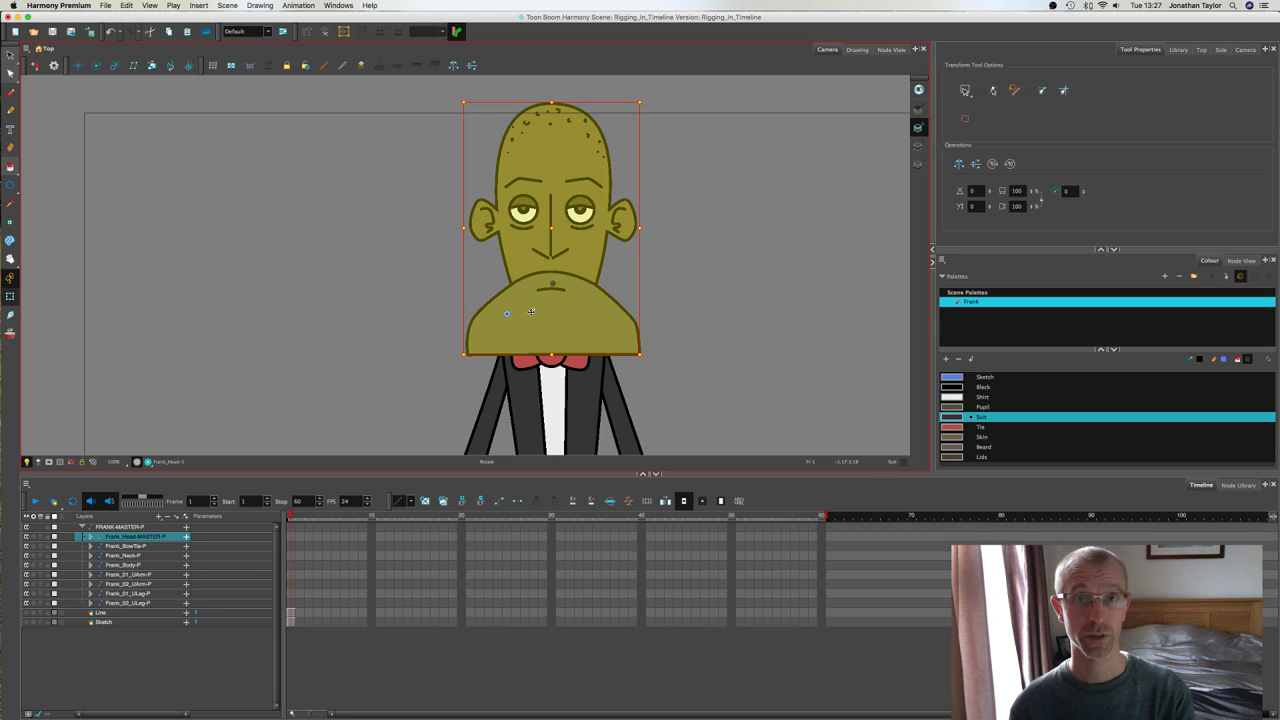
pyautogui.click(415, 266)
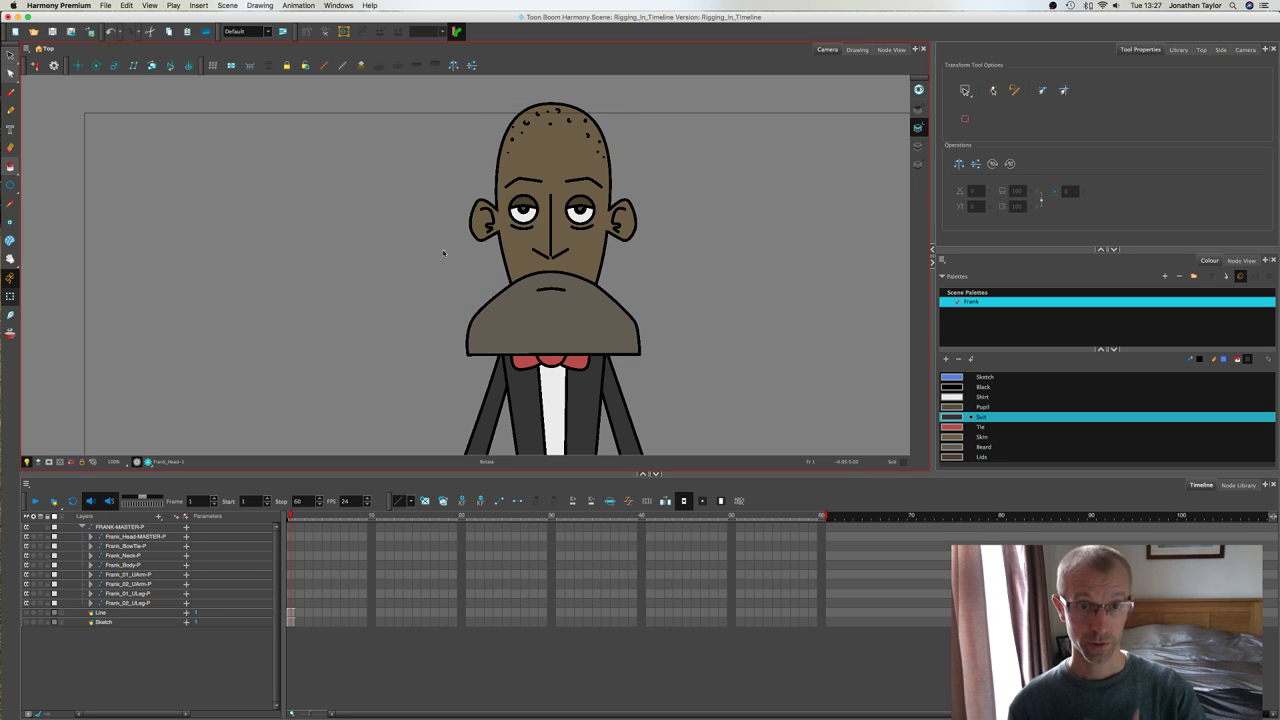
pyautogui.click(520, 265)
pyautogui.press('b')
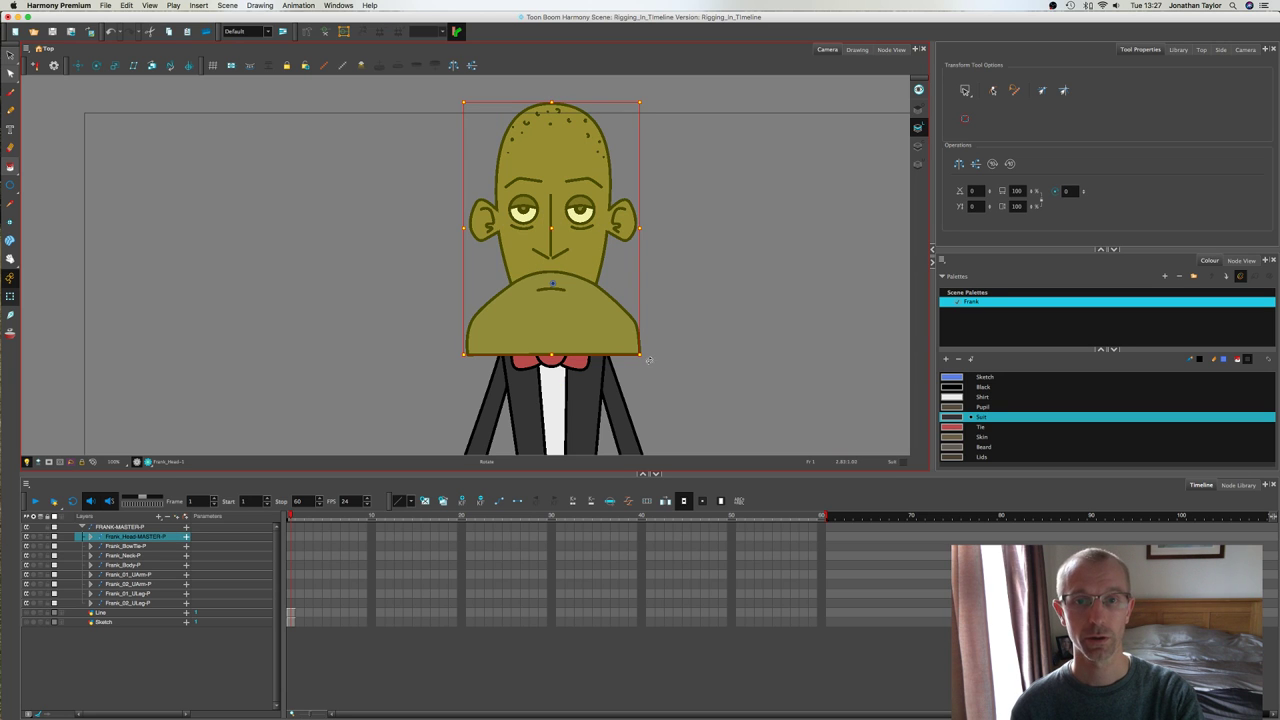
pyautogui.moveTo(649, 359)
pyautogui.mouseDown()
pyautogui.moveTo(680, 329)
pyautogui.moveTo(637, 367)
pyautogui.moveTo(684, 322)
pyautogui.moveTo(648, 355)
pyautogui.mouseUp()
pyautogui.press('super+z')
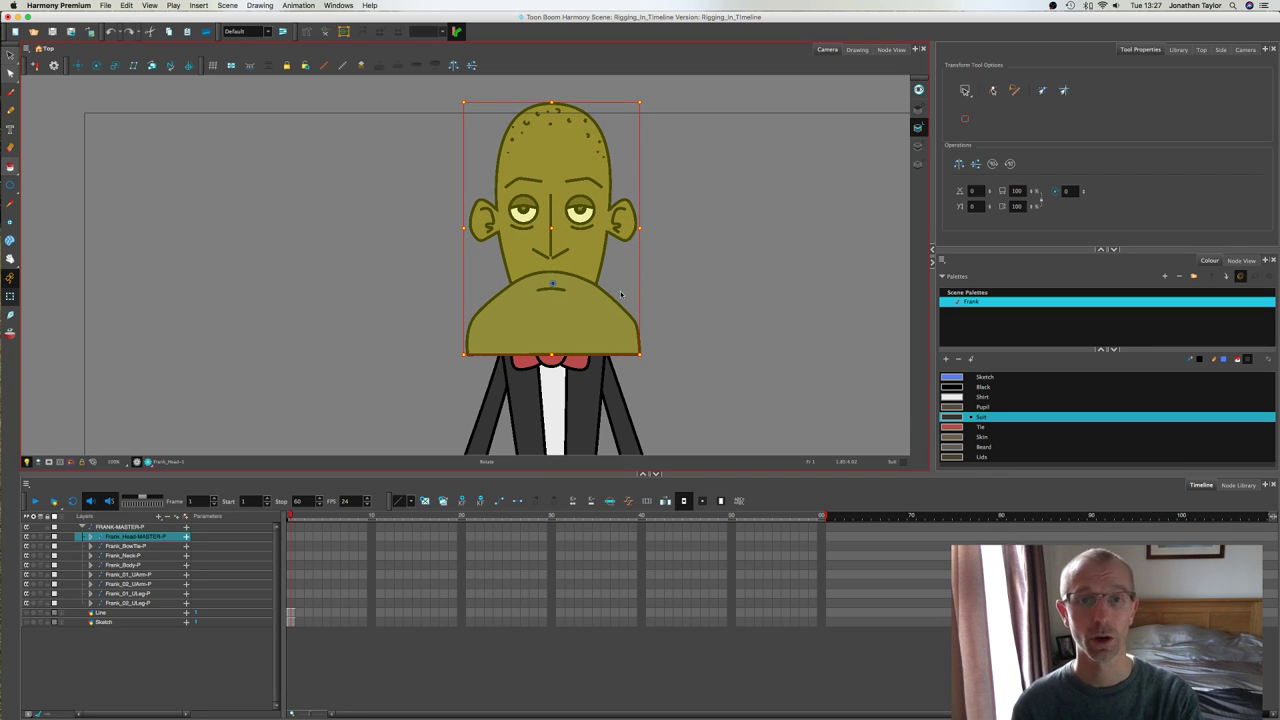
pyautogui.click(681, 275)
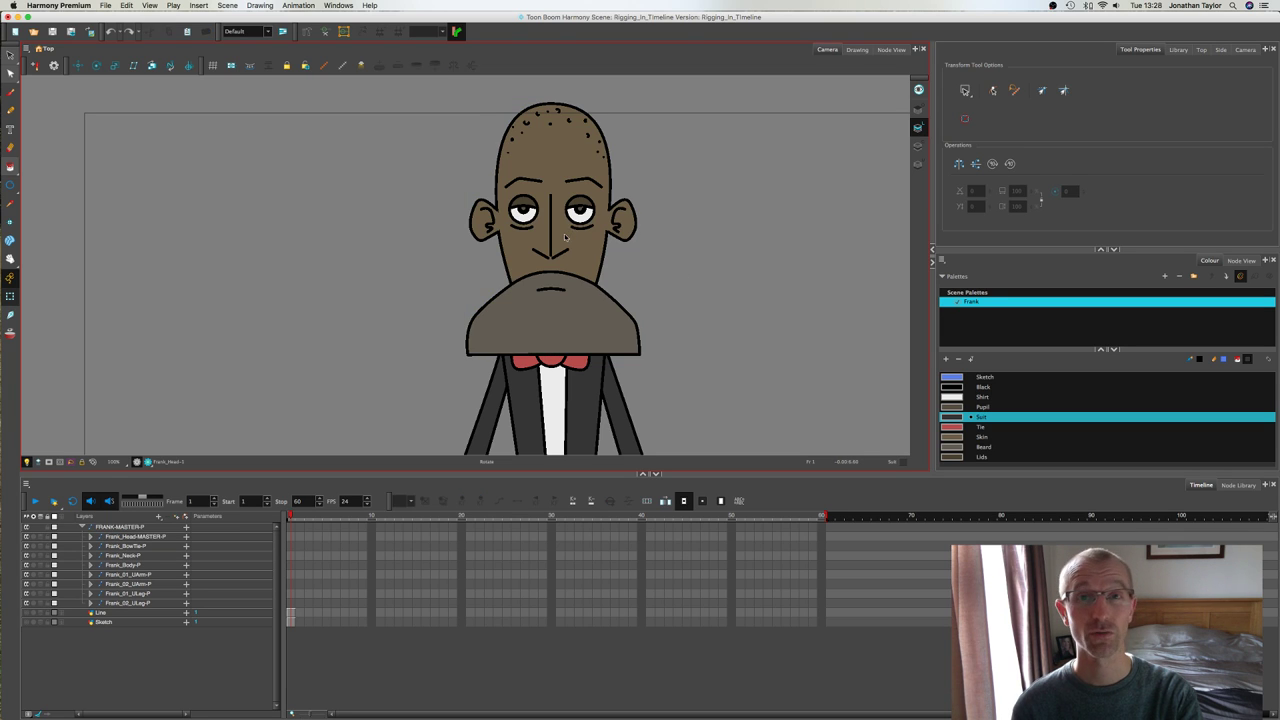
# Step: Move the pivot of the Frank_01 pupil from the chest to the pupil's centre with the Rotate tool
pyautogui.click(525, 213)
pyautogui.scroll(5, 525, 220)
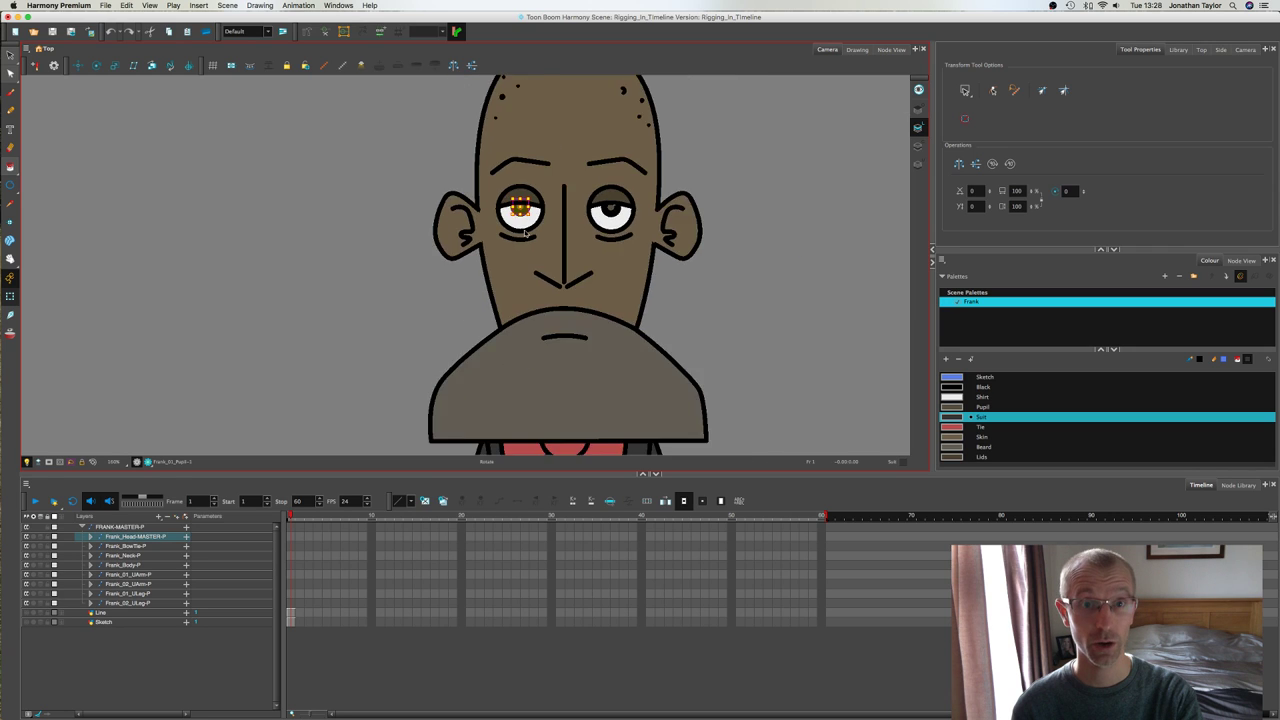
pyautogui.scroll(-5, 527, 229)
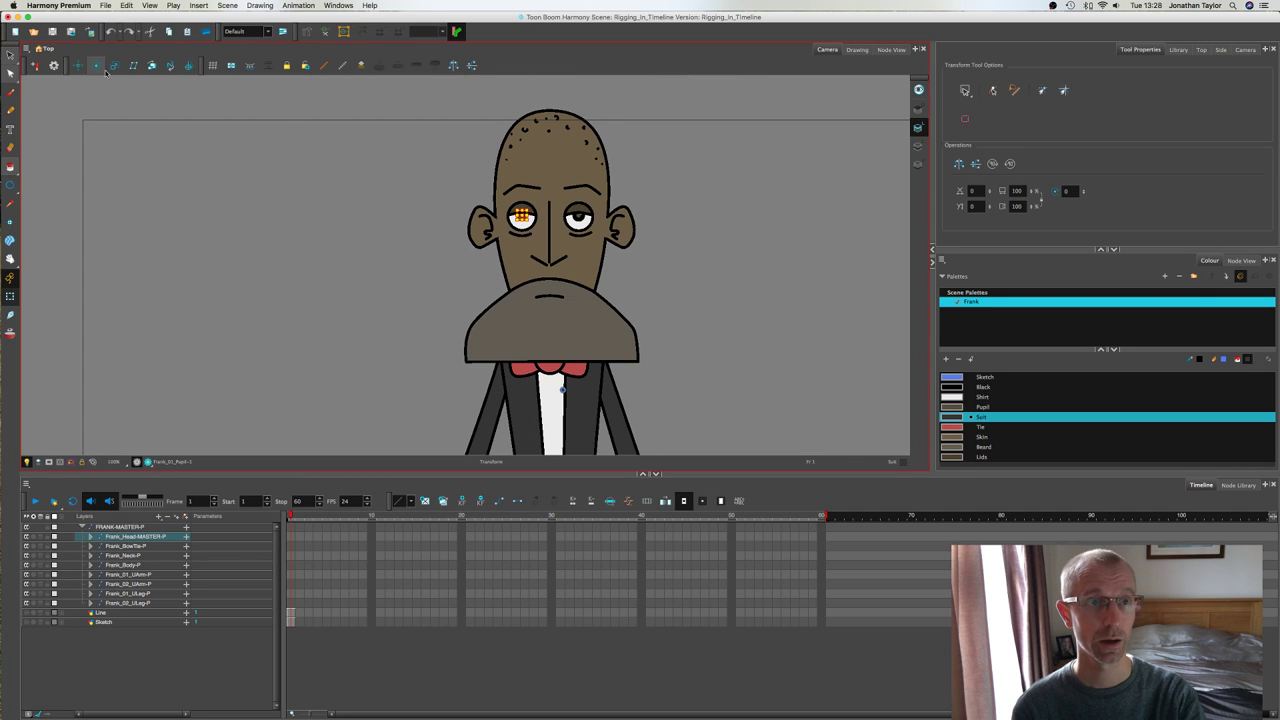
pyautogui.click(96, 65)
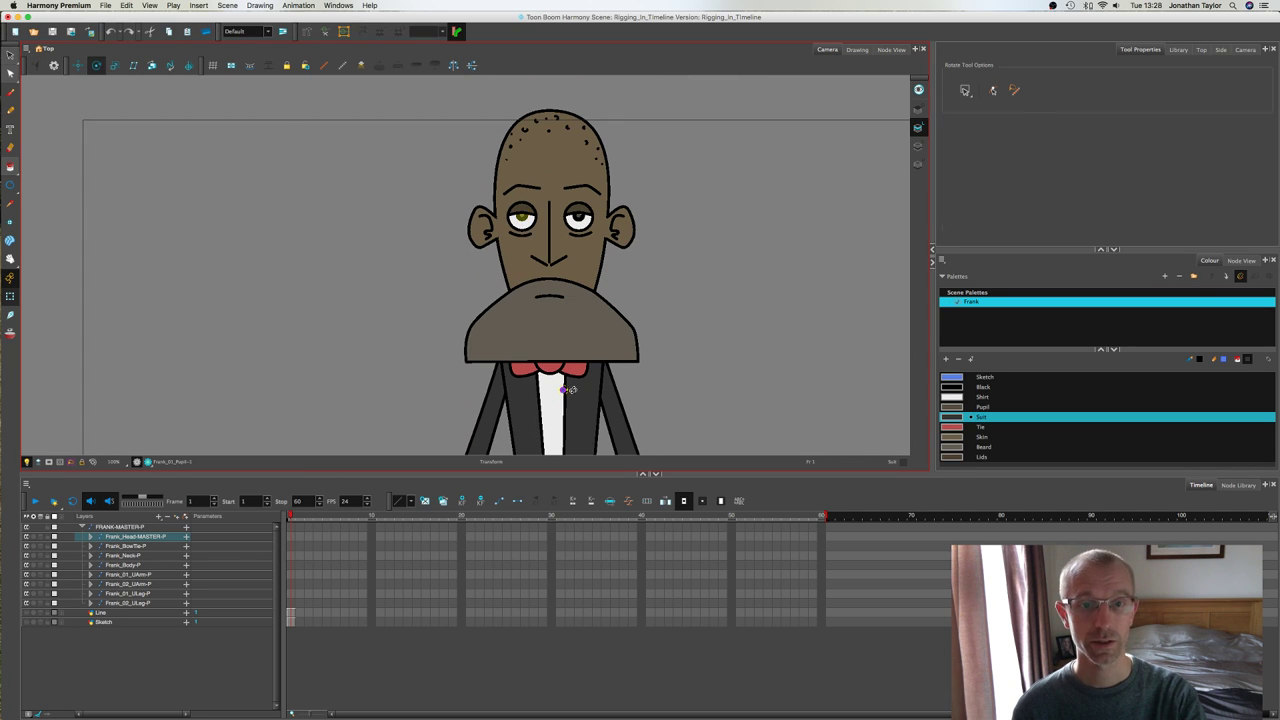
pyautogui.scroll(5, 520, 218)
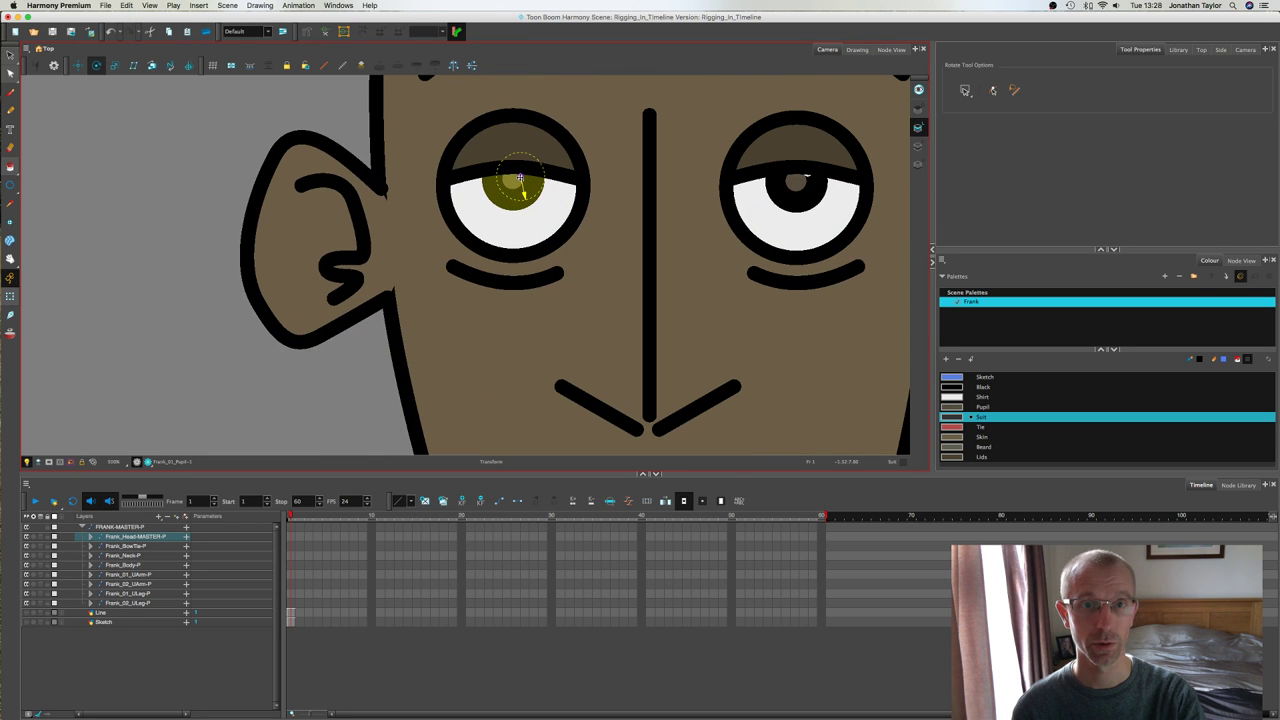
pyautogui.moveTo(520, 177); pyautogui.dragTo(512, 181)
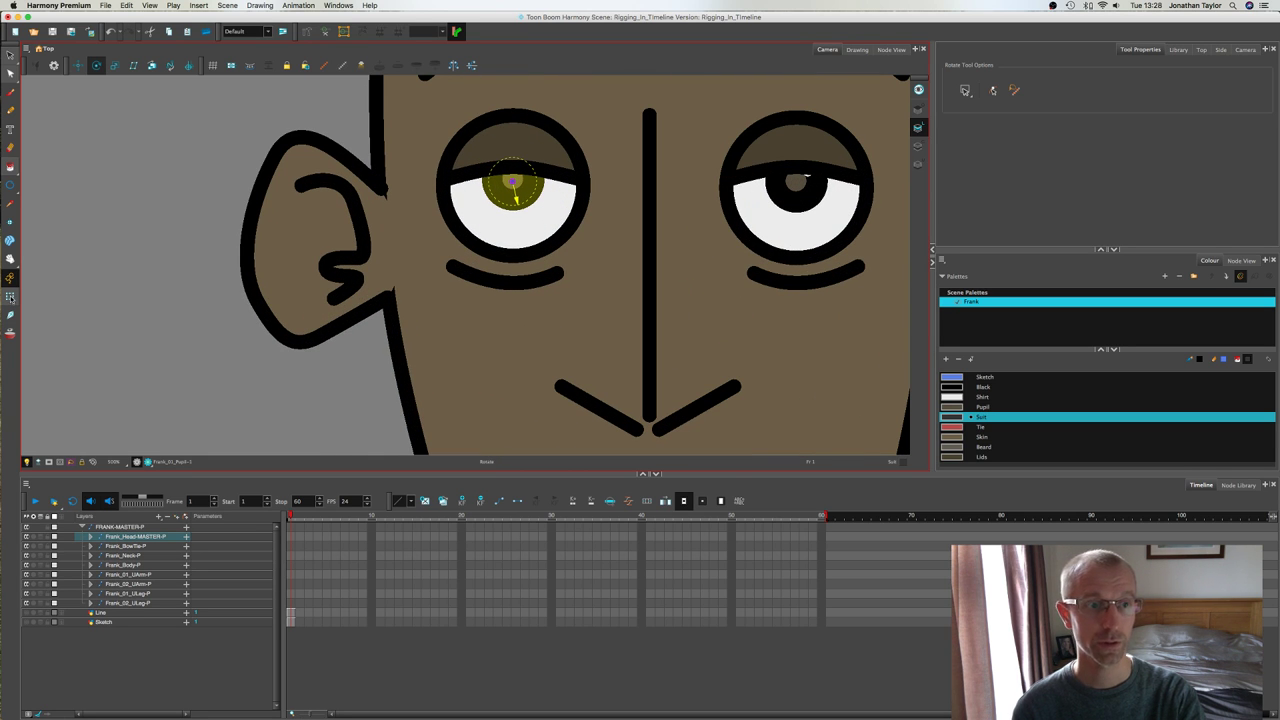
# Step: Move the pivot of the Frank_02 pupil to the pupil's centre with the Rotate tool, and return to the Transform tool
pyautogui.click(818, 186)
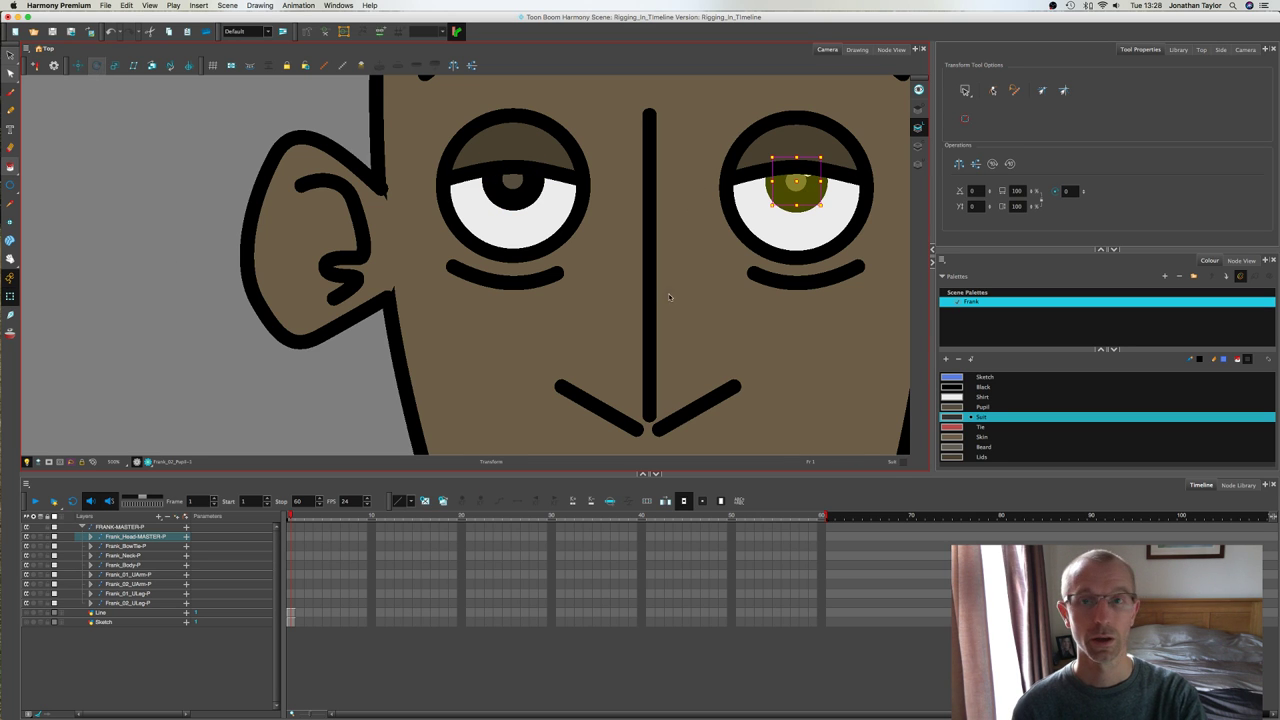
pyautogui.click(96, 65)
pyautogui.scroll(-5, 684, 299)
pyautogui.scroll(-4, 684, 299)
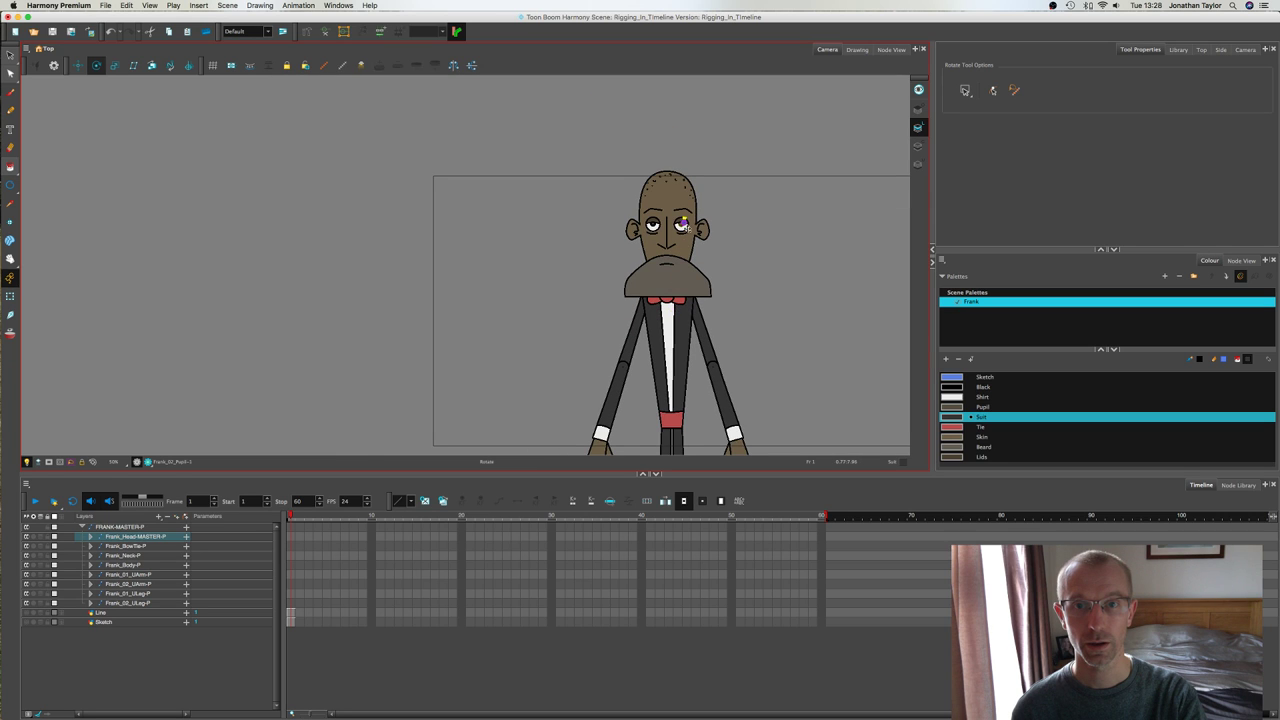
pyautogui.scroll(8, 684, 224)
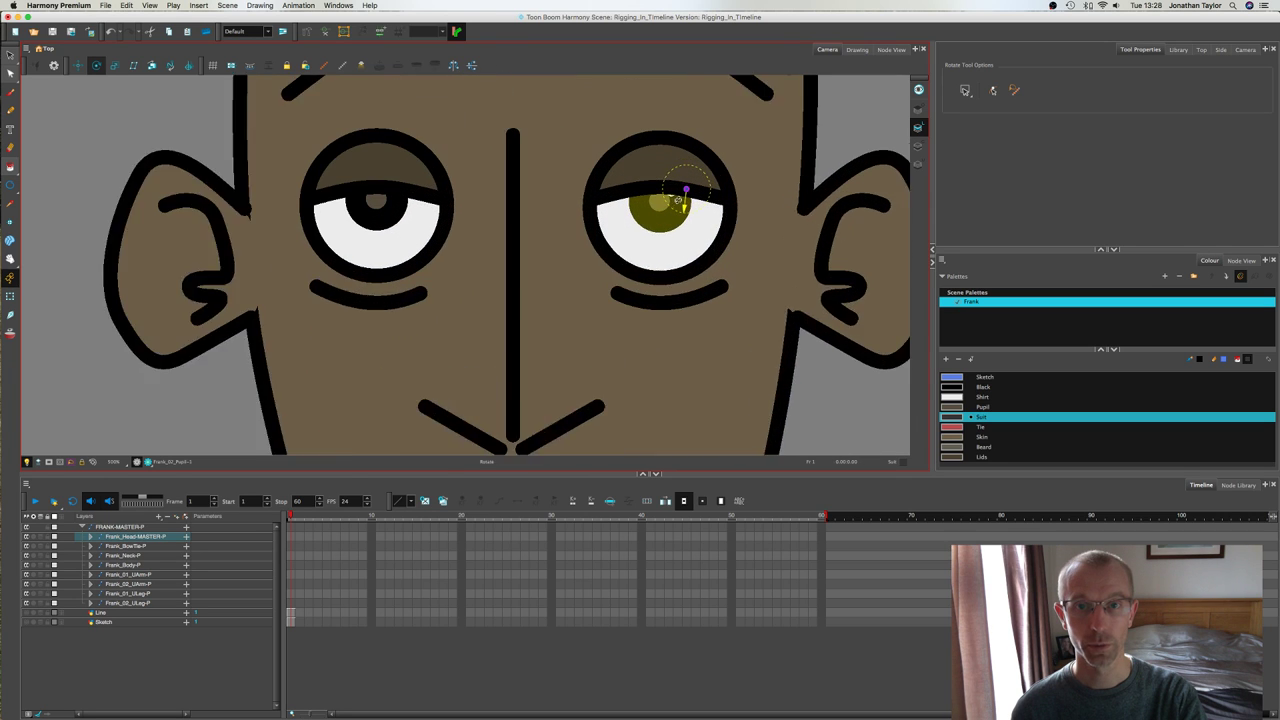
pyautogui.scroll(2, 684, 195)
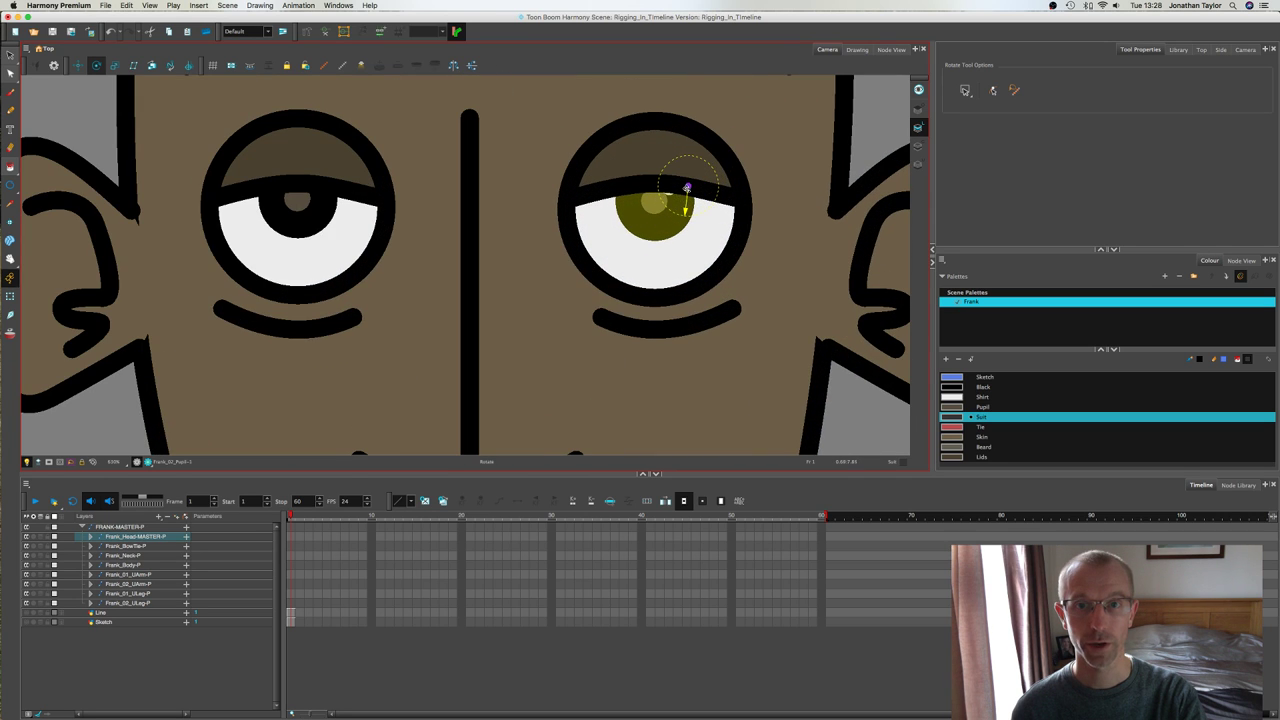
pyautogui.scroll(3, 660, 200)
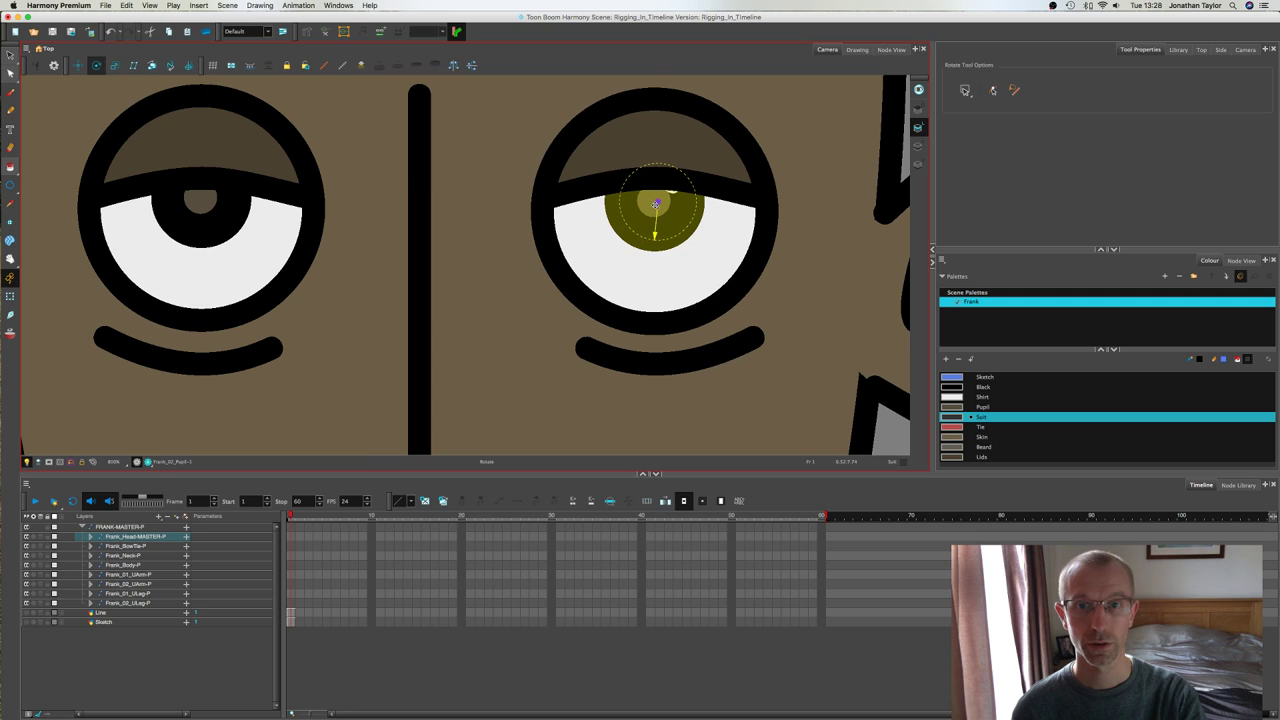
pyautogui.moveTo(656, 204); pyautogui.dragTo(653, 205)
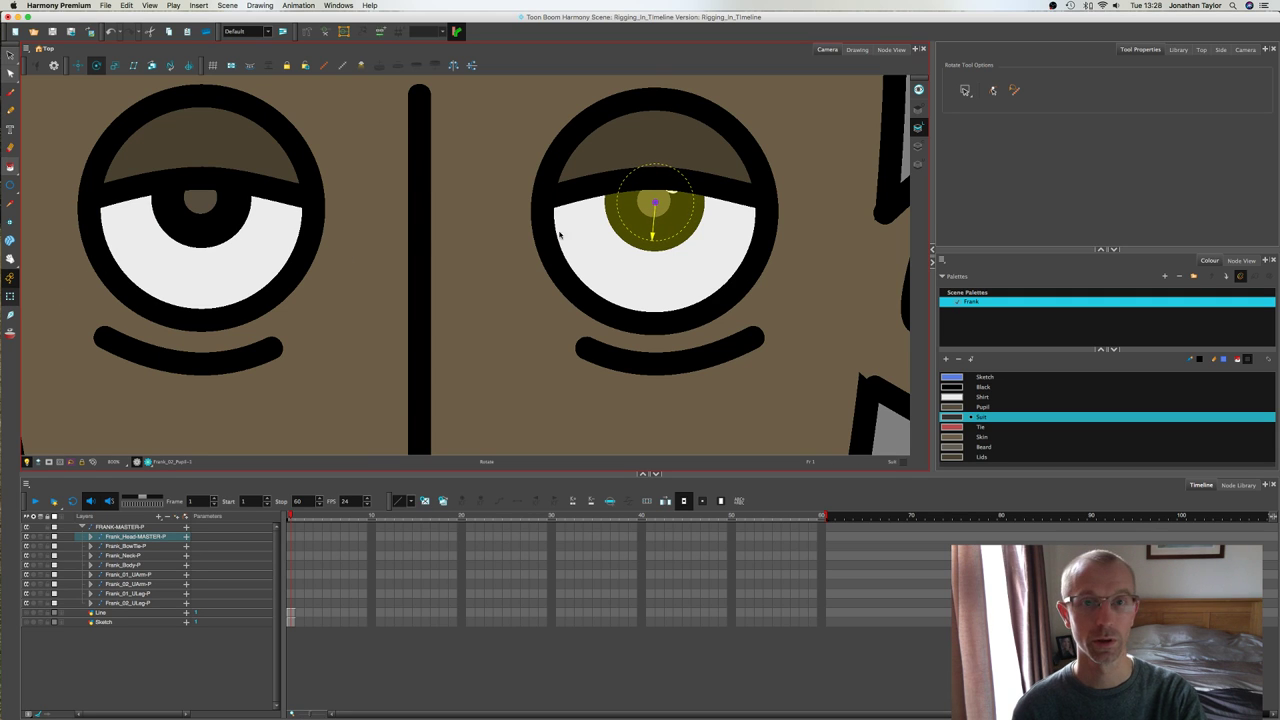
pyautogui.hotkey('shift', 't')
# Step: Place the pivot of the Frank_02 eye at the centre of its pupil with the Rotate tool, and return to the Transform tool
pyautogui.click(598, 234)
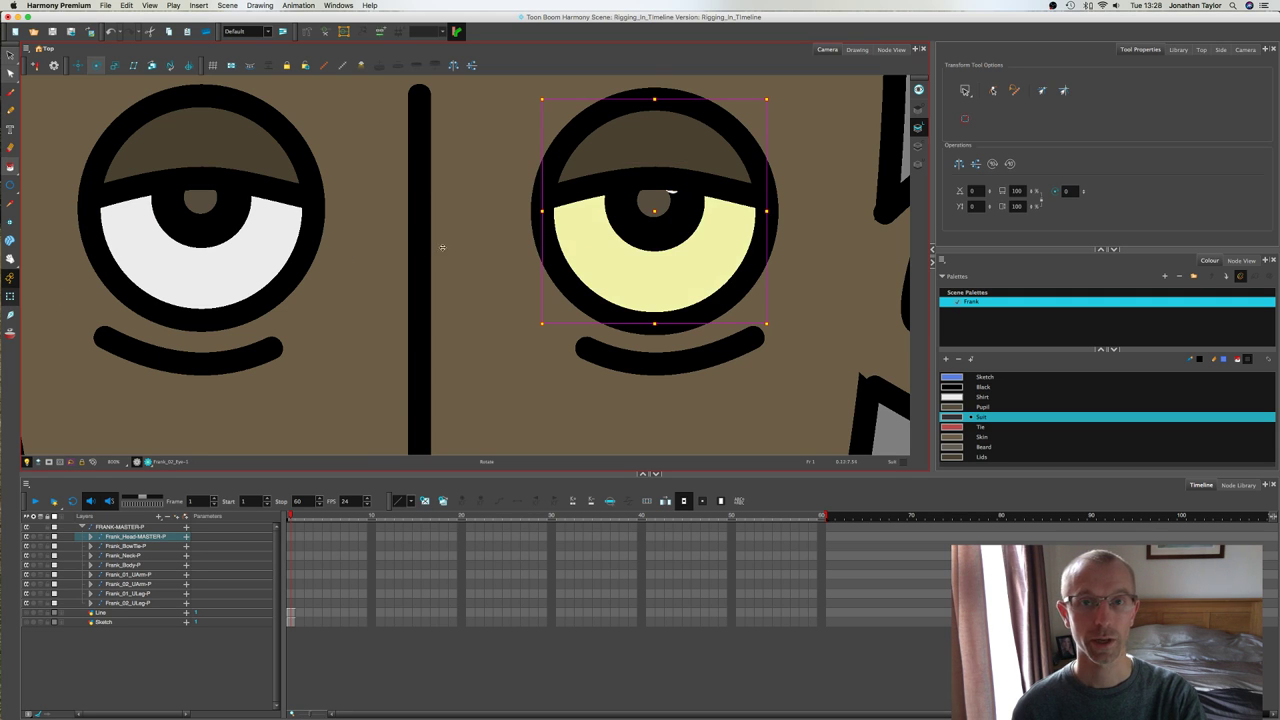
pyautogui.click(96, 65)
pyautogui.scroll(-10, 614, 351)
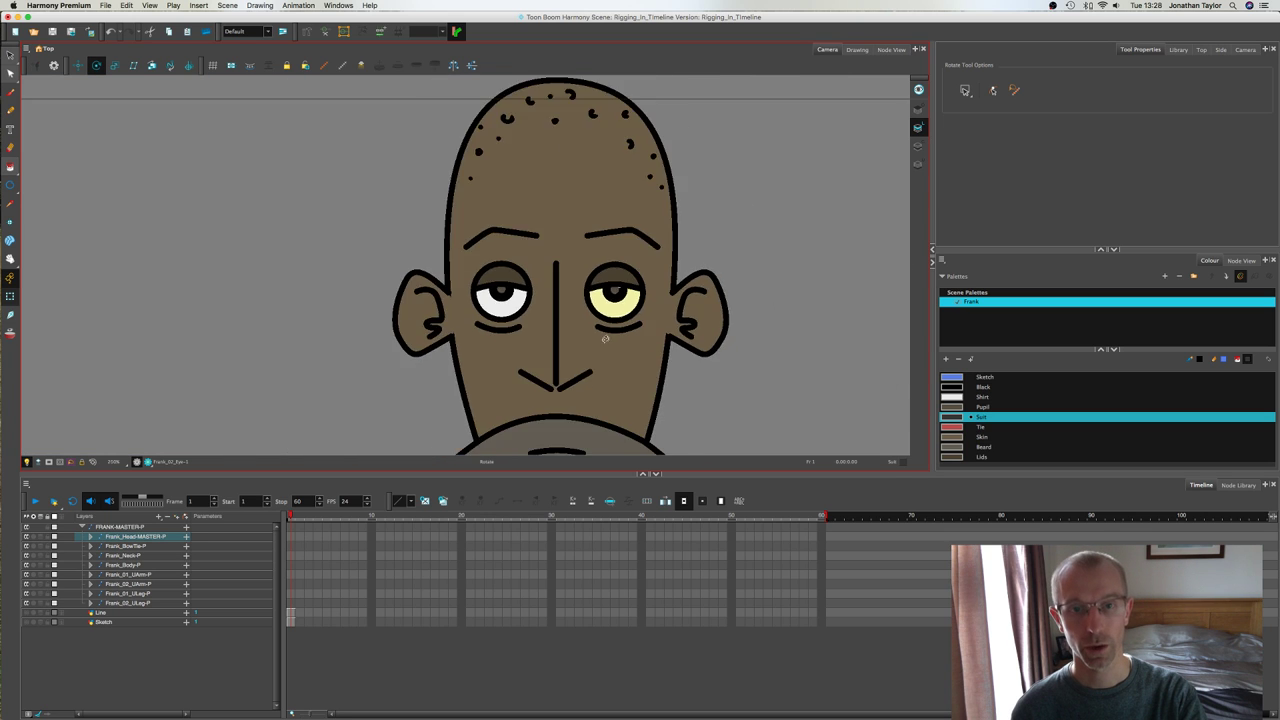
pyautogui.scroll(-2, 614, 351)
pyautogui.moveTo(614, 382); pyautogui.dragTo(572, 249)
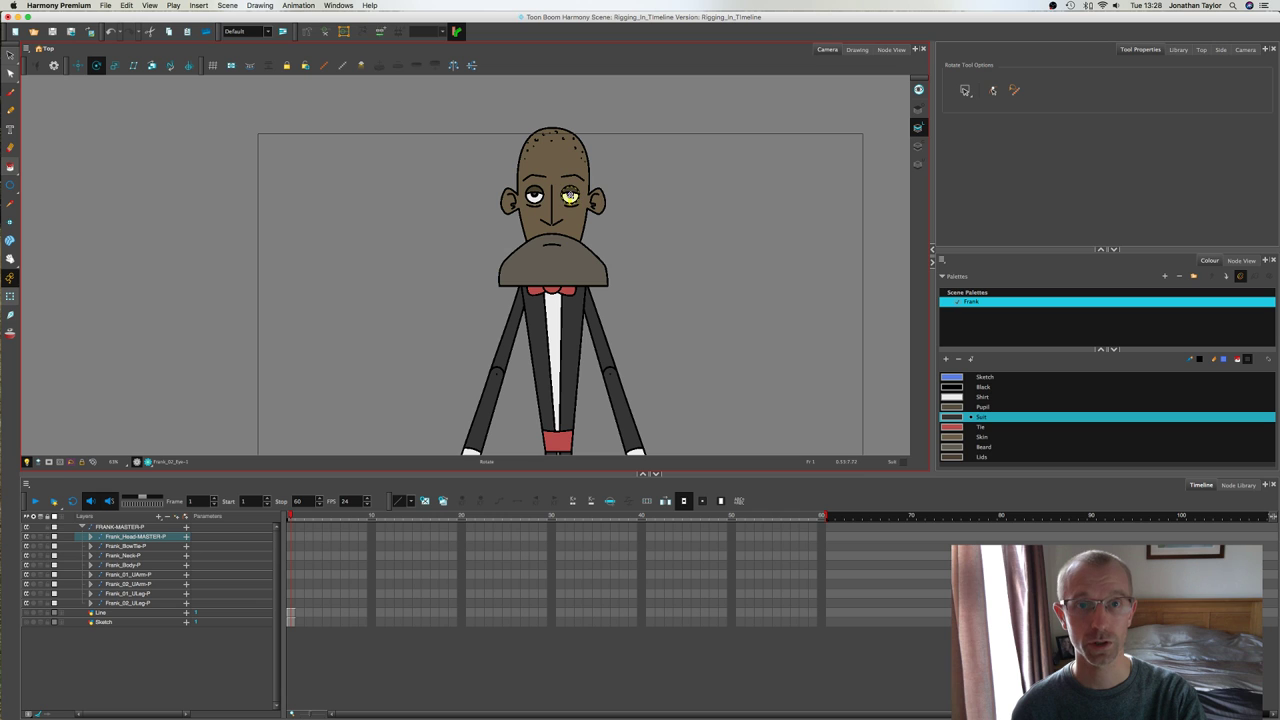
pyautogui.scroll(8, 576, 206)
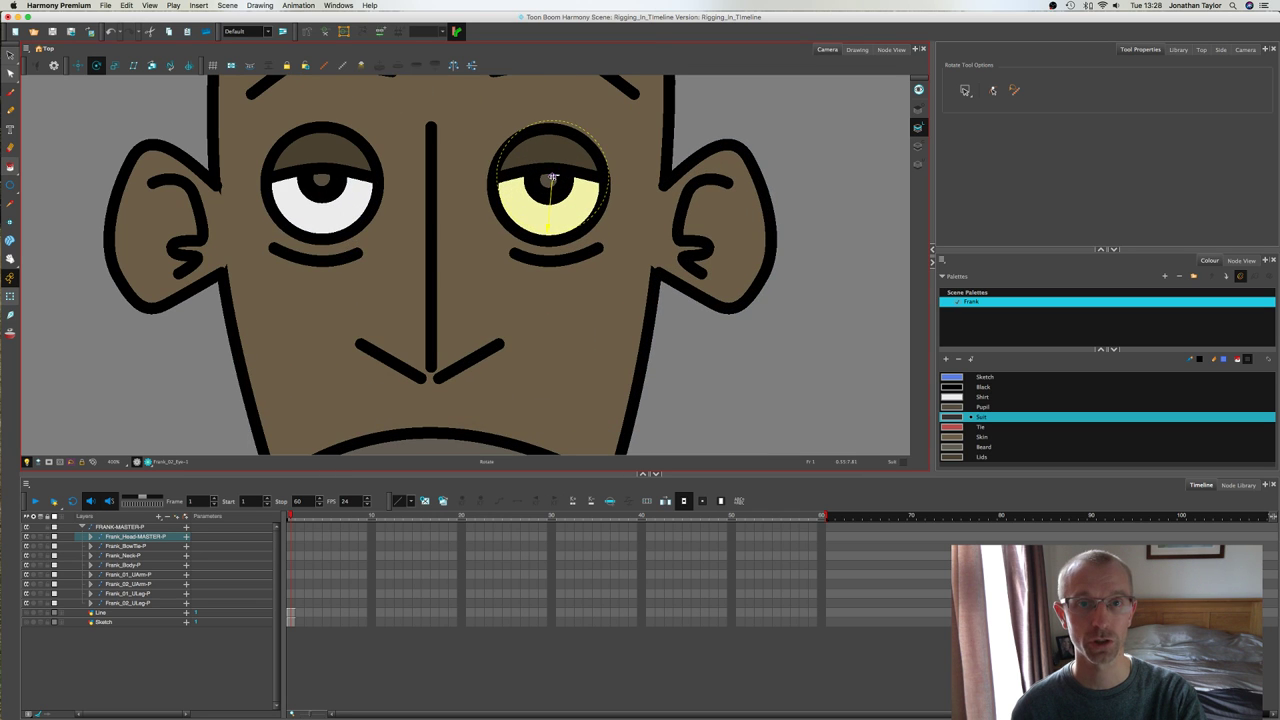
pyautogui.click(552, 178)
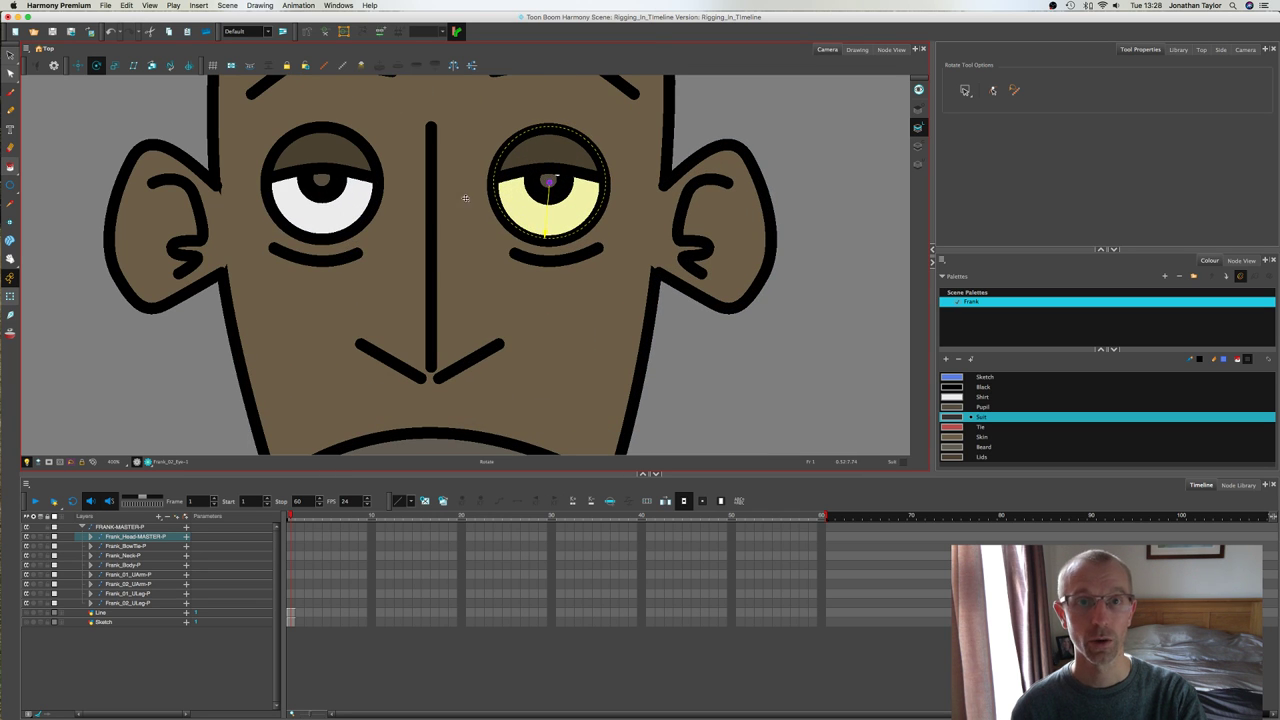
pyautogui.click(10, 297)
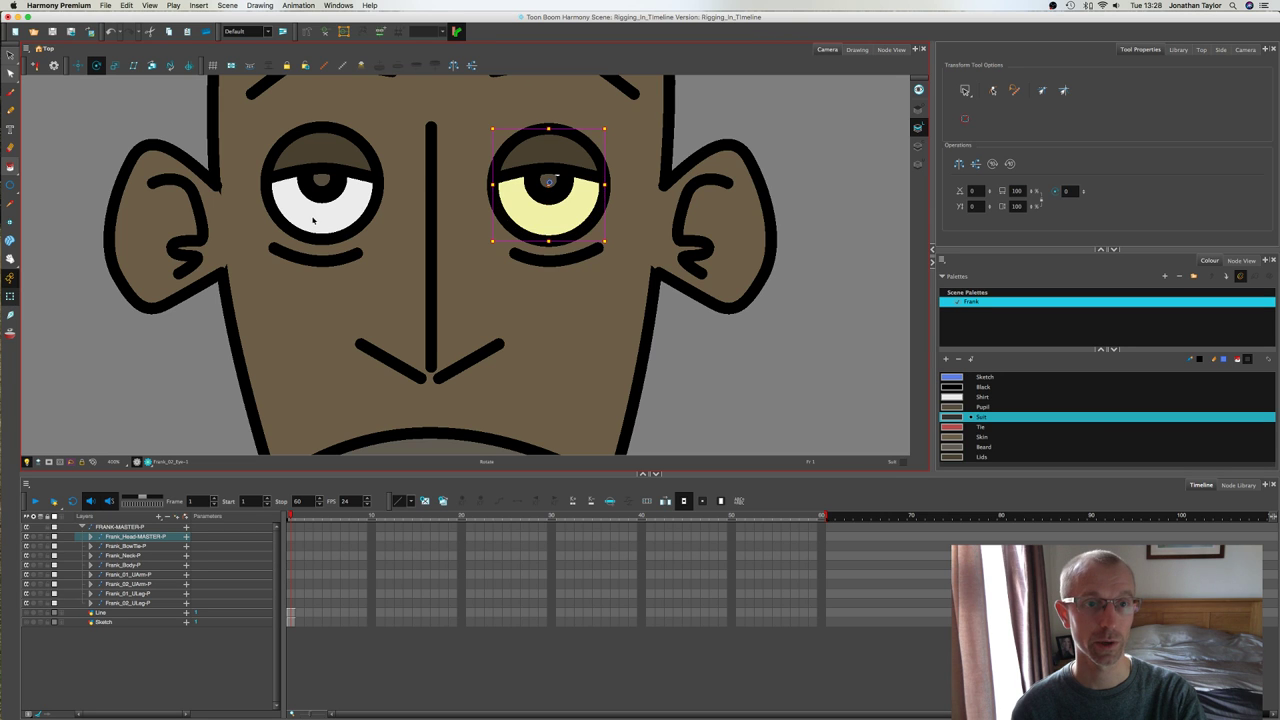
# Step: Move the pivot of the Frank_01 eye from the chest to its pupil's centre with the Rotate tool, and return to the Transform tool
pyautogui.click(320, 188)
pyautogui.scroll(-4, 477, 357)
pyautogui.scroll(-4, 477, 357)
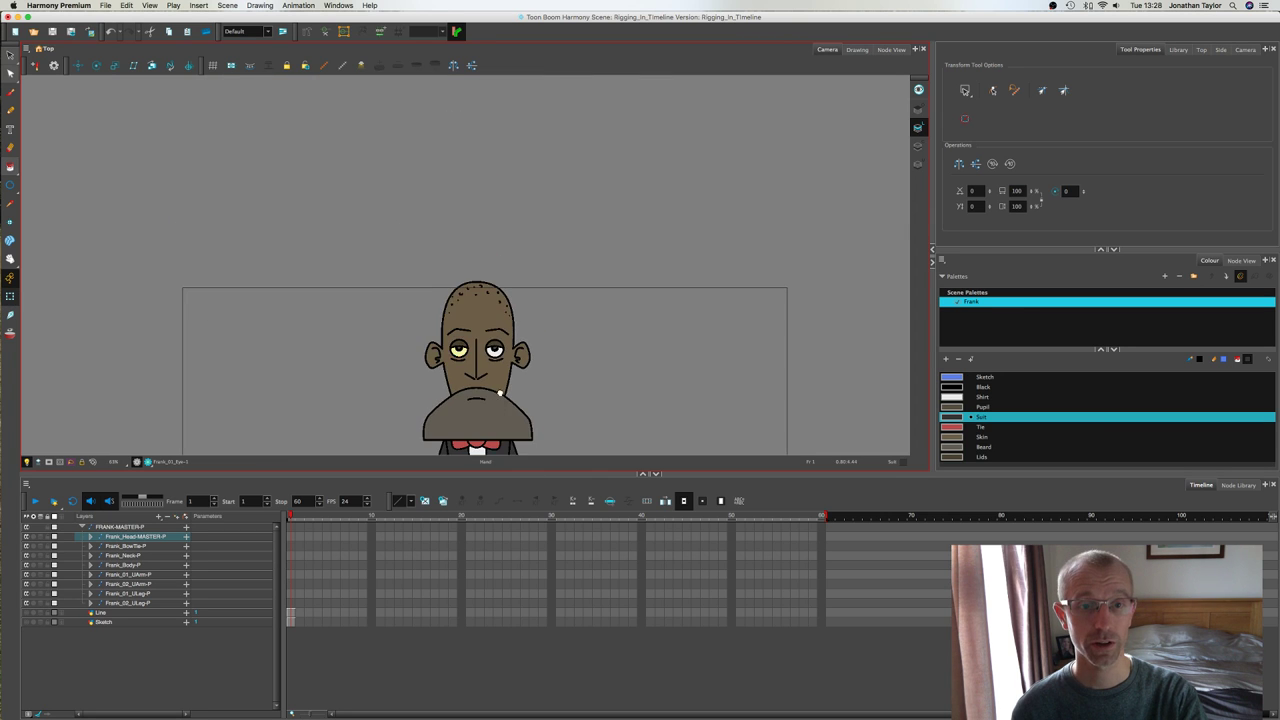
pyautogui.scroll(2, 505, 378)
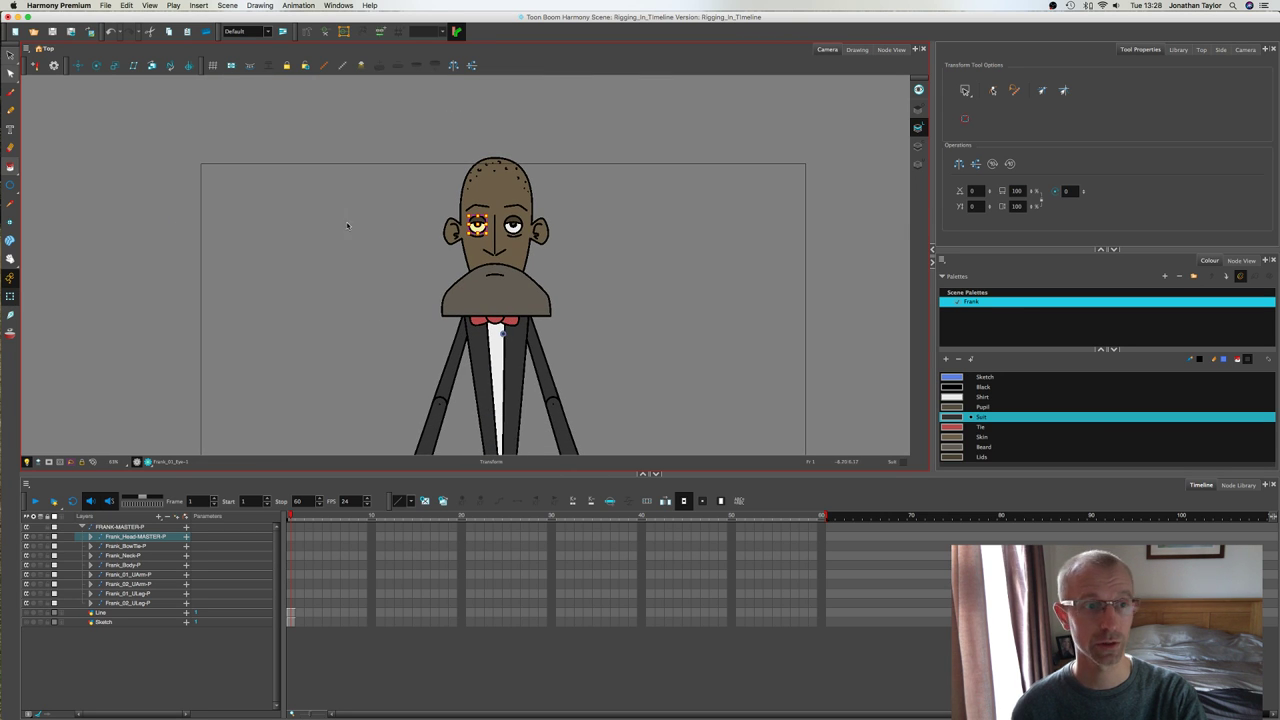
pyautogui.click(96, 65)
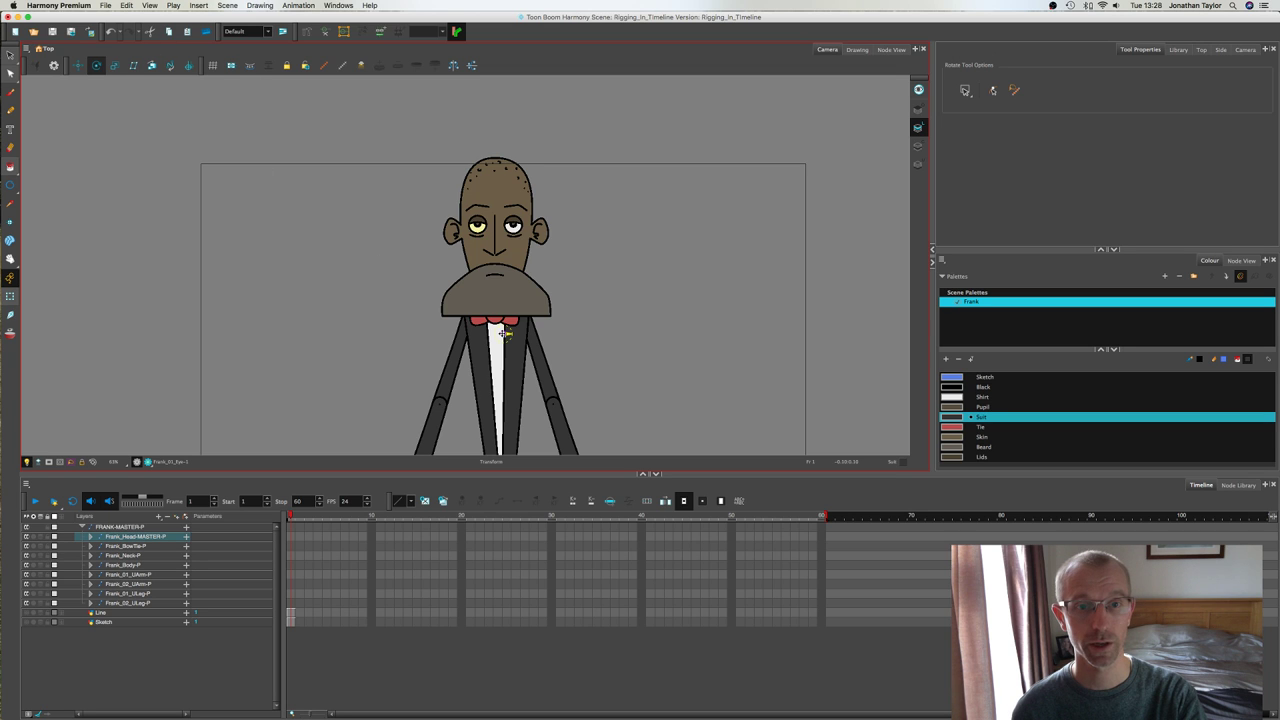
pyautogui.click(476, 228)
pyautogui.scroll(2, 506, 232)
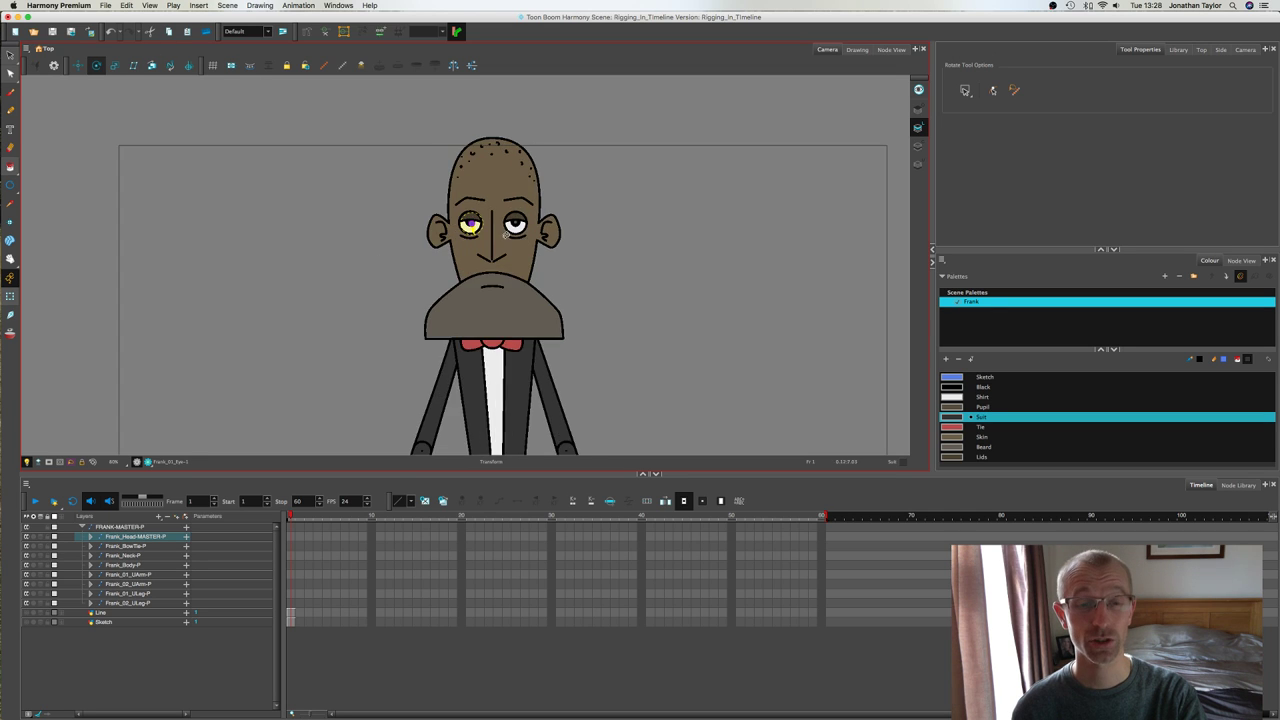
pyautogui.scroll(5, 506, 235)
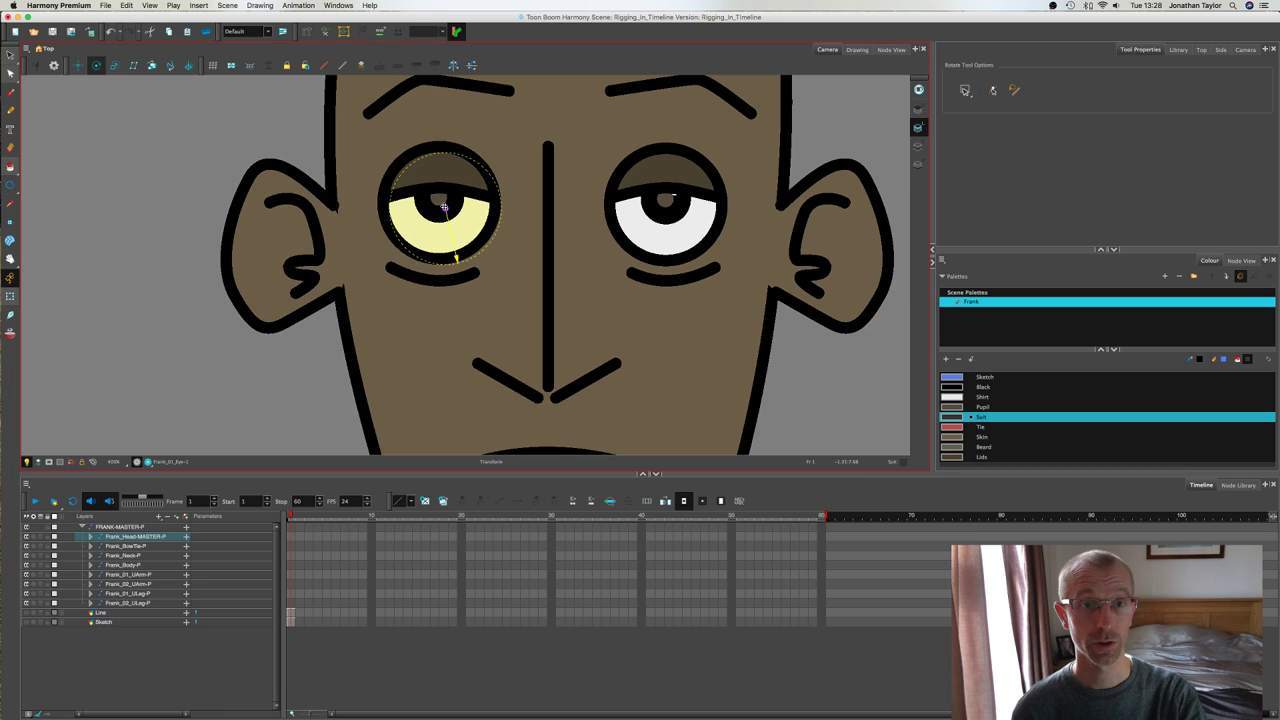
pyautogui.moveTo(444, 207); pyautogui.dragTo(441, 202)
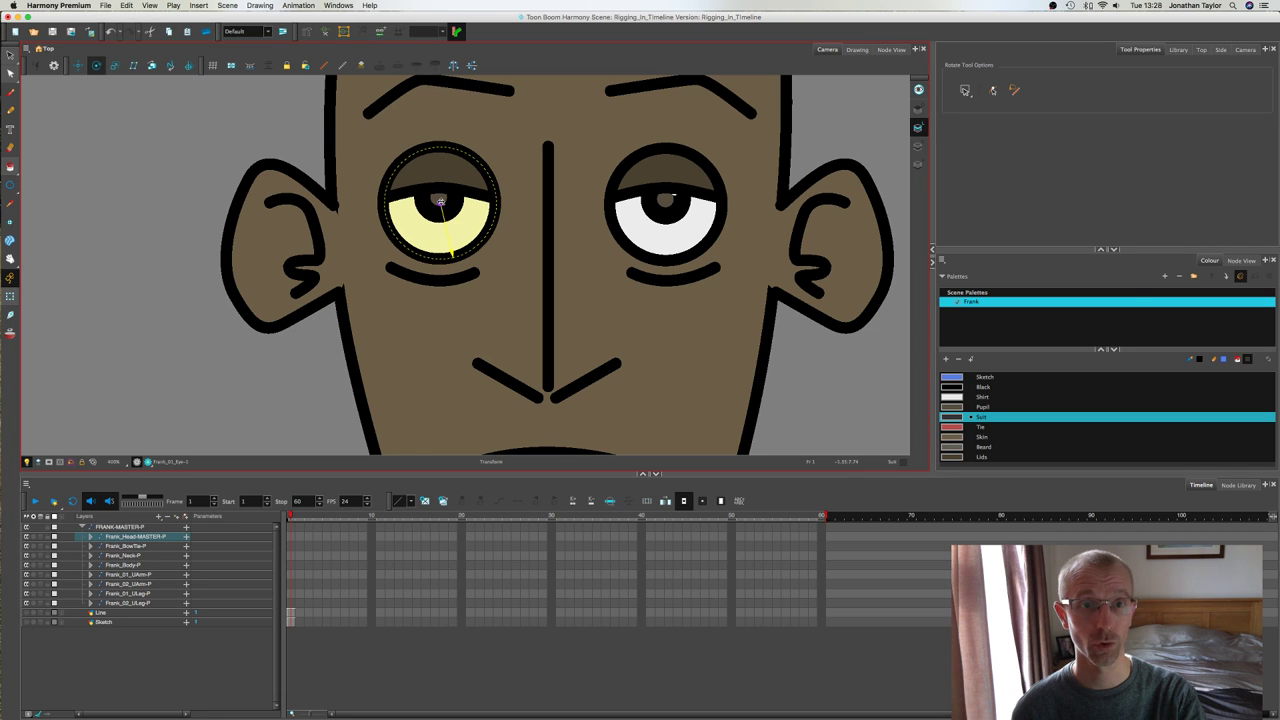
pyautogui.scroll(-1, 445, 203)
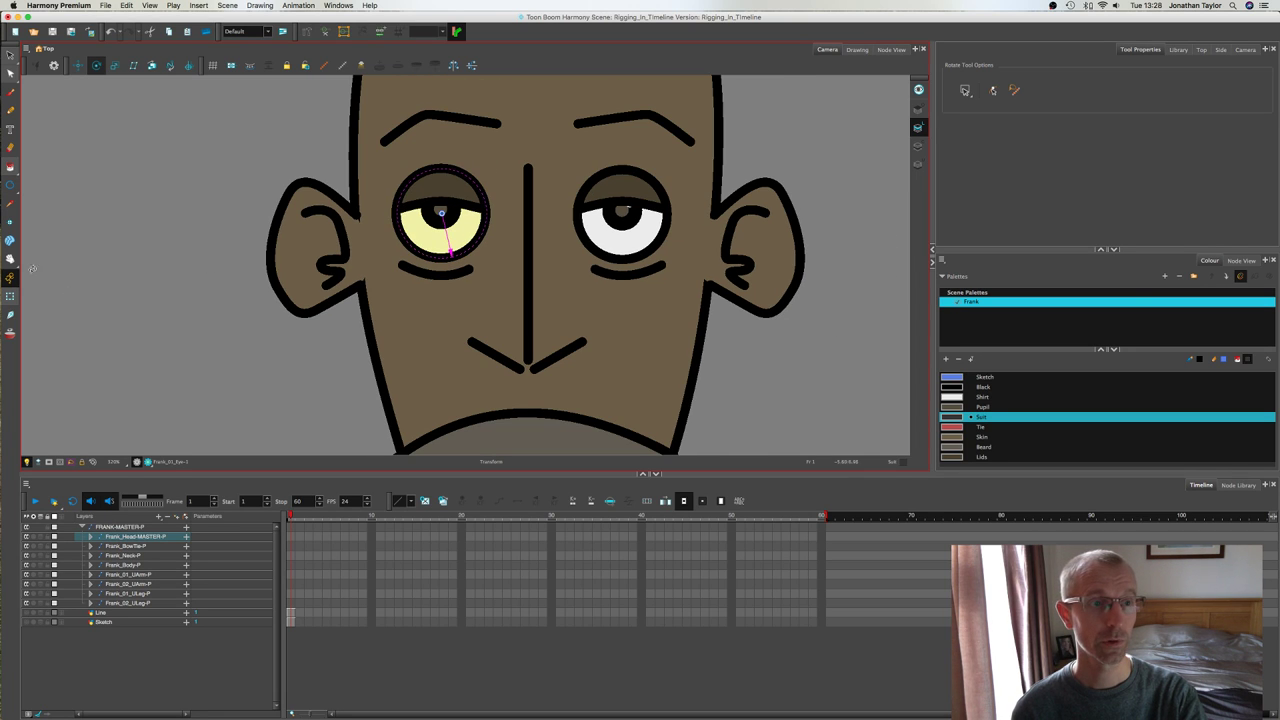
pyautogui.click(10, 296)
# Step: Select the Frank_01 eyelid, place its pivot at the pupil's centre with the Rotate tool, and return to the Transform tool
pyautogui.scroll(-1, 572, 317)
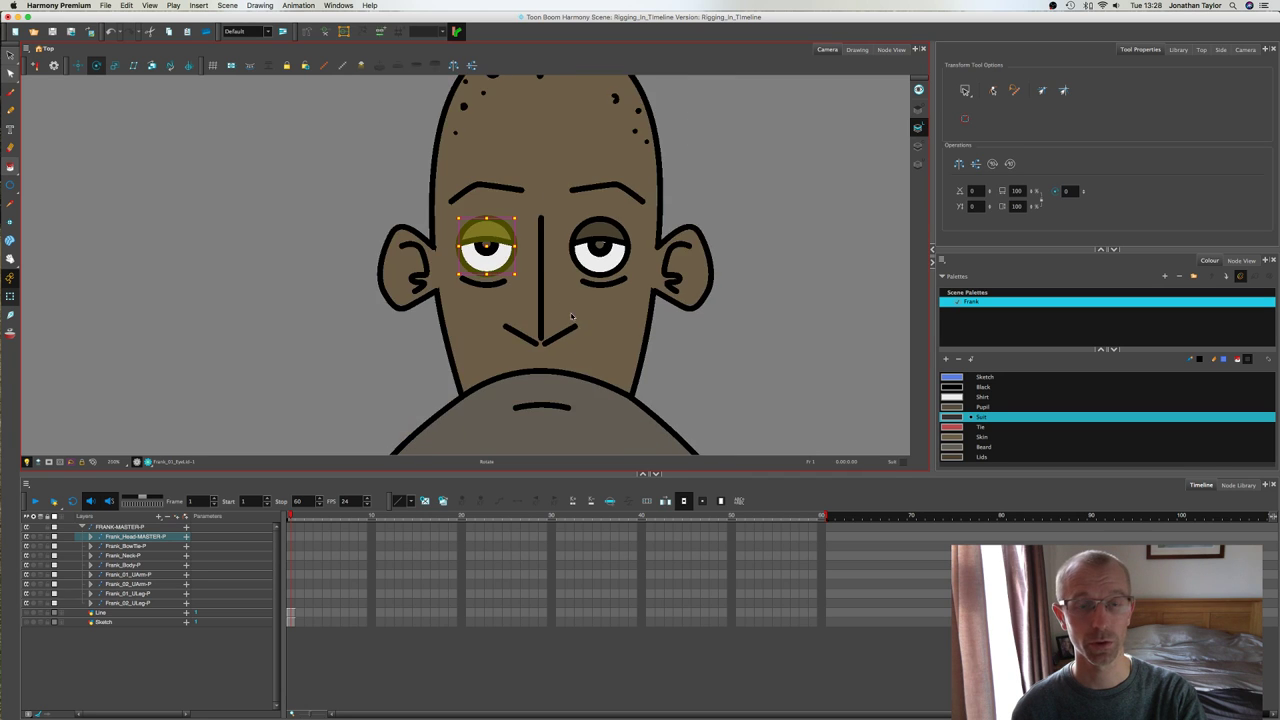
pyautogui.scroll(-3, 572, 317)
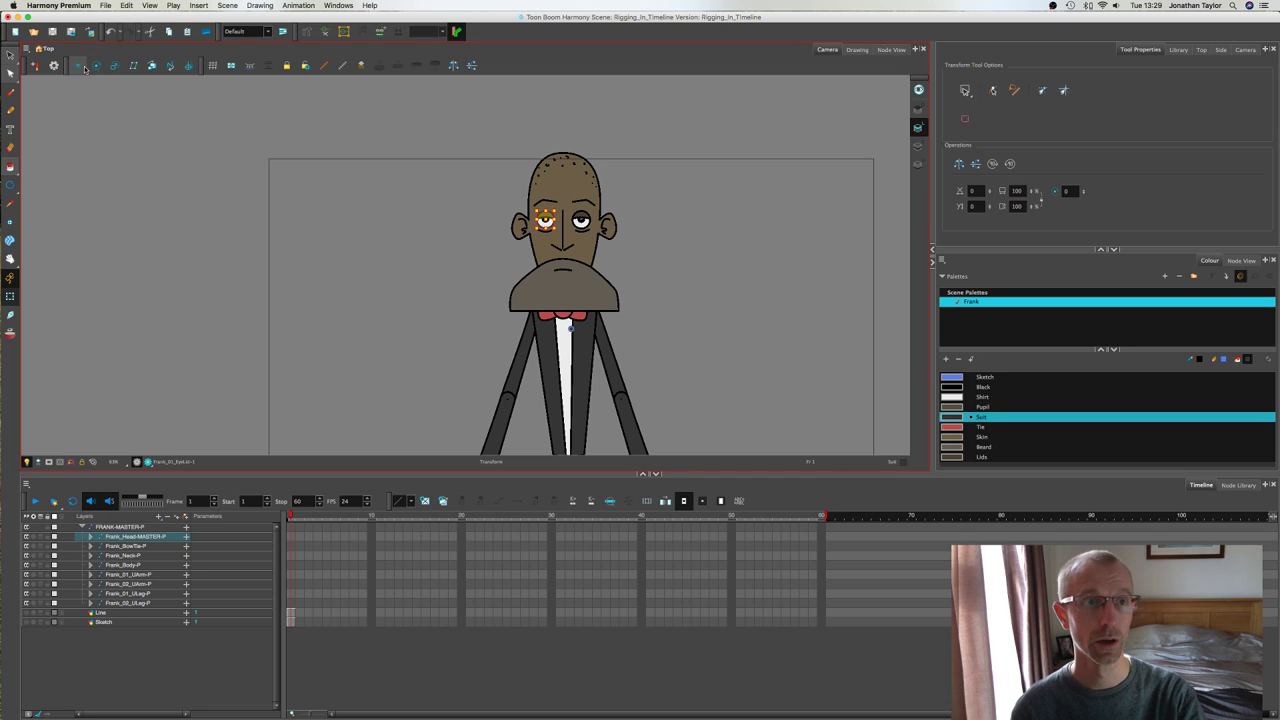
pyautogui.hotkey('alt', '3')
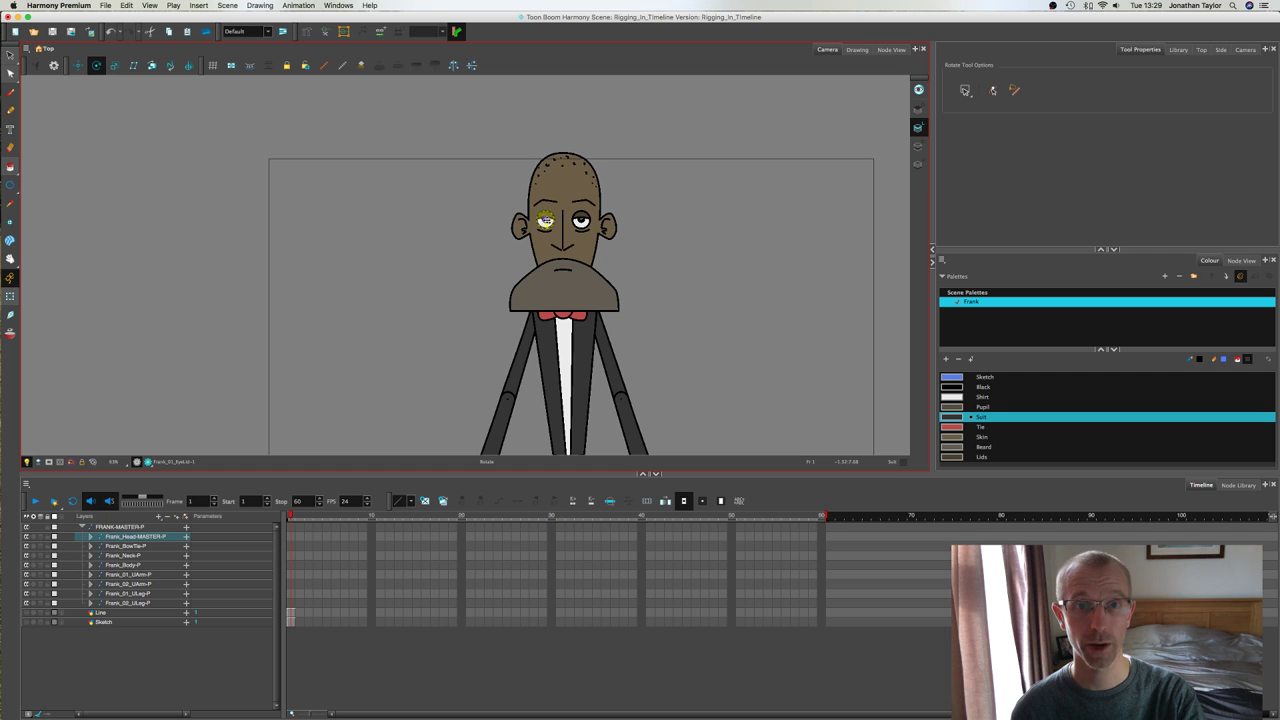
pyautogui.scroll(8, 545, 218)
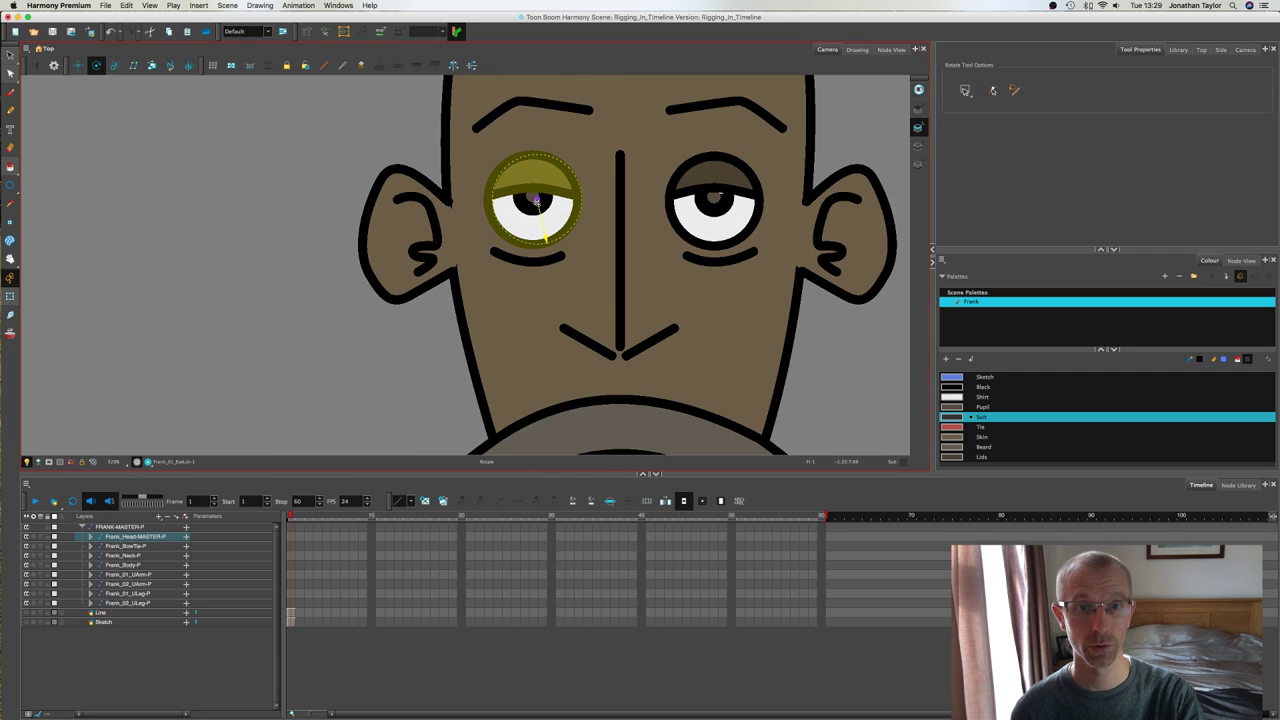
pyautogui.moveTo(537, 201); pyautogui.dragTo(532, 199)
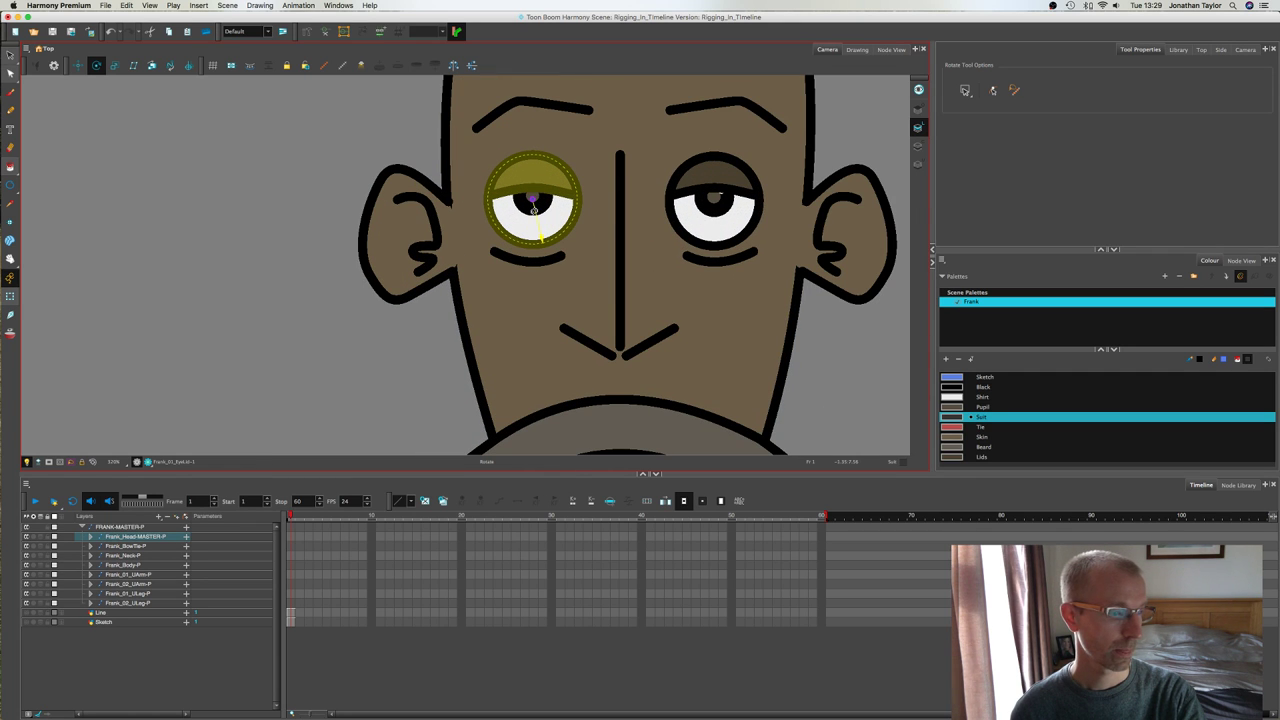
pyautogui.click(10, 297)
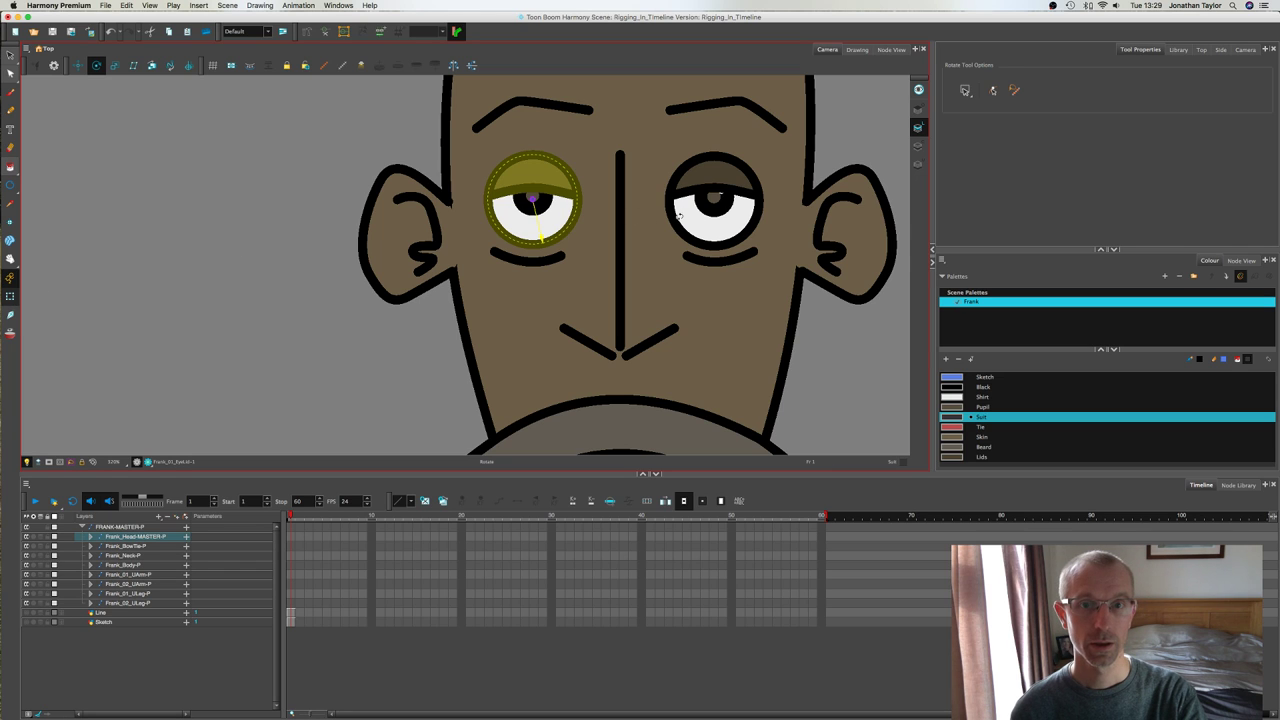
# Step: Select the Frank_02 eyelid, move its pivot to the pupil's centre with the Rotate tool, and return to the Transform tool
pyautogui.click(685, 217)
pyautogui.click(688, 185)
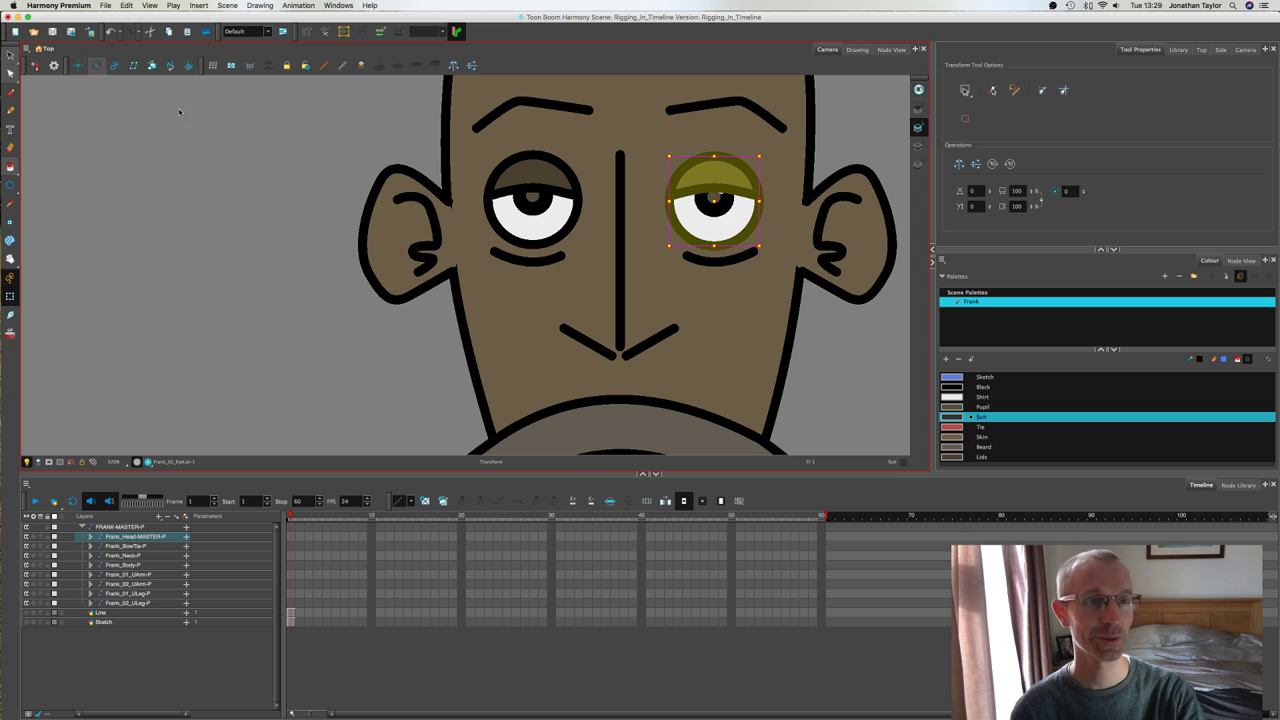
pyautogui.click(97, 66)
pyautogui.scroll(-10, 628, 346)
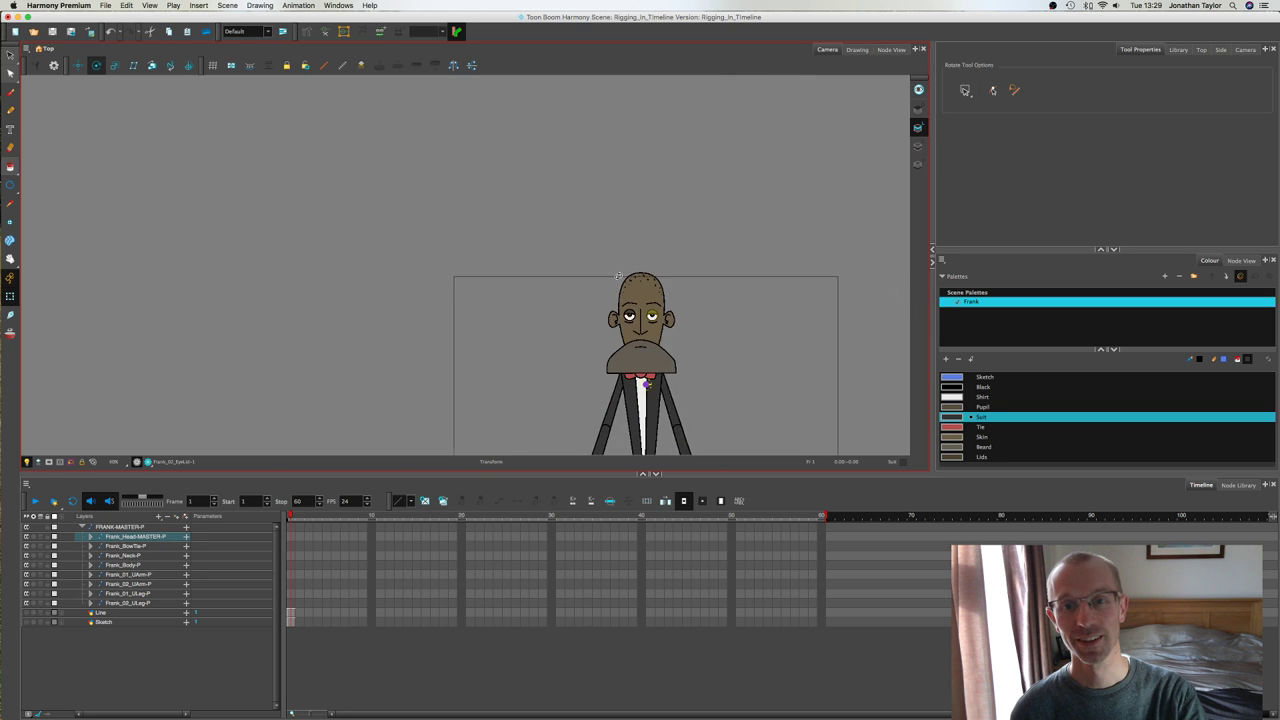
pyautogui.scroll(6, 618, 276)
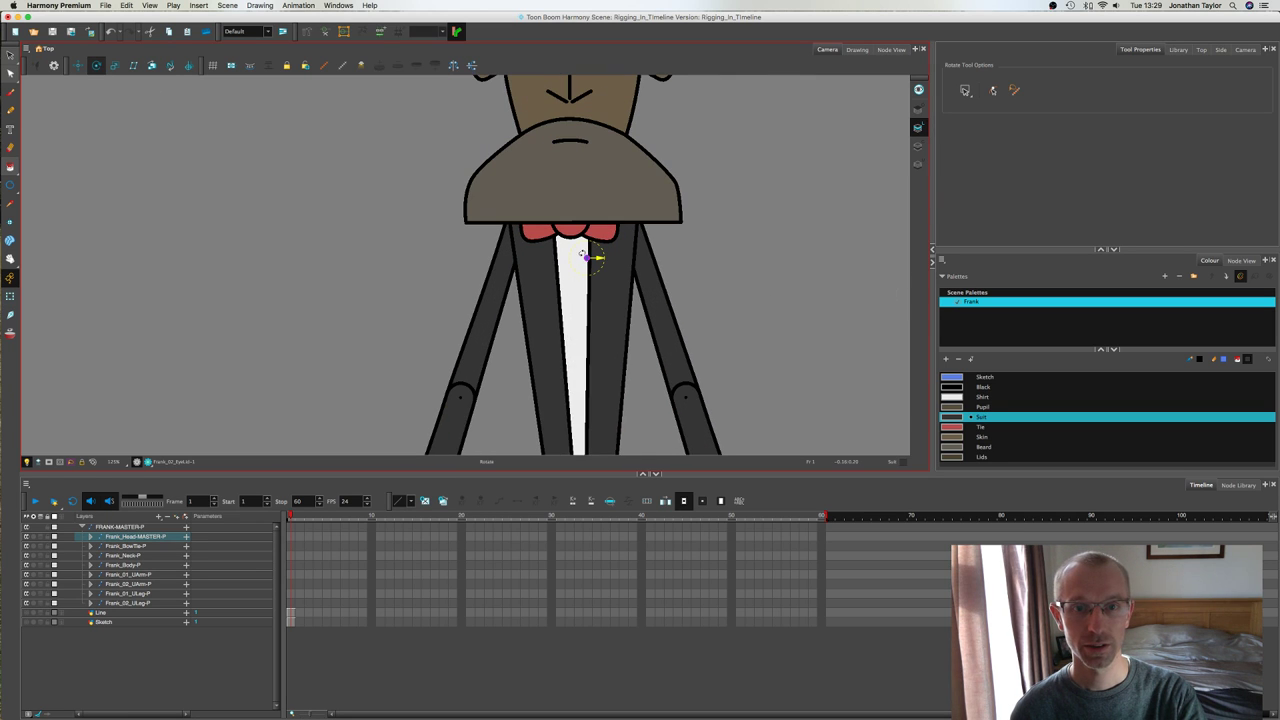
pyautogui.moveTo(651, 134); pyautogui.dragTo(655, 332)
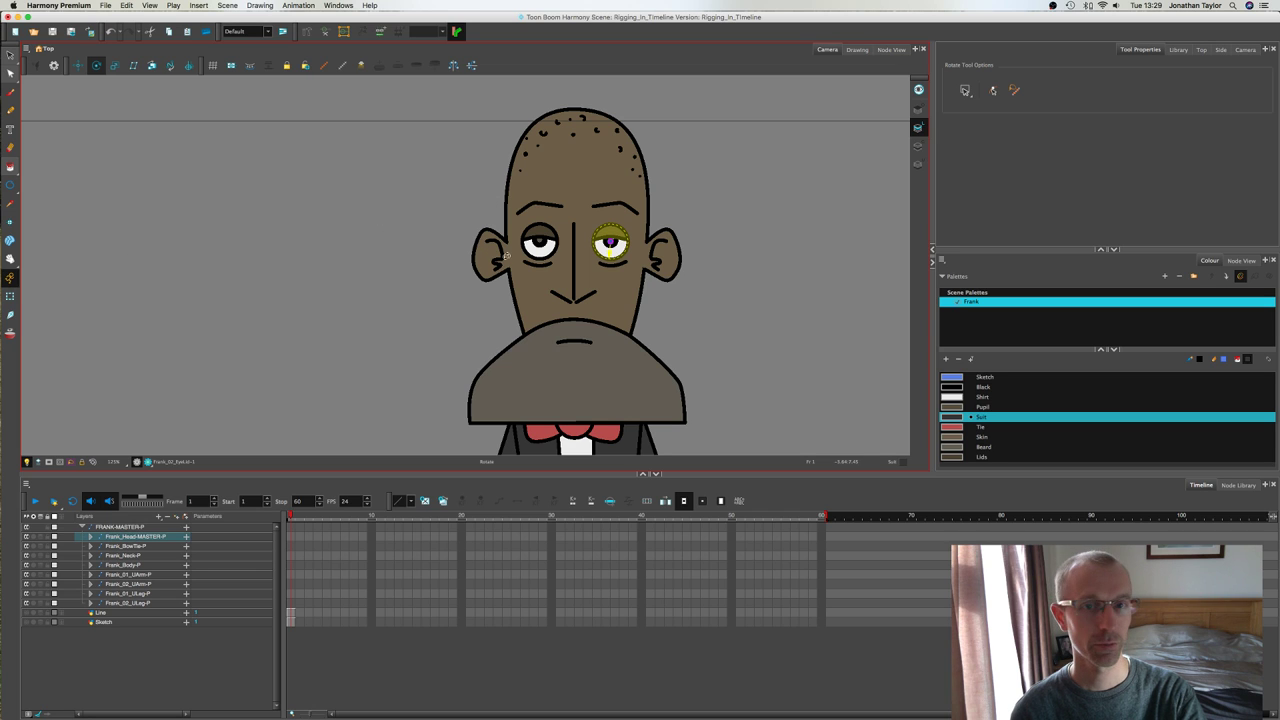
pyautogui.click(10, 296)
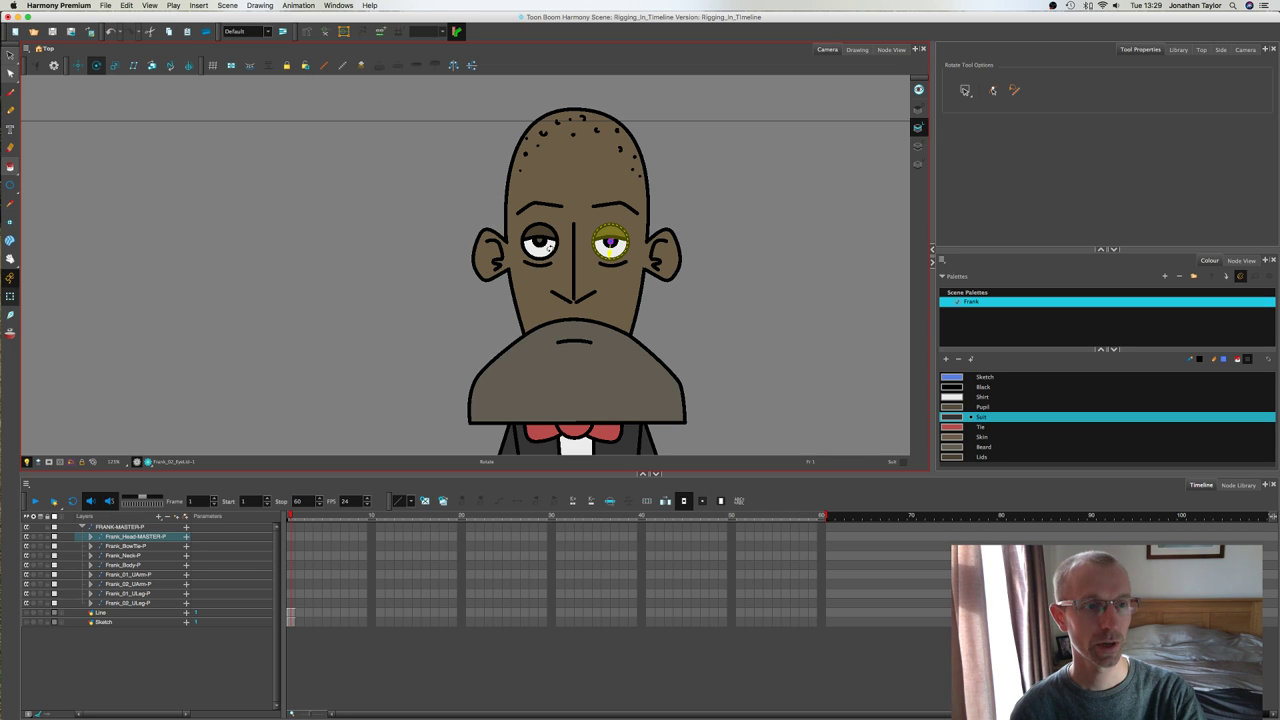
# Step: Move the pivot of the Frank_01 line under the eye from the chest onto the line's middle with the Rotate tool
pyautogui.click(543, 266)
pyautogui.scroll(2, 540, 264)
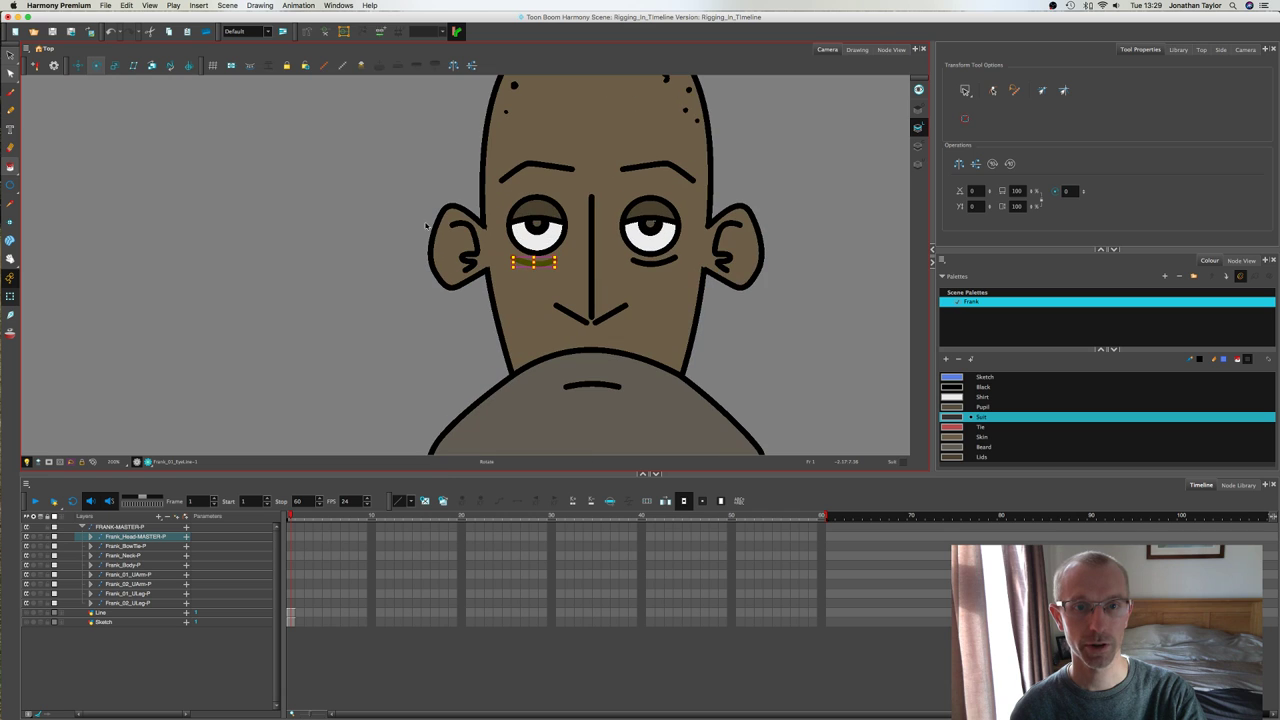
pyautogui.hotkey('alt', '3')
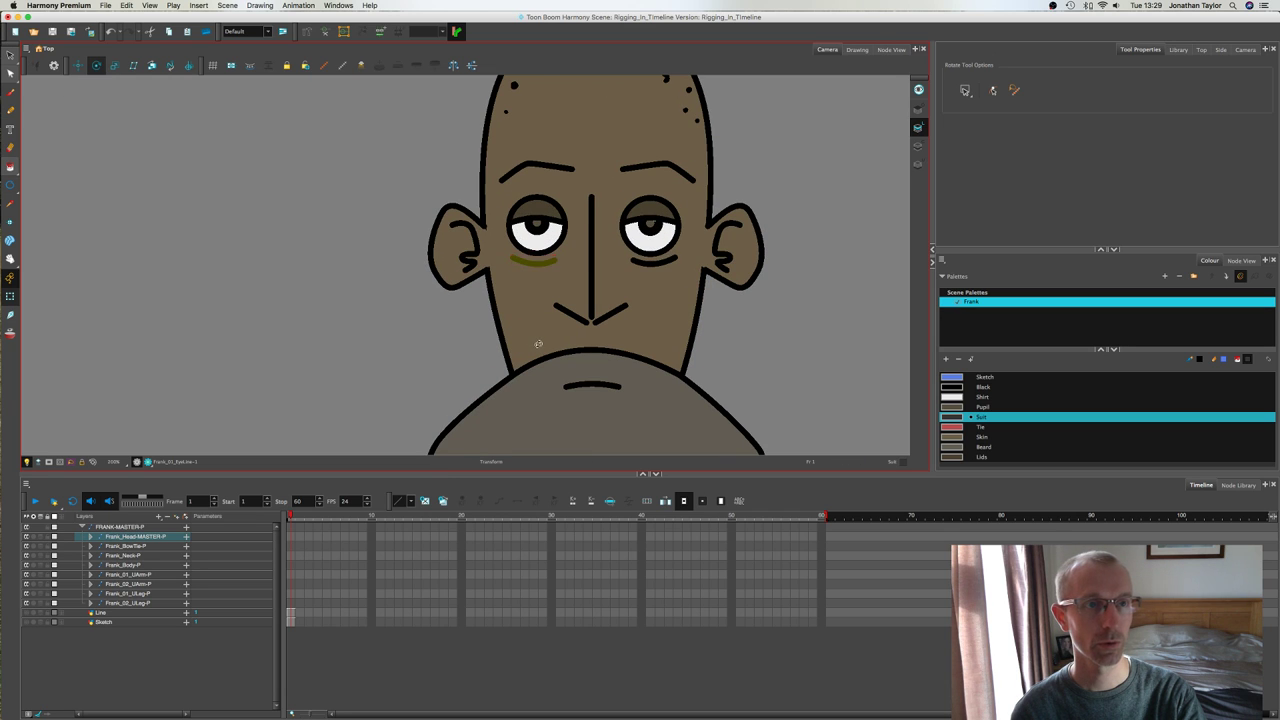
pyautogui.scroll(-4, 560, 357)
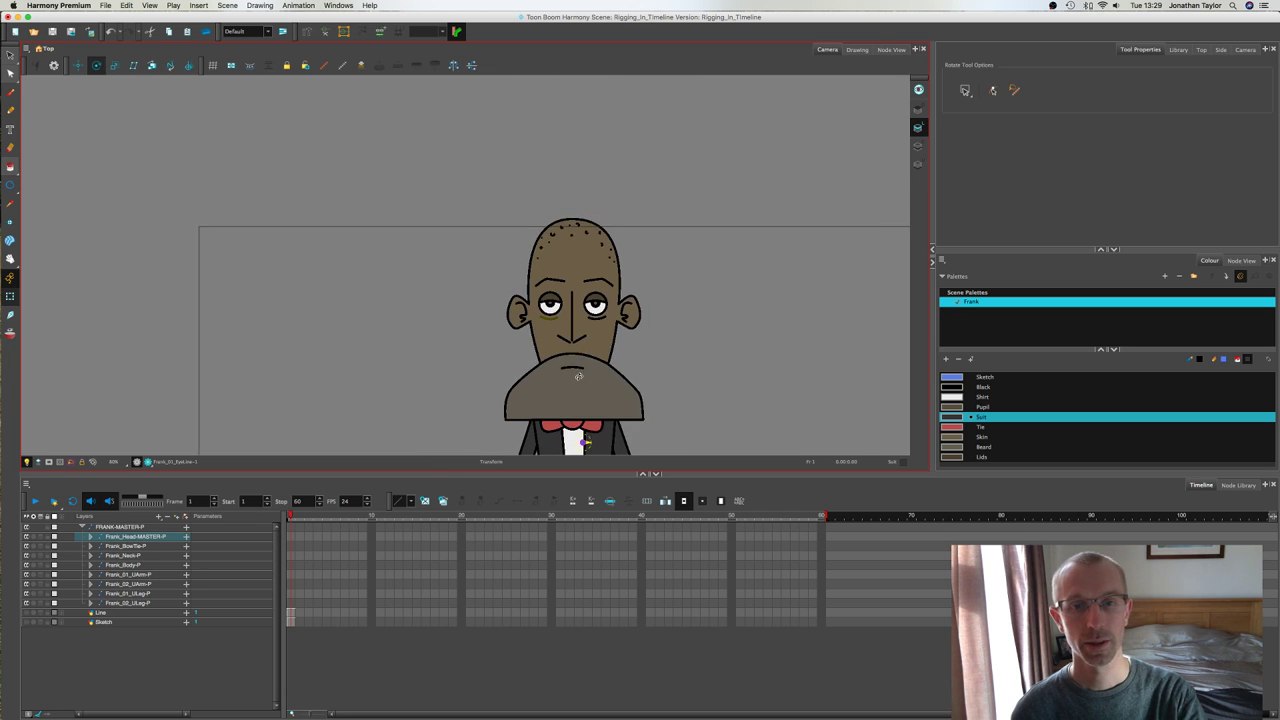
pyautogui.moveTo(574, 371); pyautogui.dragTo(581, 216)
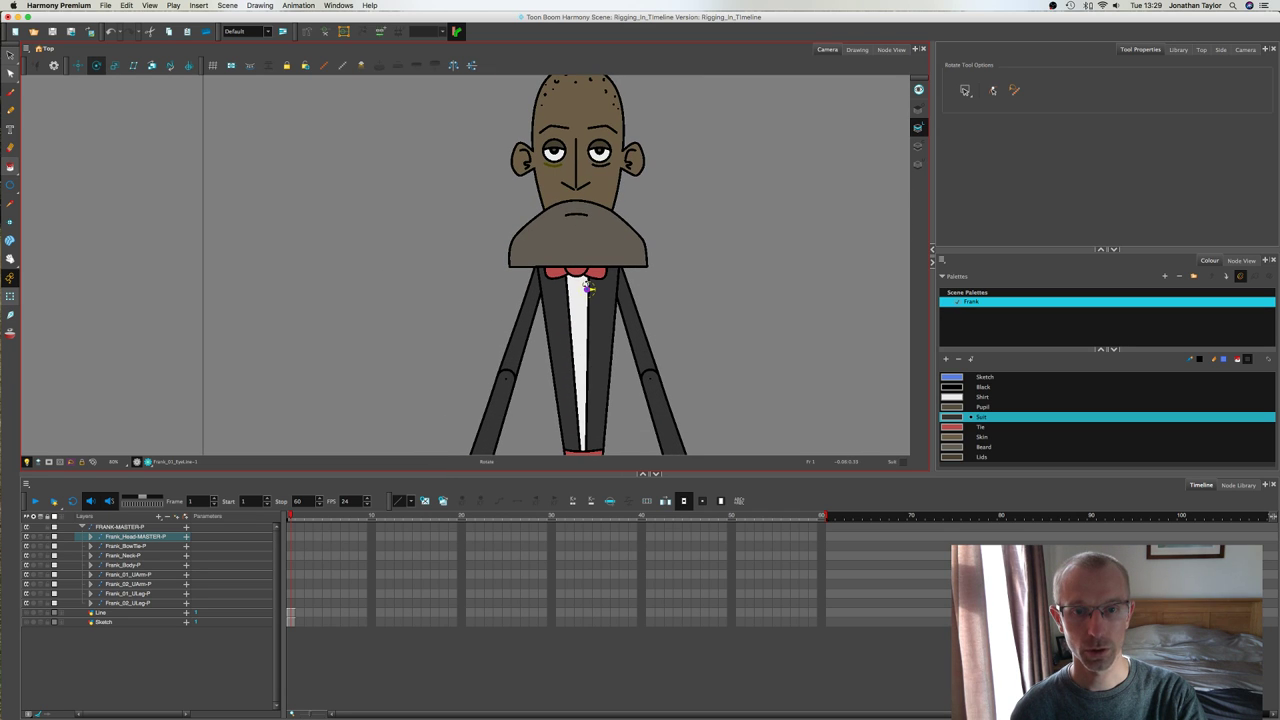
pyautogui.moveTo(588, 289); pyautogui.dragTo(553, 163)
pyautogui.click(8, 297)
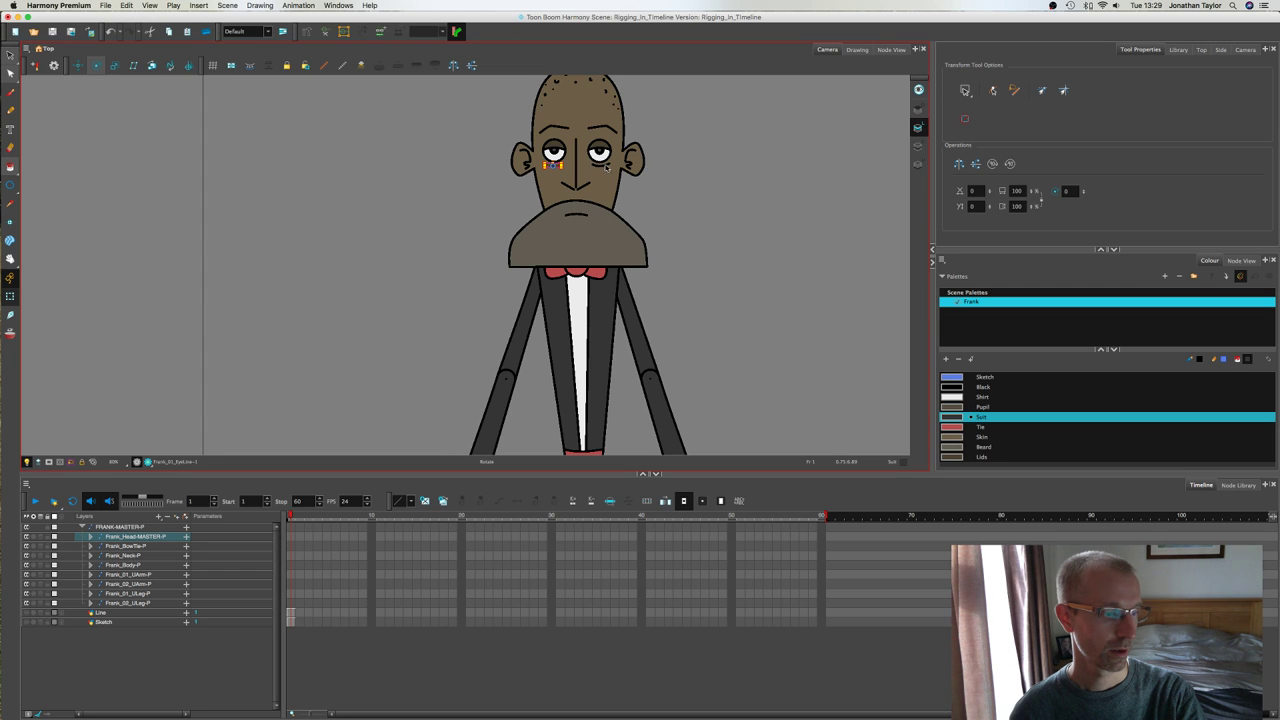
# Step: Place the pivot of the Frank_02 line under the eye at the line's middle with the Rotate tool, and return to the Transform tool
pyautogui.click(604, 165)
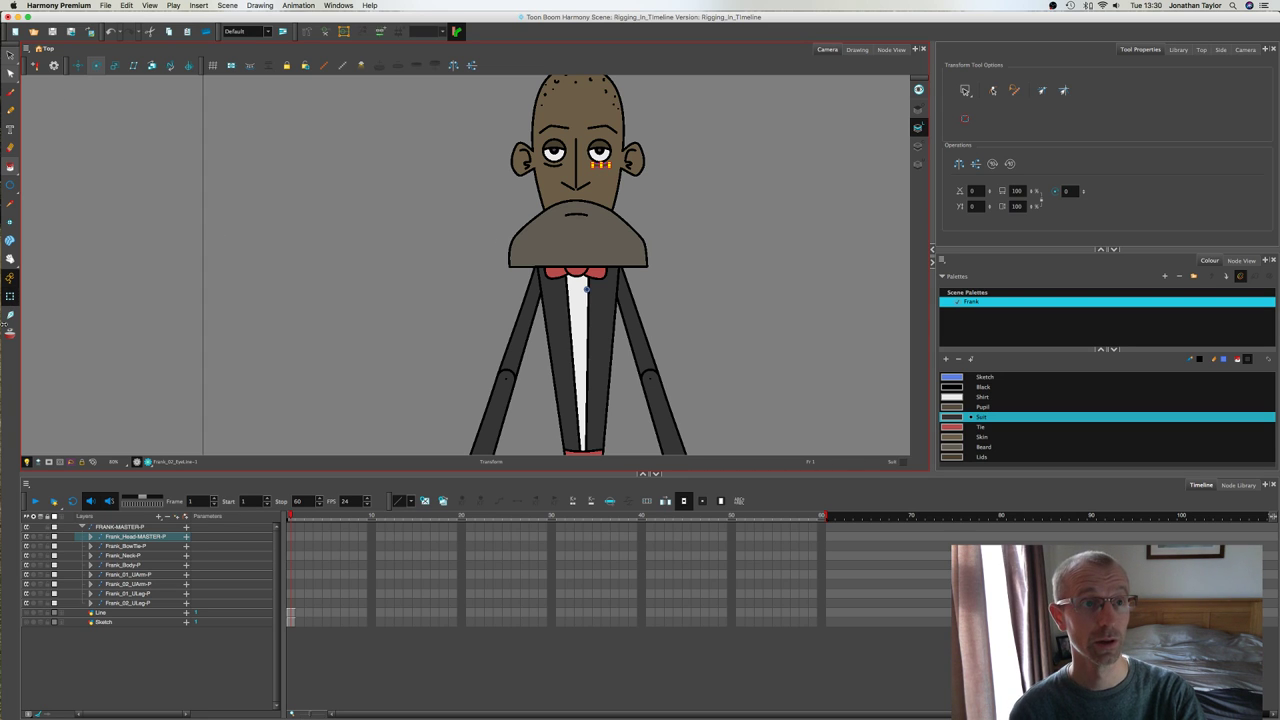
pyautogui.click(97, 65)
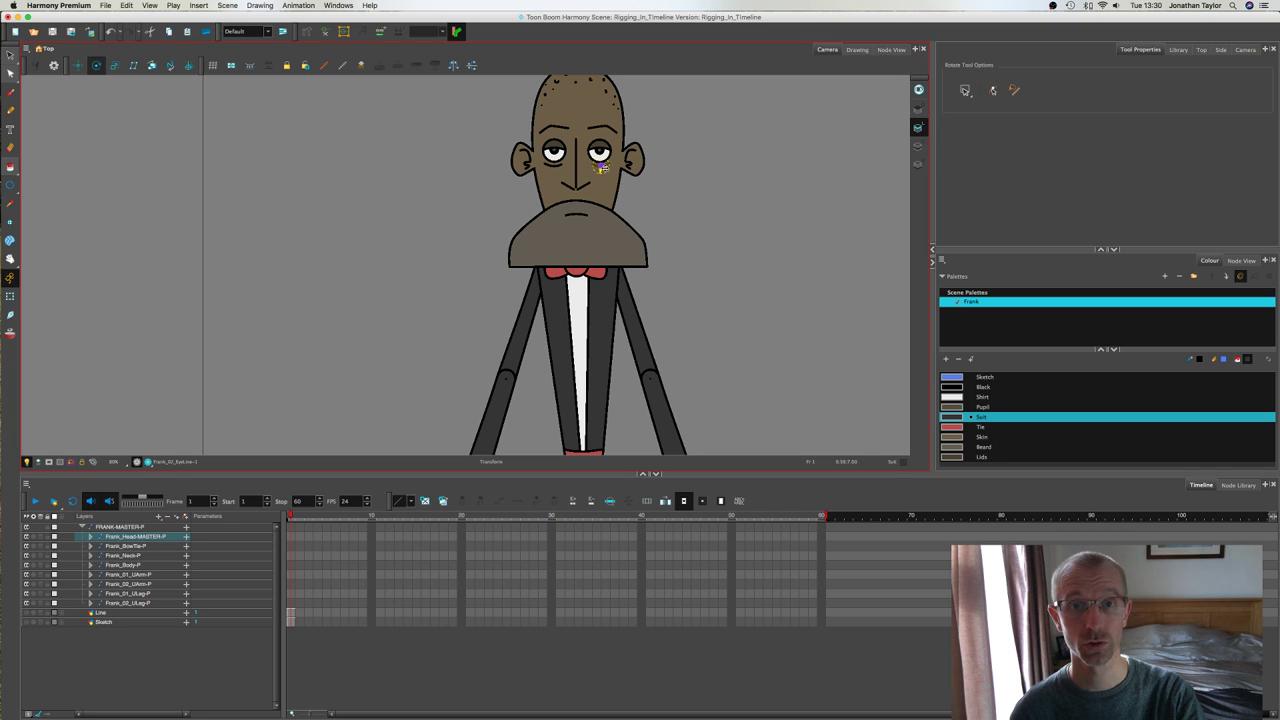
pyautogui.scroll(4, 607, 180)
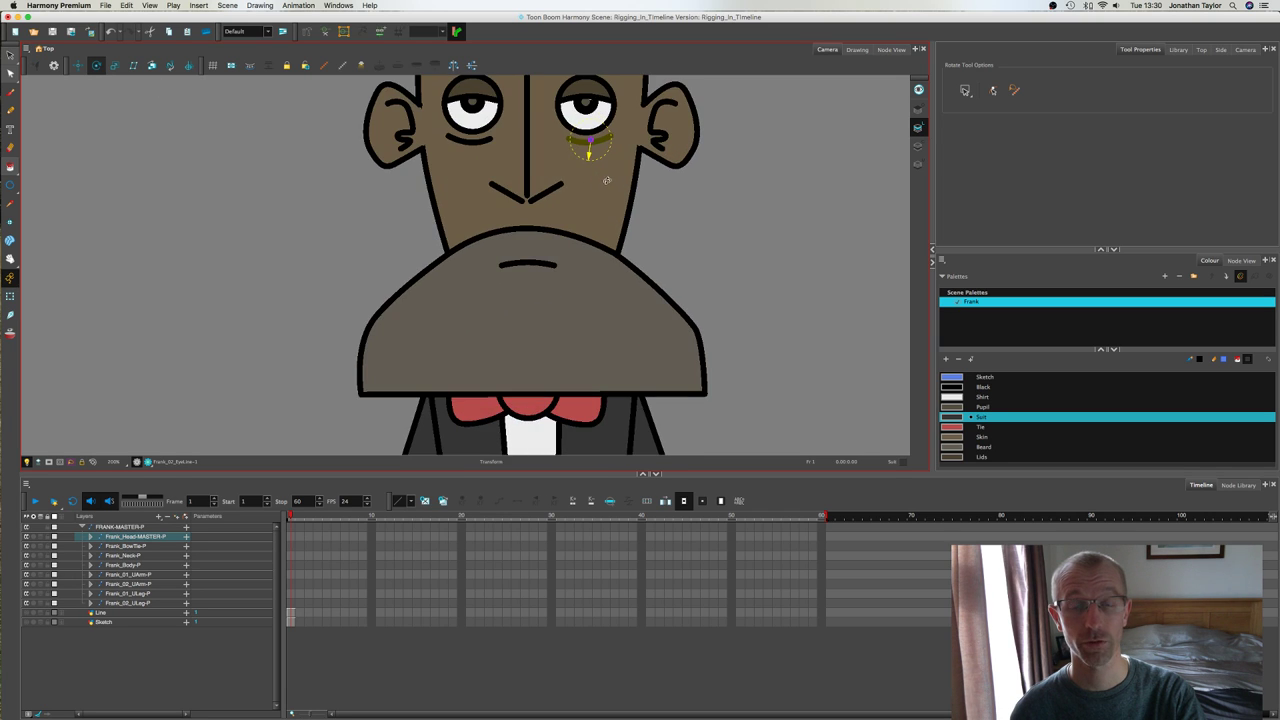
pyautogui.moveTo(620, 237); pyautogui.dragTo(648, 308)
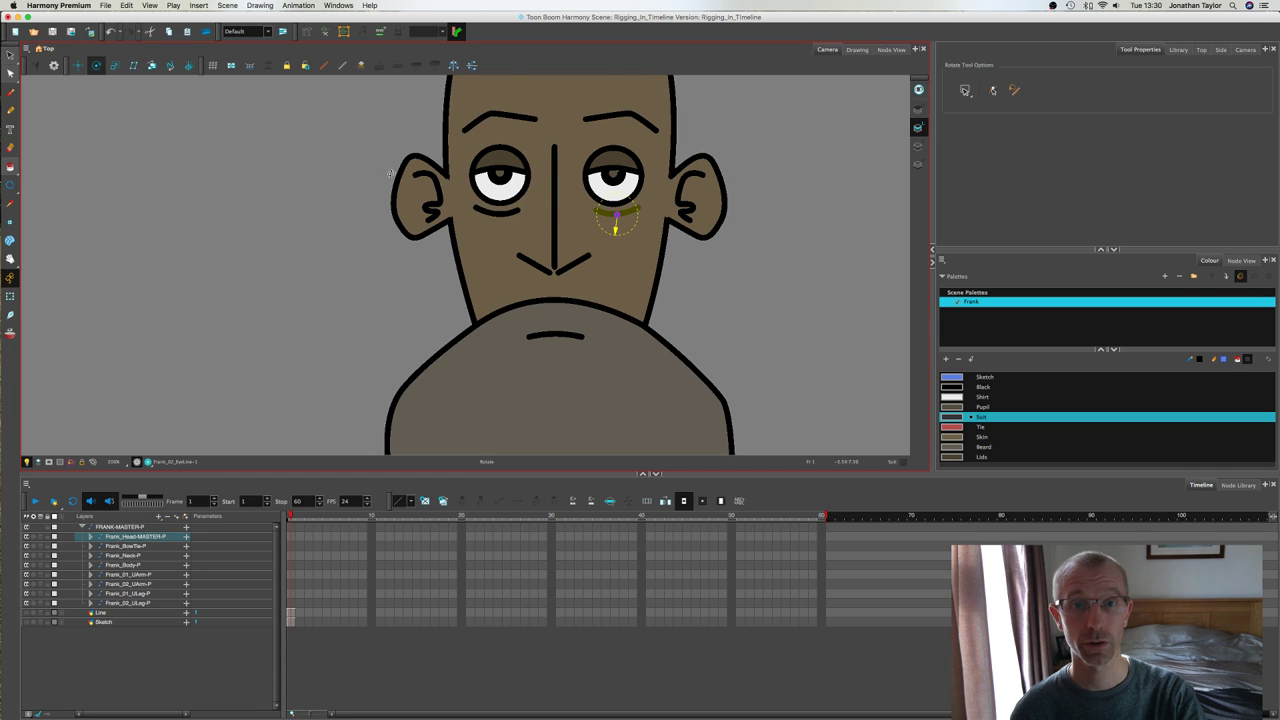
pyautogui.hotkey('shift', 't')
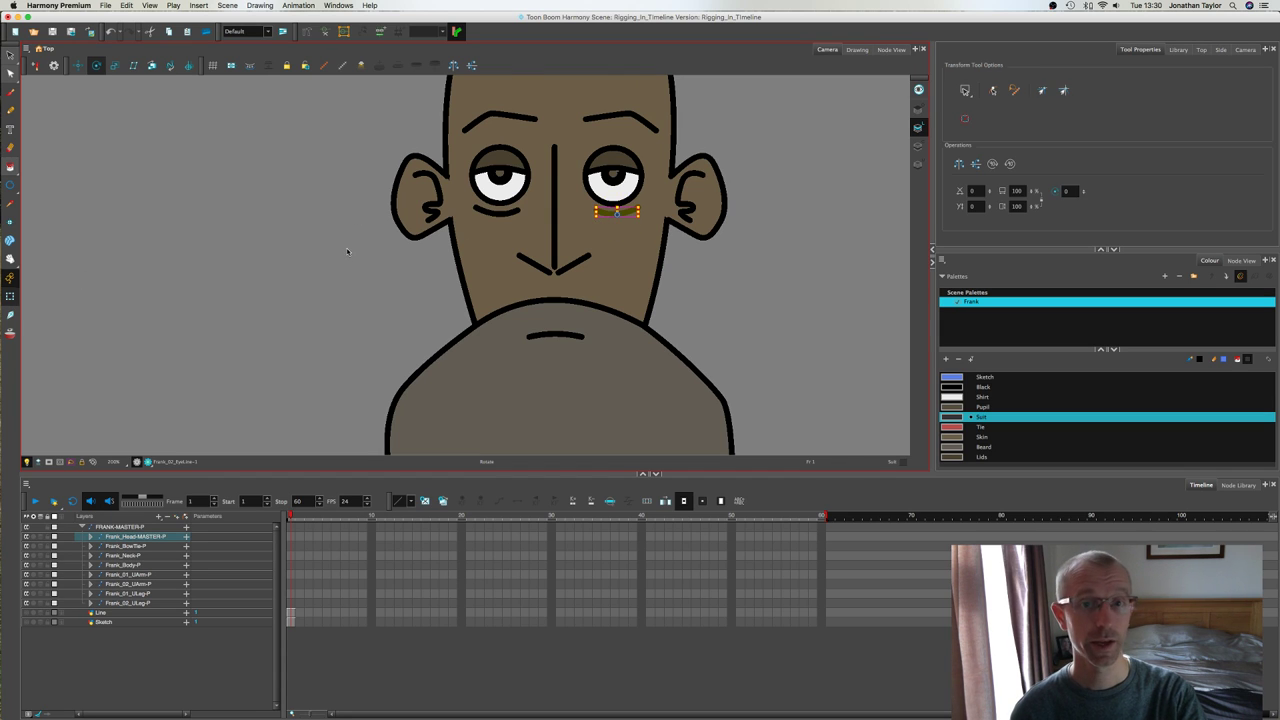
# Step: Move the nose's pivot to the top end of the nose line with the Rotate tool, and return to the Transform tool
pyautogui.click(557, 243)
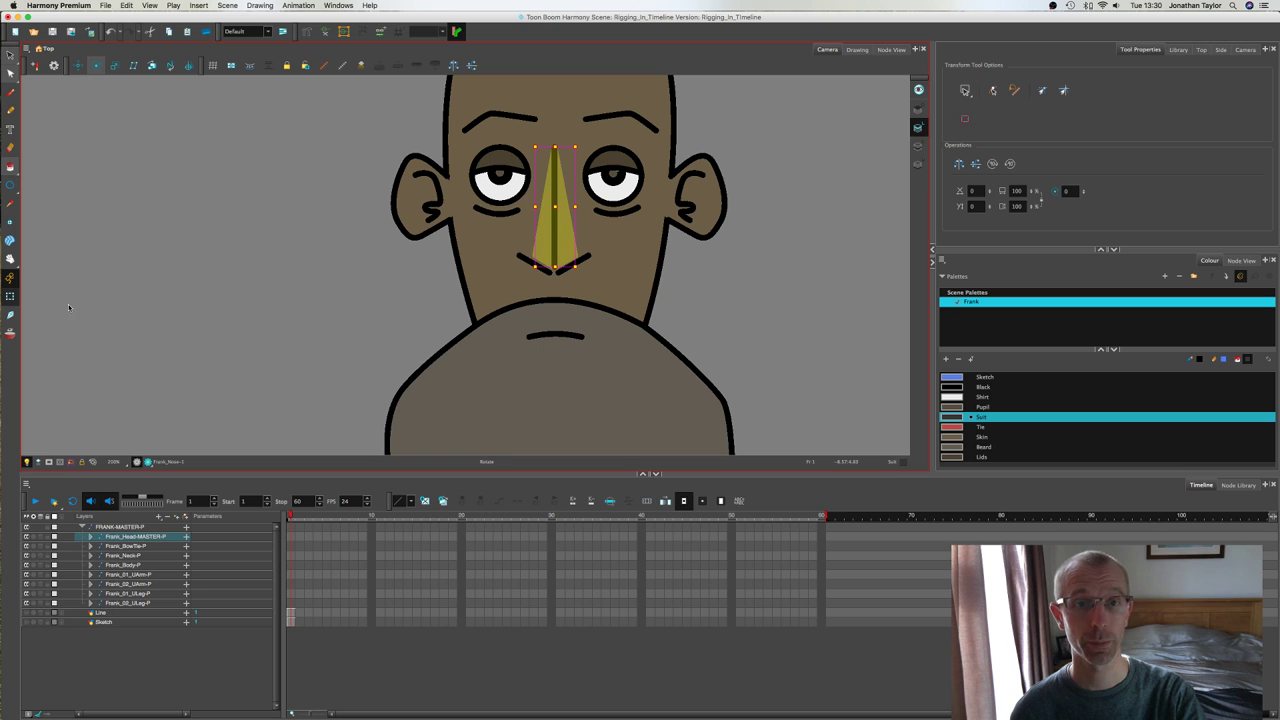
pyautogui.click(98, 67)
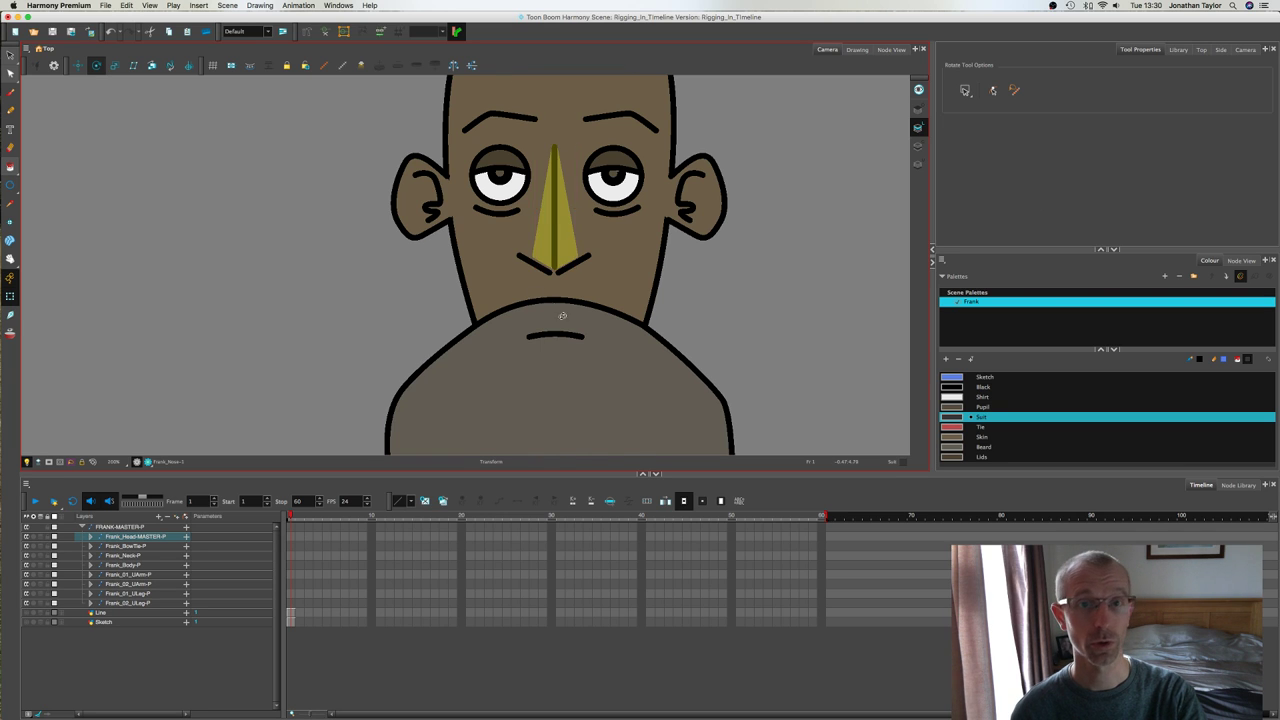
pyautogui.scroll(-5, 563, 315)
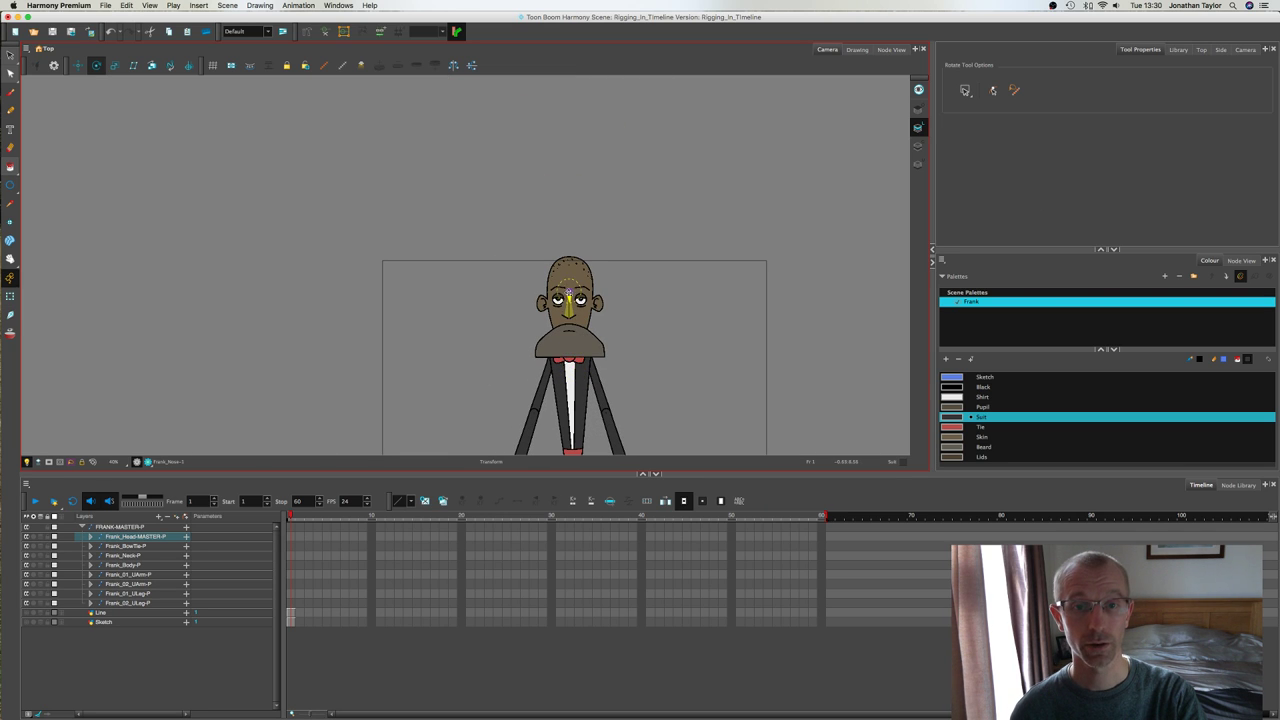
pyautogui.scroll(5, 570, 298)
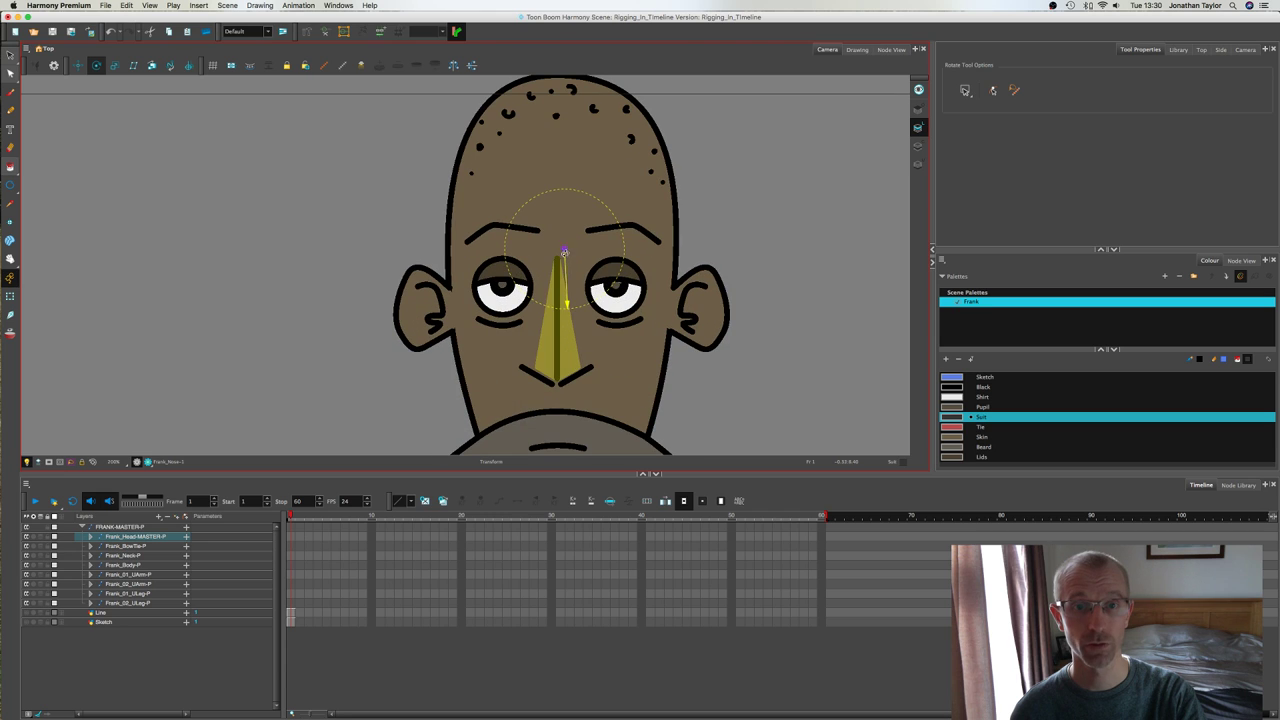
pyautogui.moveTo(564, 252); pyautogui.dragTo(556, 261)
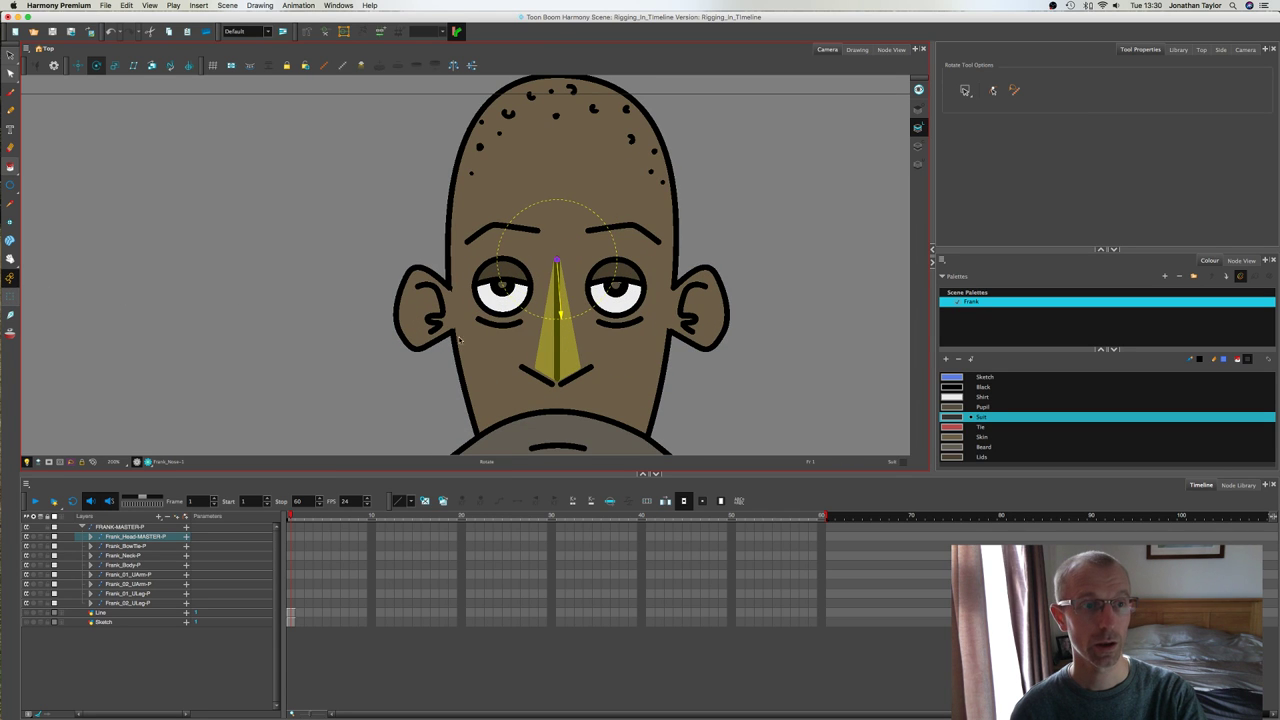
pyautogui.click(10, 297)
# Step: Move the Frank_01 nostril's pivot to the line's inner end beside the nose with the Rotate tool, and return to the Transform tool
pyautogui.click(535, 374)
pyautogui.scroll(-2, 538, 371)
pyautogui.scroll(-4, 541, 371)
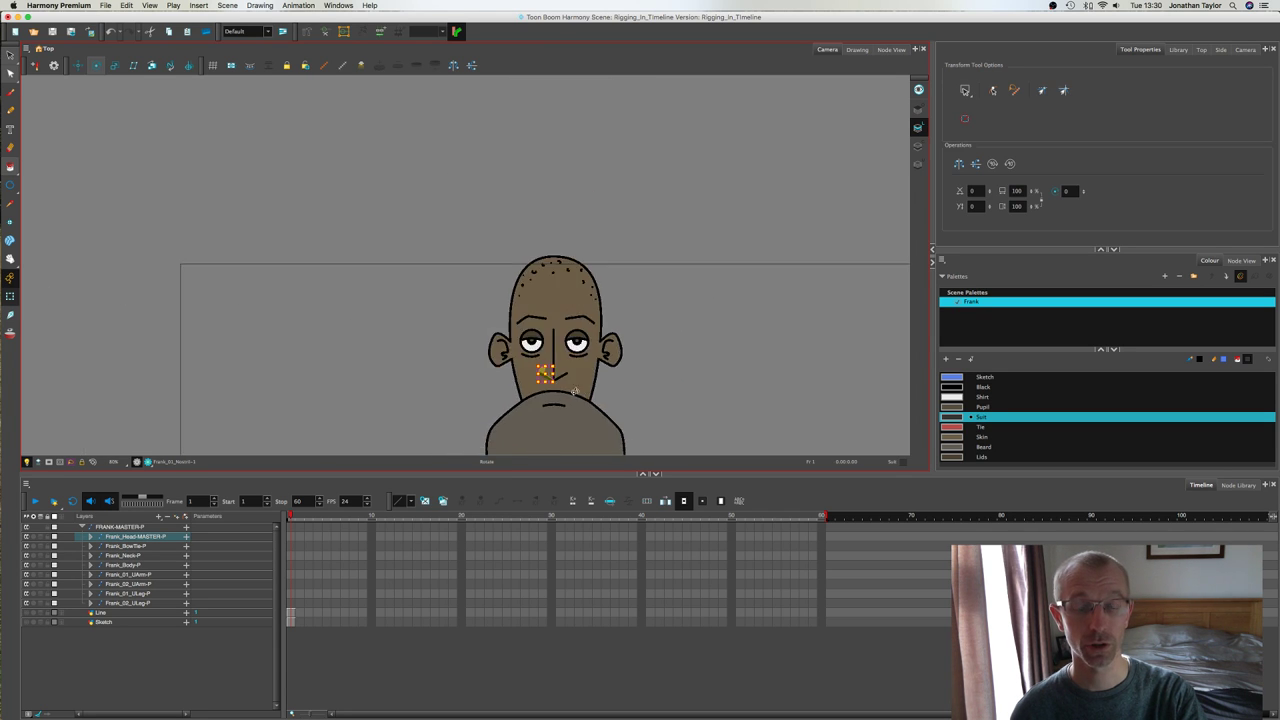
pyautogui.moveTo(593, 377); pyautogui.dragTo(604, 237)
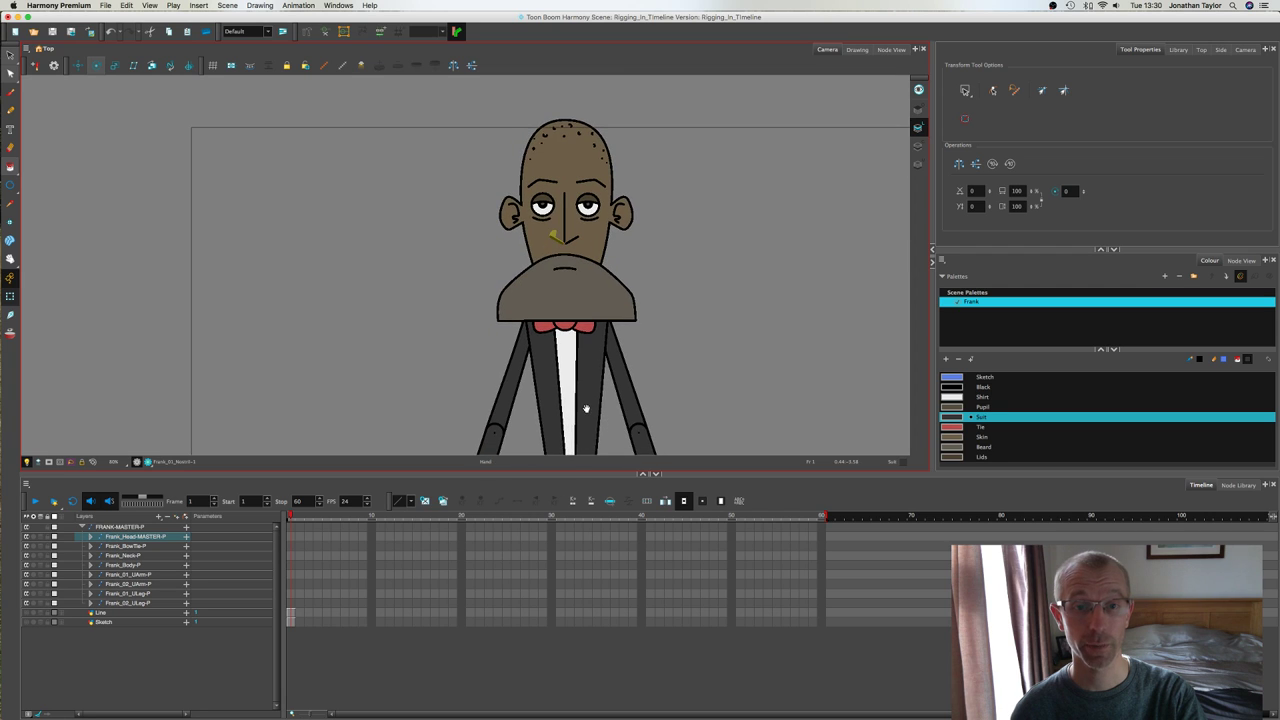
pyautogui.moveTo(586, 408); pyautogui.dragTo(586, 330)
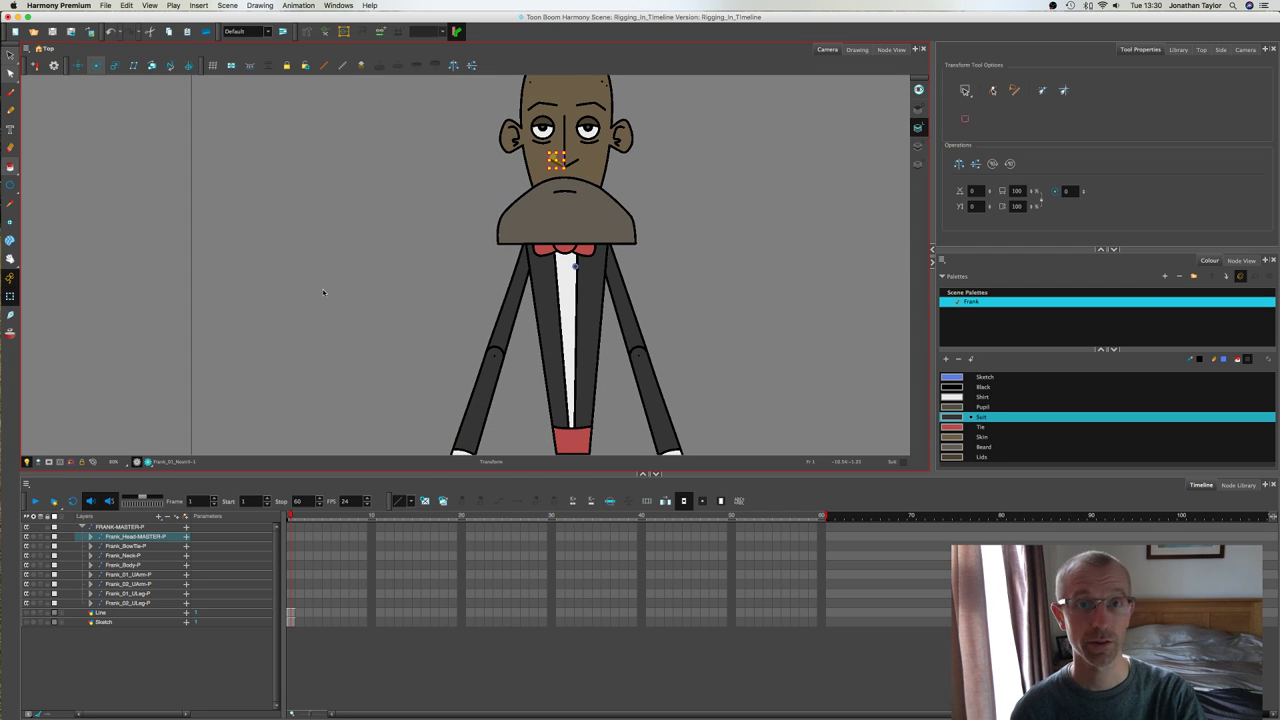
pyautogui.click(96, 65)
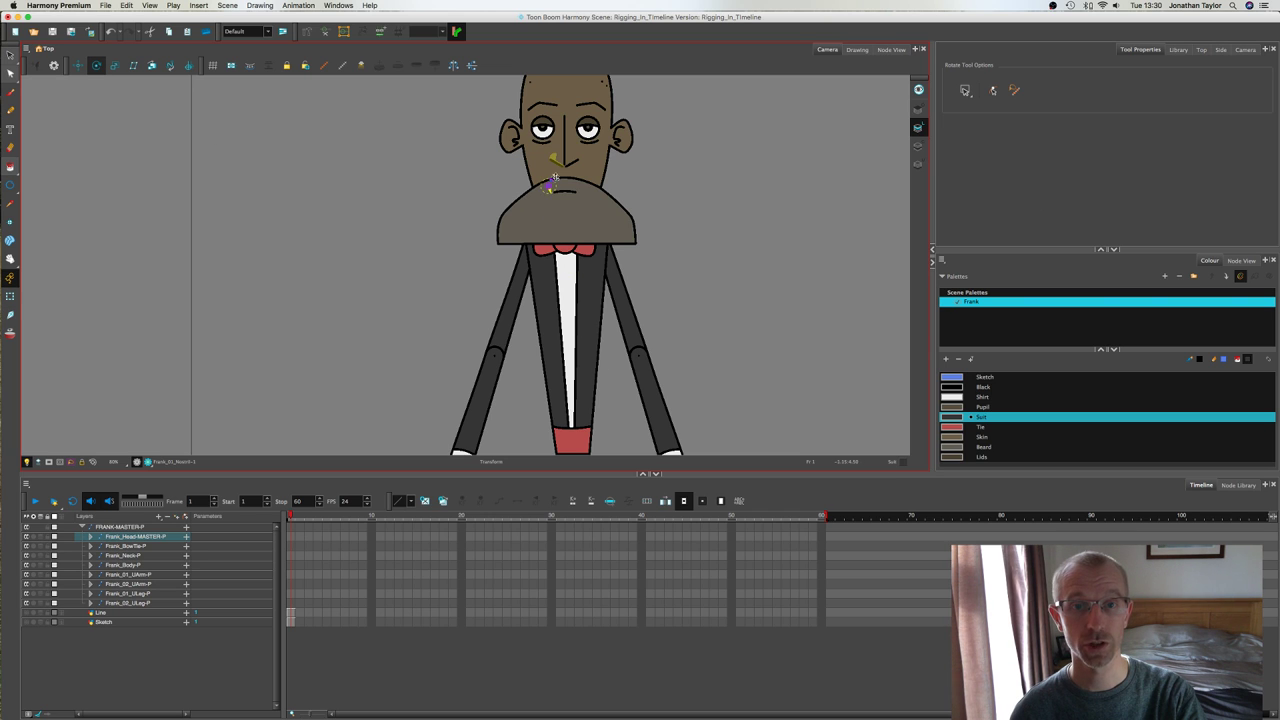
pyautogui.scroll(5, 560, 135)
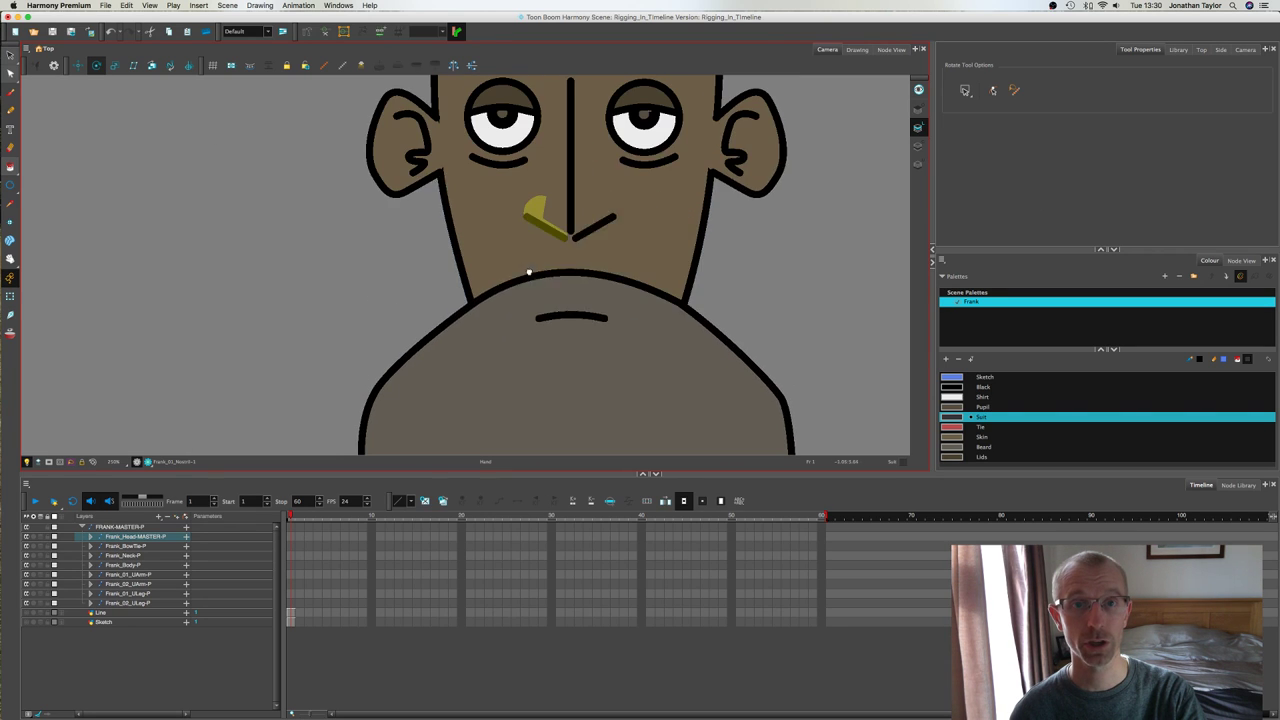
pyautogui.moveTo(529, 272)
pyautogui.mouseDown()
pyautogui.moveTo(531, 296)
pyautogui.moveTo(569, 261)
pyautogui.mouseUp()
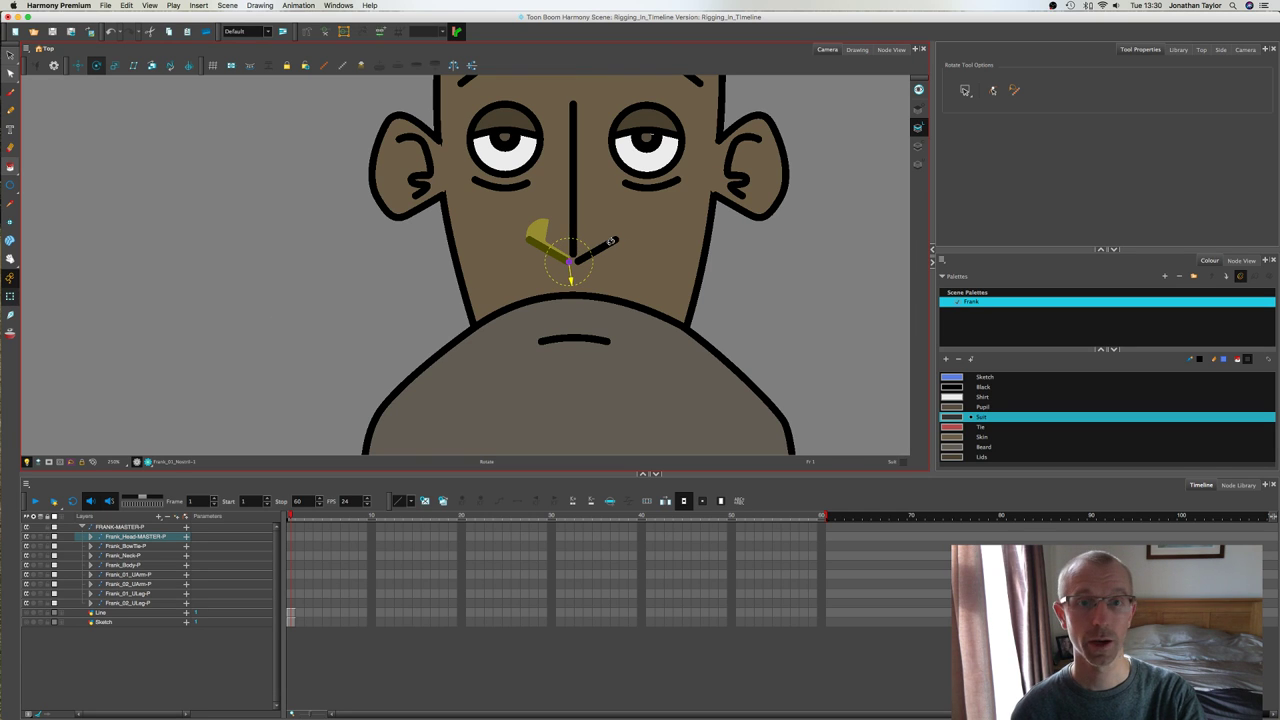
pyautogui.hotkey('shift', 't')
# Step: Select the Frank_02 nostril, place its pivot at the inner end beside the nose with the Rotate tool, and return to the Transform tool
pyautogui.click(607, 245)
pyautogui.press('space')
pyautogui.moveTo(570, 297); pyautogui.dragTo(561, 88)
pyautogui.press('1')
pyautogui.press('space')
pyautogui.moveTo(474, 346); pyautogui.dragTo(480, 318)
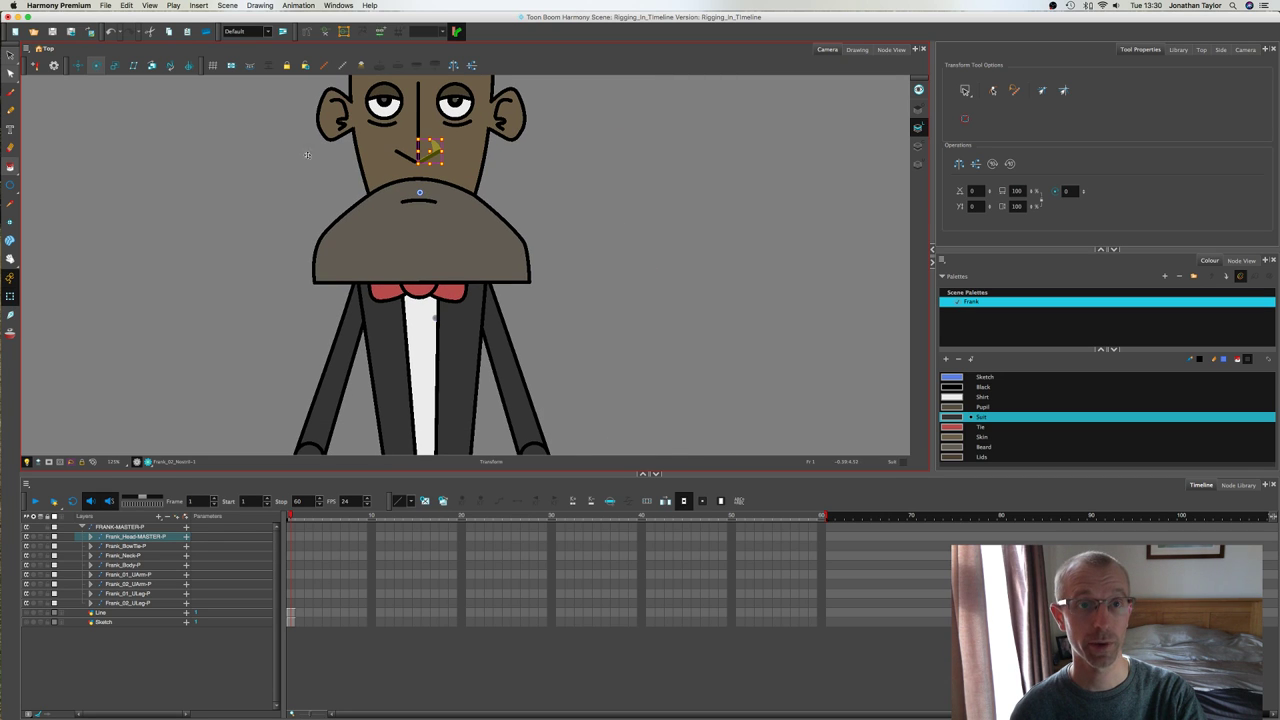
pyautogui.hotkey('alt', '3')
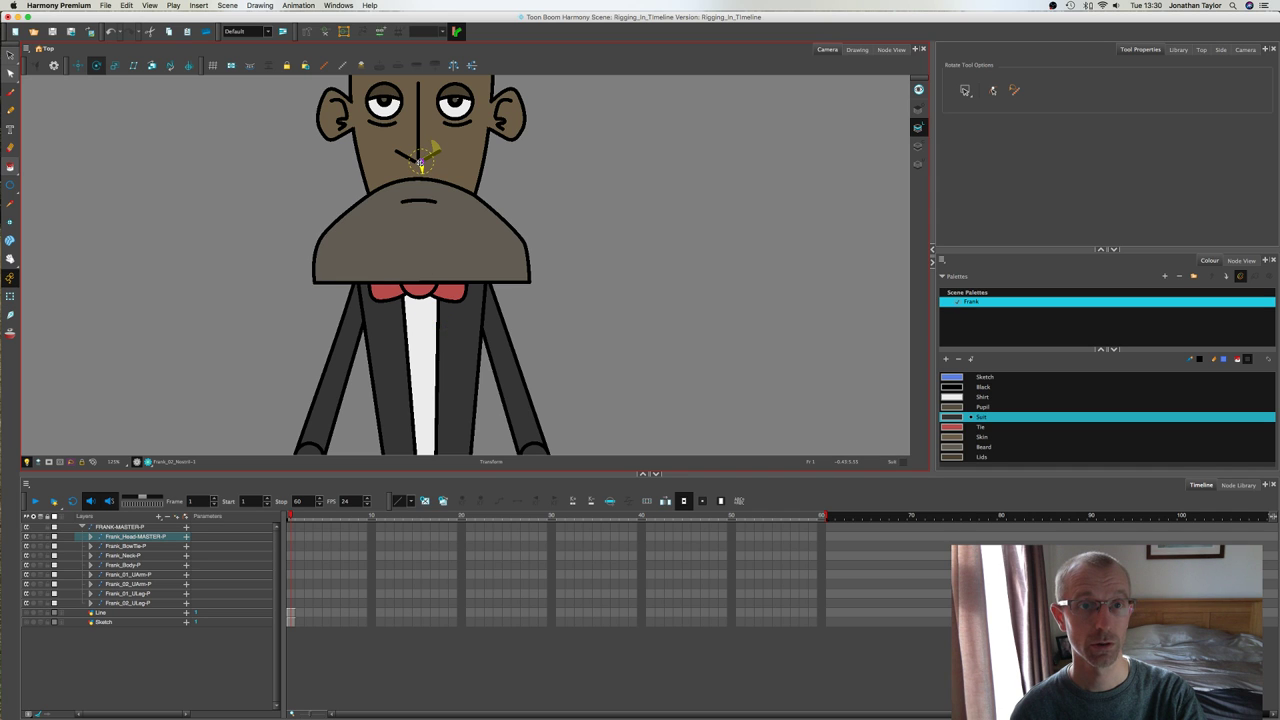
pyautogui.press('2')
pyautogui.press('2')
pyautogui.moveTo(382, 154); pyautogui.dragTo(588, 271)
pyautogui.press('2')
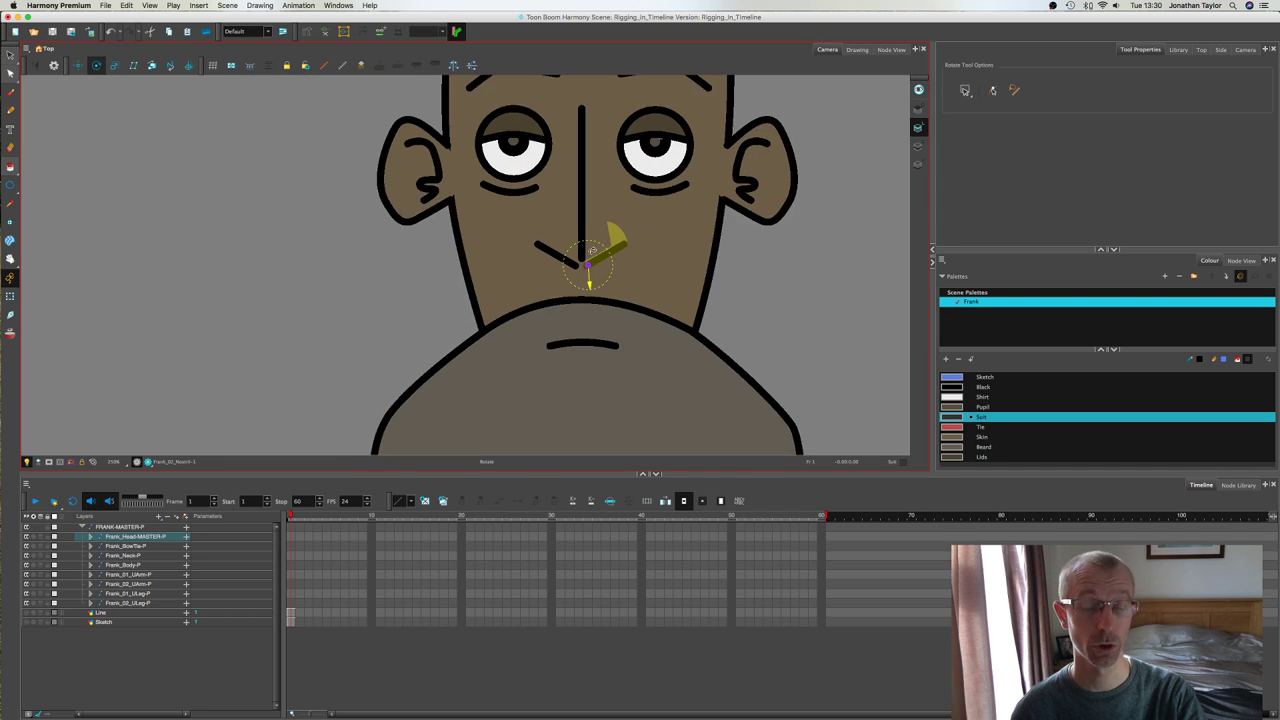
pyautogui.scroll(2, 592, 250)
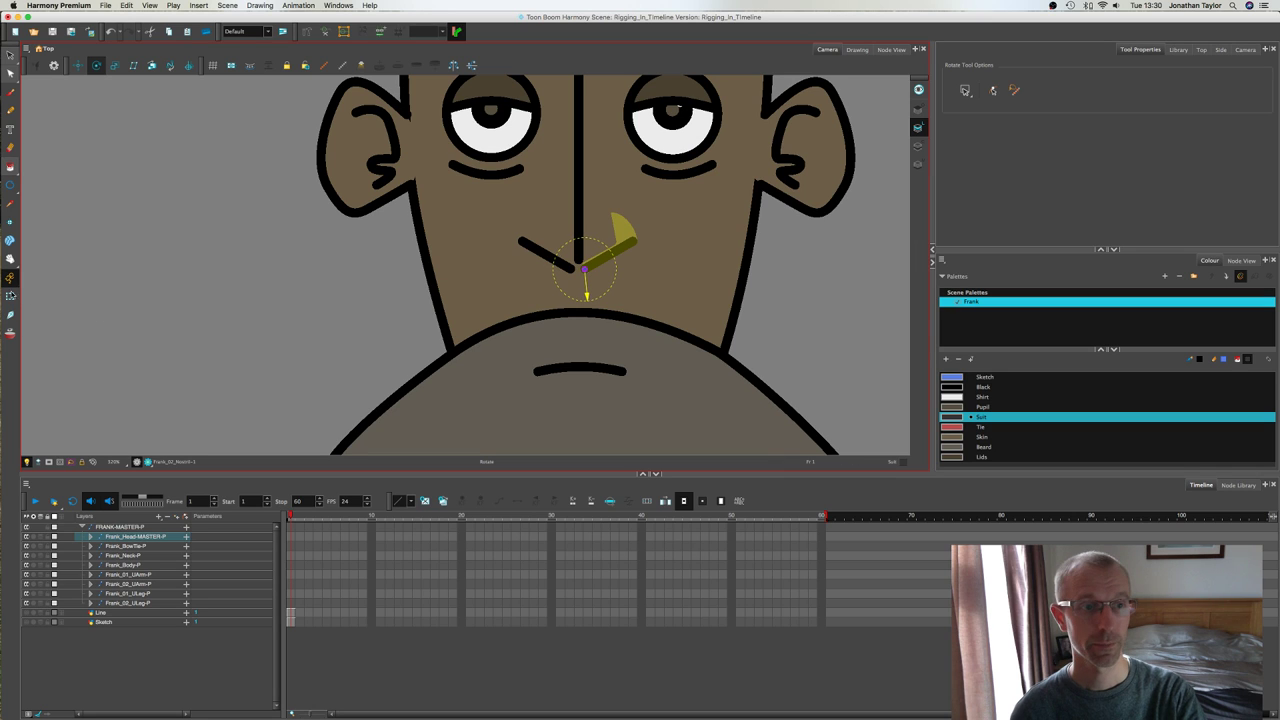
pyautogui.click(10, 296)
# Step: Move the Frank_01 ear's pivot to where the ear joins the head with the Rotate tool, and return to the Transform tool
pyautogui.click(348, 158)
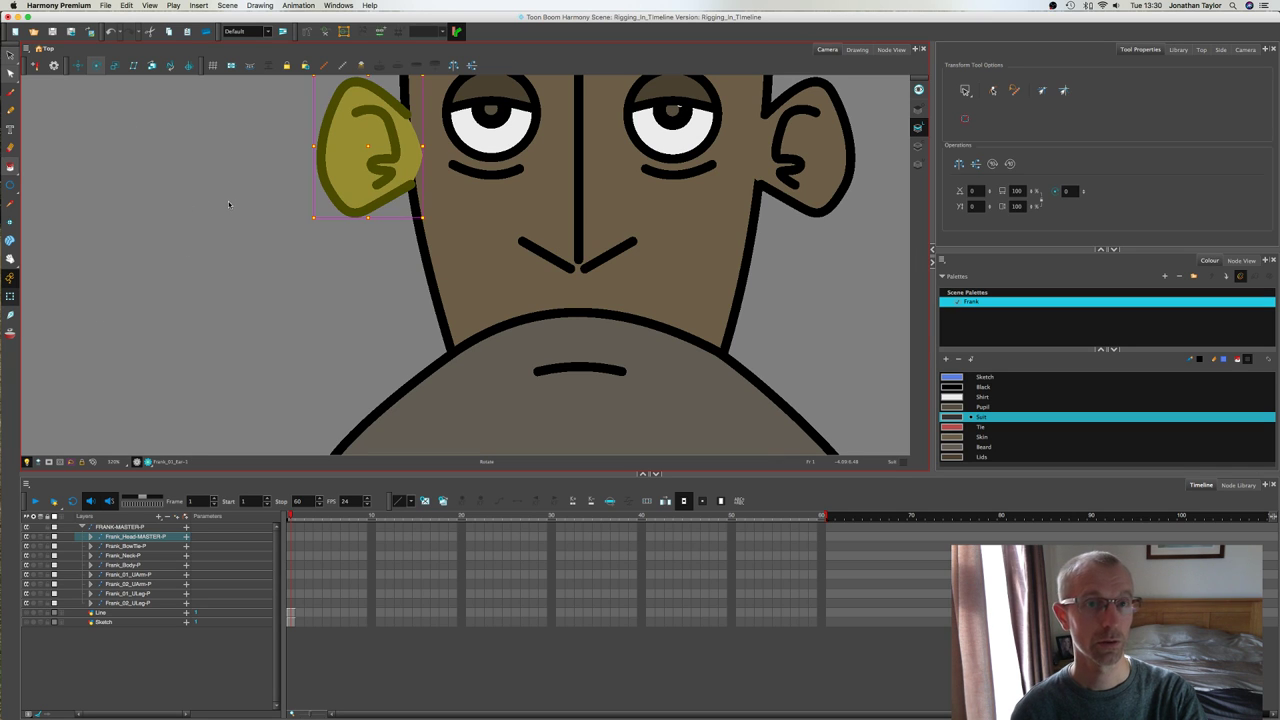
pyautogui.press('b')
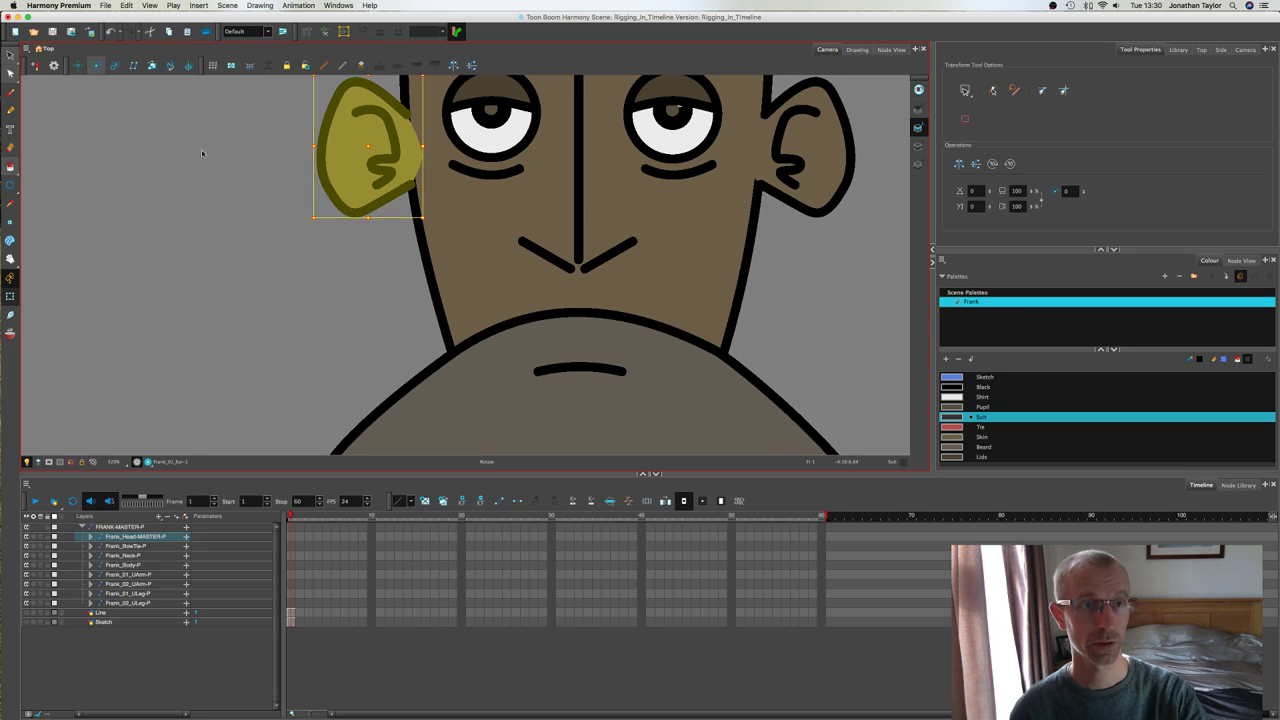
pyautogui.click(96, 65)
pyautogui.scroll(-5, 562, 311)
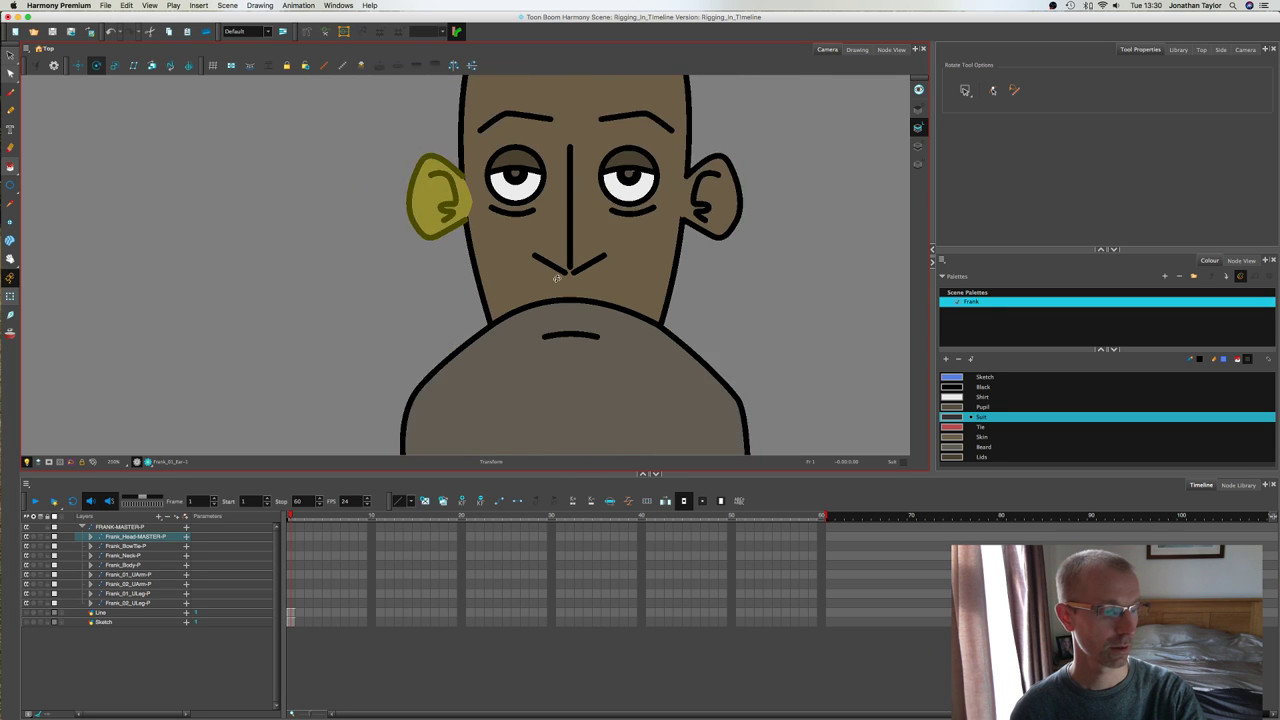
pyautogui.scroll(-2, 562, 311)
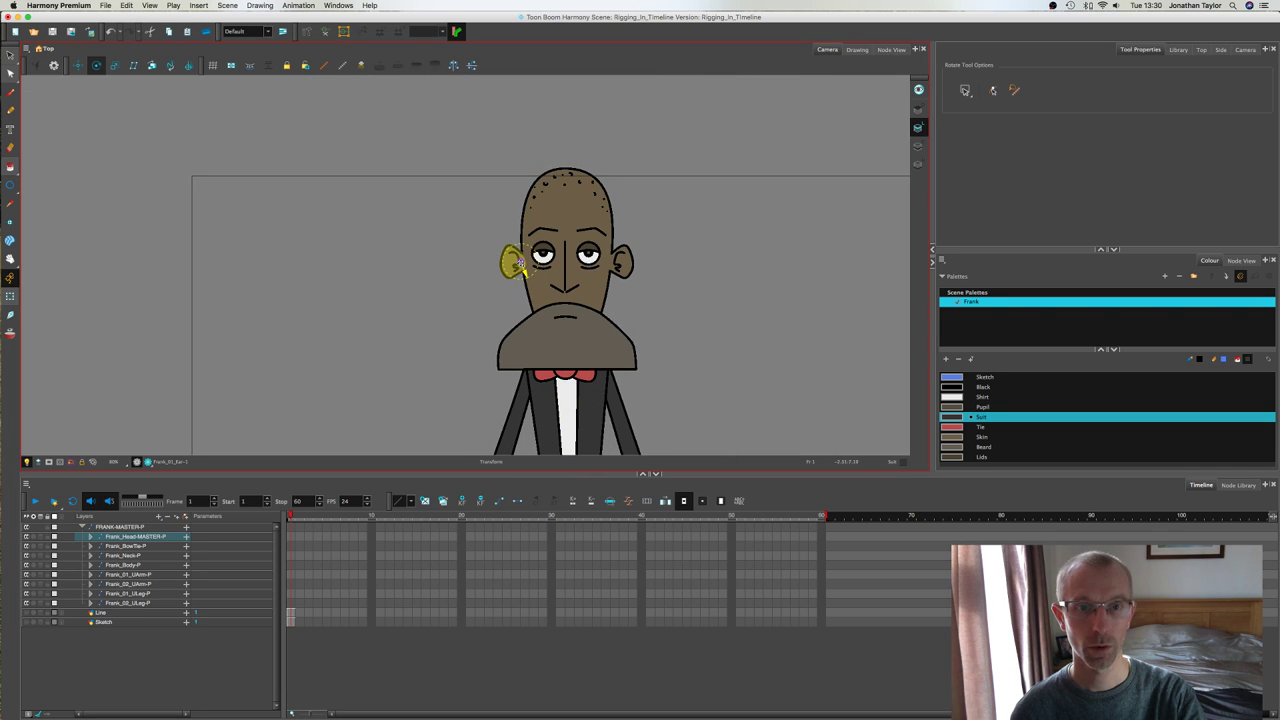
pyautogui.scroll(2, 495, 230)
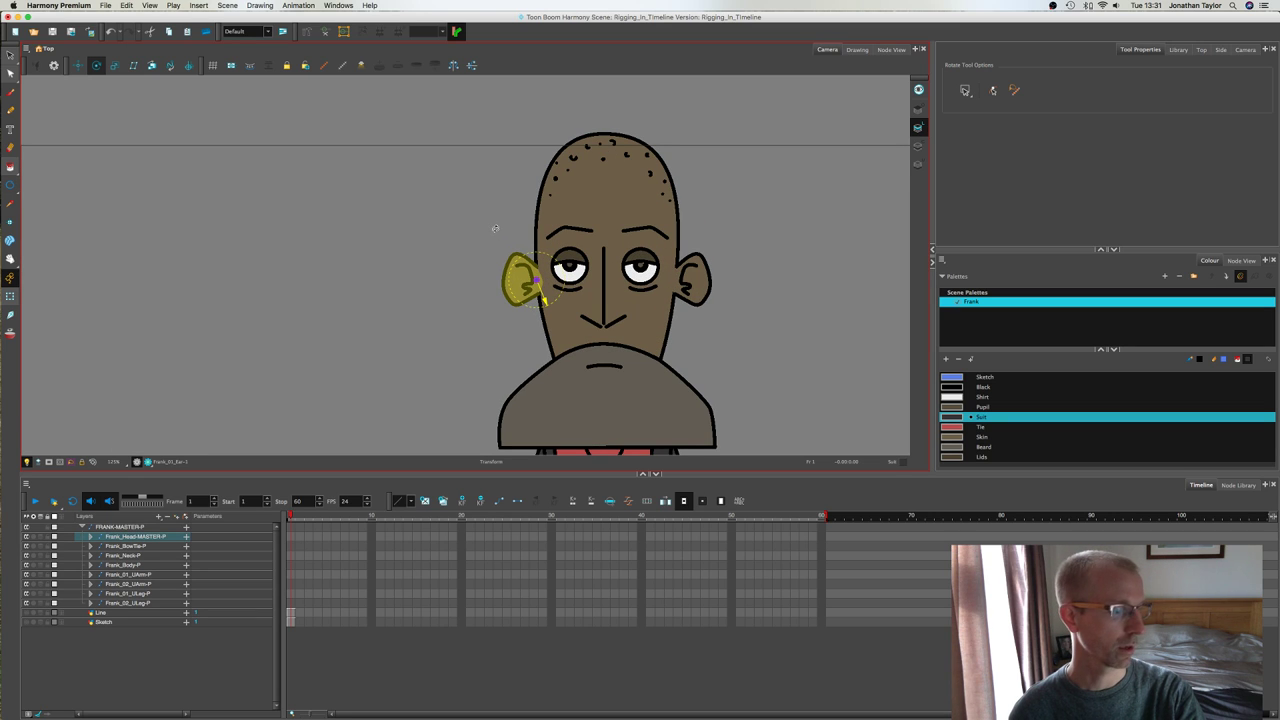
pyautogui.click(11, 296)
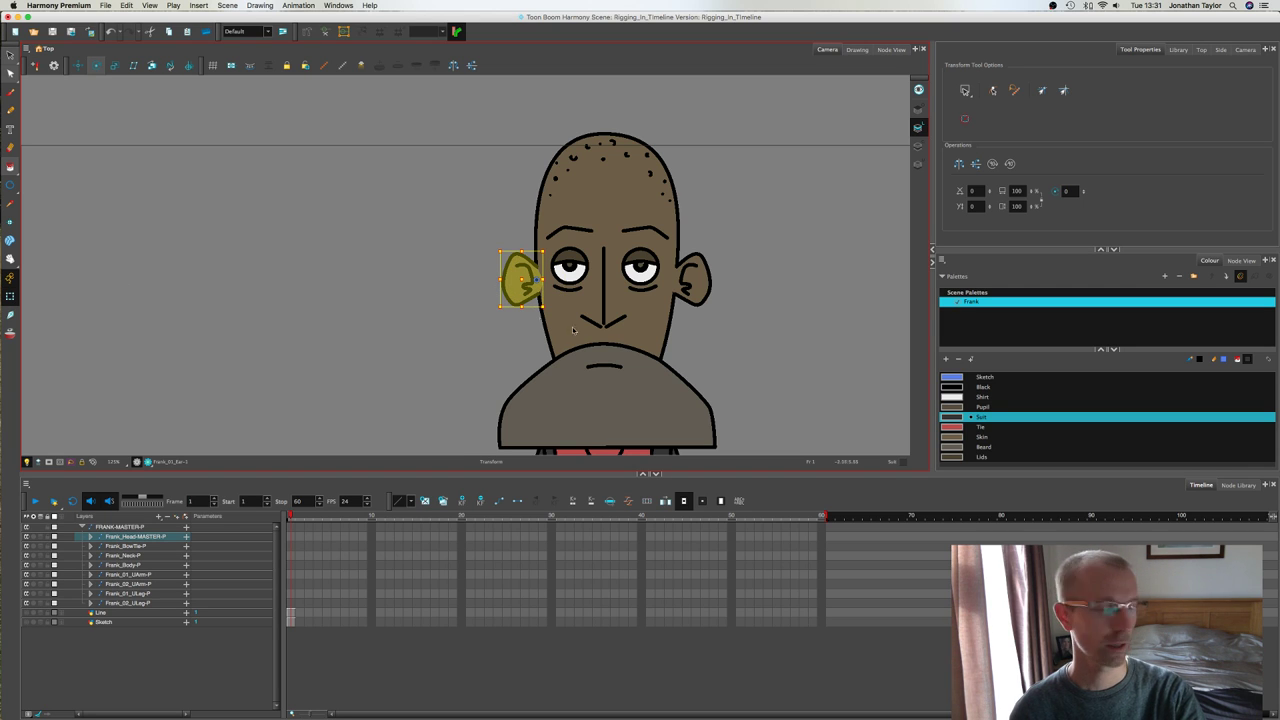
# Step: Move the Frank_02 ear's pivot from the chest to where the ear meets the head with the Rotate tool, and deselect the ear
pyautogui.click(690, 285)
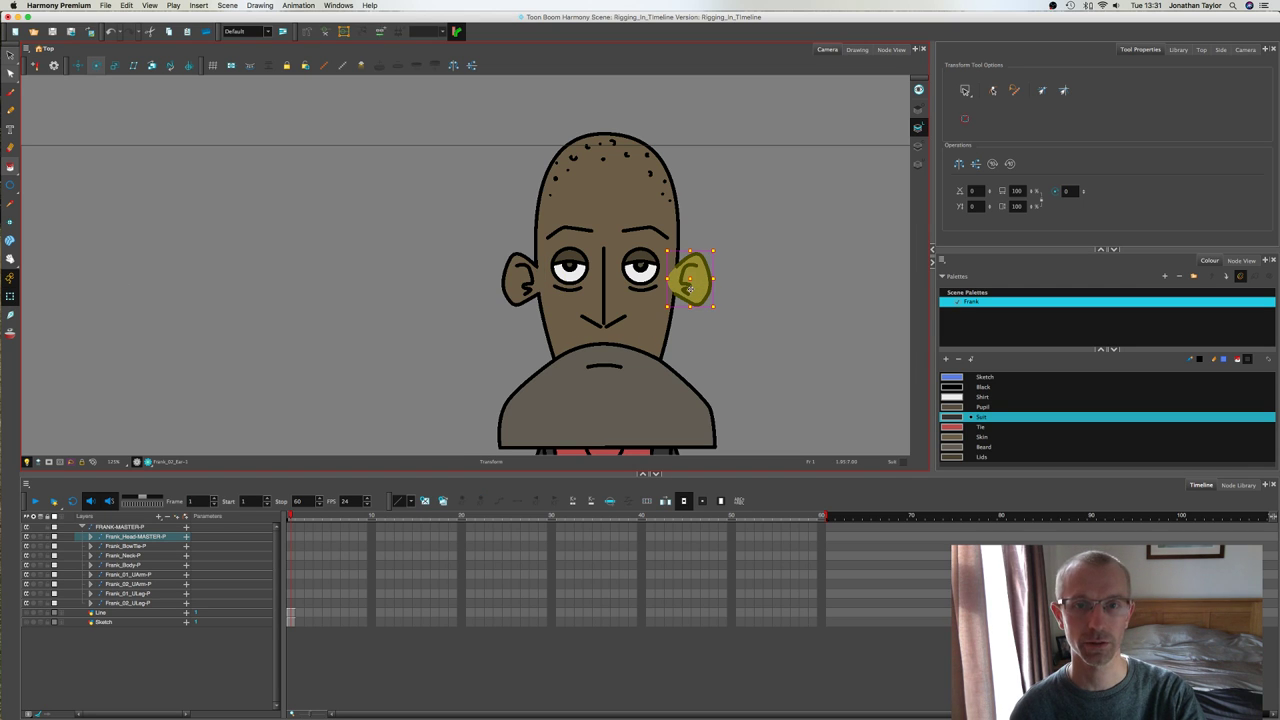
pyautogui.click(97, 67)
pyautogui.press('space')
pyautogui.moveTo(468, 314); pyautogui.dragTo(418, 215)
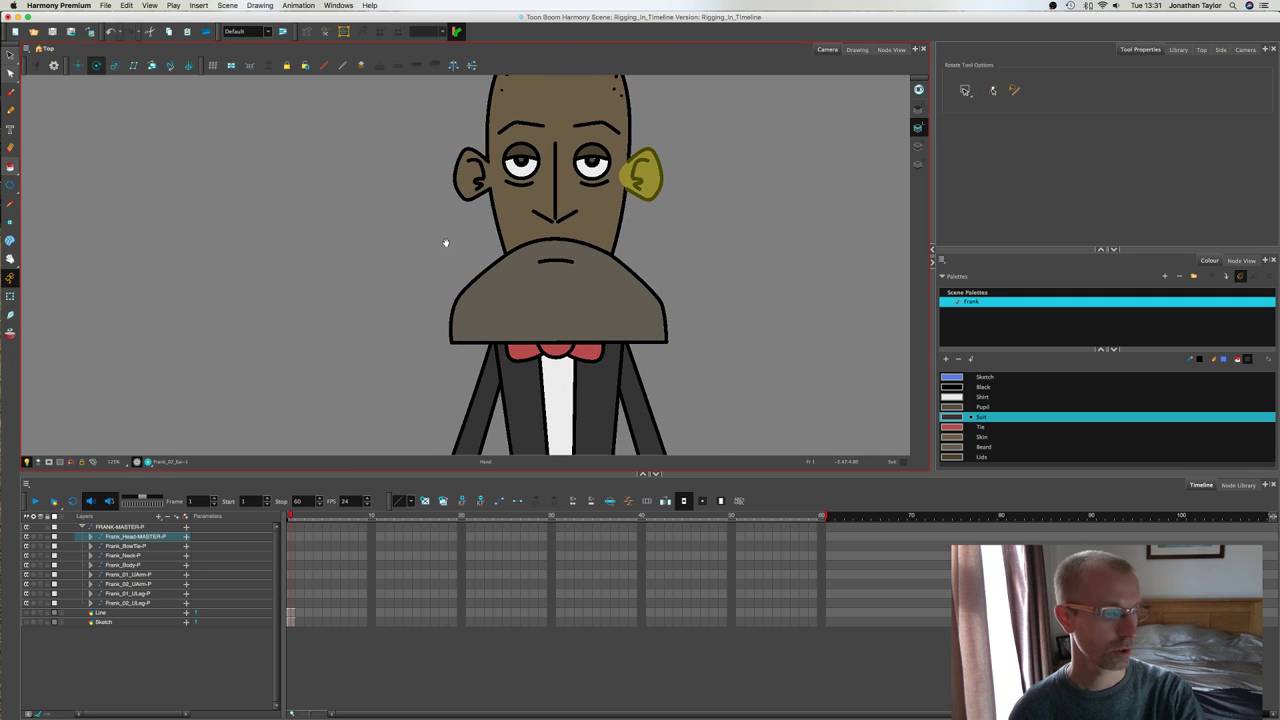
pyautogui.moveTo(530, 302); pyautogui.dragTo(494, 243)
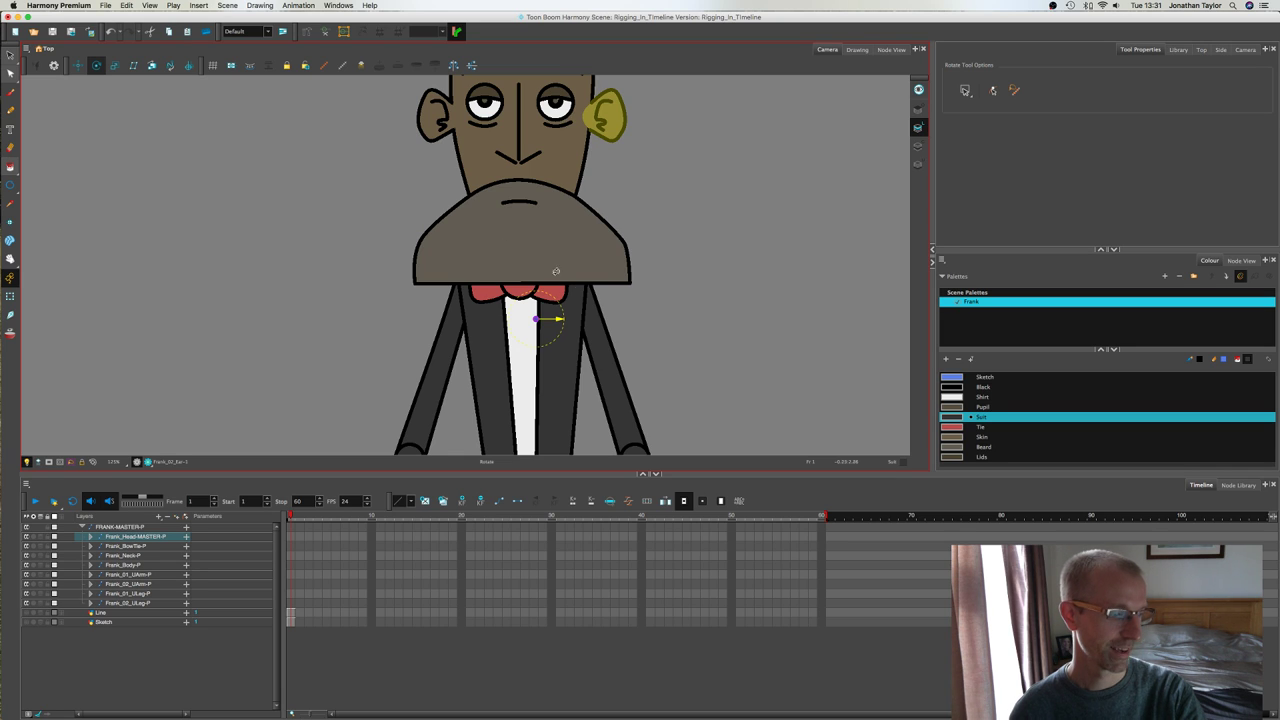
pyautogui.click(598, 117)
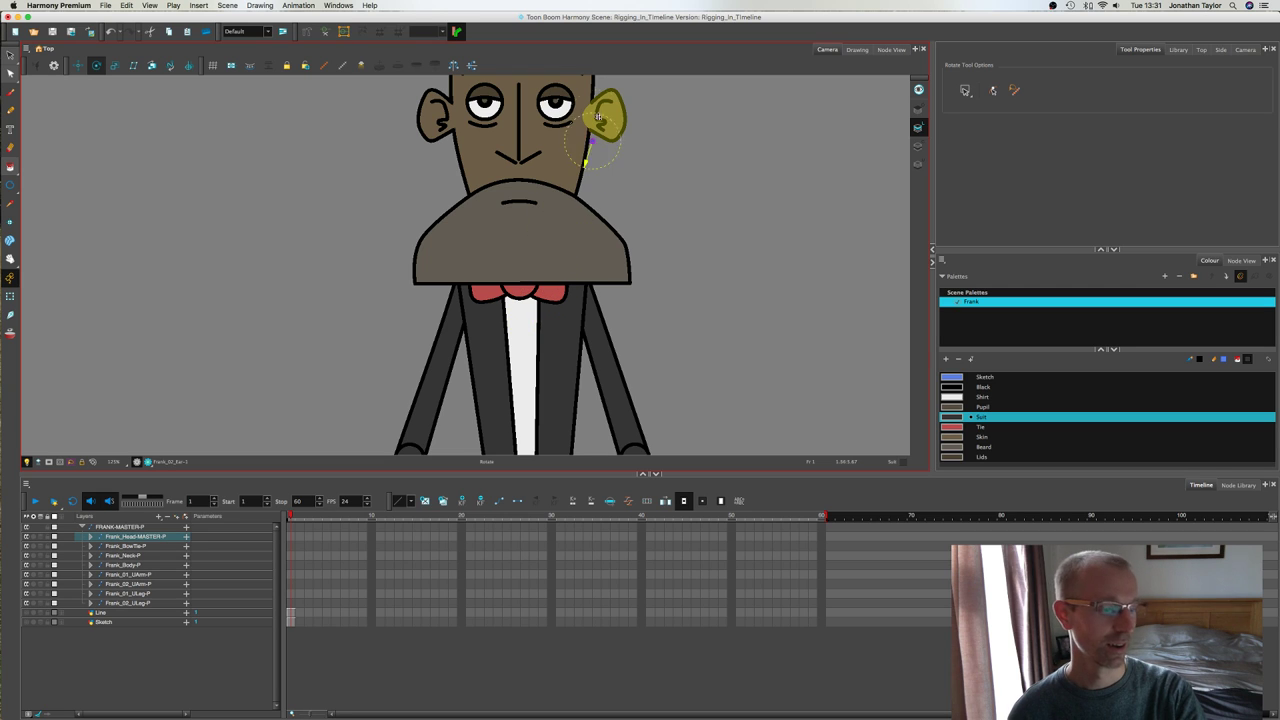
pyautogui.moveTo(598, 117); pyautogui.dragTo(589, 117)
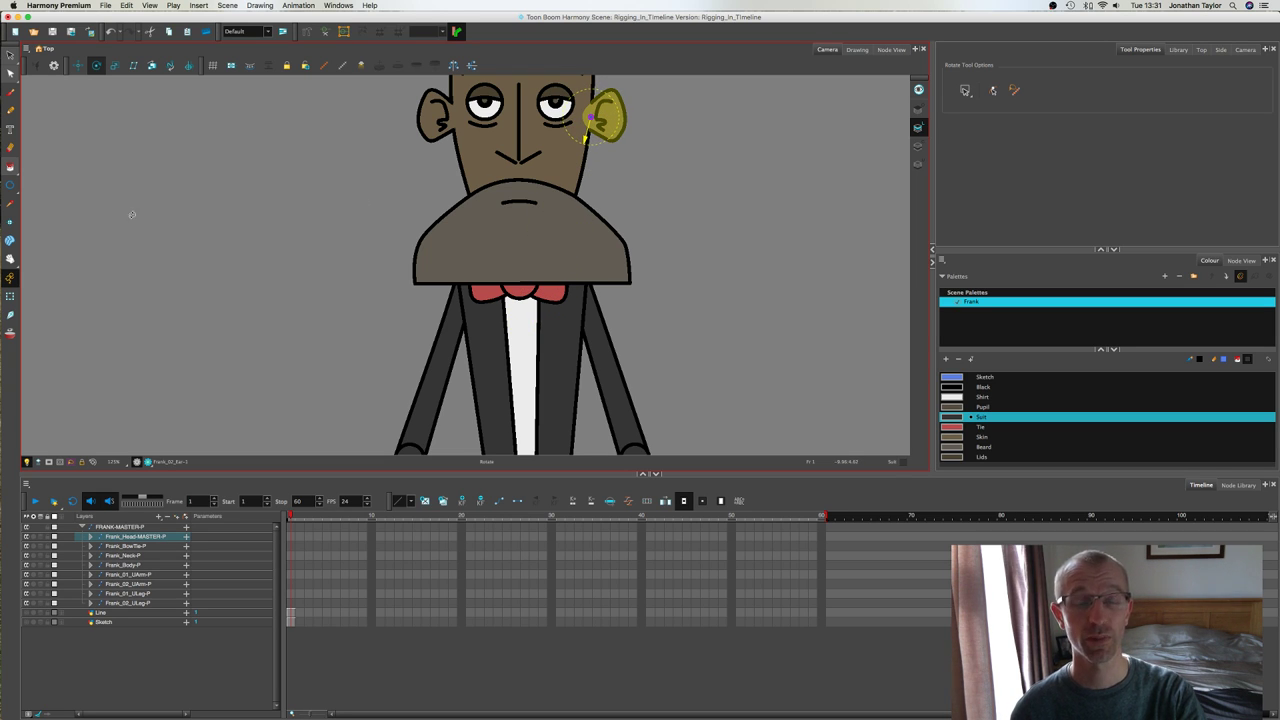
pyautogui.click(10, 296)
pyautogui.moveTo(329, 222); pyautogui.dragTo(350, 323)
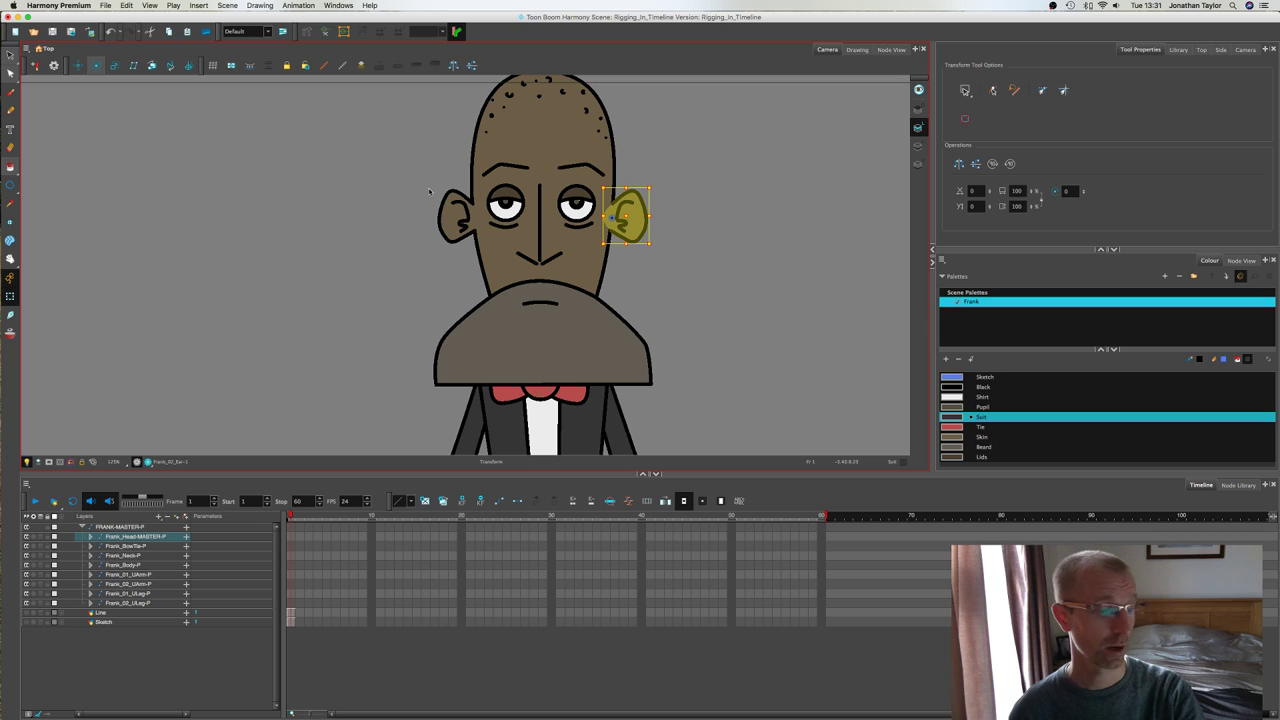
pyautogui.click(400, 253)
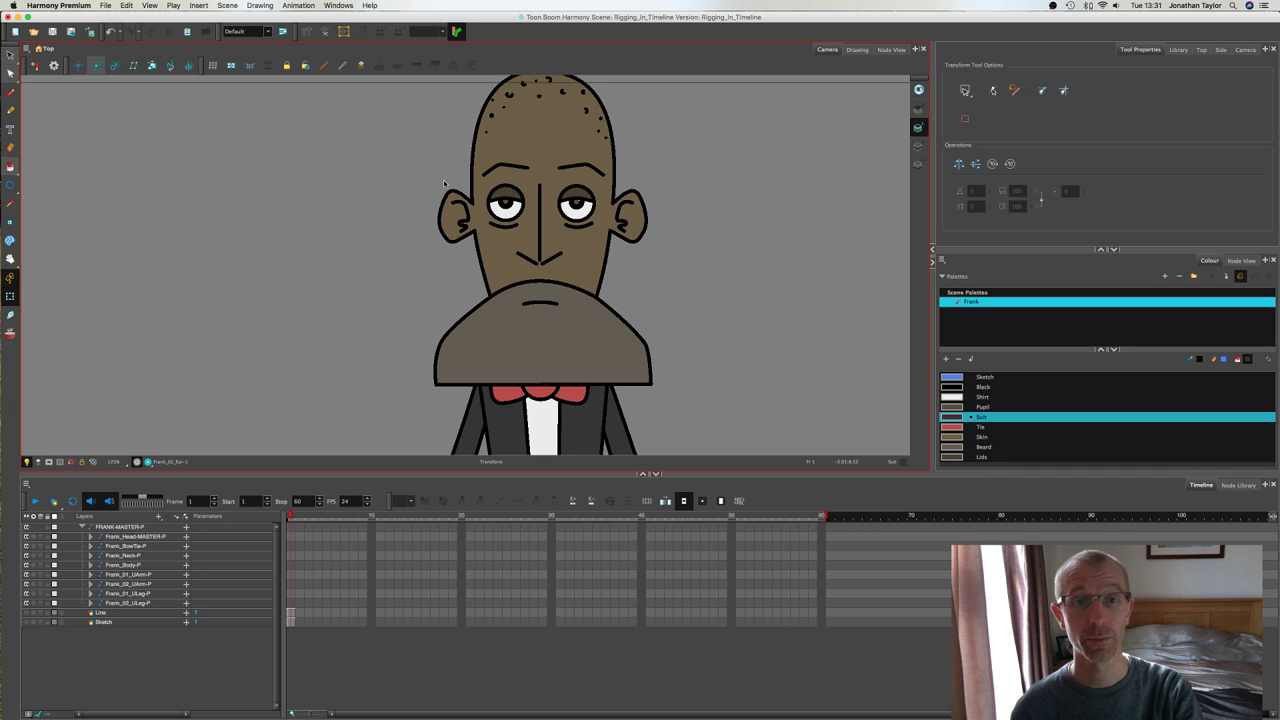
# Step: Select the beard, move its pivot to the beard's centre just below the mouth with the Rotate tool, and return to the Transform tool
pyautogui.scroll(1, 523, 177)
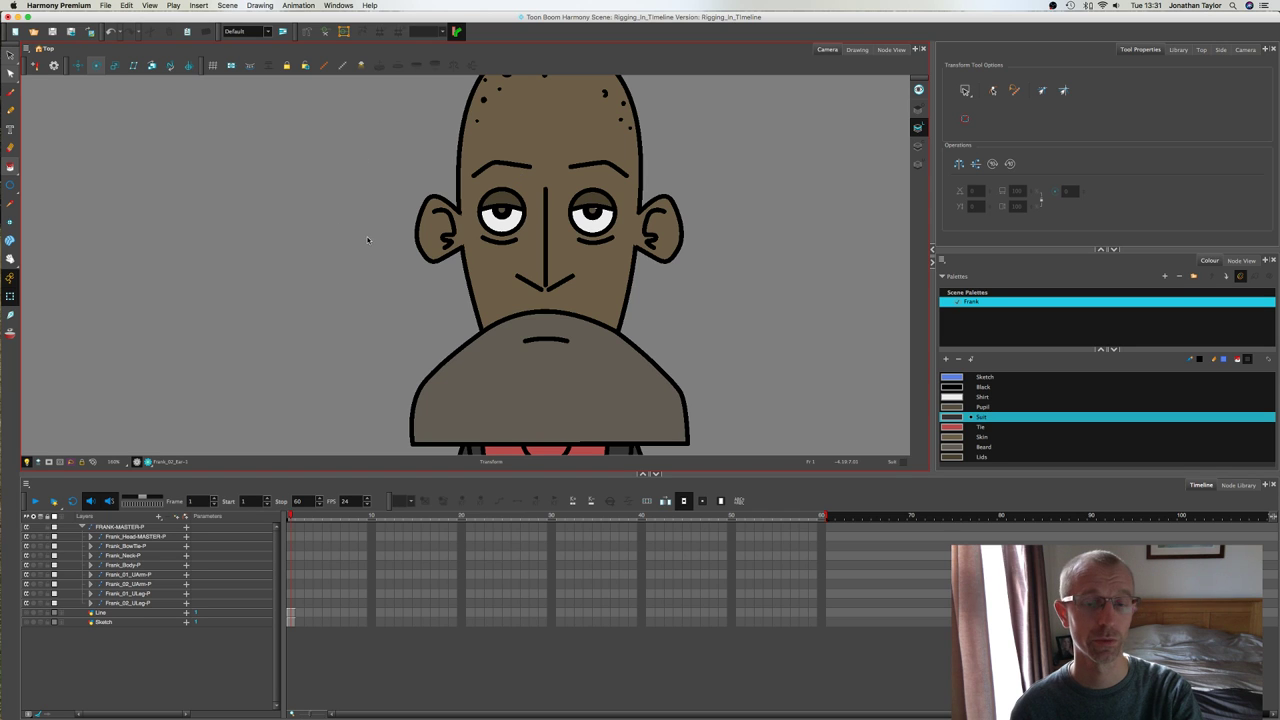
pyautogui.scroll(-1, 367, 240)
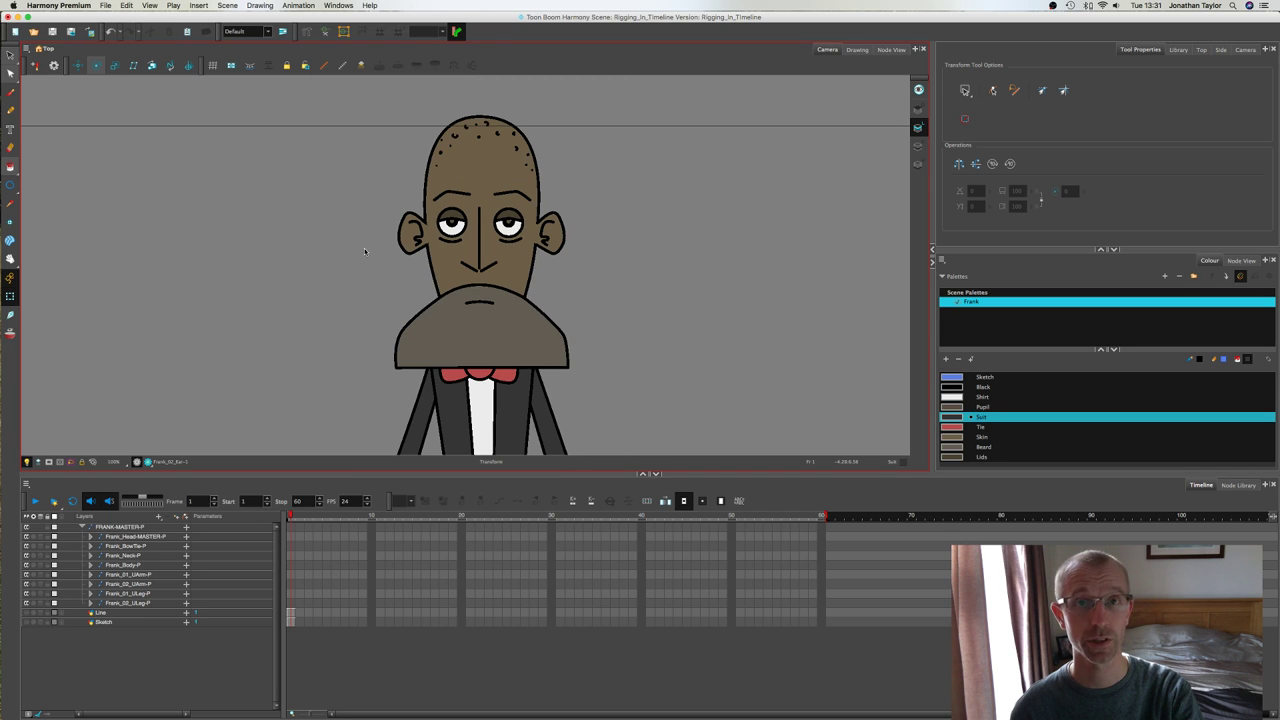
pyautogui.moveTo(366, 258); pyautogui.dragTo(425, 229)
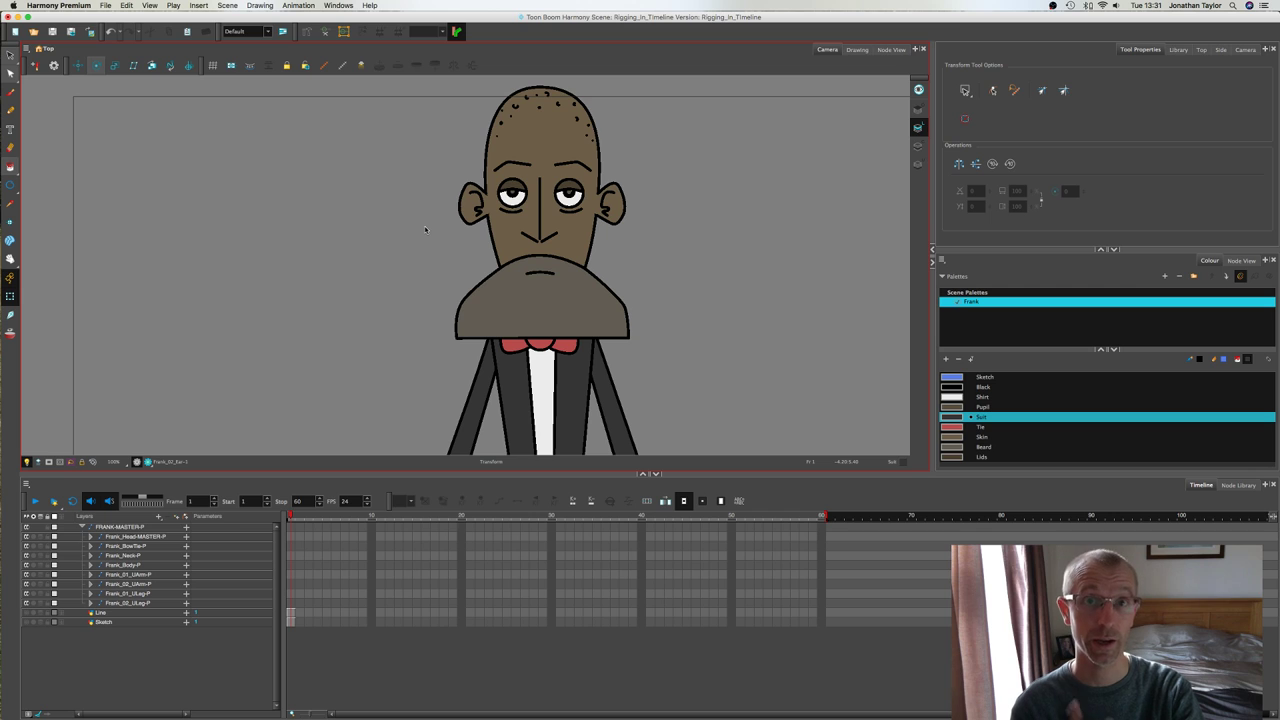
pyautogui.click(520, 279)
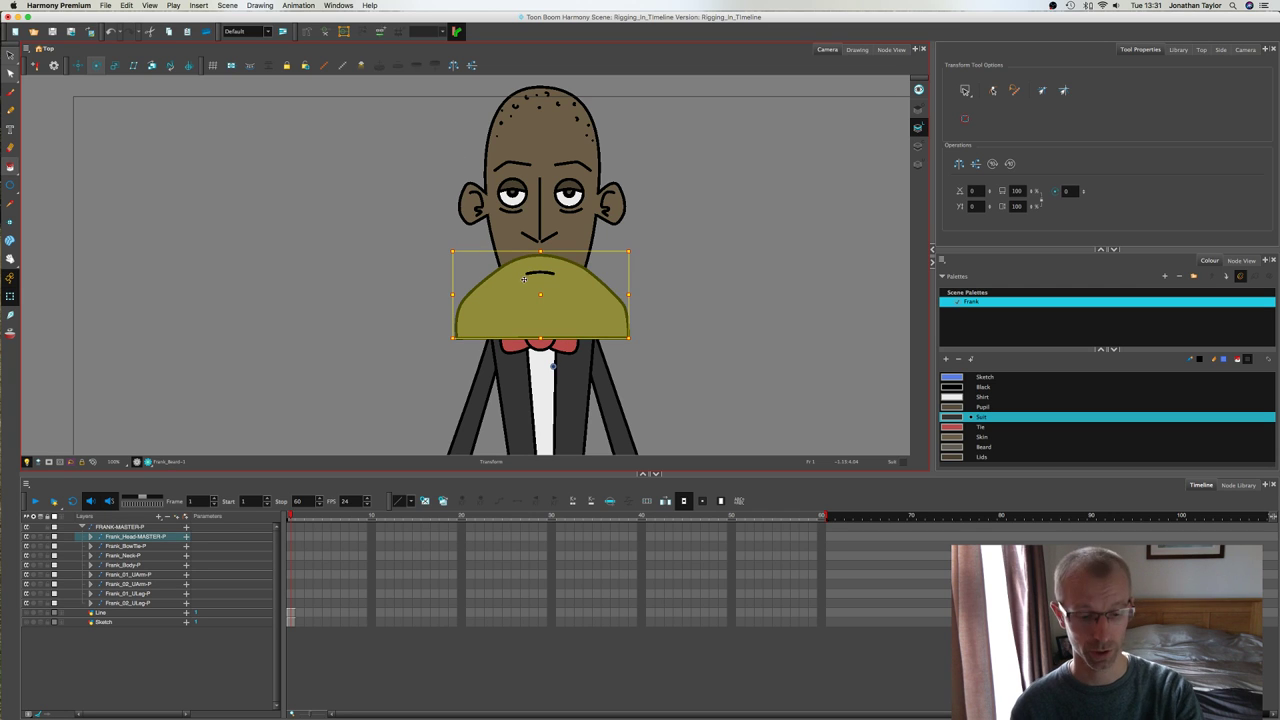
pyautogui.click(95, 65)
pyautogui.scroll(-1, 548, 345)
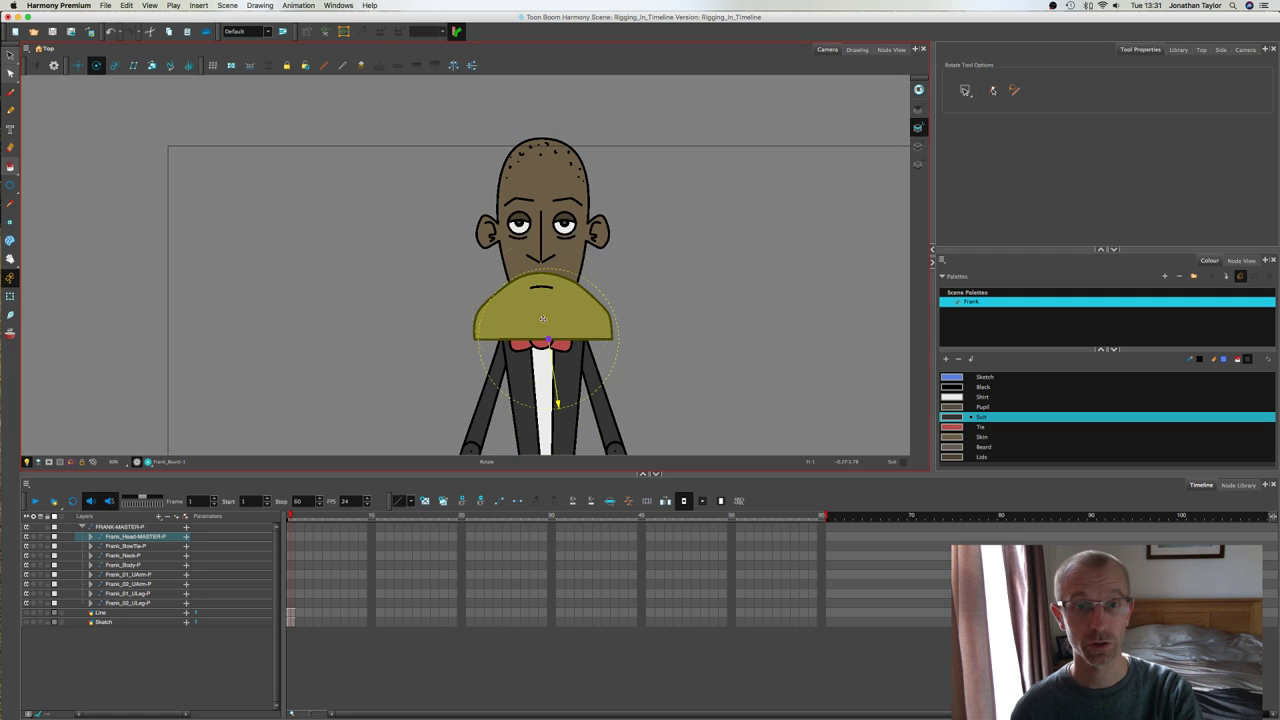
pyautogui.moveTo(547, 339); pyautogui.dragTo(541, 303)
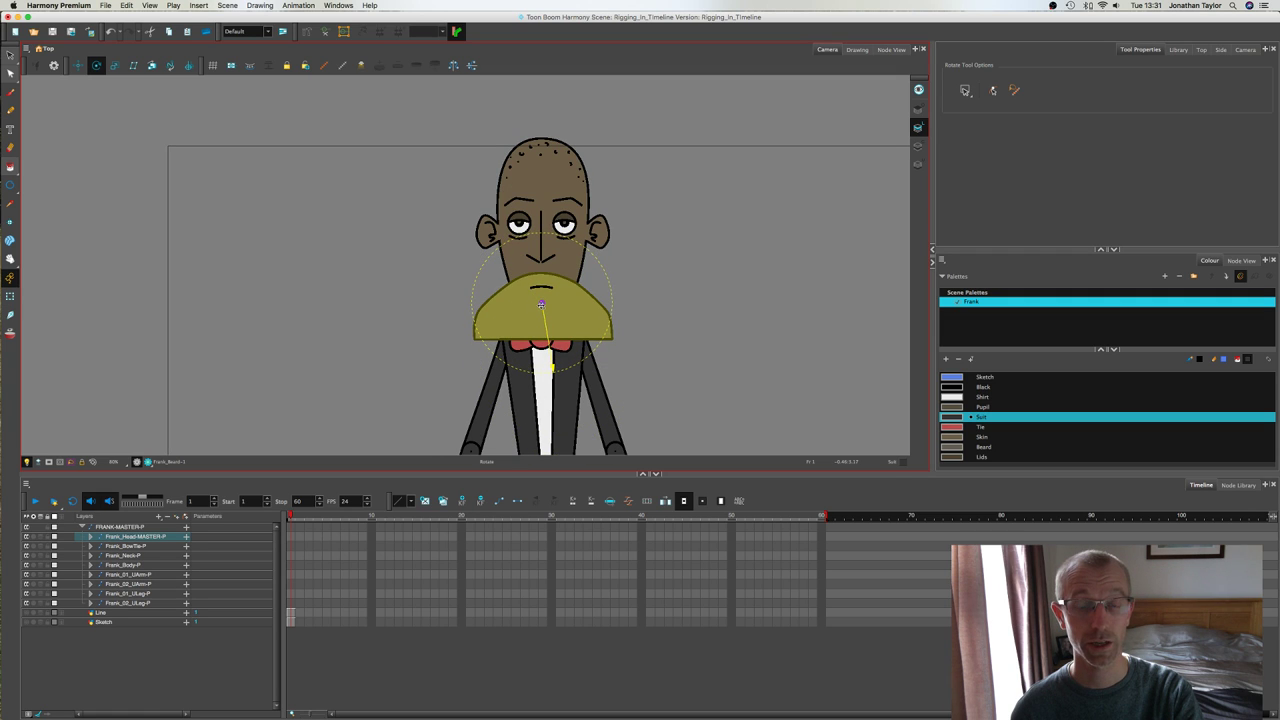
pyautogui.click(10, 297)
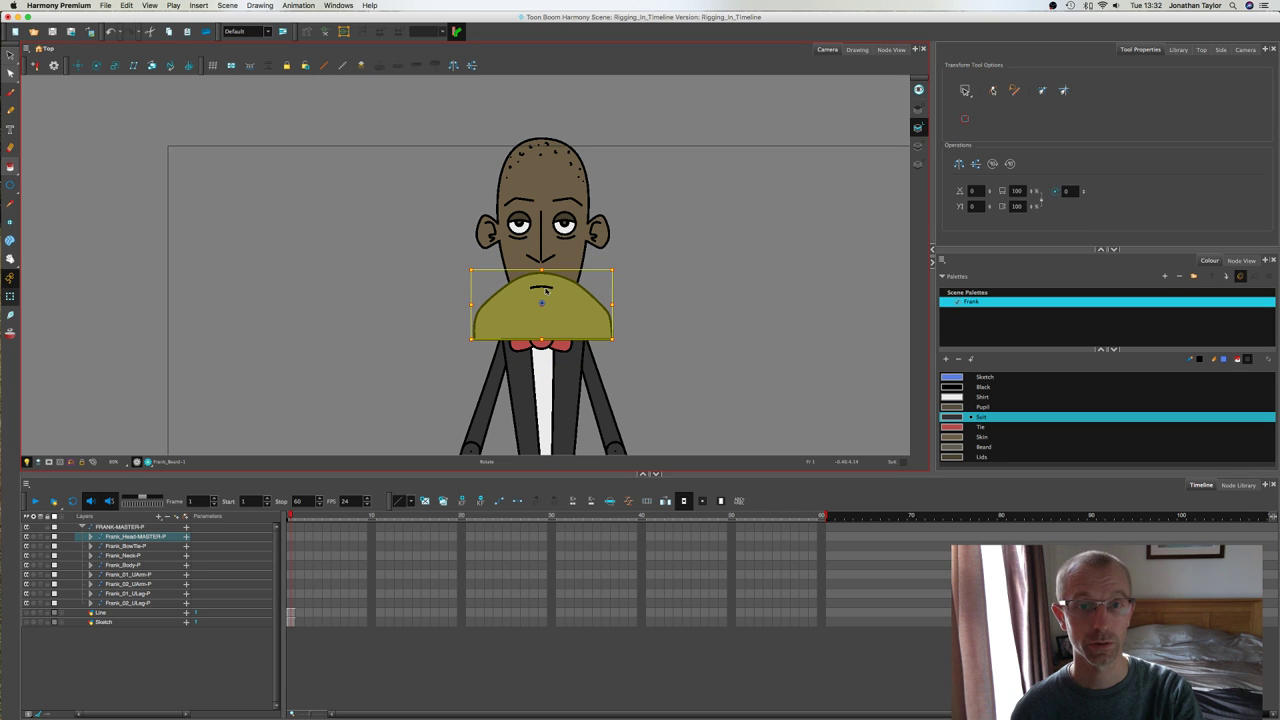
# Step: Place the mouth's pivot at the middle of the mouth line with the Rotate tool, and return to the Transform tool
pyautogui.click(546, 290)
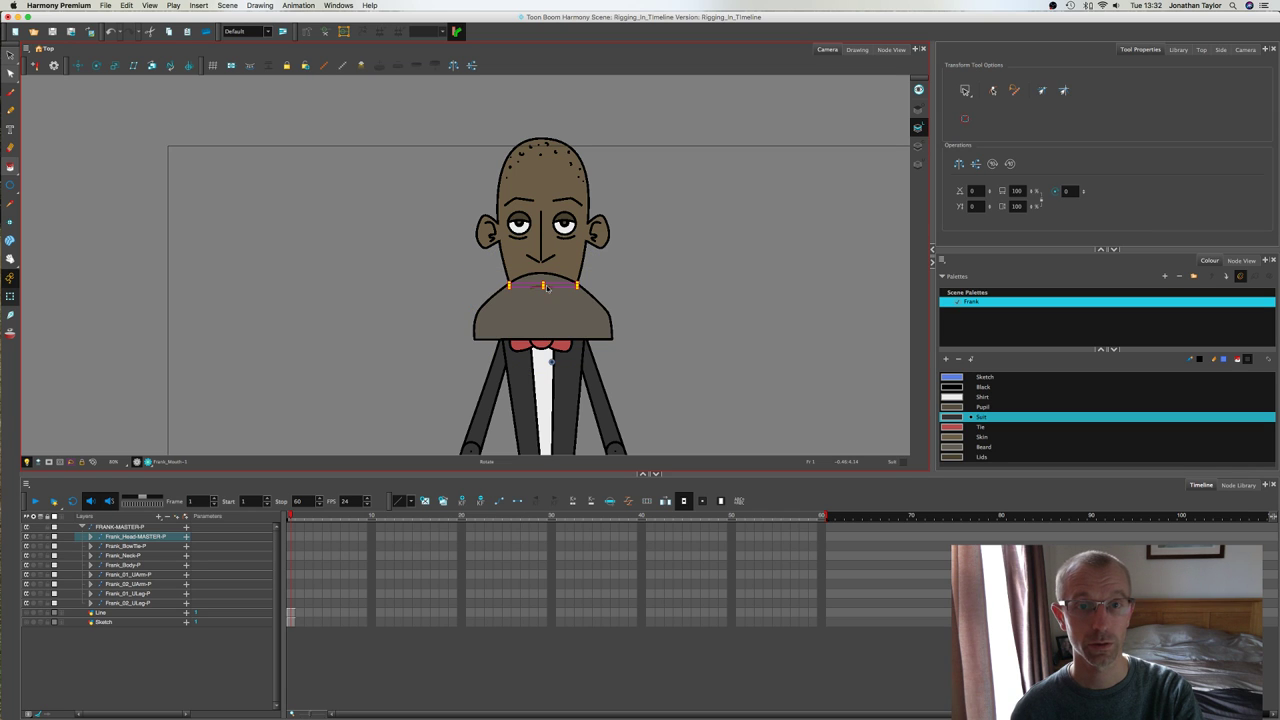
pyautogui.click(96, 66)
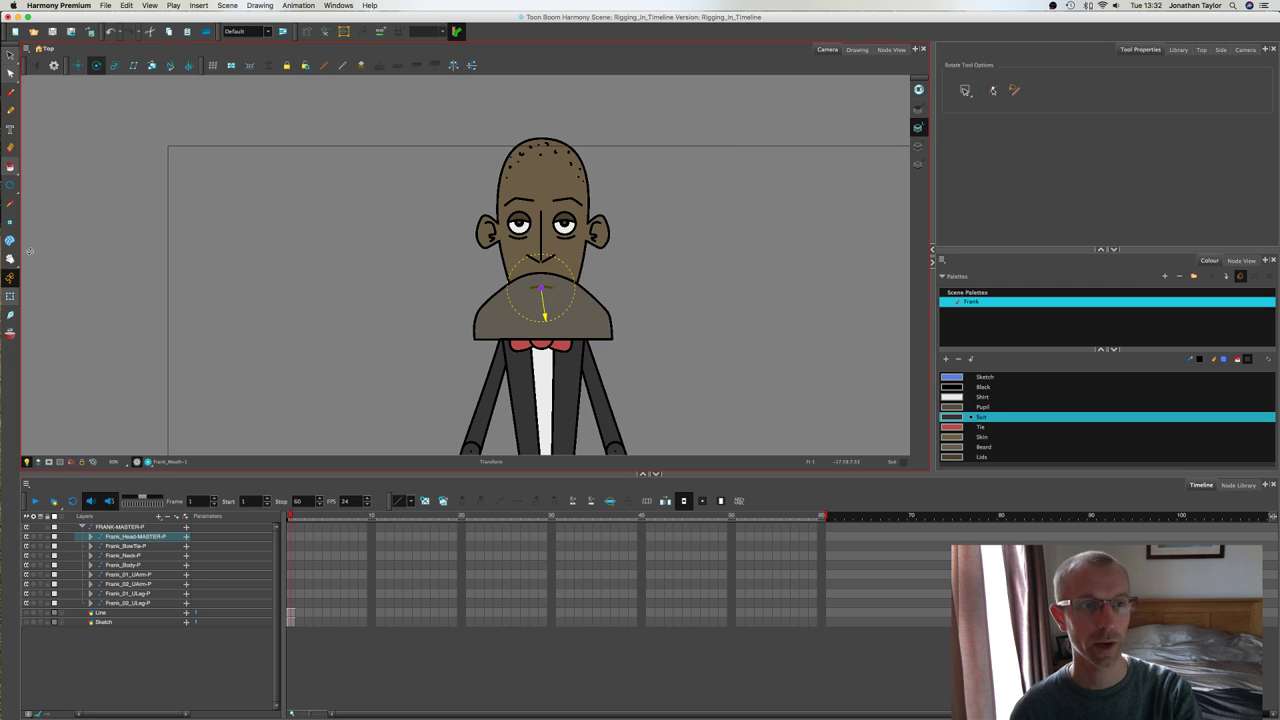
pyautogui.click(9, 297)
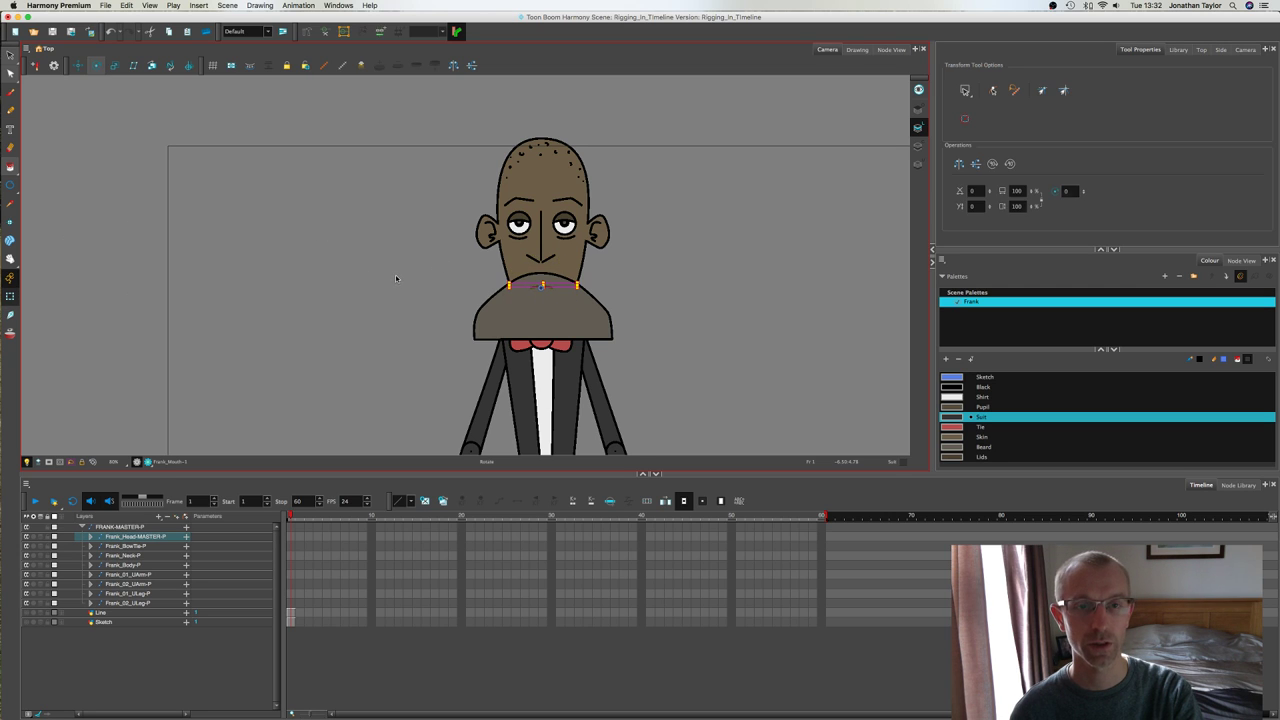
# Step: Select the hair on the head, move its pivot to the centre of the hair's lower part with the Rotate tool, and return to the Transform tool
pyautogui.scroll(1, 400, 272)
pyautogui.click(576, 126)
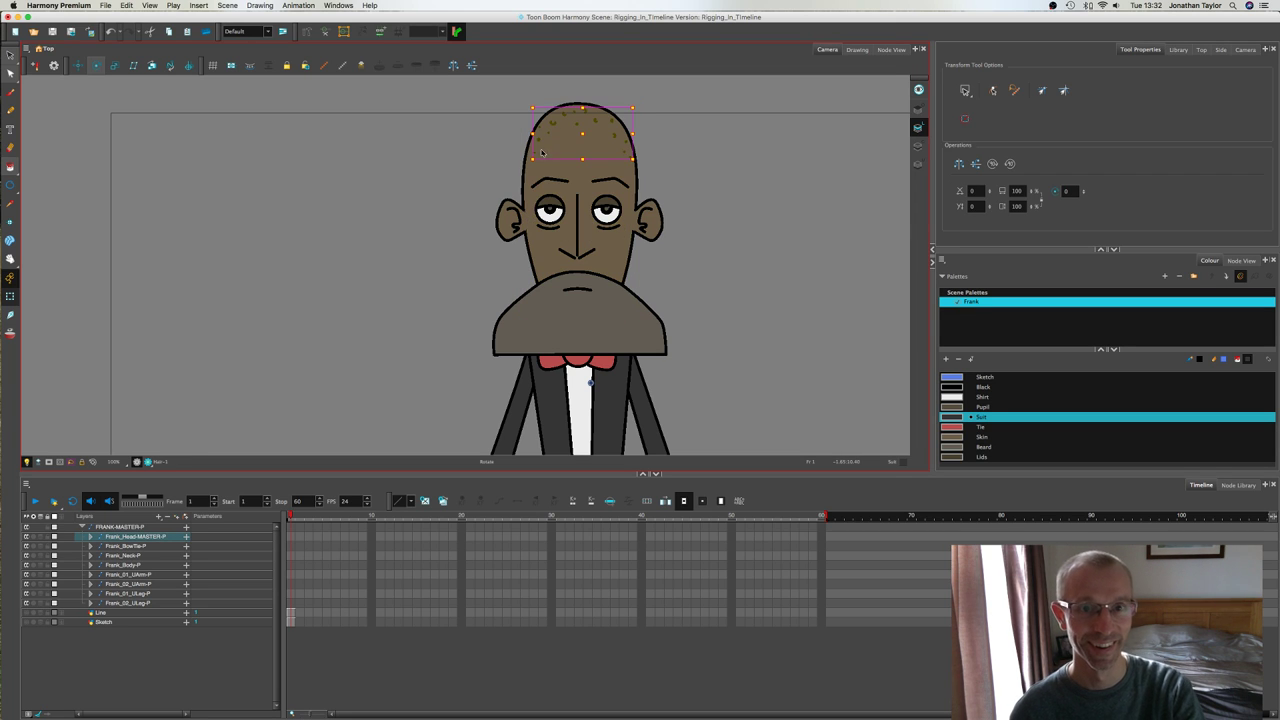
pyautogui.click(96, 66)
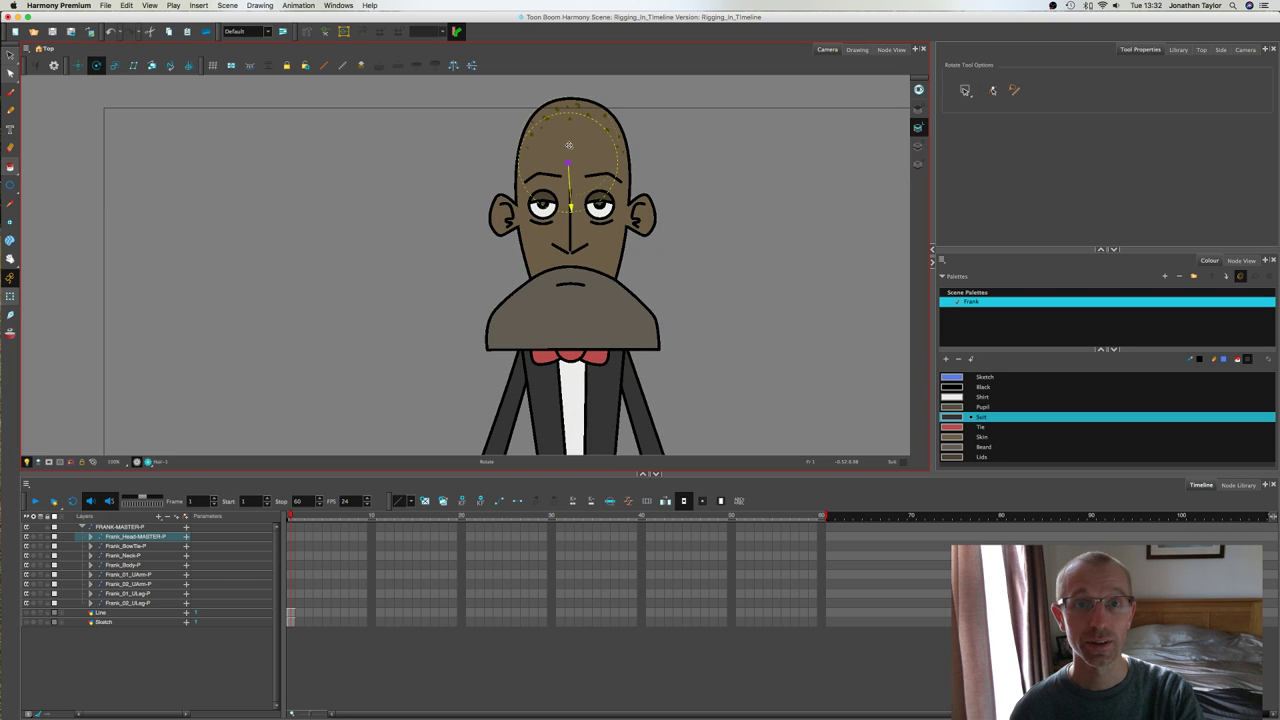
pyautogui.click(10, 296)
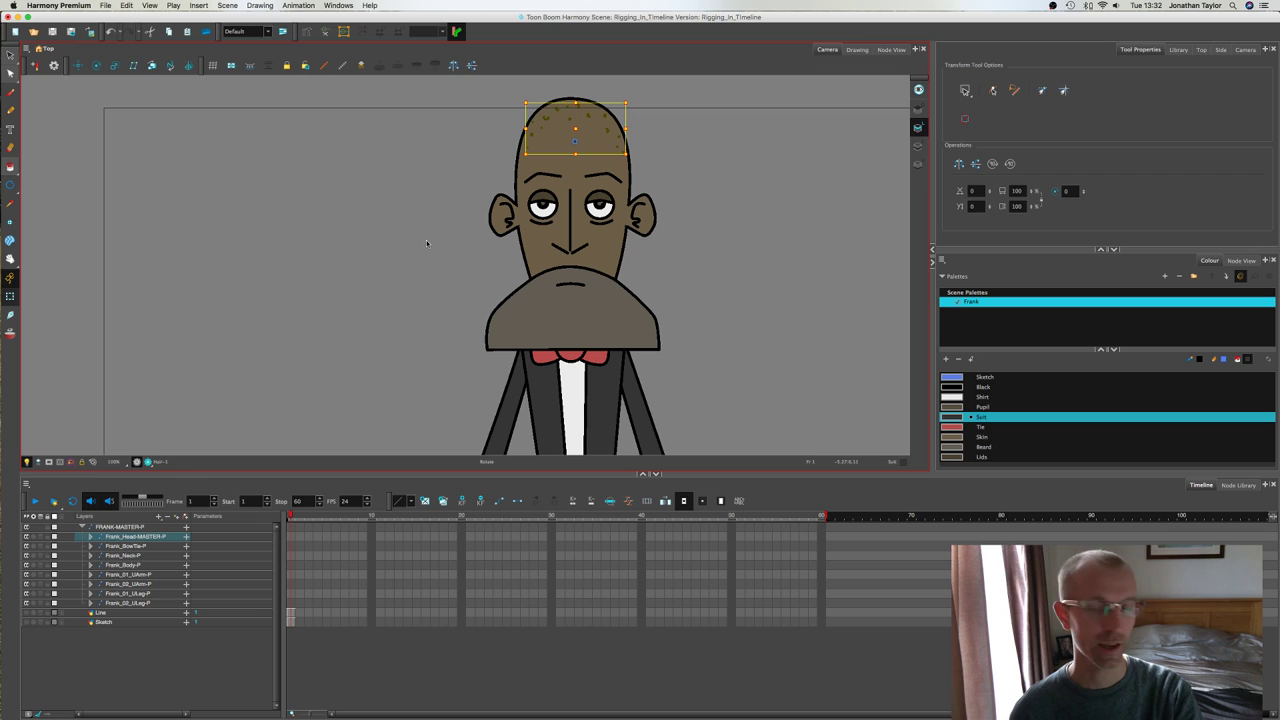
# Step: Select the bow tie, move its pivot from the chest to the bow tie's centre with the Rotate tool, and return to the Transform tool
pyautogui.scroll(-3, 426, 240)
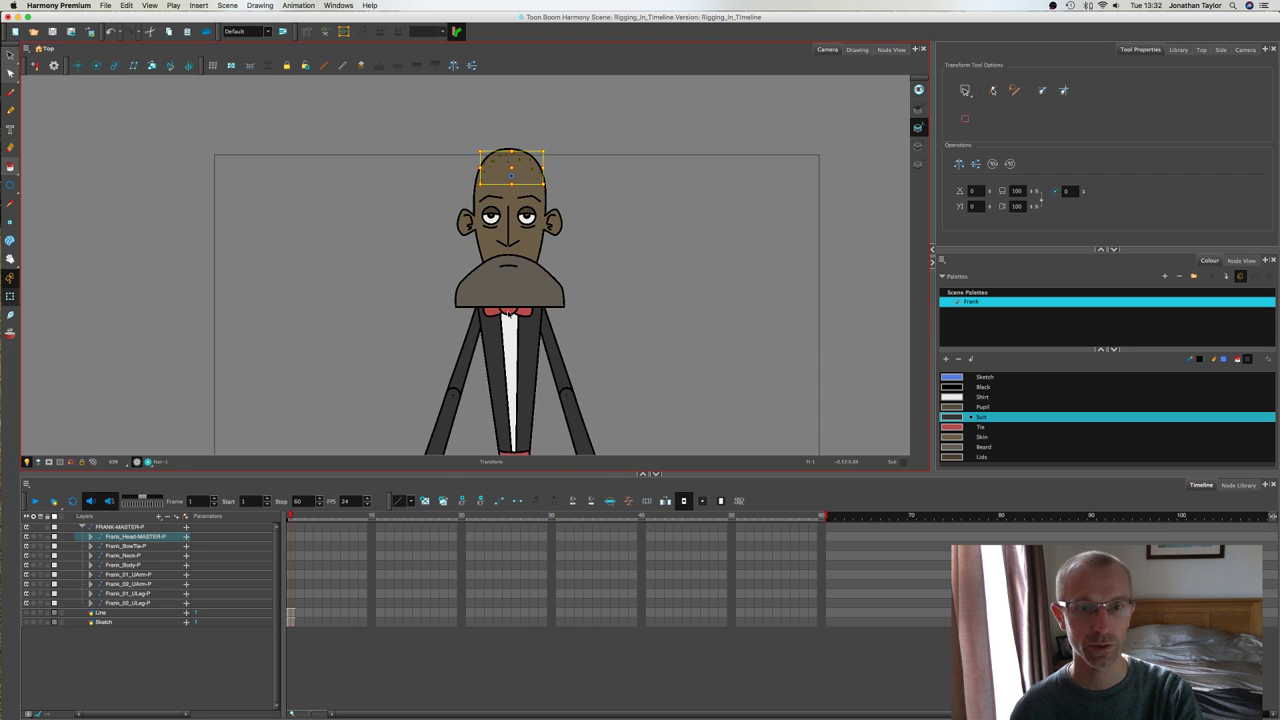
pyautogui.click(508, 313)
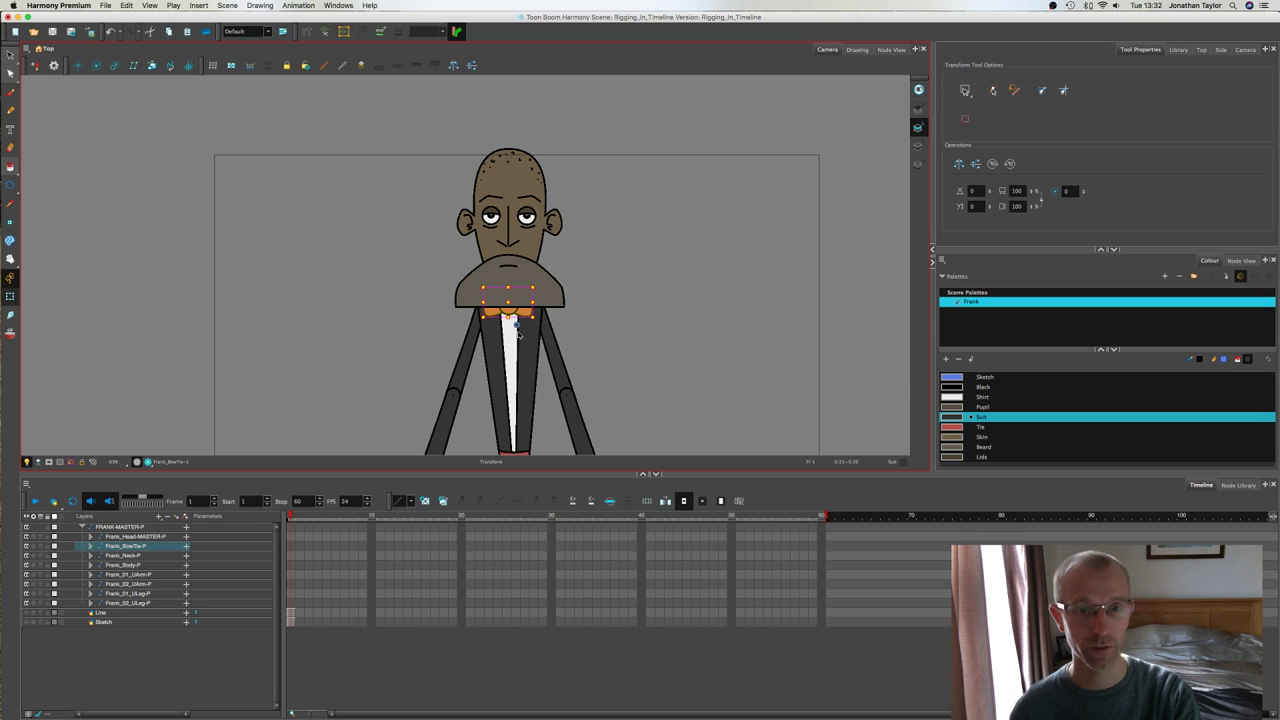
pyautogui.click(97, 65)
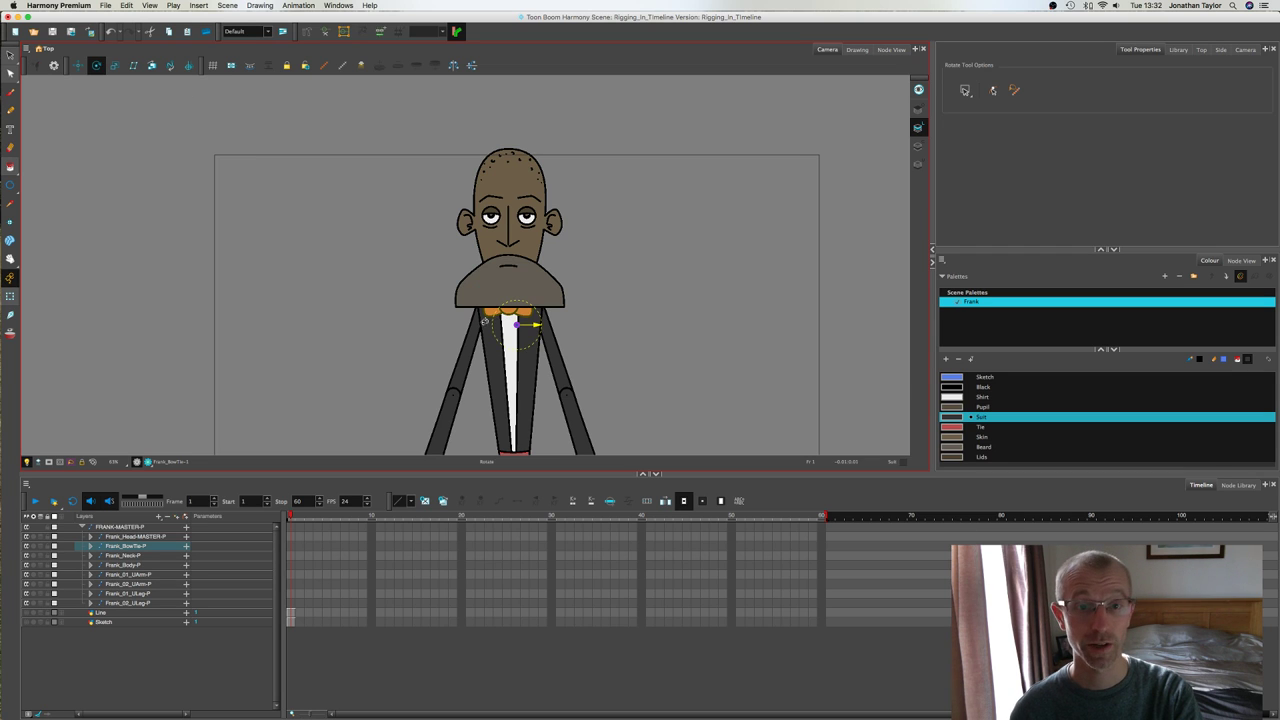
pyautogui.moveTo(514, 323); pyautogui.dragTo(509, 307)
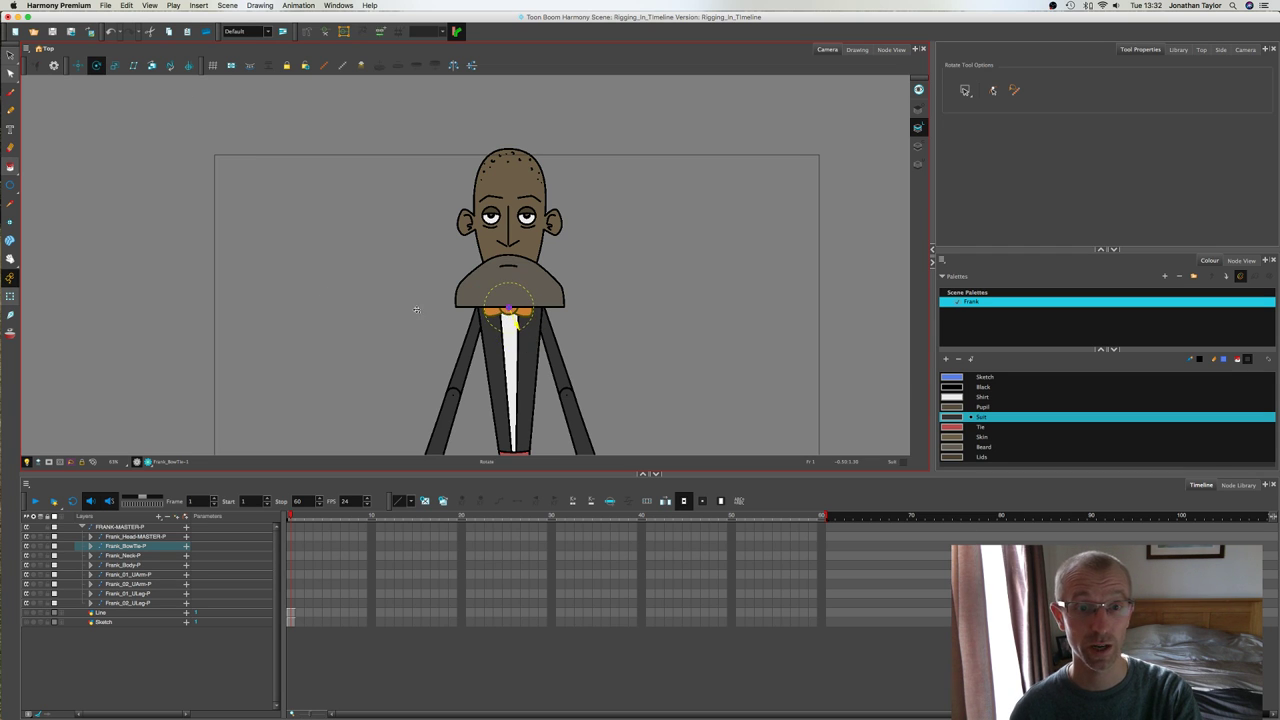
pyautogui.hotkey('shift', 't')
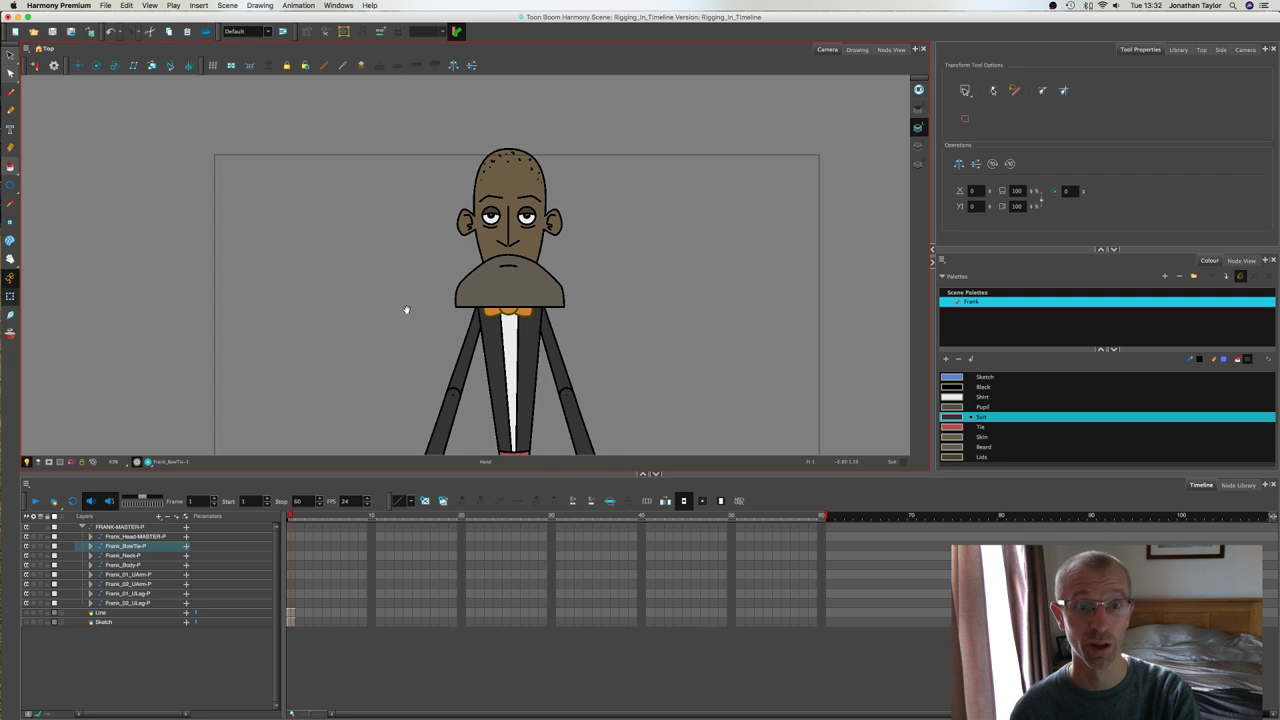
# Step: Select the body, move its pivot down to the middle of the red waistband with the Rotate tool, and deselect the body in Transform mode
pyautogui.moveTo(405, 311); pyautogui.dragTo(414, 297)
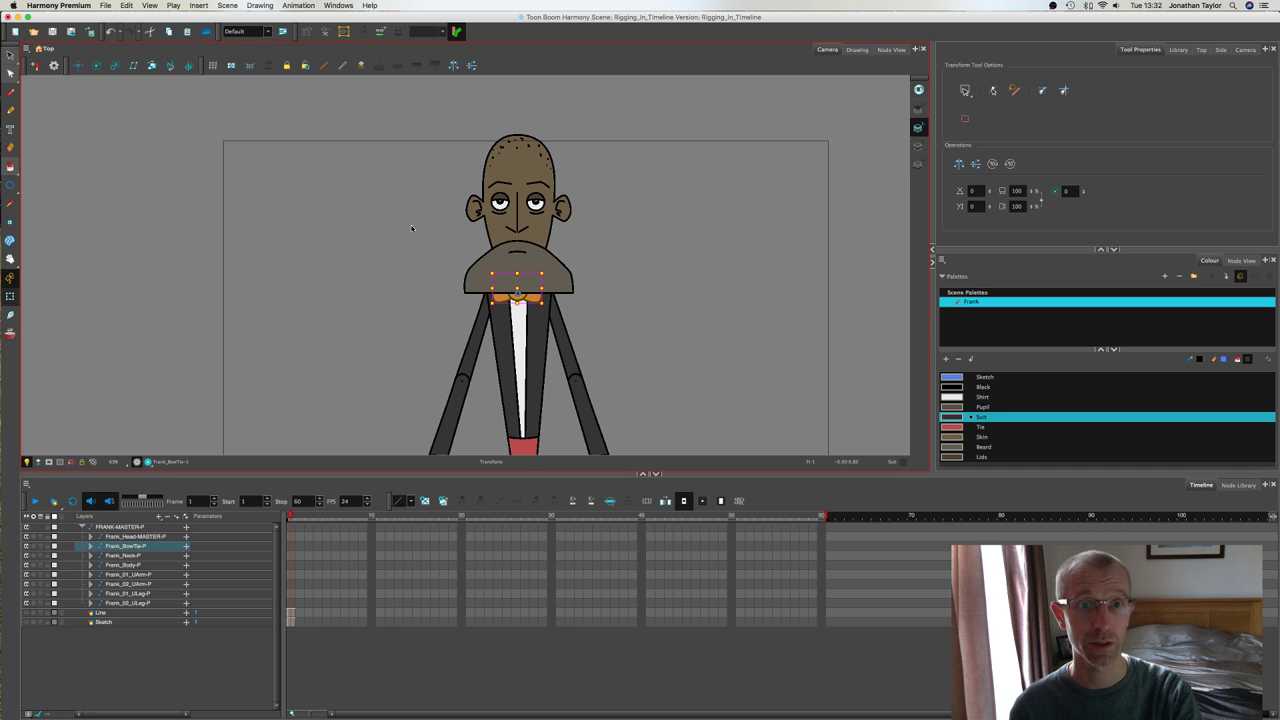
pyautogui.press('2')
pyautogui.press('2')
pyautogui.moveTo(452, 286); pyautogui.dragTo(420, 197)
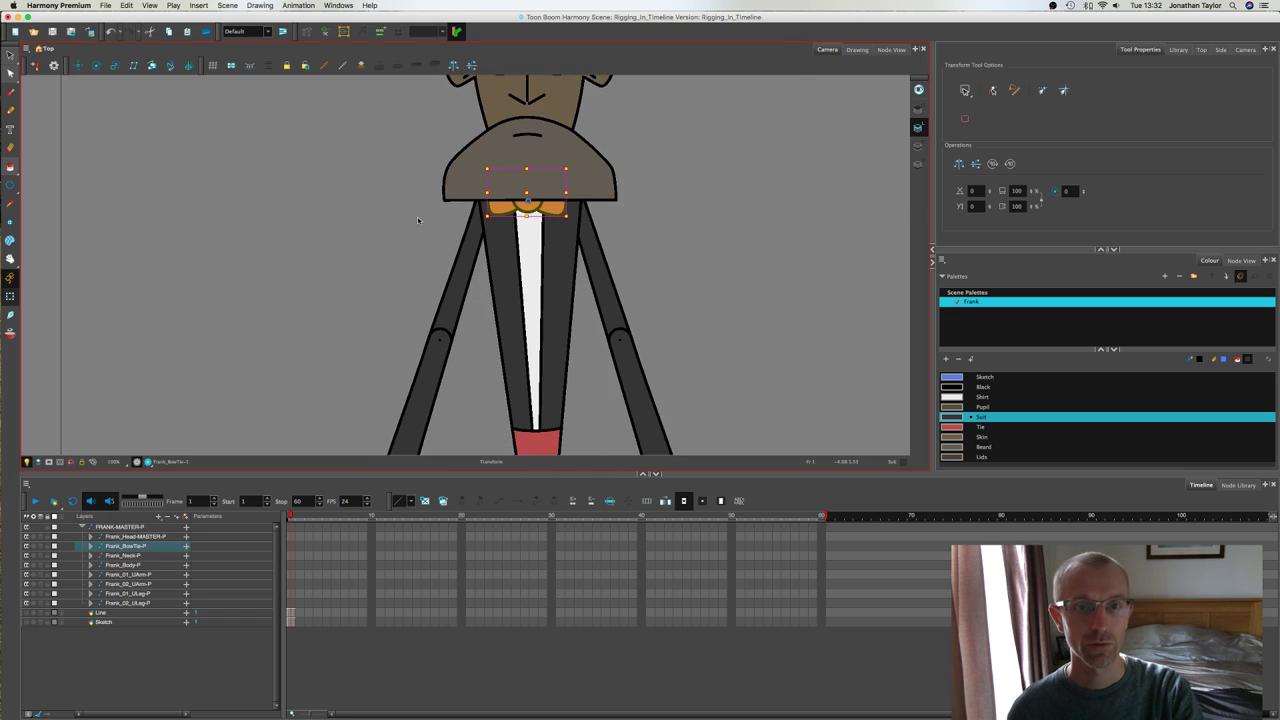
pyautogui.press('1')
pyautogui.press('1')
pyautogui.click(488, 277)
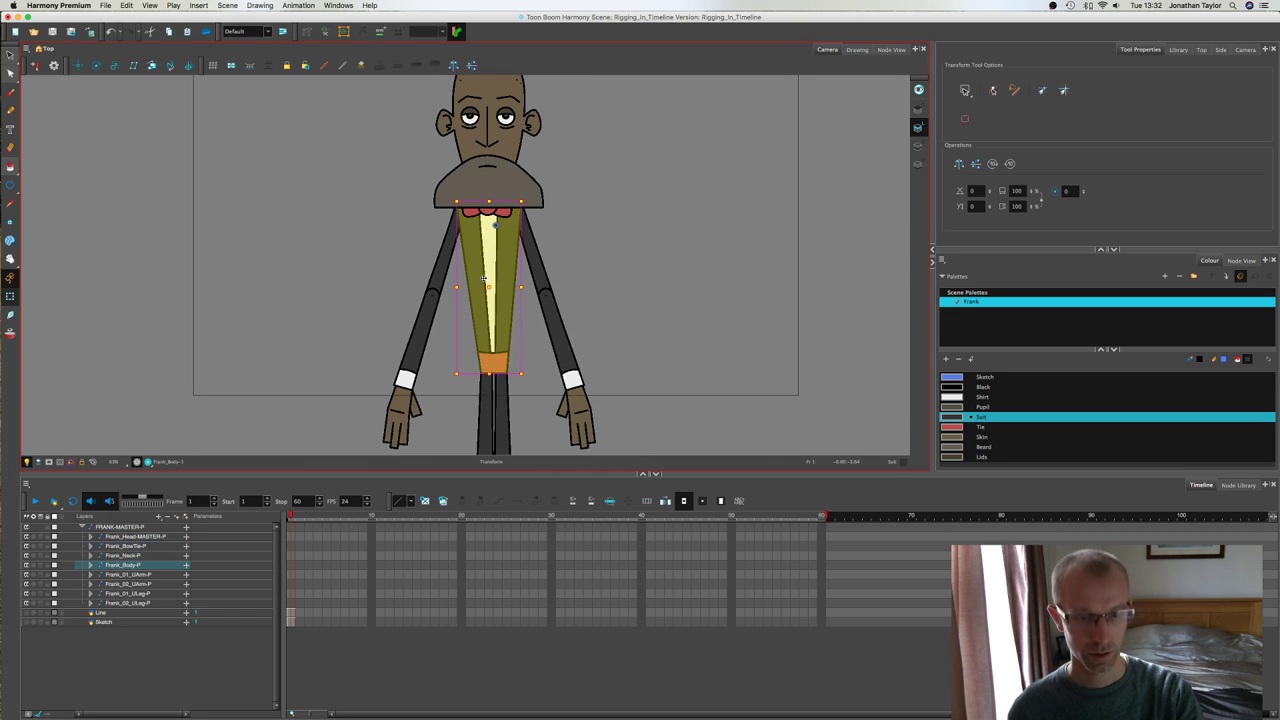
pyautogui.click(96, 65)
pyautogui.moveTo(492, 230); pyautogui.dragTo(492, 358)
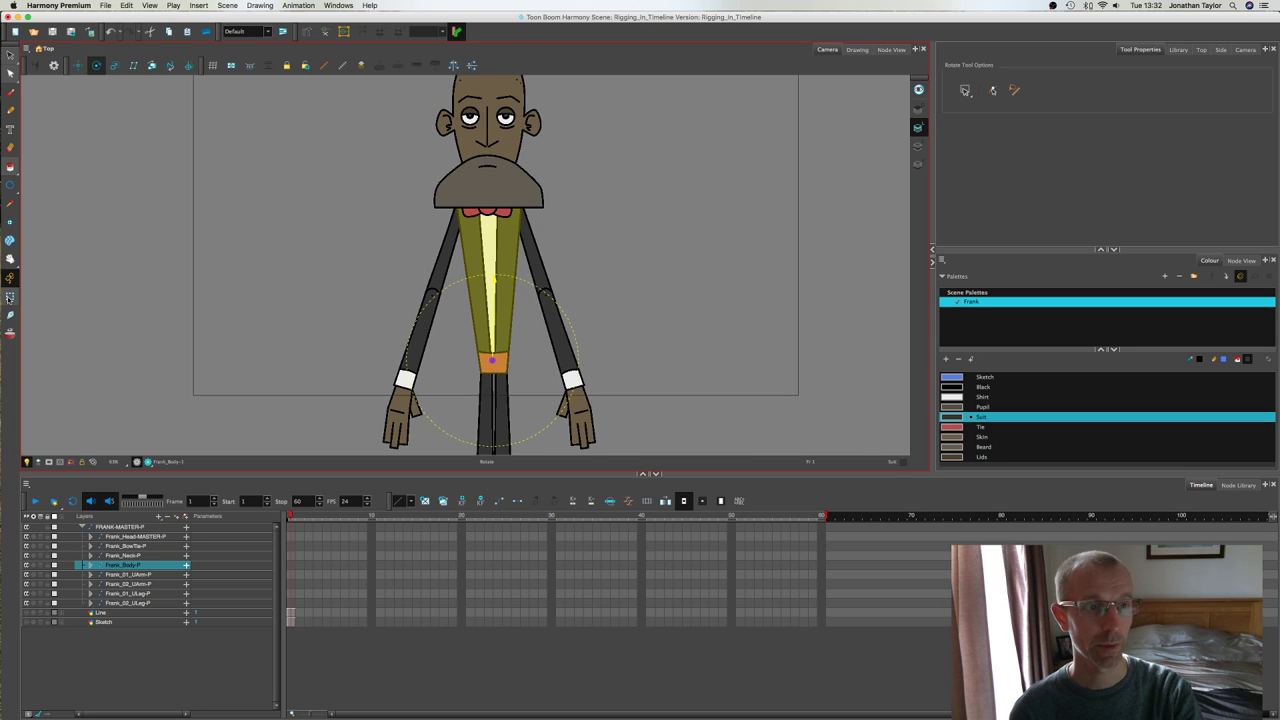
pyautogui.hotkey('shift', 't')
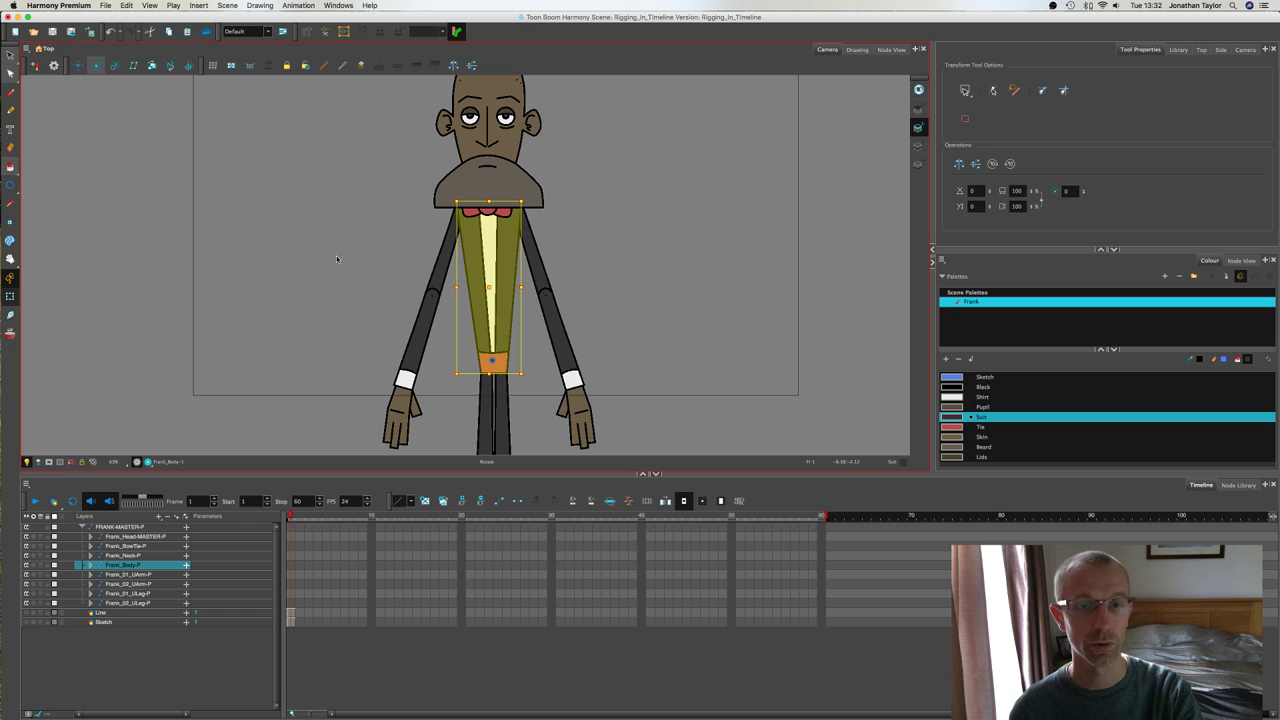
pyautogui.click(429, 253)
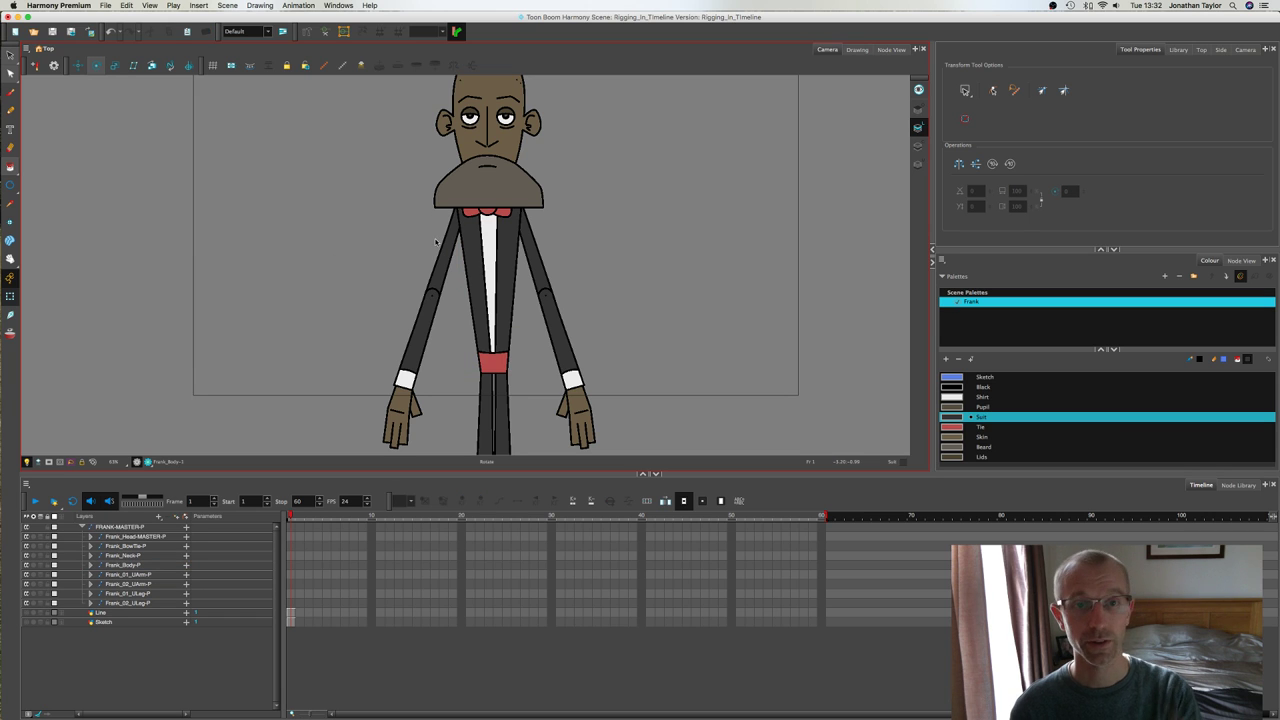
# Step: Delete the beard, body and bow tie drawings to uncover the neck and shoulder joints
pyautogui.scroll(-2, 508, 252)
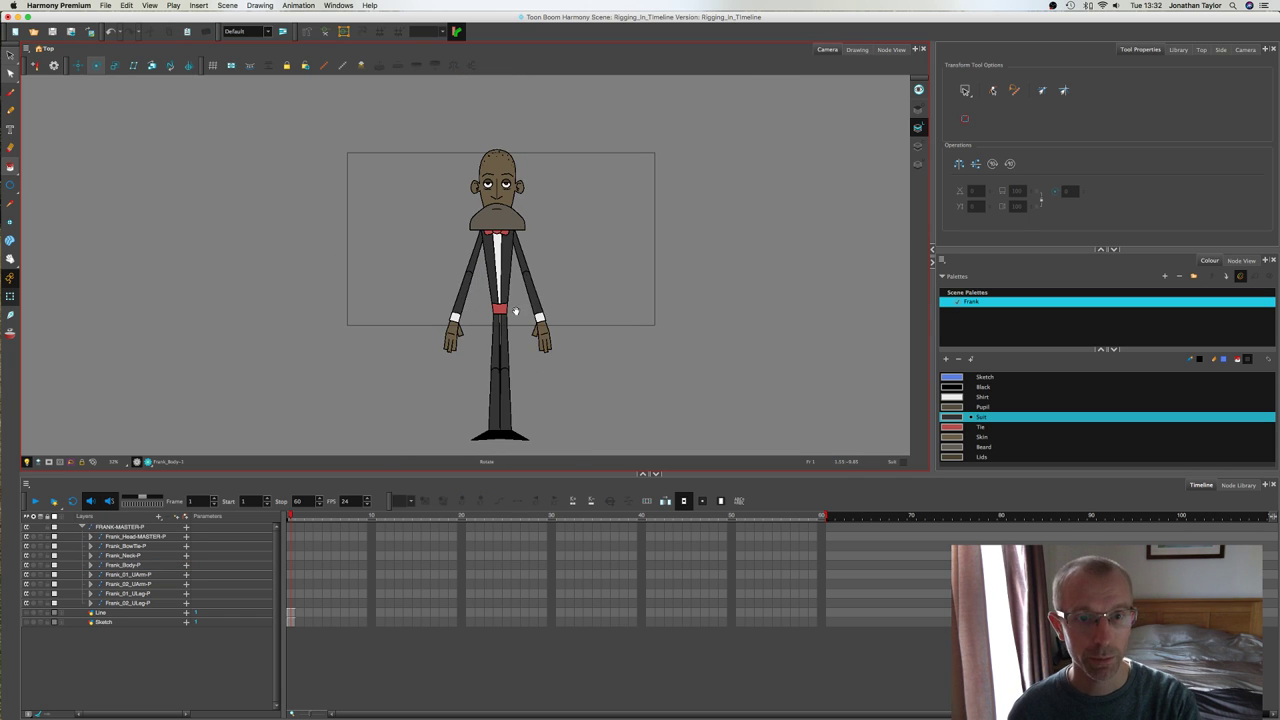
pyautogui.moveTo(515, 312); pyautogui.dragTo(516, 260)
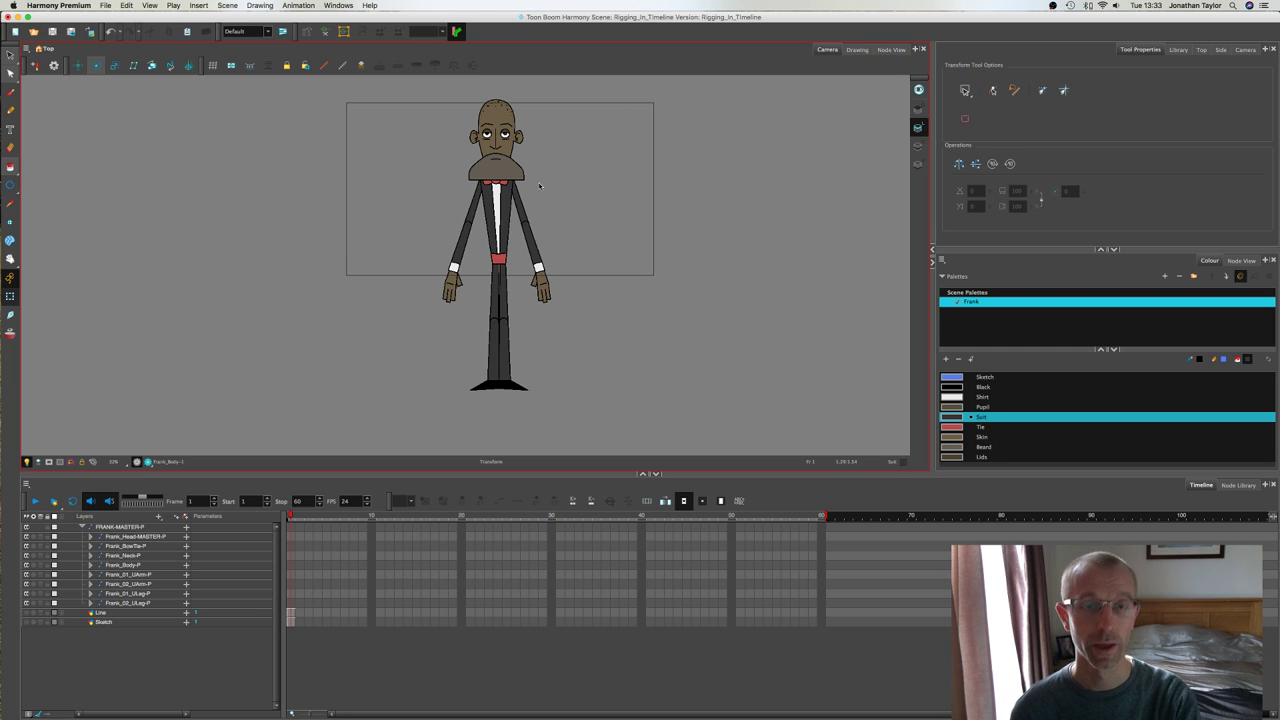
pyautogui.click(512, 175)
pyautogui.scroll(3, 530, 220)
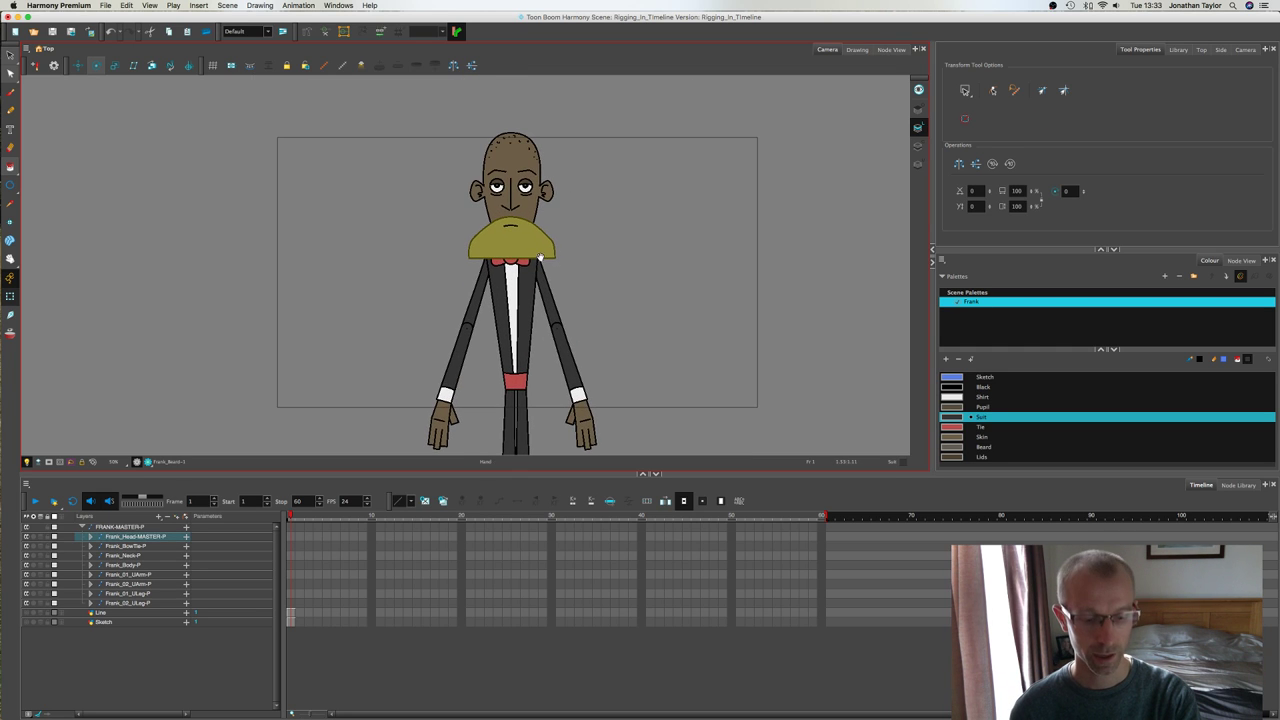
pyautogui.press('Delete')
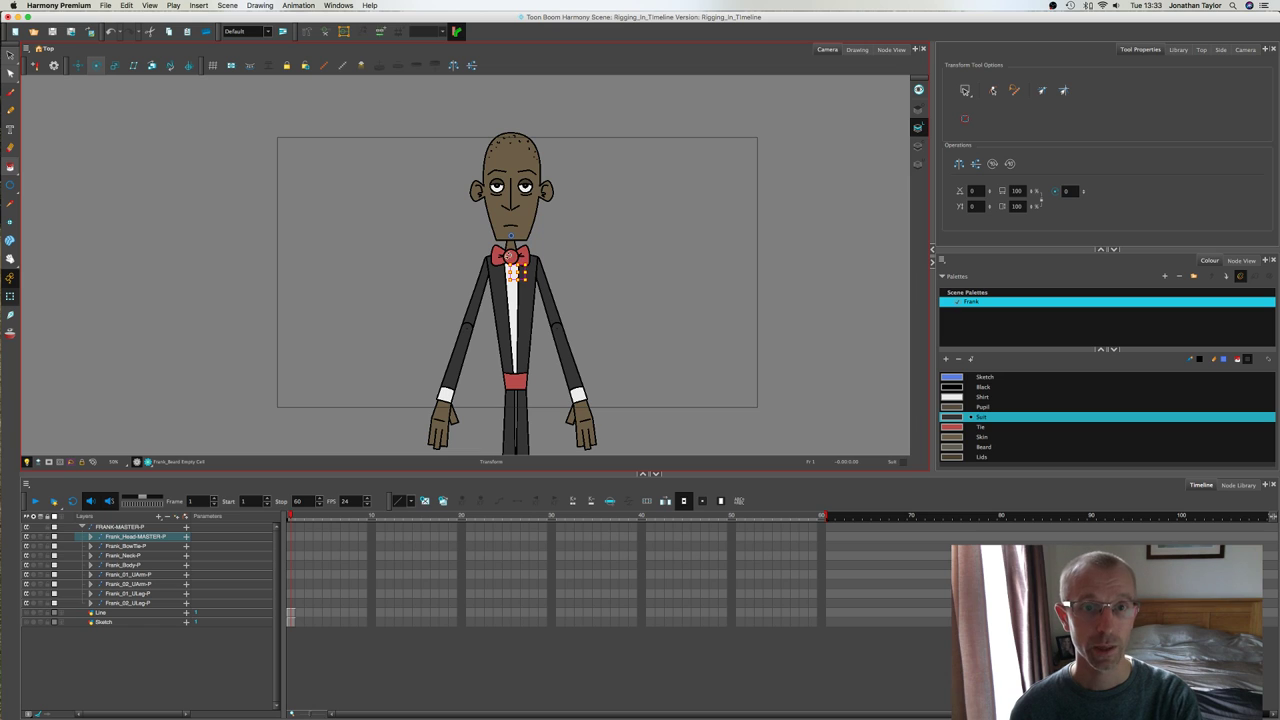
pyautogui.click(495, 290)
pyautogui.press('Delete')
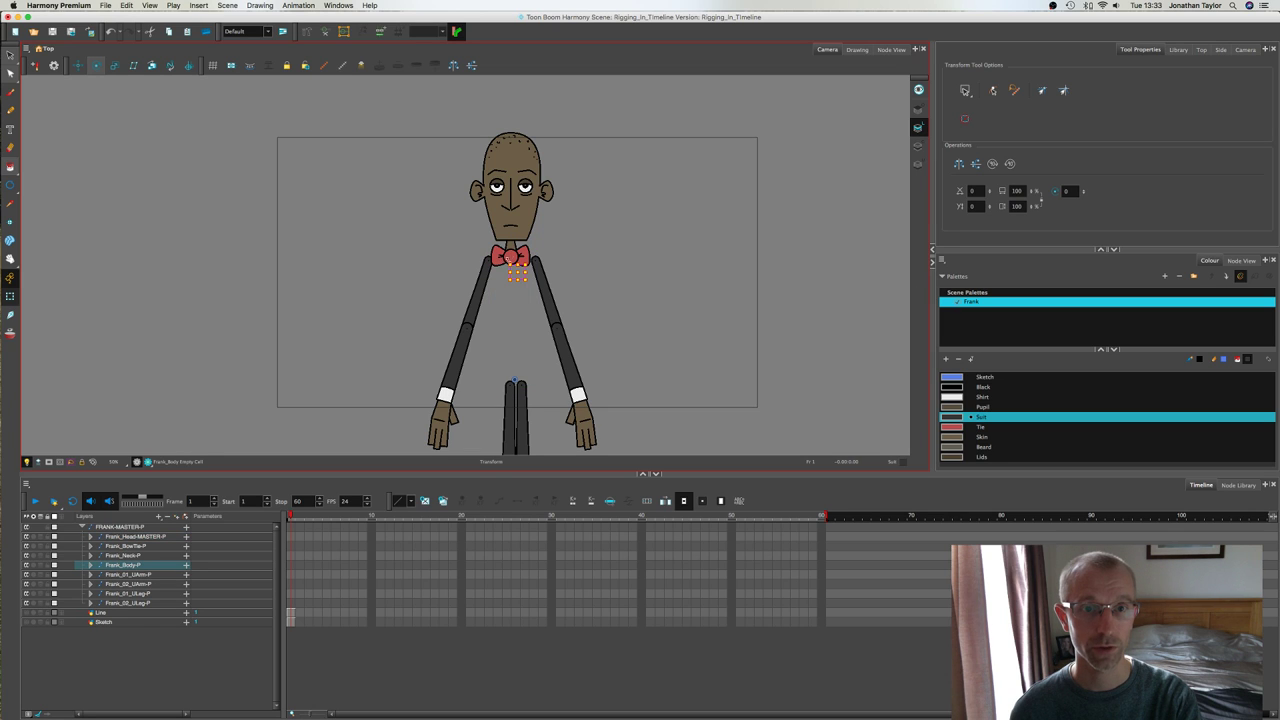
pyautogui.click(512, 258)
pyautogui.press('Delete')
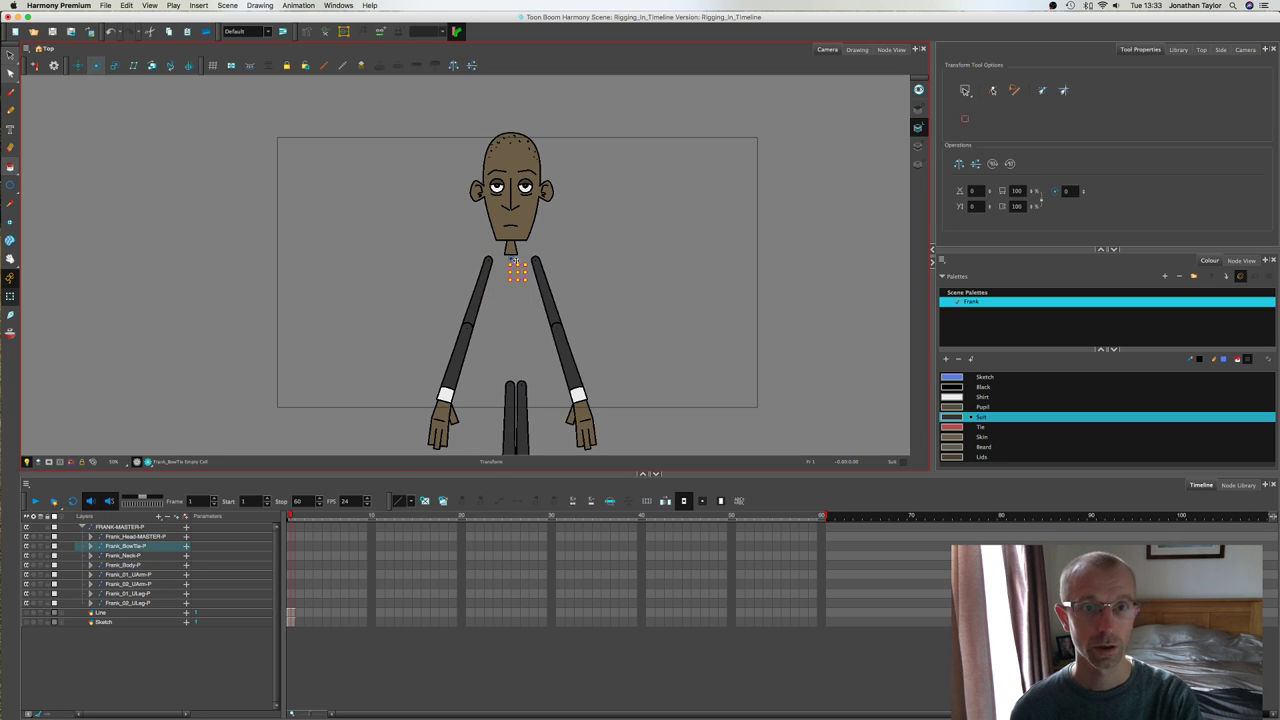
# Step: Place the Frank_01 upper arm's pivot exactly on the shoulder joint dot with the Rotate tool, and return to the Transform tool
pyautogui.click(487, 293)
pyautogui.scroll(5, 487, 293)
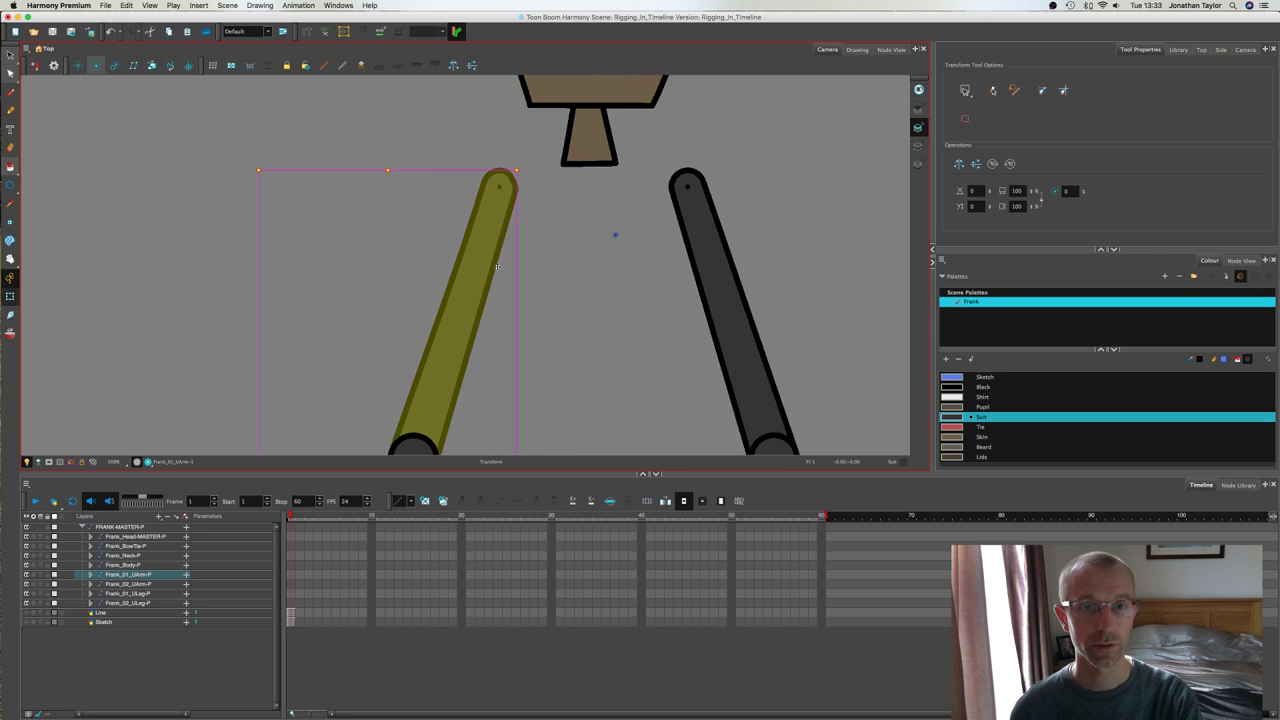
pyautogui.moveTo(529, 249); pyautogui.dragTo(493, 242)
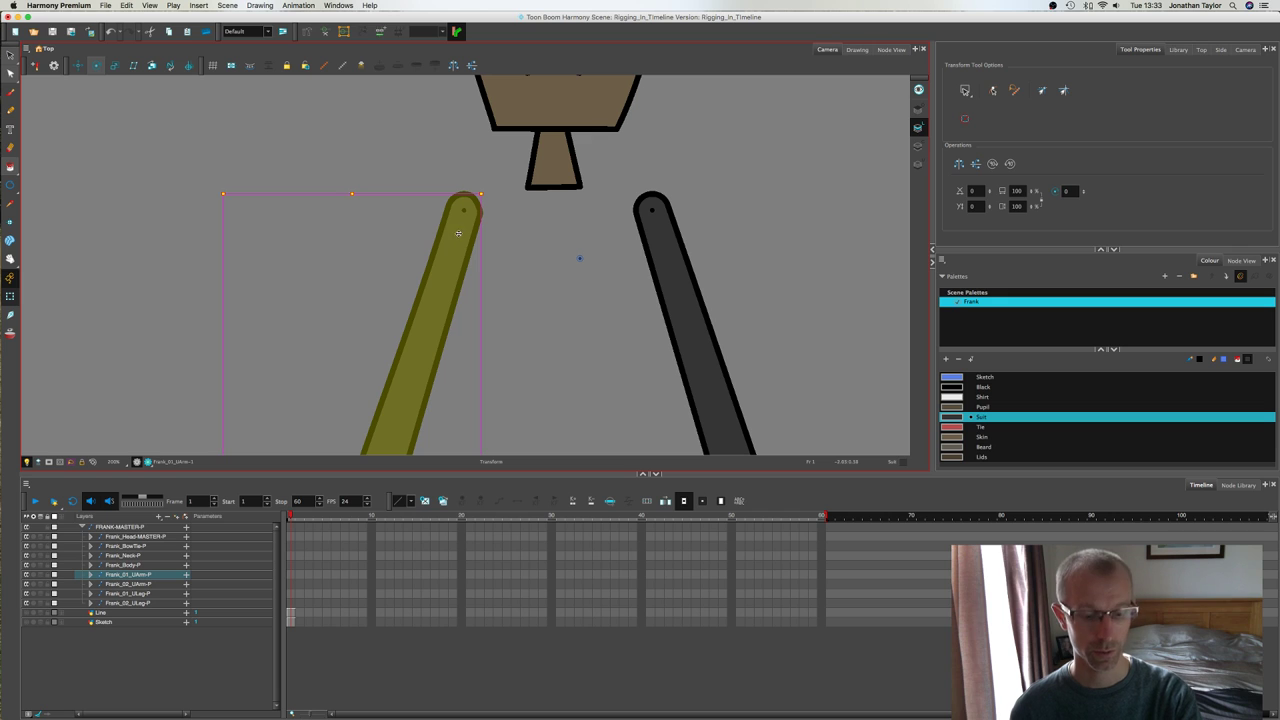
pyautogui.click(96, 67)
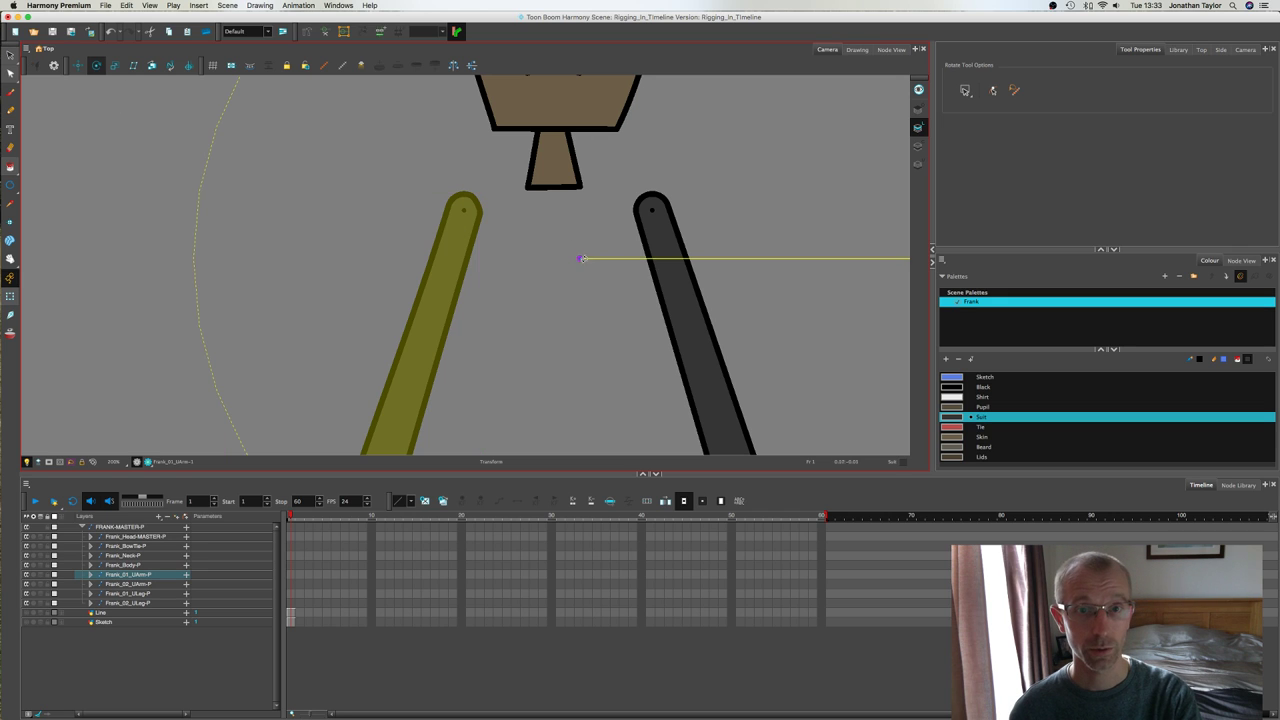
pyautogui.scroll(8, 477, 225)
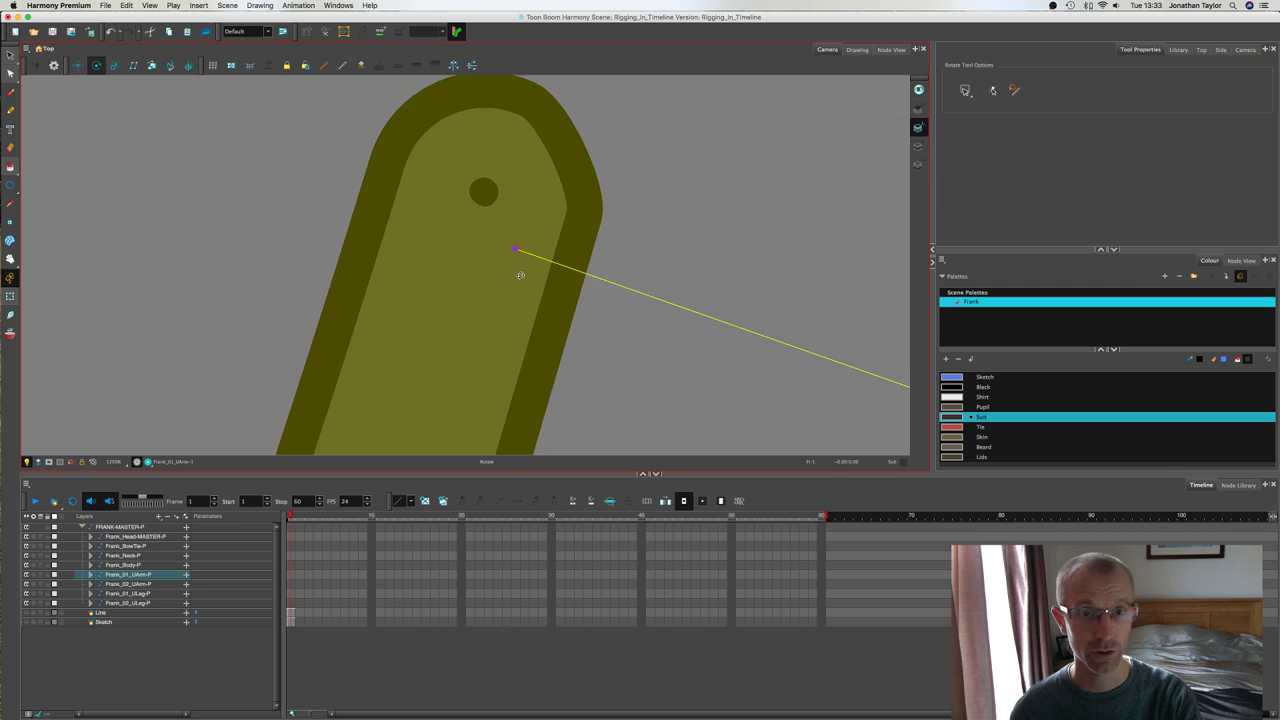
pyautogui.scroll(1, 520, 275)
pyautogui.moveTo(514, 249); pyautogui.dragTo(474, 170)
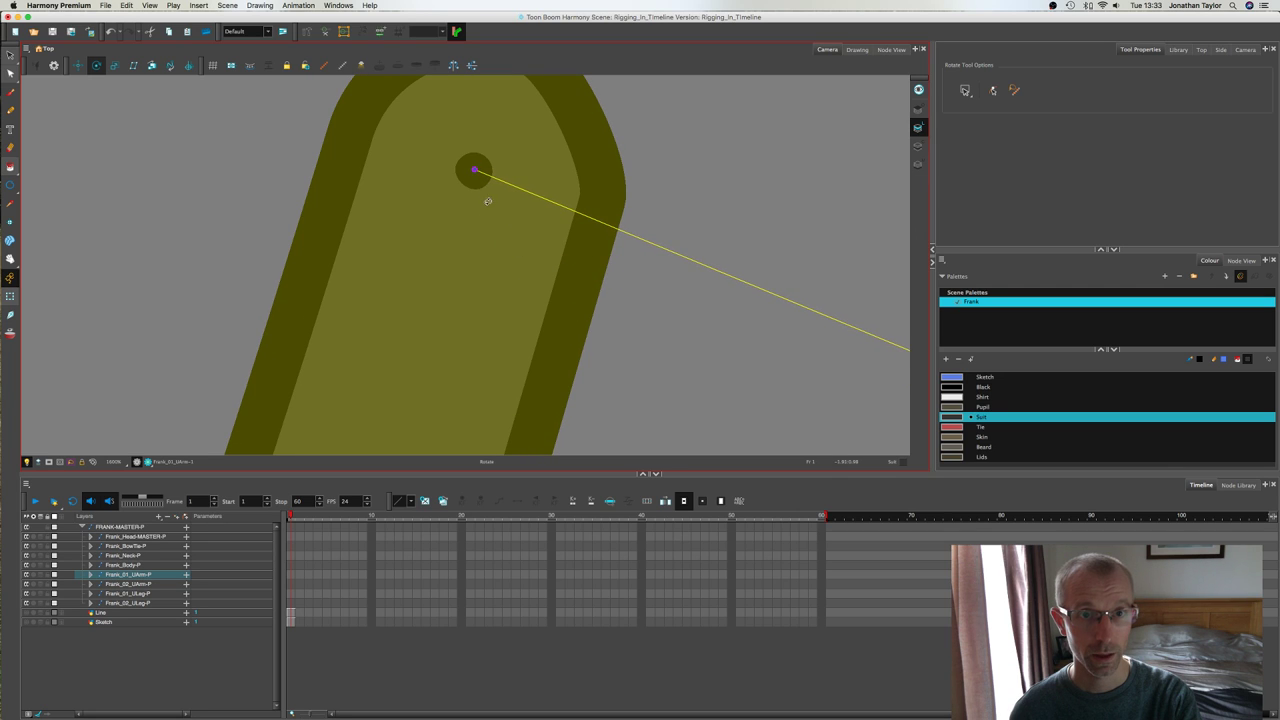
pyautogui.scroll(-3, 487, 201)
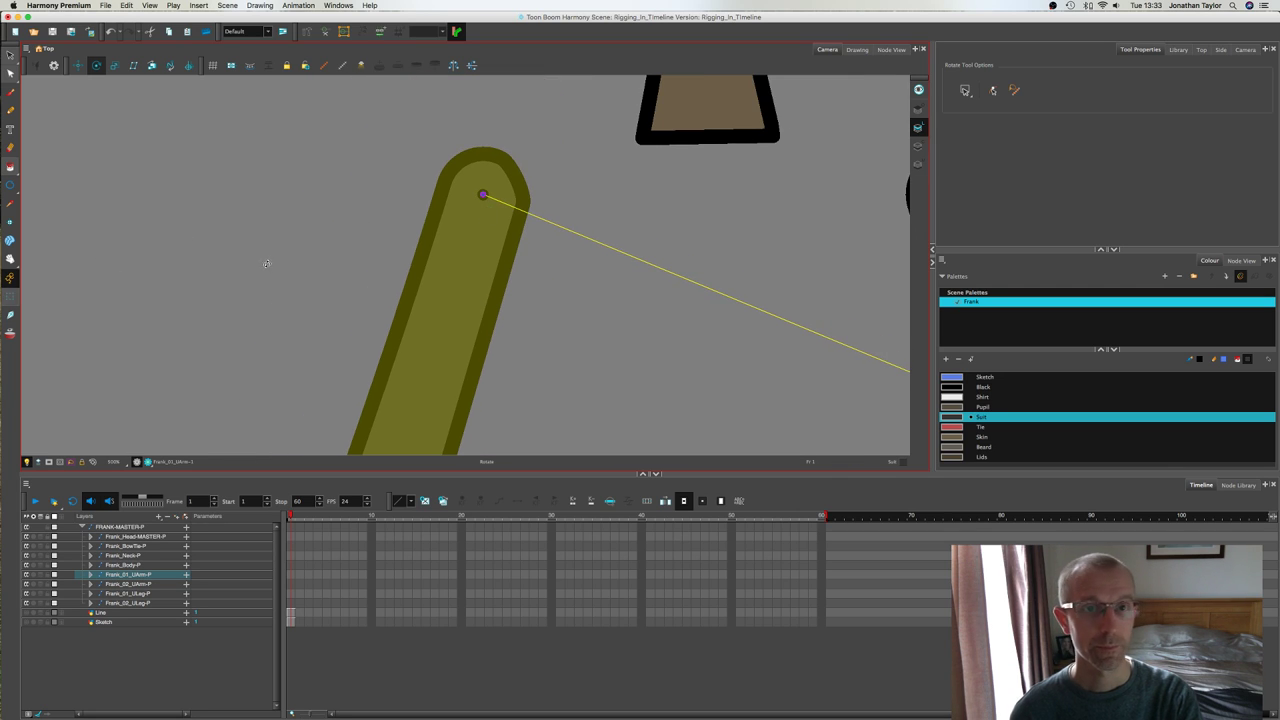
pyautogui.hotkey('shift', 't')
# Step: Select the Frank_01 lower arm, place its pivot on the elbow joint dot with the Rotate tool, and return to the Transform tool
pyautogui.scroll(-3, 277, 266)
pyautogui.moveTo(475, 217); pyautogui.dragTo(517, 143)
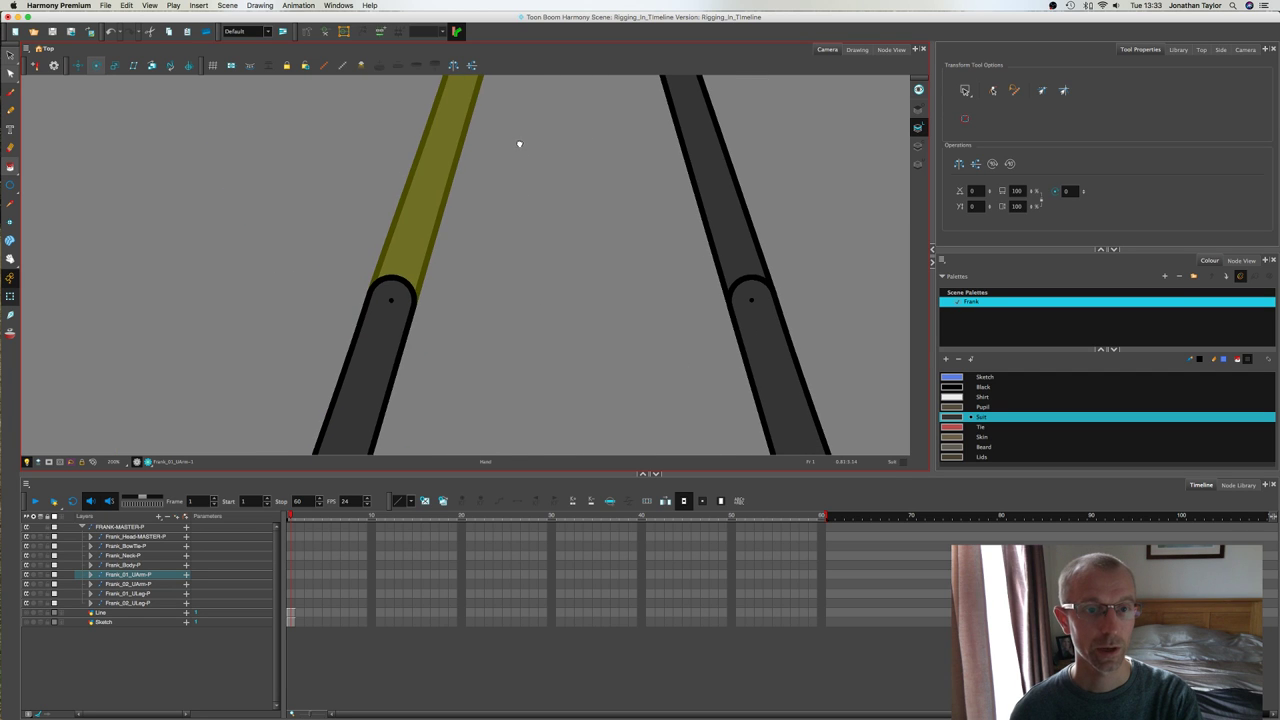
pyautogui.click(363, 400)
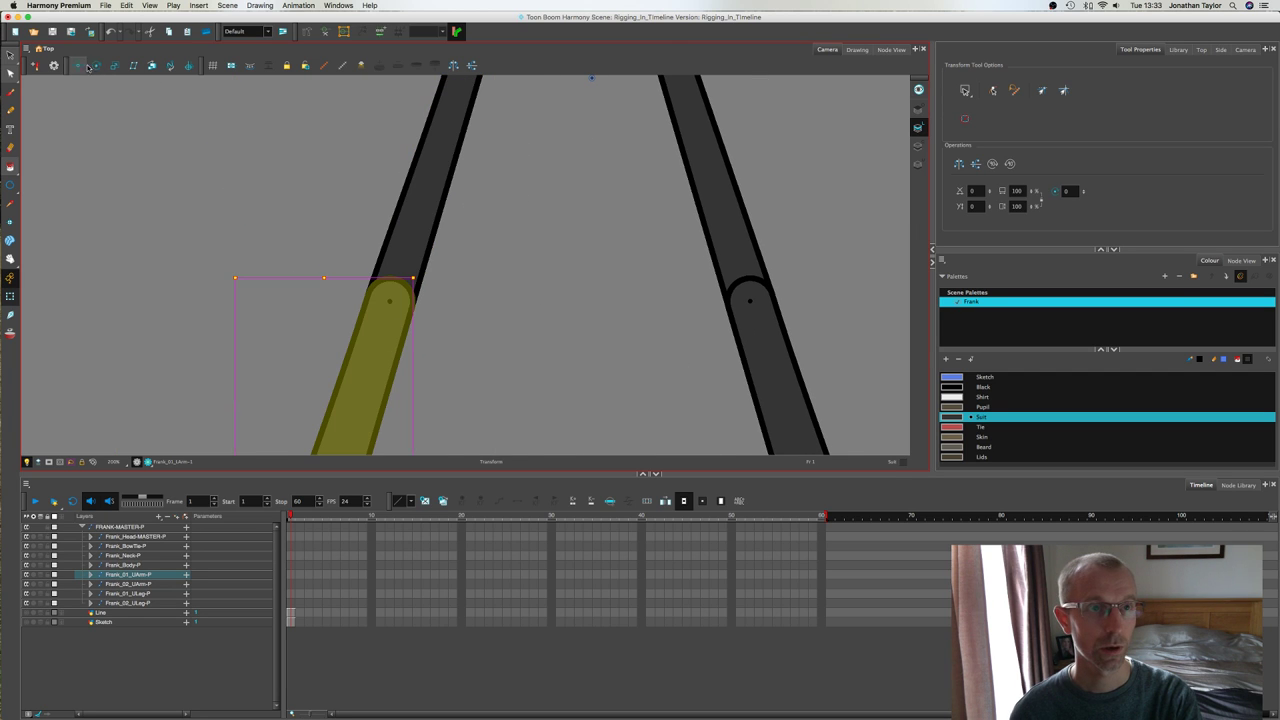
pyautogui.click(96, 66)
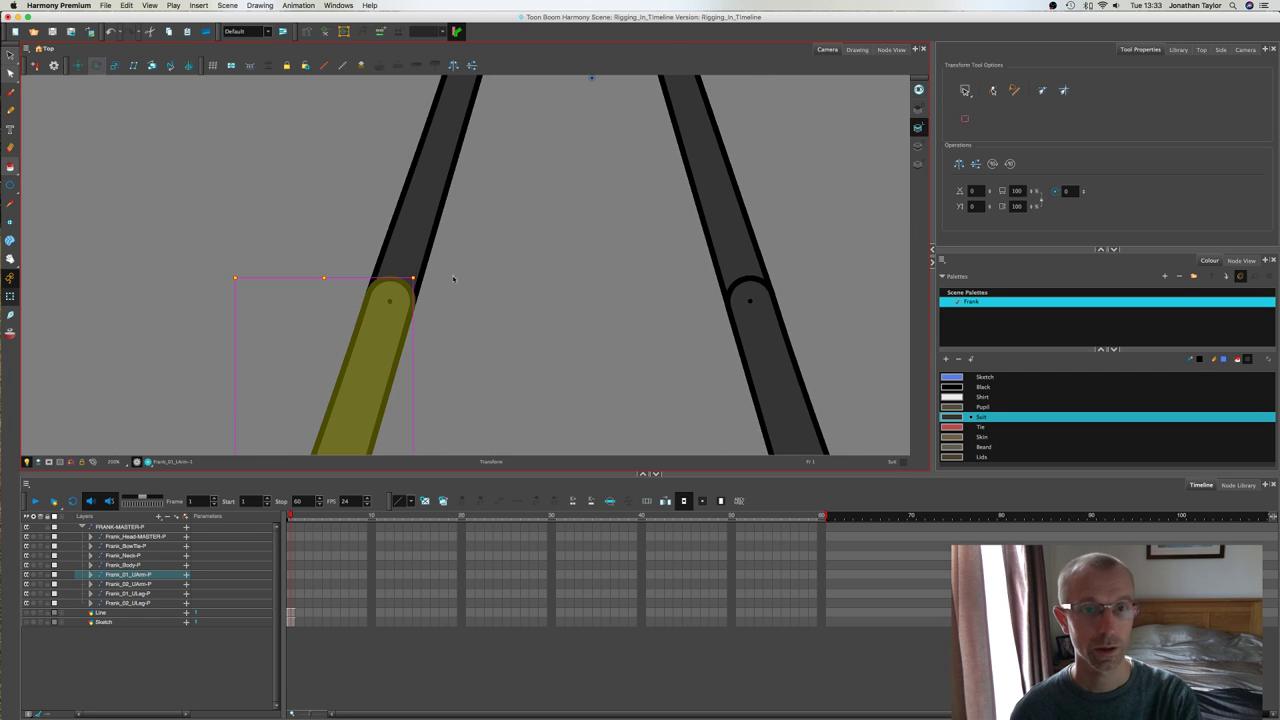
pyautogui.moveTo(592, 79); pyautogui.dragTo(341, 247)
pyautogui.scroll(4, 399, 312)
pyautogui.scroll(2, 373, 291)
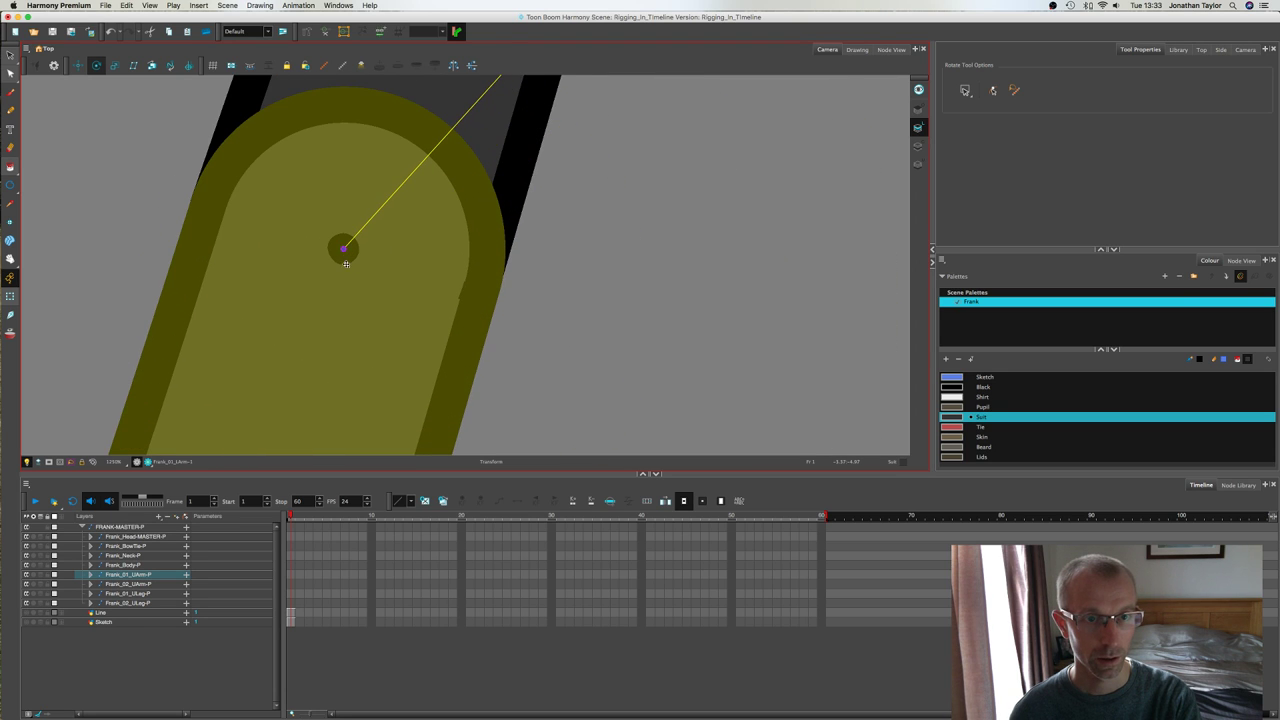
pyautogui.click(10, 296)
pyautogui.scroll(-5, 630, 203)
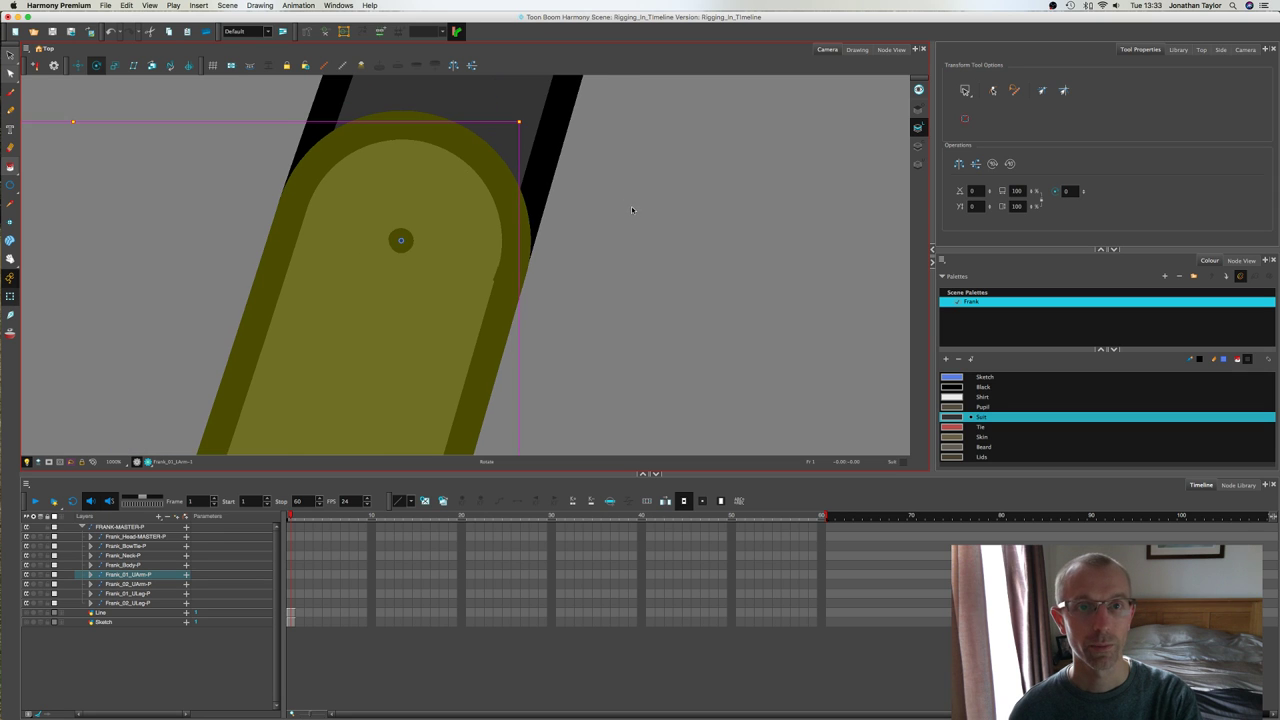
# Step: Move the Frank_01 hand's pivot to the wrist at the shirt cuff with the Rotate tool, and return to the Transform tool
pyautogui.scroll(-5, 678, 229)
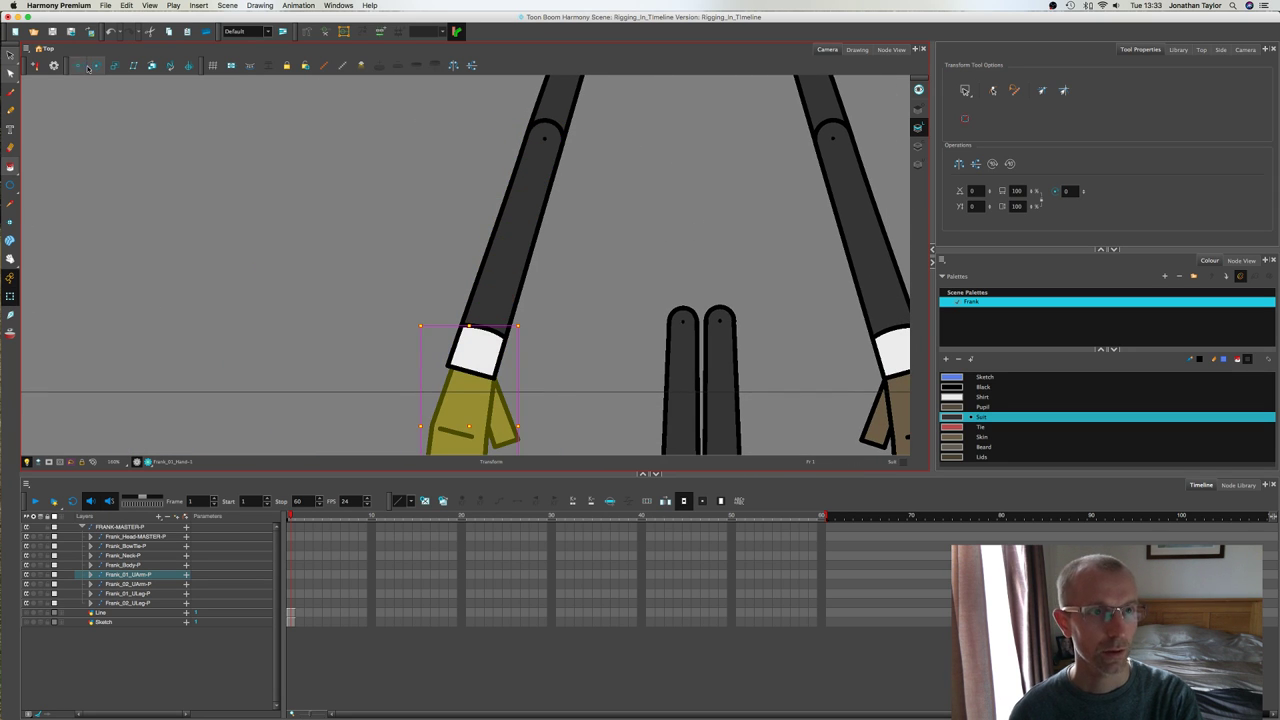
pyautogui.hotkey('alt', '3')
pyautogui.scroll(-2, 708, 177)
pyautogui.scroll(-3, 708, 177)
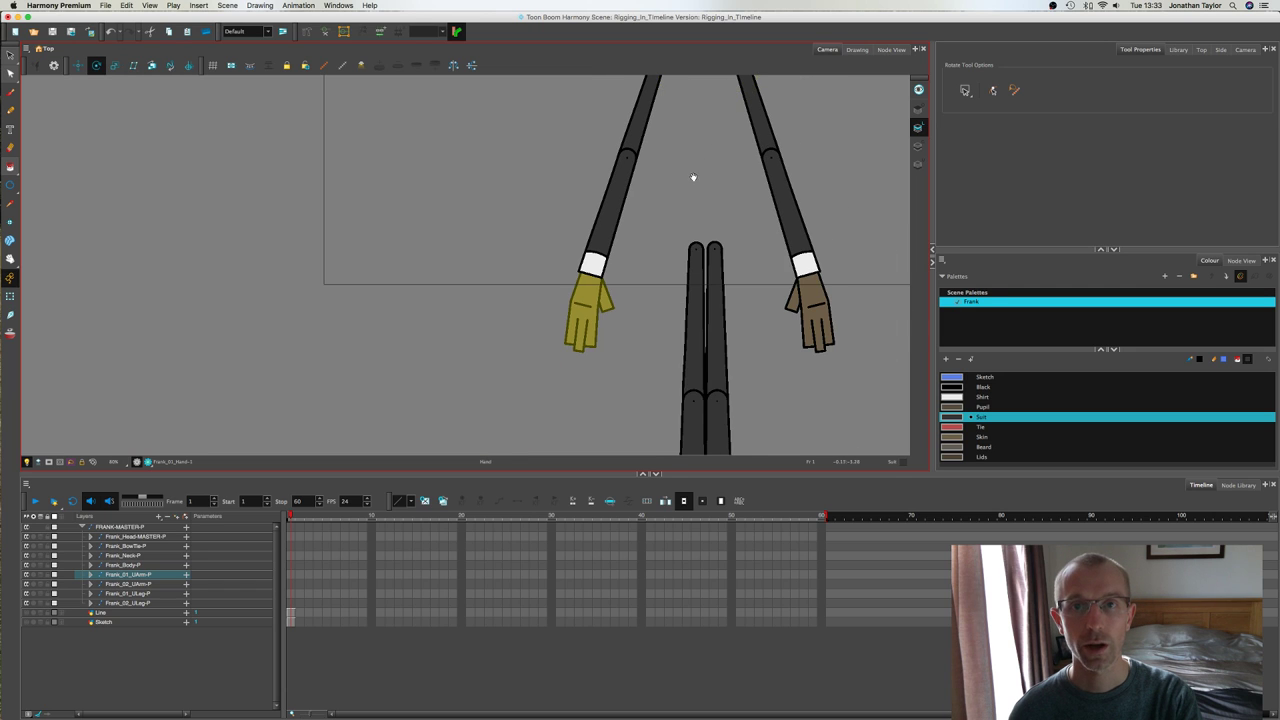
pyautogui.moveTo(698, 143); pyautogui.dragTo(582, 345)
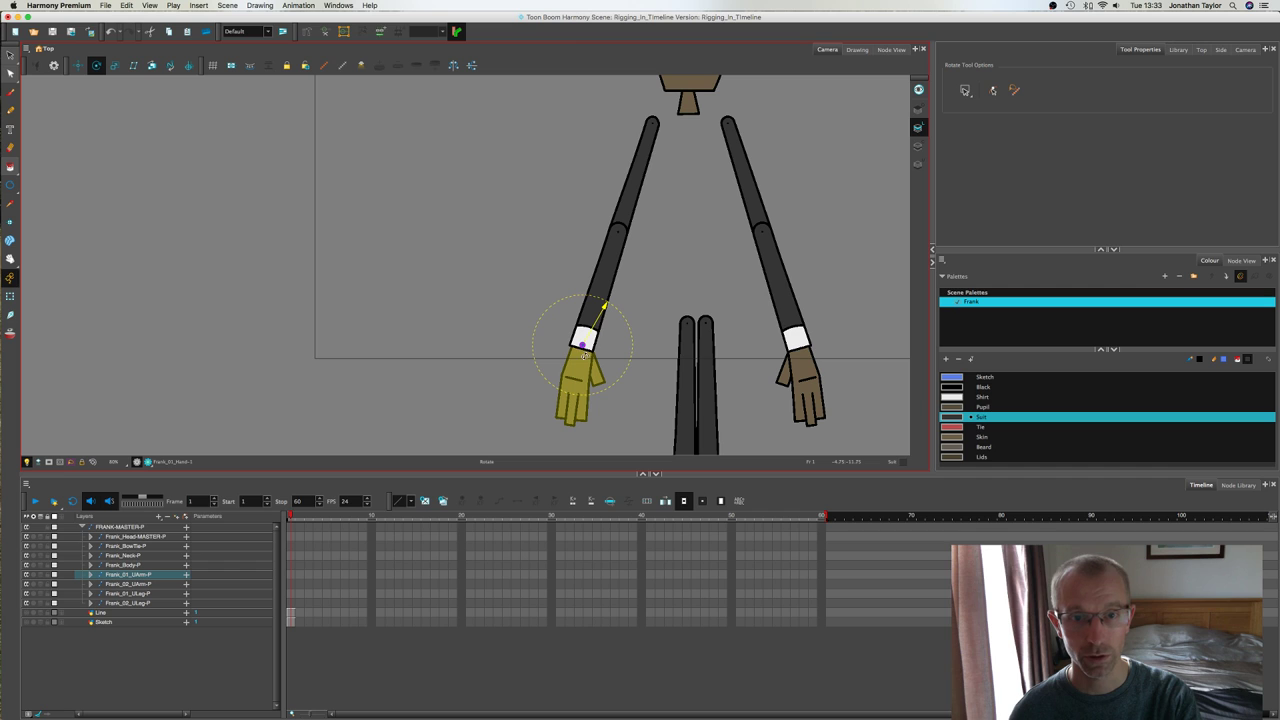
pyautogui.click(10, 296)
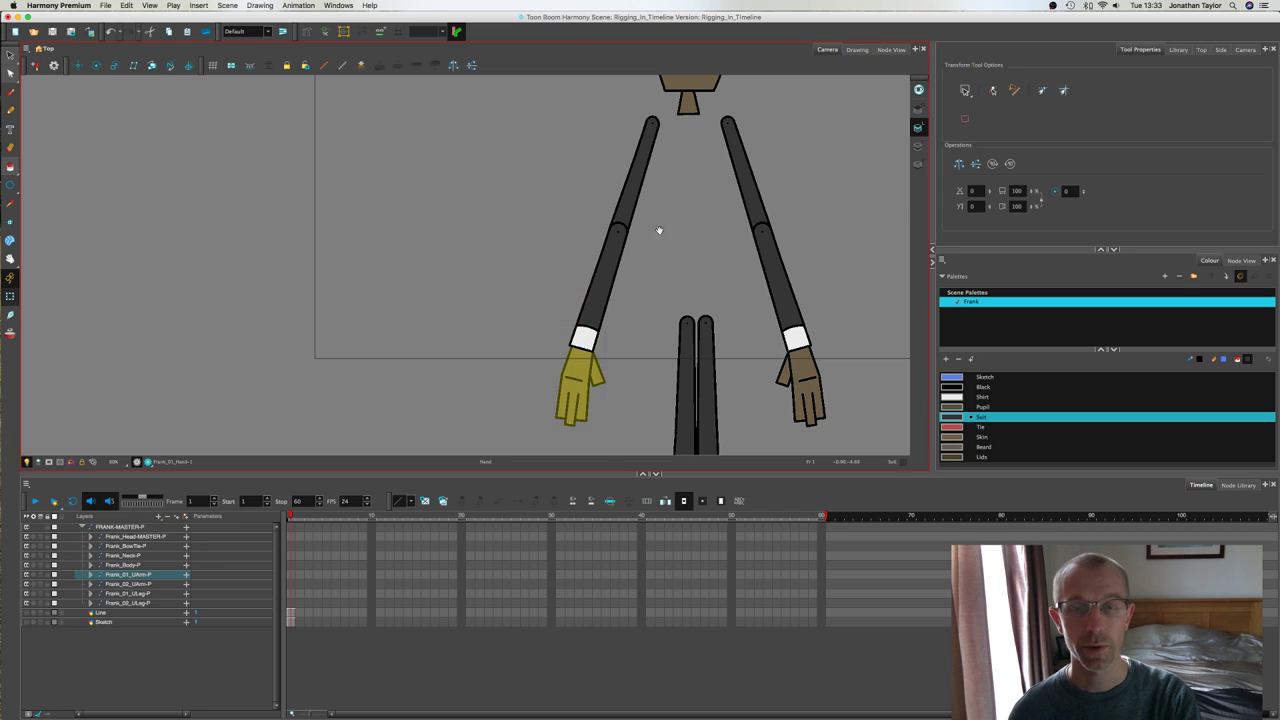
# Step: Select the Frank_02 upper arm, place its pivot on the shoulder joint dot with the Rotate tool, and return to the Transform tool
pyautogui.moveTo(659, 230); pyautogui.dragTo(566, 237)
pyautogui.click(648, 189)
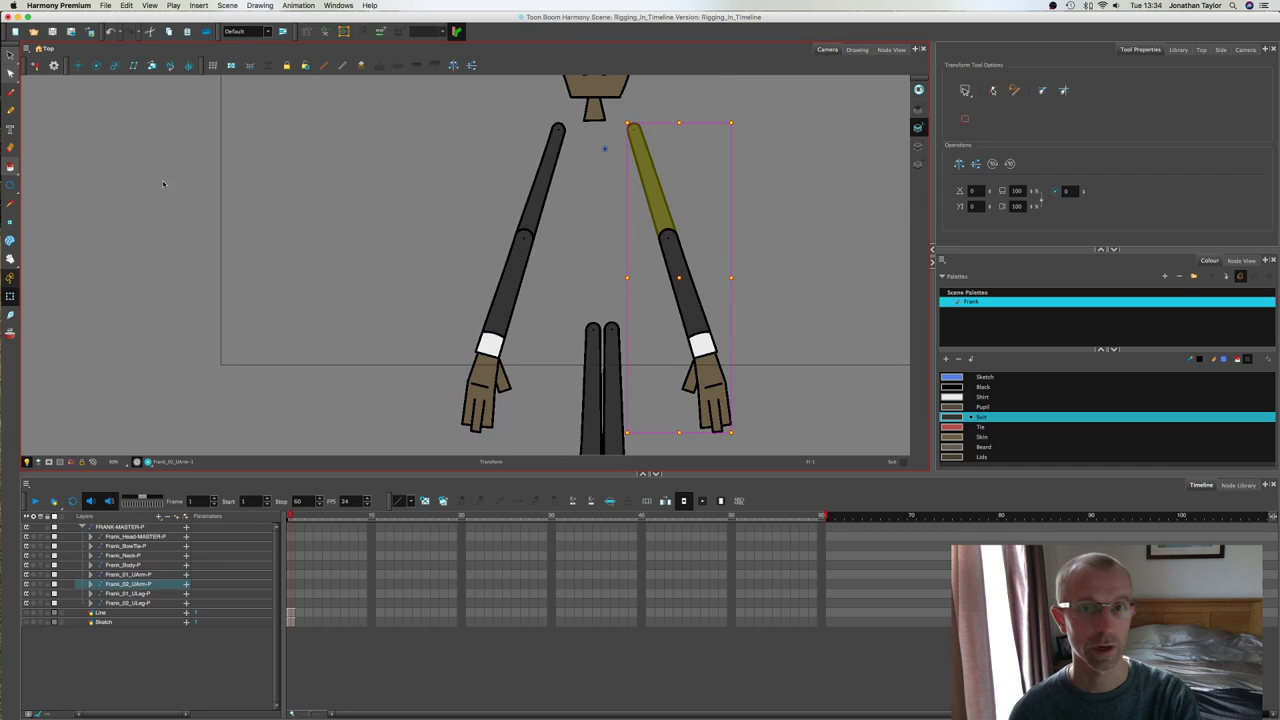
pyautogui.click(96, 65)
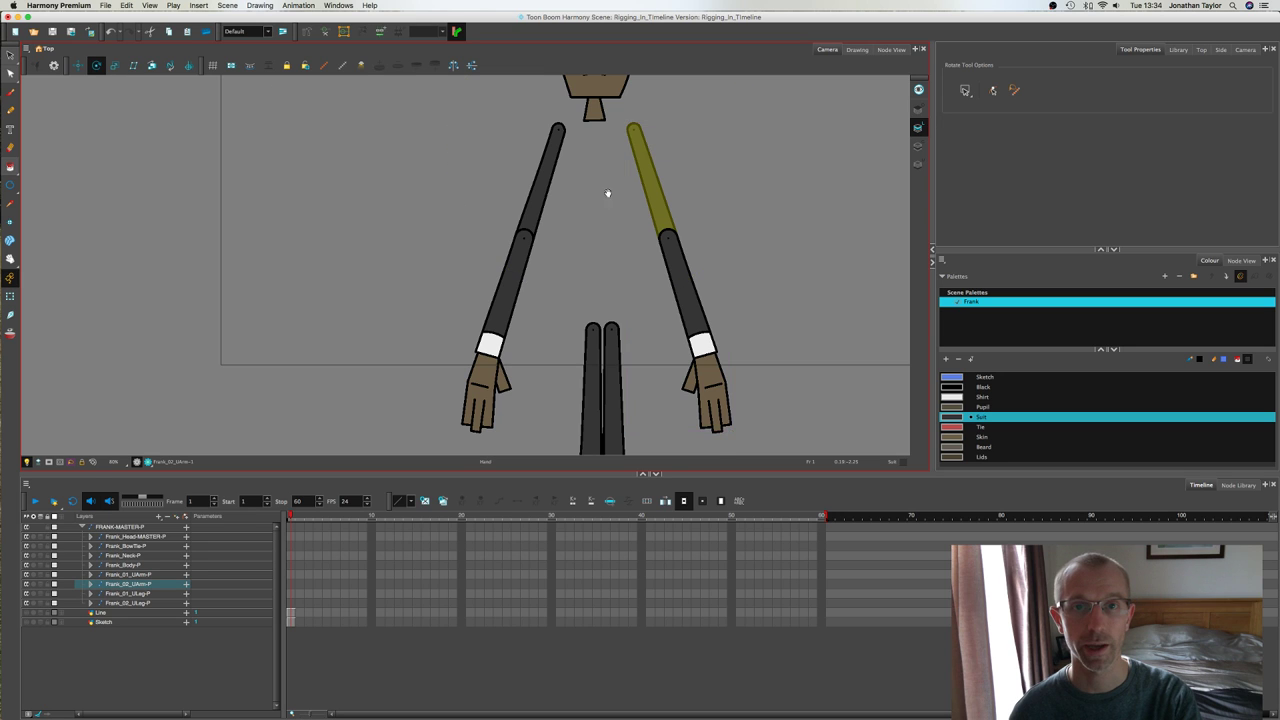
pyautogui.scroll(5, 594, 209)
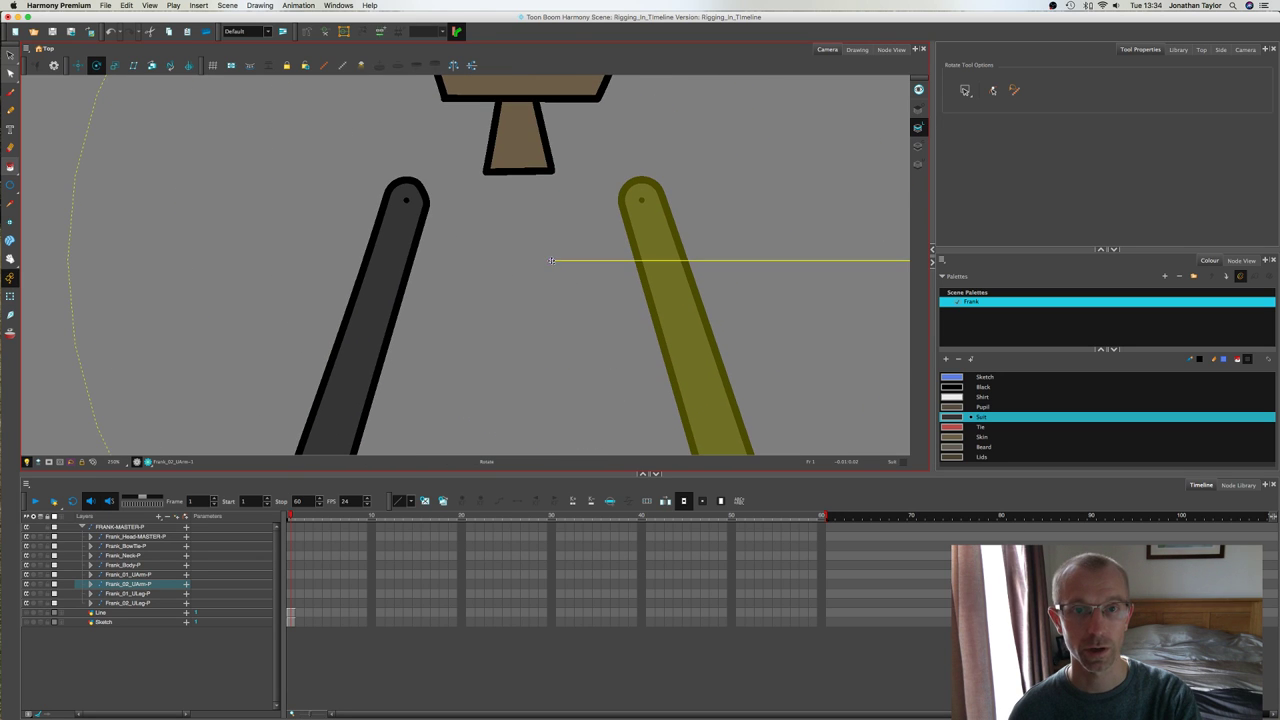
pyautogui.scroll(3, 637, 210)
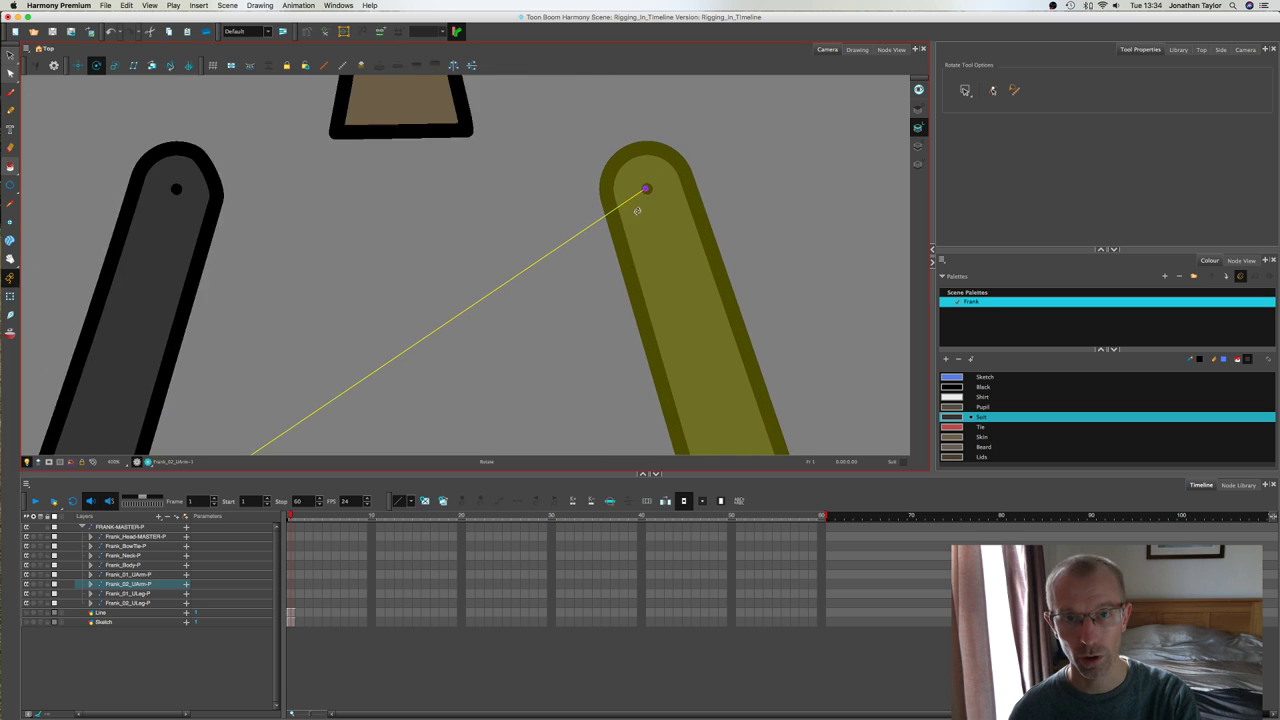
pyautogui.scroll(2, 645, 192)
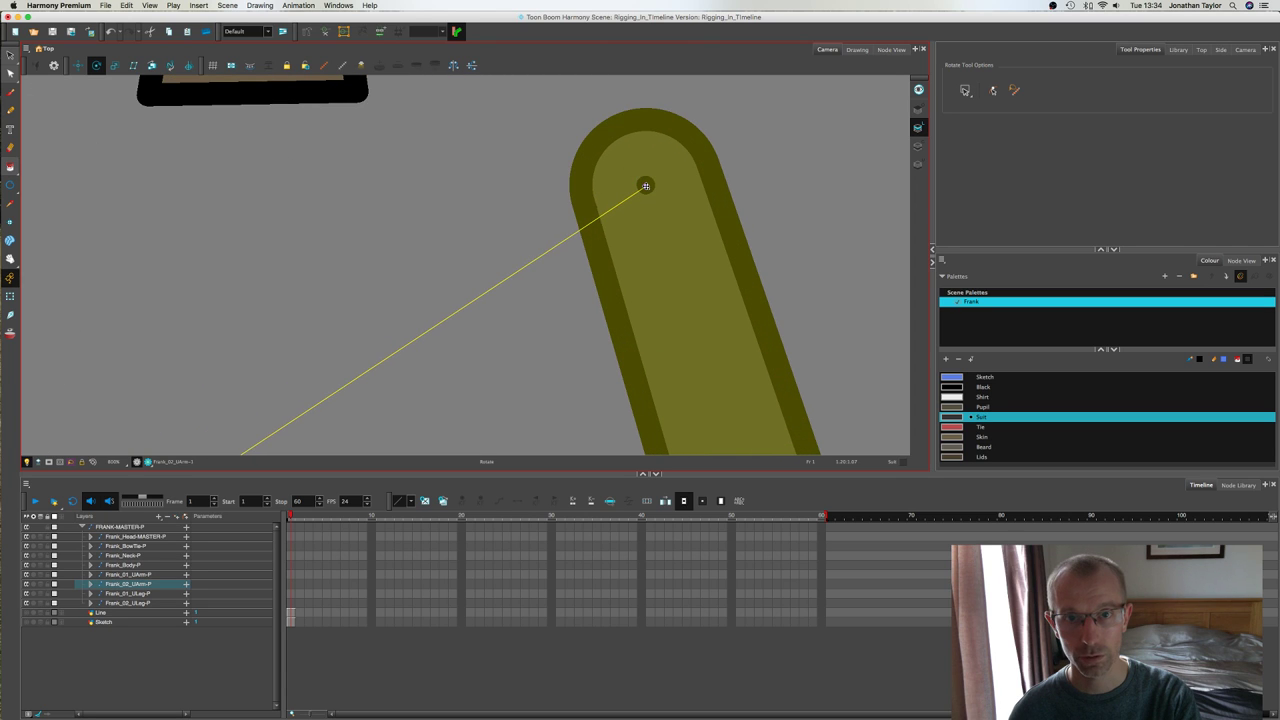
pyautogui.click(10, 296)
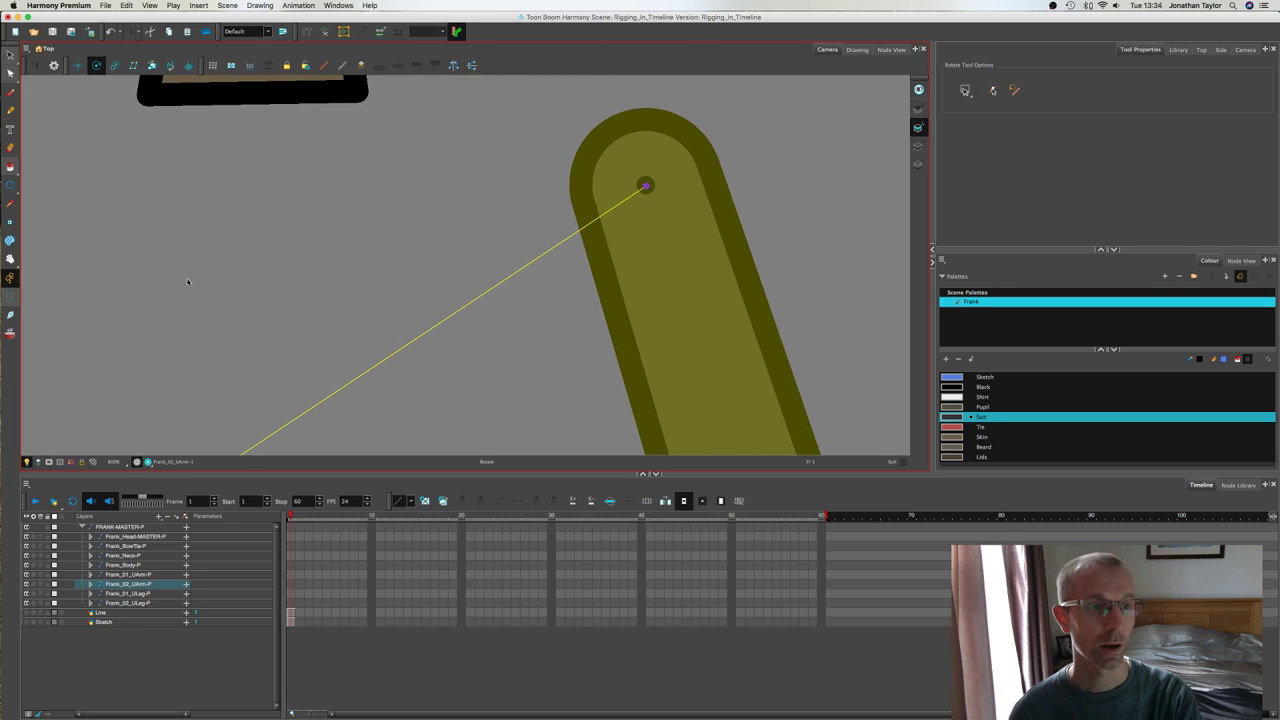
# Step: Place the Frank_02 lower arm's pivot on the elbow joint dot with the Rotate tool, return to the Transform tool and deselect the arm
pyautogui.scroll(-4, 339, 261)
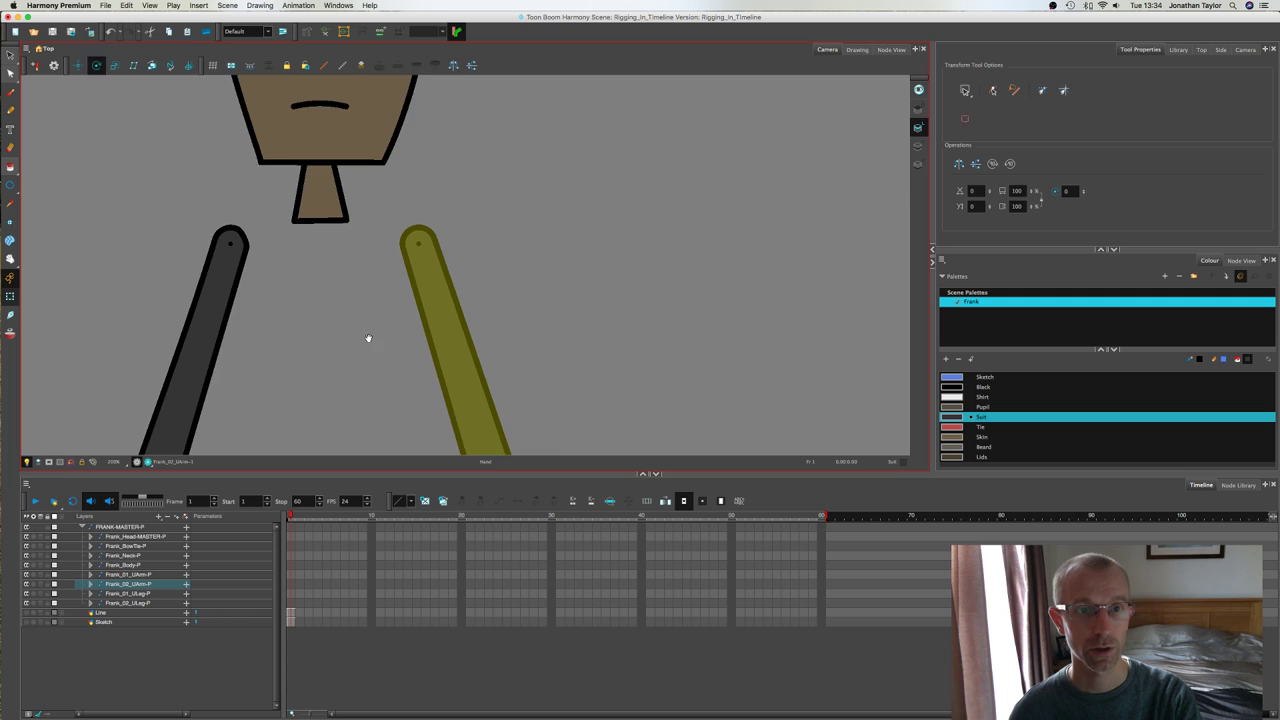
pyautogui.moveTo(368, 338); pyautogui.dragTo(386, 191)
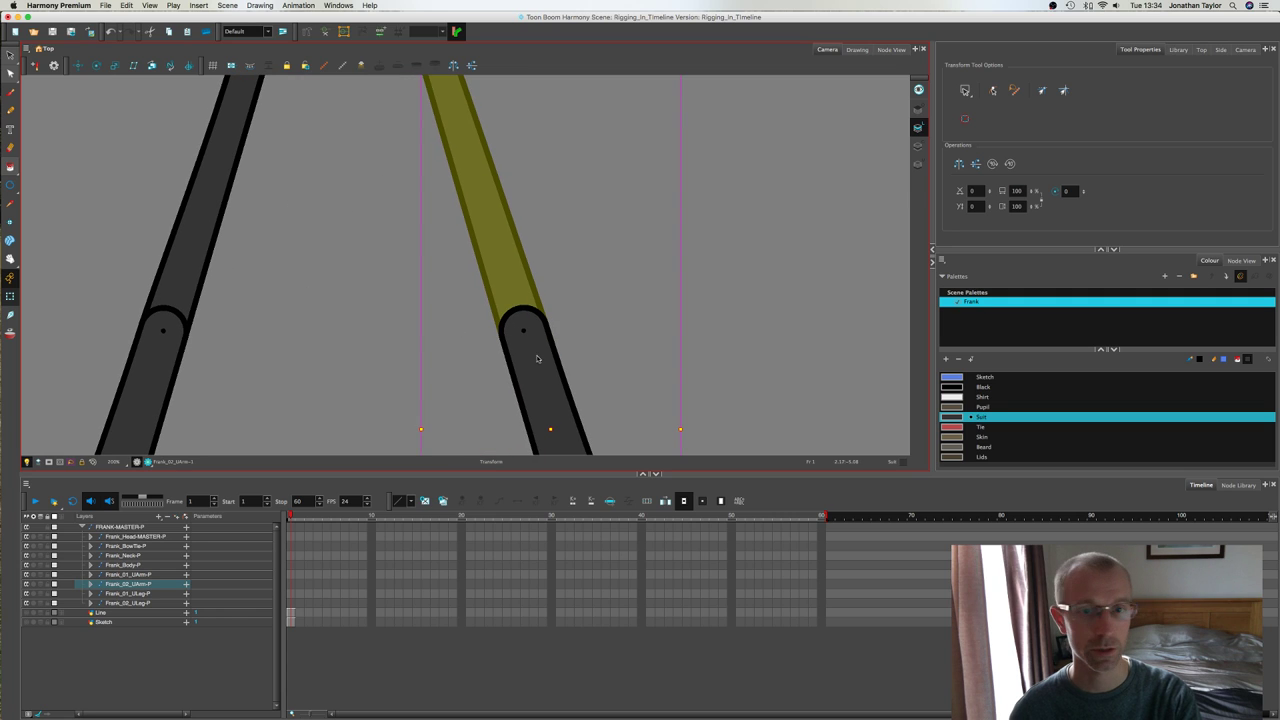
pyautogui.click(545, 363)
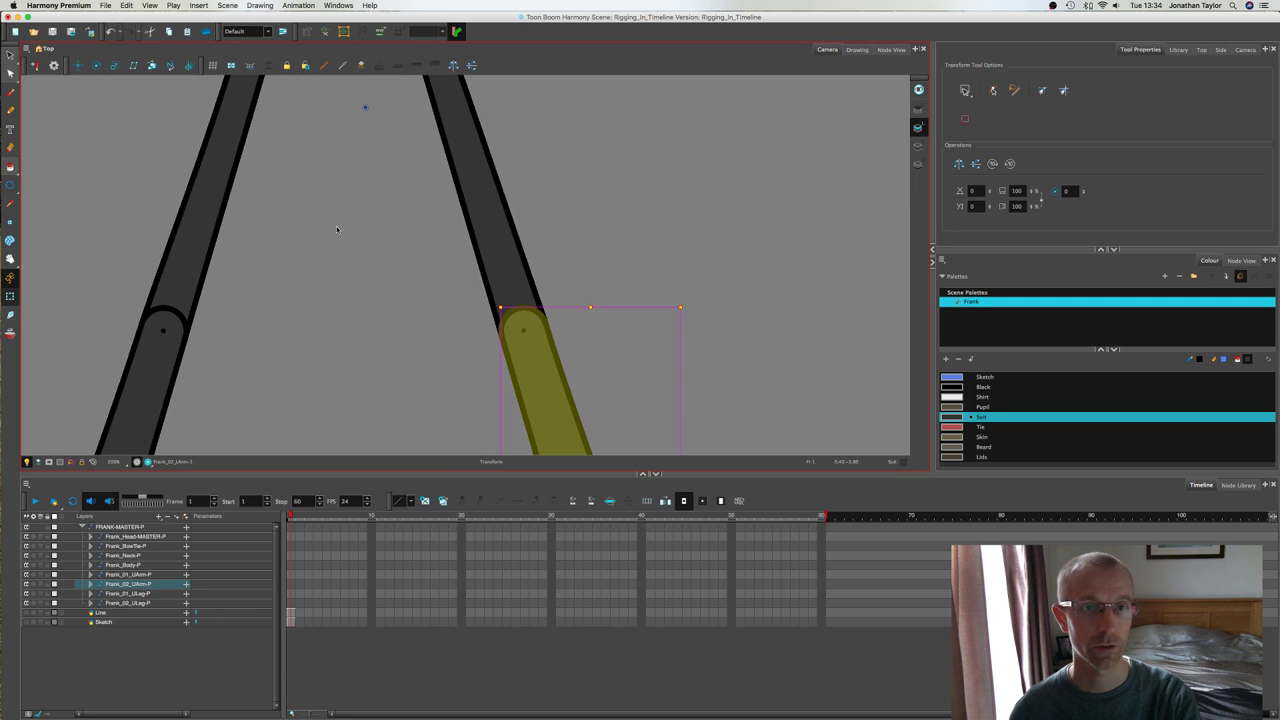
pyautogui.click(96, 65)
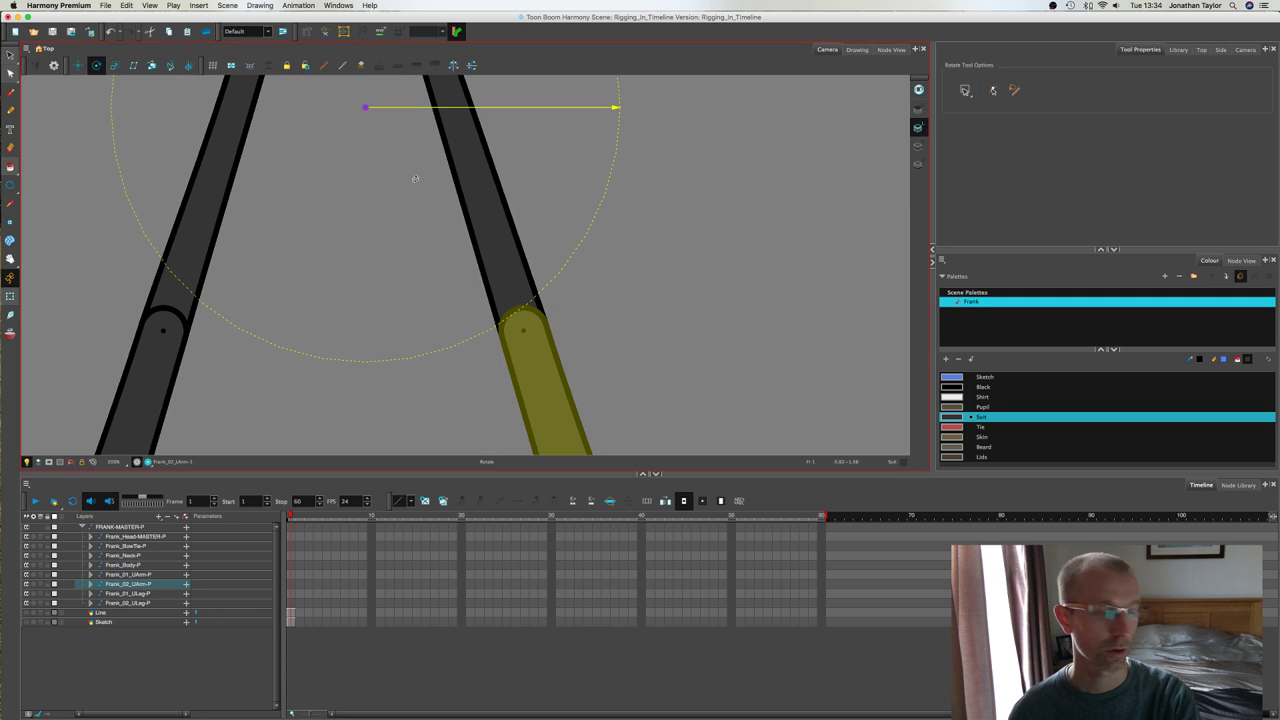
pyautogui.moveTo(409, 171); pyautogui.dragTo(511, 331)
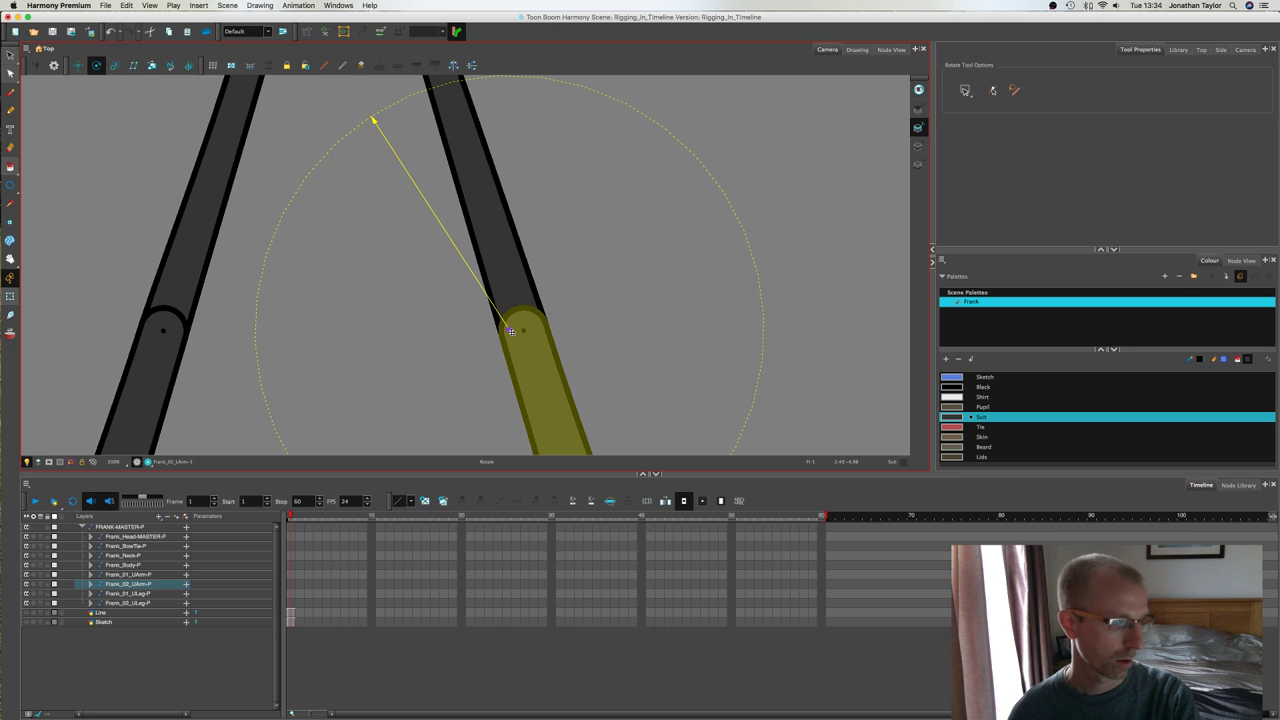
pyautogui.scroll(1, 510, 331)
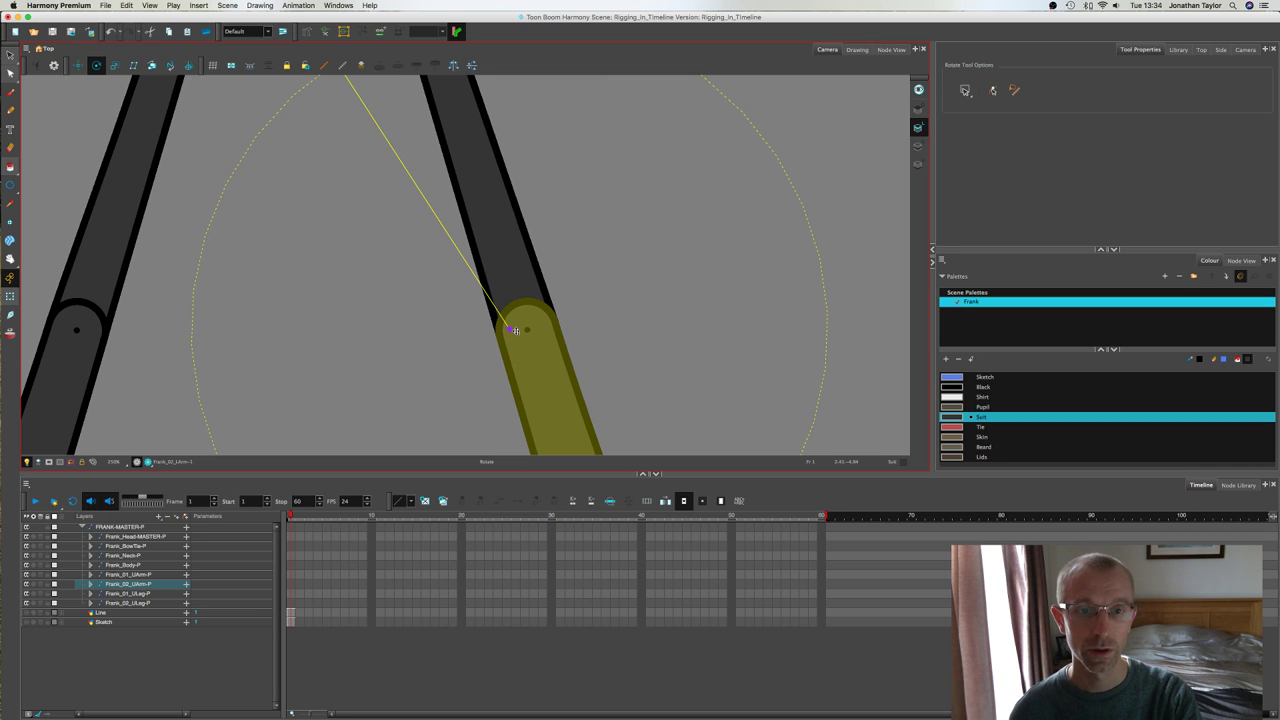
pyautogui.scroll(2, 530, 342)
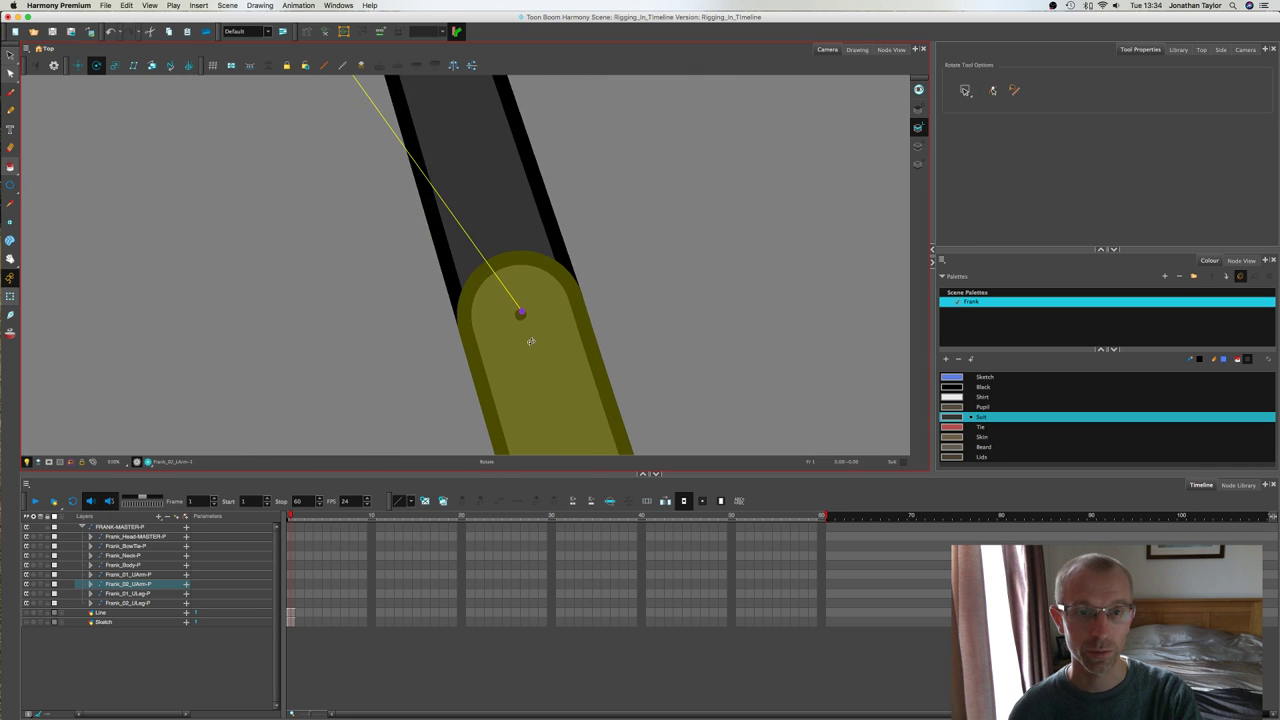
pyautogui.scroll(2, 530, 342)
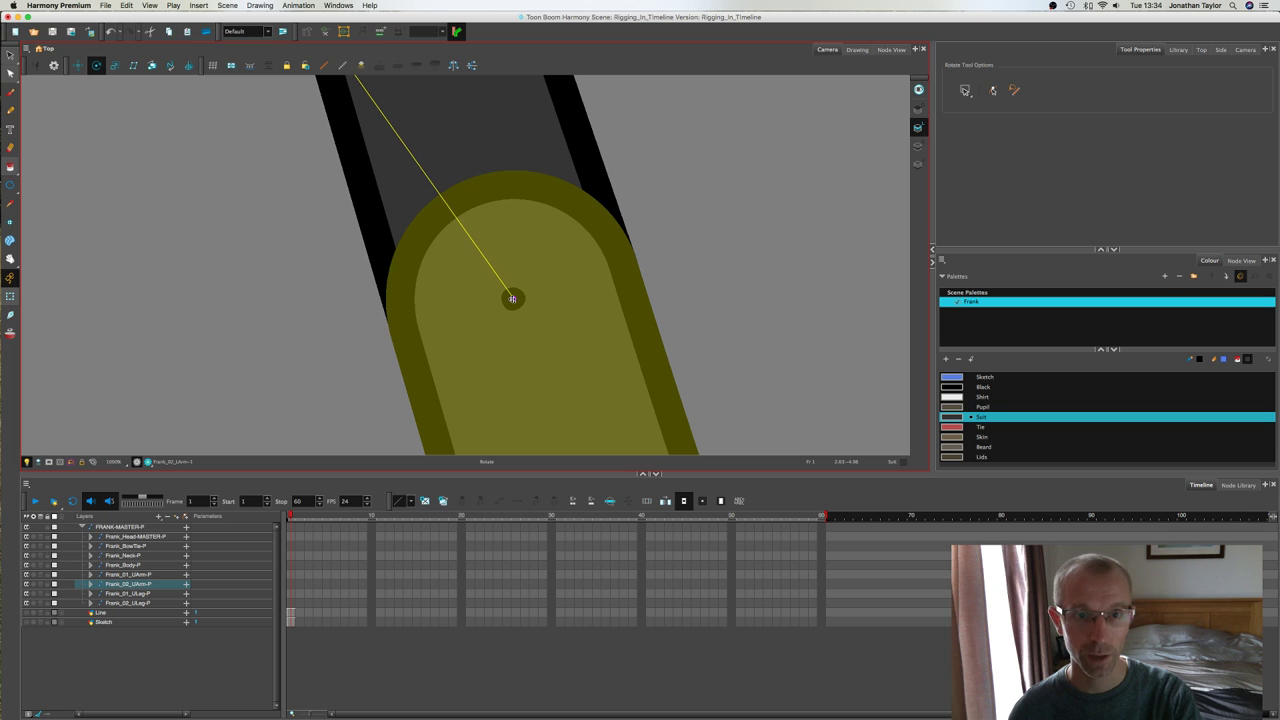
pyautogui.hotkey('shift', 't')
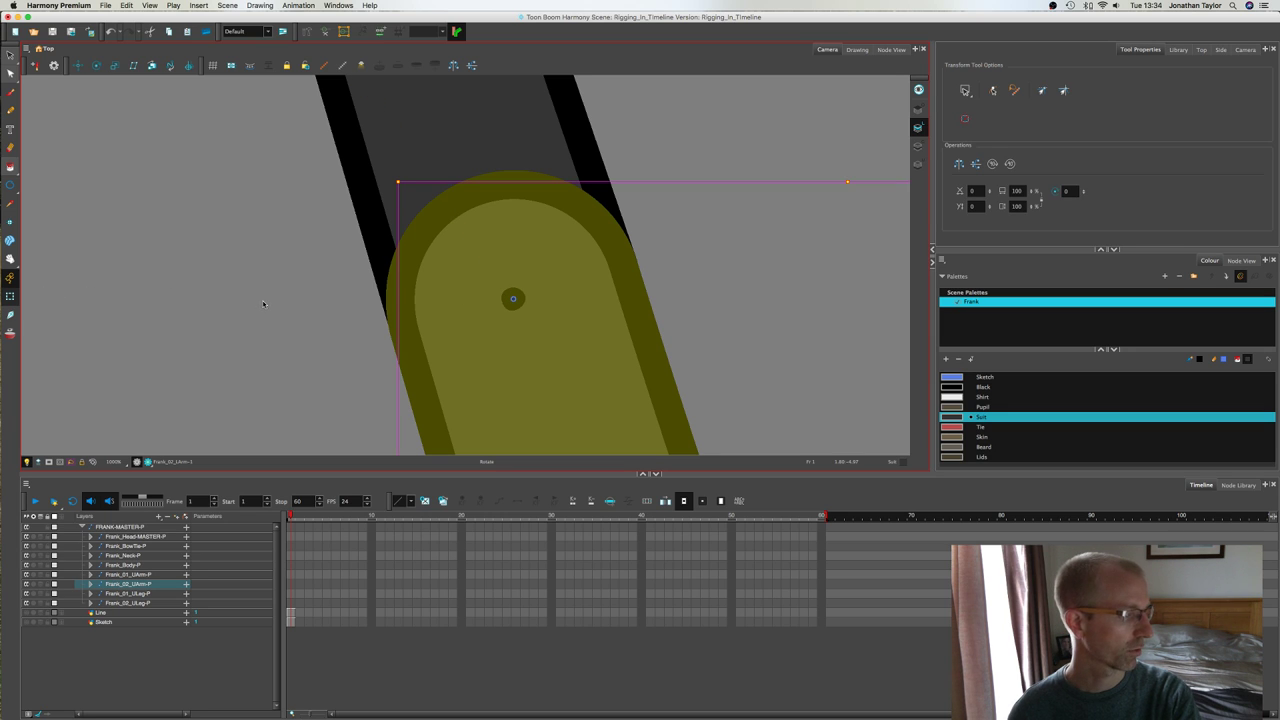
pyautogui.click(269, 306)
# Step: Move the Frank_02 hand's pivot to the wrist at the shirt cuff with the Rotate tool, and return to the Transform tool
pyautogui.scroll(-1, 382, 306)
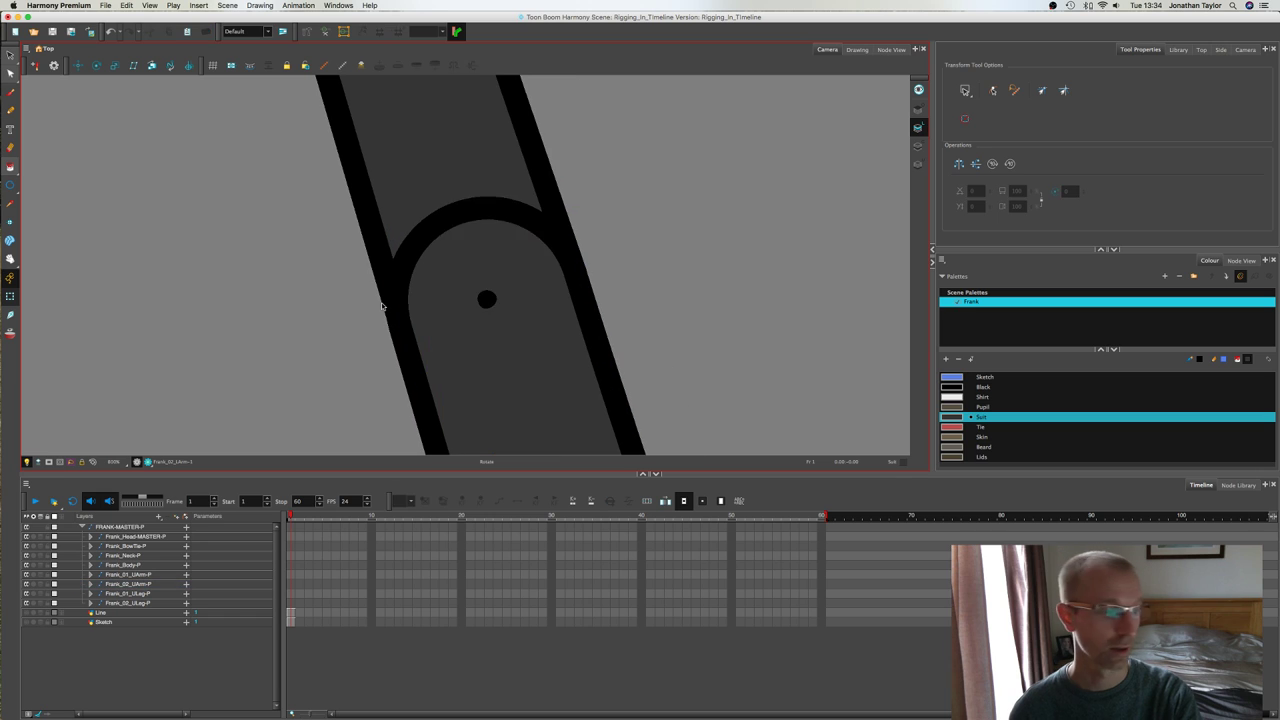
pyautogui.scroll(-2, 382, 306)
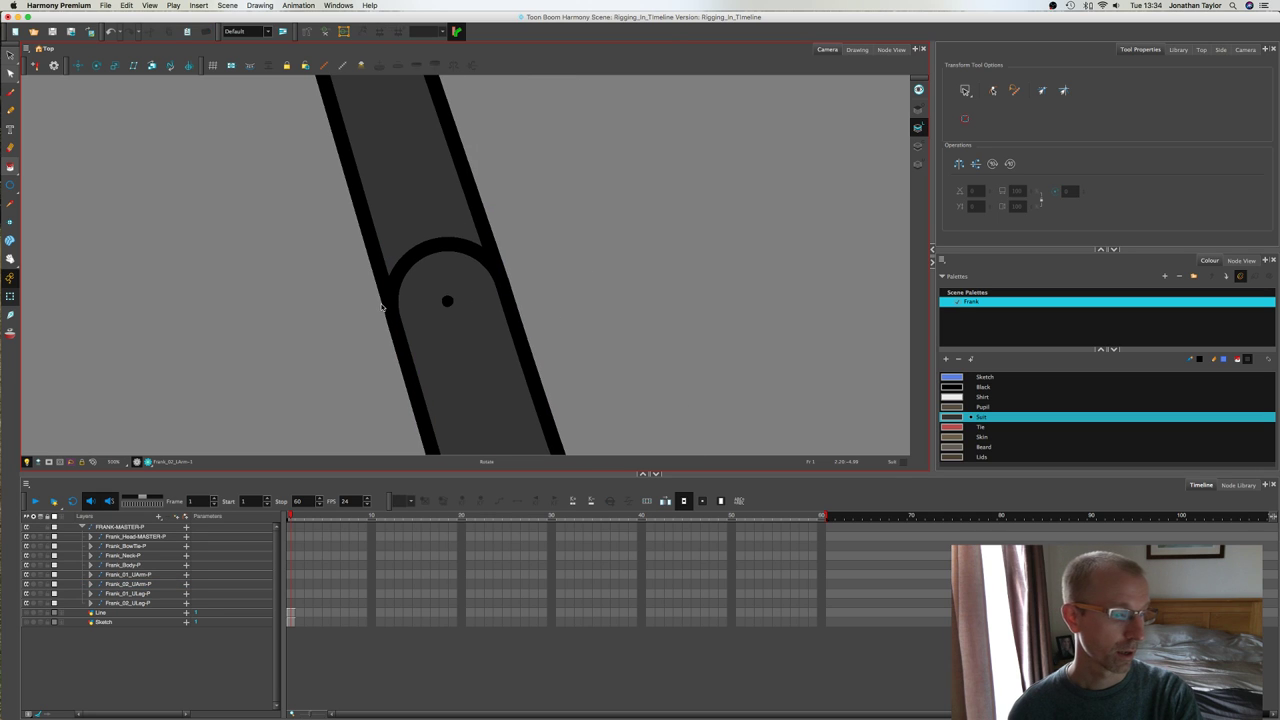
pyautogui.moveTo(365, 303); pyautogui.dragTo(517, 164)
pyautogui.scroll(-3, 463, 268)
pyautogui.scroll(-1, 460, 268)
pyautogui.scroll(-3, 515, 279)
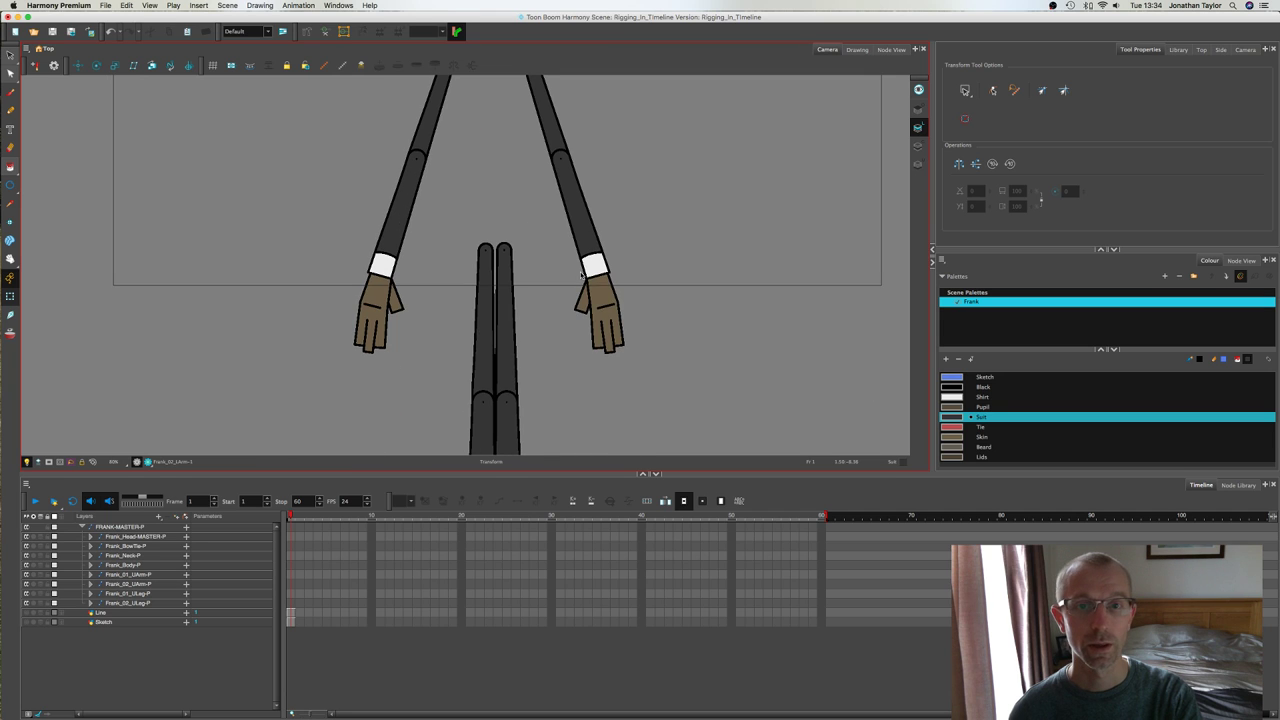
pyautogui.click(596, 302)
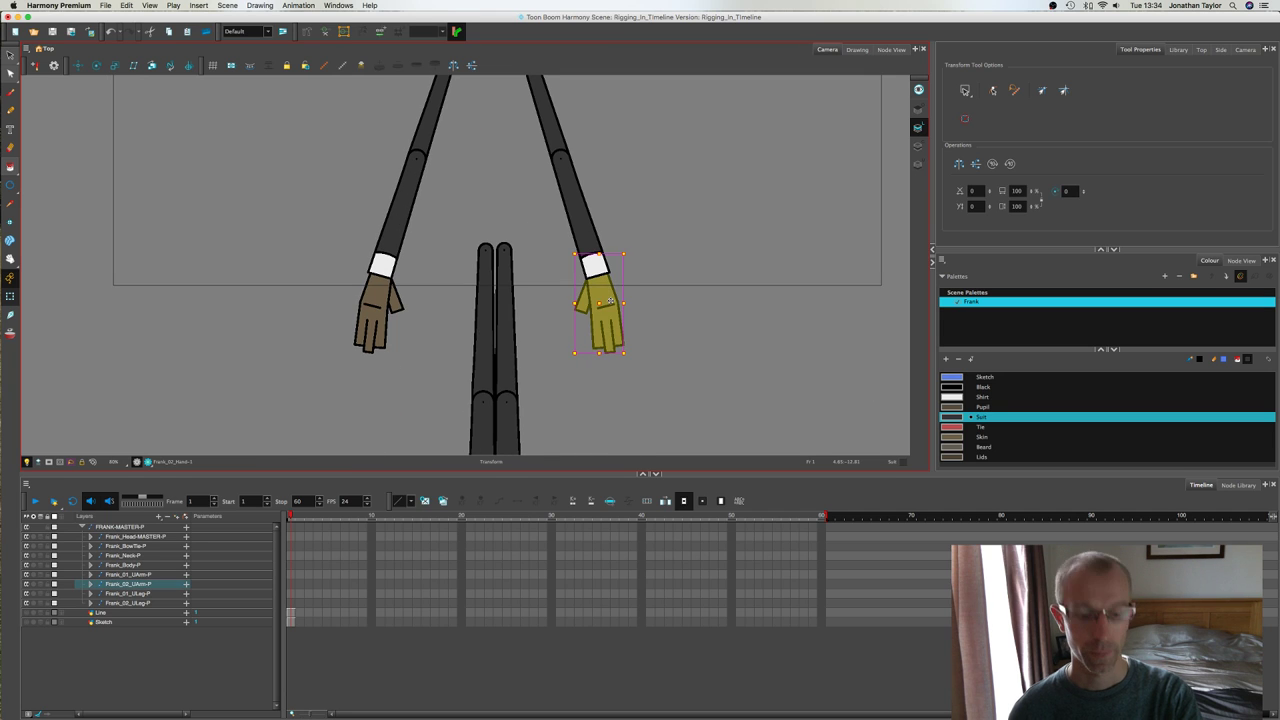
pyautogui.click(96, 66)
pyautogui.moveTo(497, 151); pyautogui.dragTo(502, 225)
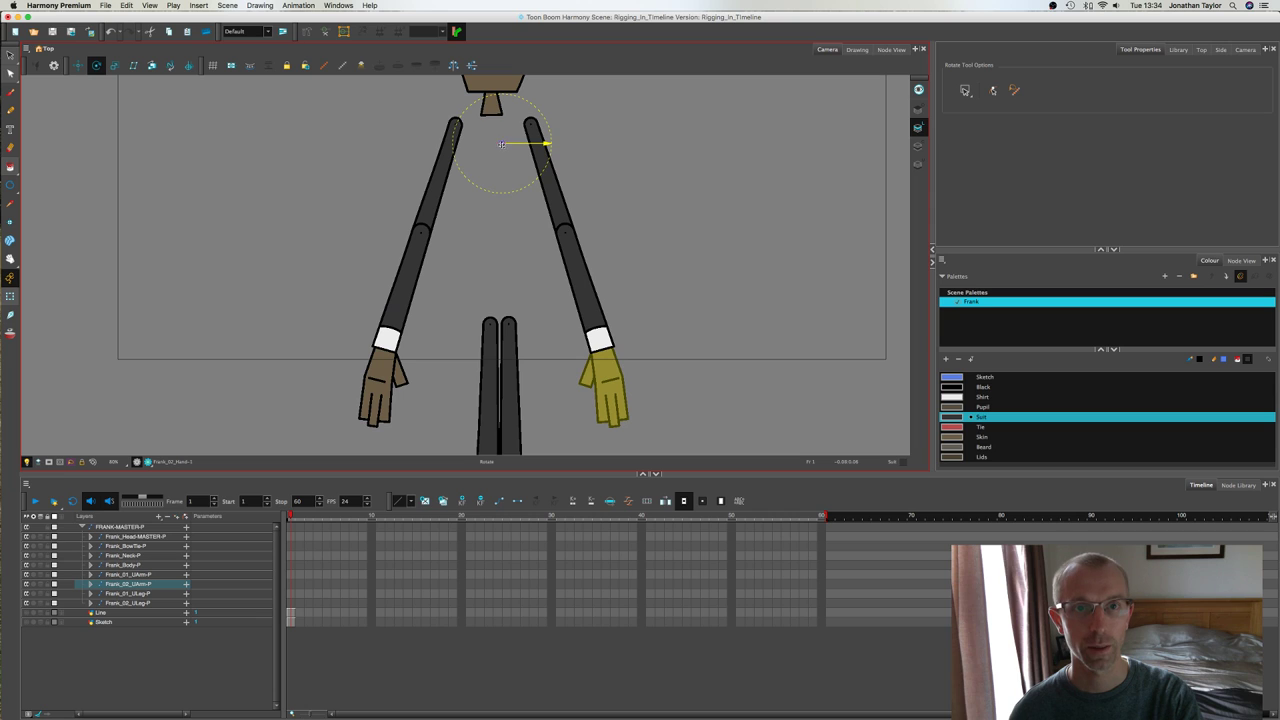
pyautogui.moveTo(501, 144); pyautogui.dragTo(598, 340)
pyautogui.scroll(2, 598, 344)
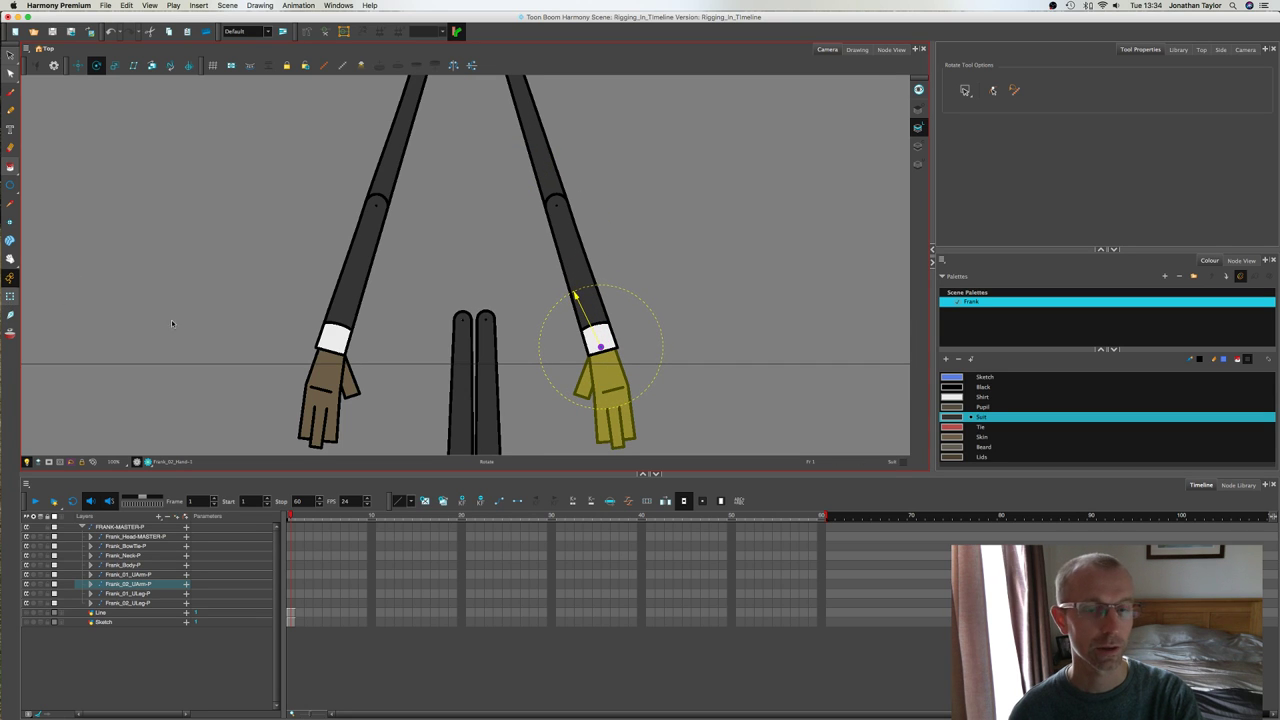
pyautogui.hotkey('shift', 't')
# Step: Select the Frank_01 upper leg, place its pivot on the hip joint dot with the Rotate tool, and return to the Transform tool
pyautogui.click(462, 352)
pyautogui.scroll(3, 461, 352)
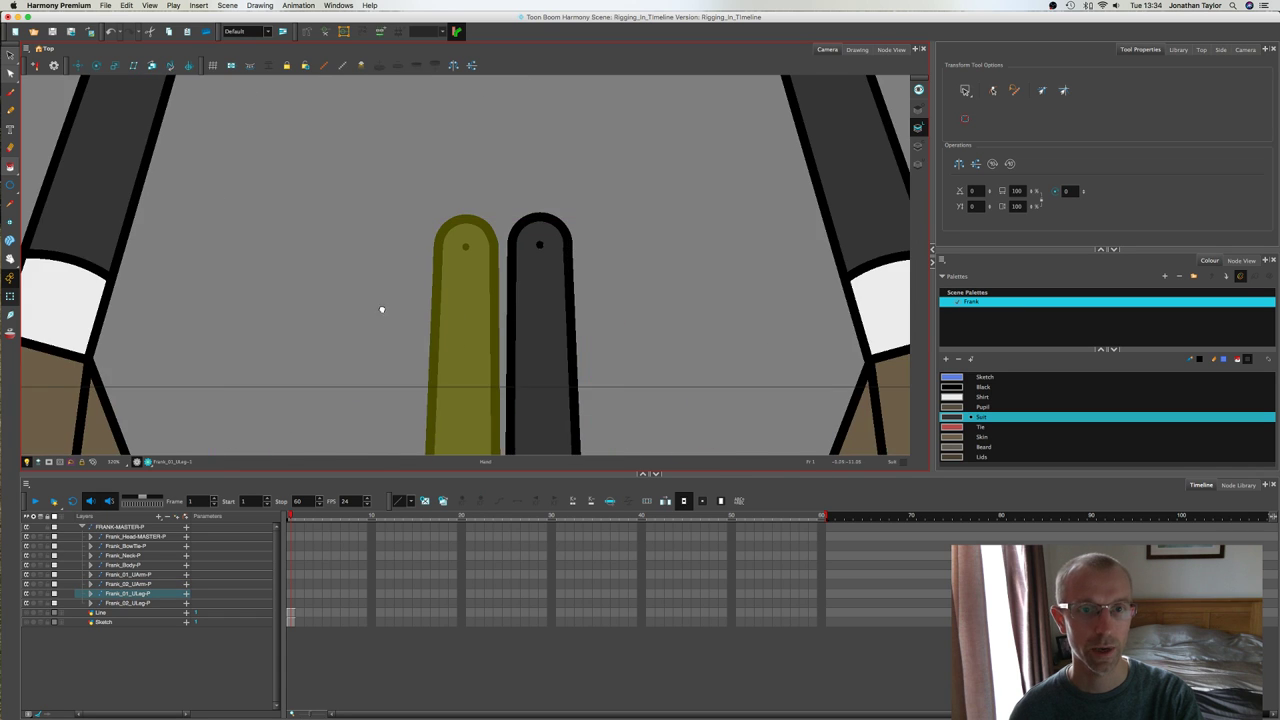
pyautogui.moveTo(382, 310); pyautogui.dragTo(325, 292)
pyautogui.scroll(4, 405, 252)
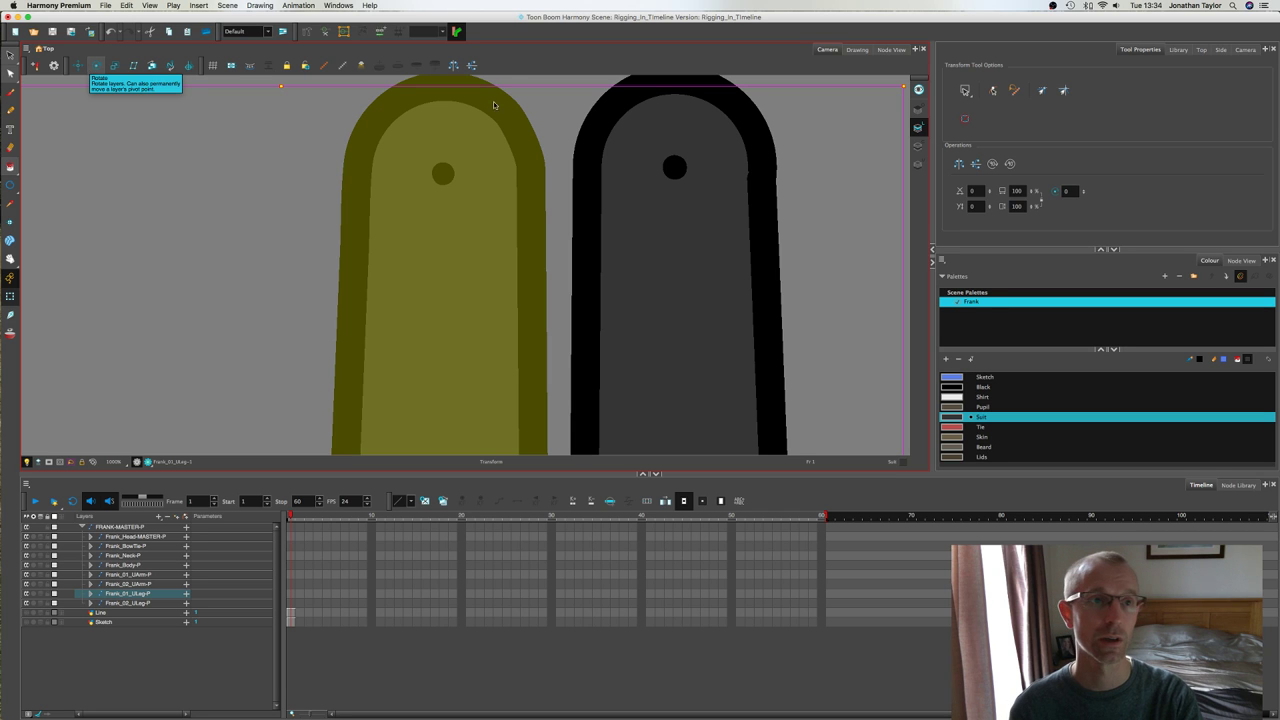
pyautogui.click(94, 66)
pyautogui.scroll(-6, 362, 214)
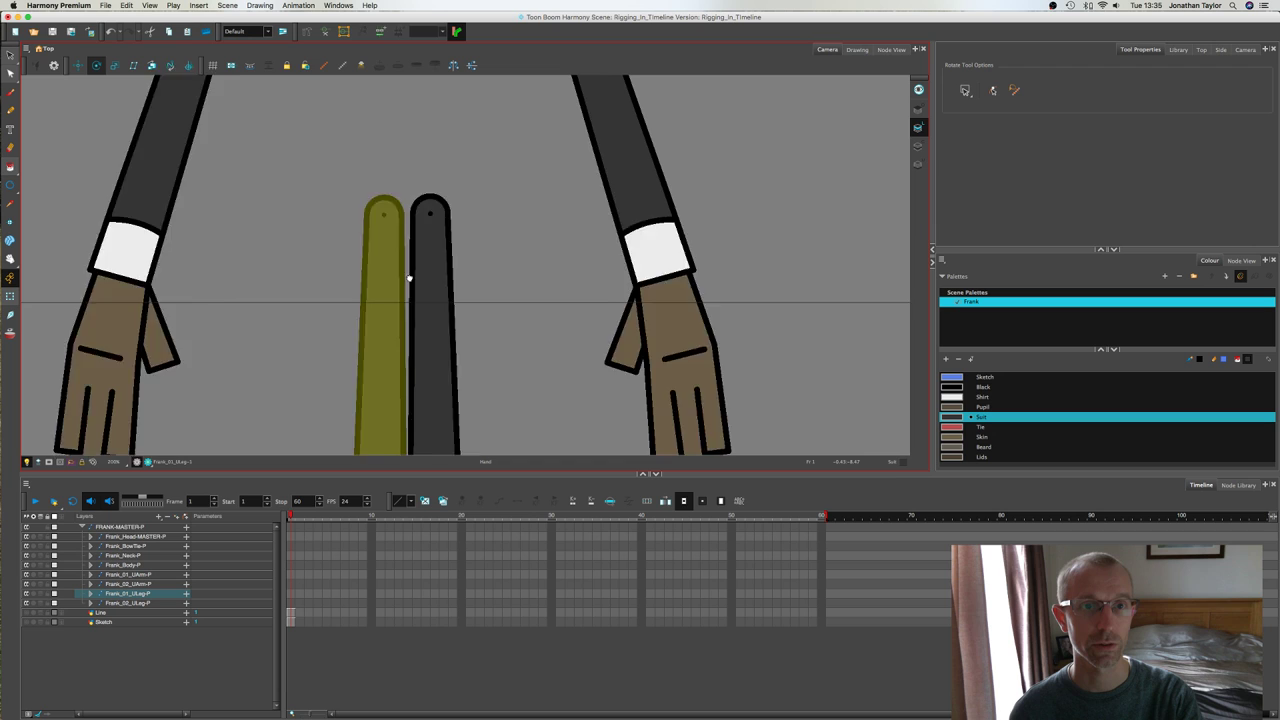
pyautogui.scroll(-8, 409, 279)
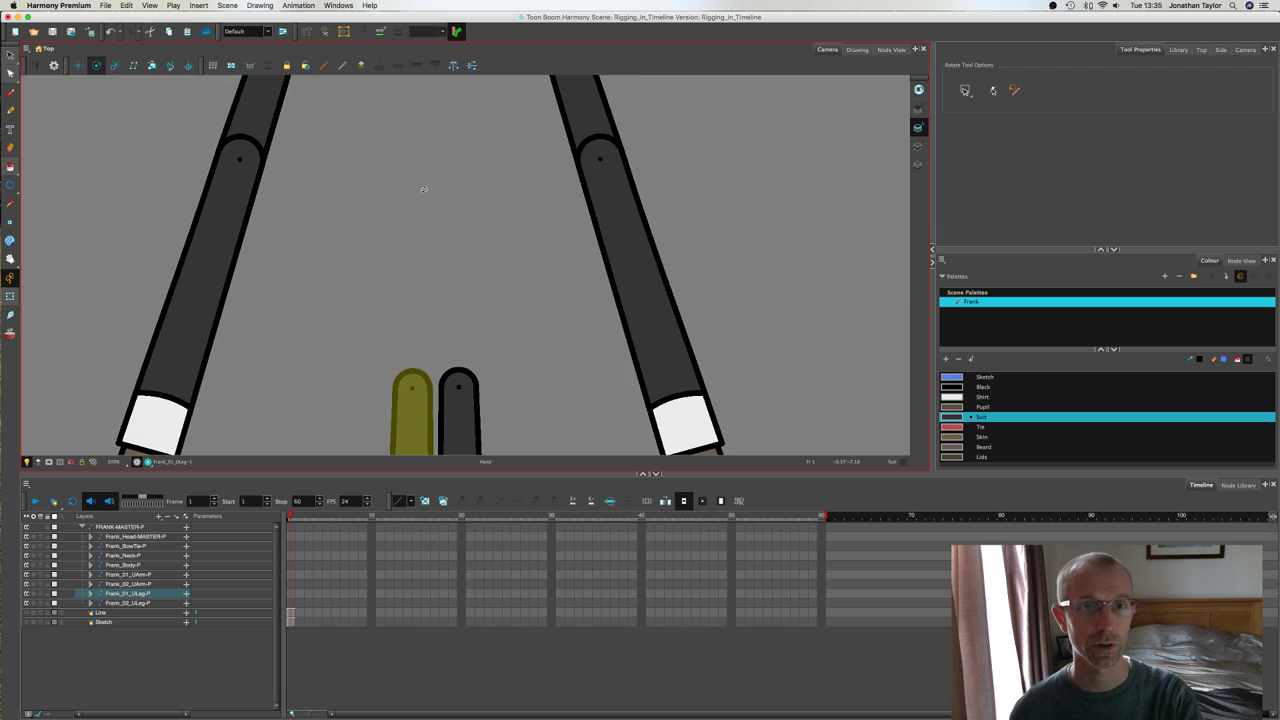
pyautogui.moveTo(438, 128); pyautogui.dragTo(441, 189)
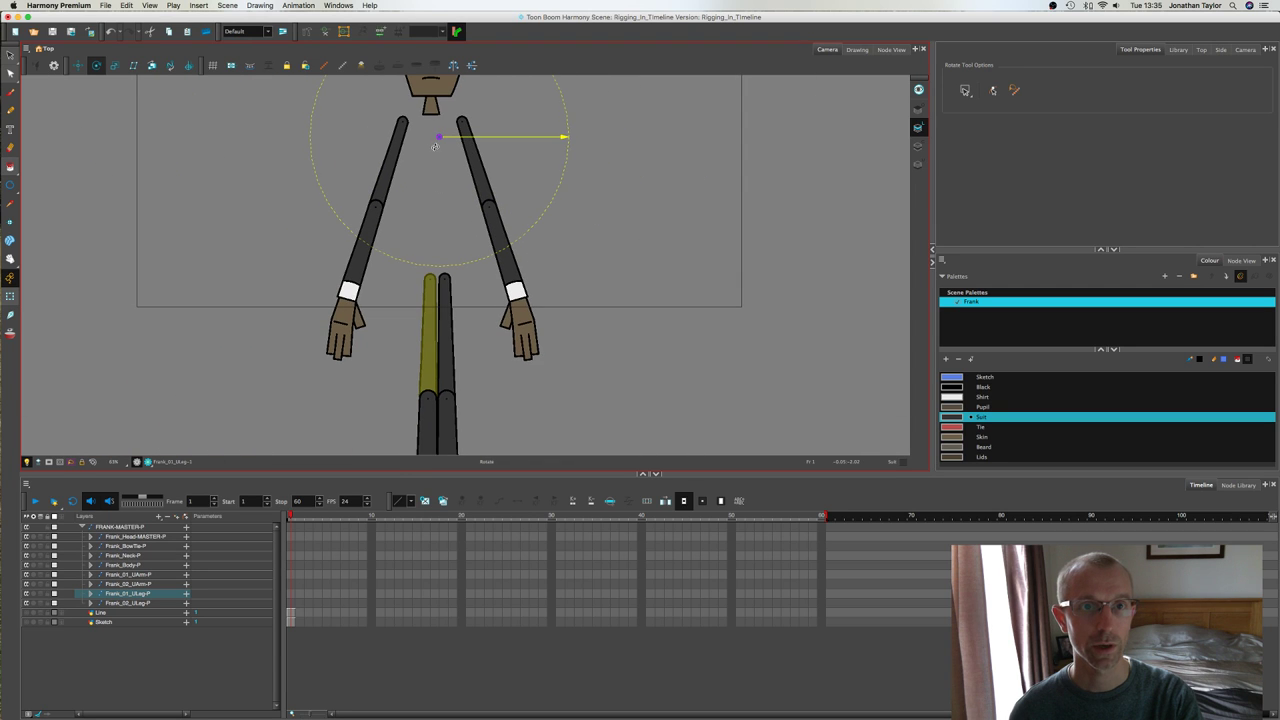
pyautogui.moveTo(438, 136); pyautogui.dragTo(407, 315)
pyautogui.scroll(5, 429, 272)
pyautogui.scroll(3, 429, 270)
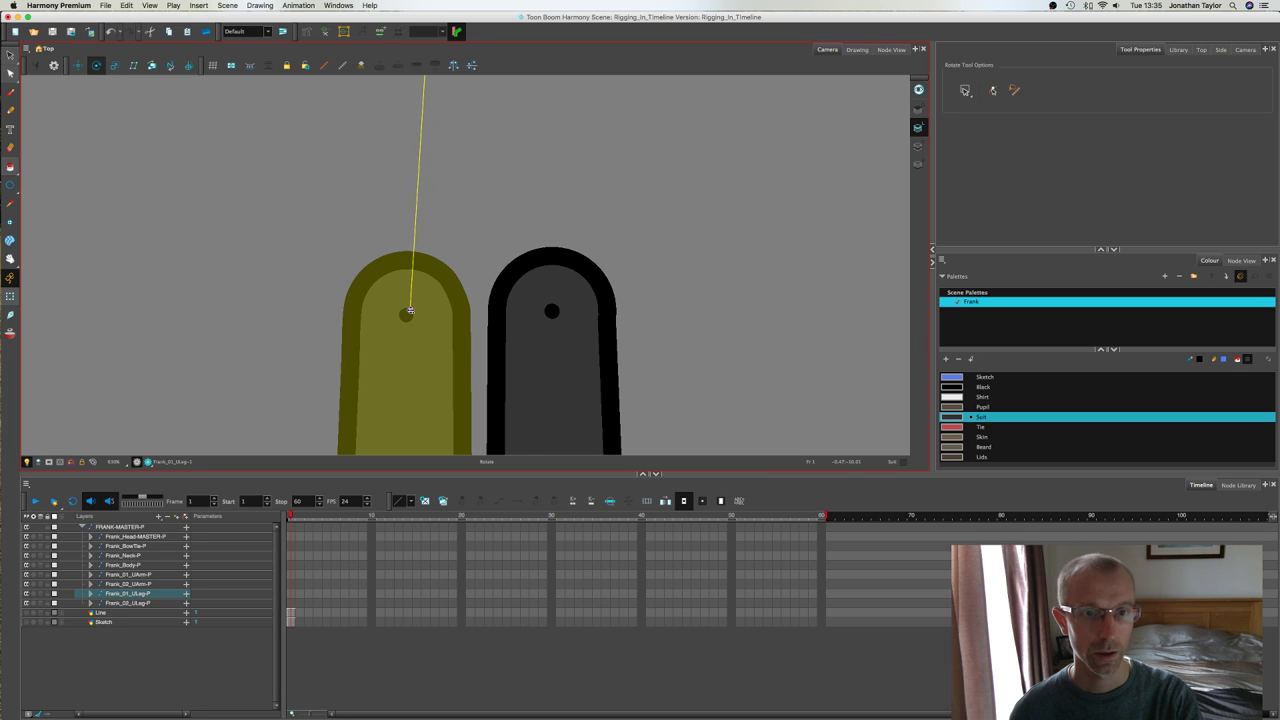
pyautogui.scroll(2, 407, 315)
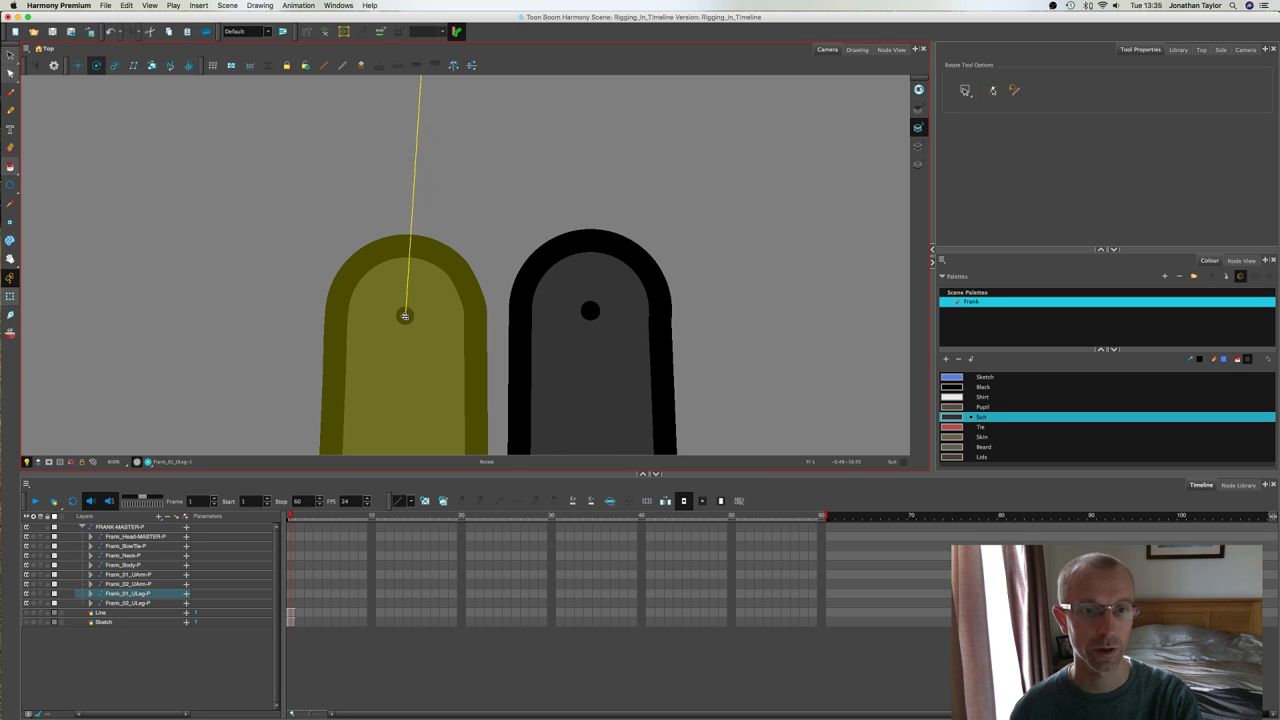
pyautogui.click(10, 297)
# Step: Select the Frank_01 lower leg, place its pivot on the knee joint dot with the Rotate tool, and return to the Transform tool
pyautogui.scroll(-6, 313, 289)
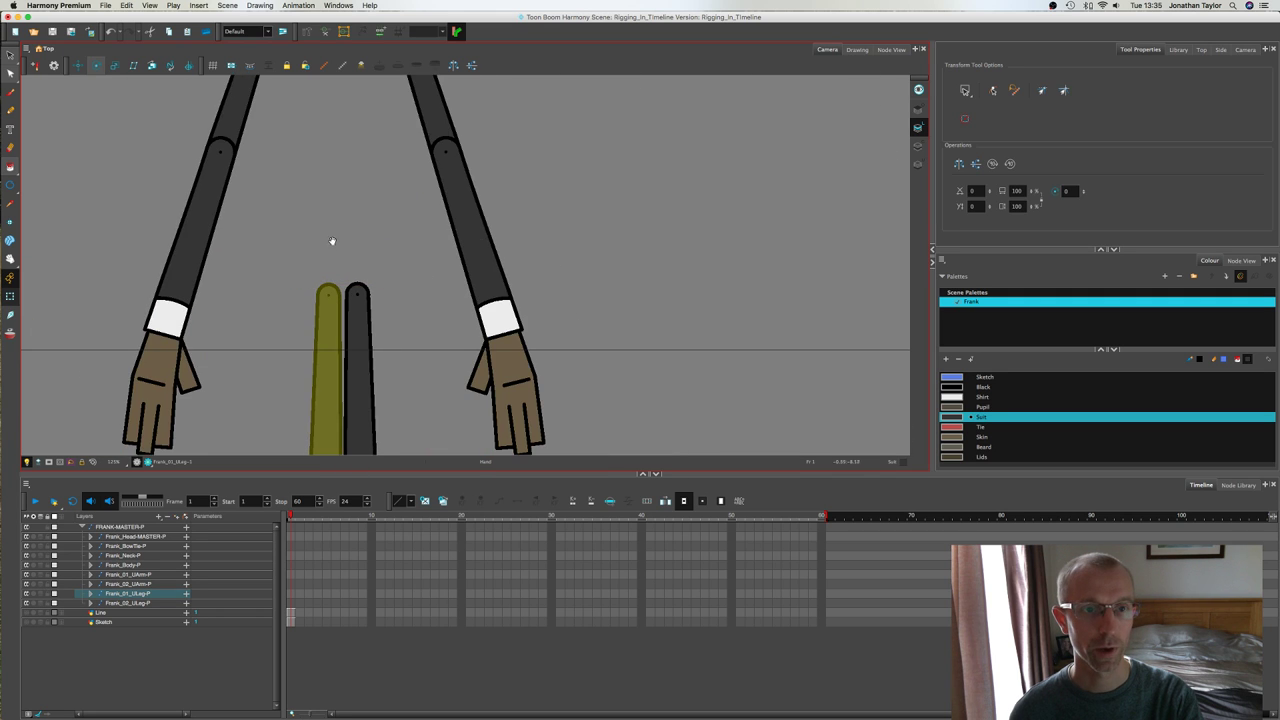
pyautogui.moveTo(333, 241); pyautogui.dragTo(343, 70)
pyautogui.click(350, 402)
pyautogui.moveTo(422, 337); pyautogui.dragTo(555, 202)
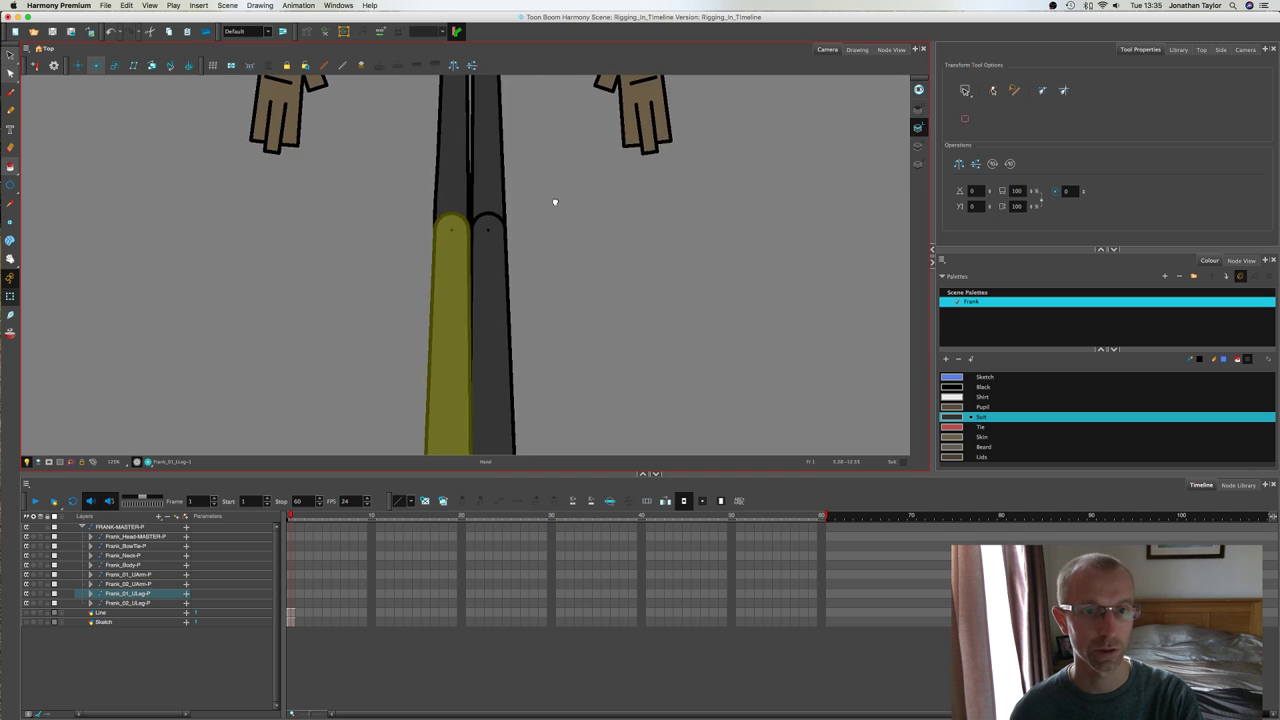
pyautogui.scroll(5, 538, 214)
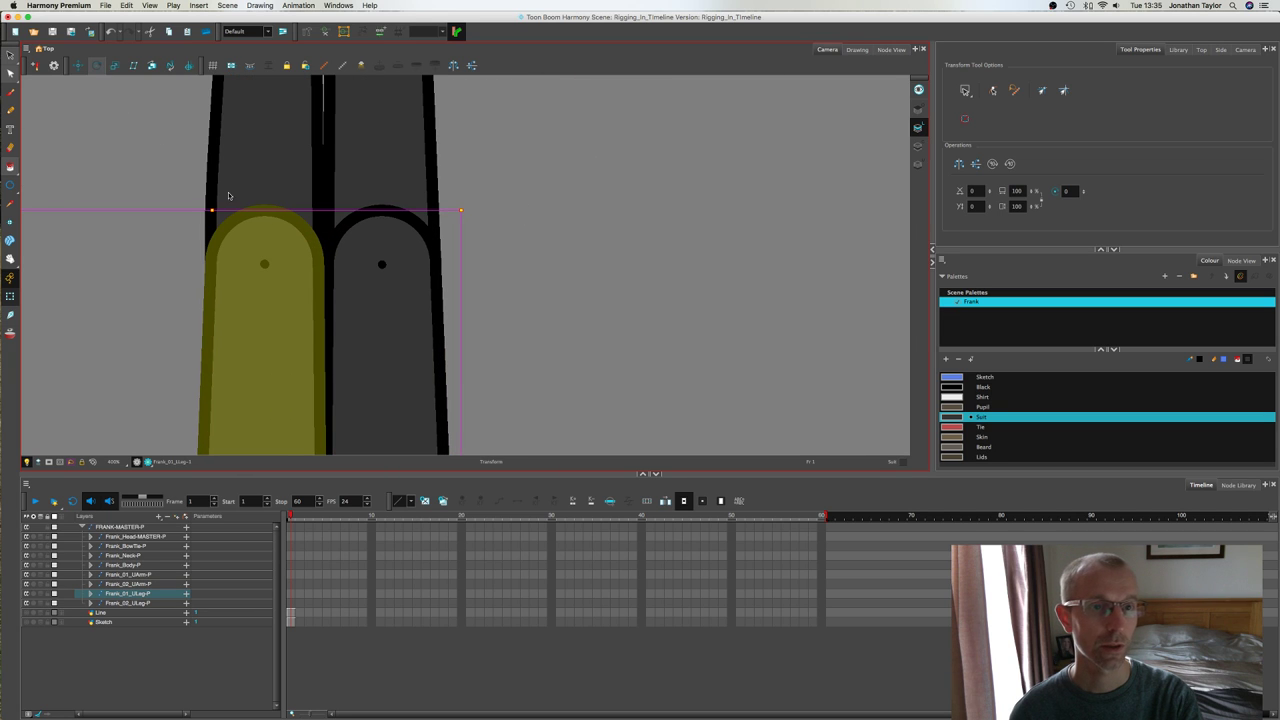
pyautogui.hotkey('alt', '3')
pyautogui.scroll(-5, 501, 307)
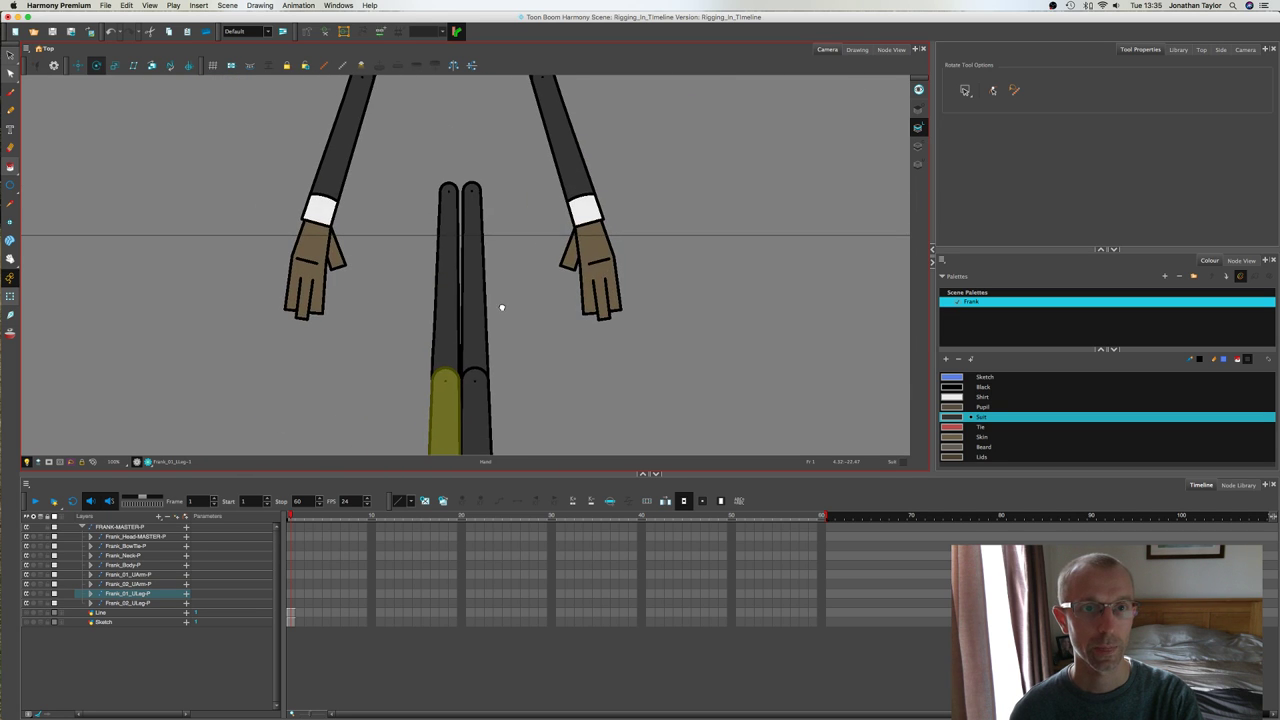
pyautogui.scroll(-4, 464, 126)
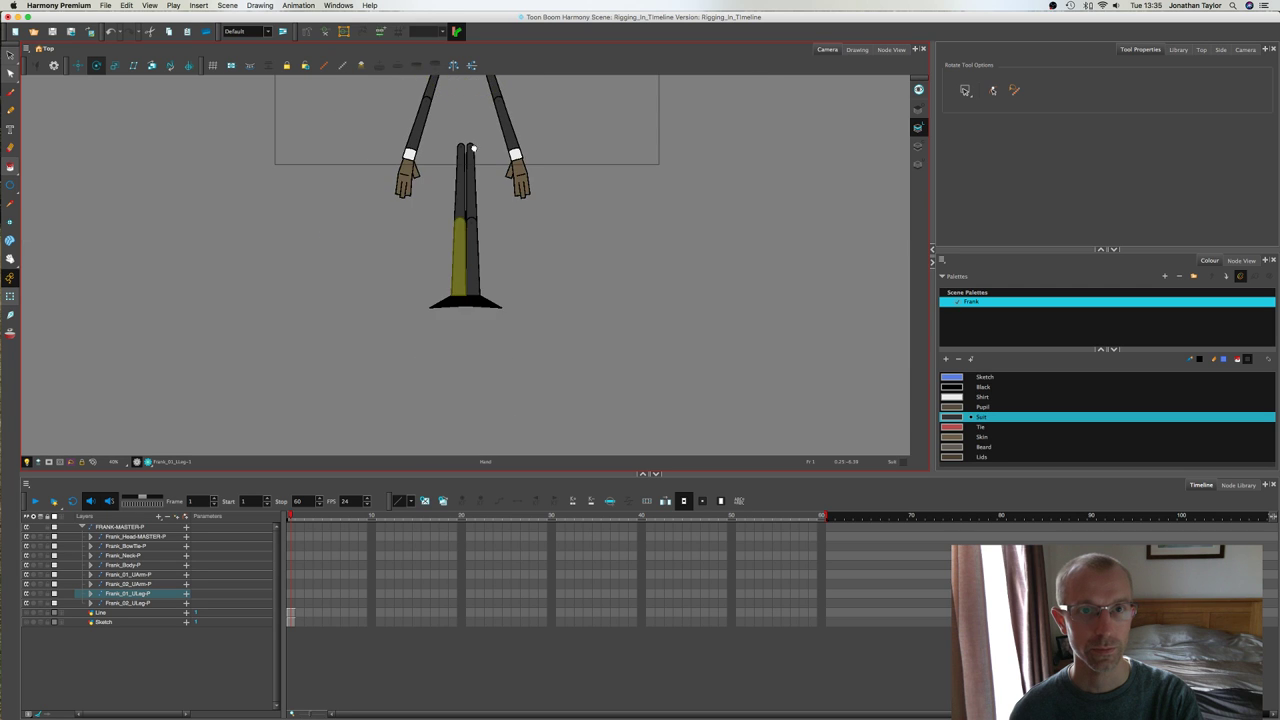
pyautogui.moveTo(473, 148); pyautogui.dragTo(483, 231)
pyautogui.moveTo(475, 140); pyautogui.dragTo(466, 300)
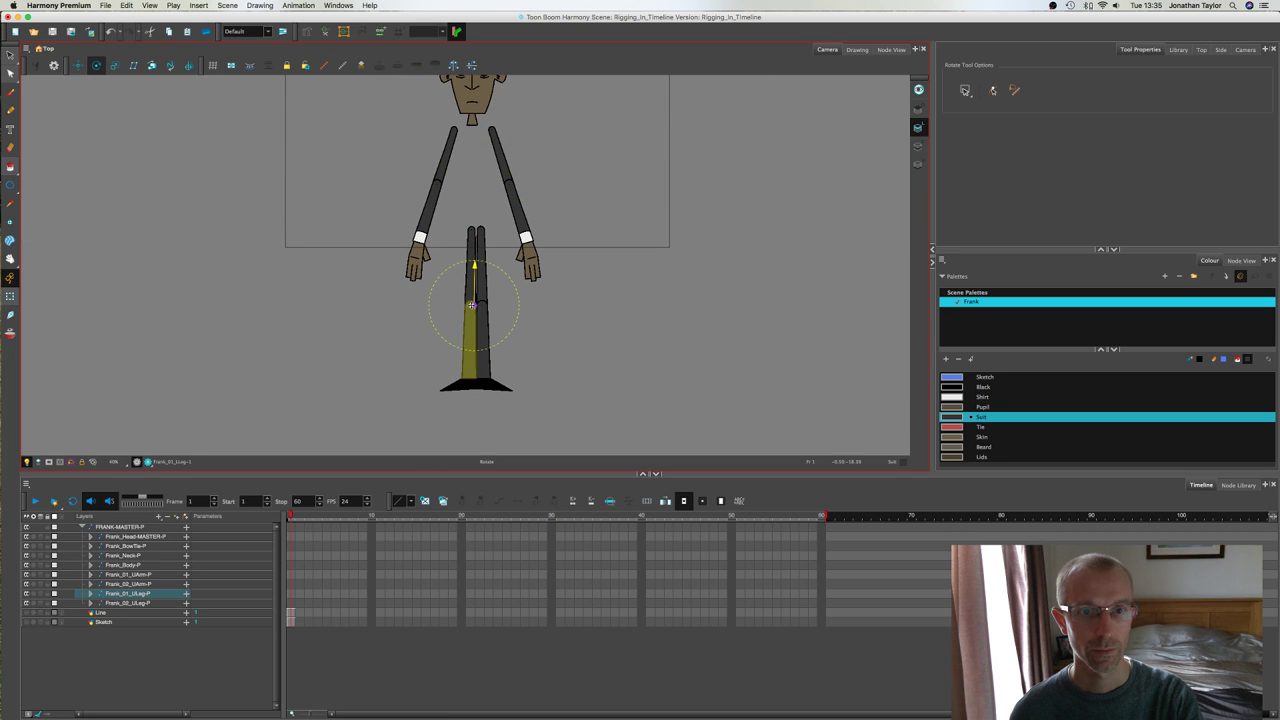
pyautogui.scroll(5, 468, 305)
pyautogui.scroll(4, 469, 295)
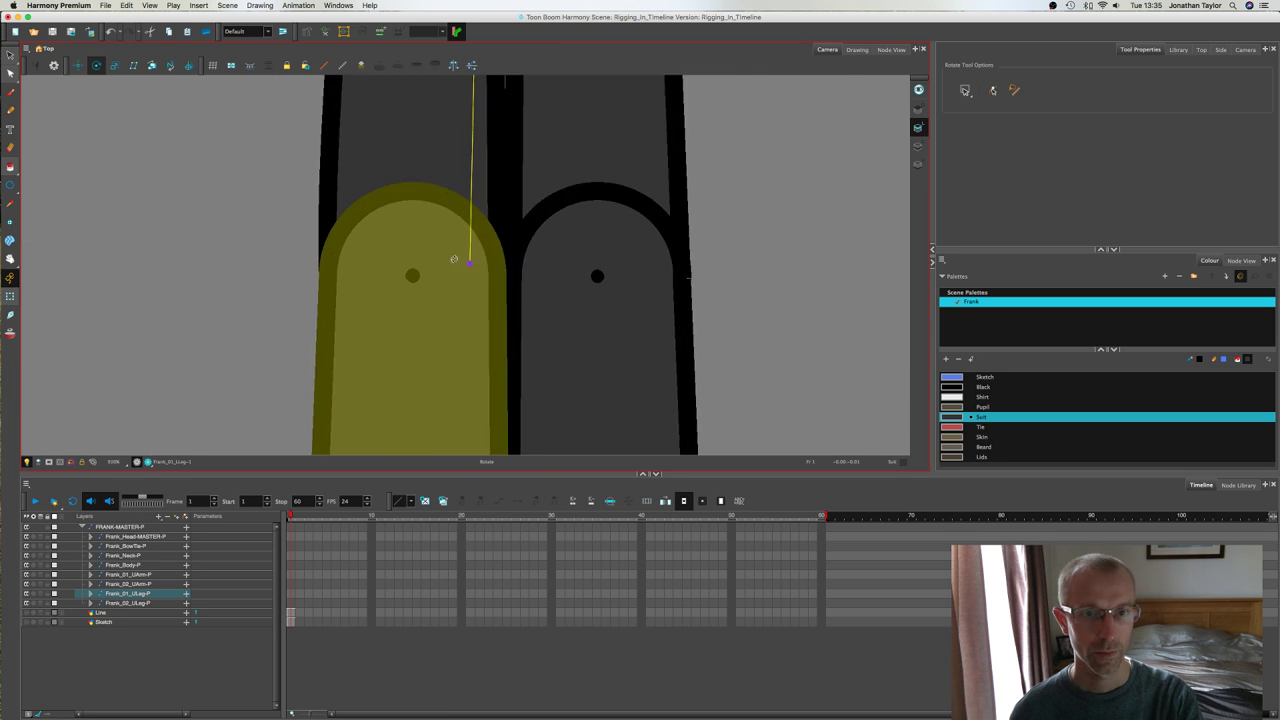
pyautogui.moveTo(469, 262); pyautogui.dragTo(413, 274)
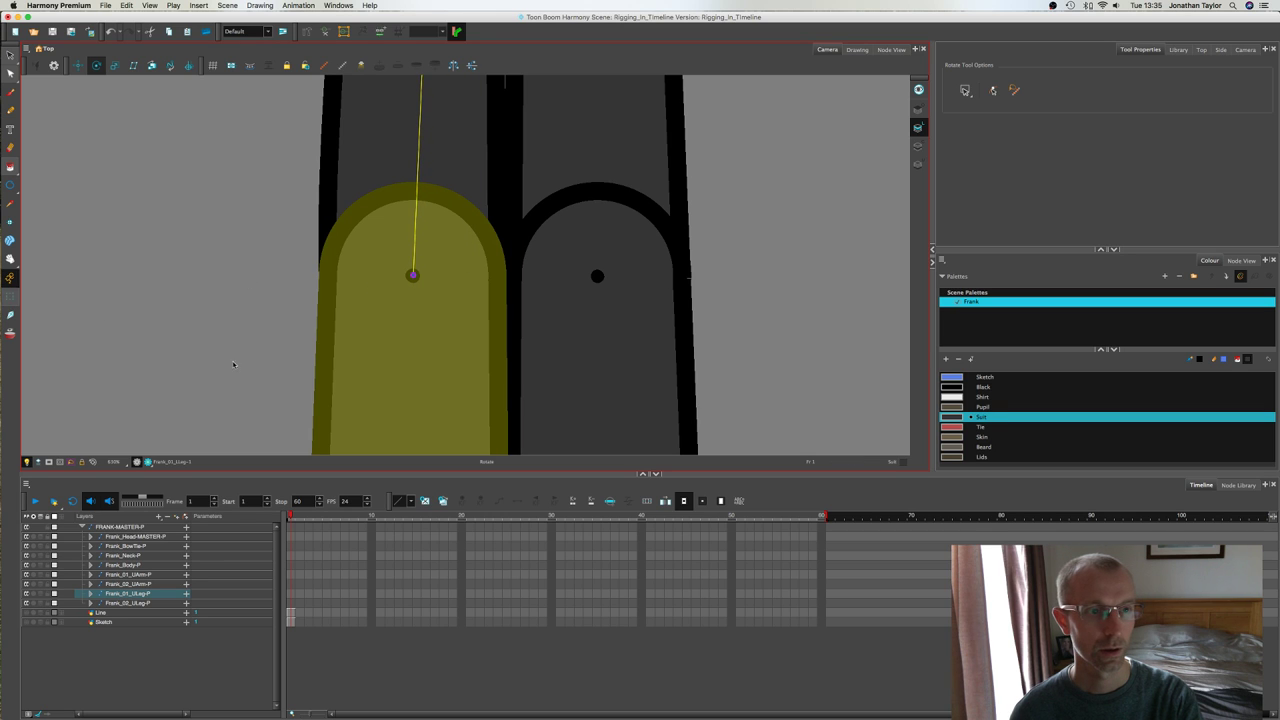
pyautogui.hotkey('shift', 't')
# Step: Select the Frank_02 upper leg, place its pivot on the hip joint dot with the Rotate tool, and return to the Transform tool
pyautogui.click(603, 131)
pyautogui.scroll(-4, 603, 131)
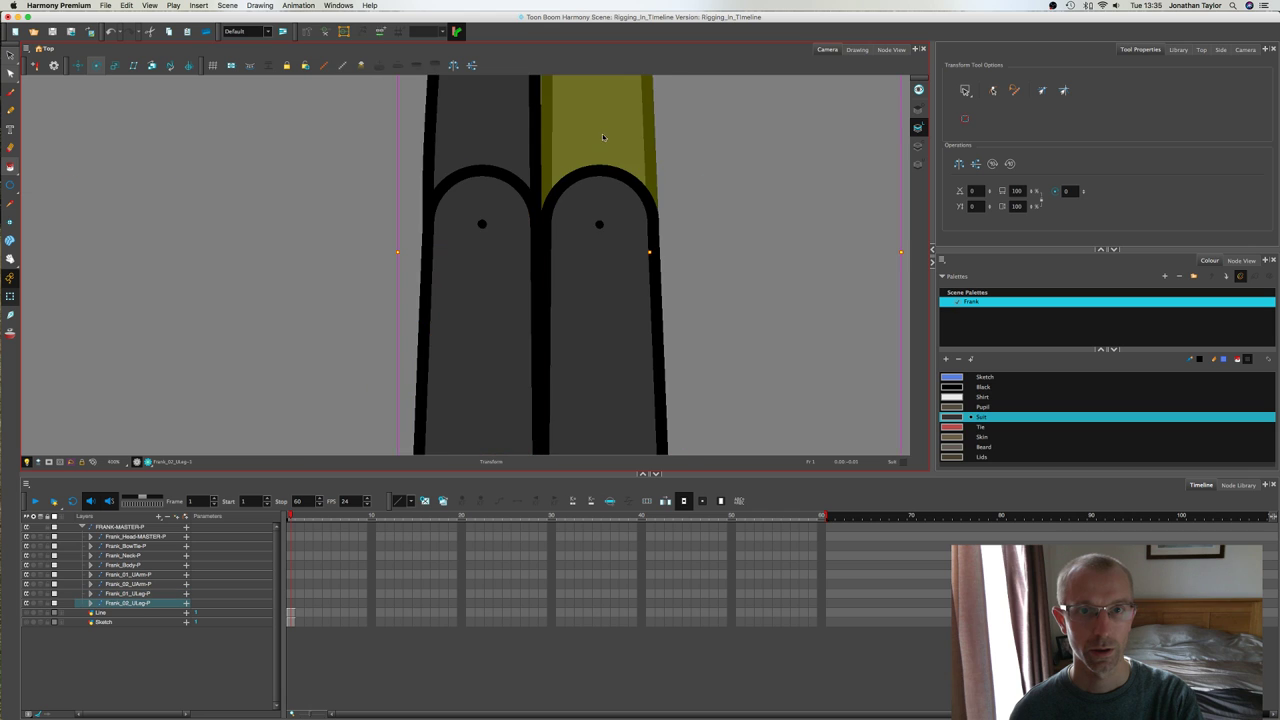
pyautogui.press('space')
pyautogui.moveTo(594, 258); pyautogui.dragTo(590, 282)
pyautogui.scroll(-6, 590, 283)
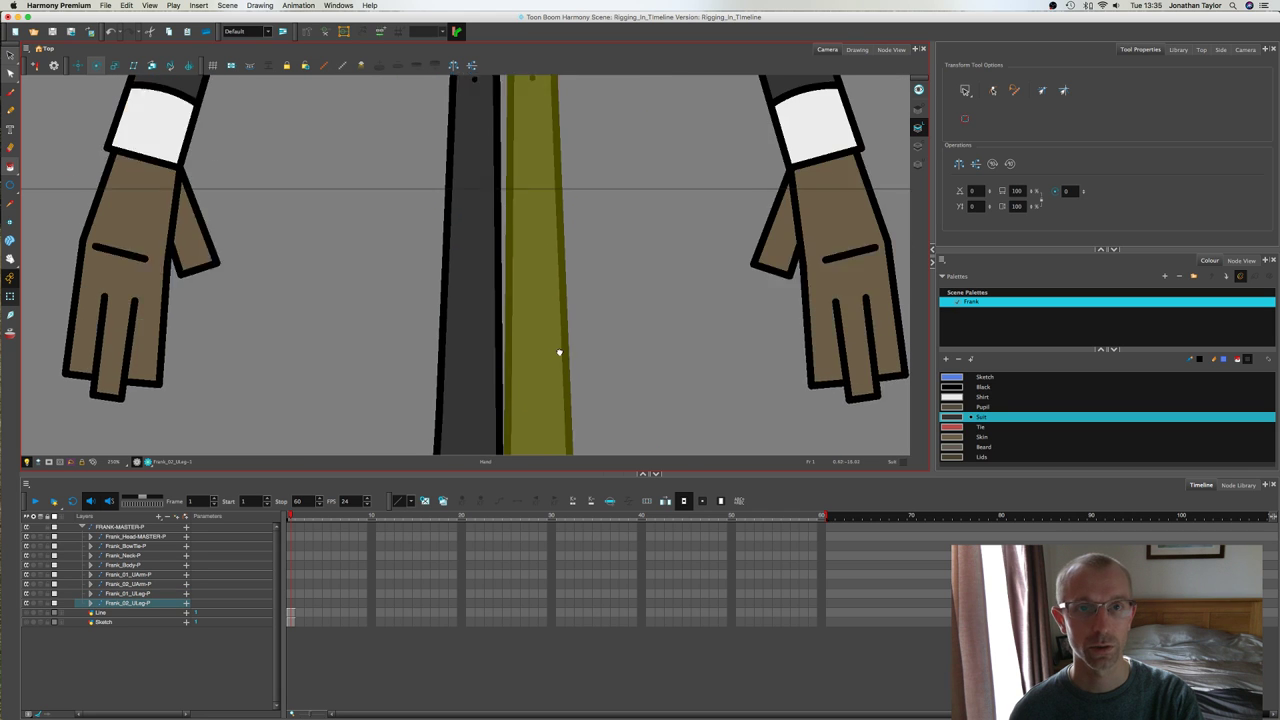
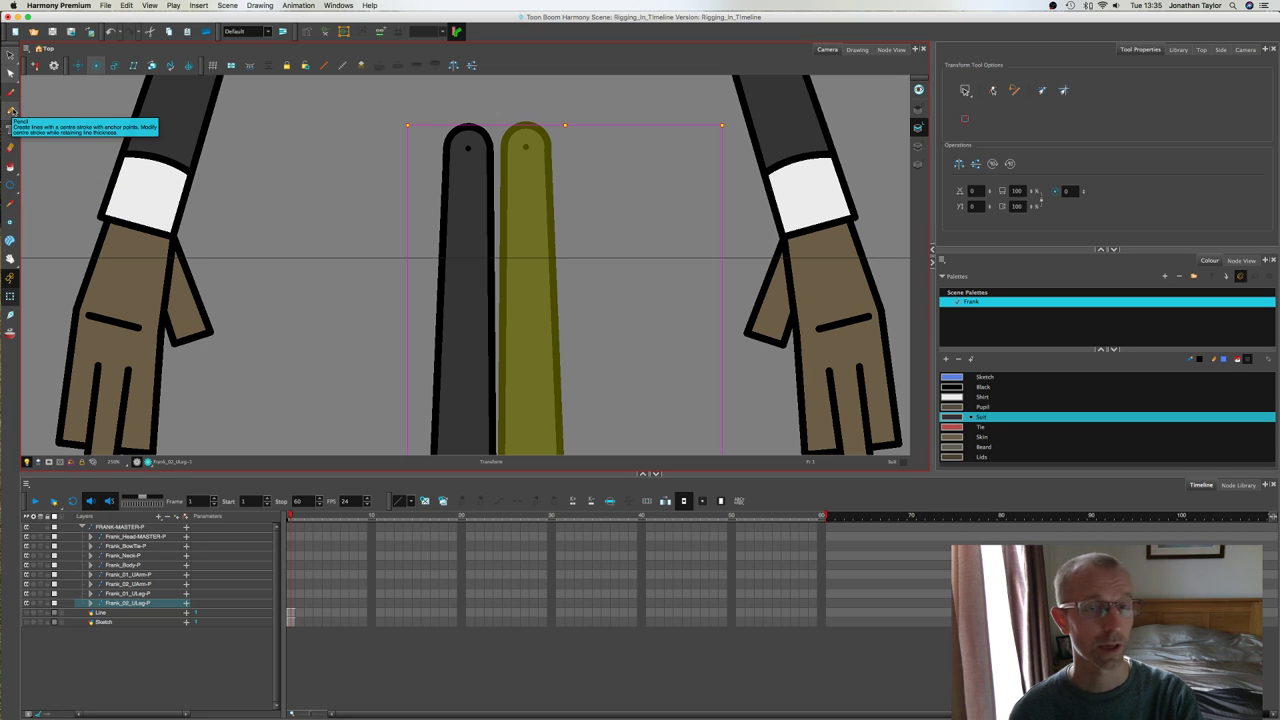
pyautogui.click(96, 65)
pyautogui.scroll(-4, 539, 279)
pyautogui.scroll(2, 539, 279)
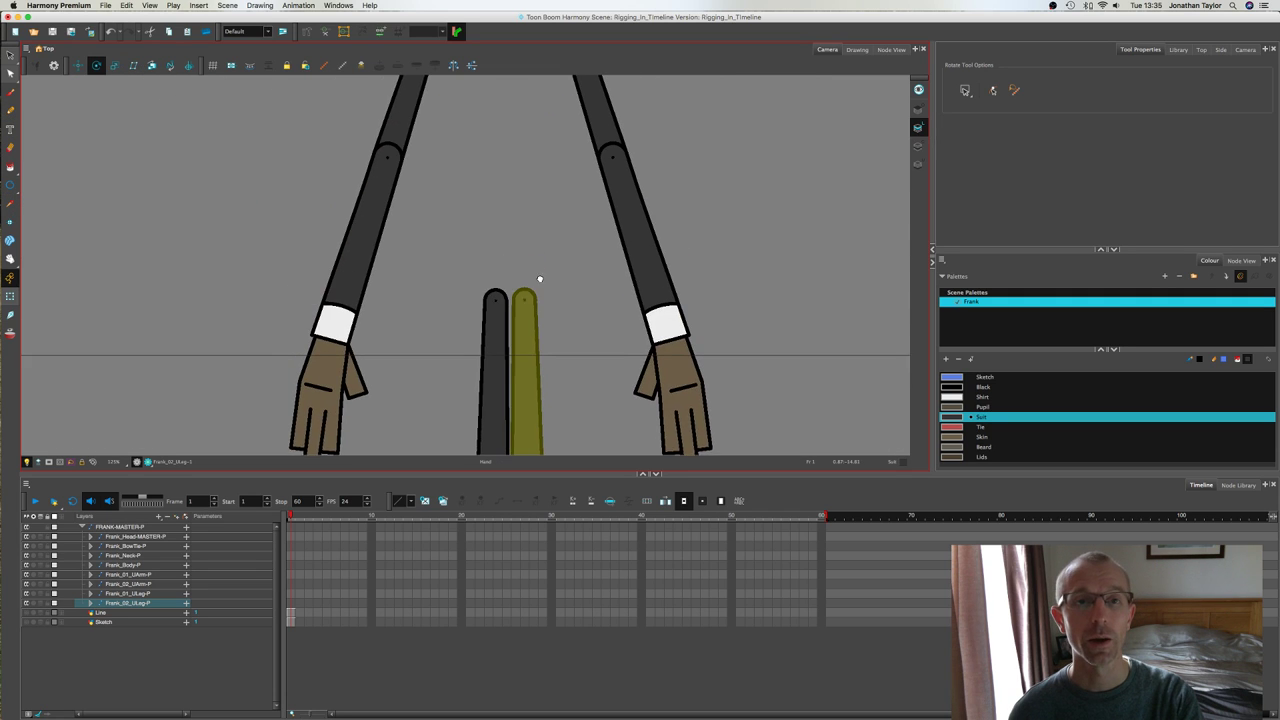
pyautogui.moveTo(540, 279); pyautogui.dragTo(542, 284)
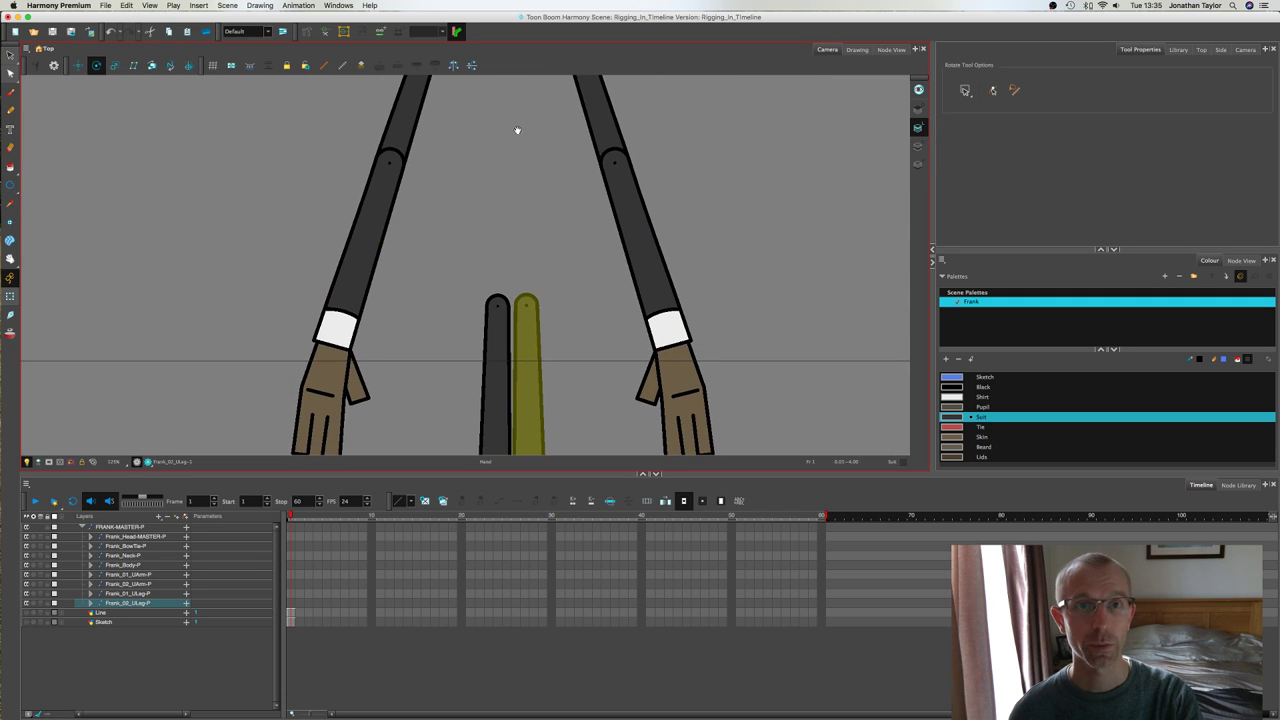
pyautogui.scroll(-3, 520, 175)
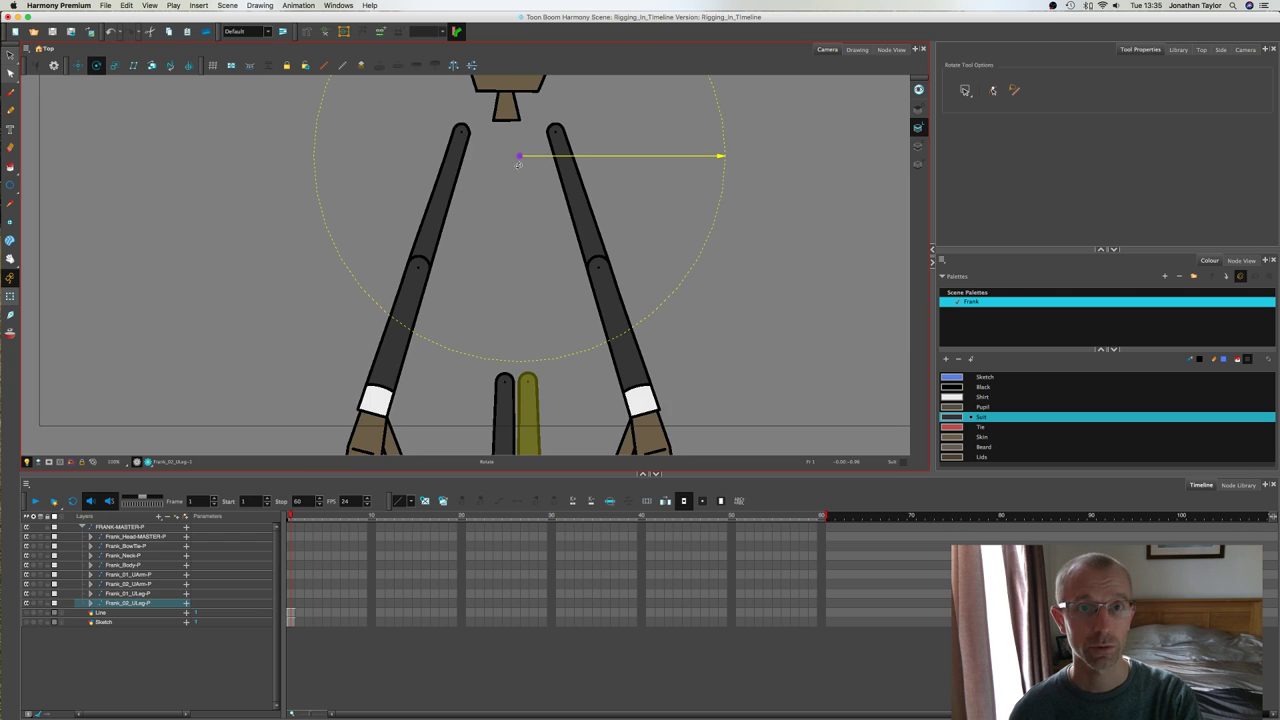
pyautogui.scroll(2, 534, 363)
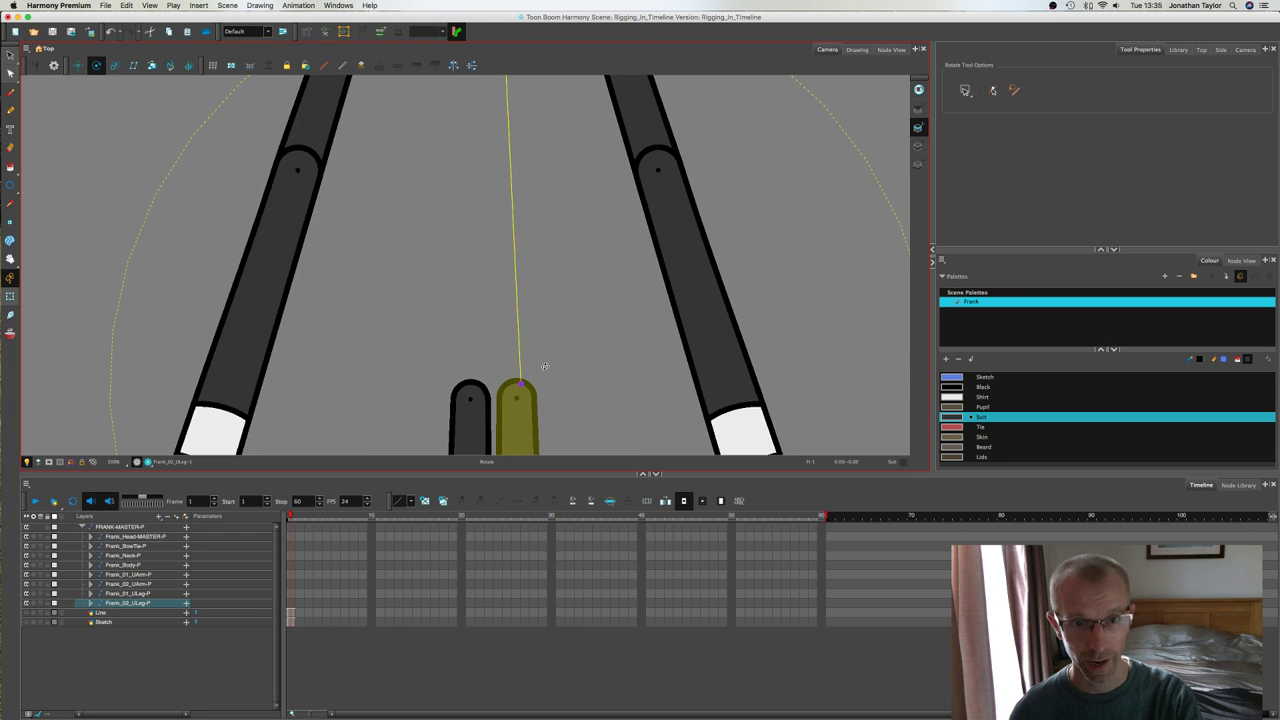
pyautogui.scroll(2, 534, 357)
pyautogui.scroll(1, 520, 285)
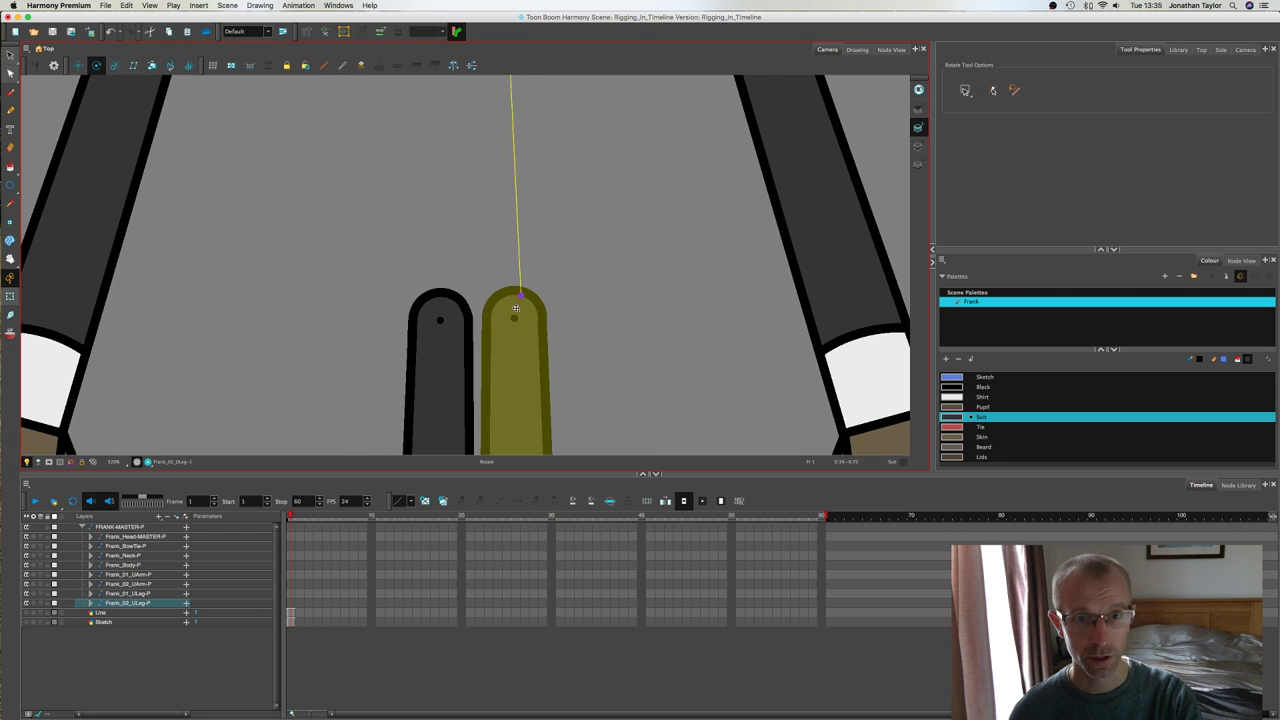
pyautogui.scroll(2, 510, 300)
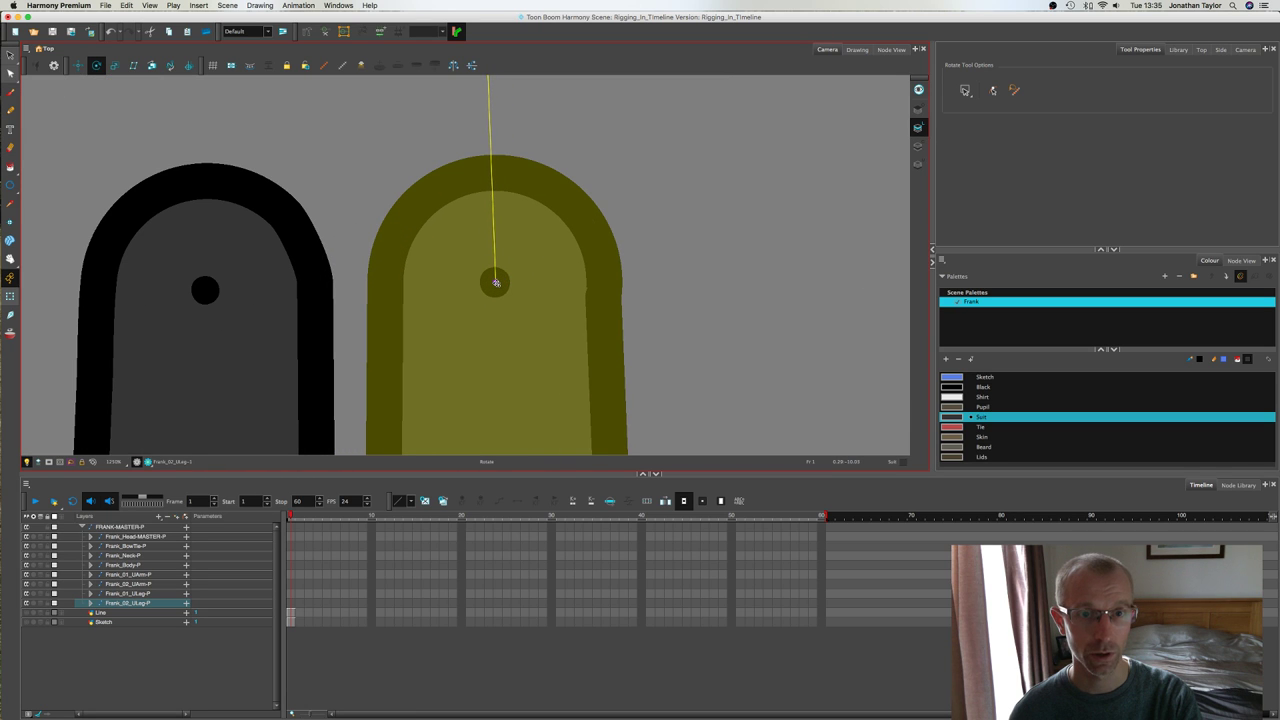
pyautogui.scroll(-6, 543, 274)
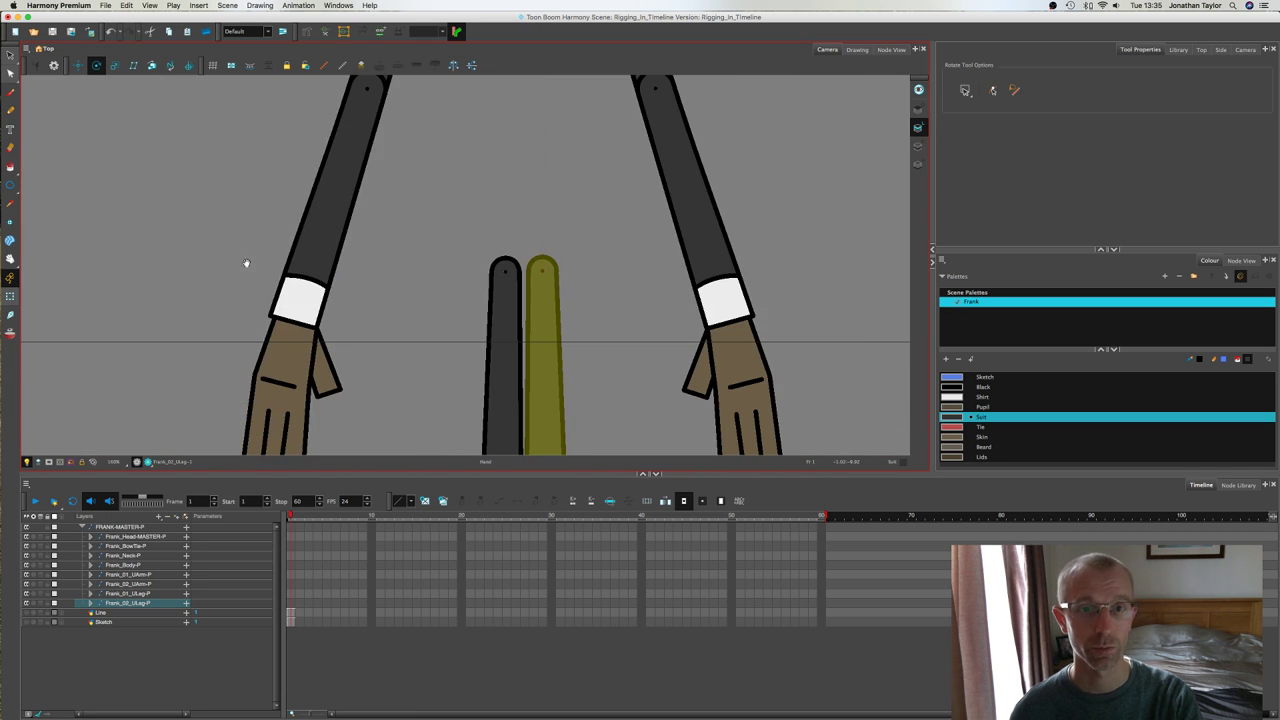
pyautogui.hotkey('shift', 't')
# Step: Place the Frank_02 lower leg's pivot on the knee joint dot with the Rotate tool, return to the Transform tool and deselect the leg
pyautogui.scroll(-3, 443, 314)
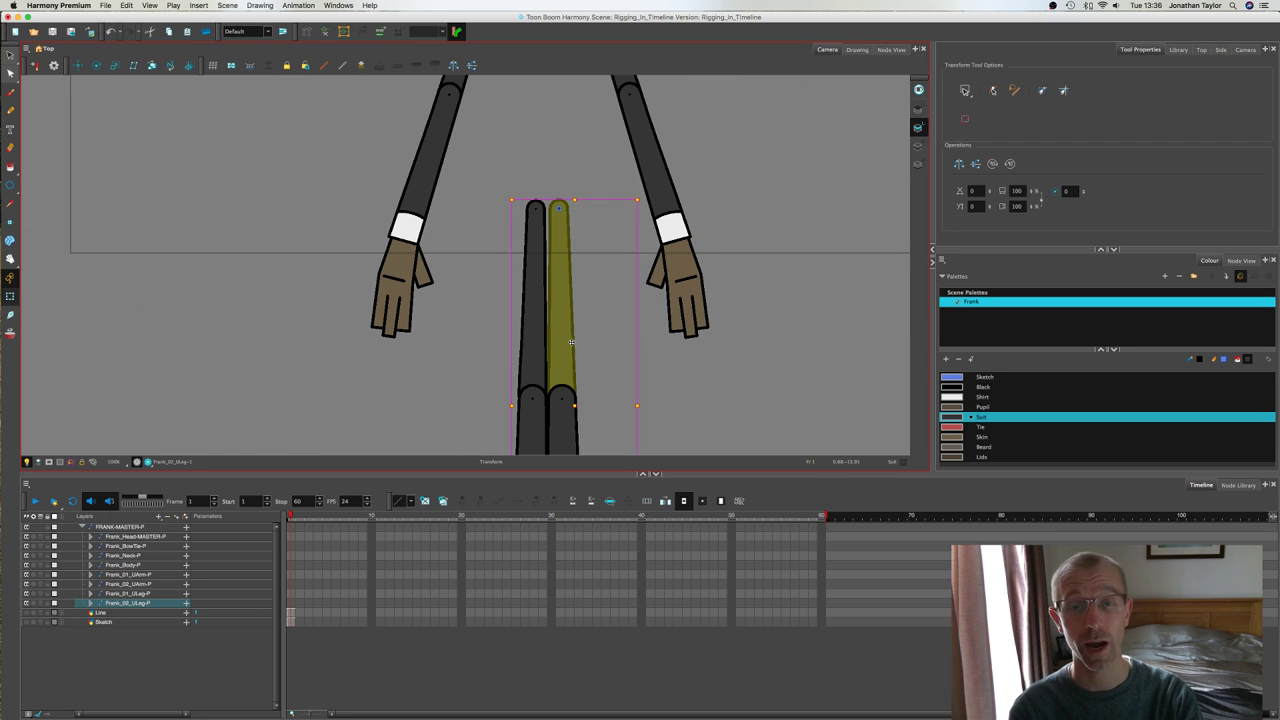
pyautogui.click(567, 426)
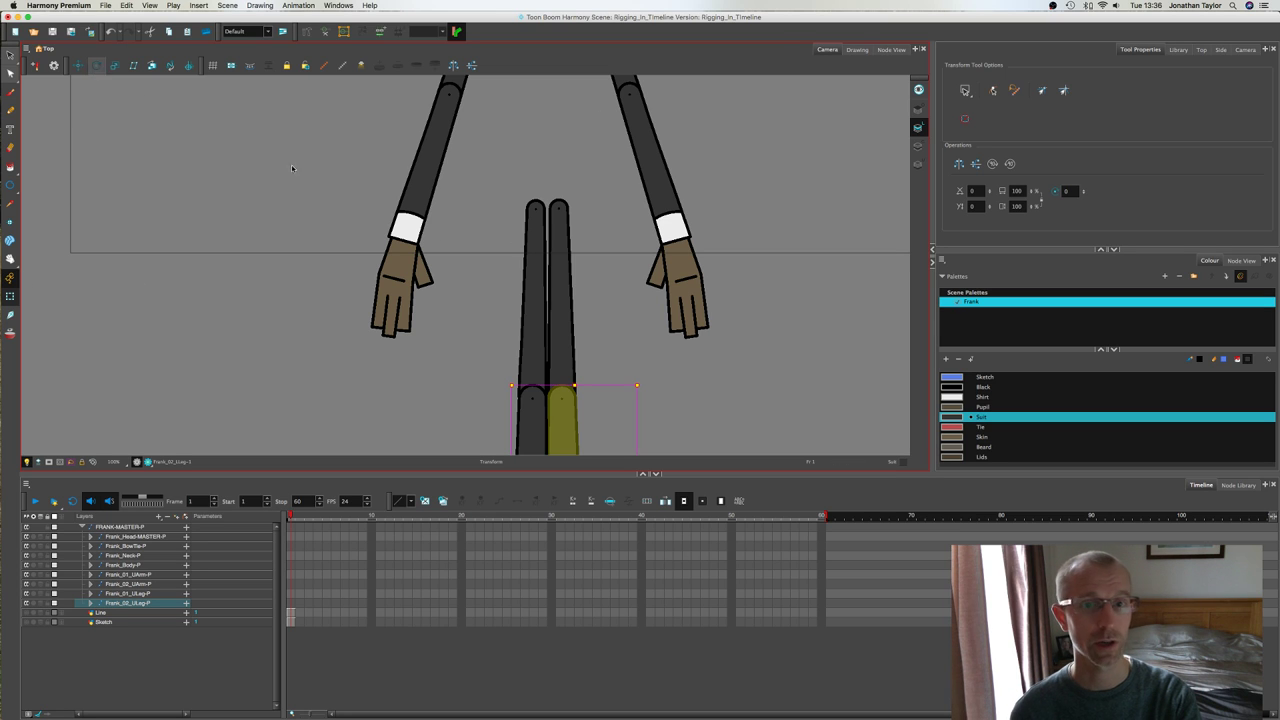
pyautogui.scroll(-3, 549, 174)
pyautogui.moveTo(546, 134); pyautogui.dragTo(547, 153)
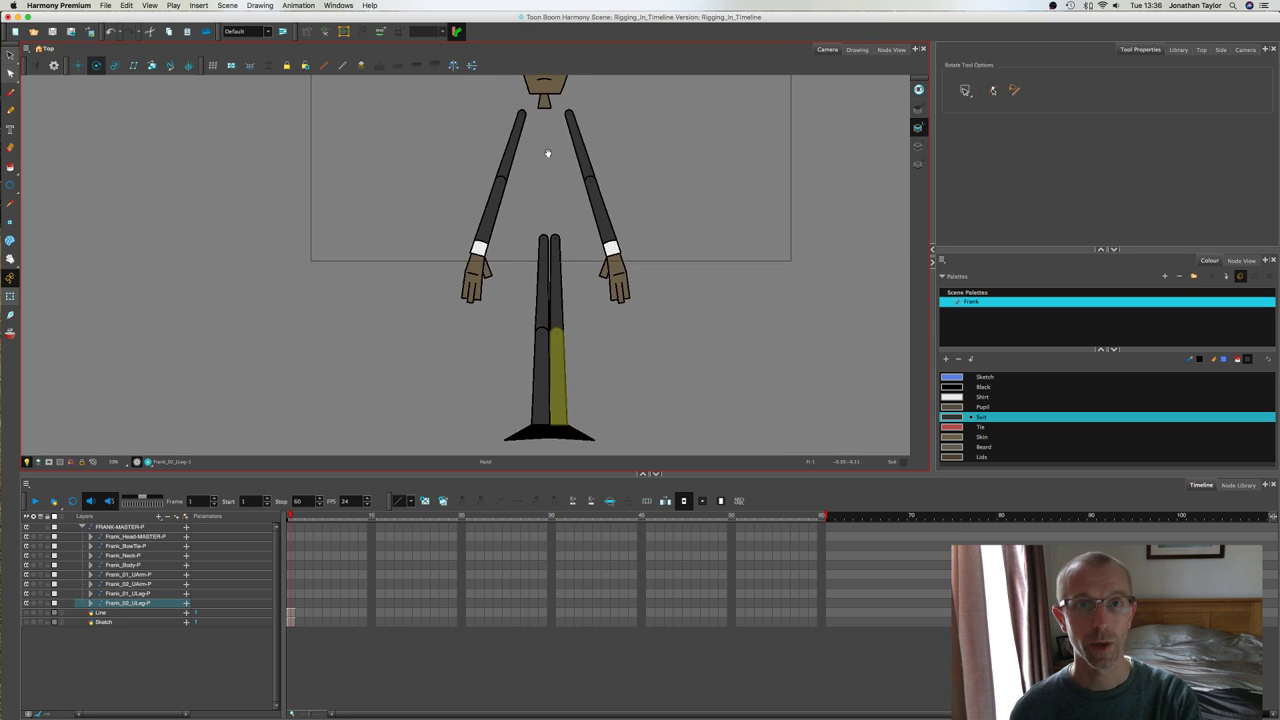
pyautogui.scroll(3, 556, 347)
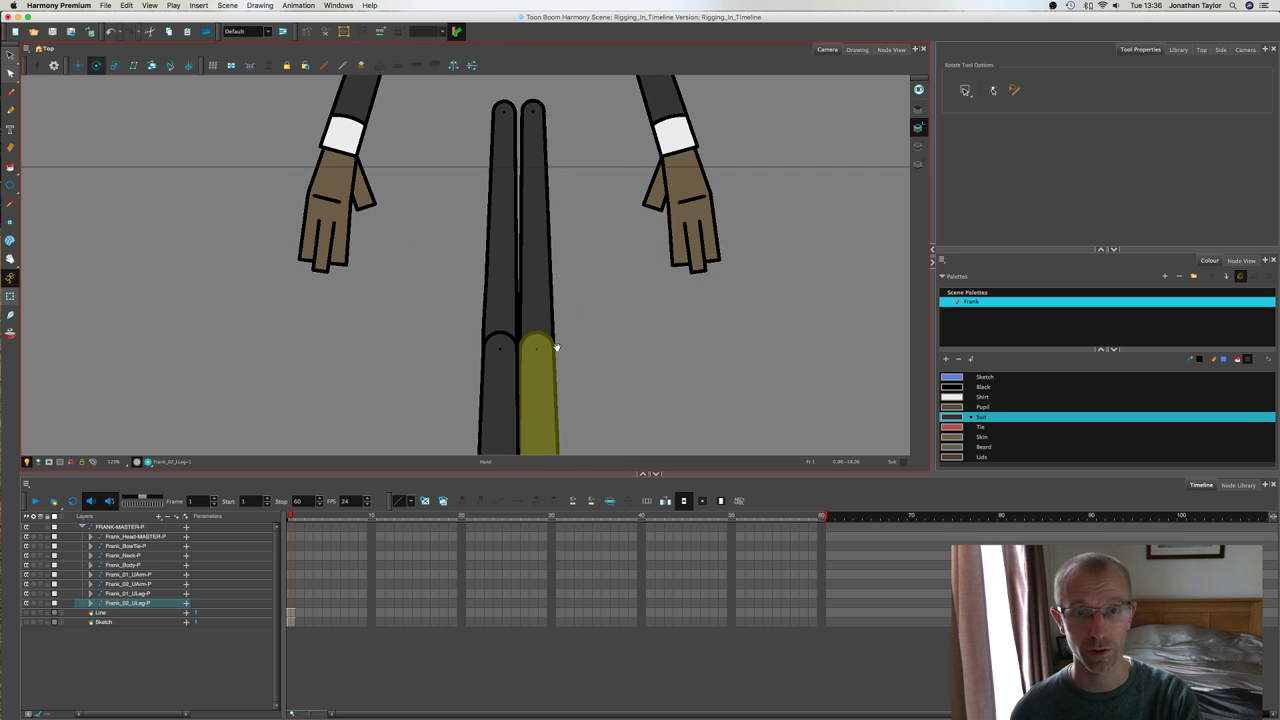
pyautogui.moveTo(557, 347); pyautogui.dragTo(565, 281)
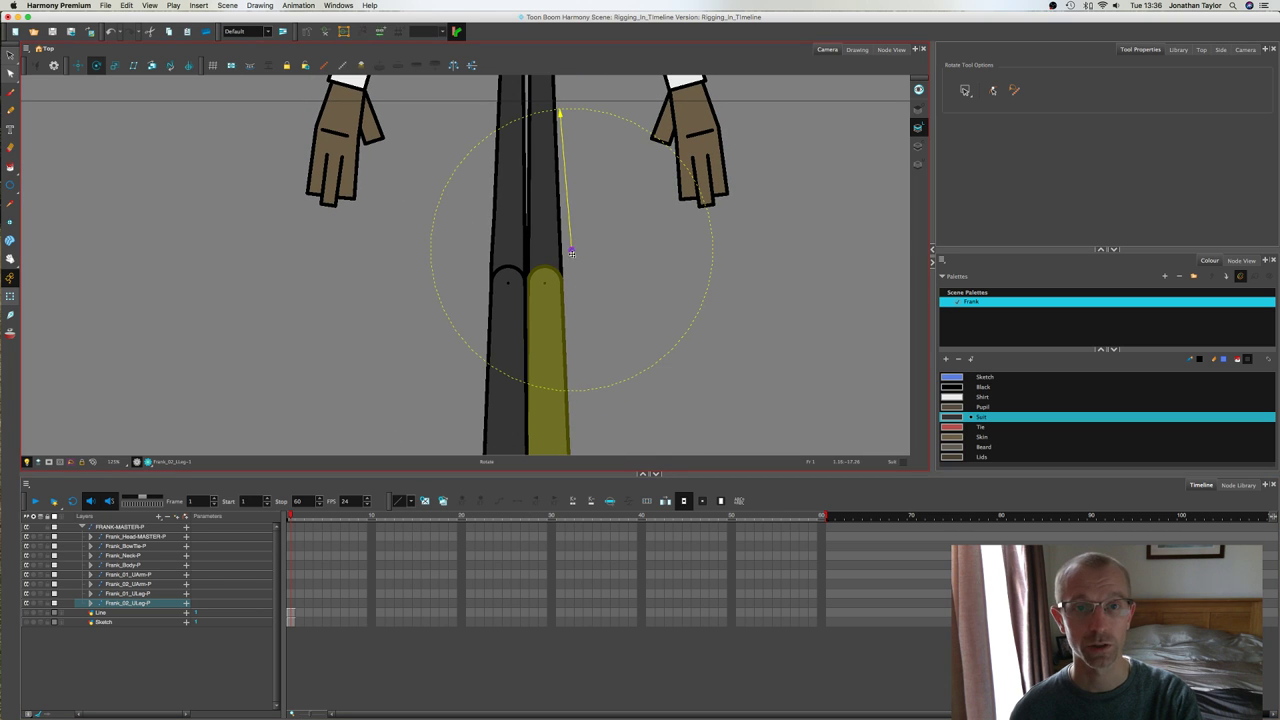
pyautogui.scroll(8, 551, 284)
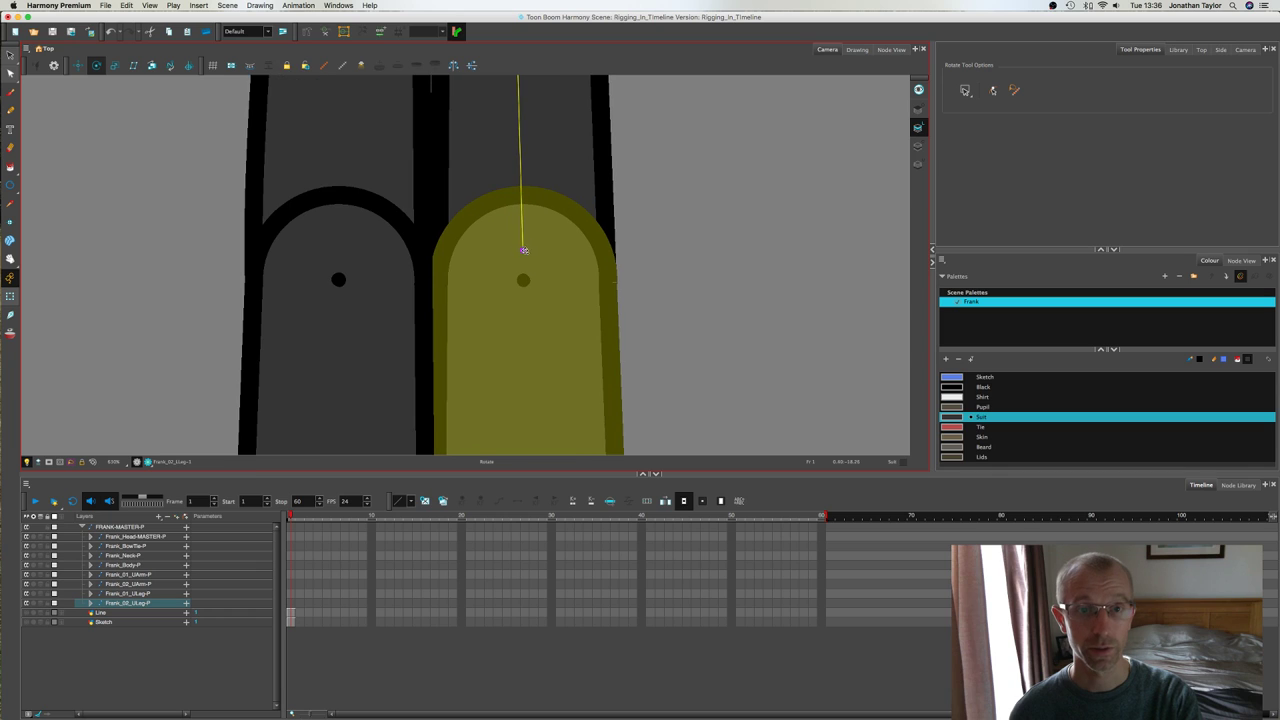
pyautogui.moveTo(524, 270); pyautogui.dragTo(523, 278)
pyautogui.click(10, 297)
pyautogui.click(92, 282)
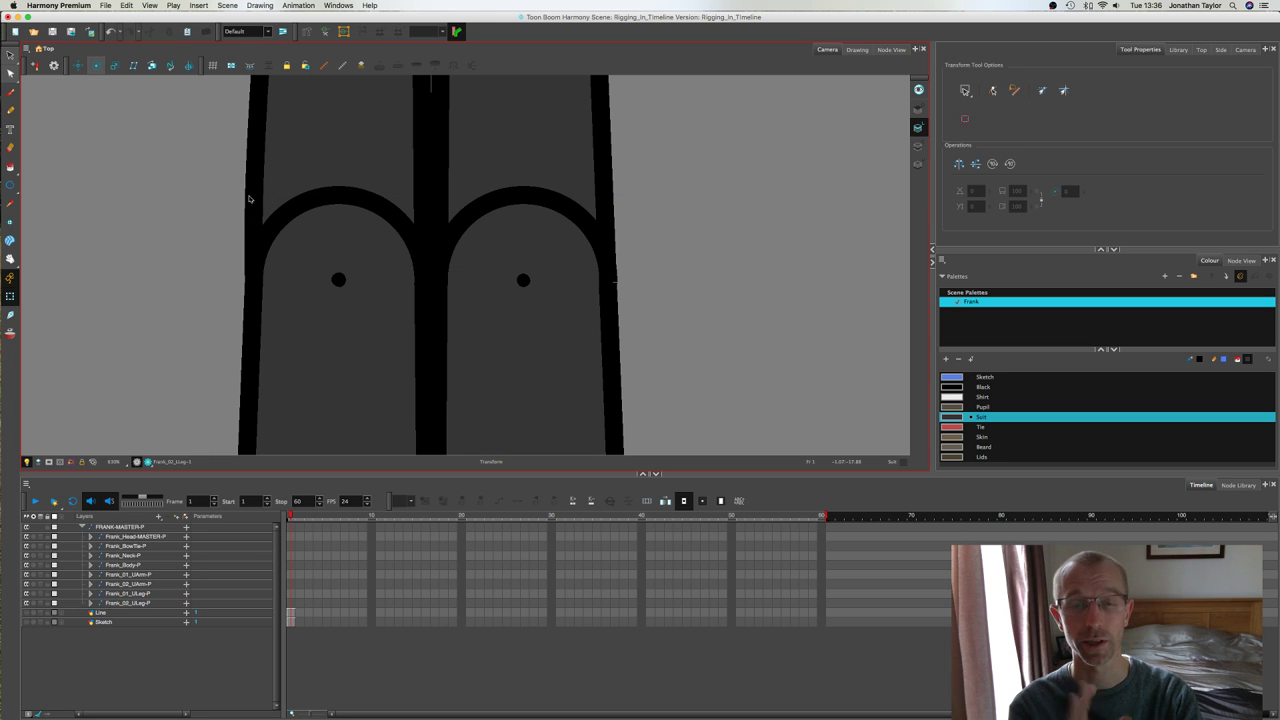
# Step: Move the Frank_01 foot's pivot to the ankle at the trouser hem with the Rotate tool, and return to the Transform tool
pyautogui.scroll(-5, 371, 179)
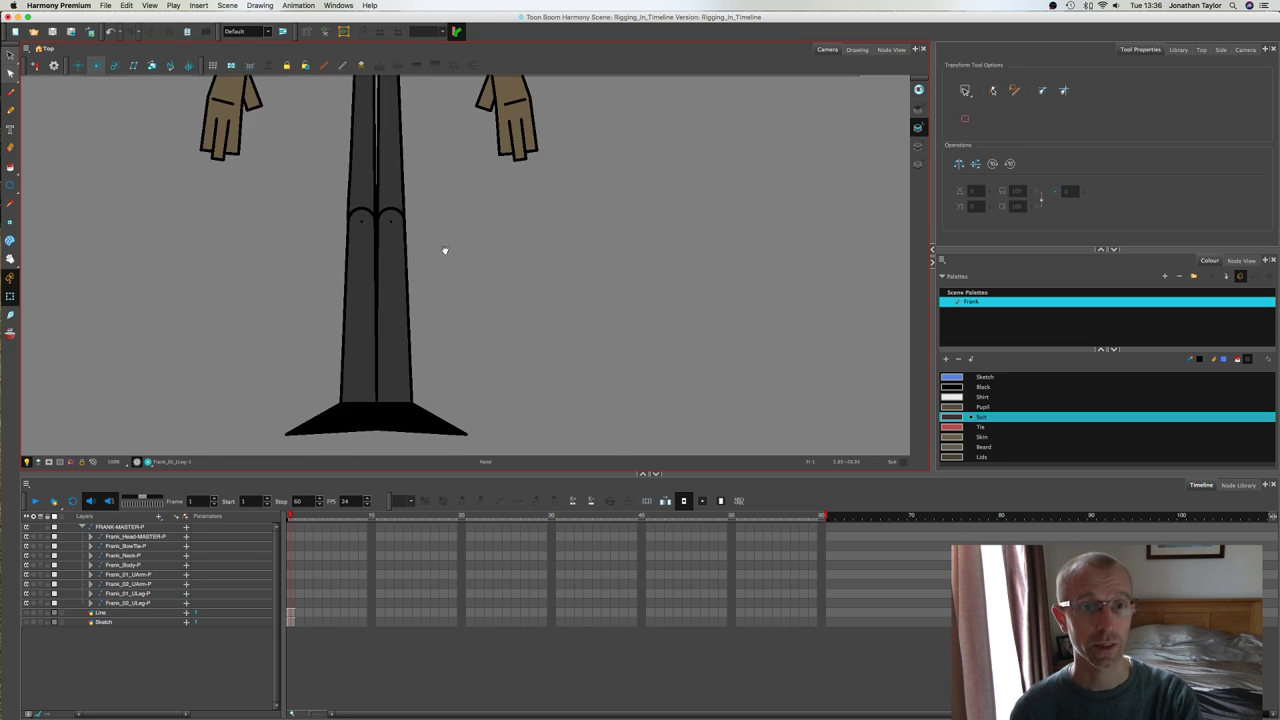
pyautogui.moveTo(445, 250); pyautogui.dragTo(493, 212)
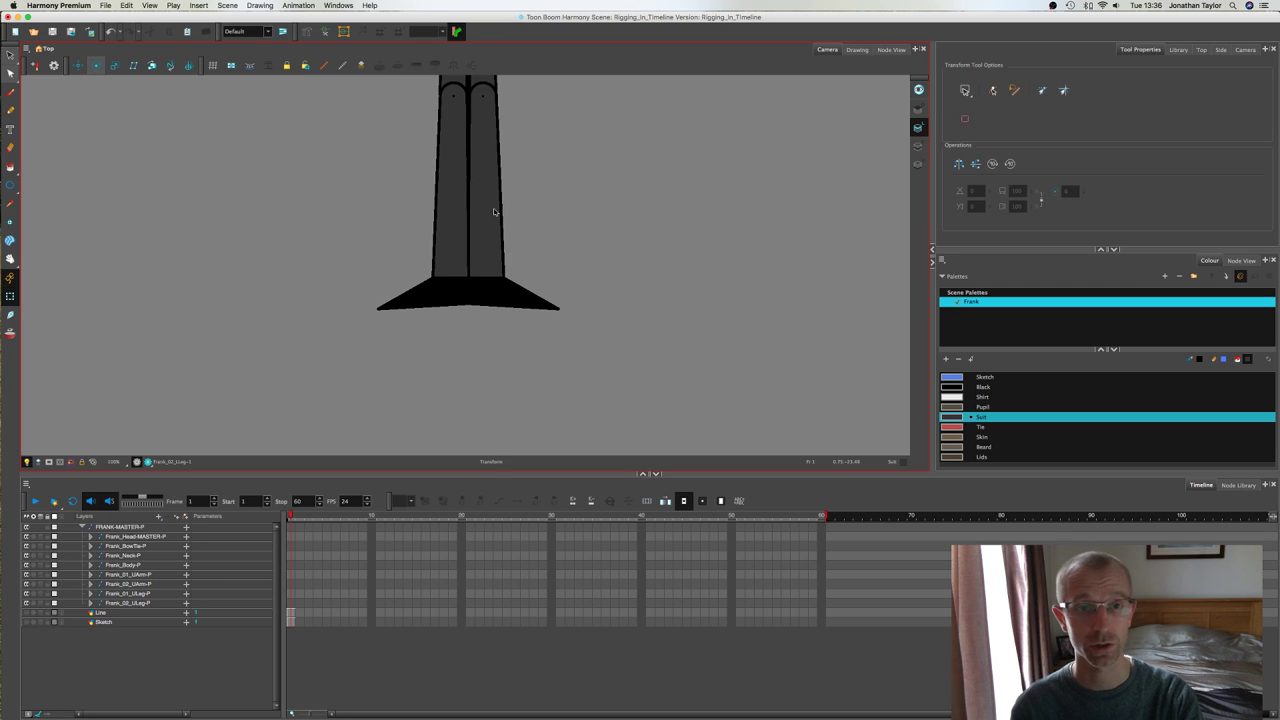
pyautogui.click(437, 297)
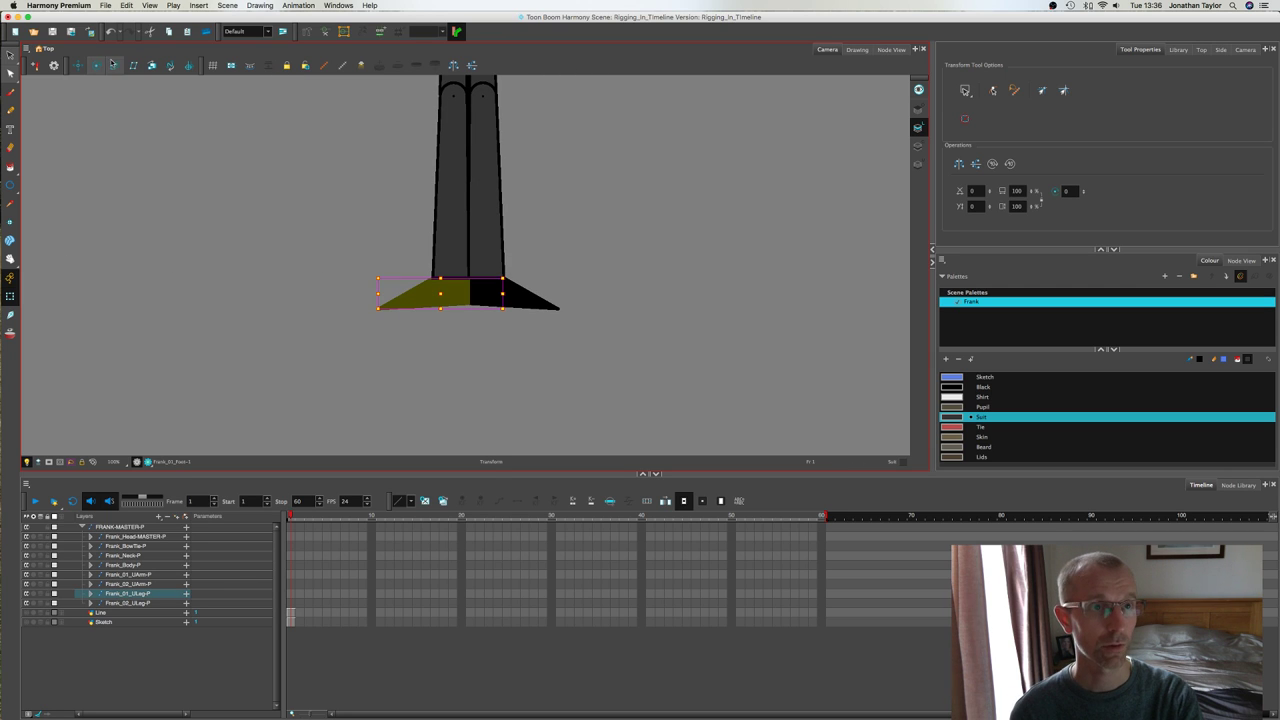
pyautogui.click(98, 66)
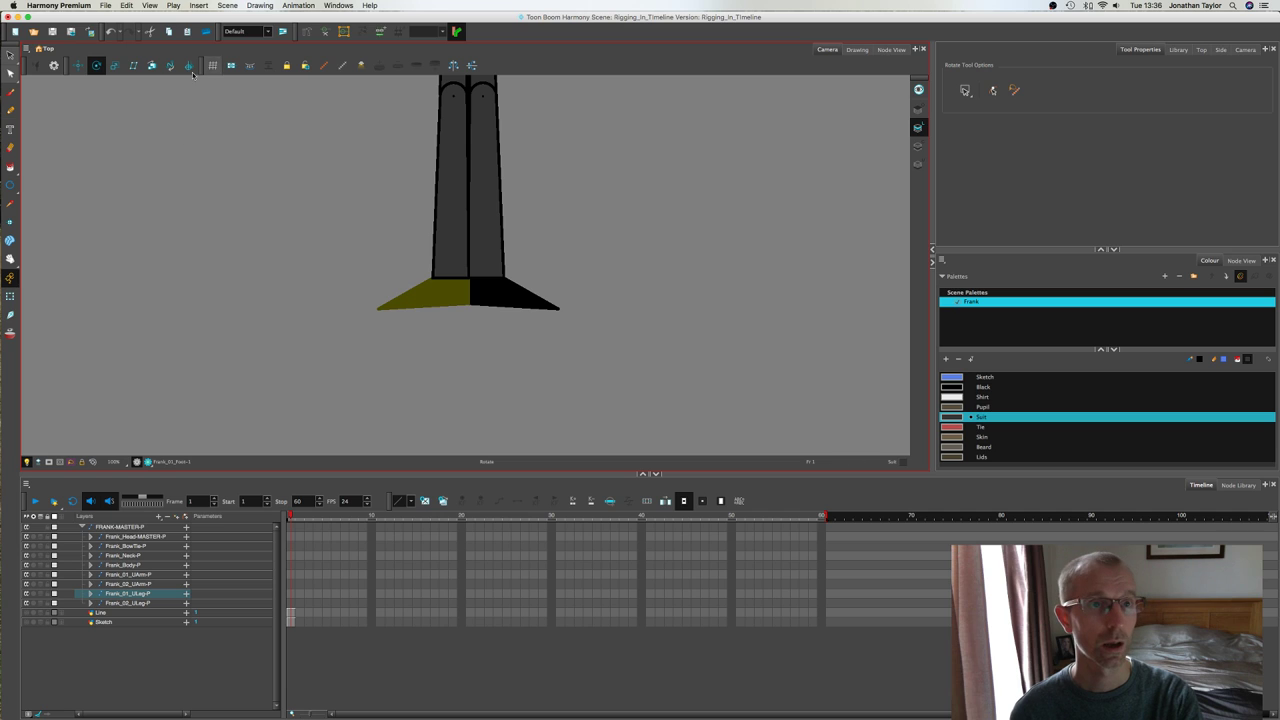
pyautogui.press('1')
pyautogui.press('1')
pyautogui.moveTo(467, 121); pyautogui.dragTo(478, 233)
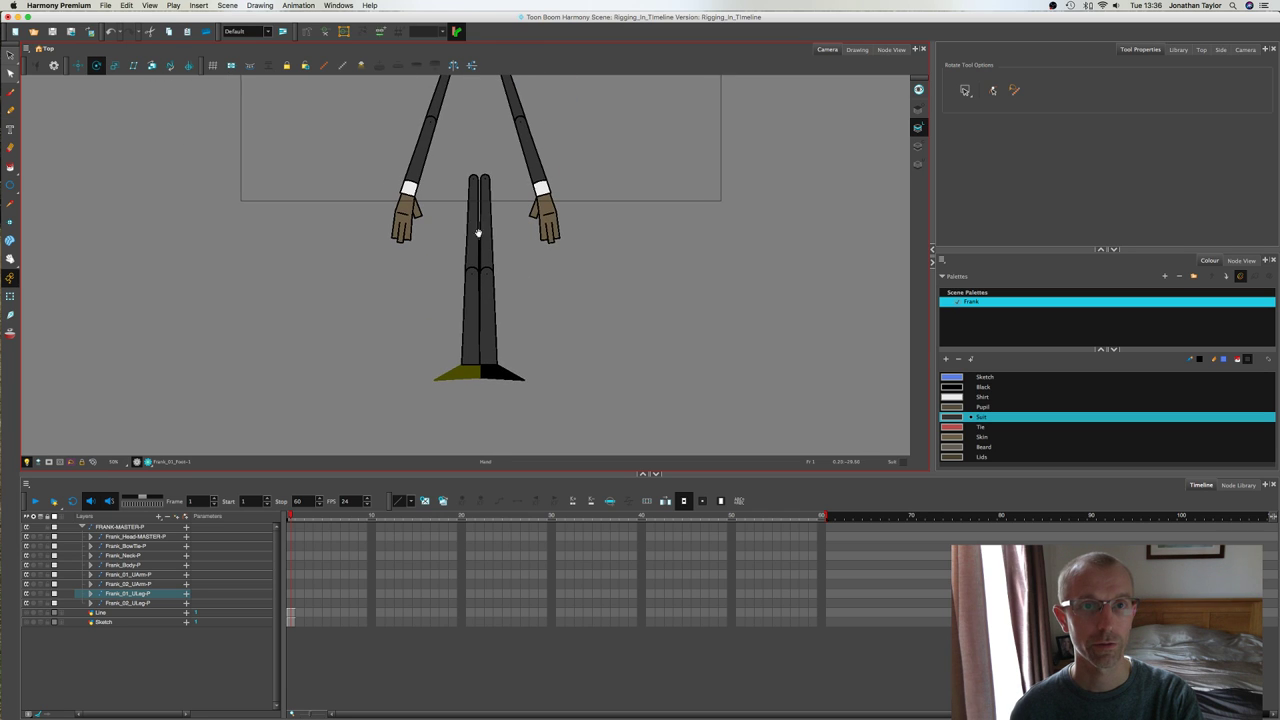
pyautogui.scroll(-1, 480, 172)
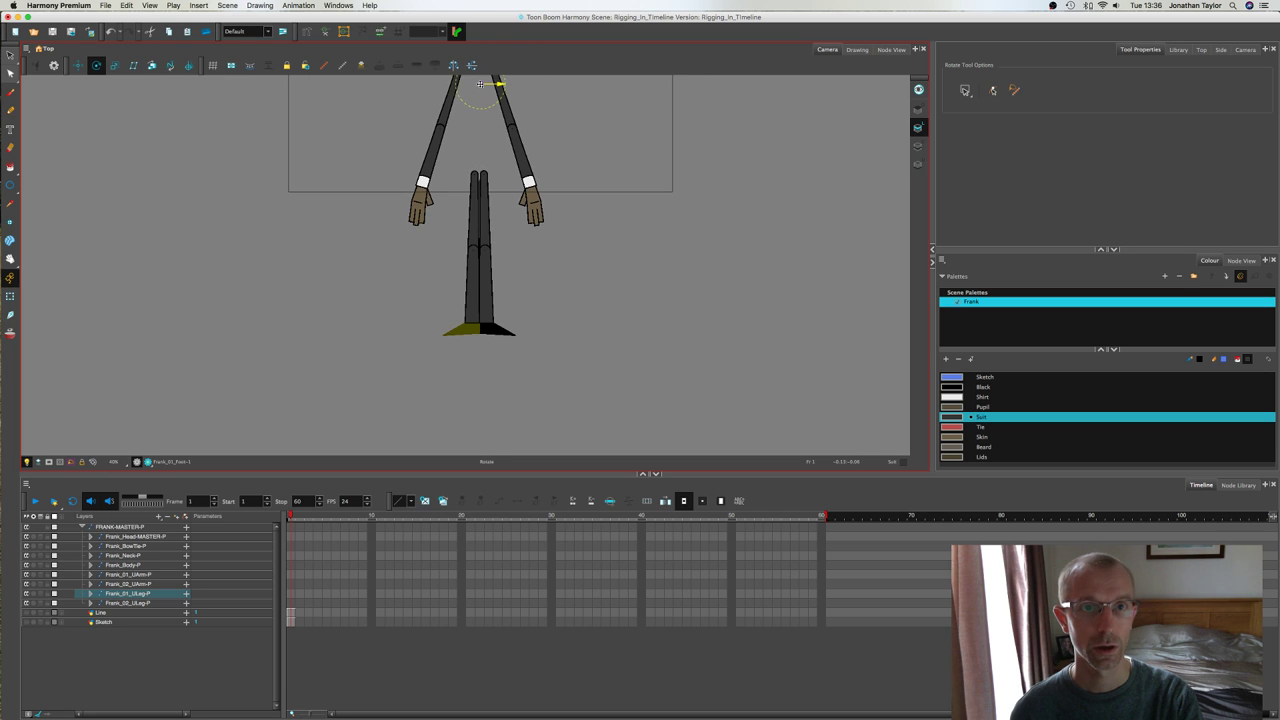
pyautogui.moveTo(480, 84); pyautogui.dragTo(477, 262)
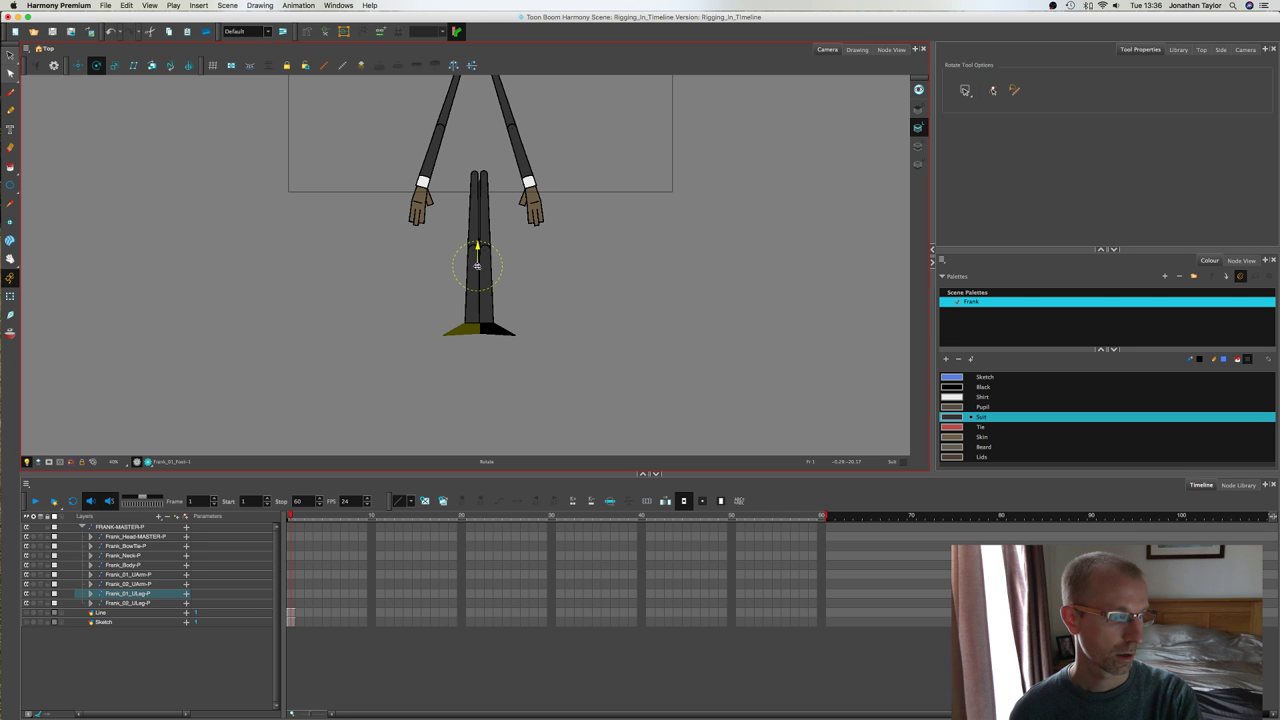
pyautogui.scroll(4, 478, 268)
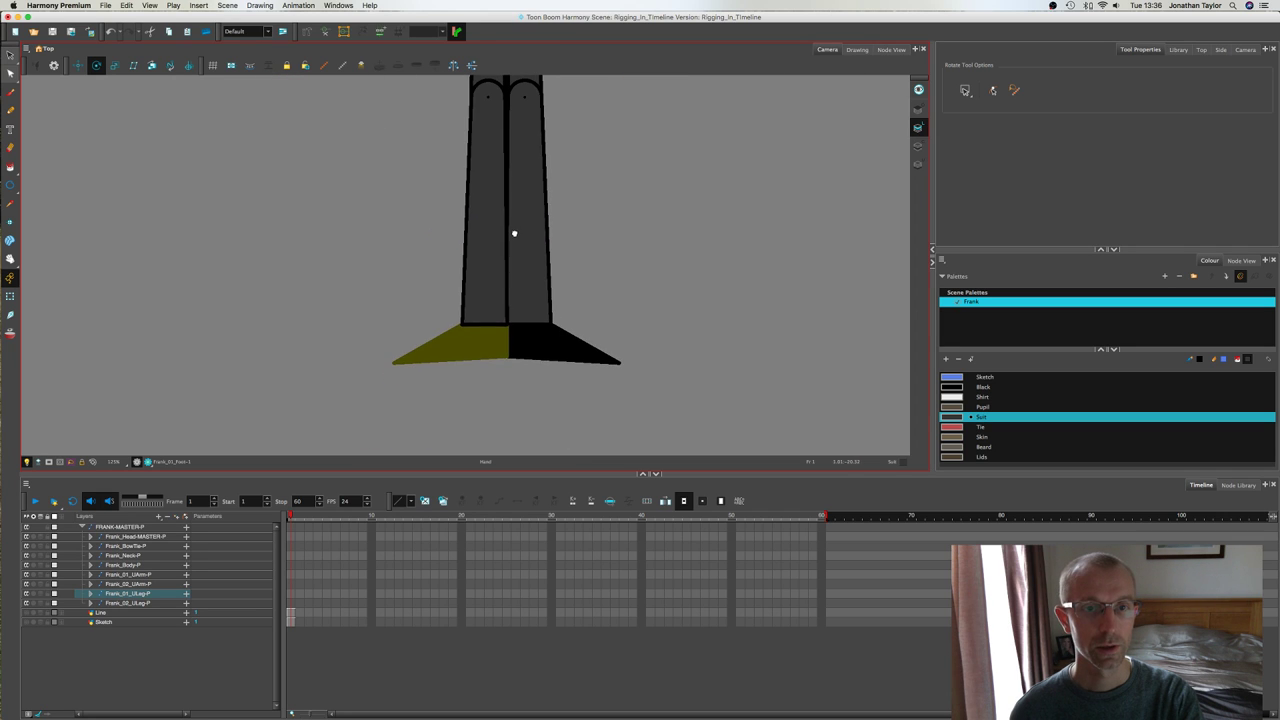
pyautogui.scroll(1, 518, 211)
pyautogui.moveTo(518, 211); pyautogui.dragTo(479, 357)
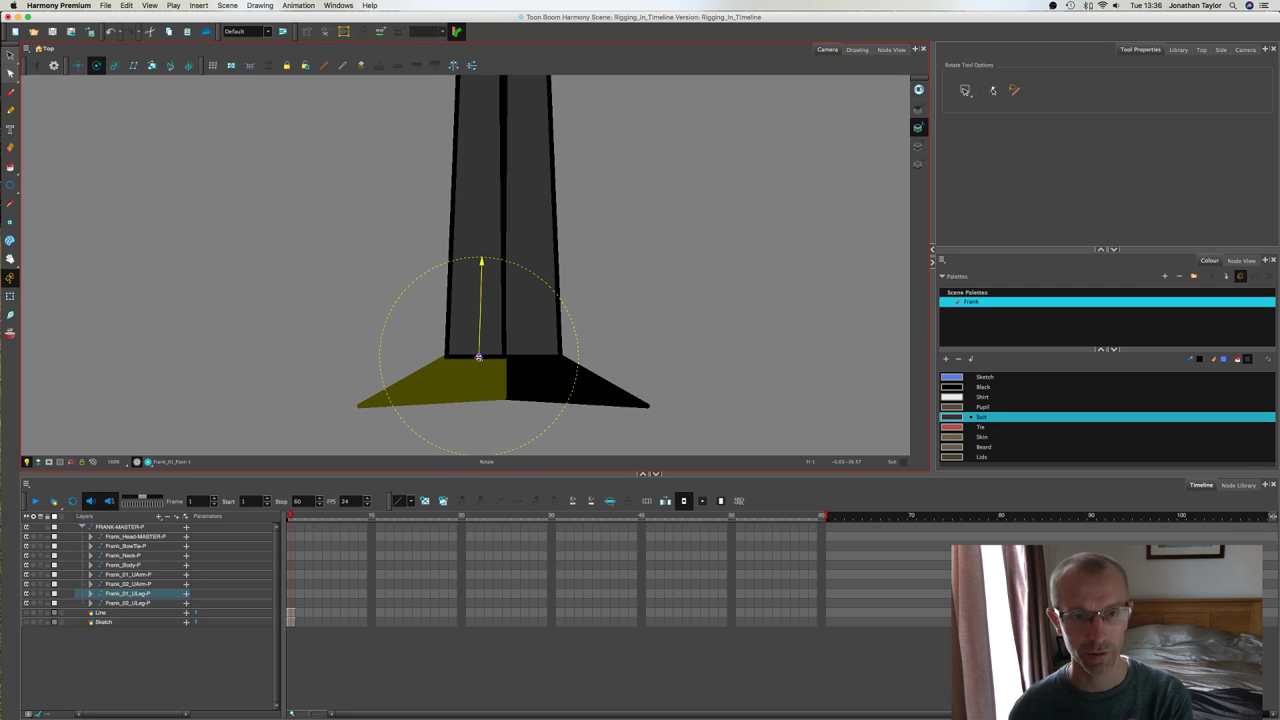
pyautogui.click(10, 296)
# Step: Select the Frank_02 foot, place its pivot on the ankle at the trouser hem with the Rotate tool, return to the Transform tool and deselect
pyautogui.click(582, 381)
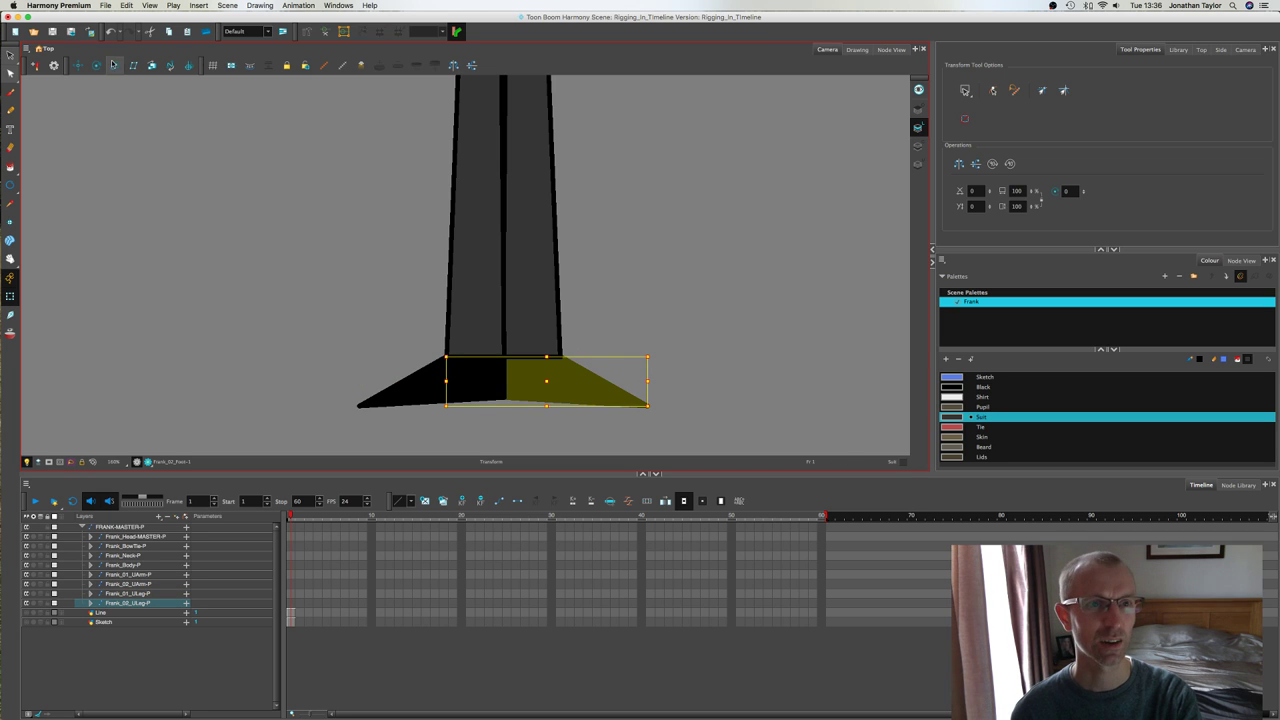
pyautogui.click(96, 66)
pyautogui.scroll(-5, 519, 178)
pyautogui.moveTo(523, 92); pyautogui.dragTo(528, 212)
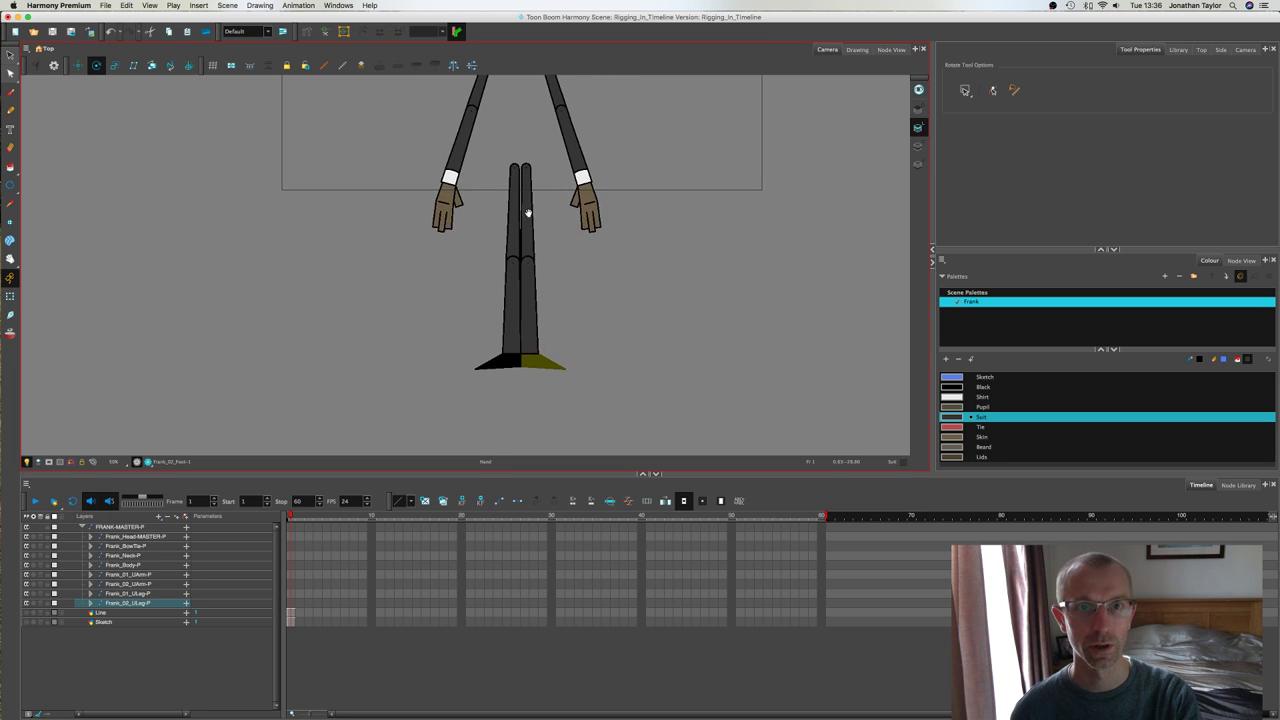
pyautogui.scroll(-1, 525, 157)
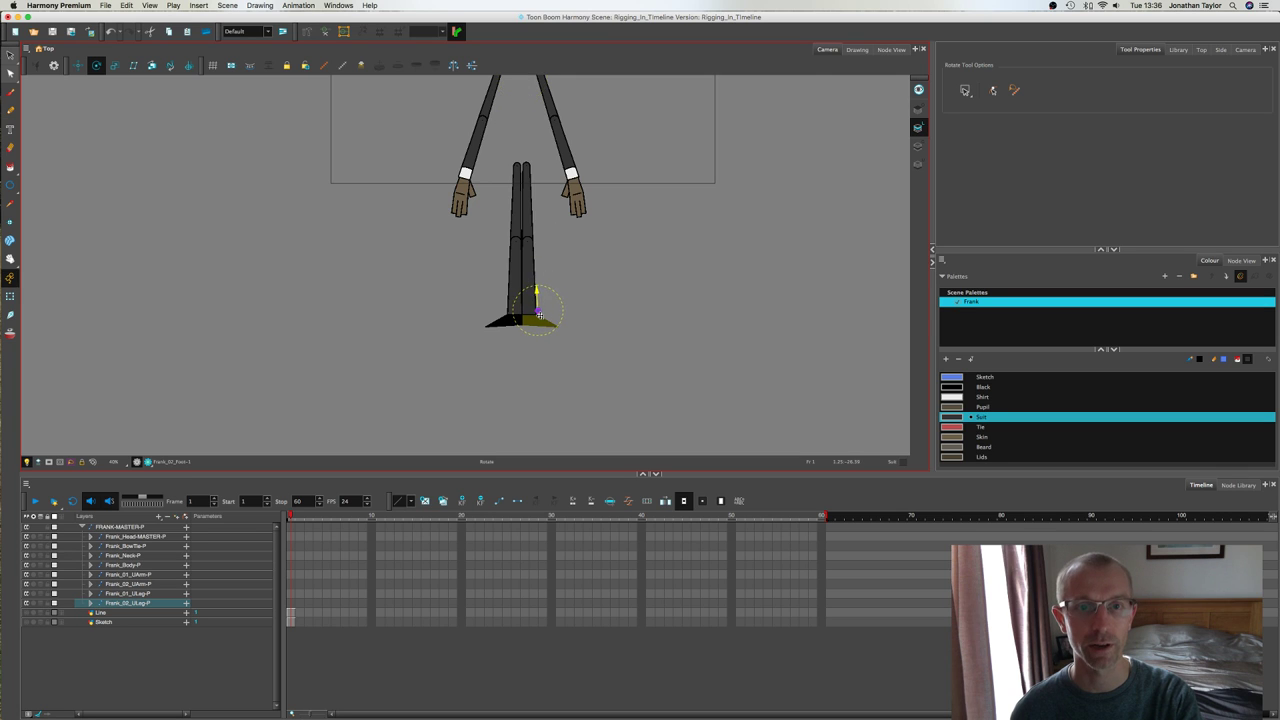
pyautogui.scroll(5, 536, 300)
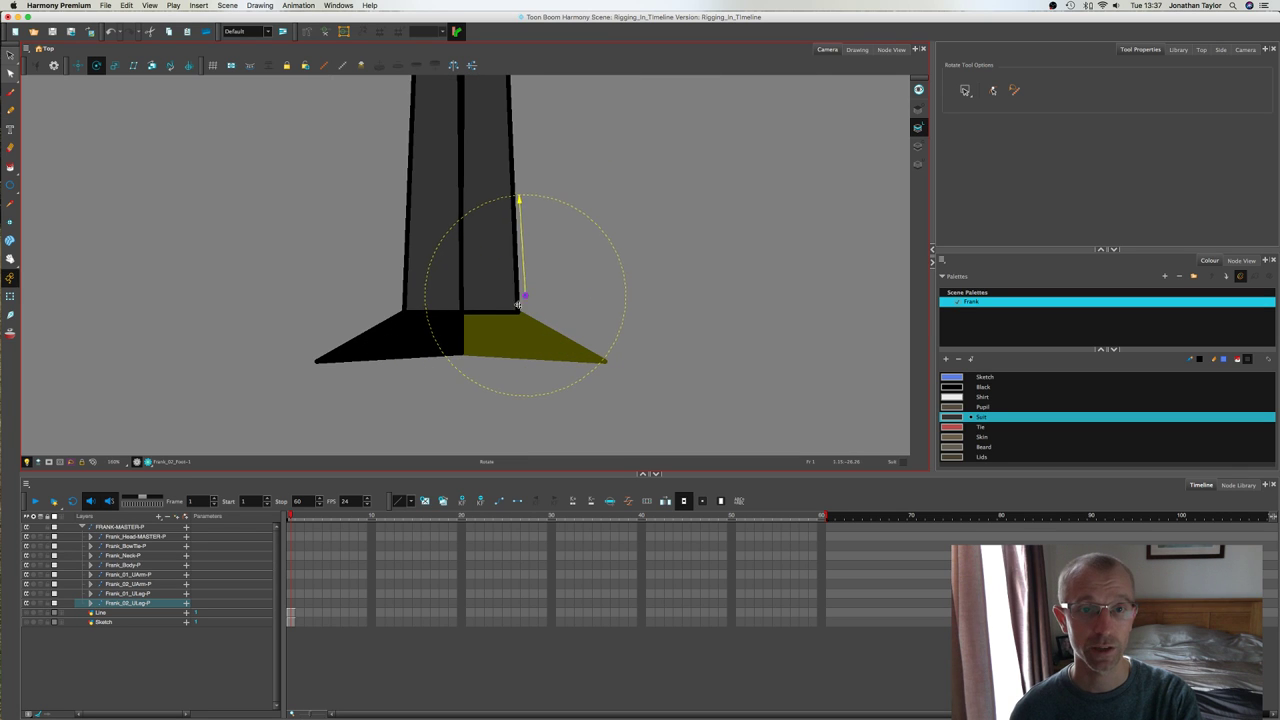
pyautogui.scroll(1, 490, 310)
pyautogui.moveTo(525, 296); pyautogui.dragTo(487, 312)
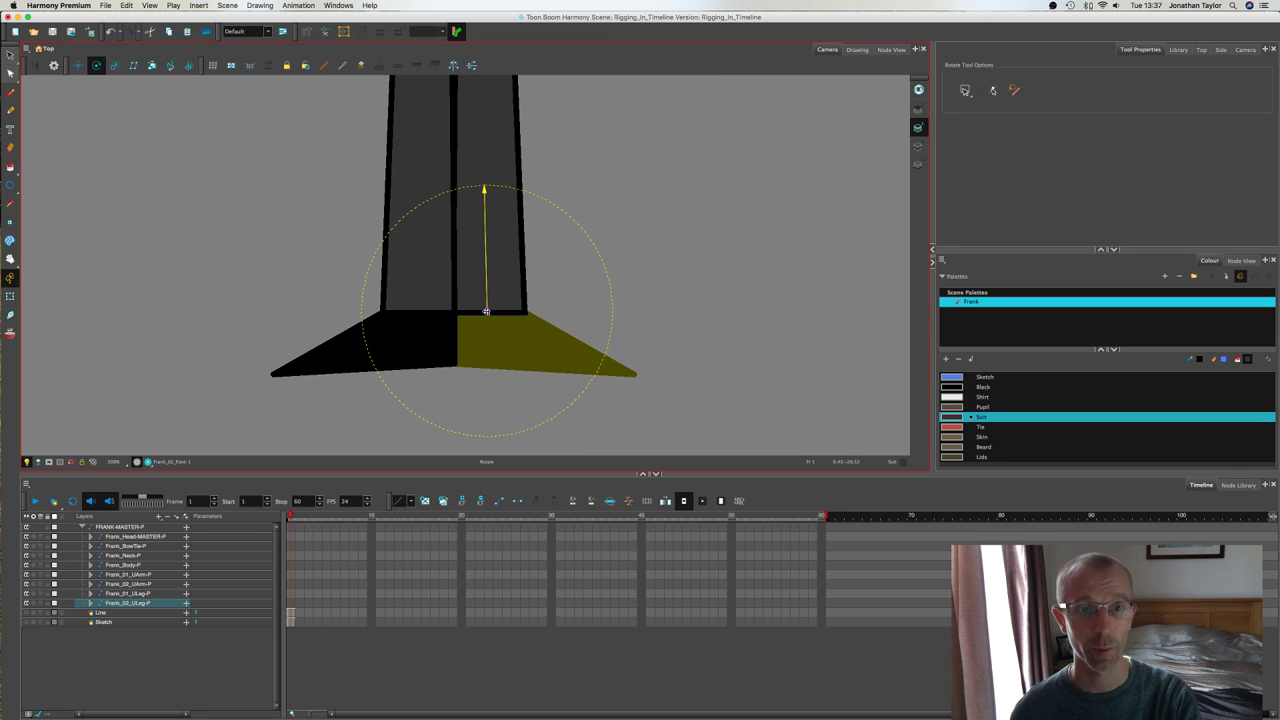
pyautogui.click(10, 296)
pyautogui.click(249, 211)
# Step: Select and hide both of Frank's feet to uncover the ankles
pyautogui.scroll(-4, 469, 222)
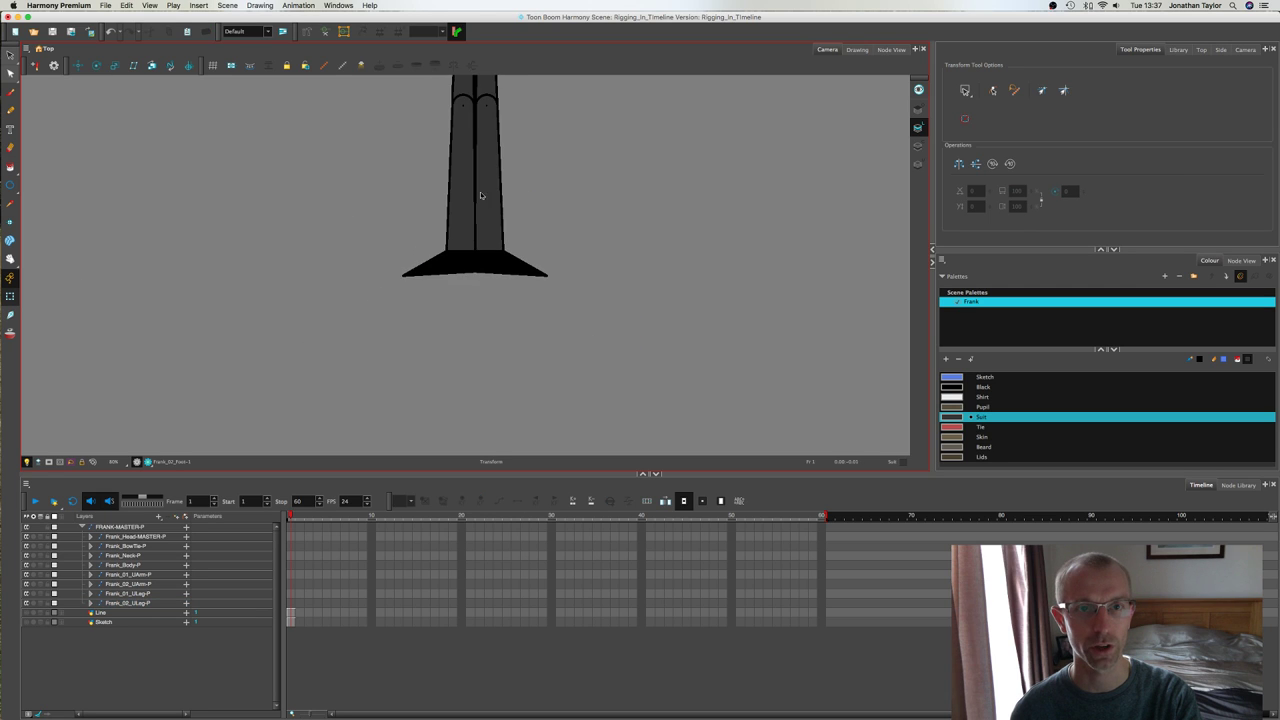
pyautogui.moveTo(480, 195); pyautogui.dragTo(485, 250)
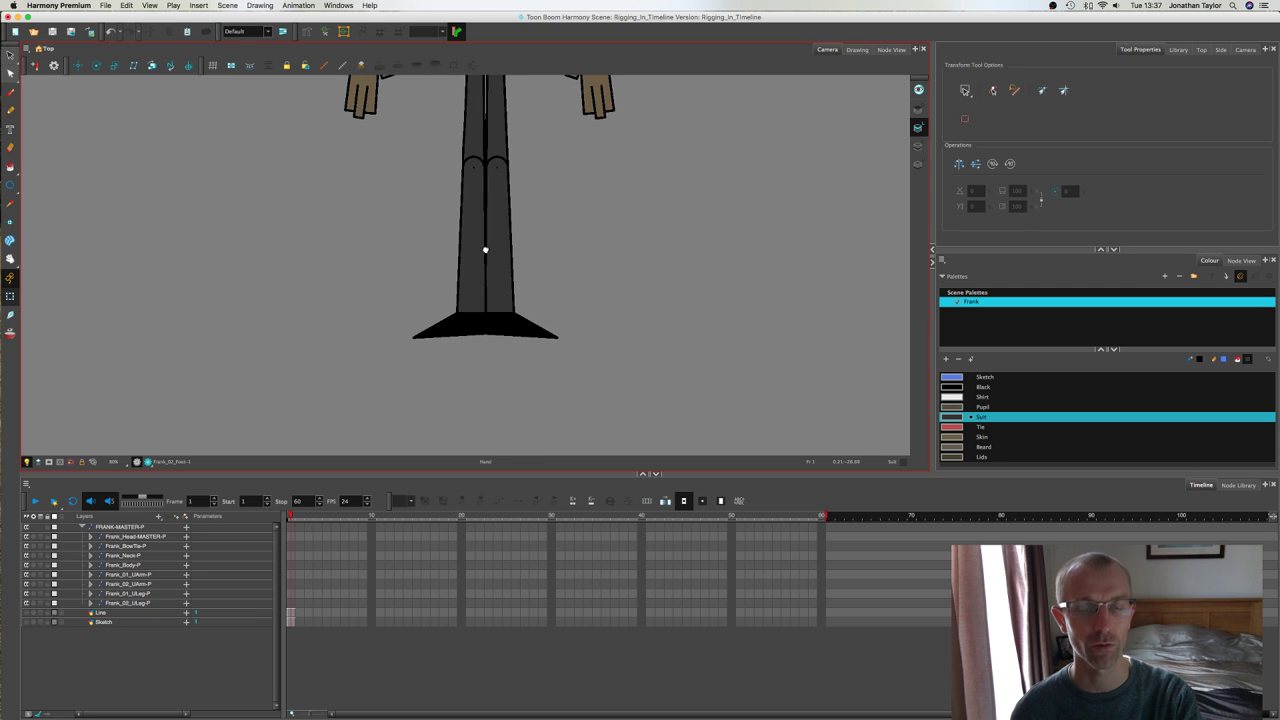
pyautogui.click(507, 328)
pyautogui.click(472, 331)
# Step: Place the Frank_02 ankle's pivot inside the trouser leg just above the hem with the Rotate tool, and return to the Transform tool
pyautogui.click(499, 320)
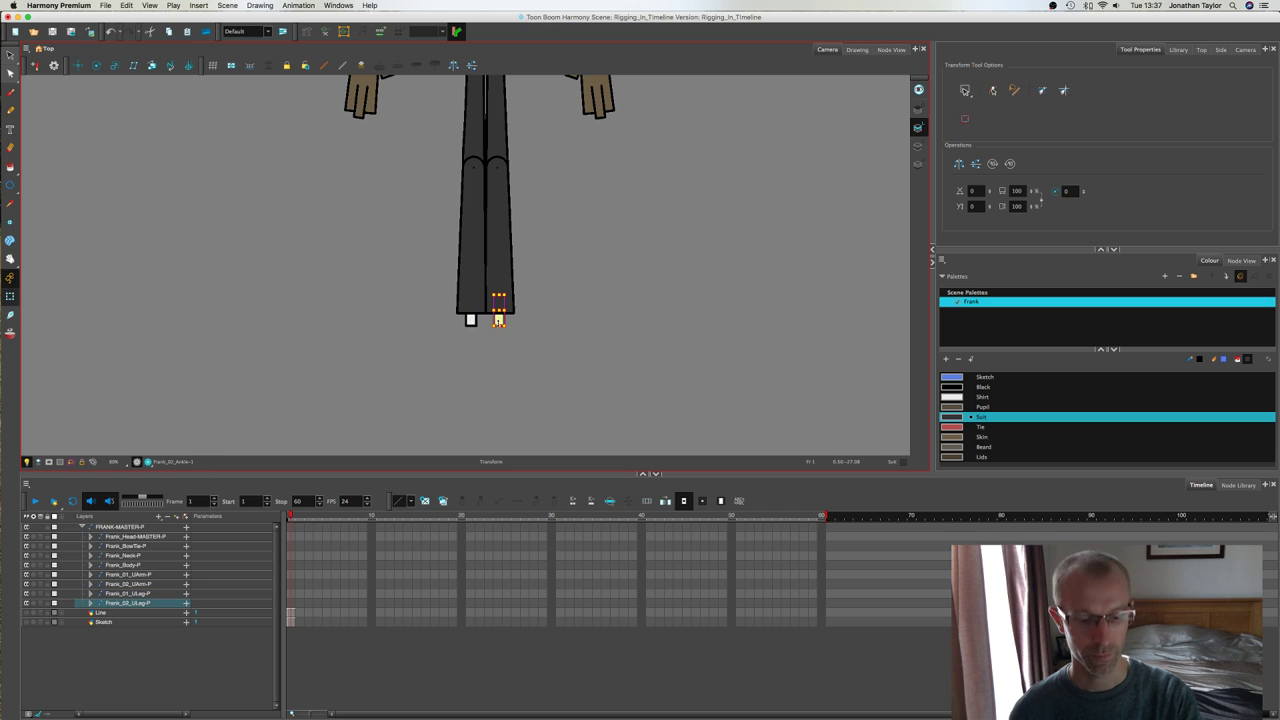
pyautogui.click(96, 65)
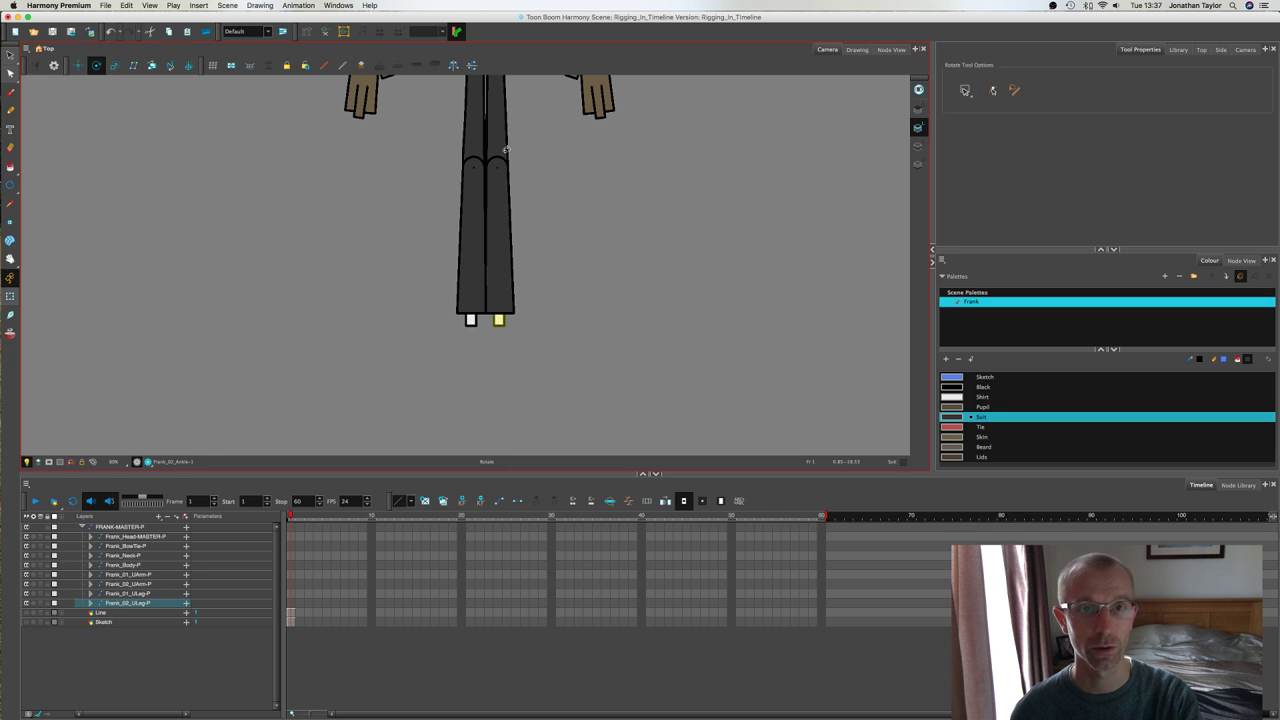
pyautogui.moveTo(507, 137); pyautogui.dragTo(523, 265)
pyautogui.scroll(-5, 523, 265)
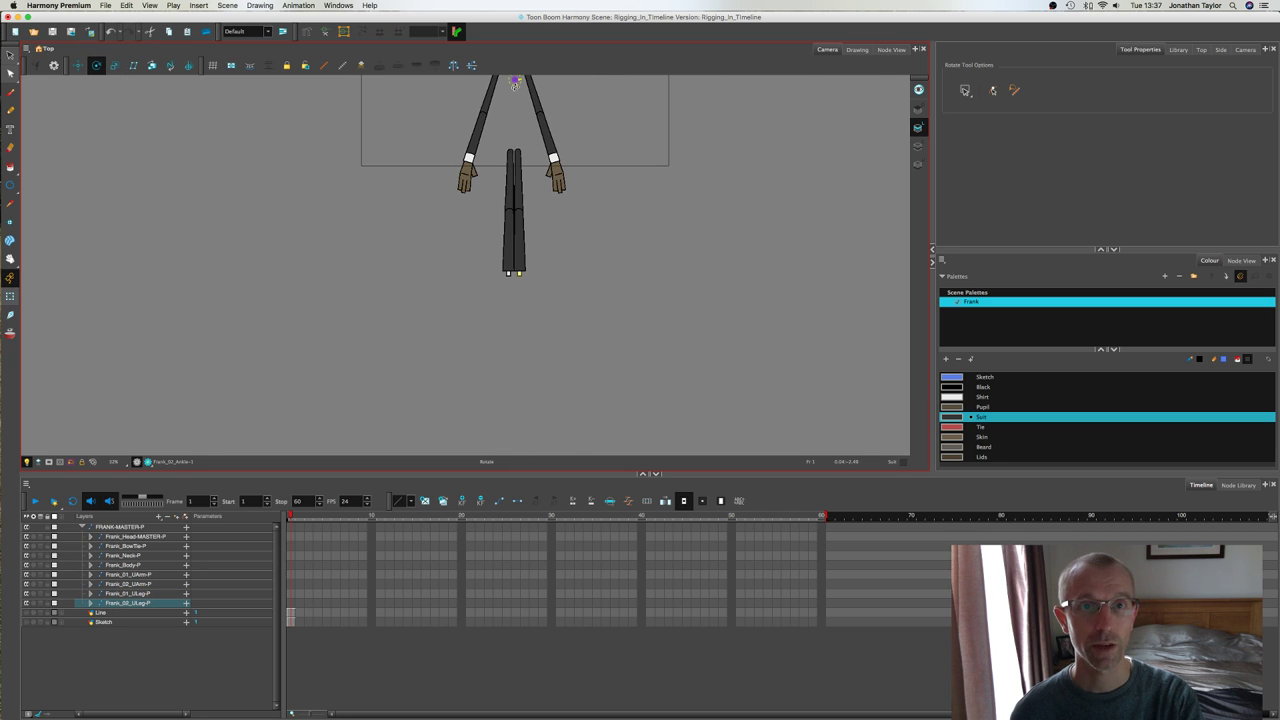
pyautogui.scroll(8, 518, 259)
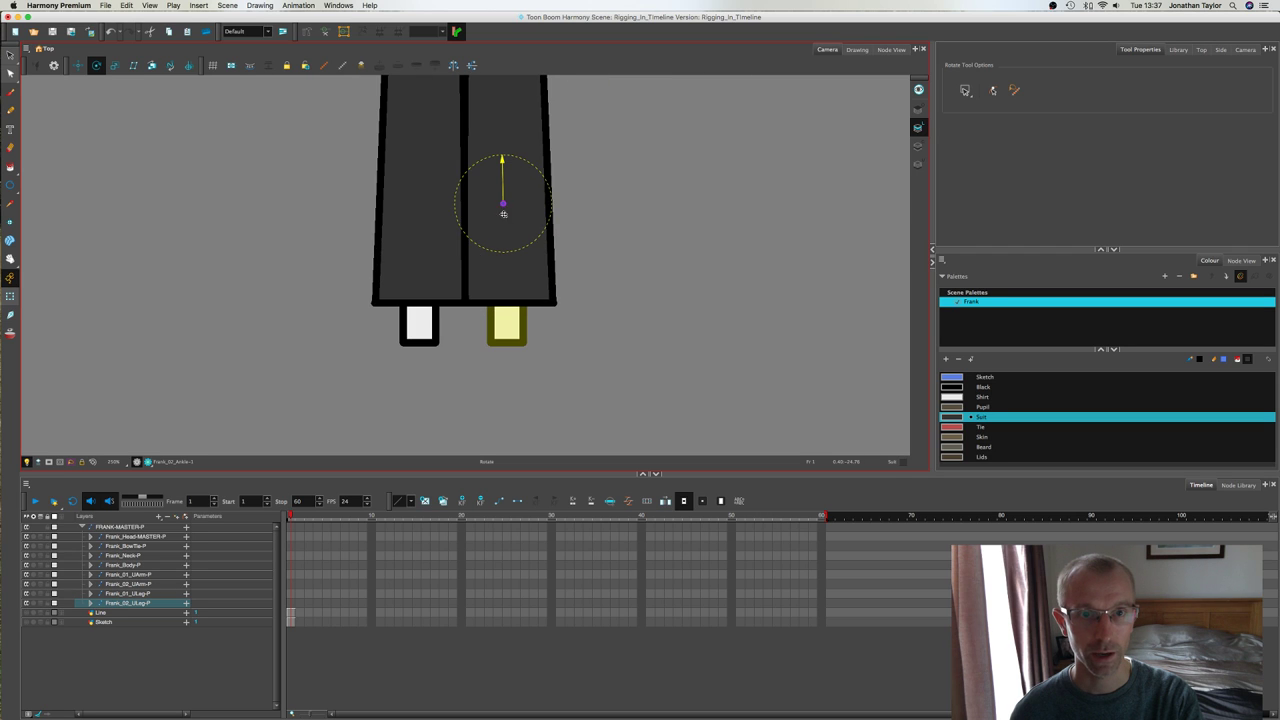
pyautogui.moveTo(503, 214); pyautogui.dragTo(507, 286)
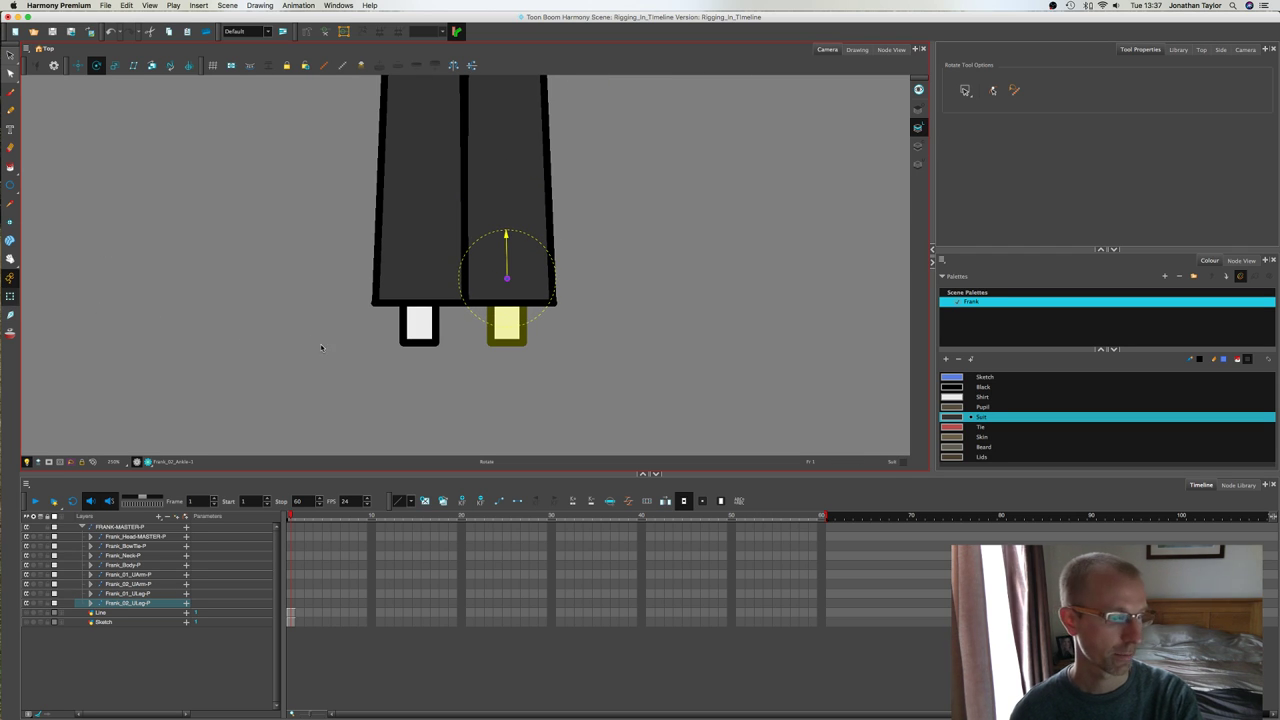
pyautogui.hotkey('shift', 't')
# Step: Select the Frank_01 ankle, place its pivot inside the trouser leg just above the hem with the Rotate tool, and return to the Transform tool
pyautogui.click(411, 341)
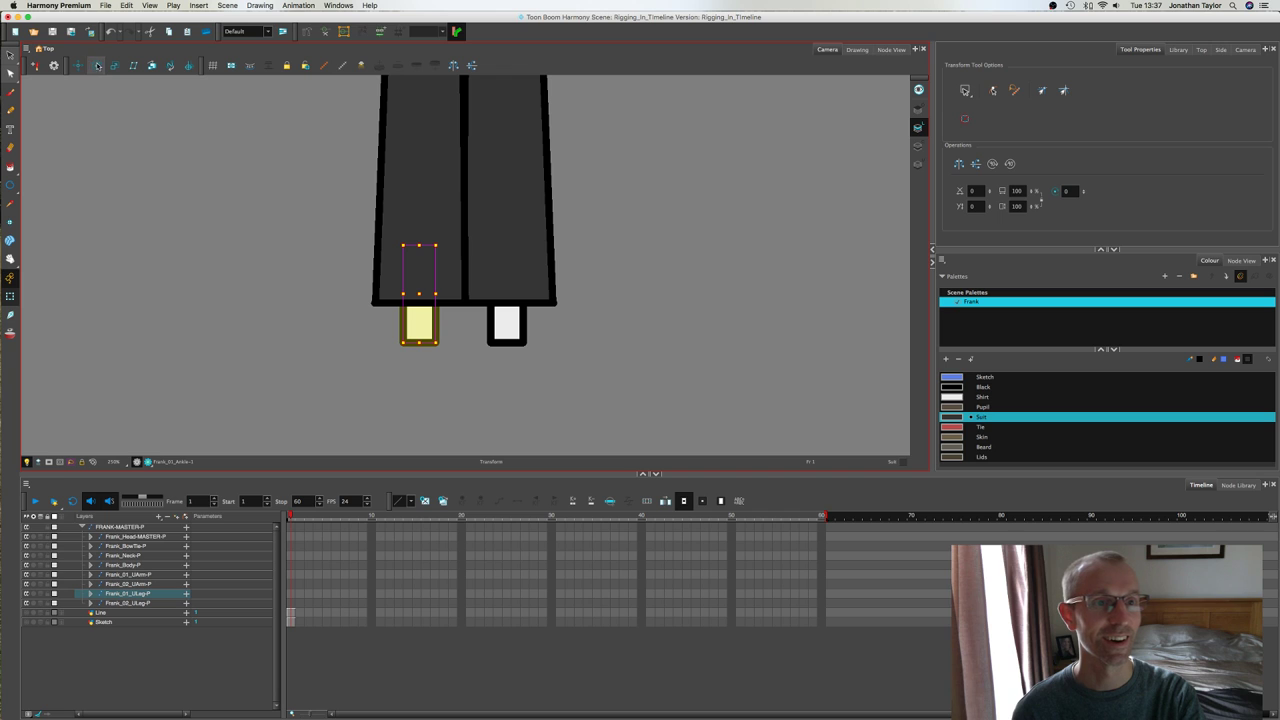
pyautogui.hotkey('alt', '3')
pyautogui.scroll(-4, 380, 191)
pyautogui.moveTo(463, 128); pyautogui.dragTo(526, 314)
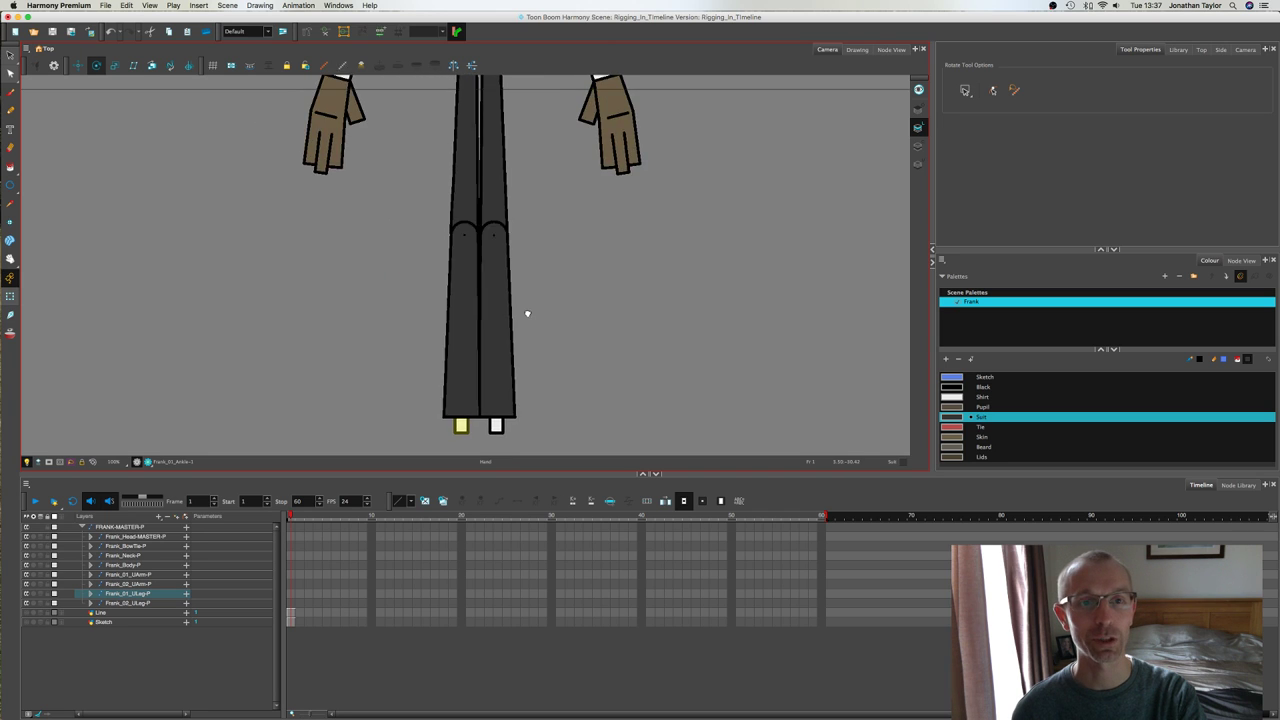
pyautogui.scroll(-1, 498, 182)
pyautogui.scroll(-5, 497, 181)
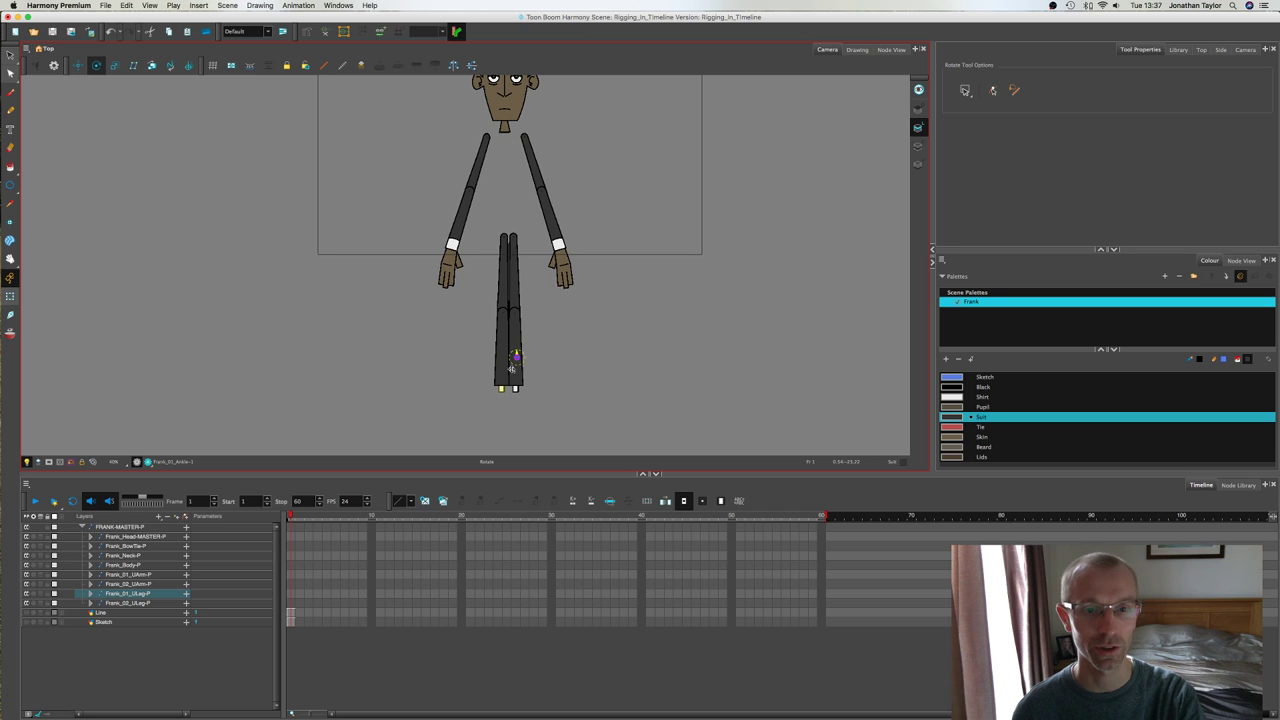
pyautogui.scroll(6, 501, 377)
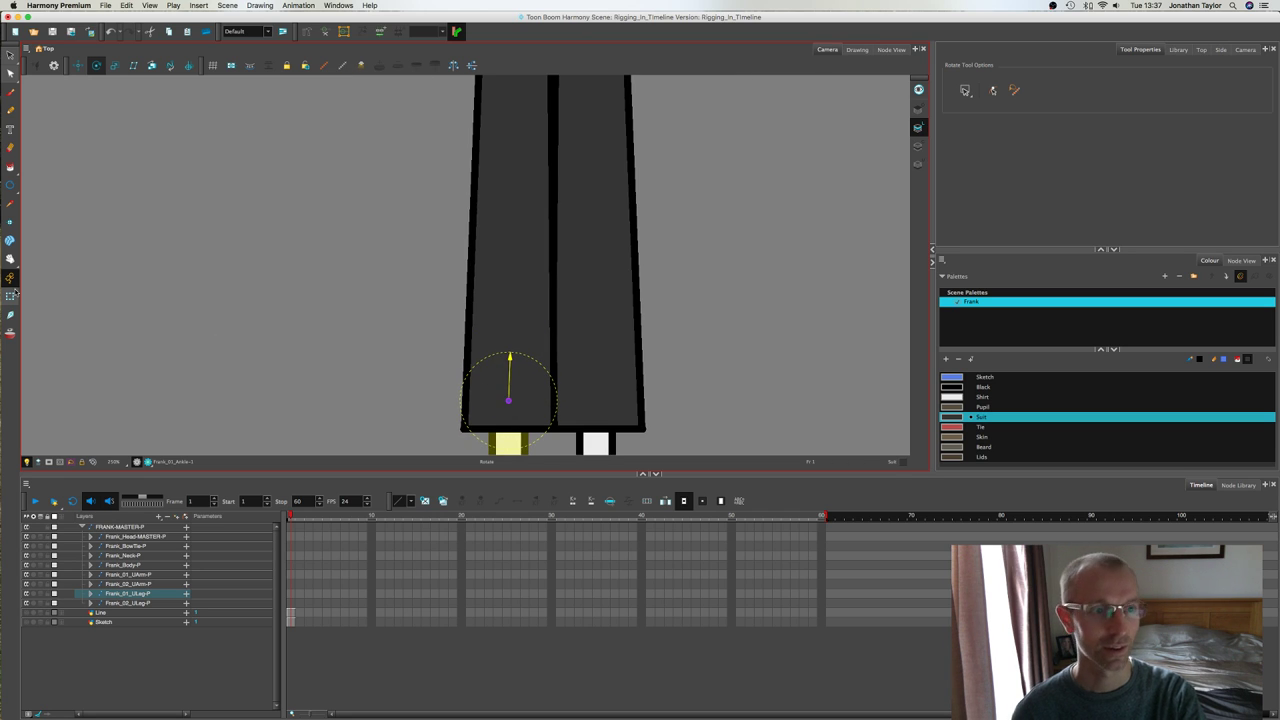
pyautogui.hotkey('shift', 't')
# Step: Show all the character's layers again and hide the Line and Sketch layers
pyautogui.scroll(-5, 297, 299)
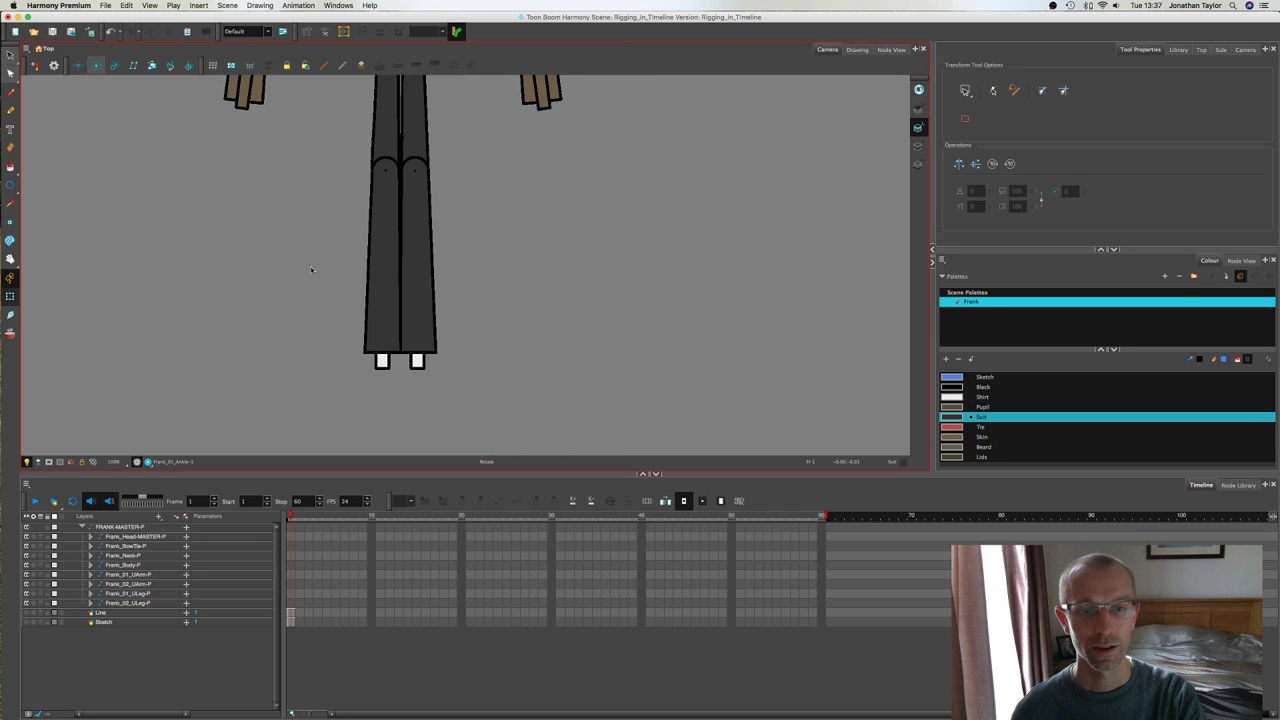
pyautogui.scroll(-6, 369, 288)
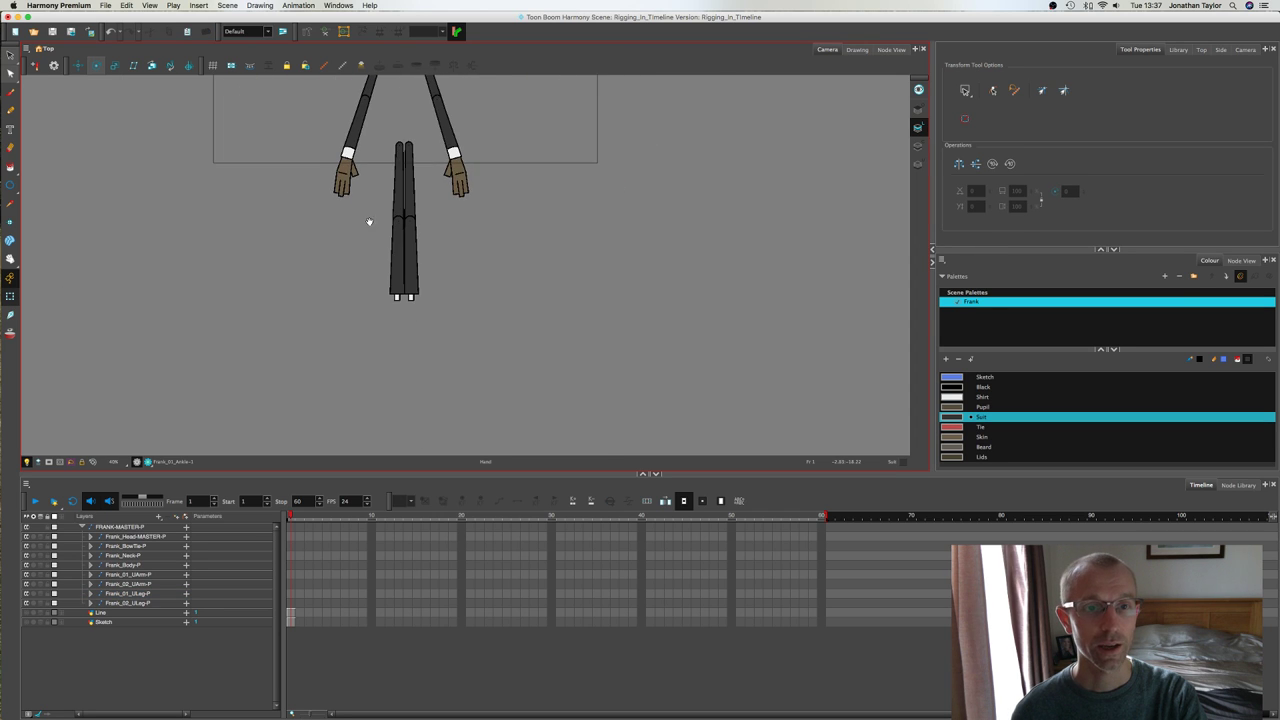
pyautogui.moveTo(436, 345); pyautogui.dragTo(440, 347)
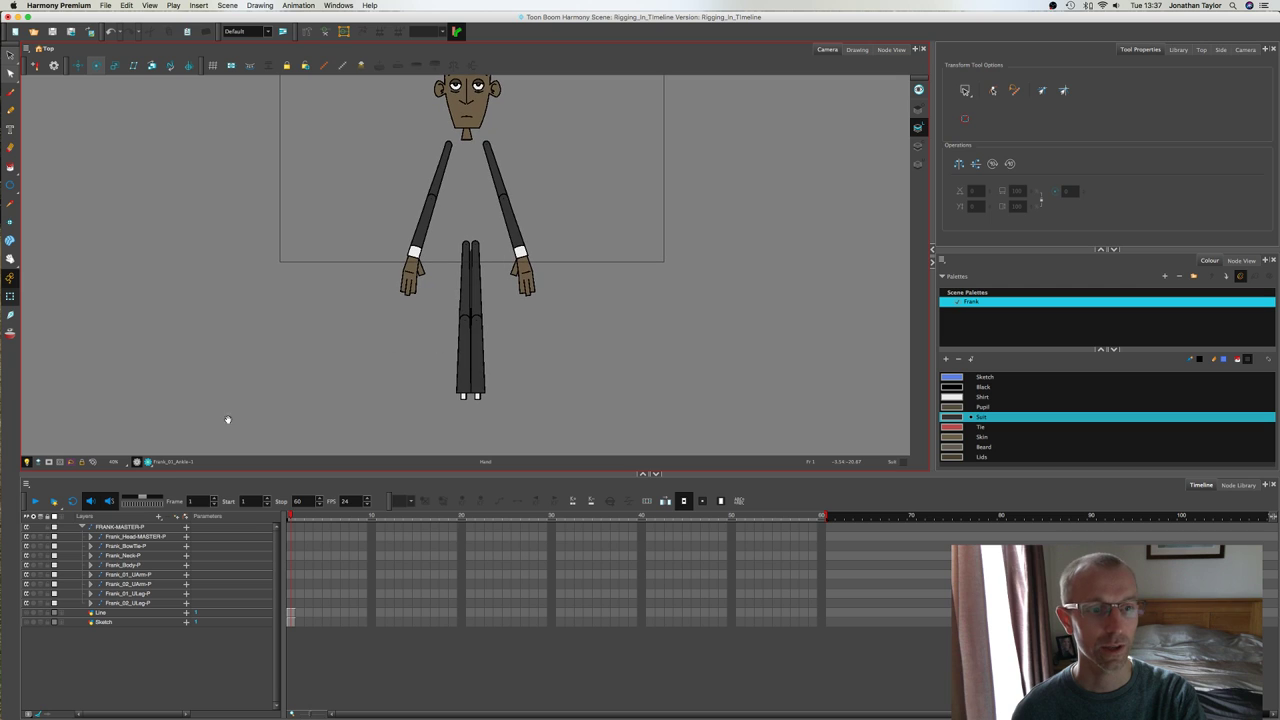
pyautogui.click(27, 517)
pyautogui.click(26, 517)
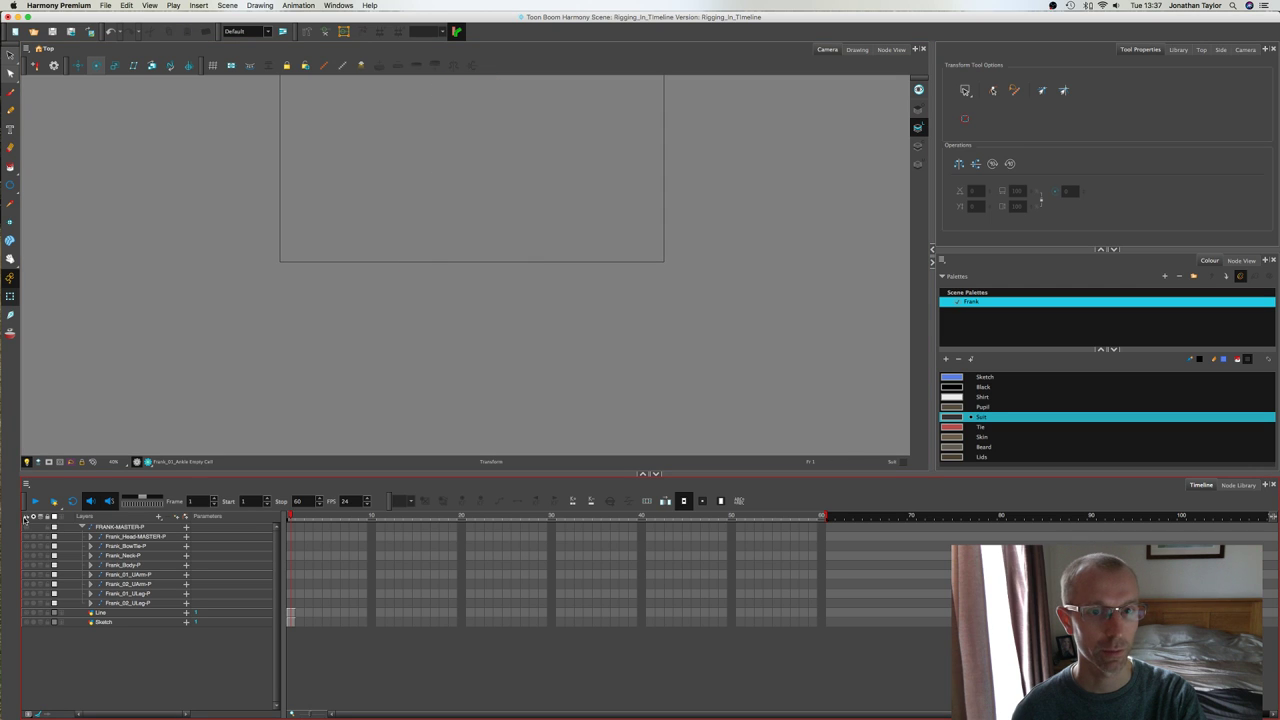
pyautogui.click(26, 517)
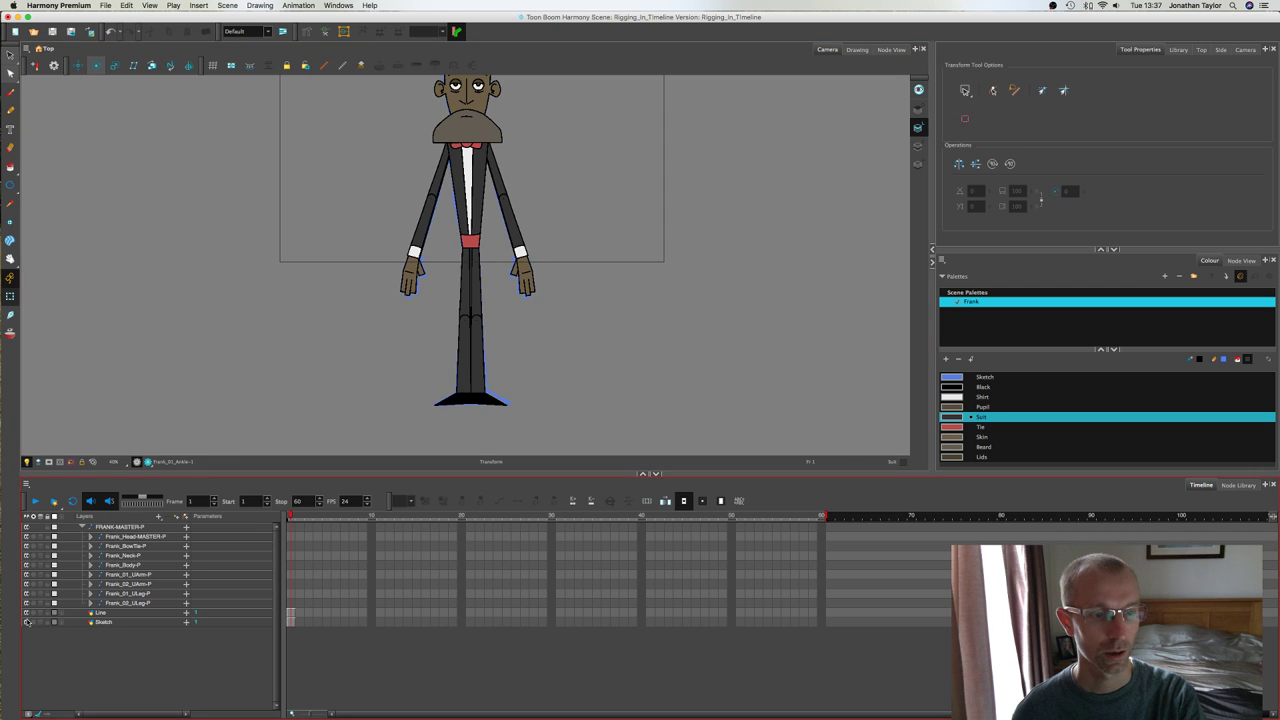
pyautogui.click(228, 289)
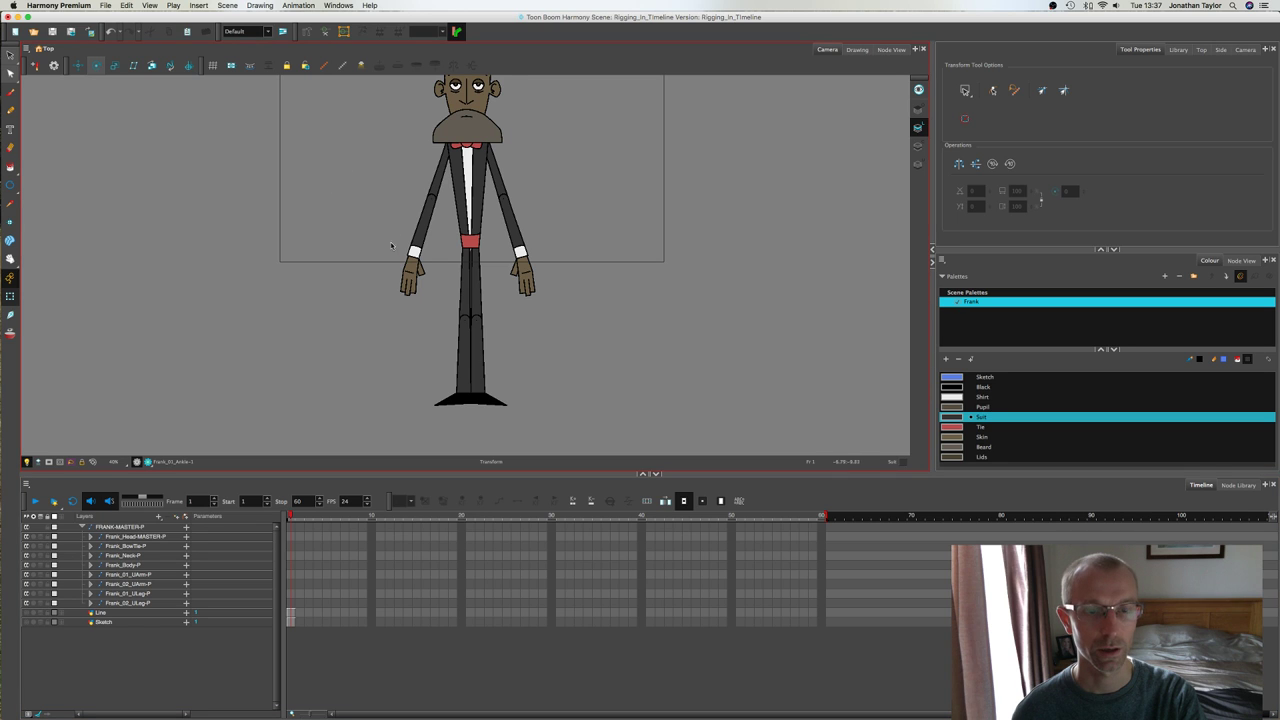
# Step: Test the wrist pivot by rotating the Frank_01 hand, and undo the rotation
pyautogui.press('2')
pyautogui.moveTo(390, 180); pyautogui.dragTo(415, 241)
pyautogui.press('1')
pyautogui.press('1')
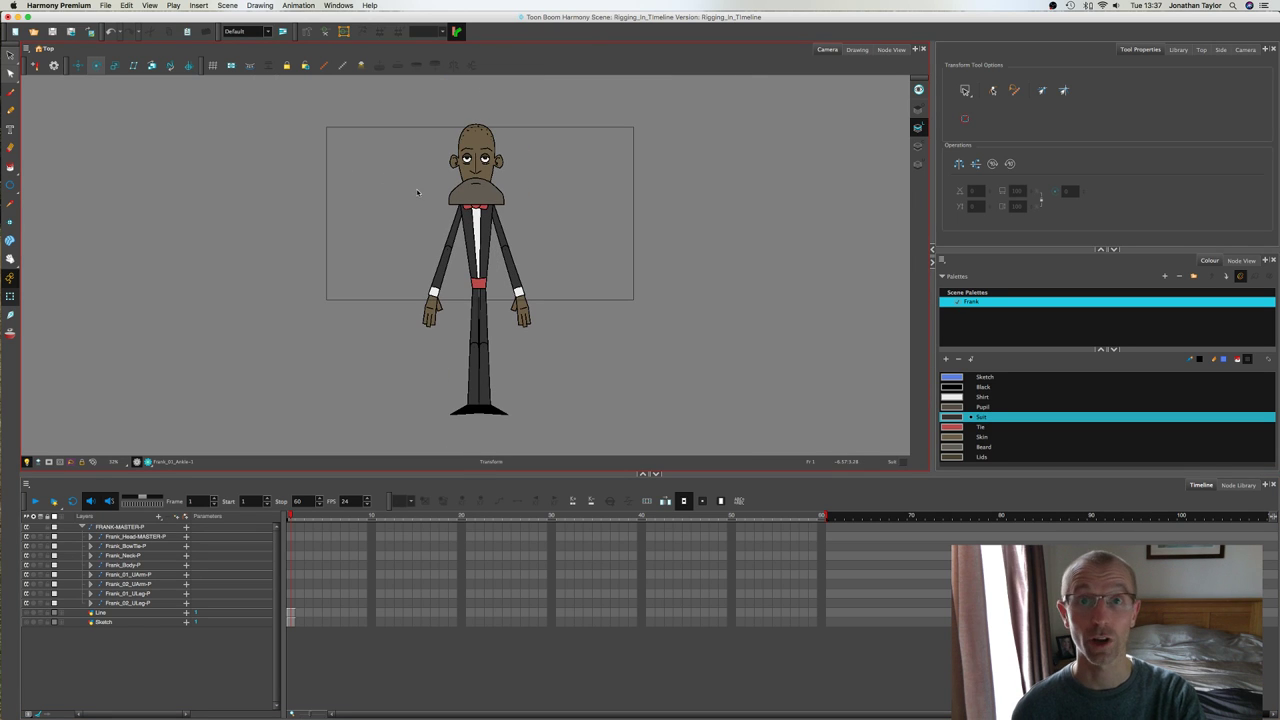
pyautogui.scroll(3, 498, 287)
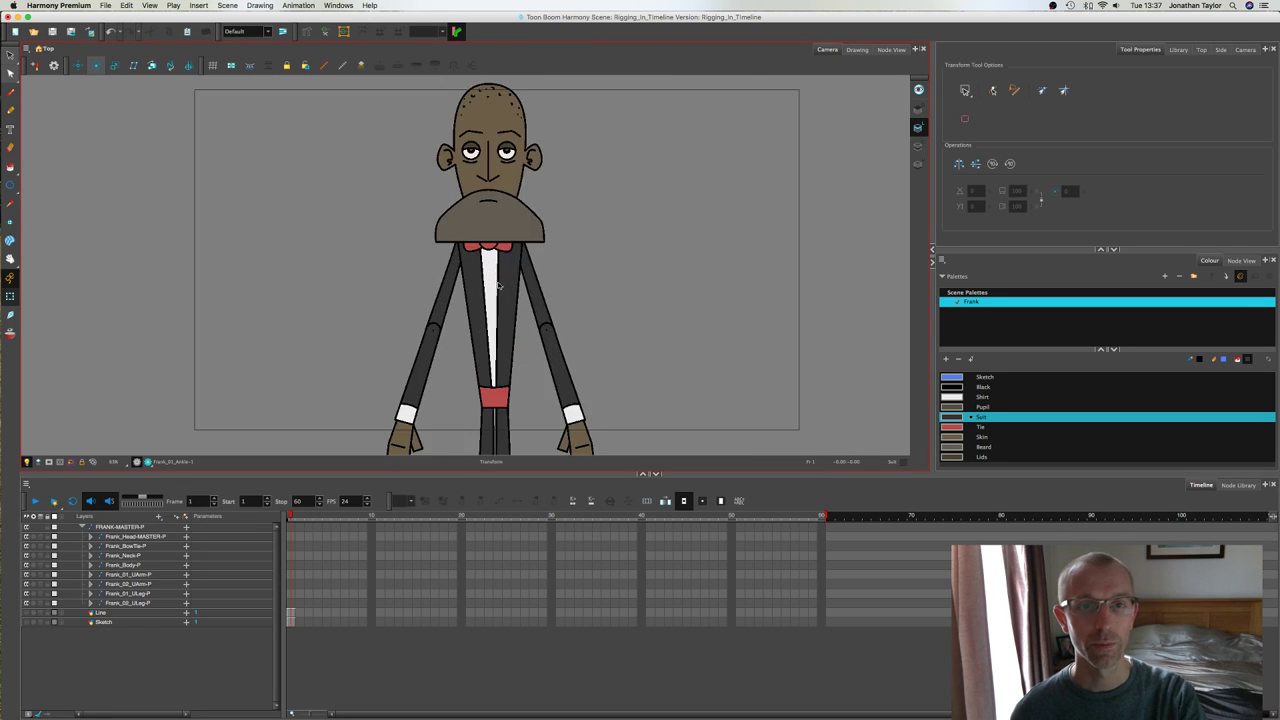
pyautogui.scroll(-3, 410, 423)
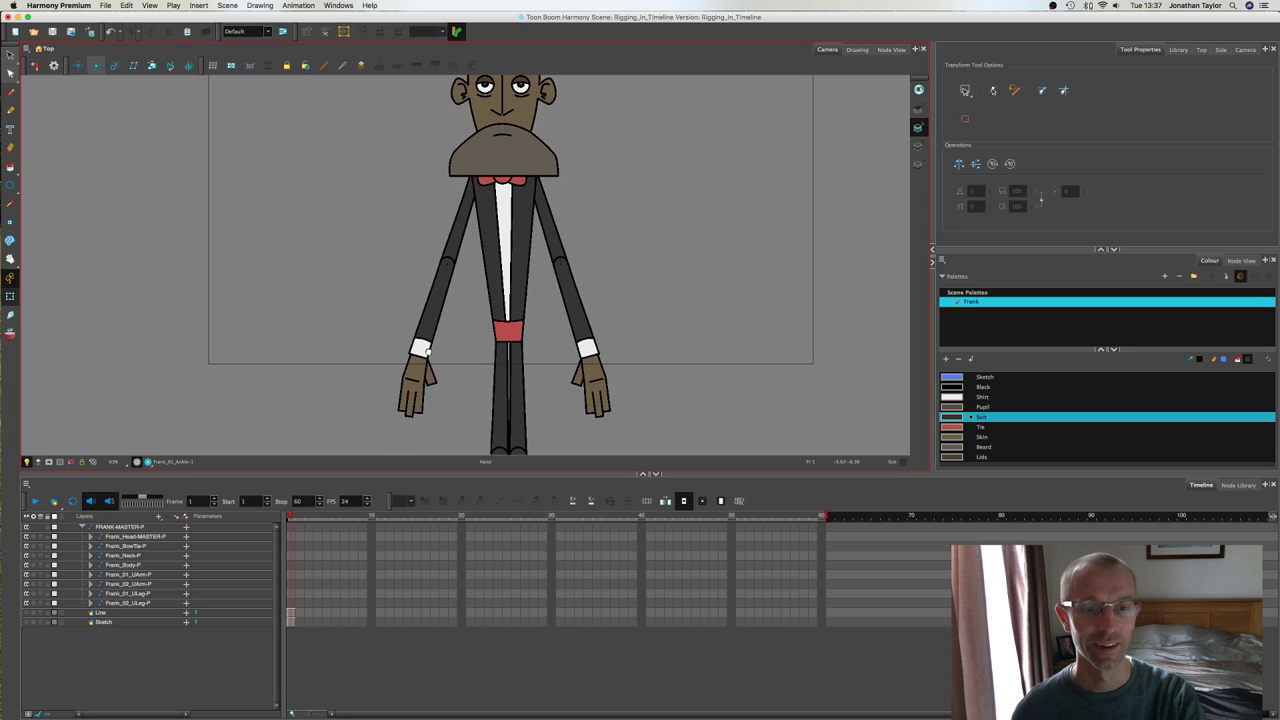
pyautogui.click(428, 398)
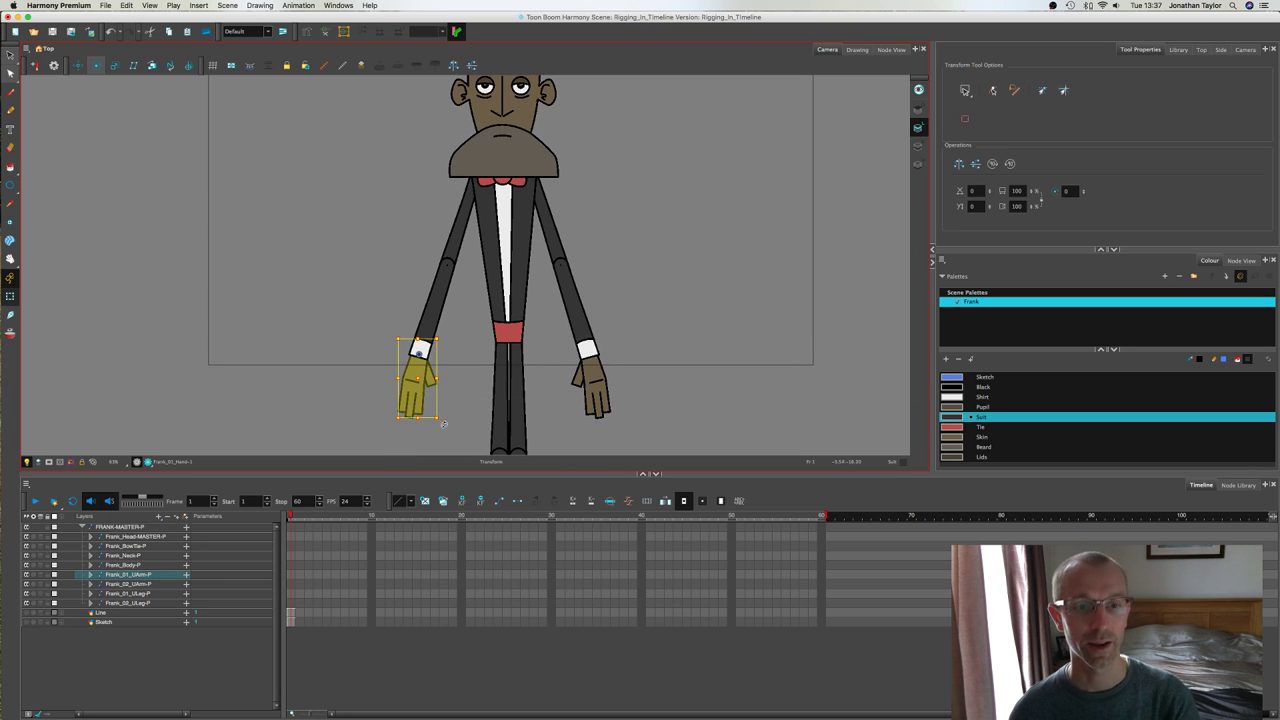
pyautogui.moveTo(443, 424); pyautogui.dragTo(420, 370)
pyautogui.press('super+z')
# Step: Test the elbow pivot by swinging the Frank_01 forearm toward the body, and undo the rotation
pyautogui.scroll(5, 425, 375)
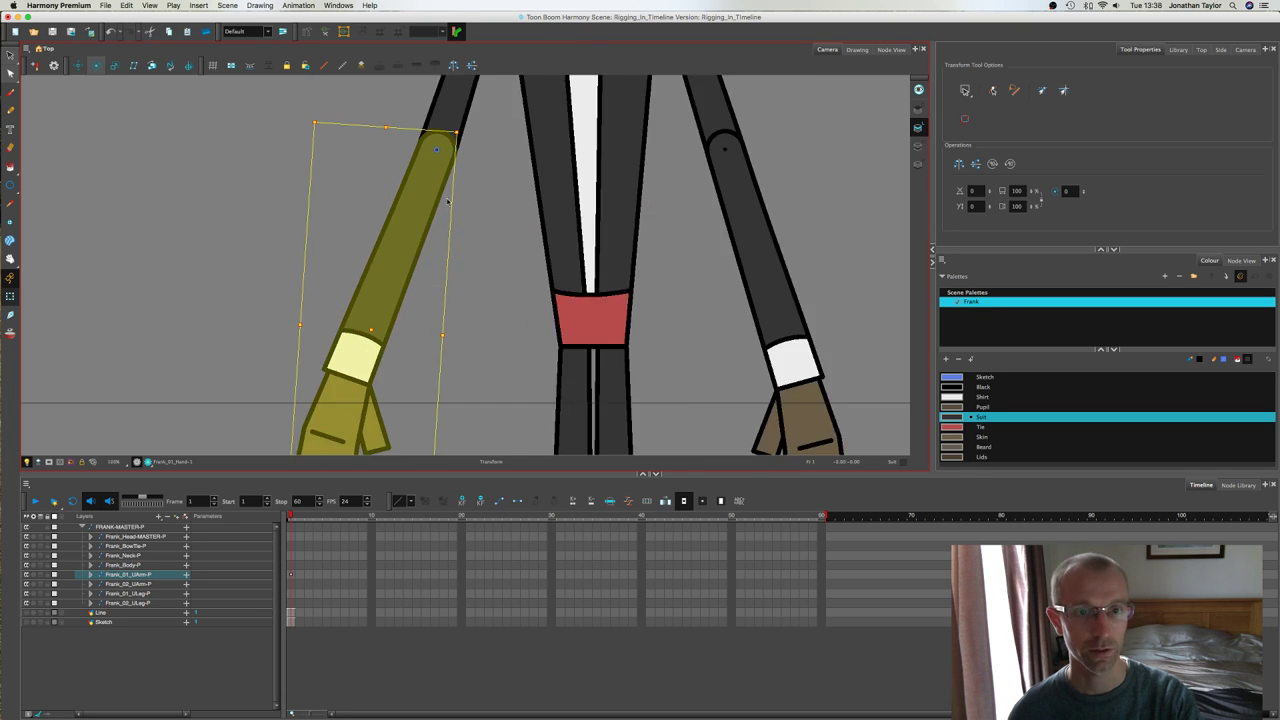
pyautogui.scroll(1, 440, 158)
pyautogui.moveTo(468, 162); pyautogui.dragTo(467, 245)
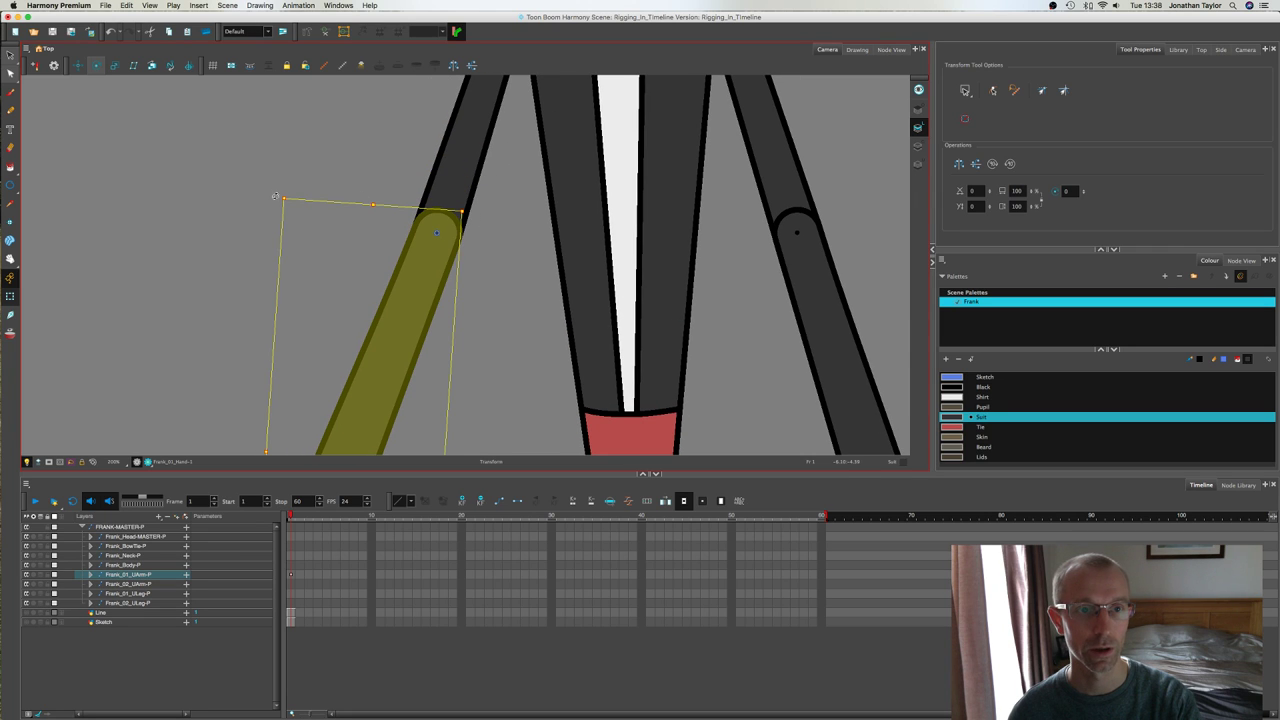
pyautogui.moveTo(275, 196); pyautogui.dragTo(377, 278)
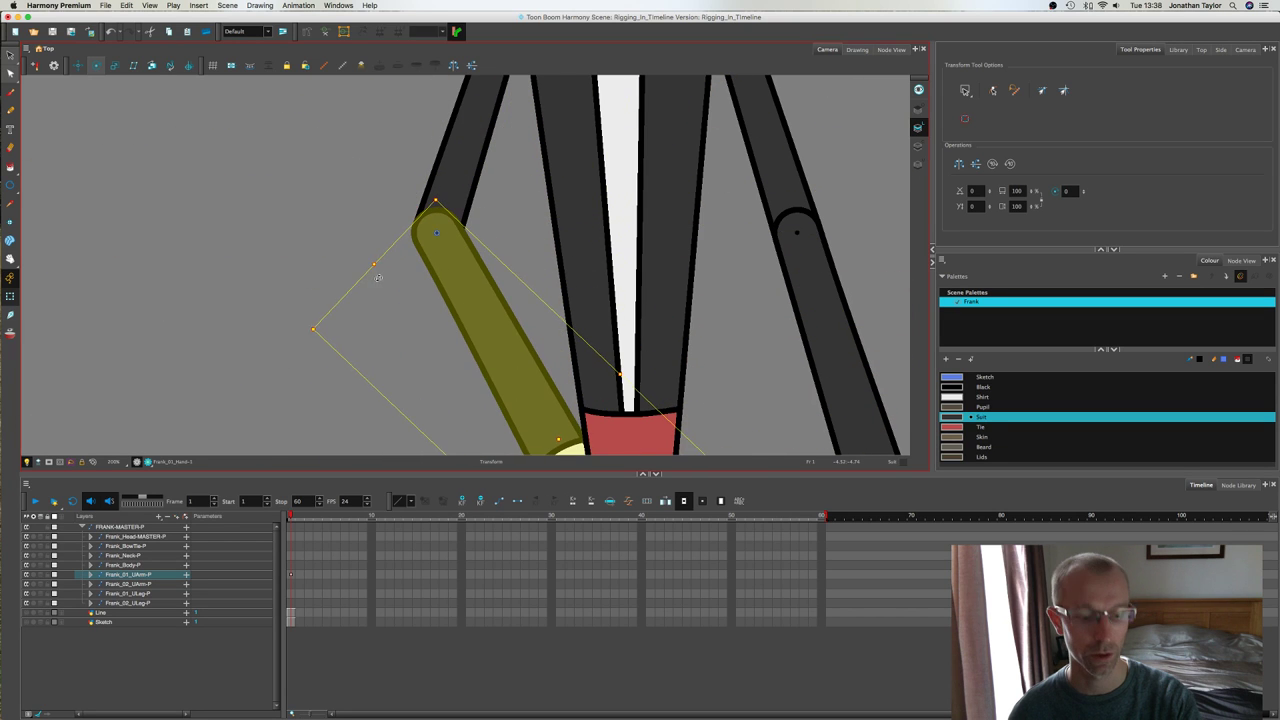
pyautogui.hotkey('ctrl', 'z')
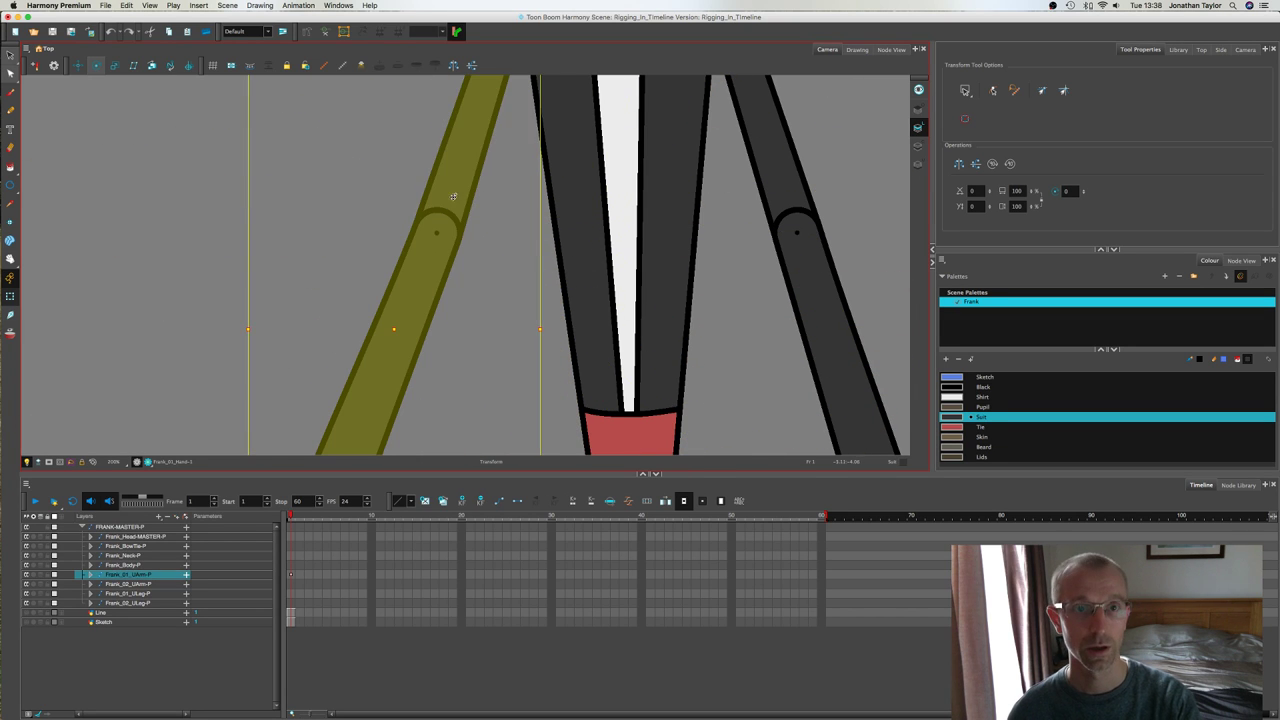
# Step: Test the shoulder pivot by rotating the whole Frank_01 arm, and undo the rotations until the arm is back in its original pose
pyautogui.scroll(-5, 453, 196)
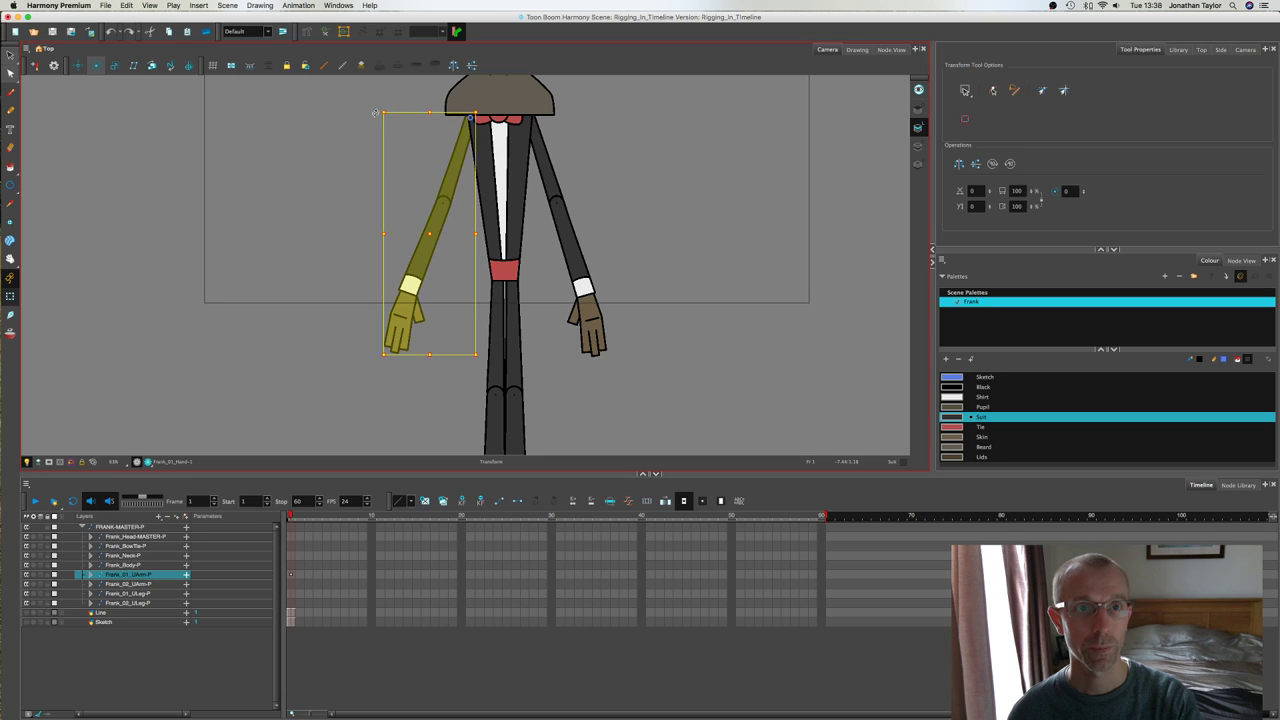
pyautogui.moveTo(377, 114); pyautogui.dragTo(382, 86)
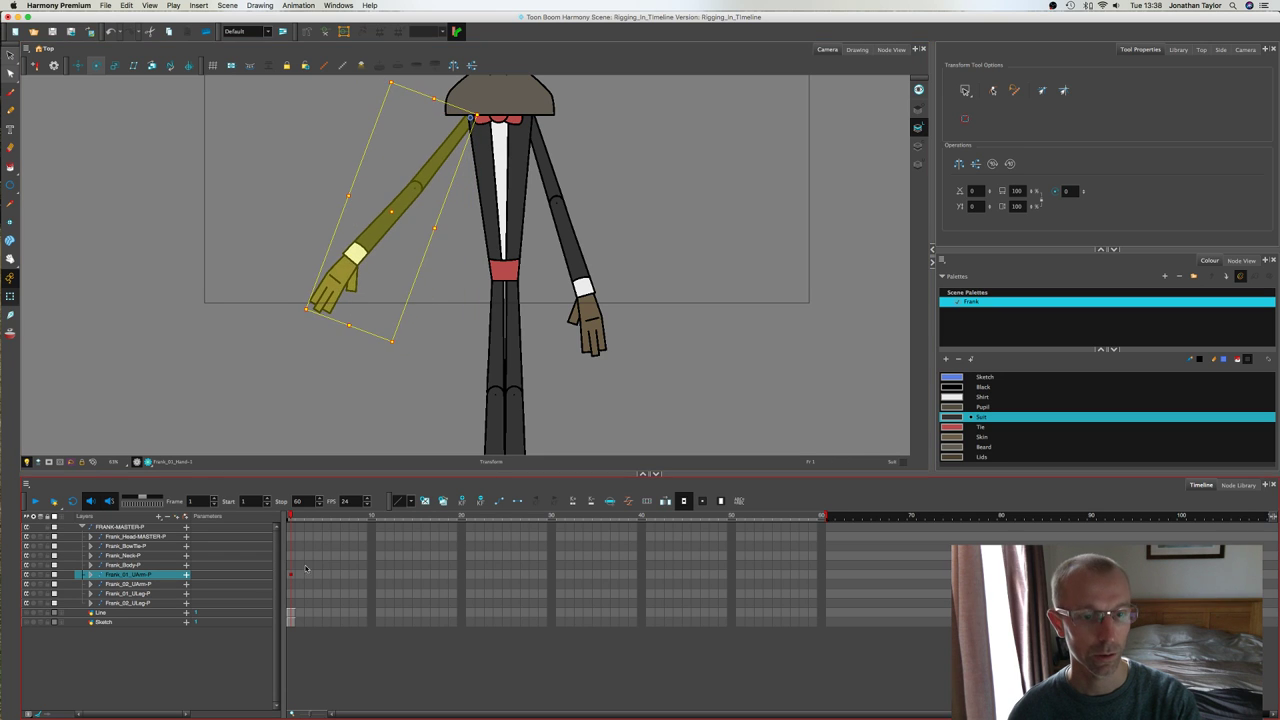
pyautogui.press('super+z')
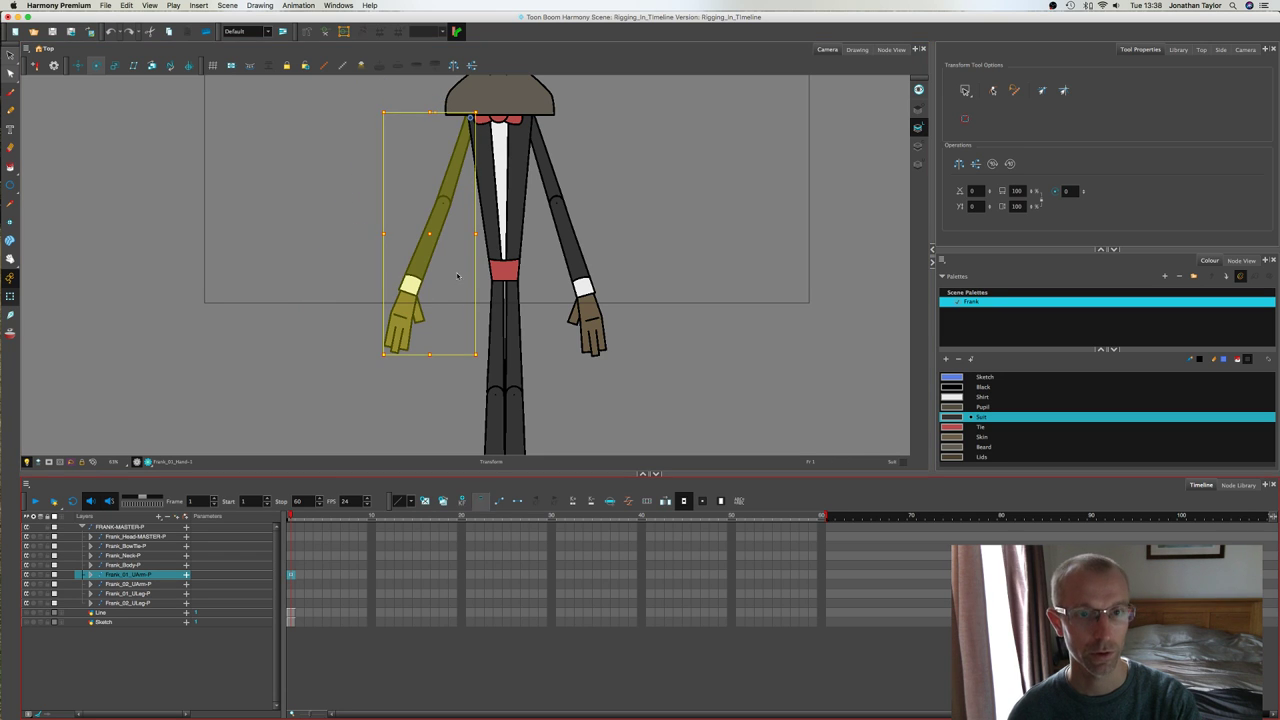
pyautogui.moveTo(380, 107)
pyautogui.mouseDown()
pyautogui.moveTo(428, 43)
pyautogui.moveTo(462, 92)
pyautogui.moveTo(360, 155)
pyautogui.moveTo(343, 123)
pyautogui.moveTo(363, 106)
pyautogui.moveTo(366, 123)
pyautogui.mouseUp()
pyautogui.hotkey('ctrl', 'z')
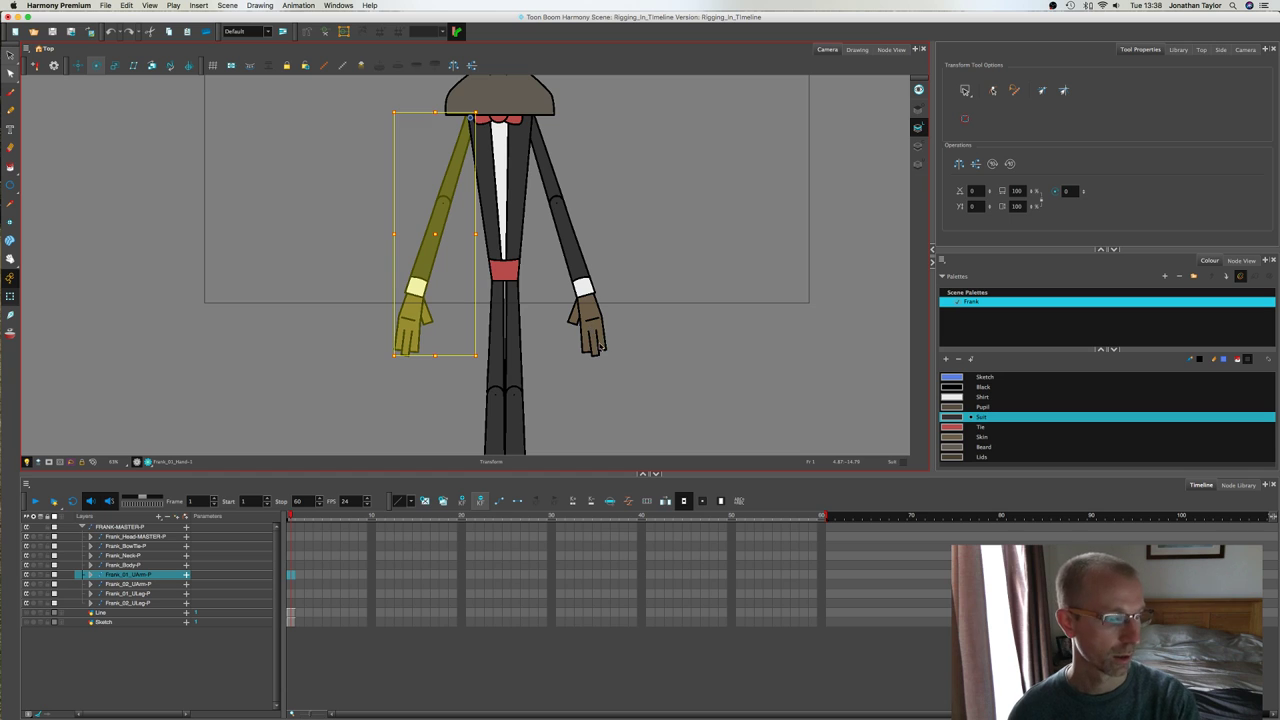
# Step: Test the Frank_02 elbow and shoulder pivots by swinging the forearm and the whole arm outward, undoing each rotation
pyautogui.click(589, 333)
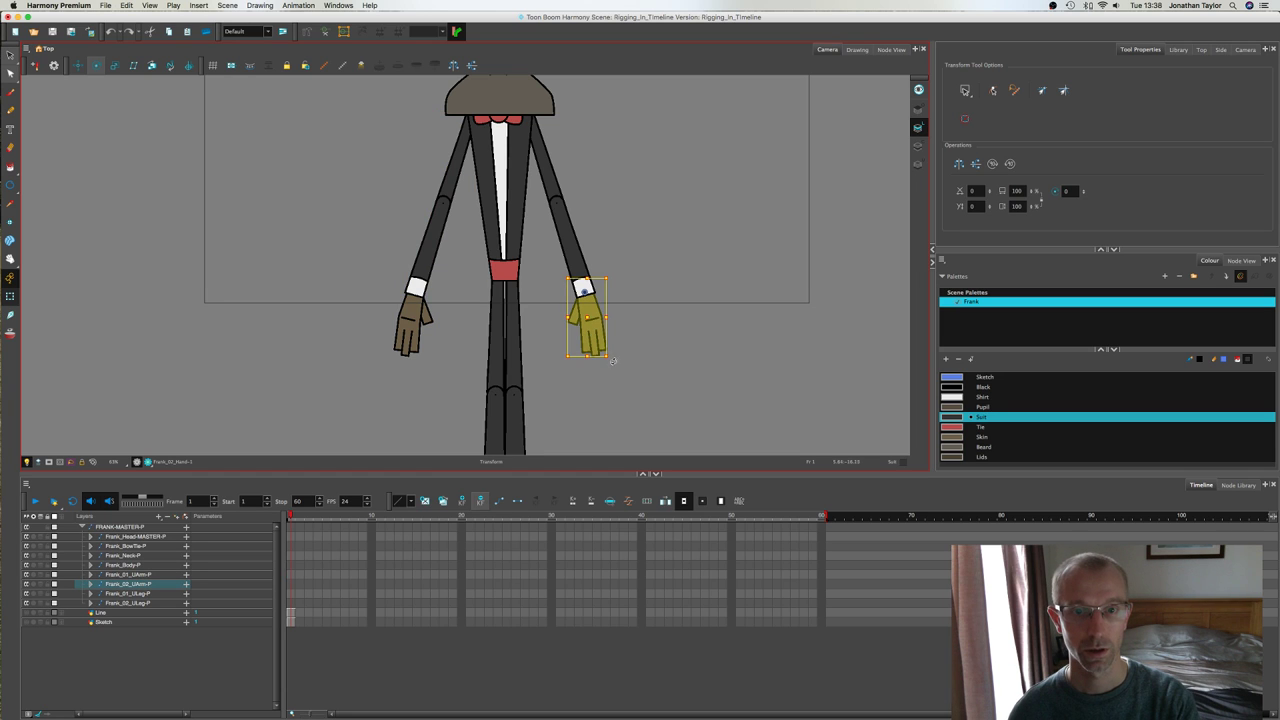
pyautogui.click(573, 262)
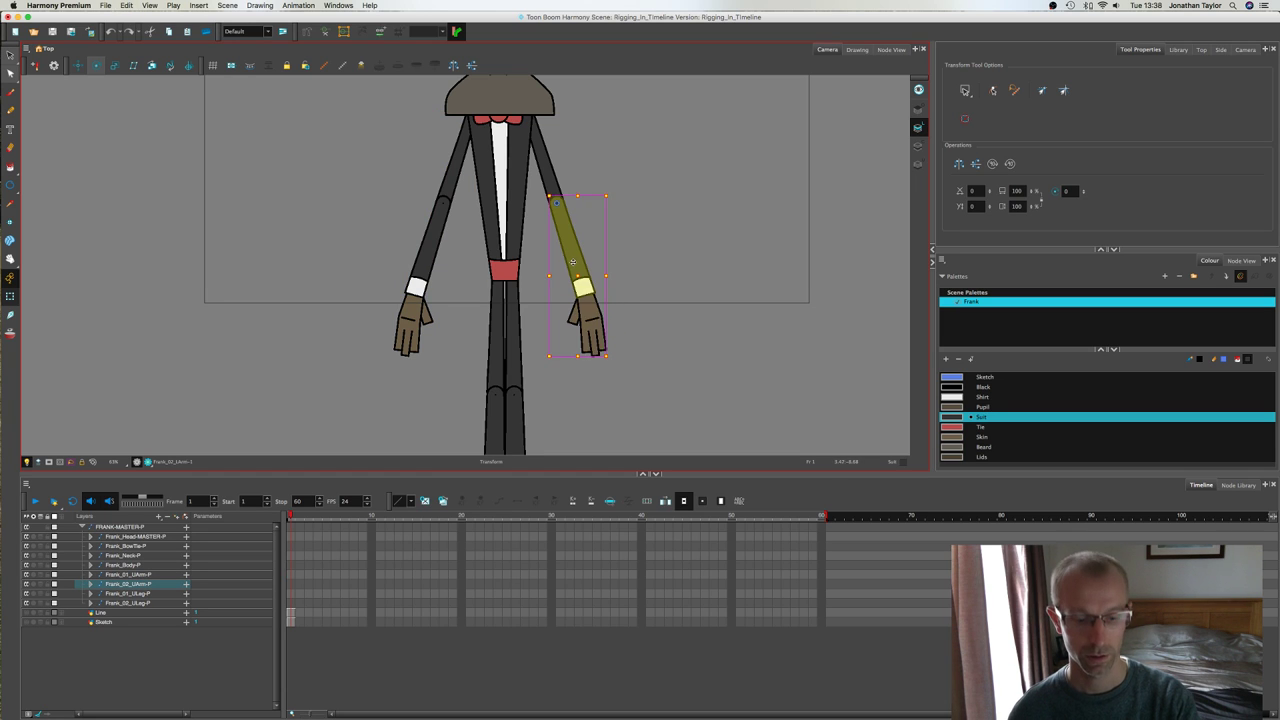
pyautogui.moveTo(615, 367); pyautogui.dragTo(629, 320)
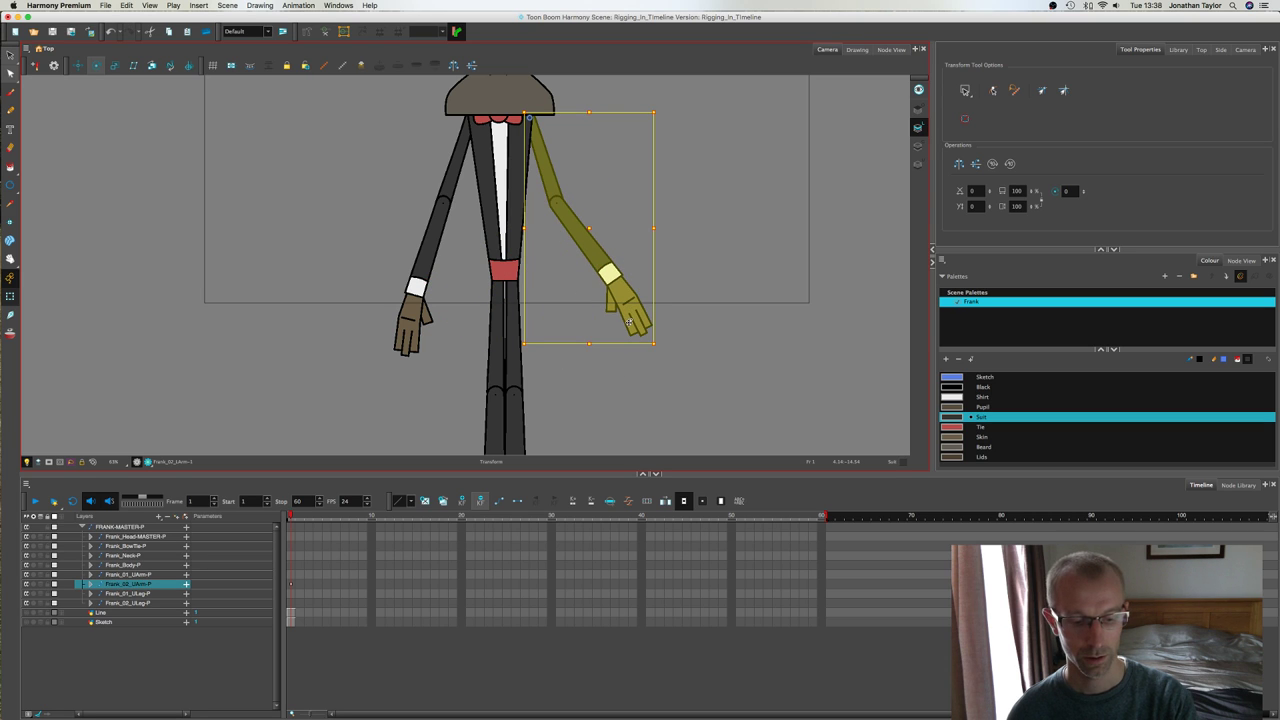
pyautogui.press('super+z')
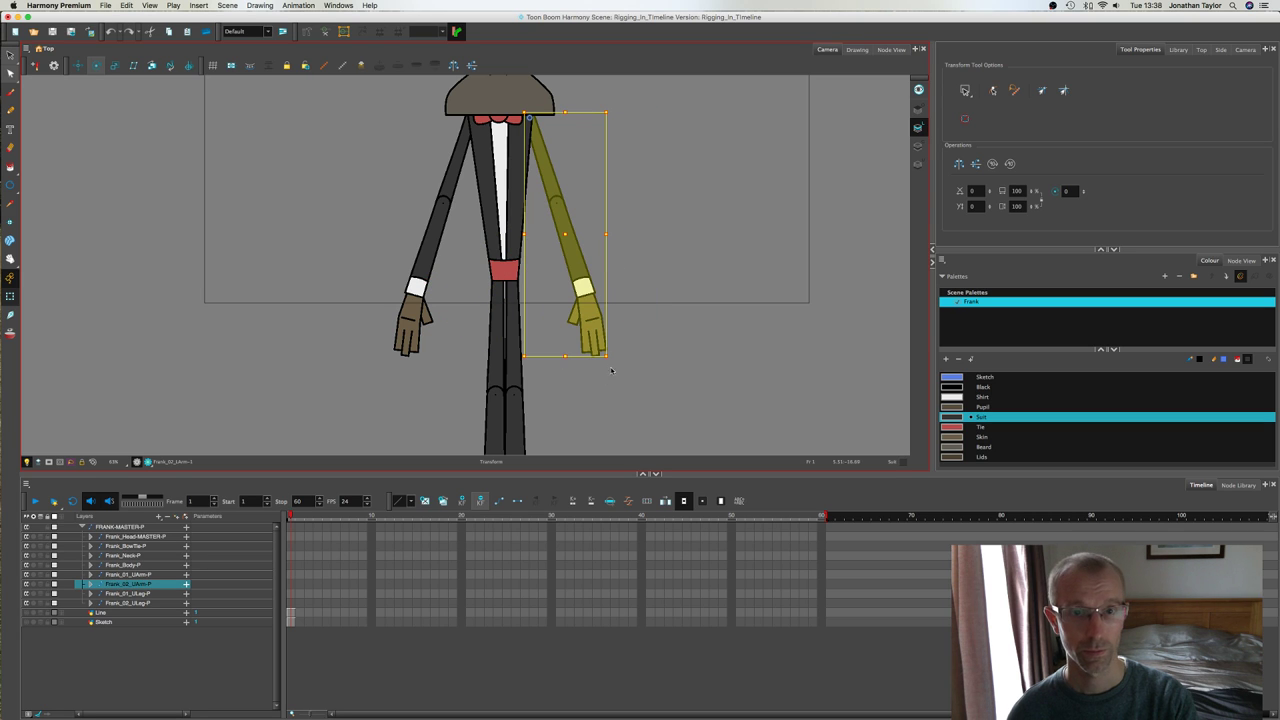
pyautogui.moveTo(617, 358); pyautogui.dragTo(694, 313)
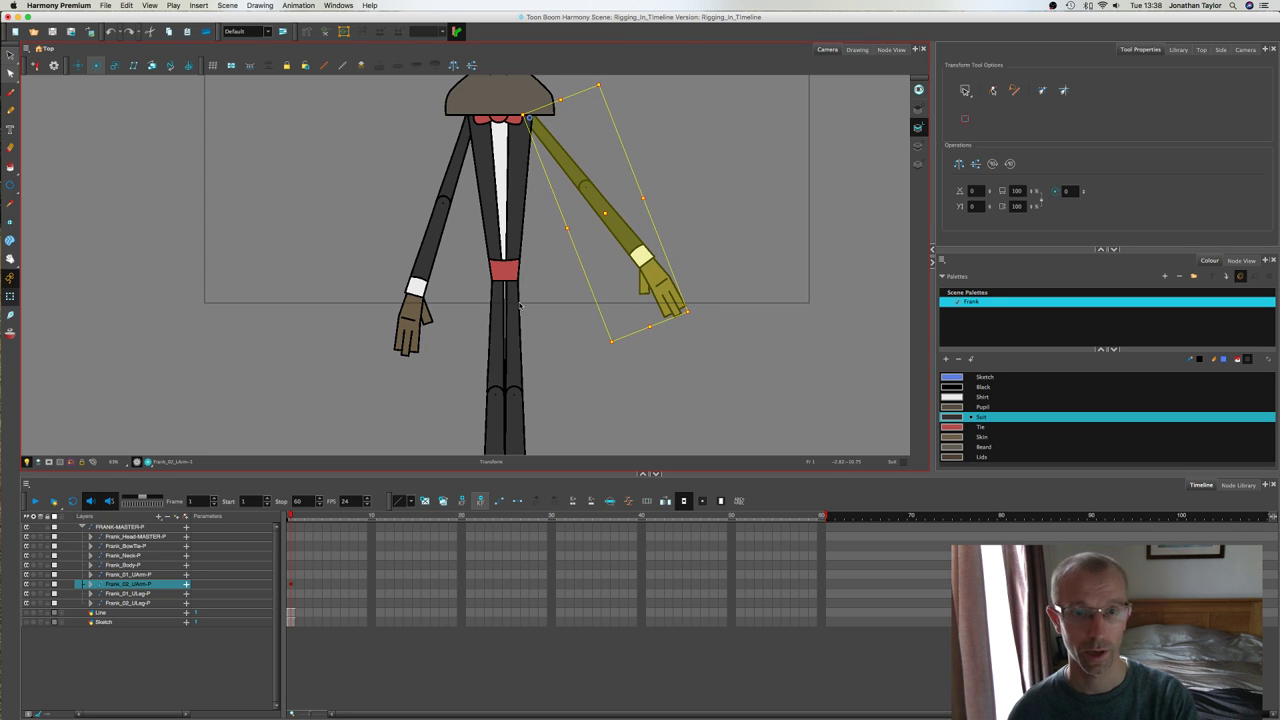
pyautogui.press('super+z')
# Step: Test the ankle pivot by rotating the Frank_02 foot downward, and undo the rotation
pyautogui.moveTo(562, 367); pyautogui.dragTo(574, 294)
pyautogui.scroll(-1, 574, 294)
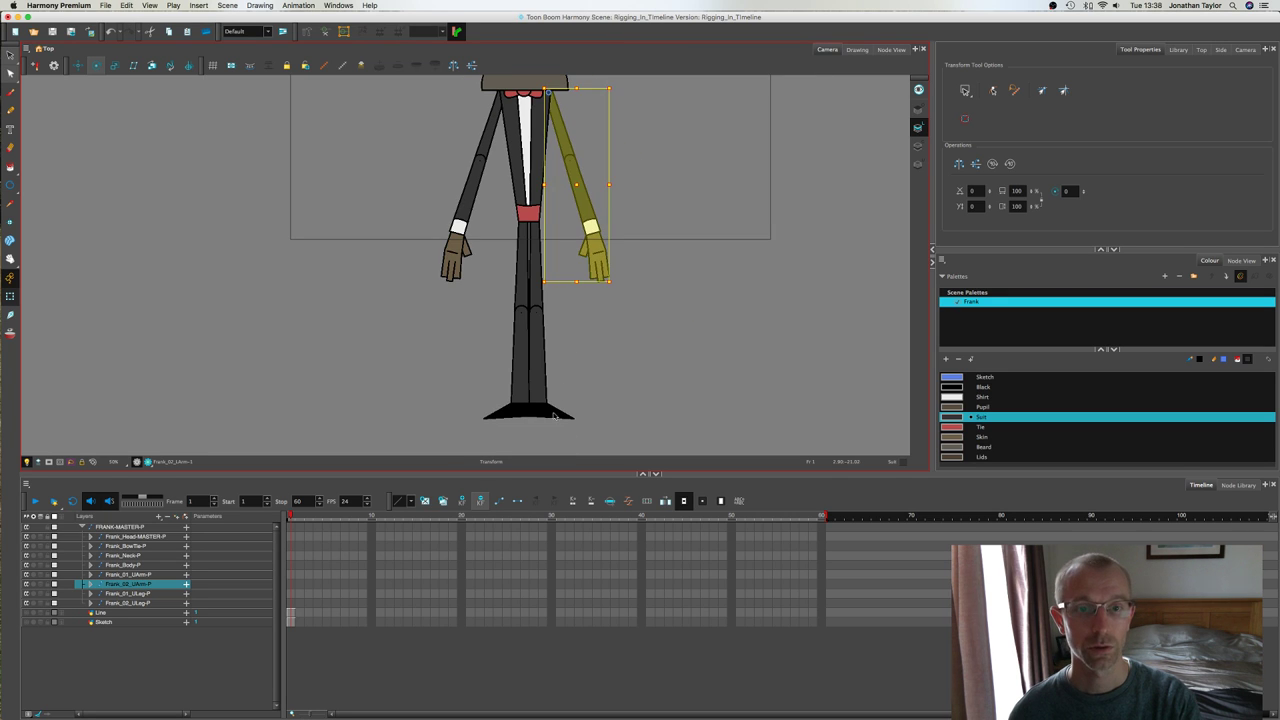
pyautogui.click(556, 417)
pyautogui.scroll(1, 585, 431)
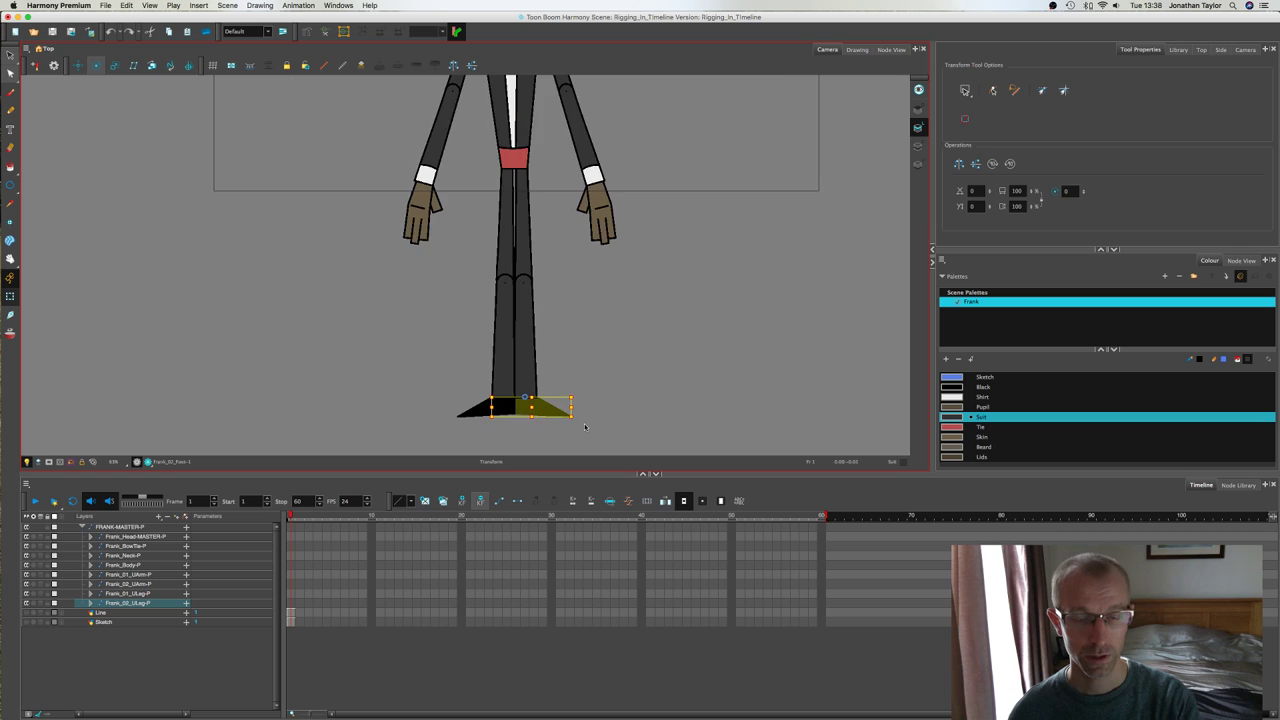
pyautogui.moveTo(602, 385); pyautogui.dragTo(547, 333)
pyautogui.scroll(2, 614, 336)
pyautogui.scroll(2, 596, 326)
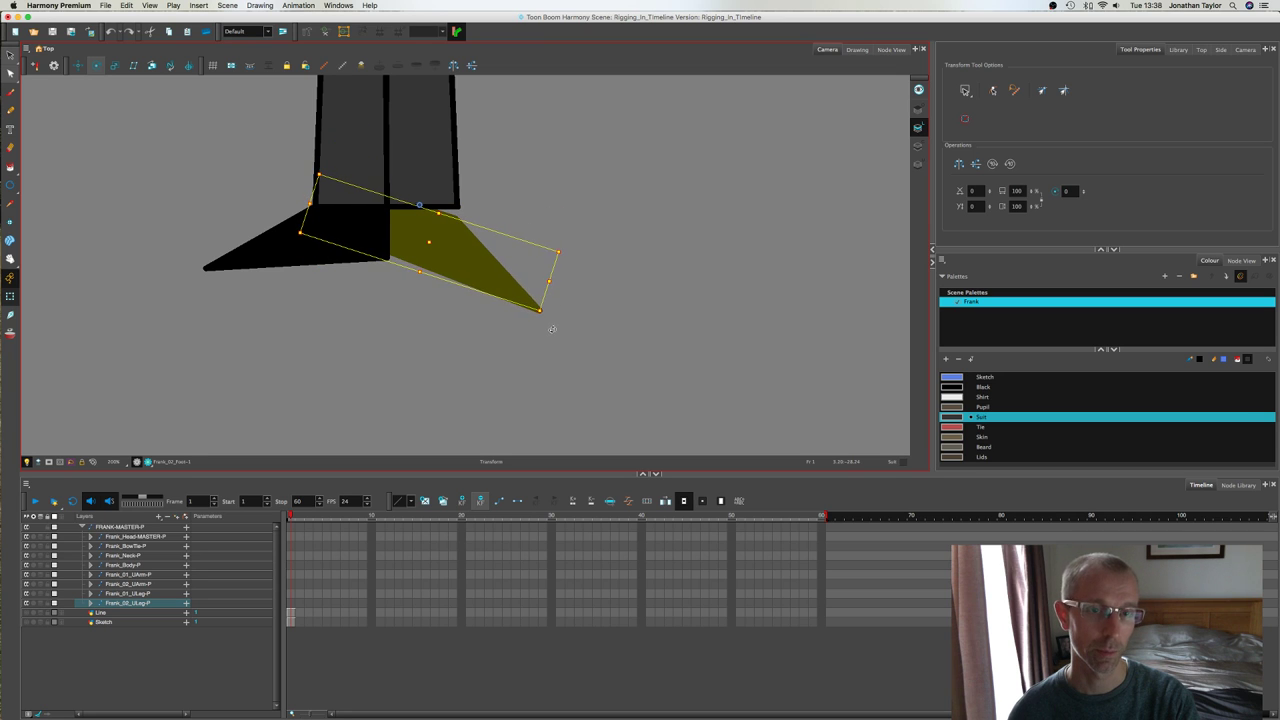
pyautogui.press('super+z')
# Step: Test the knee pivot by swinging the Frank_02 lower leg outward to roughly horizontal, and undo the rotation
pyautogui.press('b')
pyautogui.press('space')
pyautogui.moveTo(538, 280); pyautogui.dragTo(663, 203)
pyautogui.scroll(-3, 564, 371)
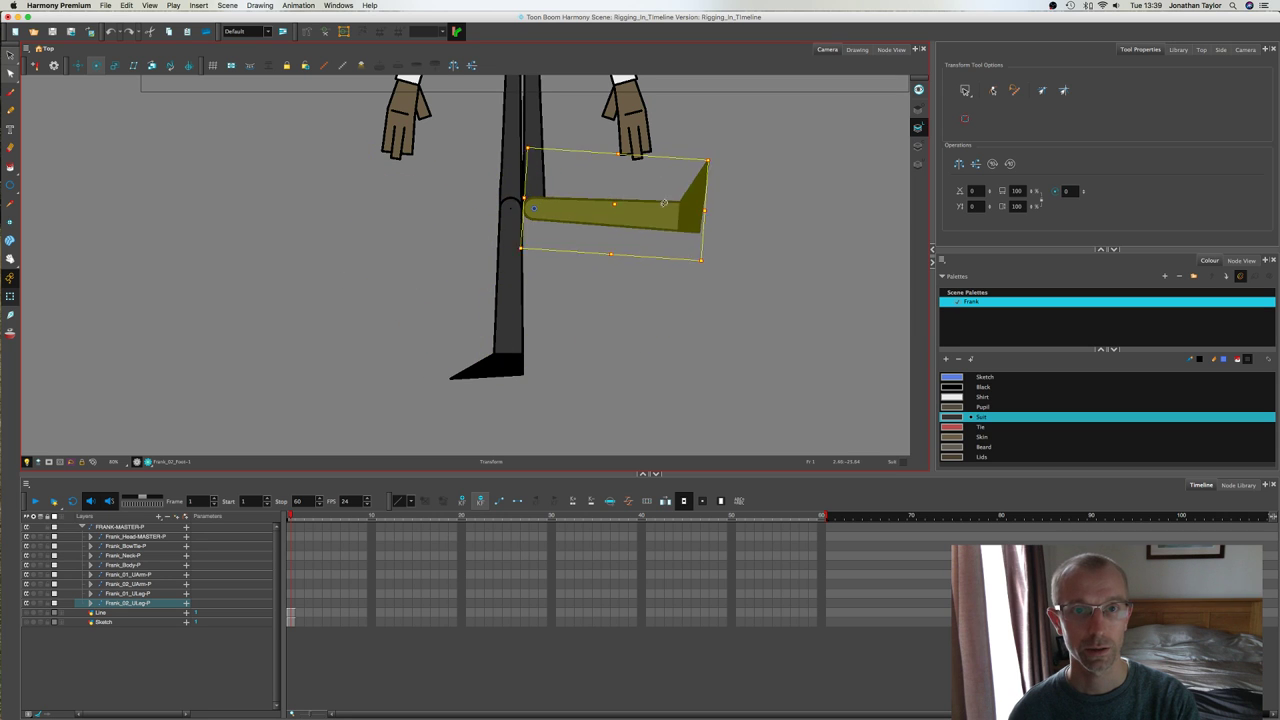
pyautogui.press('super+z')
pyautogui.press('super+z')
# Step: Test the hip pivot by rotating the whole Frank_02 leg outward, shift the leg slightly inward under the waistband, and undo both changes
pyautogui.scroll(-1, 615, 325)
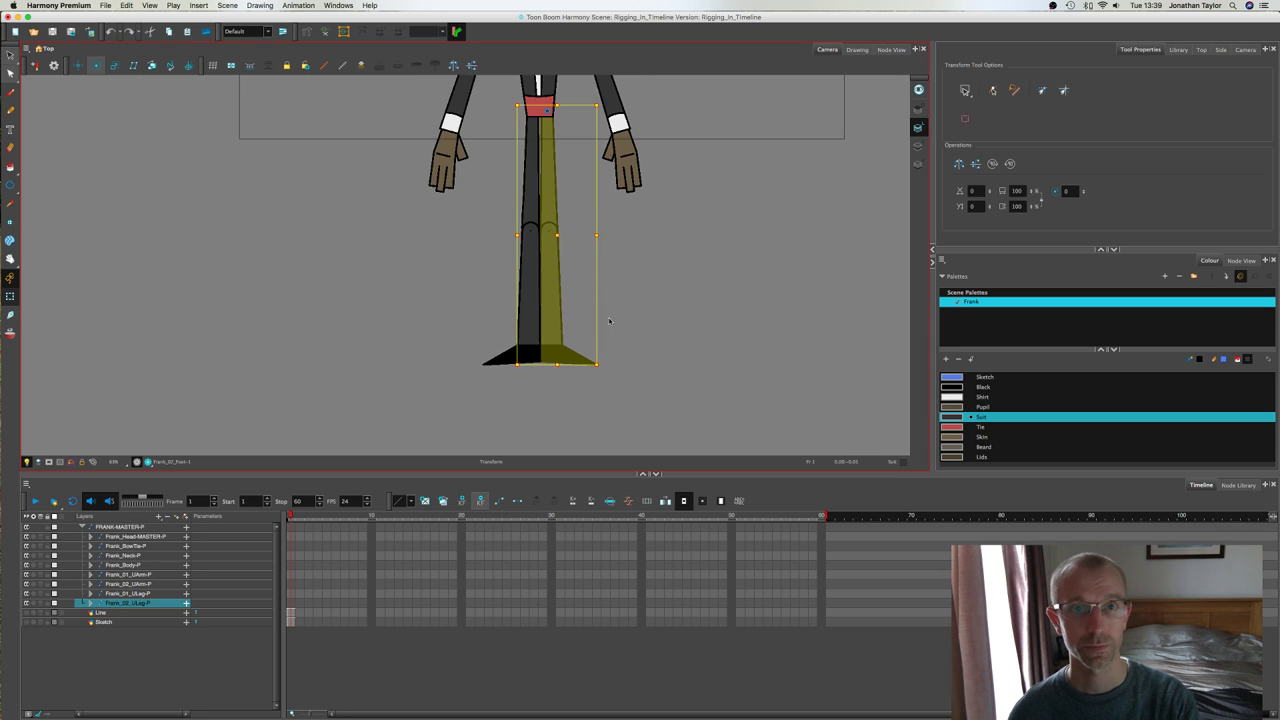
pyautogui.moveTo(604, 369); pyautogui.dragTo(675, 289)
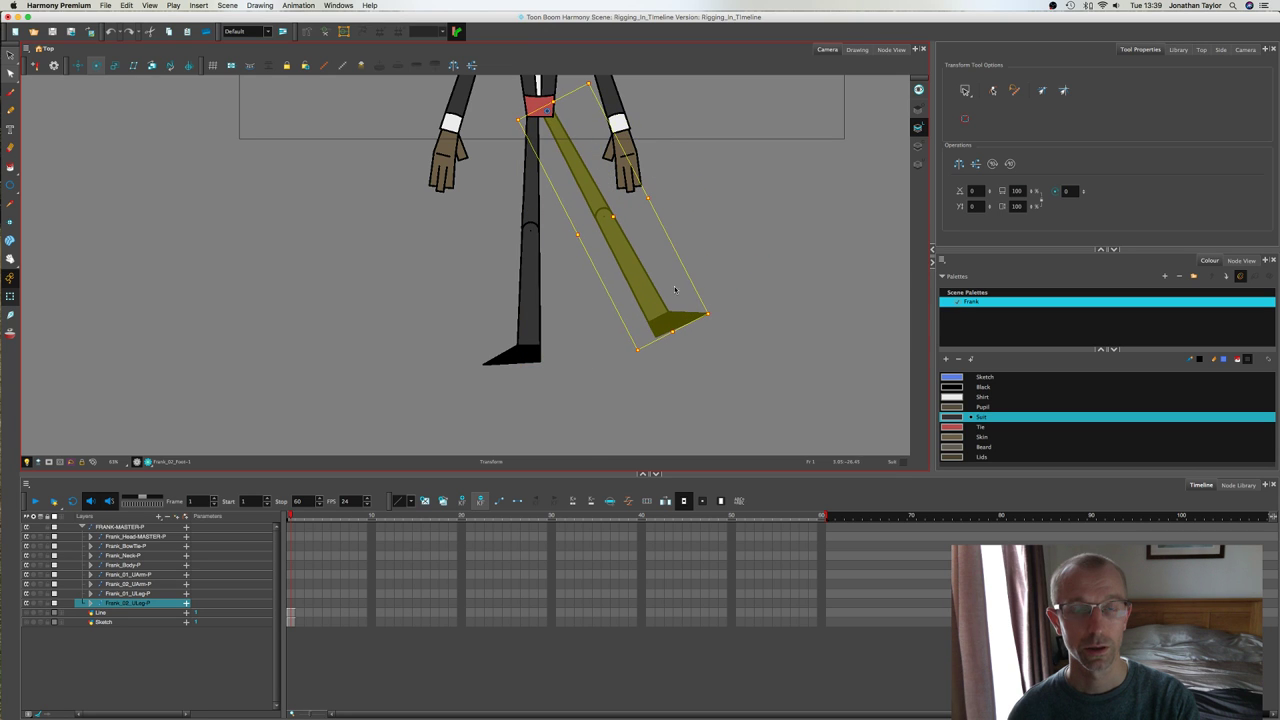
pyautogui.scroll(5, 556, 114)
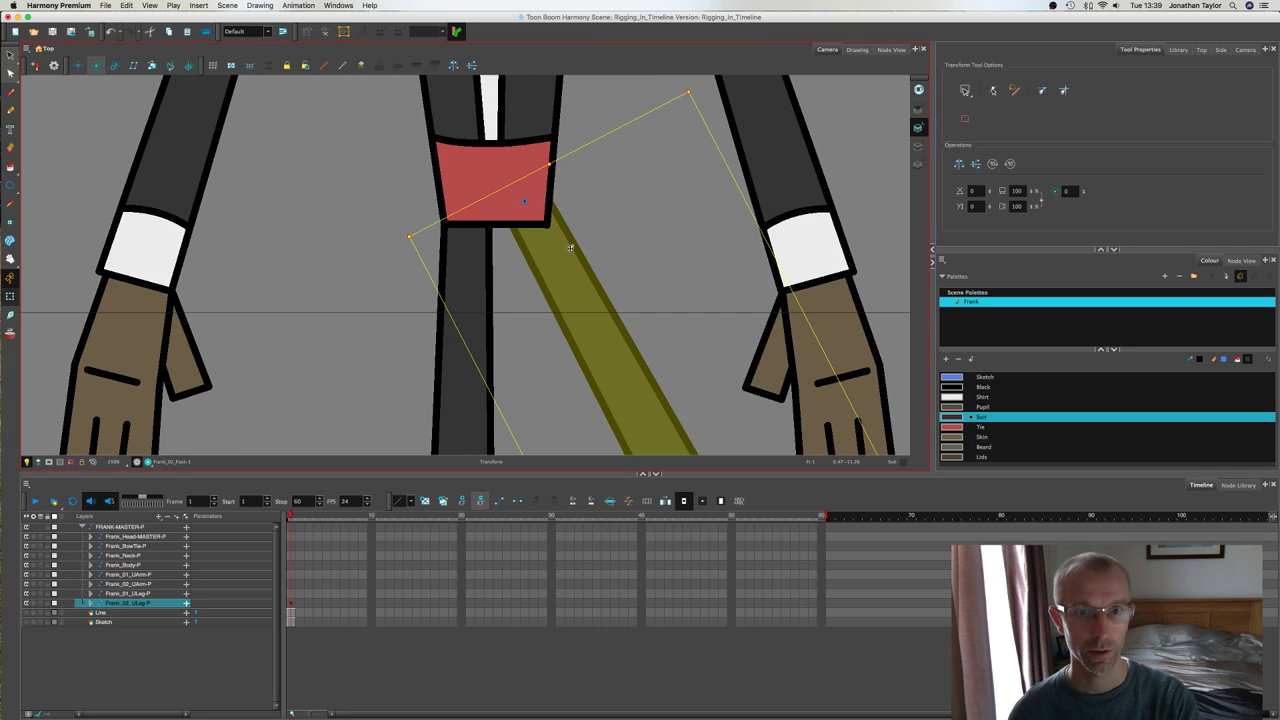
pyautogui.moveTo(570, 248); pyautogui.dragTo(547, 262)
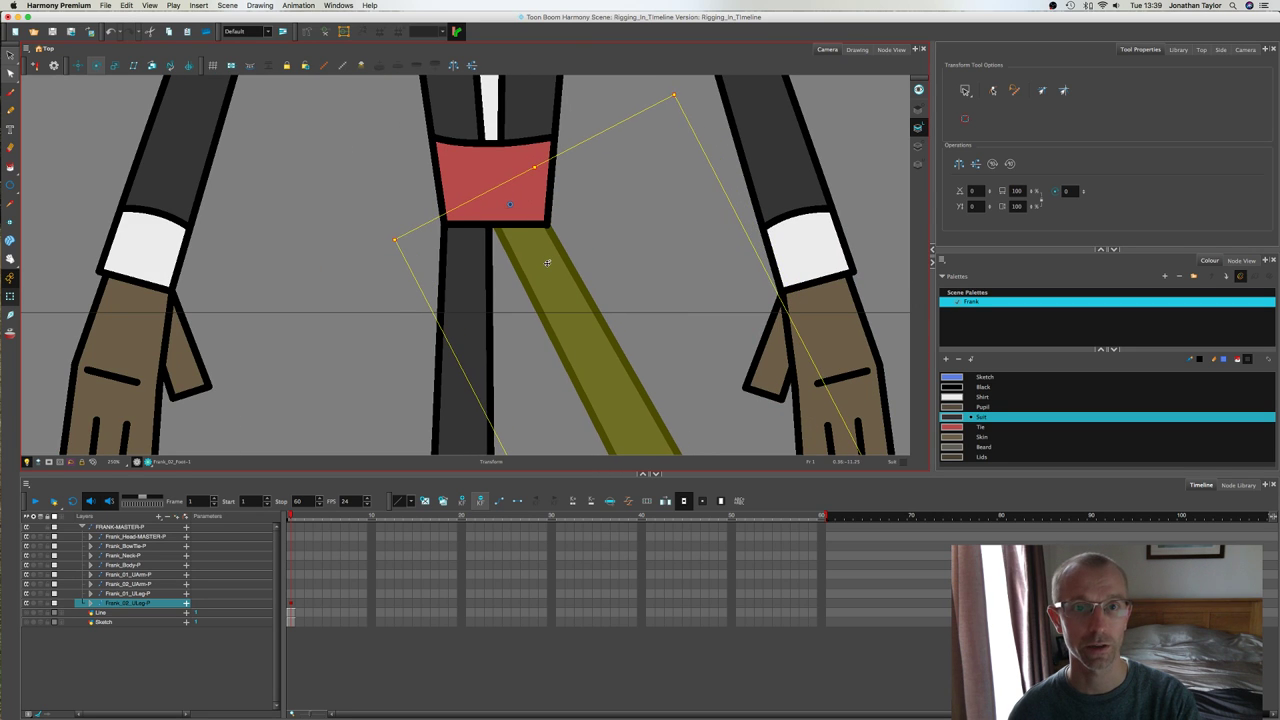
pyautogui.press('super+z')
pyautogui.press('super+z')
pyautogui.scroll(-2, 548, 239)
pyautogui.press('super+z')
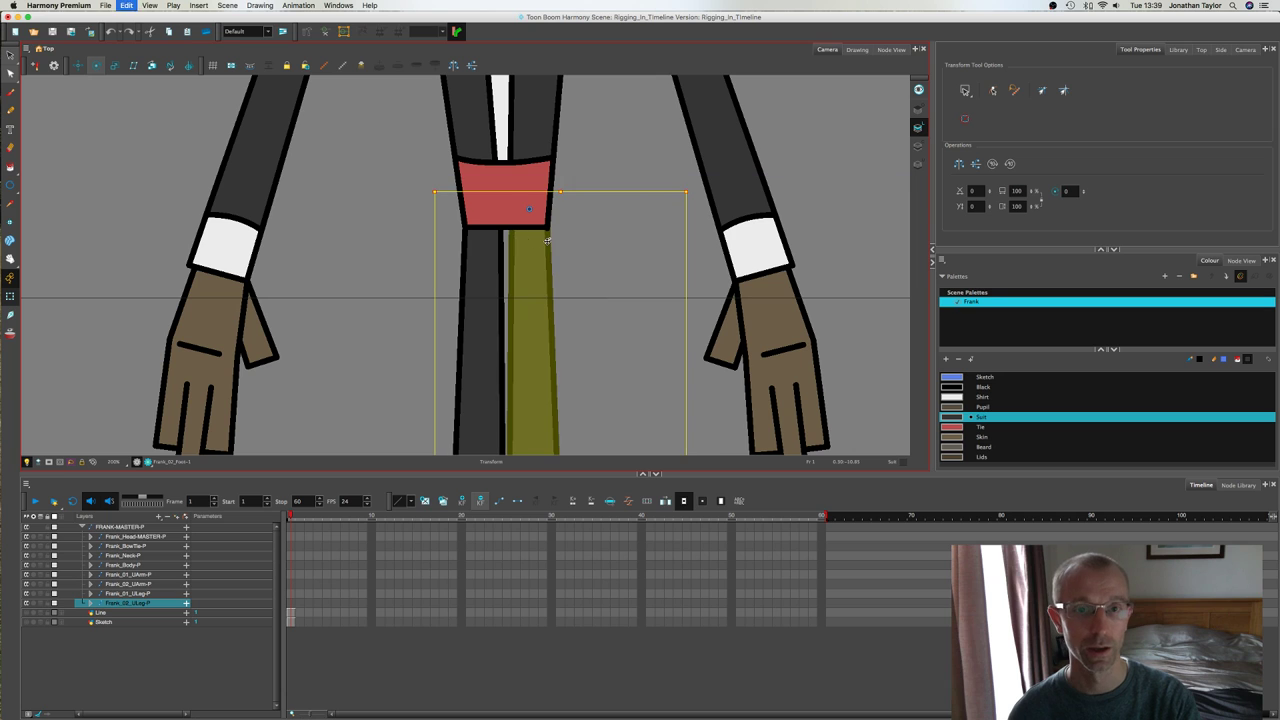
# Step: Test the hip pivot of the Frank_01 leg by rotating the whole leg outward, and undo the rotation
pyautogui.click(488, 278)
pyautogui.scroll(-2, 470, 315)
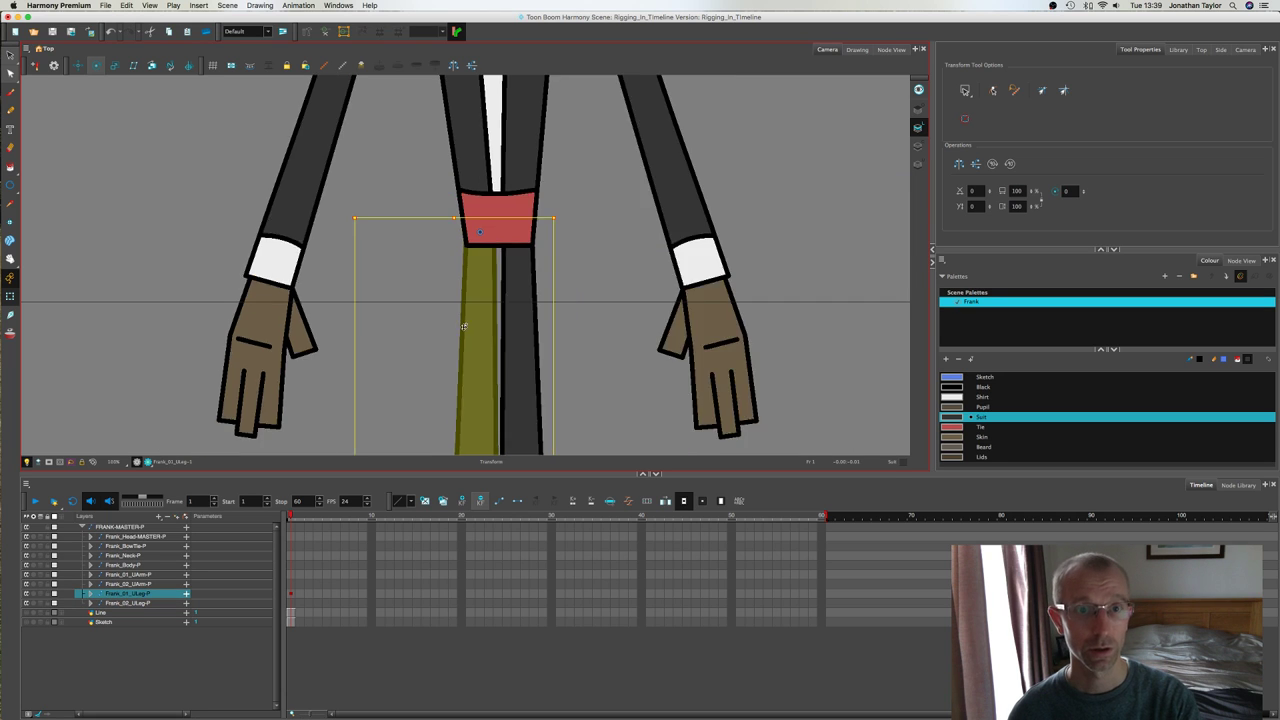
pyautogui.scroll(-2, 446, 328)
pyautogui.moveTo(420, 360); pyautogui.dragTo(471, 206)
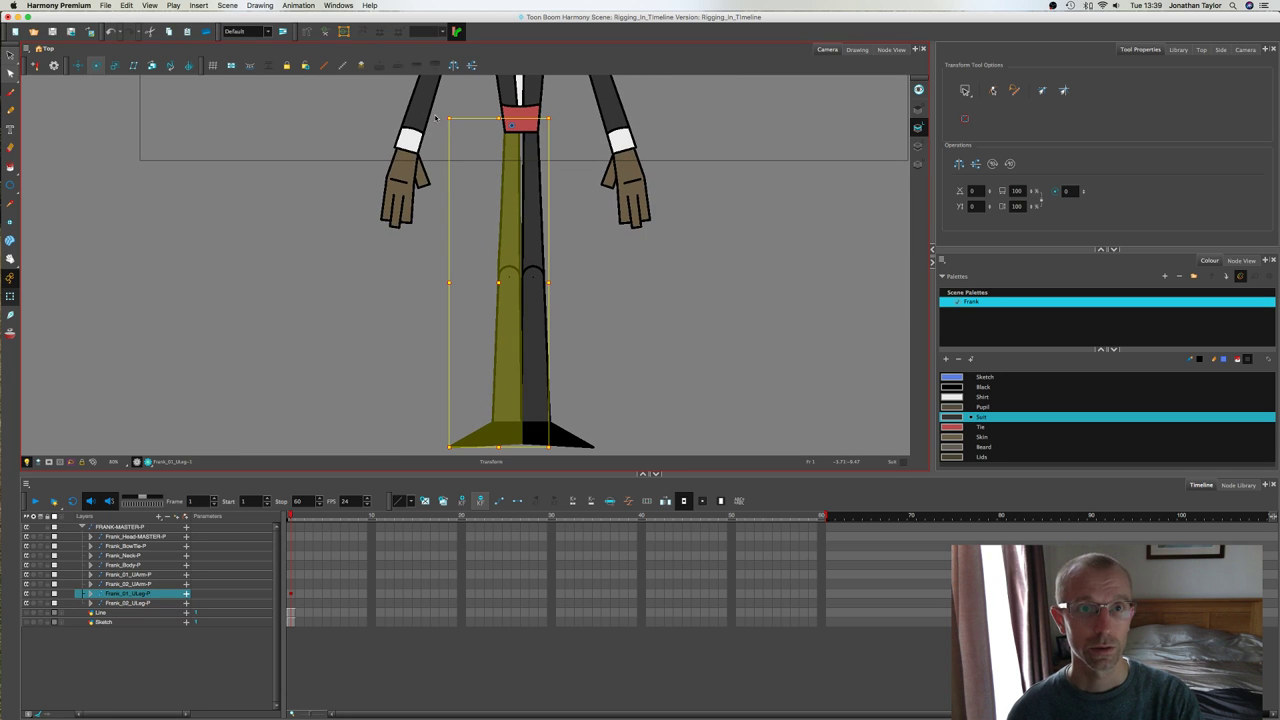
pyautogui.moveTo(440, 117); pyautogui.dragTo(467, 93)
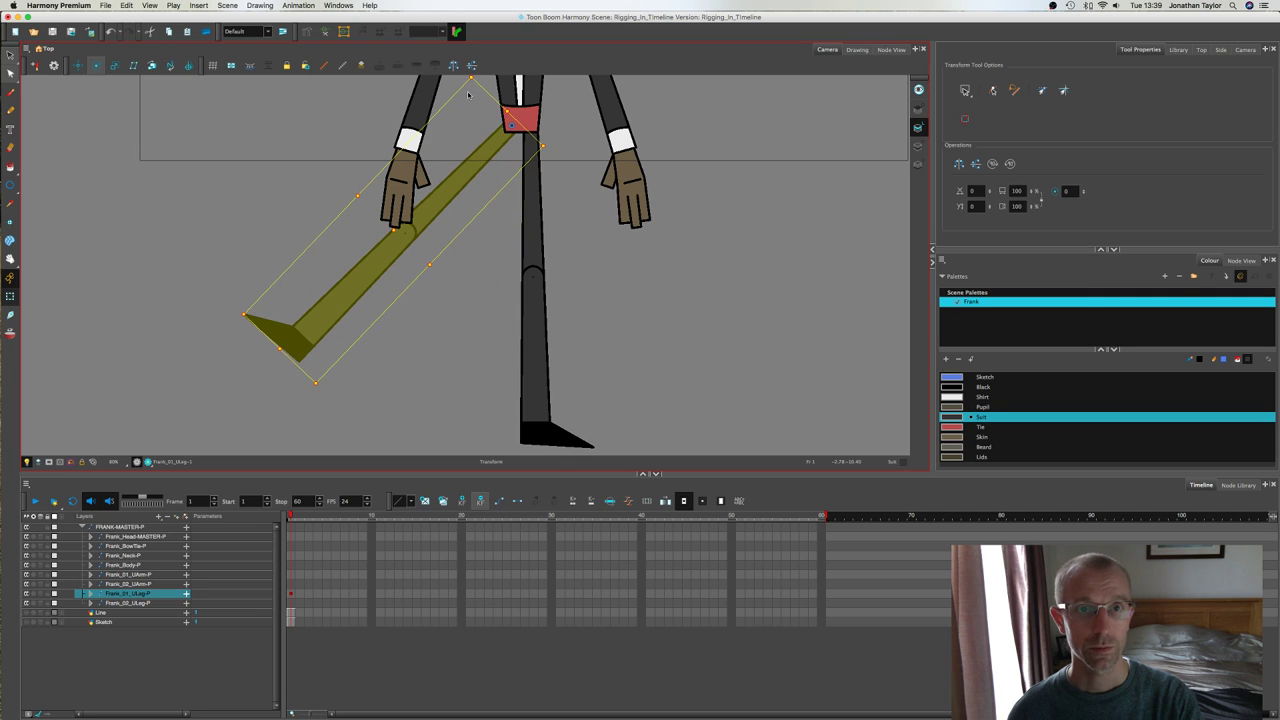
pyautogui.press('super+z')
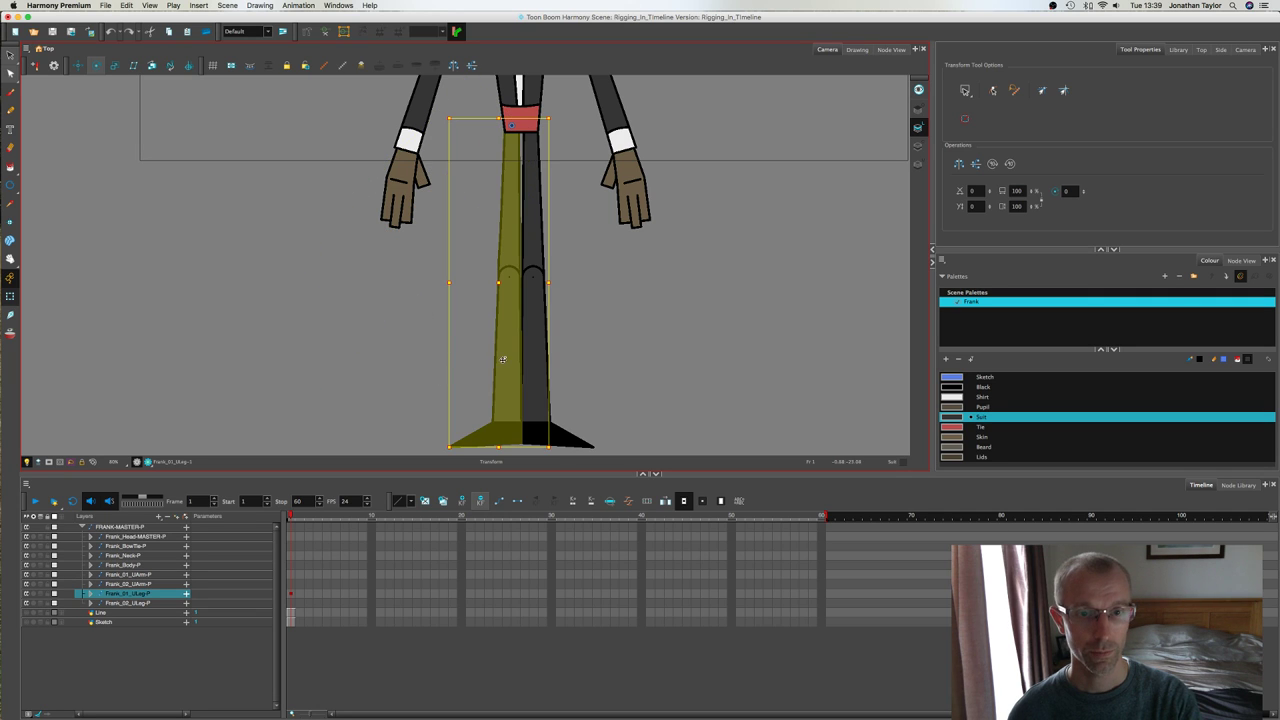
# Step: Test the Frank_01 knee pivot by swinging the lower leg inward across the other leg, undo it, and swing it inward again by a smaller angle
pyautogui.click(397, 374)
pyautogui.click(510, 370)
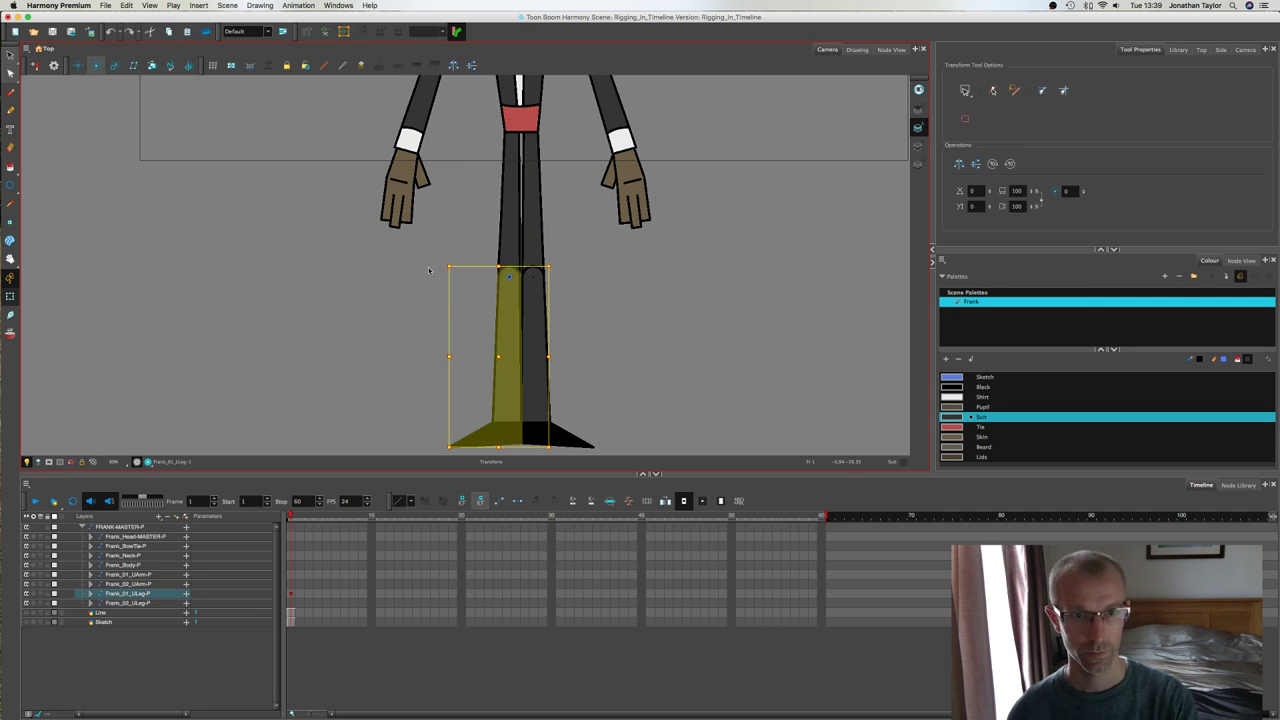
pyautogui.moveTo(440, 263); pyautogui.dragTo(529, 341)
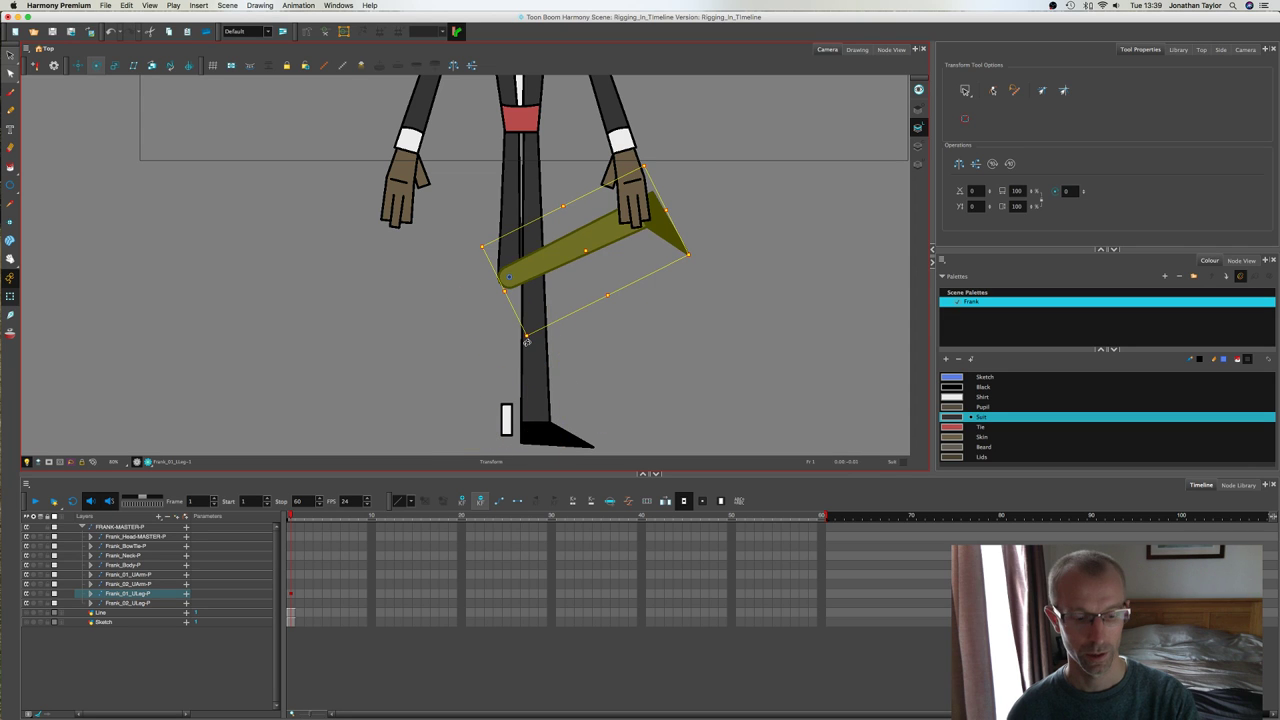
pyautogui.press('super+z')
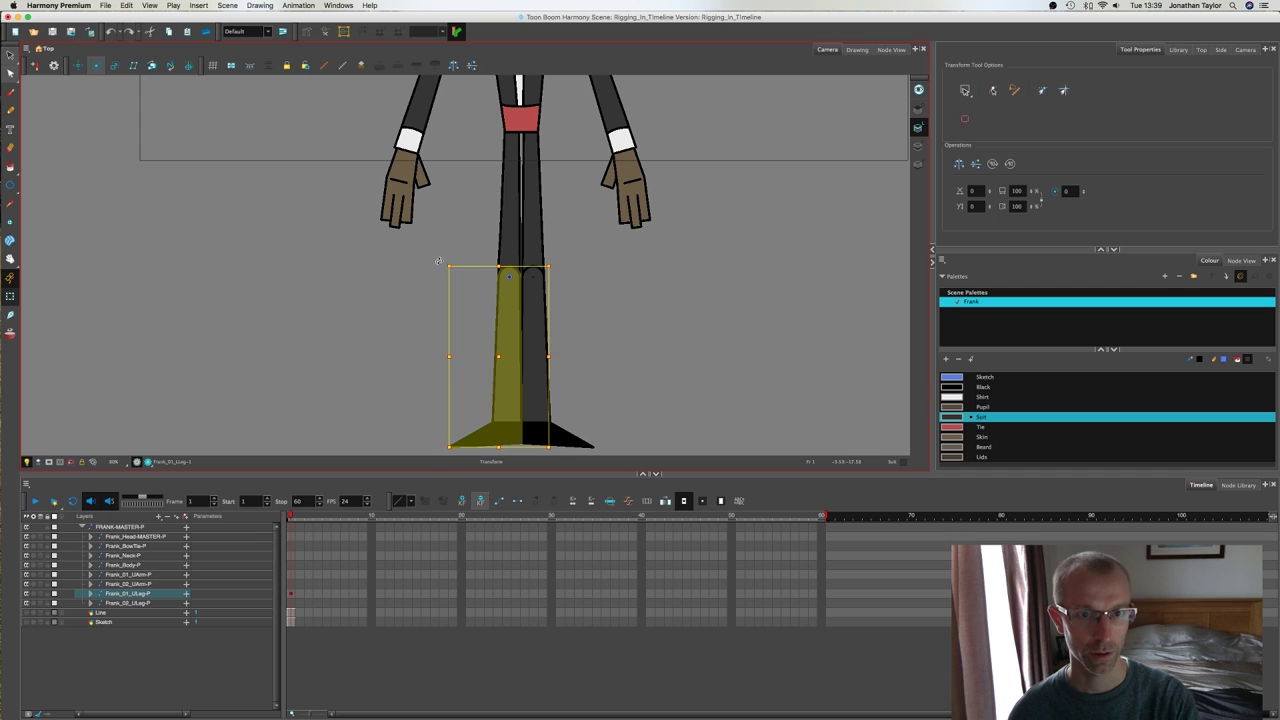
pyautogui.moveTo(438, 261); pyautogui.dragTo(451, 299)
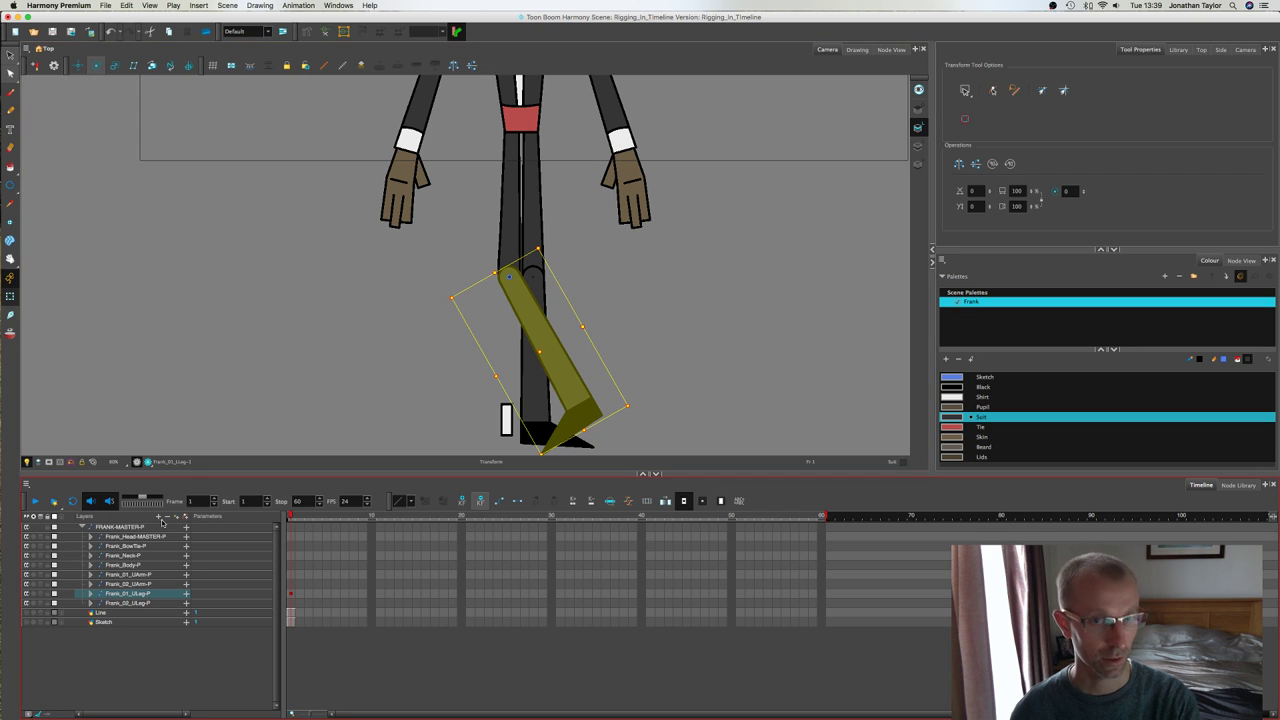
# Step: Undo the last lower-leg rotation and parent the Frank_01_Ankle-P peg under Frank_01_LLeg-P
pyautogui.press('super+z')
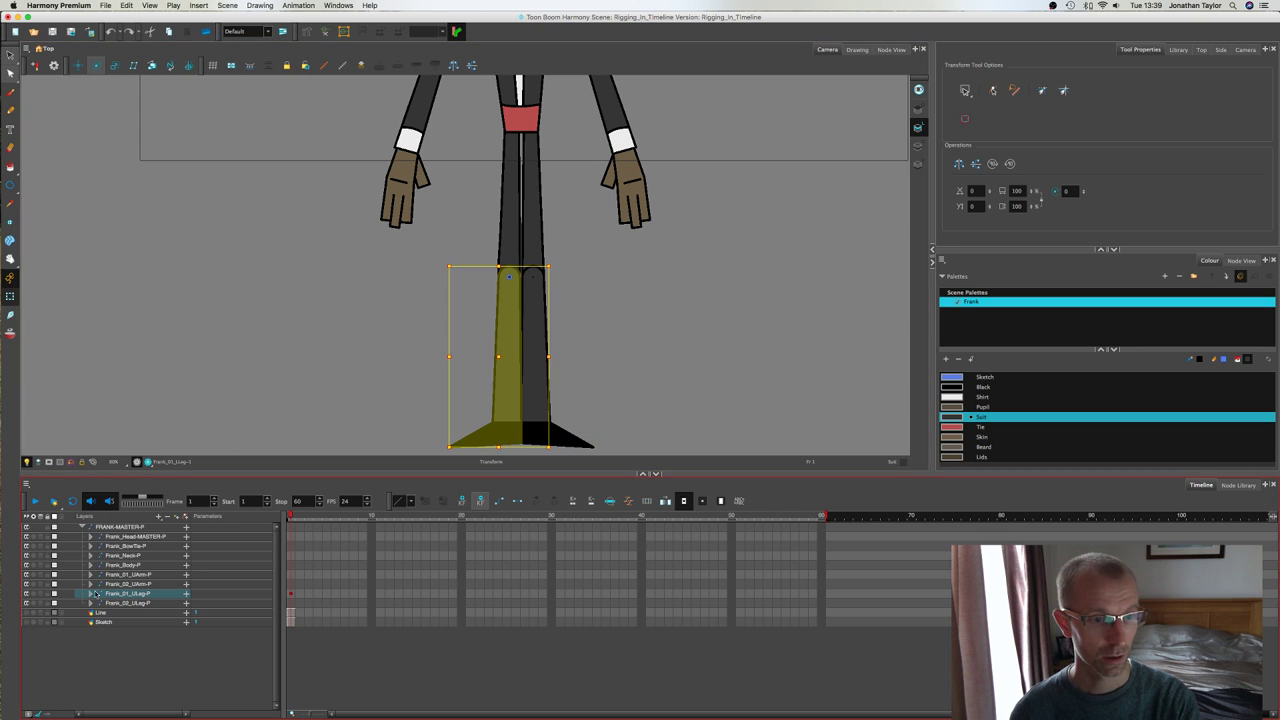
pyautogui.click(90, 594)
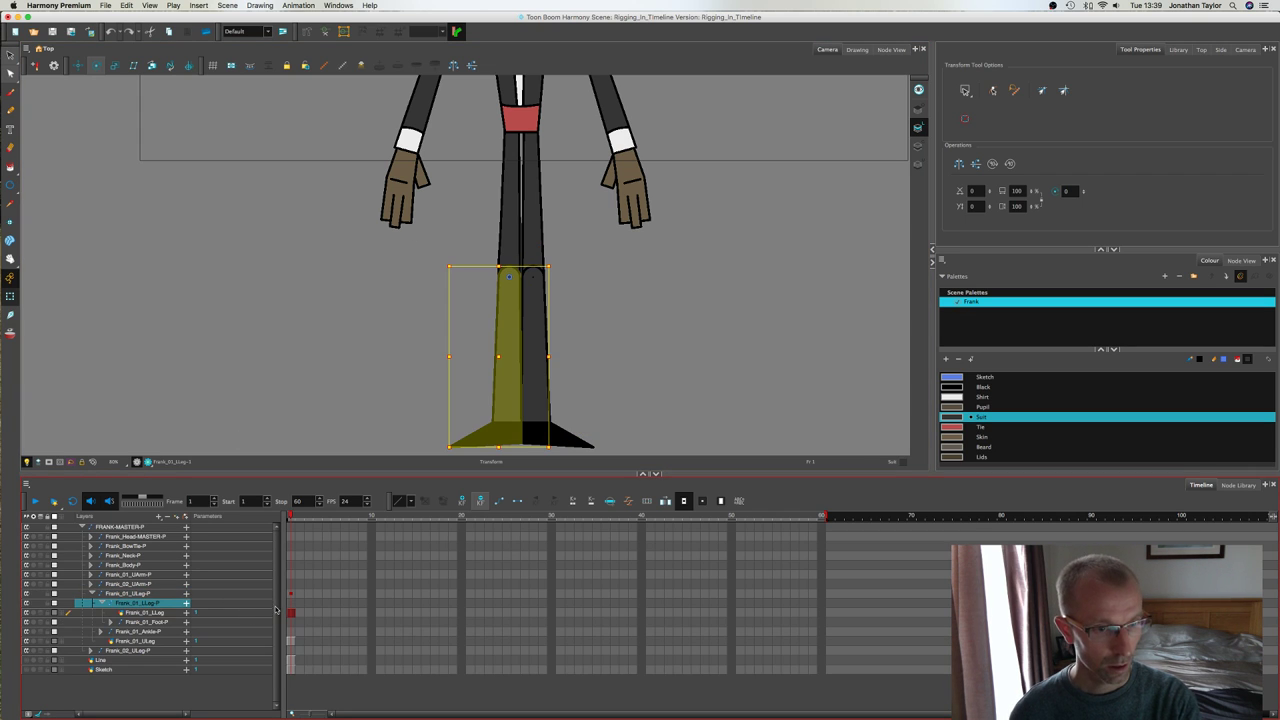
pyautogui.click(150, 631)
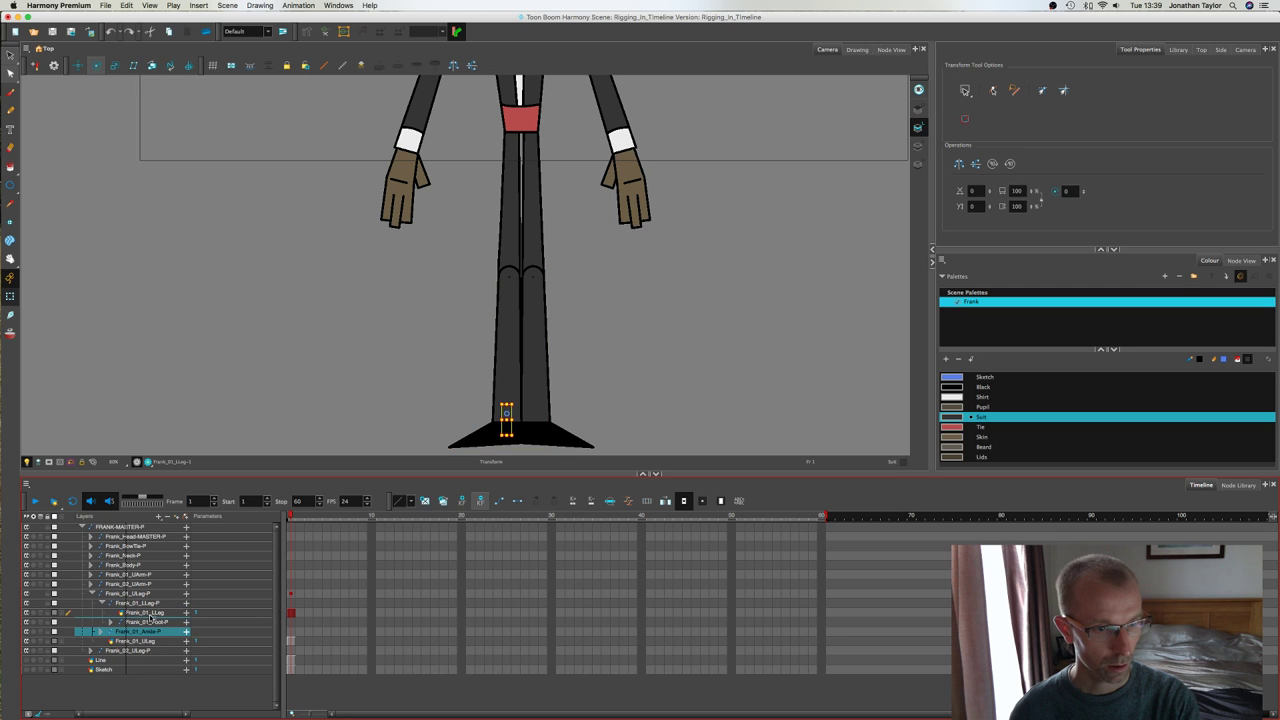
pyautogui.moveTo(150, 604); pyautogui.dragTo(145, 623)
pyautogui.click(145, 631)
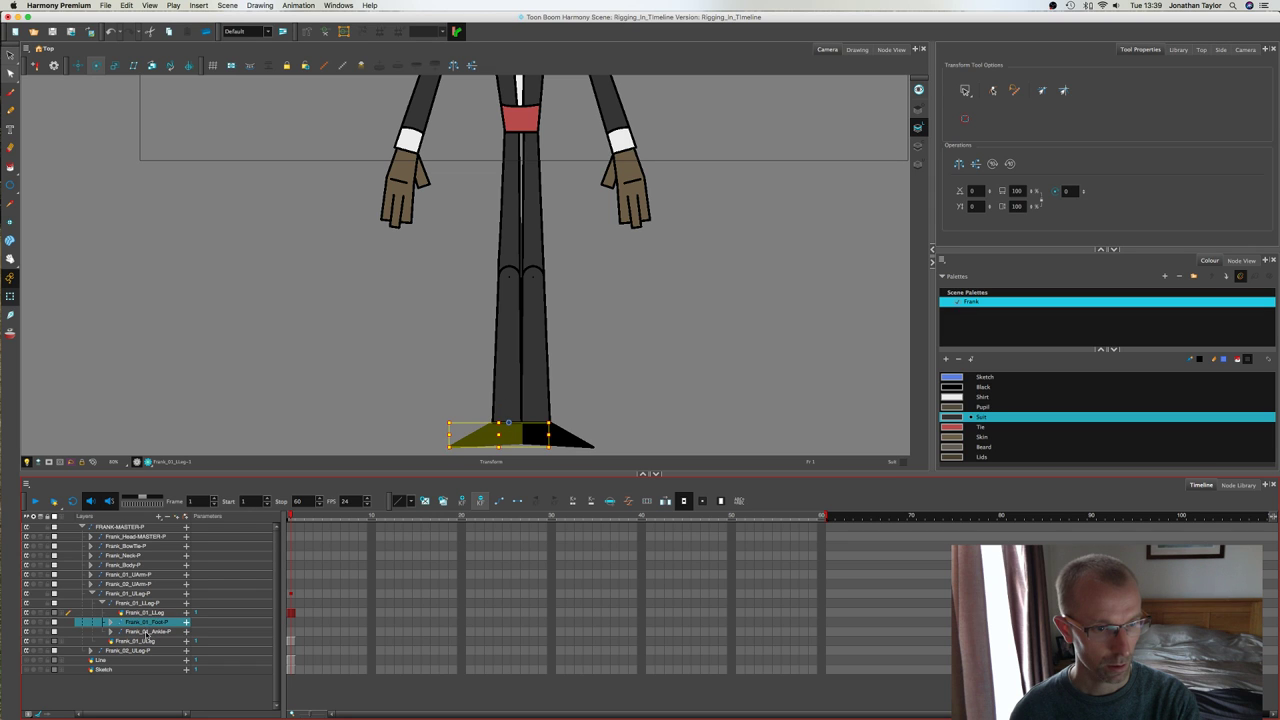
# Step: Test-rotate the Frank_01 lower leg about the knee to check that its child parts follow, undo the rotation and deselect
pyautogui.click(503, 366)
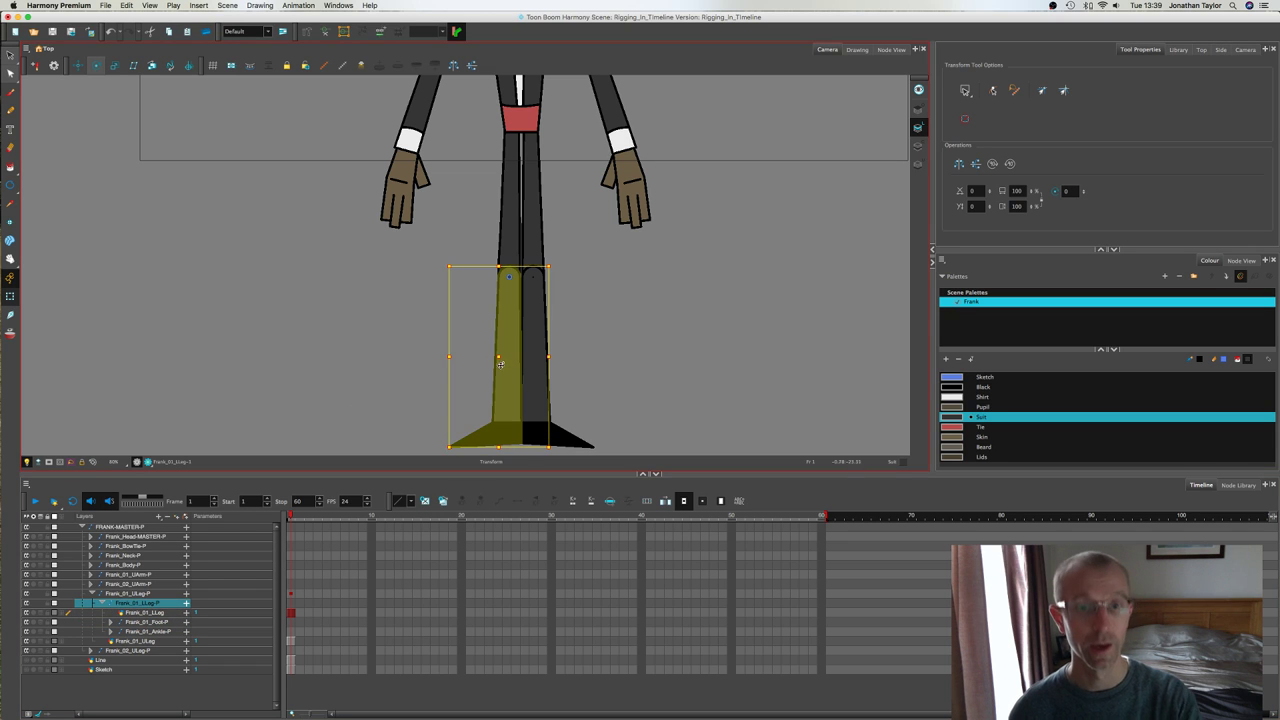
pyautogui.moveTo(438, 278); pyautogui.dragTo(509, 306)
pyautogui.press('super+z')
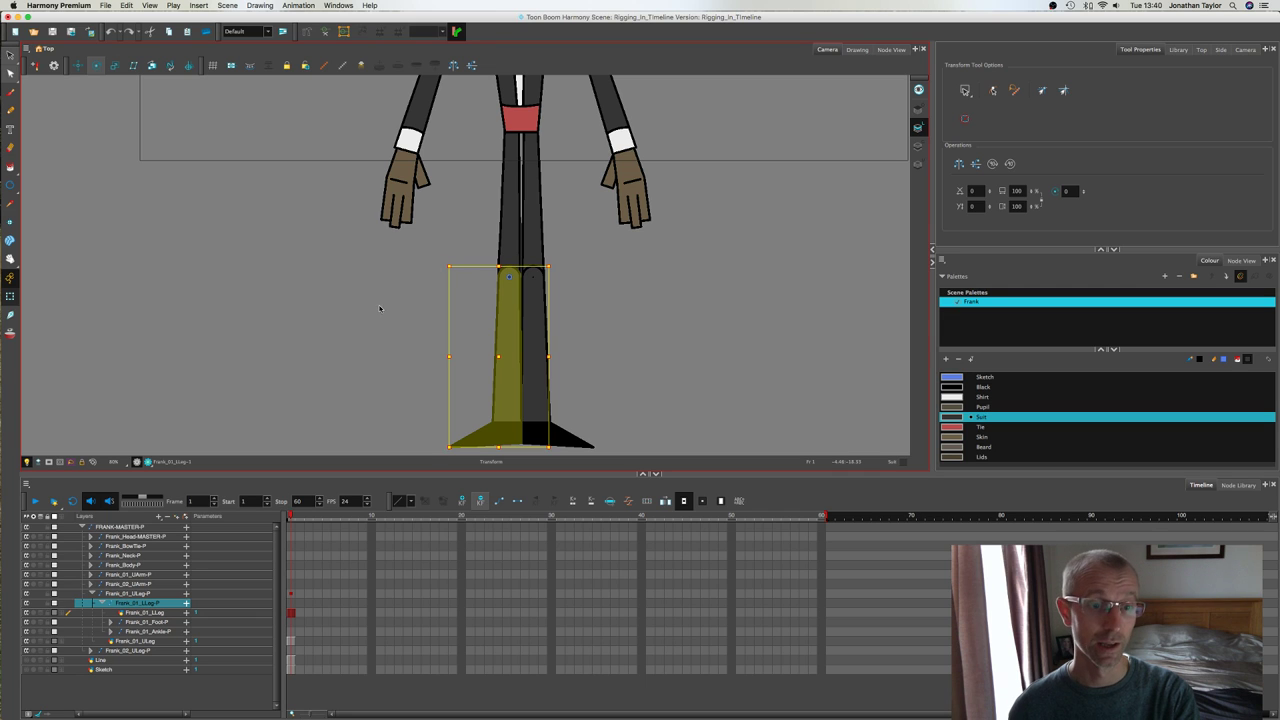
pyautogui.click(139, 515)
pyautogui.press('Escape')
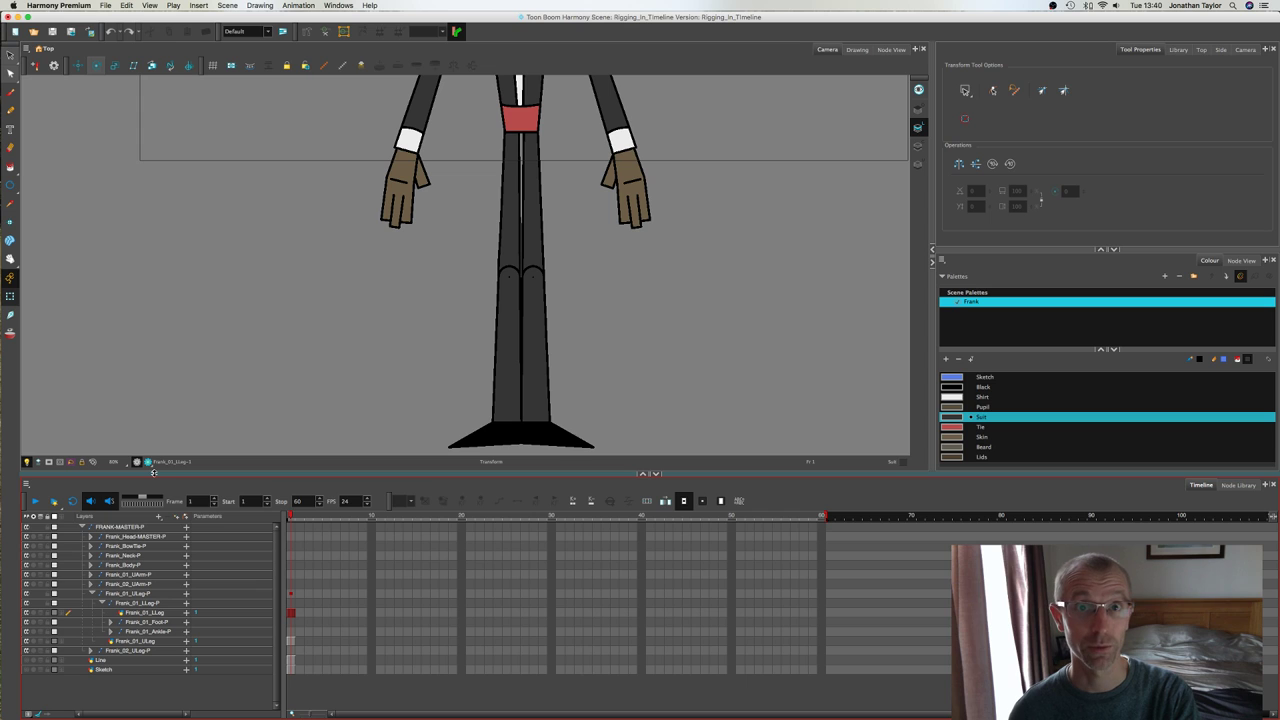
# Step: Select the Frank_01 foot and move the selection up its parent hierarchy to the FRANK-MASTER-P peg
pyautogui.click(496, 300)
pyautogui.press('b')
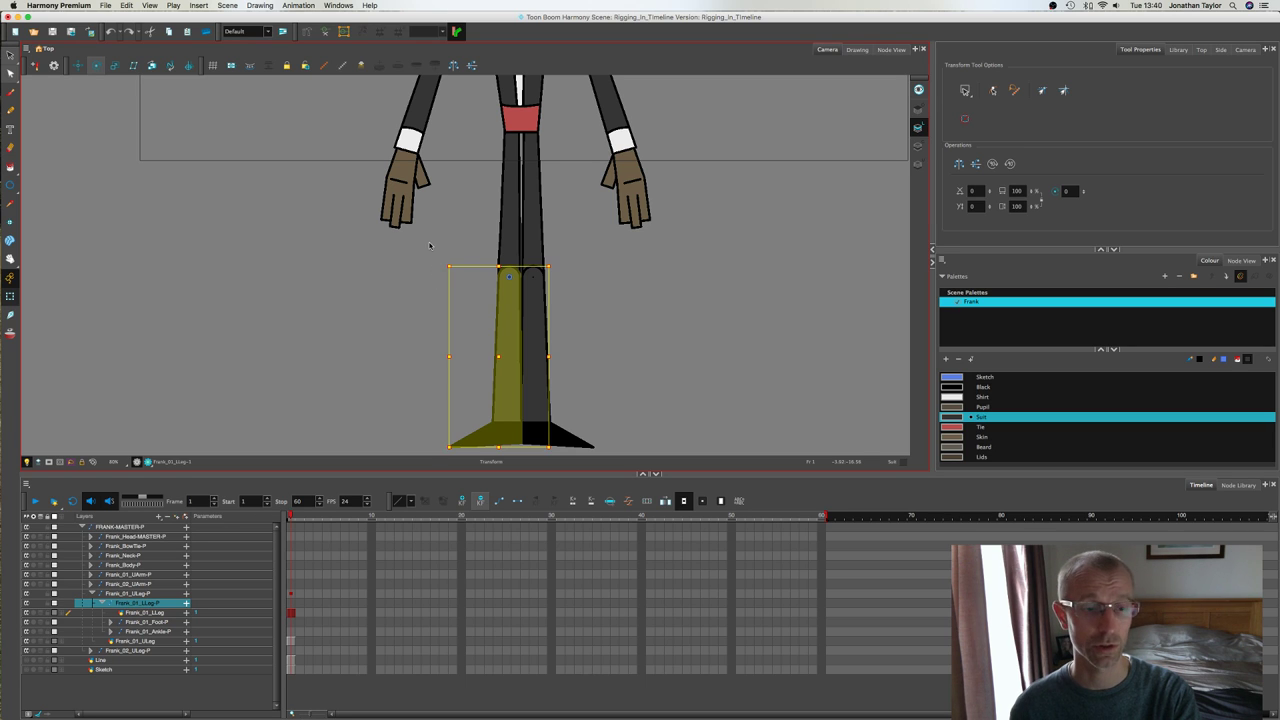
pyautogui.click(134, 516)
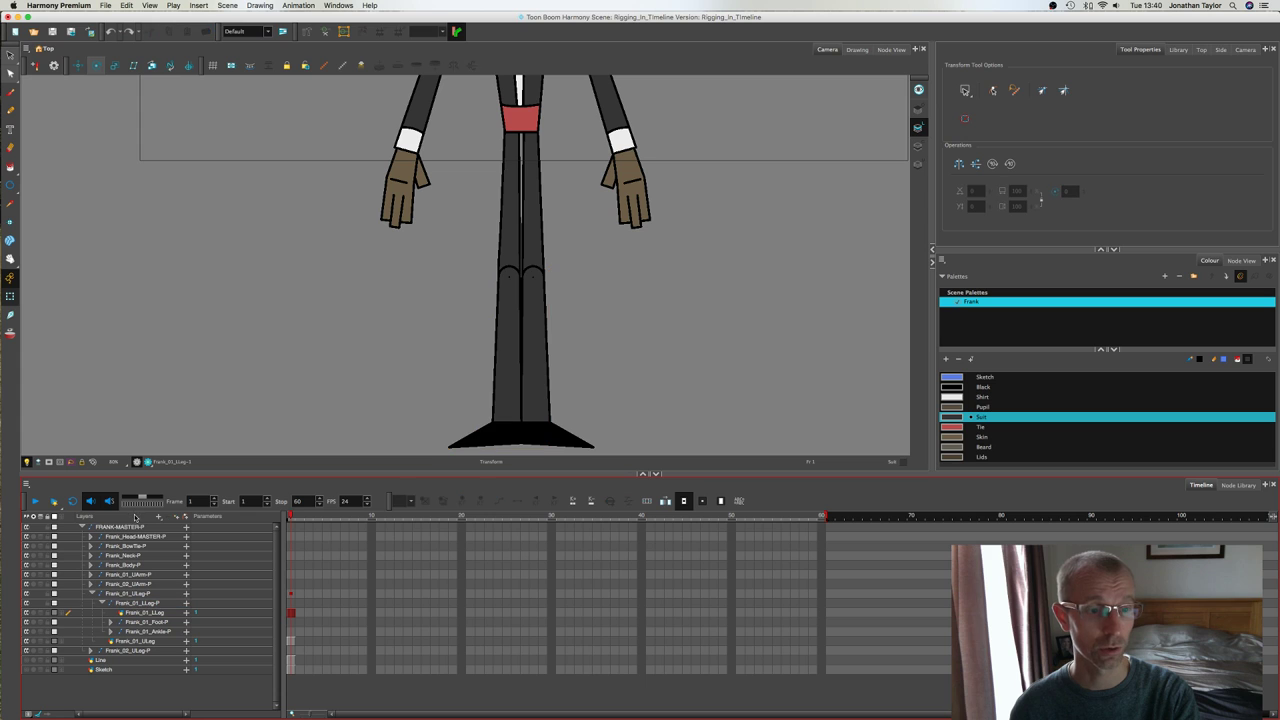
pyautogui.click(484, 432)
pyautogui.press('b')
pyautogui.press('b')
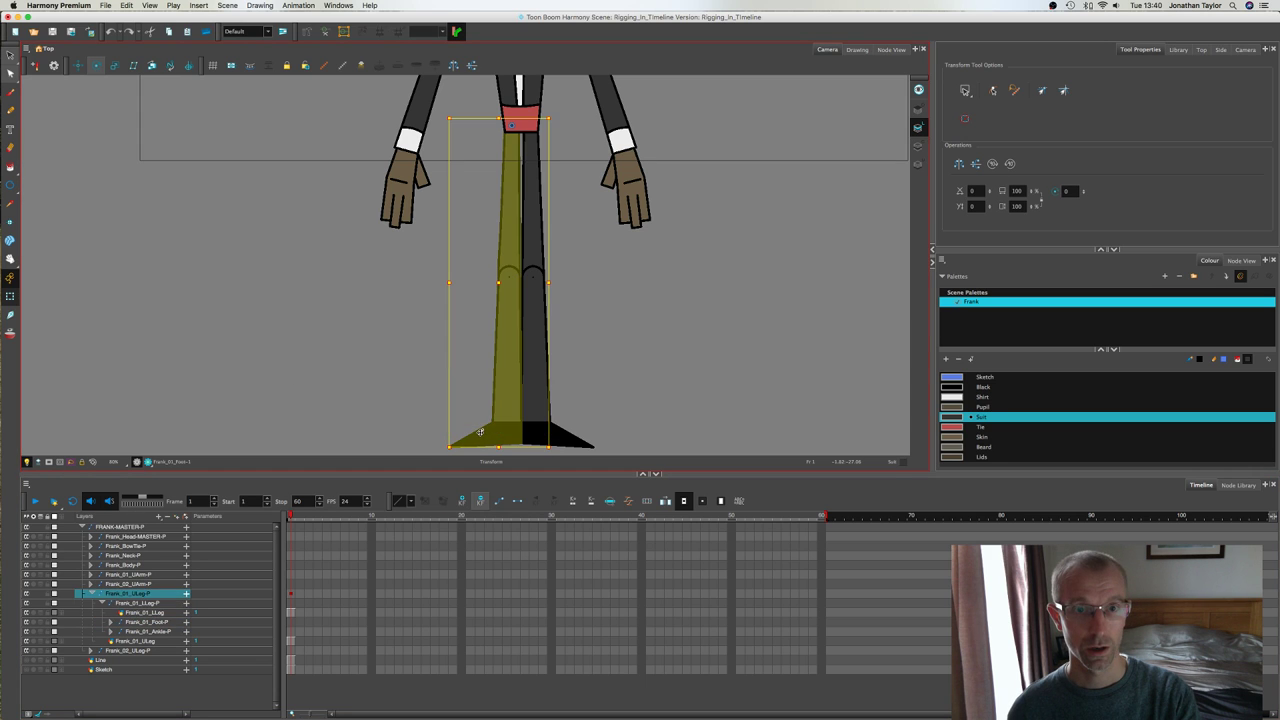
pyautogui.press('b')
pyautogui.scroll(-6, 438, 307)
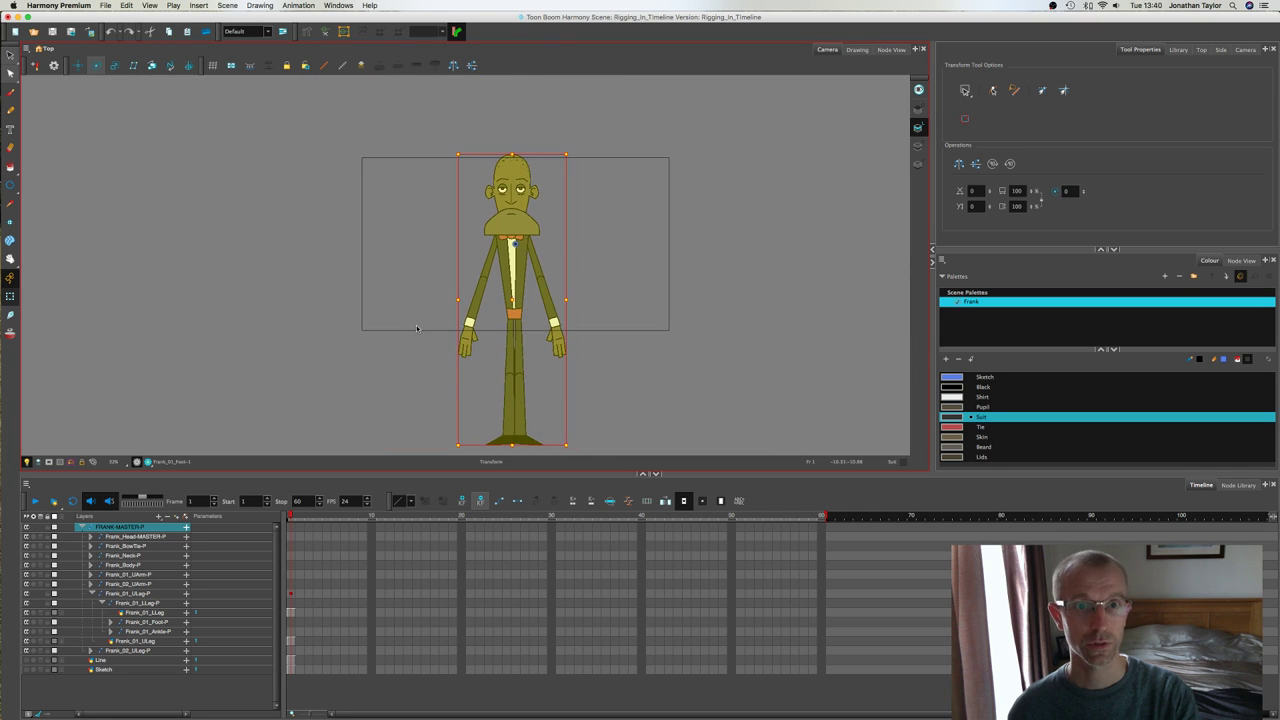
# Step: Move the FRANK-MASTER-P pivot to ground level, centred between the character's feet
pyautogui.moveTo(417, 328); pyautogui.dragTo(409, 294)
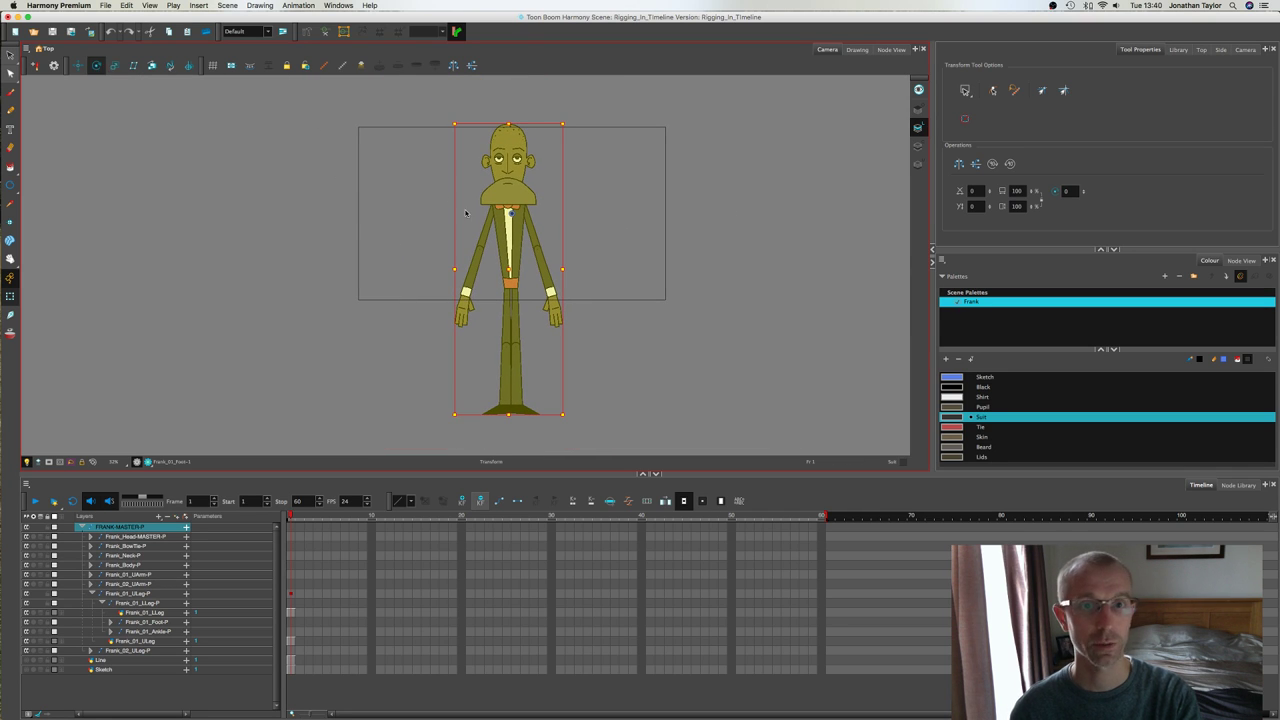
pyautogui.click(97, 66)
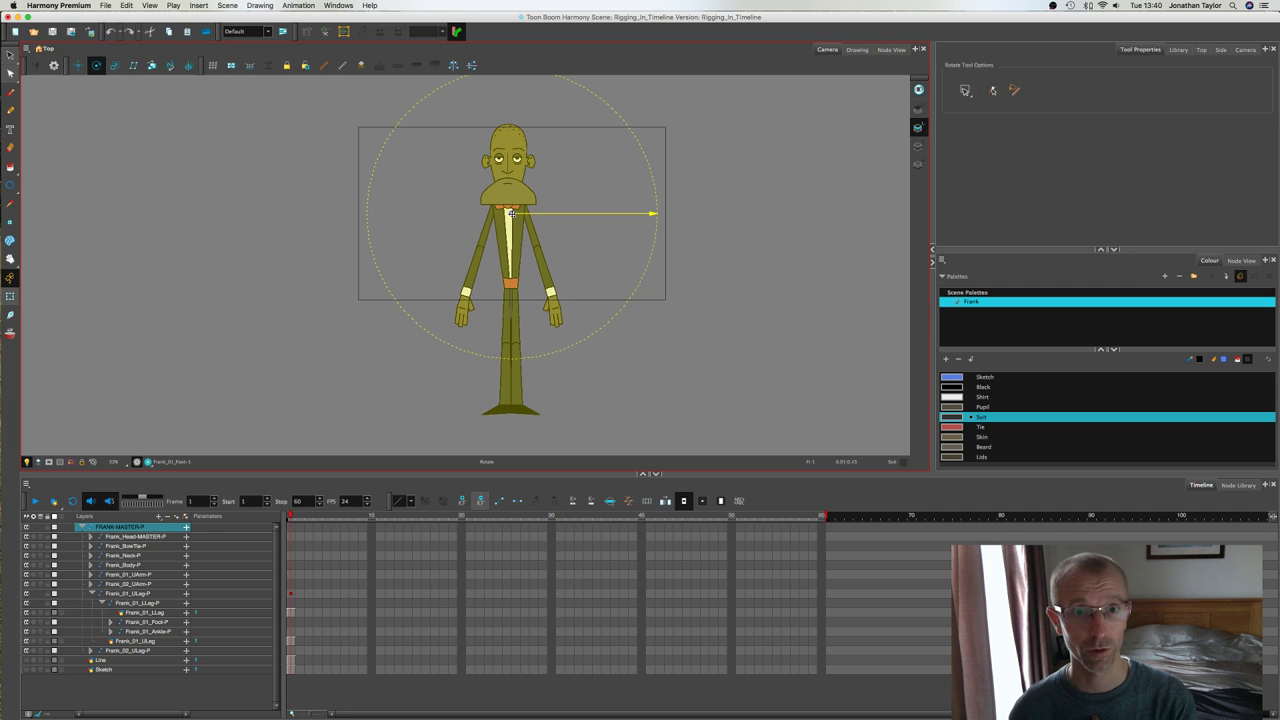
pyautogui.moveTo(511, 213); pyautogui.dragTo(510, 414)
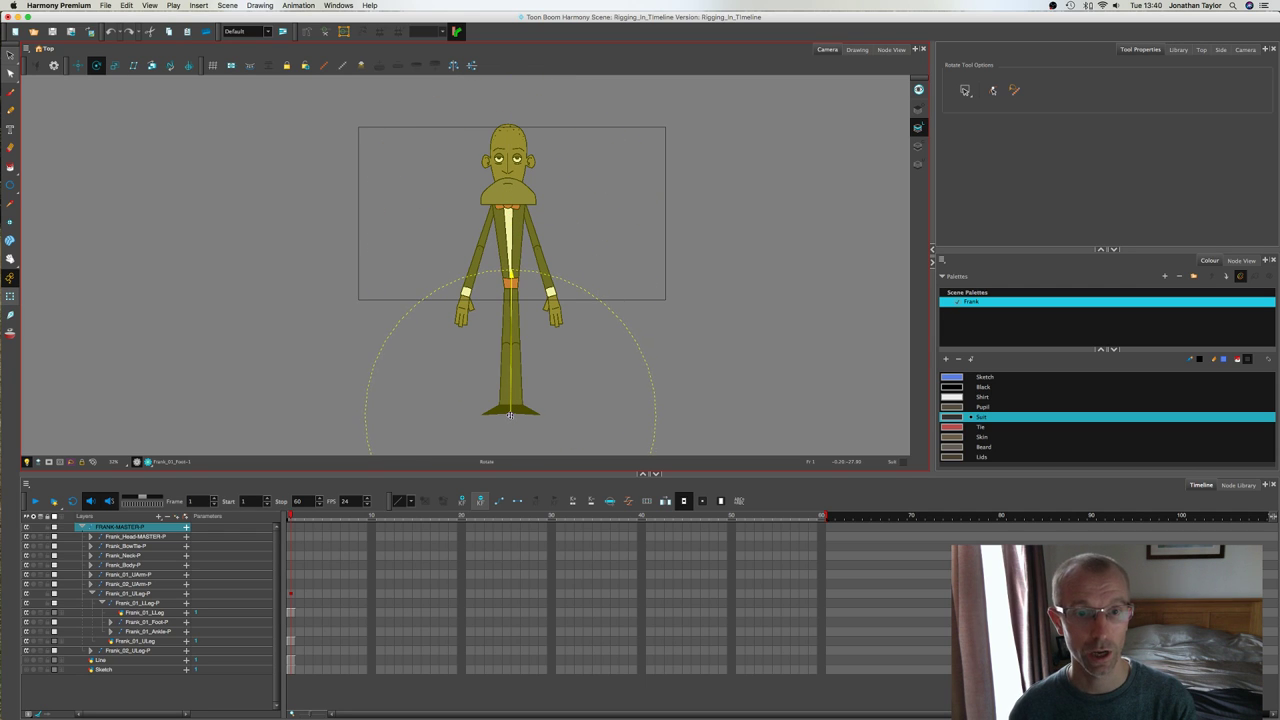
pyautogui.scroll(-1, 508, 417)
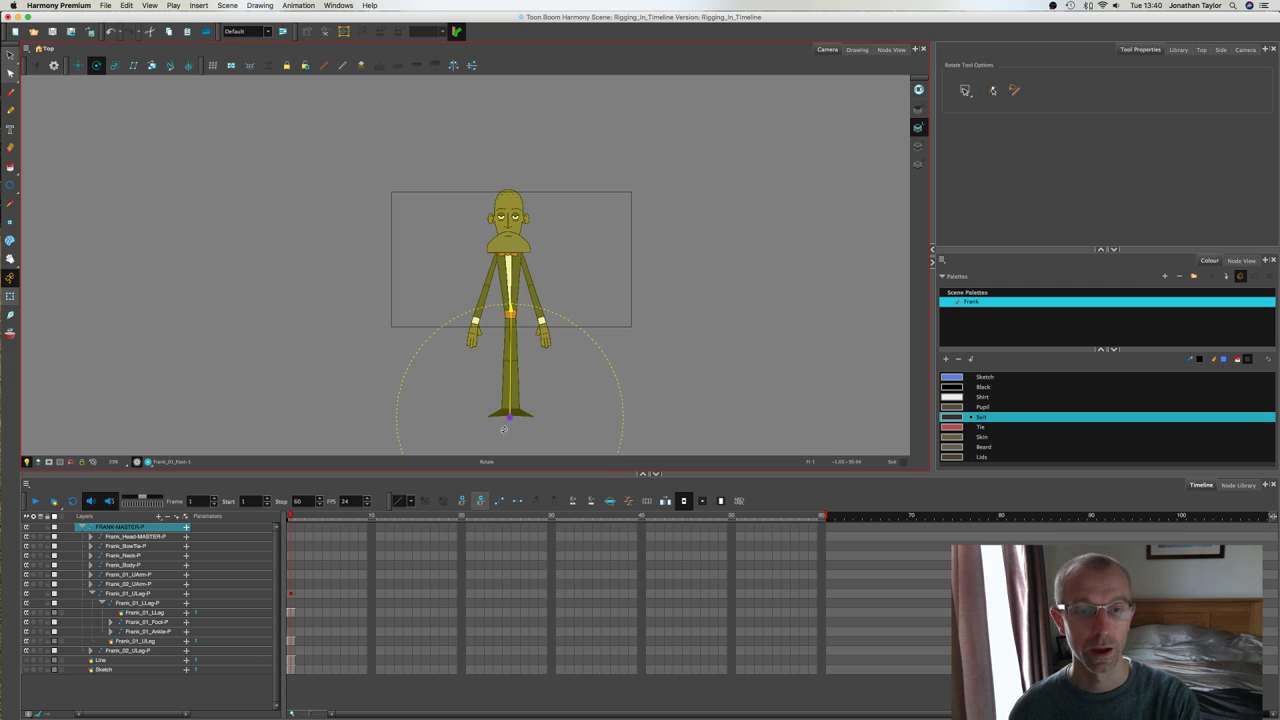
pyautogui.scroll(3, 504, 429)
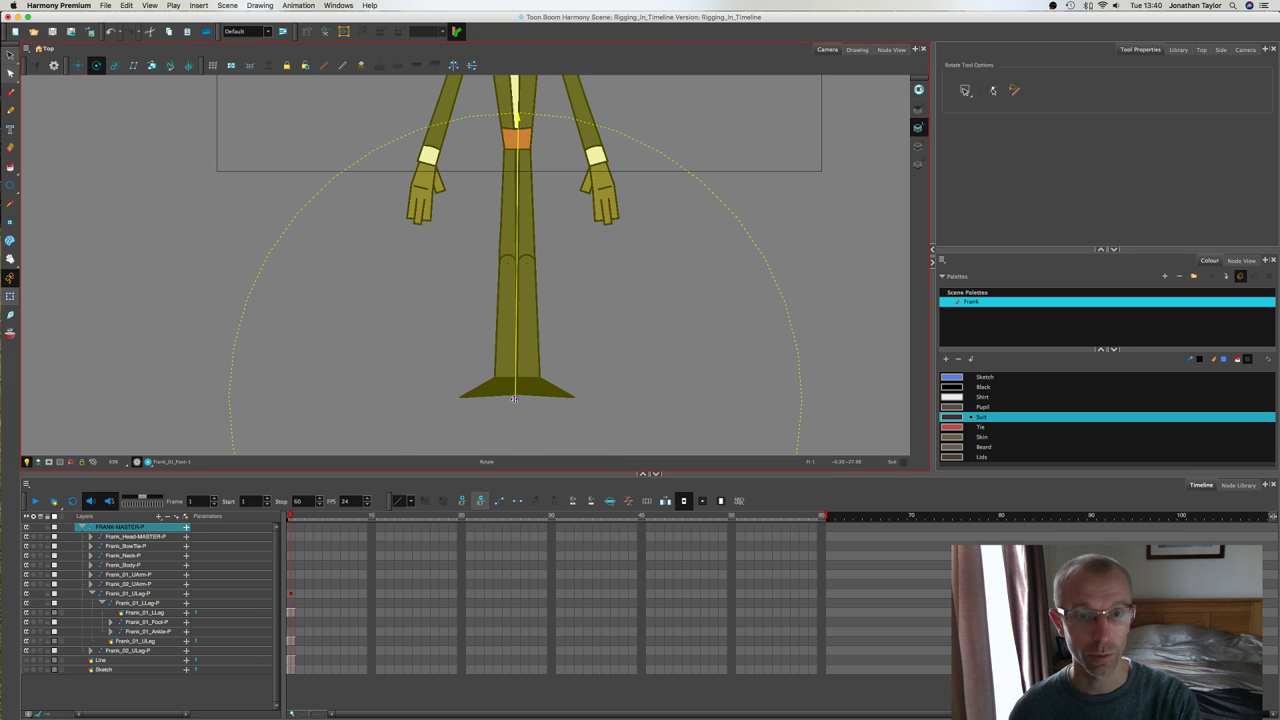
pyautogui.moveTo(514, 399); pyautogui.dragTo(516, 397)
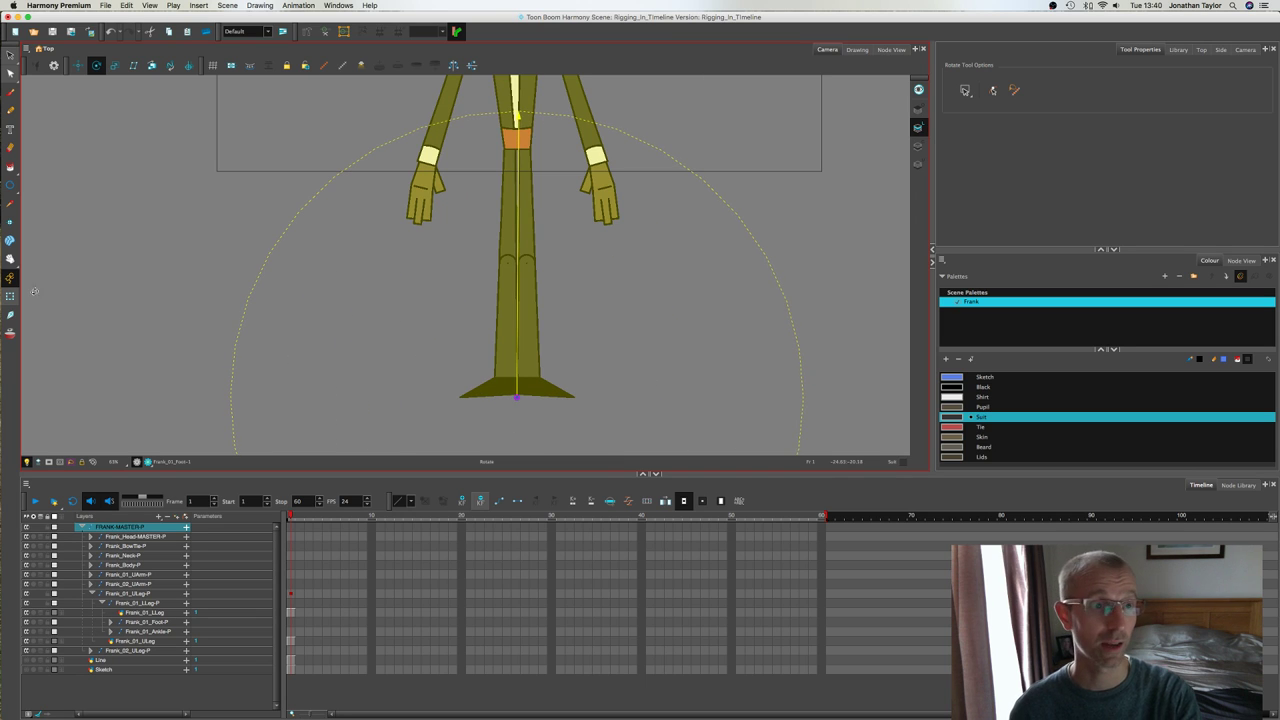
pyautogui.hotkey('shift', 't')
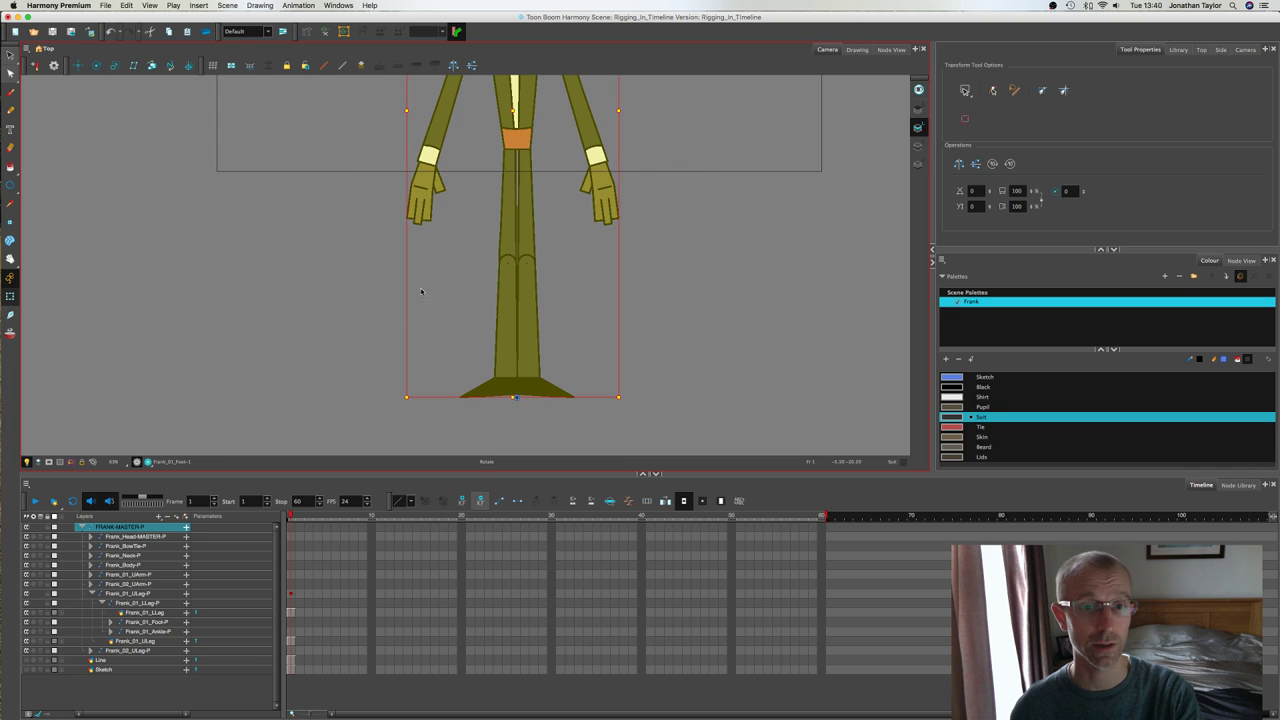
# Step: Try scaling the whole character vertically from the top of the head, undo it and deselect the rig
pyautogui.scroll(-4, 440, 256)
pyautogui.press('space')
pyautogui.moveTo(456, 200); pyautogui.dragTo(473, 276)
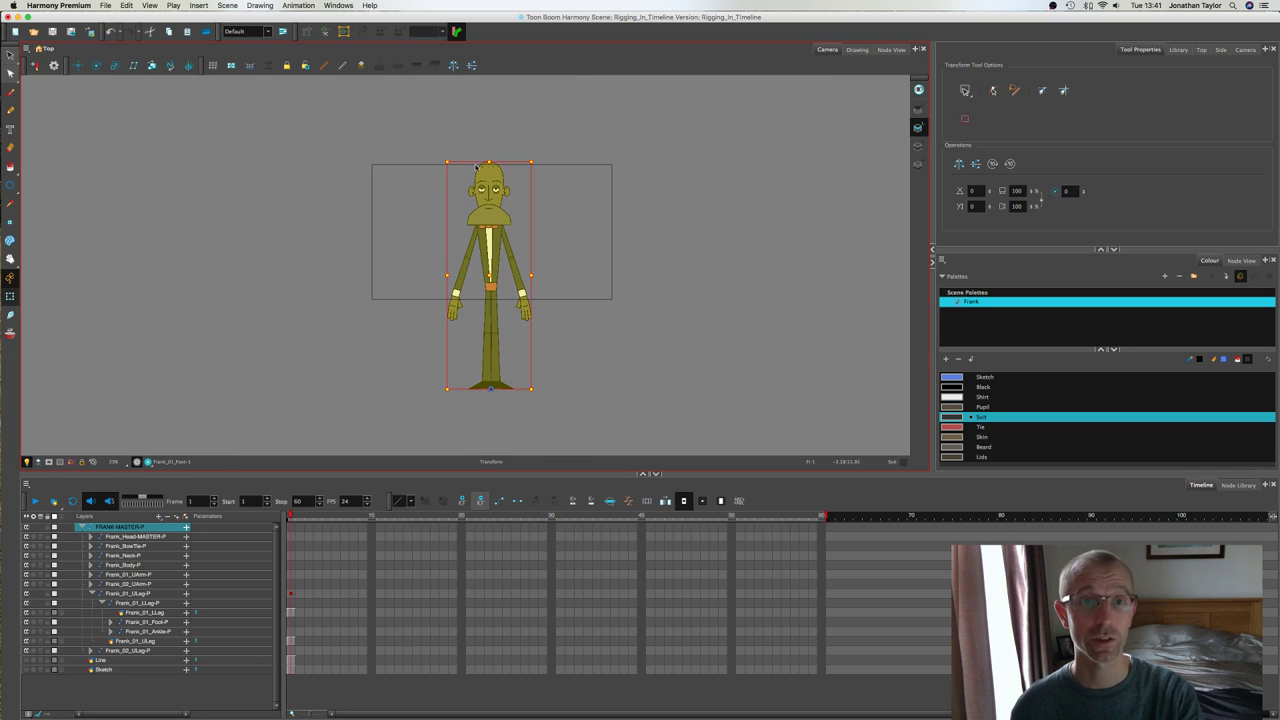
pyautogui.moveTo(490, 158)
pyautogui.mouseDown()
pyautogui.moveTo(489, 126)
pyautogui.moveTo(489, 161)
pyautogui.mouseUp()
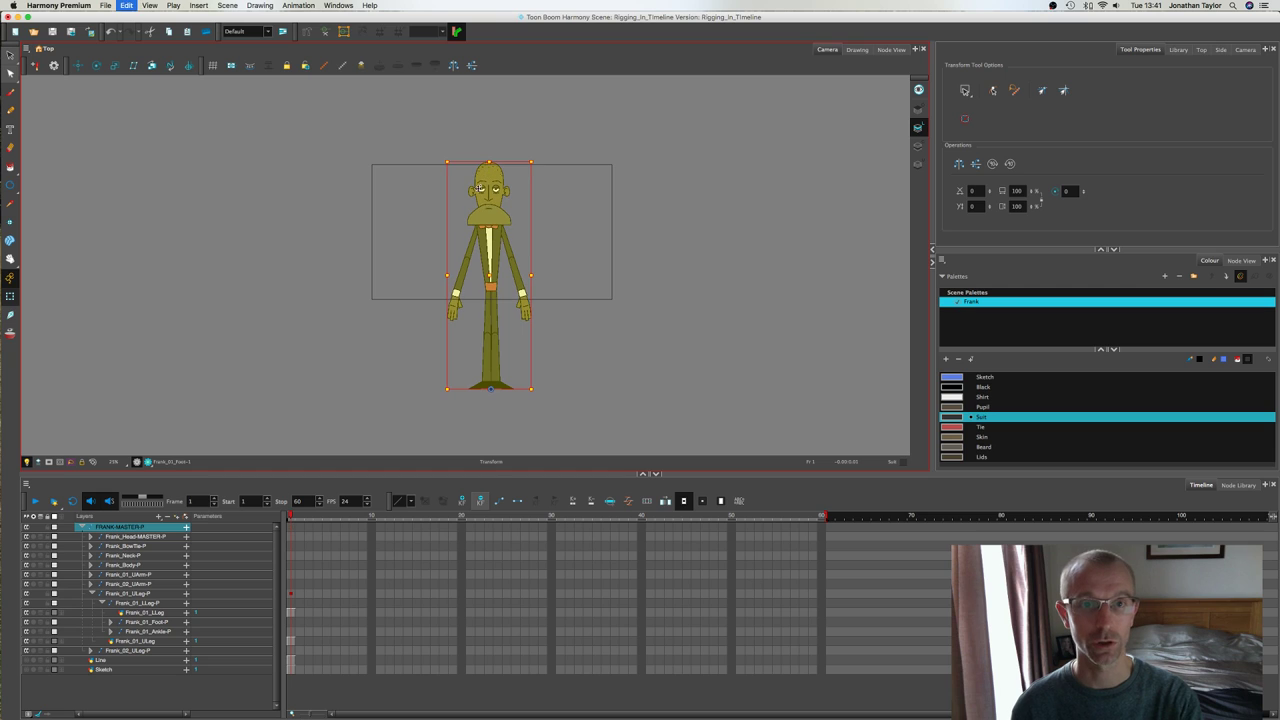
pyautogui.click(410, 326)
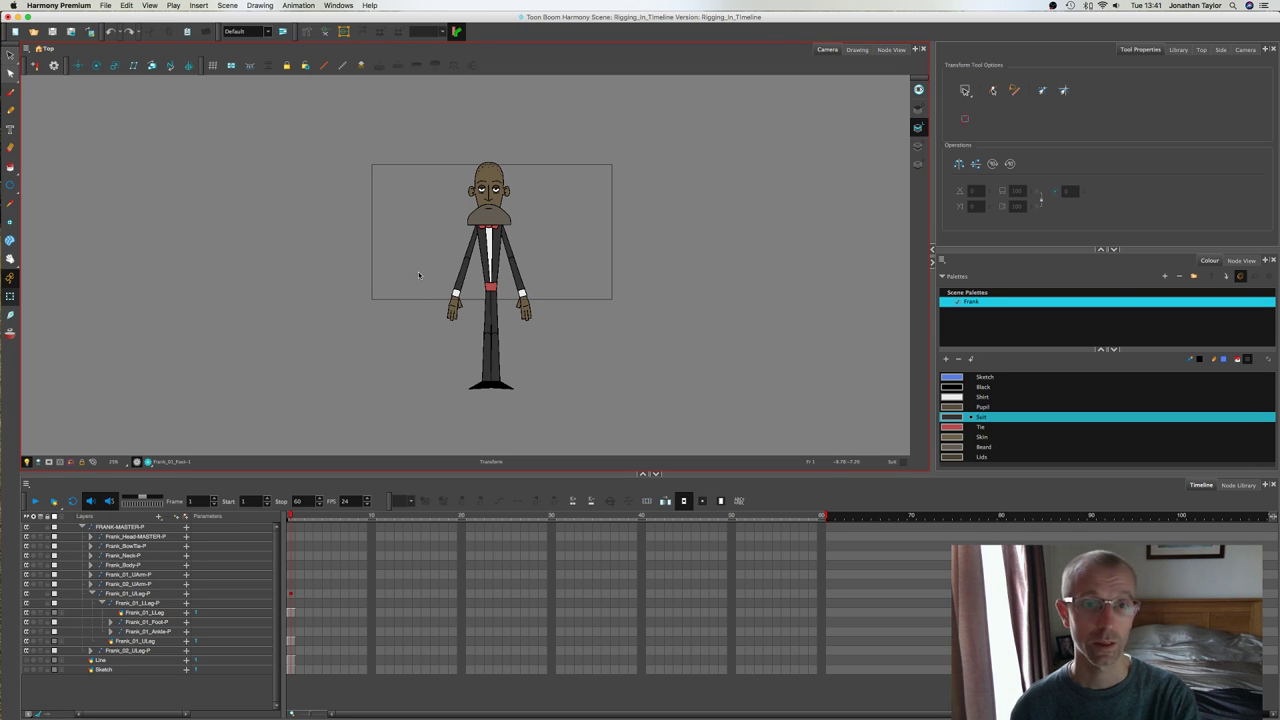
pyautogui.scroll(1, 418, 271)
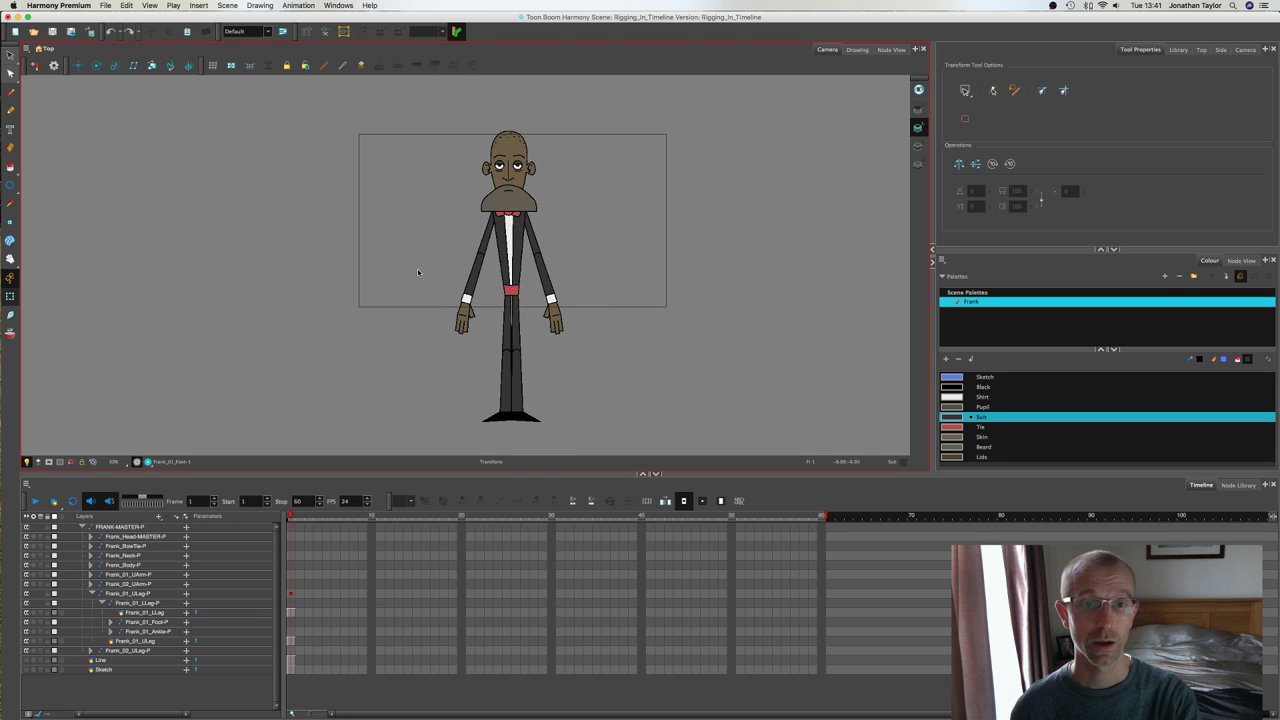
pyautogui.scroll(1, 418, 272)
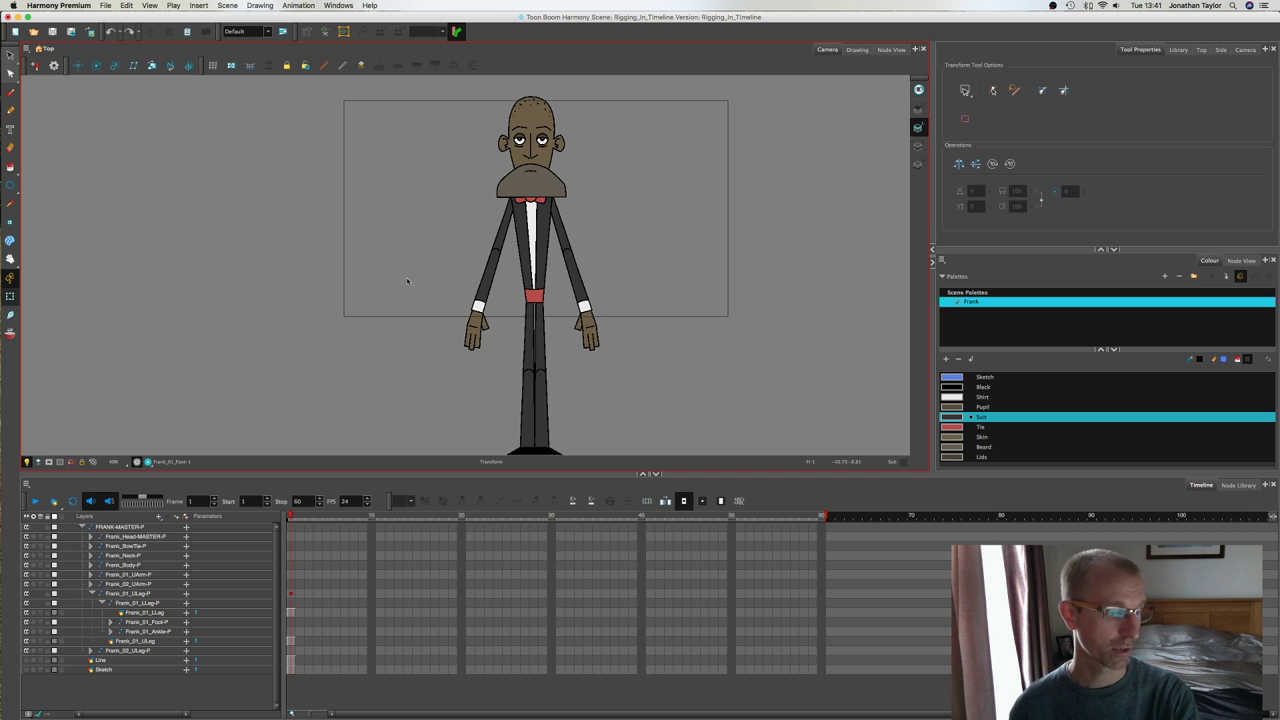
pyautogui.scroll(3, 604, 330)
pyautogui.press('space')
pyautogui.moveTo(583, 405); pyautogui.dragTo(617, 323)
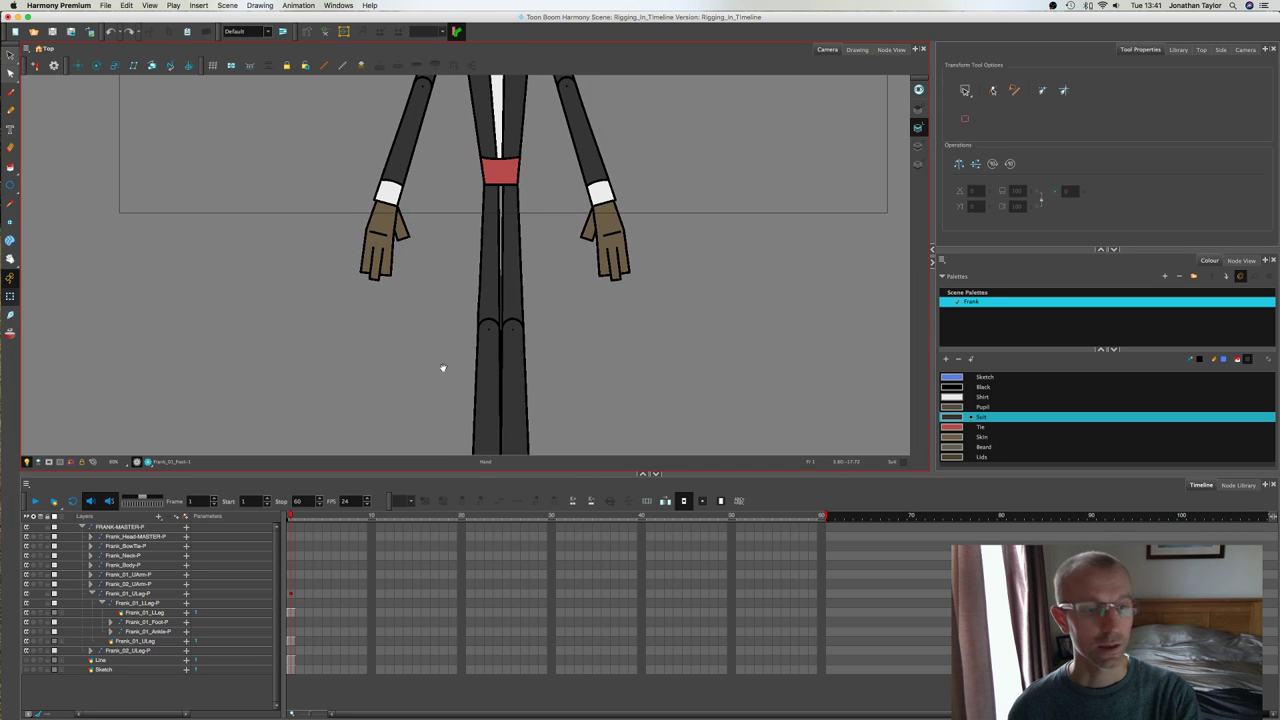
# Step: Check the Frank_Head-MASTER-P and Frank_Neck-P pivots, and hide the head to expose the neck
pyautogui.click(154, 538)
pyautogui.press('space')
pyautogui.moveTo(339, 165); pyautogui.dragTo(354, 390)
pyautogui.moveTo(391, 175); pyautogui.dragTo(385, 317)
pyautogui.hotkey('shift', 't')
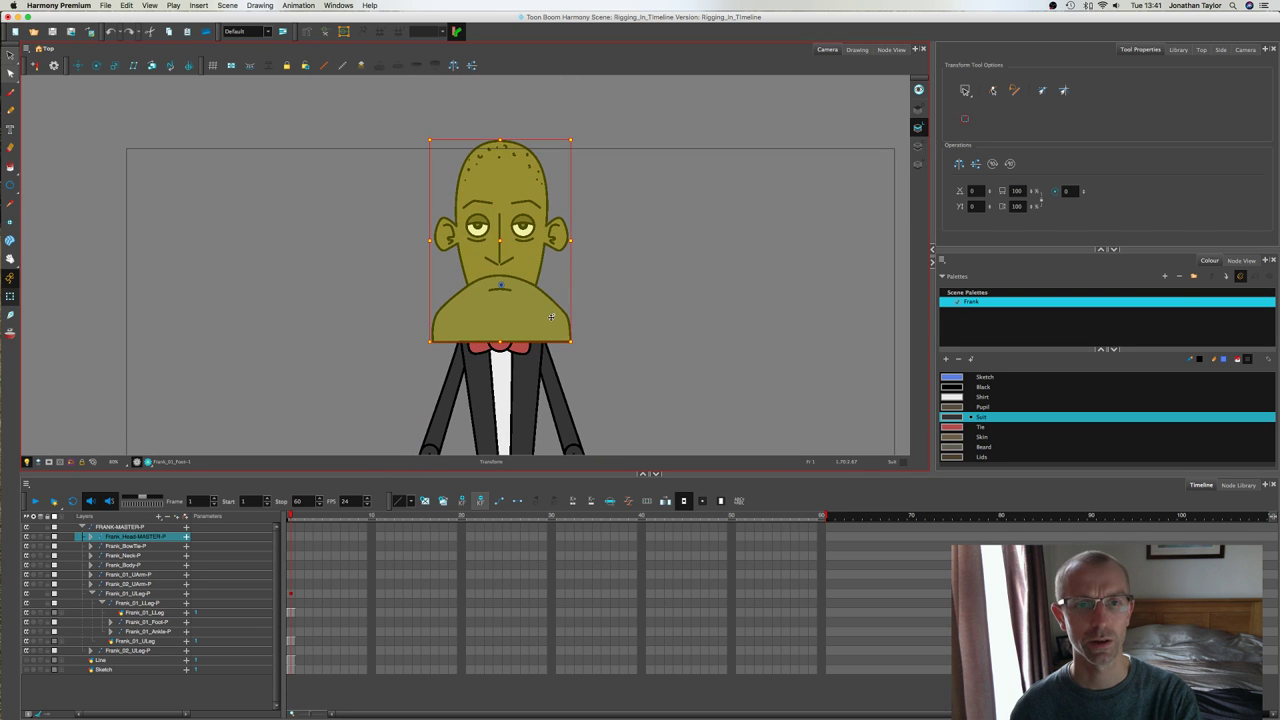
pyautogui.click(578, 301)
pyautogui.click(150, 558)
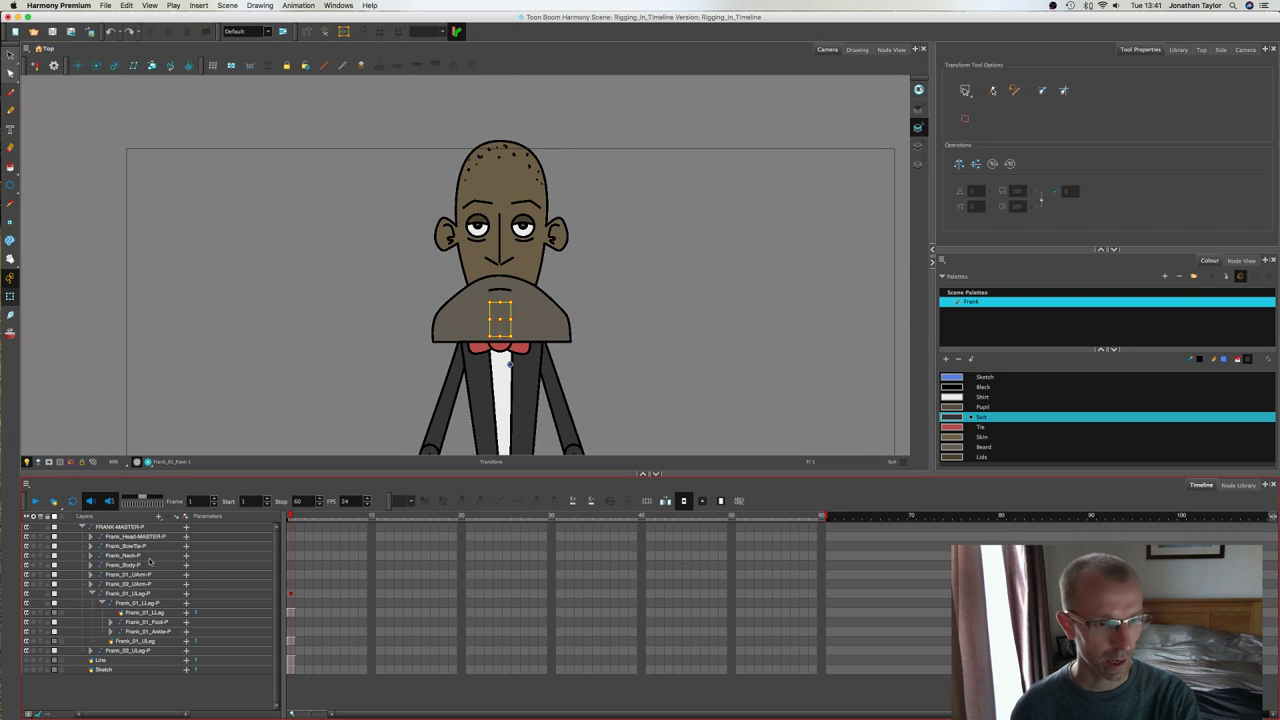
pyautogui.click(150, 558)
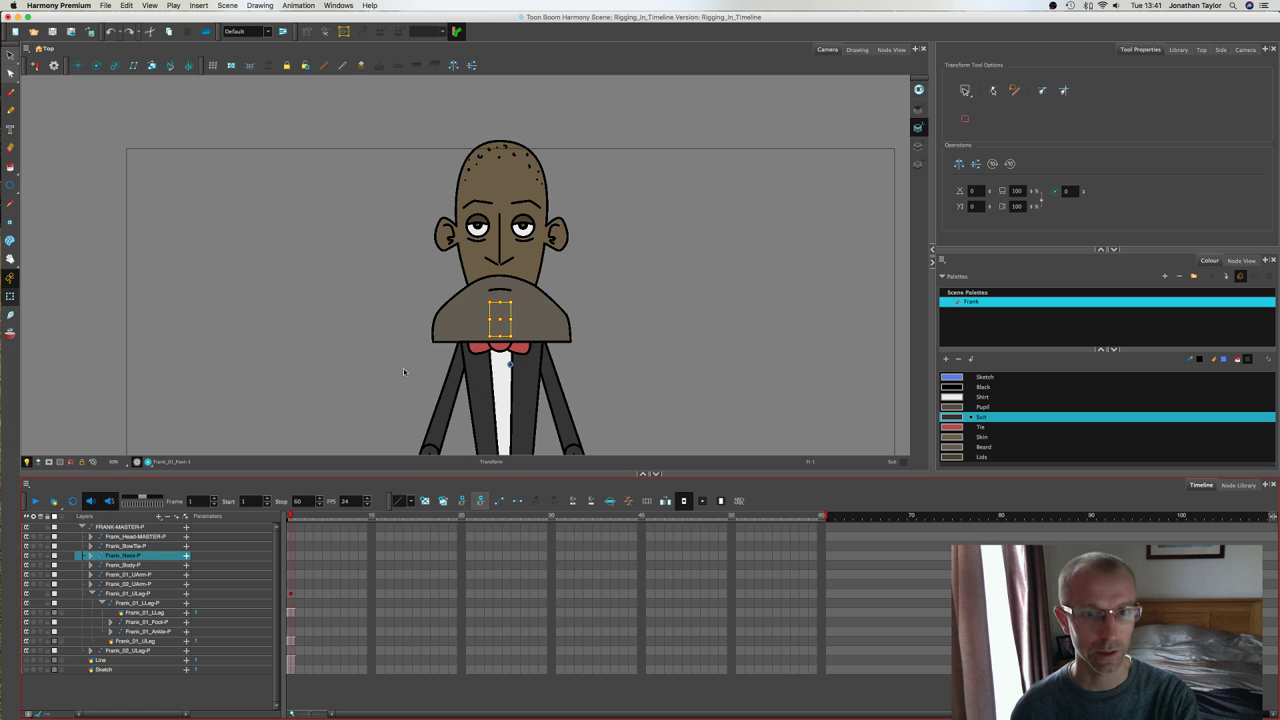
pyautogui.click(117, 538)
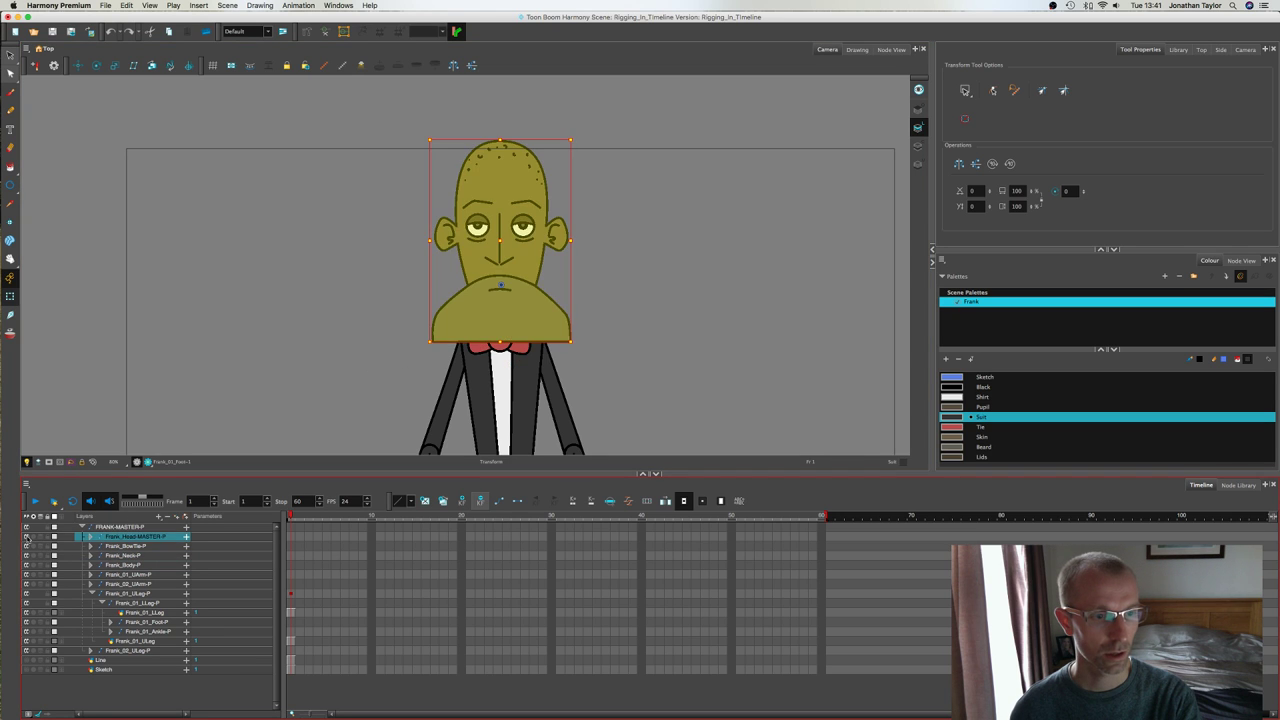
pyautogui.click(26, 537)
# Step: Move the Frank_Neck-P pivot to the base of the neck behind the bow tie's centre, test-rotate the neck and undo the rotation
pyautogui.click(495, 310)
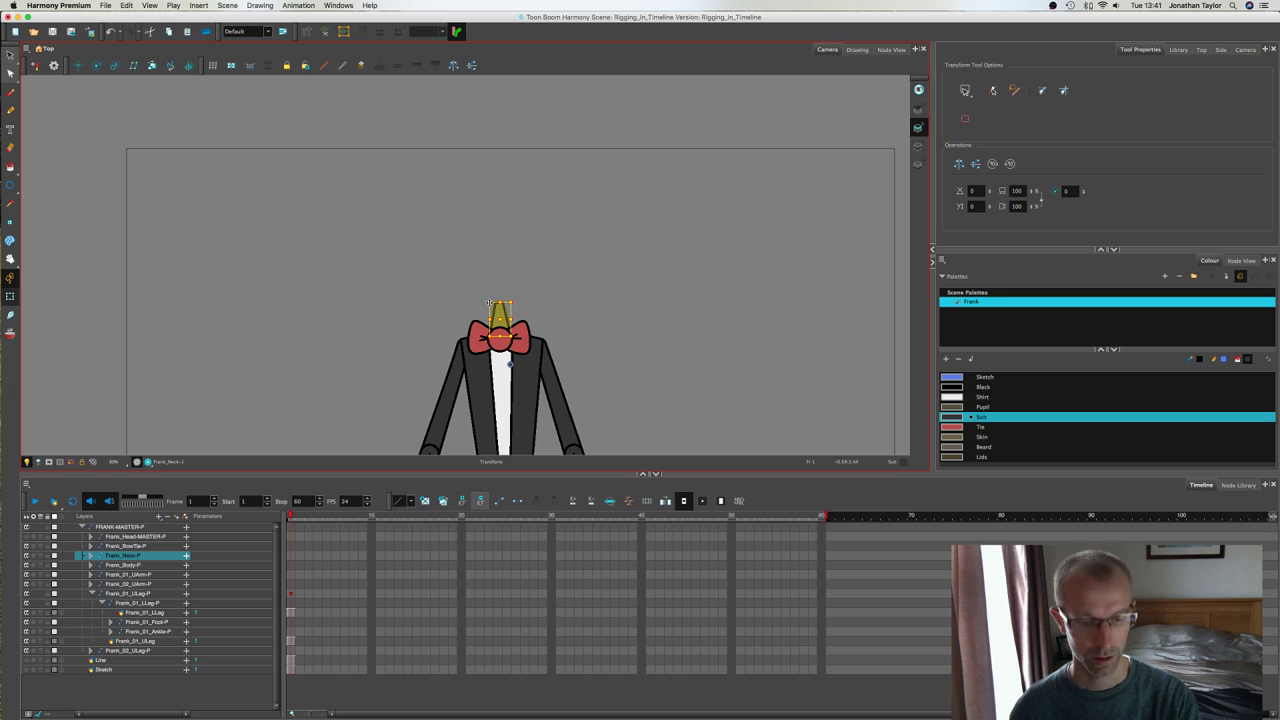
pyautogui.click(96, 65)
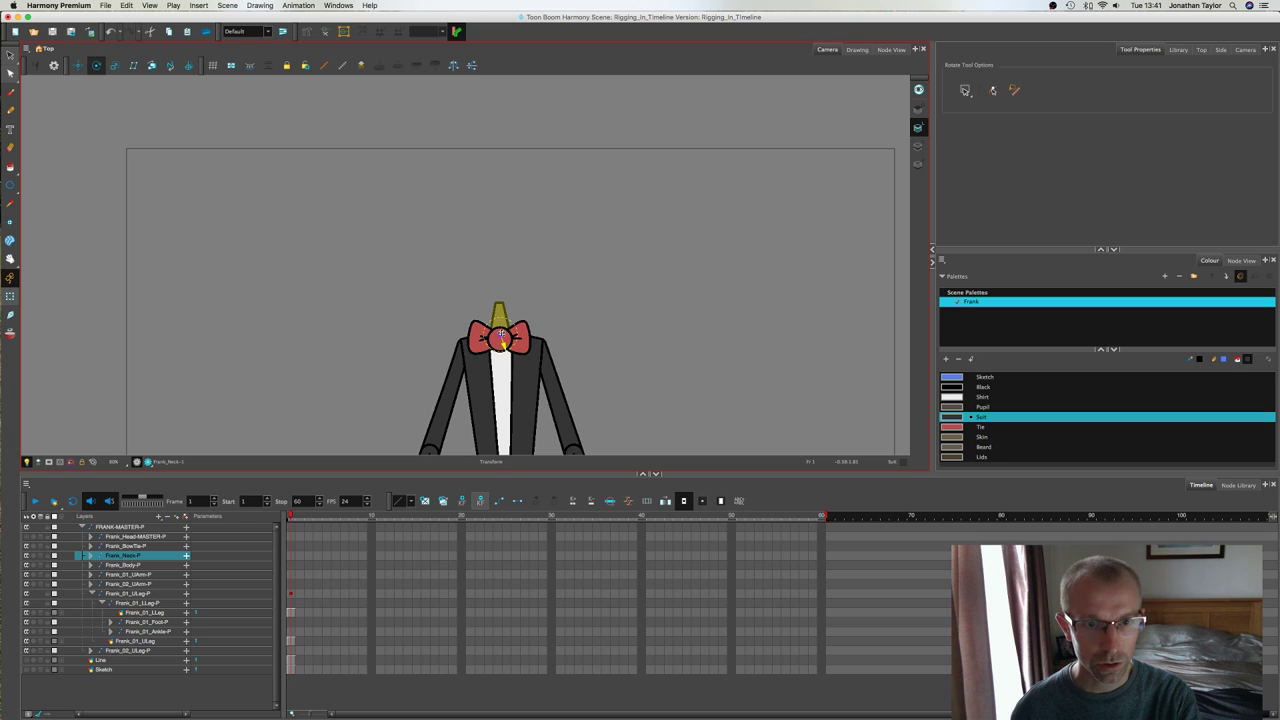
pyautogui.click(10, 297)
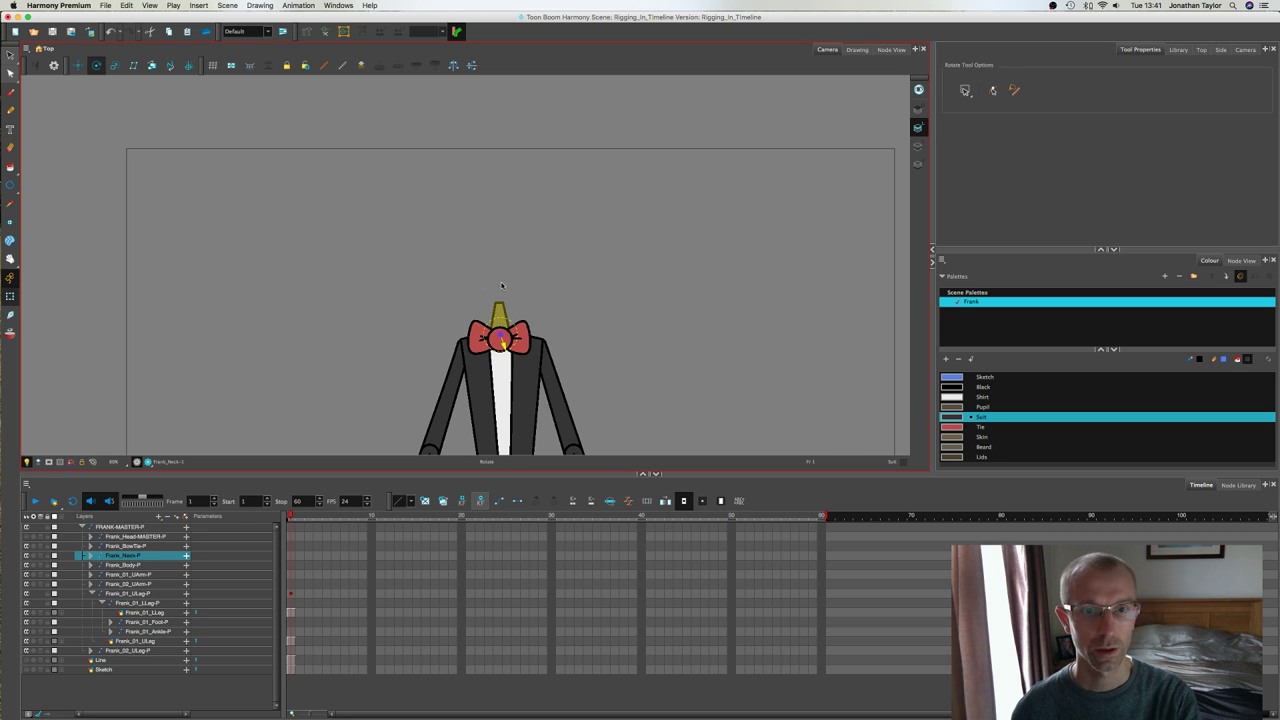
pyautogui.moveTo(518, 300); pyautogui.dragTo(513, 293)
pyautogui.press('super+z')
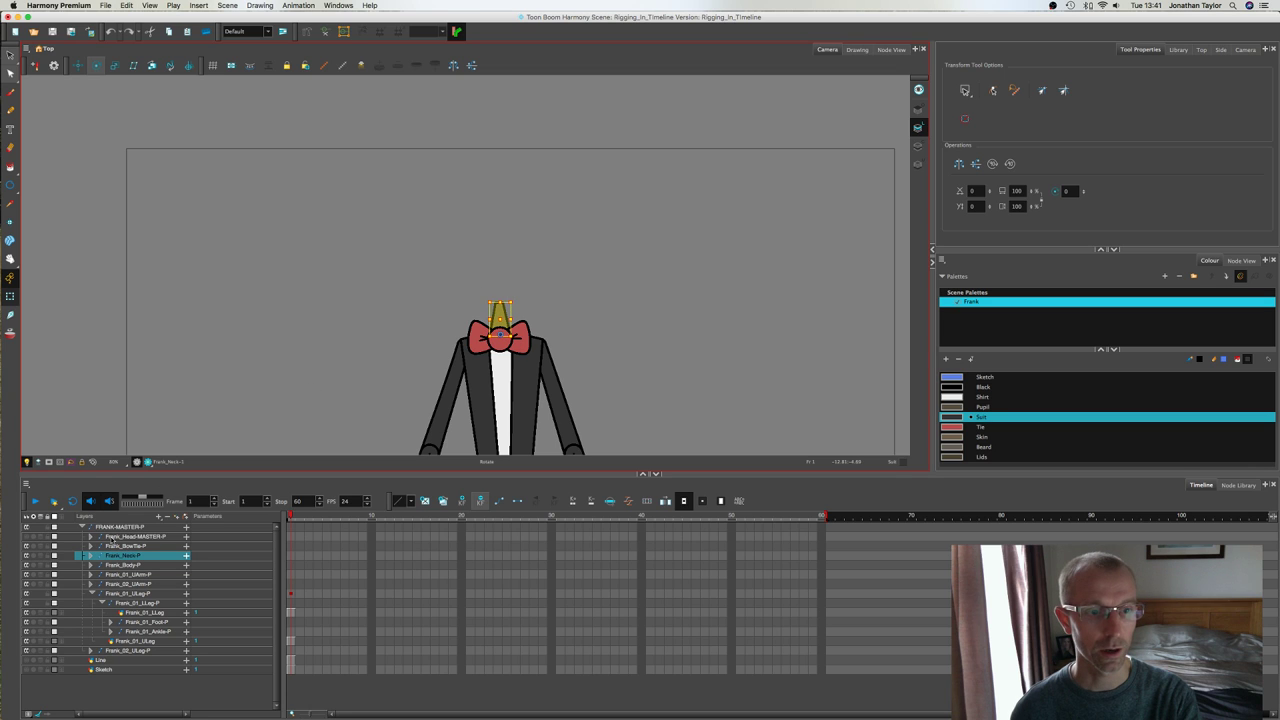
# Step: Parent the Frank_Head-MASTER-P peg under Frank_Neck-P in the layer hierarchy
pyautogui.click(125, 557)
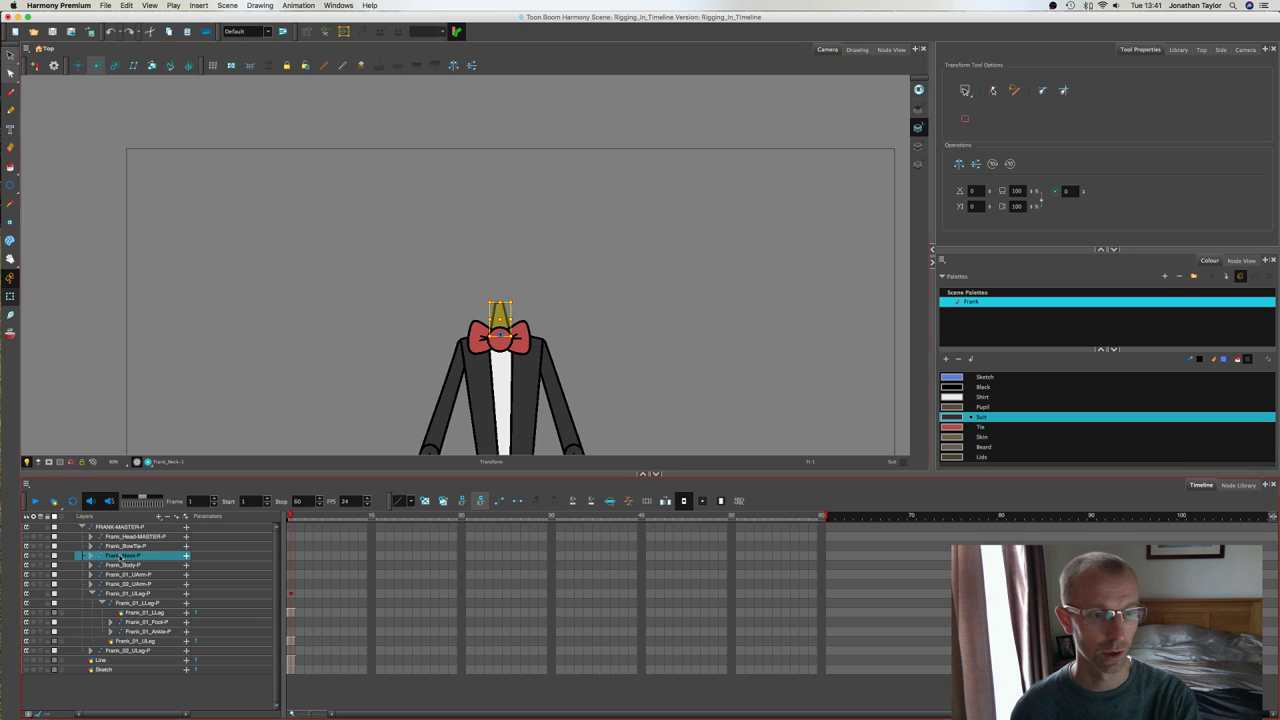
pyautogui.click(134, 538)
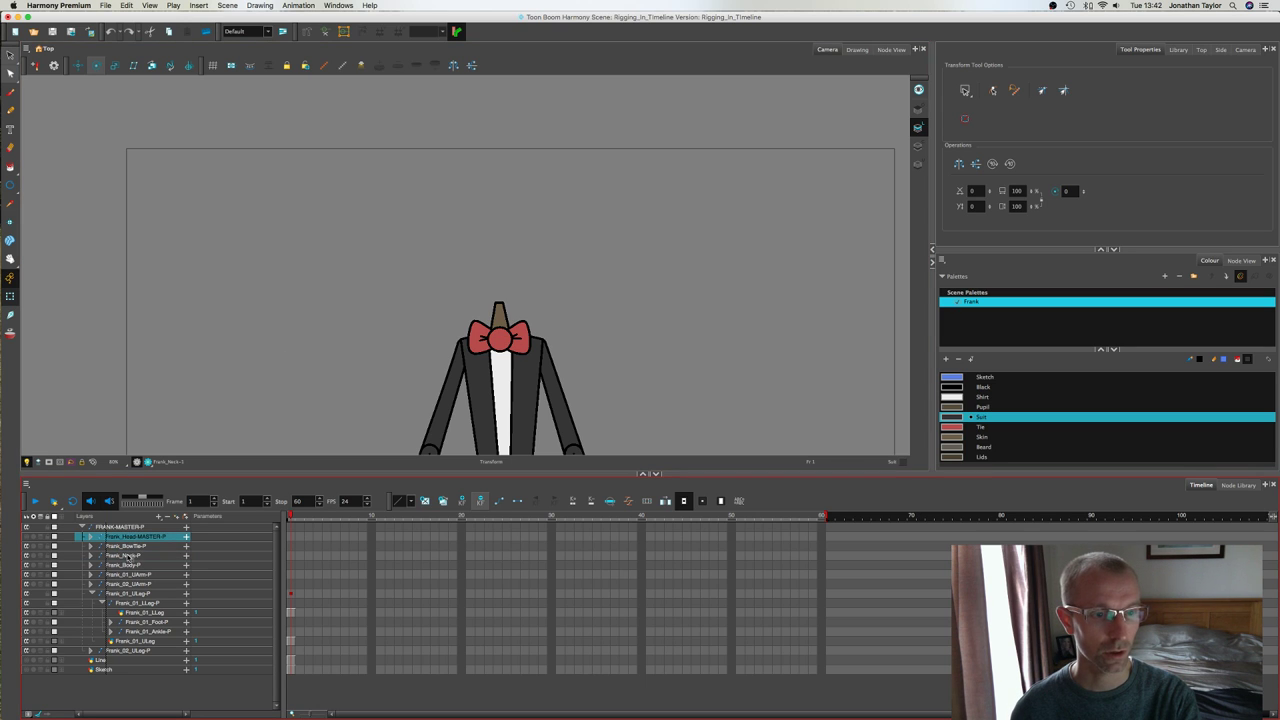
pyautogui.moveTo(128, 557); pyautogui.dragTo(129, 559)
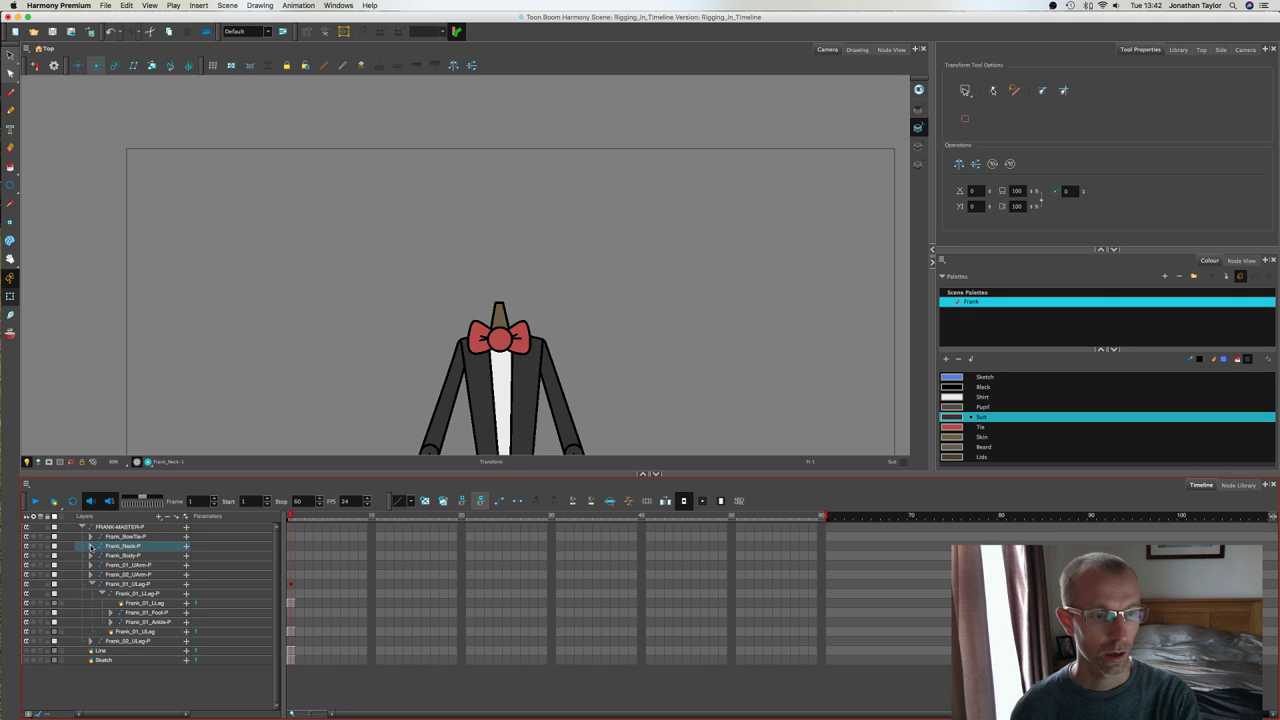
# Step: Show the hidden head again and test-rotate the Frank_Neck-P peg together with its parented head
pyautogui.click(91, 547)
pyautogui.click(125, 546)
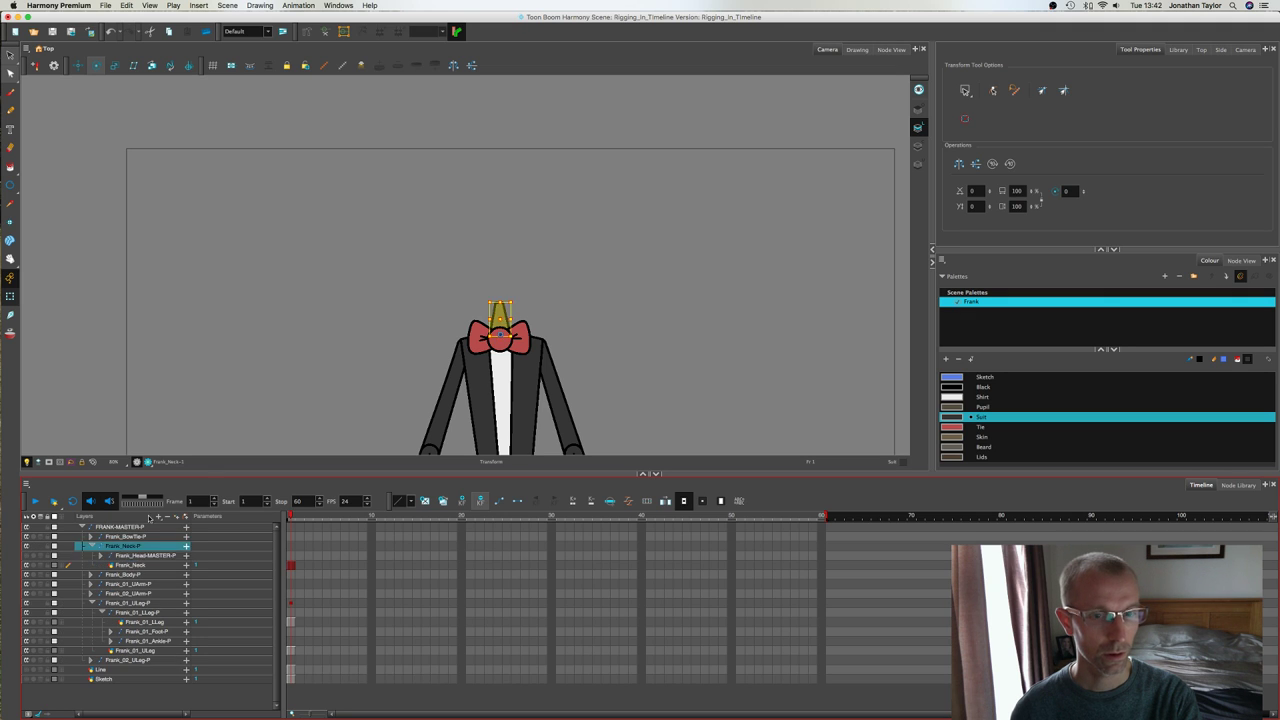
pyautogui.click(28, 556)
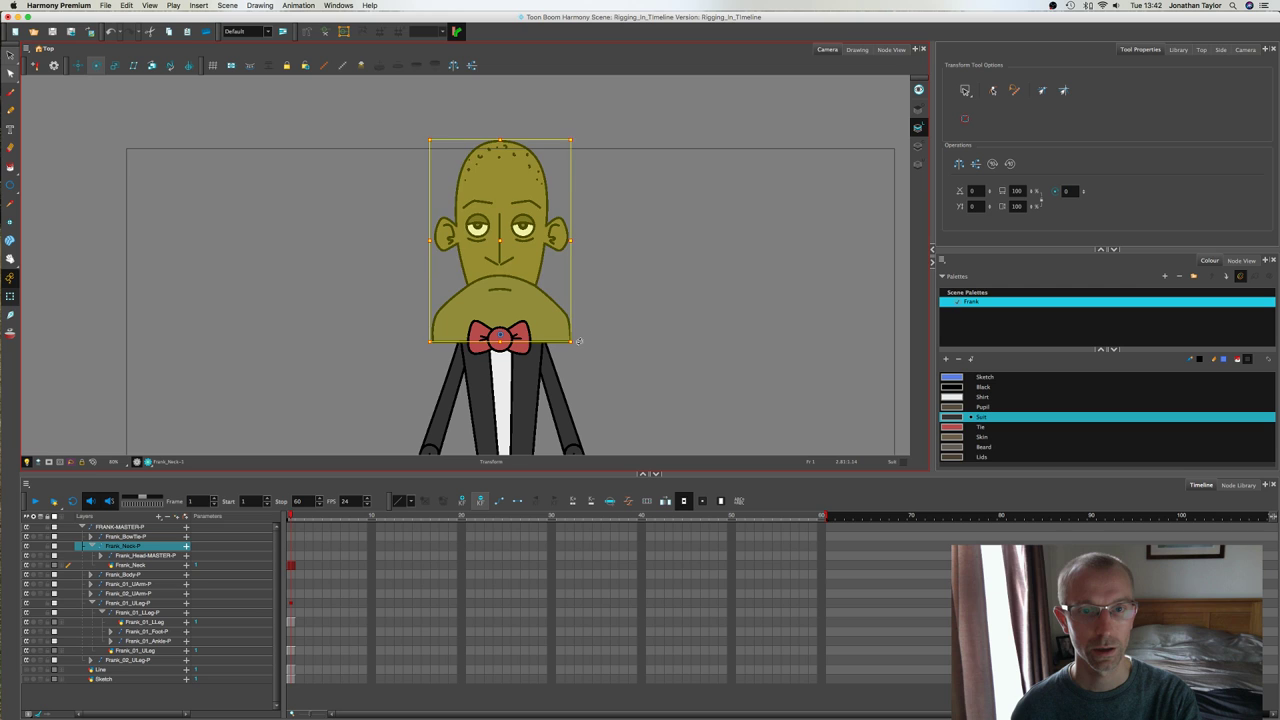
pyautogui.moveTo(578, 341)
pyautogui.mouseDown()
pyautogui.moveTo(592, 326)
pyautogui.moveTo(582, 339)
pyautogui.mouseUp()
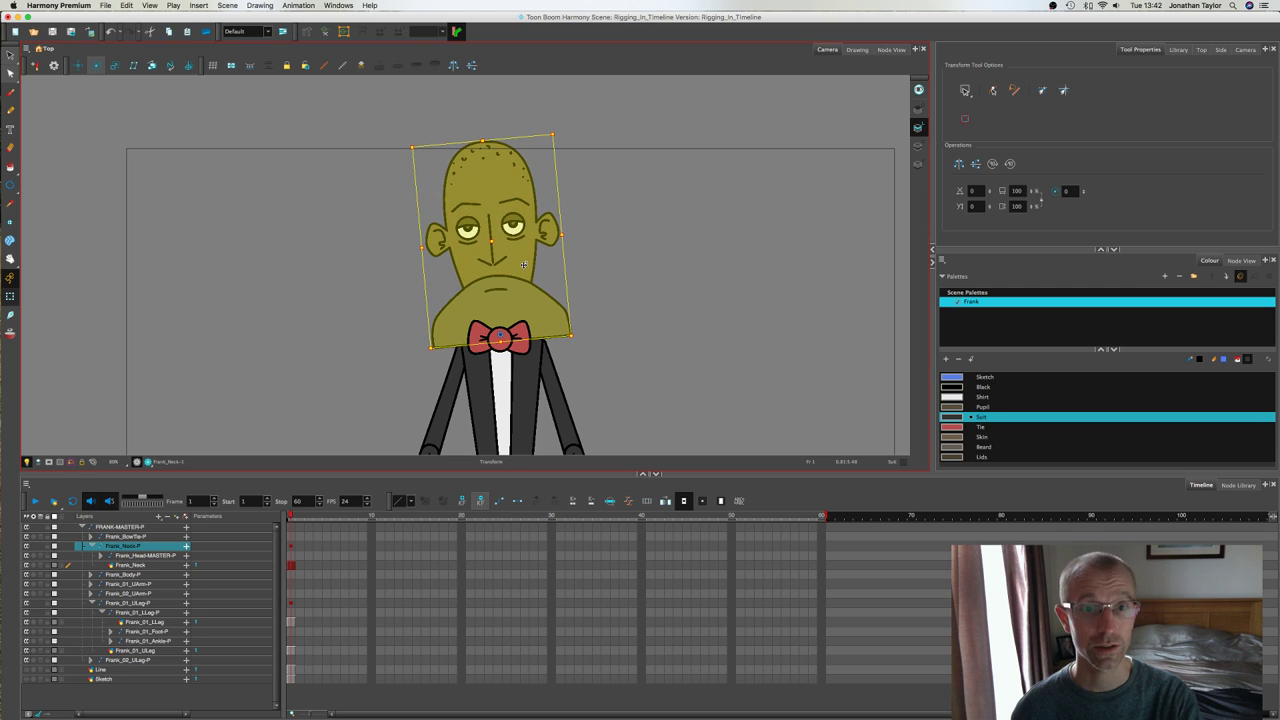
pyautogui.hotkey('ctrl', 'z')
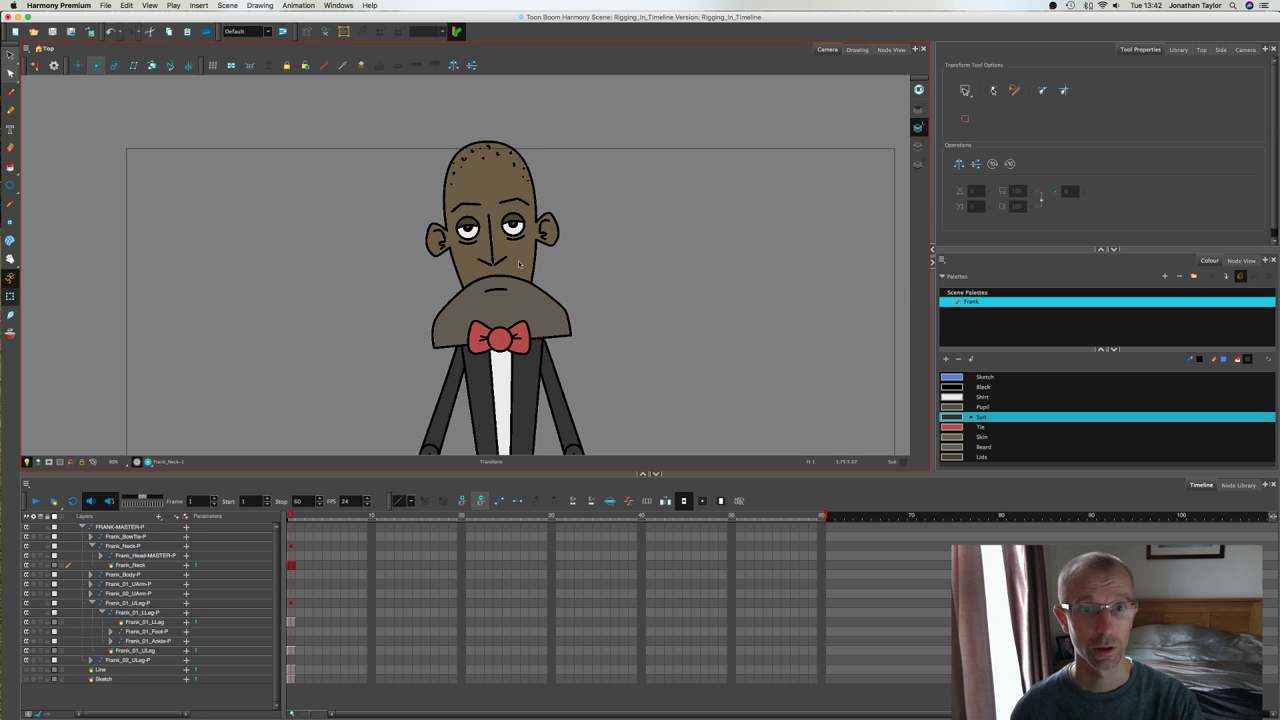
# Step: Test-rotate the Frank_Head-MASTER-P peg on its own, undo the head and neck test rotations, and deselect the rig
pyautogui.click(519, 263)
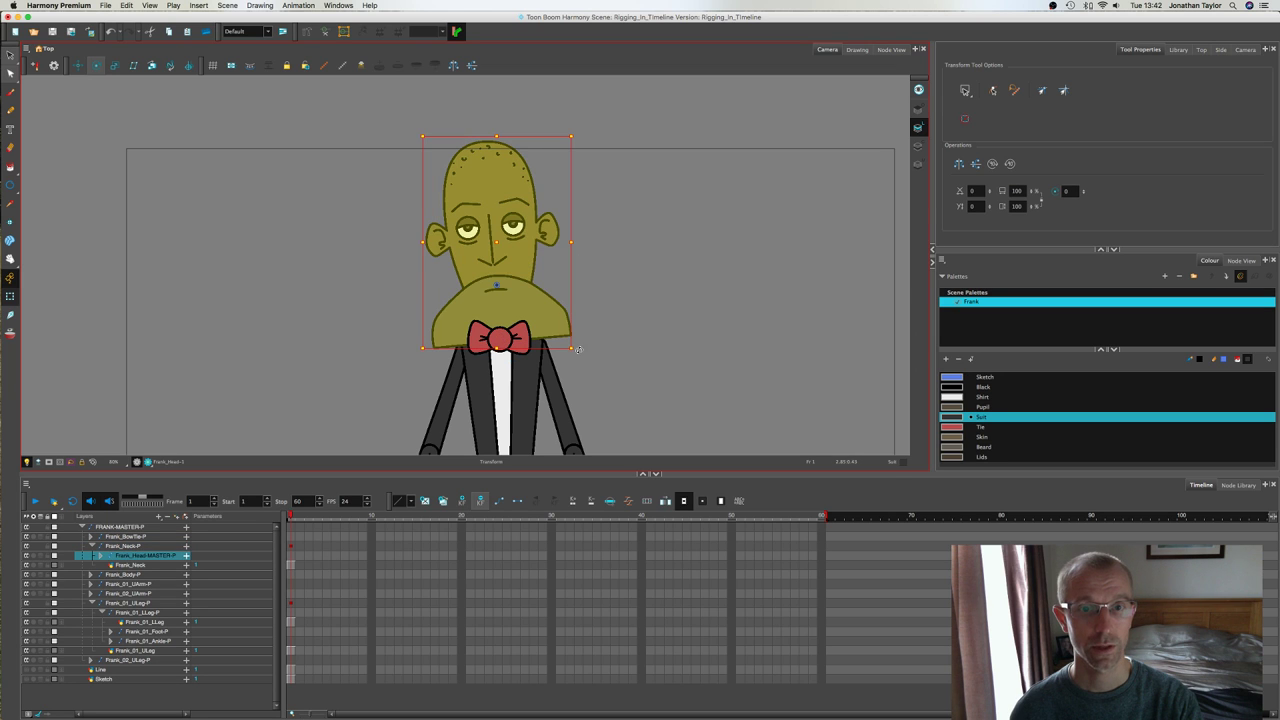
pyautogui.moveTo(577, 348)
pyautogui.mouseDown()
pyautogui.moveTo(584, 338)
pyautogui.moveTo(570, 356)
pyautogui.moveTo(578, 345)
pyautogui.mouseUp()
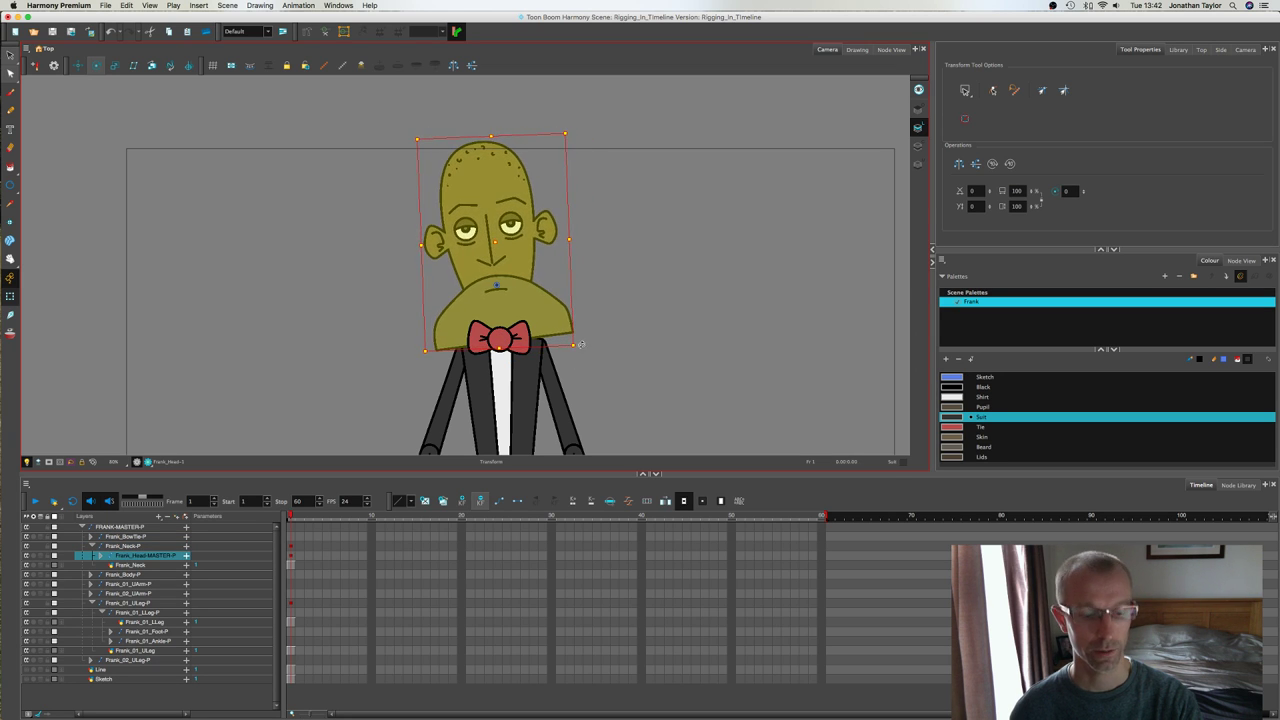
pyautogui.hotkey('ctrl', 'z')
pyautogui.click(626, 327)
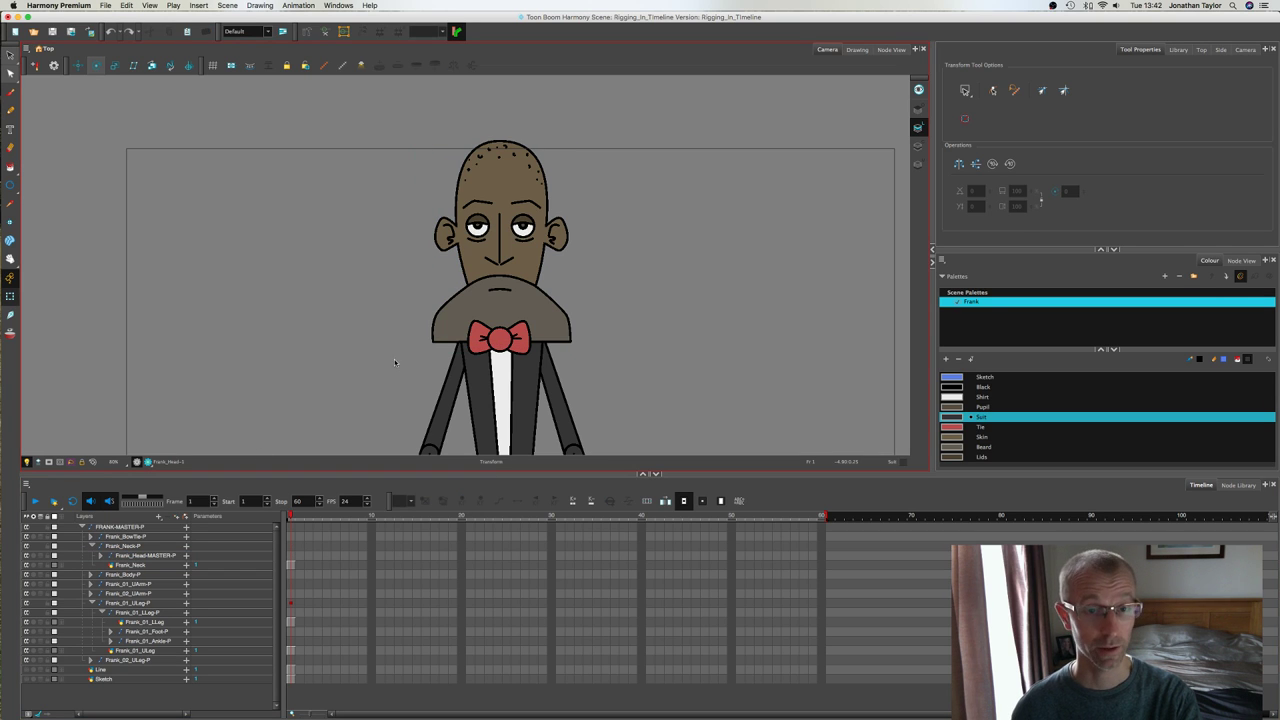
# Step: Collapse the Frank_Neck-P, Frank_01_LLeg-P and Frank_01_ULeg-P groups in the layer hierarchy
pyautogui.click(92, 546)
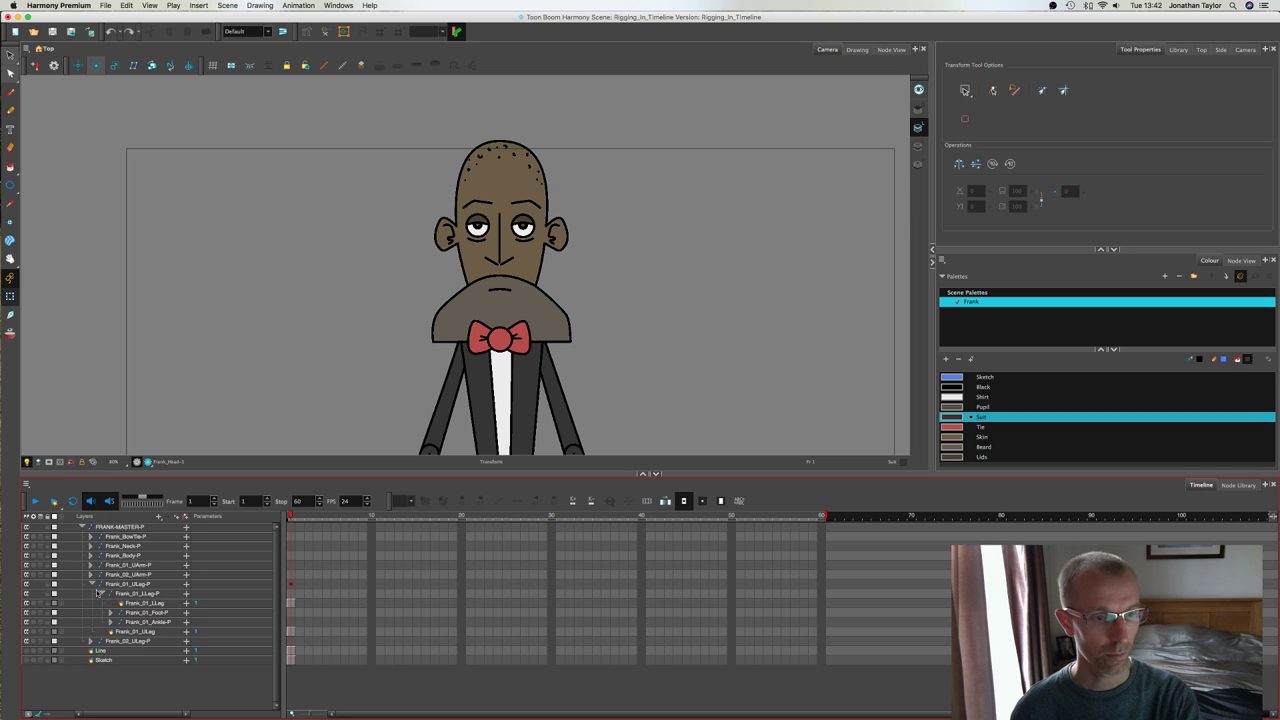
pyautogui.click(101, 594)
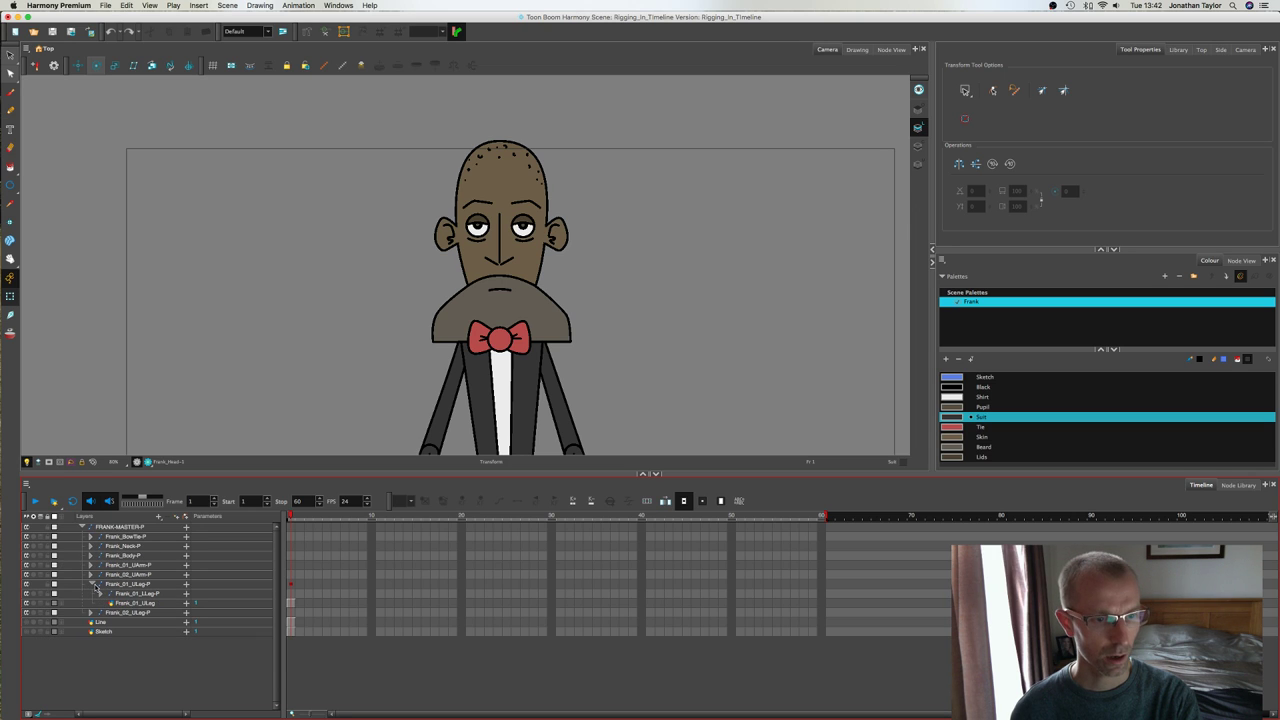
pyautogui.click(93, 584)
pyautogui.press('1')
pyautogui.press('1')
pyautogui.press('1')
pyautogui.press('space')
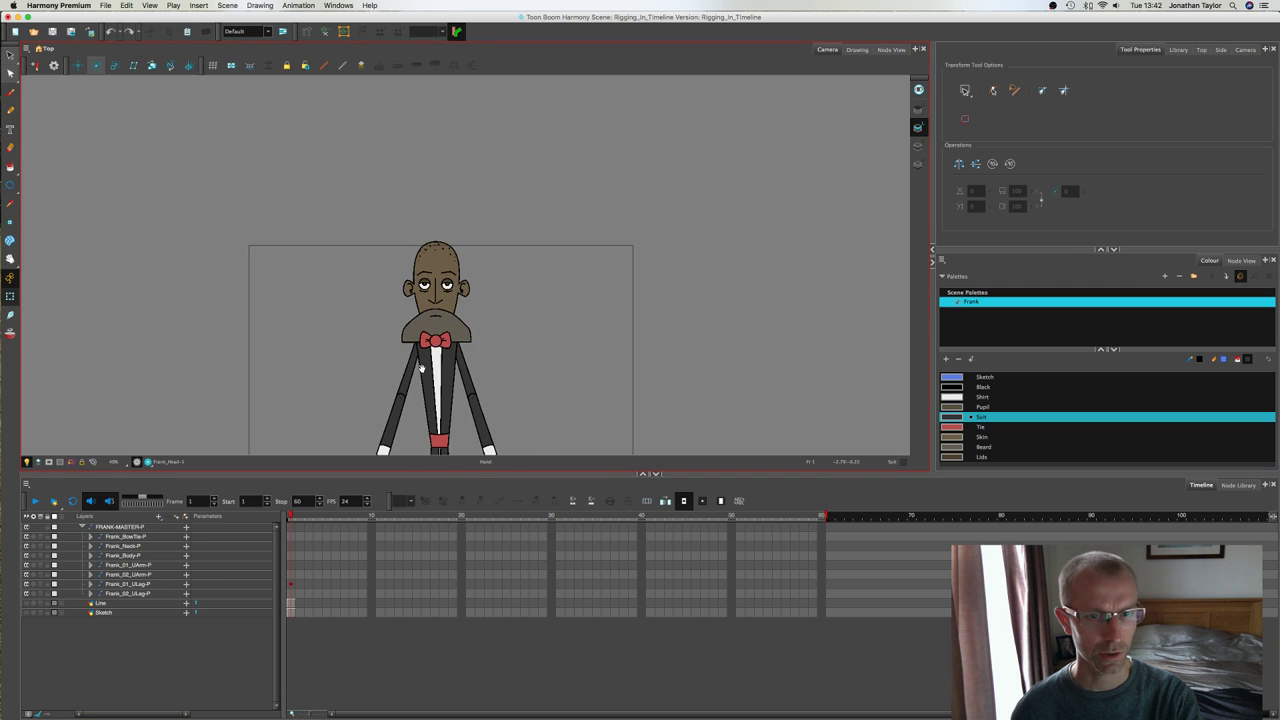
pyautogui.moveTo(424, 374); pyautogui.dragTo(473, 283)
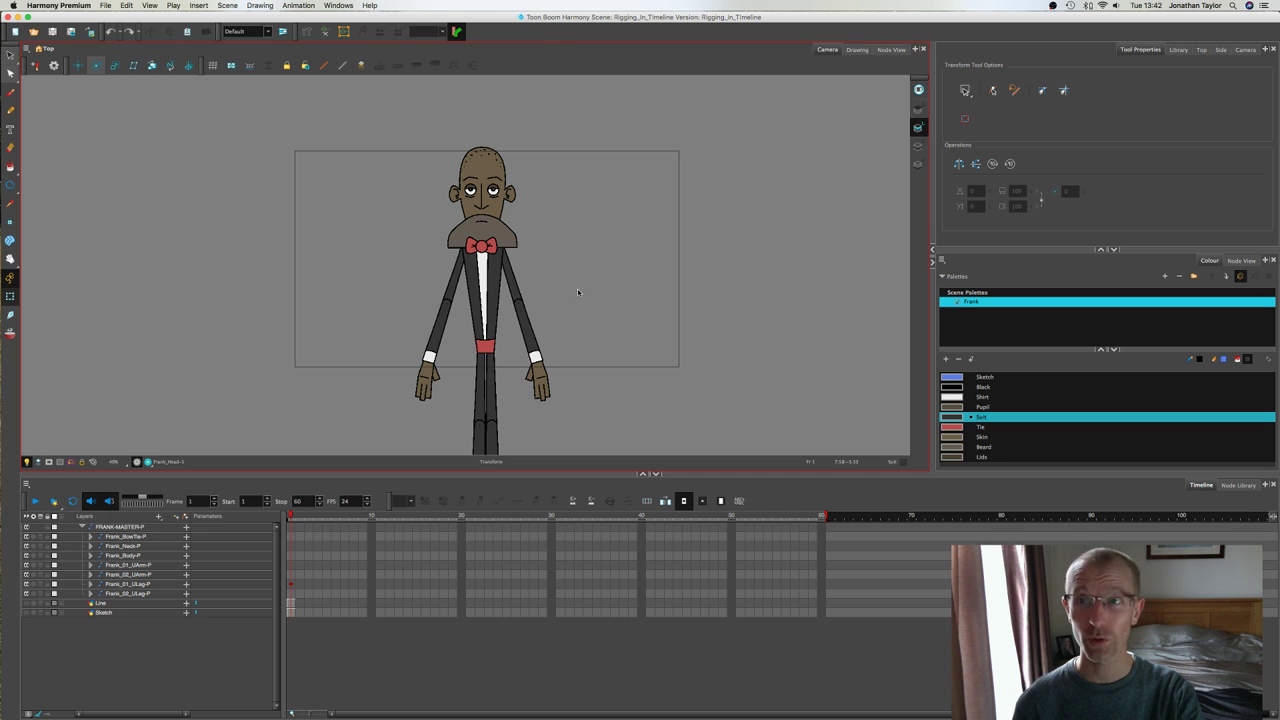
pyautogui.moveTo(577, 291); pyautogui.dragTo(609, 287)
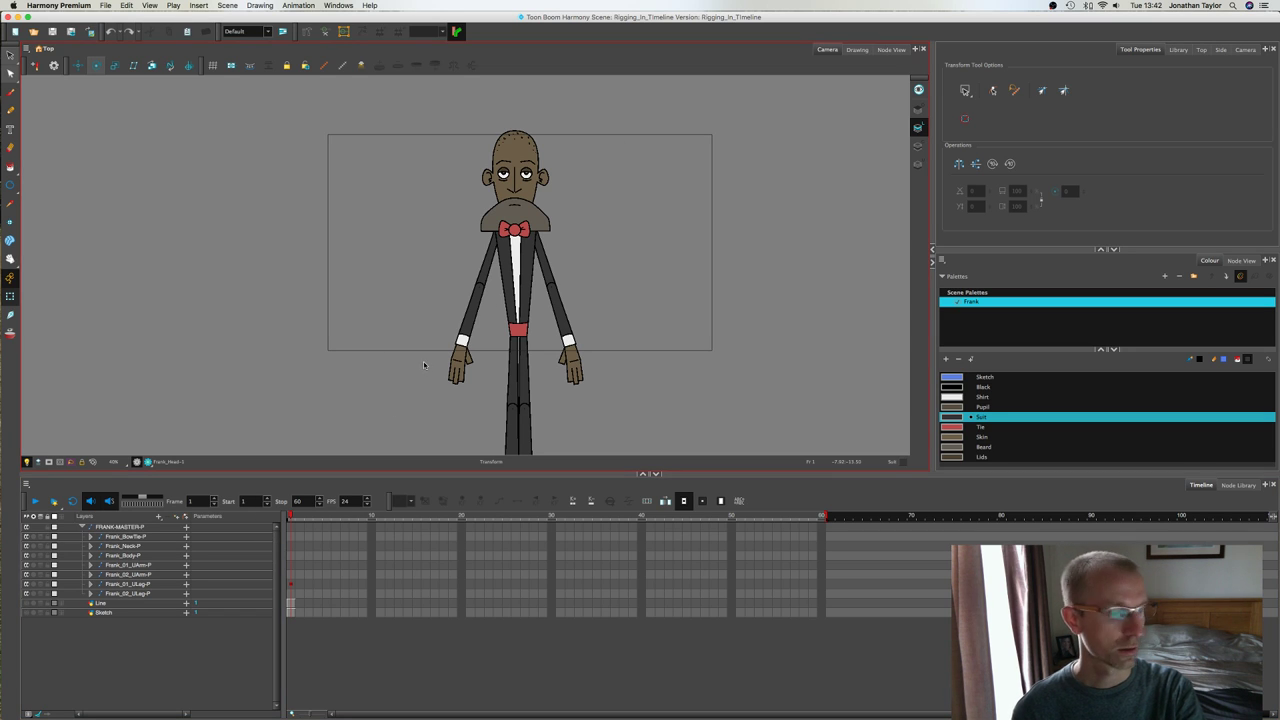
# Step: Test-rotate the Frank_Body-P peg around the waist and undo the rotation
pyautogui.click(504, 294)
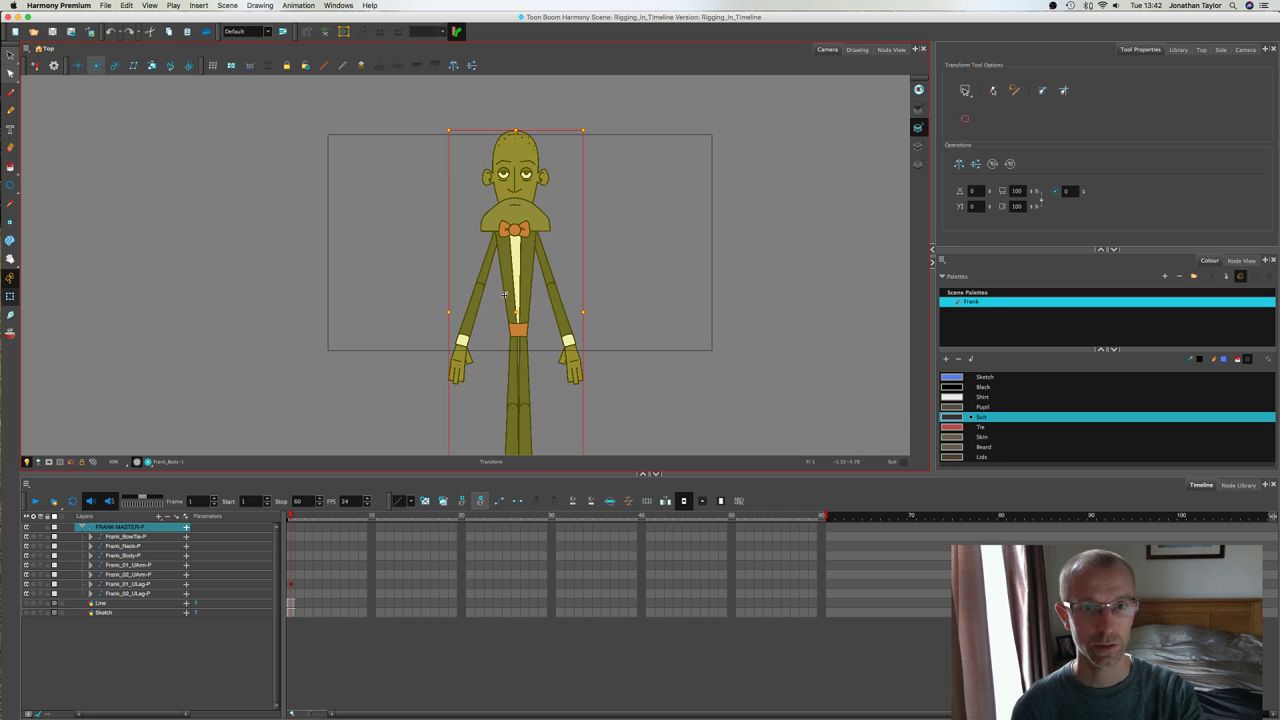
pyautogui.click(446, 261)
pyautogui.click(512, 283)
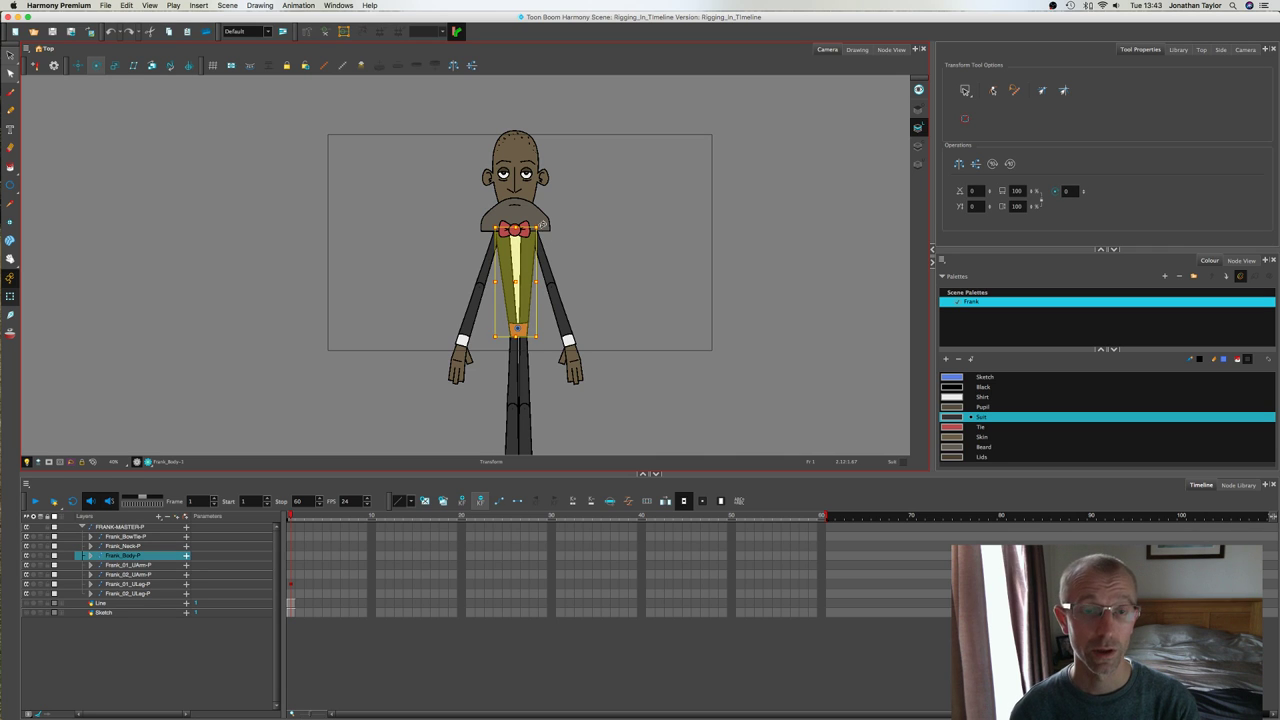
pyautogui.moveTo(546, 226); pyautogui.dragTo(514, 201)
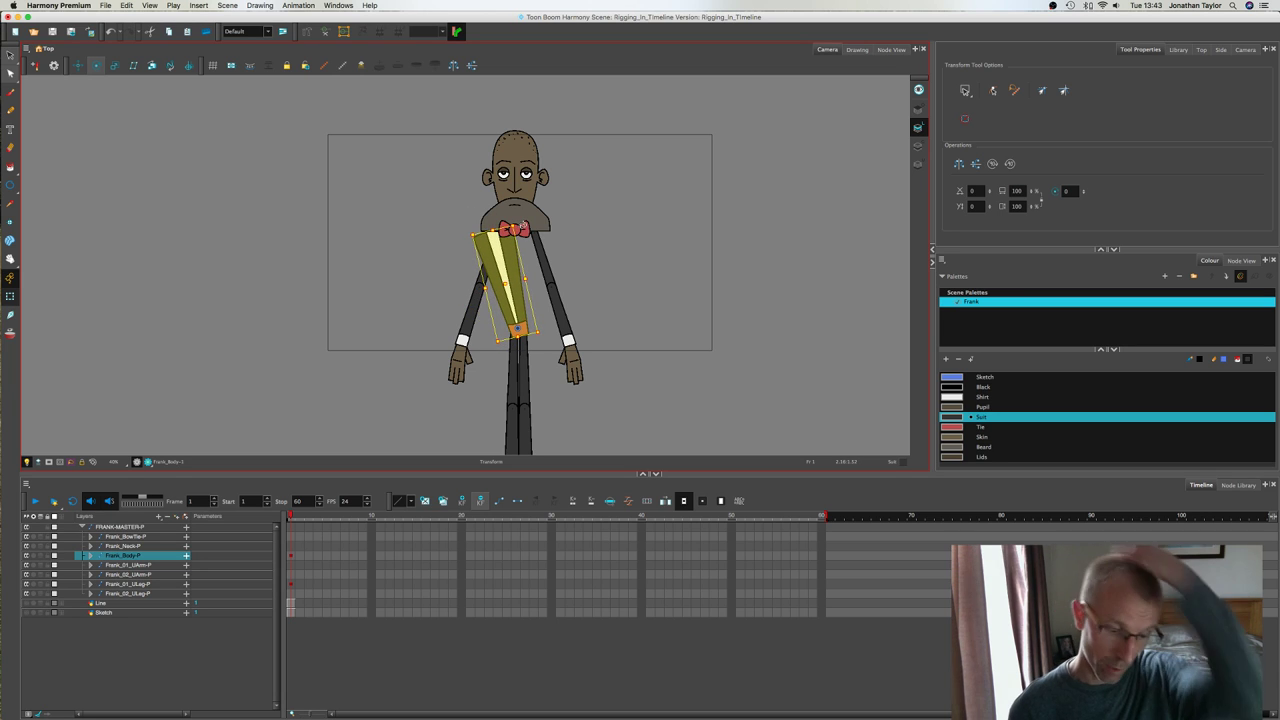
pyautogui.press('super+z')
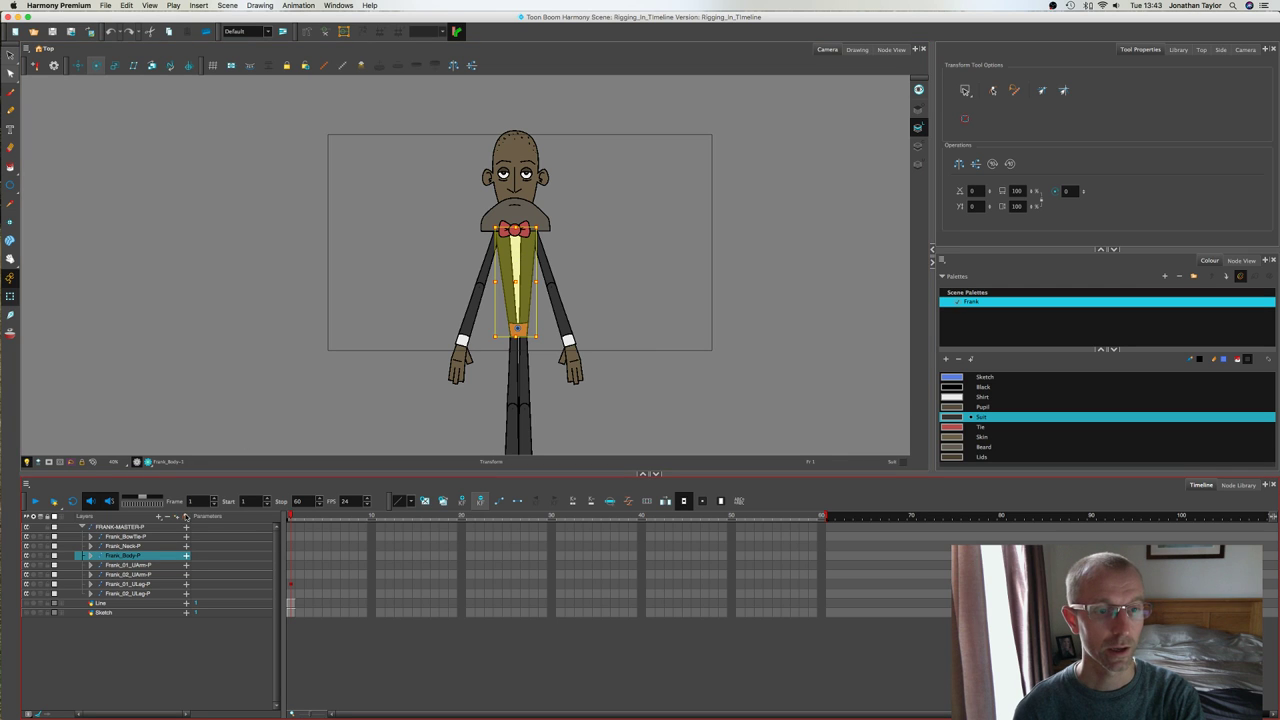
# Step: Add a parent peg above Frank_Body-P and name it Frank_Body-MASTER-P
pyautogui.click(186, 516)
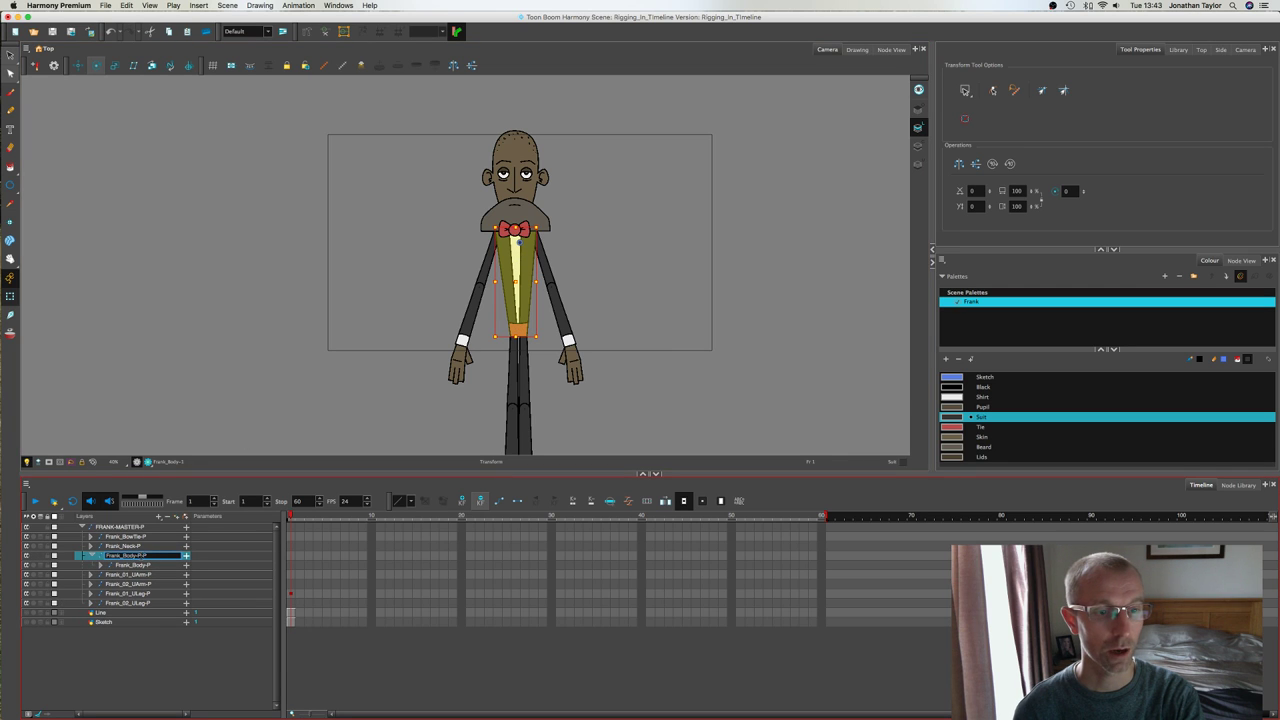
pyautogui.press('BackSpace')
pyautogui.press('BackSpace')
pyautogui.press('BackSpace')
pyautogui.write('MASTER-P')
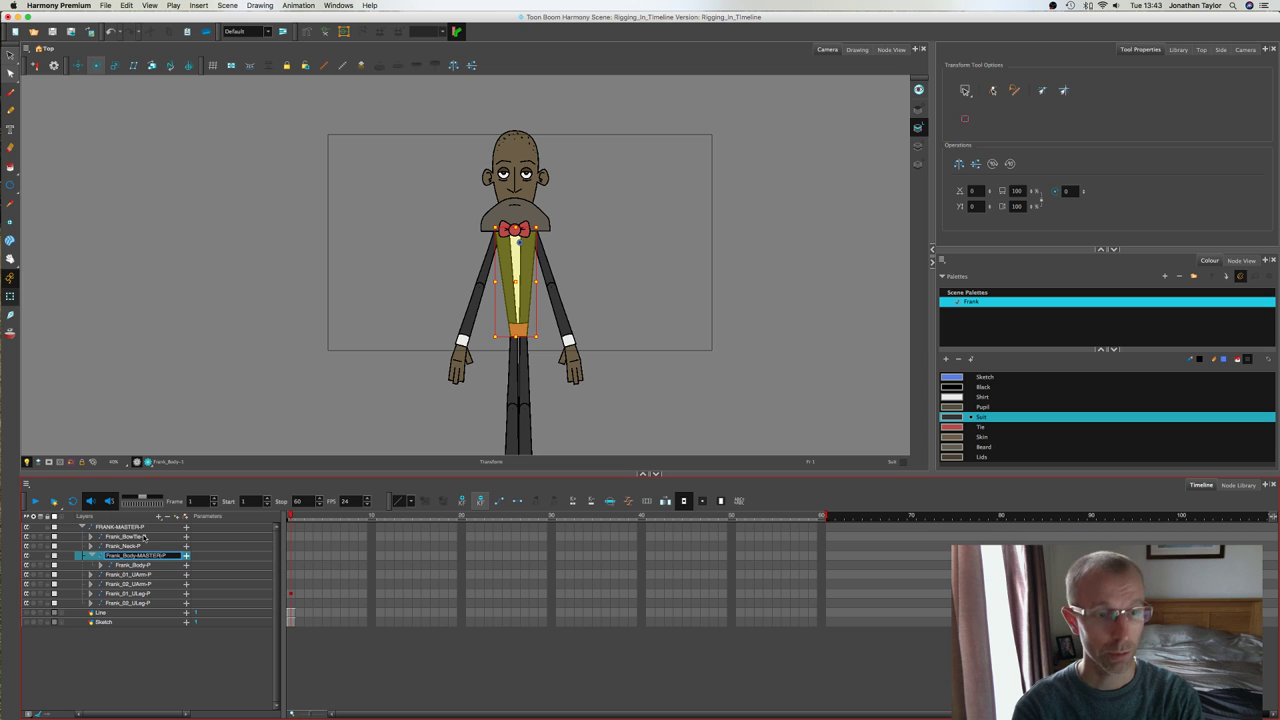
pyautogui.press('Return')
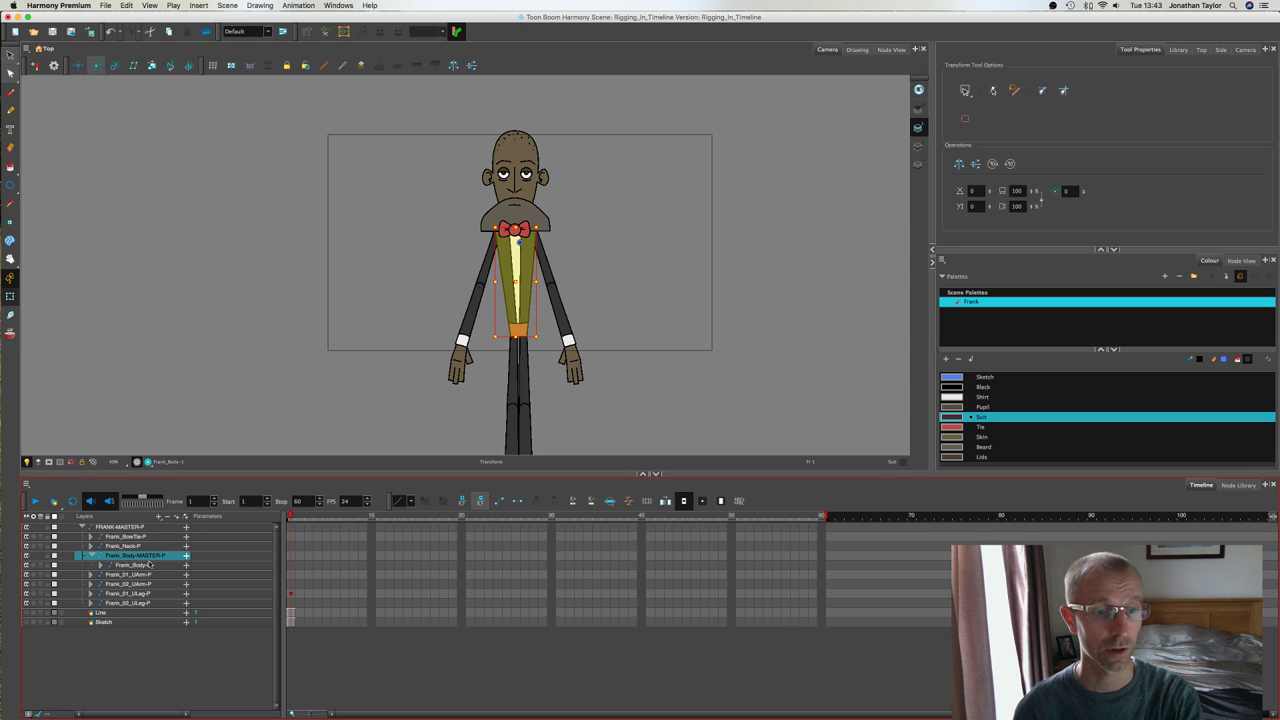
# Step: Test widening the torso through the Frank_Body-P peg, undo the scaling and deselect it
pyautogui.click(511, 250)
pyautogui.moveTo(495, 281); pyautogui.dragTo(485, 266)
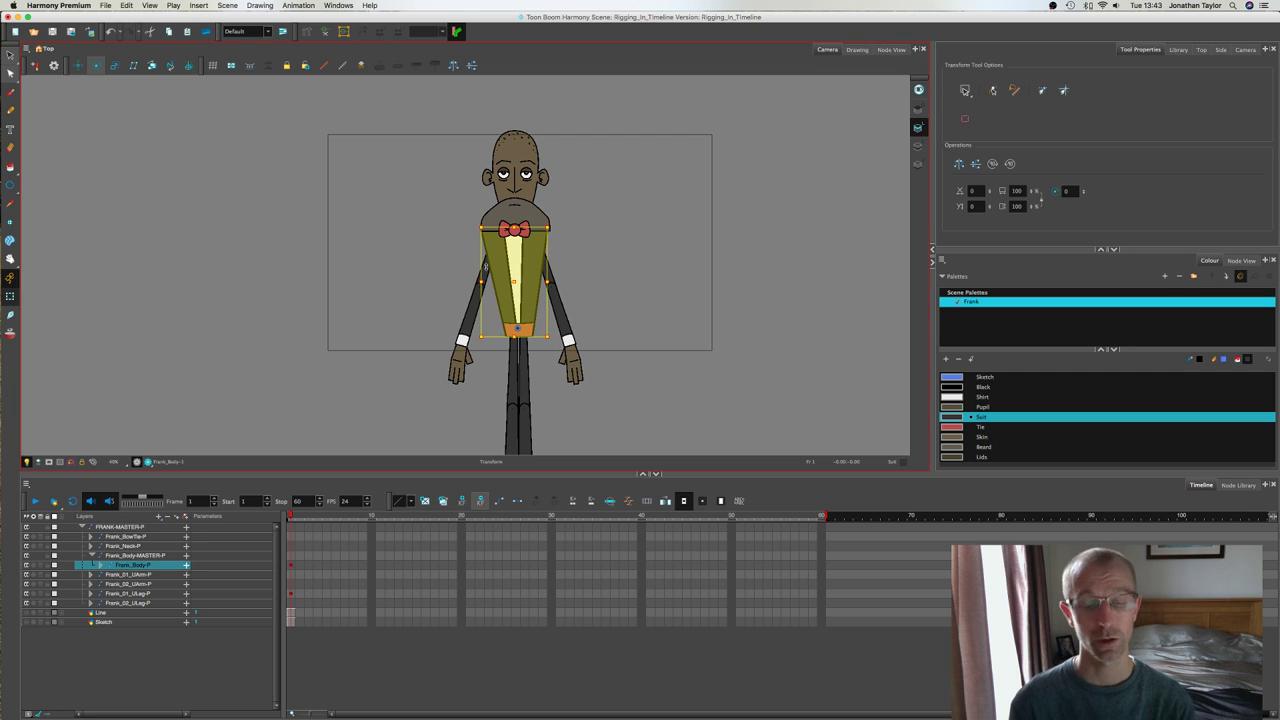
pyautogui.press('super+z')
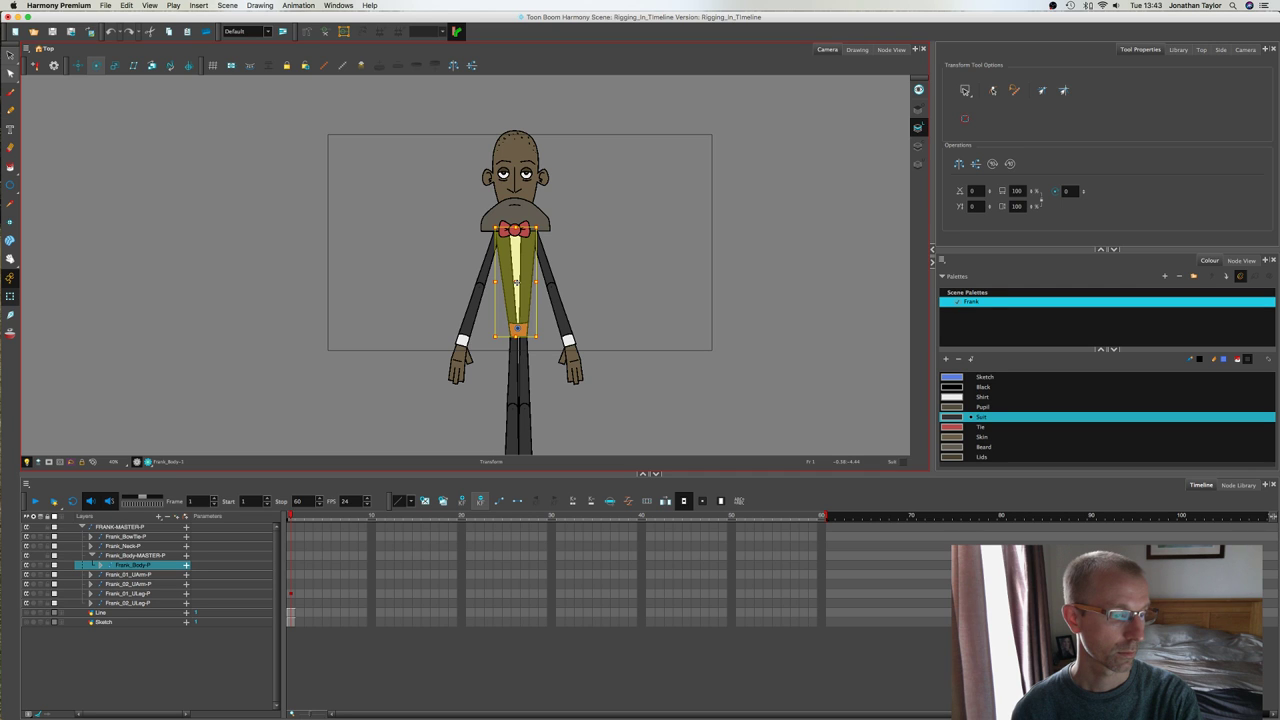
pyautogui.click(576, 250)
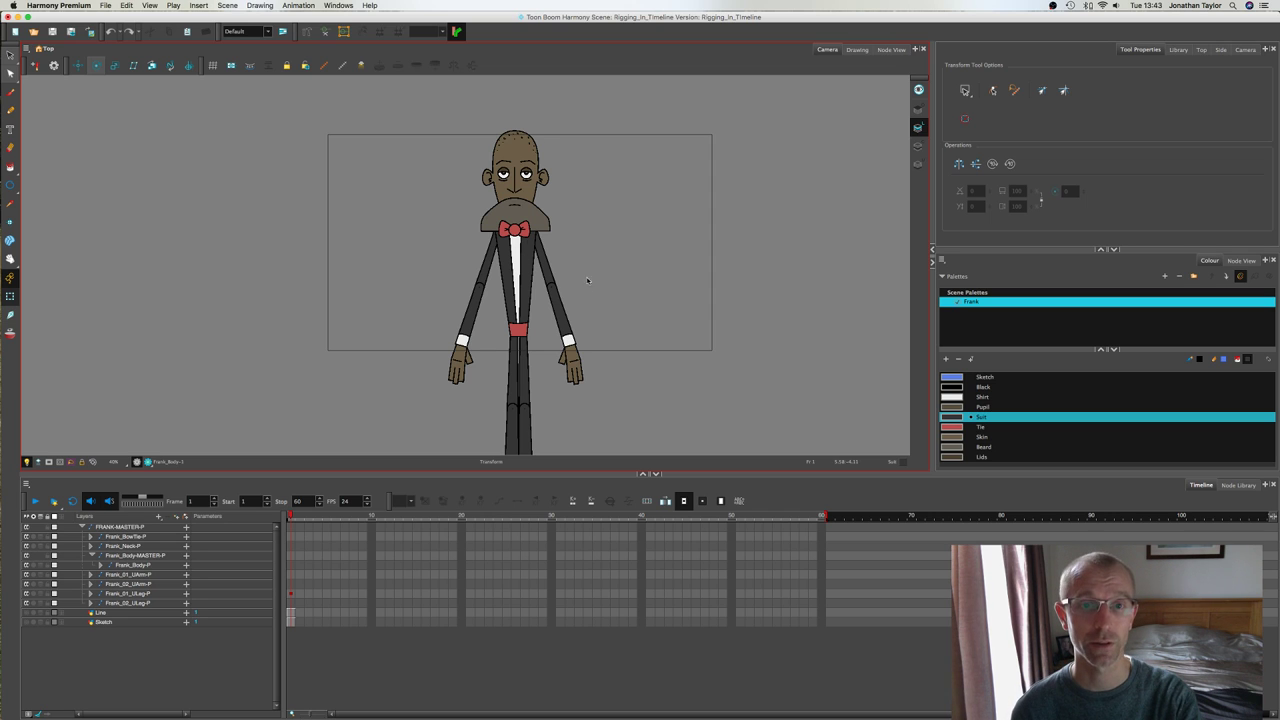
# Step: Parent the Frank_BowTie-P and Frank_Neck-P pegs under Frank_Body-MASTER-P
pyautogui.click(520, 273)
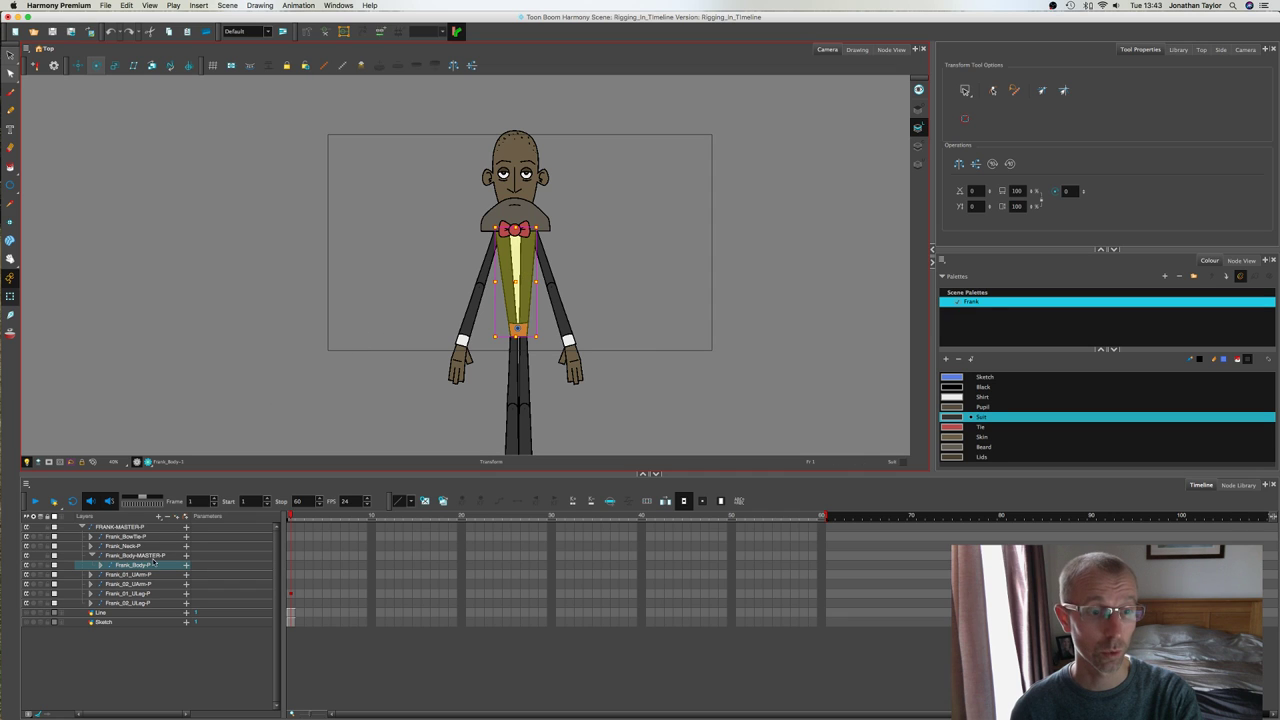
pyautogui.click(152, 556)
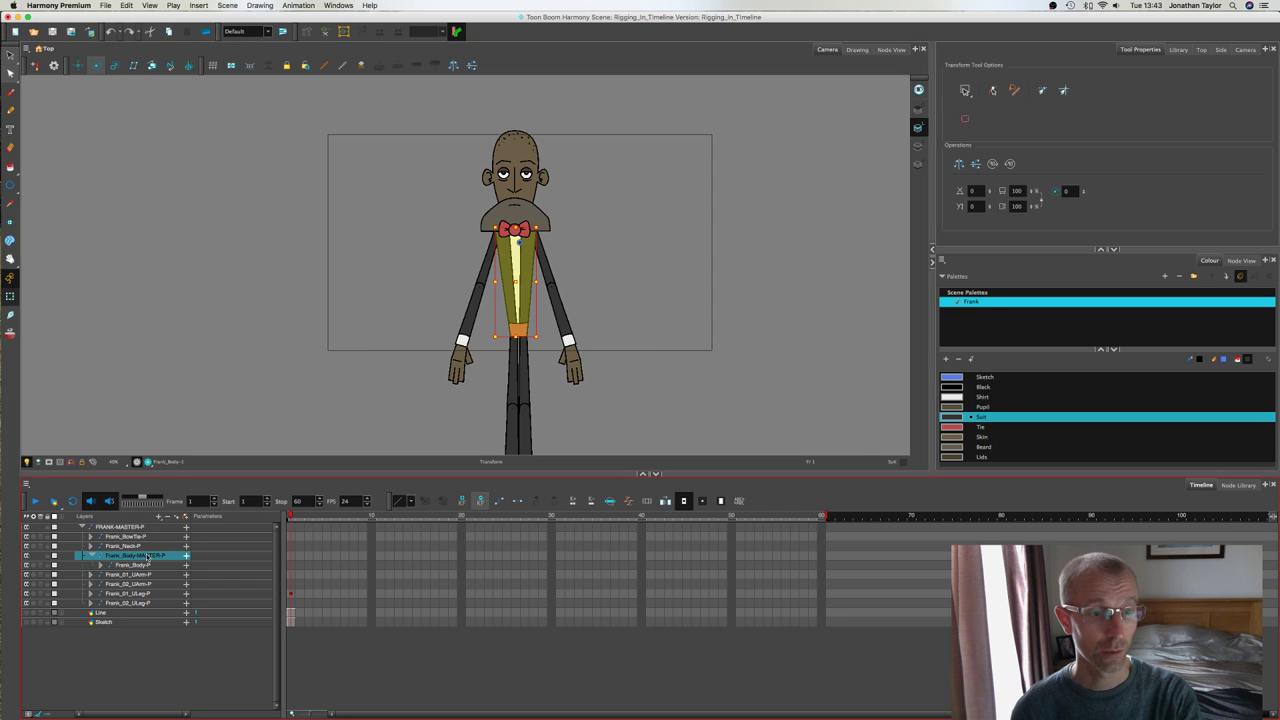
pyautogui.click(138, 547)
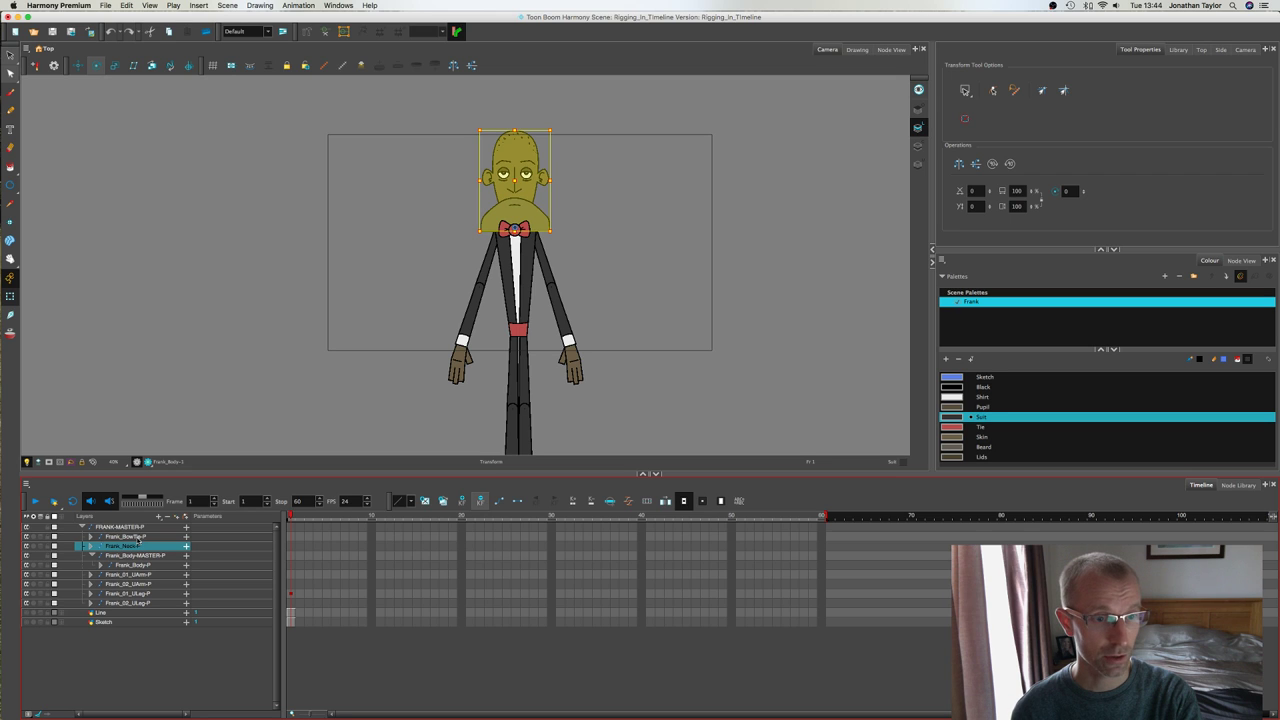
pyautogui.keyDown('shift'); pyautogui.click(138, 538); pyautogui.keyUp('shift')
pyautogui.moveTo(136, 548); pyautogui.dragTo(139, 559)
# Step: Parent Frank_01_UArm-P and Frank_02_UArm-P under Frank_Body-MASTER-P, and reorder Frank_Body-P to sit between Frank_Neck-P and the arms
pyautogui.click(139, 576)
pyautogui.keyDown('shift'); pyautogui.click(140, 584); pyautogui.keyUp('shift')
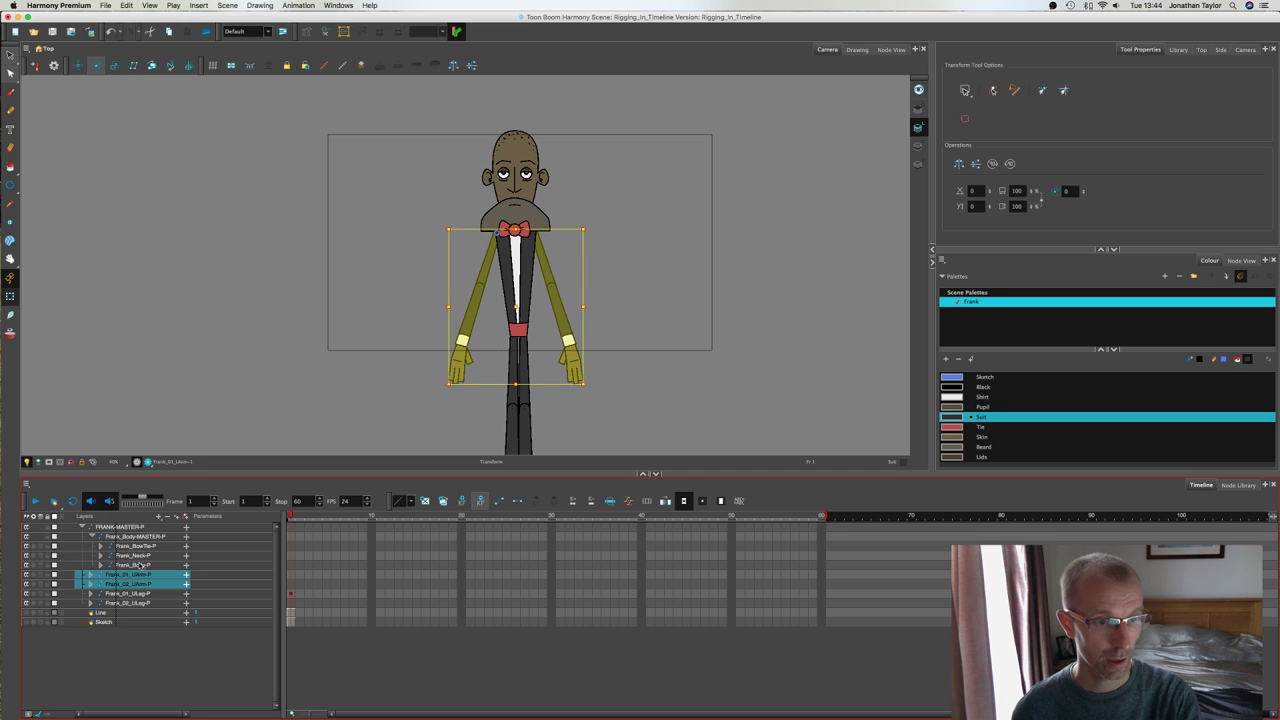
pyautogui.moveTo(140, 566)
pyautogui.mouseDown()
pyautogui.moveTo(138, 584)
pyautogui.moveTo(136, 564)
pyautogui.mouseUp()
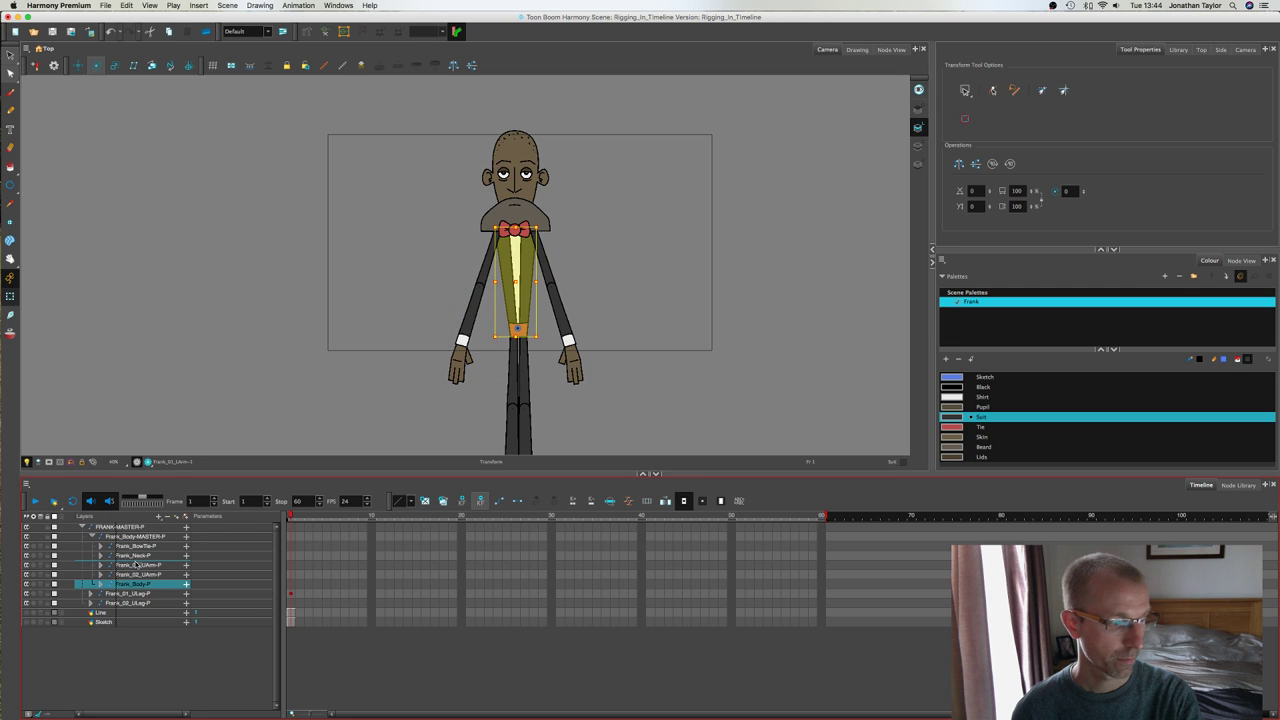
pyautogui.moveTo(136, 565); pyautogui.dragTo(138, 566)
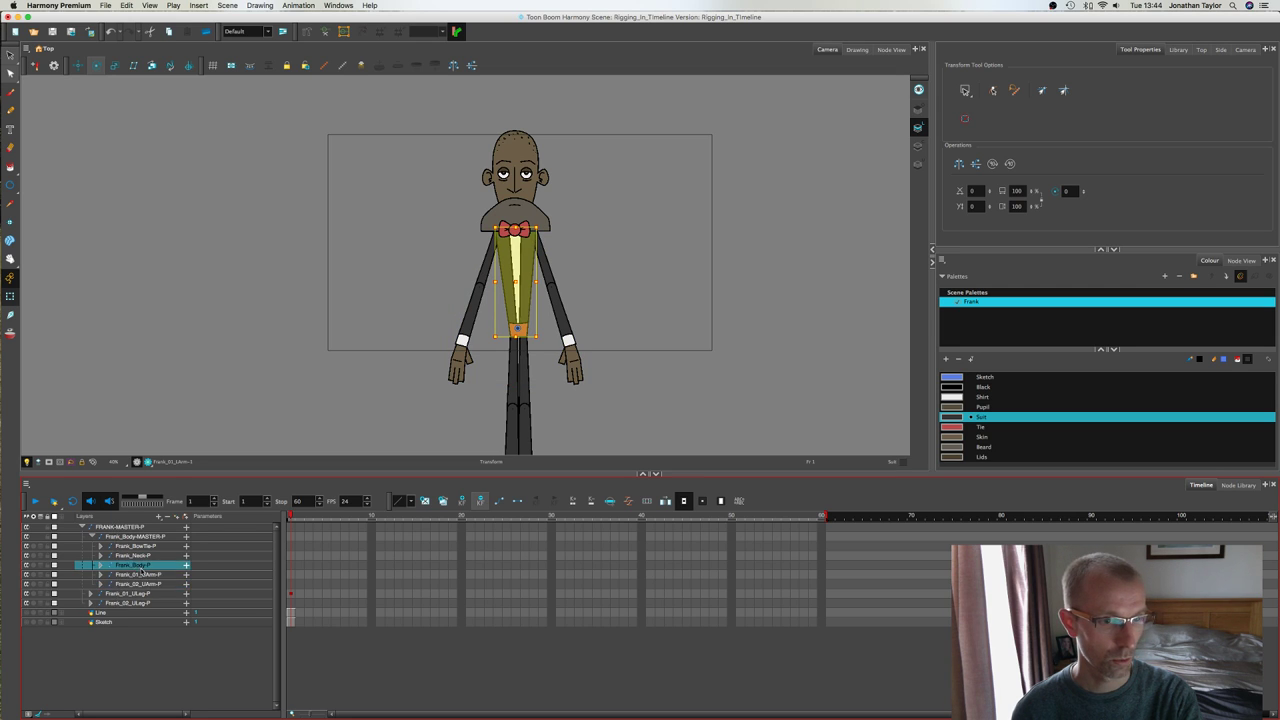
pyautogui.click(403, 313)
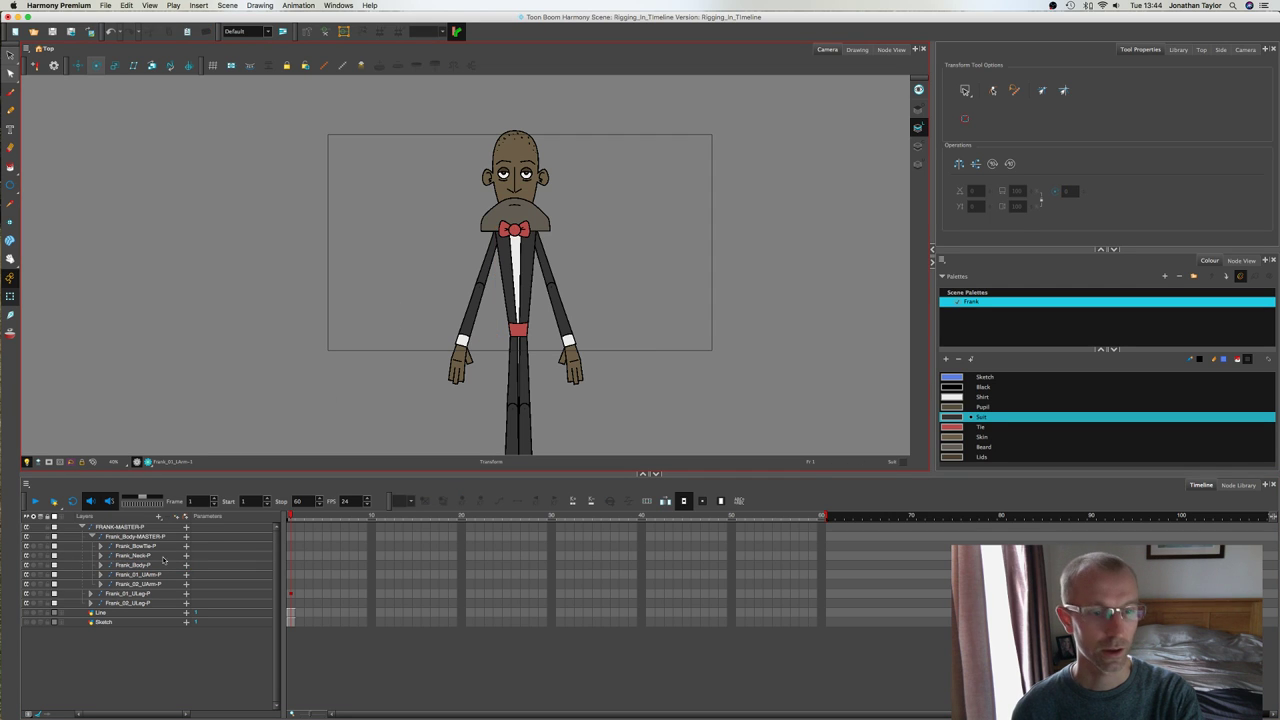
# Step: Move the Frank_Body-MASTER-P pivot to the centre of the red waistband's bottom edge, between the tops of the legs
pyautogui.click(518, 283)
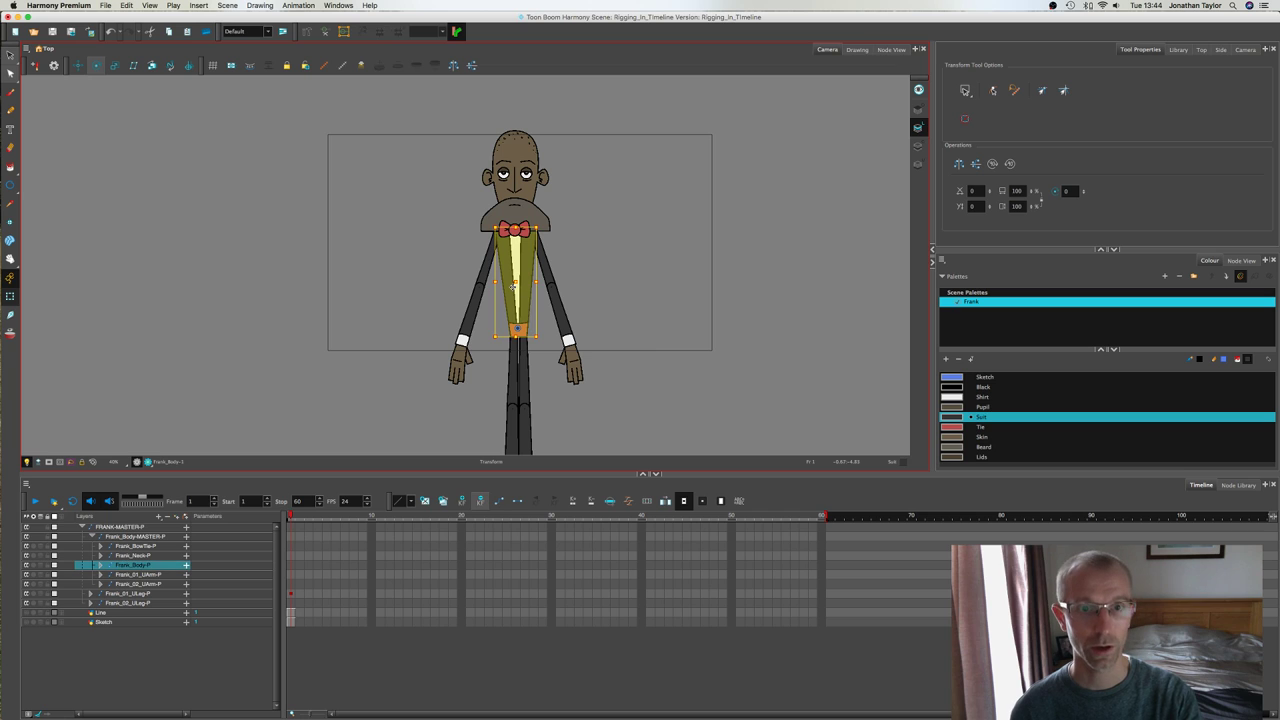
pyautogui.press('b')
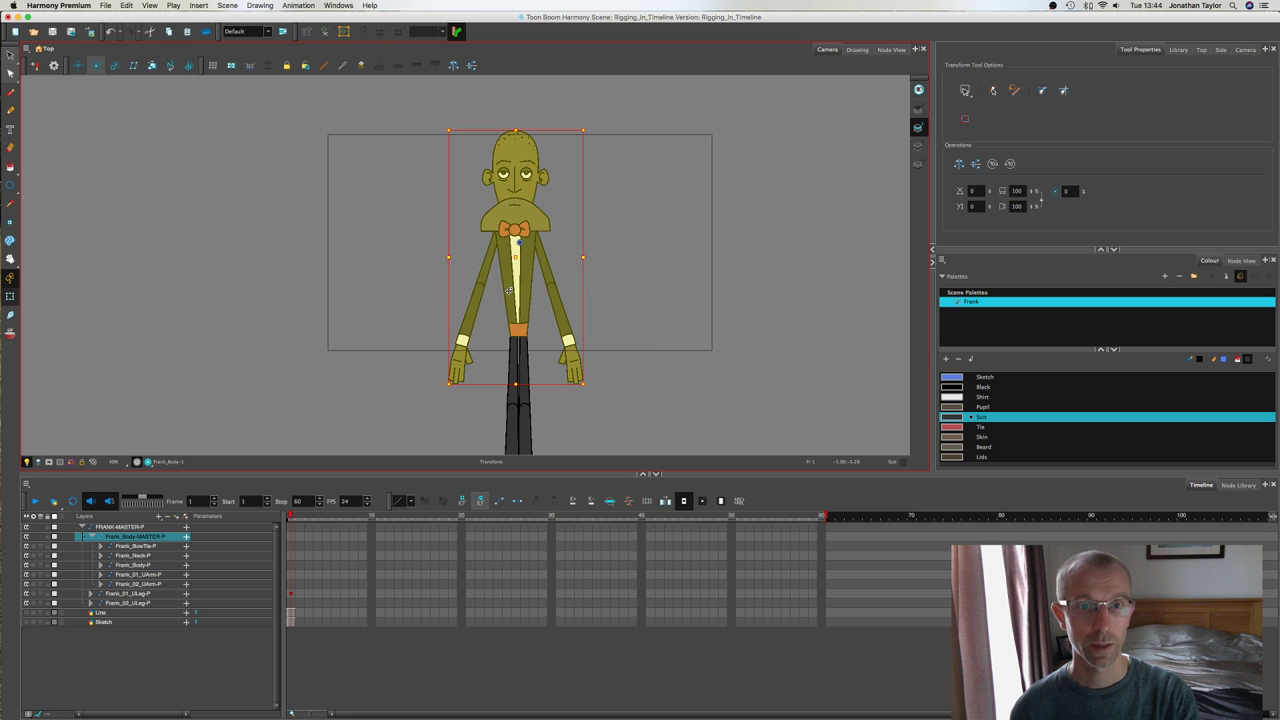
pyautogui.click(96, 65)
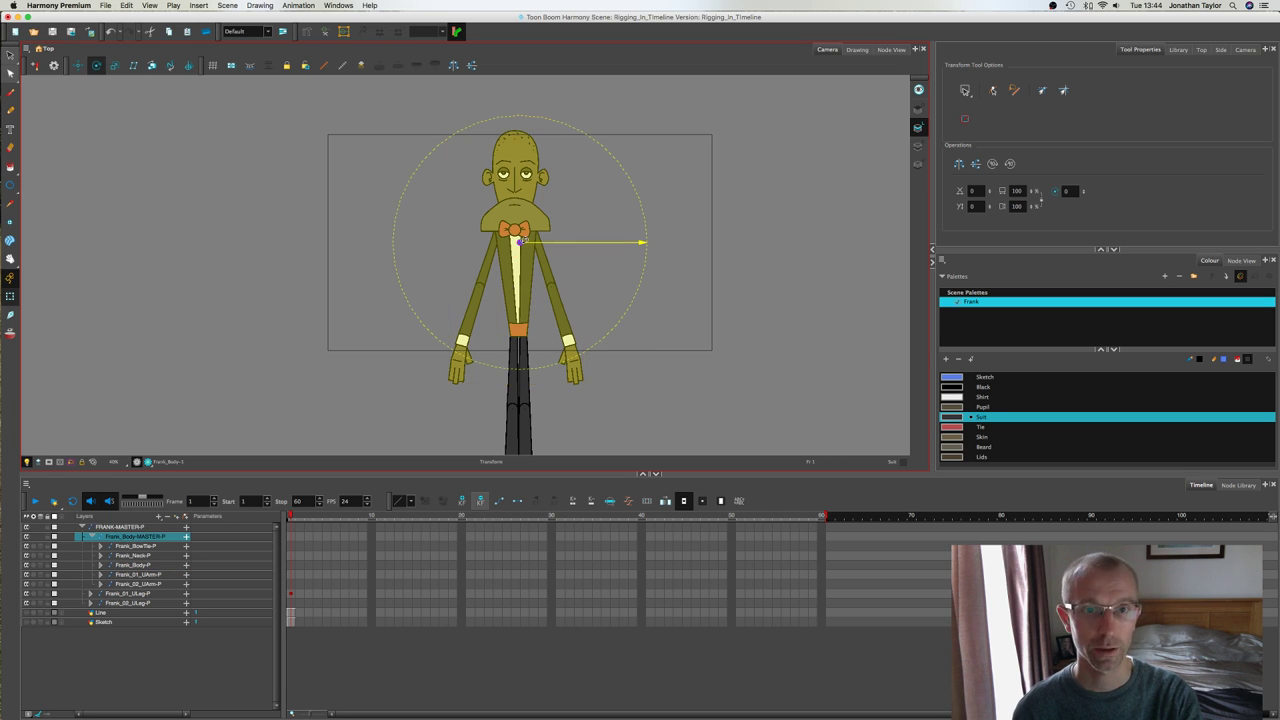
pyautogui.moveTo(516, 241); pyautogui.dragTo(520, 331)
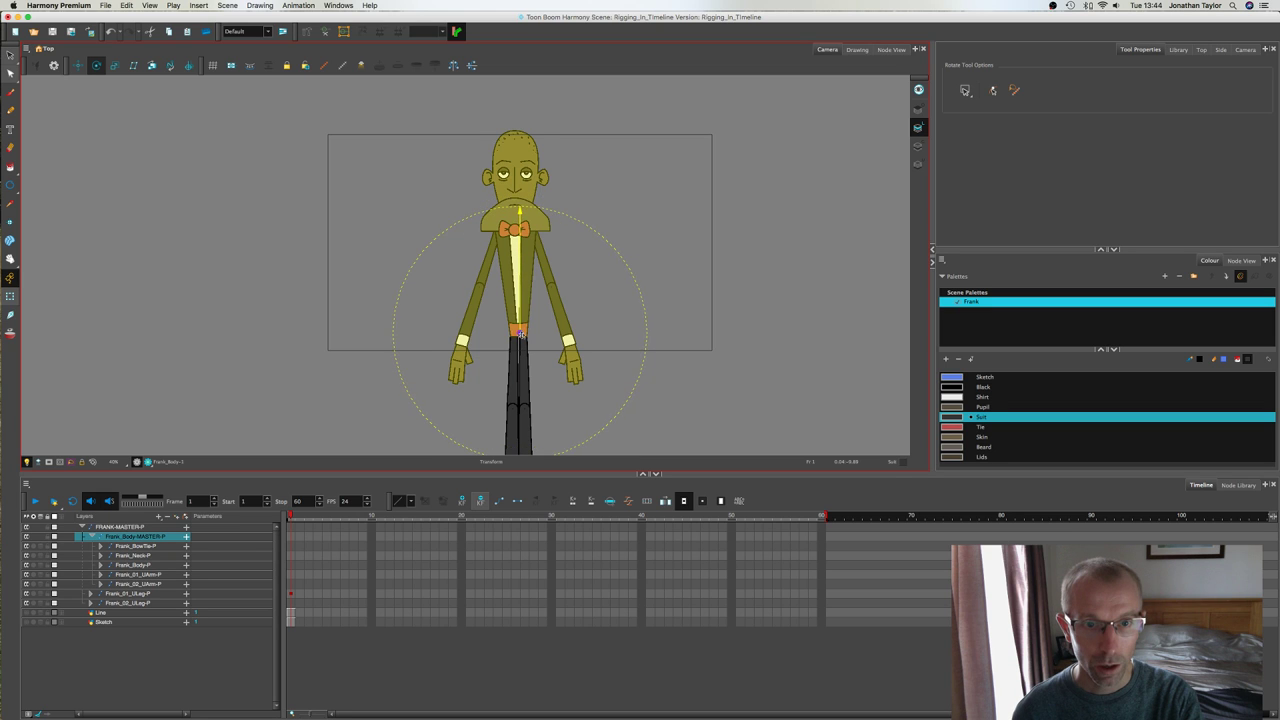
pyautogui.scroll(10, 520, 333)
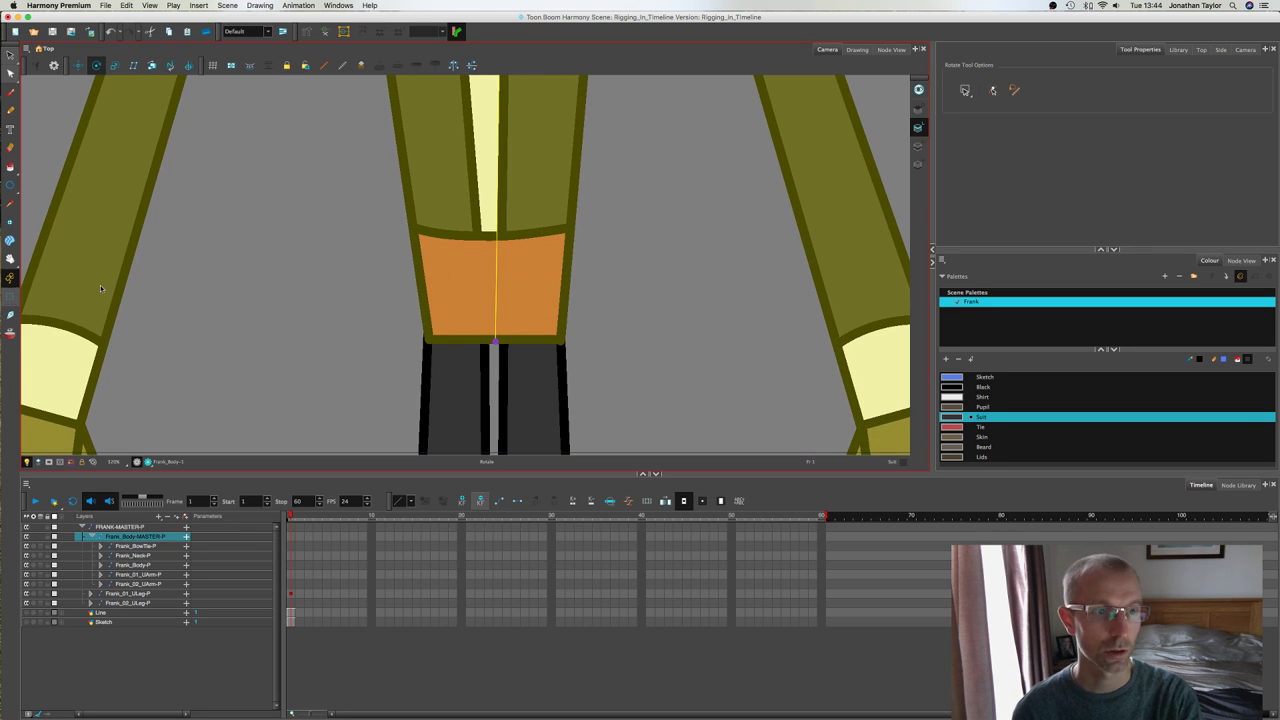
pyautogui.hotkey('shift', 't')
pyautogui.scroll(-10, 439, 235)
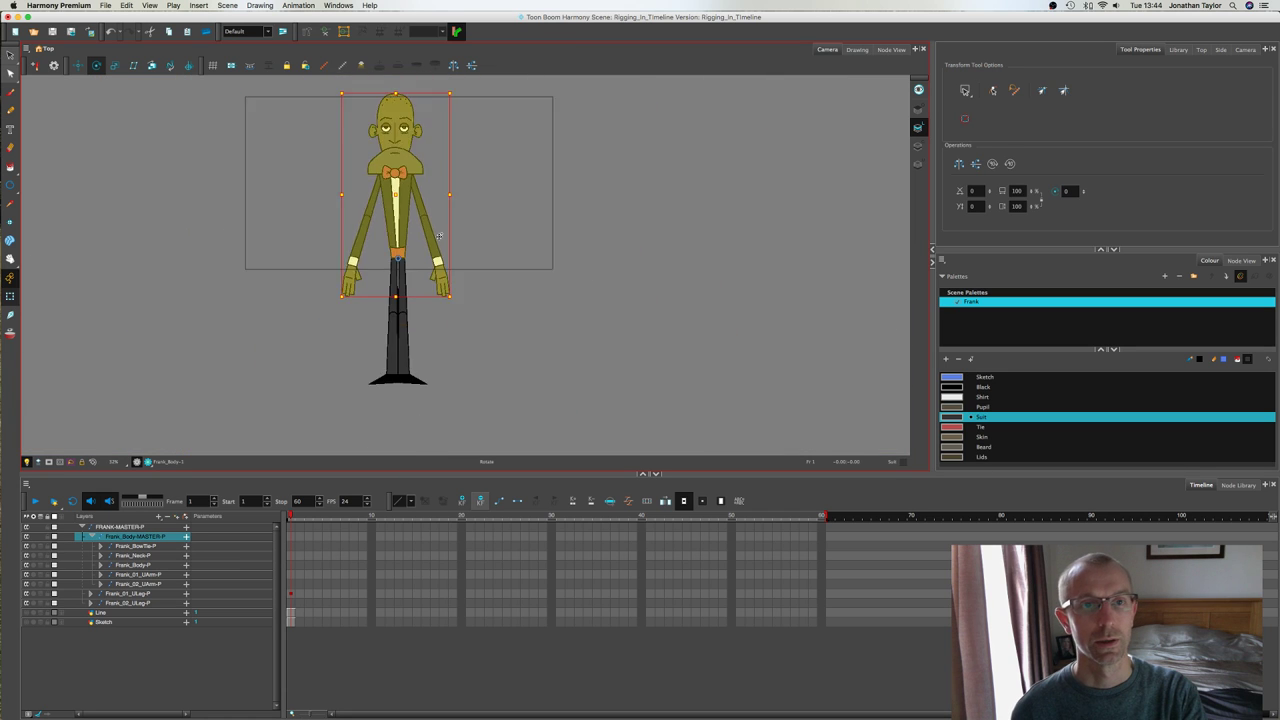
# Step: Test tilting the upper body around the Frank_Body-MASTER-P pivot, undo the rotation and deselect the peg
pyautogui.scroll(-2, 439, 236)
pyautogui.moveTo(439, 236); pyautogui.dragTo(520, 319)
pyautogui.moveTo(537, 202)
pyautogui.mouseDown()
pyautogui.moveTo(510, 177)
pyautogui.moveTo(560, 200)
pyautogui.moveTo(549, 215)
pyautogui.moveTo(526, 175)
pyautogui.moveTo(534, 194)
pyautogui.mouseUp()
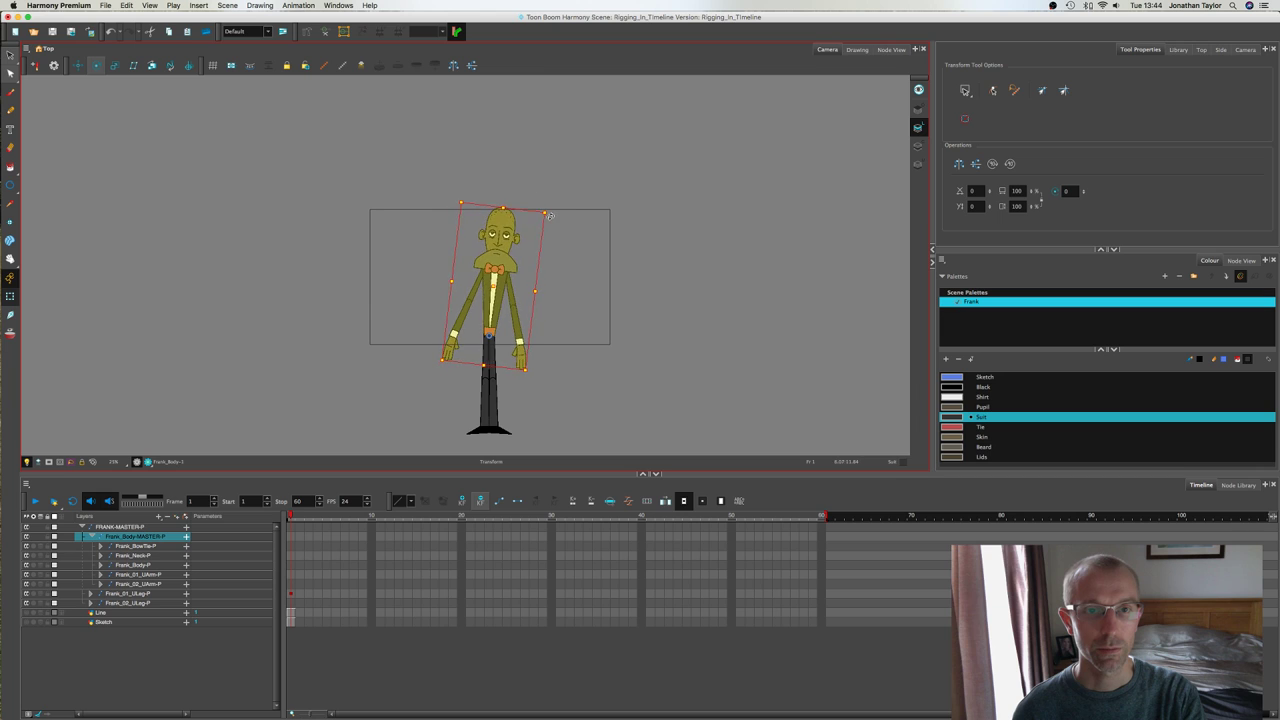
pyautogui.press('super+z')
pyautogui.click(586, 281)
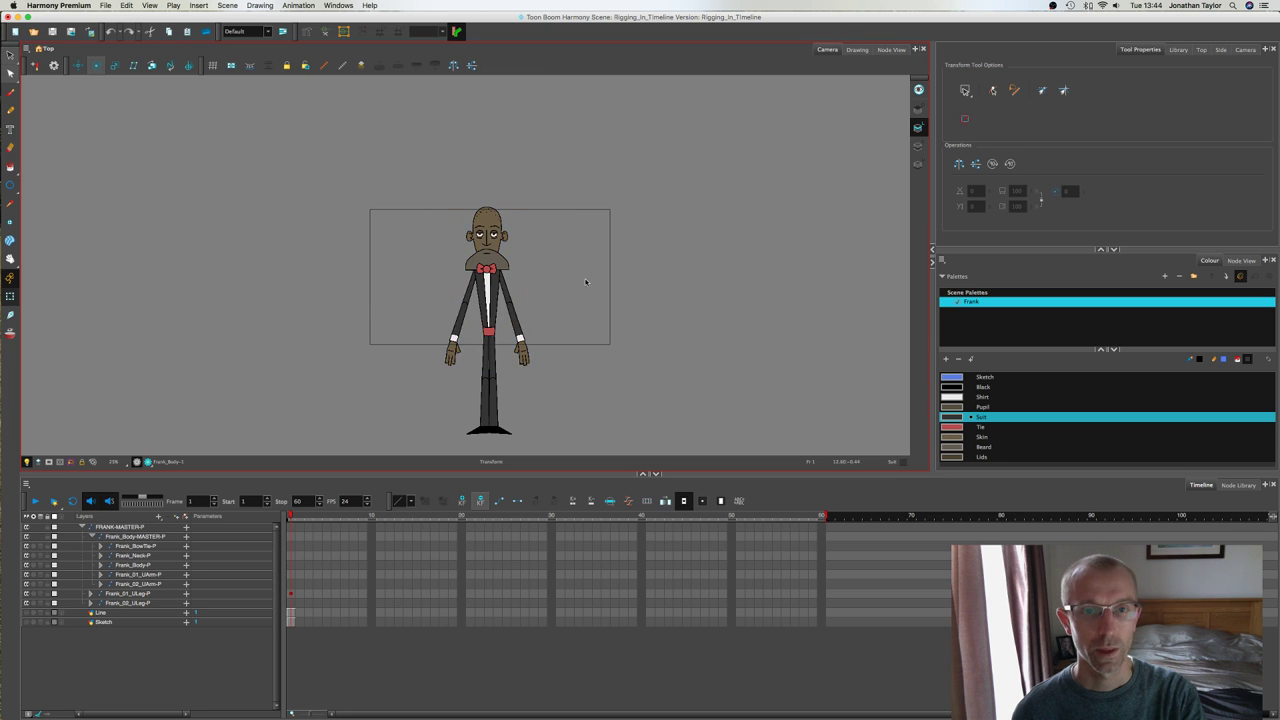
# Step: Enlarge the Camera view over the timeline so that Frank's whole figure fits from head to feet
pyautogui.scroll(2, 580, 278)
pyautogui.scroll(1, 514, 280)
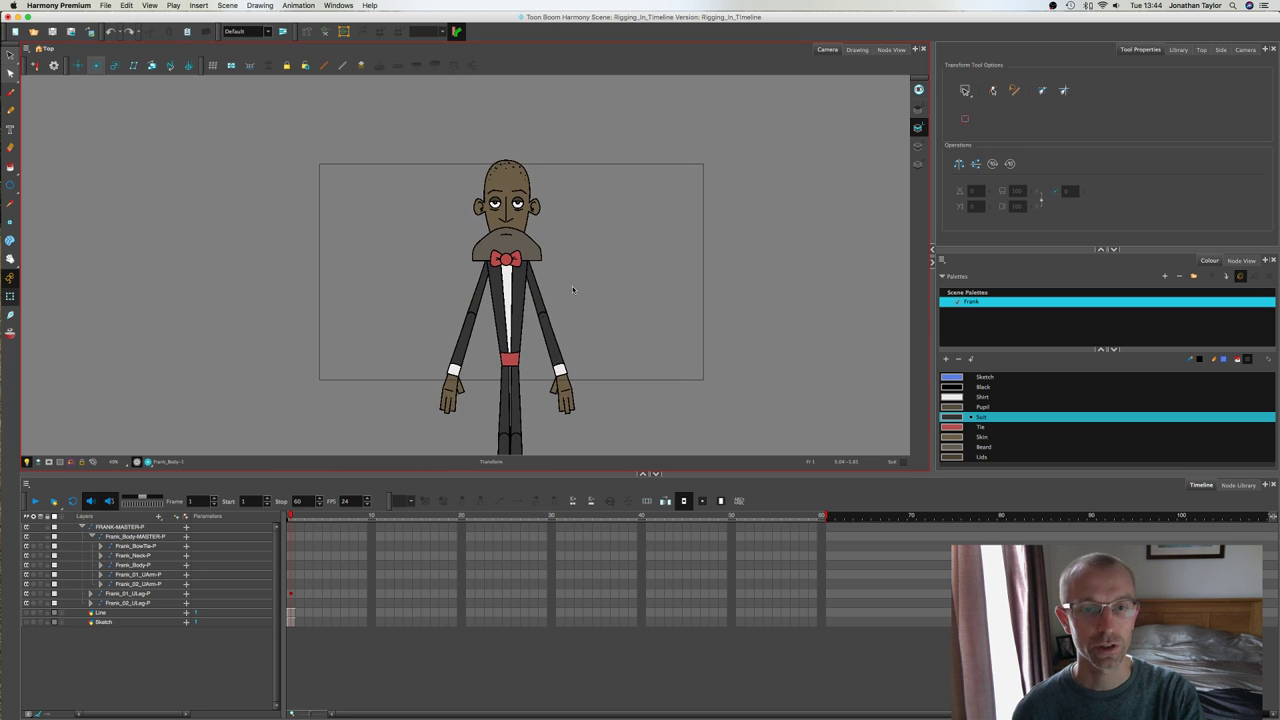
pyautogui.scroll(1, 572, 289)
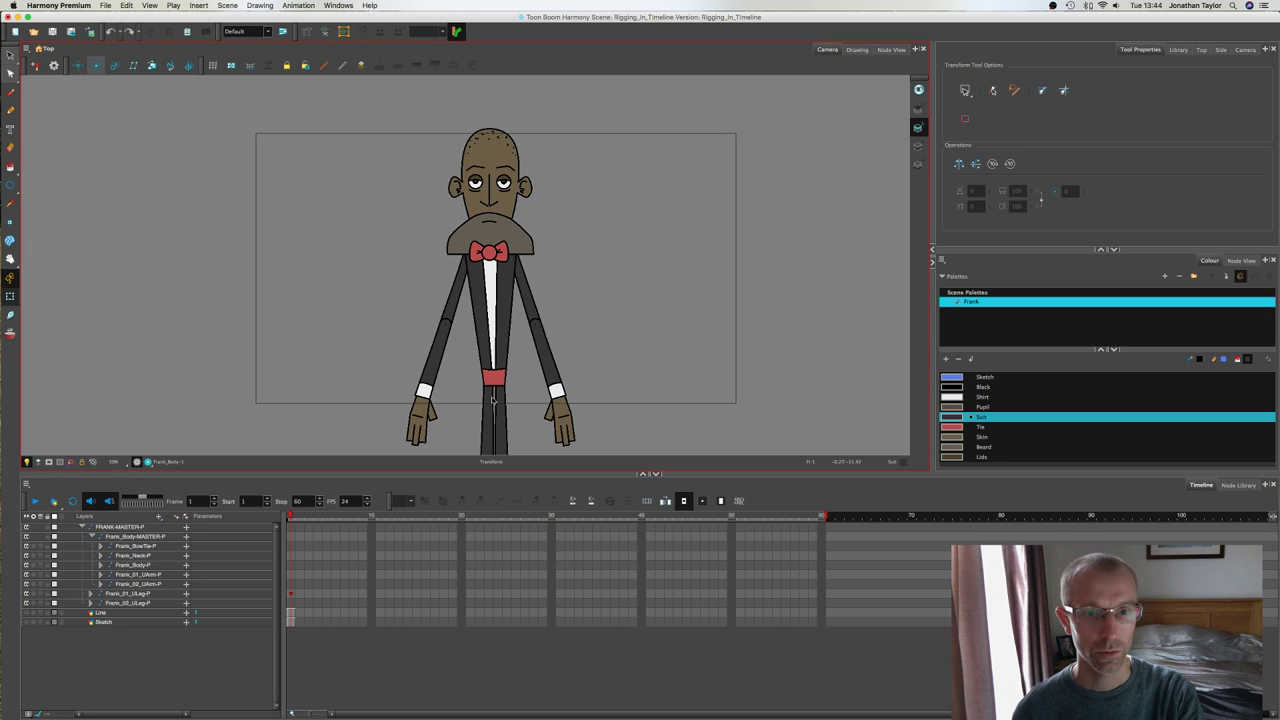
pyautogui.moveTo(511, 314); pyautogui.dragTo(529, 224)
pyautogui.press('2')
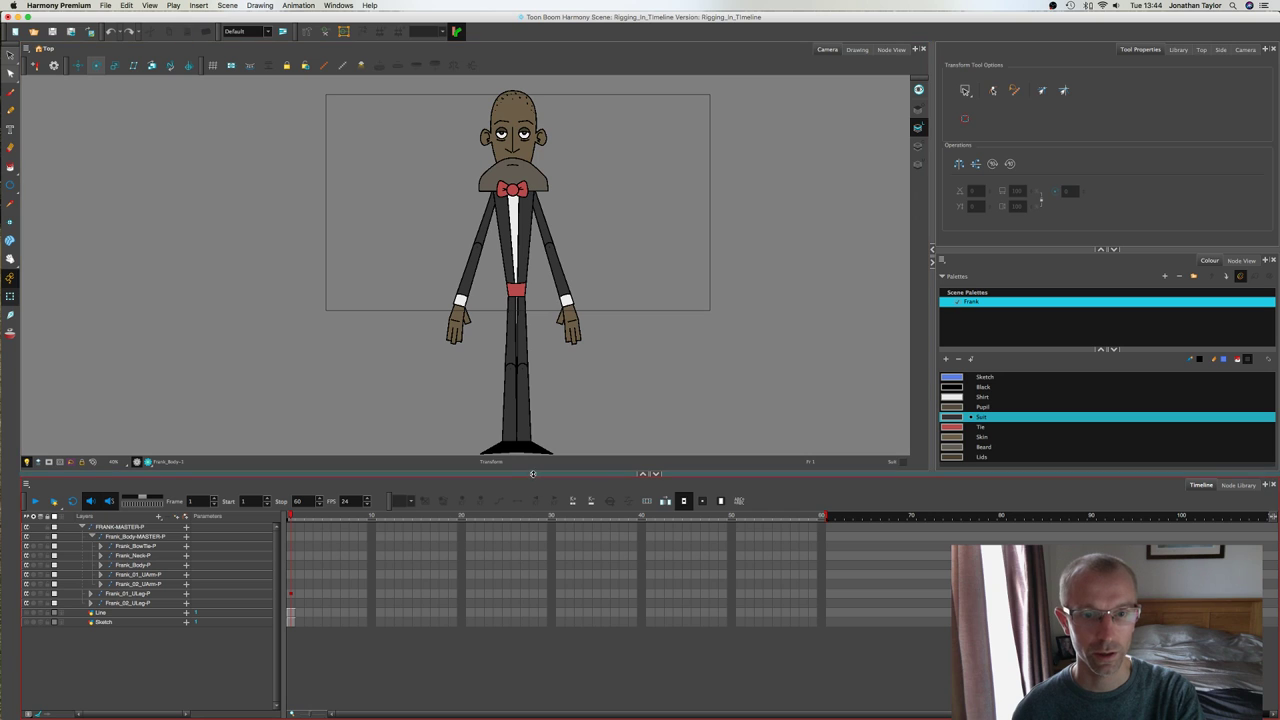
pyautogui.moveTo(533, 473); pyautogui.dragTo(515, 514)
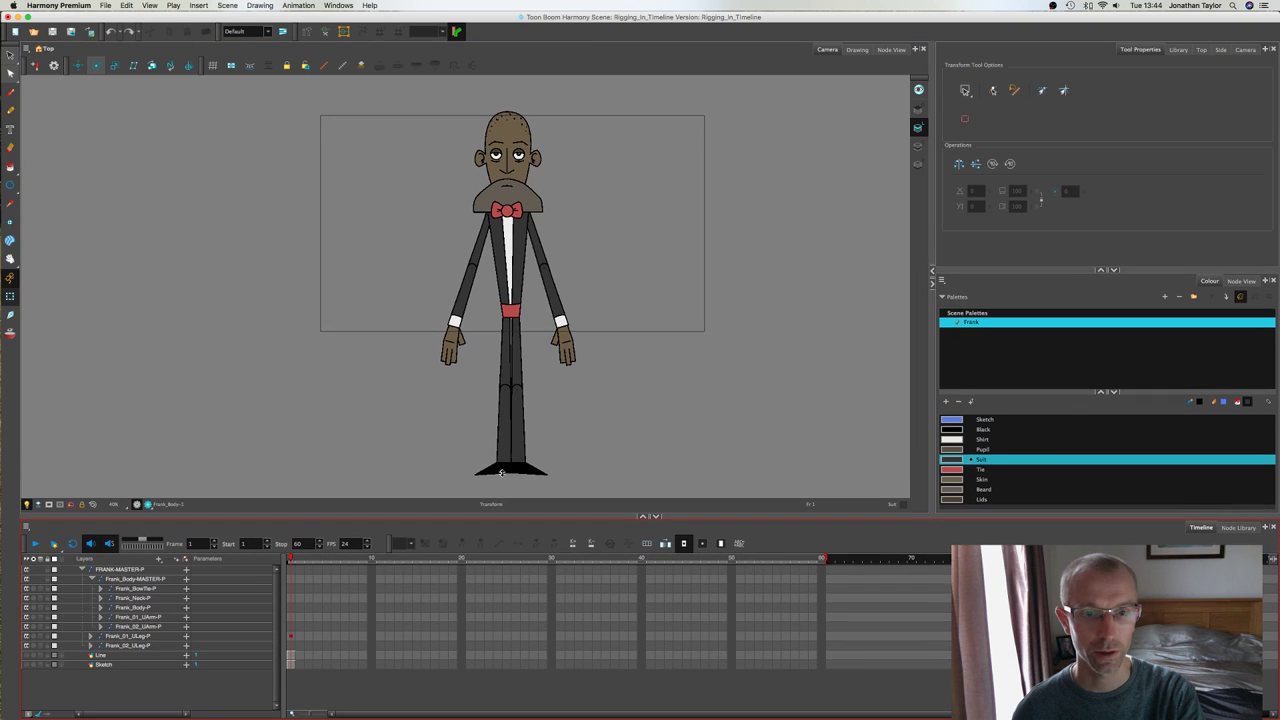
# Step: Check each leg's parent chain by selecting each foot, going up the hierarchy to FRANK-MASTER-P, and deselecting
pyautogui.click(502, 472)
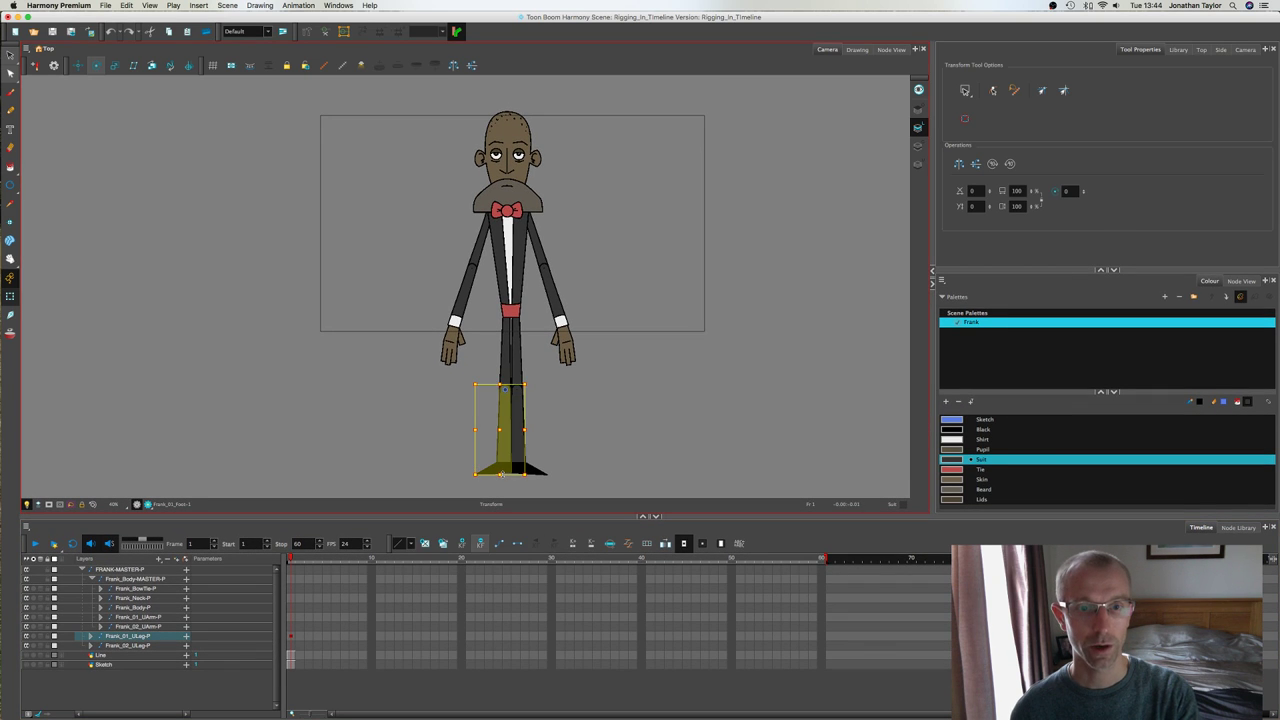
pyautogui.press('b')
pyautogui.press('b')
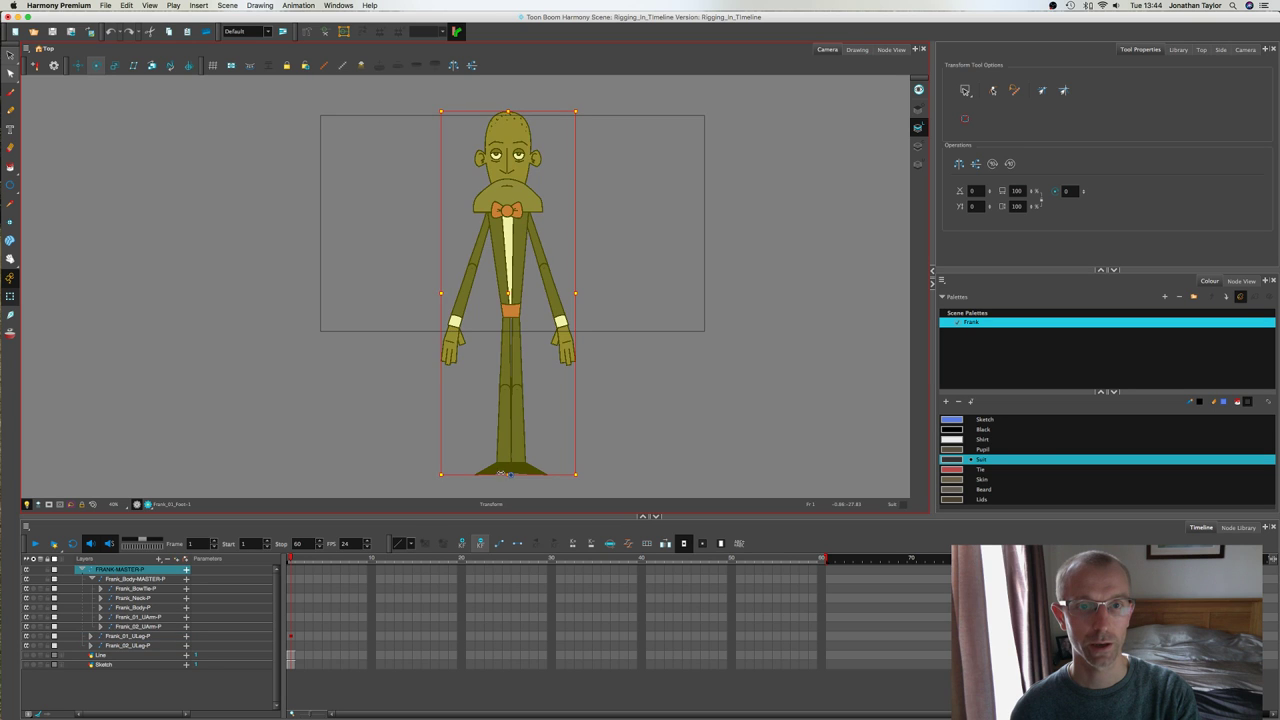
pyautogui.click(559, 404)
pyautogui.click(521, 445)
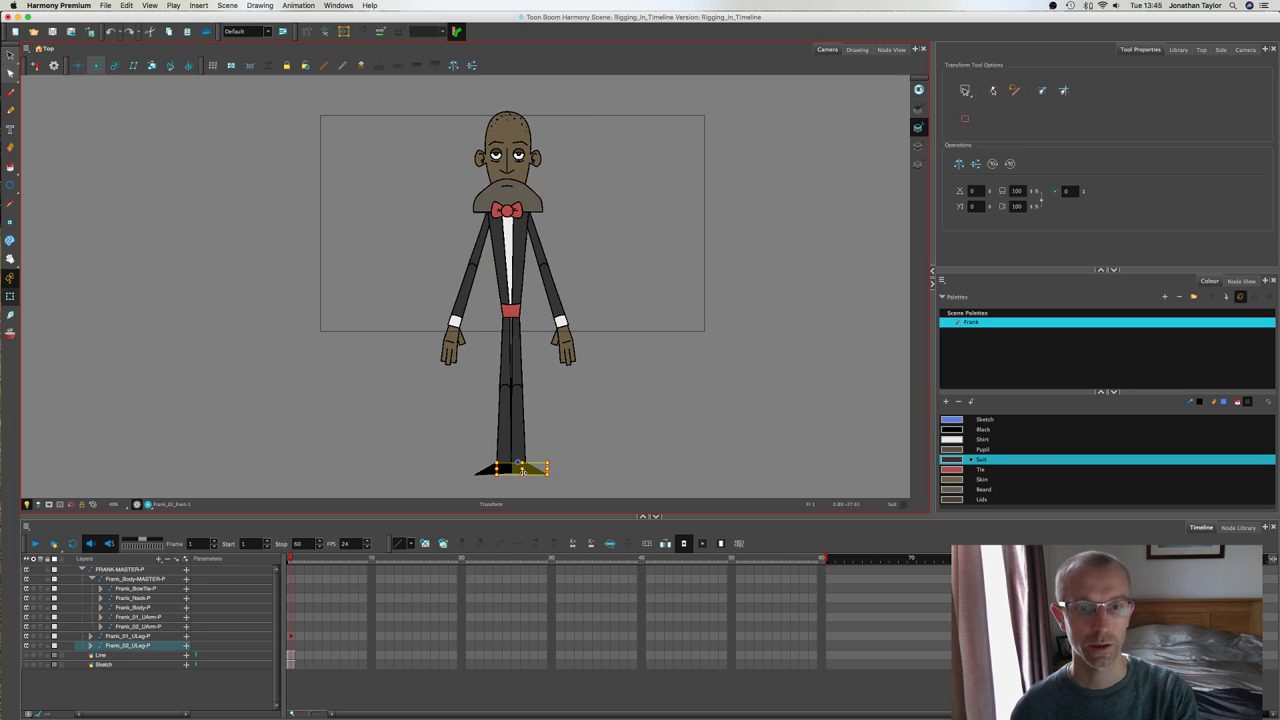
pyautogui.press('b')
pyautogui.press('b')
pyautogui.click(537, 366)
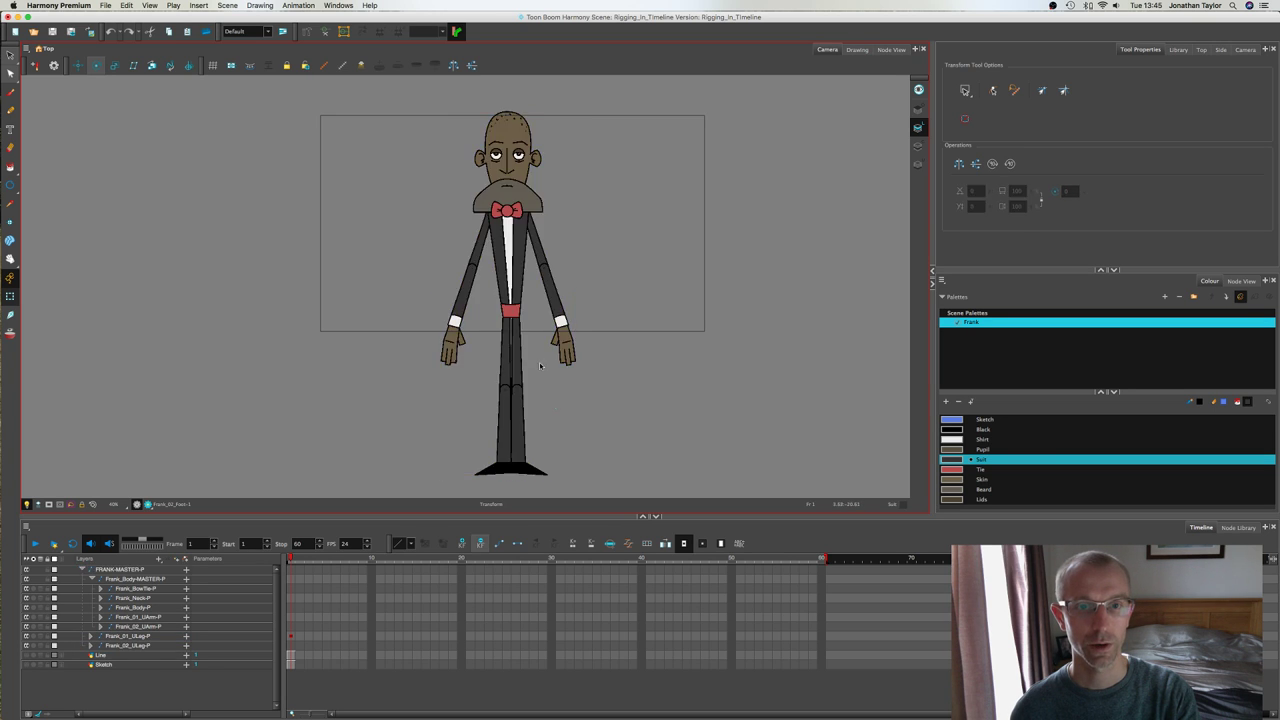
# Step: Check the parent of the body drawing by selecting the red waistband and going up to Frank_Body-MASTER-P
pyautogui.click(510, 310)
pyautogui.press('b')
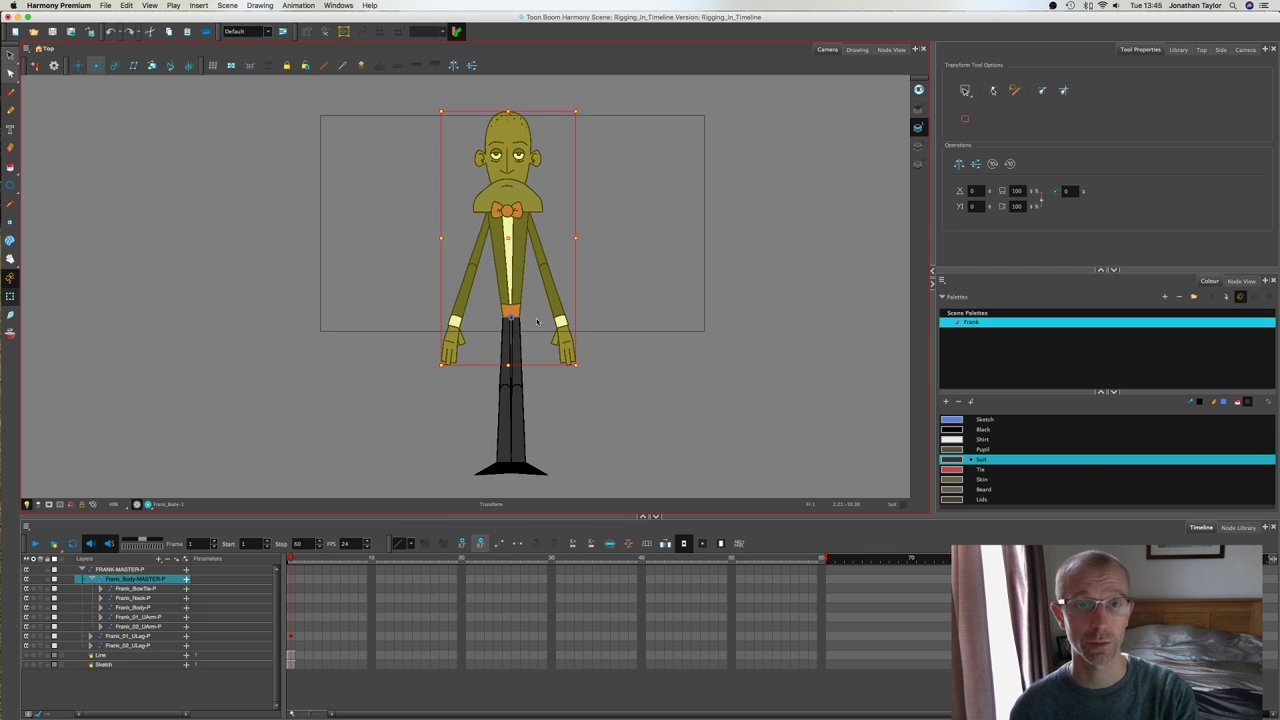
pyautogui.press('b')
pyautogui.click(535, 355)
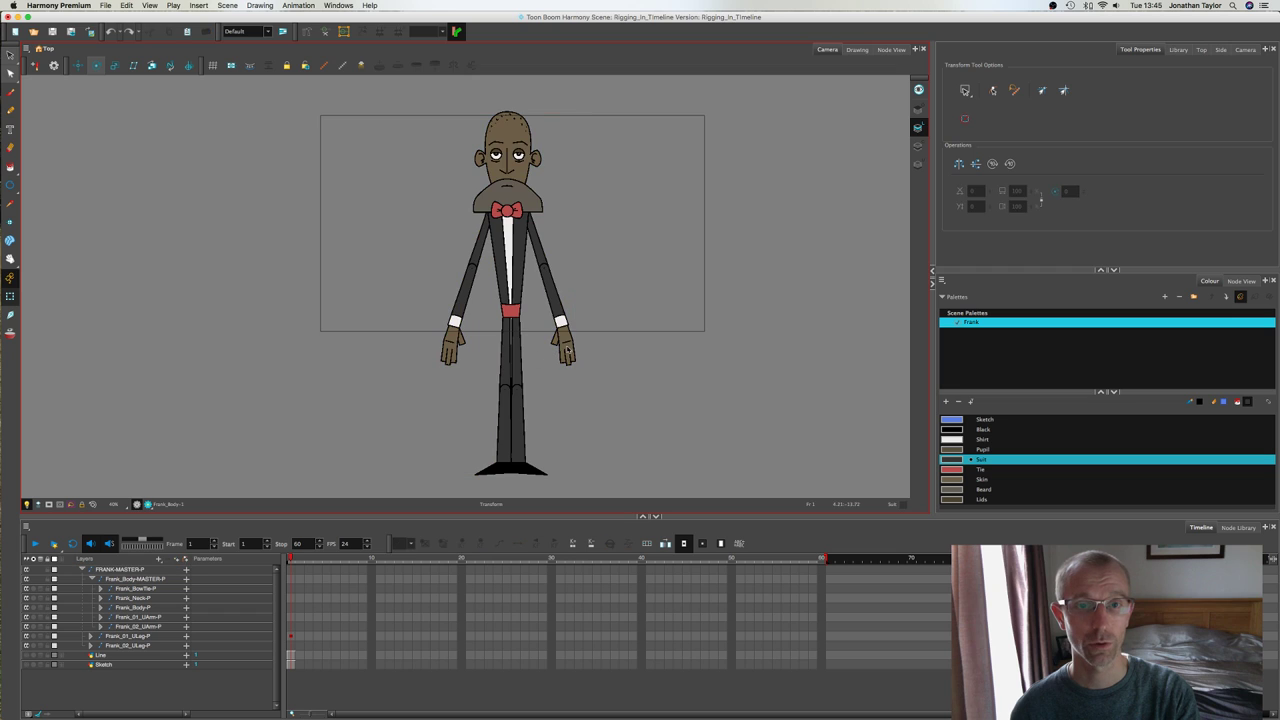
# Step: Check the Frank_02 arm's parent chain by going up from its hand through the forearm peg, and deselect it
pyautogui.click(565, 352)
pyautogui.press('b')
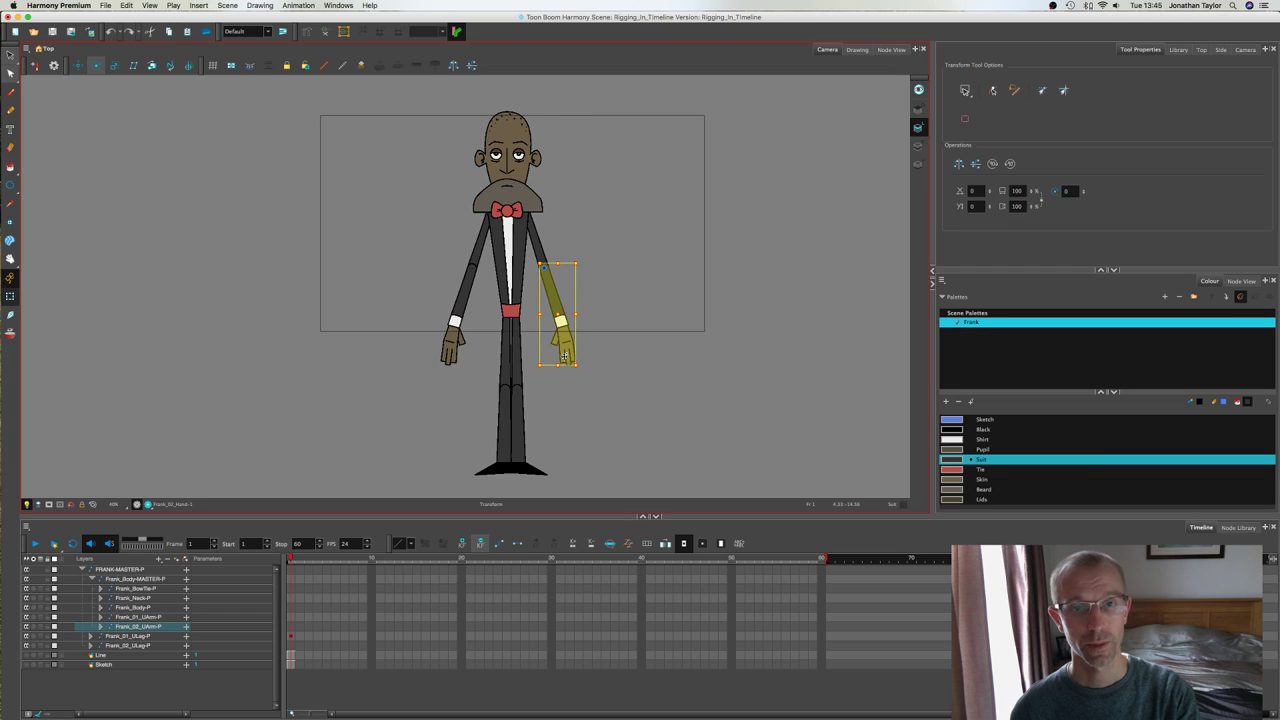
pyautogui.press('b')
pyautogui.press('b')
pyautogui.click(600, 275)
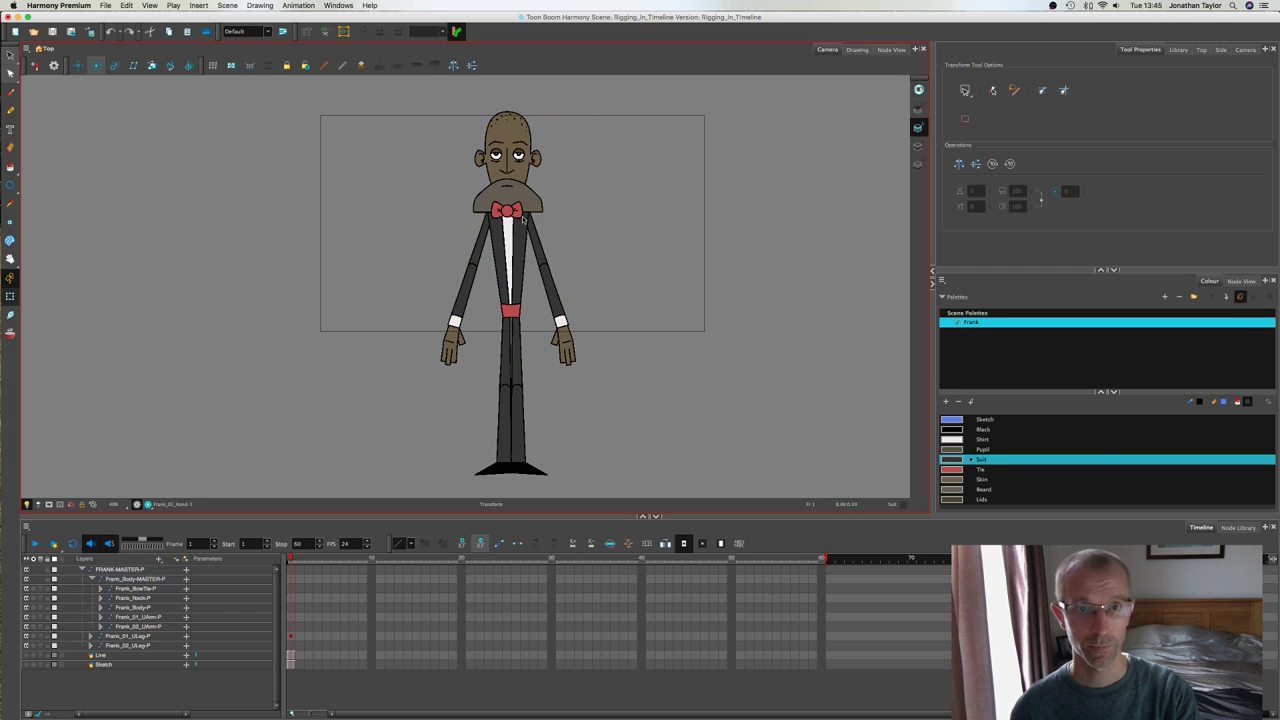
# Step: Check the bow tie's parent chain up to Frank_Body-MASTER-P, deselect it and inspect the beard's pivot
pyautogui.click(508, 211)
pyautogui.press('b')
pyautogui.press('b')
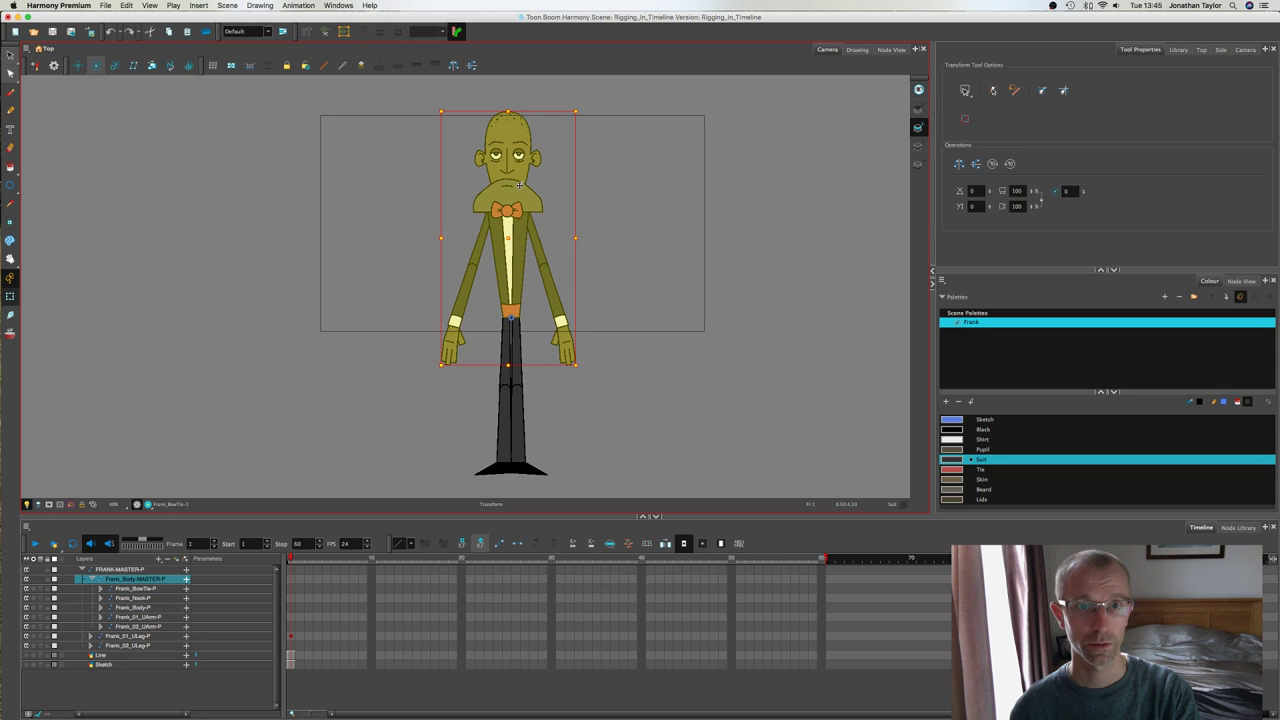
pyautogui.press('Escape')
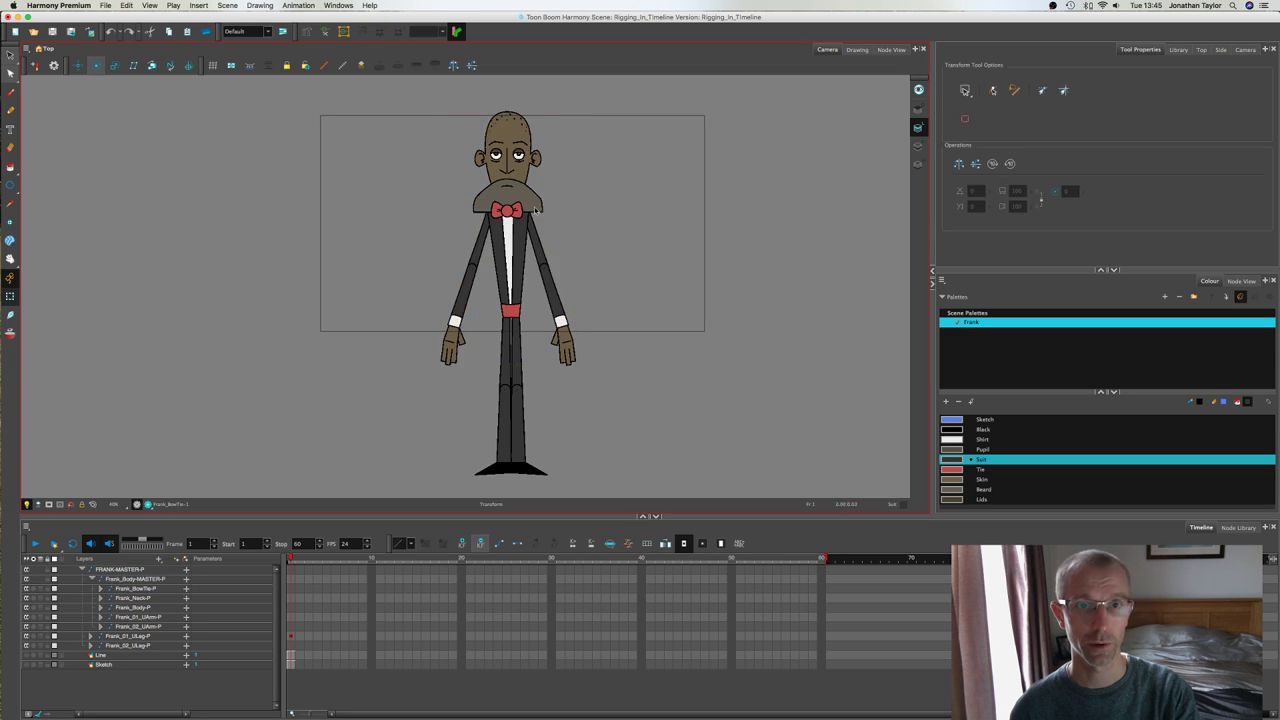
pyautogui.click(536, 207)
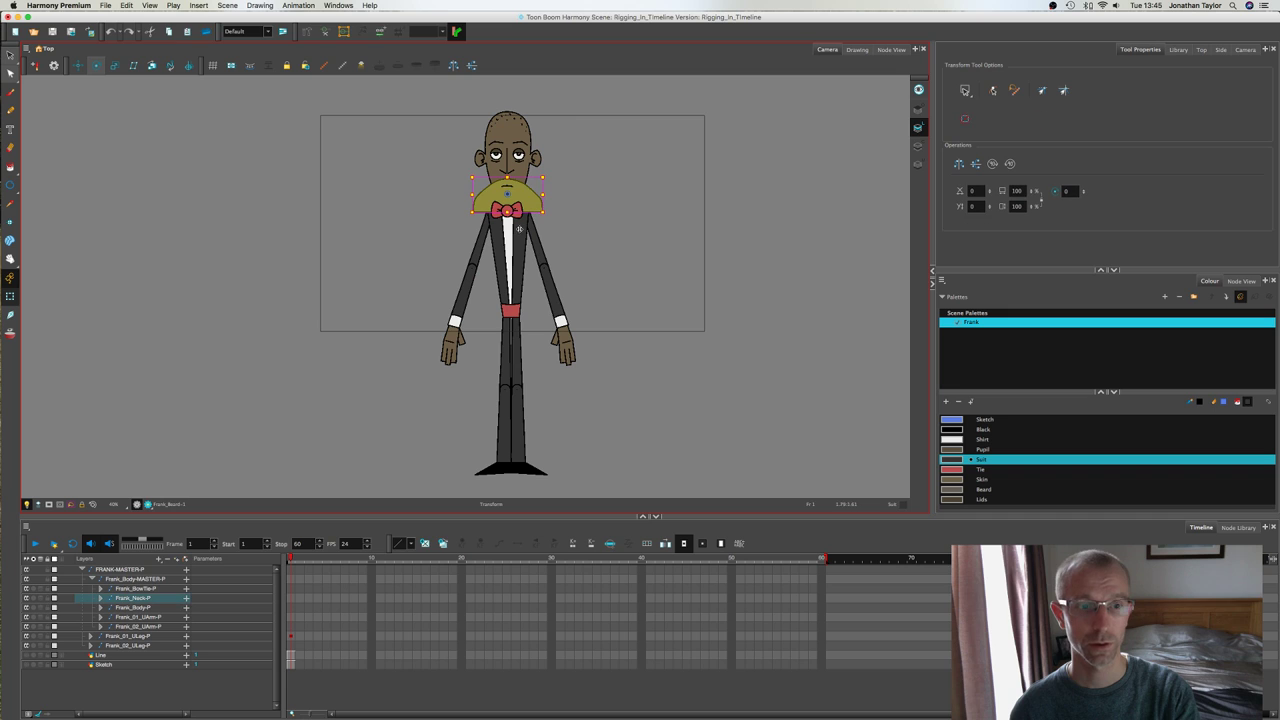
# Step: Rename the Frank_Body-MASTER-P peg as Frank_UBody-MASTER-P
pyautogui.click(135, 580)
pyautogui.click(135, 580)
pyautogui.click(125, 580)
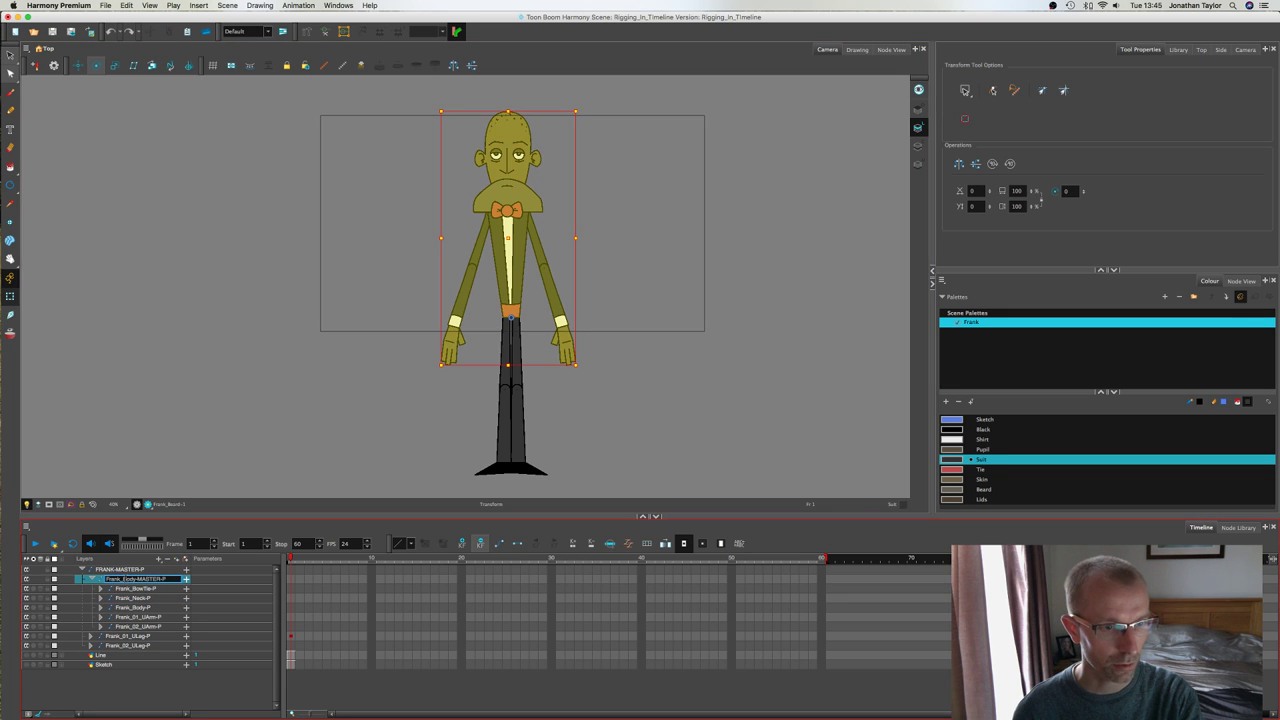
pyautogui.write('U')
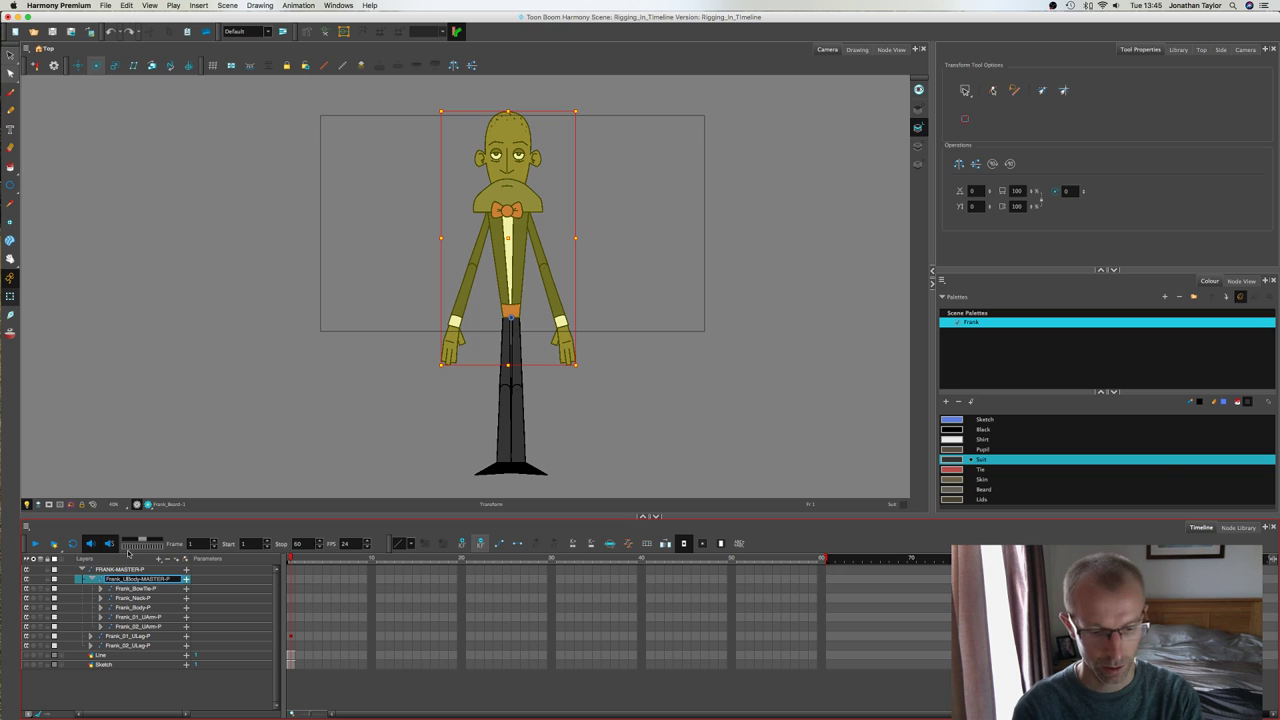
pyautogui.press('Return')
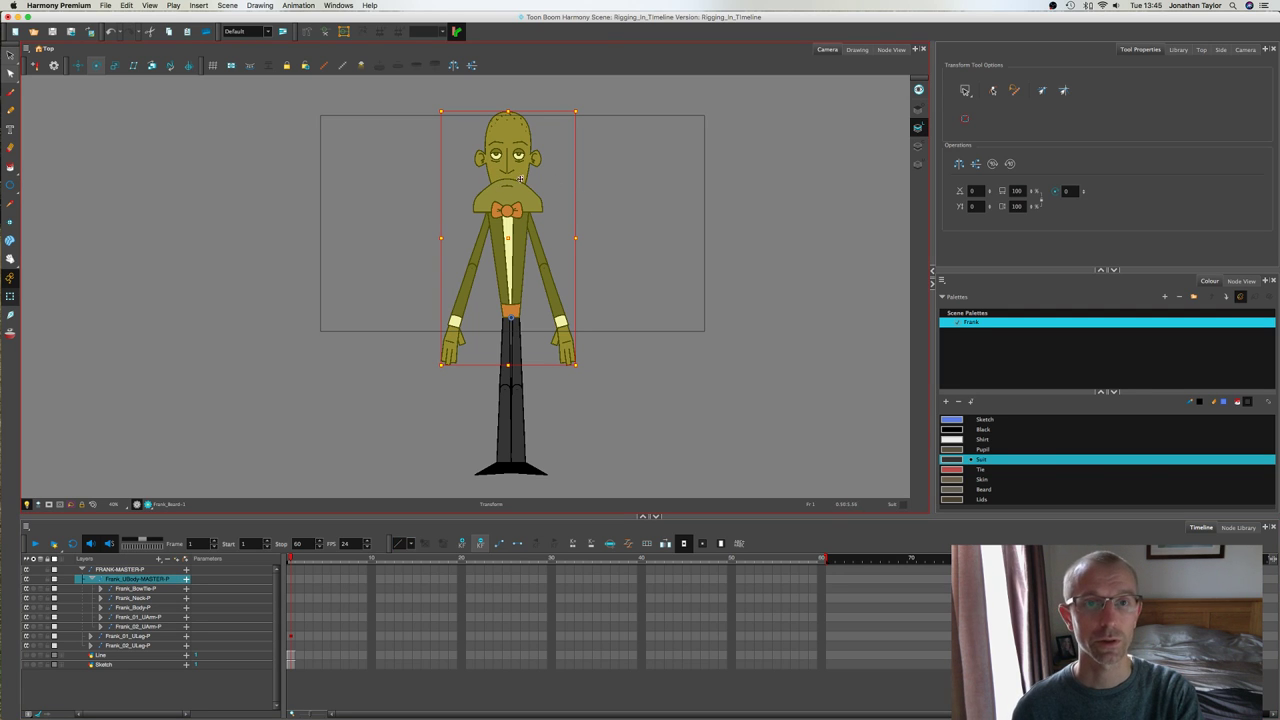
# Step: Check the head's parent chain by selecting the head, going up to the peg that also holds the beard, and deselecting
pyautogui.click(521, 182)
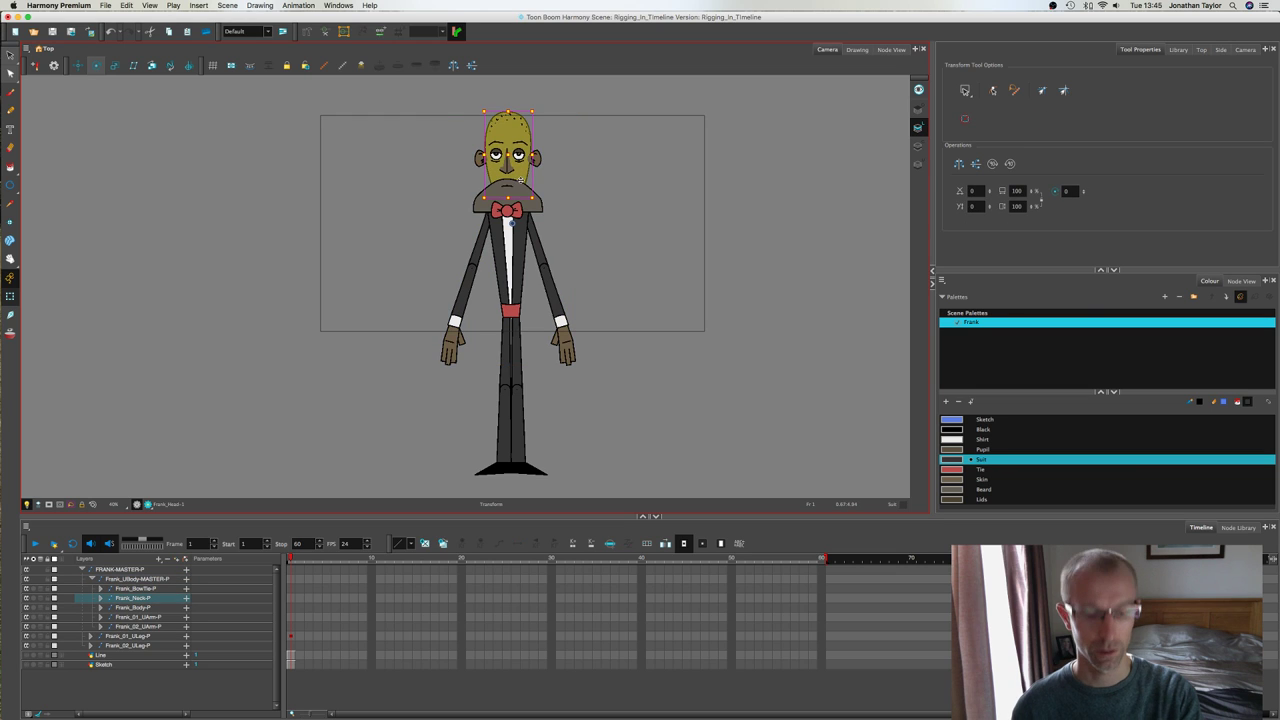
pyautogui.press('b')
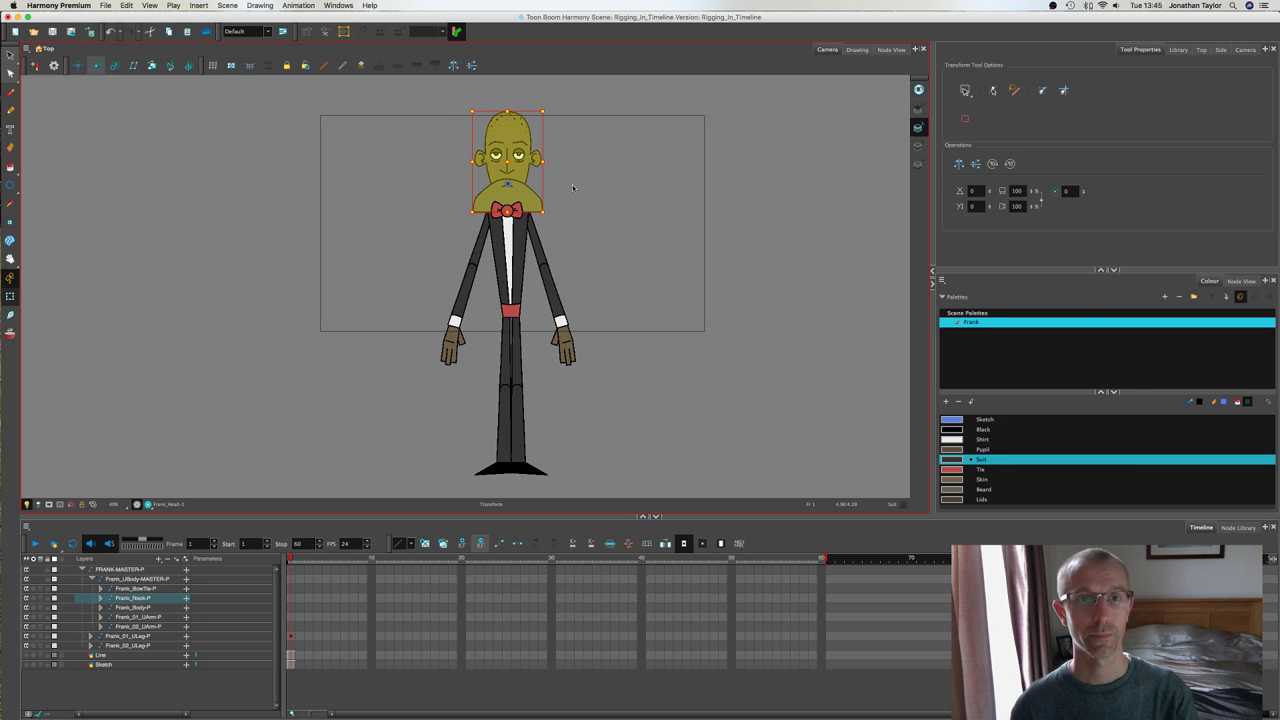
pyautogui.click(572, 188)
# Step: Move the pivot of the Frank_02 eye group, including its eyebrow, from the shirt to the centre of that eye
pyautogui.scroll(2, 530, 175)
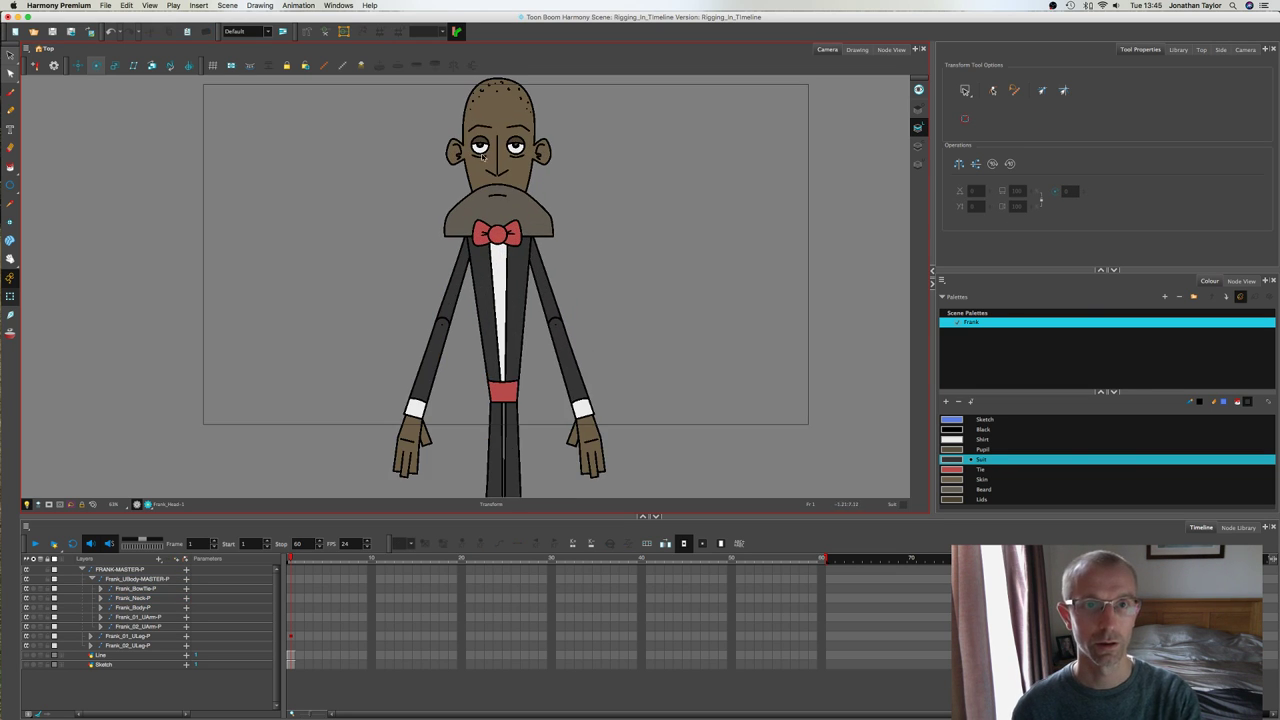
pyautogui.click(480, 146)
pyautogui.click(480, 146)
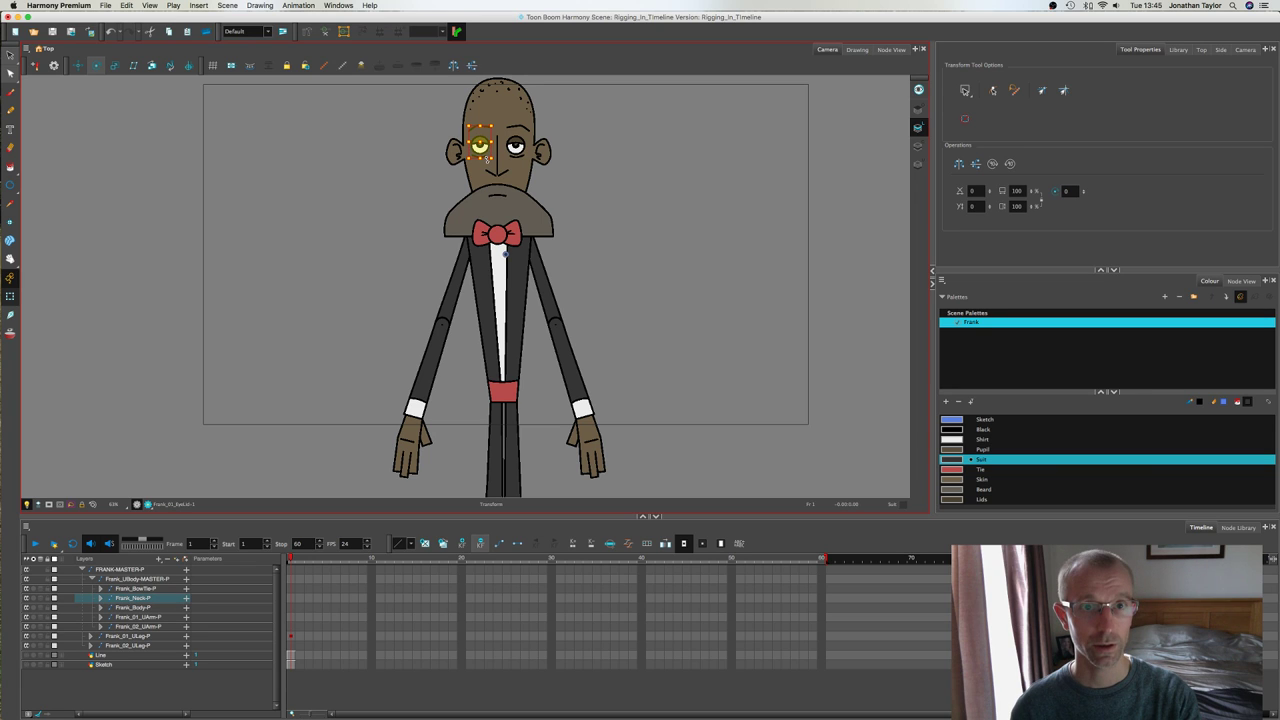
pyautogui.click(516, 148)
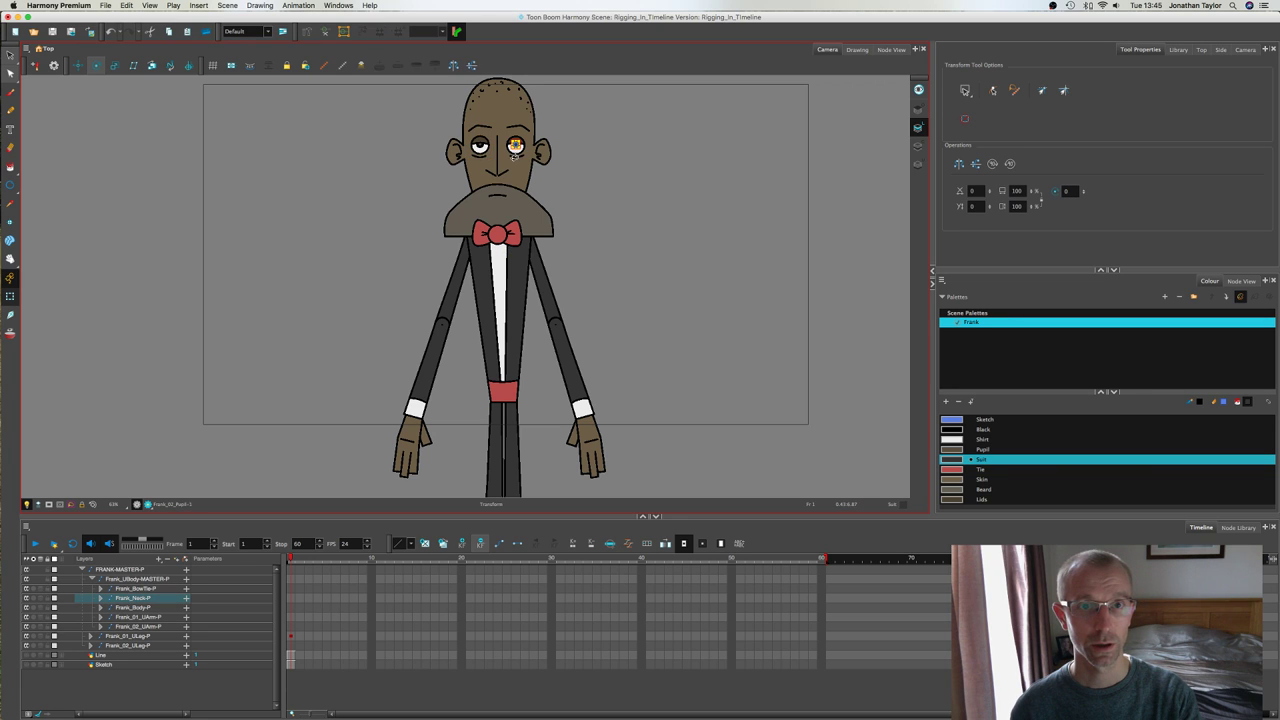
pyautogui.scroll(2, 516, 170)
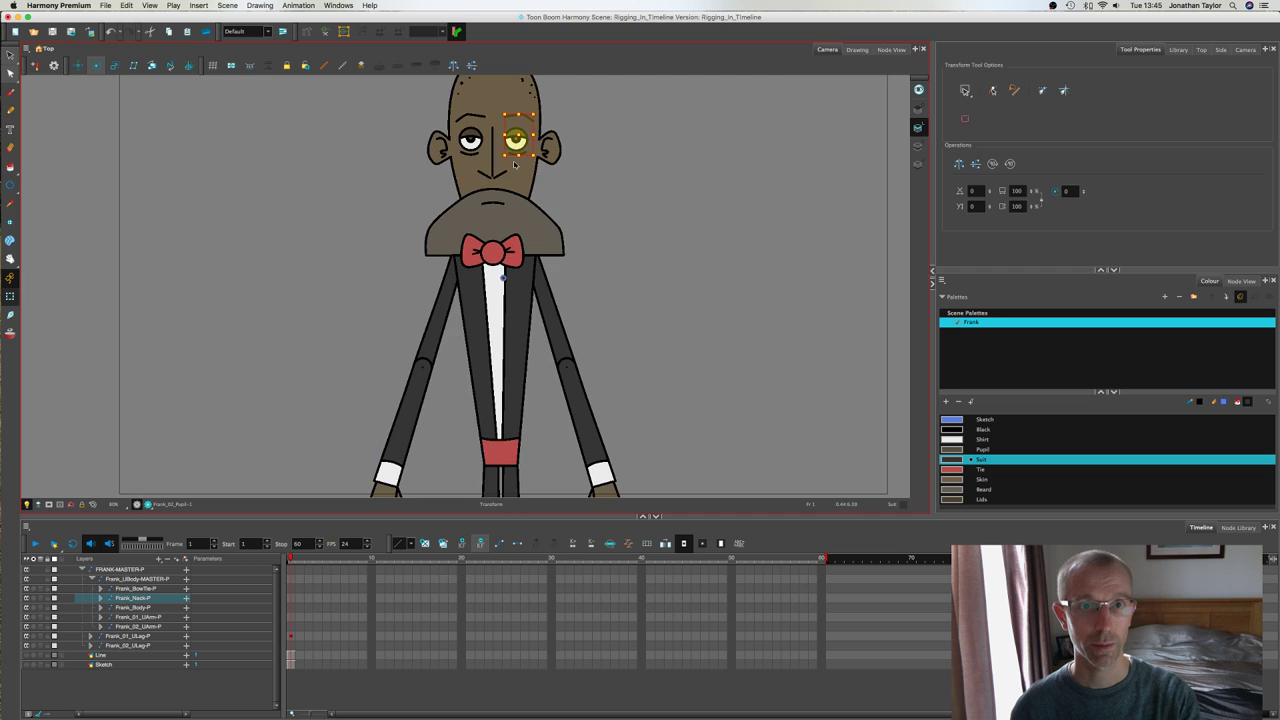
pyautogui.click(99, 65)
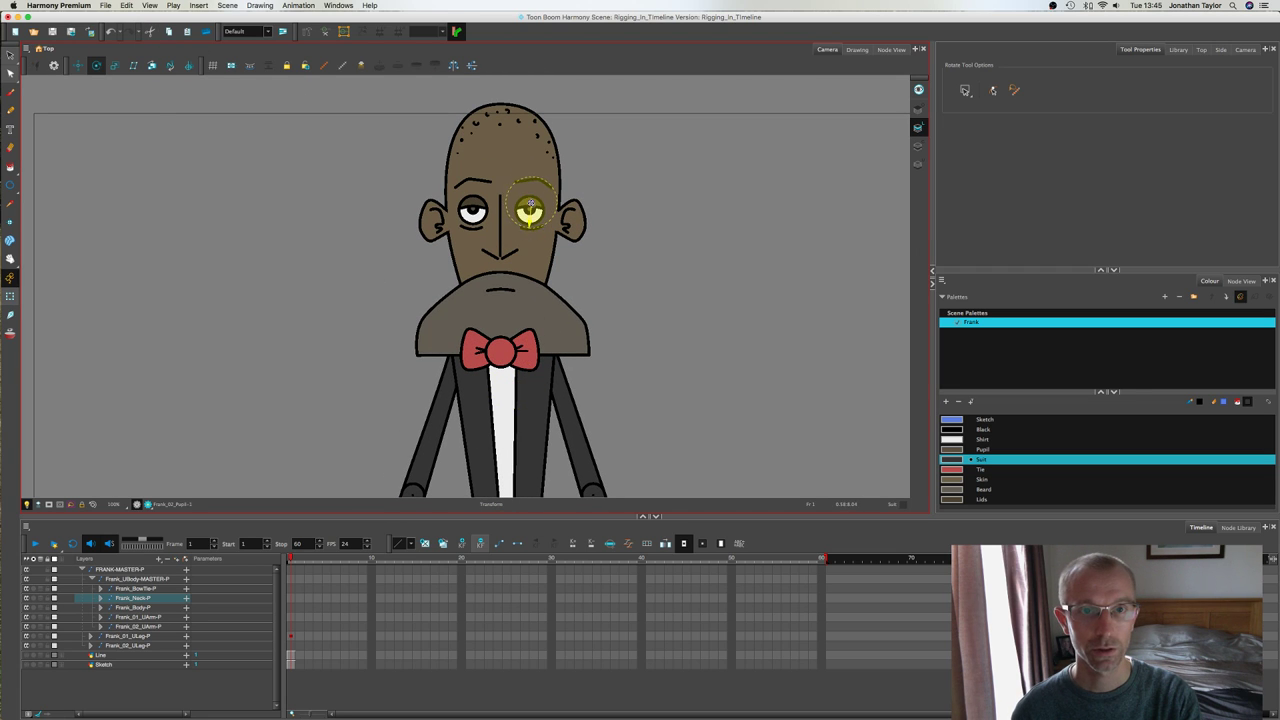
pyautogui.click(10, 296)
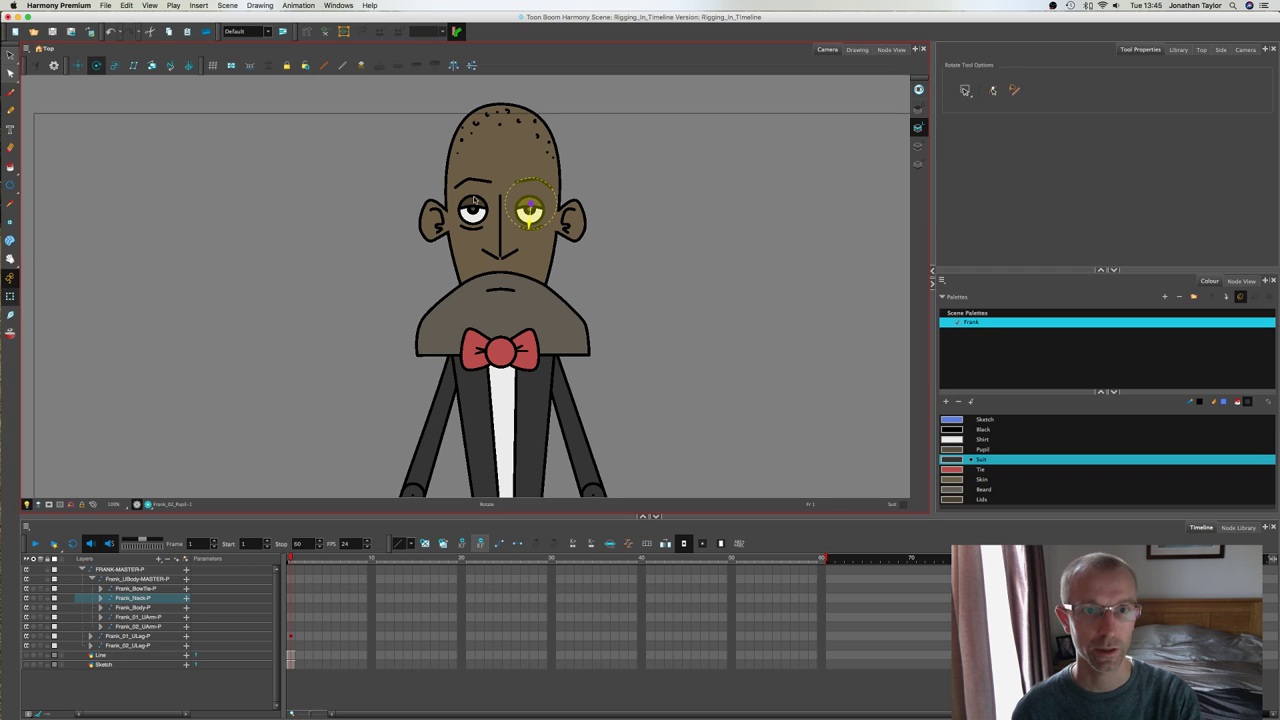
# Step: Move the pivot of the Frank_01 eye group to the centre of its eye and return to the Transform tool
pyautogui.click(474, 209)
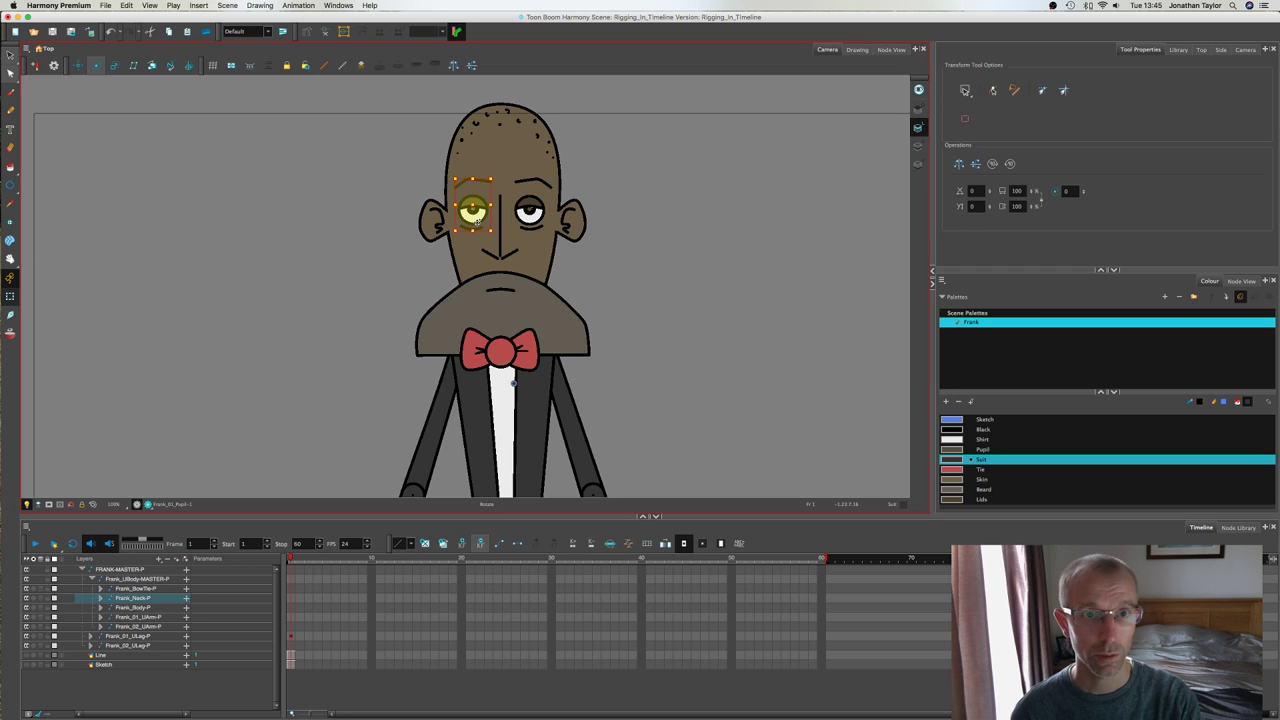
pyautogui.hotkey('alt', '3')
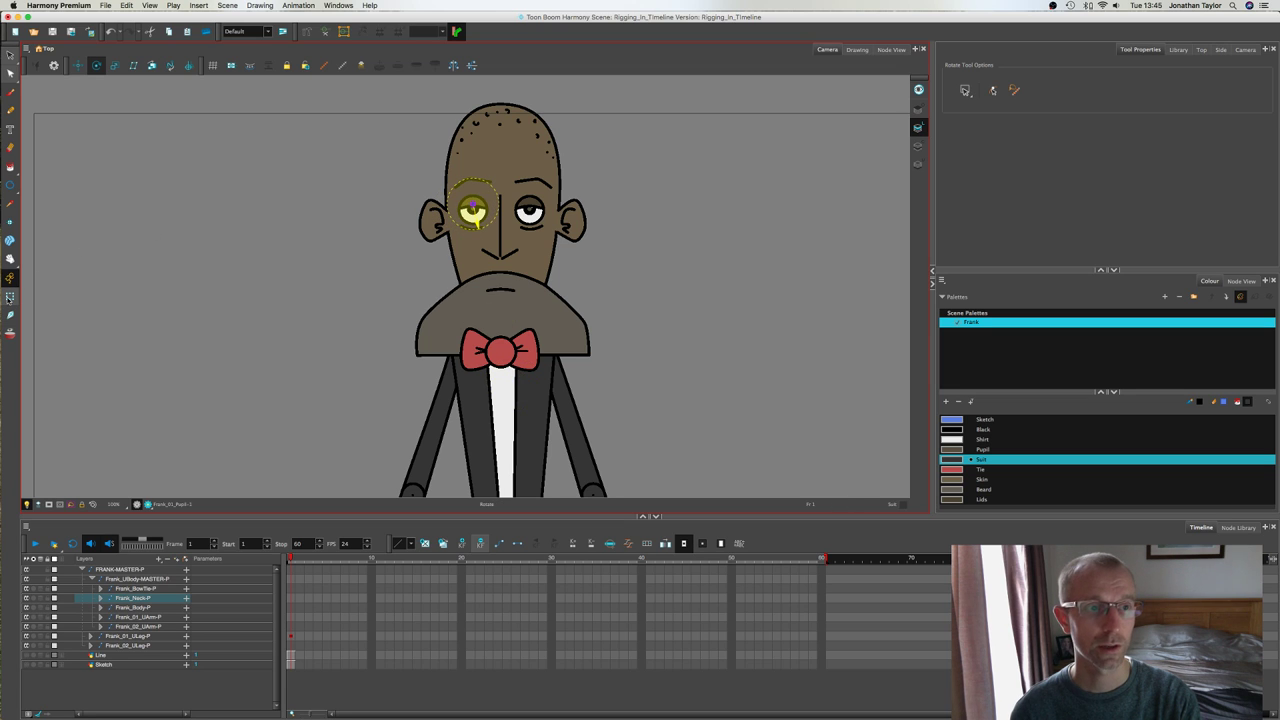
pyautogui.hotkey('shift', 't')
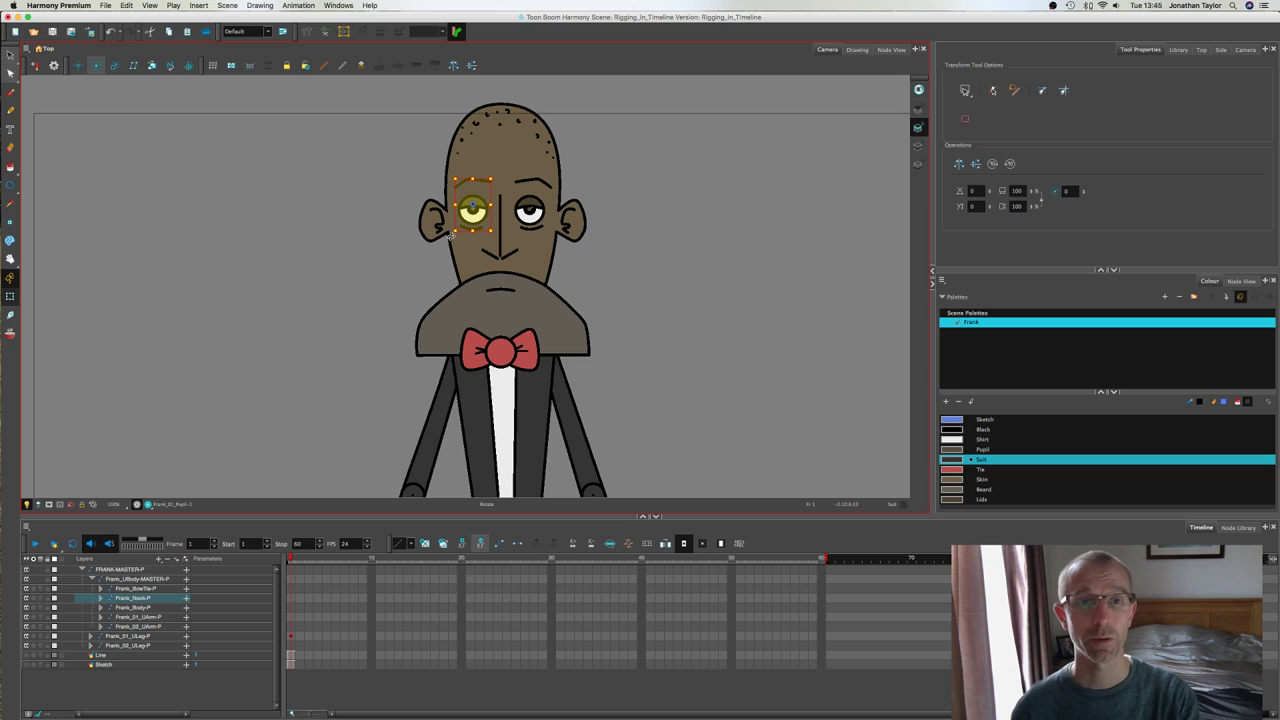
# Step: Inspect the pivots of both ears and of the hair on top of Frank's head
pyautogui.click(431, 225)
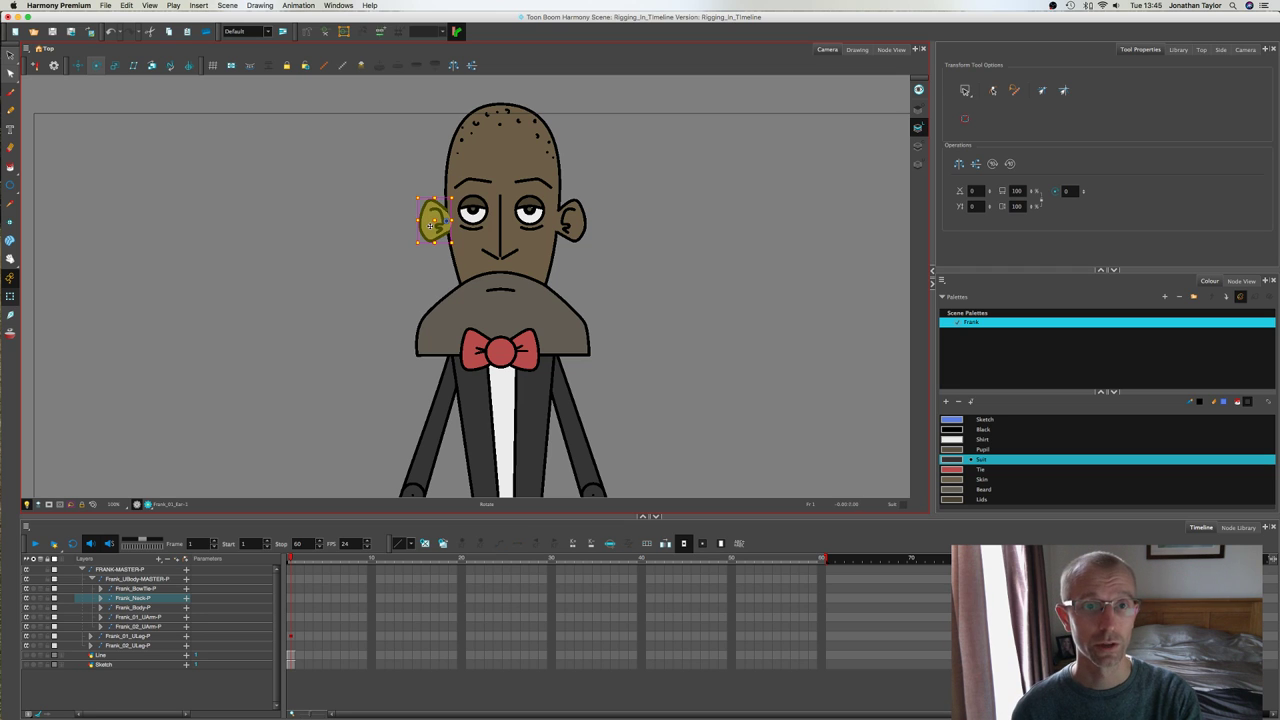
pyautogui.click(567, 222)
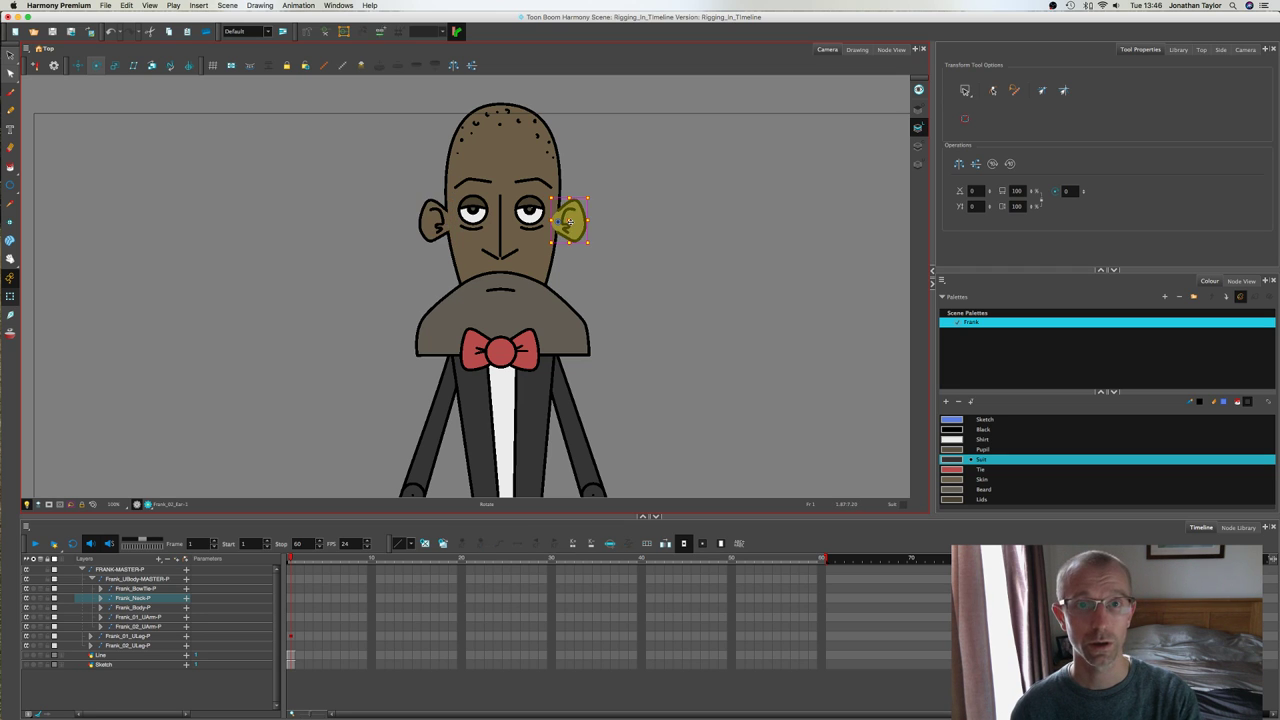
pyautogui.click(593, 172)
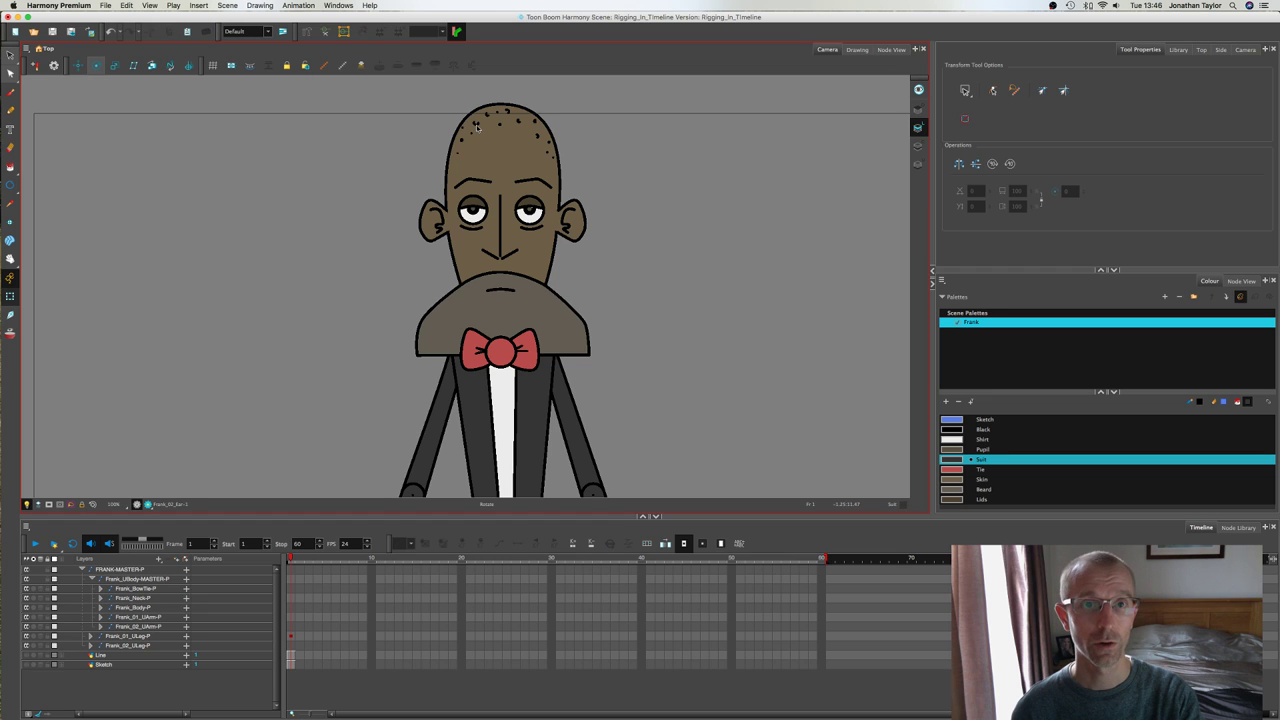
pyautogui.click(477, 127)
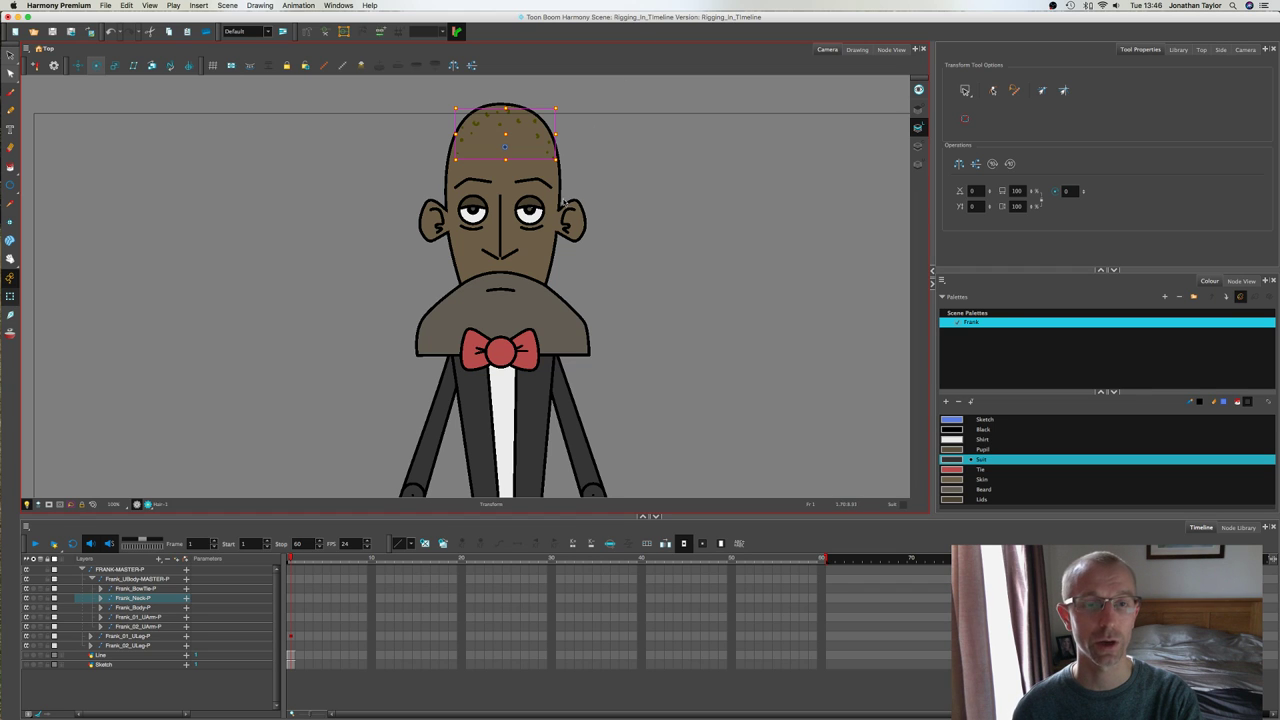
# Step: Move the pivot of the Frank_02 eyebrow from the shirt to the eyebrow's outer end and return to the Transform tool
pyautogui.click(530, 229)
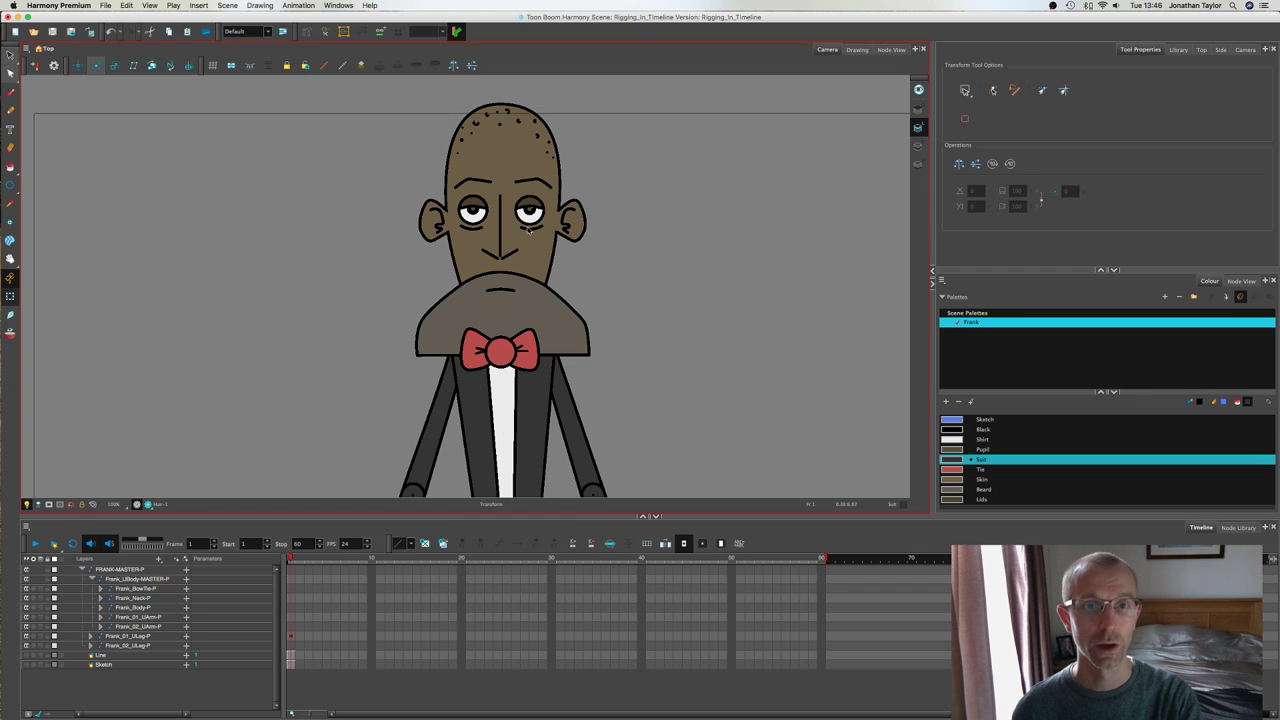
pyautogui.click(519, 131)
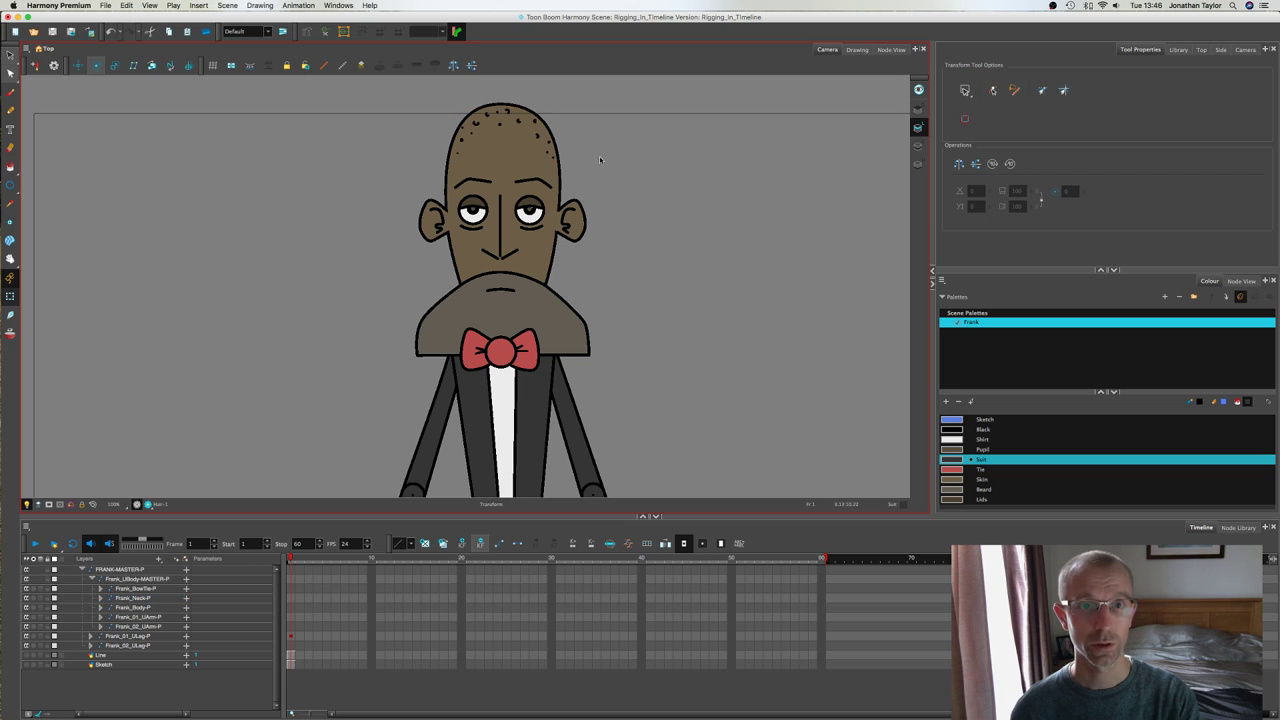
pyautogui.click(533, 183)
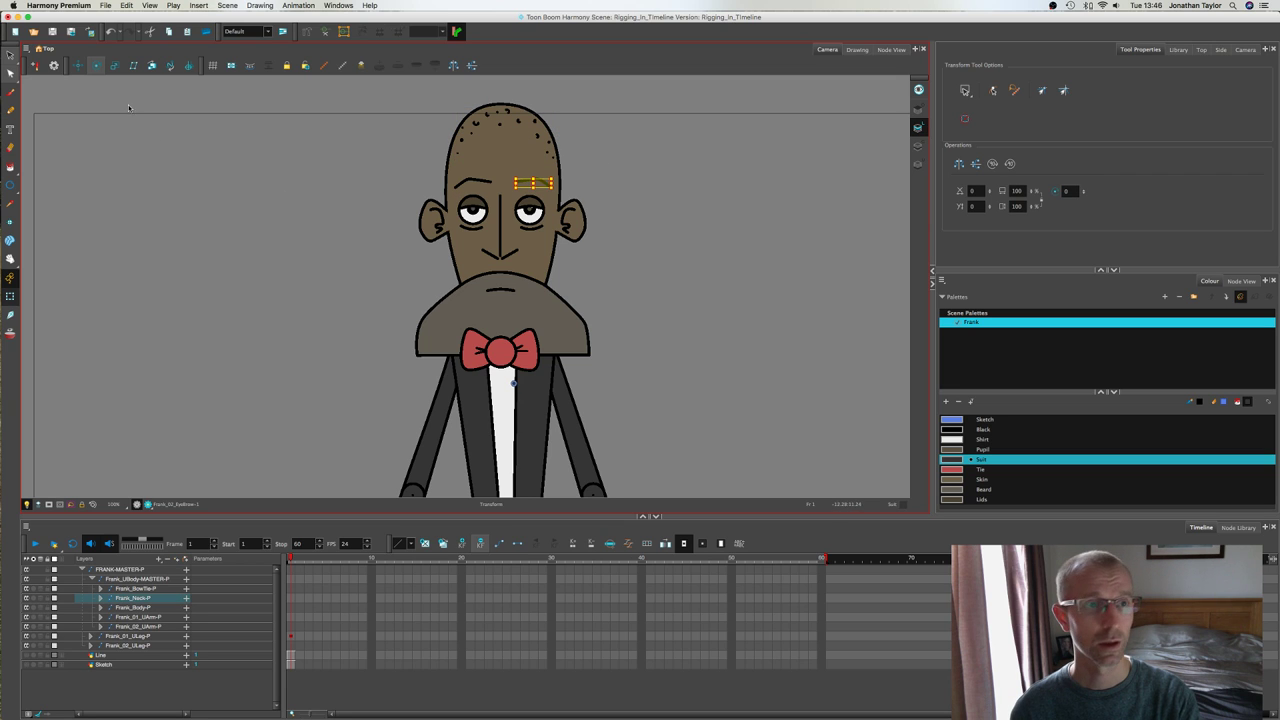
pyautogui.click(96, 65)
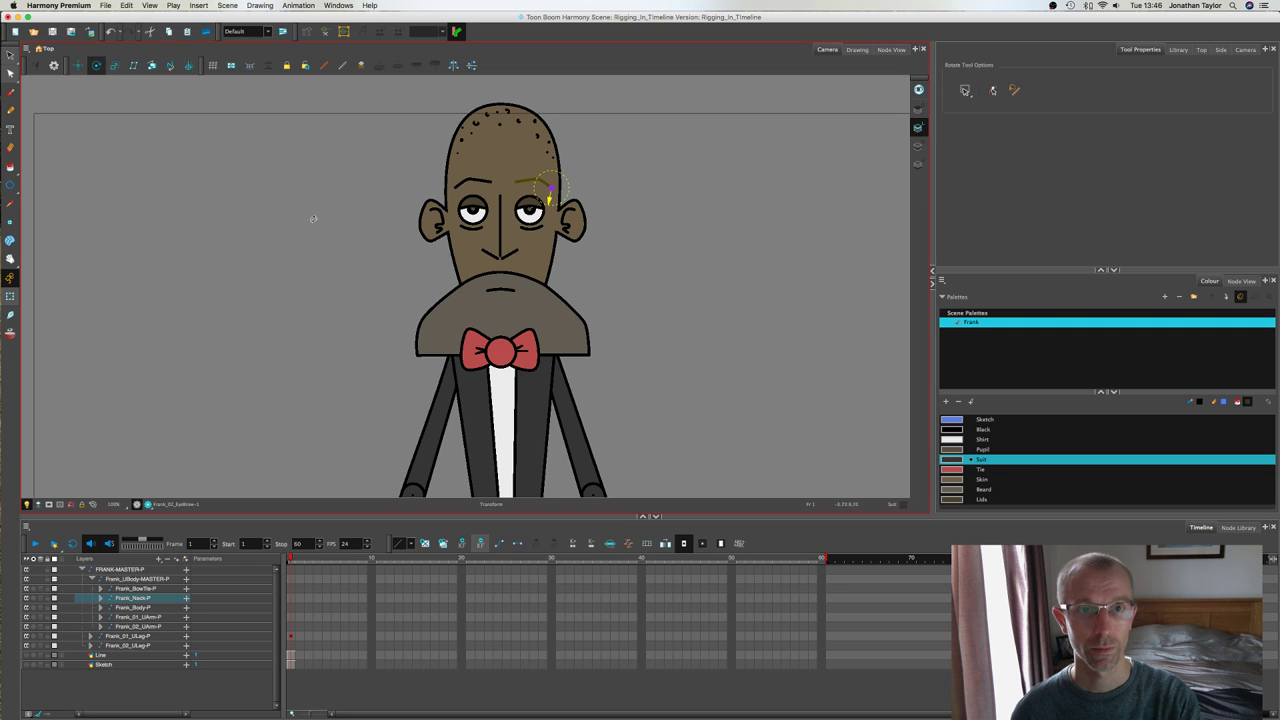
pyautogui.hotkey('shift', 't')
# Step: Move the pivot of the Frank_01 eyebrow to that eyebrow's outer end, return to the Transform tool and deselect
pyautogui.click(471, 183)
pyautogui.click(96, 65)
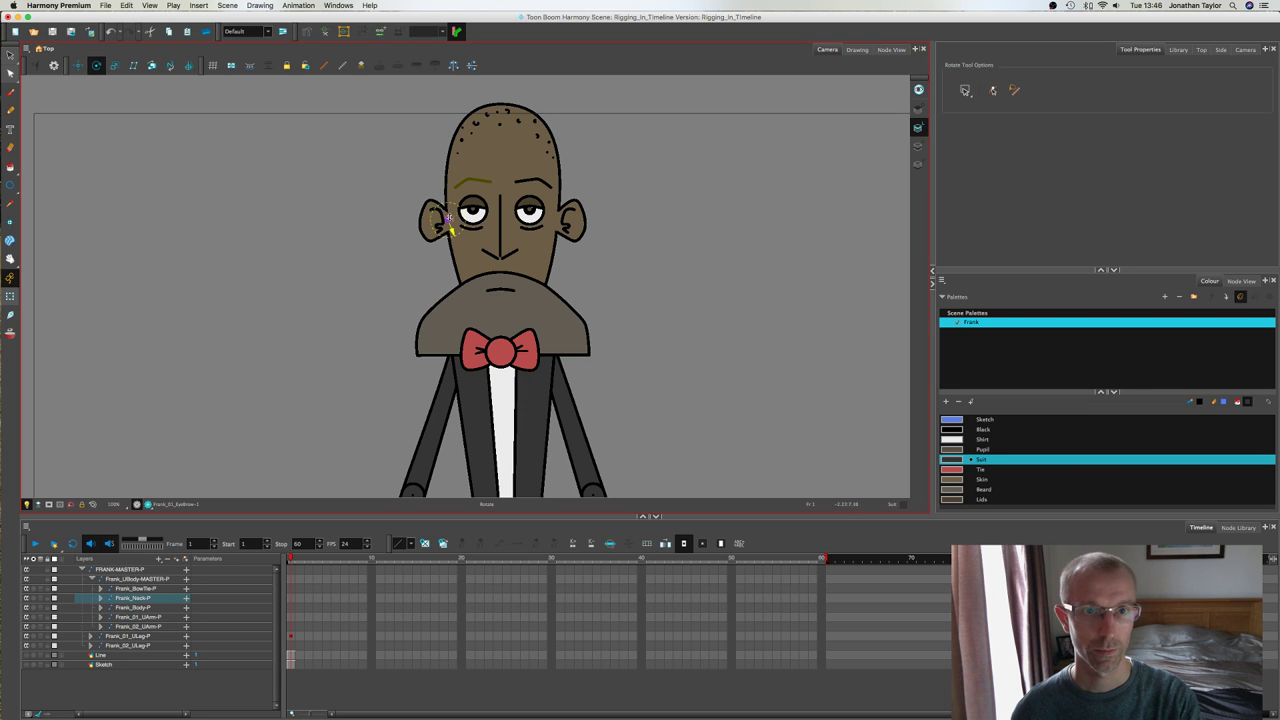
pyautogui.scroll(5, 460, 197)
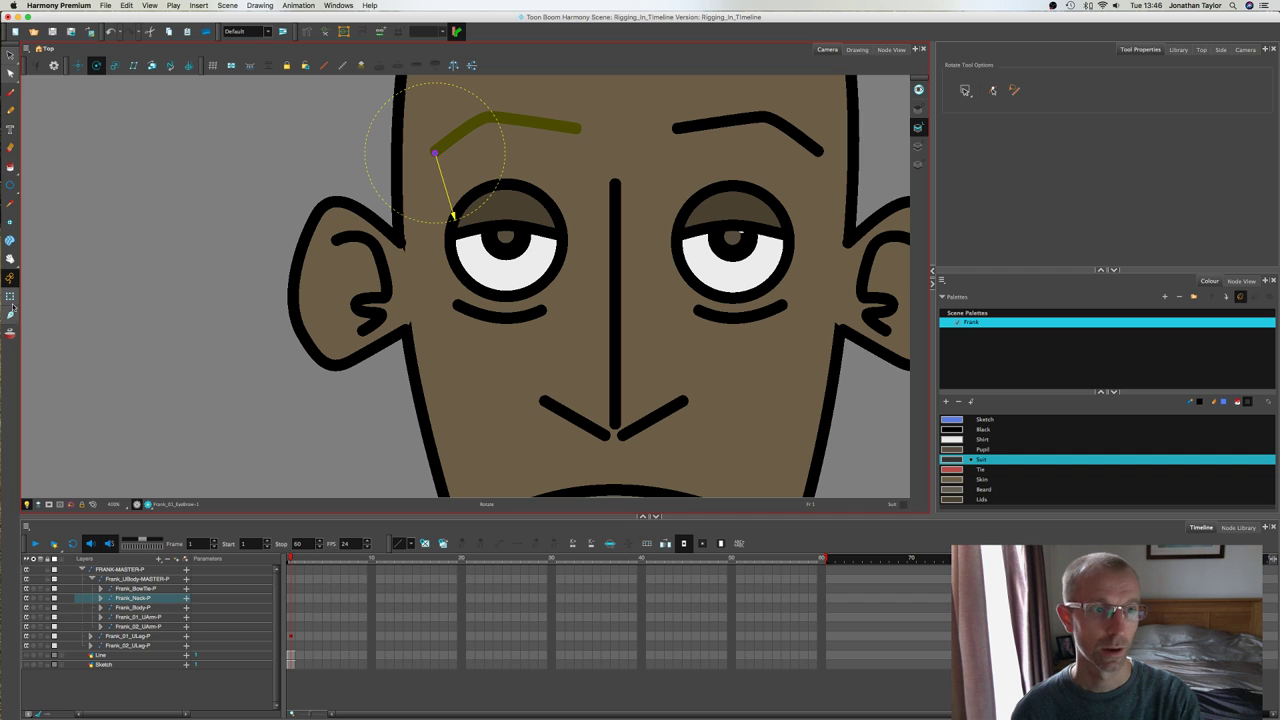
pyautogui.hotkey('shift', 't')
pyautogui.press('Escape')
pyautogui.scroll(-6, 534, 290)
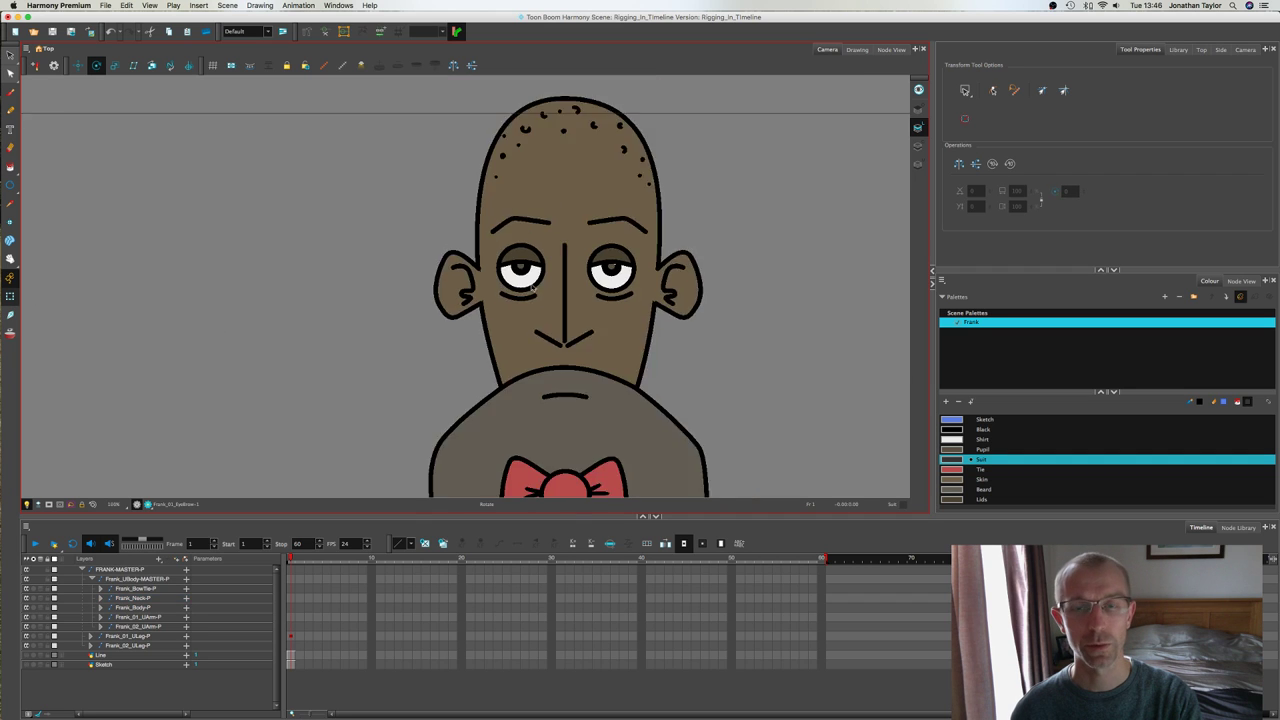
# Step: Select the whole nose group through its parent peg and move its pivot from the shirt to the top of the nose bridge
pyautogui.press('space')
pyautogui.moveTo(631, 337); pyautogui.dragTo(597, 277)
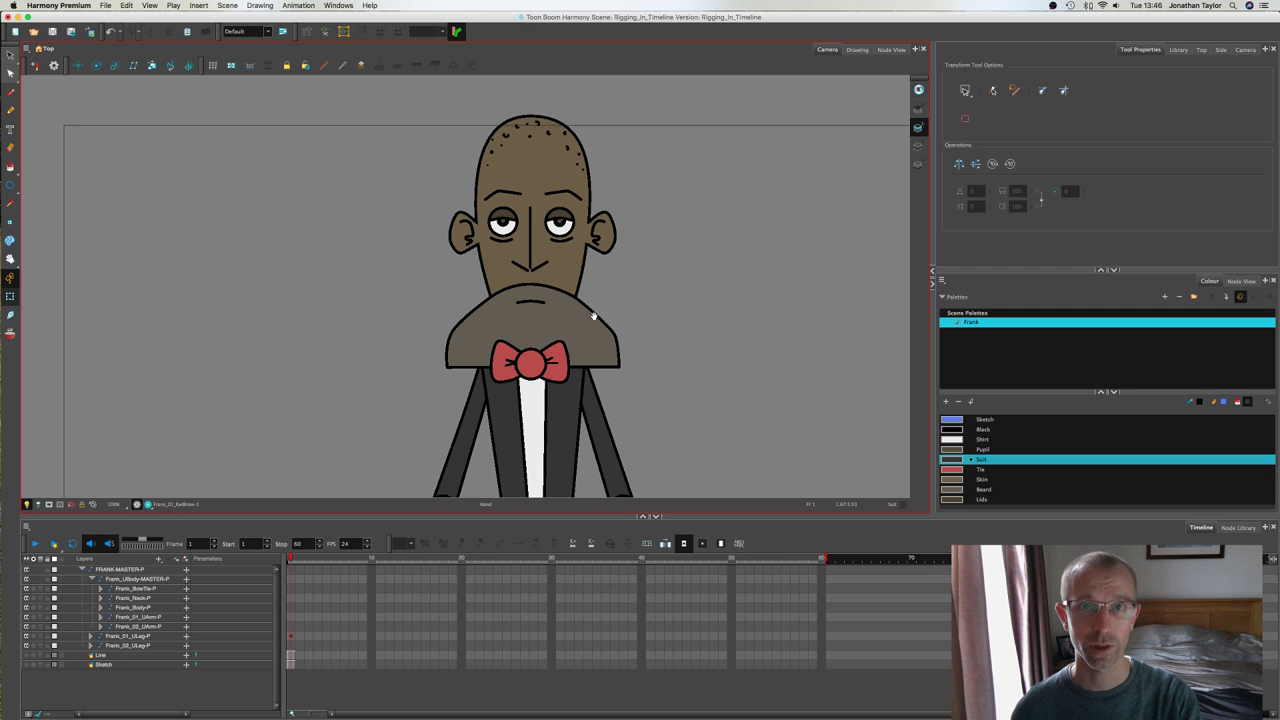
pyautogui.moveTo(615, 282); pyautogui.dragTo(606, 285)
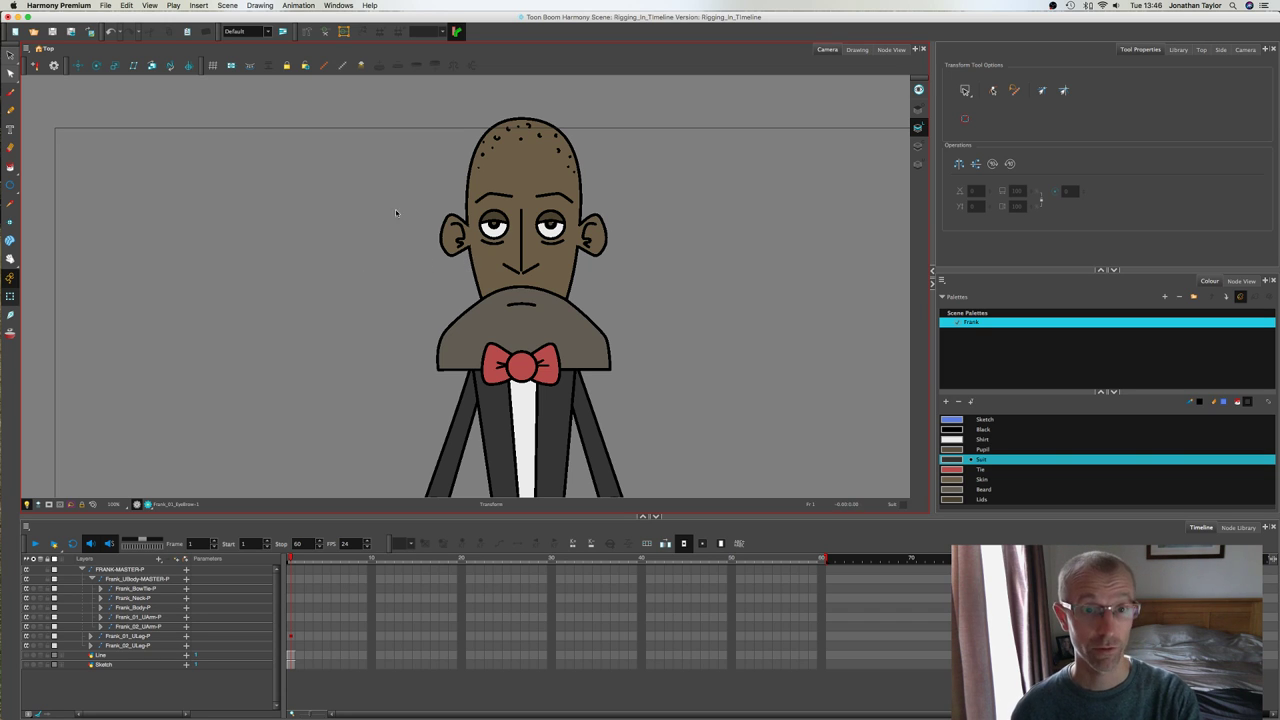
pyautogui.scroll(3, 469, 228)
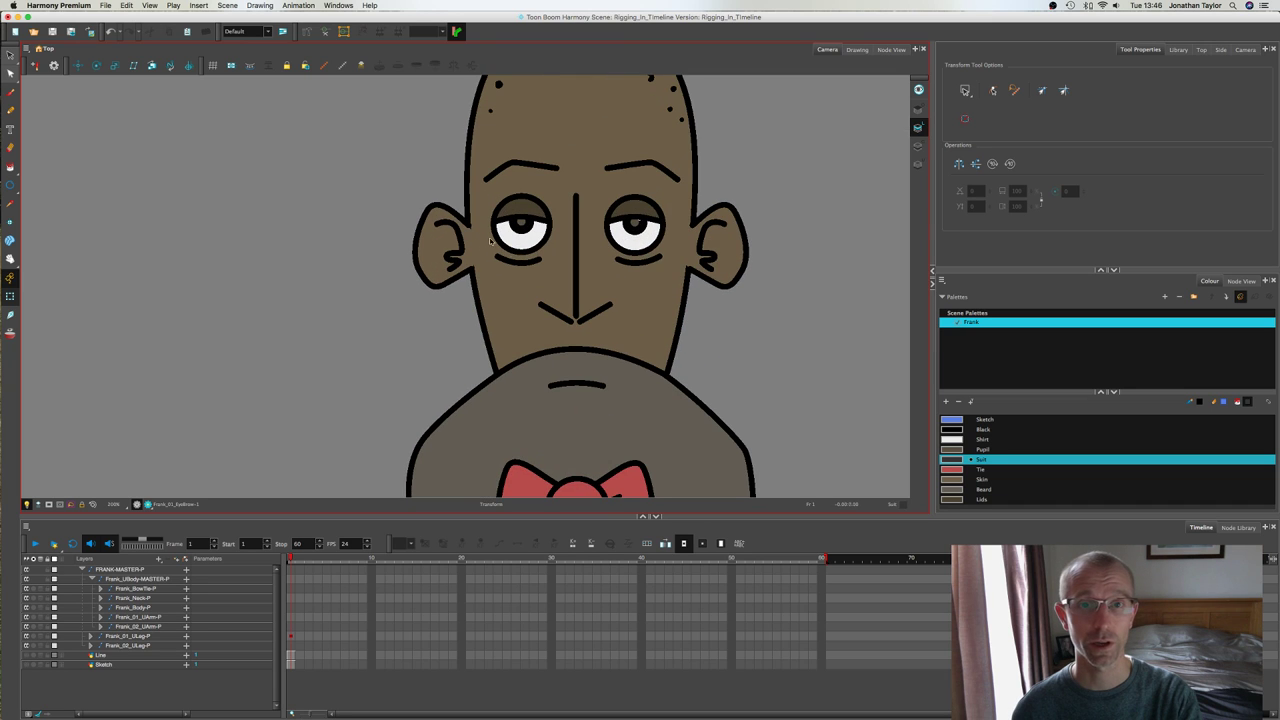
pyautogui.moveTo(526, 246); pyautogui.dragTo(466, 239)
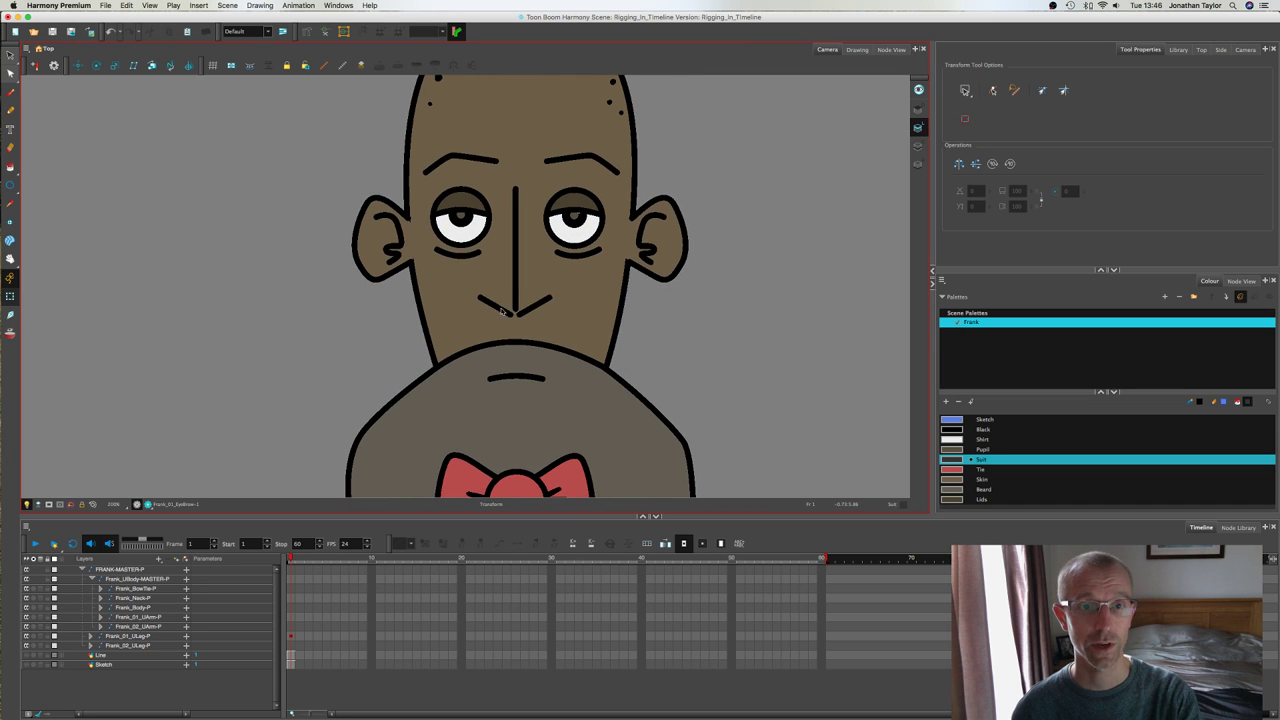
pyautogui.click(502, 308)
pyautogui.press('4')
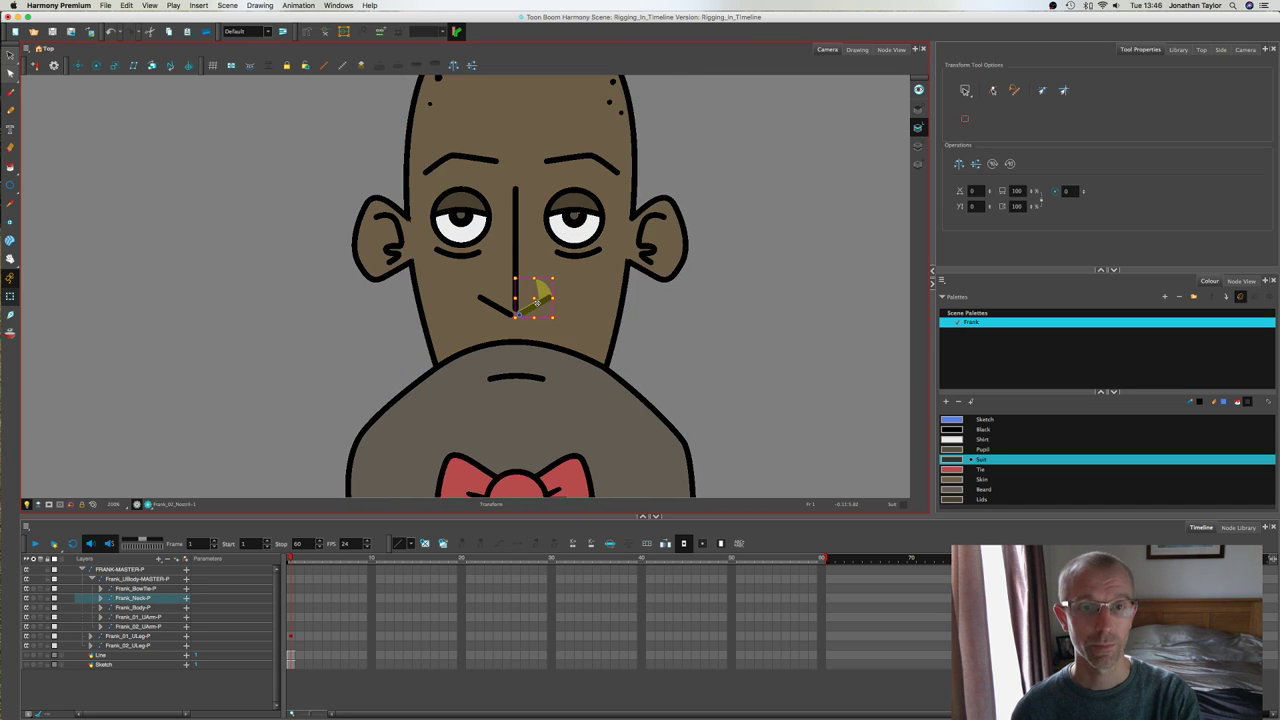
pyautogui.press('b')
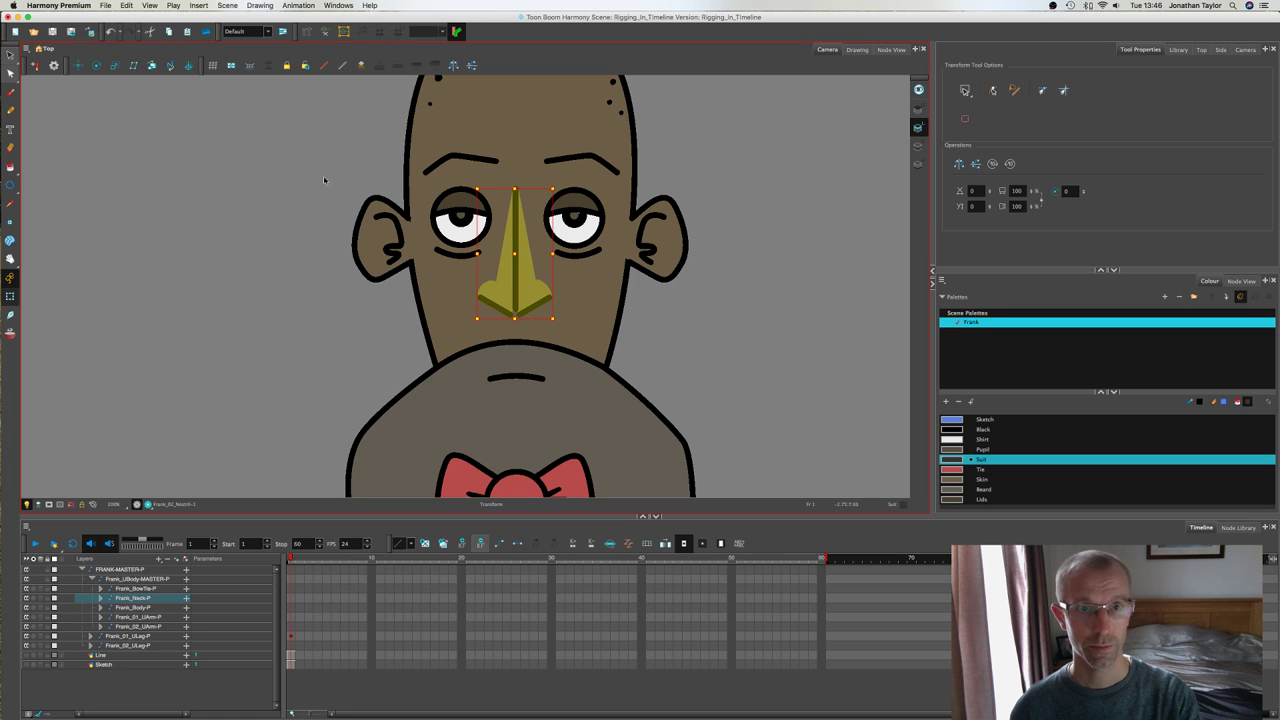
pyautogui.click(96, 65)
pyautogui.press('1')
pyautogui.press('1')
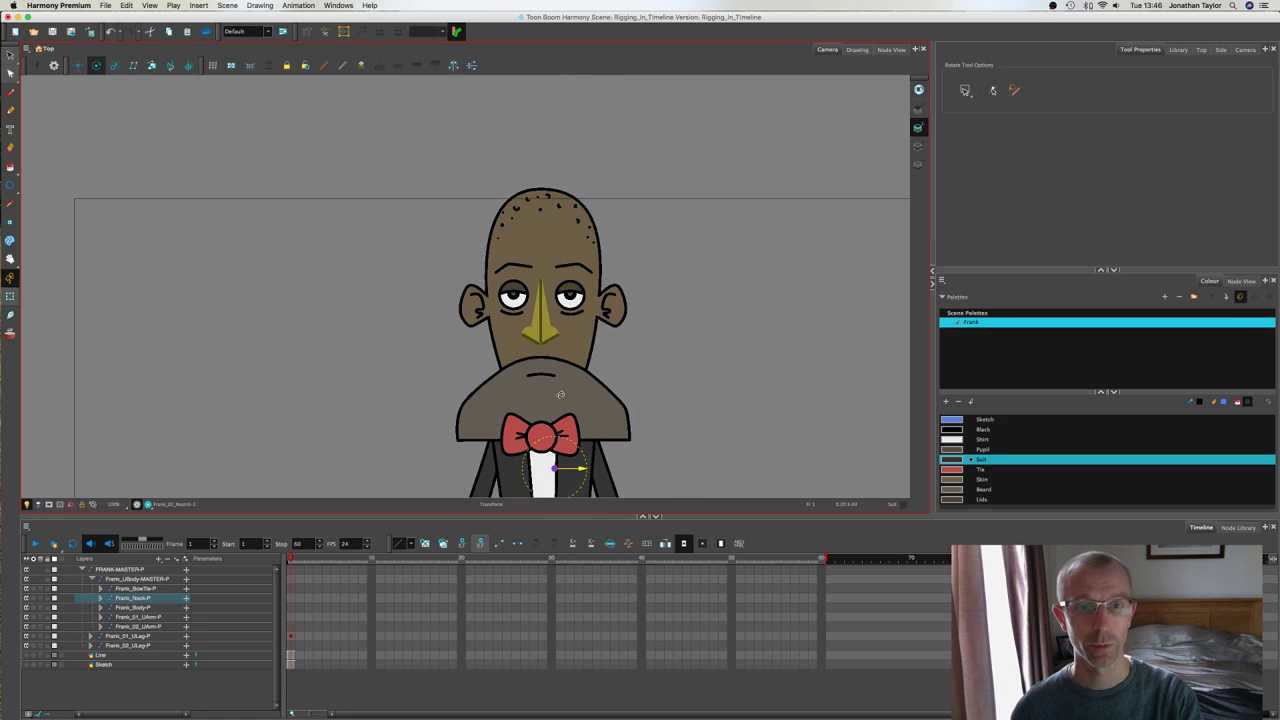
pyautogui.moveTo(556, 467); pyautogui.dragTo(541, 280)
pyautogui.click(10, 297)
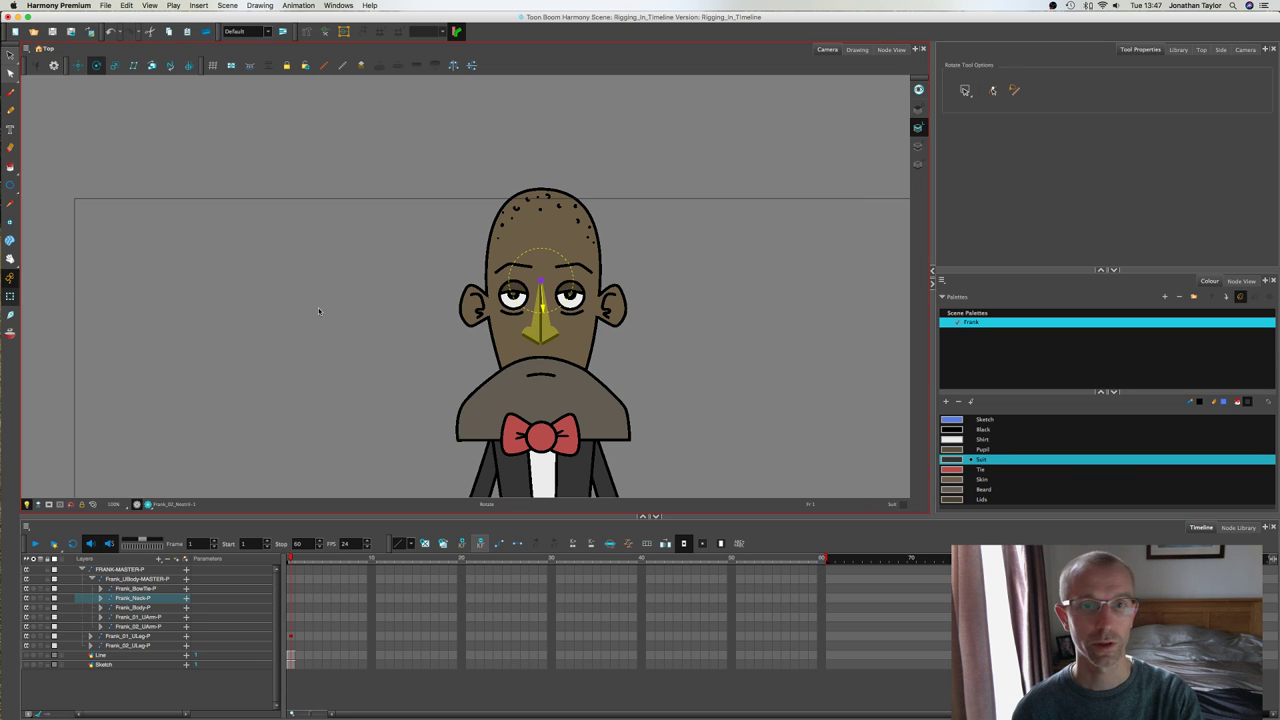
# Step: Inspect the pivots of the lines under both eyes, go up to the peg holding the whole head, and deselect
pyautogui.click(579, 316)
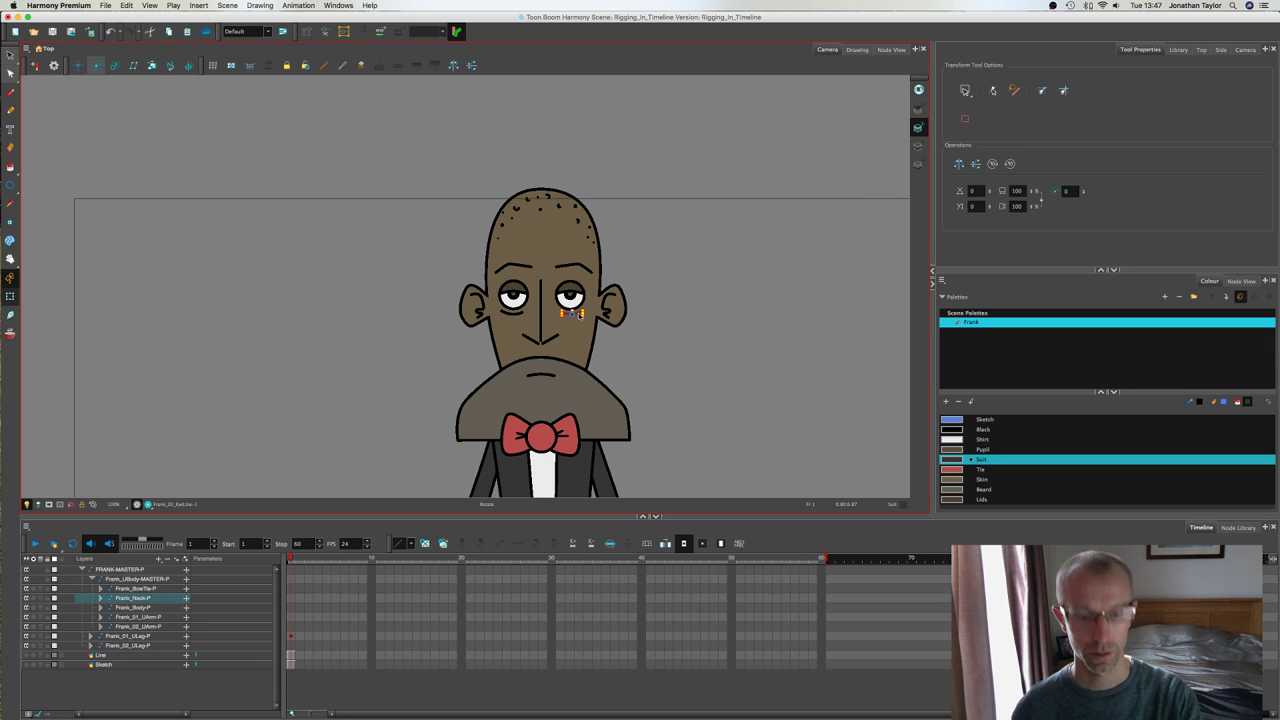
pyautogui.click(519, 315)
pyautogui.press('b')
pyautogui.press('b')
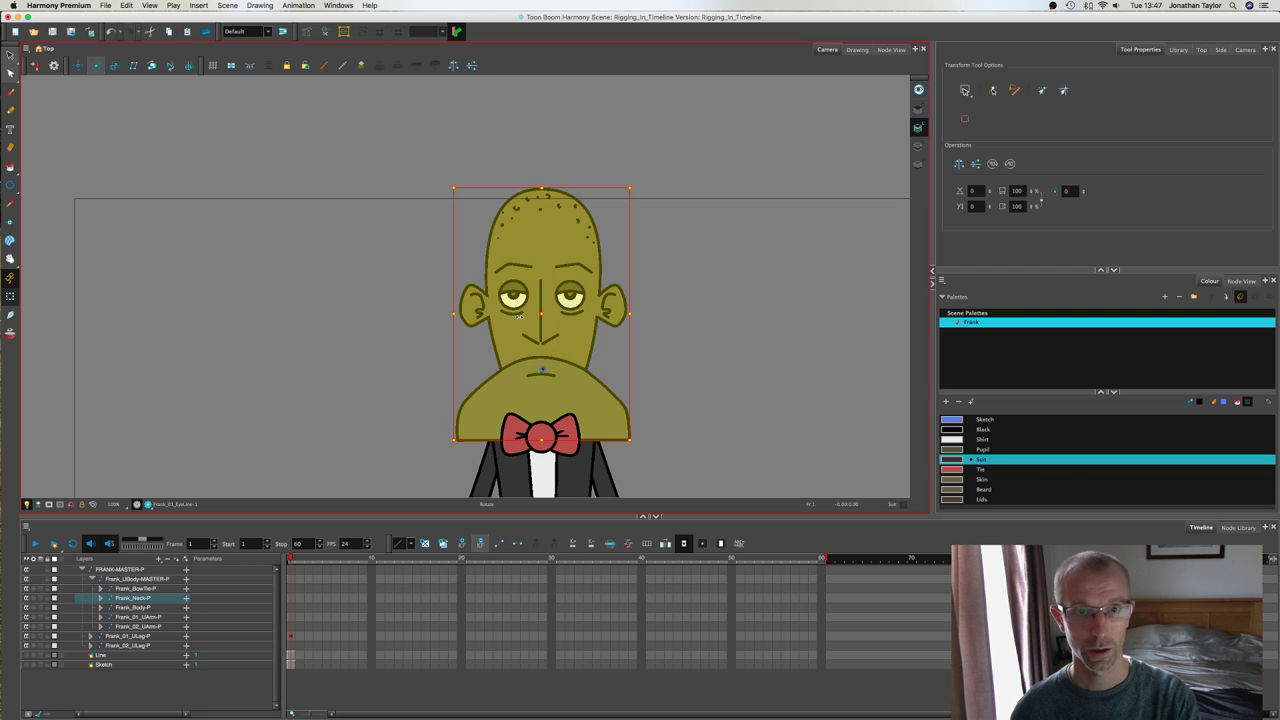
pyautogui.click(641, 299)
# Step: Inspect the pivots of both ears and the head drawing, go up to the head's parent peg, and deselect
pyautogui.click(600, 316)
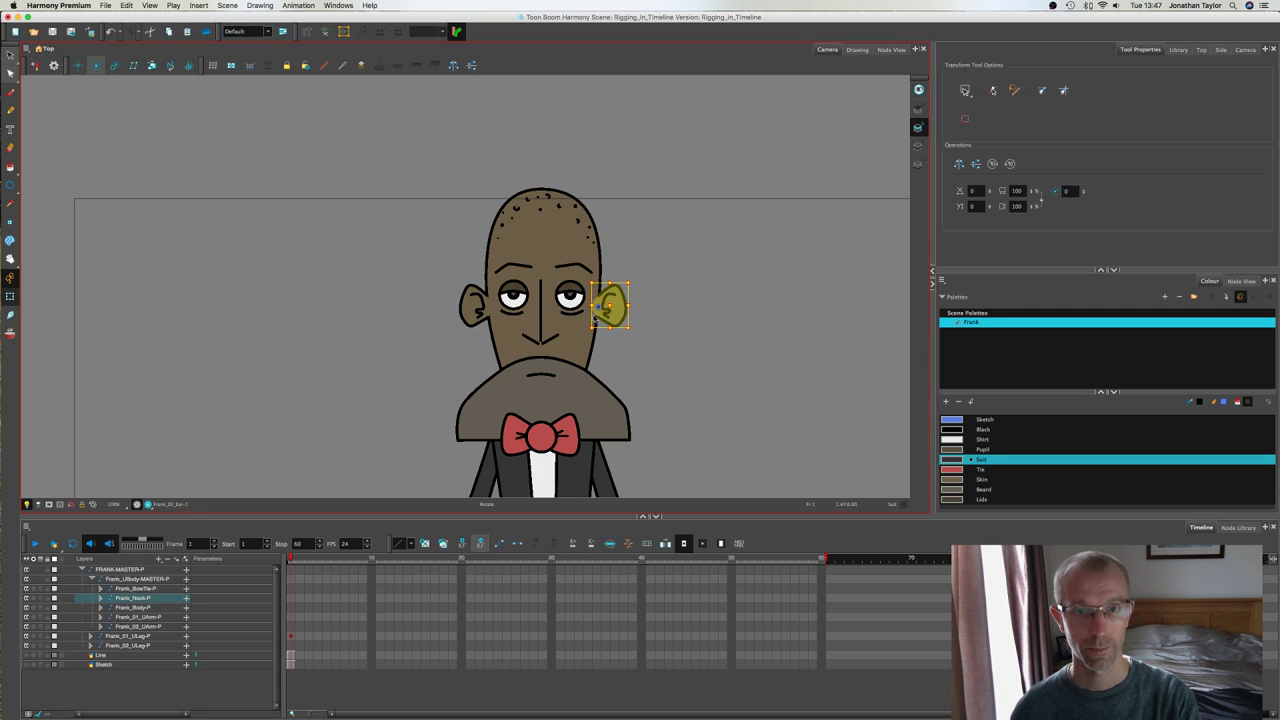
pyautogui.click(477, 312)
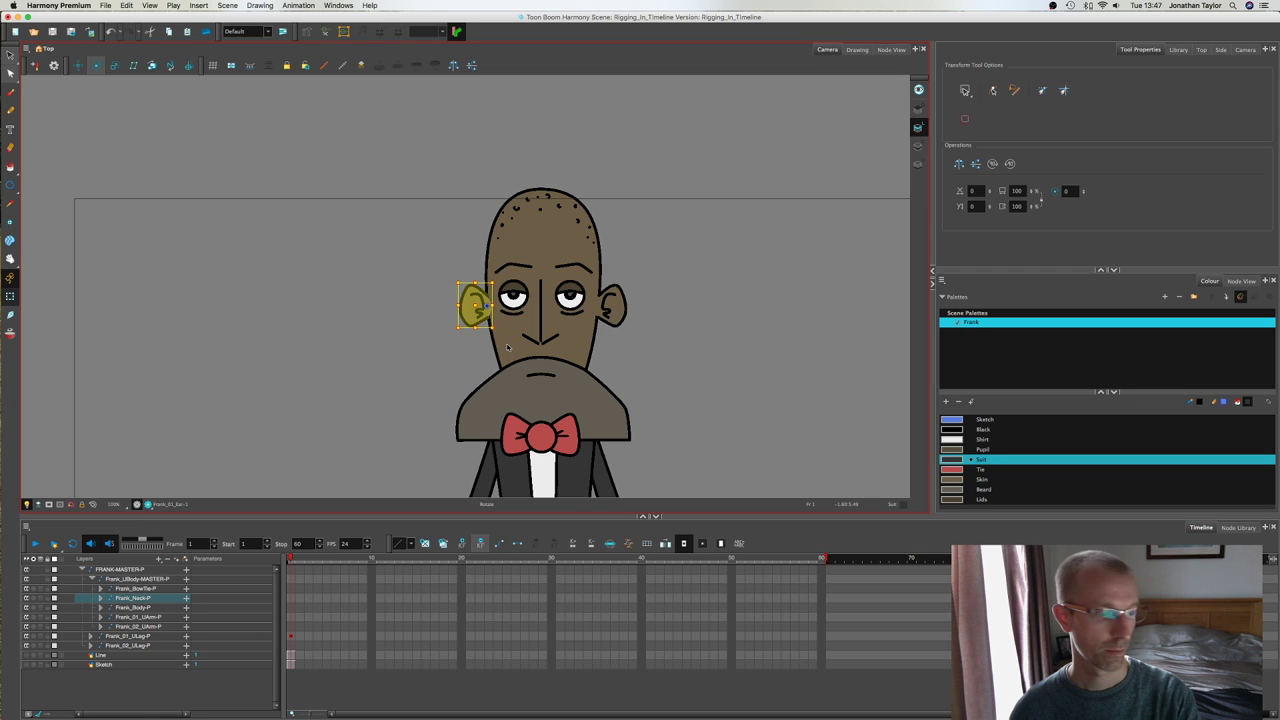
pyautogui.click(508, 346)
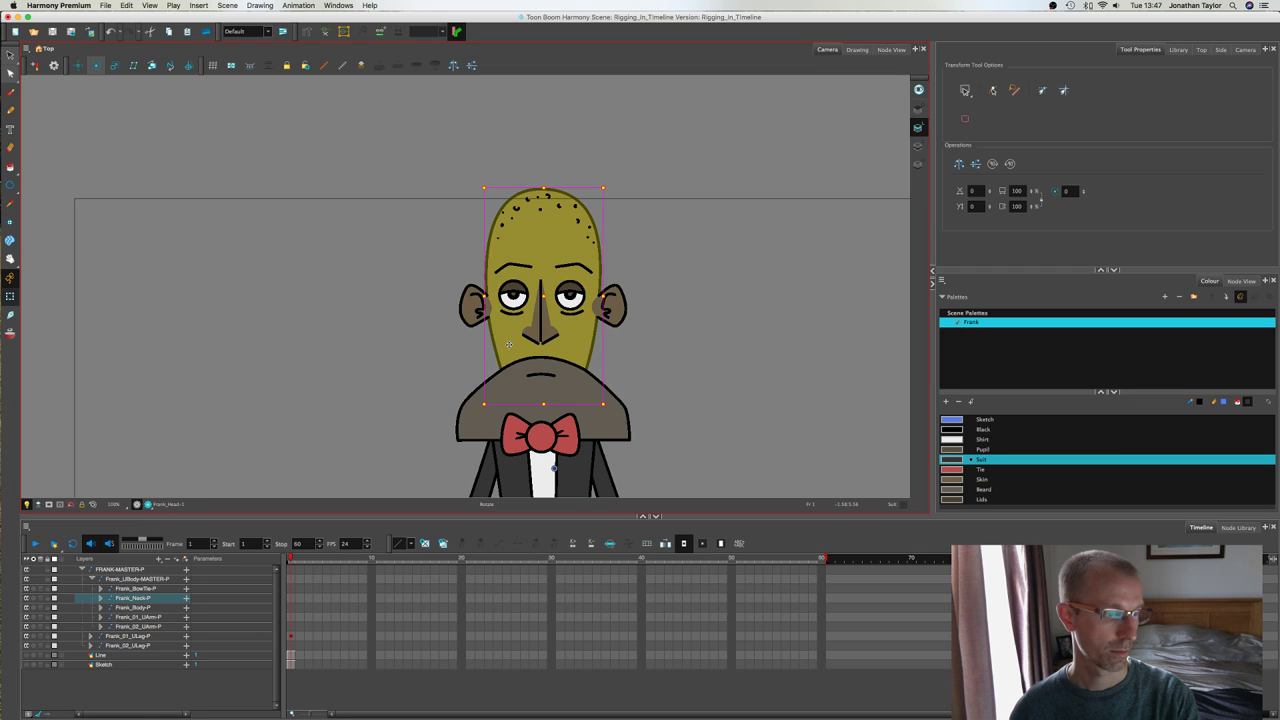
pyautogui.press('b')
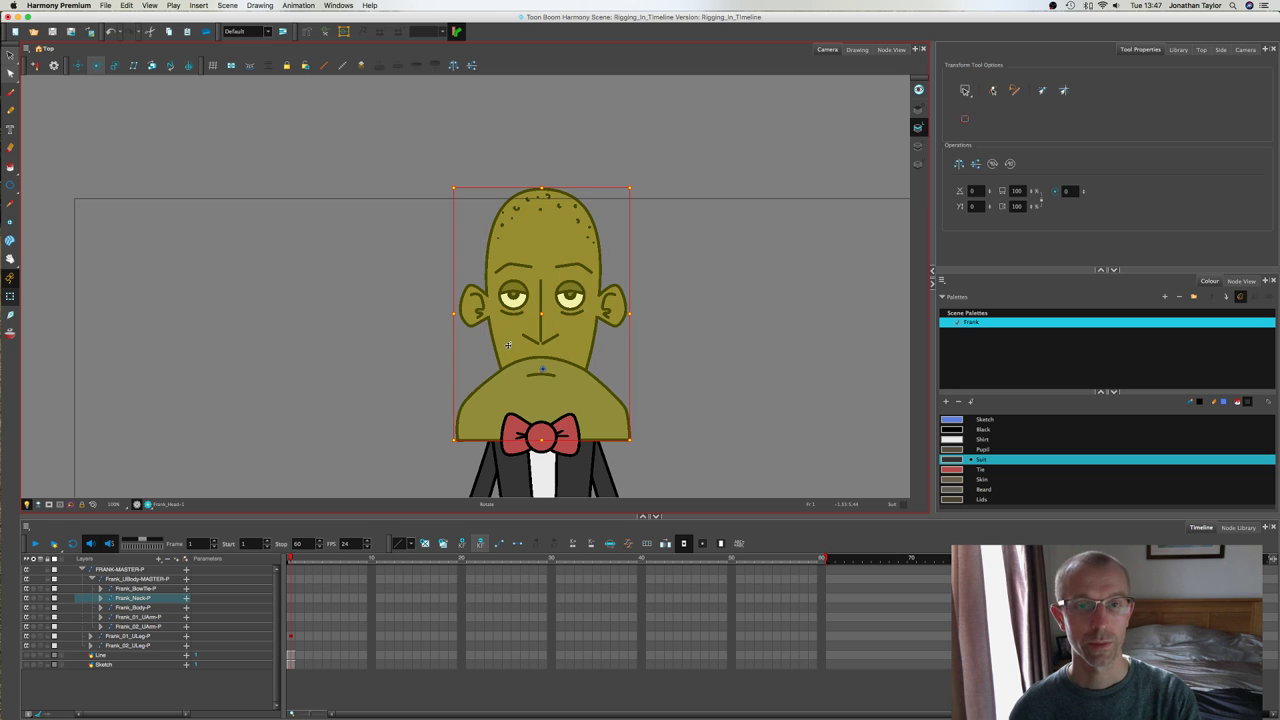
pyautogui.click(661, 312)
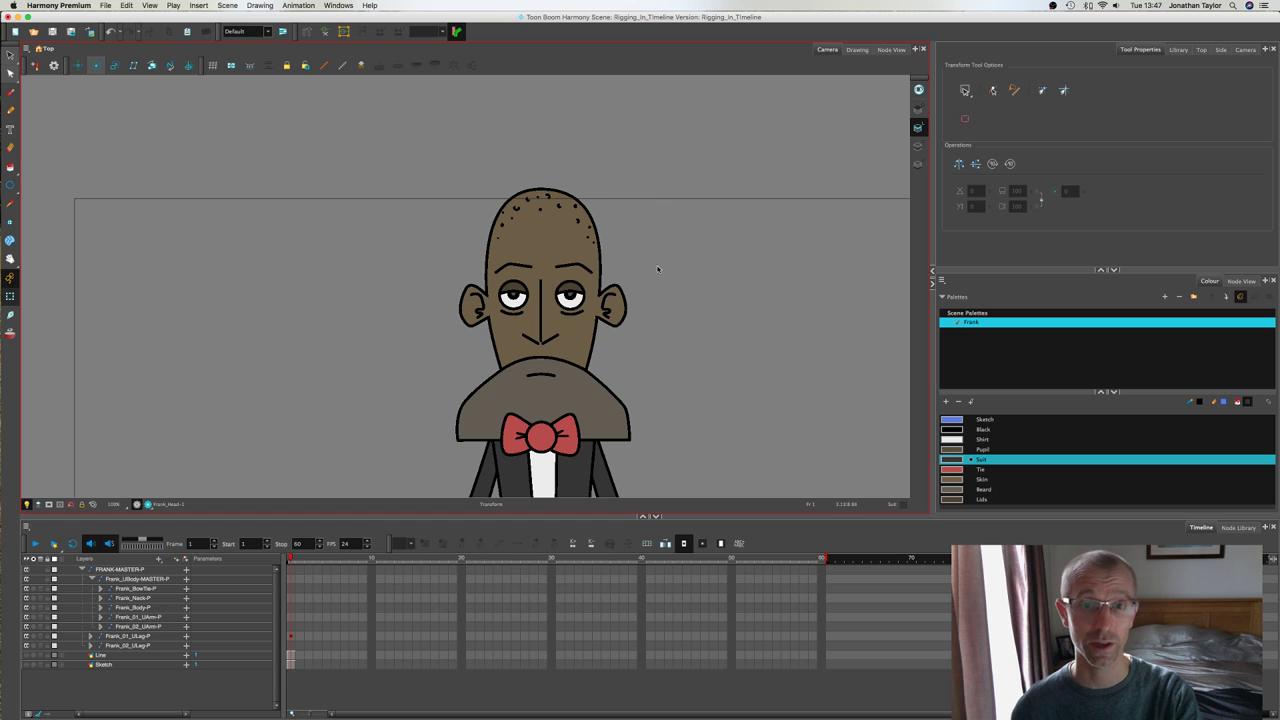
# Step: Recheck the pivots of both ears and of the two eye groups with their eyebrows, then clear the selection
pyautogui.scroll(1, 676, 265)
pyautogui.scroll(1, 666, 280)
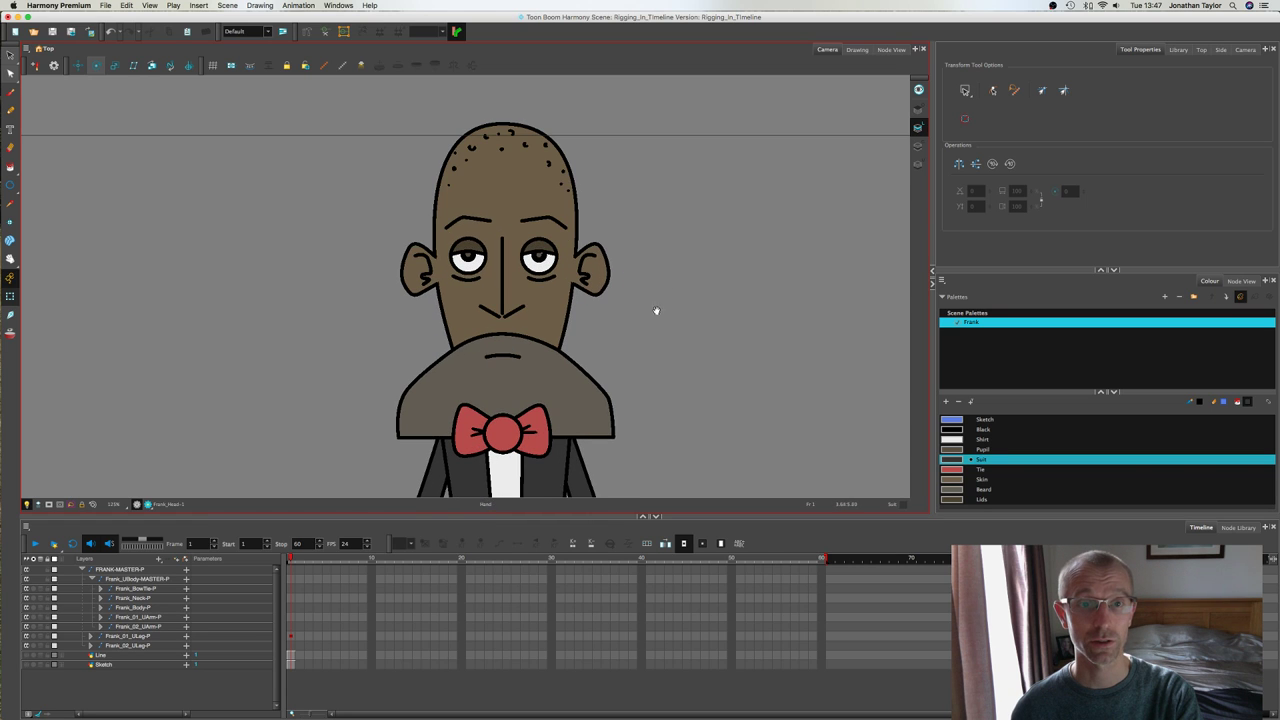
pyautogui.moveTo(656, 311); pyautogui.dragTo(709, 300)
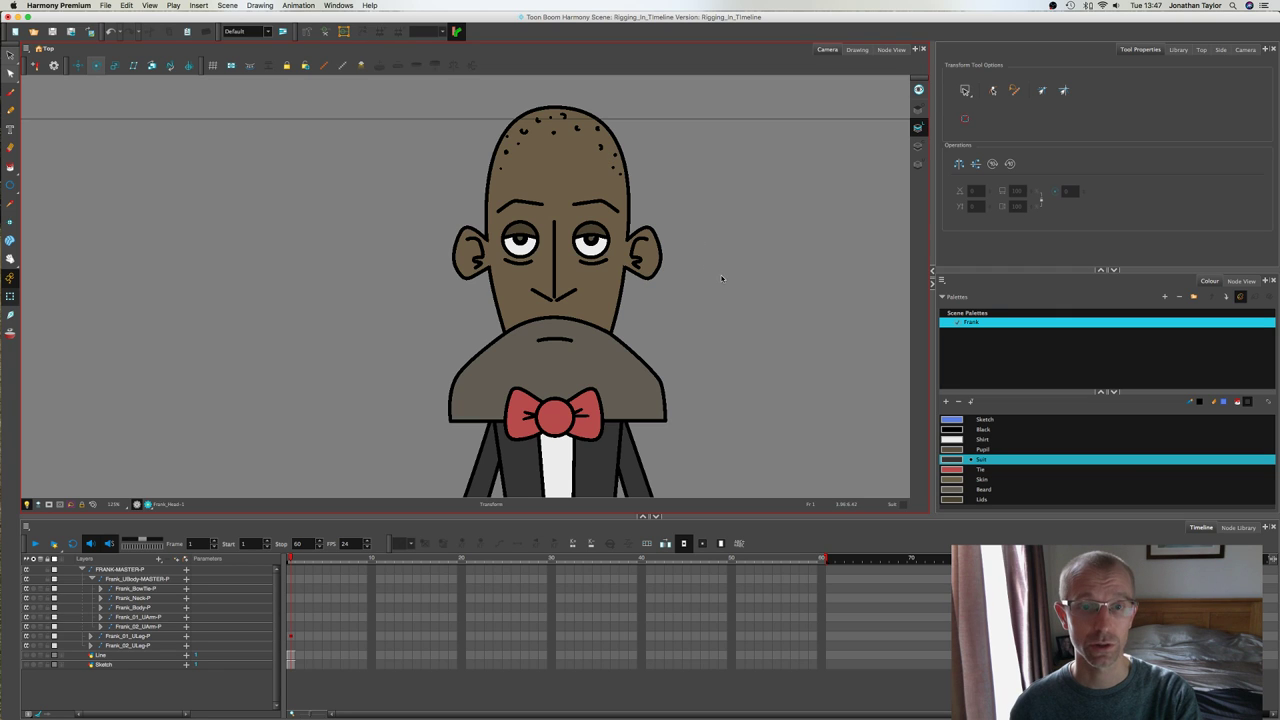
pyautogui.click(651, 262)
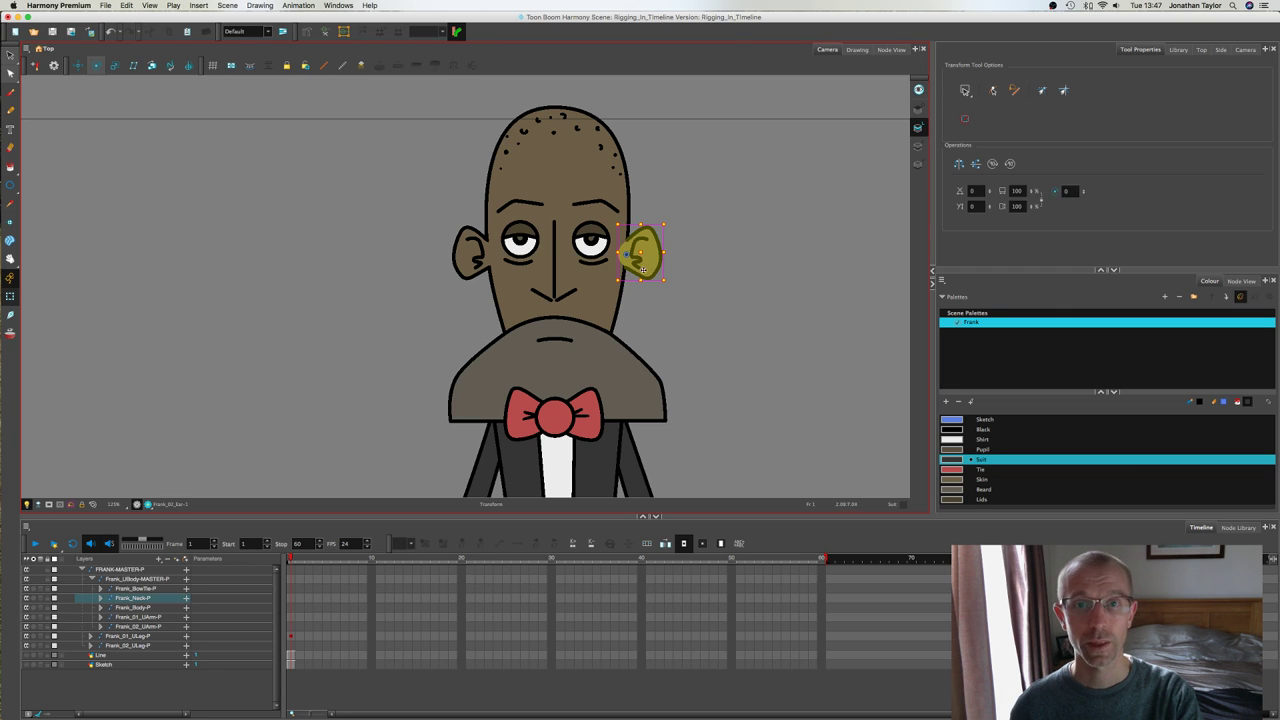
pyautogui.click(476, 262)
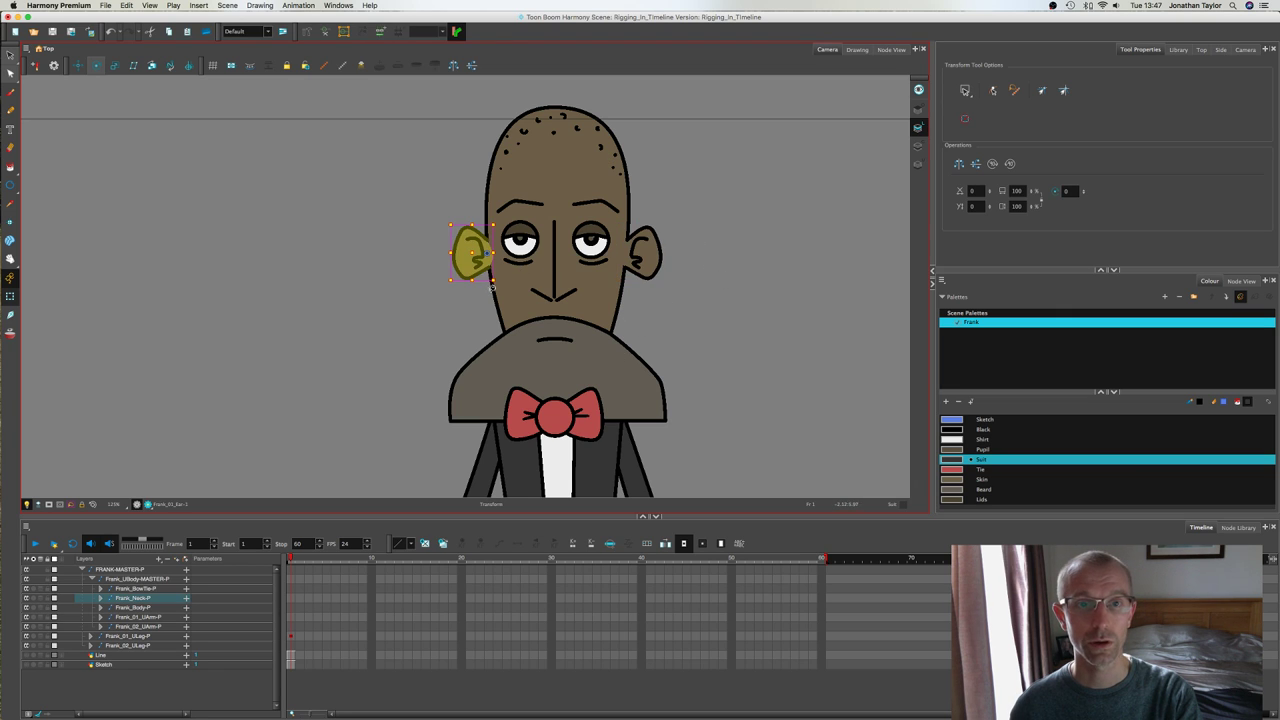
pyautogui.click(519, 243)
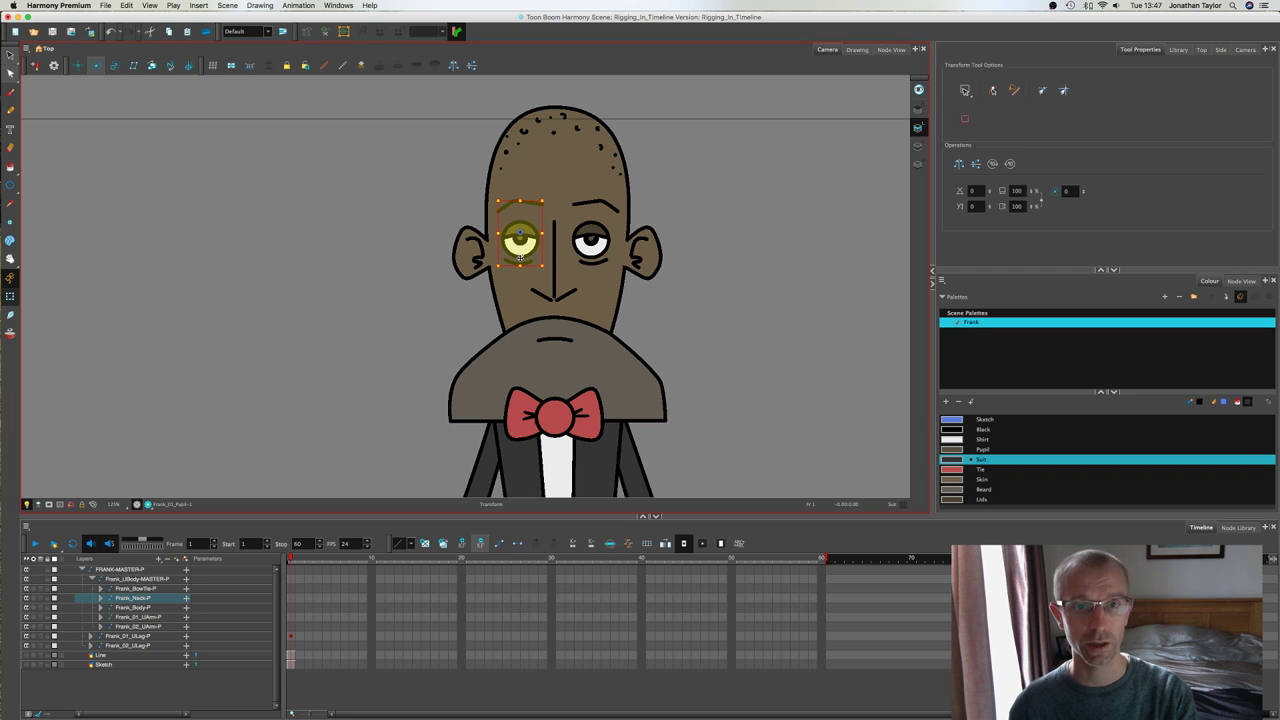
pyautogui.click(591, 247)
pyautogui.click(591, 251)
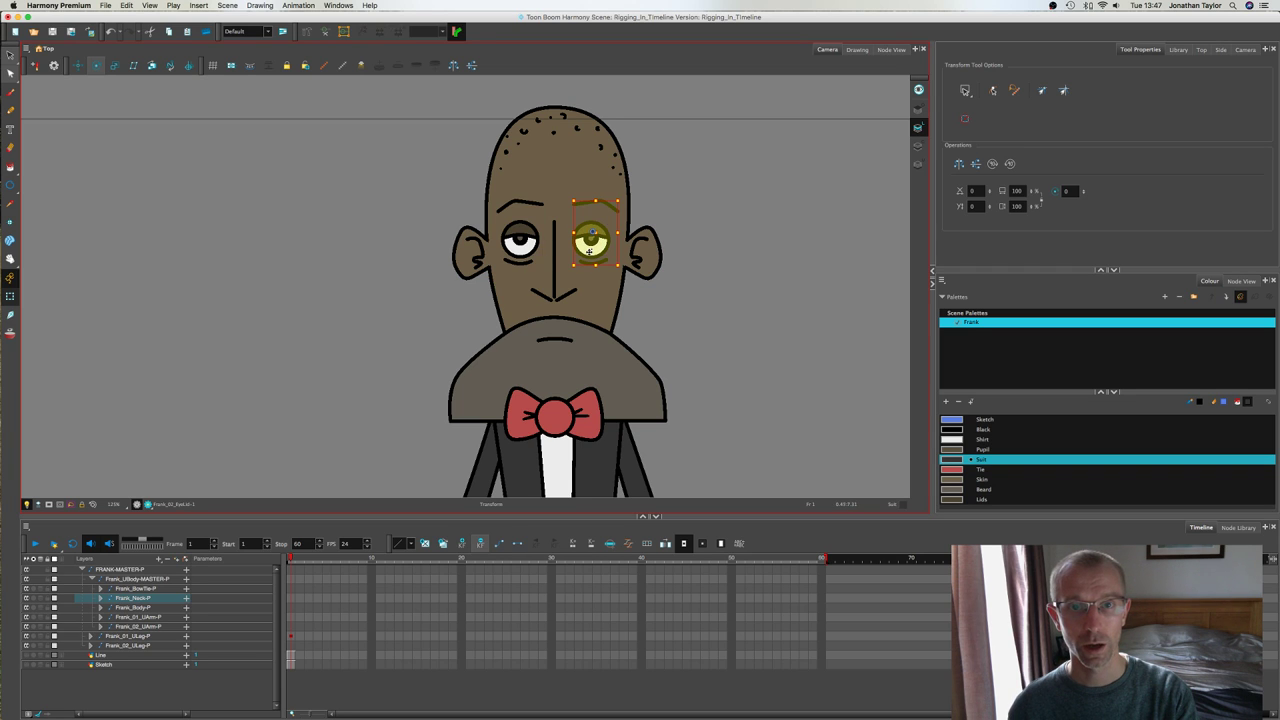
pyautogui.click(640, 284)
# Step: Recheck the pivots of the Frank_02 and Frank_01 lines under the eyes and deselect
pyautogui.click(602, 264)
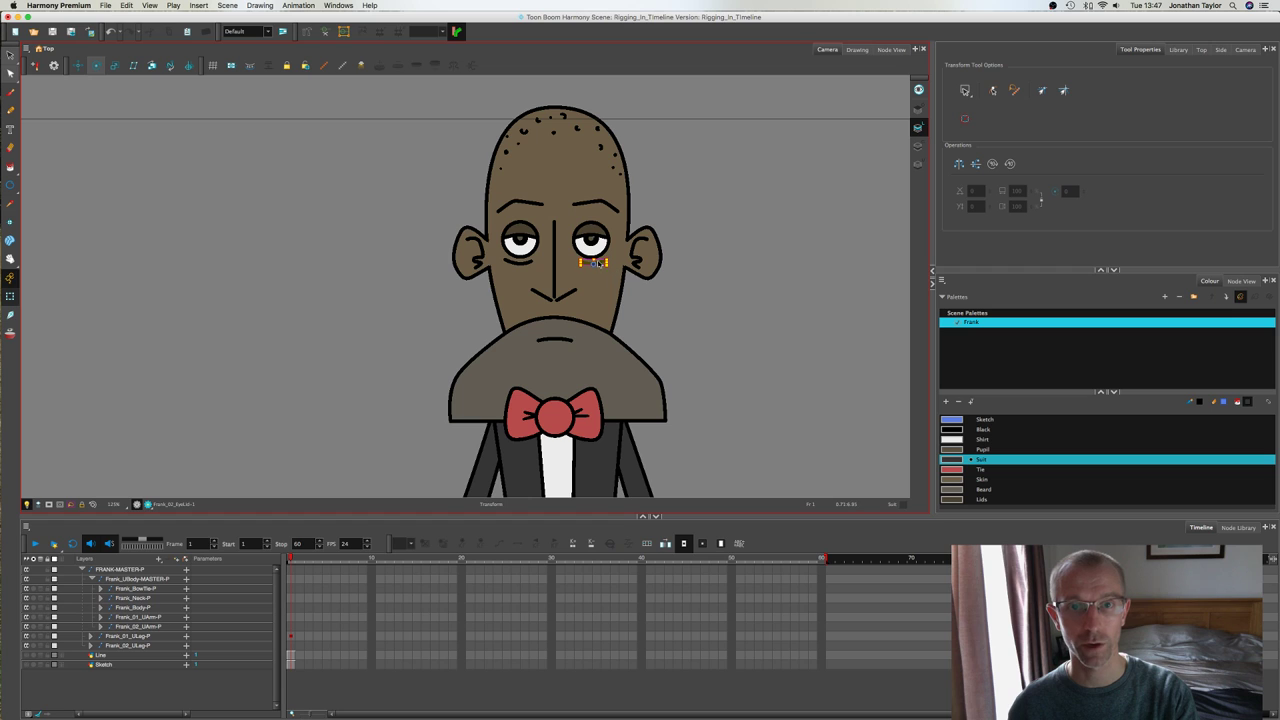
pyautogui.click(604, 267)
pyautogui.click(687, 208)
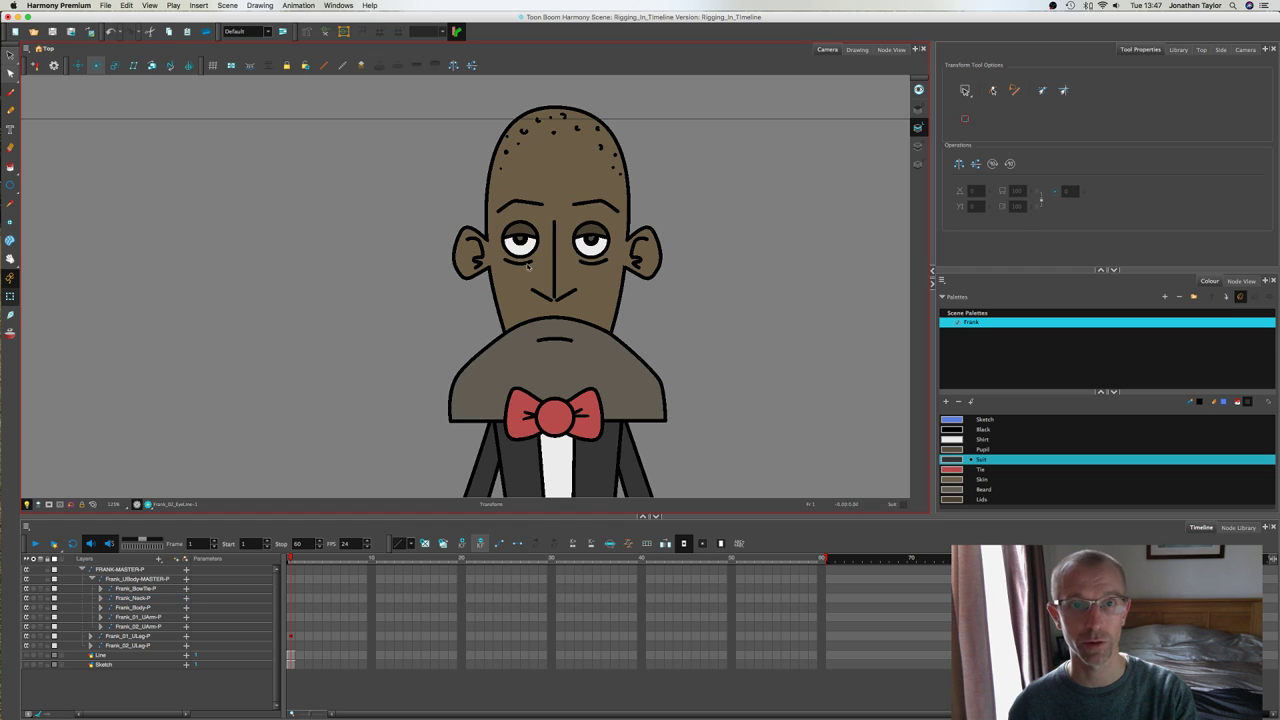
pyautogui.click(527, 267)
pyautogui.click(525, 264)
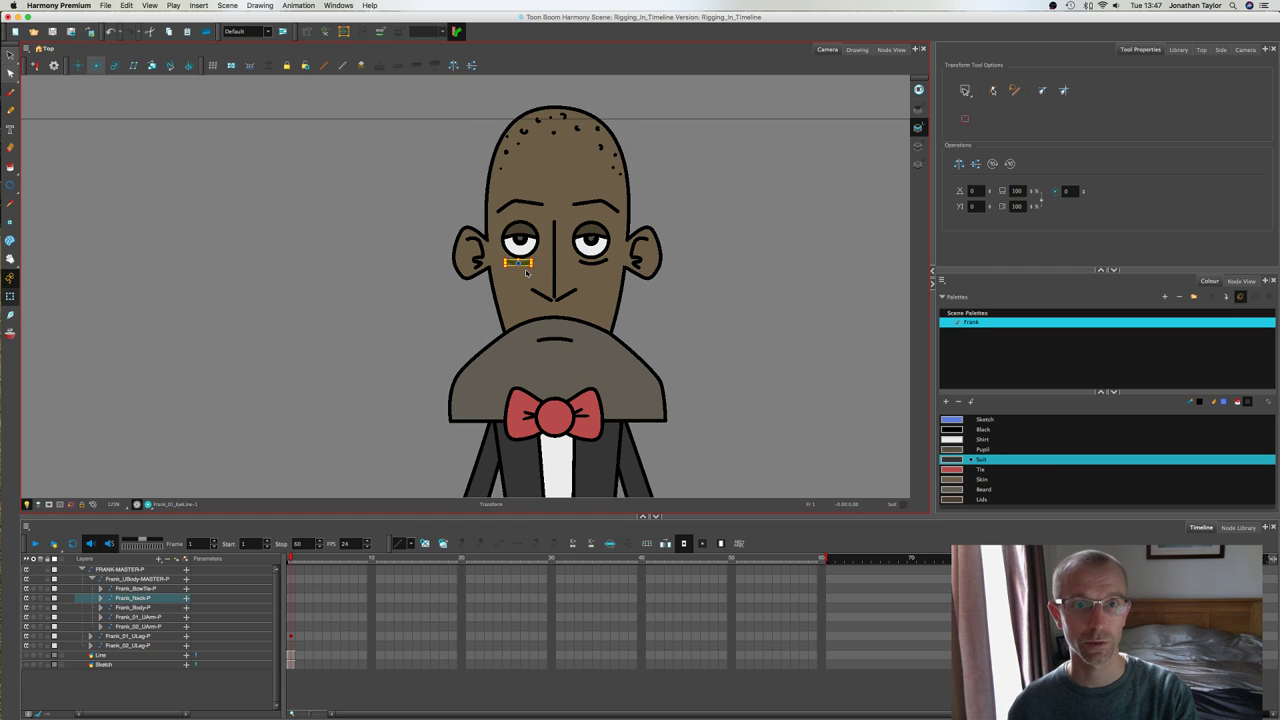
pyautogui.press('b')
pyautogui.click(663, 203)
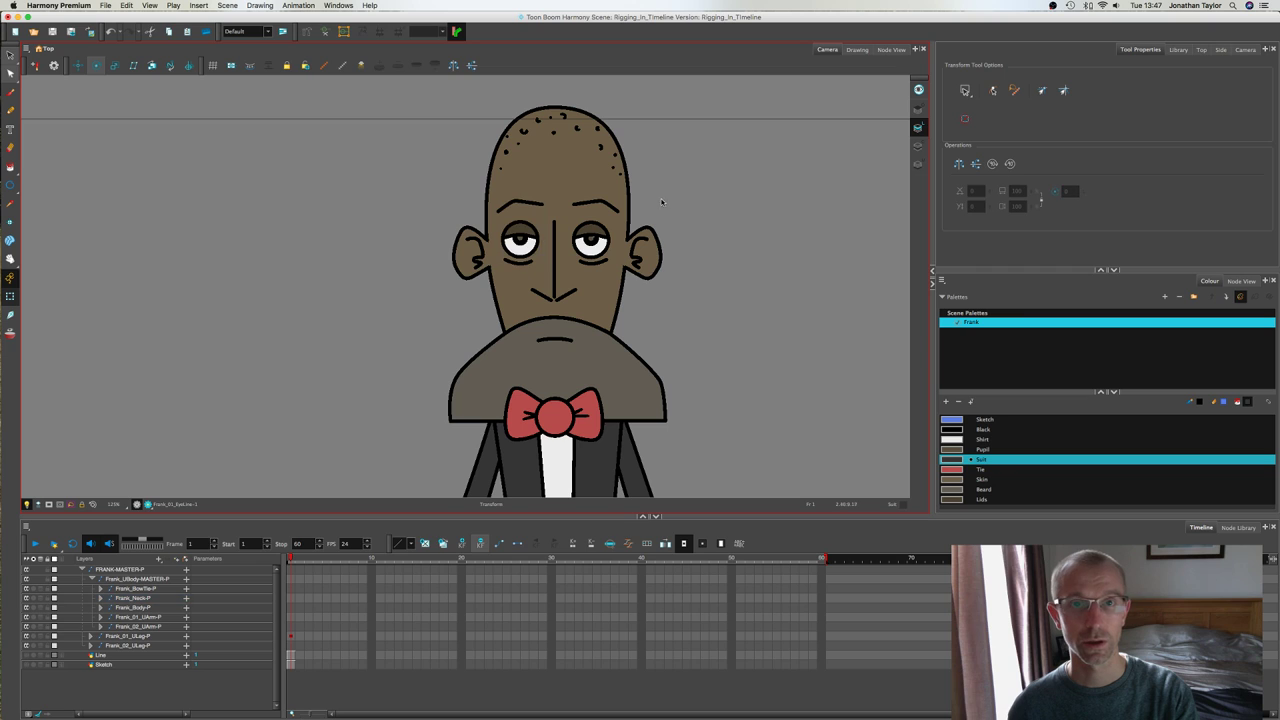
# Step: Inspect the pivots of Frank's mouth and beard, then deselect
pyautogui.click(560, 340)
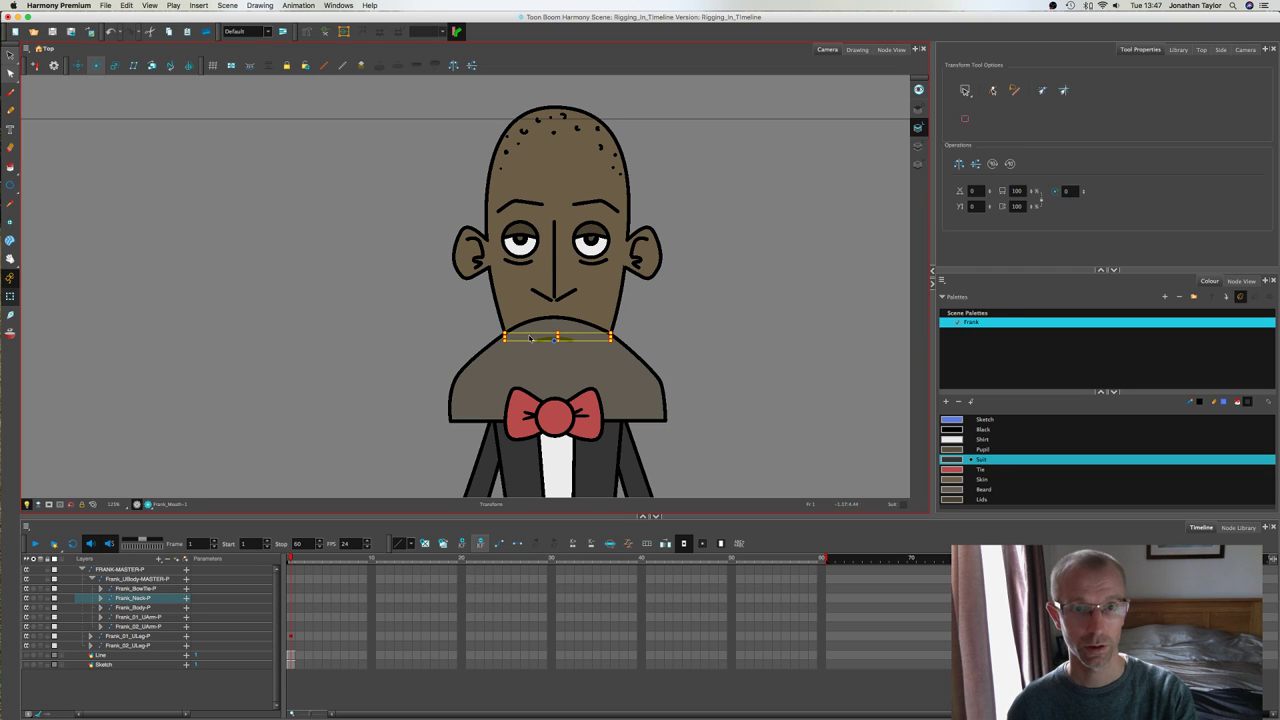
pyautogui.click(562, 368)
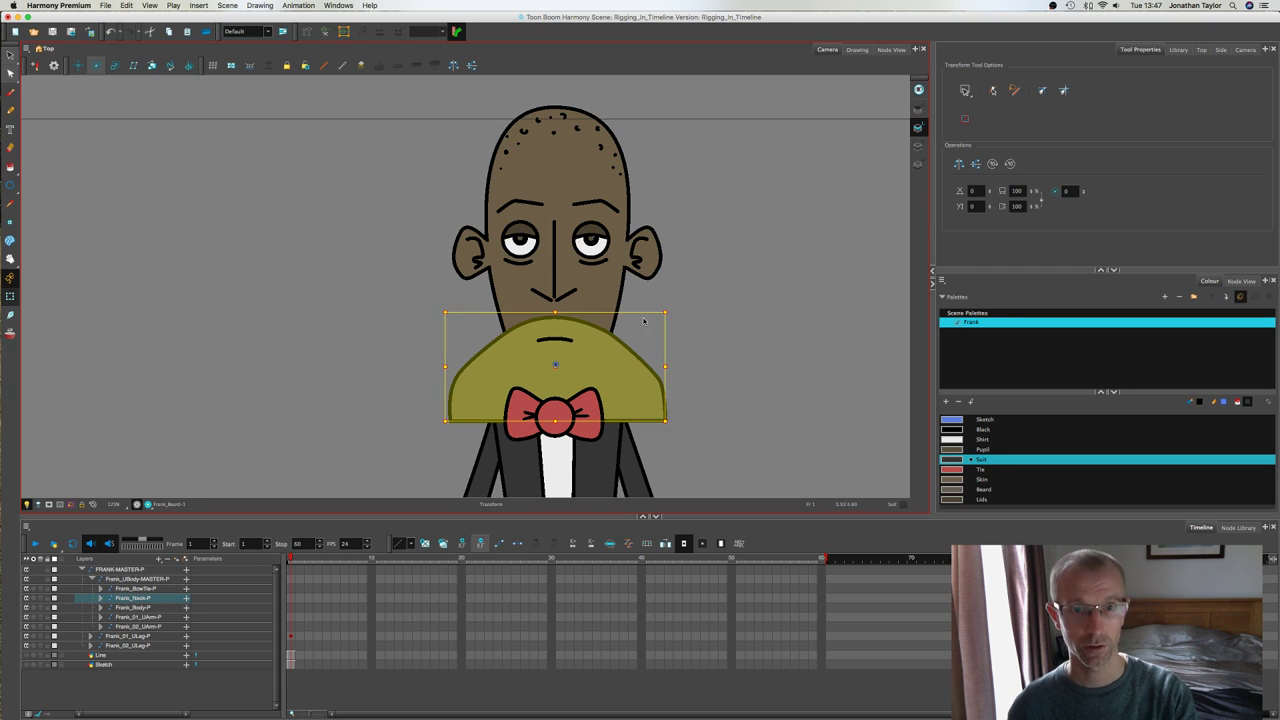
pyautogui.click(671, 306)
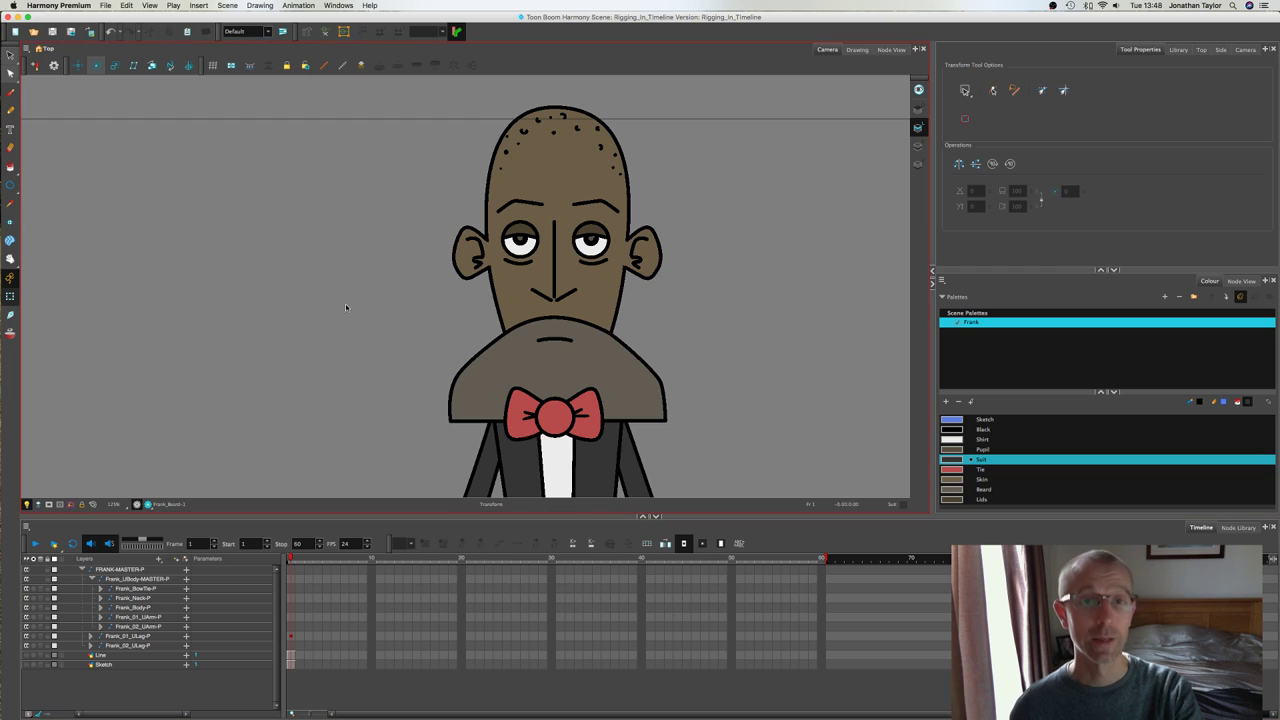
pyautogui.click(158, 561)
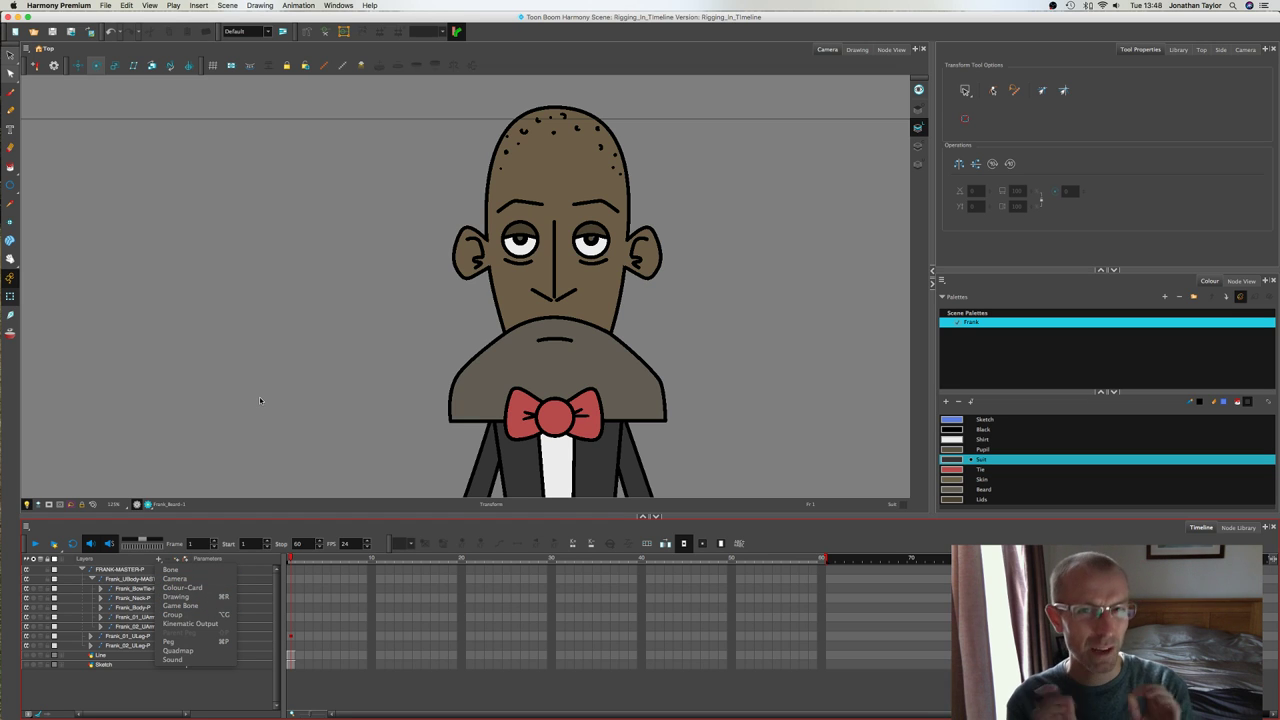
pyautogui.click(262, 315)
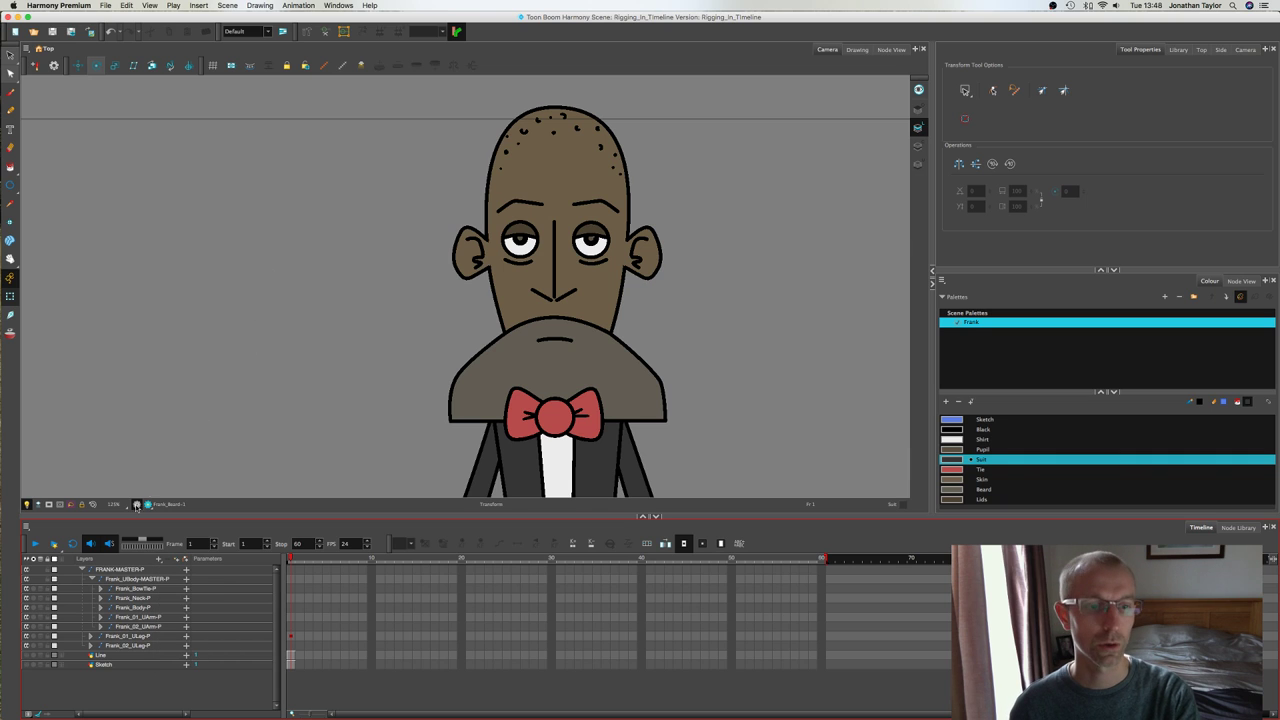
# Step: Select Frank's beard, locate its peg in the timeline, and widen the layer list to show the full layer names
pyautogui.click(555, 365)
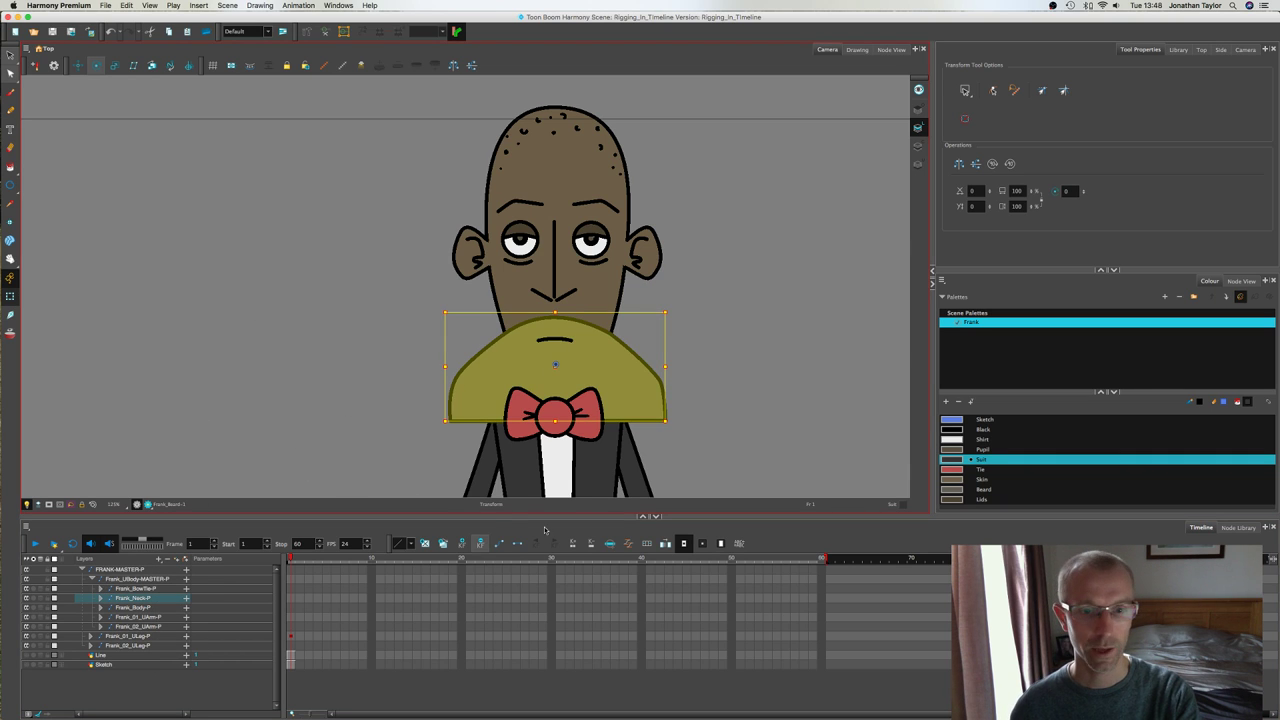
pyautogui.click(609, 544)
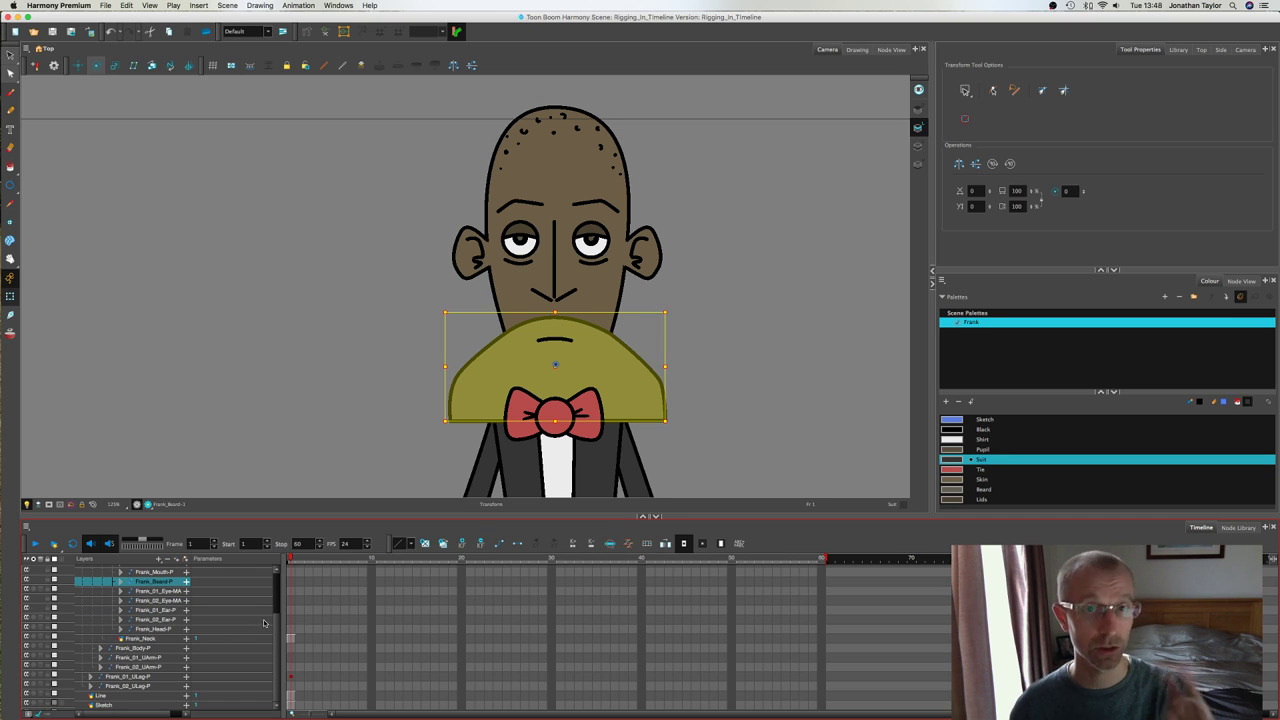
pyautogui.moveTo(282, 601); pyautogui.dragTo(314, 601)
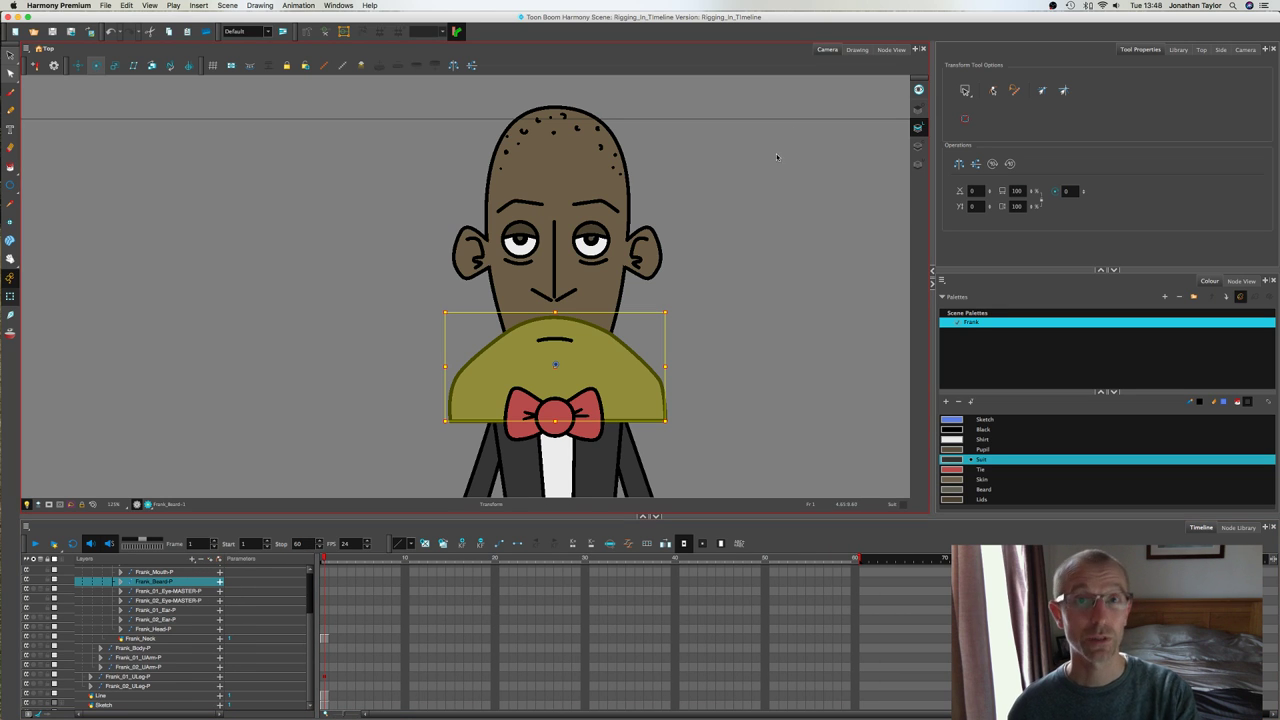
# Step: Display the node network in the Node View and automatically reorder all its nodes into a tidy hierarchy
pyautogui.click(891, 49)
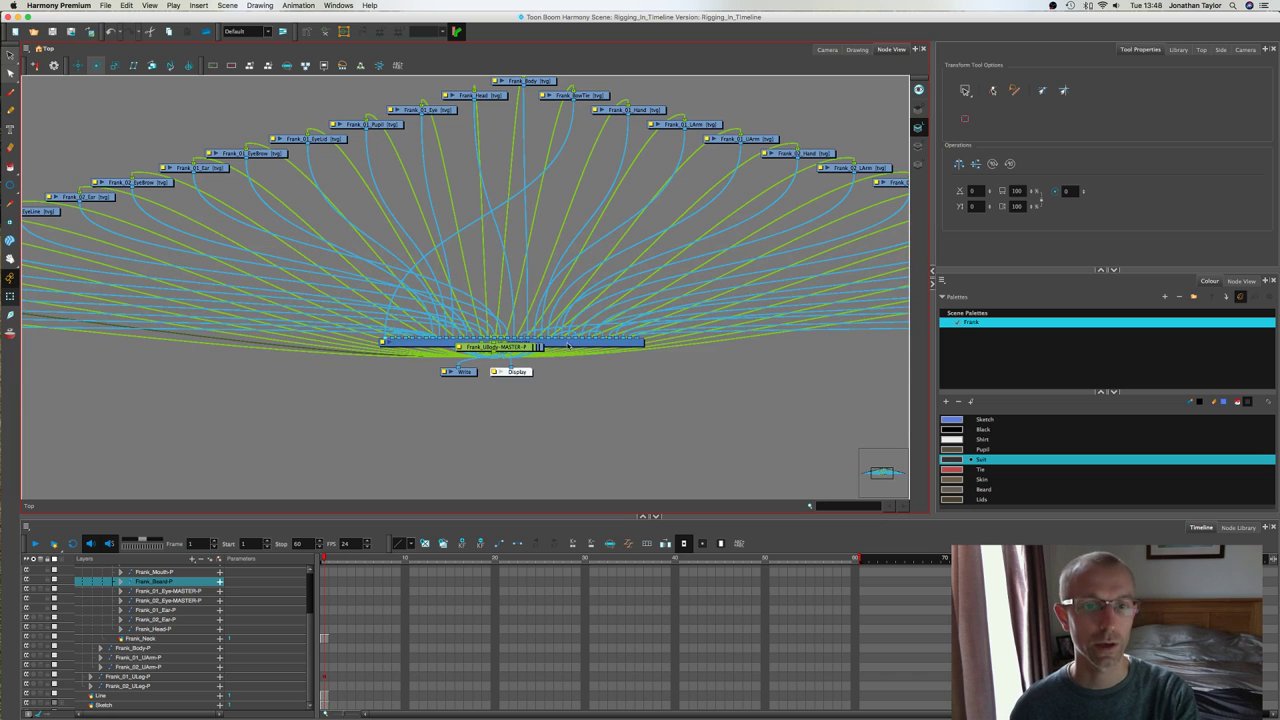
pyautogui.click(605, 402)
pyautogui.scroll(-6, 603, 396)
pyautogui.press('super+a')
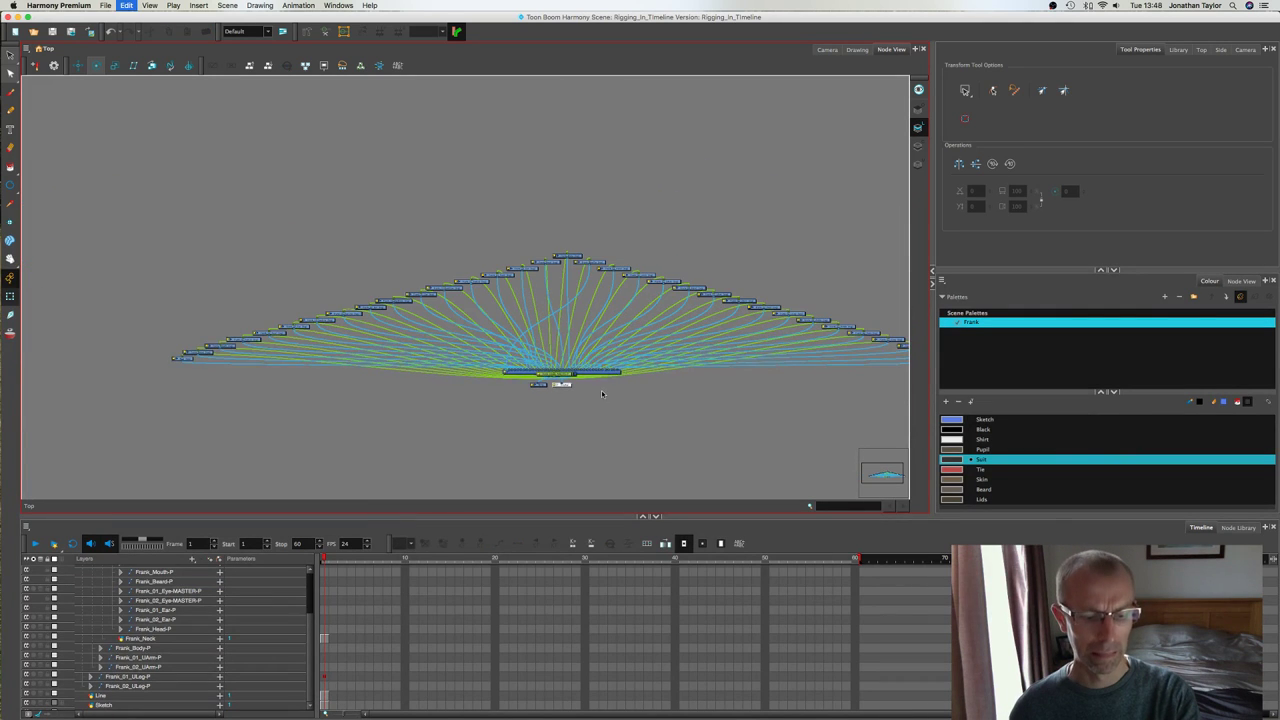
pyautogui.press('super+a')
pyautogui.click(249, 65)
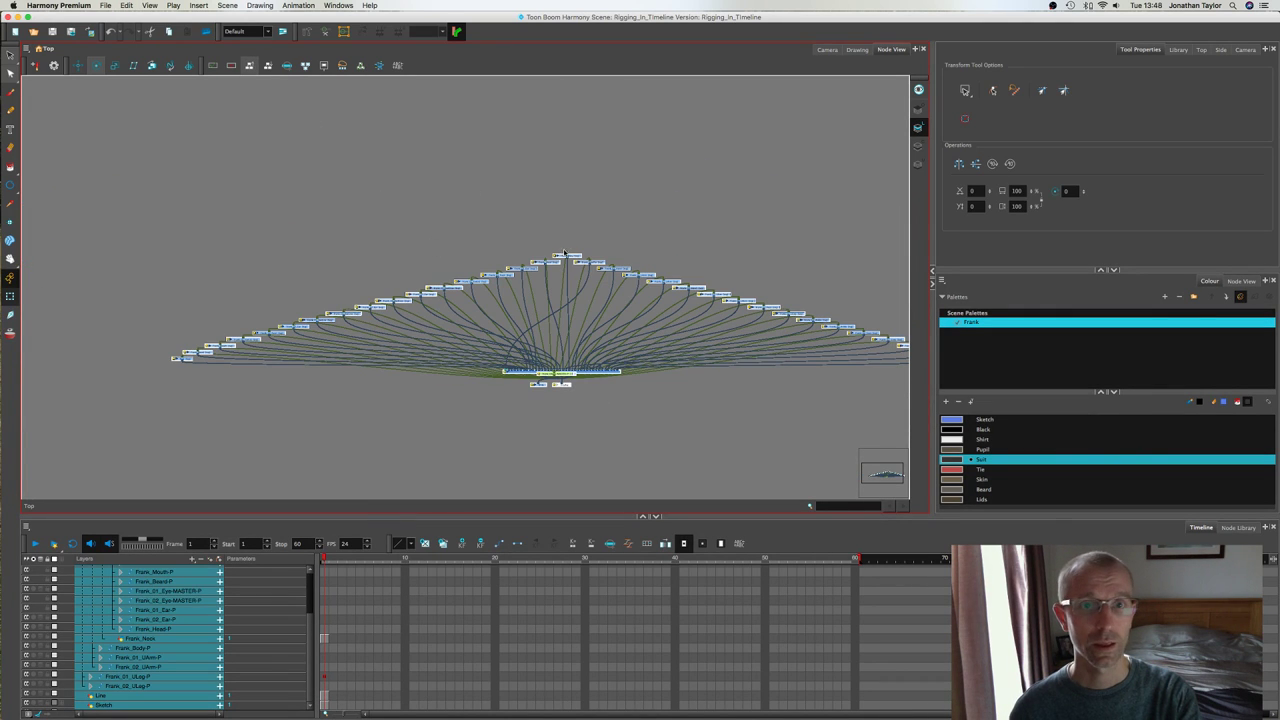
pyautogui.click(656, 378)
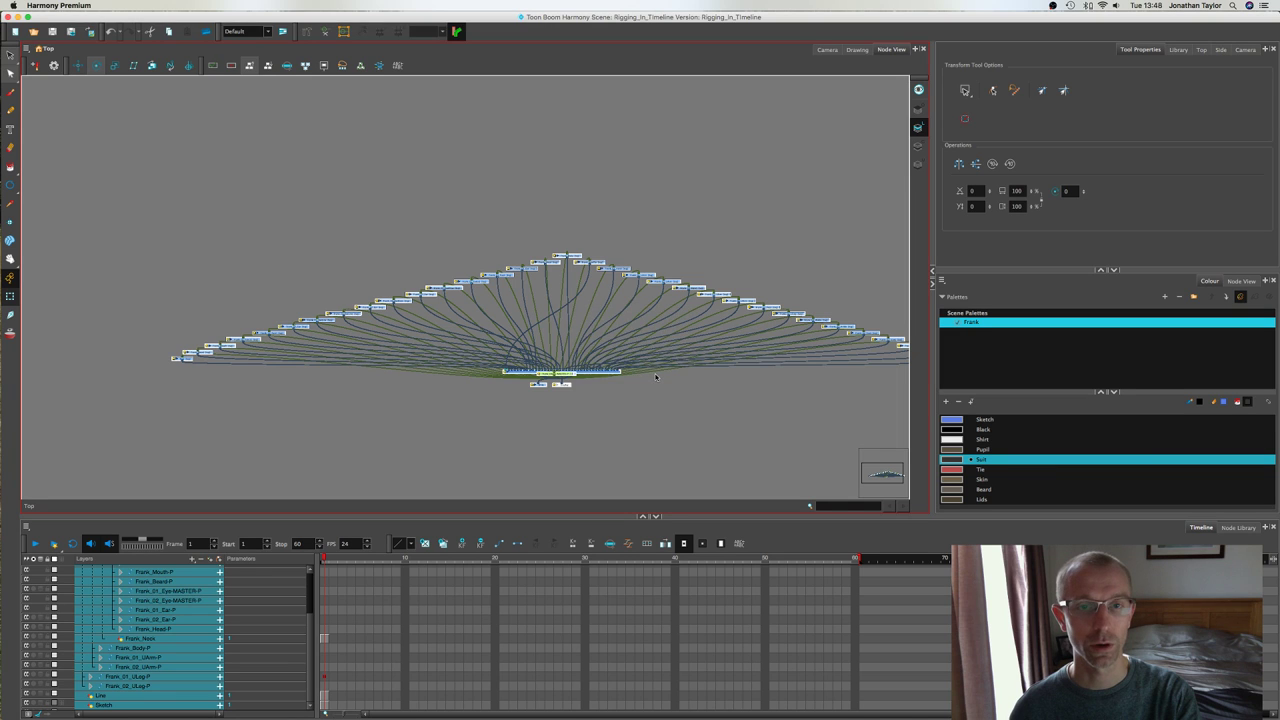
pyautogui.click(645, 387)
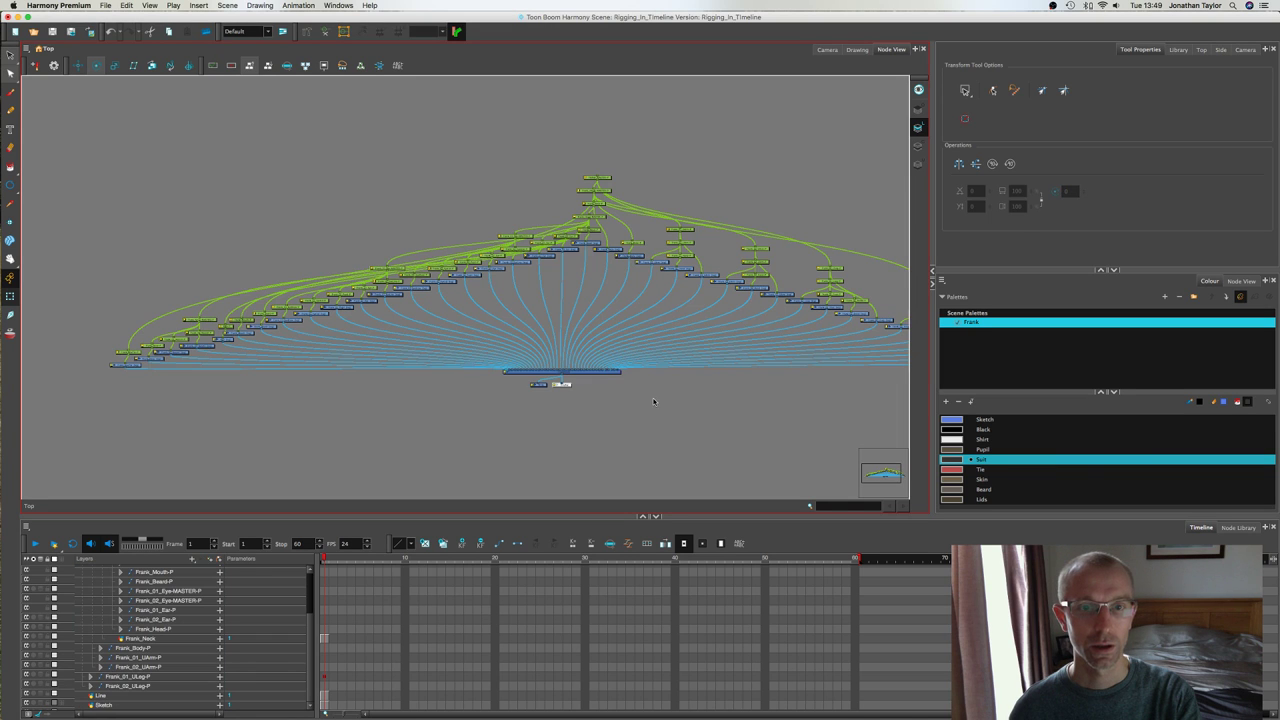
# Step: Find the Frank_Beard-P peg in the node network and add a Cutter node below the Frank_Beard drawing, connected to its output
pyautogui.click(168, 582)
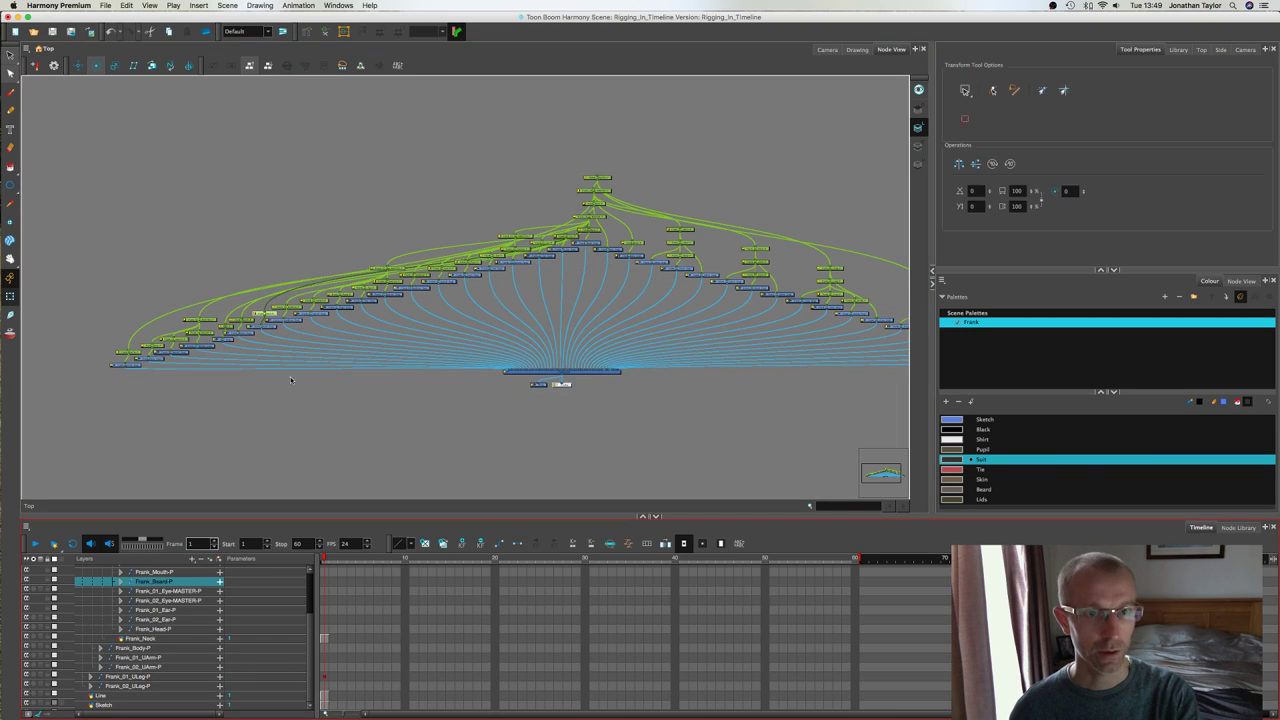
pyautogui.moveTo(289, 351); pyautogui.dragTo(452, 347)
pyautogui.scroll(2, 451, 347)
pyautogui.scroll(4, 450, 346)
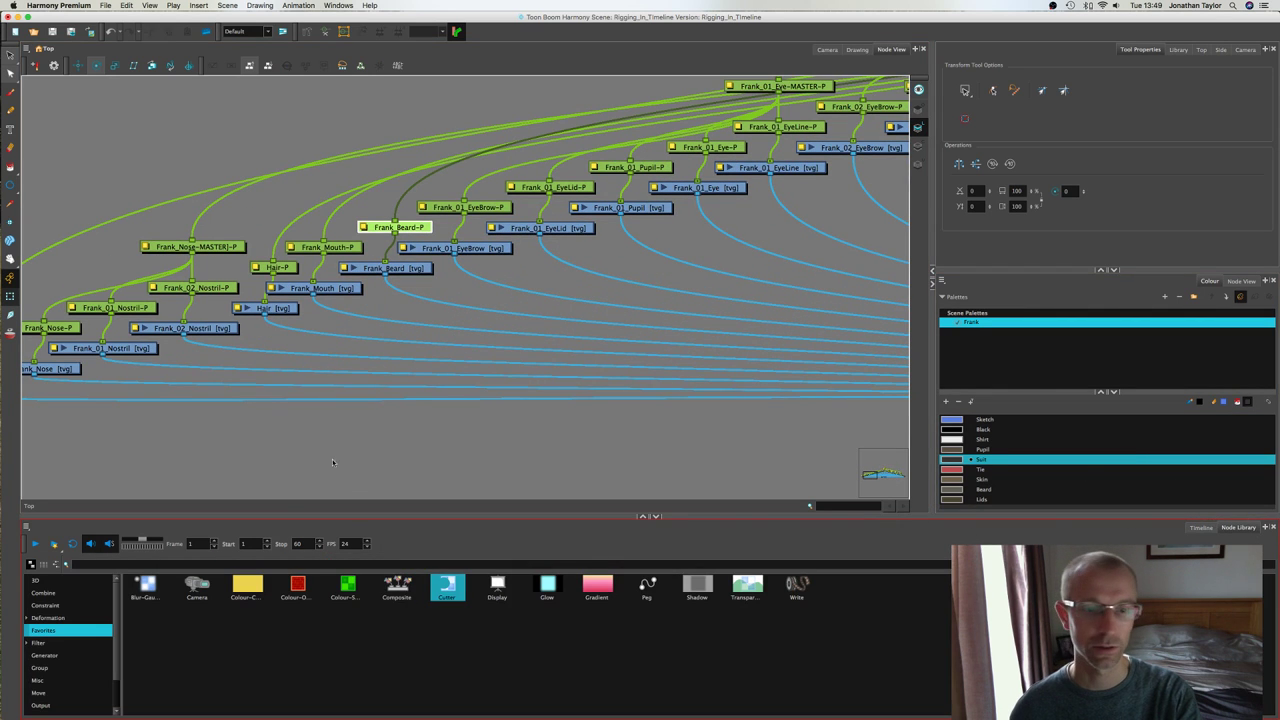
pyautogui.moveTo(449, 586); pyautogui.dragTo(439, 306)
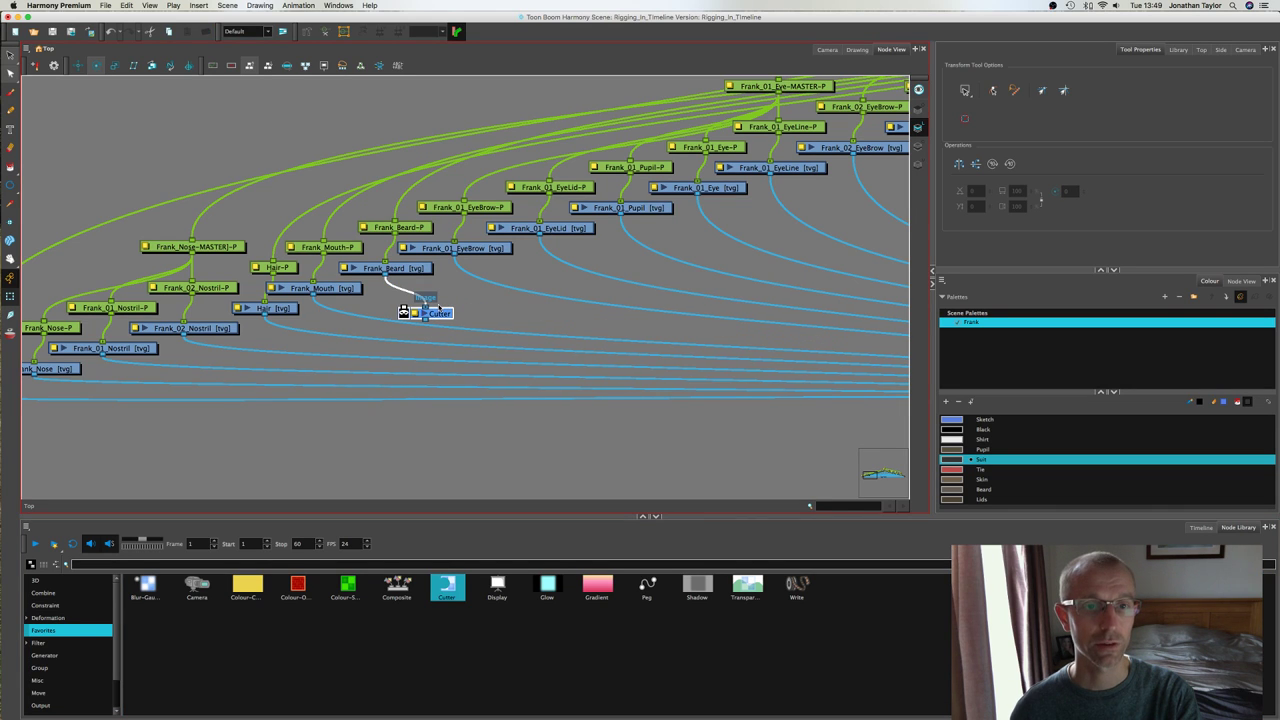
# Step: Connect the Cutter node's output to the composite, among the ports used by the facial features
pyautogui.hscroll(5, 390, 325)
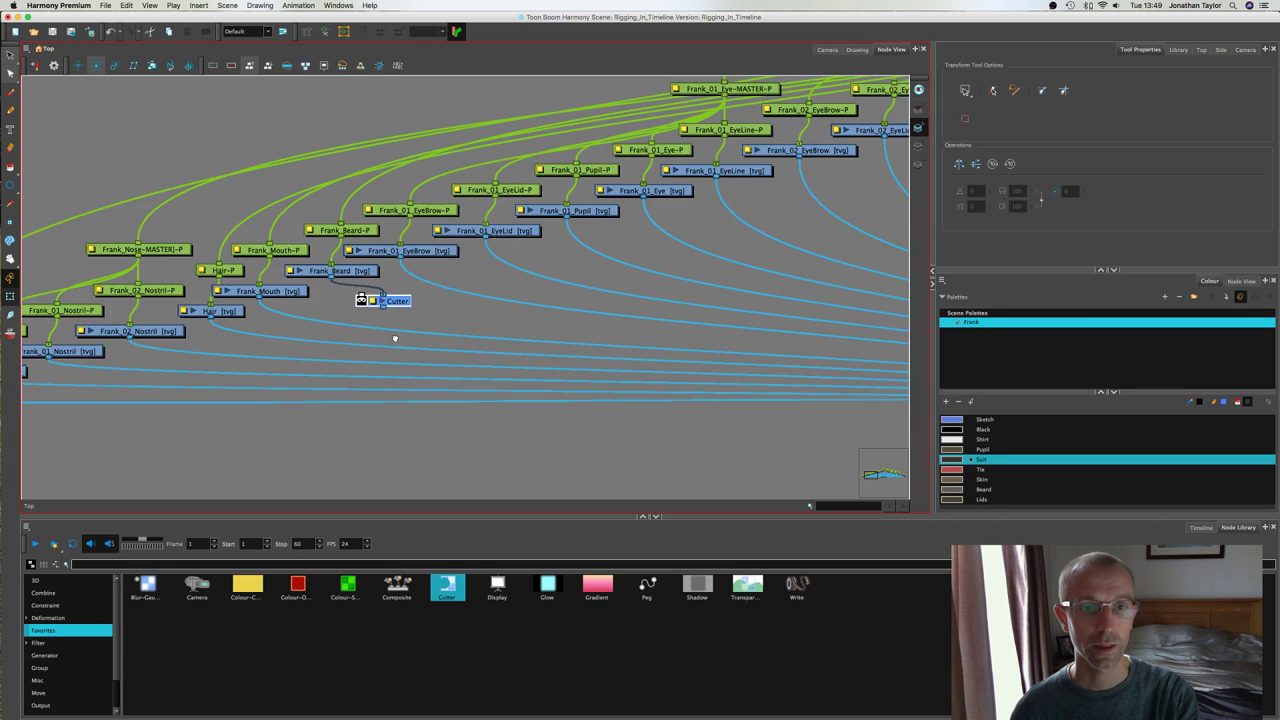
pyautogui.moveTo(292, 332); pyautogui.dragTo(294, 332)
pyautogui.hscroll(2, 330, 290)
pyautogui.scroll(-1, 330, 290)
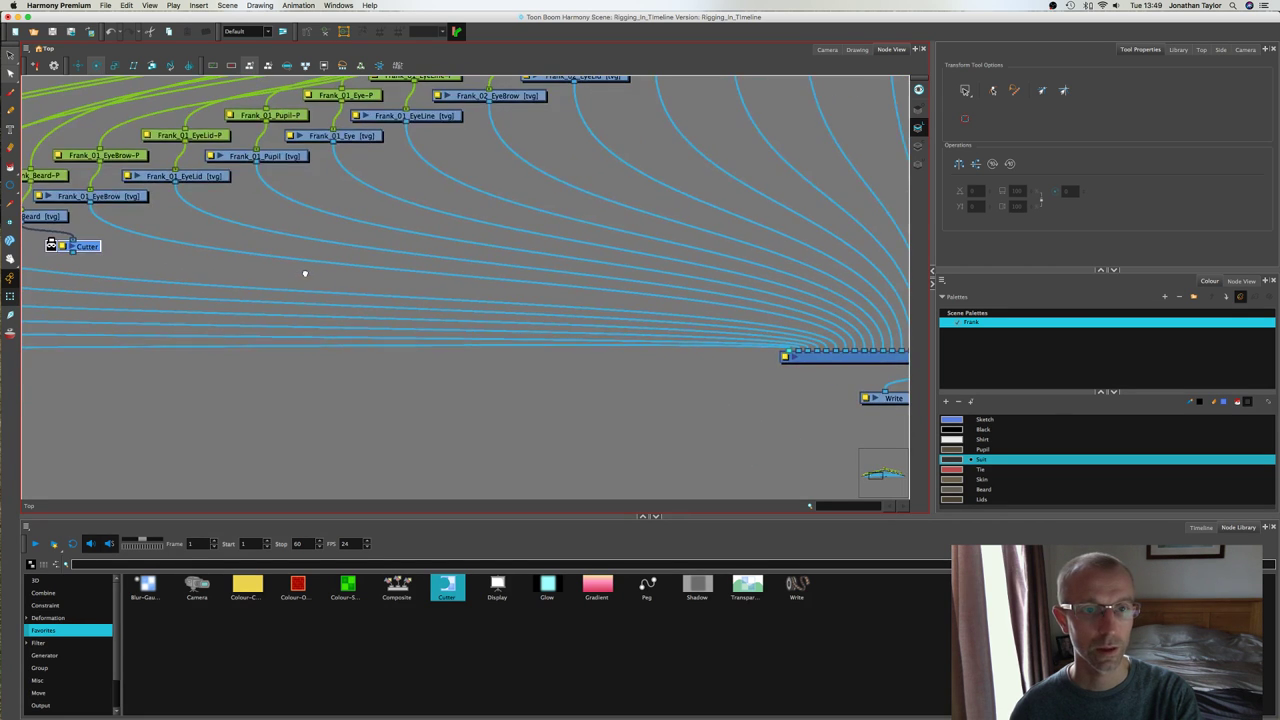
pyautogui.moveTo(75, 256); pyautogui.dragTo(845, 352)
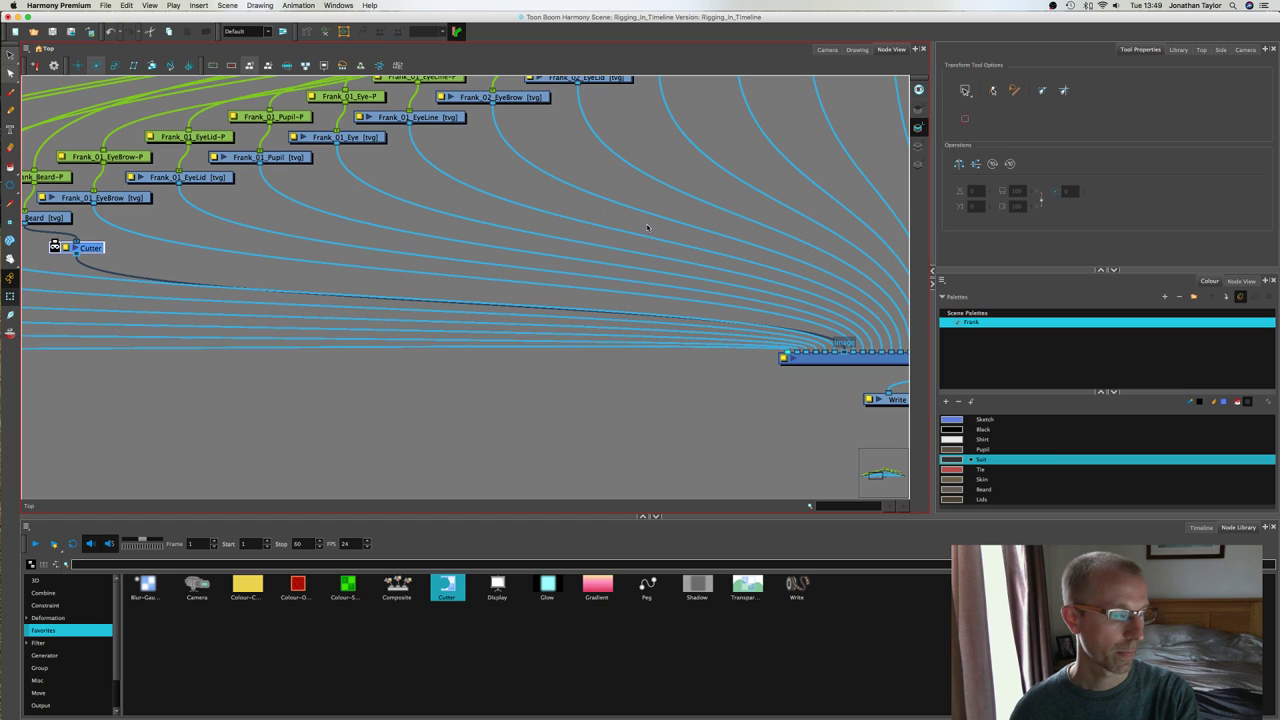
# Step: Return to the Camera view, expand Frank_Beard-P in the timeline, and reveal the Cutter's Matte input
pyautogui.click(826, 49)
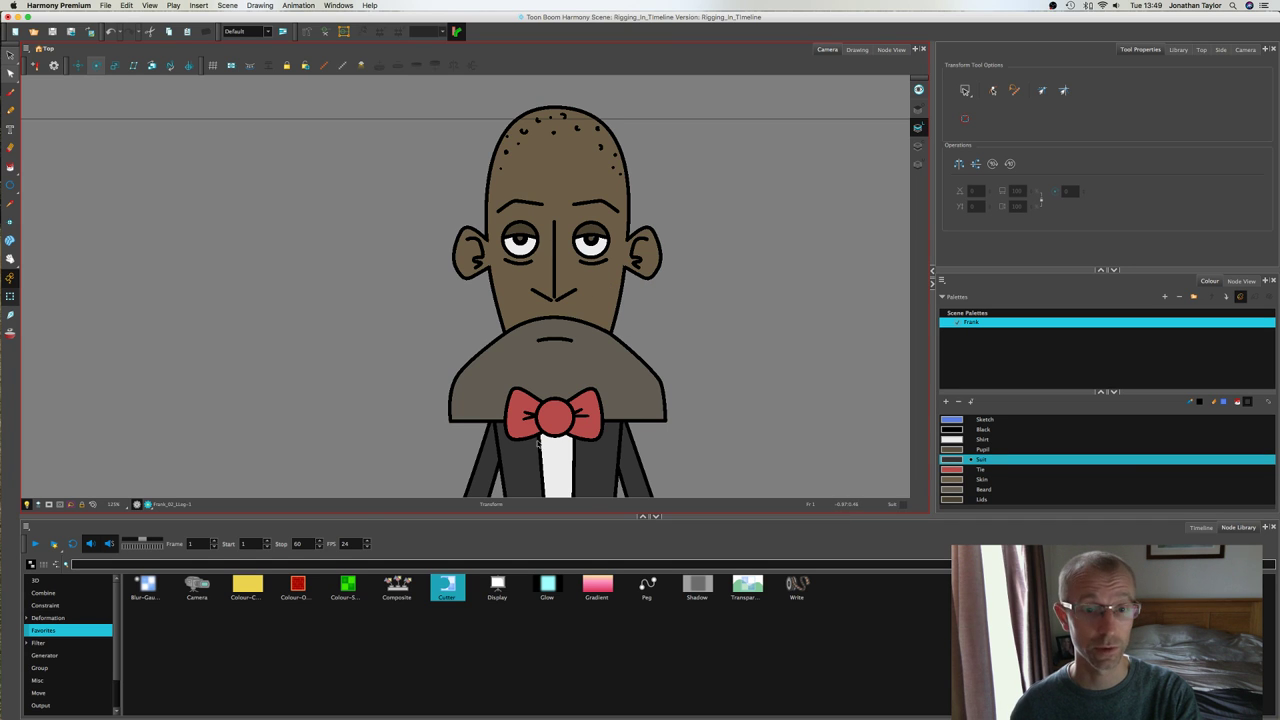
pyautogui.scroll(-5, 623, 428)
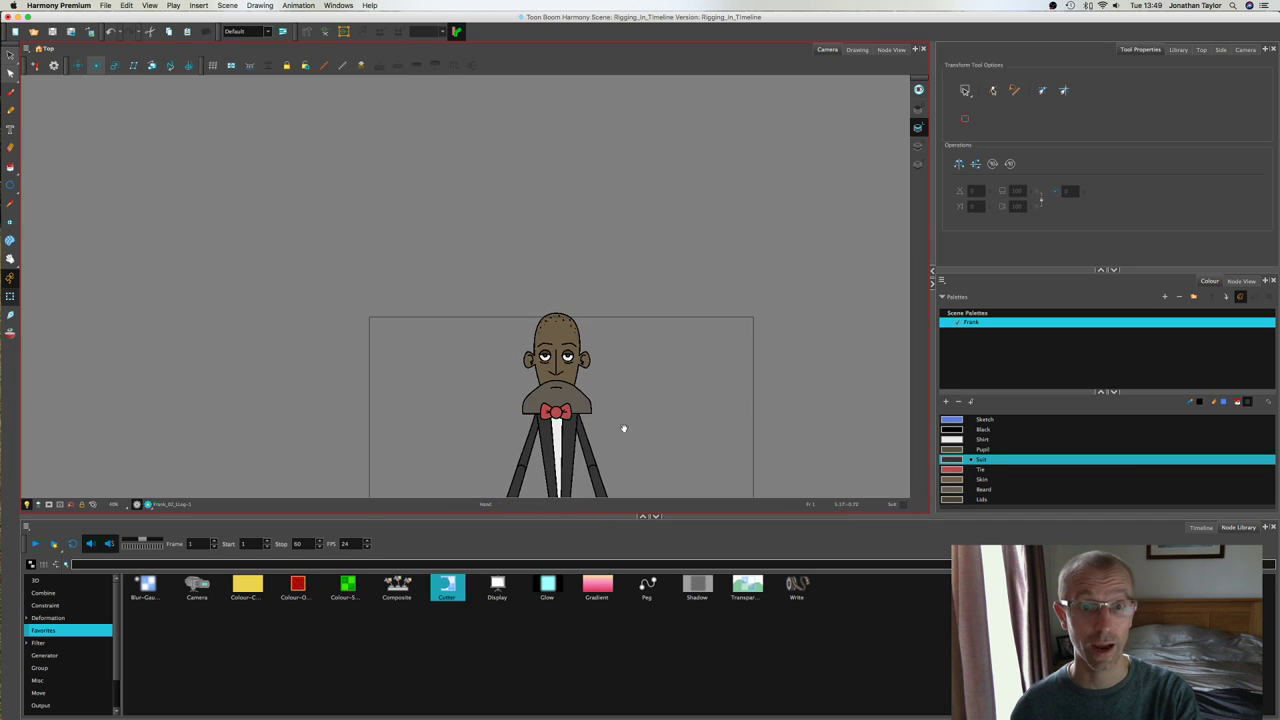
pyautogui.moveTo(623, 428); pyautogui.dragTo(621, 335)
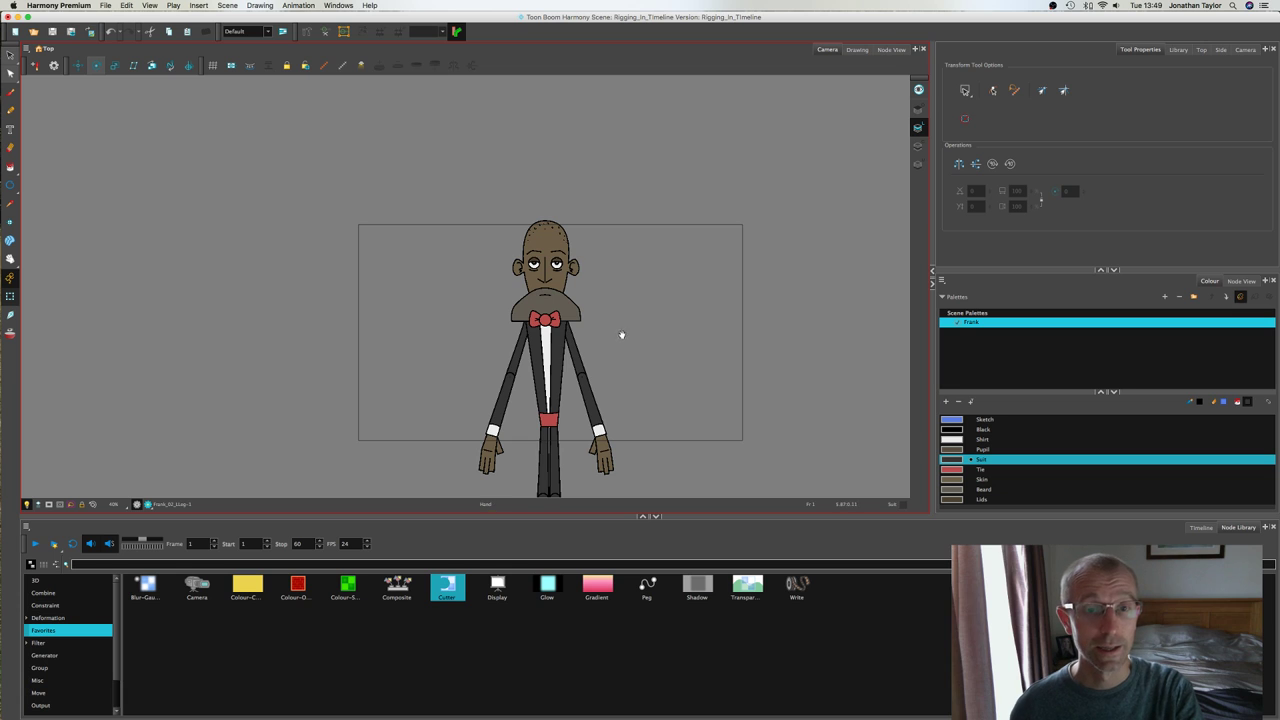
pyautogui.scroll(-2, 622, 324)
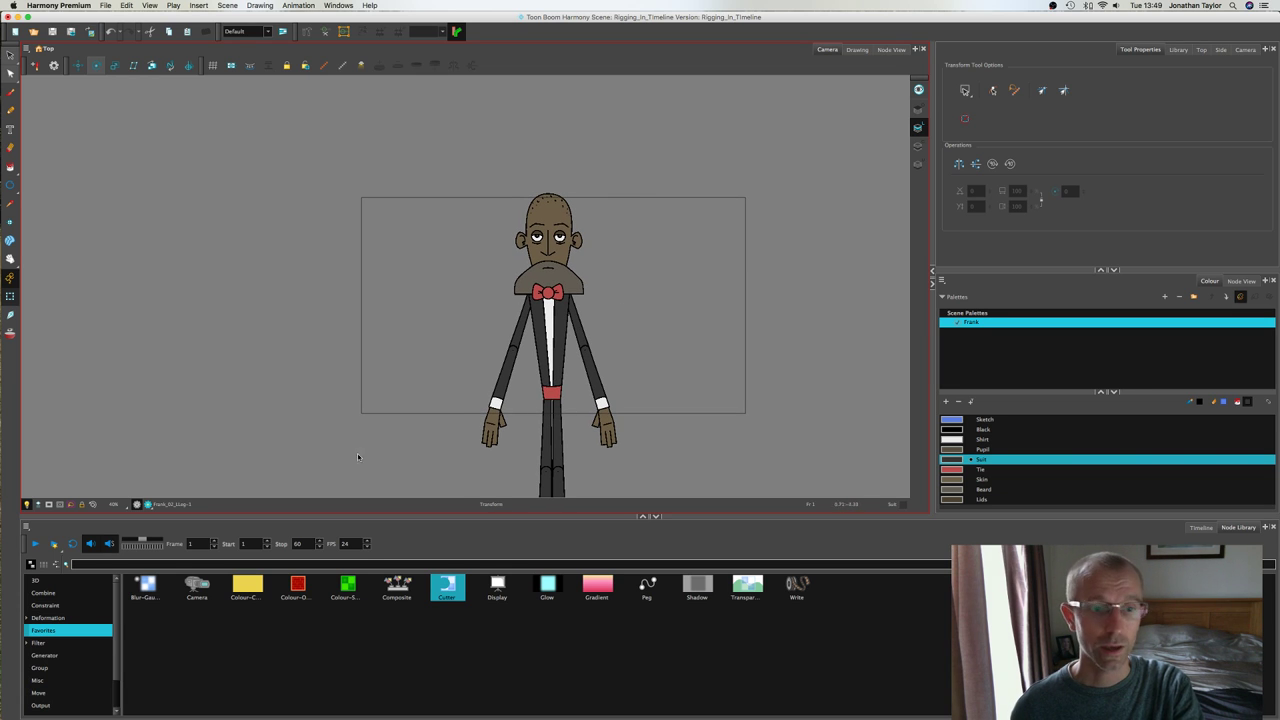
pyautogui.click(1198, 530)
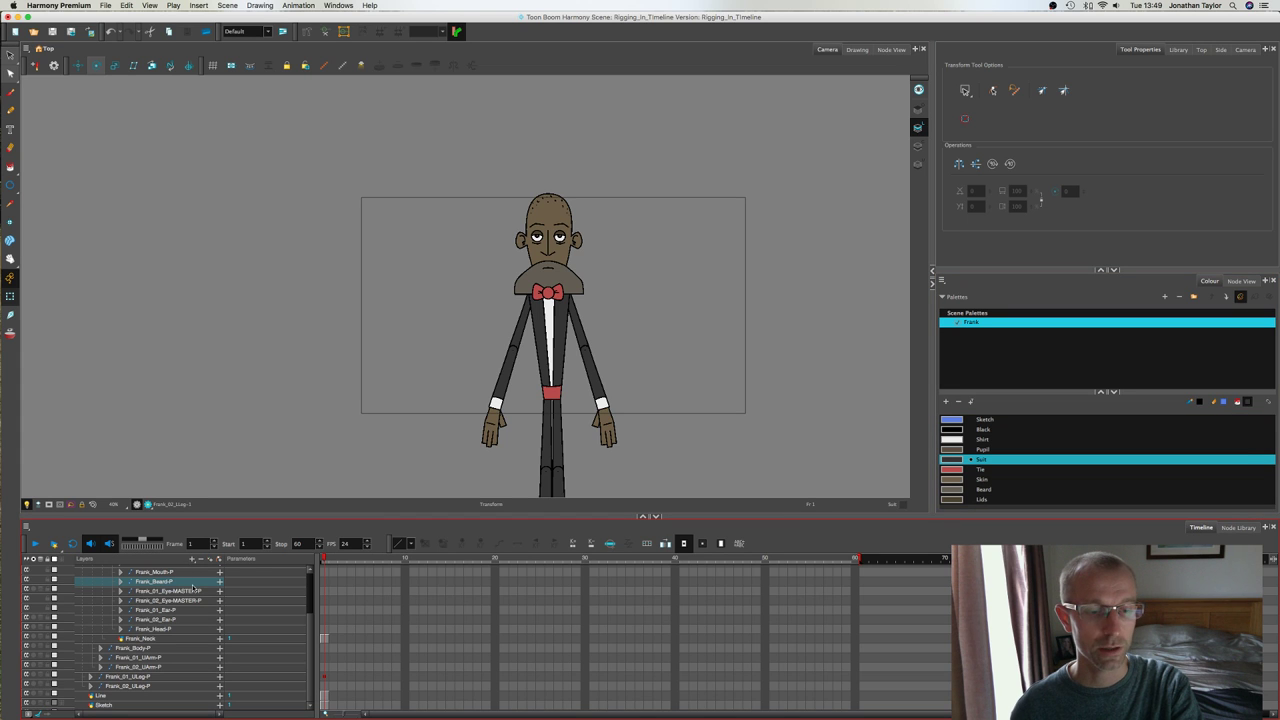
pyautogui.click(121, 581)
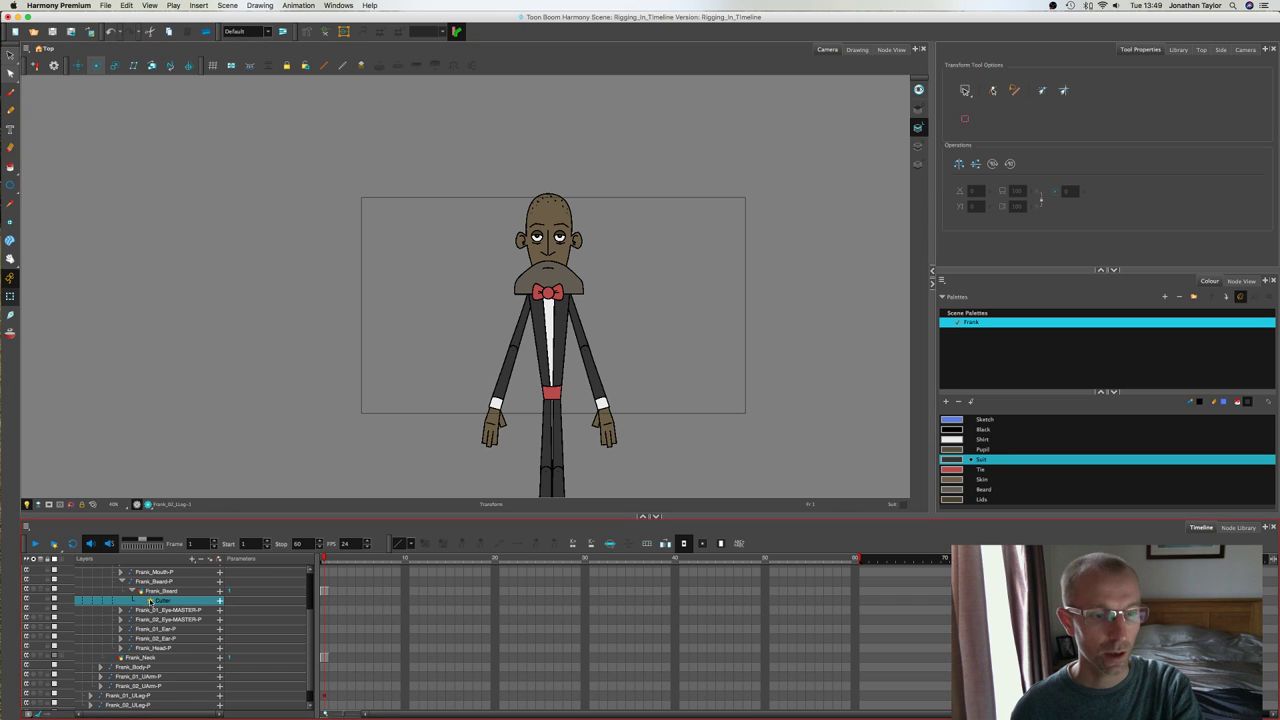
pyautogui.click(220, 600)
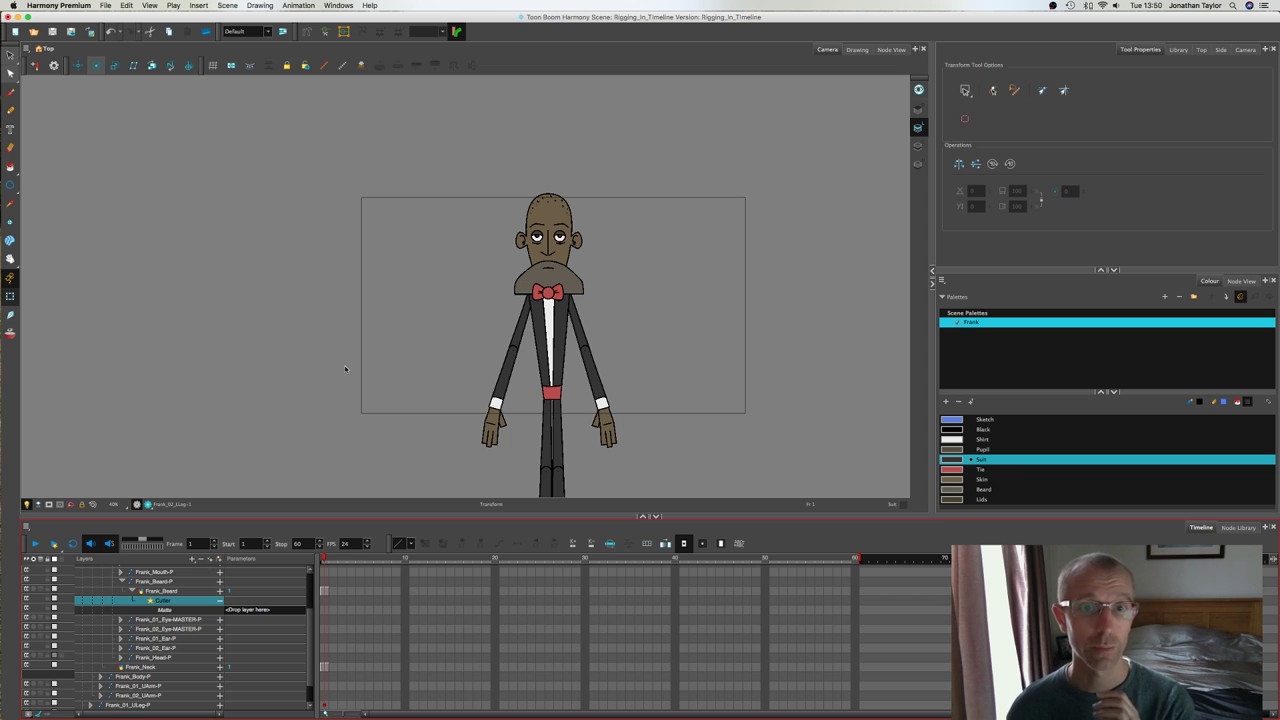
pyautogui.scroll(1, 313, 608)
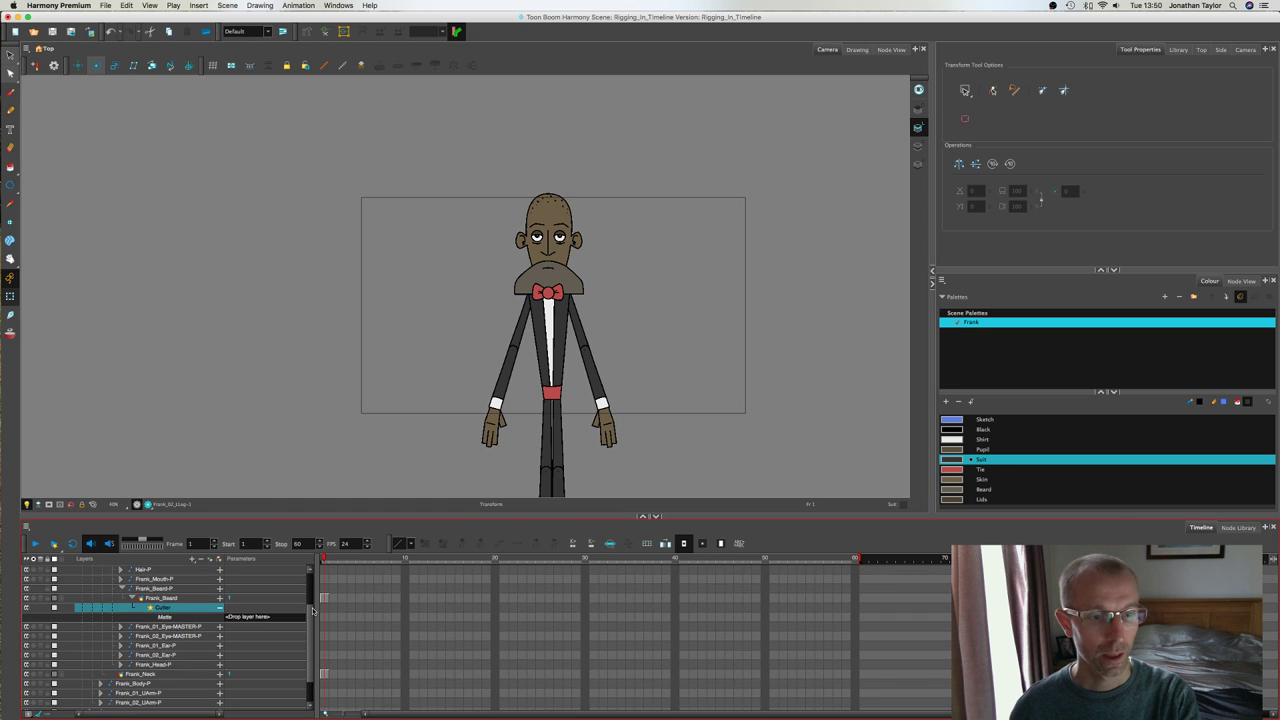
pyautogui.scroll(1, 313, 608)
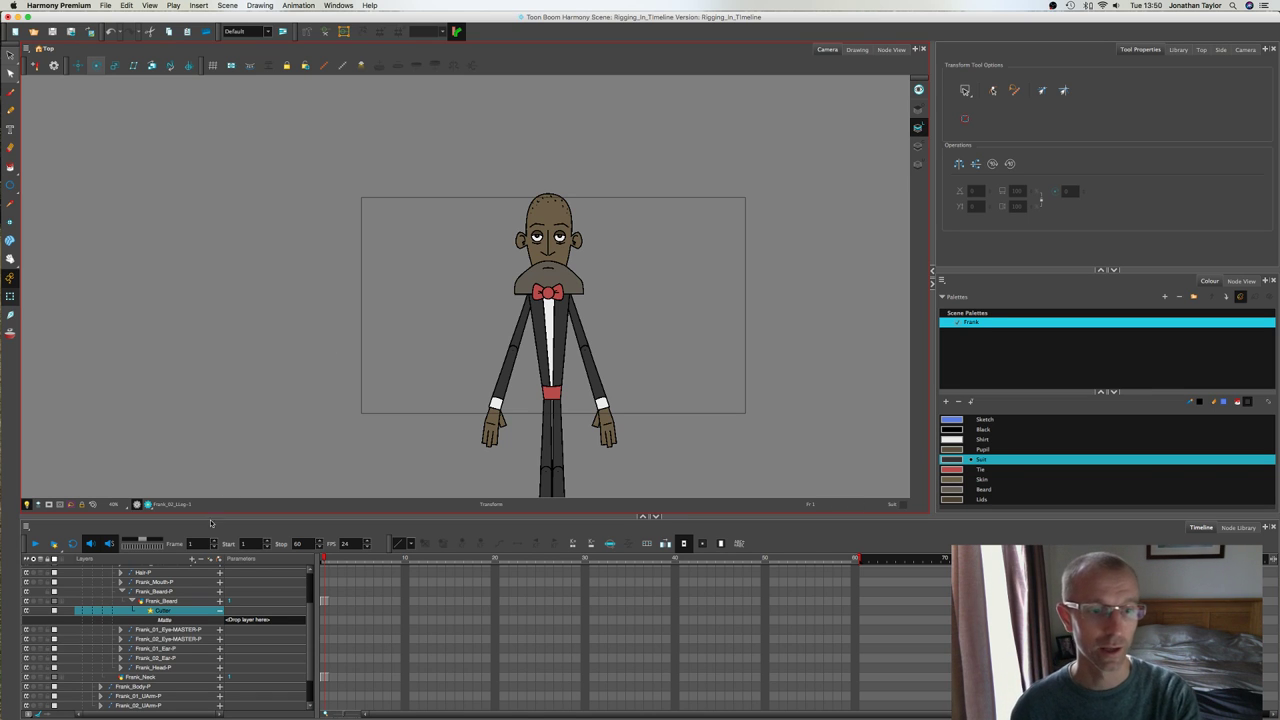
# Step: Expand Frank_Head-P in the timeline and duplicate the Frank_Head drawing layer
pyautogui.click(166, 592)
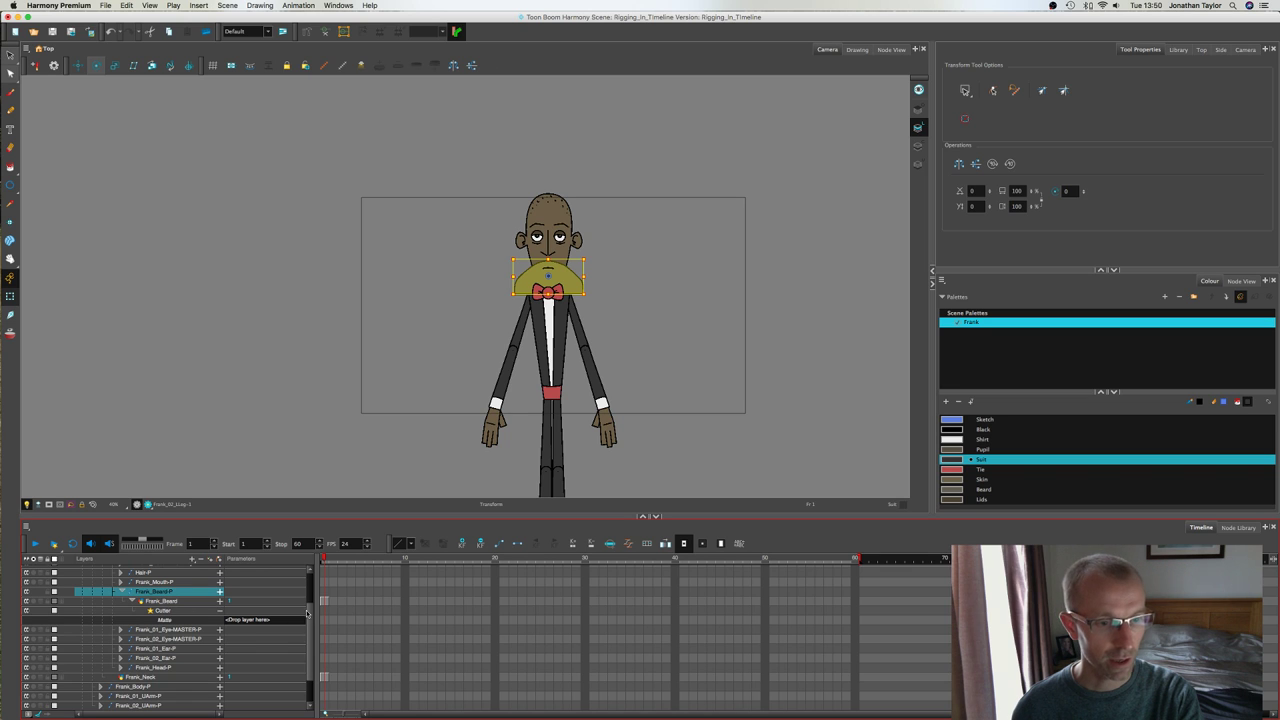
pyautogui.click(544, 217)
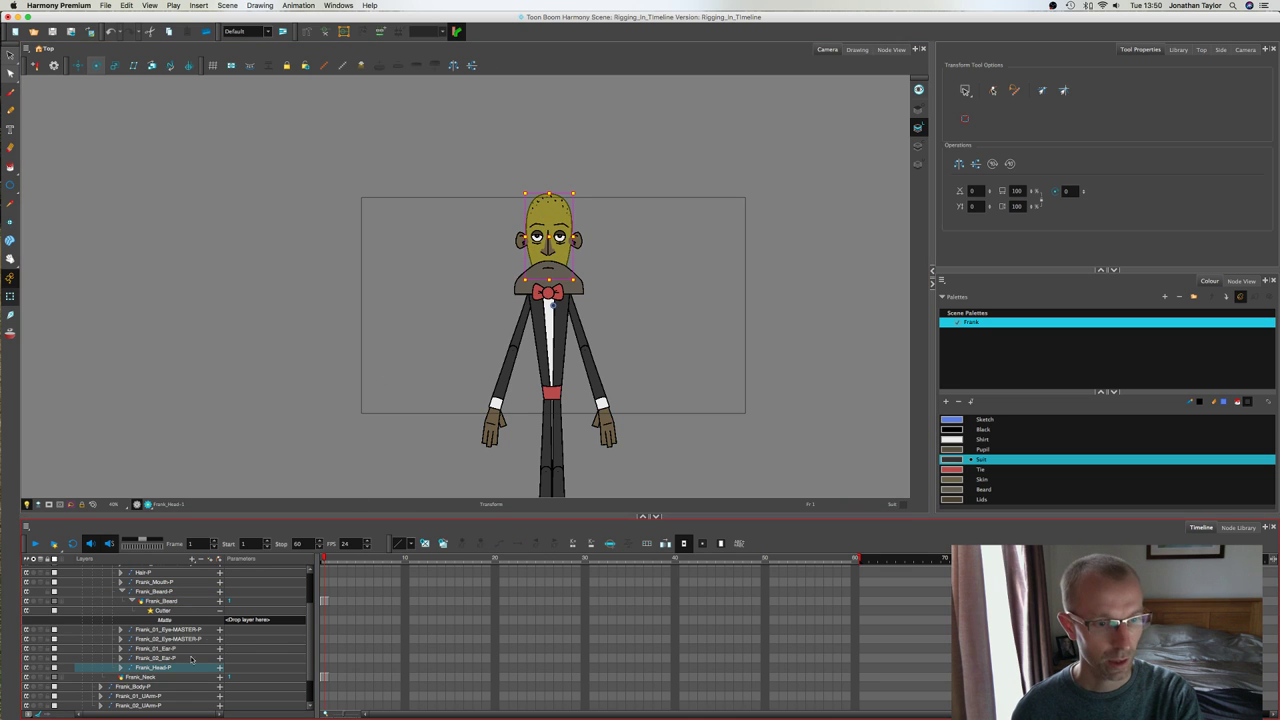
pyautogui.click(118, 667)
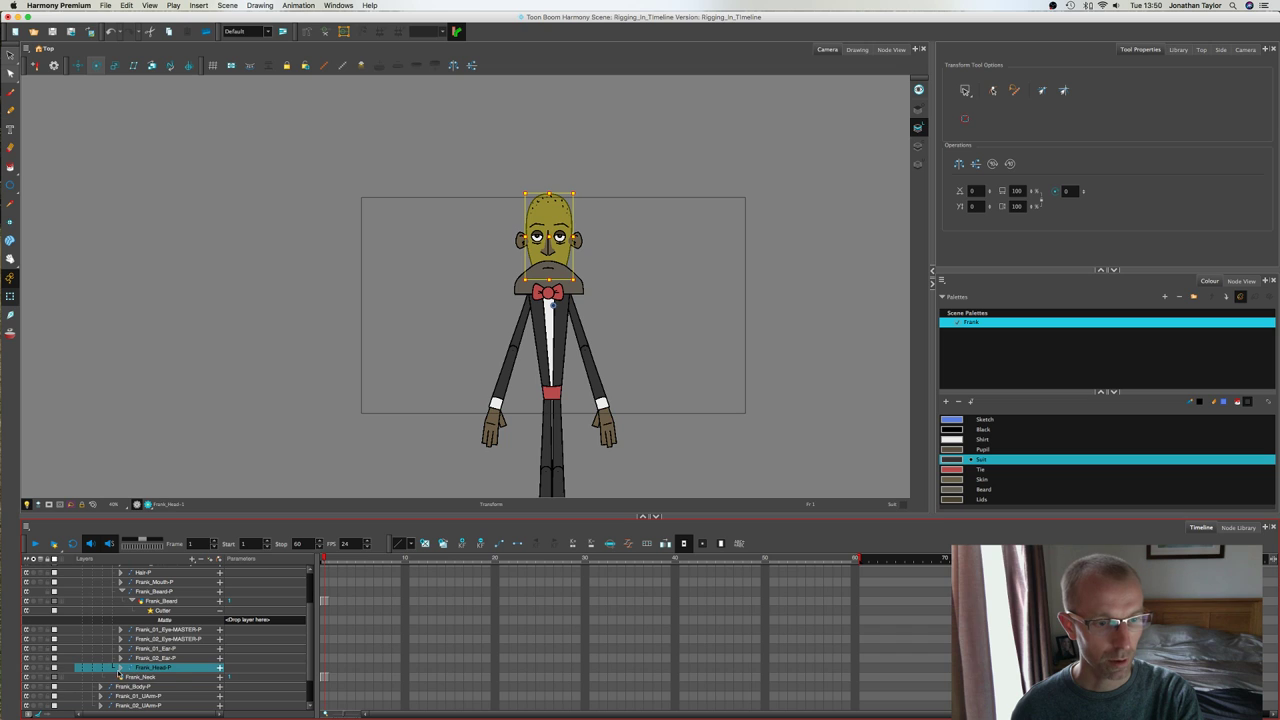
pyautogui.click(120, 668)
pyautogui.click(160, 678)
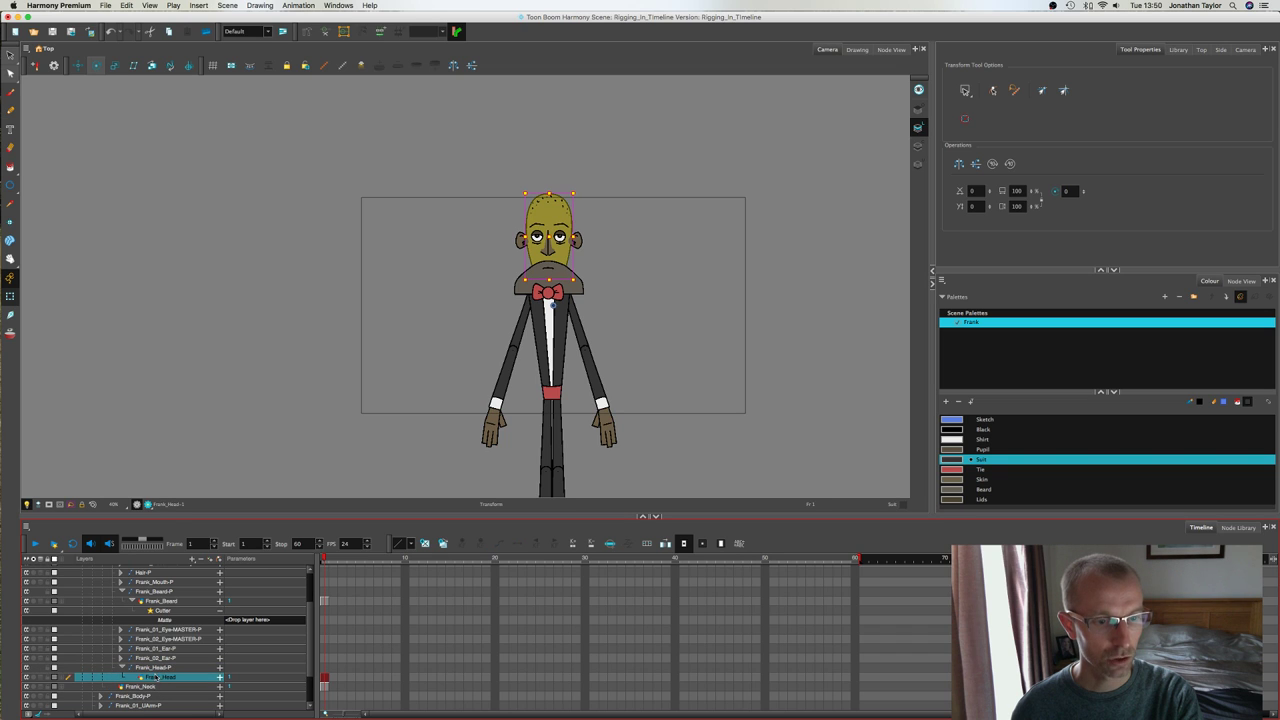
pyautogui.rightClick(154, 678)
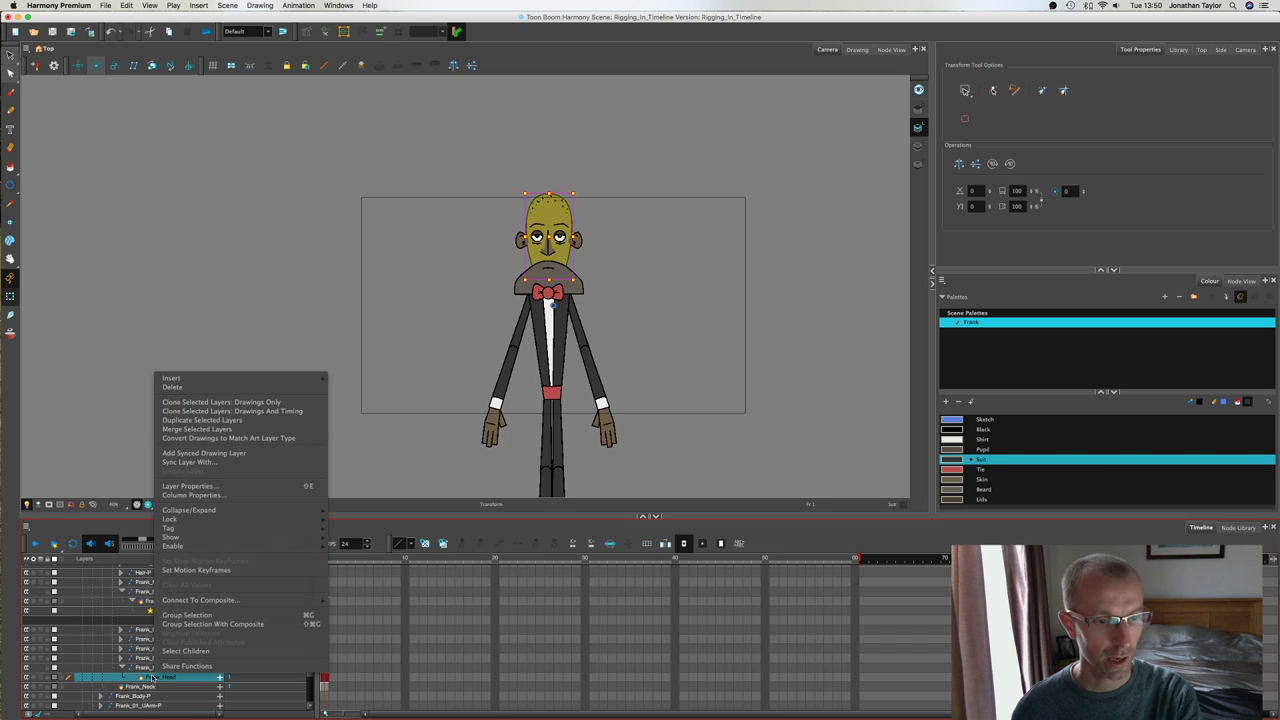
pyautogui.click(205, 420)
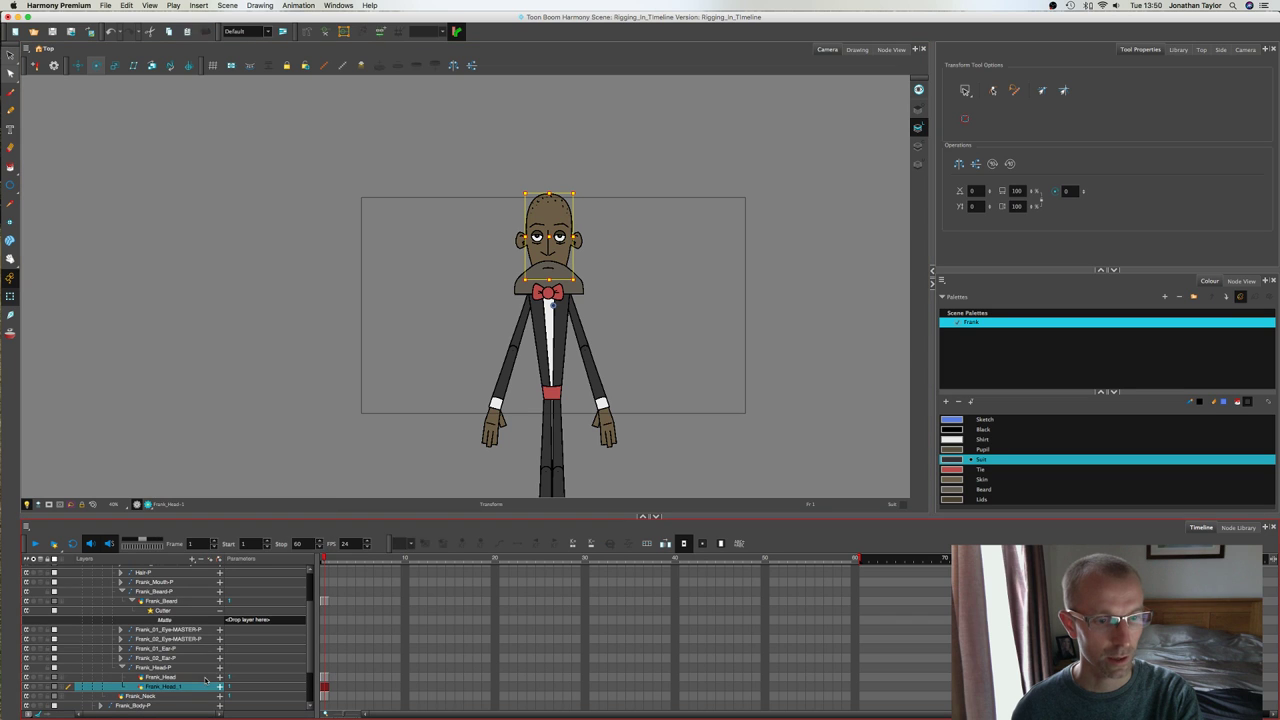
# Step: Rename the duplicated head layer Frank_Head_MATTE and open its drawing in the Drawing view
pyautogui.doubleClick(181, 687)
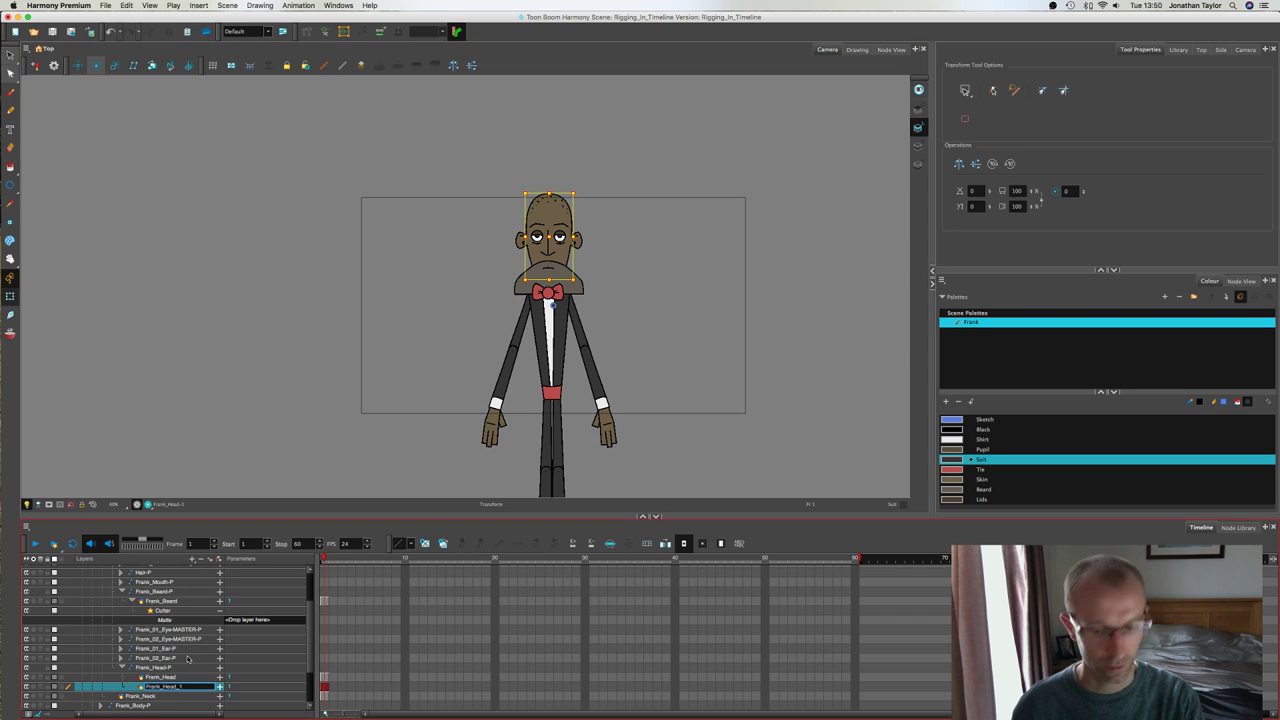
pyautogui.press('BackSpace')
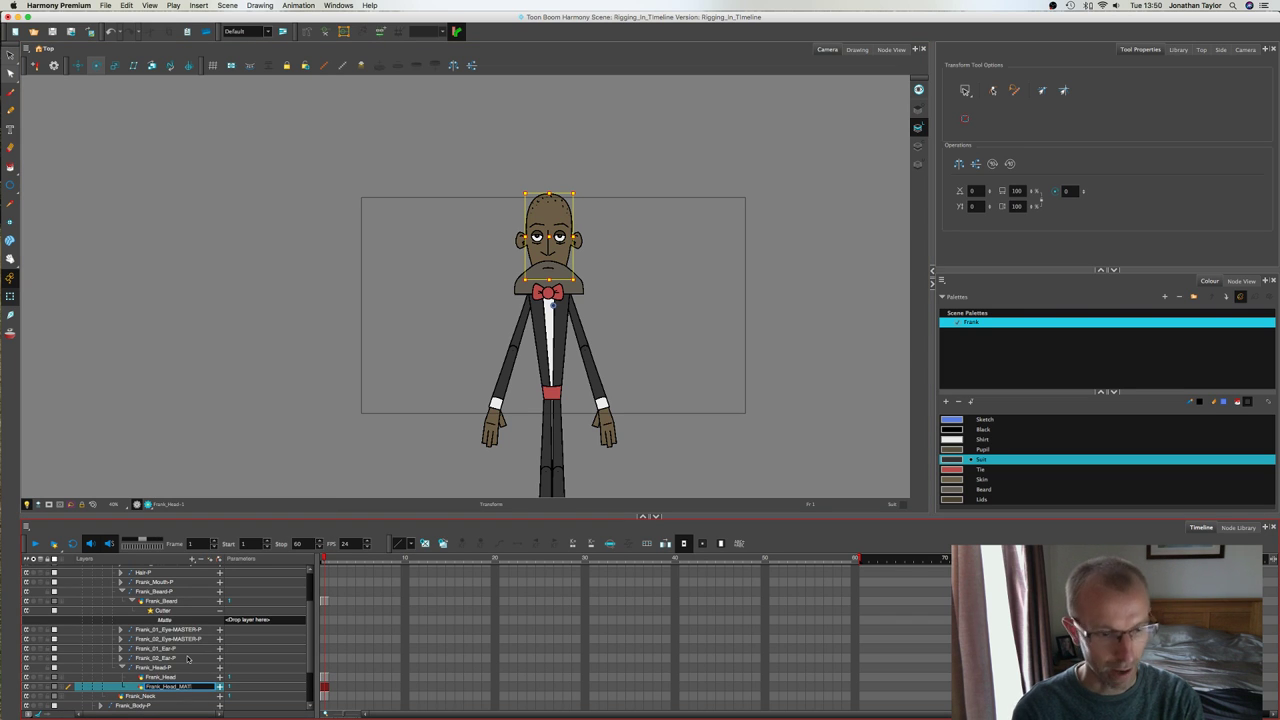
pyautogui.write('MATTE')
pyautogui.press('Return')
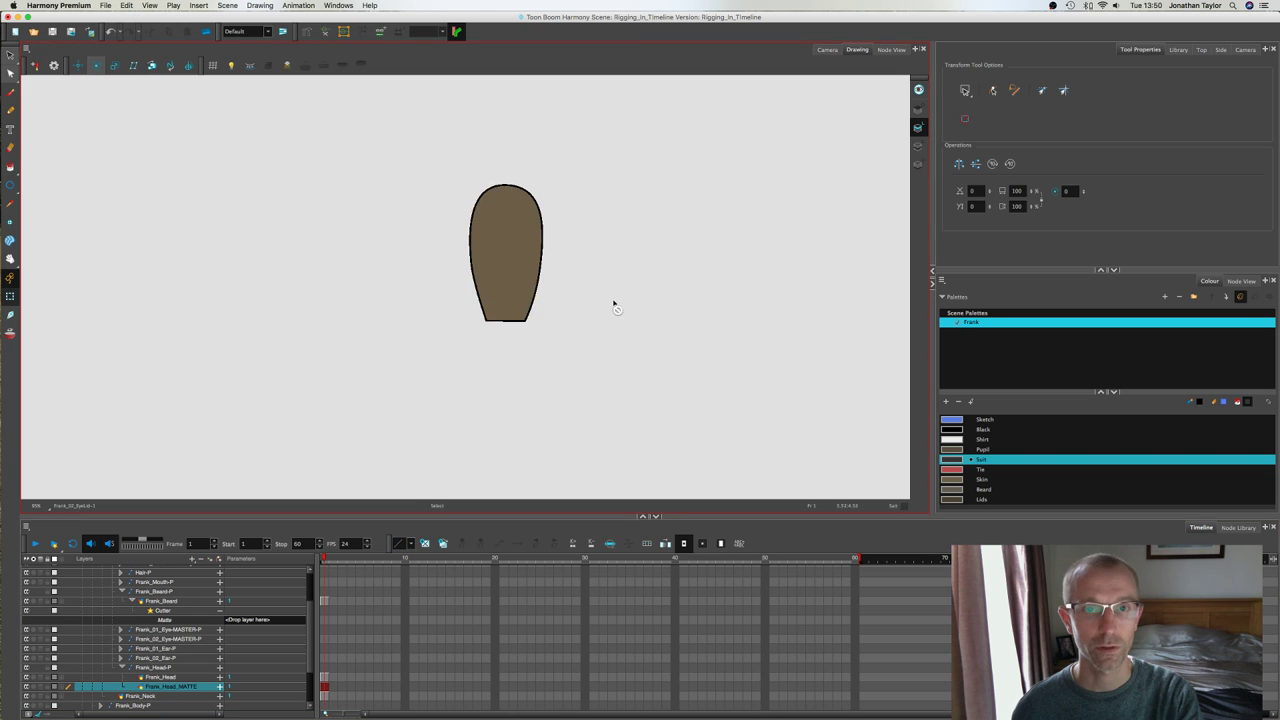
pyautogui.moveTo(570, 250); pyautogui.dragTo(583, 295)
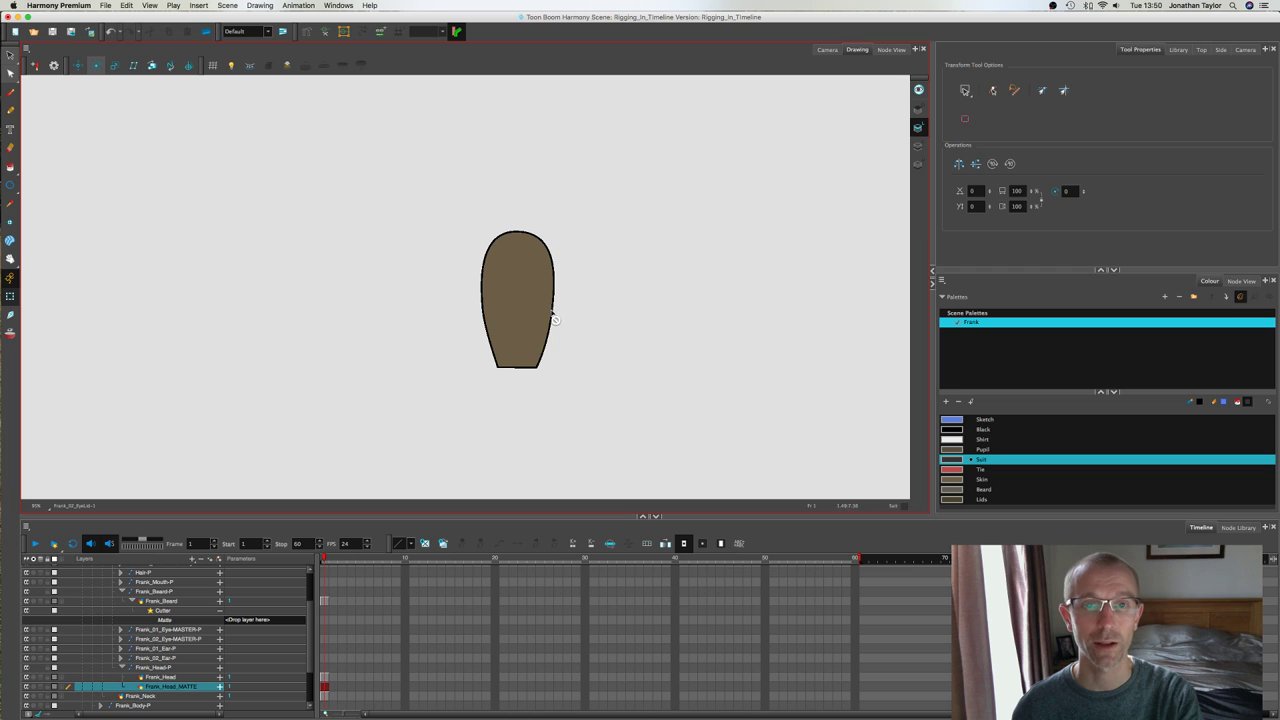
# Step: Move Frank_Head_MATTE above Frank_Beard-P in the timeline and assign it to the Cutter's Matte input
pyautogui.click(827, 49)
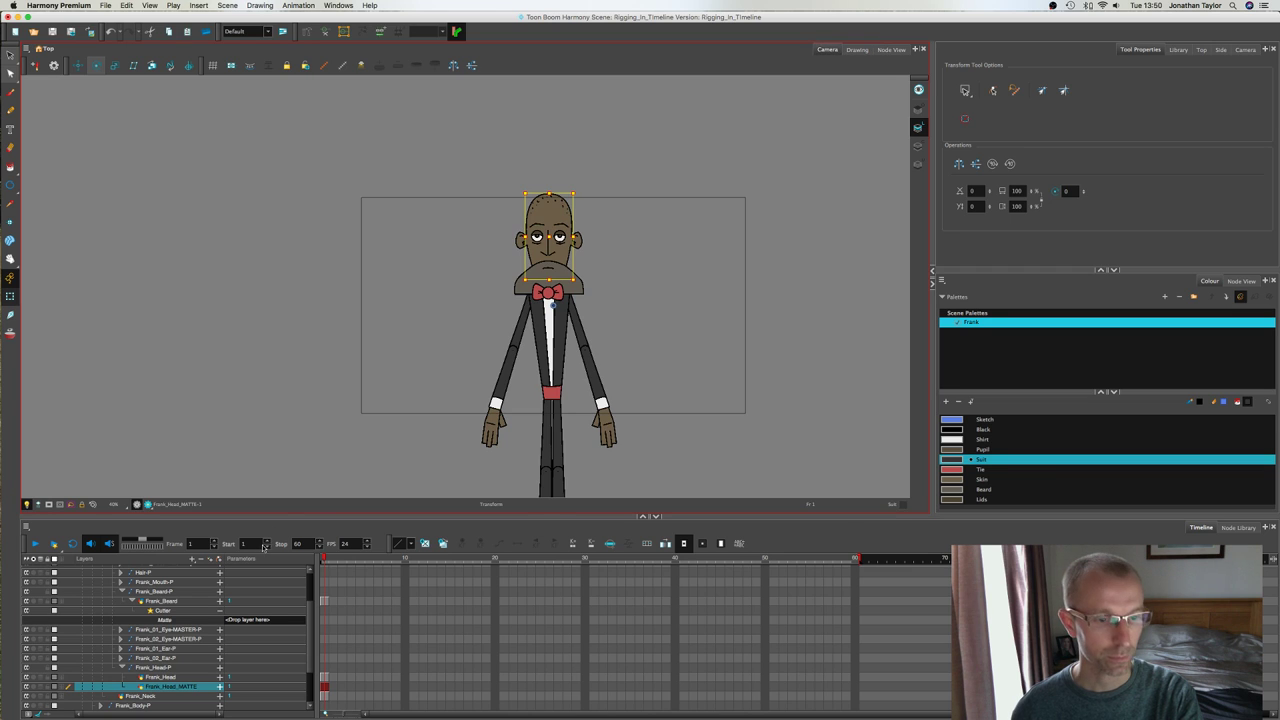
pyautogui.click(122, 592)
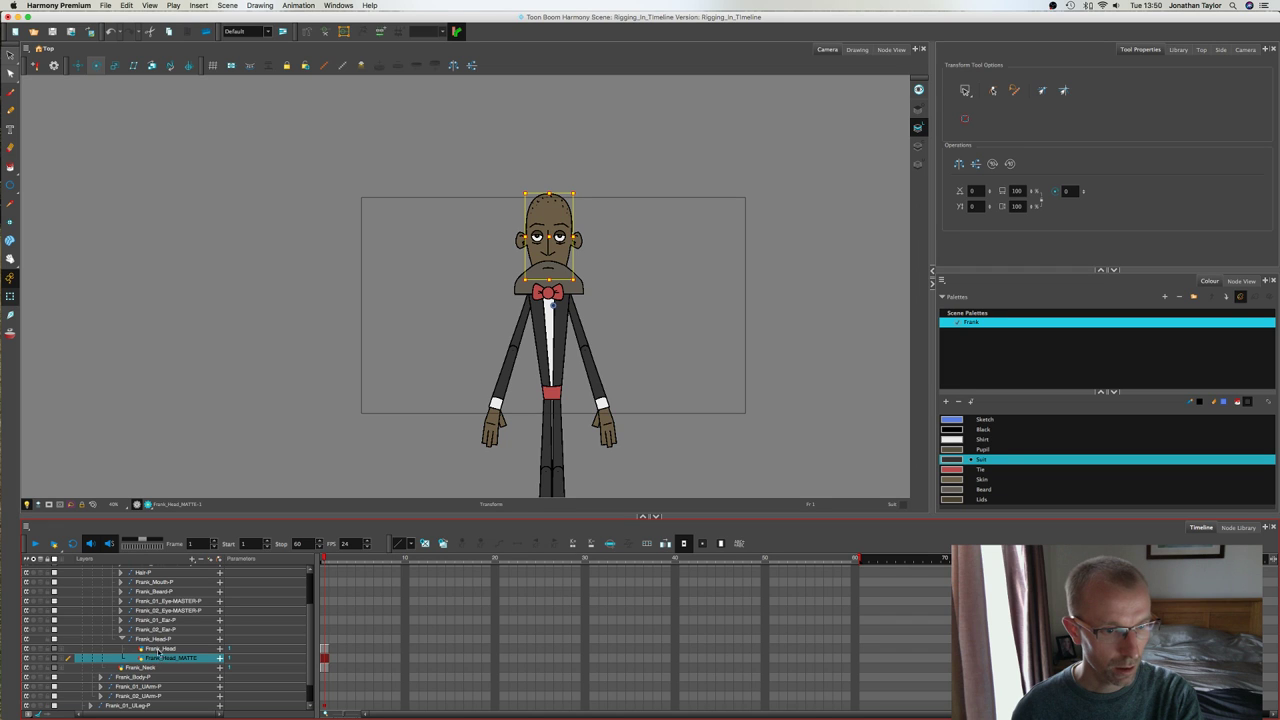
pyautogui.moveTo(158, 652); pyautogui.dragTo(115, 593)
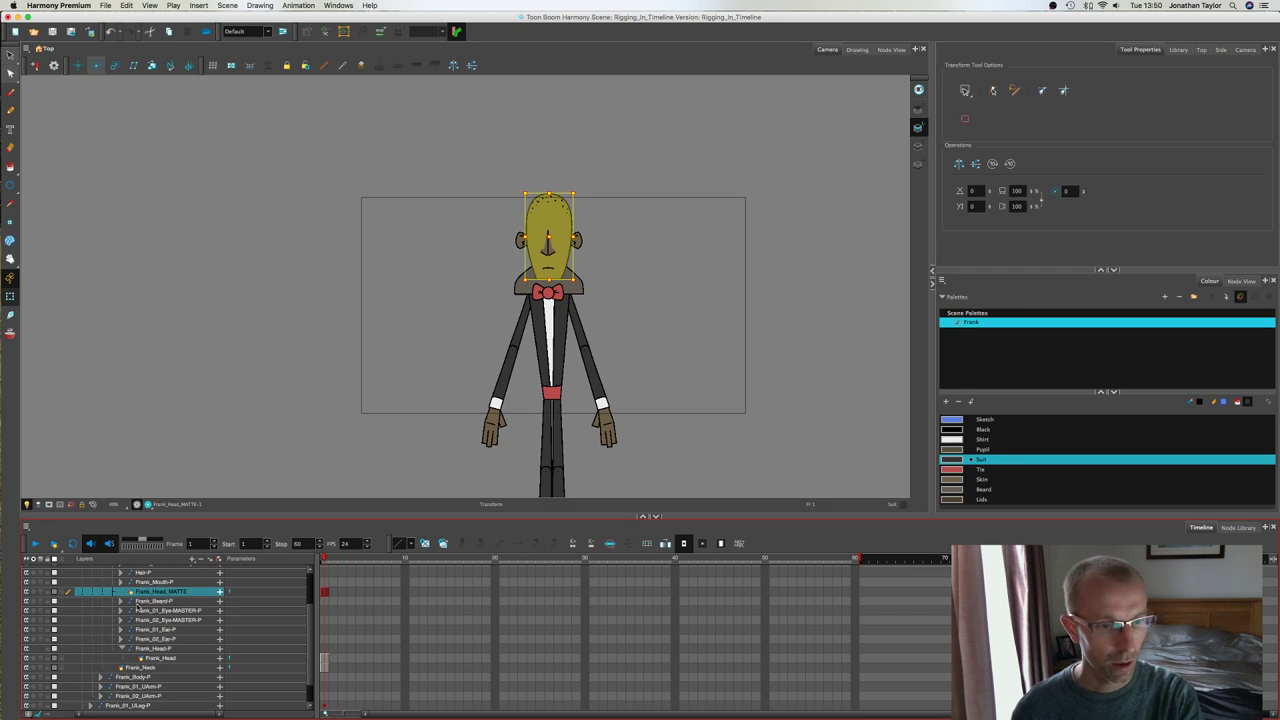
pyautogui.click(121, 602)
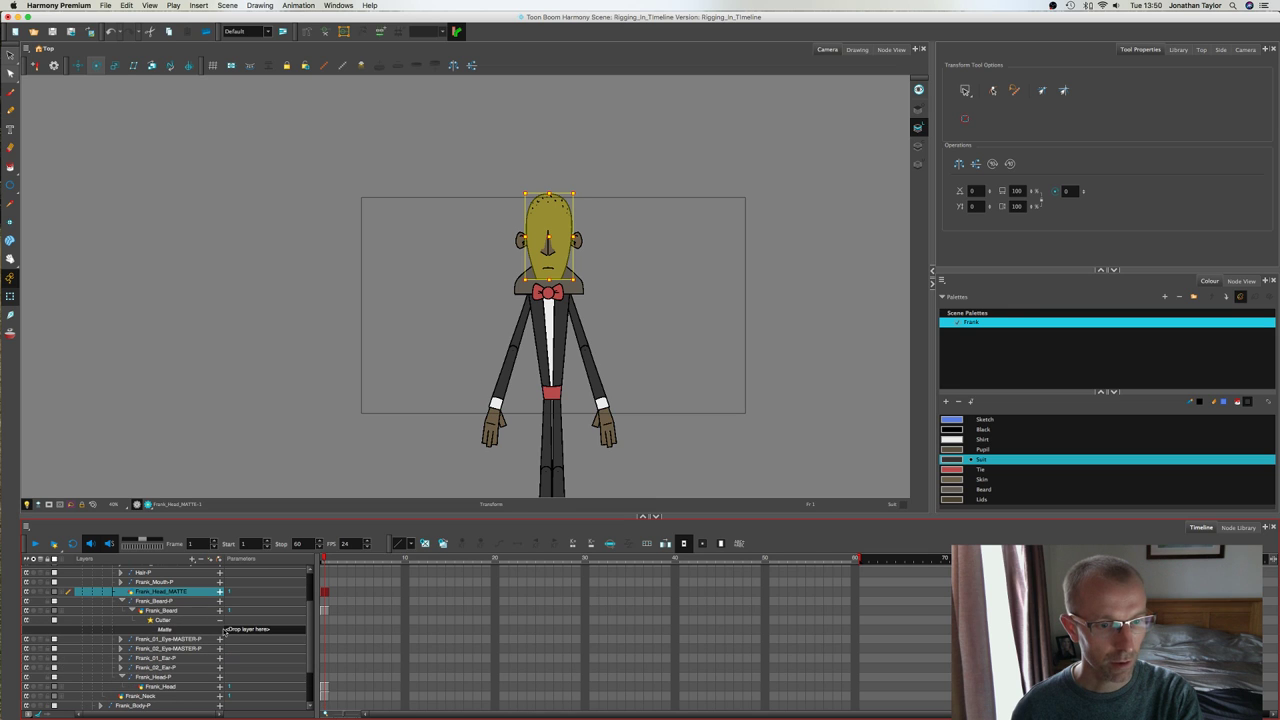
pyautogui.moveTo(165, 593); pyautogui.dragTo(241, 632)
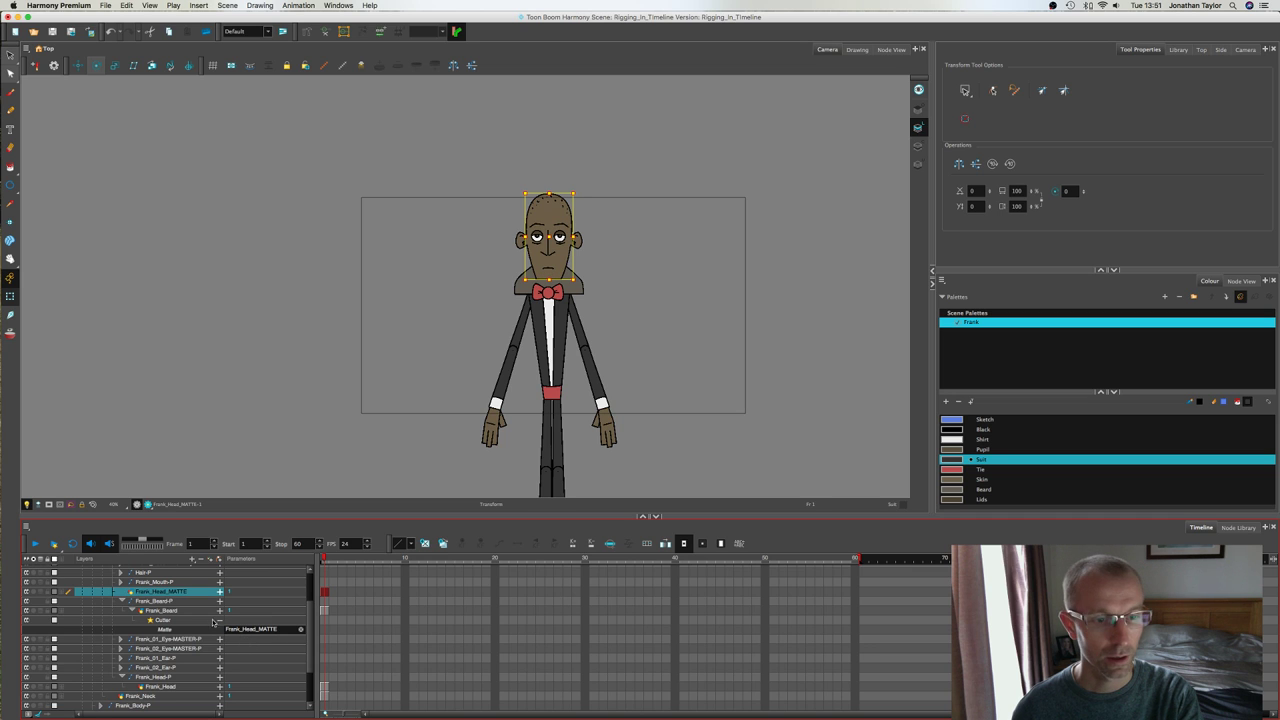
# Step: Enable the Inverted option in the layer properties of the beard's Cutter
pyautogui.scroll(5, 521, 259)
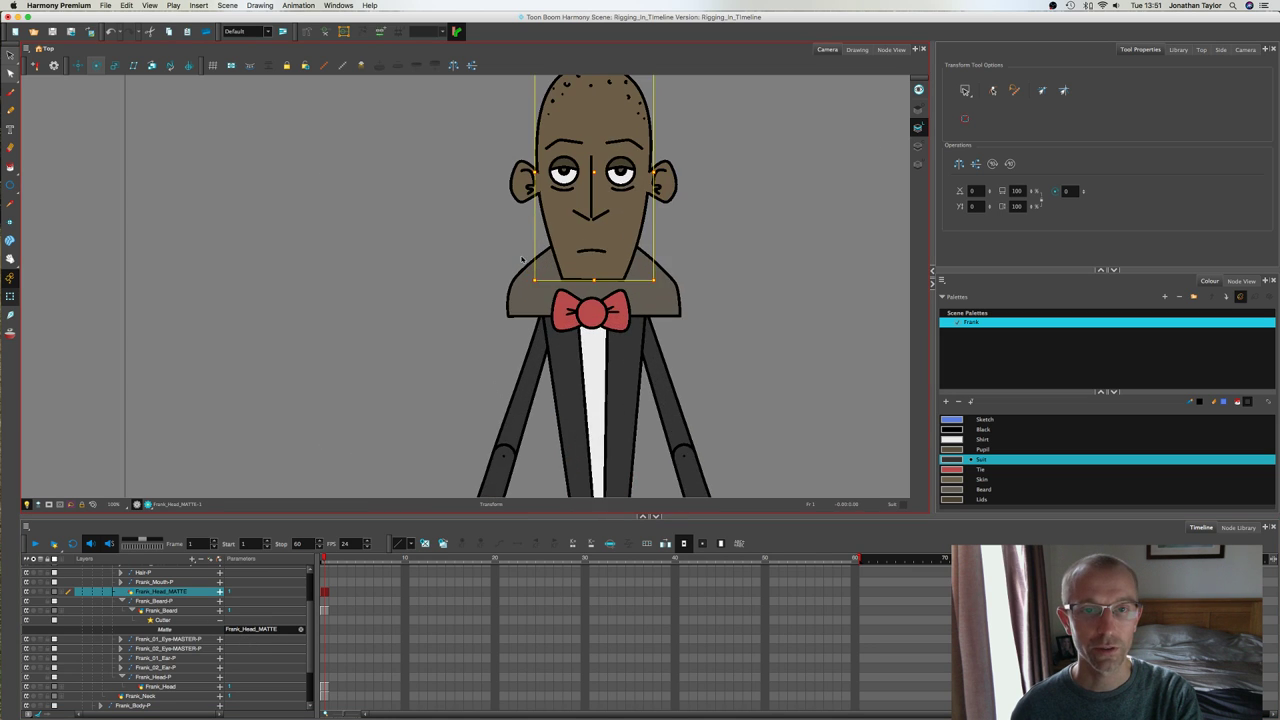
pyautogui.moveTo(557, 230); pyautogui.dragTo(511, 246)
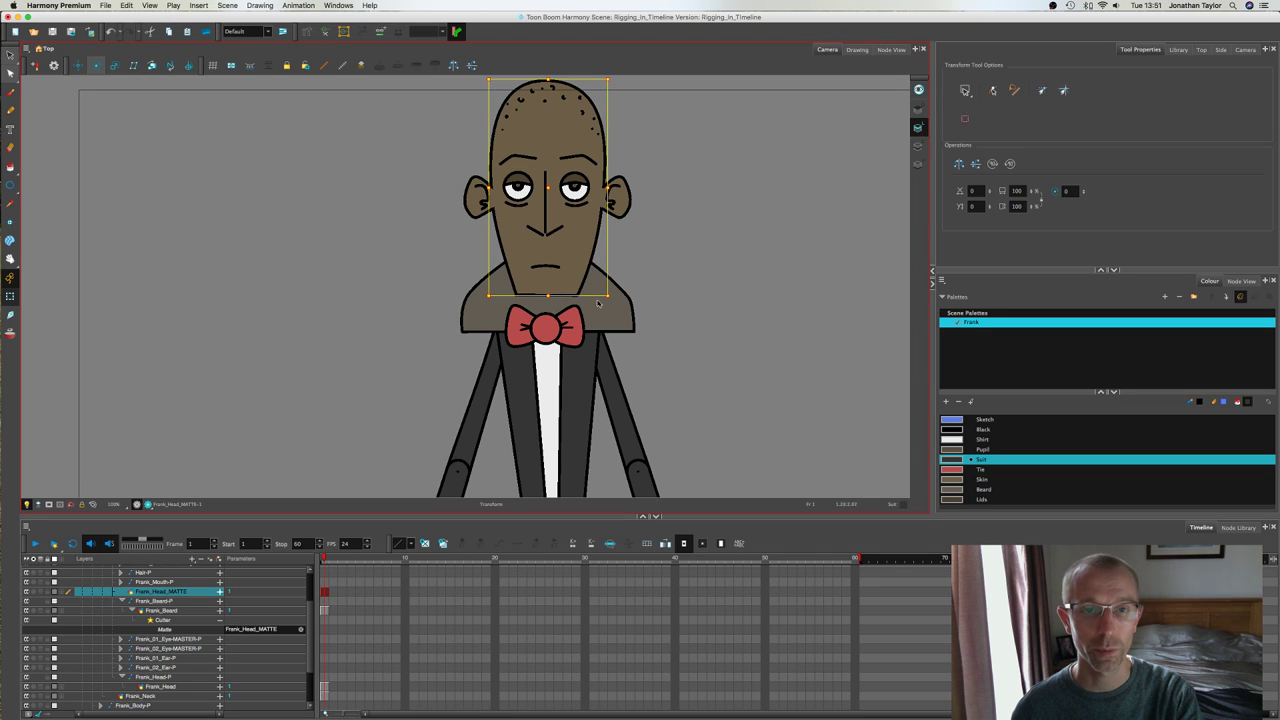
pyautogui.doubleClick(158, 620)
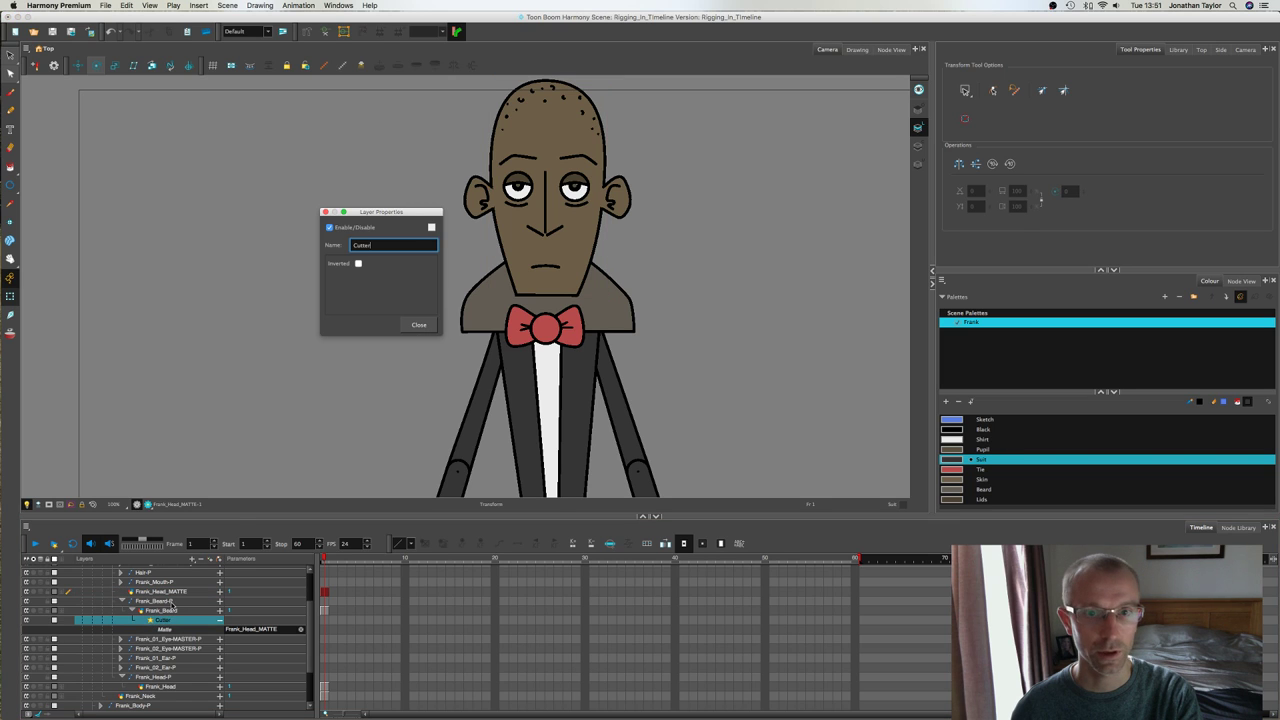
pyautogui.click(359, 264)
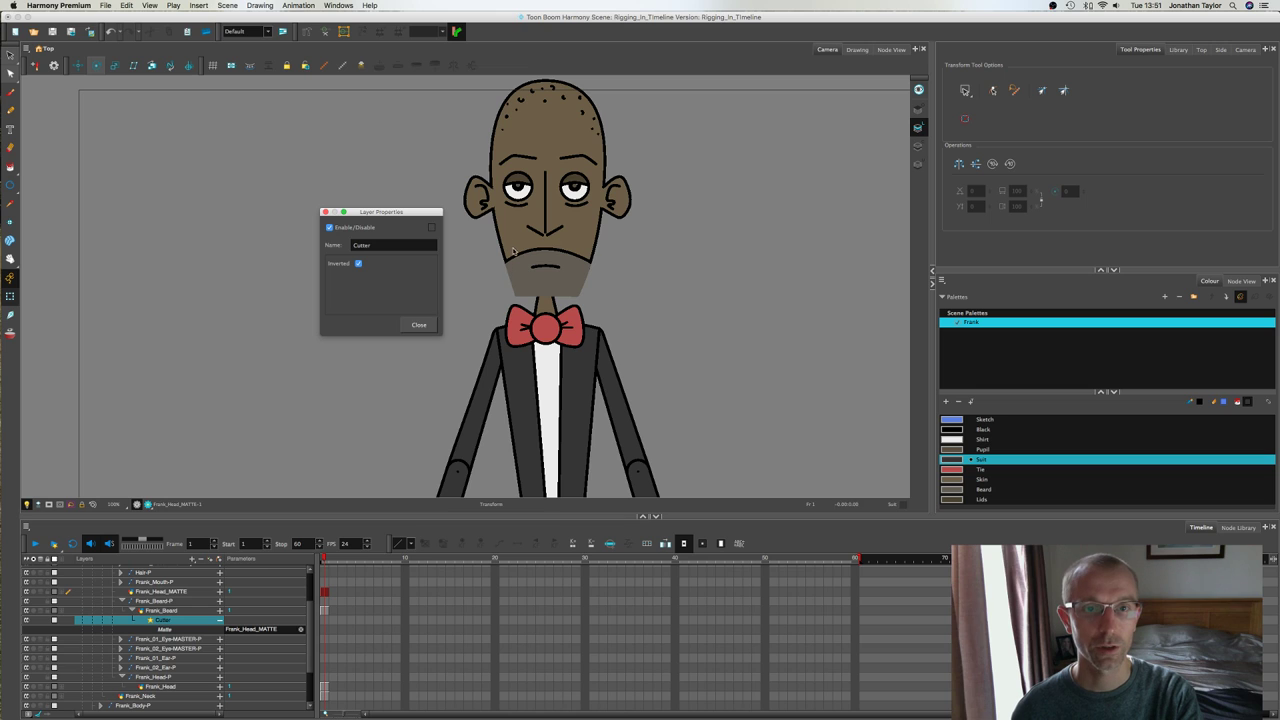
pyautogui.click(421, 325)
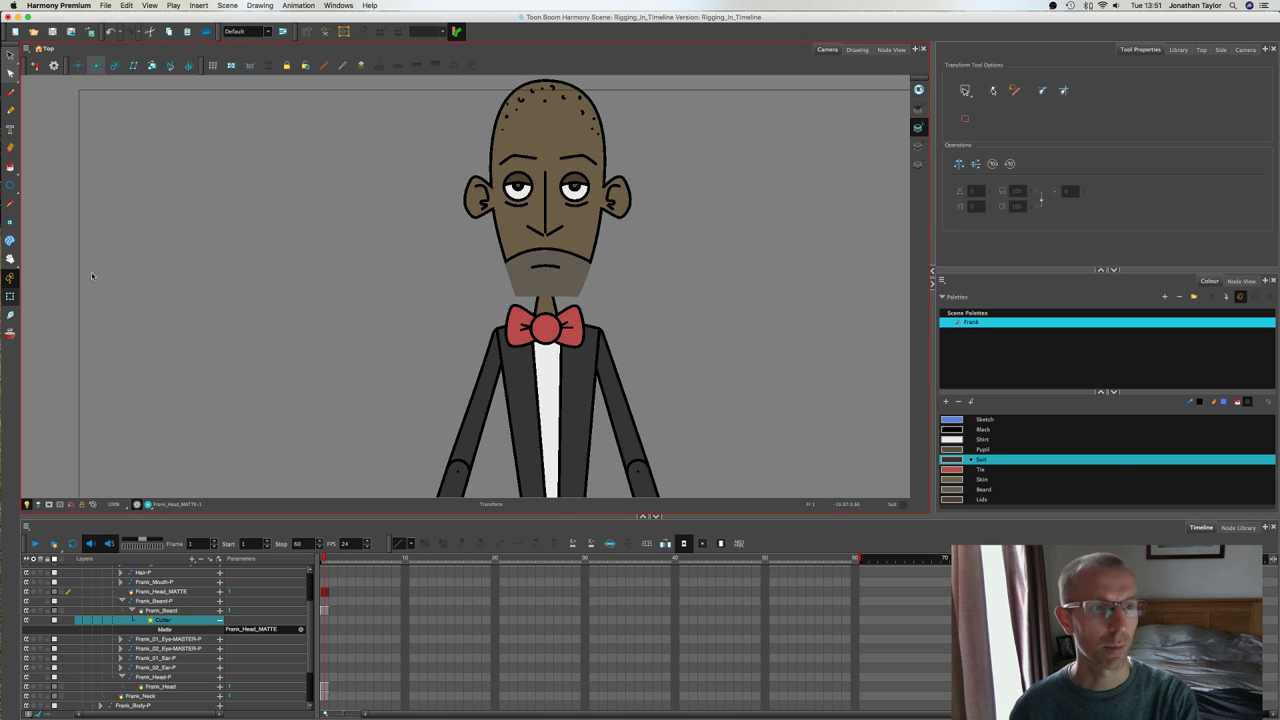
# Step: Try moving the beard peg slightly up and sideways to test the cut against the head, and undo the moves
pyautogui.click(519, 265)
pyautogui.press('b')
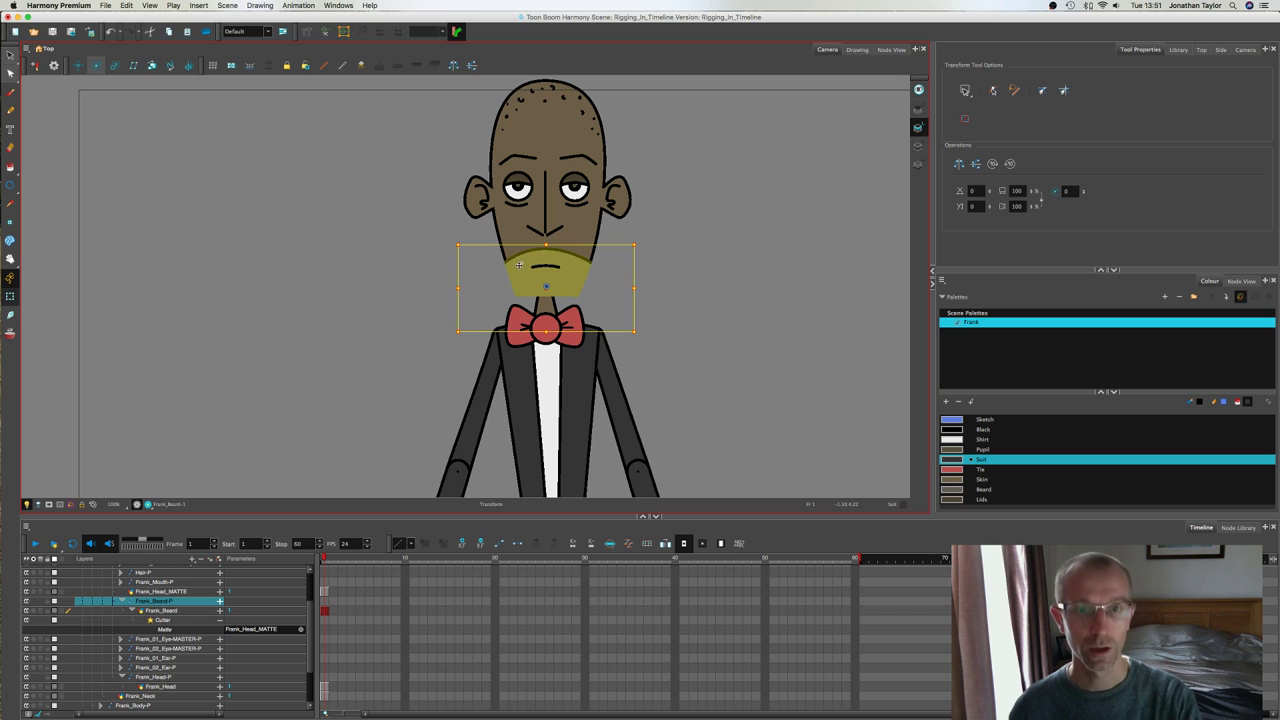
pyautogui.moveTo(520, 263)
pyautogui.mouseDown()
pyautogui.moveTo(540, 259)
pyautogui.moveTo(522, 260)
pyautogui.mouseUp()
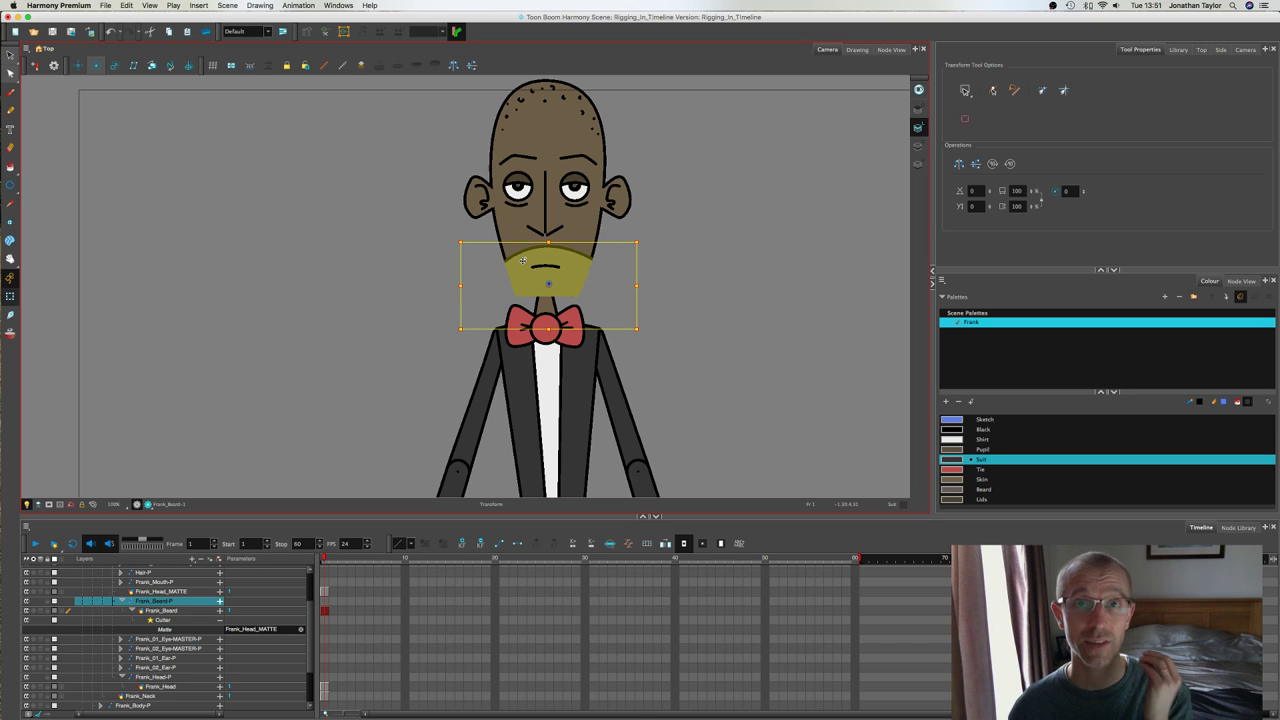
pyautogui.moveTo(522, 260)
pyautogui.mouseDown()
pyautogui.moveTo(578, 257)
pyautogui.moveTo(531, 256)
pyautogui.moveTo(540, 247)
pyautogui.mouseUp()
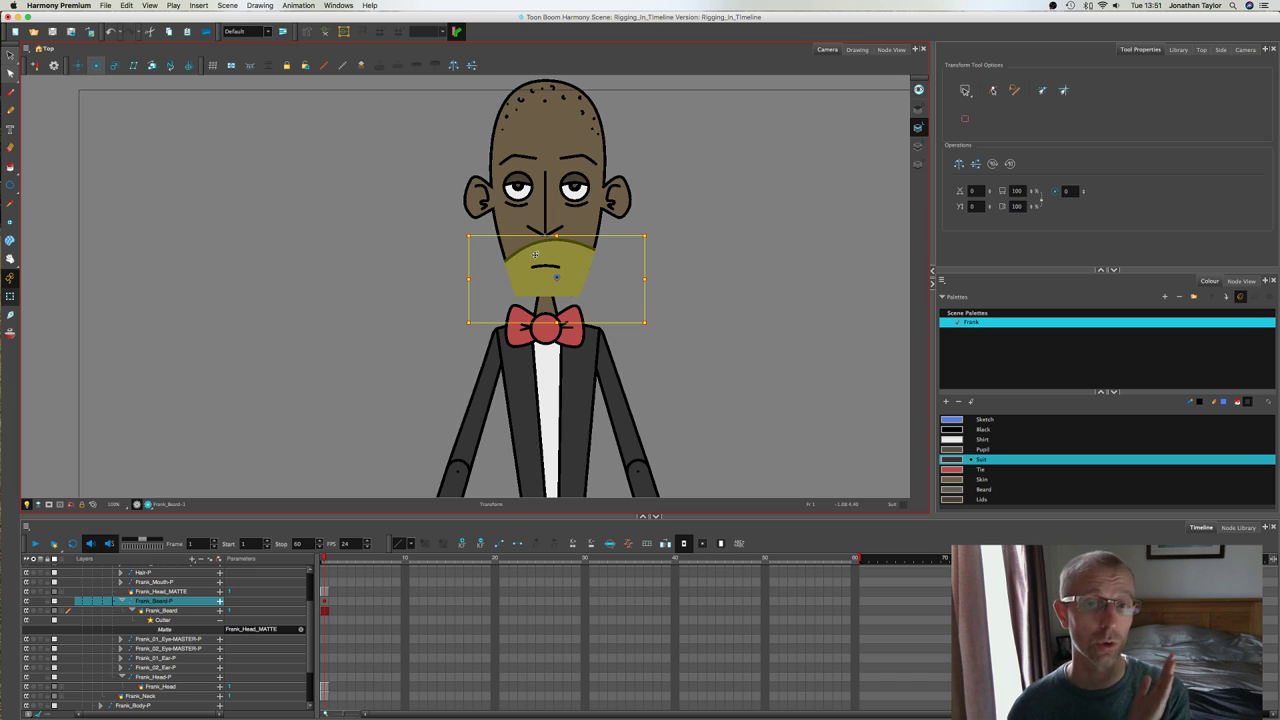
pyautogui.moveTo(535, 254); pyautogui.dragTo(534, 256)
pyautogui.press('super+z')
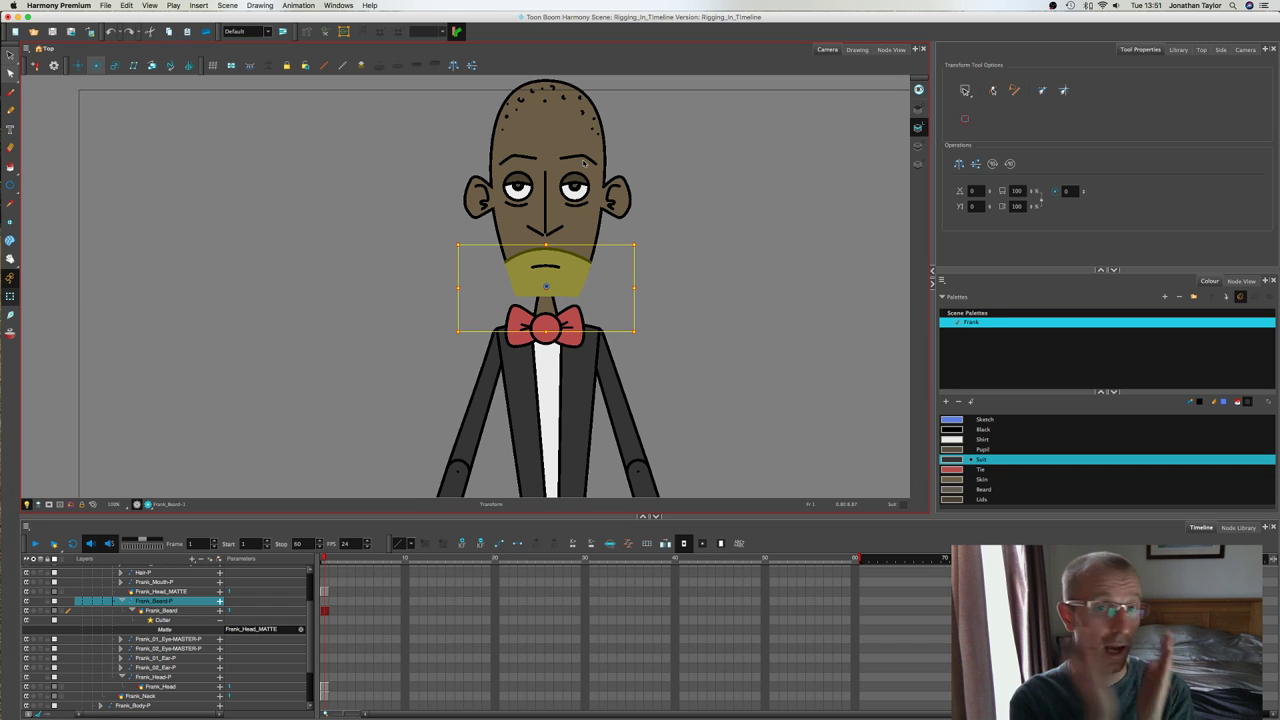
pyautogui.click(407, 220)
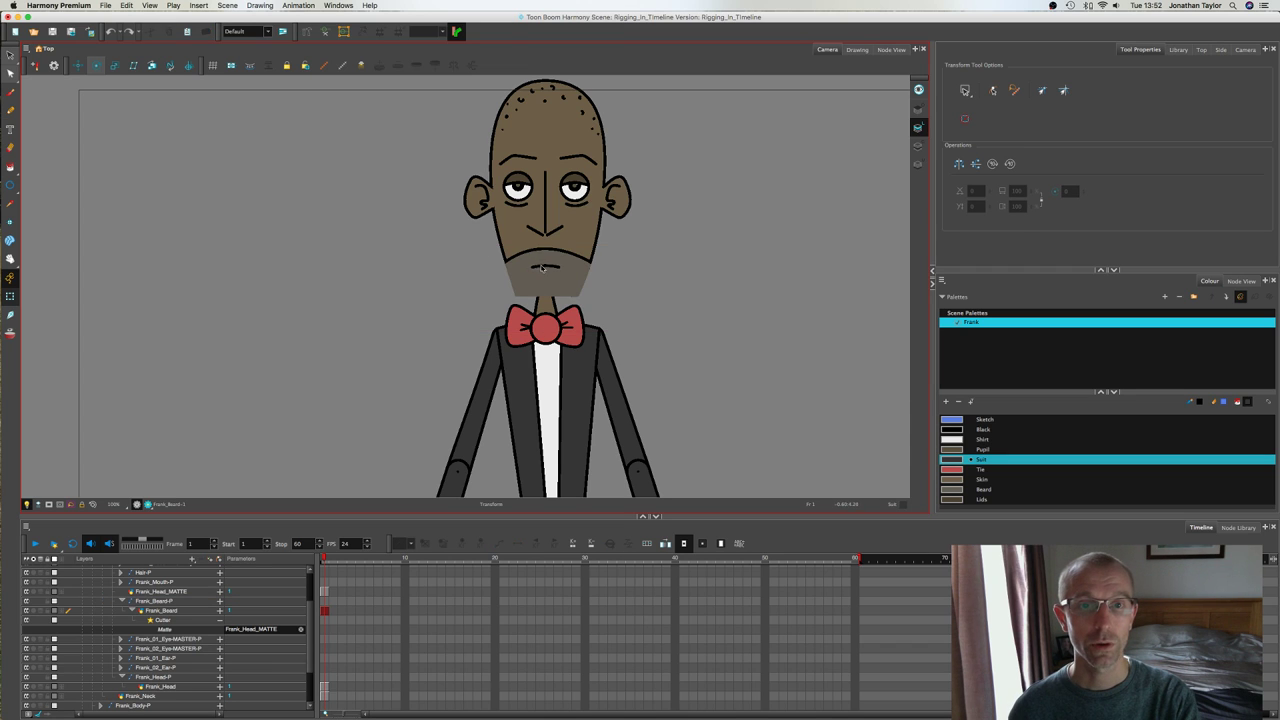
# Step: Try moving the mouth sideways past the beard's edge in the Camera view, and undo the move
pyautogui.click(543, 268)
pyautogui.scroll(4, 540, 268)
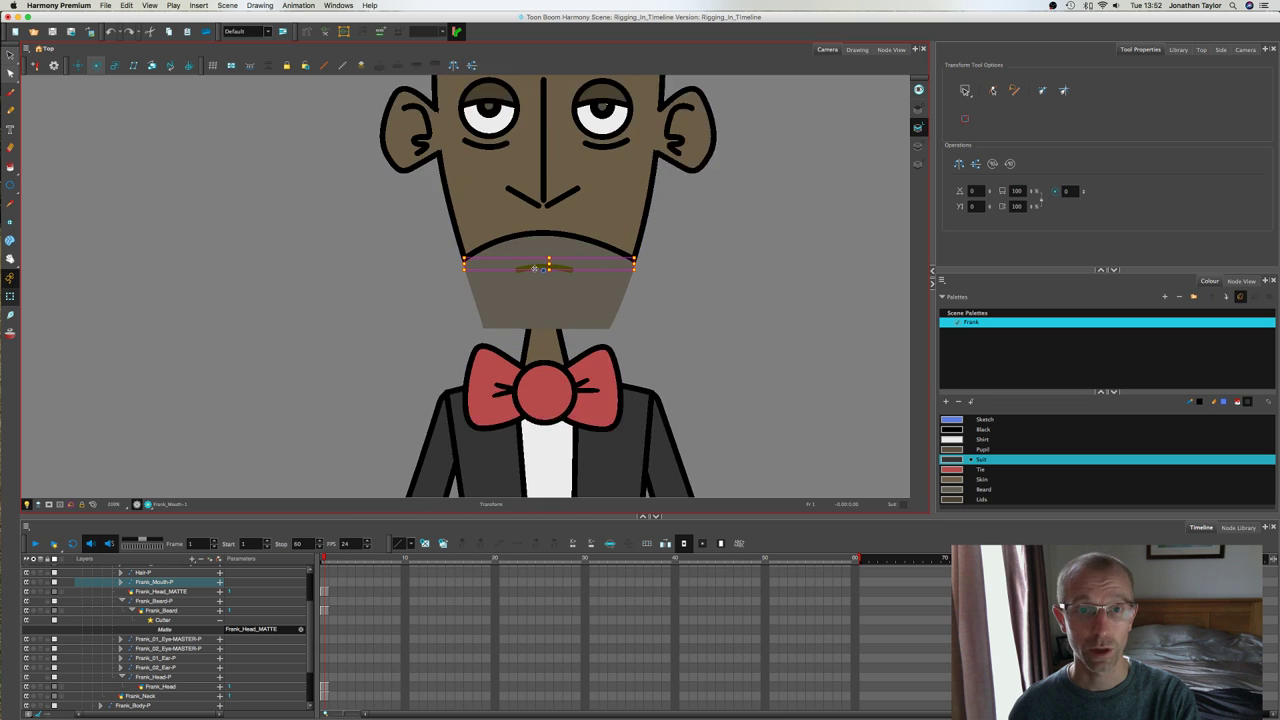
pyautogui.scroll(2, 534, 268)
pyautogui.moveTo(534, 268); pyautogui.dragTo(661, 268)
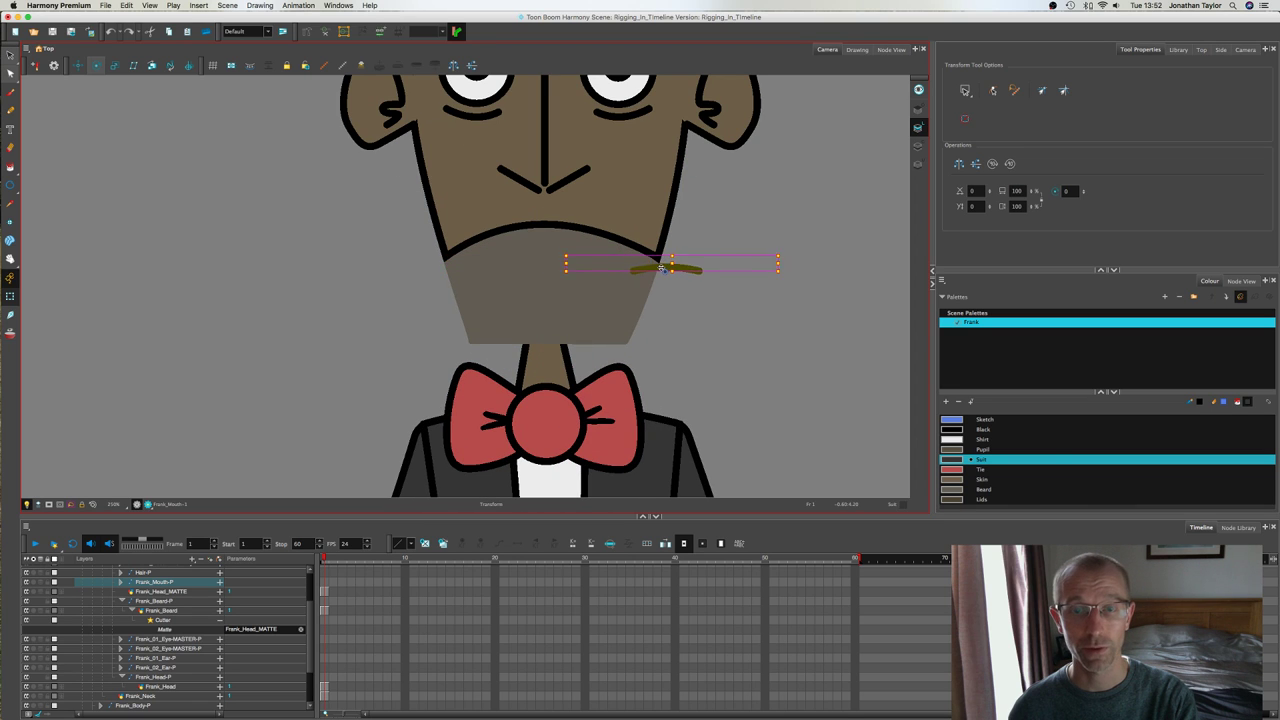
pyautogui.press('super+z')
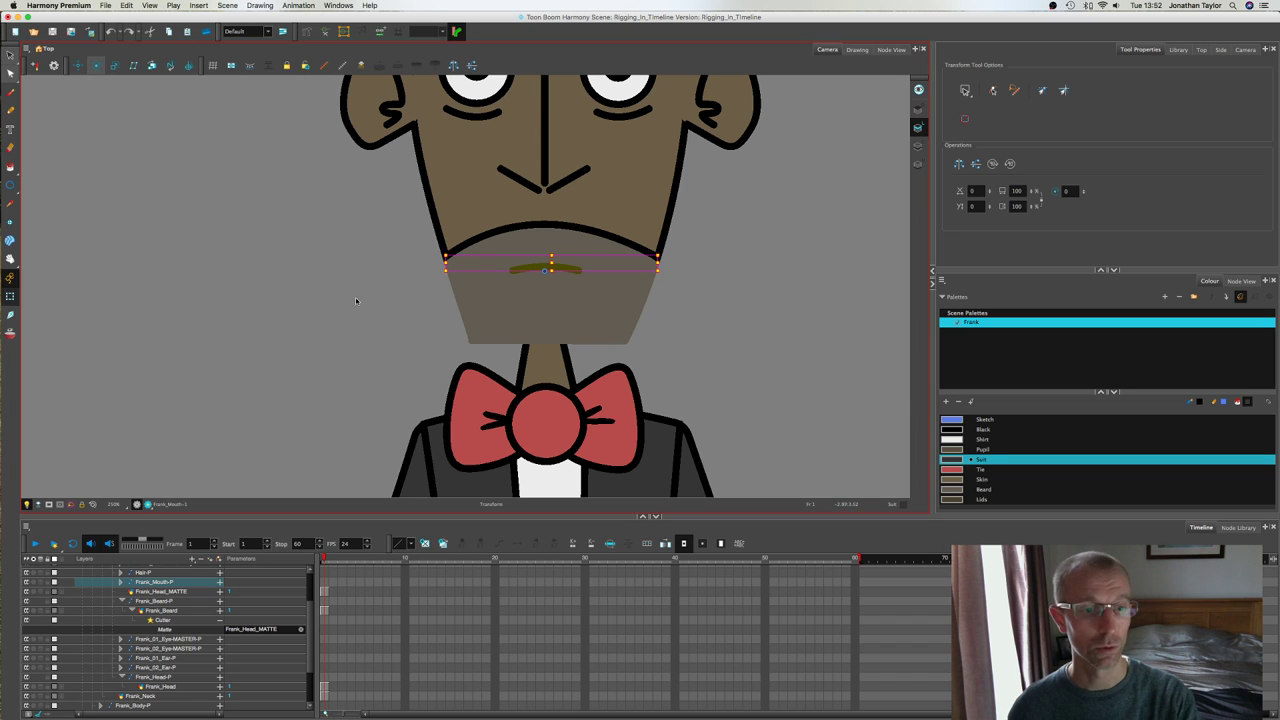
pyautogui.scroll(-3, 343, 243)
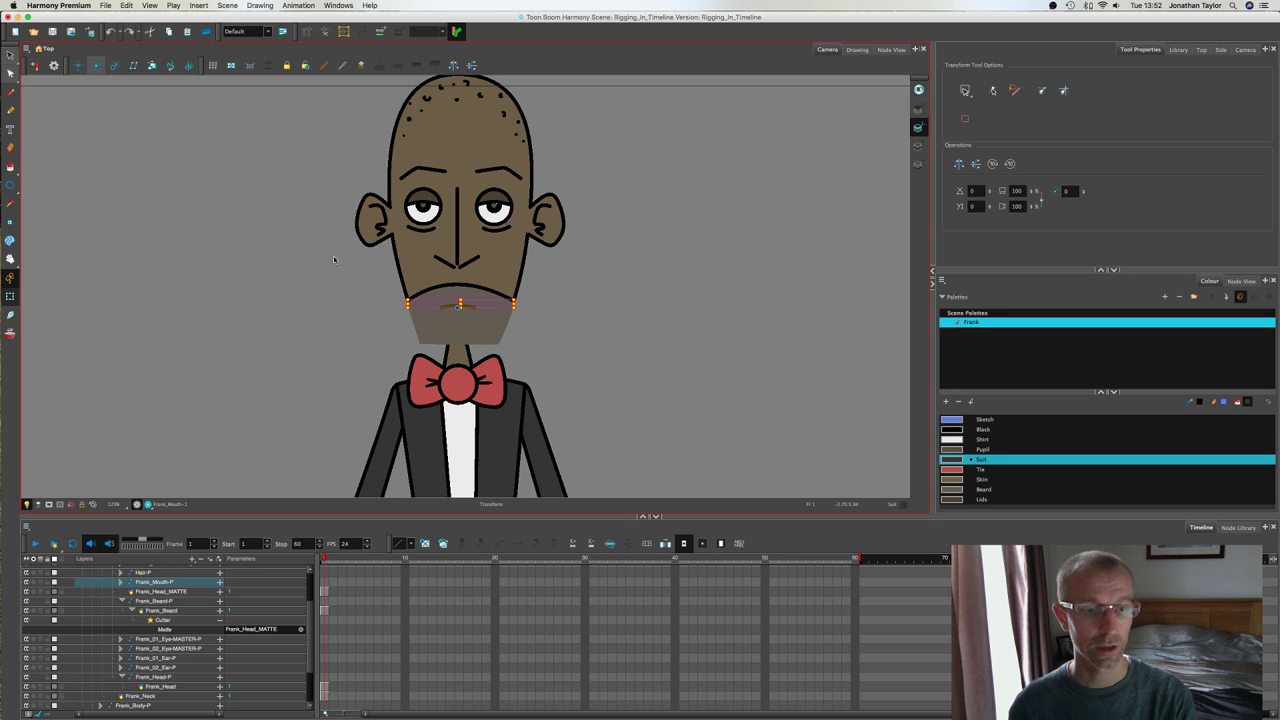
pyautogui.click(296, 387)
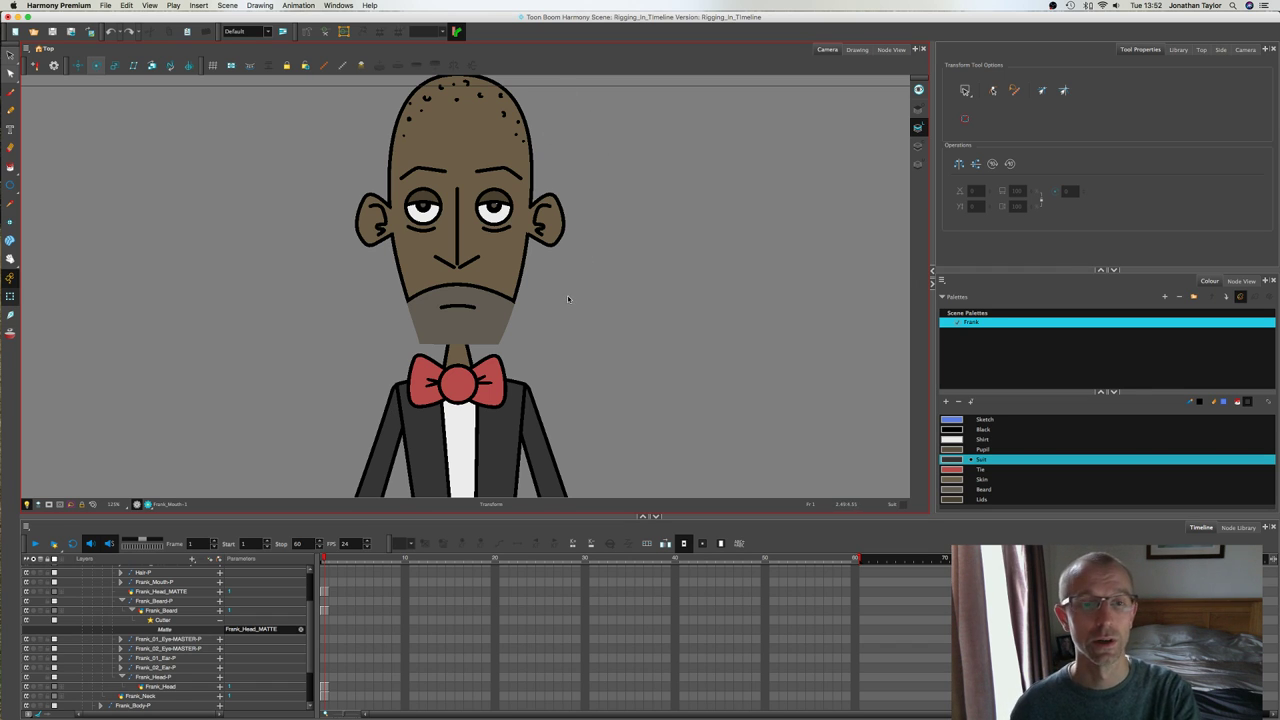
# Step: Duplicate the Frank_Head drawing layer under Frank_Head-P
pyautogui.moveTo(567, 295); pyautogui.dragTo(611, 262)
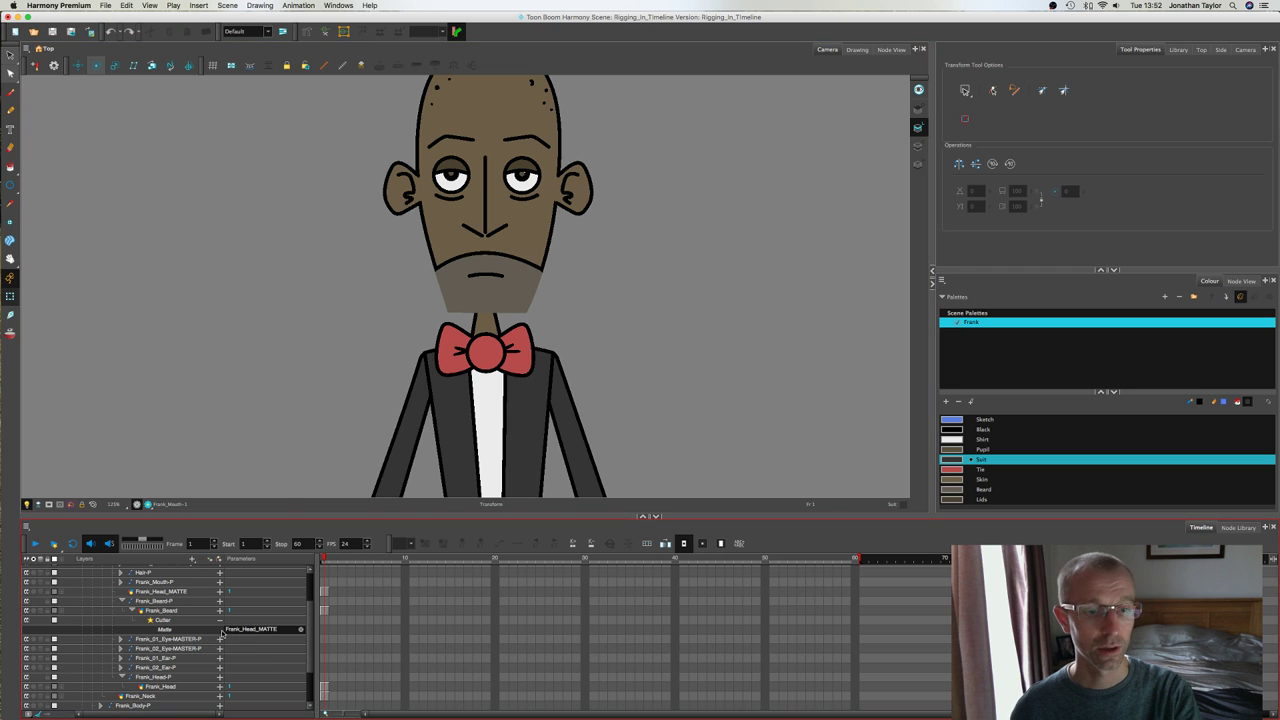
pyautogui.click(170, 595)
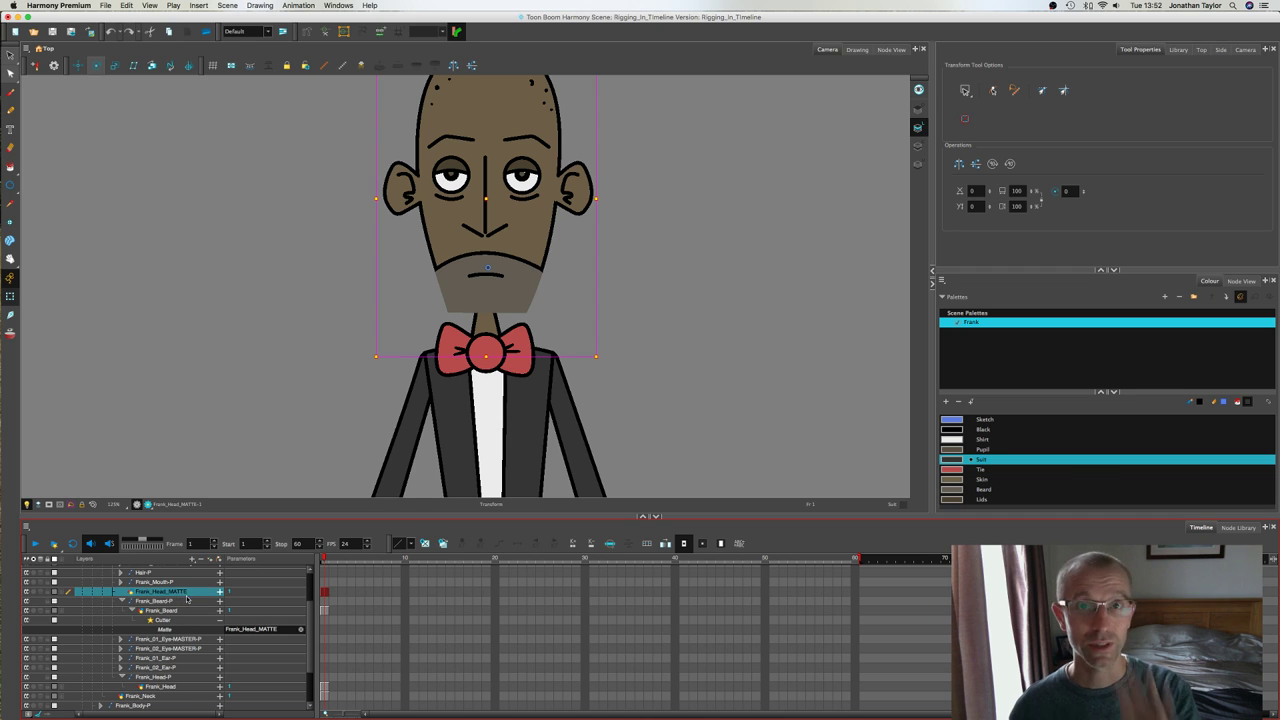
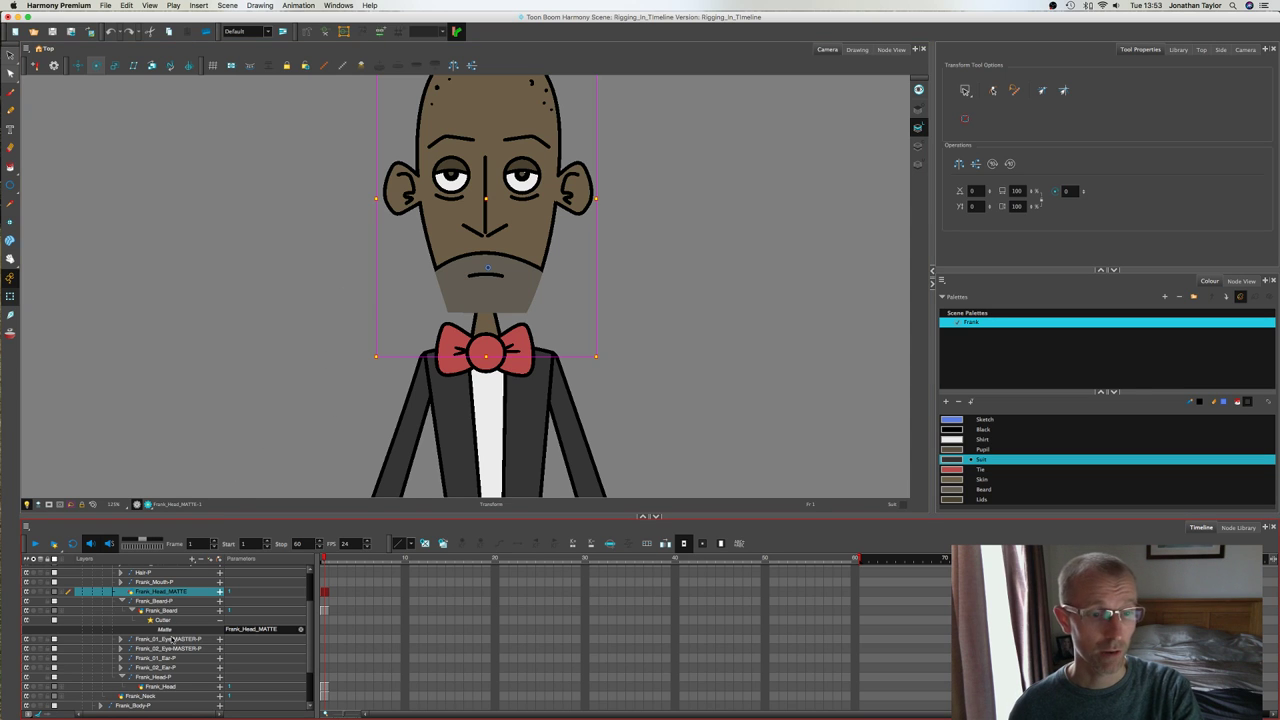
pyautogui.click(170, 680)
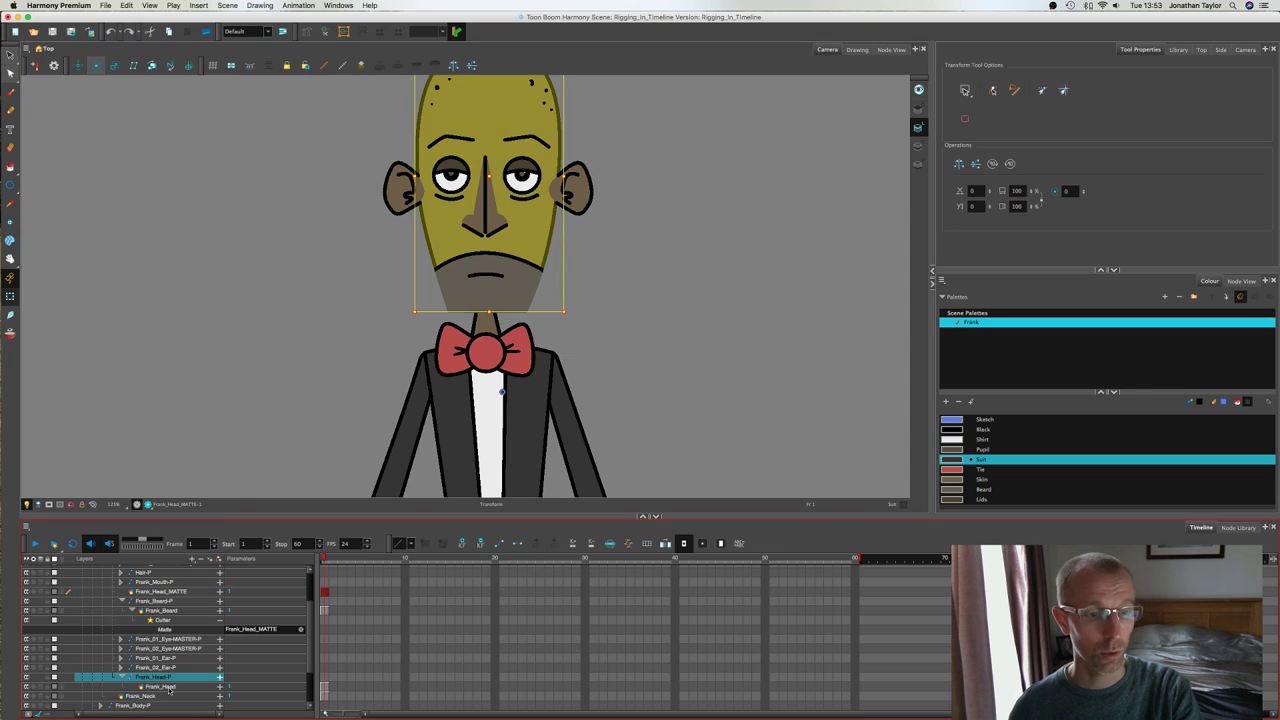
pyautogui.click(170, 688)
pyautogui.rightClick(170, 690)
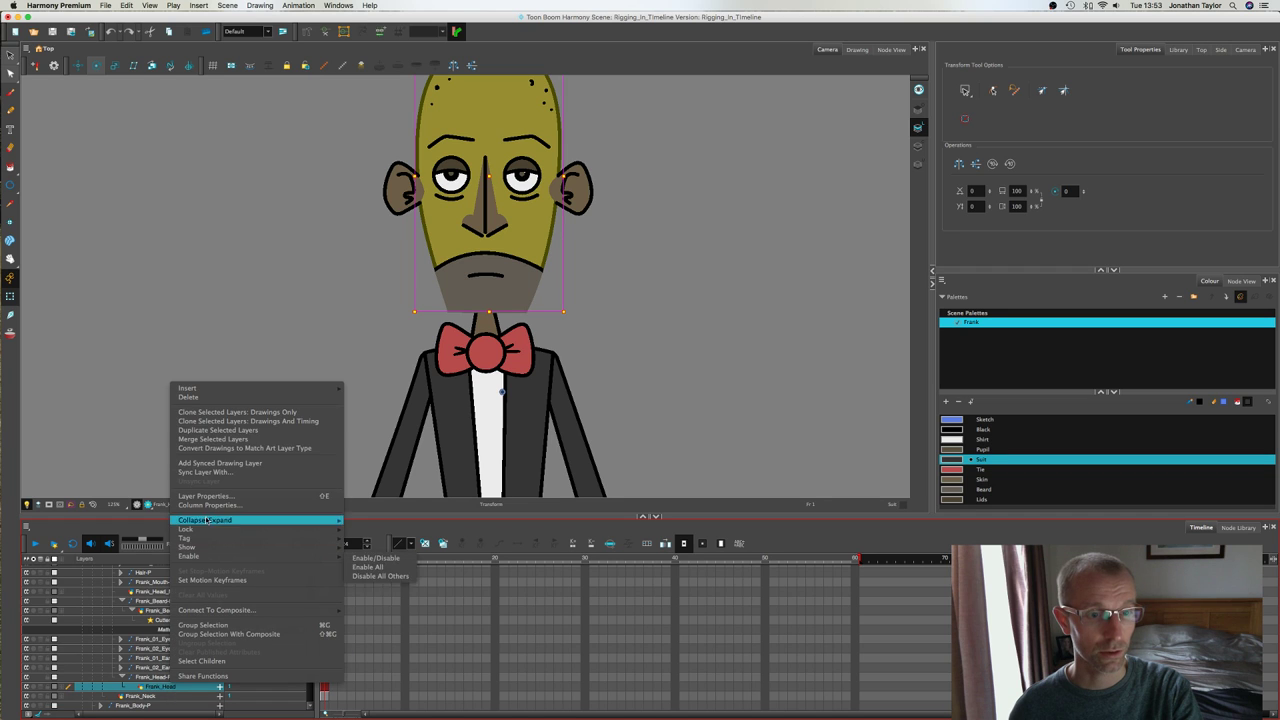
pyautogui.click(211, 432)
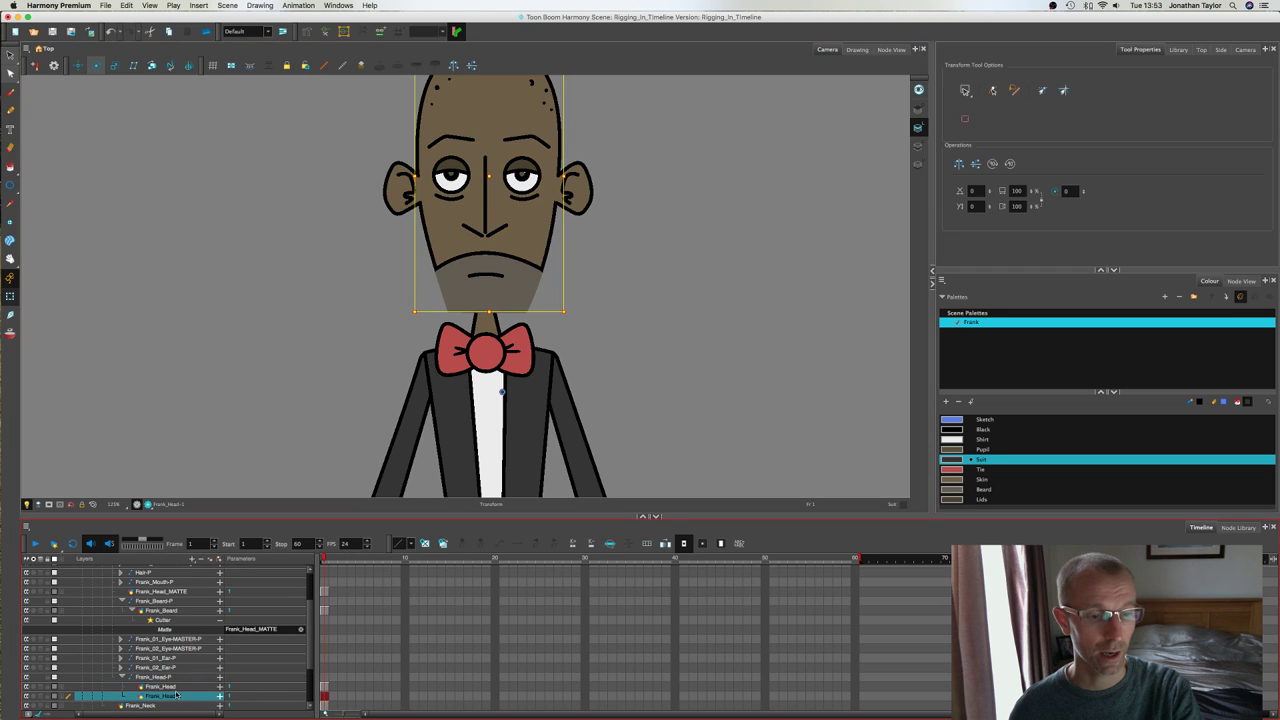
# Step: Move the original Frank_Head layer above Frank_Head_MATTE in the timeline and rename it Frank_Head_Line
pyautogui.click(170, 688)
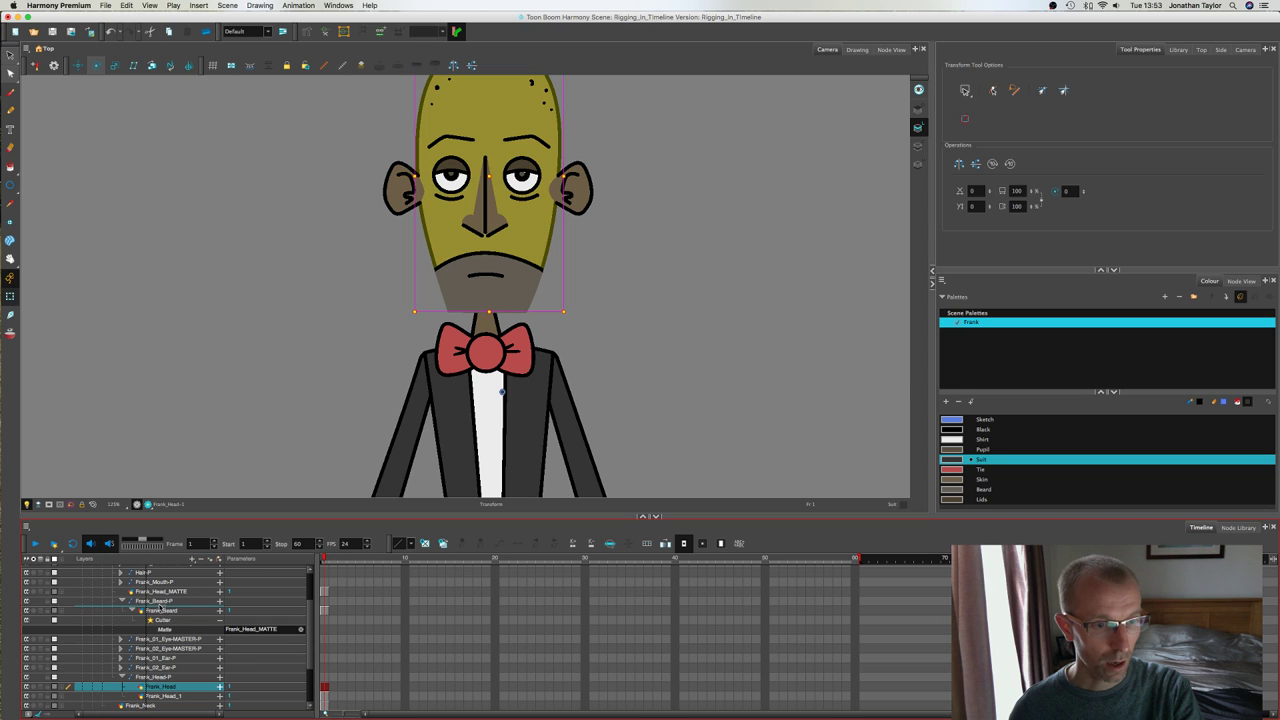
pyautogui.moveTo(160, 608); pyautogui.dragTo(146, 598)
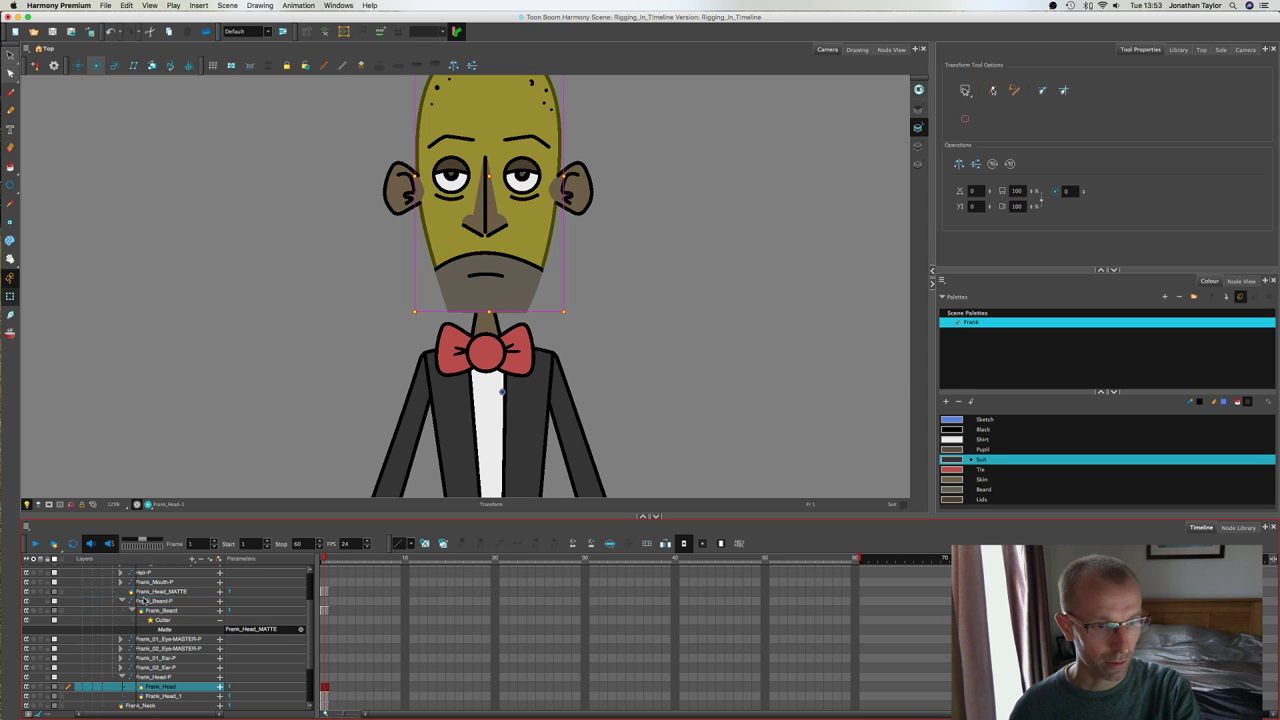
pyautogui.doubleClick(152, 592)
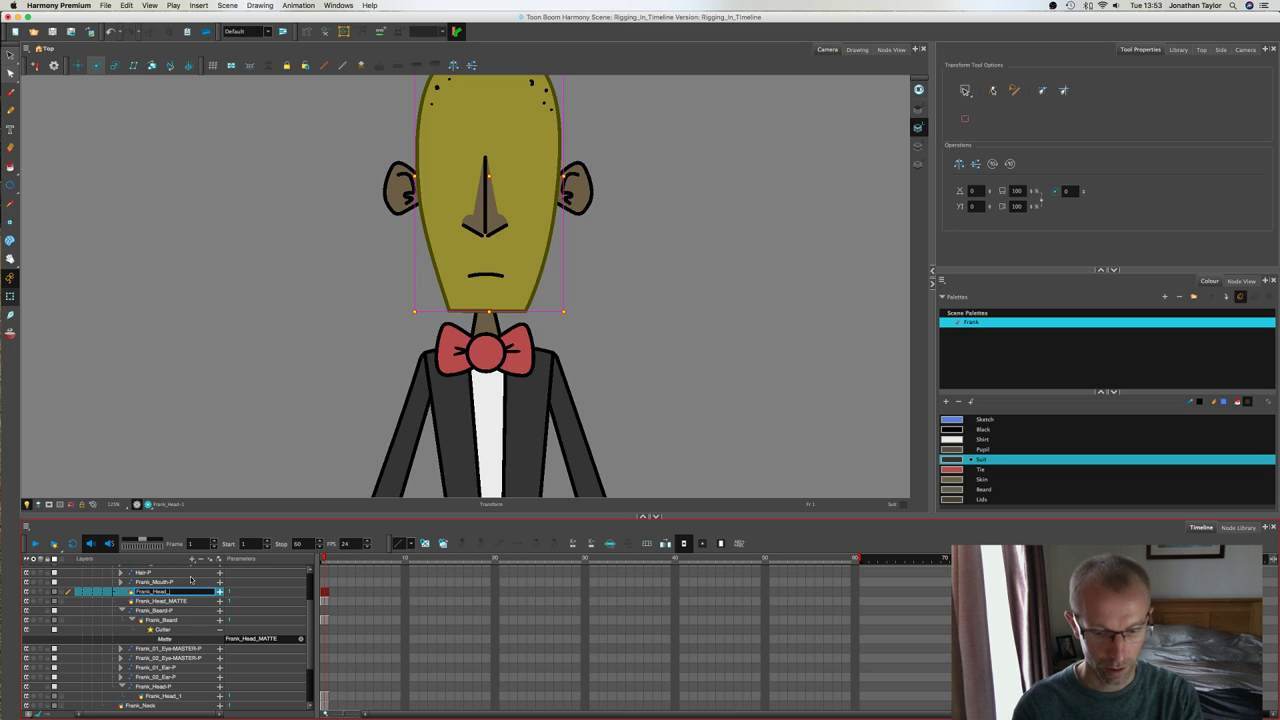
pyautogui.write('_Li')
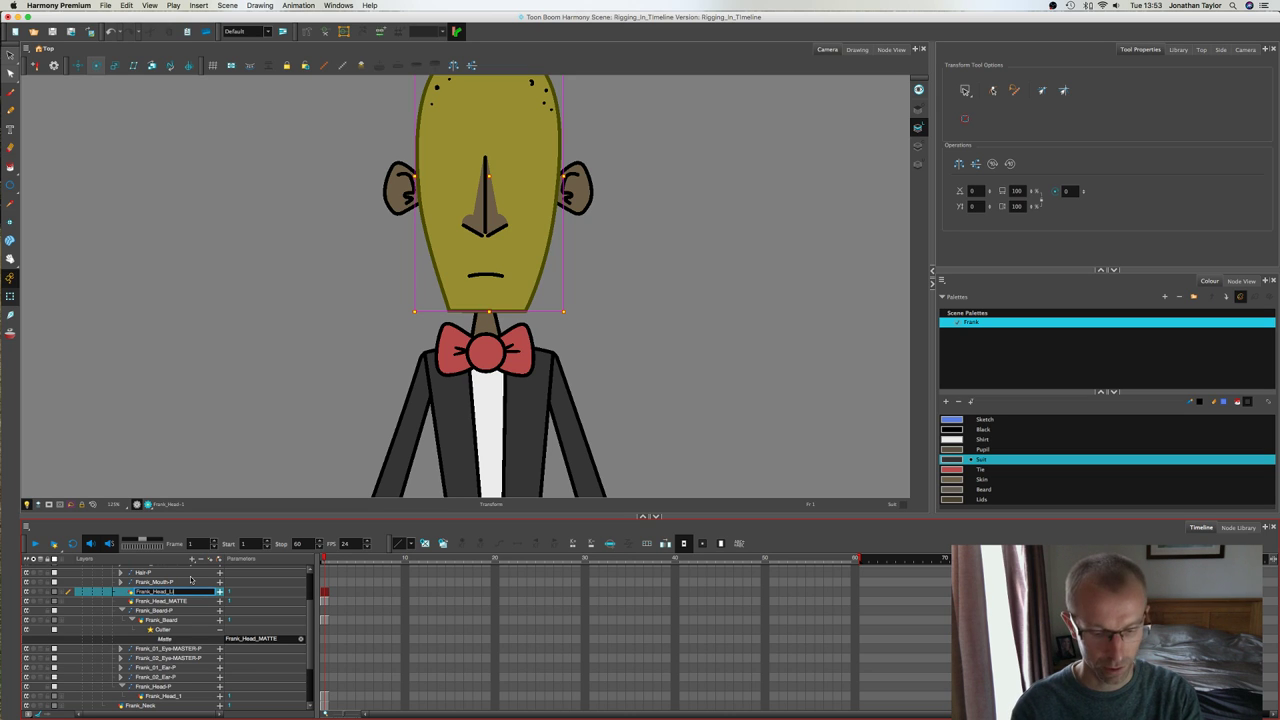
pyautogui.write('ne')
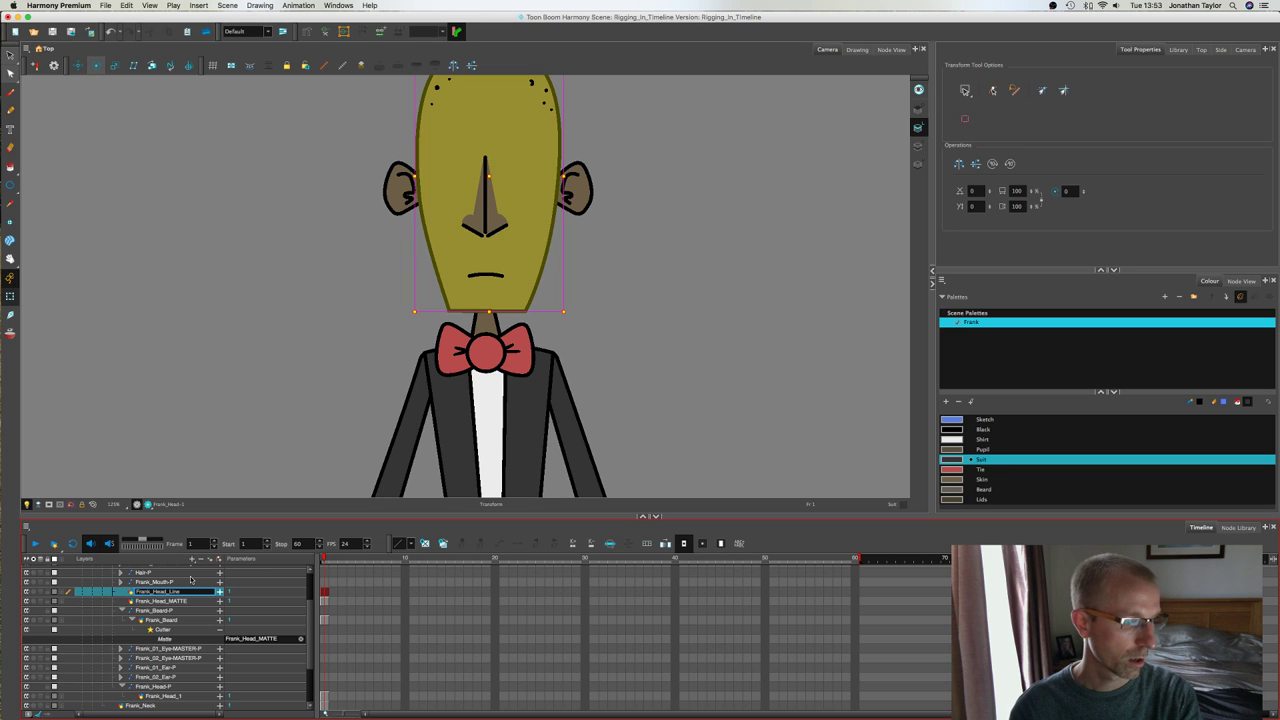
pyautogui.press('Return')
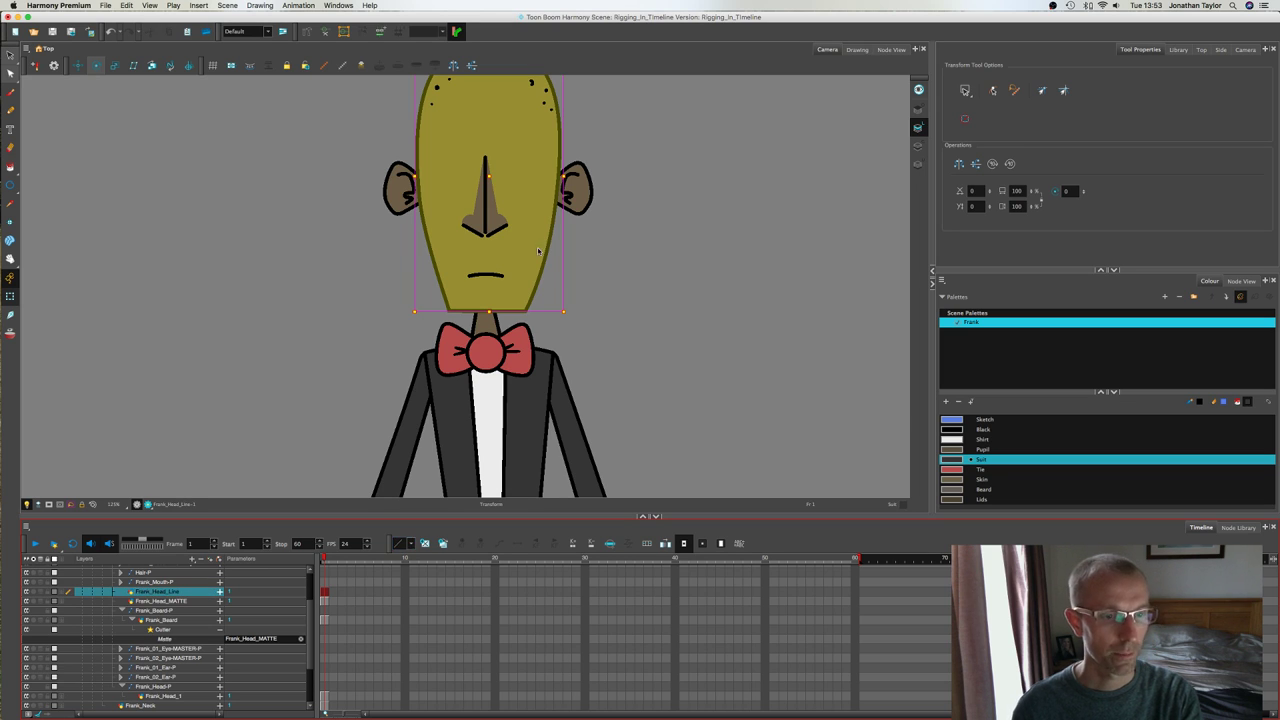
# Step: Delete the brown fill of Frank_Head_Line in the Drawing view, keeping only its outline, and return to the Camera view
pyautogui.click(857, 49)
pyautogui.click(10, 56)
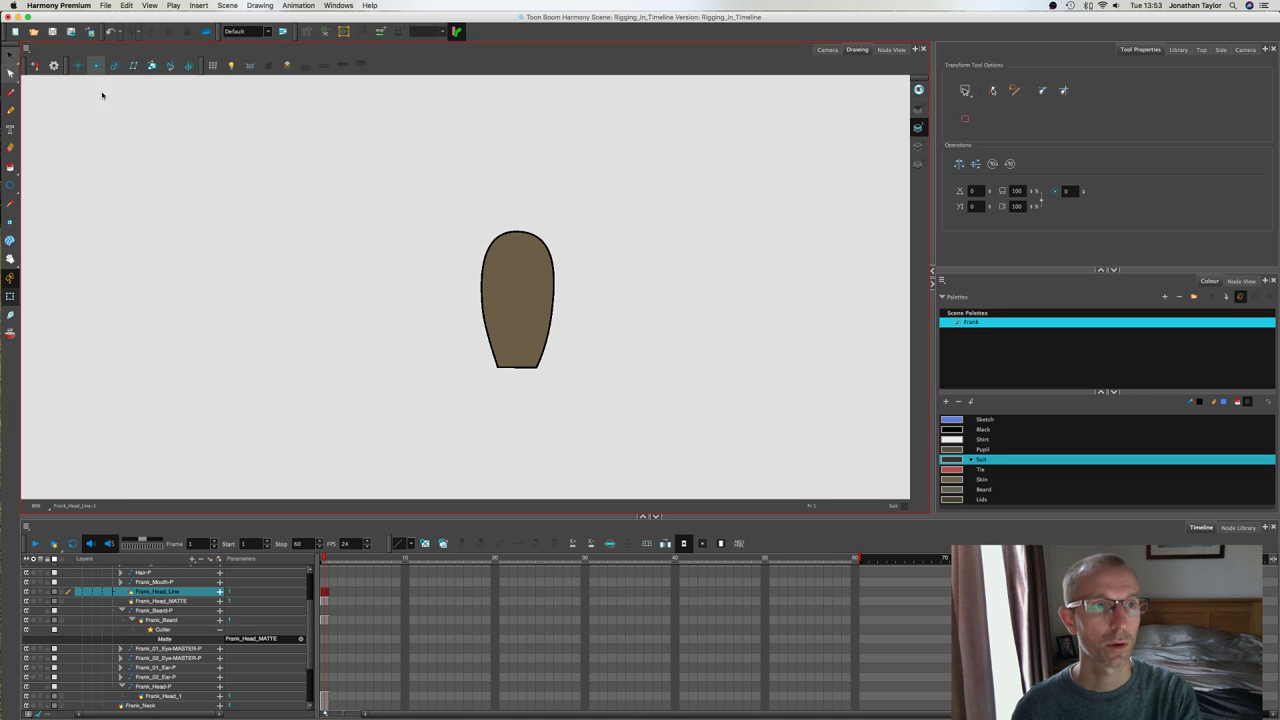
pyautogui.click(525, 285)
pyautogui.press('Delete')
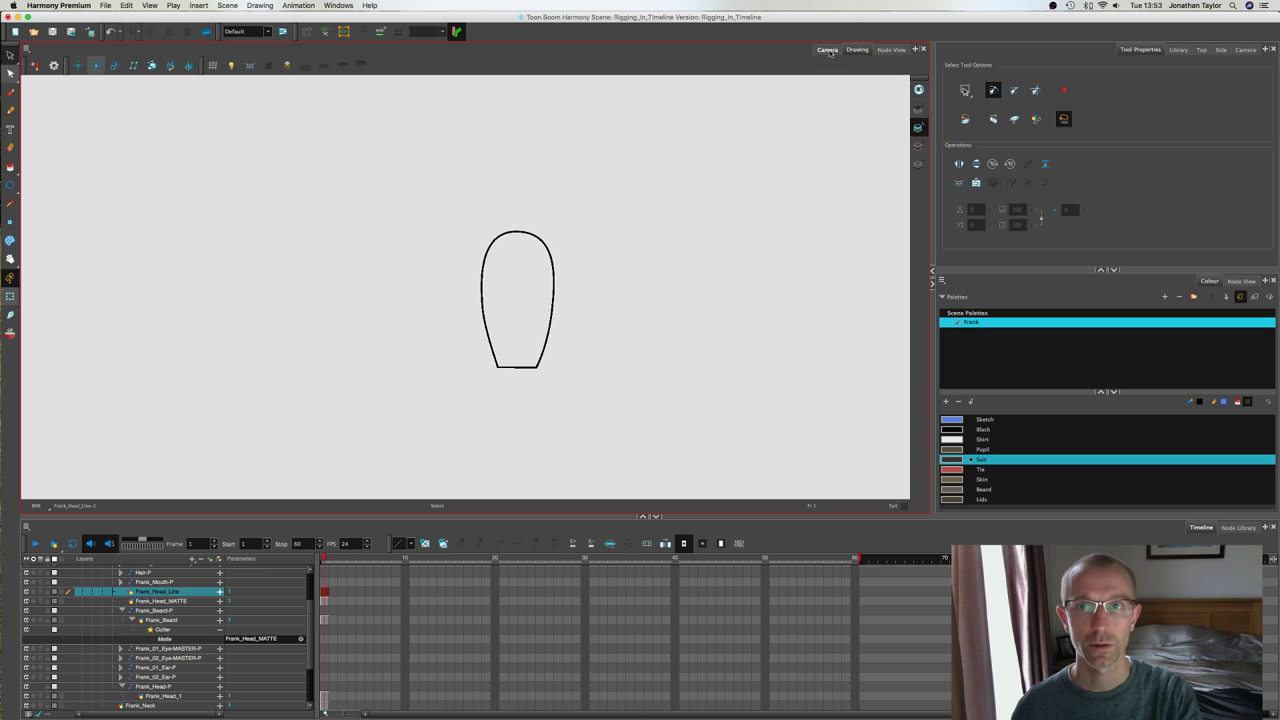
pyautogui.click(827, 49)
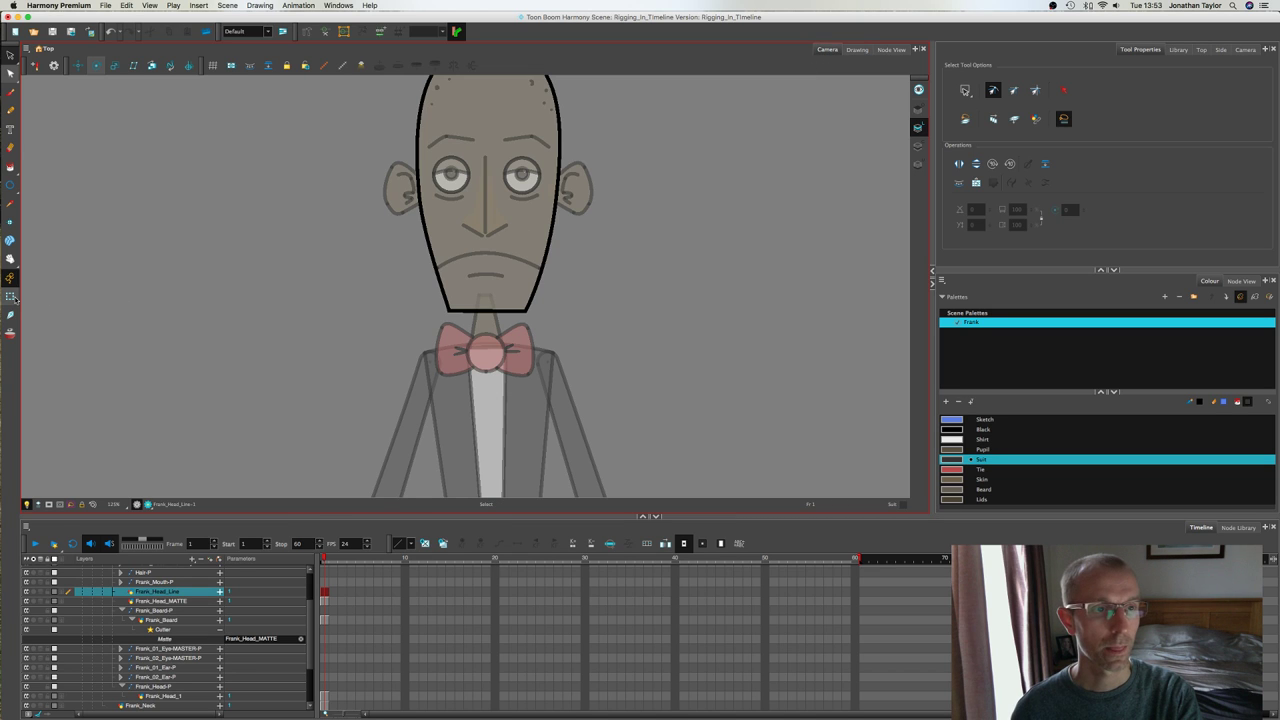
# Step: Try moving the beard by its Frank_Beard-P peg in the Camera view, and undo the move
pyautogui.hotkey('shift', 't')
pyautogui.click(327, 293)
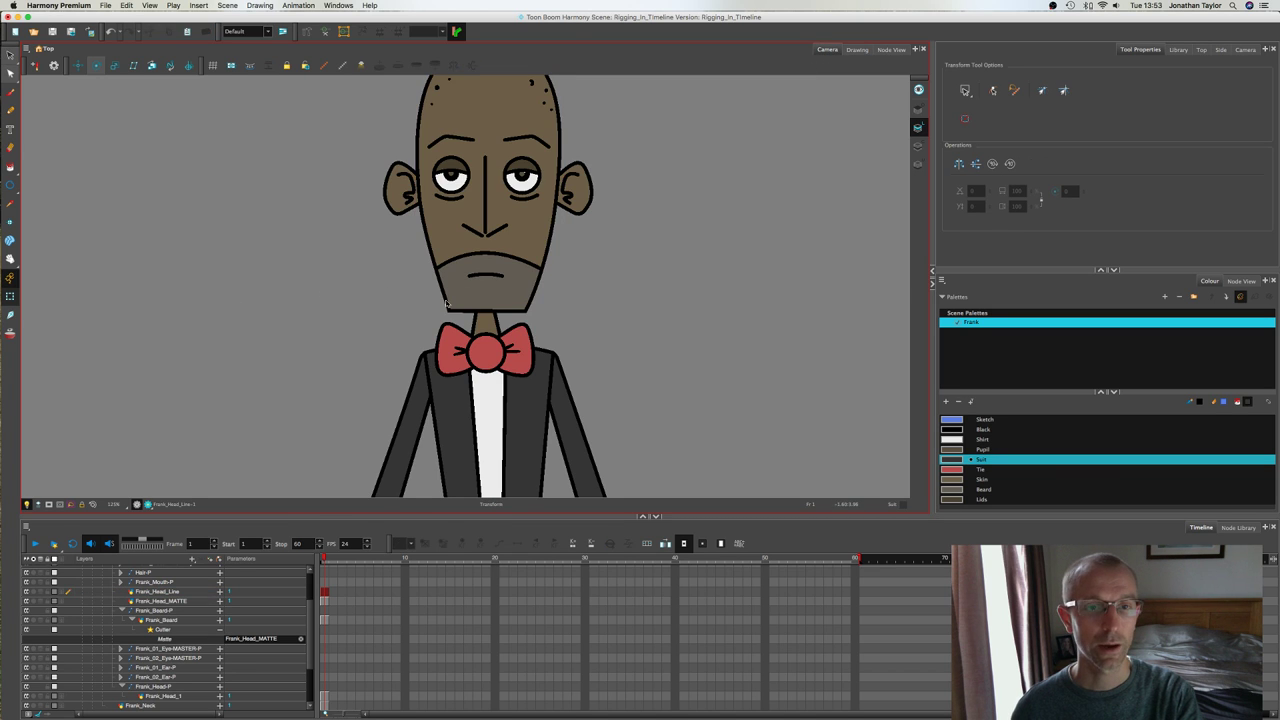
pyautogui.scroll(-2, 506, 302)
pyautogui.click(470, 310)
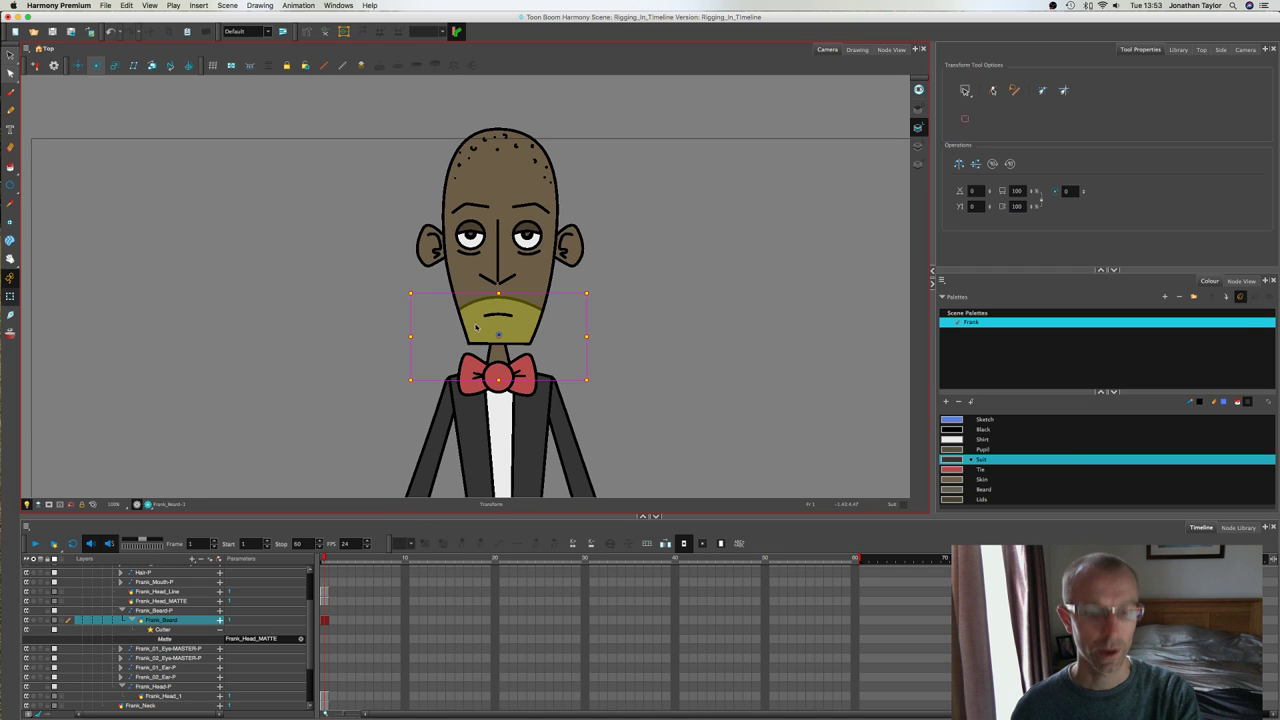
pyautogui.moveTo(480, 328)
pyautogui.mouseDown()
pyautogui.moveTo(513, 325)
pyautogui.moveTo(449, 325)
pyautogui.moveTo(522, 322)
pyautogui.moveTo(471, 322)
pyautogui.moveTo(484, 344)
pyautogui.mouseUp()
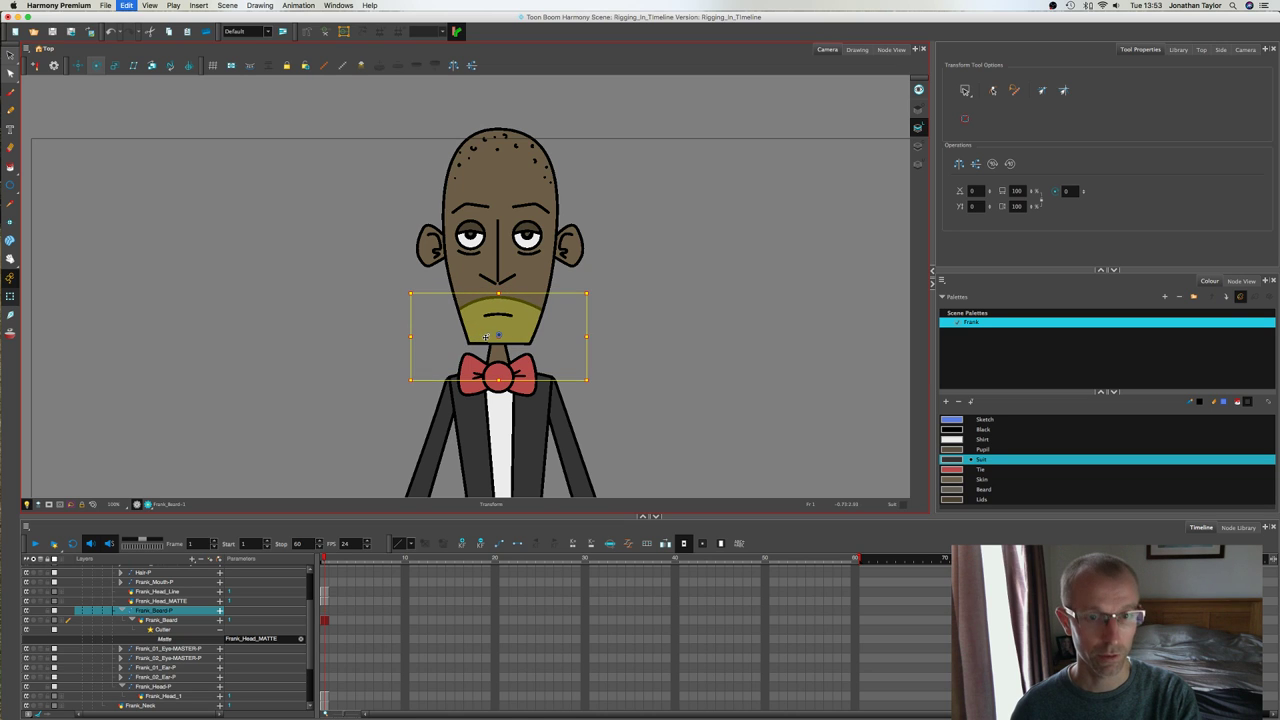
pyautogui.click(367, 337)
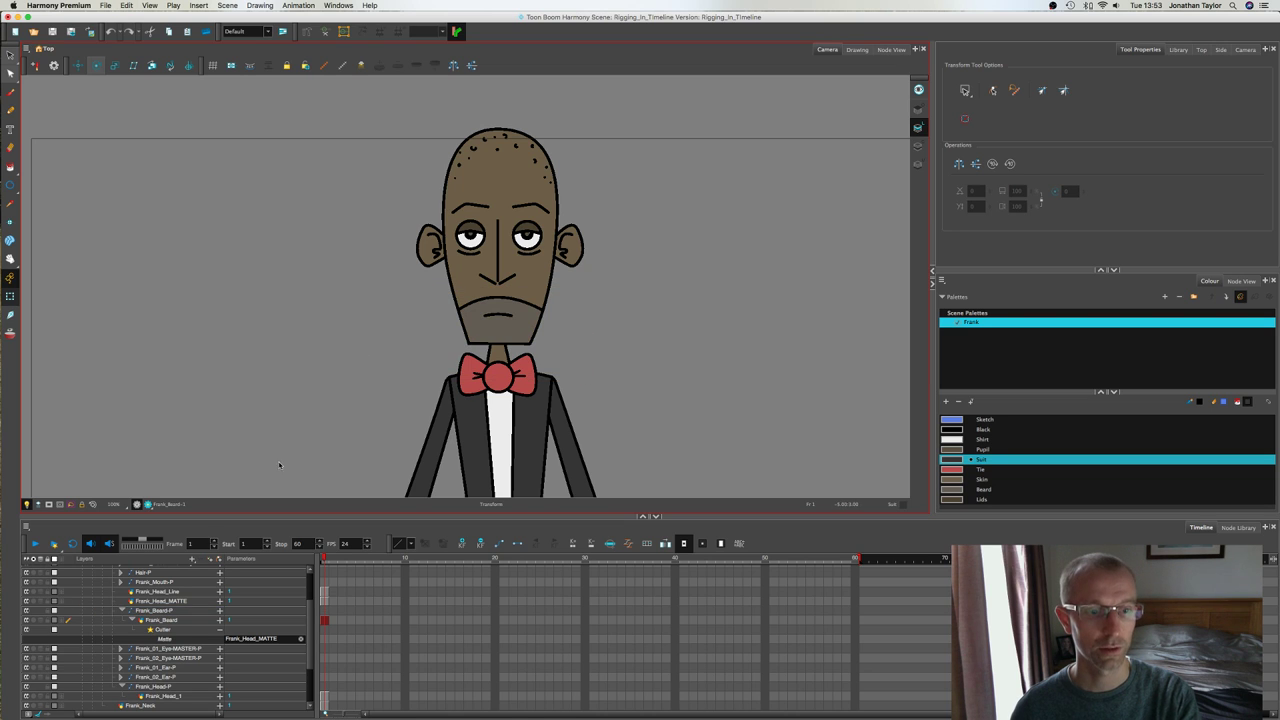
# Step: Collapse Frank_Beard-P in the timeline, and check which artwork Frank_Head_Line and Frank_Head-MASTER-P each select
pyautogui.click(121, 610)
pyautogui.scroll(3, 313, 596)
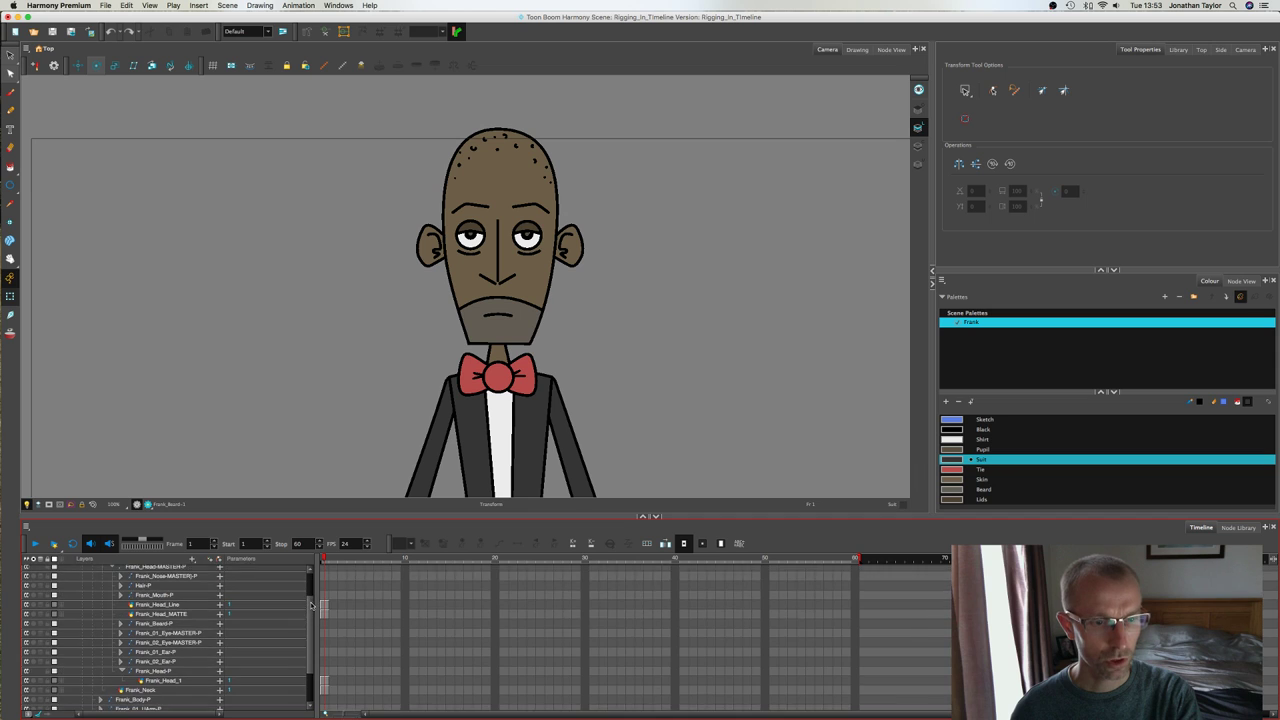
pyautogui.scroll(1, 313, 596)
pyautogui.click(178, 625)
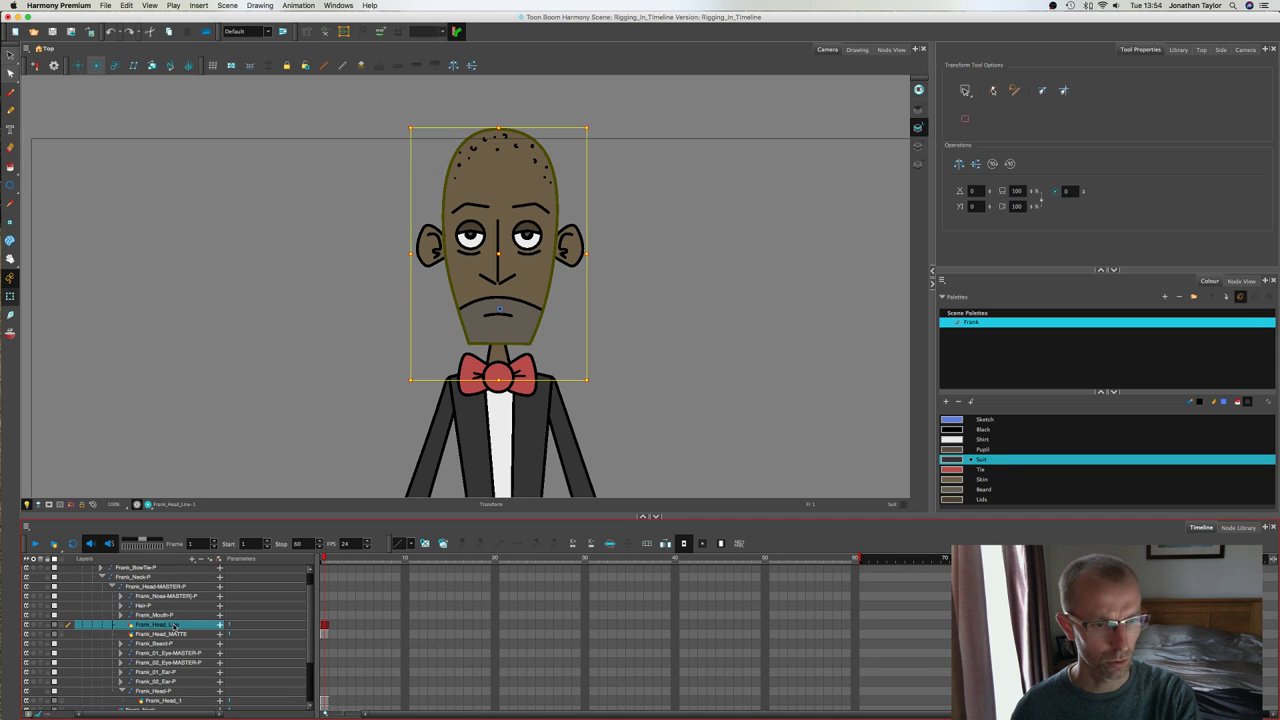
pyautogui.click(170, 586)
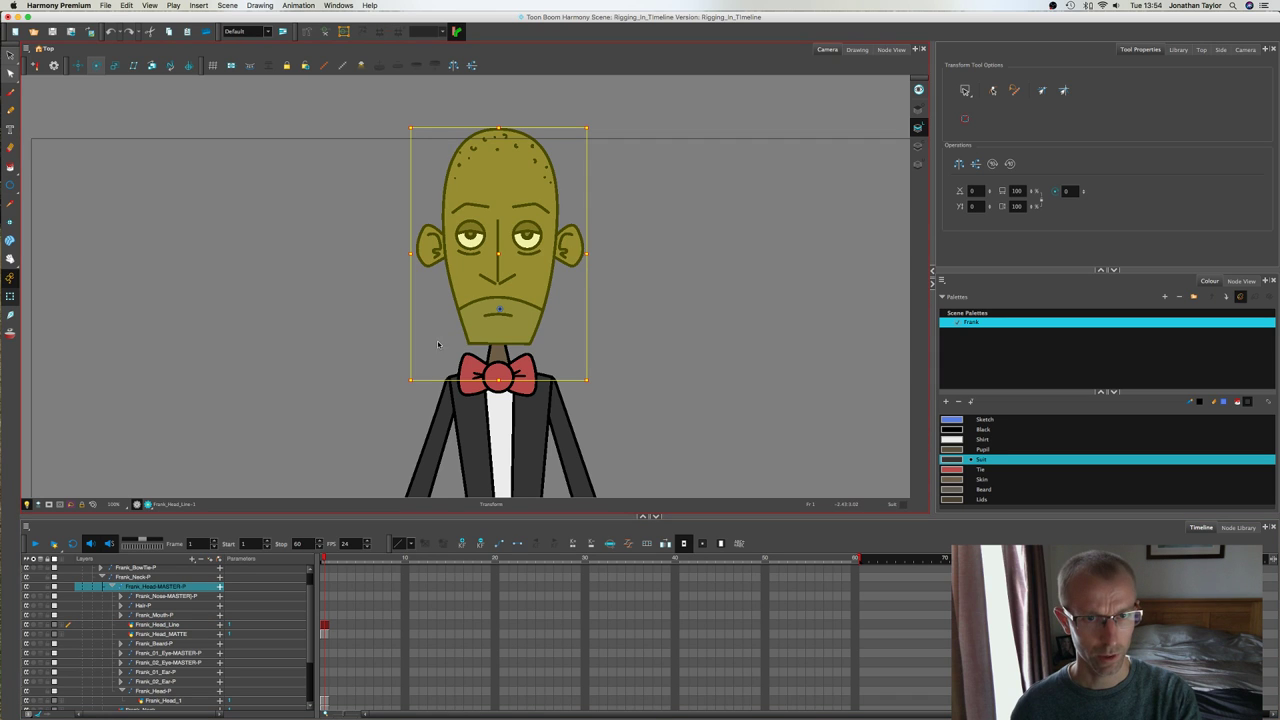
pyautogui.click(344, 354)
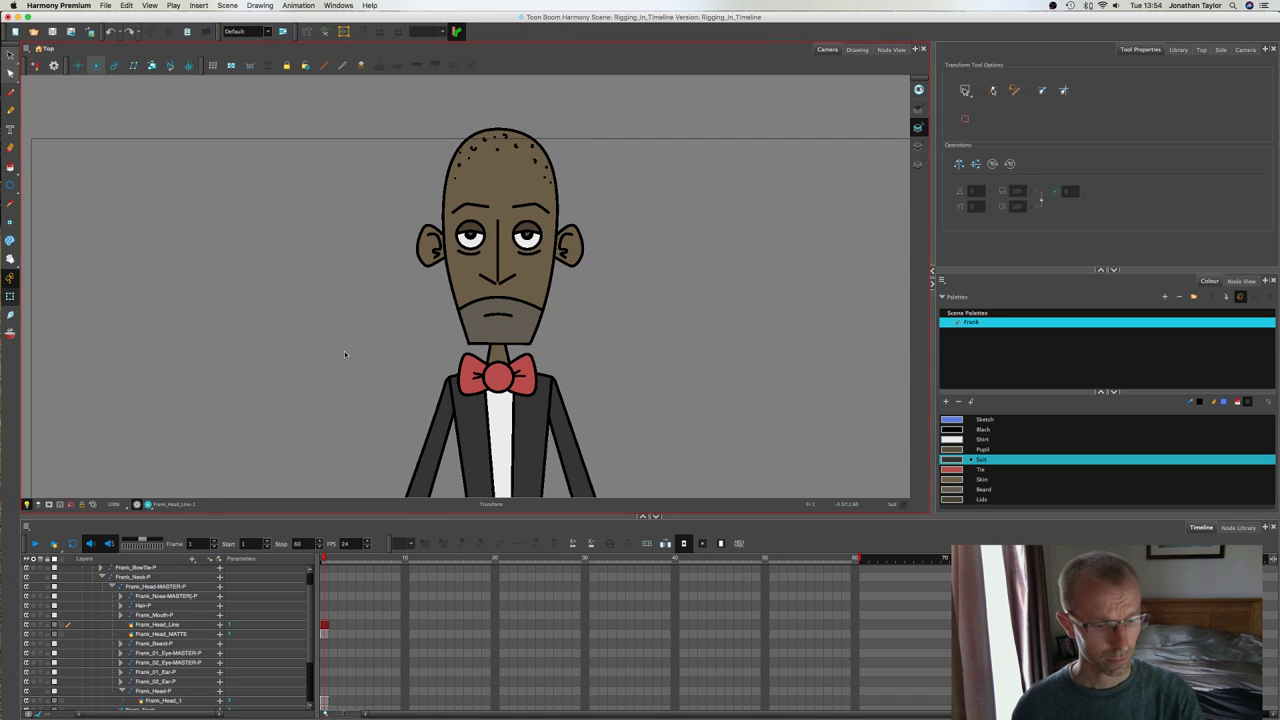
# Step: Try rotating the whole head by its Frank_Head-MASTER-P peg in the Camera view, and undo the rotation
pyautogui.click(452, 291)
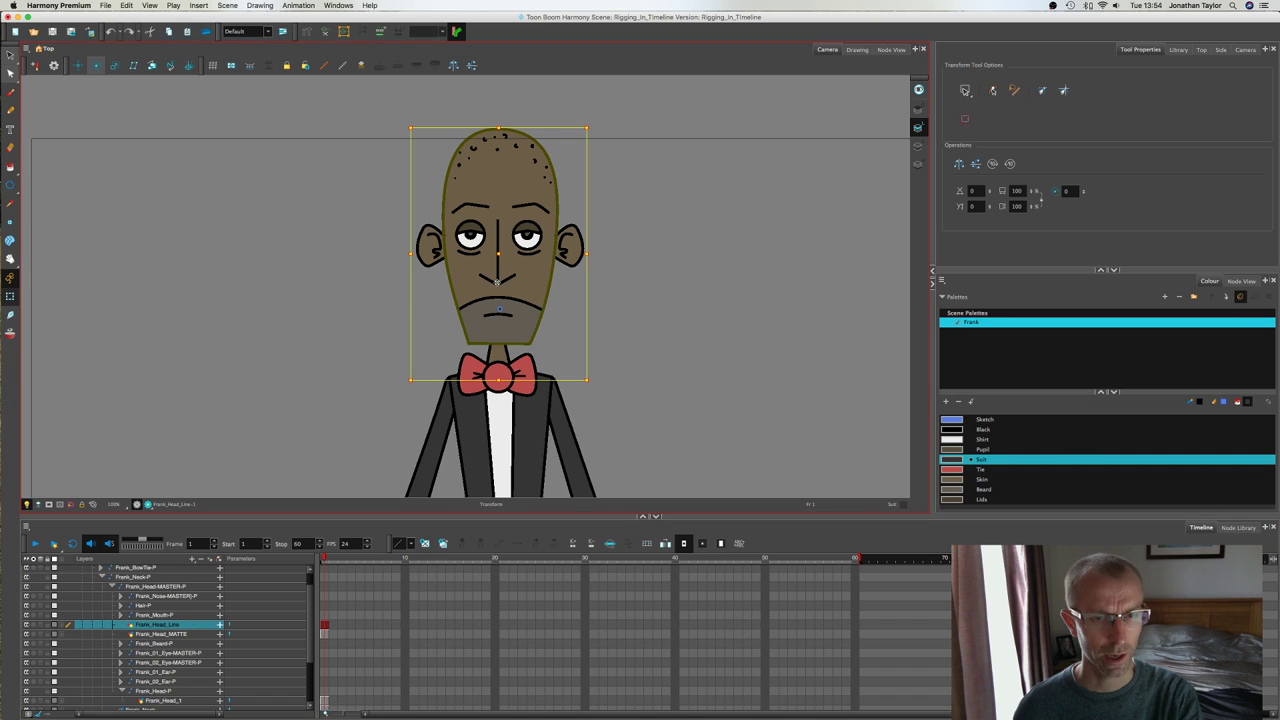
pyautogui.click(493, 299)
pyautogui.click(532, 285)
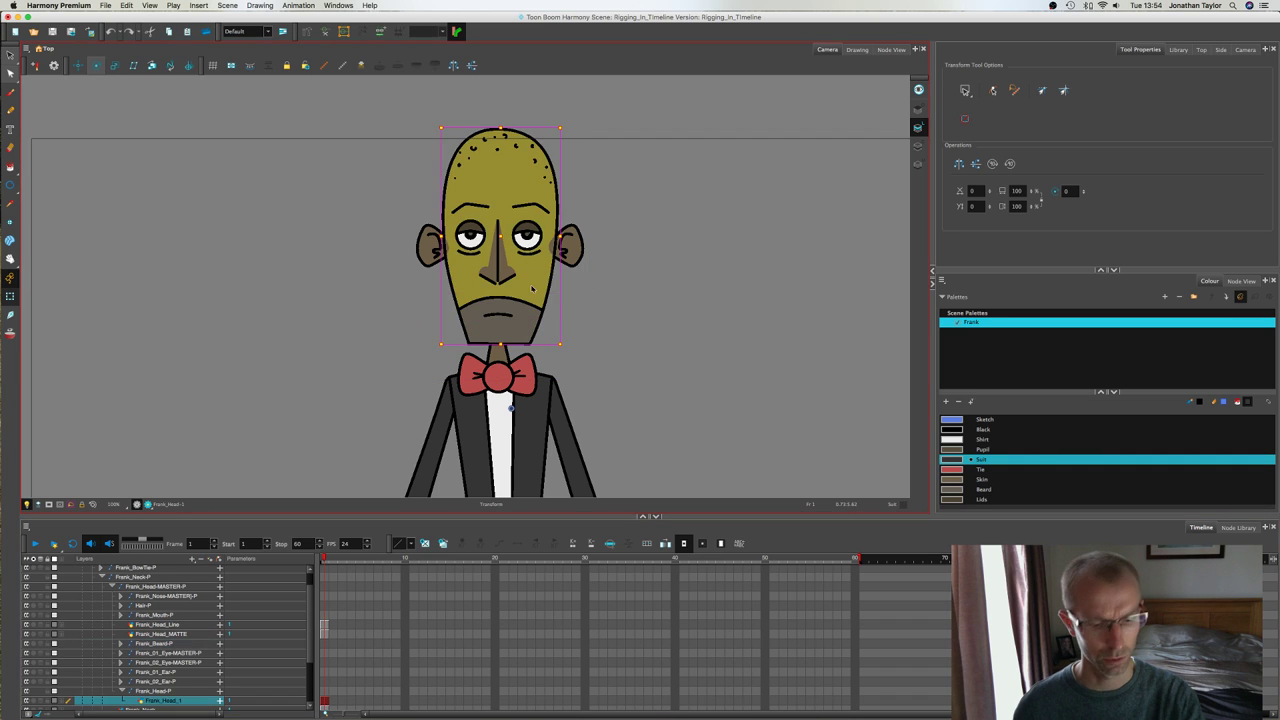
pyautogui.press('b')
pyautogui.press('b')
pyautogui.moveTo(594, 383); pyautogui.dragTo(606, 329)
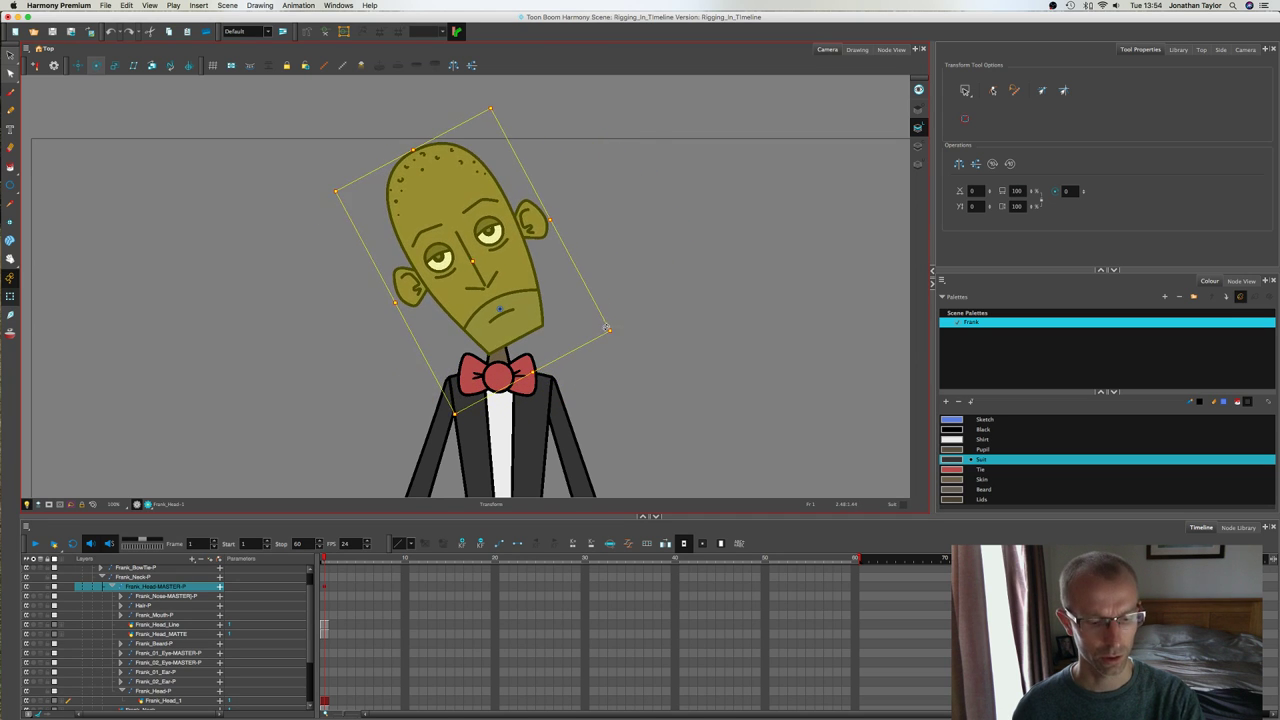
pyautogui.press('super+z')
# Step: Lower the pivot of Frank_Head-MASTER-P to the base of the chin, and test the head's rotation, undoing the test
pyautogui.click(97, 66)
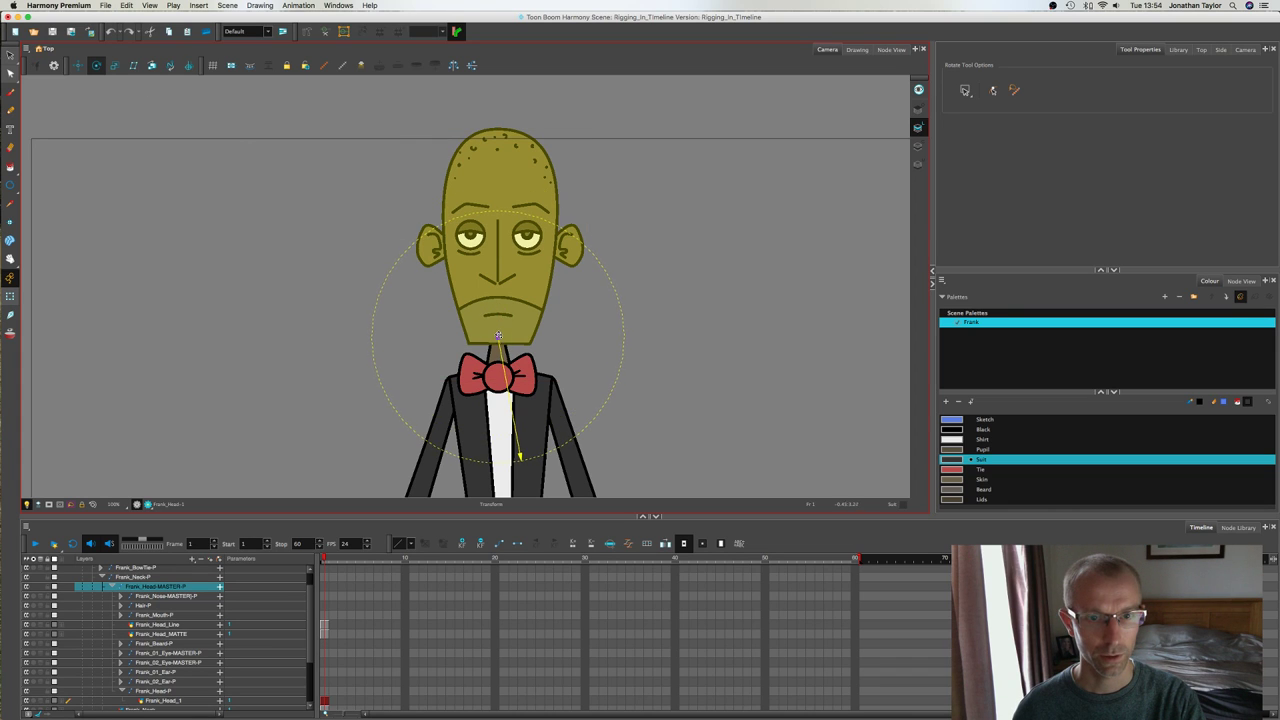
pyautogui.click(10, 297)
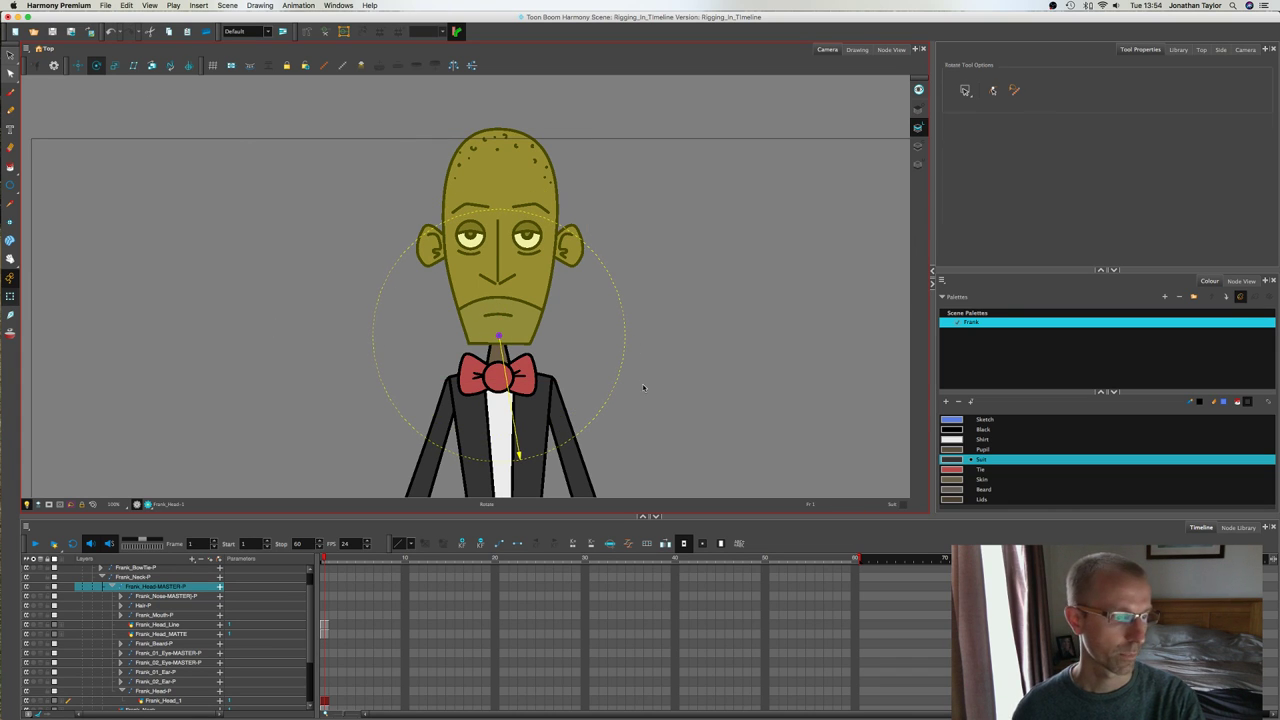
pyautogui.moveTo(597, 383)
pyautogui.mouseDown()
pyautogui.moveTo(615, 332)
pyautogui.moveTo(592, 400)
pyautogui.moveTo(609, 368)
pyautogui.mouseUp()
pyautogui.press('super+z')
pyautogui.click(655, 358)
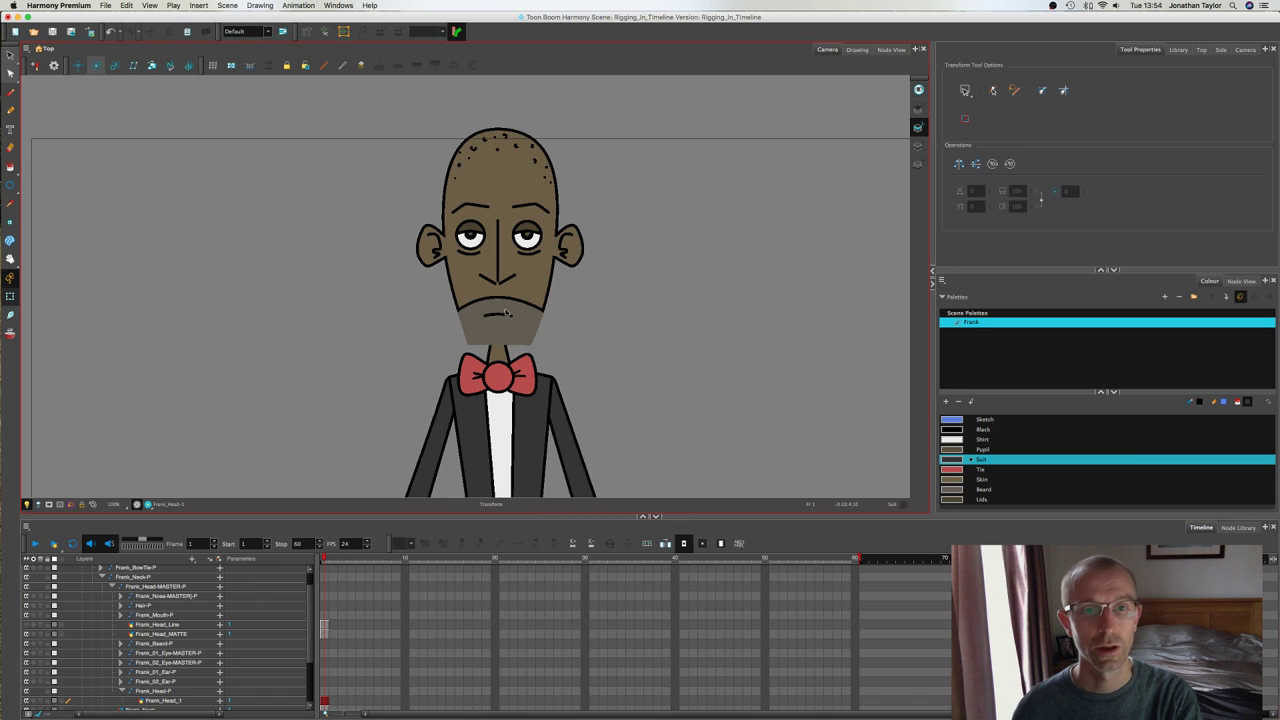
# Step: Delete the black outline of the beard drawing in the Drawing view, leaving only its fill, and return to the Camera view
pyautogui.click(508, 313)
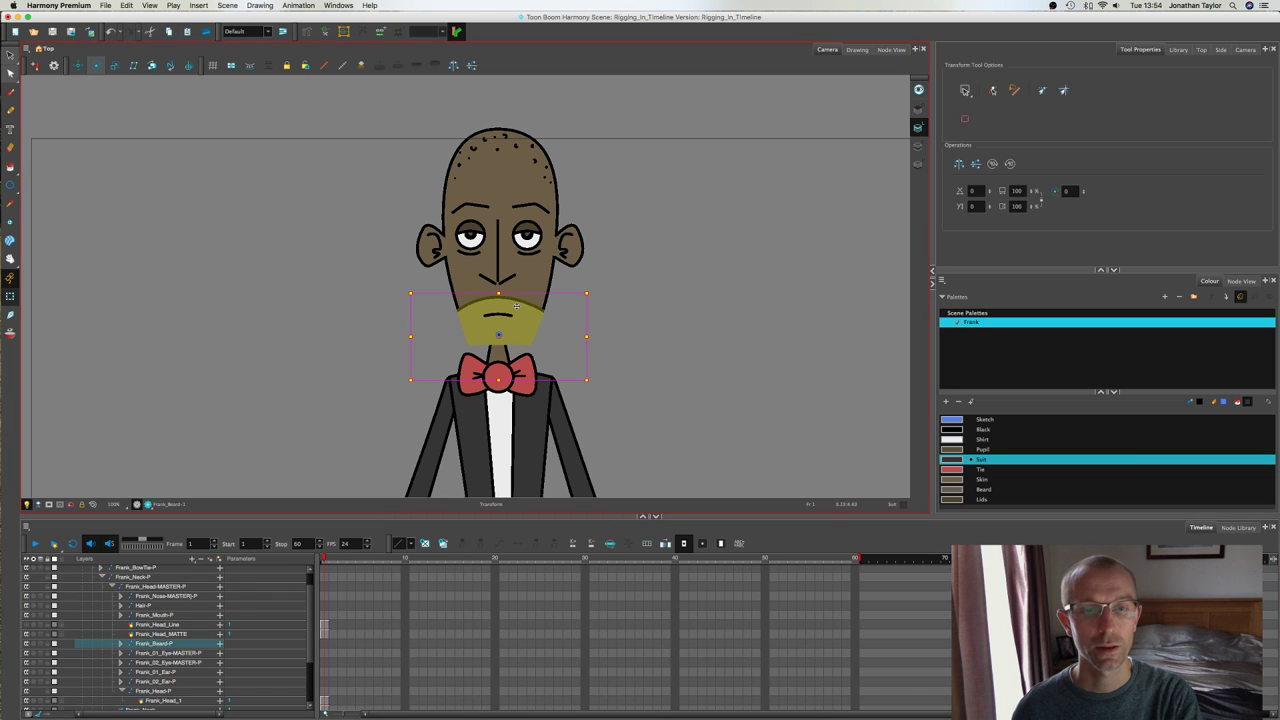
pyautogui.click(857, 49)
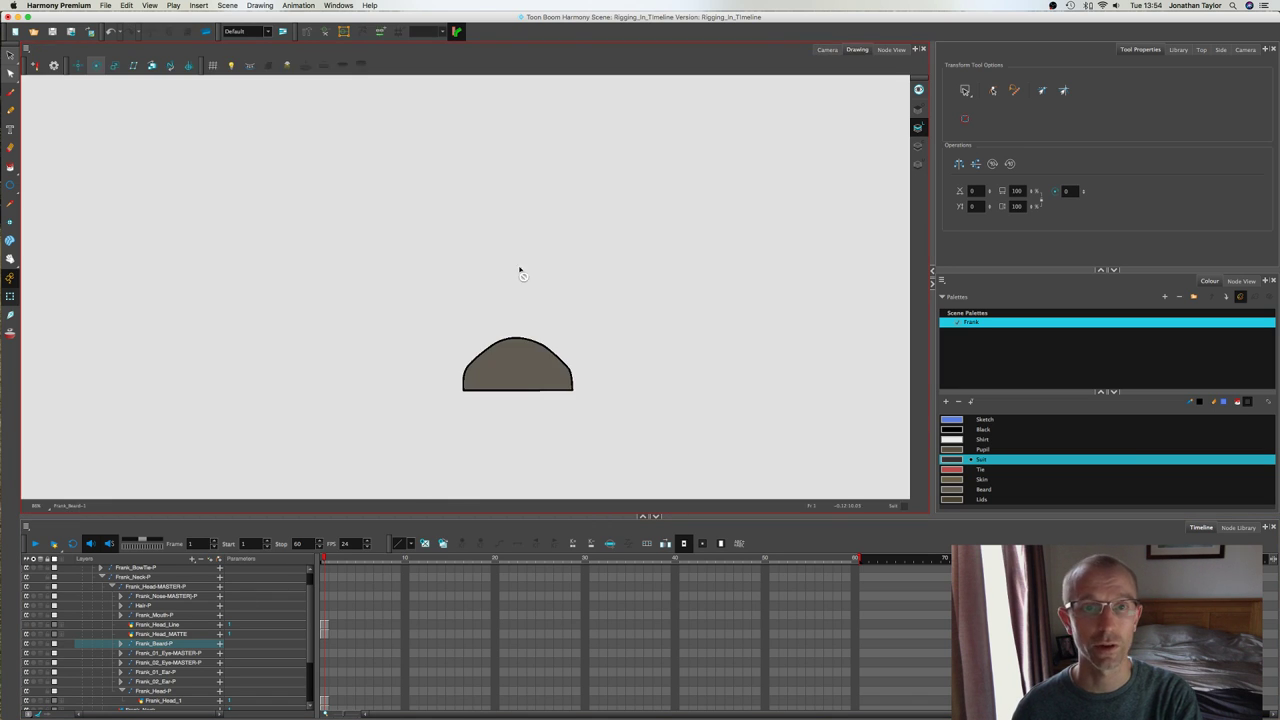
pyautogui.hotkey('alt', 's')
pyautogui.scroll(3, 527, 341)
pyautogui.click(527, 341)
pyautogui.press('Delete')
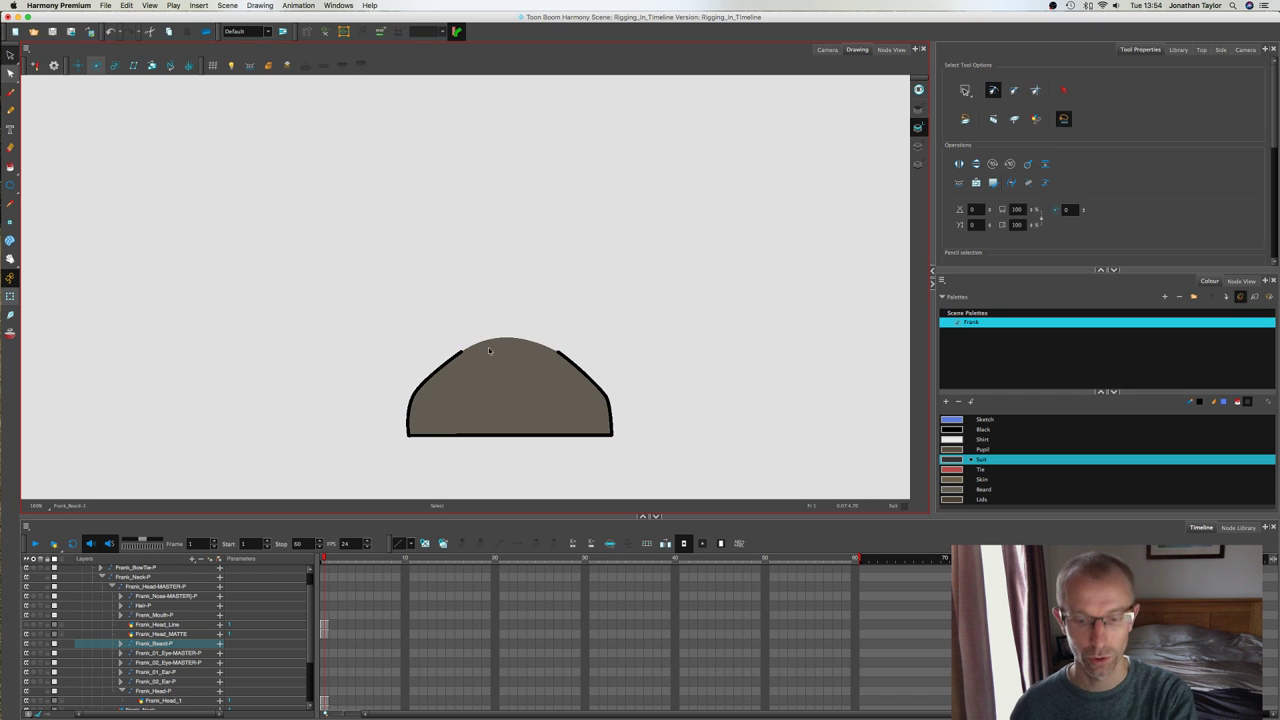
pyautogui.click(452, 359)
pyautogui.press('Delete')
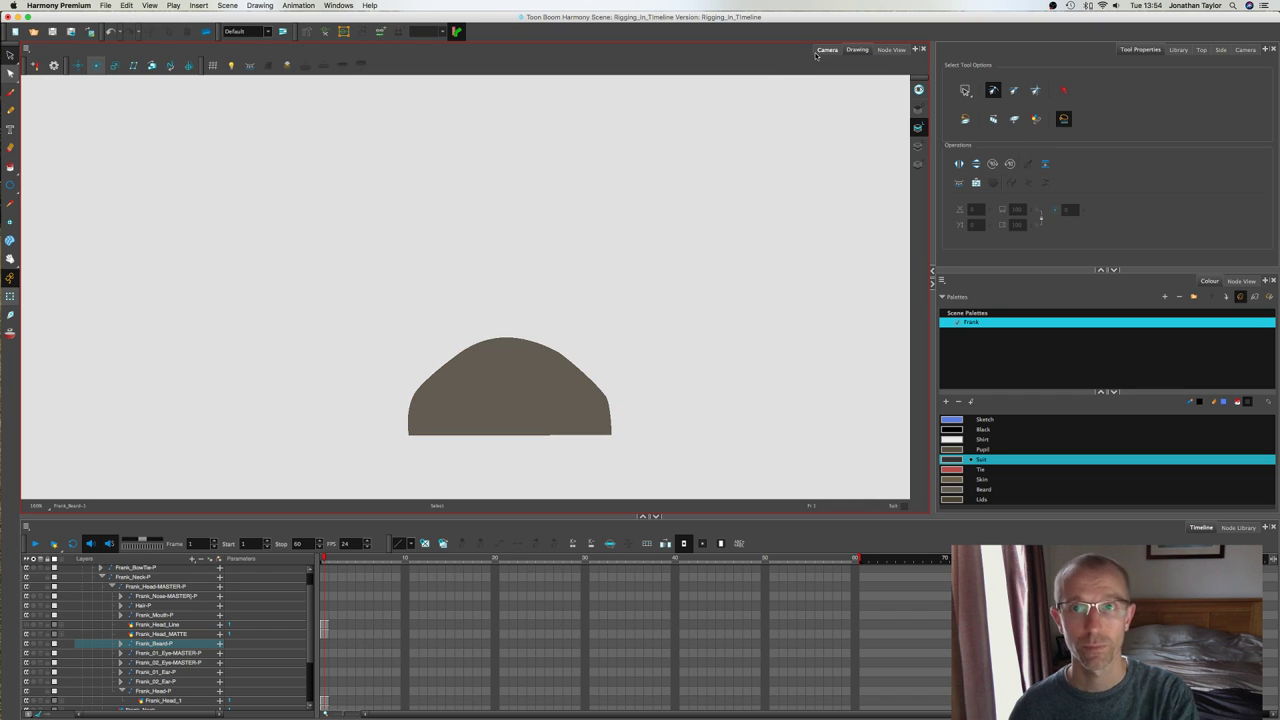
pyautogui.click(827, 49)
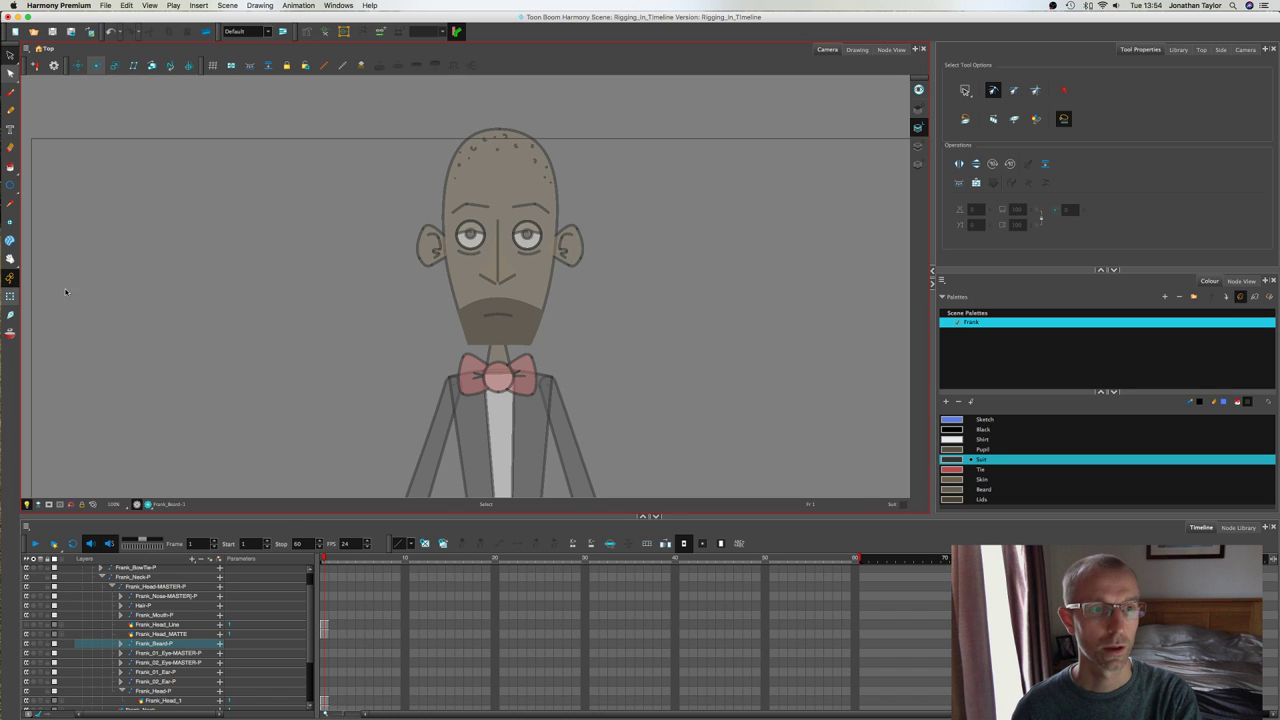
# Step: Undo the deletion of the beard's outline after inspecting it up close, and make the Frank_Head_Line layer visible again
pyautogui.hotkey('shift', '2')
pyautogui.click(343, 368)
pyautogui.scroll(1, 344, 374)
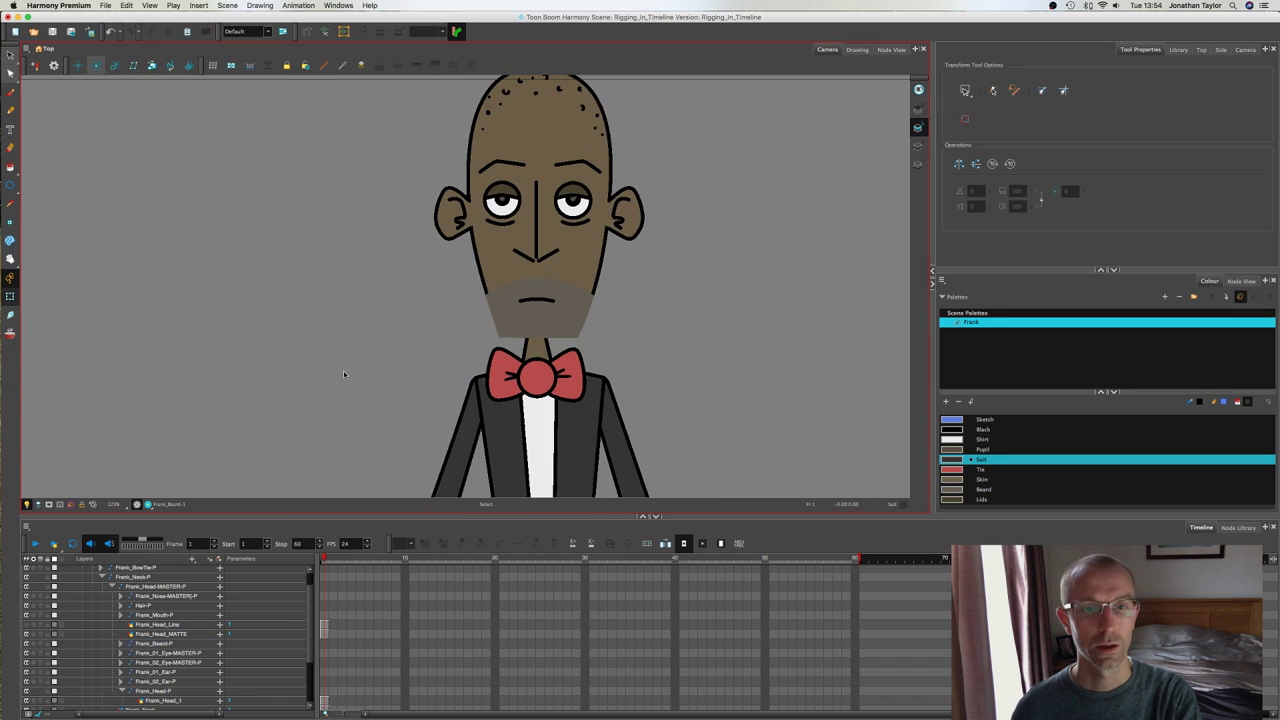
pyautogui.scroll(1, 378, 345)
pyautogui.moveTo(400, 320); pyautogui.dragTo(382, 369)
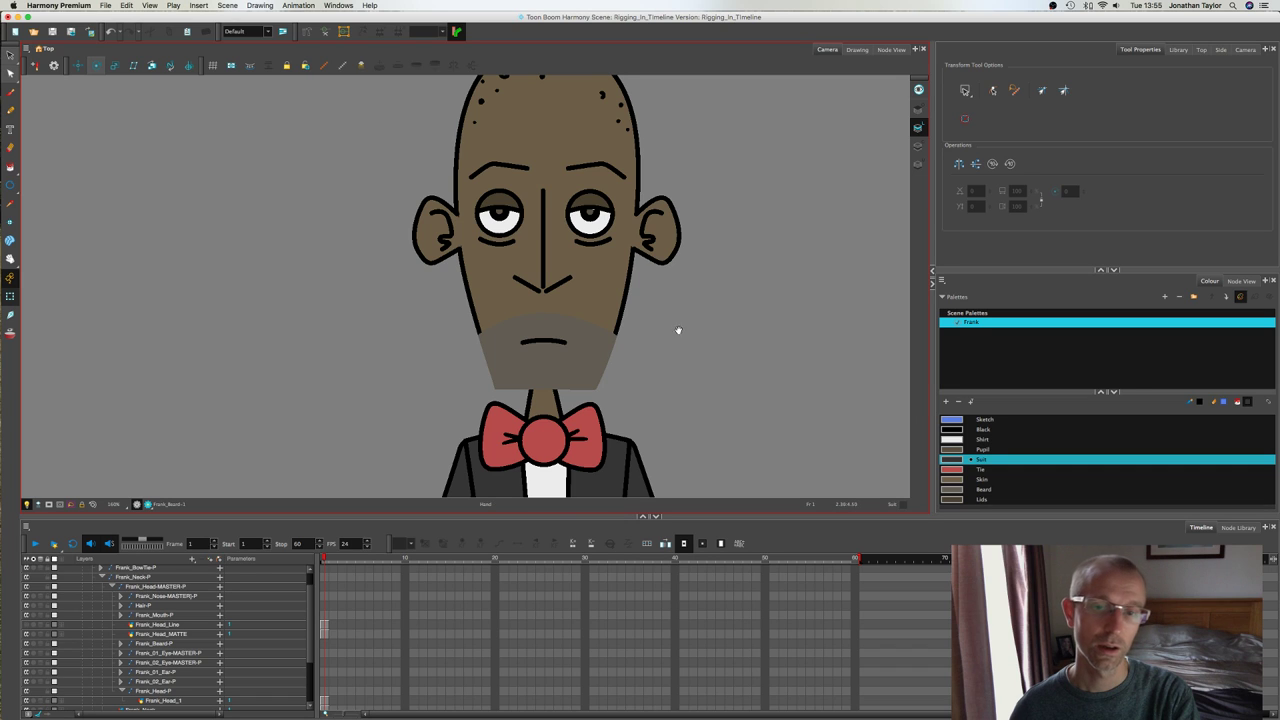
pyautogui.moveTo(677, 329); pyautogui.dragTo(664, 325)
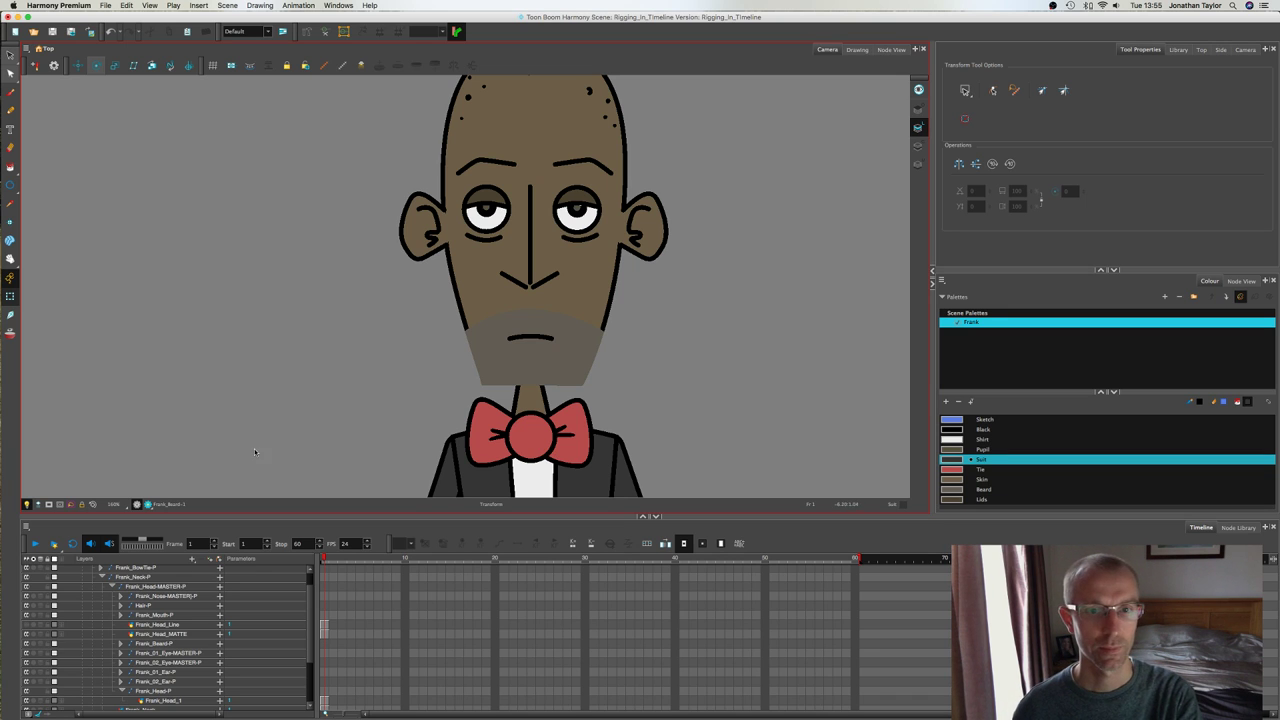
pyautogui.press('super+z')
pyautogui.press('super+z')
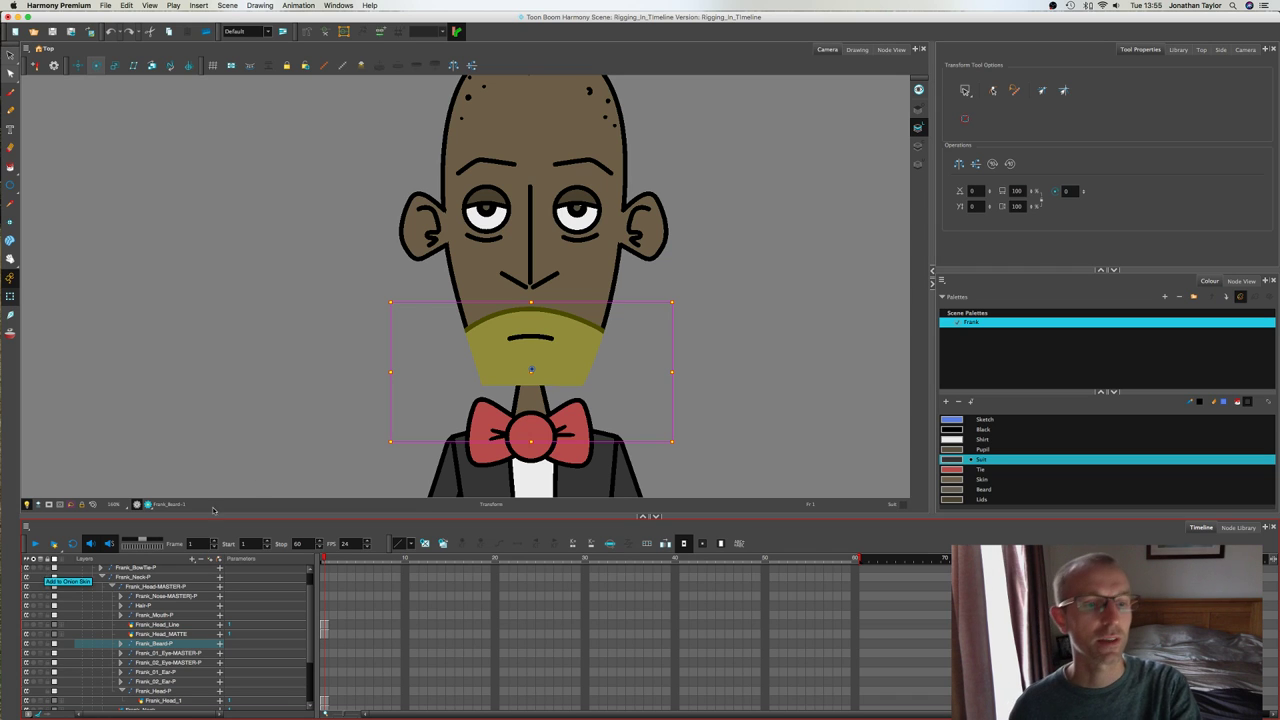
pyautogui.click(26, 627)
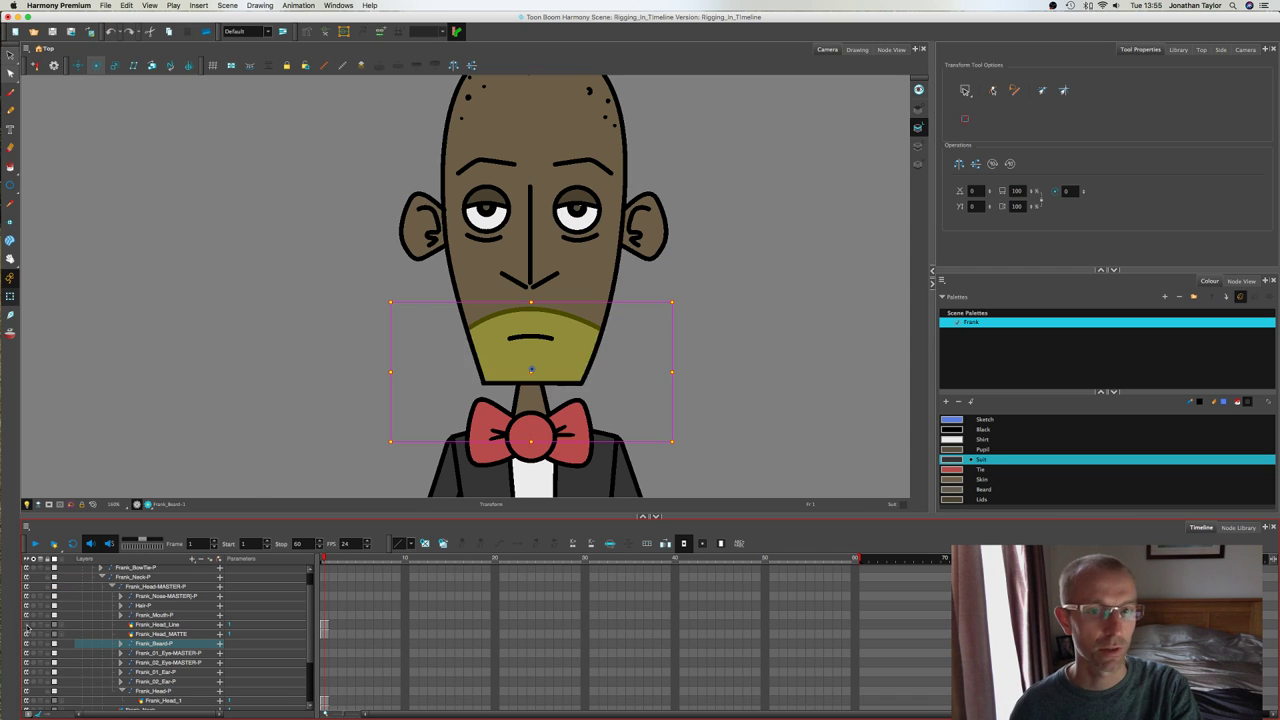
# Step: Remove all outline strokes from the beard drawing again, keeping the stubble fill, and return to the Camera view with the Transform tool
pyautogui.click(723, 255)
pyautogui.click(573, 347)
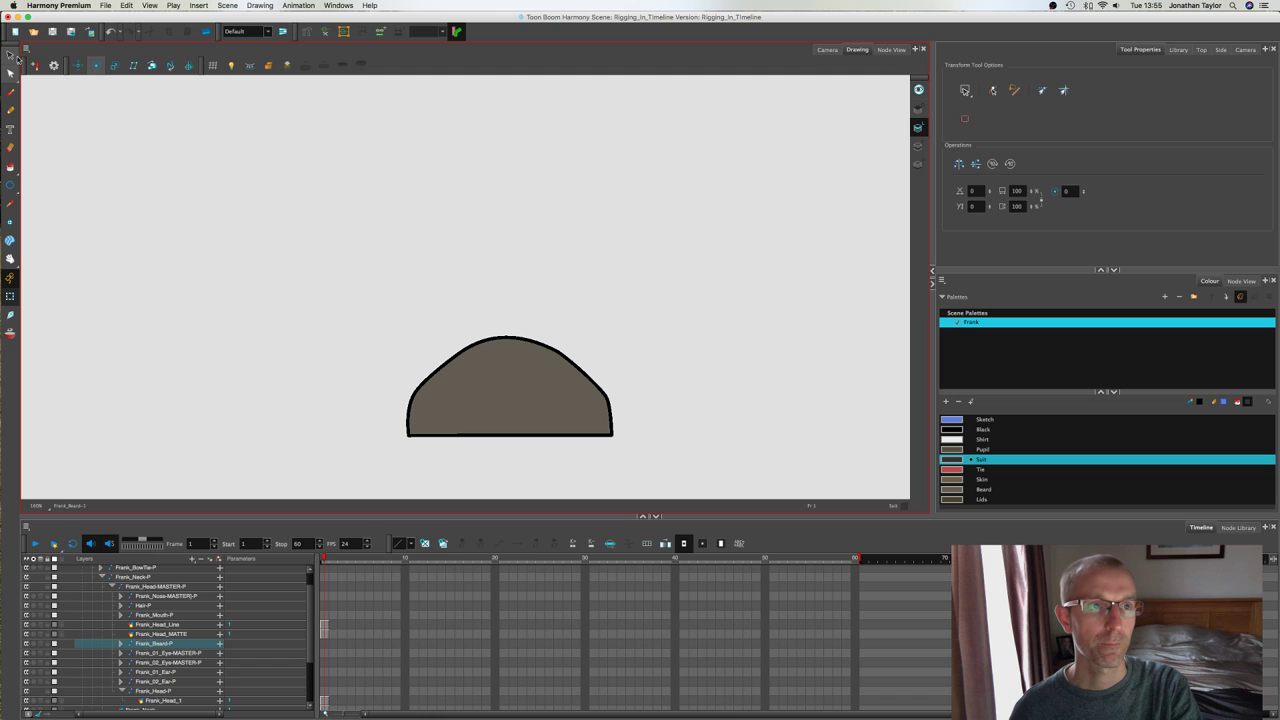
pyautogui.click(11, 55)
pyautogui.hotkey('alt', 's')
pyautogui.click(486, 341)
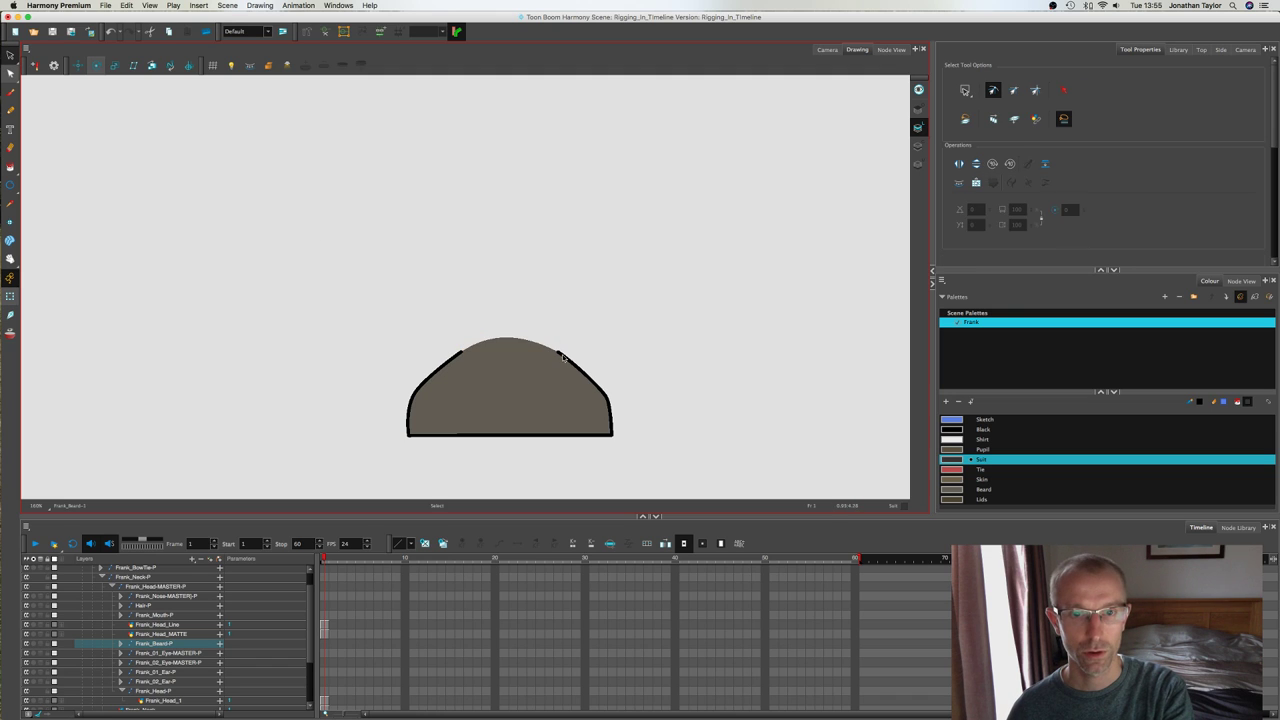
pyautogui.press('Delete')
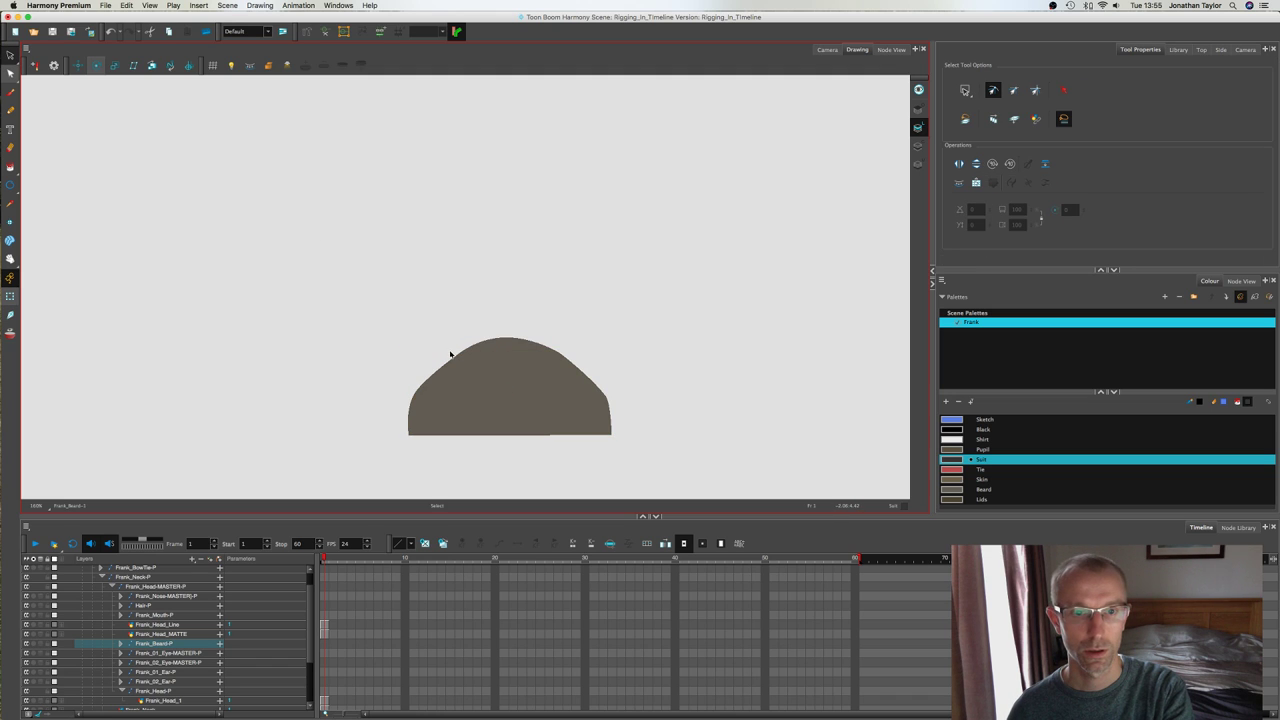
pyautogui.click(826, 50)
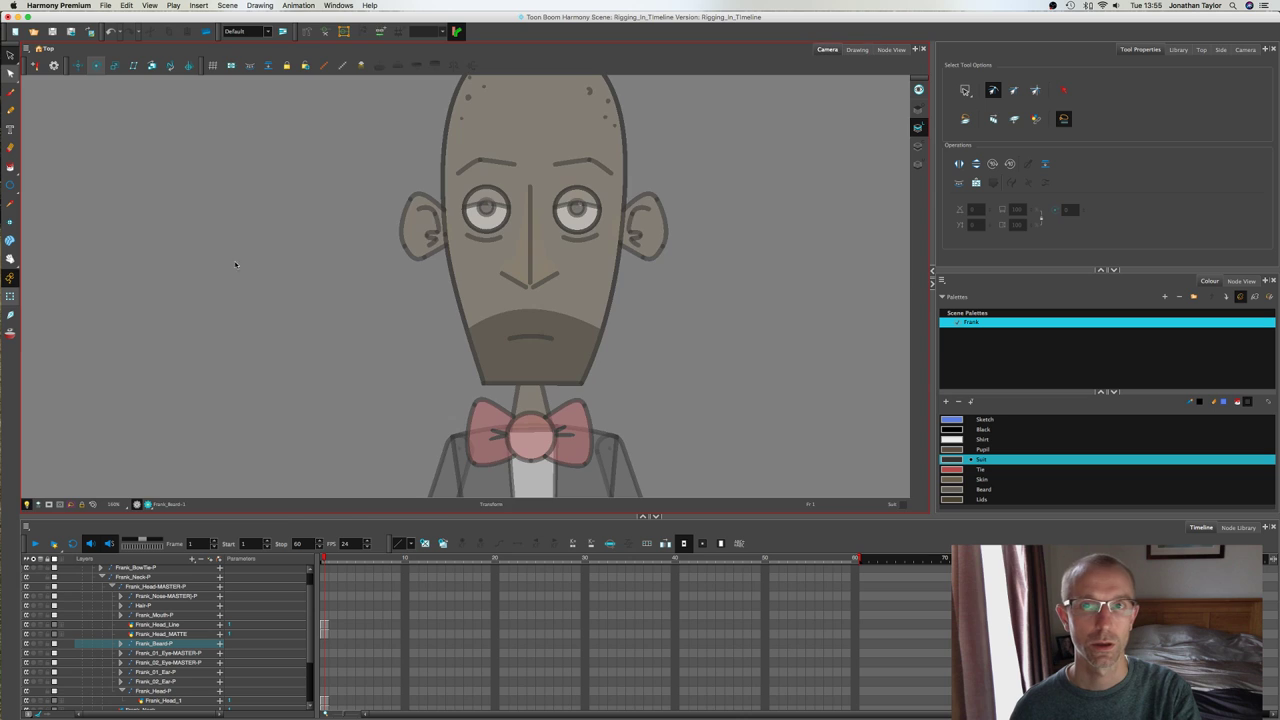
pyautogui.click(9, 296)
pyautogui.click(311, 333)
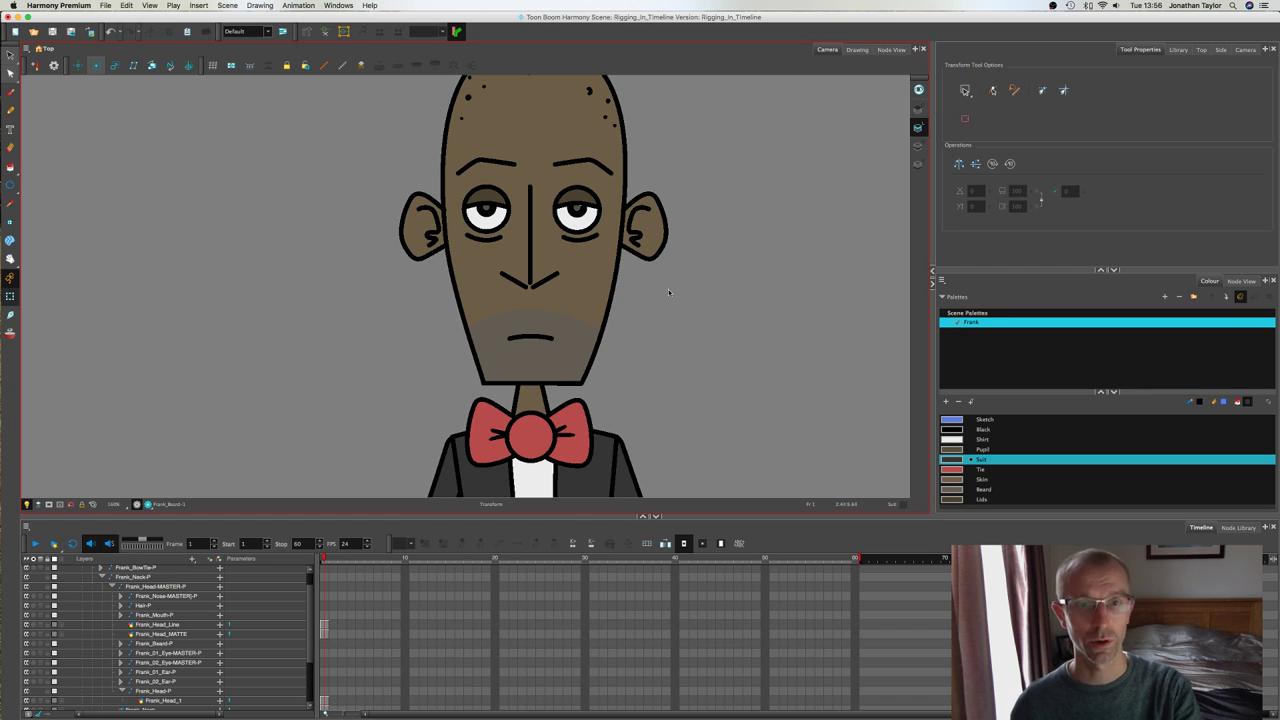
# Step: Examine the stubble beard and the rest of the face in the Camera view, both from a distance and close up
pyautogui.scroll(-5, 689, 378)
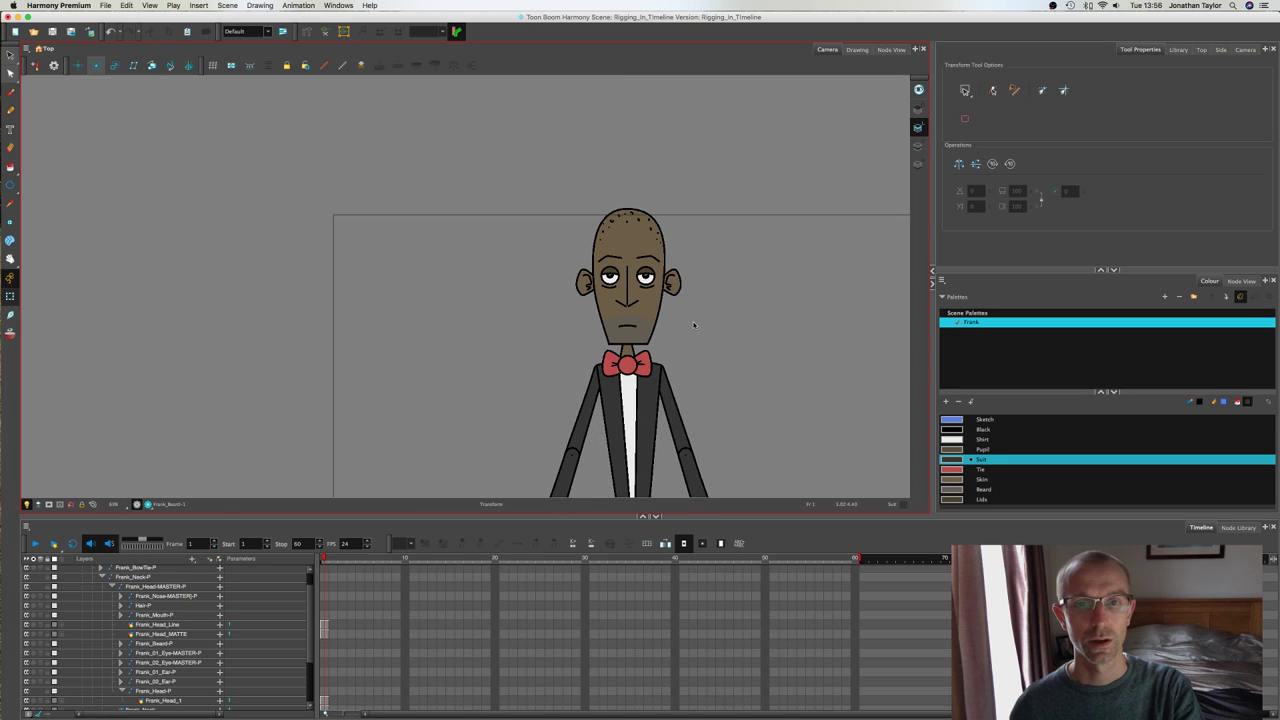
pyautogui.moveTo(741, 335); pyautogui.dragTo(691, 319)
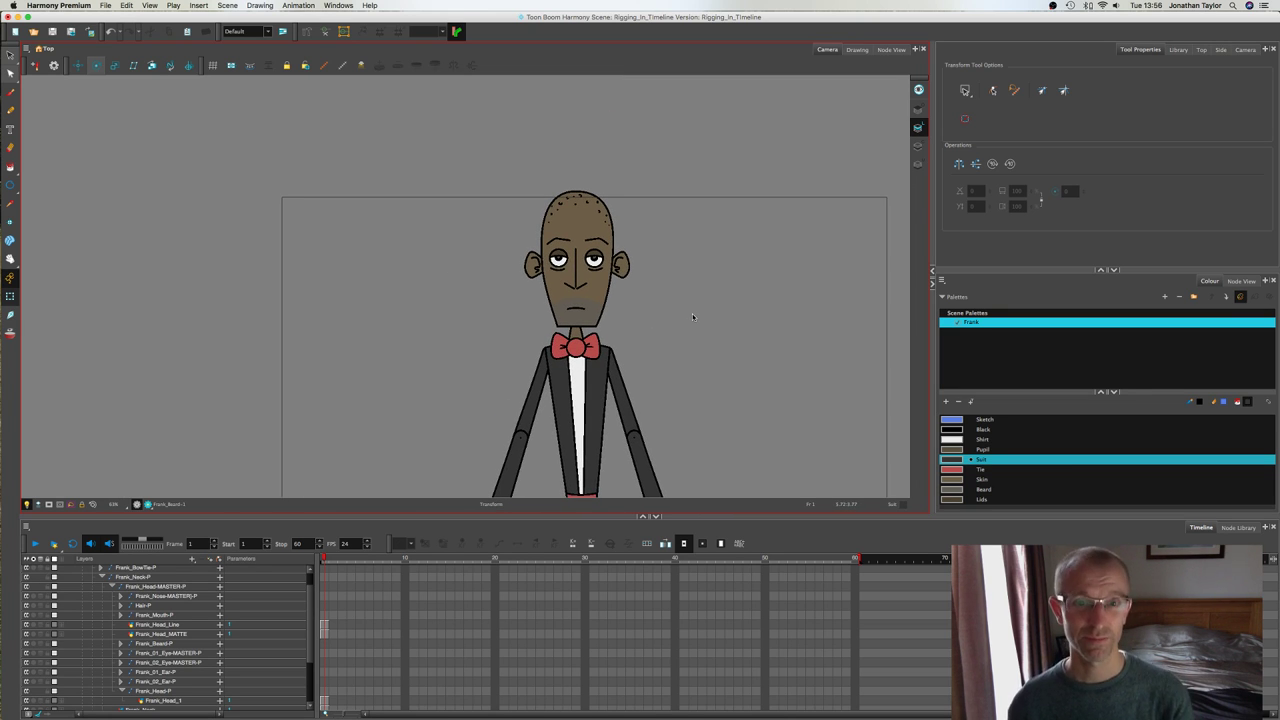
pyautogui.press('2')
pyautogui.press('2')
pyautogui.press('2')
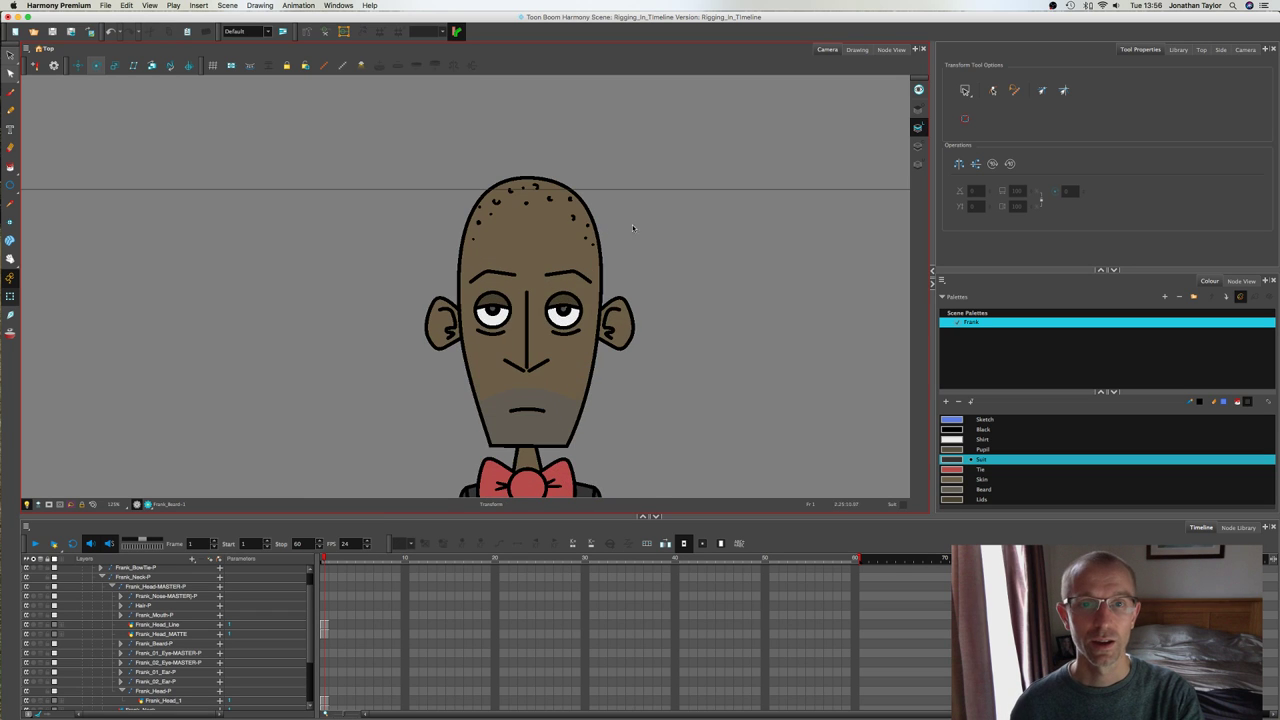
pyautogui.moveTo(669, 300); pyautogui.dragTo(682, 256)
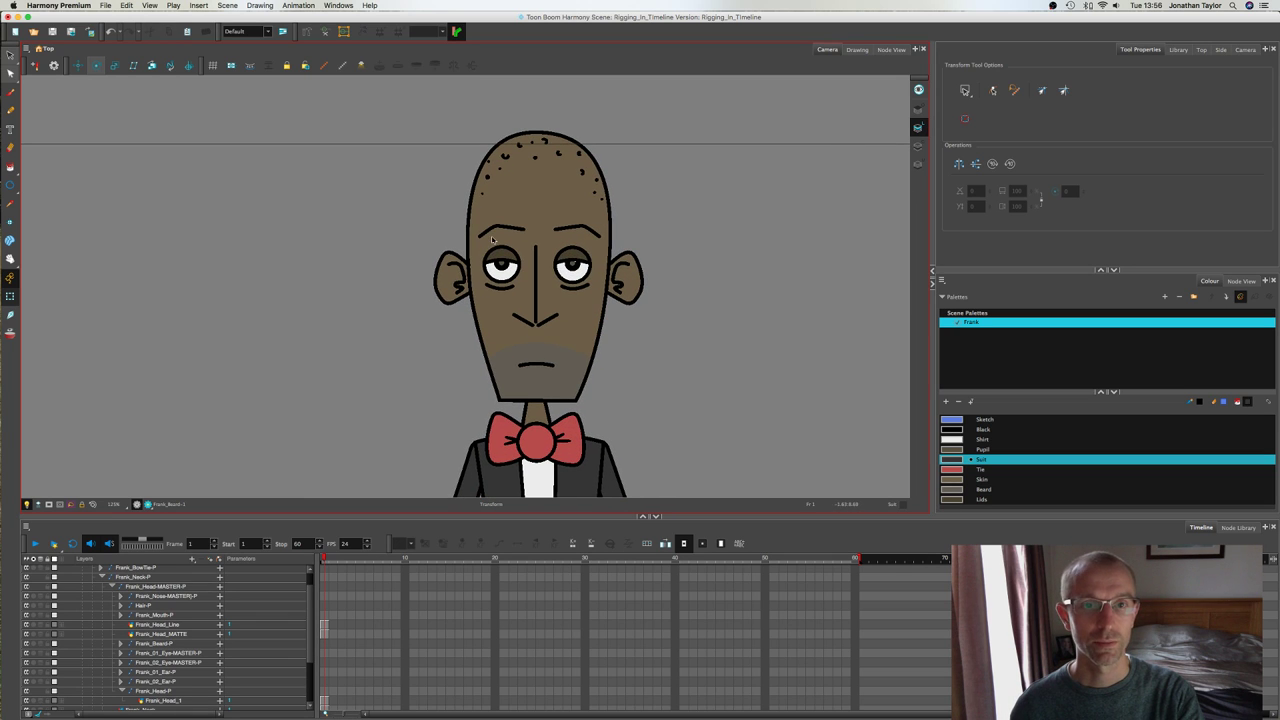
pyautogui.click(492, 238)
pyautogui.click(633, 320)
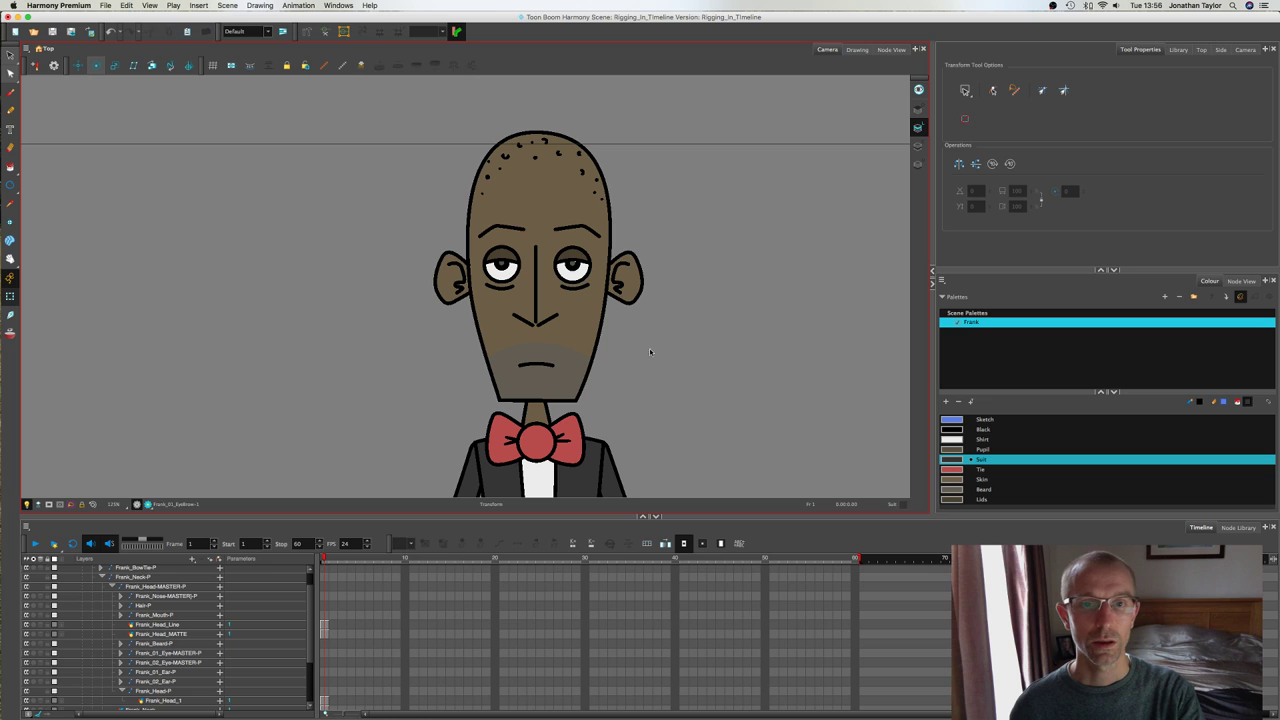
pyautogui.scroll(-3, 646, 322)
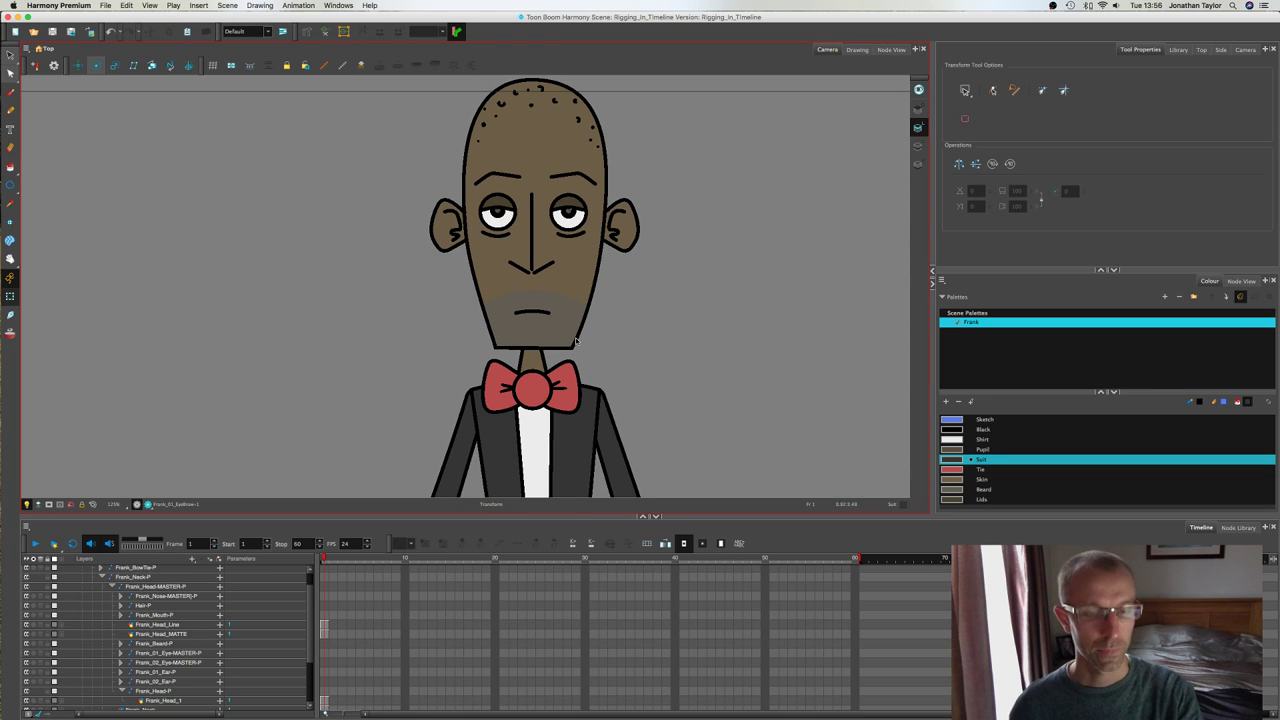
# Step: Test rotating the beard's parent peg in the Camera view and undo the rotation
pyautogui.scroll(-3, 515, 355)
pyautogui.click(543, 344)
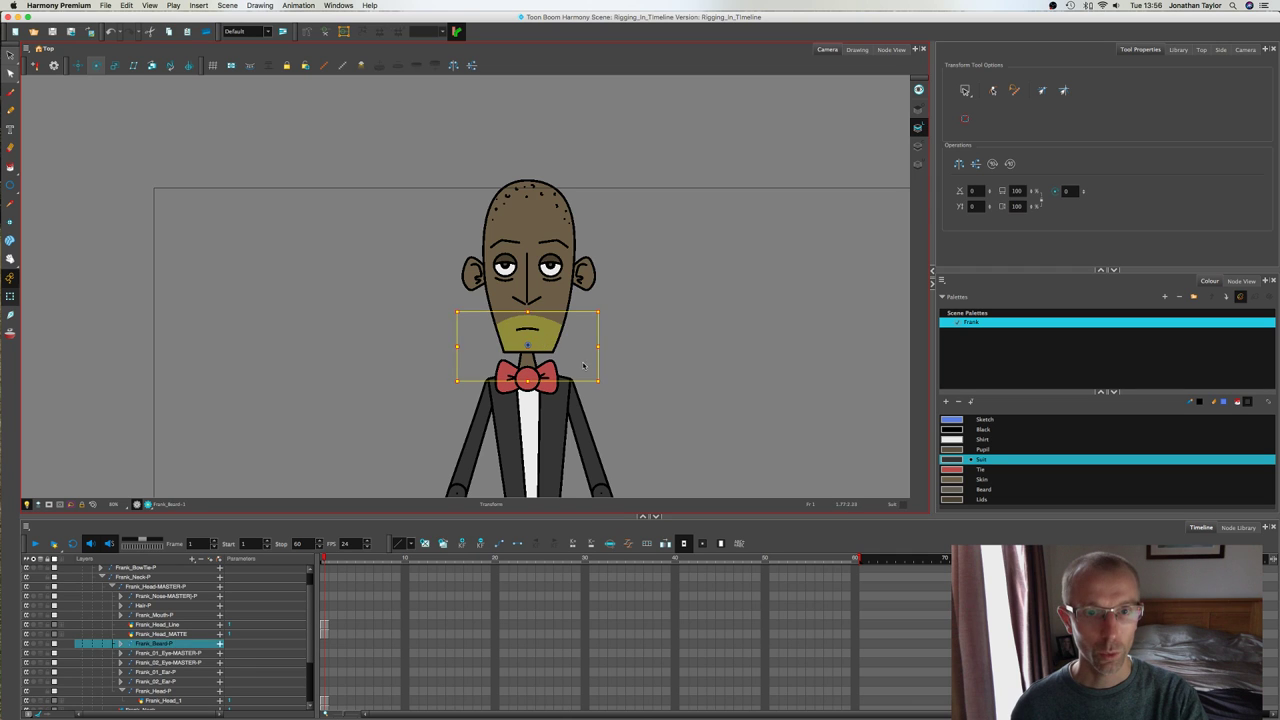
pyautogui.press('b')
pyautogui.moveTo(607, 385); pyautogui.dragTo(593, 358)
pyautogui.press('super+z')
pyautogui.click(522, 390)
pyautogui.press('super+z')
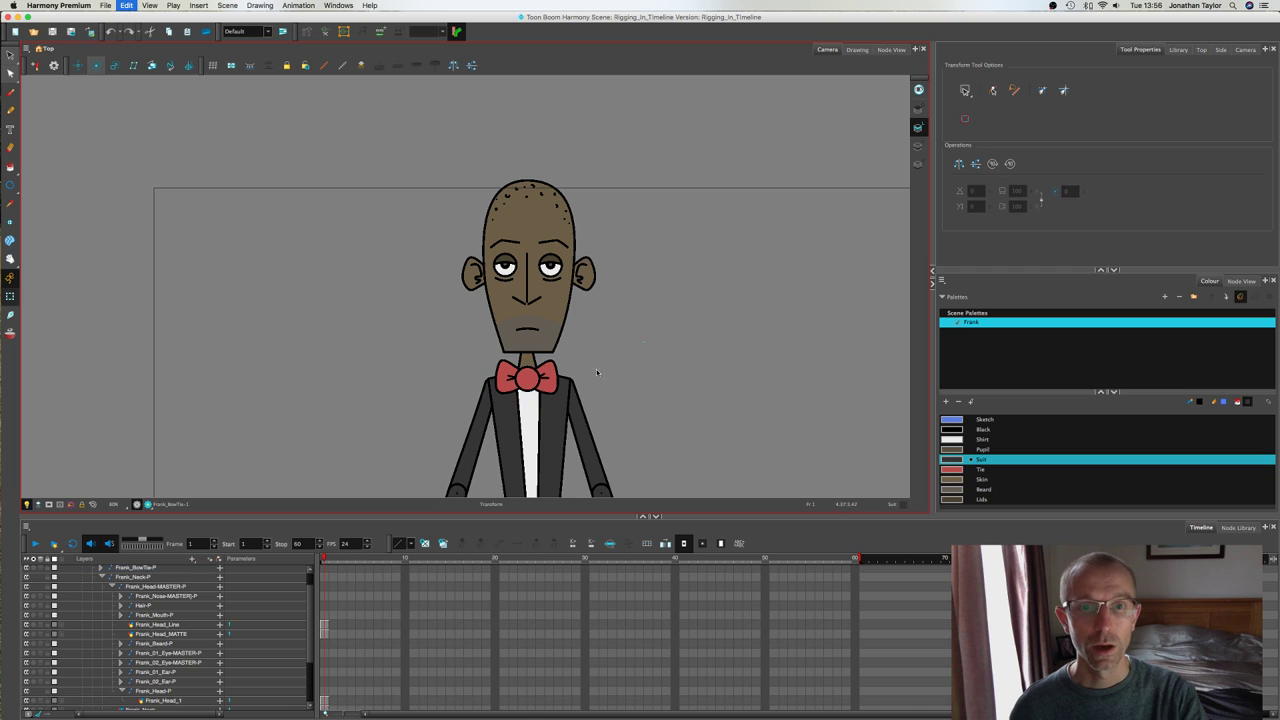
# Step: Try rotating the whole head from the Frank_Neck-P peg, undo it and clear the selection
pyautogui.click(529, 362)
pyautogui.press('b')
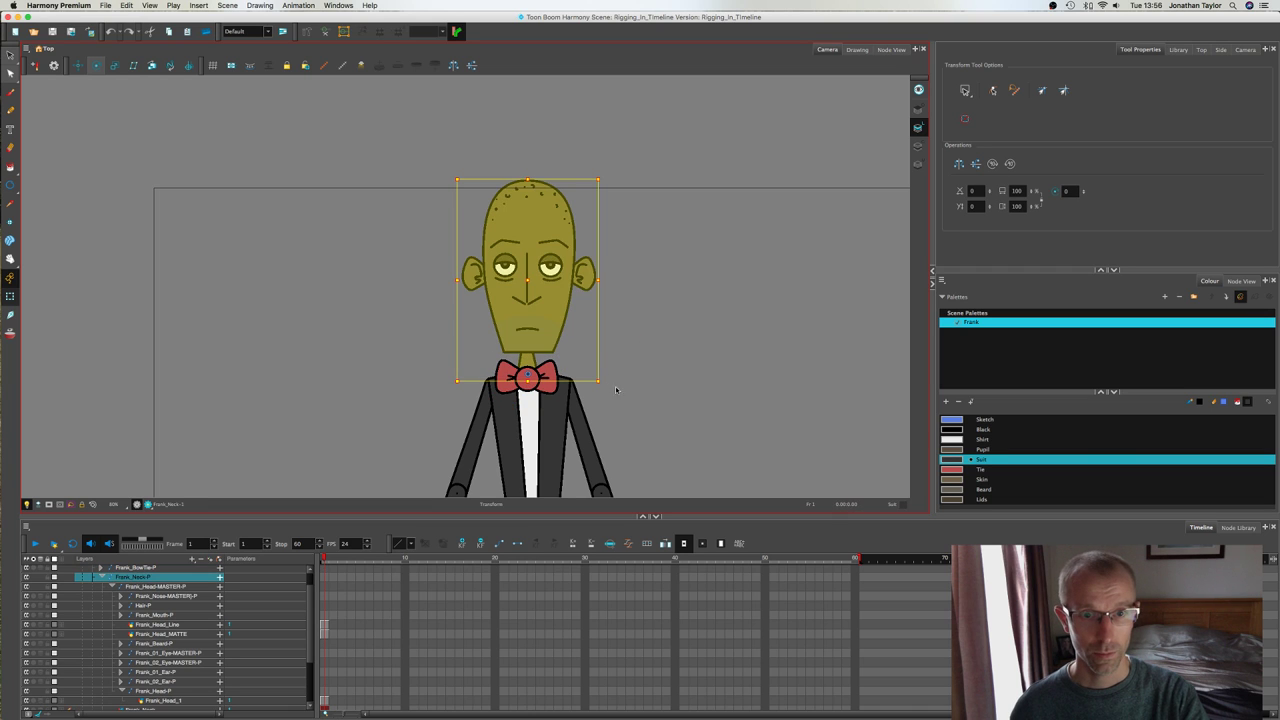
pyautogui.moveTo(607, 386); pyautogui.dragTo(610, 380)
pyautogui.press('super+z')
pyautogui.click(637, 337)
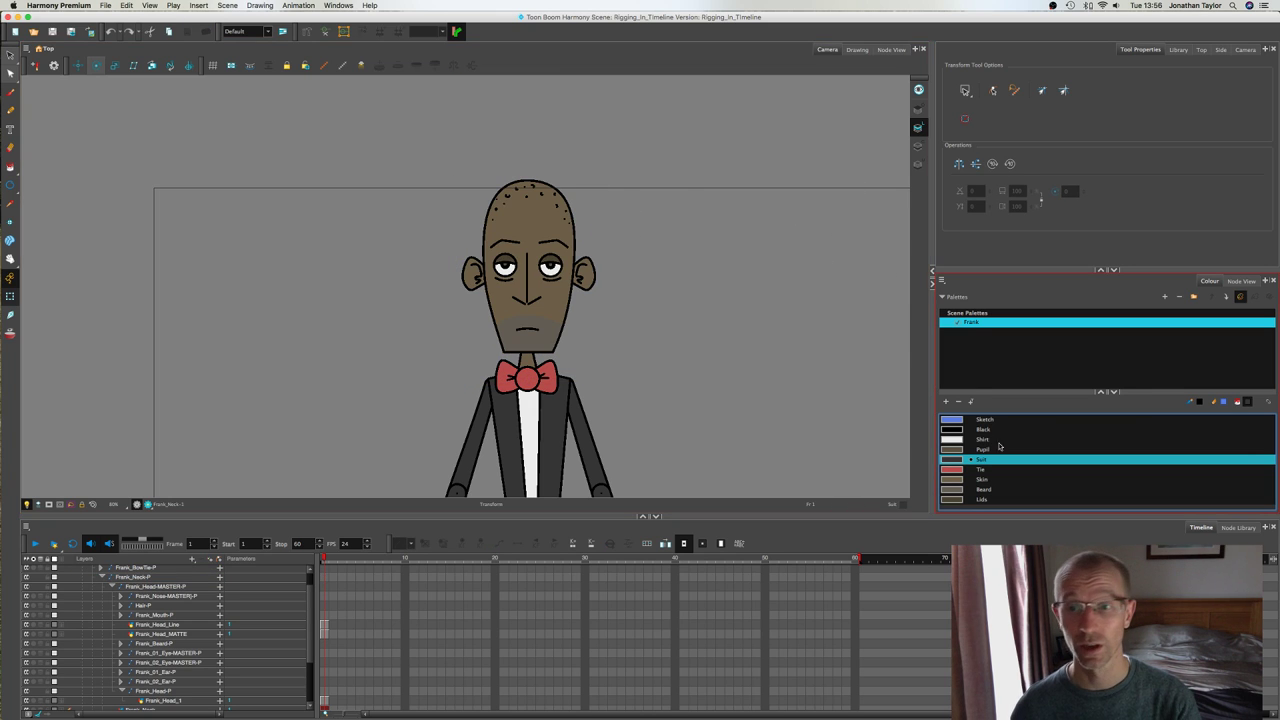
# Step: Darken the Beard swatch in the Frank palette to a brown of H 37, S 28, V 30
pyautogui.click(961, 489)
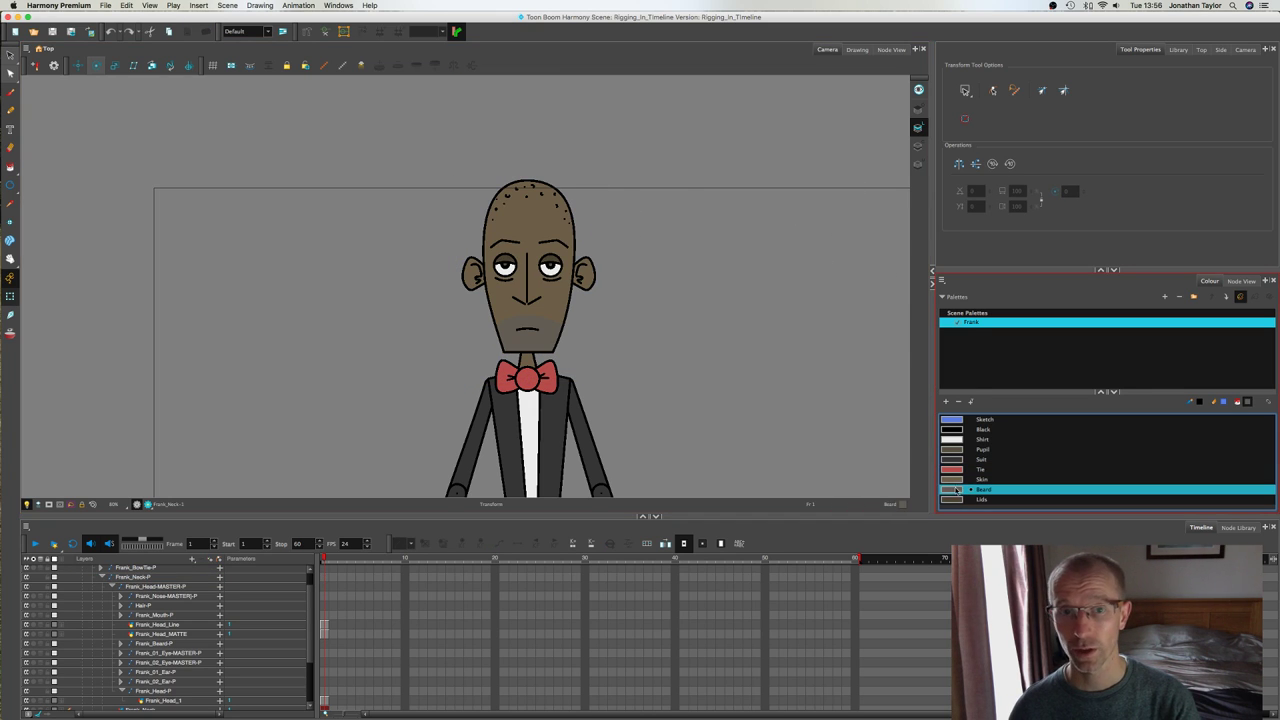
pyautogui.doubleClick(957, 490)
pyautogui.moveTo(647, 255); pyautogui.dragTo(780, 160)
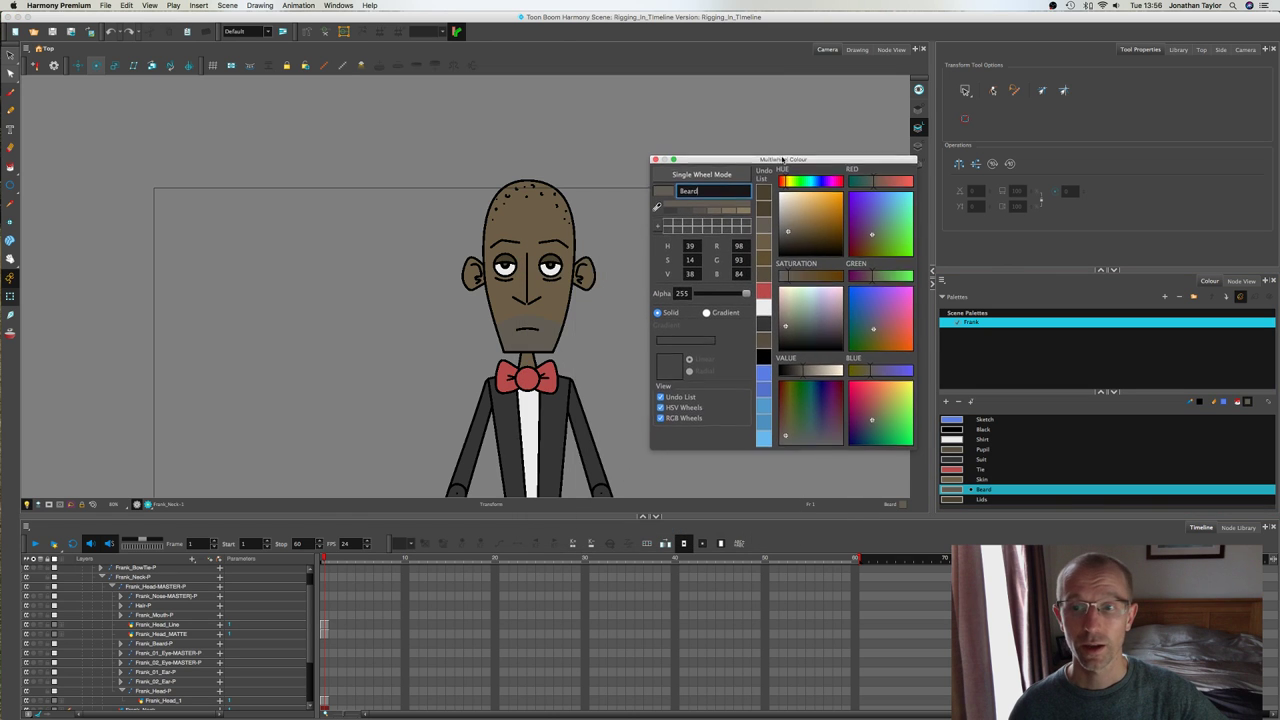
pyautogui.moveTo(788, 233); pyautogui.dragTo(800, 236)
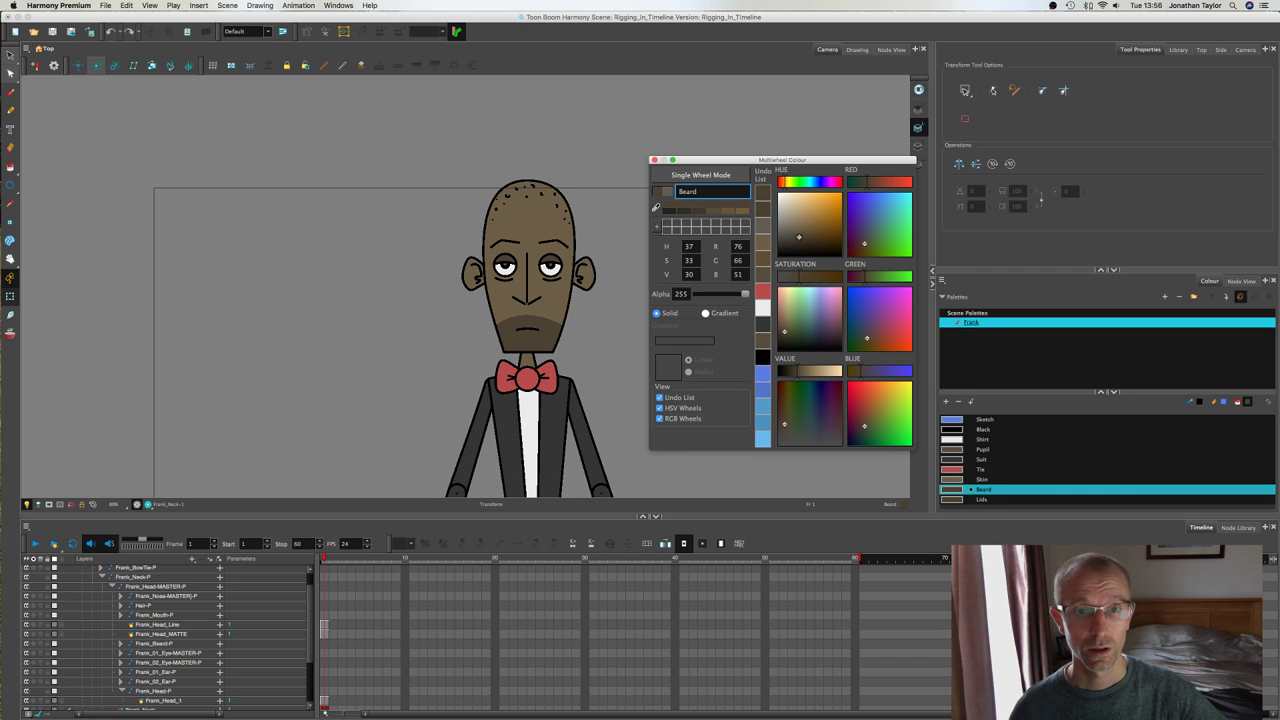
pyautogui.moveTo(796, 237); pyautogui.dragTo(796, 237)
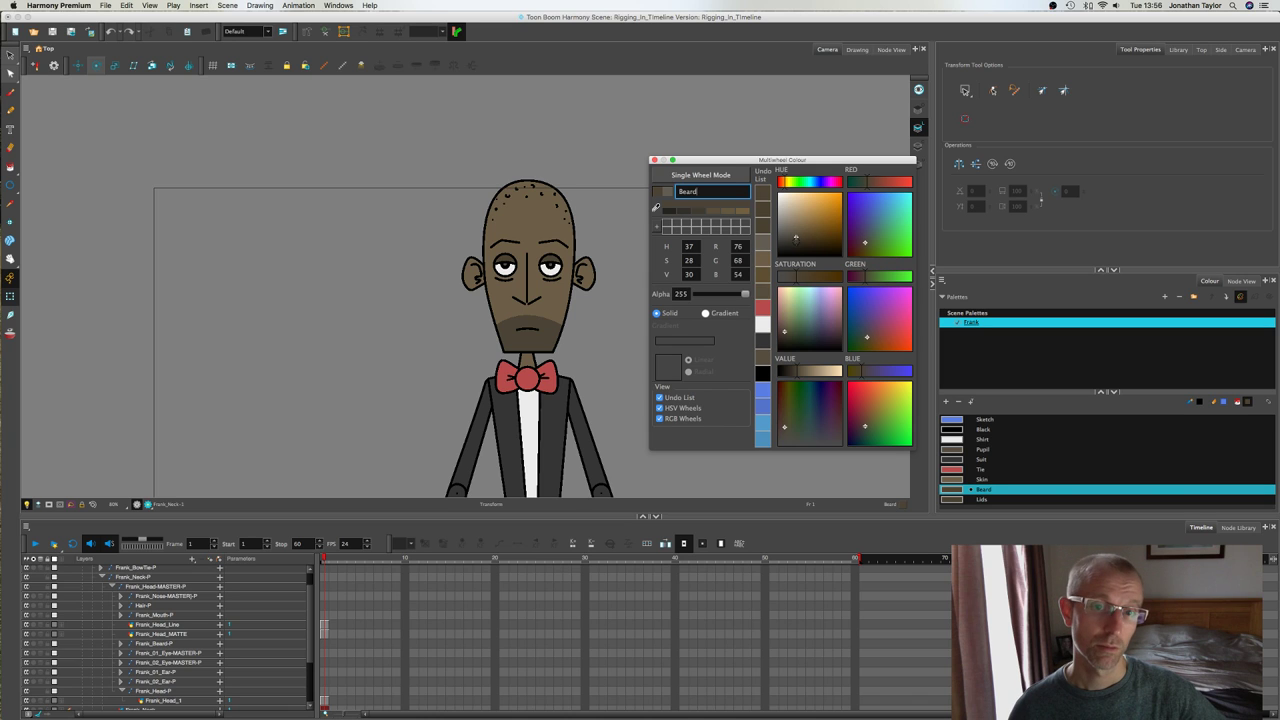
pyautogui.click(654, 160)
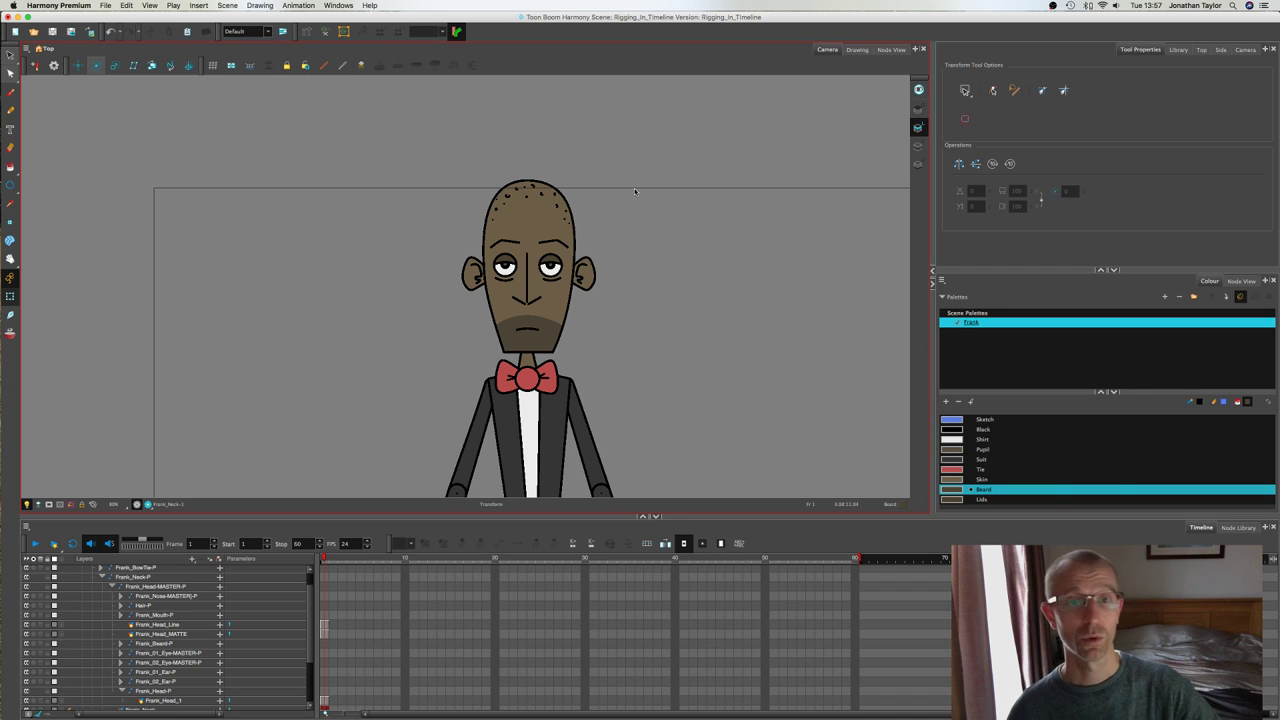
# Step: Try shifting the beard slightly sideways to check its masking against the head, and undo the move
pyautogui.scroll(-1, 660, 310)
pyautogui.scroll(5, 660, 310)
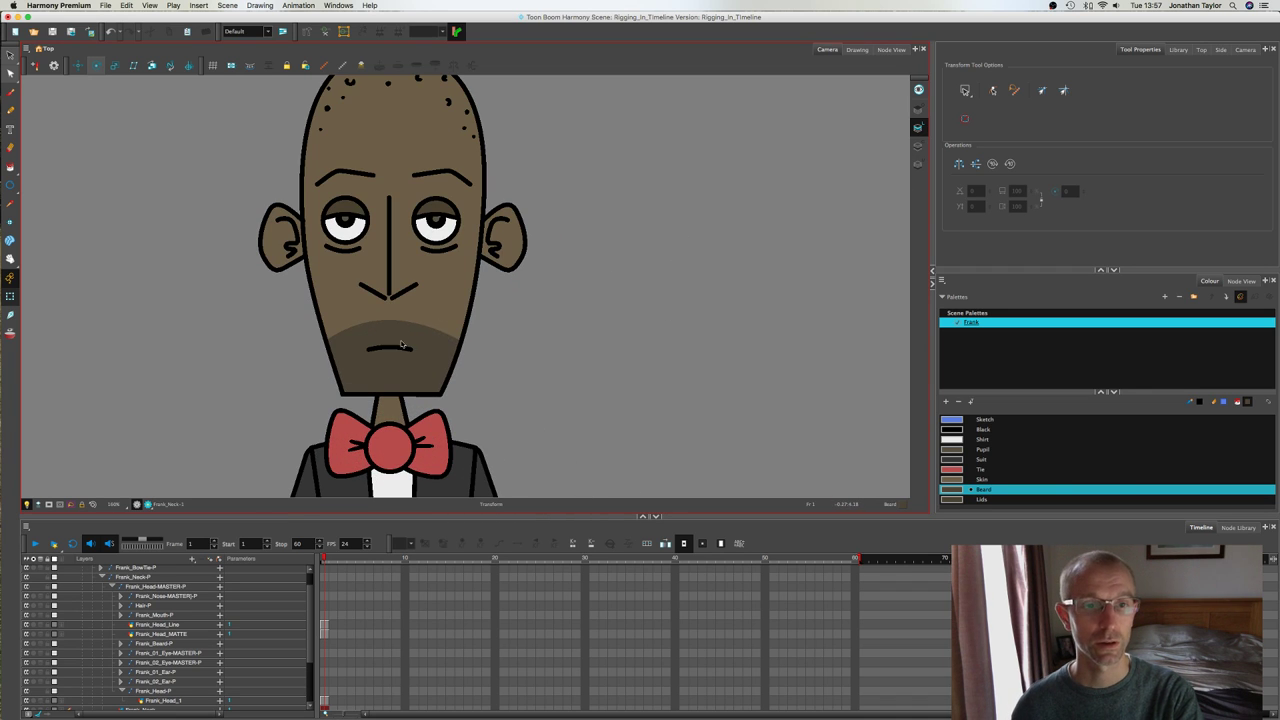
pyautogui.click(410, 336)
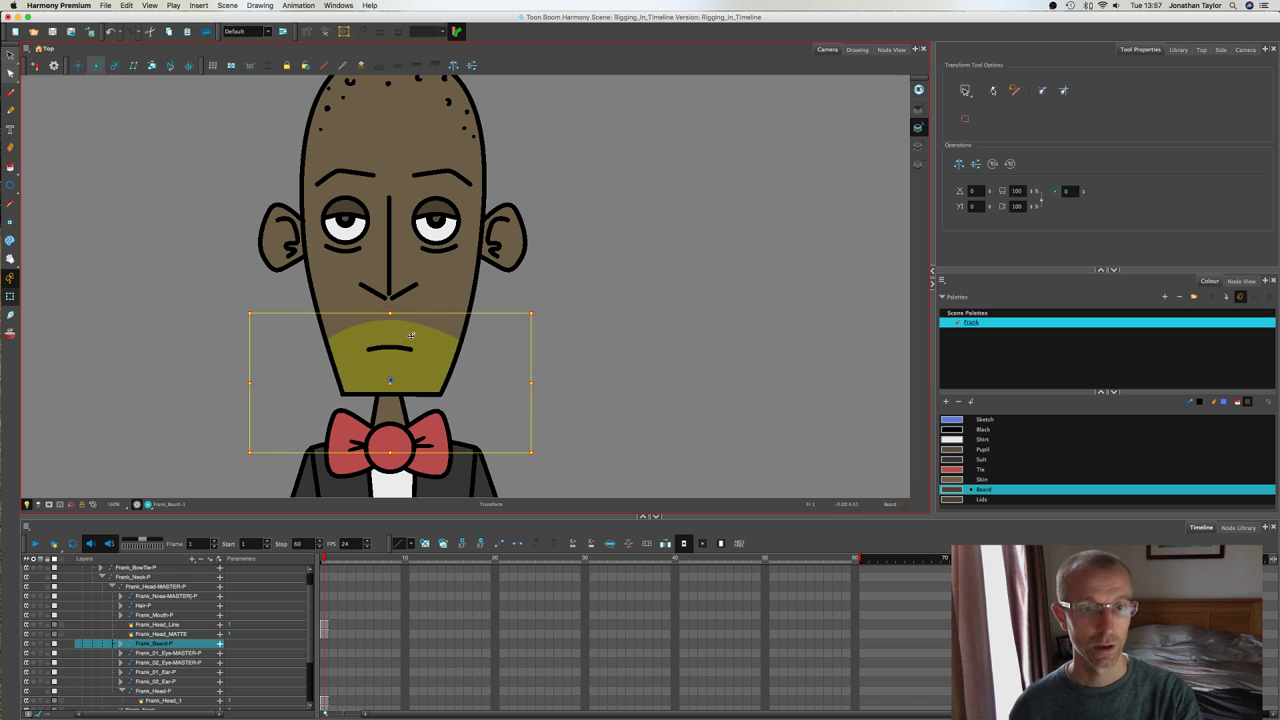
pyautogui.moveTo(413, 325)
pyautogui.mouseDown()
pyautogui.moveTo(452, 326)
pyautogui.moveTo(422, 328)
pyautogui.mouseUp()
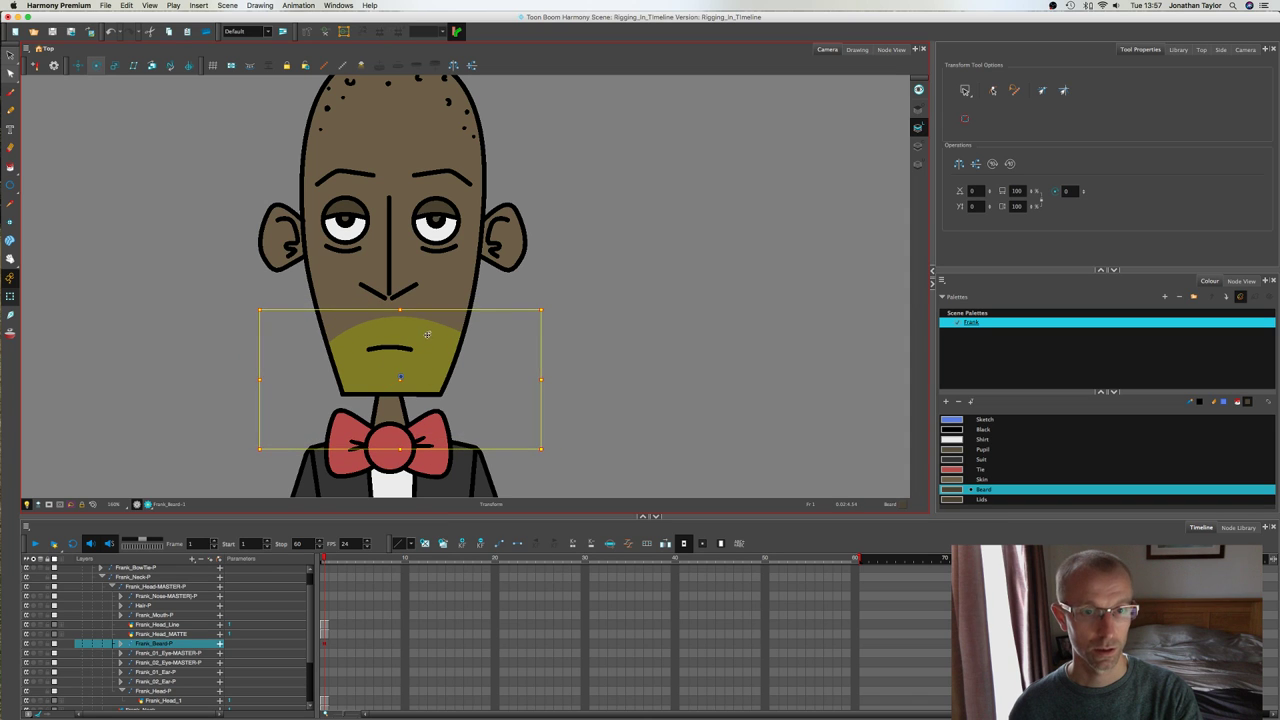
pyautogui.press('super+z')
pyautogui.click(594, 298)
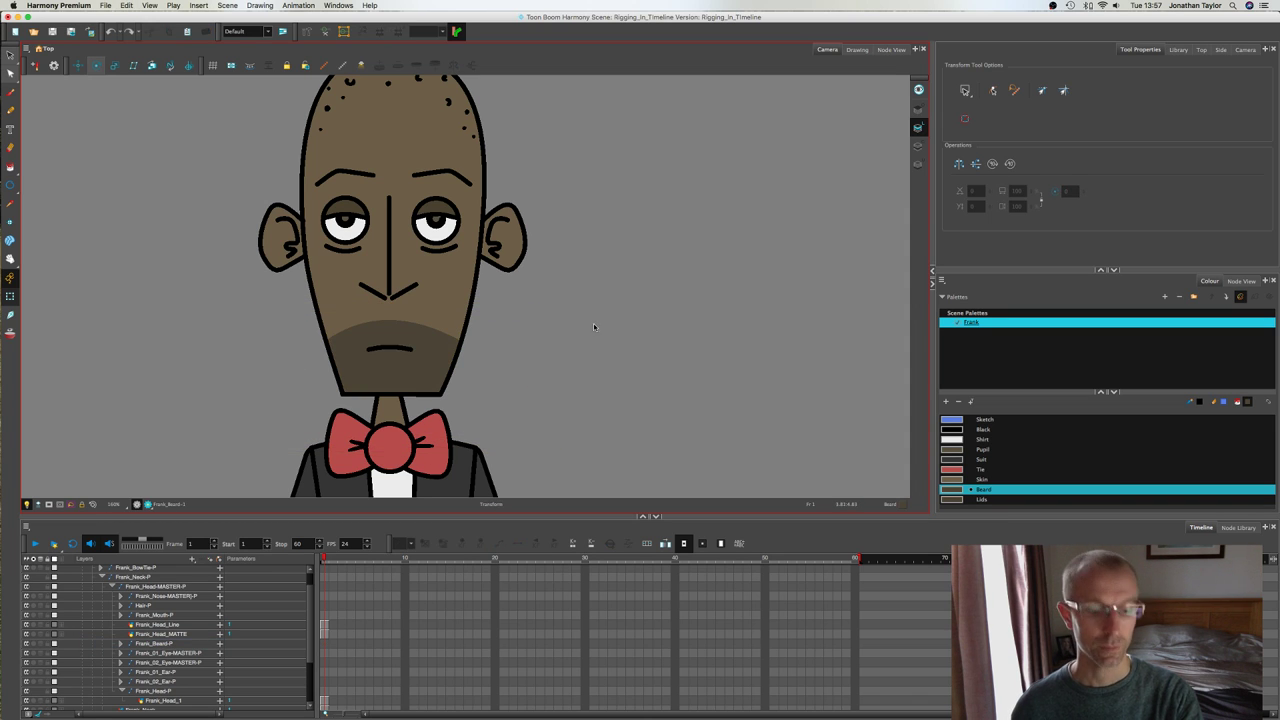
pyautogui.moveTo(555, 340); pyautogui.dragTo(687, 333)
pyautogui.scroll(-3, 661, 346)
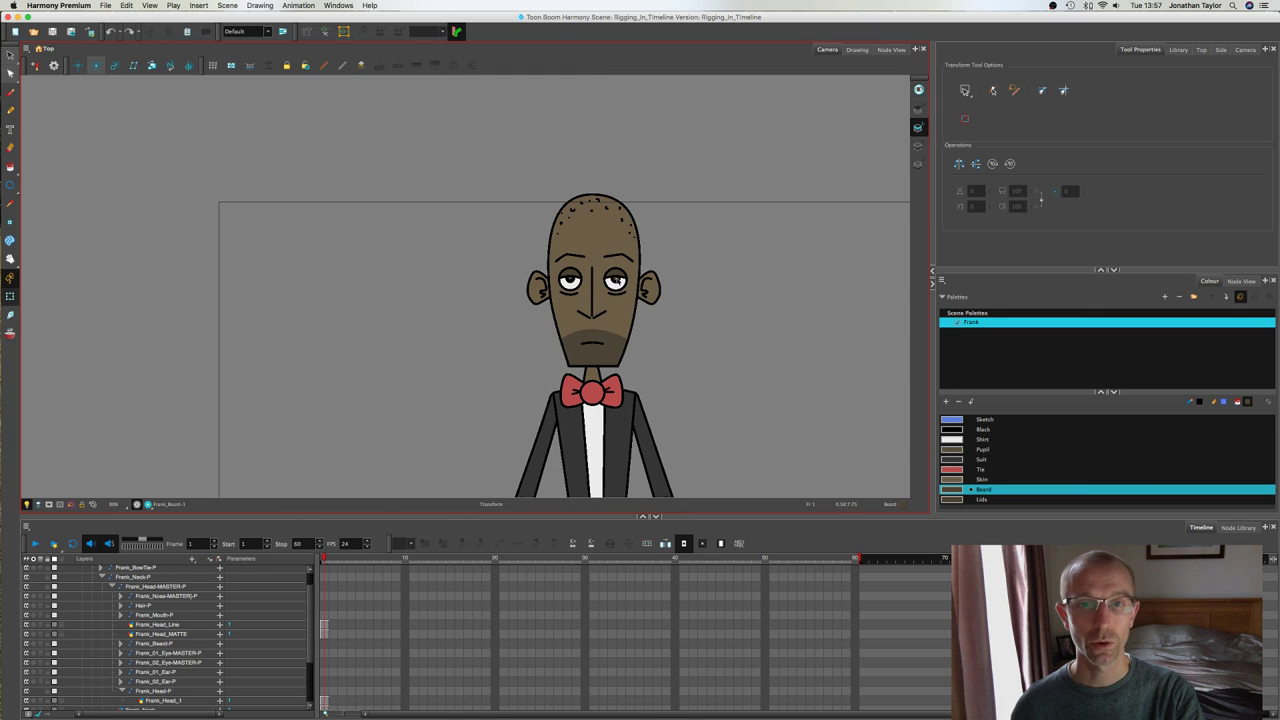
# Step: Add a second Cutter node to the Node View and place it in the empty area beside the composite
pyautogui.click(612, 292)
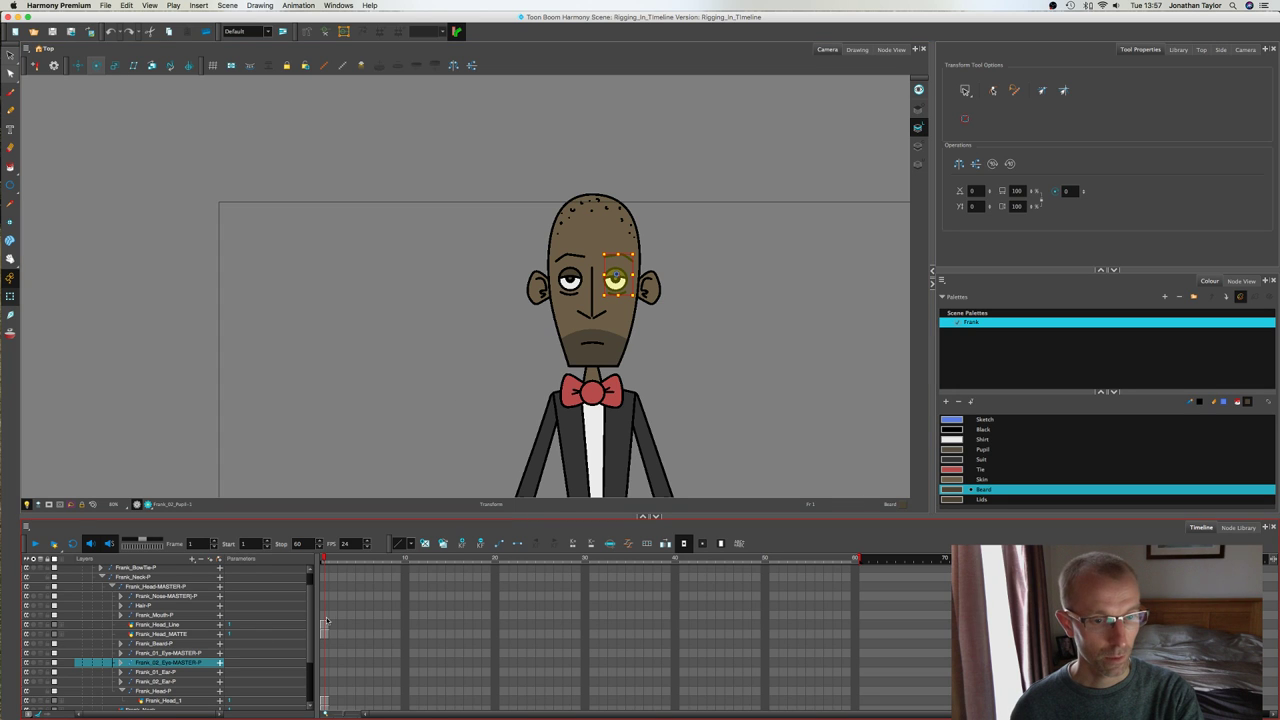
pyautogui.scroll(-1, 308, 595)
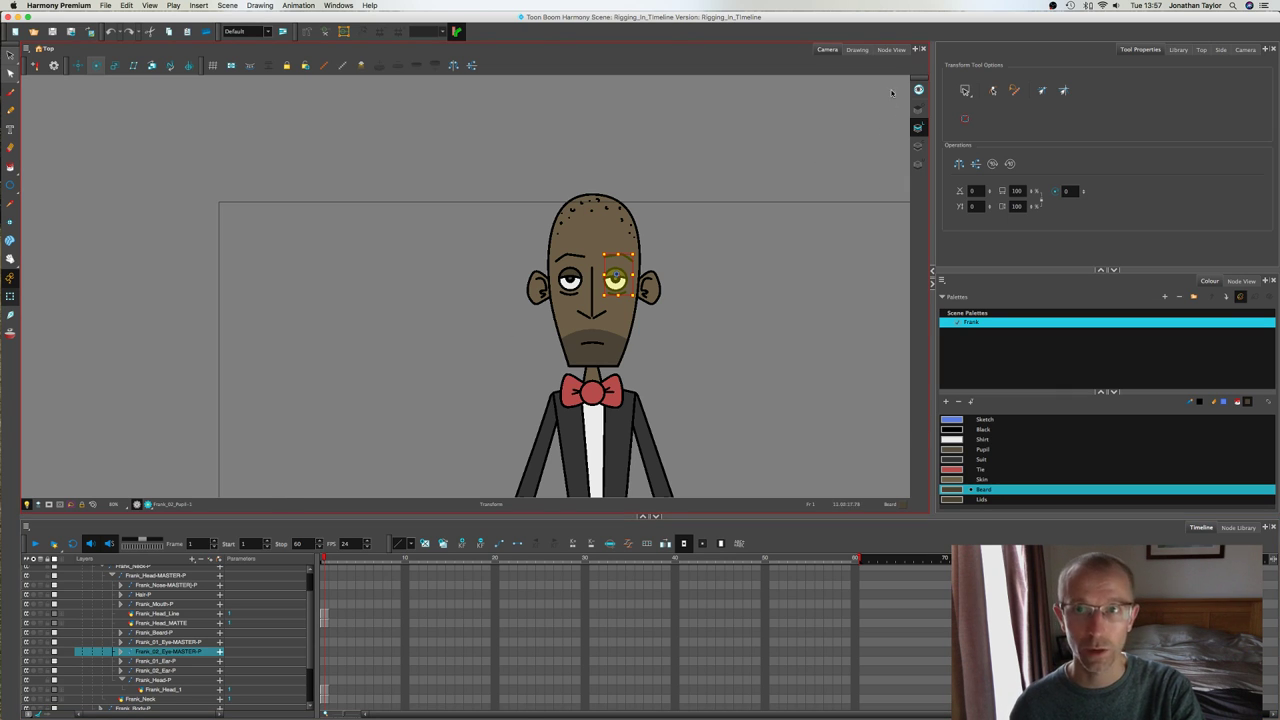
pyautogui.click(891, 49)
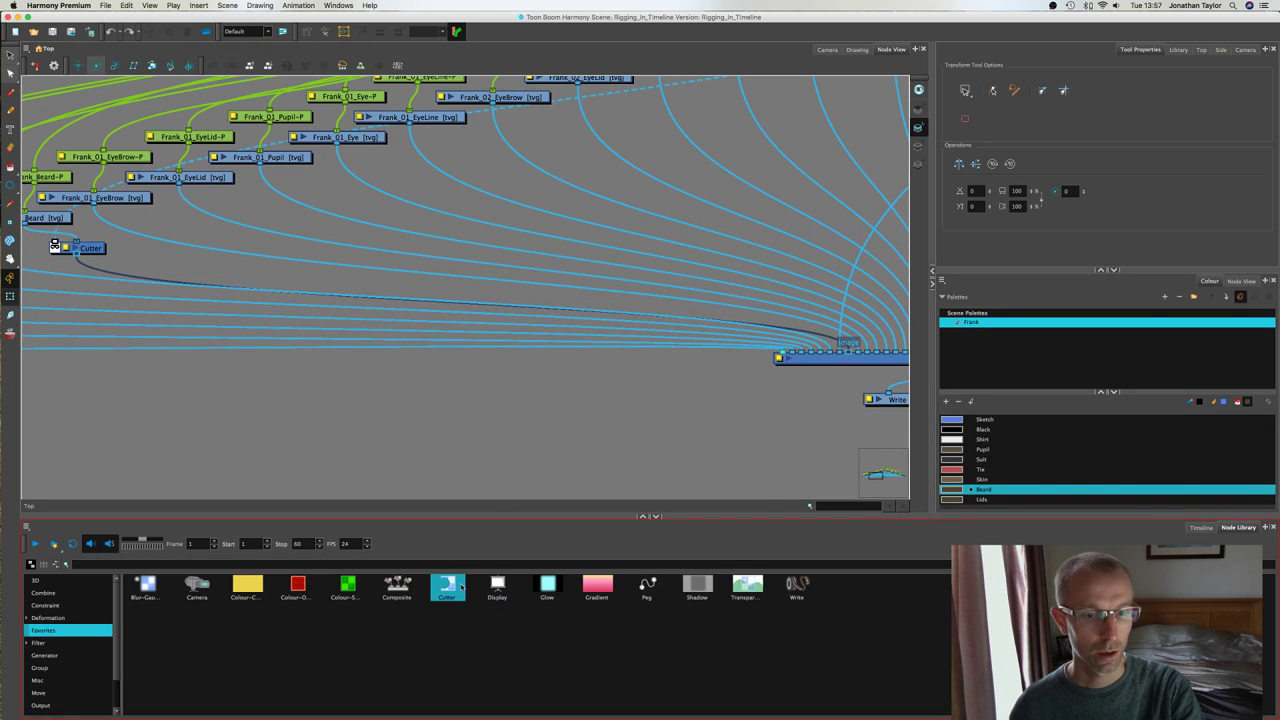
pyautogui.moveTo(447, 589); pyautogui.dragTo(418, 412)
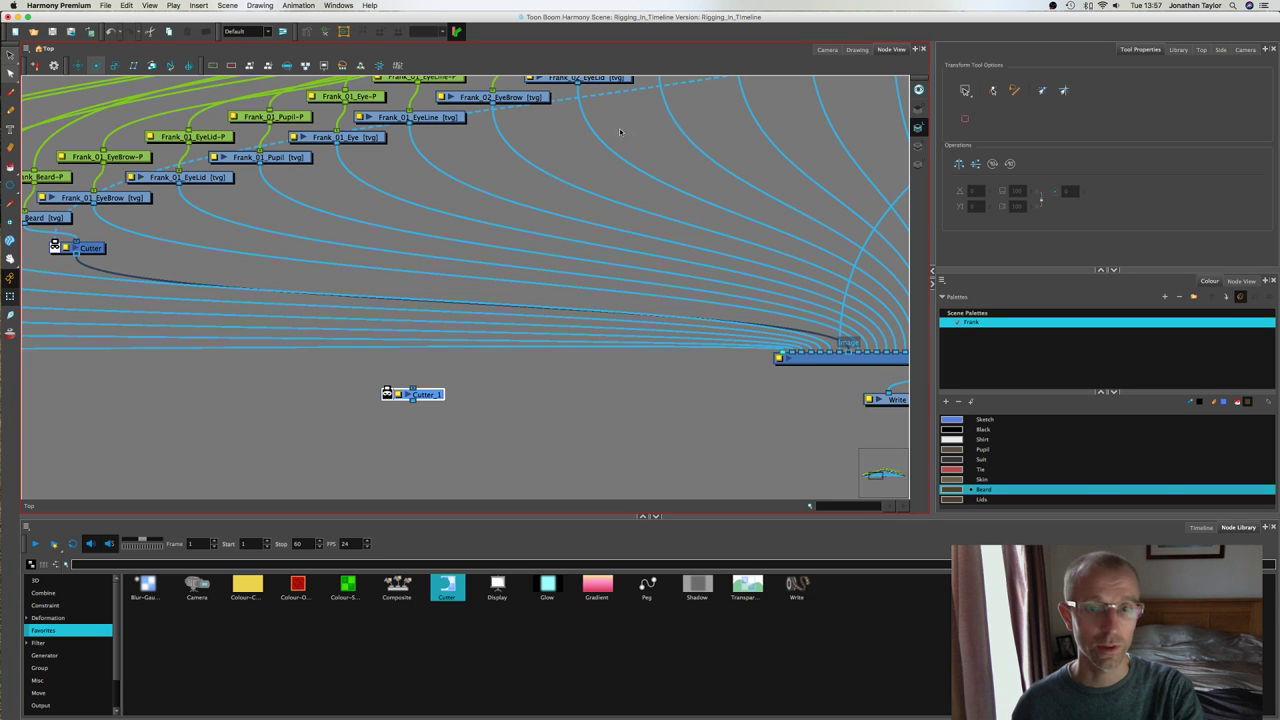
pyautogui.scroll(-8, 494, 381)
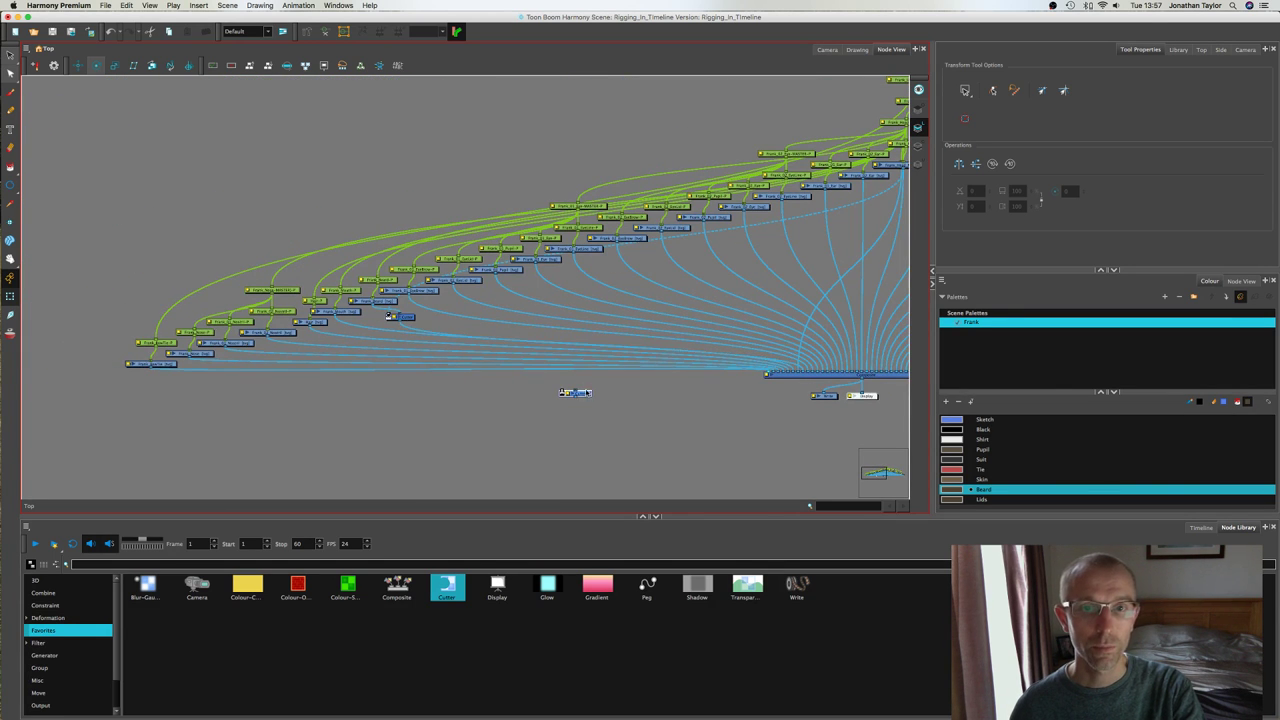
pyautogui.moveTo(578, 392); pyautogui.dragTo(586, 383)
# Step: Move the Frank_01_Eye-MASTER-P peg node up into the free space above its child pegs in the Node View
pyautogui.click(827, 49)
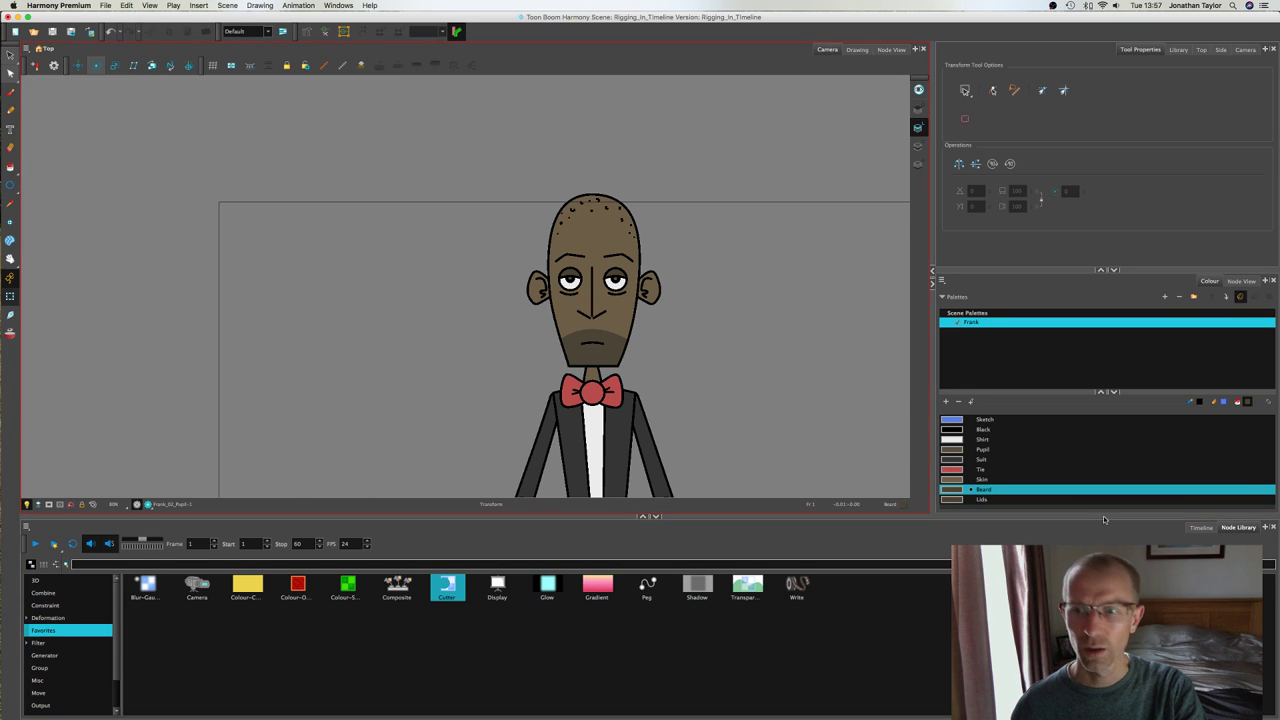
pyautogui.click(1201, 527)
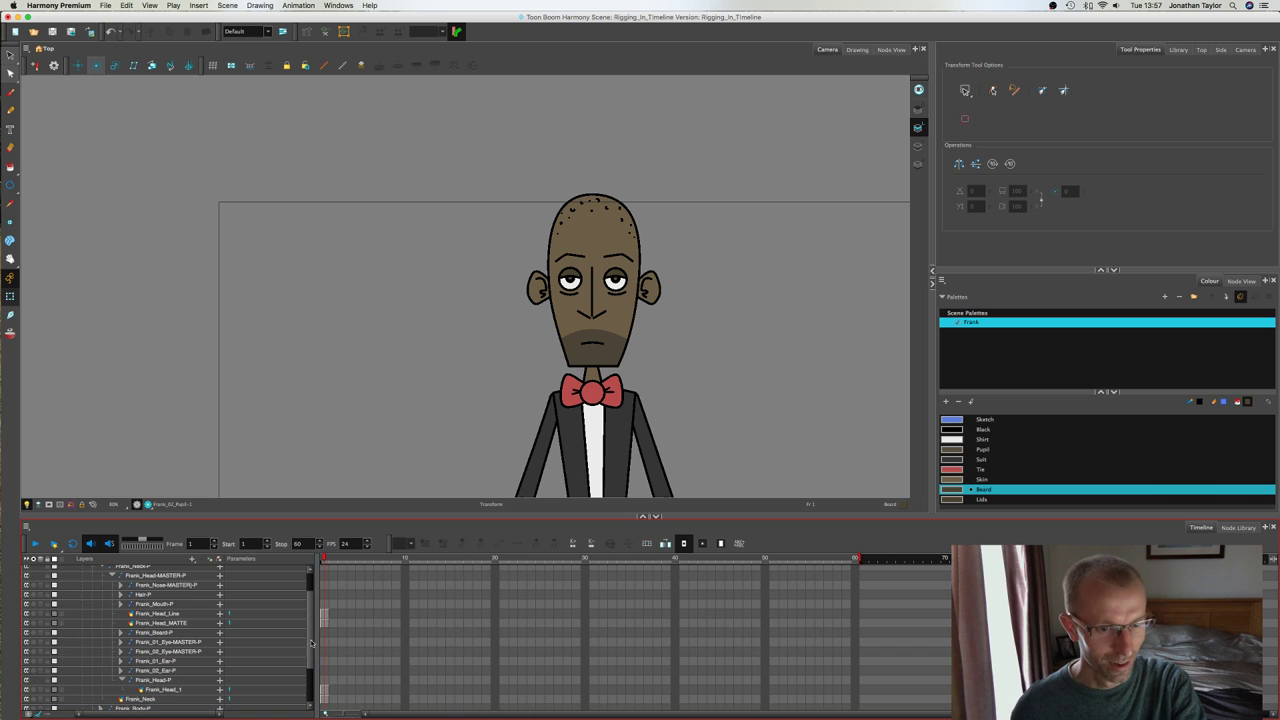
pyautogui.scroll(-1, 310, 643)
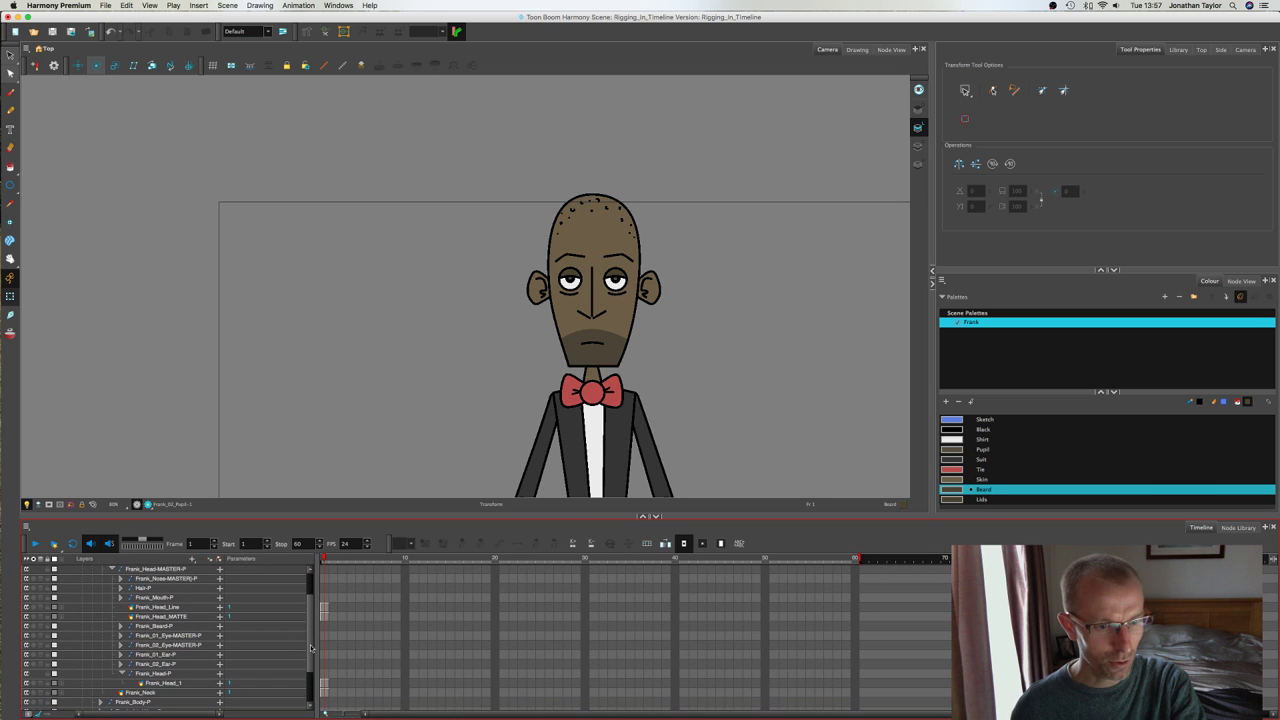
pyautogui.click(199, 636)
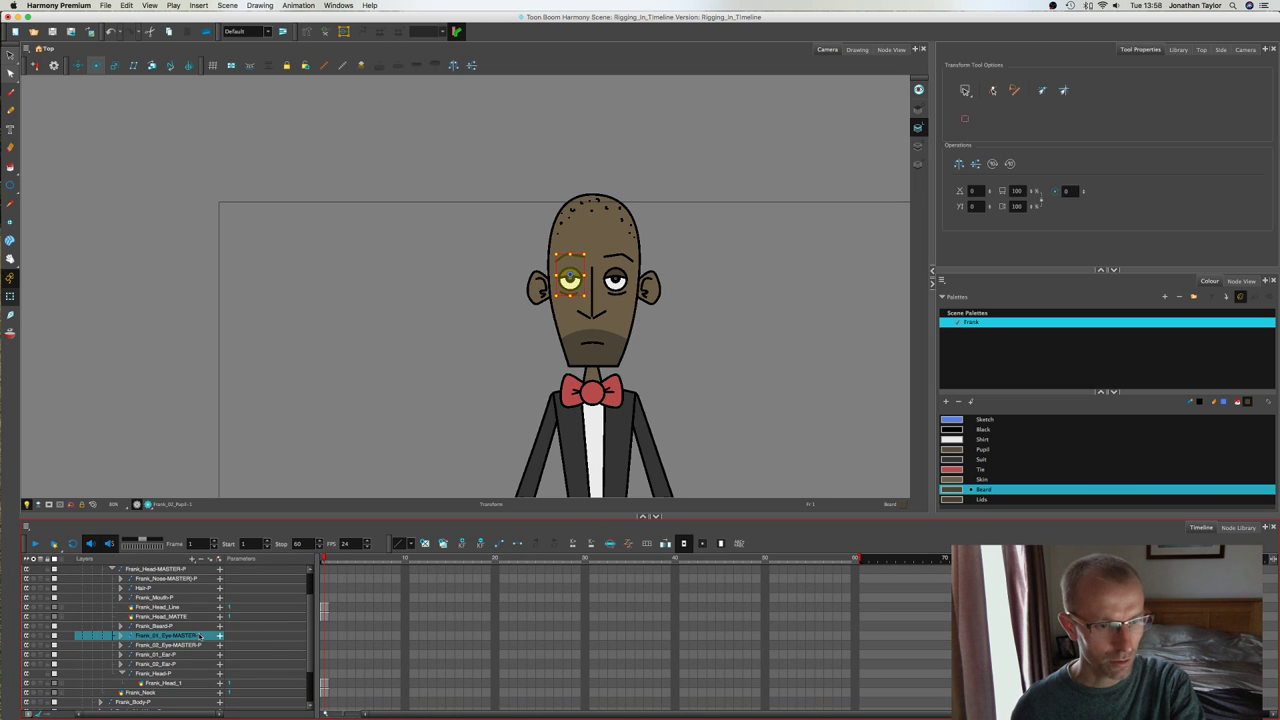
pyautogui.click(891, 49)
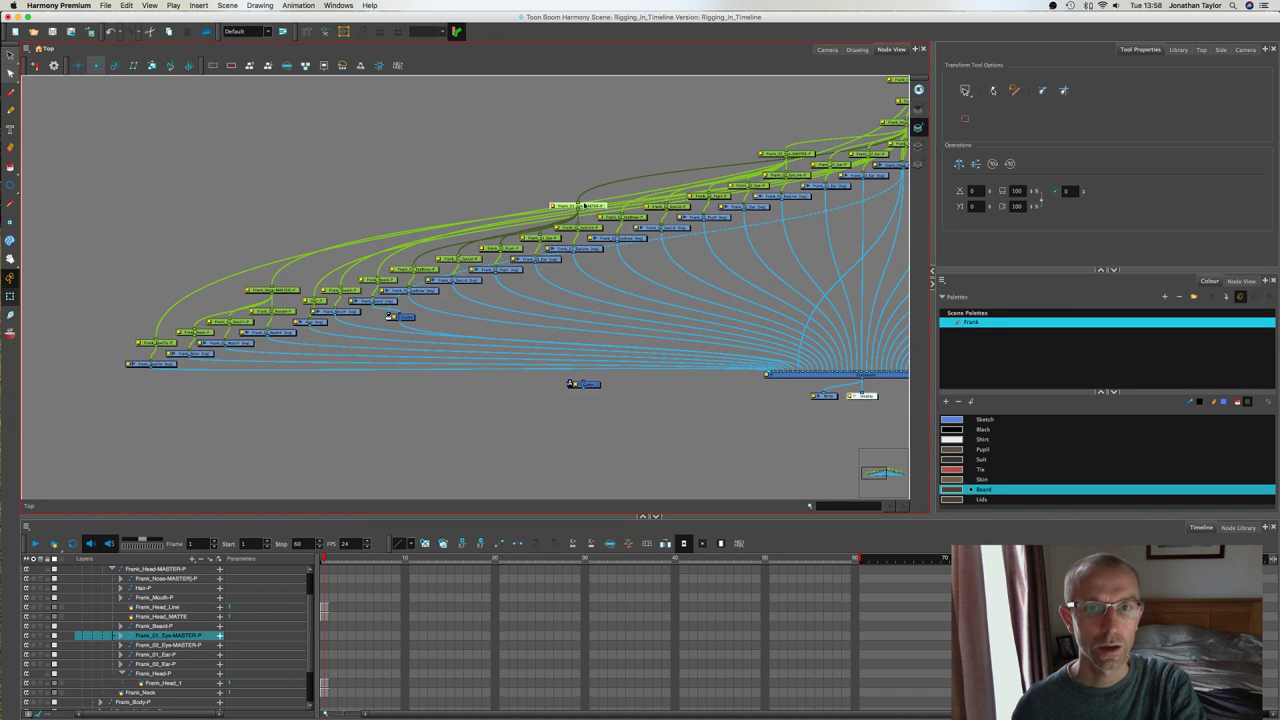
pyautogui.moveTo(584, 205); pyautogui.dragTo(478, 122)
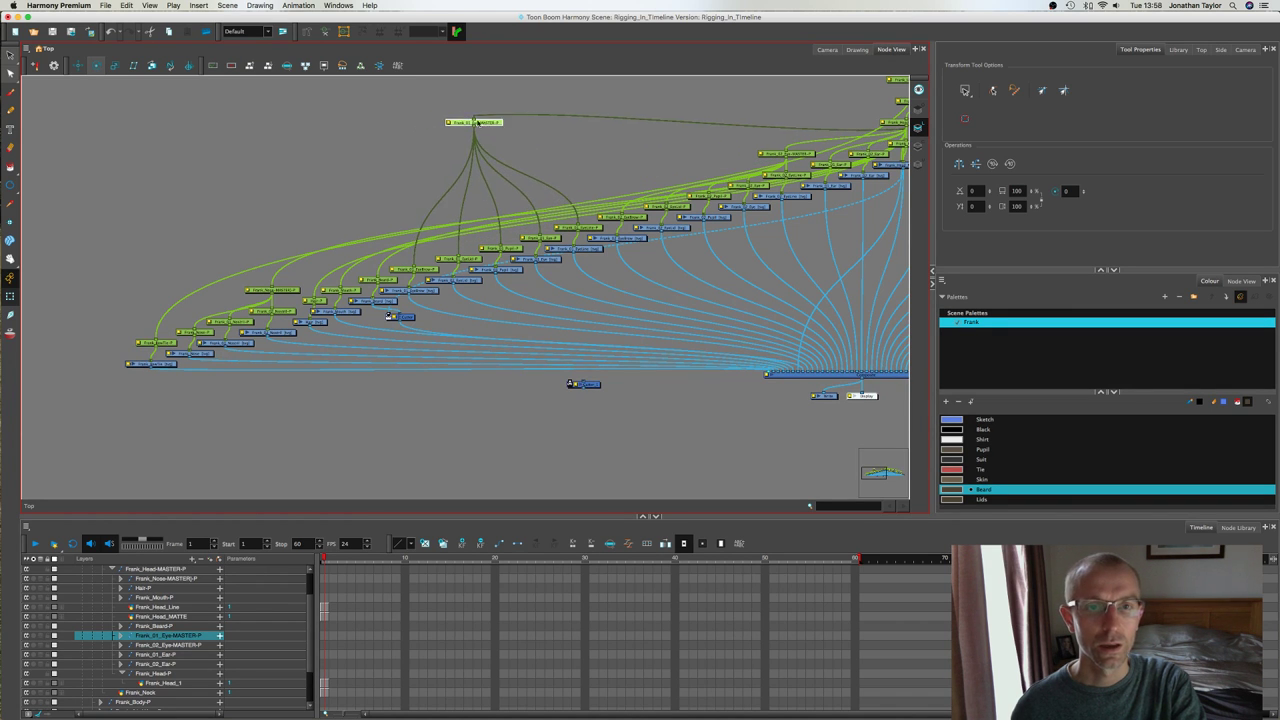
pyautogui.scroll(-1, 478, 122)
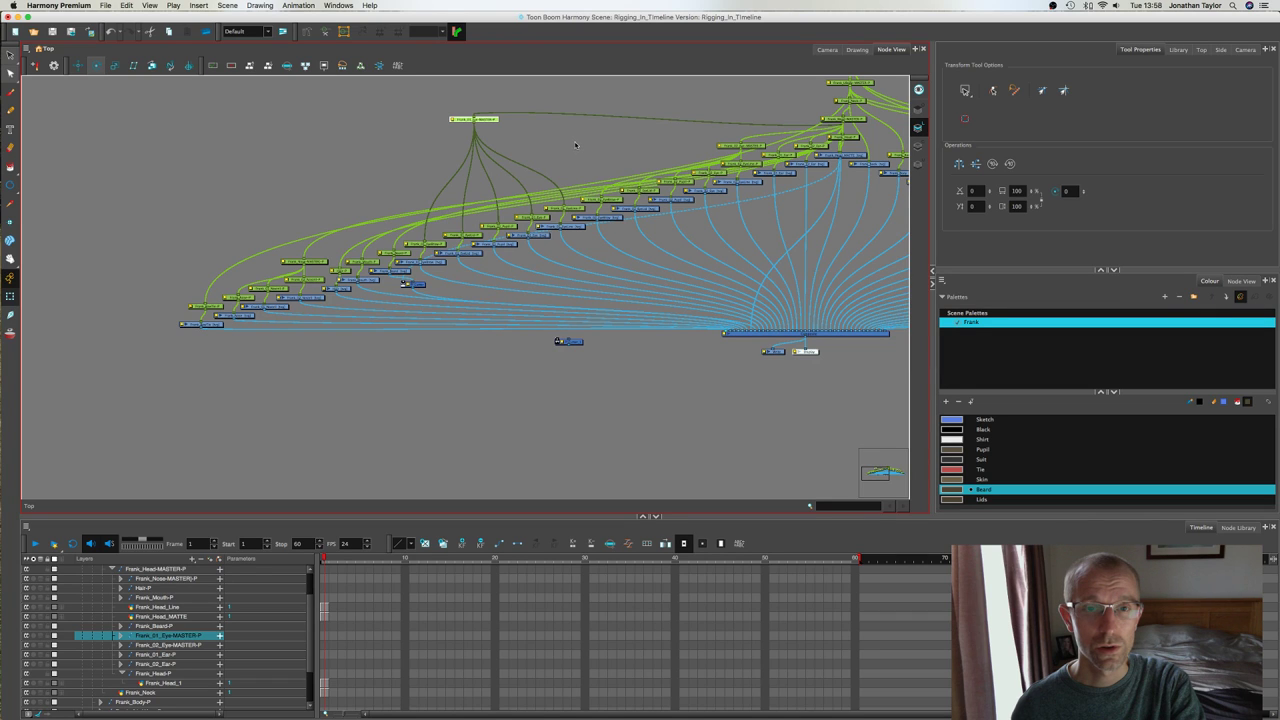
pyautogui.click(574, 147)
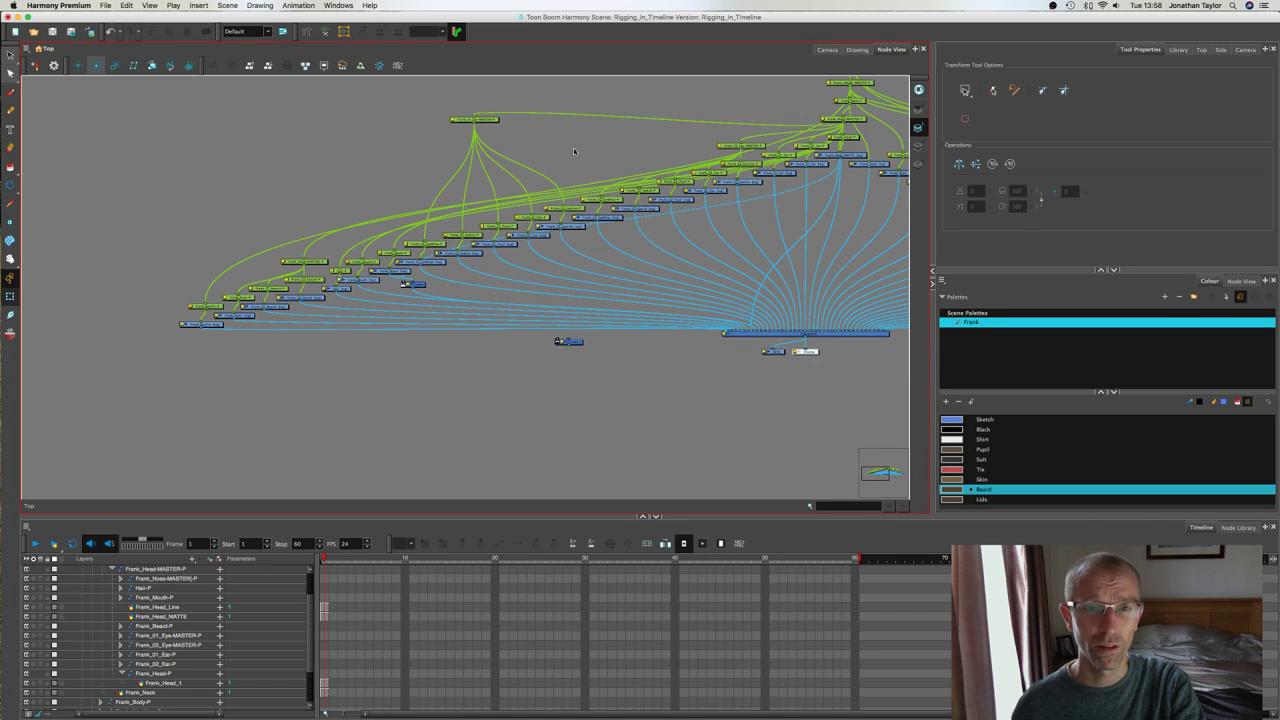
# Step: Select the Frank_02 pupil drawing and insert the new Cutter node on its connection to the composite
pyautogui.click(826, 49)
pyautogui.scroll(3, 630, 297)
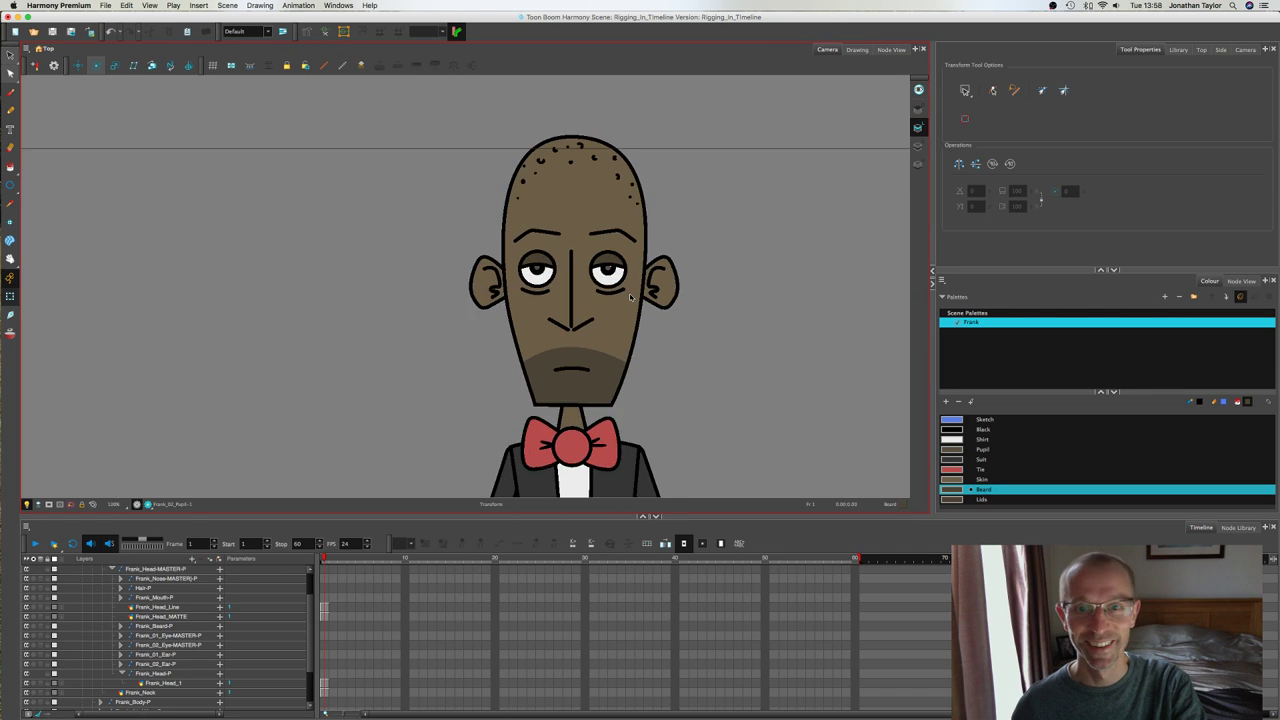
pyautogui.scroll(4, 630, 297)
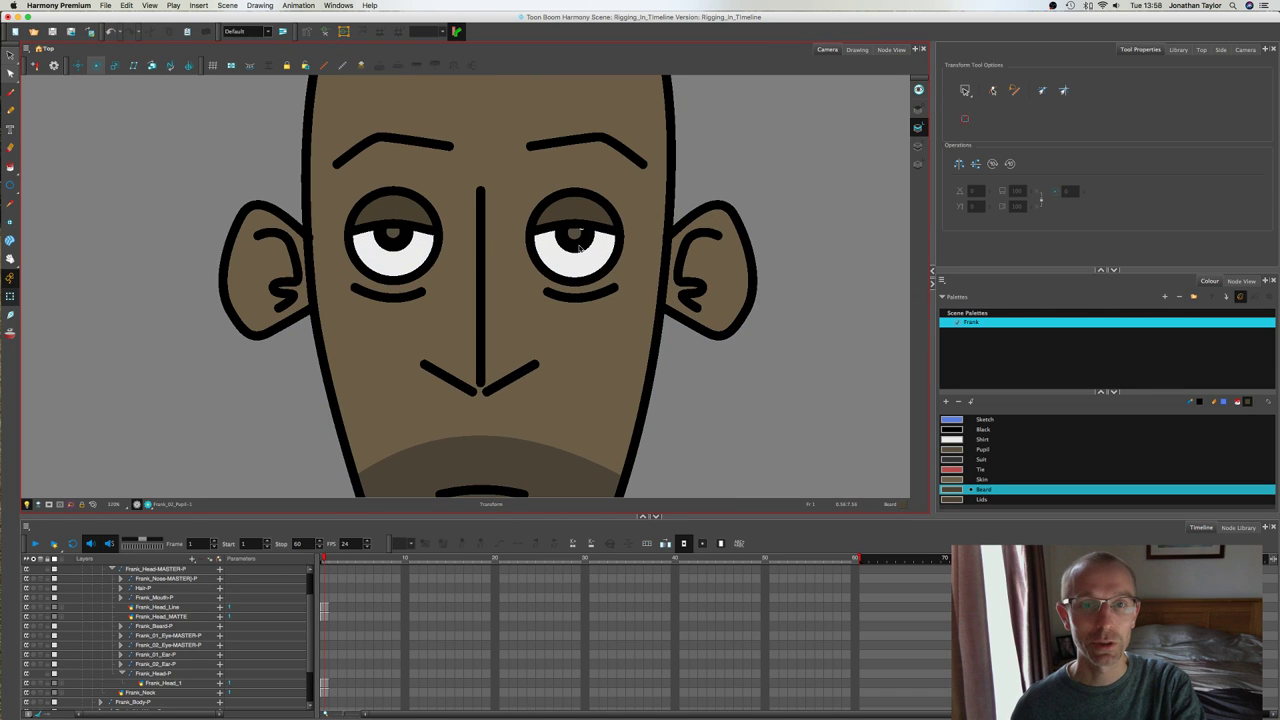
pyautogui.moveTo(579, 246)
pyautogui.mouseDown()
pyautogui.moveTo(520, 285)
pyautogui.moveTo(577, 232)
pyautogui.mouseUp()
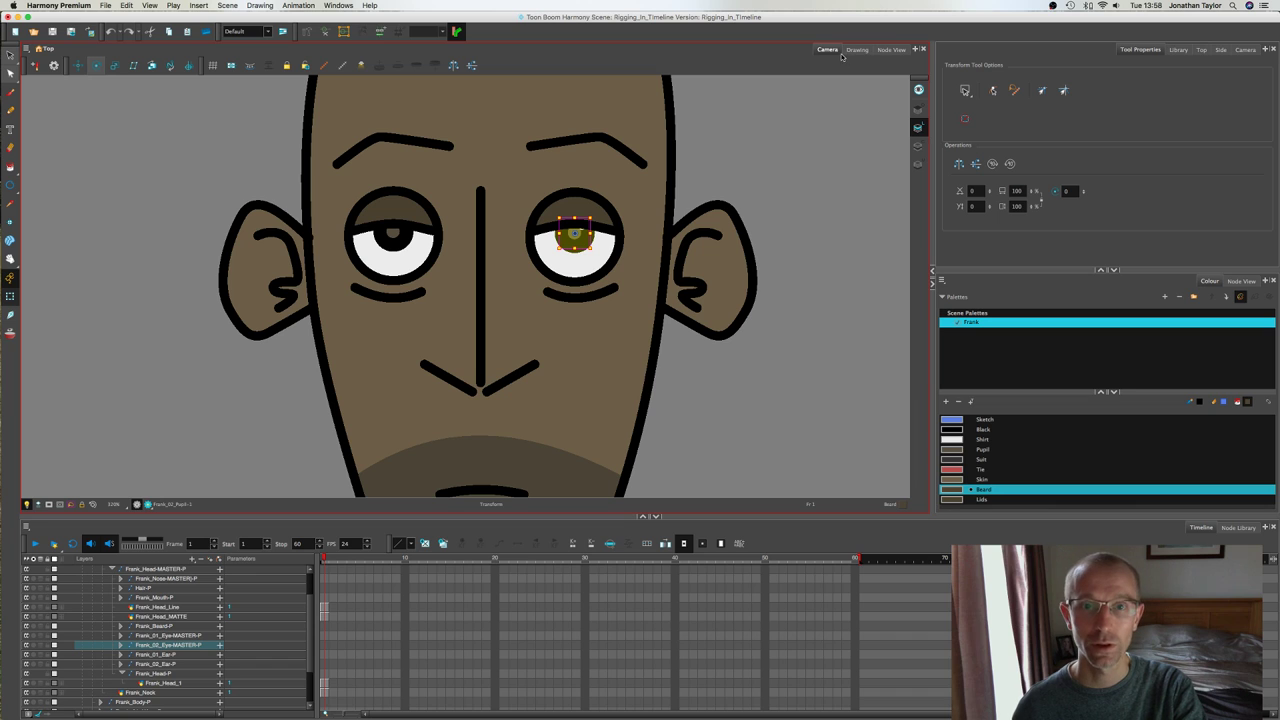
pyautogui.click(889, 50)
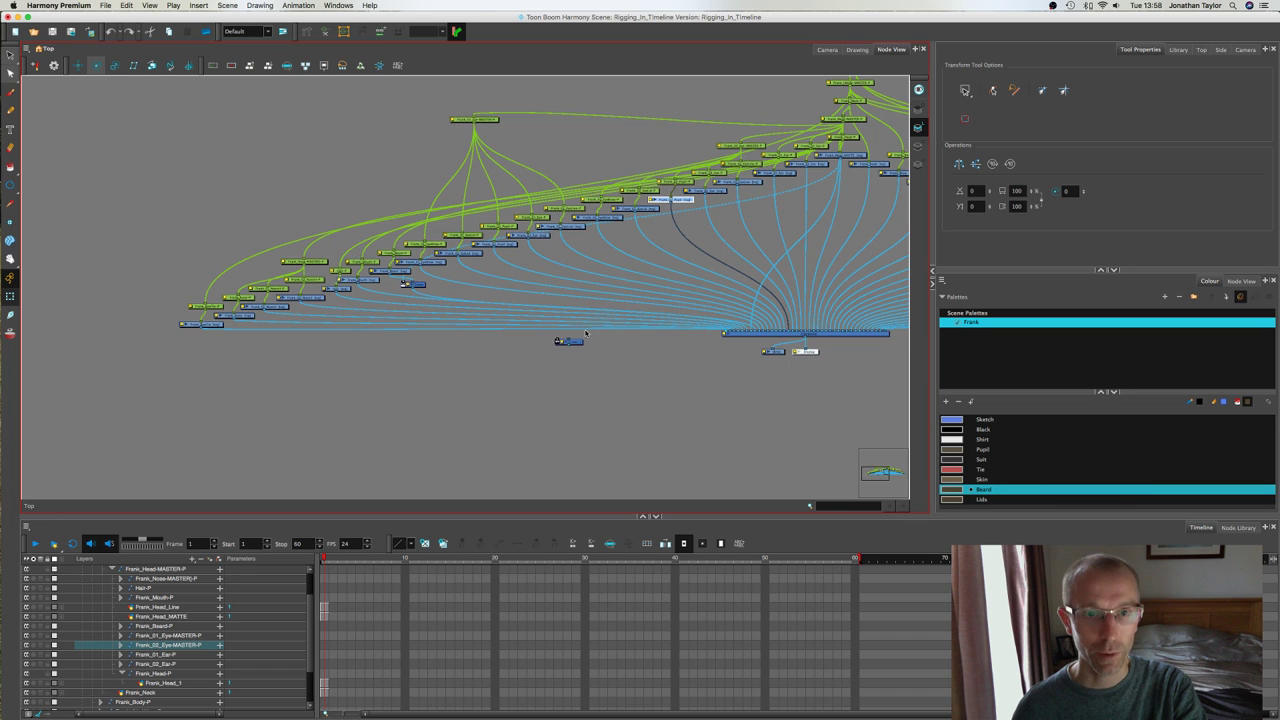
pyautogui.scroll(2, 624, 290)
pyautogui.moveTo(573, 351); pyautogui.dragTo(817, 338)
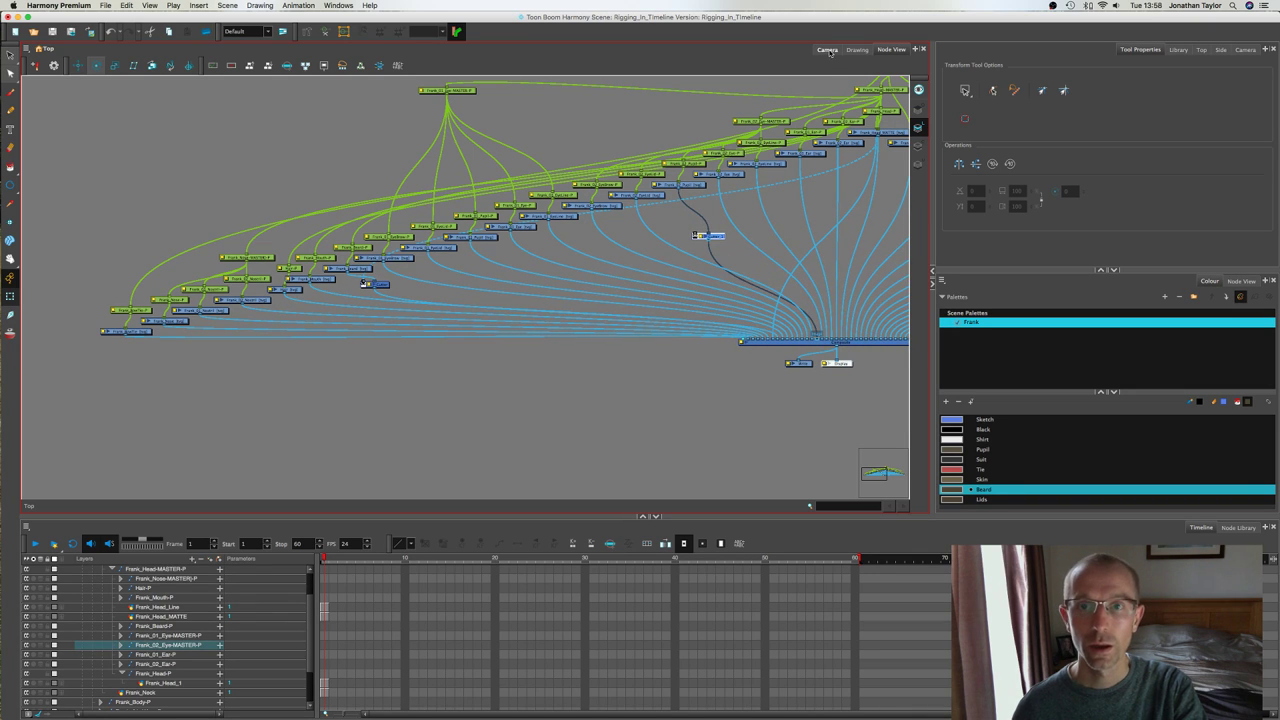
# Step: Try moving the Frank_02 pupil past the edge of its eye to check the masking, and undo the move
pyautogui.click(827, 50)
pyautogui.click(575, 247)
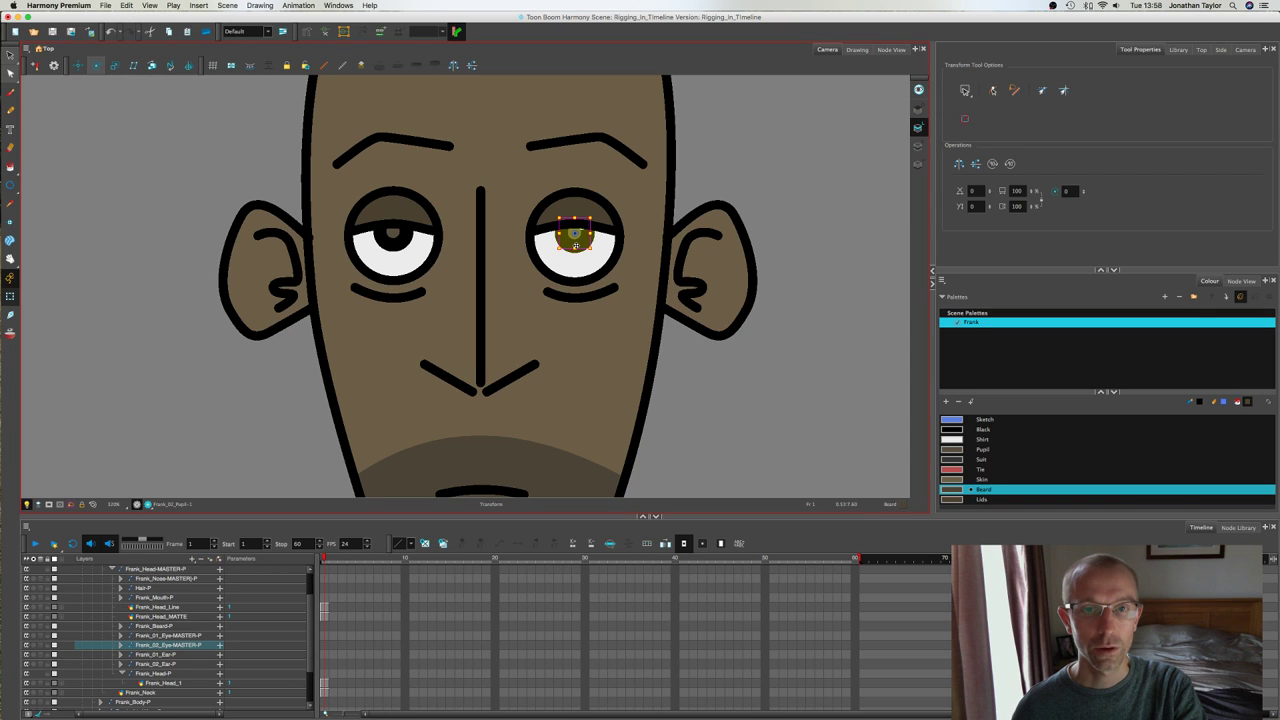
pyautogui.moveTo(577, 244); pyautogui.dragTo(539, 258)
pyautogui.press('super+z')
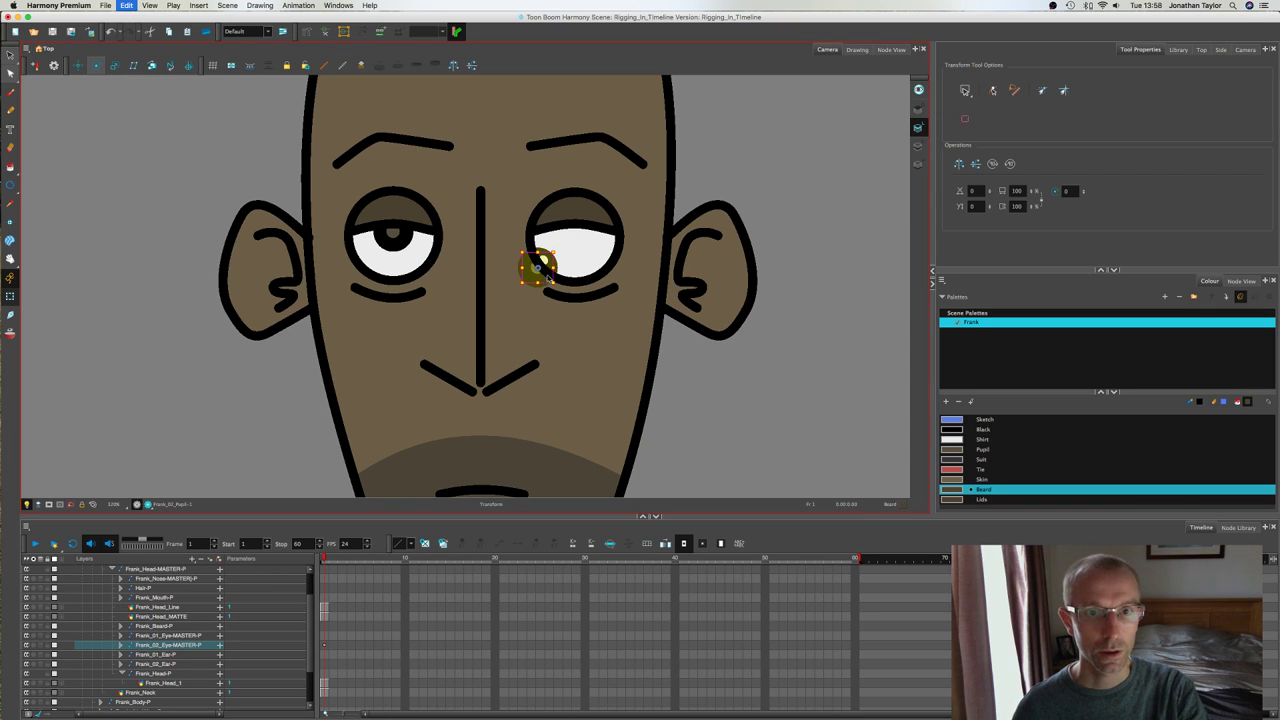
# Step: Duplicate the Frank_02_Eye drawing layer and rename the copy Frank_02_Eye_MATTE
pyautogui.click(120, 647)
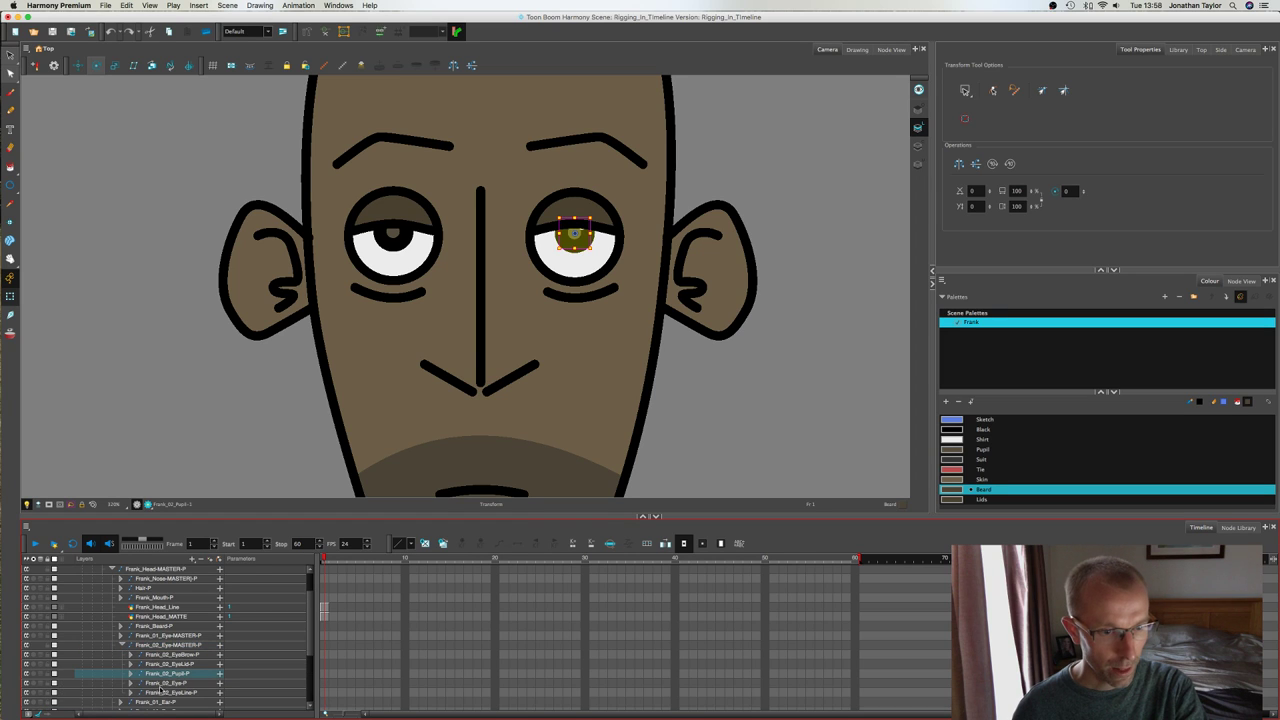
pyautogui.click(147, 683)
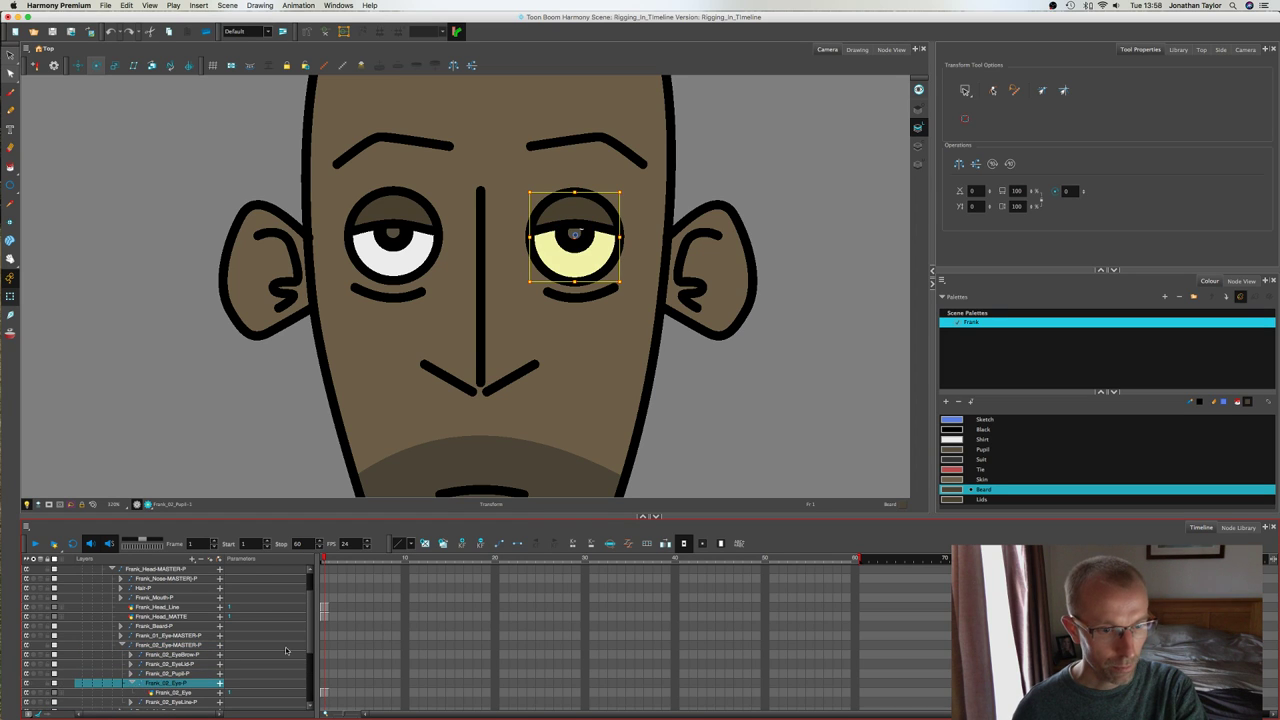
pyautogui.click(129, 683)
pyautogui.scroll(-2, 180, 670)
pyautogui.click(185, 660)
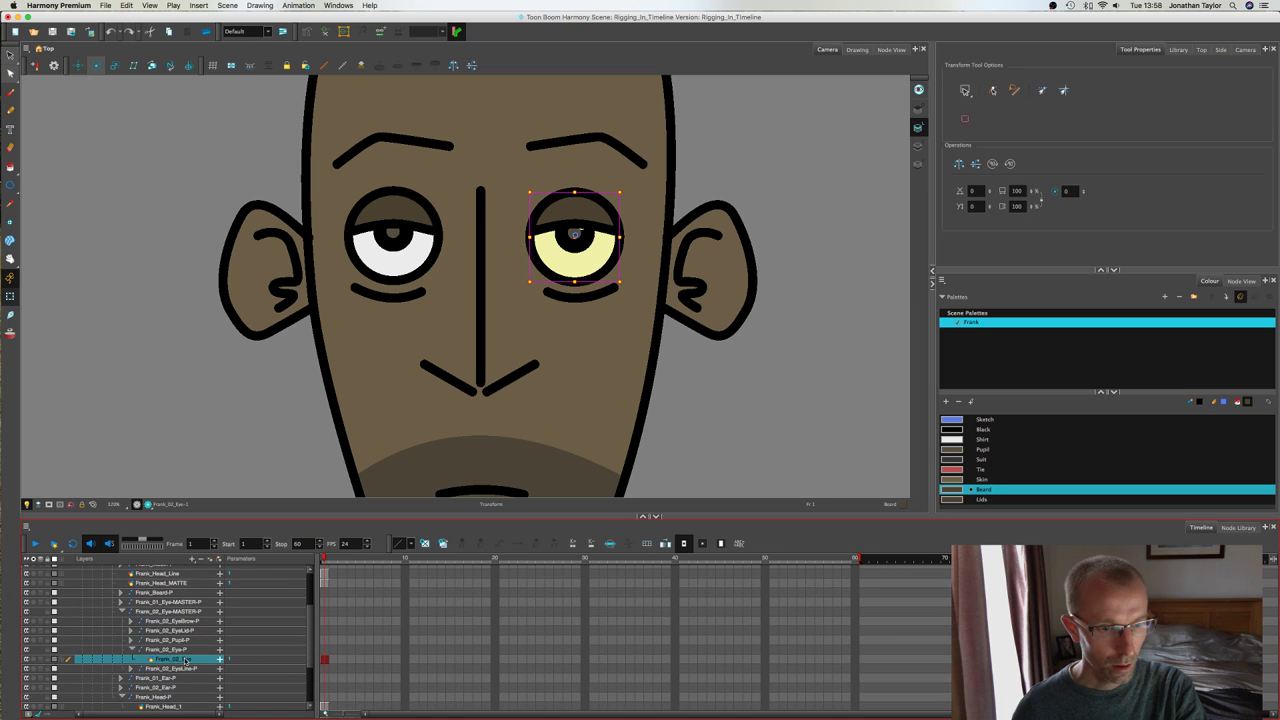
pyautogui.rightClick(183, 661)
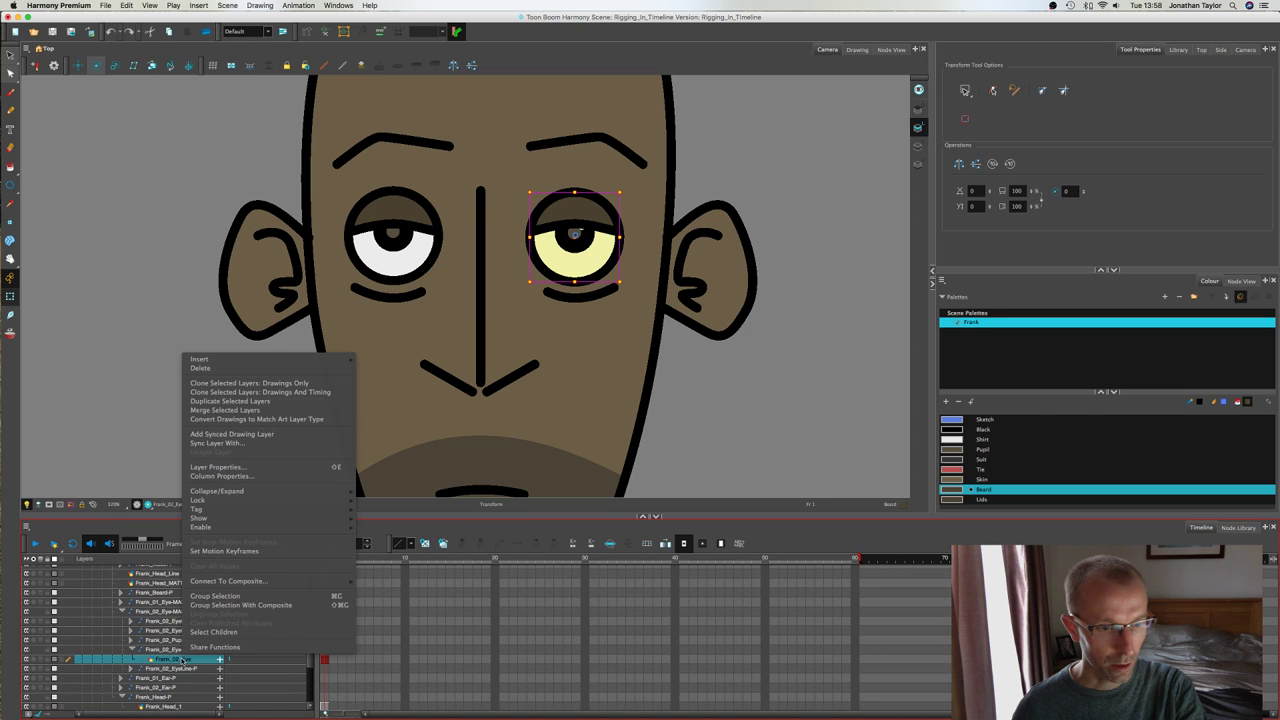
pyautogui.click(223, 402)
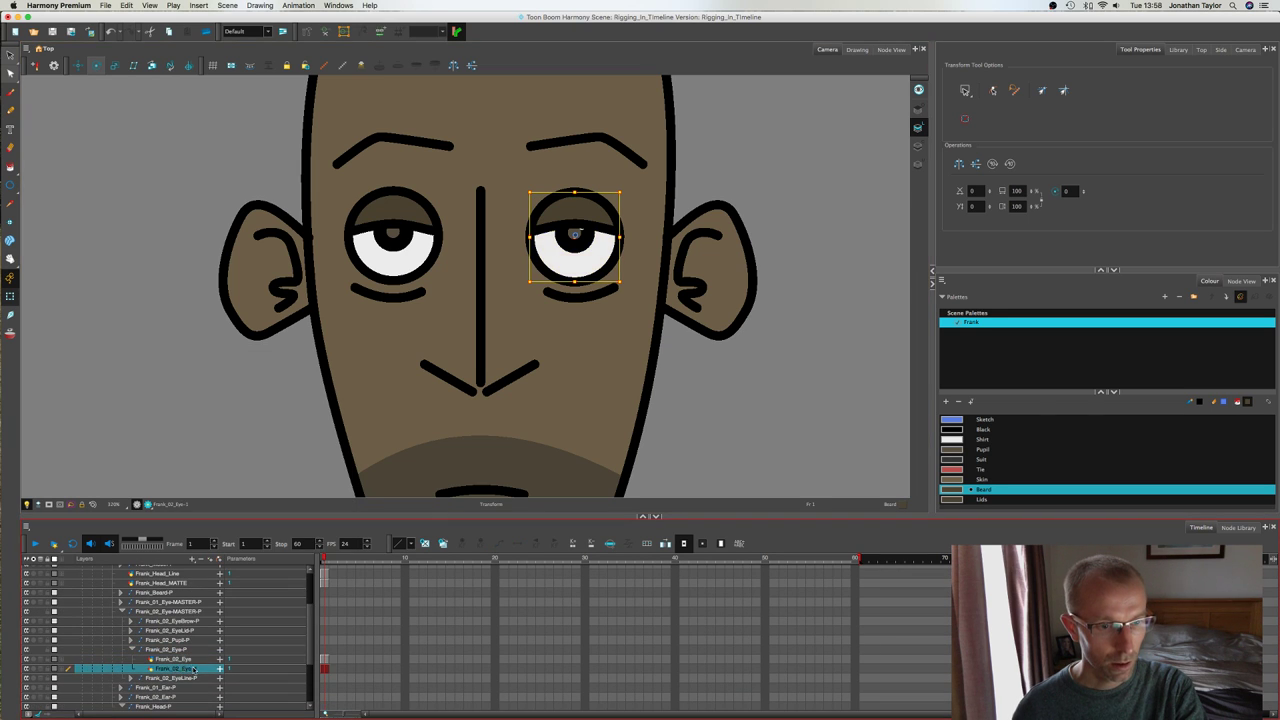
pyautogui.doubleClick(193, 668)
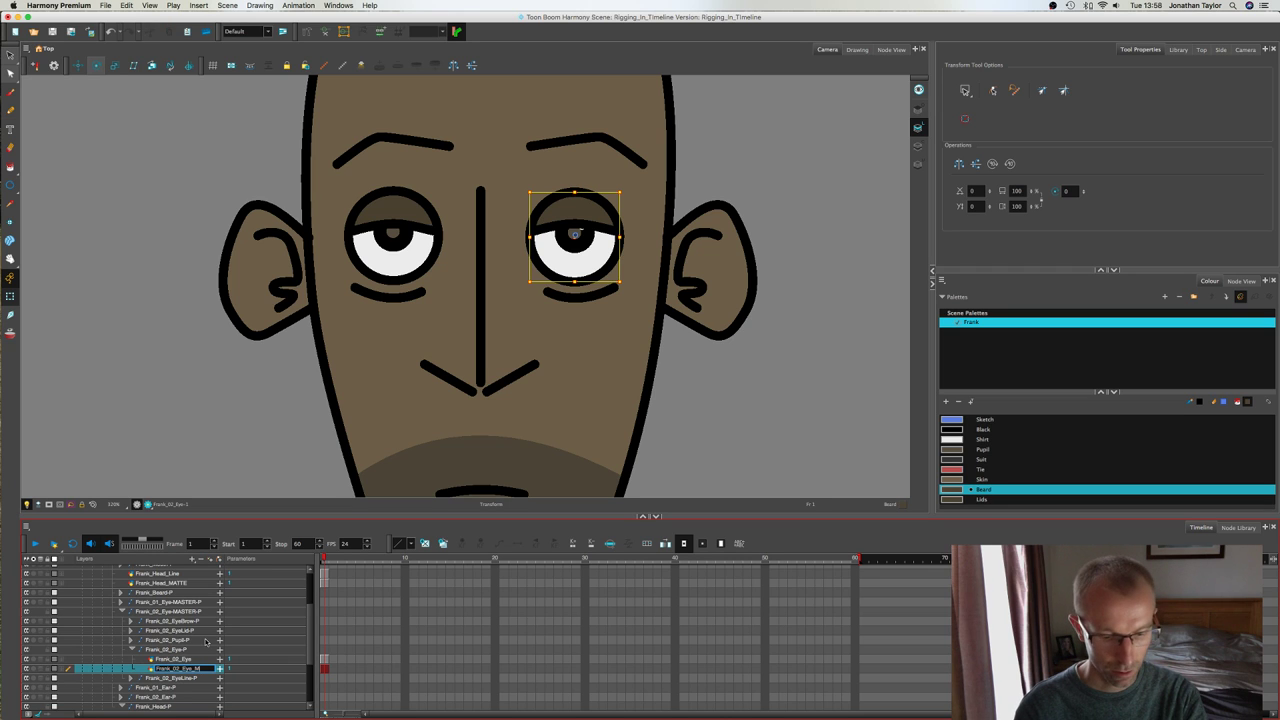
pyautogui.press('Return')
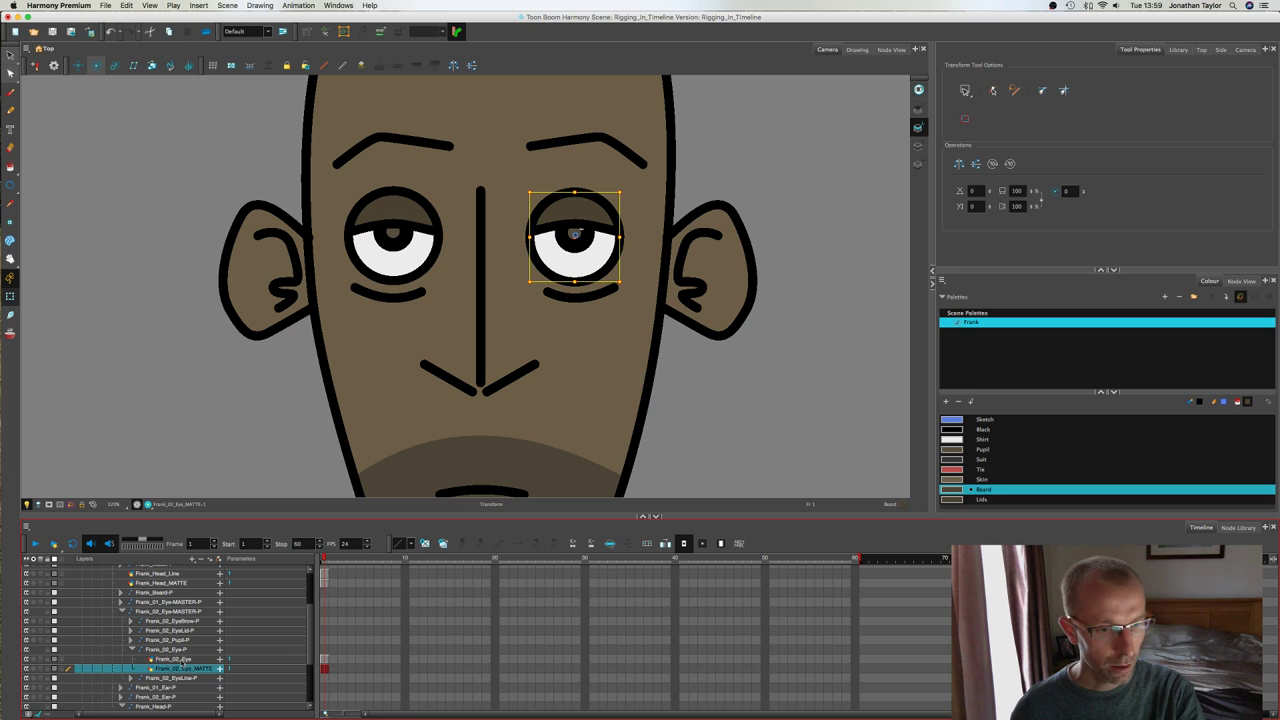
# Step: Assign the Frank_02_Eye_MATTE layer as the matte of the Cutter under the Frank_02_Pupil drawing
pyautogui.click(132, 678)
pyautogui.click(132, 678)
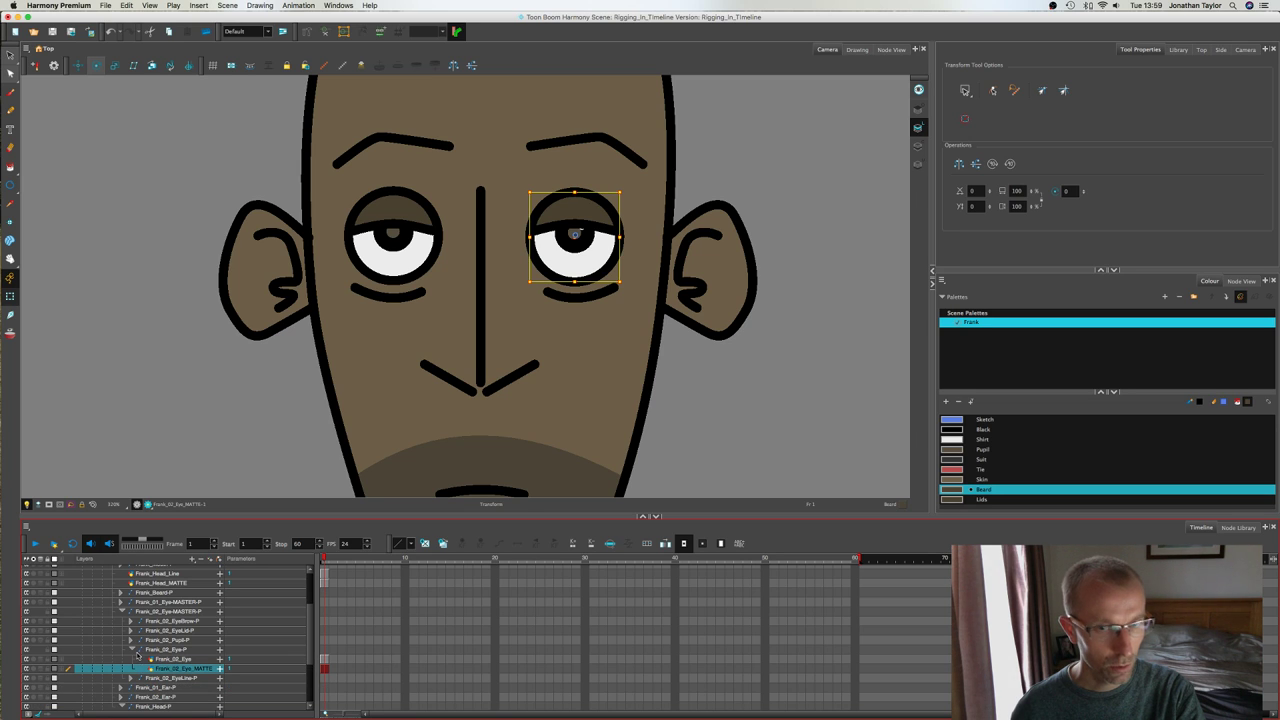
pyautogui.moveTo(308, 615); pyautogui.dragTo(310, 630)
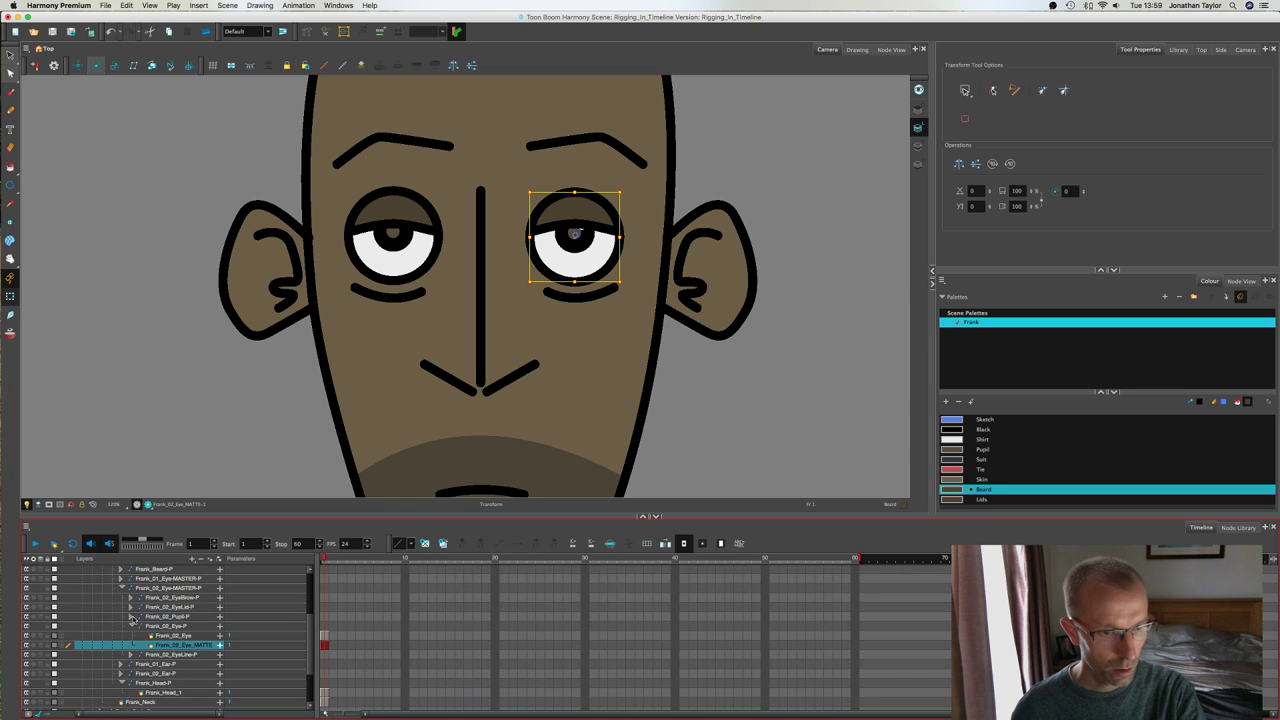
pyautogui.click(130, 616)
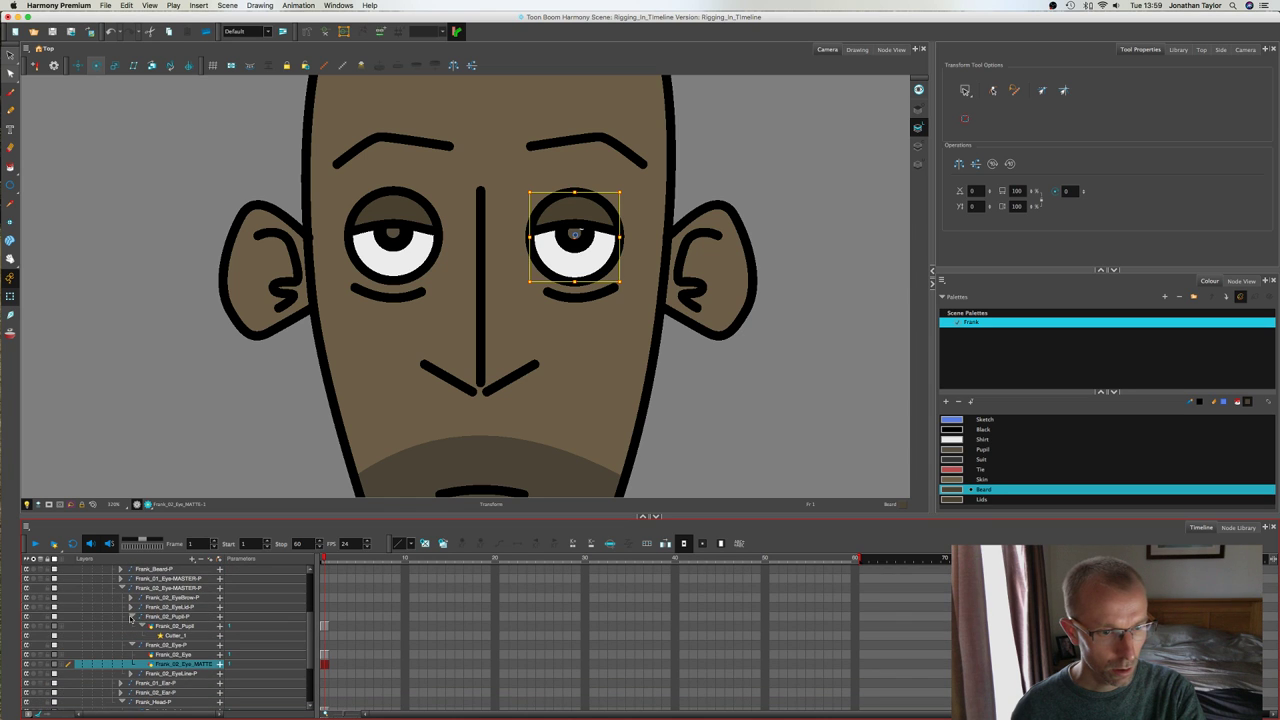
pyautogui.click(220, 637)
pyautogui.moveTo(185, 676); pyautogui.dragTo(257, 648)
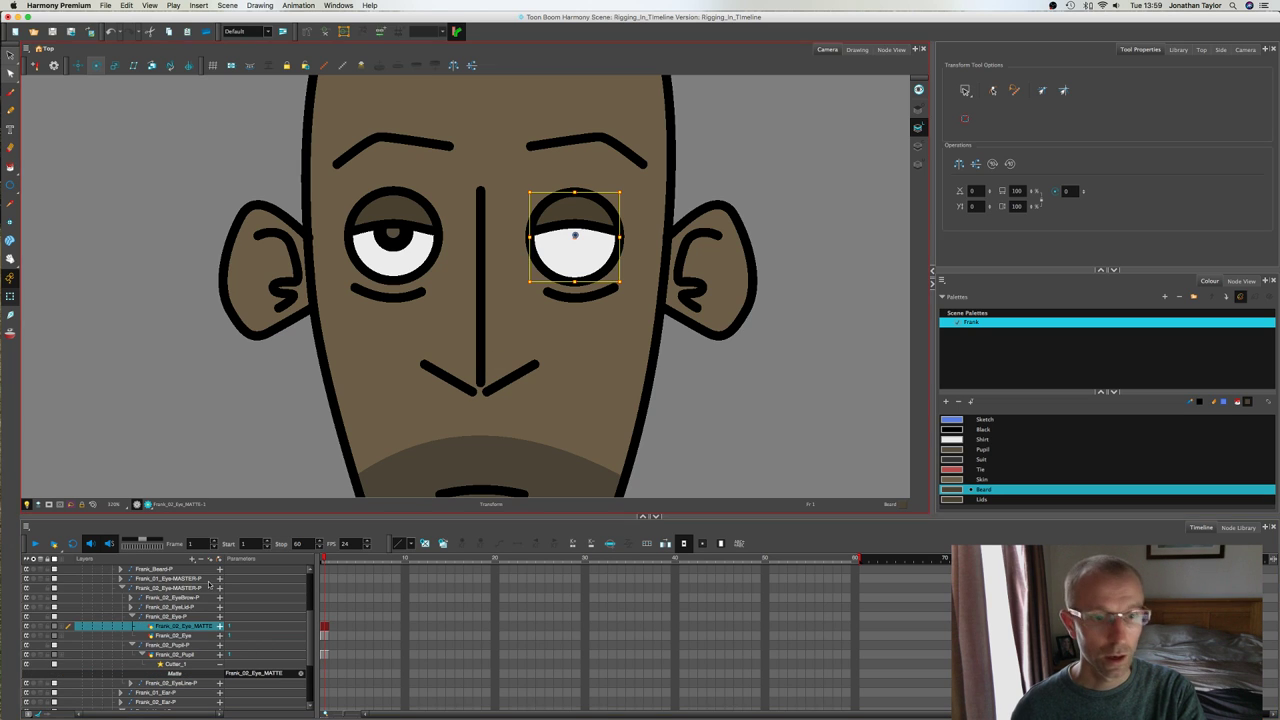
# Step: Turn on the Inverted option in the layer properties of the Frank_02 pupil's Cutter
pyautogui.click(161, 665)
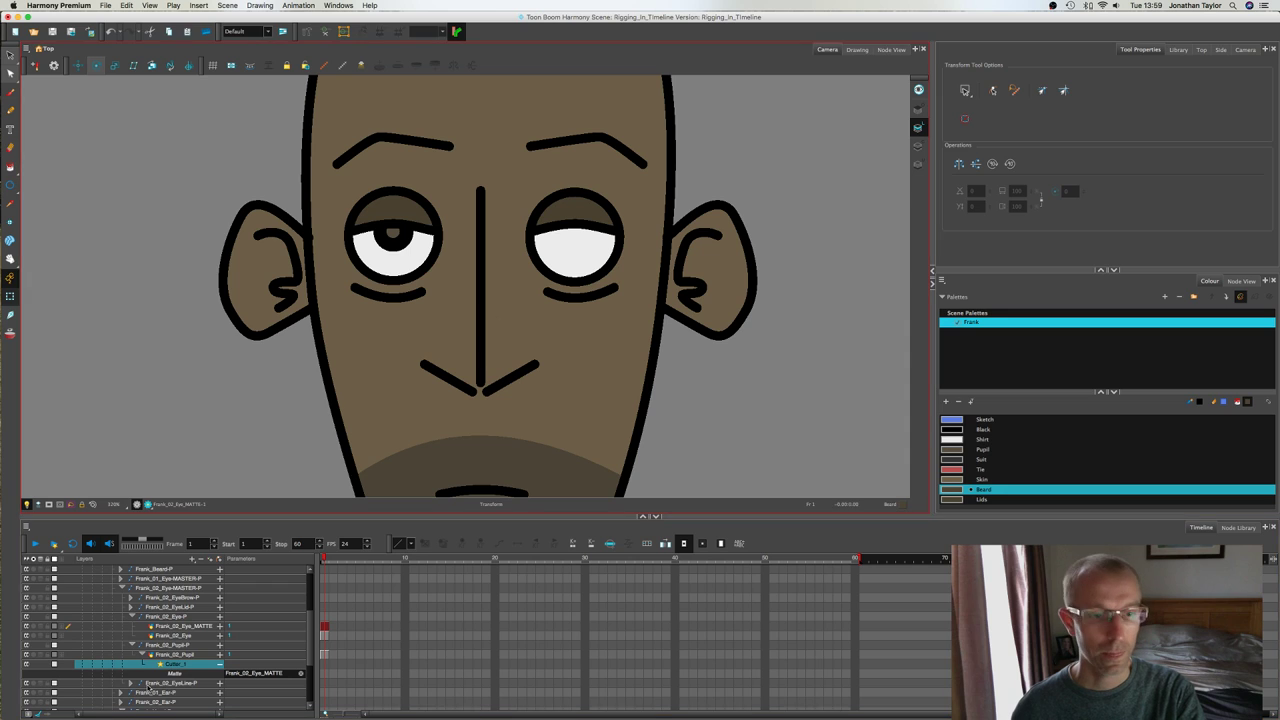
pyautogui.doubleClick(161, 665)
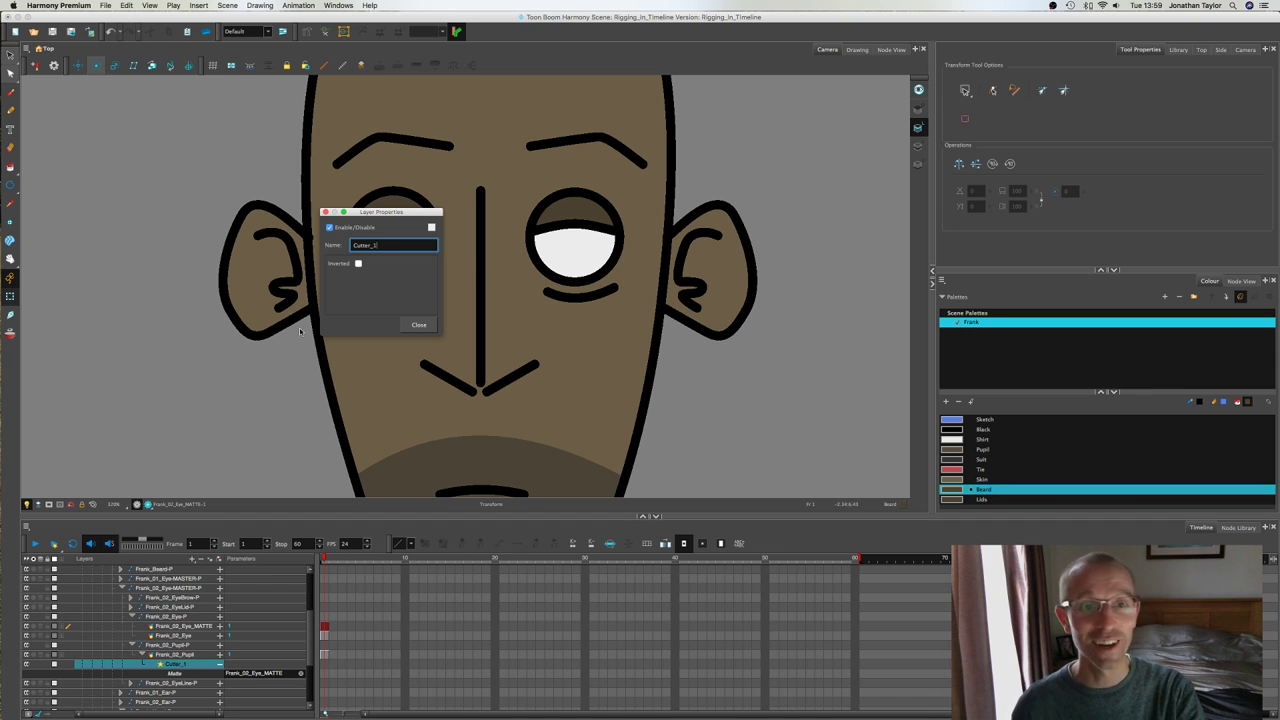
pyautogui.click(358, 263)
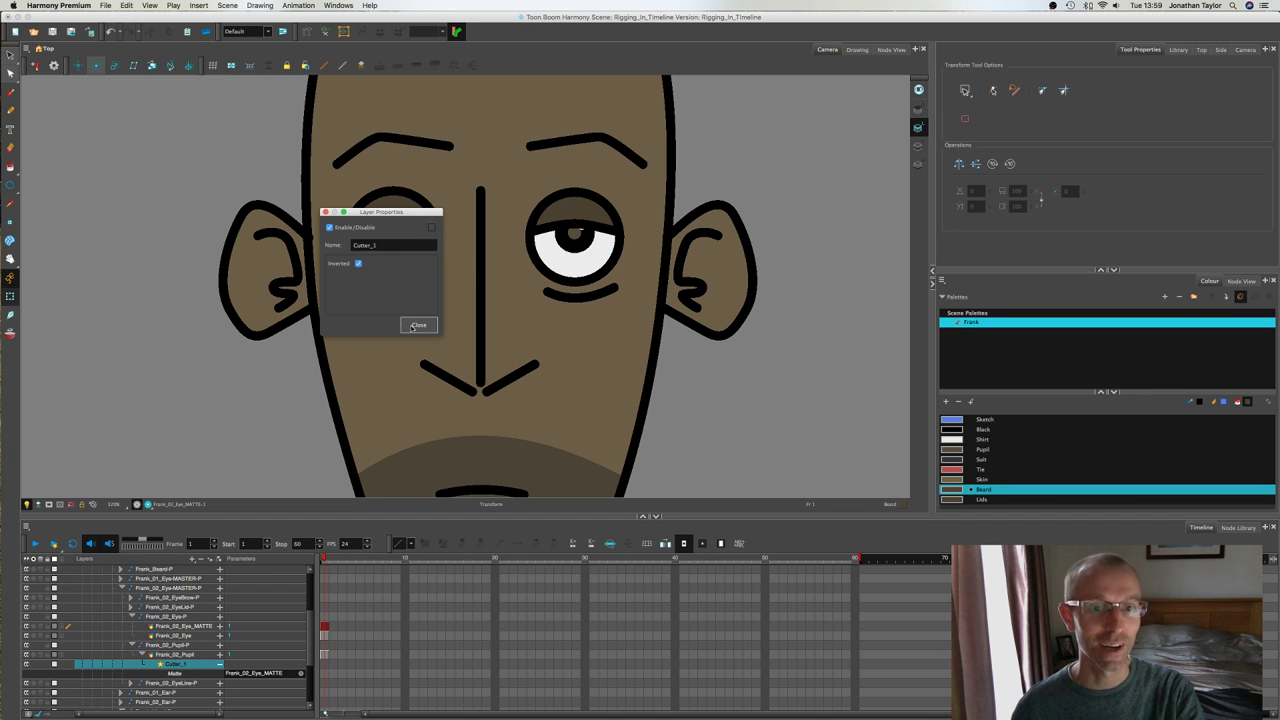
pyautogui.click(412, 324)
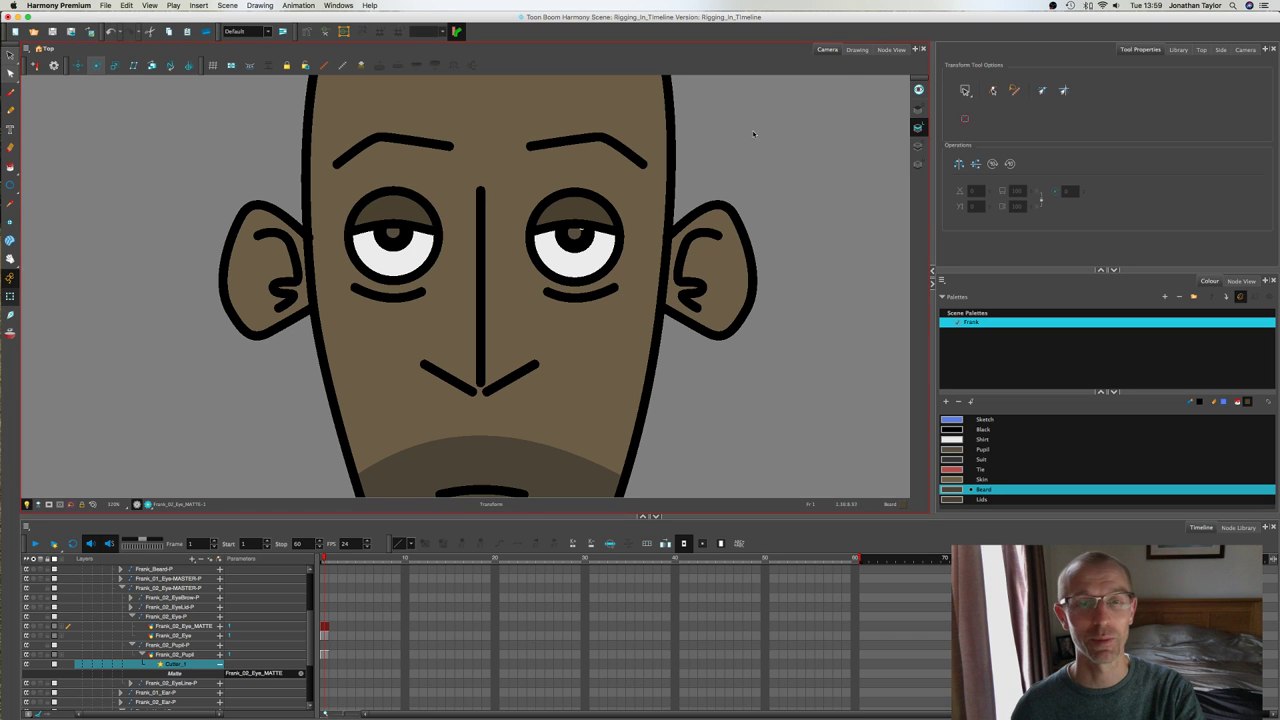
# Step: Examine how the Frank_02 pupil, its matte and the Cutter are wired in the Node View
pyautogui.click(891, 49)
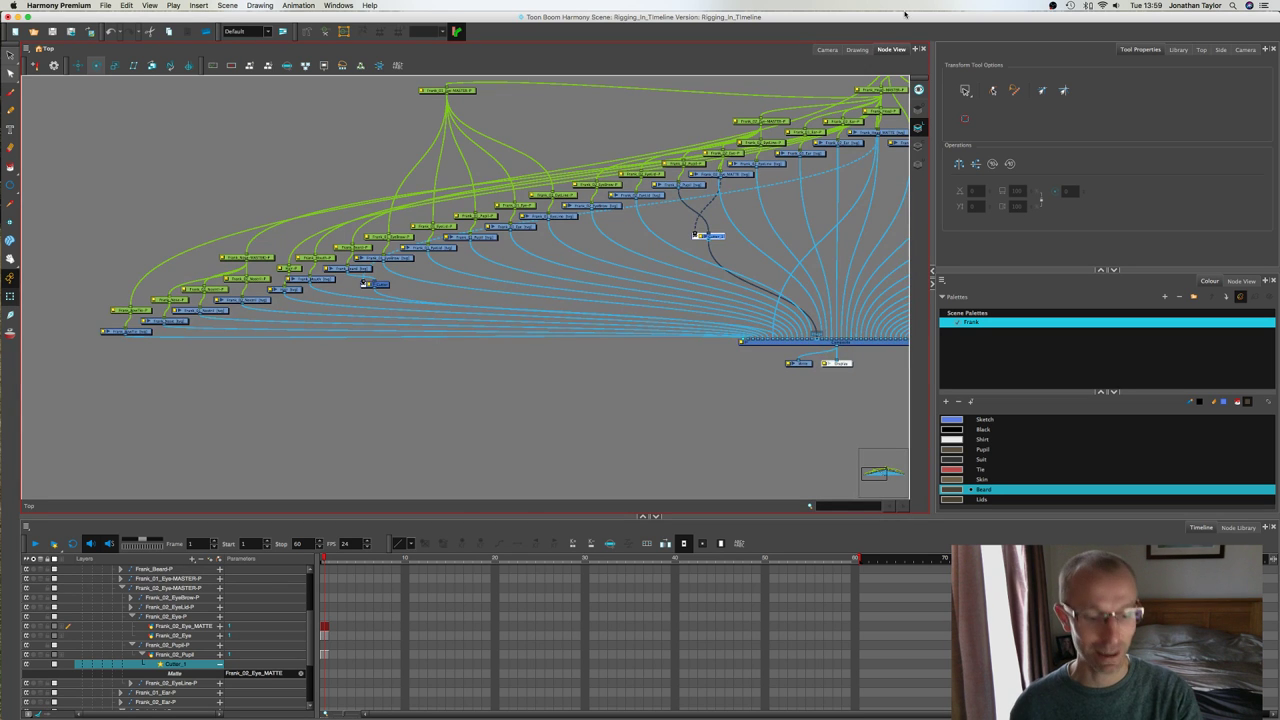
pyautogui.moveTo(597, 252); pyautogui.dragTo(581, 336)
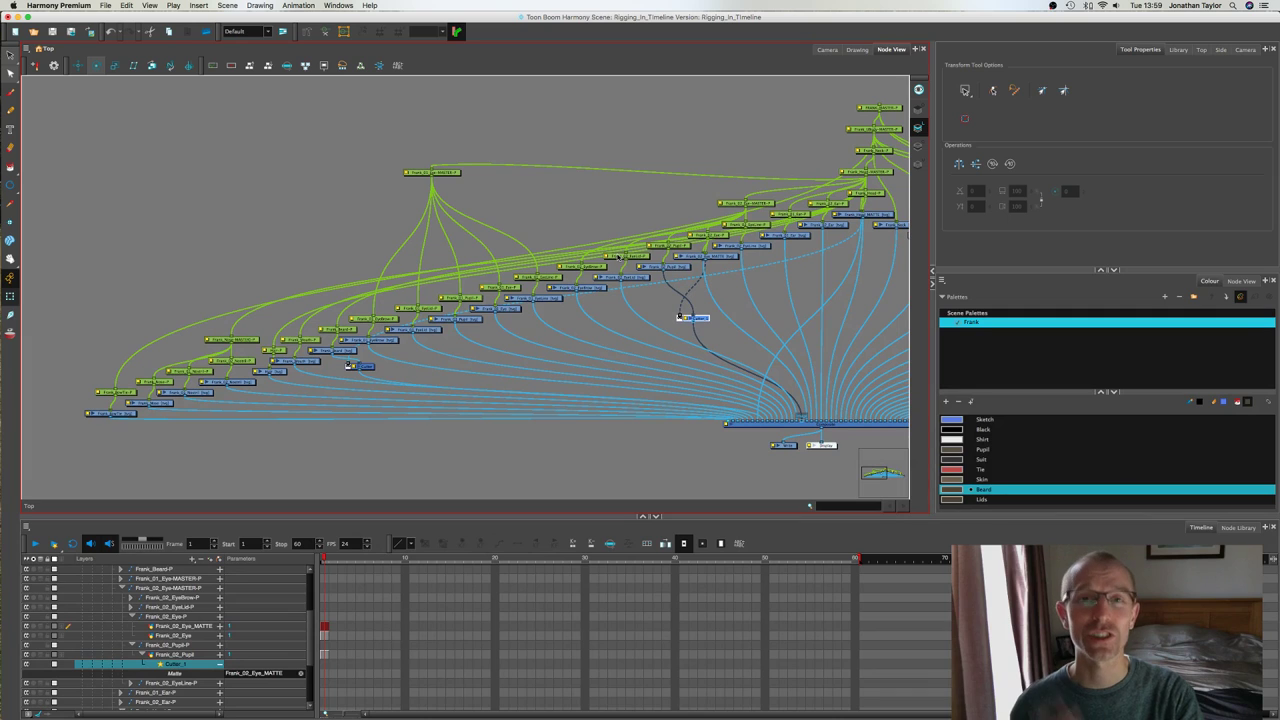
pyautogui.click(826, 50)
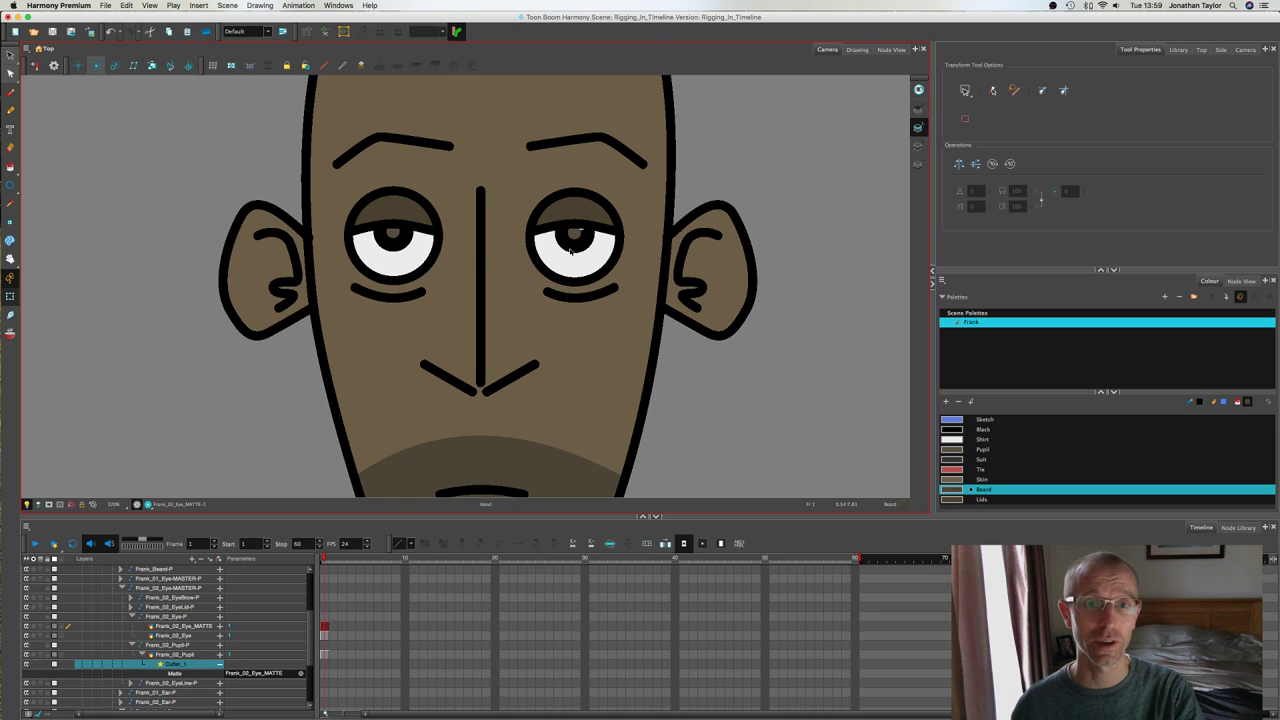
# Step: Try moving the Frank_02_Pupil-P peg down past the edge of the eye to test the mask, and undo the move
pyautogui.click(568, 243)
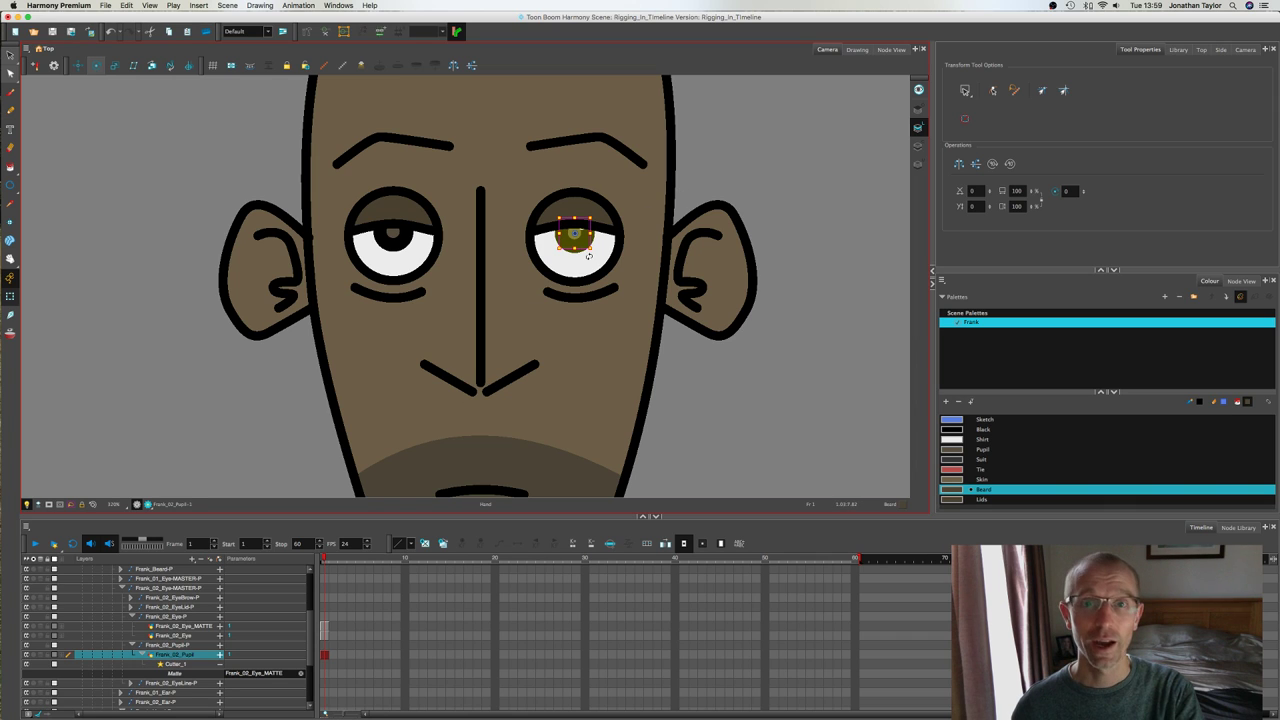
pyautogui.press('b')
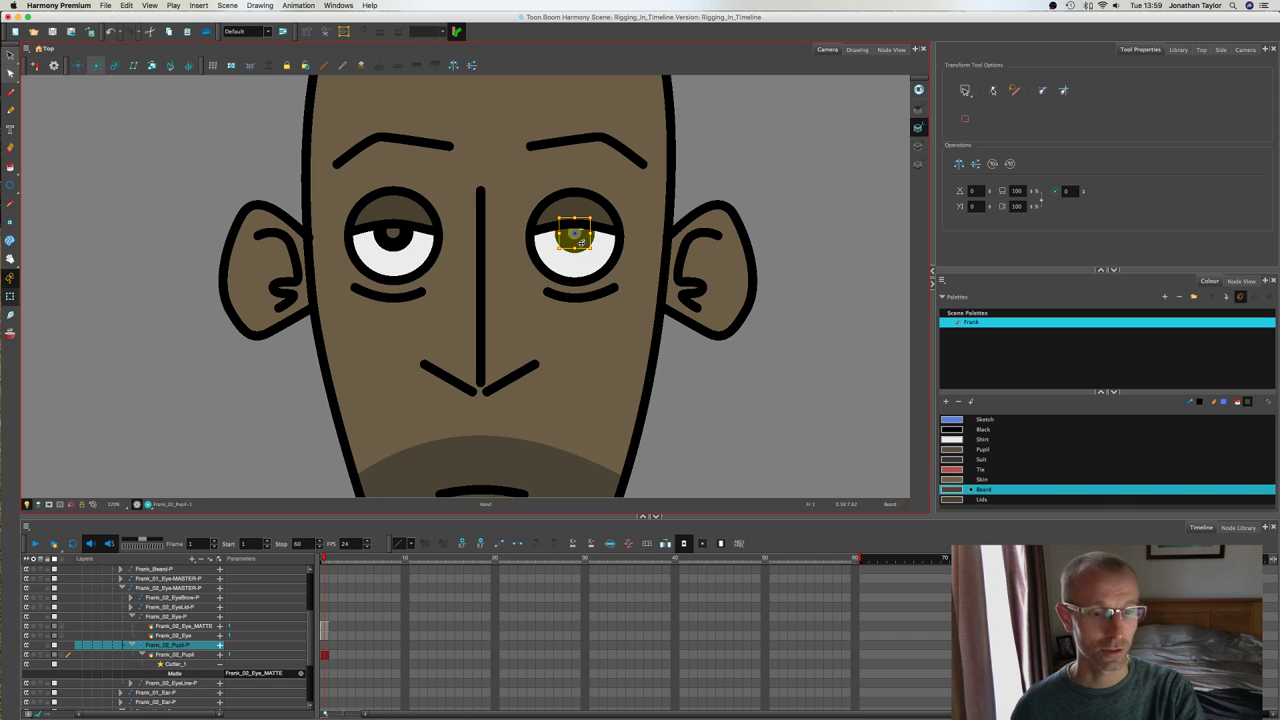
pyautogui.moveTo(580, 243); pyautogui.dragTo(573, 287)
pyautogui.press('super+z')
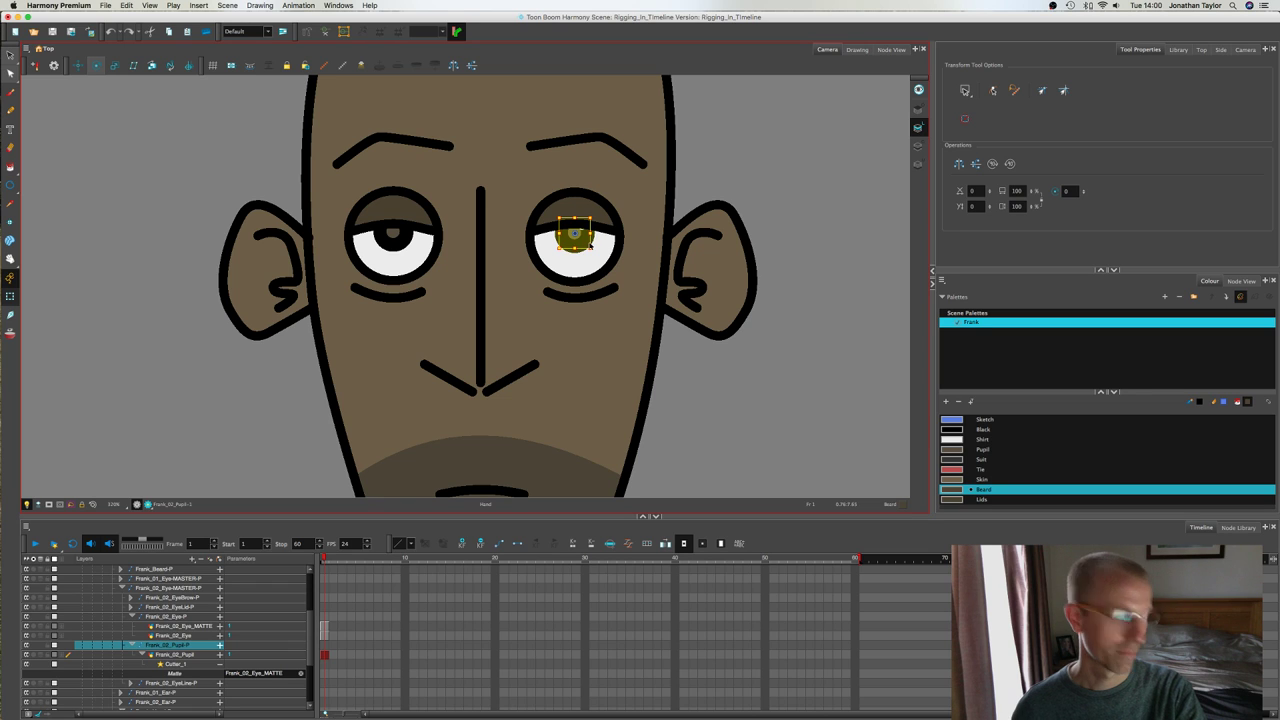
# Step: Select the Frank_01 pupil and insert a new Cutter node on its drawing's connection to the composite
pyautogui.click(393, 235)
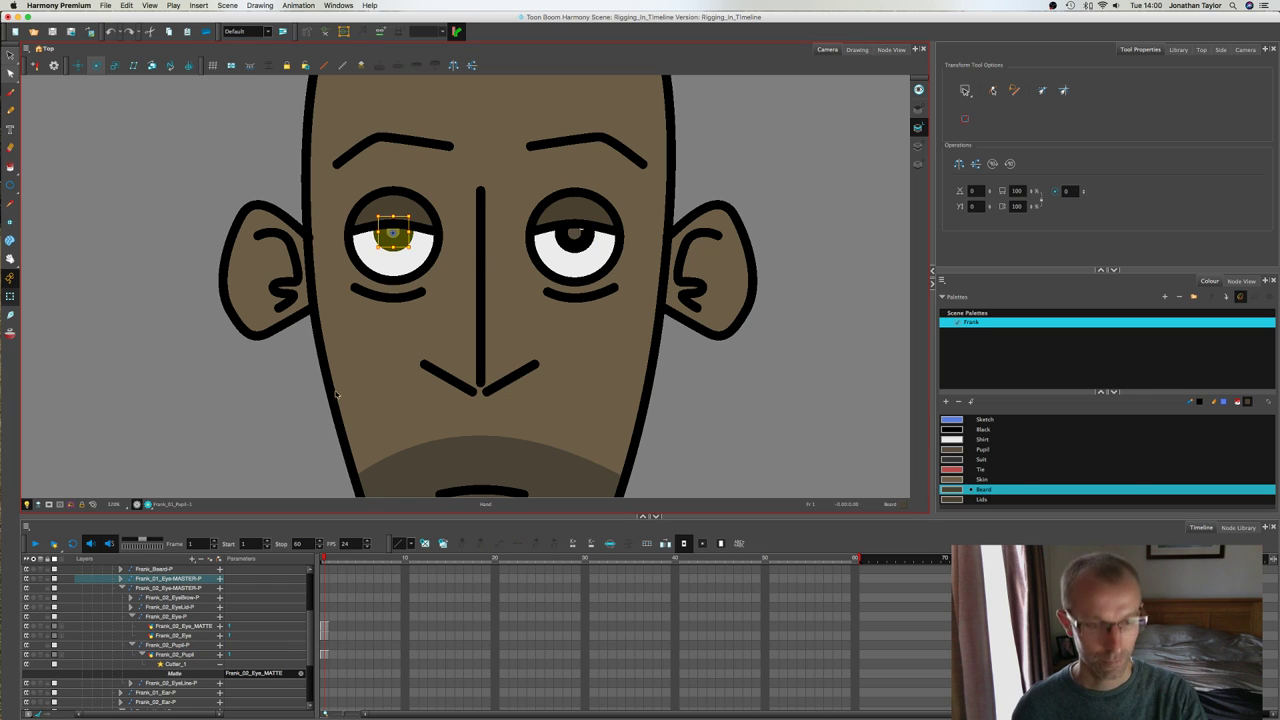
pyautogui.click(891, 49)
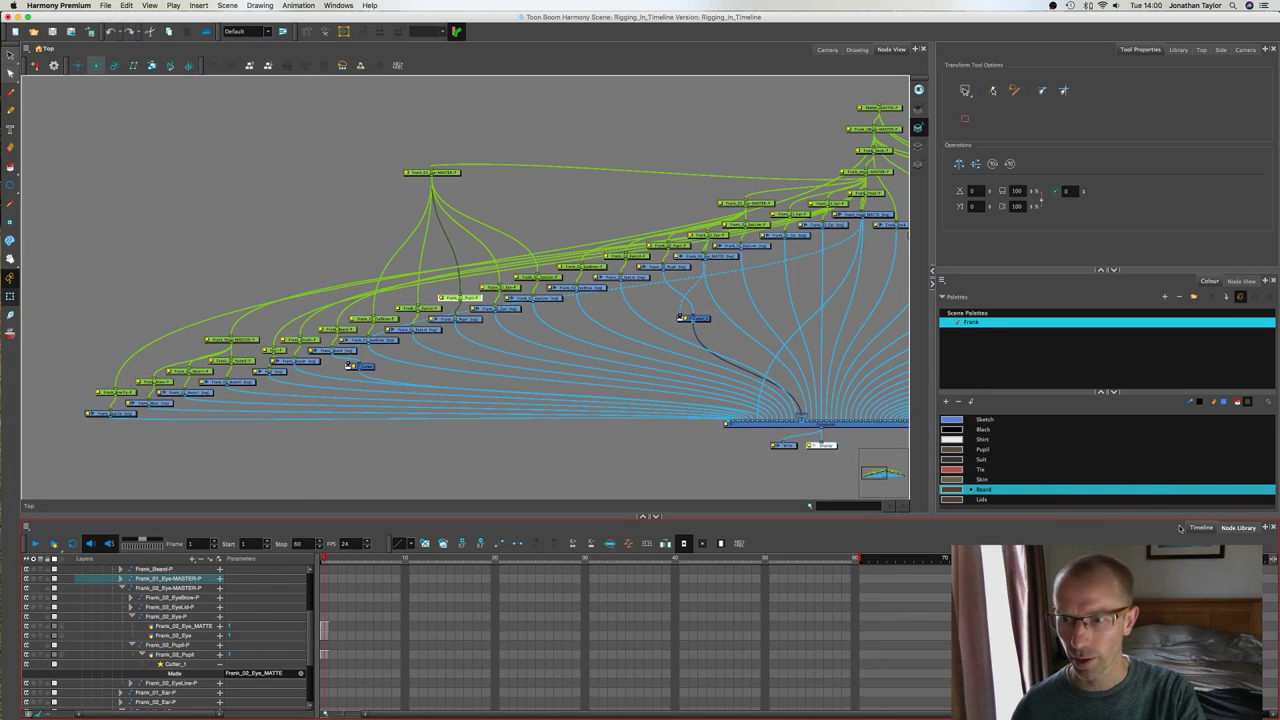
pyautogui.click(1238, 527)
pyautogui.moveTo(447, 588); pyautogui.dragTo(805, 418)
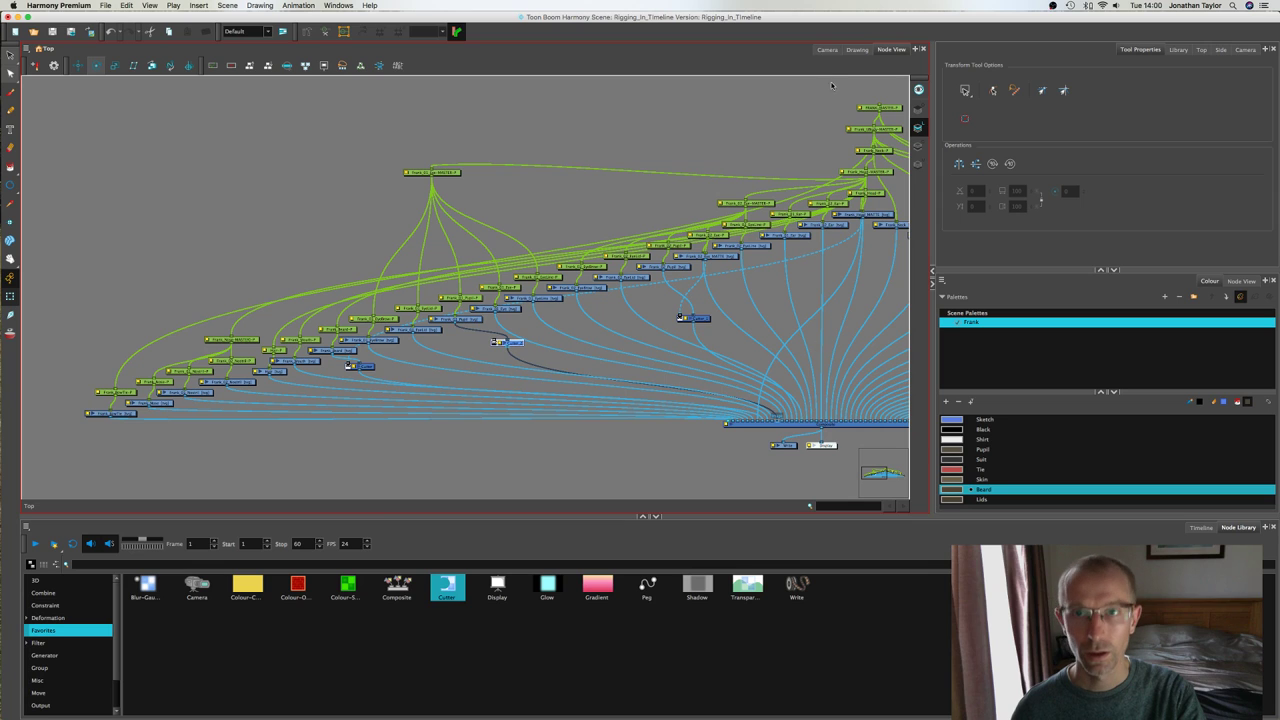
# Step: Duplicate the Frank_01_Eye drawing layer in the Timeline and rename the copy Frank_01_Eye_MATTE
pyautogui.click(827, 49)
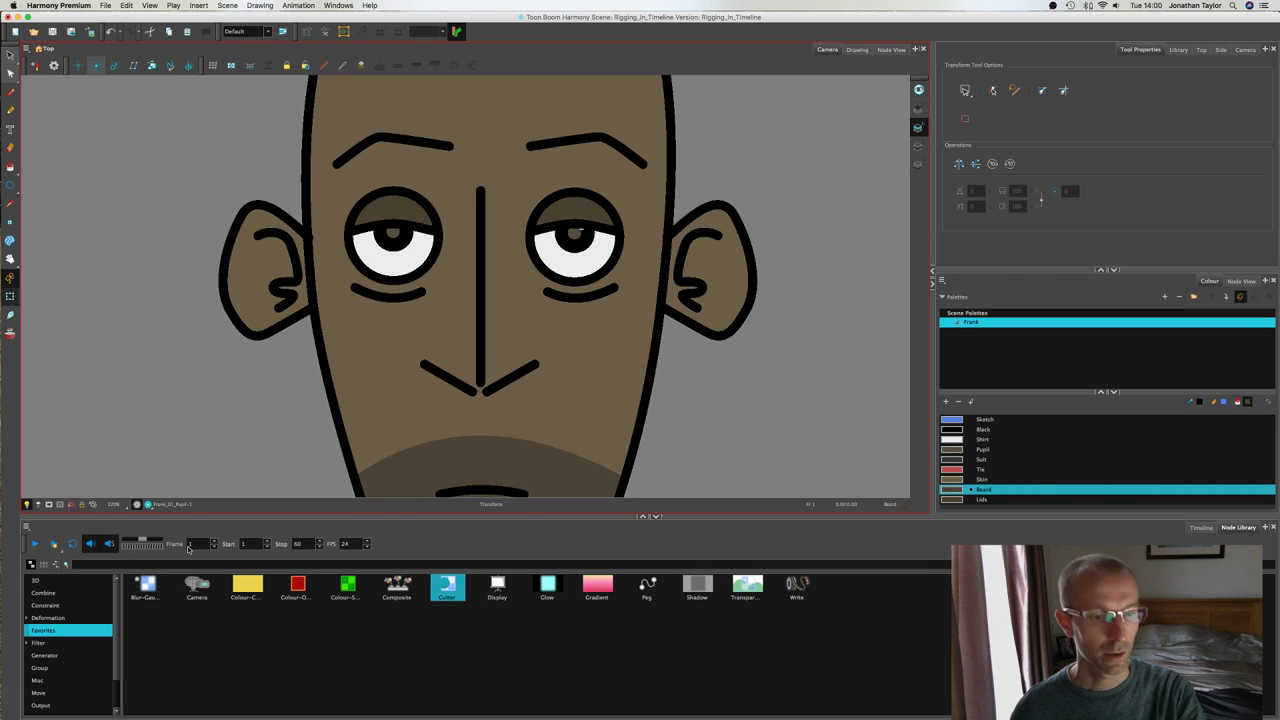
pyautogui.click(1197, 528)
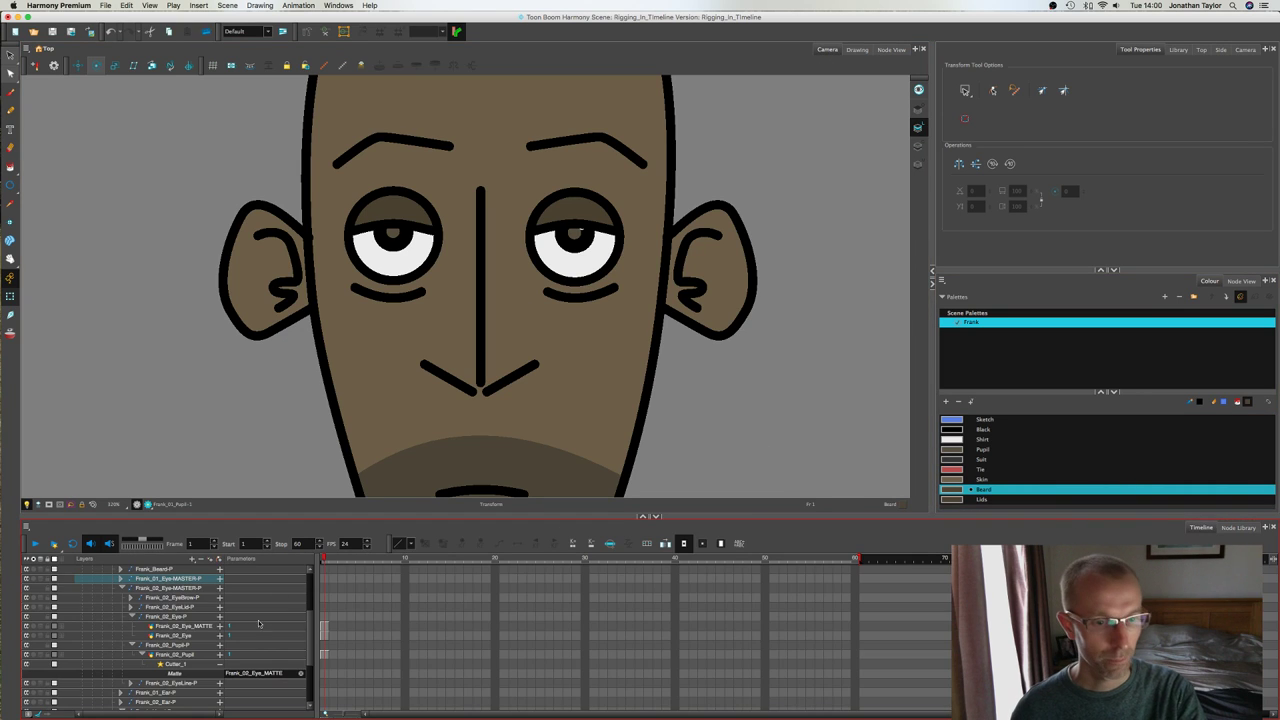
pyautogui.click(122, 590)
pyautogui.click(120, 578)
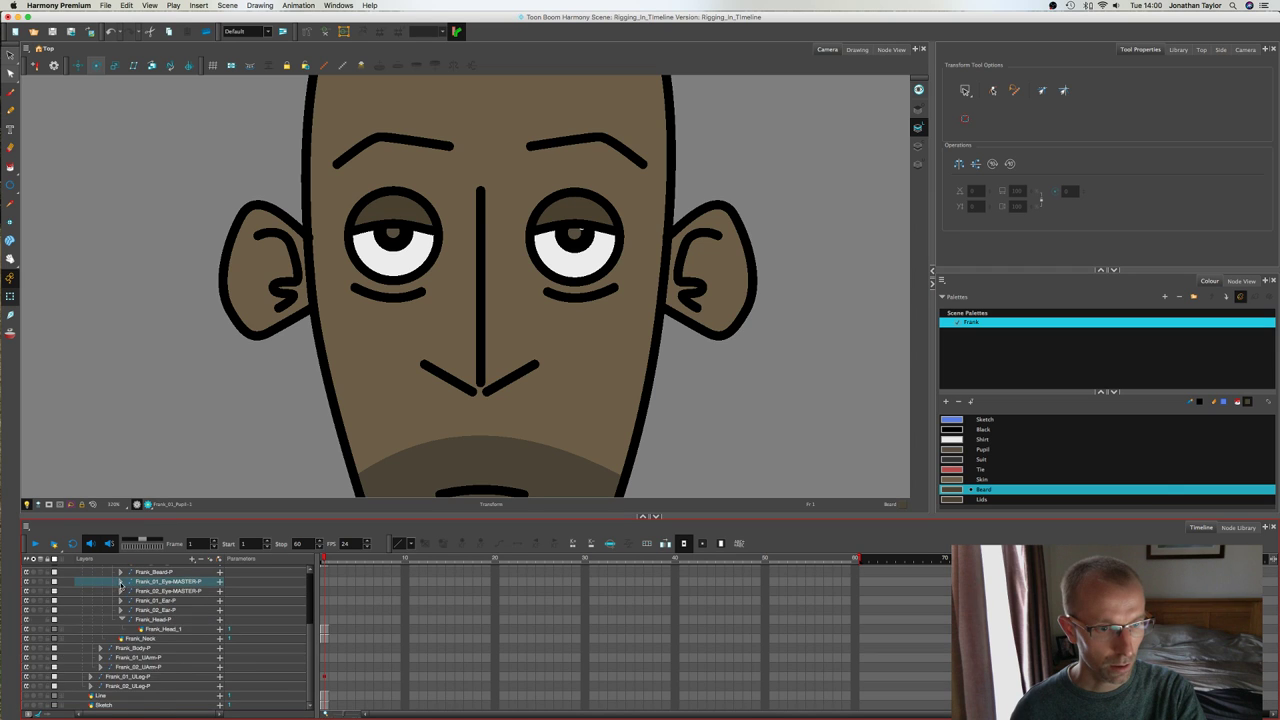
pyautogui.click(147, 610)
pyautogui.click(130, 611)
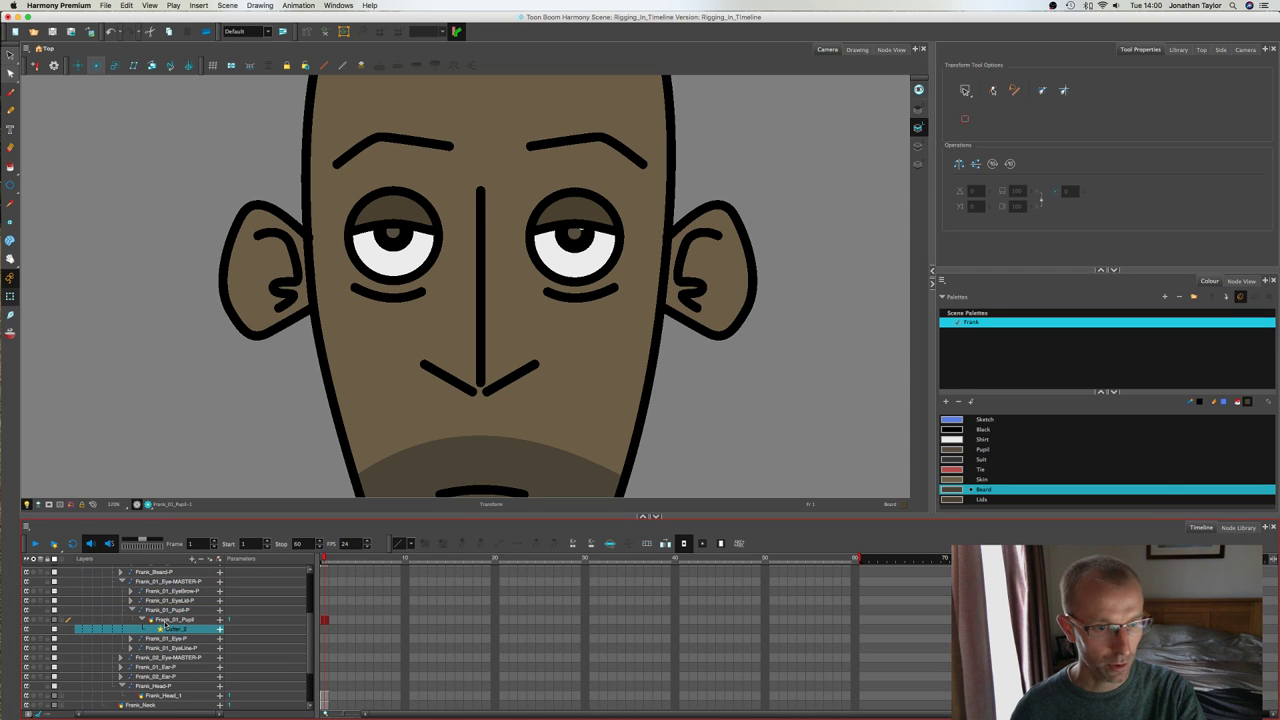
pyautogui.click(130, 638)
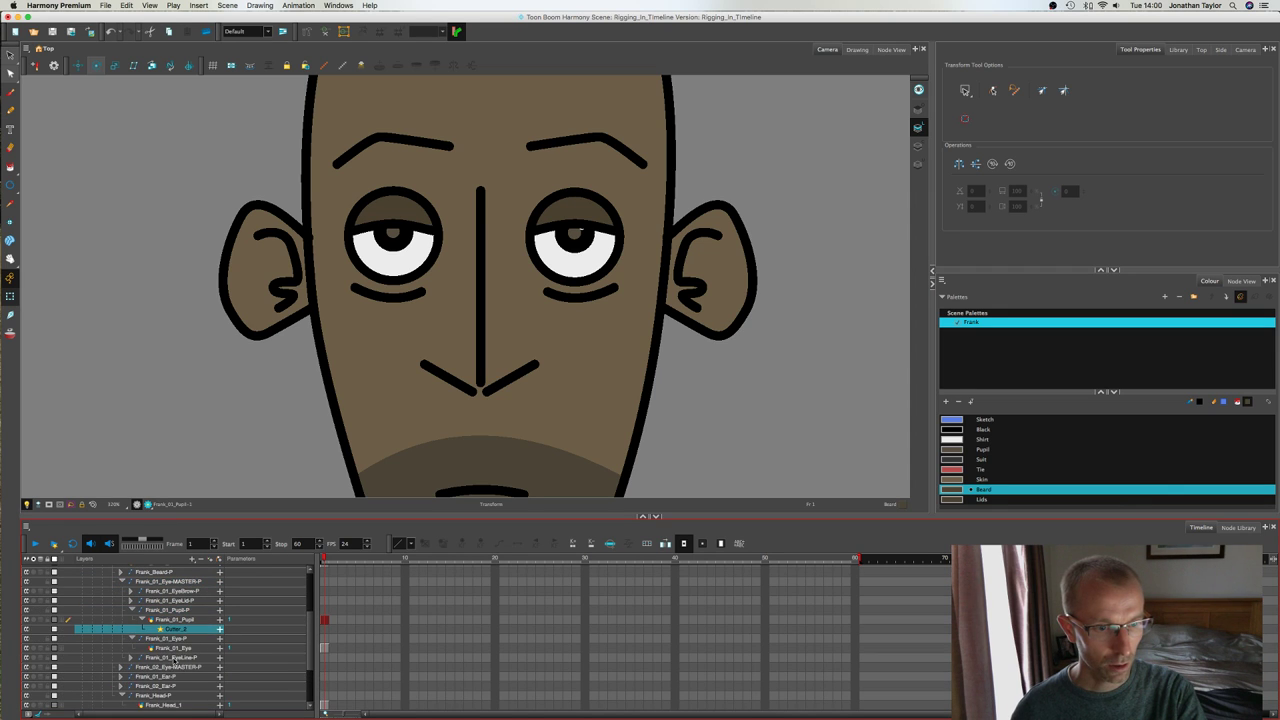
pyautogui.rightClick(176, 649)
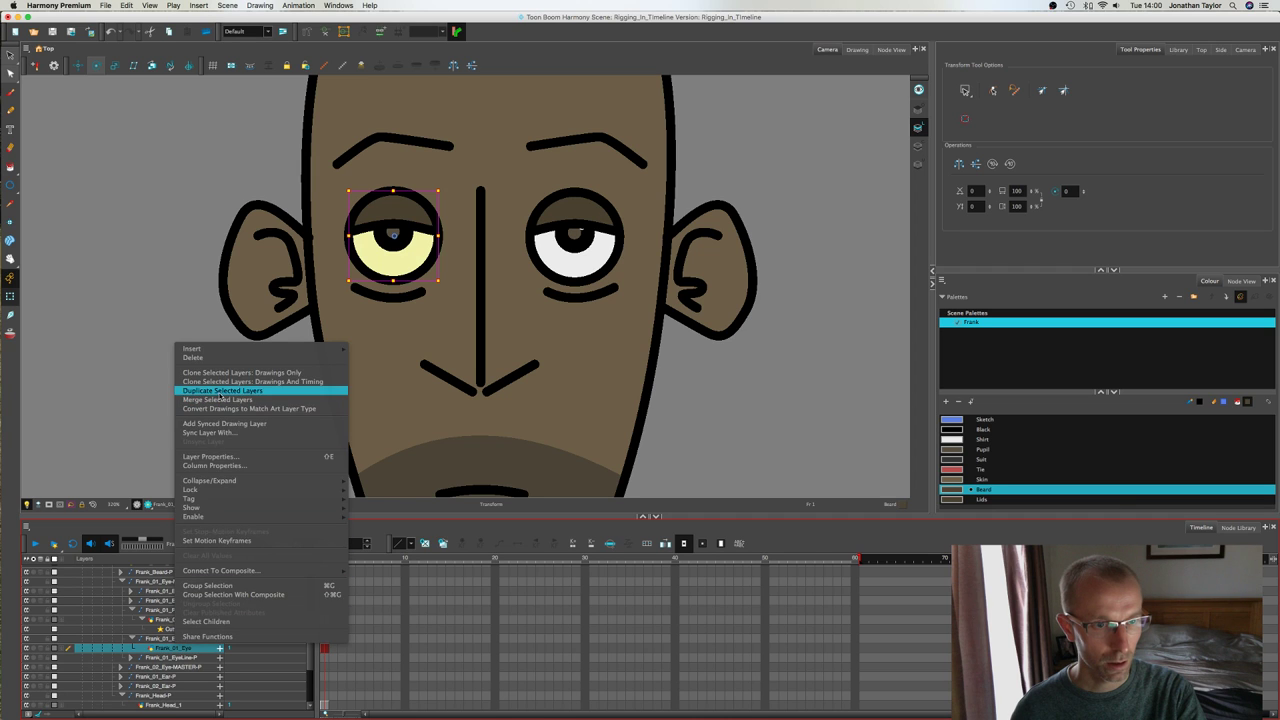
pyautogui.click(221, 391)
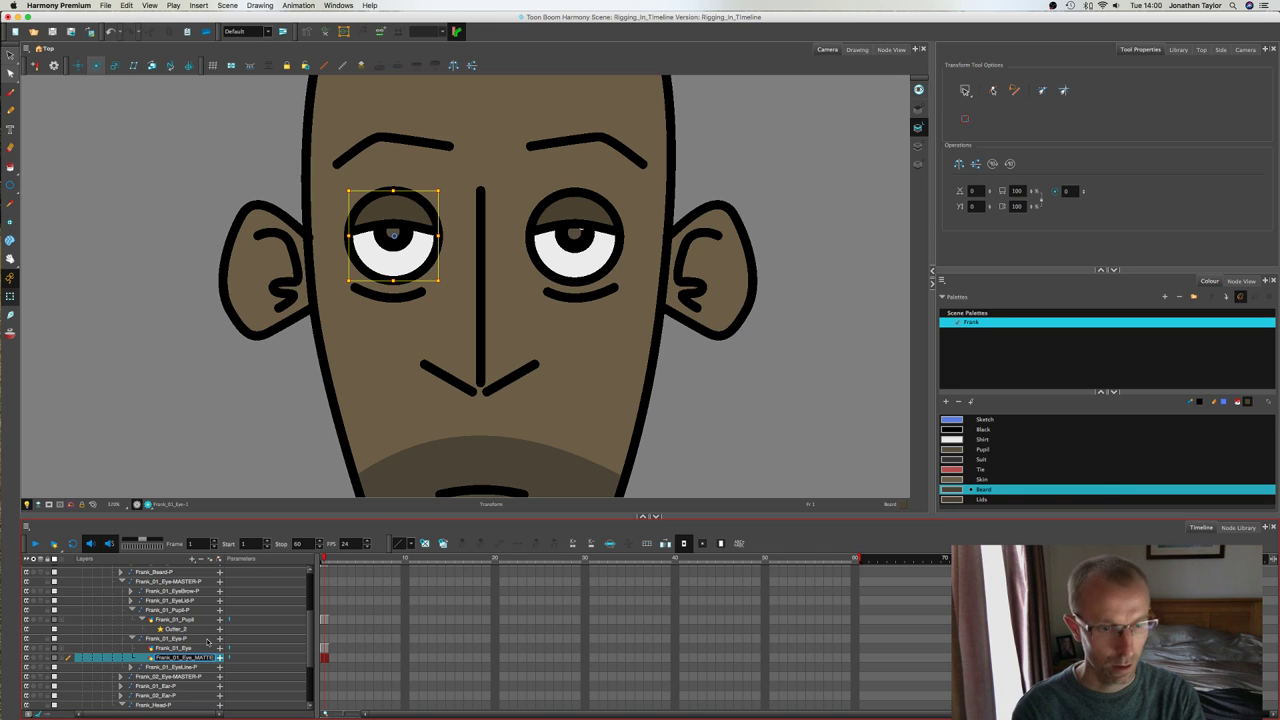
pyautogui.press('Return')
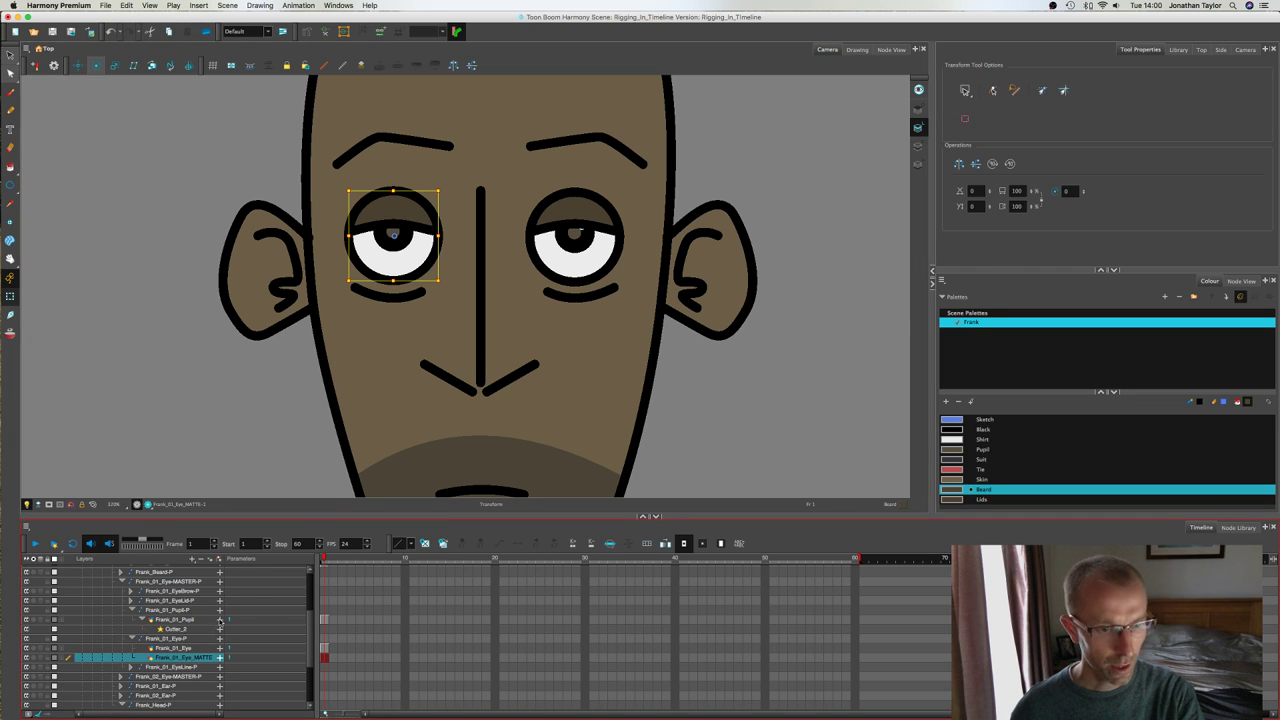
# Step: Assign Frank_01_Eye_MATTE as the matte of the Frank_01 pupil's Cutter and set that Cutter to Inverted
pyautogui.click(220, 630)
pyautogui.moveTo(198, 666); pyautogui.dragTo(248, 640)
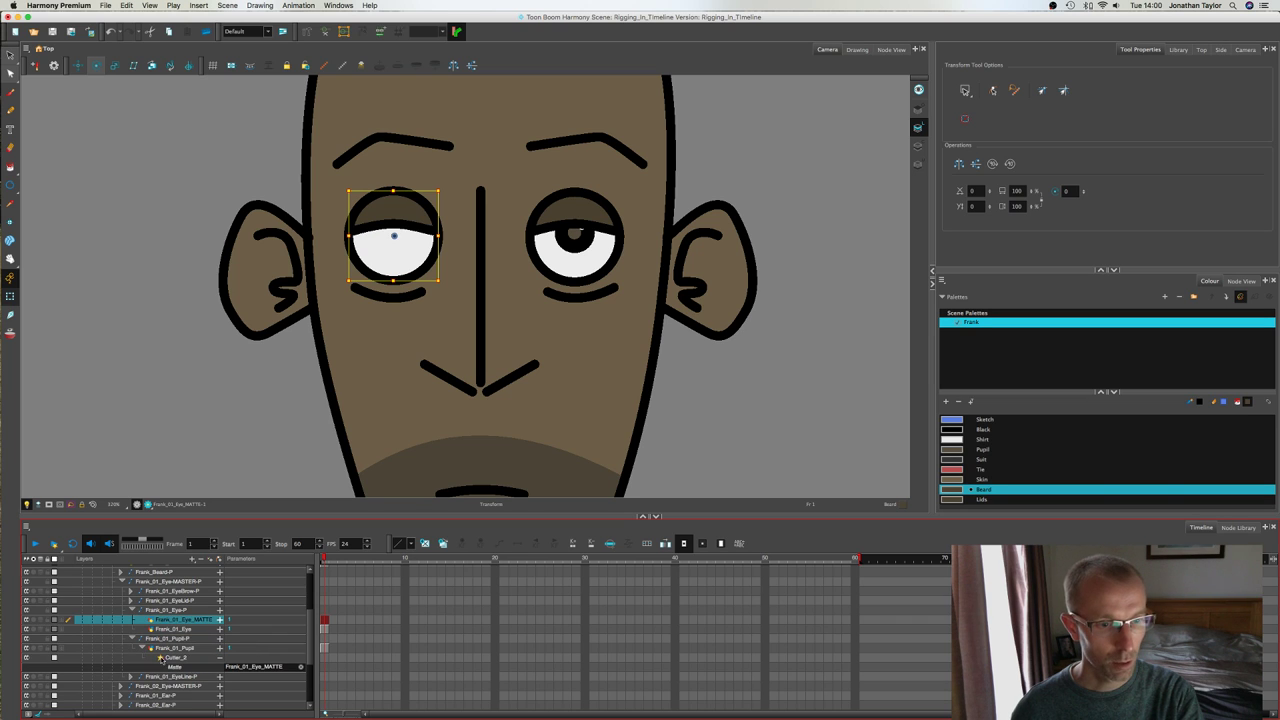
pyautogui.doubleClick(172, 657)
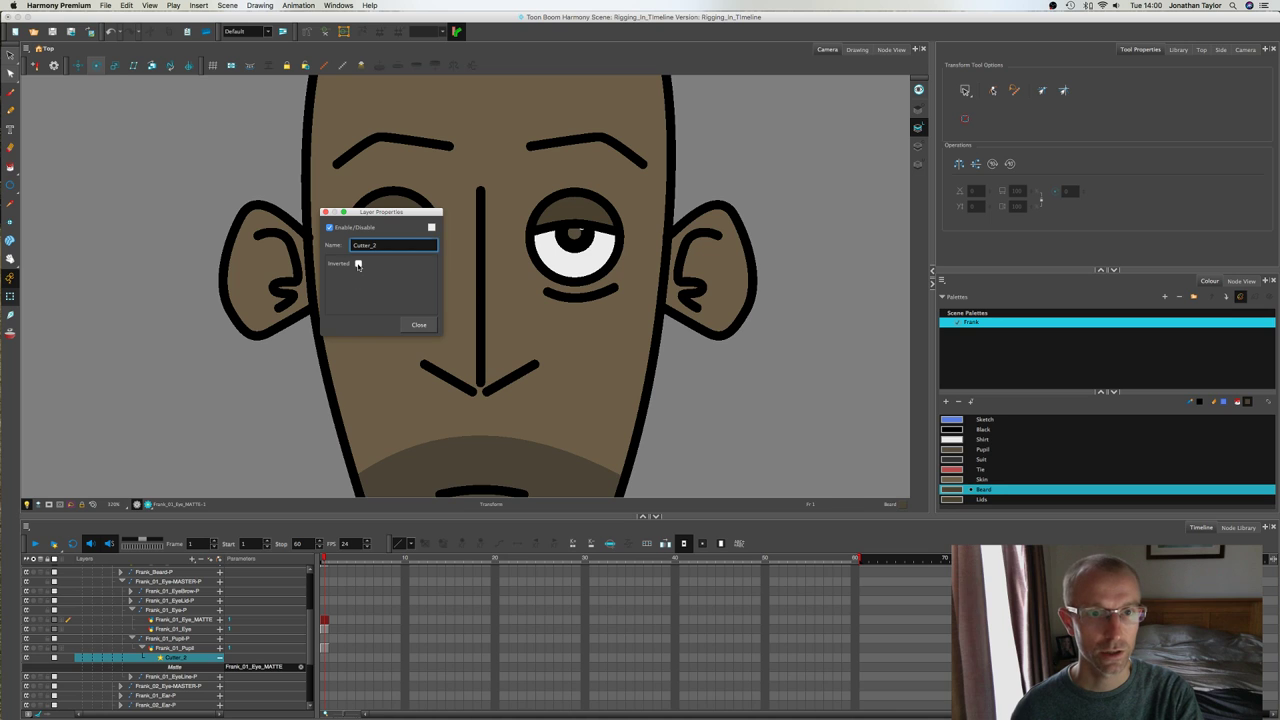
pyautogui.click(358, 264)
pyautogui.click(418, 324)
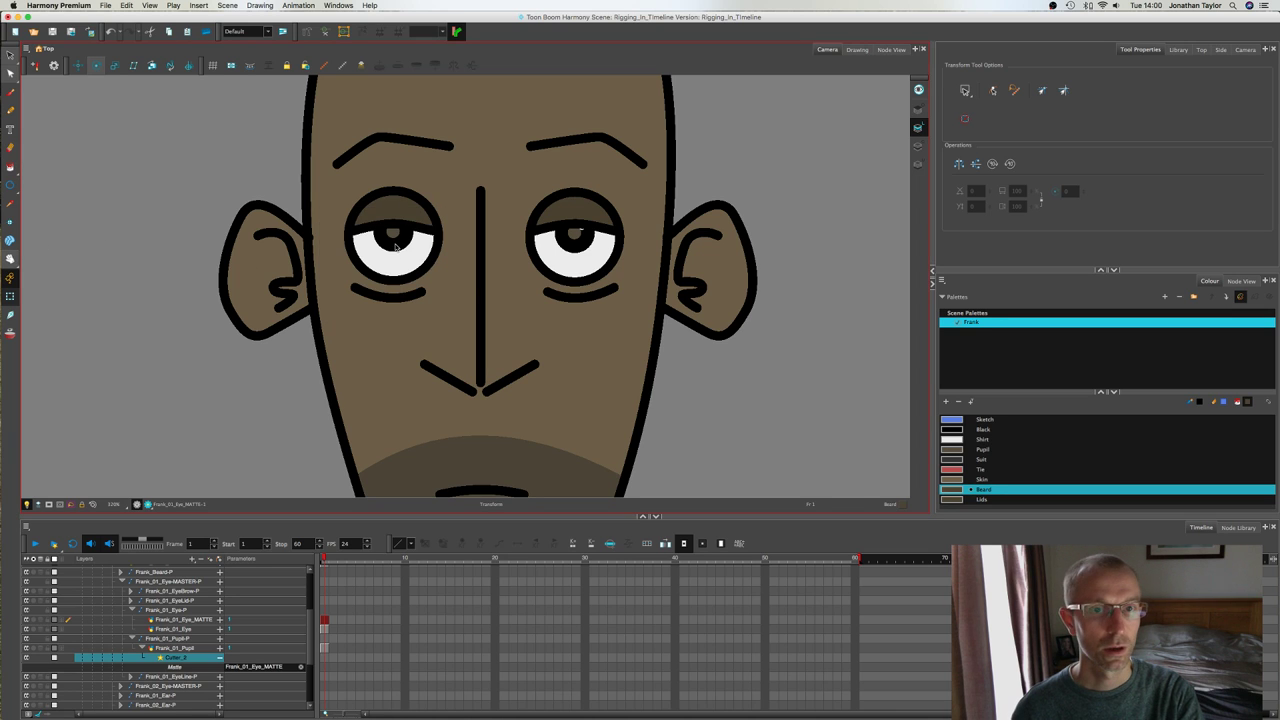
# Step: Try moving the Frank_01 pupil down to the lower edge of the eye to test its mask, undo the move and deselect it
pyautogui.click(398, 245)
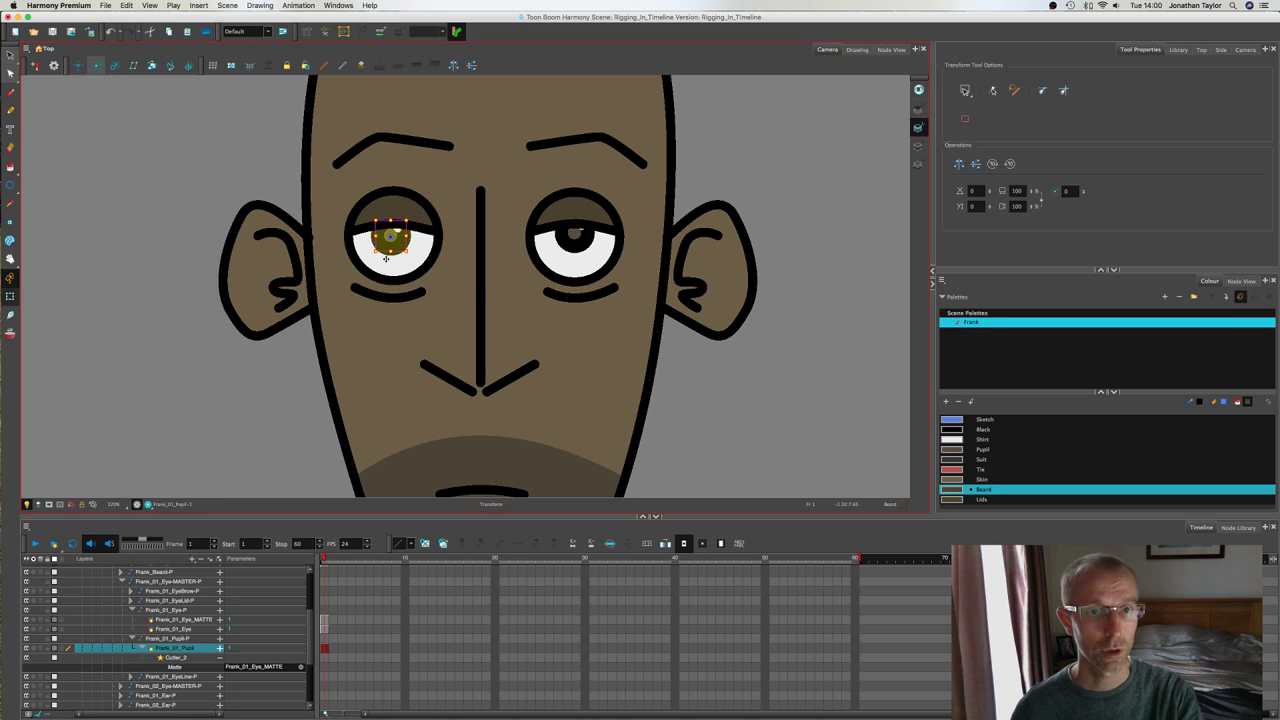
pyautogui.moveTo(385, 258)
pyautogui.mouseDown()
pyautogui.moveTo(368, 272)
pyautogui.moveTo(389, 281)
pyautogui.moveTo(418, 255)
pyautogui.moveTo(416, 218)
pyautogui.moveTo(372, 208)
pyautogui.moveTo(362, 252)
pyautogui.moveTo(382, 272)
pyautogui.moveTo(403, 268)
pyautogui.mouseUp()
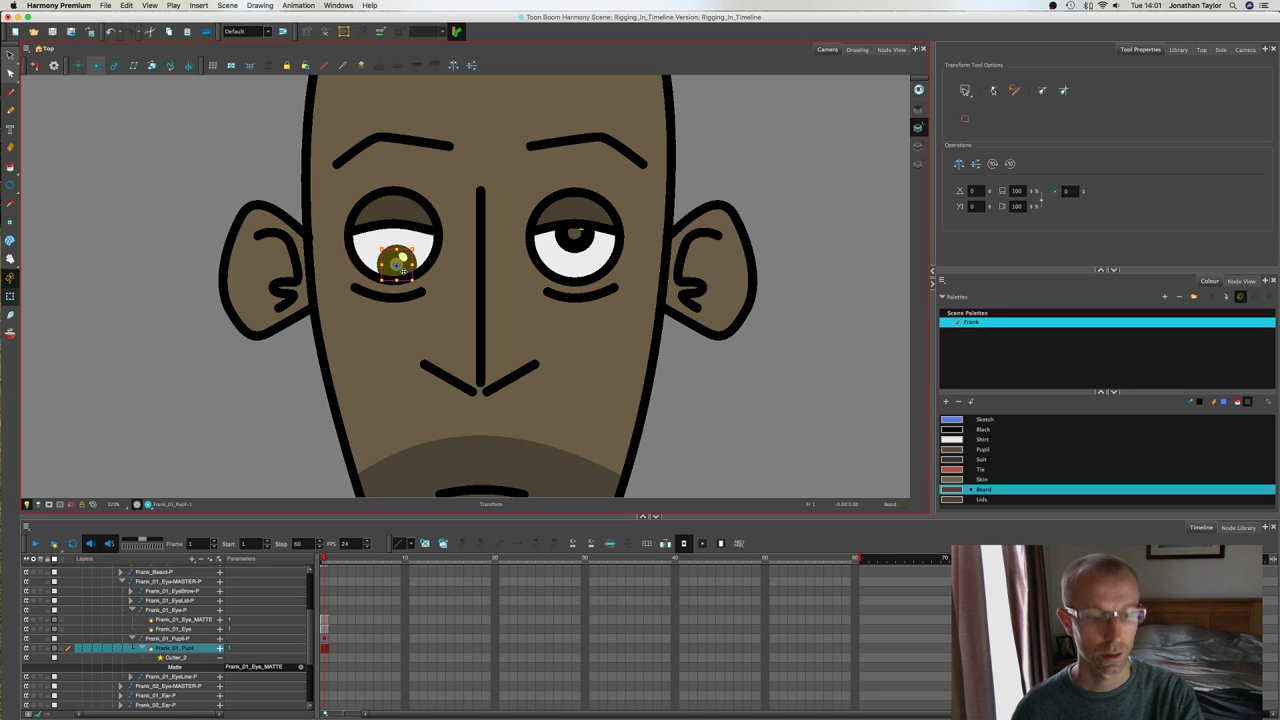
pyautogui.press('super+z')
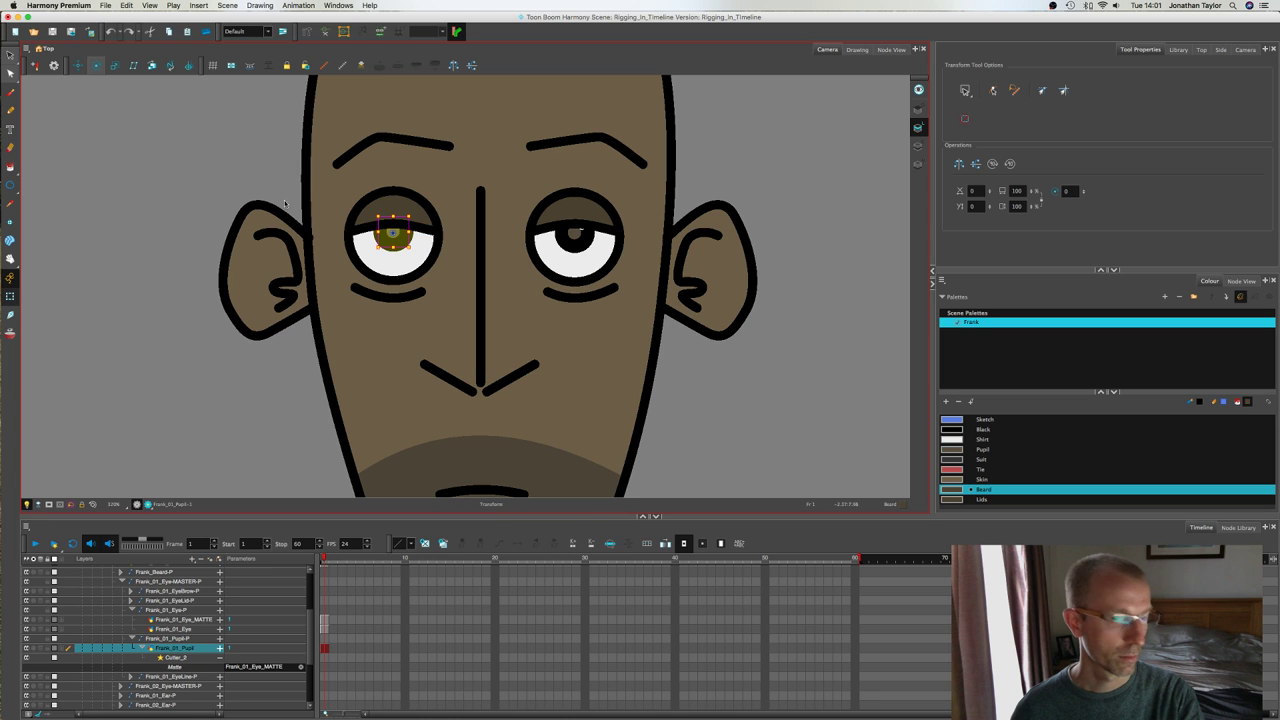
pyautogui.click(234, 189)
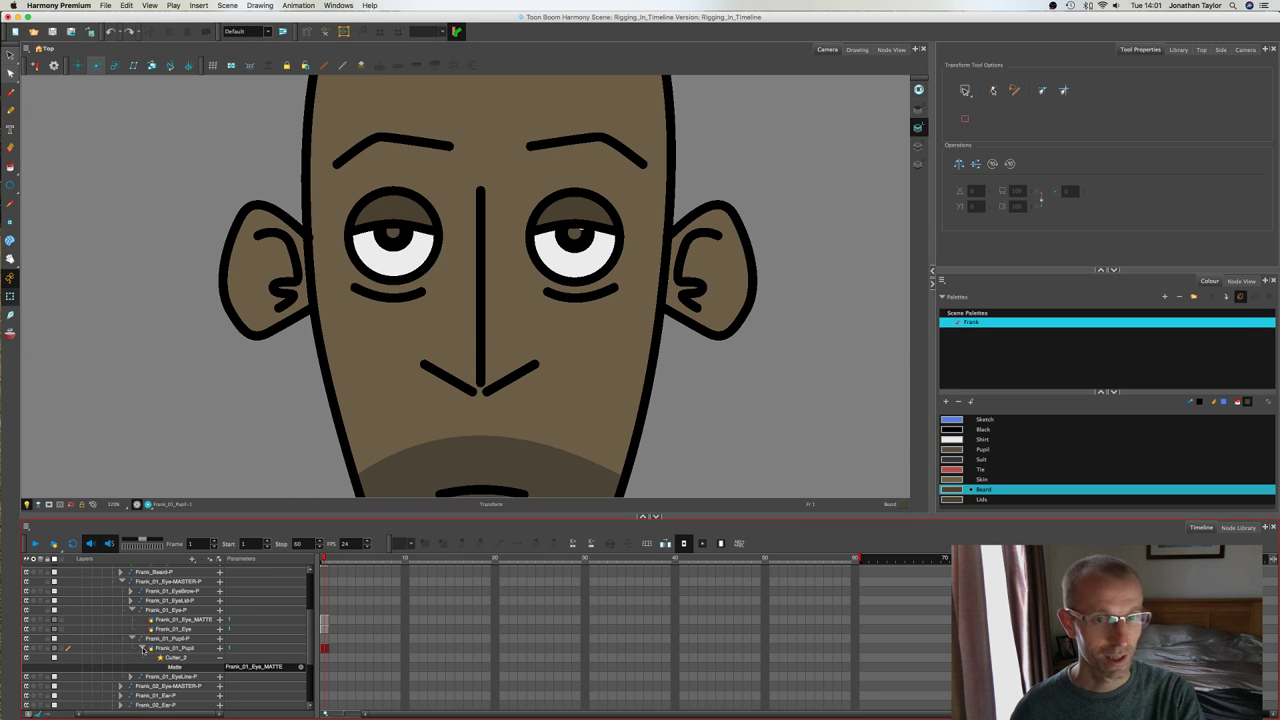
# Step: Select the Frank_02_Ear-P peg on the character's head
pyautogui.scroll(-2, 726, 368)
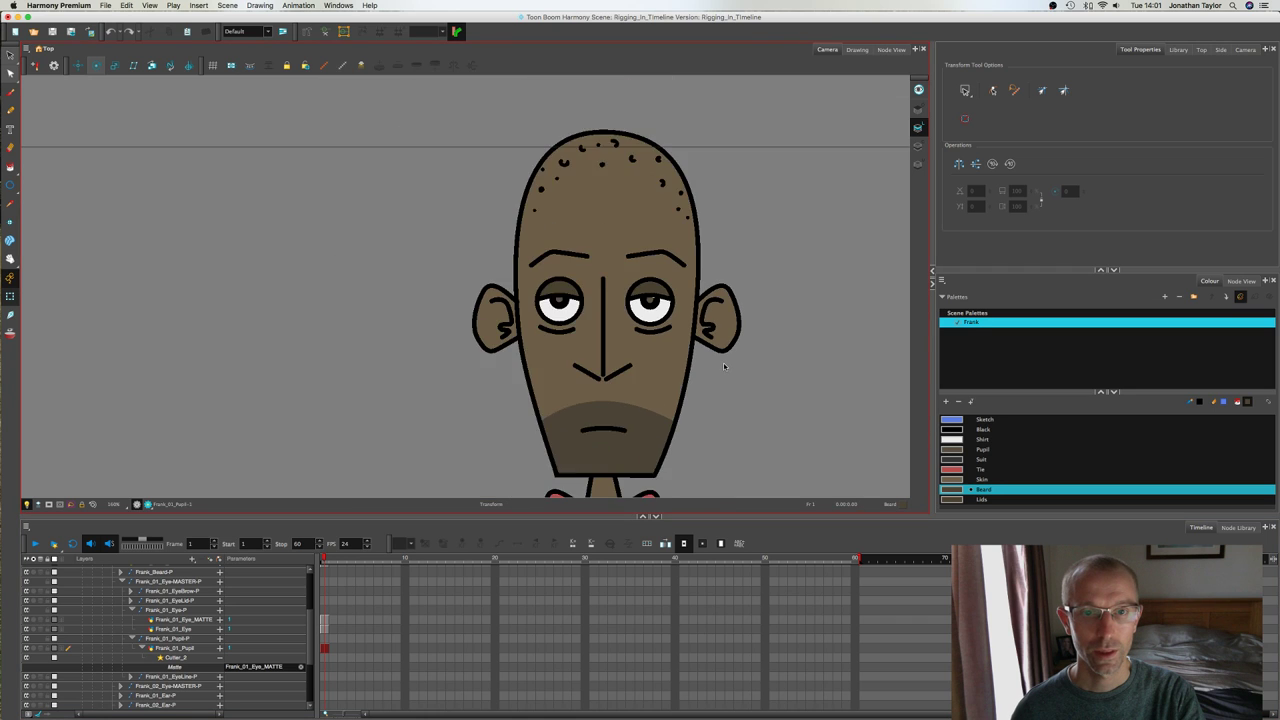
pyautogui.scroll(-1, 731, 371)
pyautogui.scroll(4, 666, 306)
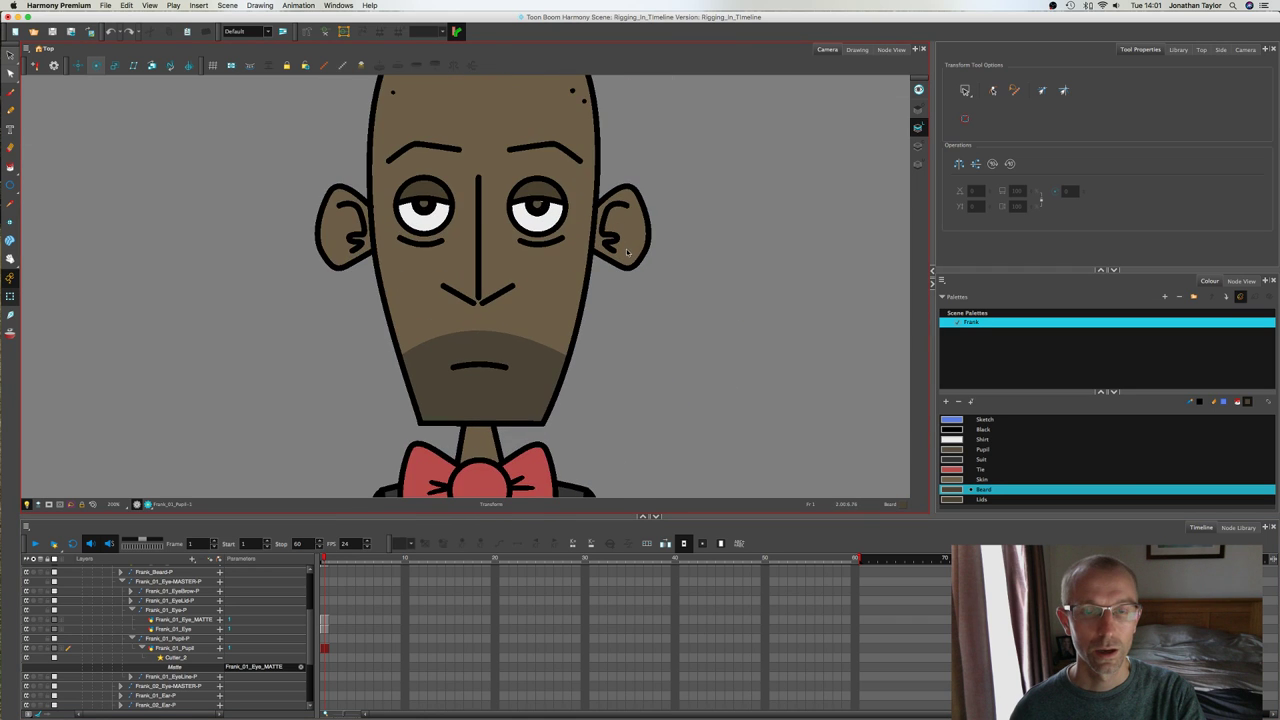
pyautogui.scroll(-3, 628, 252)
pyautogui.click(616, 236)
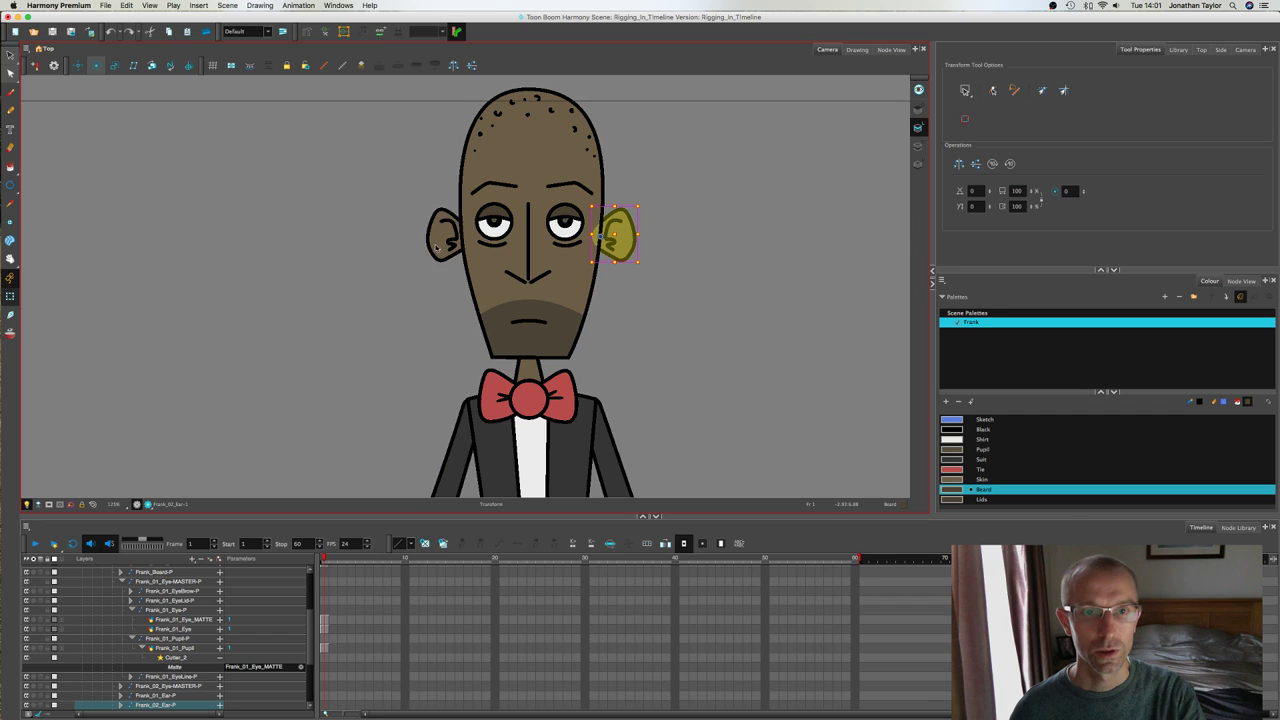
# Step: Move the Frank_01_Ear-P and Frank_02_Ear-P pegs together below Frank_Head-P in the layer order
pyautogui.click(437, 246)
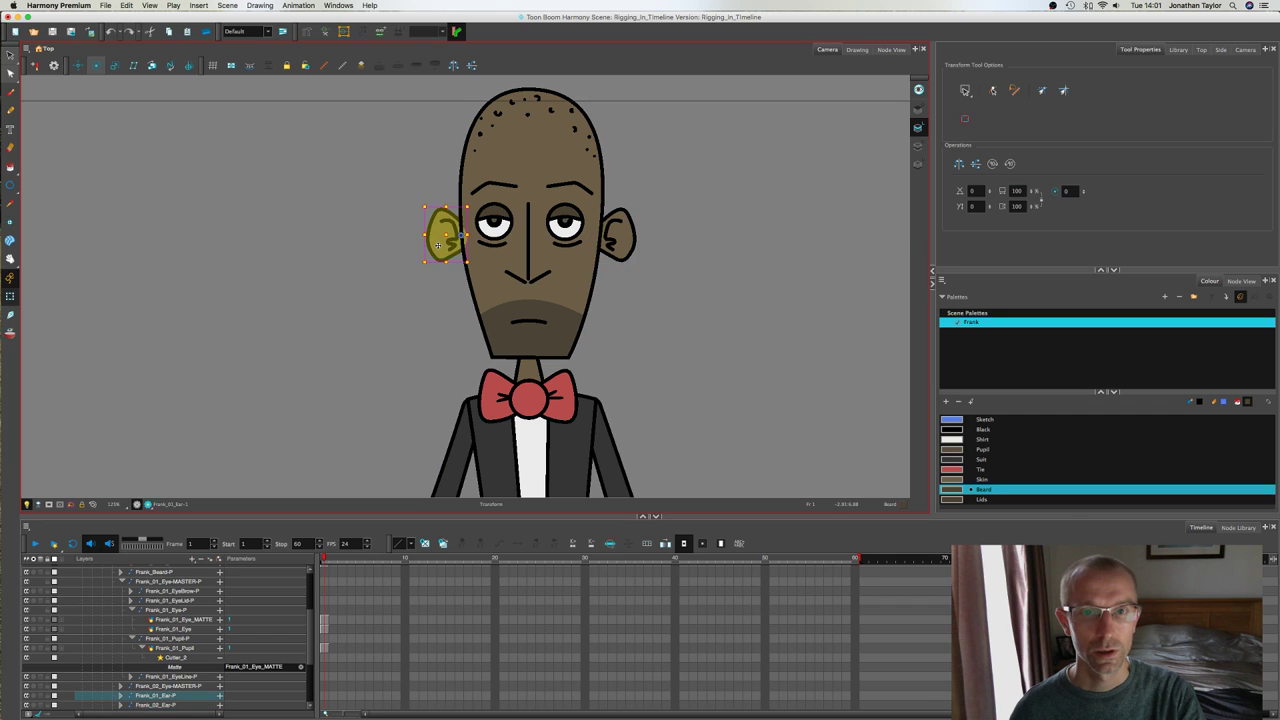
pyautogui.click(430, 323)
pyautogui.scroll(4, 432, 323)
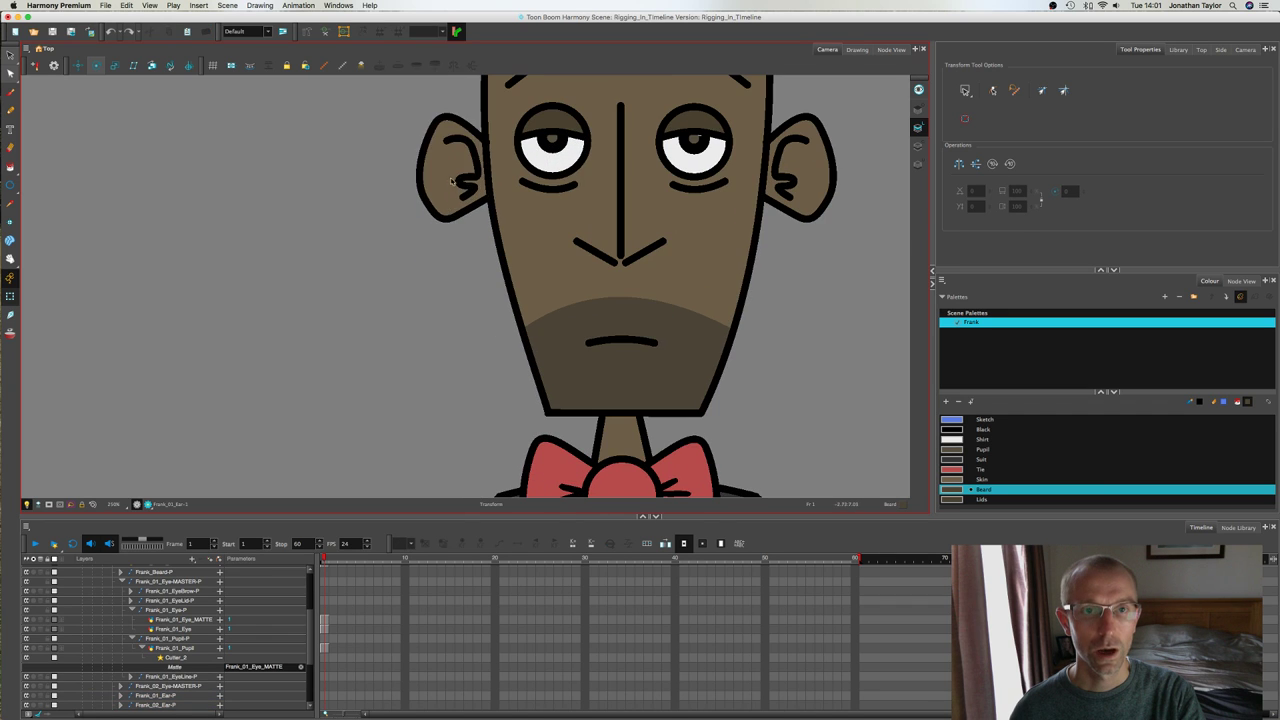
pyautogui.click(471, 211)
pyautogui.click(771, 186)
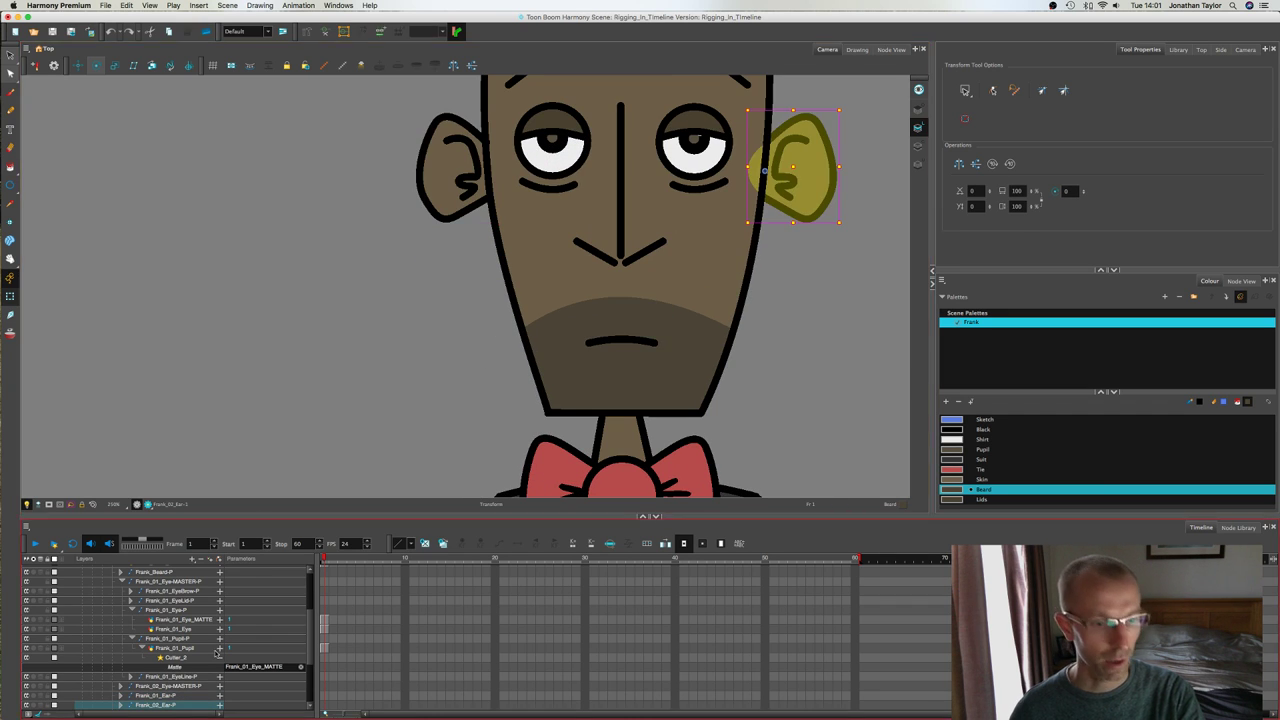
pyautogui.click(121, 581)
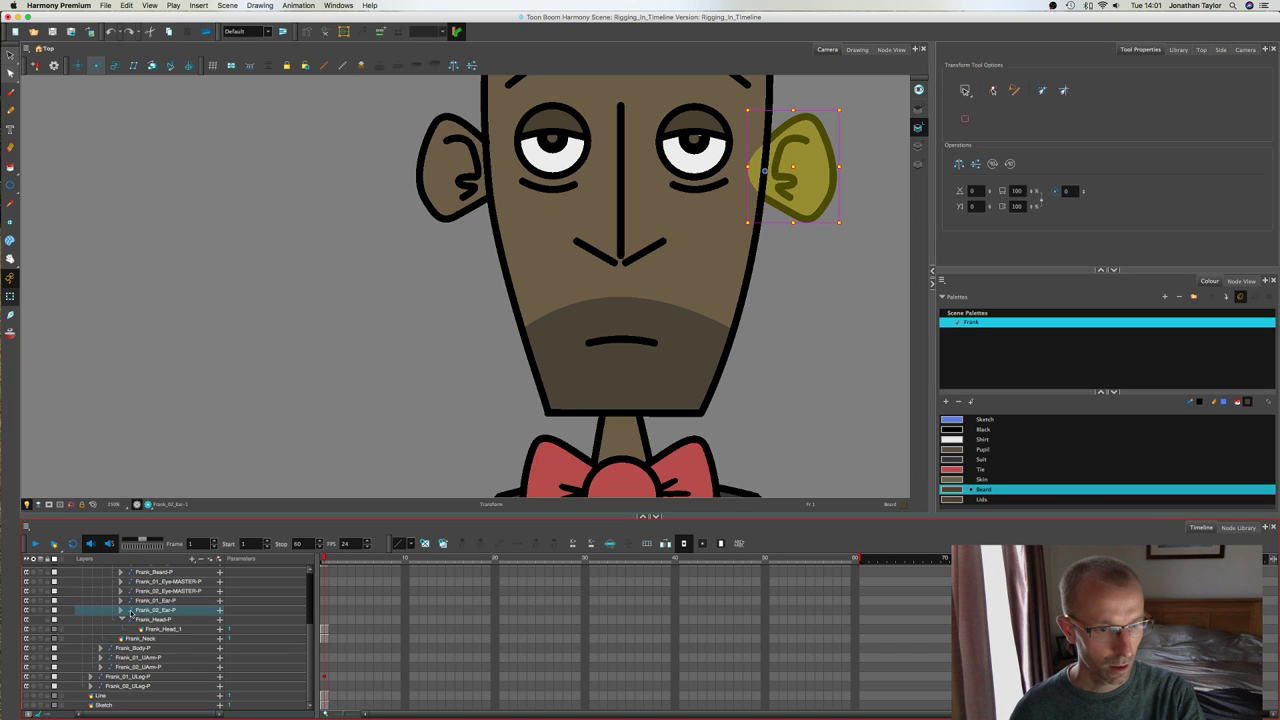
pyautogui.click(121, 620)
pyautogui.click(158, 610)
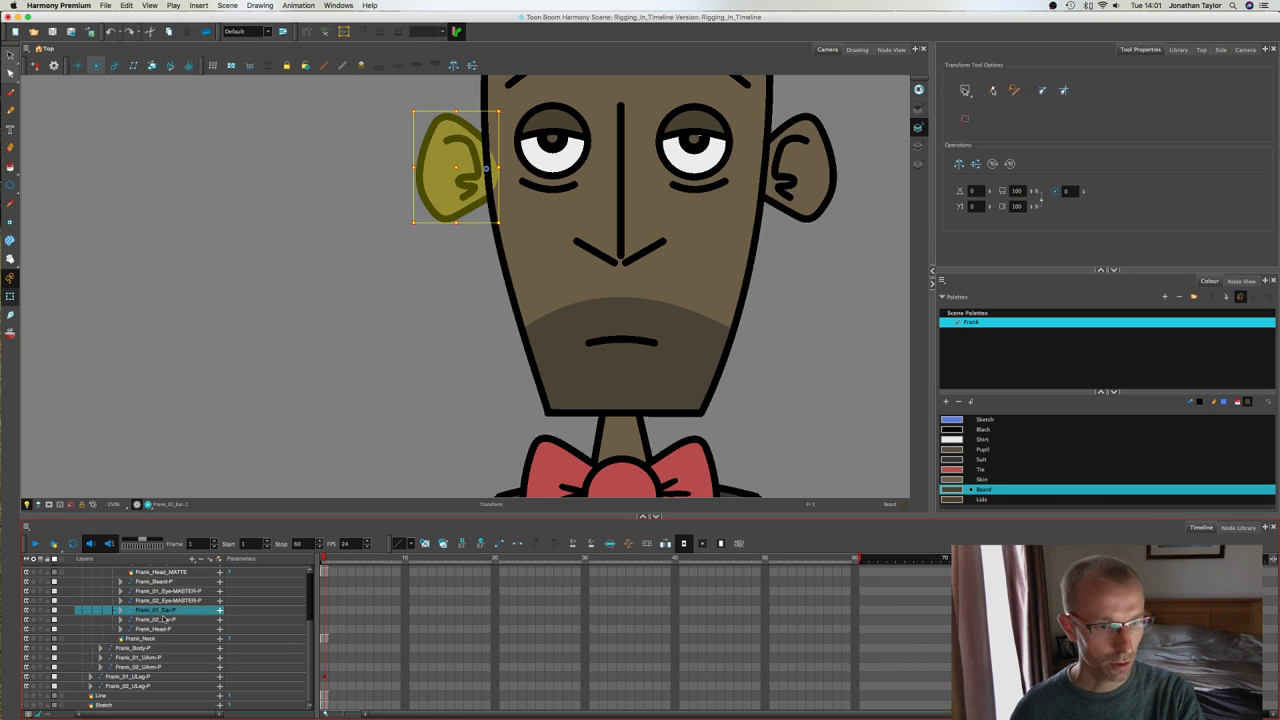
pyautogui.keyDown('shift'); pyautogui.click(160, 619); pyautogui.keyUp('shift')
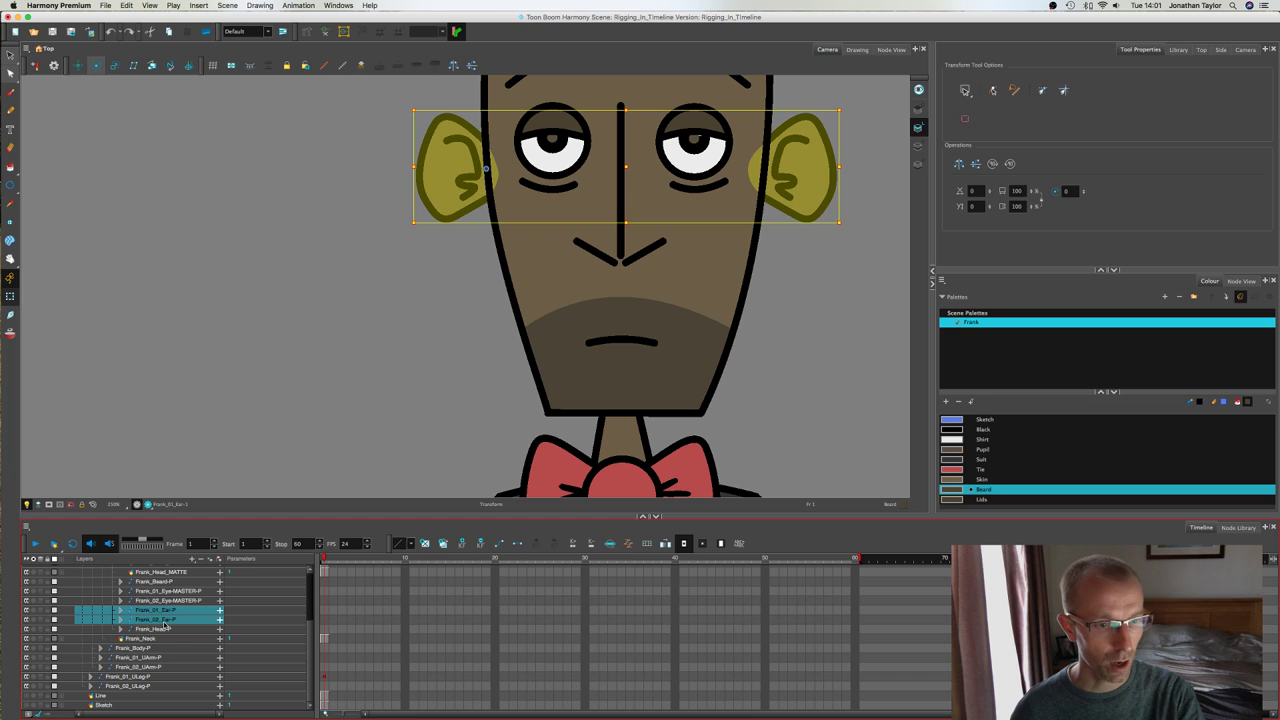
pyautogui.moveTo(165, 628); pyautogui.dragTo(159, 636)
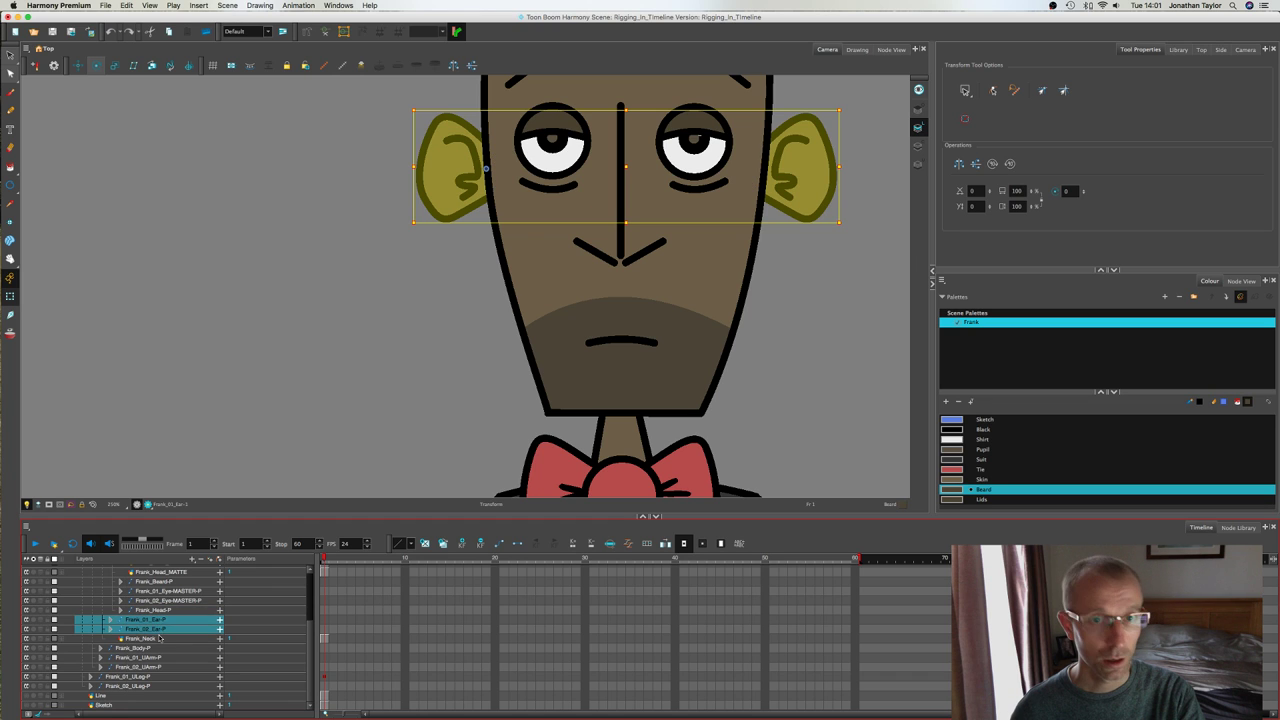
# Step: Examine how the ears sit behind the head and check the selection of both eyelids
pyautogui.click(454, 251)
pyautogui.click(450, 190)
pyautogui.press('1')
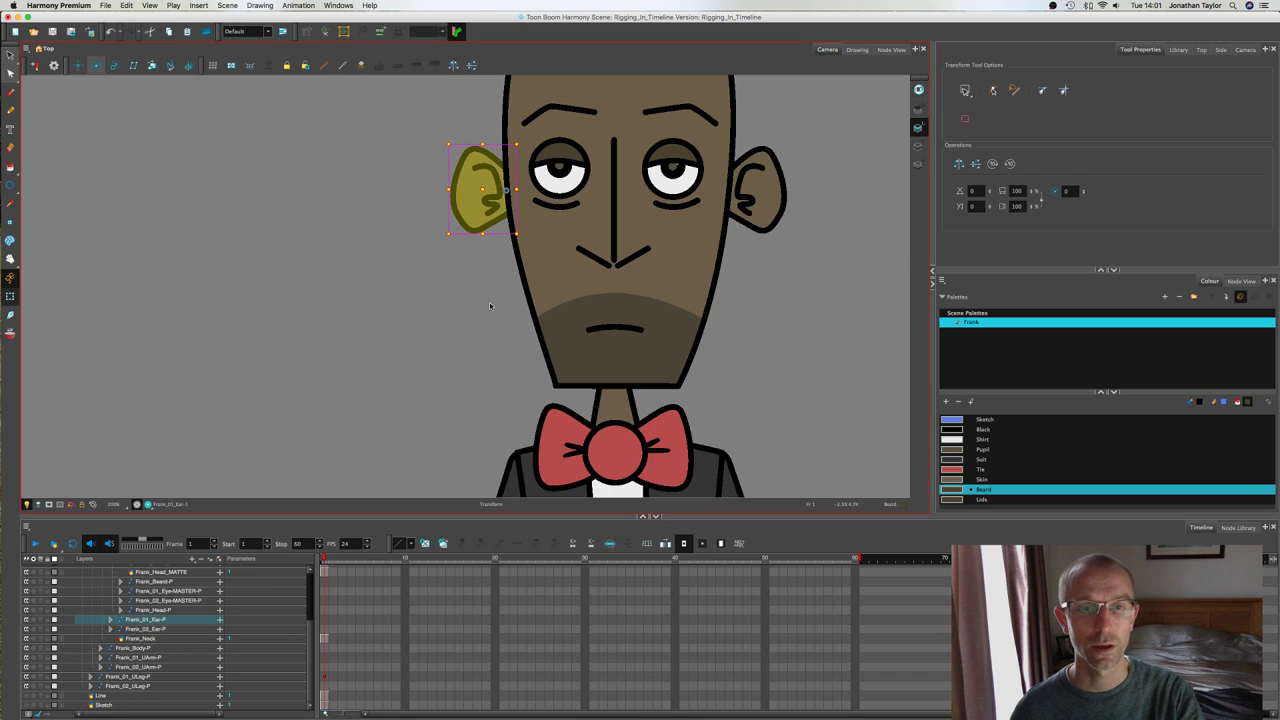
pyautogui.click(490, 306)
pyautogui.press('1')
pyautogui.press('1')
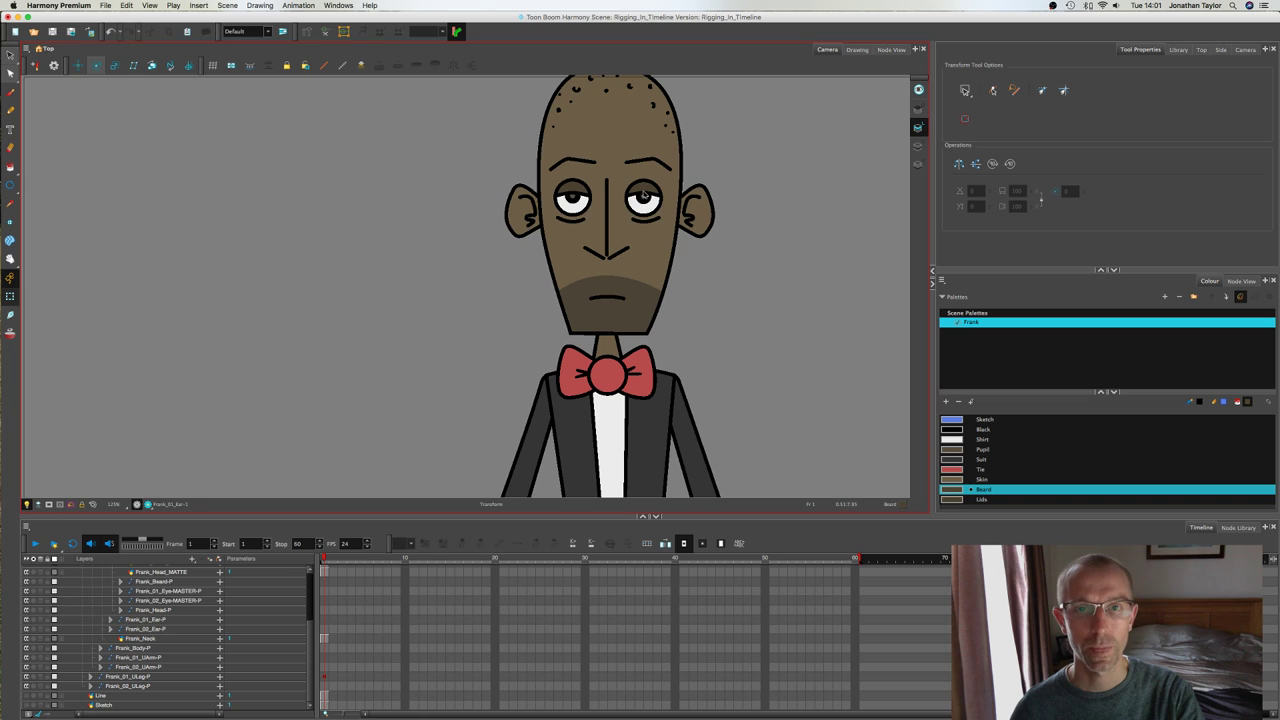
pyautogui.click(645, 194)
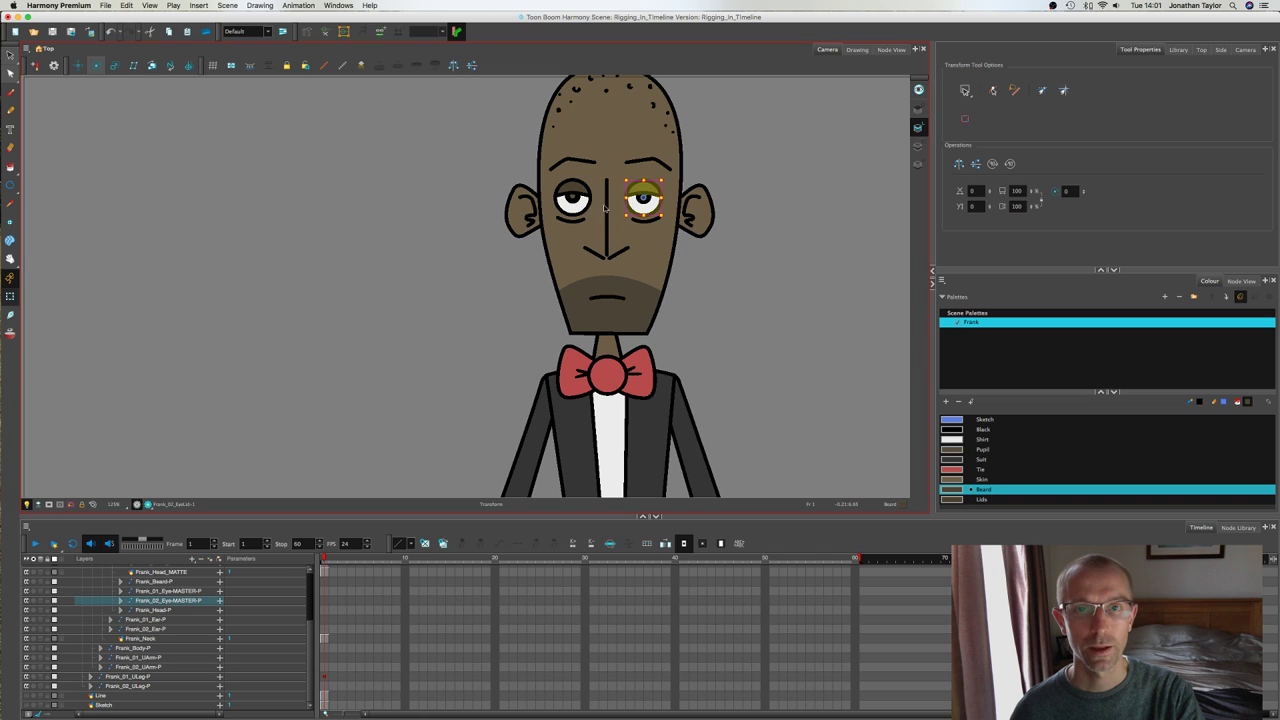
pyautogui.click(578, 190)
pyautogui.click(722, 298)
pyautogui.scroll(-2, 722, 298)
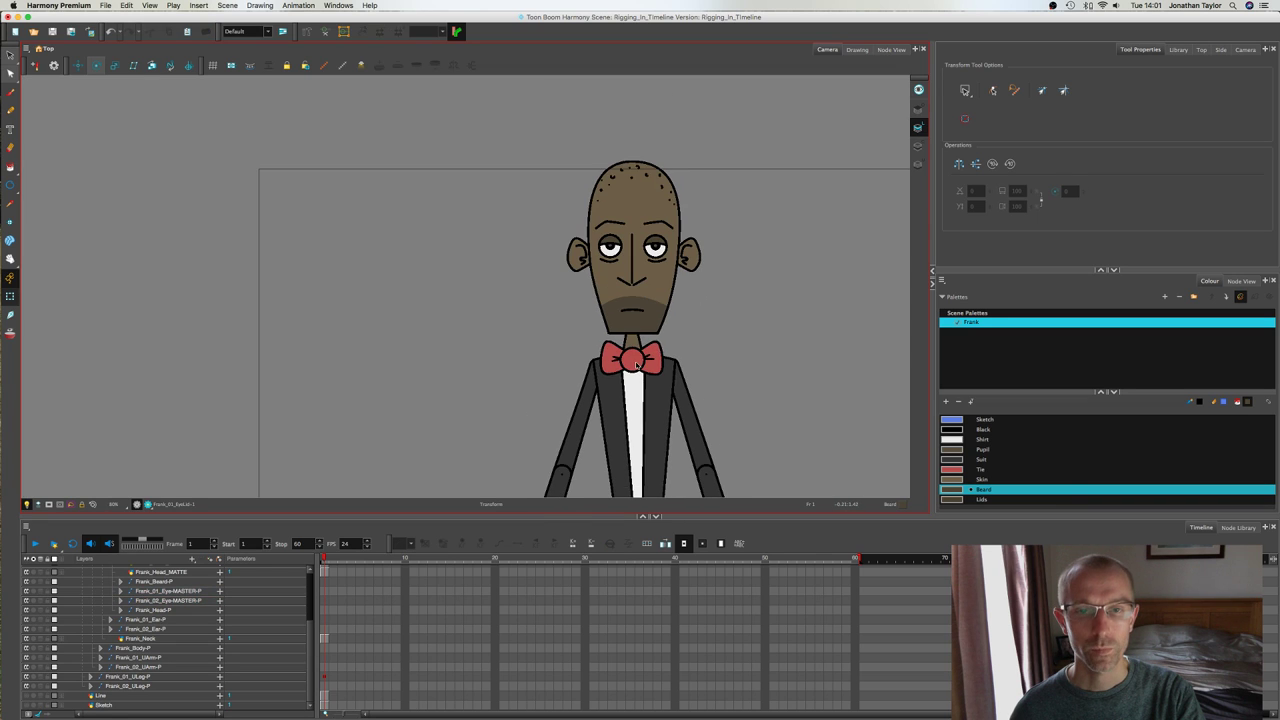
# Step: Try rotating the whole Frank_02_UArm-P arm at the shoulder, and undo the rotation
pyautogui.click(631, 362)
pyautogui.scroll(-3, 646, 294)
pyautogui.click(630, 300)
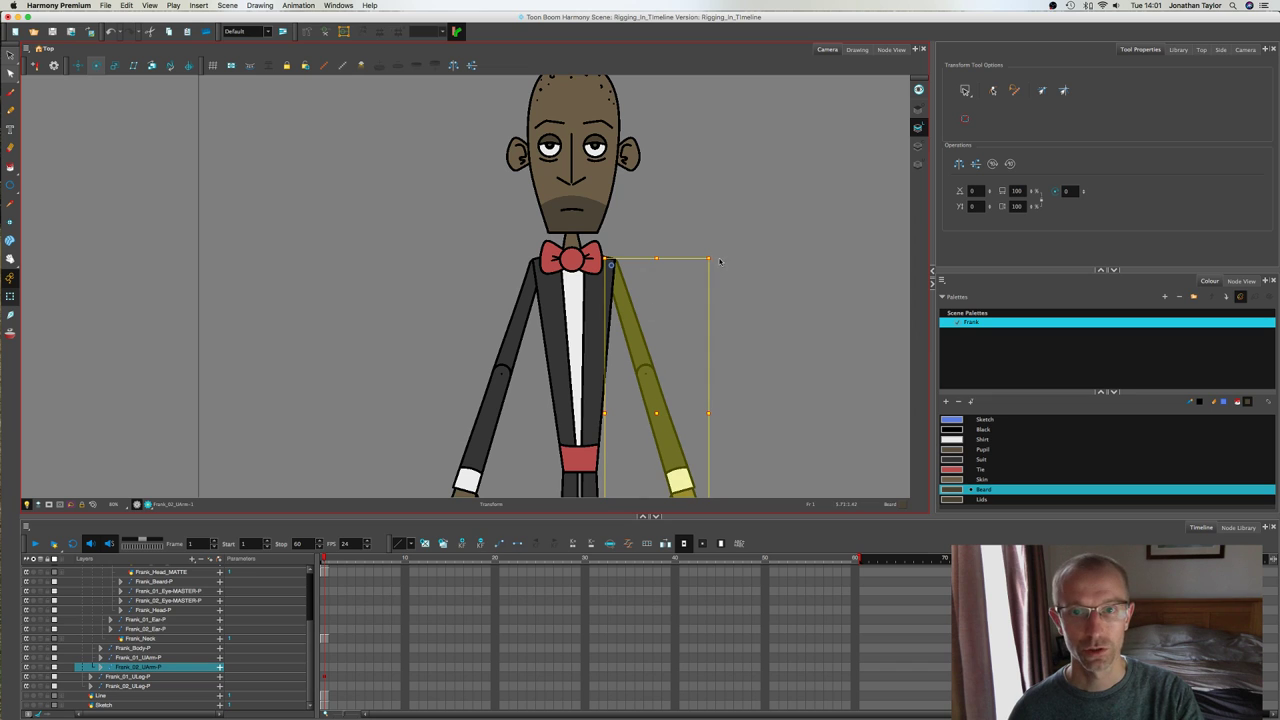
pyautogui.moveTo(719, 261); pyautogui.dragTo(673, 213)
pyautogui.press('super+z')
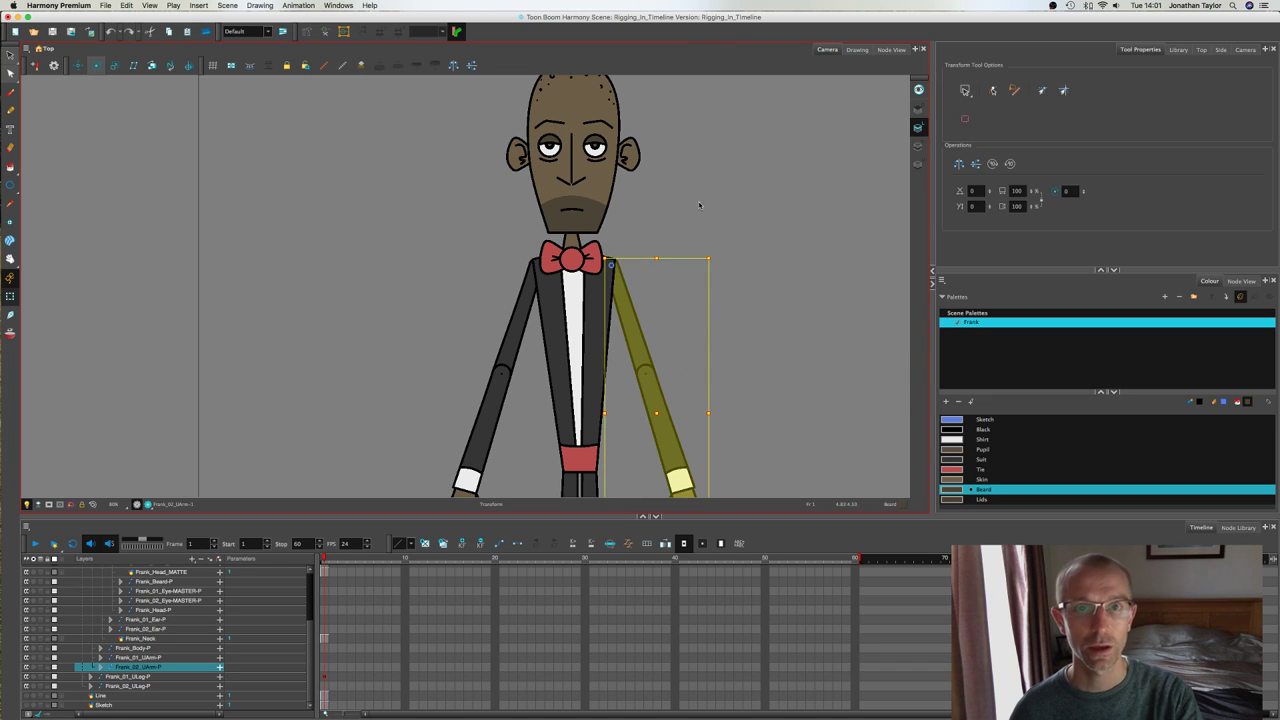
pyautogui.click(700, 205)
pyautogui.scroll(2, 606, 193)
pyautogui.moveTo(564, 158); pyautogui.dragTo(600, 237)
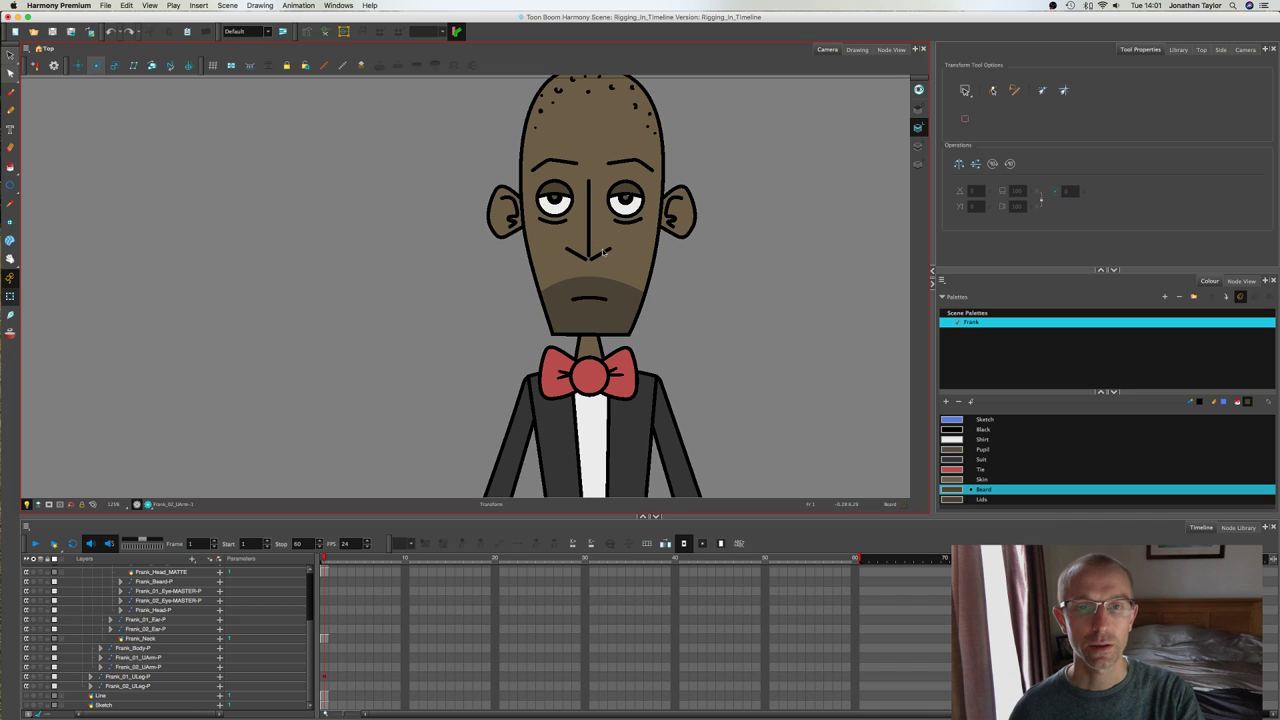
# Step: Nudge the Frank_02_Eye-MASTER-P and Frank_01_Eye-MASTER-P pegs to the right across the face
pyautogui.click(604, 251)
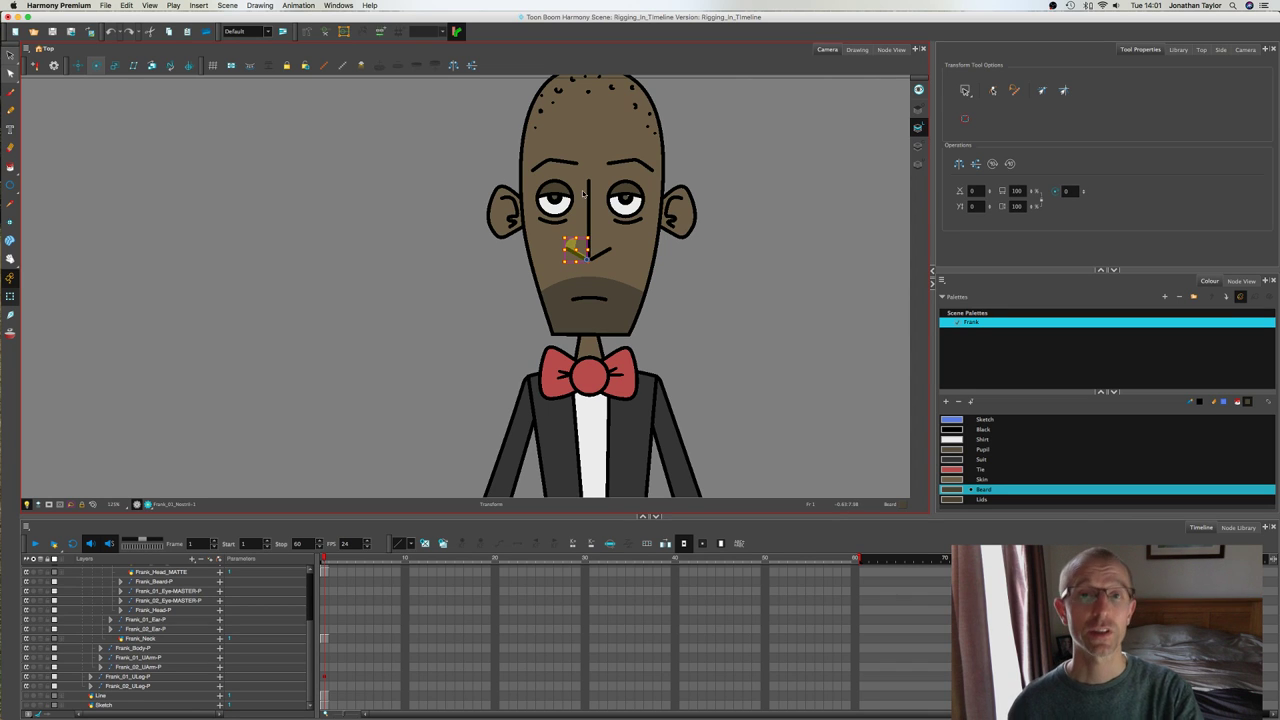
pyautogui.click(604, 245)
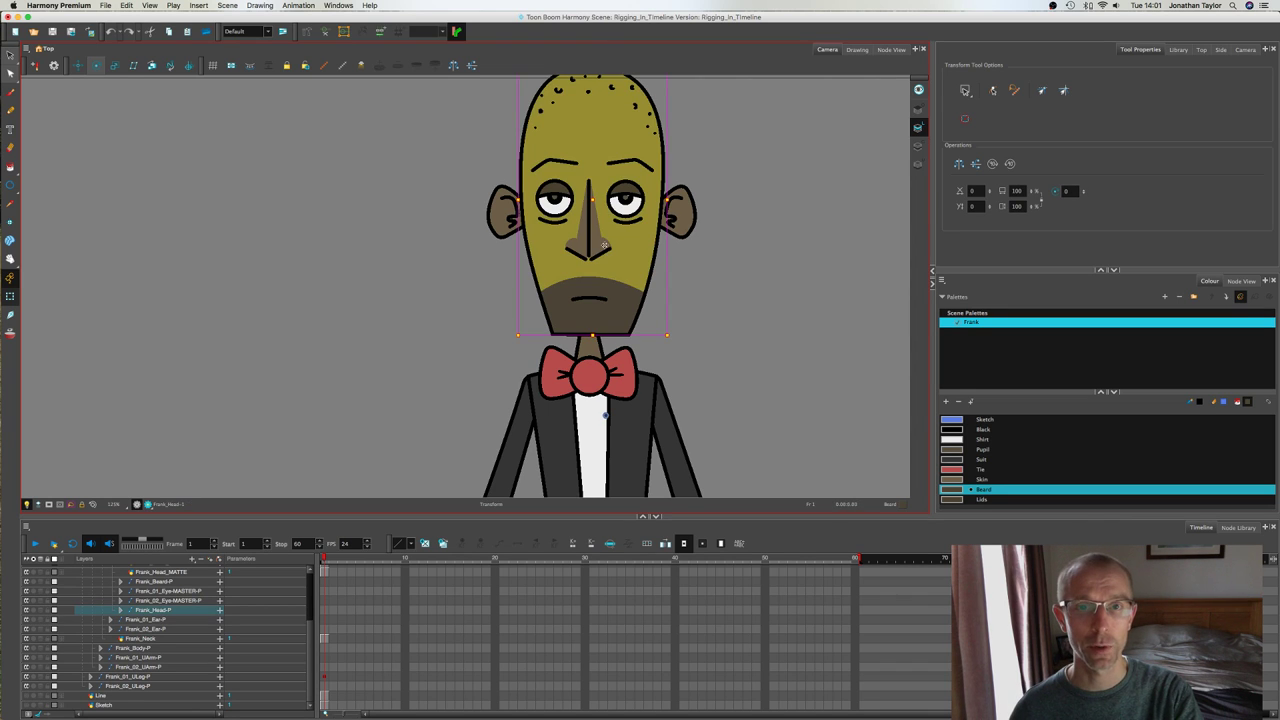
pyautogui.click(602, 253)
pyautogui.click(570, 251)
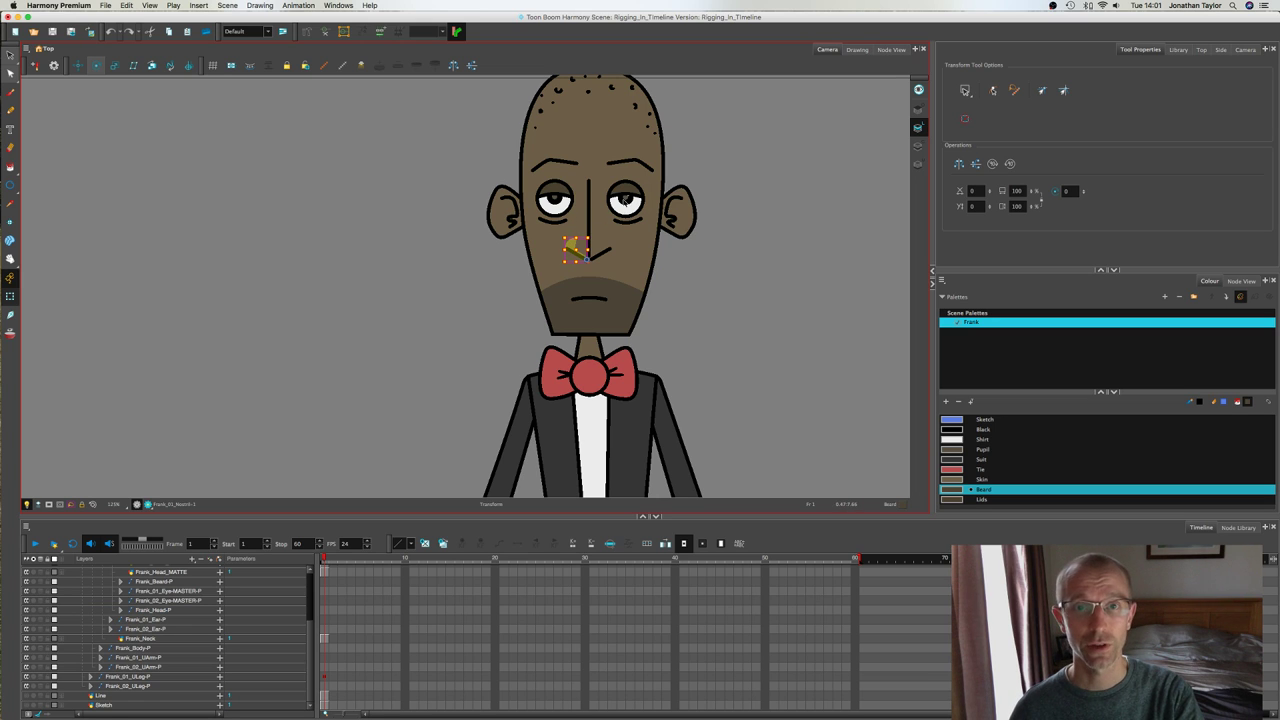
pyautogui.click(633, 160)
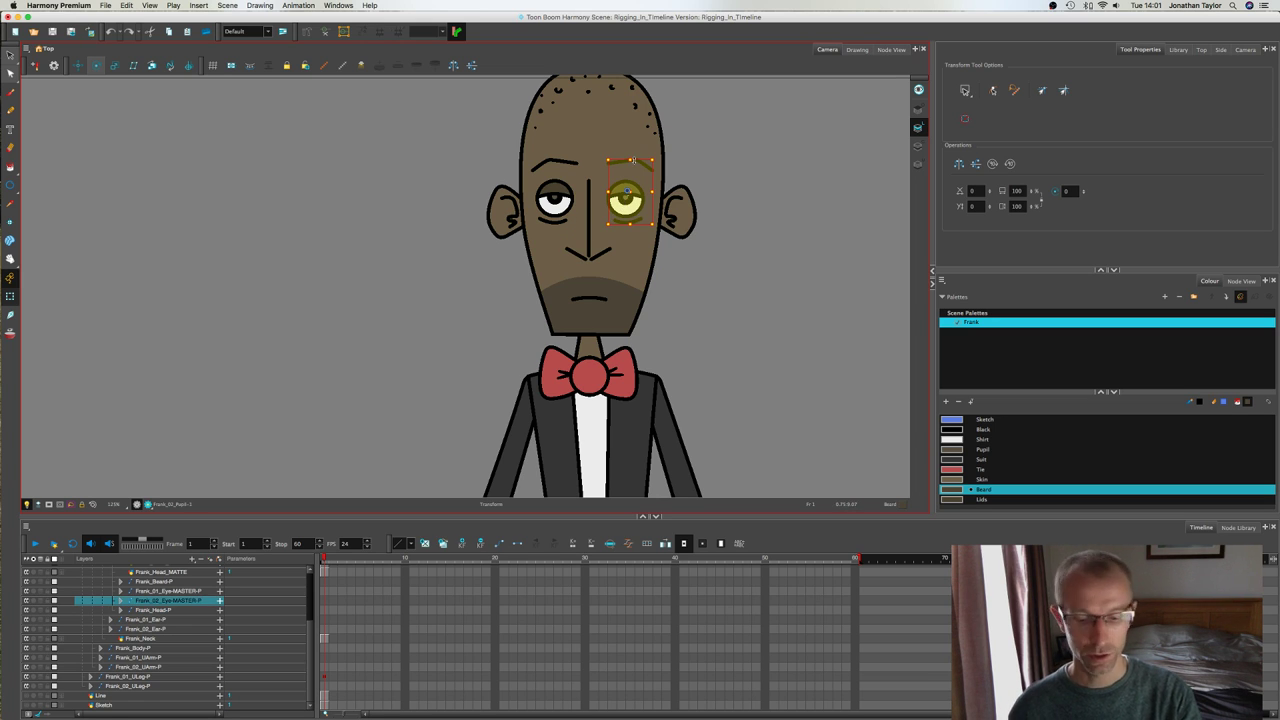
pyautogui.press('Right')
pyautogui.press('Right')
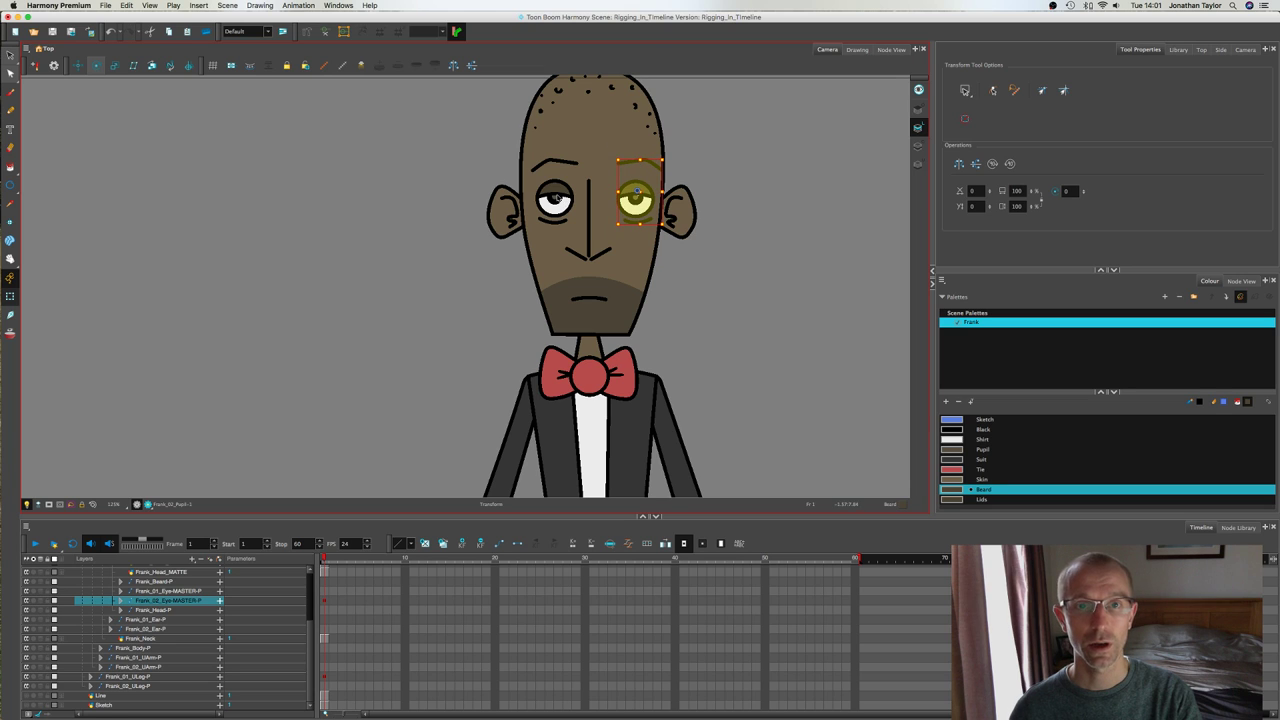
pyautogui.click(553, 196)
pyautogui.press('Right')
pyautogui.press('Right')
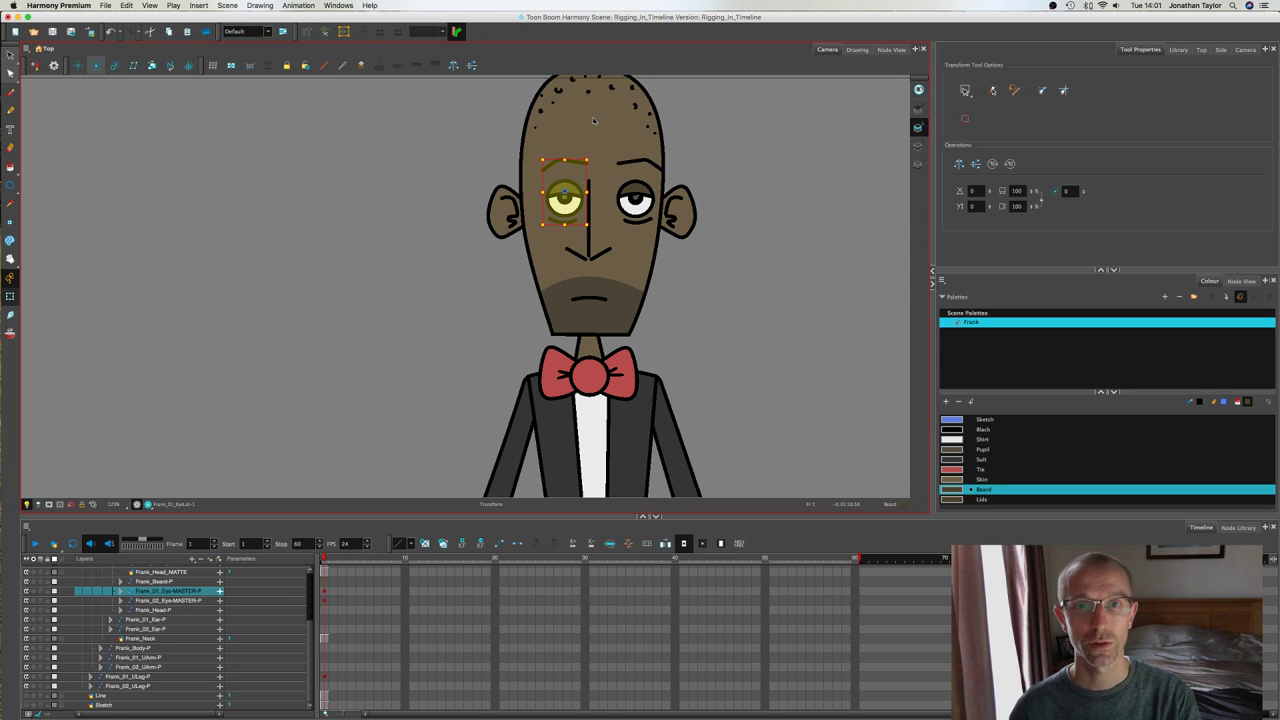
# Step: Rotate the nose line so its tip points to the right, and nudge it sideways to follow the eyes
pyautogui.click(595, 205)
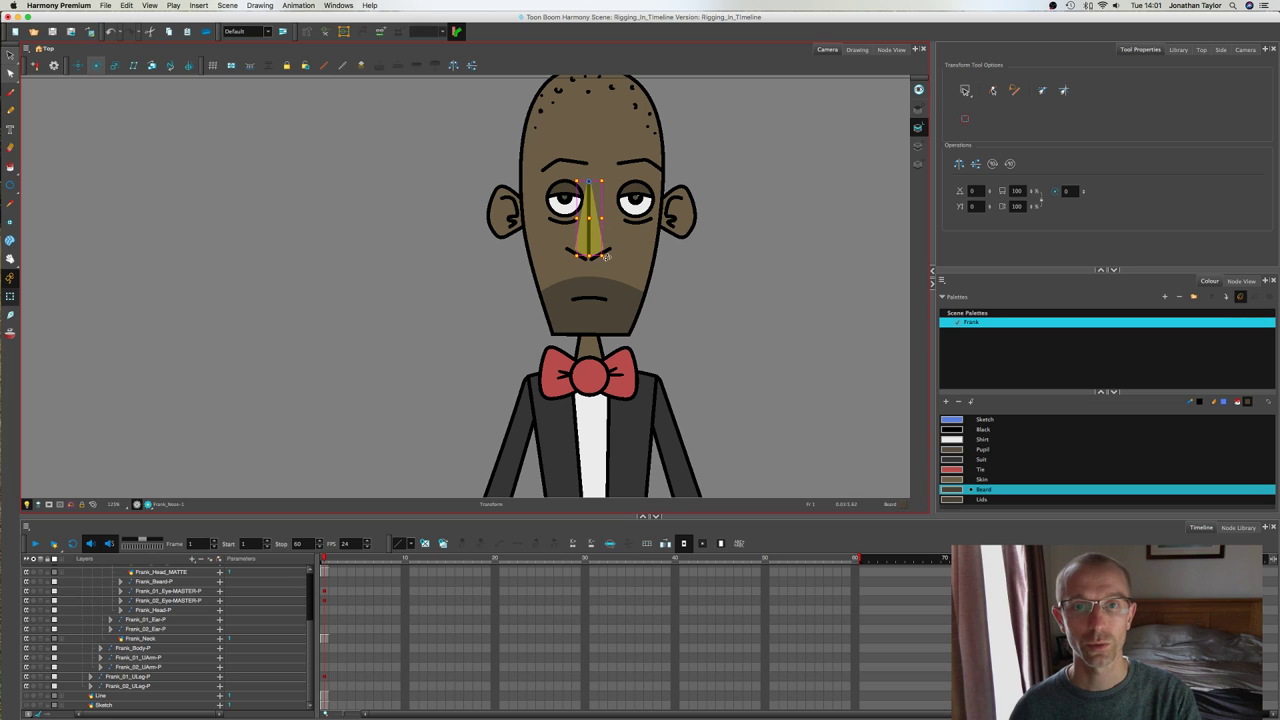
pyautogui.moveTo(605, 257); pyautogui.dragTo(619, 241)
pyautogui.press('Right')
pyautogui.press('Right')
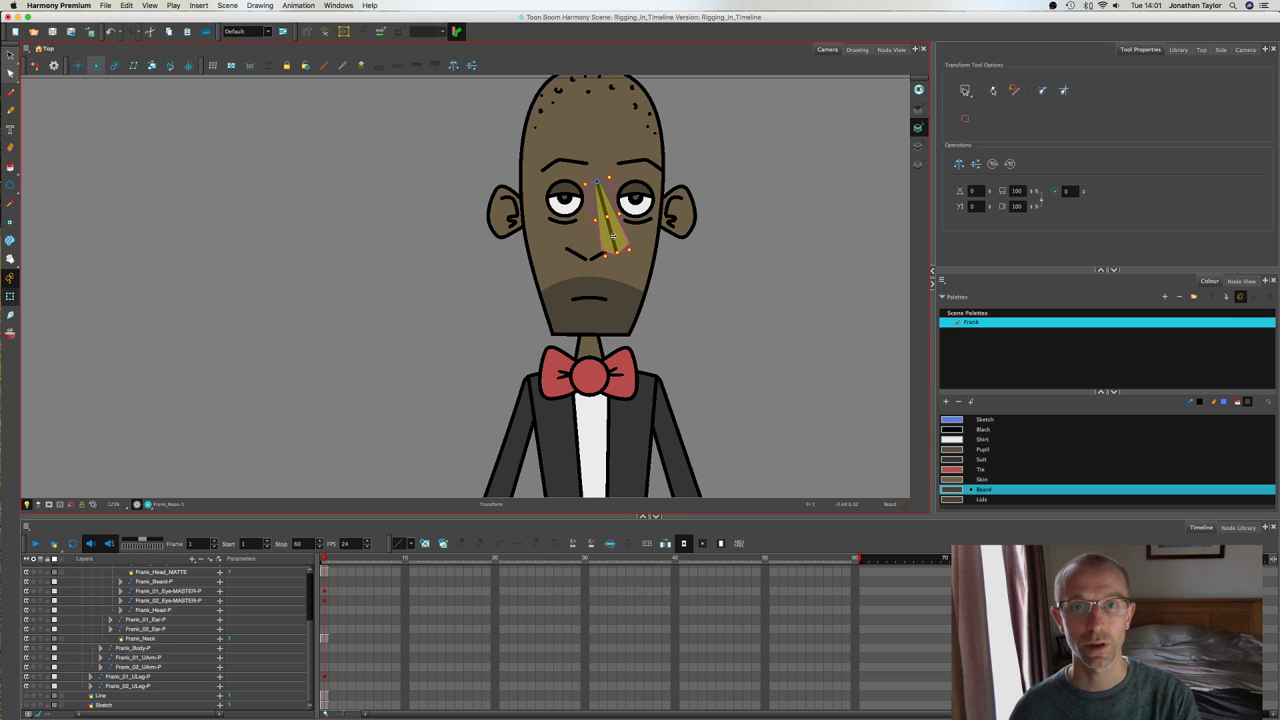
# Step: Reposition and rotate the two nostrils so they meet the tip of the angled nose
pyautogui.click(586, 257)
pyautogui.moveTo(588, 256)
pyautogui.mouseDown()
pyautogui.moveTo(604, 250)
pyautogui.moveTo(592, 270)
pyautogui.mouseUp()
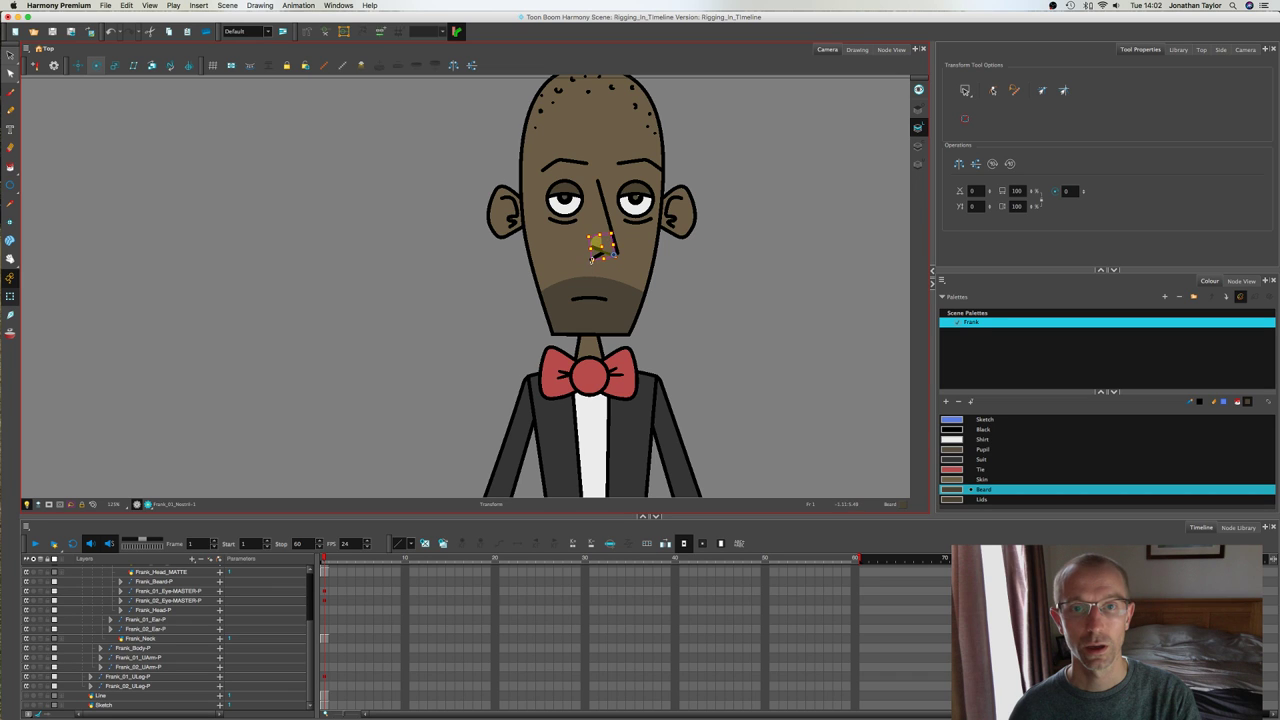
pyautogui.scroll(3, 596, 252)
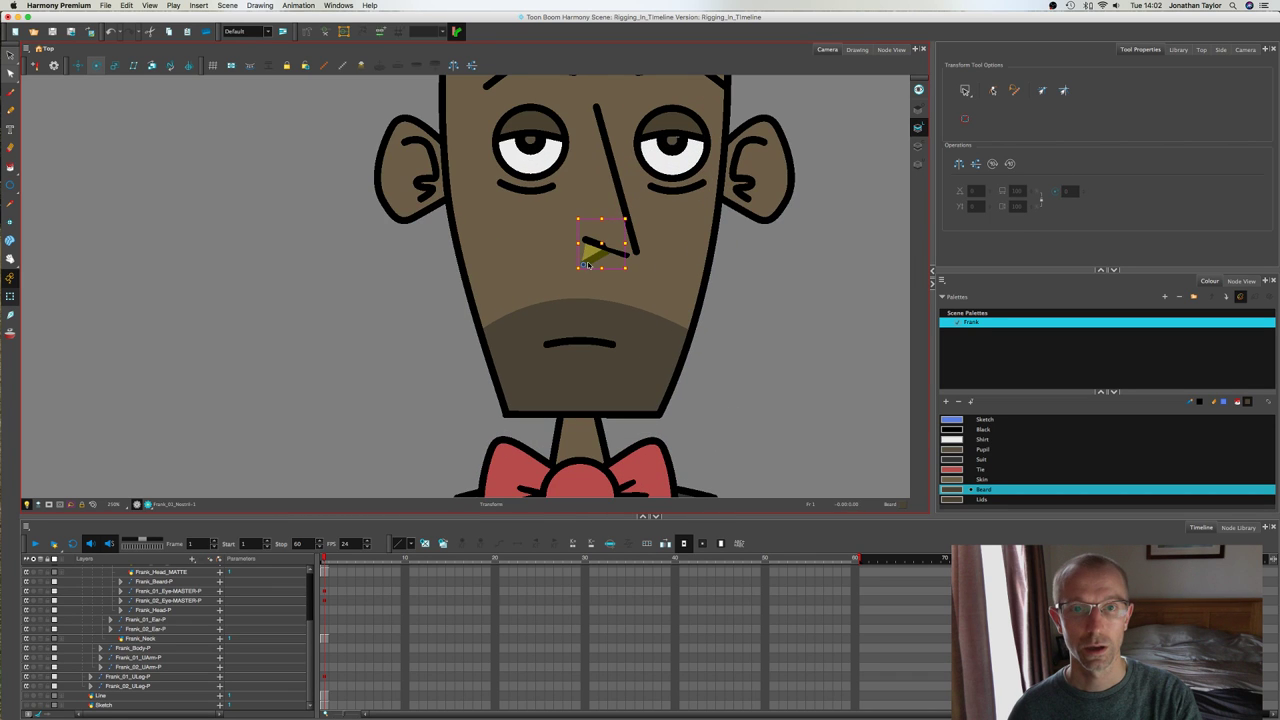
pyautogui.moveTo(592, 258)
pyautogui.mouseDown()
pyautogui.moveTo(680, 229)
pyautogui.moveTo(650, 244)
pyautogui.mouseUp()
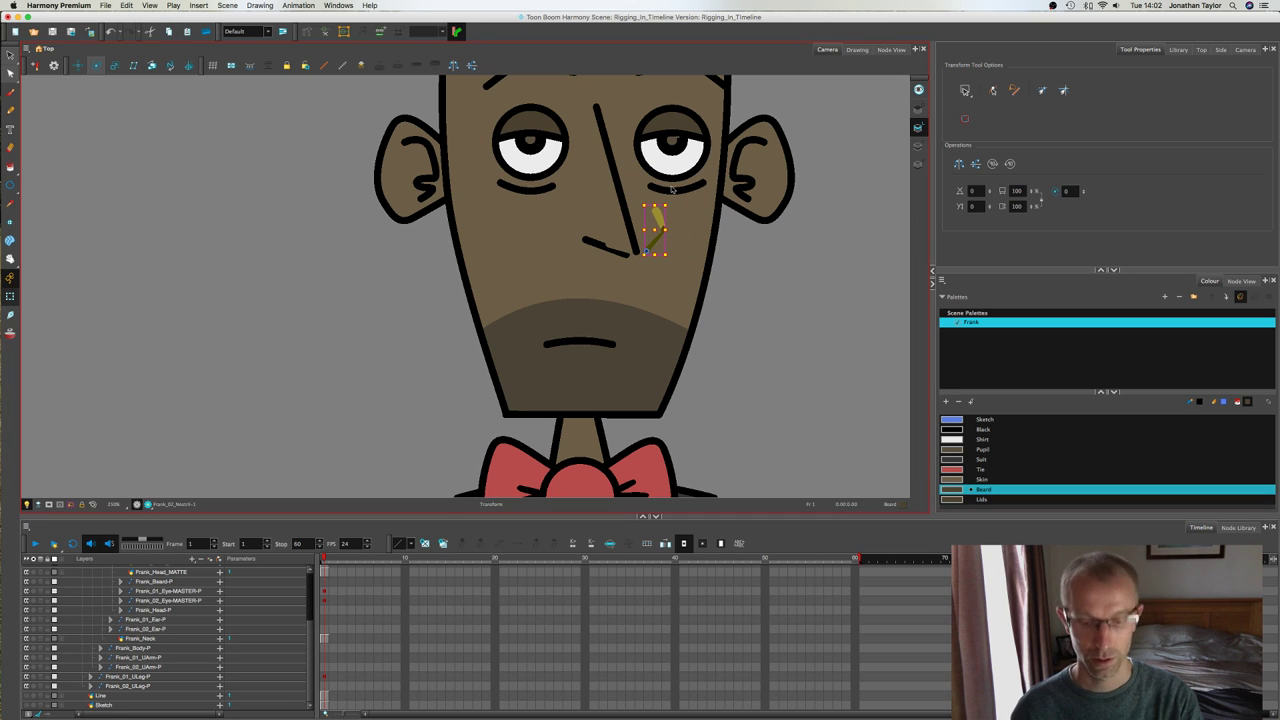
# Step: Nudge both nostrils forward in depth so they sit in front of the nose
pyautogui.hotkey('alt', 'Down')
pyautogui.click(781, 315)
pyautogui.click(602, 245)
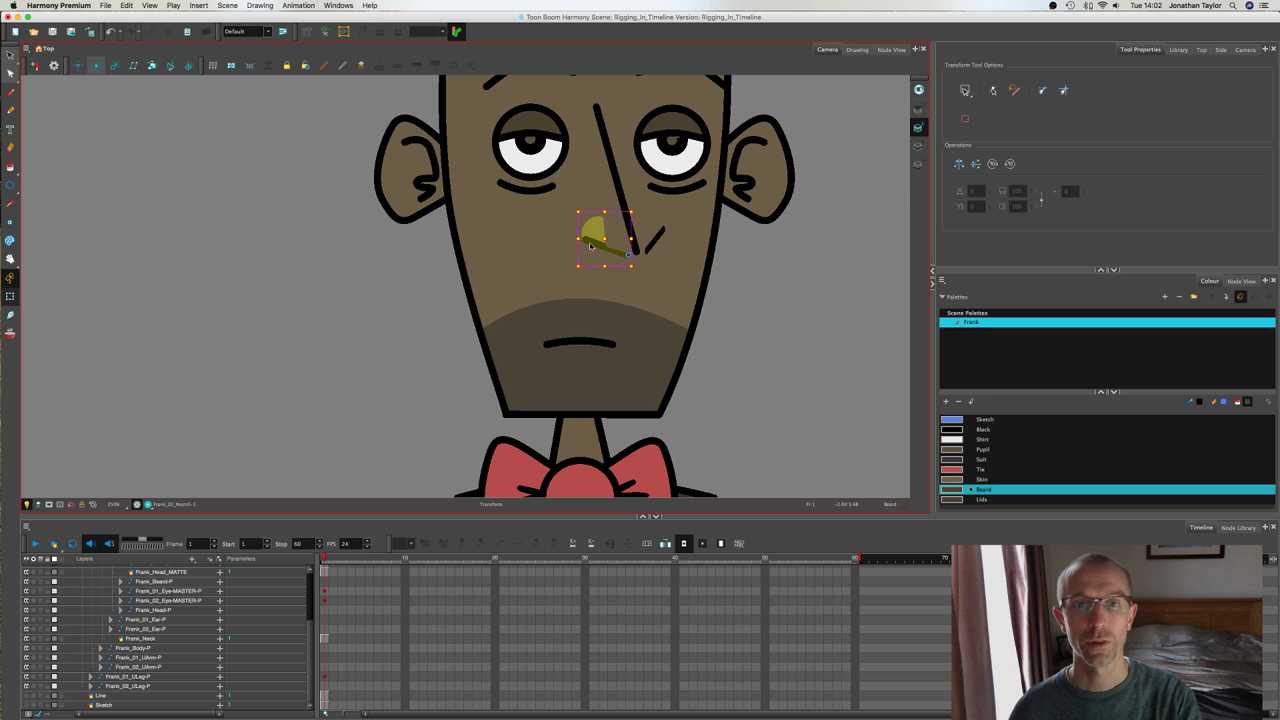
pyautogui.hotkey('alt', 'Down')
pyautogui.click(857, 220)
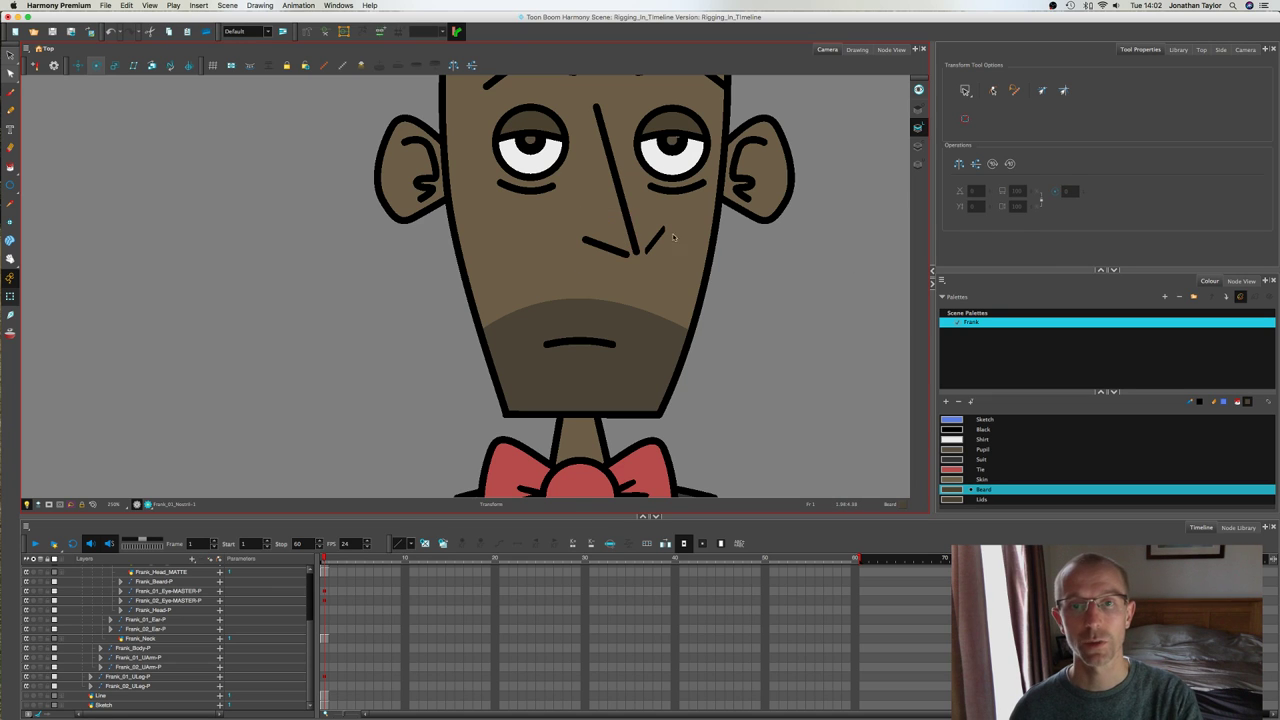
pyautogui.click(656, 236)
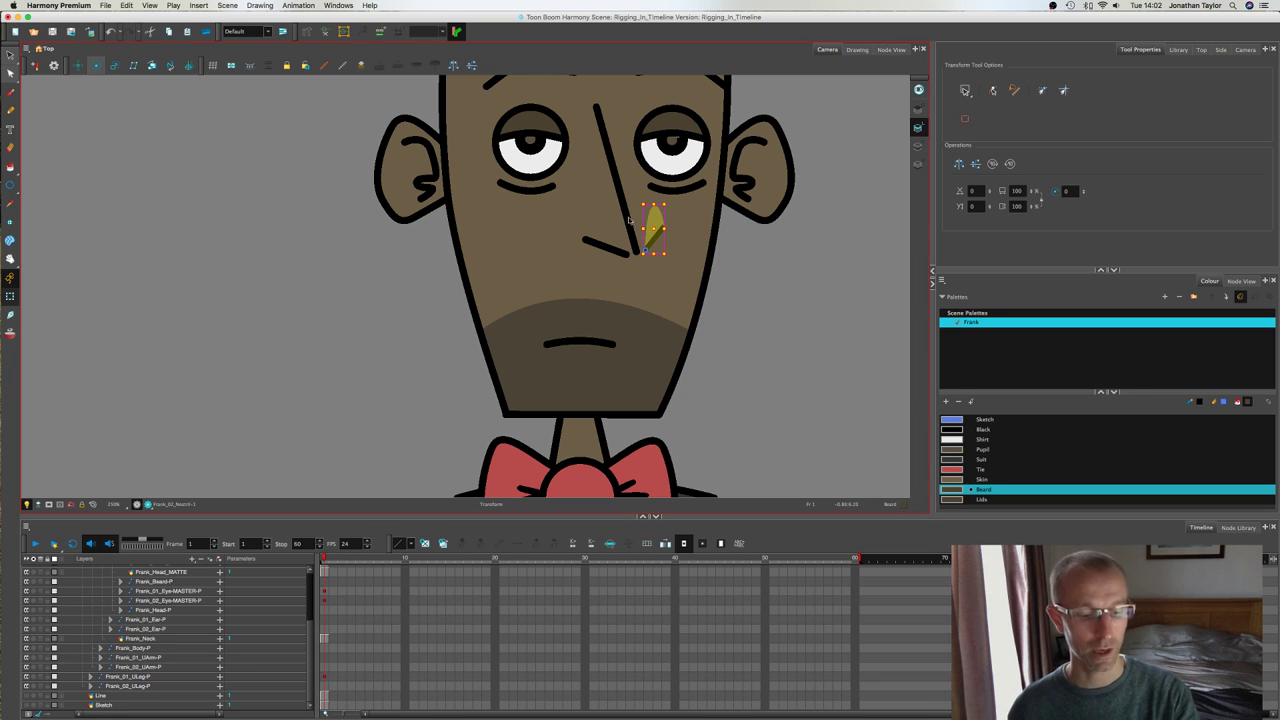
# Step: Undo the nostril, nose and eye adjustments along with the reordering of the two ear pegs
pyautogui.press('super+z')
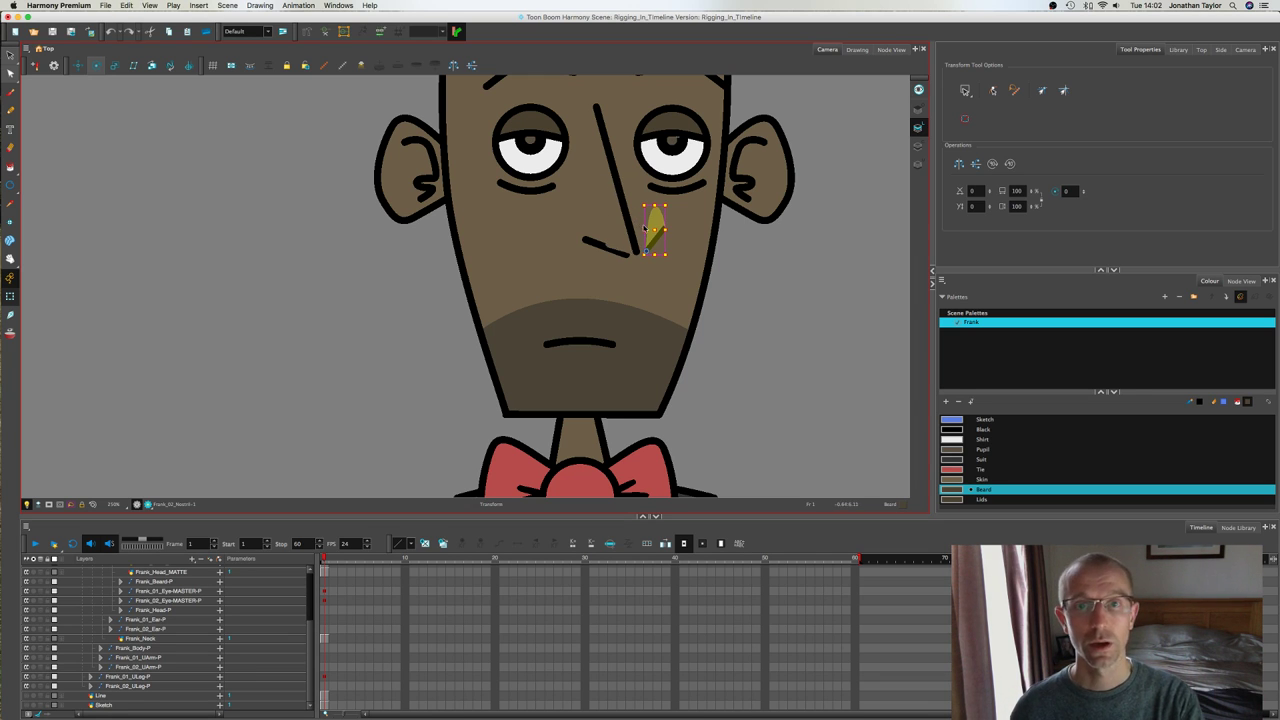
pyautogui.press('super+z')
pyautogui.press('super+z')
pyautogui.press('super+z')
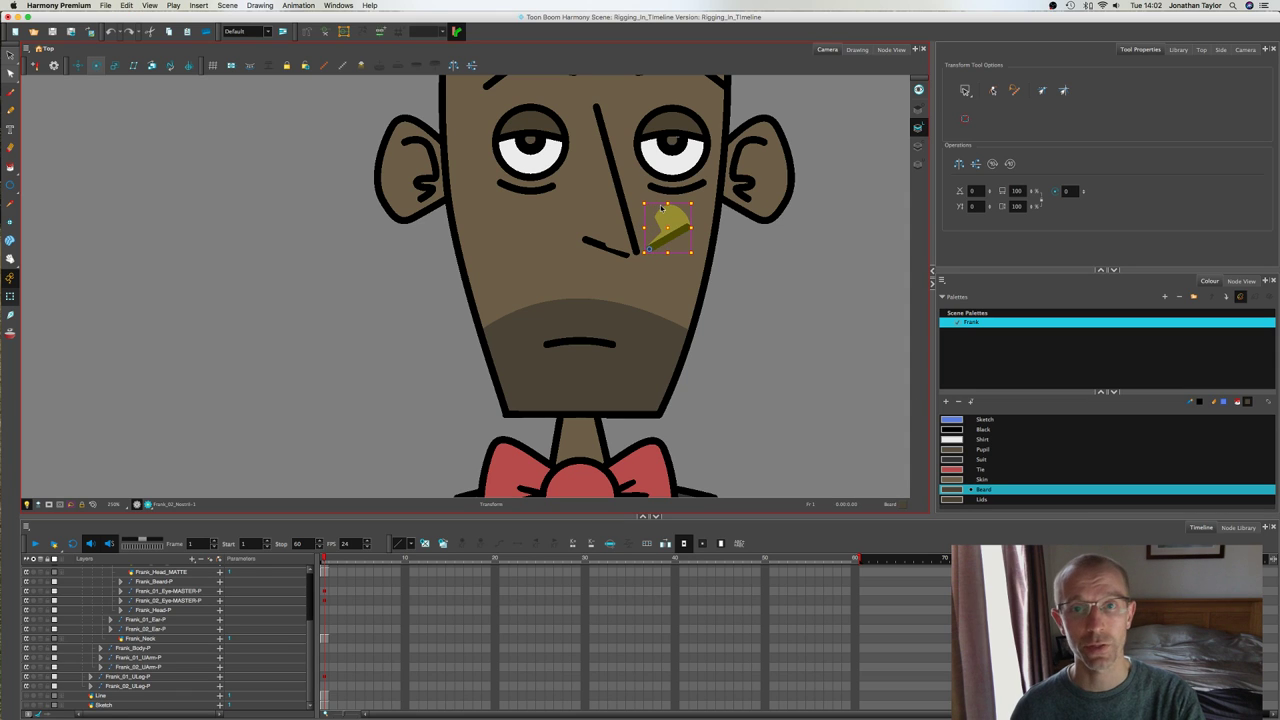
pyautogui.press('super+z')
pyautogui.press('super+z')
pyautogui.press('super+z')
pyautogui.press('super+z')
pyautogui.press('super+z')
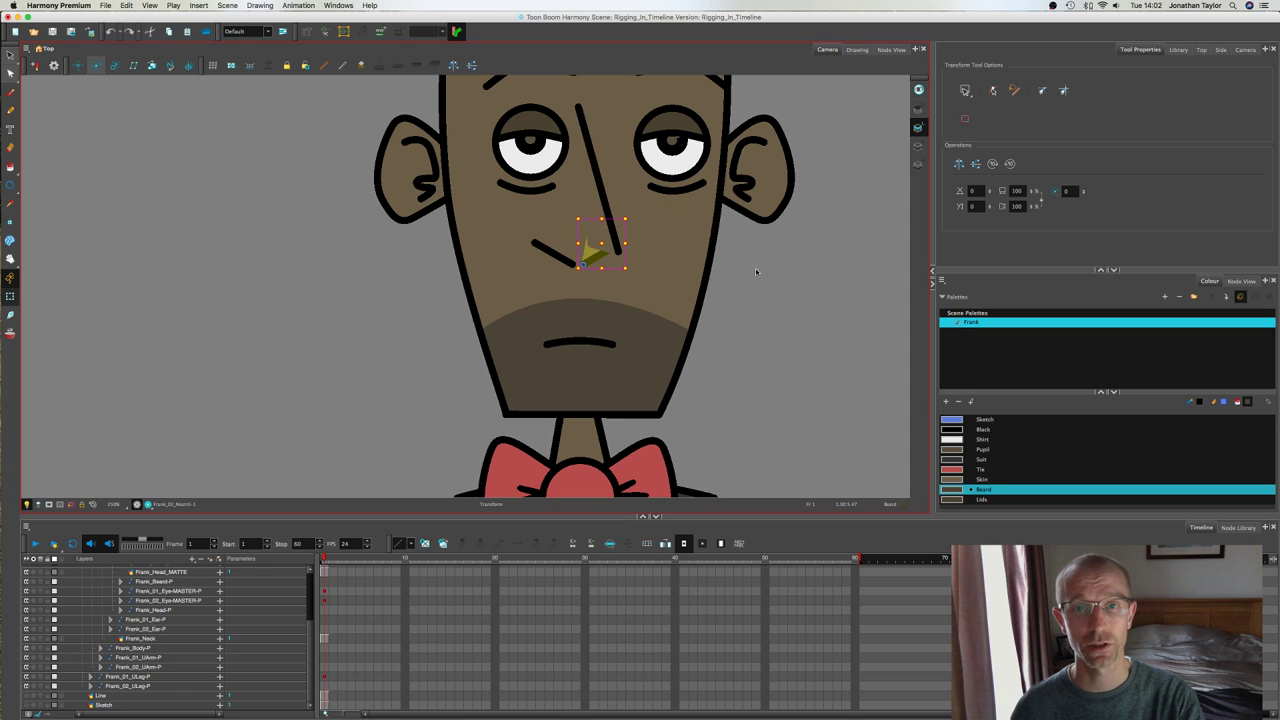
pyautogui.press('super+z')
pyautogui.press('super+z')
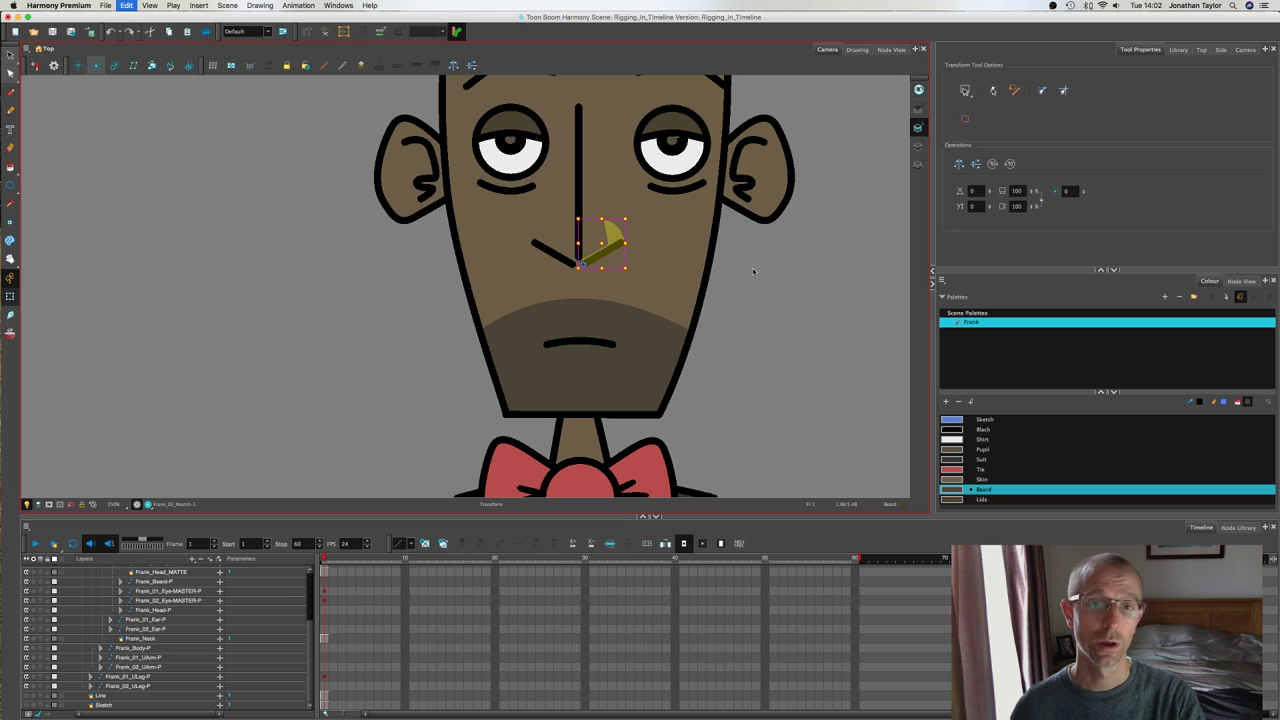
pyautogui.press('super+z')
pyautogui.press('super+z')
pyautogui.press('super+z')
pyautogui.press('super+z')
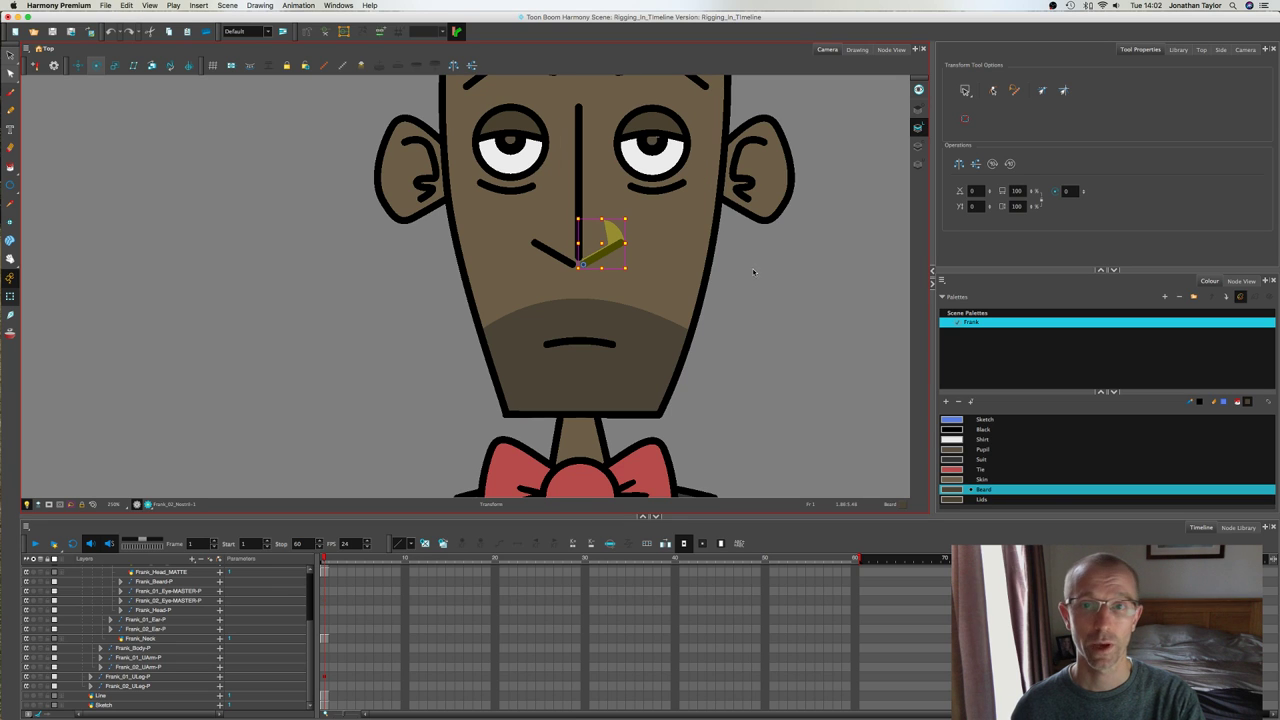
pyautogui.press('super+z')
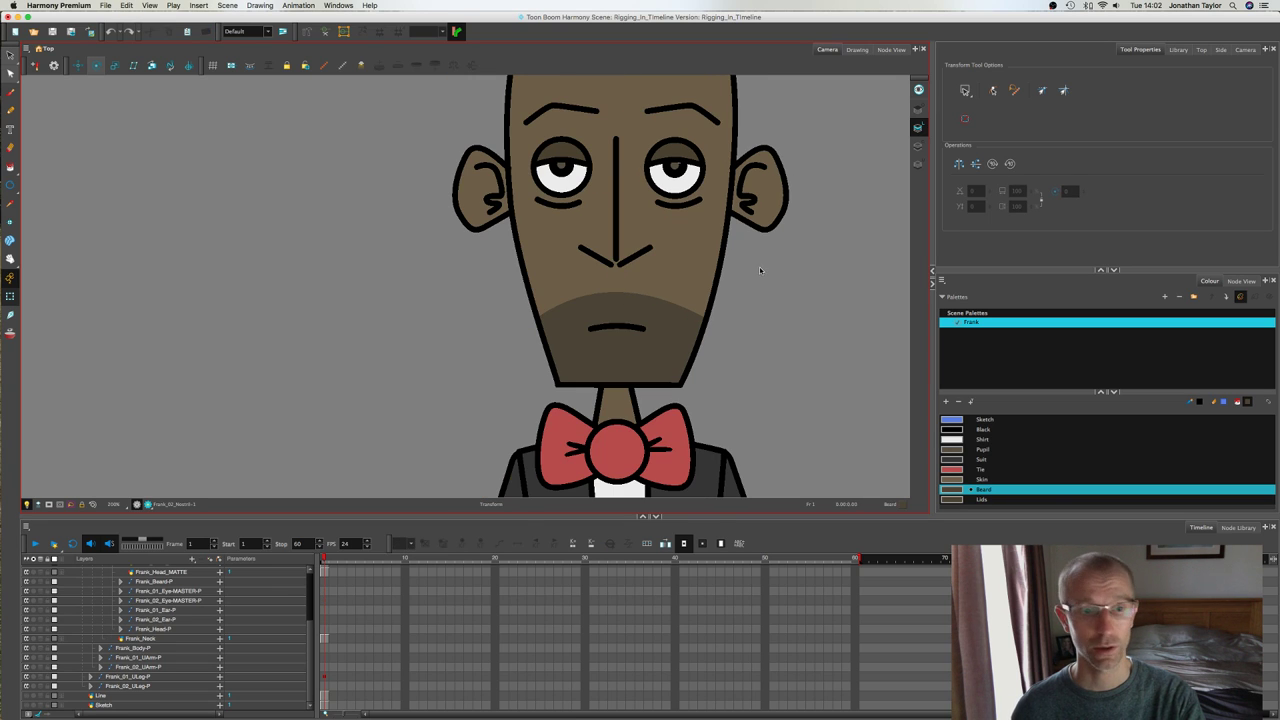
pyautogui.press('super+z')
pyautogui.scroll(-2, 475, 325)
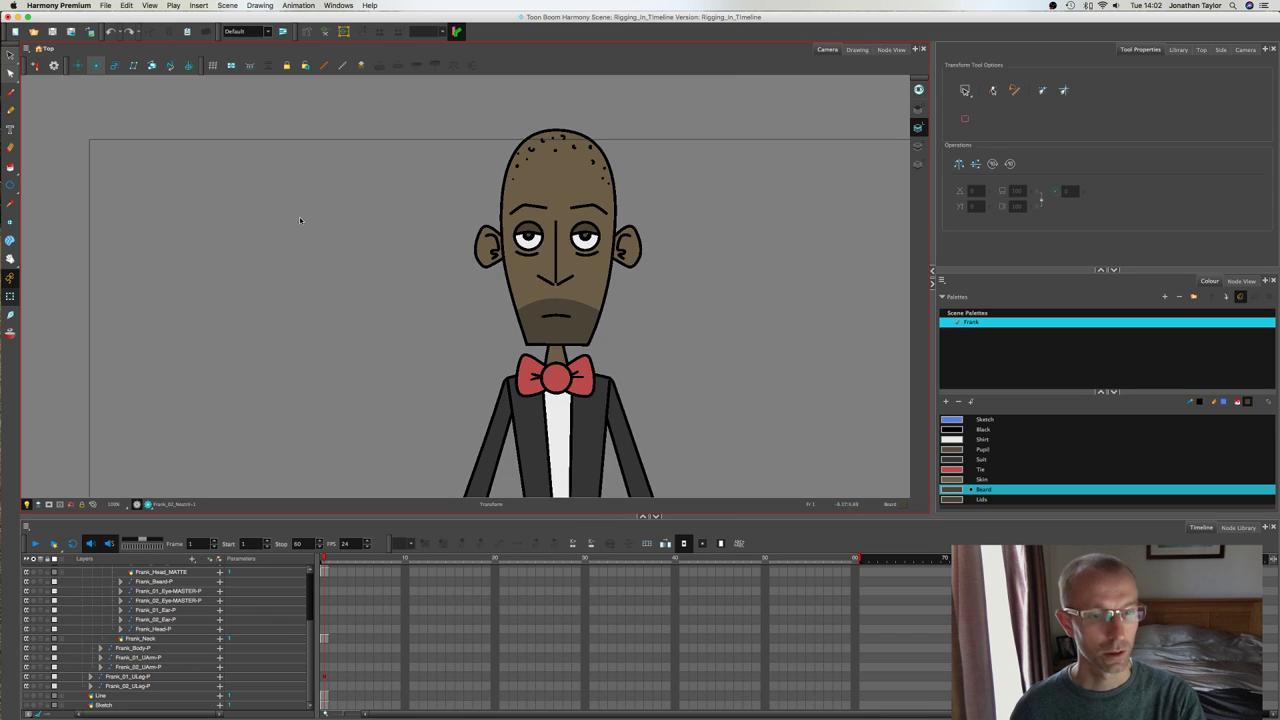
# Step: Undo the move of the two ear pegs into Frank_Head-MASTER-P, putting them back directly under Frank_Neck-P
pyautogui.click(128, 6)
pyautogui.click(135, 27)
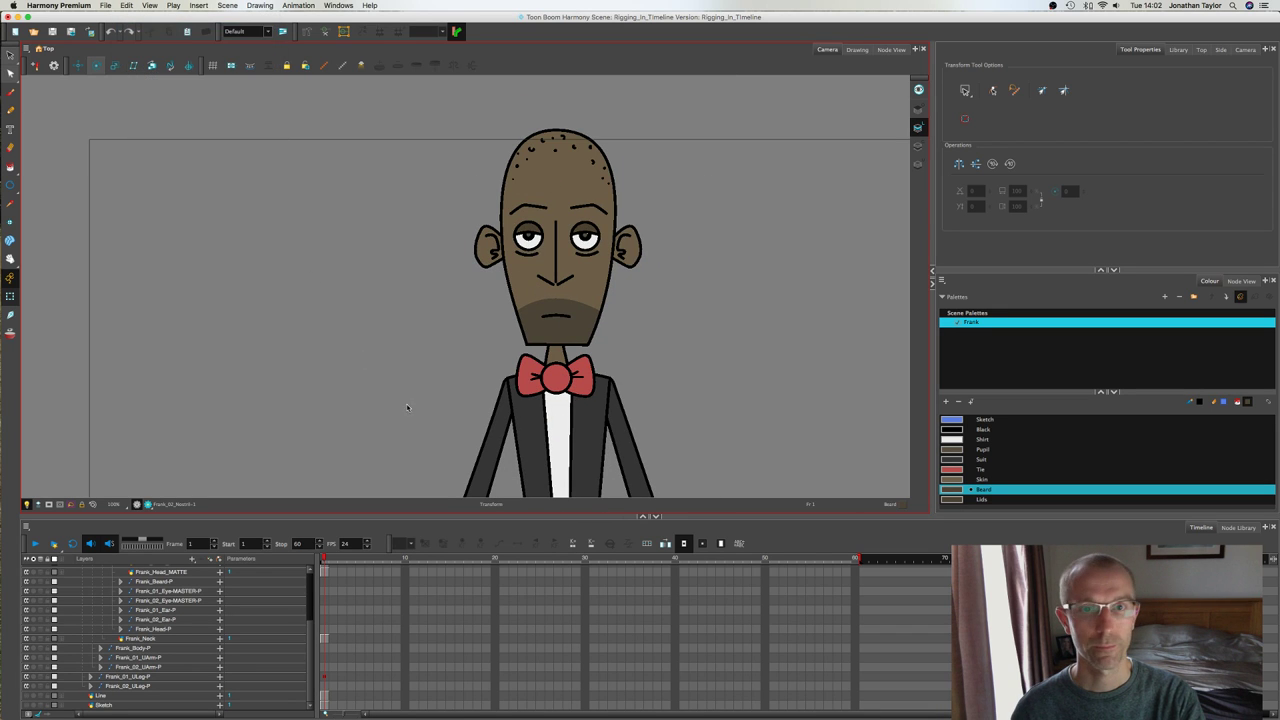
pyautogui.press('super+z')
pyautogui.scroll(5, 311, 580)
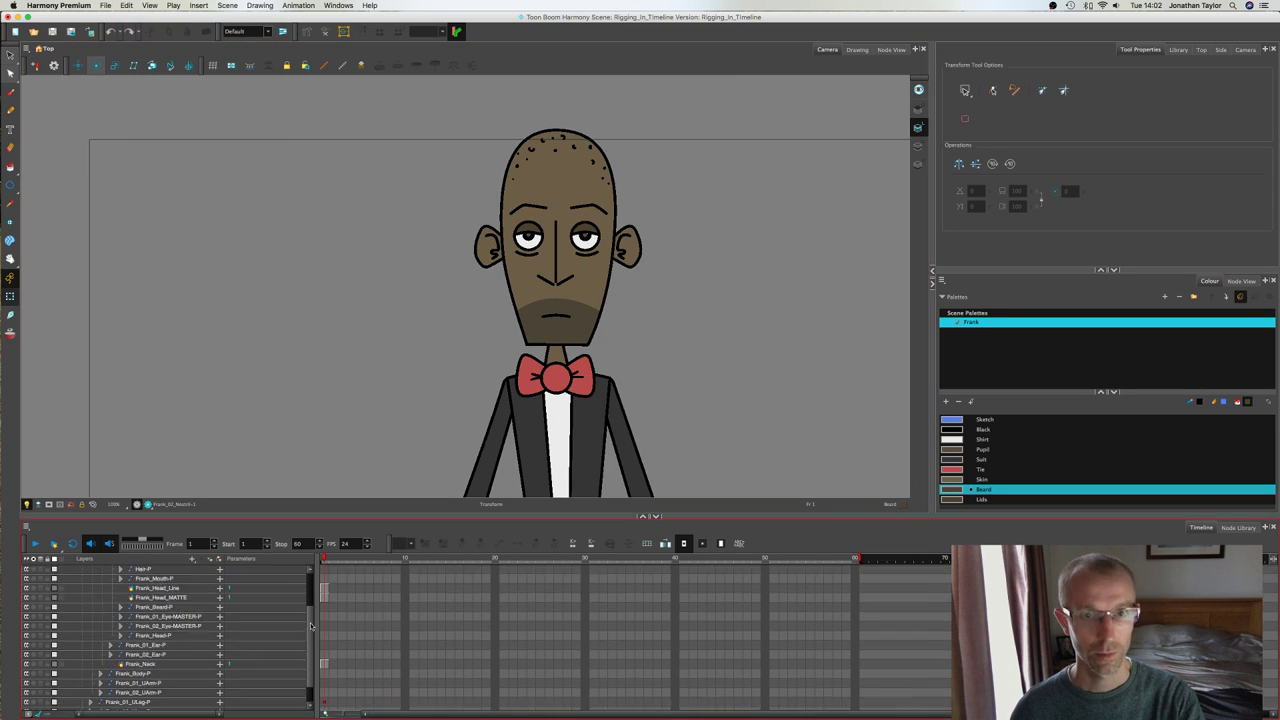
# Step: Delete the keyframe at frame 1 of the Frank_01_ULeg-P layer
pyautogui.scroll(-5, 311, 620)
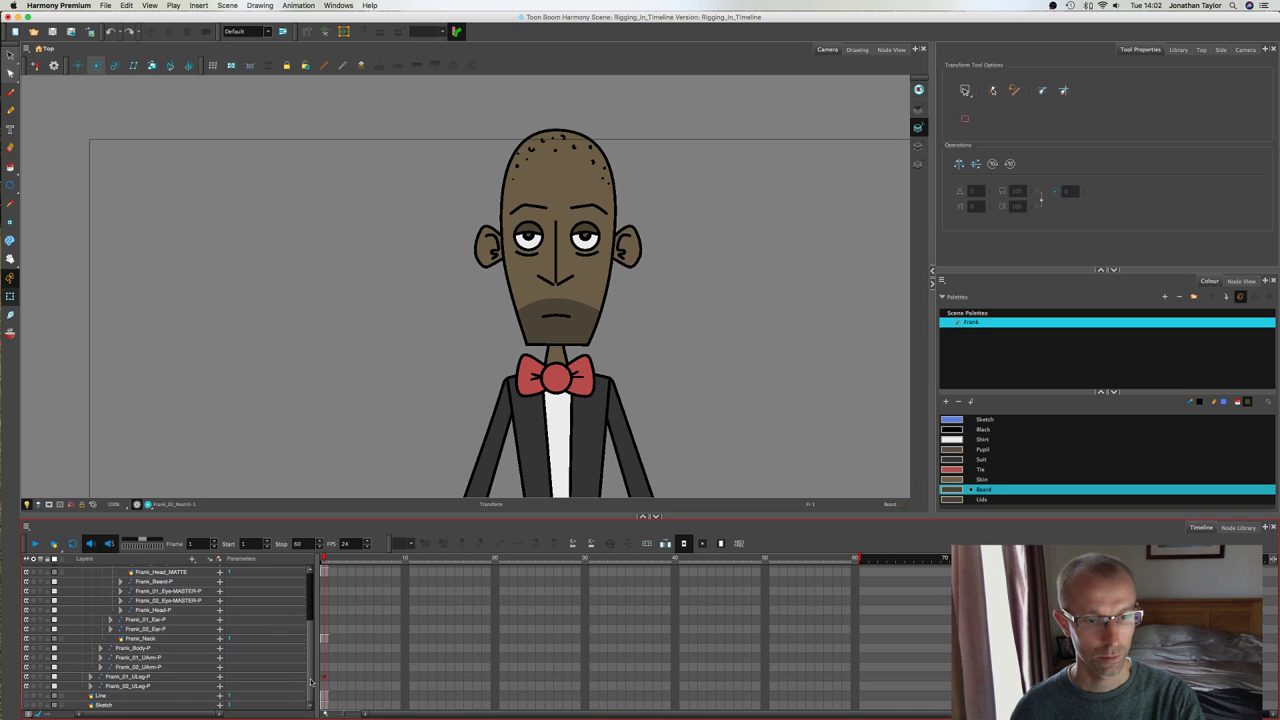
pyautogui.click(325, 678)
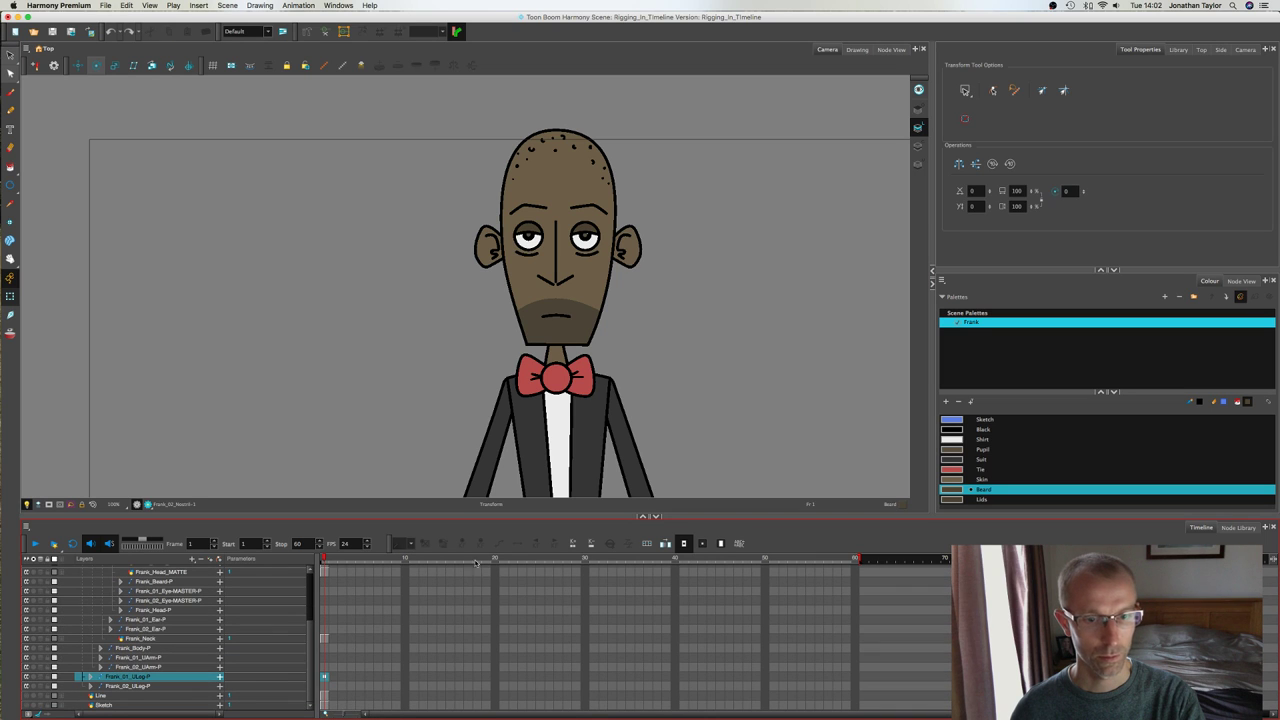
pyautogui.click(424, 378)
pyautogui.moveTo(310, 647); pyautogui.dragTo(309, 643)
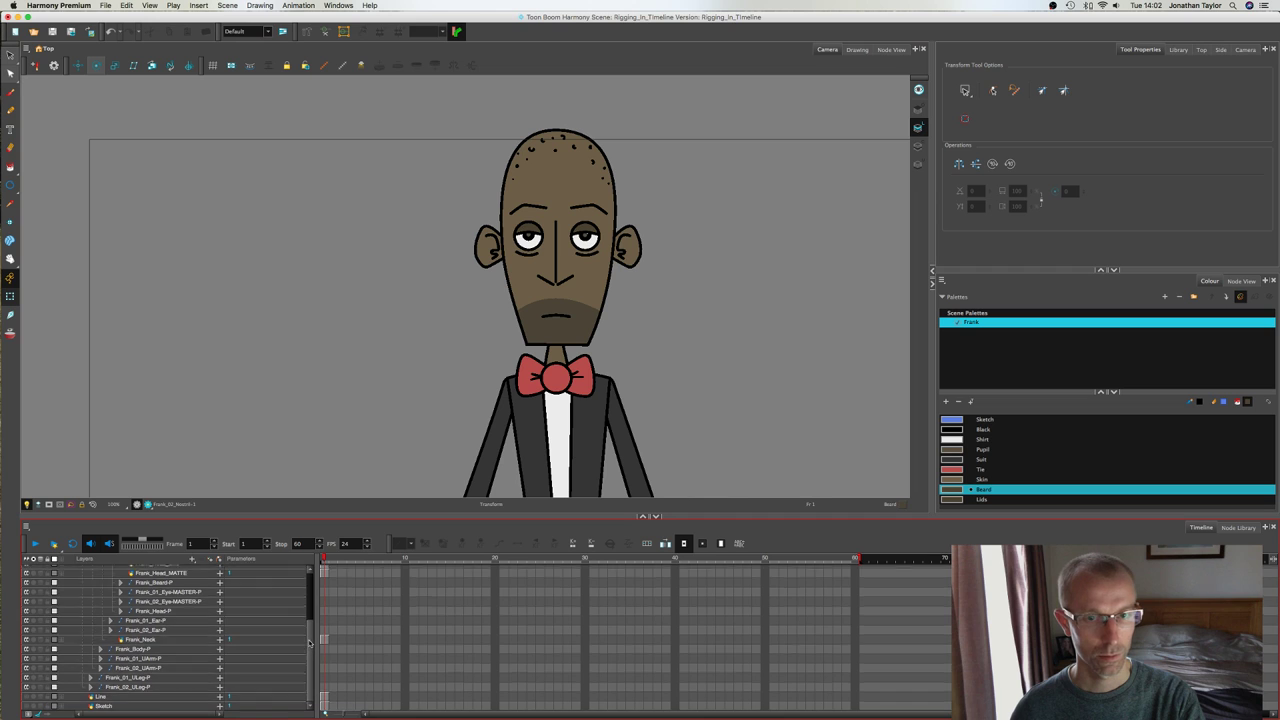
pyautogui.scroll(4, 309, 643)
# Step: Examine the restored character from head to hands in the Camera view
pyautogui.scroll(-2, 414, 359)
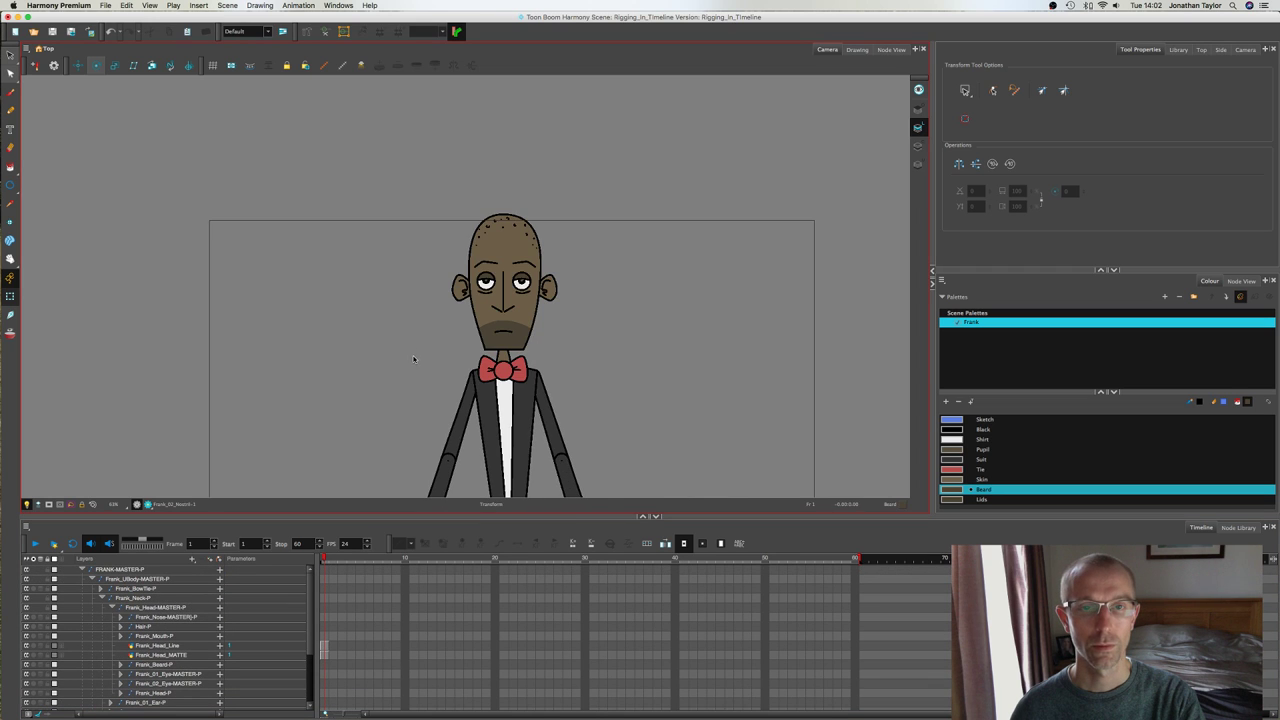
pyautogui.moveTo(417, 350); pyautogui.dragTo(491, 307)
pyautogui.scroll(3, 550, 352)
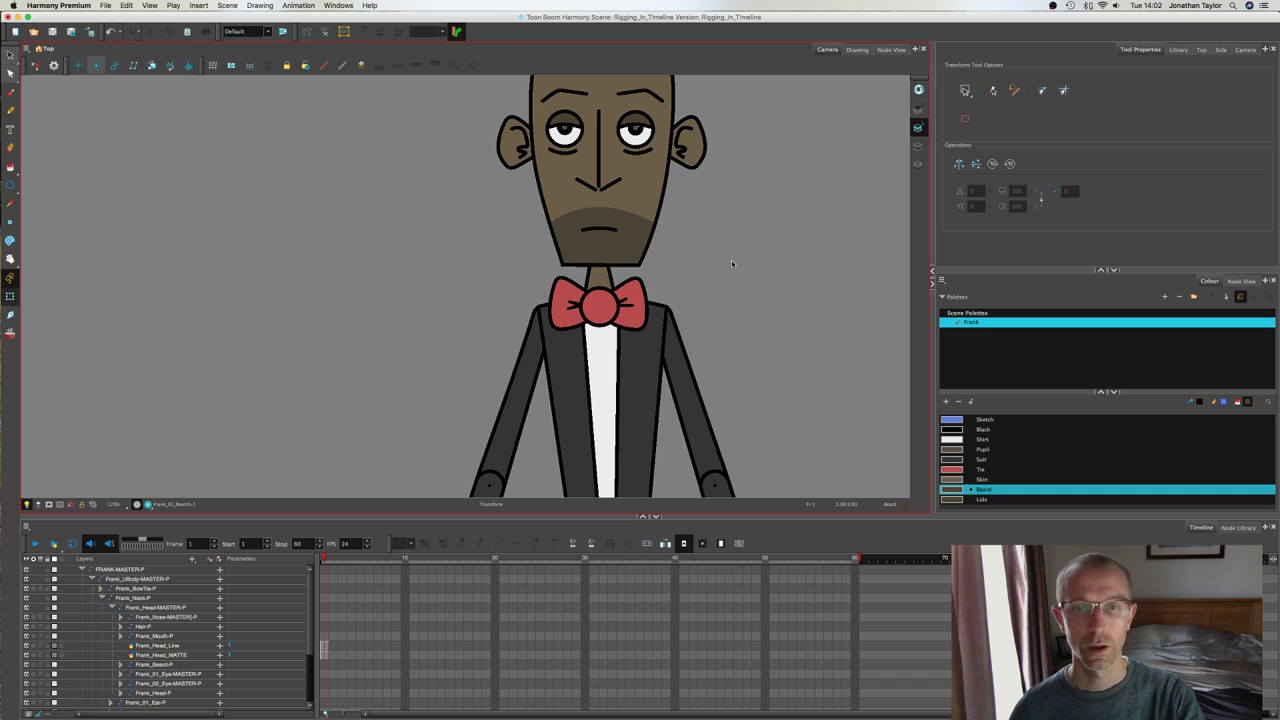
pyautogui.moveTo(797, 376); pyautogui.dragTo(743, 294)
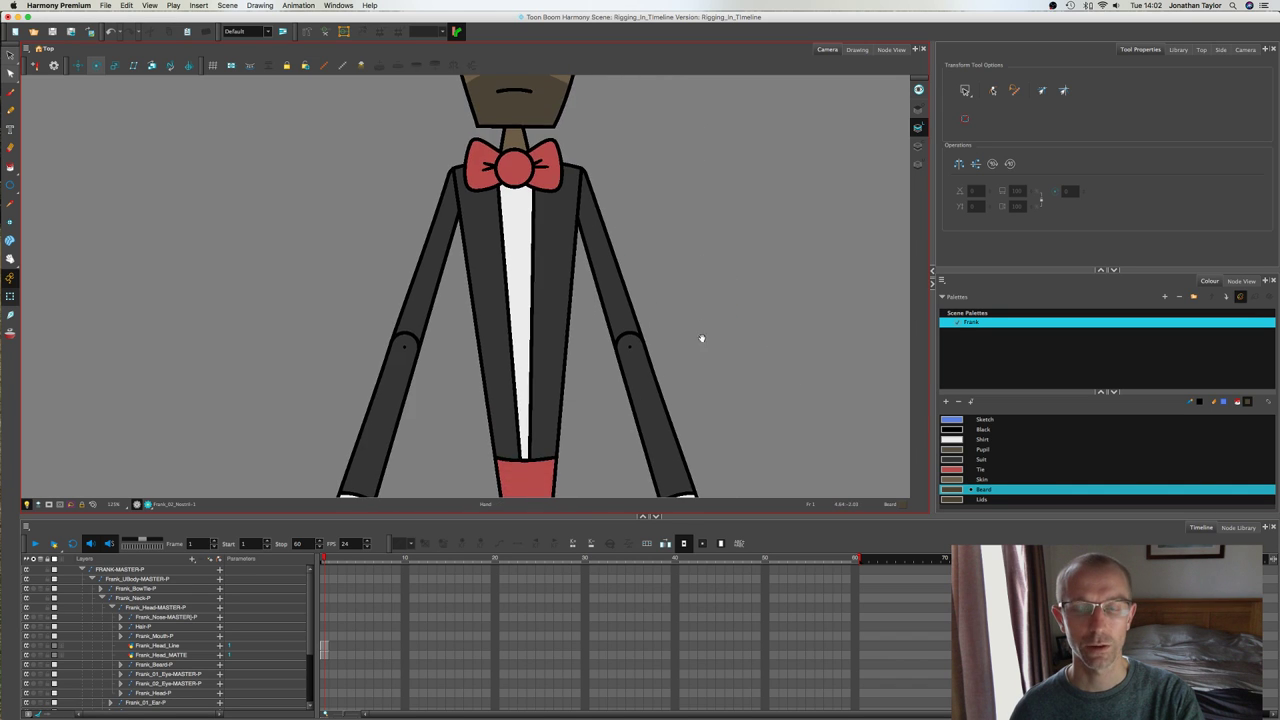
pyautogui.press('1')
pyautogui.press('1')
pyautogui.press('1')
pyautogui.press('1')
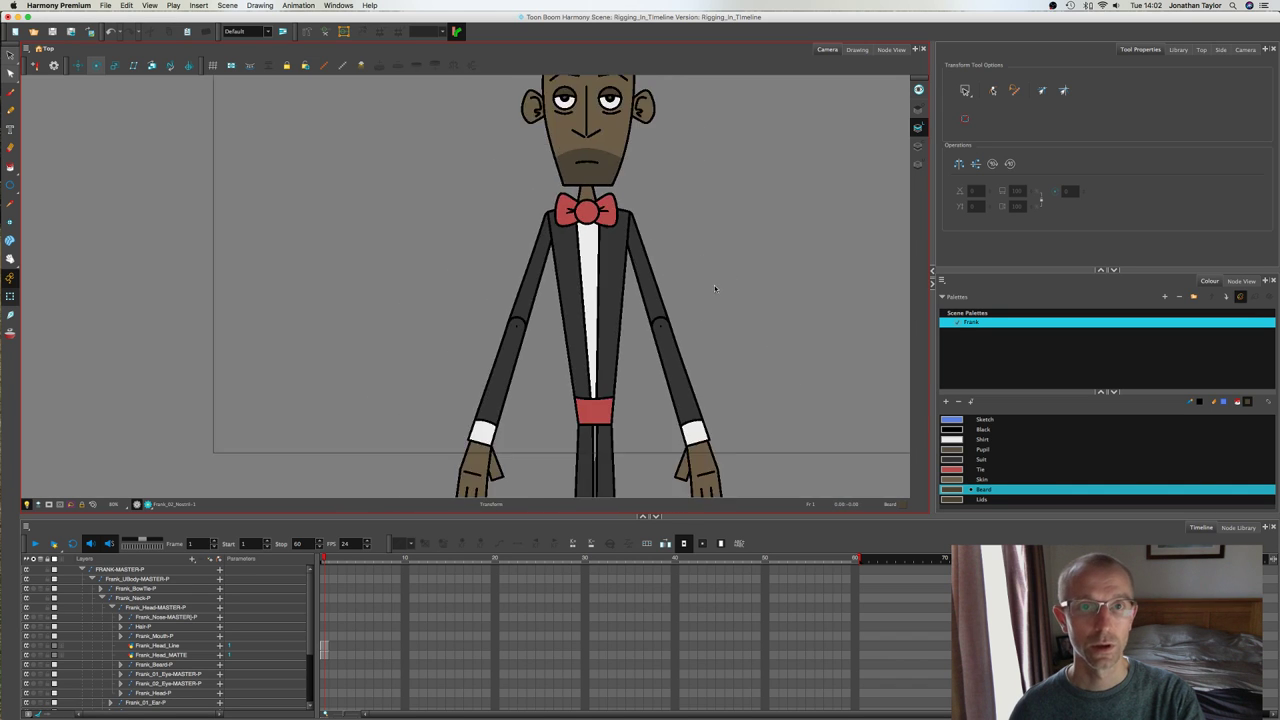
pyautogui.moveTo(714, 212); pyautogui.dragTo(710, 258)
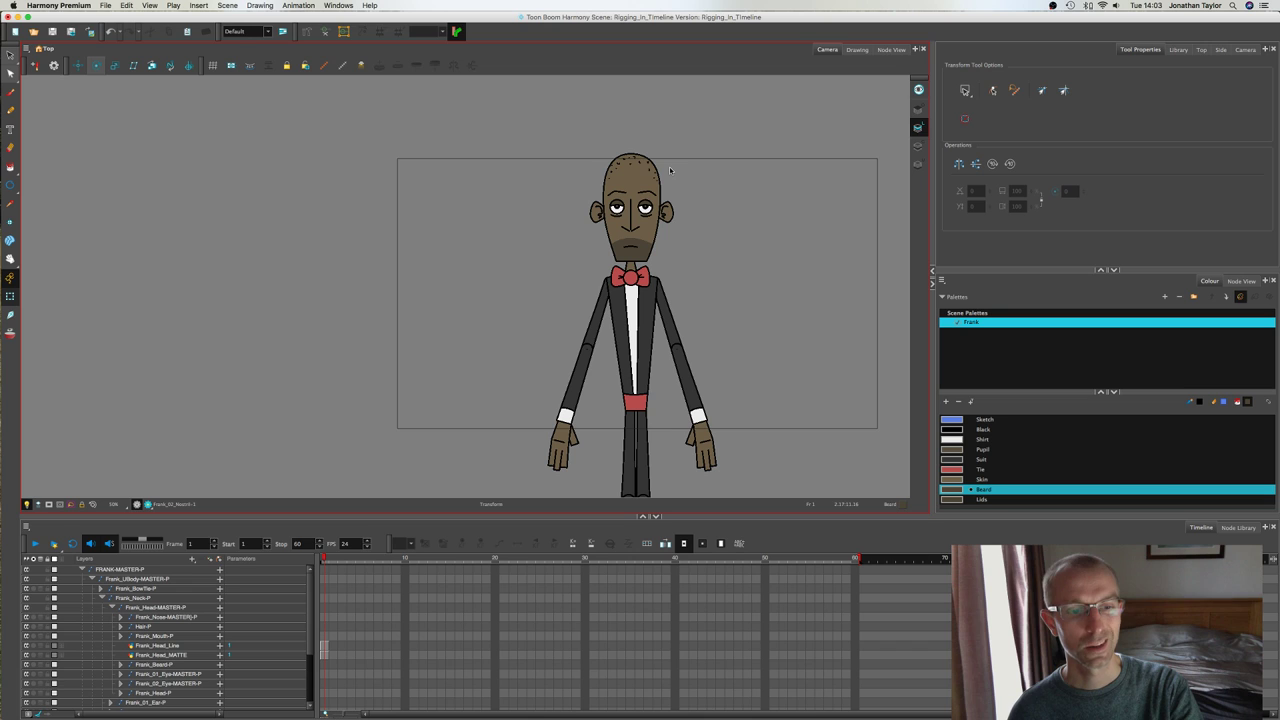
pyautogui.moveTo(681, 245); pyautogui.dragTo(625, 226)
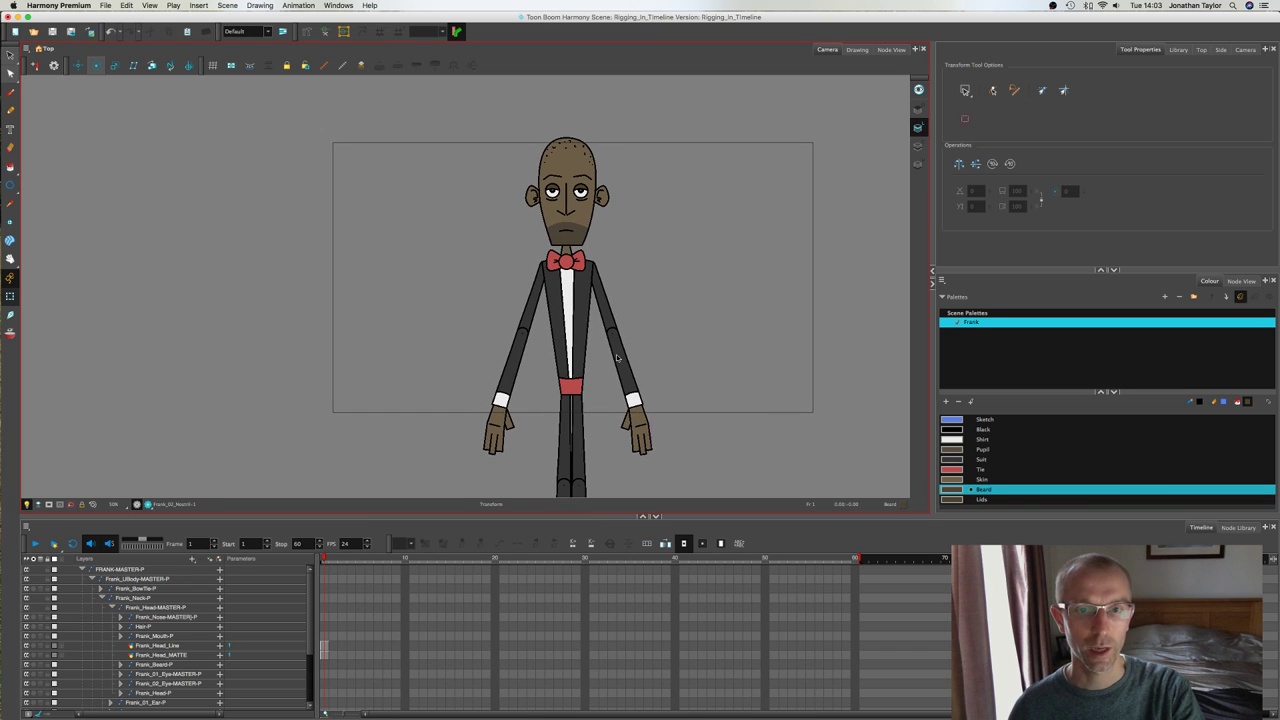
# Step: Examine the character's elbow, hand and knee joints up close, highlighting the Frank_02_LArm forearm along the way
pyautogui.click(612, 355)
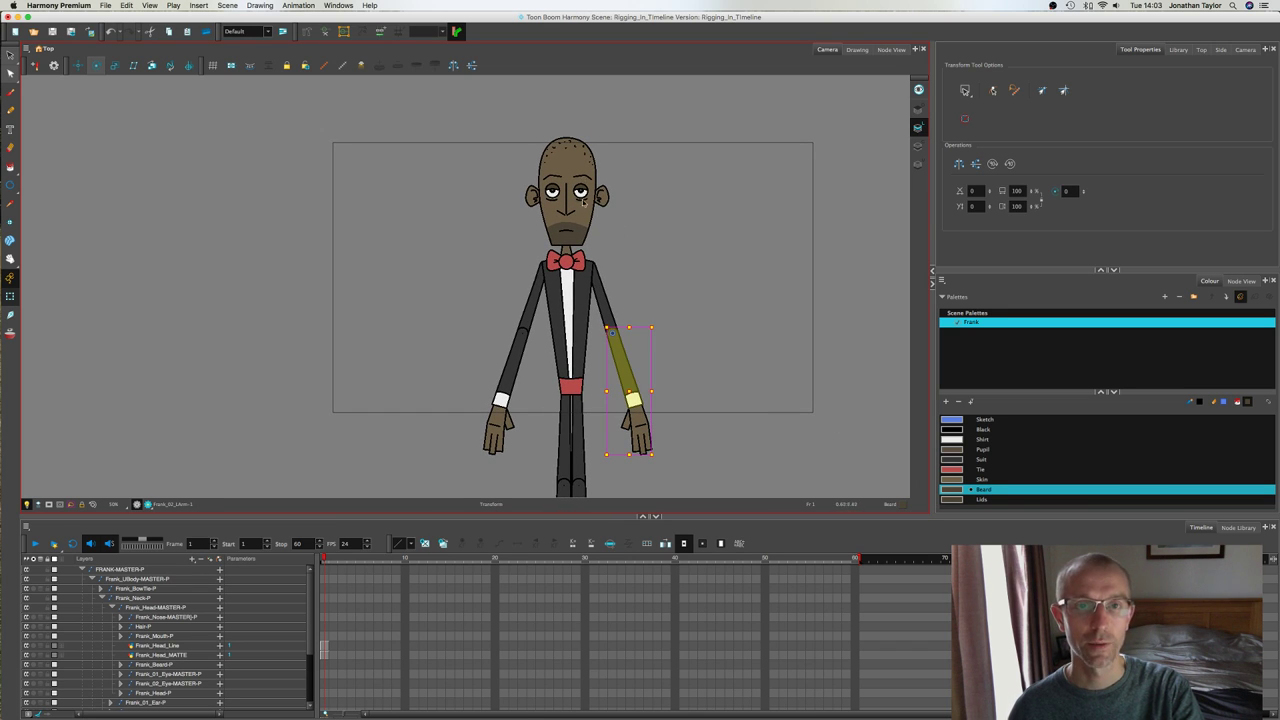
pyautogui.scroll(4, 582, 202)
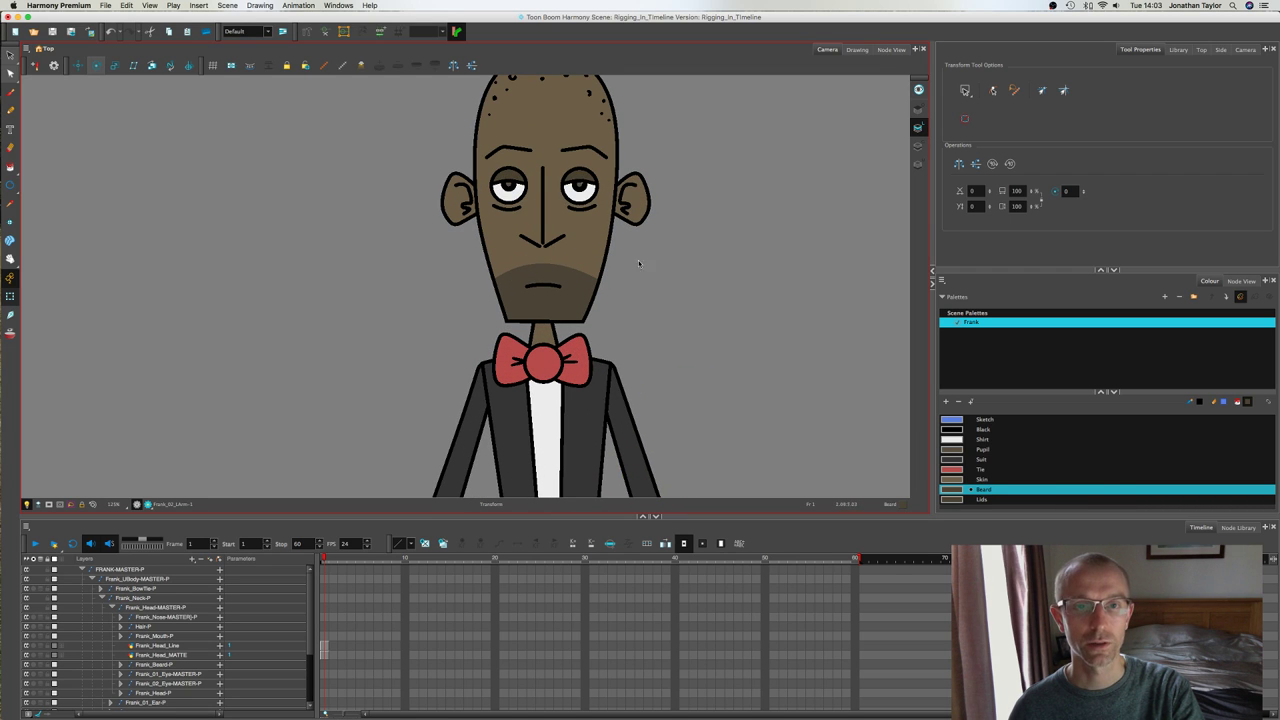
pyautogui.moveTo(692, 334); pyautogui.dragTo(694, 262)
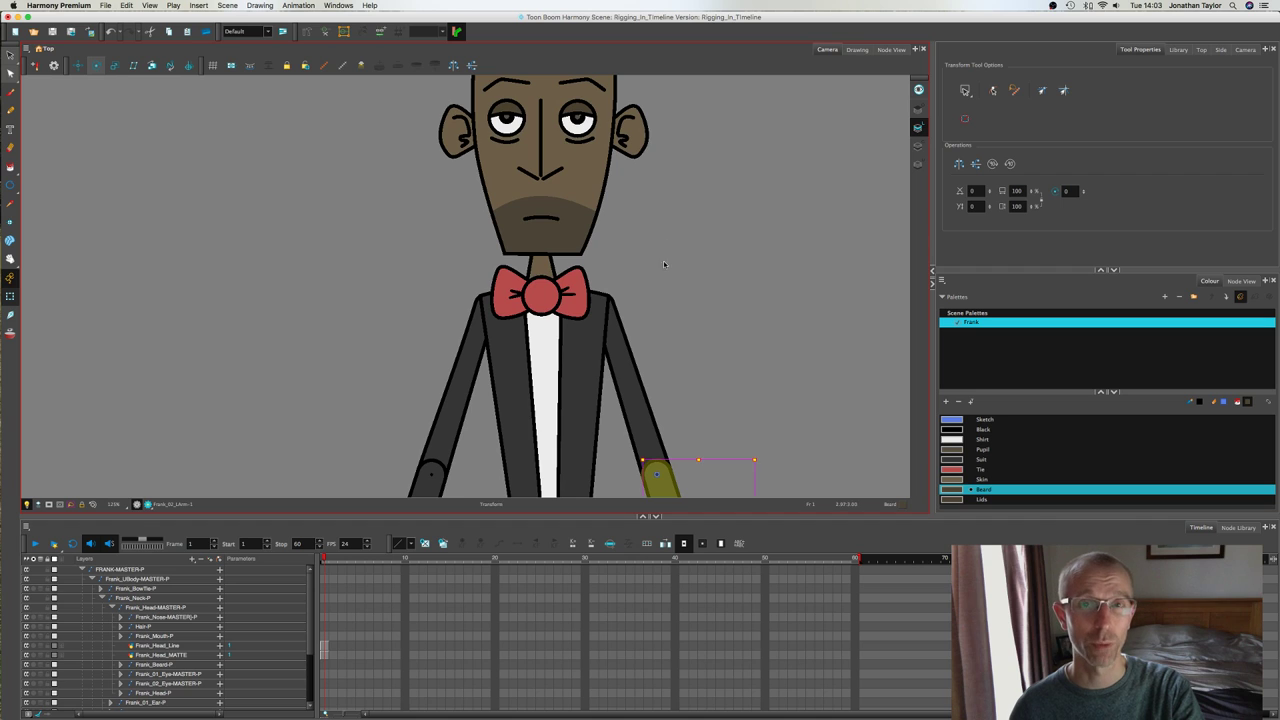
pyautogui.moveTo(694, 307); pyautogui.dragTo(710, 404)
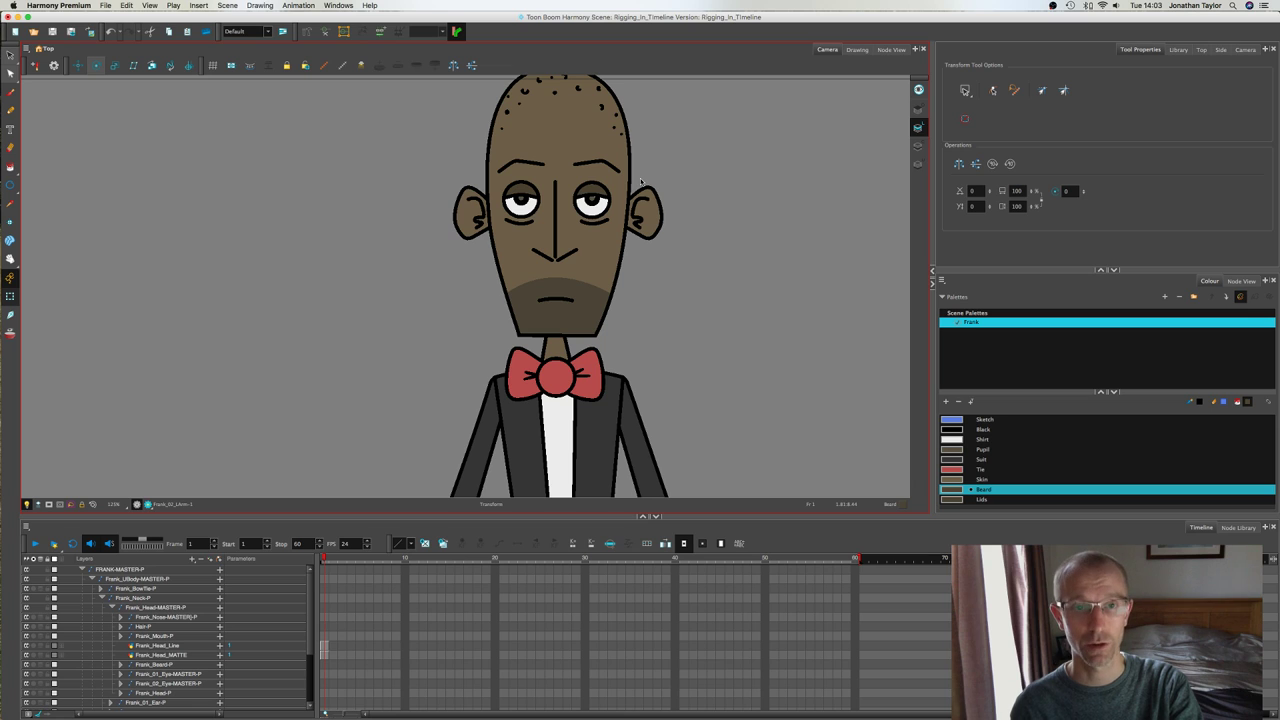
pyautogui.moveTo(719, 407); pyautogui.dragTo(688, 237)
pyautogui.moveTo(728, 367); pyautogui.dragTo(712, 254)
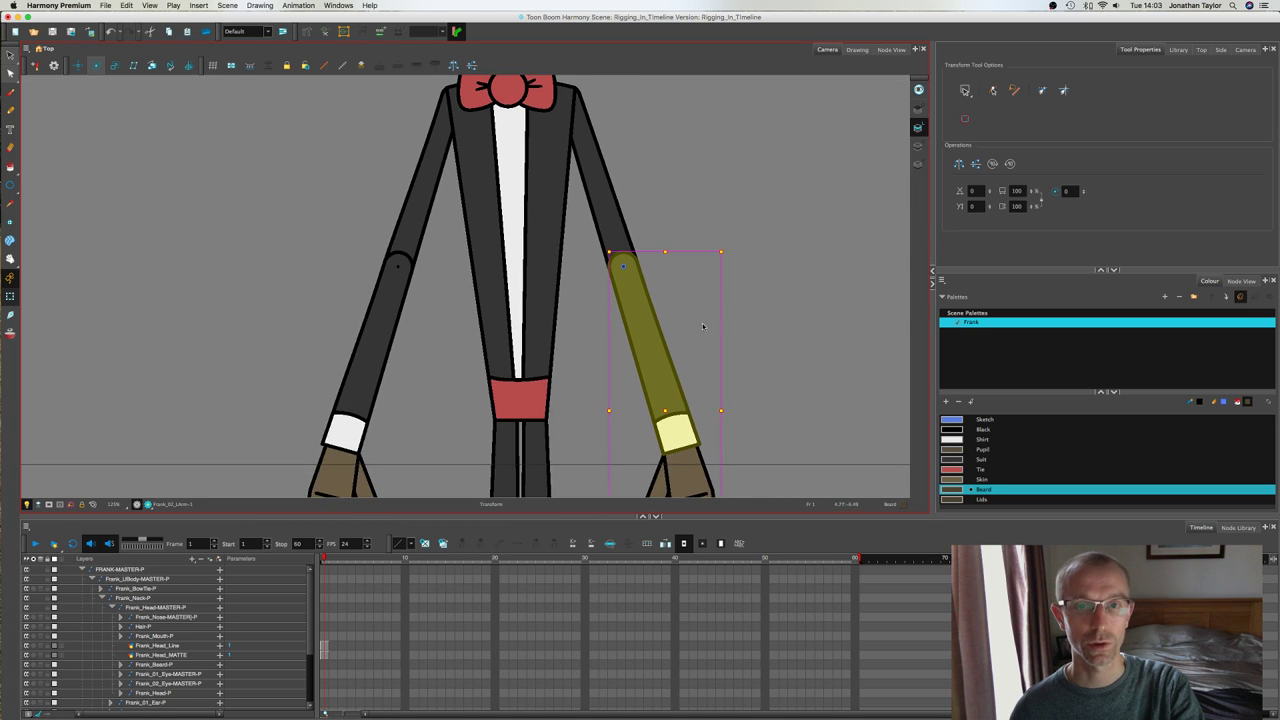
pyautogui.scroll(1, 702, 323)
pyautogui.click(656, 213)
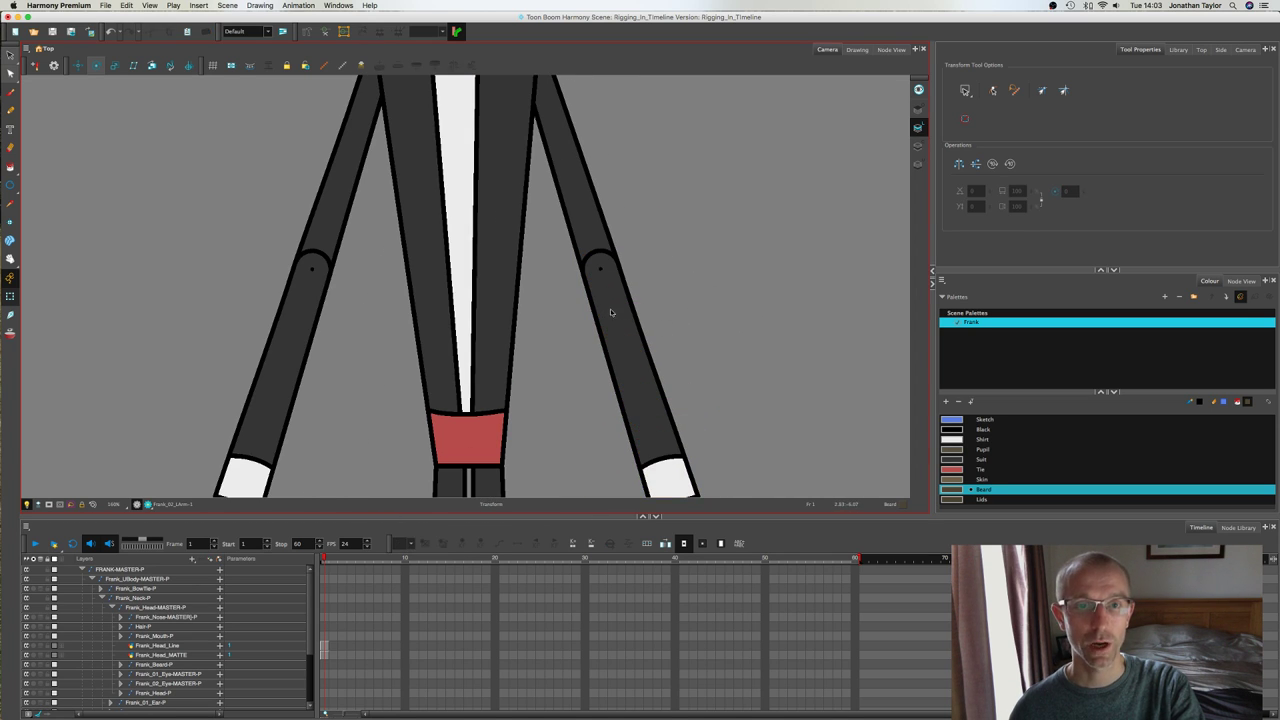
pyautogui.scroll(-5, 540, 251)
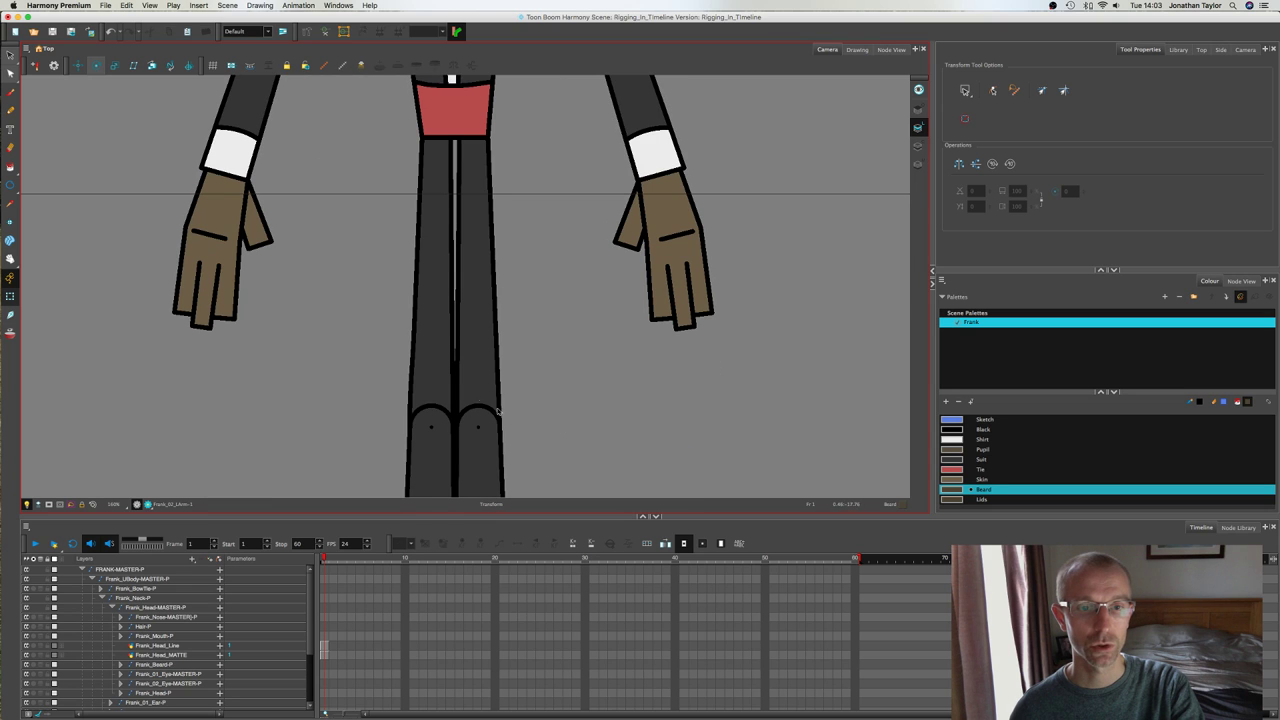
pyautogui.scroll(4, 563, 246)
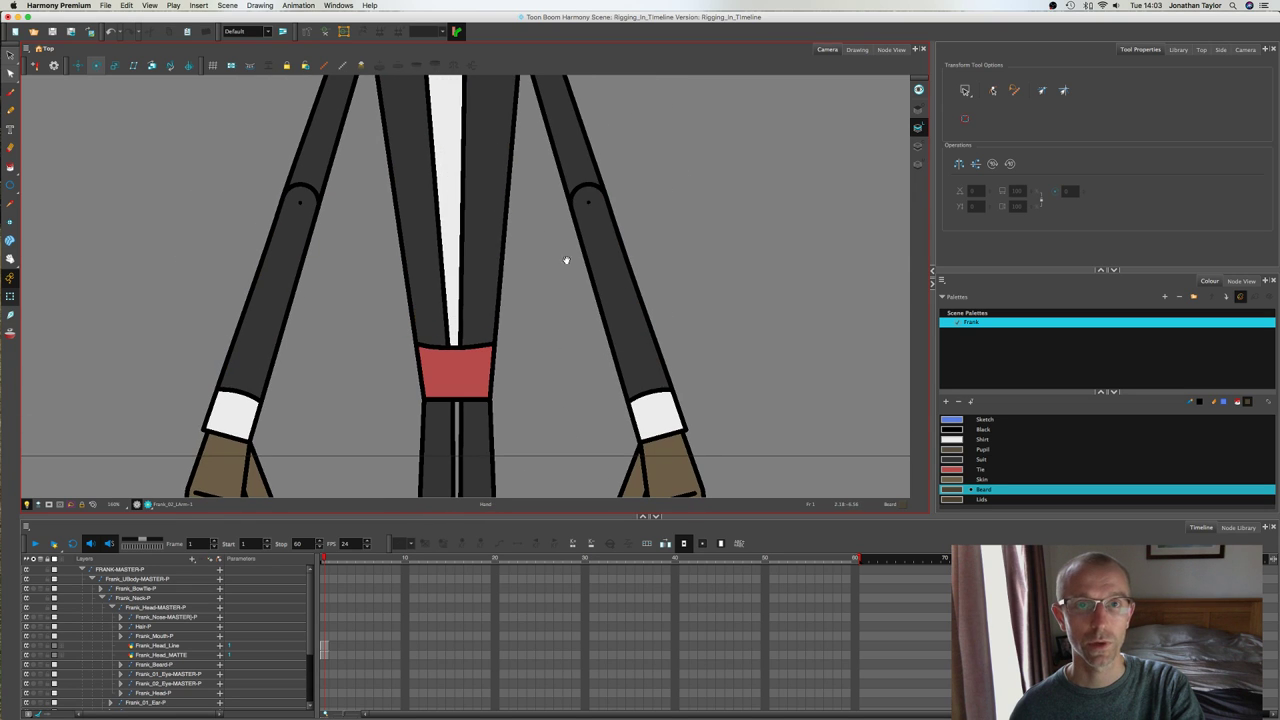
# Step: Select the Frank_02_LArm forearm and open its drawing in the Drawing view, framed on the rounded elbow end
pyautogui.click(598, 245)
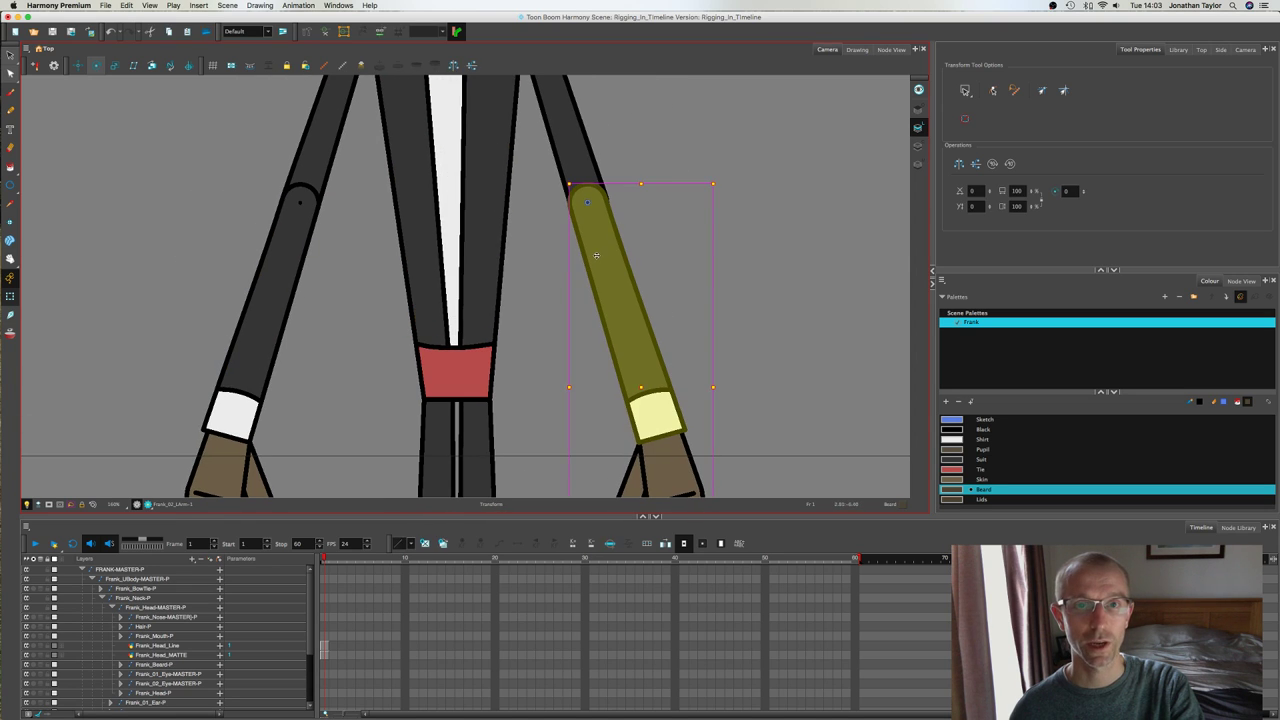
pyautogui.click(755, 206)
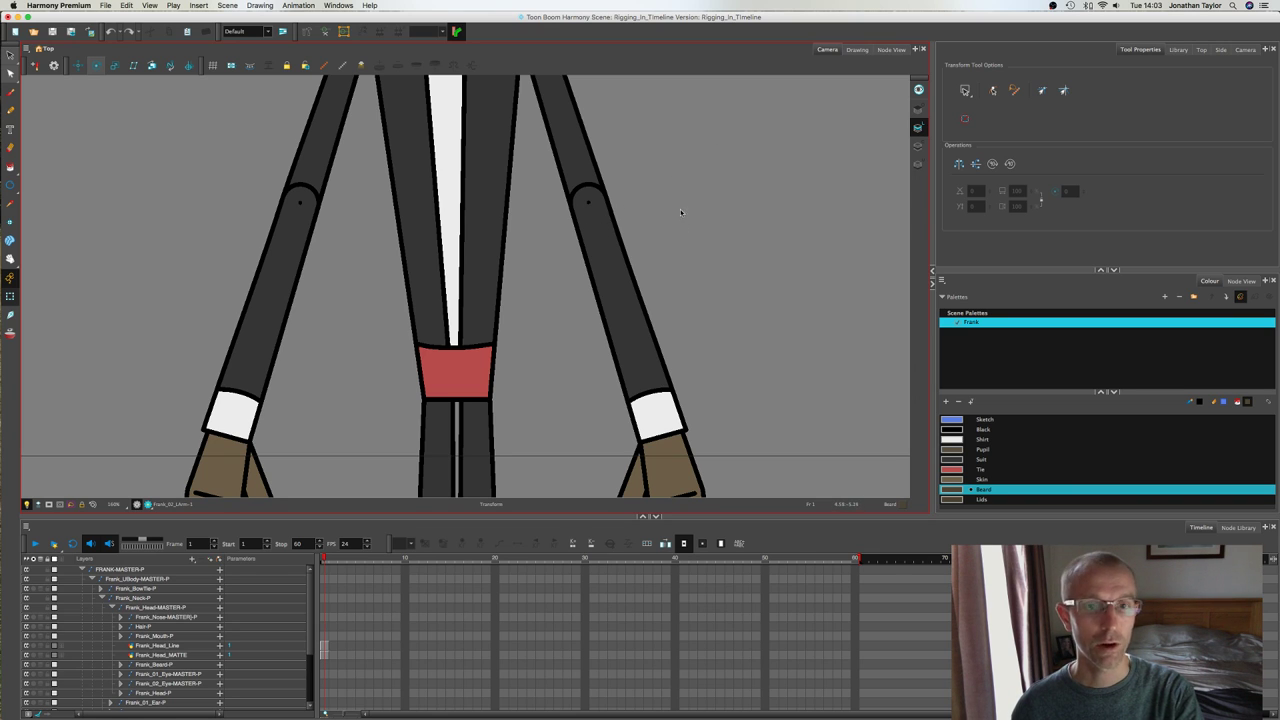
pyautogui.click(618, 267)
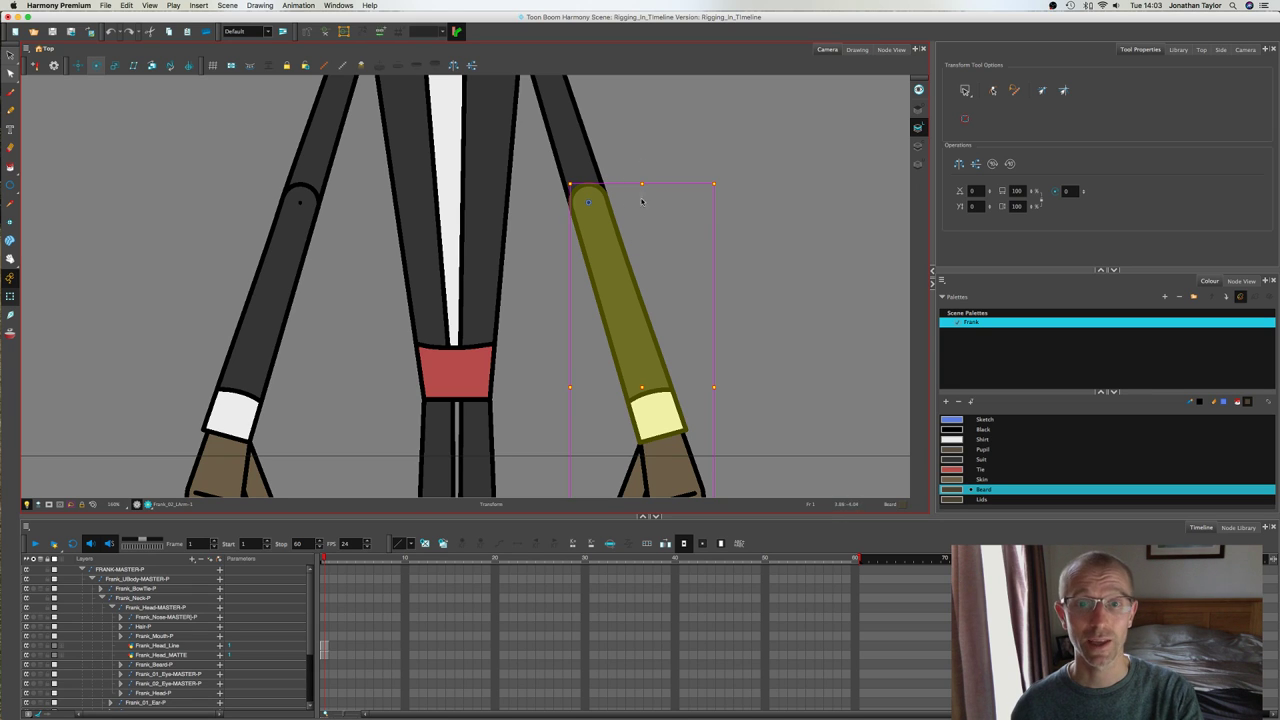
pyautogui.click(645, 205)
pyautogui.click(607, 264)
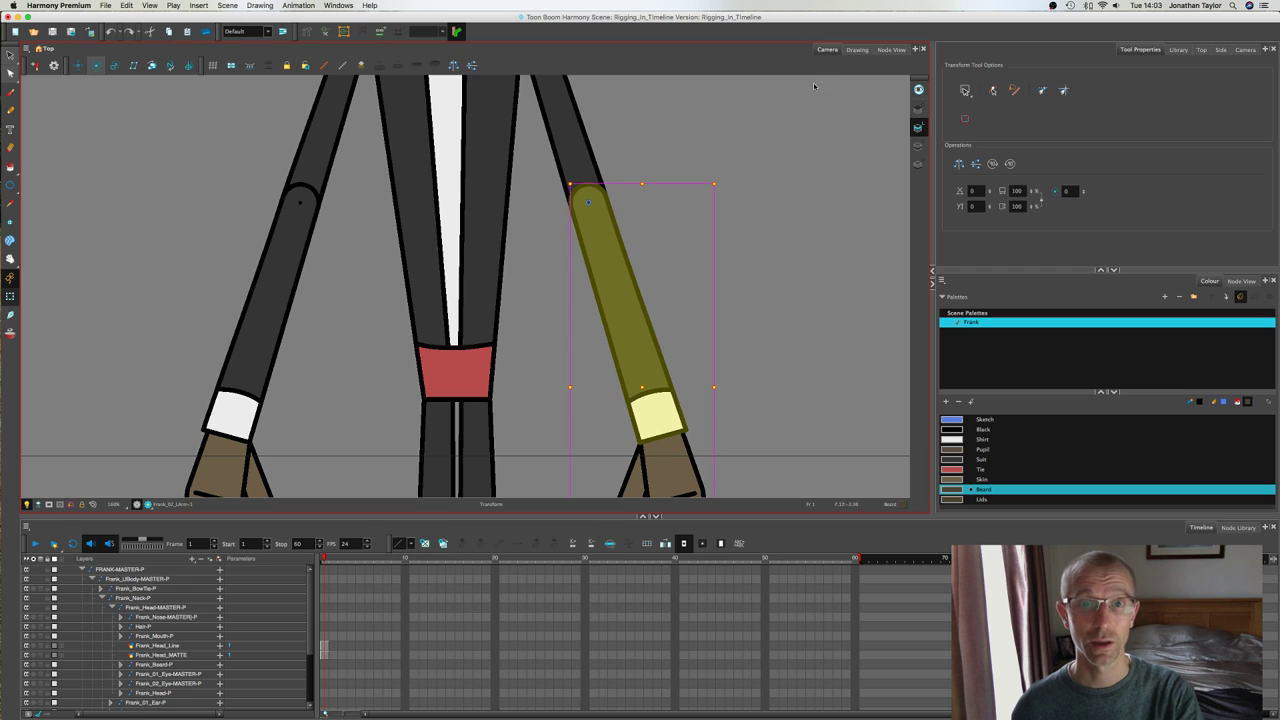
pyautogui.click(857, 50)
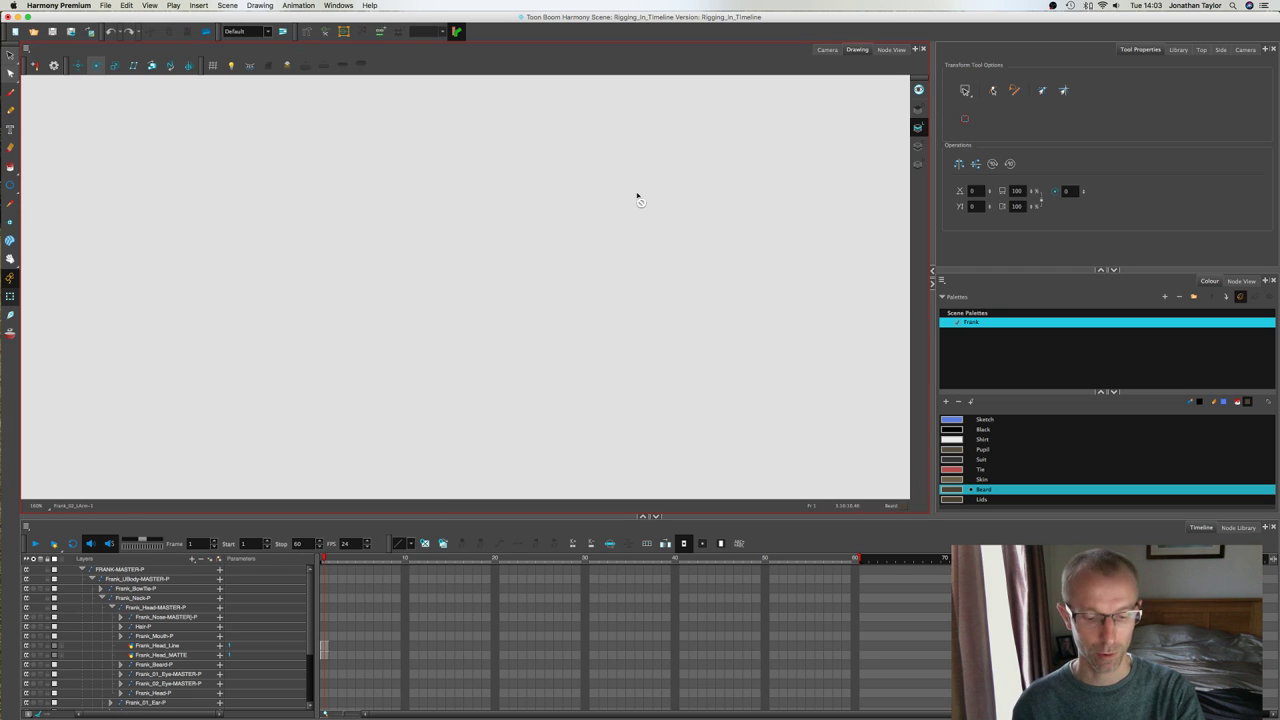
pyautogui.scroll(-2, 538, 345)
pyautogui.scroll(3, 537, 356)
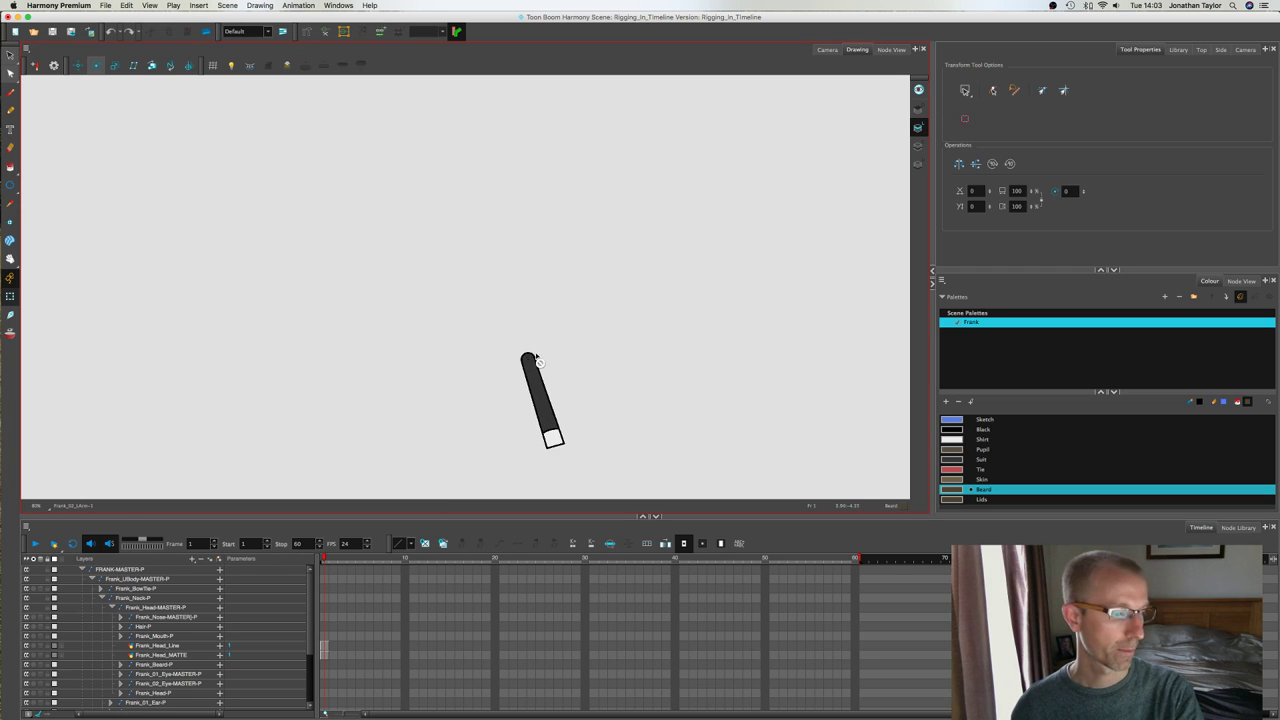
pyautogui.scroll(1, 536, 358)
pyautogui.moveTo(603, 331); pyautogui.dragTo(586, 264)
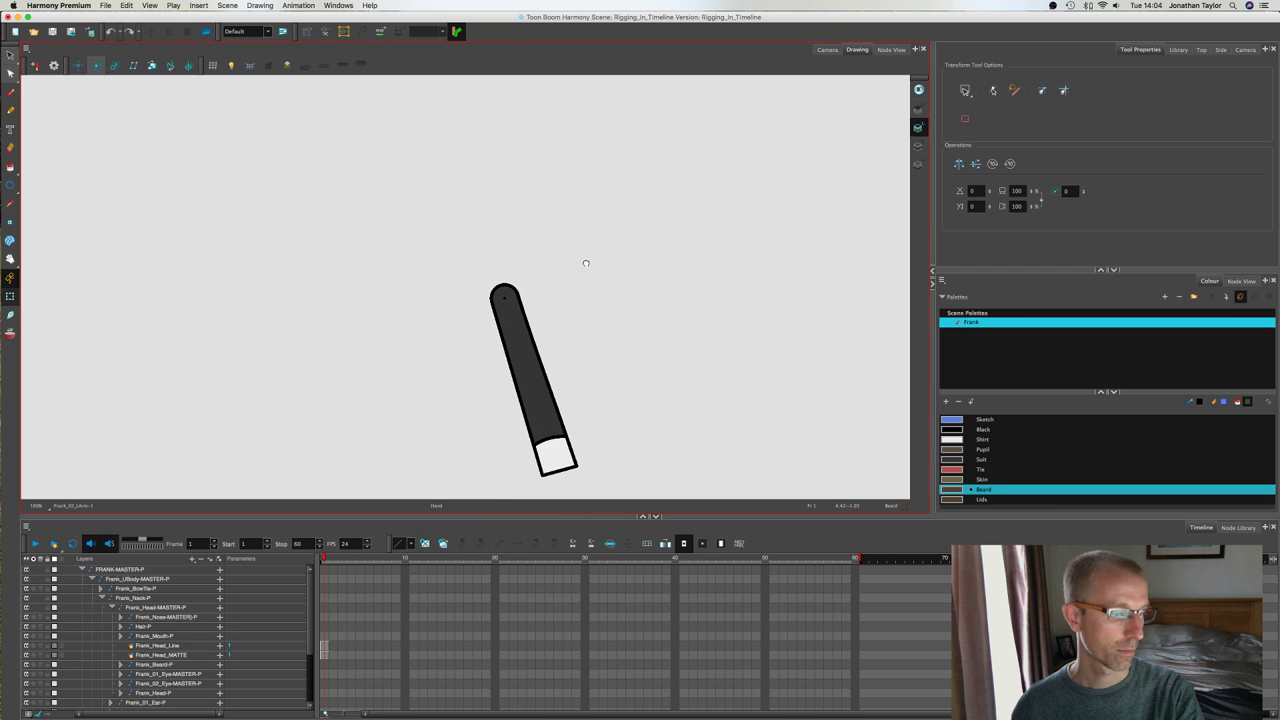
pyautogui.scroll(1, 590, 284)
pyautogui.scroll(1, 590, 288)
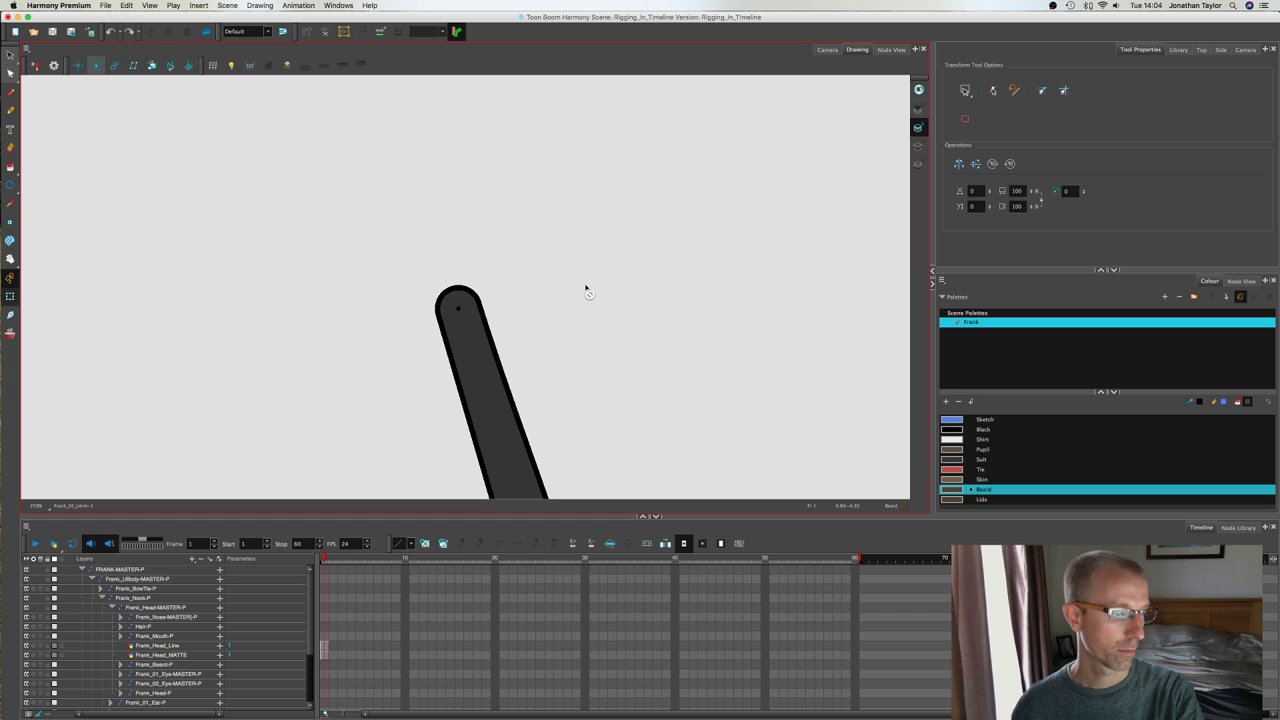
pyautogui.moveTo(546, 289); pyautogui.dragTo(585, 267)
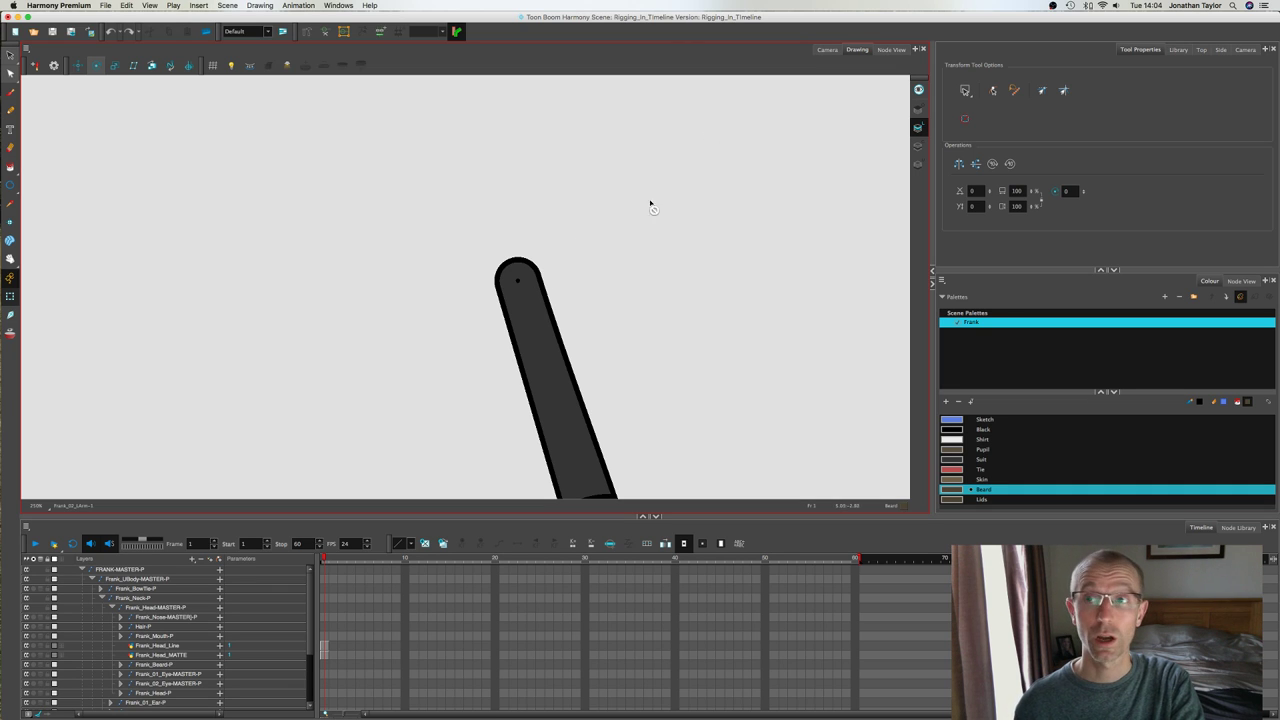
# Step: Check the forearm's current drawing substitution in the Library, and return to the tool properties
pyautogui.click(1180, 50)
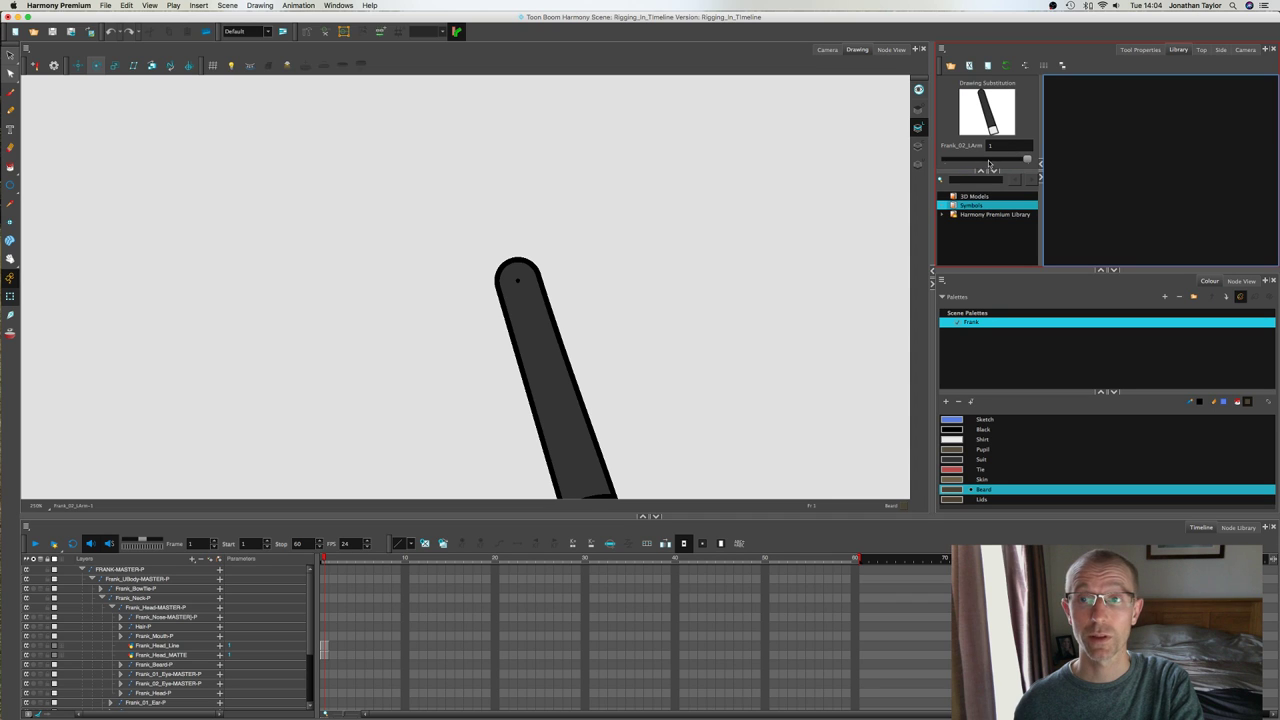
pyautogui.click(1010, 147)
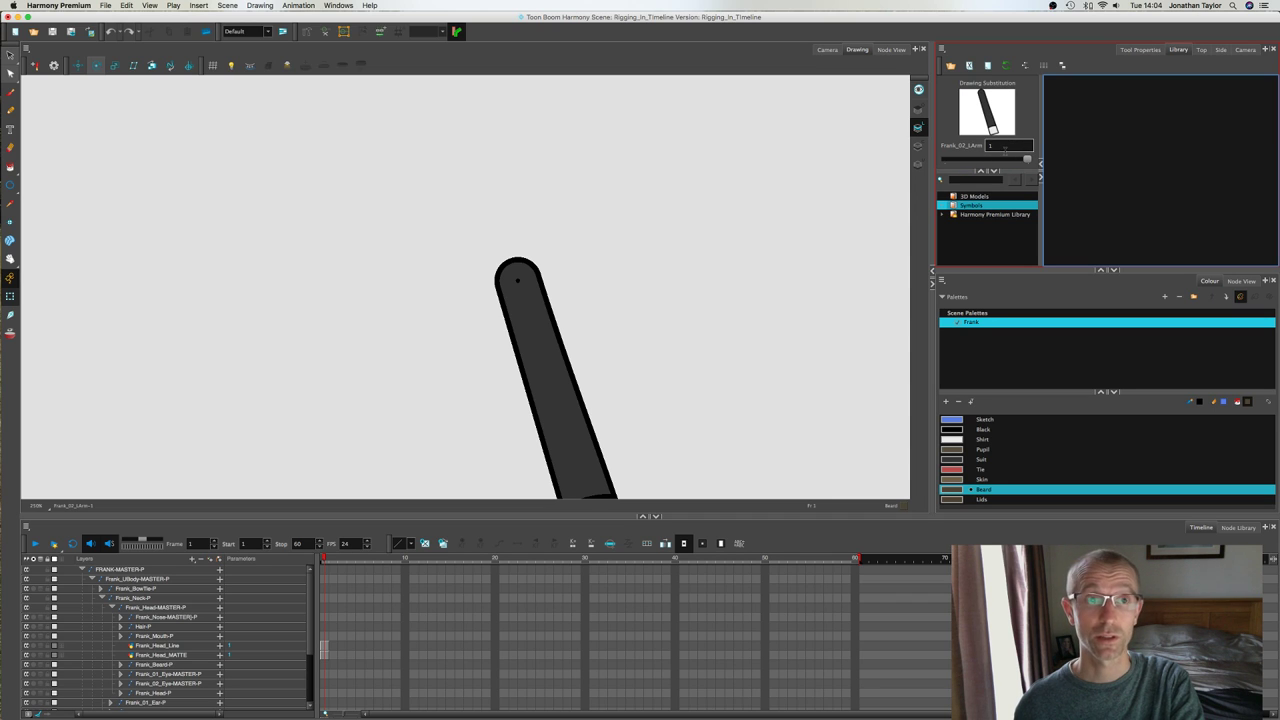
pyautogui.click(1140, 50)
# Step: Rotate the drawing view so the forearm stands upright, and inspect its outline points around the elbow pivot dot with the Contour Editor
pyautogui.moveTo(659, 299); pyautogui.dragTo(642, 230)
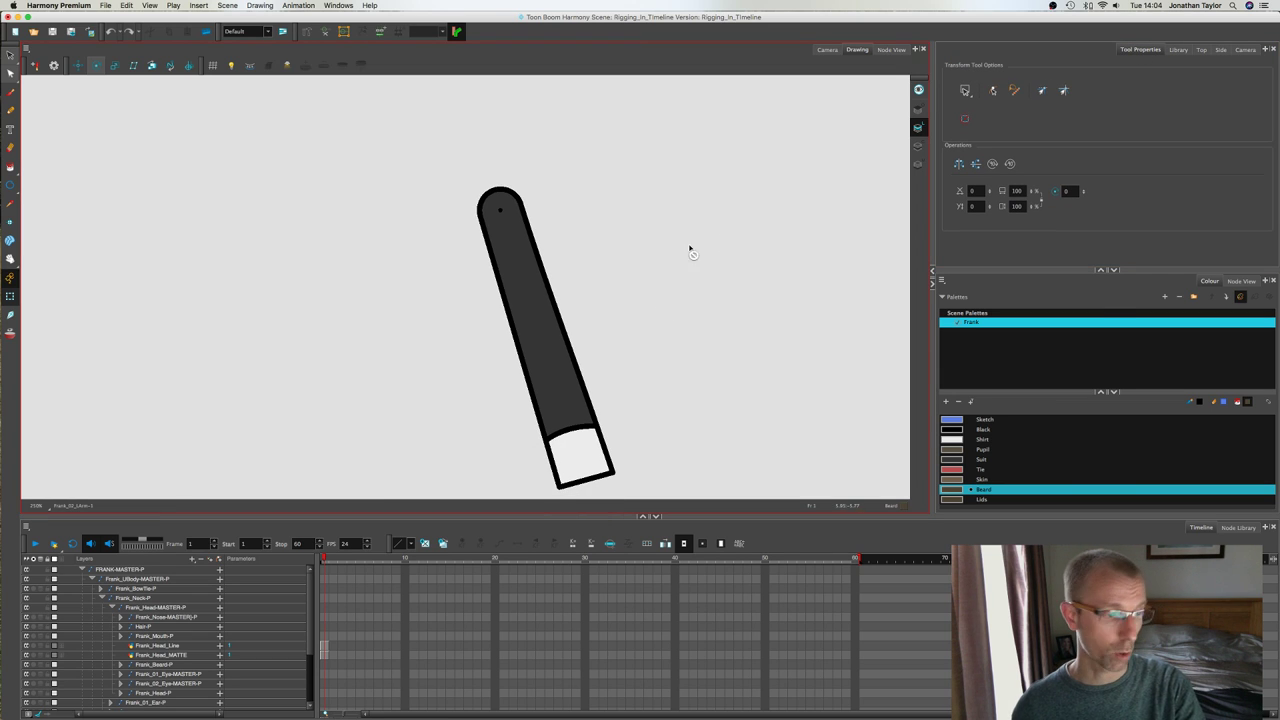
pyautogui.moveTo(727, 293); pyautogui.dragTo(687, 364)
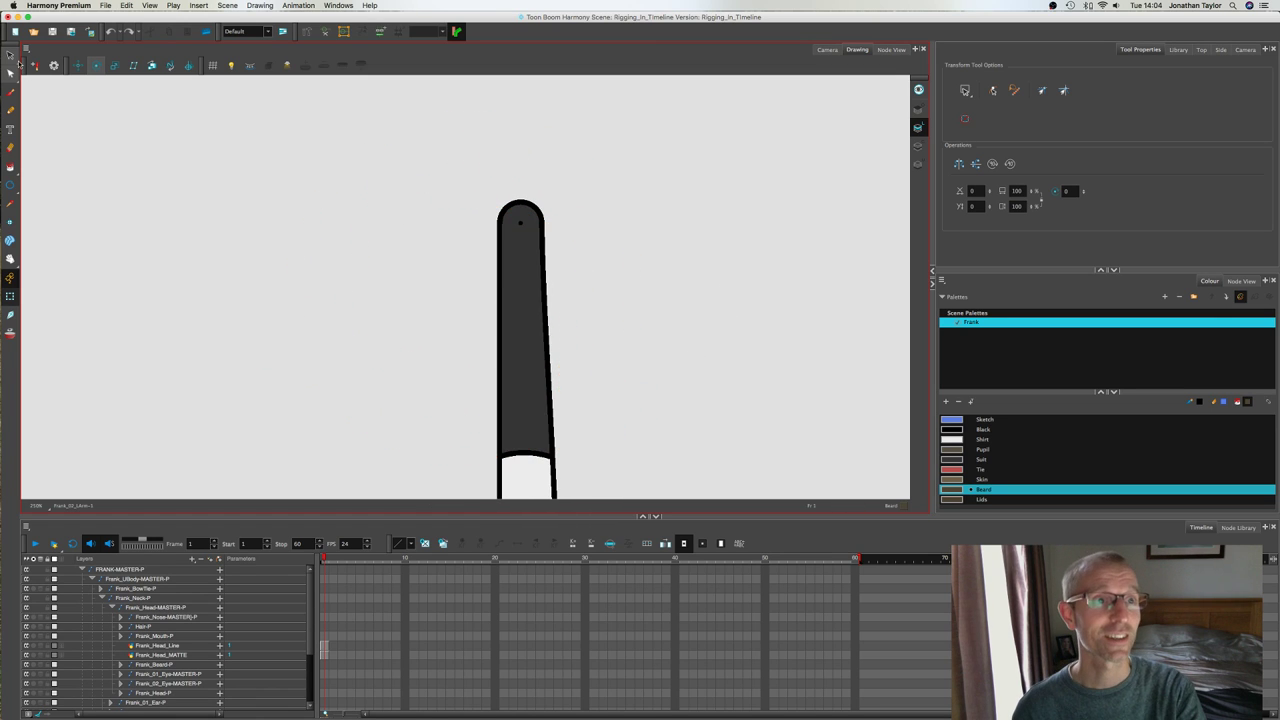
pyautogui.hotkey('alt', 'q')
pyautogui.click(500, 214)
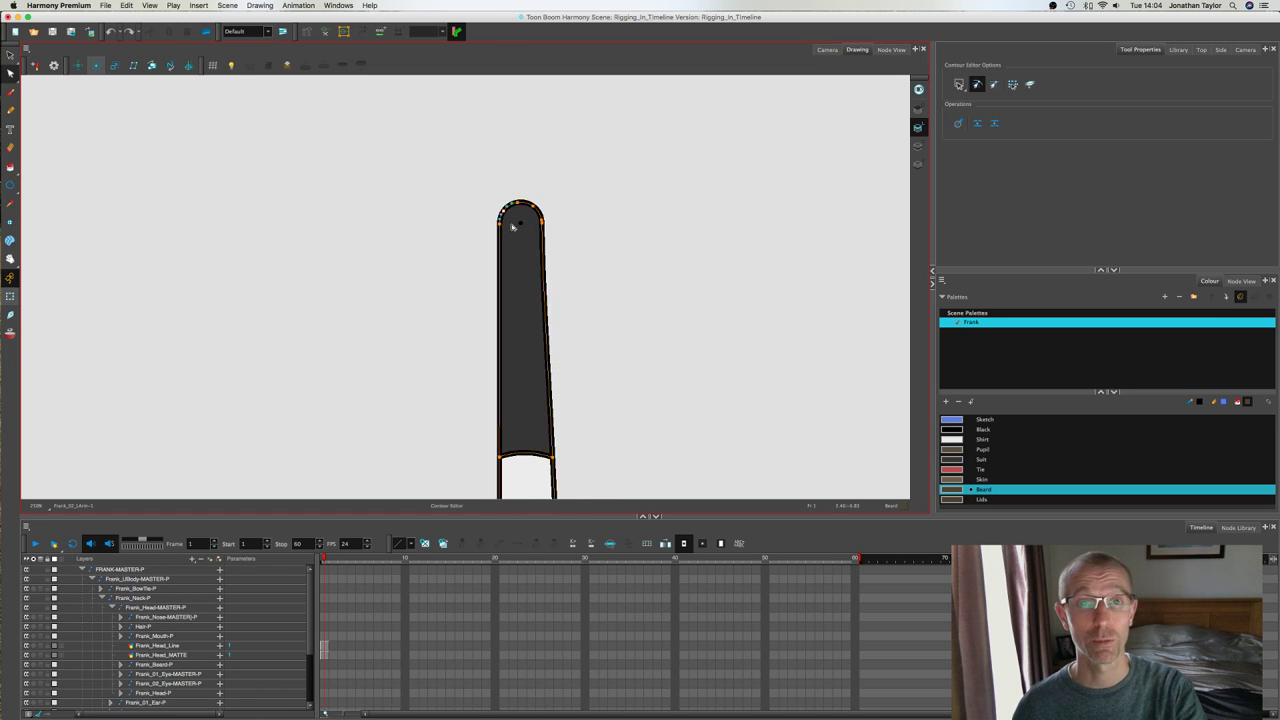
pyautogui.scroll(5, 500, 220)
pyautogui.scroll(1, 498, 226)
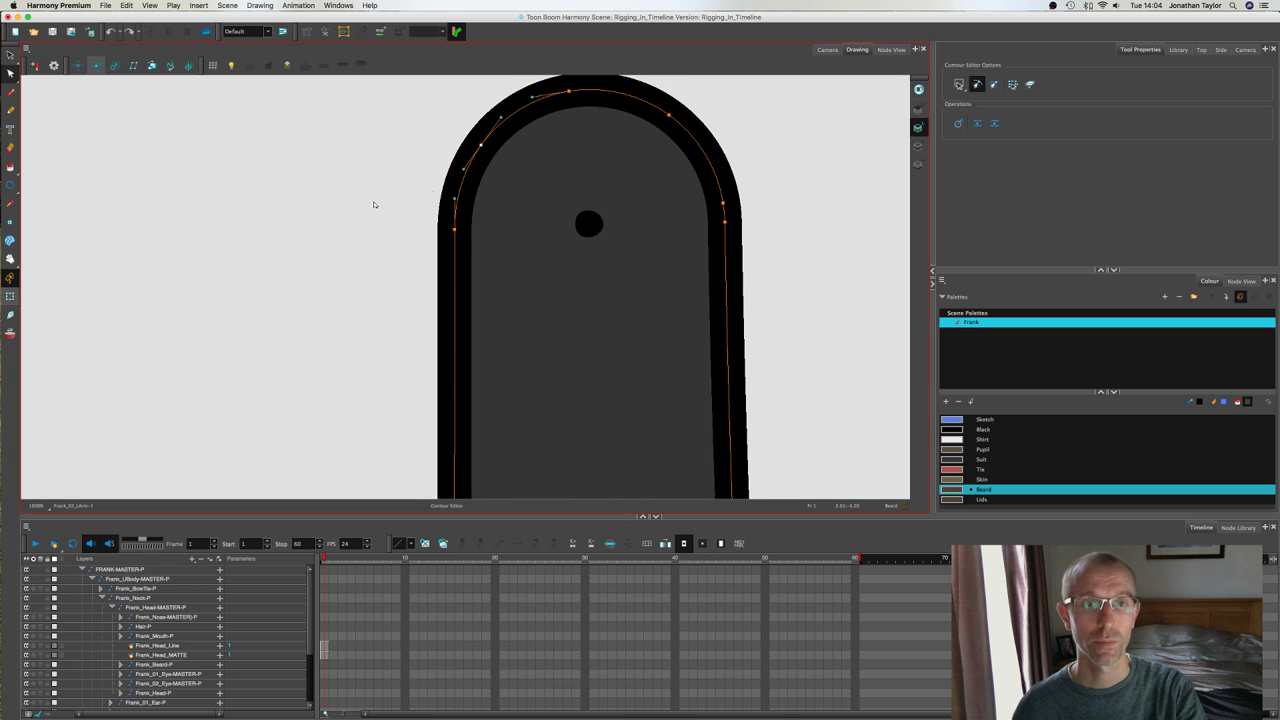
pyautogui.click(10, 56)
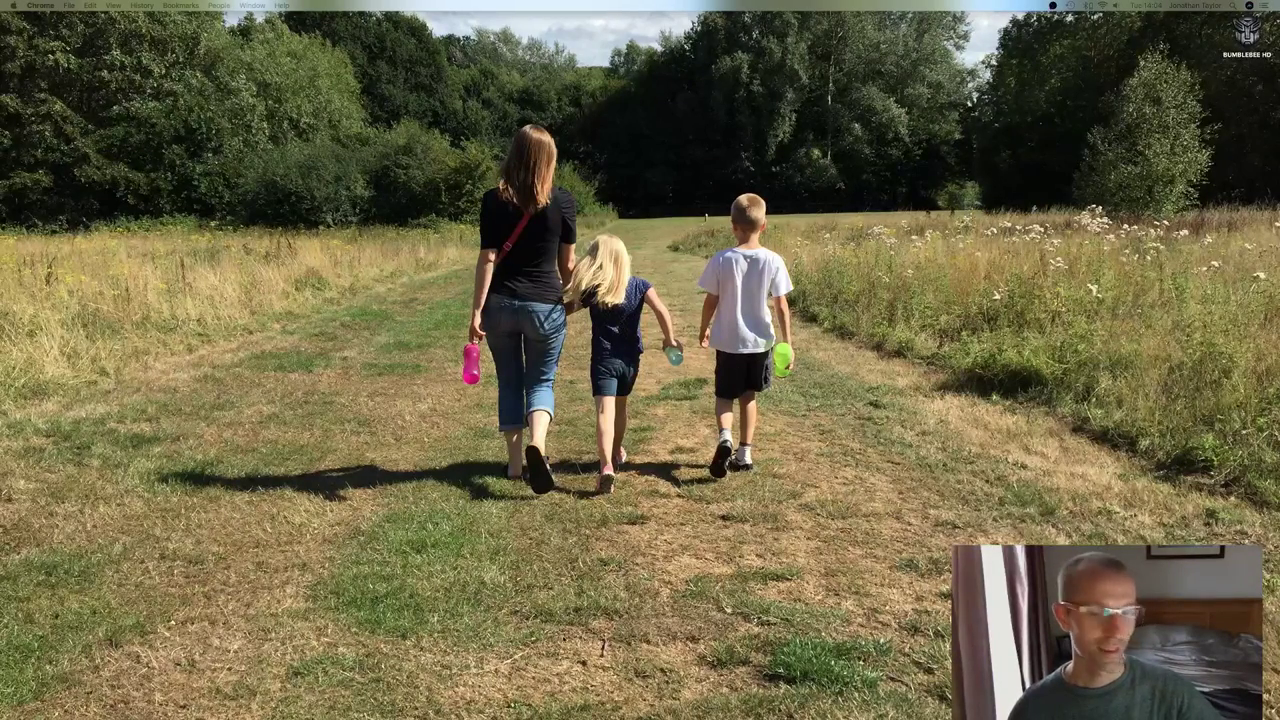
# Step: Relaunch Harmony Premium with the Rigging_In_Timeline scene and widen the Timeline's layer list to fit the full layer names
pyautogui.moveTo(555, 706)
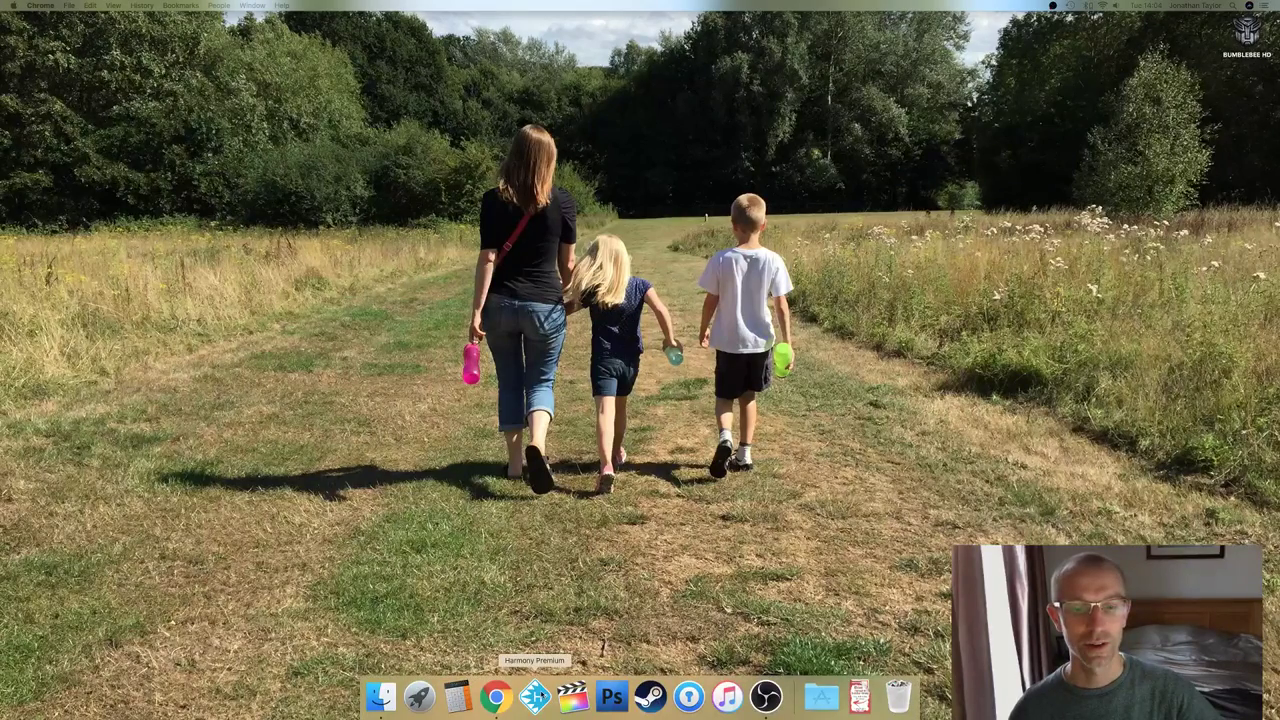
pyautogui.click(537, 697)
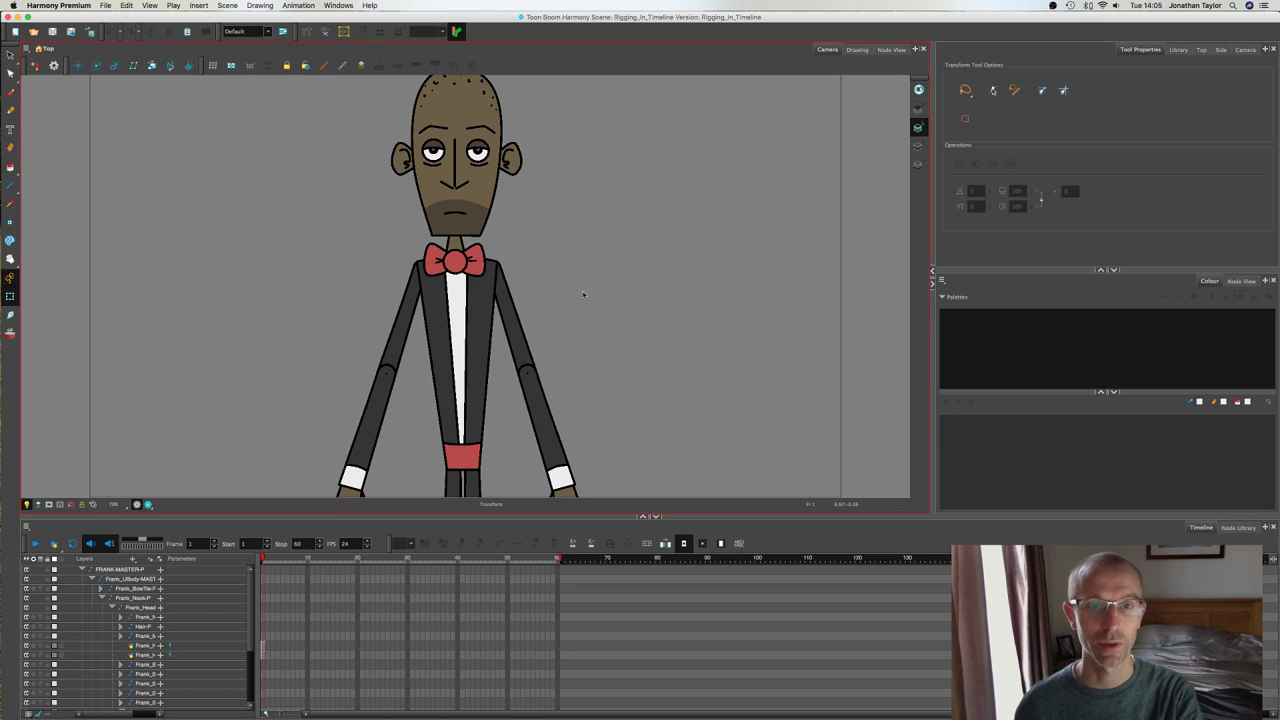
pyautogui.click(460, 207)
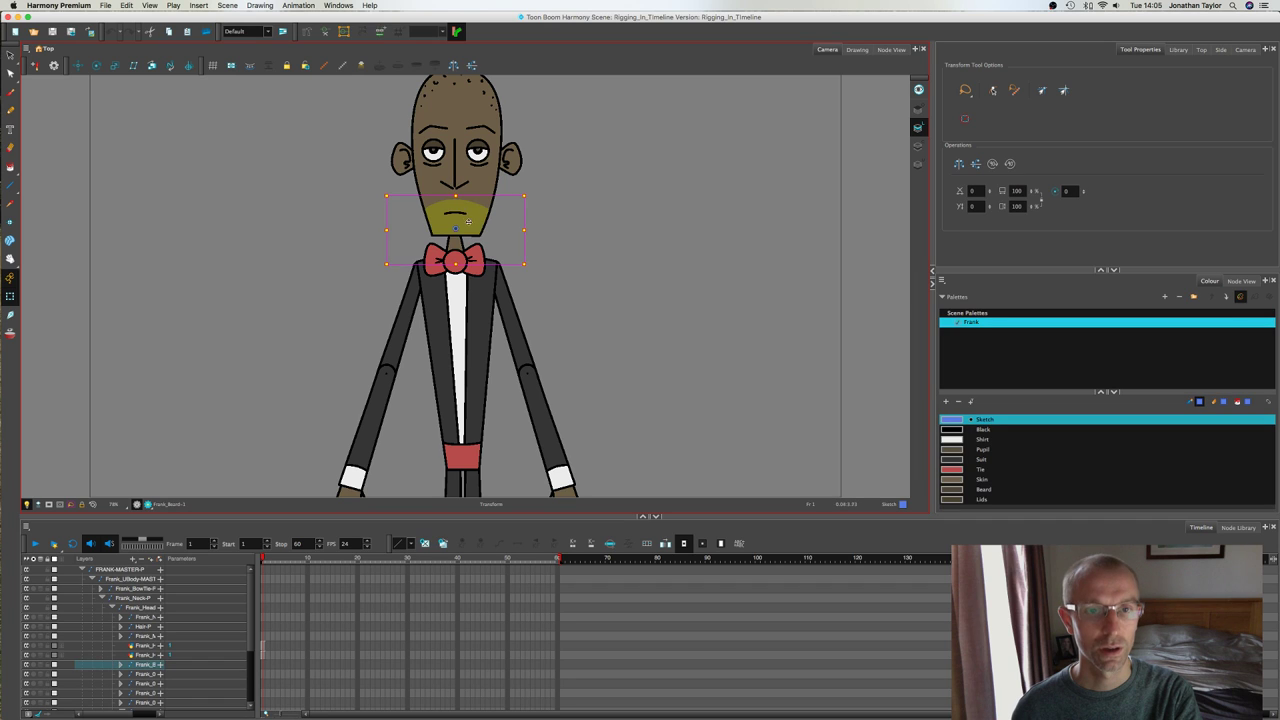
pyautogui.press('super+z')
pyautogui.press('super+z')
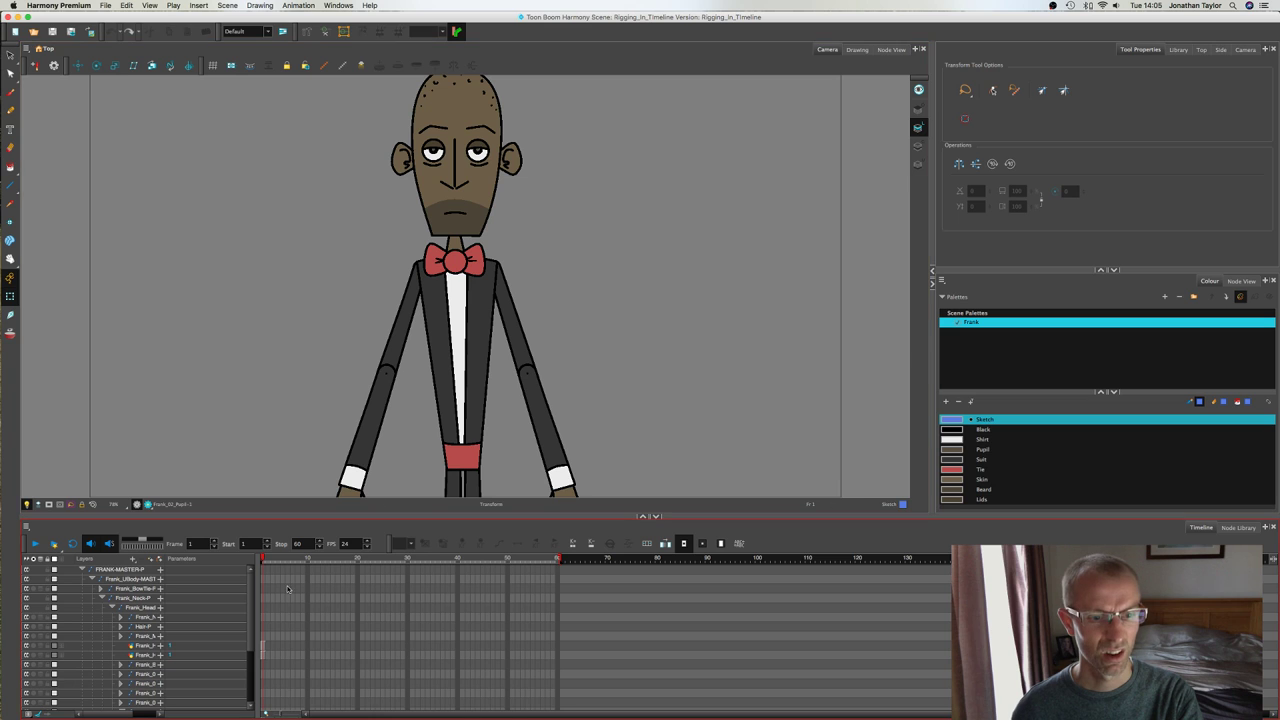
pyautogui.moveTo(258, 586); pyautogui.dragTo(365, 596)
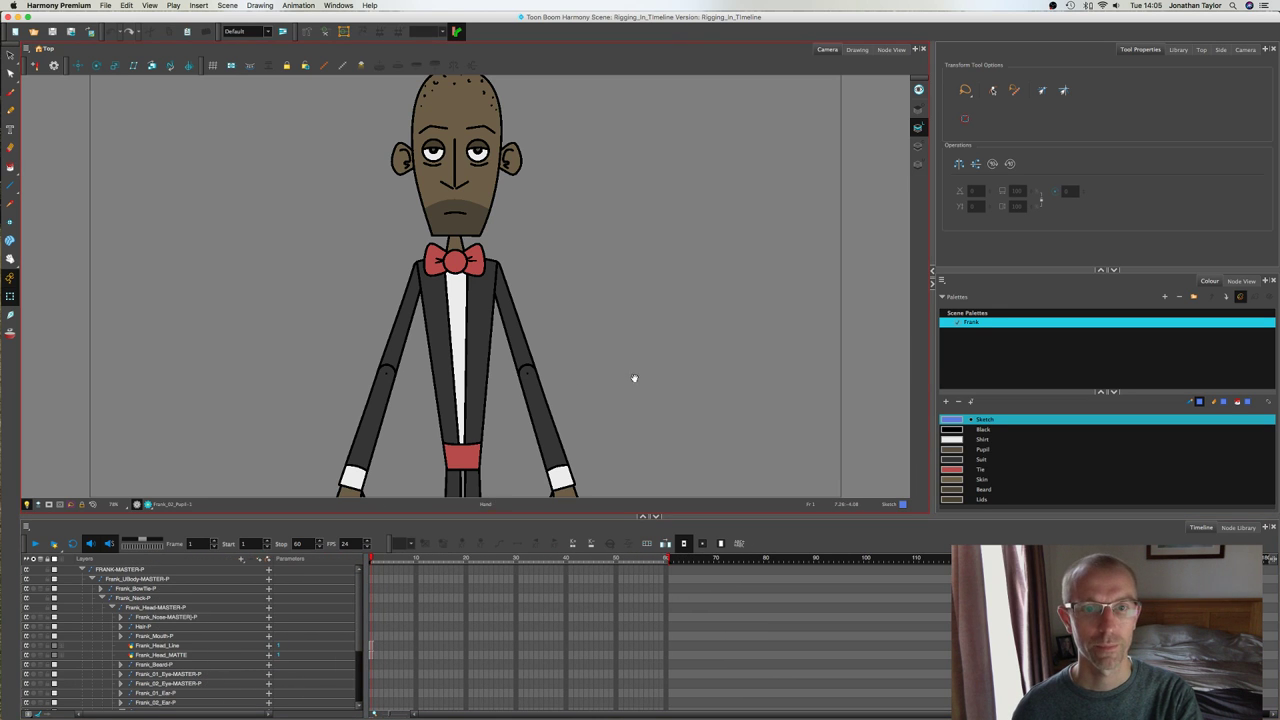
# Step: Select the Frank_02_LArm forearm and open its drawing in the Drawing view, rotated upright and framed on the elbow end
pyautogui.moveTo(628, 393); pyautogui.dragTo(629, 227)
pyautogui.click(550, 264)
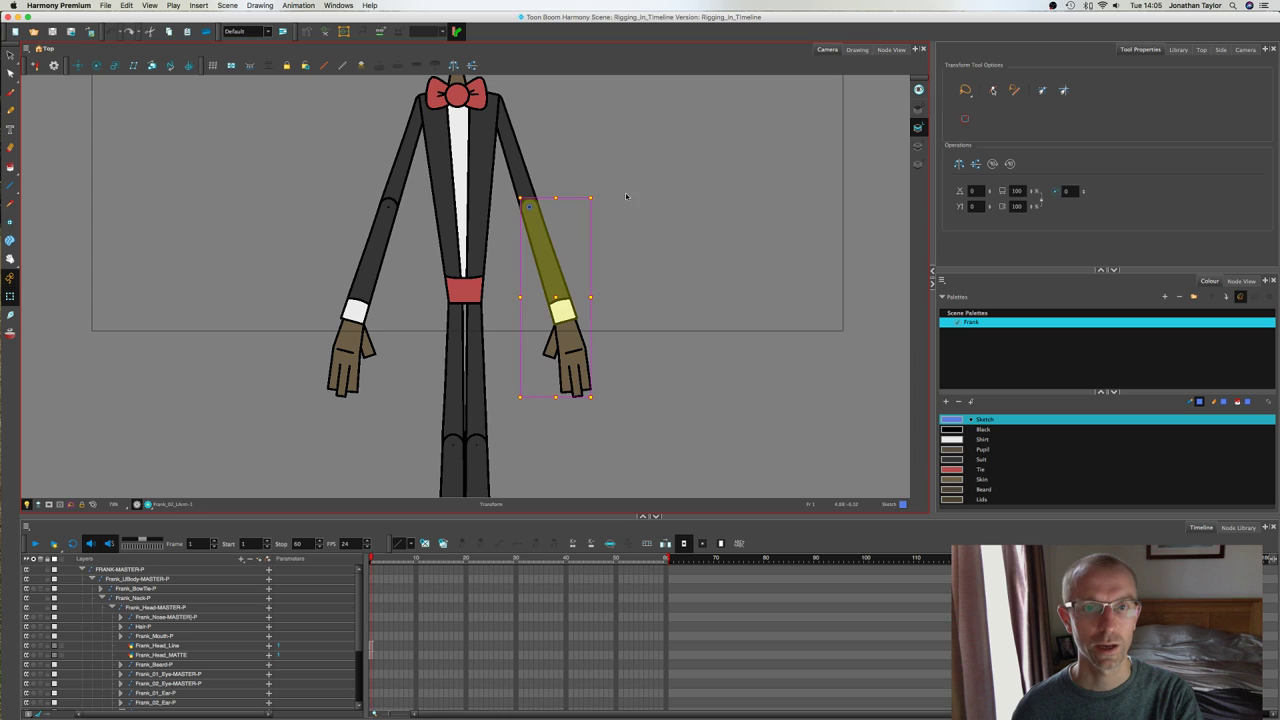
pyautogui.scroll(3, 686, 206)
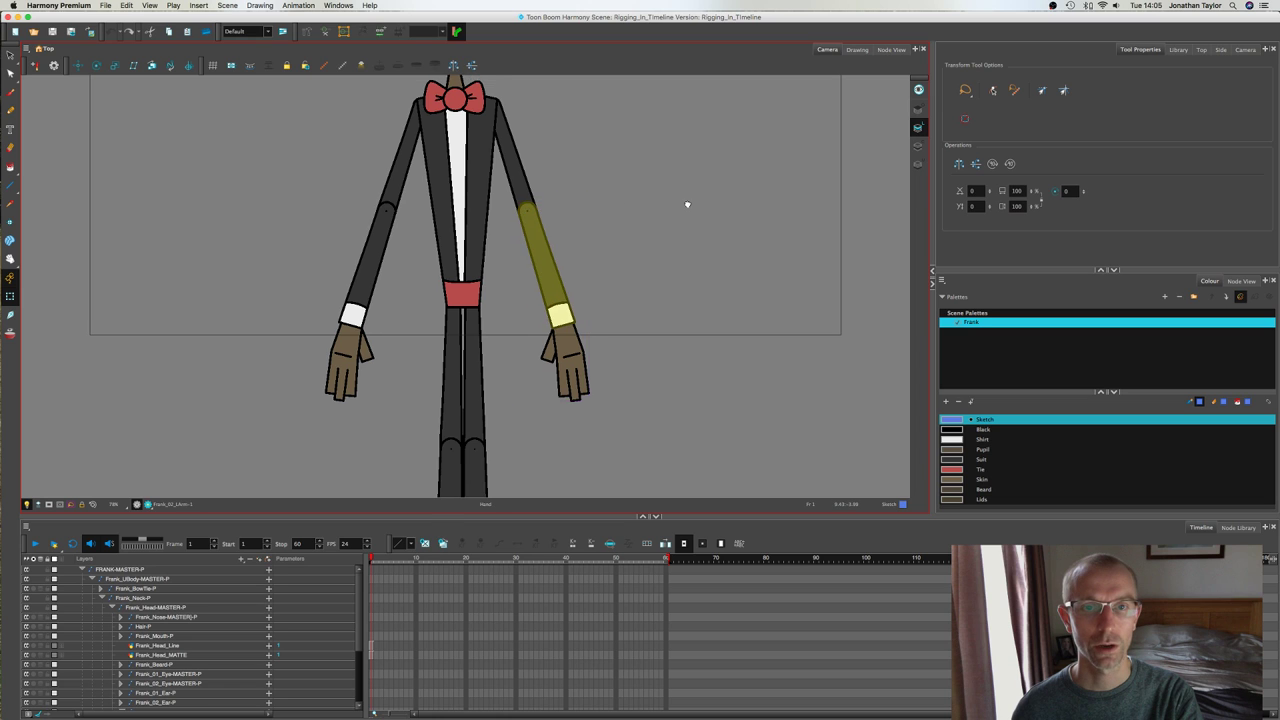
pyautogui.click(857, 50)
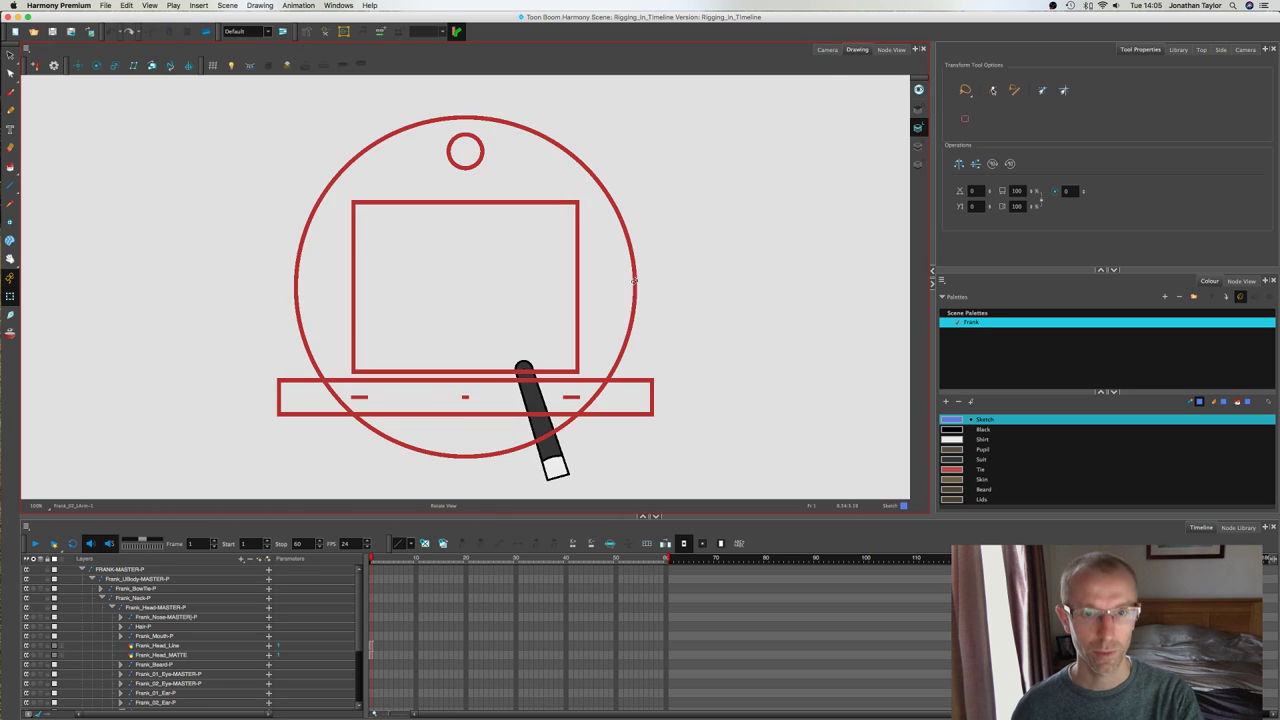
pyautogui.moveTo(643, 334)
pyautogui.mouseDown()
pyautogui.moveTo(620, 389)
pyautogui.moveTo(640, 226)
pyautogui.mouseUp()
pyautogui.press('2')
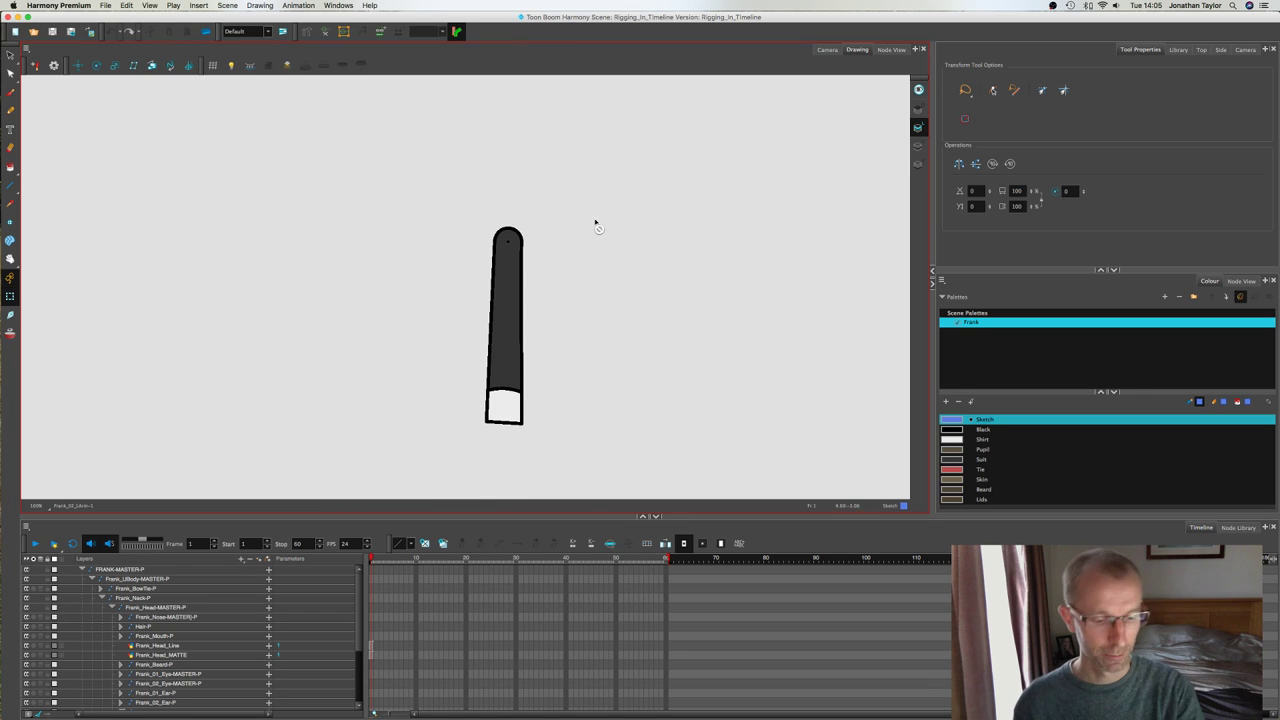
pyautogui.scroll(4, 593, 228)
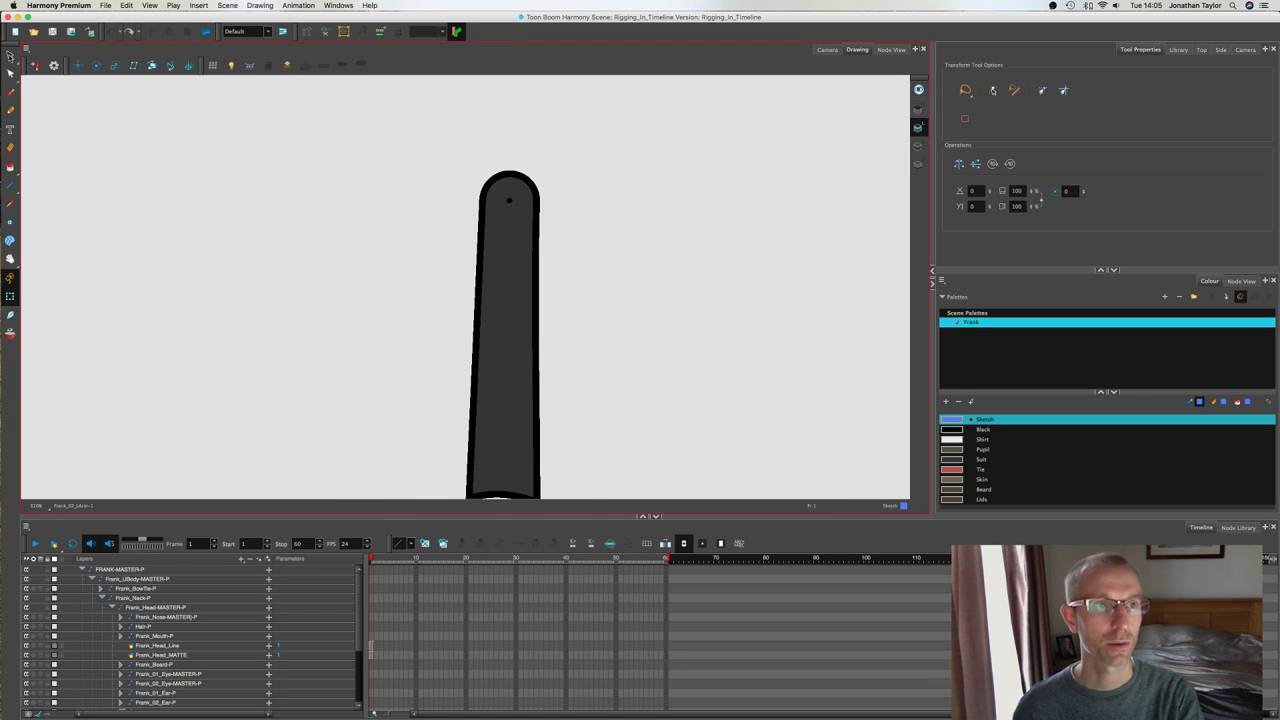
# Step: Convert the forearm's pencil outline into brush strokes
pyautogui.click(10, 55)
pyautogui.click(494, 176)
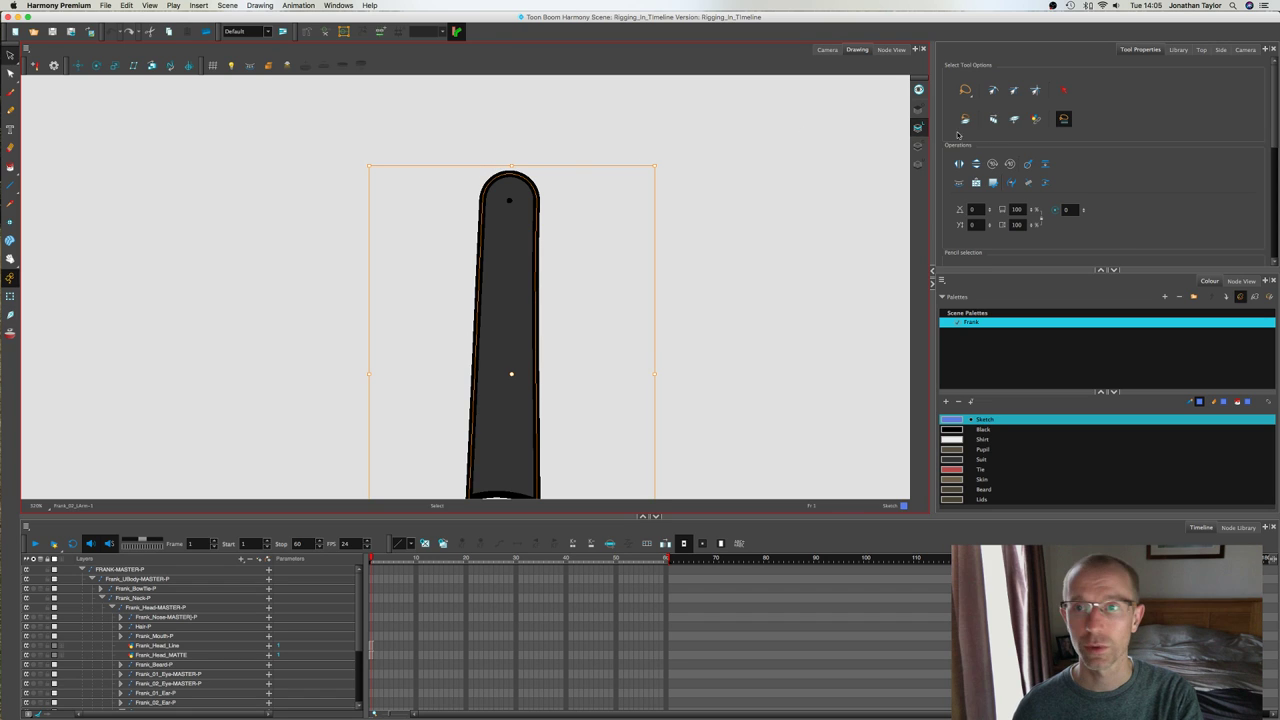
pyautogui.click(1011, 184)
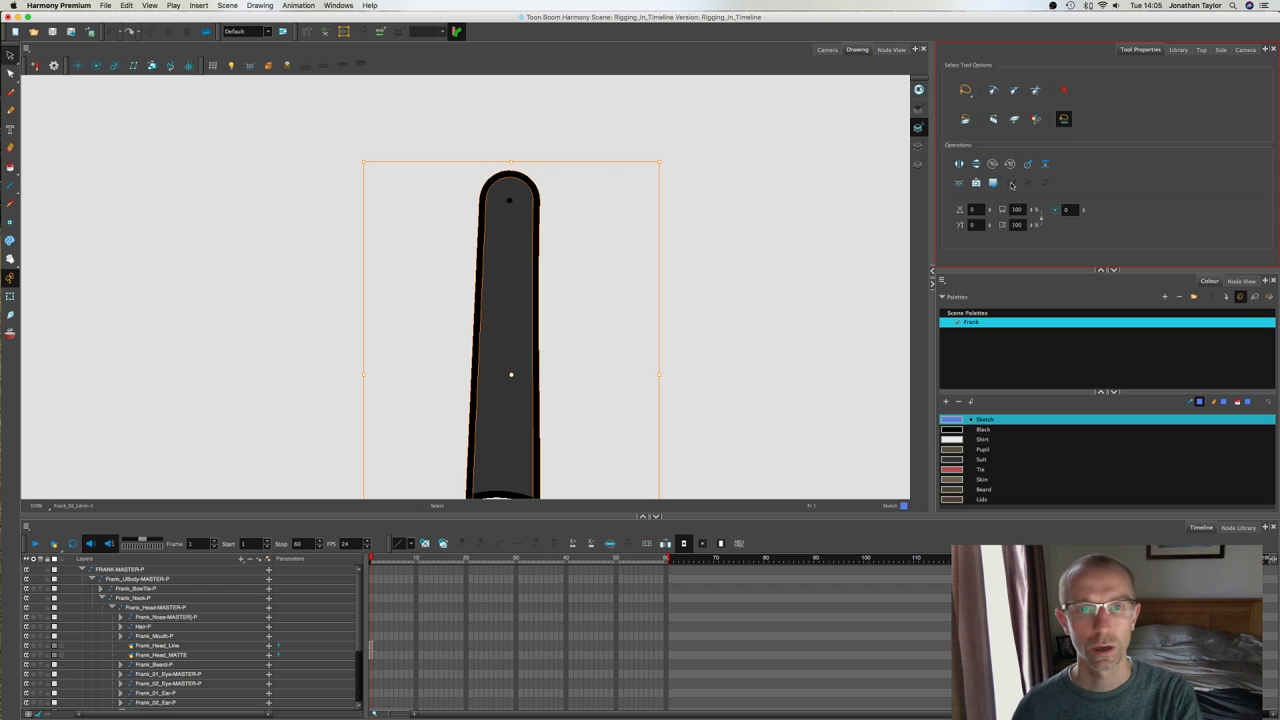
pyautogui.click(635, 237)
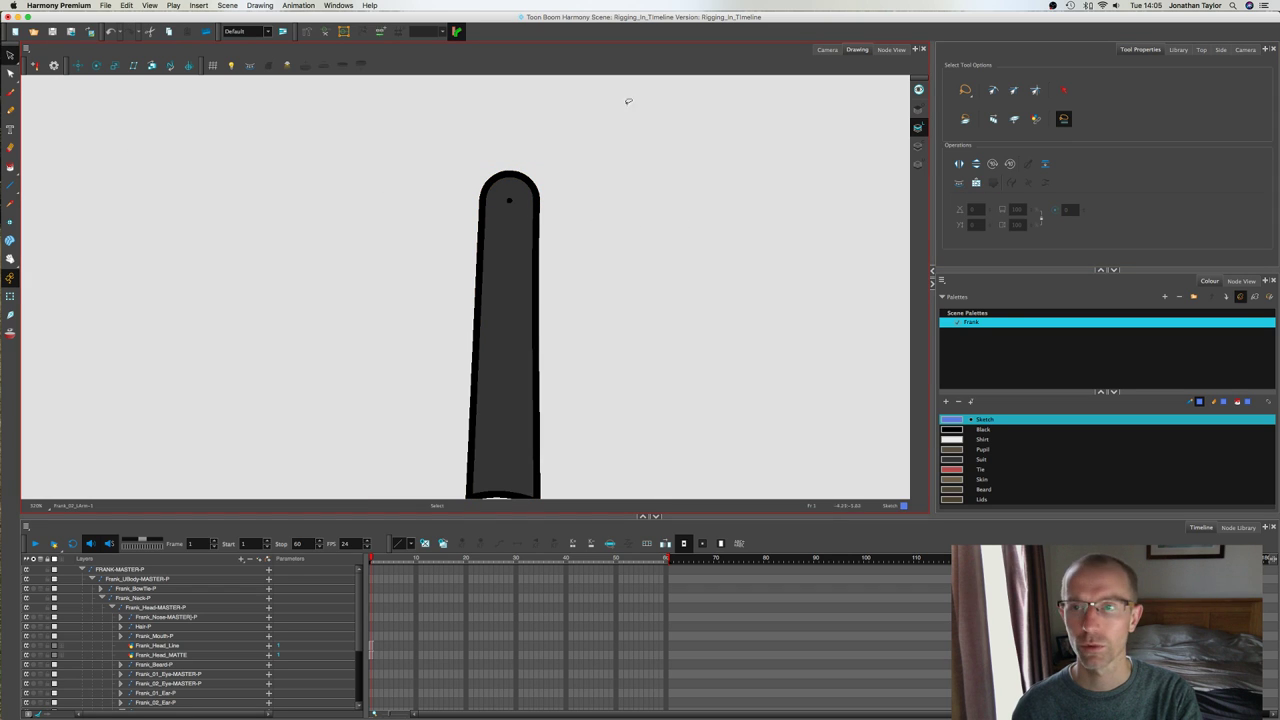
# Step: Try pulling the outer outline points on both sides of the elbow in to the inner edge with the Contour Editor
pyautogui.click(10, 74)
pyautogui.scroll(5, 480, 199)
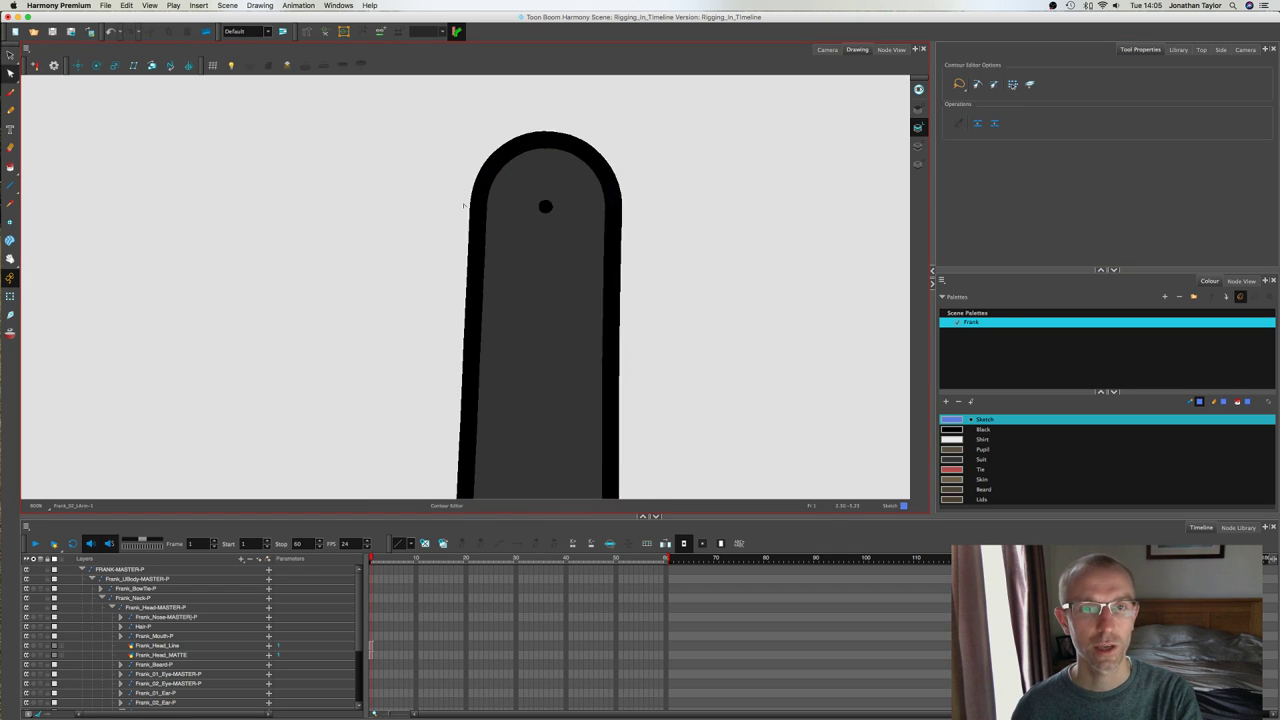
pyautogui.moveTo(422, 234); pyautogui.dragTo(526, 239)
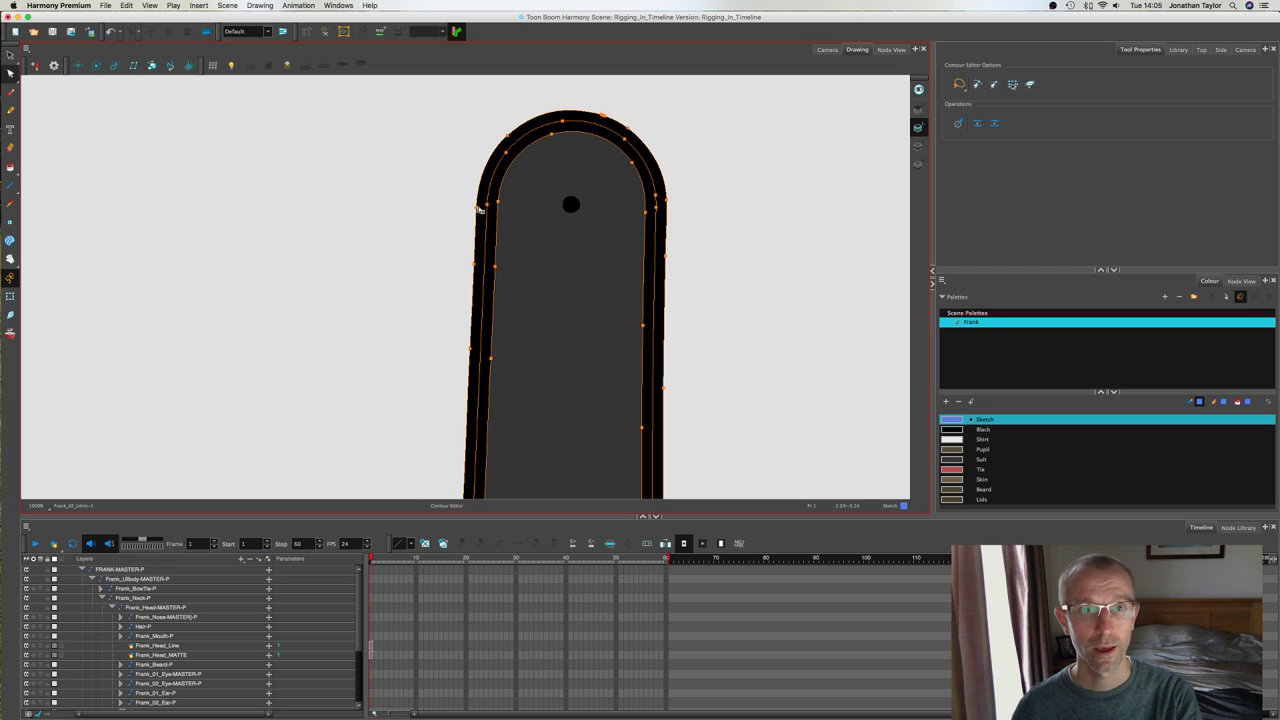
pyautogui.moveTo(478, 210); pyautogui.dragTo(500, 203)
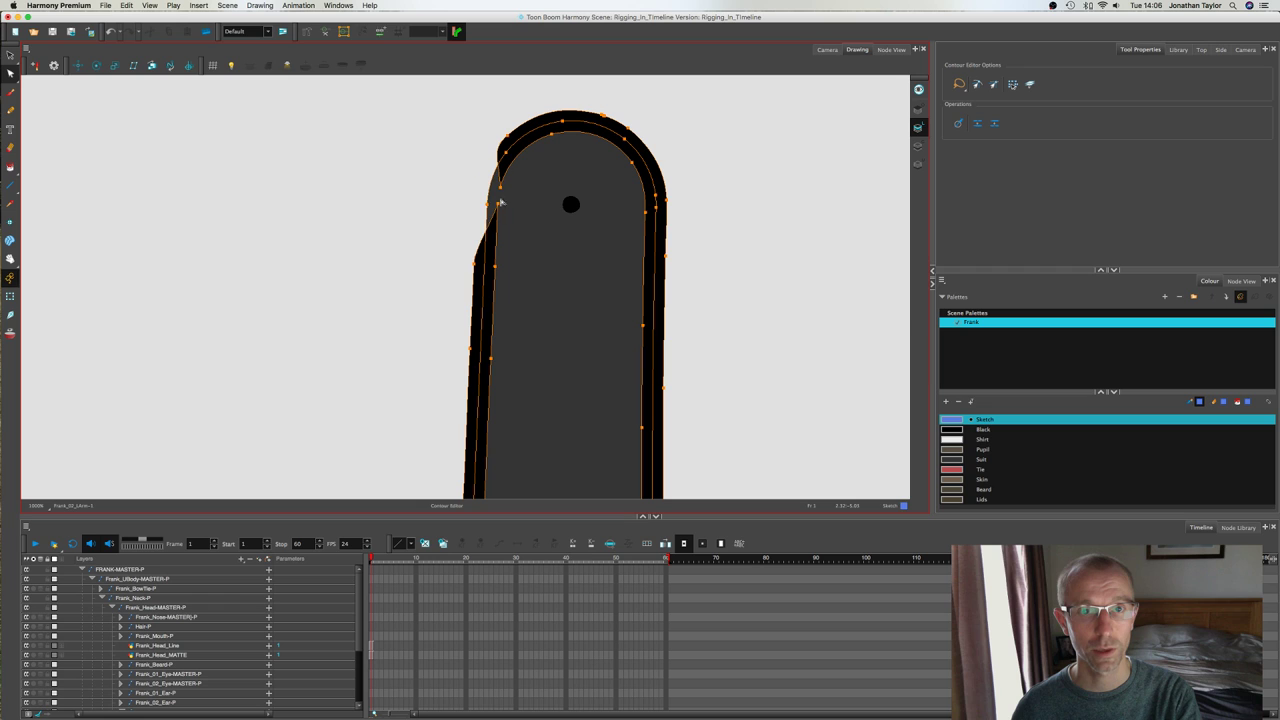
pyautogui.click(433, 212)
pyautogui.click(666, 237)
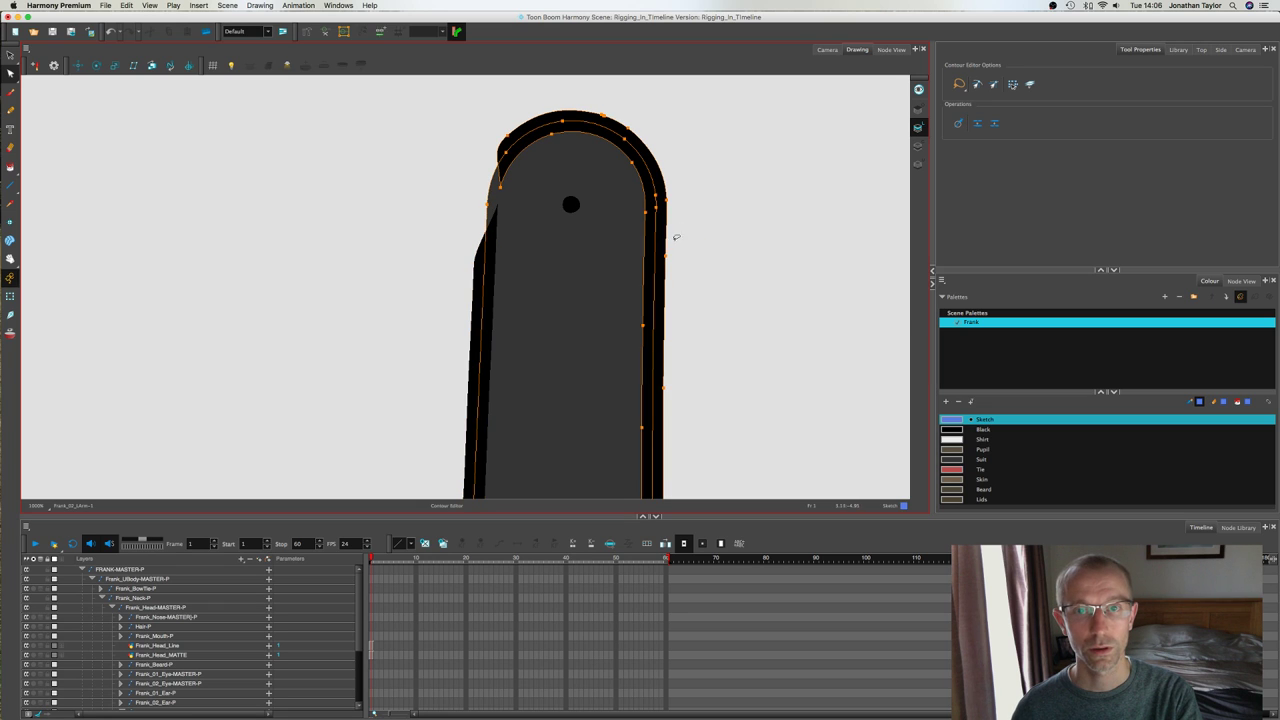
pyautogui.moveTo(668, 203); pyautogui.dragTo(644, 201)
pyautogui.click(707, 214)
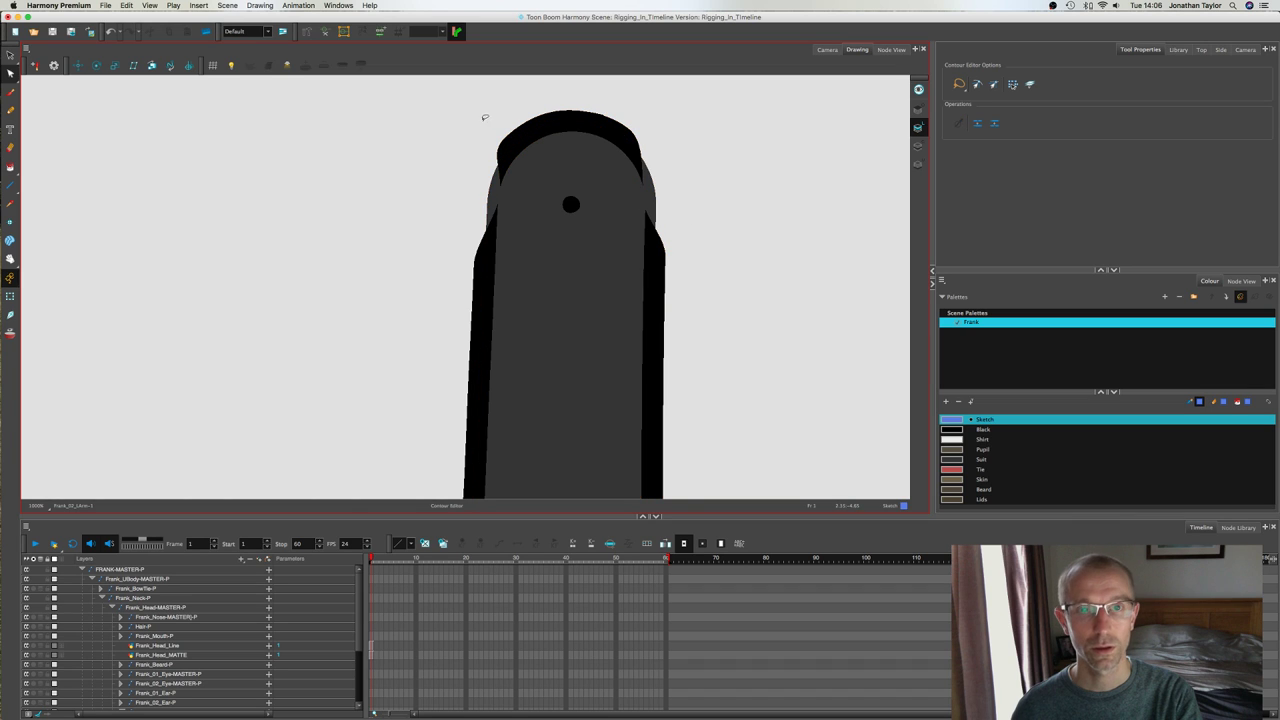
# Step: Try deleting the separated outline cap around the elbow, check the remaining fill's contour, and undo the outline edits
pyautogui.click(10, 55)
pyautogui.click(578, 122)
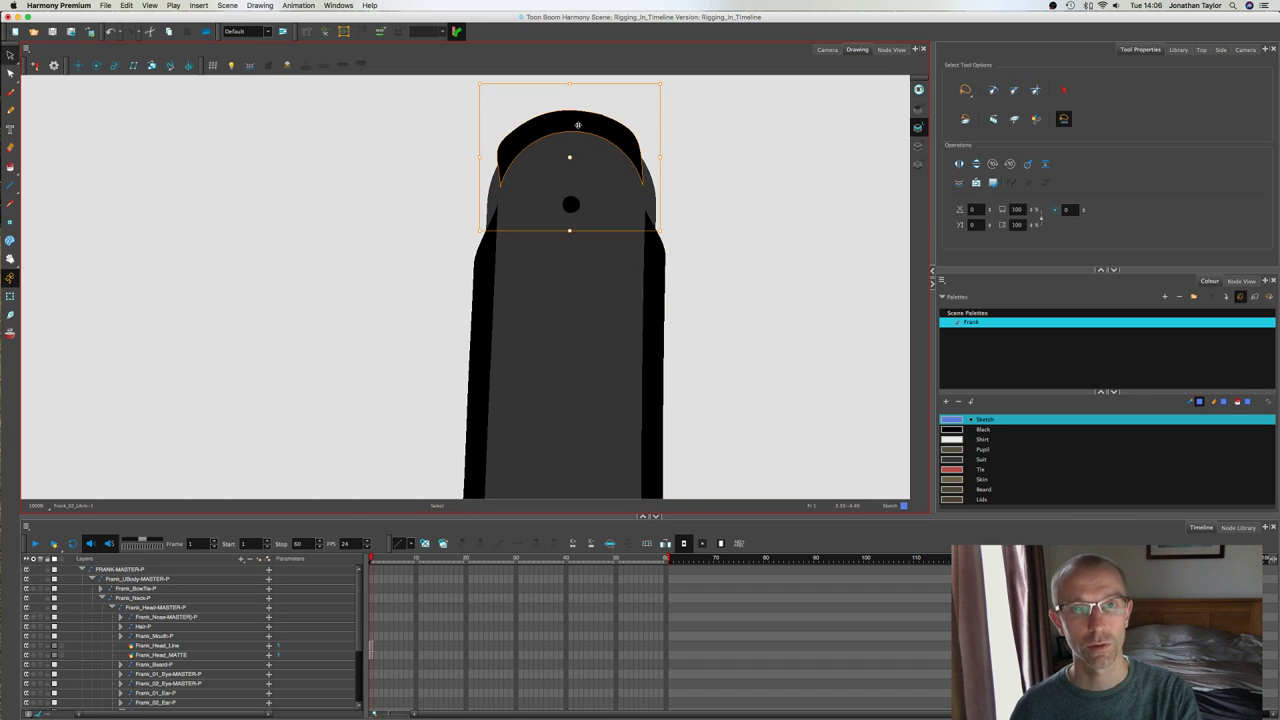
pyautogui.press('Delete')
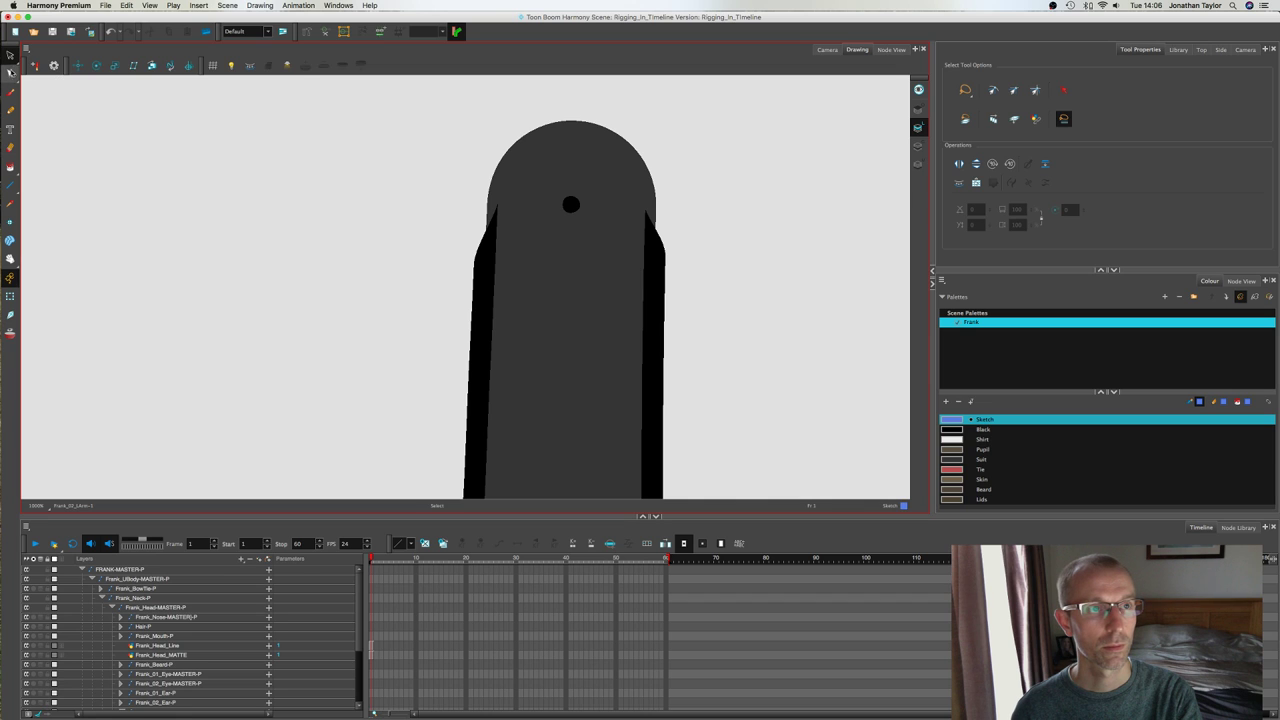
pyautogui.hotkey('alt', 'q')
pyautogui.click(503, 157)
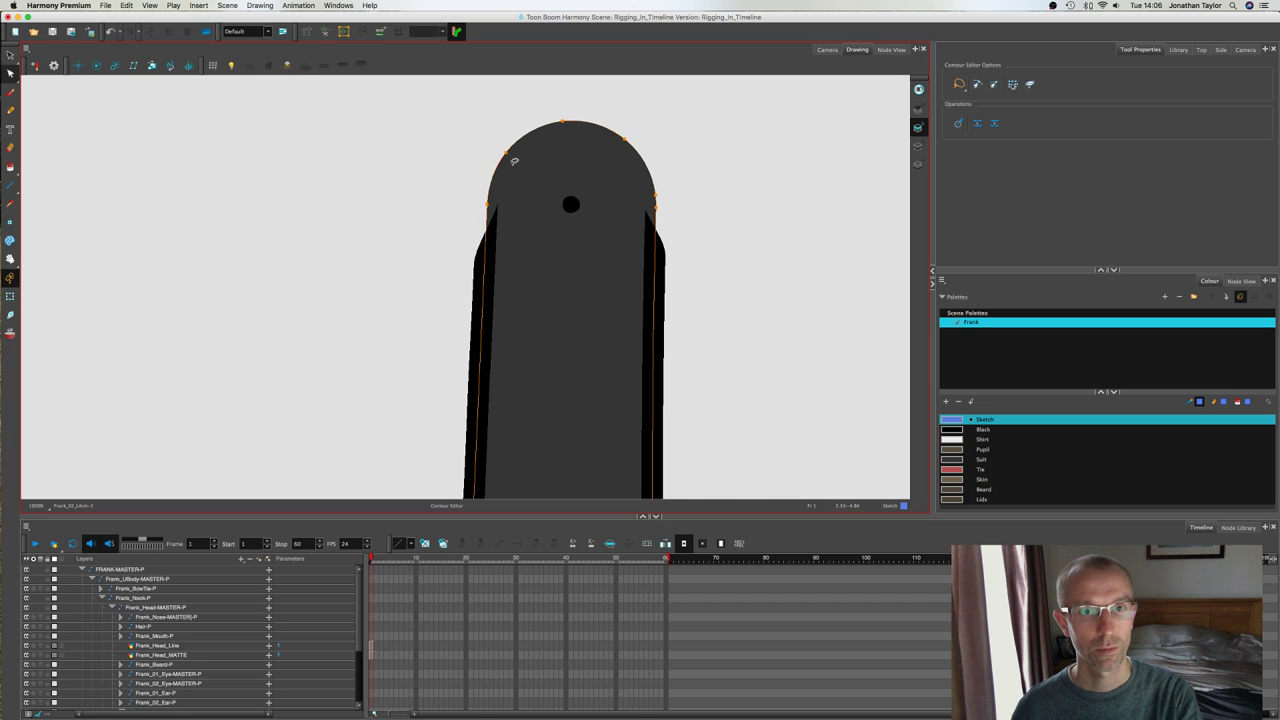
pyautogui.click(9, 55)
pyautogui.click(372, 226)
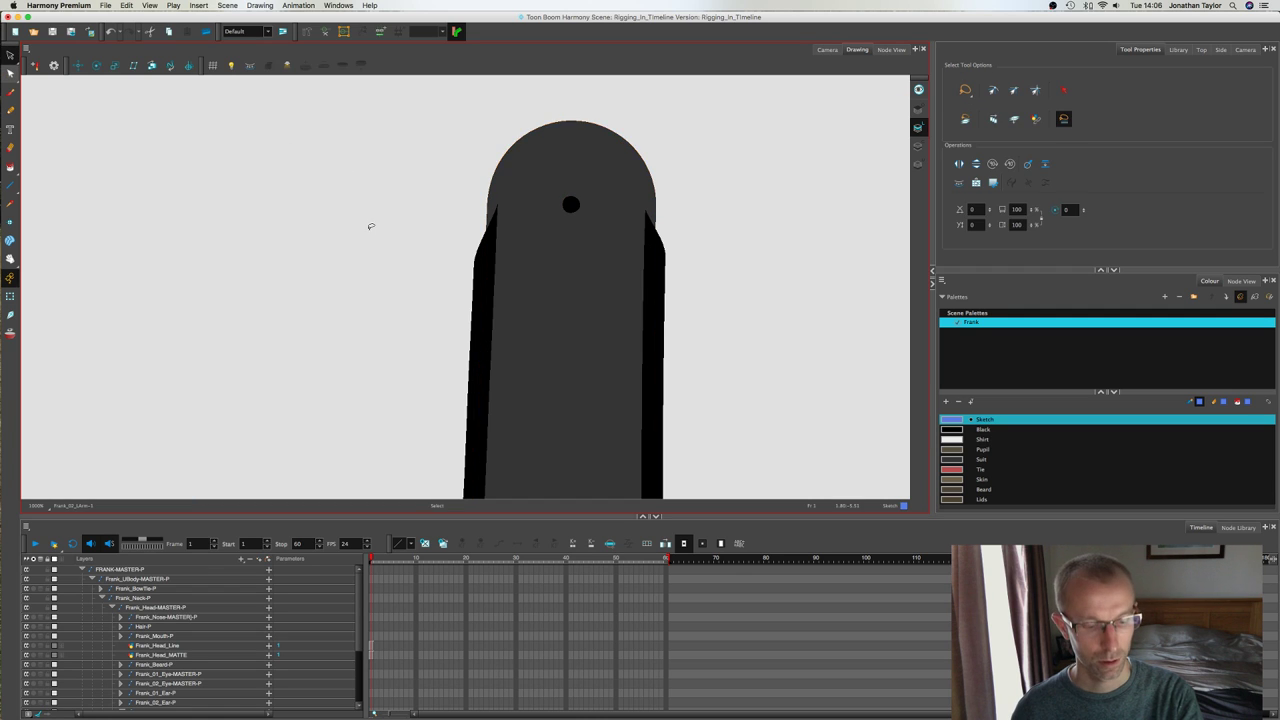
pyautogui.press('super+v')
pyautogui.press('super+z')
# Step: Delete the forearm's dark fill and repaint the area inside the outline with the Suit colour
pyautogui.click(552, 258)
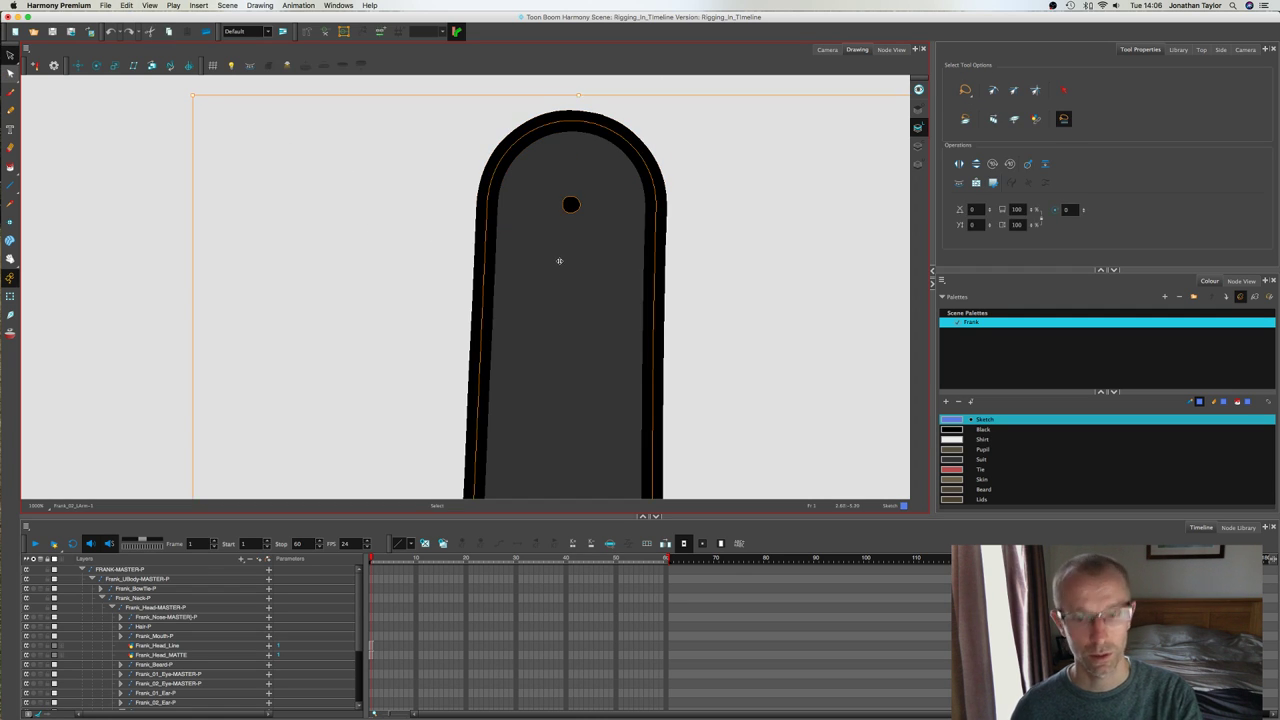
pyautogui.press('Delete')
pyautogui.scroll(-3, 171, 198)
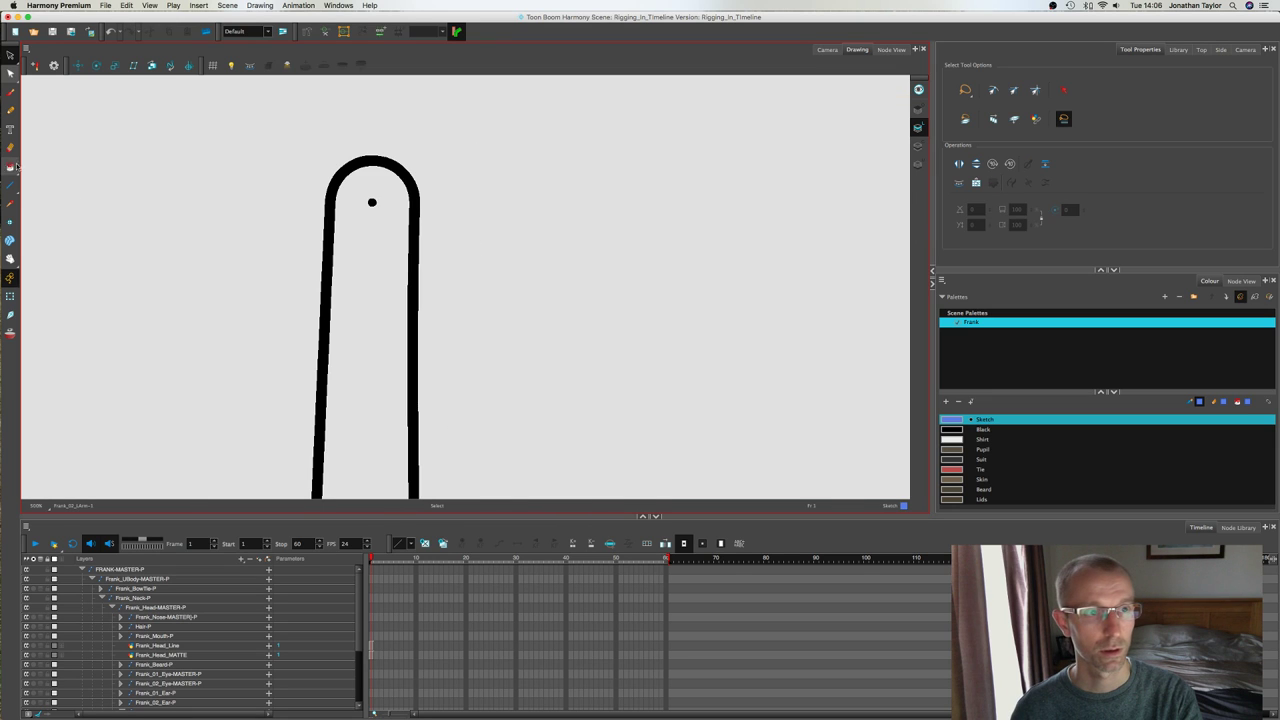
pyautogui.hotkey('alt', 'i')
pyautogui.click(981, 459)
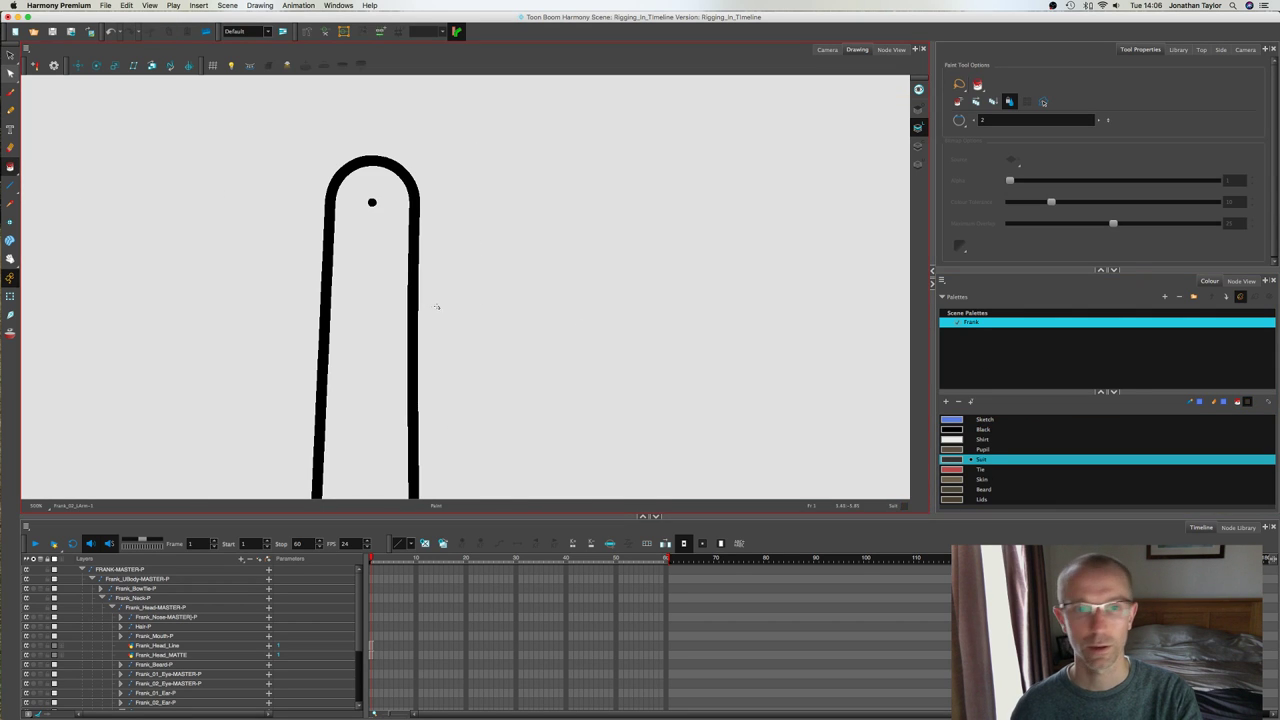
pyautogui.click(389, 293)
pyautogui.hotkey('alt', 's')
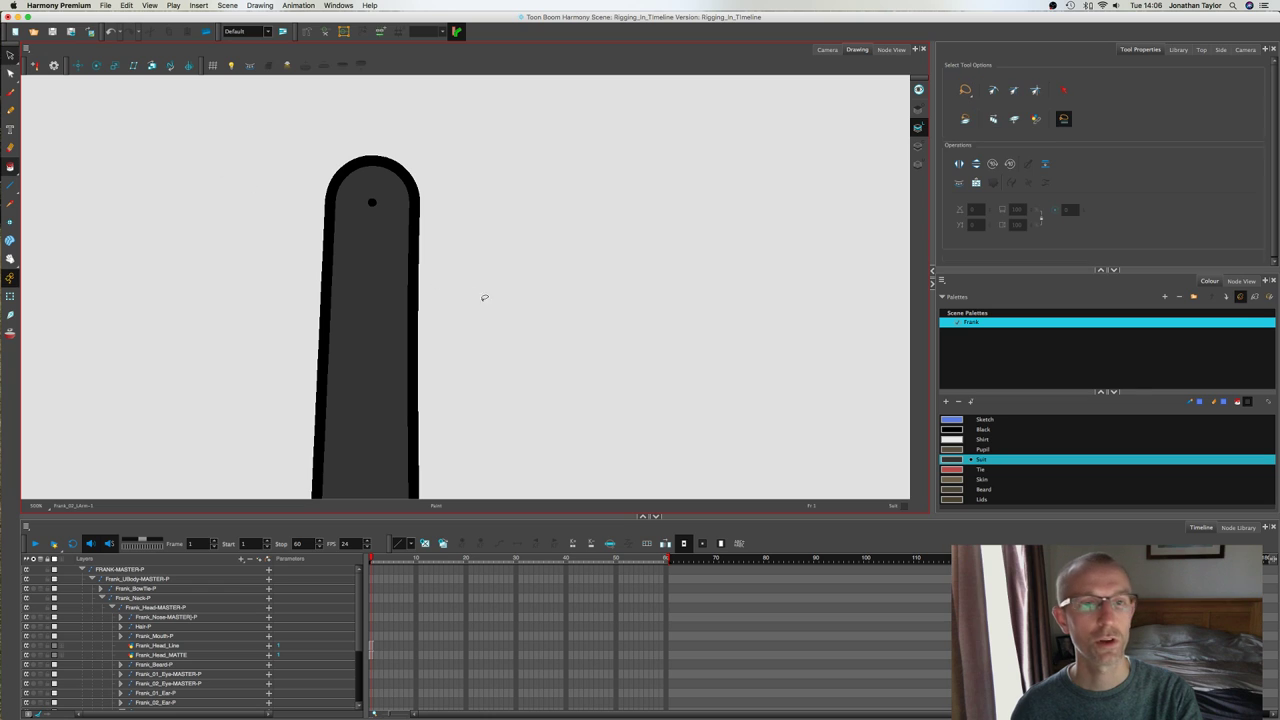
# Step: Pull the outer outline points on both sides of the elbow pivot in to the edge of the new fill with the Contour Editor
pyautogui.press('space')
pyautogui.moveTo(491, 309); pyautogui.dragTo(609, 277)
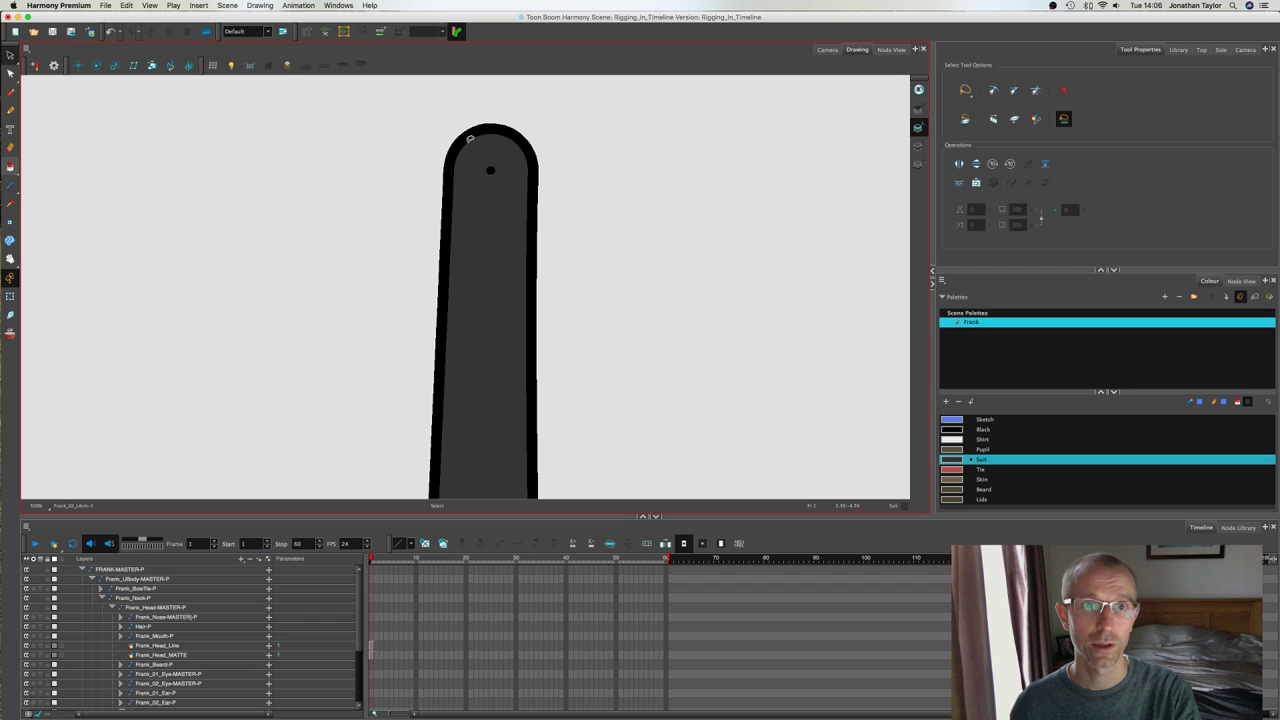
pyautogui.click(10, 73)
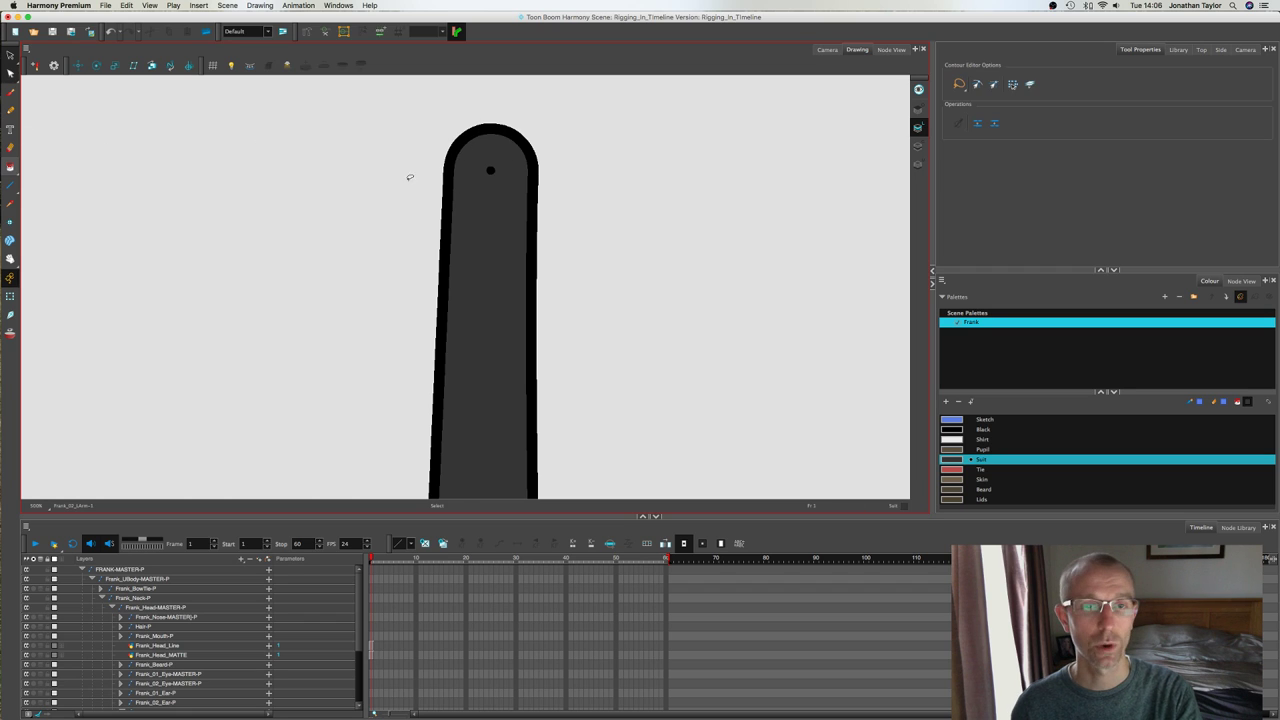
pyautogui.click(452, 184)
pyautogui.scroll(4, 445, 175)
pyautogui.scroll(-3, 423, 182)
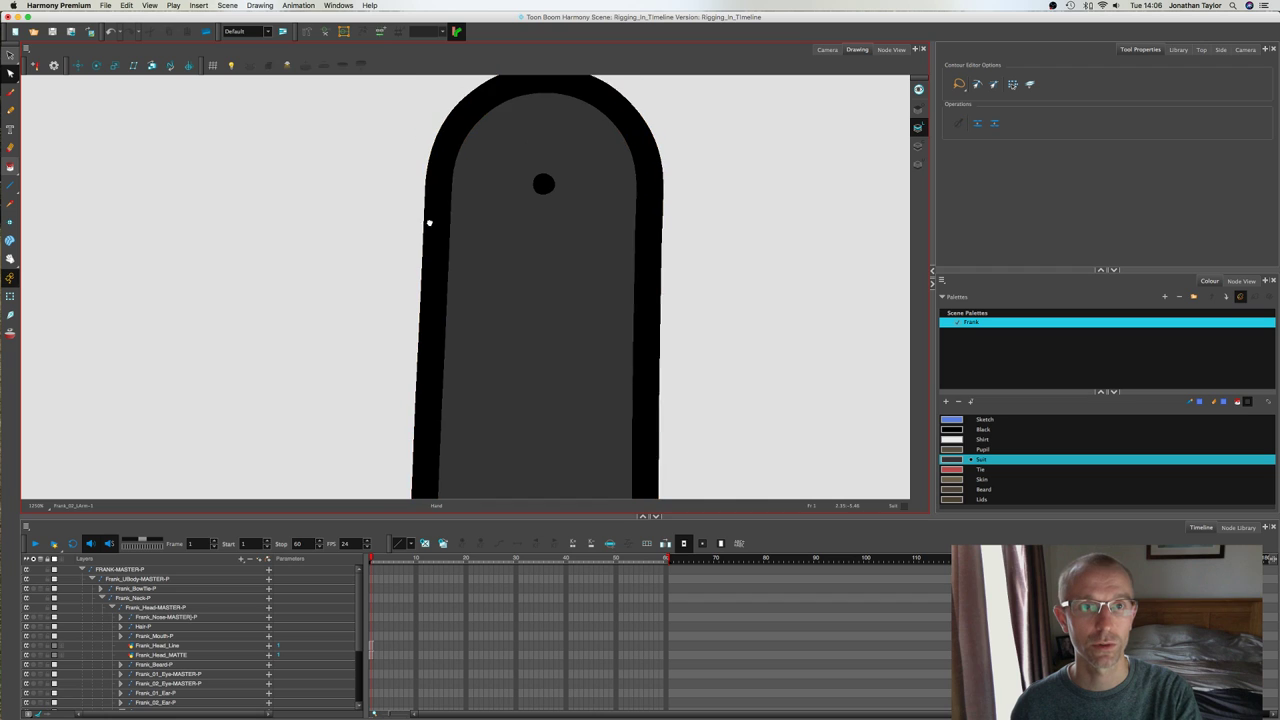
pyautogui.moveTo(430, 196); pyautogui.dragTo(455, 180)
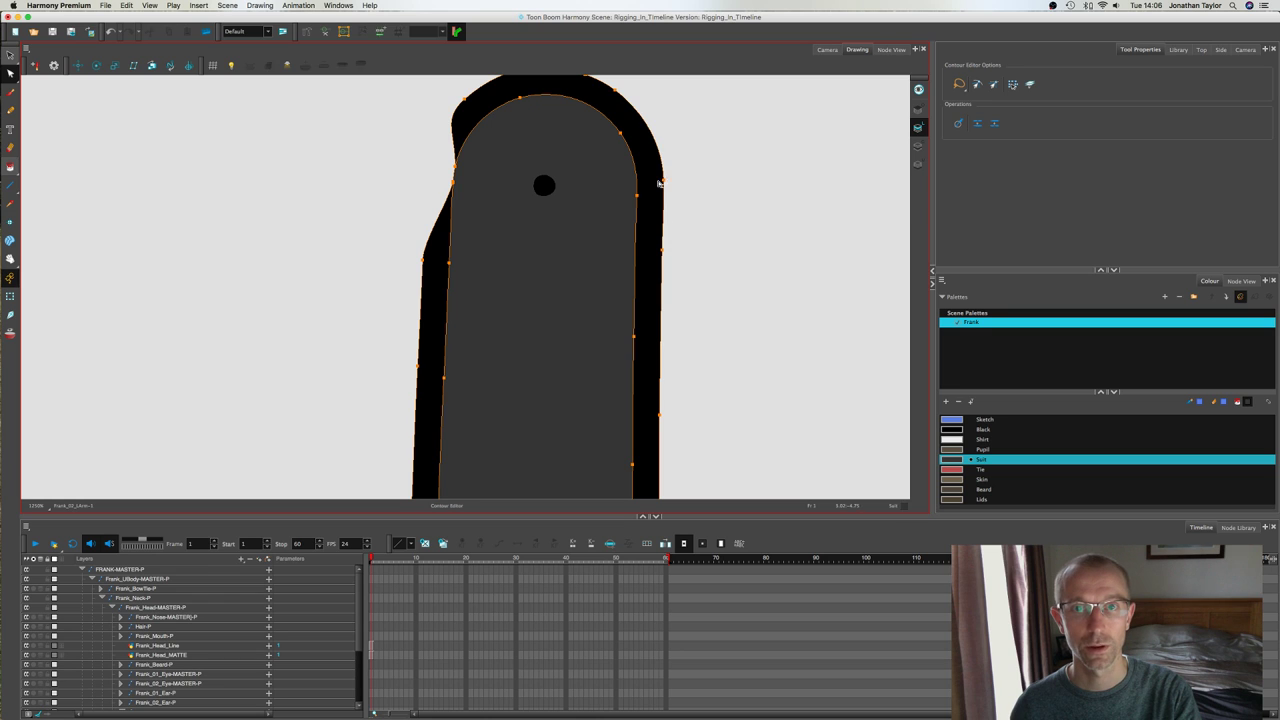
pyautogui.moveTo(661, 182); pyautogui.dragTo(638, 184)
pyautogui.click(709, 180)
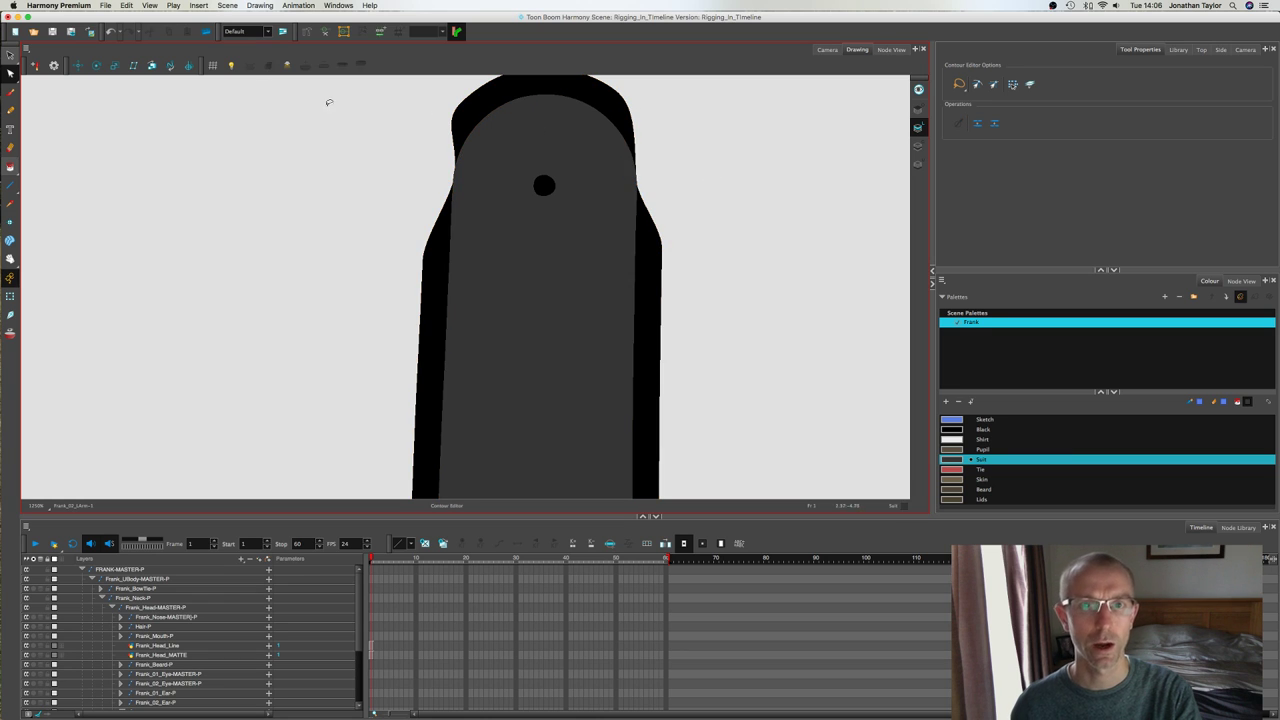
# Step: Delete the separated outline cap around the elbow end and return to the Camera view with the Transform tool
pyautogui.hotkey('alt', 's')
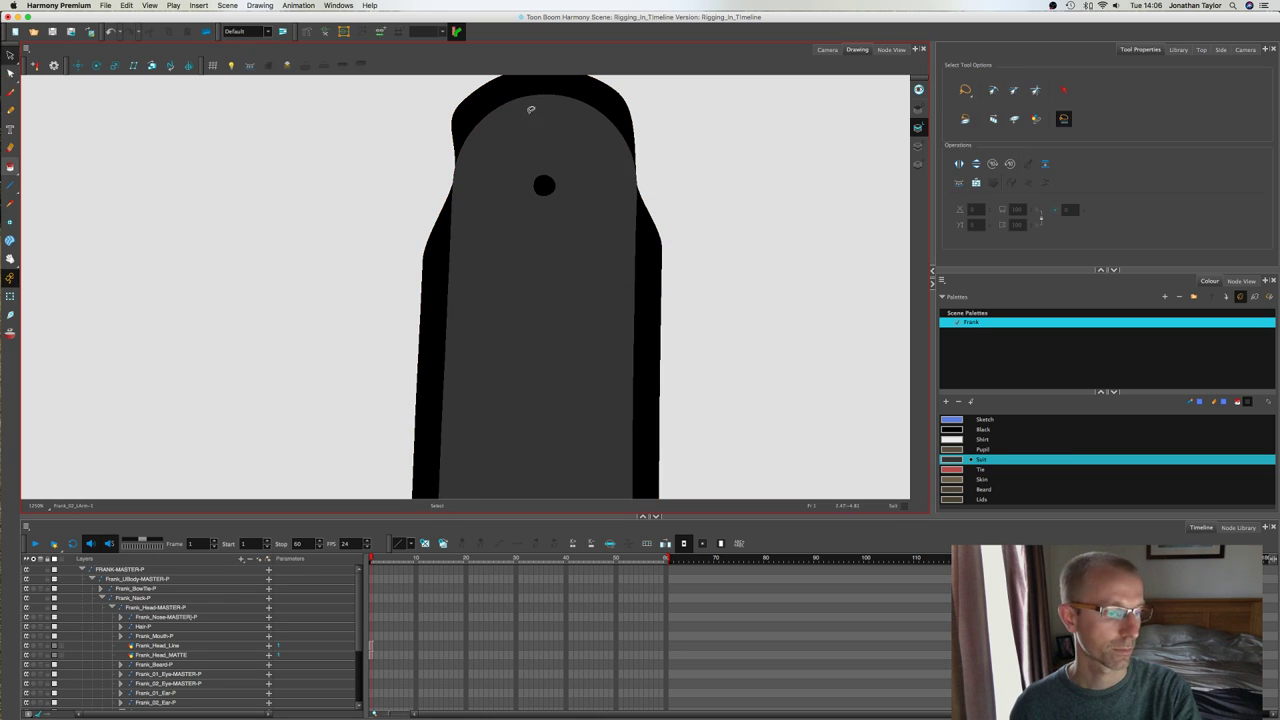
pyautogui.click(517, 89)
pyautogui.press('Delete')
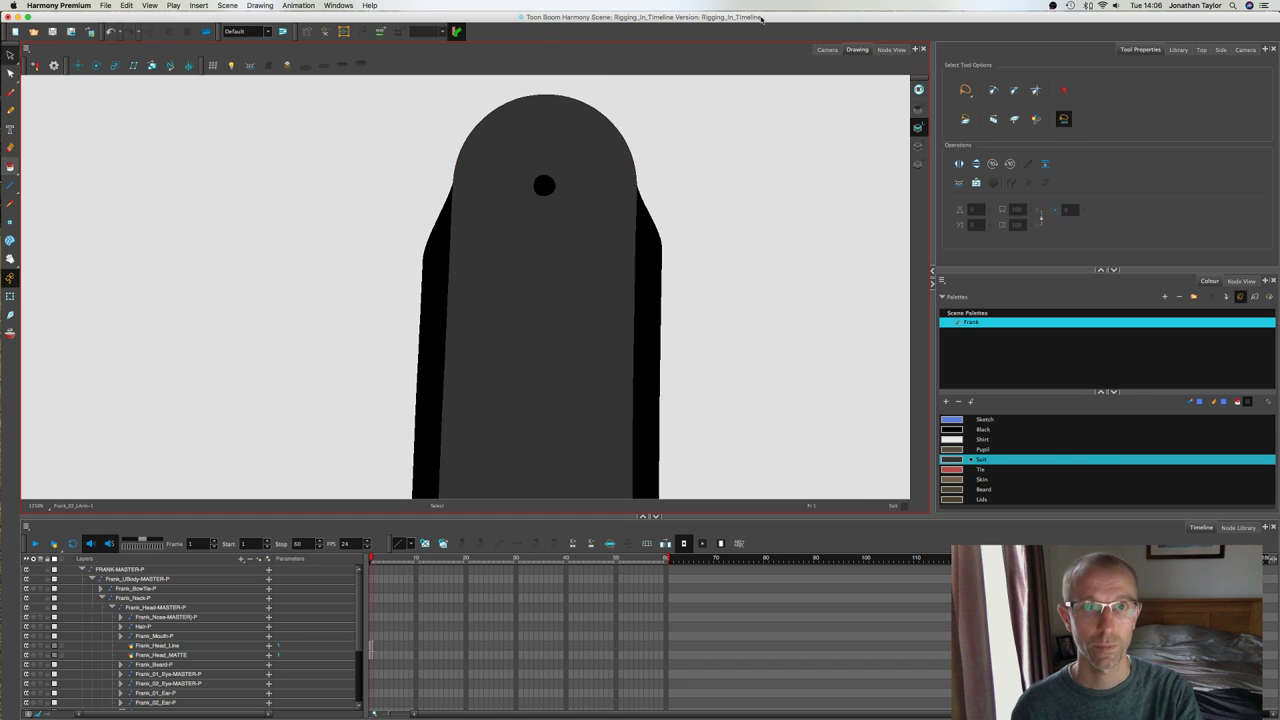
pyautogui.click(827, 50)
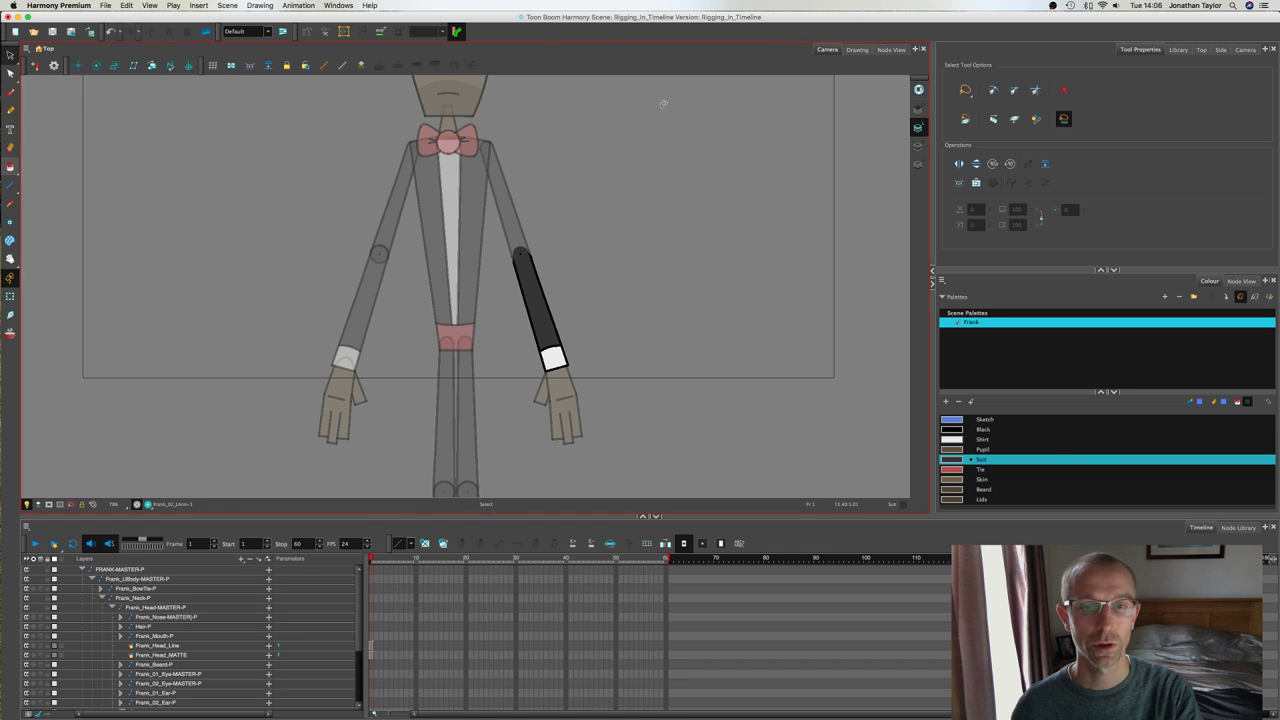
pyautogui.click(10, 297)
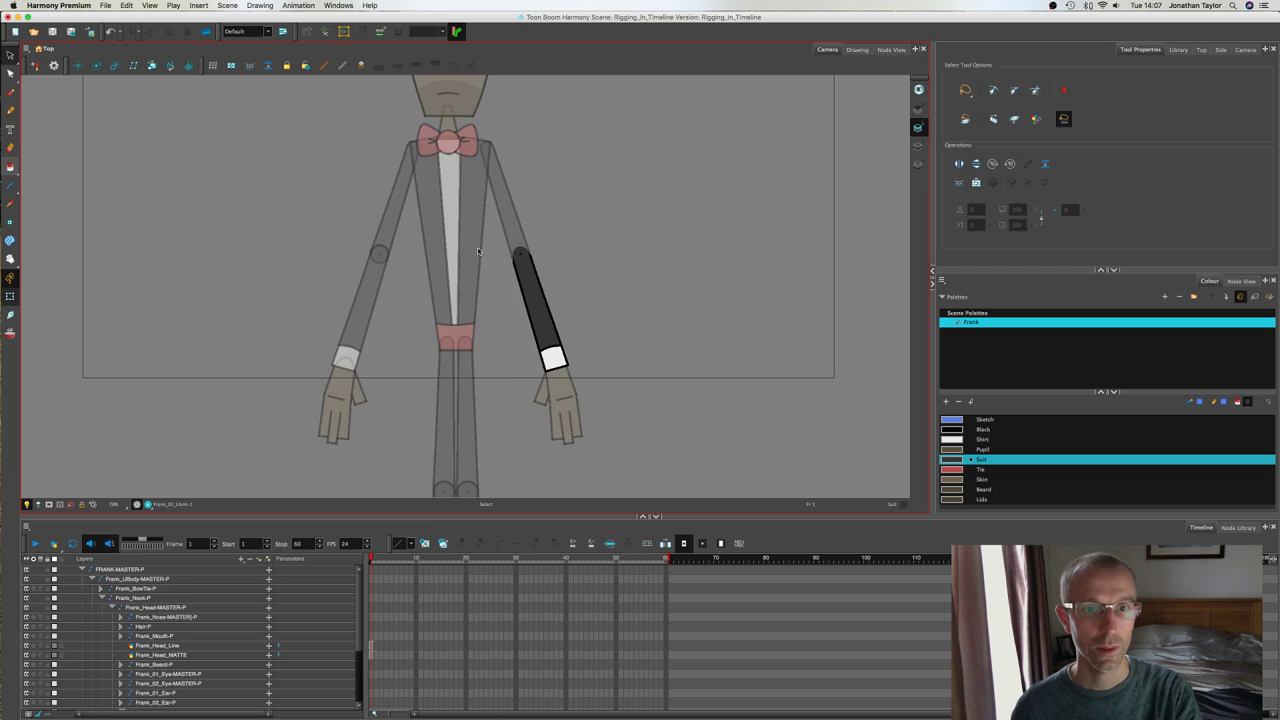
# Step: Check how the forearm's uncapped elbow end meets the upper arm's outline and select the forearm
pyautogui.click(612, 253)
pyautogui.scroll(2, 612, 254)
pyautogui.scroll(4, 611, 254)
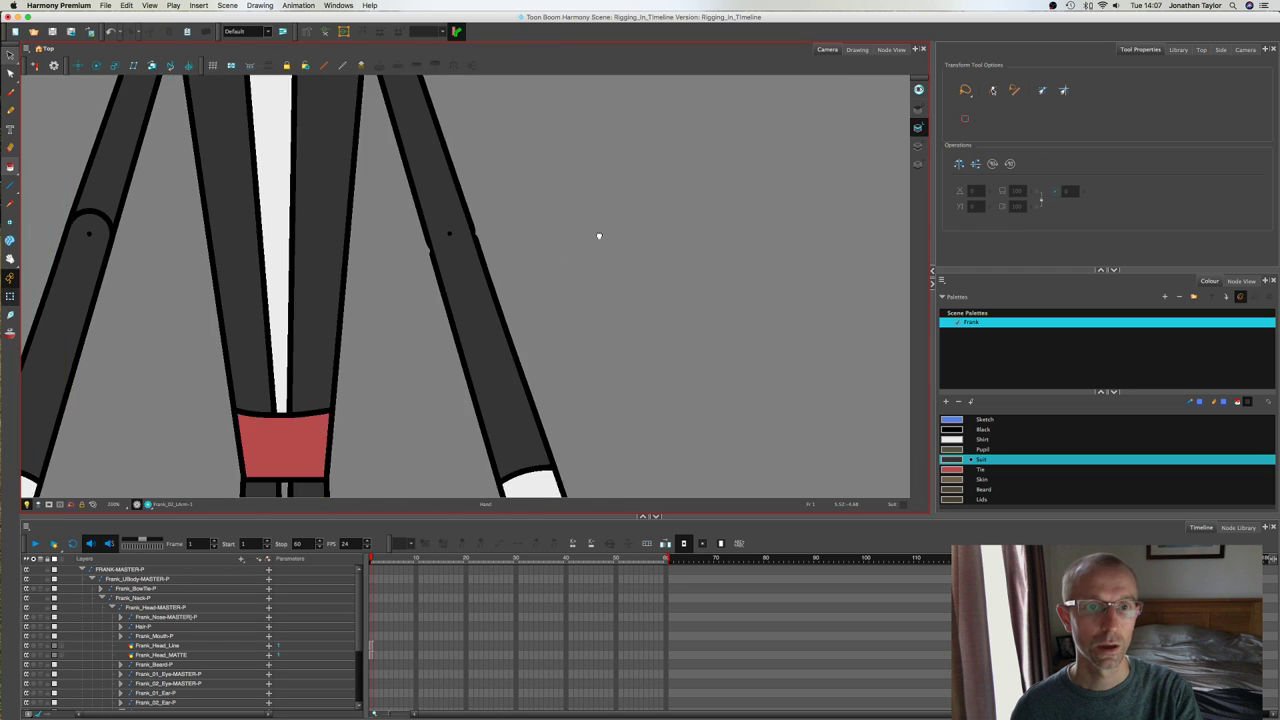
pyautogui.scroll(2, 492, 268)
pyautogui.click(495, 268)
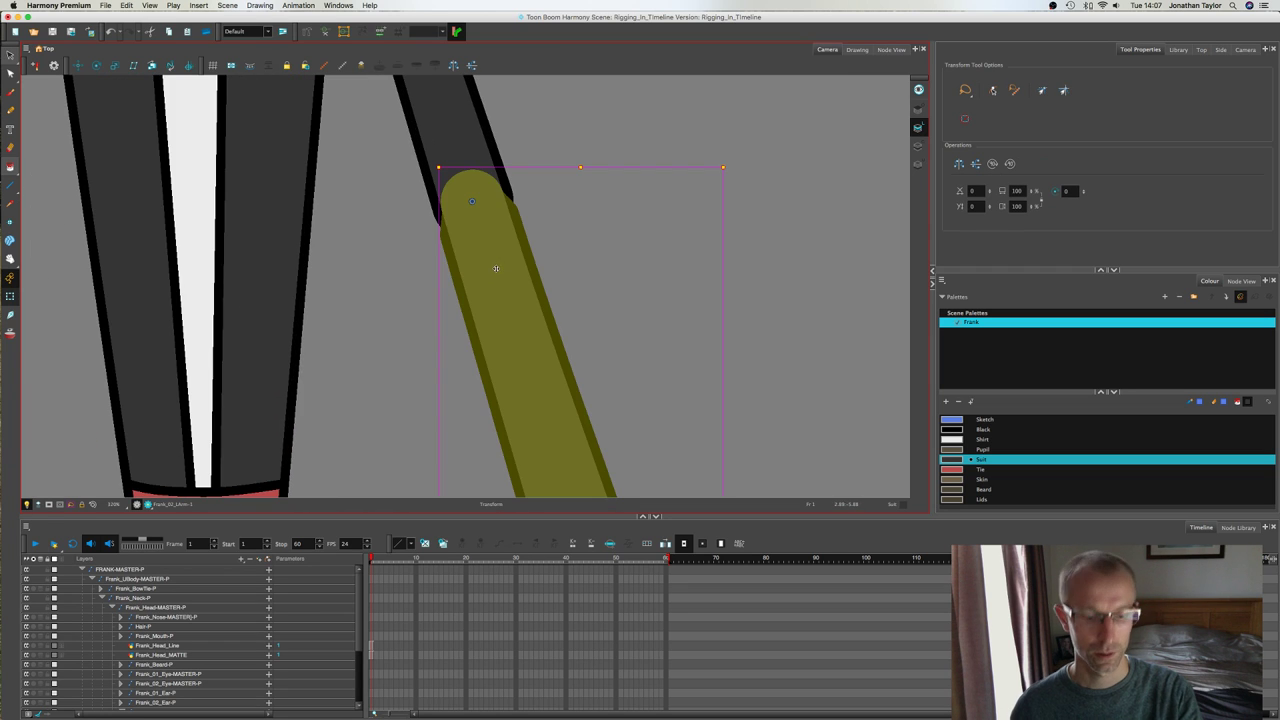
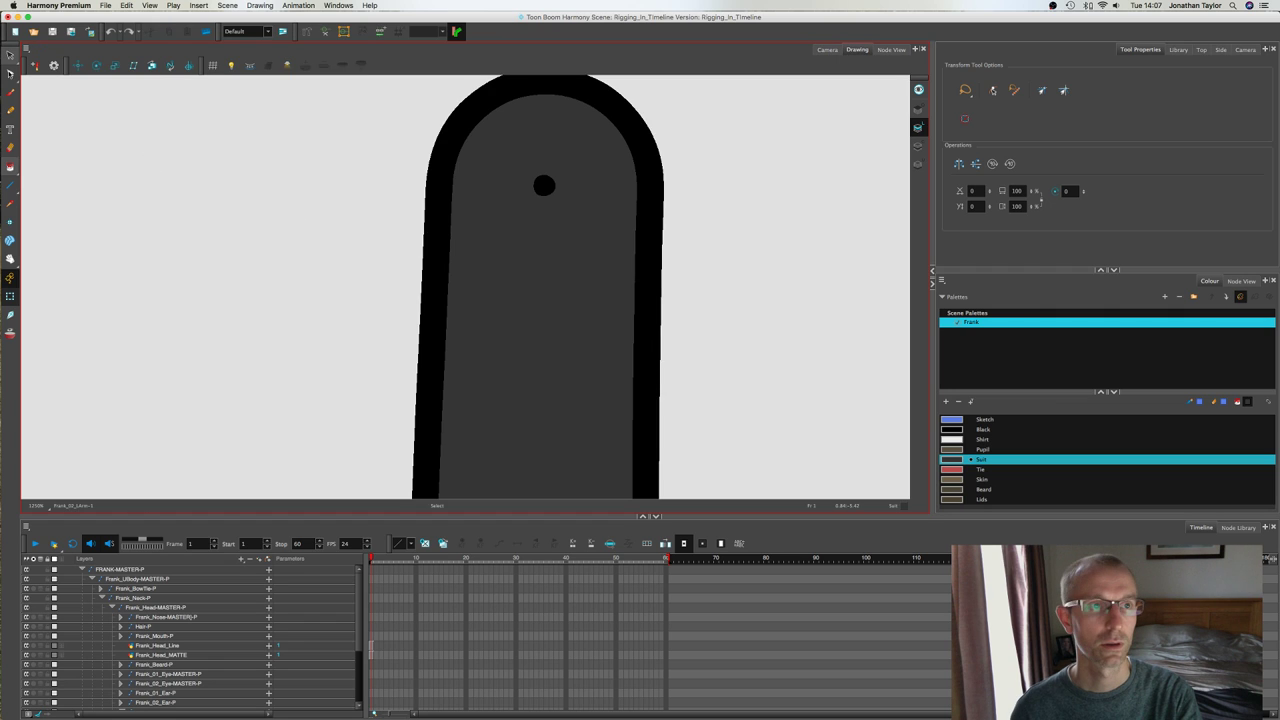
# Step: Try pulling the outer outline points on both sides of the elbow pivot in to the fill edge with the Contour Editor, and undo both edits
pyautogui.click(10, 74)
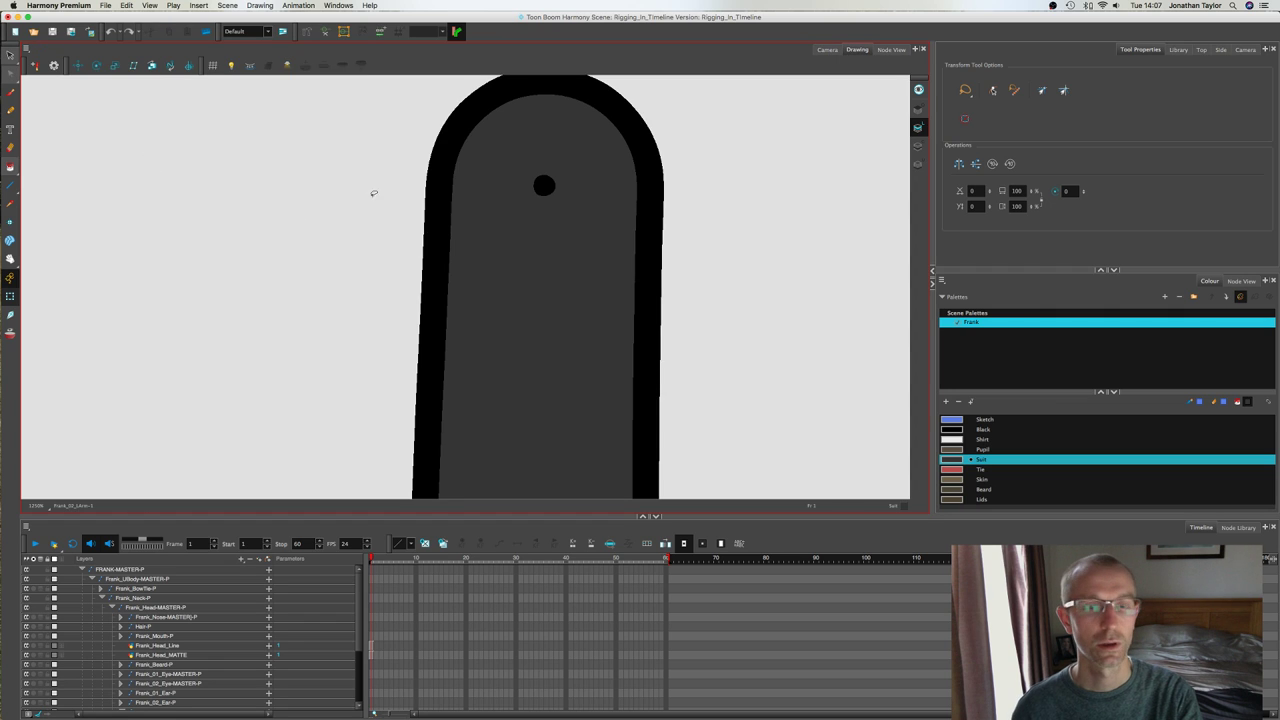
pyautogui.click(450, 207)
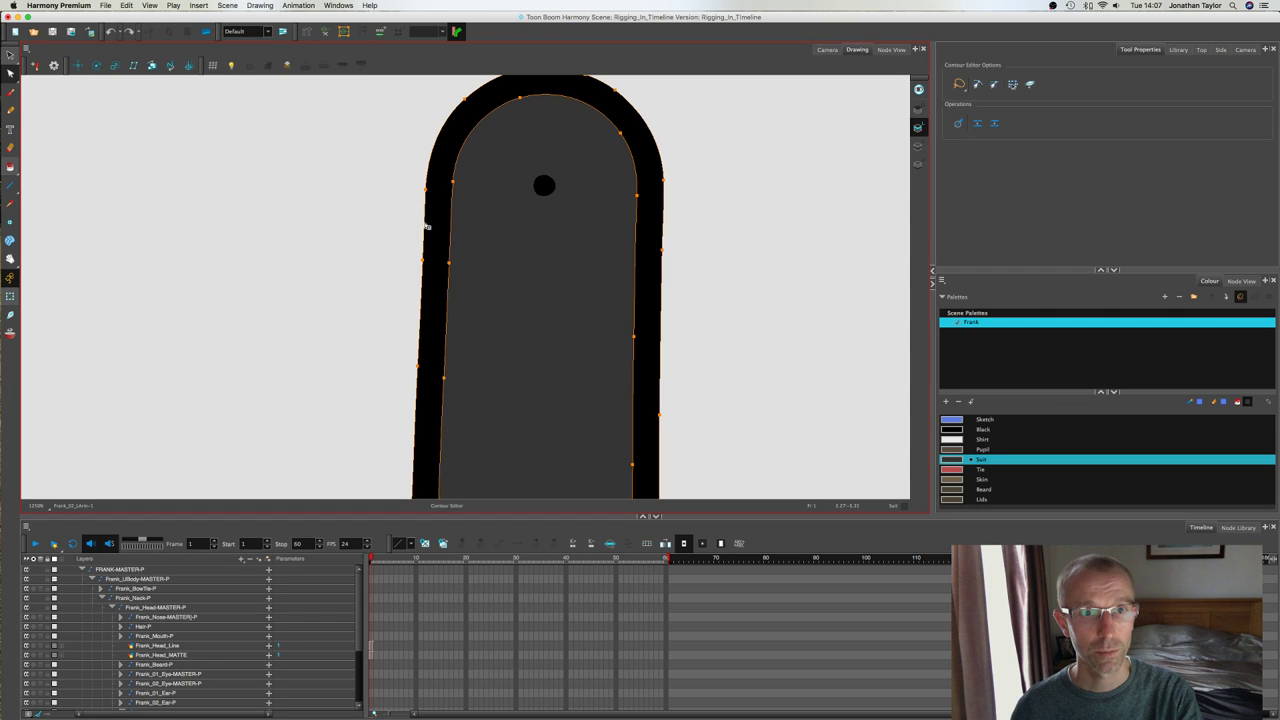
pyautogui.moveTo(431, 190); pyautogui.dragTo(457, 171)
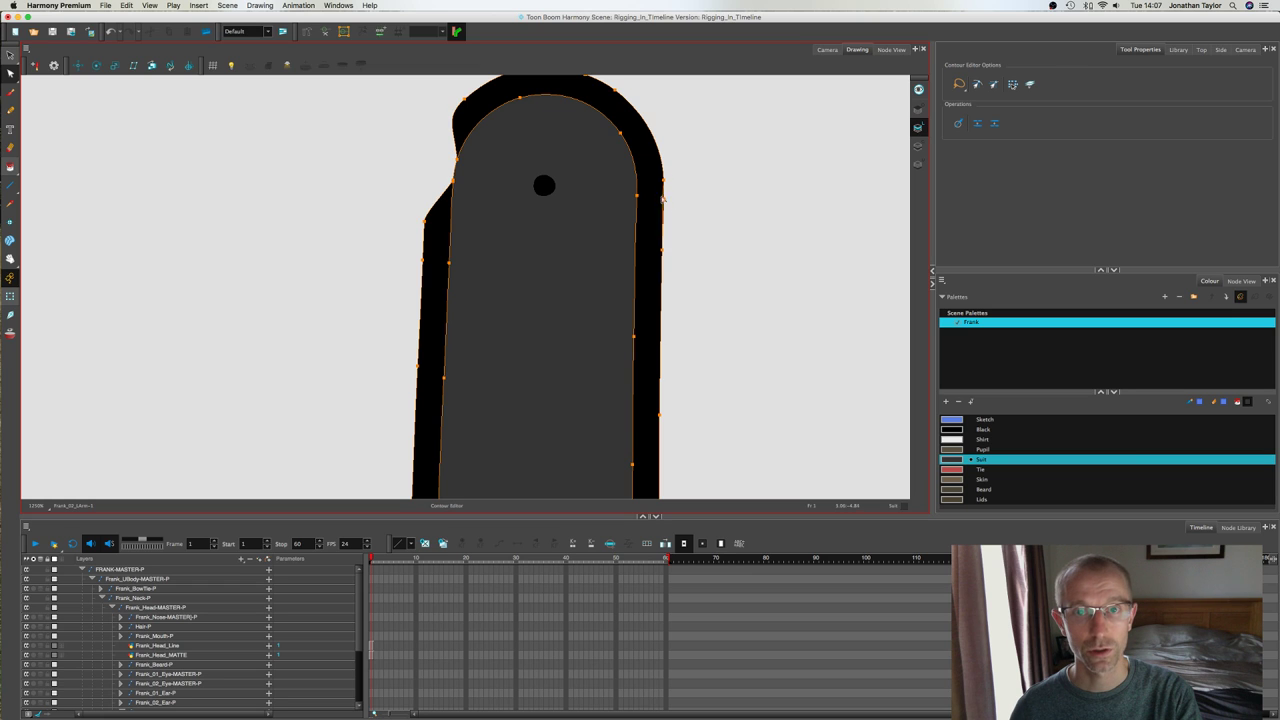
pyautogui.moveTo(663, 198); pyautogui.dragTo(637, 184)
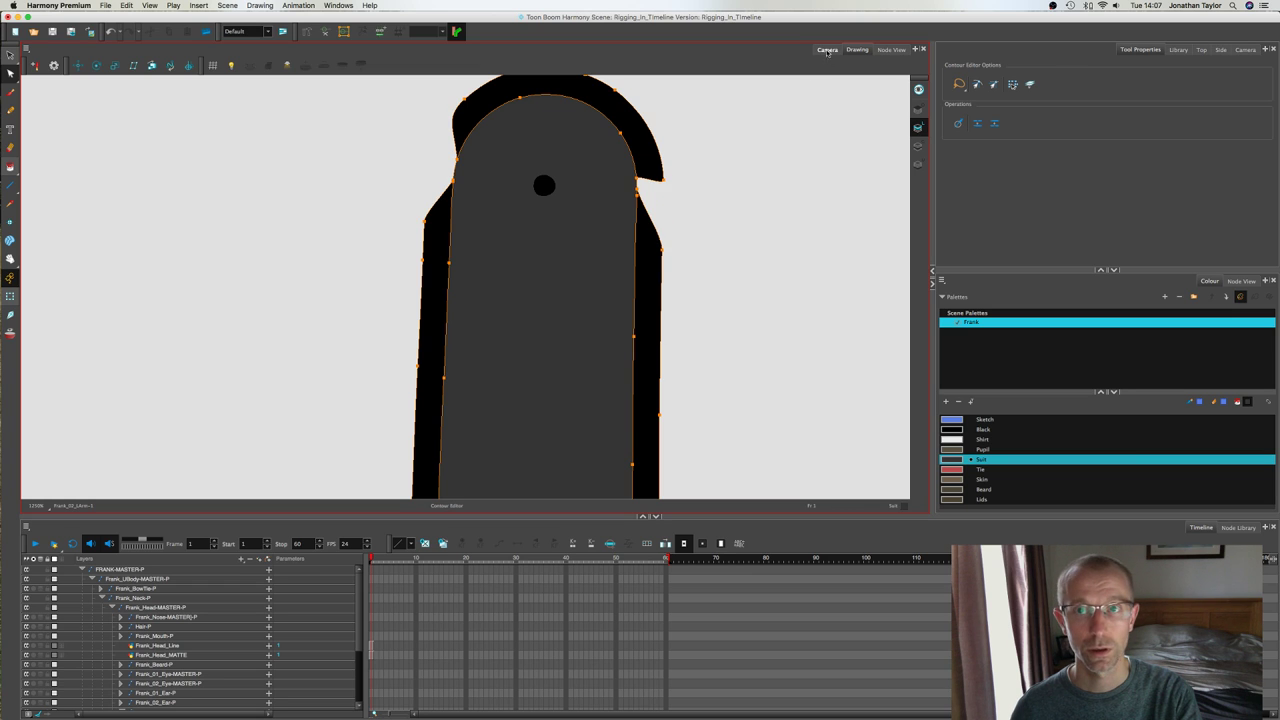
pyautogui.click(826, 50)
pyautogui.press('super+z')
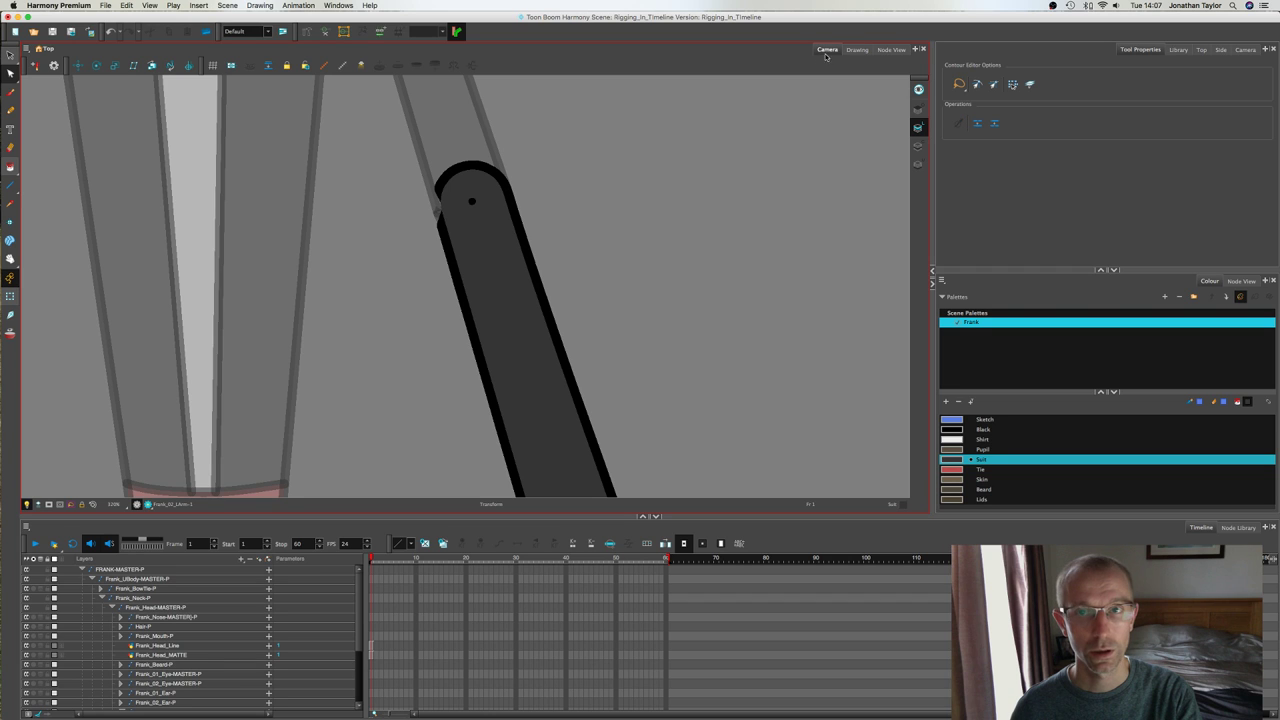
pyautogui.click(857, 50)
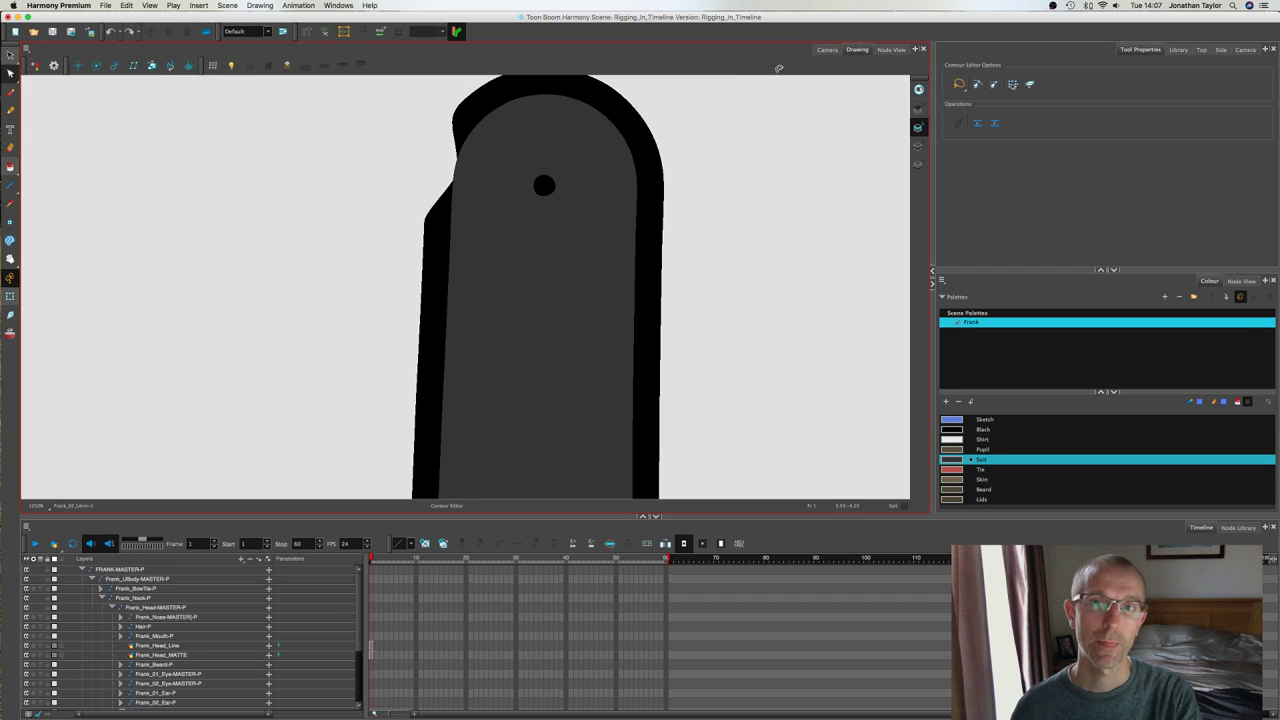
pyautogui.press('super+z')
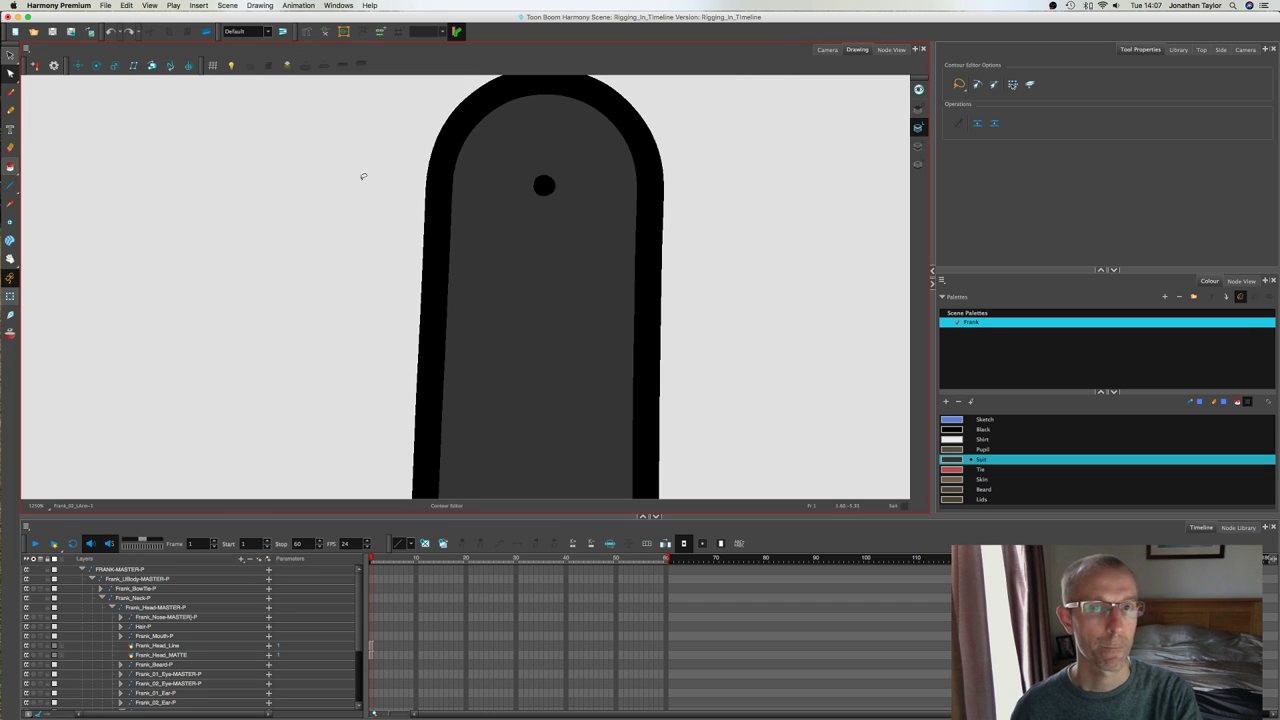
# Step: Pull the outer outline points just above the elbow pivot in to the fill edge on both sides and check the joint in the Camera view
pyautogui.click(478, 169)
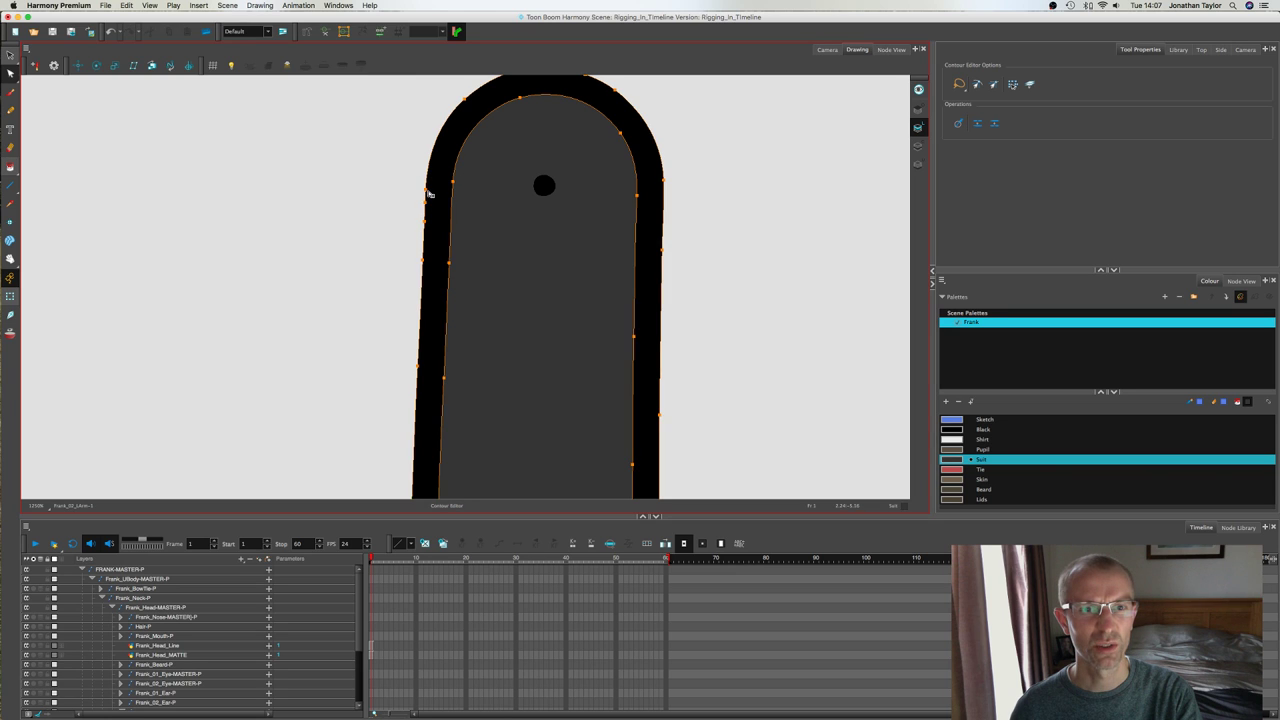
pyautogui.moveTo(428, 193); pyautogui.dragTo(487, 167)
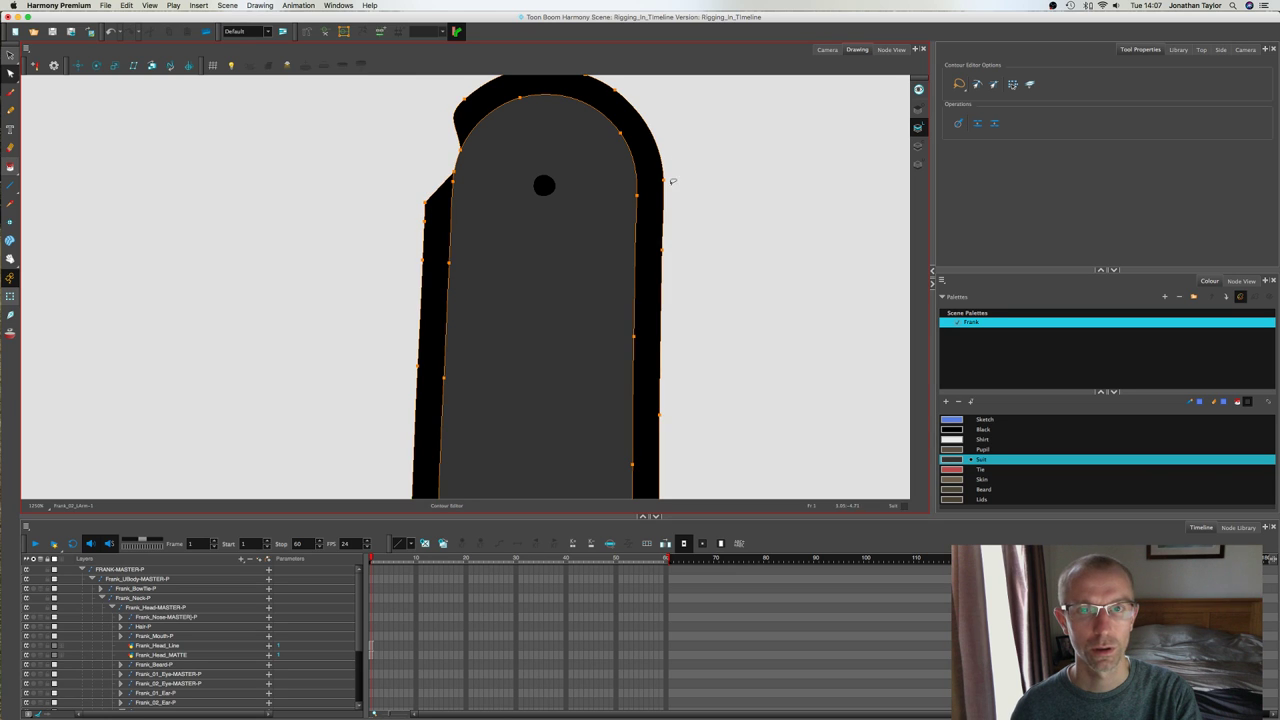
pyautogui.moveTo(665, 181); pyautogui.dragTo(630, 148)
pyautogui.click(824, 50)
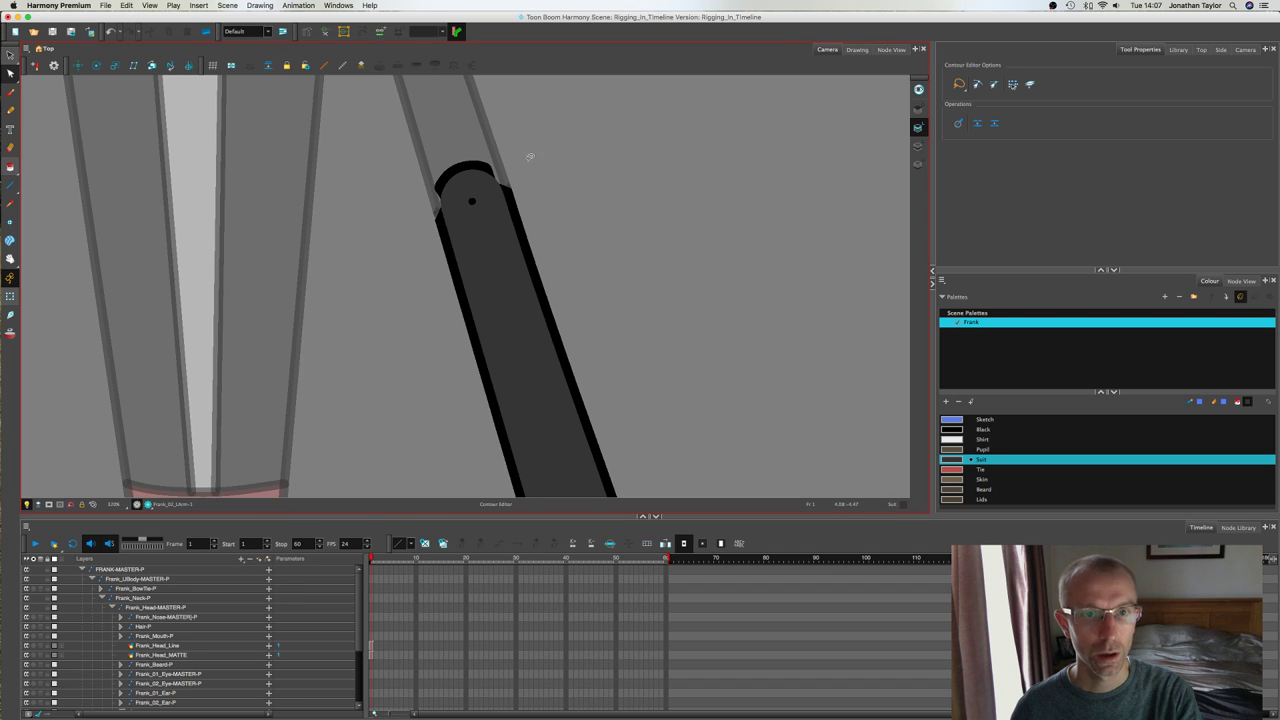
pyautogui.click(11, 296)
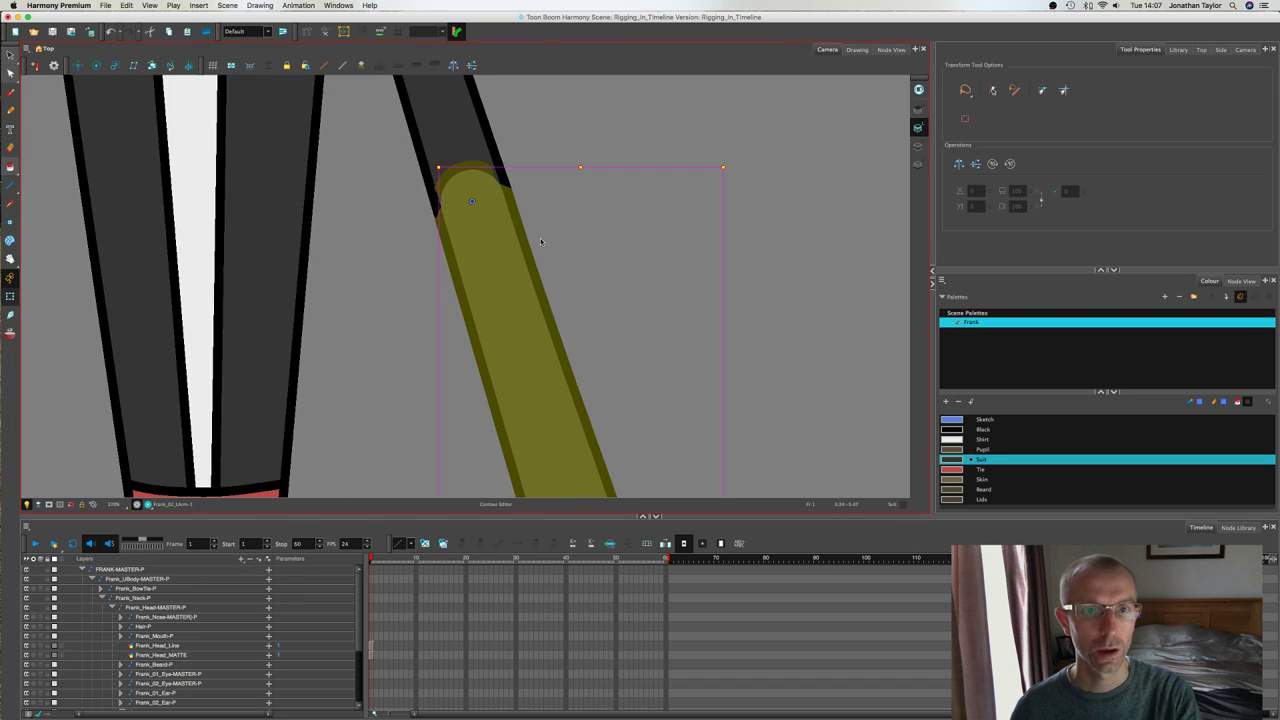
pyautogui.scroll(-2, 543, 240)
pyautogui.click(654, 180)
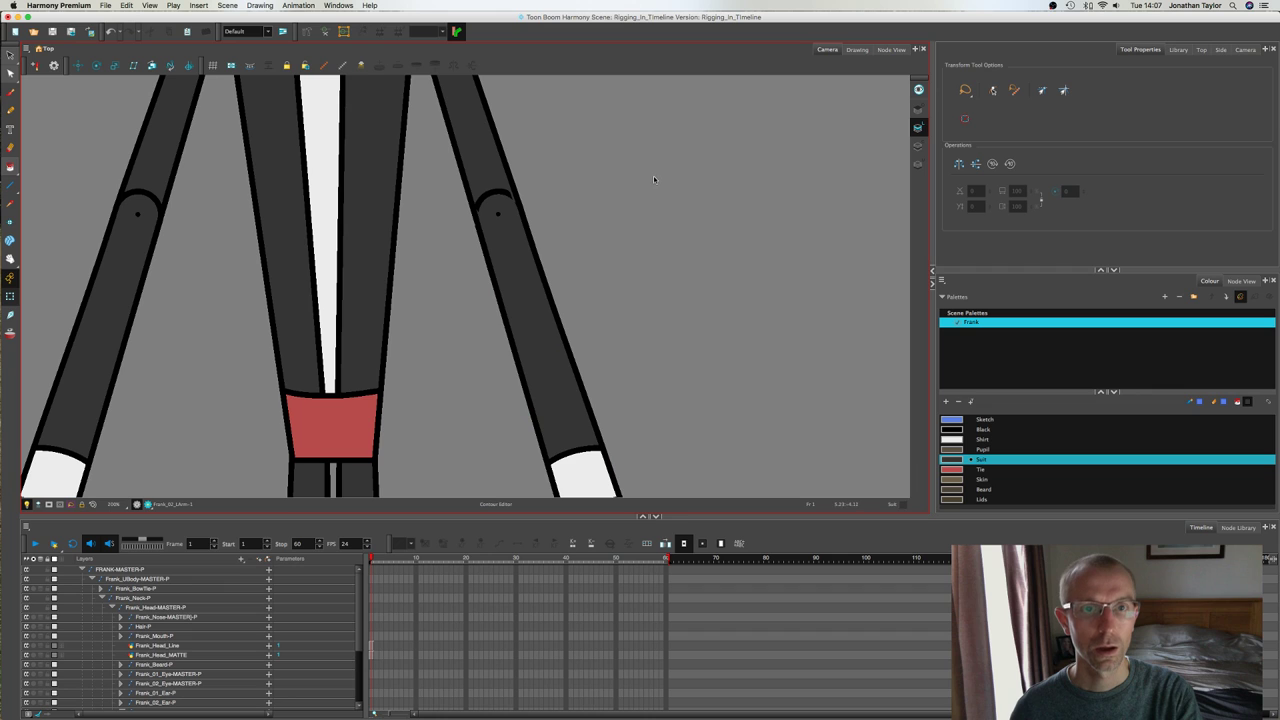
# Step: Delete the separated outline cap from the forearm drawing and return to the Camera view with the Transform tool
pyautogui.click(520, 230)
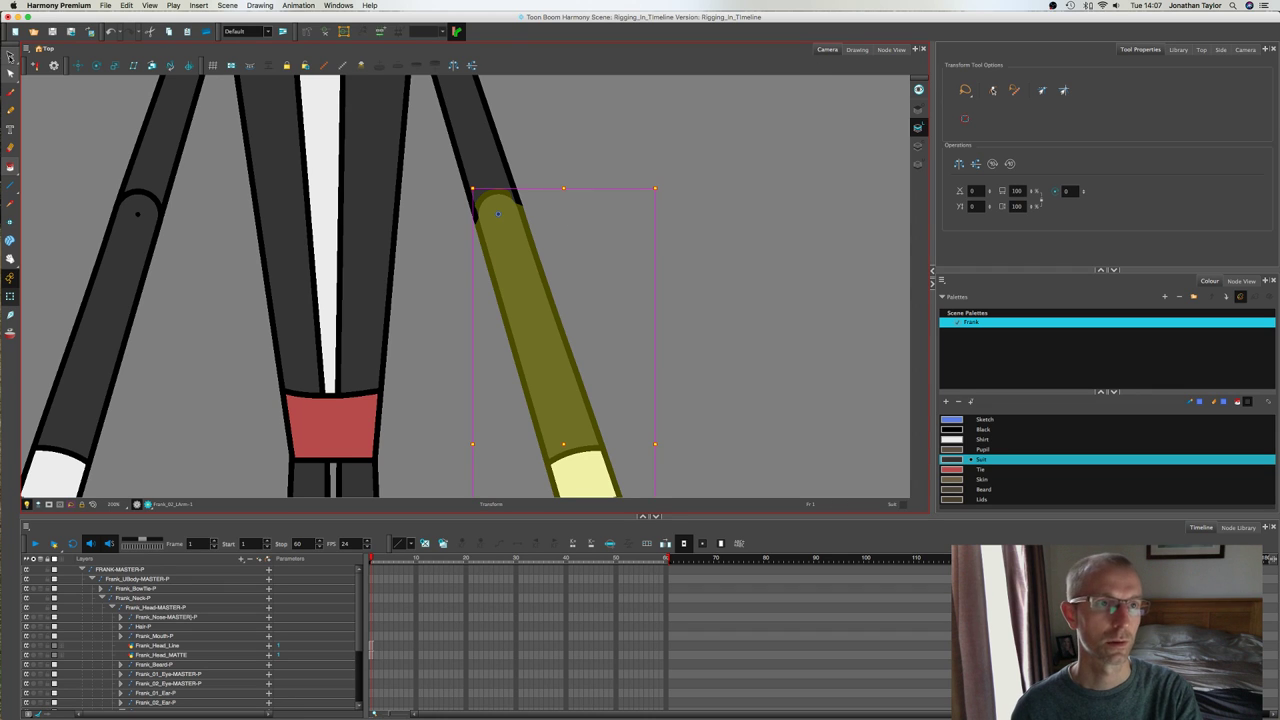
pyautogui.click(9, 56)
pyautogui.click(857, 49)
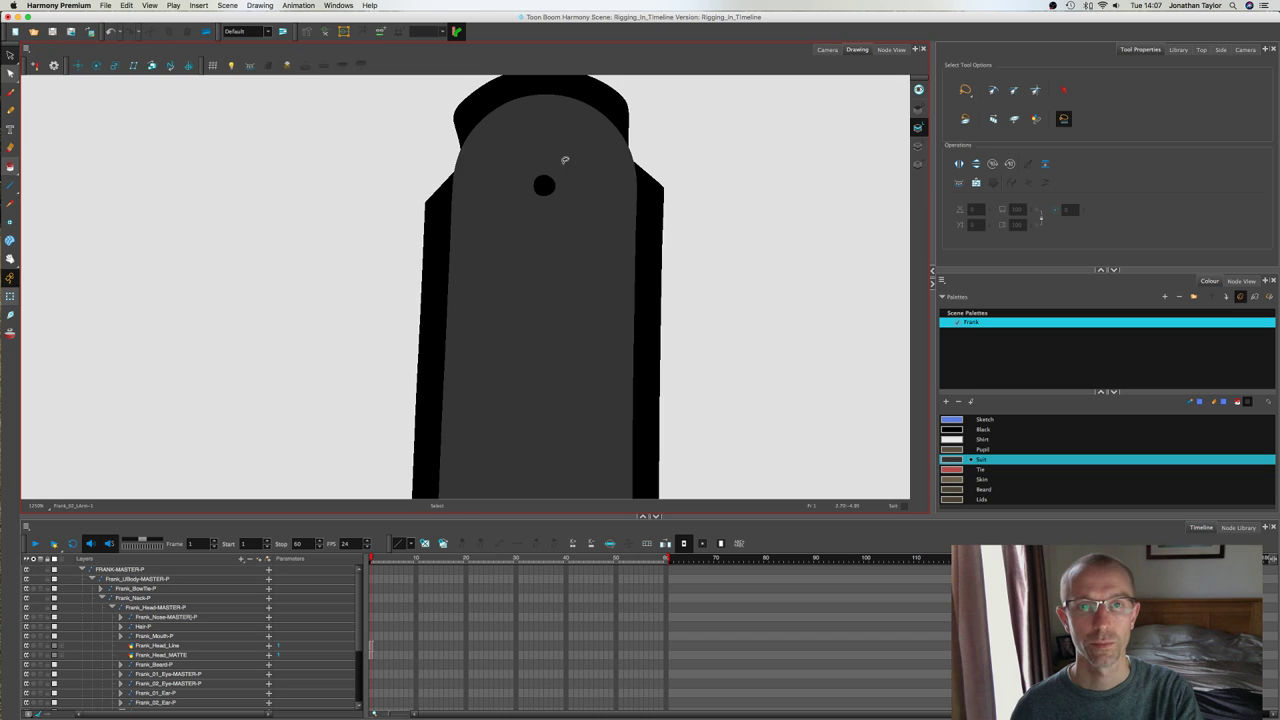
pyautogui.click(586, 95)
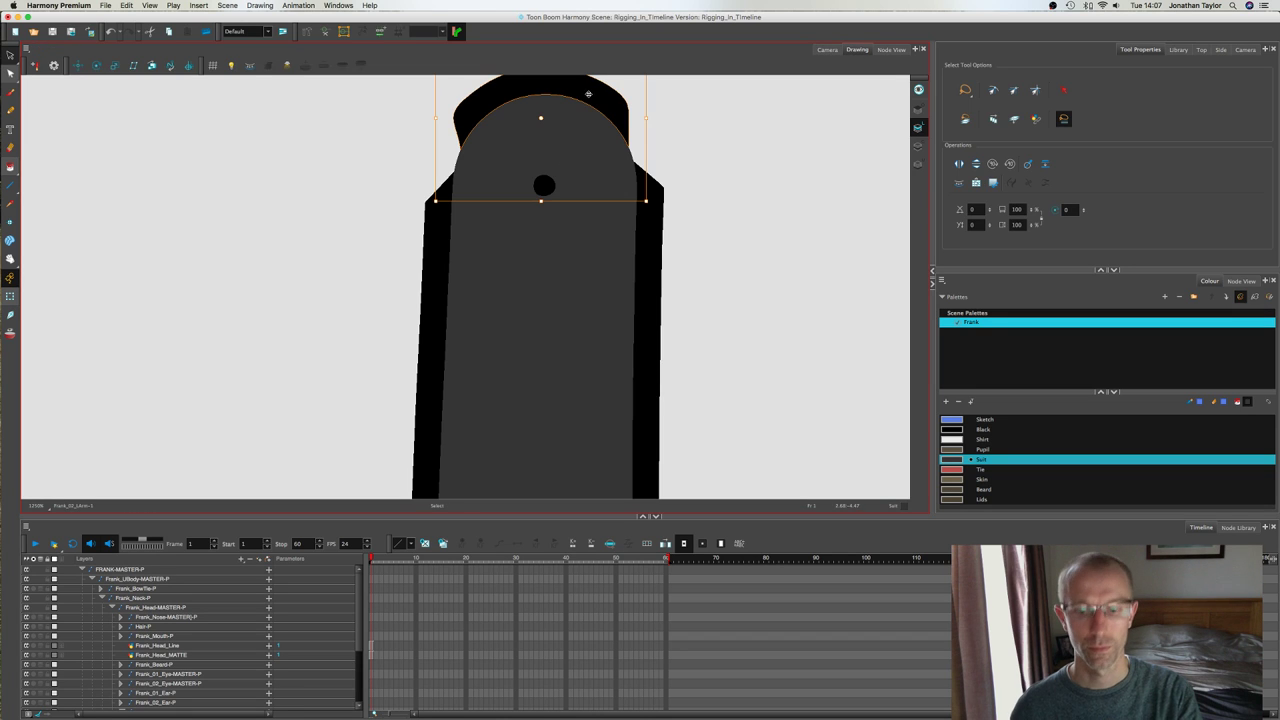
pyautogui.click(626, 86)
pyautogui.click(827, 49)
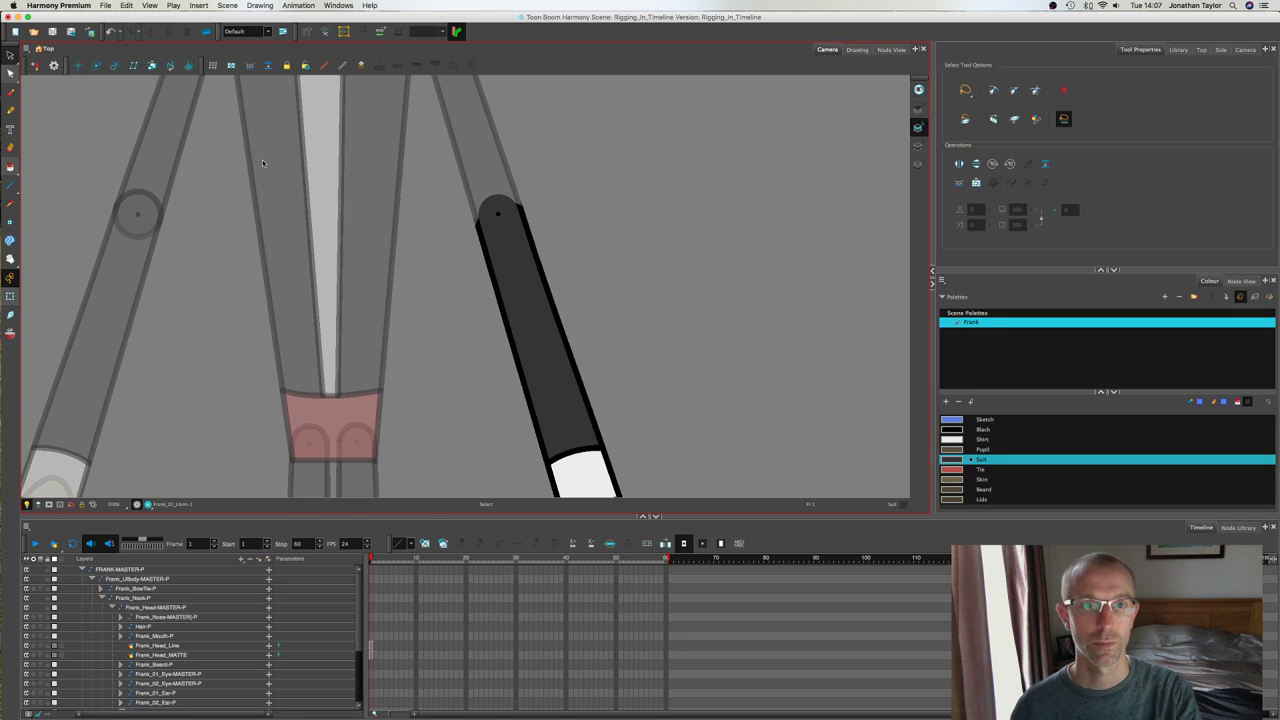
pyautogui.click(10, 295)
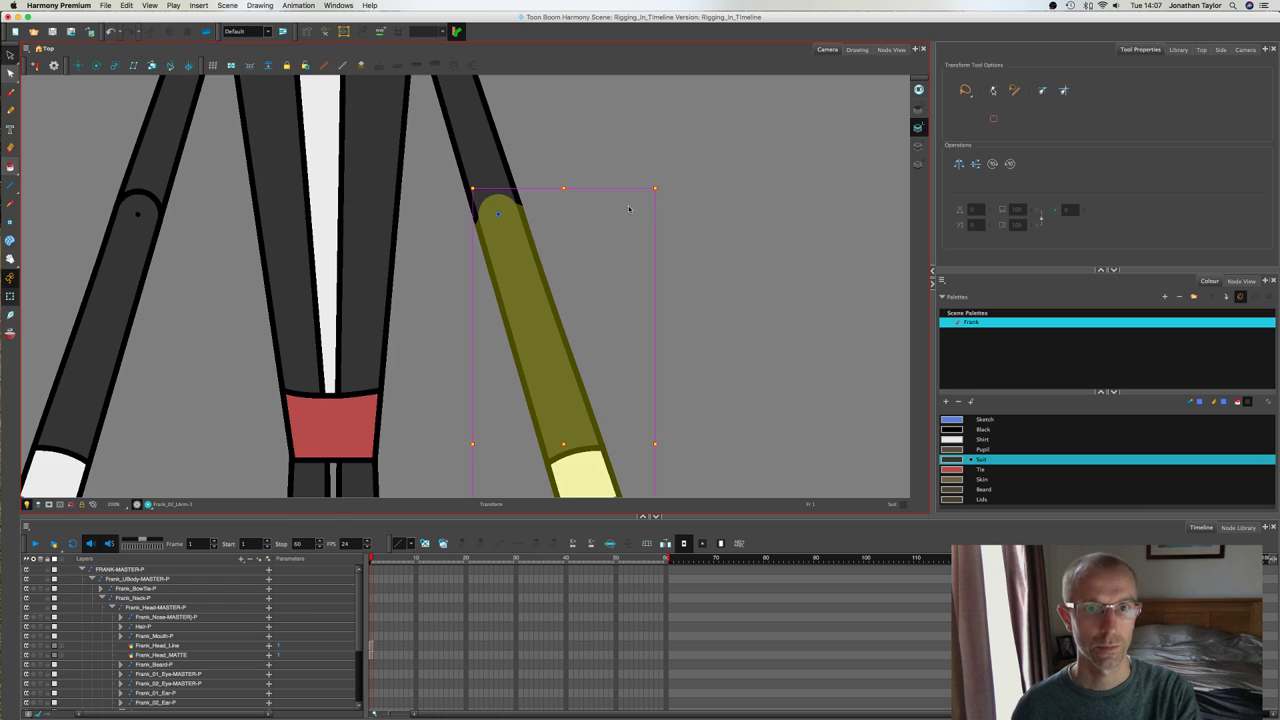
# Step: Rotate the forearm and hand outward and up about the elbow to test how the joint bends
pyautogui.scroll(-1, 699, 230)
pyautogui.scroll(-2, 699, 230)
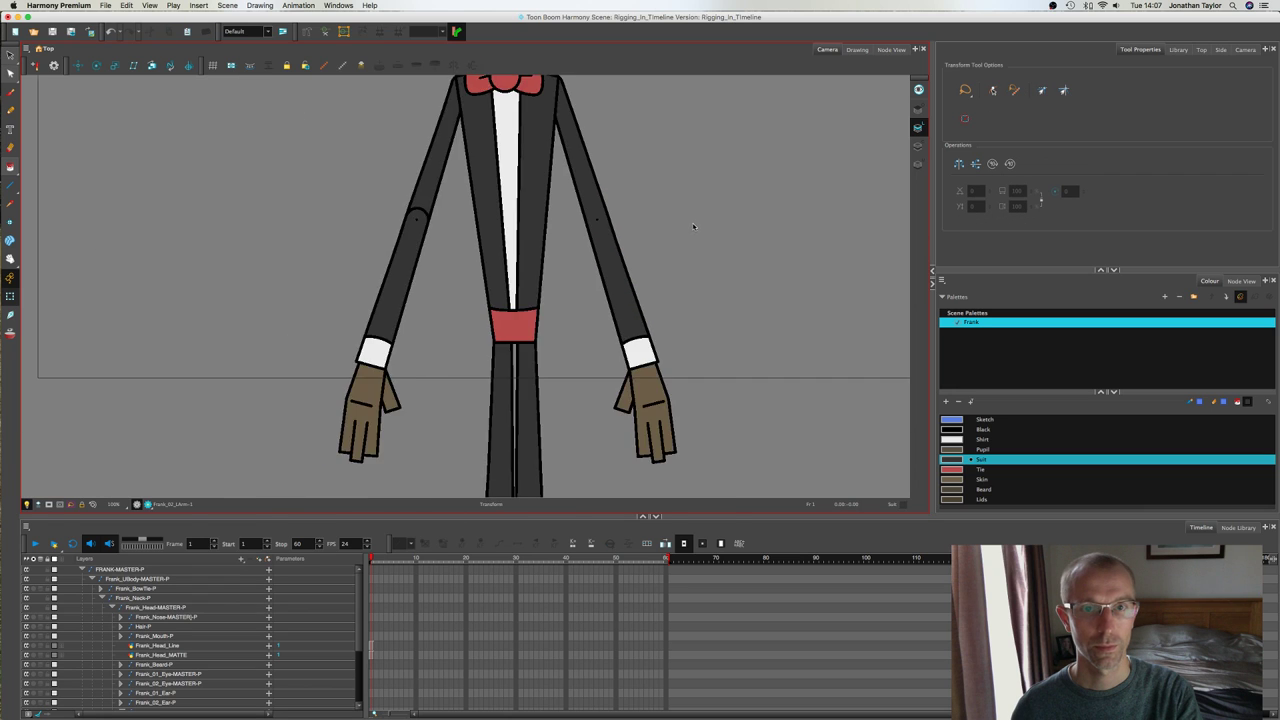
pyautogui.click(628, 247)
pyautogui.moveTo(689, 212); pyautogui.dragTo(598, 123)
pyautogui.click(646, 281)
pyautogui.scroll(2, 652, 281)
pyautogui.scroll(3, 652, 281)
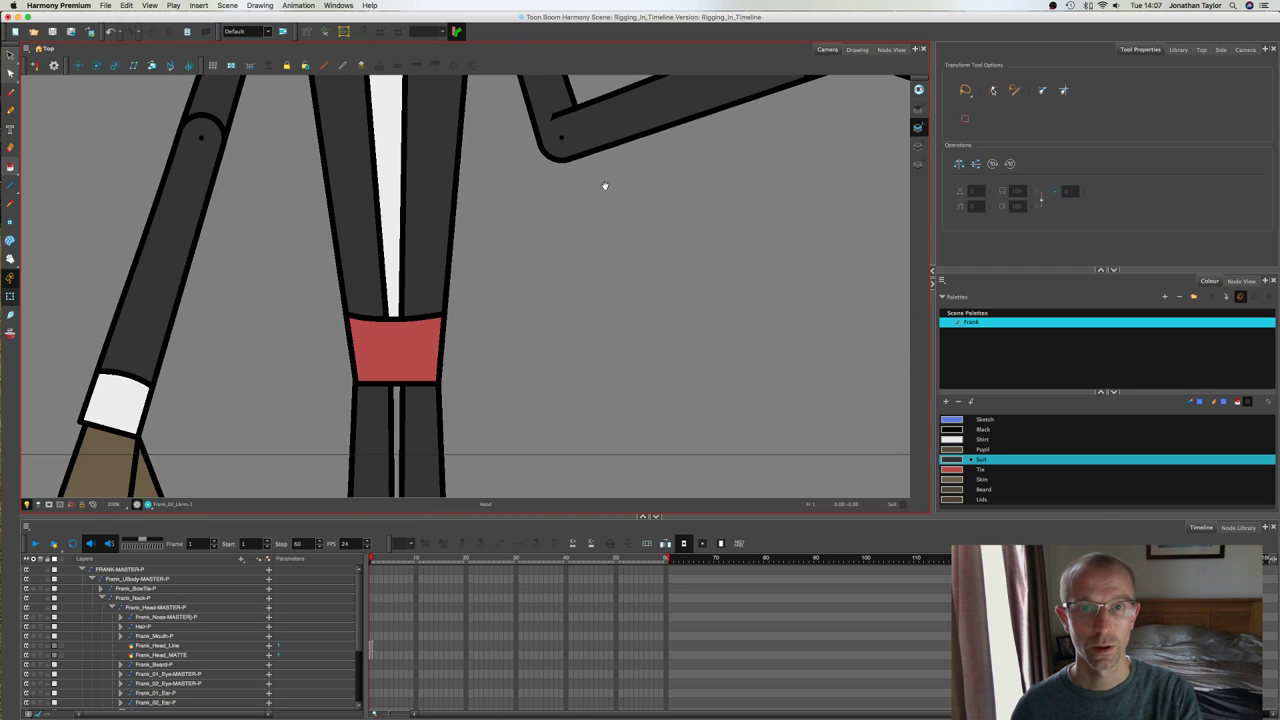
pyautogui.scroll(-3, 656, 270)
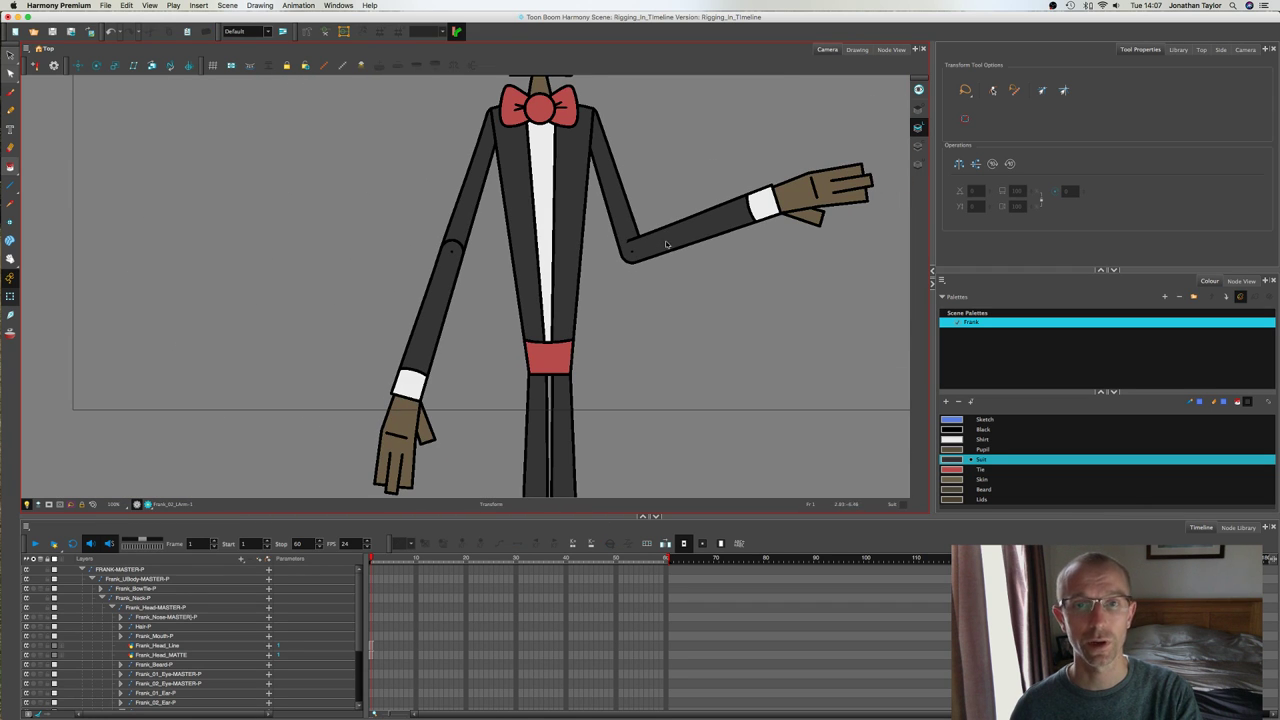
# Step: Rotate the forearm slightly further up, examine the bent elbow up close, and undo both test rotations
pyautogui.click(666, 244)
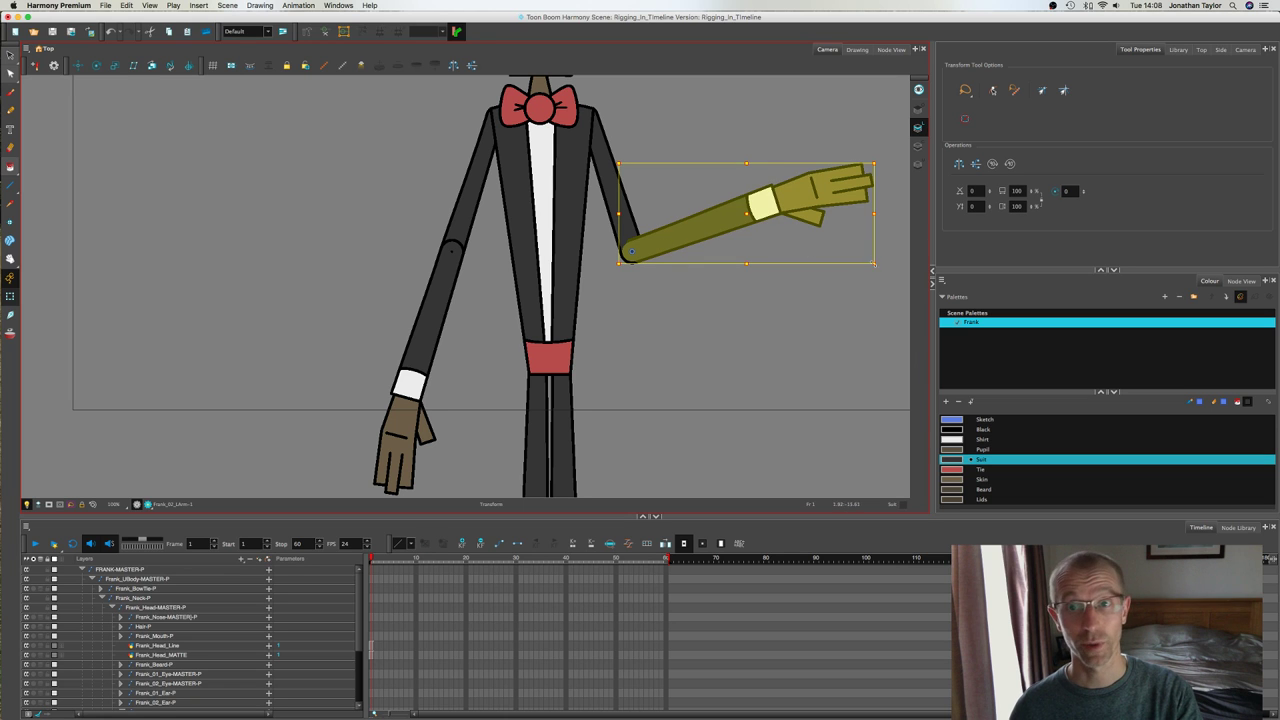
pyautogui.moveTo(879, 269); pyautogui.dragTo(742, 224)
pyautogui.click(667, 275)
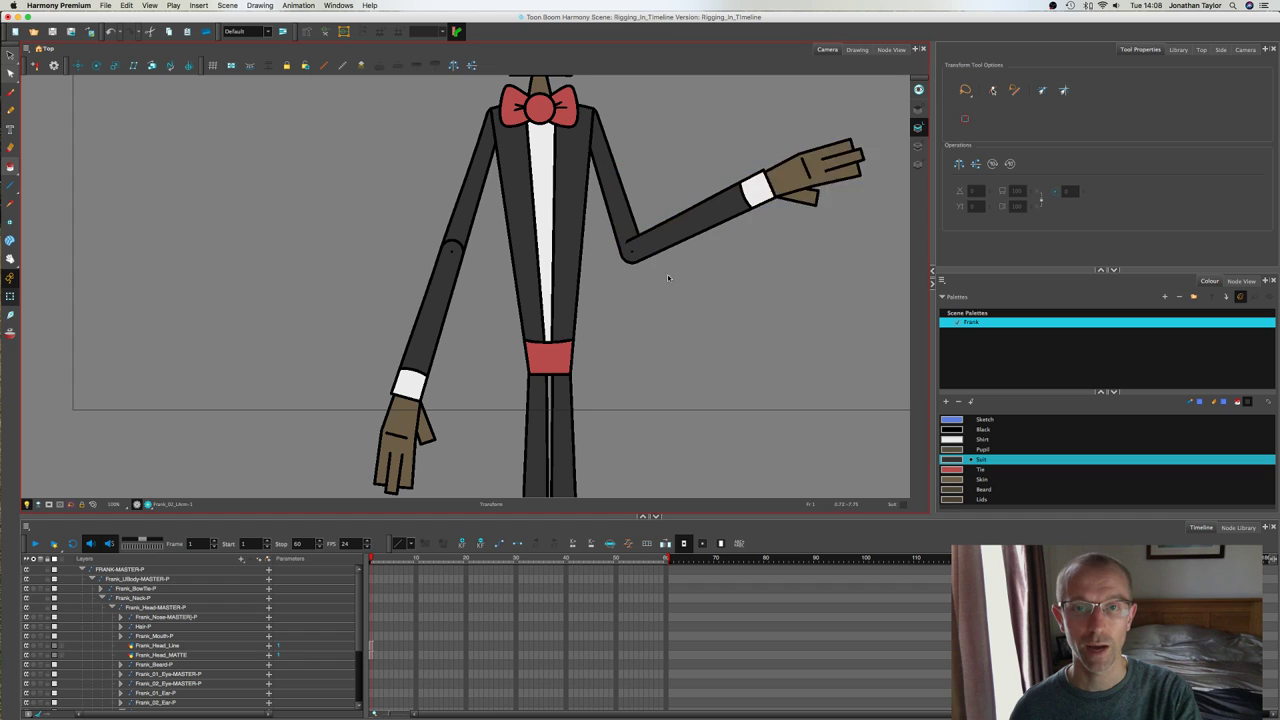
pyautogui.scroll(3, 647, 259)
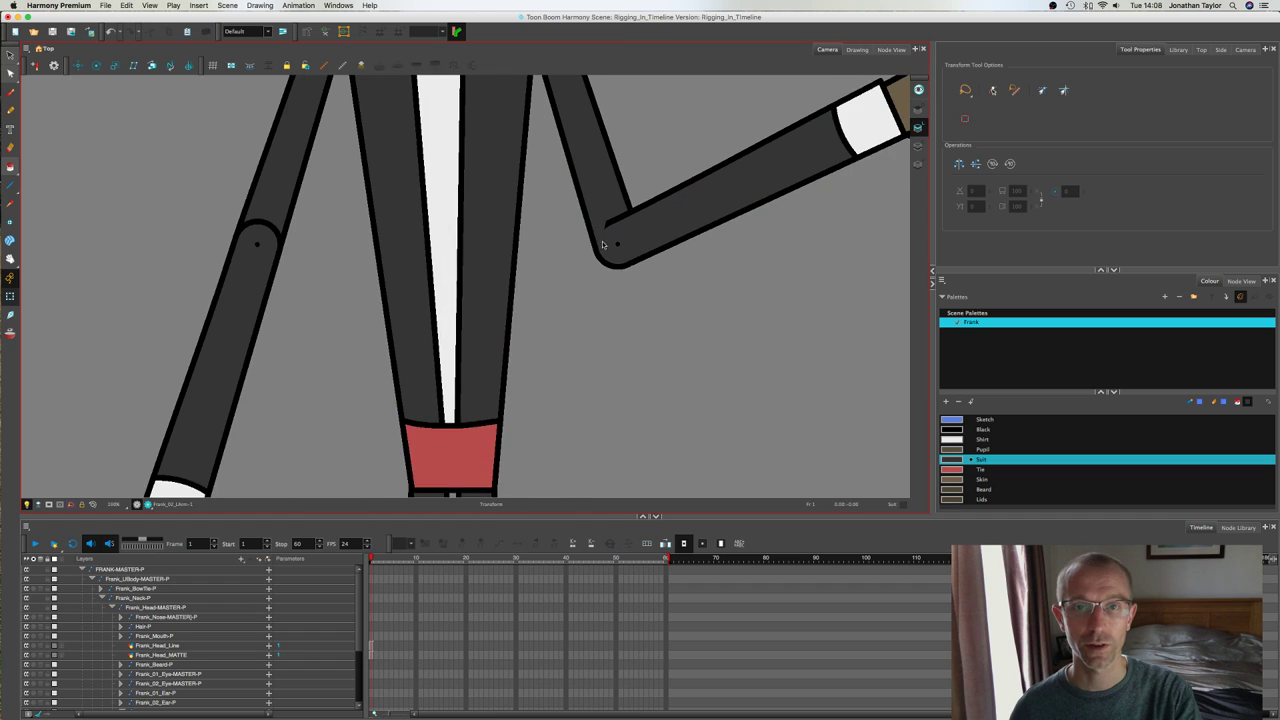
pyautogui.scroll(1, 602, 244)
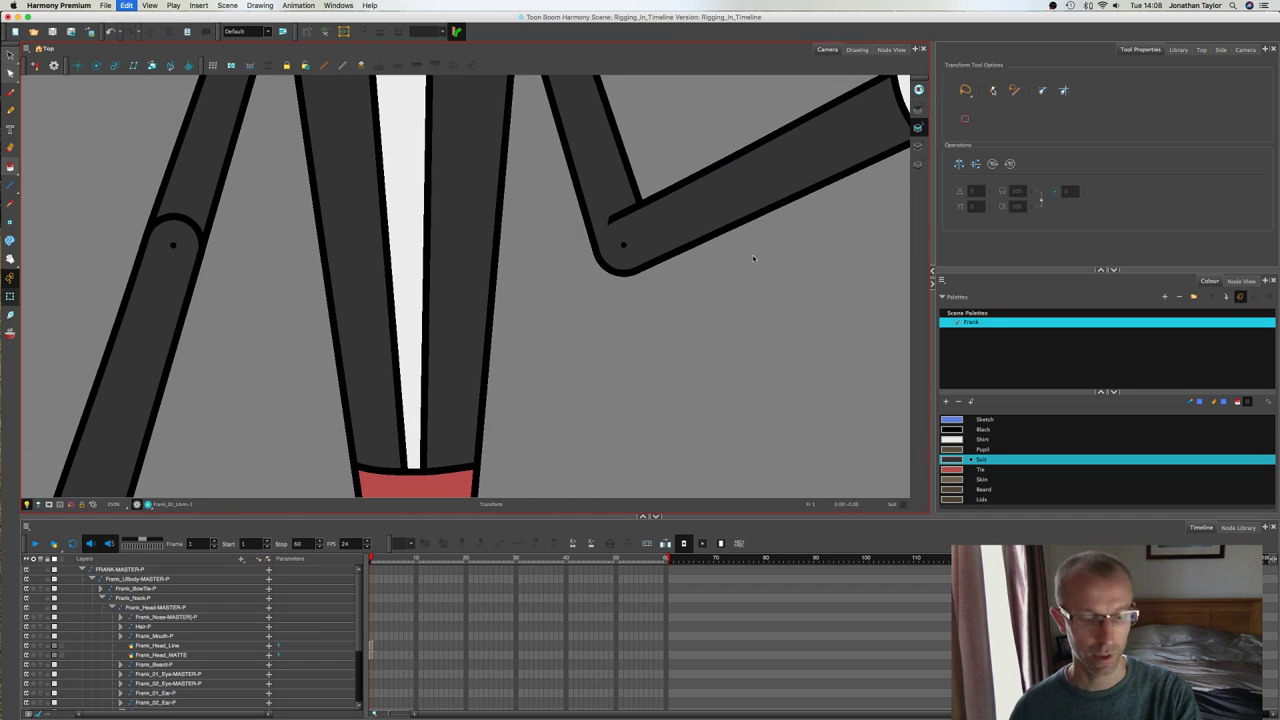
pyautogui.hotkey('ctrl', 'z')
pyautogui.hotkey('ctrl', 'z')
pyautogui.scroll(-4, 633, 255)
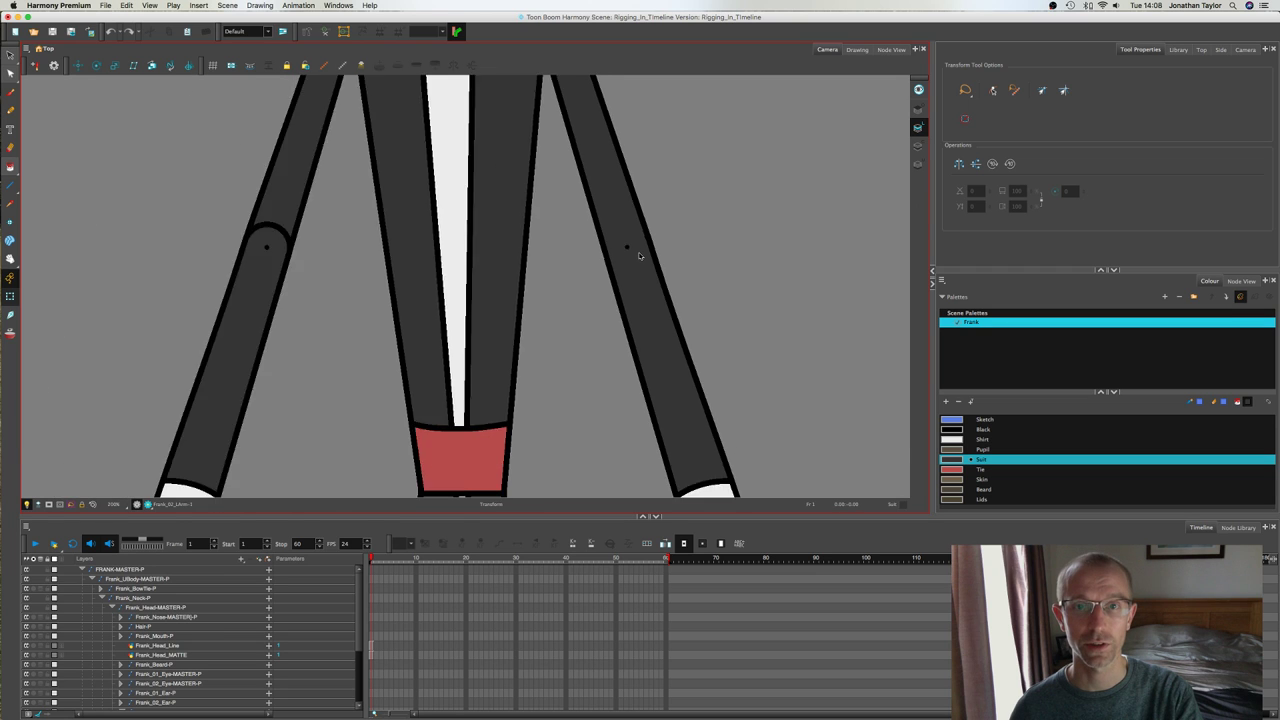
# Step: Open the other arm's forearm in the Drawing view, frame its rounded elbow end and switch to the Select tool
pyautogui.scroll(2, 497, 283)
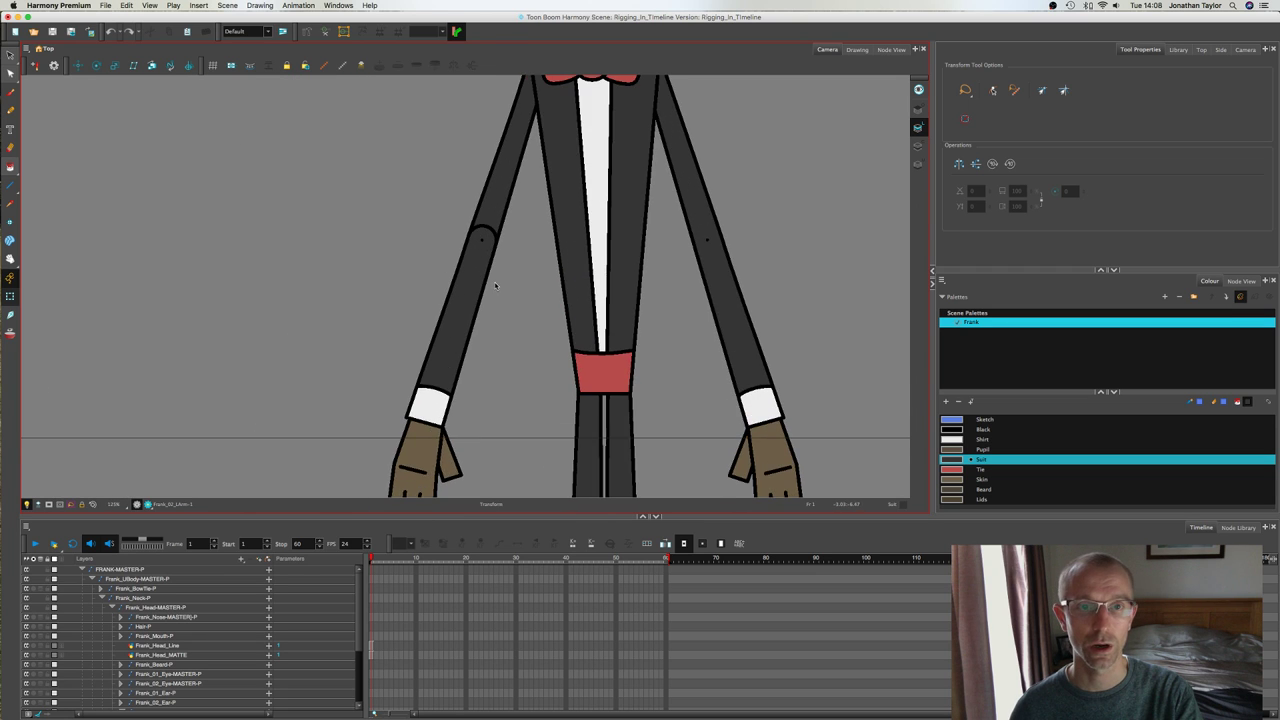
pyautogui.scroll(-2, 517, 287)
pyautogui.scroll(3, 604, 284)
pyautogui.scroll(1, 620, 260)
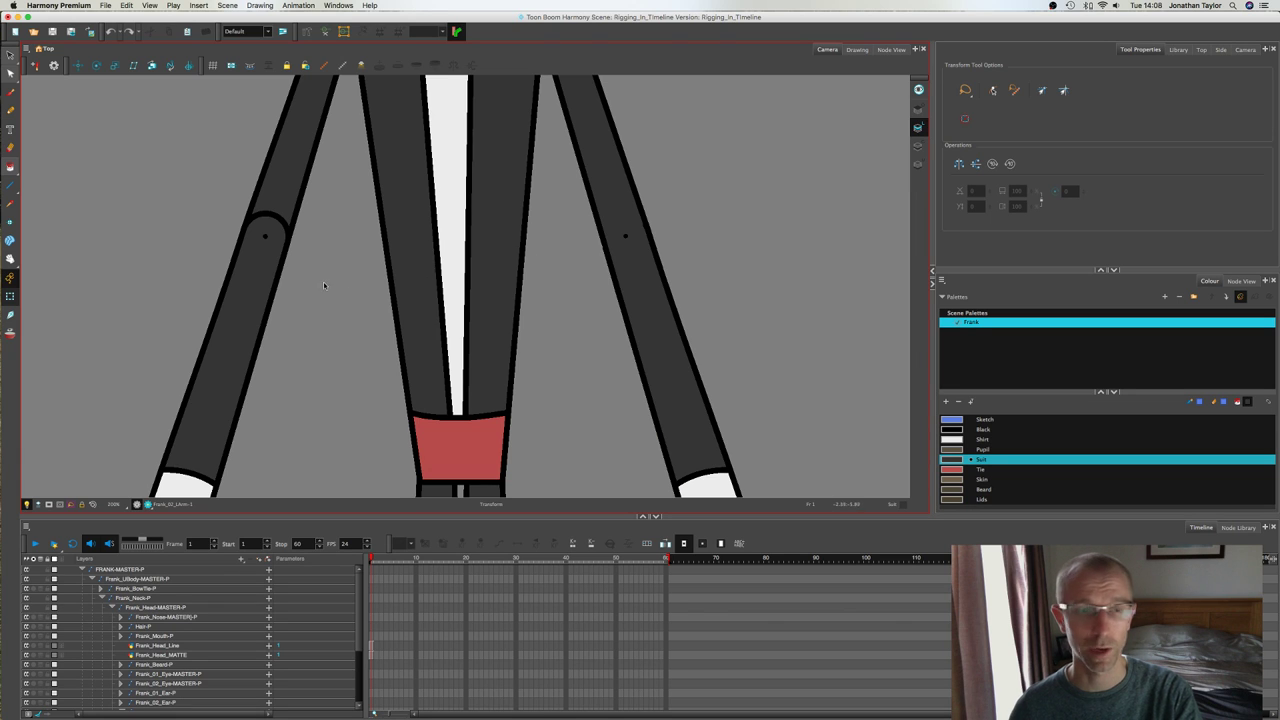
pyautogui.moveTo(303, 312); pyautogui.dragTo(375, 292)
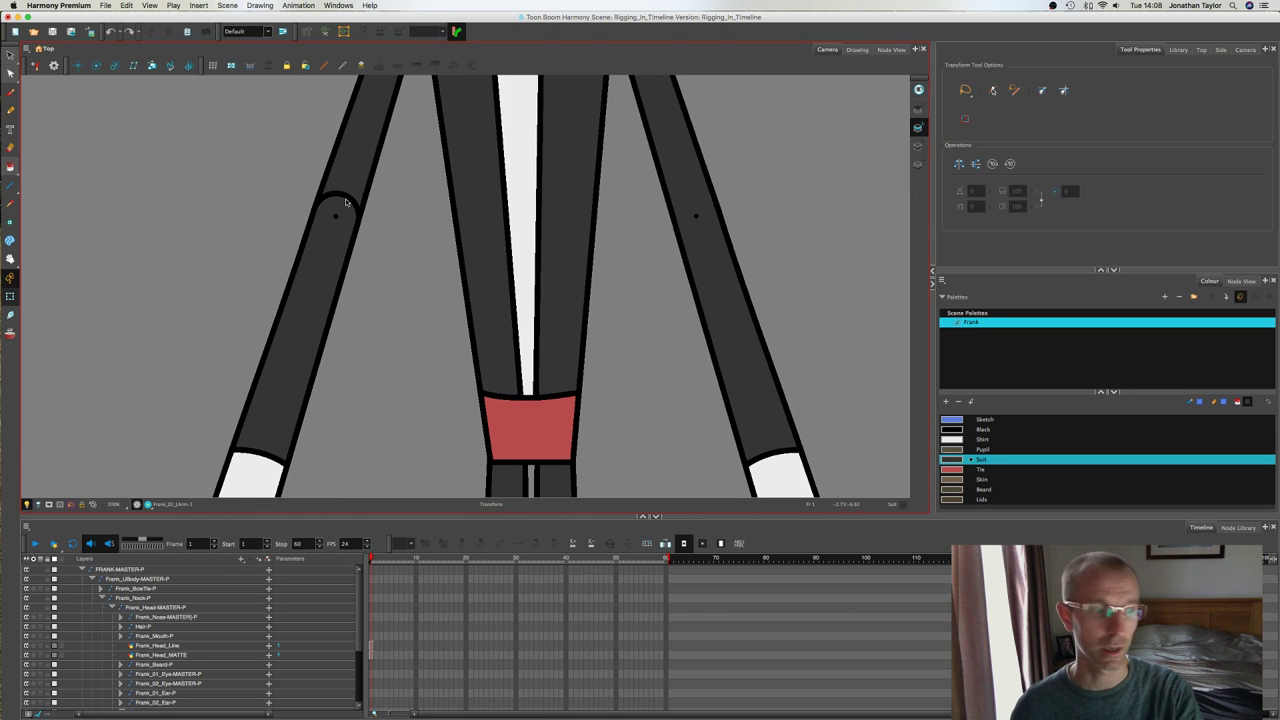
pyautogui.click(330, 285)
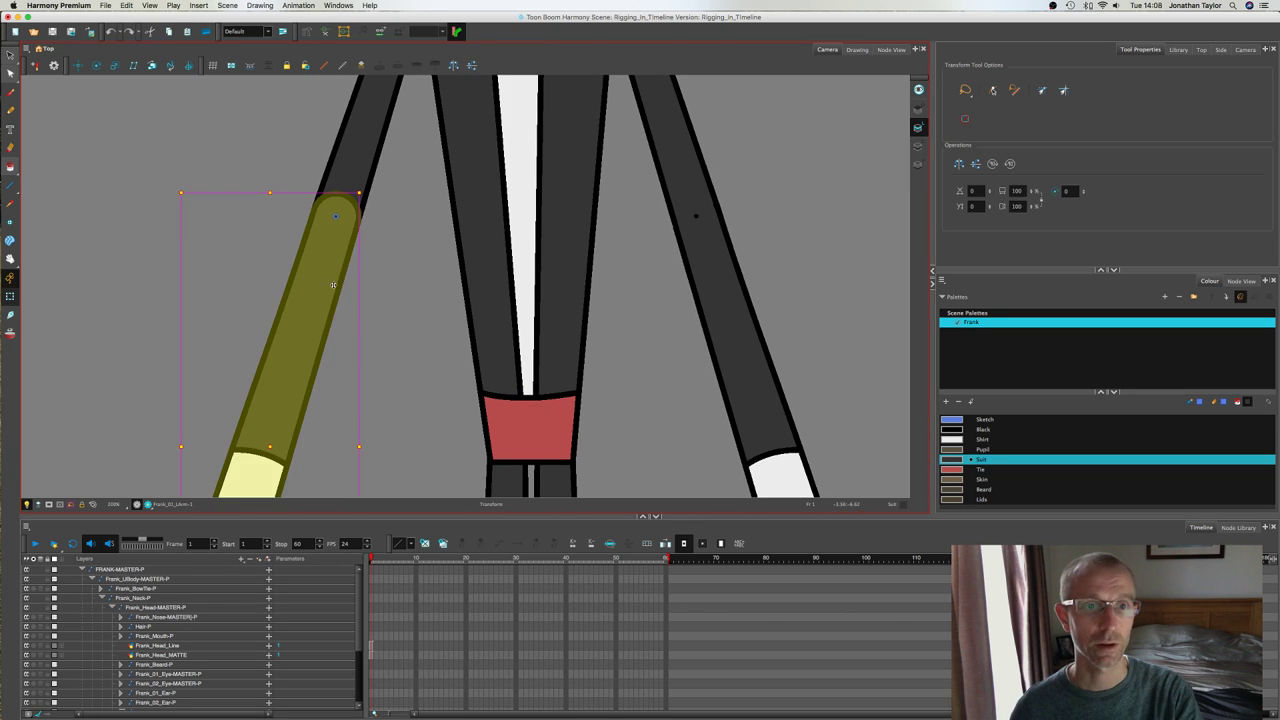
pyautogui.click(857, 49)
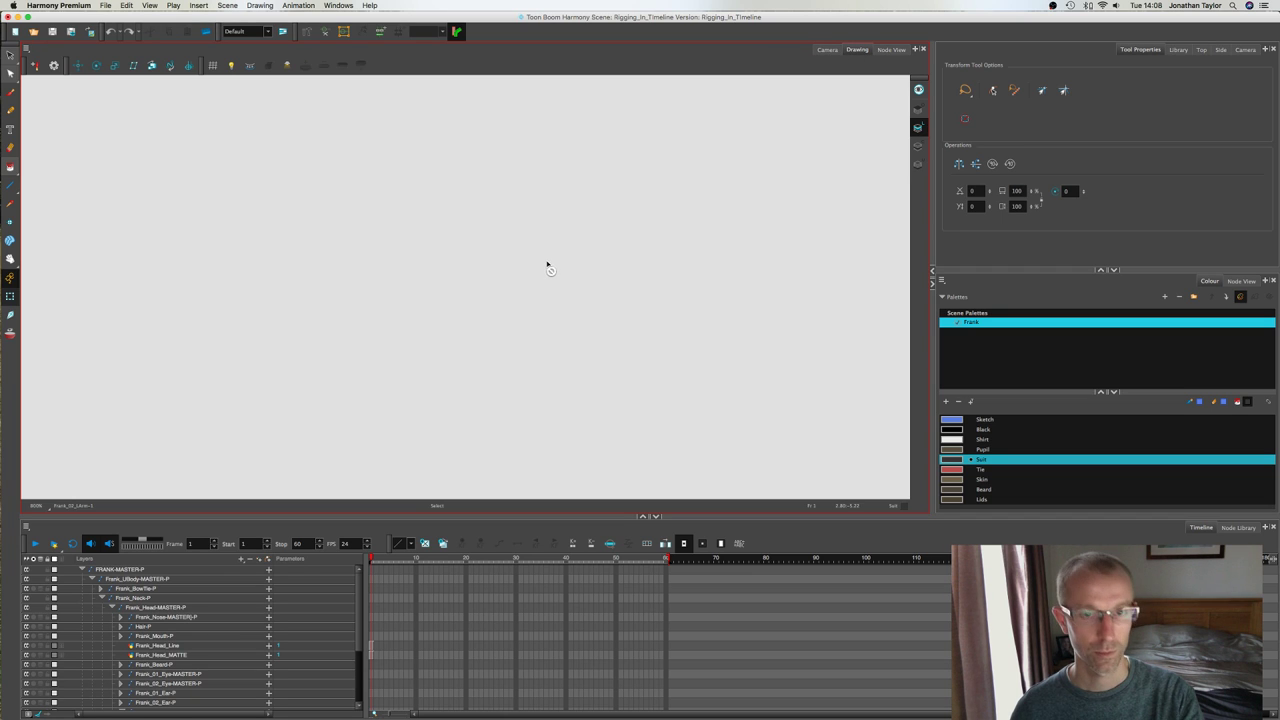
pyautogui.scroll(-5, 543, 266)
pyautogui.moveTo(420, 267); pyautogui.dragTo(674, 363)
pyautogui.moveTo(425, 213)
pyautogui.mouseDown()
pyautogui.moveTo(657, 266)
pyautogui.moveTo(594, 157)
pyautogui.moveTo(560, 269)
pyautogui.moveTo(603, 329)
pyautogui.mouseUp()
pyautogui.scroll(3, 569, 203)
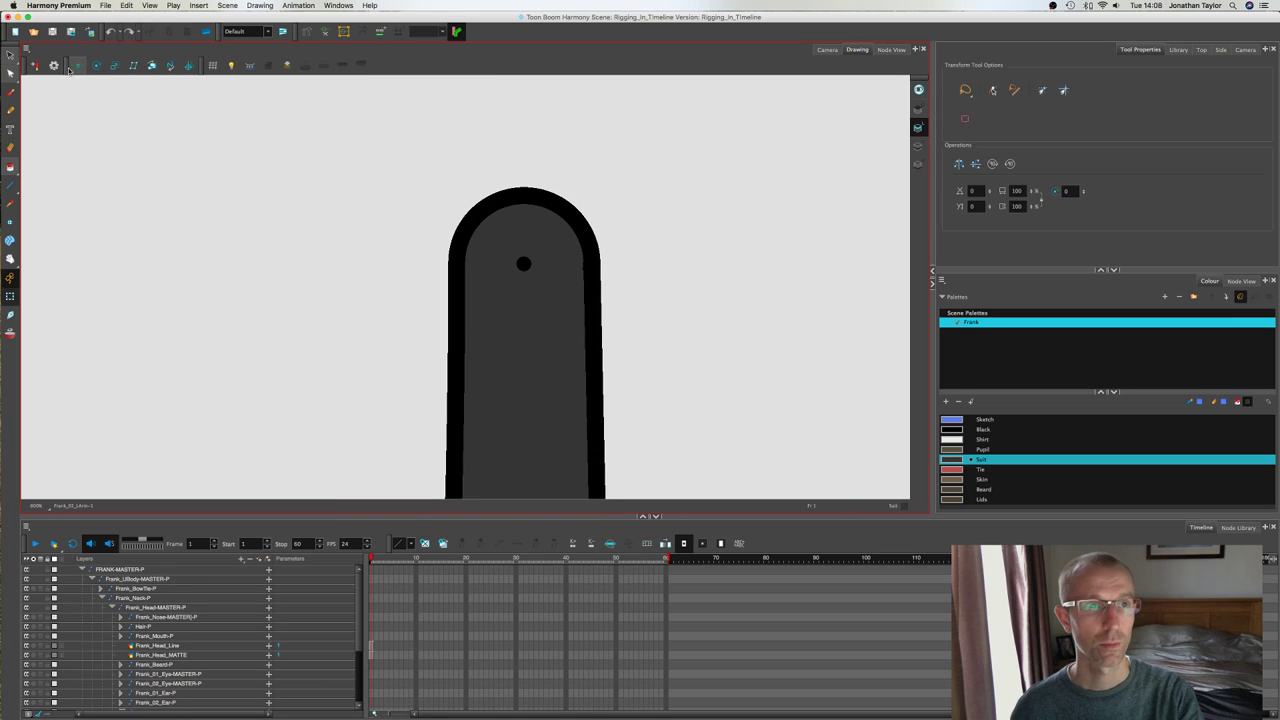
pyautogui.click(10, 74)
pyautogui.click(11, 58)
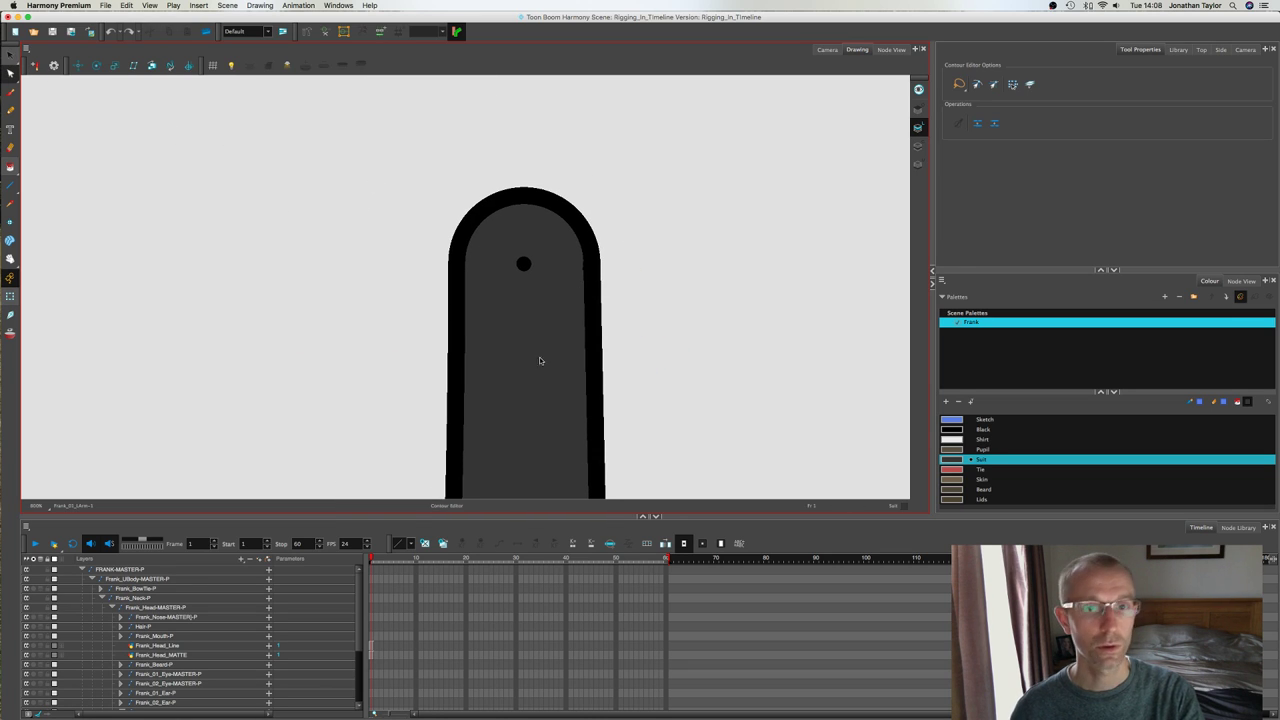
# Step: Delete the forearm's grey fill and convert its pencil outline into brush strokes
pyautogui.click(540, 360)
pyautogui.press('Delete')
pyautogui.moveTo(432, 157)
pyautogui.mouseDown()
pyautogui.moveTo(660, 257)
pyautogui.moveTo(651, 291)
pyautogui.mouseUp()
pyautogui.press('super+c')
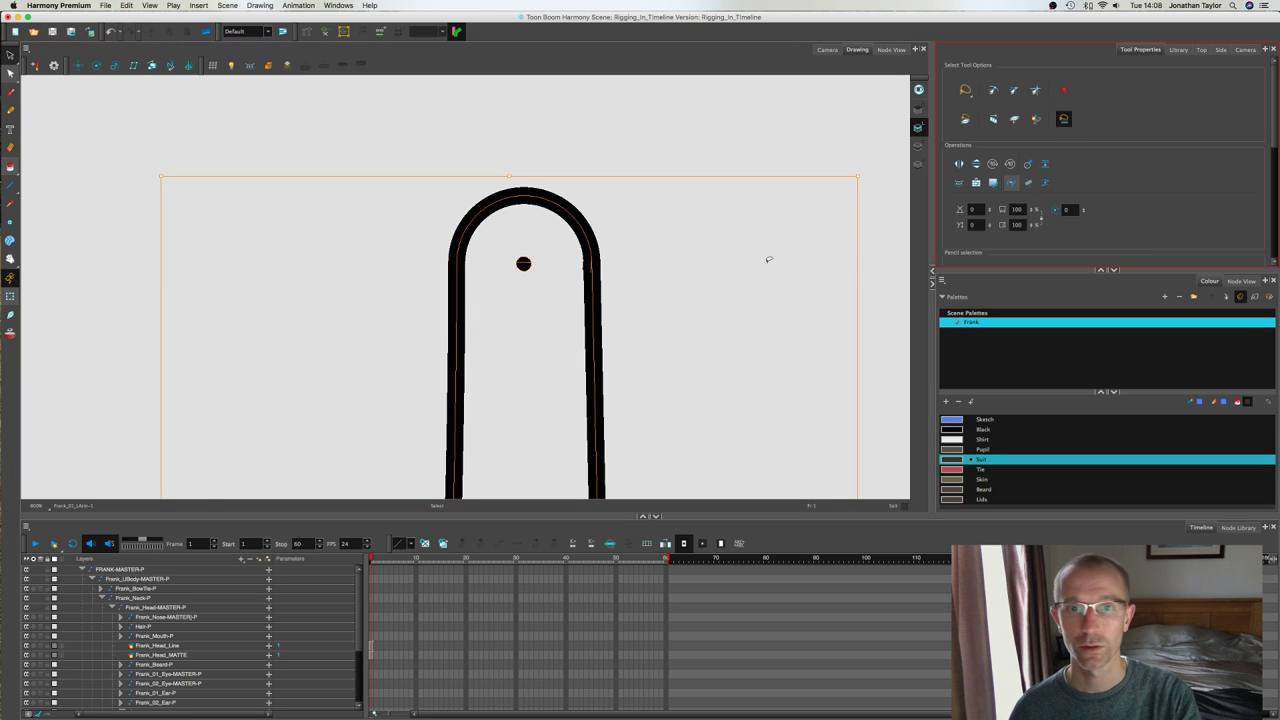
pyautogui.click(746, 269)
# Step: Select all of the forearm's outline strokes and flatten them into one shape
pyautogui.press('super+a')
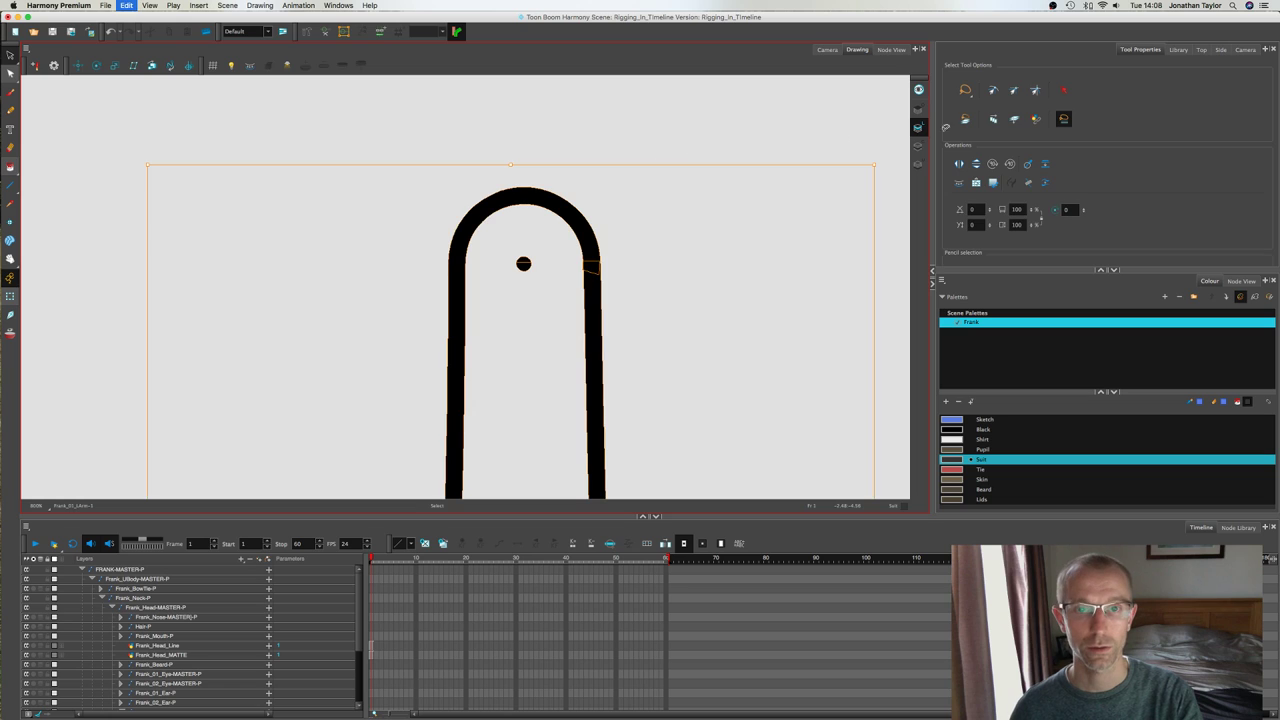
pyautogui.click(1044, 165)
pyautogui.click(86, 126)
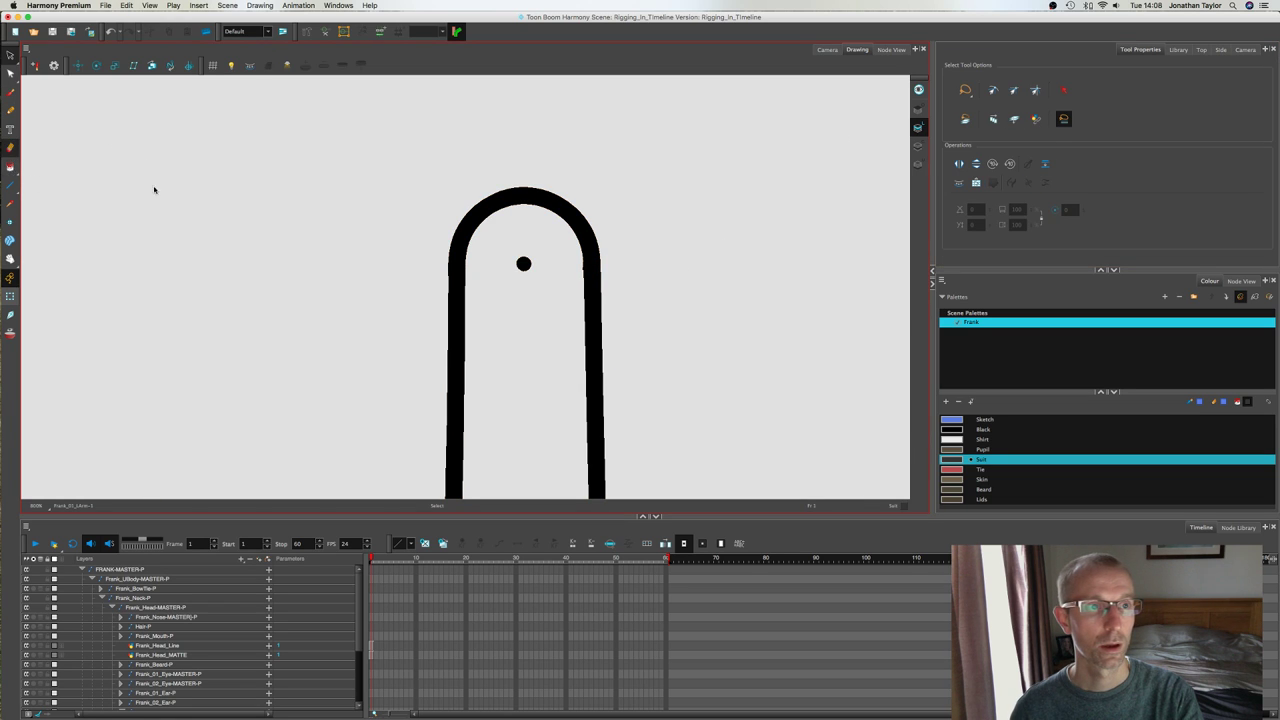
# Step: Repaint the empty interior of the forearm with the Suit colour
pyautogui.hotkey('alt', 'b')
pyautogui.hotkey('alt', 'i')
pyautogui.click(966, 461)
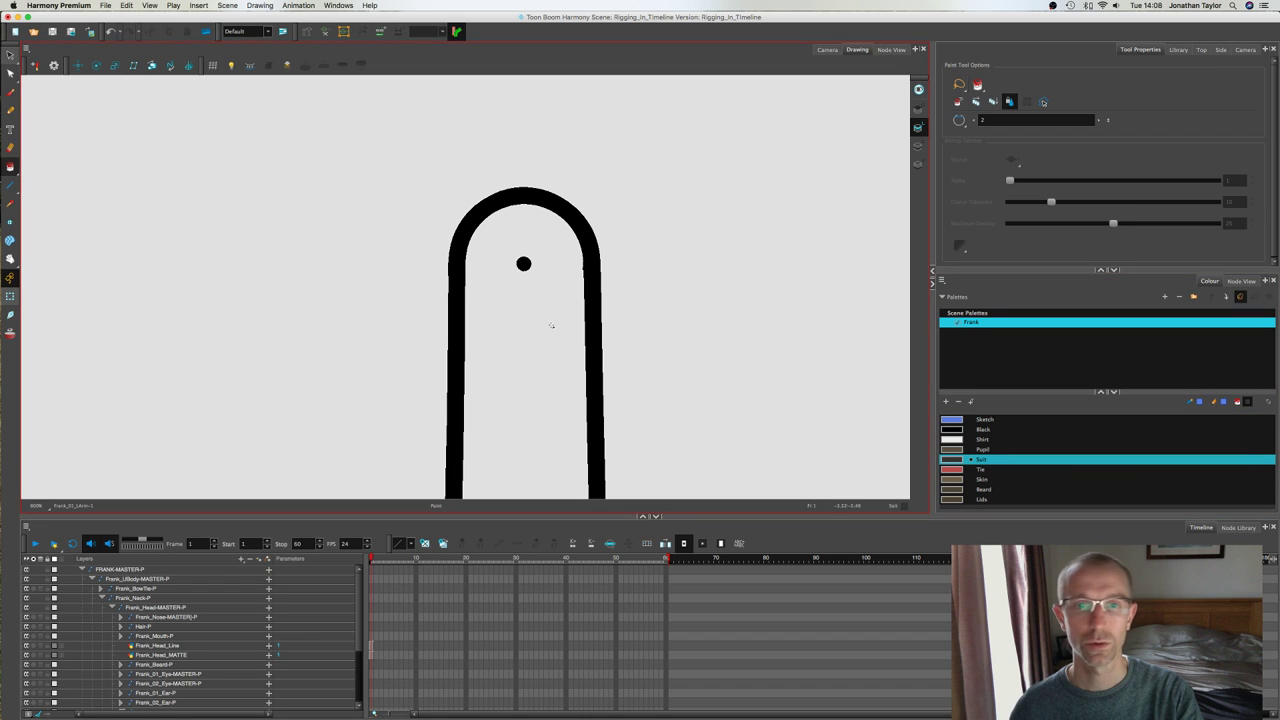
pyautogui.click(551, 323)
# Step: With the Contour Editor, pull the outer outline in to the fill edge on both sides of the rounded elbow, separating the cap
pyautogui.click(11, 57)
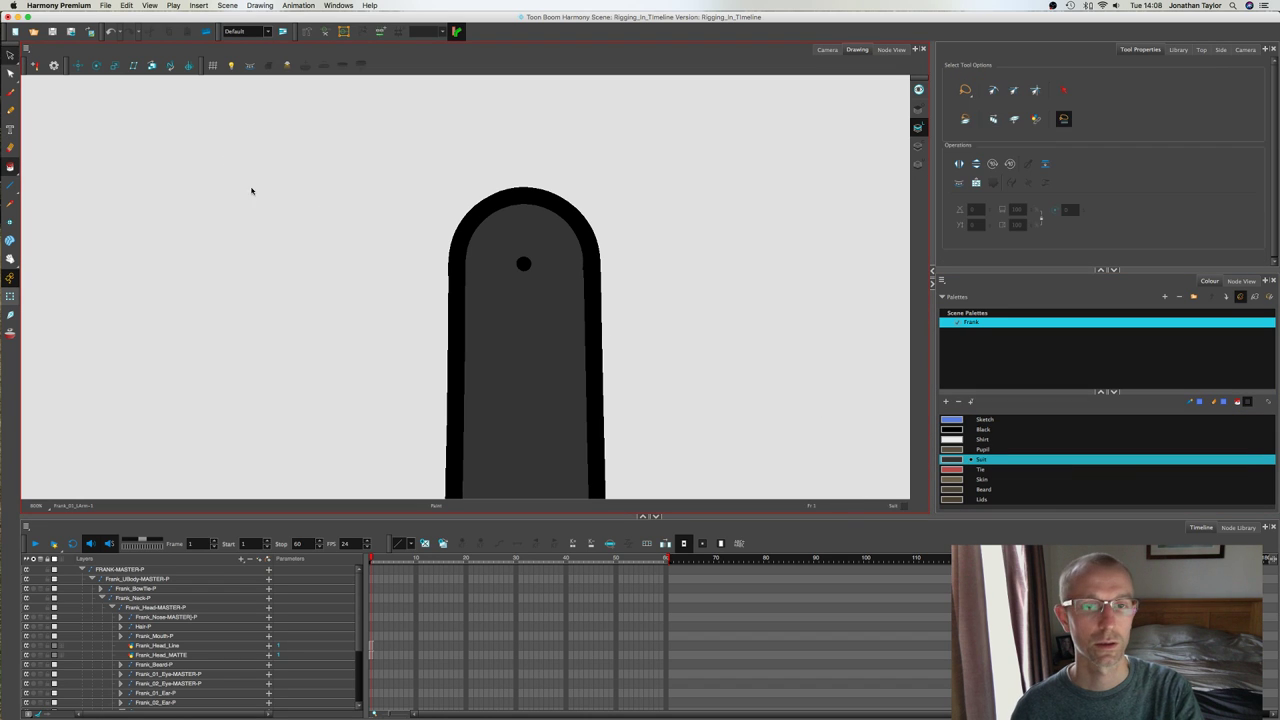
pyautogui.click(10, 74)
pyautogui.scroll(1, 450, 241)
pyautogui.click(456, 241)
pyautogui.scroll(2, 456, 241)
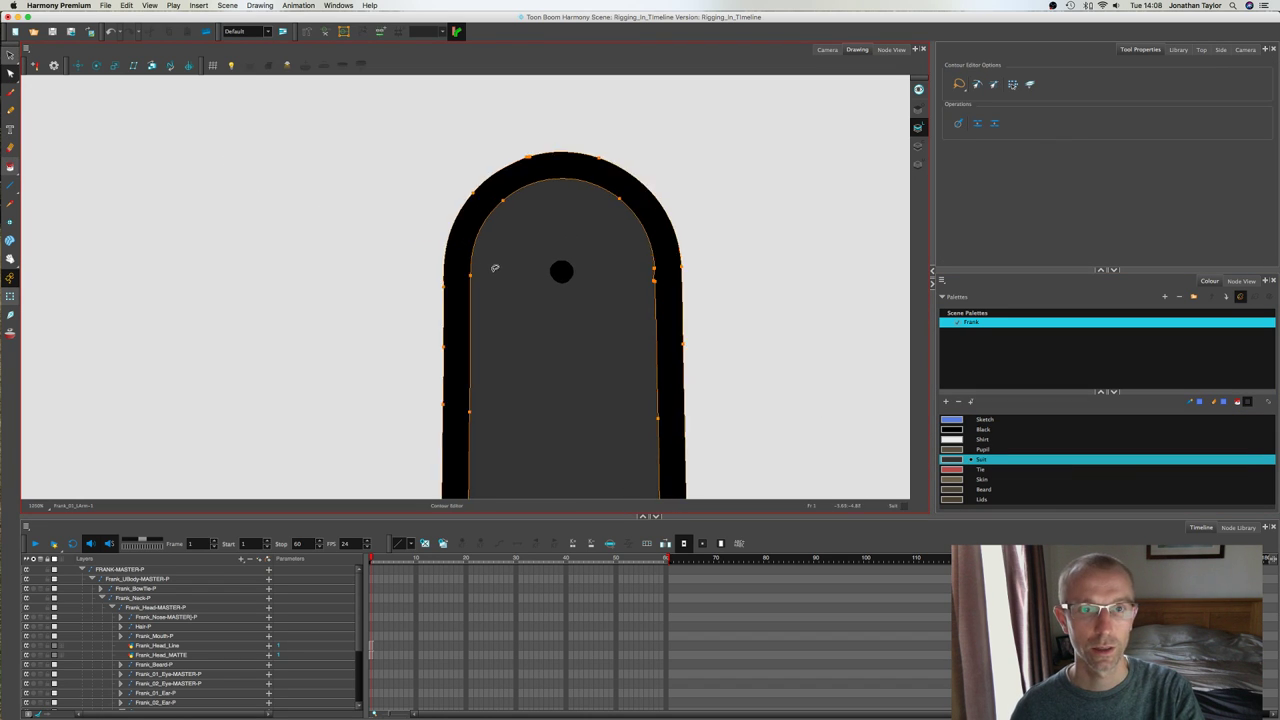
pyautogui.moveTo(425, 260); pyautogui.dragTo(468, 245)
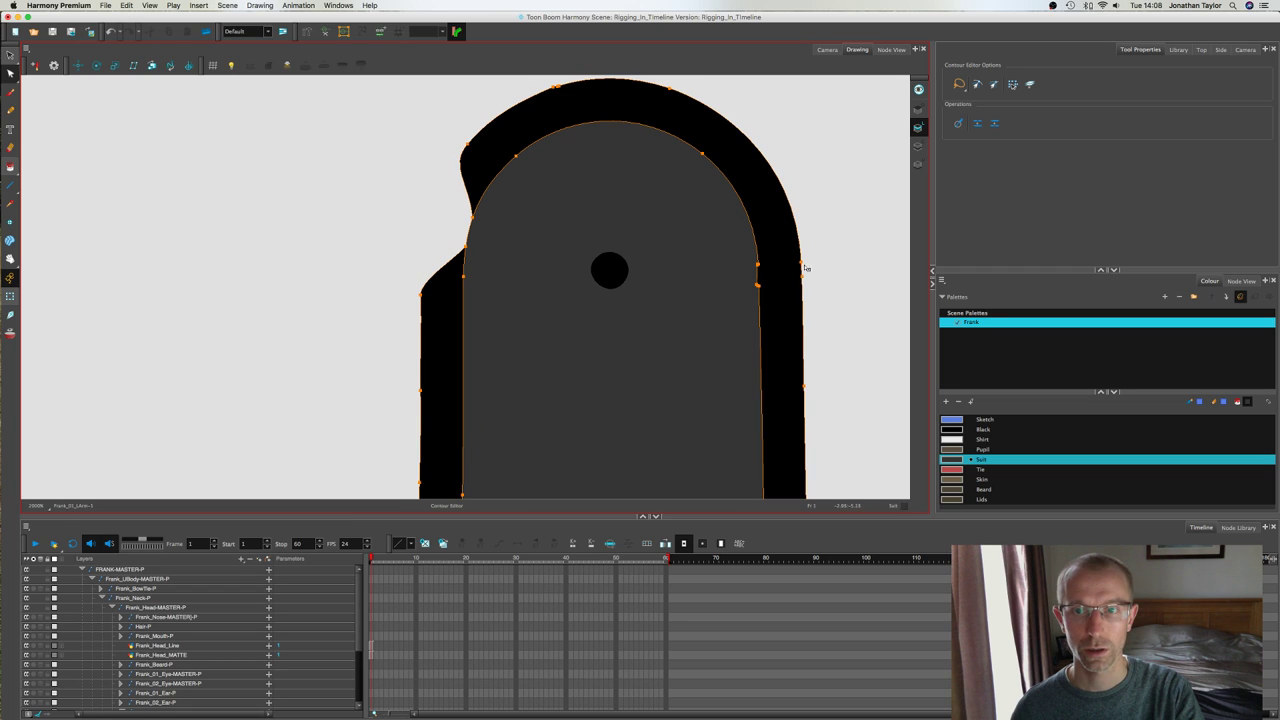
pyautogui.moveTo(801, 264); pyautogui.dragTo(755, 240)
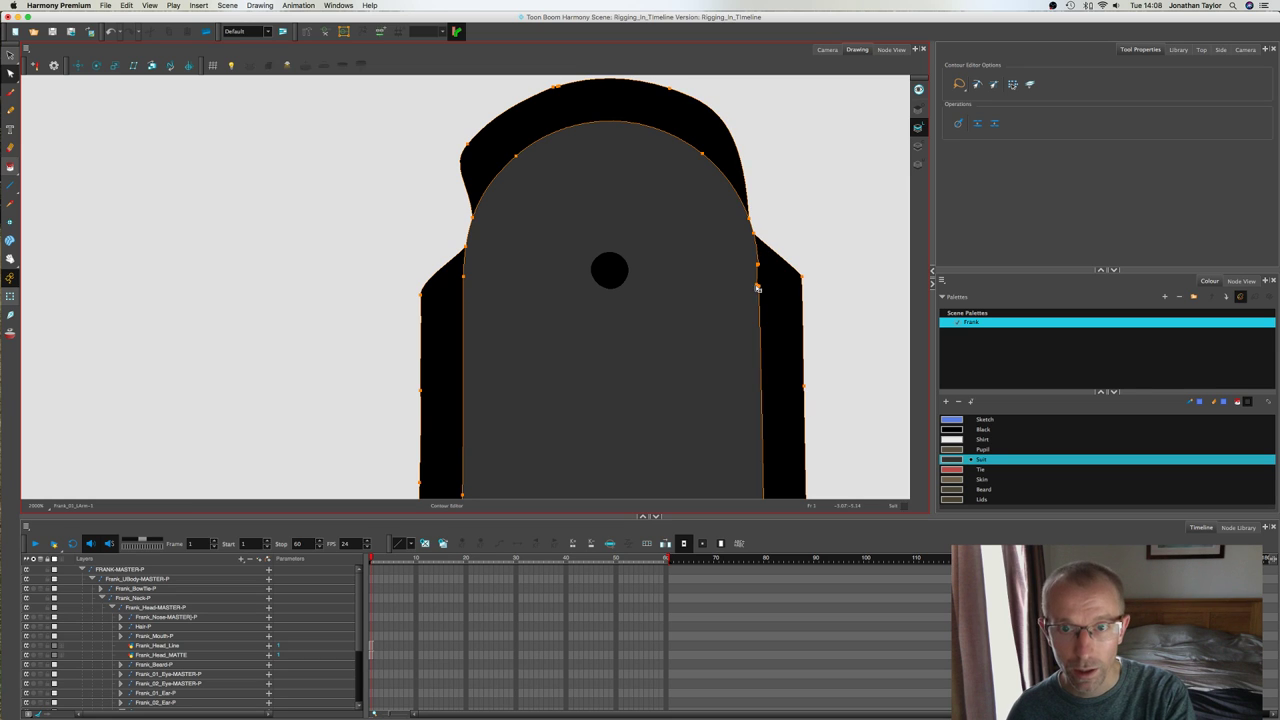
# Step: Try to remove the extra contour point on the outline's inner edge beside the elbow dot
pyautogui.press('Delete')
pyautogui.press('Escape')
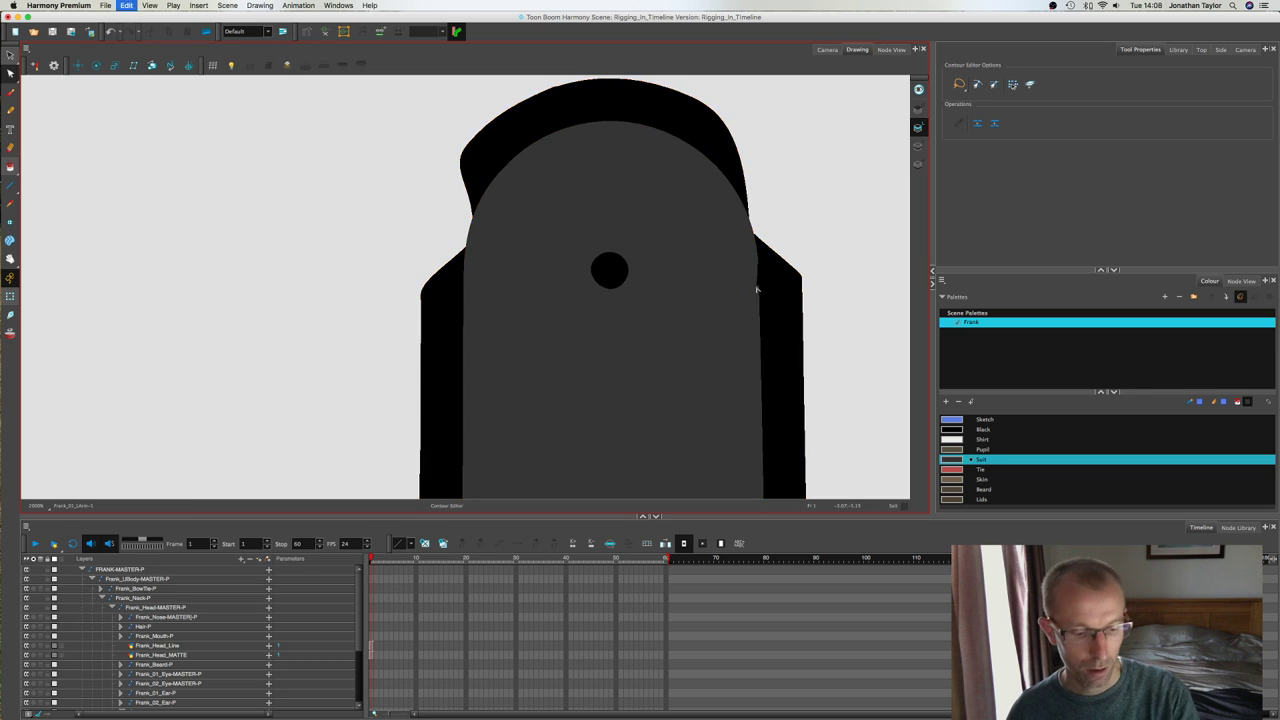
pyautogui.scroll(4, 760, 289)
pyautogui.click(765, 270)
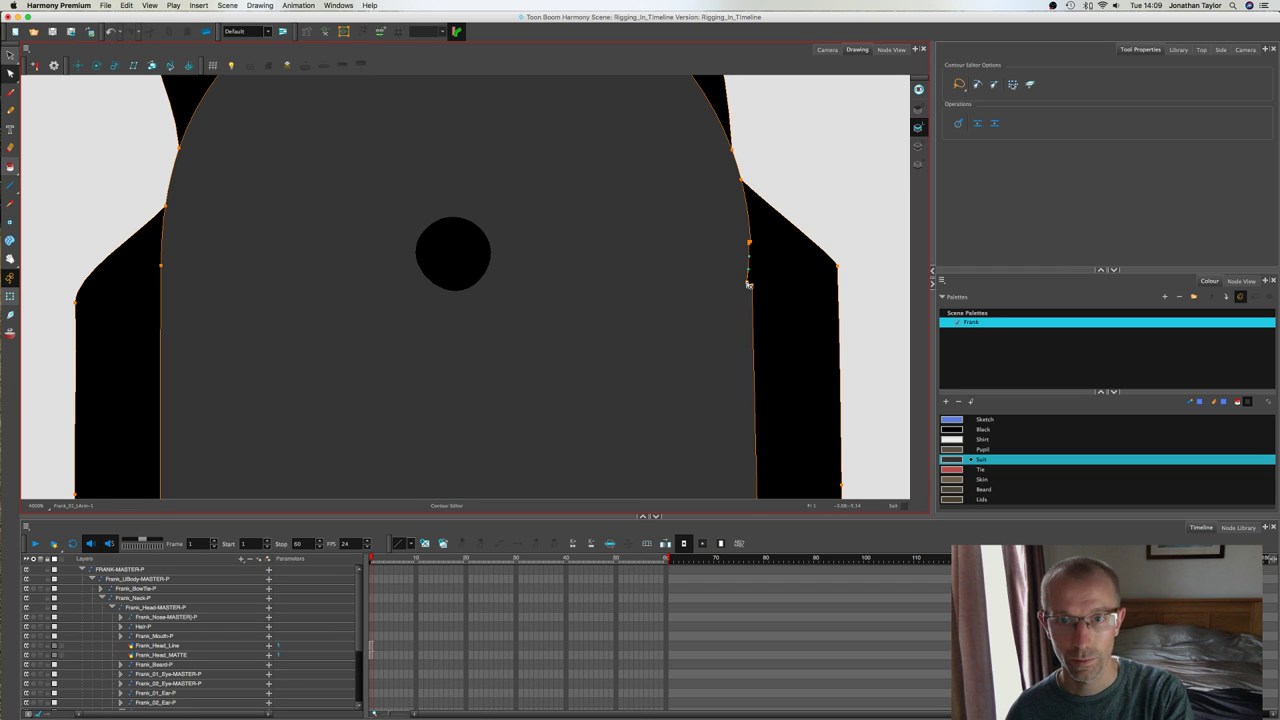
pyautogui.click(750, 244)
pyautogui.scroll(-5, 700, 150)
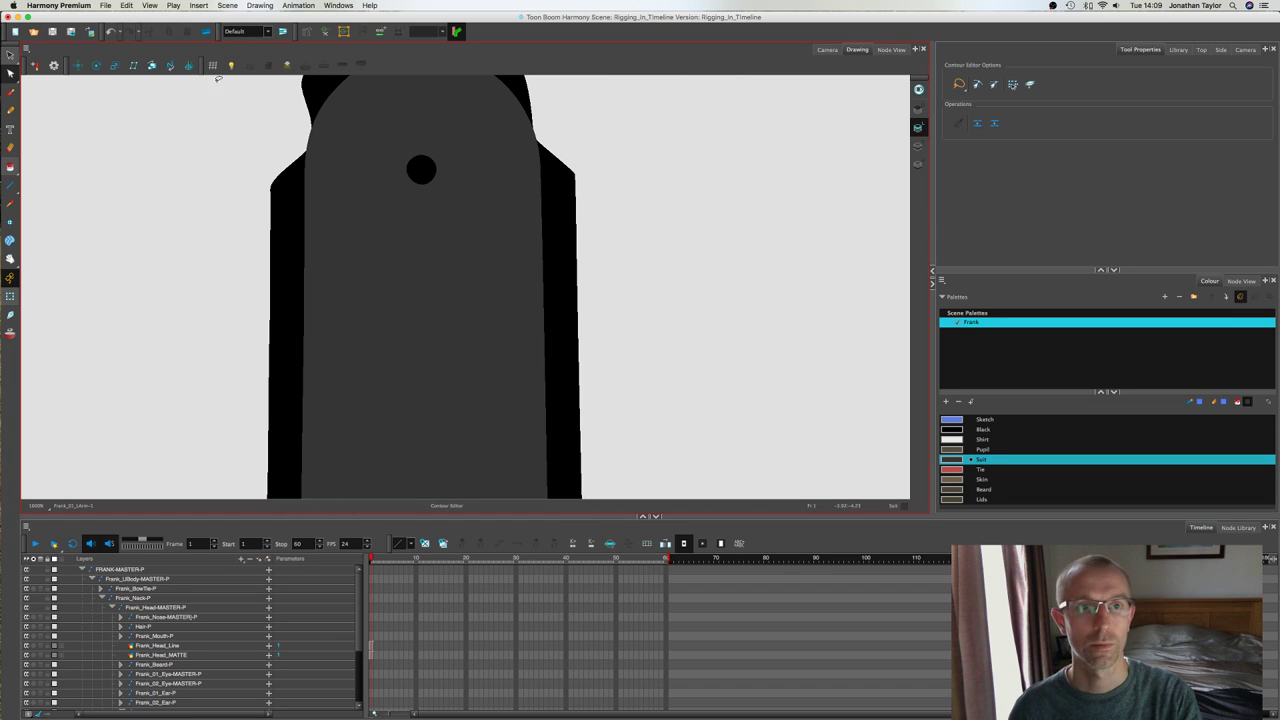
pyautogui.scroll(-3, 234, 229)
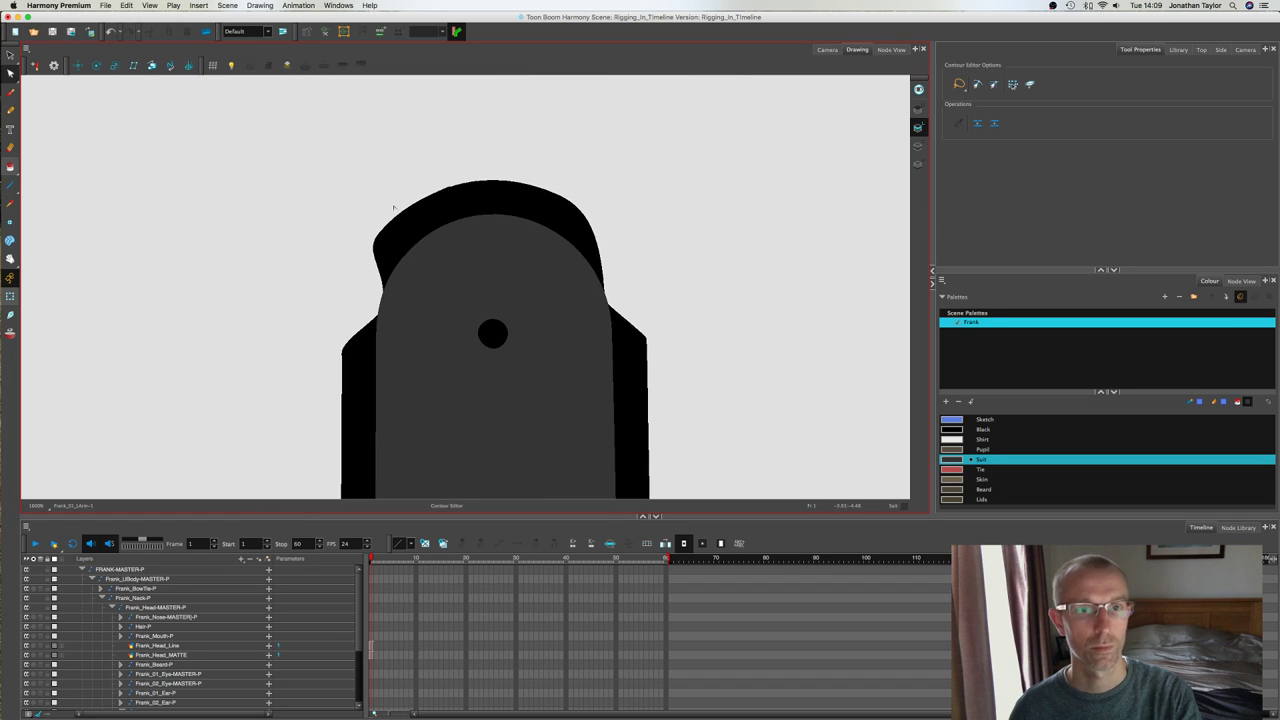
pyautogui.click(421, 210)
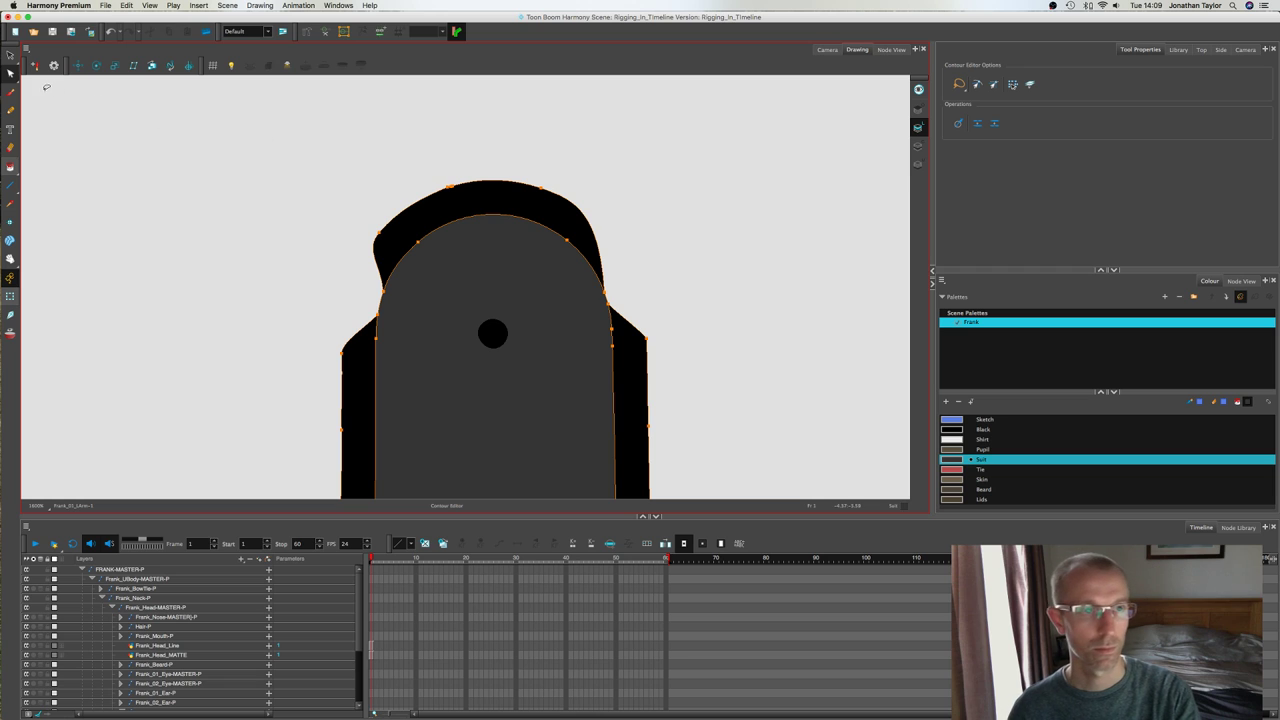
pyautogui.click(416, 213)
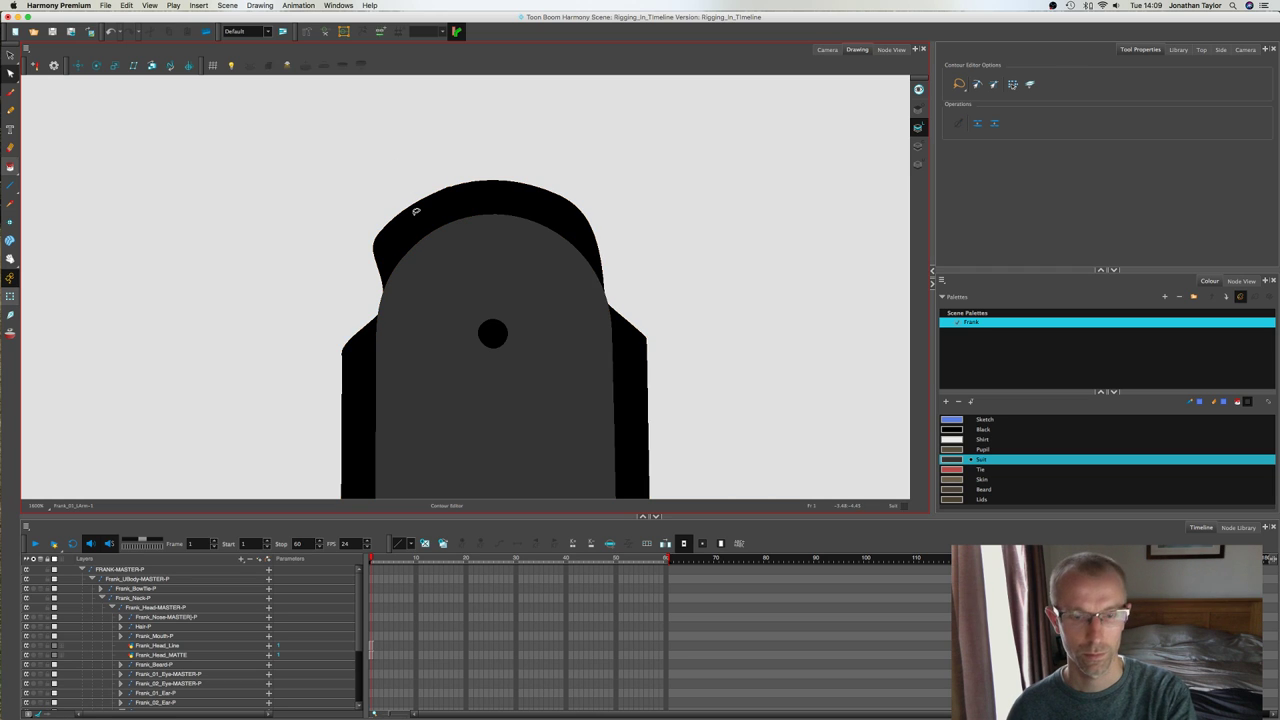
pyautogui.click(422, 205)
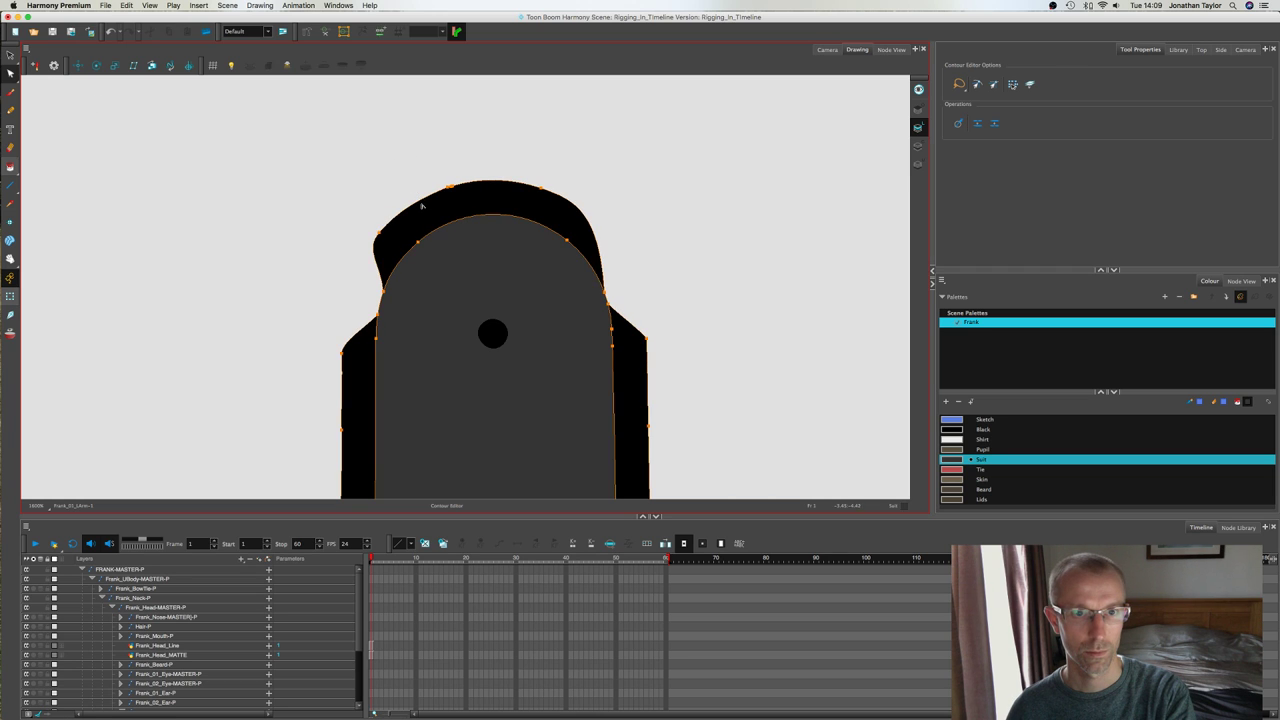
pyautogui.press('Escape')
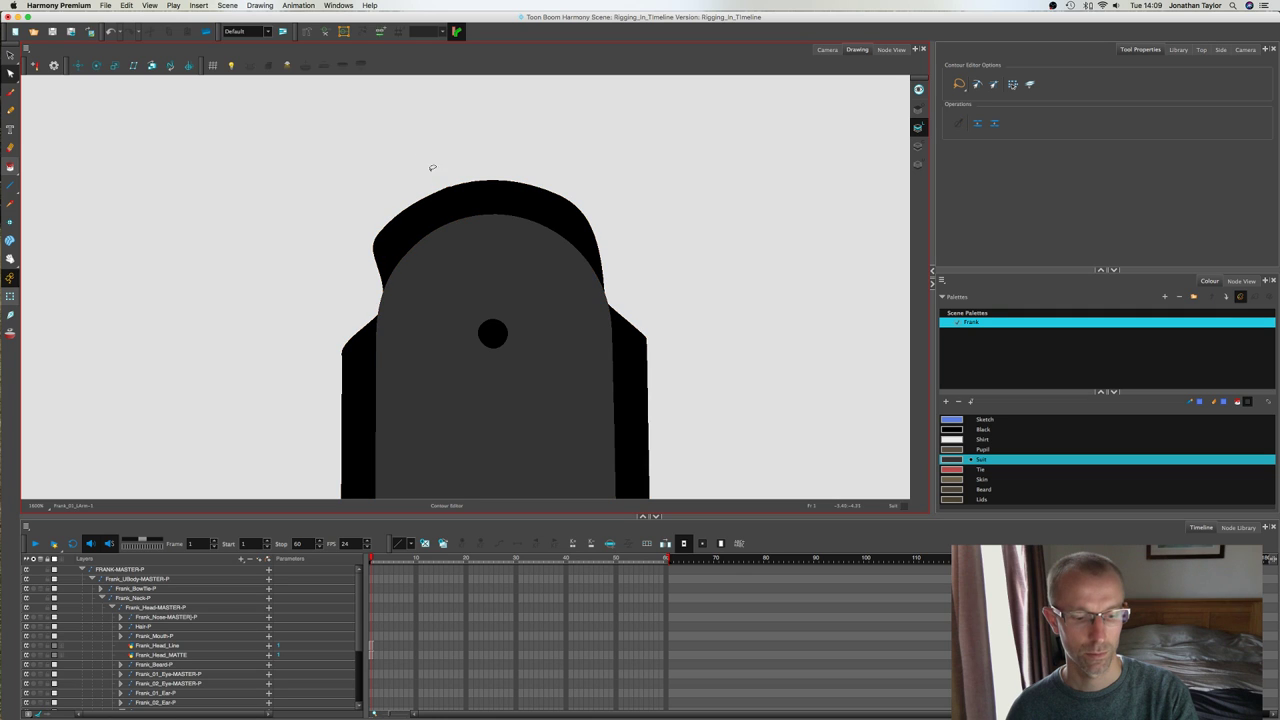
pyautogui.press('super+a')
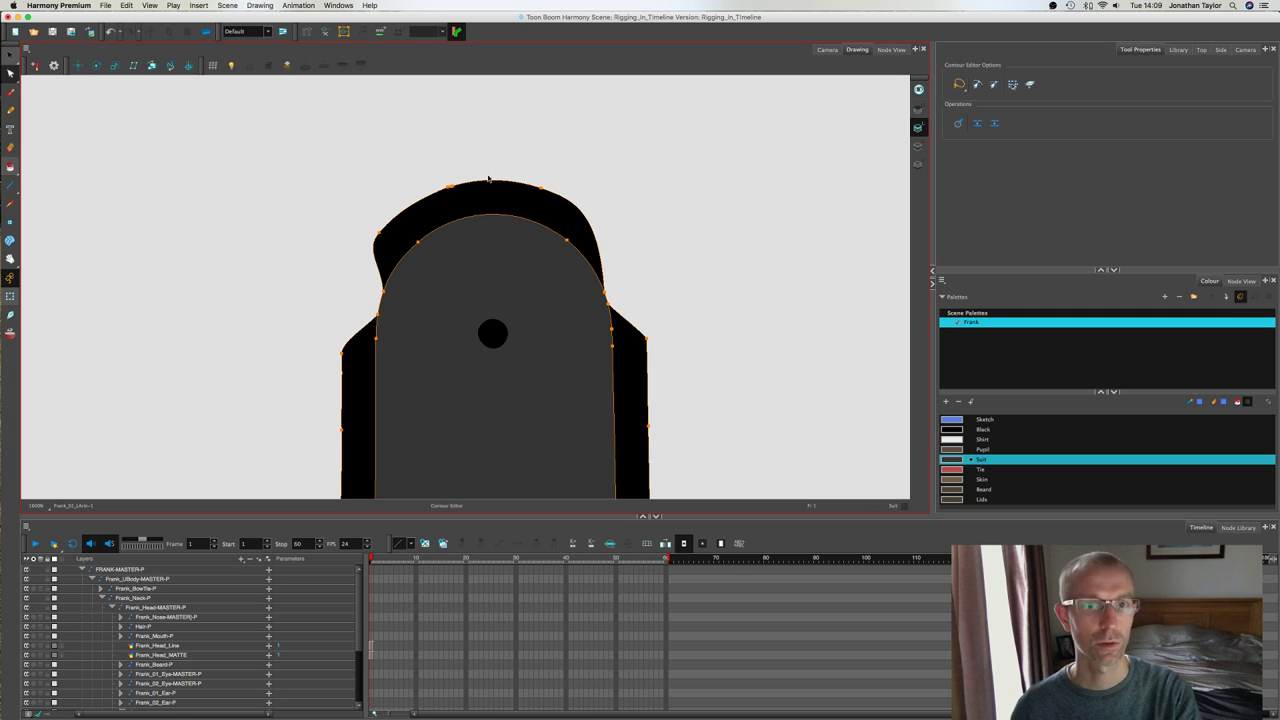
# Step: Delete the black outline cap over the rounded elbow end and return to the Camera view with the Transform tool
pyautogui.hotkey('alt', 's')
pyautogui.click(548, 204)
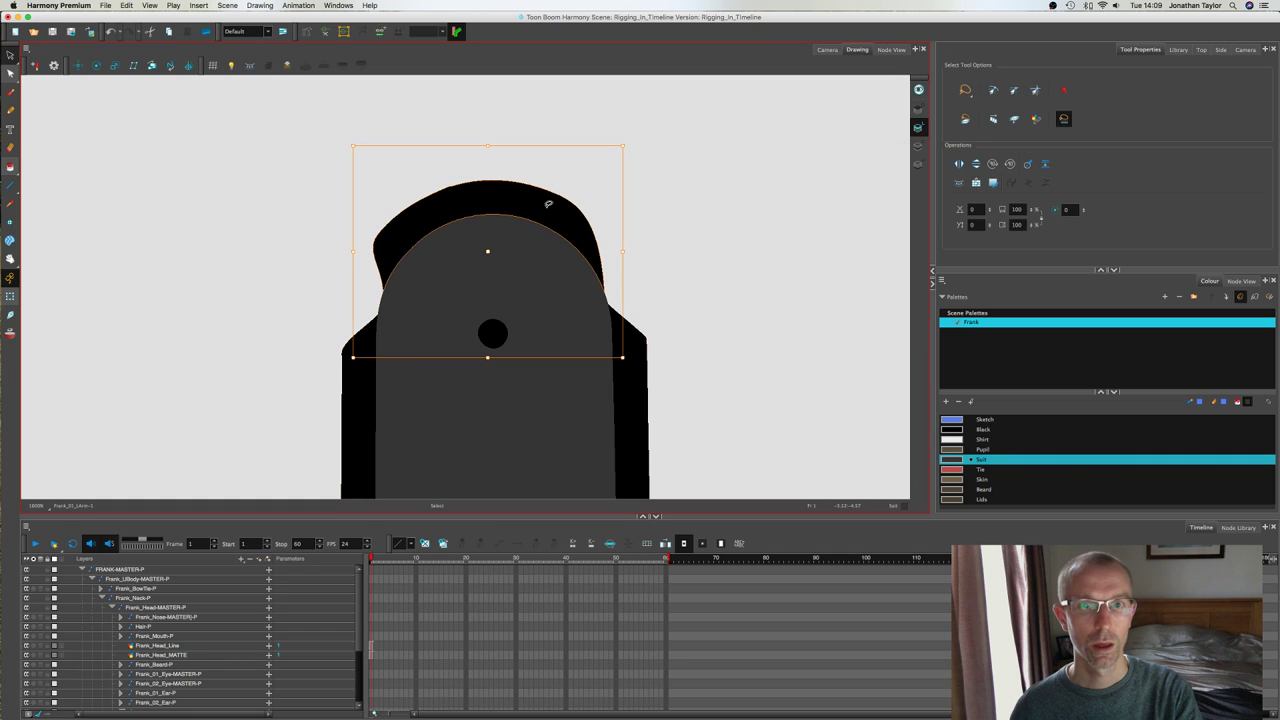
pyautogui.press('Delete')
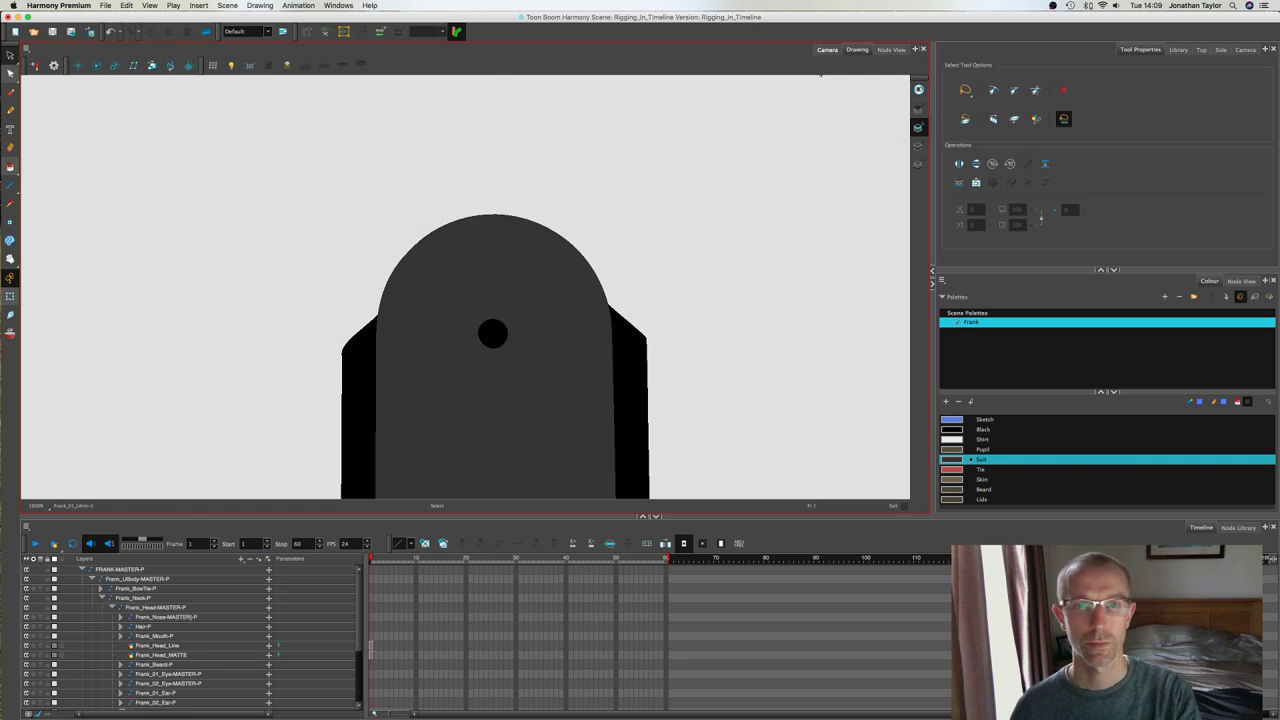
pyautogui.click(827, 50)
pyautogui.click(9, 297)
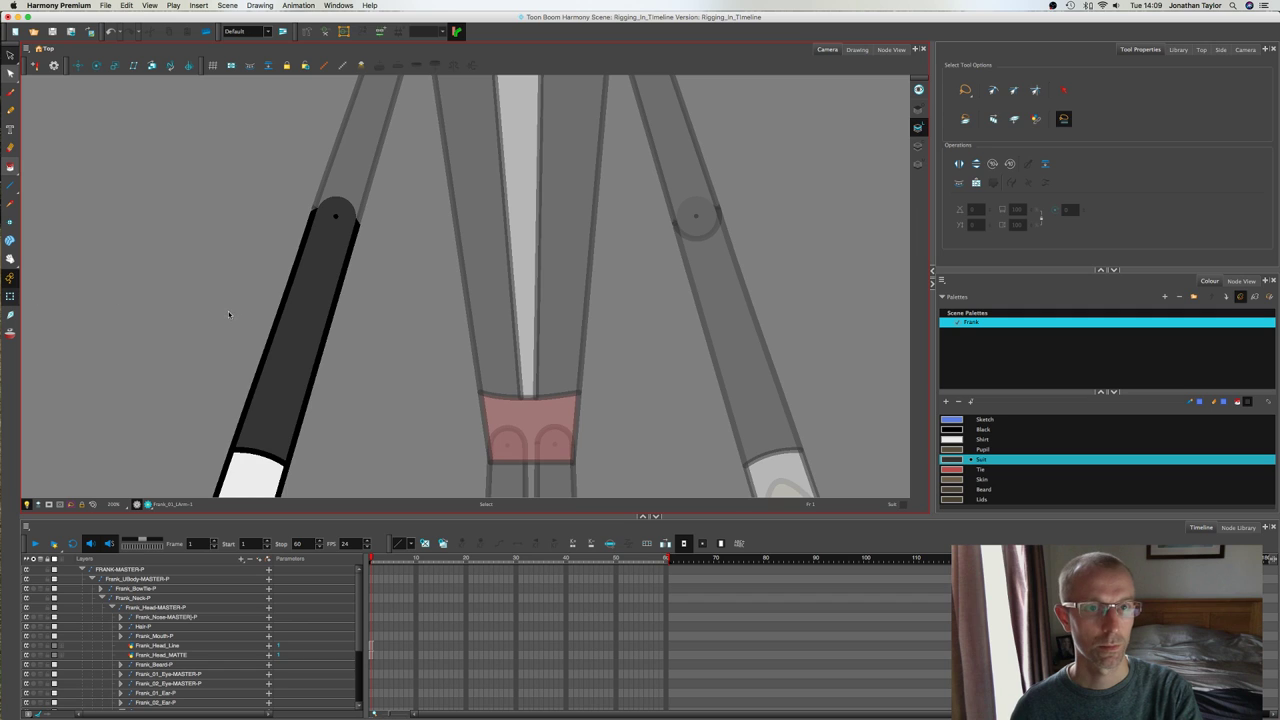
# Step: Rotate the reworked forearm and hand outward and up to test the elbow bend, and undo the rotation
pyautogui.click(280, 300)
pyautogui.scroll(-2, 268, 313)
pyautogui.click(315, 284)
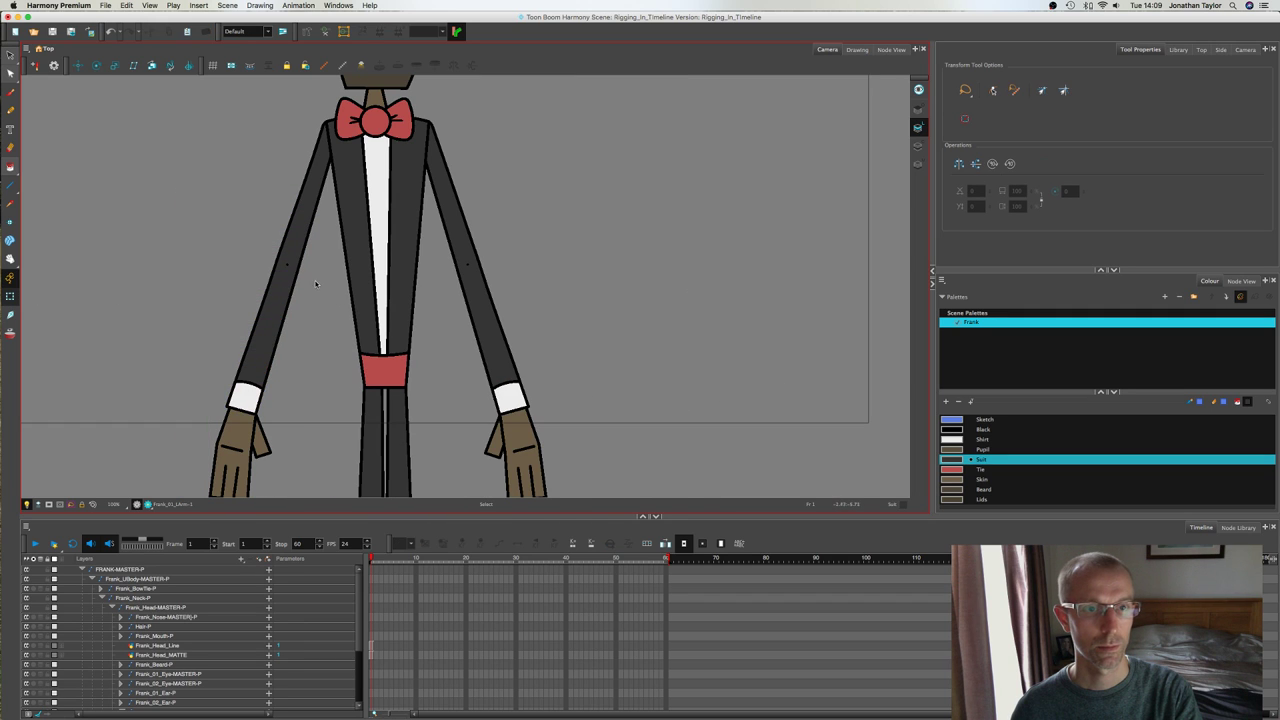
pyautogui.click(271, 316)
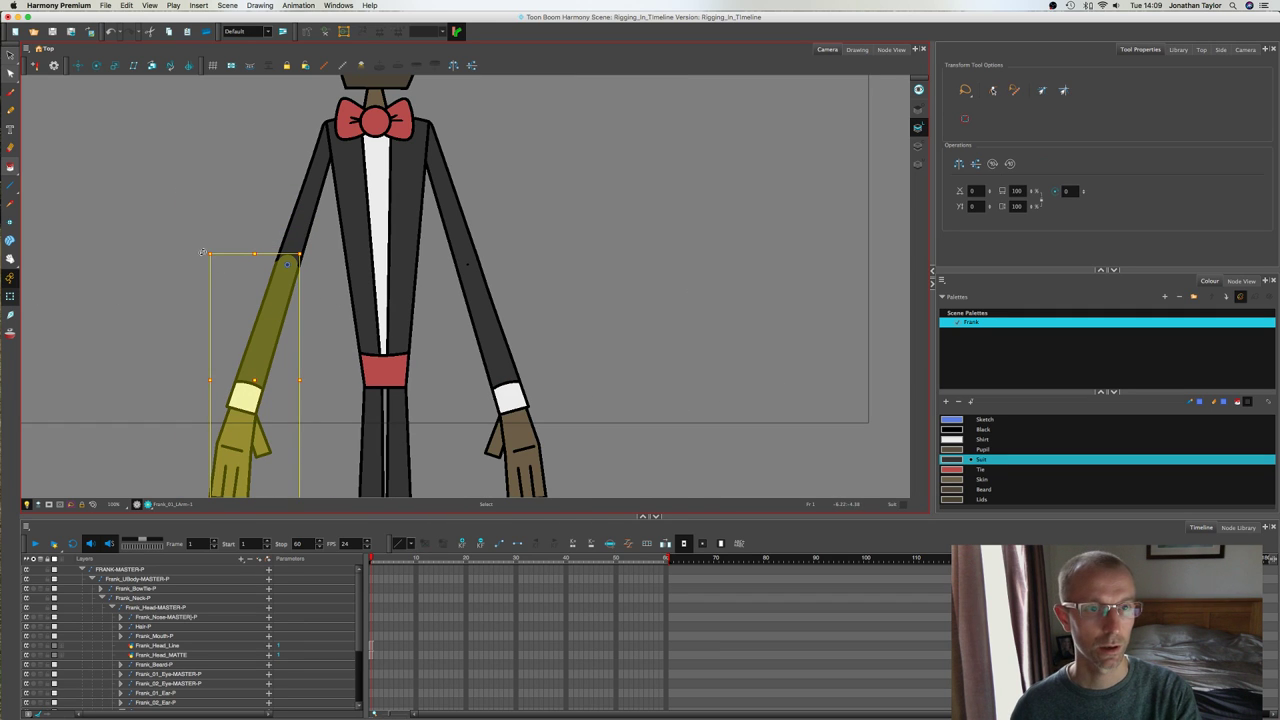
pyautogui.moveTo(202, 252); pyautogui.dragTo(323, 184)
pyautogui.click(313, 364)
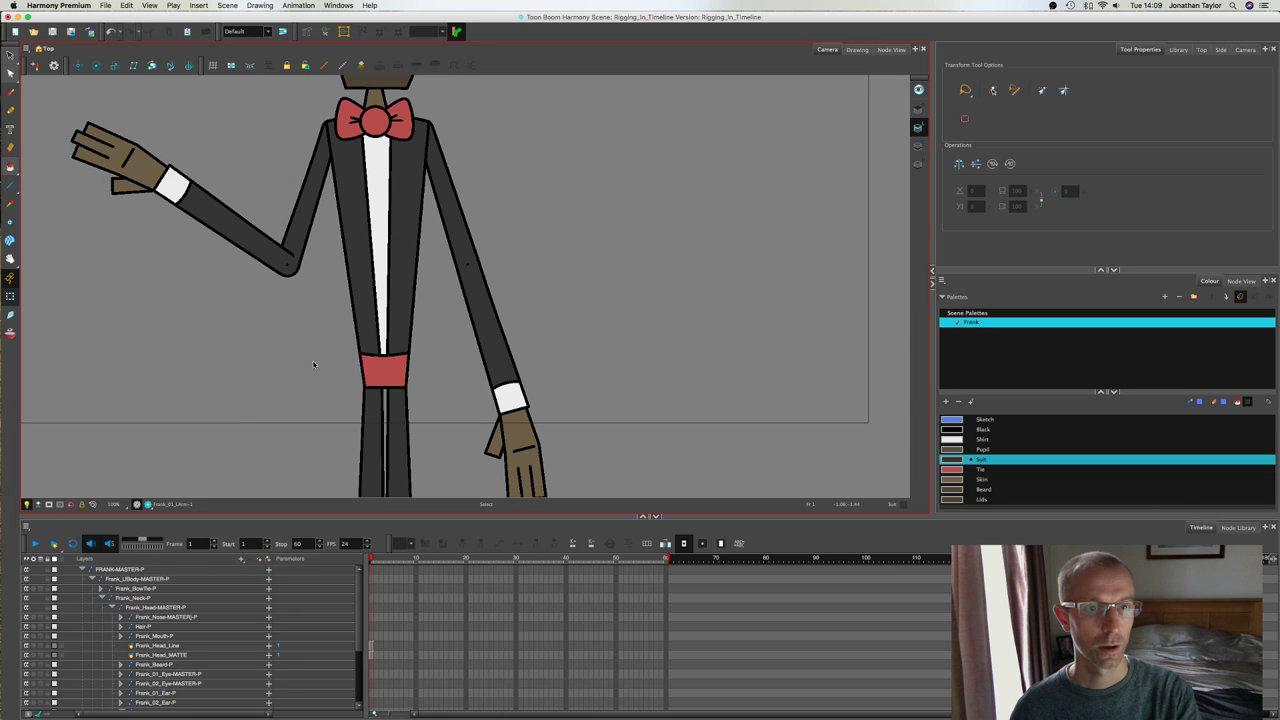
pyautogui.press('super+z')
# Step: Open the opposite arm's forearm in the Drawing view with the Select tool and frame its elbow end
pyautogui.scroll(3, 299, 312)
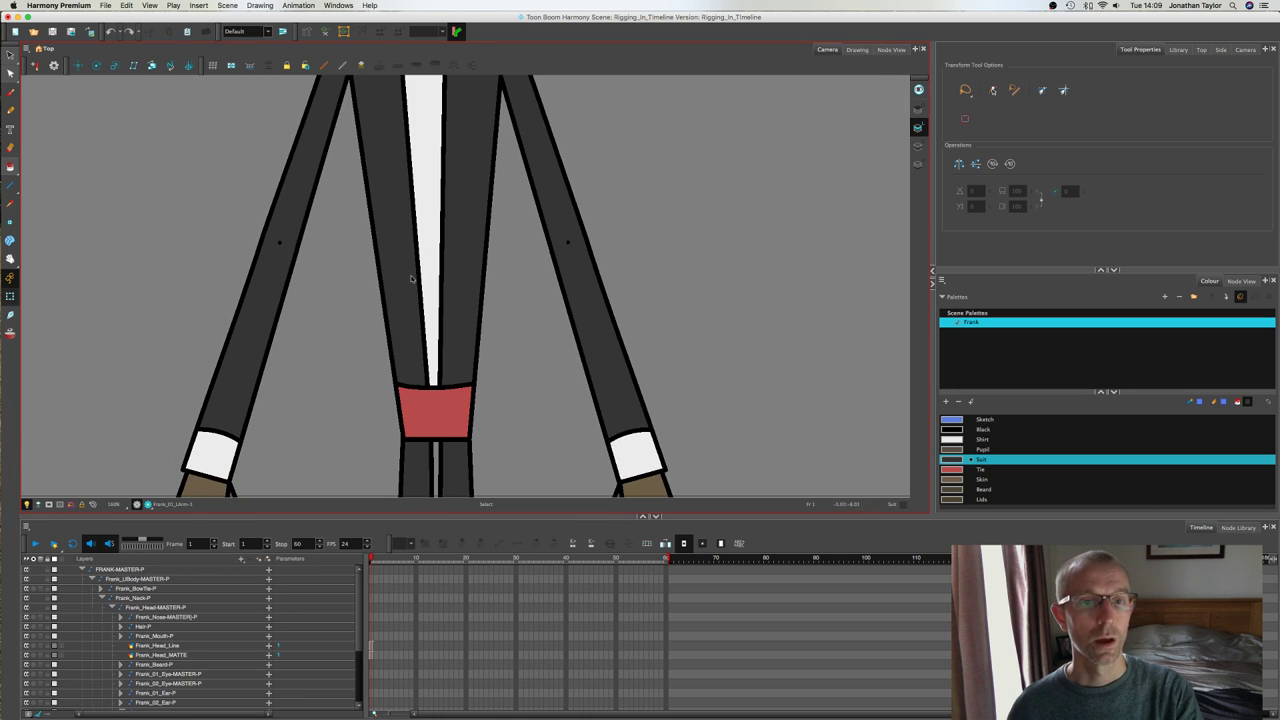
pyautogui.click(580, 267)
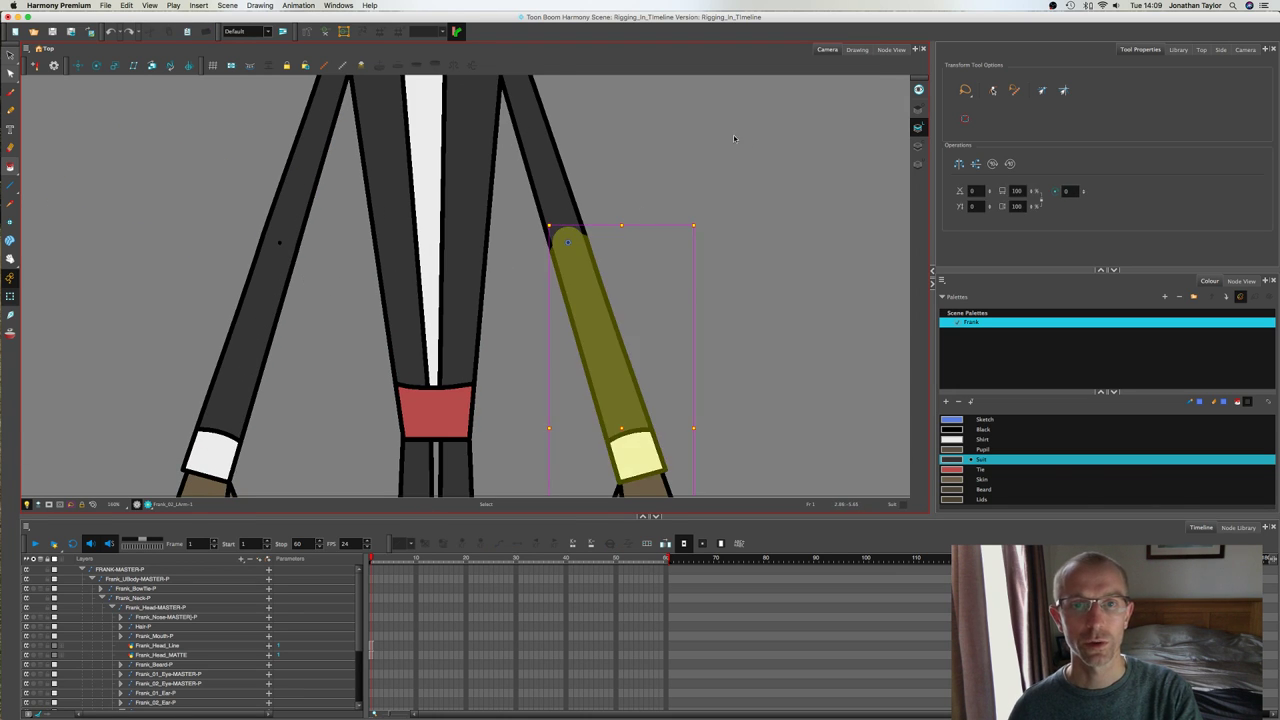
pyautogui.click(857, 50)
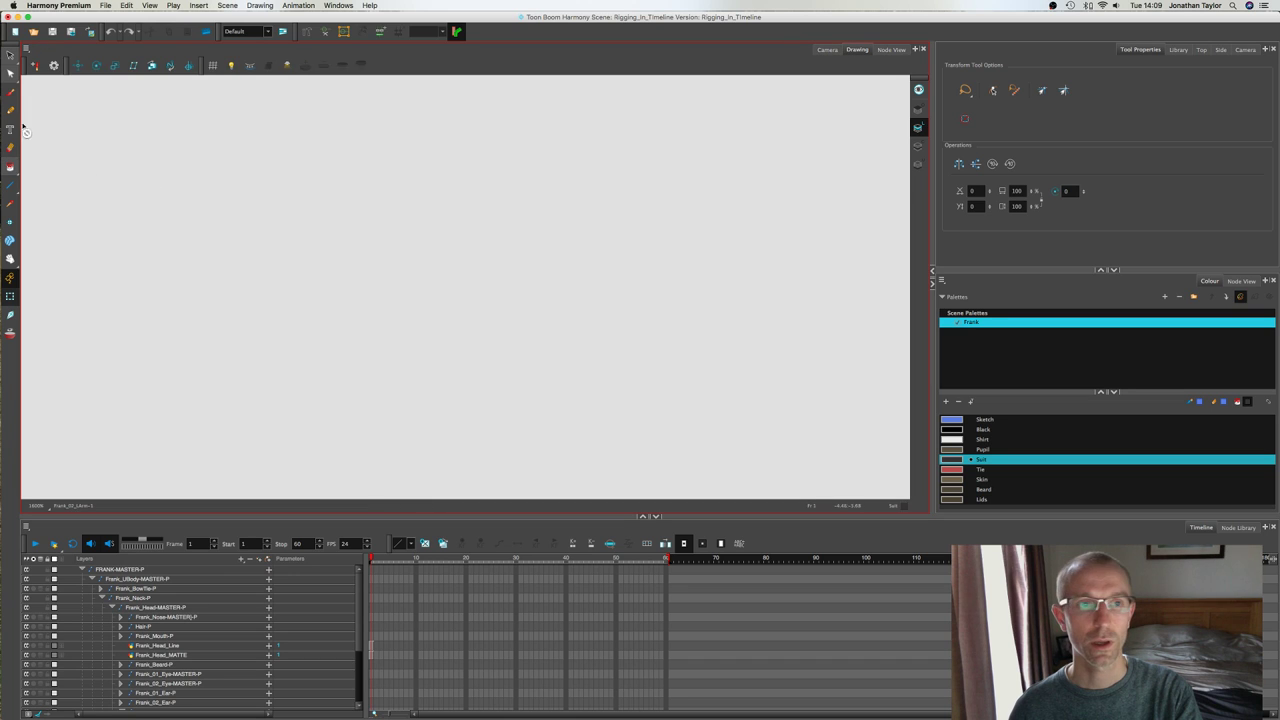
pyautogui.click(13, 56)
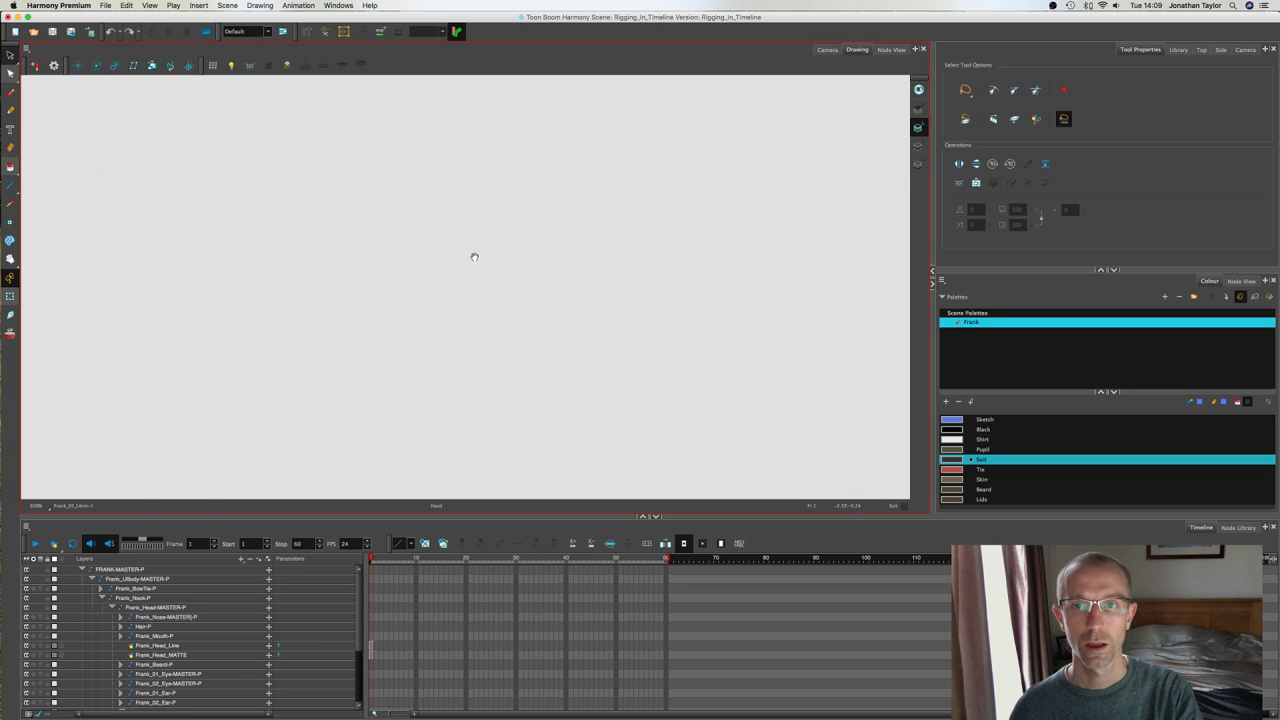
pyautogui.scroll(-2, 541, 212)
pyautogui.moveTo(843, 126); pyautogui.dragTo(609, 206)
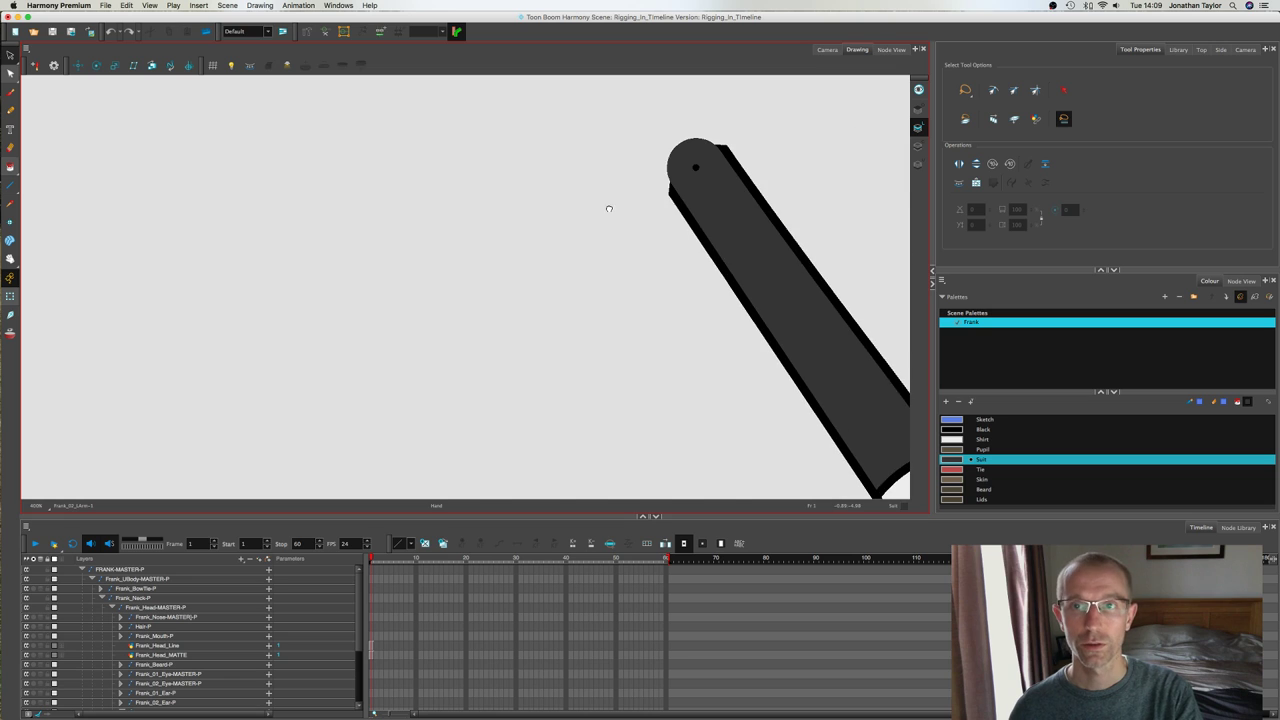
# Step: Recolour both halves of the black elbow dot with the Suit colour so it blends into the sleeve
pyautogui.click(704, 161)
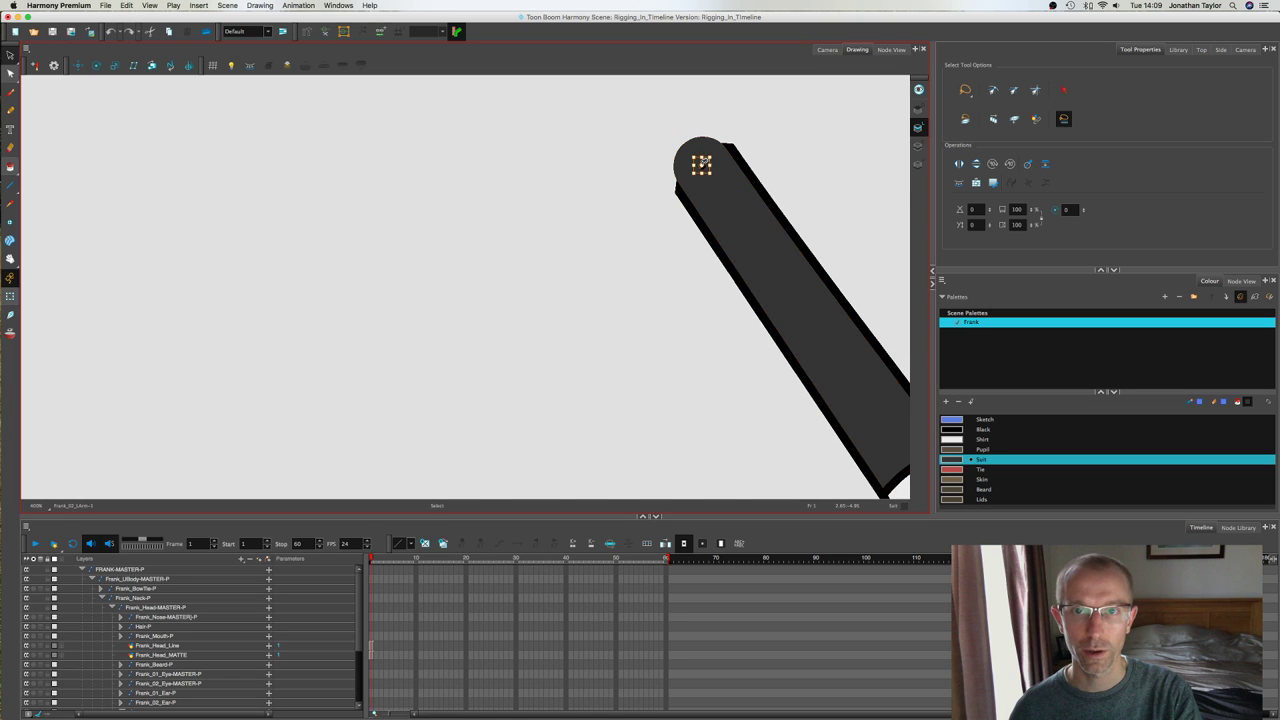
pyautogui.scroll(5, 780, 145)
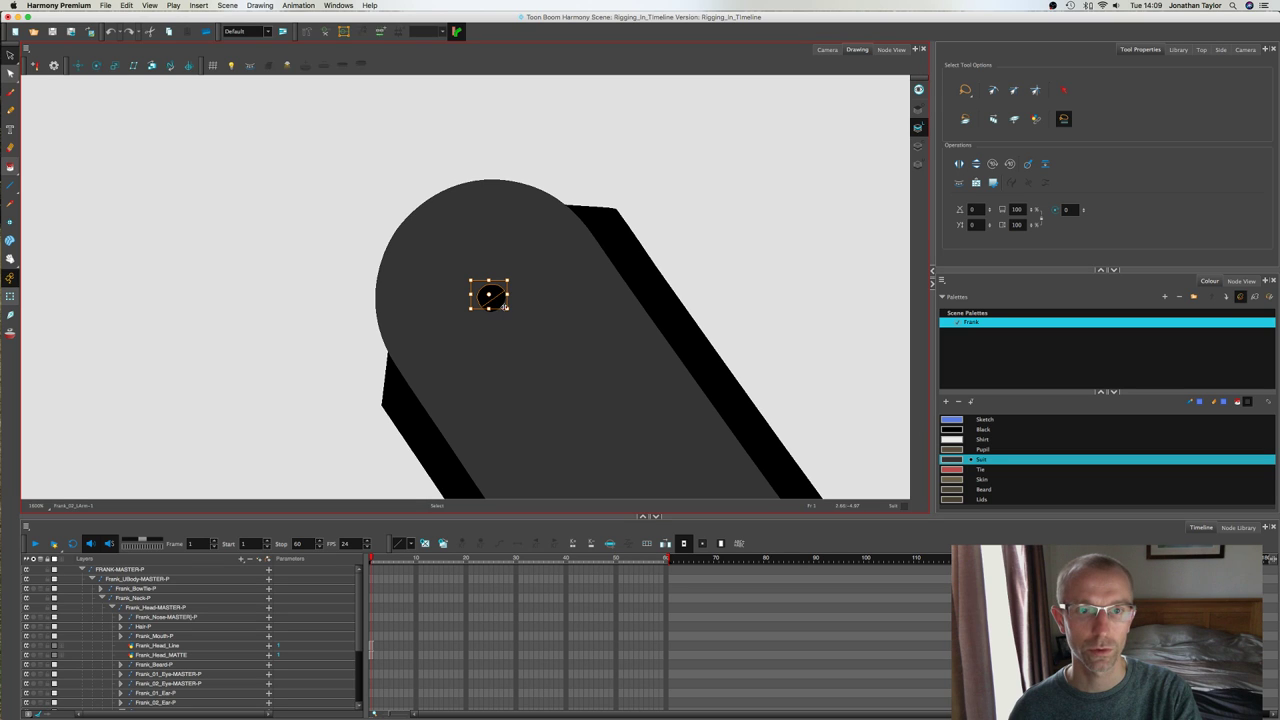
pyautogui.click(960, 462)
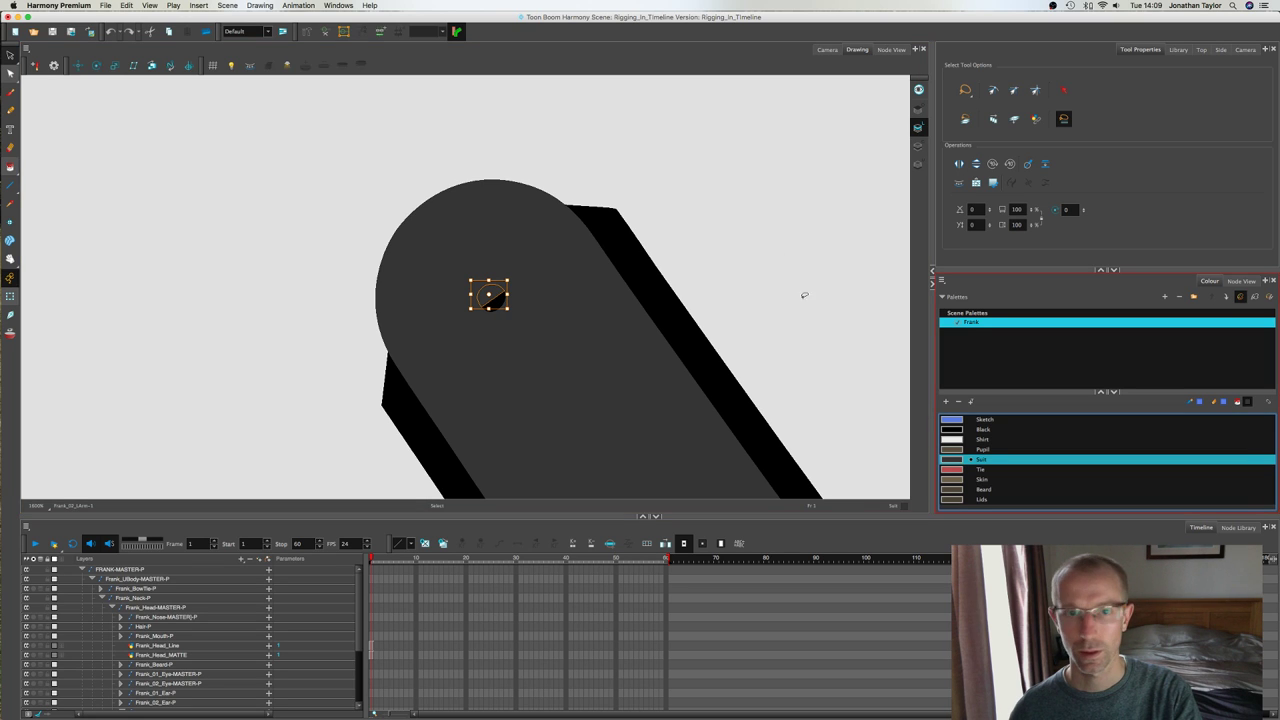
pyautogui.click(370, 314)
pyautogui.click(494, 301)
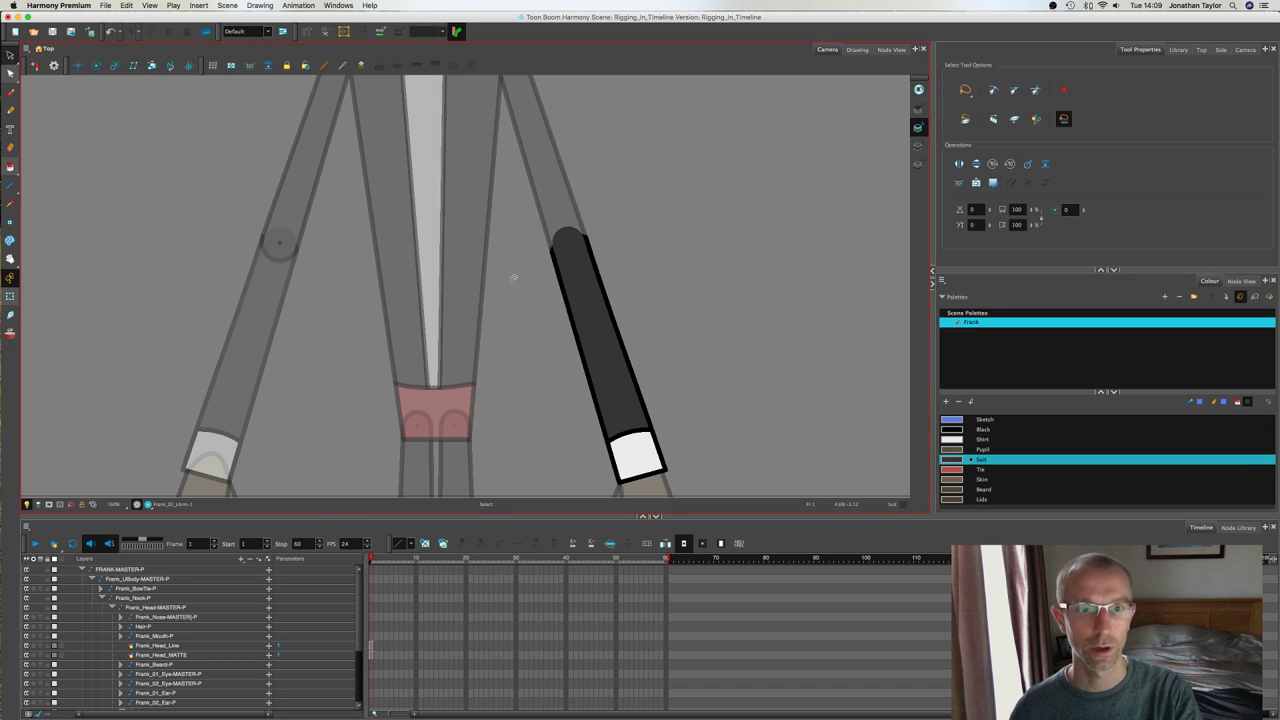
# Step: Open the other arm's forearm in the Drawing view with the Select tool and frame its rounded elbow end
pyautogui.click(11, 297)
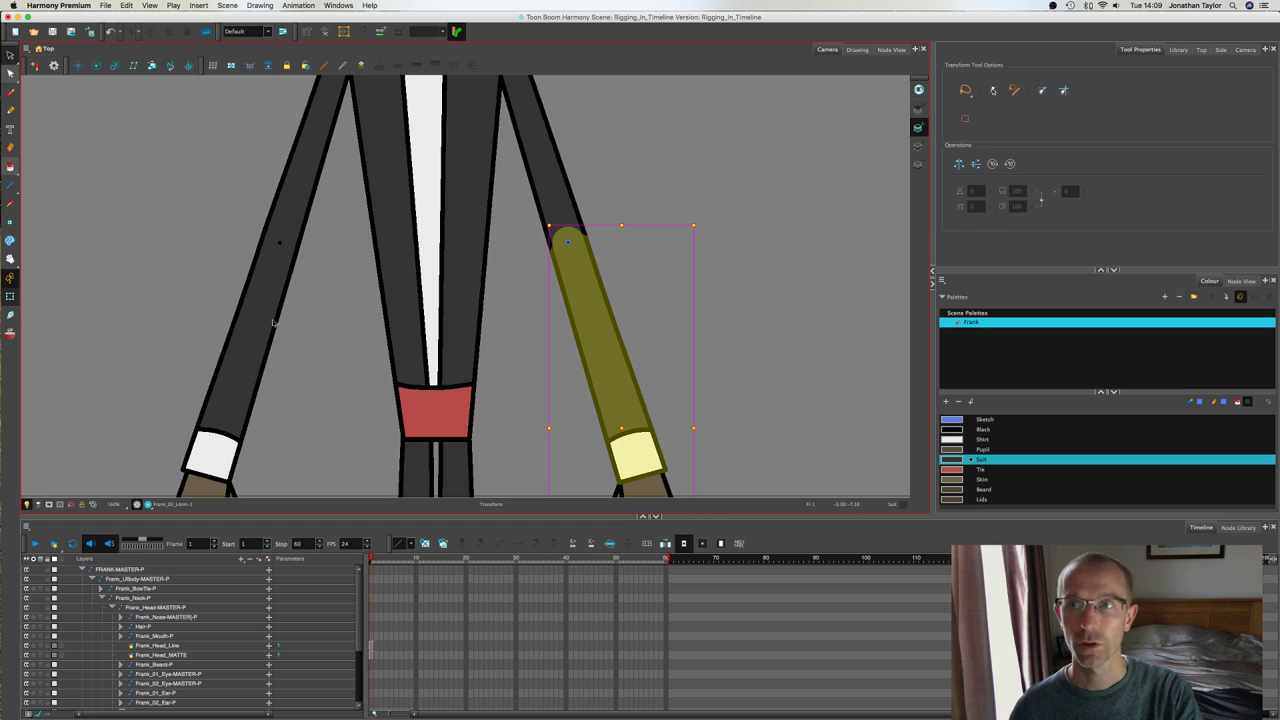
pyautogui.click(267, 330)
pyautogui.scroll(4, 267, 330)
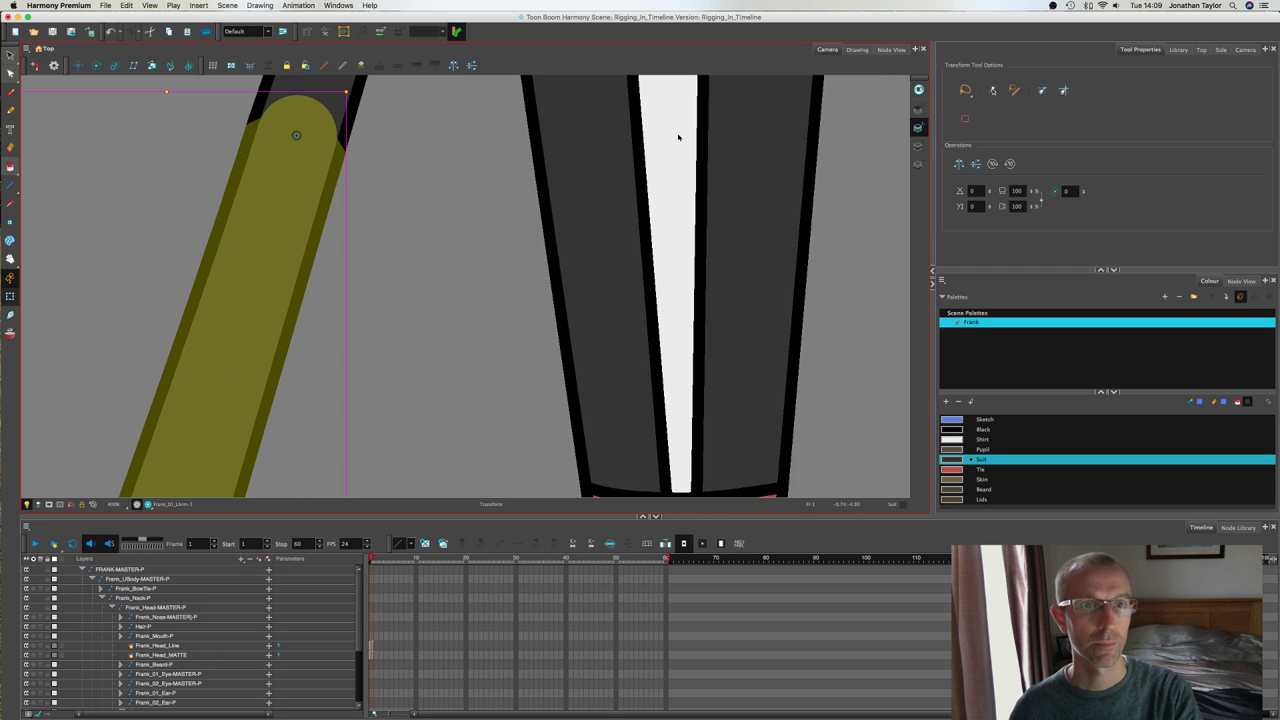
pyautogui.press('space')
pyautogui.moveTo(442, 96); pyautogui.dragTo(587, 219)
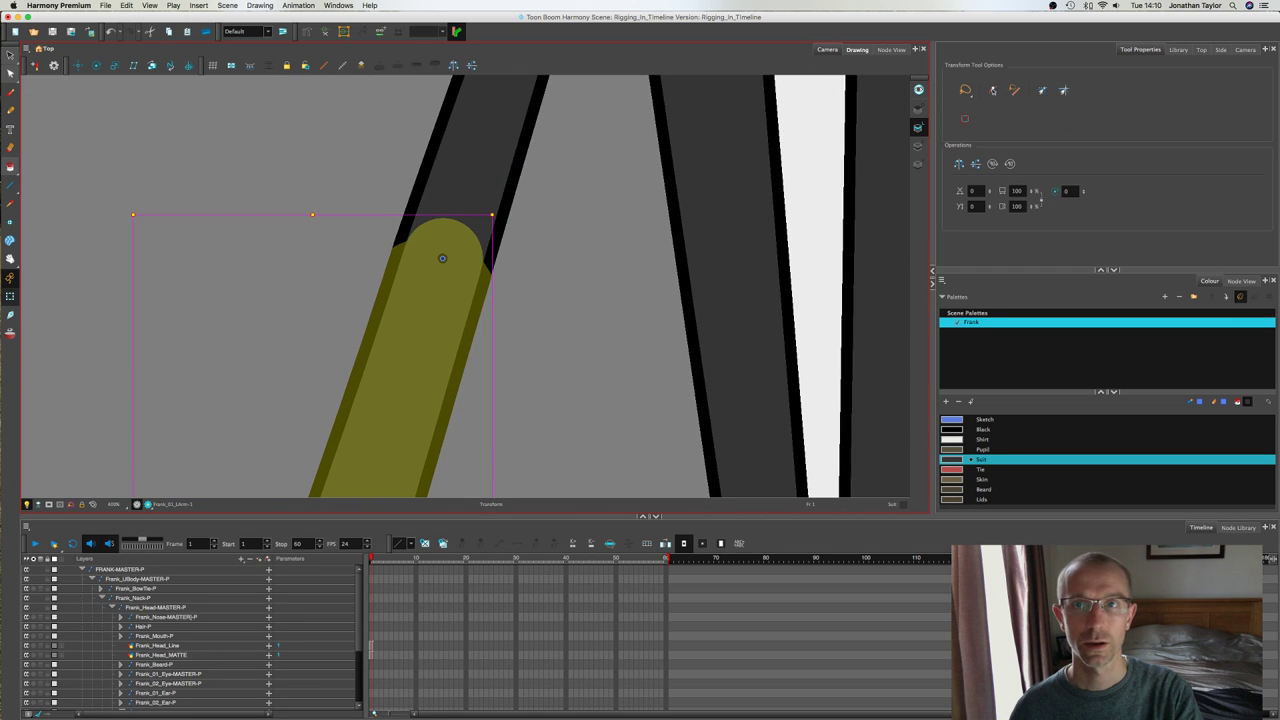
pyautogui.click(856, 50)
pyautogui.hotkey('alt', 's')
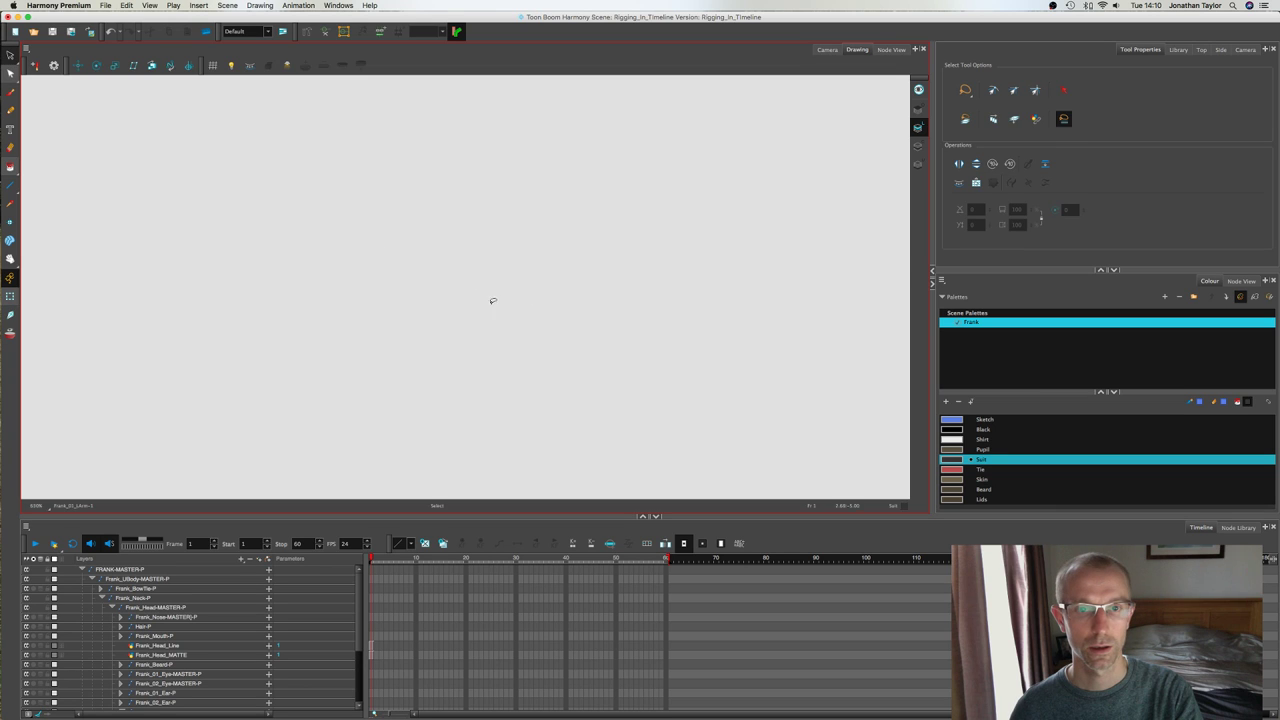
pyautogui.moveTo(362, 294)
pyautogui.mouseDown()
pyautogui.moveTo(346, 289)
pyautogui.moveTo(603, 246)
pyautogui.moveTo(431, 320)
pyautogui.moveTo(609, 251)
pyautogui.mouseUp()
pyautogui.scroll(4, 609, 251)
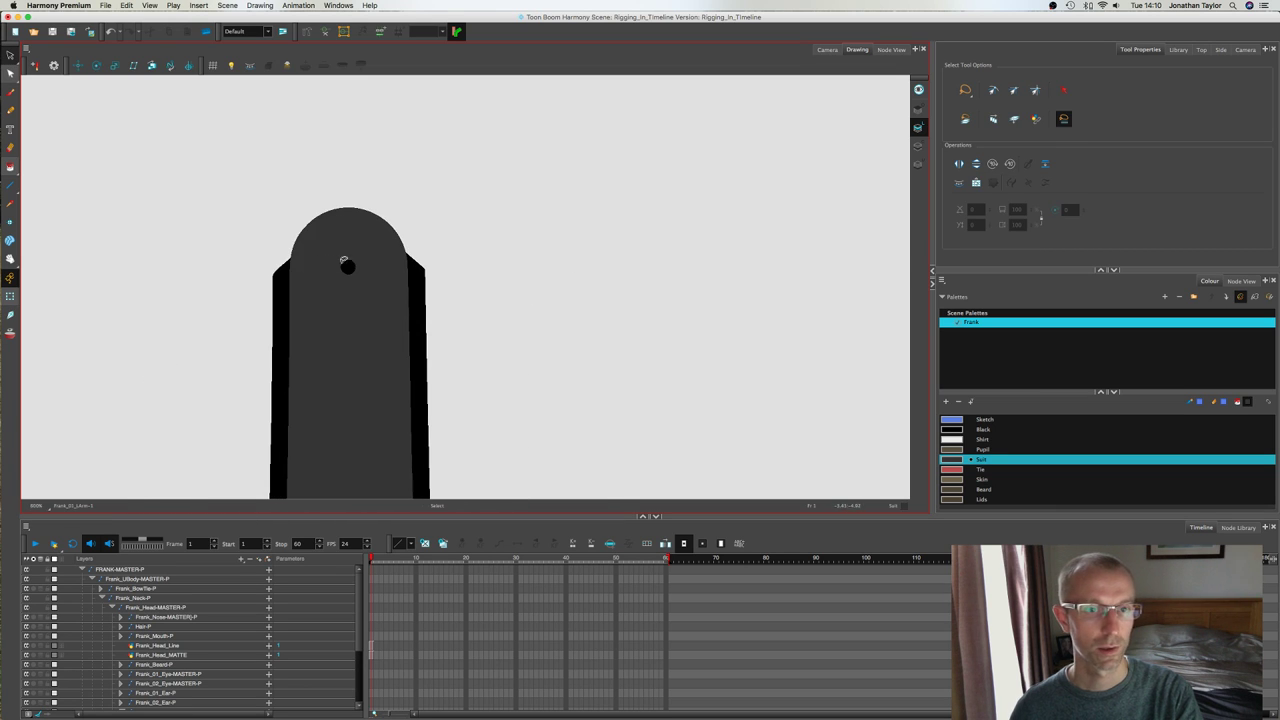
# Step: Recolour this forearm's black elbow dot with the Suit colour and return to the Camera view
pyautogui.click(345, 263)
pyautogui.click(947, 461)
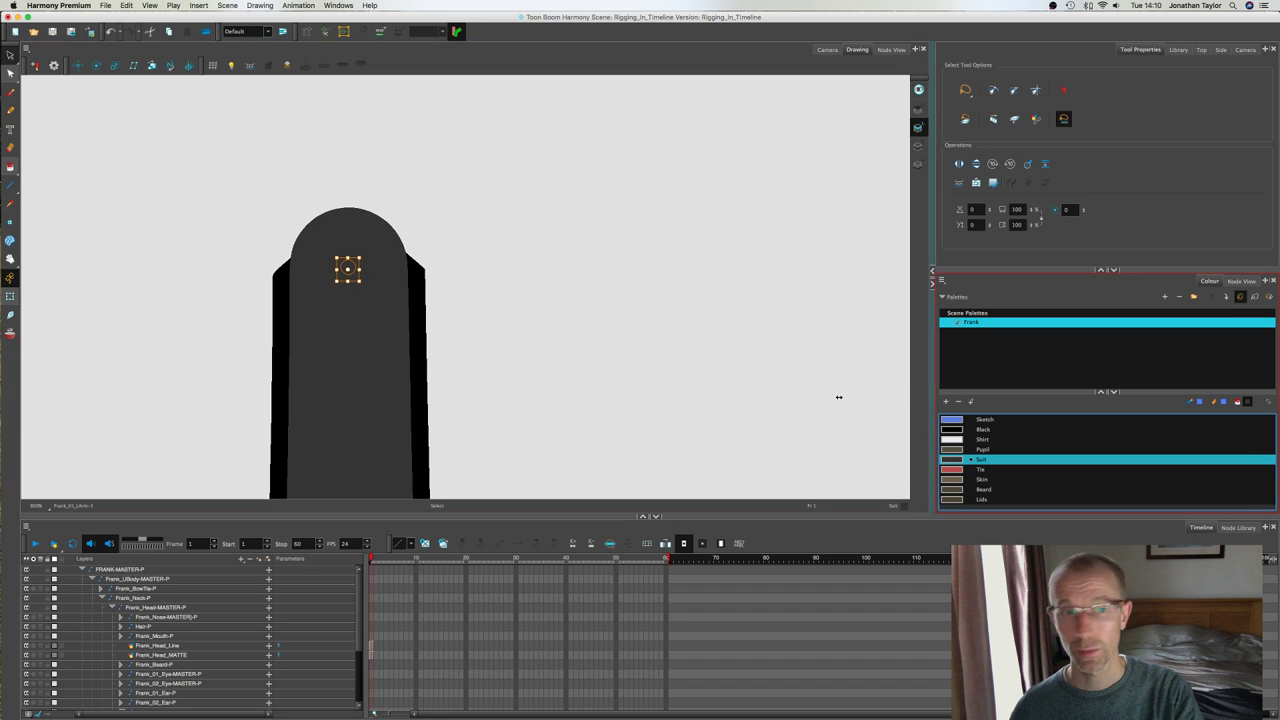
pyautogui.press('Escape')
pyautogui.click(827, 49)
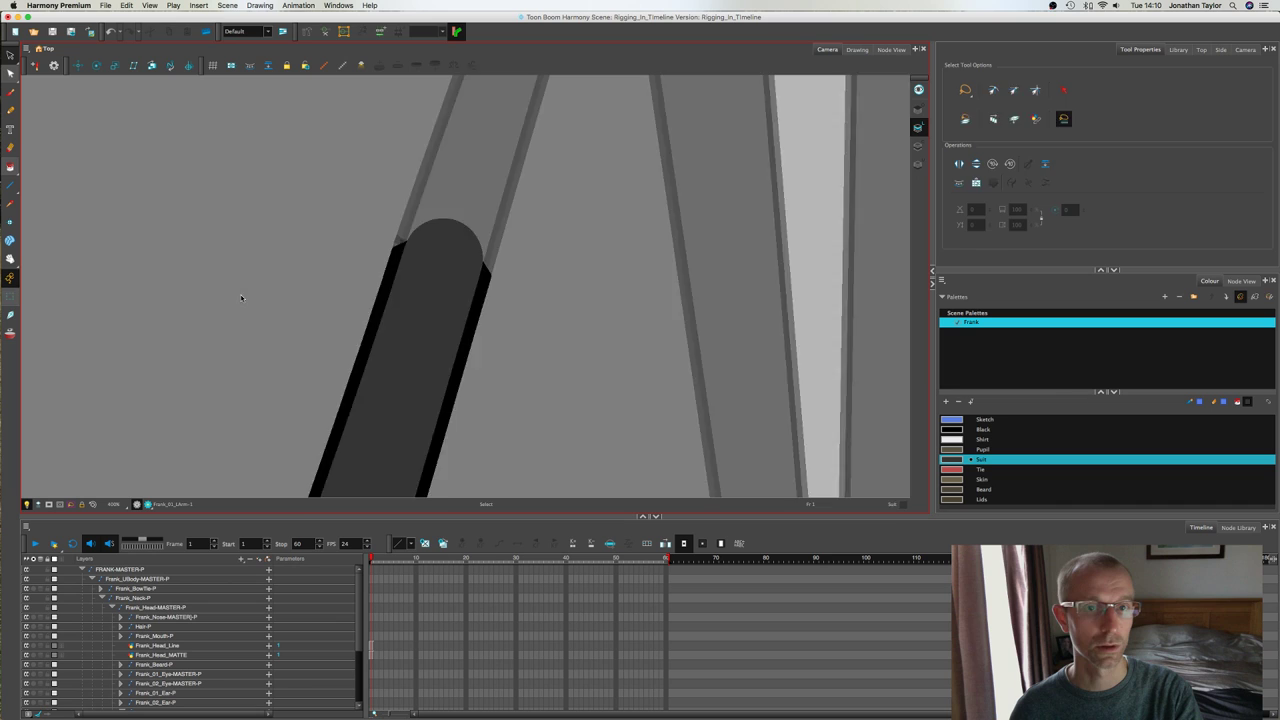
# Step: Rotate the arm on the right of Frank's body out to horizontal and bend its forearm straight down to test the elbow
pyautogui.scroll(-7, 587, 341)
pyautogui.press('space')
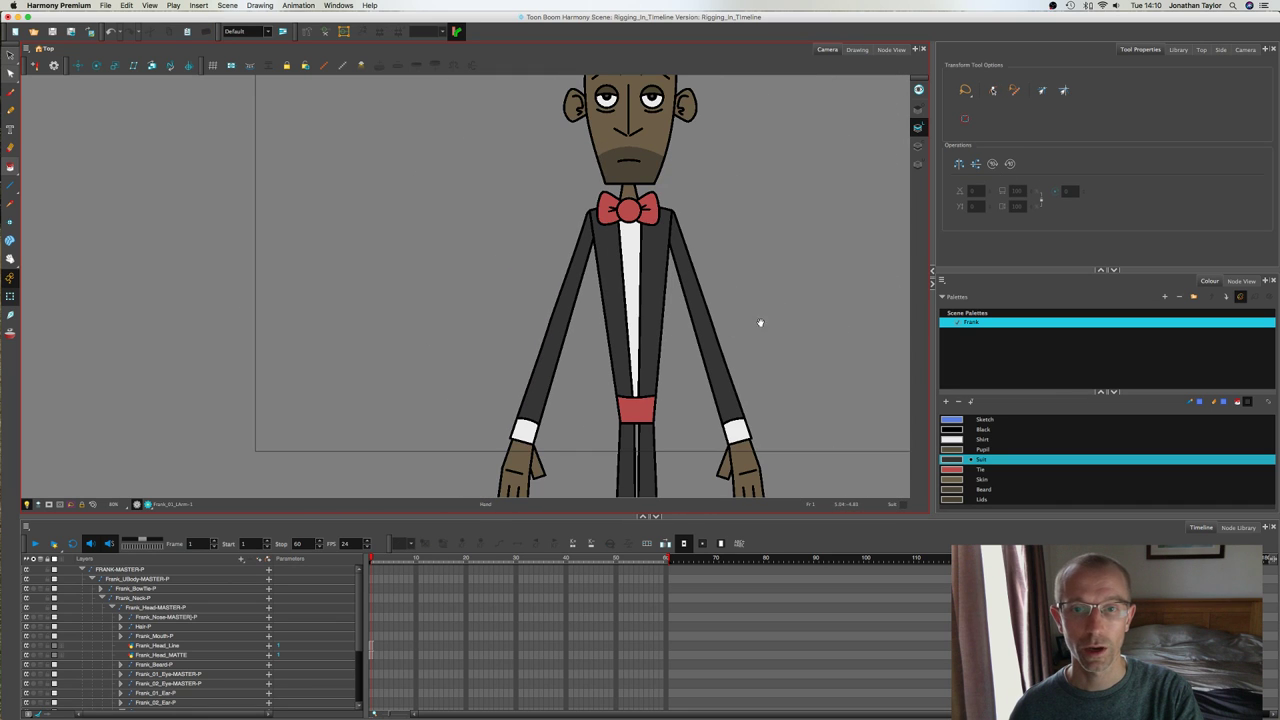
pyautogui.moveTo(760, 322); pyautogui.dragTo(700, 242)
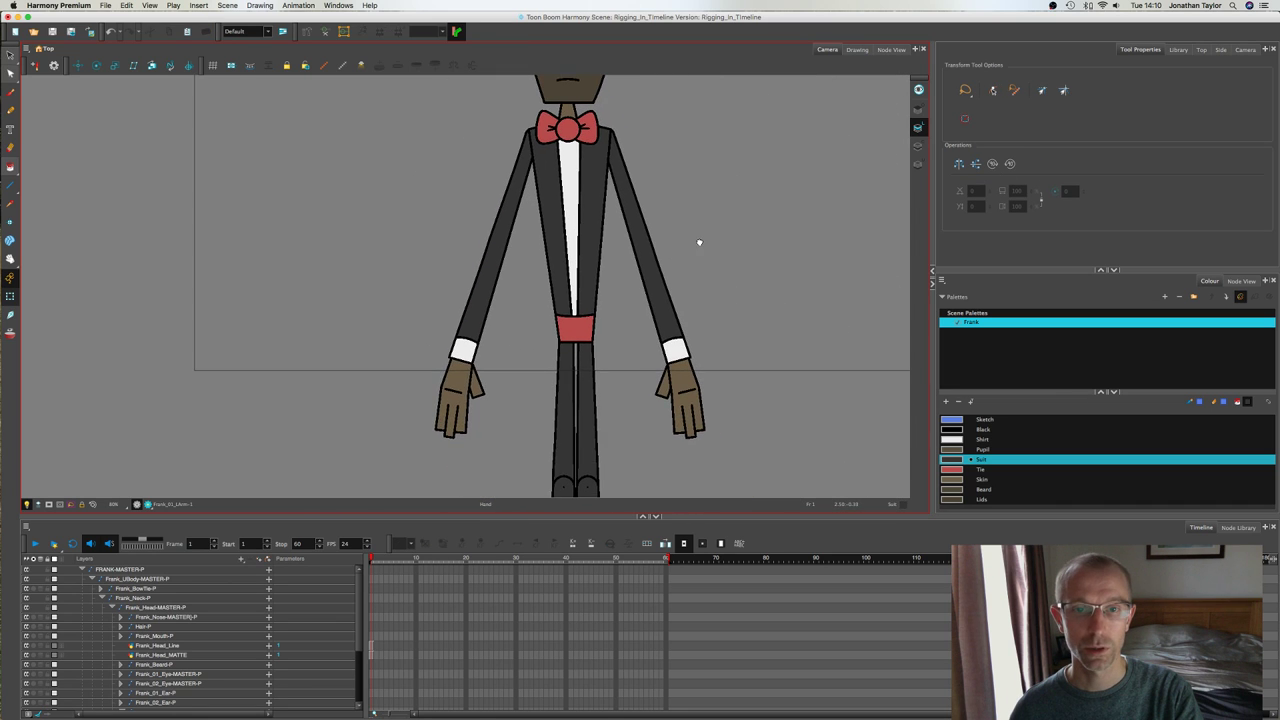
pyautogui.click(624, 195)
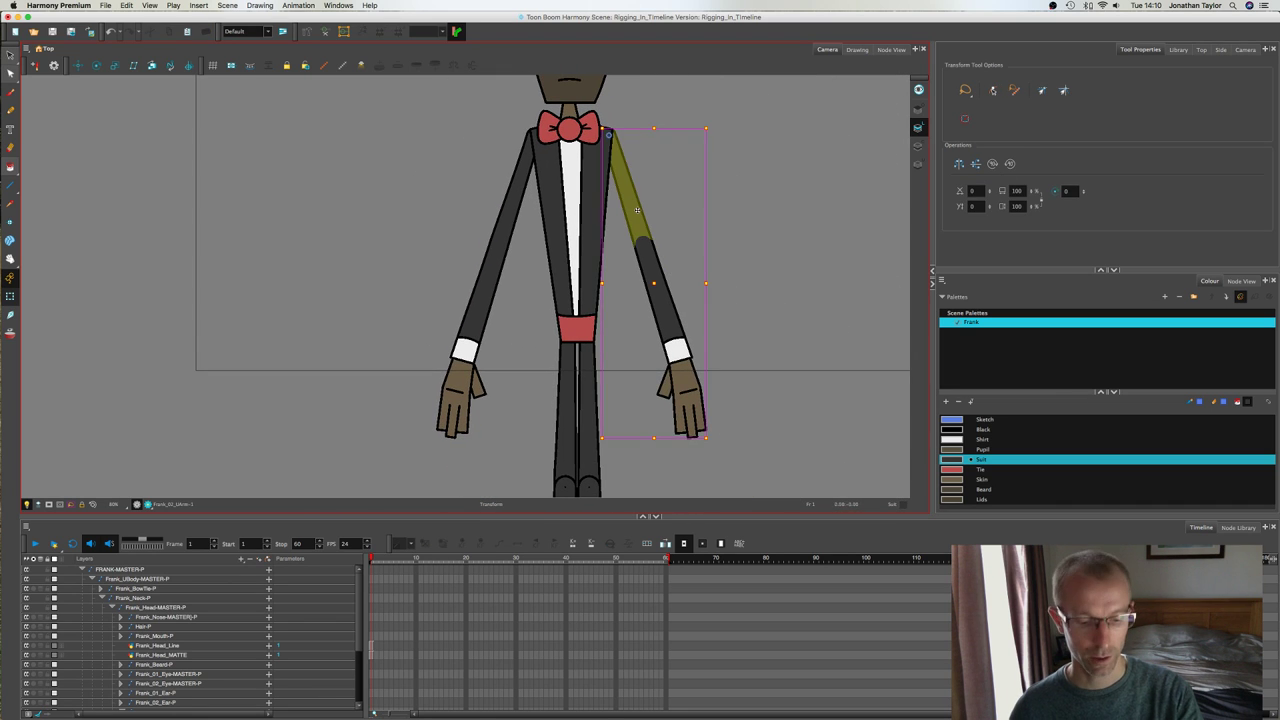
pyautogui.moveTo(714, 441); pyautogui.dragTo(880, 137)
pyautogui.click(760, 257)
pyautogui.click(786, 147)
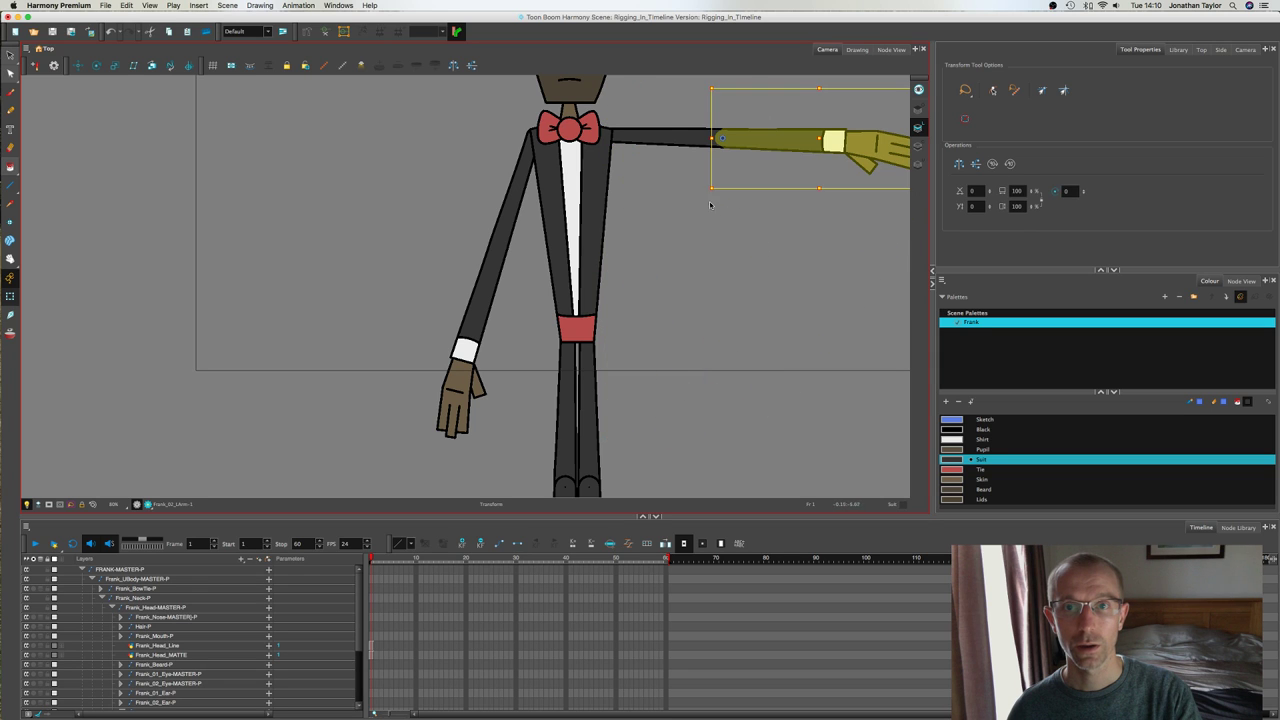
pyautogui.moveTo(710, 197); pyautogui.dragTo(655, 201)
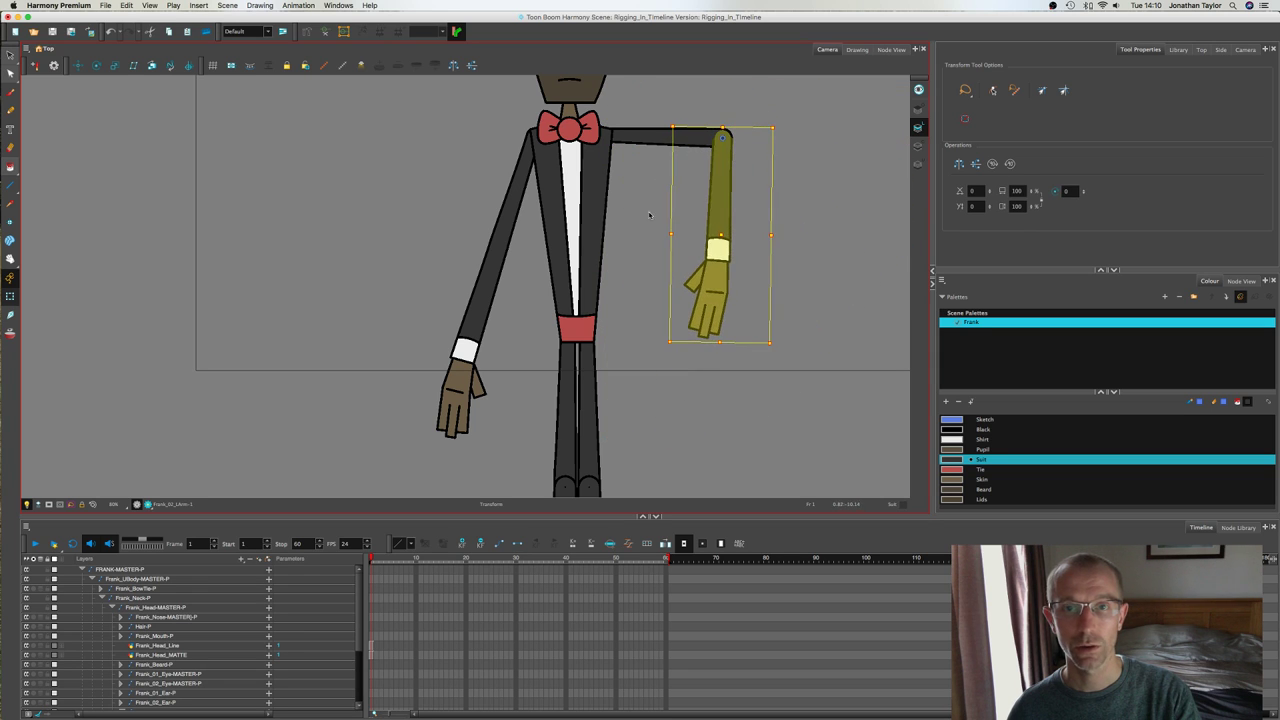
pyautogui.click(655, 201)
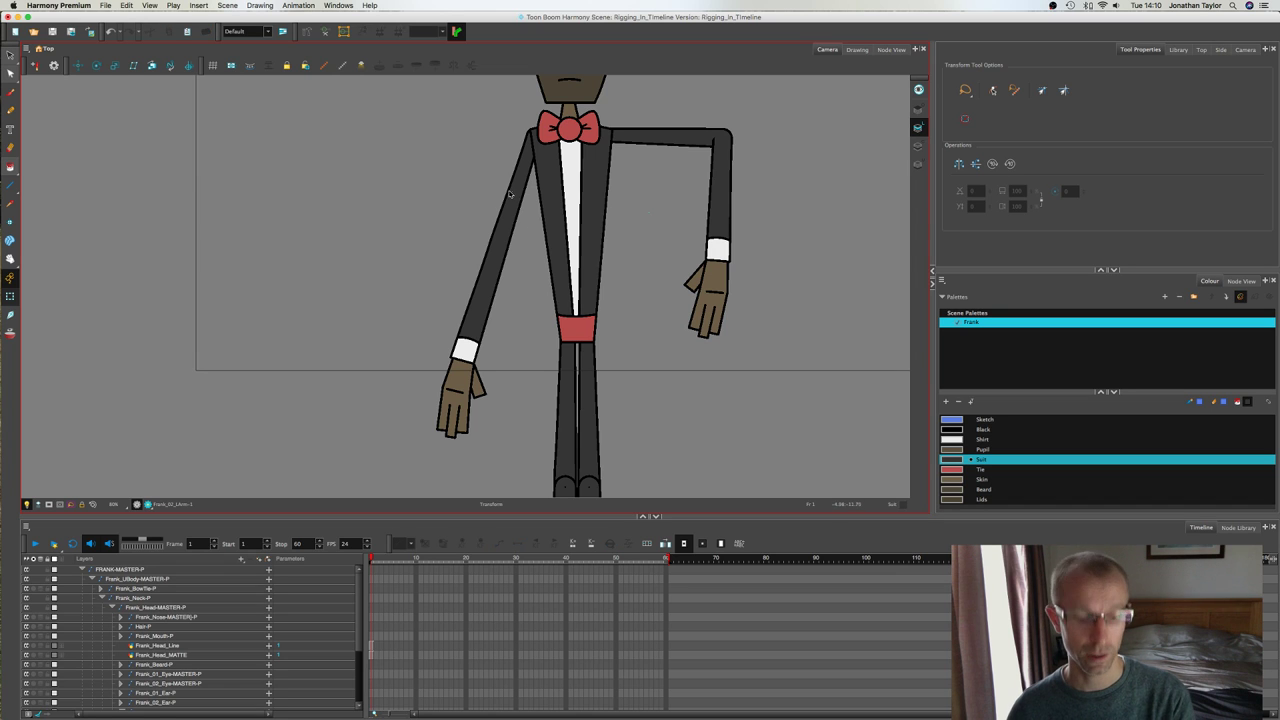
# Step: Swing the arm on the left of Frank's body outward and bend its forearm up into a wave to test that elbow
pyautogui.click(514, 205)
pyautogui.moveTo(427, 131); pyautogui.dragTo(486, 40)
pyautogui.moveTo(427, 251); pyautogui.dragTo(451, 380)
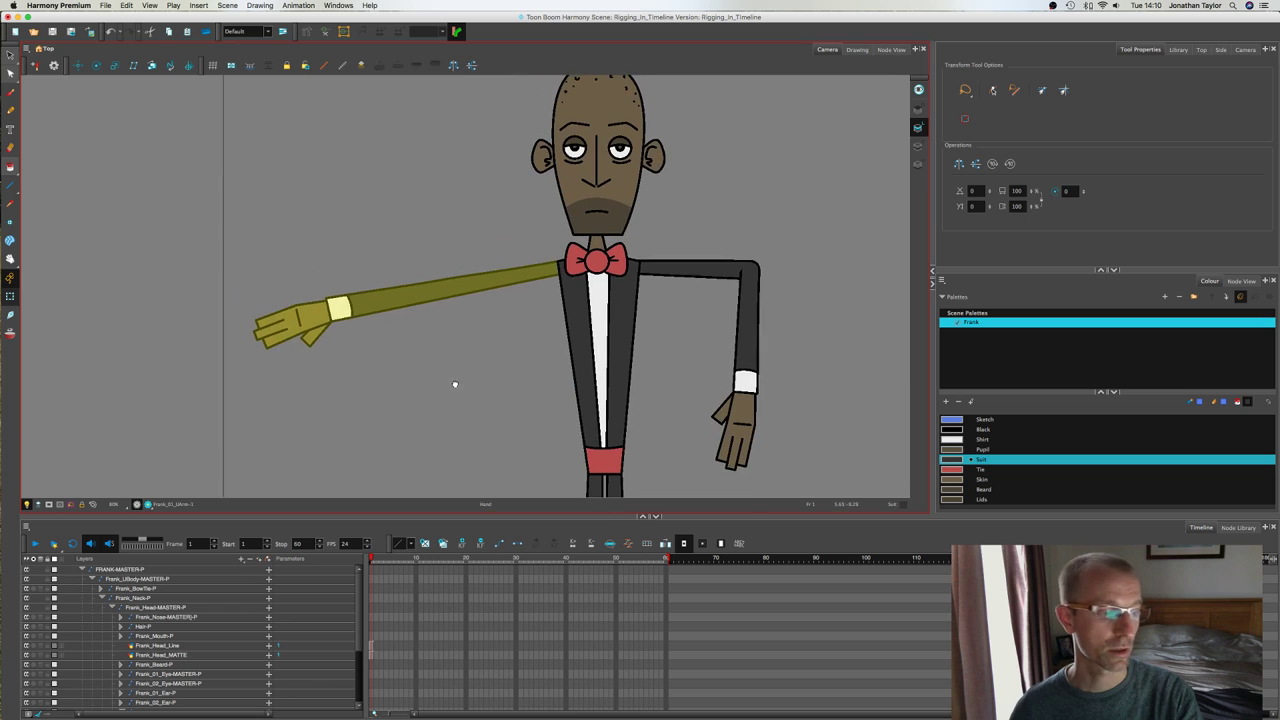
pyautogui.click(391, 320)
pyautogui.moveTo(458, 233); pyautogui.dragTo(308, 113)
pyautogui.click(465, 349)
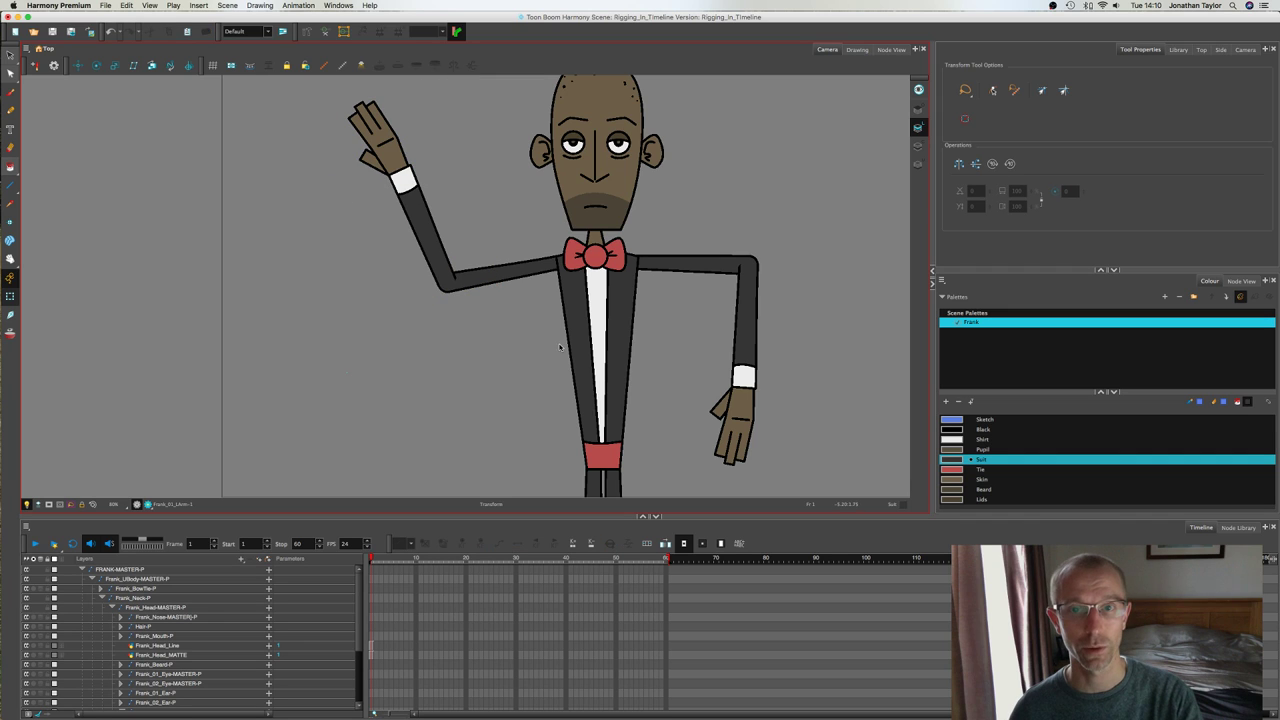
# Step: Undo the test rotations of both arms and forearms
pyautogui.press('super+z')
pyautogui.press('super+z')
pyautogui.press('super+z')
pyautogui.press('super+z')
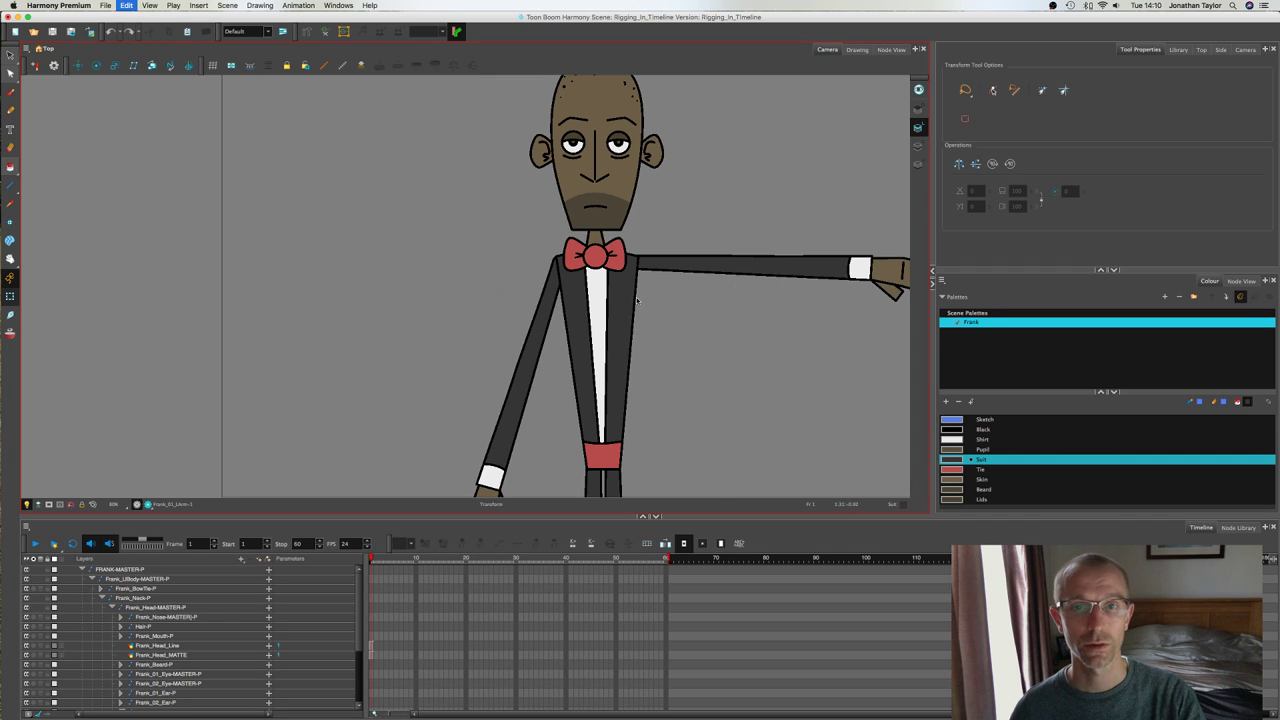
# Step: Open the lower leg on the right of the pair in the Drawing view with the Select tool
pyautogui.scroll(-5, 620, 360)
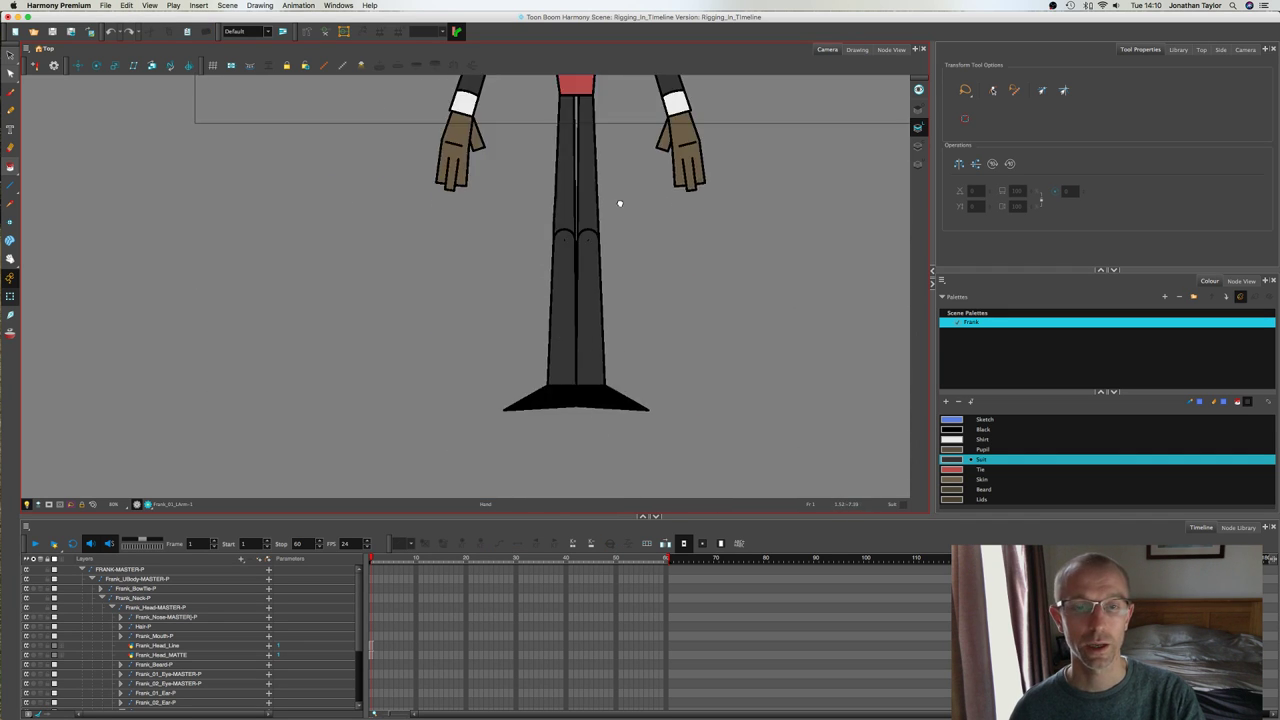
pyautogui.click(593, 295)
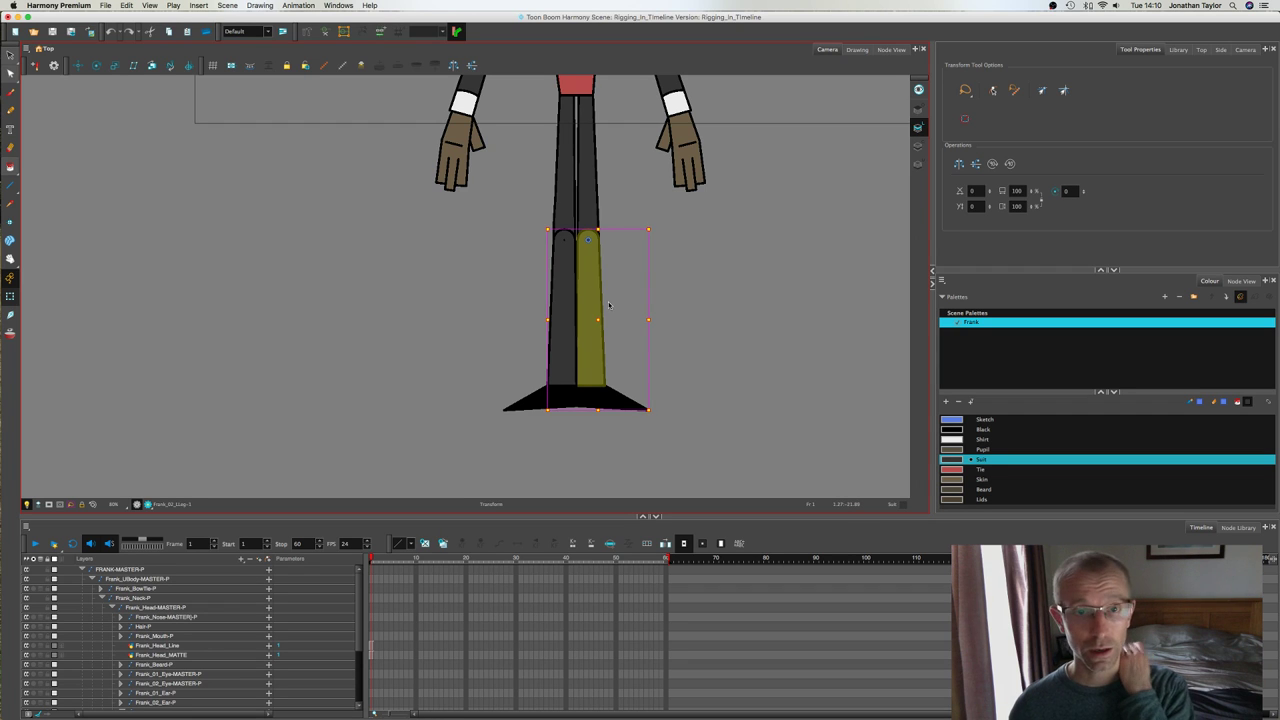
pyautogui.press('space')
pyautogui.moveTo(703, 215); pyautogui.dragTo(768, 247)
pyautogui.press('2')
pyautogui.press('2')
pyautogui.press('space')
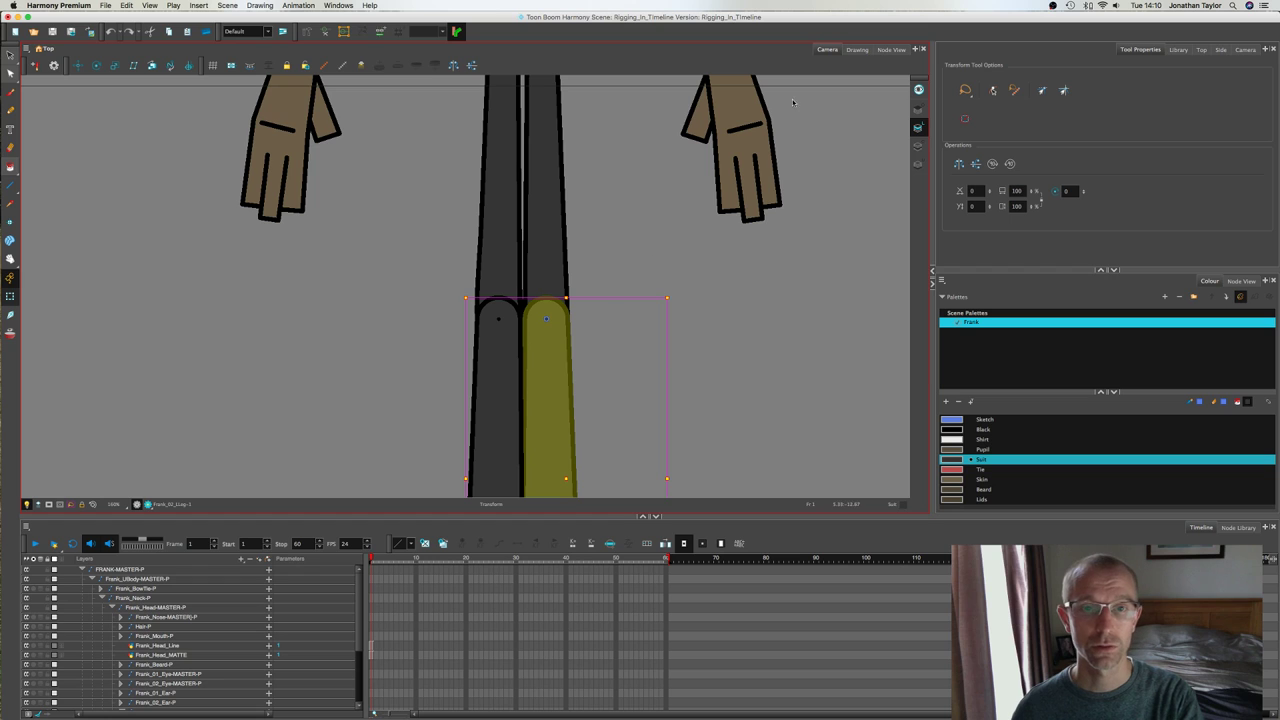
pyautogui.click(857, 49)
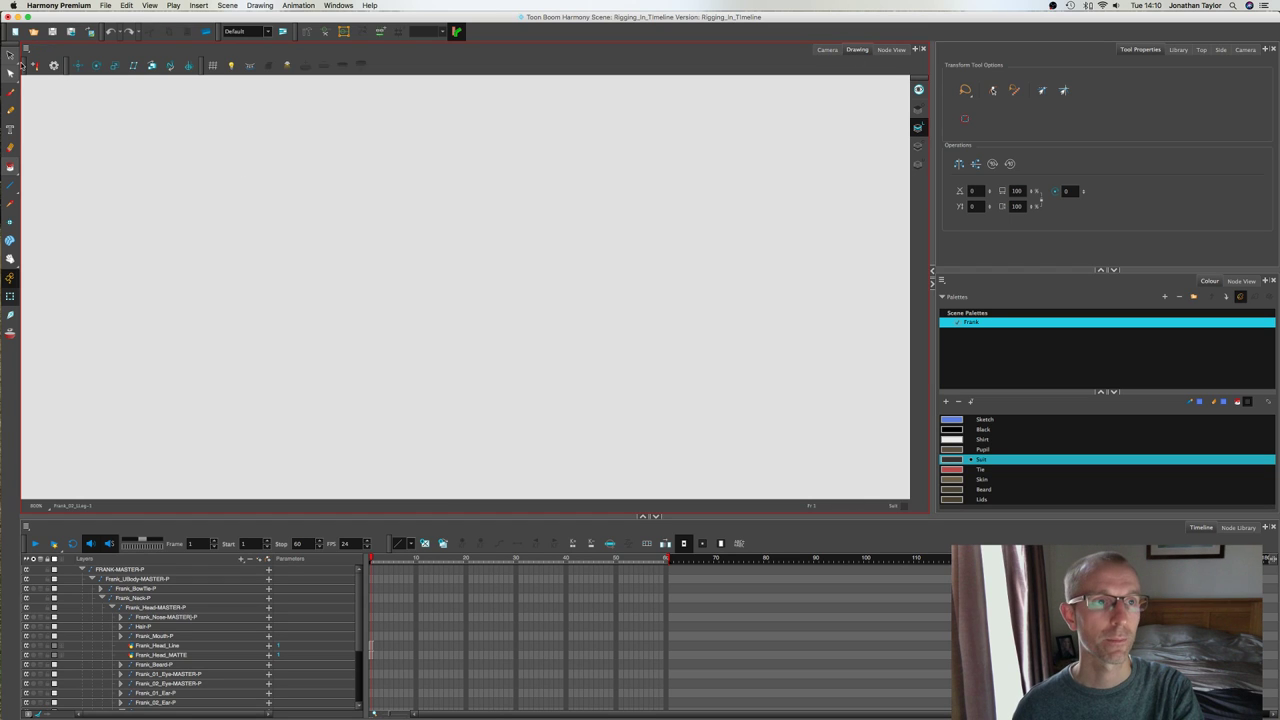
pyautogui.hotkey('alt', 's')
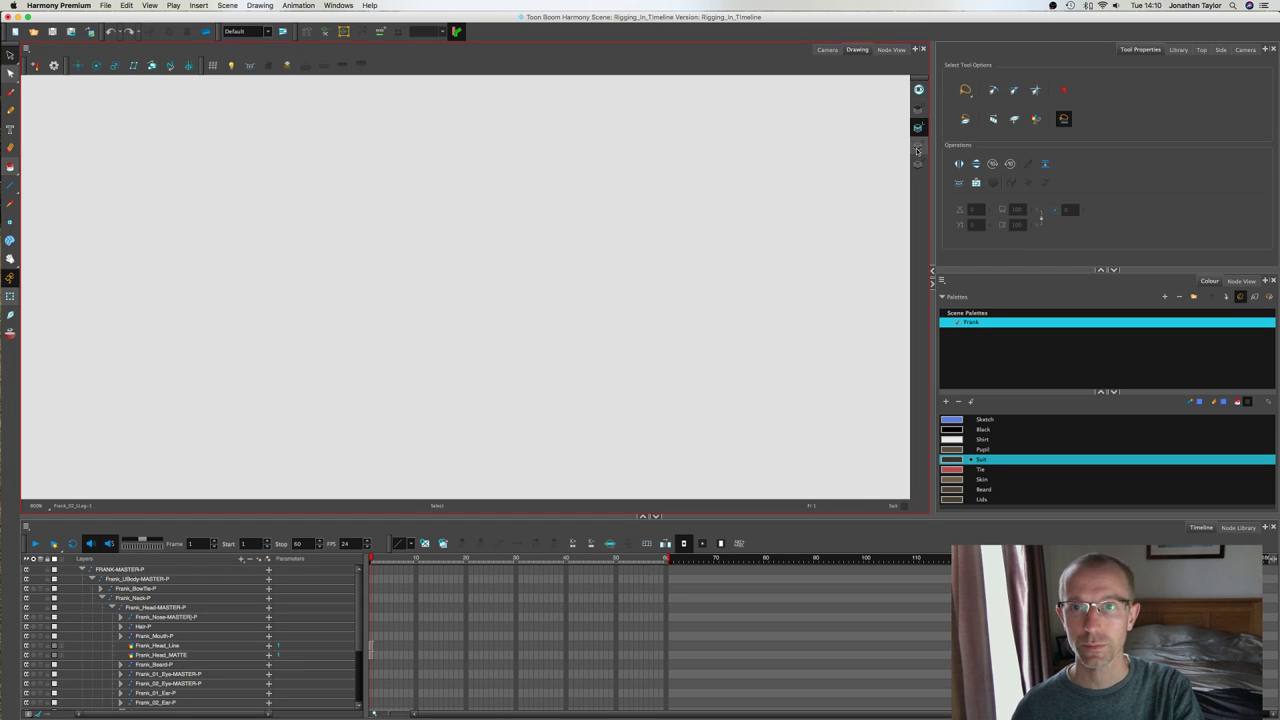
# Step: Delete the Suit fill from the lower leg drawing, leaving its black outline and knee dot
pyautogui.moveTo(585, 311); pyautogui.dragTo(582, 196)
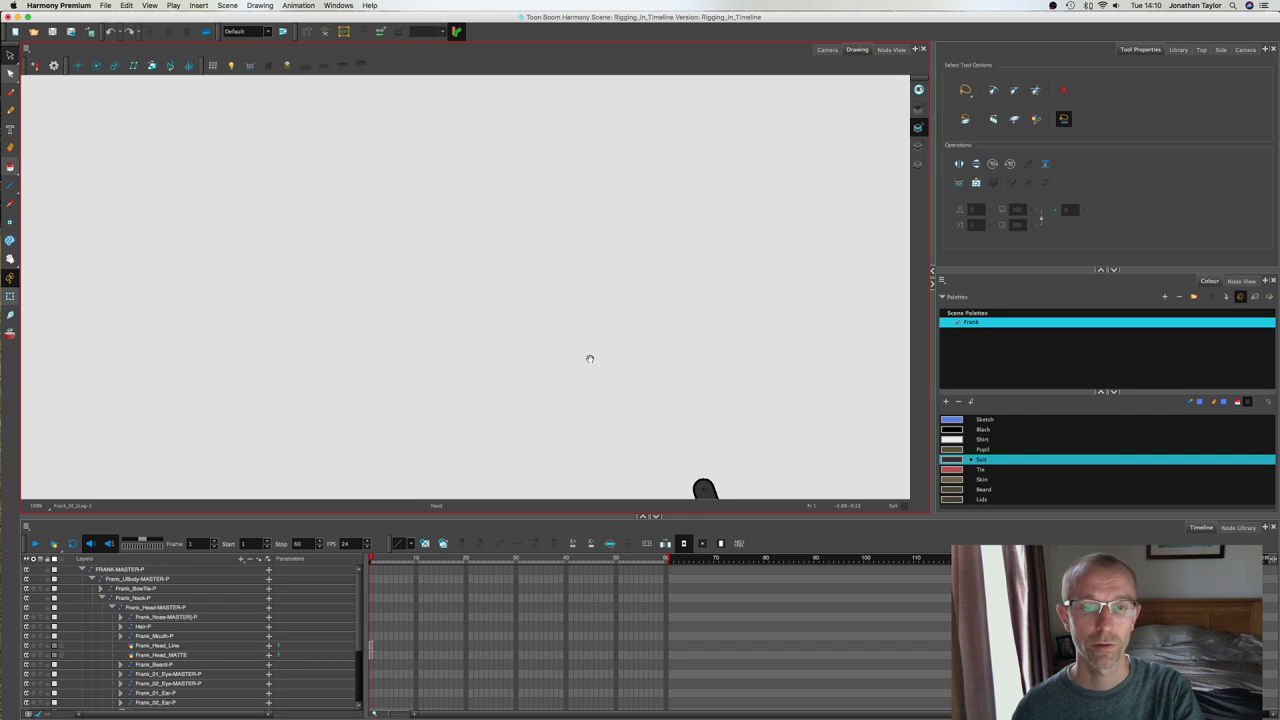
pyautogui.moveTo(590, 358); pyautogui.dragTo(535, 184)
pyautogui.moveTo(623, 286); pyautogui.dragTo(596, 248)
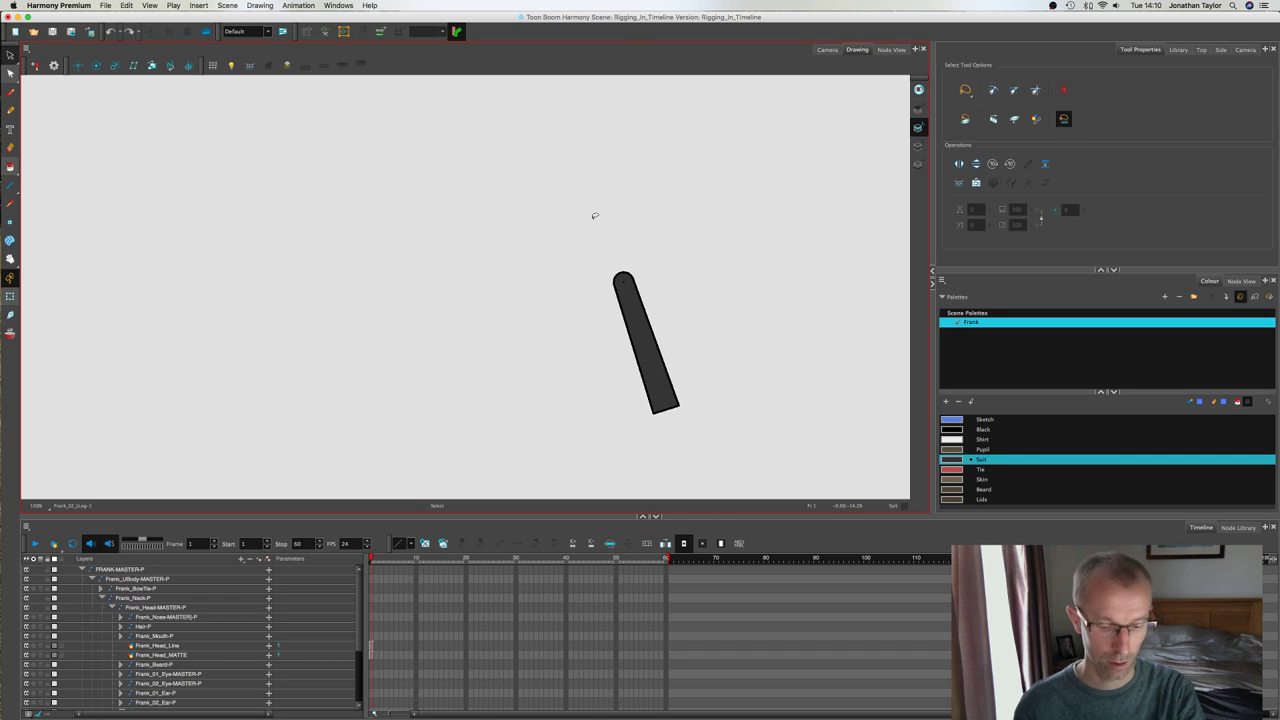
pyautogui.press('super+a')
pyautogui.press('super+x')
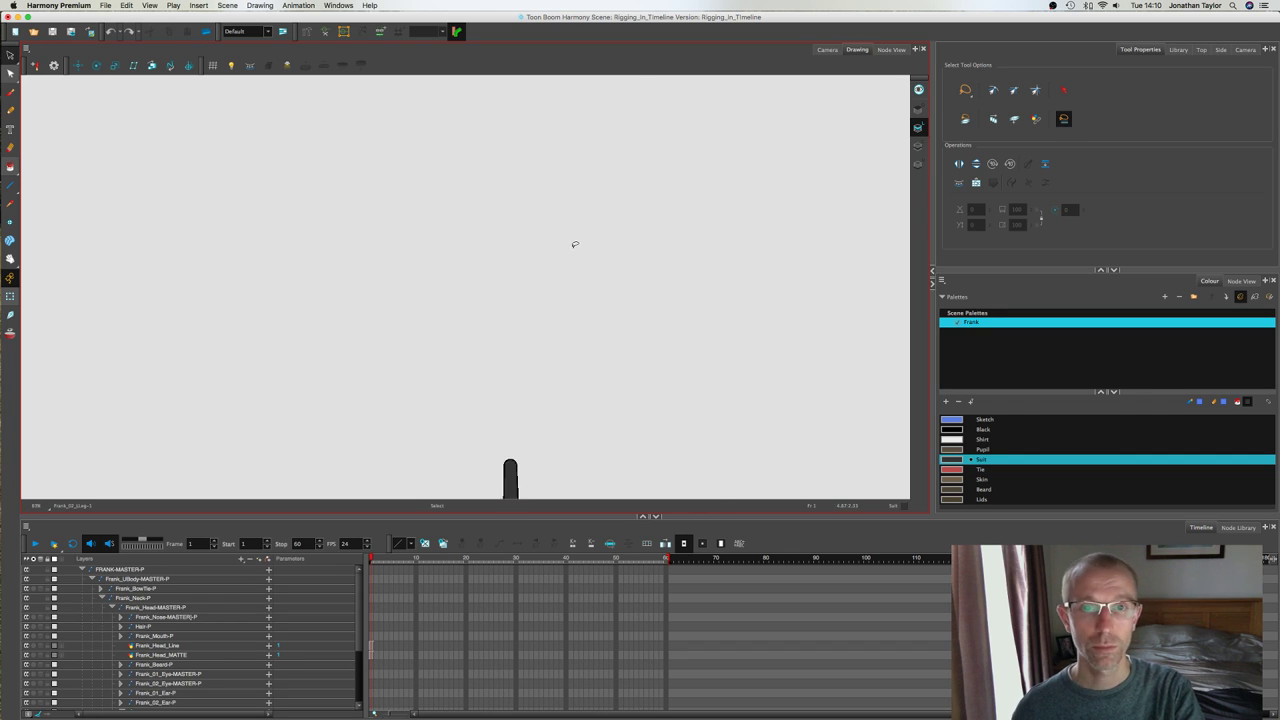
pyautogui.press('2')
pyautogui.press('2')
pyautogui.press('2')
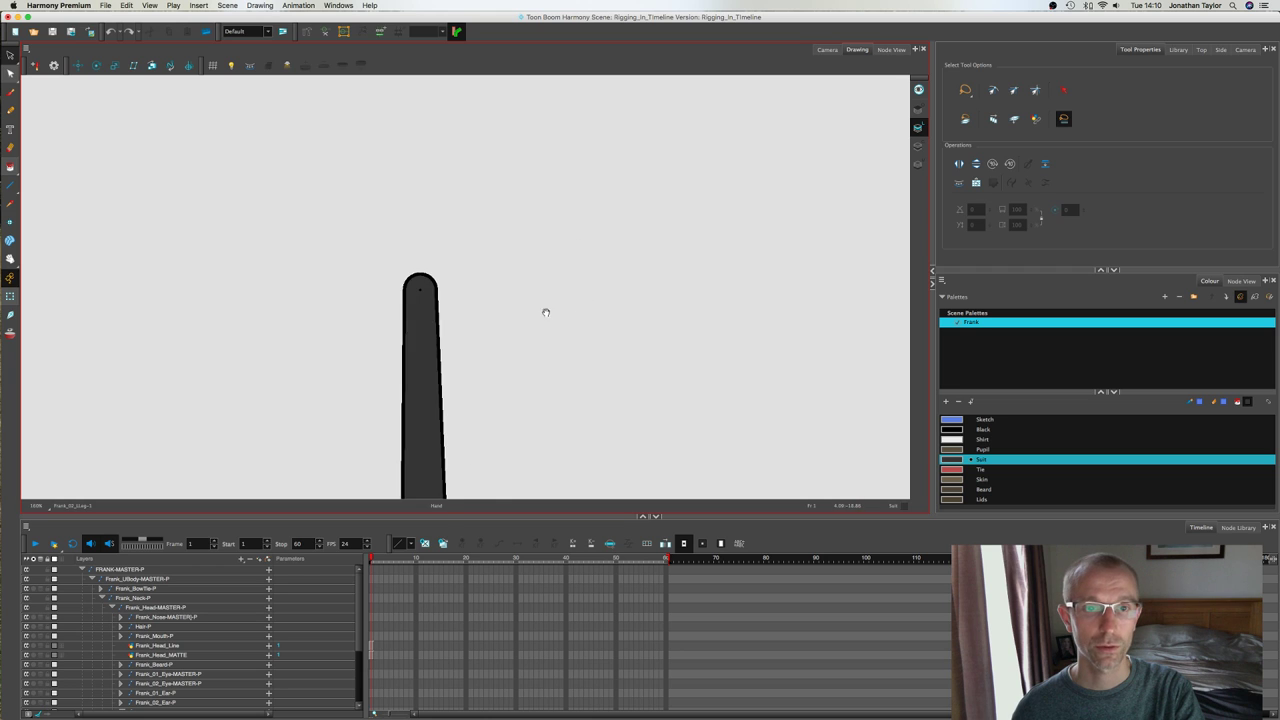
pyautogui.moveTo(546, 311); pyautogui.dragTo(638, 197)
pyautogui.press('2')
pyautogui.press('2')
pyautogui.moveTo(543, 184); pyautogui.dragTo(613, 227)
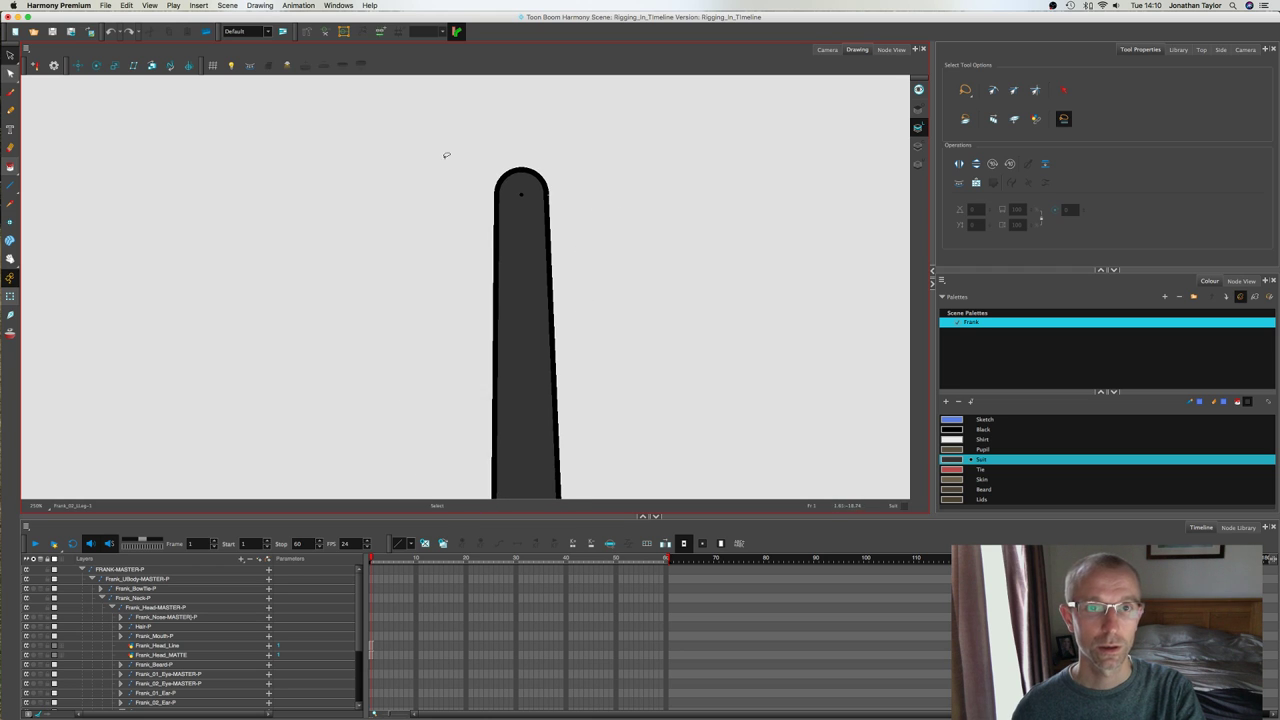
pyautogui.click(12, 56)
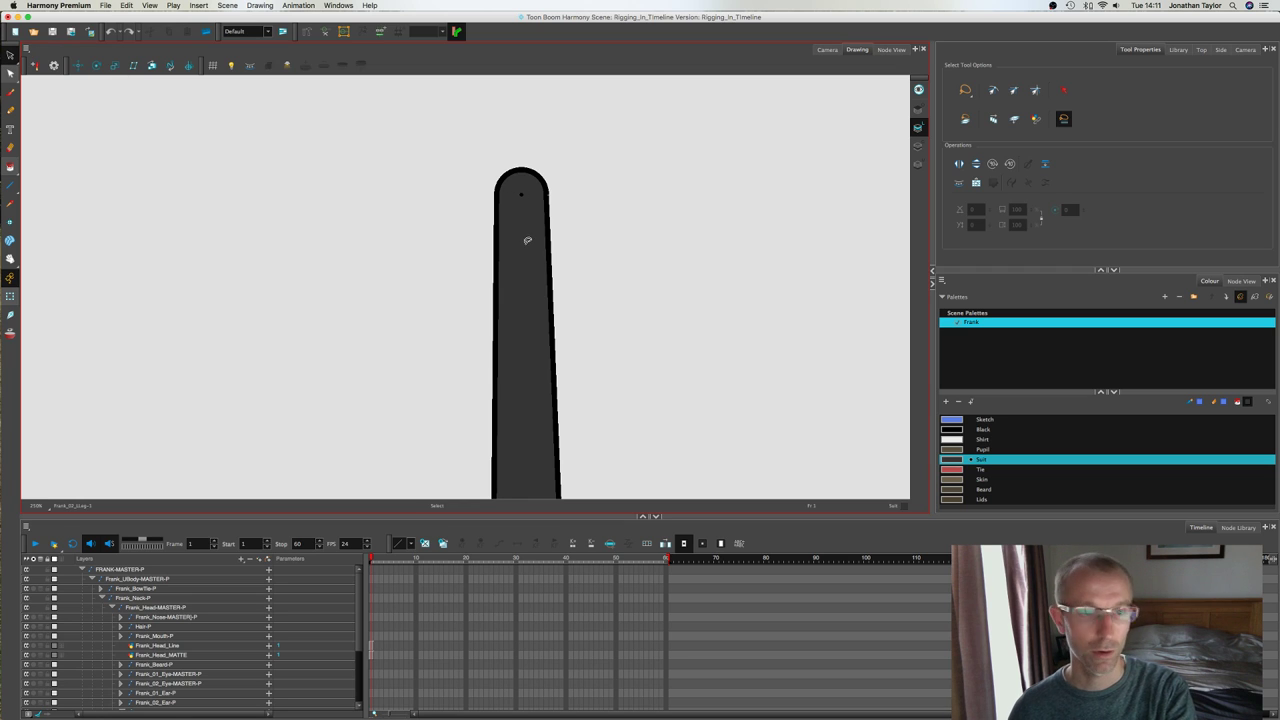
pyautogui.click(528, 245)
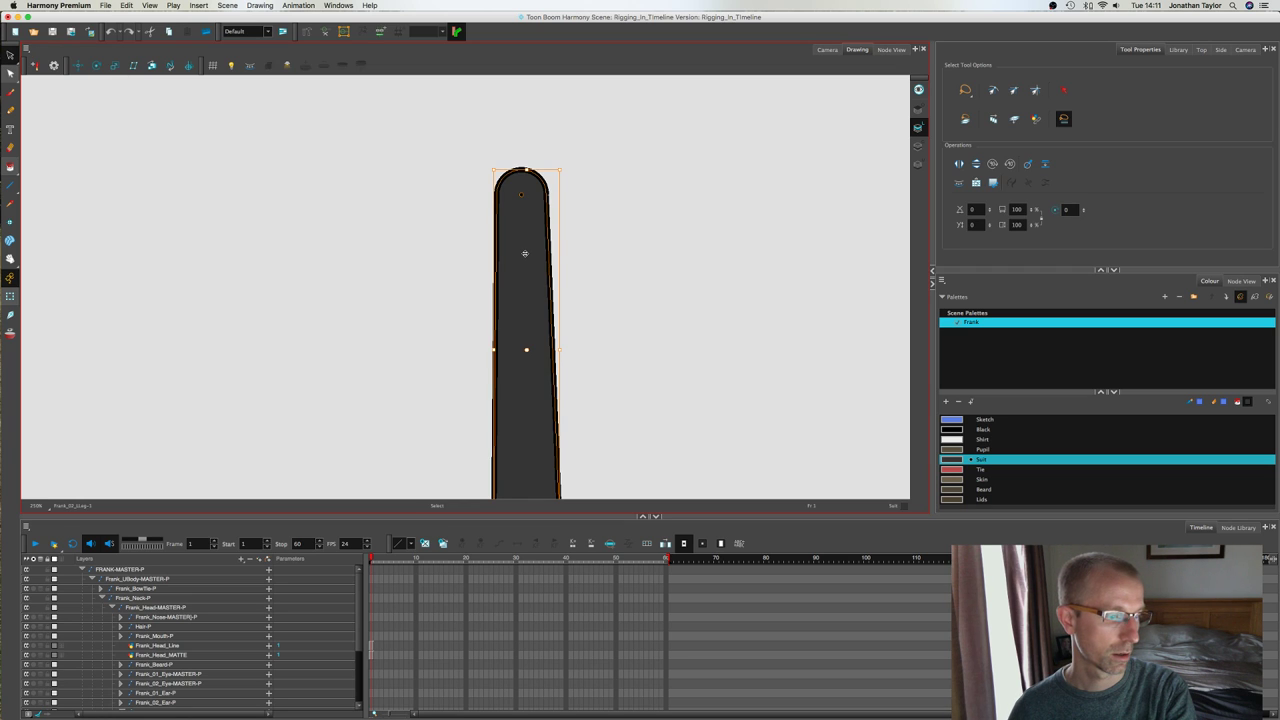
pyautogui.press('Delete')
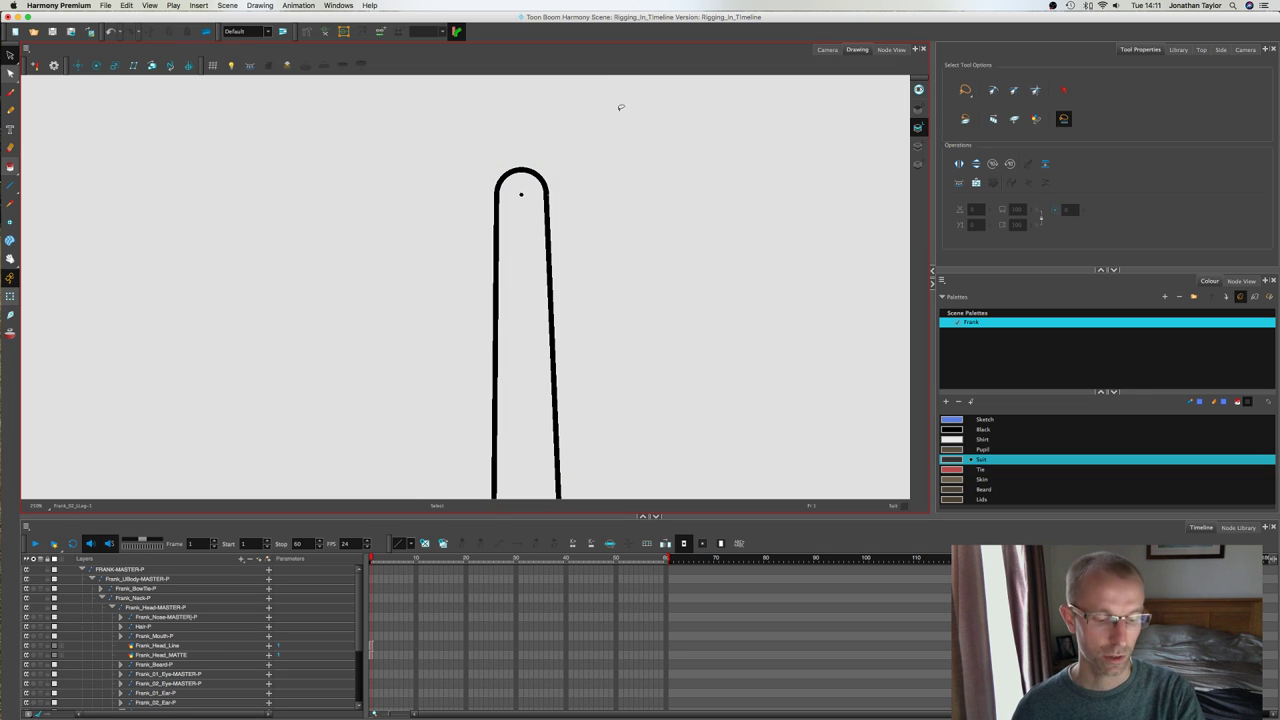
# Step: Convert the lower leg's pencil outline to brush strokes and flatten it into one shape
pyautogui.click(10, 166)
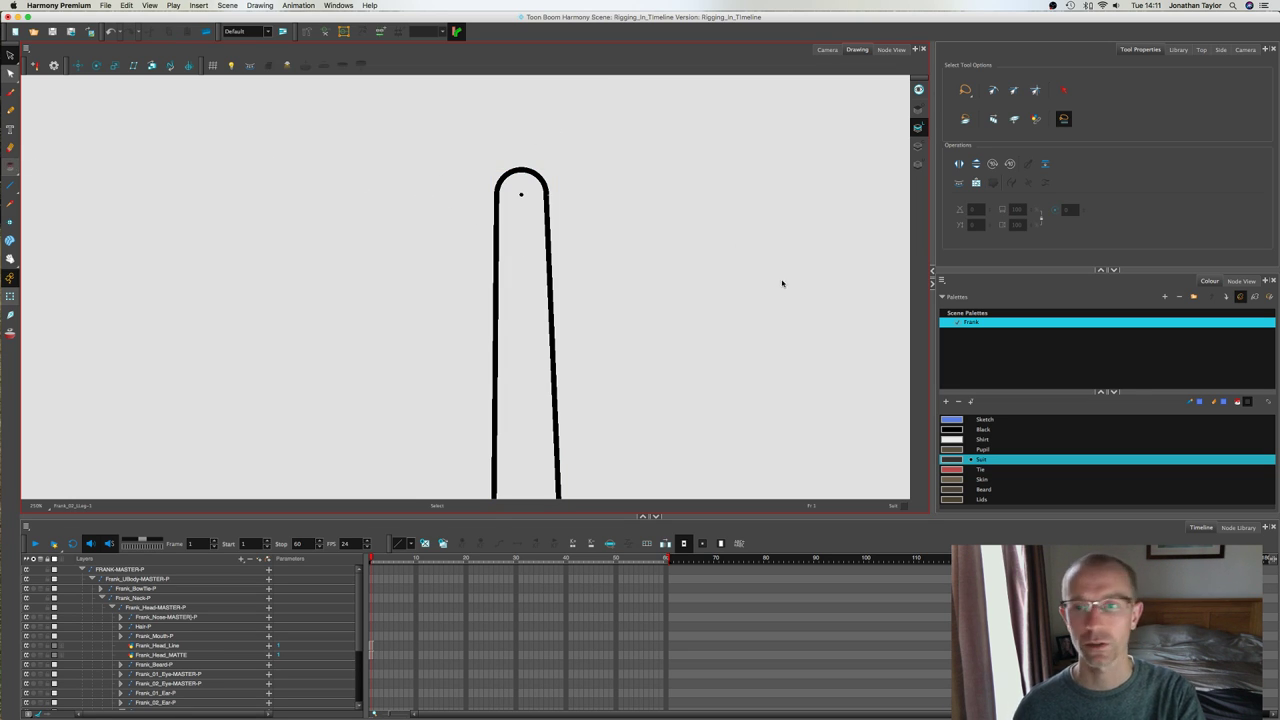
pyautogui.hotkey('alt', 's')
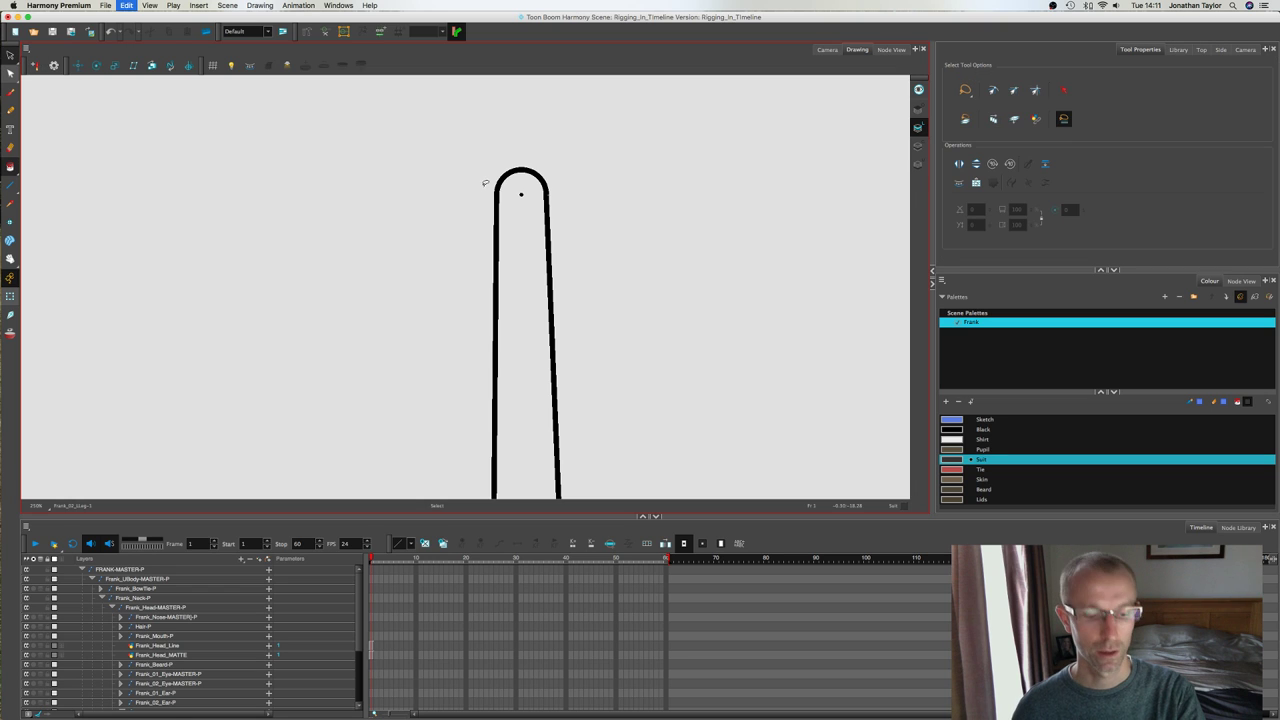
pyautogui.click(520, 176)
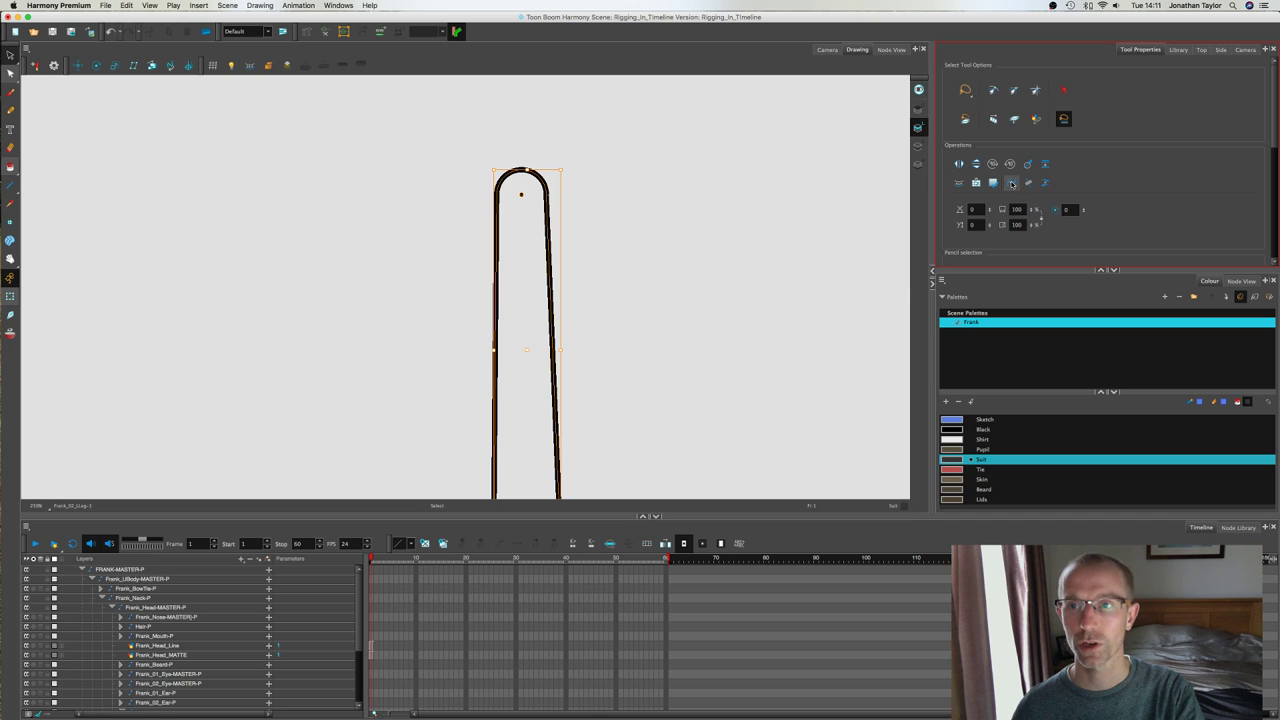
pyautogui.click(1010, 183)
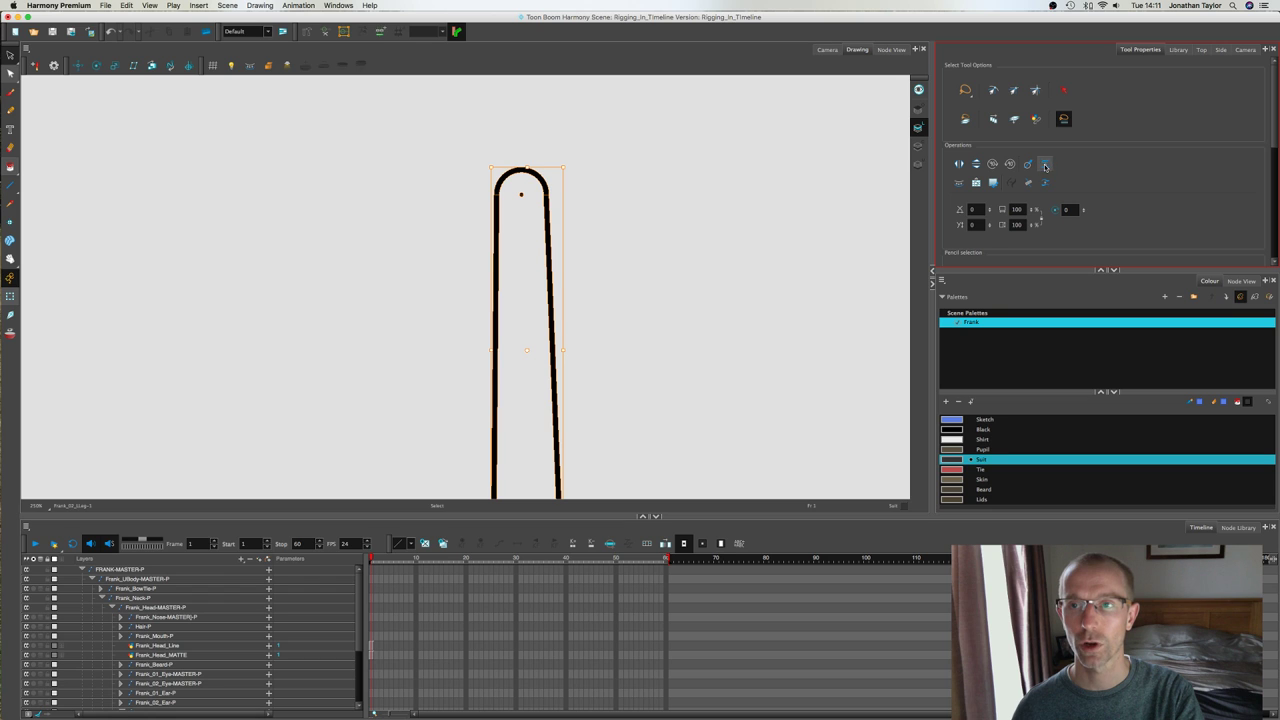
pyautogui.click(621, 245)
pyautogui.scroll(2, 534, 257)
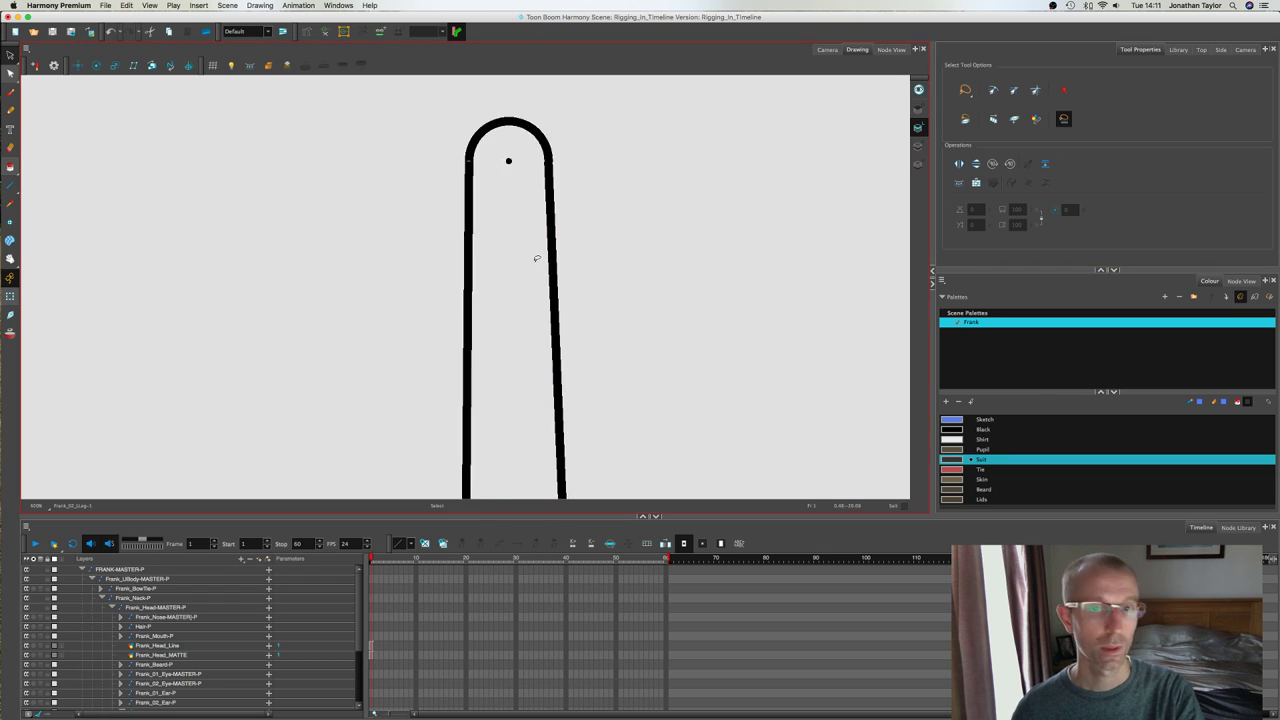
# Step: Fill the inside of the lower leg outline with the Suit colour using the Paint tool
pyautogui.moveTo(531, 276)
pyautogui.mouseDown()
pyautogui.moveTo(556, 329)
pyautogui.moveTo(563, 149)
pyautogui.mouseUp()
pyautogui.scroll(1, 508, 234)
pyautogui.click(476, 219)
pyautogui.scroll(-1, 532, 272)
pyautogui.moveTo(557, 337); pyautogui.dragTo(548, 68)
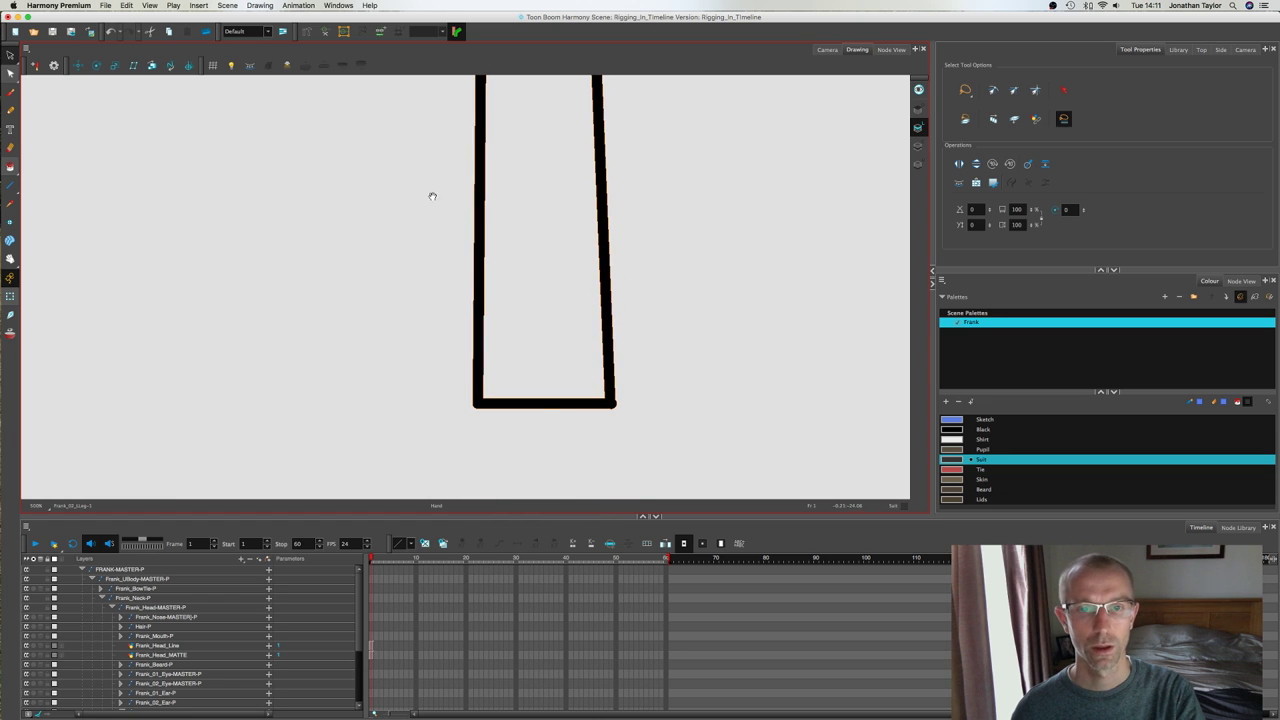
pyautogui.click(10, 166)
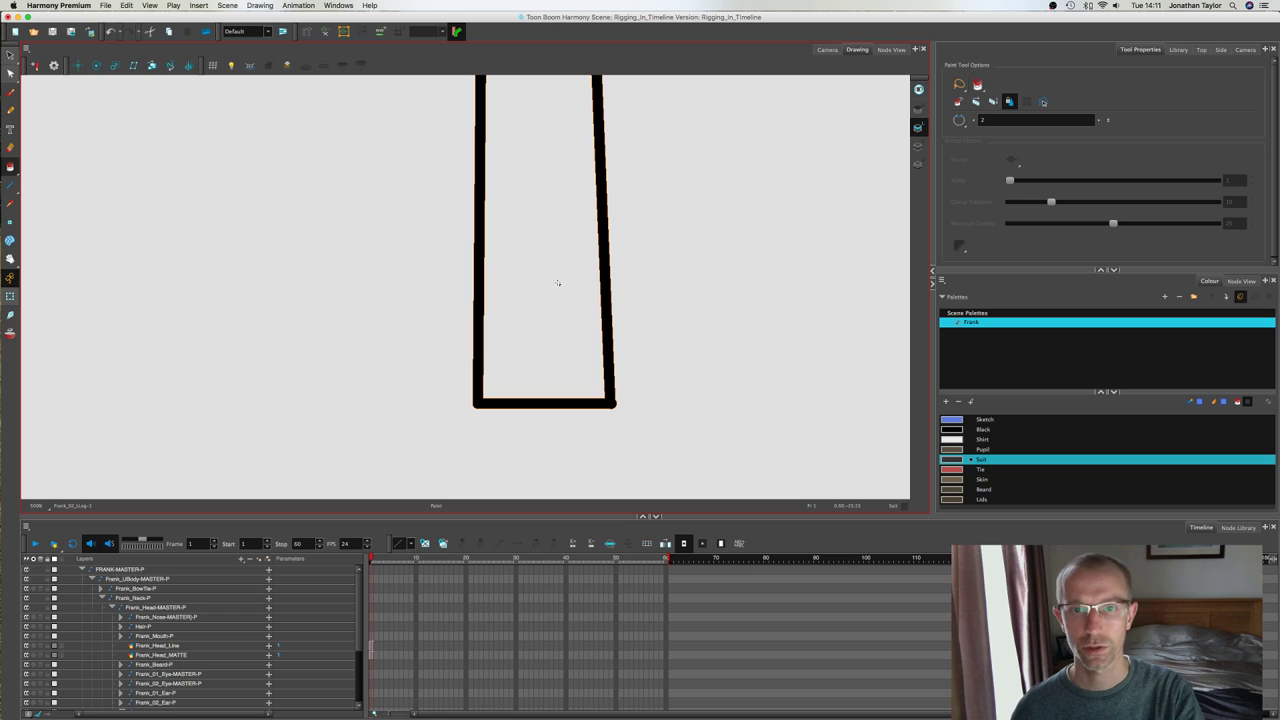
pyautogui.click(556, 250)
pyautogui.scroll(5, 493, 286)
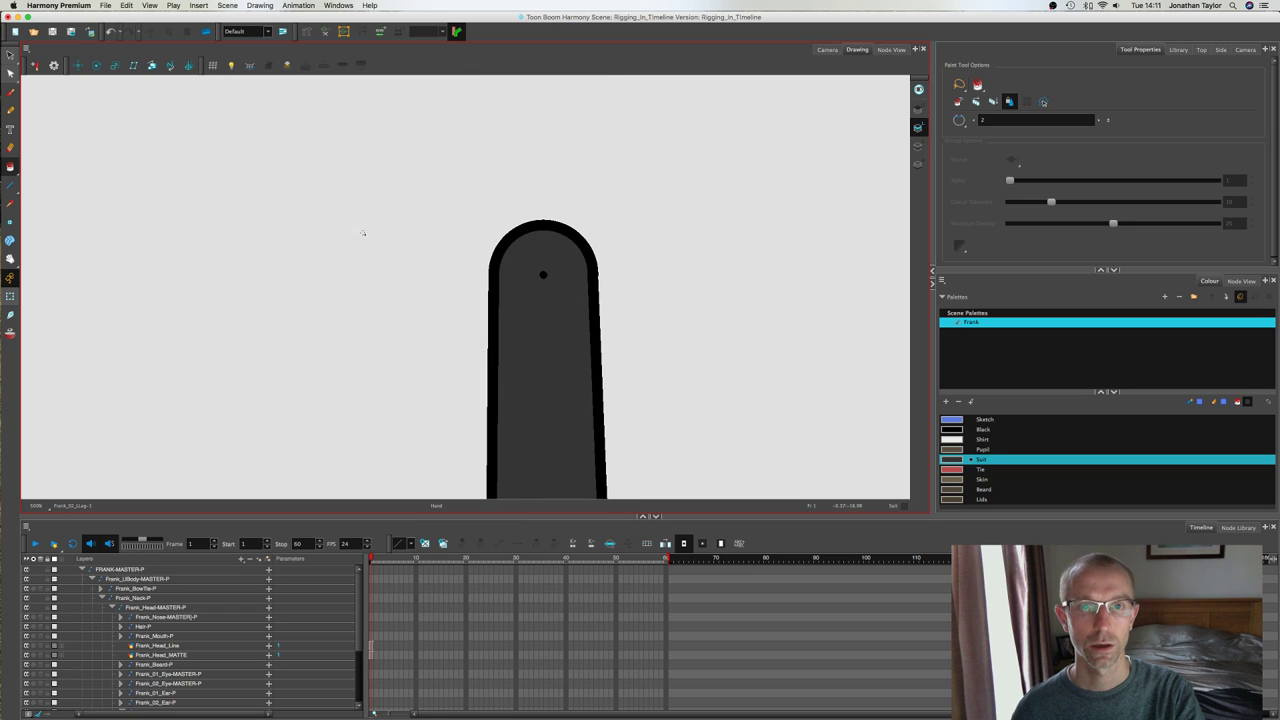
# Step: Pull the outer contour points at both sides of the knee inward and upward to separate the rounded outline cap from the side outlines
pyautogui.click(10, 74)
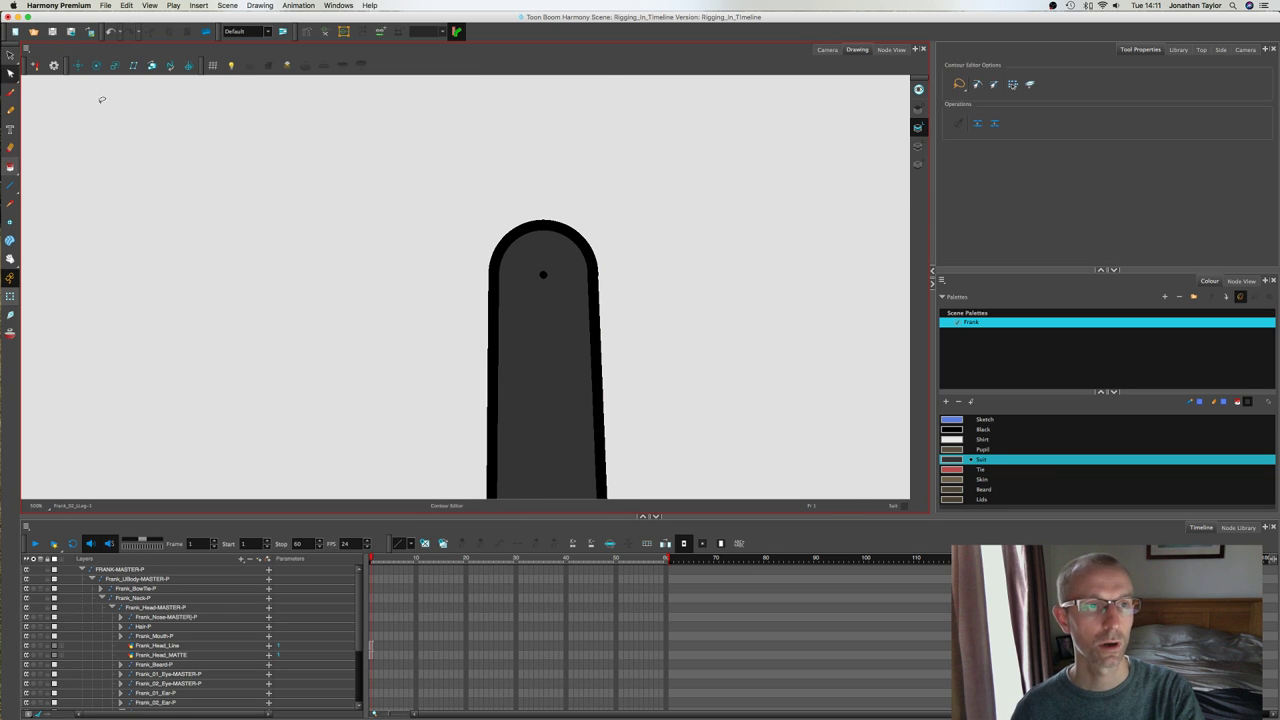
pyautogui.click(545, 250)
pyautogui.scroll(6, 510, 268)
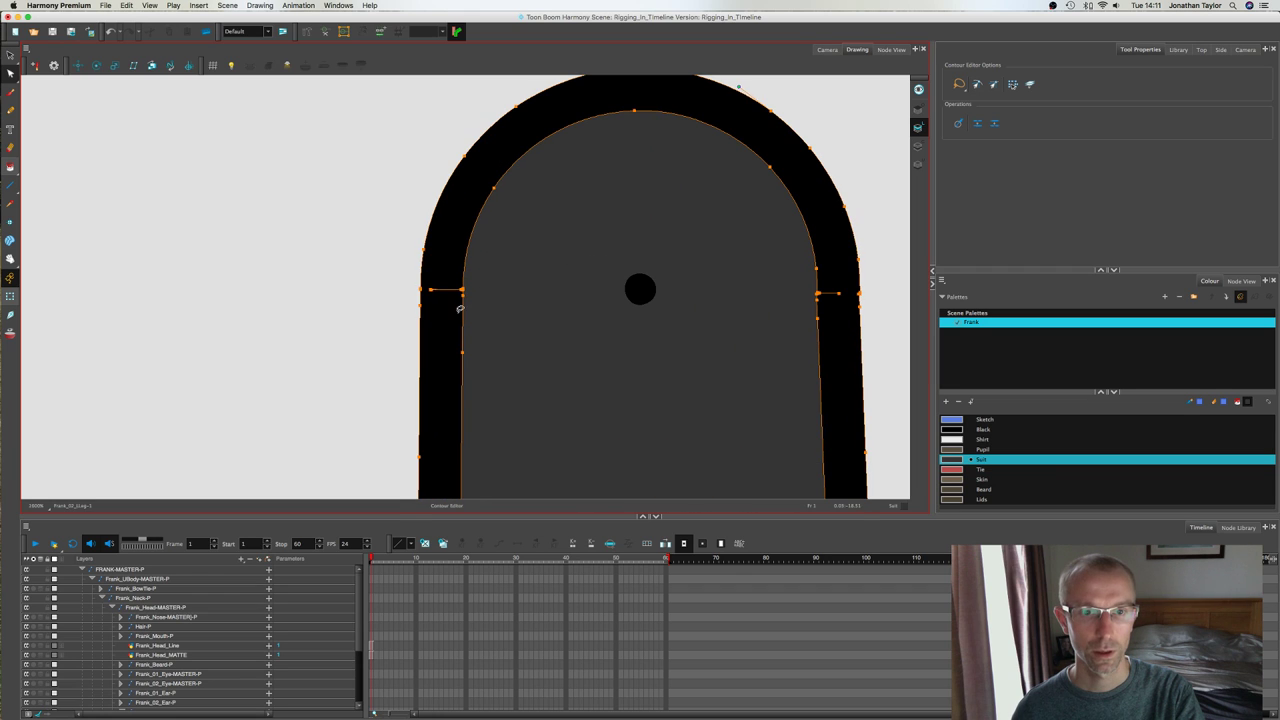
pyautogui.moveTo(423, 290); pyautogui.dragTo(472, 231)
pyautogui.moveTo(861, 296); pyautogui.dragTo(806, 224)
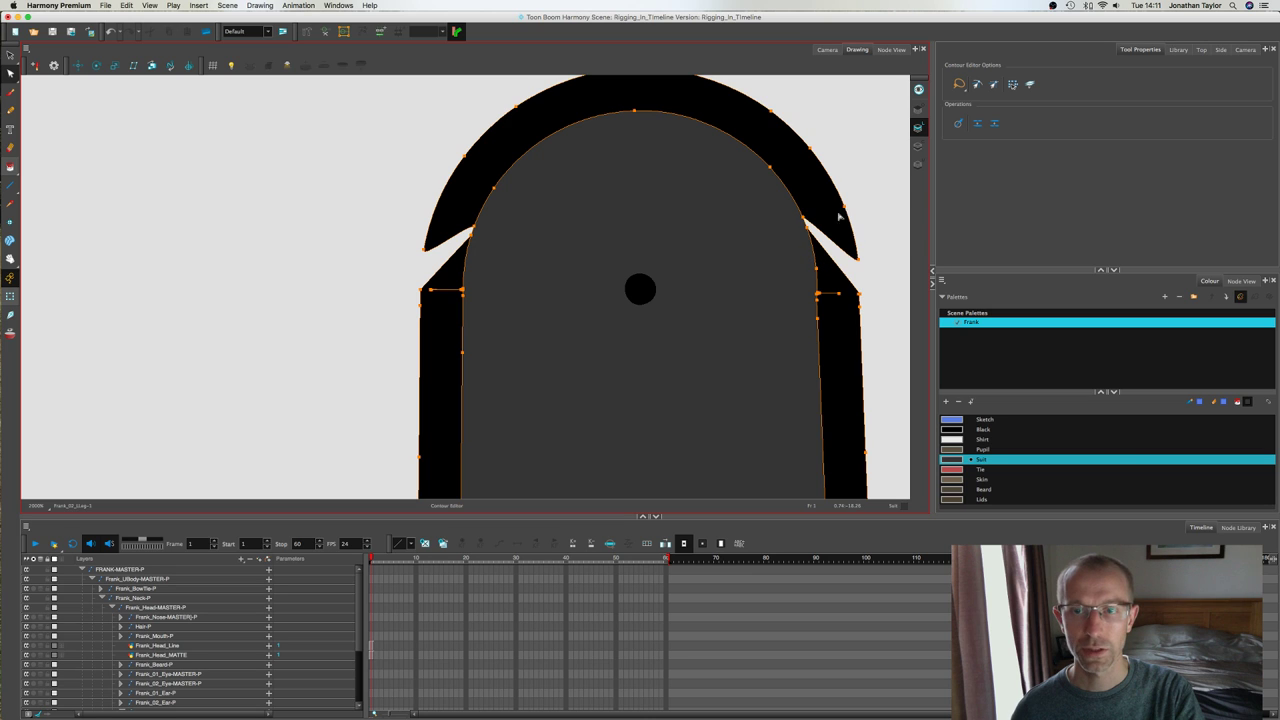
pyautogui.click(879, 171)
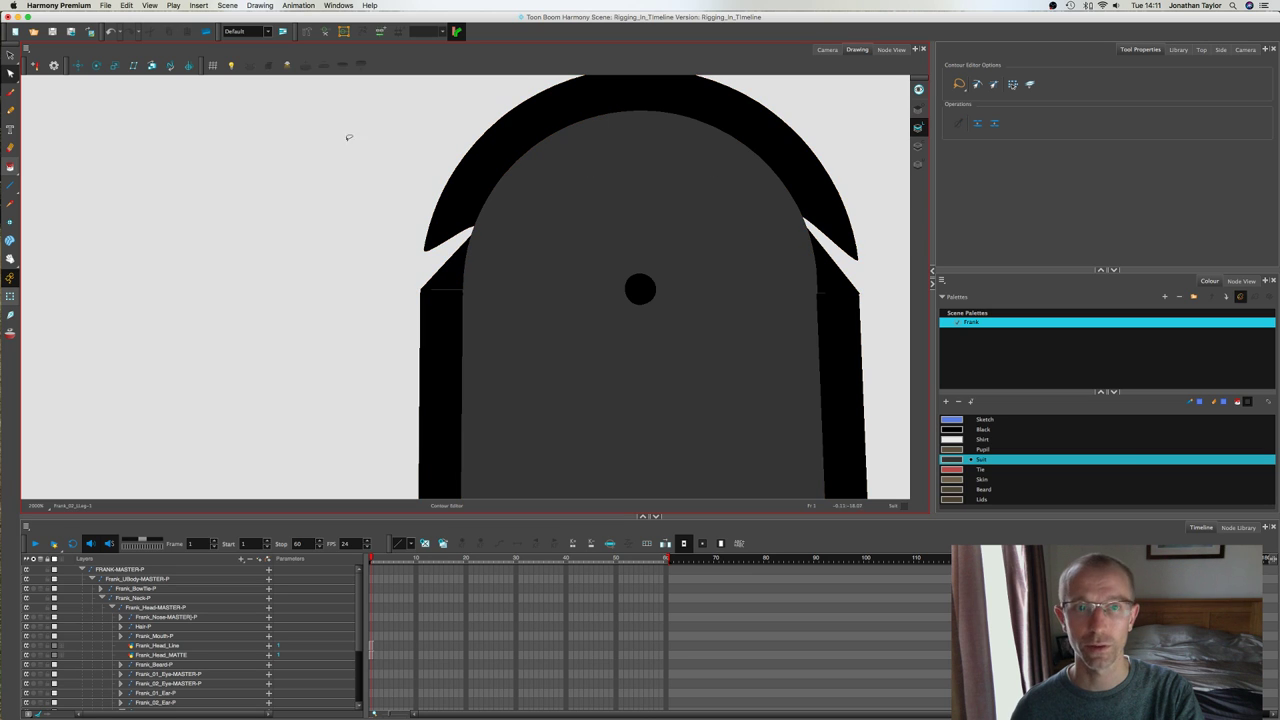
# Step: Delete the separated black outline cap around the knee's rounded end
pyautogui.hotkey('alt', 's')
pyautogui.click(478, 150)
pyautogui.press('Delete')
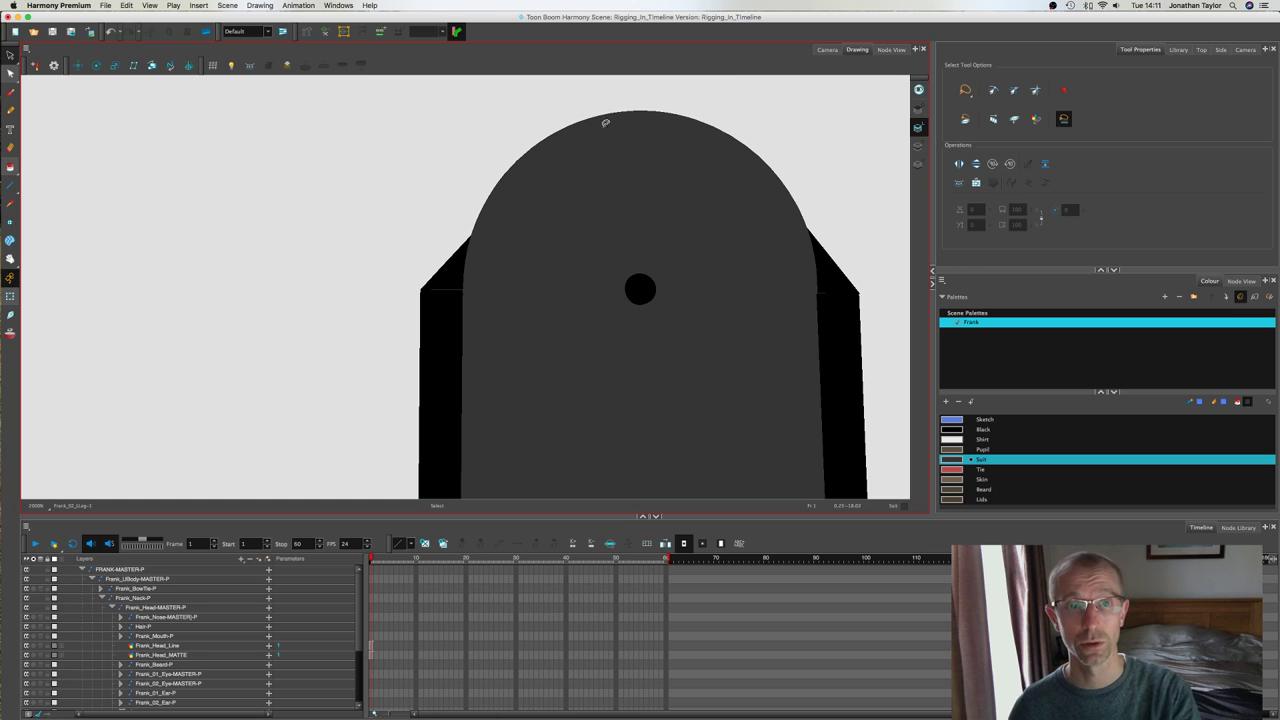
# Step: Test the knee joint in the Camera view by rotating the lower leg together with its foot, and undo the rotation
pyautogui.click(826, 49)
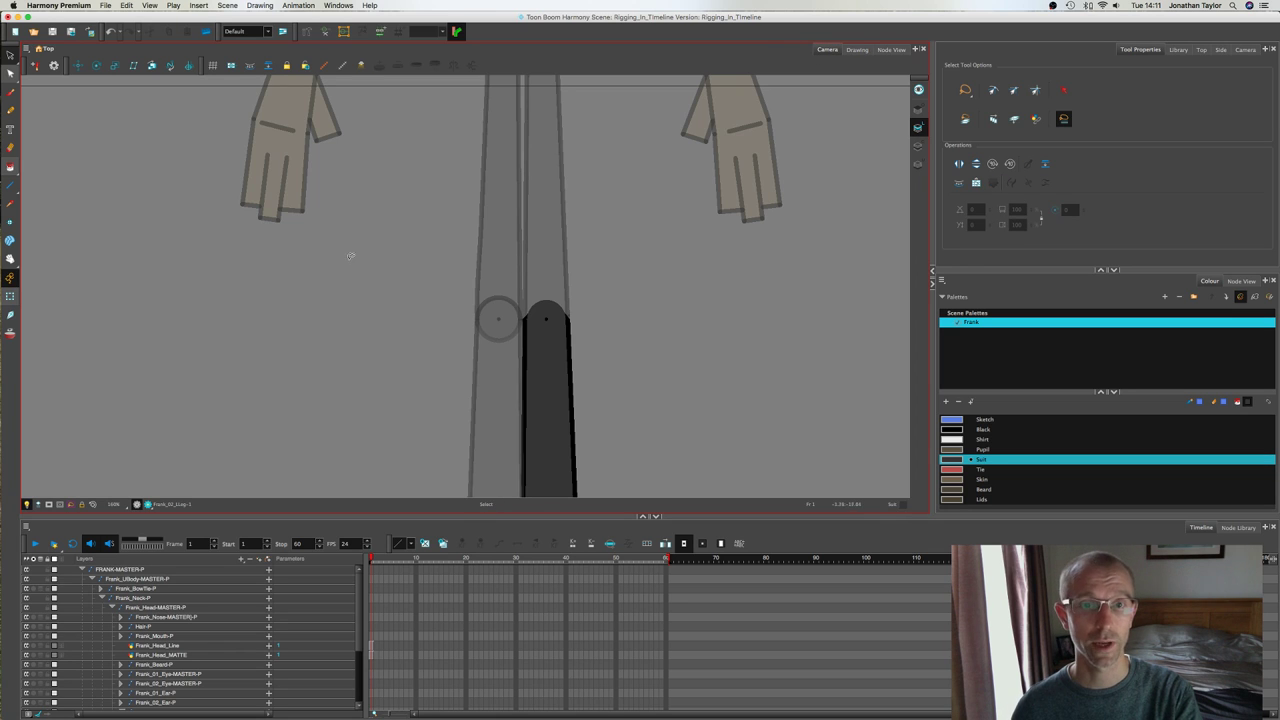
pyautogui.hotkey('shift', 't')
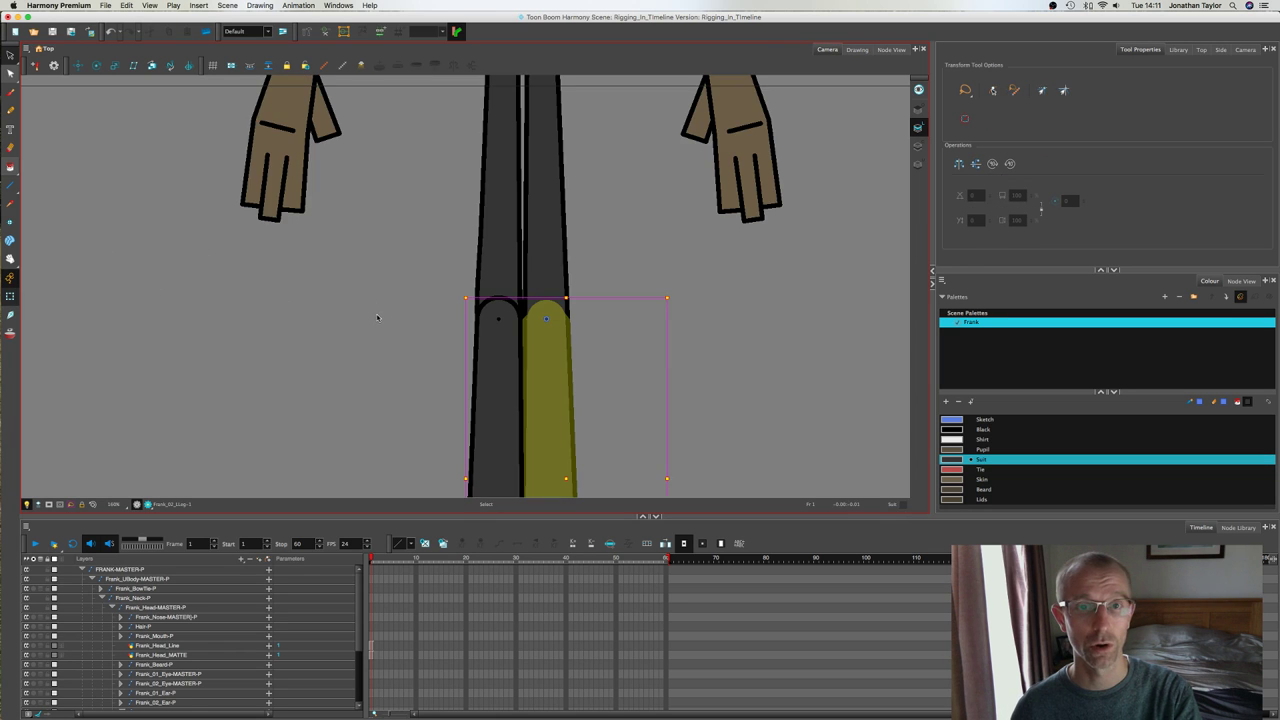
pyautogui.scroll(-2, 375, 315)
pyautogui.moveTo(376, 317); pyautogui.dragTo(397, 273)
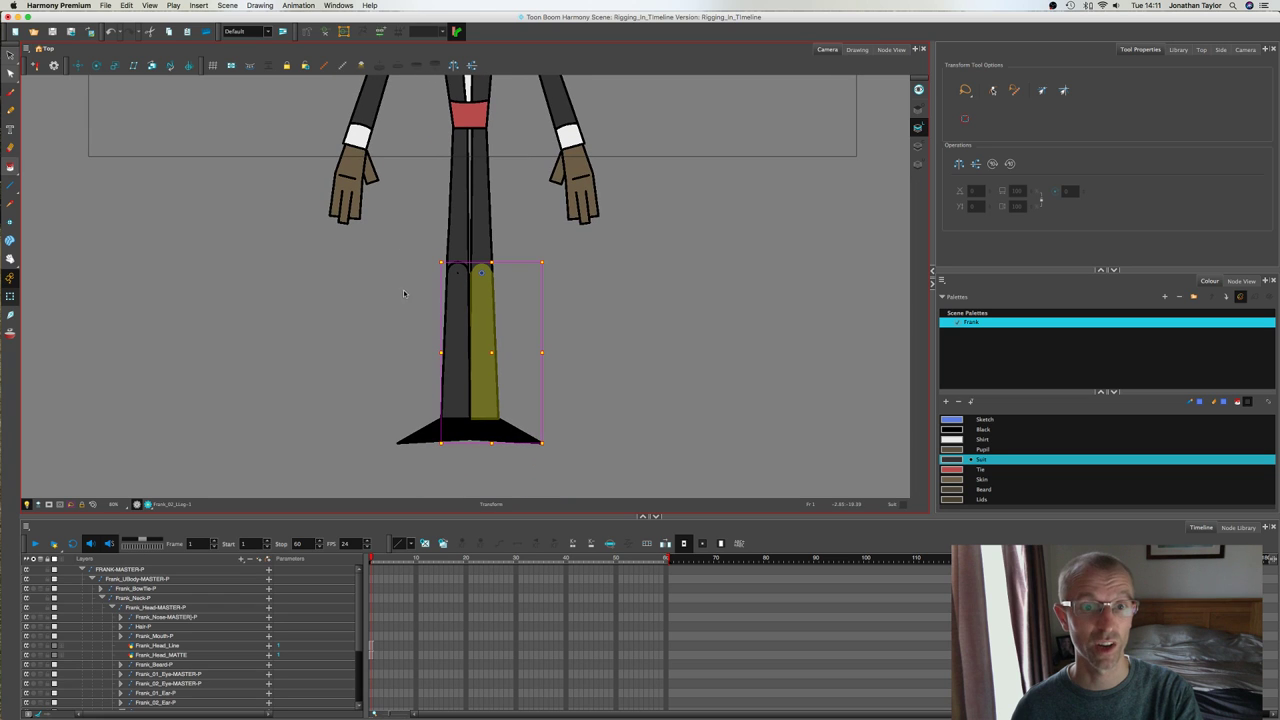
pyautogui.click(467, 292)
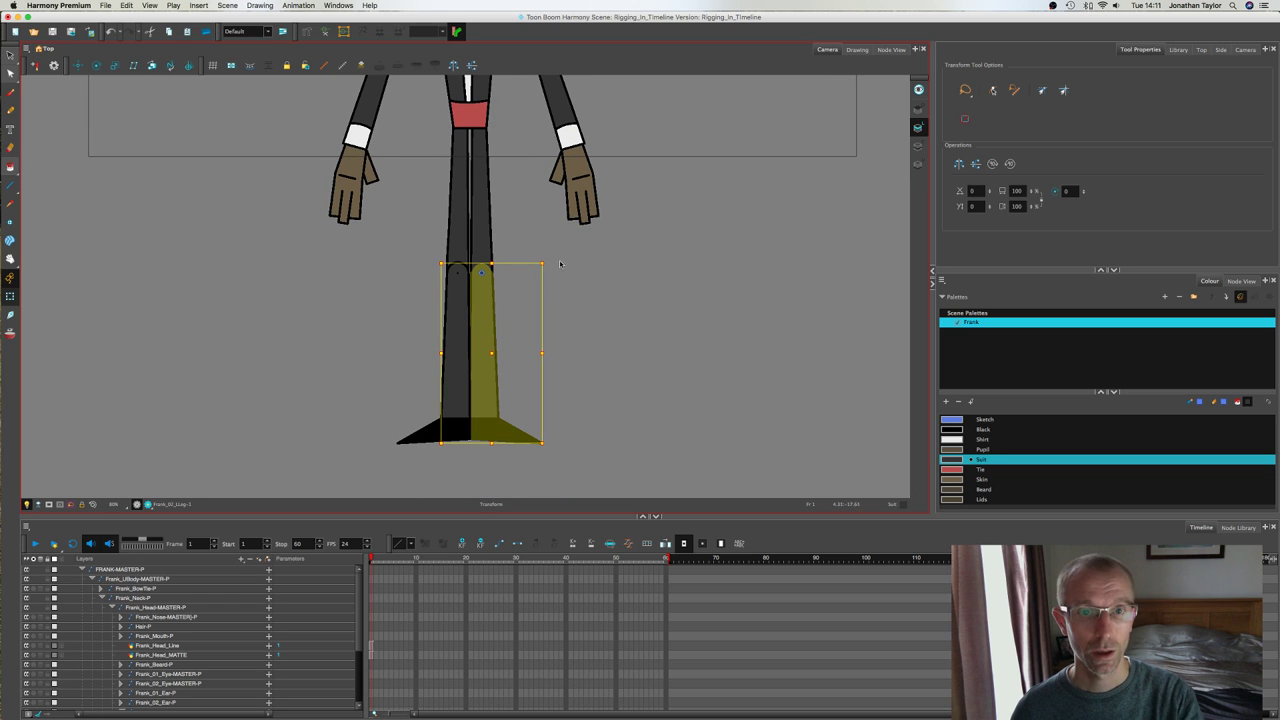
pyautogui.moveTo(545, 268)
pyautogui.mouseDown()
pyautogui.moveTo(439, 298)
pyautogui.moveTo(466, 319)
pyautogui.moveTo(482, 302)
pyautogui.mouseUp()
pyautogui.scroll(5, 482, 305)
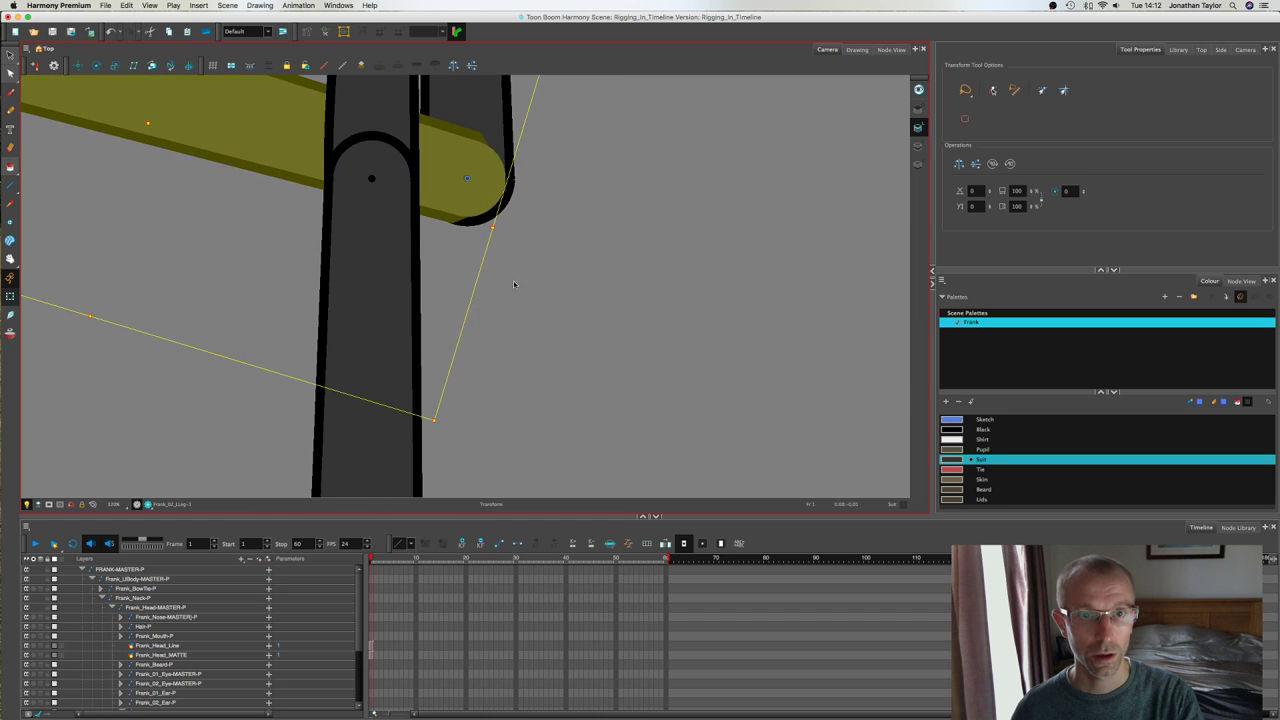
pyautogui.click(537, 279)
pyautogui.press('super+z')
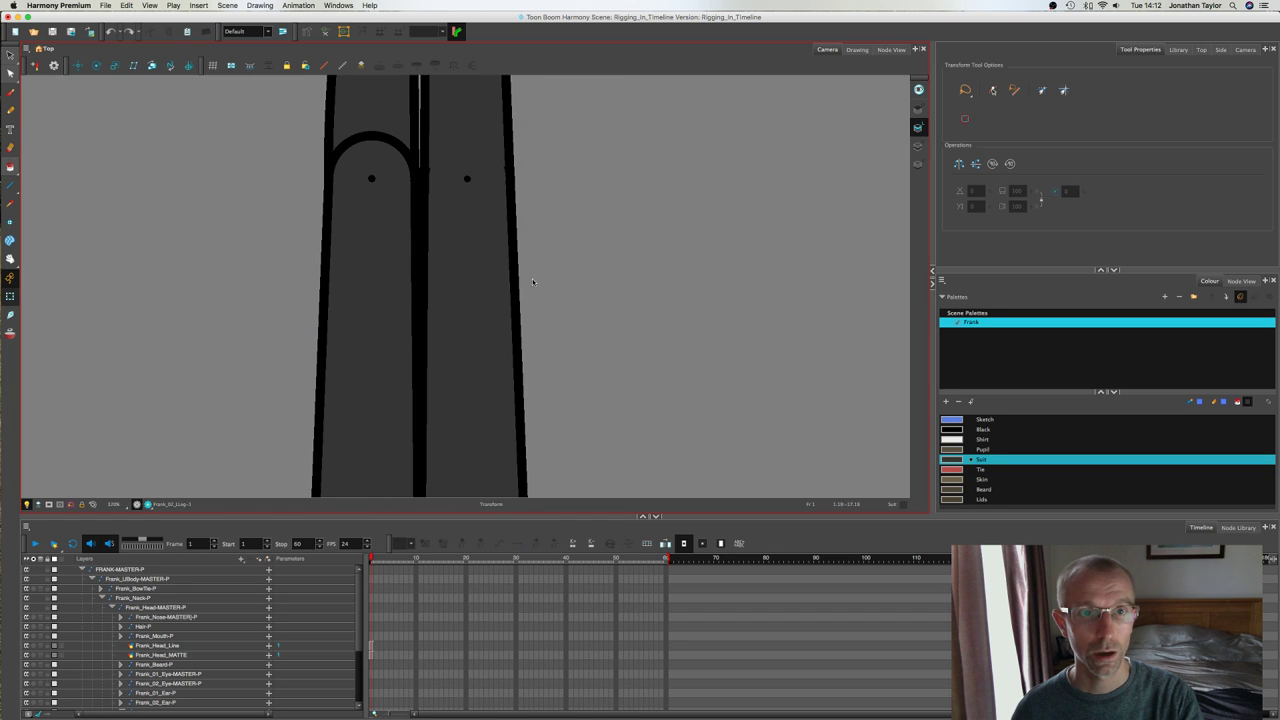
# Step: Examine in the Camera view how the upper and lower leg outlines overlap at the reworked knee, including the upper leg's contour
pyautogui.scroll(4, 531, 280)
pyautogui.press('space')
pyautogui.moveTo(489, 160); pyautogui.dragTo(603, 329)
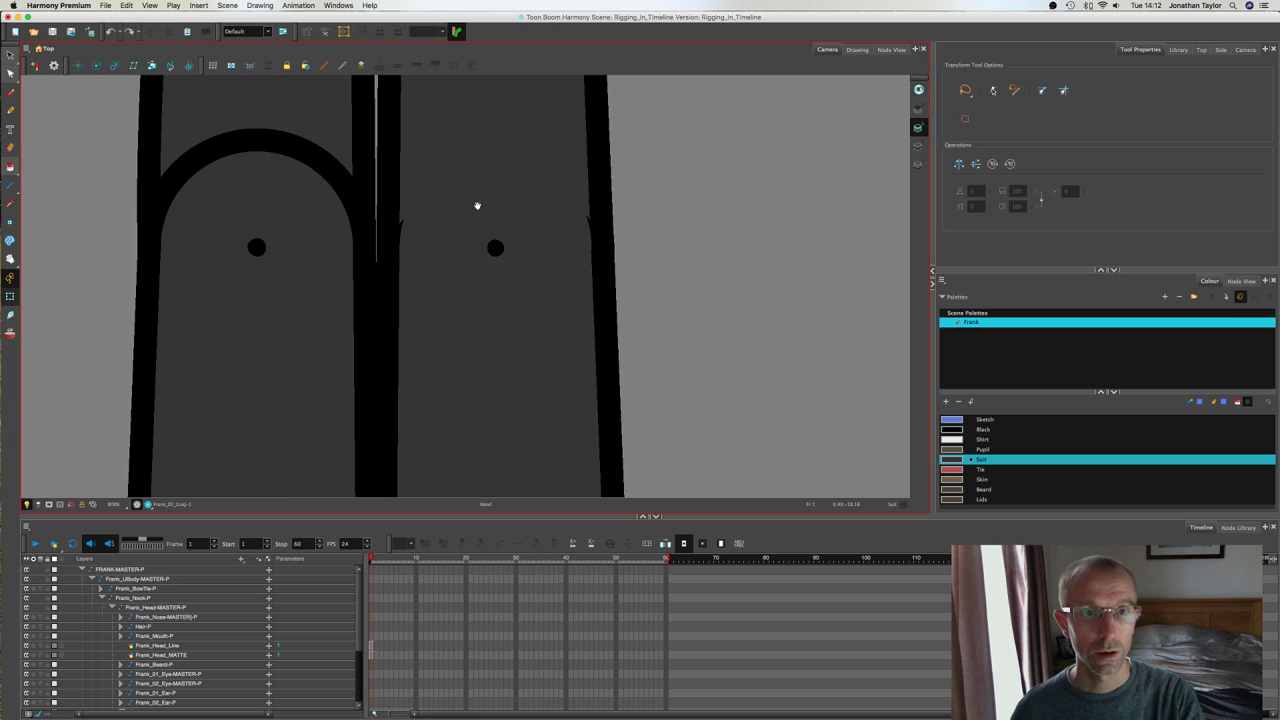
pyautogui.click(457, 263)
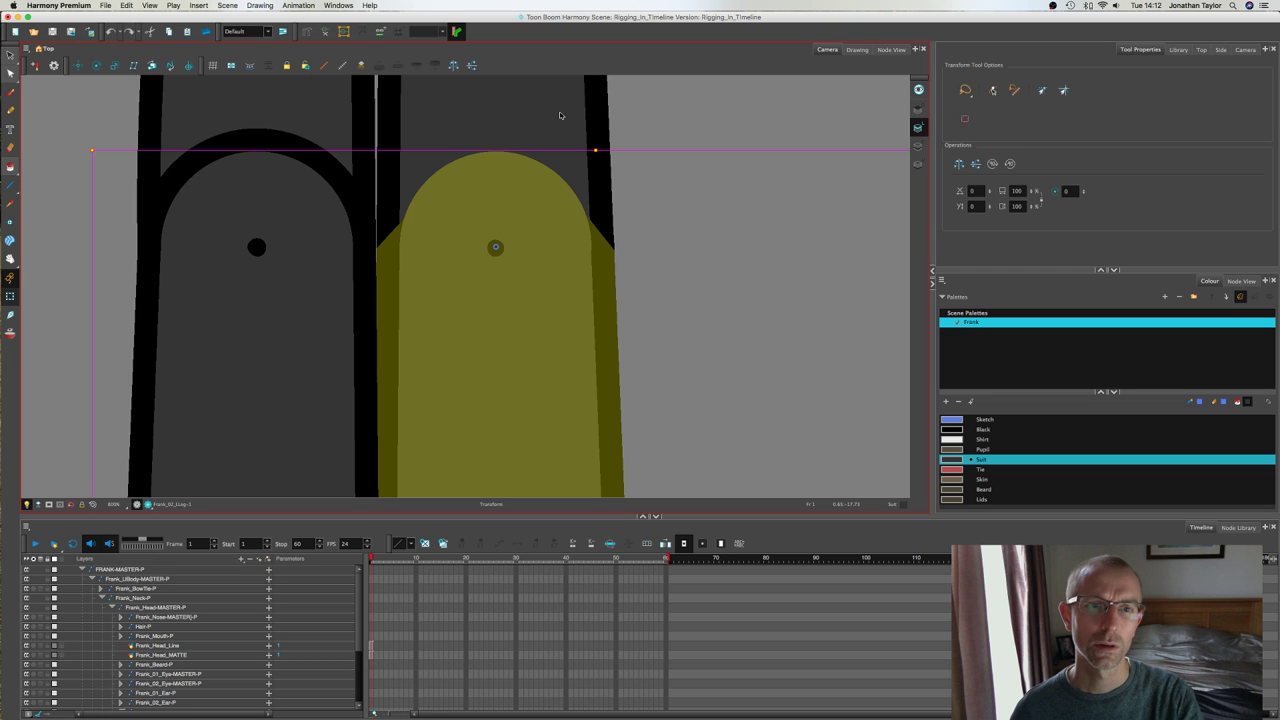
pyautogui.click(534, 117)
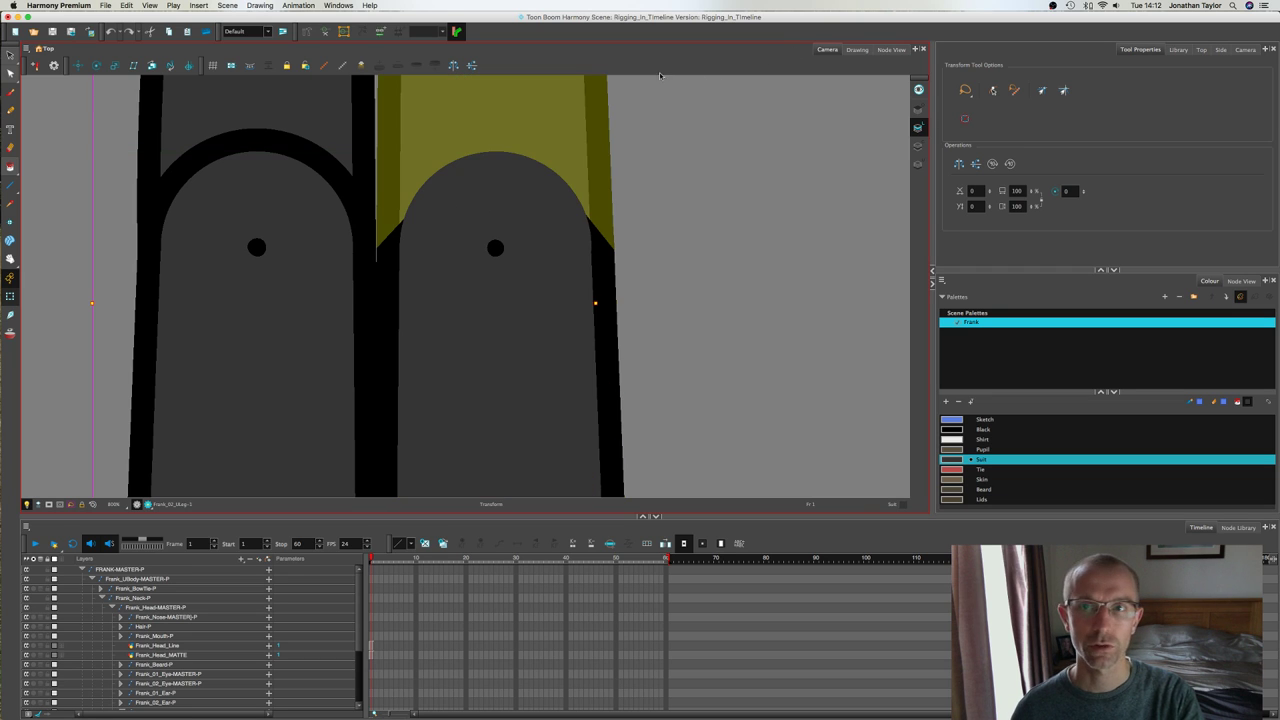
pyautogui.click(10, 74)
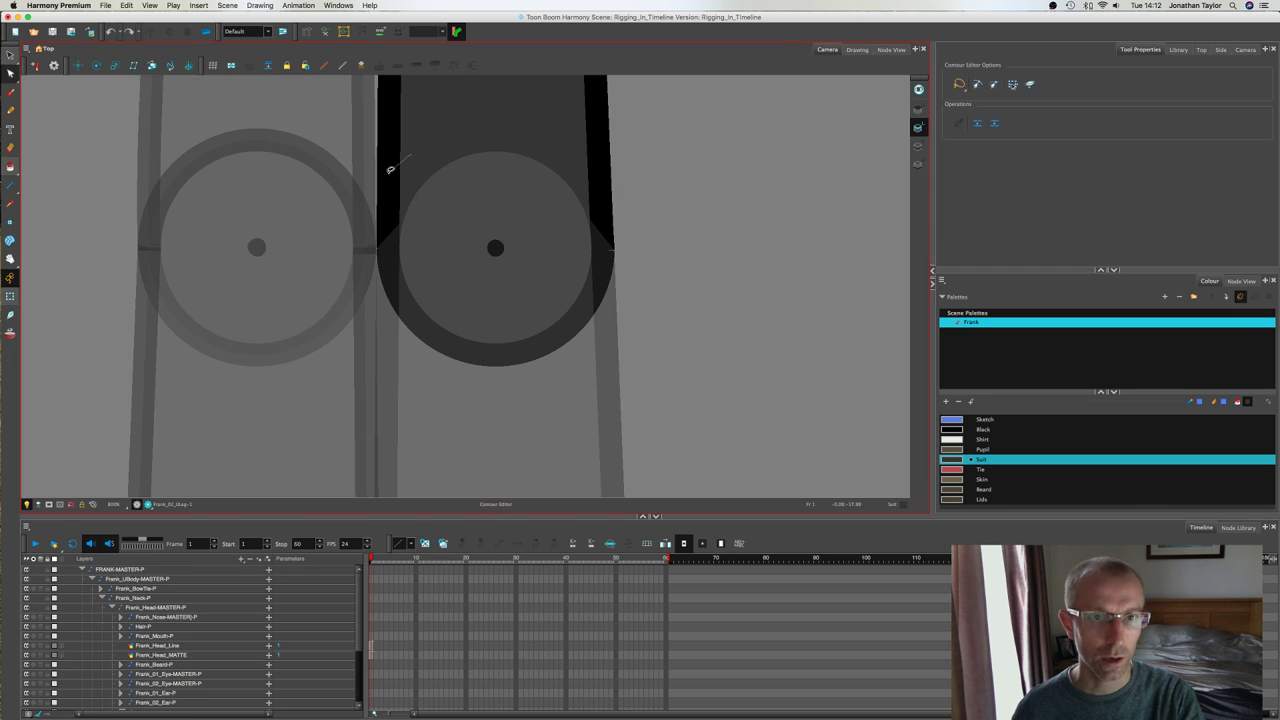
pyautogui.click(390, 171)
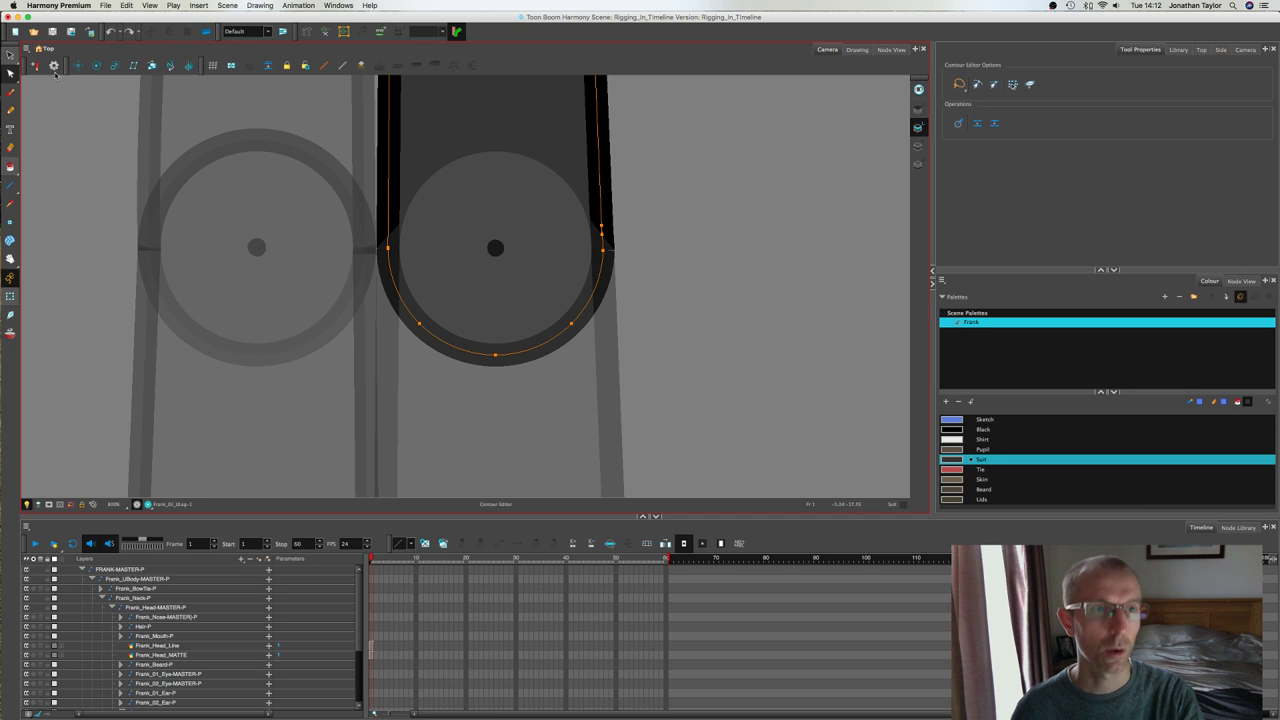
pyautogui.click(10, 55)
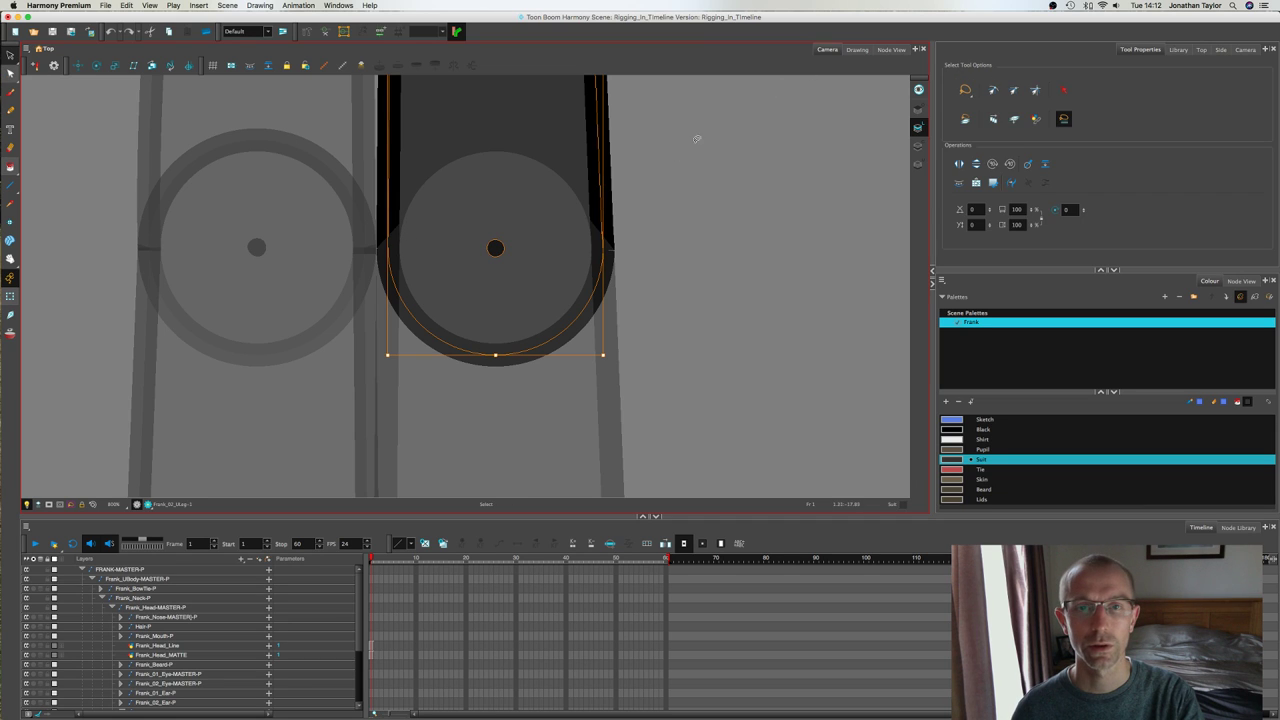
# Step: Inspect the upper leg's rounded end in the Drawing view with all its artwork selected, and return to the Camera view
pyautogui.click(857, 49)
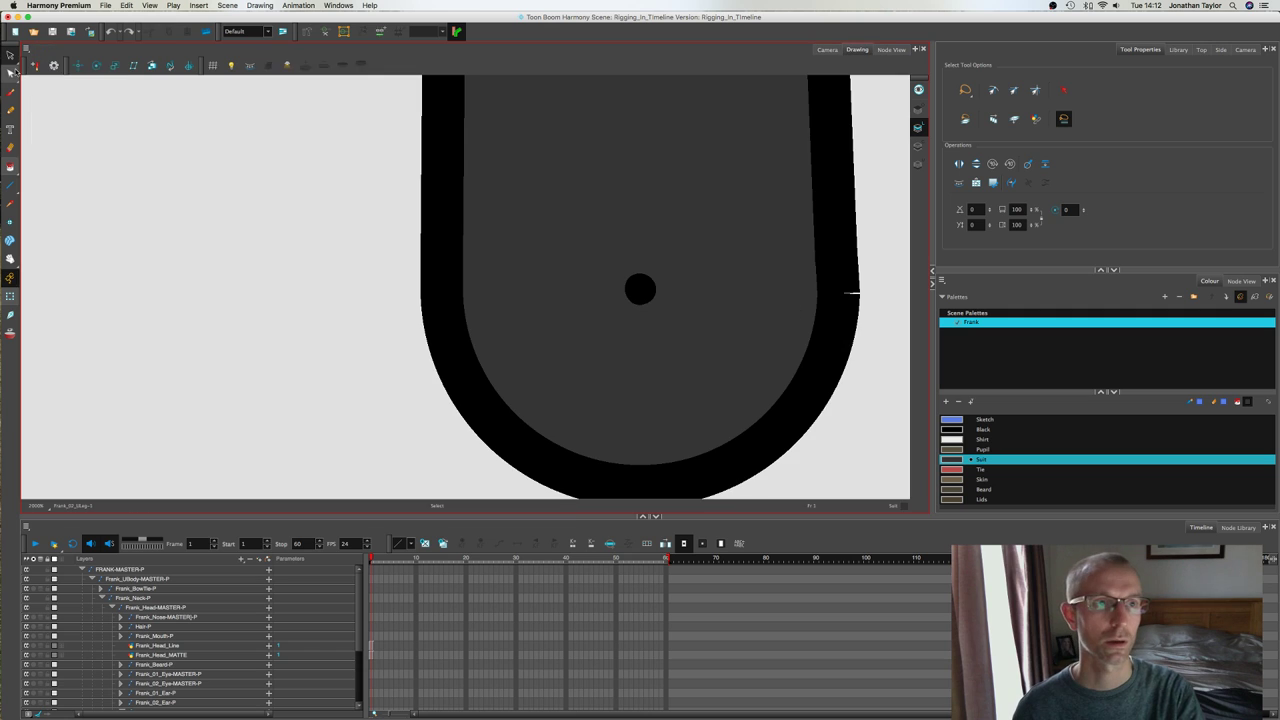
pyautogui.click(42, 55)
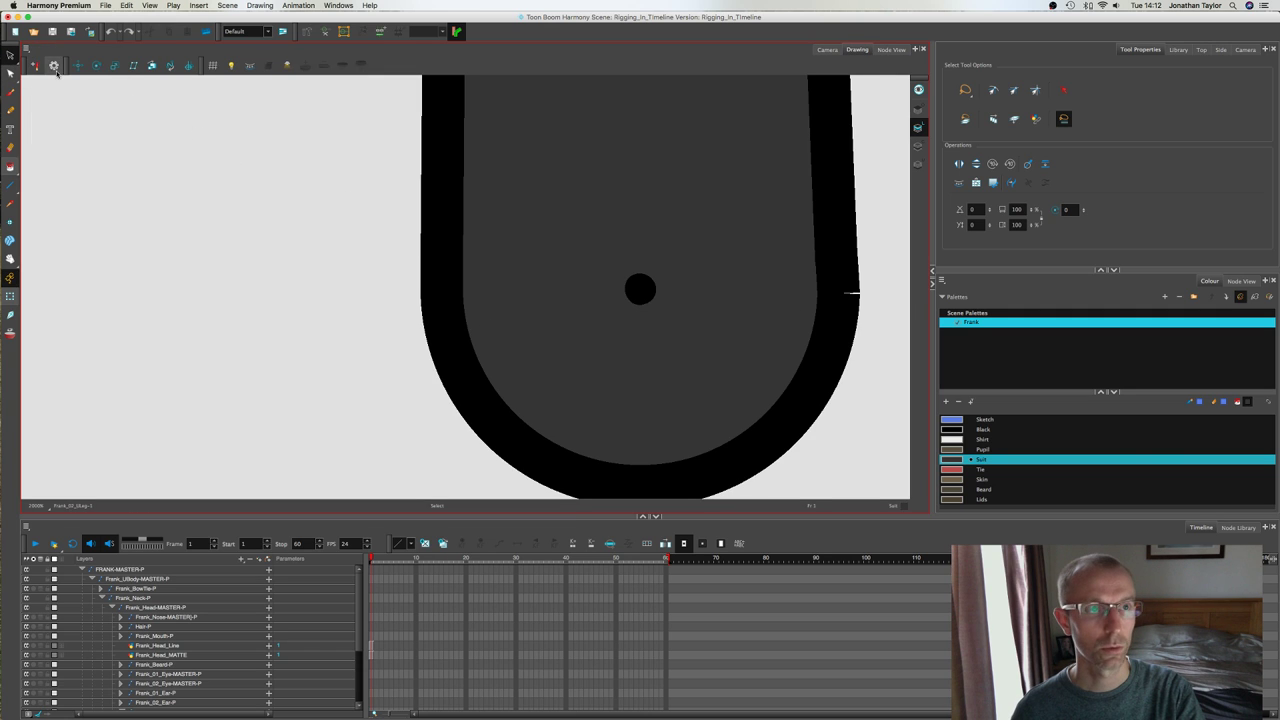
pyautogui.click(362, 215)
pyautogui.scroll(-3, 362, 215)
pyautogui.press('super+a')
pyautogui.press('super+a')
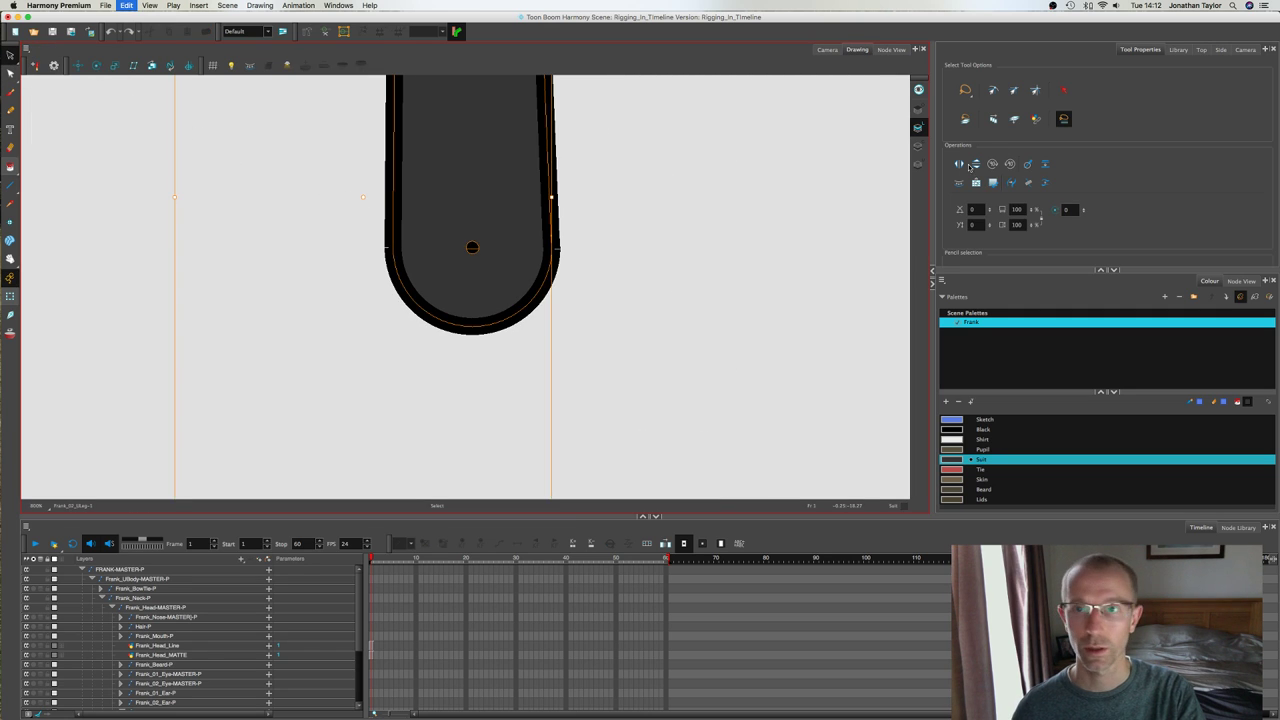
pyautogui.click(829, 163)
pyautogui.click(827, 49)
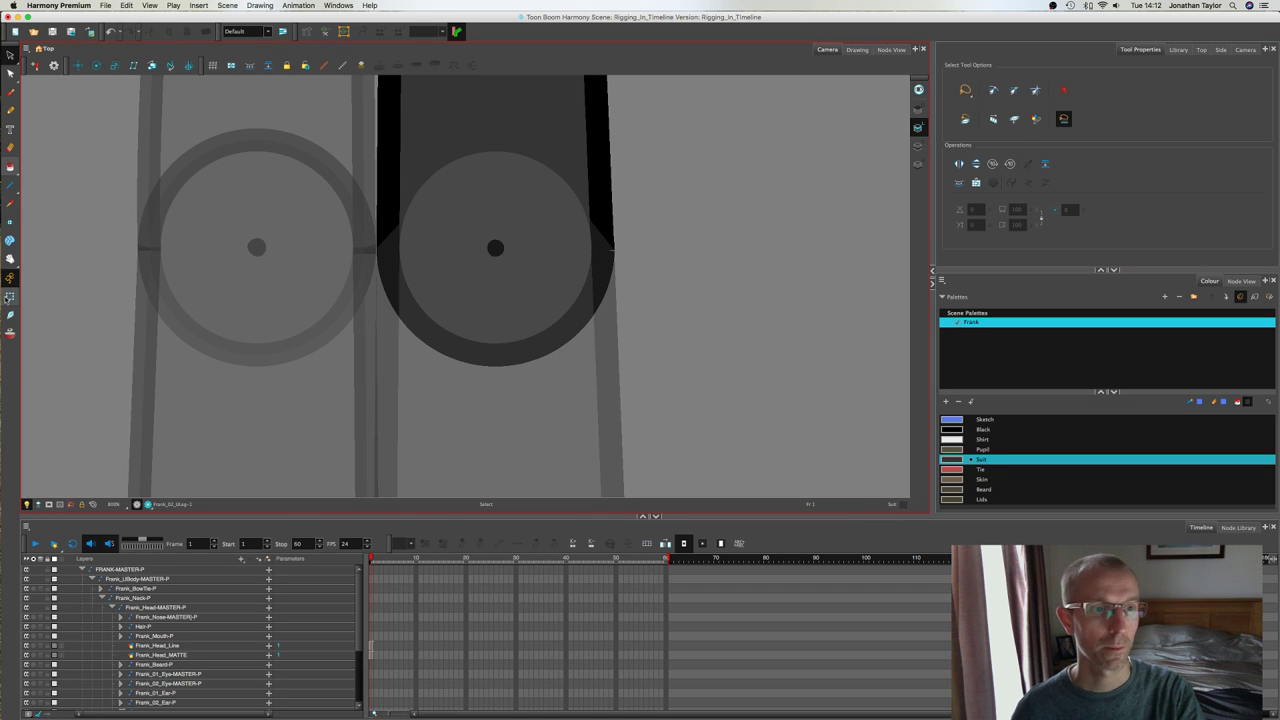
# Step: Reopen the reworked lower leg in the Drawing view and undo its cap deletion and contour edits
pyautogui.click(10, 296)
pyautogui.click(455, 262)
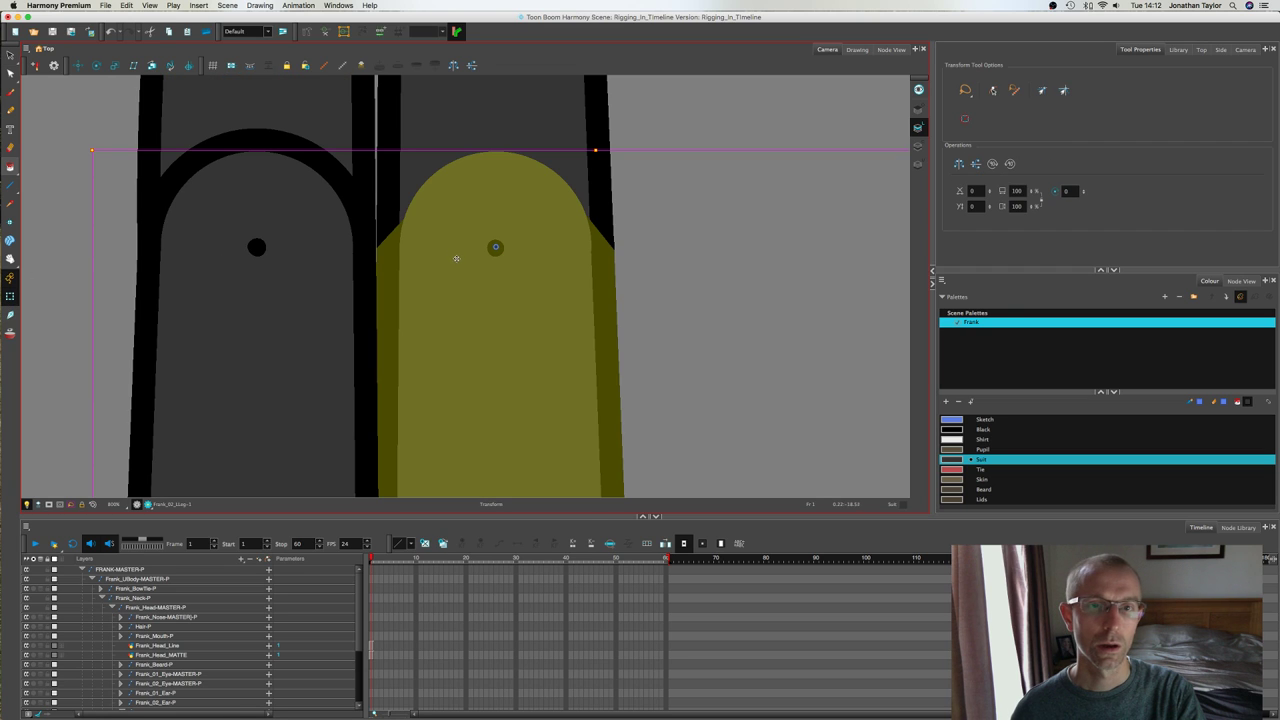
pyautogui.click(857, 50)
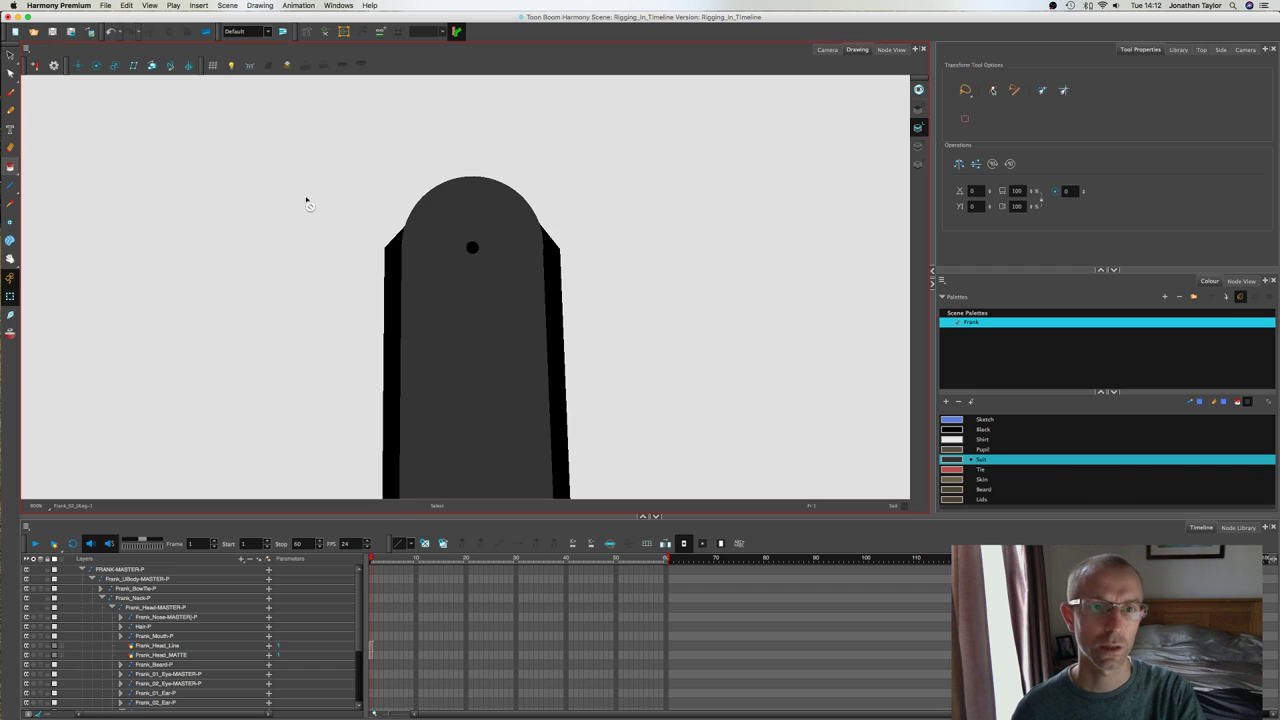
pyautogui.click(393, 251)
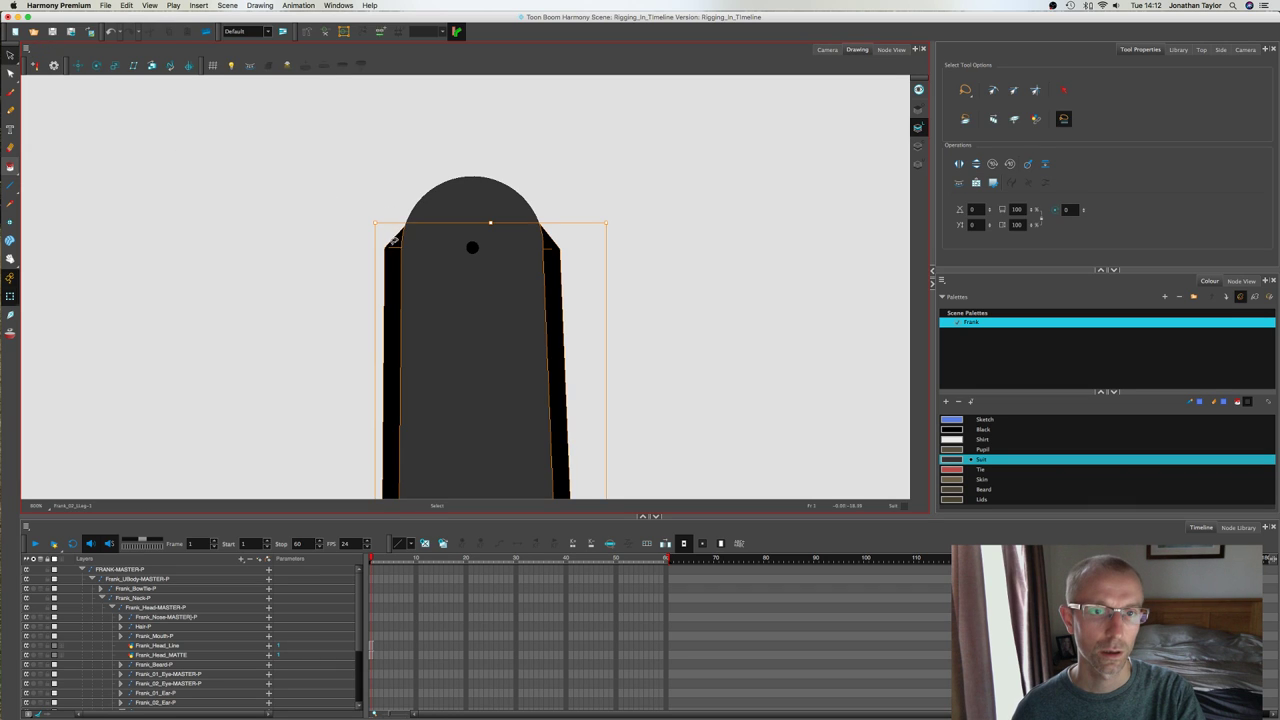
pyautogui.press('super+z')
pyautogui.press('super+z')
pyautogui.press('super+z')
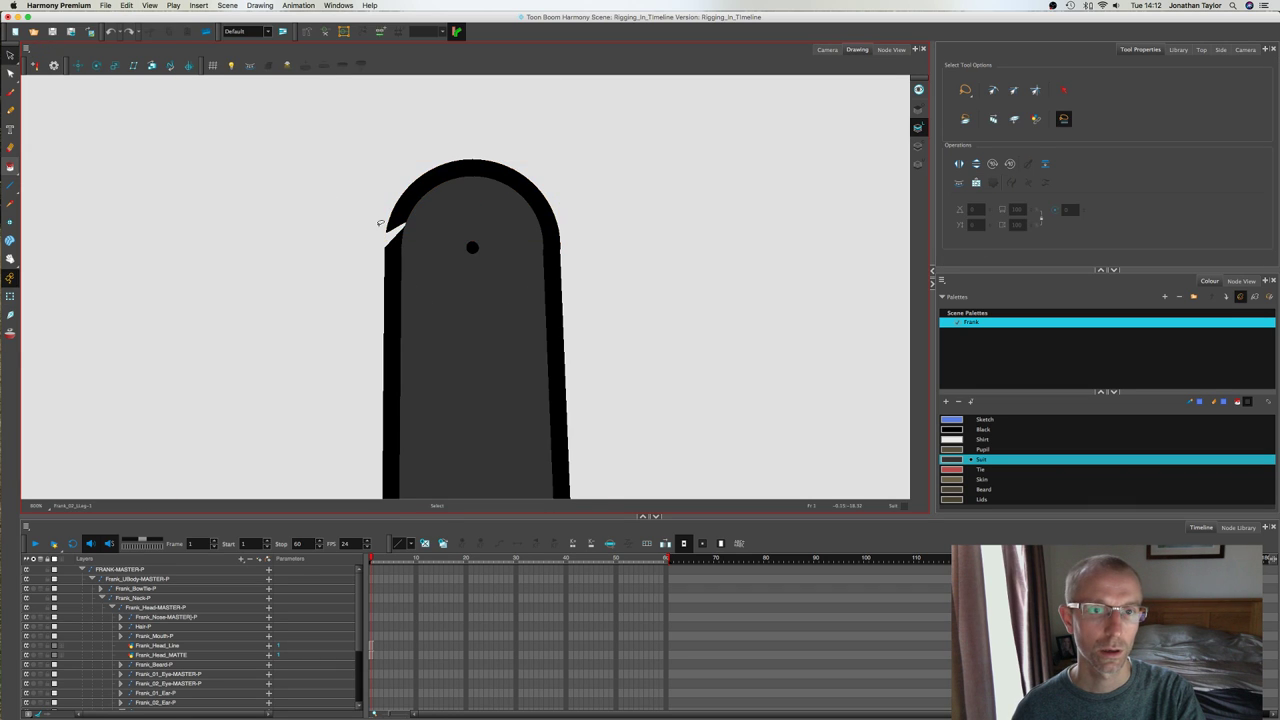
# Step: Pull the outer contour points just below the knee line inward on both sides, leaving slanted side outline ends and a separate cap
pyautogui.click(394, 228)
pyautogui.scroll(3, 390, 240)
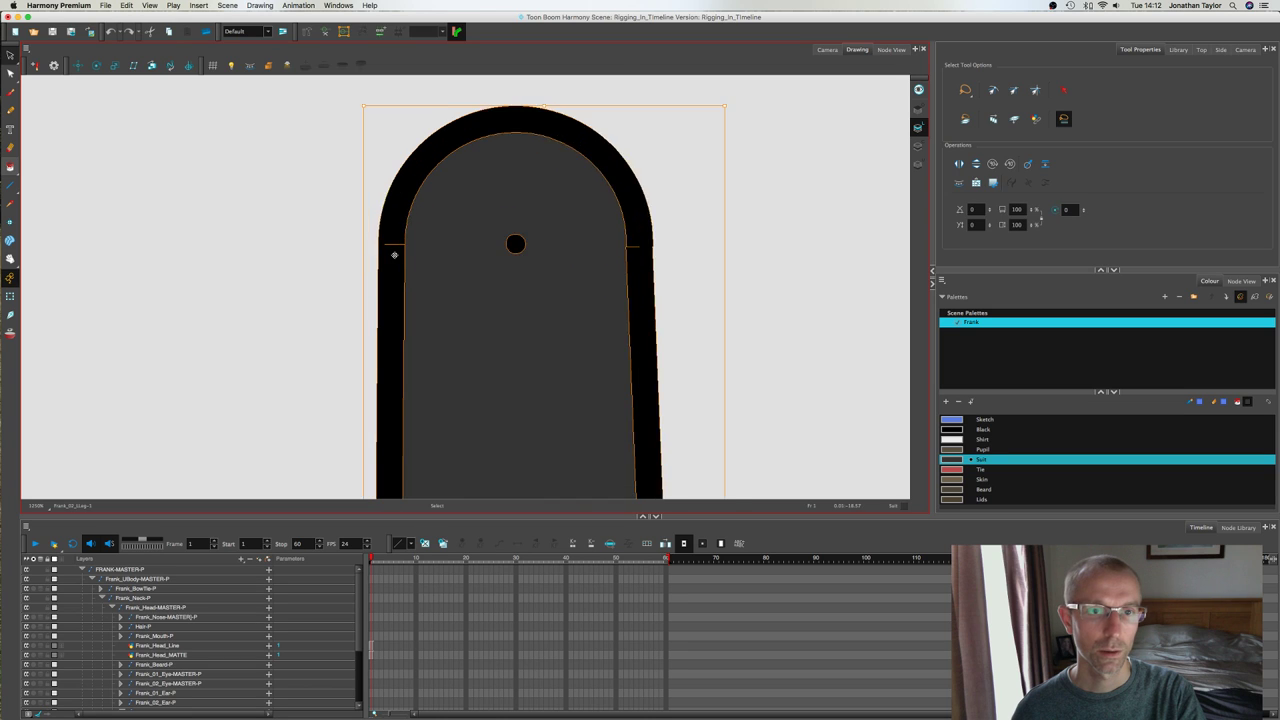
pyautogui.click(10, 73)
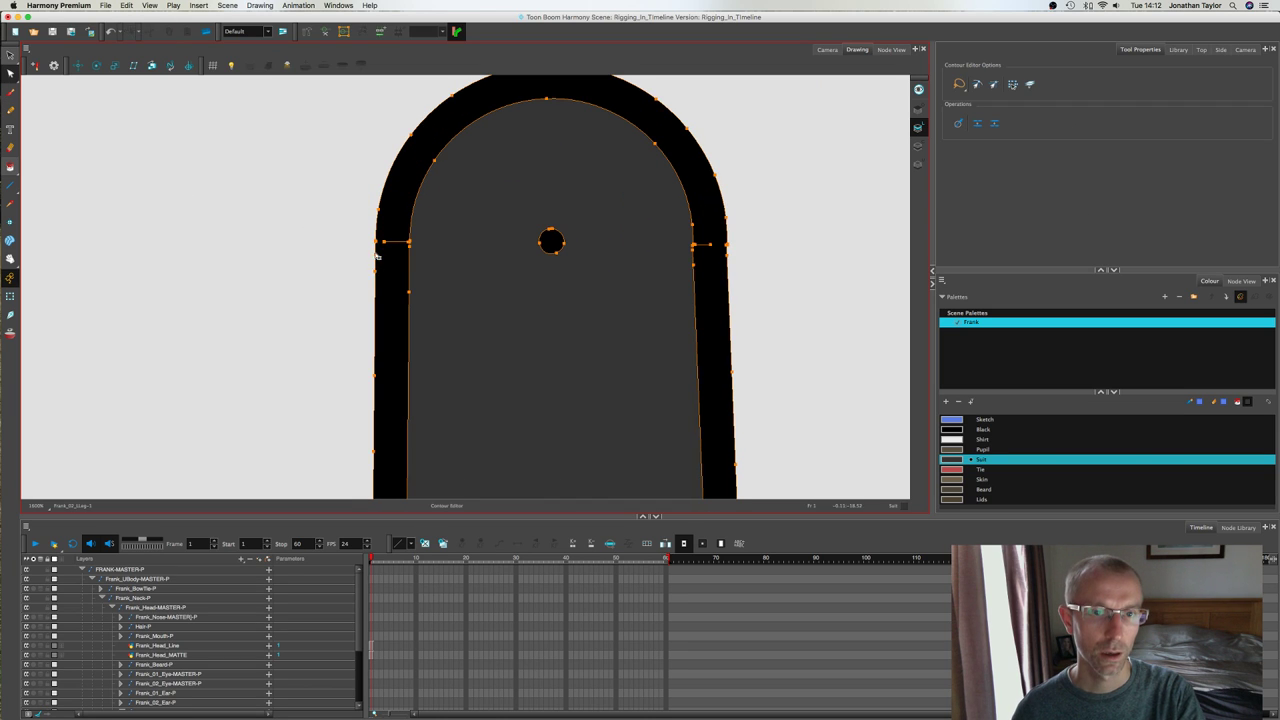
pyautogui.moveTo(377, 256); pyautogui.dragTo(407, 246)
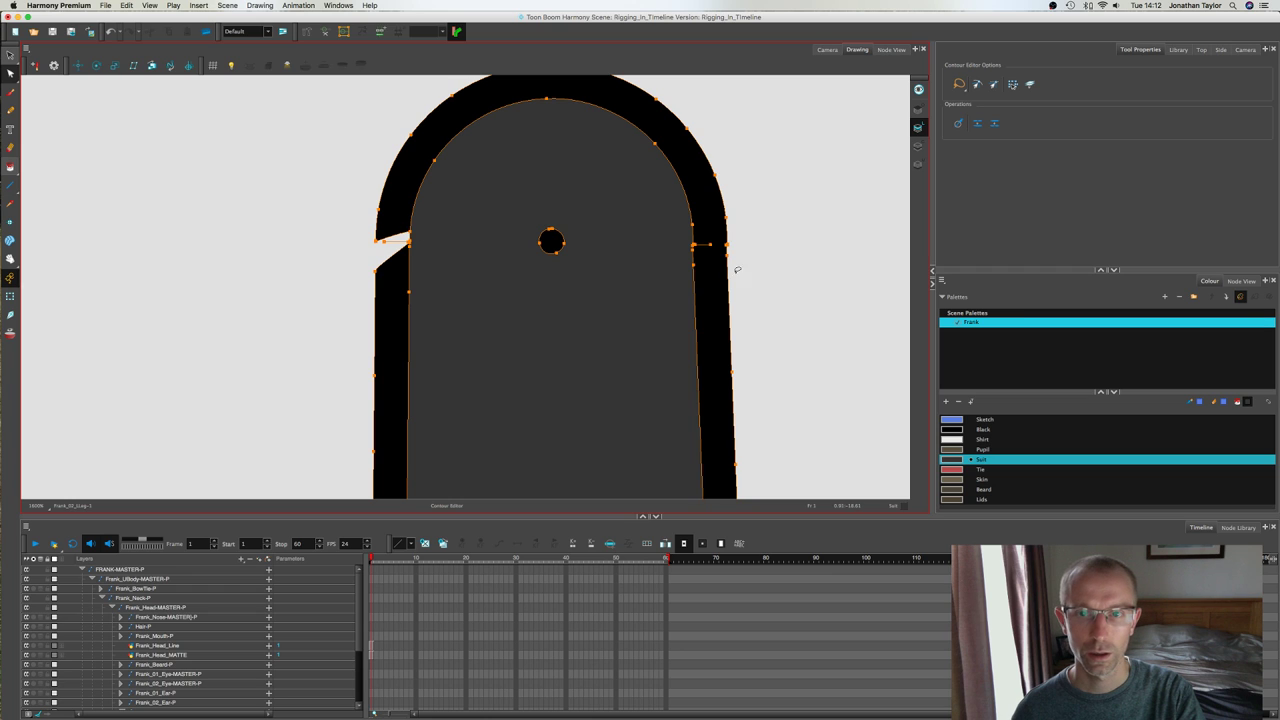
pyautogui.moveTo(728, 257); pyautogui.dragTo(692, 239)
pyautogui.click(746, 212)
# Step: Delete the detached outline cap above the slanted side outlines of the lower leg
pyautogui.click(10, 56)
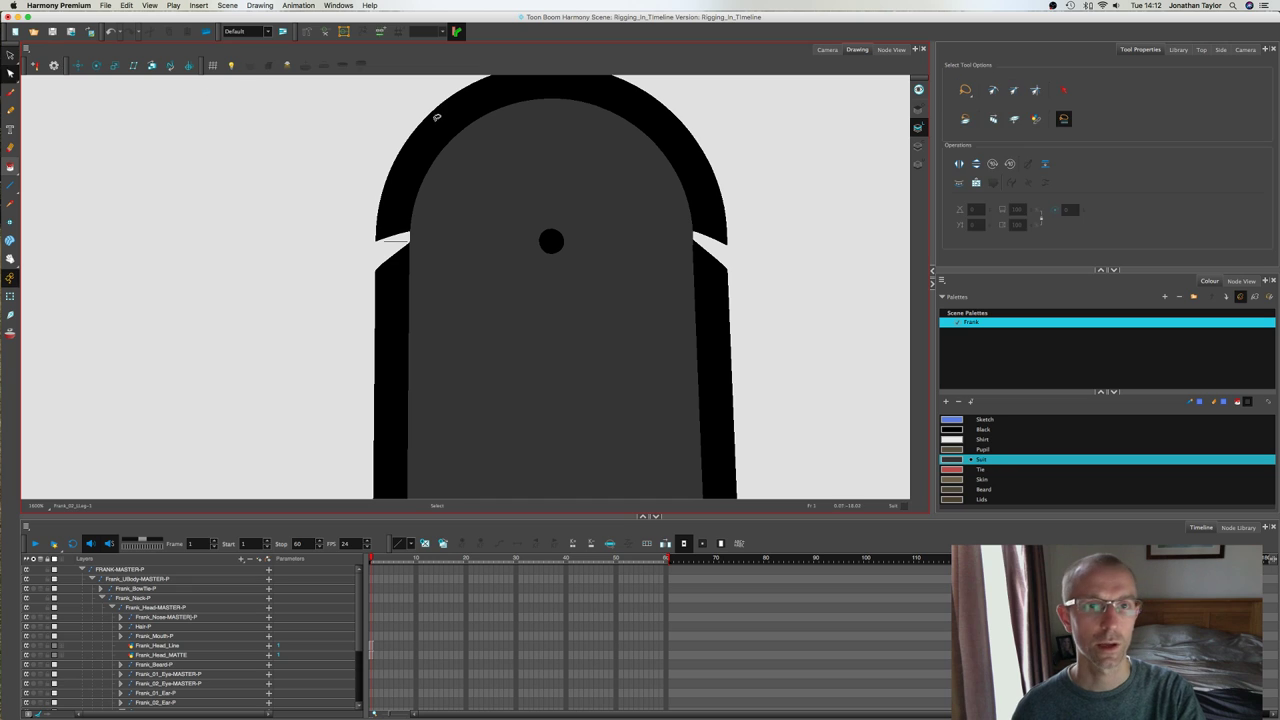
pyautogui.click(438, 117)
pyautogui.press('Delete')
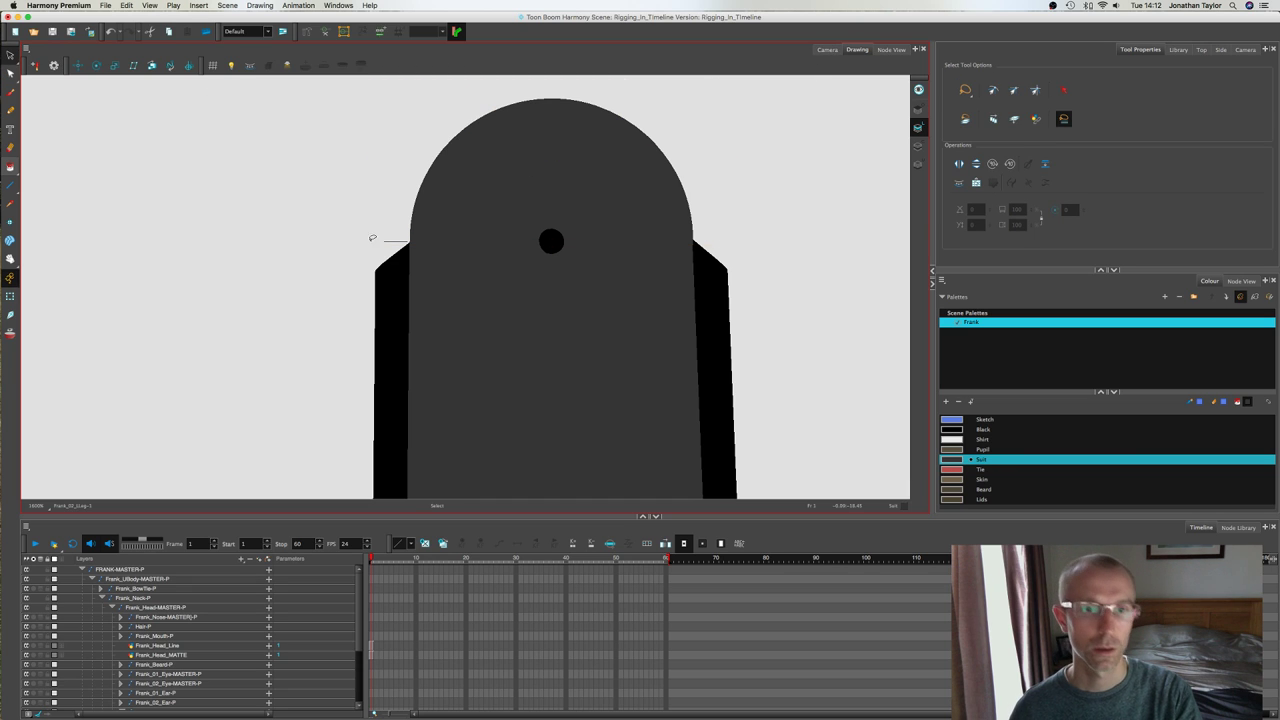
# Step: Remove the stray horizontal line sticking out beside the rounded end of the Frank_02 lower leg
pyautogui.click(391, 241)
pyautogui.scroll(3, 383, 241)
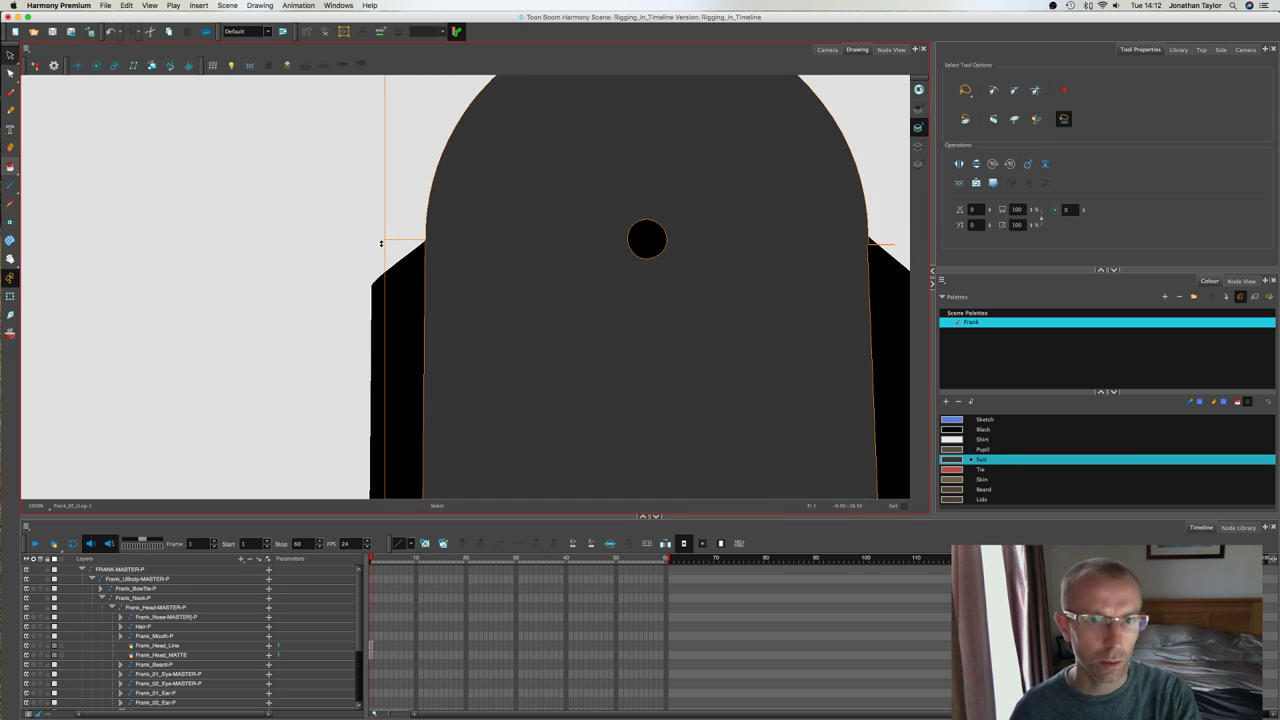
pyautogui.click(10, 73)
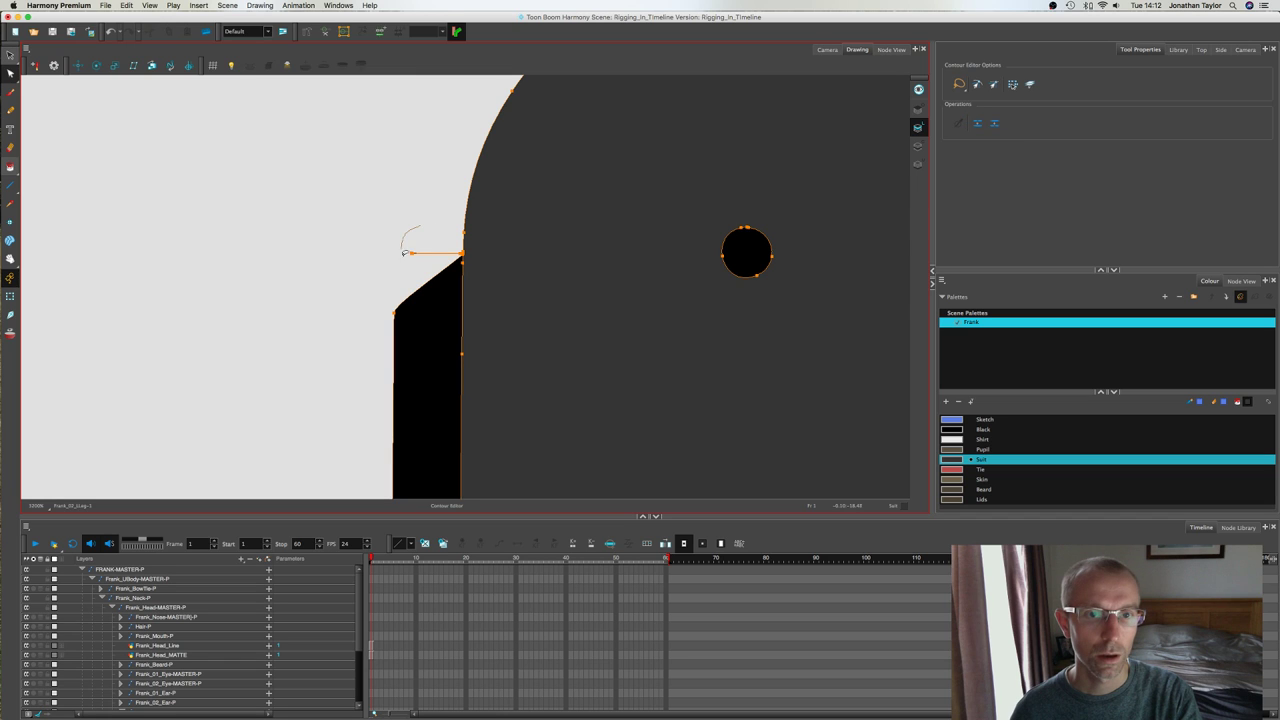
pyautogui.click(427, 250)
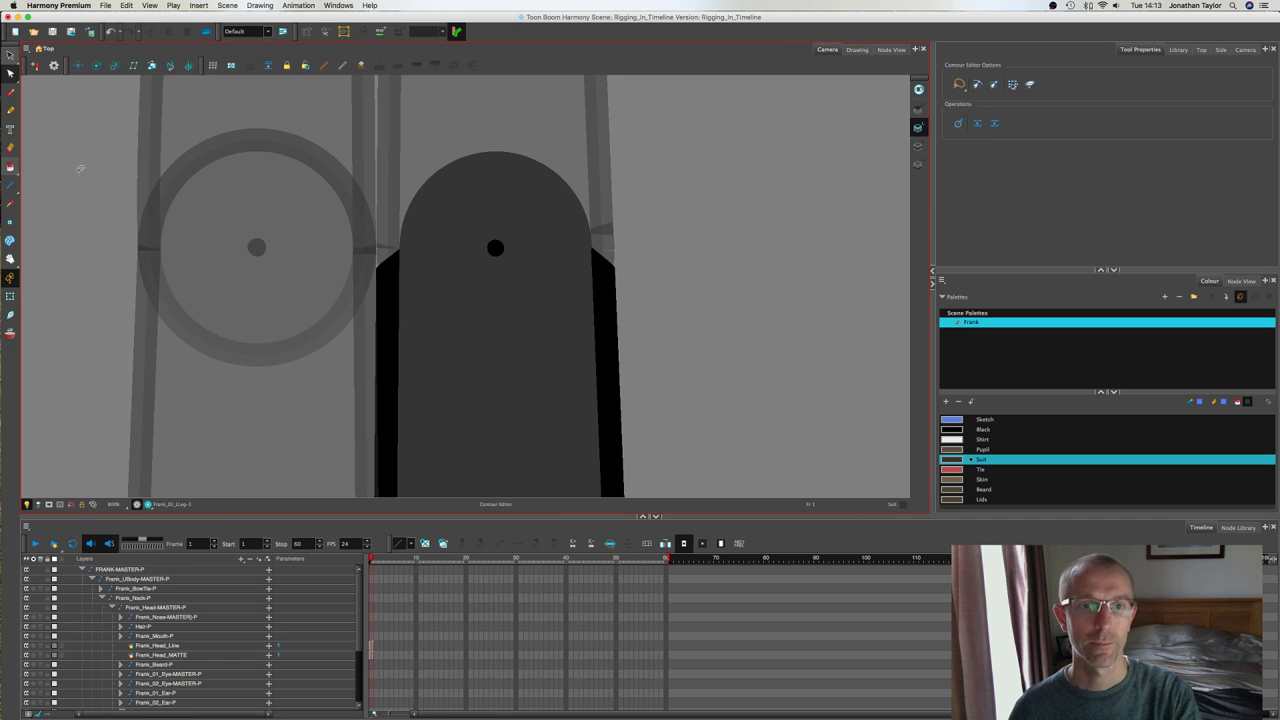
# Step: Test the knee bend in the Camera view by rotating the Frank_02 lower leg out sideways, and undo the rotation
pyautogui.click(827, 49)
pyautogui.hotkey('shift', 't')
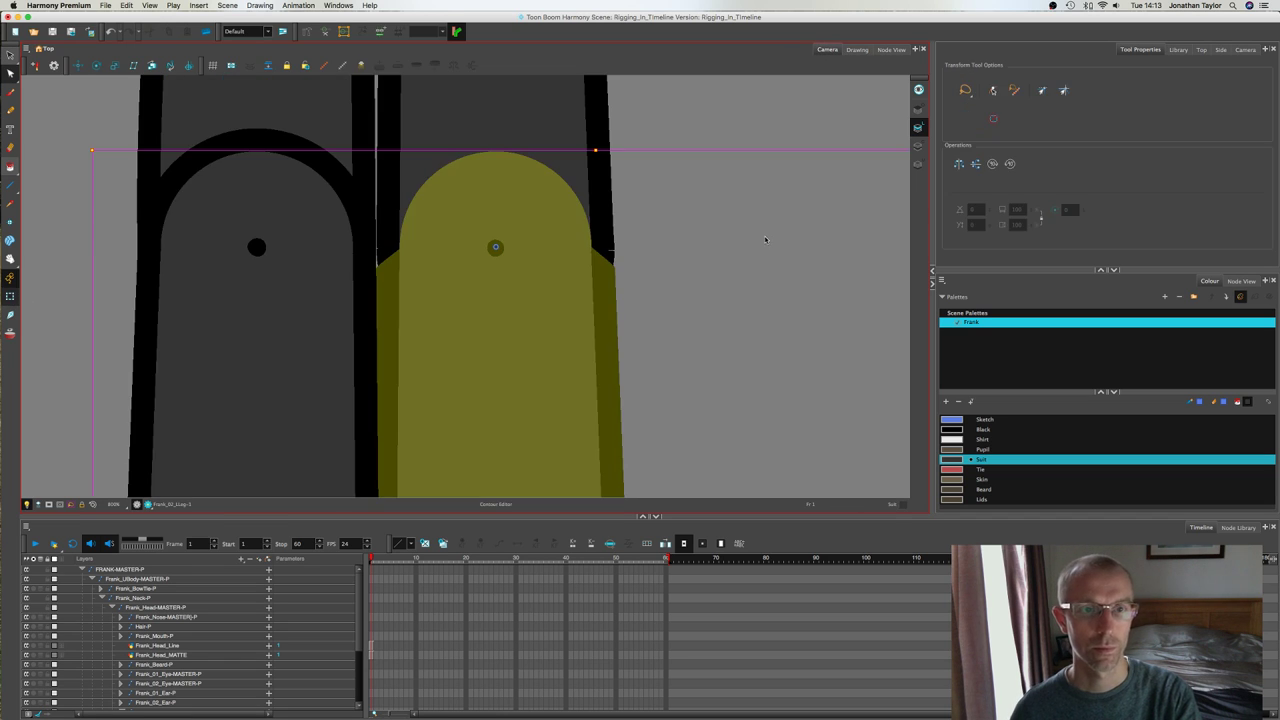
pyautogui.click(766, 242)
pyautogui.scroll(-3, 766, 243)
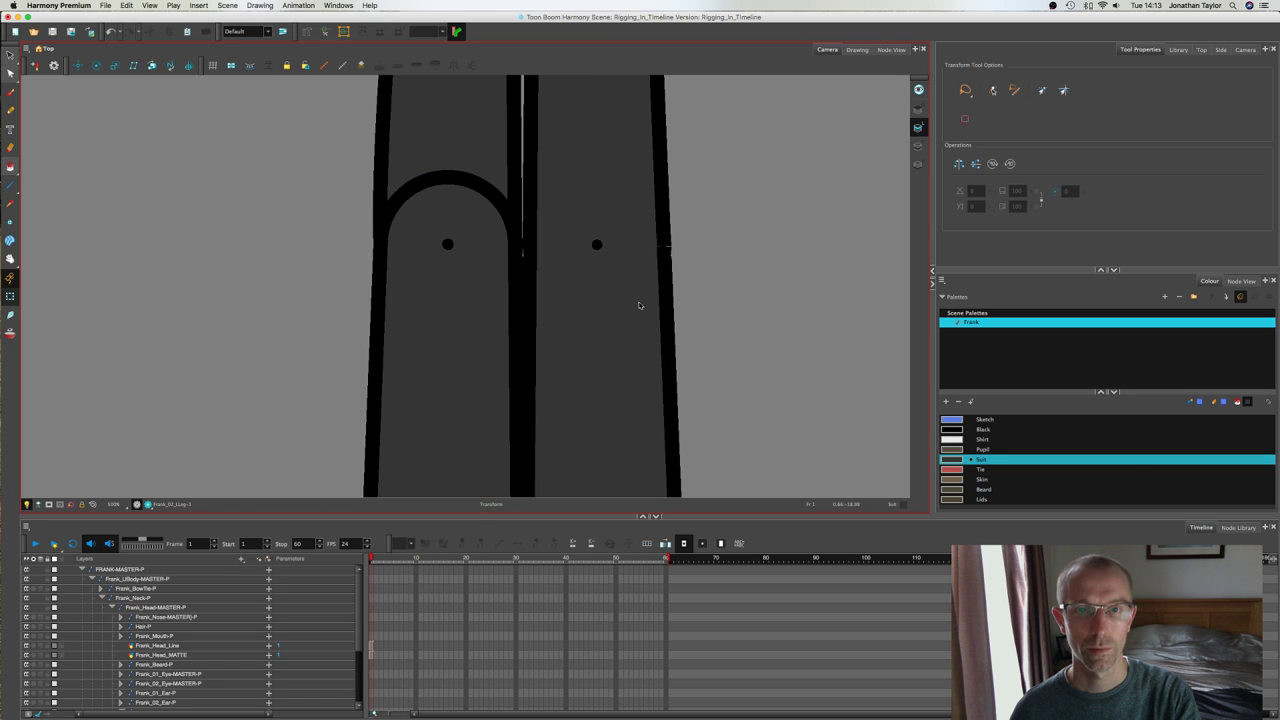
pyautogui.click(640, 305)
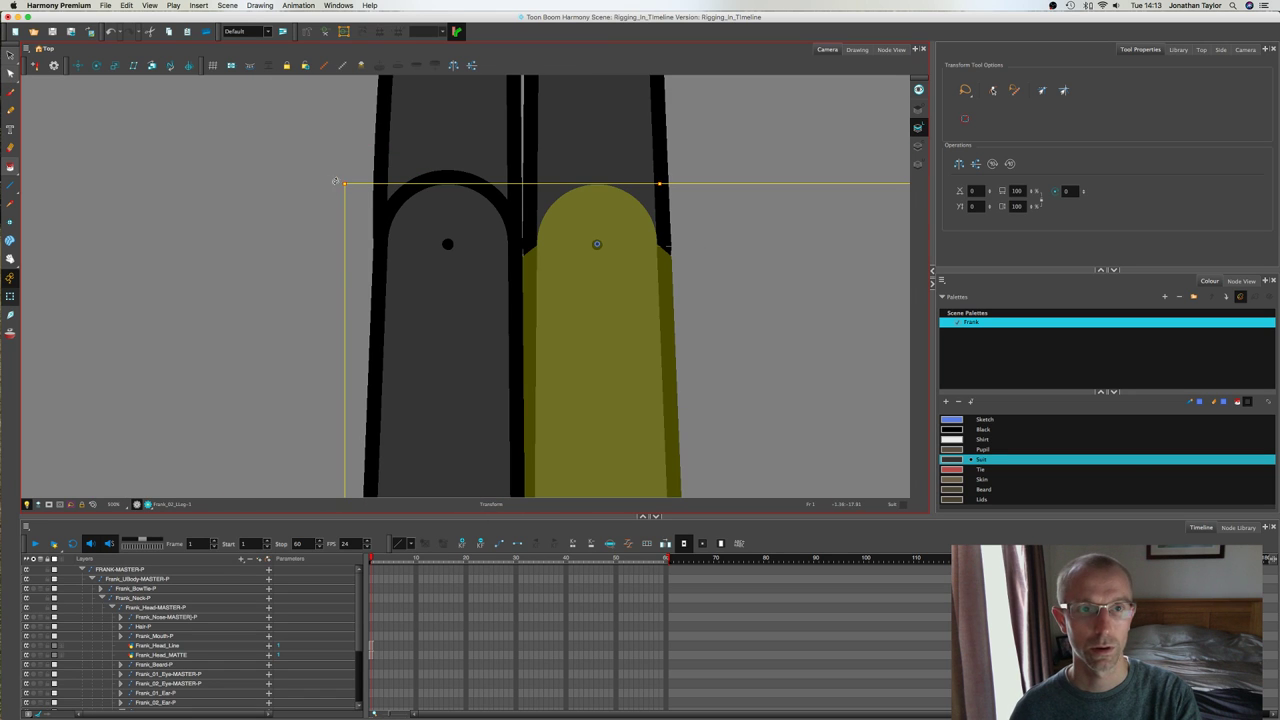
pyautogui.moveTo(336, 182)
pyautogui.mouseDown()
pyautogui.moveTo(429, 103)
pyautogui.moveTo(500, 143)
pyautogui.moveTo(571, 154)
pyautogui.moveTo(611, 135)
pyautogui.mouseUp()
pyautogui.click(697, 160)
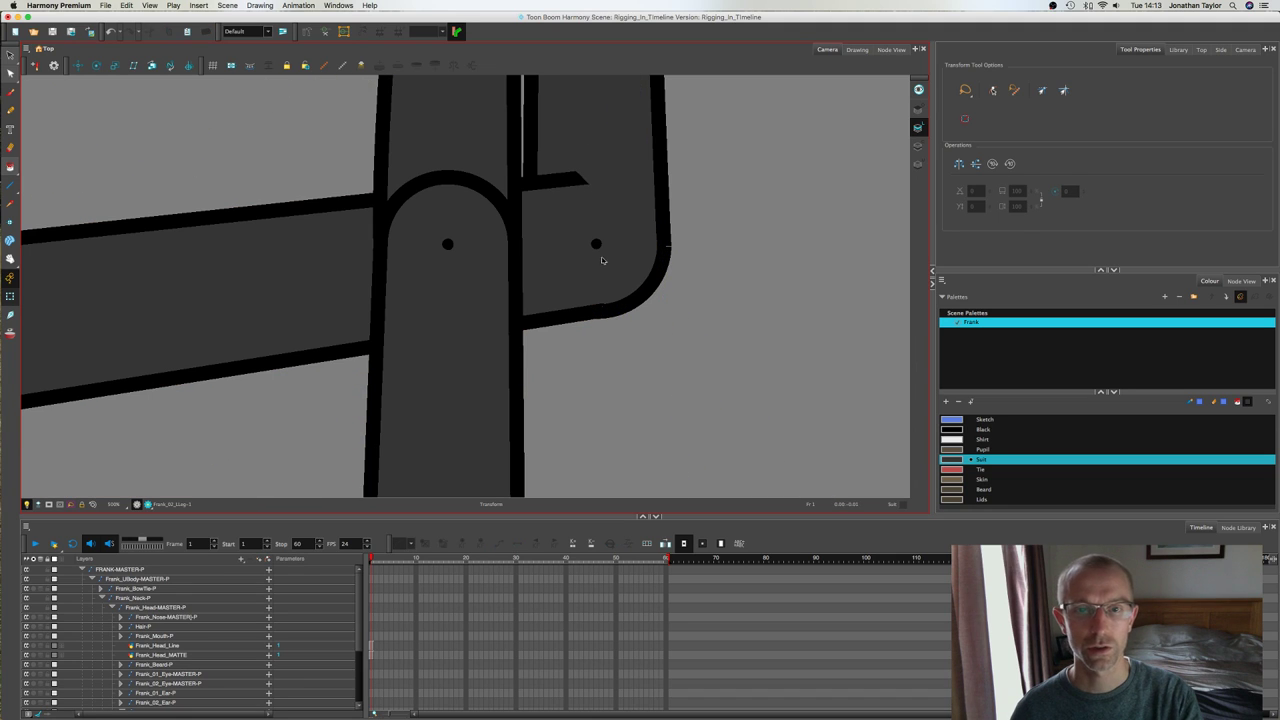
pyautogui.hotkey('ctrl', 'z')
# Step: Open the Frank_01 lower leg in the Drawing view and delete its dark suit fill
pyautogui.click(428, 272)
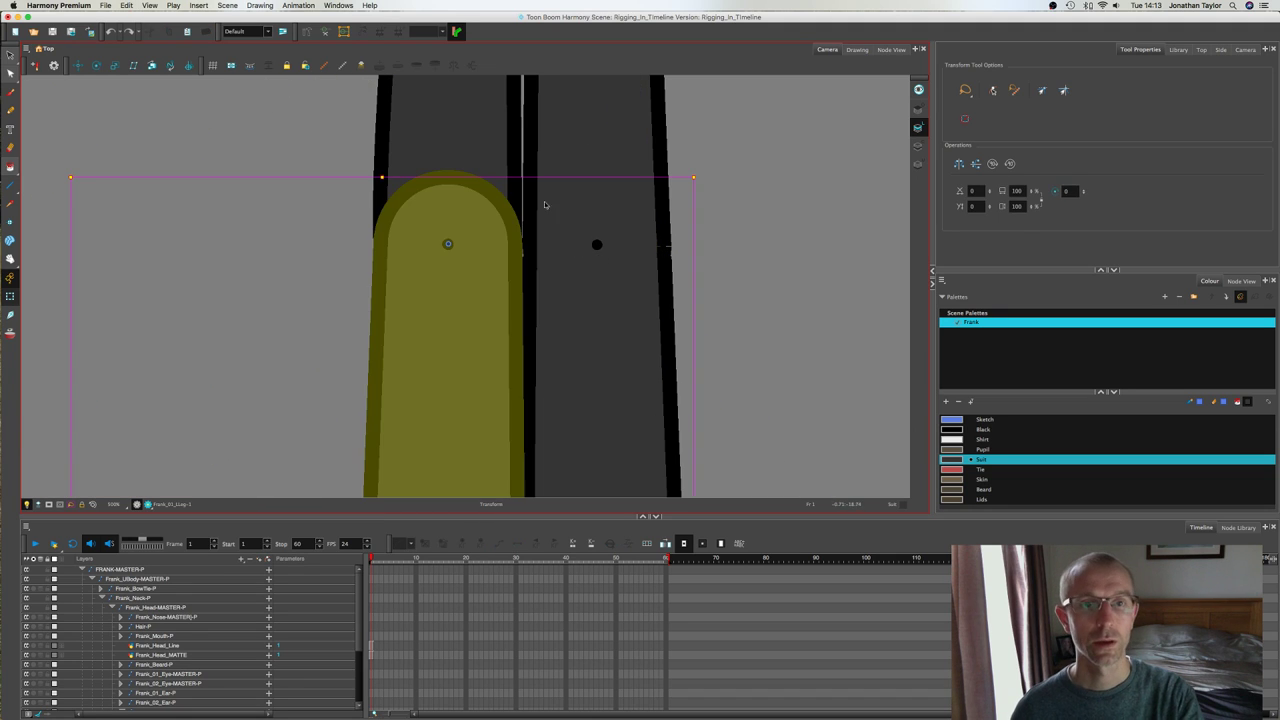
pyautogui.click(857, 49)
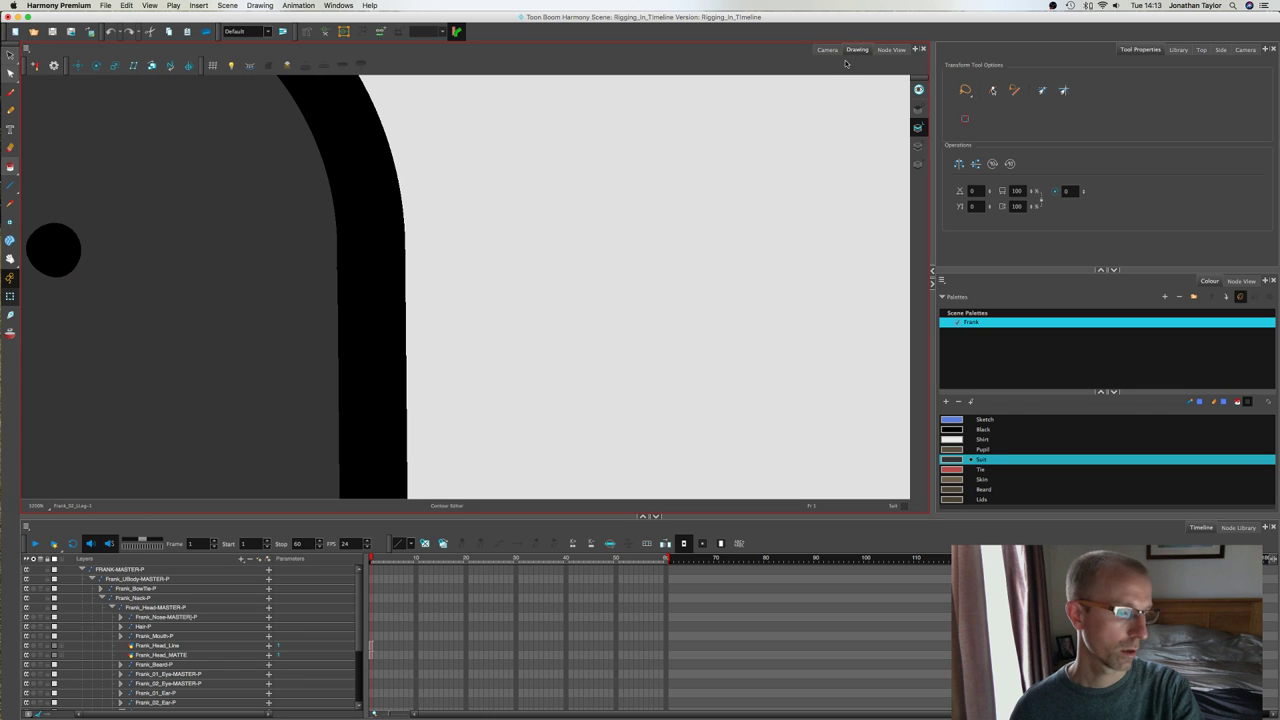
pyautogui.moveTo(386, 214); pyautogui.dragTo(661, 279)
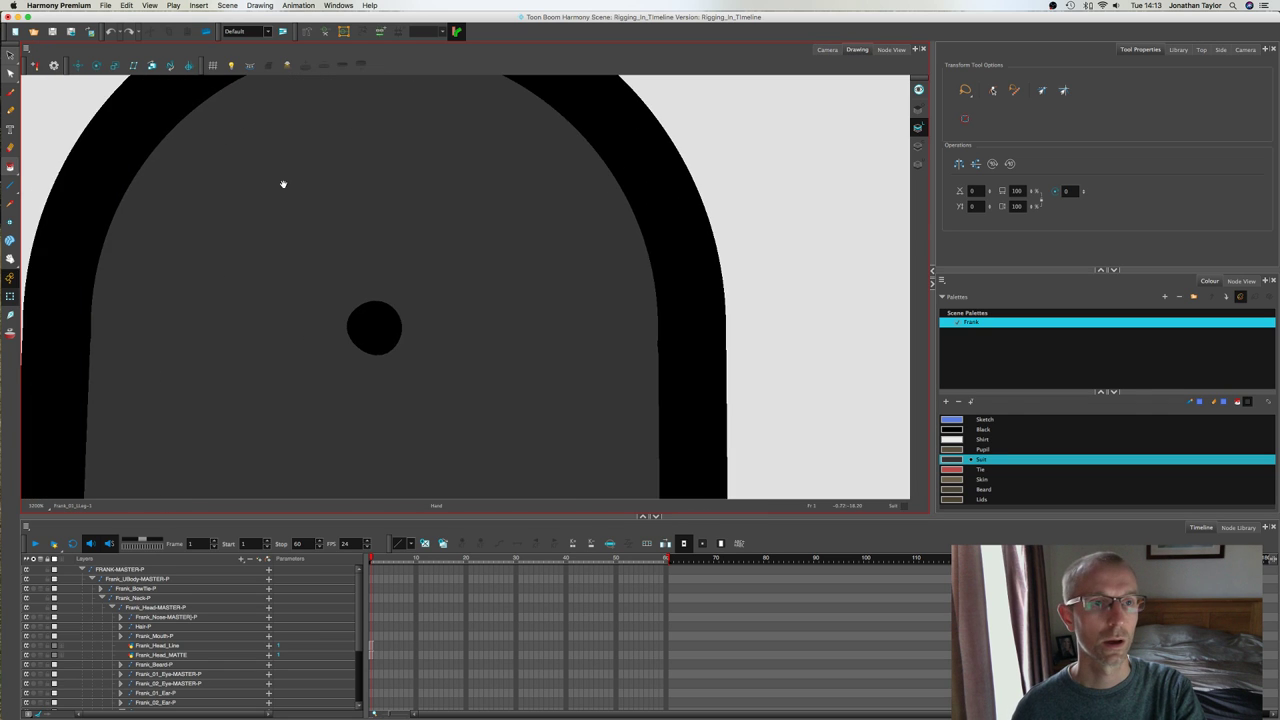
pyautogui.scroll(-3, 280, 179)
pyautogui.hscroll(-5, 463, 183)
pyautogui.scroll(2, 463, 183)
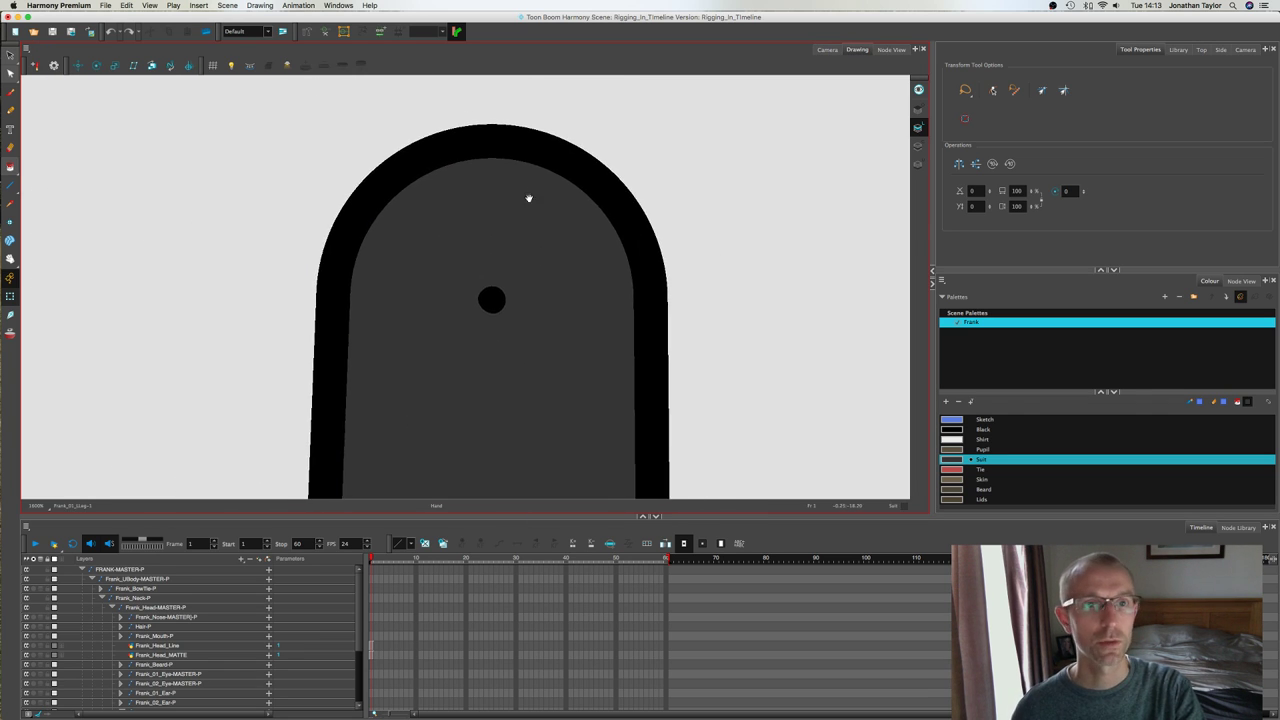
pyautogui.click(9, 54)
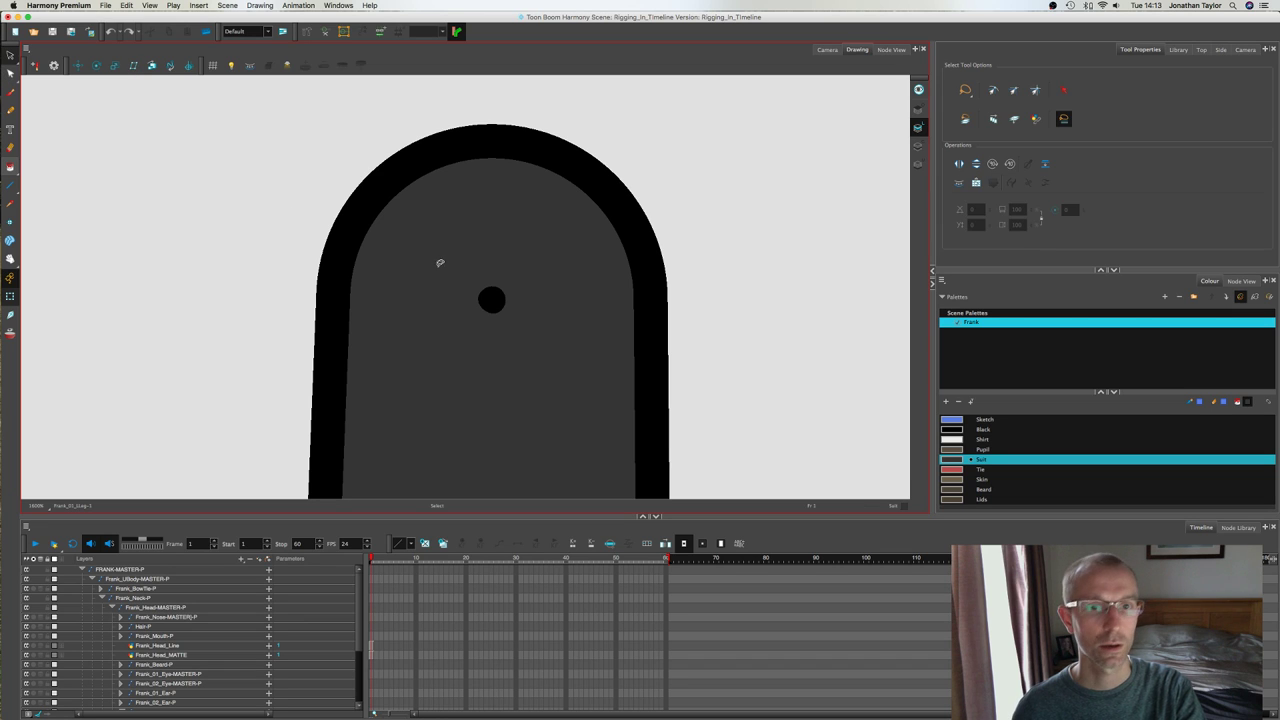
pyautogui.click(443, 269)
pyautogui.press('Delete')
# Step: Convert all the pencil lines of the Frank_01 lower leg to brush strokes and flatten them
pyautogui.press('super+a')
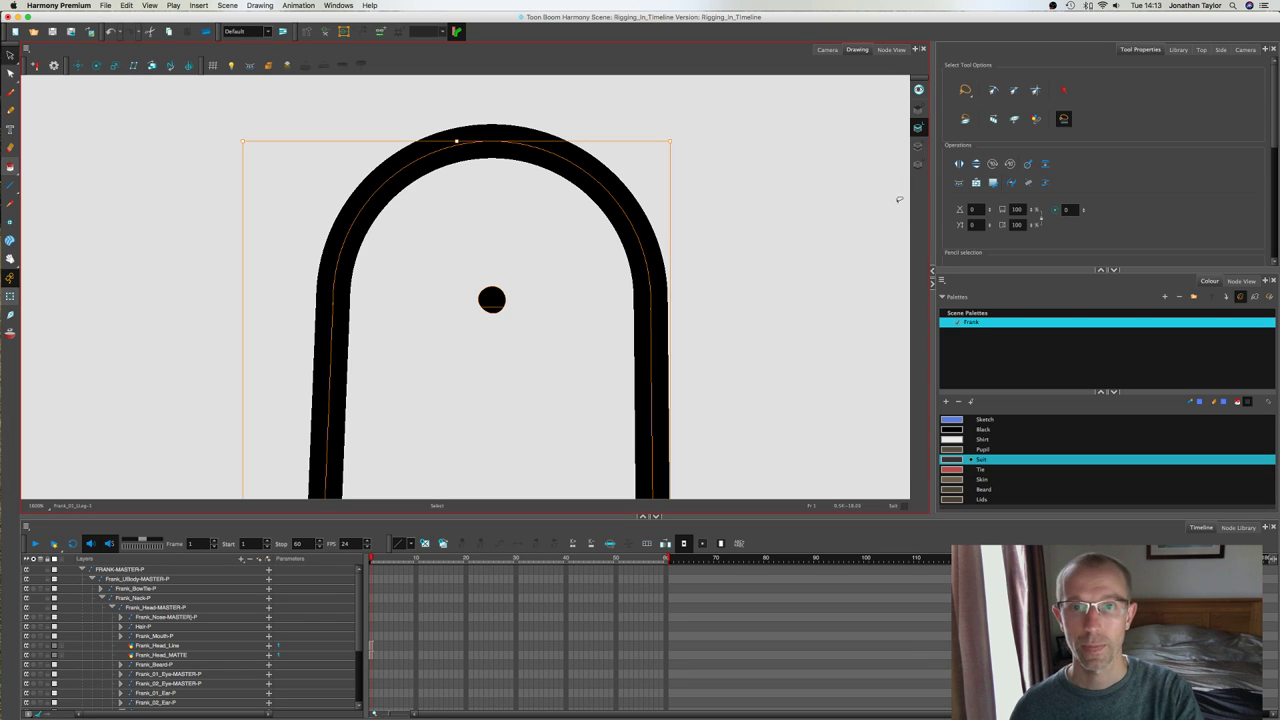
pyautogui.click(1013, 183)
pyautogui.click(1045, 165)
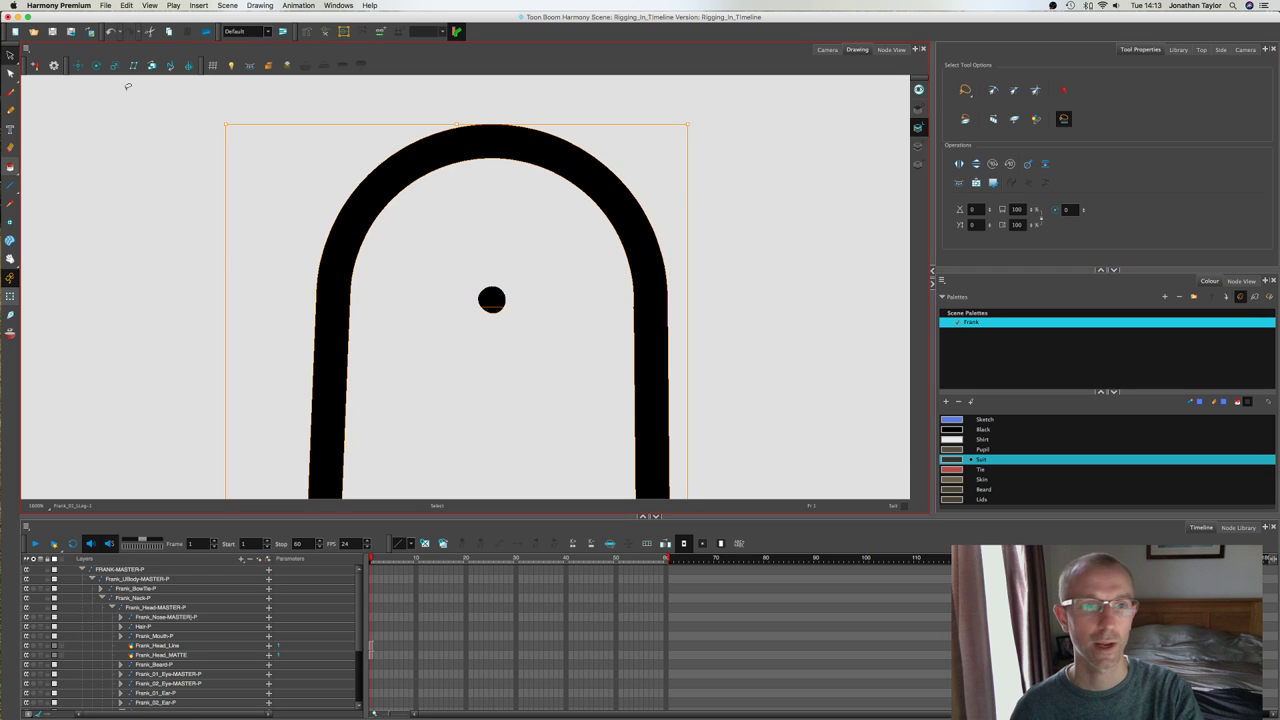
# Step: Repaint the inside of the Frank_01 lower leg outline with the Suit colour
pyautogui.click(126, 87)
pyautogui.click(10, 167)
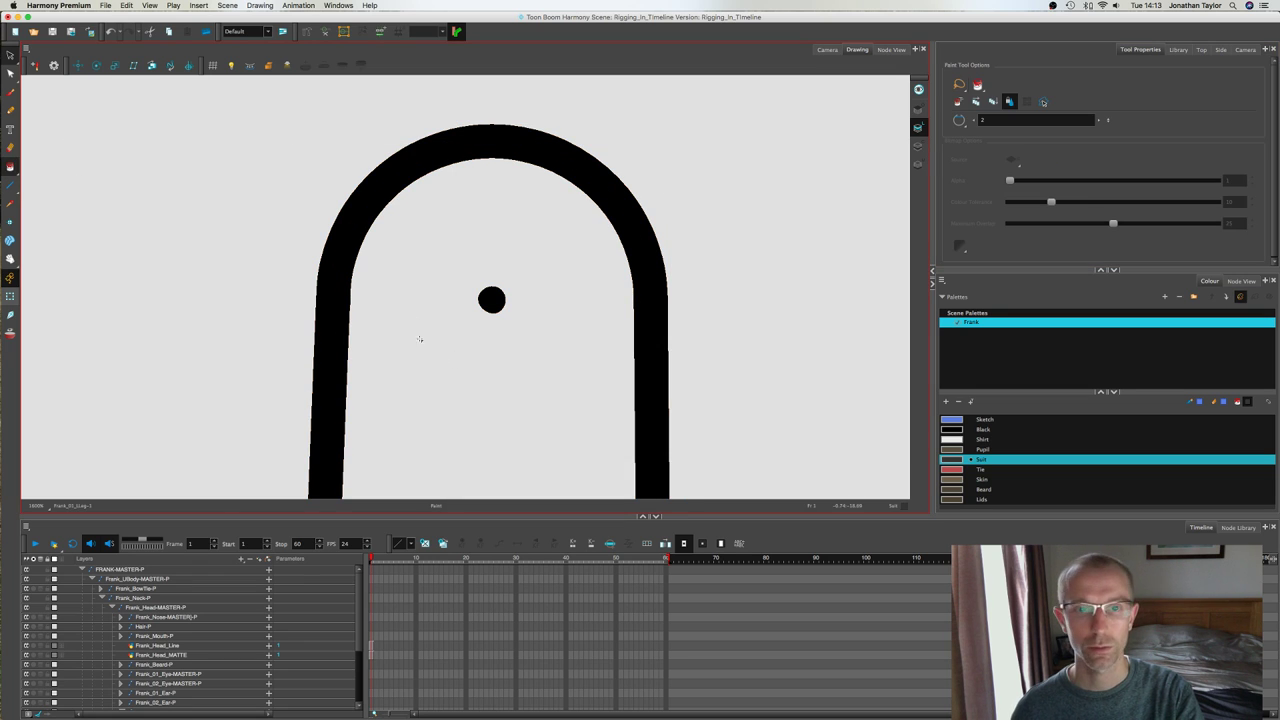
pyautogui.click(420, 337)
# Step: Pull the outer contour points at knee height inward to the inner edge on both sides, cutting the outline cap from the sides
pyautogui.click(10, 73)
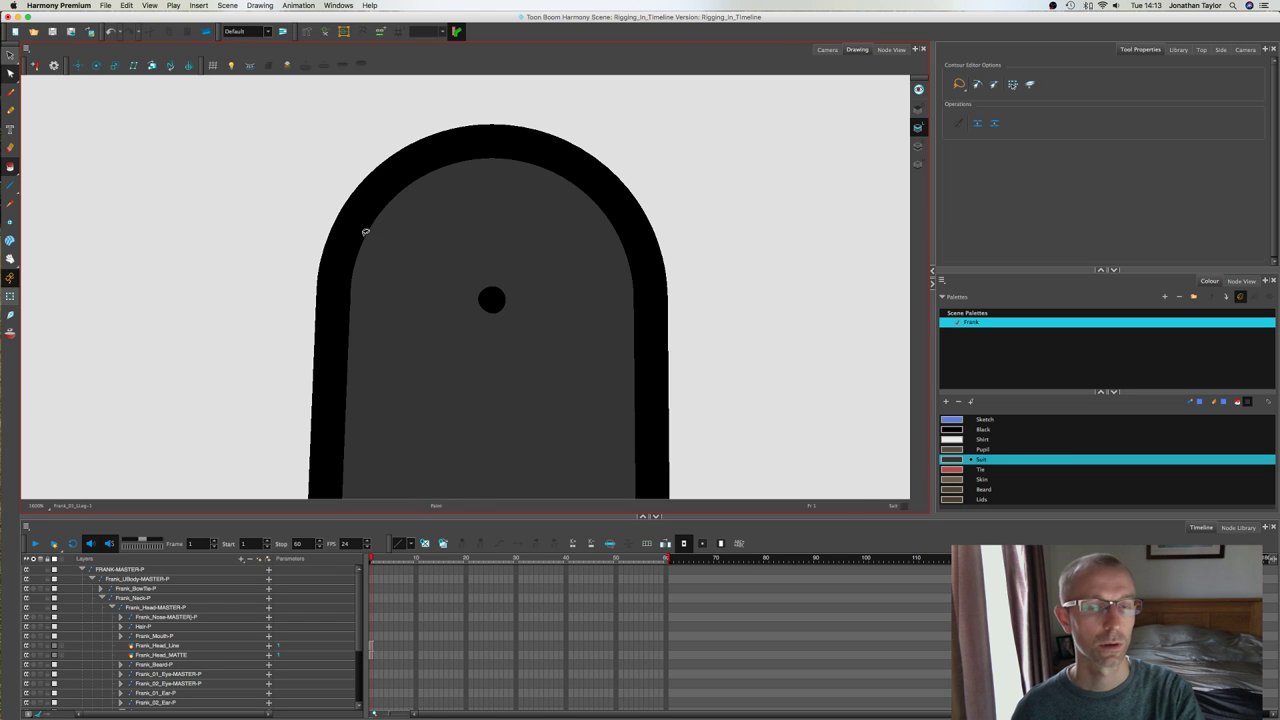
pyautogui.moveTo(300, 219)
pyautogui.mouseDown()
pyautogui.moveTo(393, 255)
pyautogui.moveTo(312, 300)
pyautogui.mouseUp()
pyautogui.scroll(3, 312, 305)
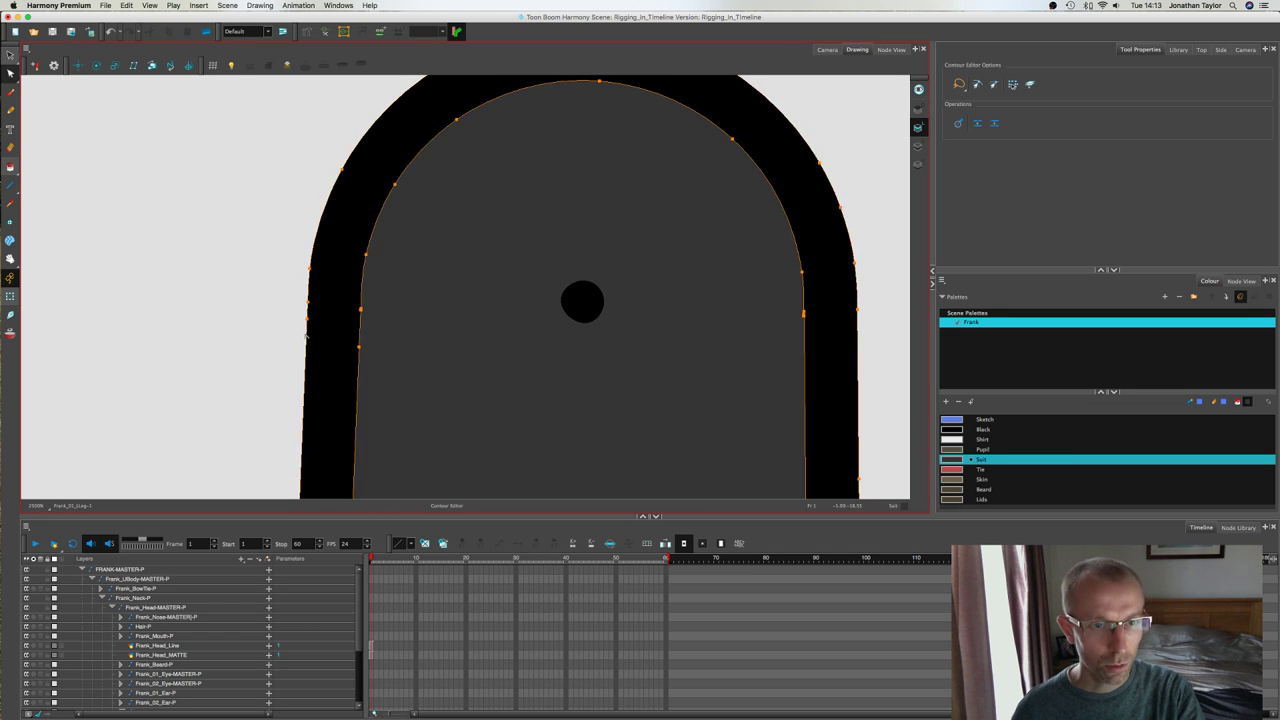
pyautogui.moveTo(307, 320); pyautogui.dragTo(362, 300)
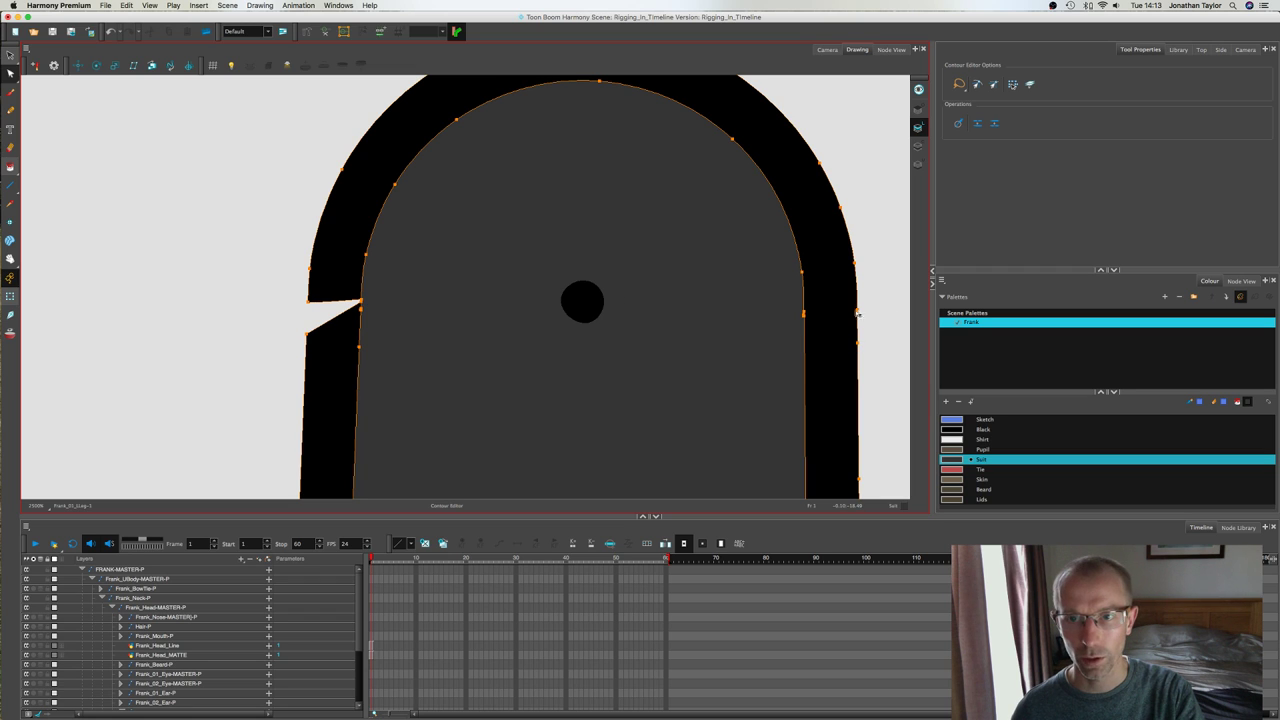
pyautogui.moveTo(857, 313); pyautogui.dragTo(802, 290)
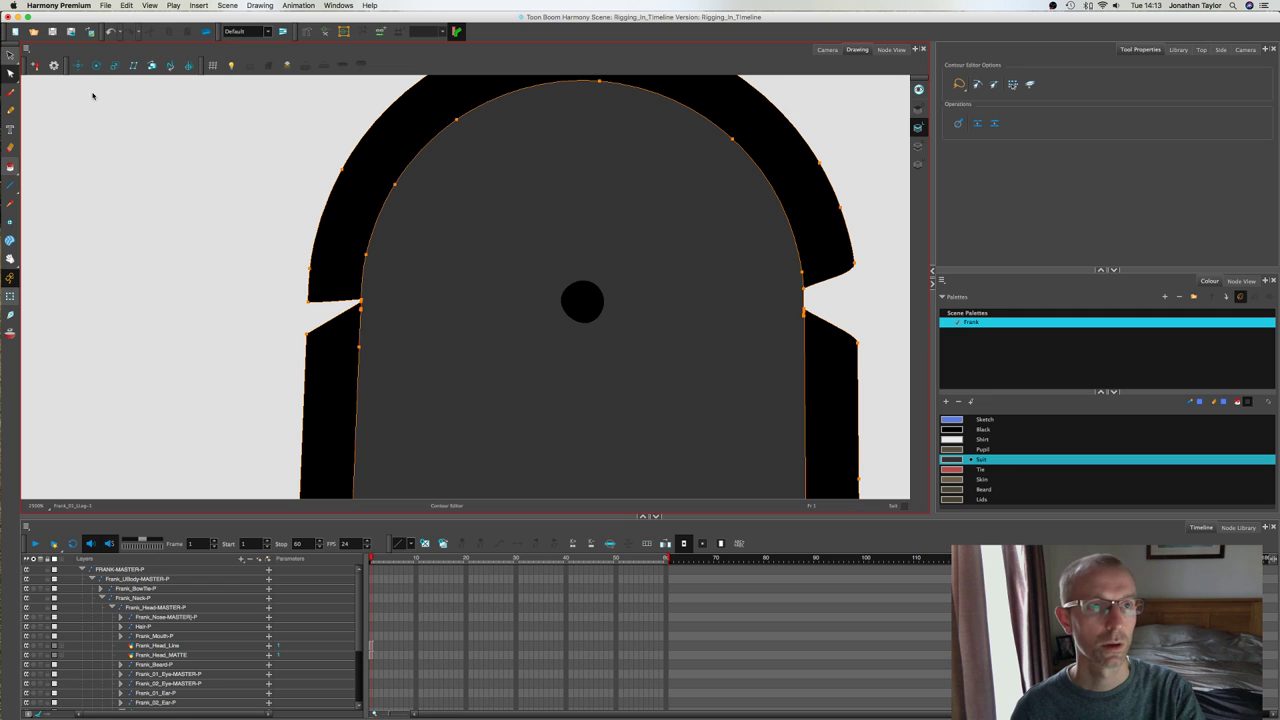
# Step: Delete the detached outline cap around the rounded end of the Frank_01 lower leg
pyautogui.hotkey('alt', 's')
pyautogui.click(250, 166)
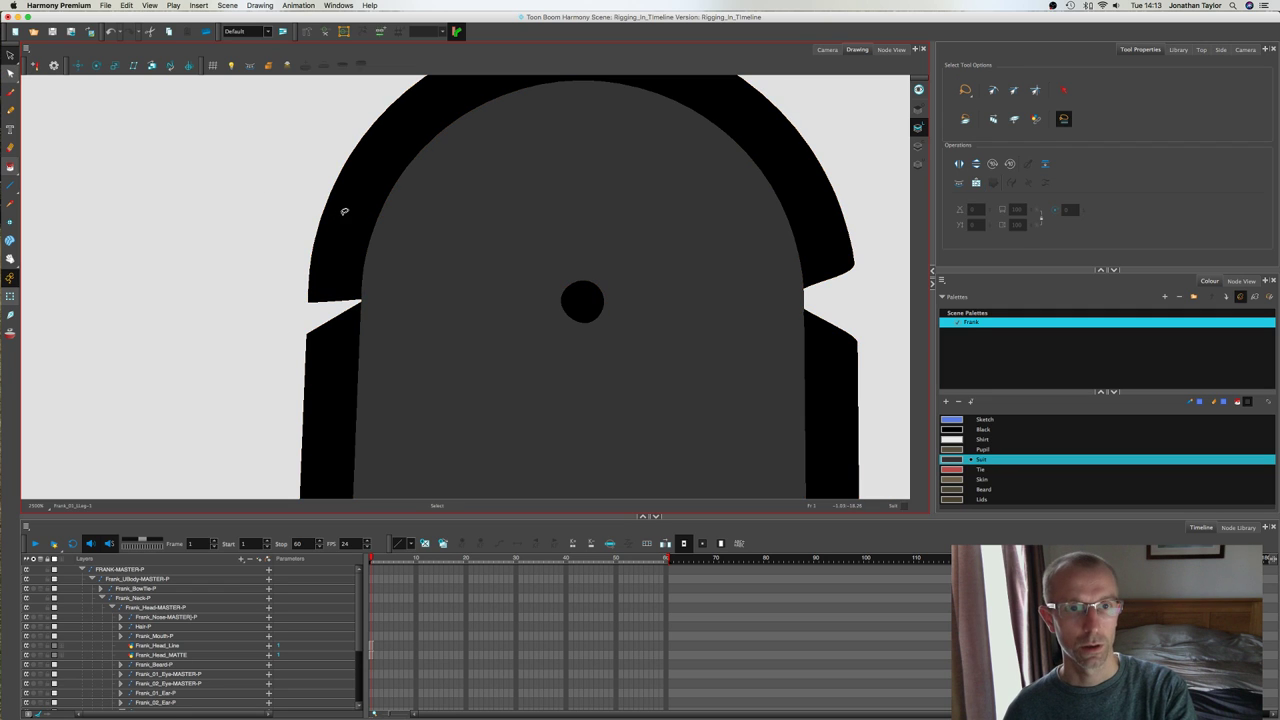
pyautogui.click(349, 215)
pyautogui.press('Delete')
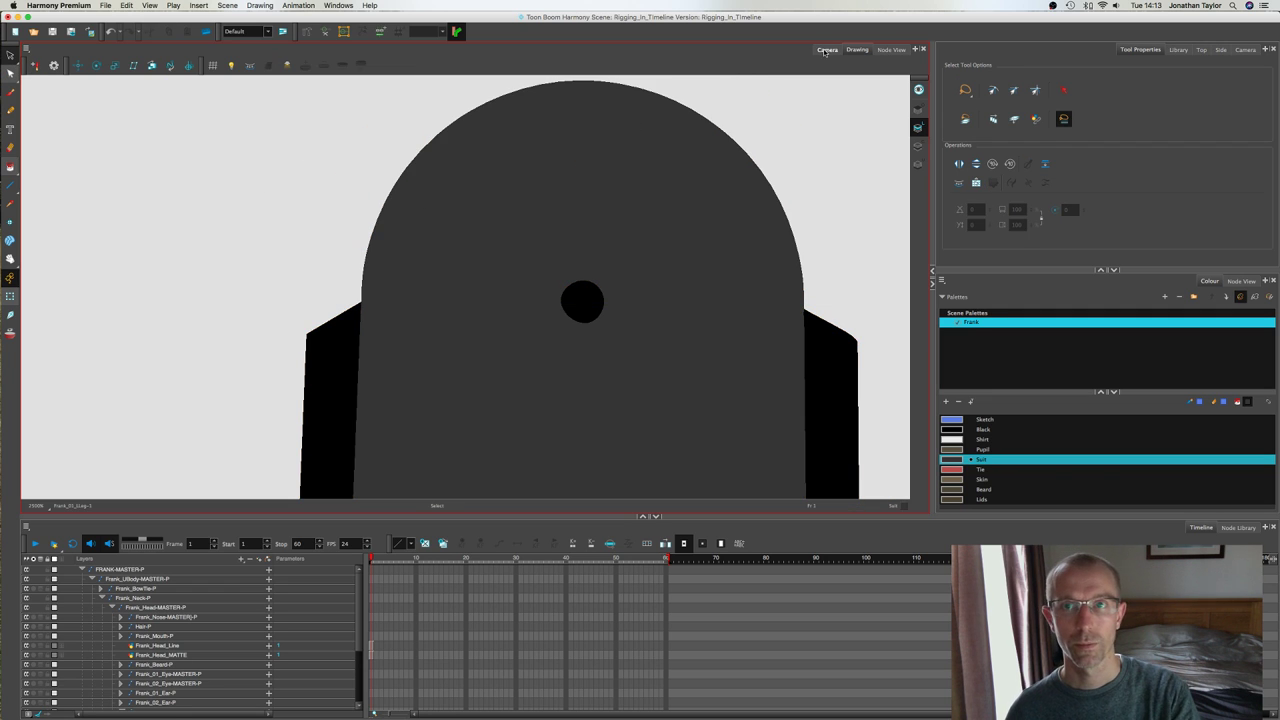
# Step: Check how both lower legs join the upper legs at the knees in the Camera view
pyautogui.click(827, 49)
pyautogui.click(12, 295)
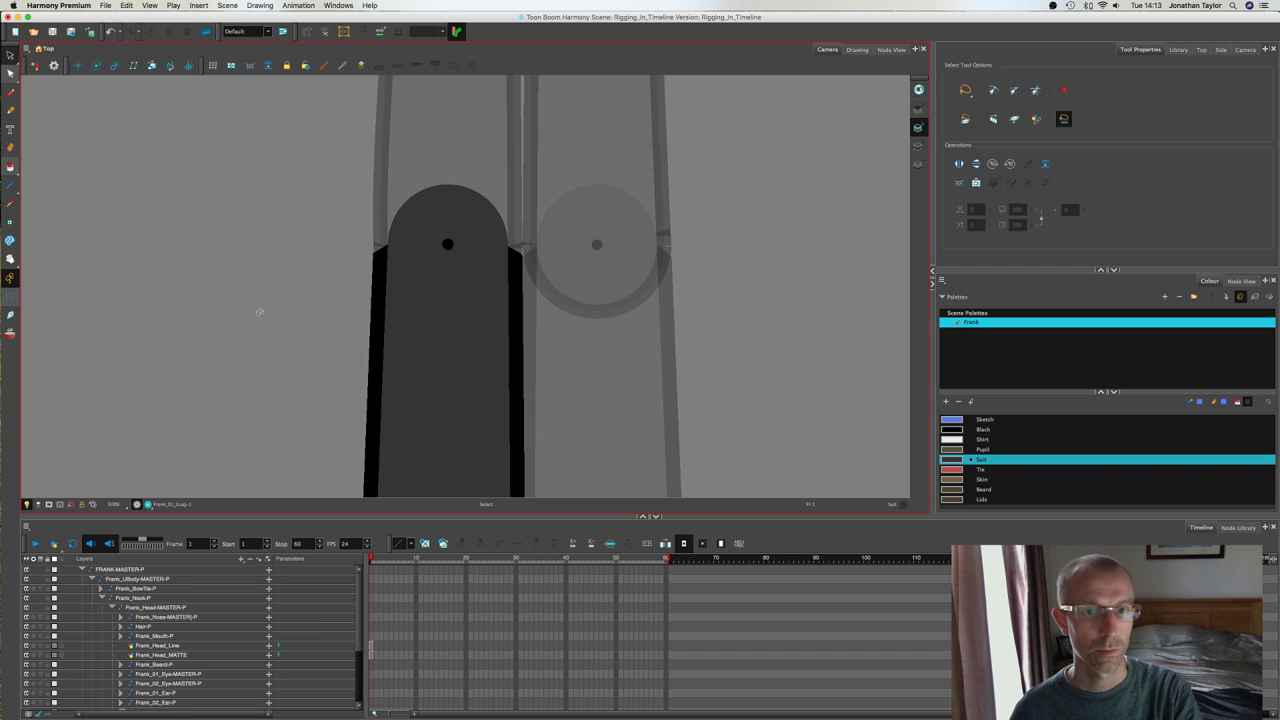
pyautogui.click(266, 313)
pyautogui.scroll(-2, 370, 345)
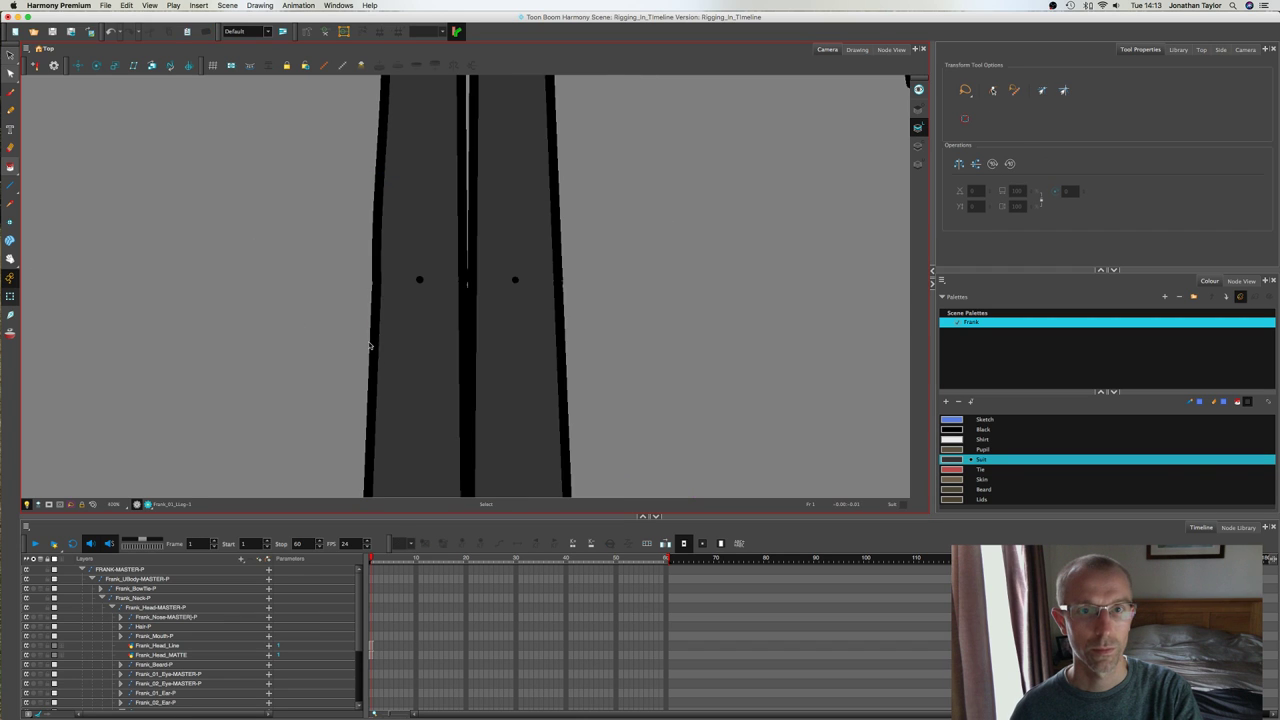
pyautogui.scroll(-5, 369, 345)
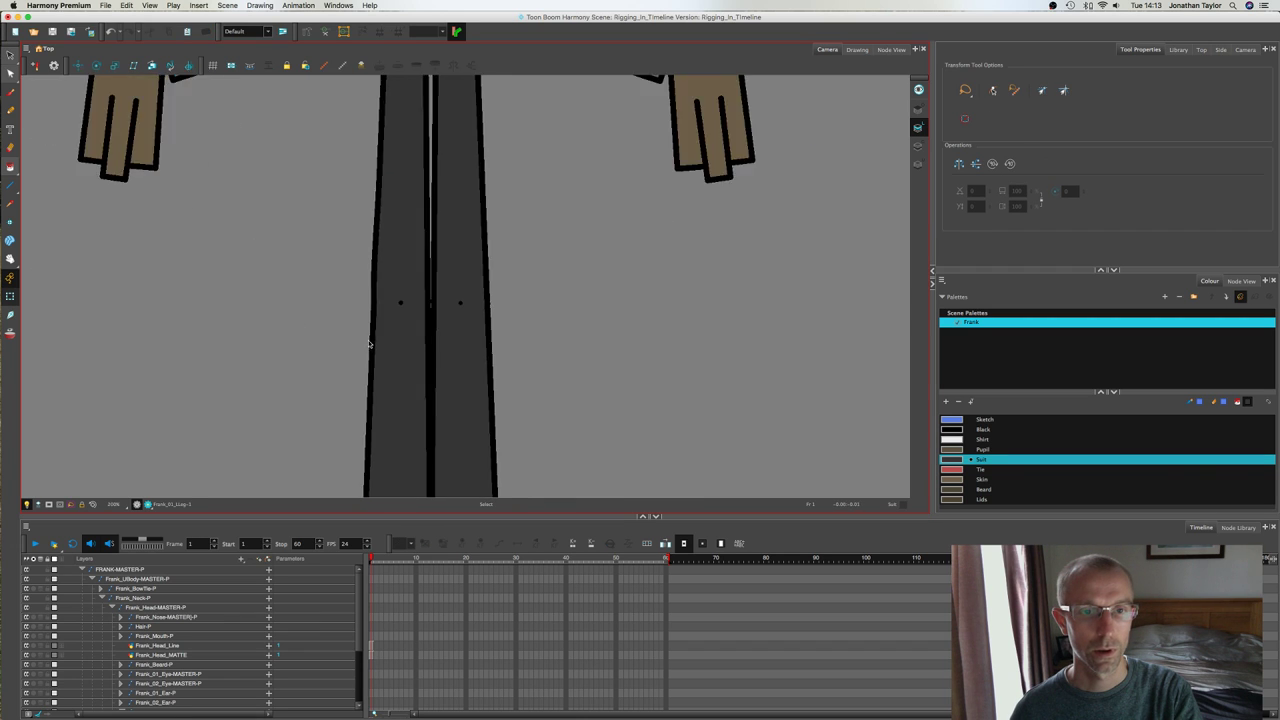
pyautogui.scroll(3, 405, 303)
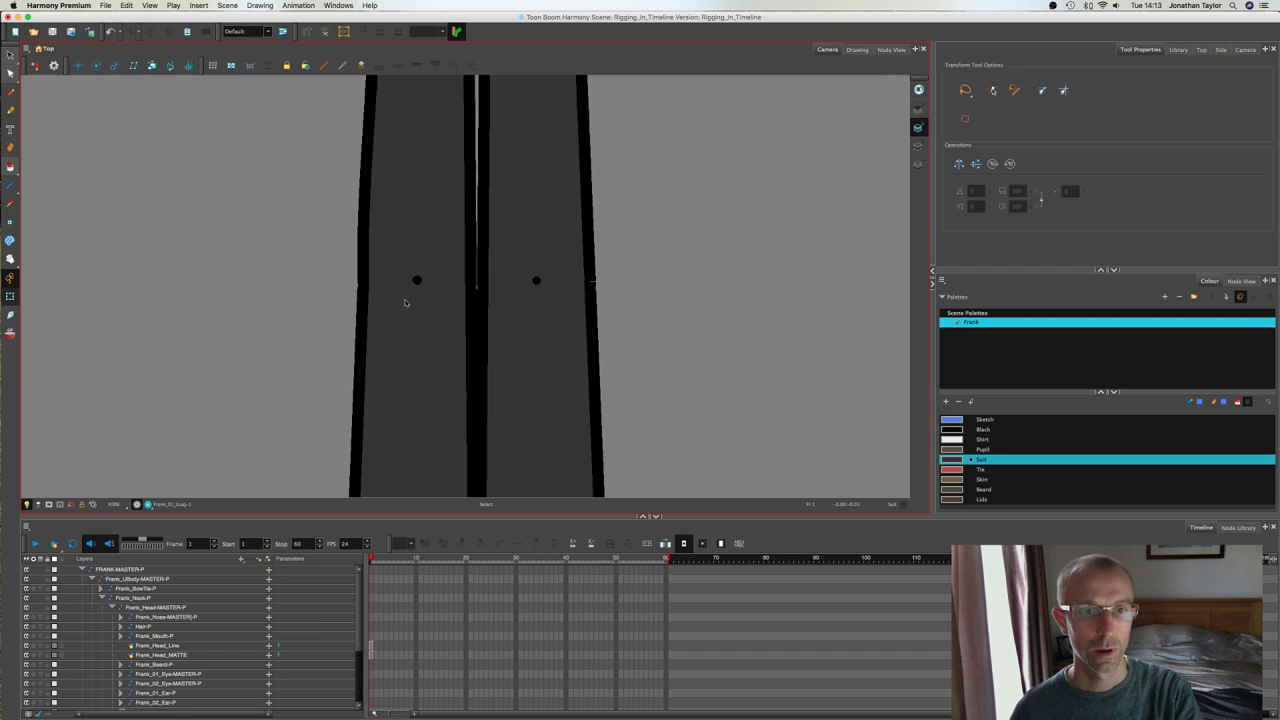
# Step: Delete the black pivot dot from the Frank_01 lower leg drawing and return to the Camera view
pyautogui.click(419, 283)
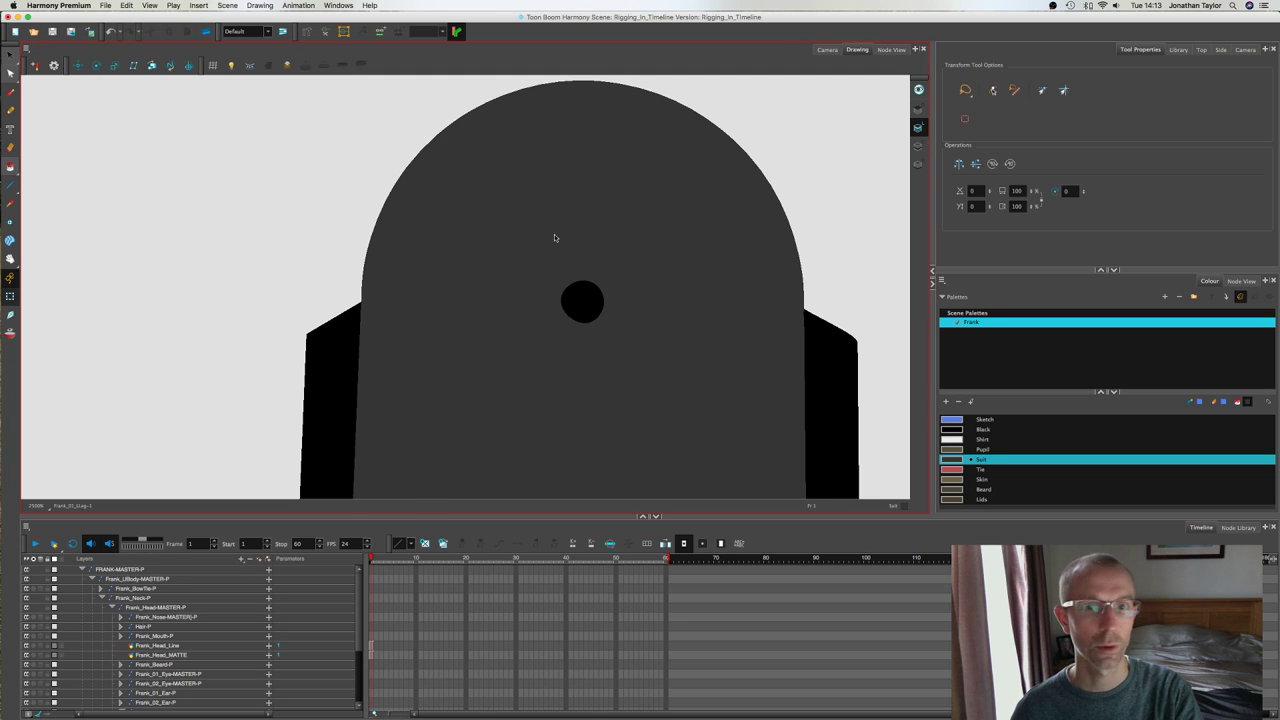
pyautogui.hotkey('alt', 's')
pyautogui.click(584, 304)
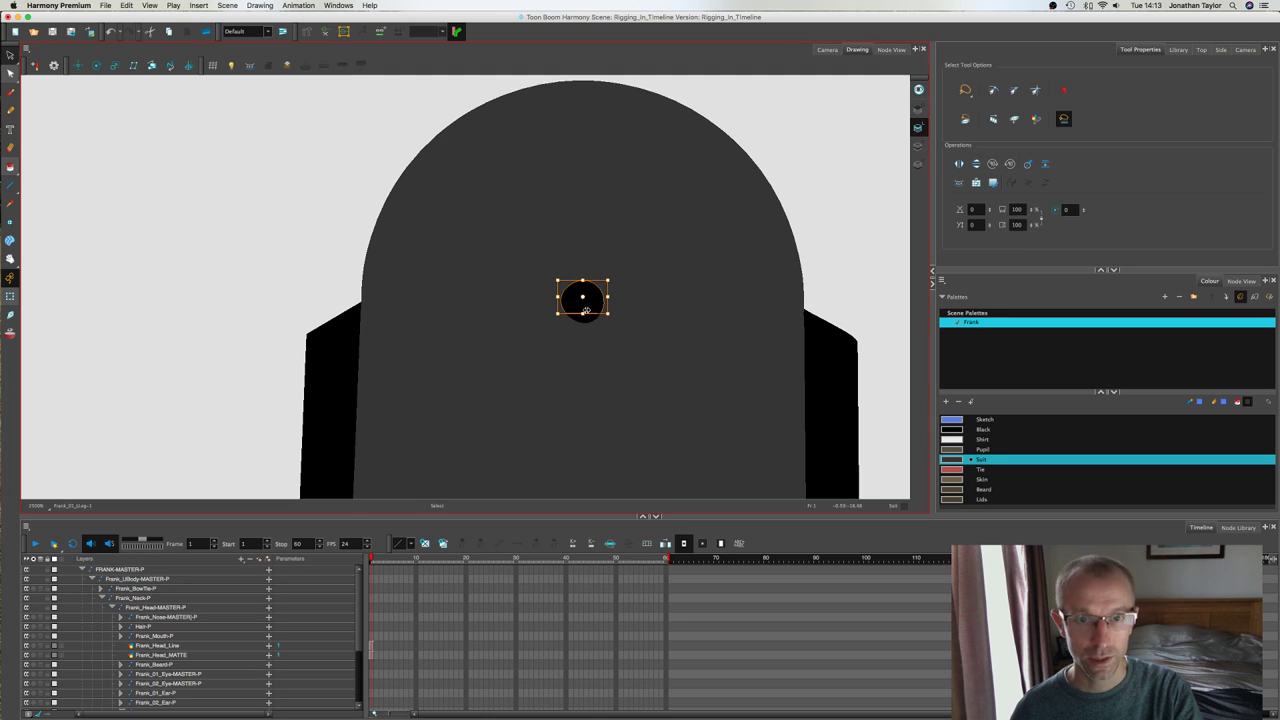
pyautogui.press('Delete')
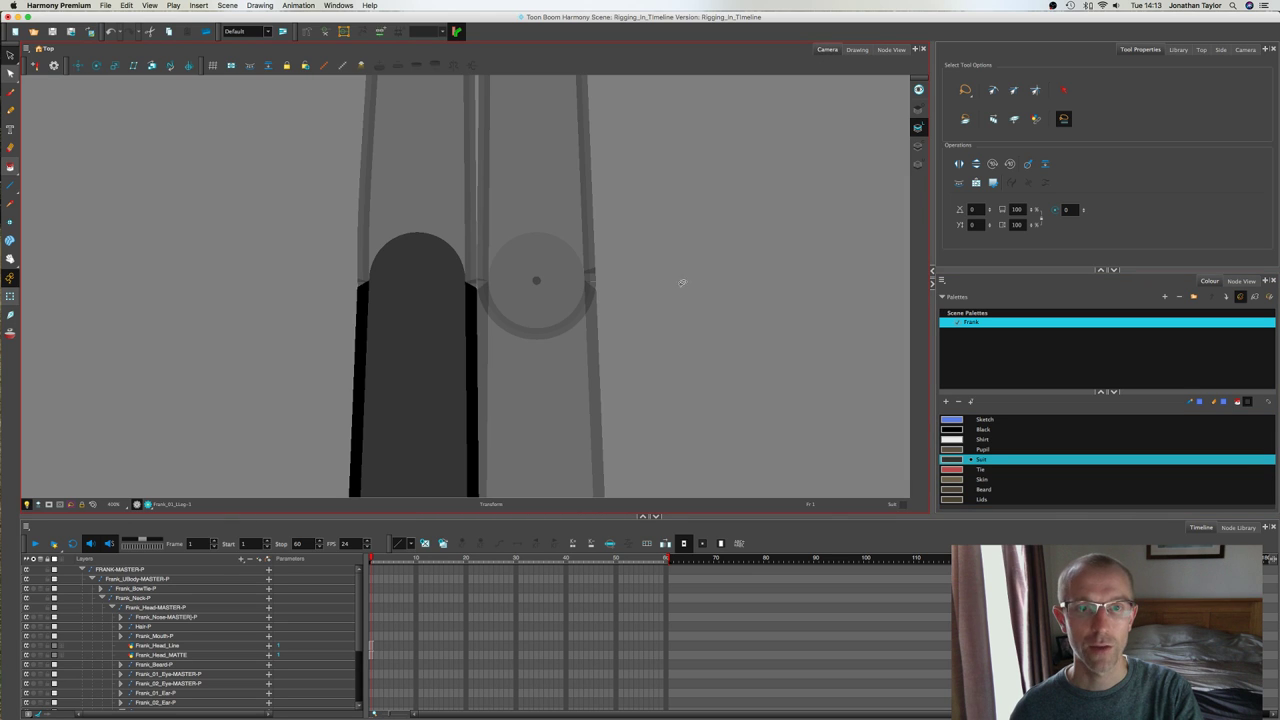
pyautogui.click(11, 296)
pyautogui.hotkey('shift', 't')
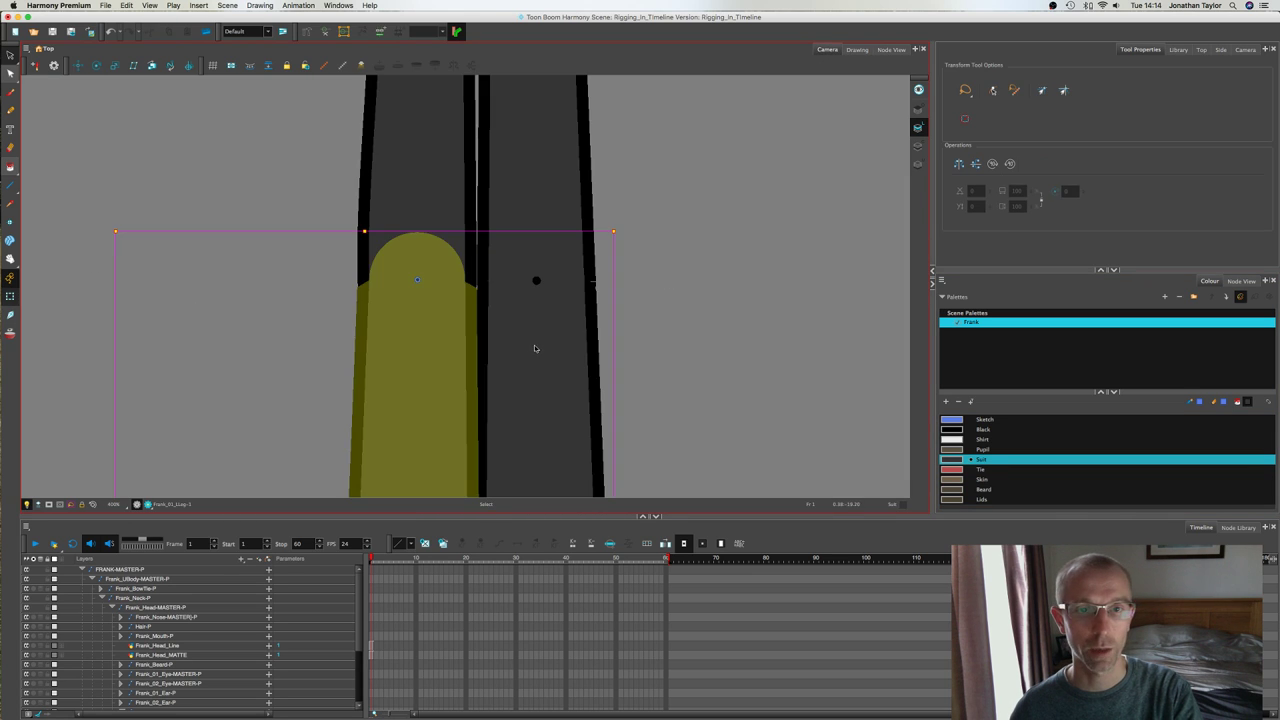
# Step: Recolour the black pivot dot in the Frank_02 lower leg drawing with the Suit colour, and return to the Camera view
pyautogui.click(534, 349)
pyautogui.click(857, 50)
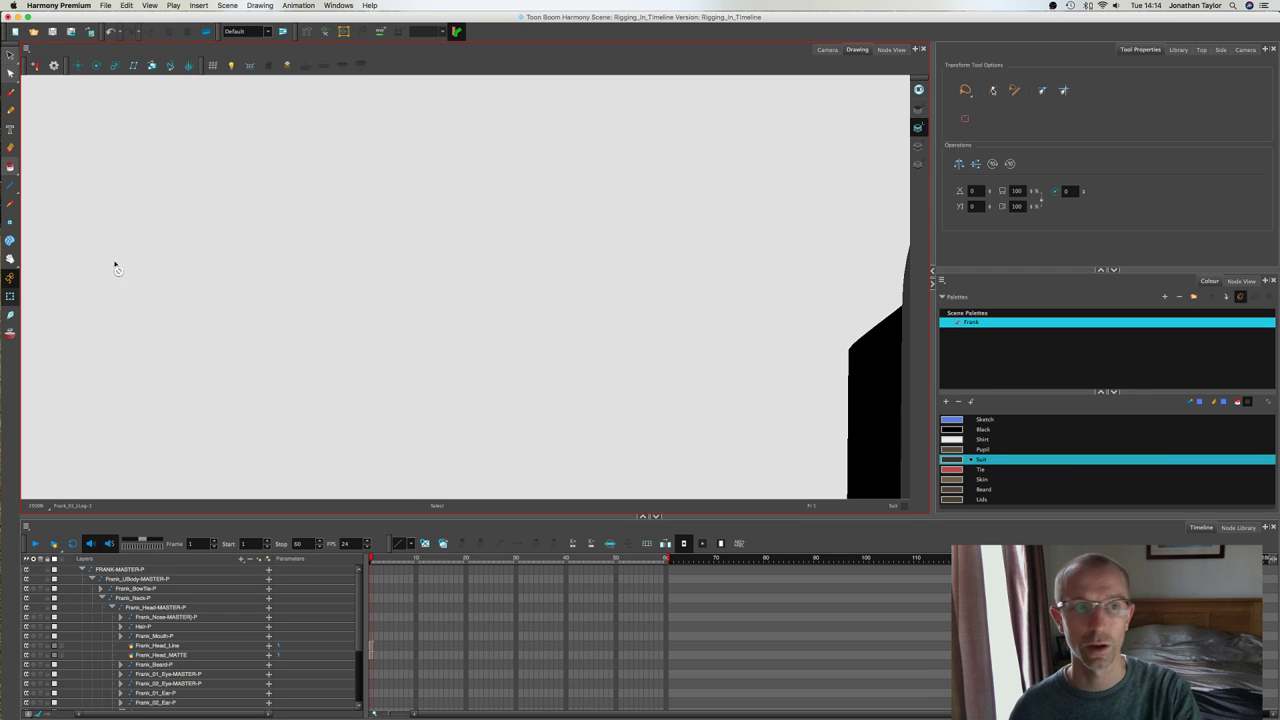
pyautogui.moveTo(687, 275); pyautogui.dragTo(279, 252)
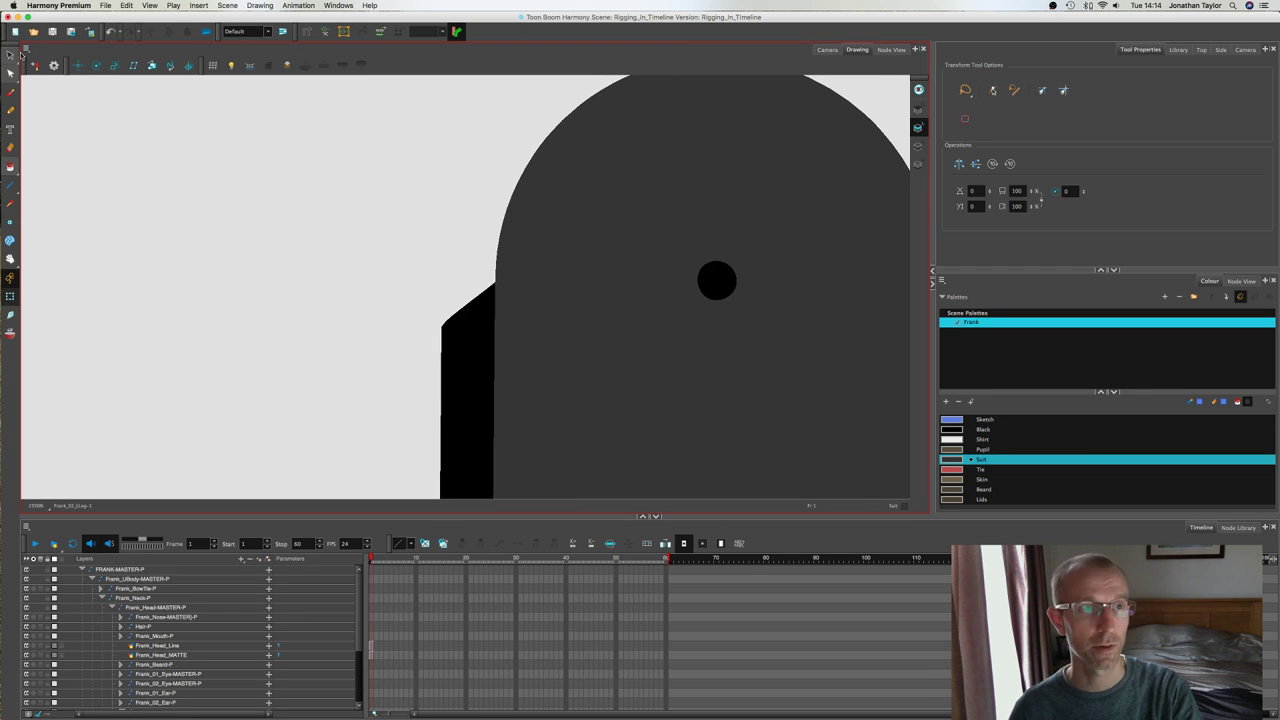
pyautogui.hotkey('alt', 's')
pyautogui.click(716, 292)
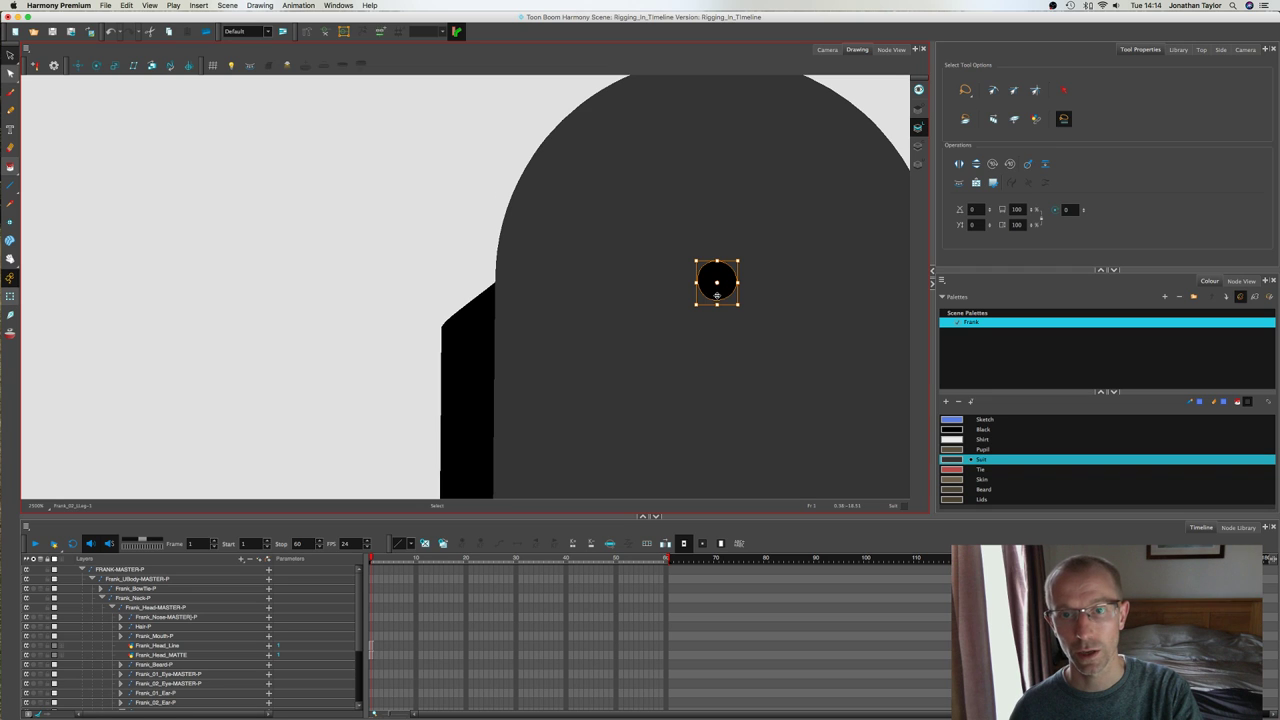
pyautogui.click(951, 461)
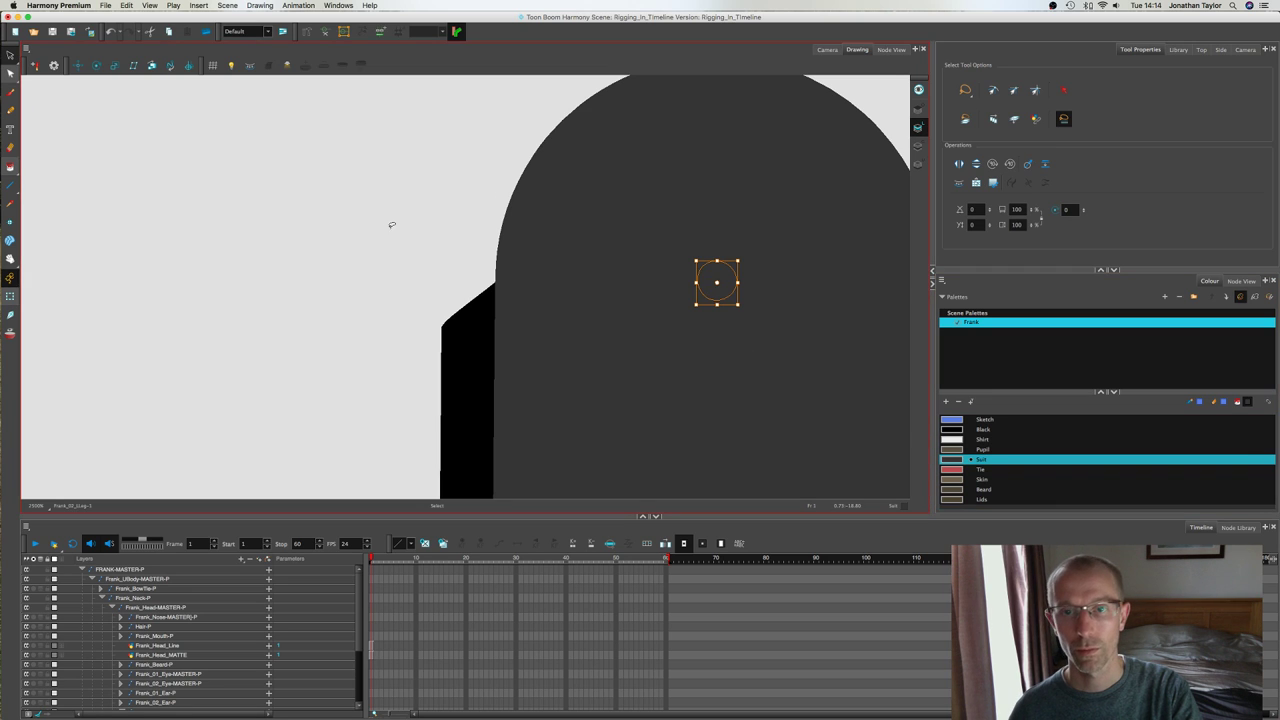
pyautogui.click(453, 202)
pyautogui.click(827, 50)
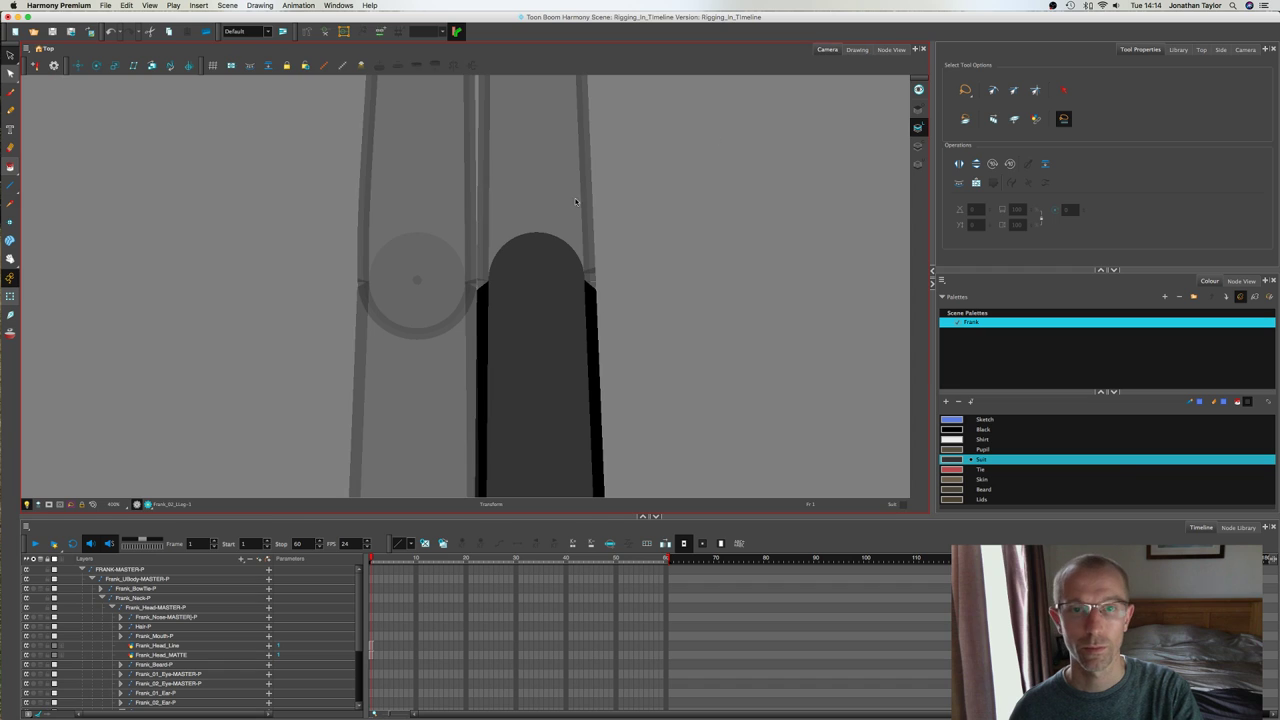
pyautogui.click(11, 298)
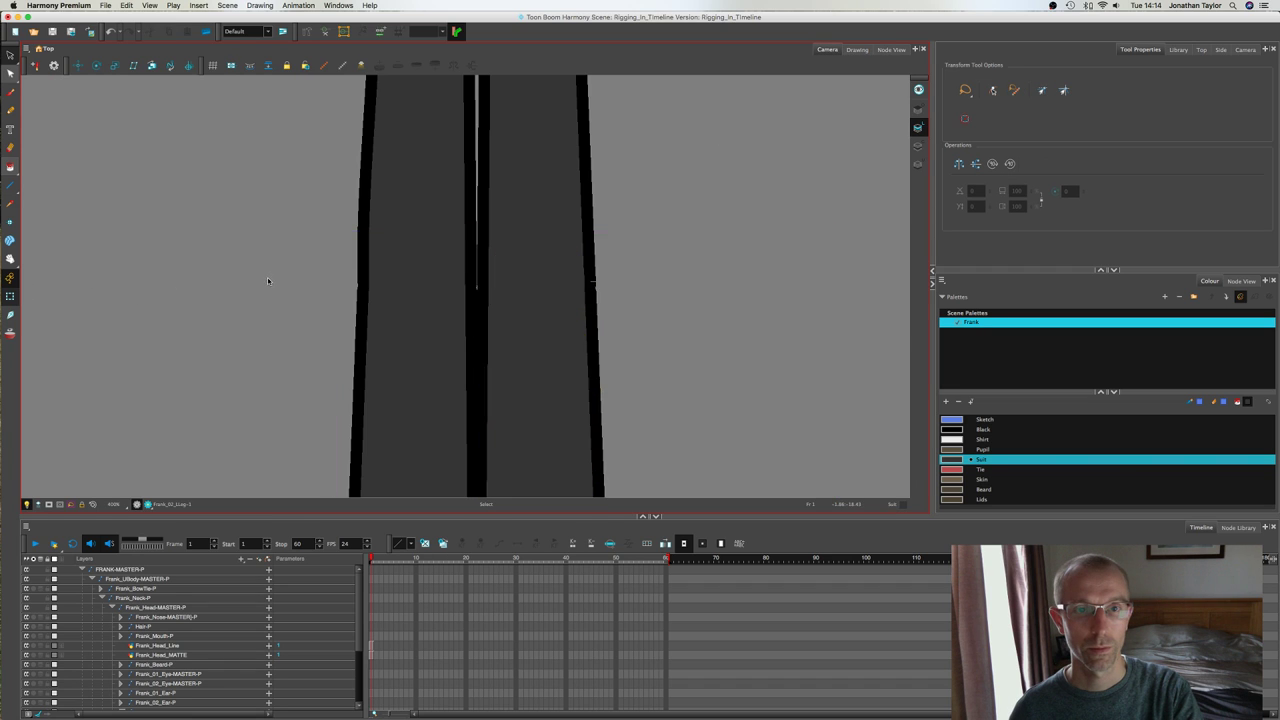
# Step: Try moving the whole Frank_01 arm away from the shoulder, then back over the torso
pyautogui.scroll(-5, 541, 322)
pyautogui.scroll(-5, 573, 299)
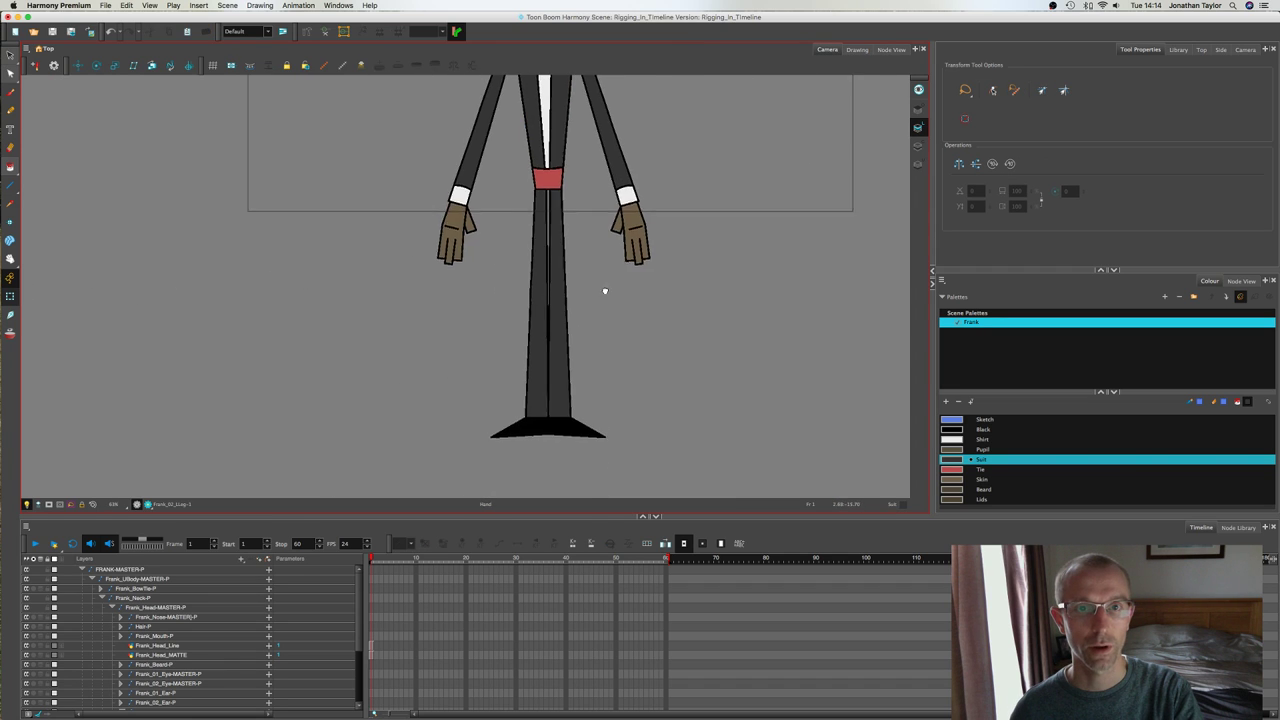
pyautogui.scroll(-2, 606, 289)
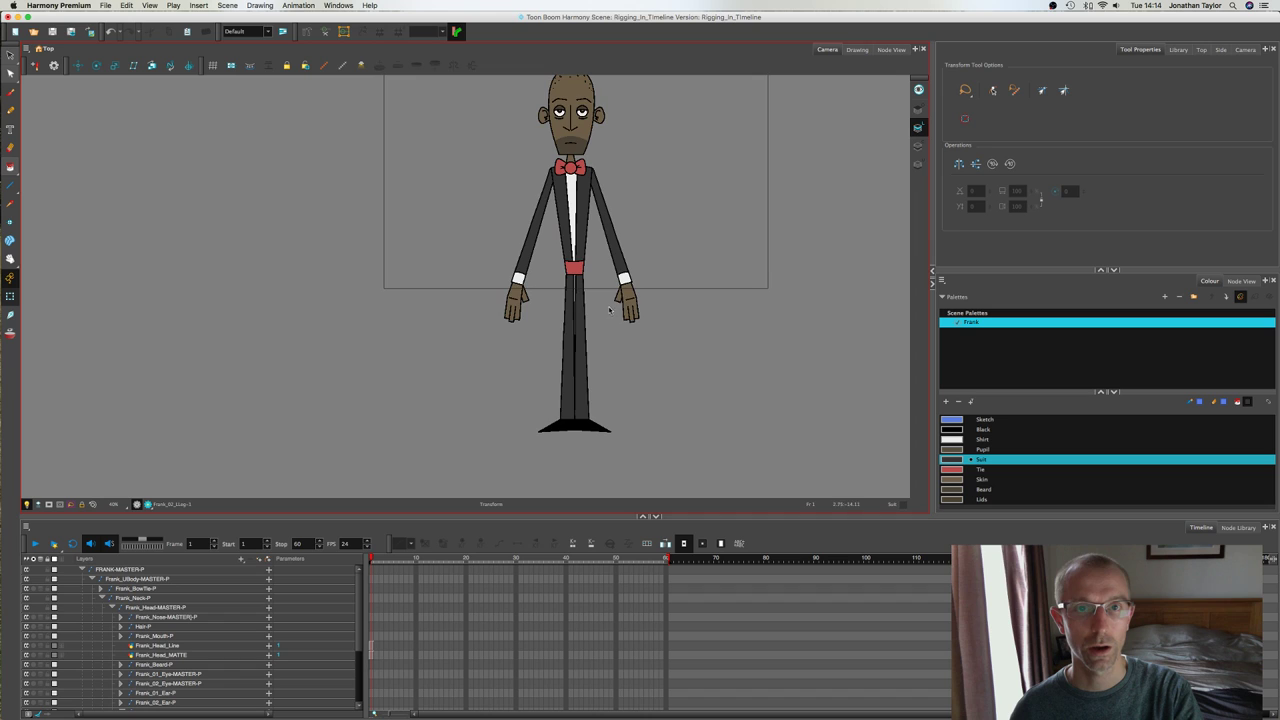
pyautogui.scroll(-1, 662, 252)
pyautogui.moveTo(663, 253); pyautogui.dragTo(656, 283)
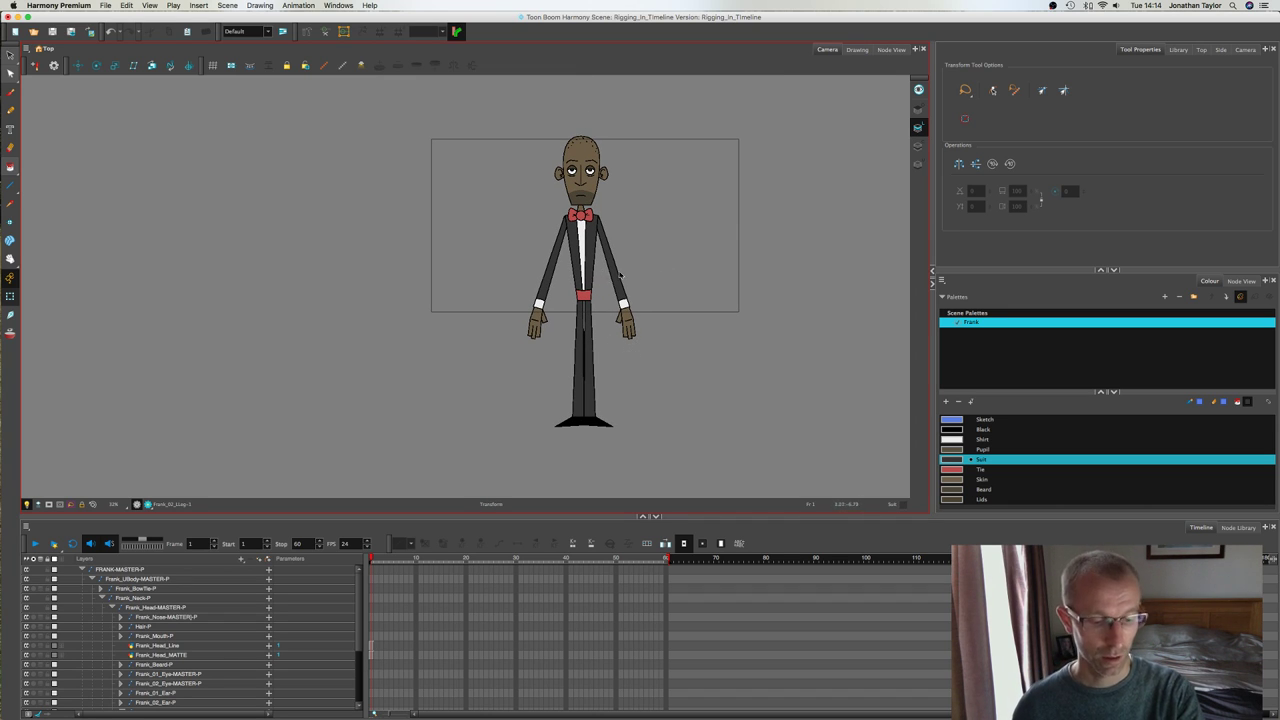
pyautogui.scroll(1, 632, 282)
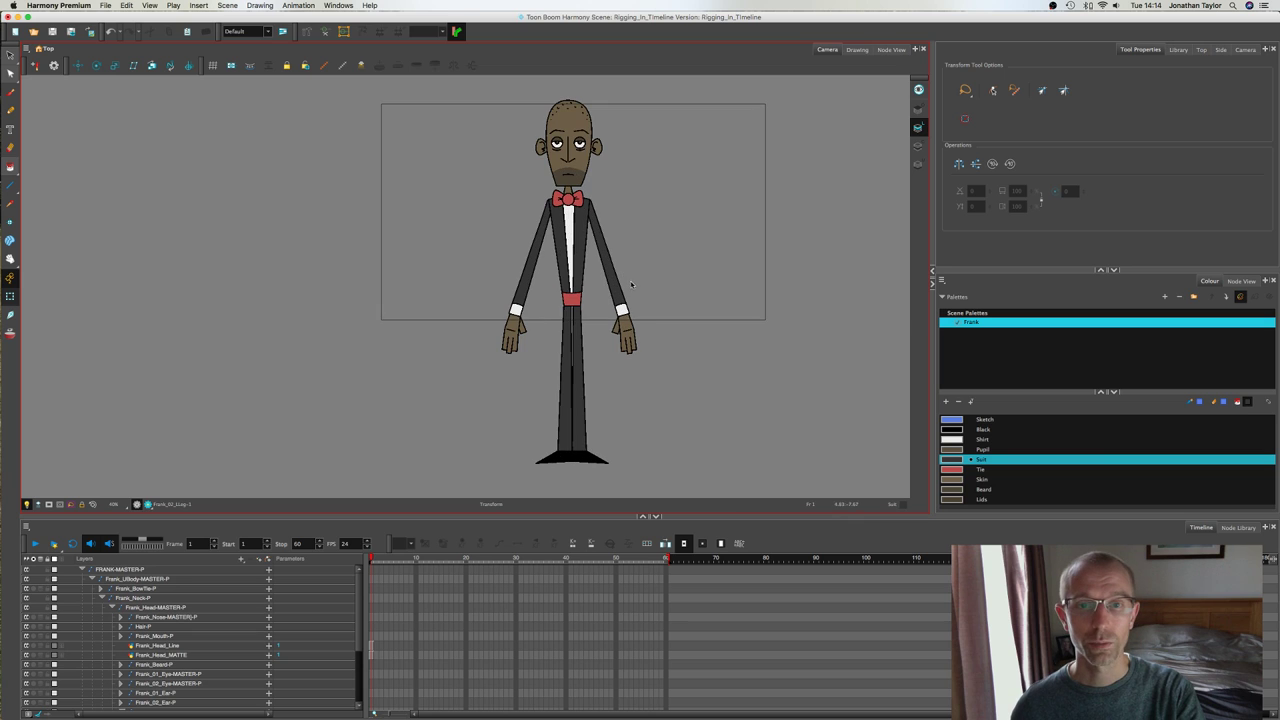
pyautogui.click(545, 218)
pyautogui.scroll(4, 545, 218)
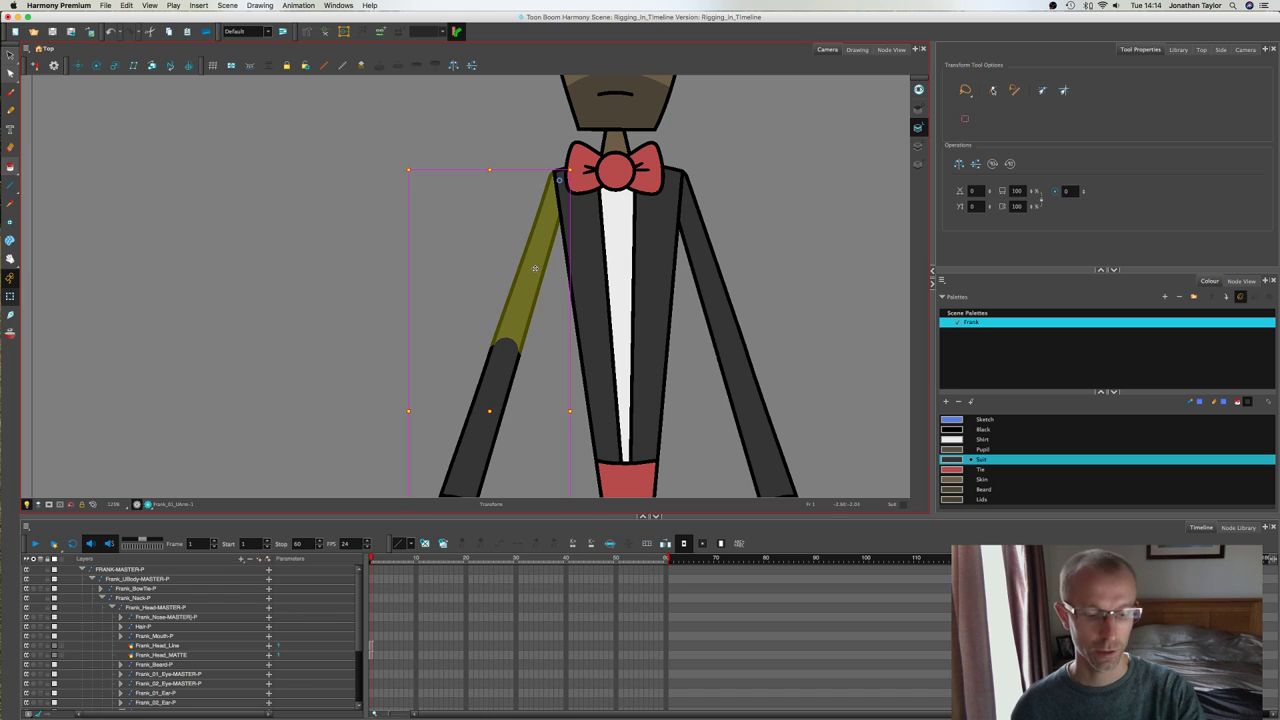
pyautogui.press('b')
pyautogui.moveTo(535, 268); pyautogui.dragTo(495, 276)
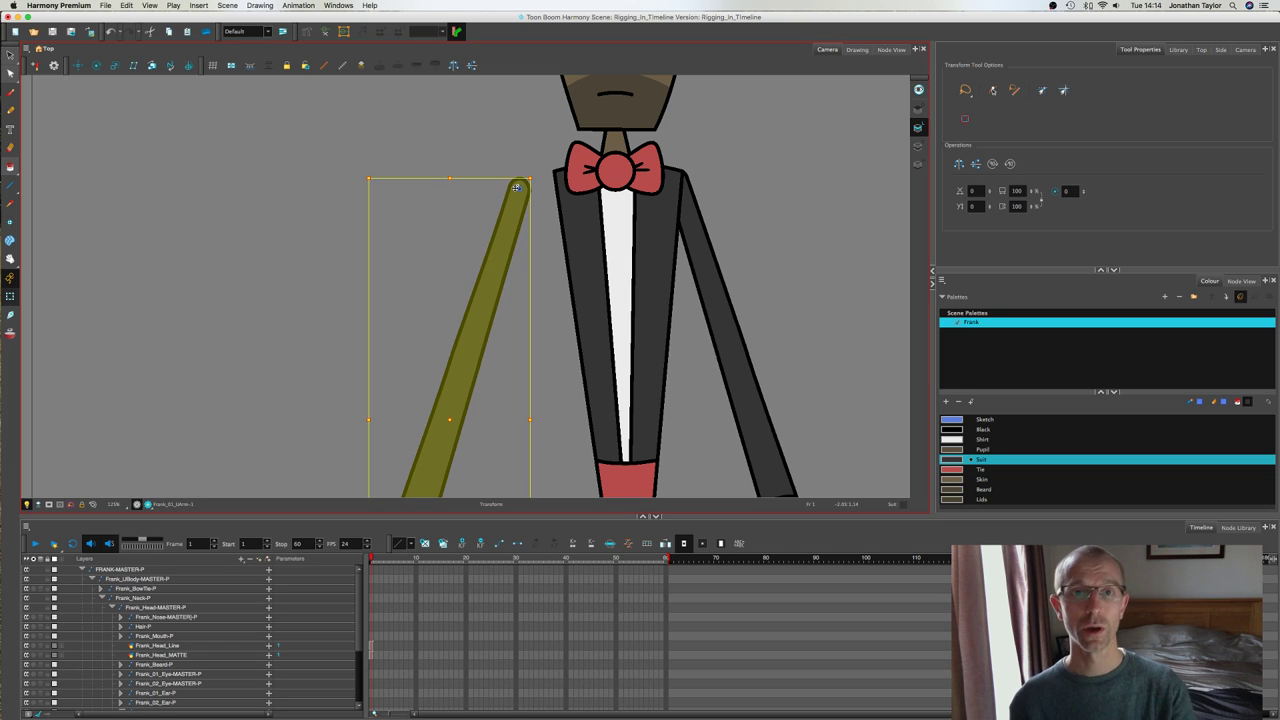
pyautogui.moveTo(505, 231); pyautogui.dragTo(571, 240)
pyautogui.hotkey('alt', 'Down')
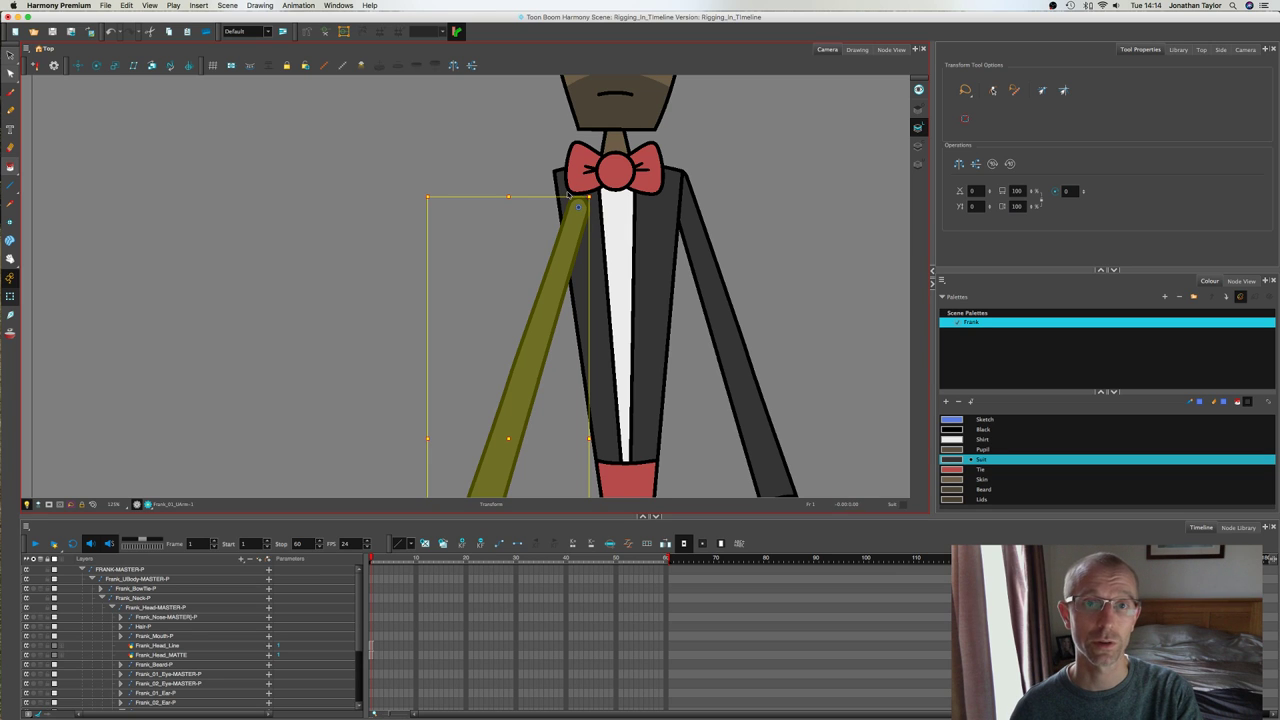
# Step: Undo the Frank_01 arm moves and deselect the arm
pyautogui.press('super+z')
pyautogui.press('super+z')
pyautogui.press('super+z')
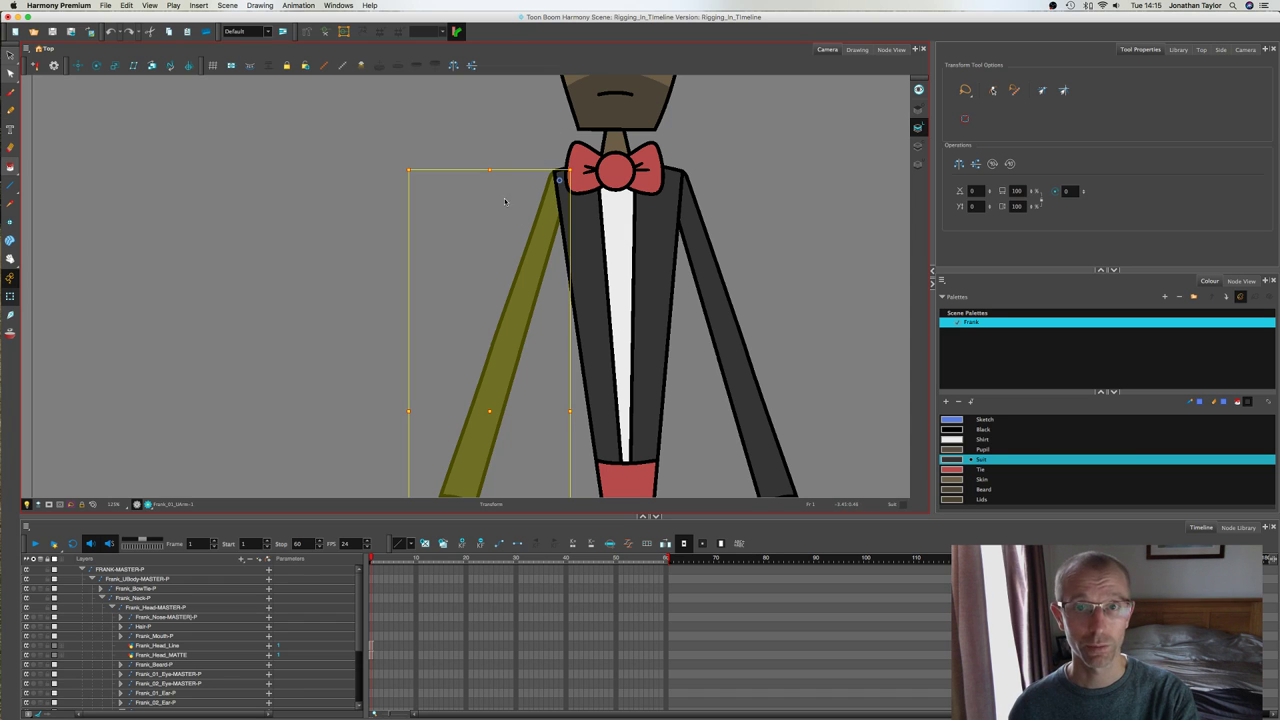
pyautogui.click(541, 207)
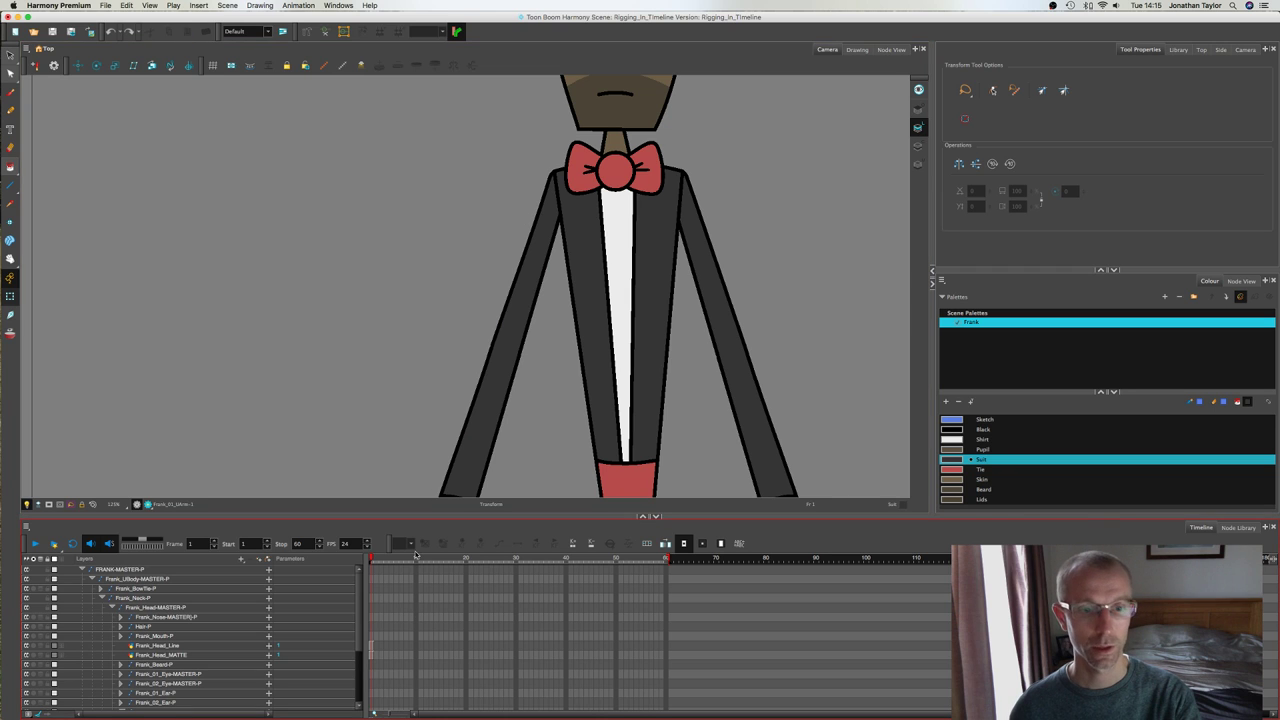
pyautogui.scroll(-5, 461, 237)
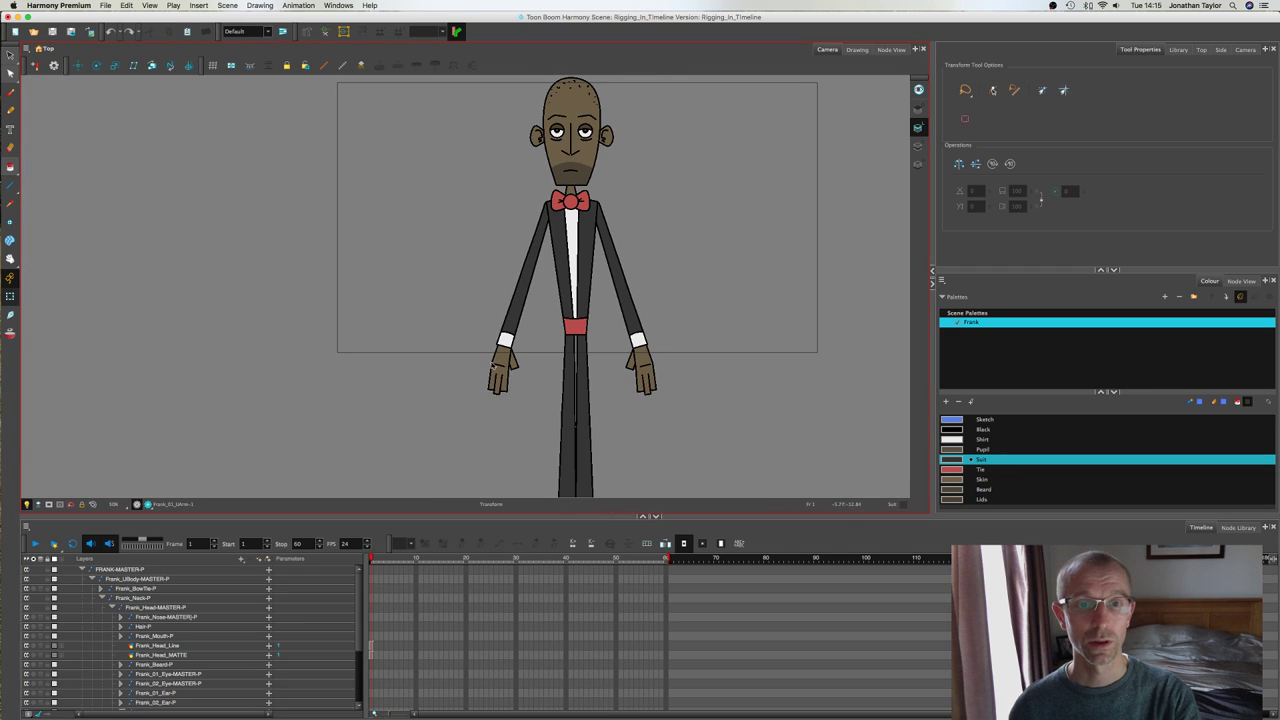
pyautogui.click(493, 366)
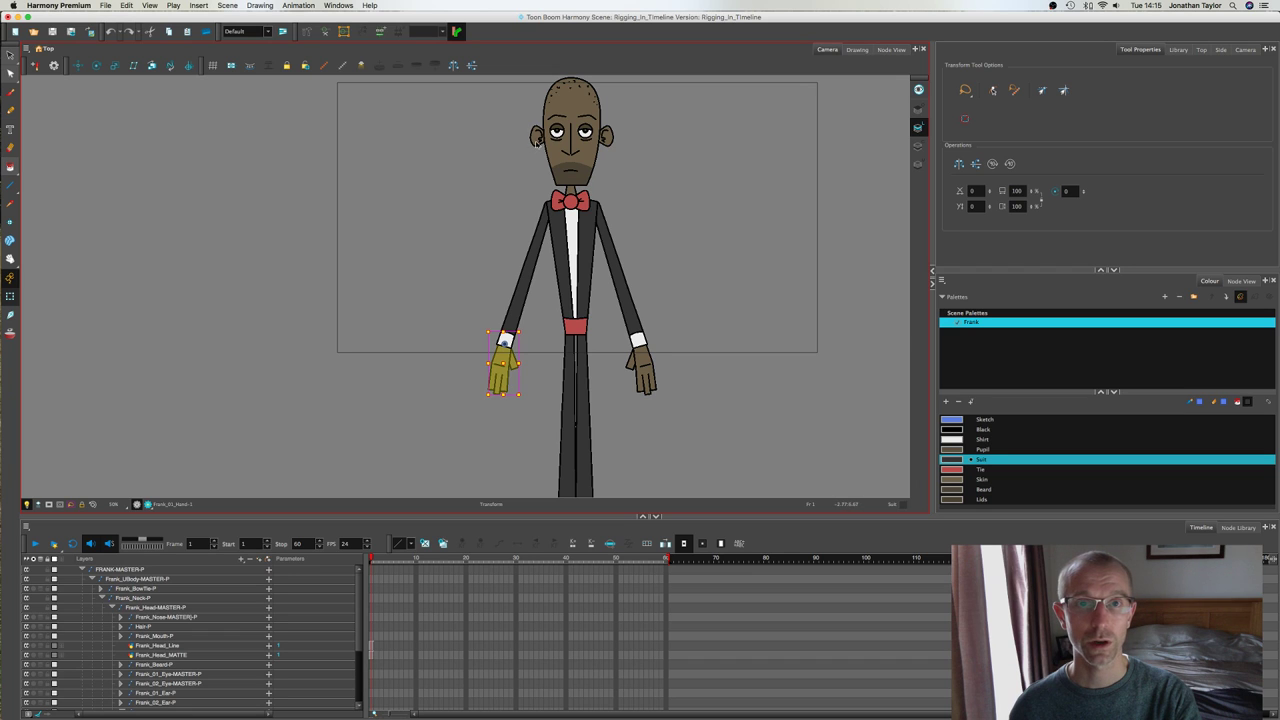
pyautogui.click(580, 178)
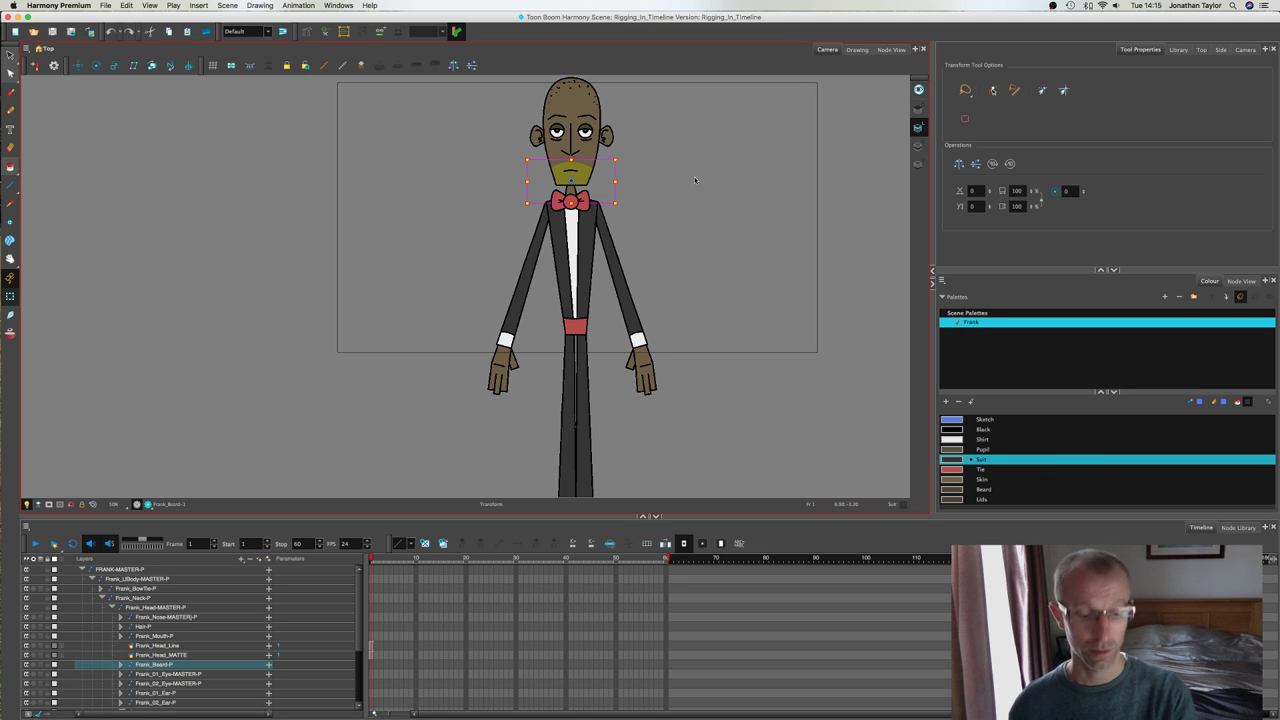
pyautogui.click(688, 227)
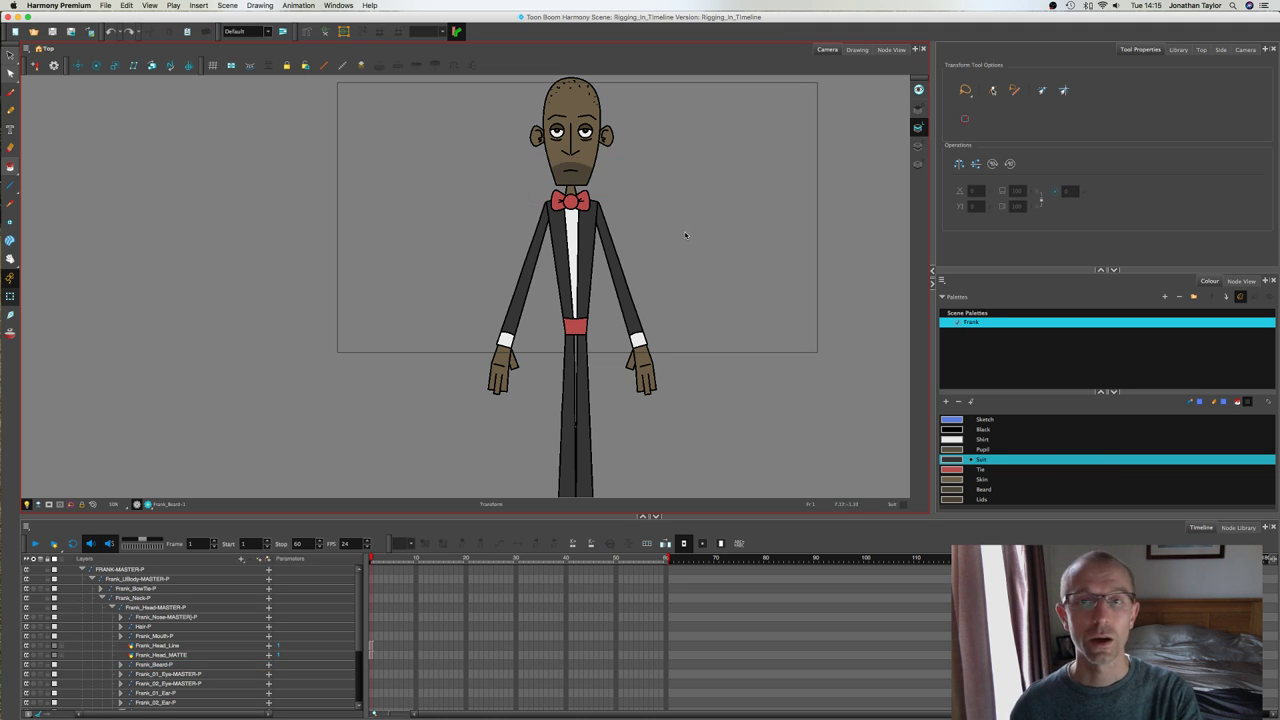
# Step: Rotate the whole Frank_01 leg outward at the hip, away from the other leg
pyautogui.scroll(-3, 790, 231)
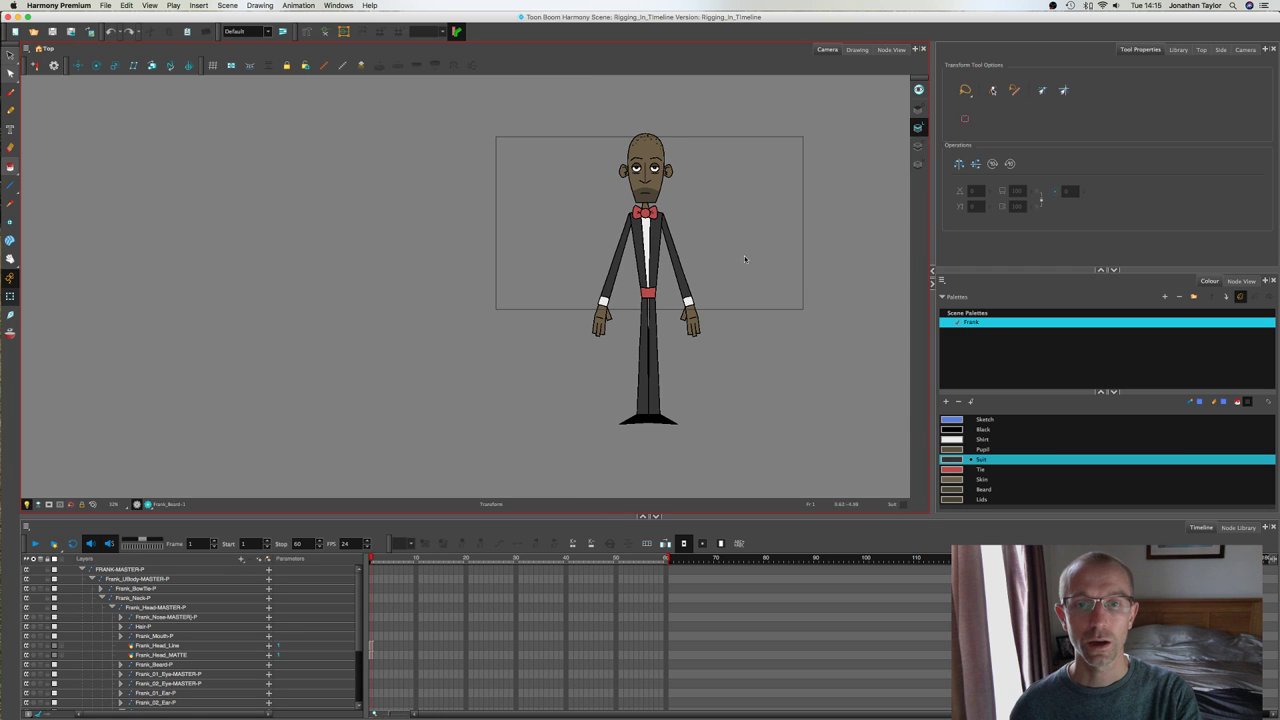
pyautogui.hscroll(1, 700, 270)
pyautogui.click(613, 326)
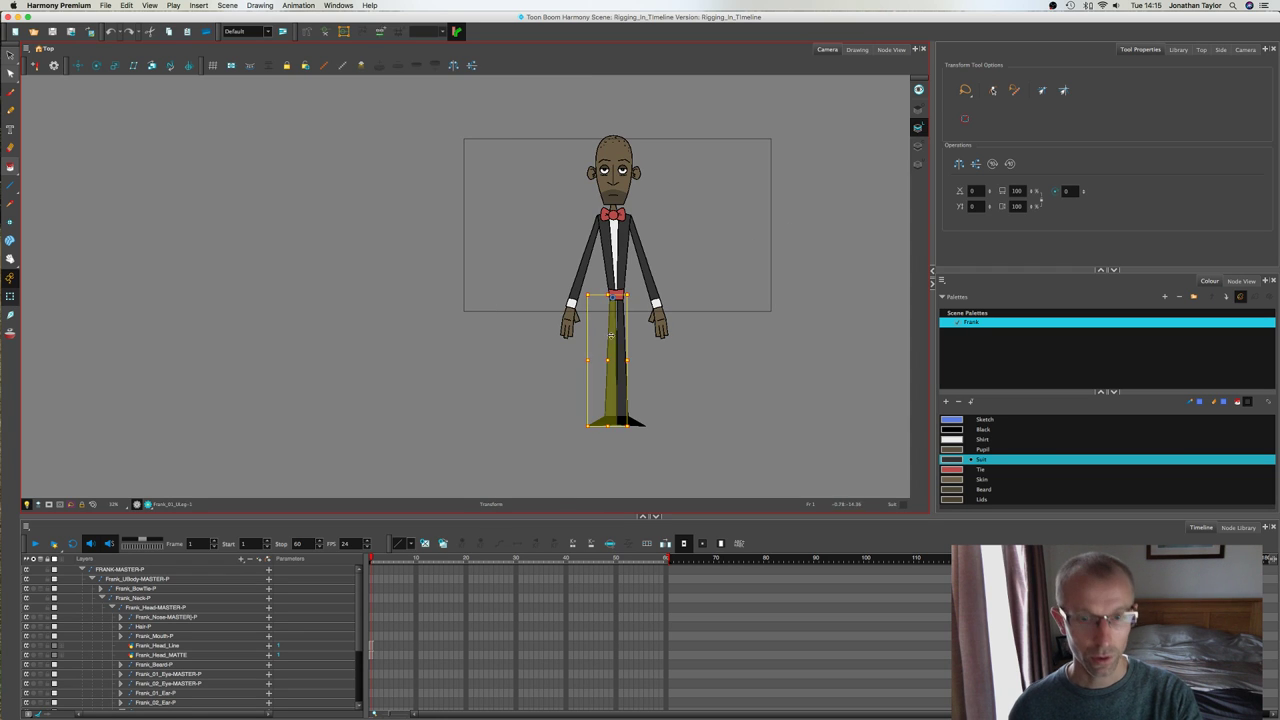
pyautogui.moveTo(583, 294); pyautogui.dragTo(587, 281)
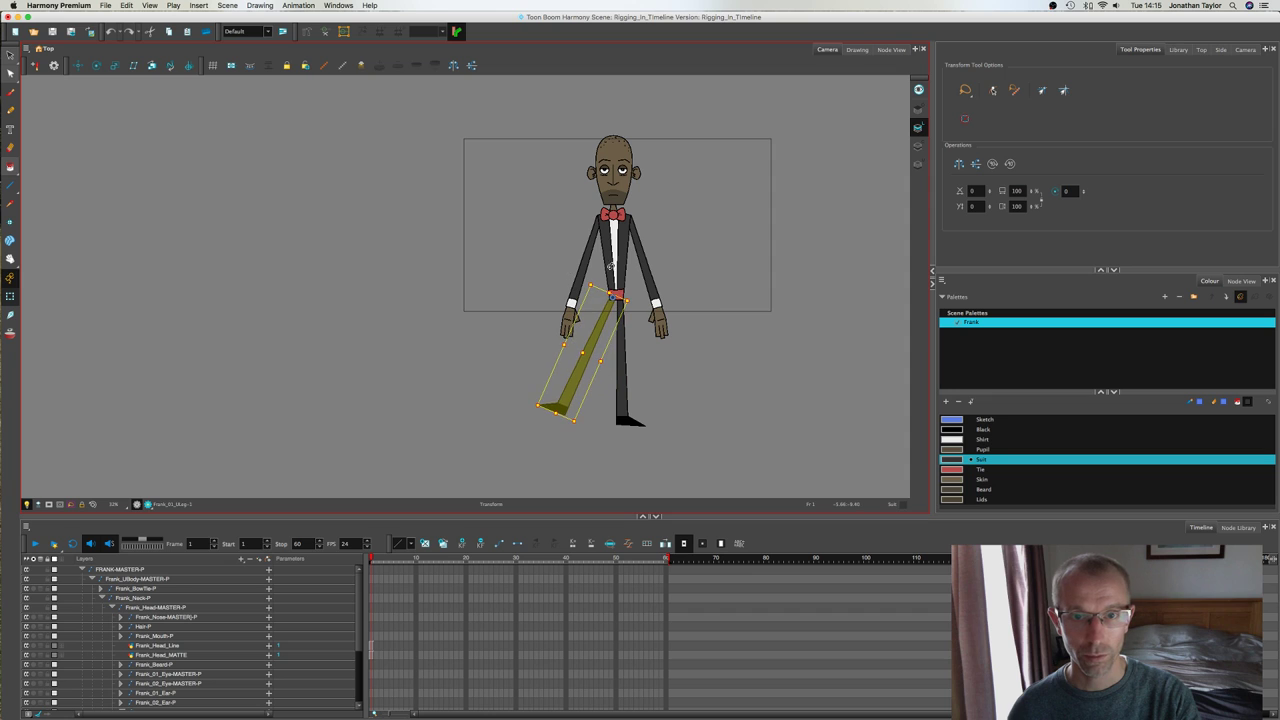
# Step: Tilt the whole upper body at the waist towards the Frank_02 side
pyautogui.click(615, 266)
pyautogui.press('b')
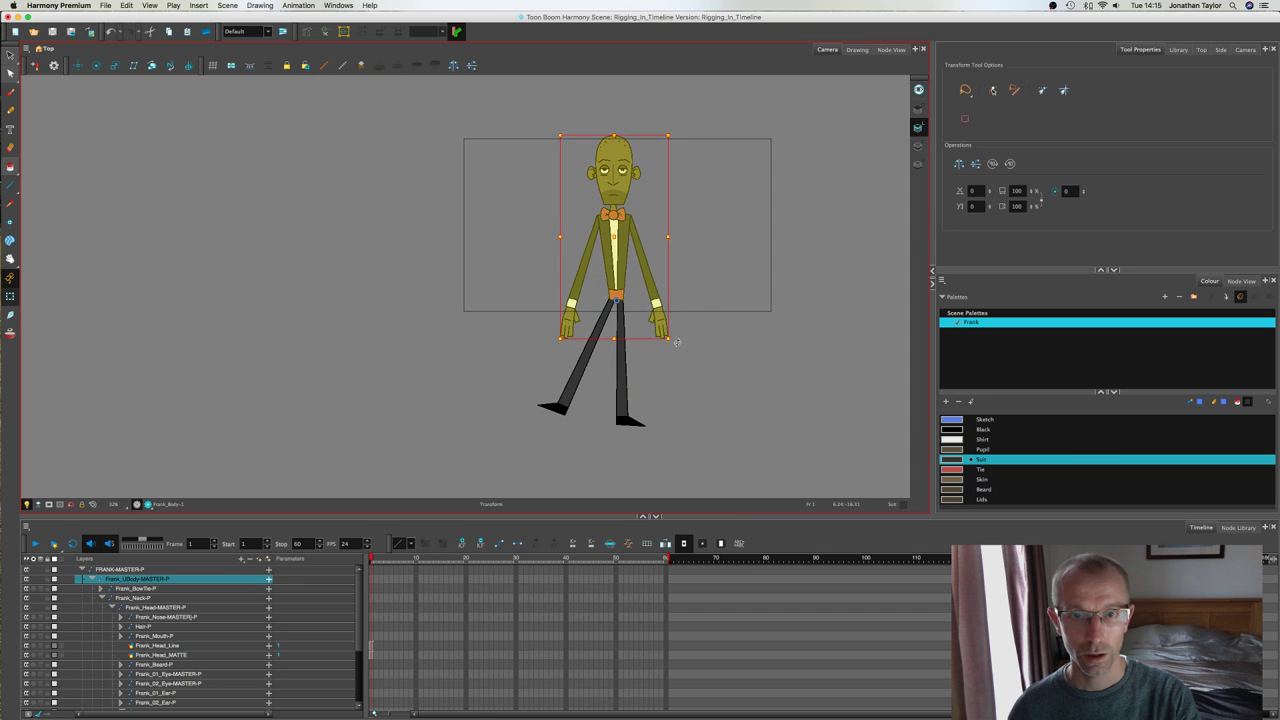
pyautogui.moveTo(680, 345); pyautogui.dragTo(614, 433)
# Step: Bend the Frank_02 leg at the knee and swing the whole leg outward so its shin stands nearly vertical
pyautogui.click(626, 402)
pyautogui.hotkey('shift', 'b')
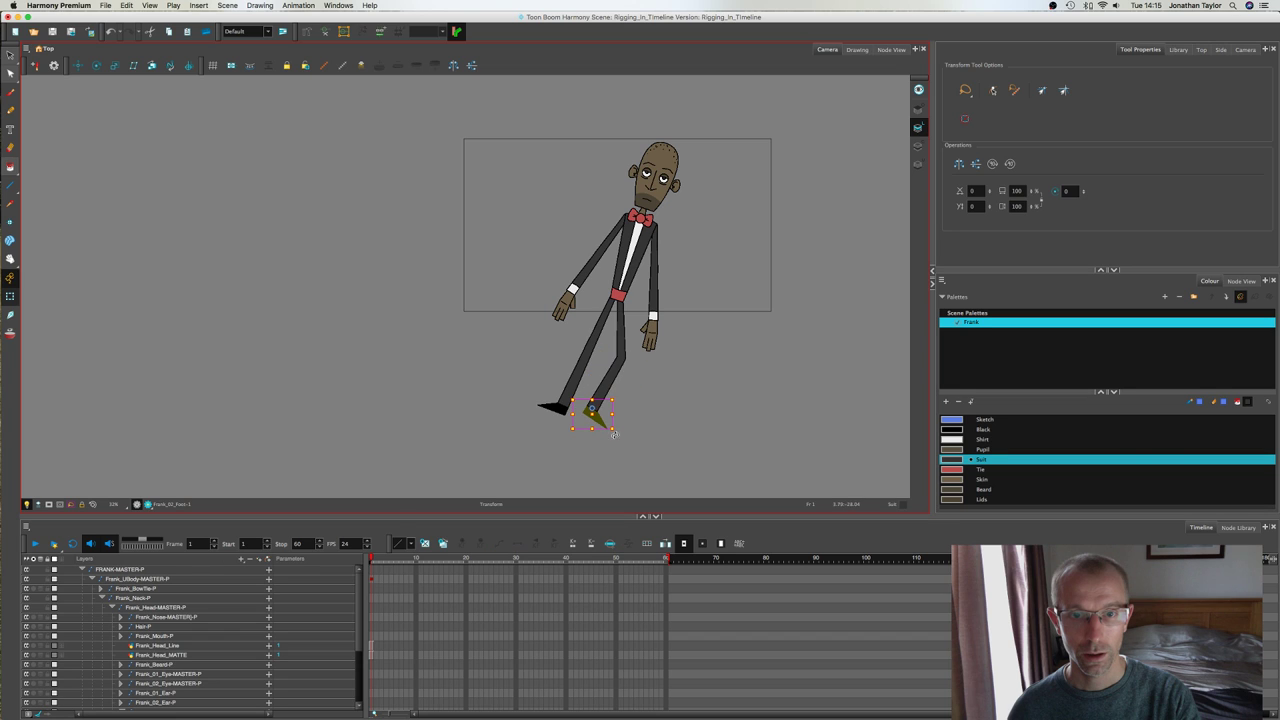
pyautogui.press('b')
pyautogui.press('b')
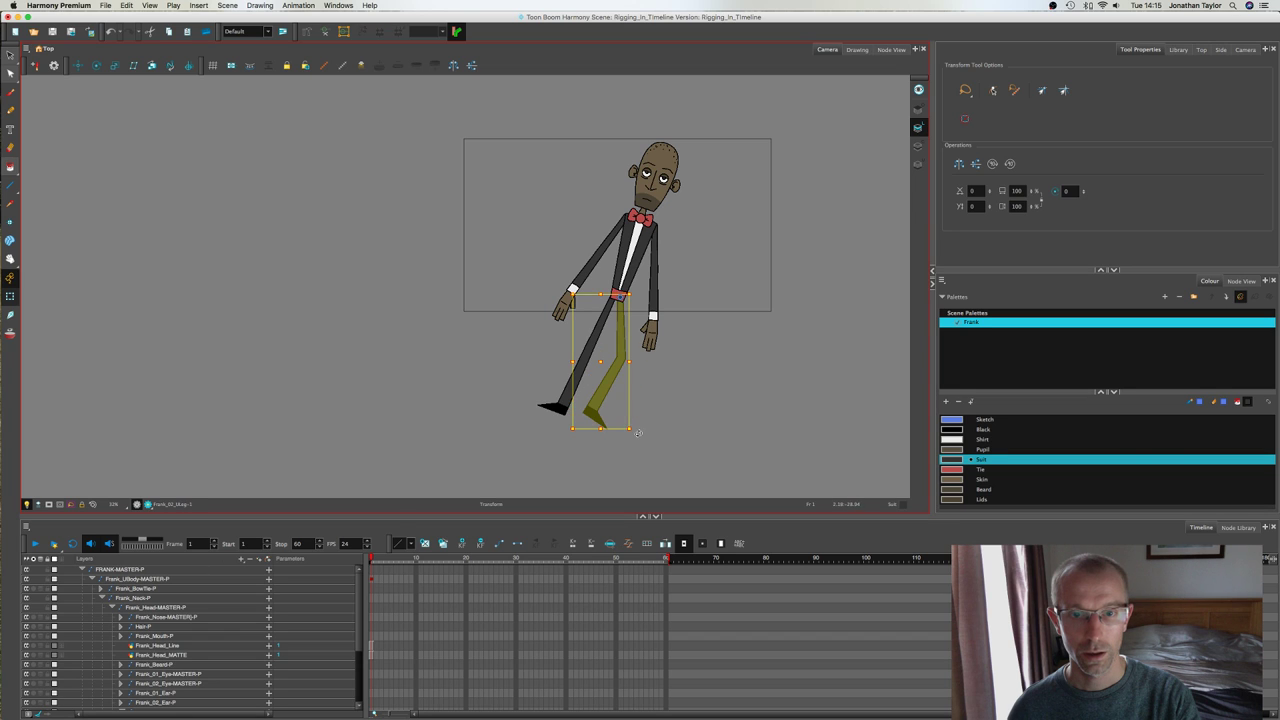
pyautogui.moveTo(638, 432); pyautogui.dragTo(666, 422)
pyautogui.click(636, 422)
pyautogui.press('b')
# Step: Lean the upper body further over the Frank_02 leg by rotating it about the waist
pyautogui.click(632, 273)
pyautogui.press('b')
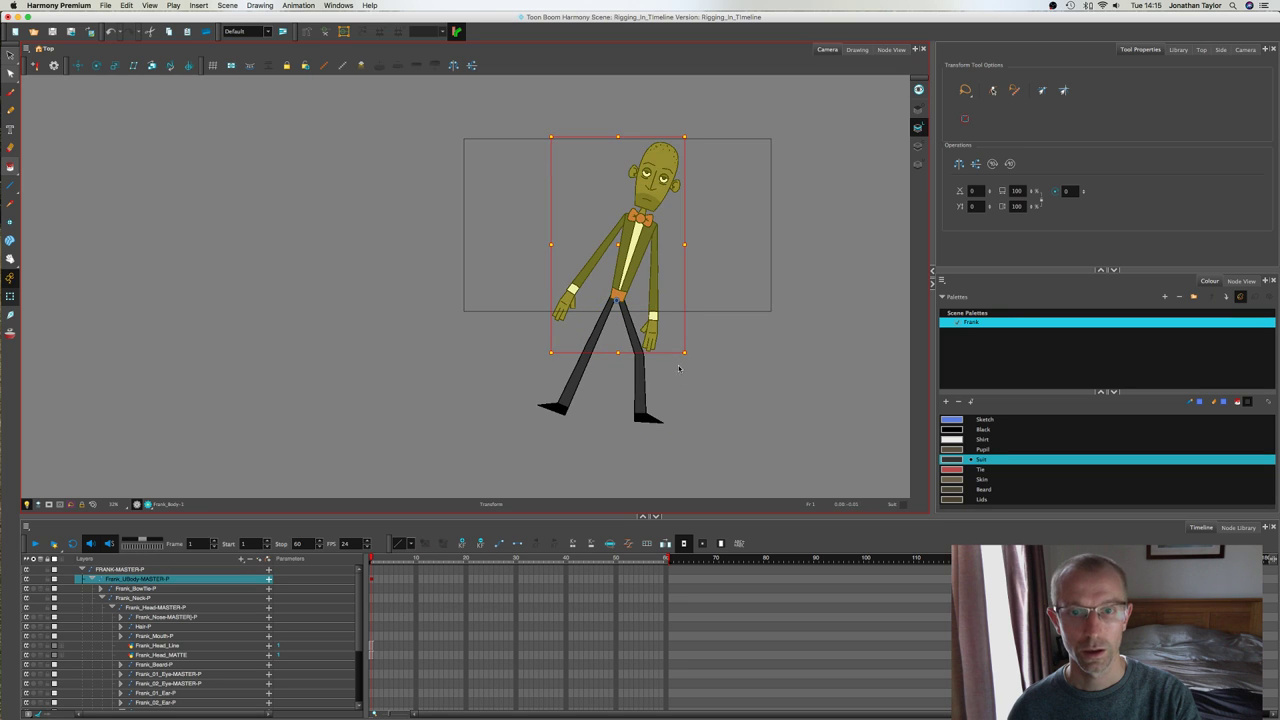
pyautogui.moveTo(691, 360); pyautogui.dragTo(661, 389)
# Step: Raise the whole Frank_01 leg to just above hip height and bend its lower leg downward at the knee
pyautogui.click(598, 329)
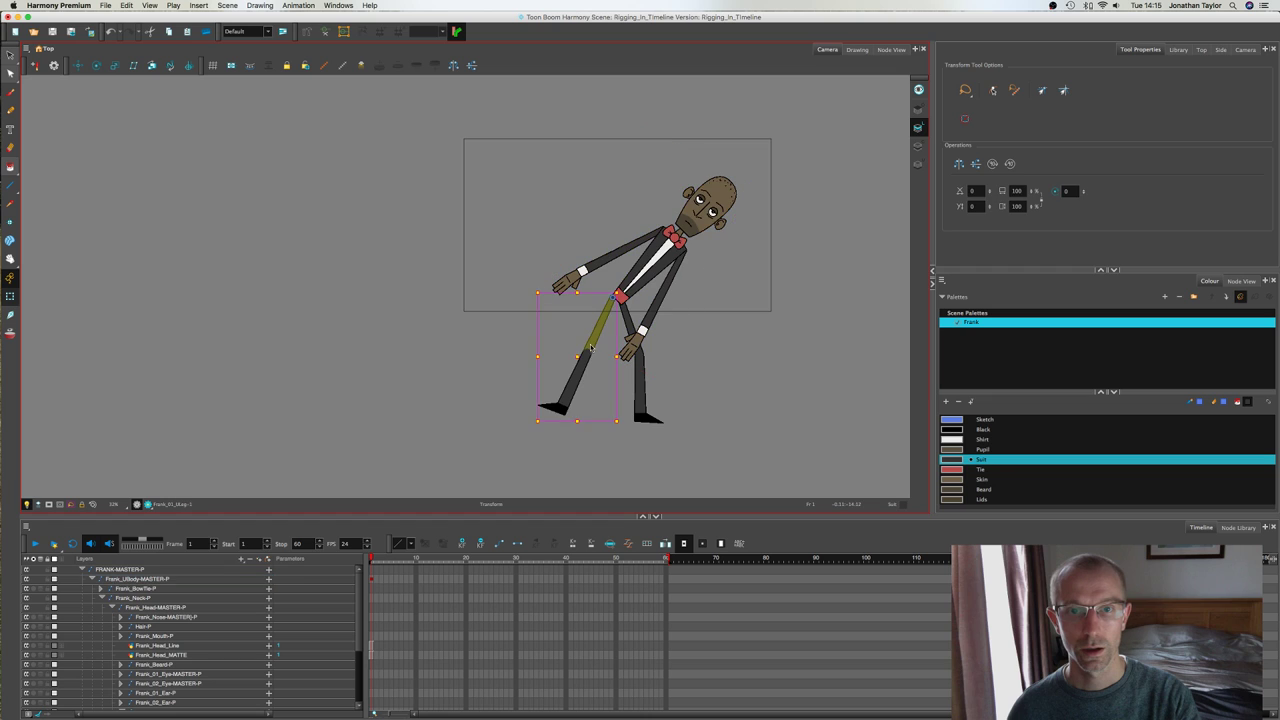
pyautogui.press('b')
pyautogui.moveTo(530, 293); pyautogui.dragTo(598, 184)
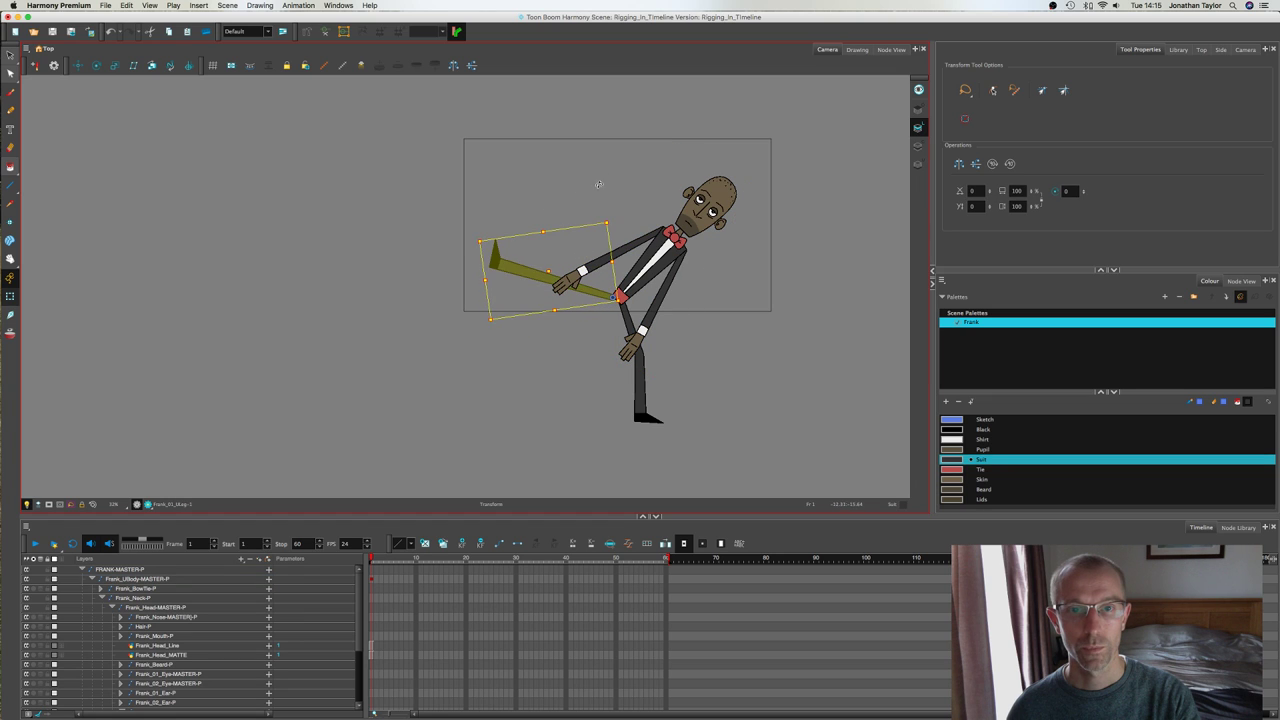
pyautogui.click(526, 303)
pyautogui.click(520, 272)
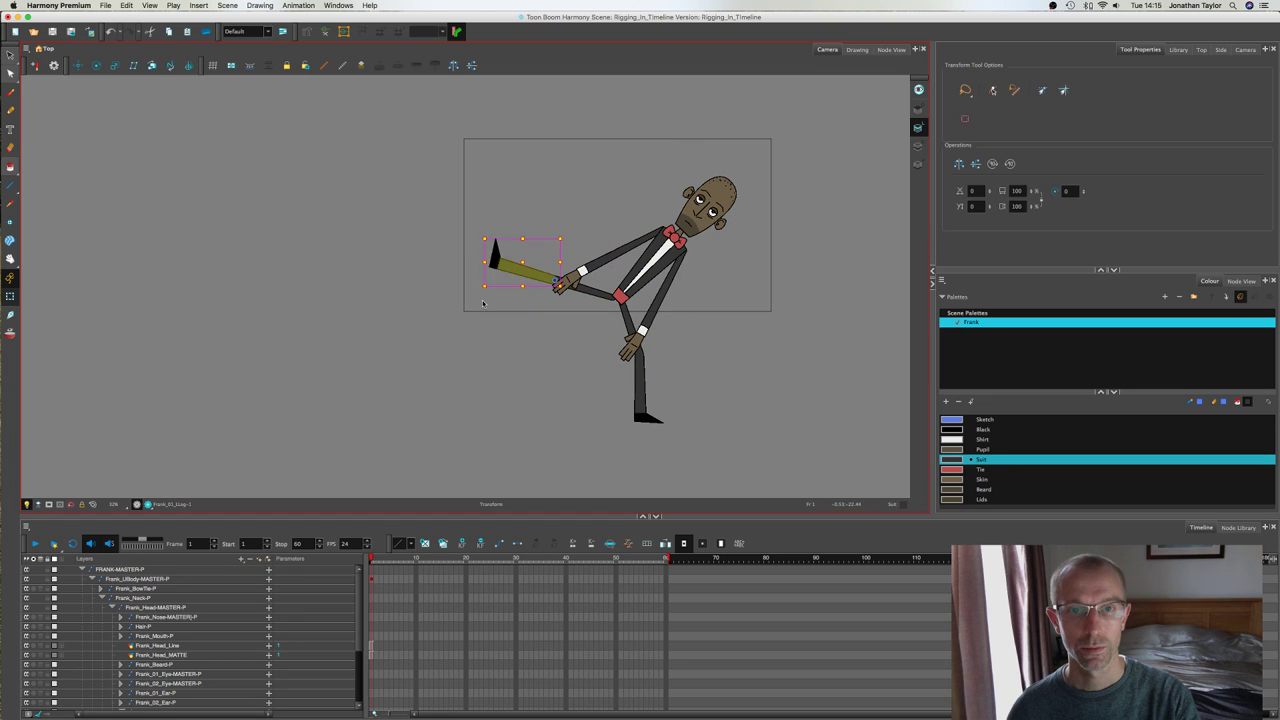
pyautogui.press('b')
pyautogui.moveTo(484, 292); pyautogui.dragTo(531, 357)
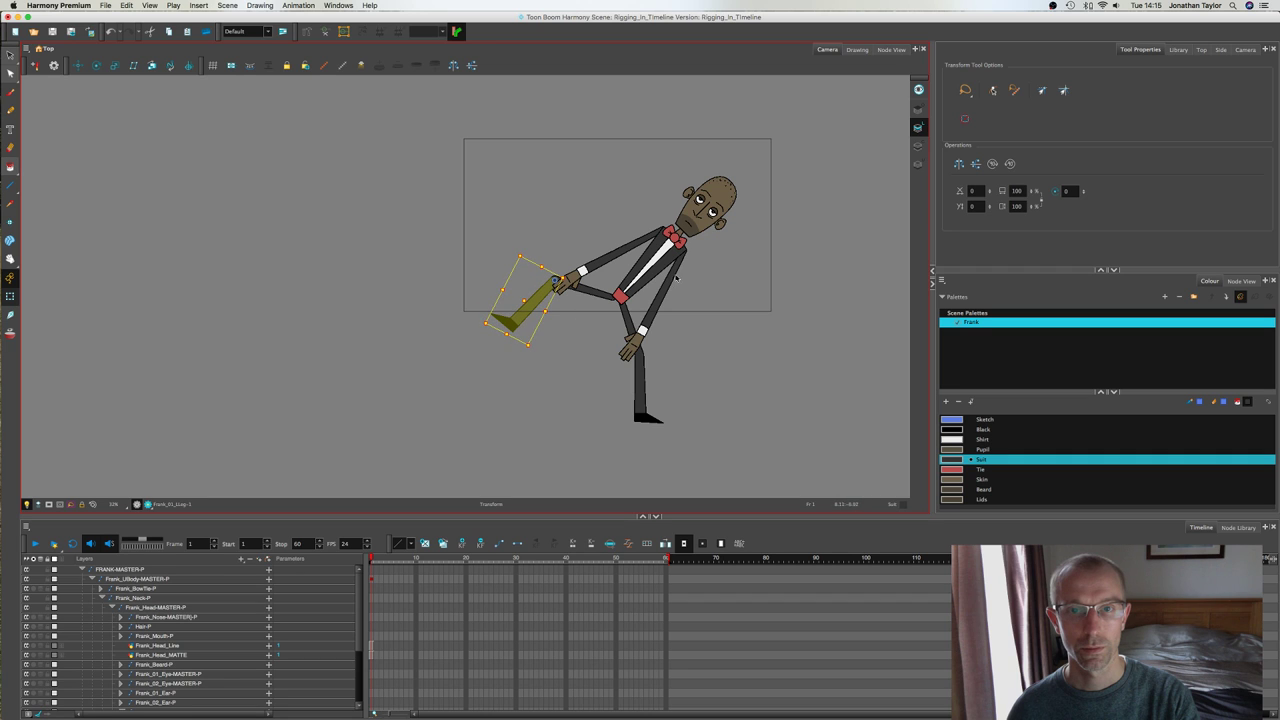
# Step: Swing the Frank_02 arm away from the body and fold its forearm back towards the waist at the elbow
pyautogui.click(638, 330)
pyautogui.moveTo(638, 330); pyautogui.dragTo(742, 312)
pyautogui.click(743, 312)
pyautogui.click(746, 306)
pyautogui.press('b')
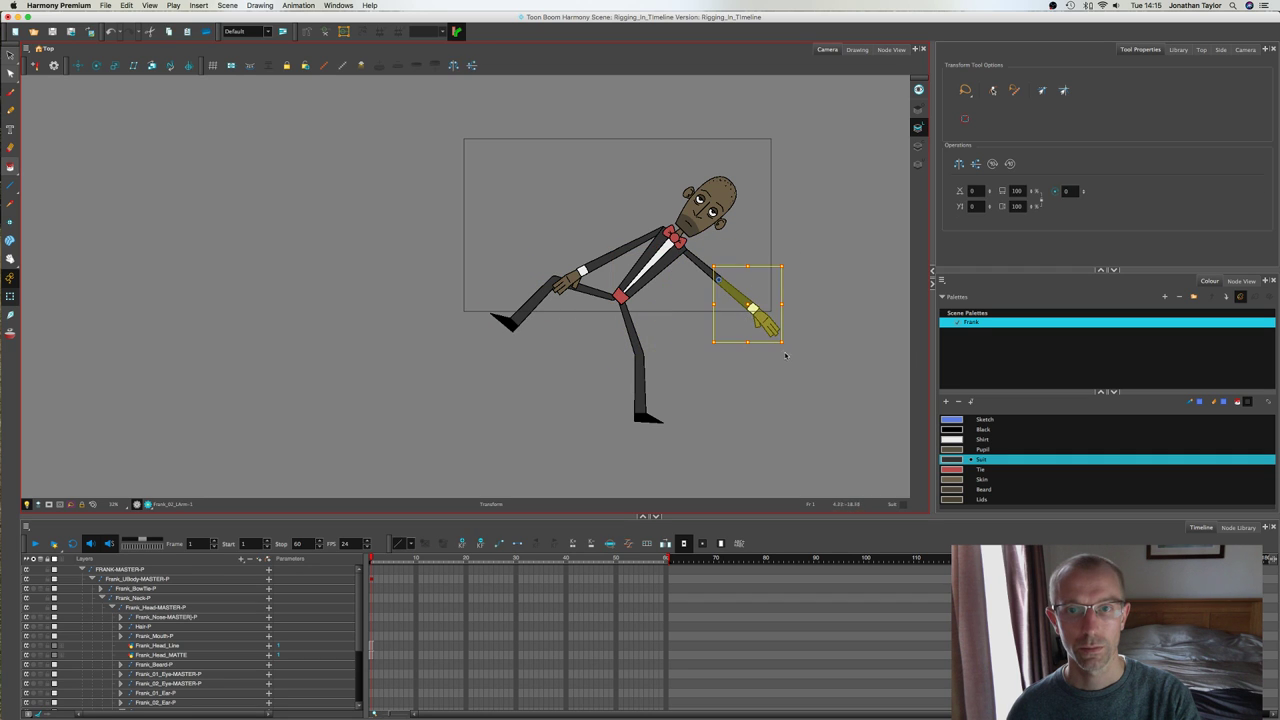
pyautogui.moveTo(785, 354); pyautogui.dragTo(616, 290)
# Step: Raise the Frank_01 arm outward to head height and bend its forearm at the elbow until nearly horizontal
pyautogui.click(636, 249)
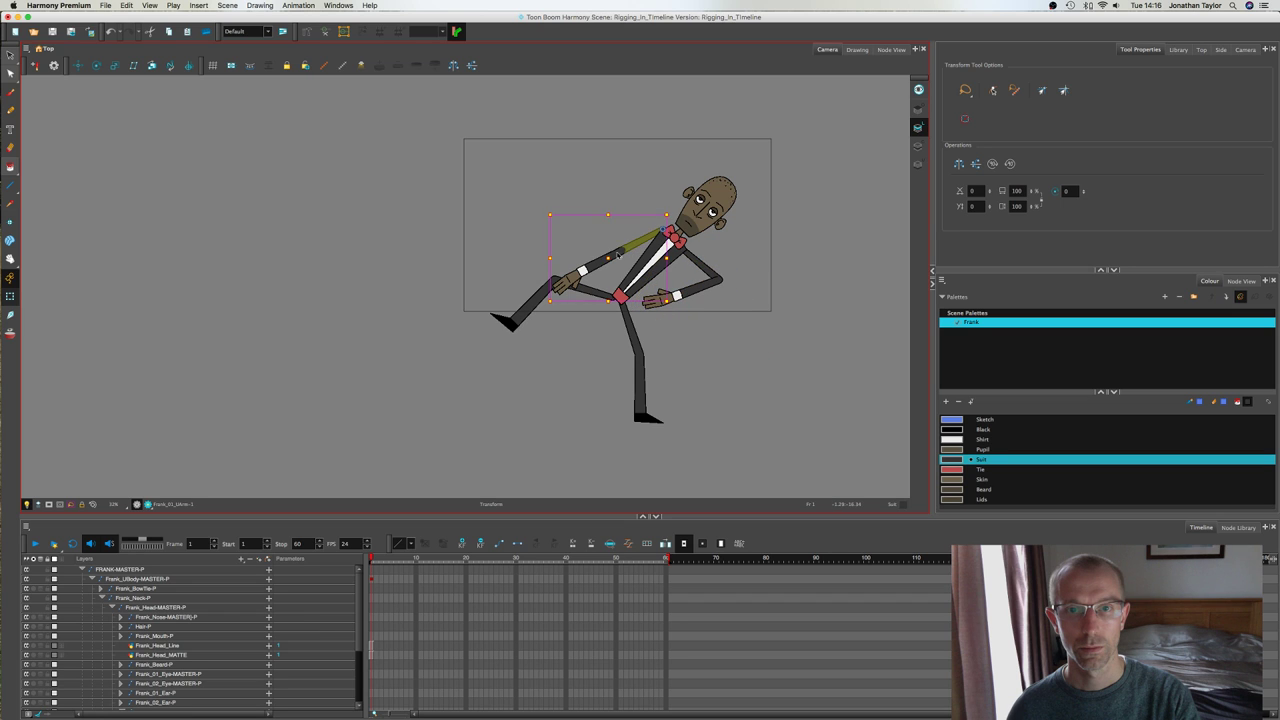
pyautogui.moveTo(540, 211); pyautogui.dragTo(612, 161)
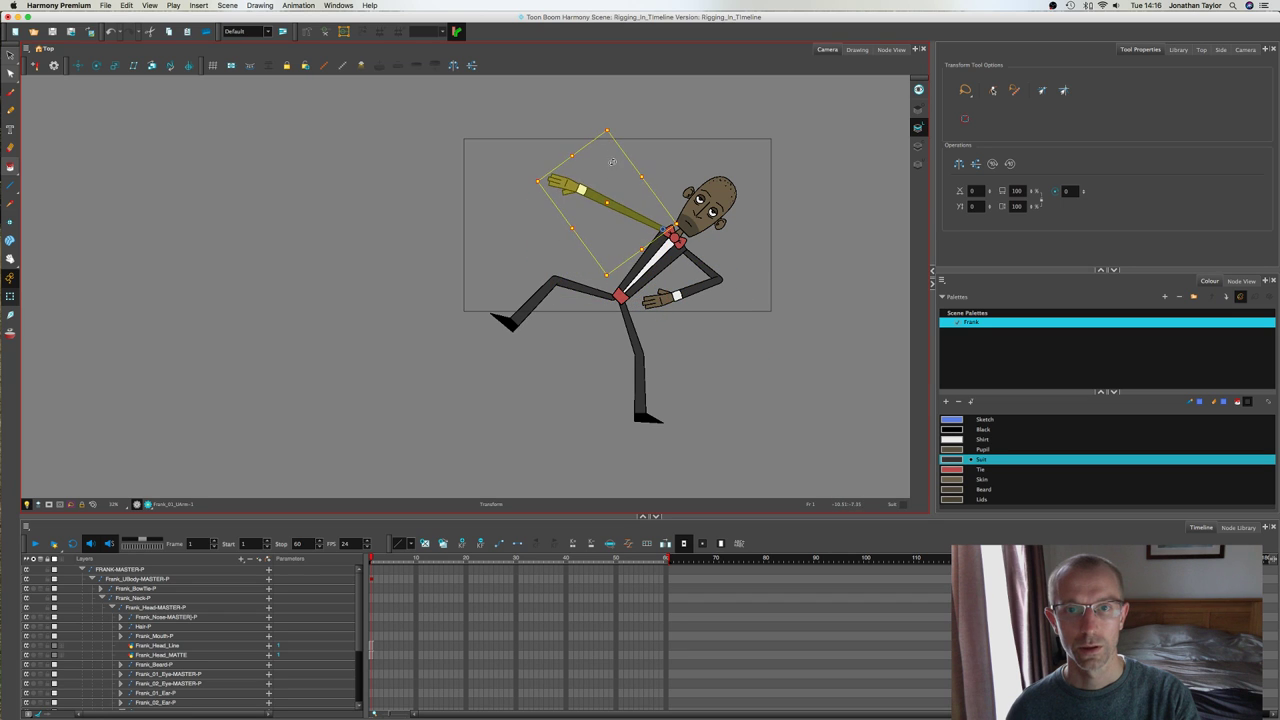
pyautogui.click(566, 188)
pyautogui.press('b')
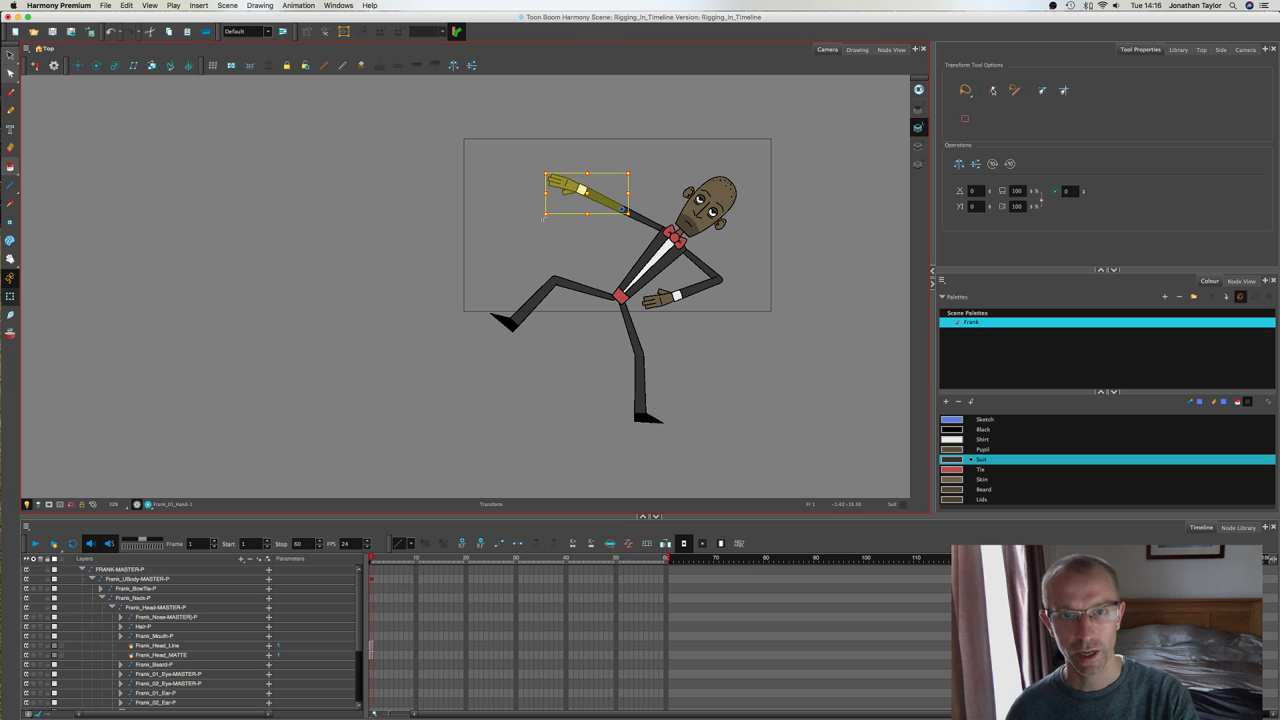
pyautogui.moveTo(541, 230); pyautogui.dragTo(547, 247)
# Step: Tilt the head further in the direction of the body's lean and rotate the bow tie slightly the opposite way
pyautogui.click(677, 240)
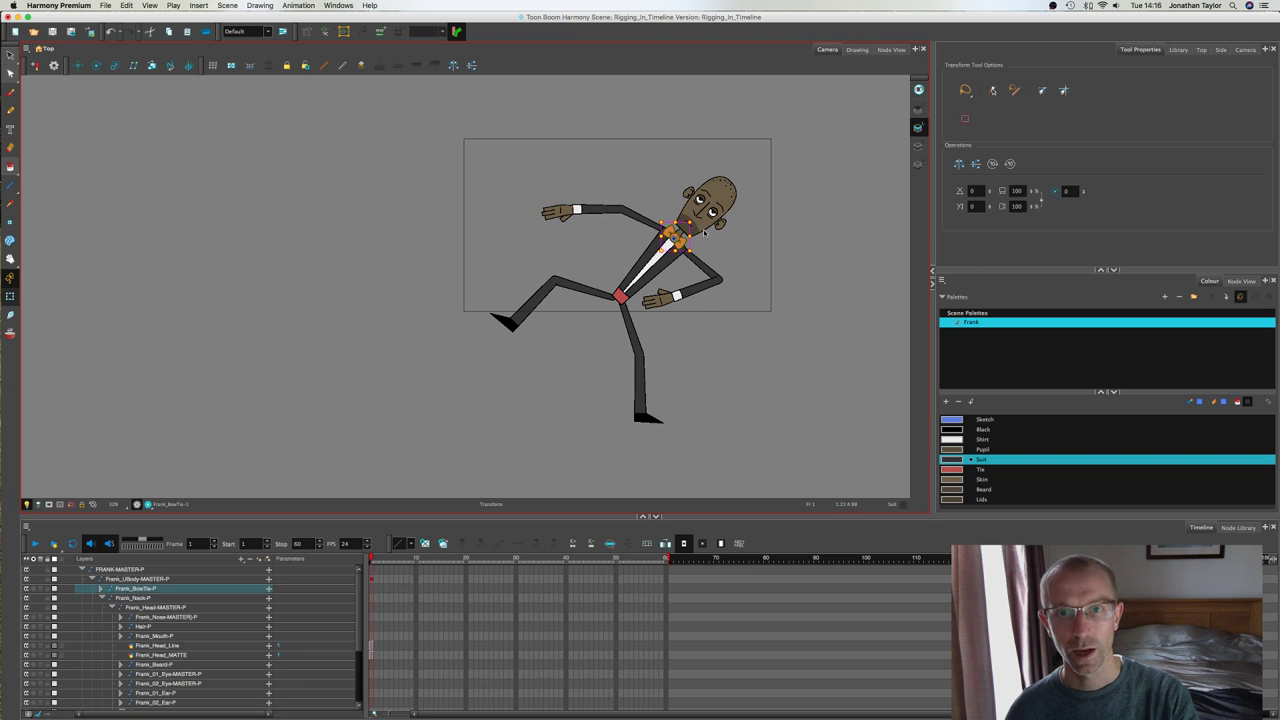
pyautogui.scroll(3, 705, 230)
pyautogui.click(705, 230)
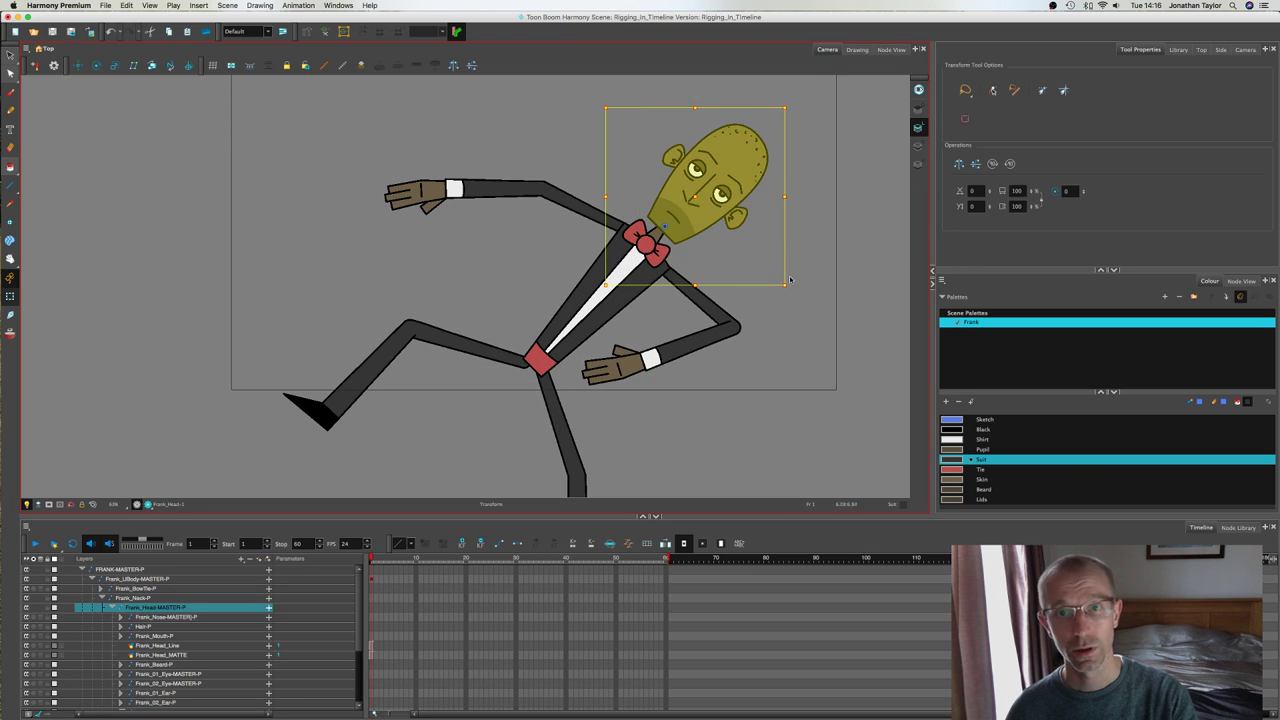
pyautogui.moveTo(790, 292); pyautogui.dragTo(794, 309)
pyautogui.click(715, 280)
pyautogui.click(645, 243)
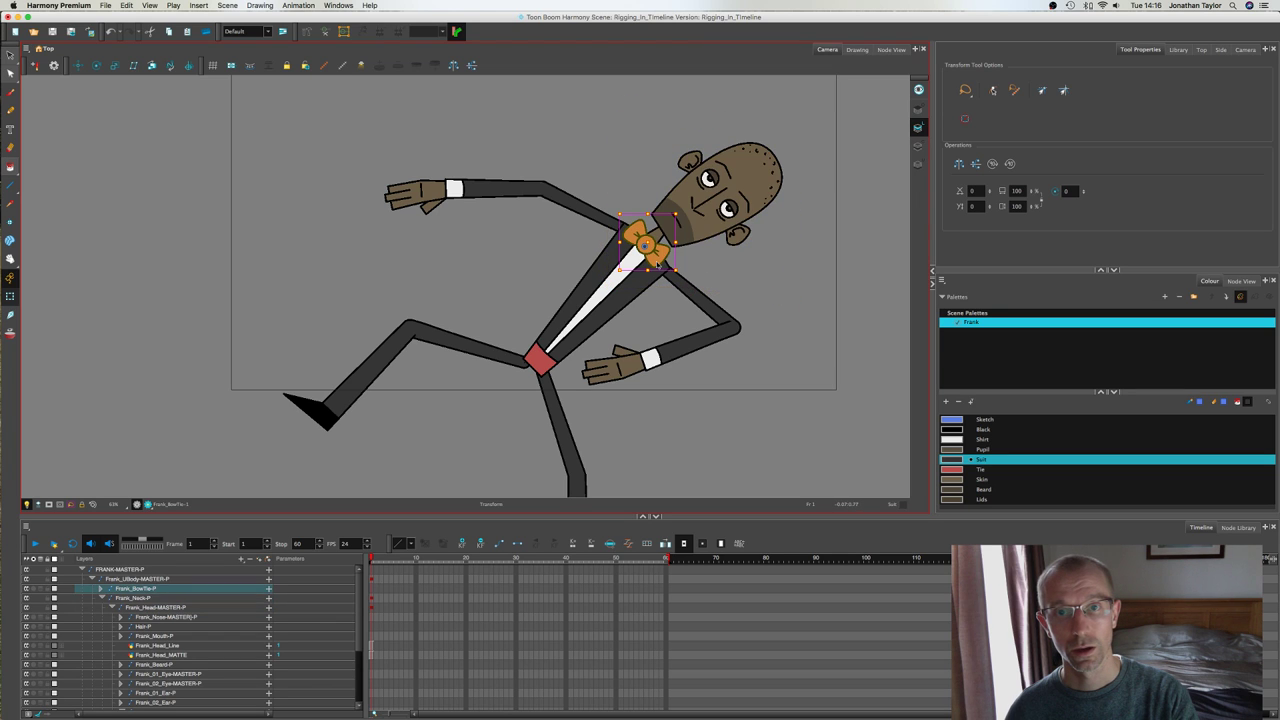
pyautogui.moveTo(683, 257); pyautogui.dragTo(683, 265)
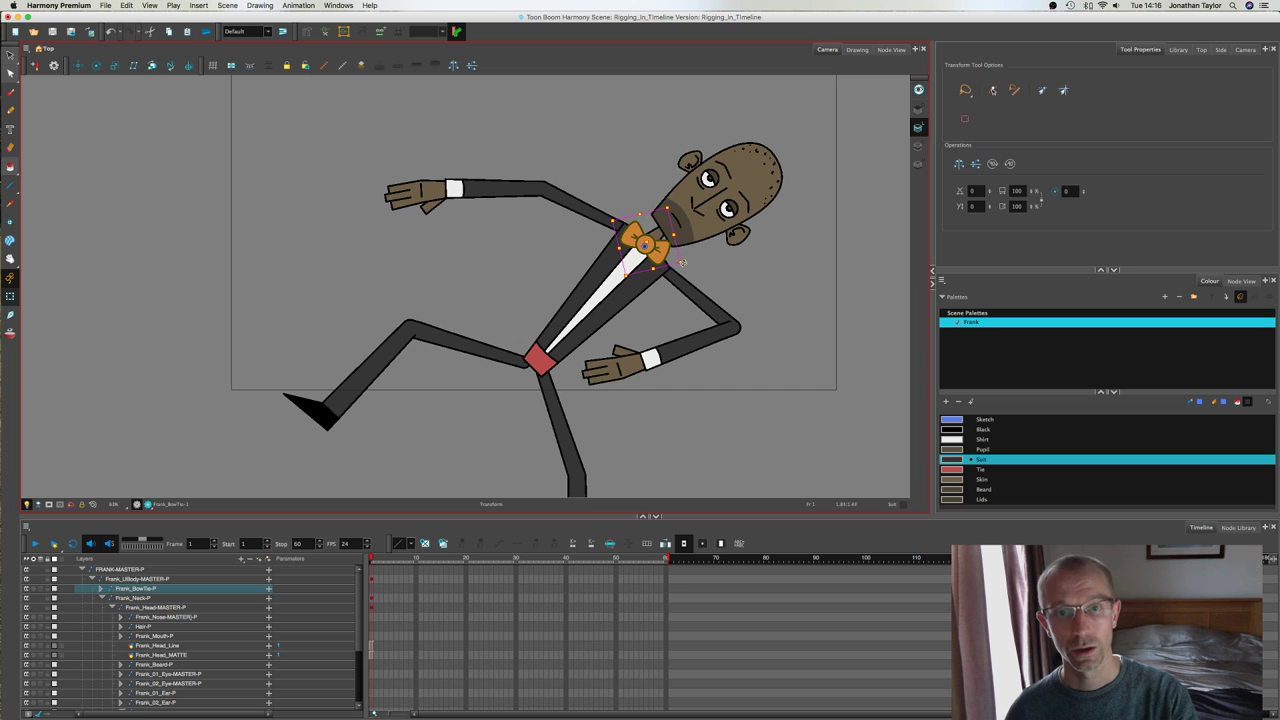
# Step: Shift the whole upper body slightly towards the raised Frank_01 leg at the hips
pyautogui.click(539, 365)
pyautogui.press('b')
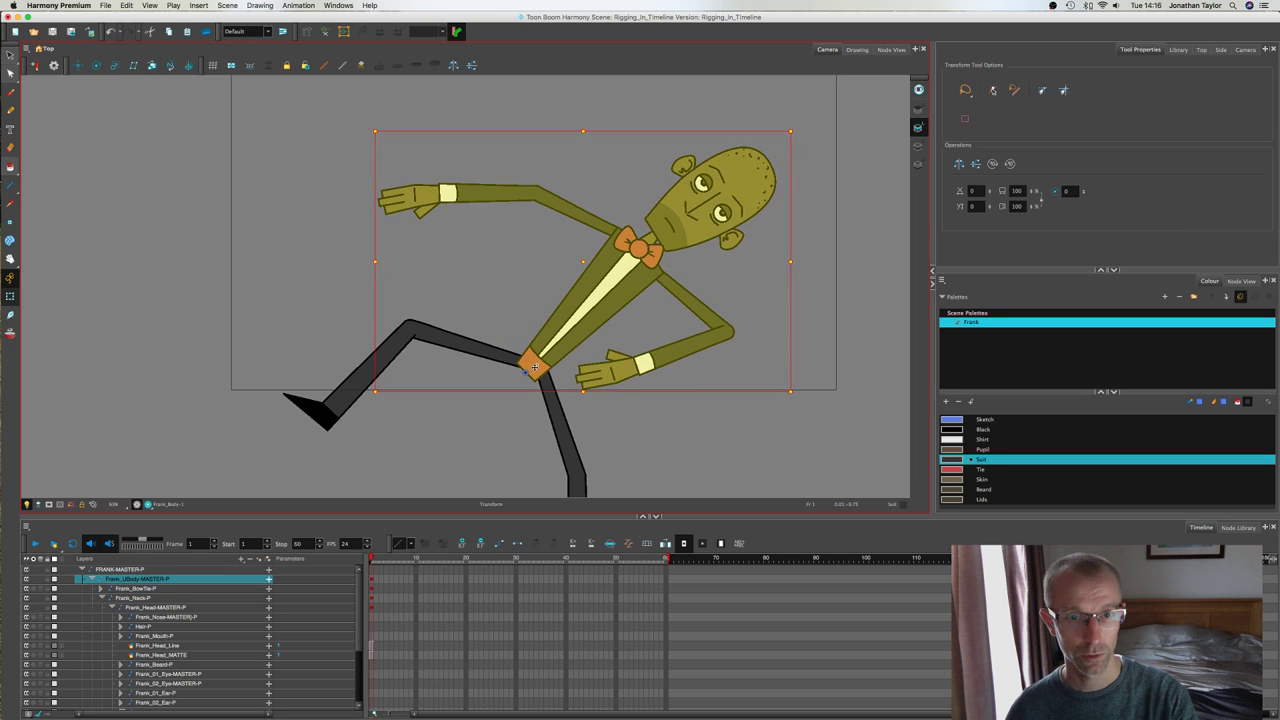
pyautogui.click(657, 432)
# Step: Inspect the full running pose and the hip joint of the raised Frank_01 leg, leaving nothing selected
pyautogui.scroll(-1, 657, 432)
pyautogui.scroll(-3, 657, 432)
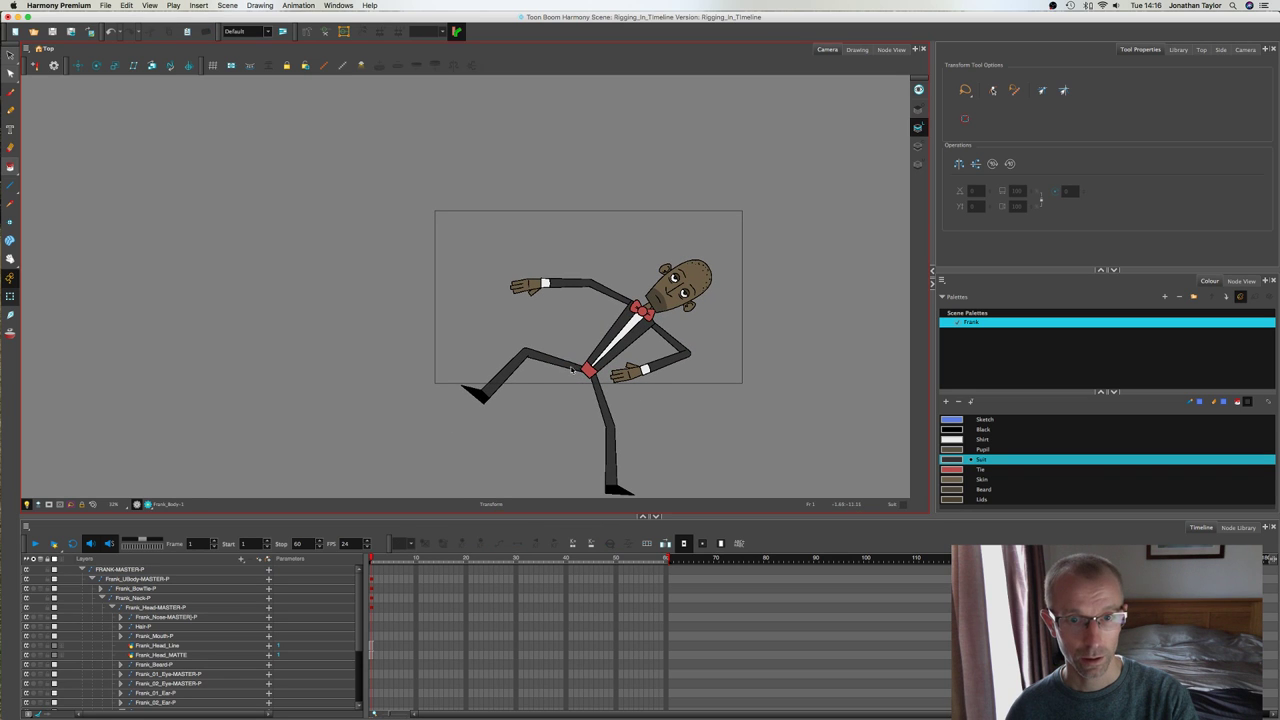
pyautogui.click(573, 367)
pyautogui.scroll(4, 574, 366)
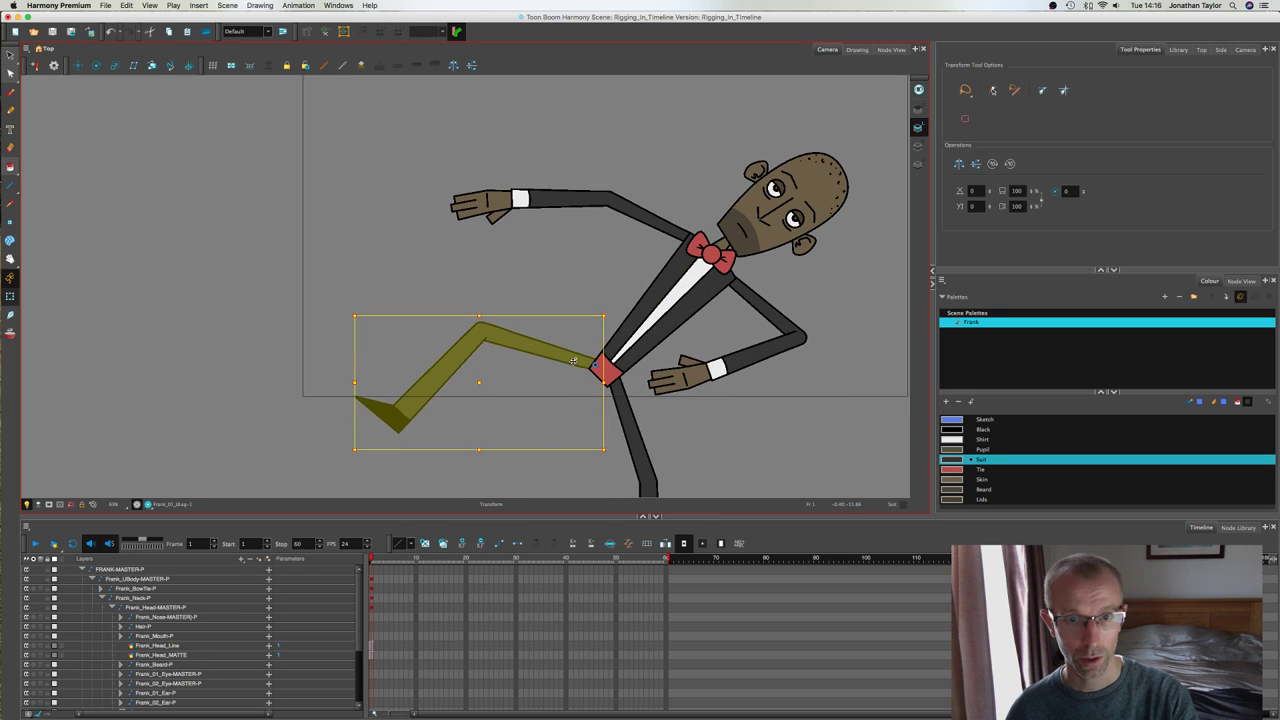
pyautogui.click(575, 398)
pyautogui.scroll(-4, 575, 398)
pyautogui.scroll(-3, 575, 396)
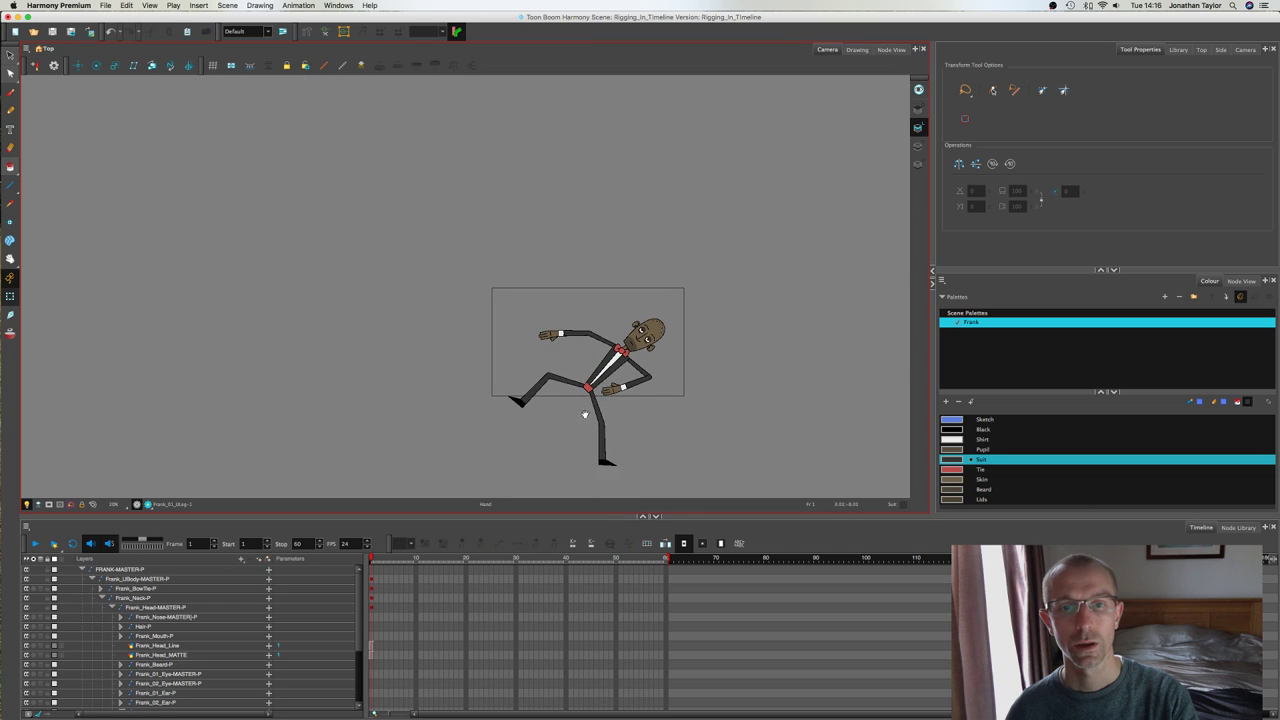
# Step: Undo all the test posing of Frank's body, head, arms and legs back to his neutral upright stance
pyautogui.press('super+z')
pyautogui.press('super+z')
pyautogui.press('super+z')
pyautogui.press('super+z')
pyautogui.press('super+z')
pyautogui.press('super+z')
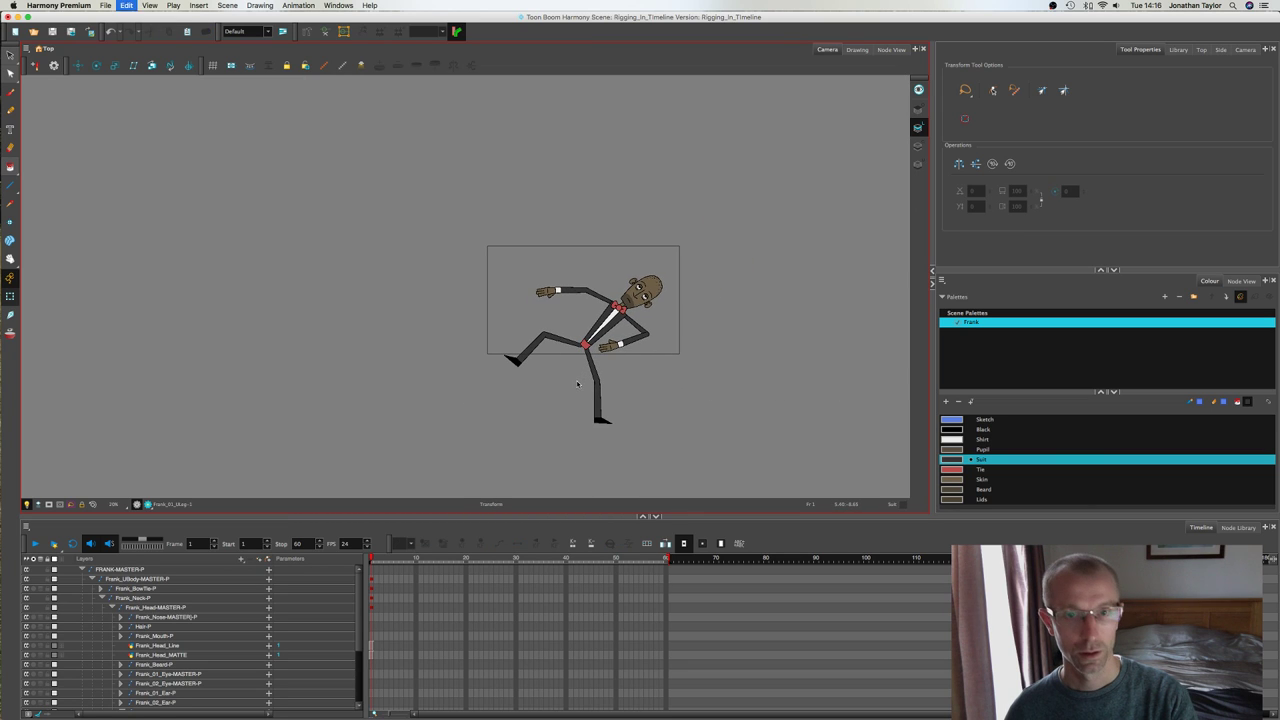
pyautogui.press('super+z')
pyautogui.press('super+z')
pyautogui.press('super+z')
pyautogui.press('super+z')
pyautogui.press('super+z')
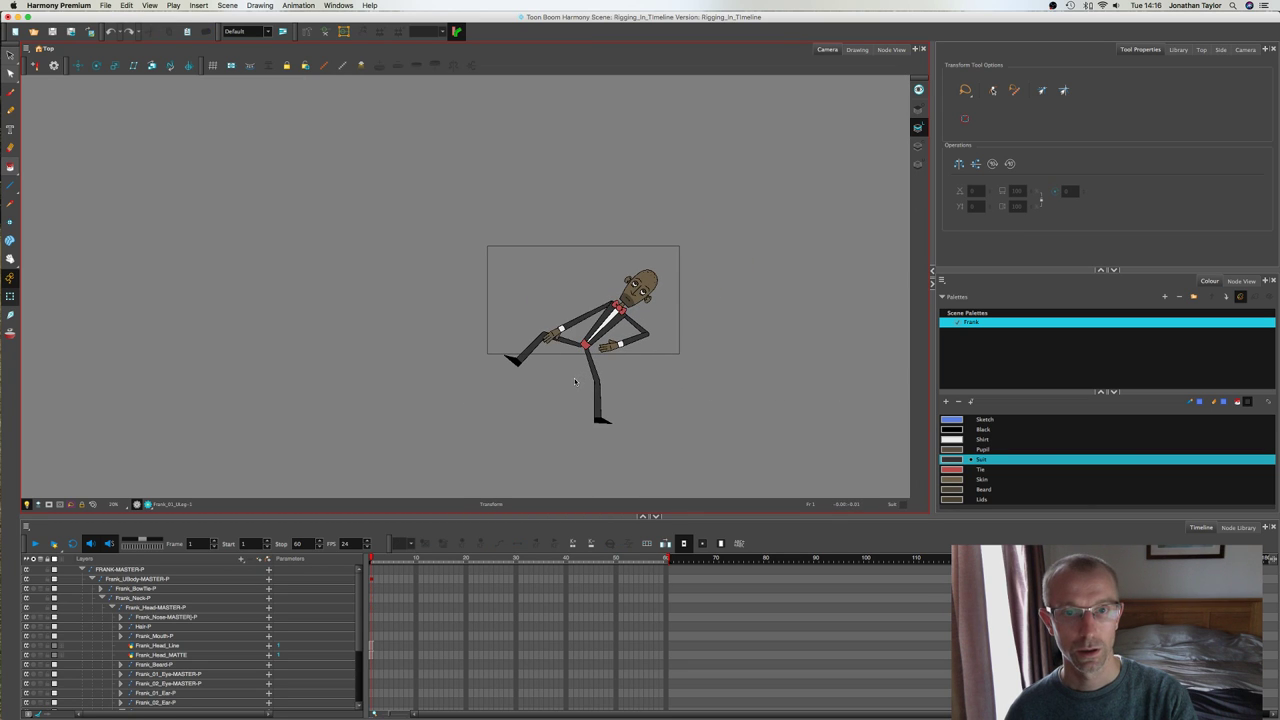
pyautogui.press('super+z')
pyautogui.press('super+z')
pyautogui.press('super+z')
pyautogui.press('super+z')
pyautogui.press('super+z')
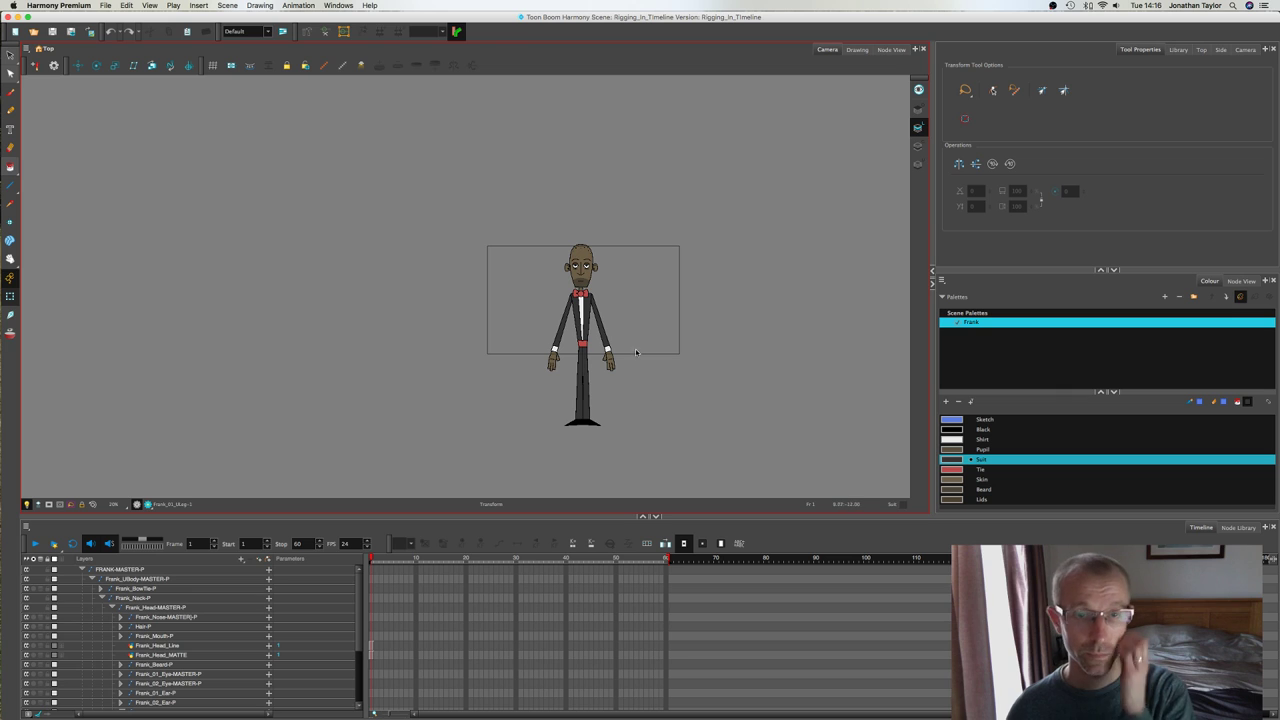
# Step: Examine Frank's face, eye, torso and full figure in the neutral stance, leaving nothing selected
pyautogui.scroll(5, 614, 278)
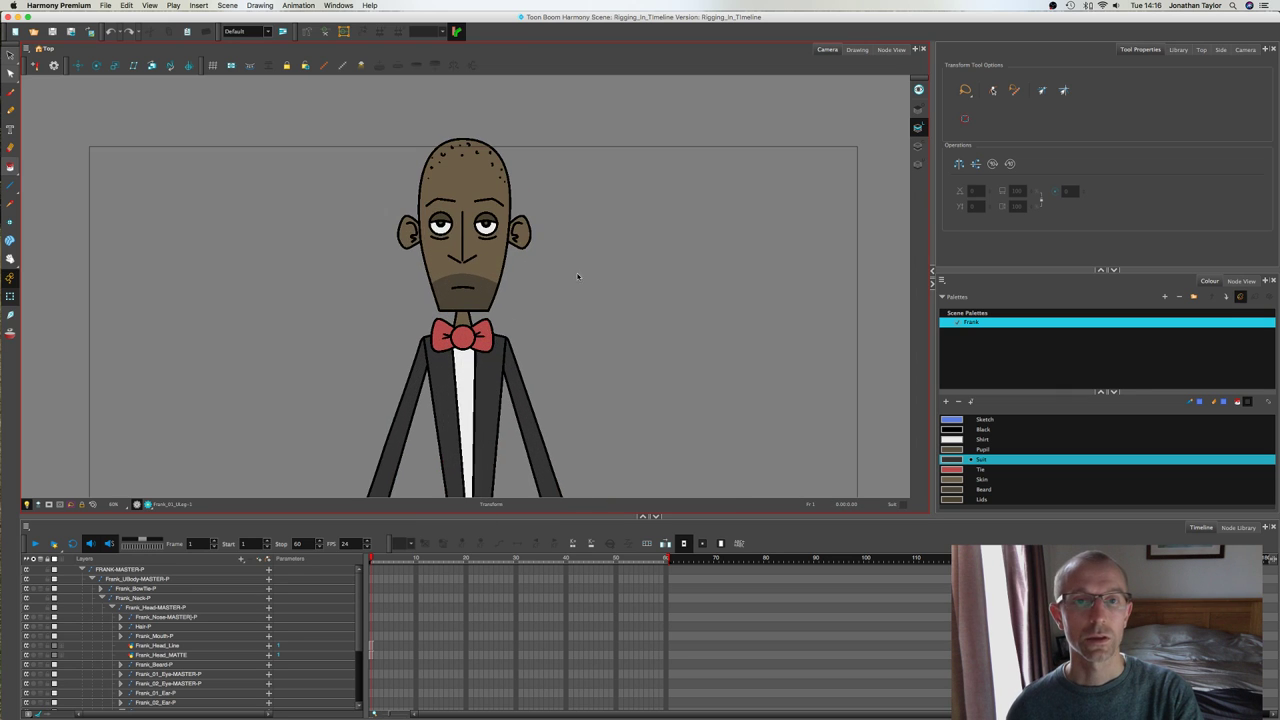
pyautogui.moveTo(577, 275); pyautogui.dragTo(656, 255)
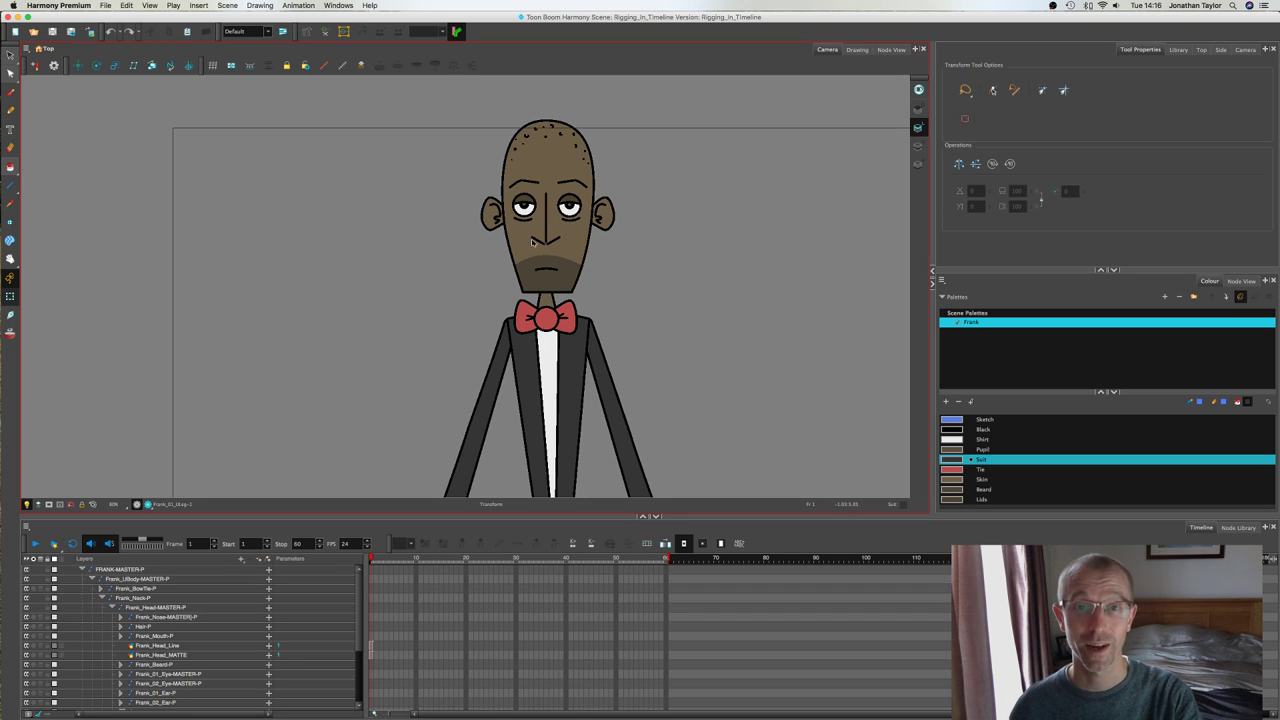
pyautogui.click(524, 207)
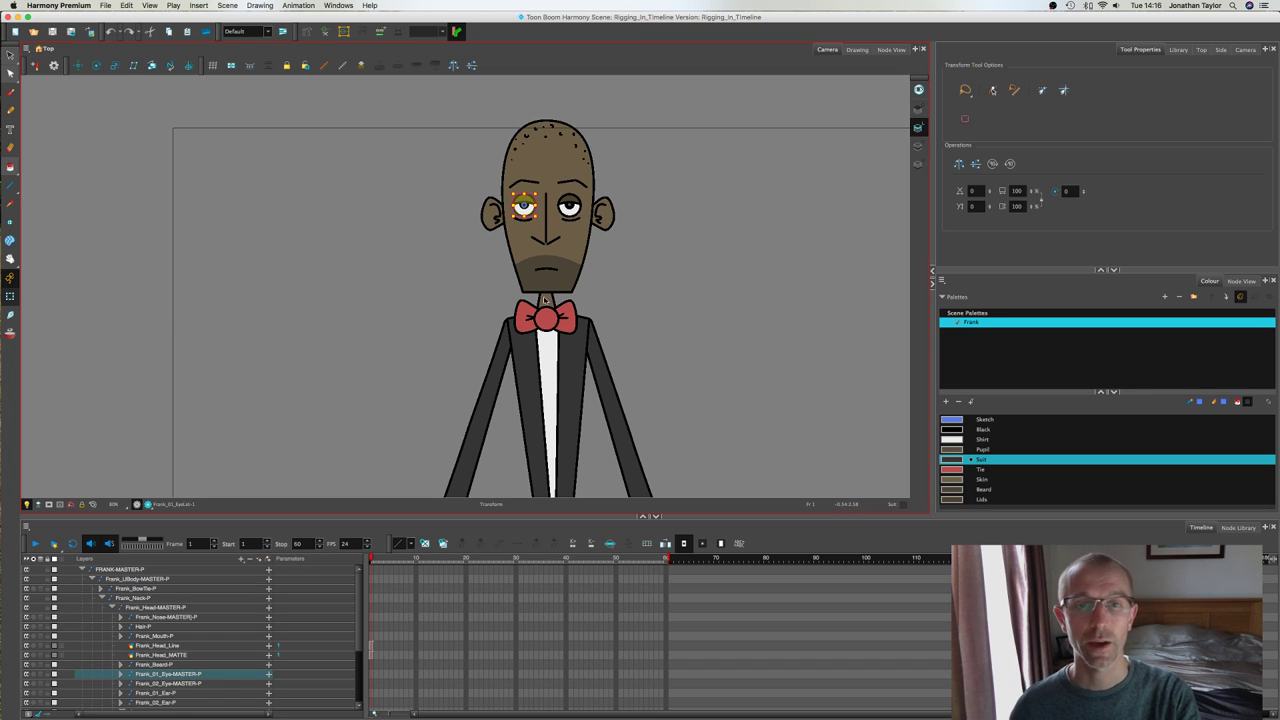
pyautogui.scroll(-10, 566, 328)
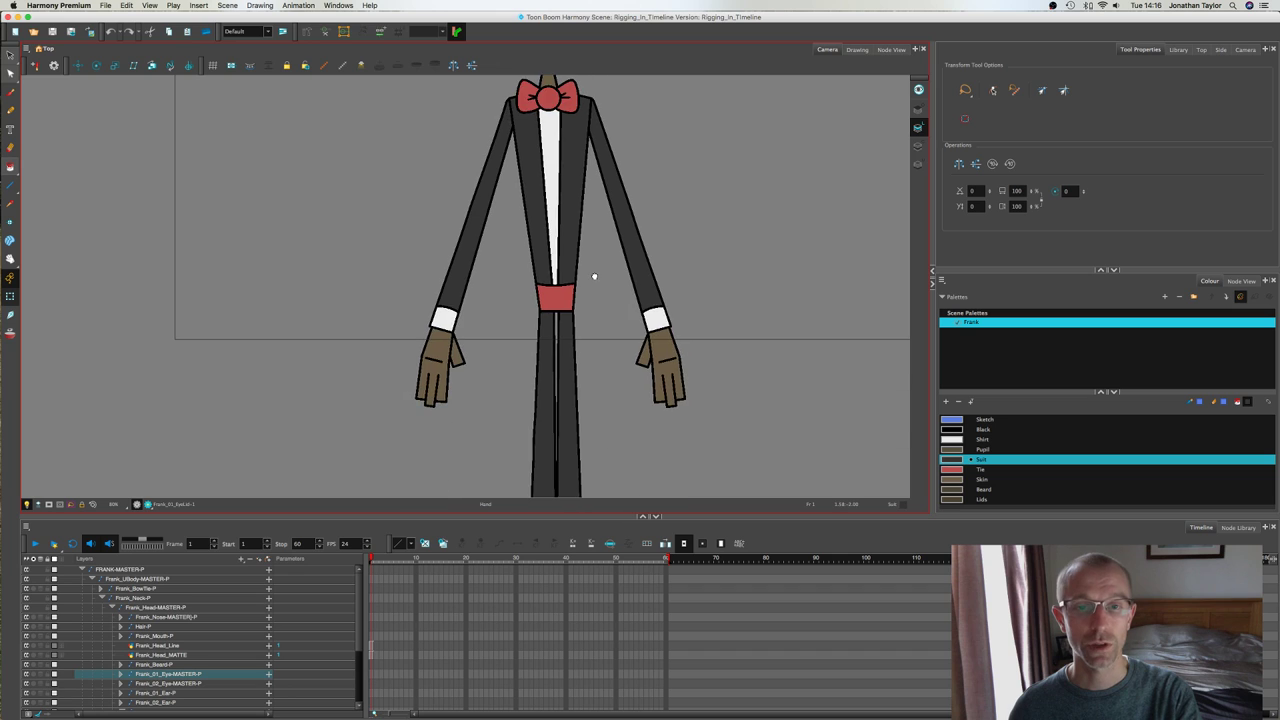
pyautogui.scroll(-4, 592, 293)
pyautogui.moveTo(643, 250); pyautogui.dragTo(635, 269)
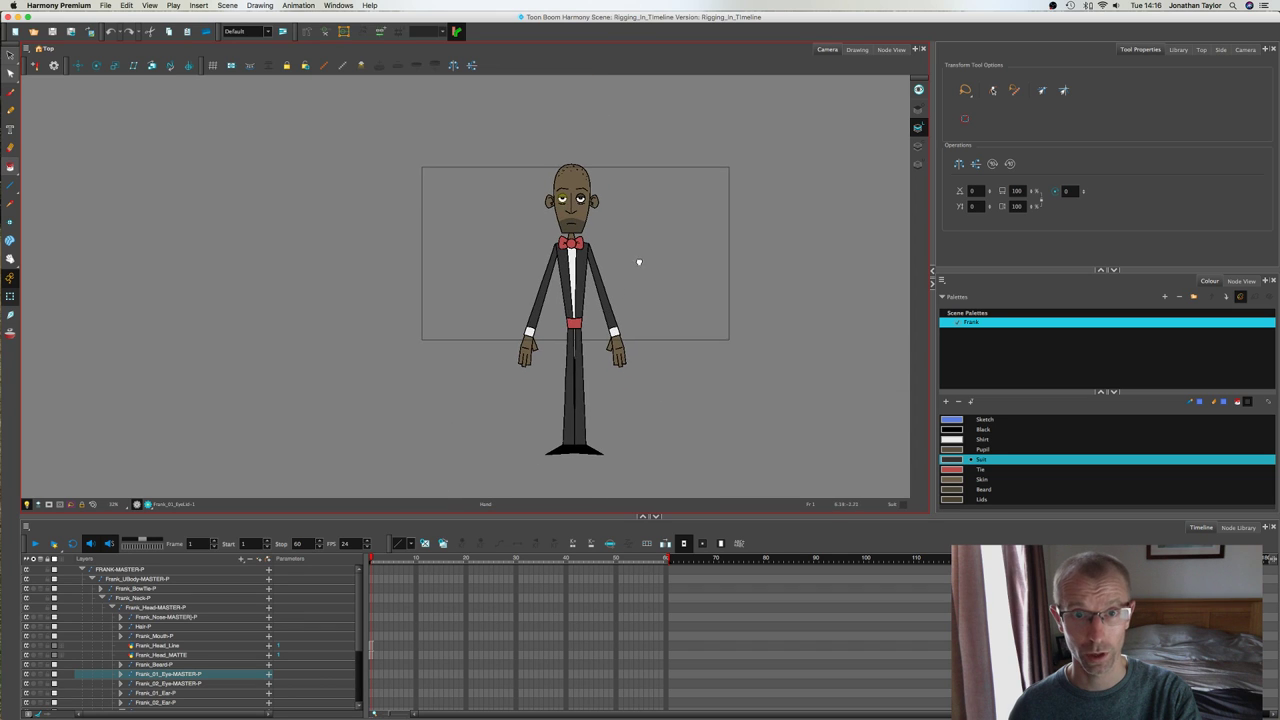
pyautogui.click(637, 280)
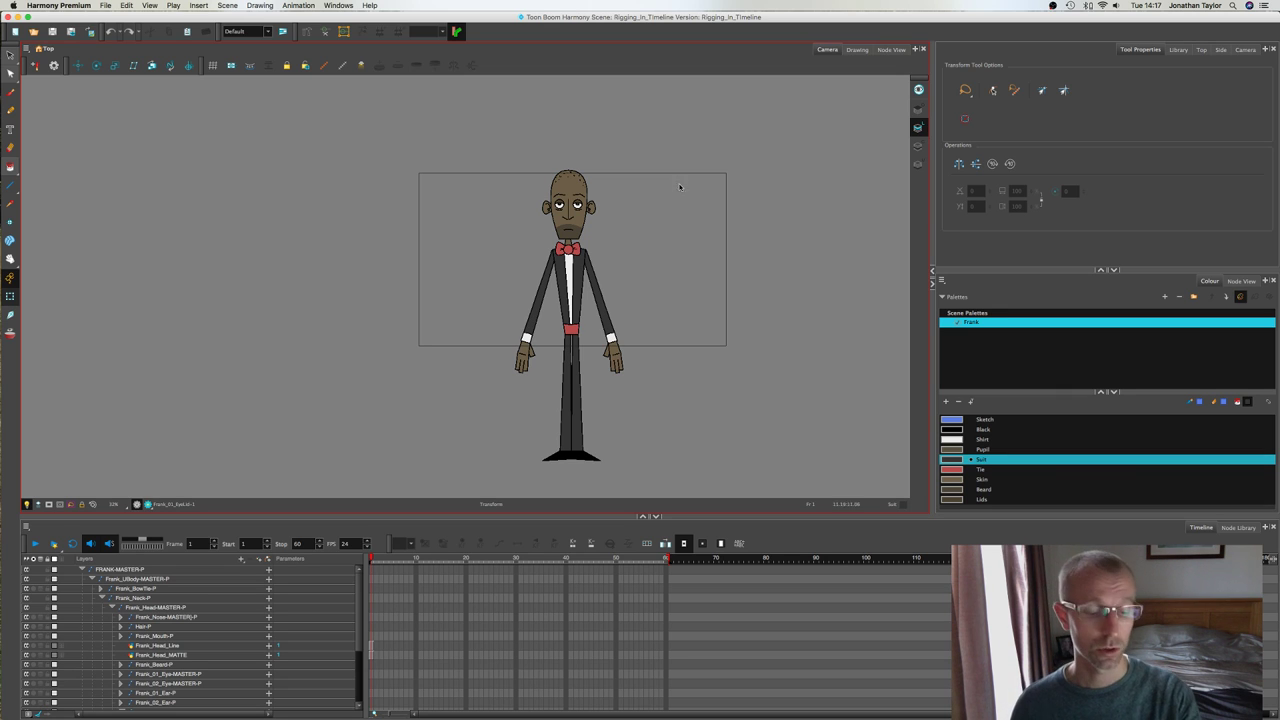
pyautogui.moveTo(640, 254)
pyautogui.mouseDown()
pyautogui.moveTo(643, 275)
pyautogui.moveTo(640, 258)
pyautogui.mouseUp()
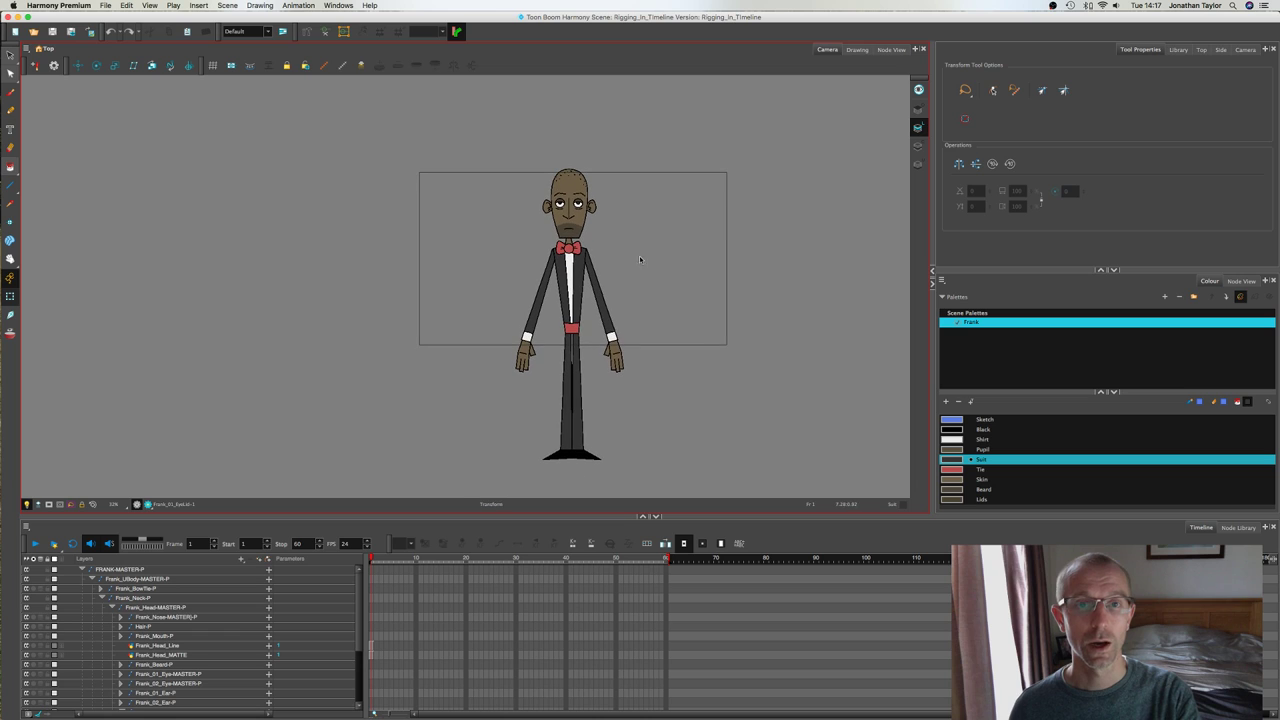